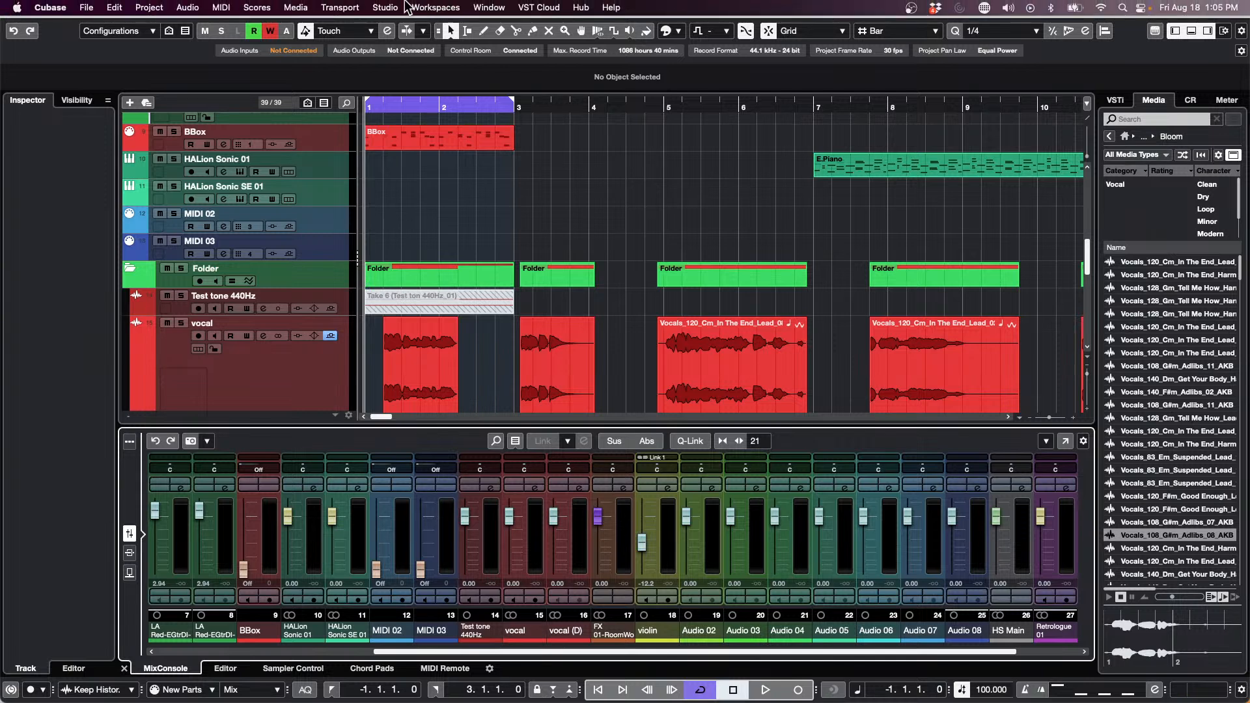
Look through the Transport and Workspaces menus and the Profile Manager, closing each unchanged.
click(384, 7)
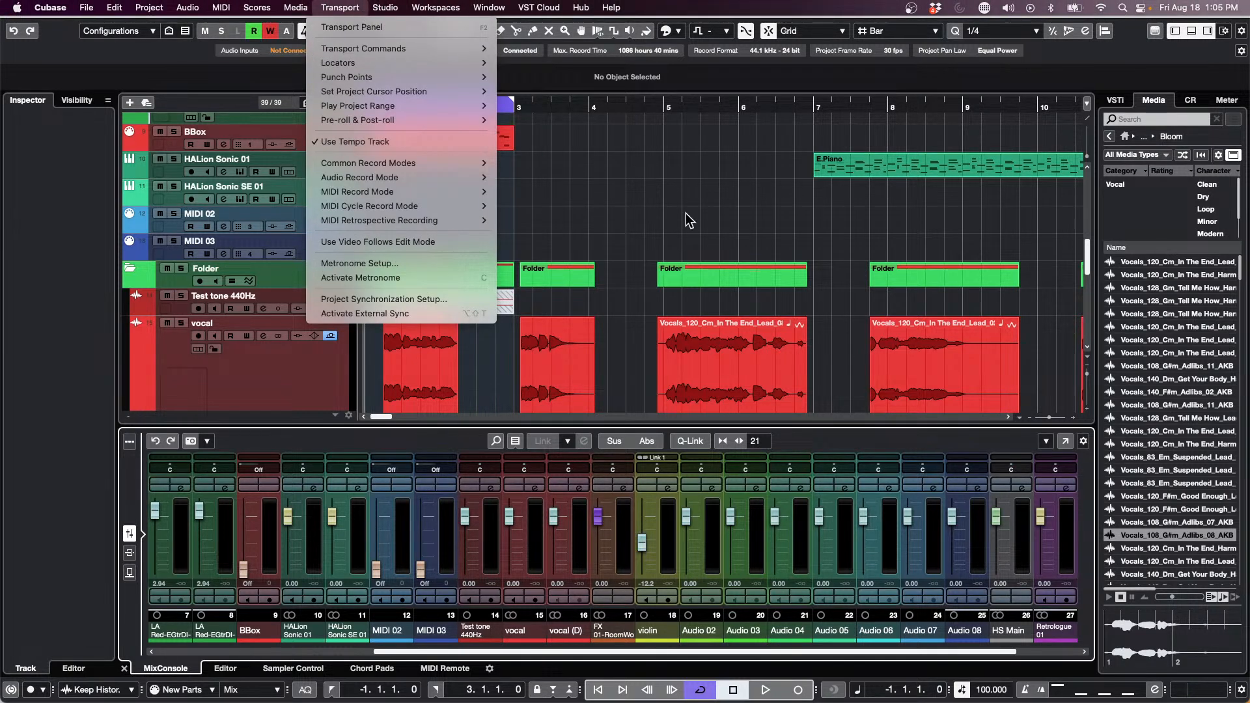
click(713, 221)
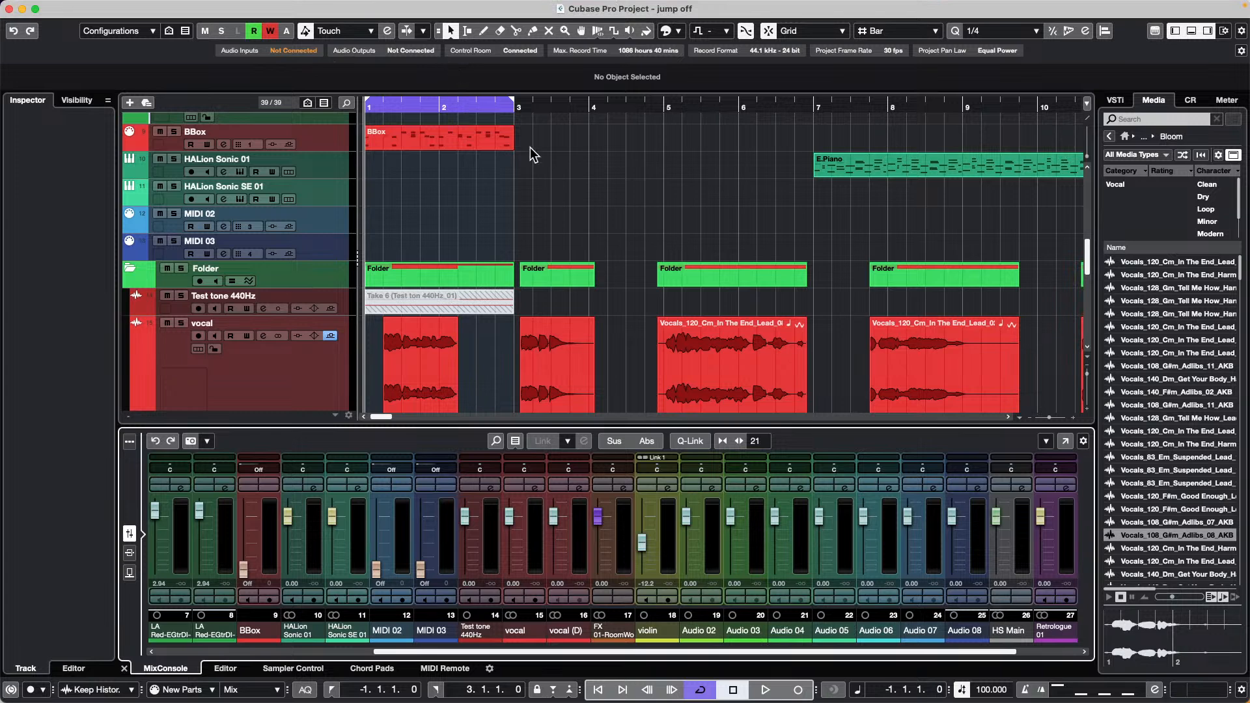
click(409, 9)
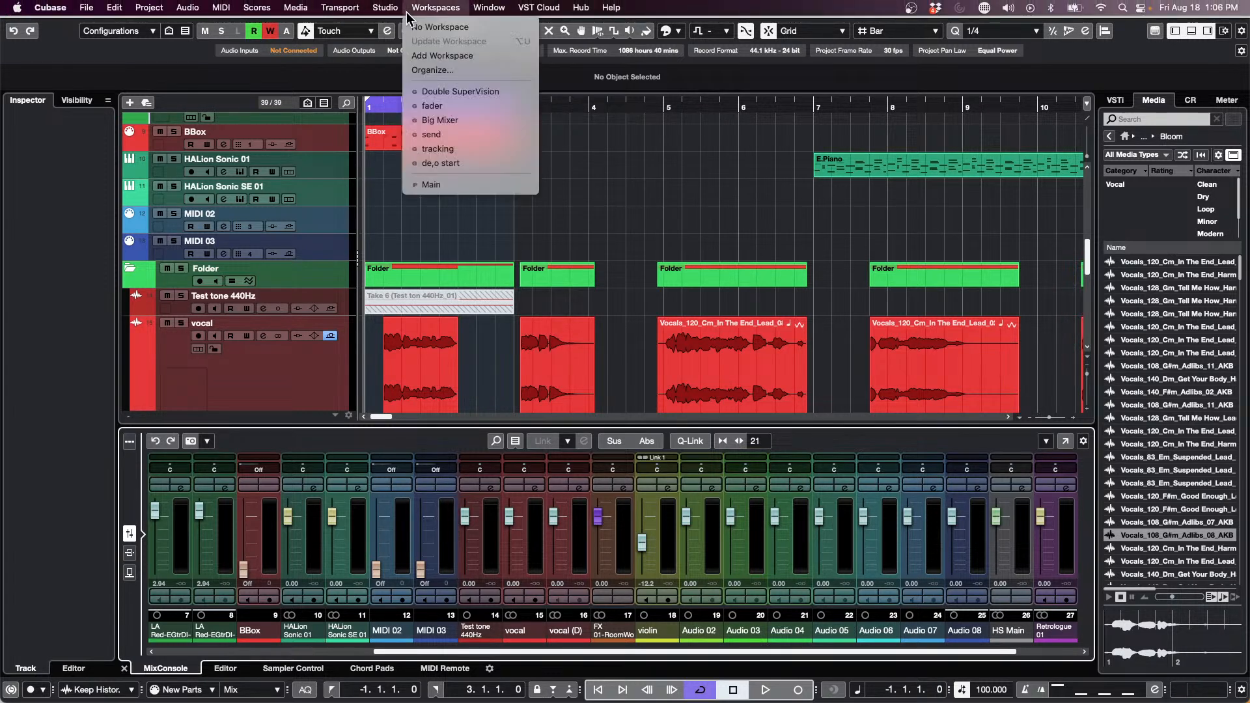
mouse_move(127, 6)
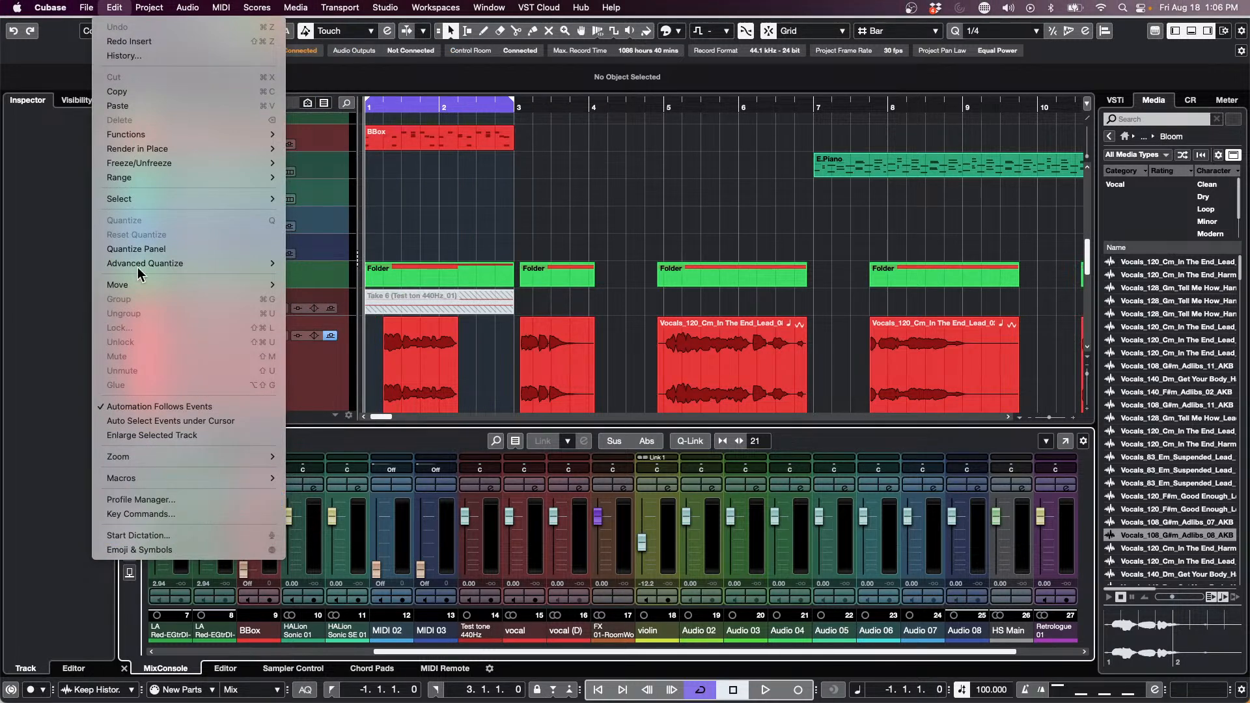
click(183, 503)
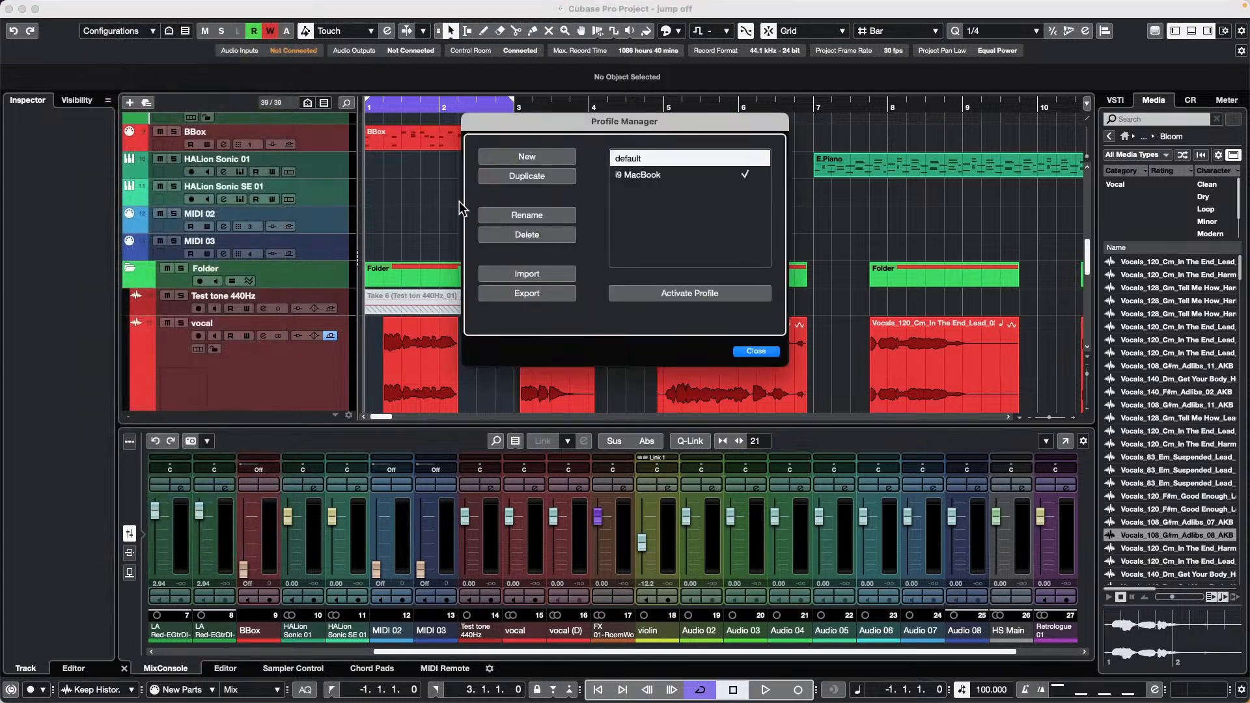
click(762, 352)
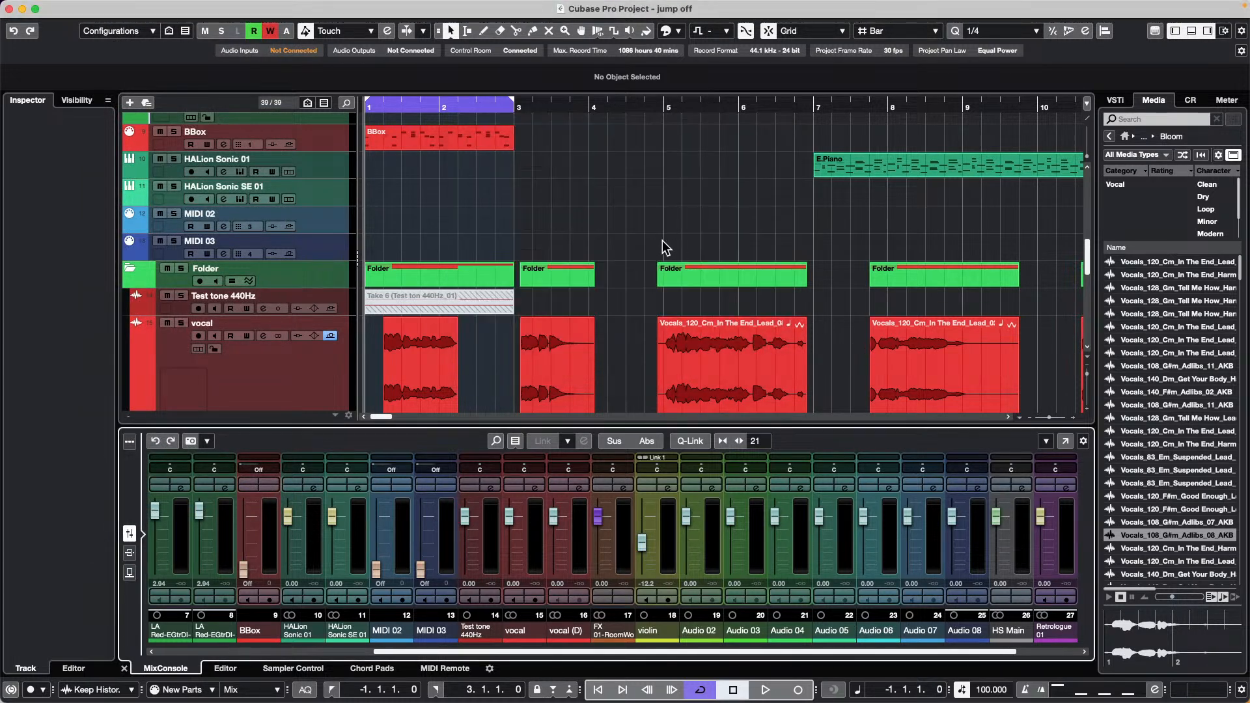
In MediaBay, find GO Preset under User Content > VST3 Presets > Steinberg Media Technologies and reveal it in Finder.
click(323, 8)
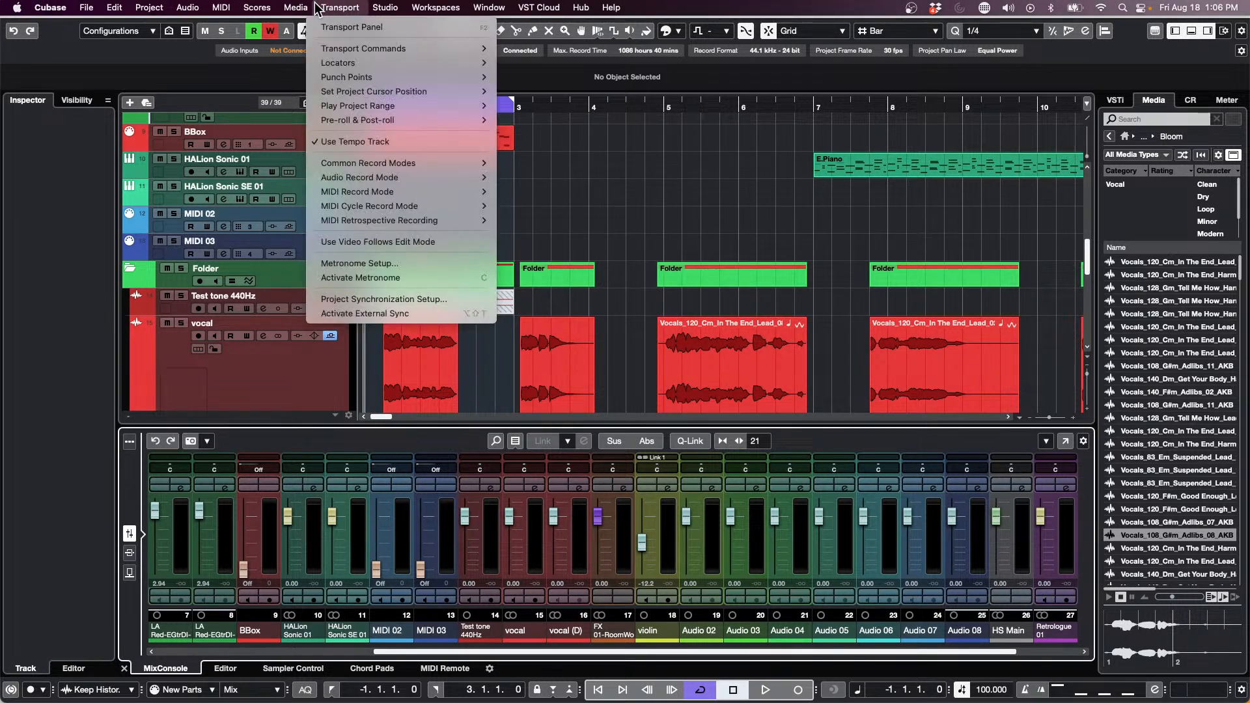
mouse_move(249, 7)
mouse_move(295, 6)
click(302, 45)
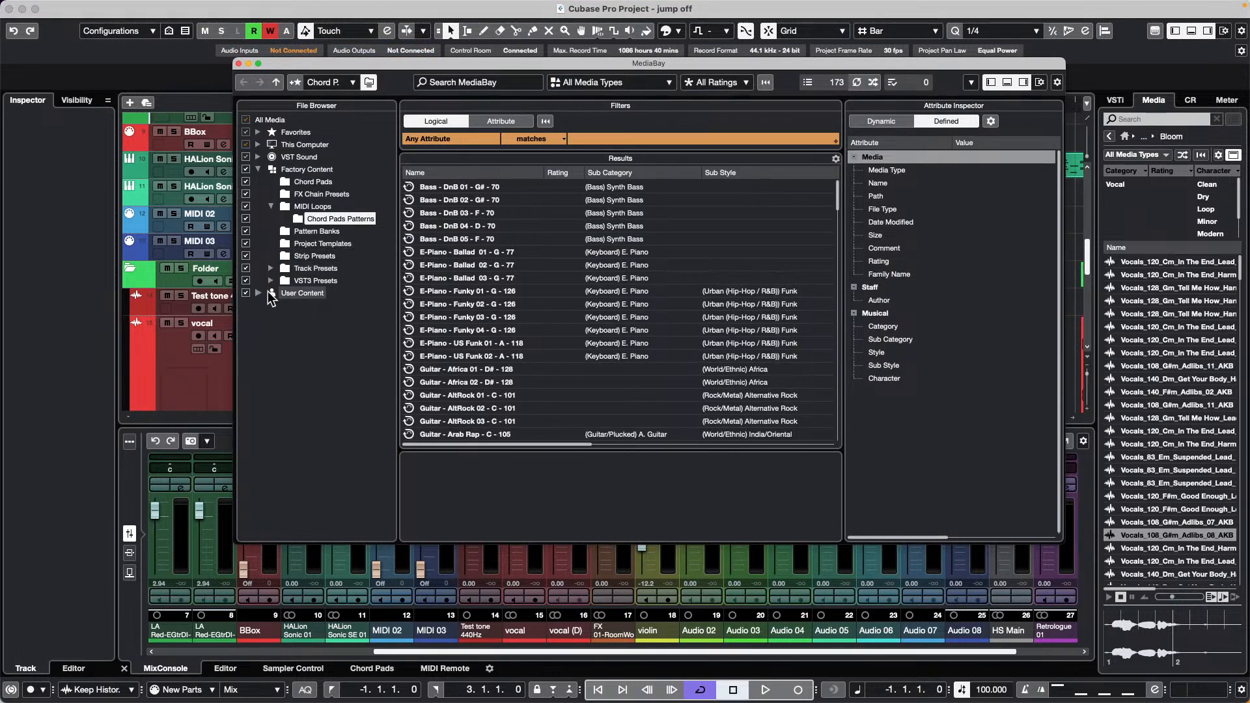
click(259, 293)
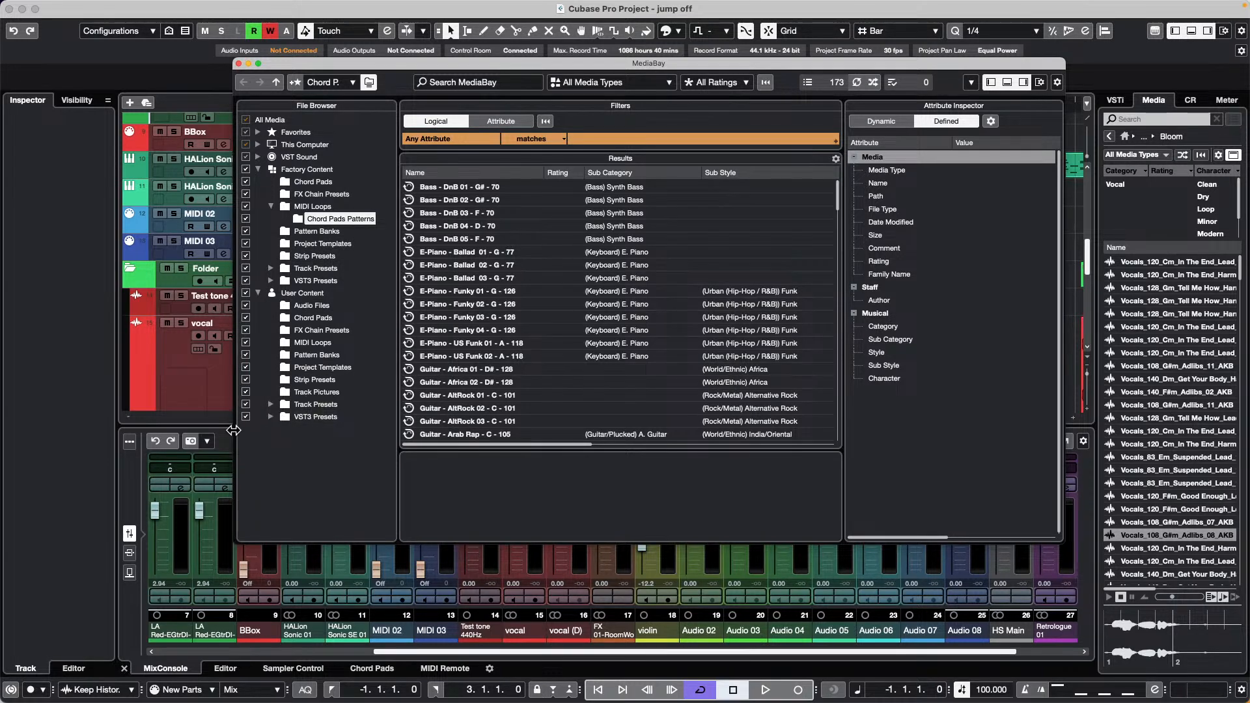
click(271, 416)
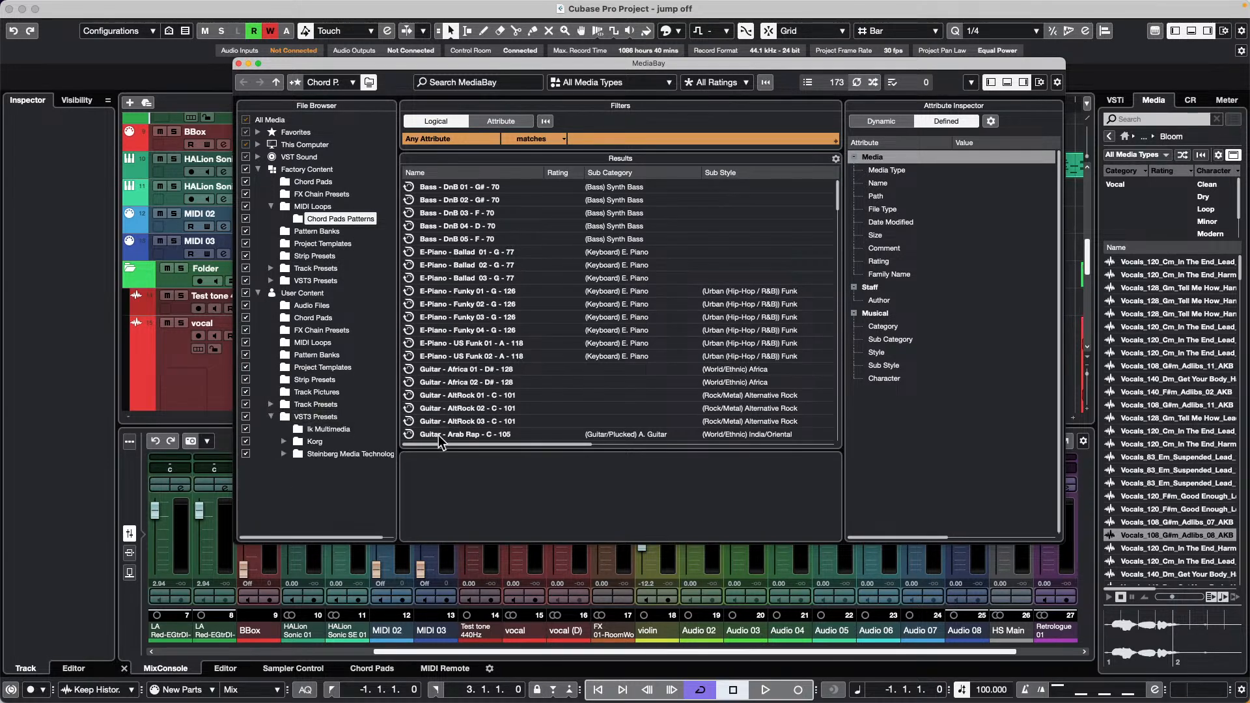
click(334, 456)
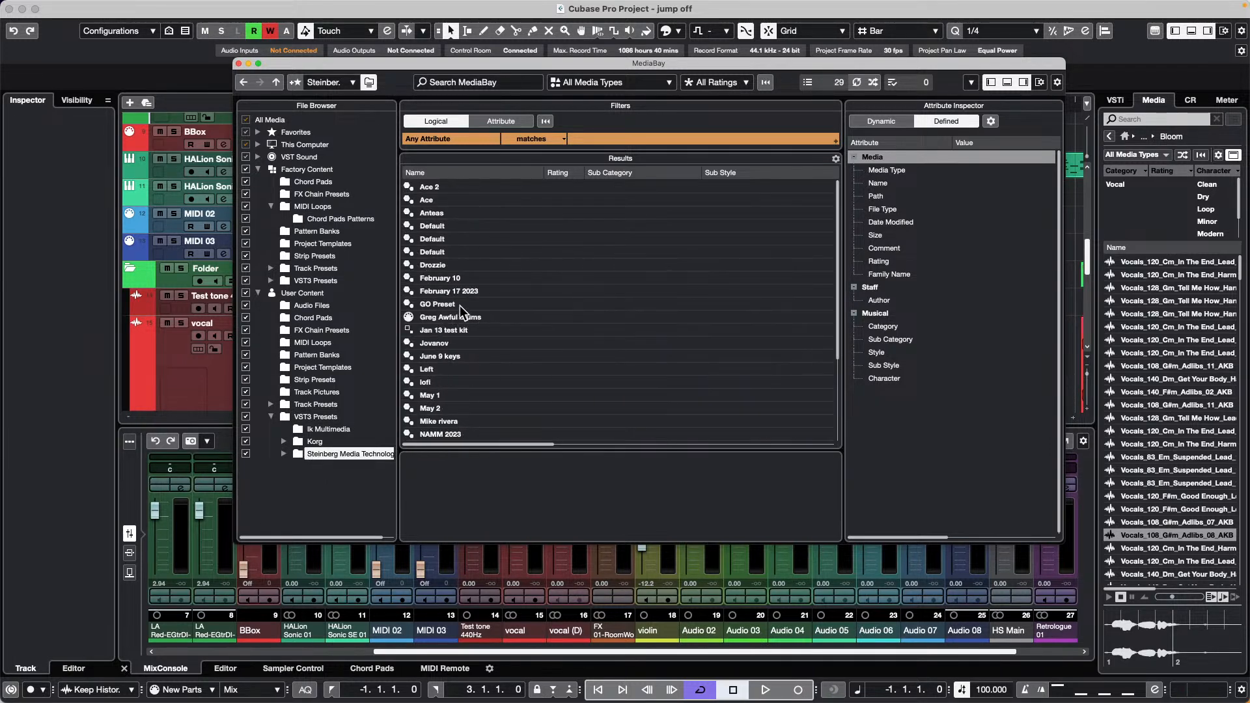
right_click(441, 306)
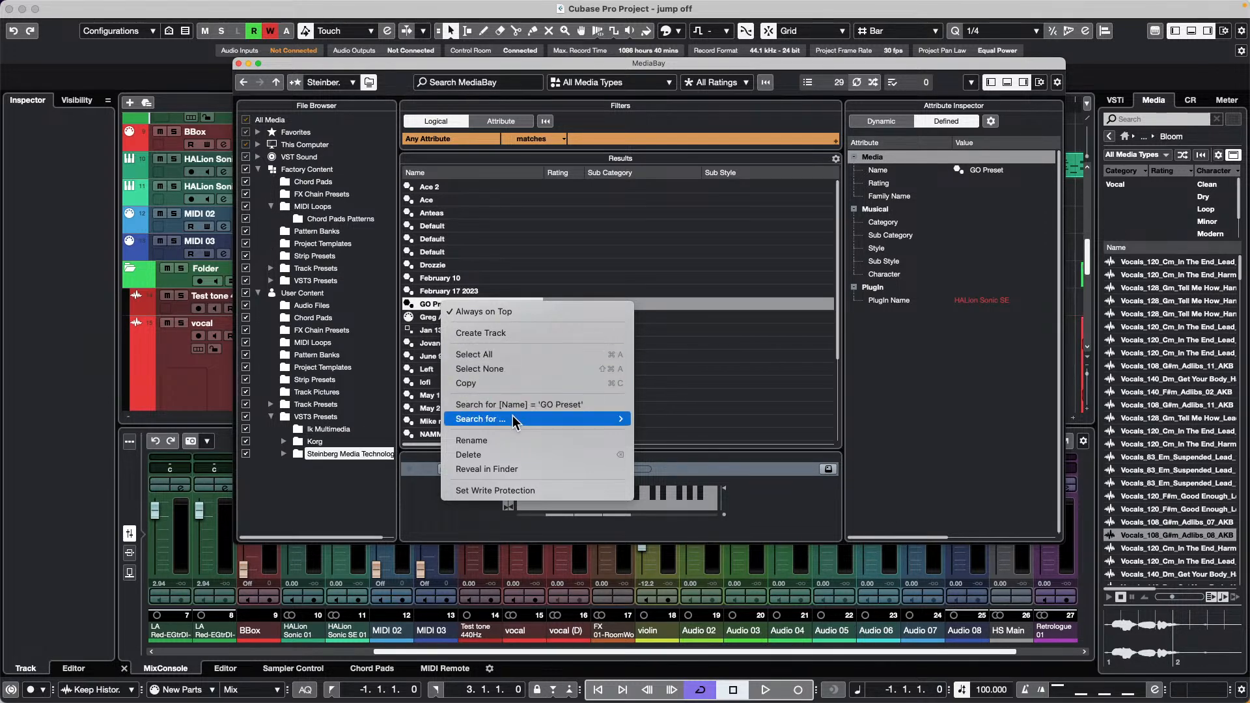
click(495, 468)
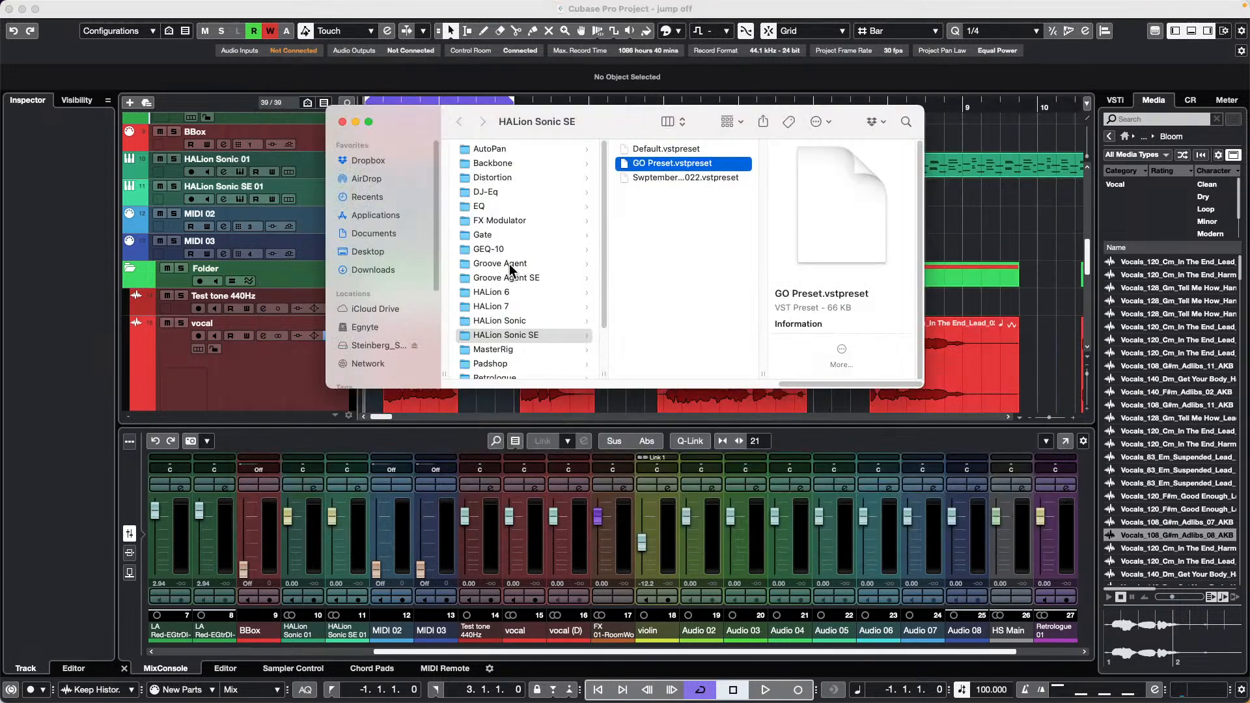
Close the Finder window showing the HALion Sonic SE preset folder.
scroll(509, 263, down, 2)
scroll(510, 263, up, 2)
click(342, 123)
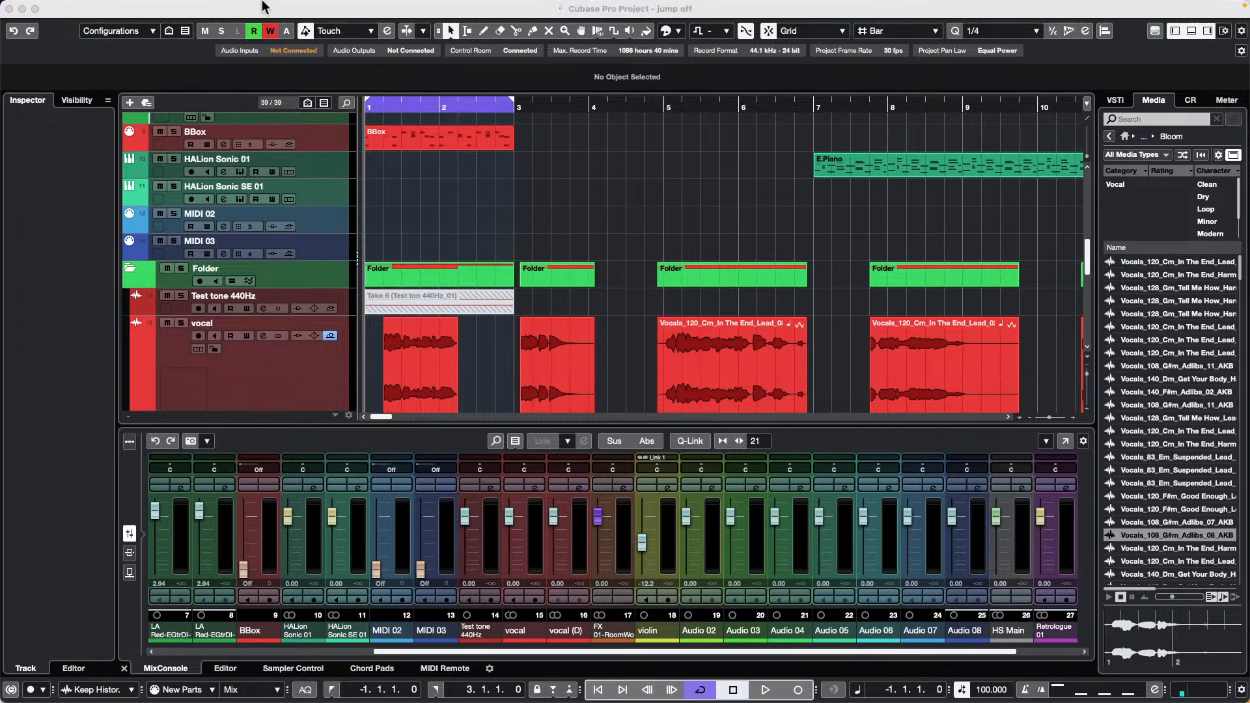
Close MediaBay and import 01Sarabande.mid from Downloads as a new project in DL White.
click(555, 214)
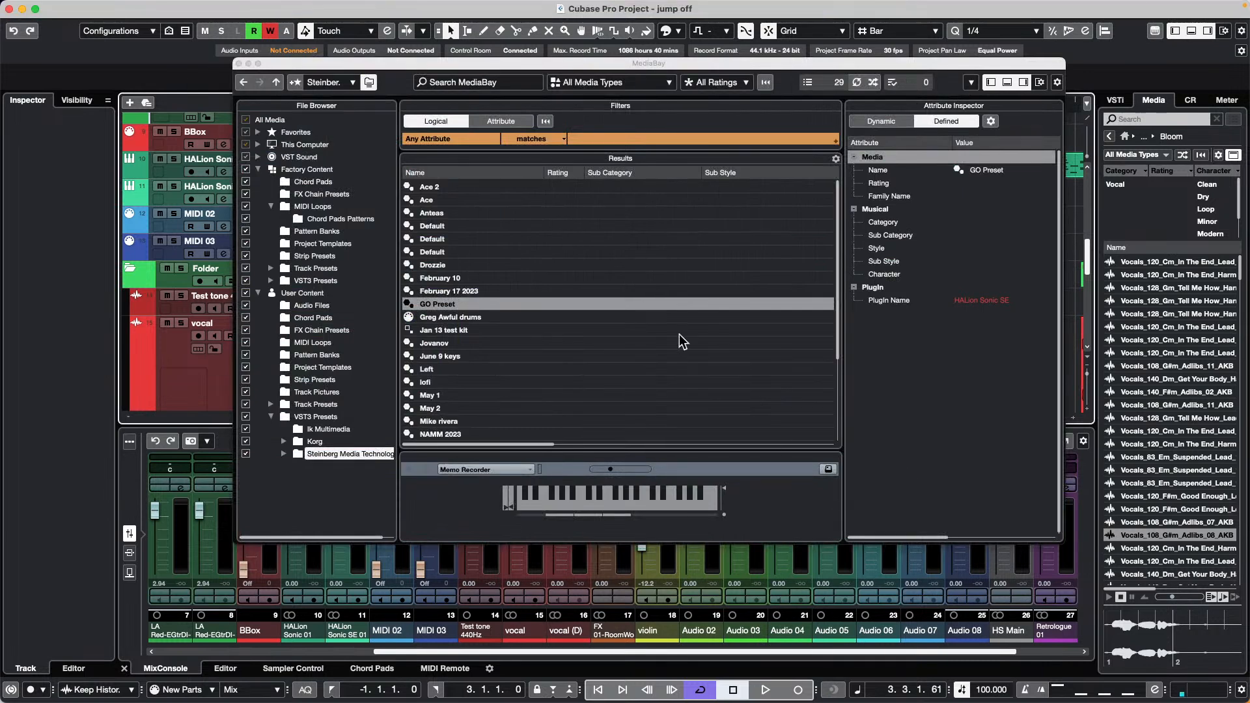
click(239, 64)
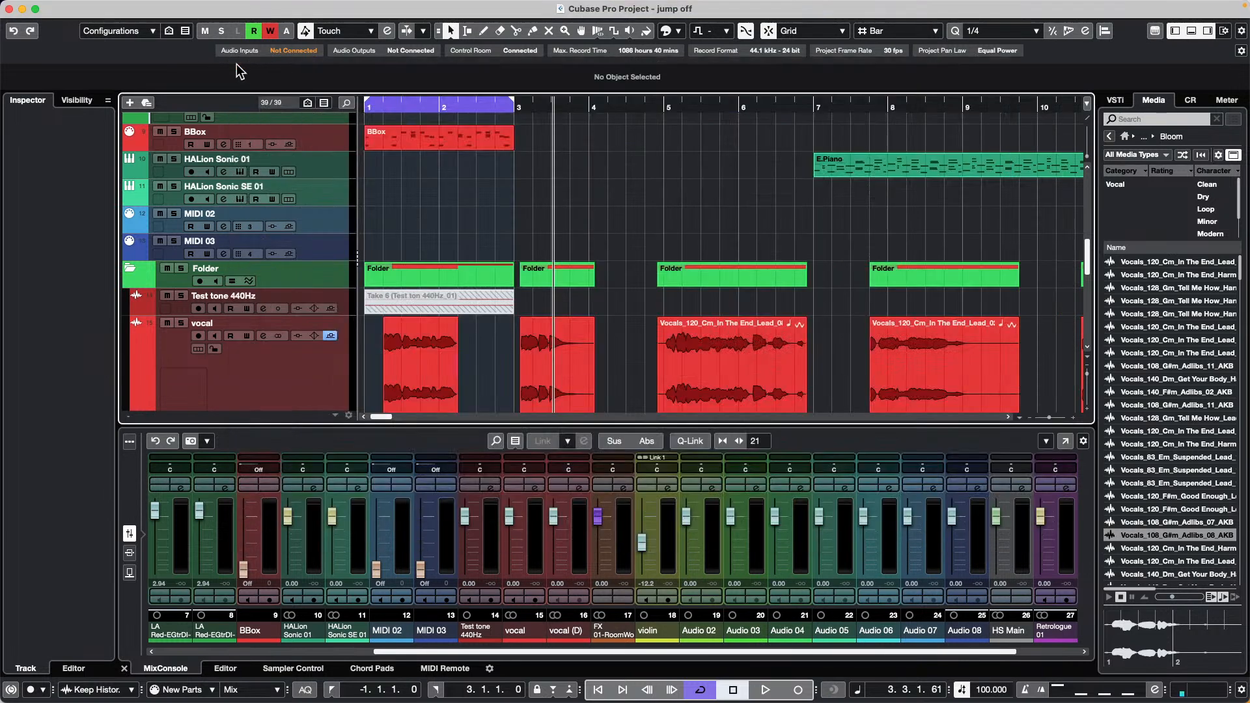
click(86, 7)
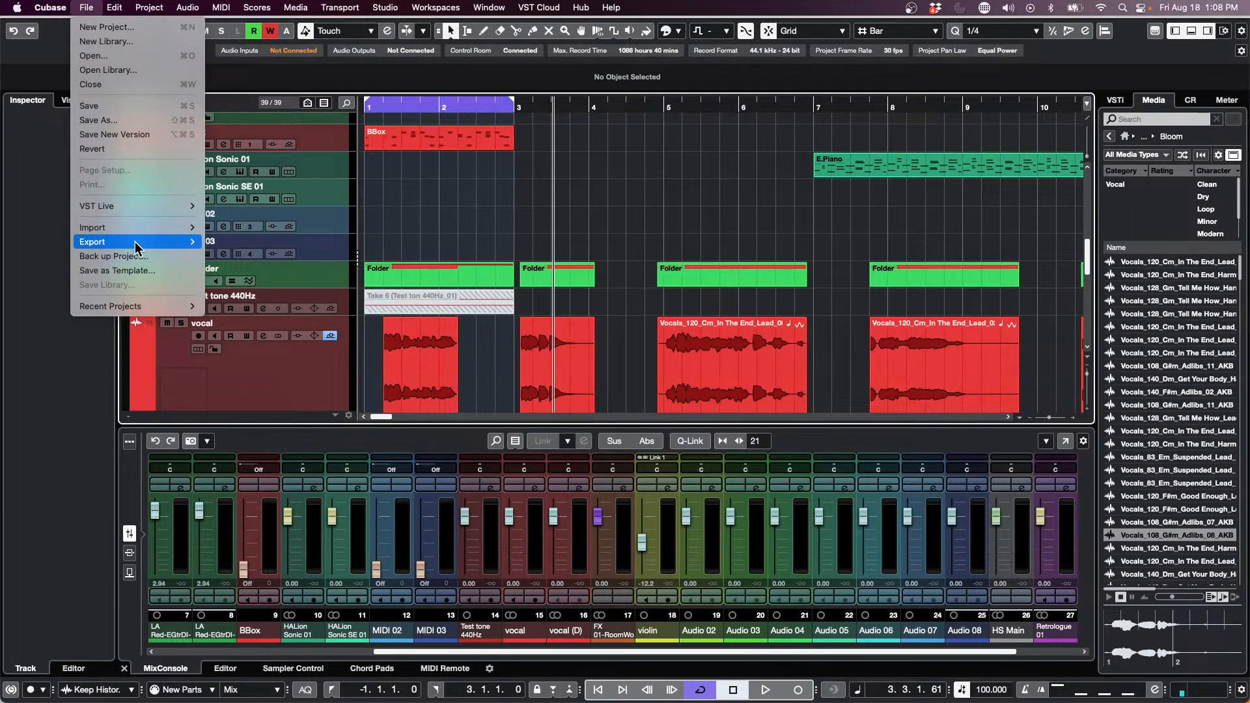
mouse_move(138, 229)
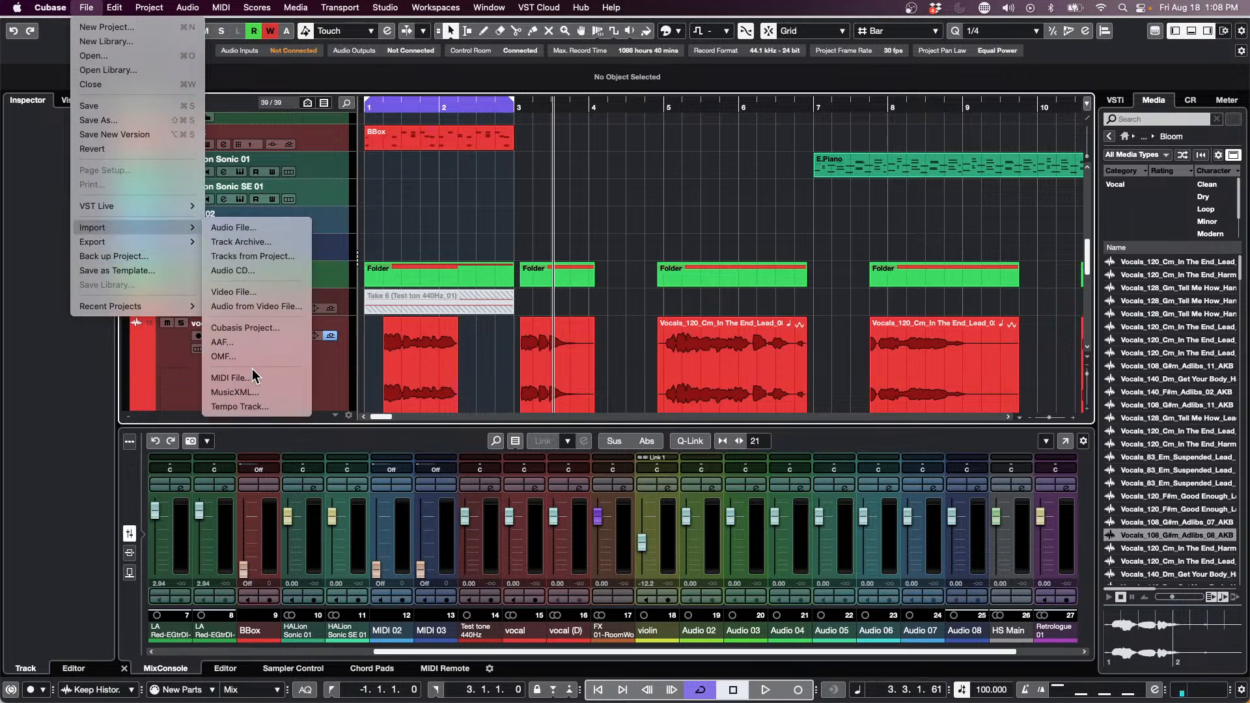
click(242, 378)
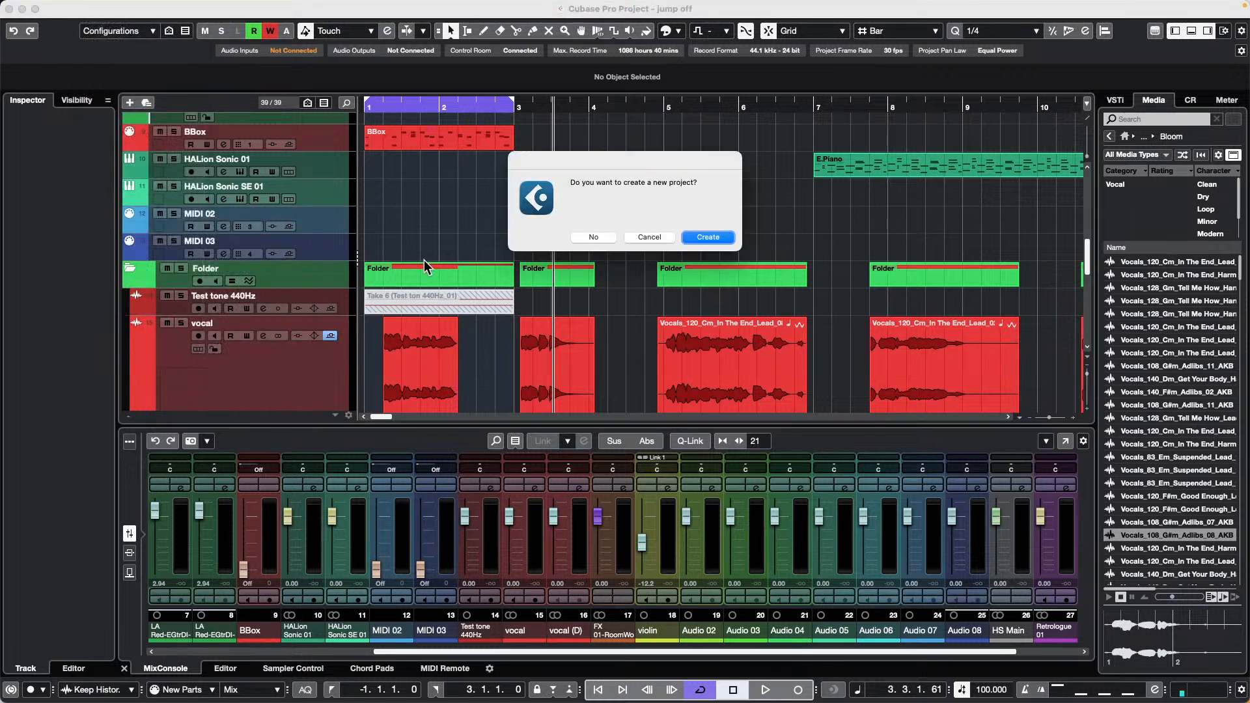
click(708, 238)
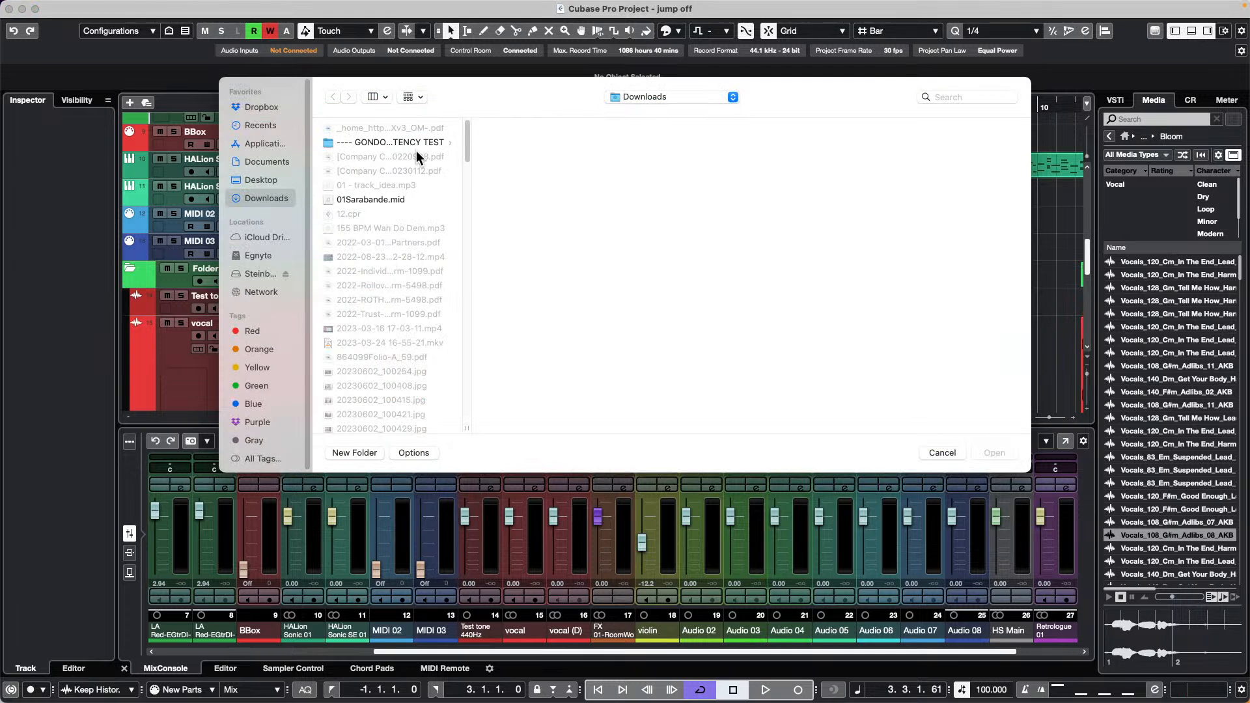
click(268, 161)
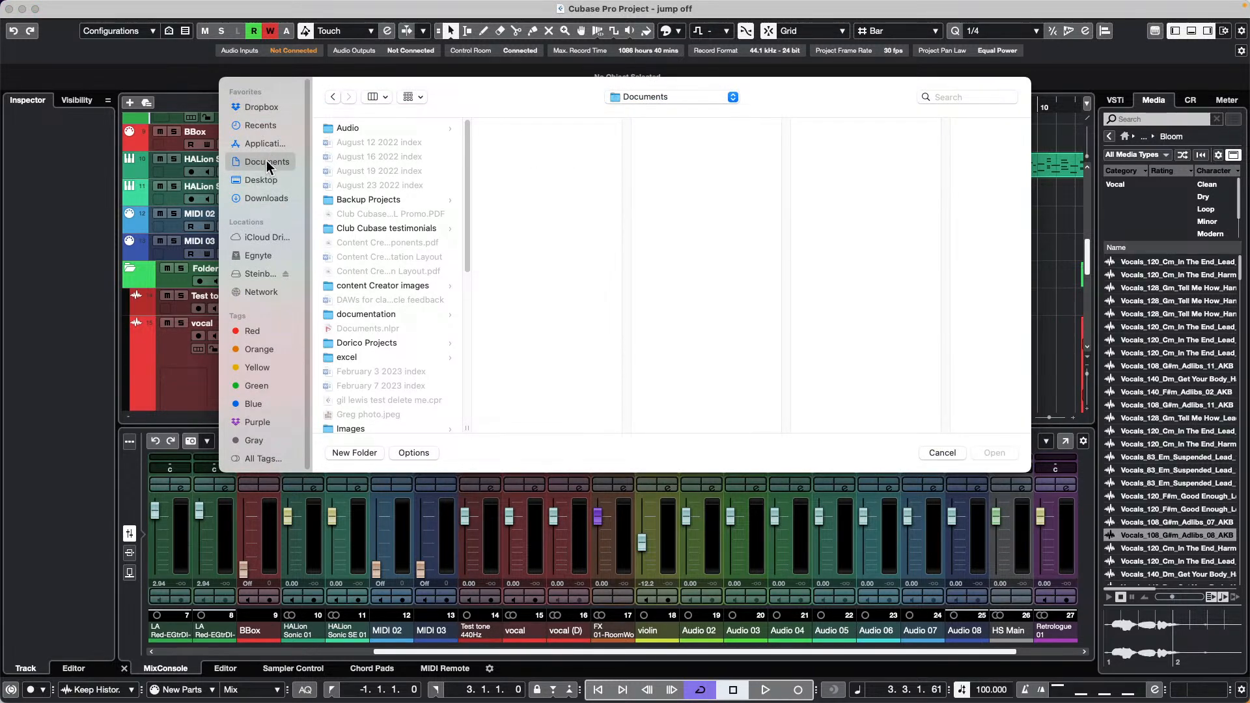
click(267, 200)
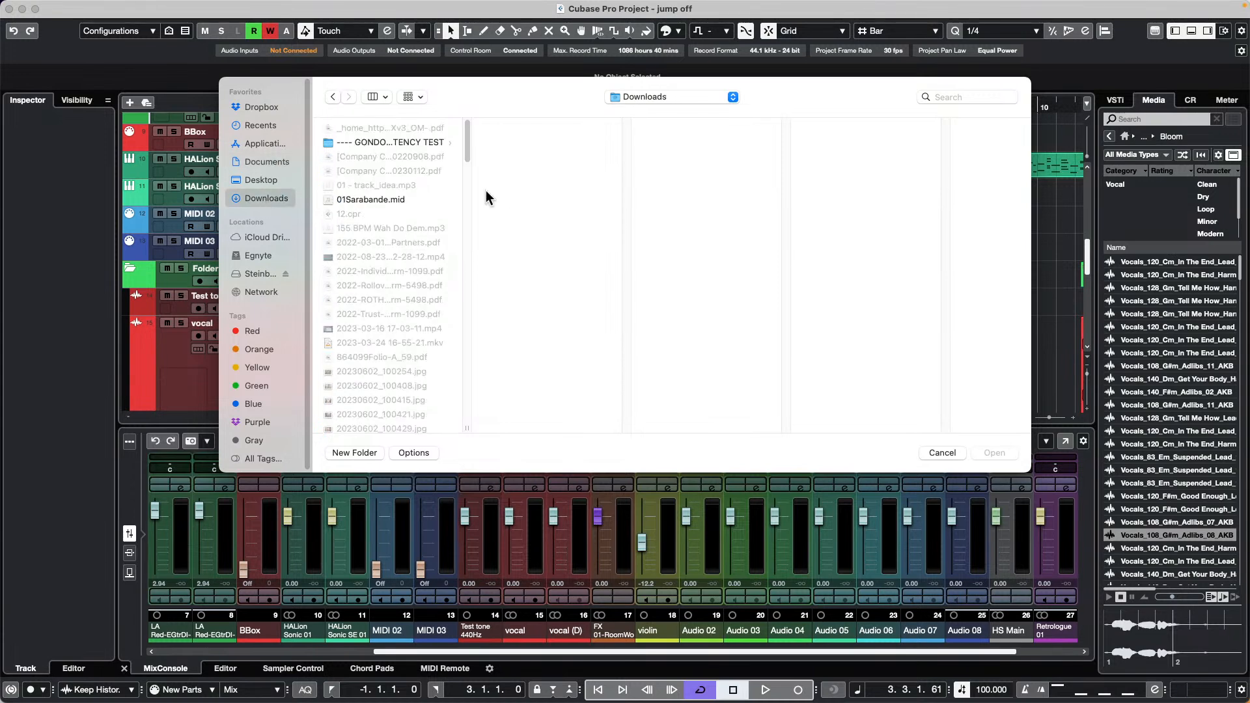
double_click(392, 199)
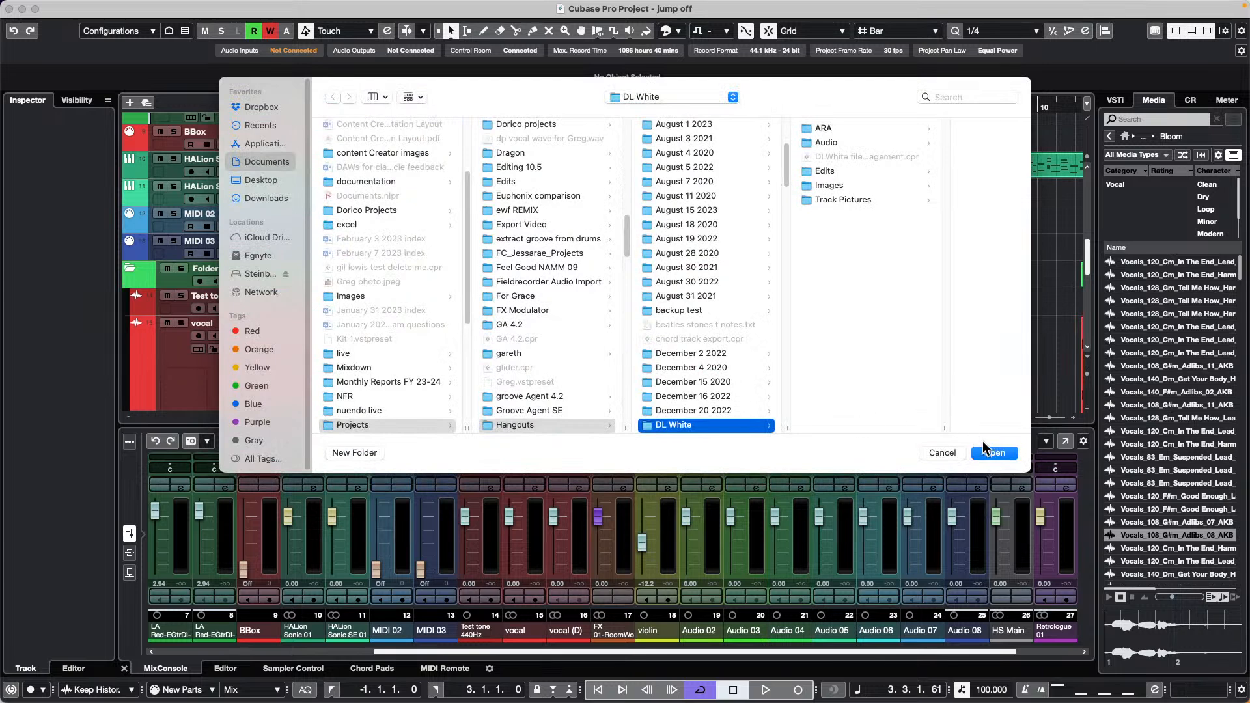
click(994, 453)
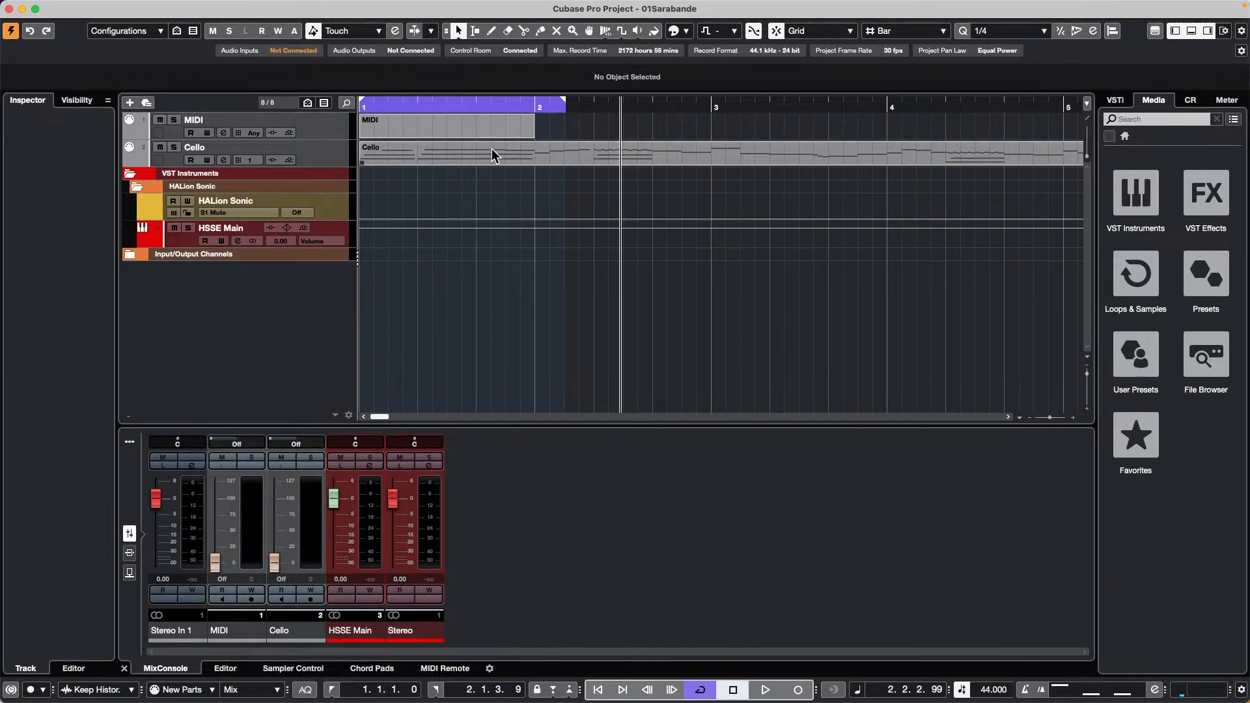
Open the Cello part in the lower-zone editor and switch that editor to Score Editor.
click(505, 157)
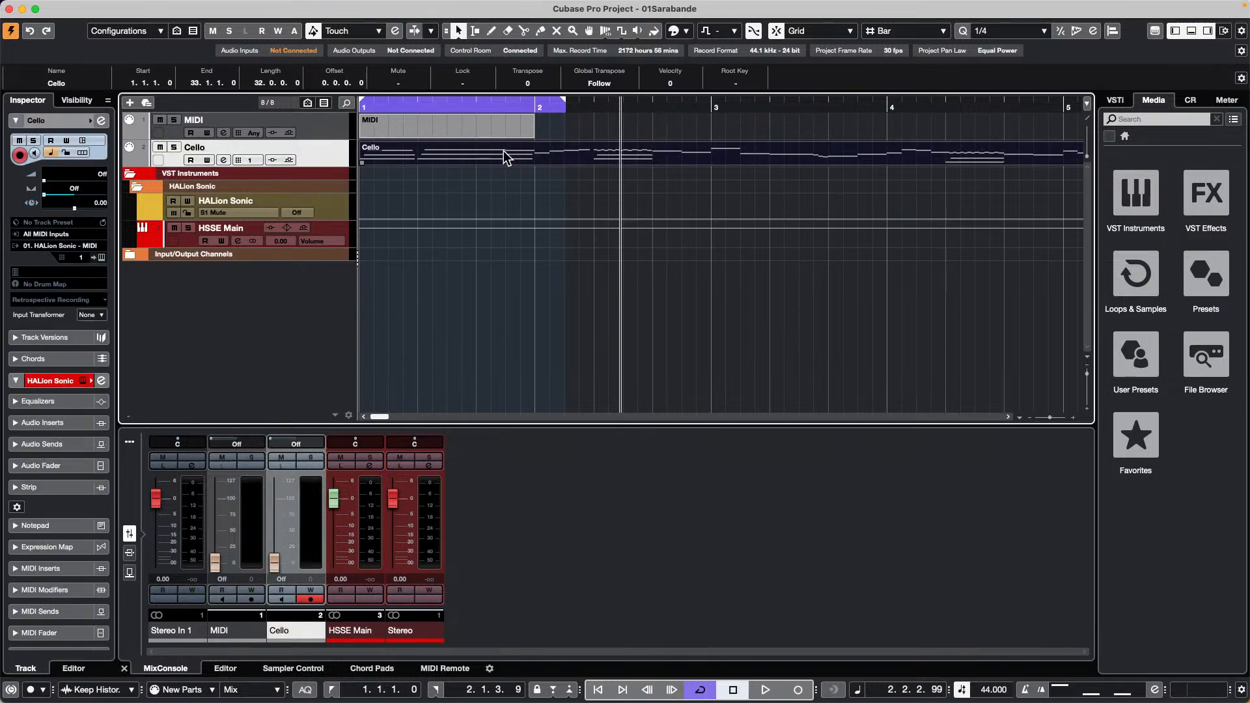
double_click(506, 155)
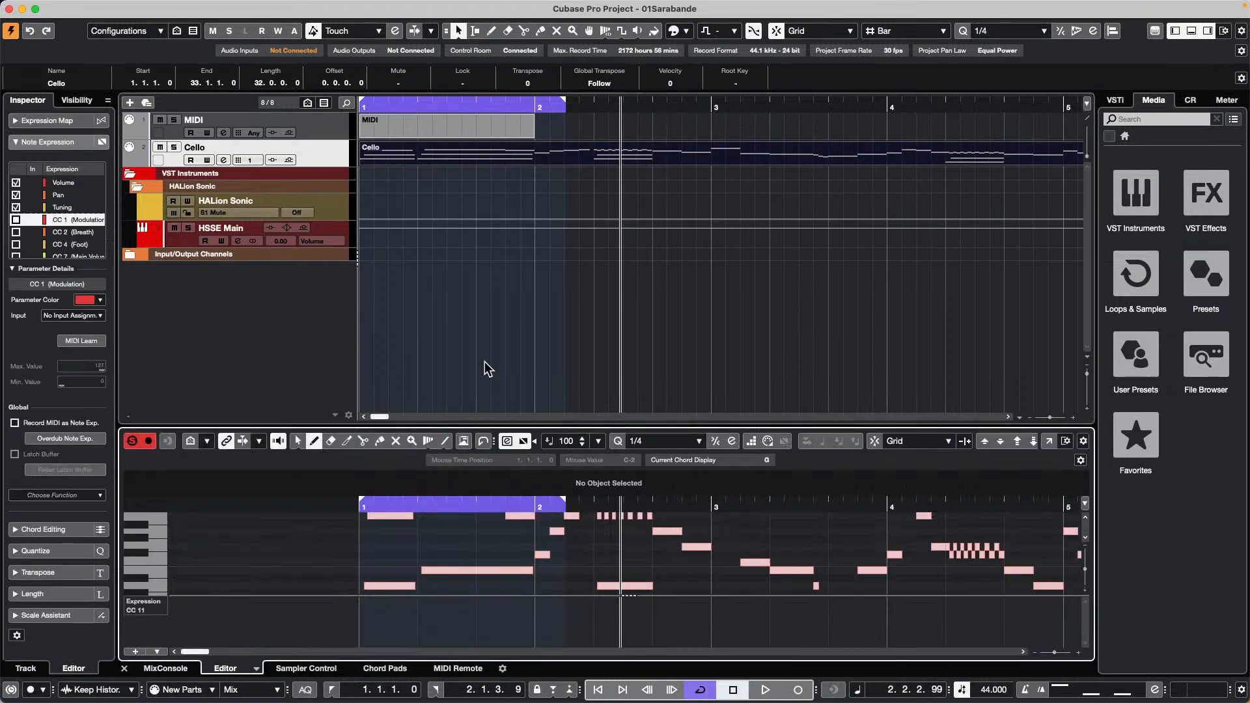
click(257, 669)
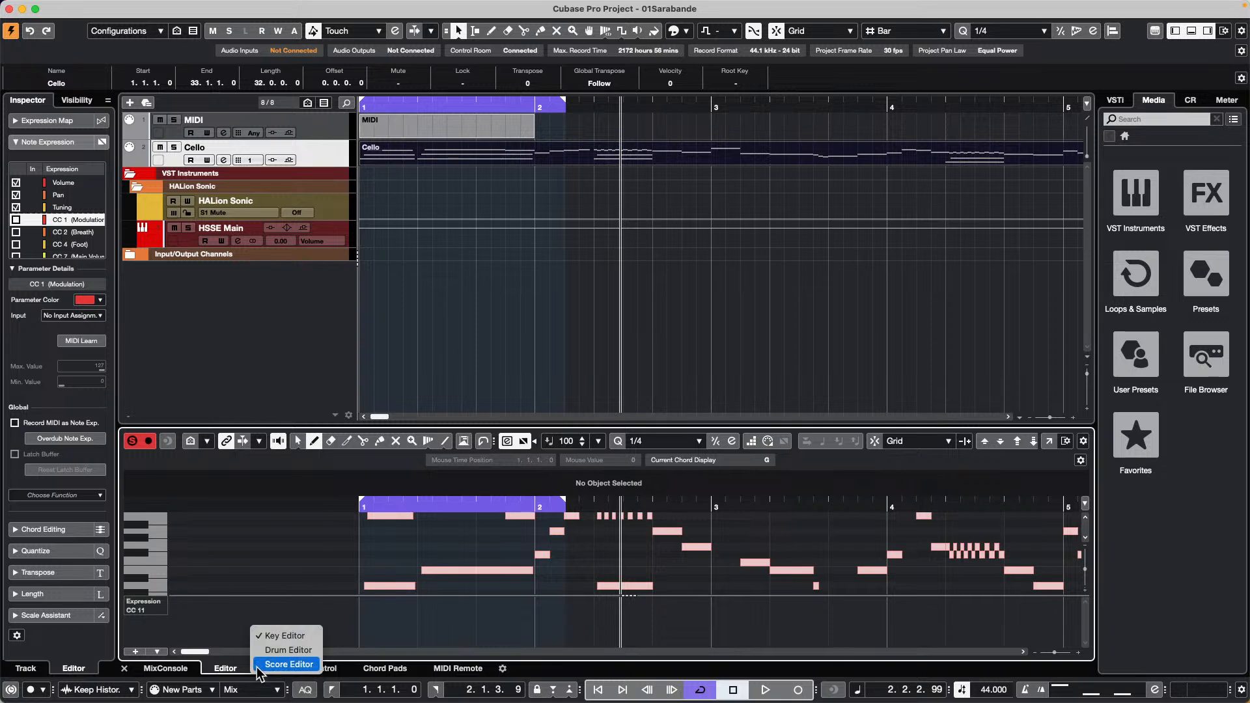
click(287, 664)
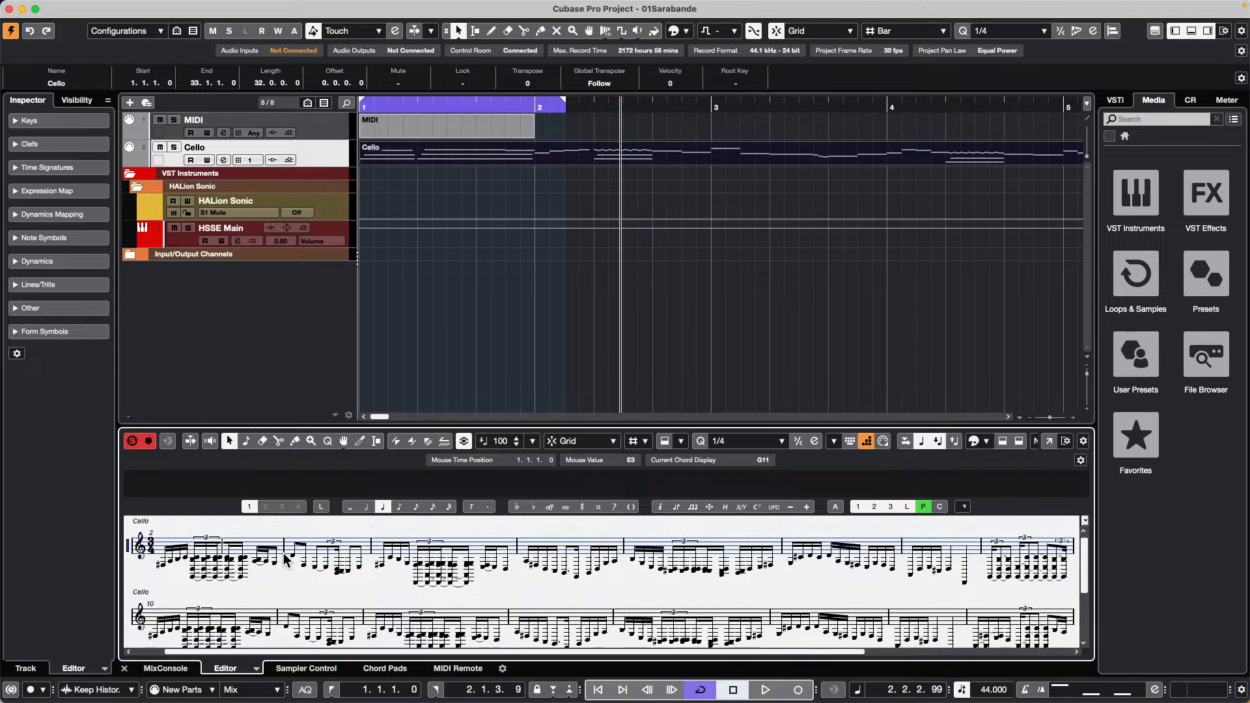
Cycle the lower-zone editor through Drum and Key Editor, ending on Score Editor for the Cello.
click(257, 668)
click(300, 669)
click(257, 669)
click(286, 654)
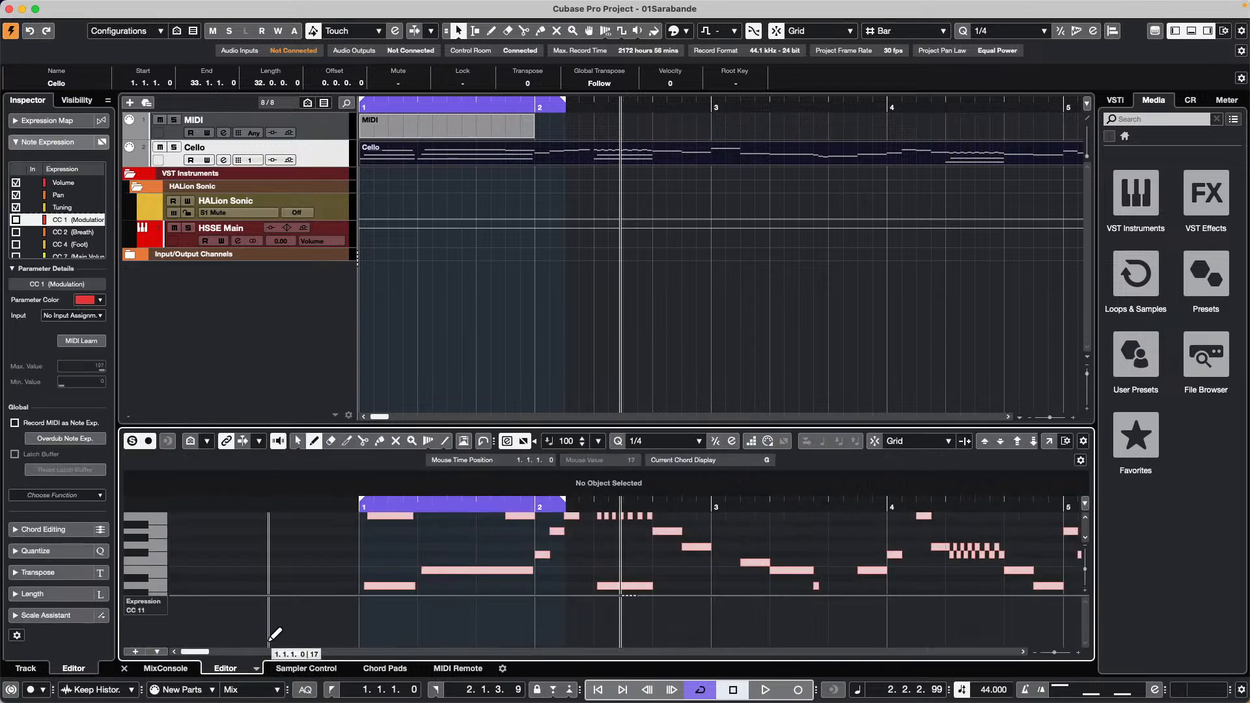
click(258, 669)
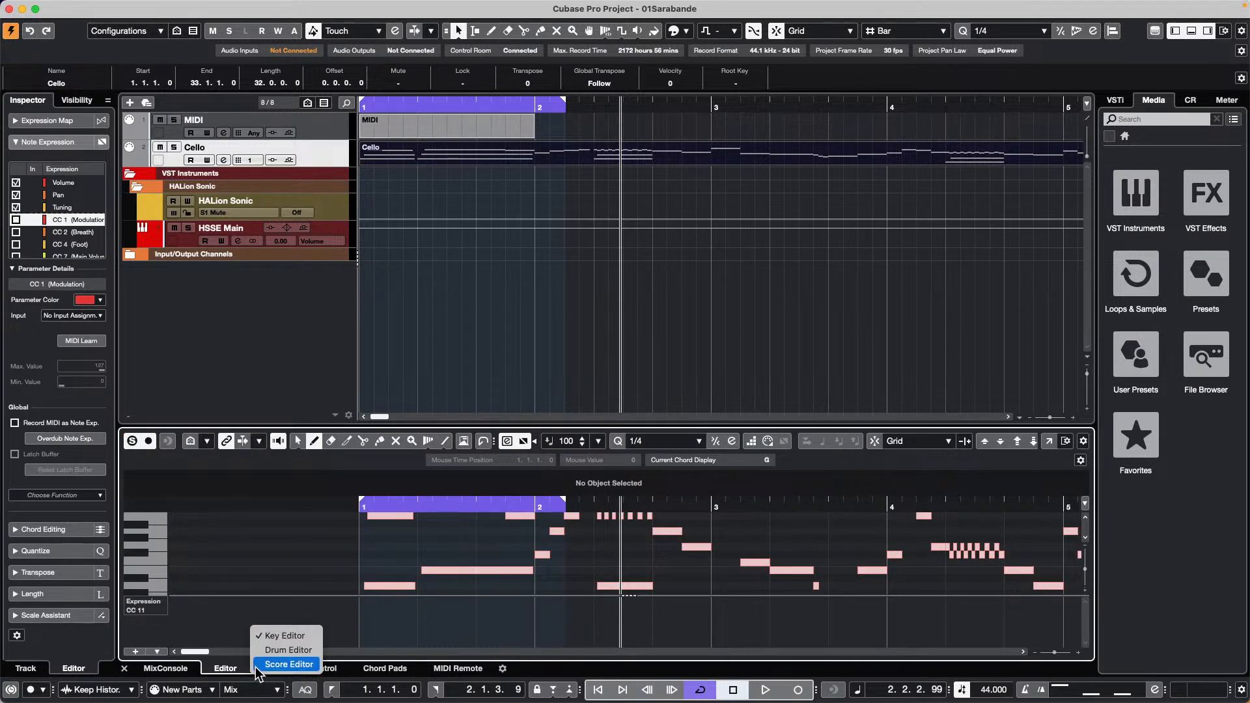
click(290, 664)
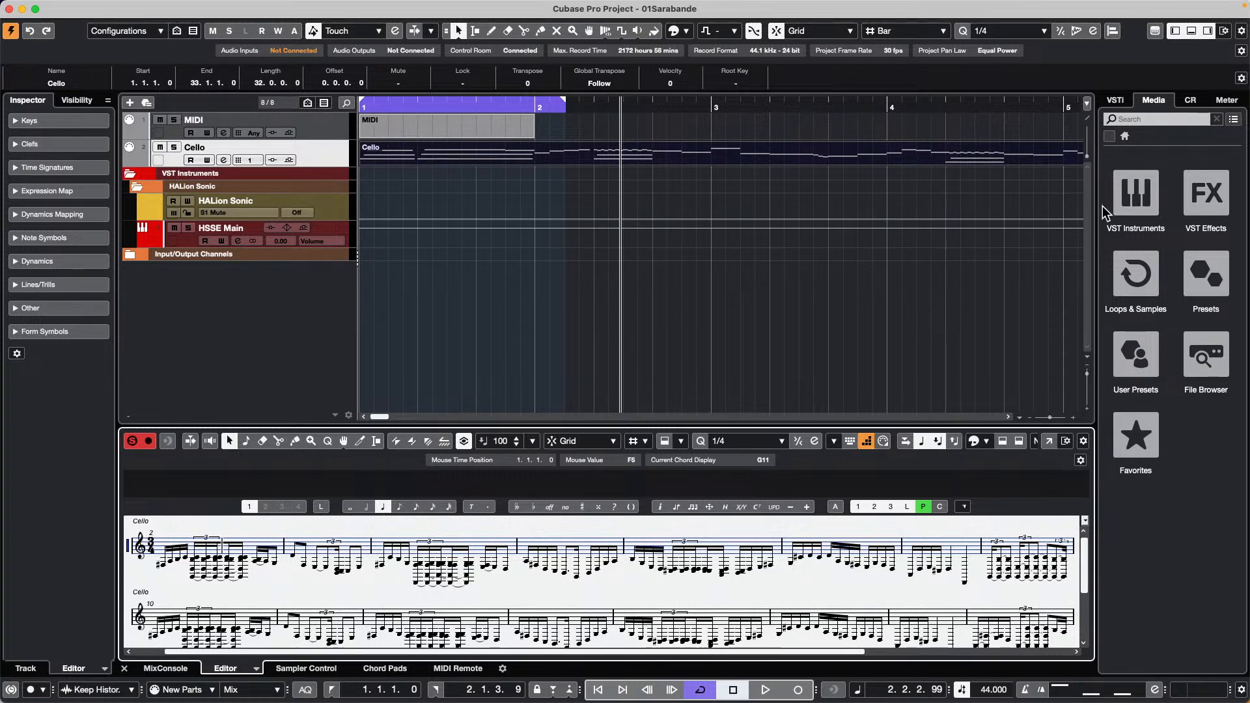
Drag Caleidoscope's Atmo 15_AM and Impact 06_AM (at bar 3) into the track list as new audio tracks.
click(1139, 277)
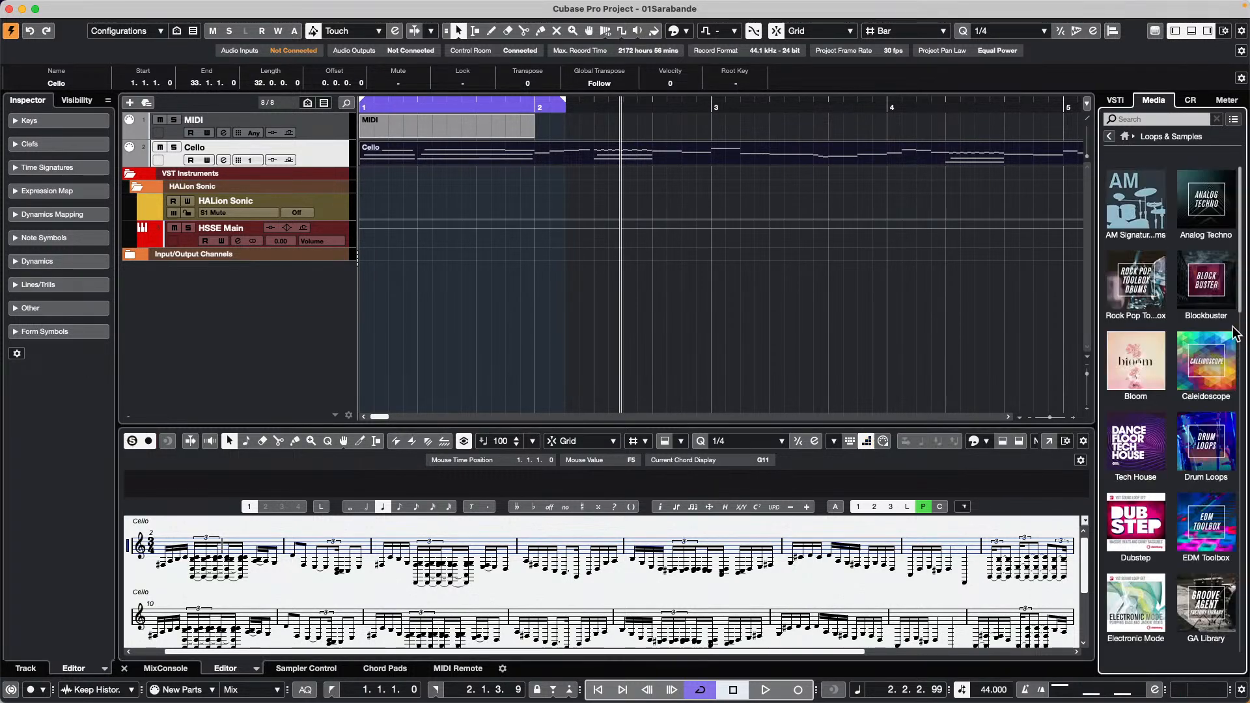
click(1224, 346)
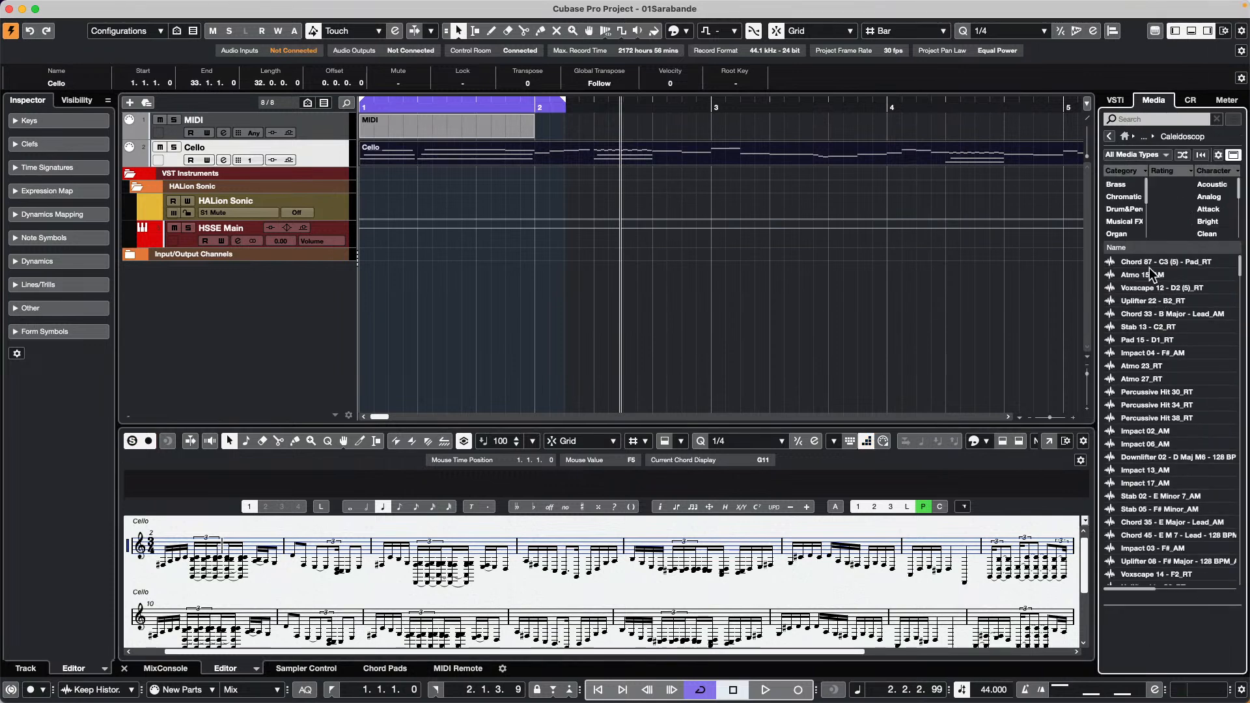
click(1150, 269)
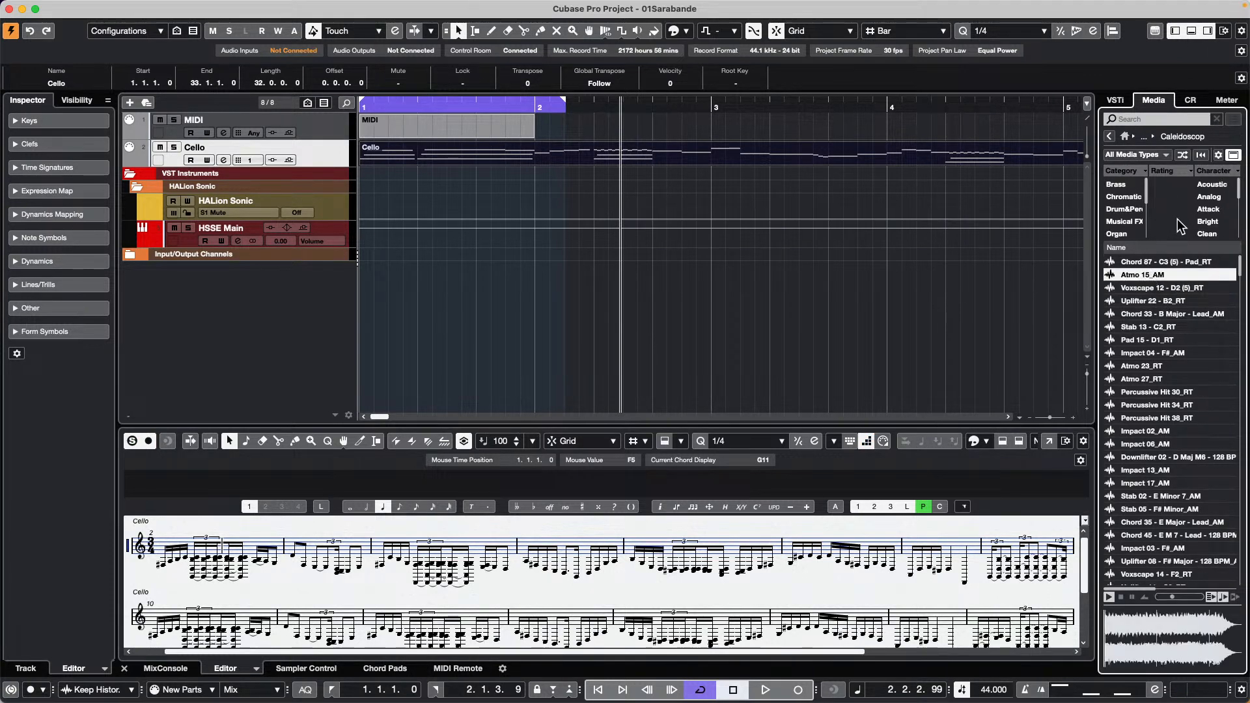
drag(1143, 280, 218, 267)
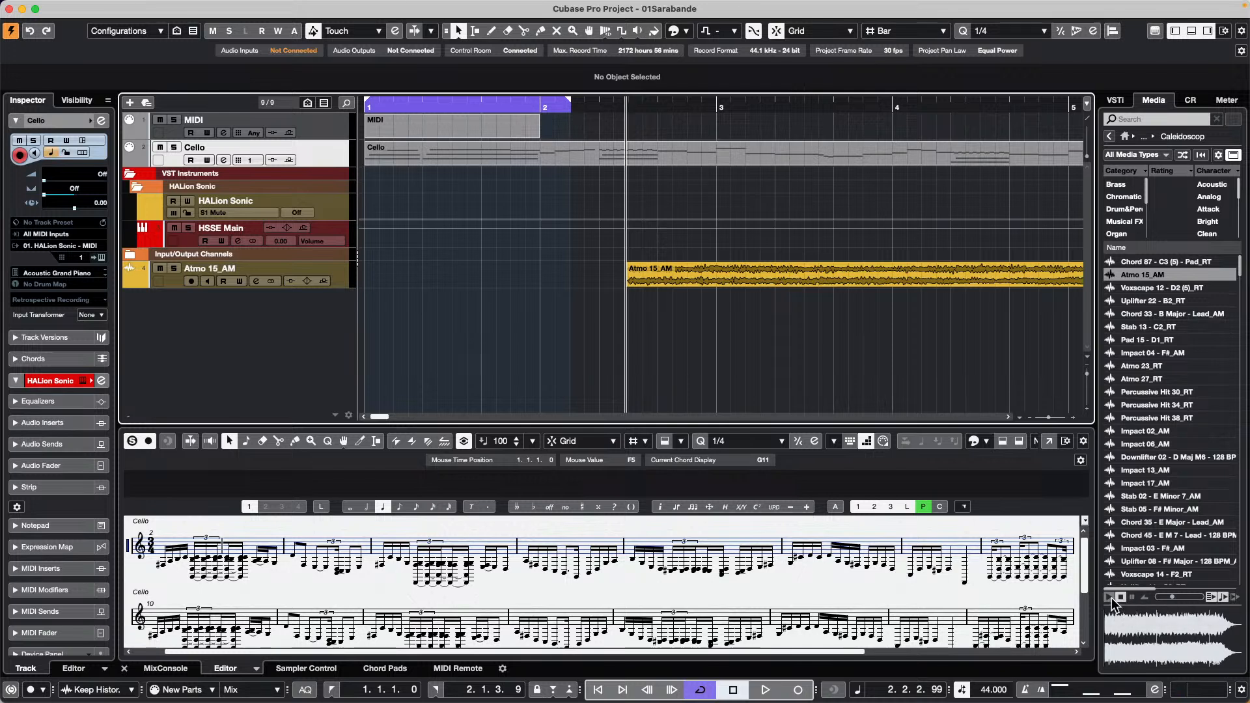
click(1160, 445)
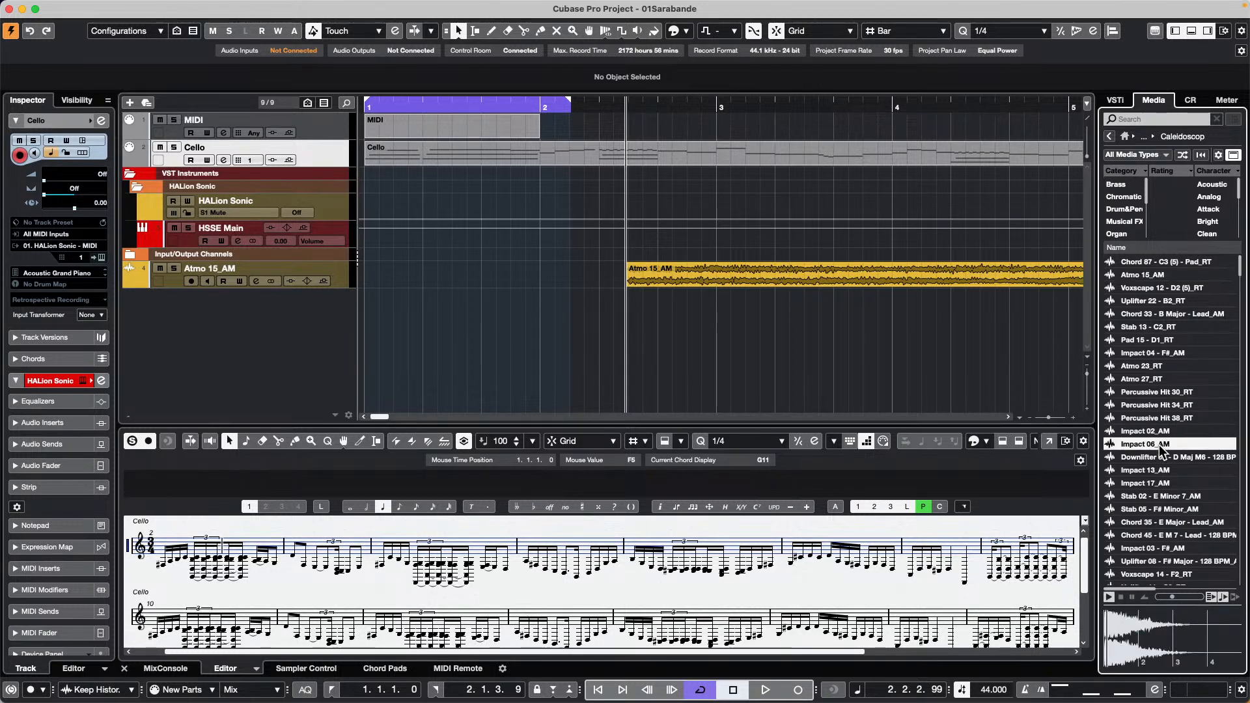
drag(1160, 445, 737, 405)
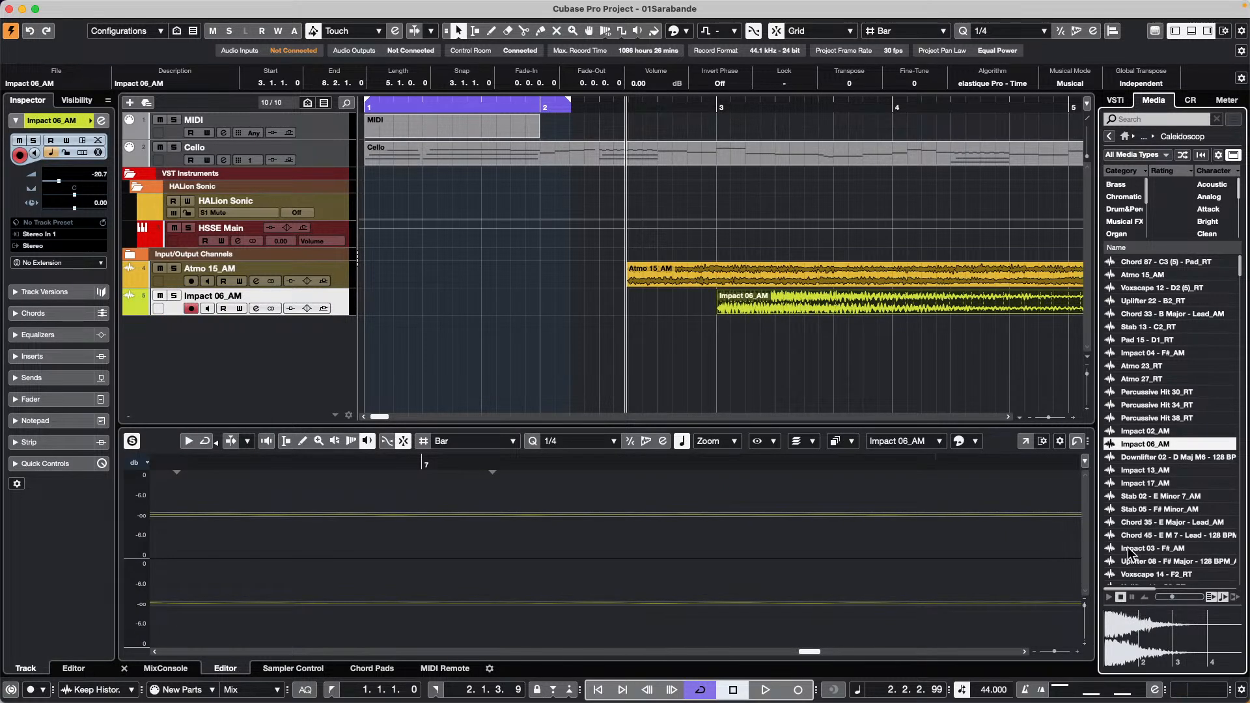
Browse MediaBay to VST Sound > Blockbuster > Audio Files and move the window aside.
mouse_move(383, 2)
click(298, 7)
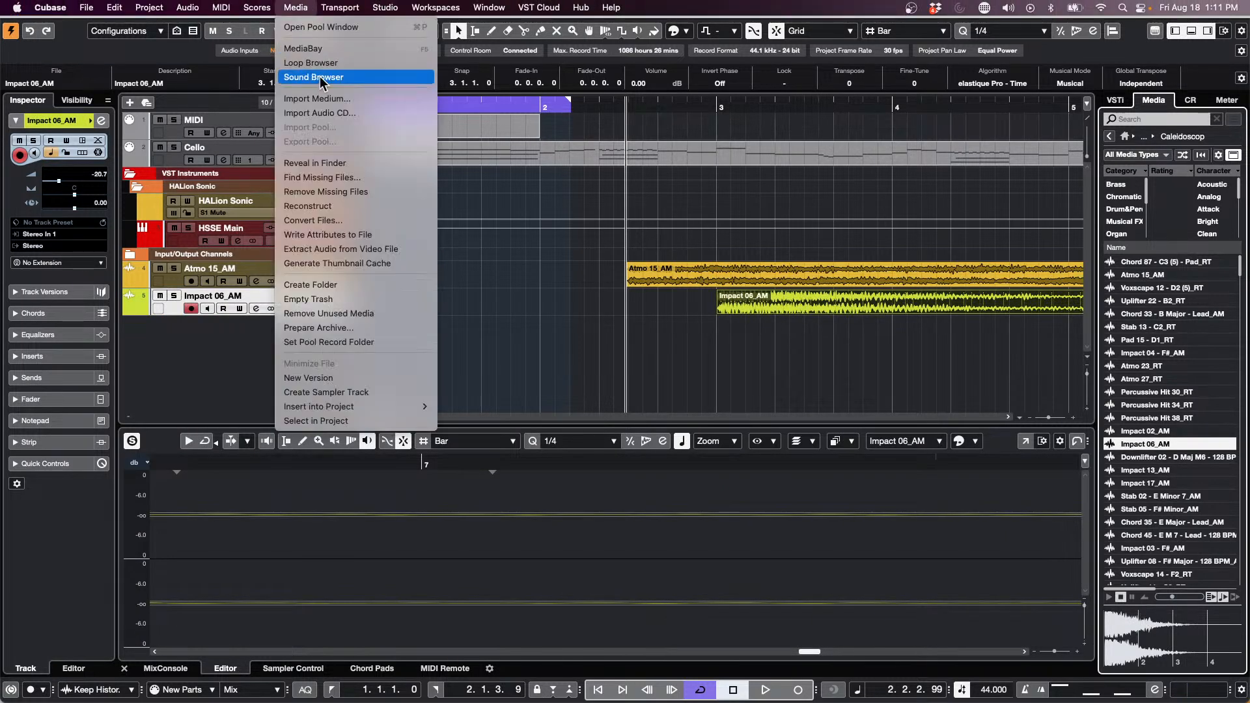
click(328, 47)
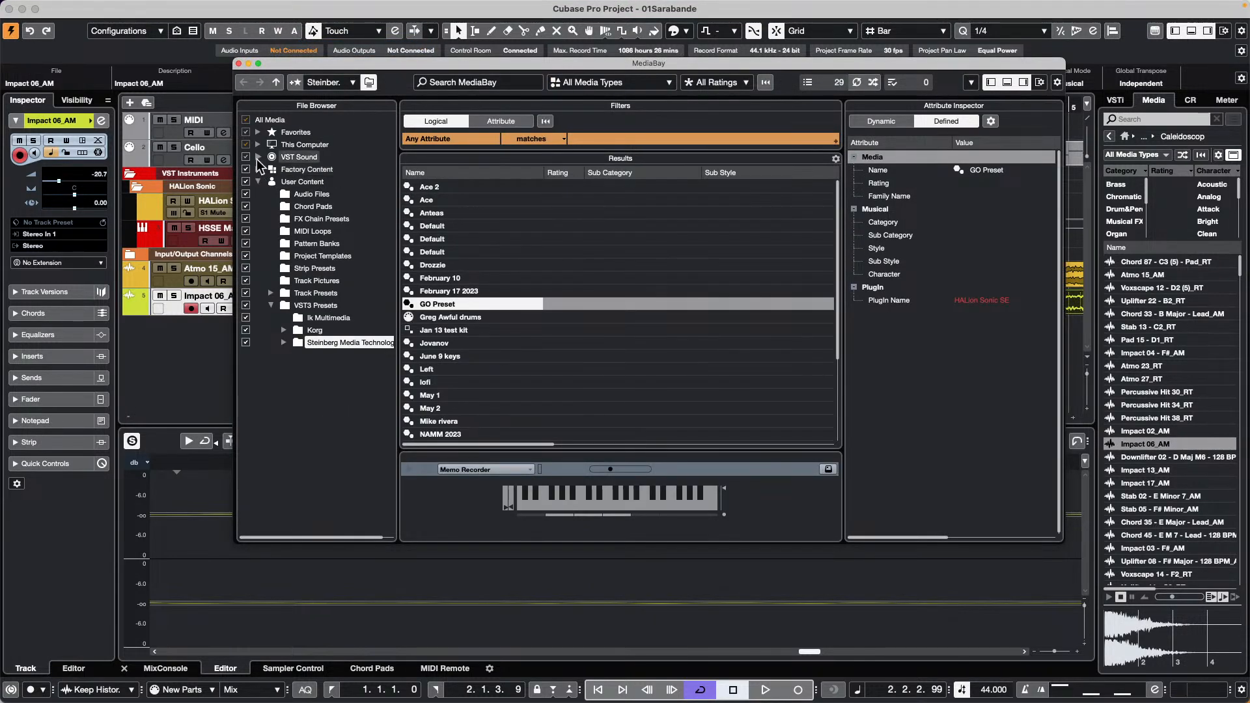
click(258, 157)
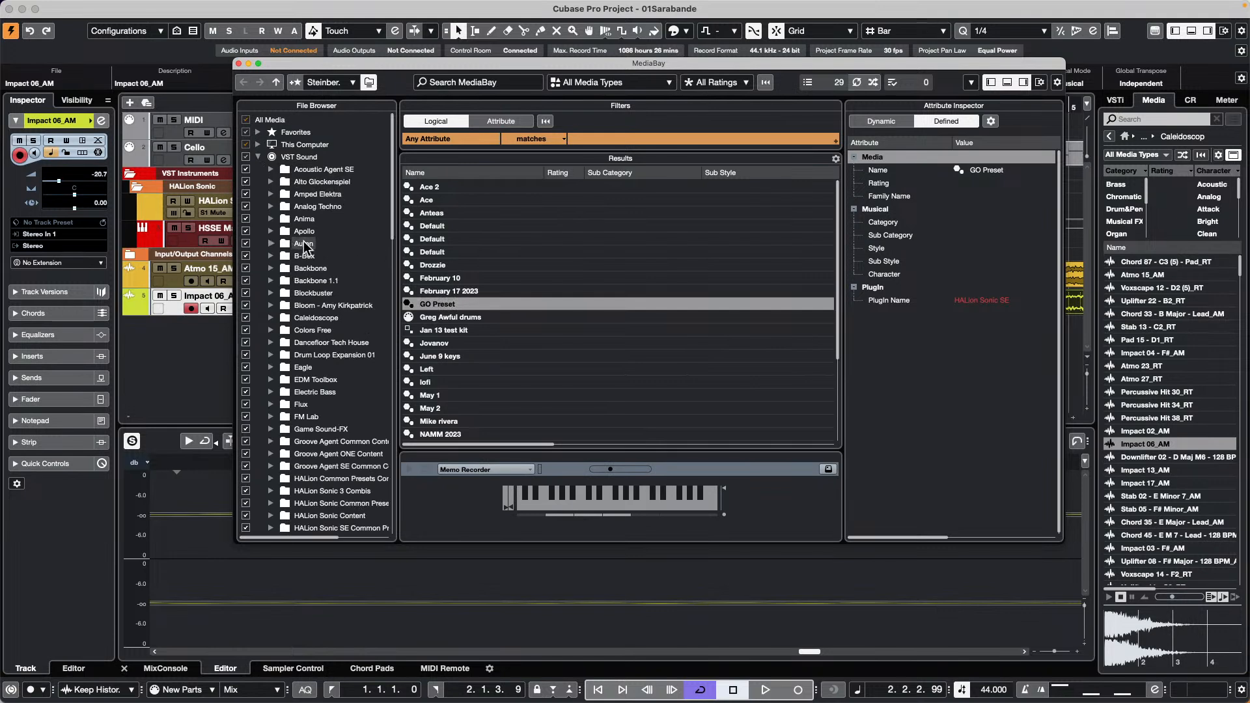
click(271, 293)
click(320, 306)
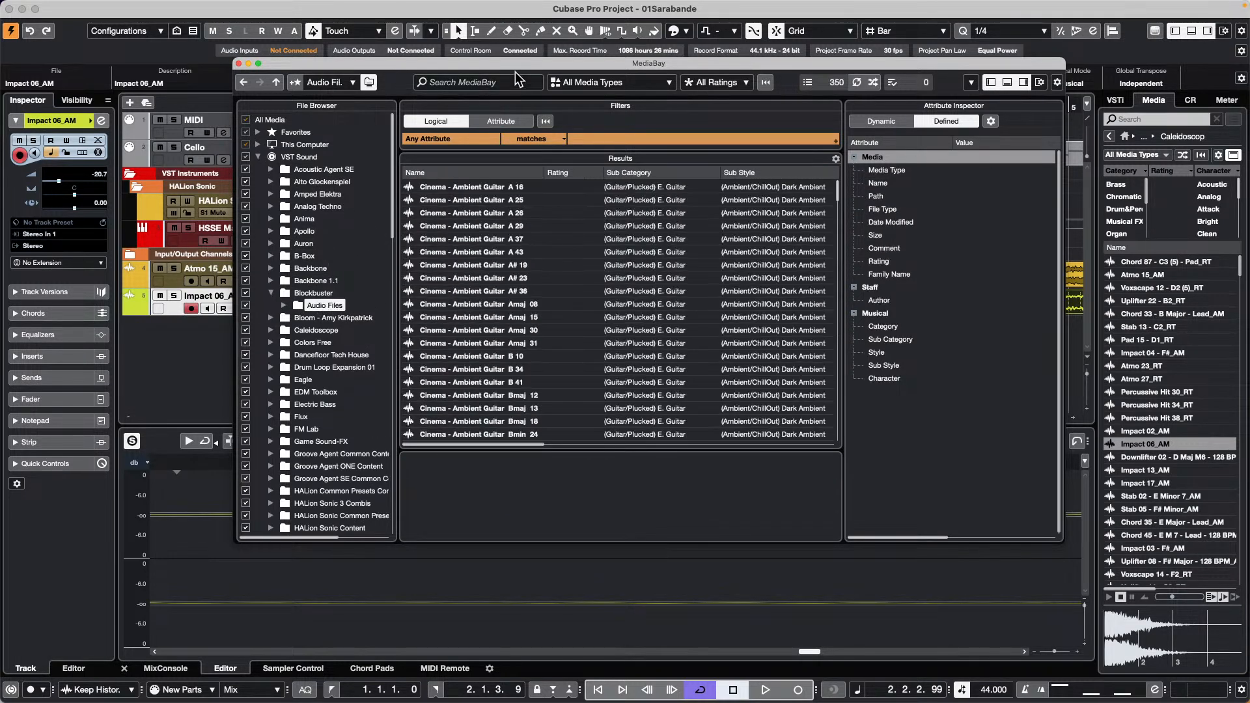
drag(488, 62, 921, 269)
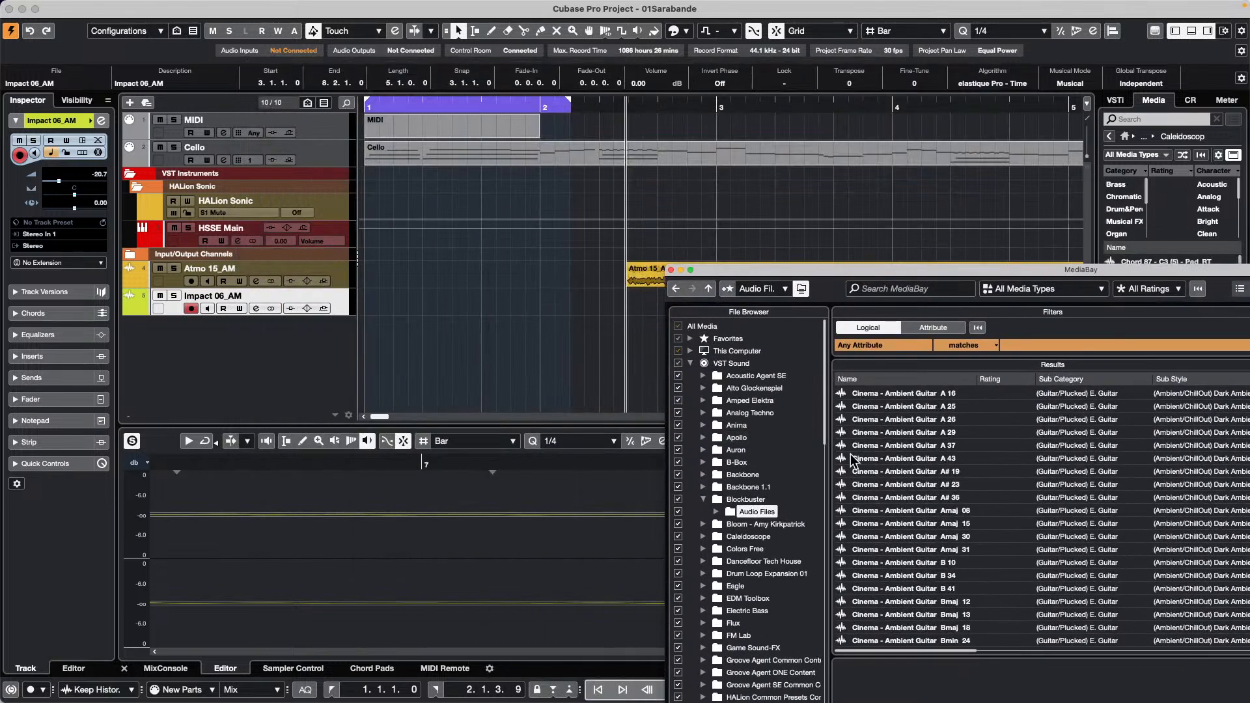
Add Cinema - Ambient Guitar A# 19 as a track, place Amaj 31 on it, close MediaBay.
click(901, 470)
click(416, 358)
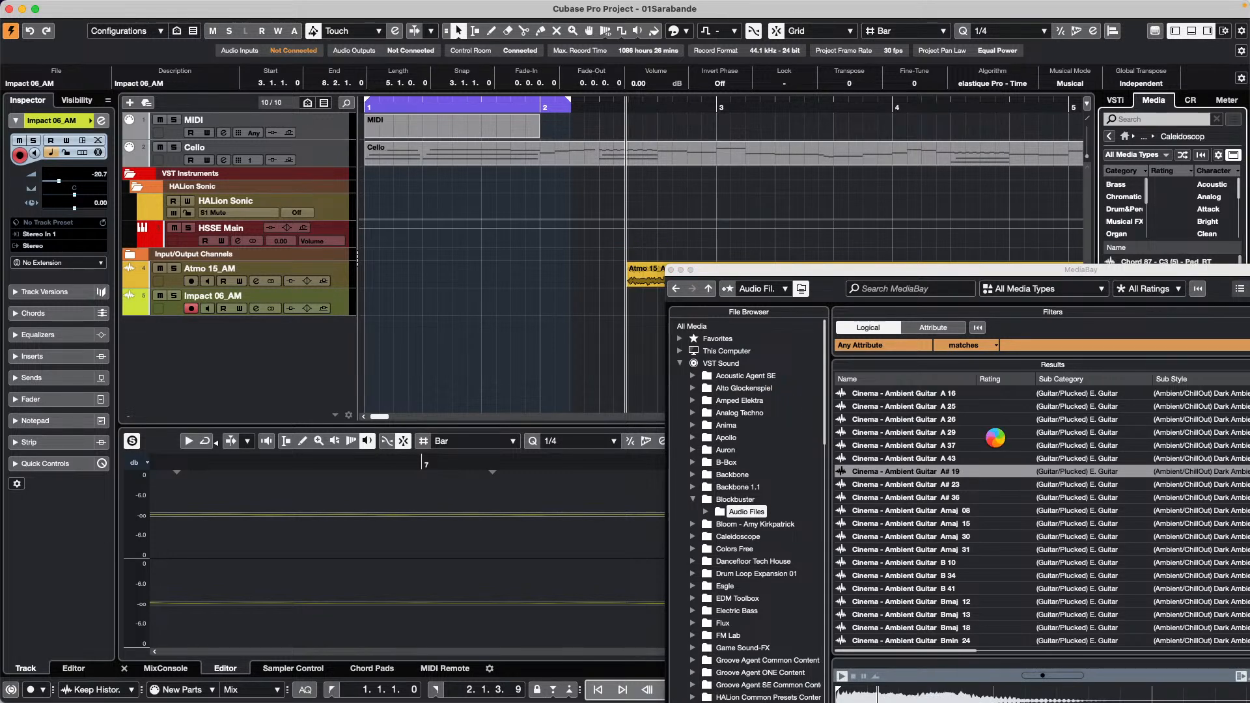
double_click(900, 267)
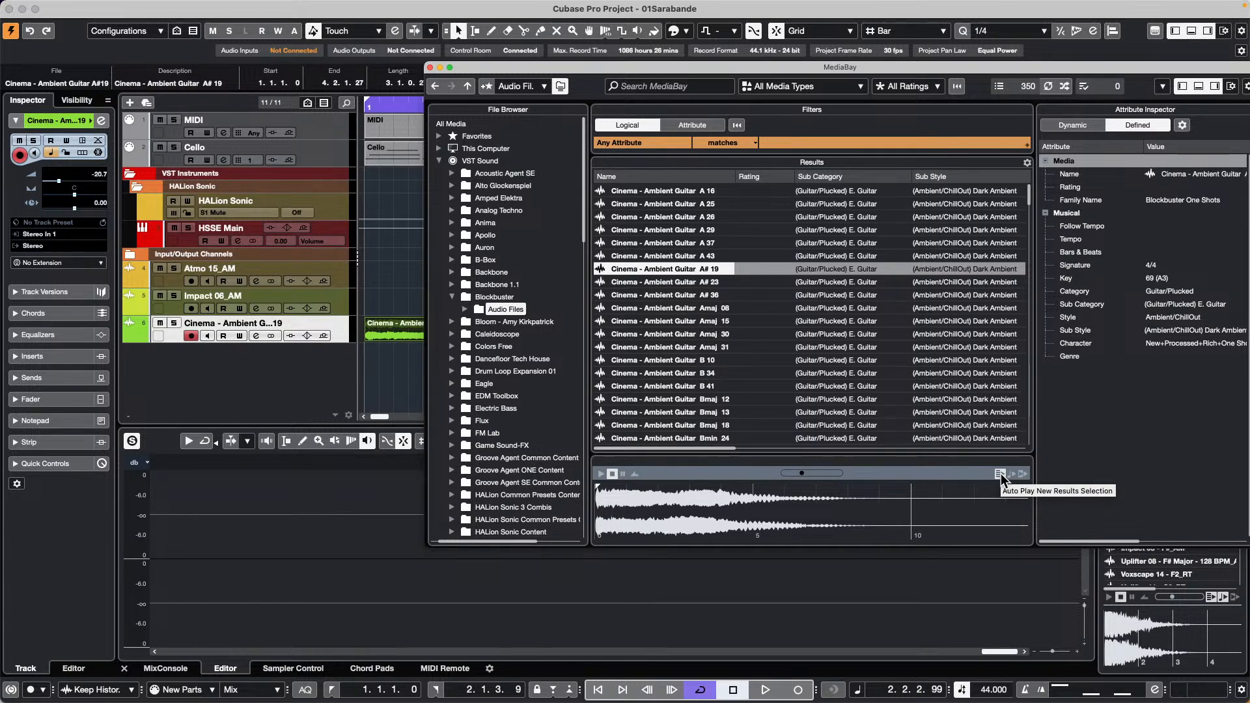
click(651, 347)
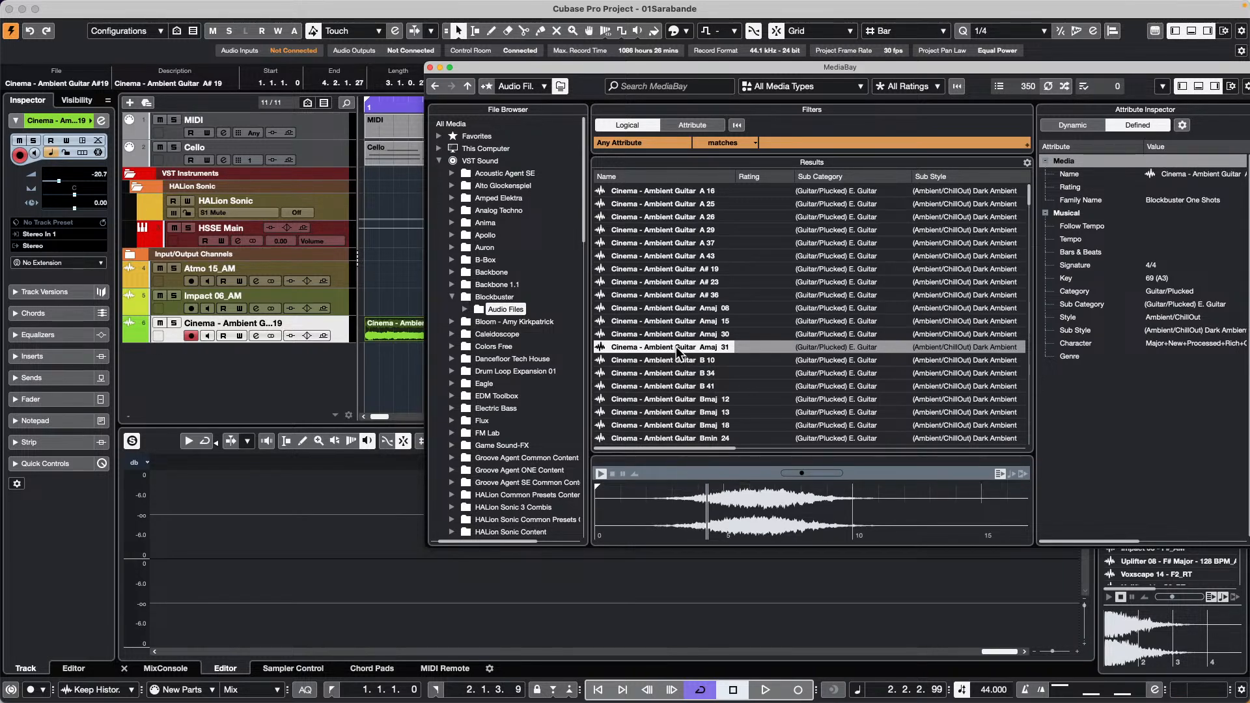
drag(675, 346, 393, 332)
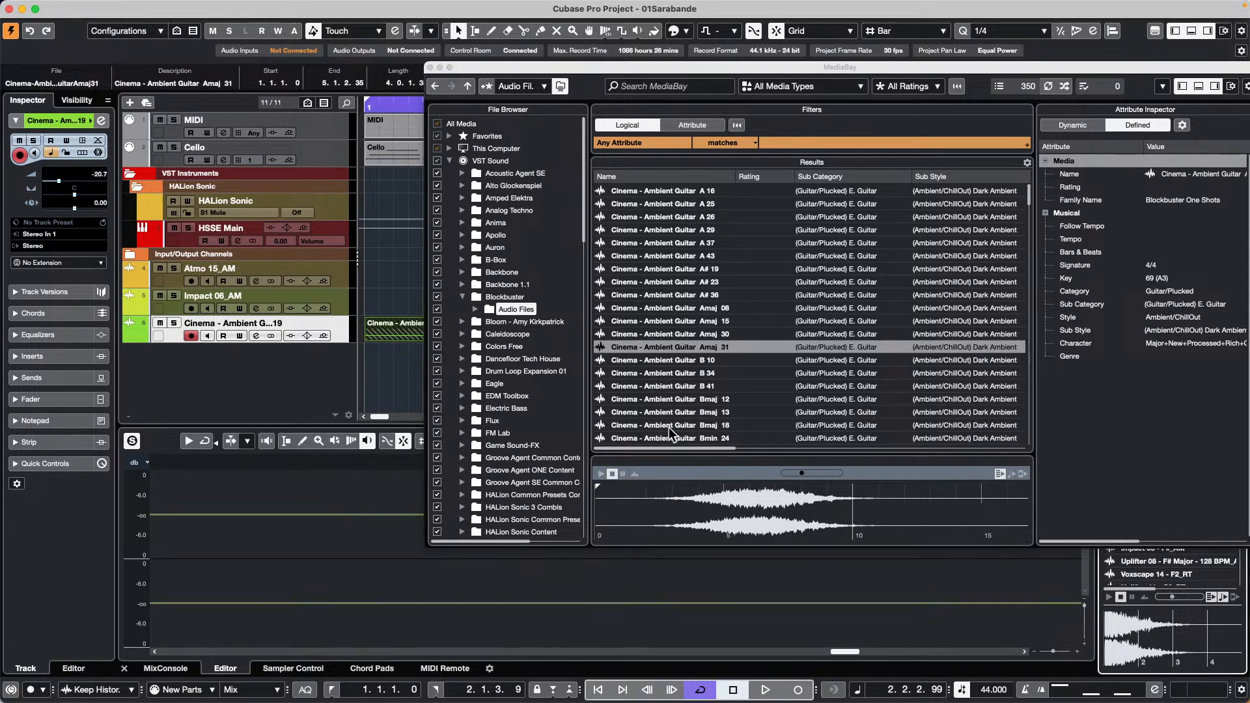
click(431, 68)
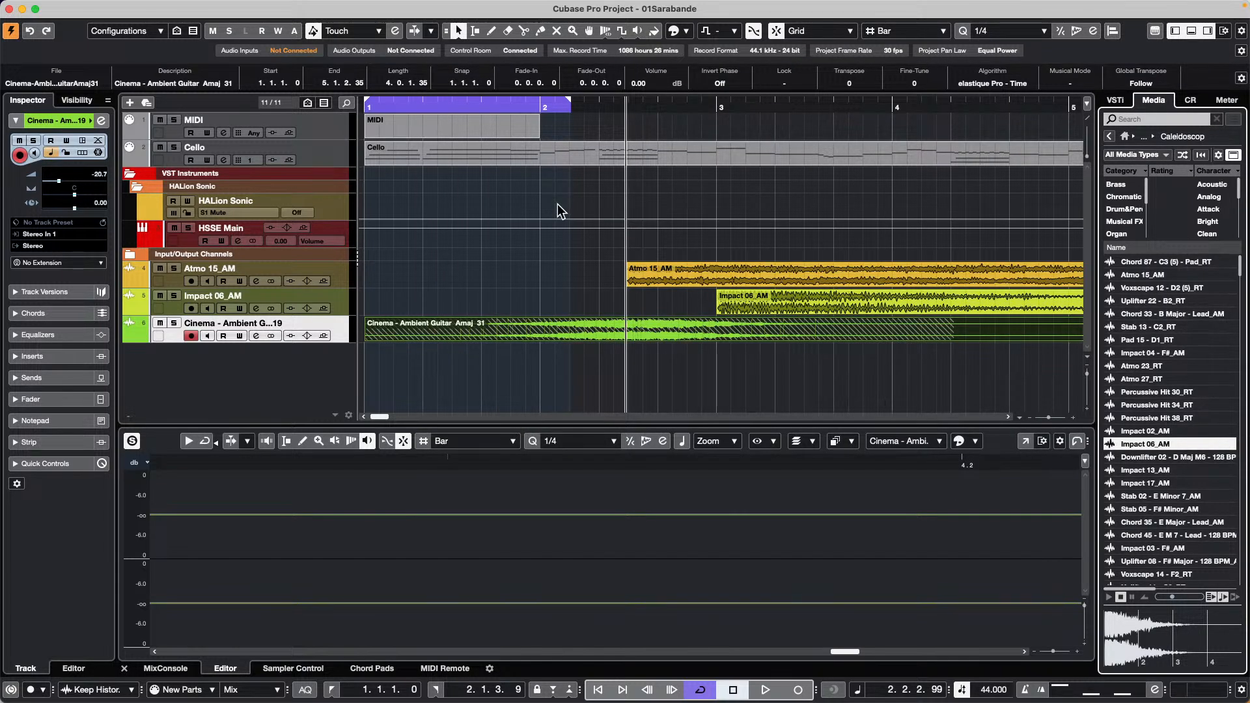
click(1145, 596)
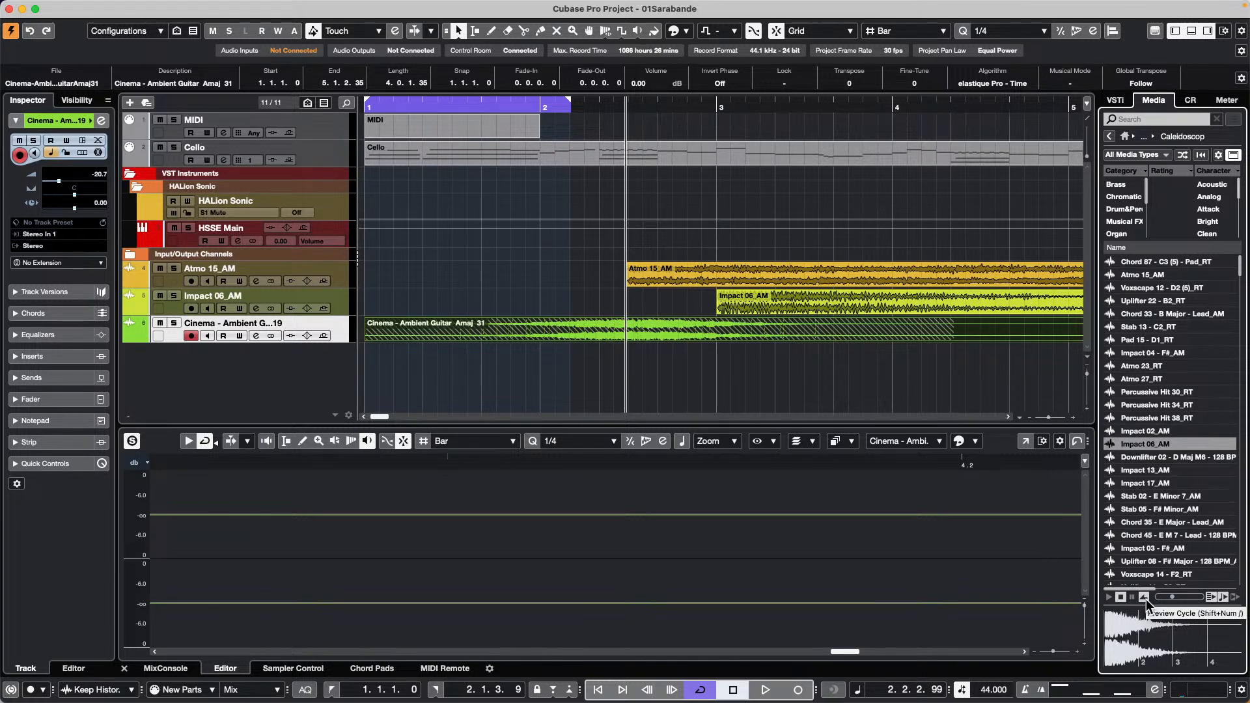
click(1146, 599)
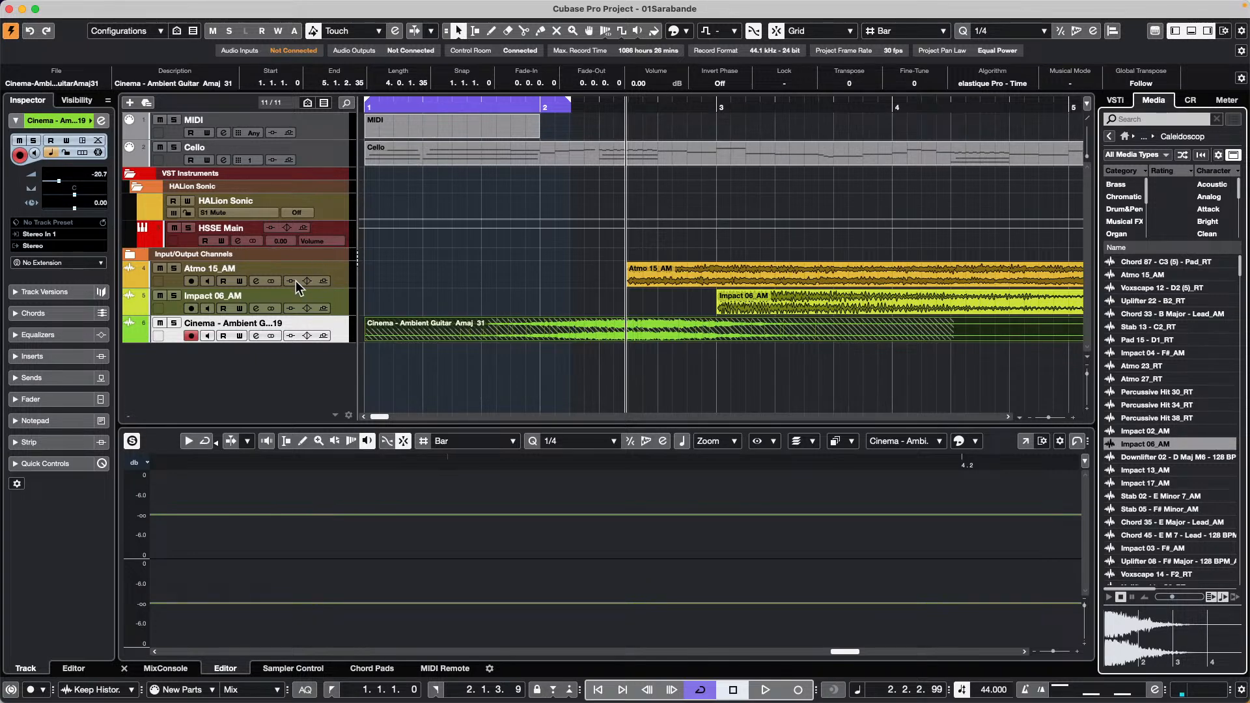
click(339, 268)
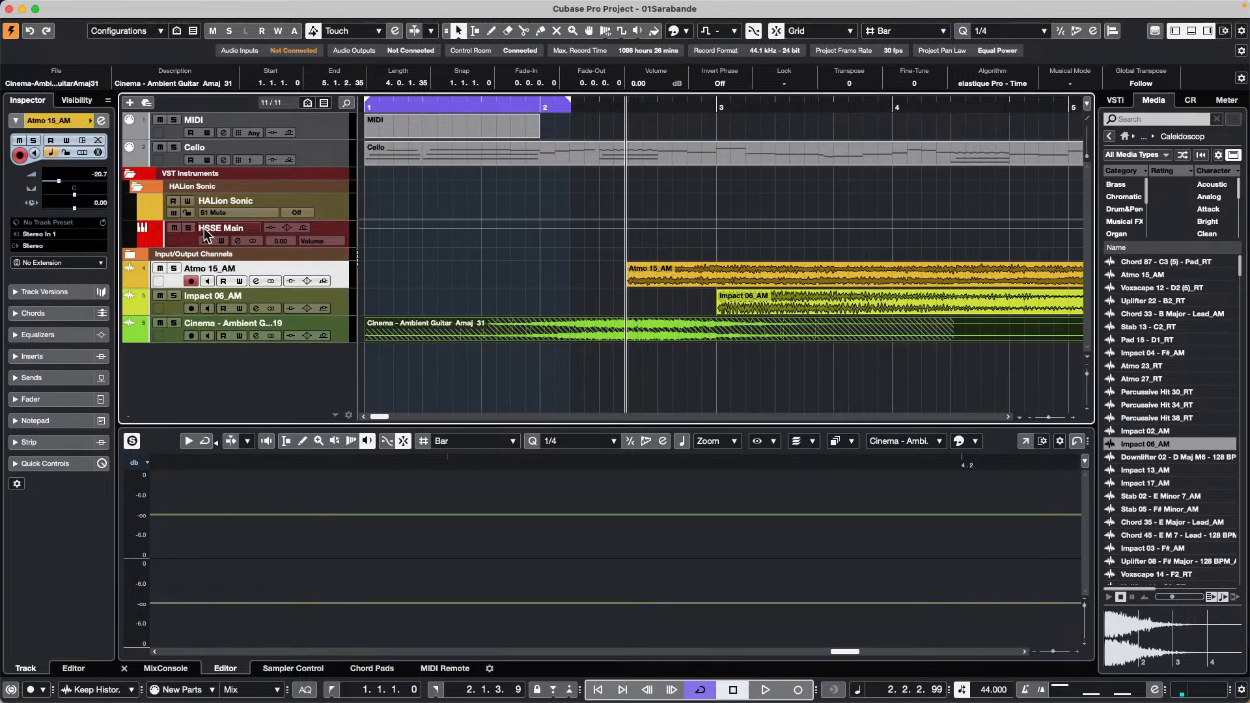
Add a new MIDI track, MIDI 01, from the track list context menu.
right_click(224, 341)
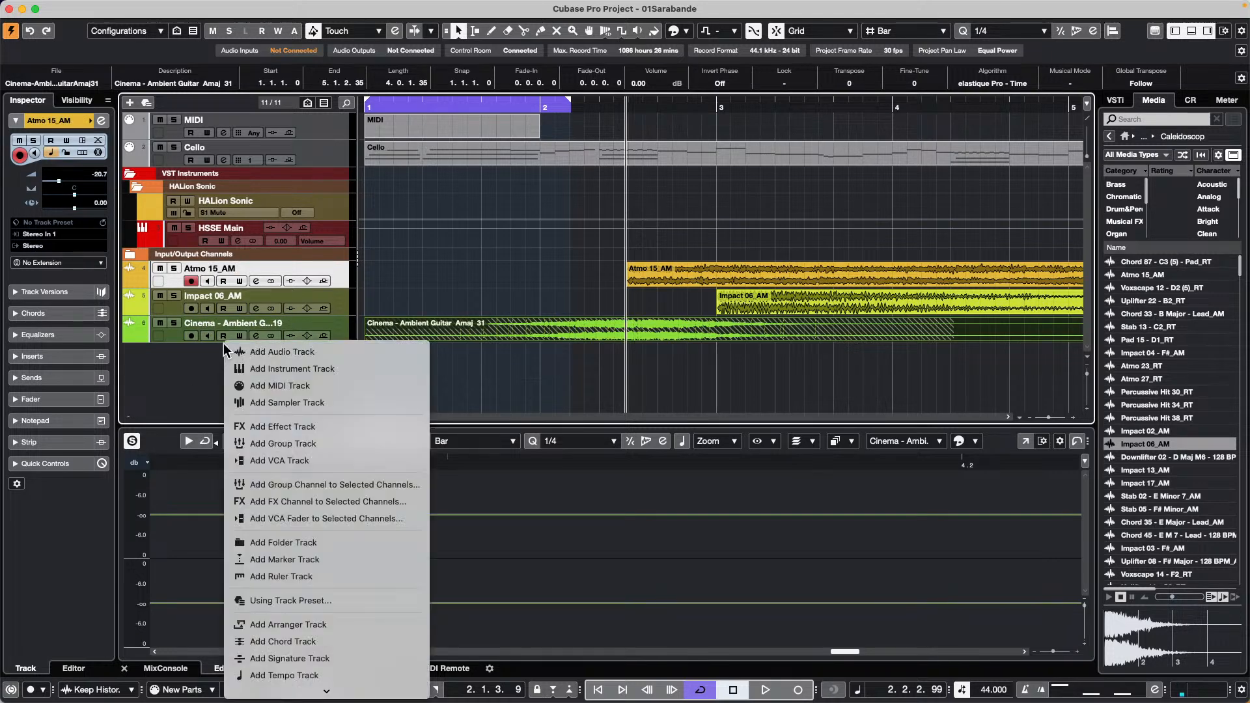
click(312, 386)
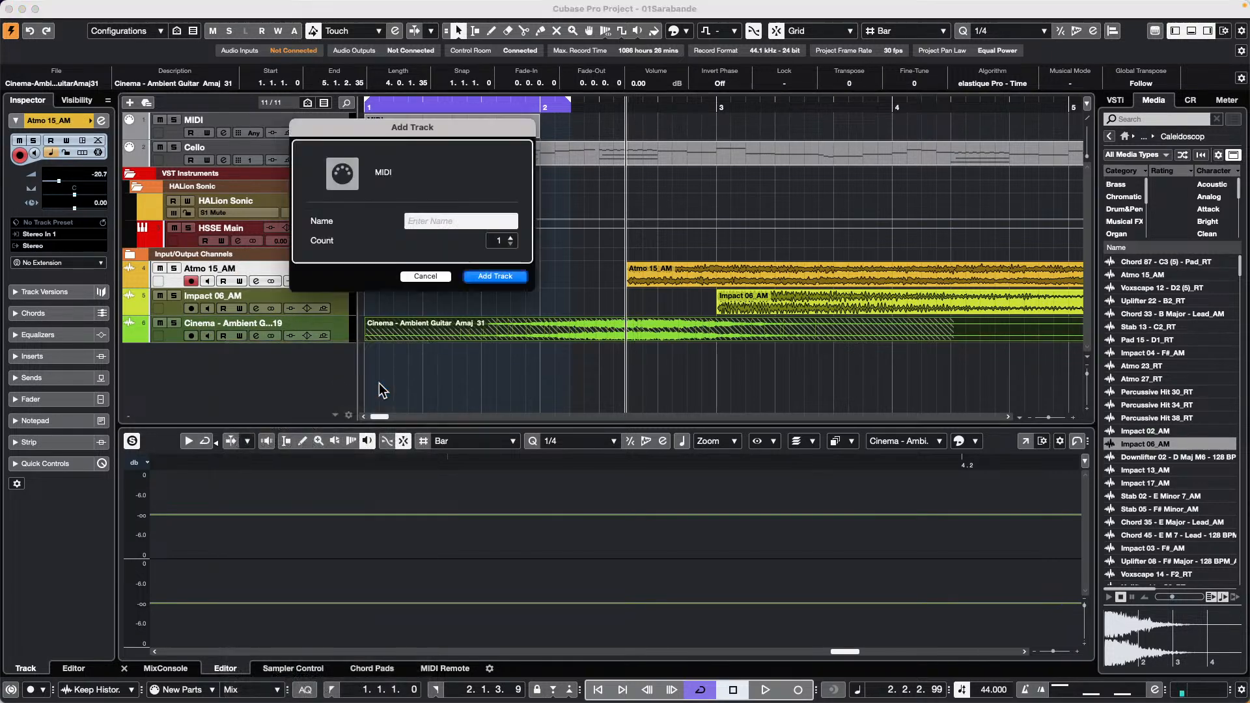
click(490, 276)
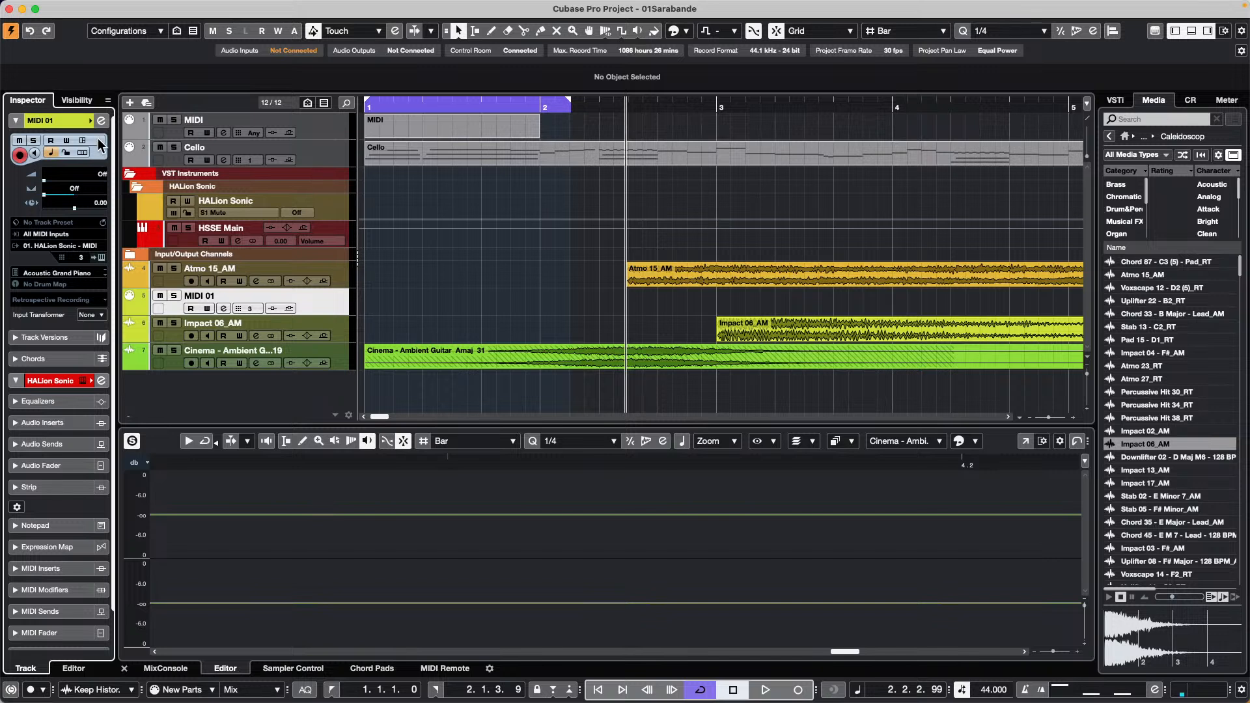
Set MIDI 01's Inspector Input Transformer to Track and open its panel.
click(96, 318)
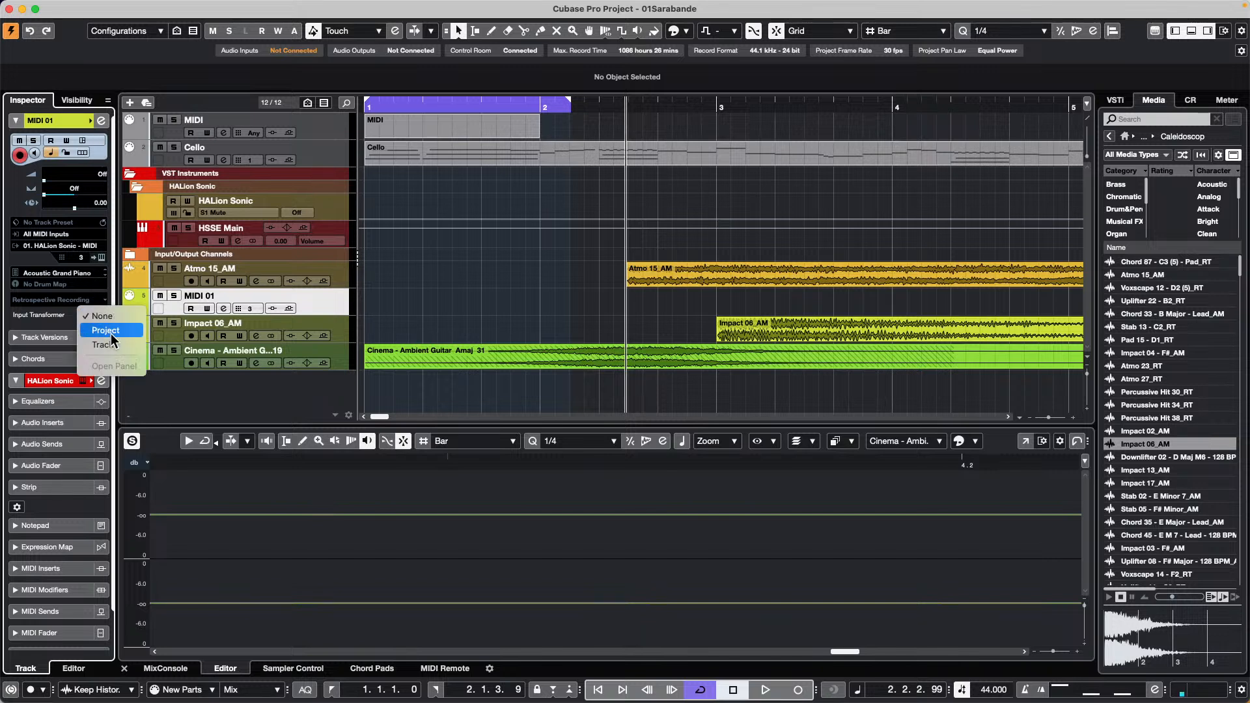
click(338, 303)
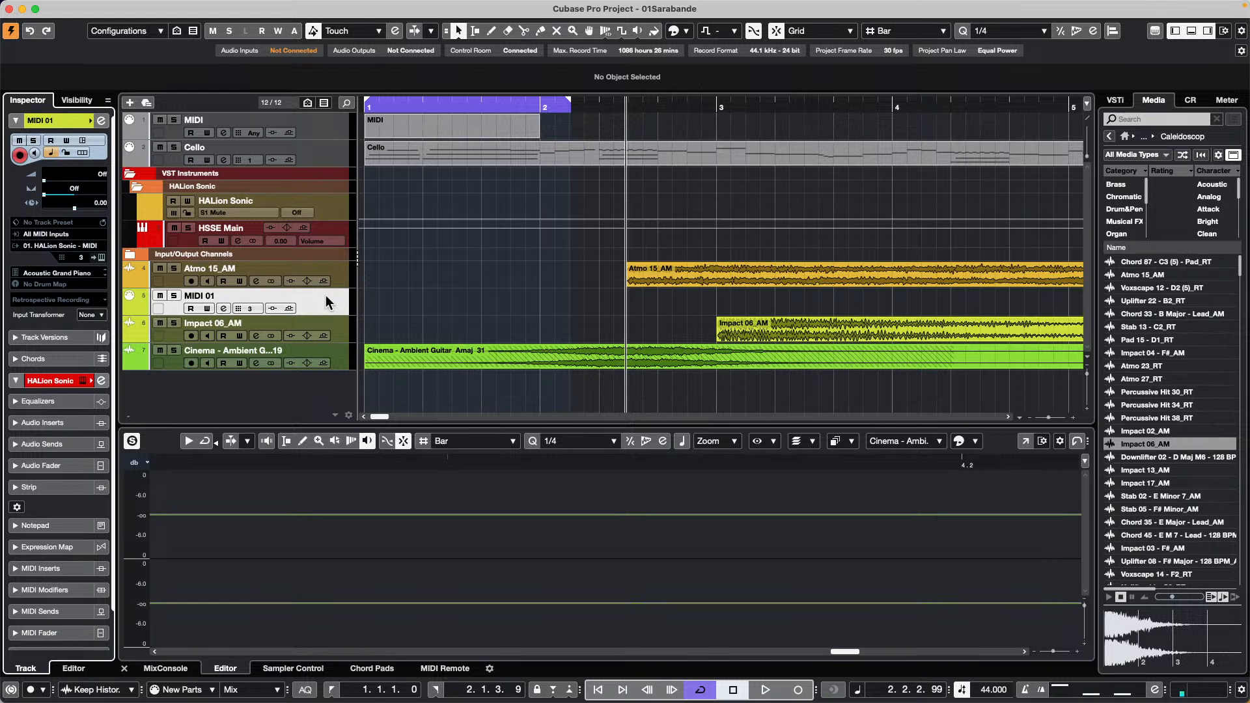
click(91, 315)
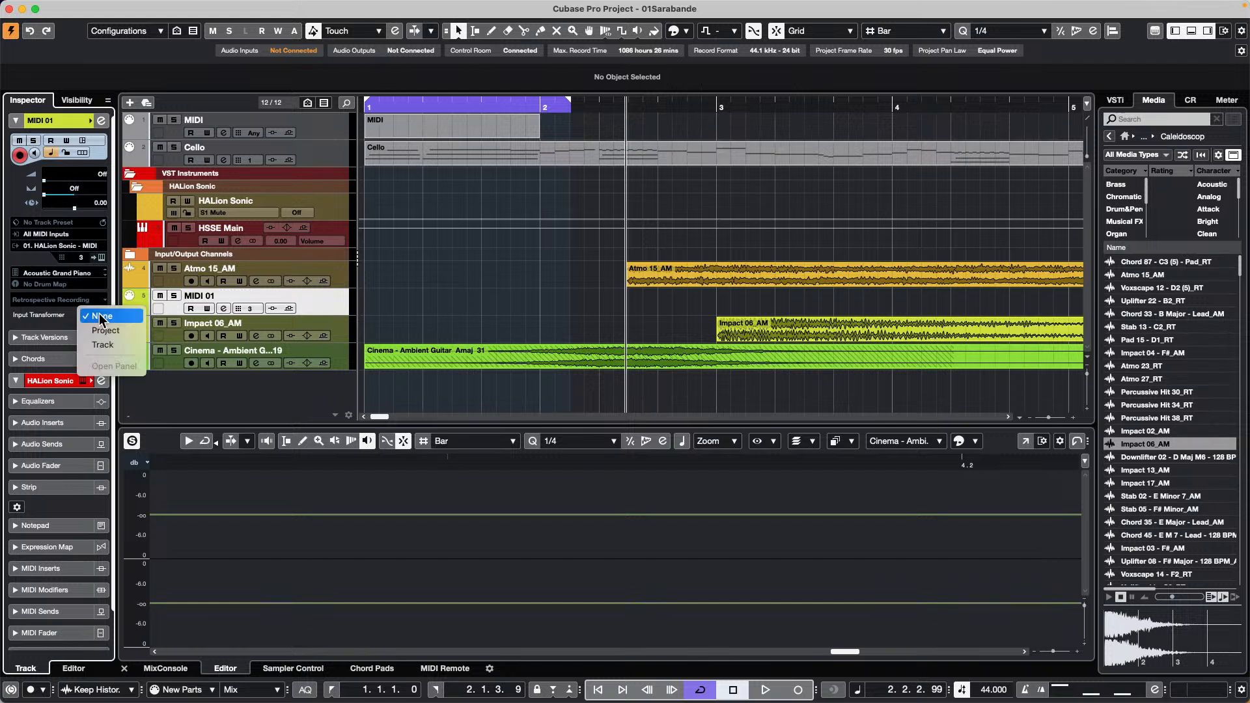
click(116, 347)
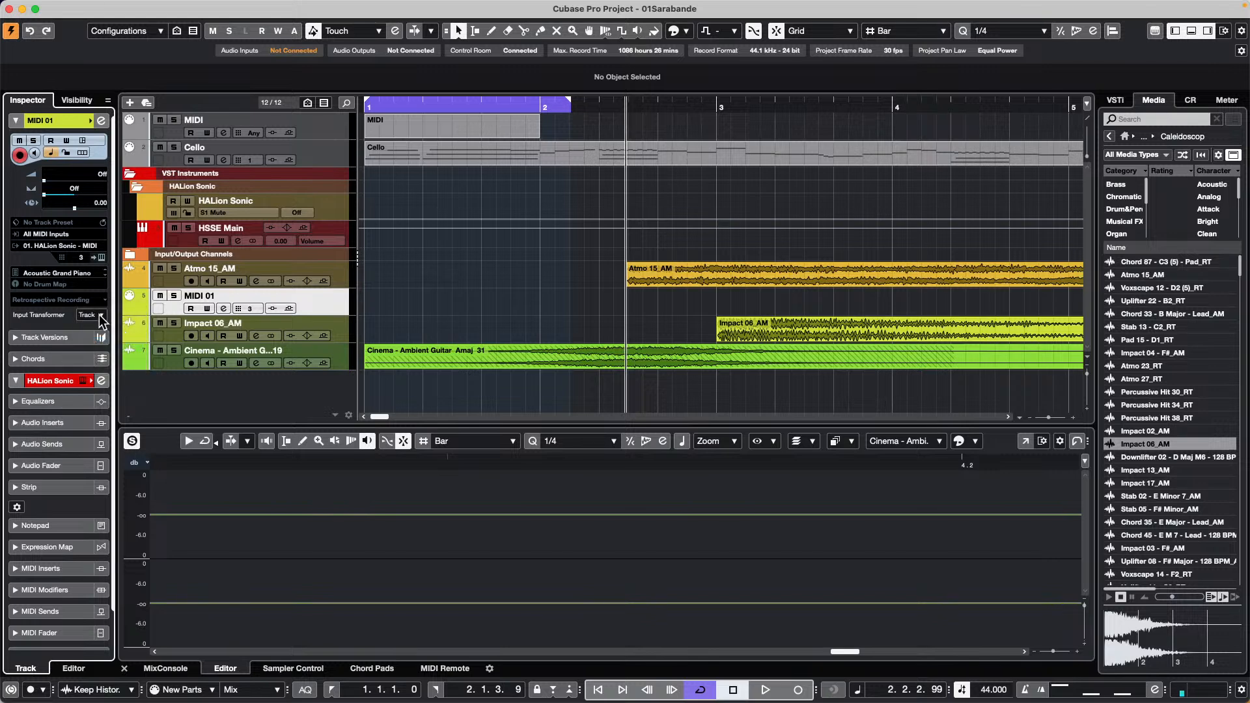
click(99, 315)
click(116, 336)
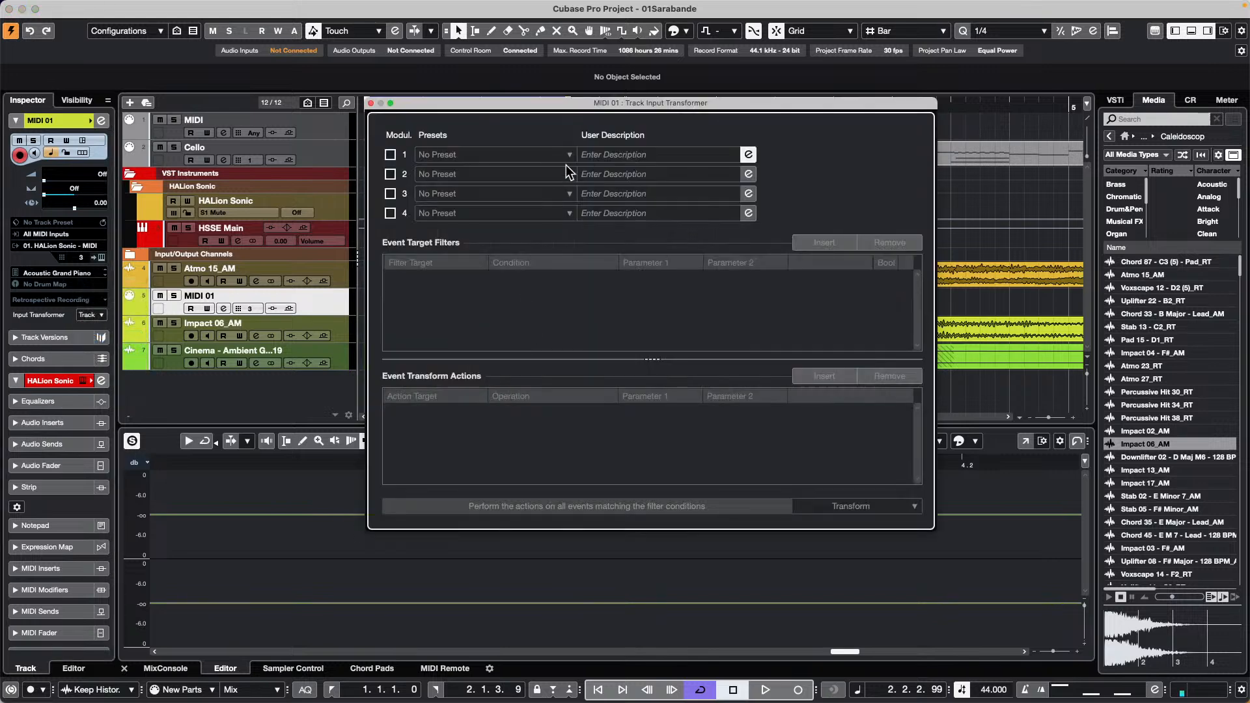
Enable module 1 with the Factory Presets > Channel Filtering > Pass Channel 01 Only preset, then close the transformer.
click(390, 154)
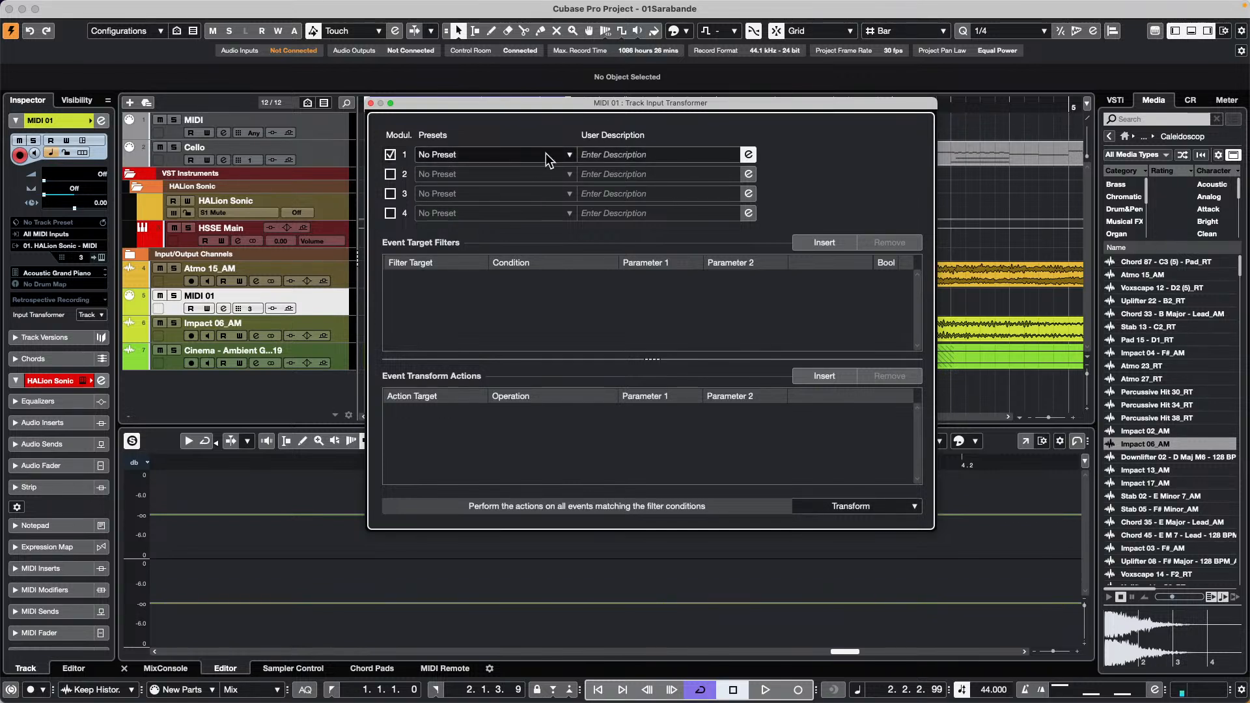
click(568, 155)
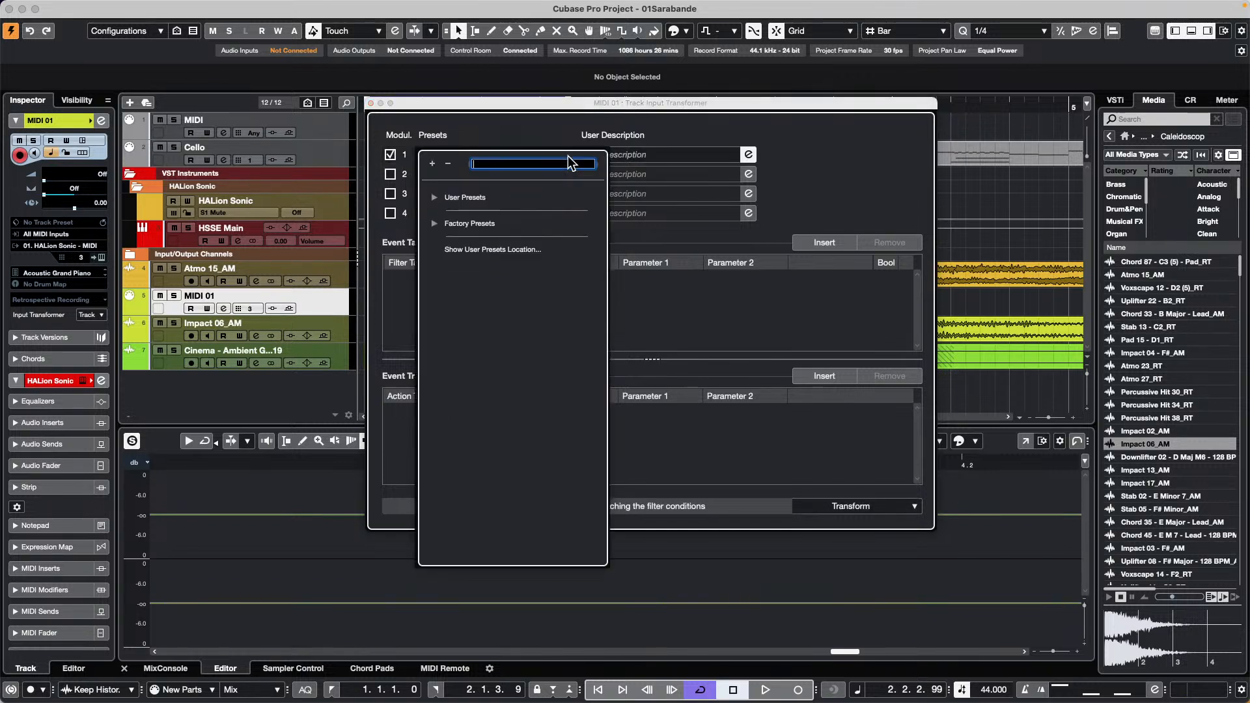
click(438, 224)
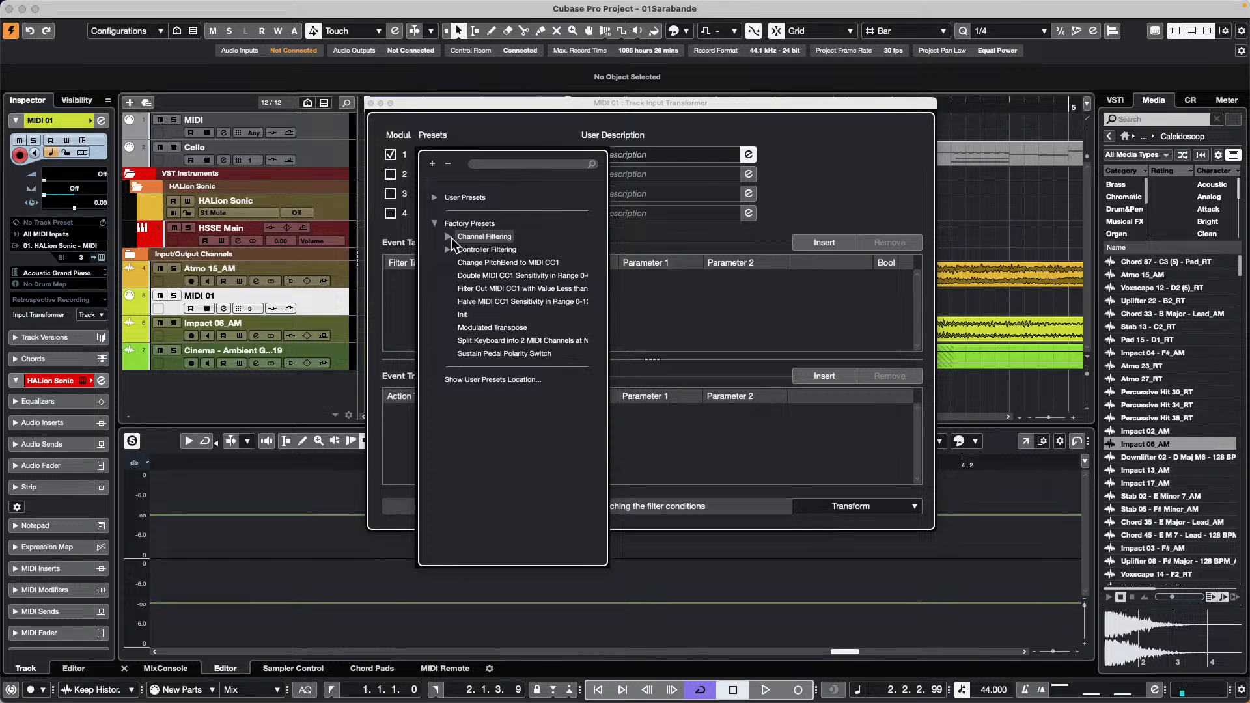
click(448, 238)
click(514, 250)
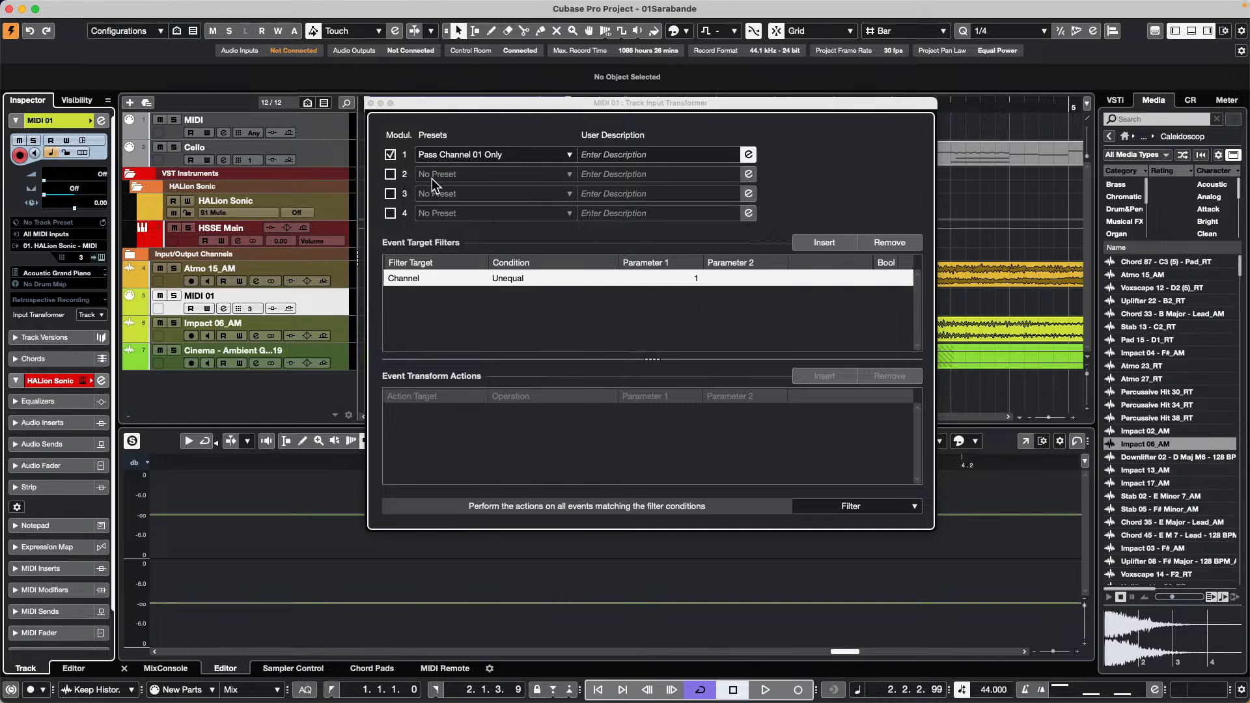
click(570, 157)
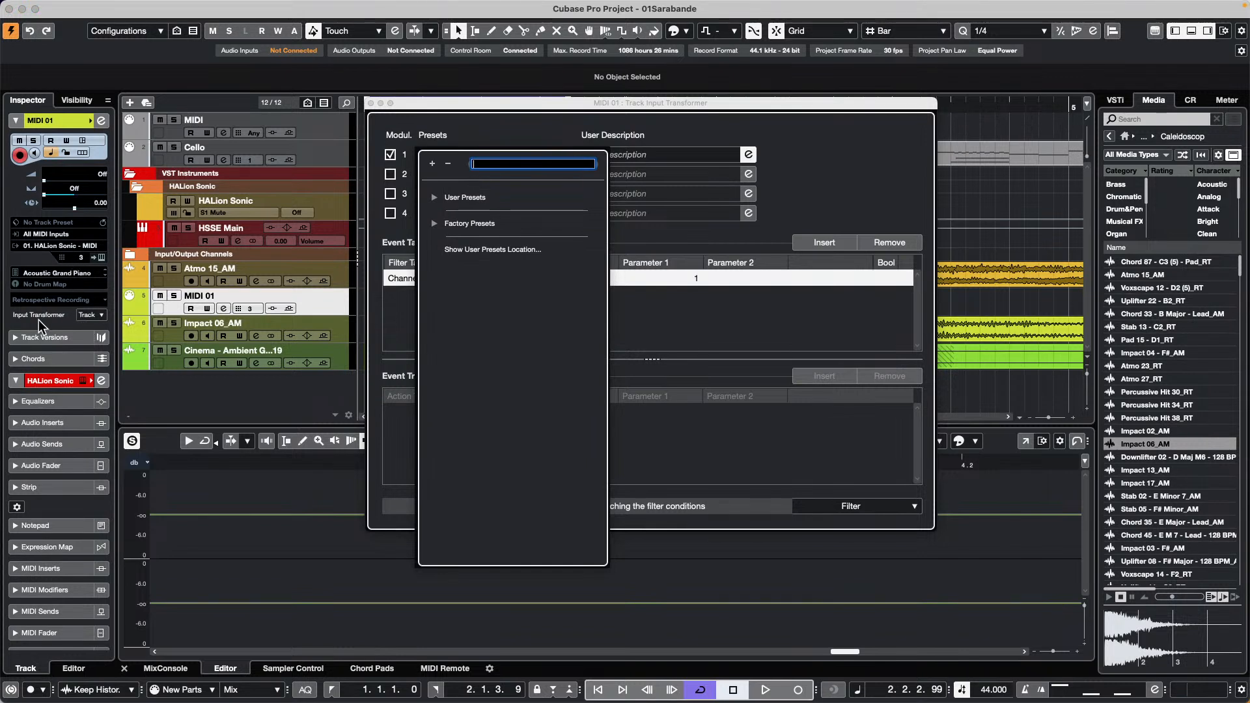
click(41, 302)
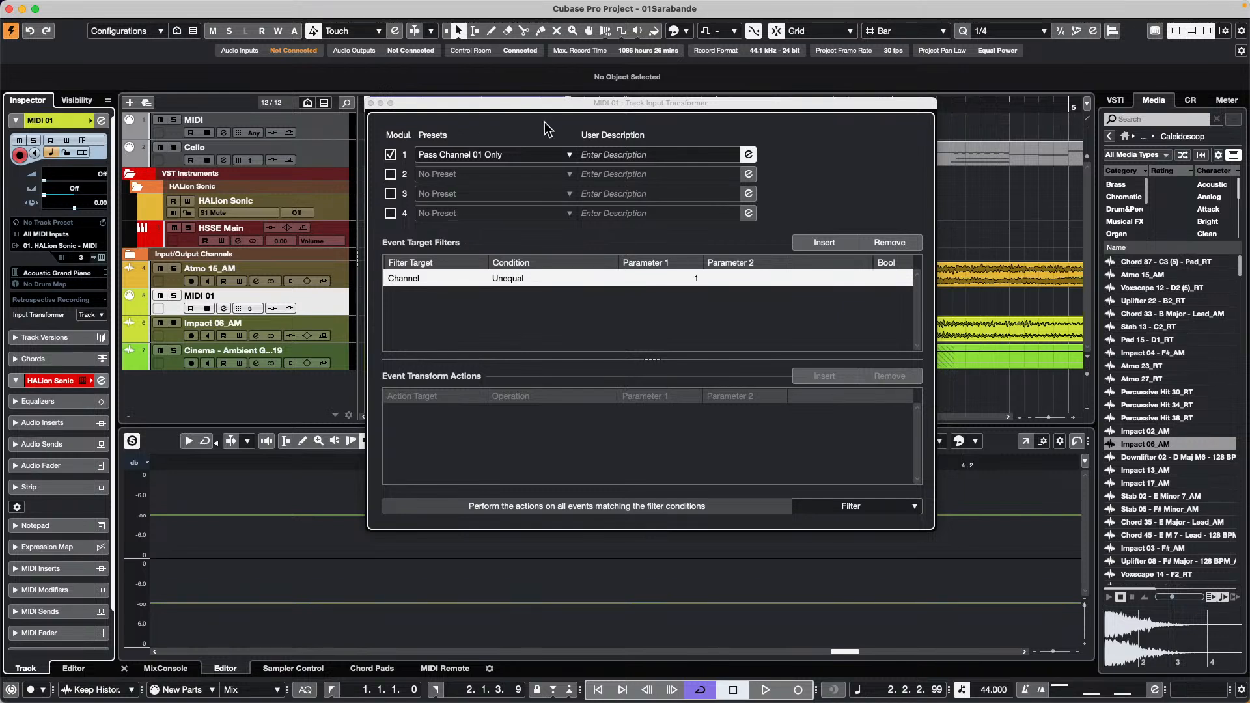
click(569, 154)
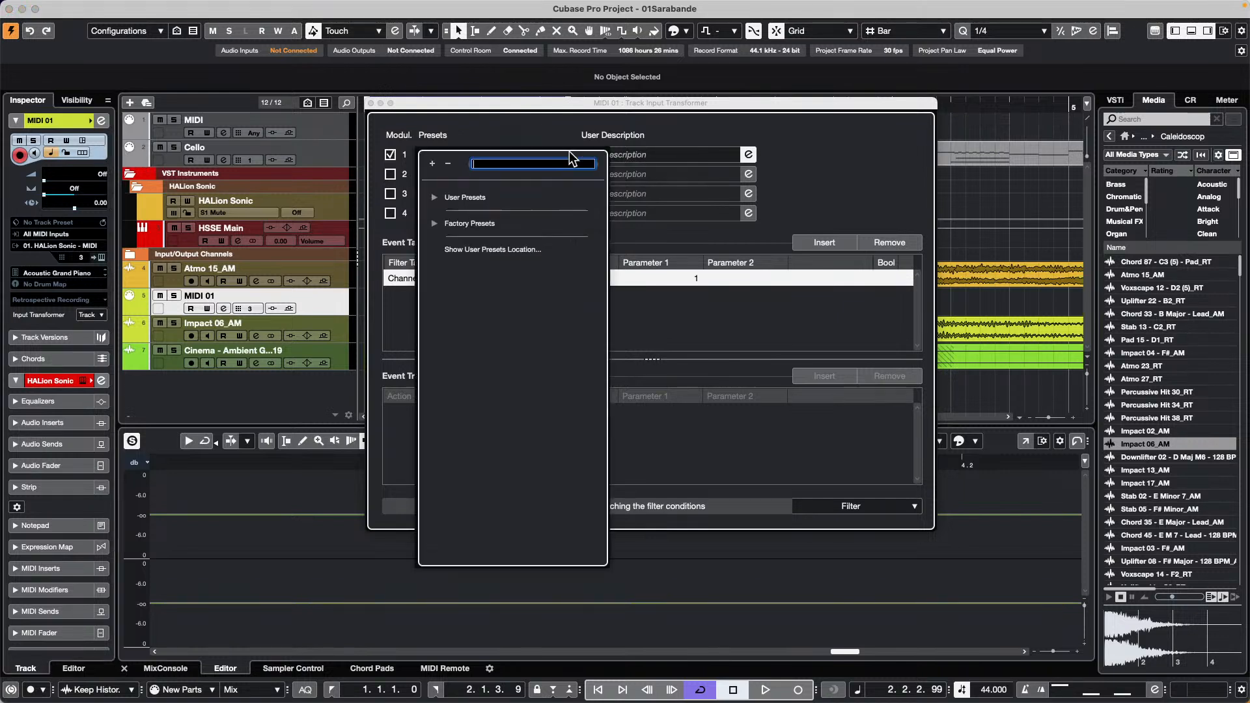
click(432, 222)
click(448, 237)
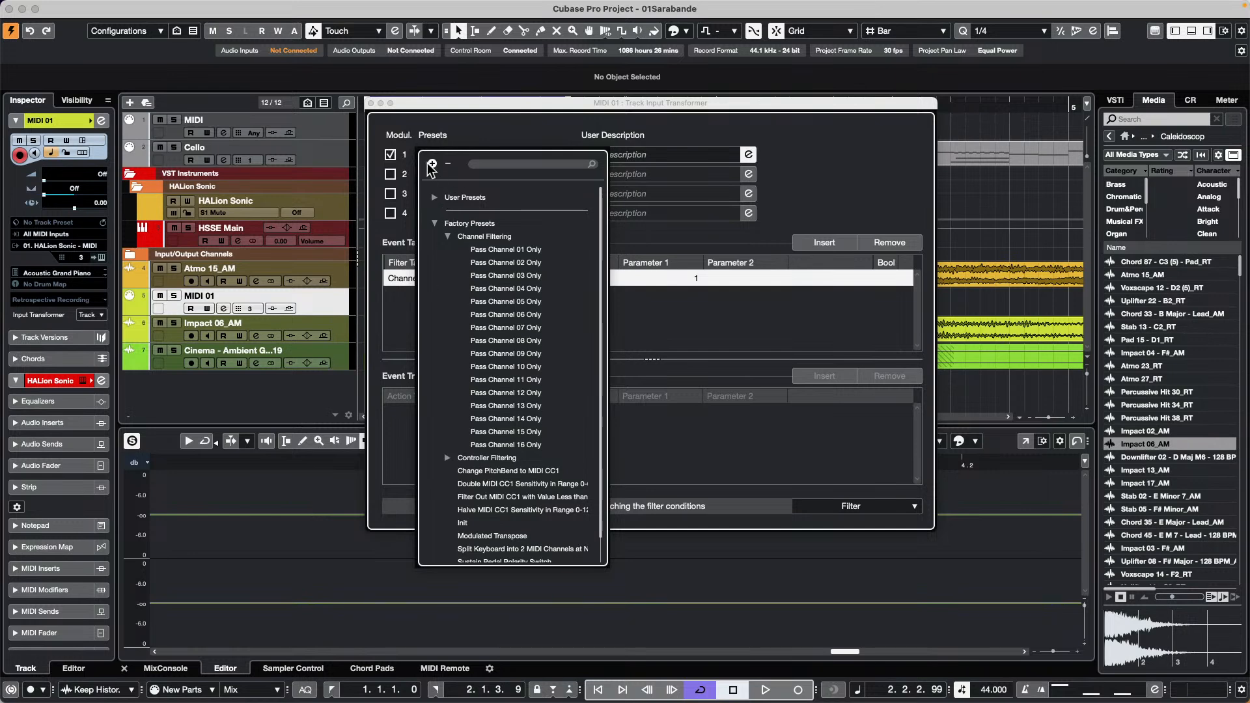
click(689, 294)
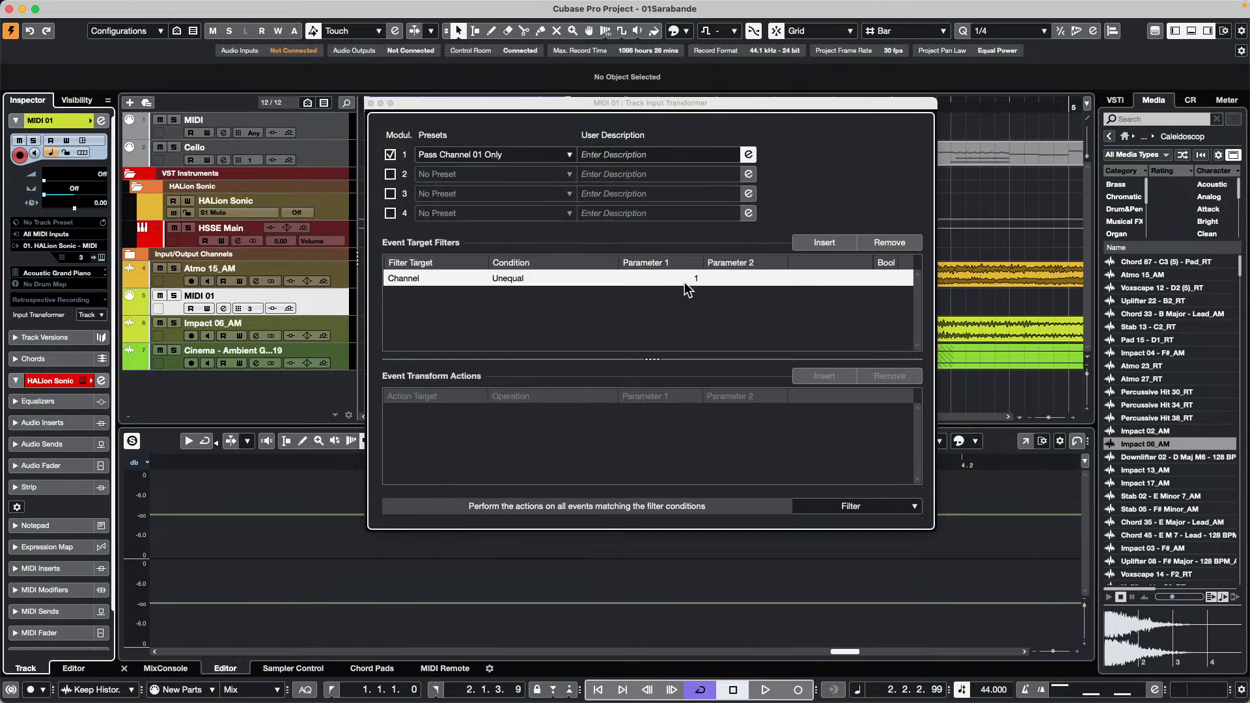
click(370, 103)
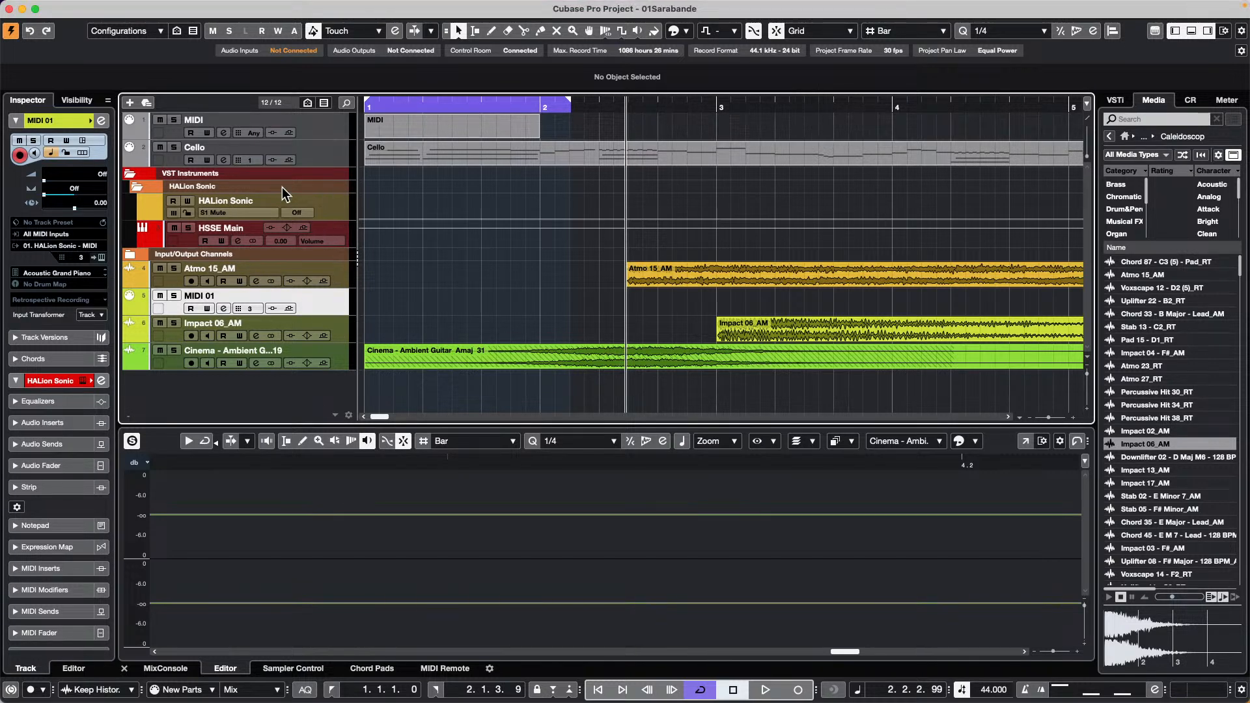
Check the track's MIDI channel list and the MIDI menu unchanged, then select the Draw tool.
click(85, 259)
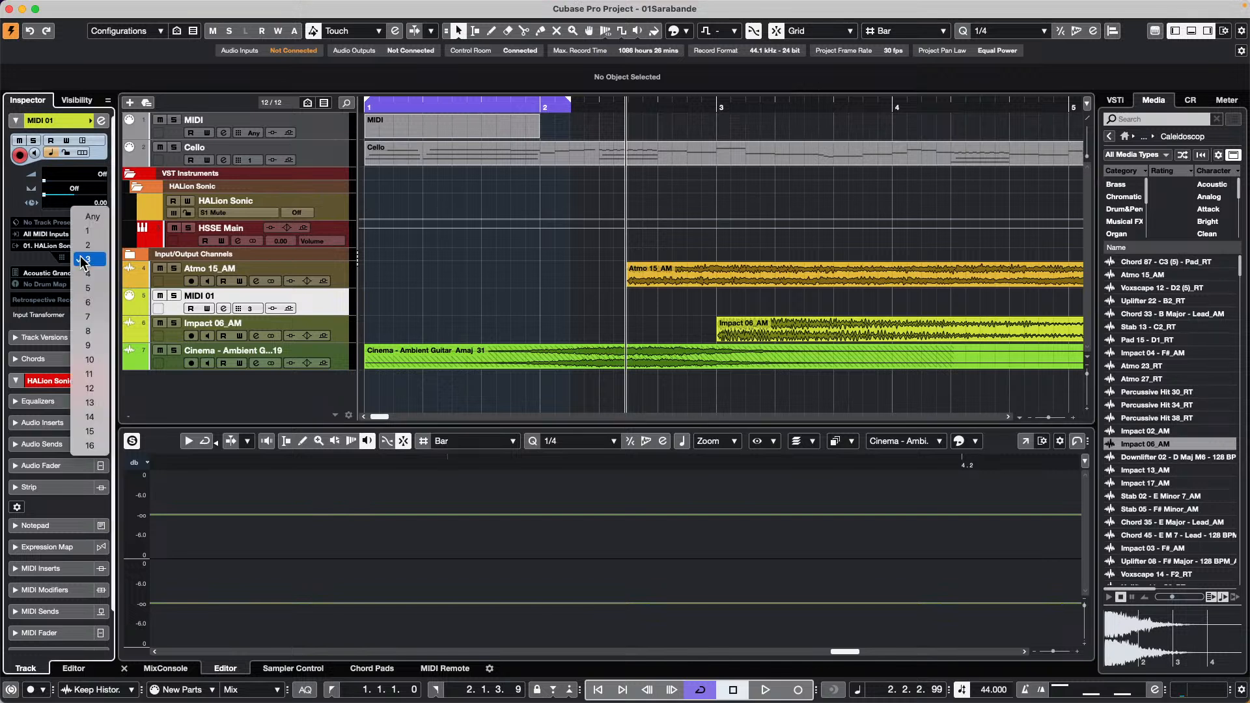
click(339, 315)
mouse_move(94, 4)
click(263, 8)
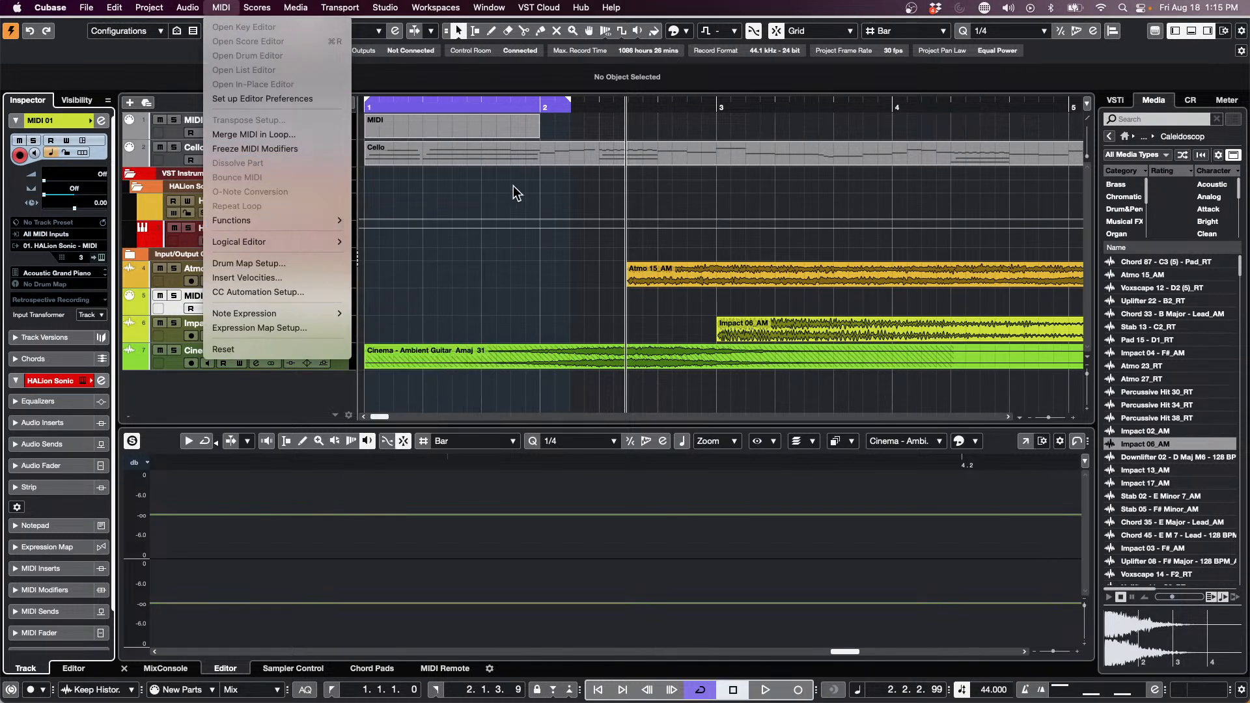
click(640, 304)
right_click(453, 302)
click(482, 302)
Draw a MIDI part over bars 1–3 on MIDI 01, then switch to Object Selection and select it.
drag(435, 304, 671, 305)
right_click(509, 306)
click(509, 307)
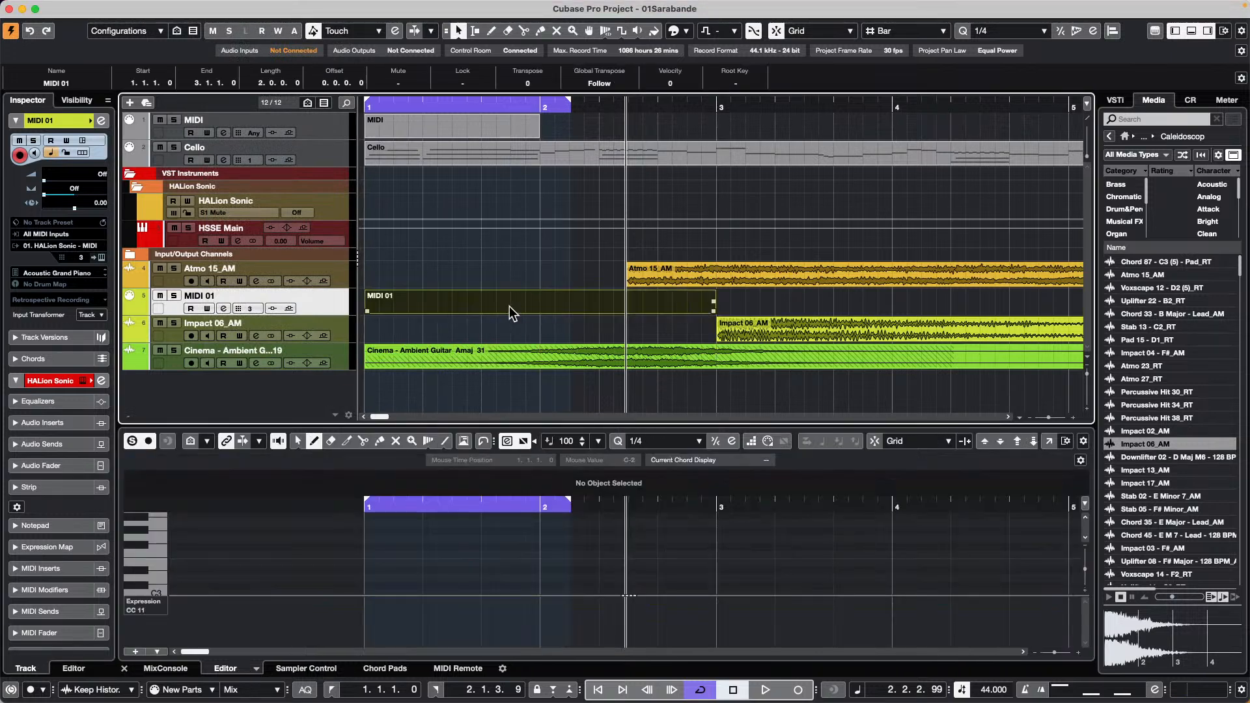
right_click(519, 306)
click(521, 308)
click(527, 303)
Draw a short phrase of notes around D#3 and F2–G2 into the part in the Key Editor.
click(500, 563)
click(447, 539)
click(465, 547)
drag(531, 571, 558, 571)
click(584, 571)
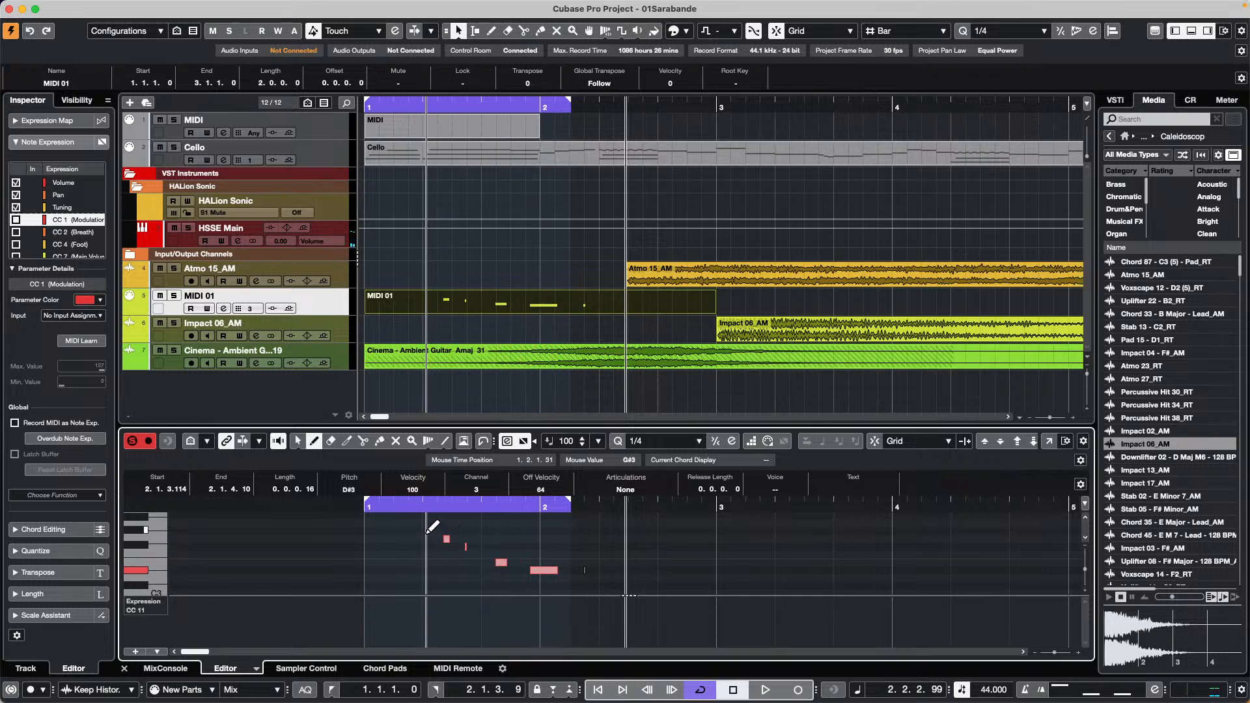
scroll(497, 552, down, 4)
click(433, 562)
click(477, 561)
click(484, 555)
drag(489, 562, 522, 569)
drag(532, 563, 537, 563)
drag(549, 563, 553, 563)
click(559, 569)
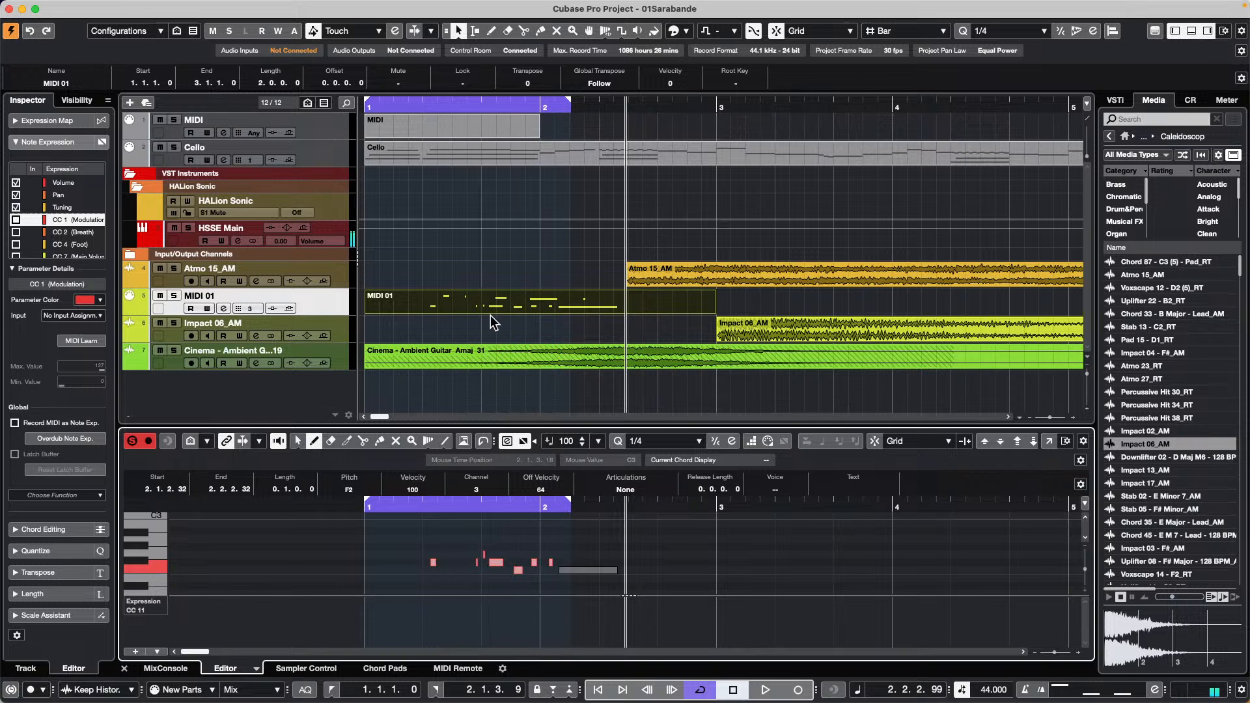
click(493, 316)
mouse_move(160, 16)
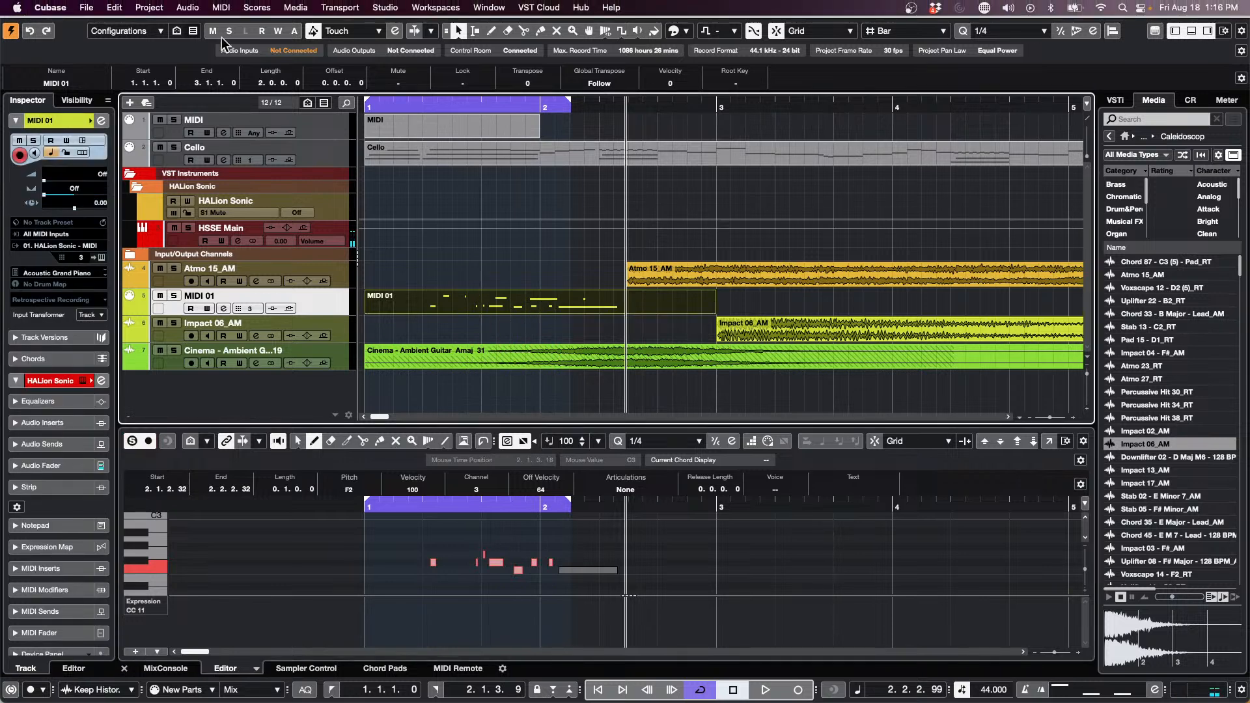
click(221, 9)
click(239, 160)
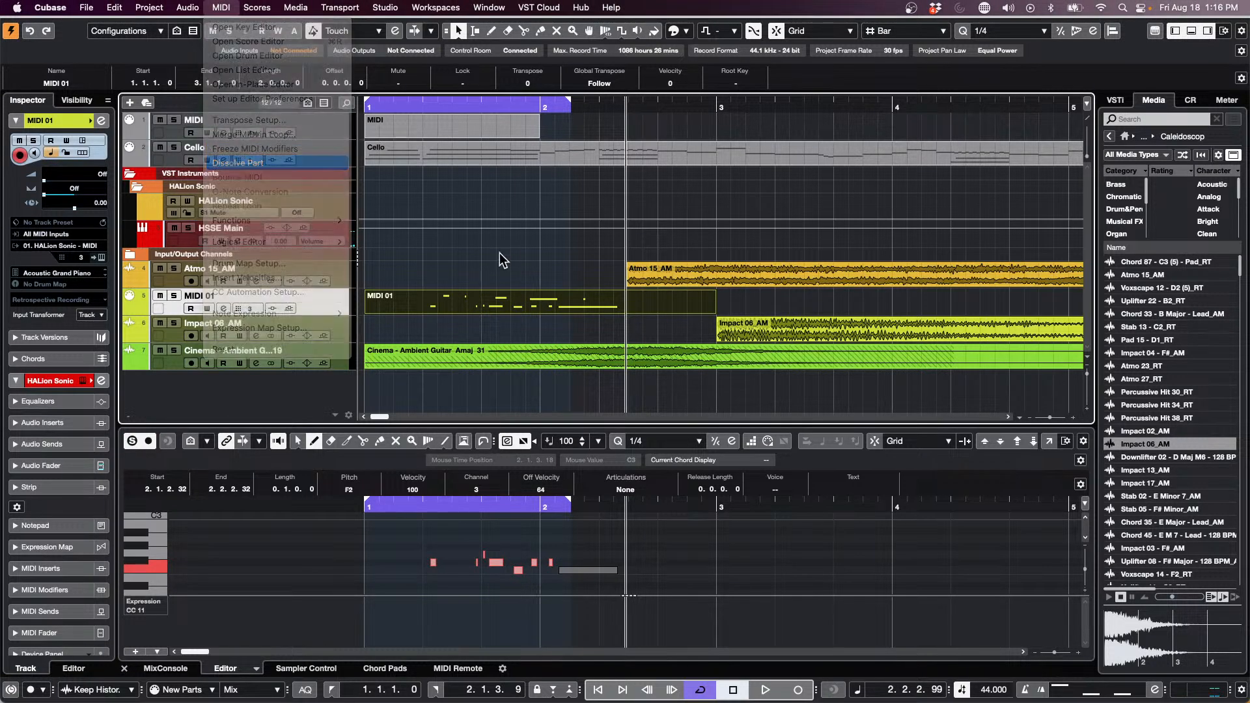
click(470, 191)
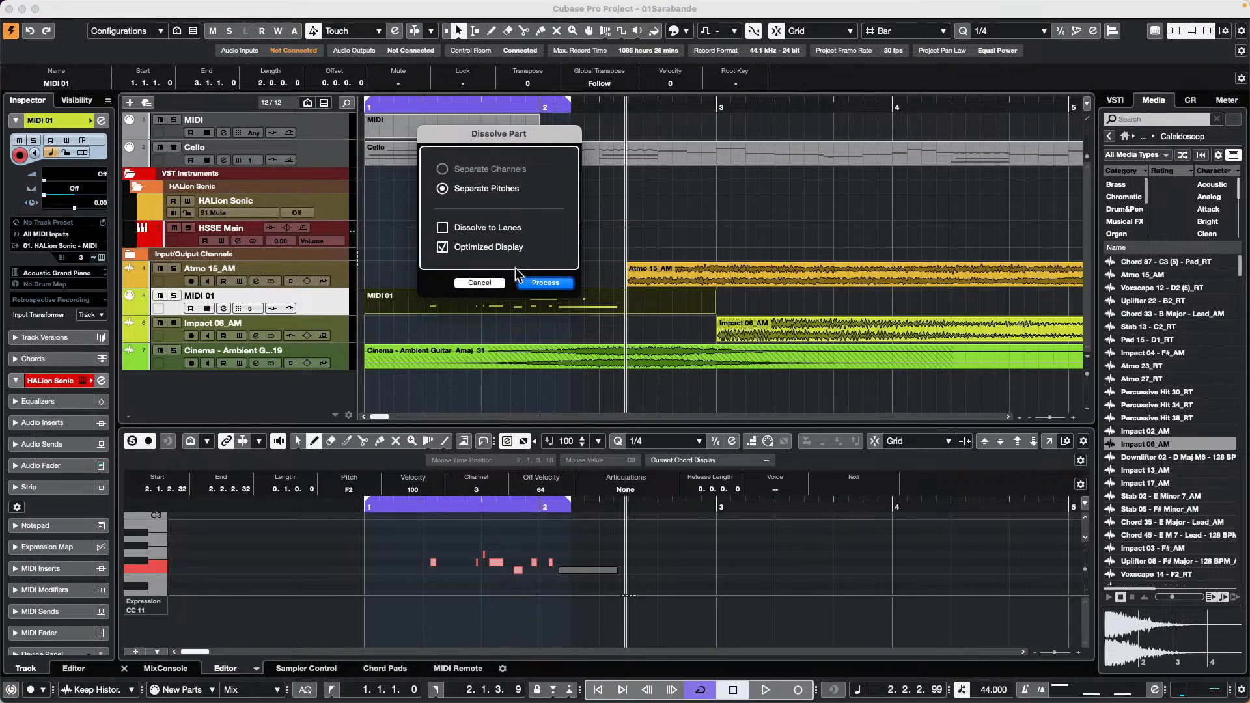
click(489, 284)
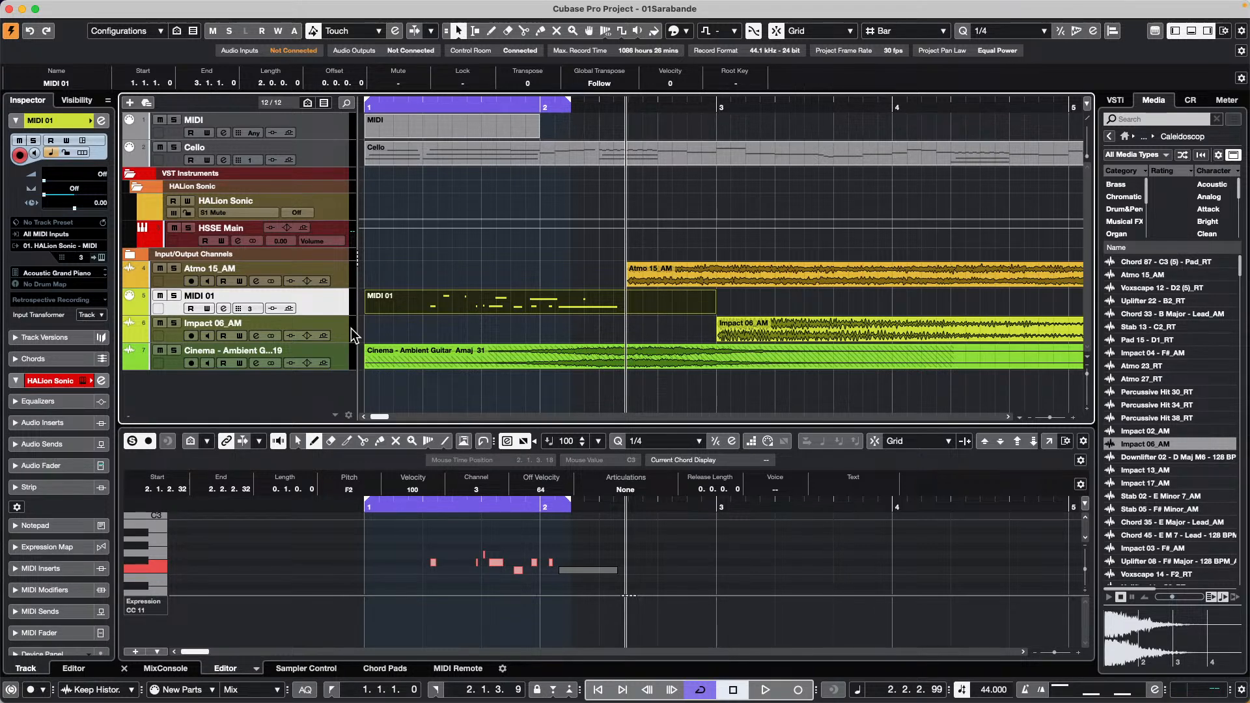
mouse_move(454, 10)
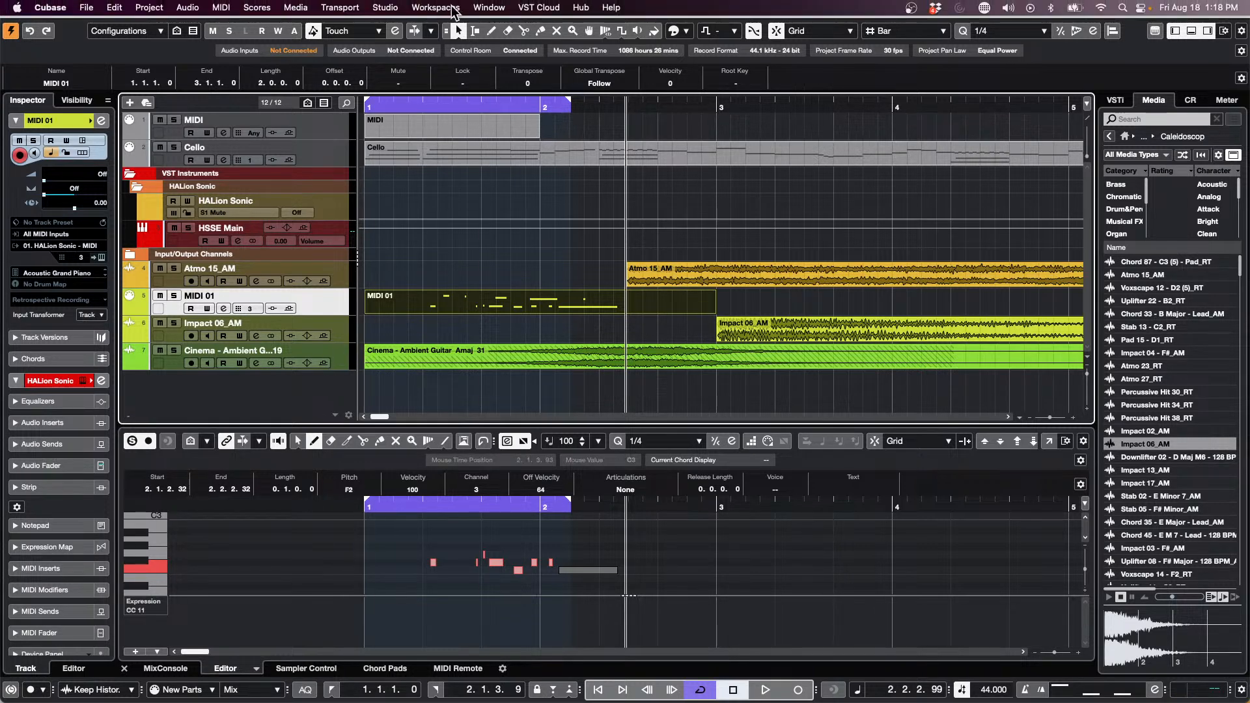
Open Studio Setup, check the Steinberg UR24C audio driver is kept, and close it unchanged.
click(385, 8)
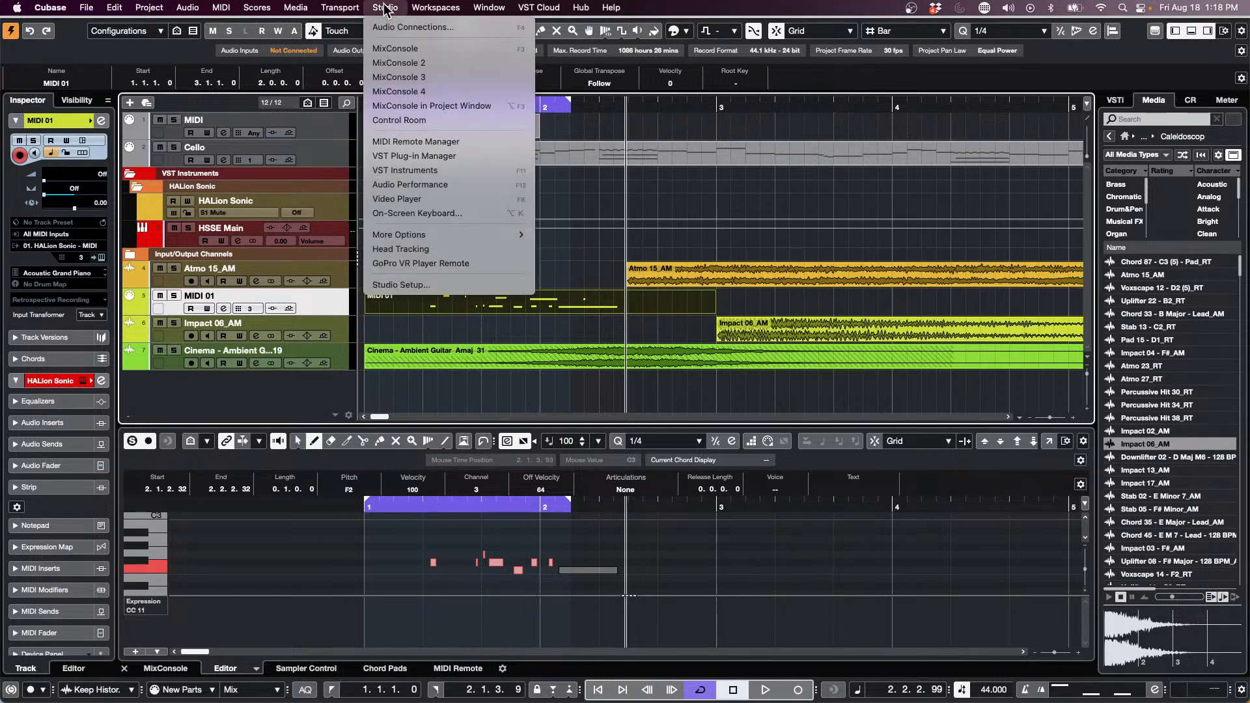
click(413, 290)
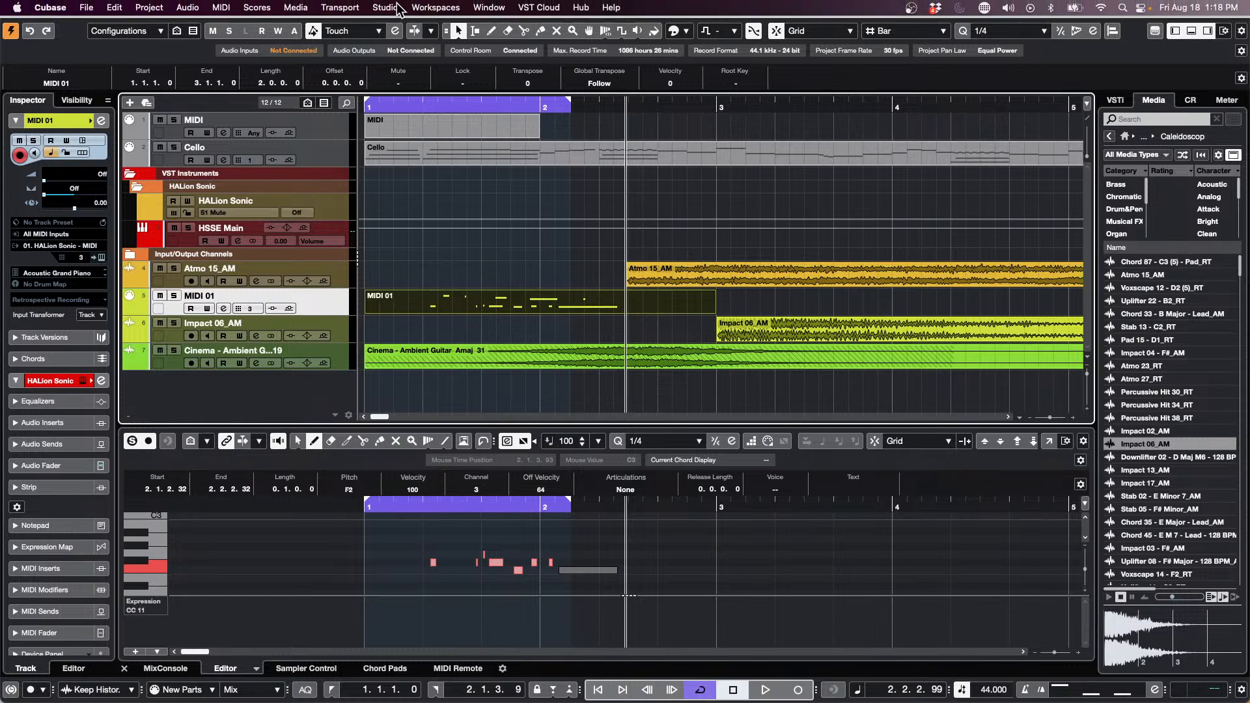
click(385, 8)
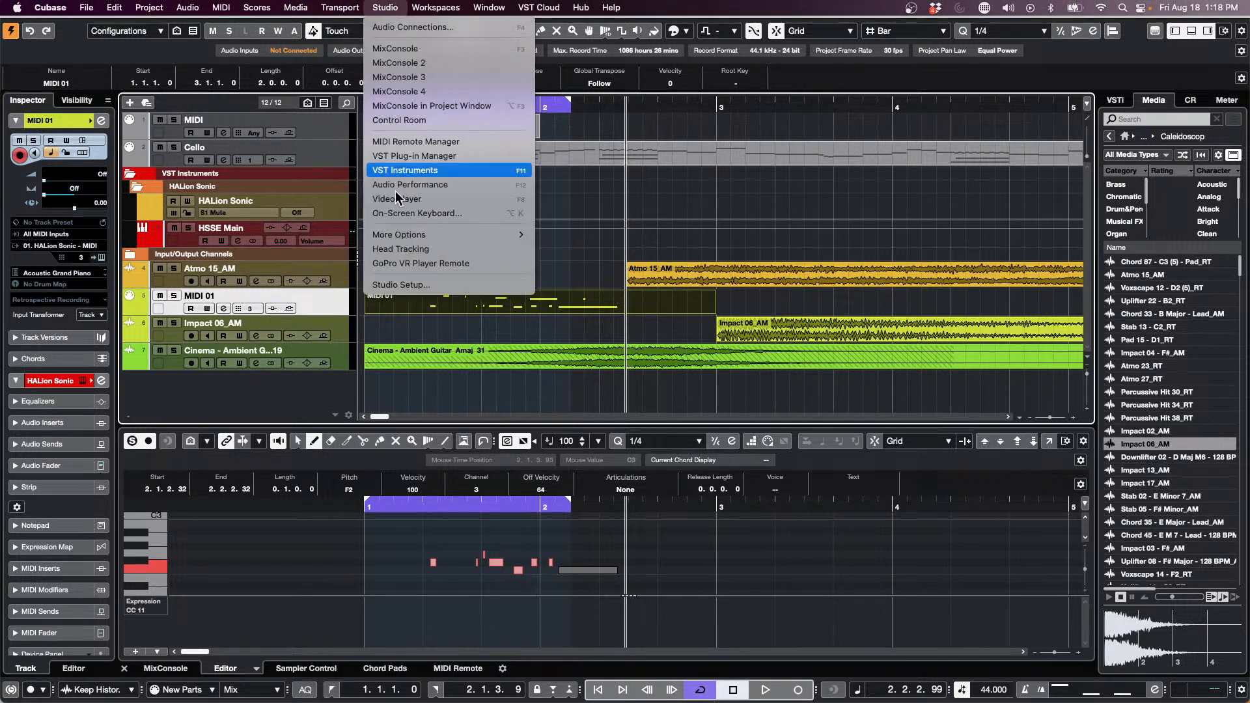
click(438, 286)
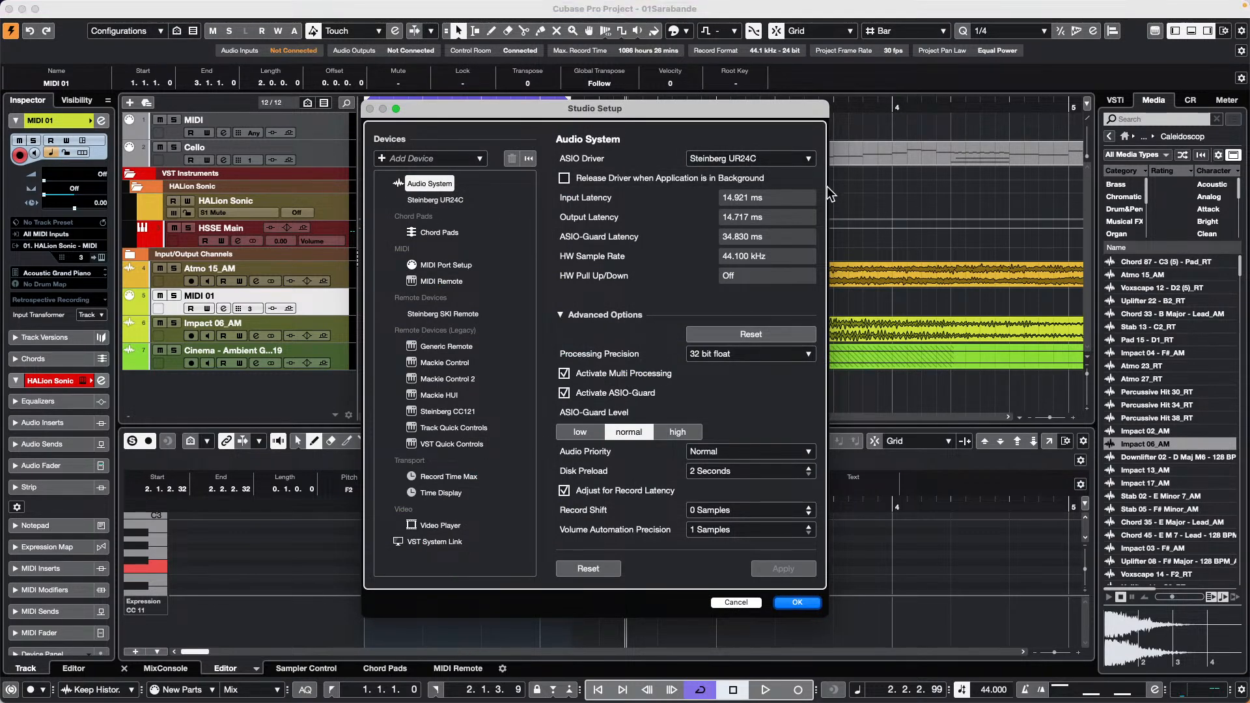
click(759, 158)
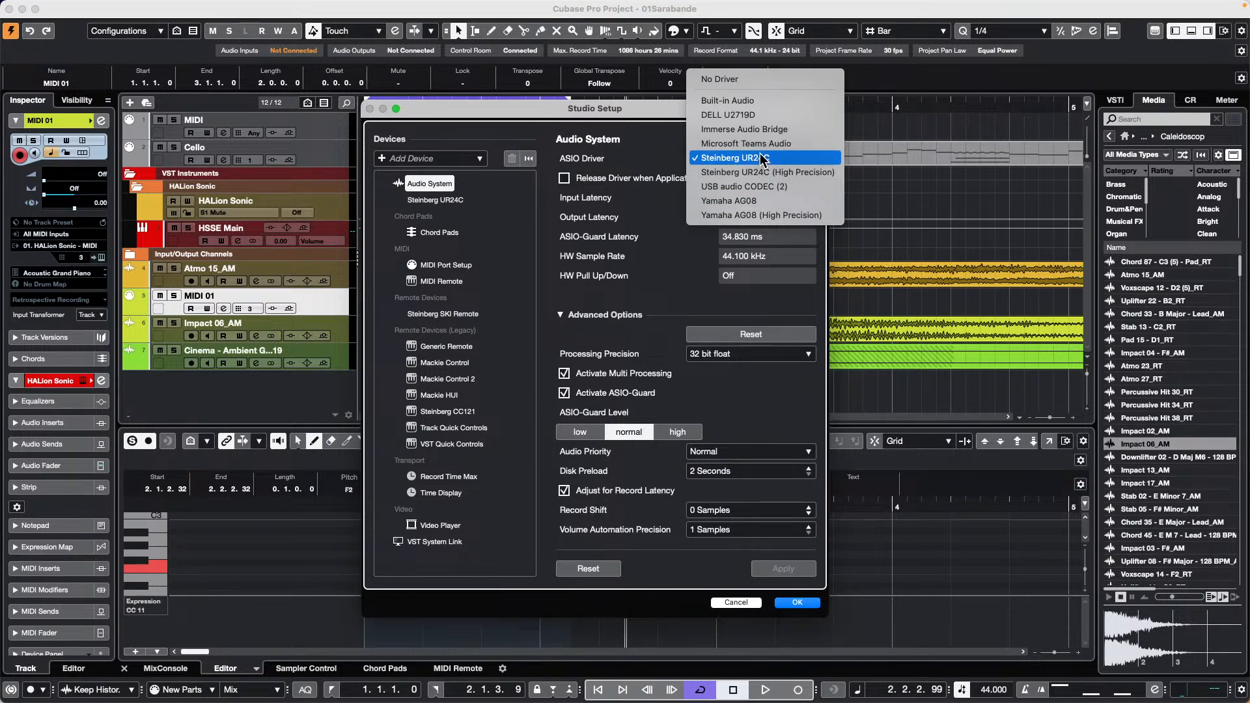
click(659, 122)
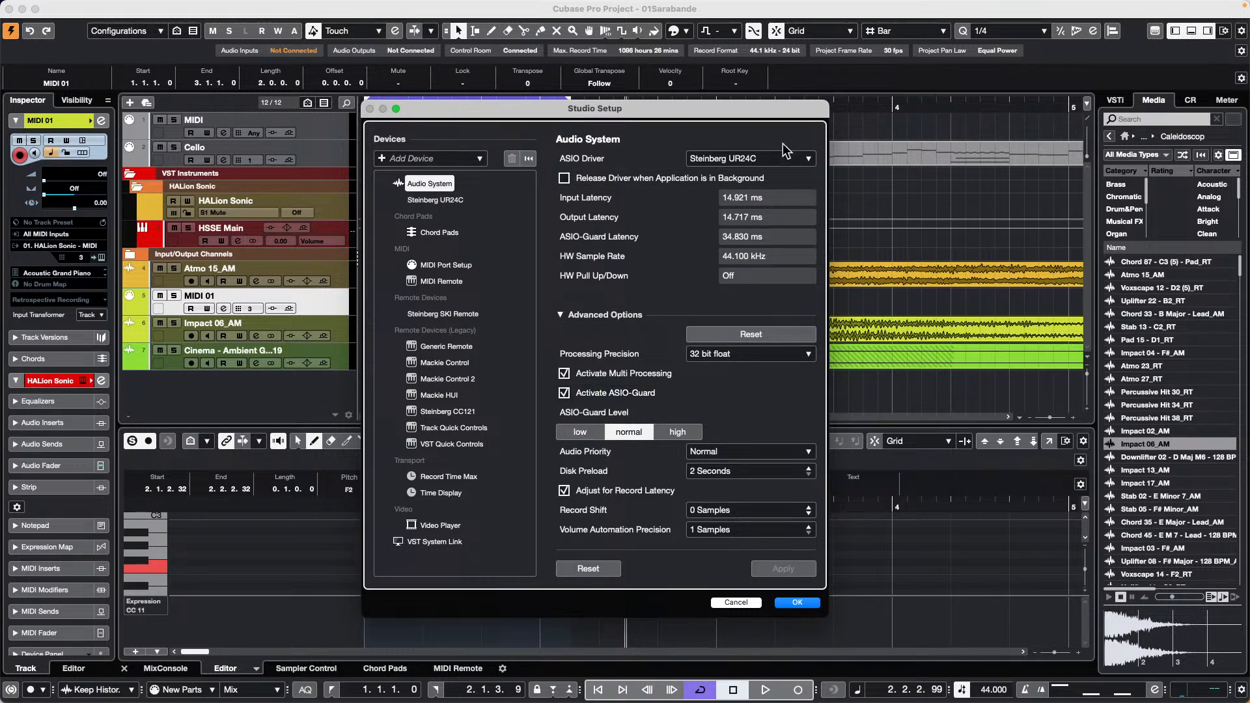
click(768, 166)
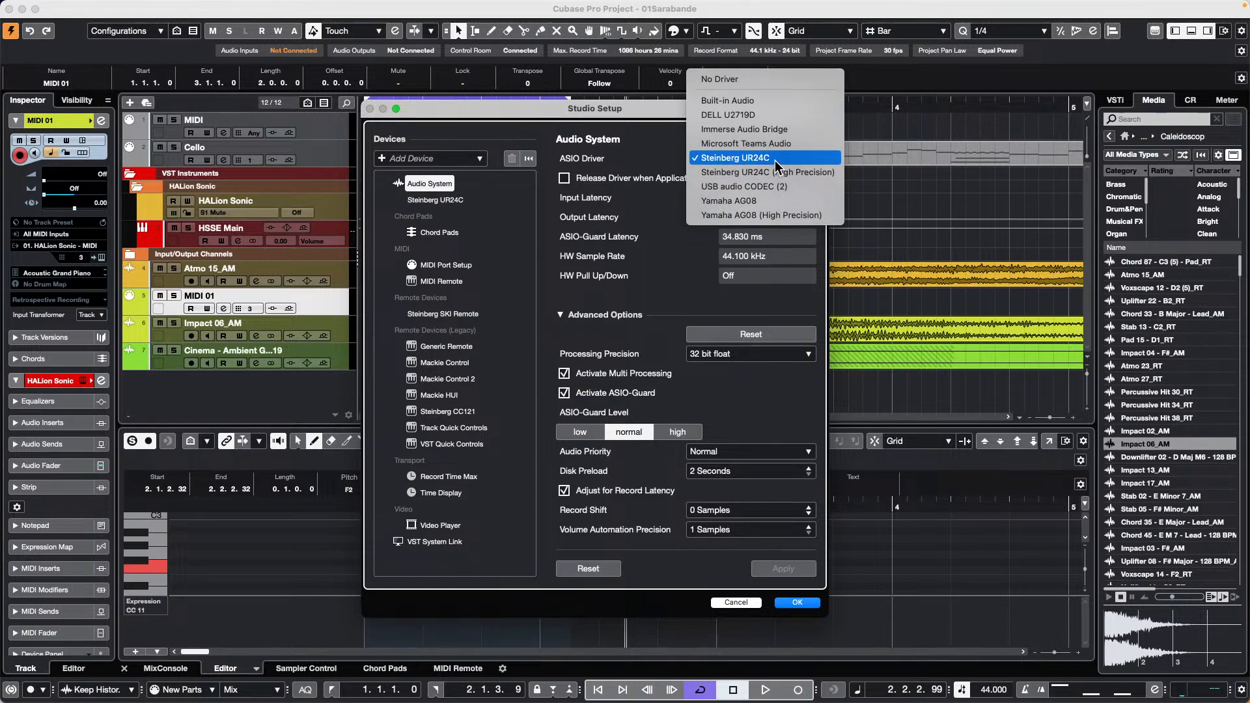
click(767, 161)
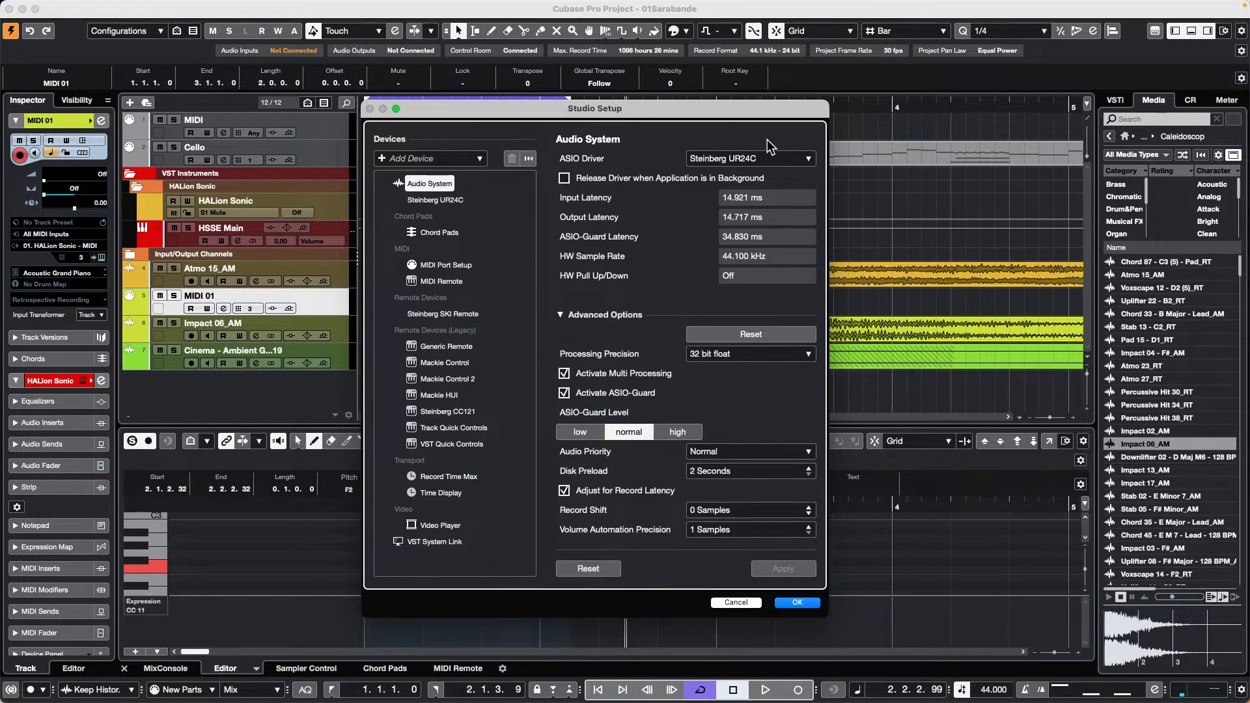
click(779, 161)
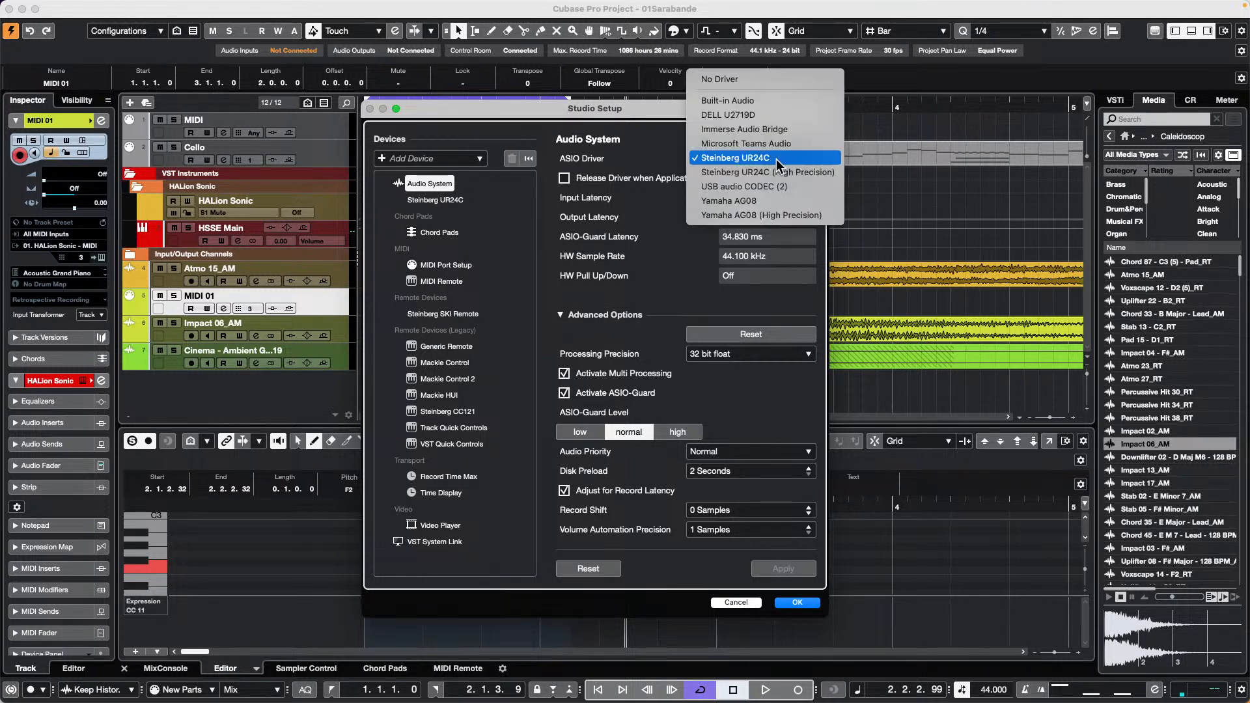
click(961, 189)
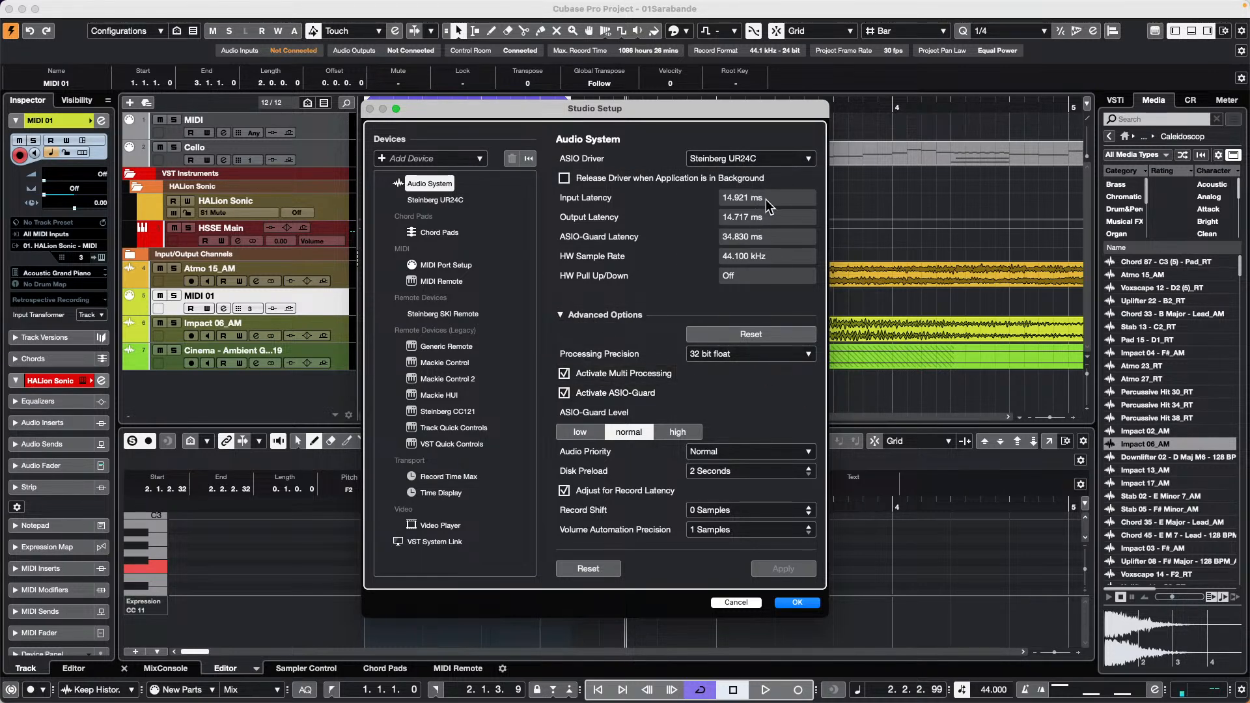
click(797, 602)
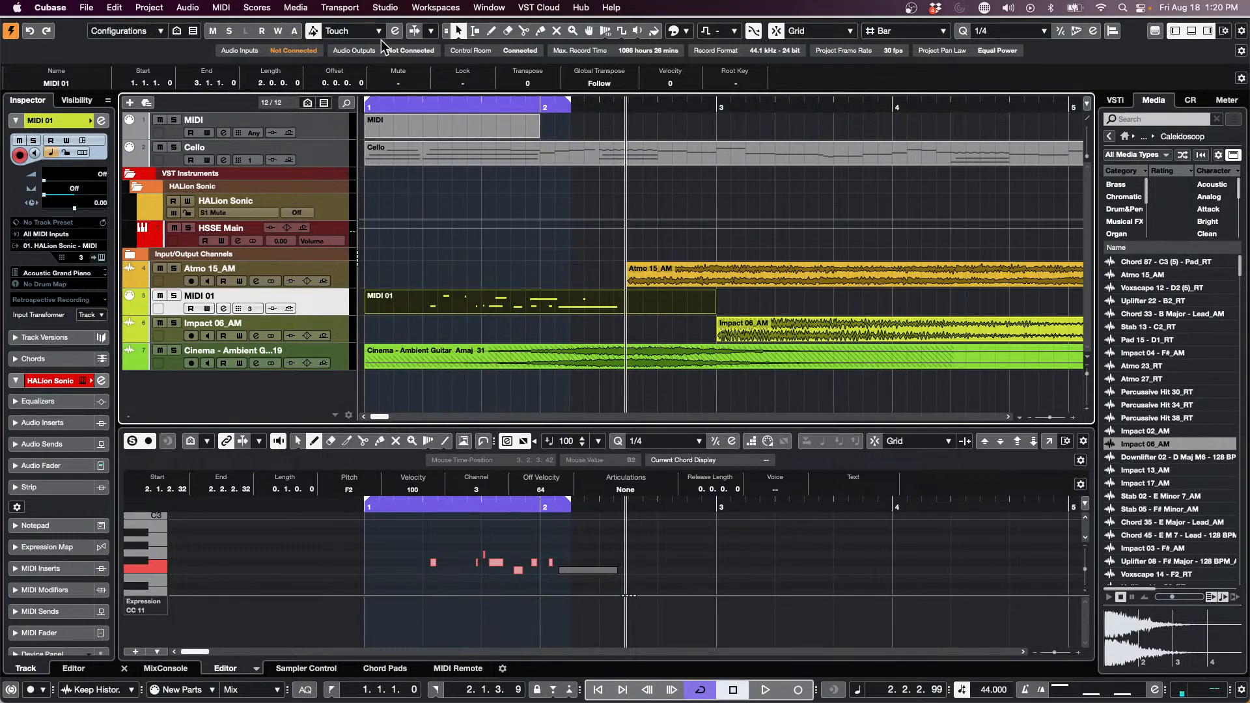
click(385, 7)
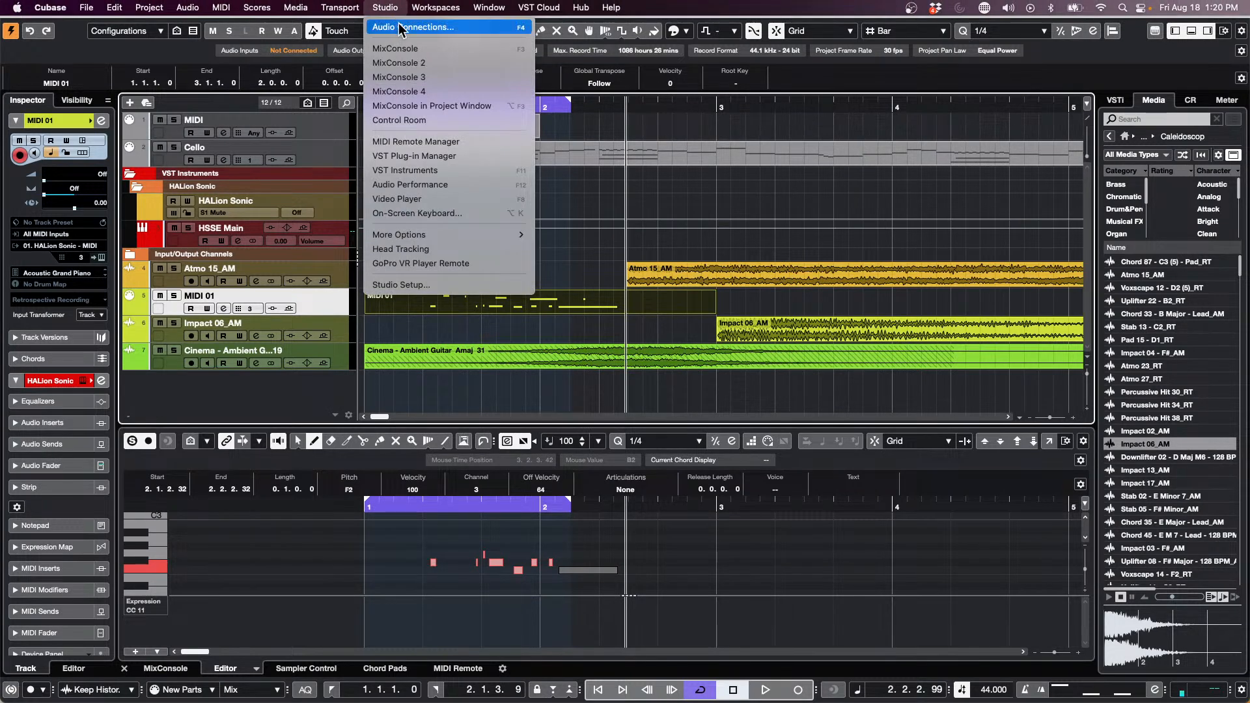
click(398, 27)
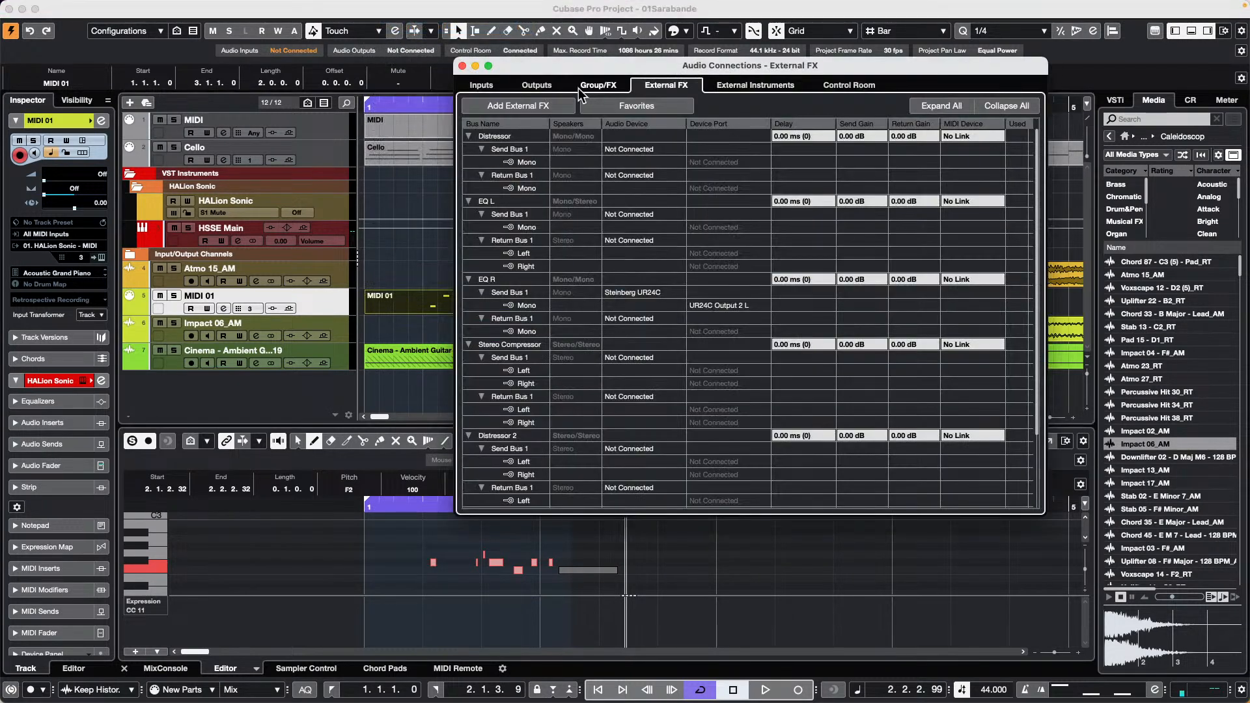
click(748, 82)
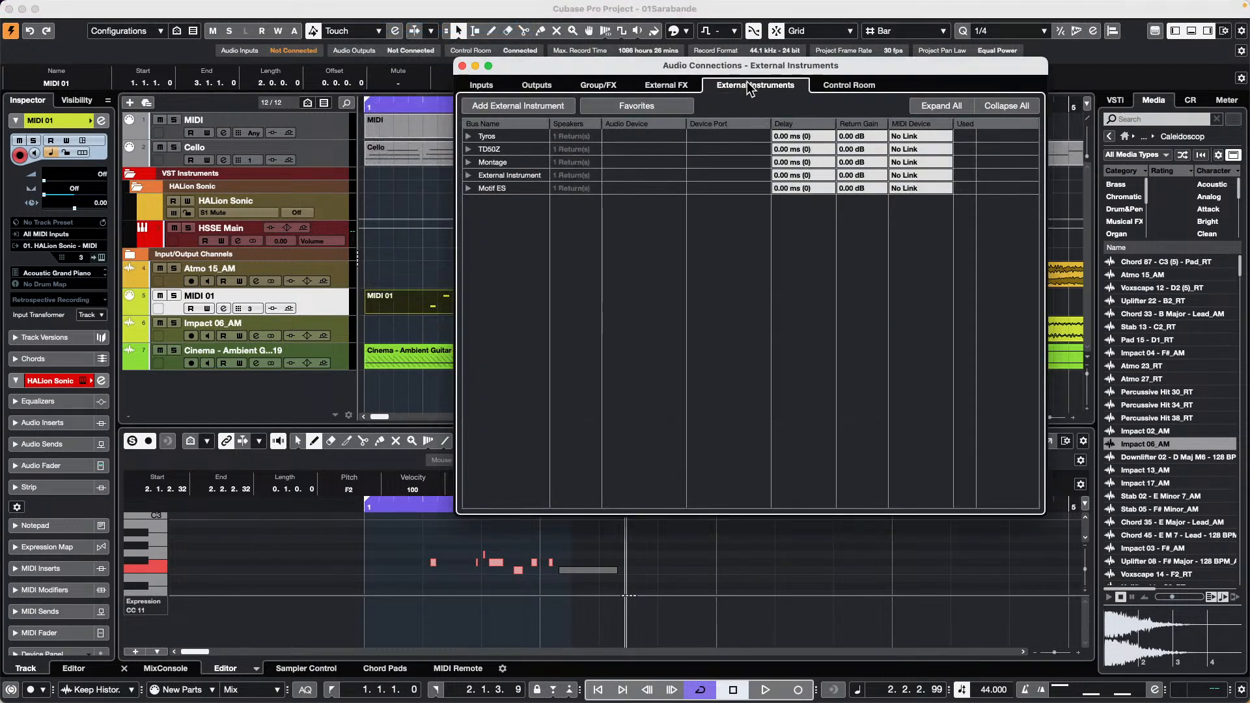
click(468, 137)
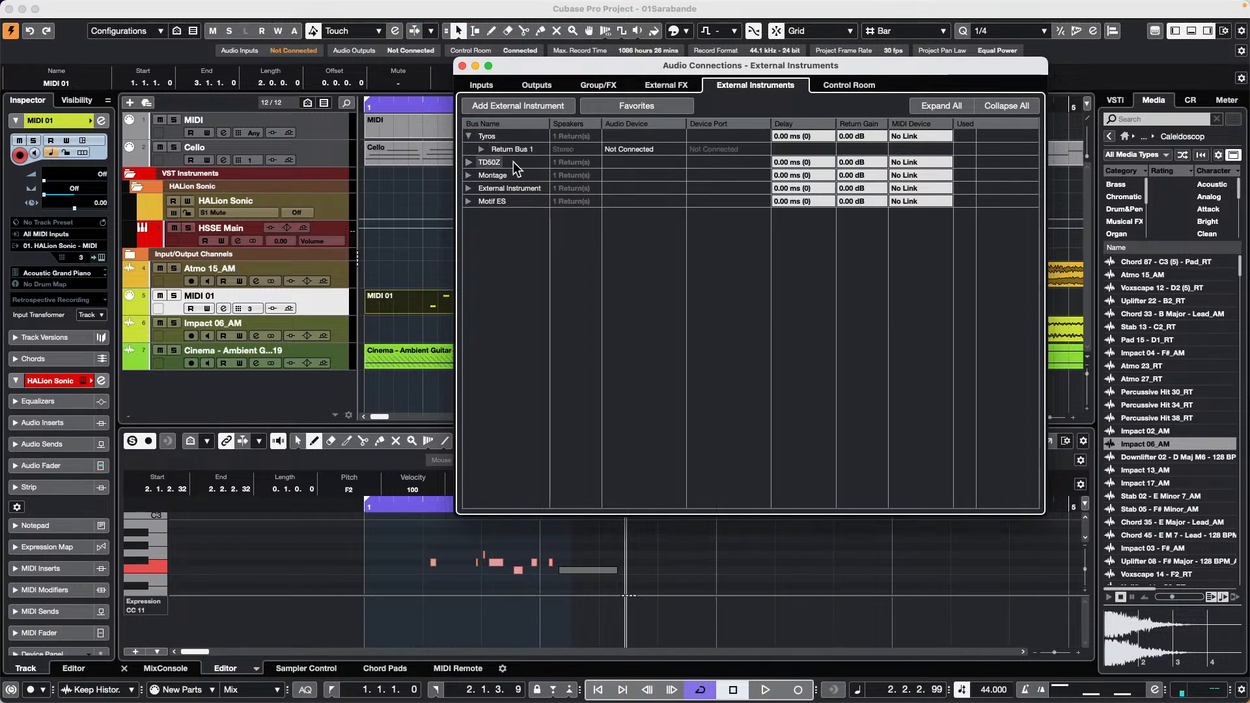
click(482, 149)
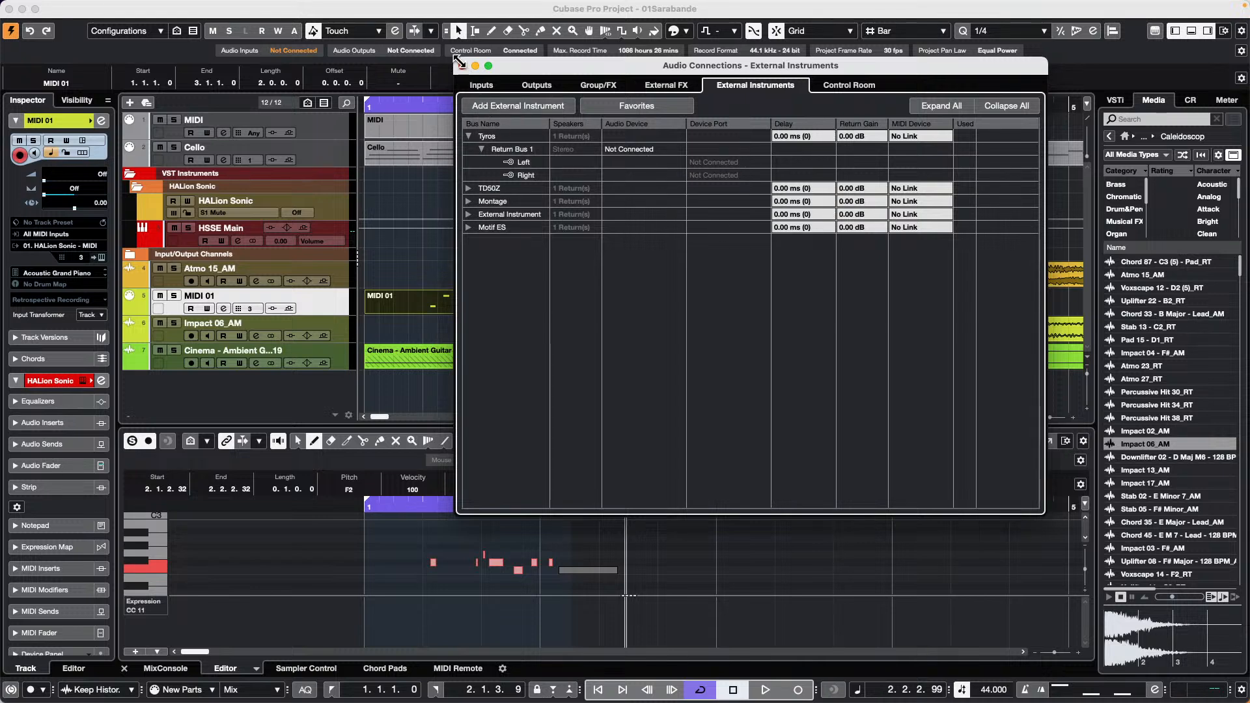
click(462, 65)
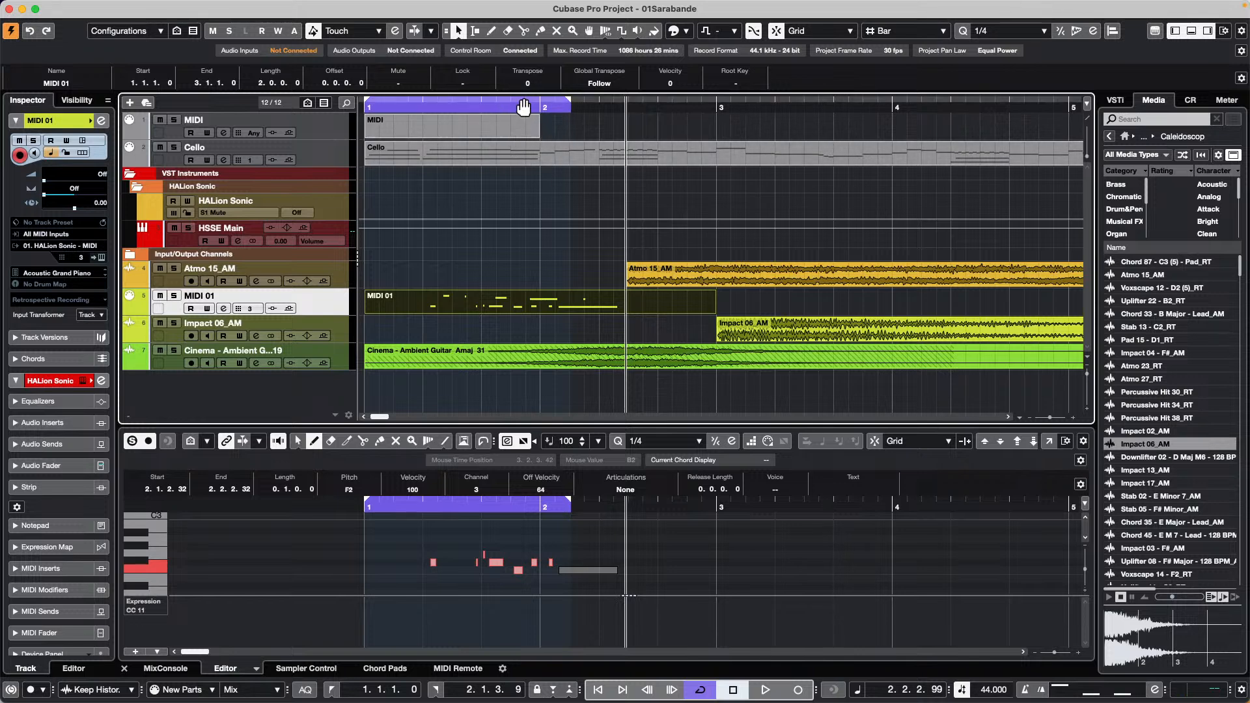
Zoom out to bars 1–37, then zoom in around bar 5 with the project cursor there.
drag(524, 104, 516, 73)
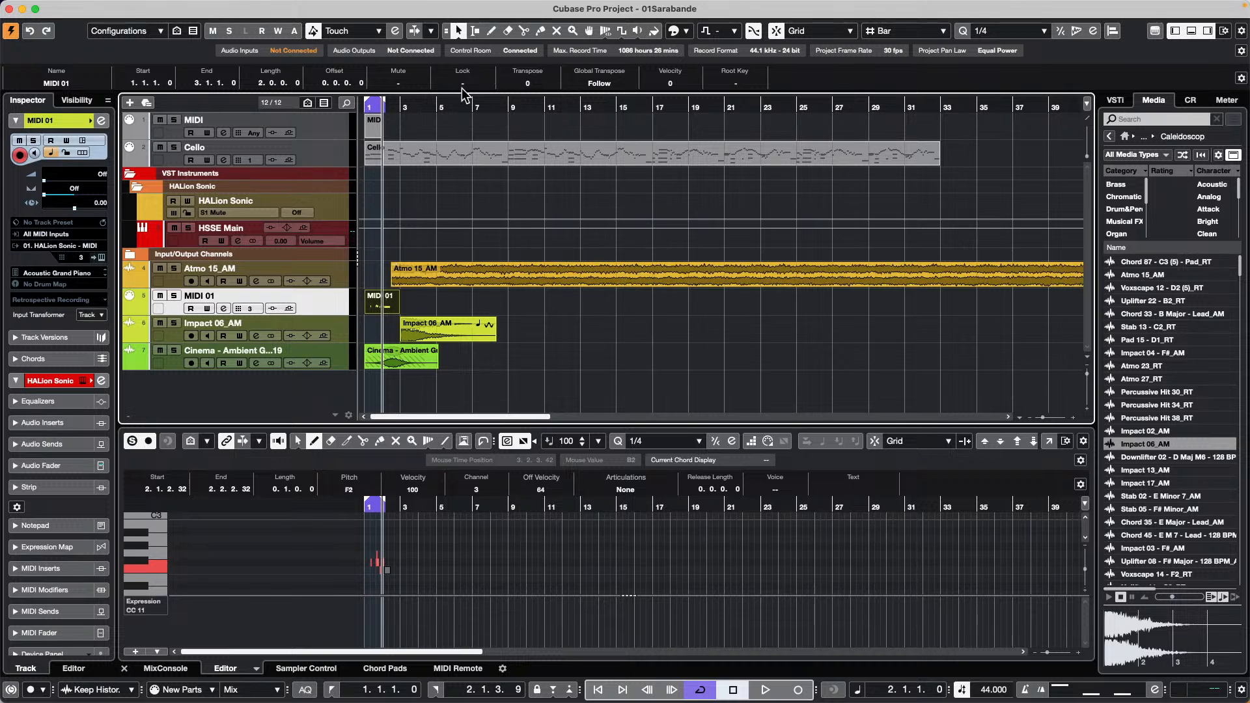
drag(441, 107, 440, 131)
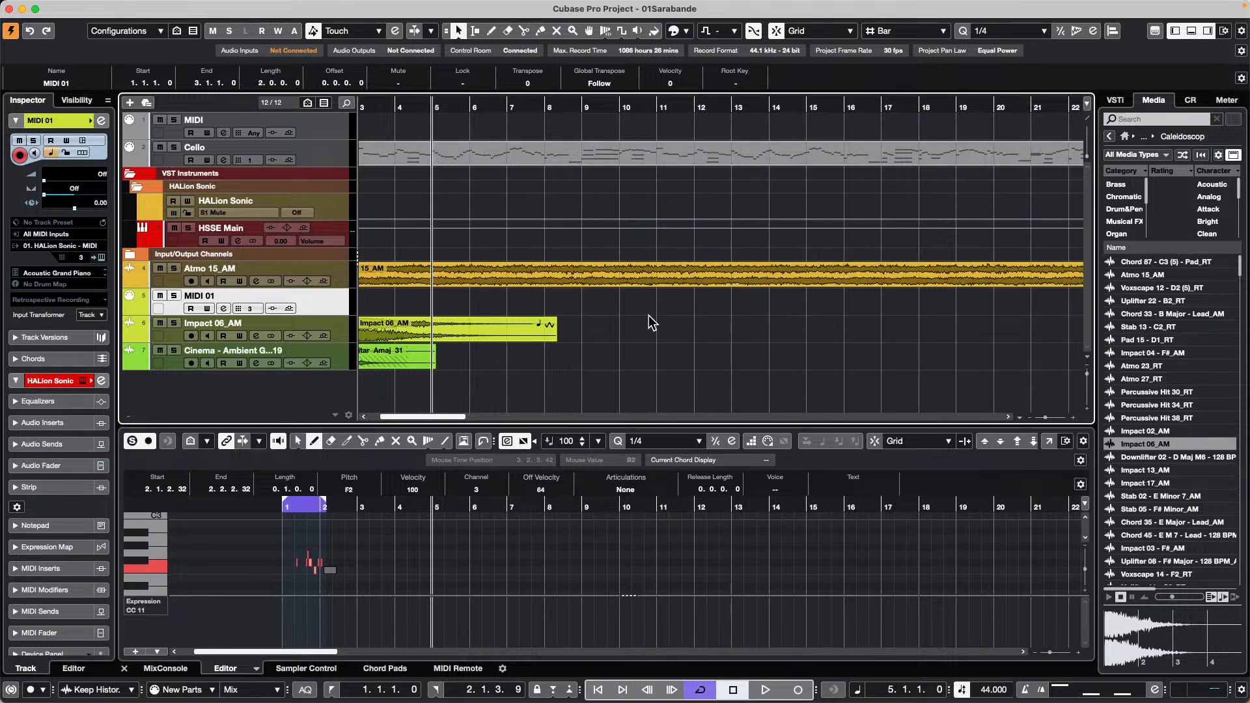
right_click(598, 319)
click(498, 314)
Add a new Markers track below MIDI 01 from the track list's Add Track menu.
right_click(334, 298)
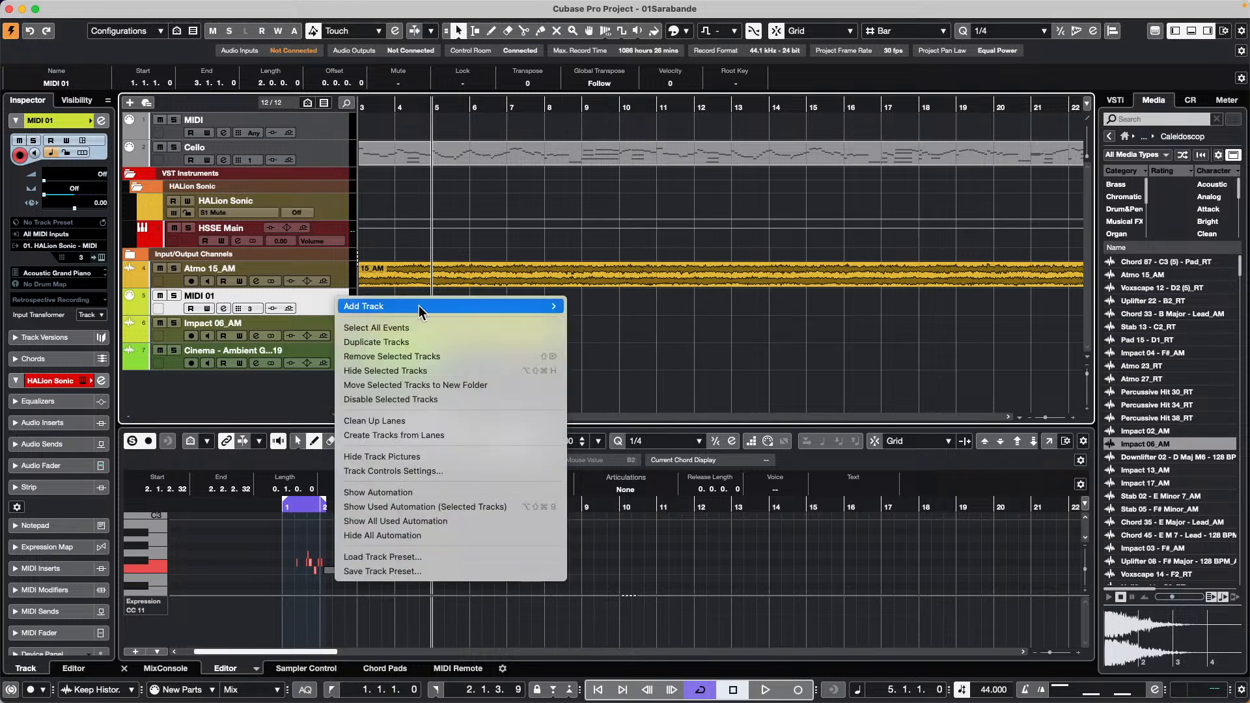
mouse_move(429, 308)
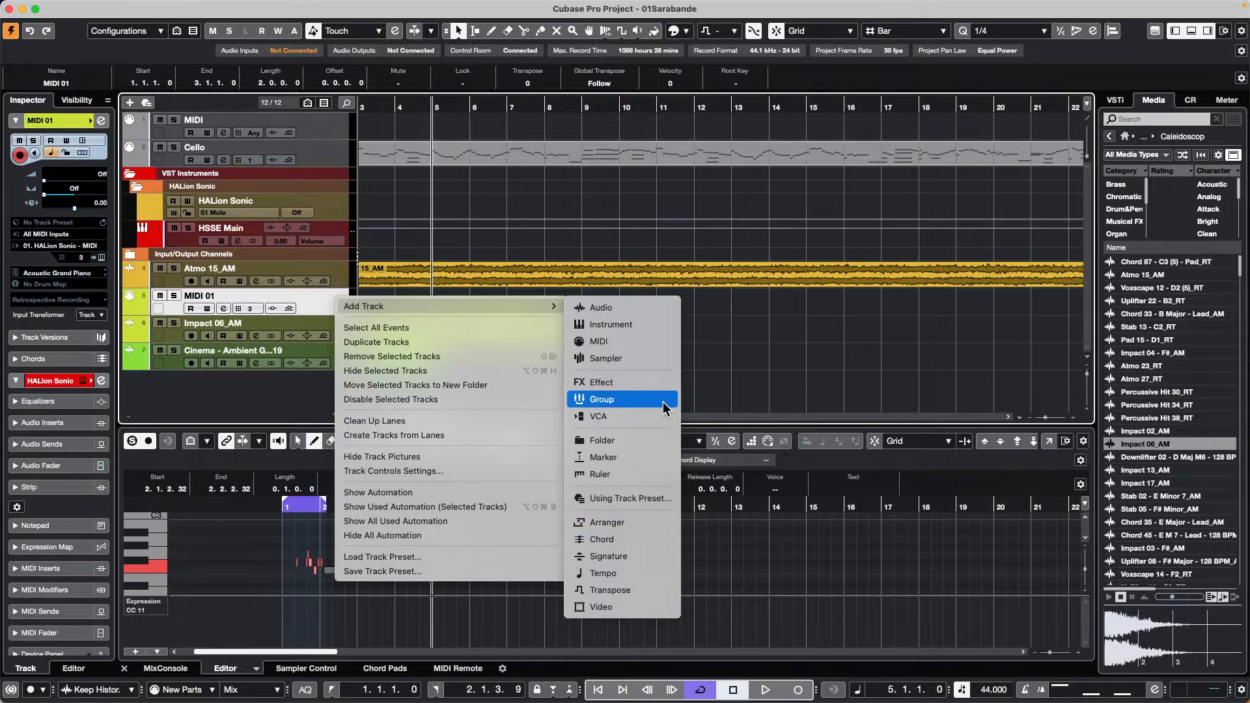
click(644, 457)
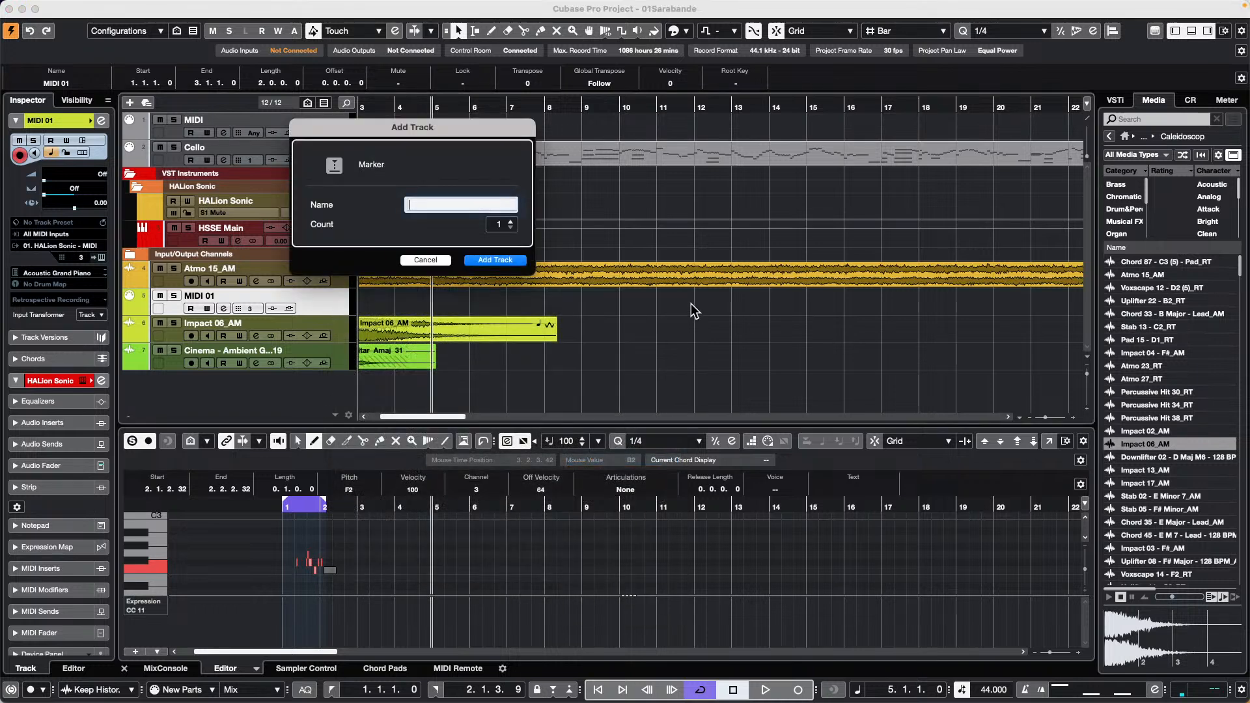
click(493, 260)
With the Range tool, select bars 5–9 and add cycle marker 1 over them.
right_click(441, 300)
click(482, 300)
click(459, 300)
drag(435, 301, 582, 326)
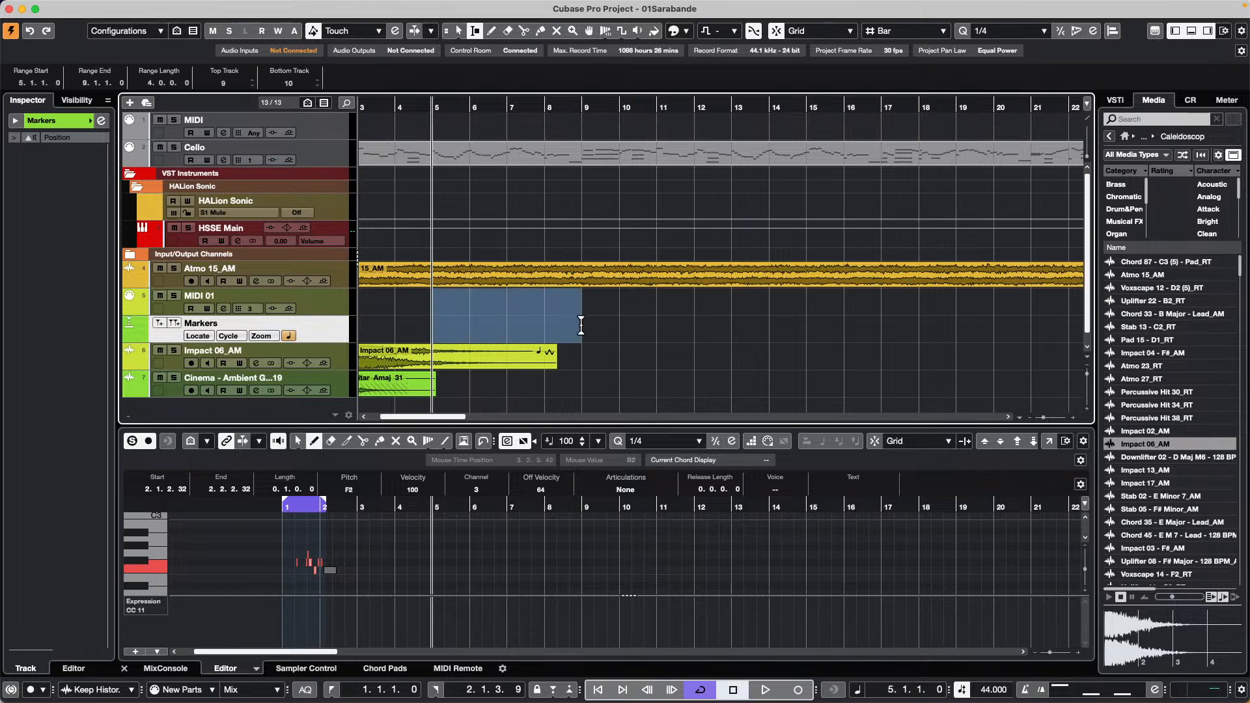
key(p)
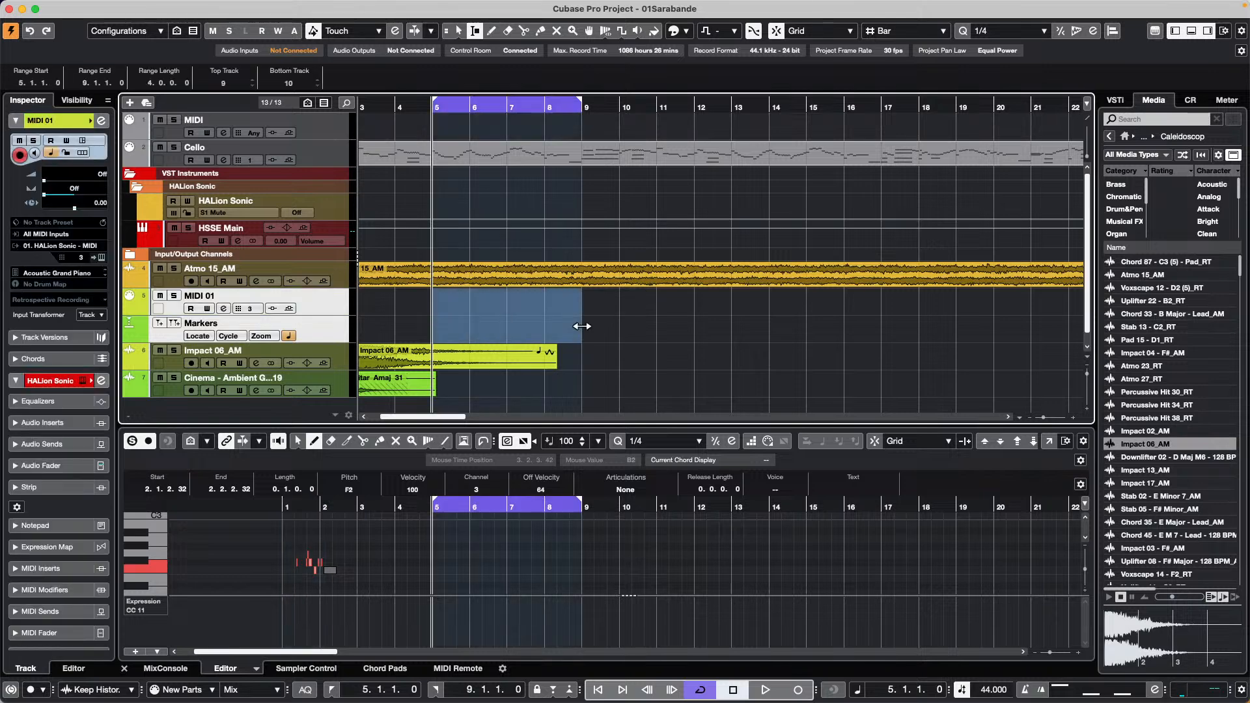
click(174, 323)
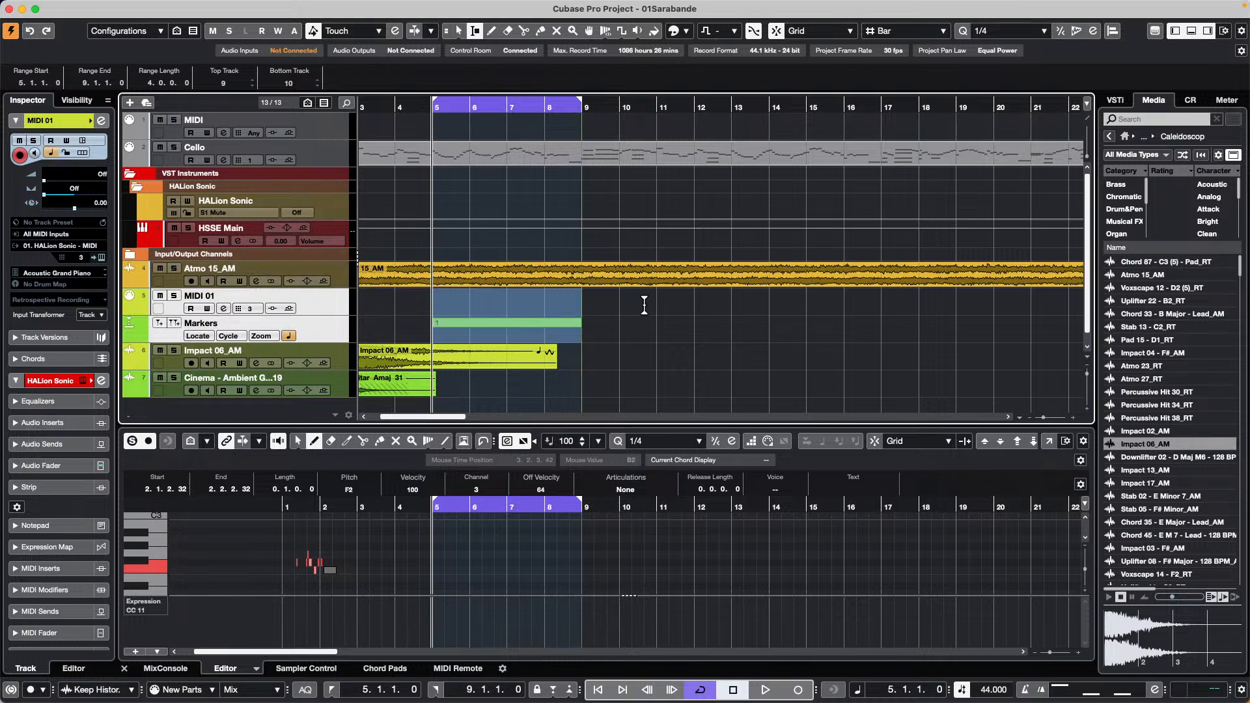
Add cycle markers over bars 10–14 and 15–19, then return to the Object Selection tool.
drag(619, 324, 768, 325)
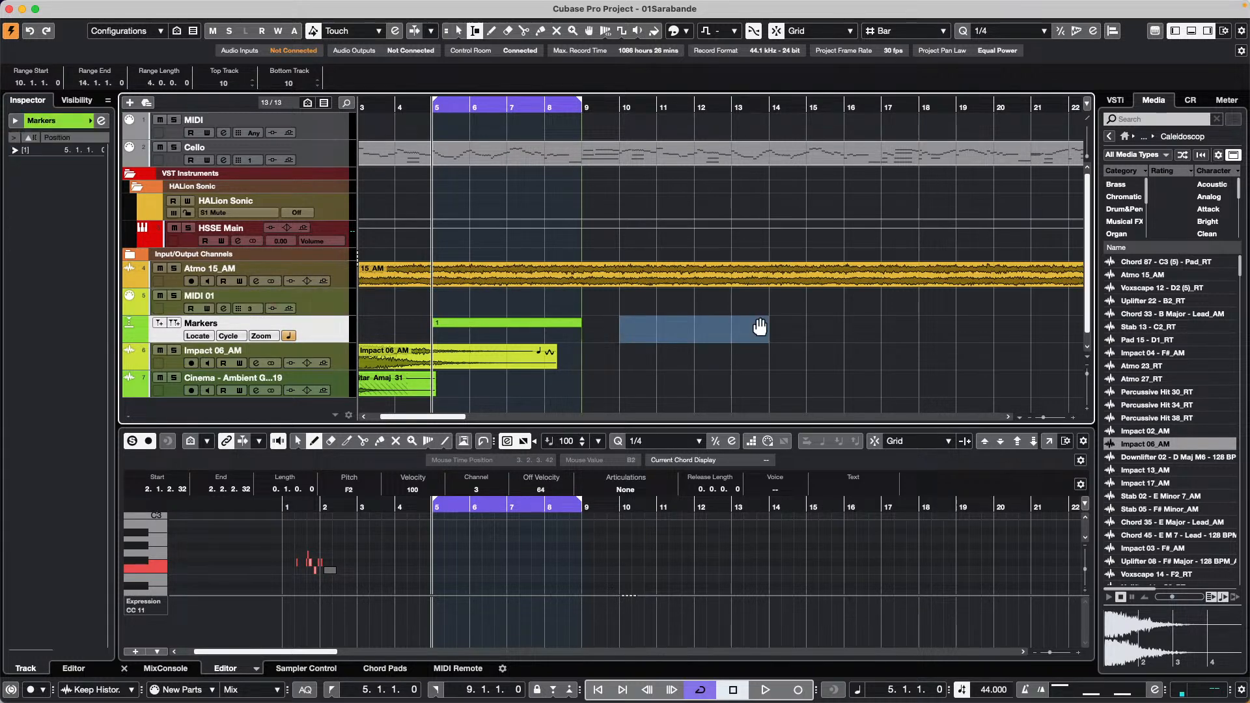
key(p)
click(179, 324)
drag(807, 329, 941, 334)
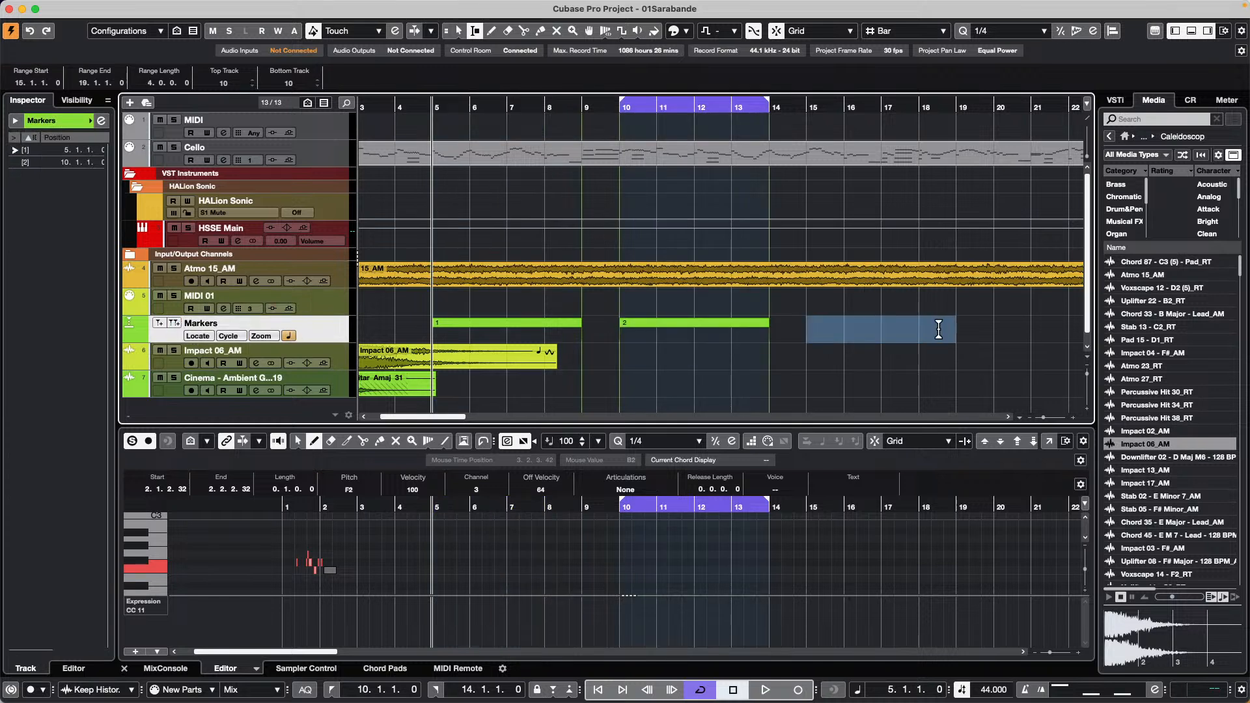
key(p)
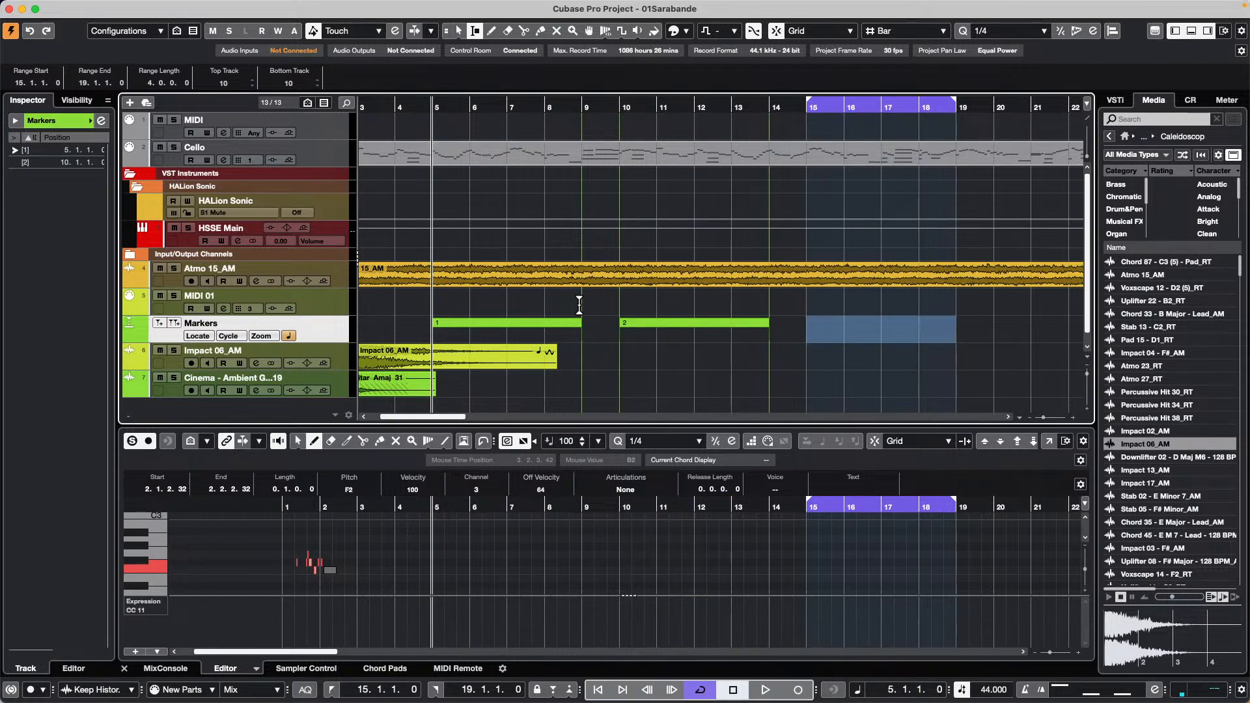
click(177, 324)
key(1)
click(651, 346)
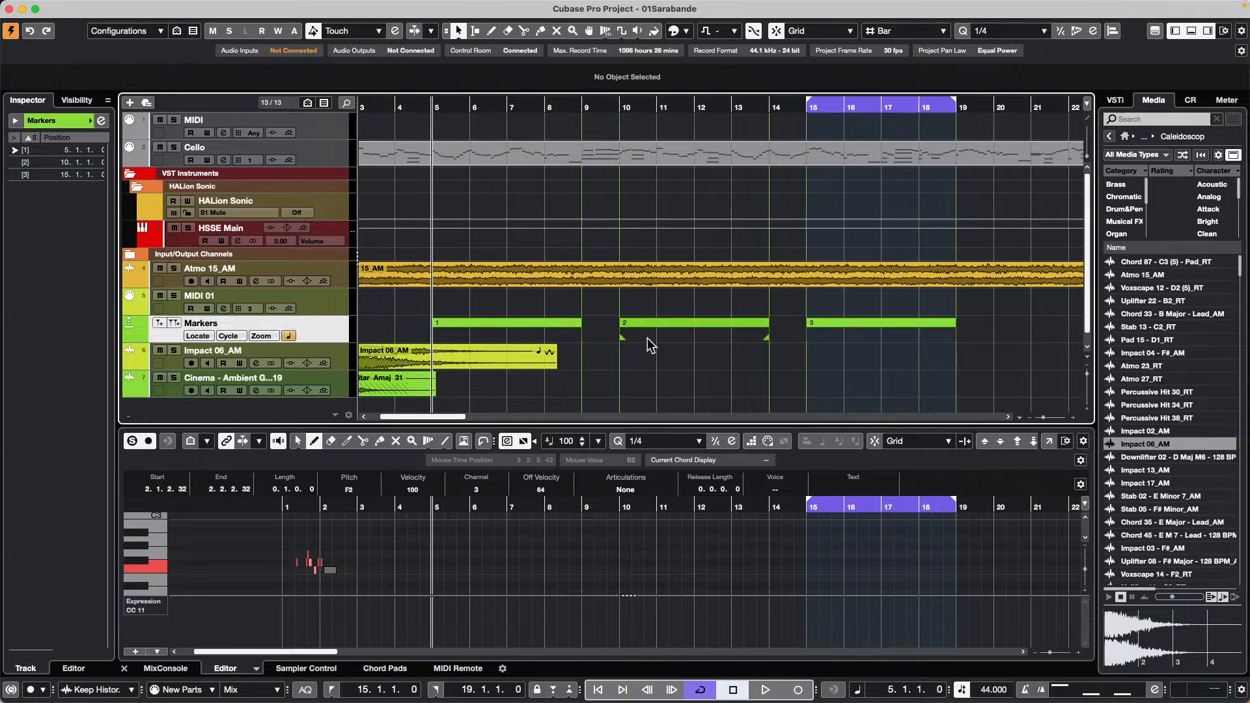
Copy the Impact 06_AM event's description, then select marker 1 and open the Markers window.
click(455, 350)
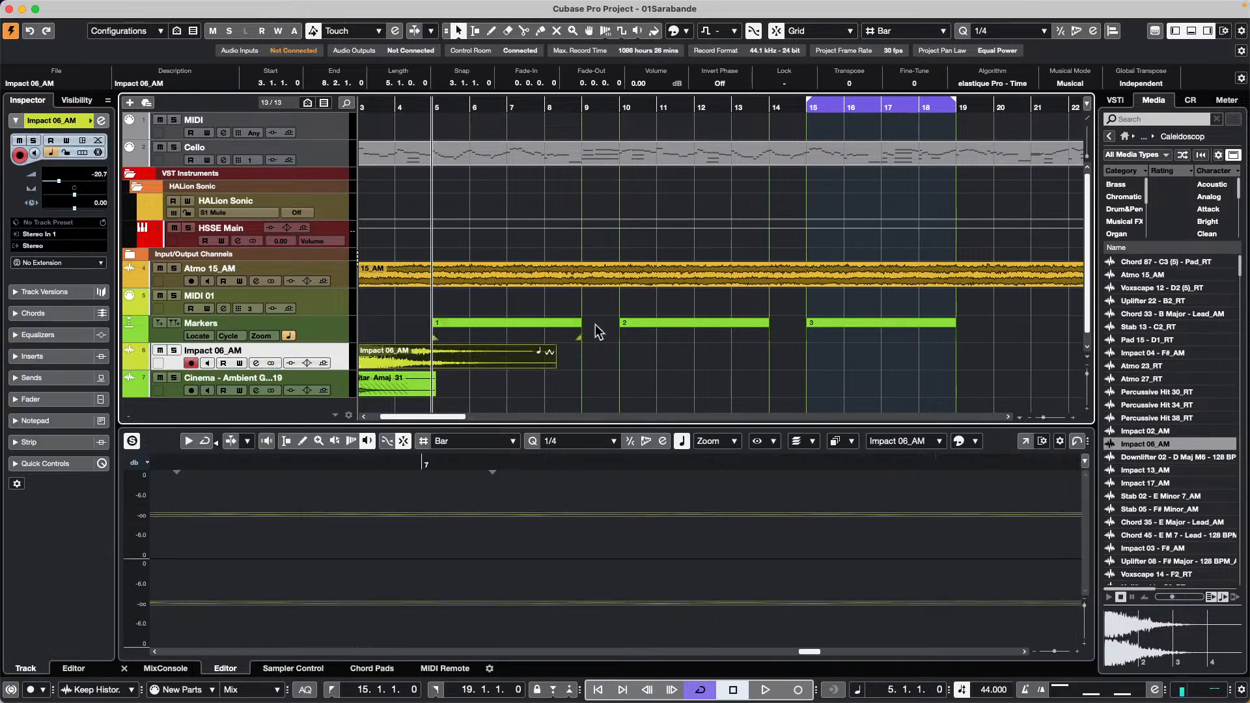
click(181, 80)
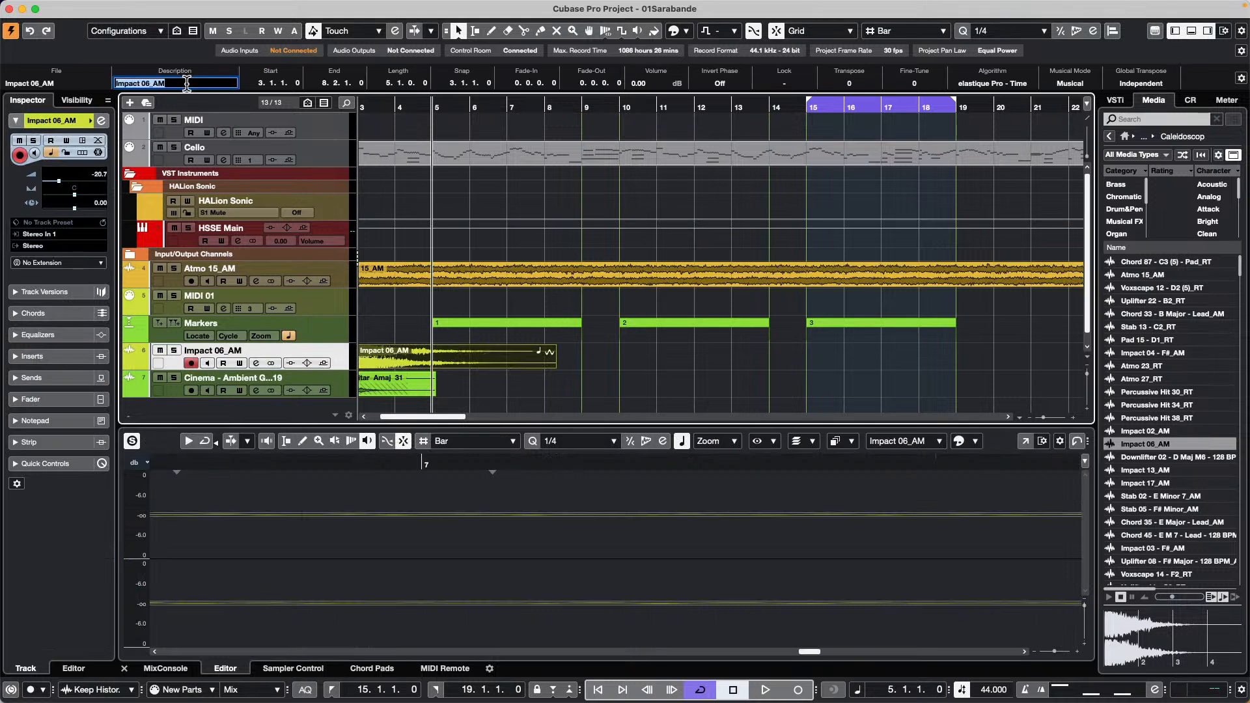
right_click(170, 81)
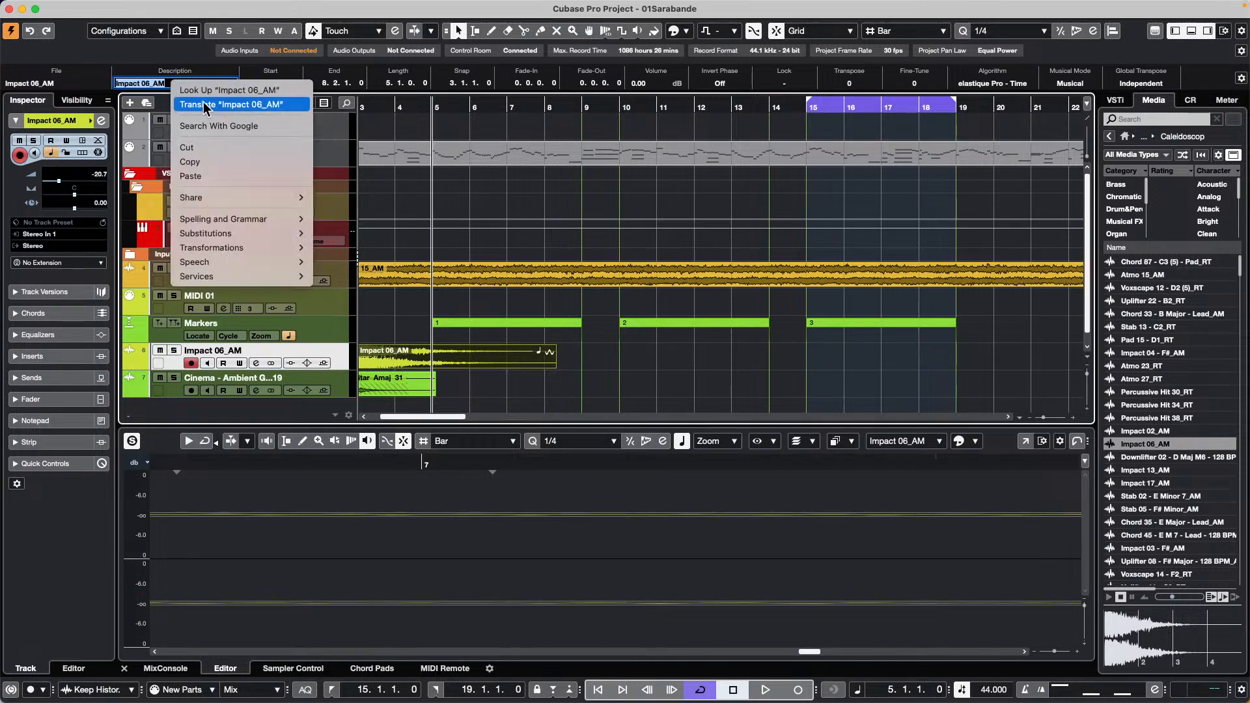
click(209, 158)
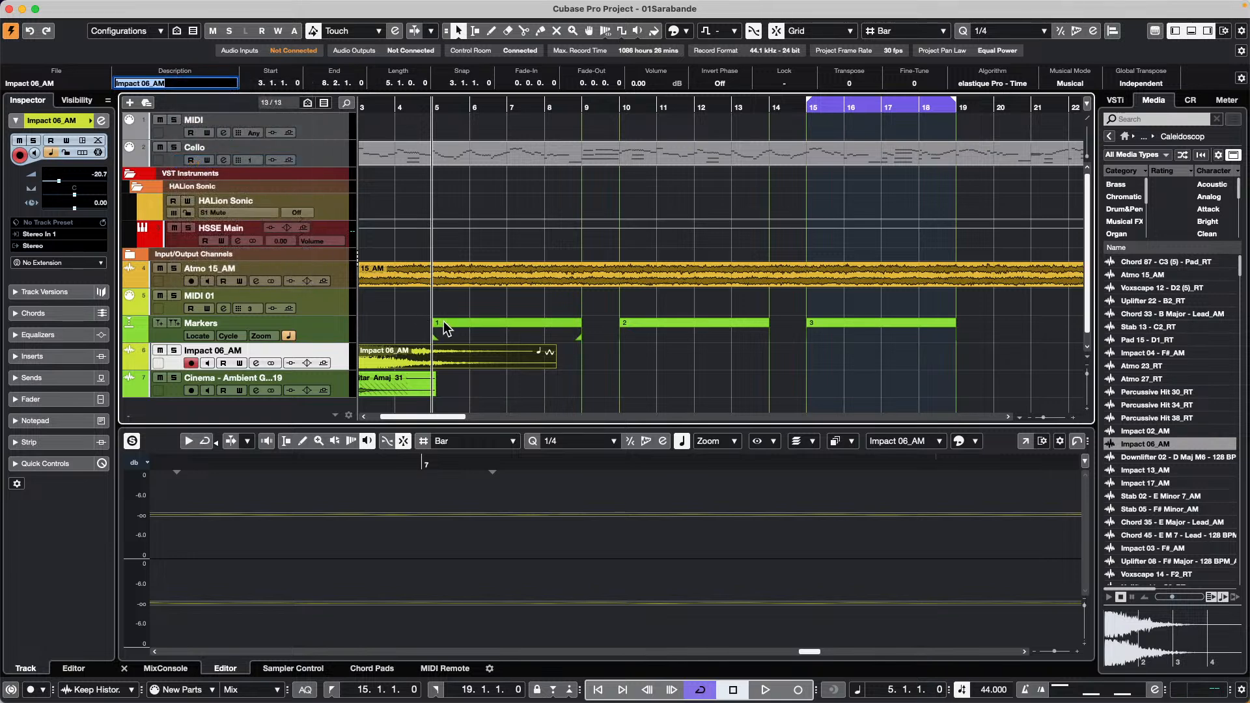
click(455, 323)
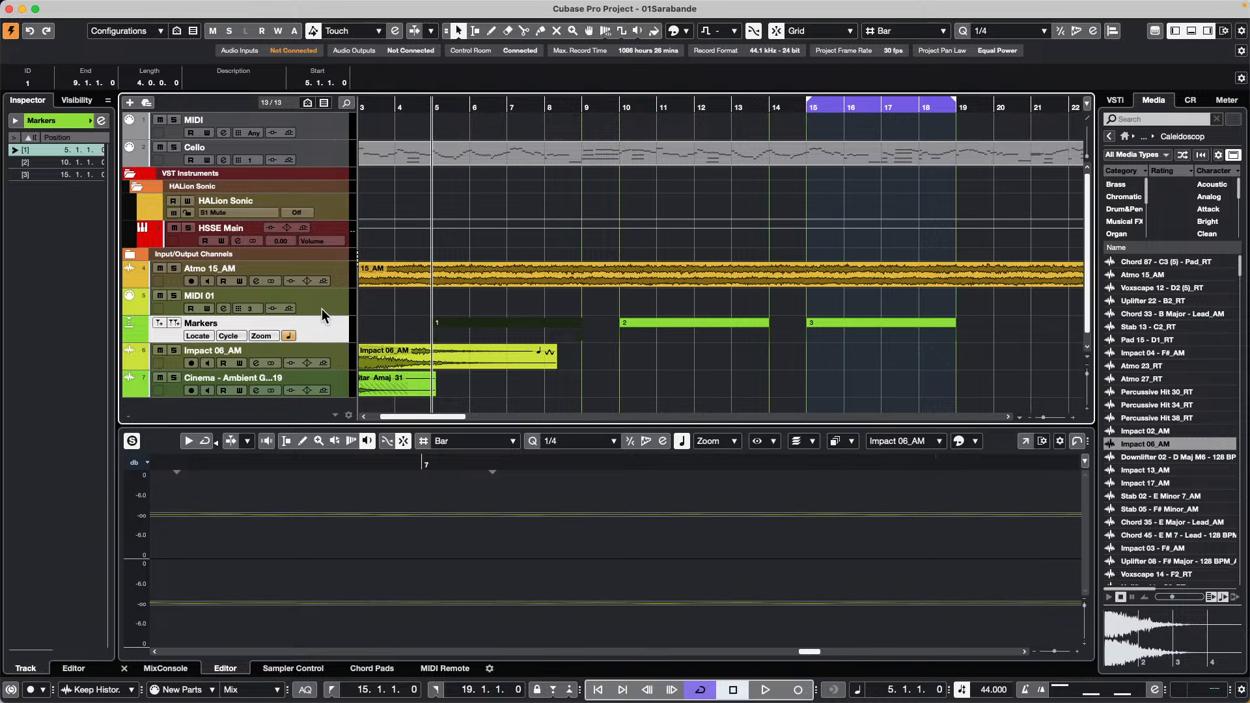
click(101, 122)
Paste Impact 06_AM as marker 1's description in the Markers window and commit it.
click(736, 280)
click(736, 279)
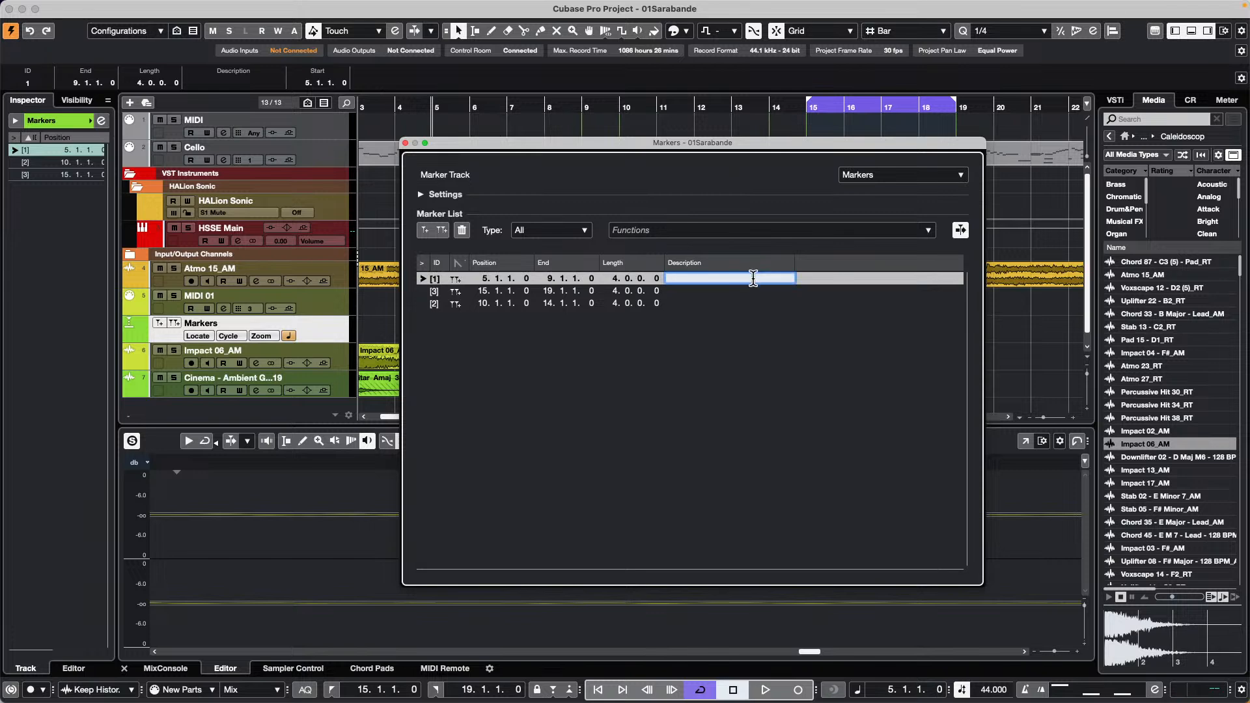
key(super+v)
drag(533, 143, 805, 230)
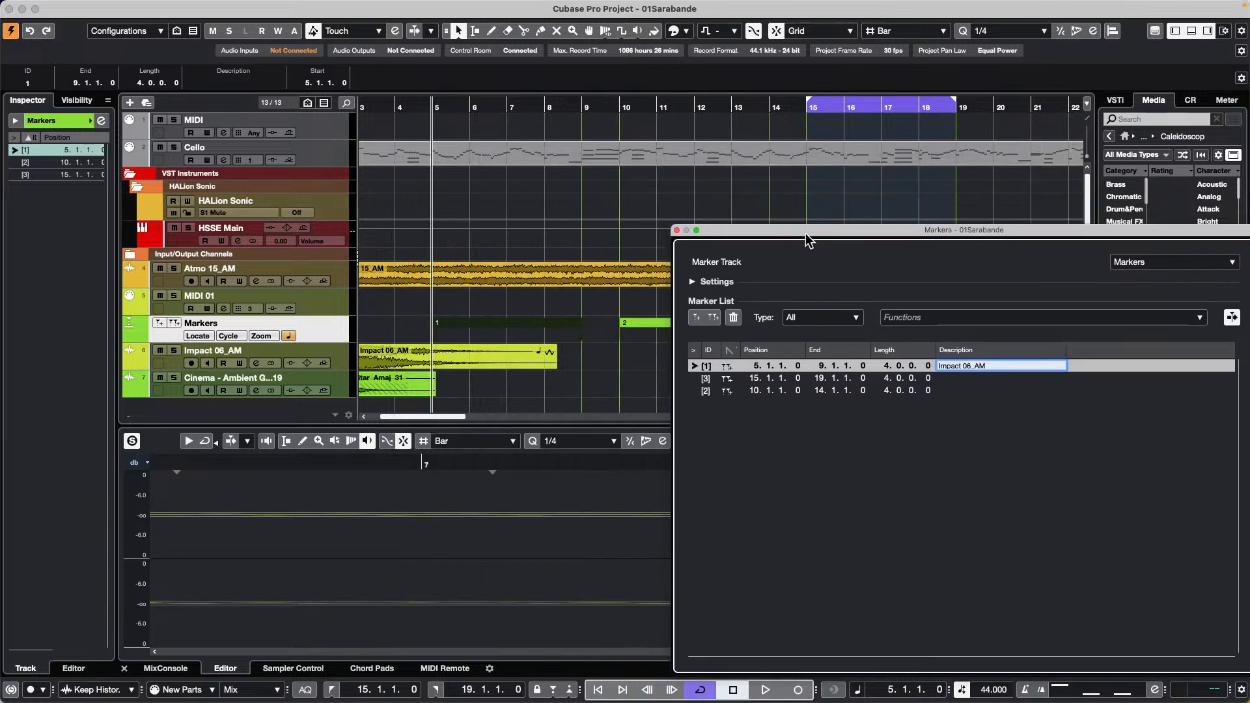
click(525, 358)
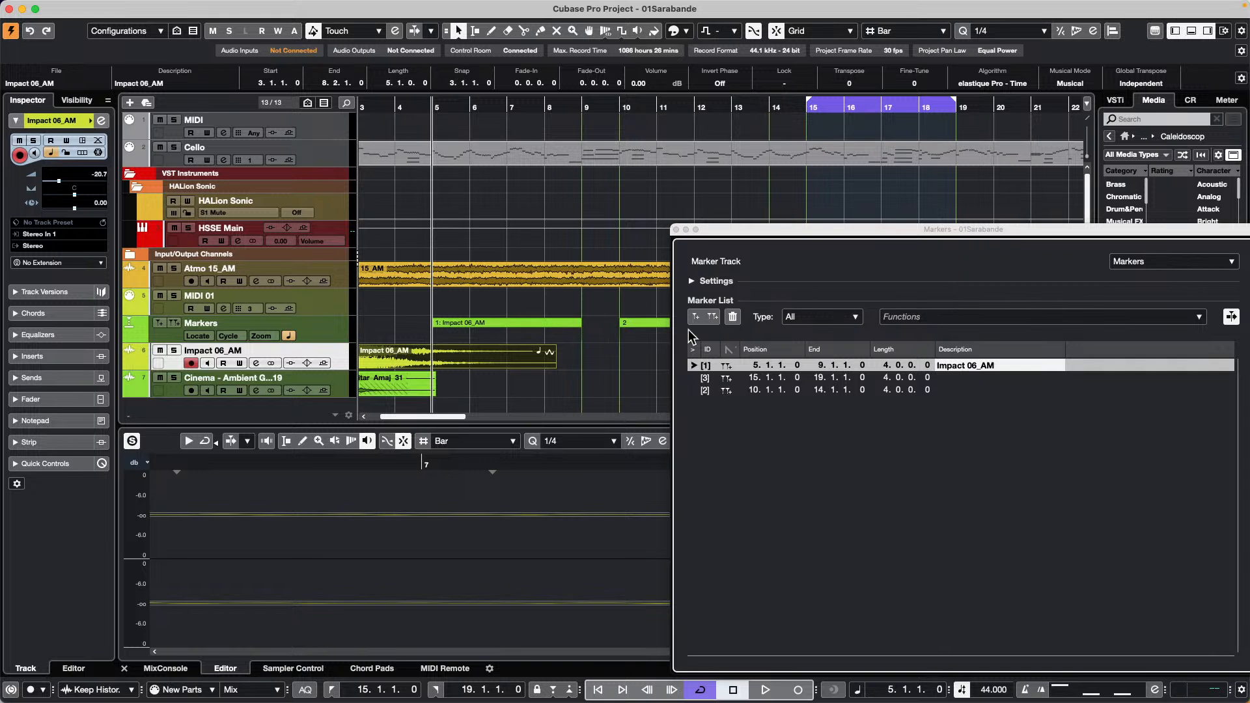
click(647, 328)
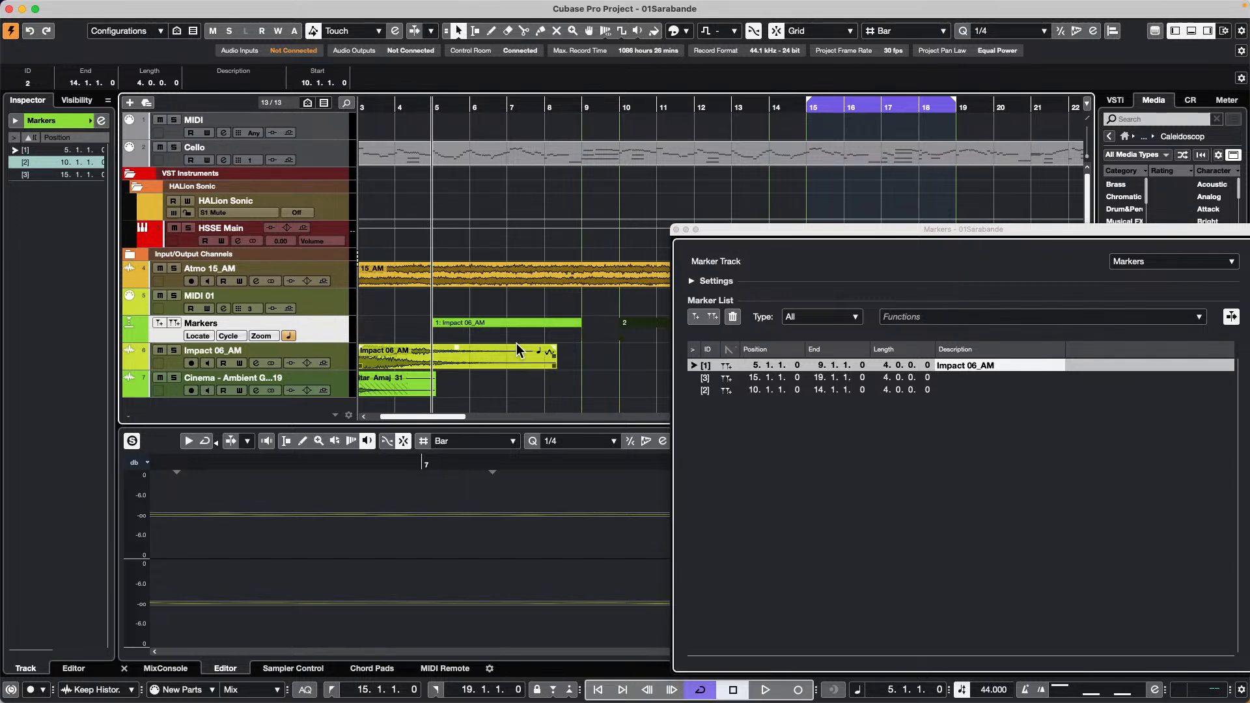
Move the Impact 06_AM audio event to start at bar 5.
click(484, 357)
drag(483, 357, 554, 355)
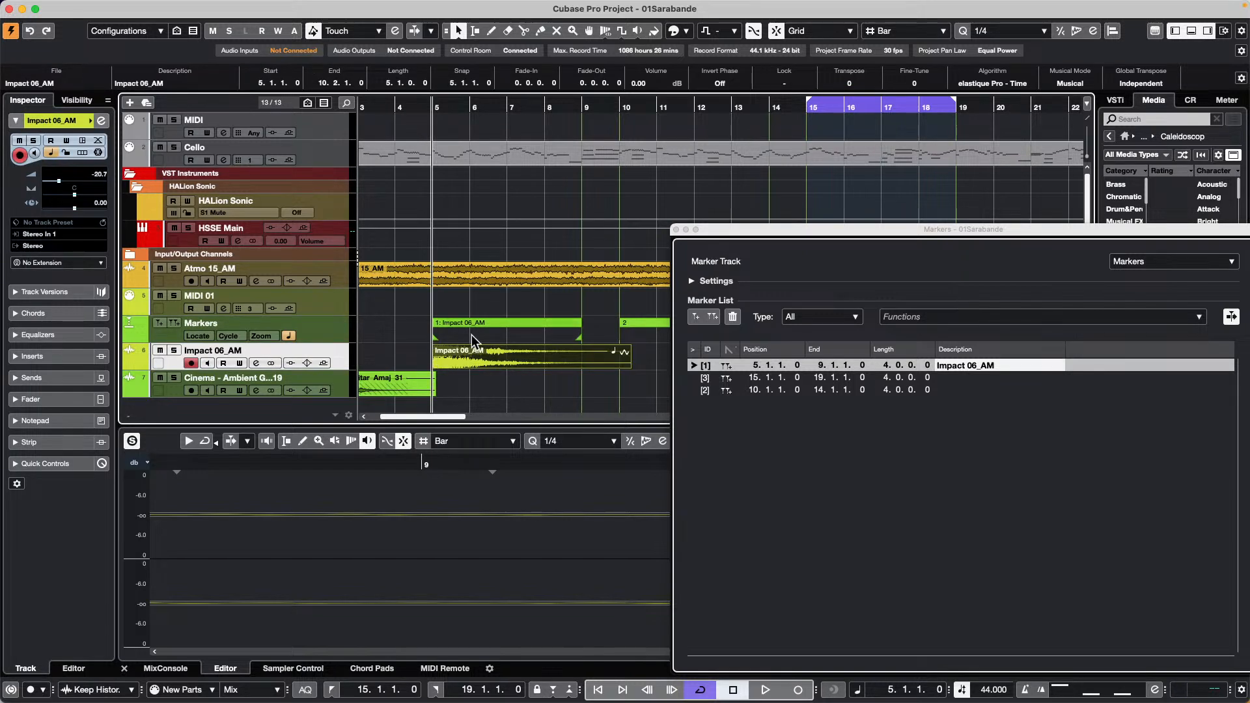
click(548, 319)
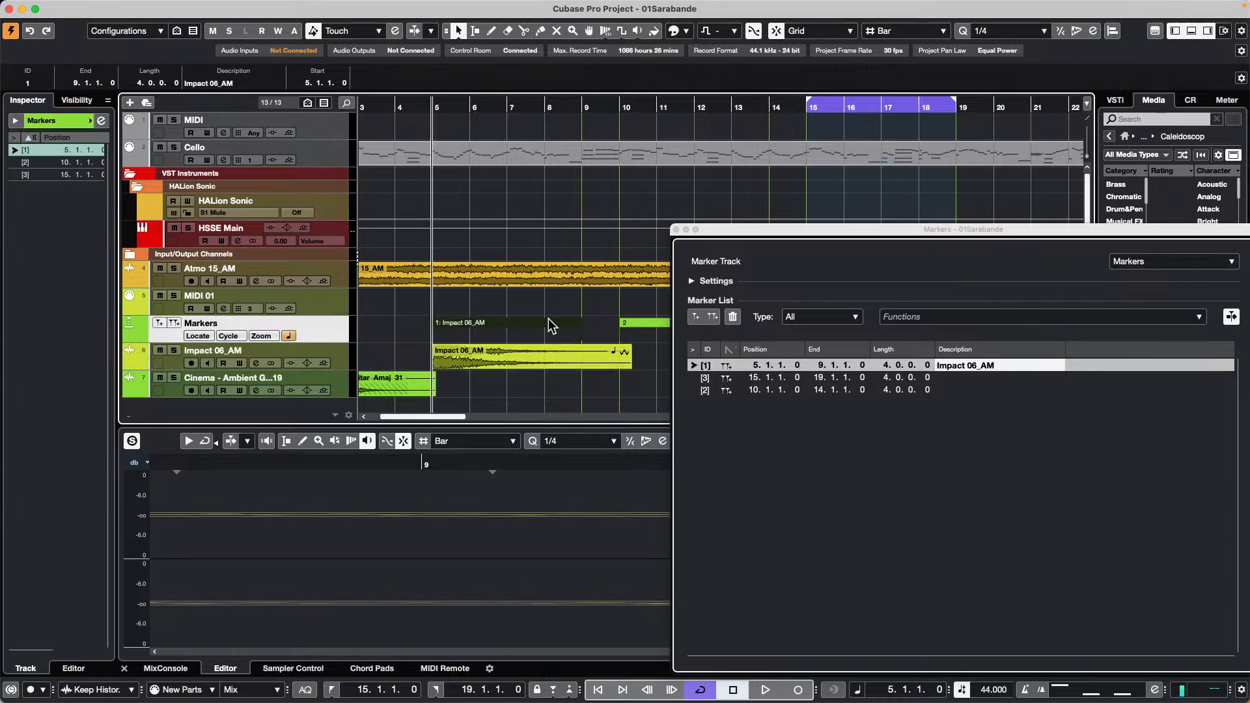
Trim Impact 06_AM to end near bar 8.3 and move the Markers window aside.
click(545, 353)
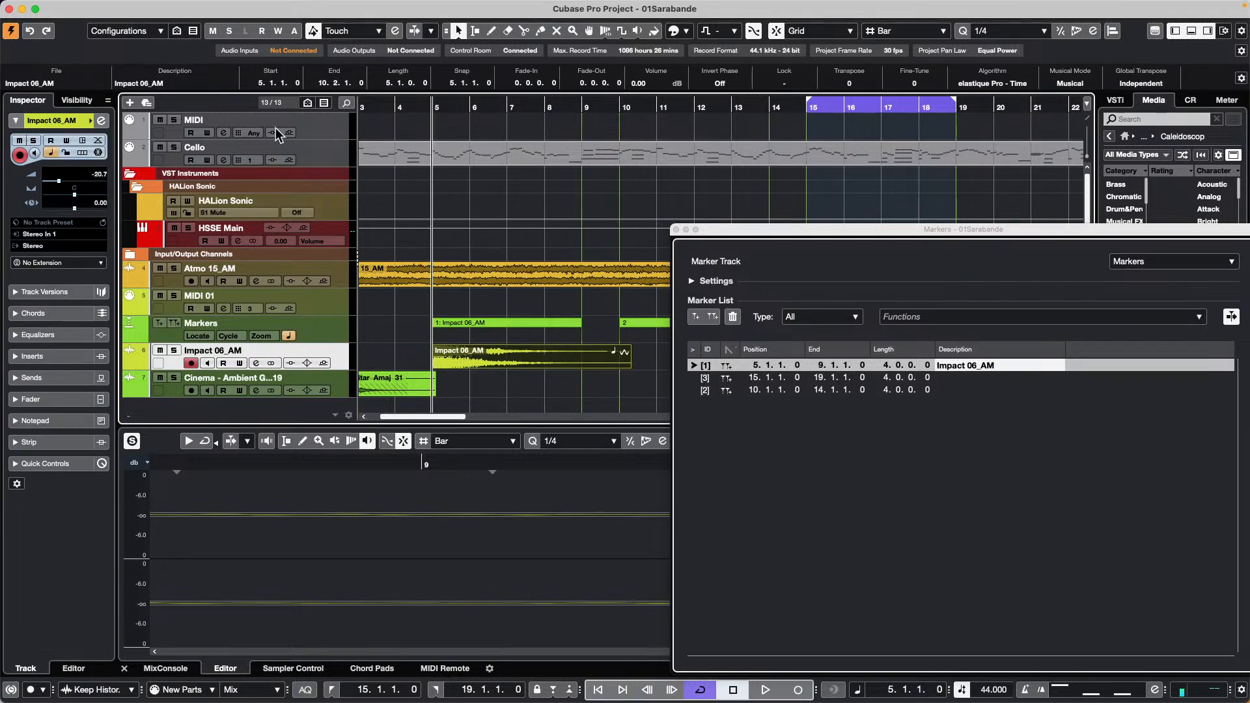
click(183, 83)
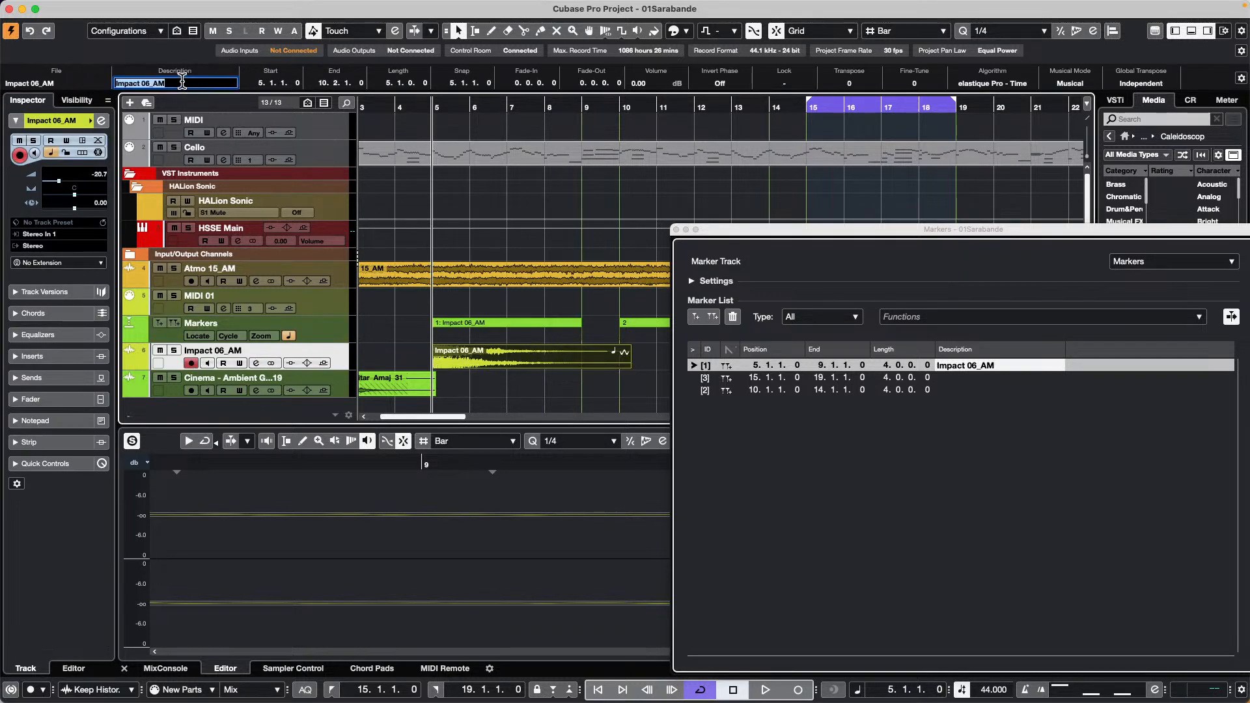
drag(629, 365, 582, 365)
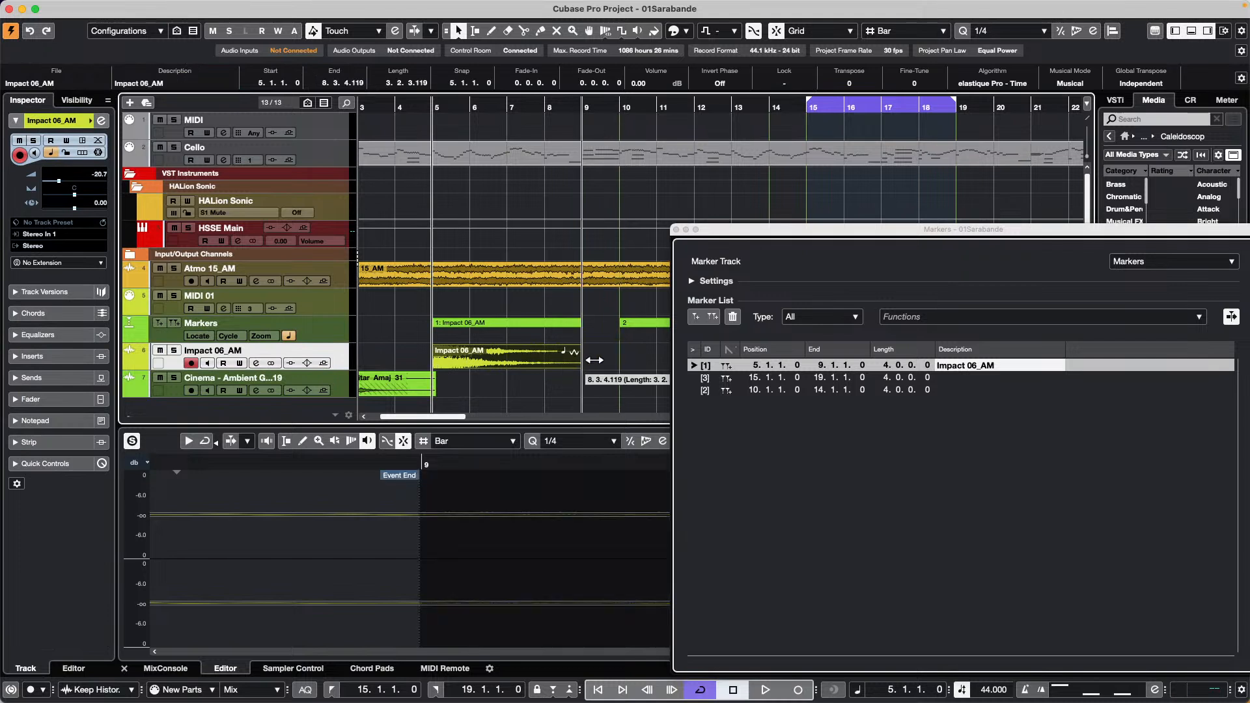
drag(759, 235, 886, 402)
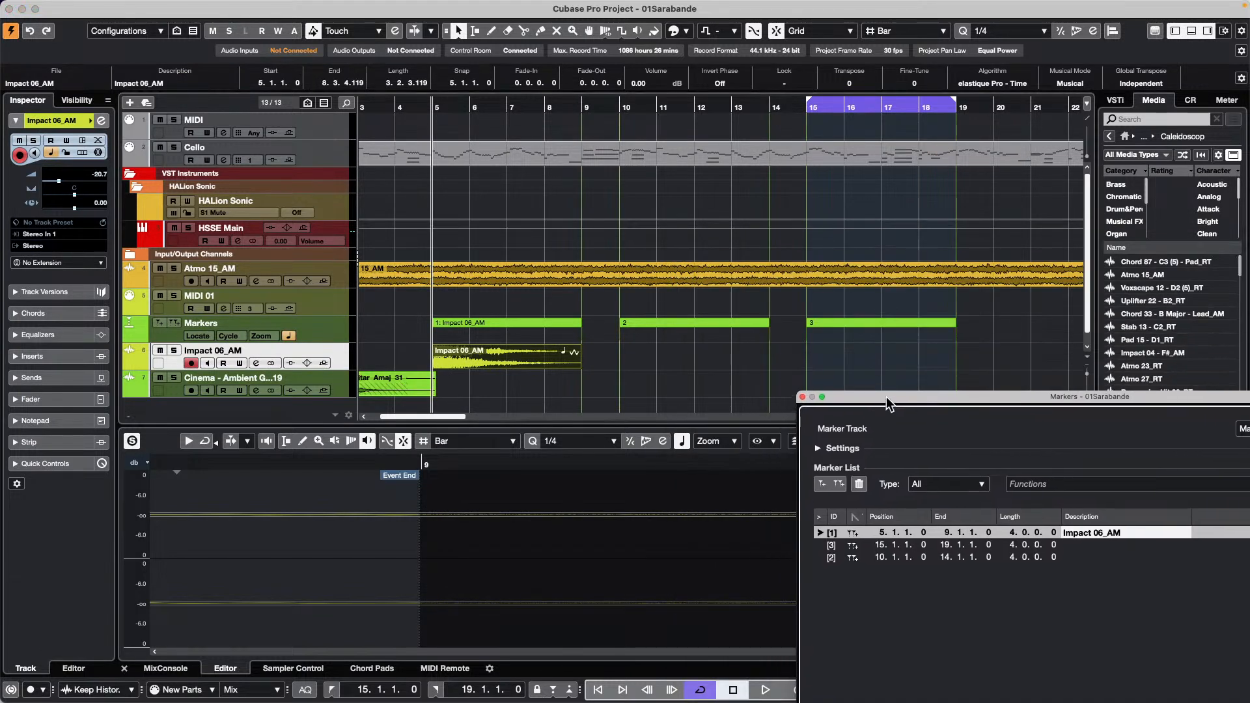
Place Pad 15 - D1_RT on the Impact 06_AM track at bar 10 and split it at bars 15 and 19.
drag(1169, 339, 615, 354)
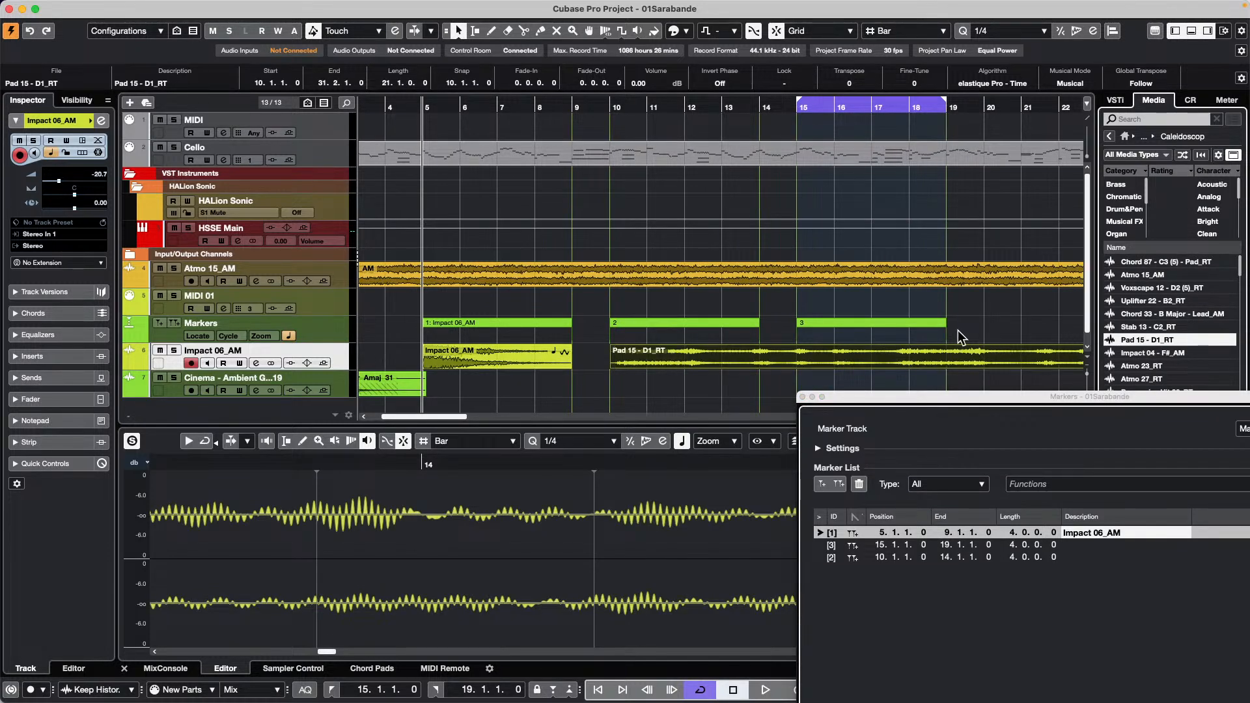
right_click(785, 359)
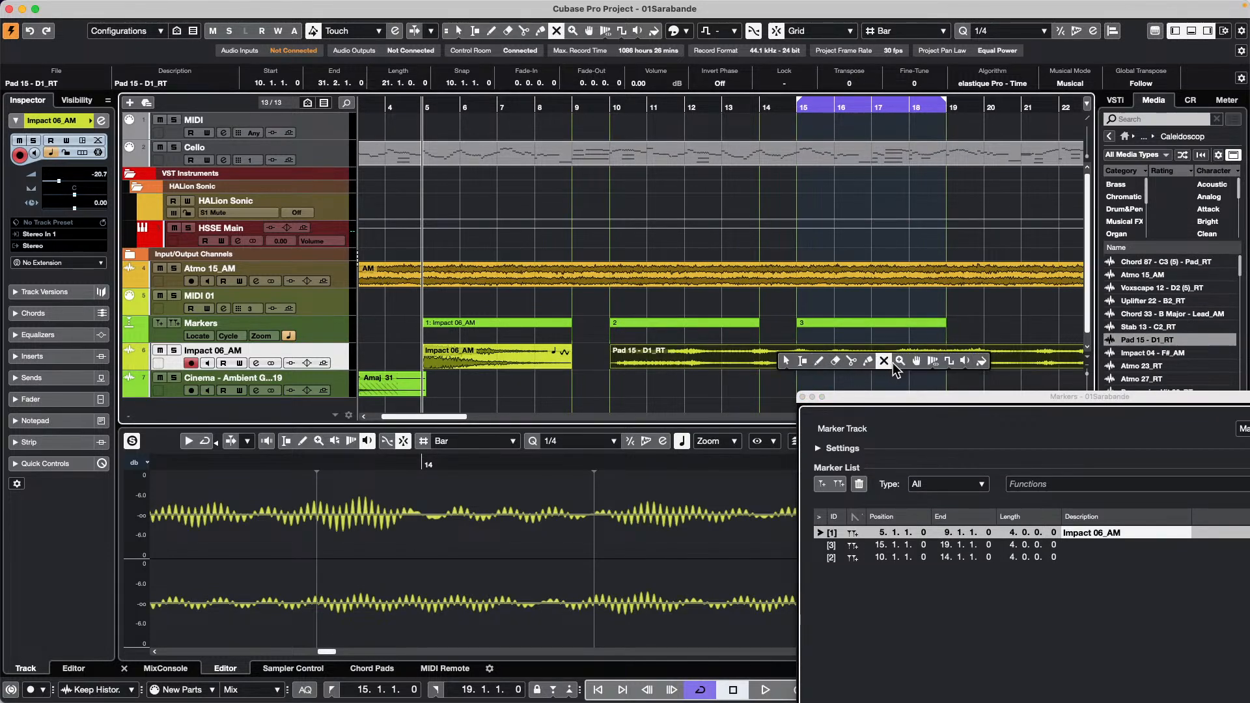
click(849, 362)
click(948, 363)
click(798, 362)
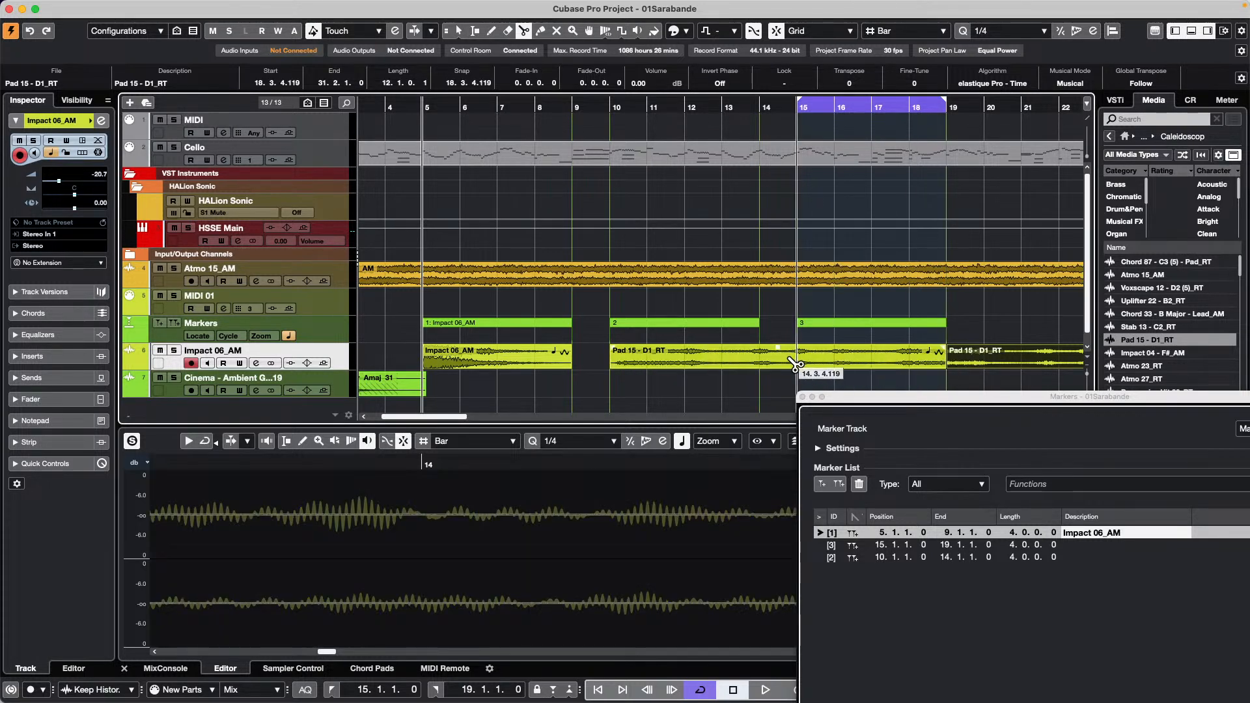
Erase the Pad 15 pieces after bar 19 and between bars 14 and 15, leaving bars 10–14 and 15–19.
right_click(783, 362)
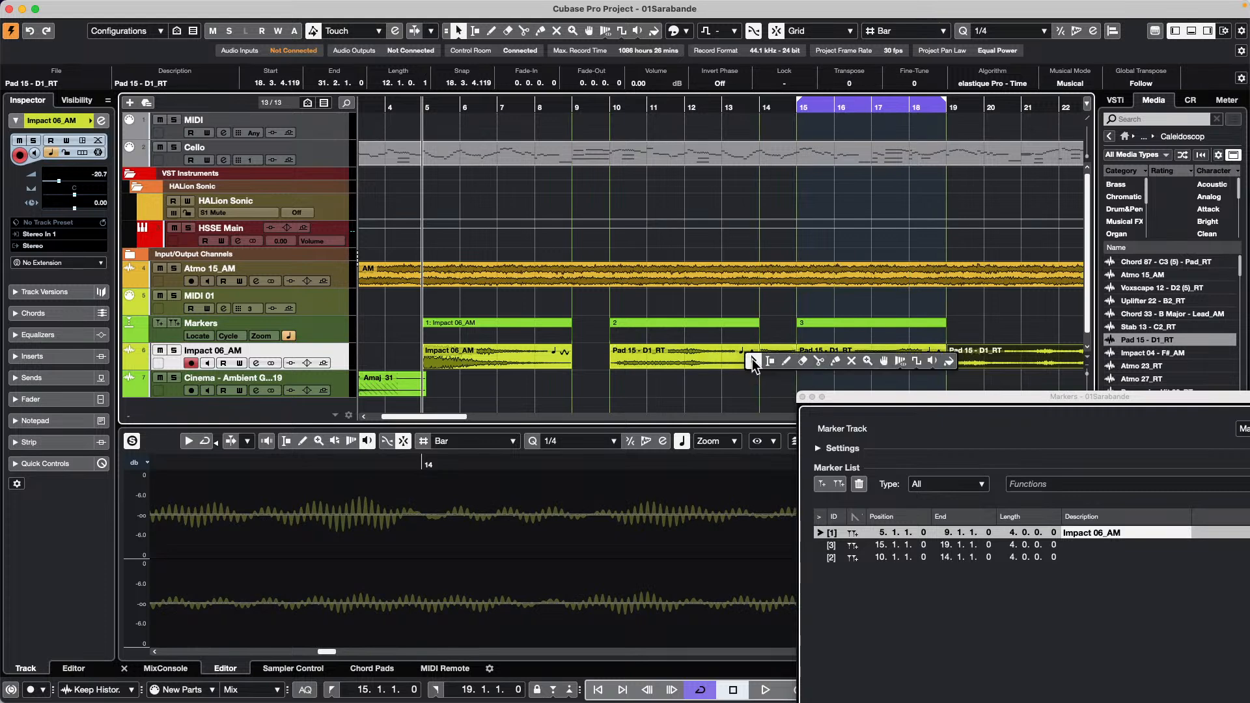
click(778, 361)
click(756, 361)
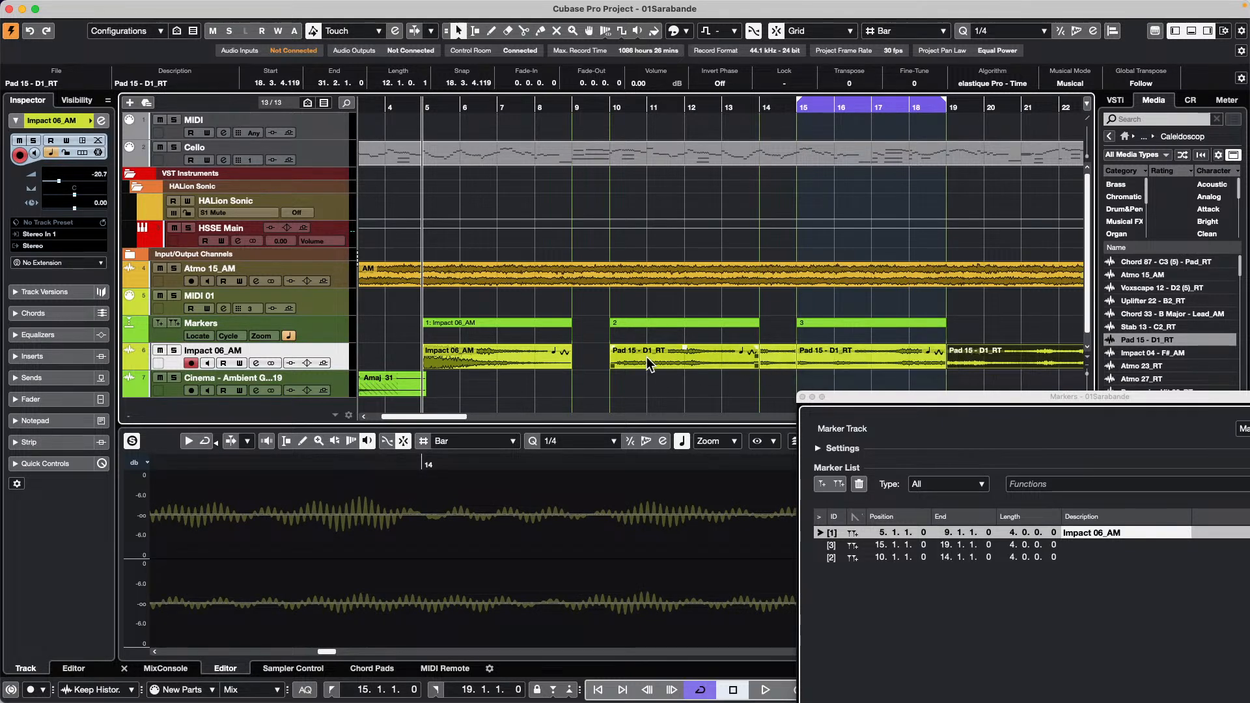
click(650, 362)
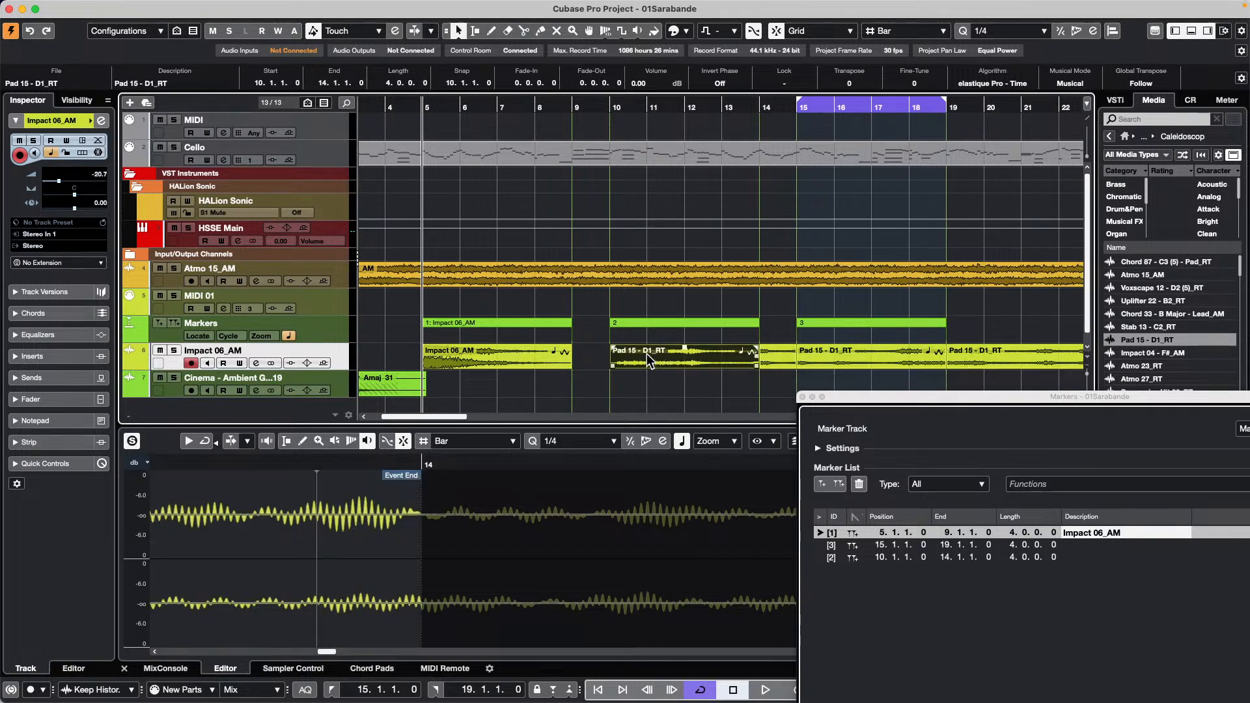
right_click(776, 362)
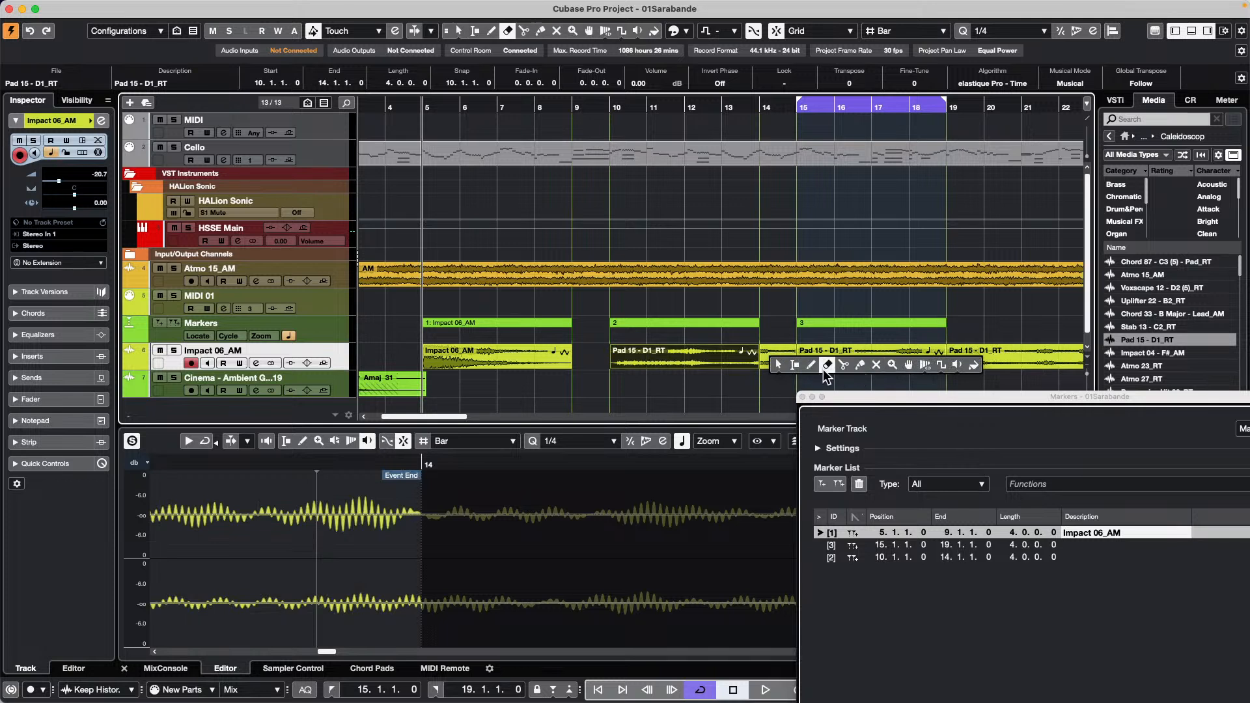
click(827, 364)
click(1001, 357)
click(776, 358)
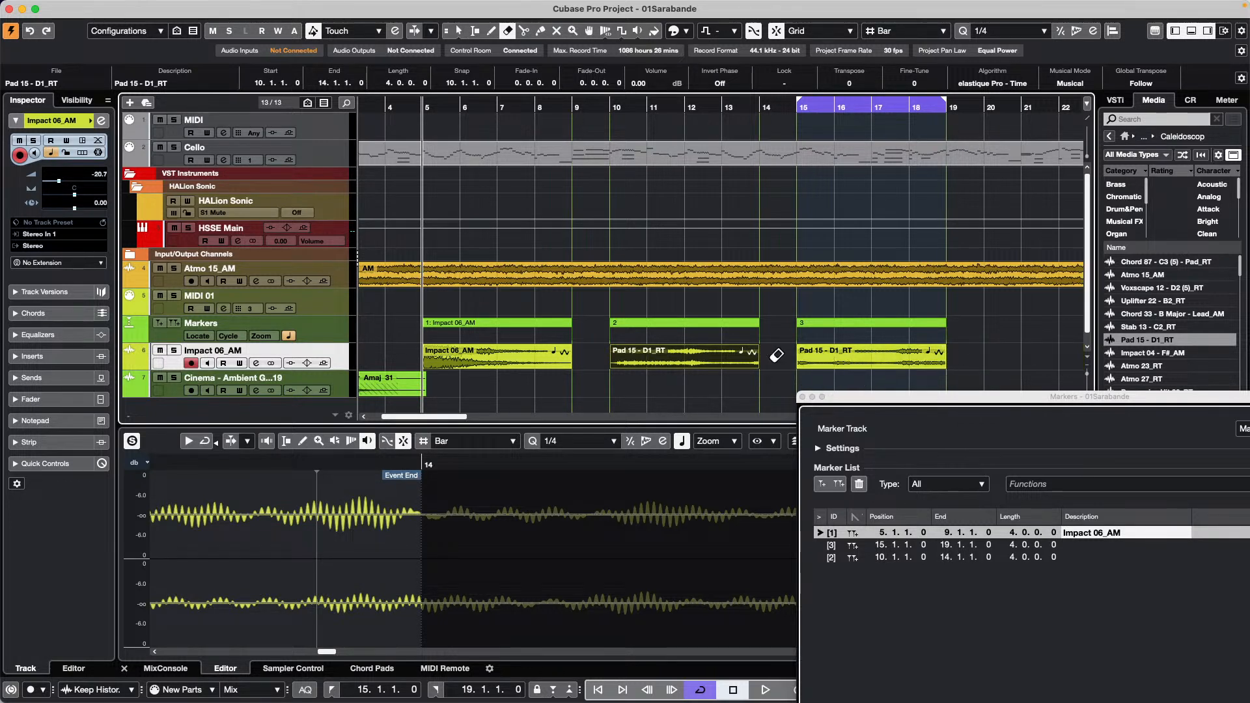
right_click(751, 368)
click(744, 374)
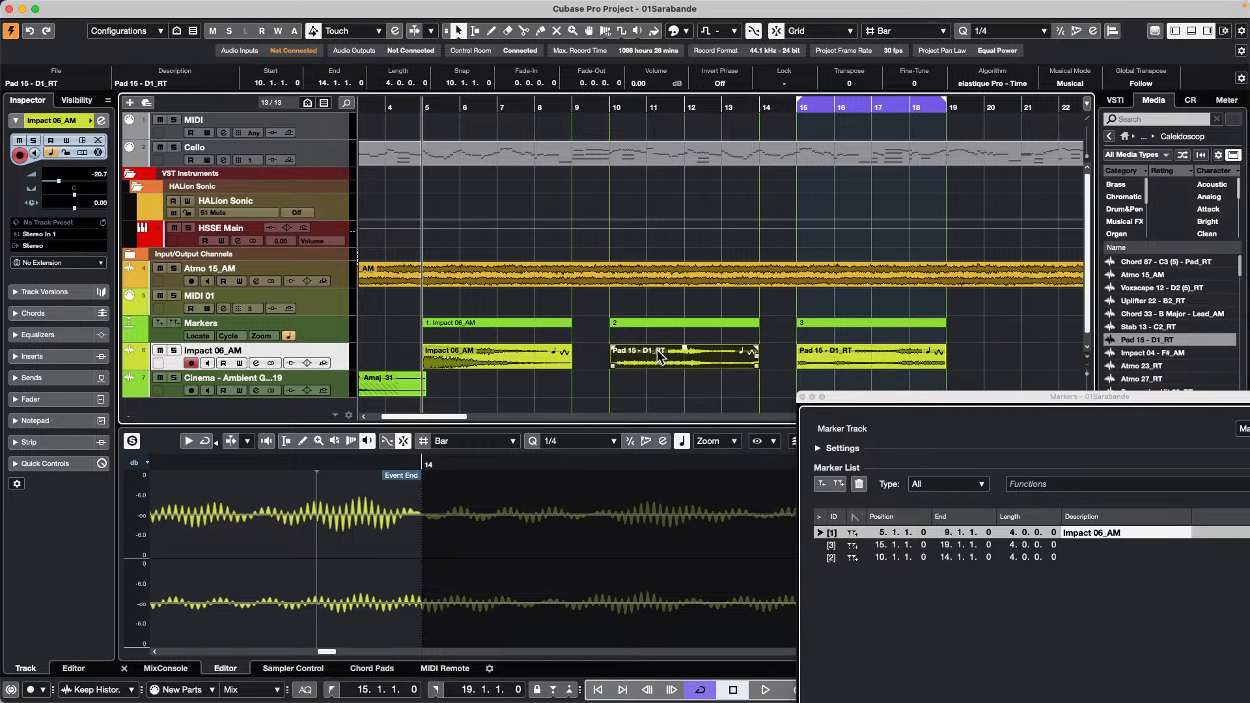
Give the bar-10 and bar-15 Pad 15 events the descriptions ewqey and qertwryty.
double_click(658, 351)
click(186, 83)
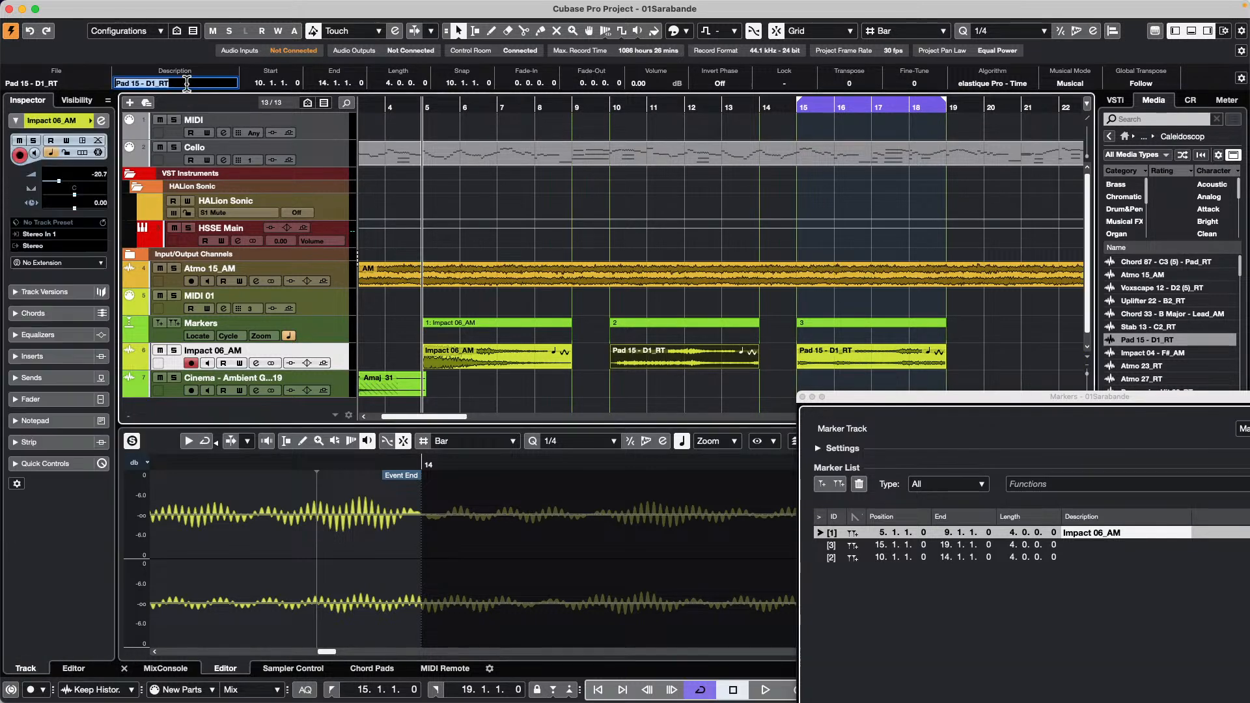
text(ewqey)
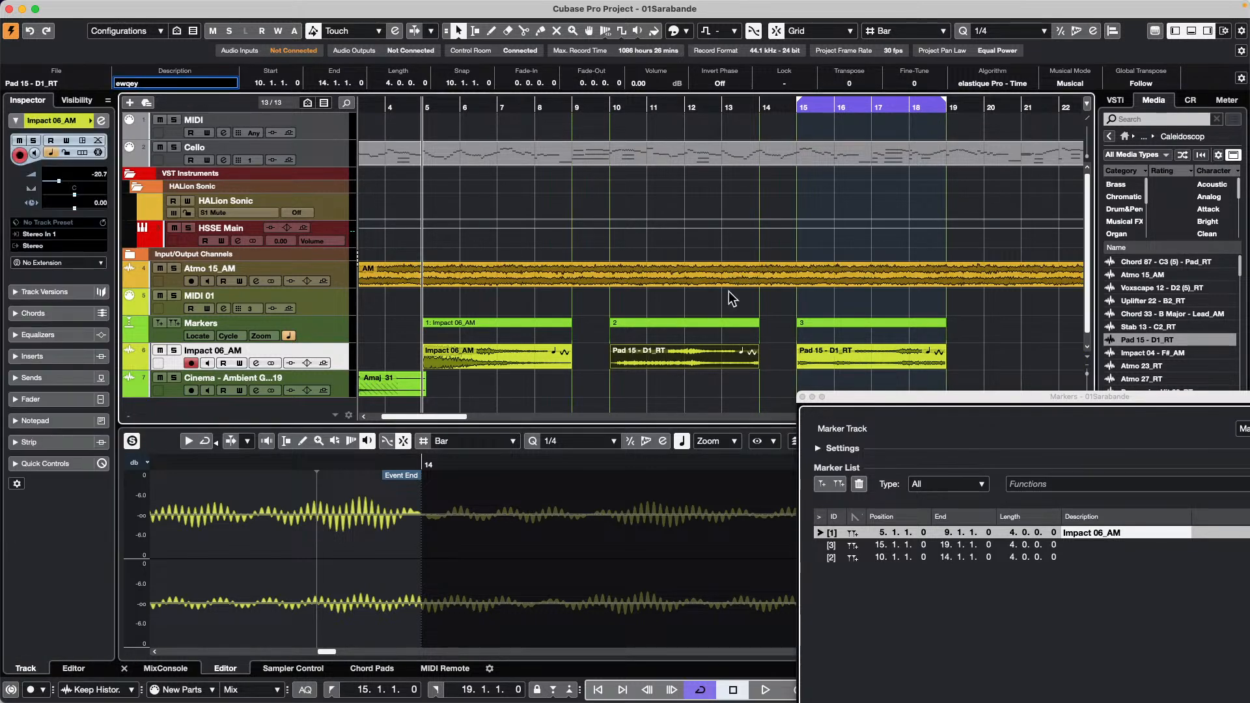
key(Return)
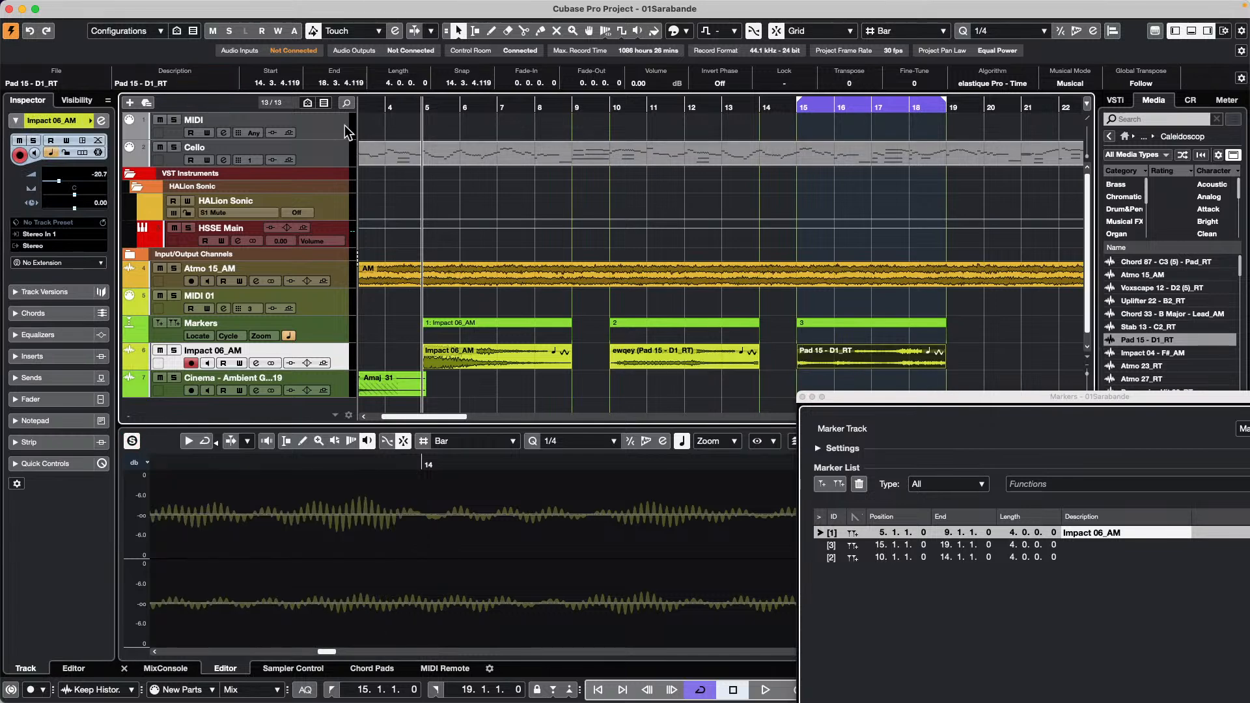
click(215, 83)
text(qertwrtyly)
key(Return)
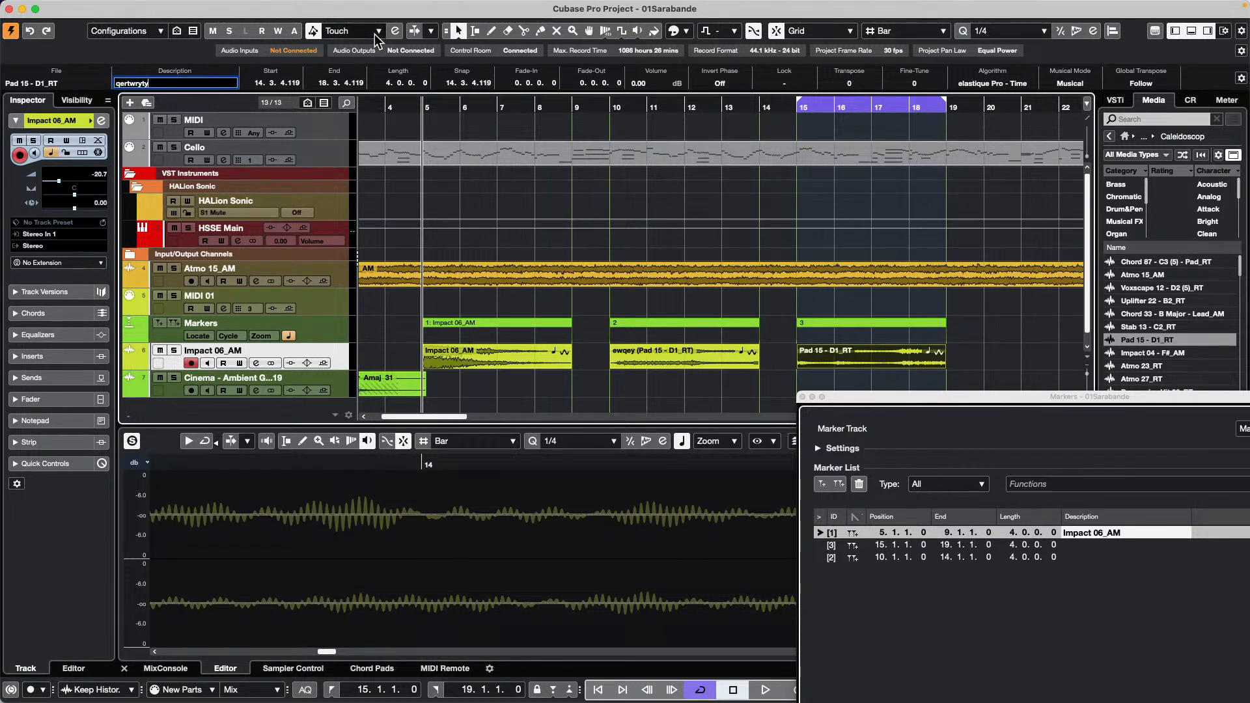
Copy ewqey from the bar-10 event and paste it as marker 2's description.
click(720, 357)
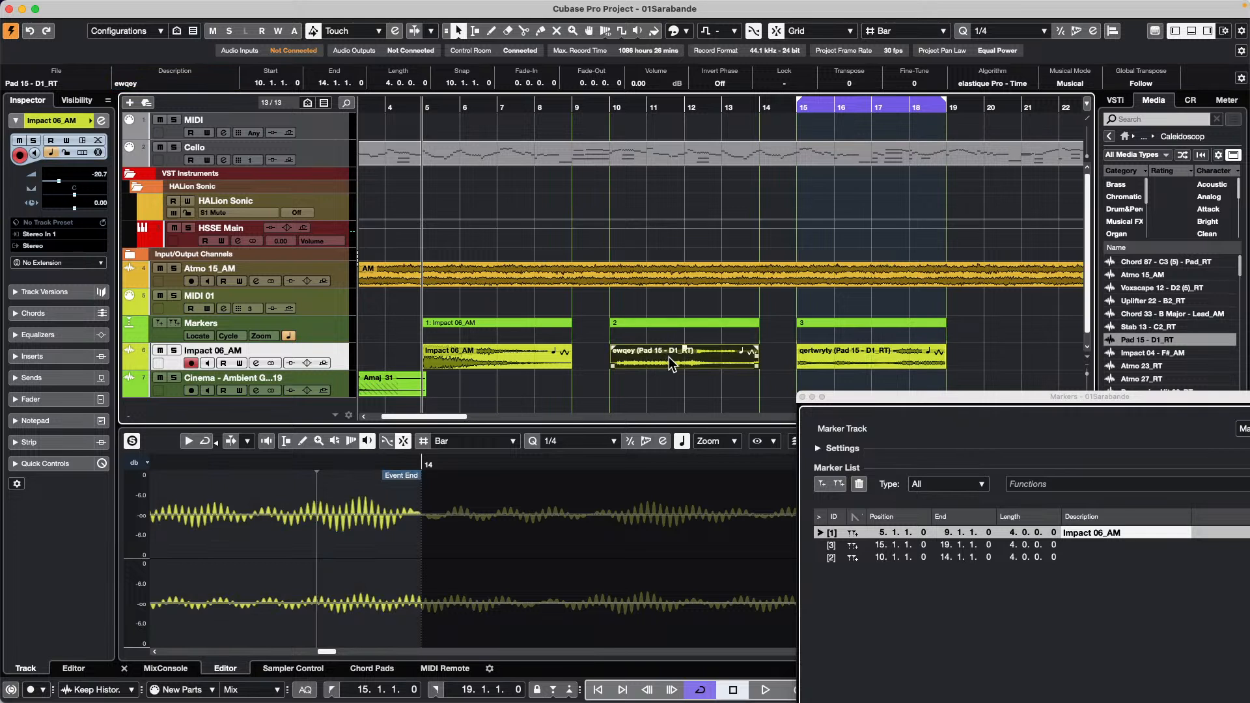
click(185, 80)
click(671, 322)
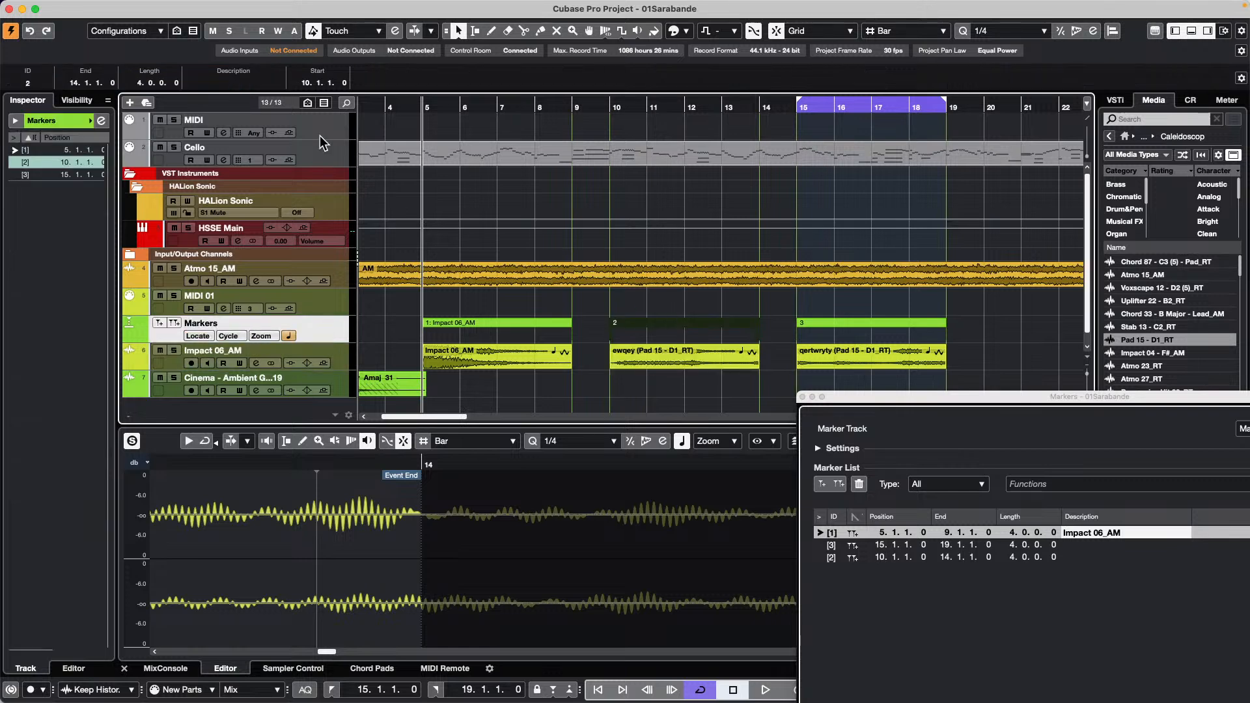
click(251, 83)
key(super+v)
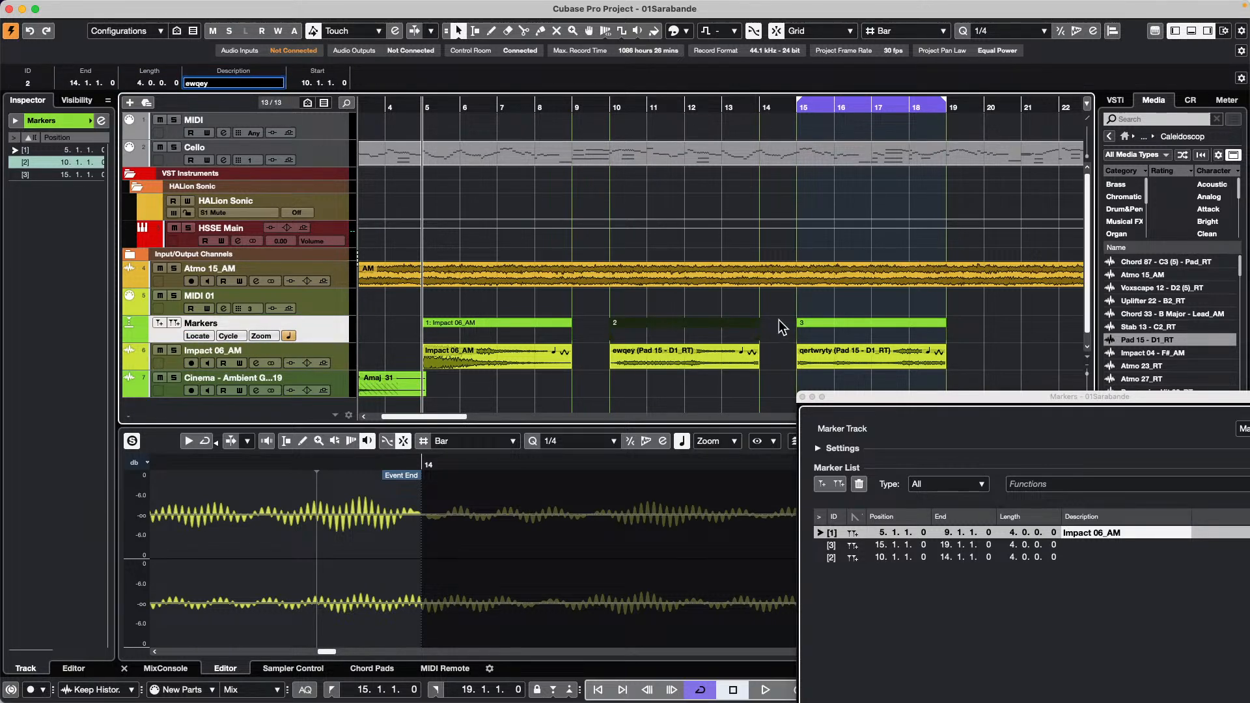
key(Return)
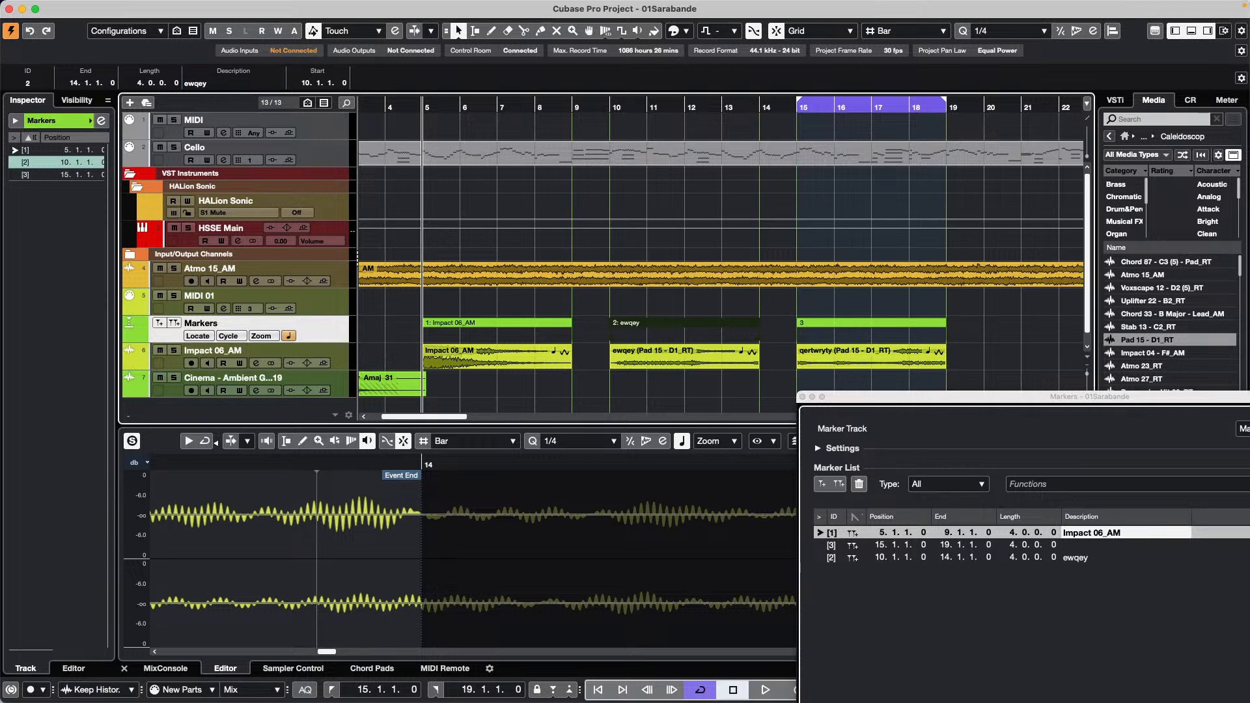
Copy the bar-15 event's description qertwryty and paste it as marker 3's description.
click(869, 357)
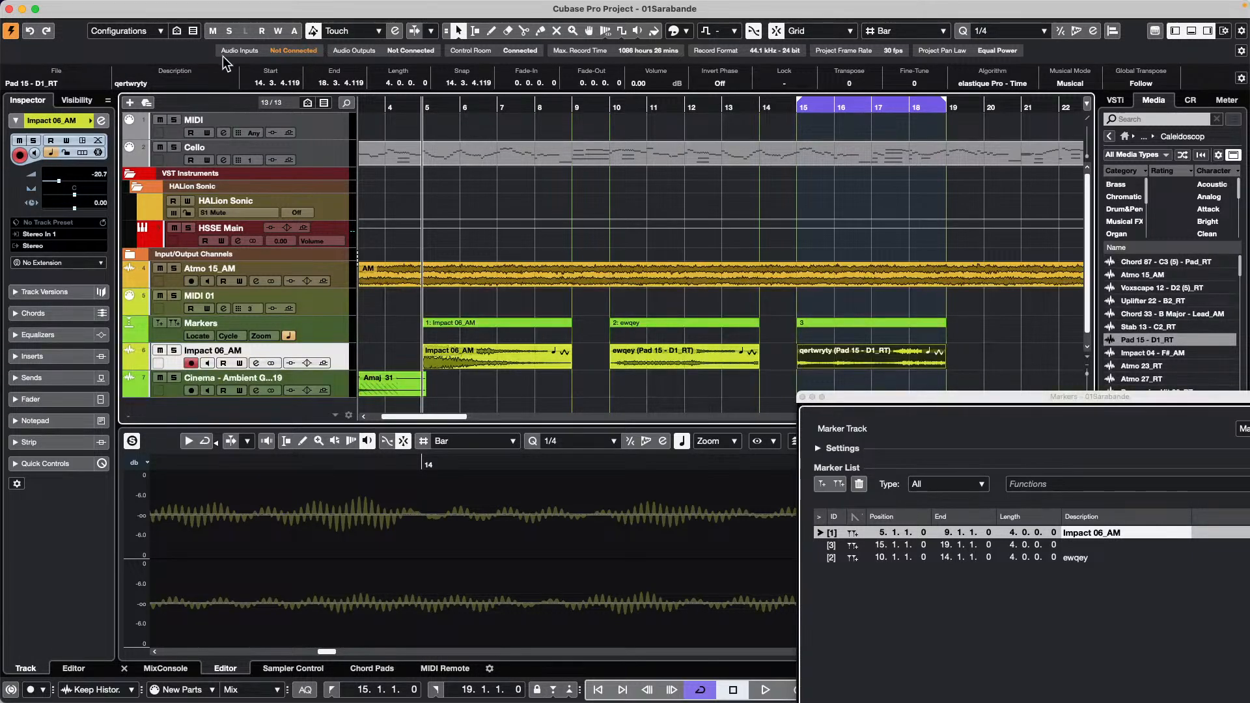
click(177, 83)
right_click(180, 82)
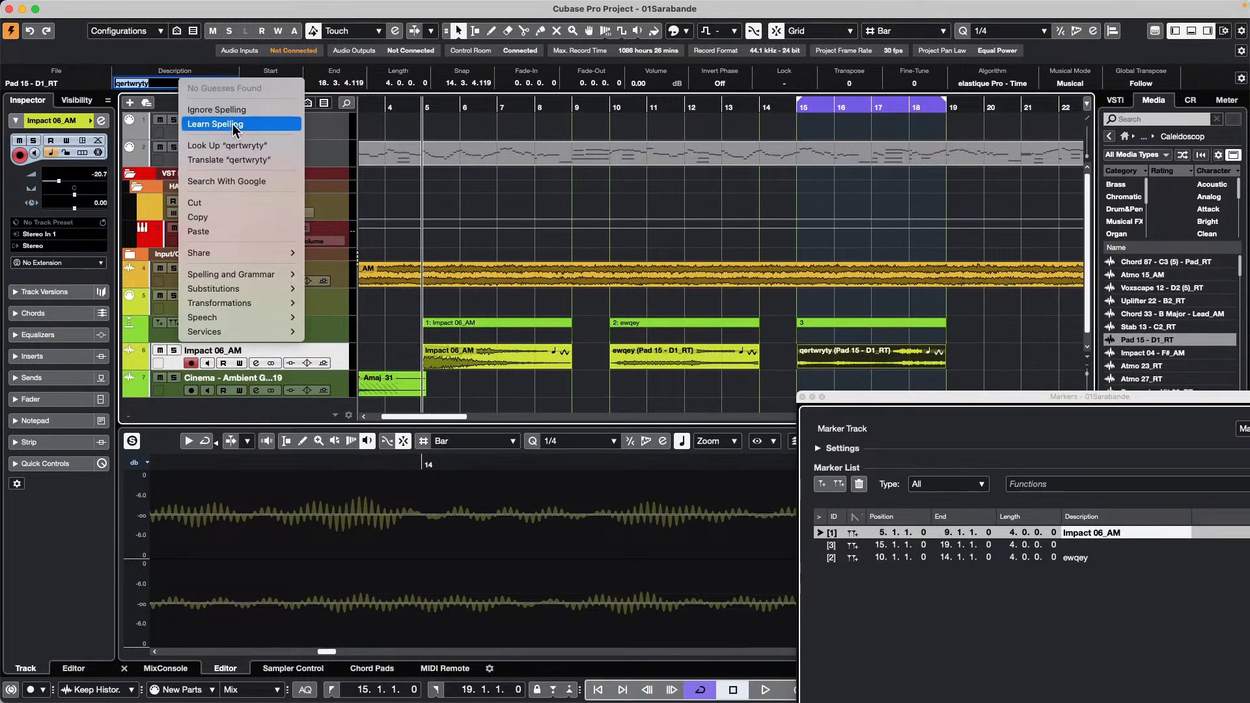
click(243, 217)
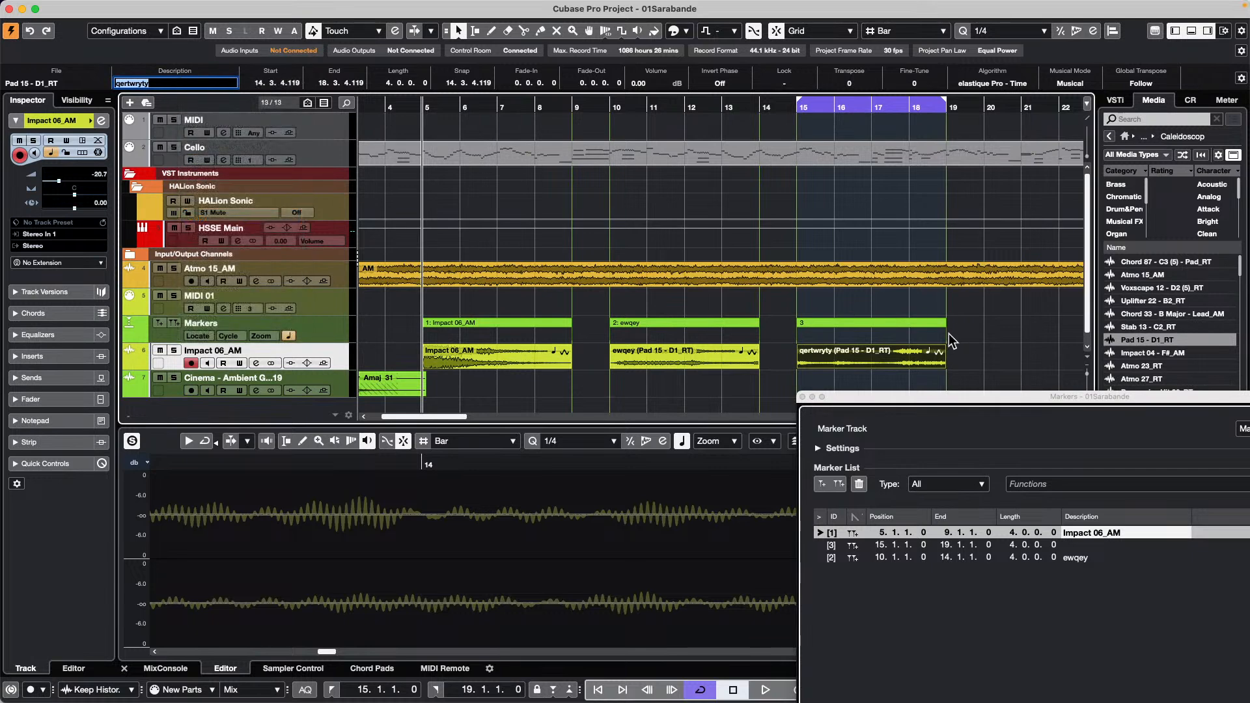
click(866, 322)
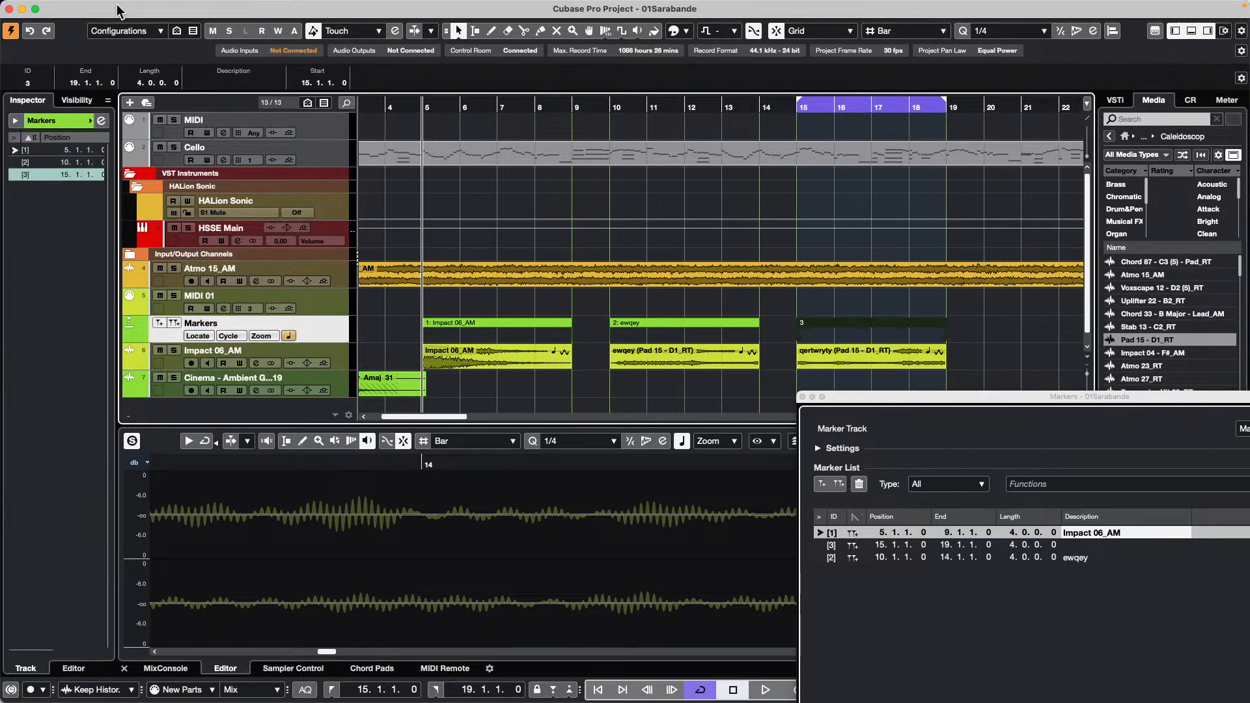
click(240, 83)
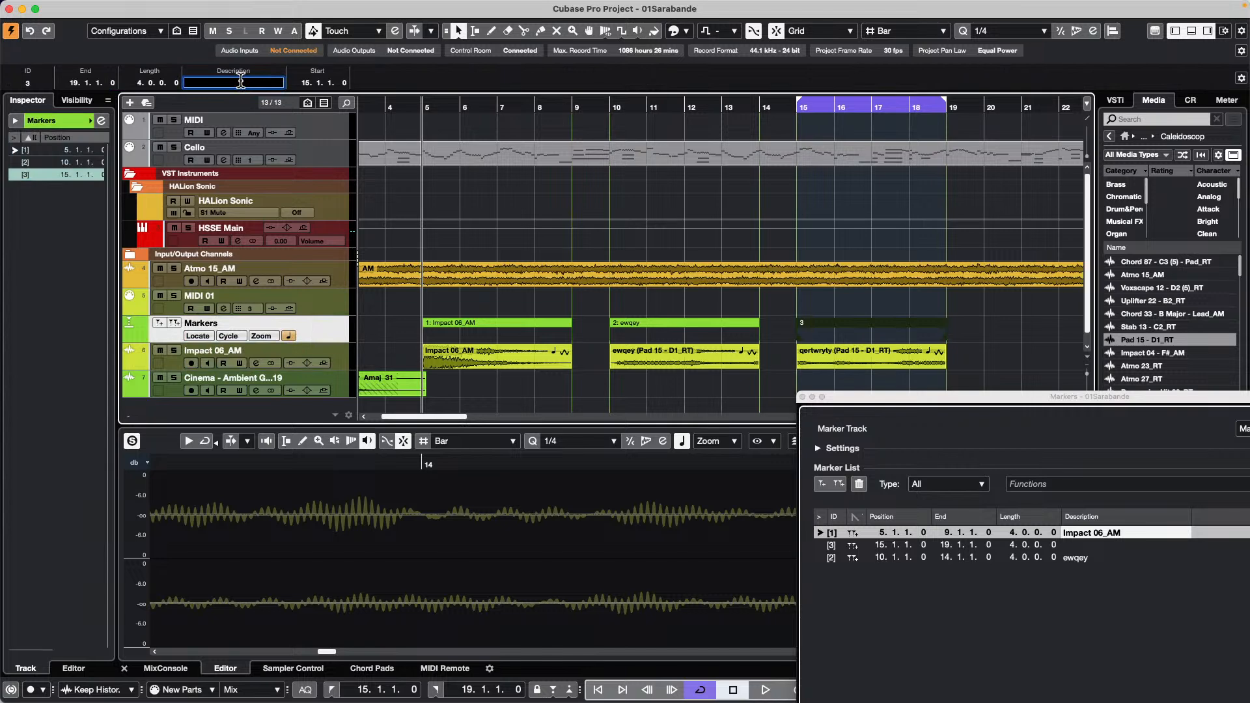
key(super+v)
click(917, 298)
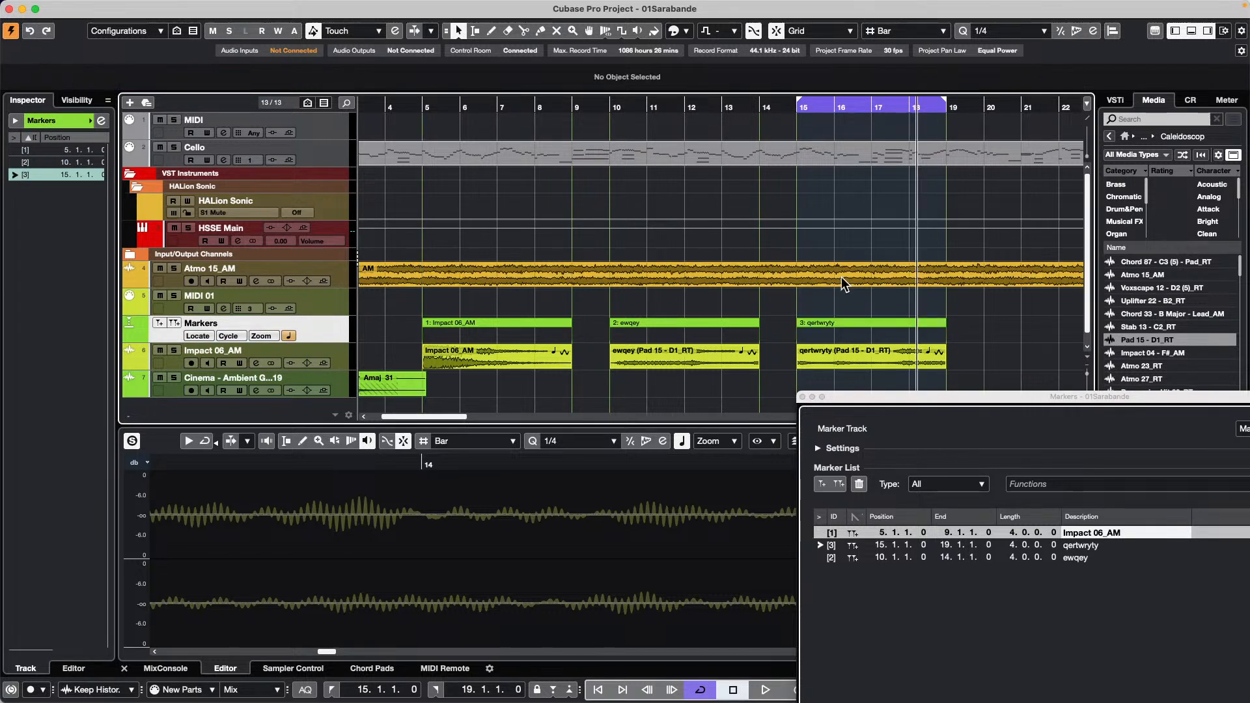
click(881, 358)
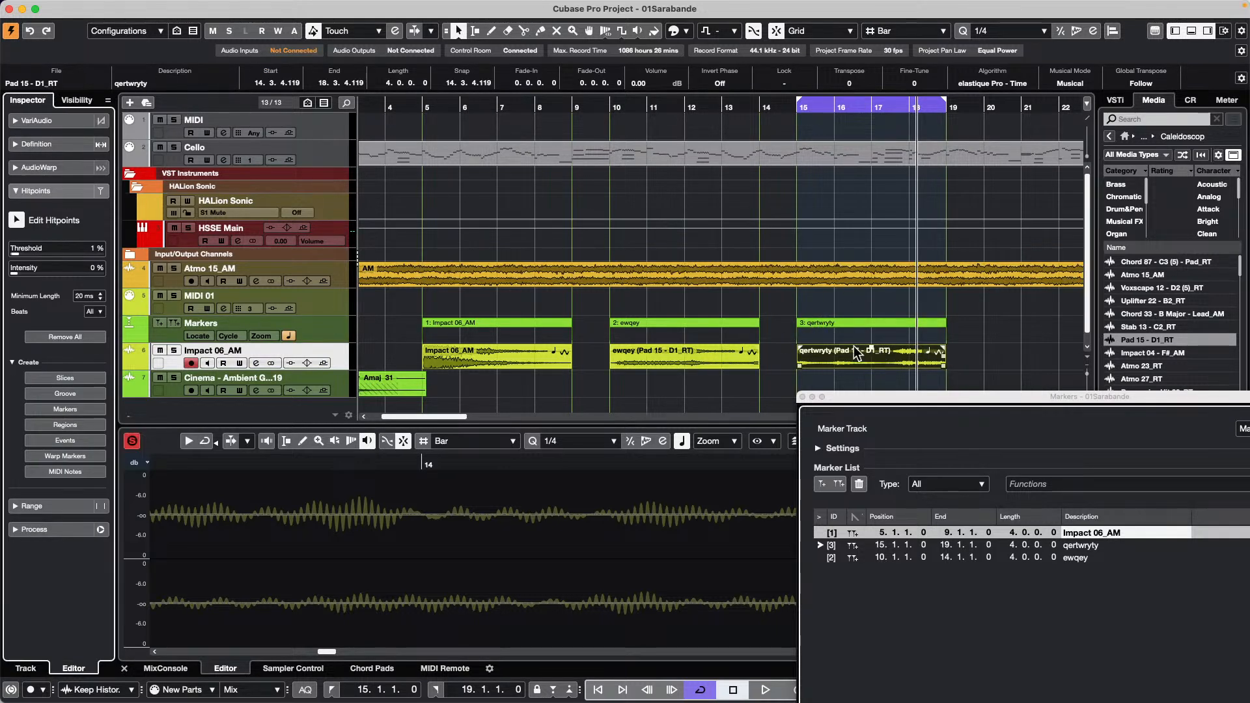
Close the floating Markers window.
click(802, 397)
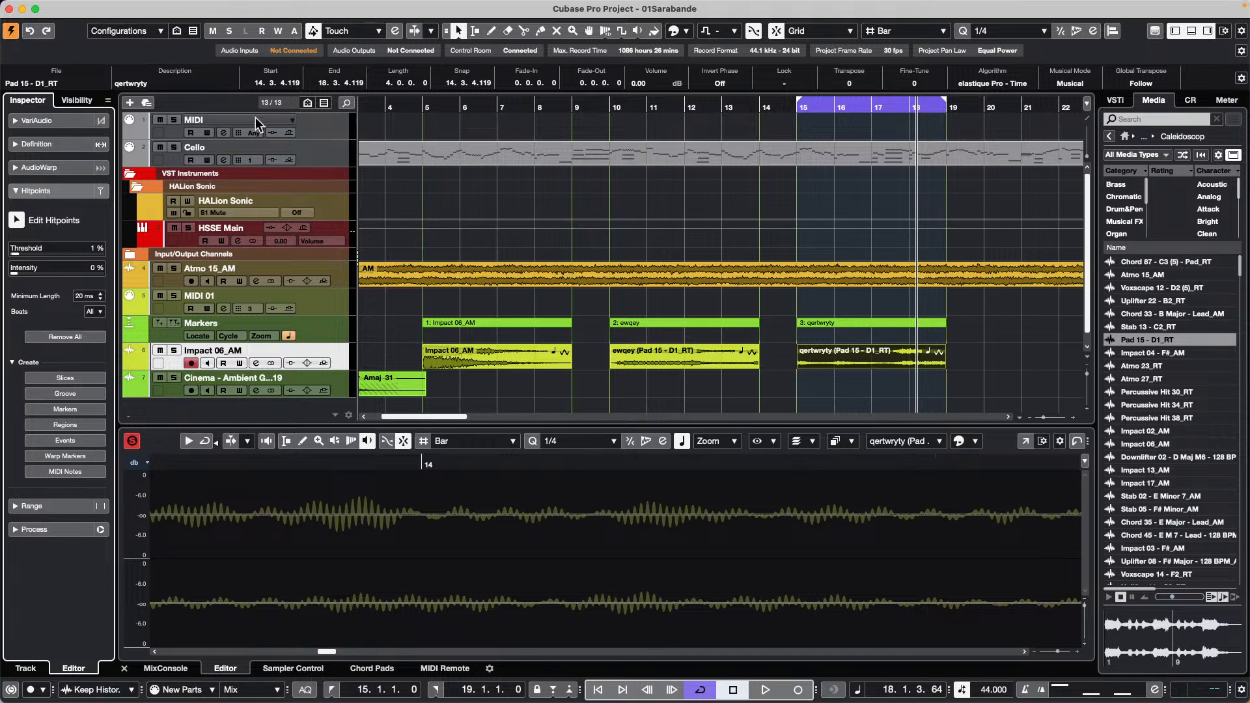
Add a Retrologue instrument track, Retrologue 01, and load its Candy Bar preset.
right_click(318, 299)
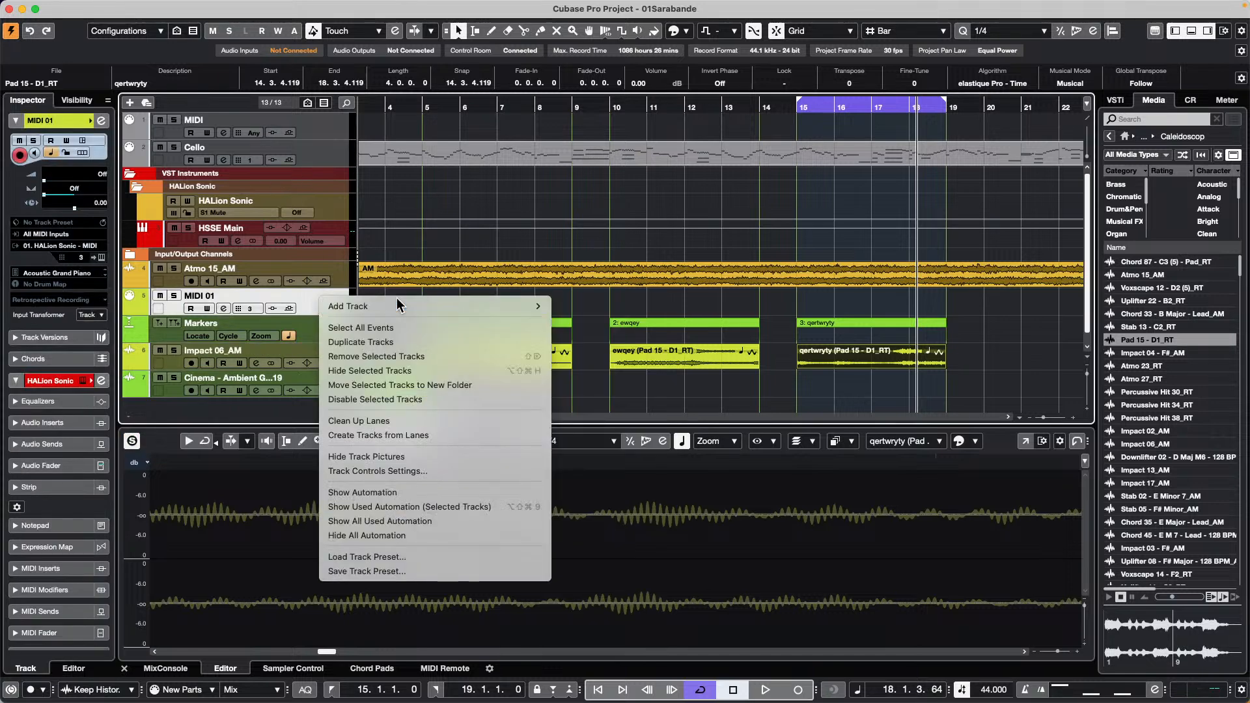
mouse_move(496, 306)
click(623, 328)
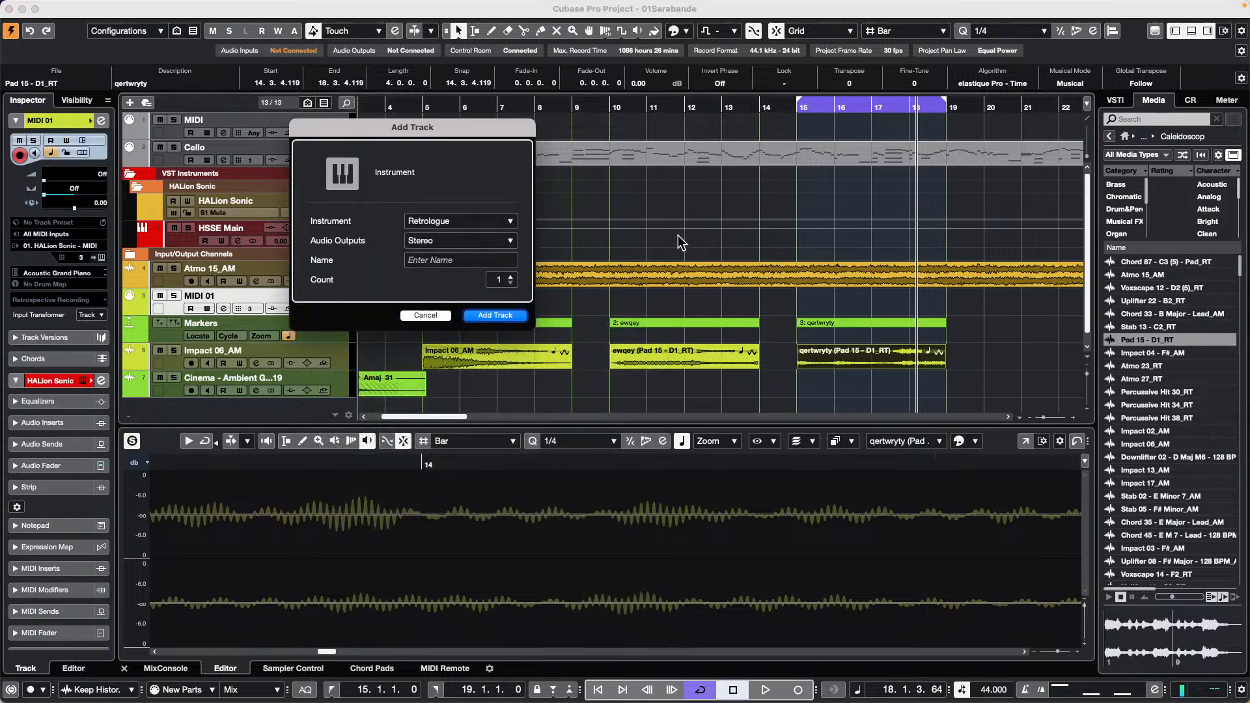
click(495, 314)
click(743, 216)
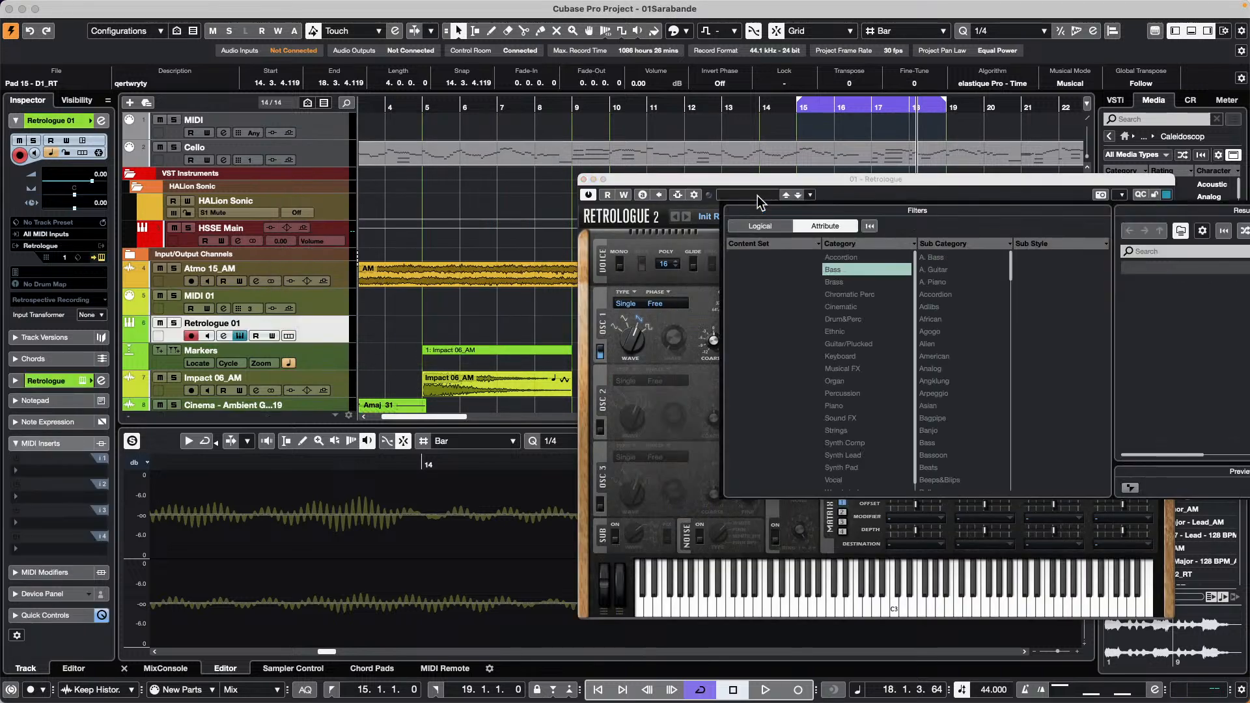
double_click(1179, 366)
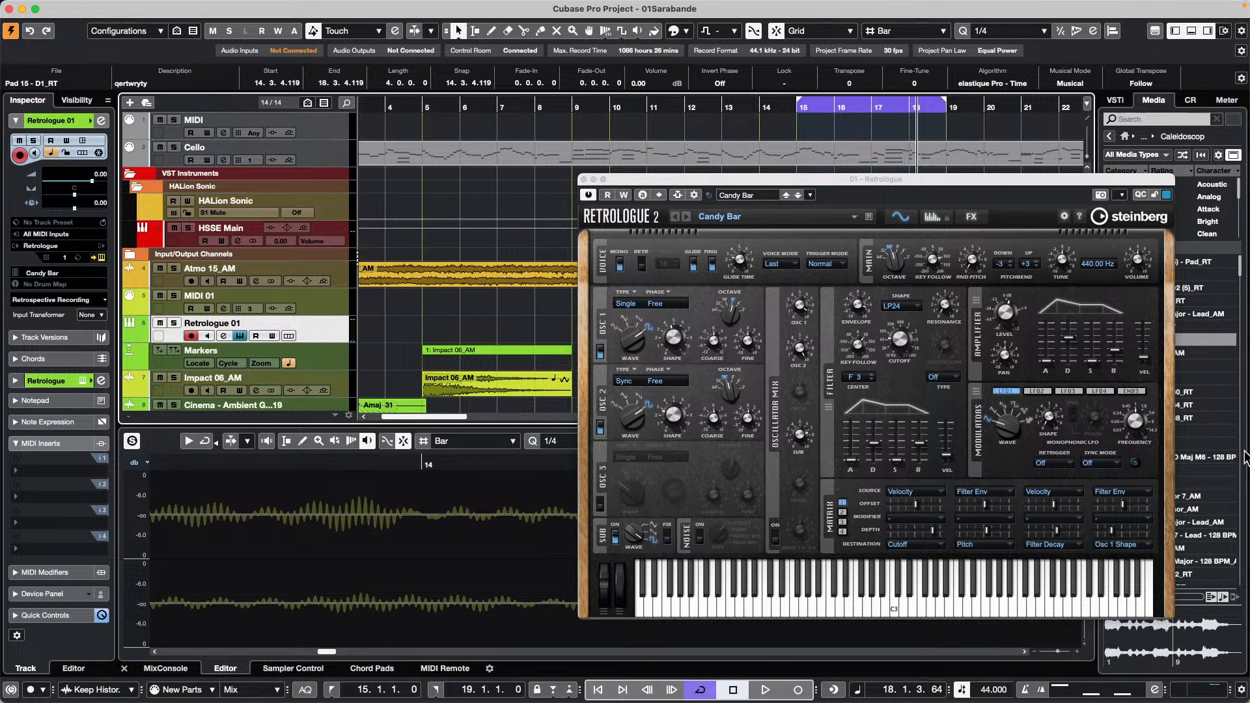
Toggle Retrologue 01's Record Enable and Monitor buttons, finishing with Record Enable off.
click(192, 336)
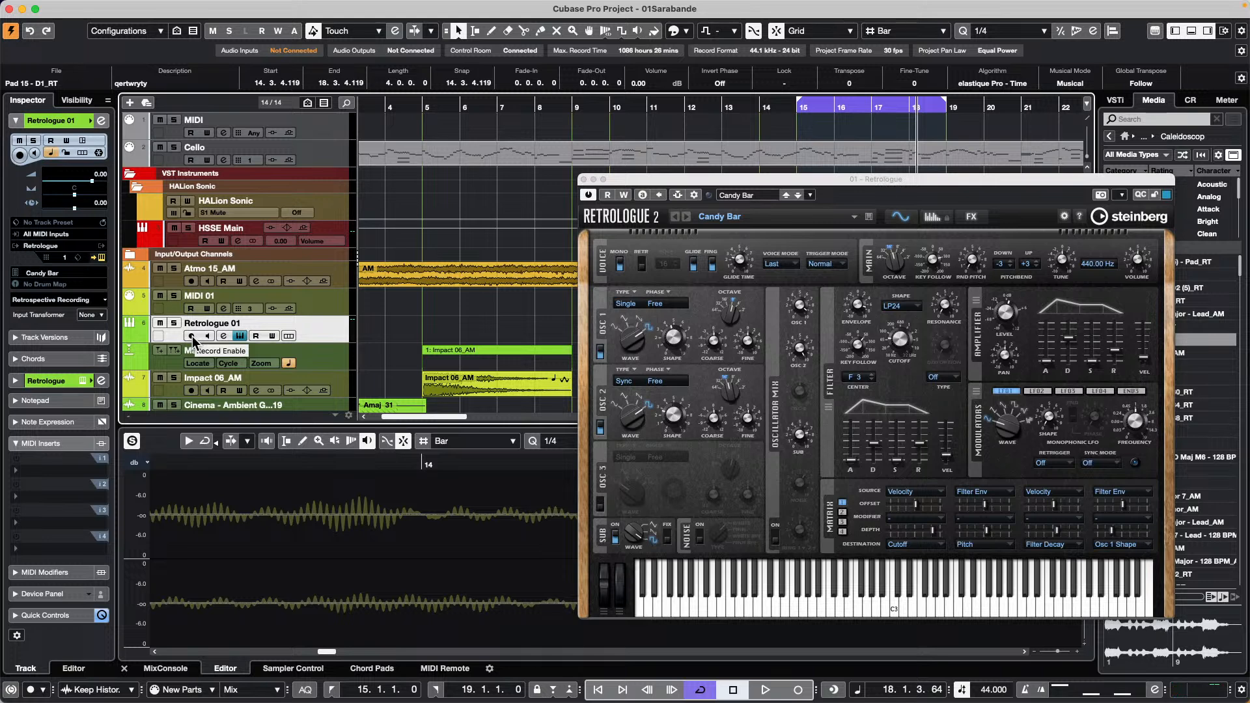
click(192, 336)
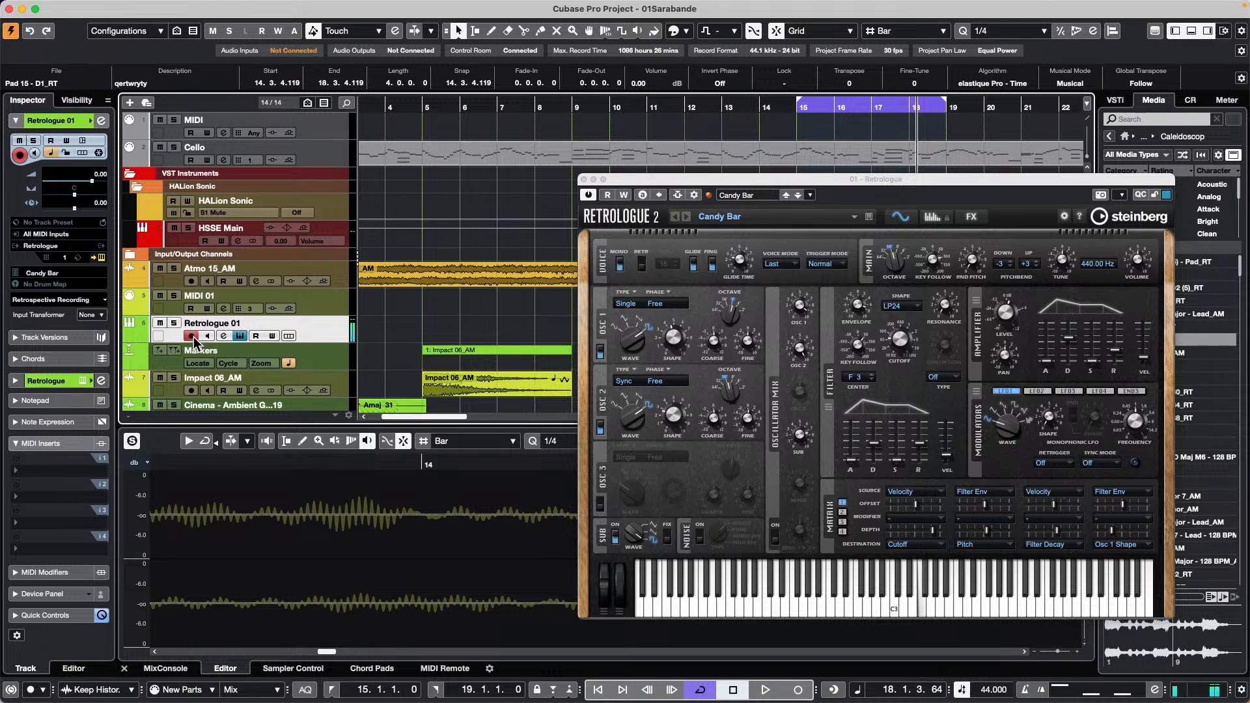
click(193, 337)
click(208, 338)
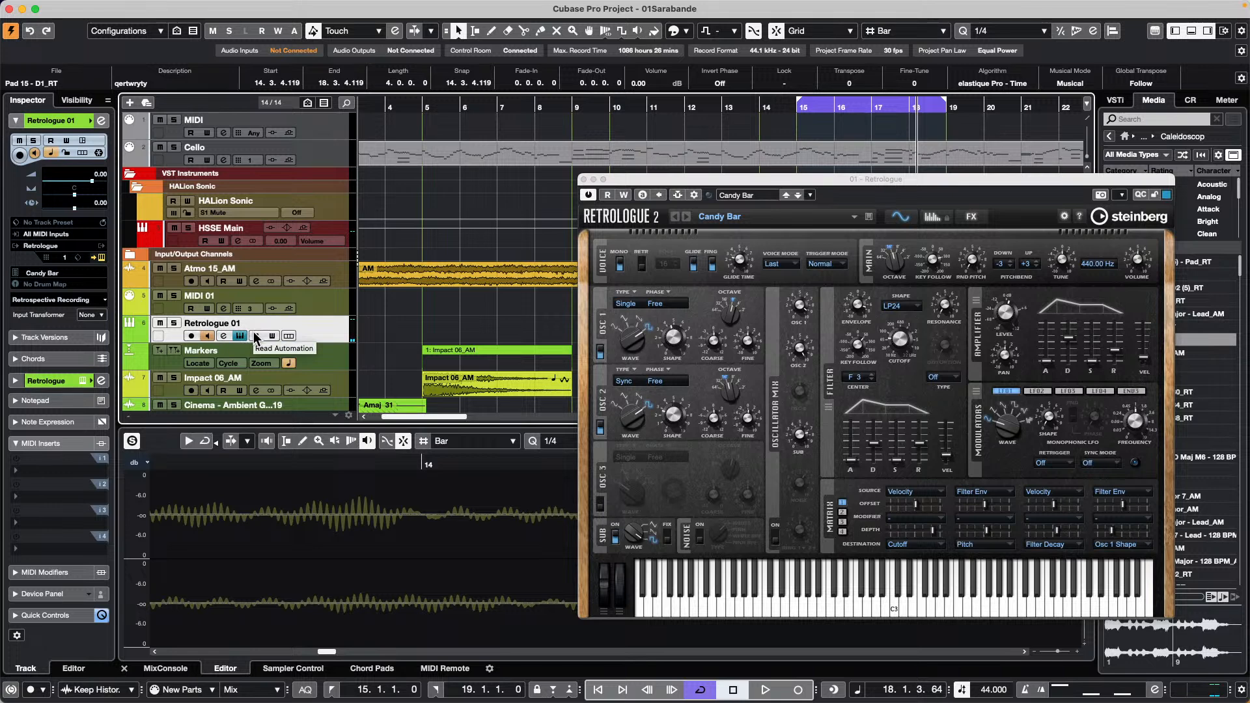
click(191, 336)
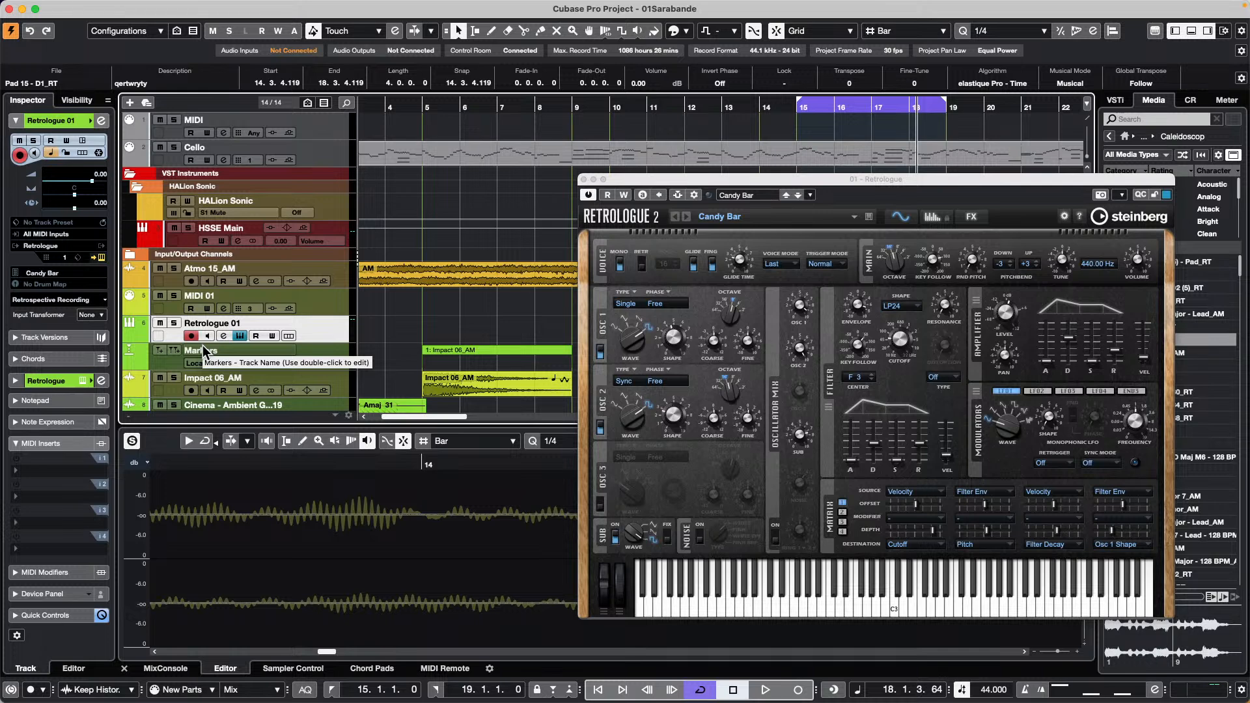
click(191, 336)
click(191, 336)
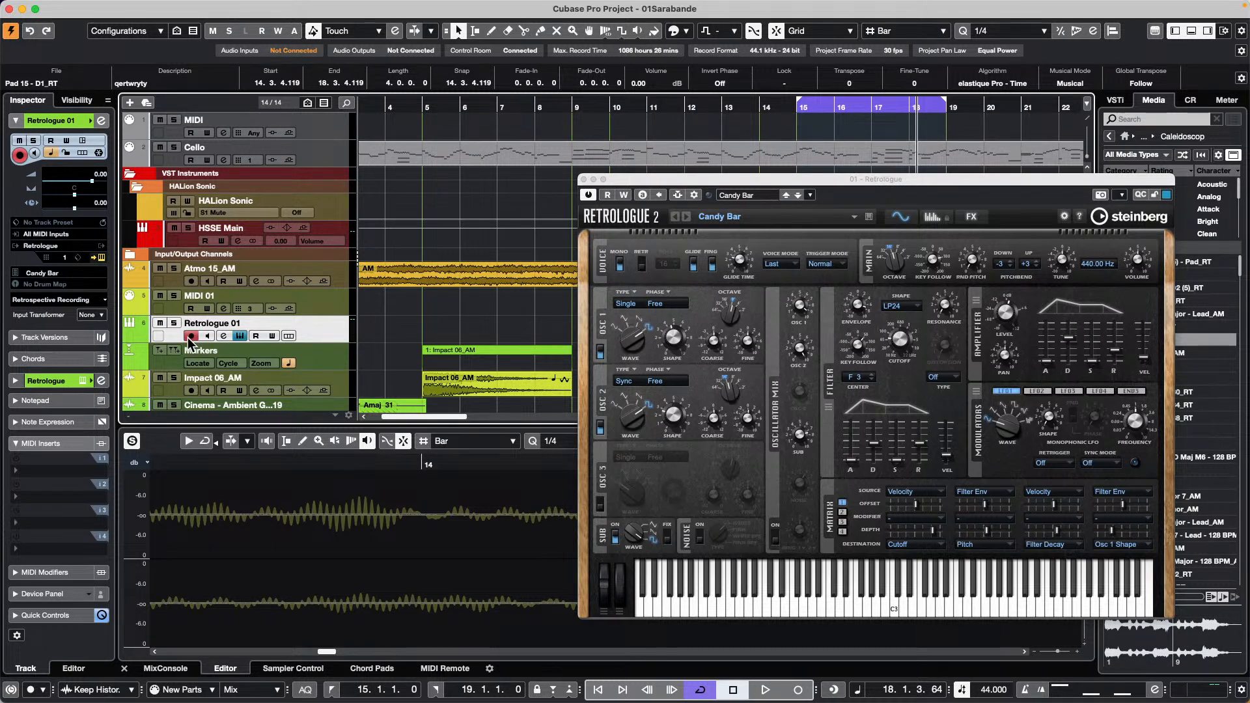
click(190, 336)
Solo Retrologue 01, start cycle recording with *, and arm the track to record a MIDI part.
click(174, 323)
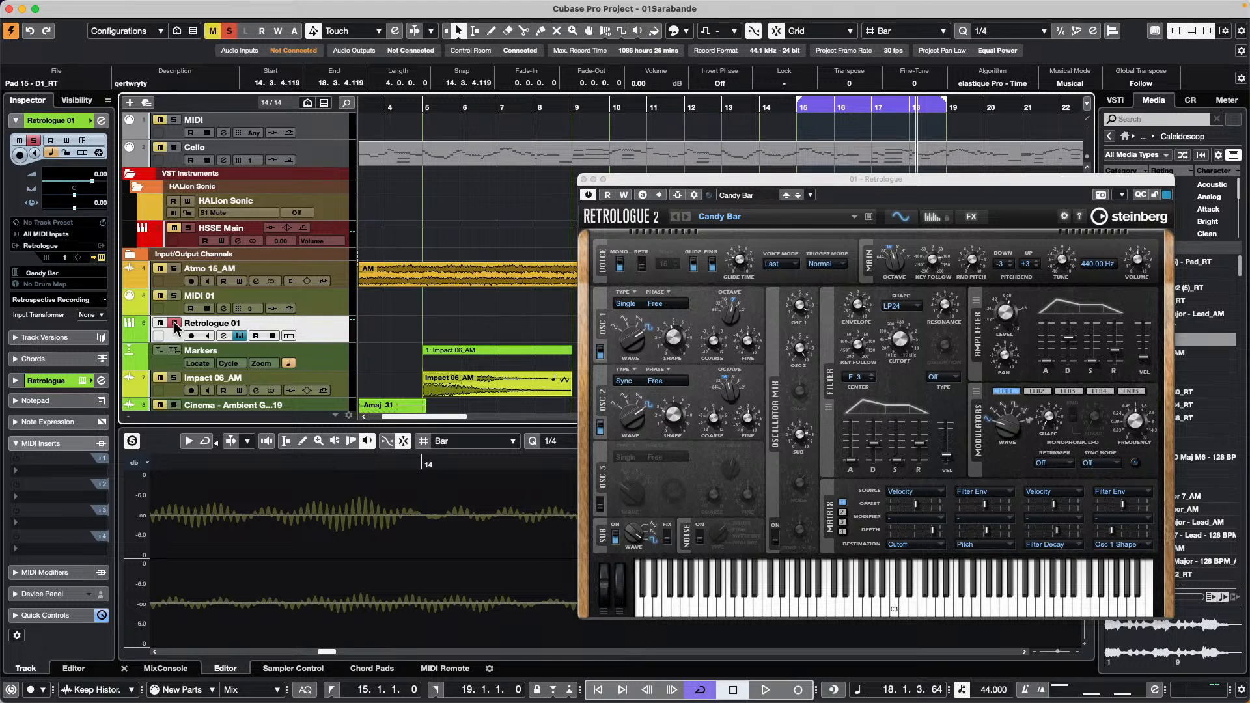
key(KP_Multiply)
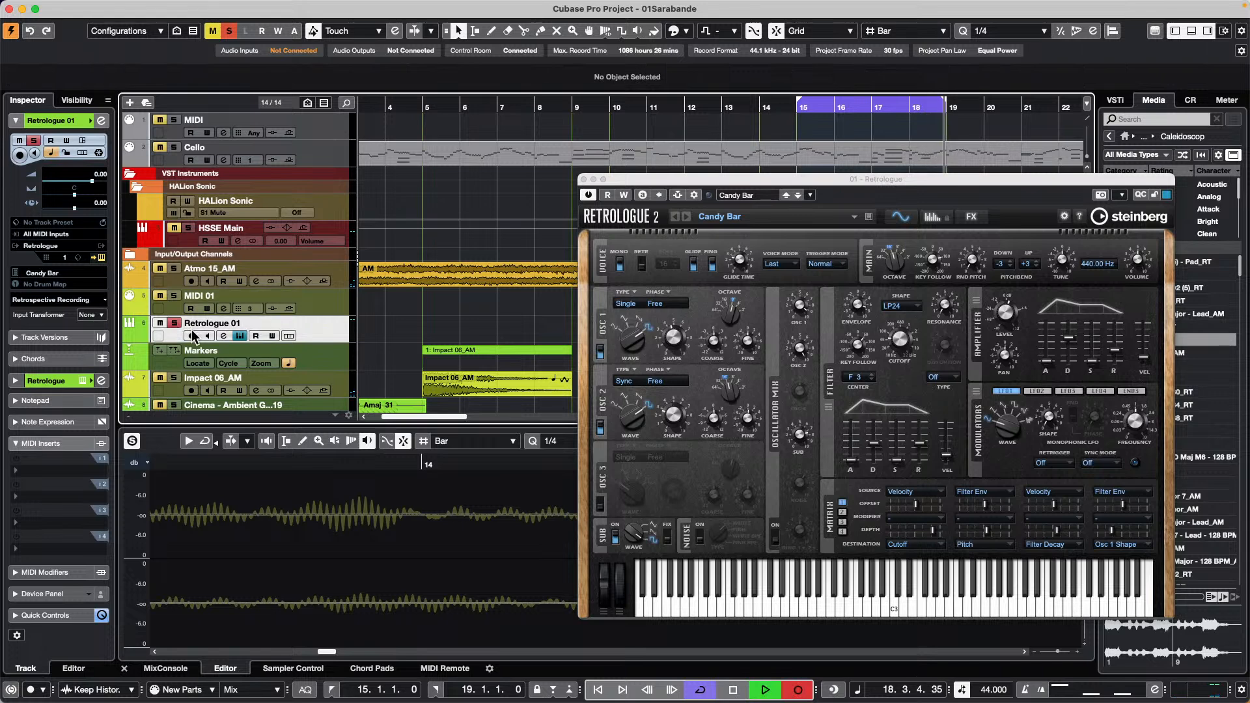
click(192, 336)
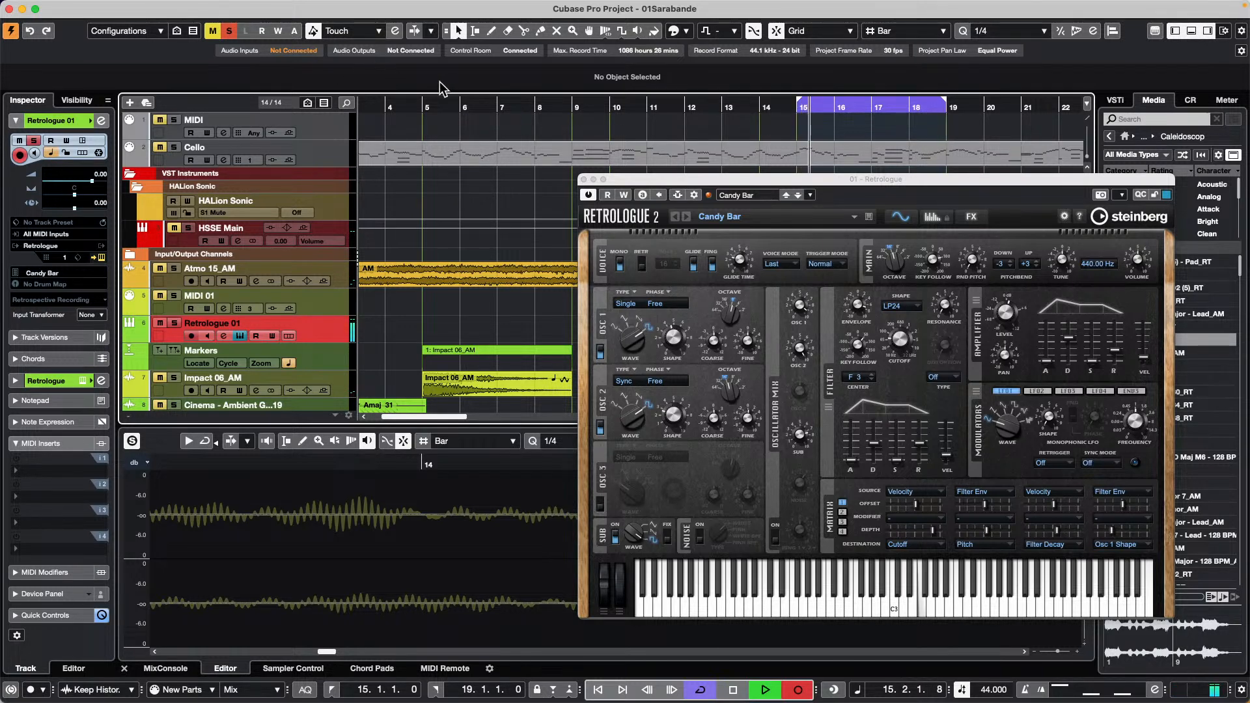
Move the Retrologue 2 window lower to uncover the tracks.
drag(656, 181, 649, 339)
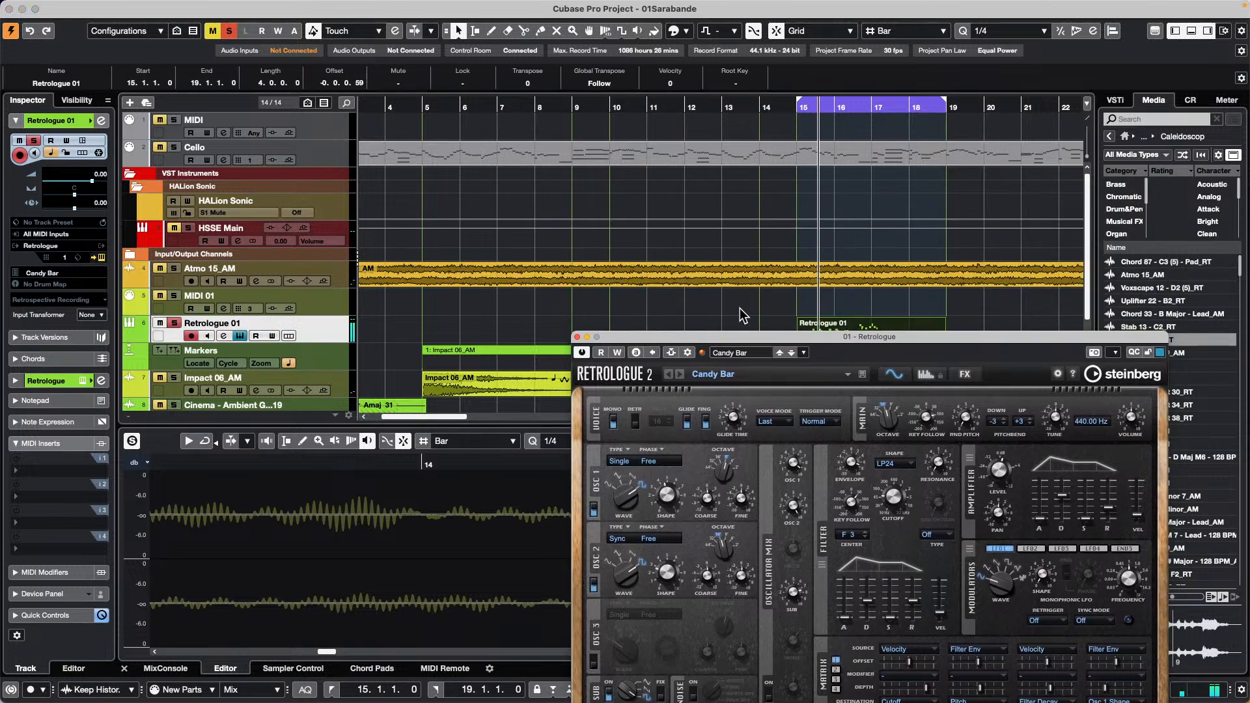
drag(798, 343, 785, 458)
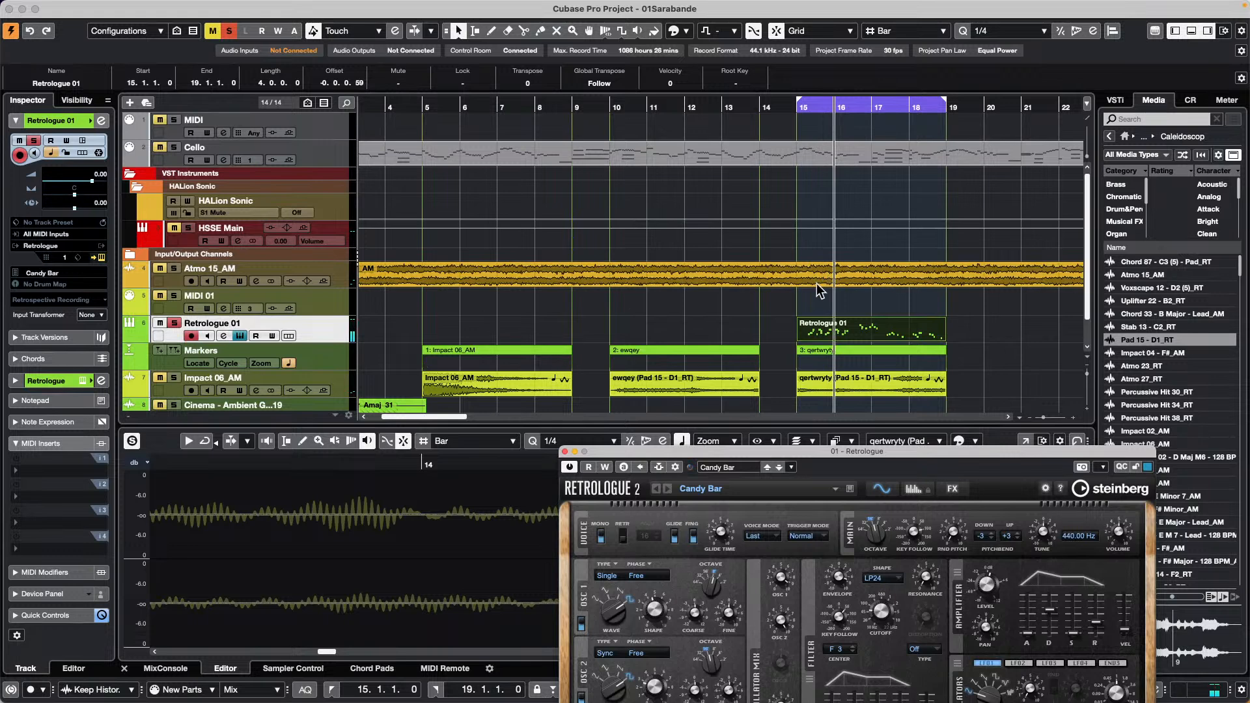
scroll(819, 295, down, 2)
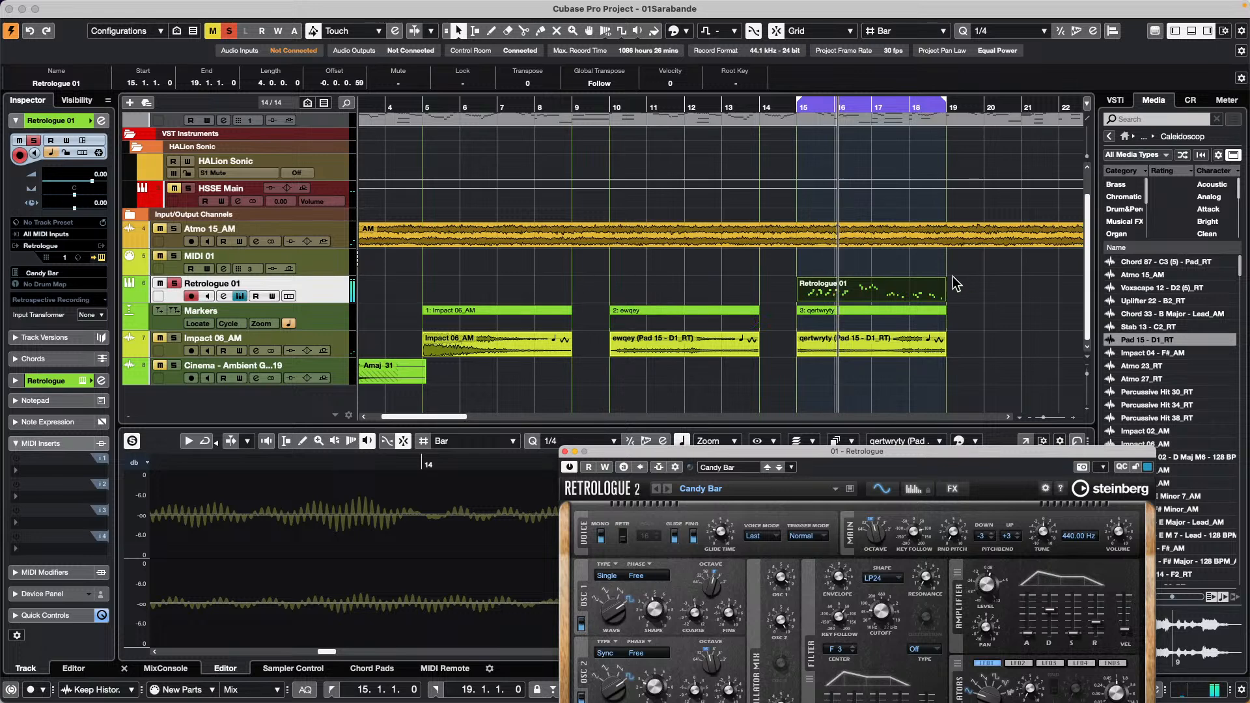
Enable input monitoring on Retrologue 01, re-arm it, and record another take over bars 15–18.
click(191, 296)
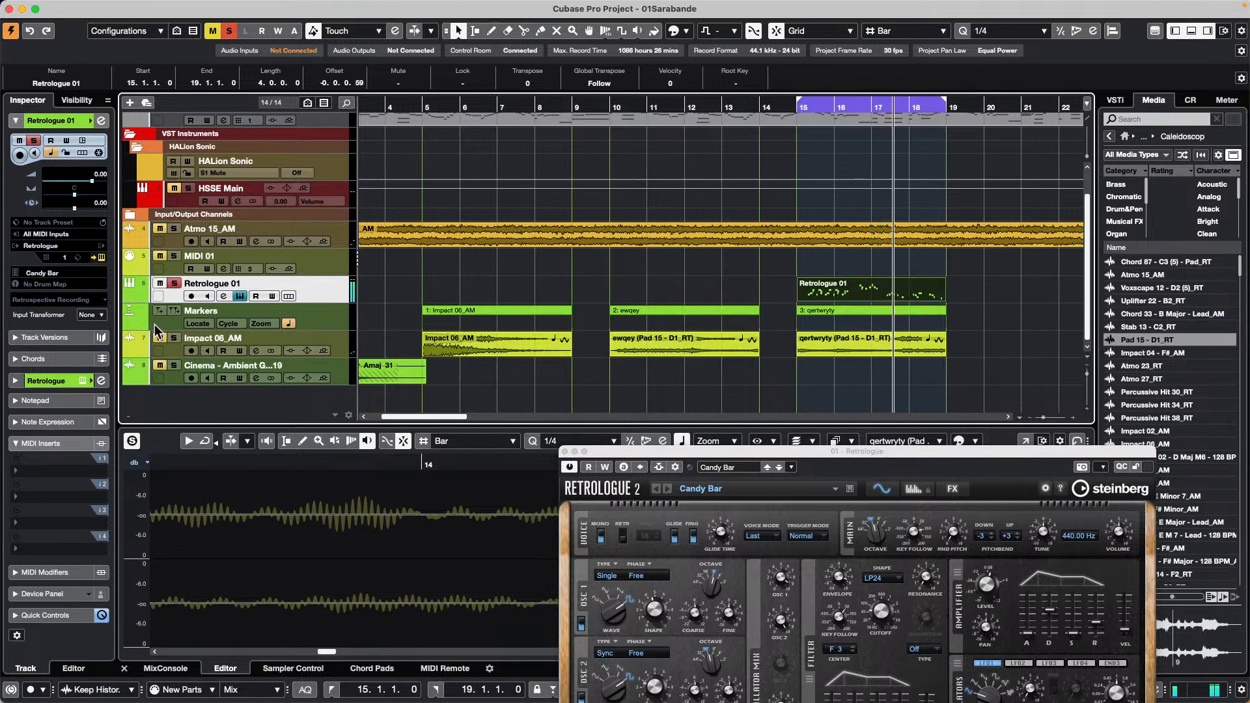
click(208, 298)
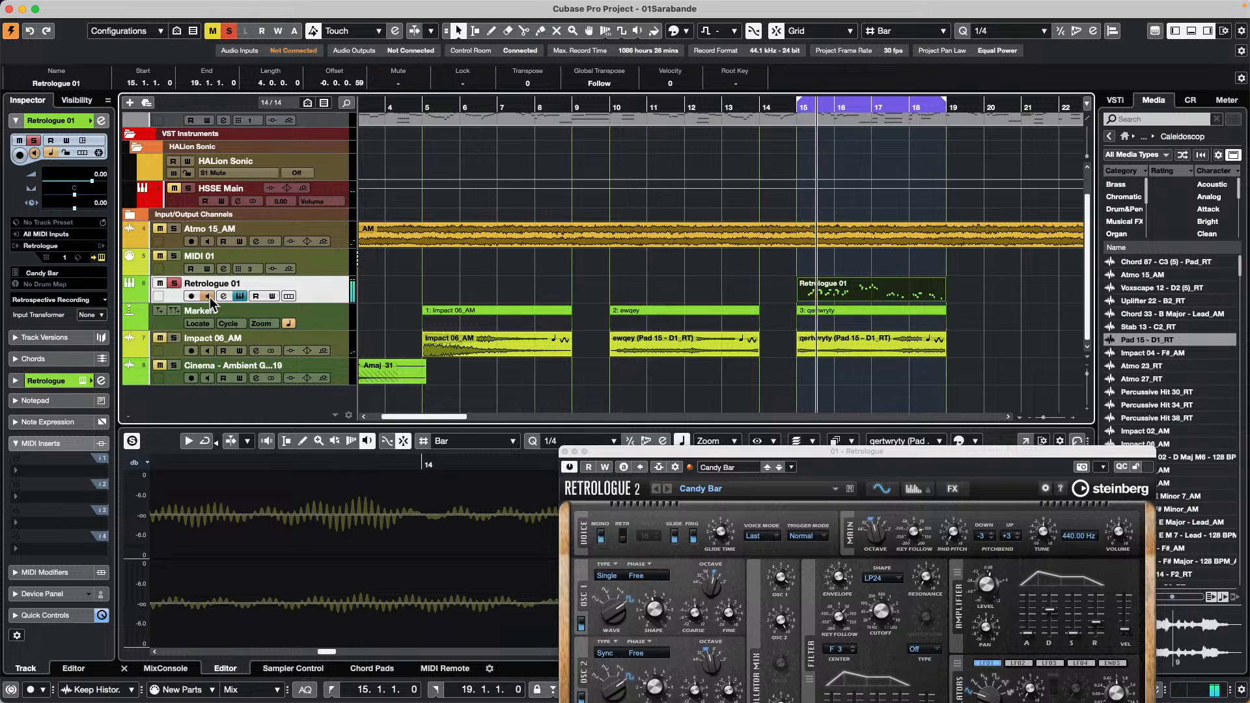
click(192, 297)
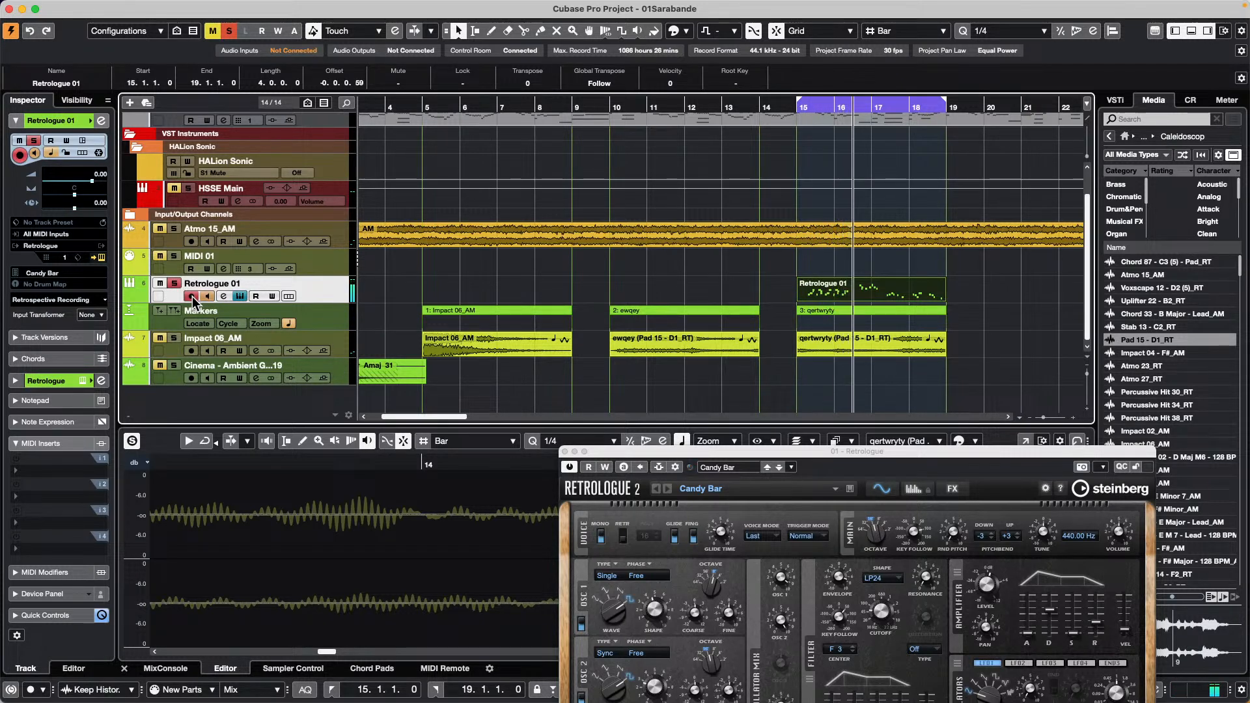
key(KP_Multiply)
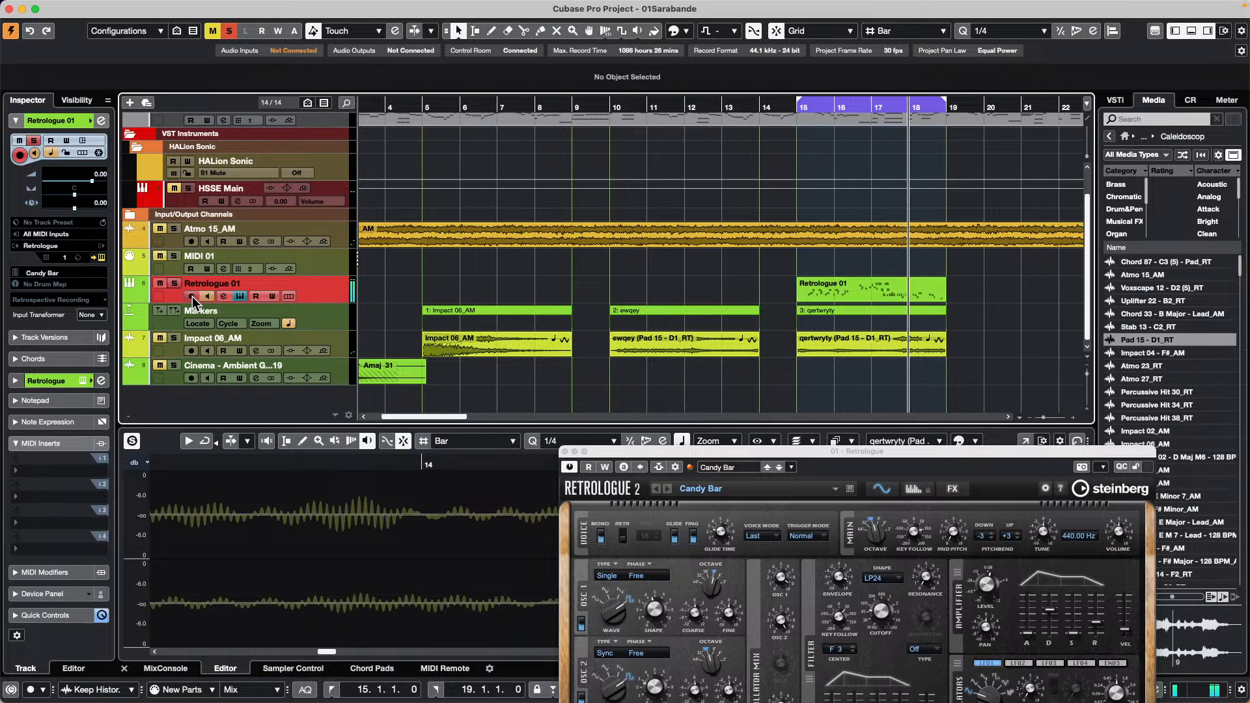
key(KP_Multiply)
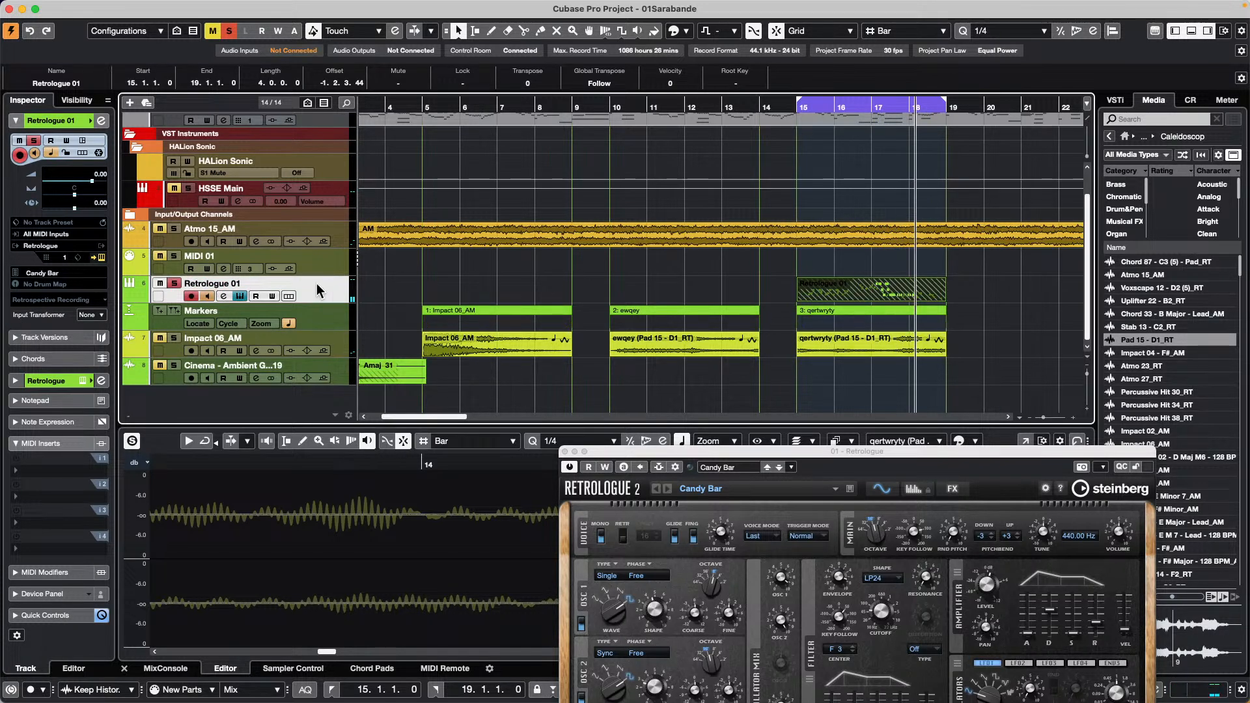
Turn off Retrologue 01's input monitoring and leave the track disarmed.
click(196, 297)
click(207, 297)
click(193, 297)
click(193, 296)
click(193, 297)
click(192, 297)
click(192, 297)
click(193, 297)
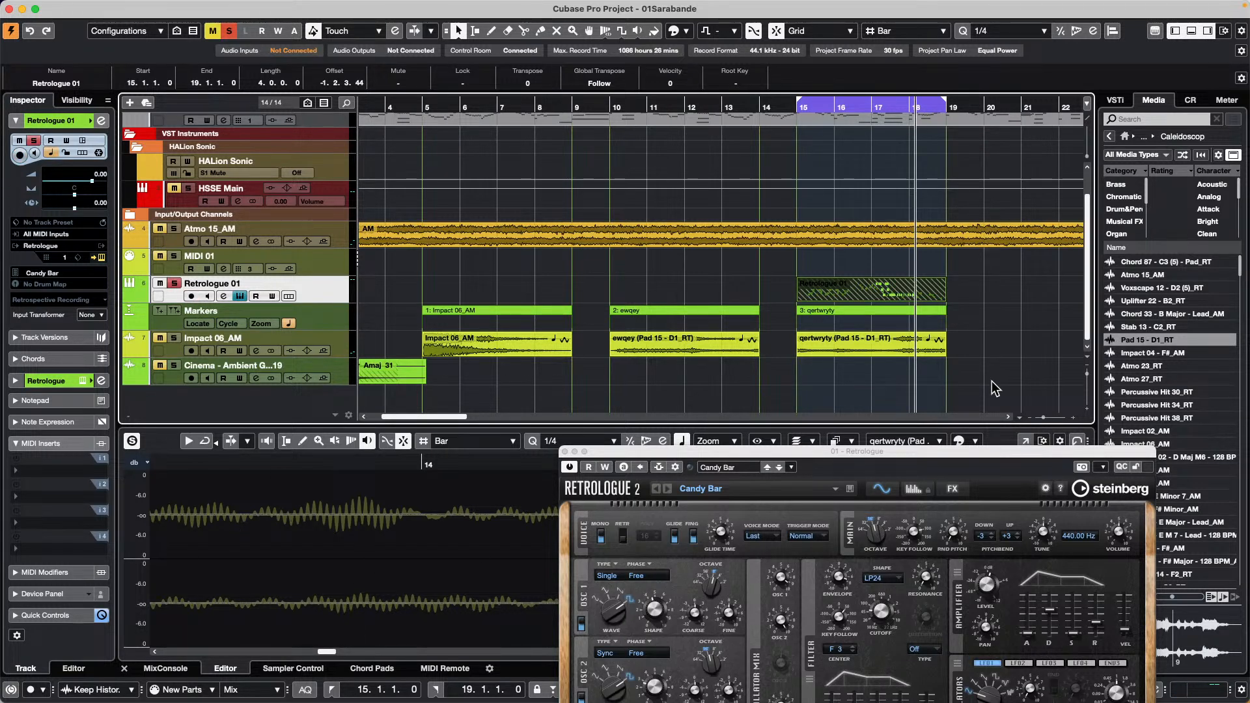
Set the MIDI record mode to Replace, then play the project back from bar 15.
click(206, 693)
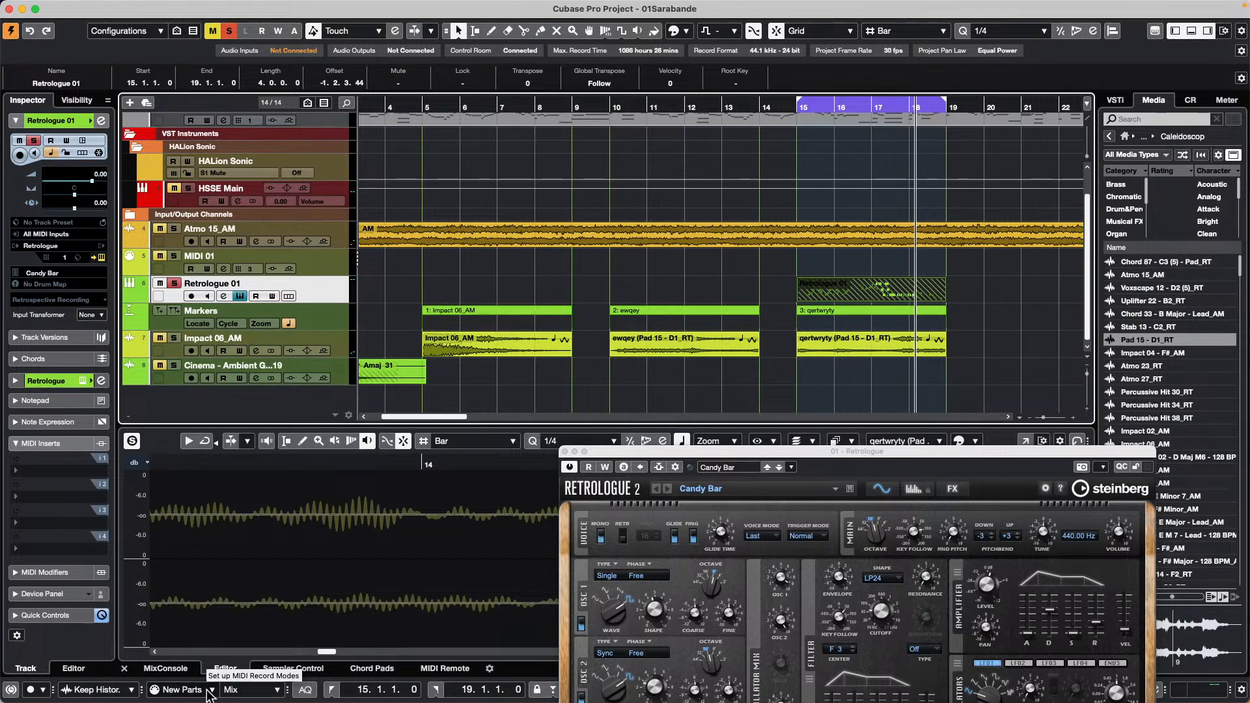
click(207, 691)
click(181, 365)
click(602, 375)
key(KP_1)
click(602, 373)
key(space)
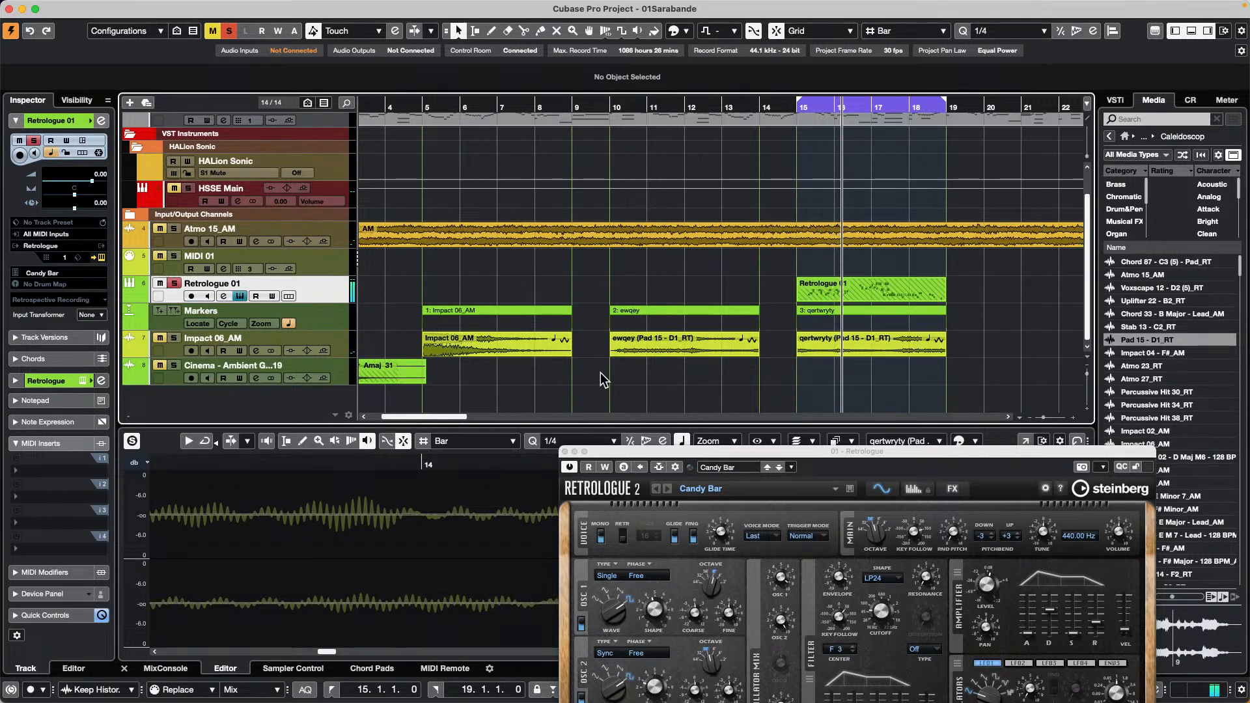
Stop playback, arm Retrologue 01, undo and redo, zoom out with G, then stop recording.
key(space)
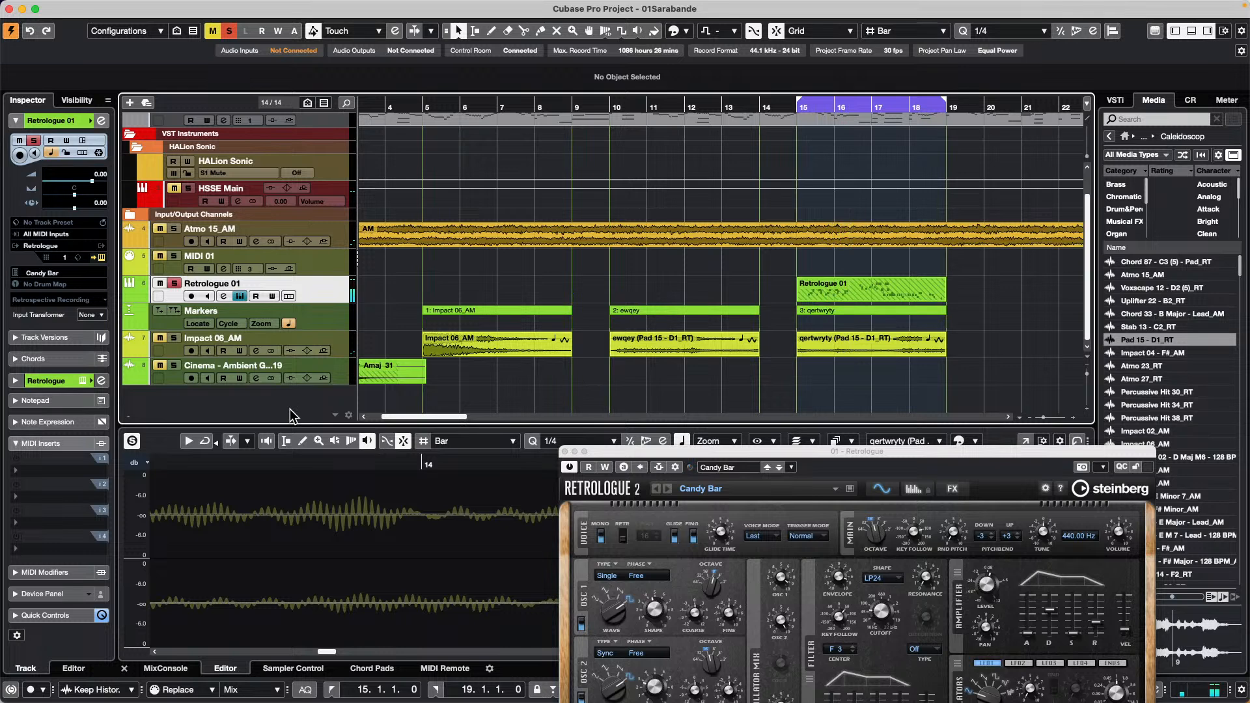
click(191, 297)
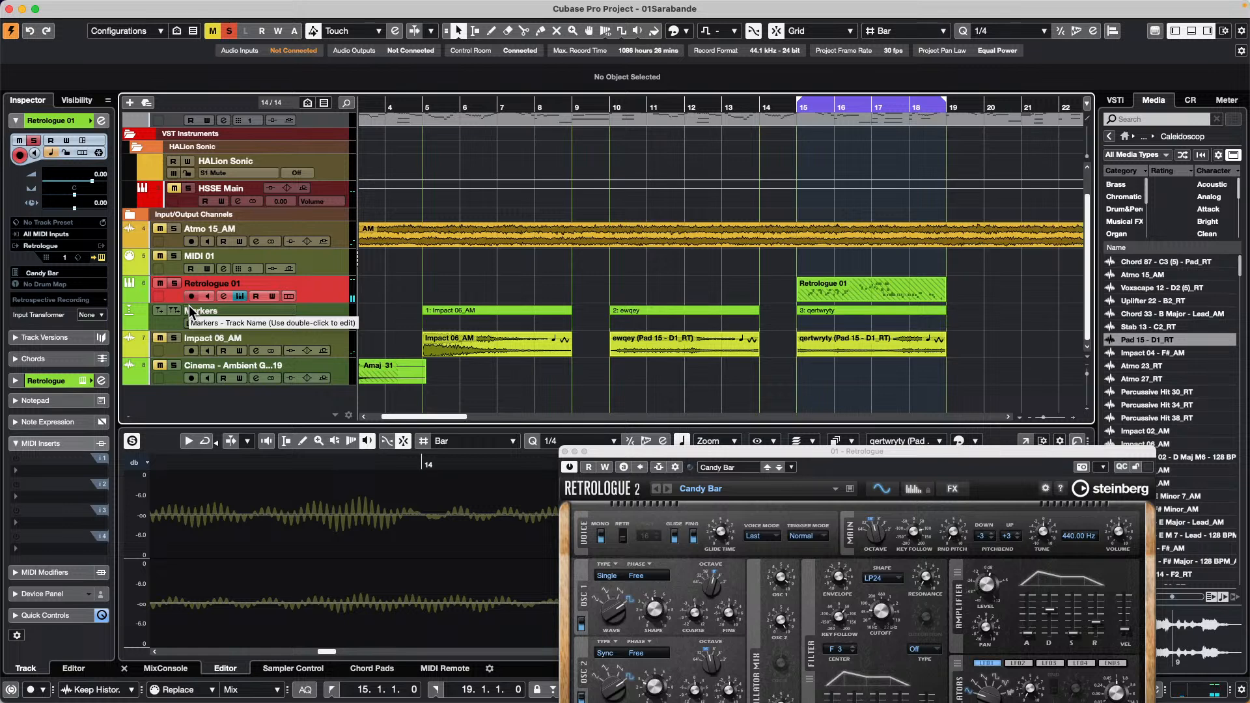
key(super+z)
key(super+shift+z)
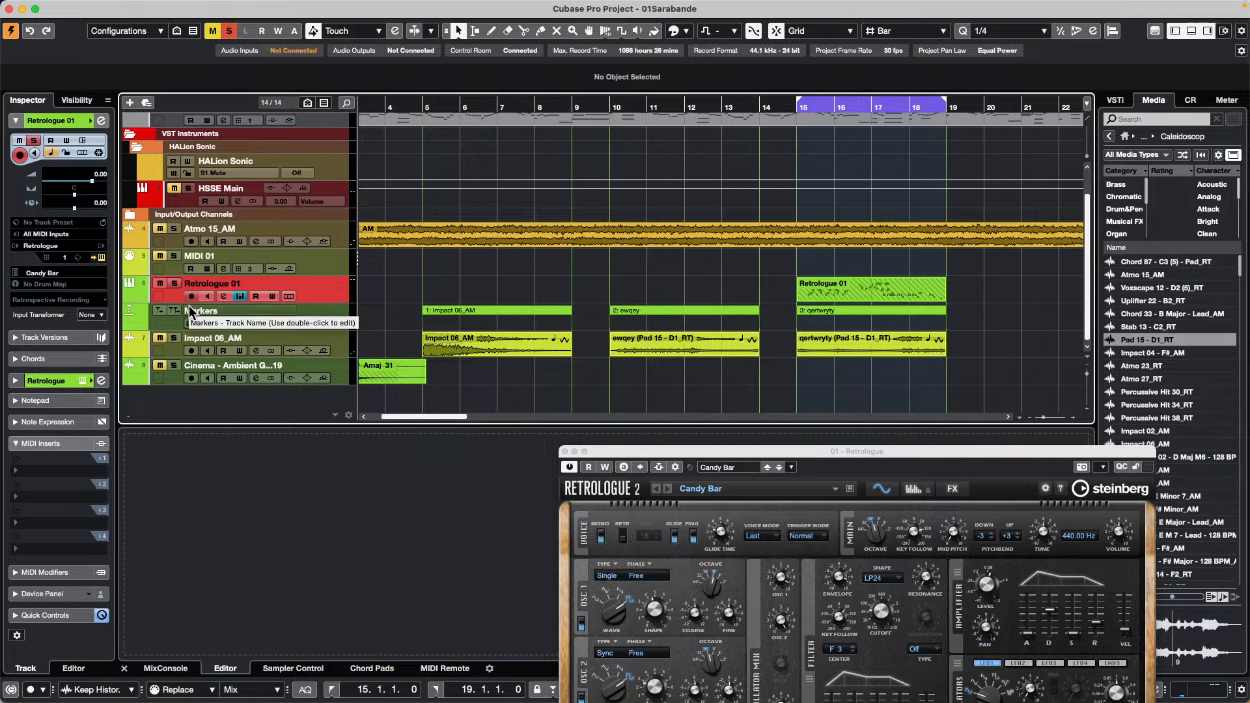
key(g)
key(g)
key(g)
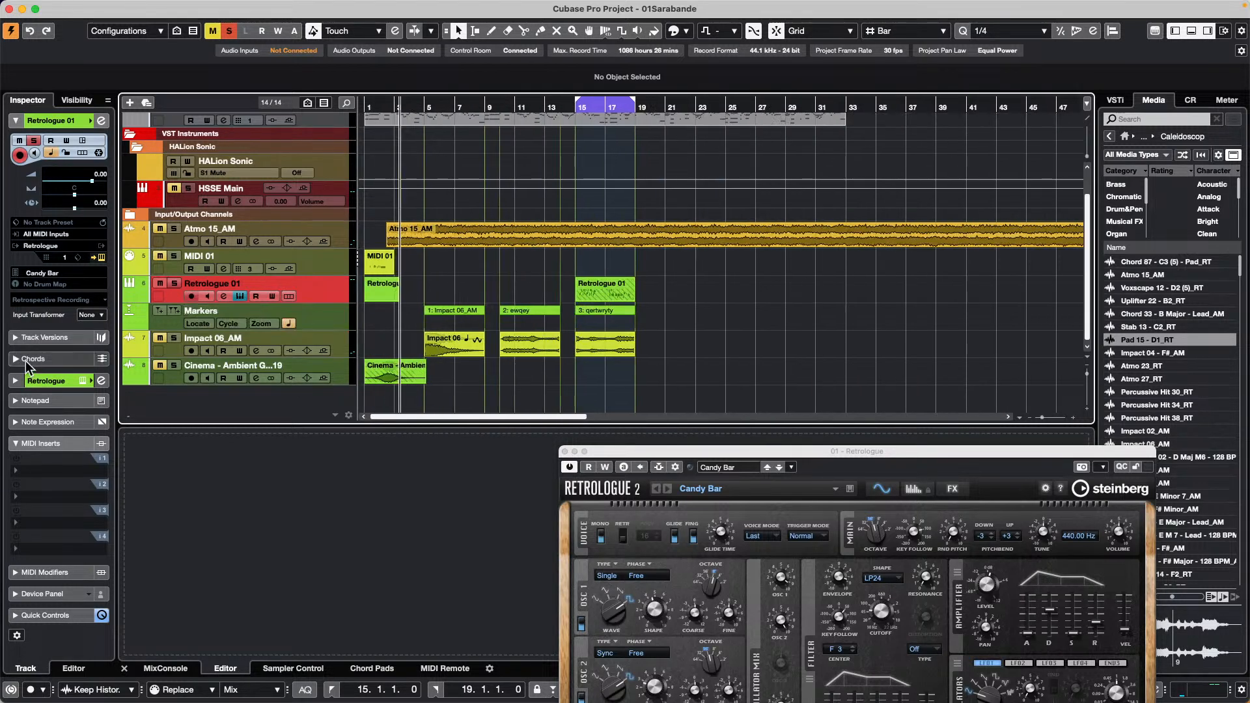
key(space)
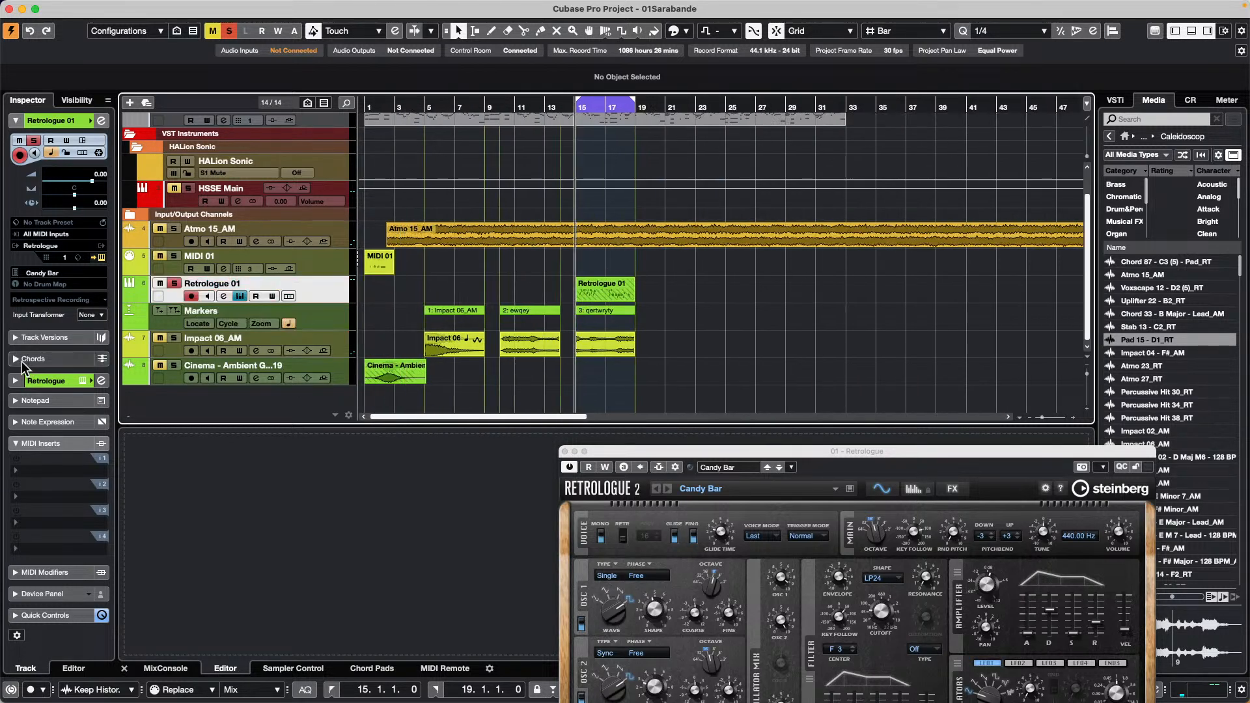
Start recording on Retrologue 01 with *, then open the MIDI Record Modes panel.
key(KP_Multiply)
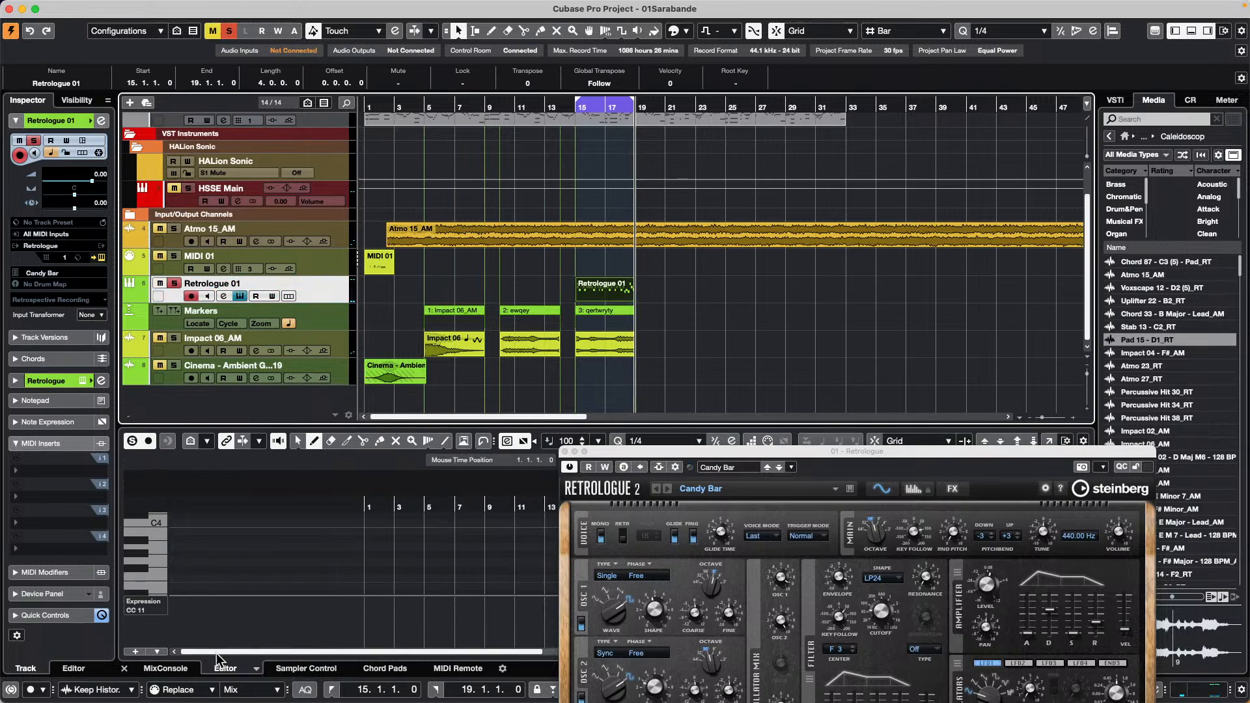
click(214, 690)
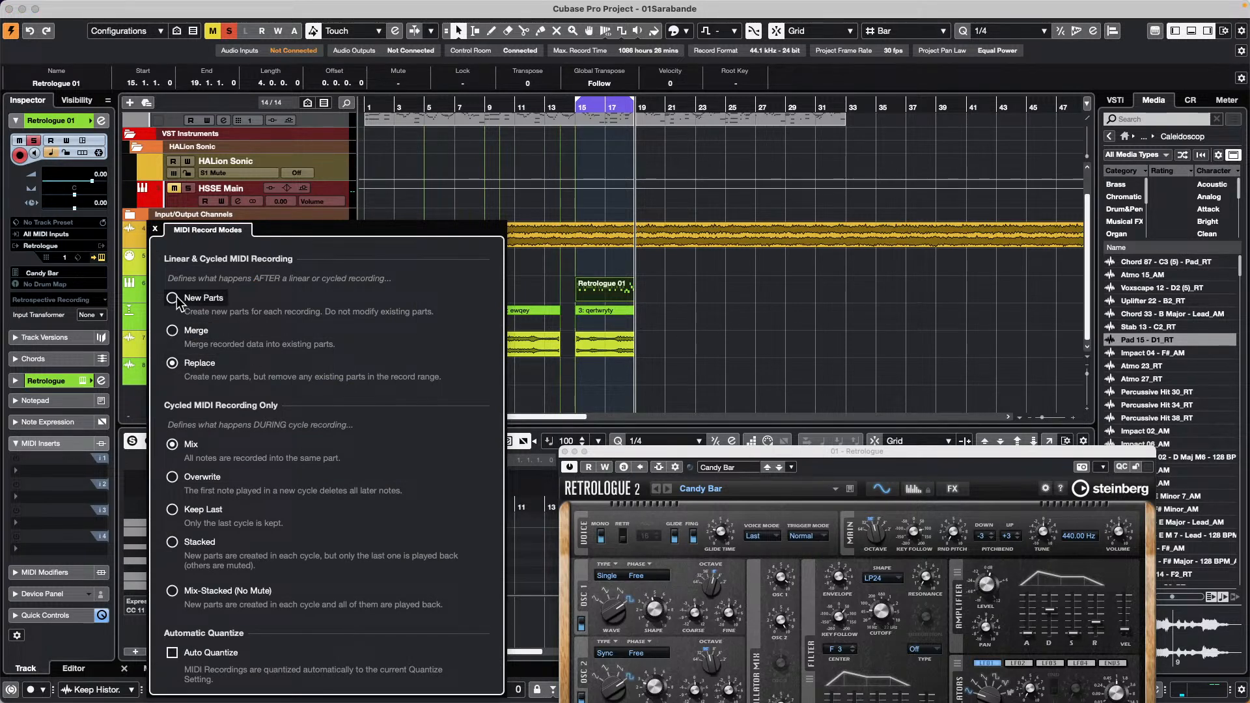
Choose Merge as the MIDI record mode for linear and cycled recording.
click(172, 330)
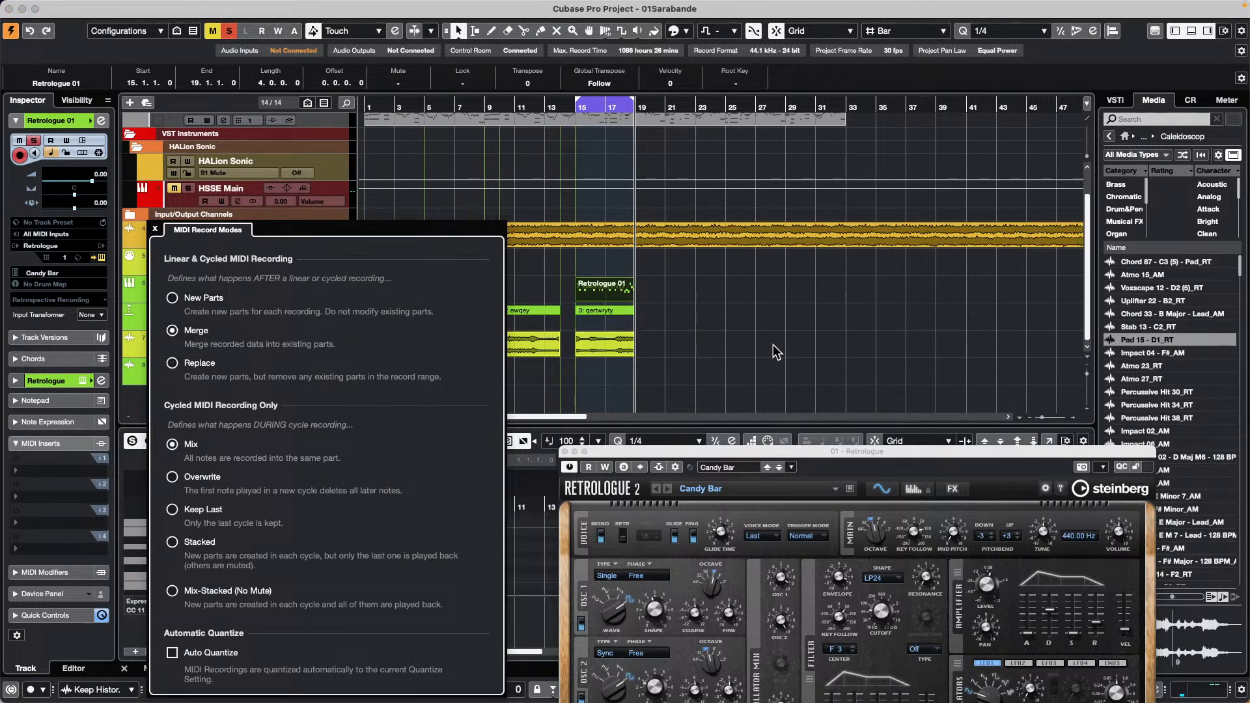
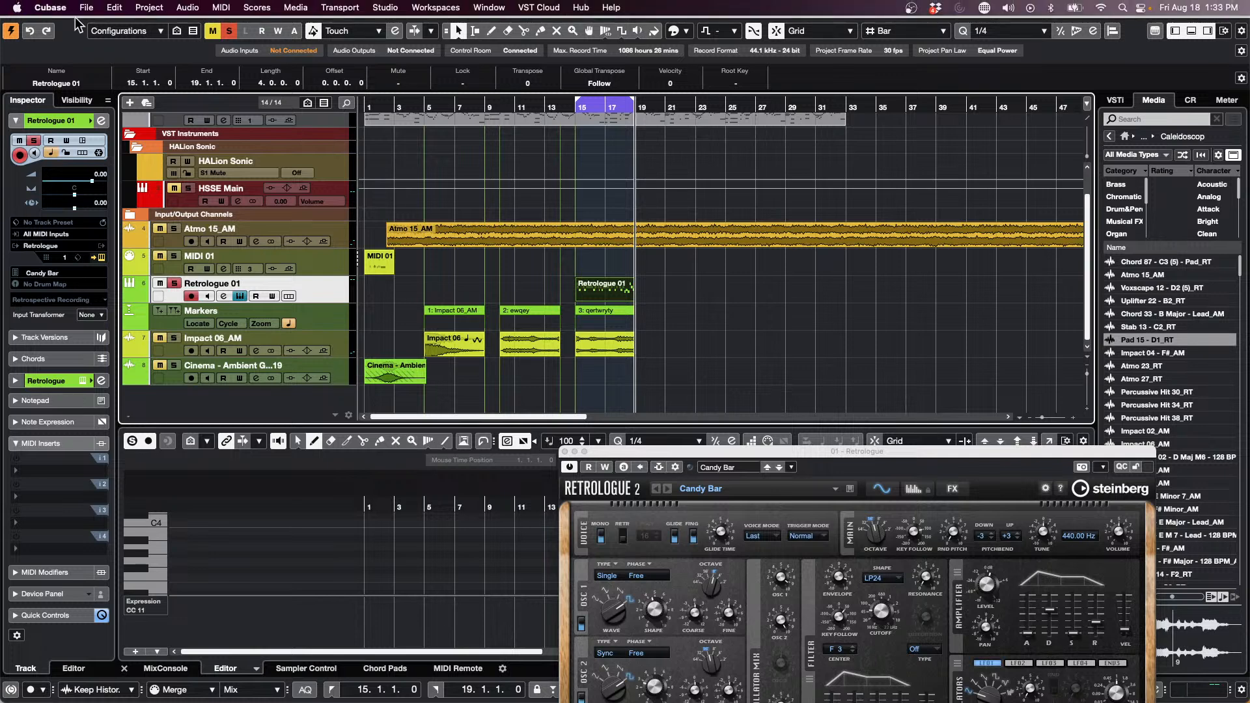
Create an empty project in a new 'August 18 2023' folder inside Hangouts and add a MIDI track.
click(86, 8)
click(91, 27)
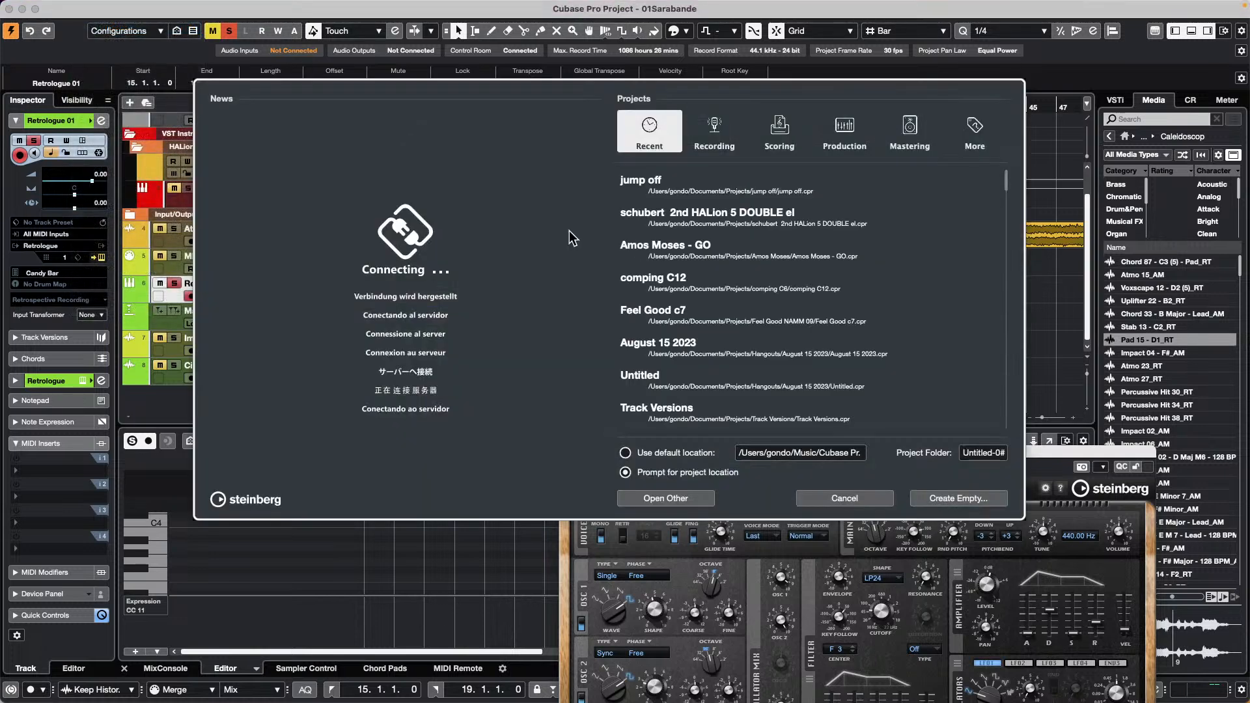
click(980, 500)
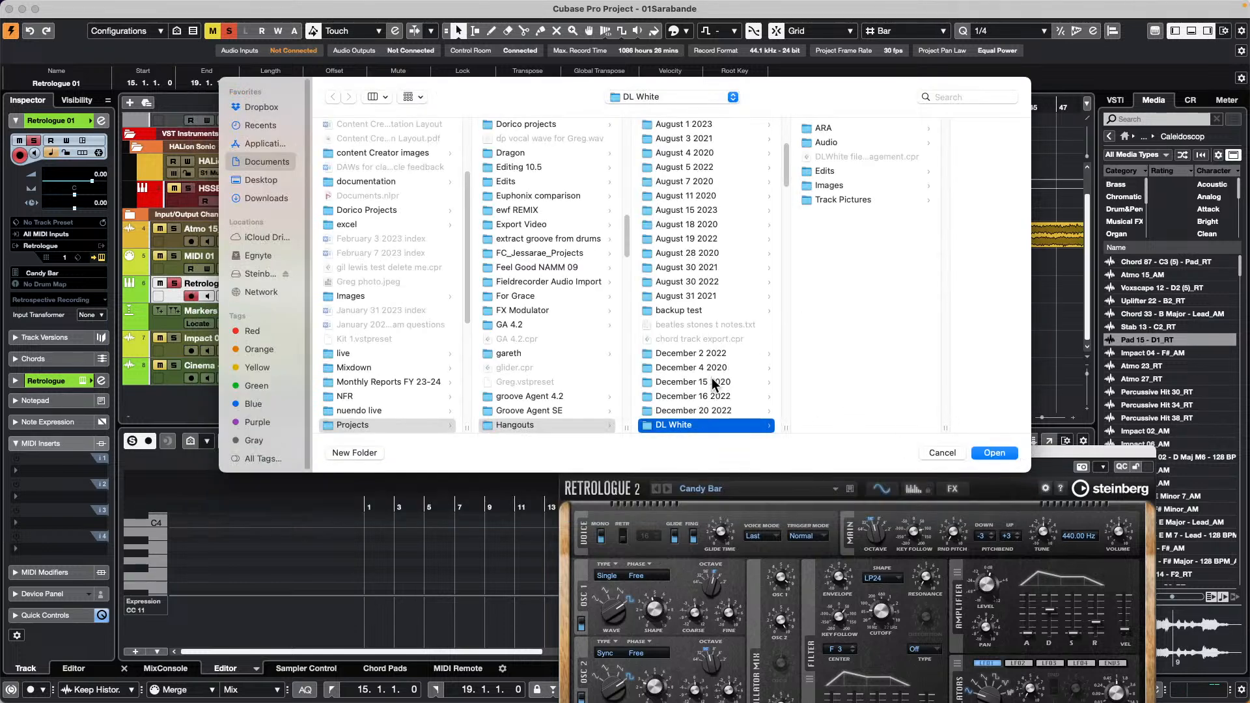
click(507, 425)
click(354, 450)
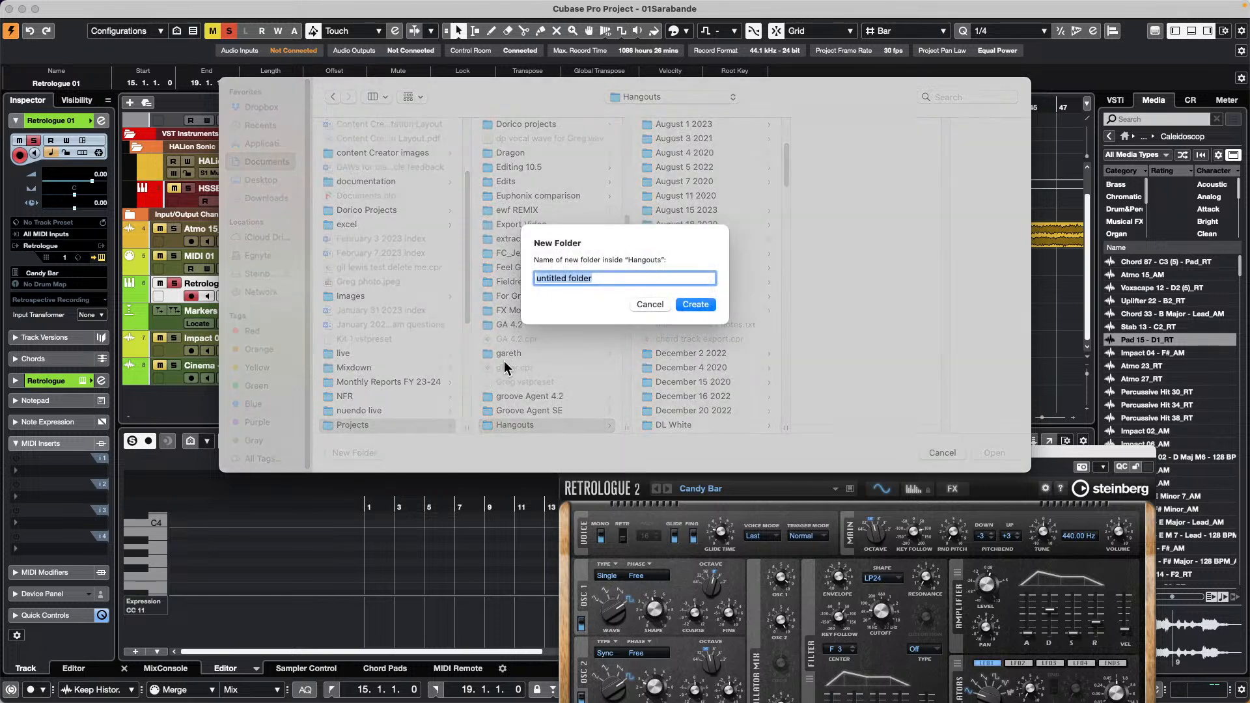
text(Au)
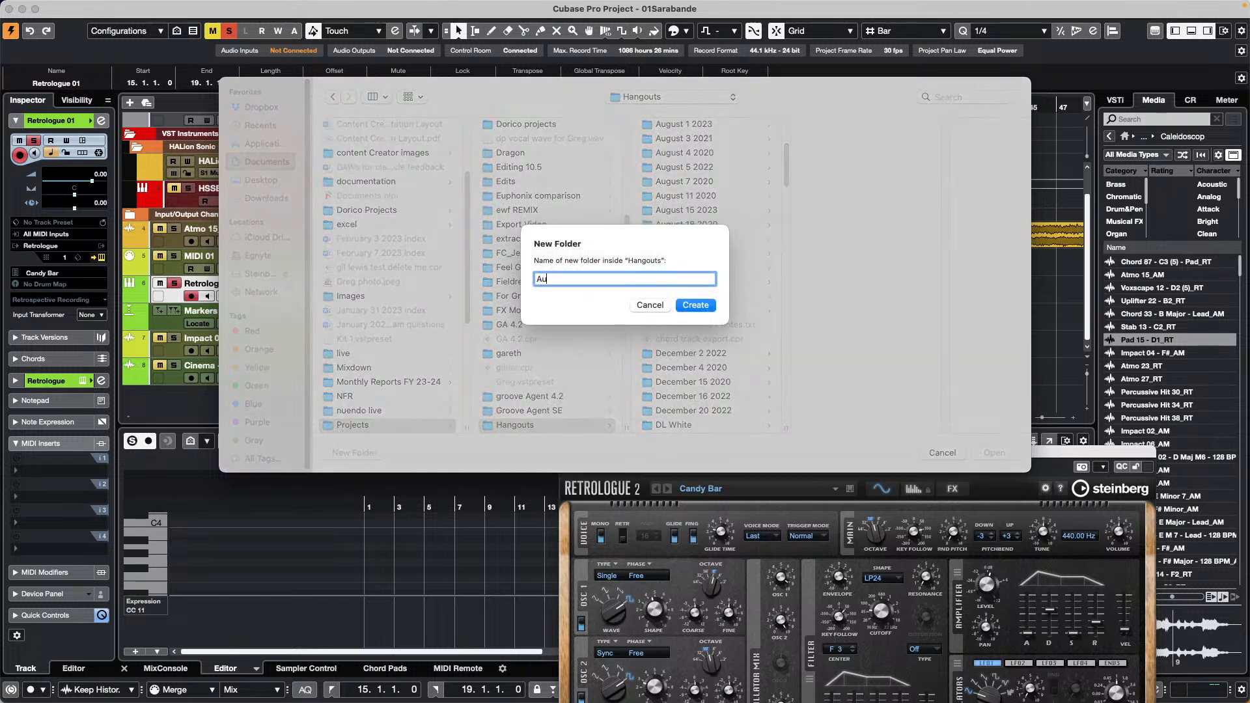
text(gust 18 2023)
key(Return)
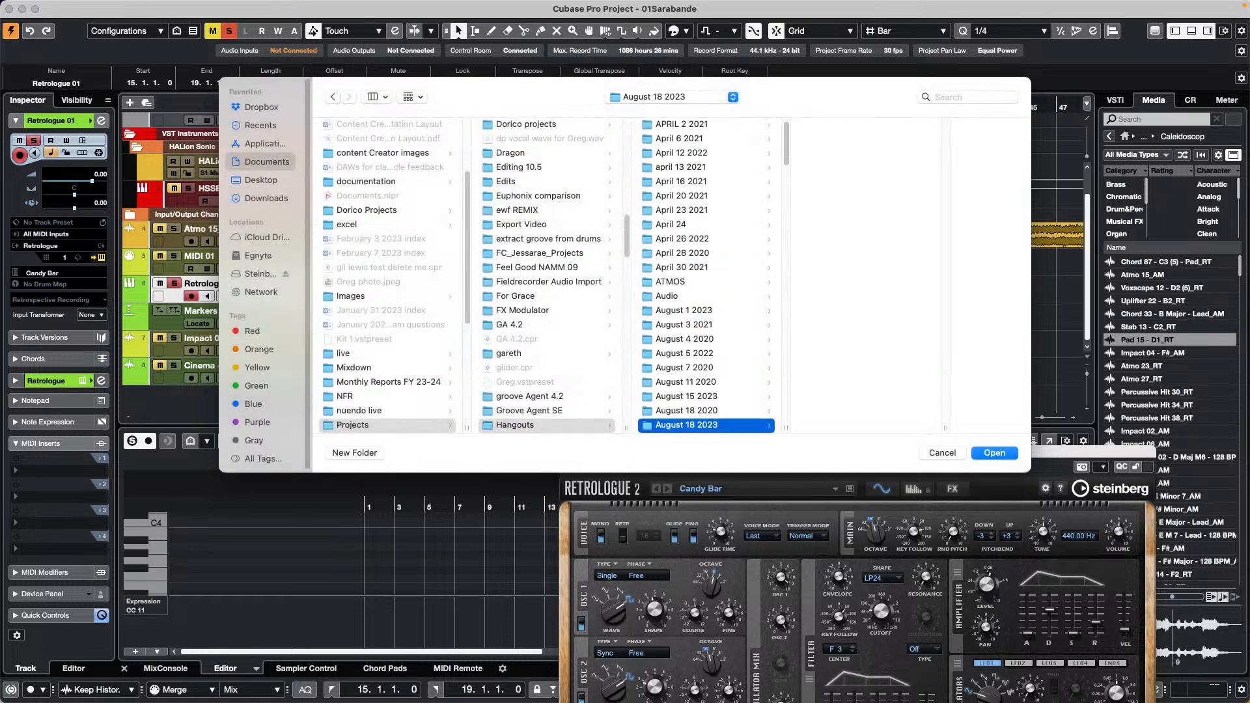
click(1002, 455)
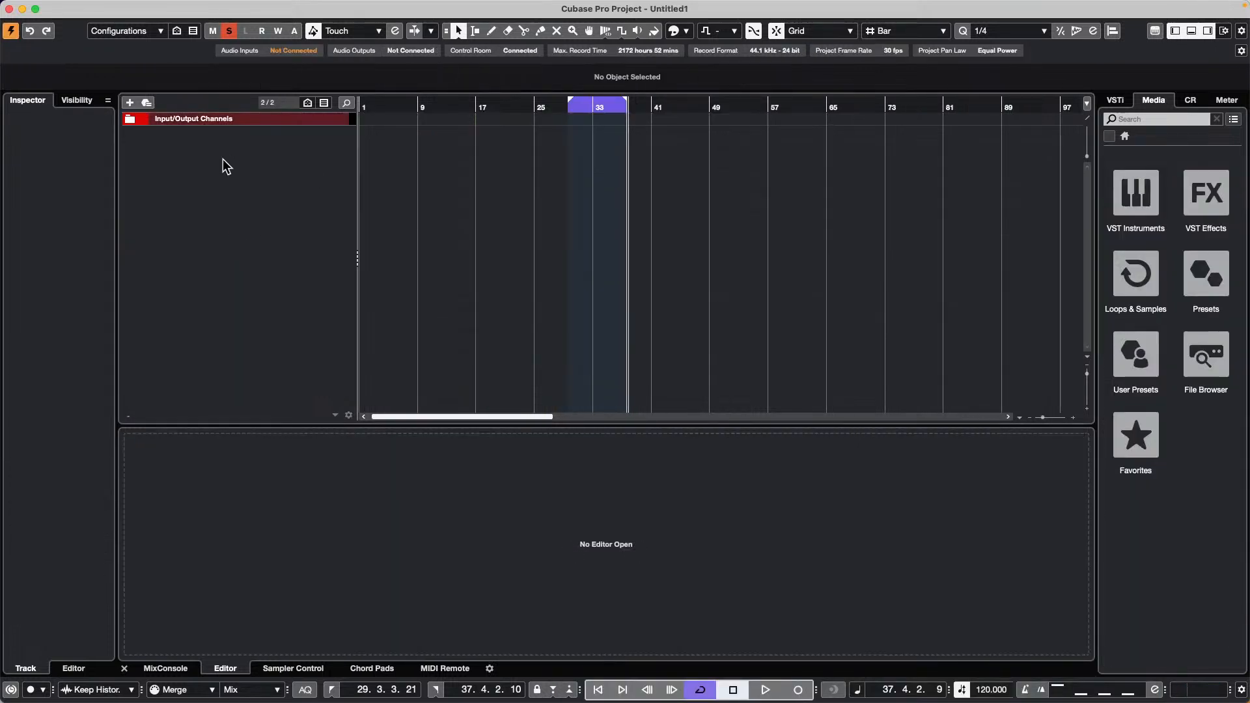
double_click(223, 159)
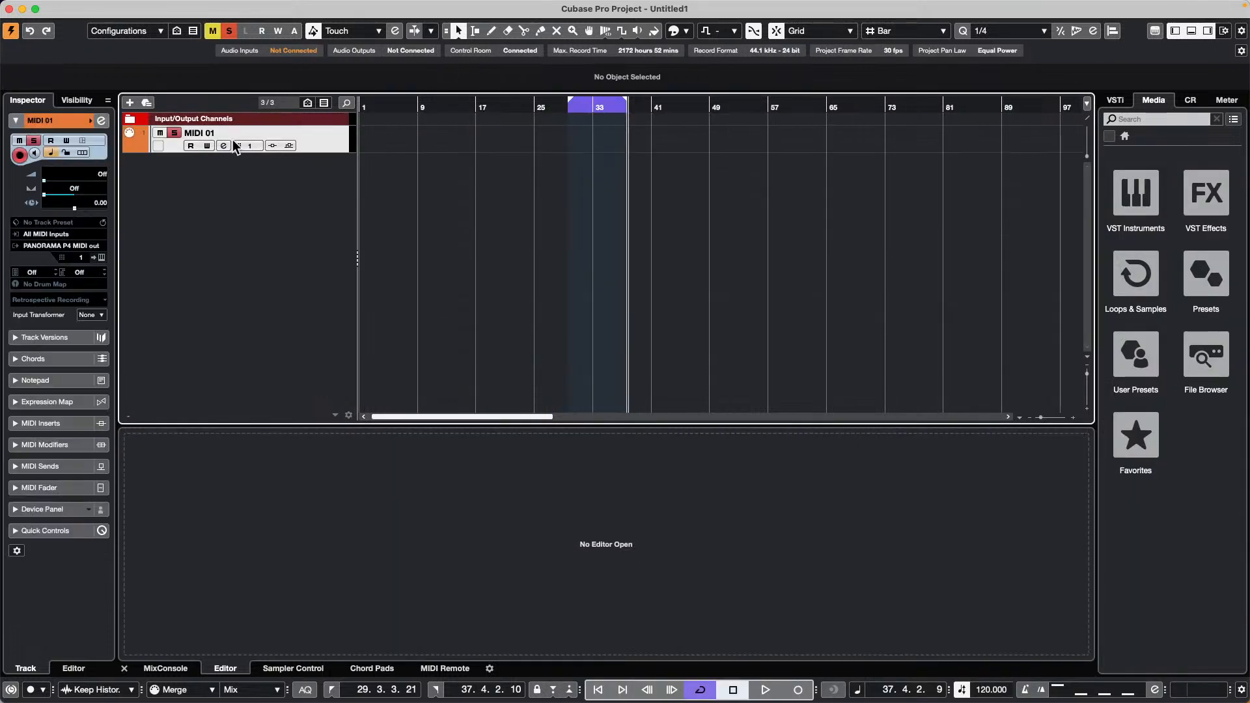
Add a stereo audio track and record a short clip on it from the left locator.
right_click(232, 166)
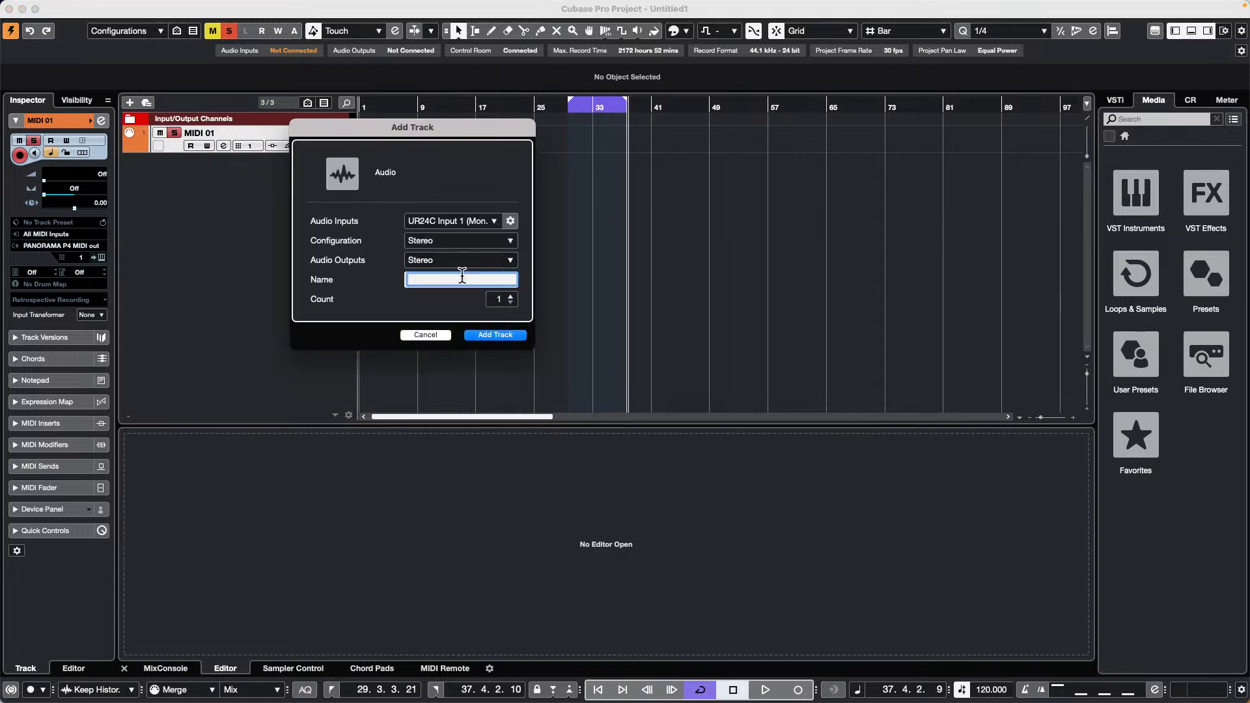
click(501, 335)
key(KP_1)
key(KP_Multiply)
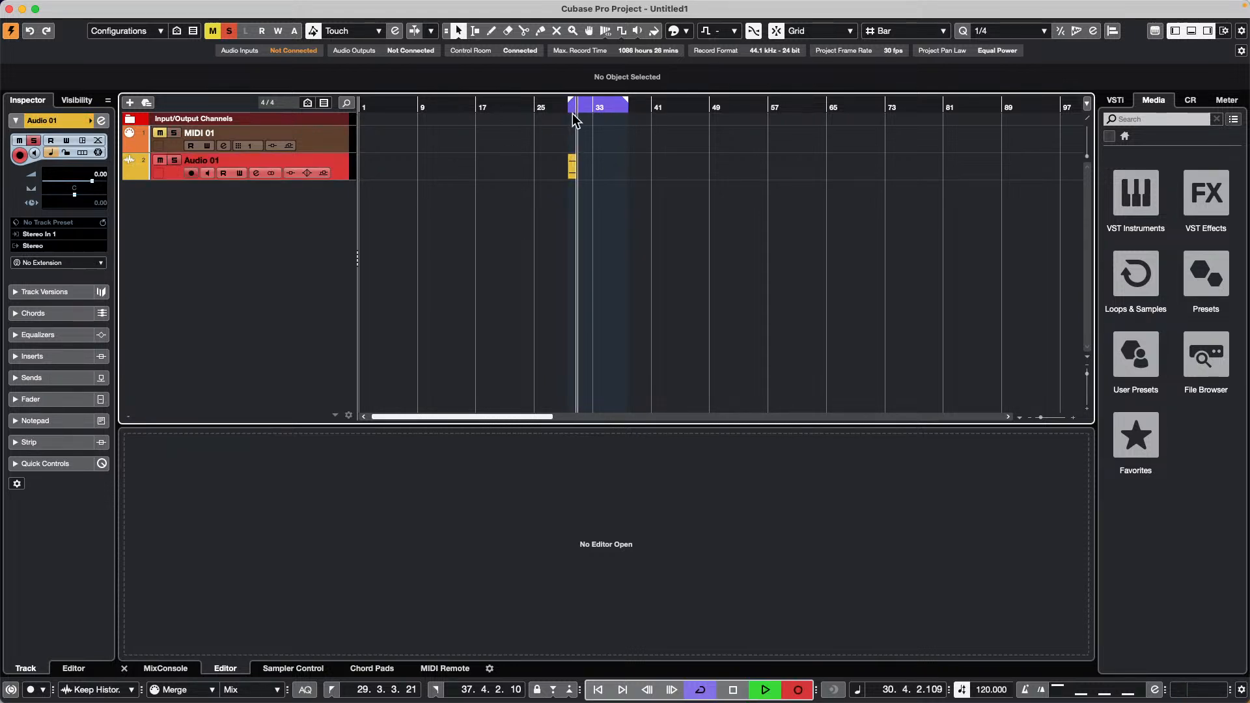
key(h)
key(h)
key(h)
key(h)
key(h)
key(h)
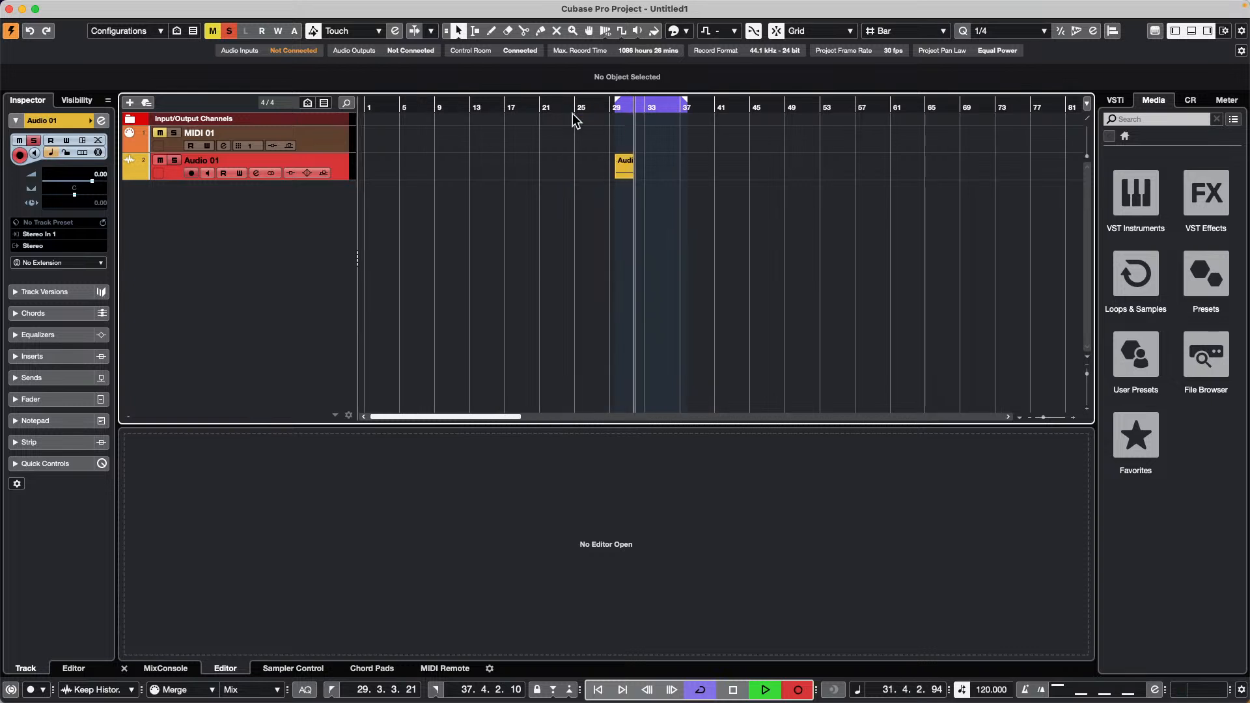
key(h)
key(space)
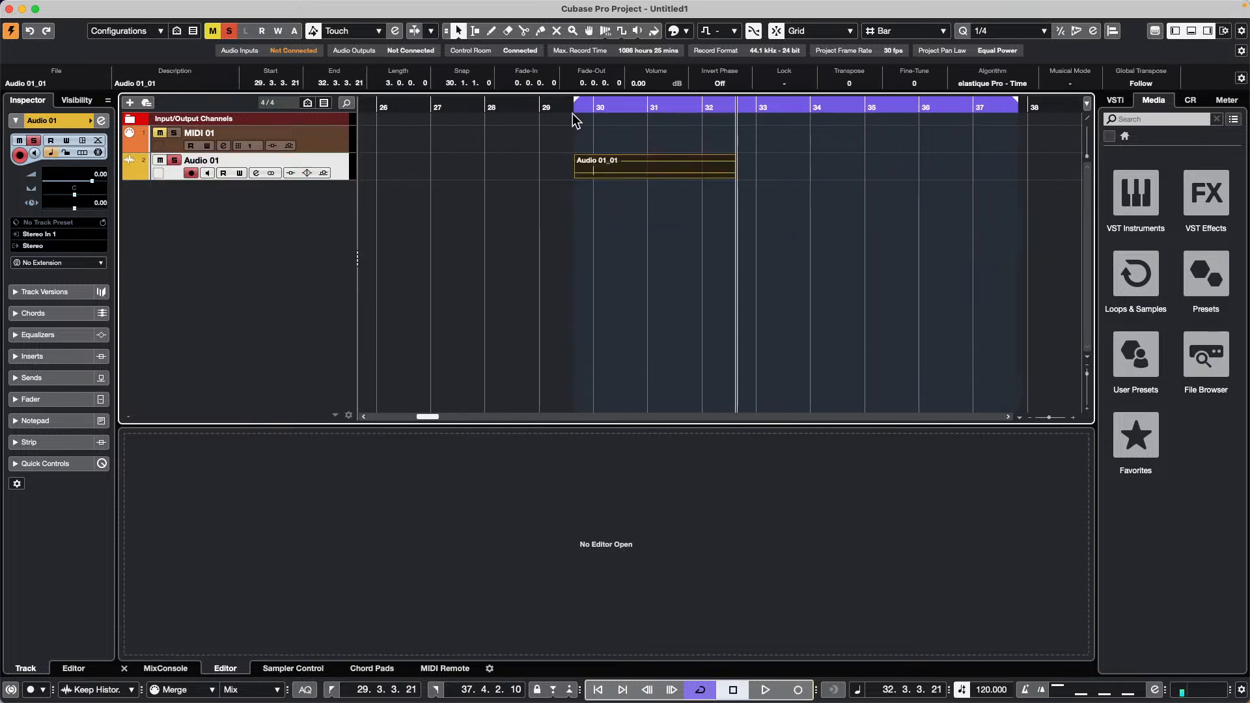
Switch to the web browser, then close it and return to Cubase.
mouse_move(357, 2)
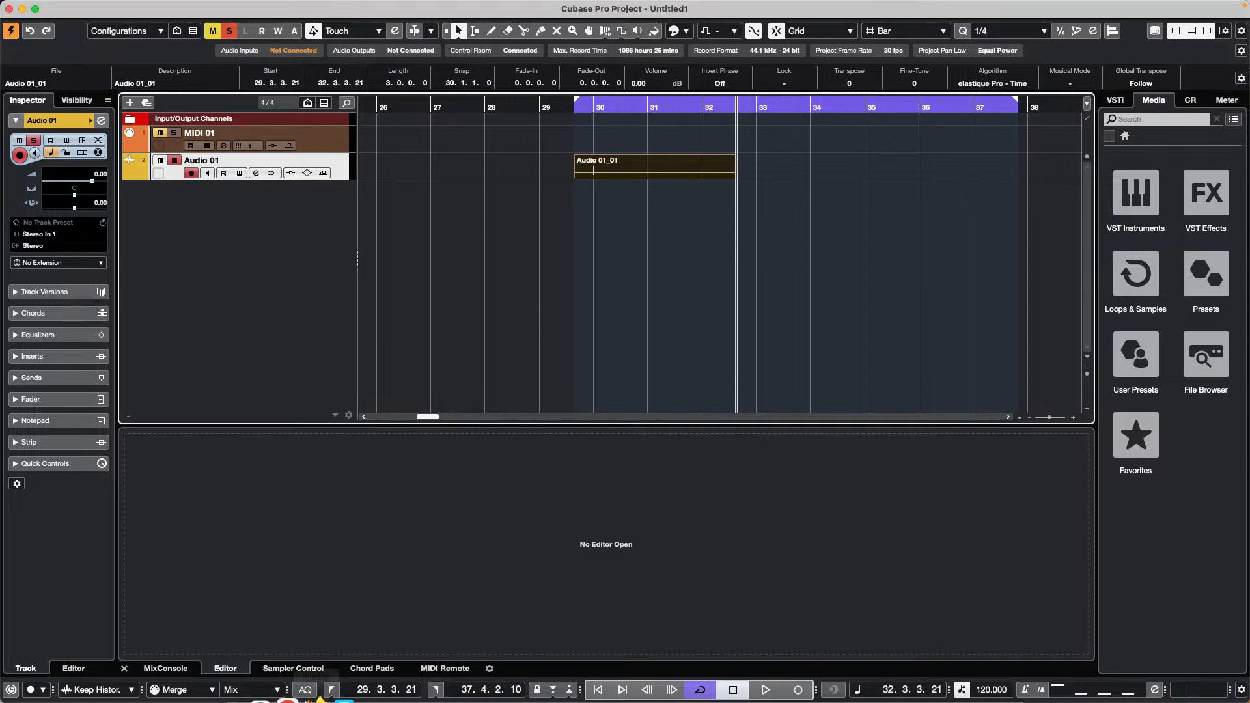
click(269, 677)
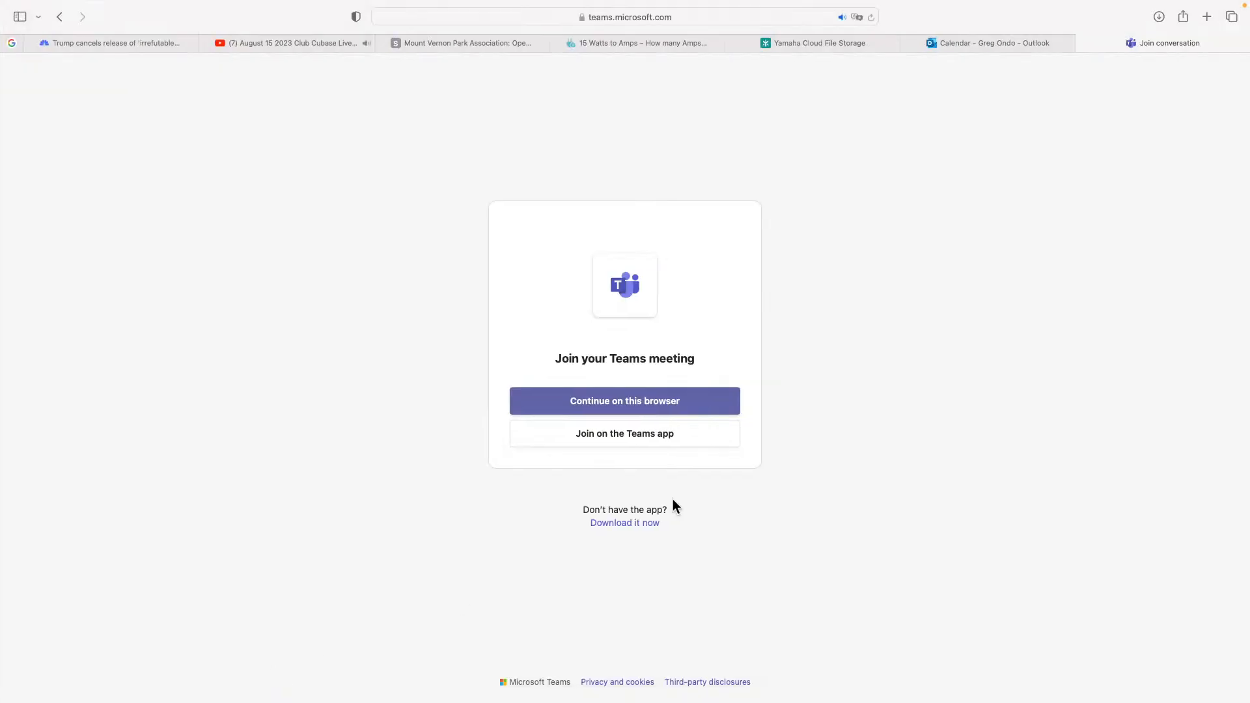
mouse_move(5, 2)
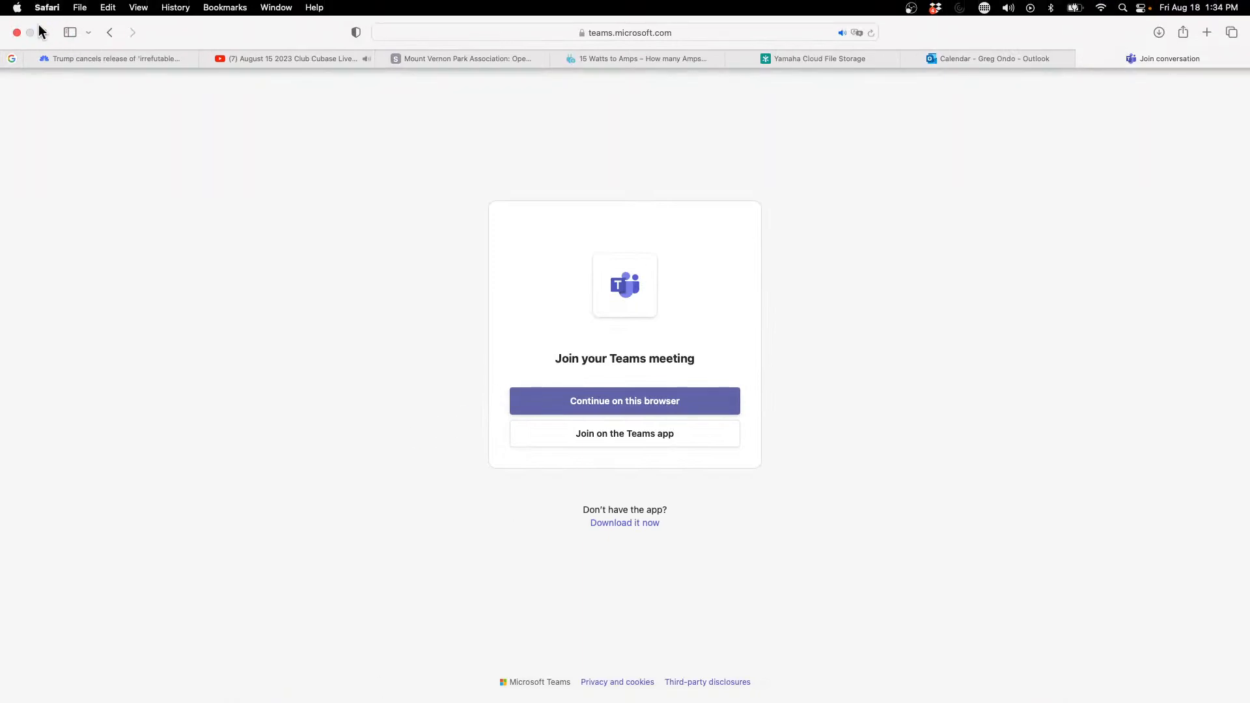
click(18, 33)
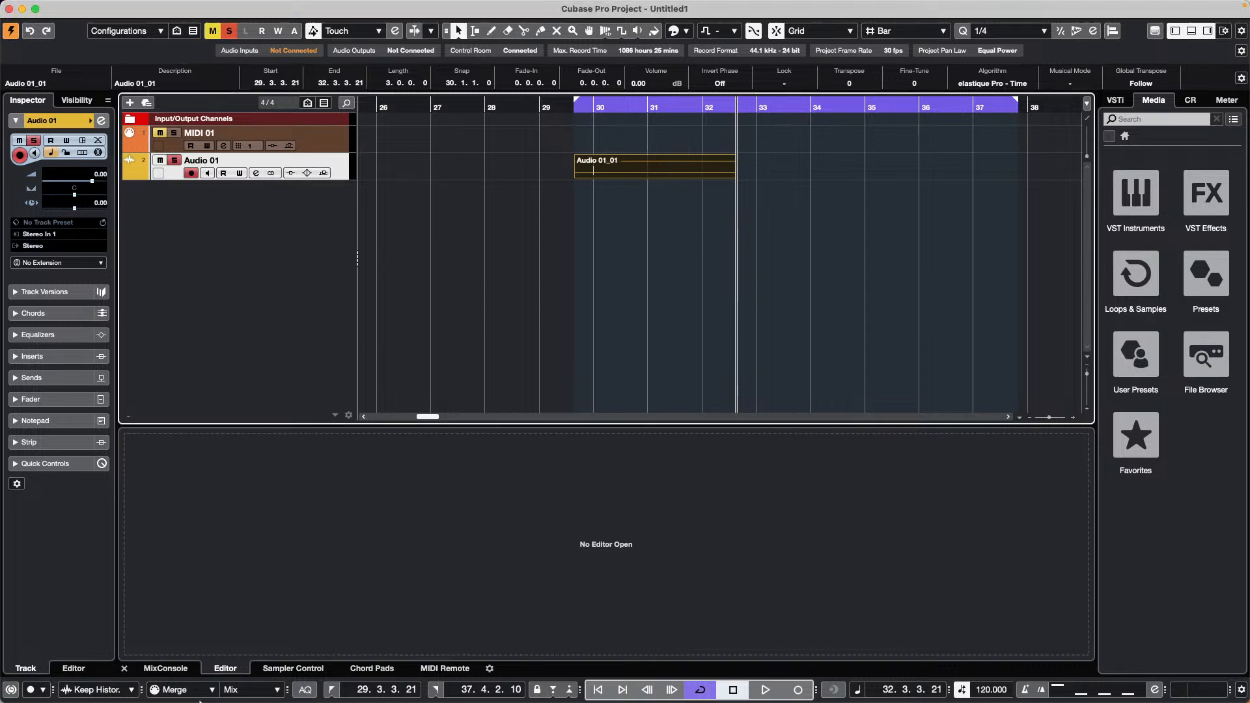
mouse_move(242, 691)
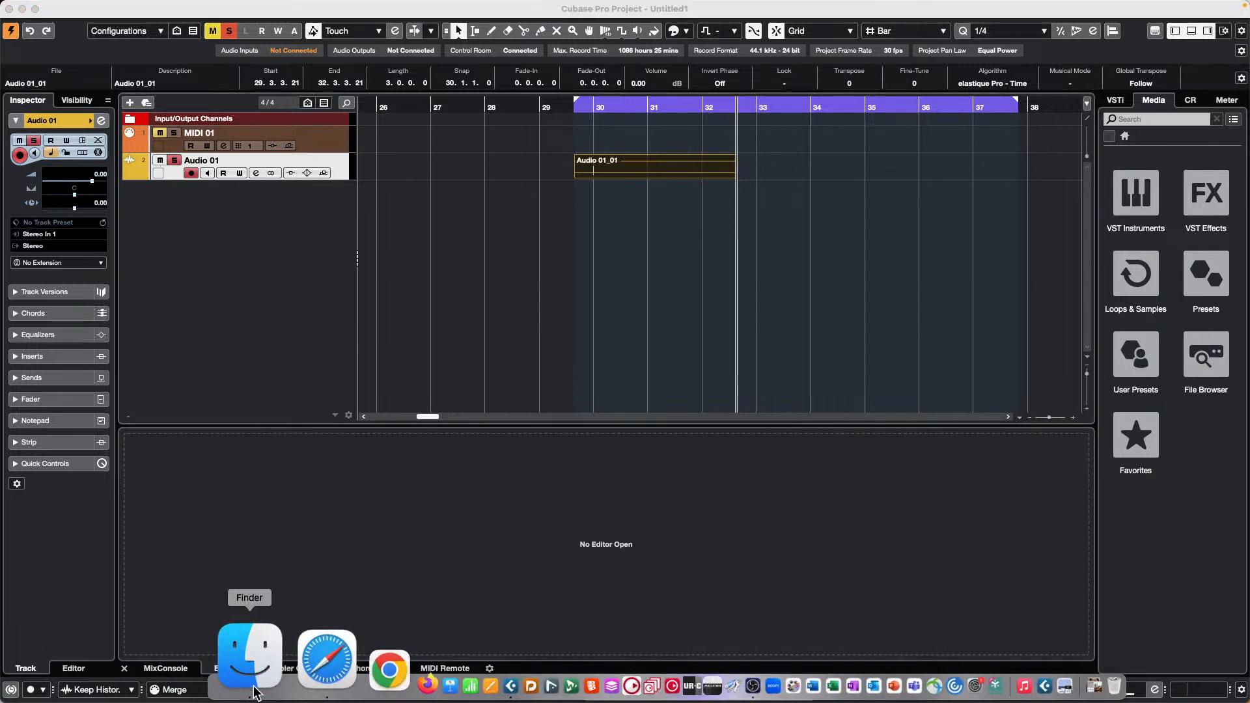
click(247, 685)
click(332, 341)
scroll(476, 349, down, 5)
scroll(479, 354, down, 8)
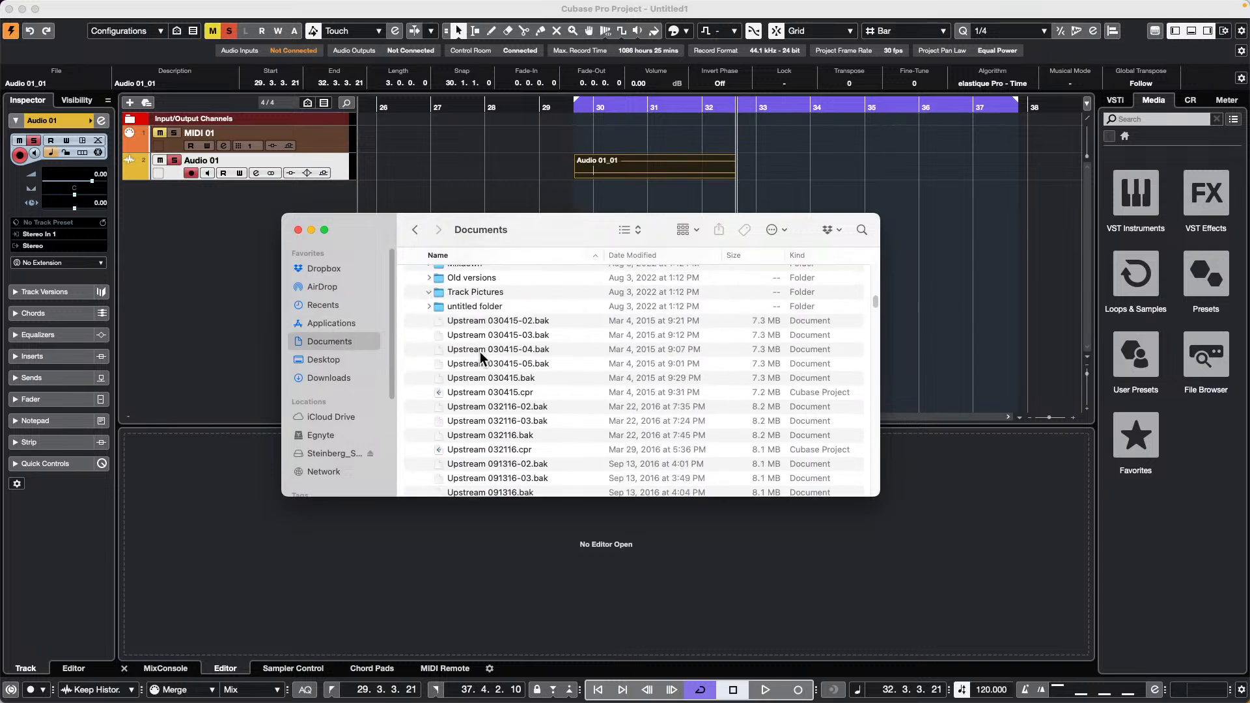
scroll(480, 353, up, 8)
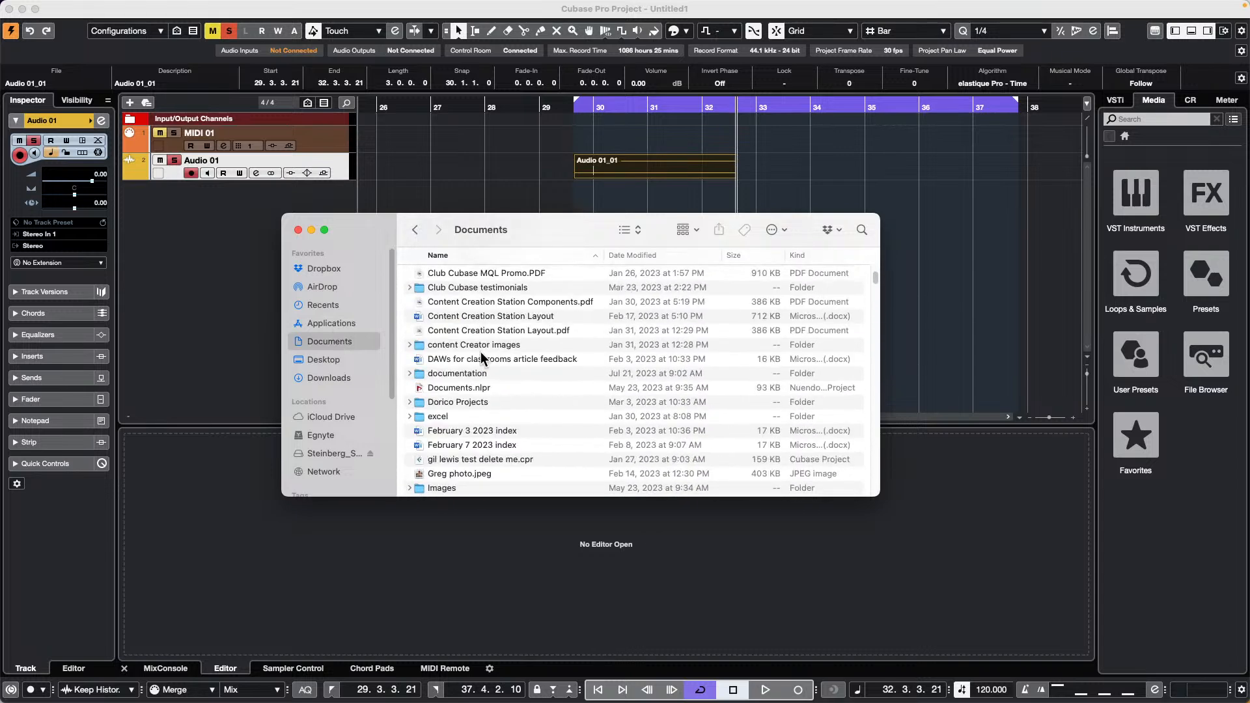
scroll(550, 345, down, 4)
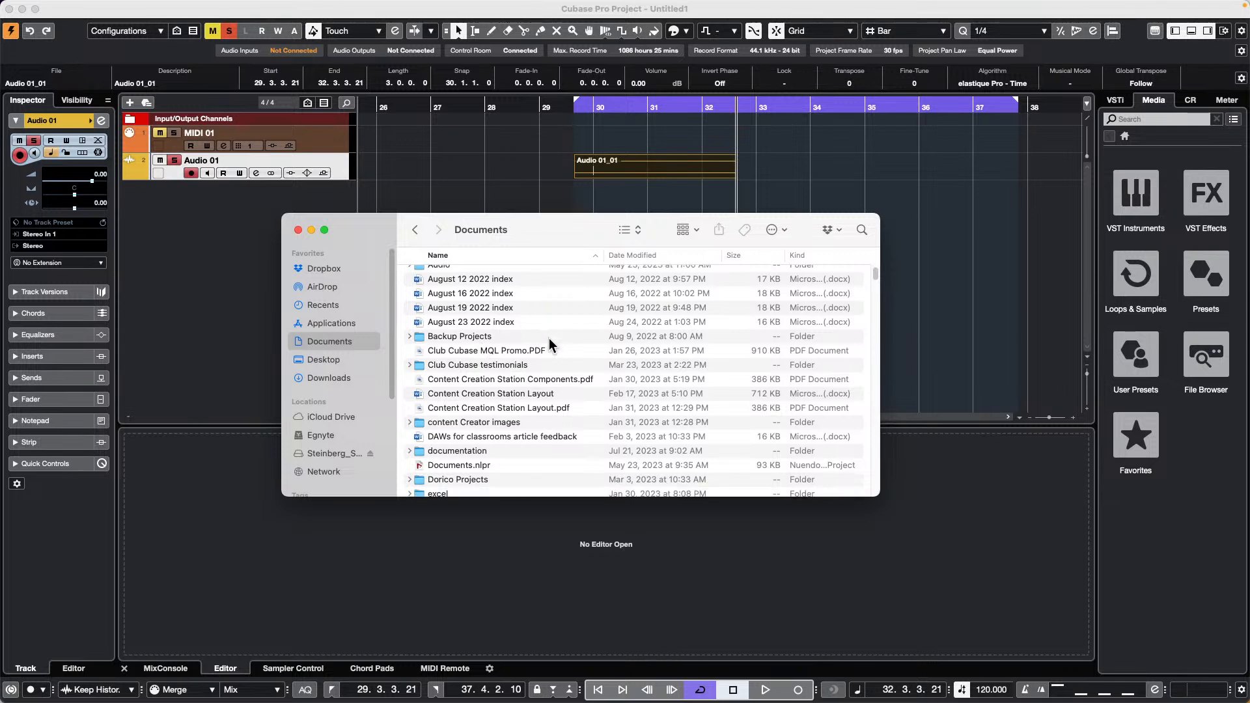
scroll(548, 345, down, 5)
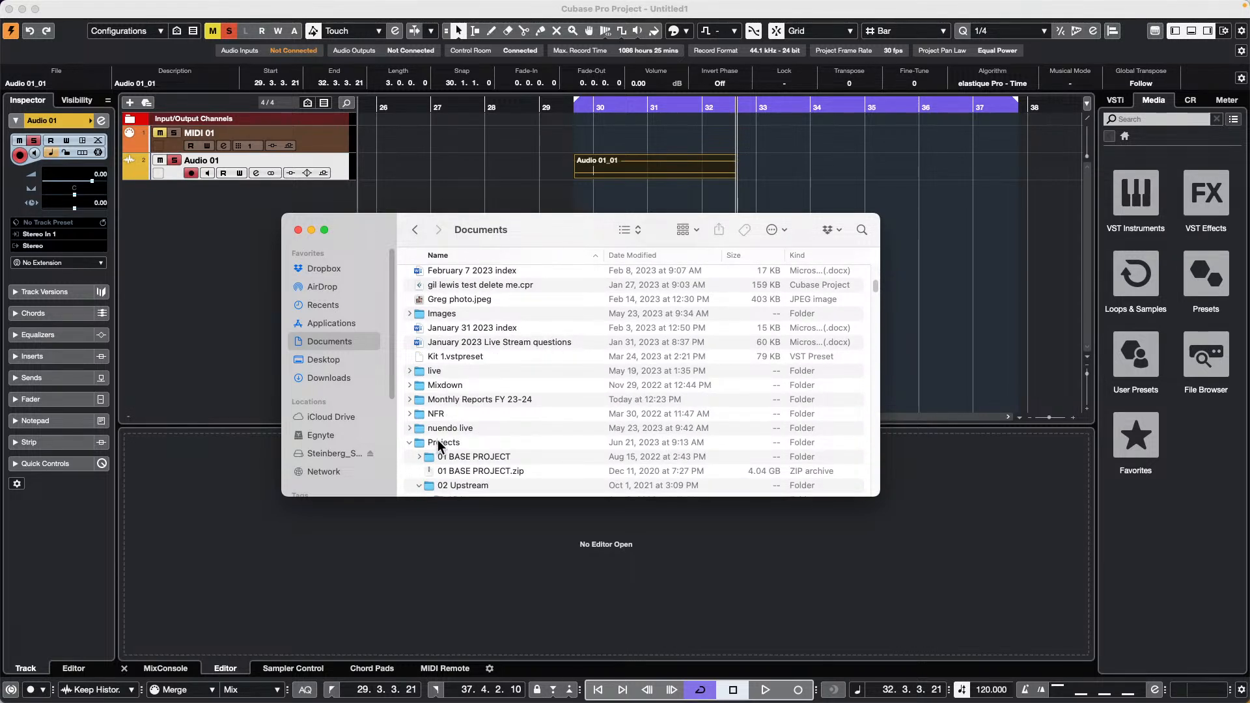
click(442, 446)
scroll(475, 436, down, 5)
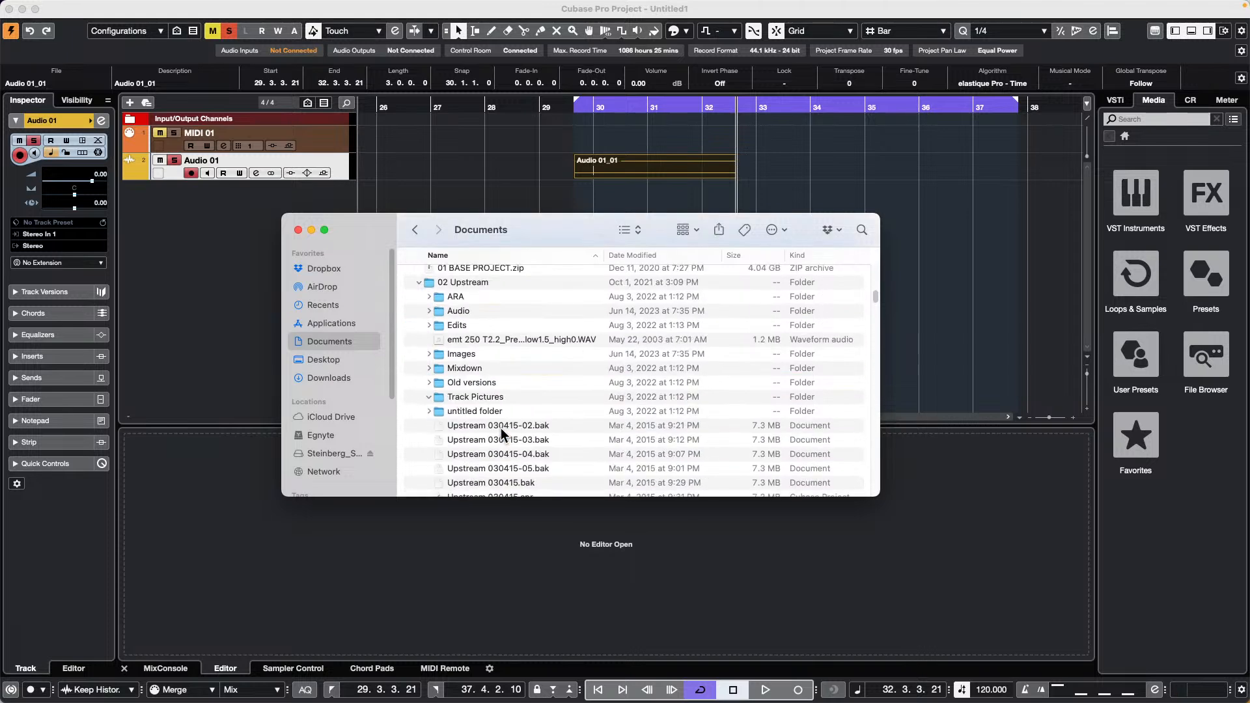
click(429, 396)
click(419, 282)
scroll(499, 396, down, 10)
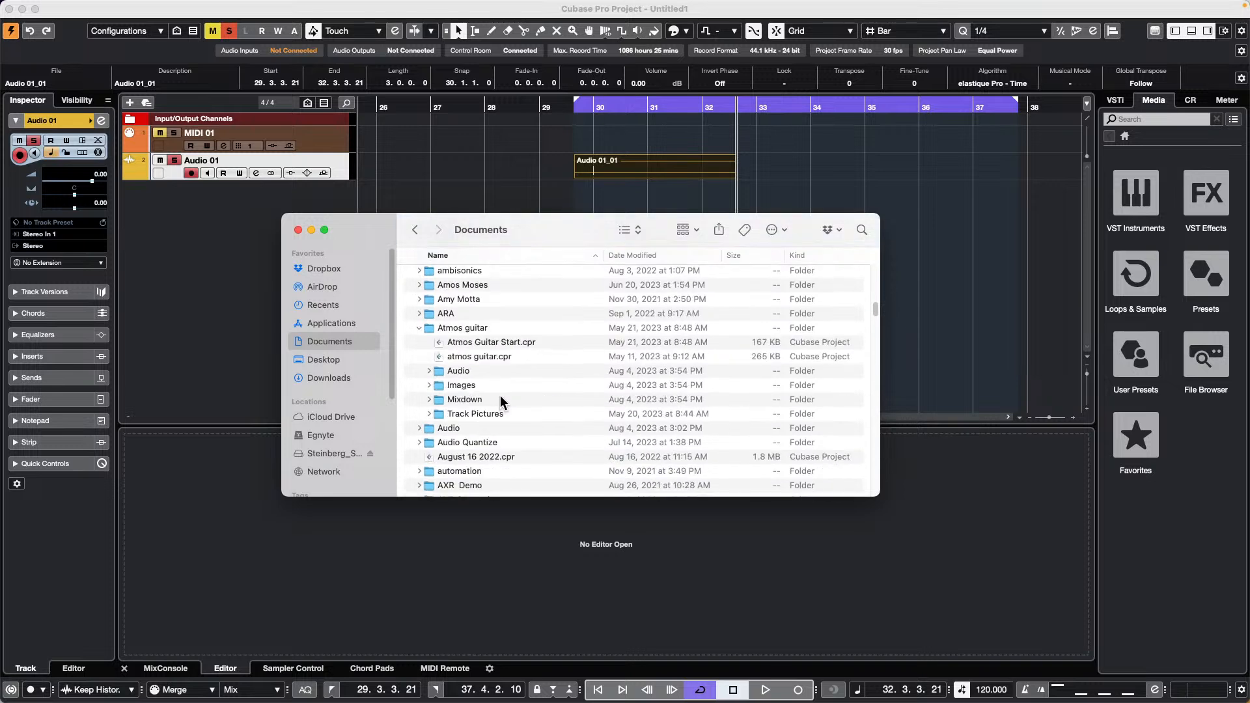
scroll(501, 396, down, 10)
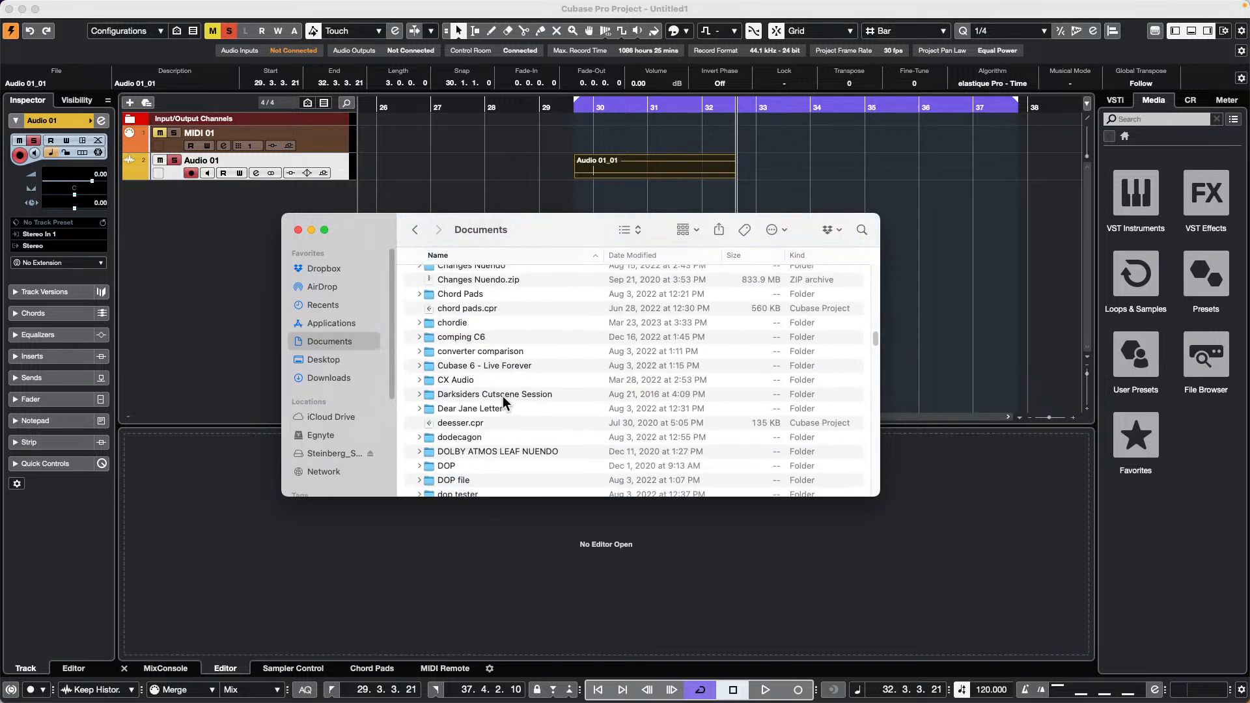
scroll(504, 393, down, 5)
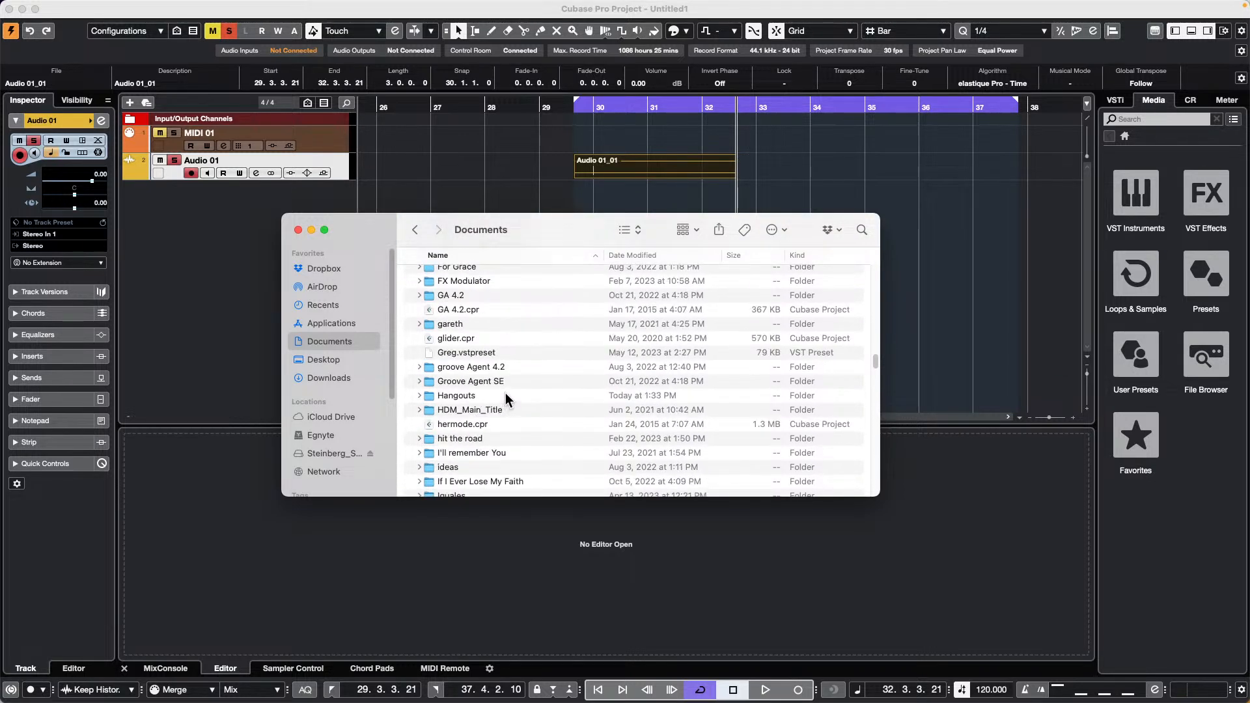
click(587, 395)
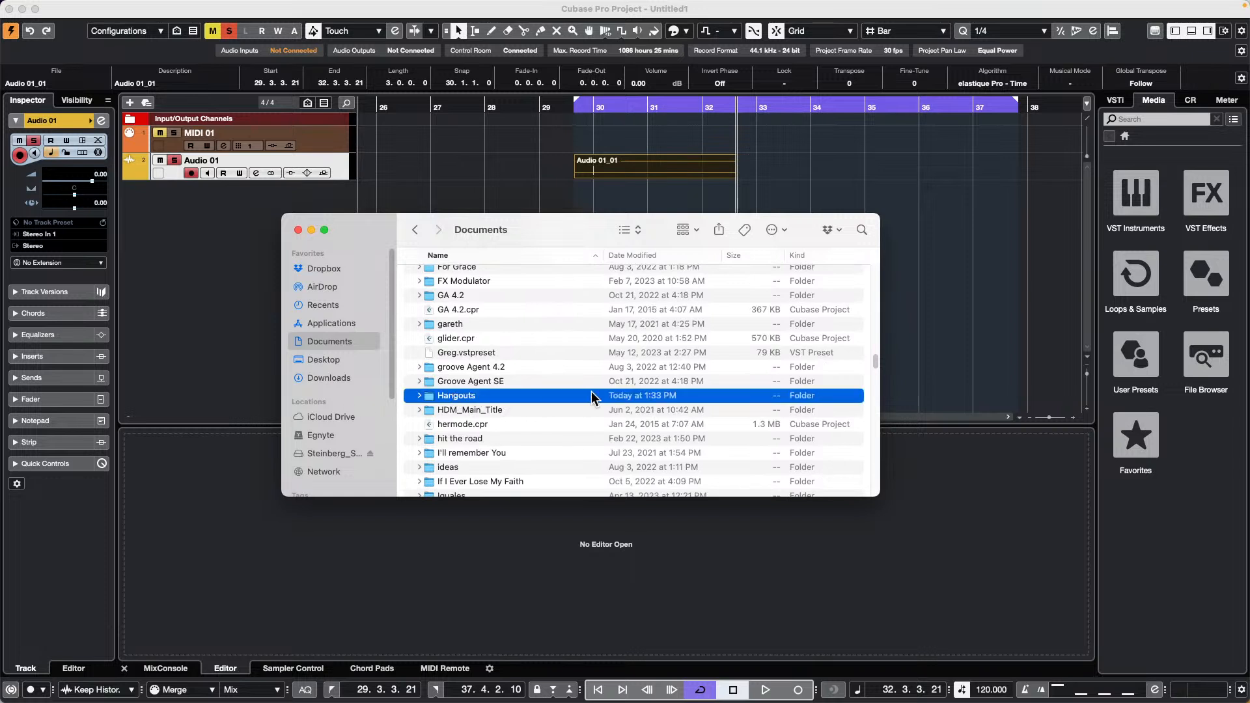
double_click(491, 395)
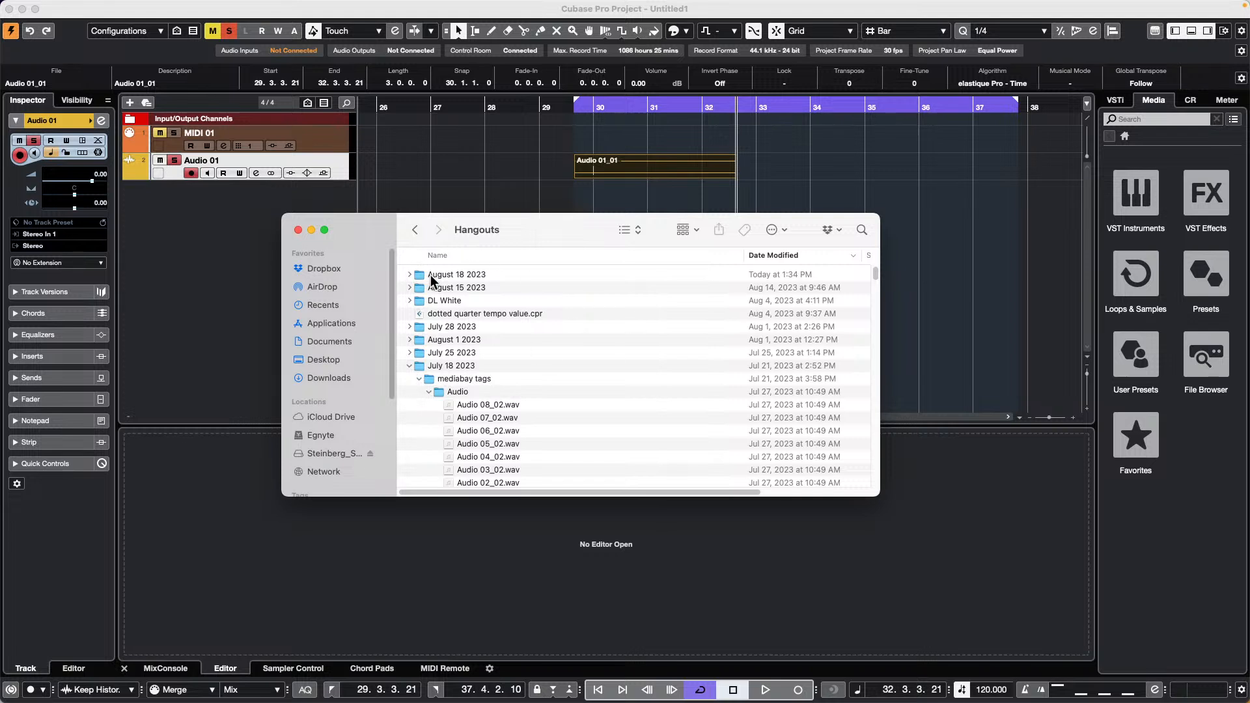
click(410, 274)
click(419, 287)
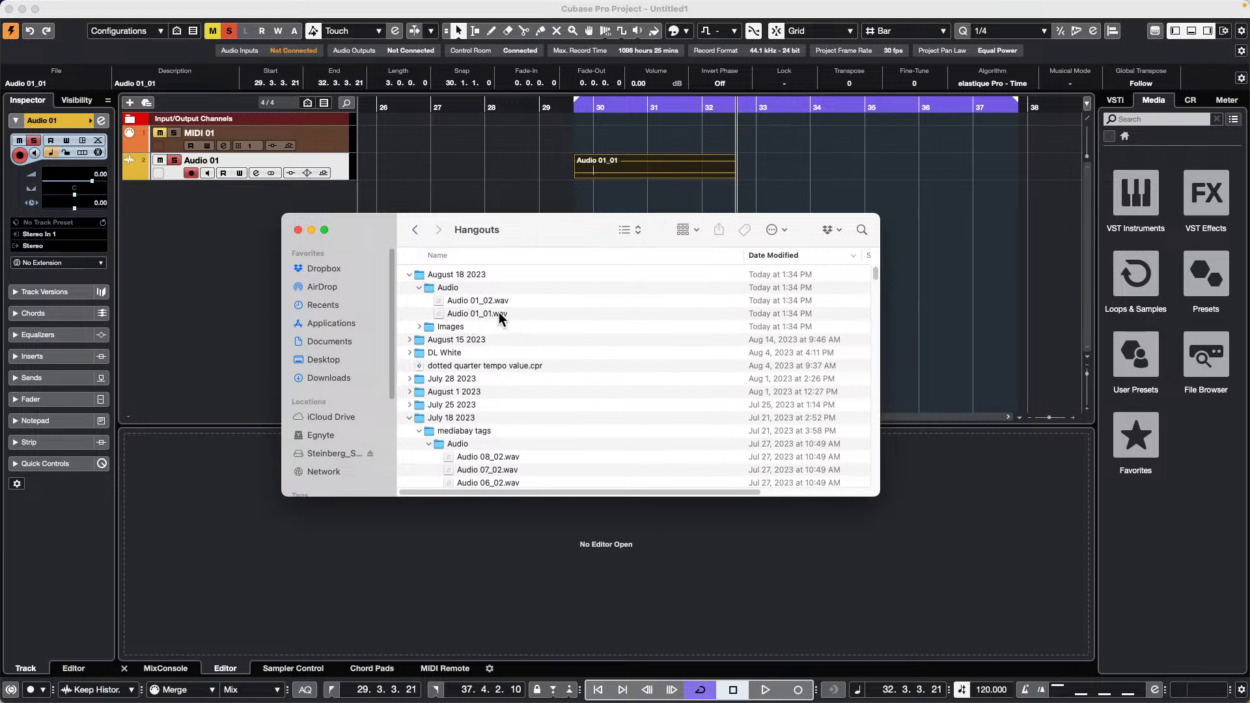
click(602, 164)
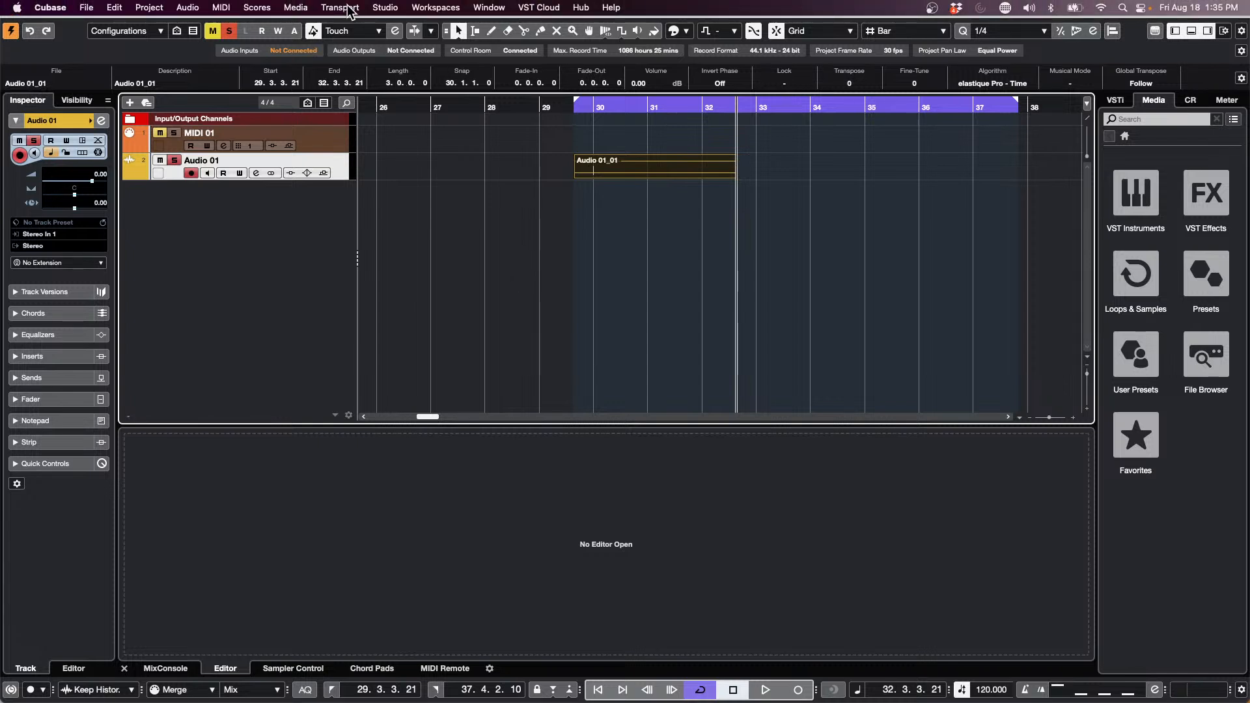
Bring up the Pool and select the Audio 01_01 clip in its Audio folder.
click(295, 7)
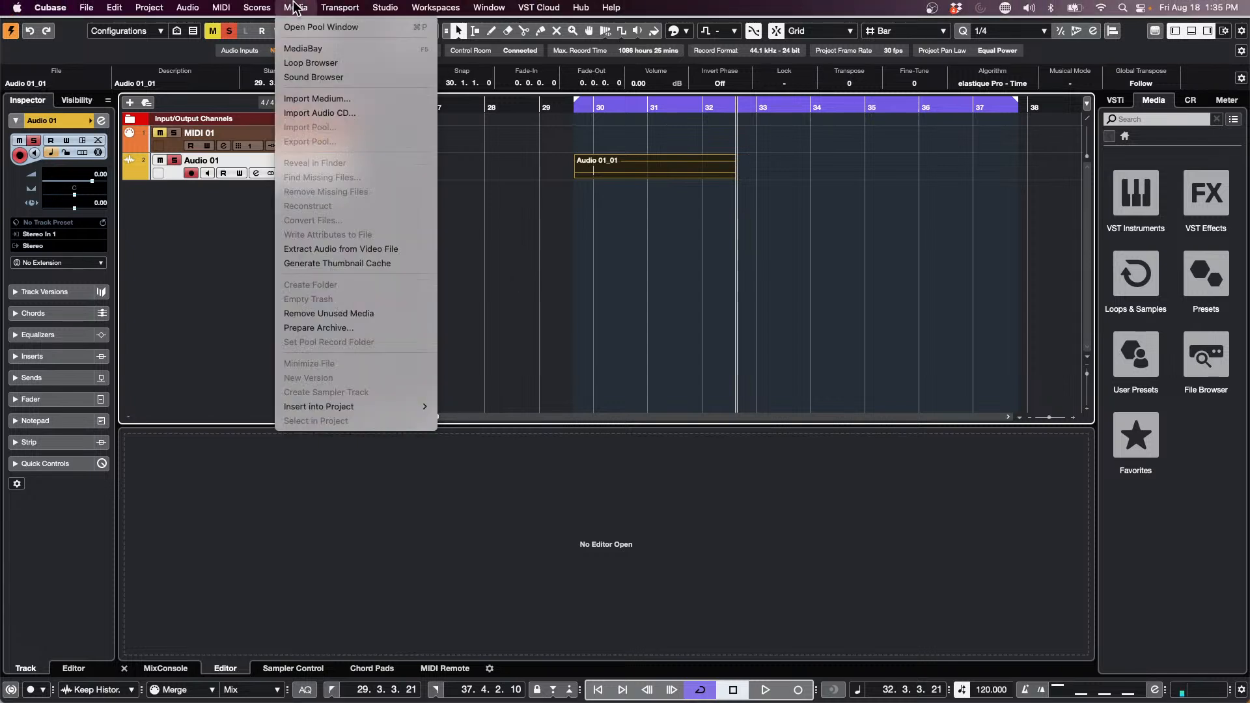
click(319, 28)
click(305, 112)
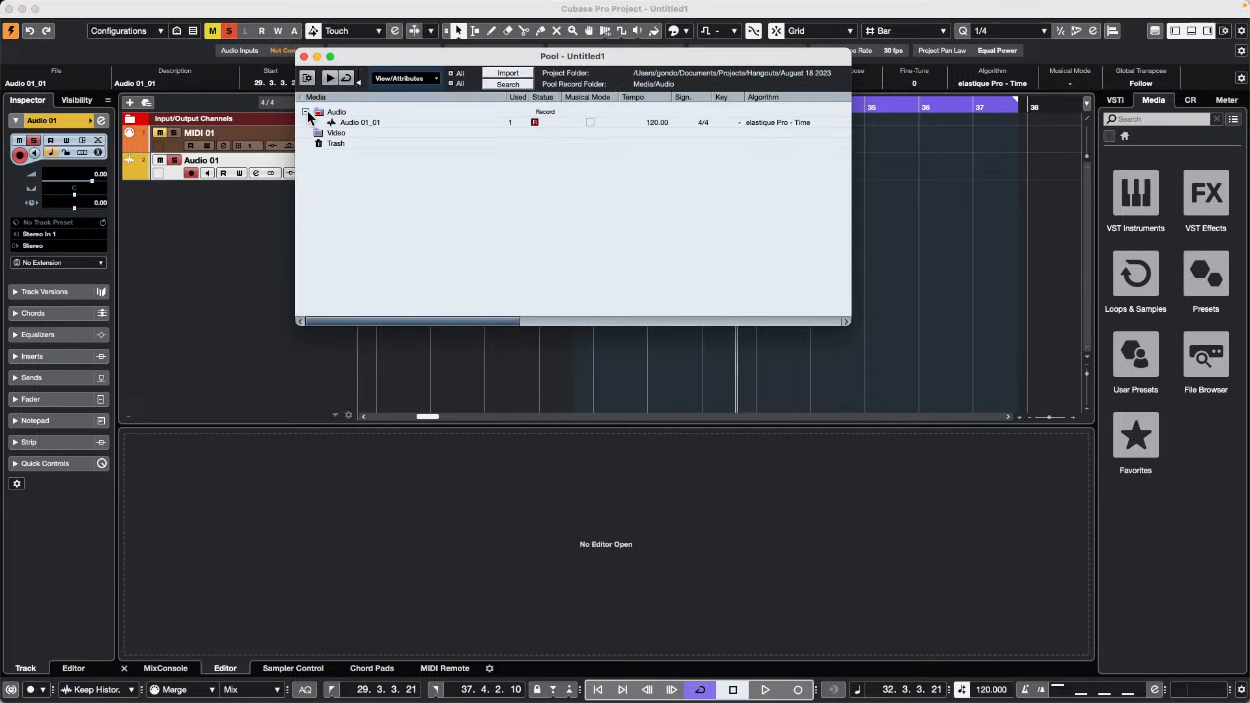
click(349, 119)
Rename the clip to 'new name' and switch to Finder to see the file.
click(349, 119)
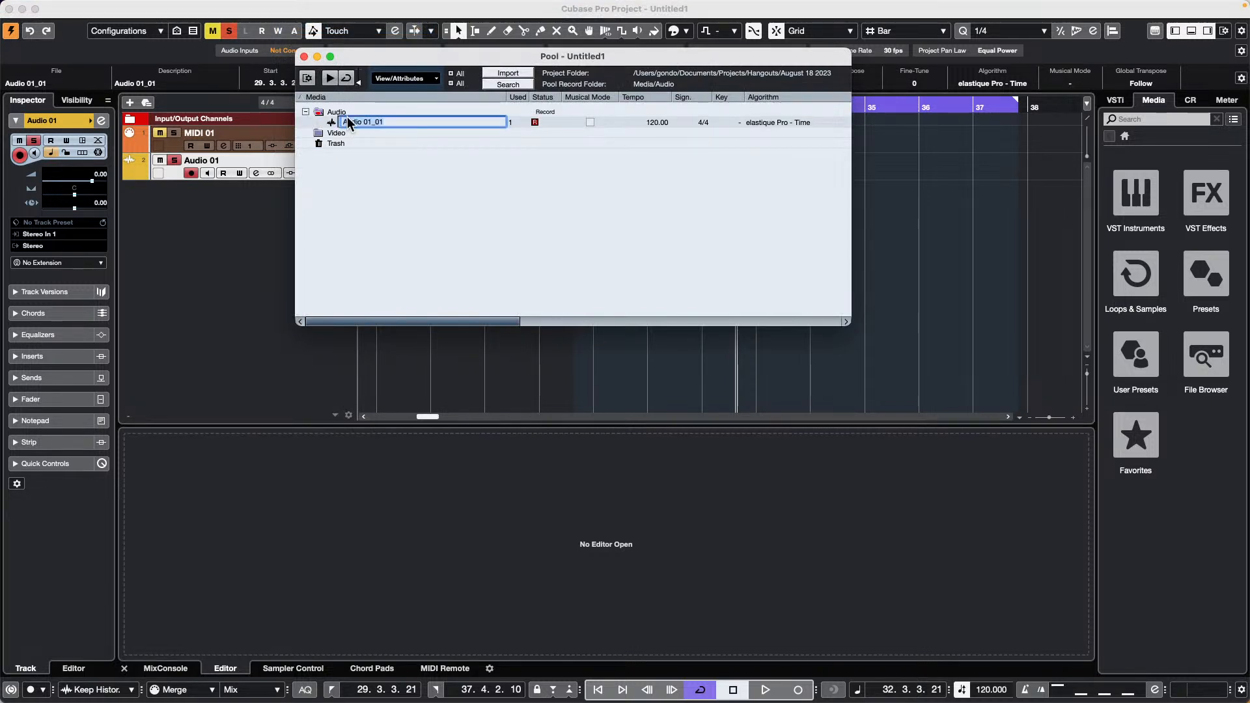
text(new name)
key(Return)
click(417, 166)
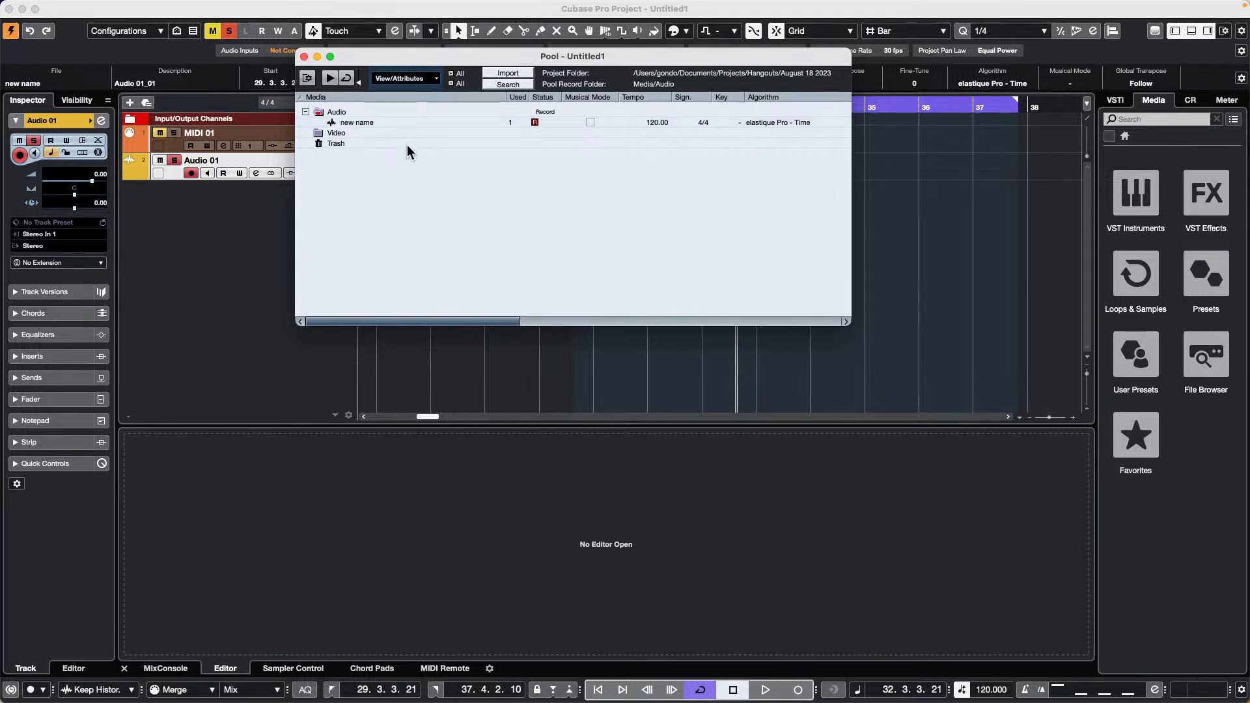
key(super+Tab)
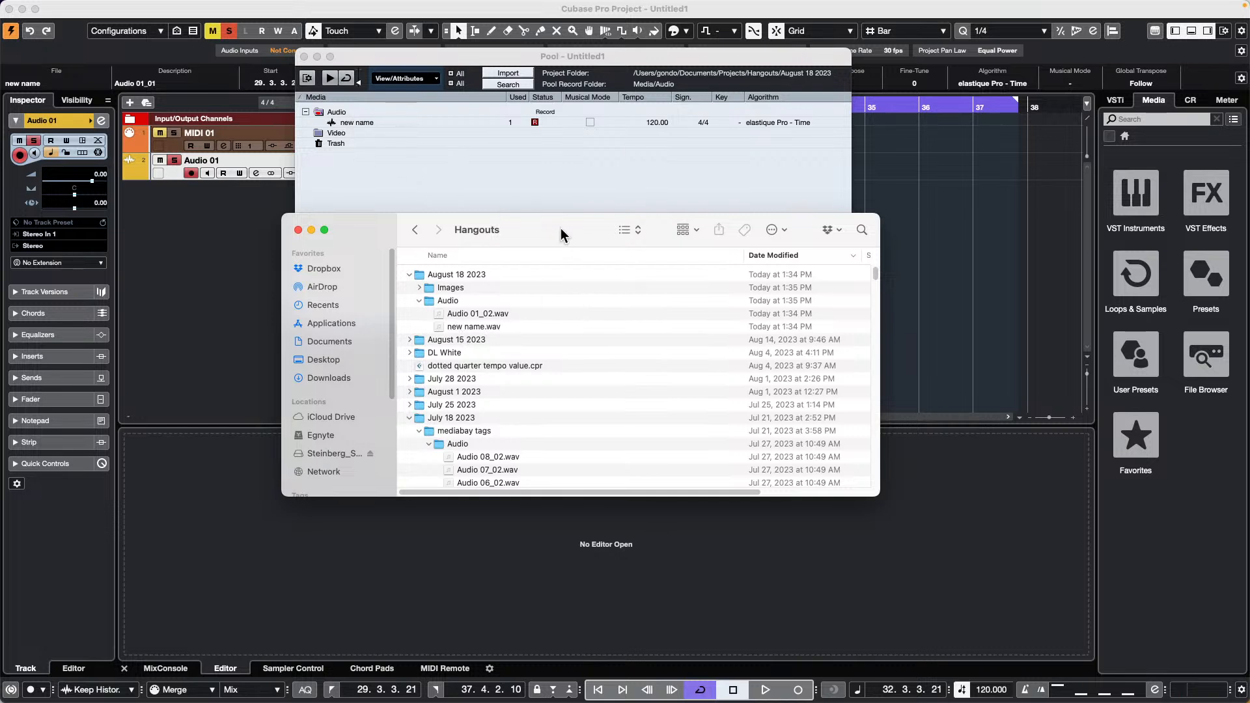
Move the Finder window aside and navigate the clip list in the Pool.
drag(566, 234, 674, 293)
click(370, 123)
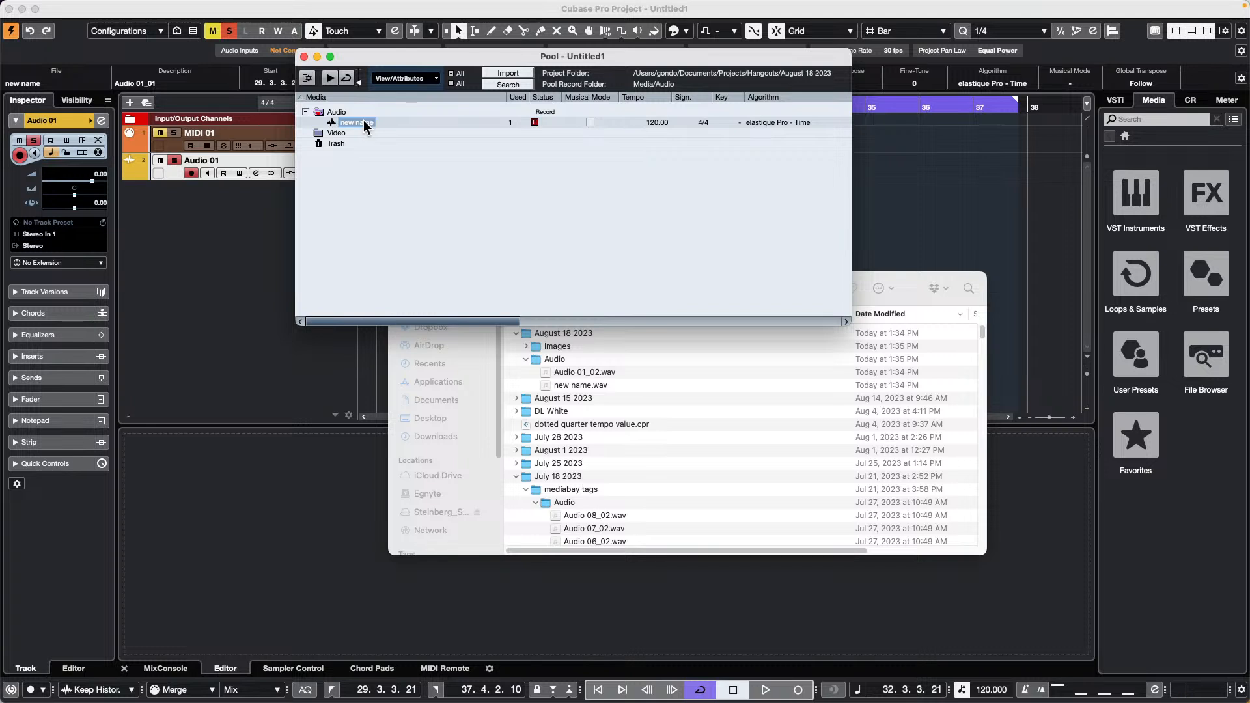
key(space)
key(space)
key(Down)
key(Down)
key(Up)
key(Up)
key(space)
key(space)
key(Up)
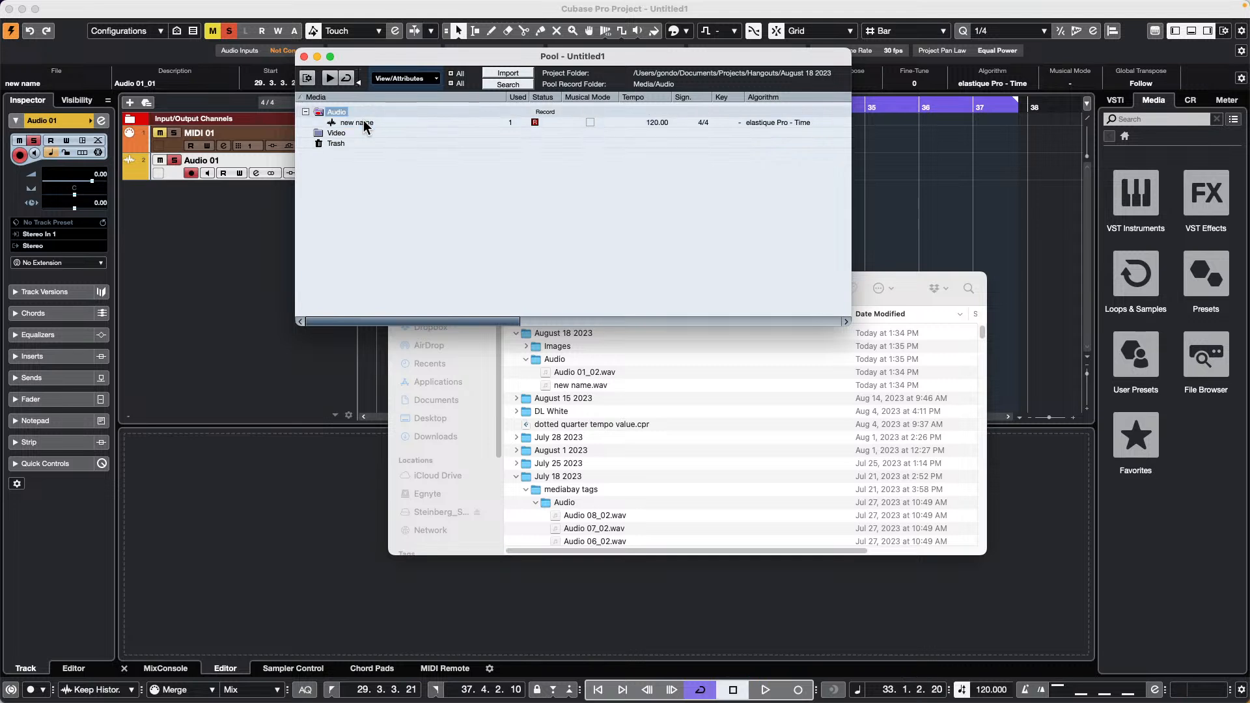
Rename the clip to 'here is the new name', then close the Pool and Finder window.
click(365, 119)
click(365, 119)
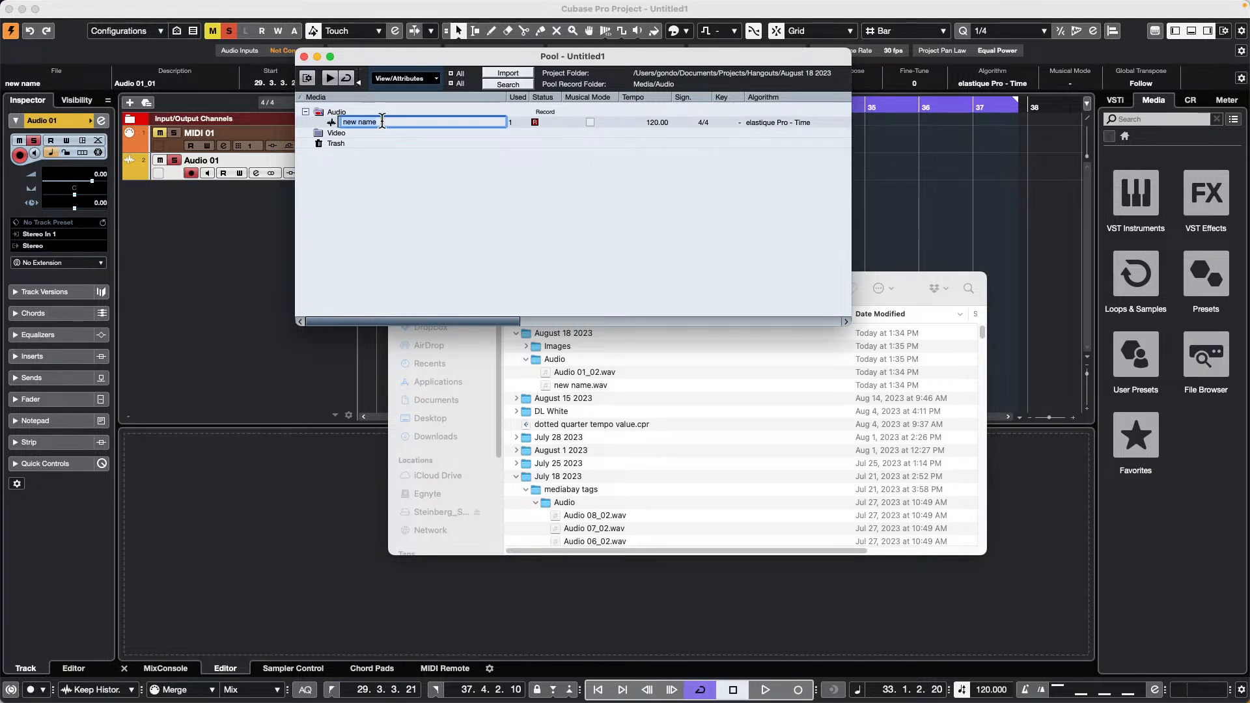
text(here is t)
text(he neew)
text(w name)
key(Return)
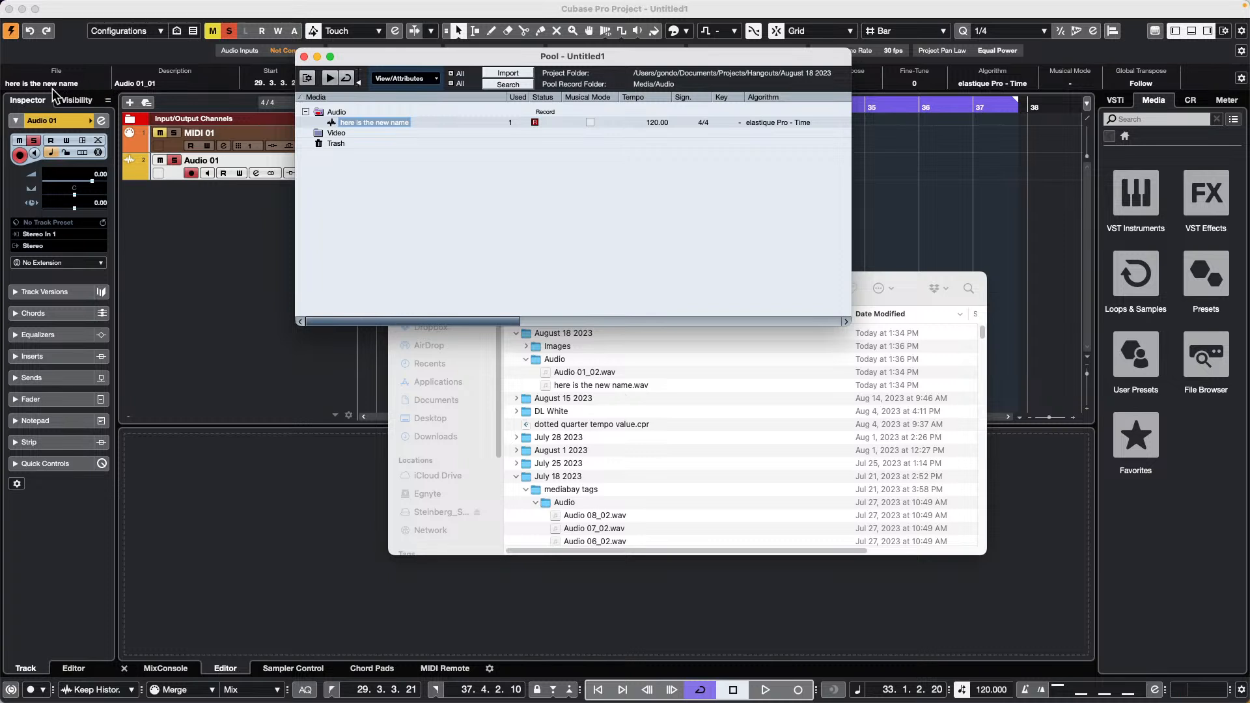
click(303, 57)
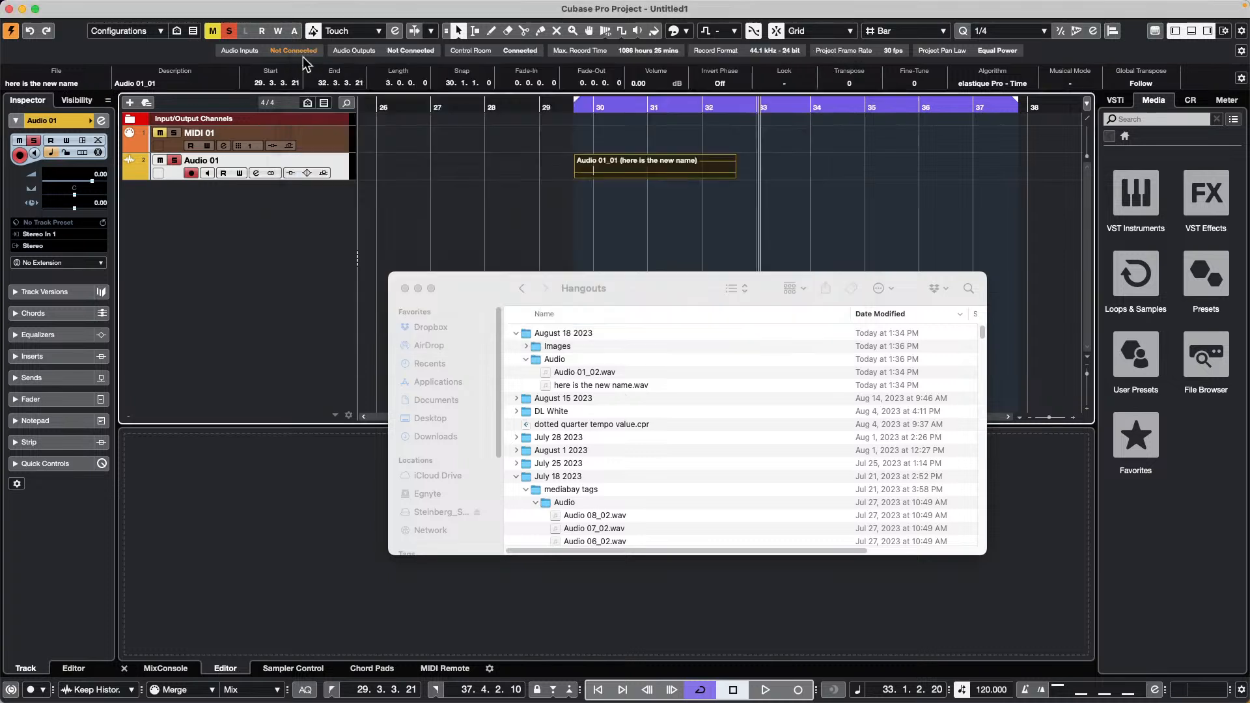
click(405, 287)
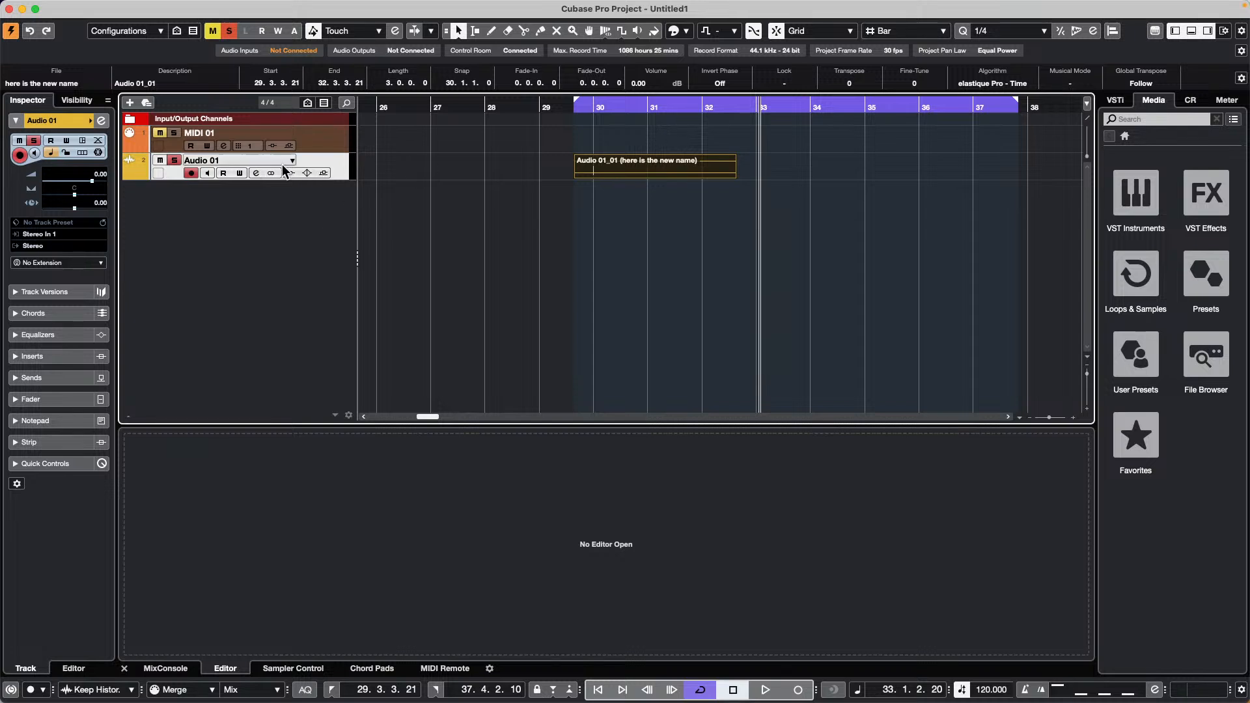
Add an instrument track that plays Groove Agent SE.
right_click(243, 205)
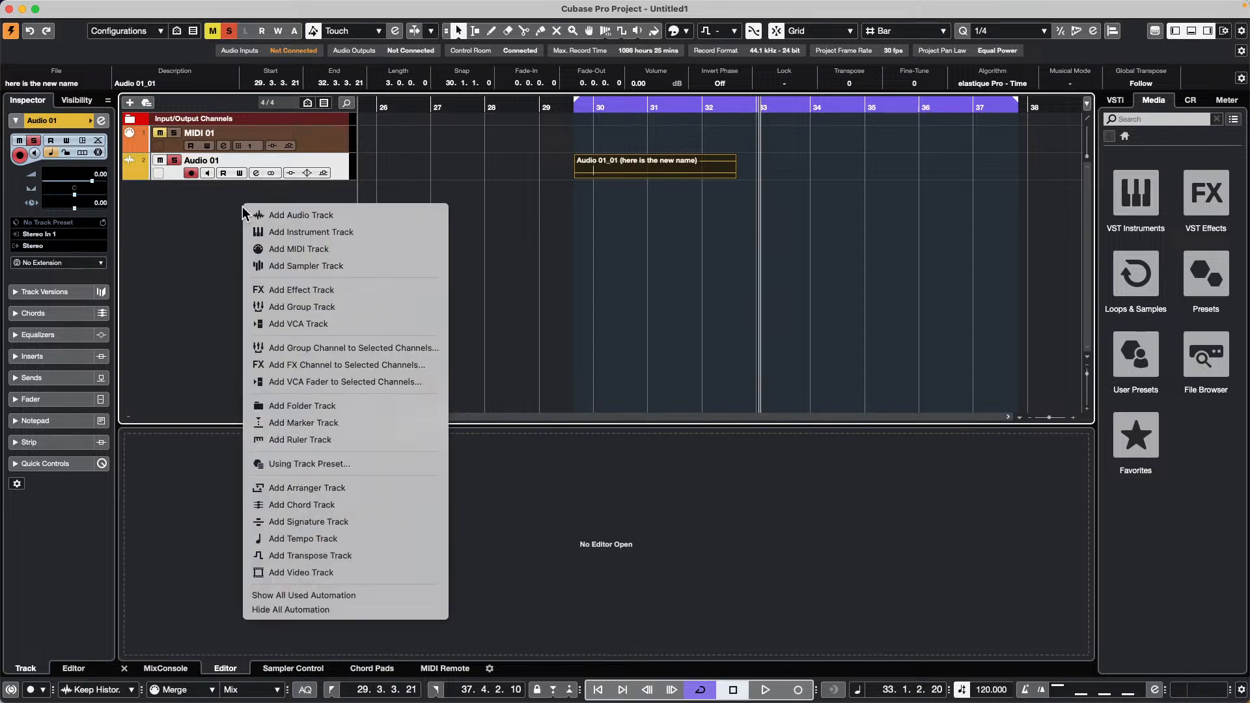
click(344, 233)
click(449, 221)
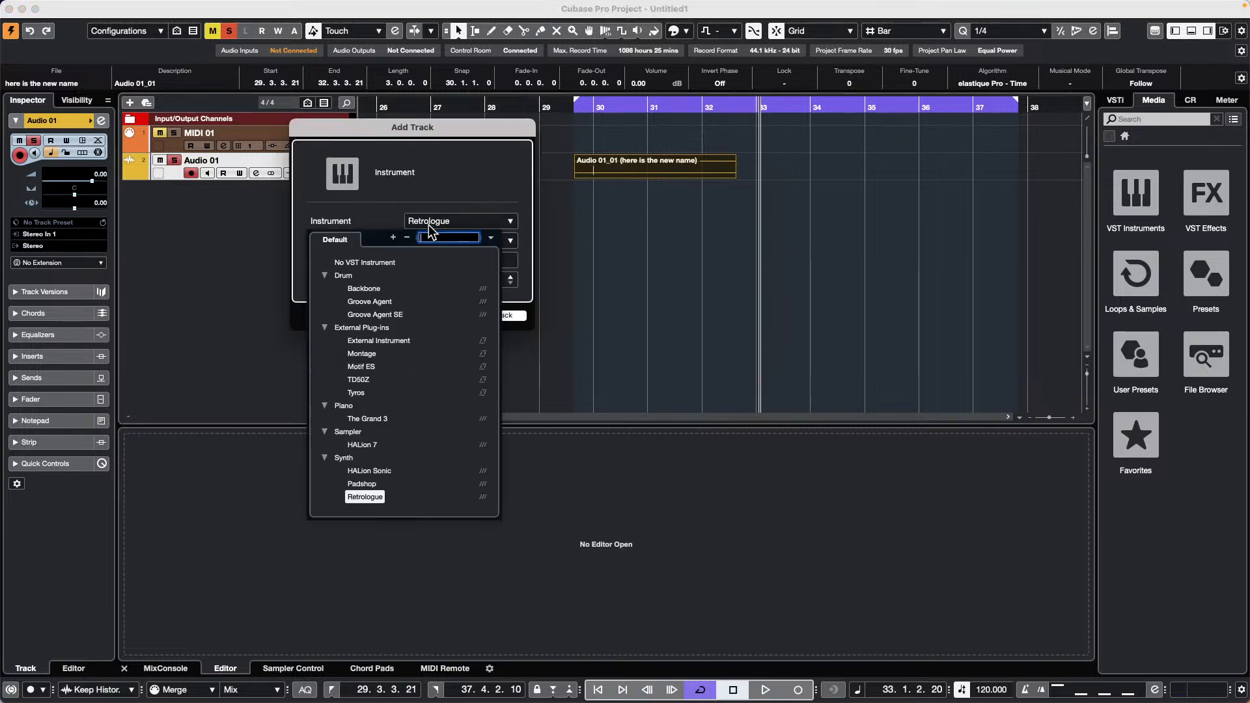
click(391, 316)
click(519, 318)
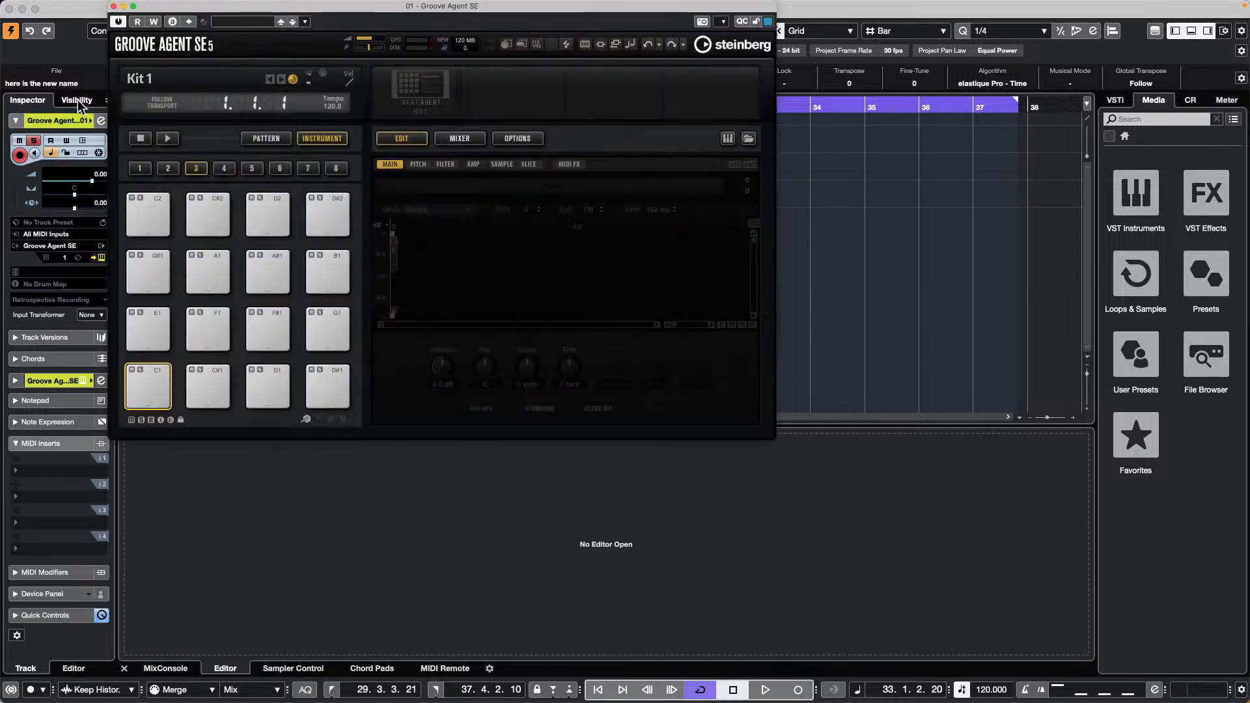
Load the Forget The Past kit with its patterns into Groove Agent SE.
click(398, 101)
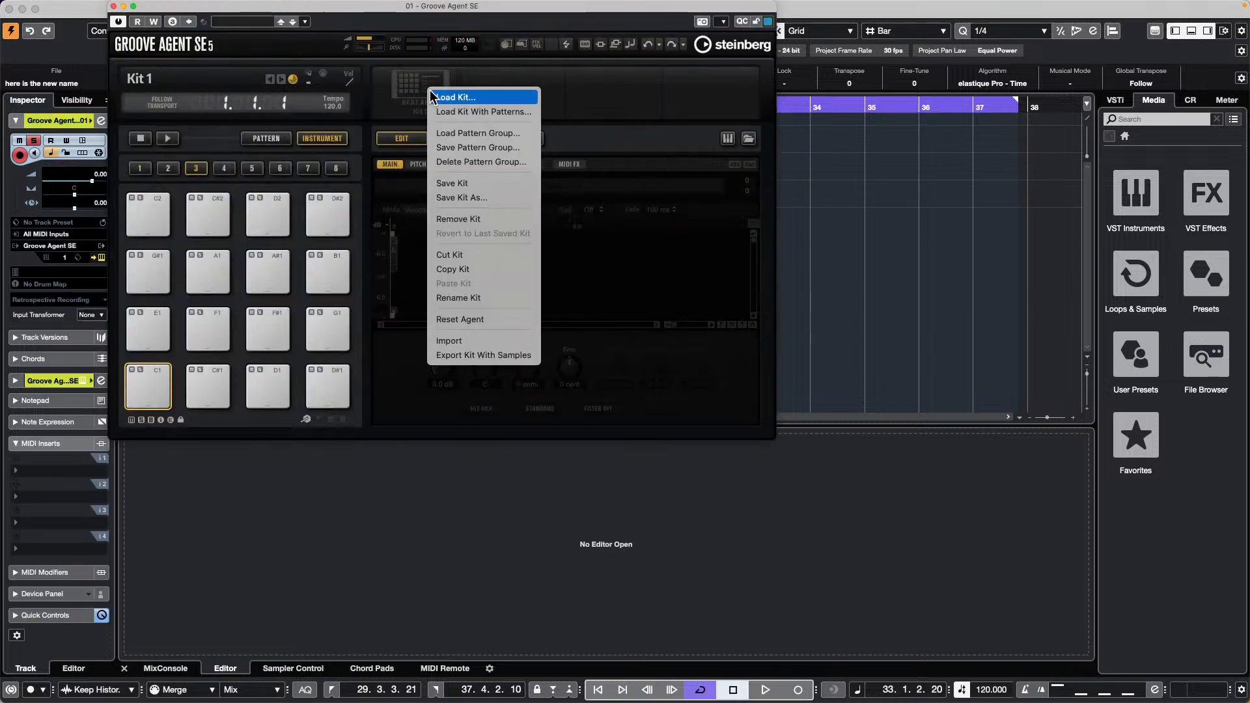
click(470, 107)
double_click(815, 530)
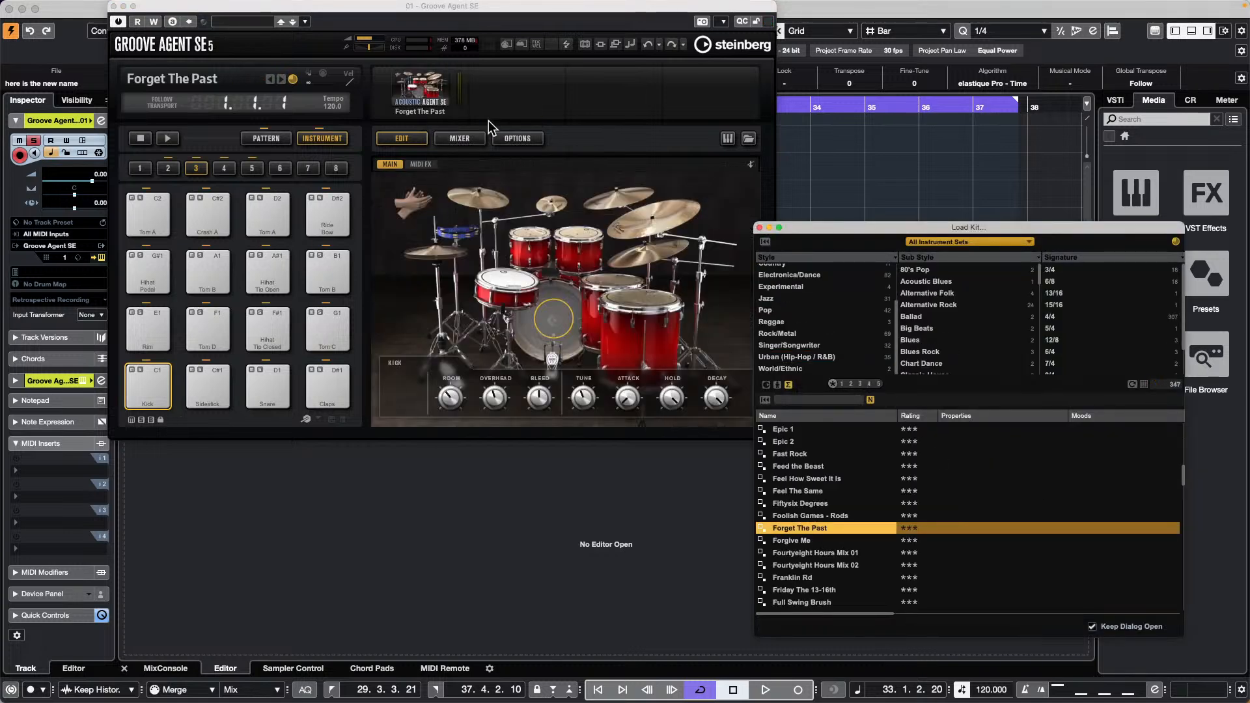
Show the MixConsole, audition the Main 1 pattern, and close the kit browser.
click(166, 669)
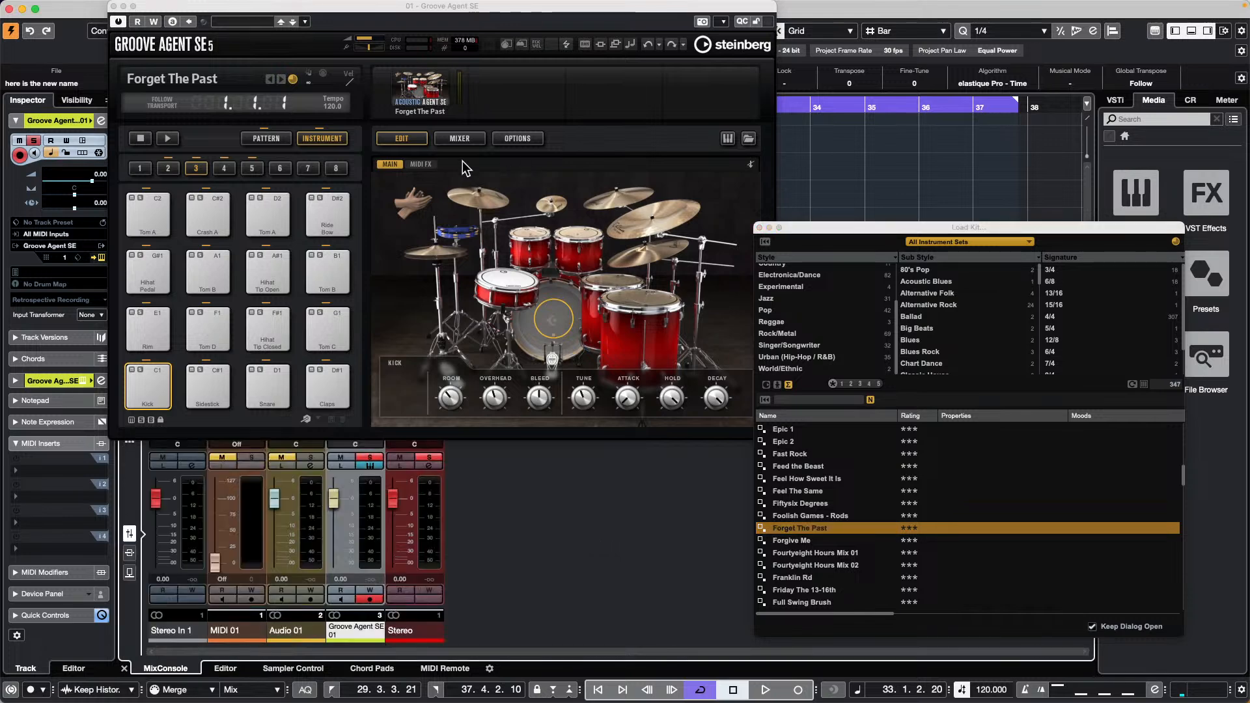
click(265, 138)
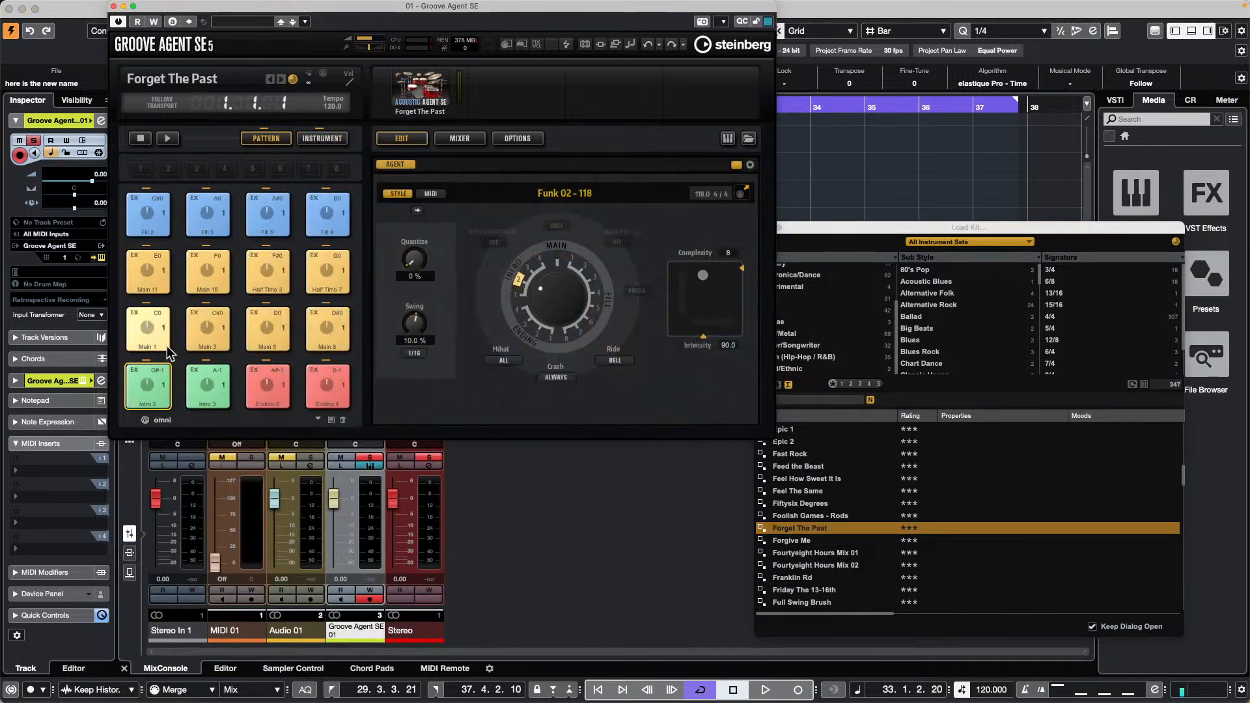
click(159, 333)
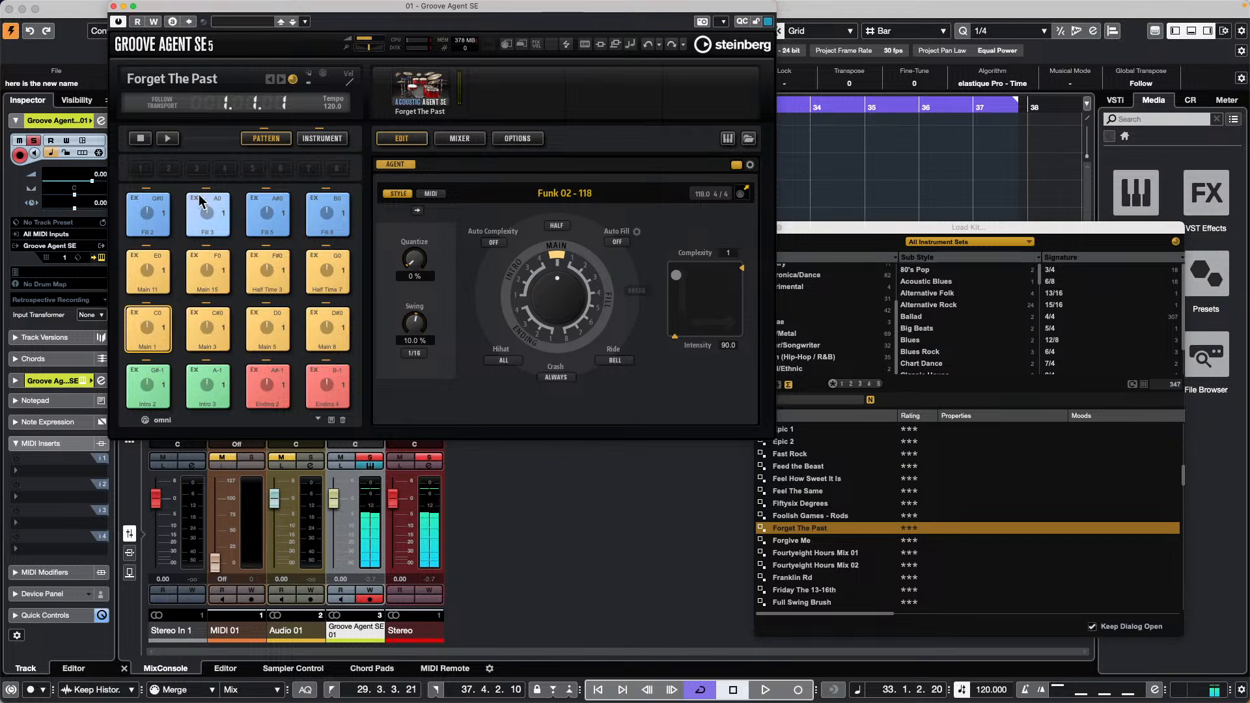
click(167, 138)
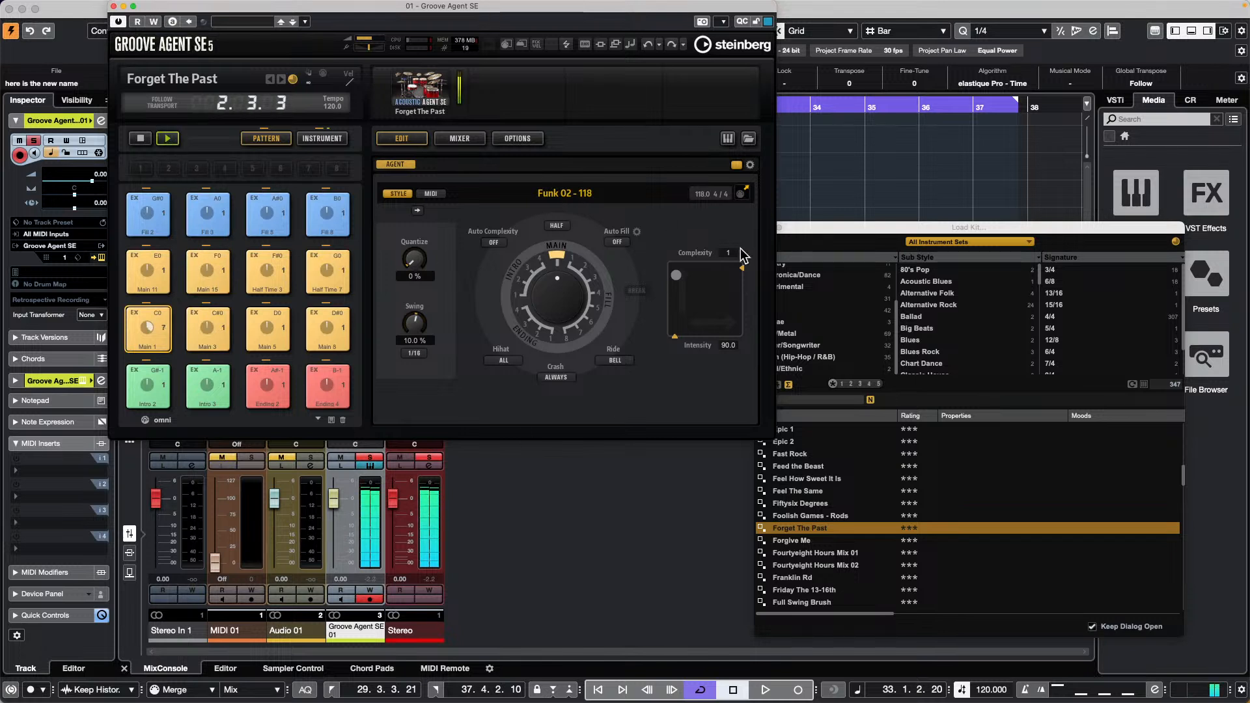
drag(834, 228, 882, 232)
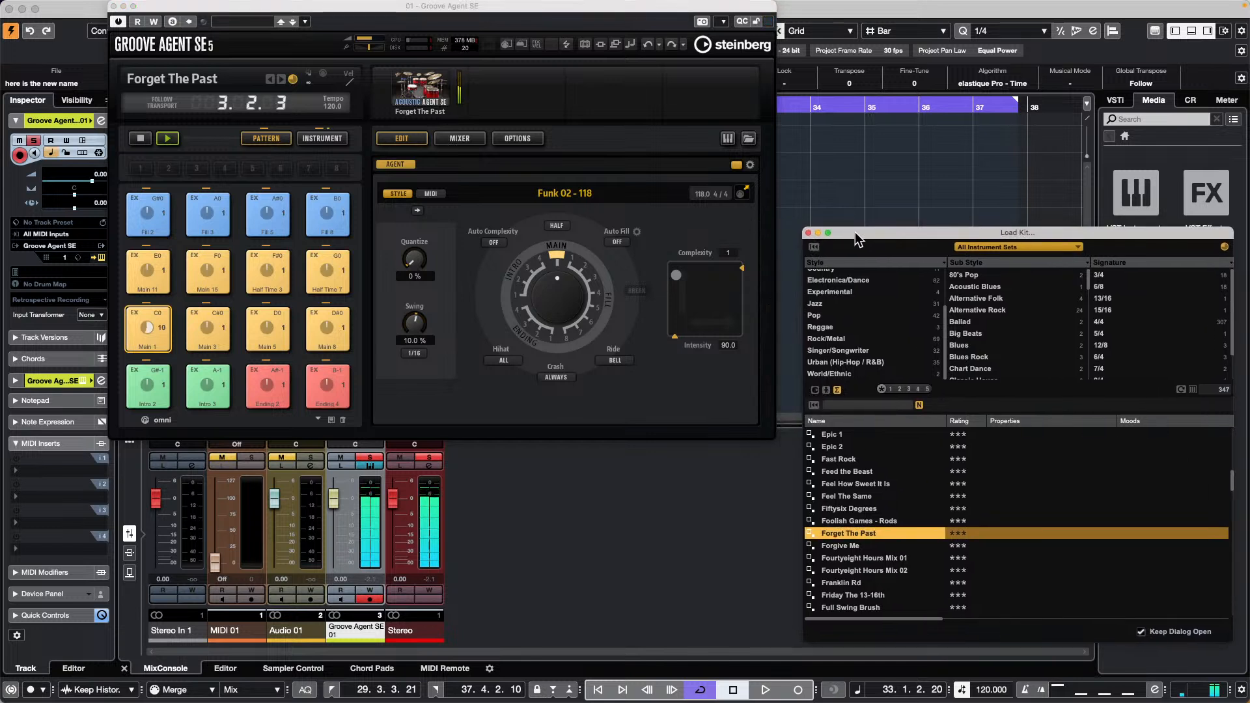
click(807, 233)
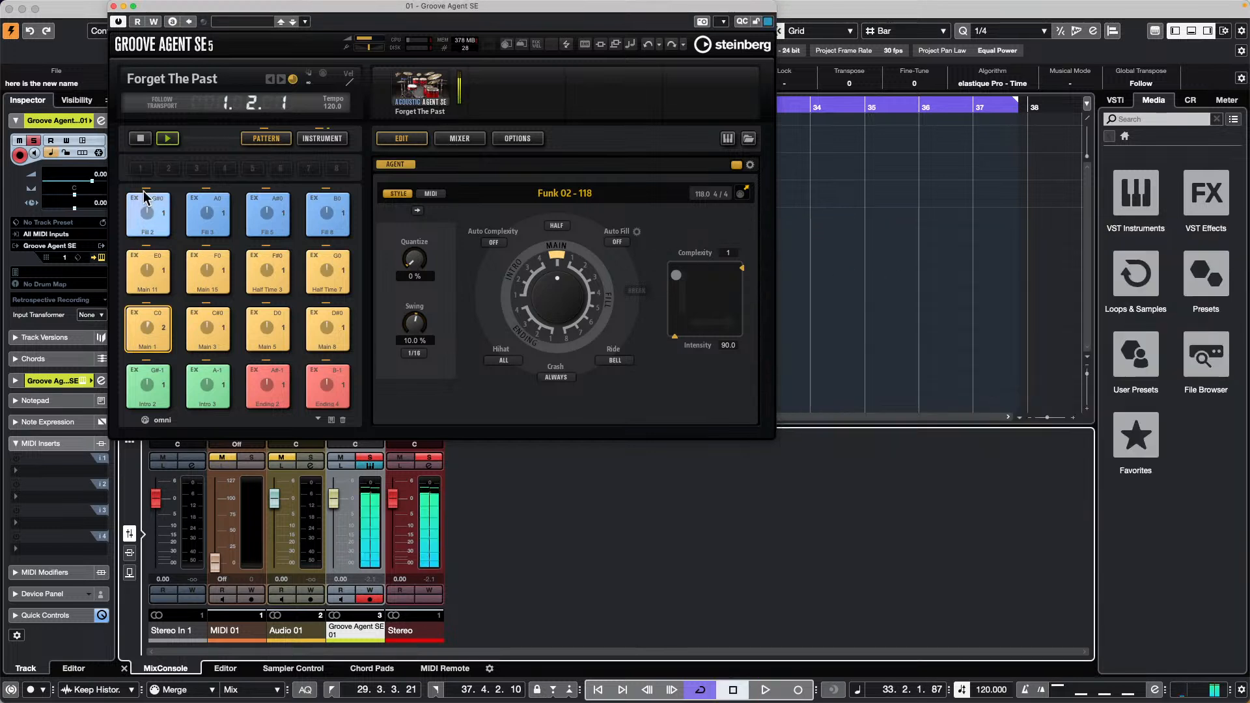
click(162, 140)
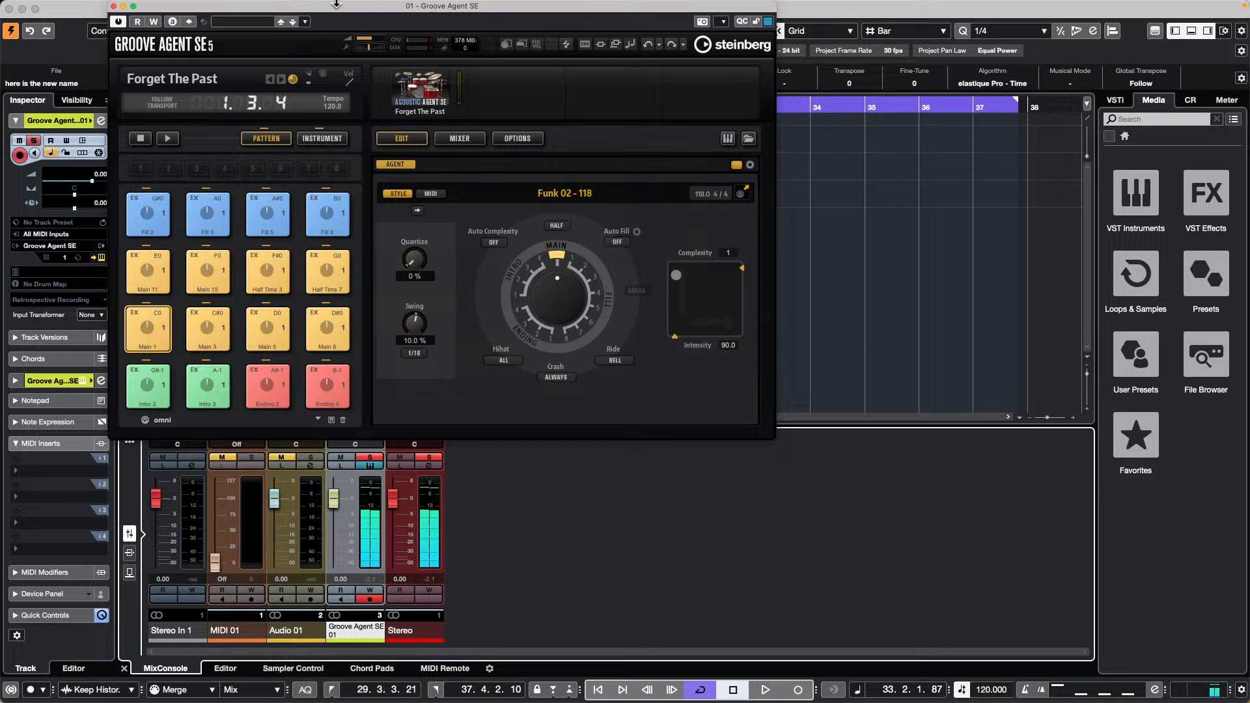
Route Groove Agent's Kick channel to Out 2 on its Mixer page.
click(196, 6)
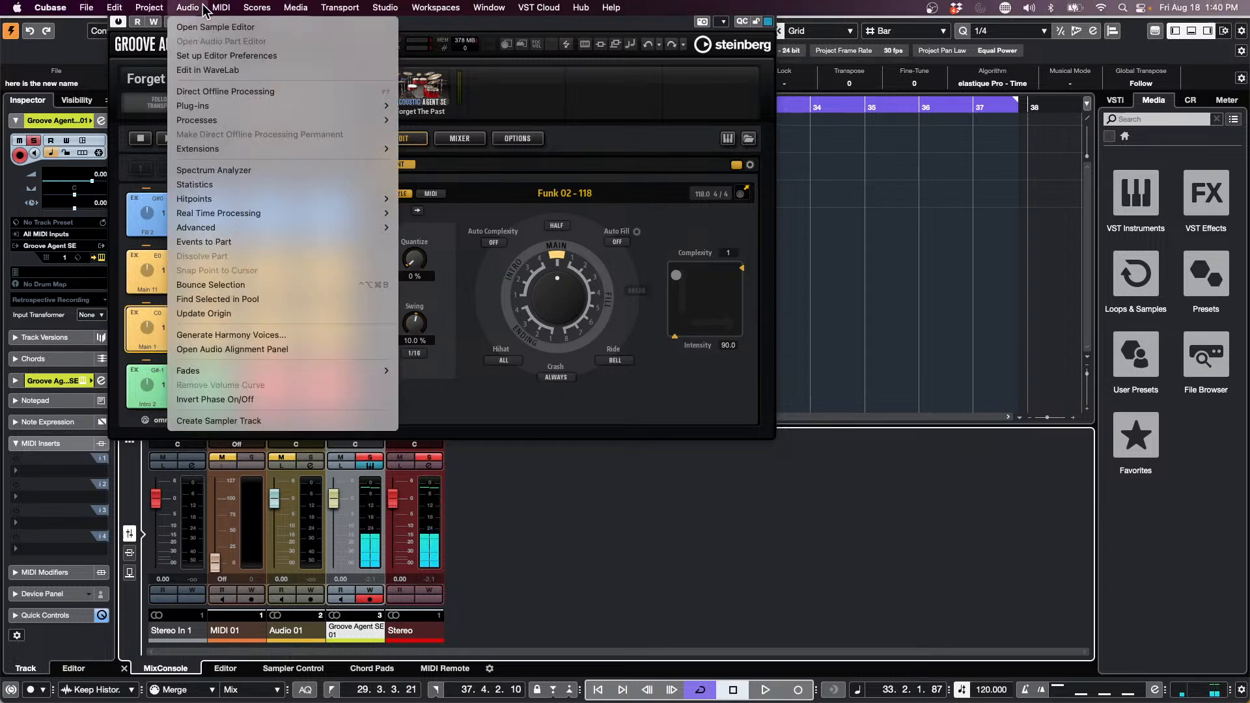
click(689, 152)
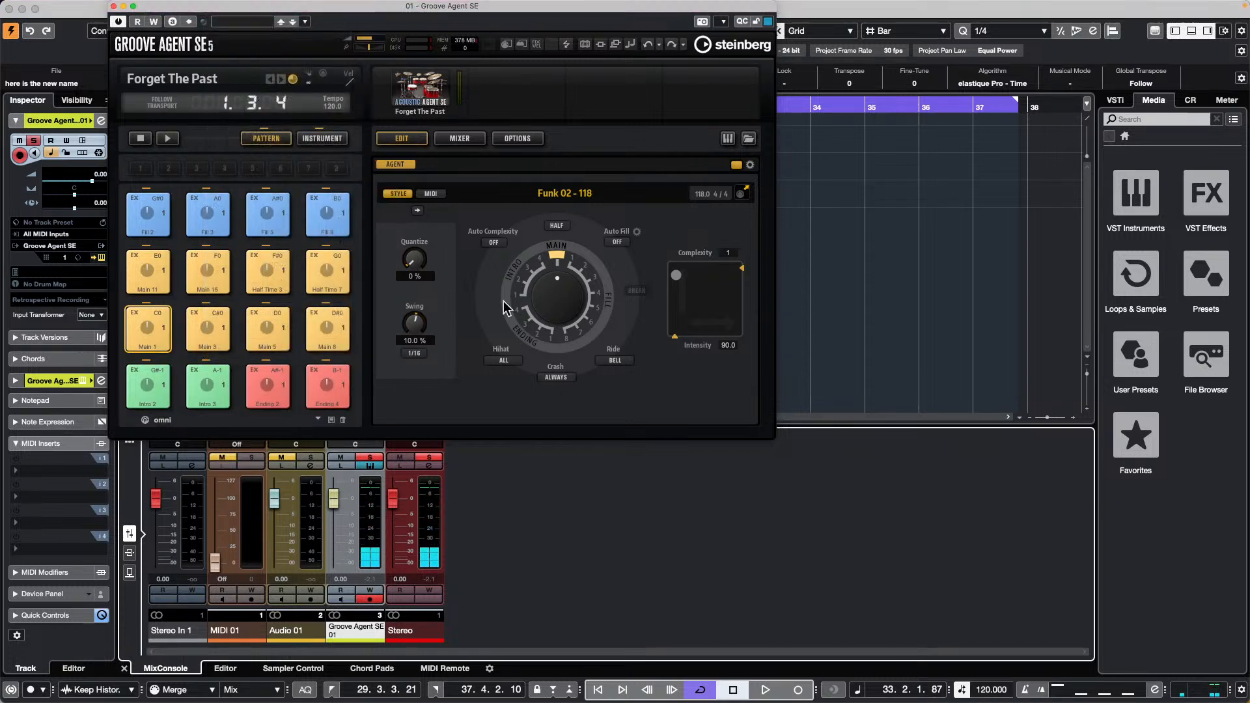
click(467, 142)
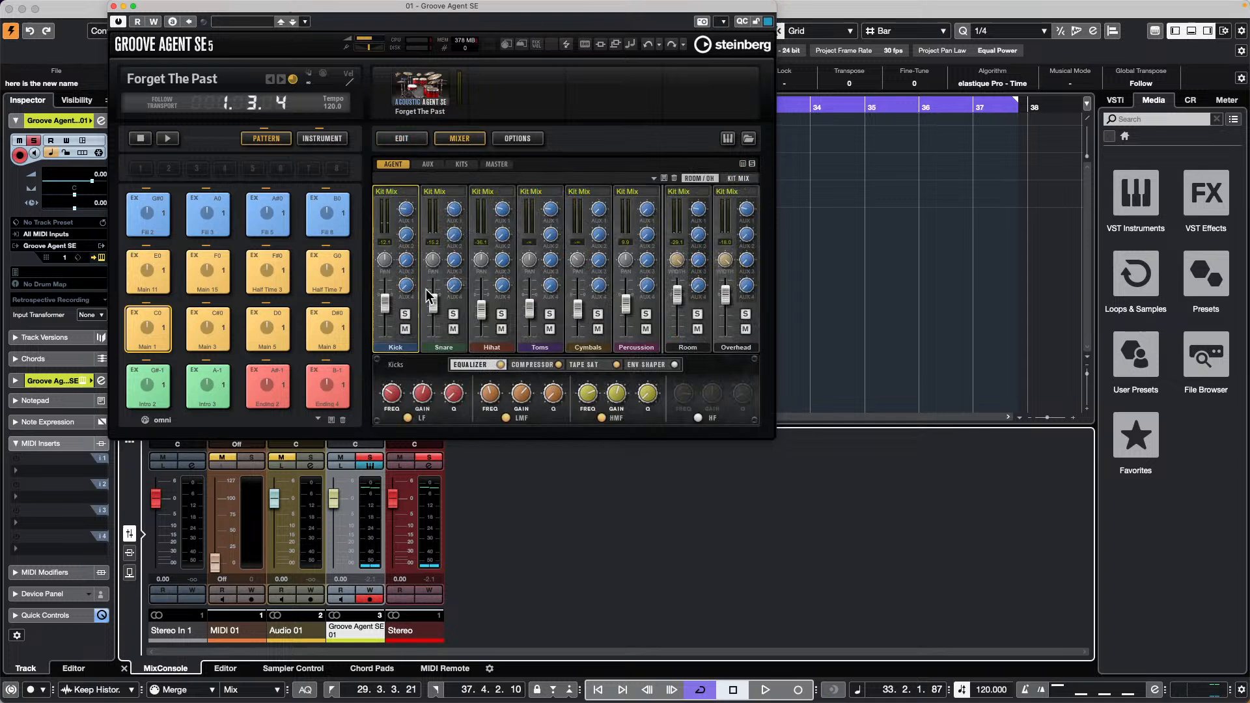
click(396, 194)
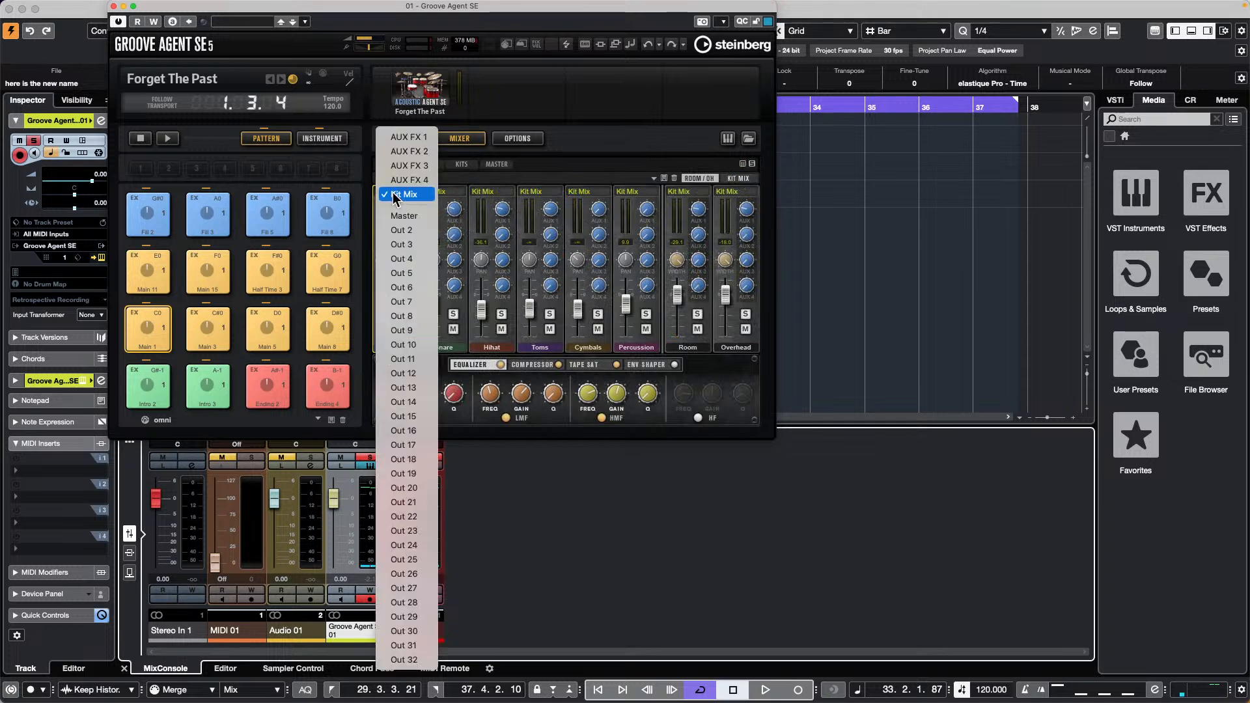
click(418, 237)
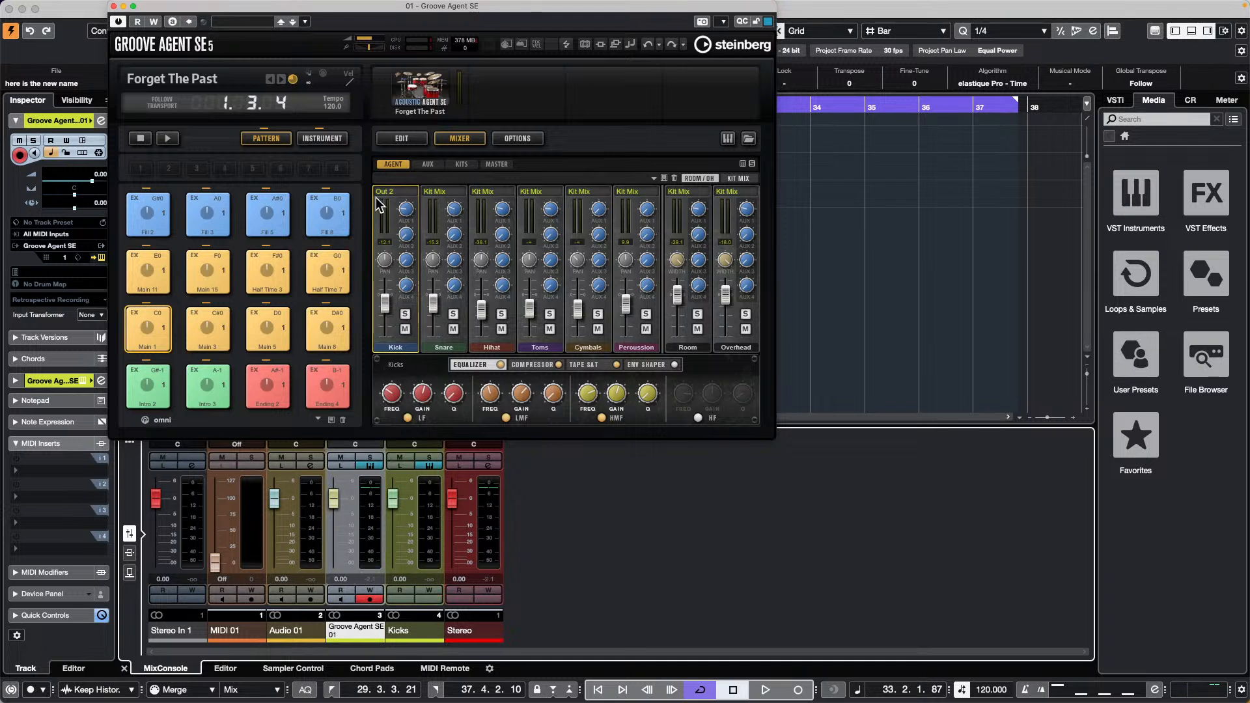
Activate Groove Agent outputs Out 3 through Out 7 in the instrument rack, then close the plug-in window.
click(1116, 101)
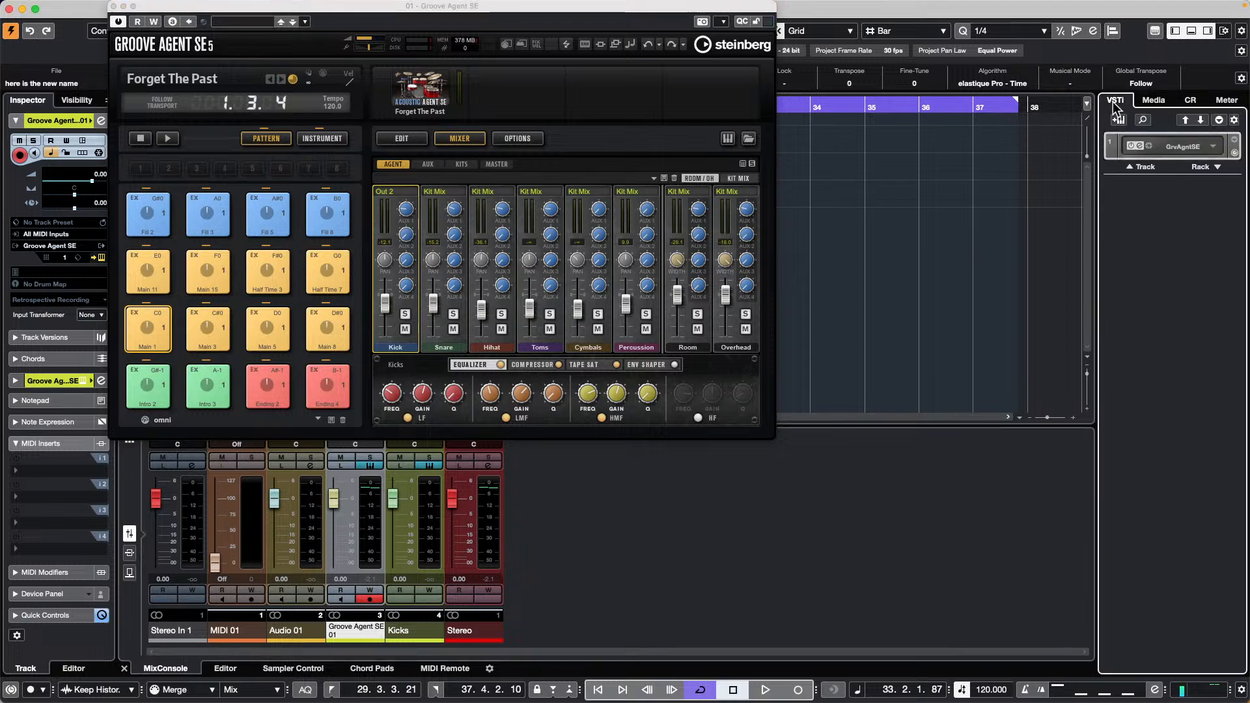
click(1214, 147)
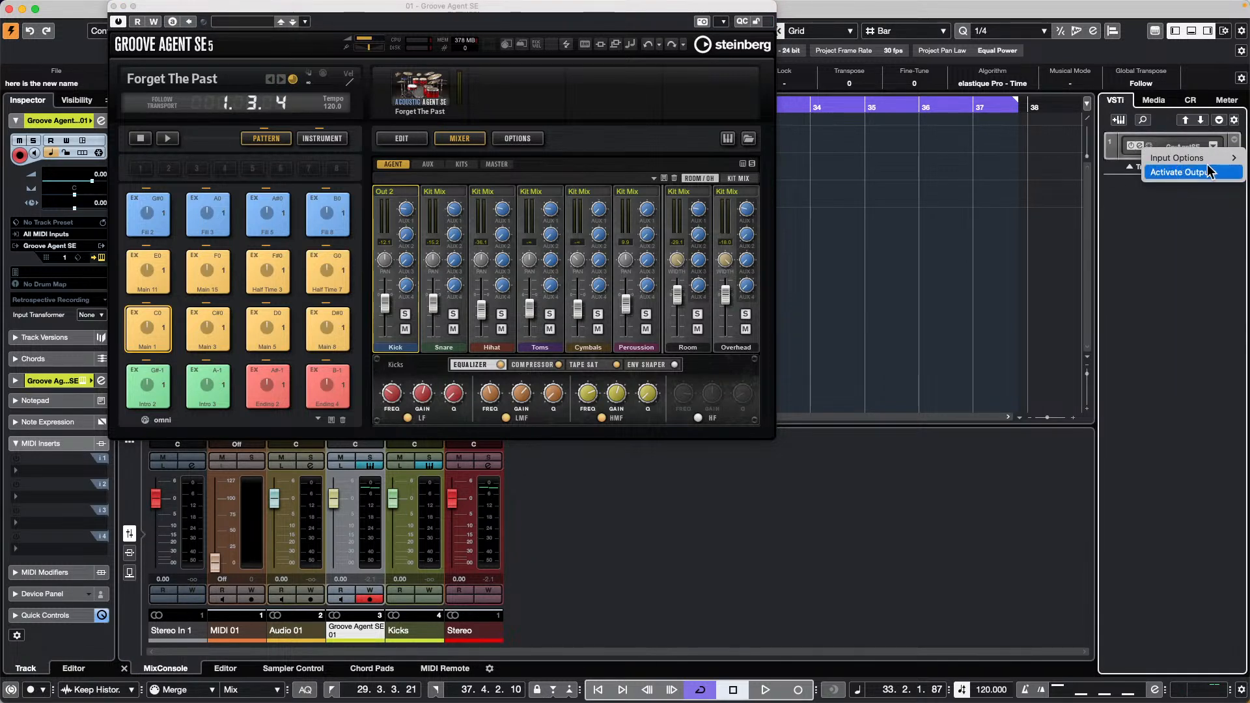
click(1212, 172)
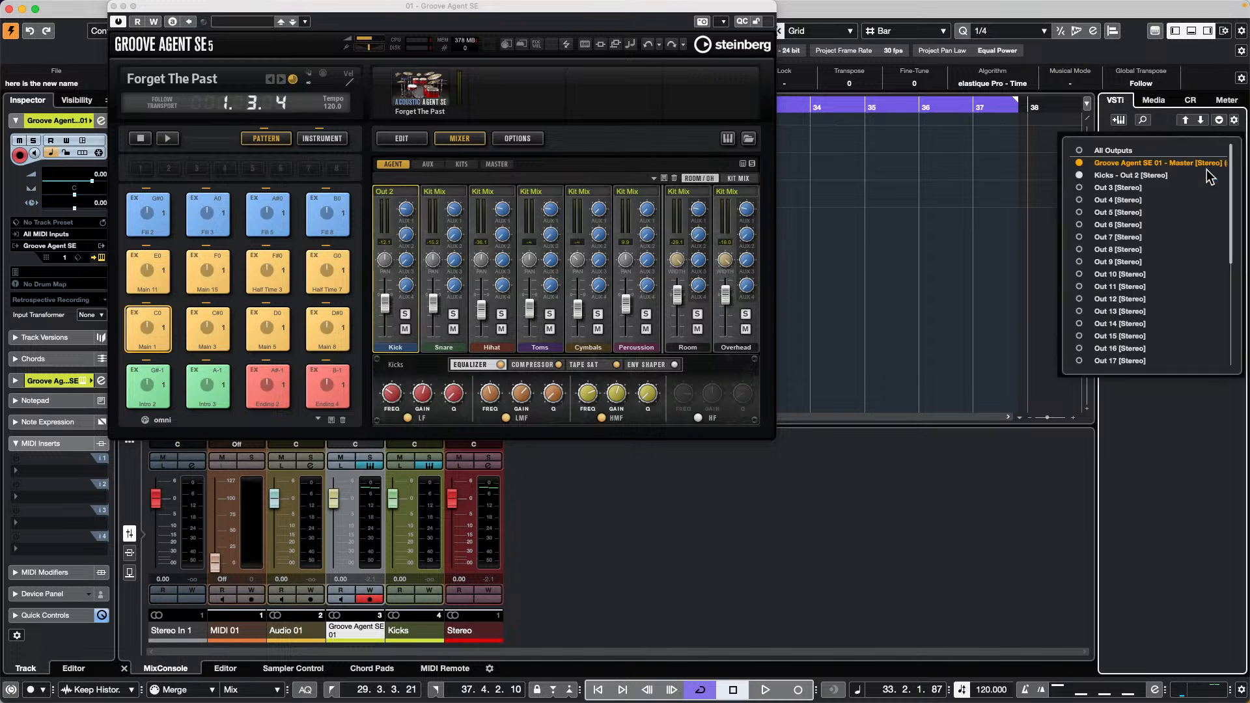
click(1081, 188)
click(1079, 199)
click(1078, 213)
click(1078, 225)
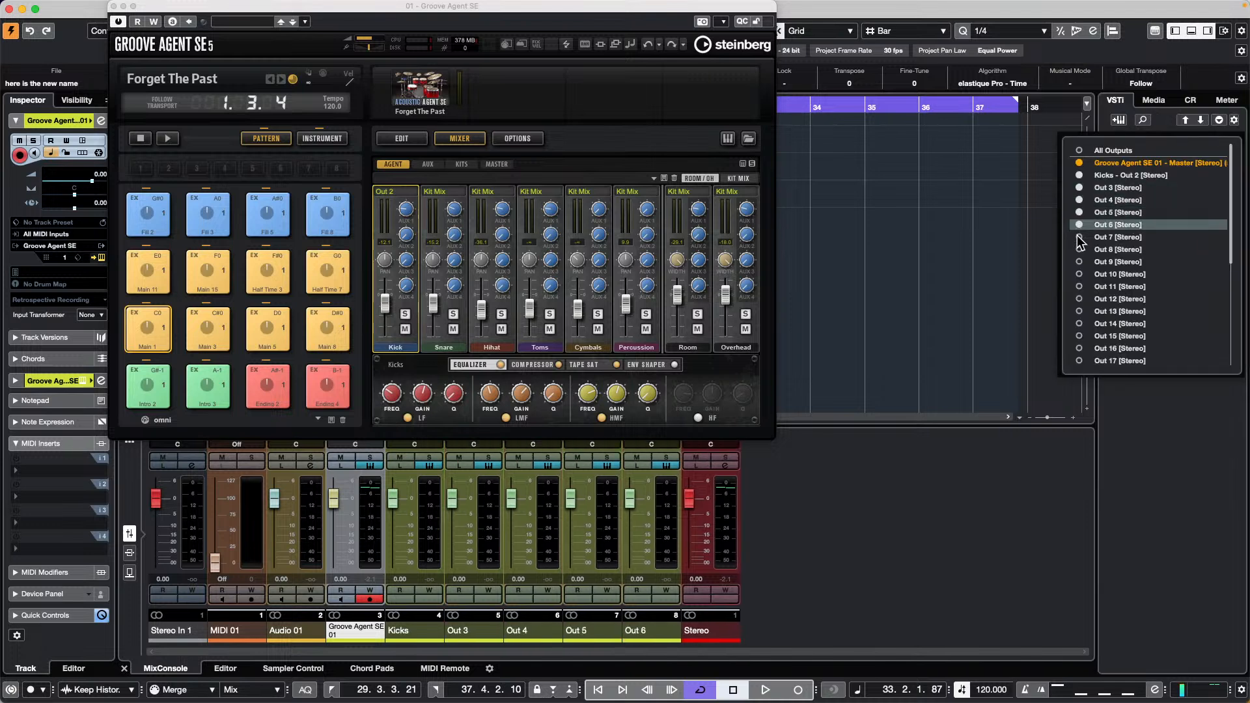
click(1079, 237)
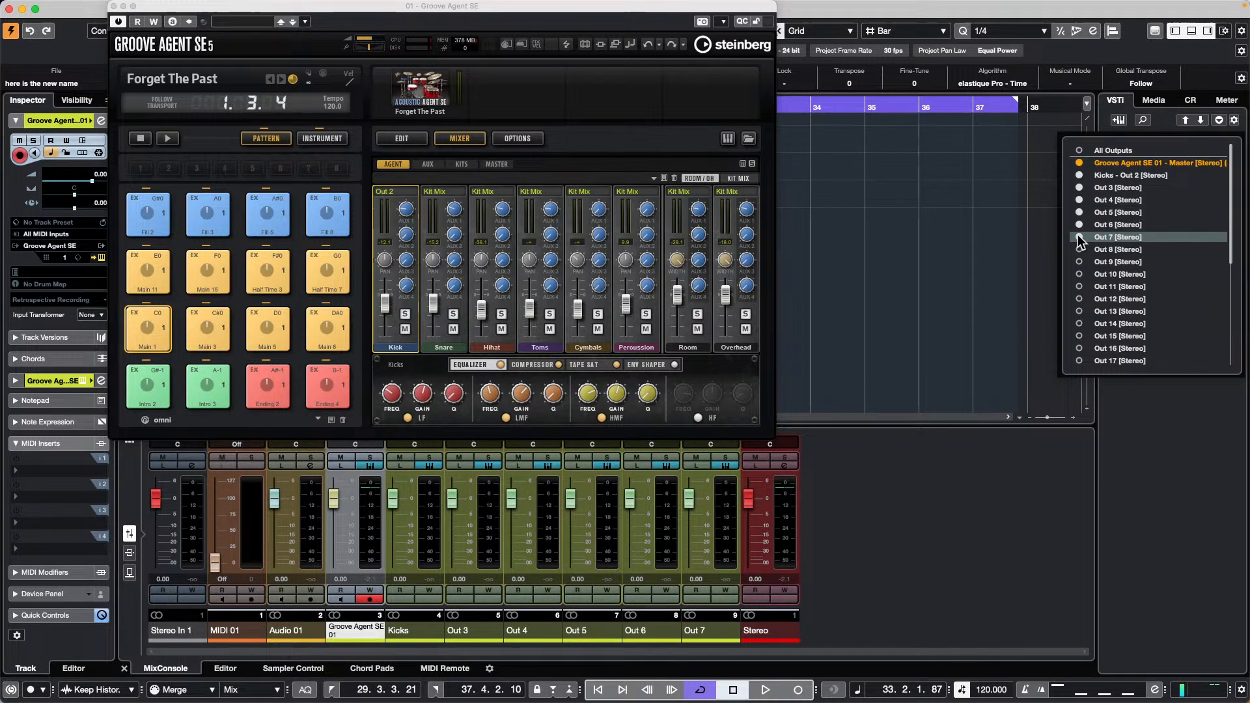
click(113, 7)
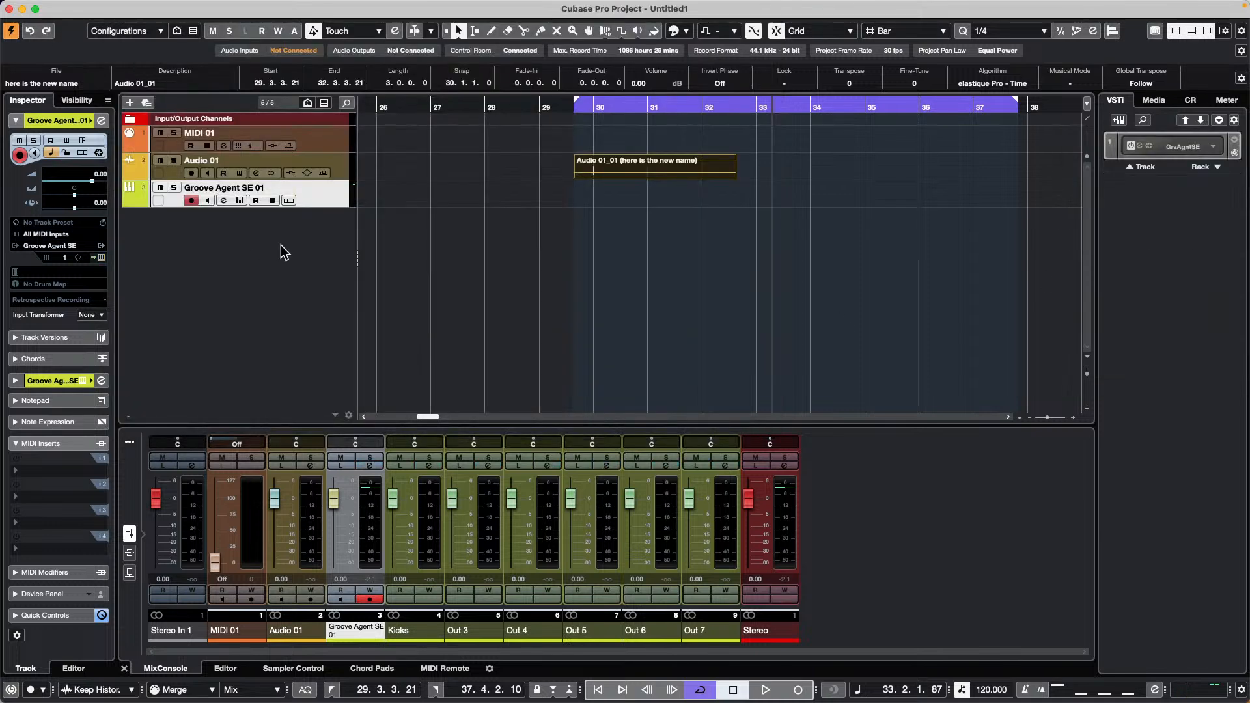
Expand the Groove Agent SE 01 output sub-tracks and show its outputs list in the rack.
click(130, 202)
click(130, 202)
click(130, 201)
click(130, 201)
click(130, 201)
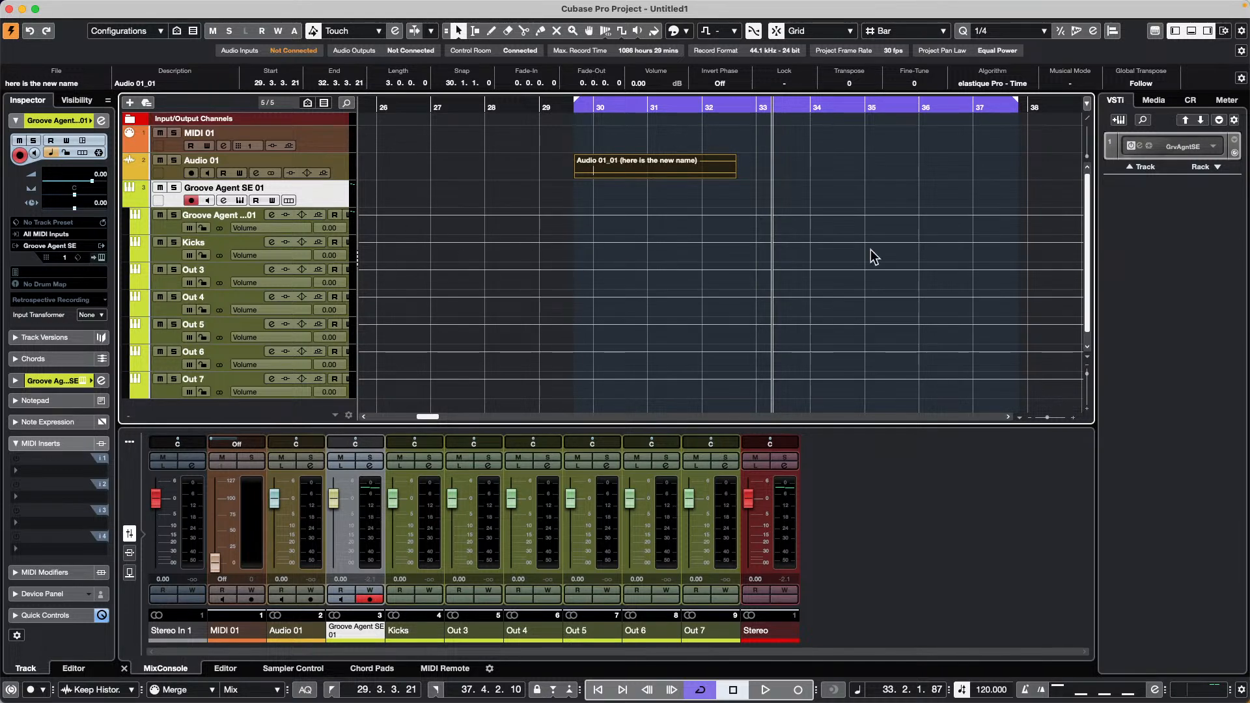
click(1223, 149)
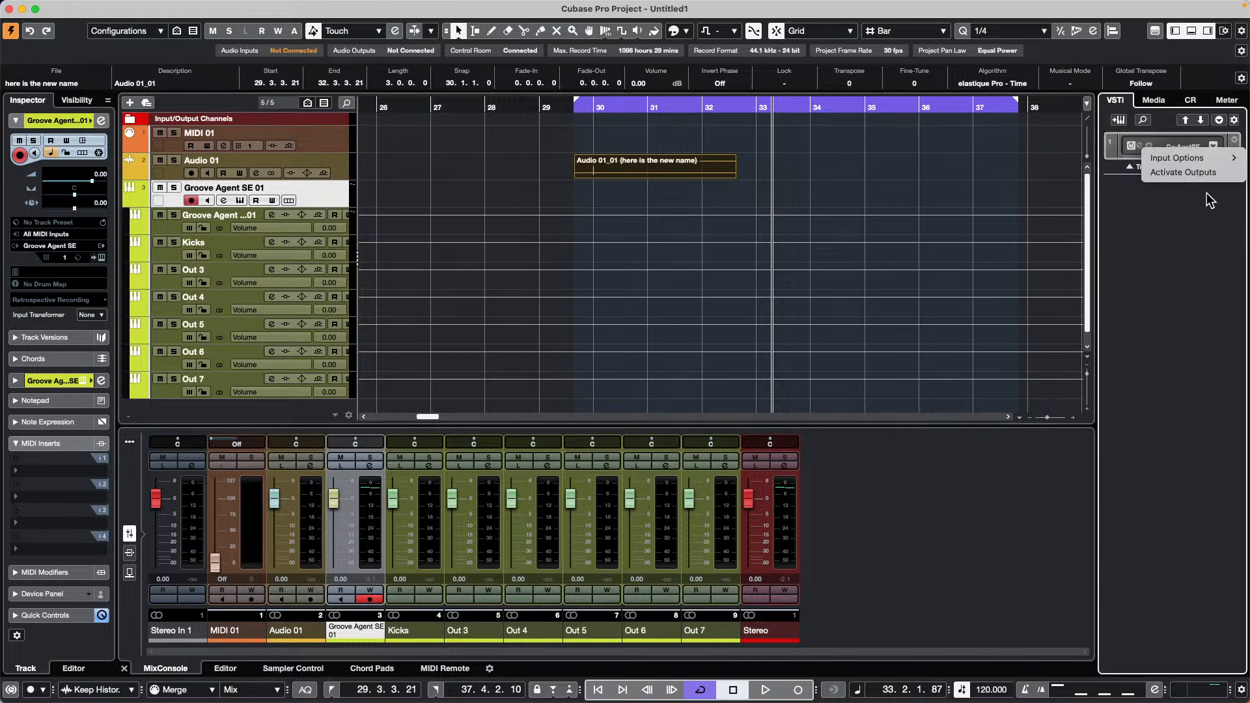
click(1209, 173)
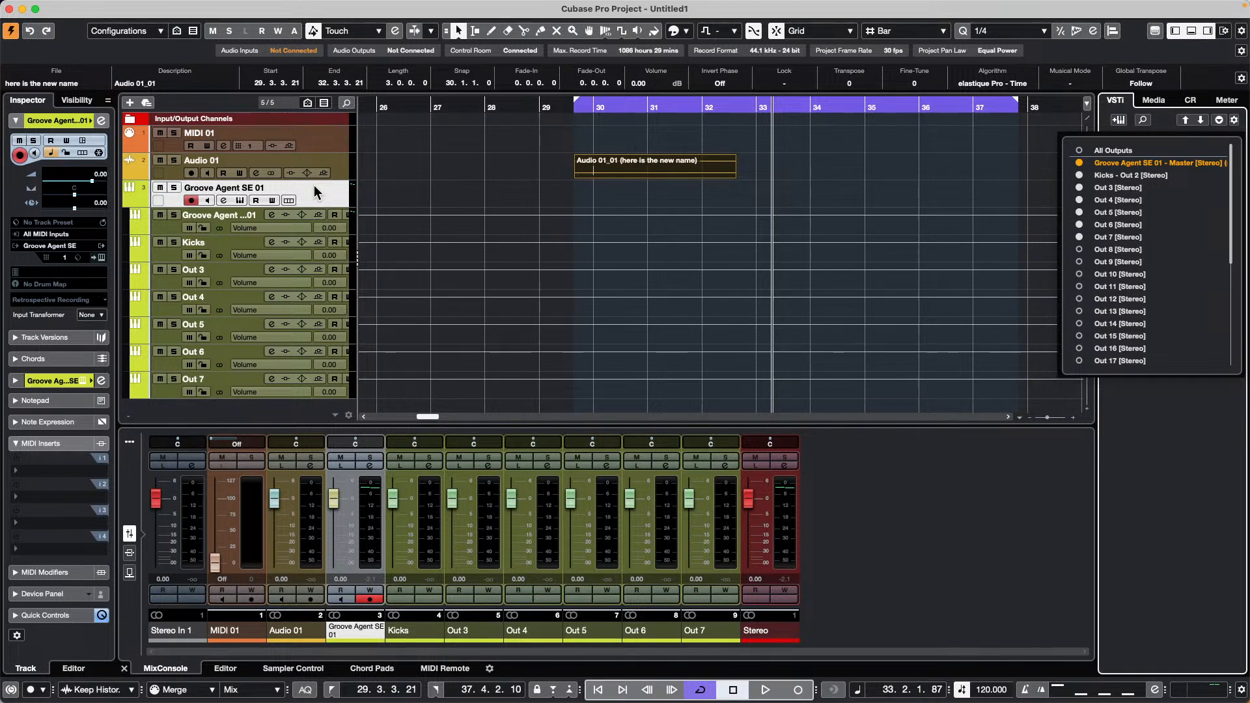
Dismiss the outputs list and choose File > Open for an existing project.
click(425, 101)
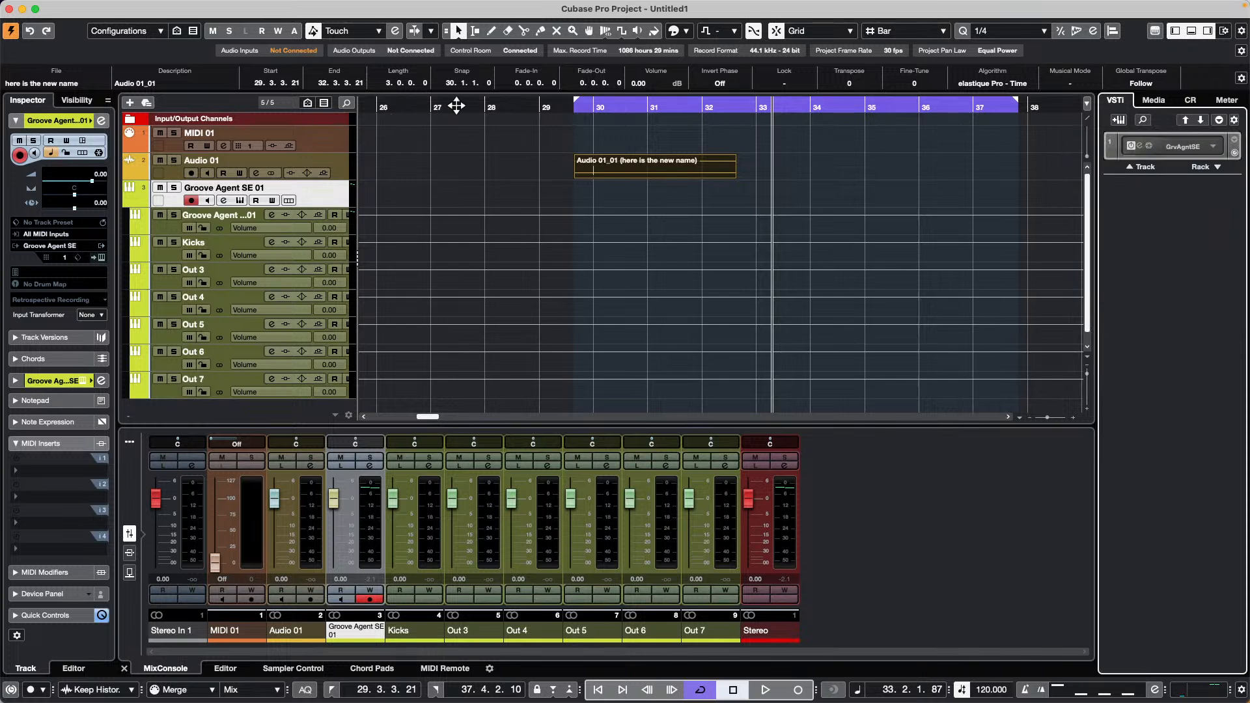
click(97, 9)
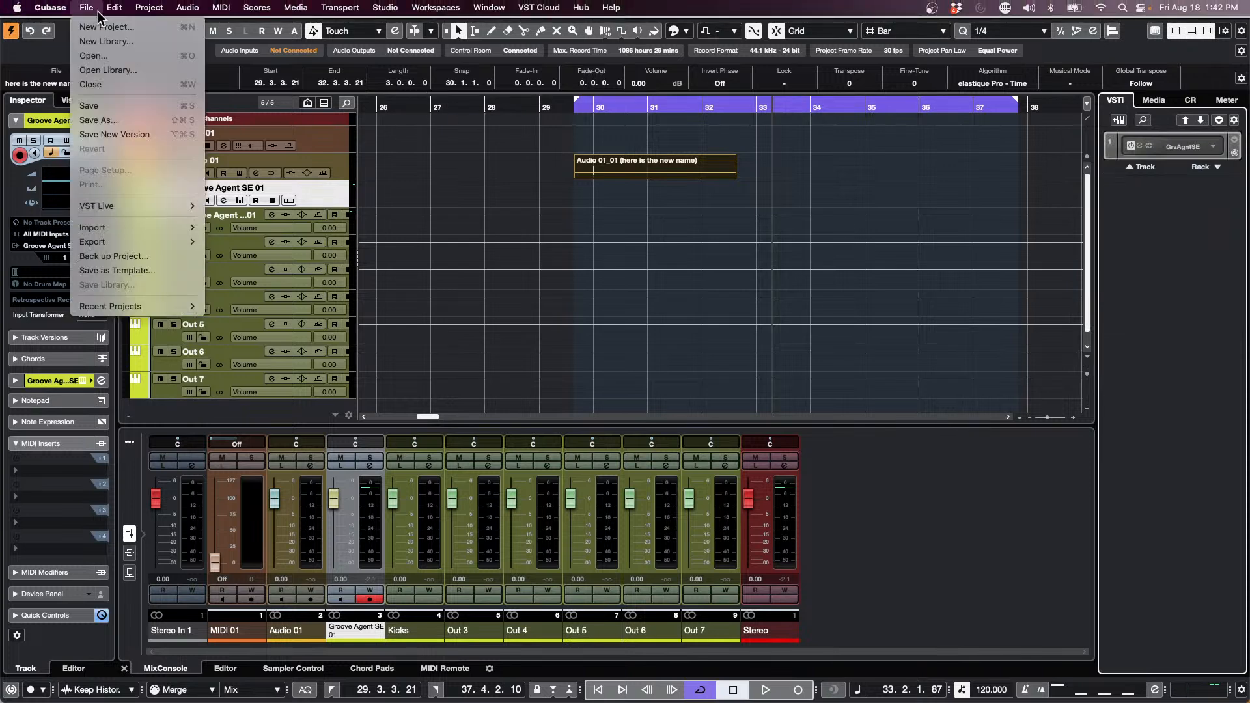
mouse_move(144, 306)
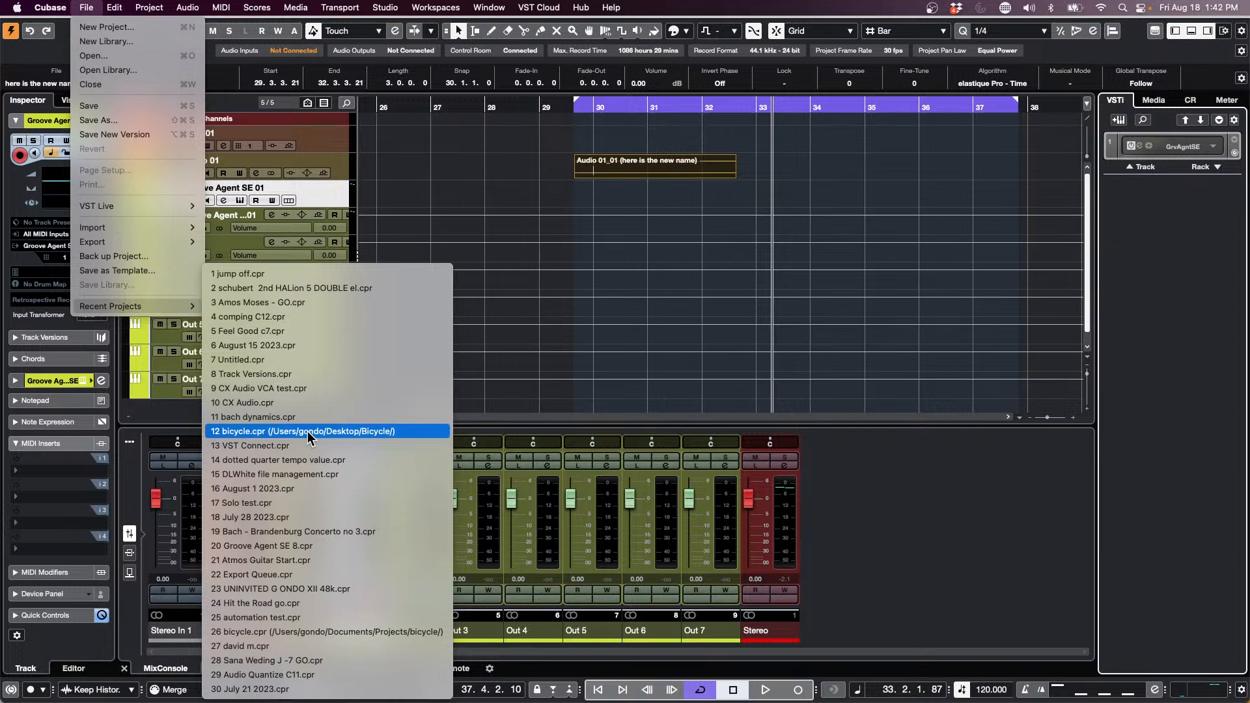
click(104, 56)
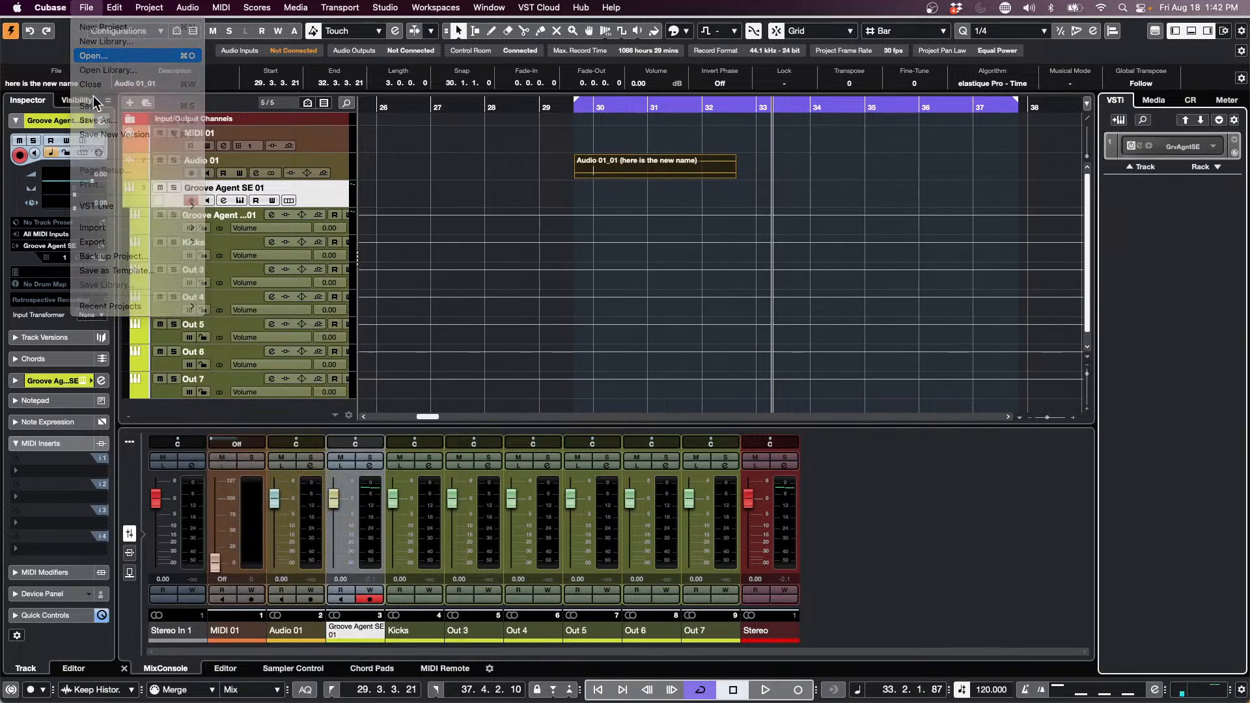
Browse to Documents > Projects > tutorials > tempo mash and open tempomash dj.cpr.
click(662, 97)
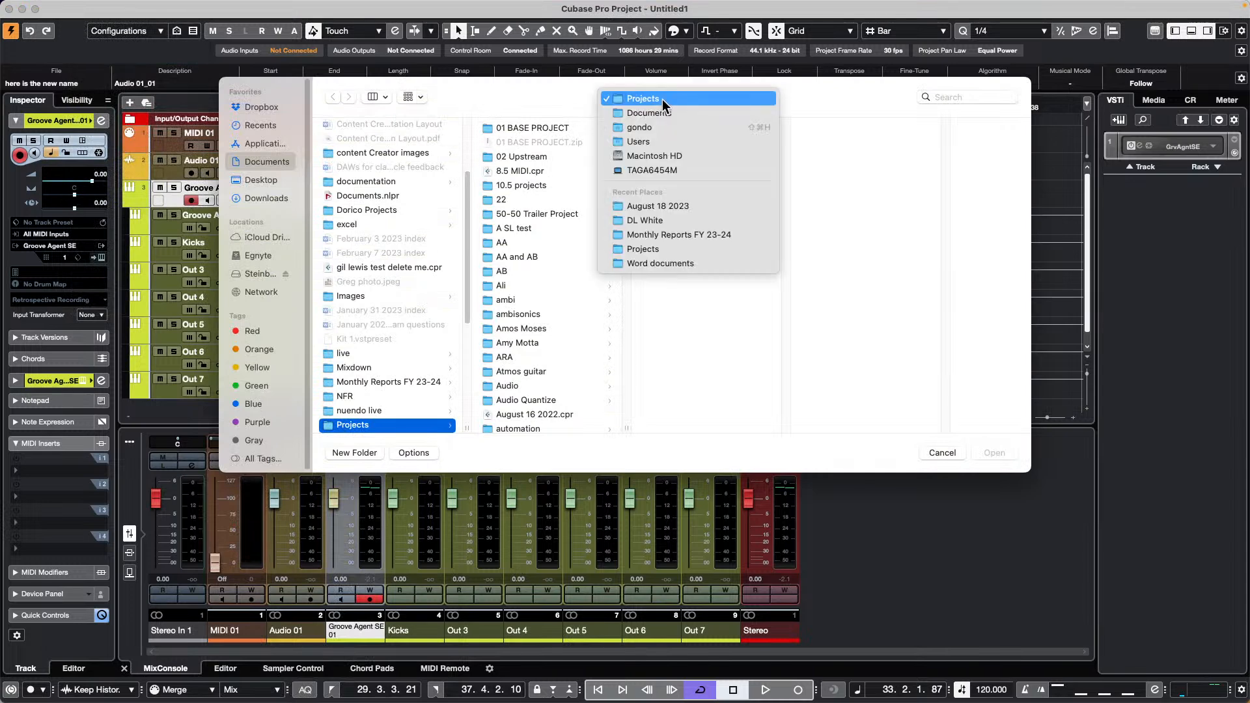
click(671, 116)
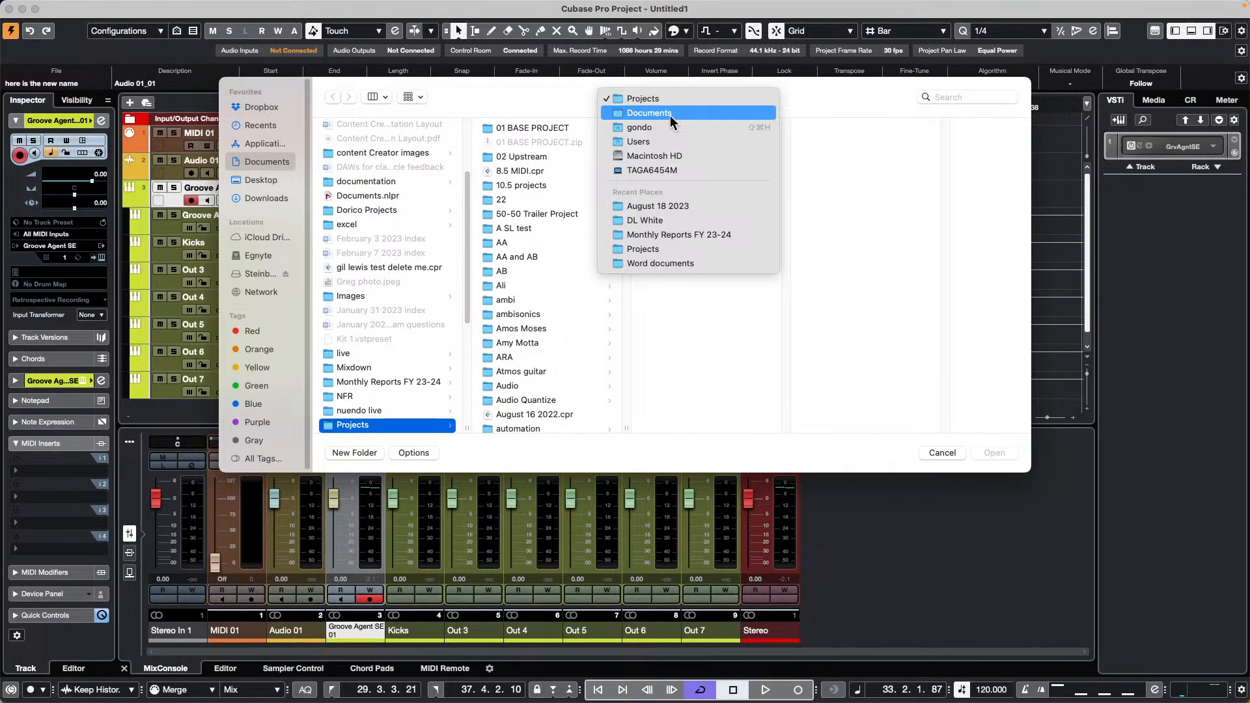
scroll(358, 336, down, 10)
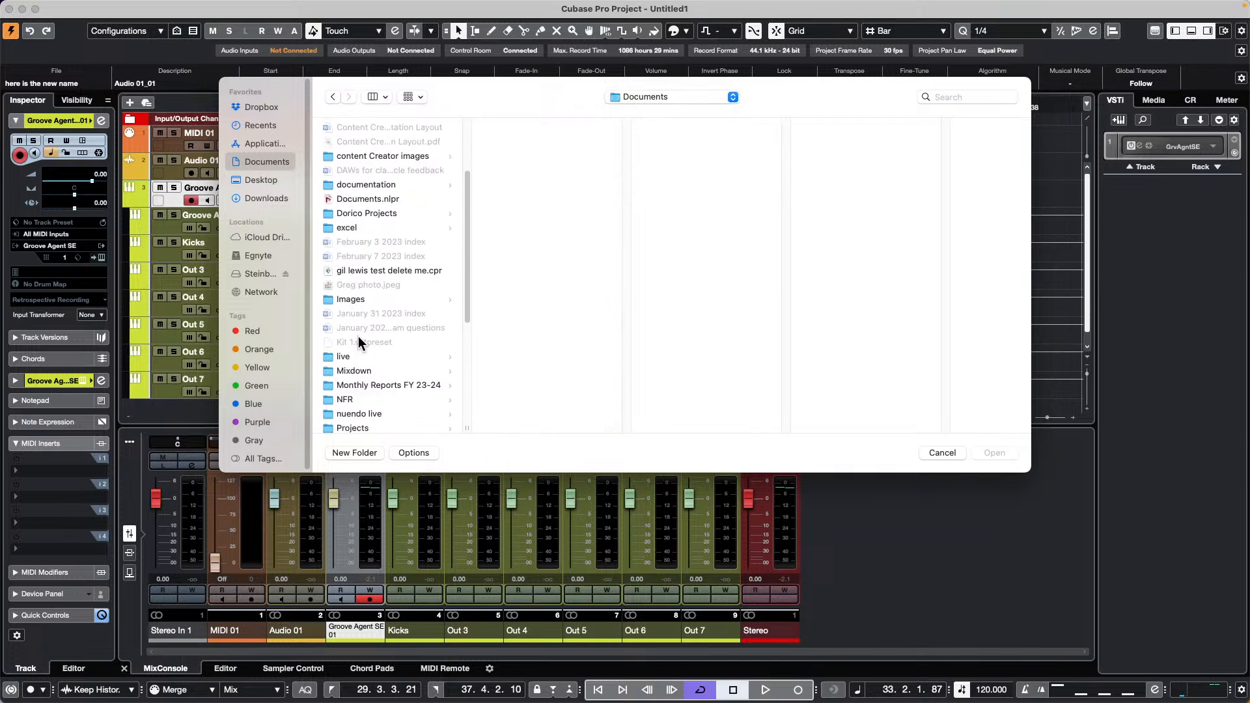
click(387, 315)
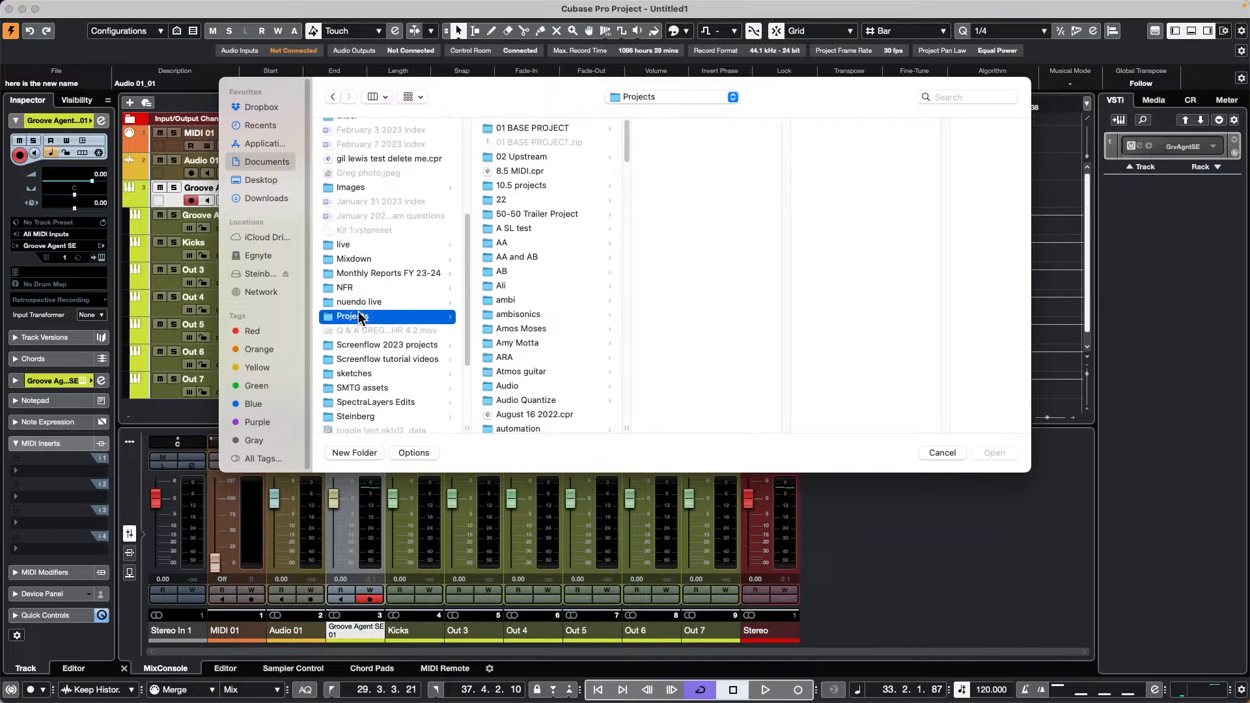
scroll(533, 306, down, 15)
scroll(533, 306, down, 15)
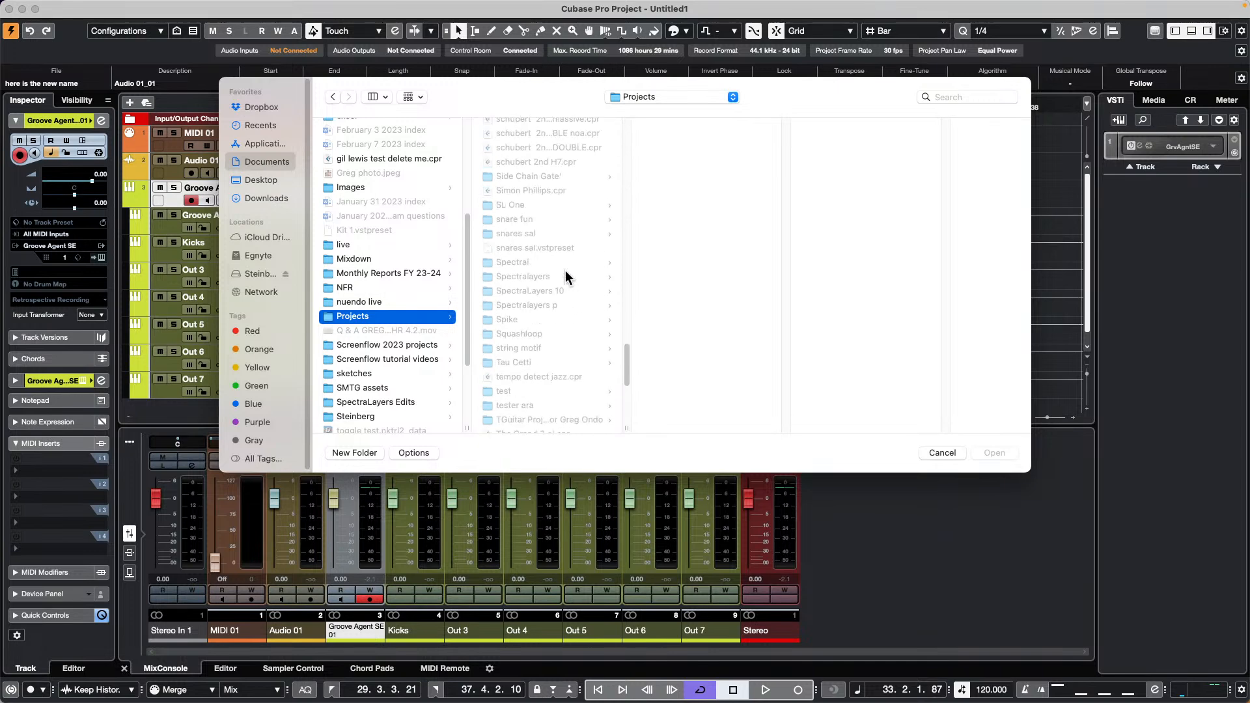
scroll(564, 279, down, 5)
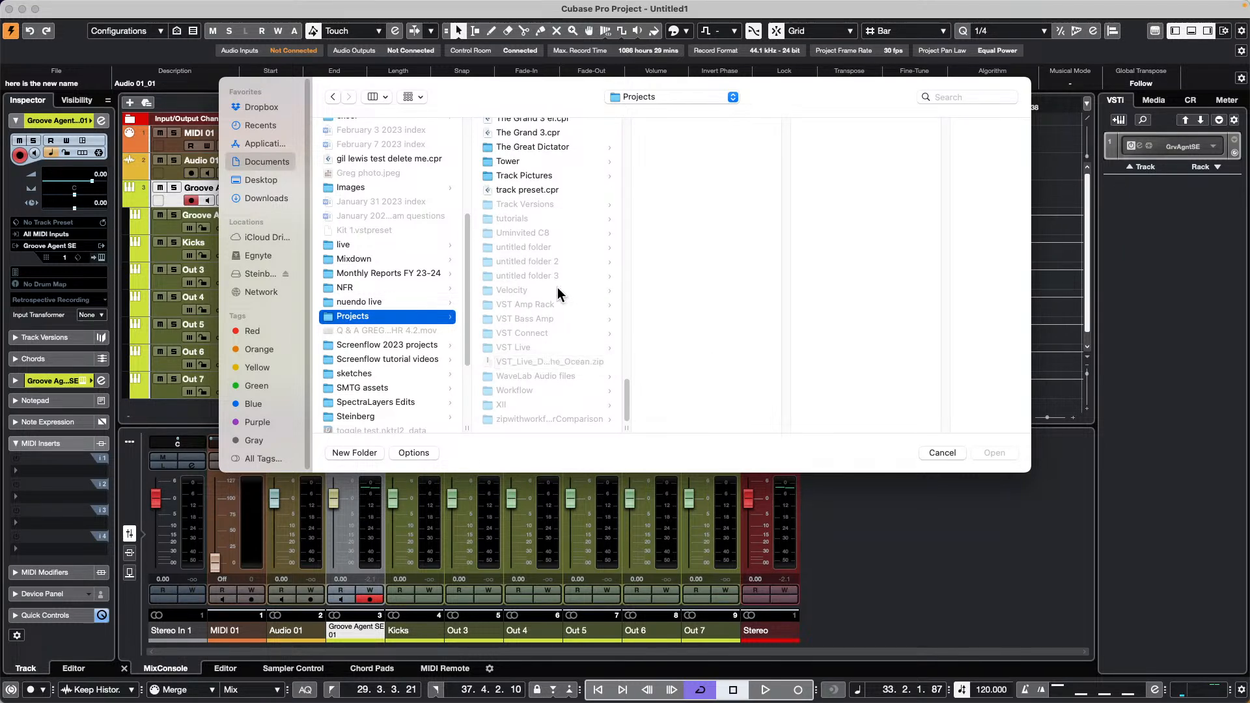
click(489, 219)
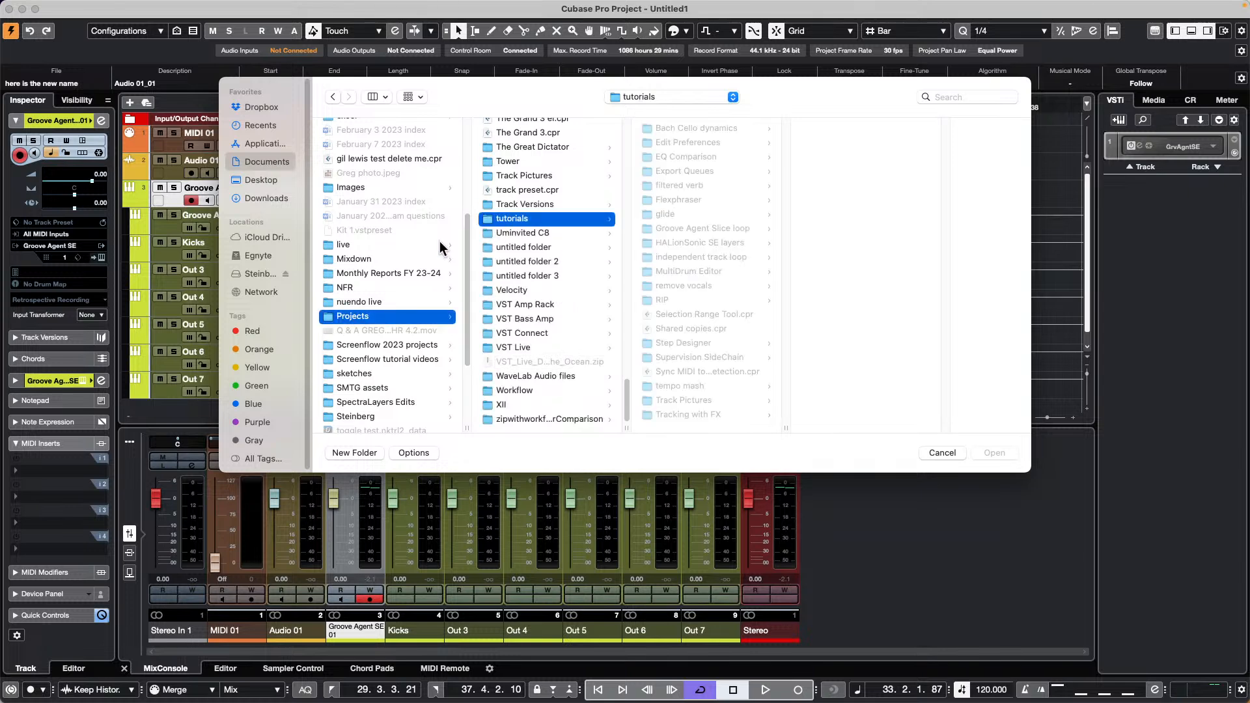
click(712, 287)
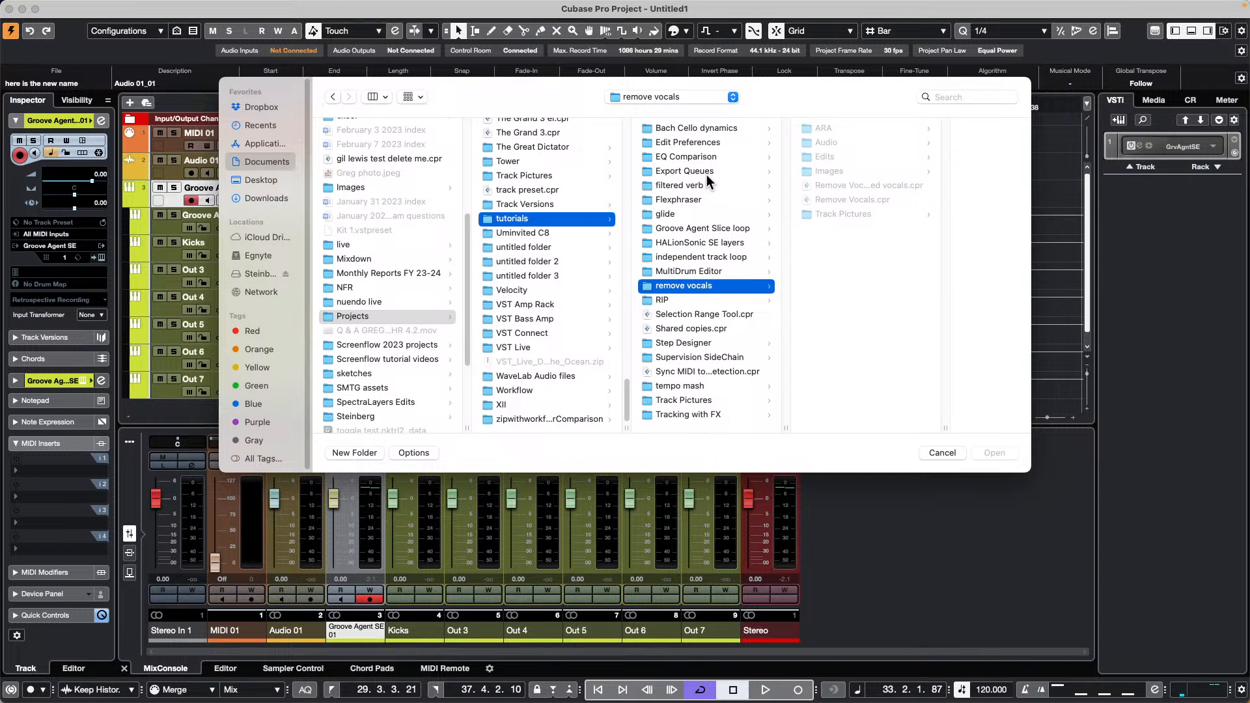
click(687, 384)
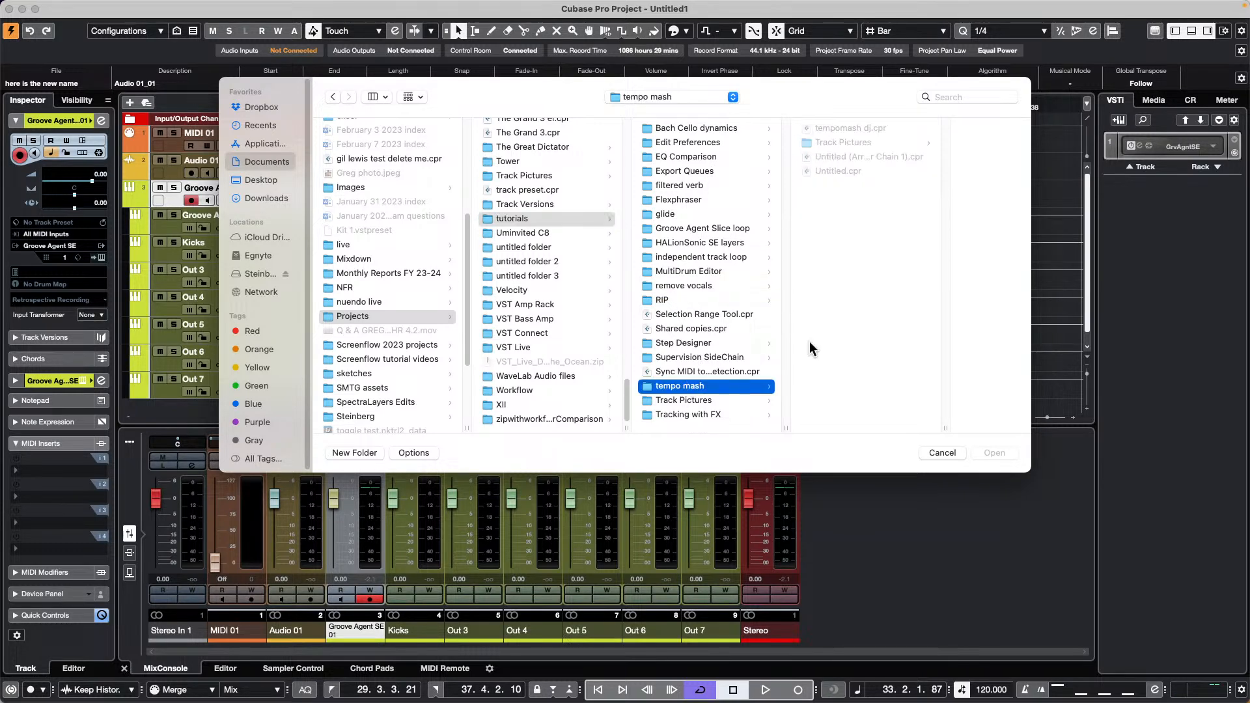
double_click(866, 129)
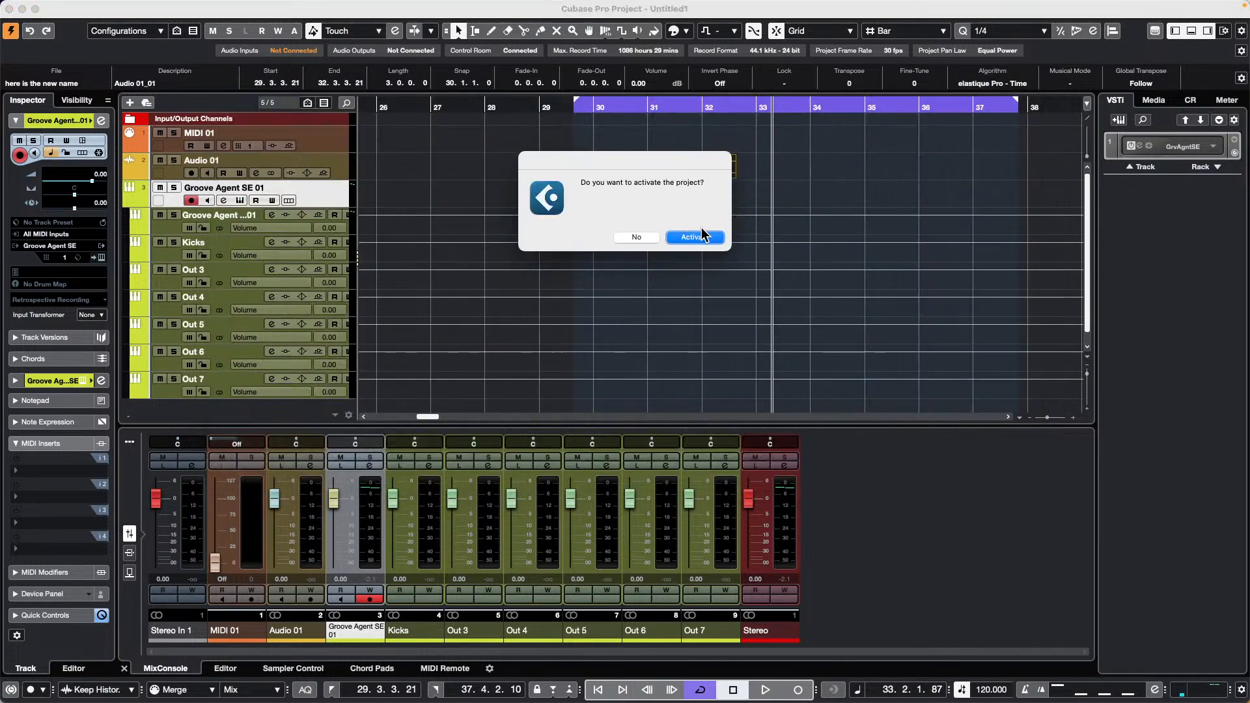
Activate the tempomash dj project and dismiss the Missing Ports warning.
click(702, 238)
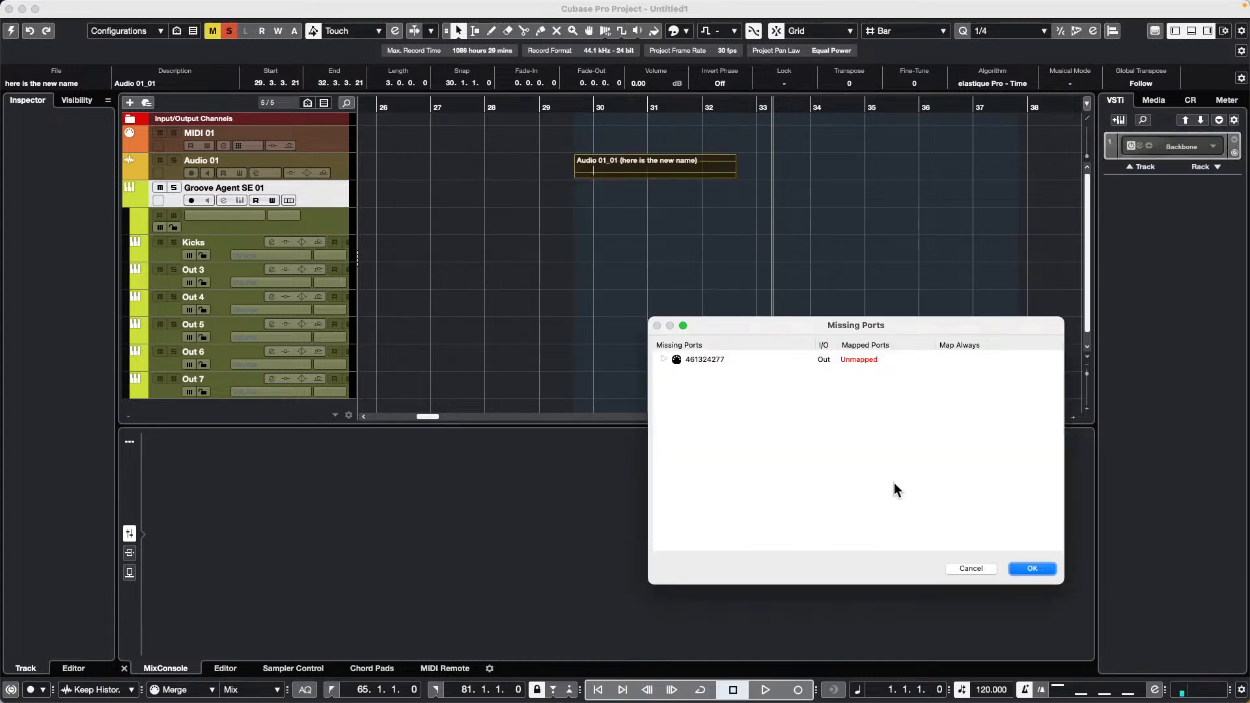
click(1032, 567)
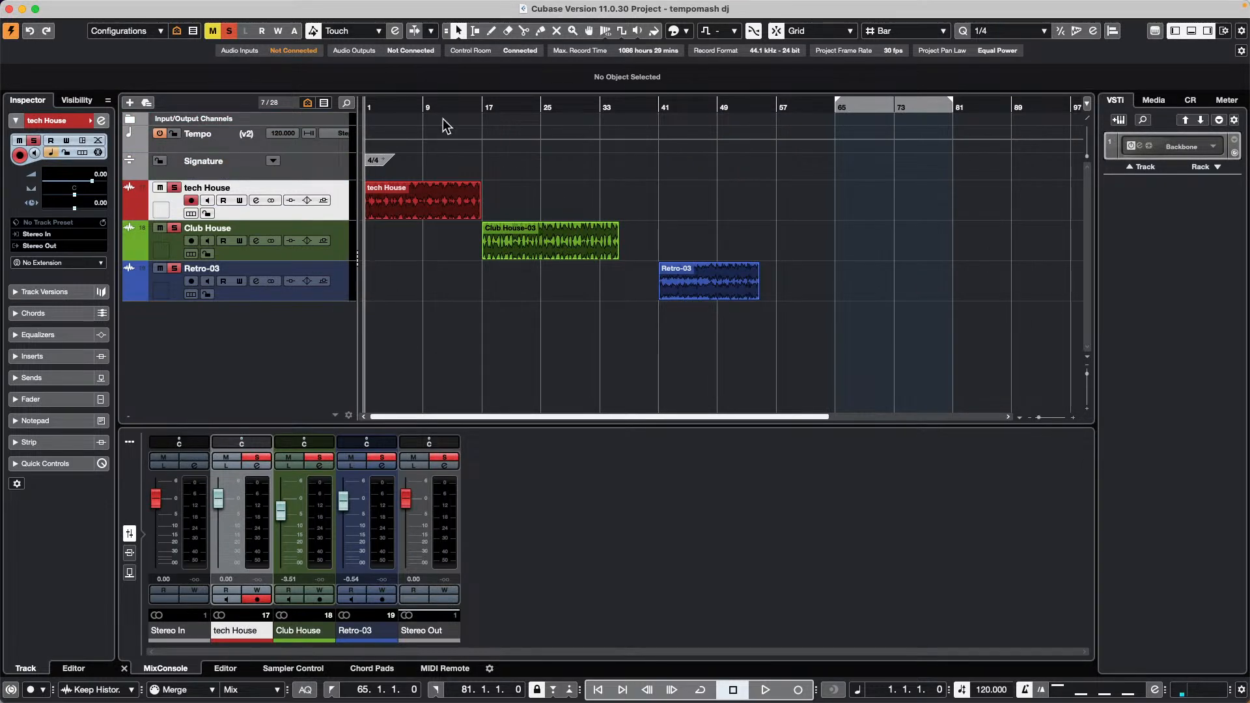
Open Sync MIDI to tempo detection.cpr from the tutorials folder and activate it.
click(86, 7)
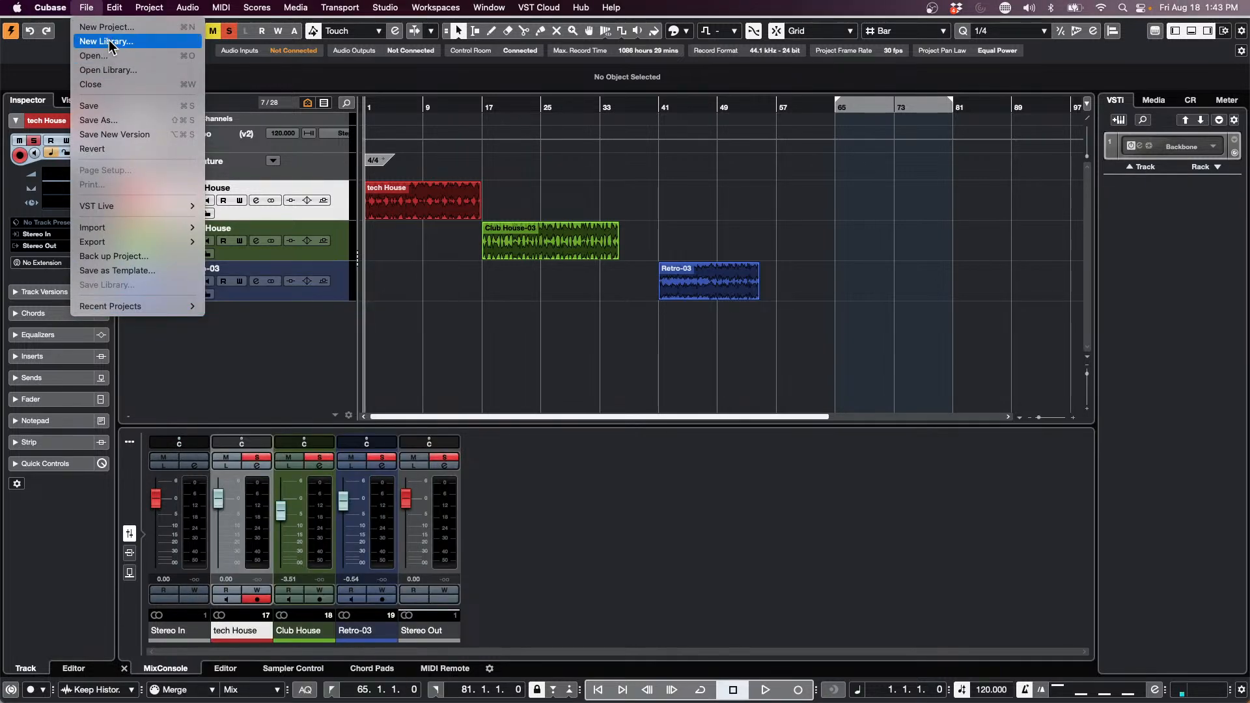
click(108, 59)
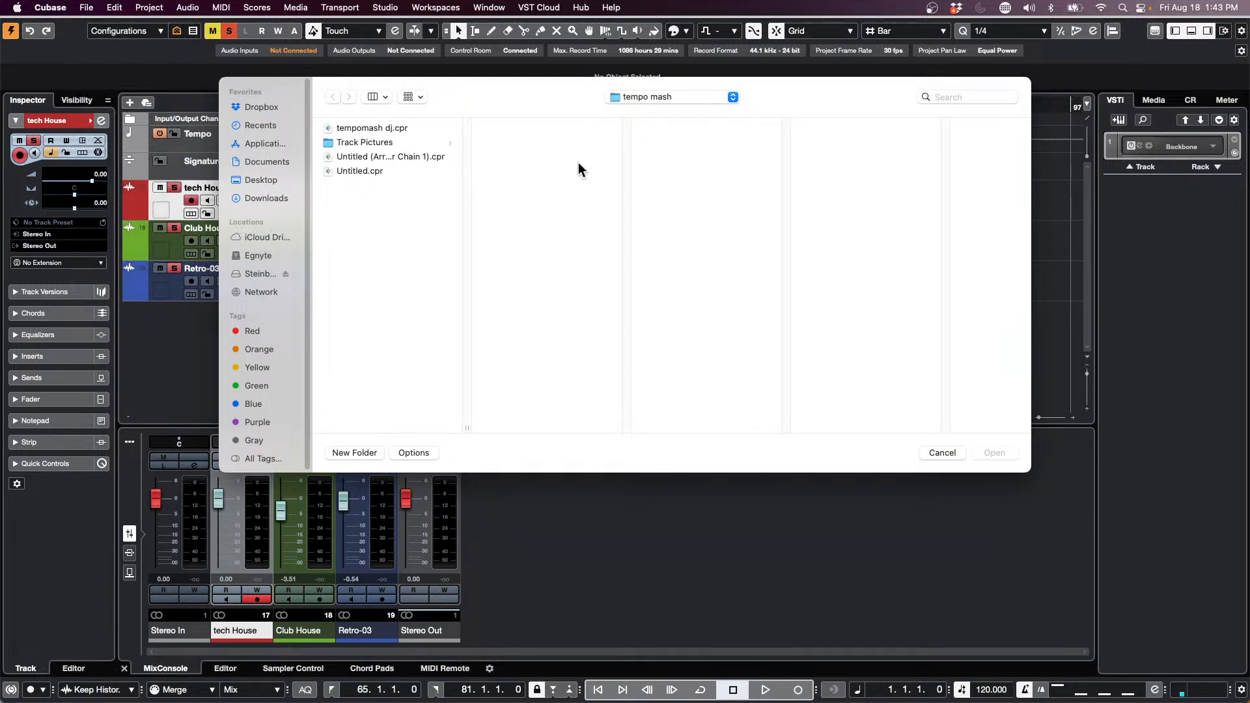
click(666, 96)
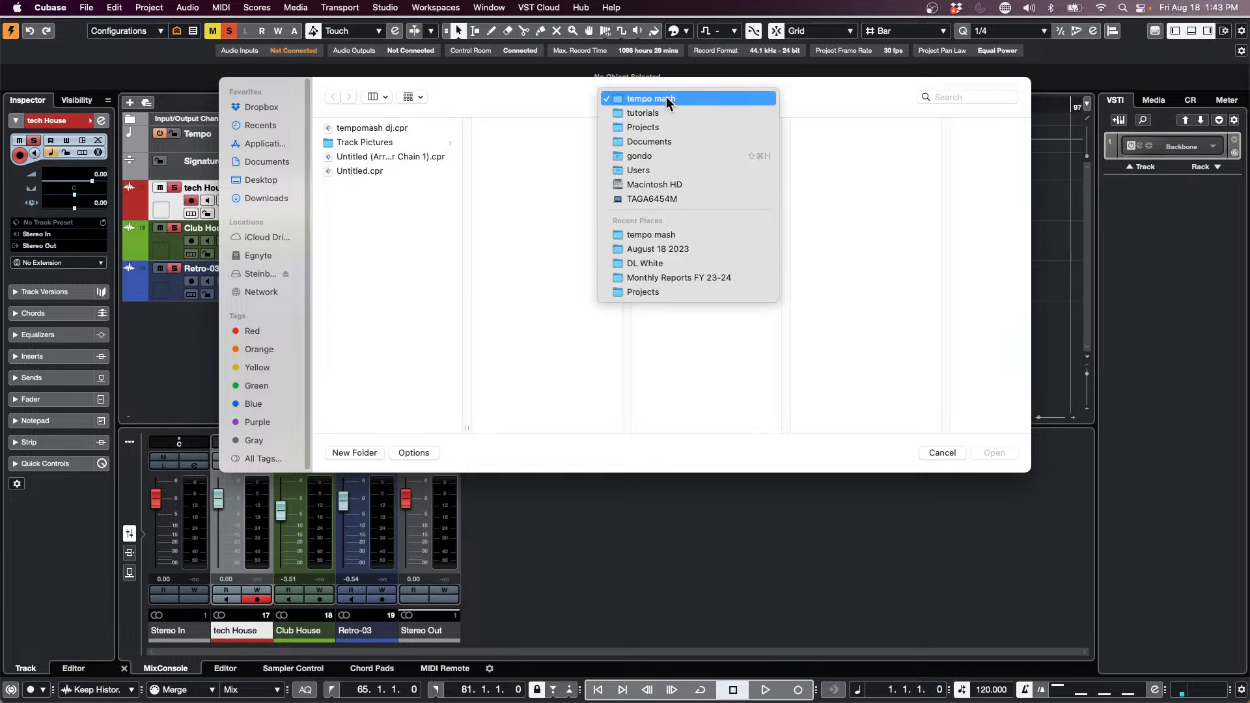
click(665, 108)
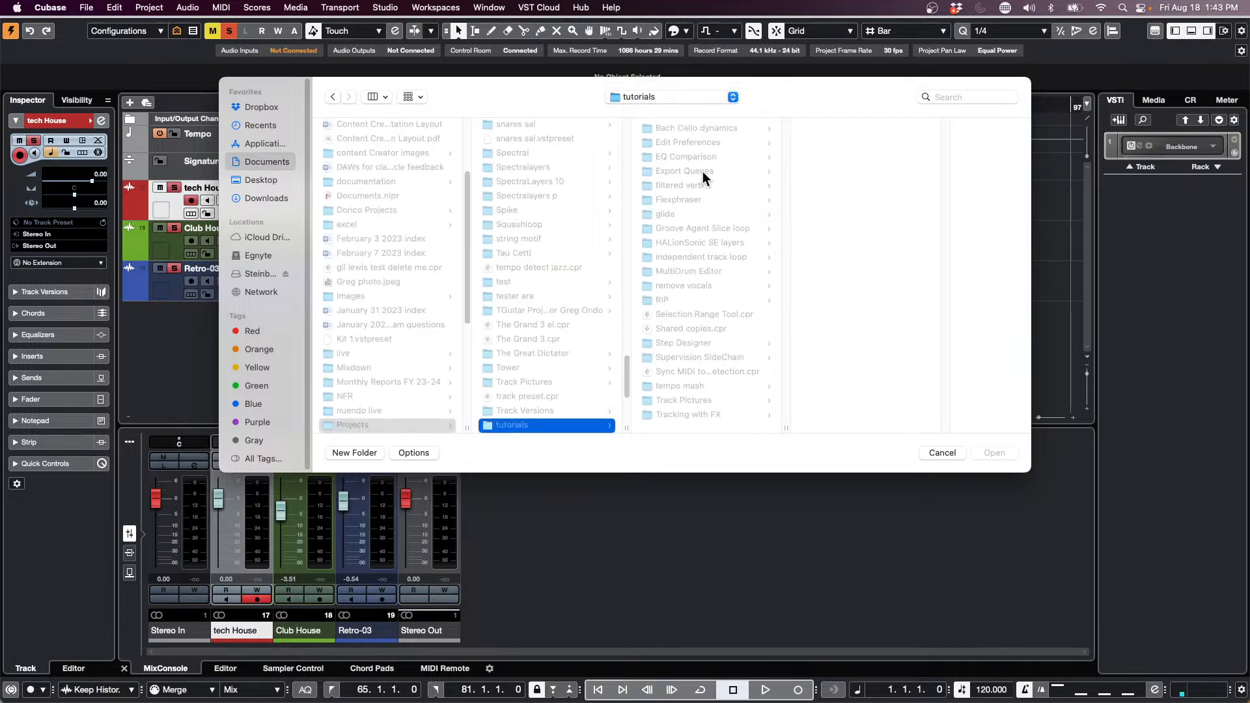
click(744, 201)
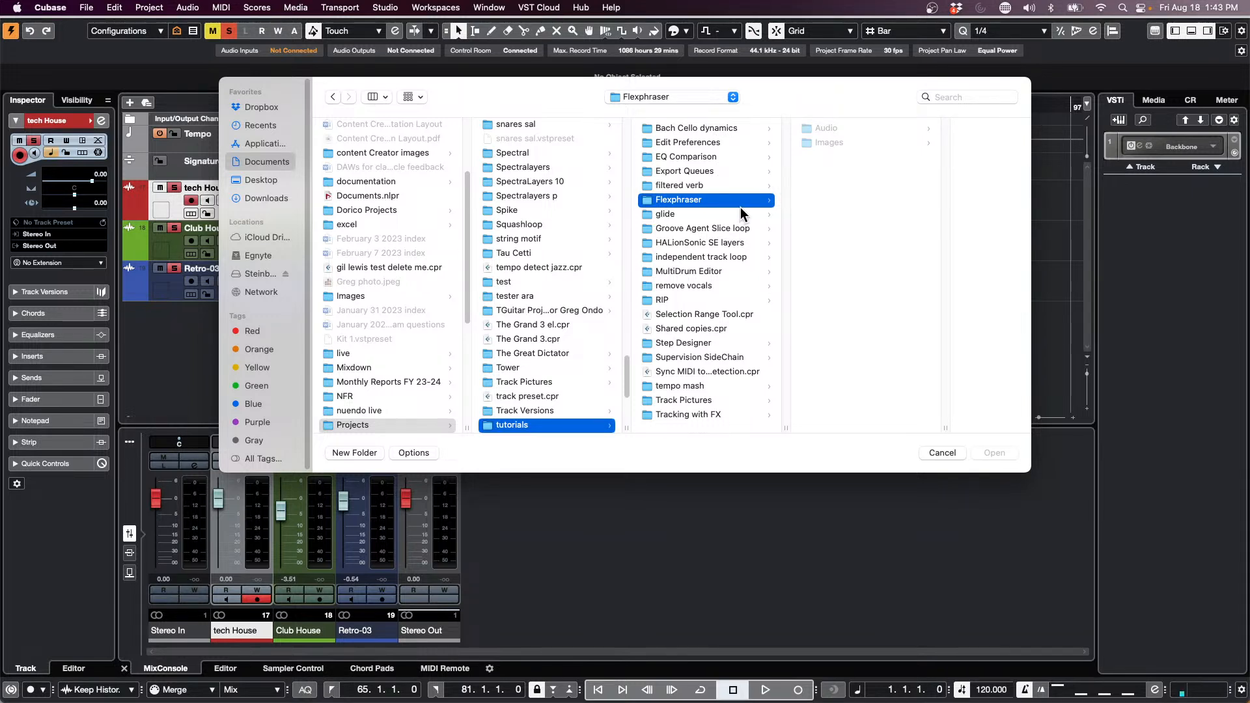
click(732, 371)
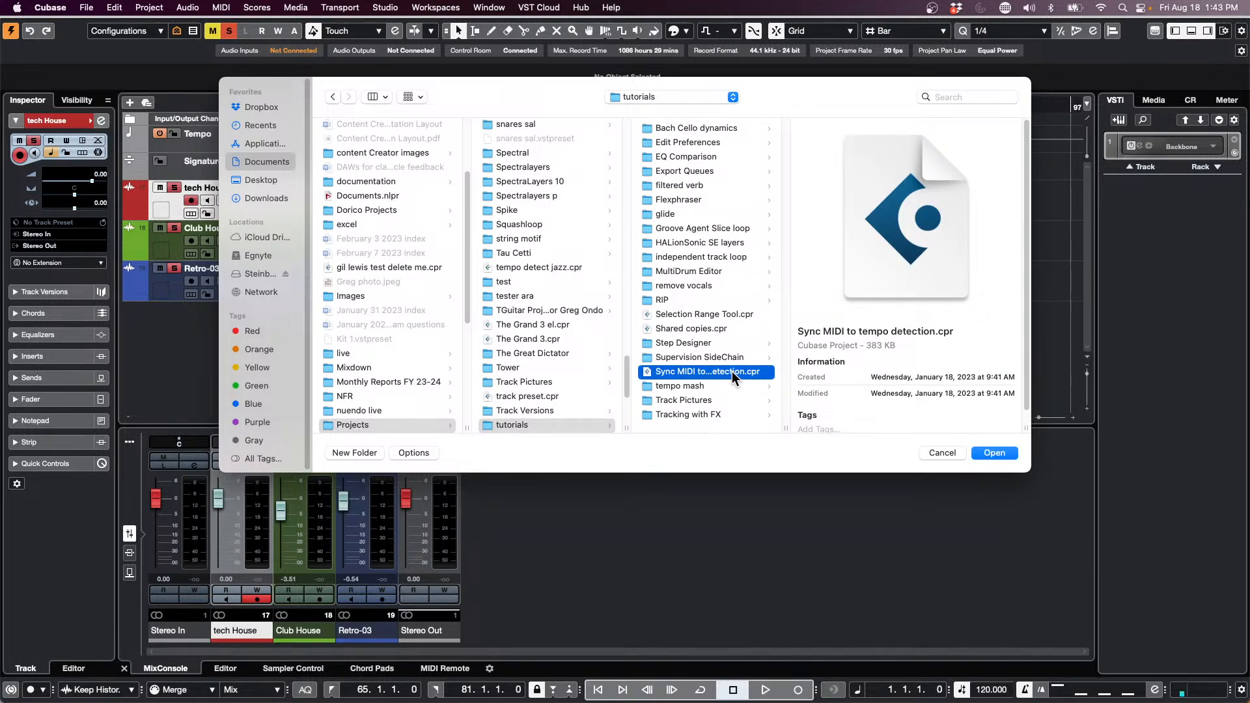
double_click(731, 371)
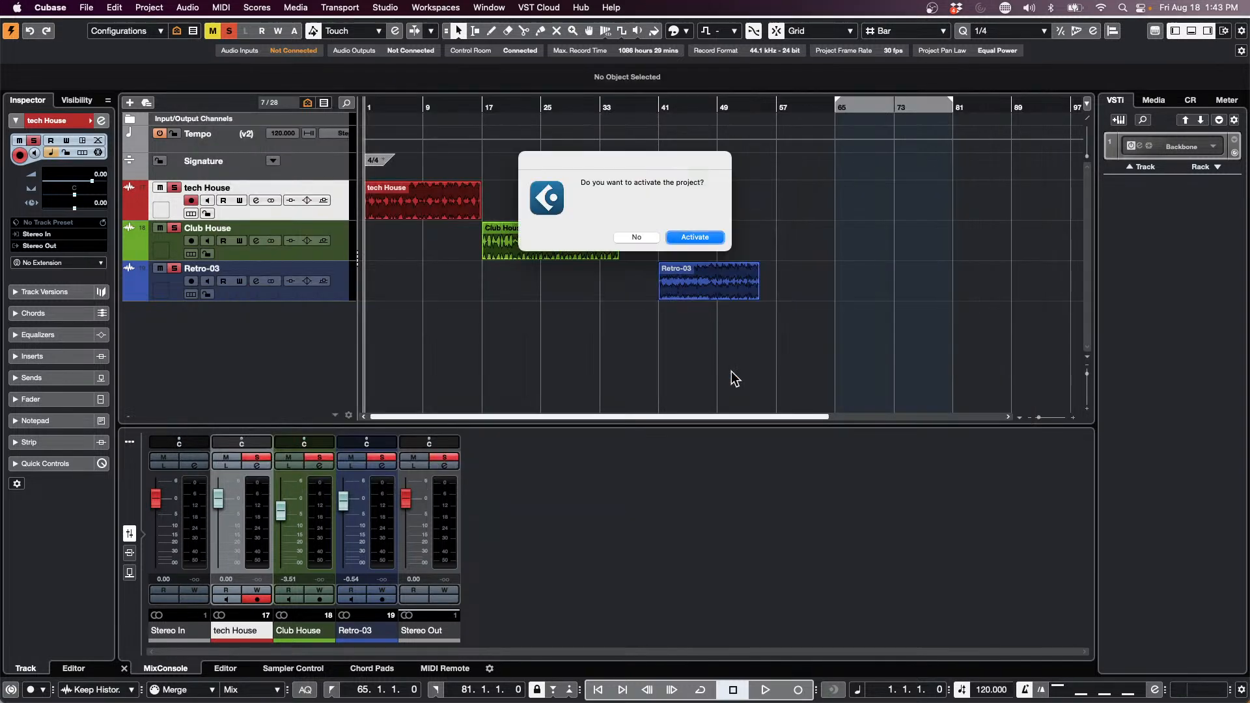
click(702, 238)
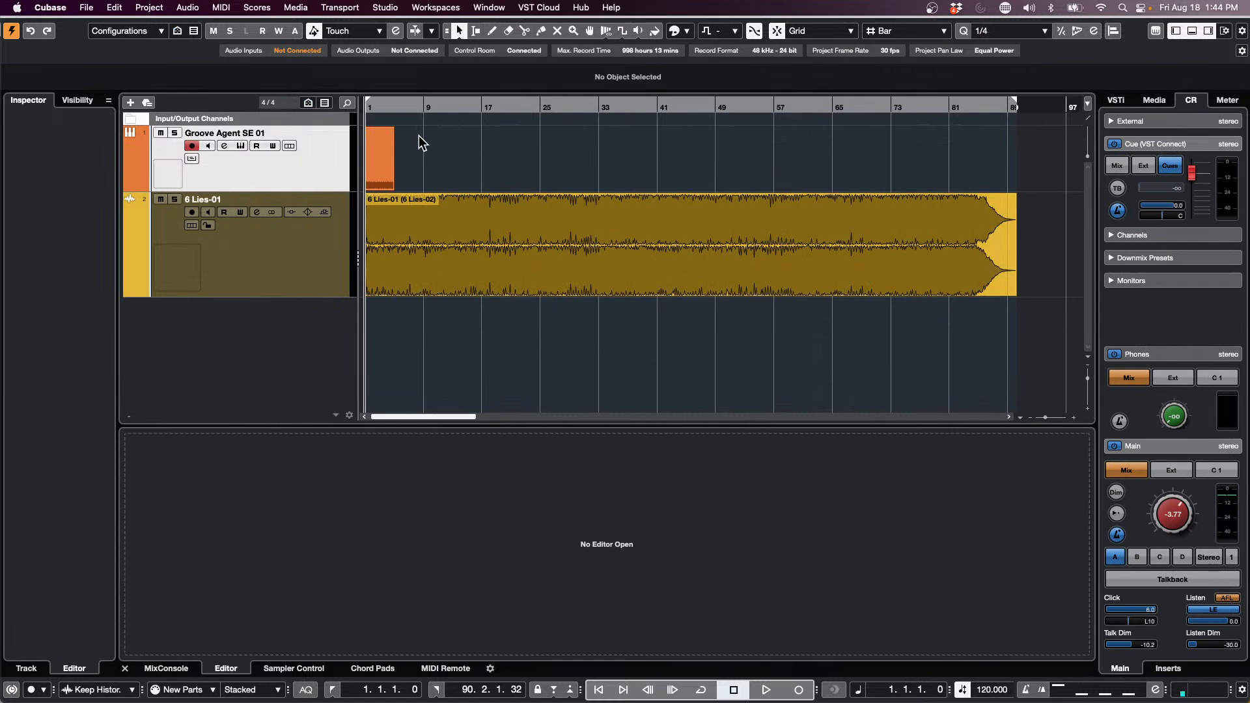
Solo Groove Agent SE 01, play it with the main monitor raised to -1.03, then rewind to bar 1.
click(251, 110)
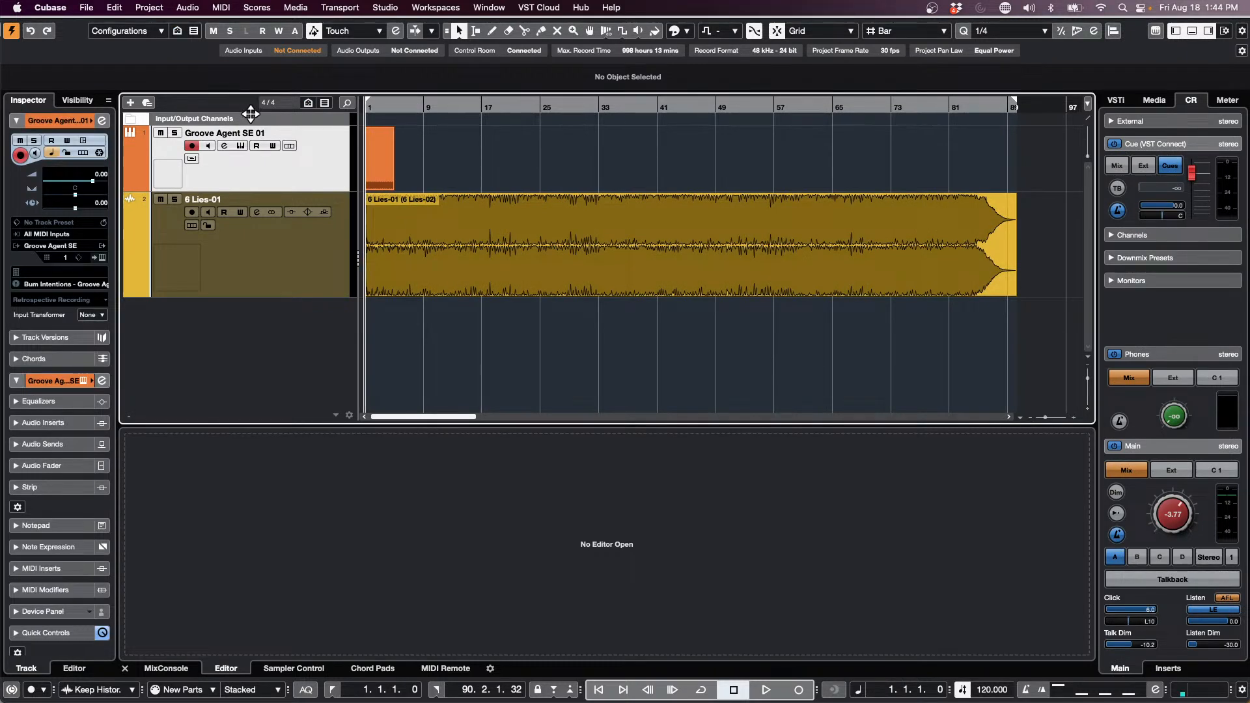
key(h)
key(h)
key(h)
key(h)
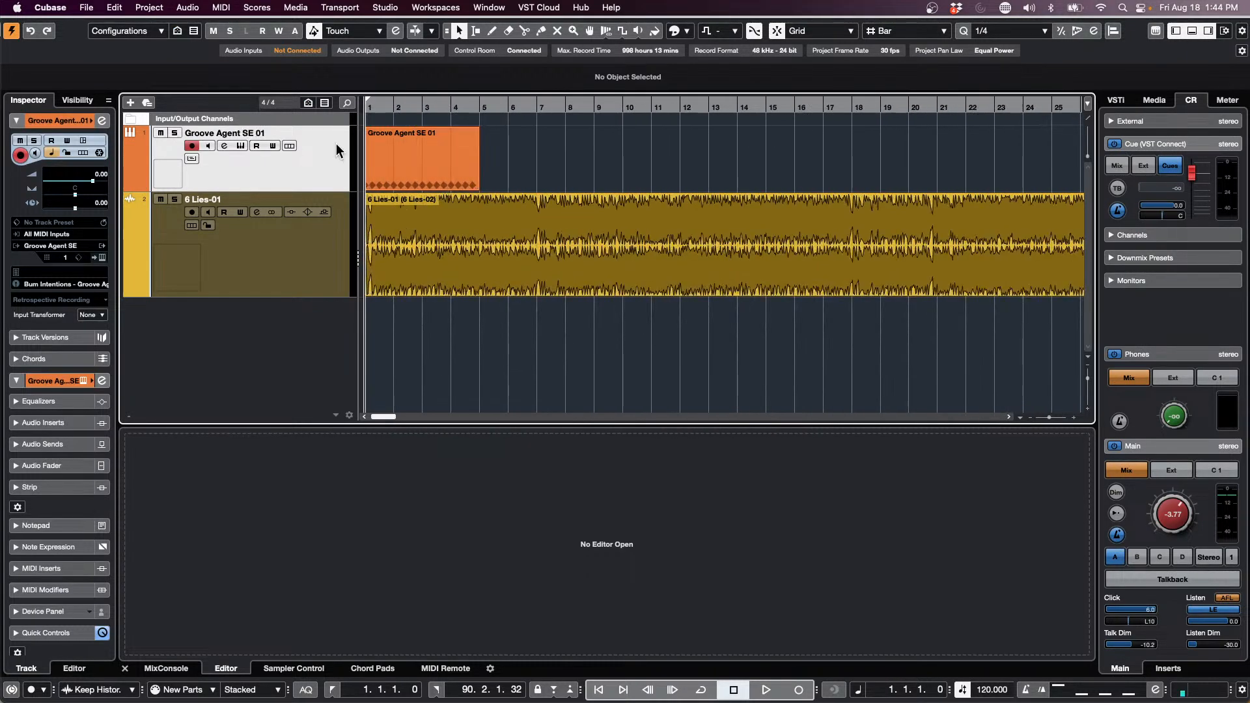
click(174, 133)
key(space)
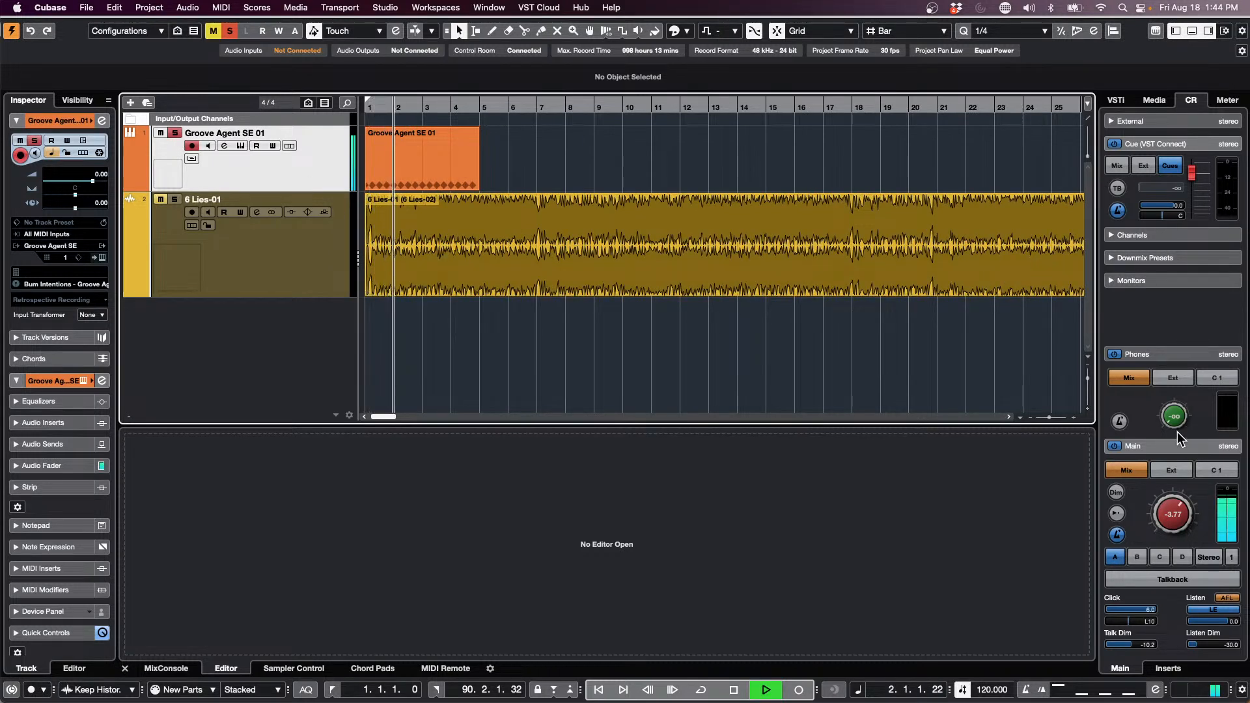
drag(1180, 500, 1181, 488)
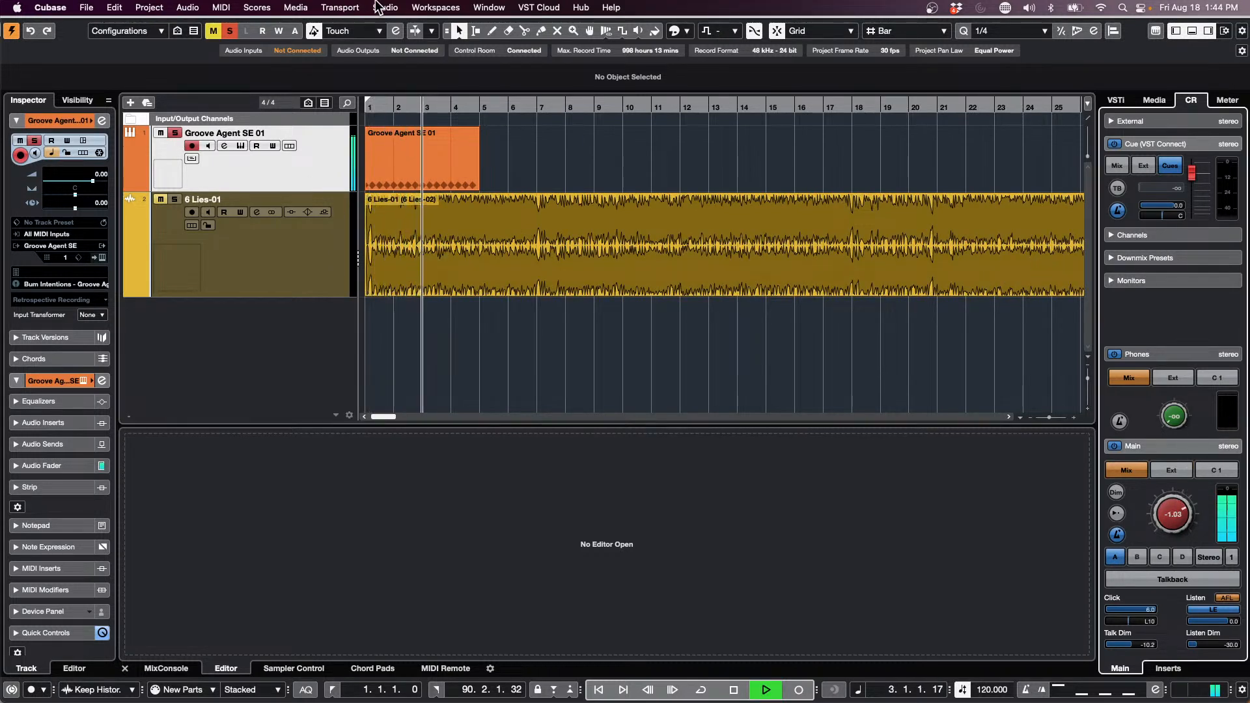
key(space)
drag(421, 106, 177, 84)
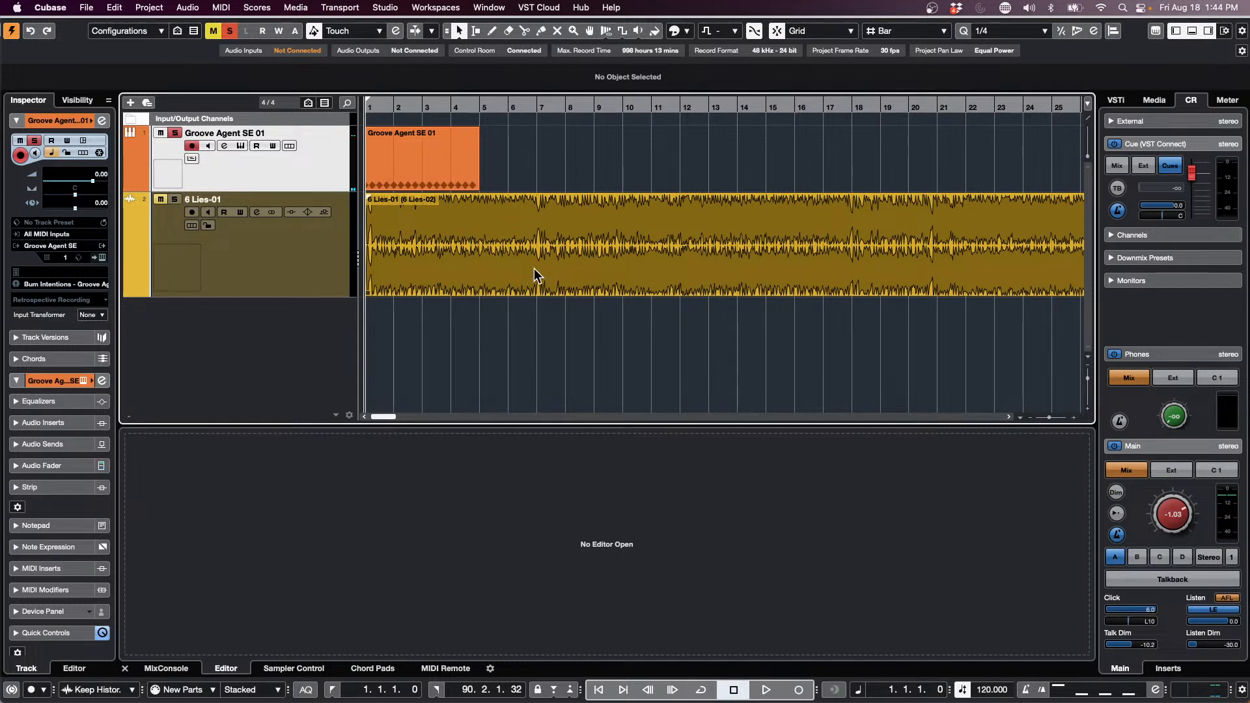
Open 6 Lies-01 in the Sample Editor and play it with the main monitor at -6.18.
double_click(595, 261)
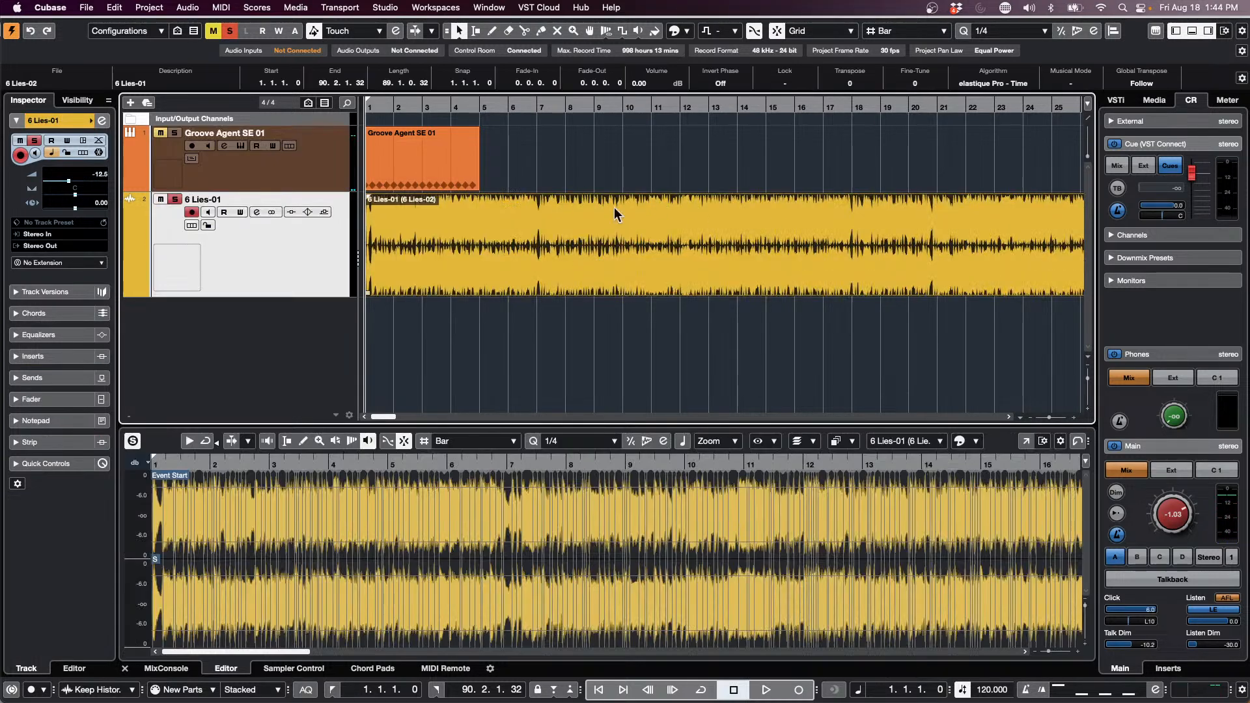
drag(378, 104, 378, 134)
key(space)
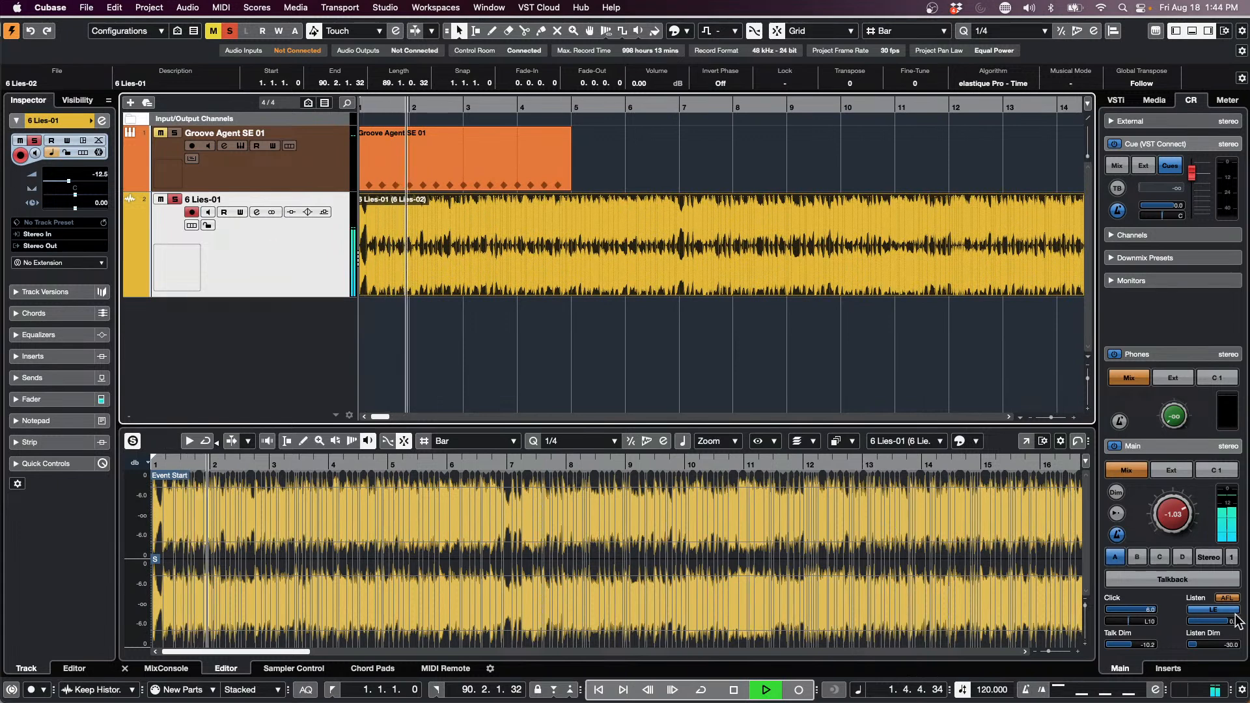
drag(1173, 518, 1172, 544)
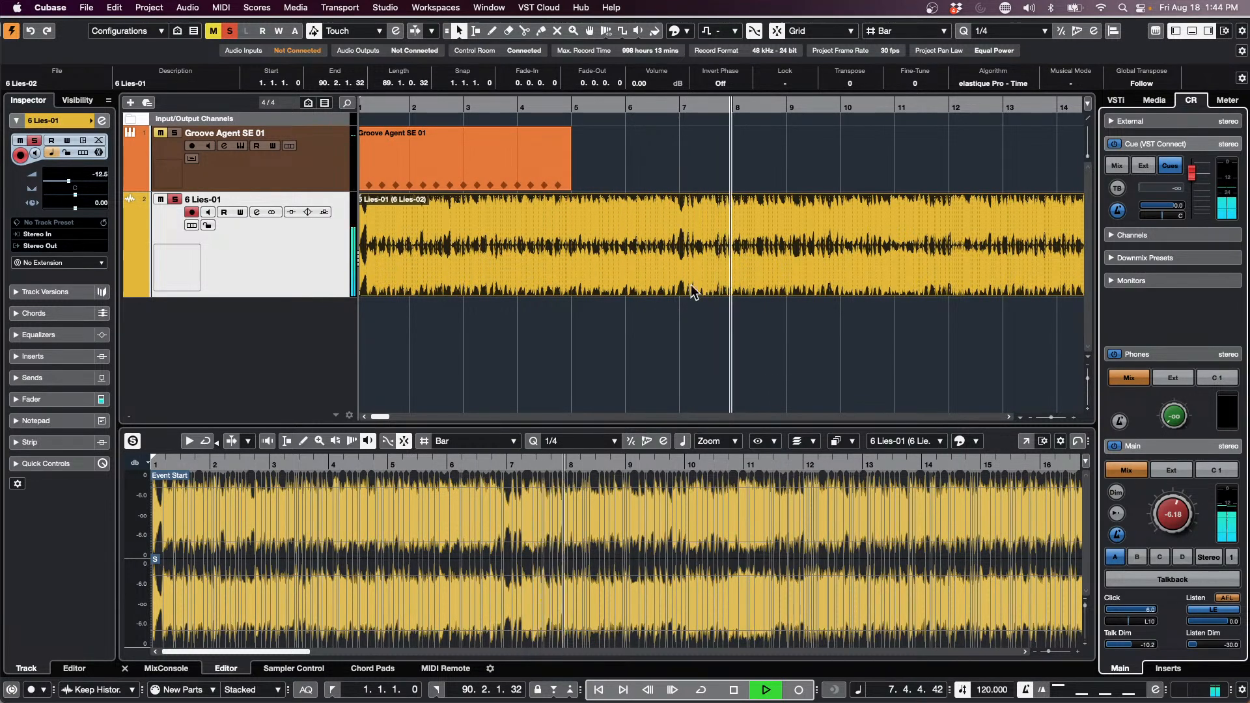
key(space)
Return the playhead to the playback start and reselect the 6 Lies-01 event.
click(480, 325)
key(KP_0)
click(479, 255)
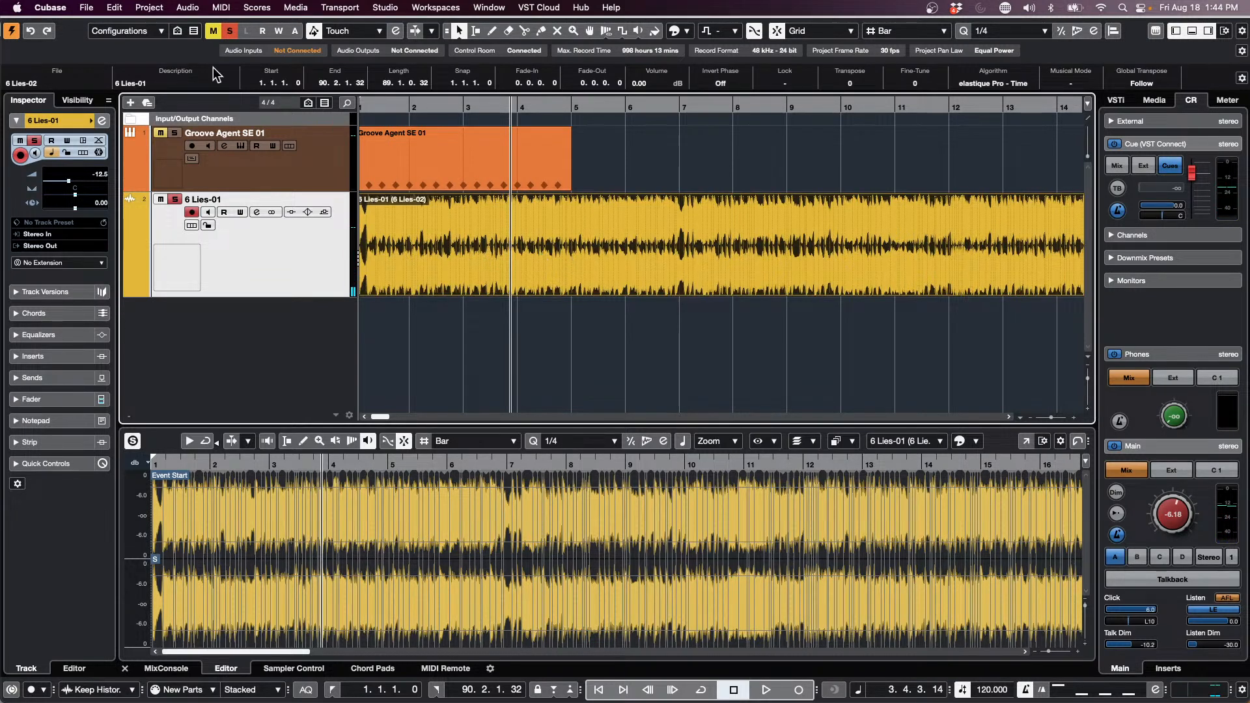
click(149, 8)
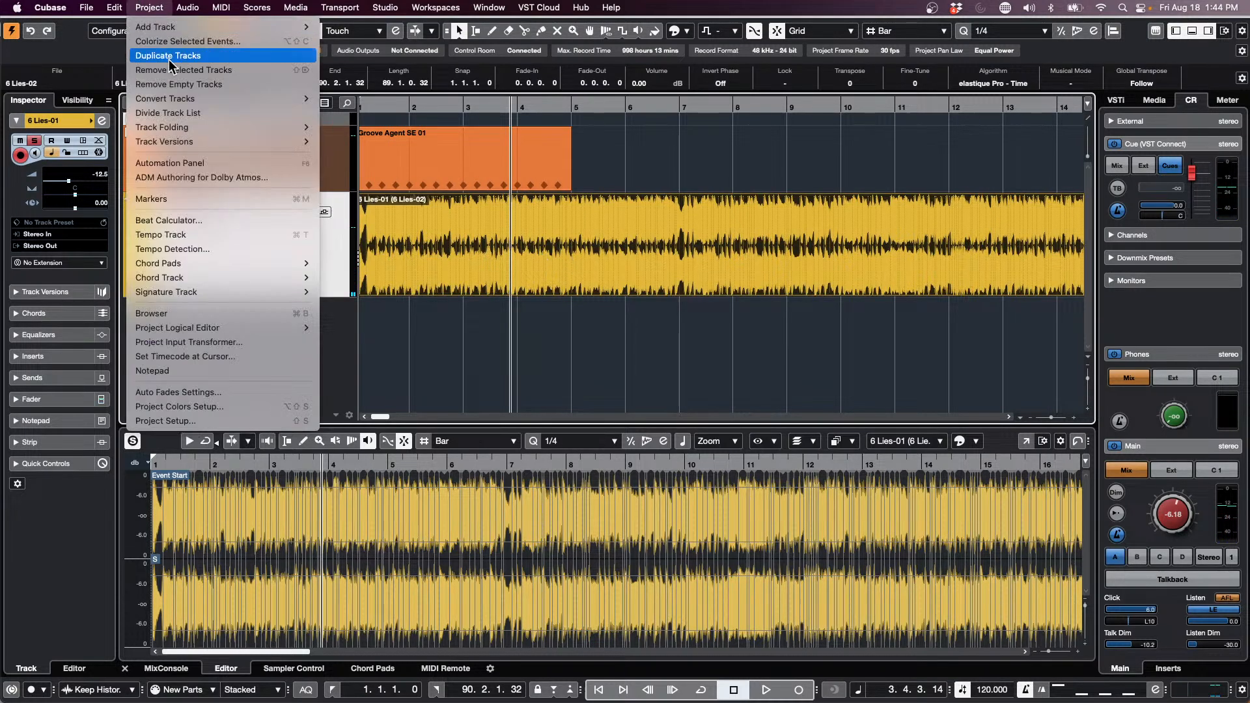
Lock the Groove Agent SE 01 drum part in the Inspector, then reopen Tempo Detection.
click(214, 255)
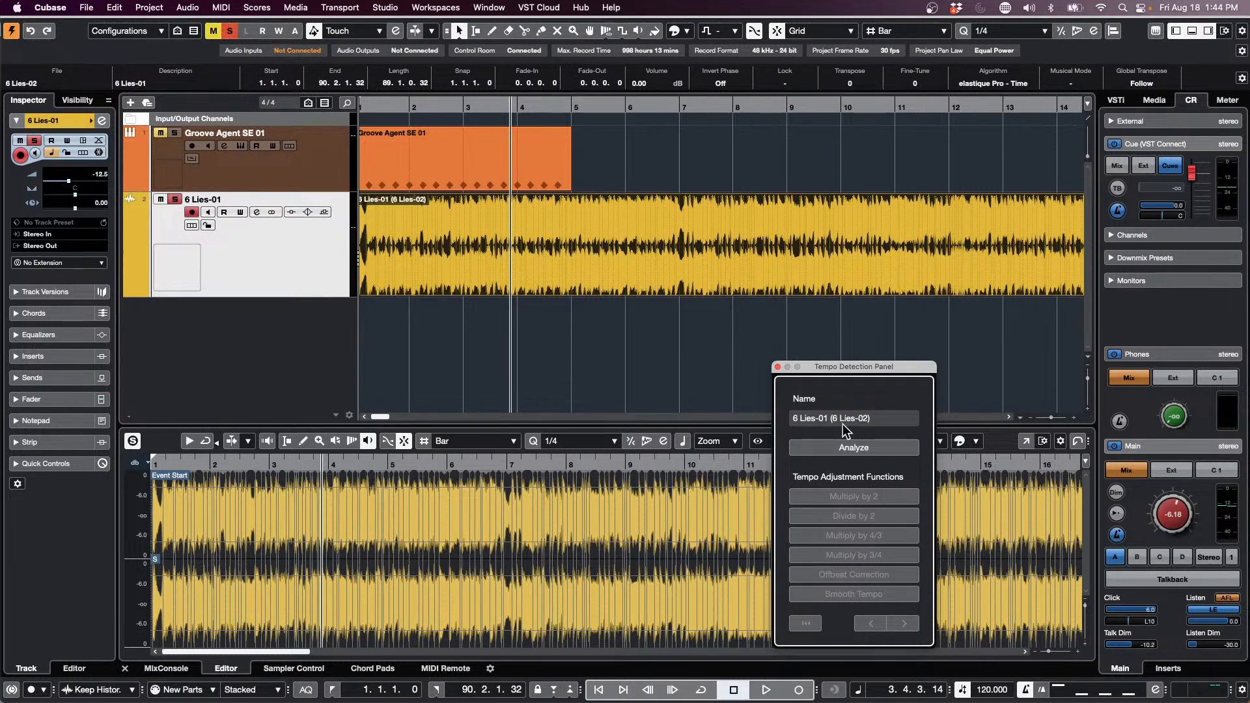
click(778, 369)
click(474, 162)
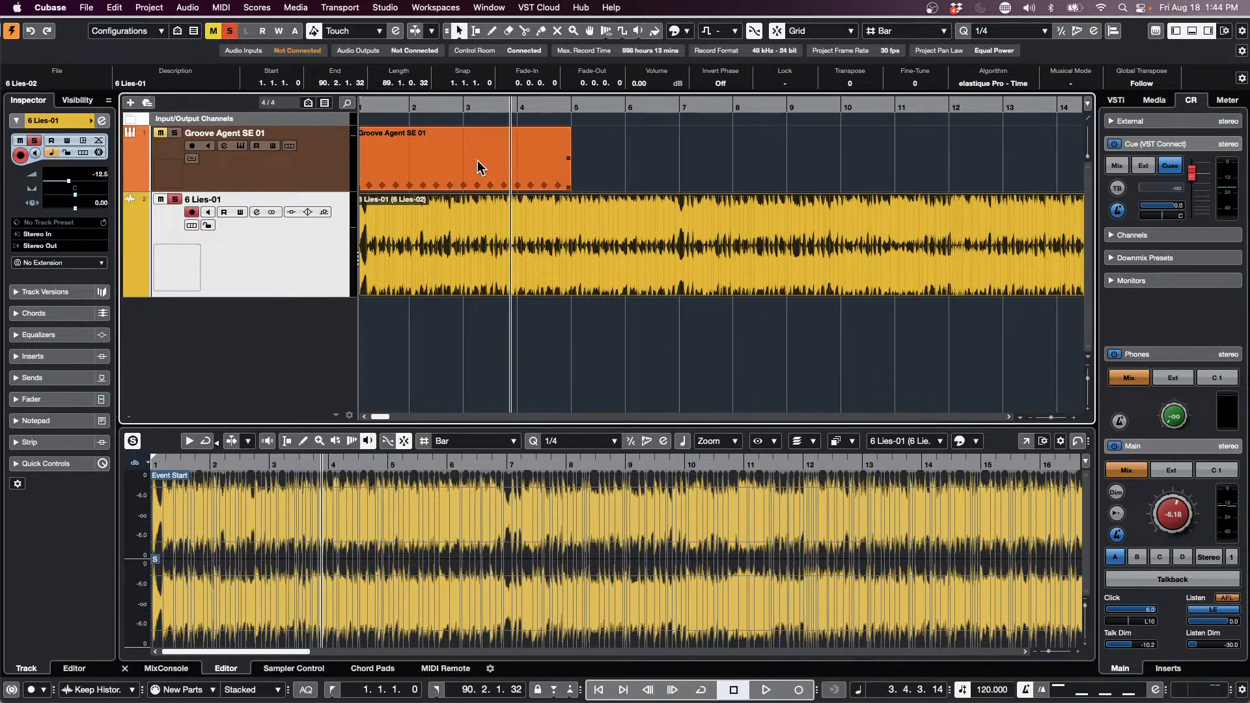
click(319, 177)
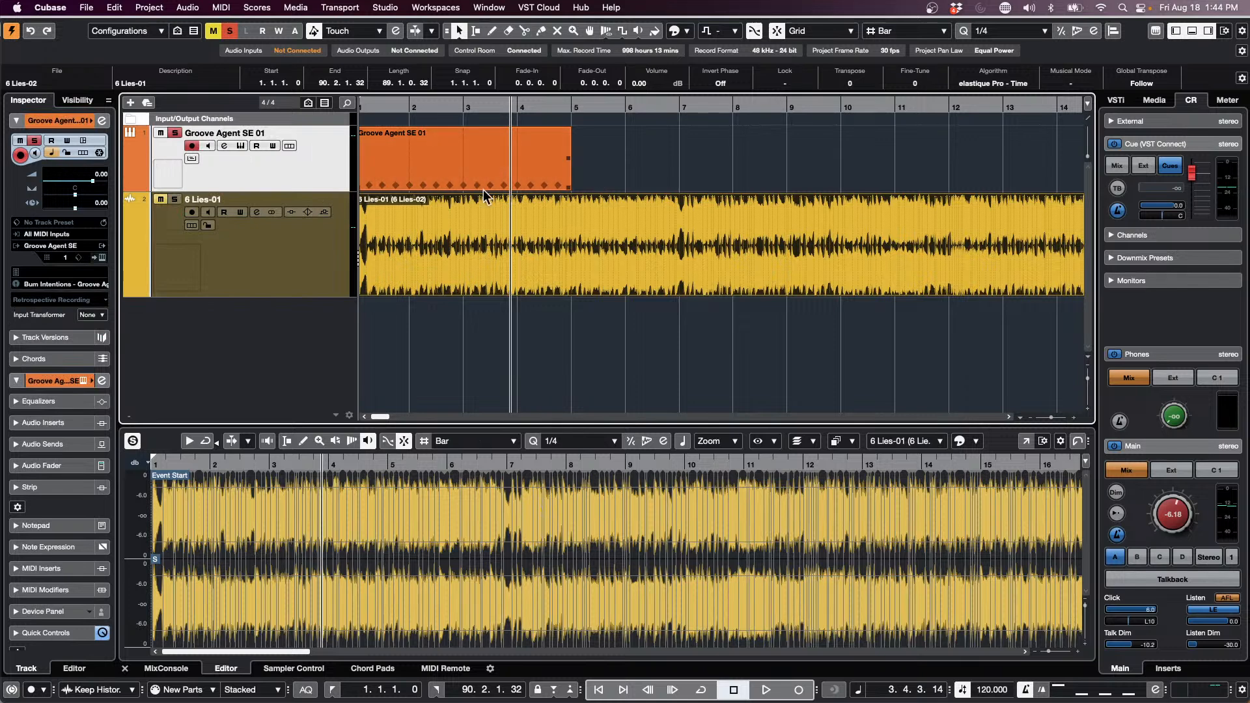
click(68, 152)
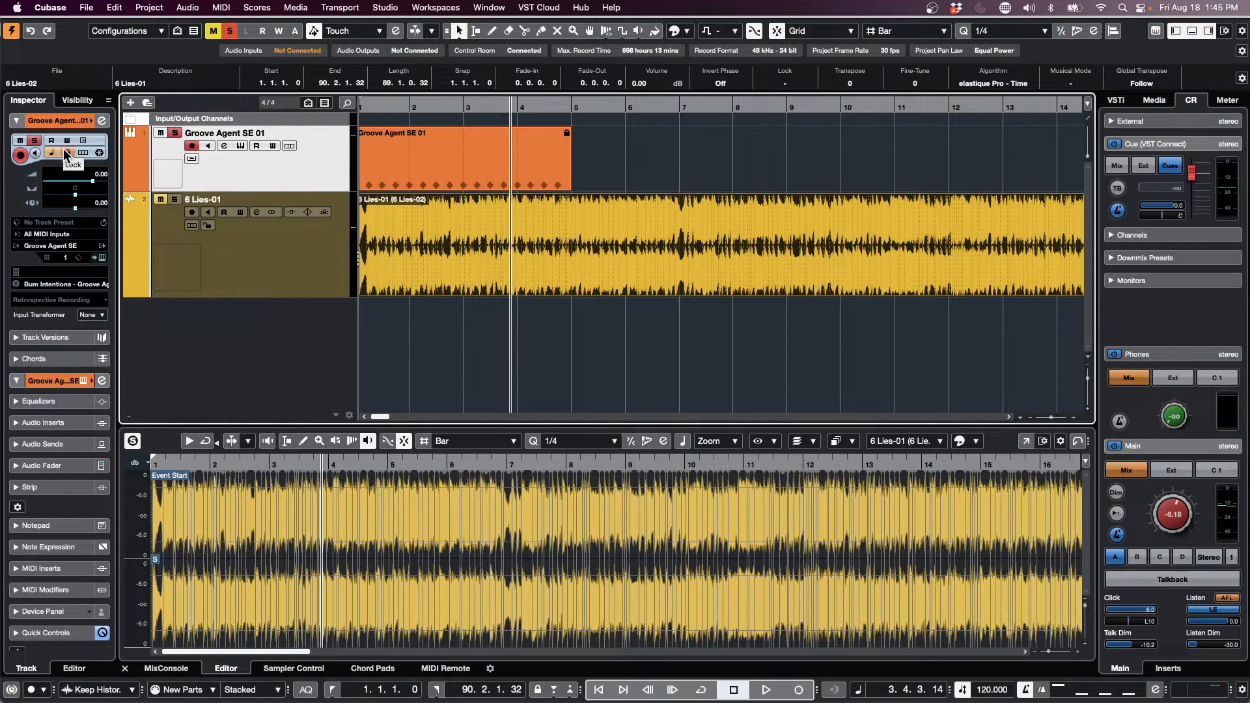
click(149, 7)
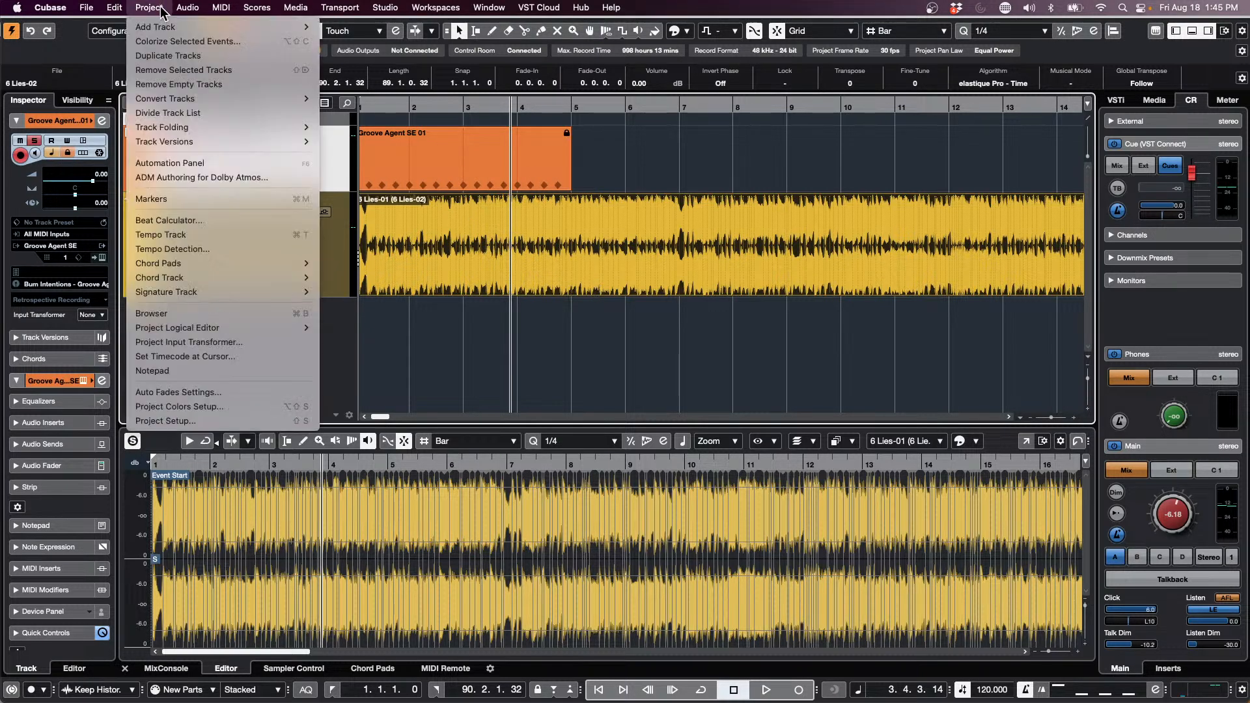
click(228, 248)
Analyze 6 Lies-01's tempo, play it back from bar 1, and end the detection session.
click(868, 450)
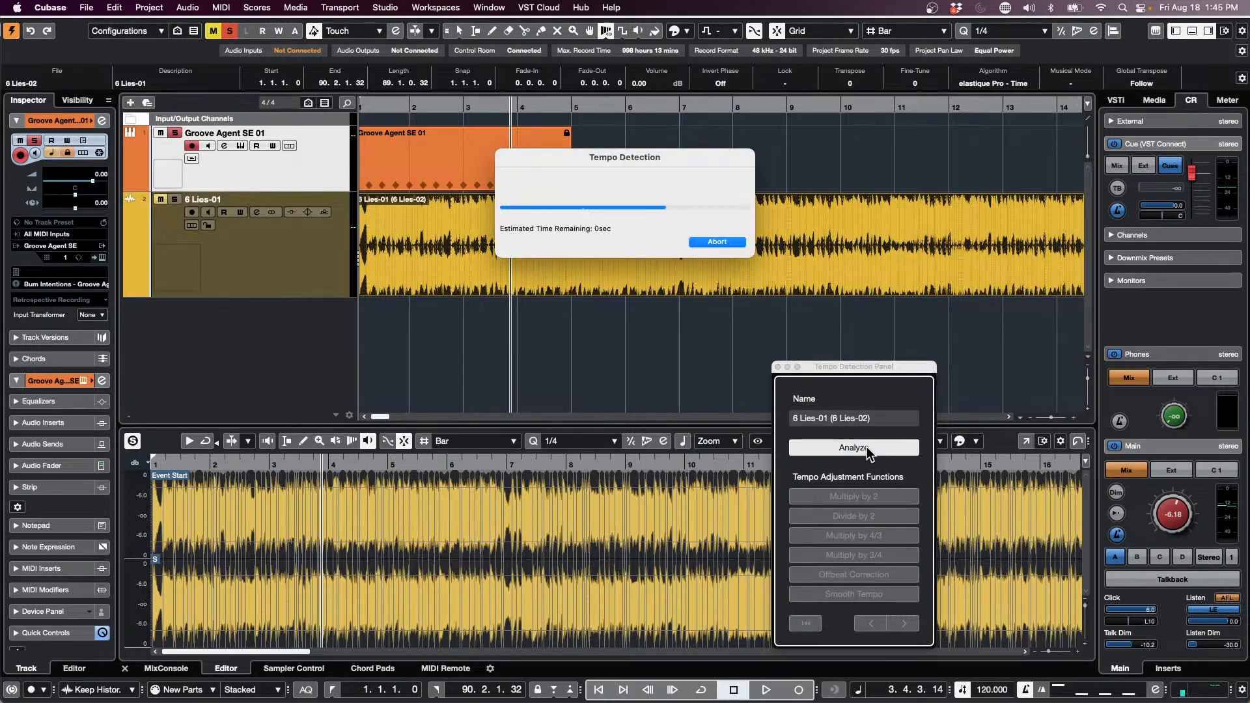
scroll(397, 228, down, 2)
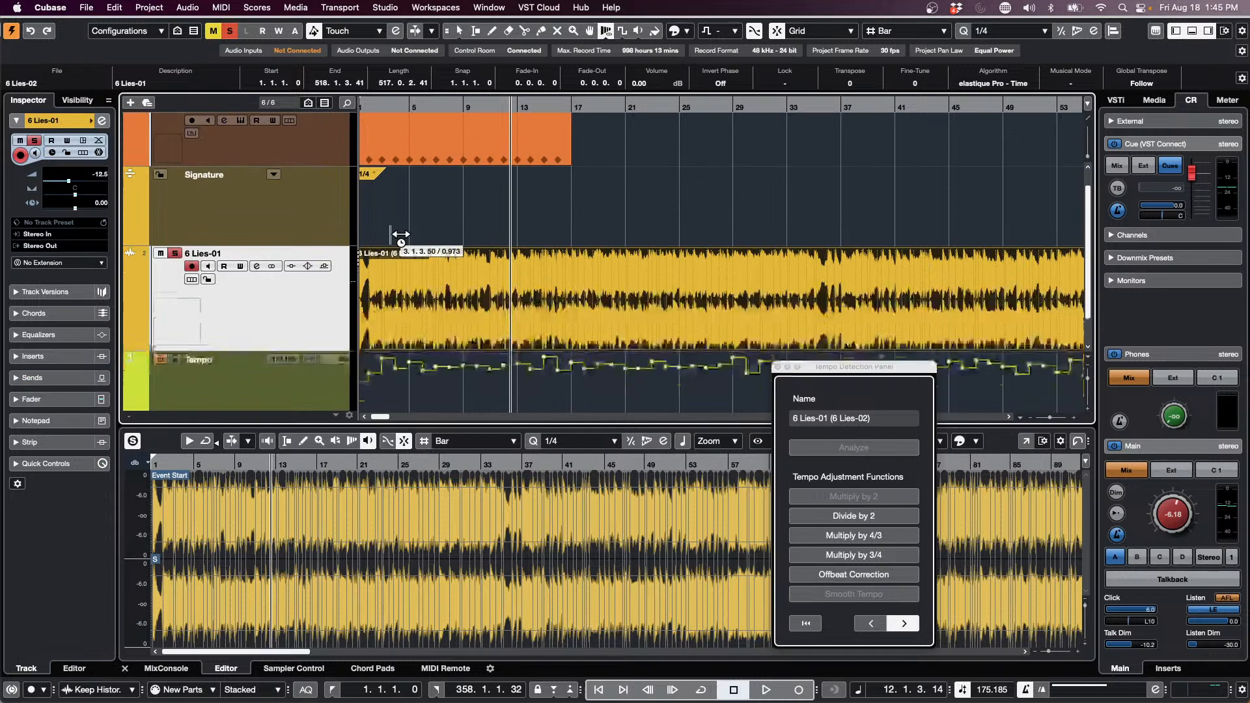
drag(380, 106, 265, 126)
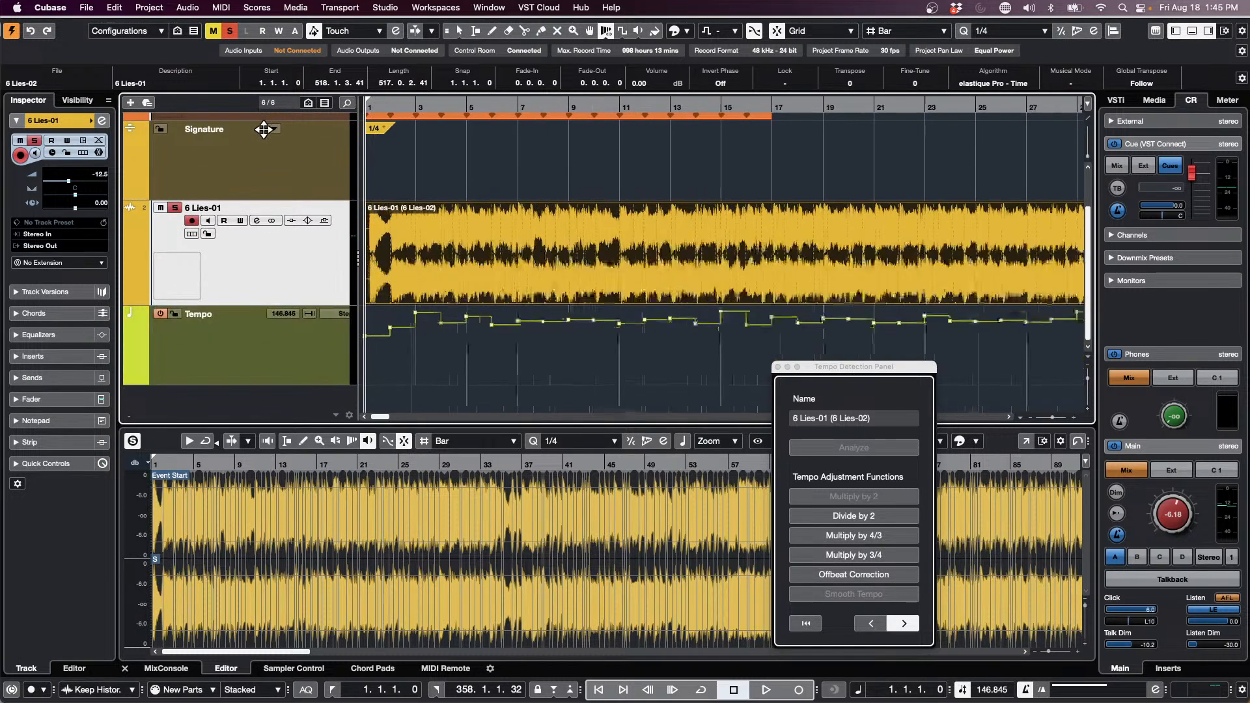
key(space)
key(space)
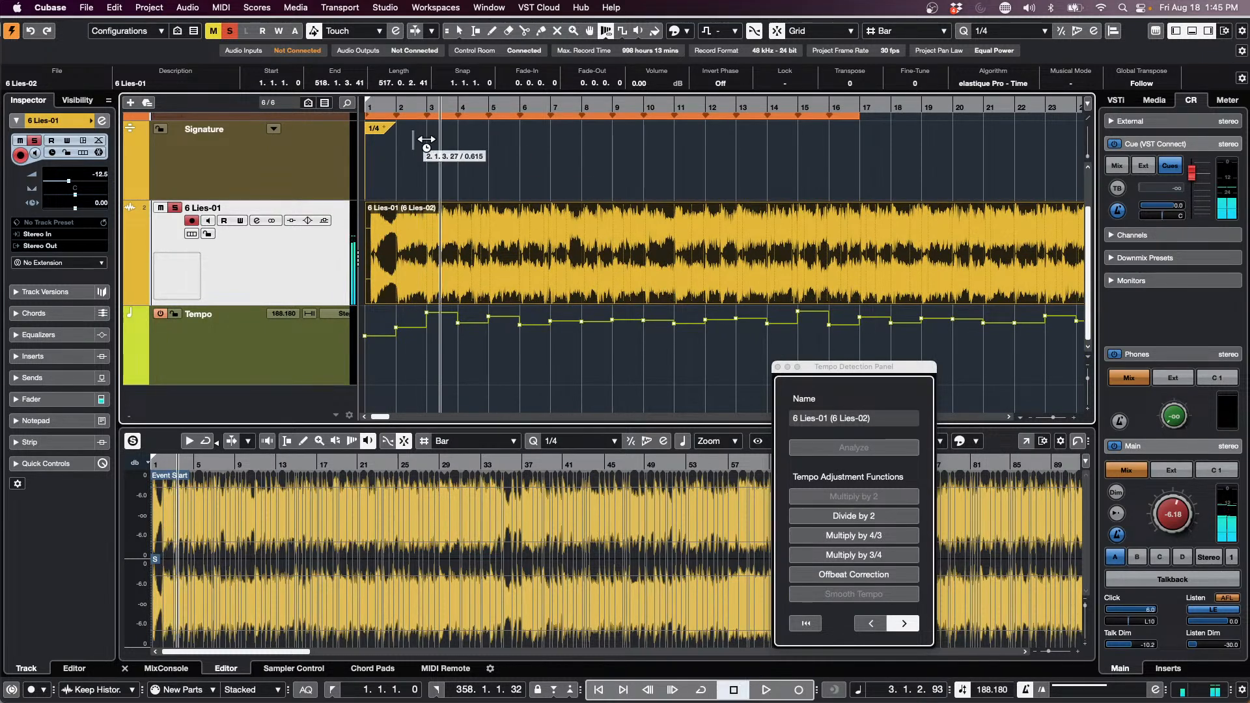
scroll(417, 158, up, 1)
scroll(417, 158, up, 3)
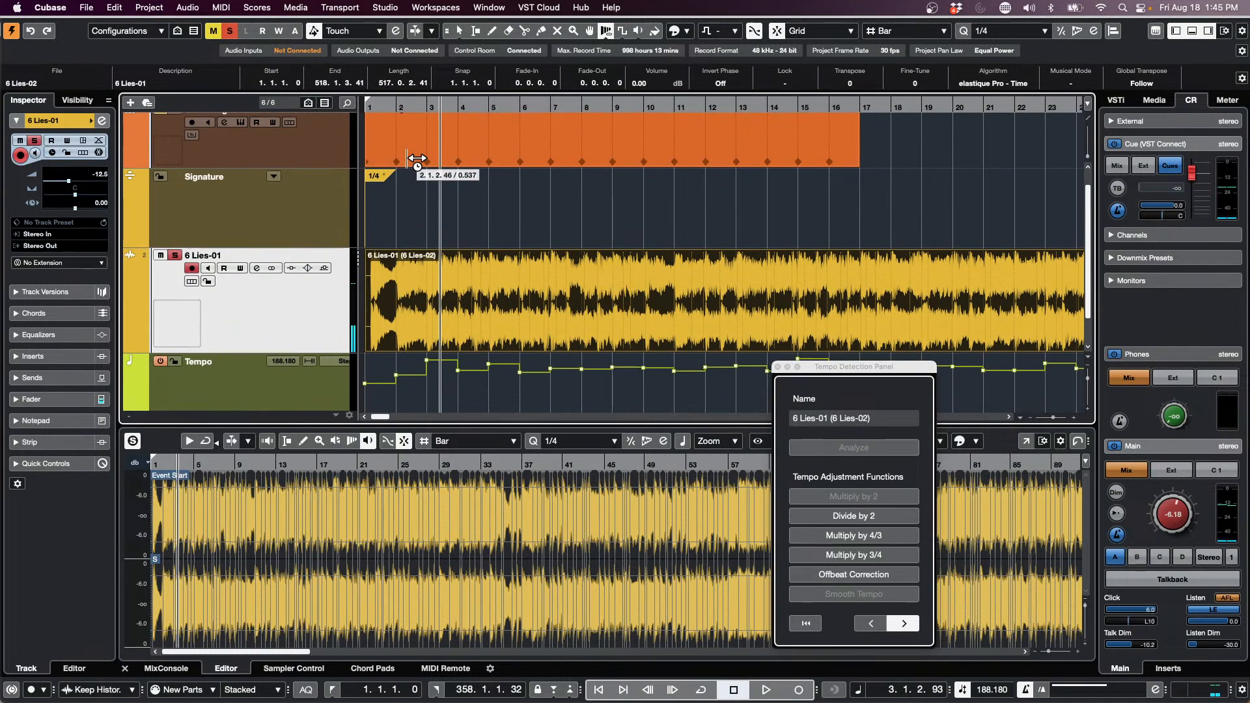
key(1)
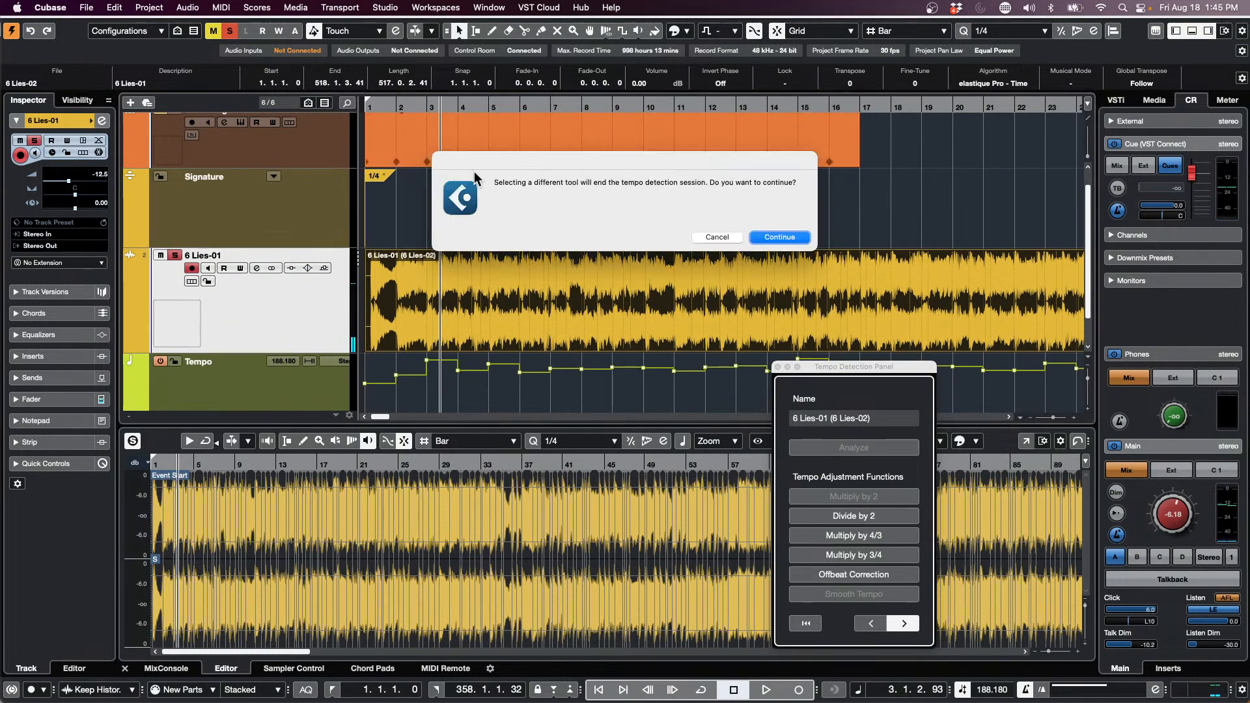
click(781, 238)
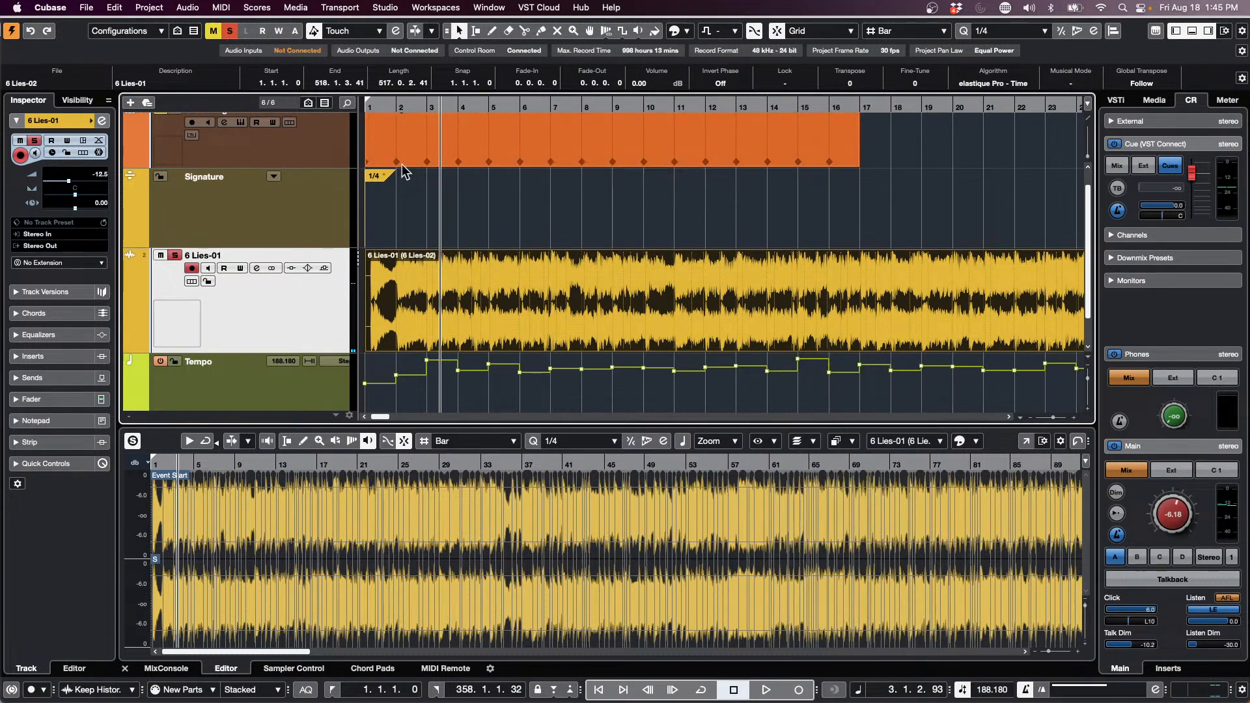
Unlock the Groove Agent SE 01 part and move it to start at 2.1.1.0.
drag(410, 149, 442, 140)
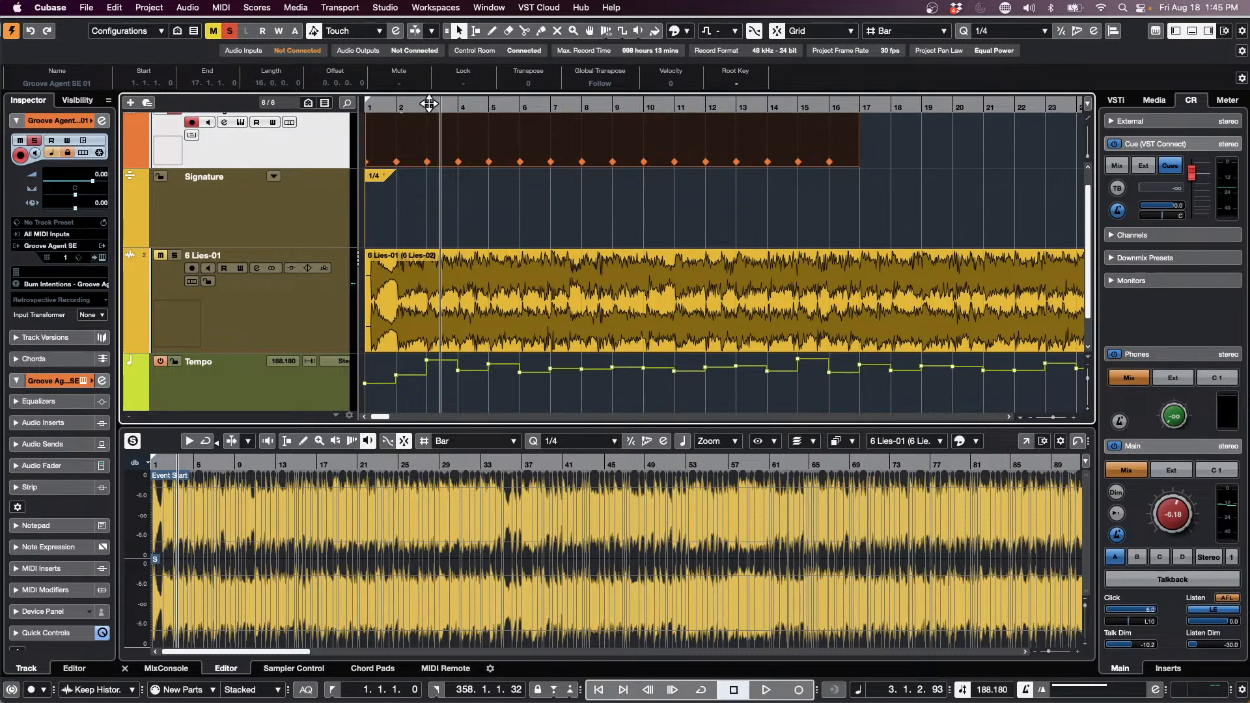
drag(429, 108, 295, 90)
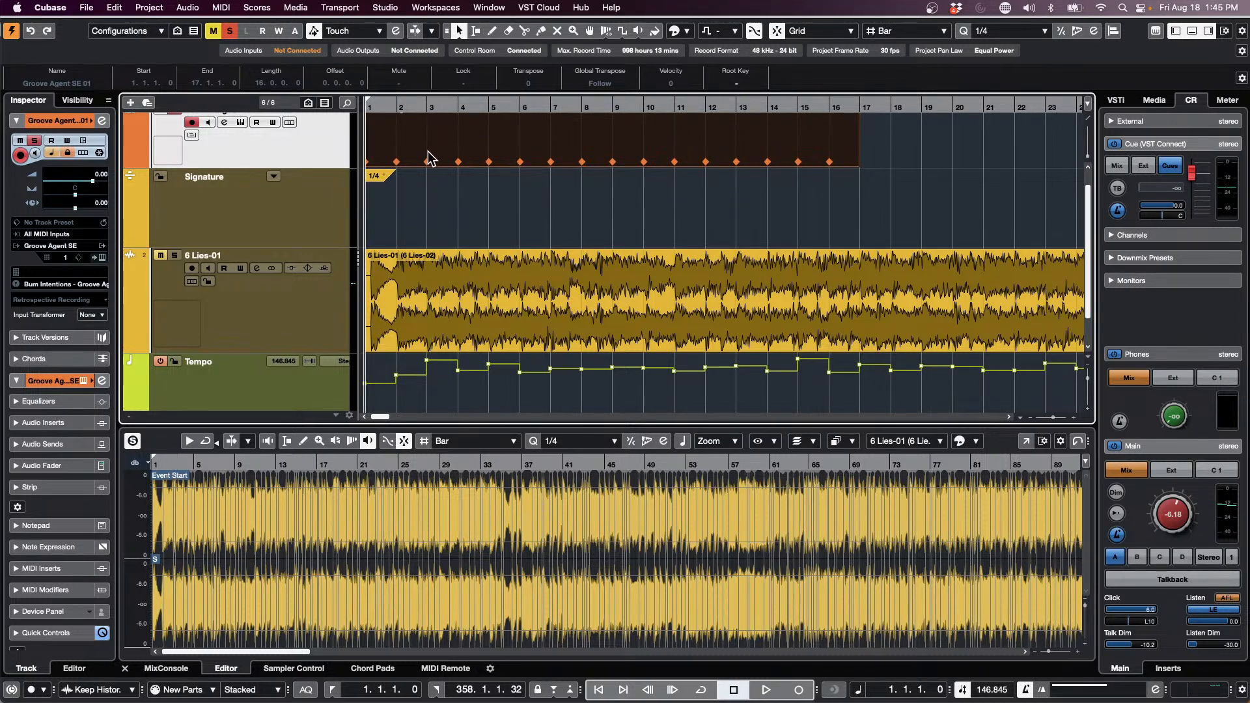
click(67, 153)
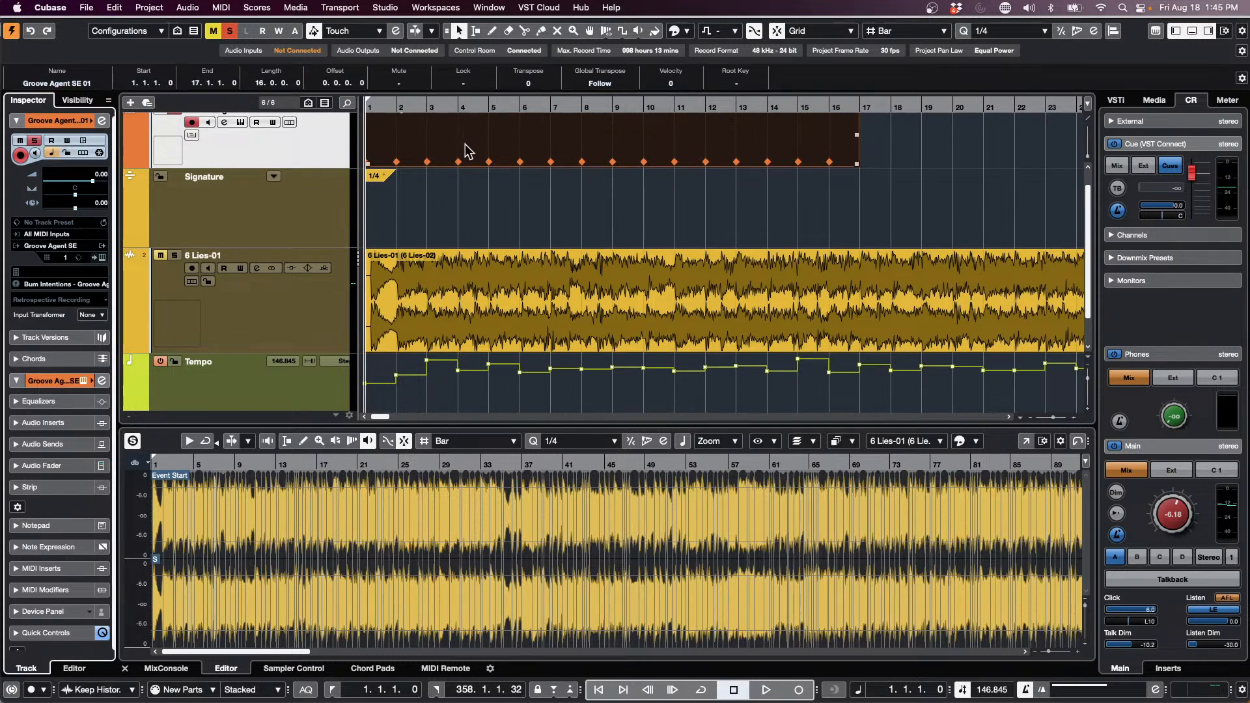
drag(416, 147, 448, 146)
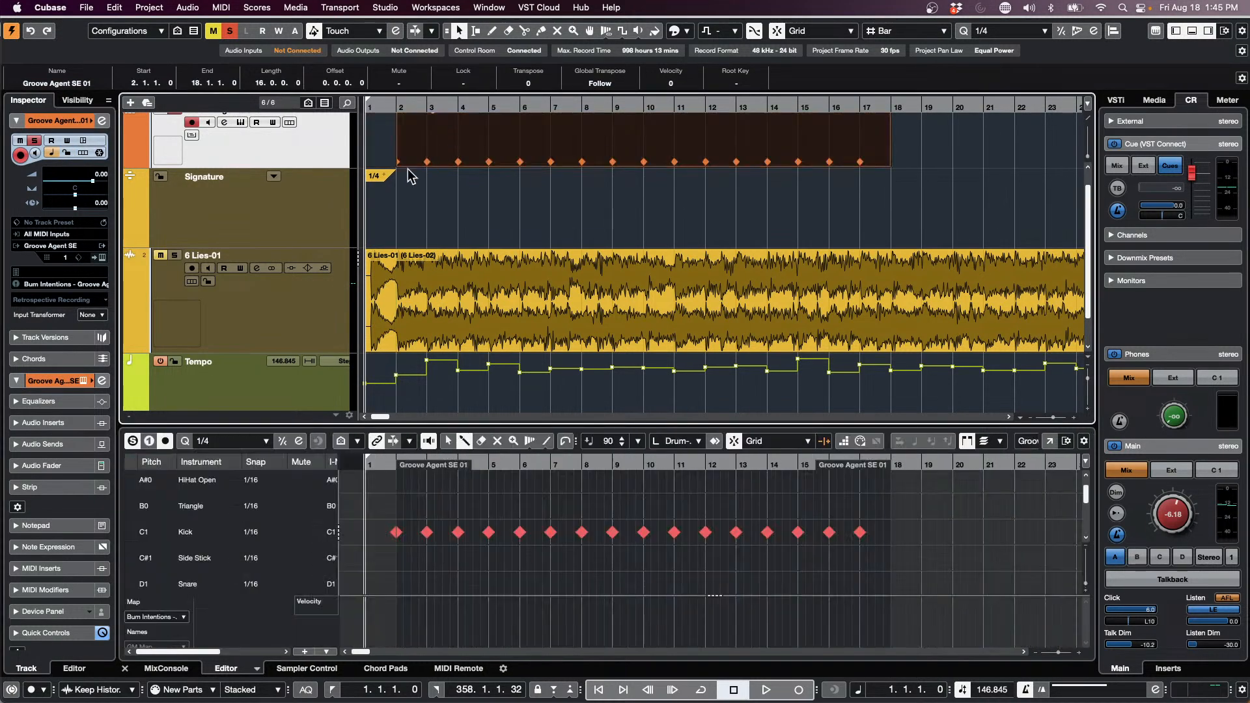
Add a 4/4 time signature at bar 2, play back to check, and shrink the Signature track.
right_click(399, 193)
click(433, 193)
click(406, 182)
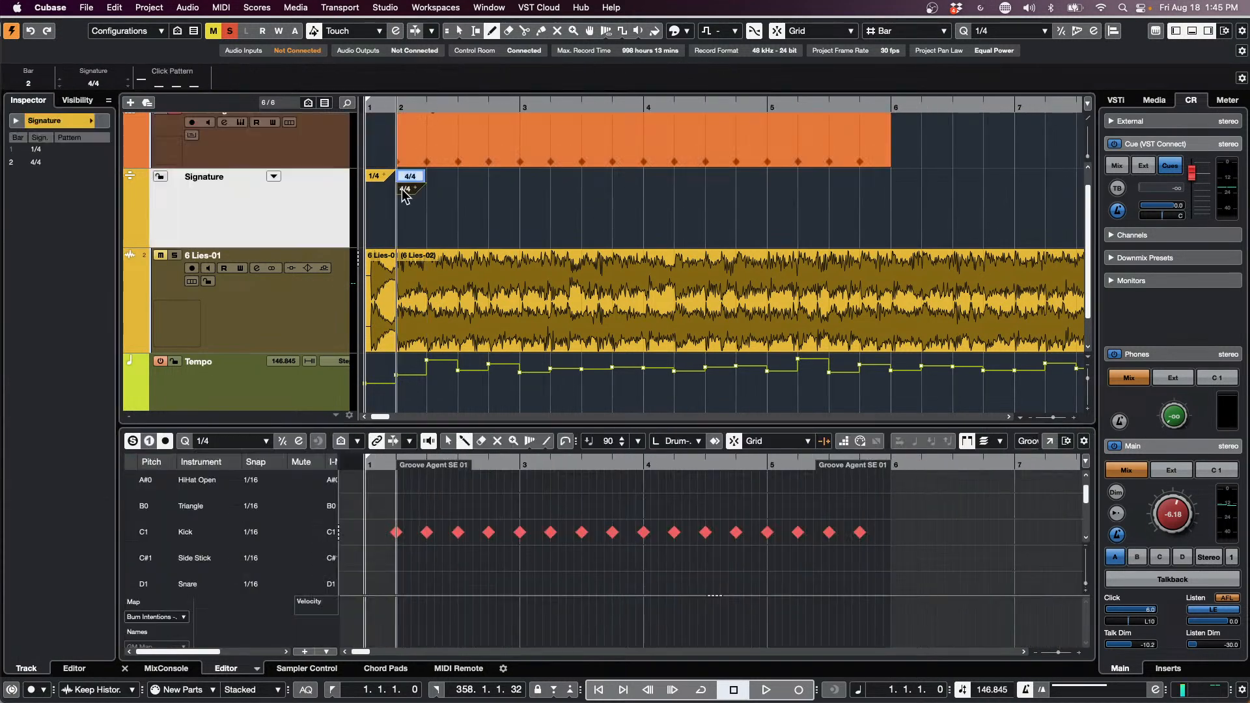
drag(397, 105, 291, 100)
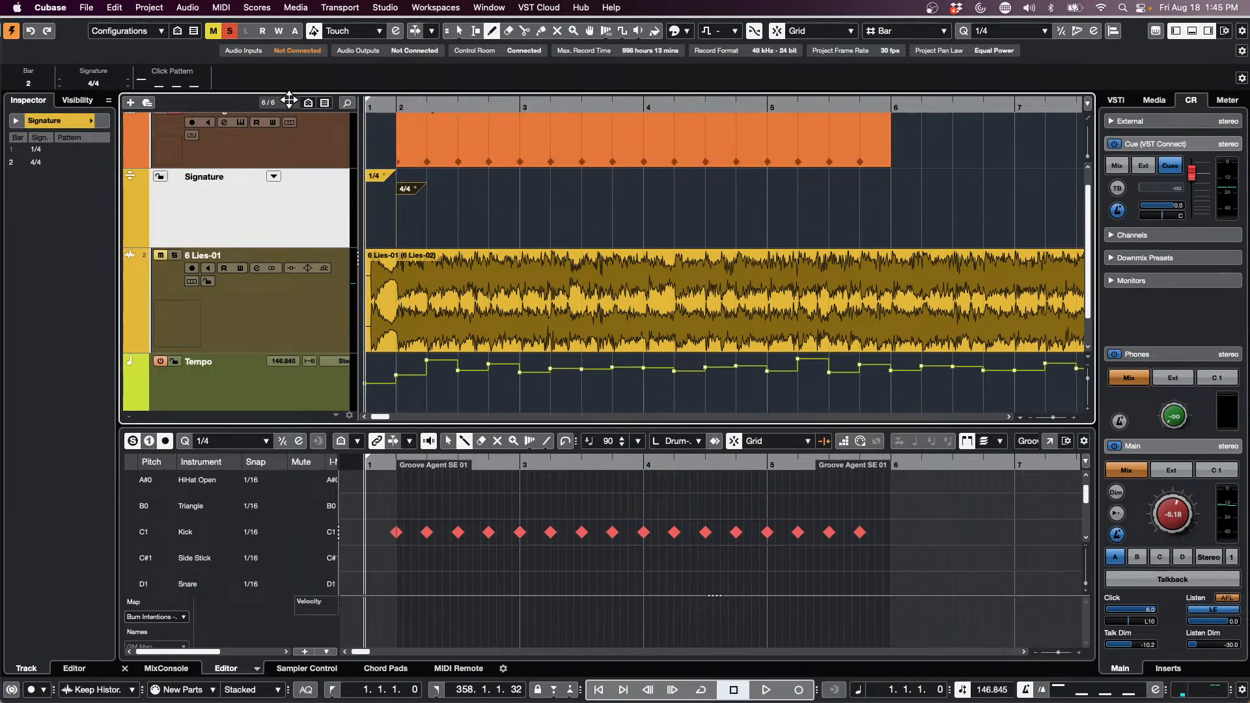
key(space)
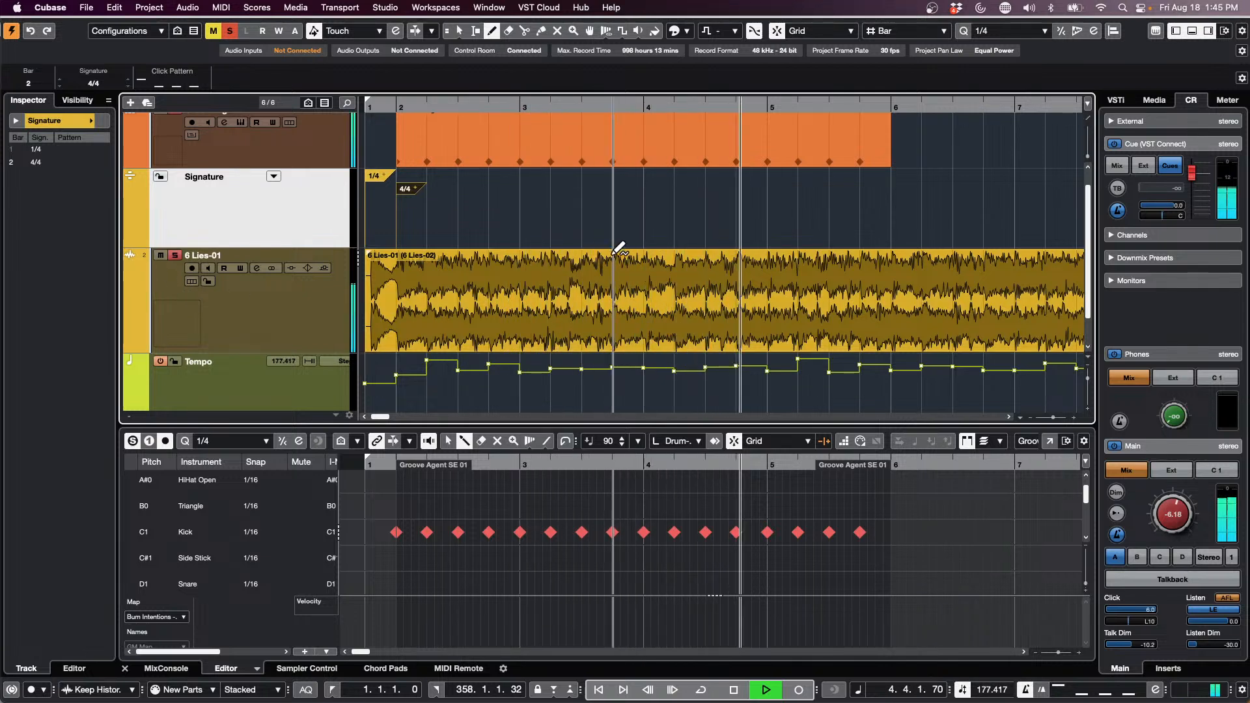
key(space)
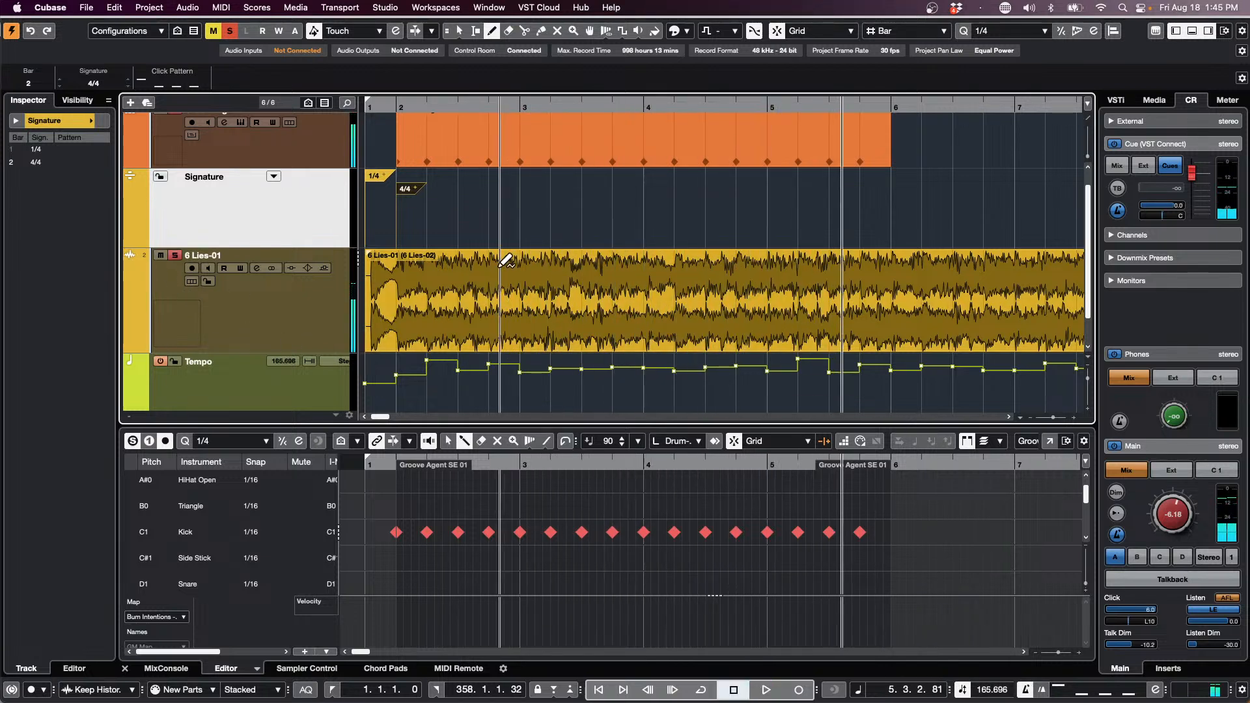
drag(282, 247, 282, 194)
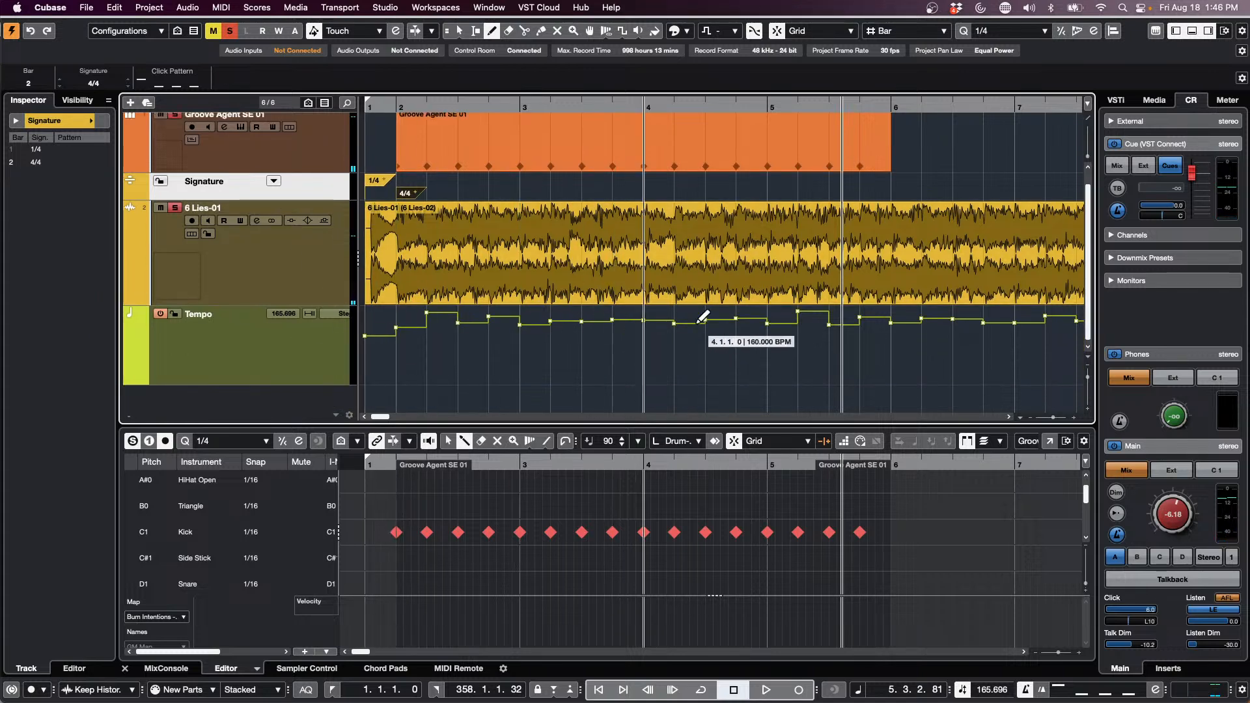
drag(452, 103, 452, 69)
Repeat the Groove Agent SE 01 part twice through bar 14 and play the extended beat.
right_click(548, 138)
click(554, 148)
click(494, 136)
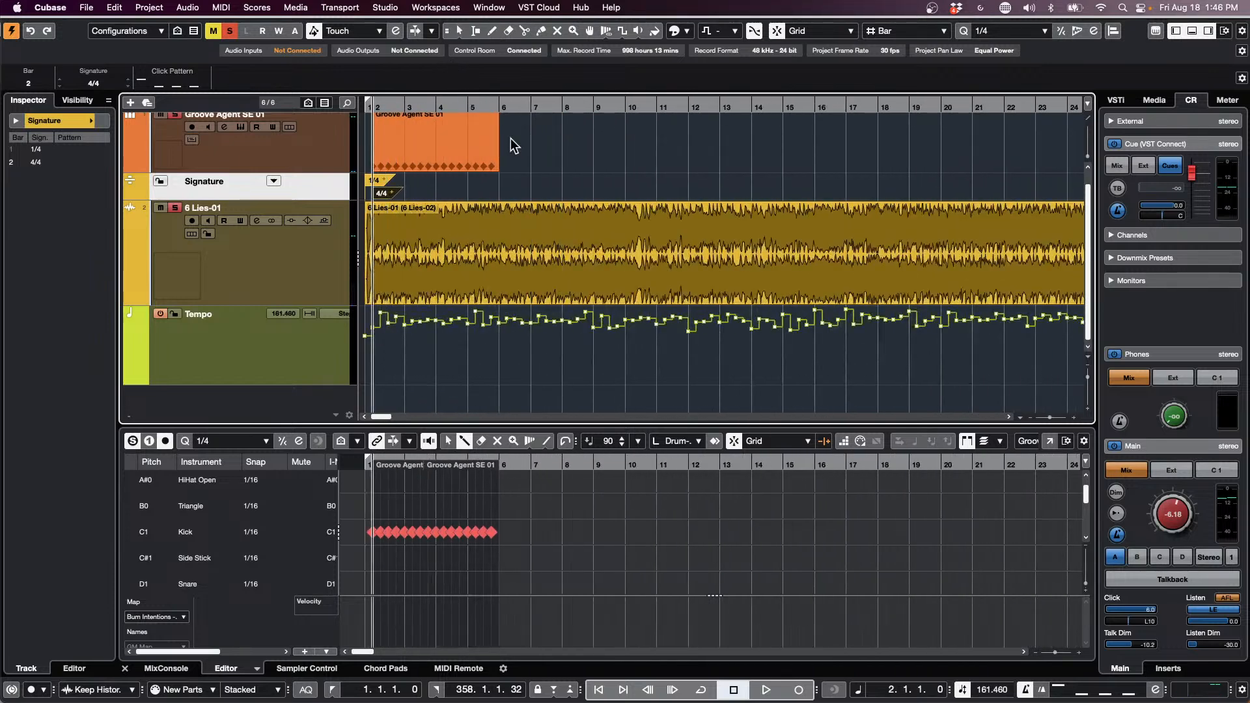
scroll(538, 149, up, 1)
drag(500, 165, 749, 168)
key(space)
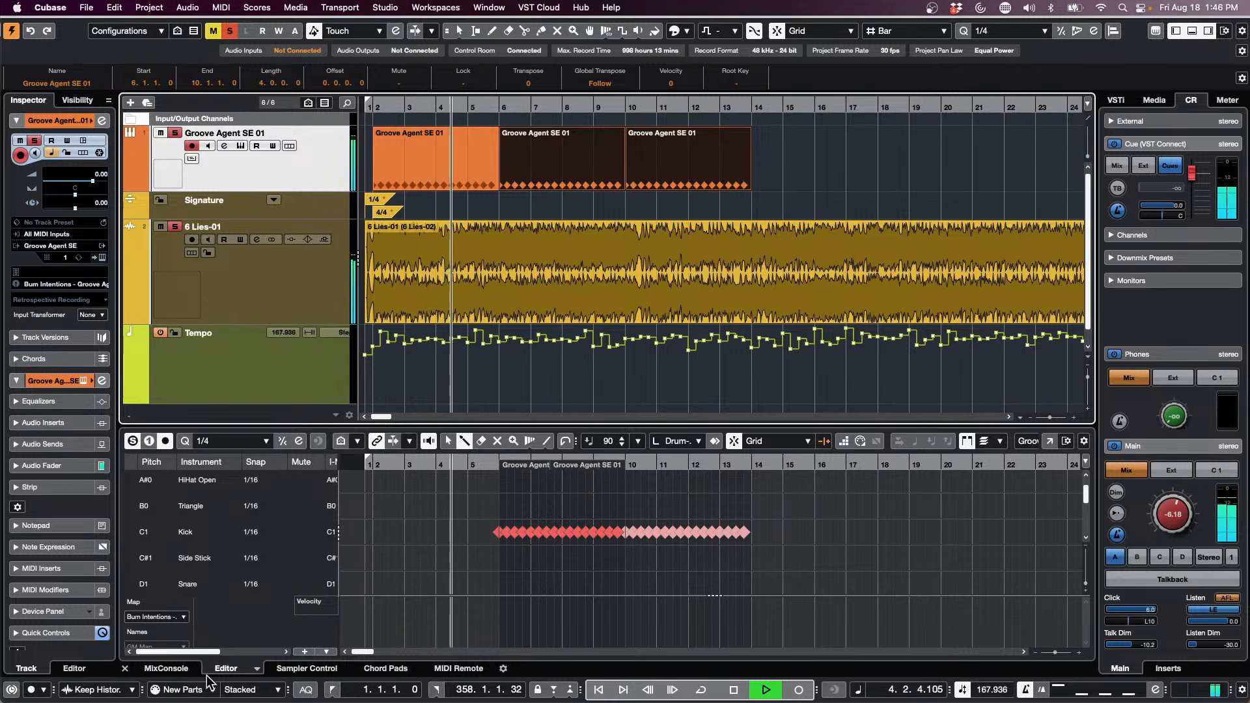
Pull the 6 Lies-01 fader in the MixConsole down to about -18.4 and replay from the project start.
click(166, 669)
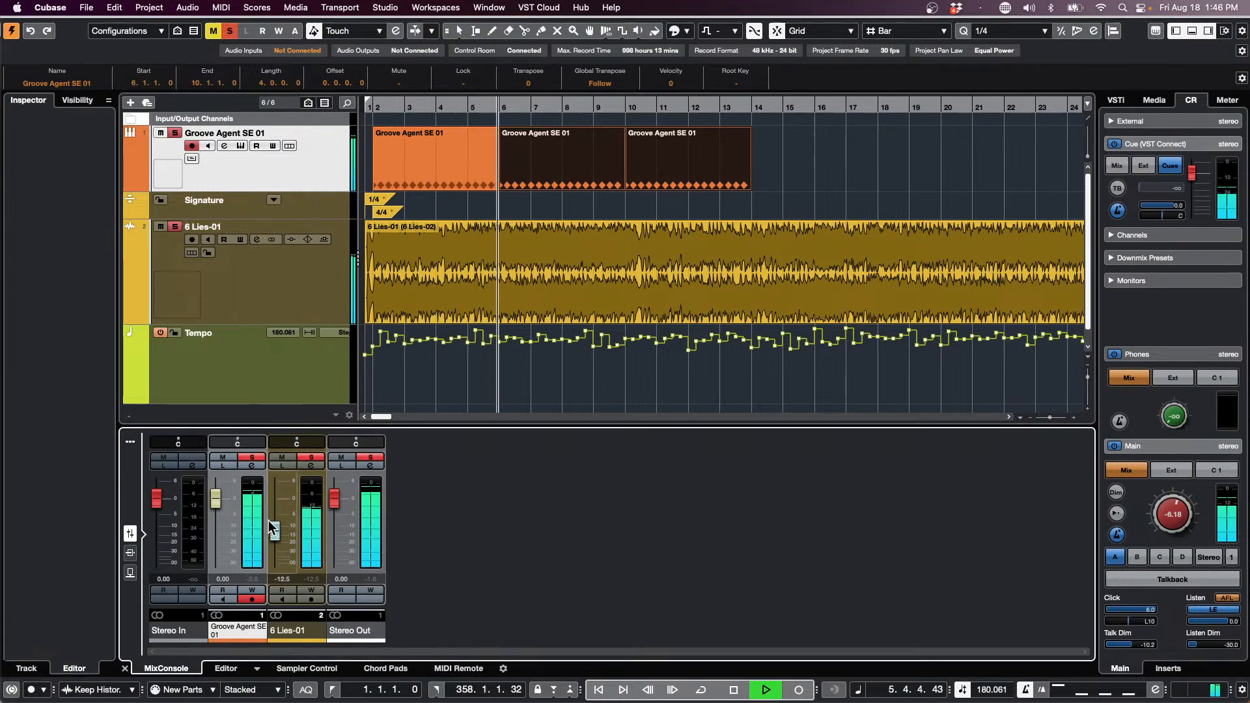
drag(277, 530, 276, 551)
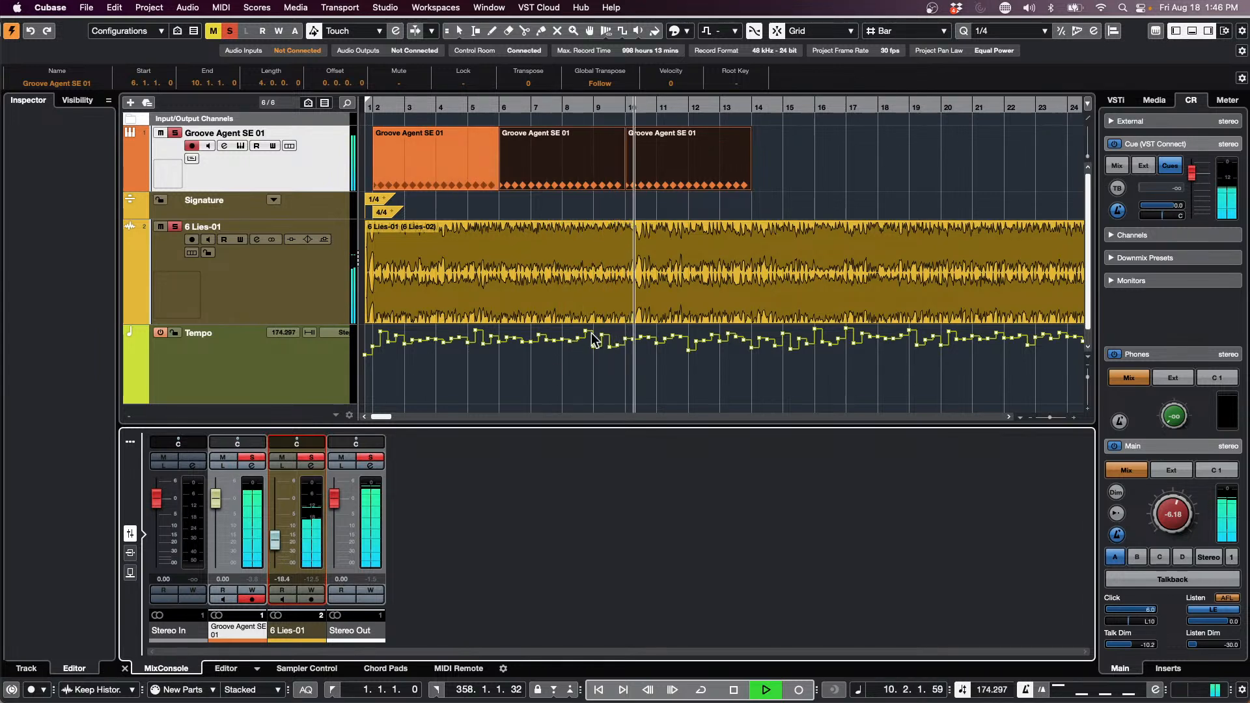
key(space)
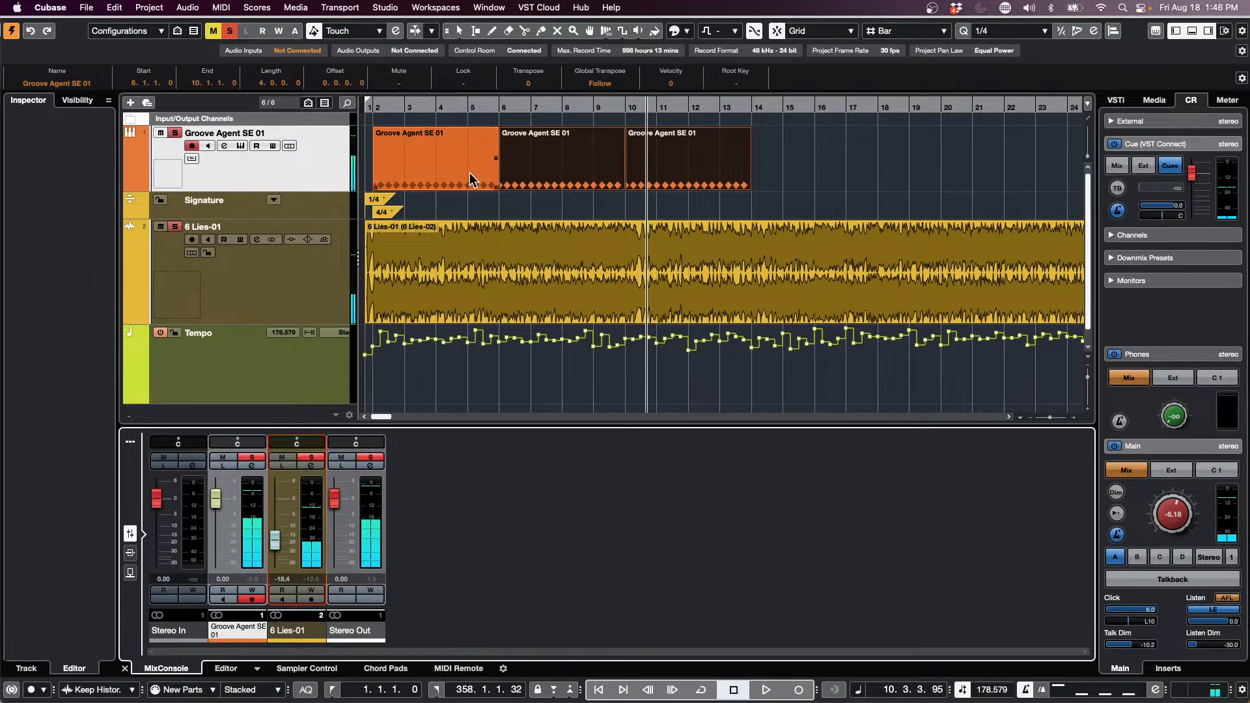
click(314, 166)
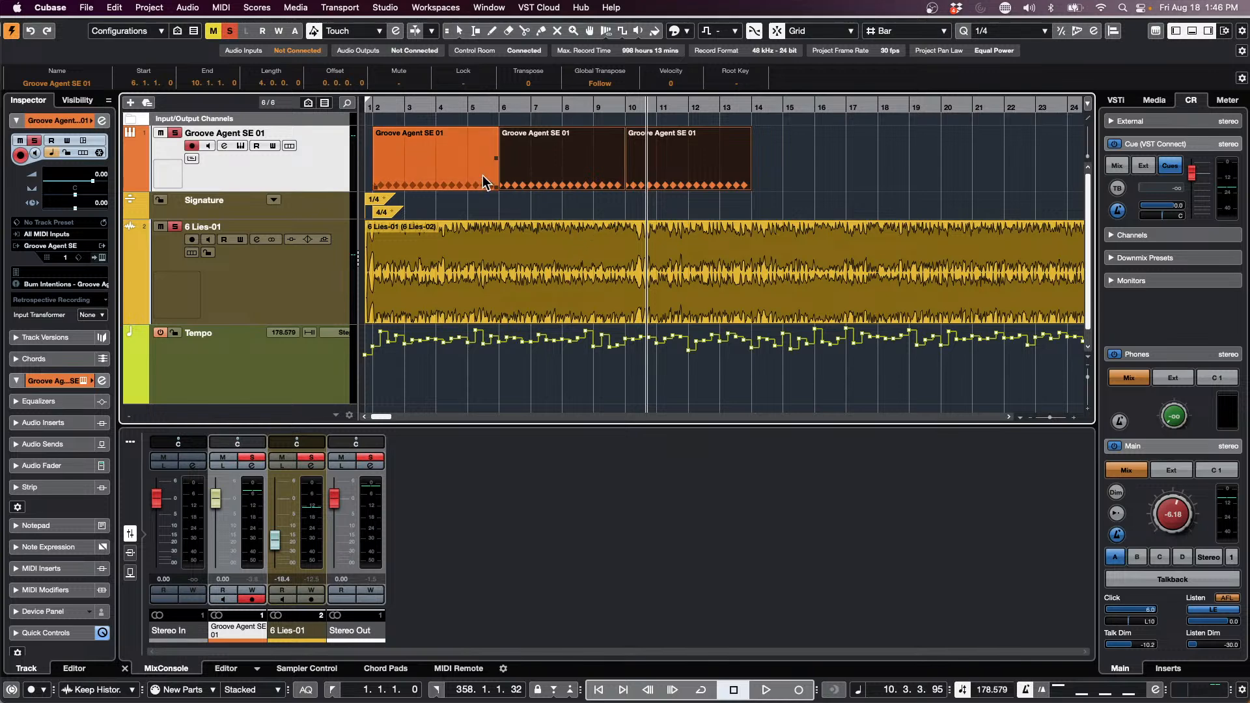
click(418, 106)
key(period)
key(space)
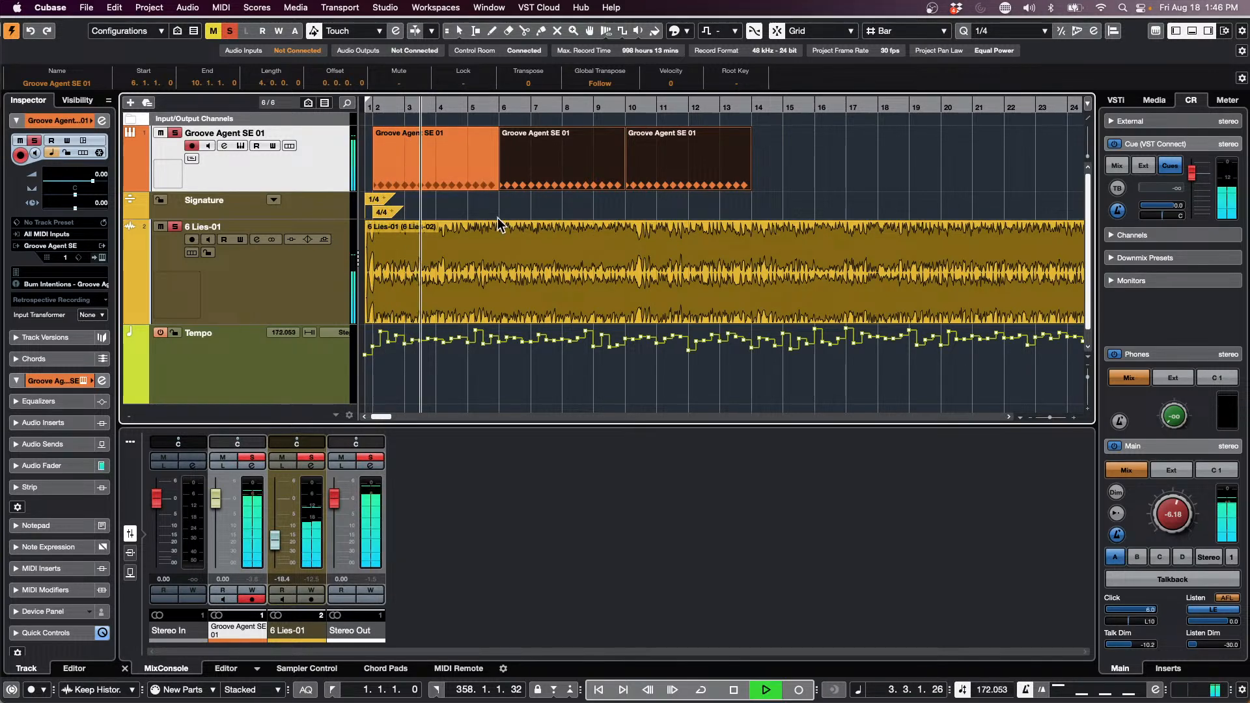
key(space)
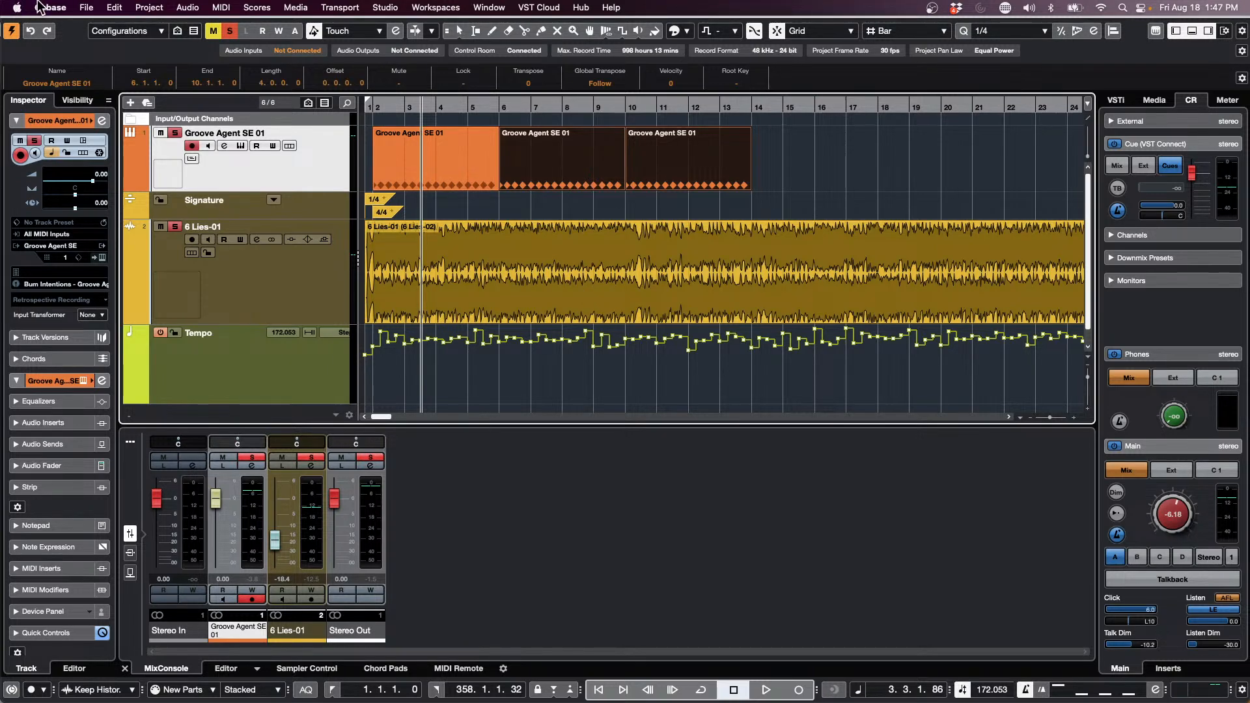
Load jump off.cpr from the Recent Projects list and make it the active project.
click(96, 8)
mouse_move(130, 306)
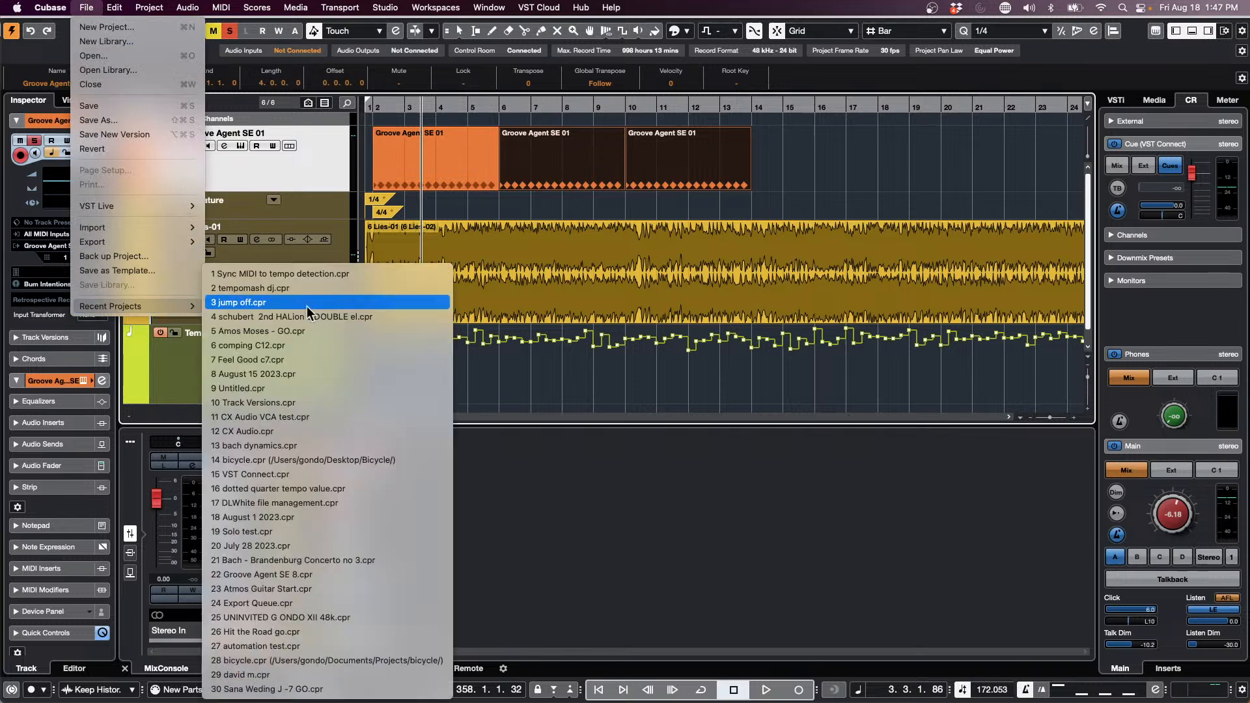
click(385, 302)
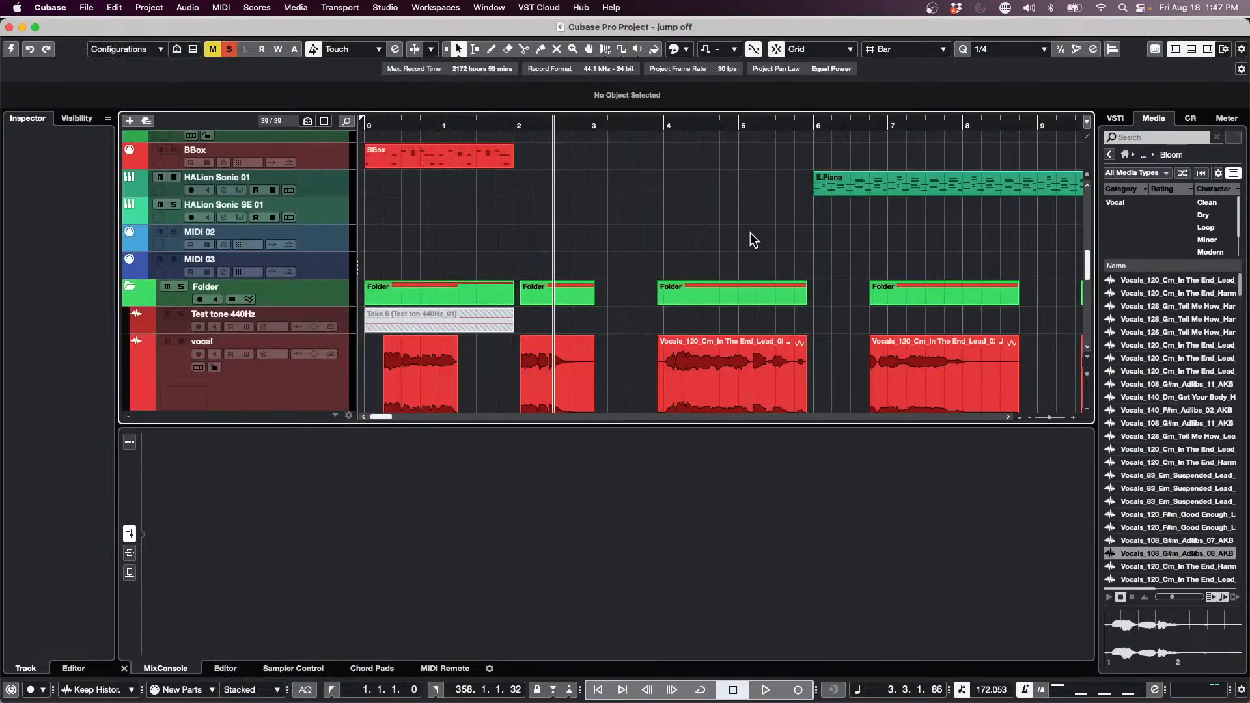
scroll(715, 218, down, 2)
scroll(715, 220, up, 5)
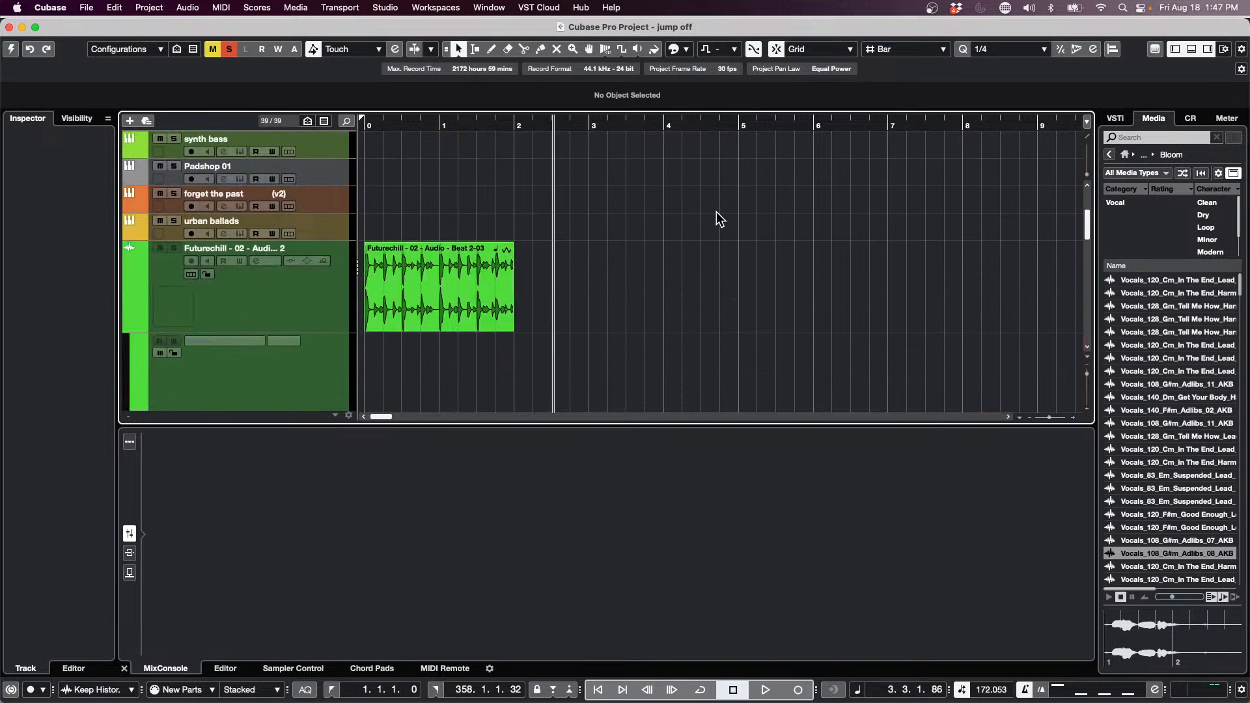
click(12, 52)
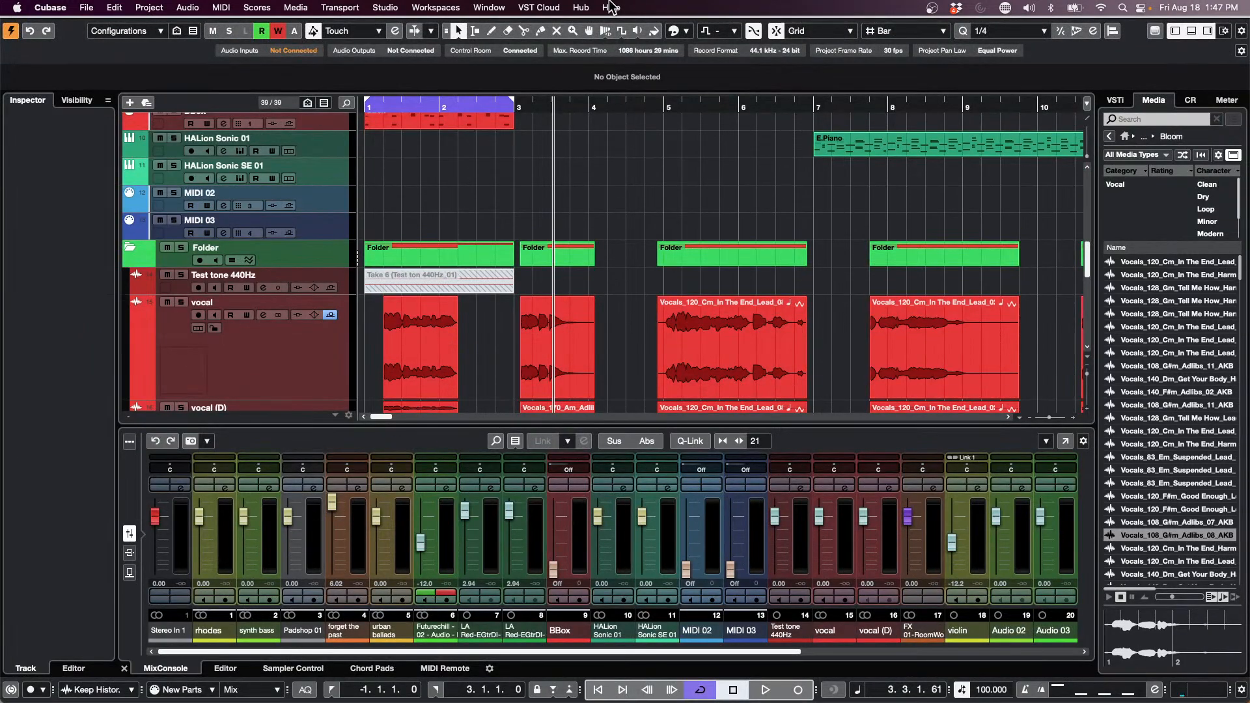
Scroll through the jump off tracks from rhodes to Audio 03, then show the Recent Projects list.
scroll(690, 151, down, 1)
scroll(688, 142, down, 1)
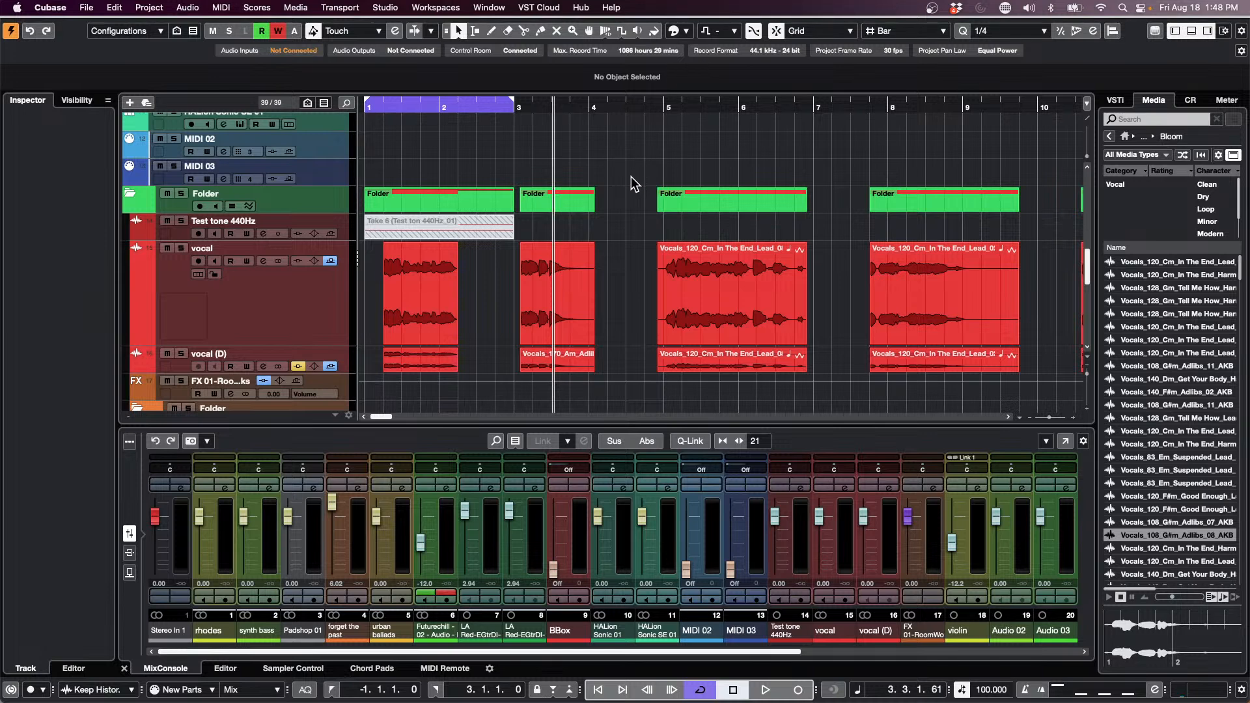
scroll(757, 224, up, 5)
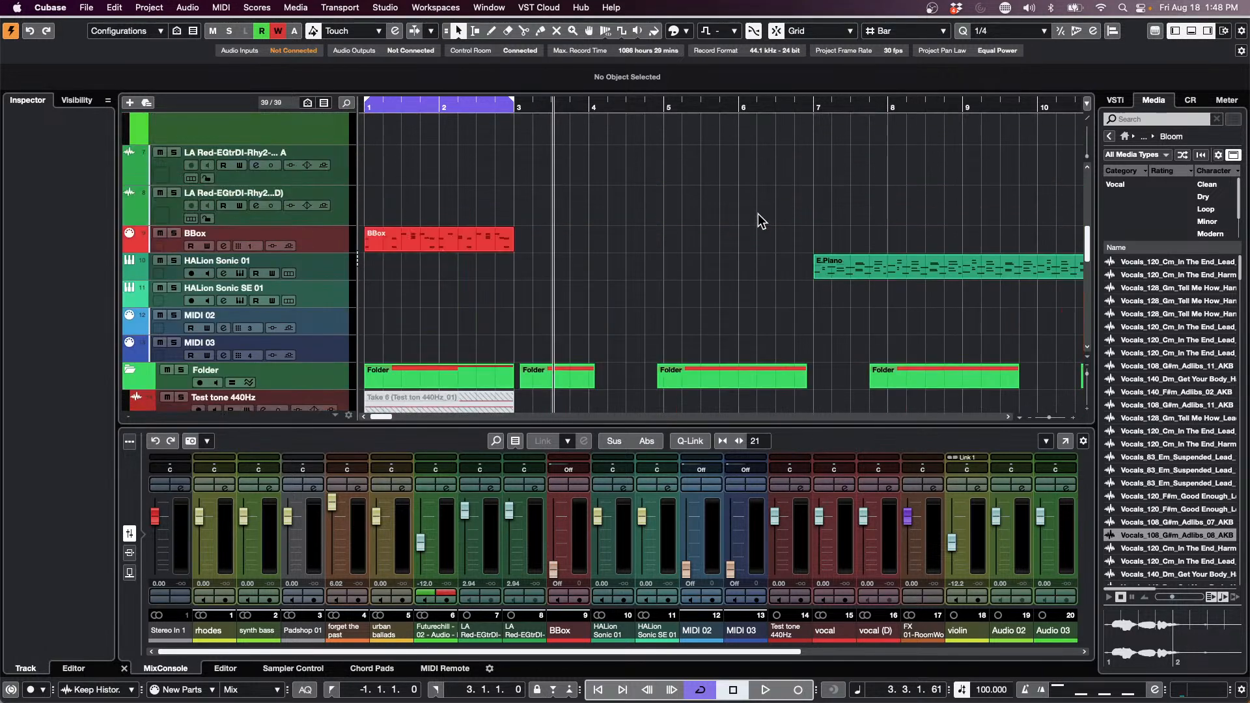
scroll(756, 211, down, 10)
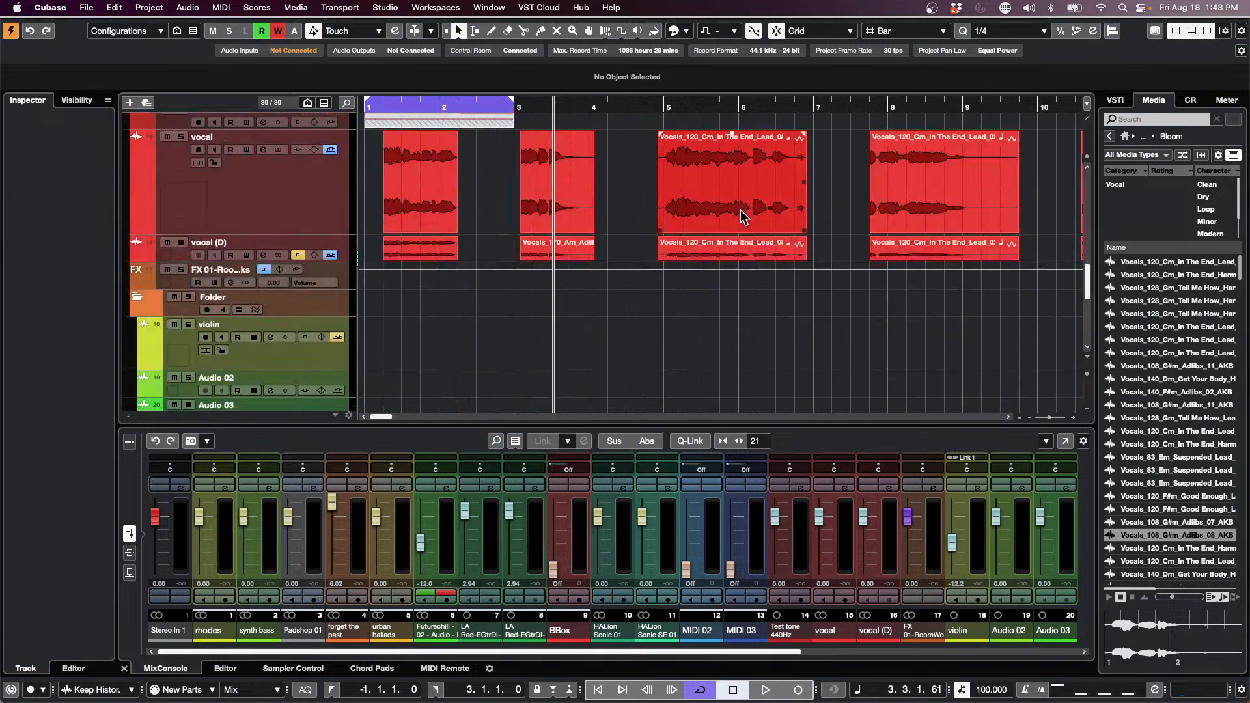
scroll(744, 217, up, 8)
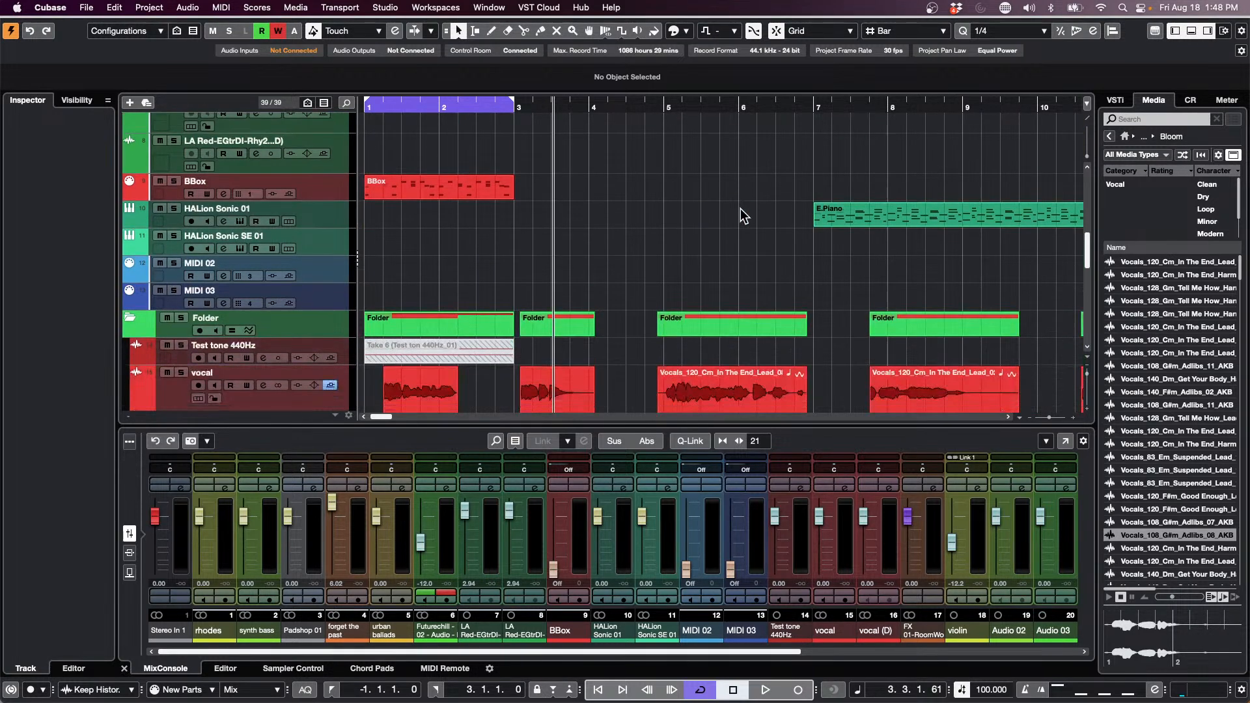
scroll(552, 245, down, 2)
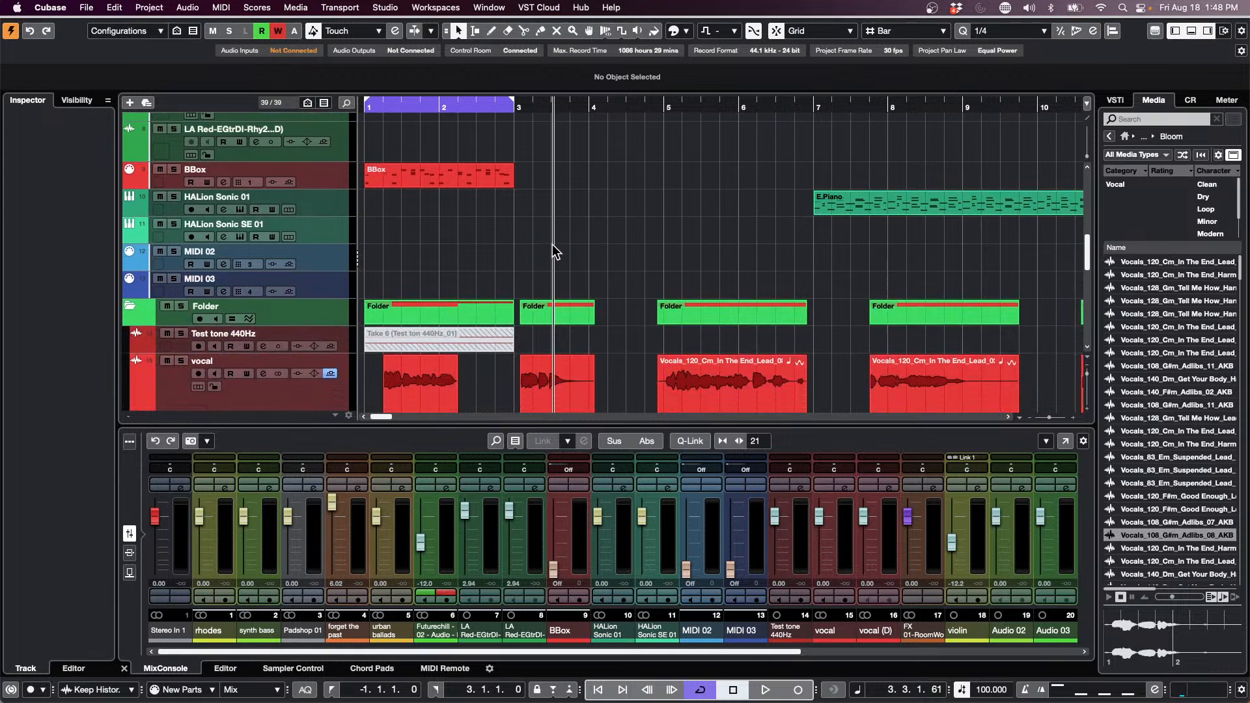
scroll(552, 244, up, 3)
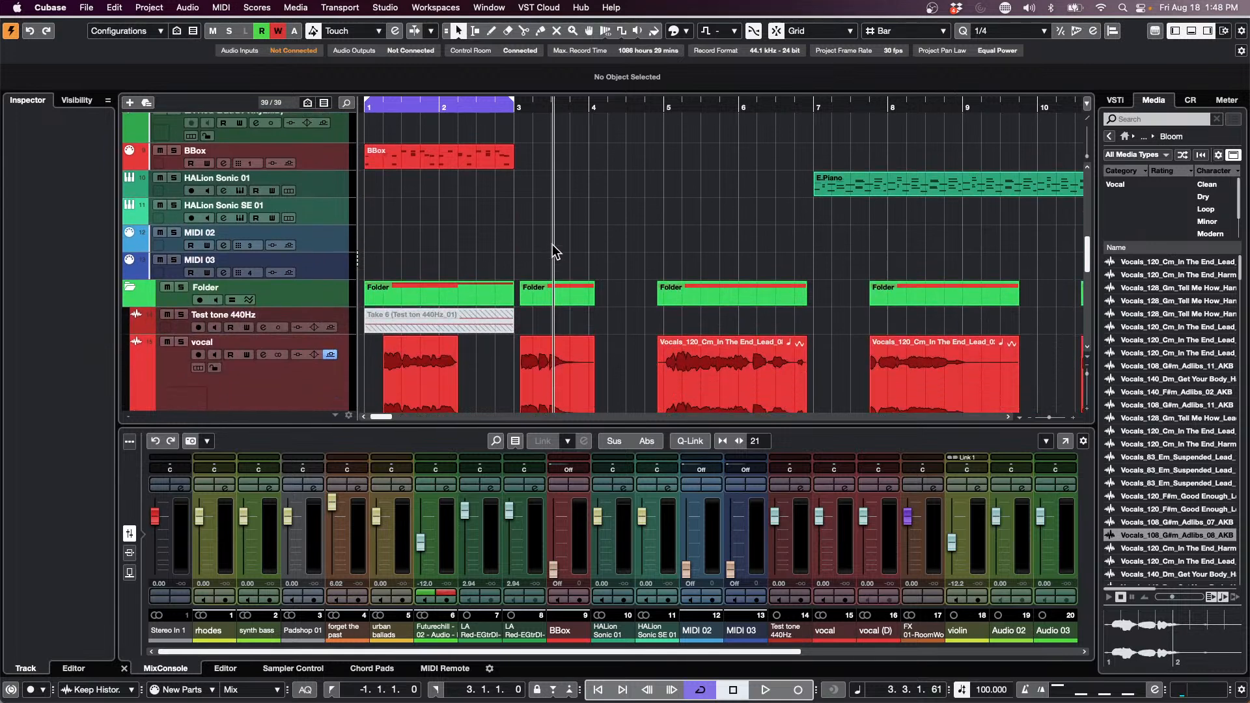
scroll(553, 246, up, 9)
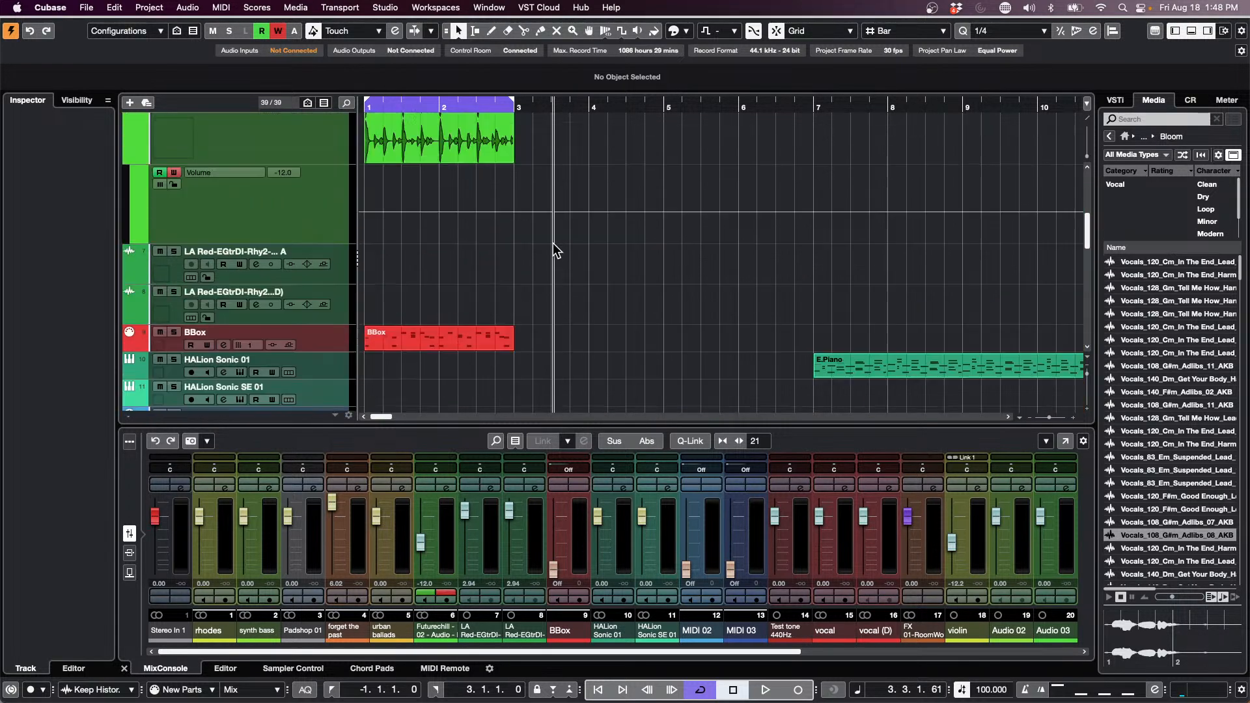
scroll(553, 251, up, 15)
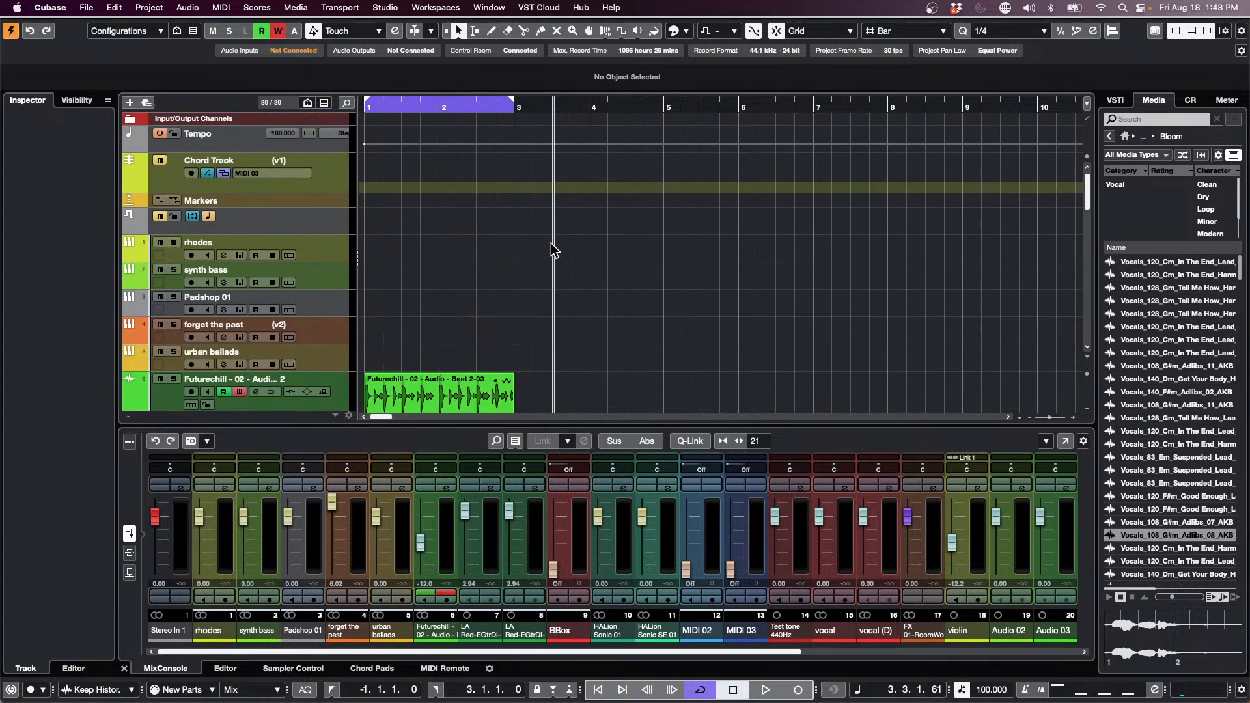
click(86, 7)
mouse_move(146, 306)
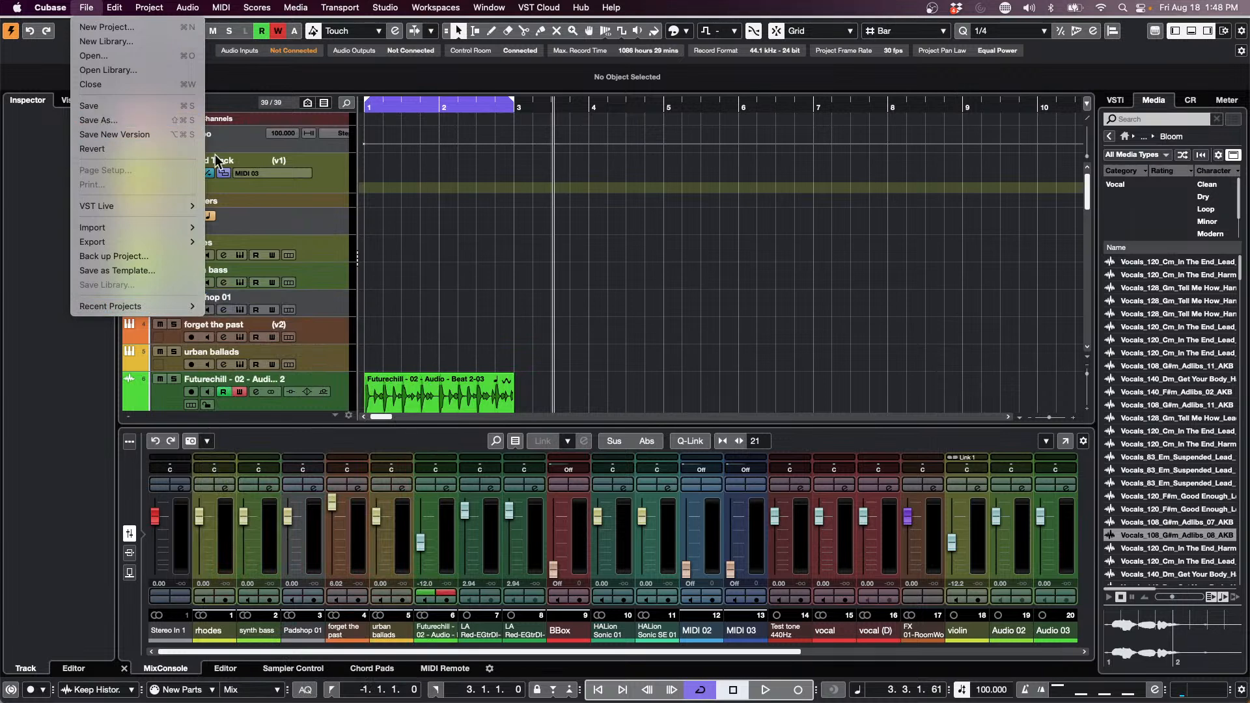
Duplicate the Futurechill - 02 - Audio track with its Beat 2-03 event.
click(553, 293)
scroll(483, 275, down, 1)
scroll(483, 276, down, 1)
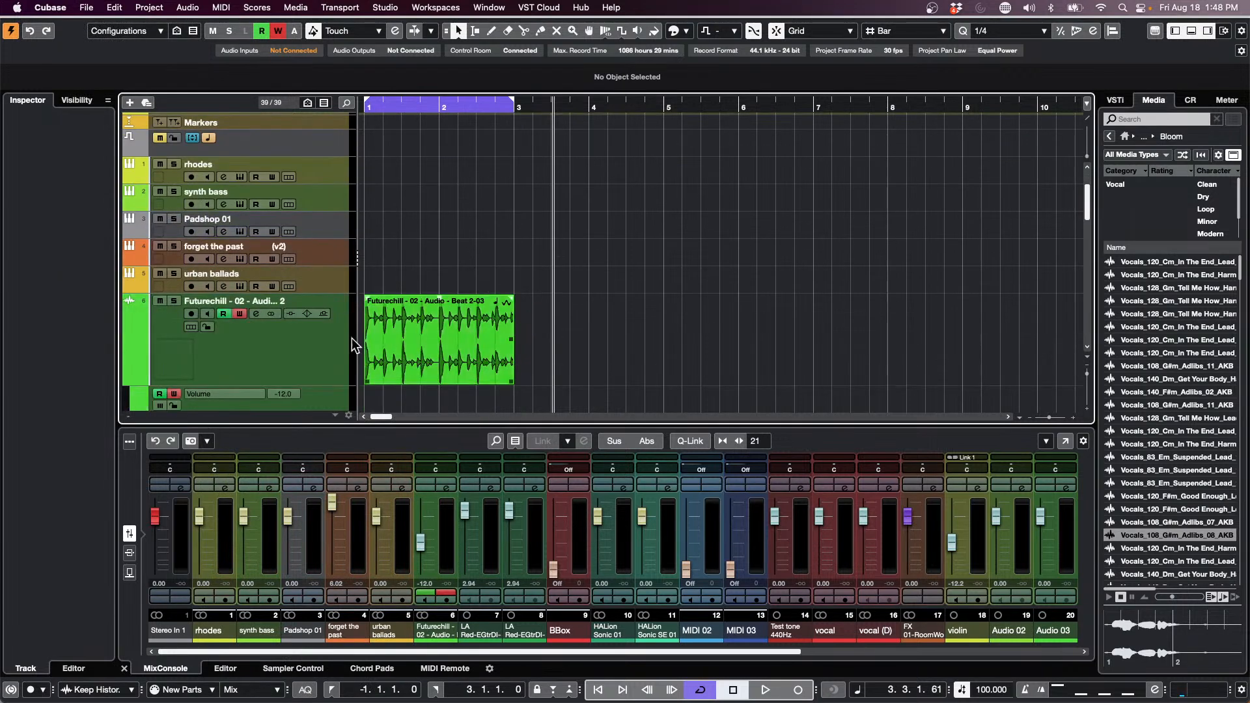
right_click(268, 350)
mouse_move(362, 354)
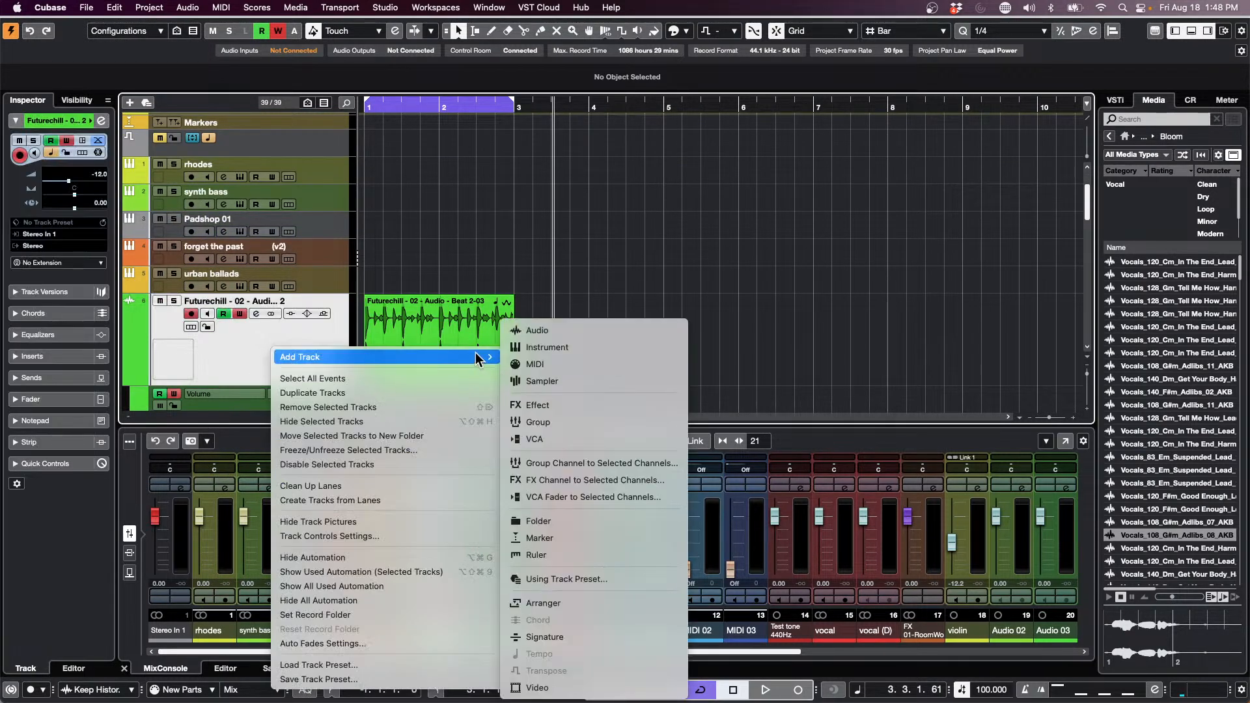
click(306, 393)
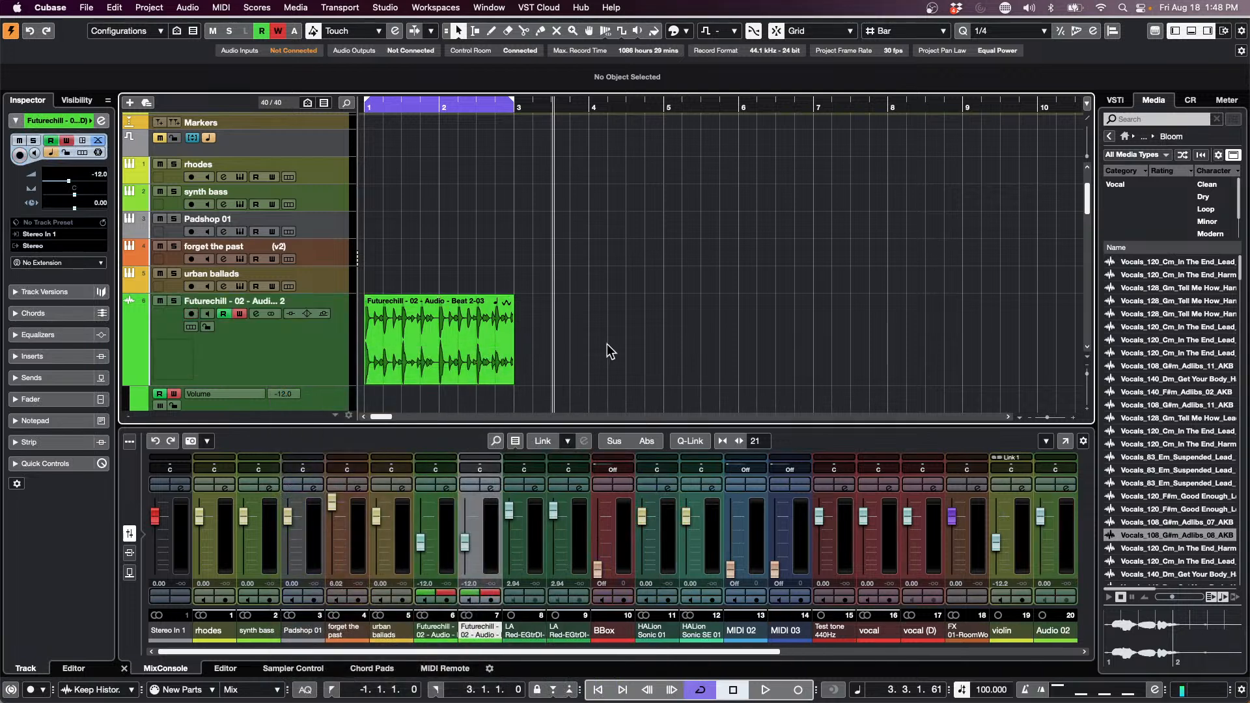
Reorder the two Futurechill tracks so the original ends up on top again.
scroll(541, 329, down, 2)
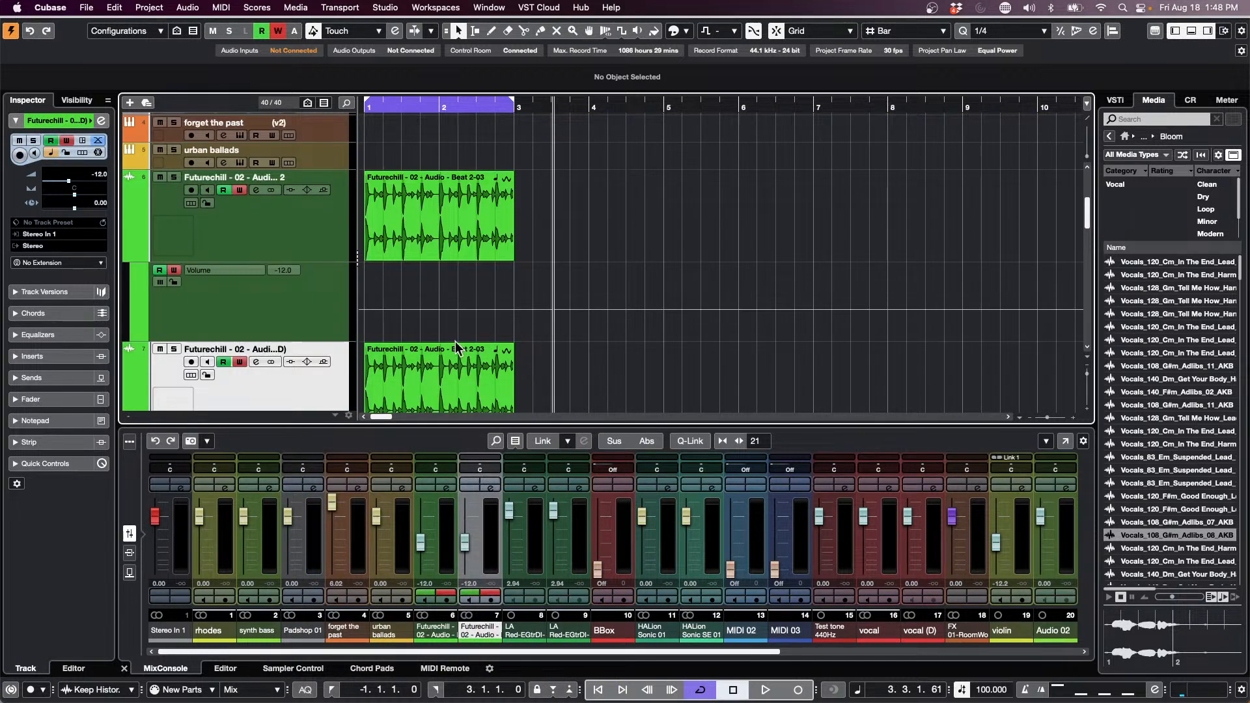
drag(322, 376, 339, 260)
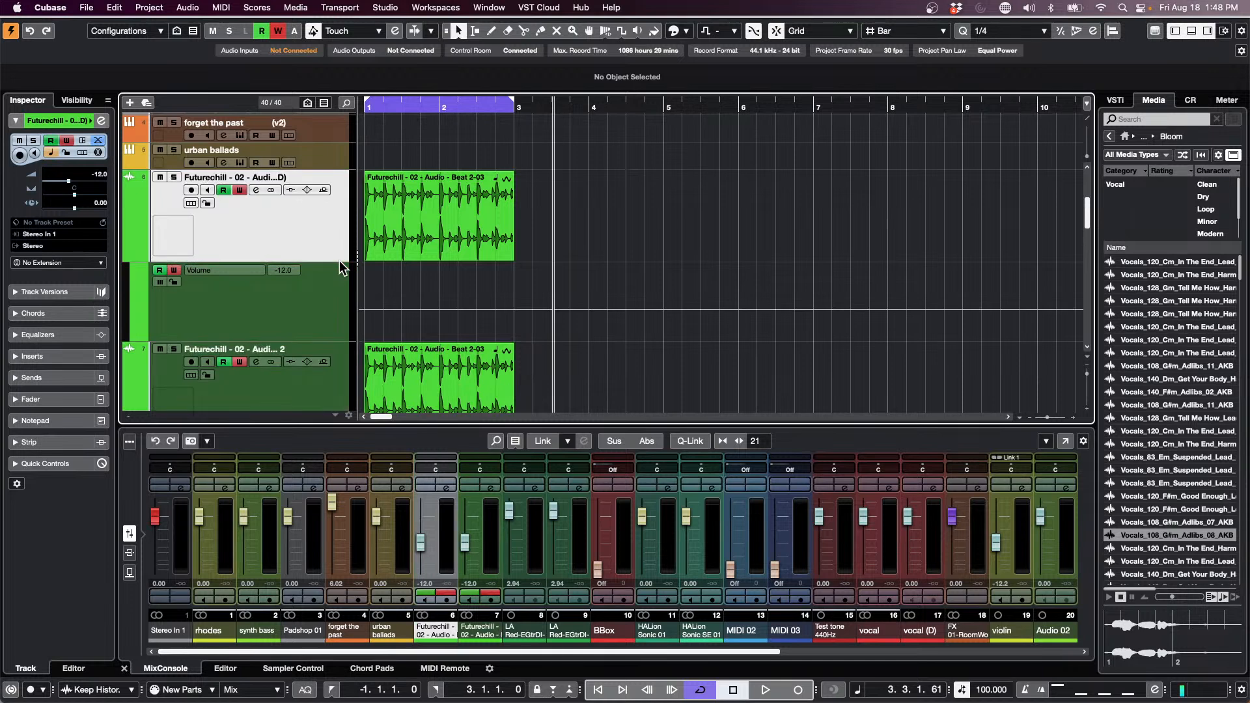
drag(320, 381, 327, 258)
scroll(582, 334, down, 1)
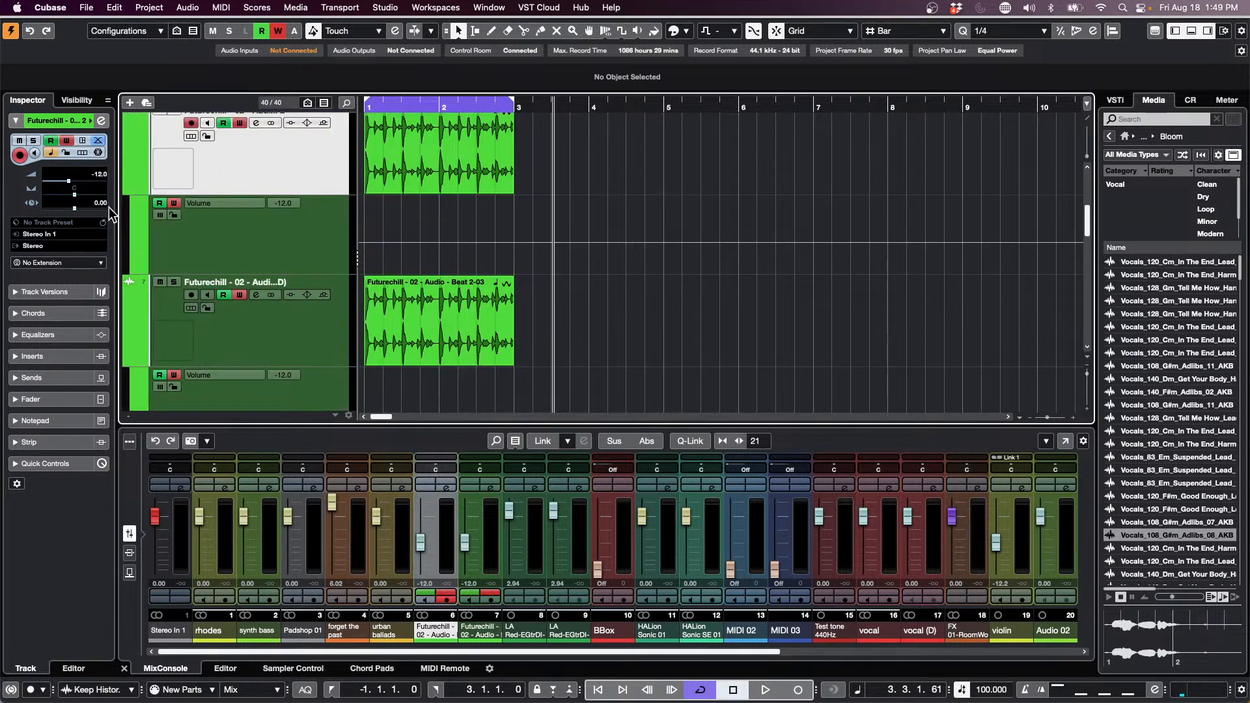
scroll(197, 207, down, 1)
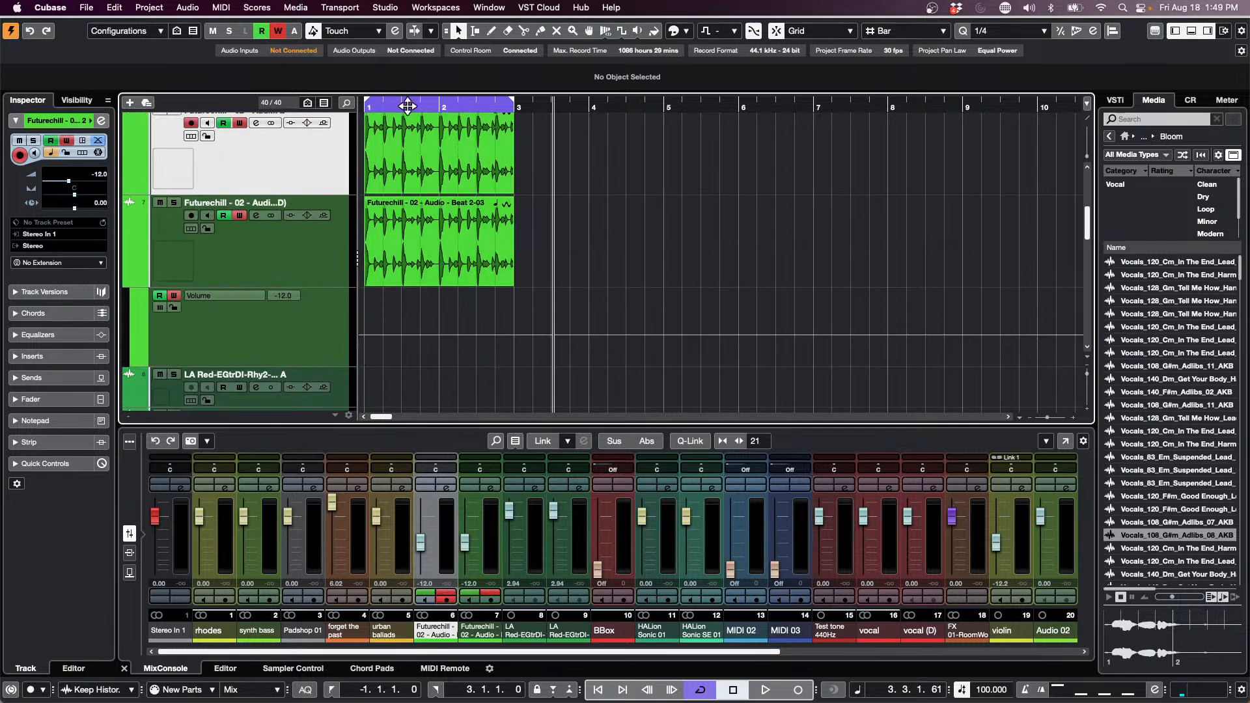
Select both Beat 2-03 clips, trim their starts to bar 3, and zoom in.
drag(545, 155, 485, 190)
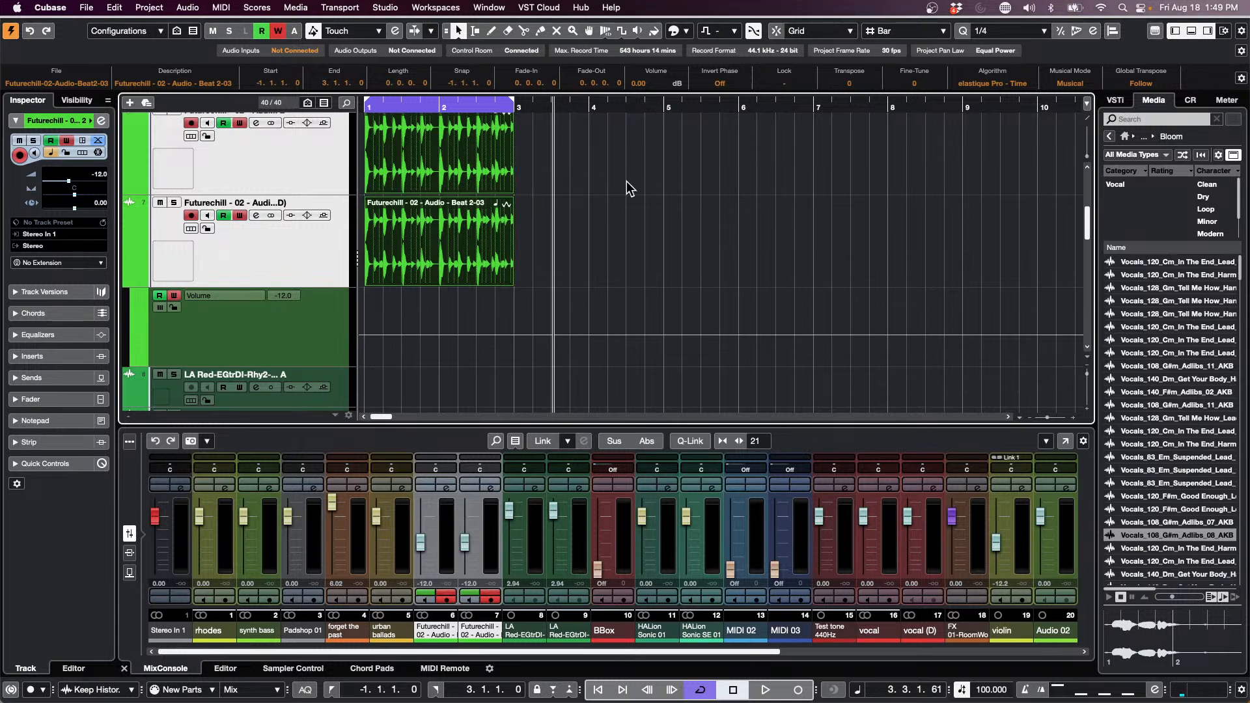
drag(509, 189, 543, 177)
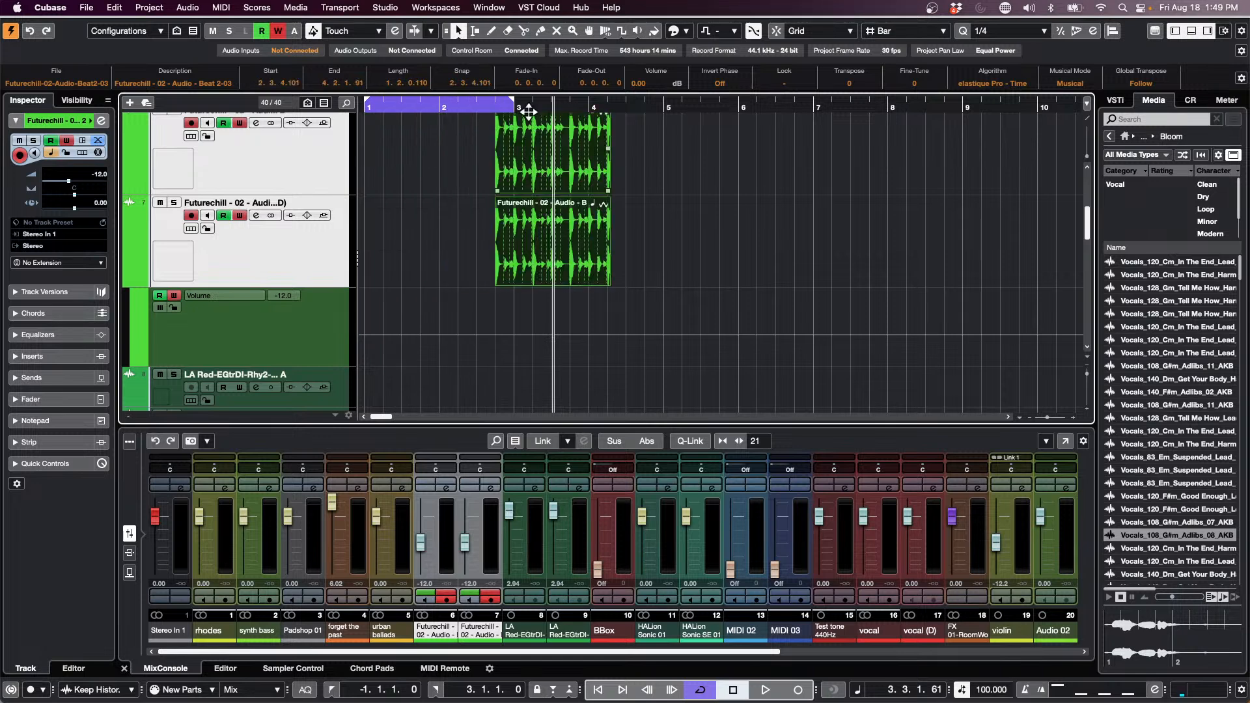
drag(498, 288, 512, 288)
drag(528, 108, 532, 155)
Mute the upper beat clip with the Mute tool, then return to the Object Selection tool.
click(623, 310)
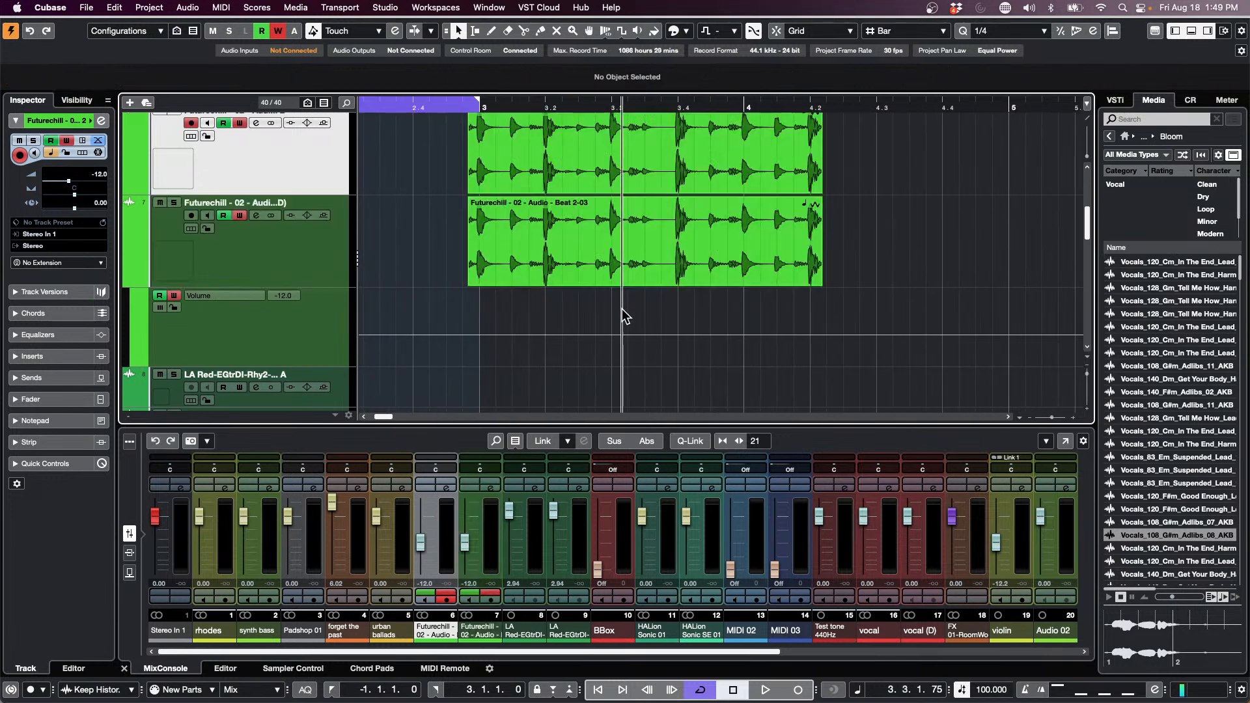
right_click(623, 310)
click(702, 293)
click(631, 165)
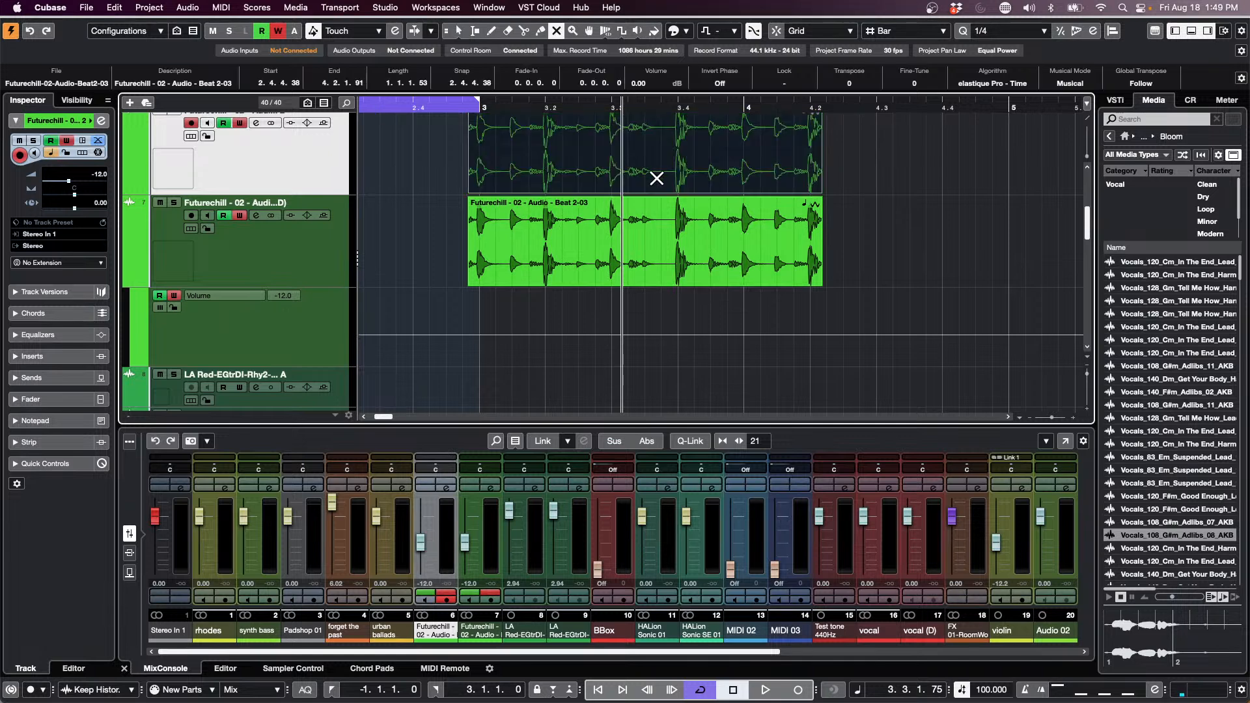
click(852, 207)
key(1)
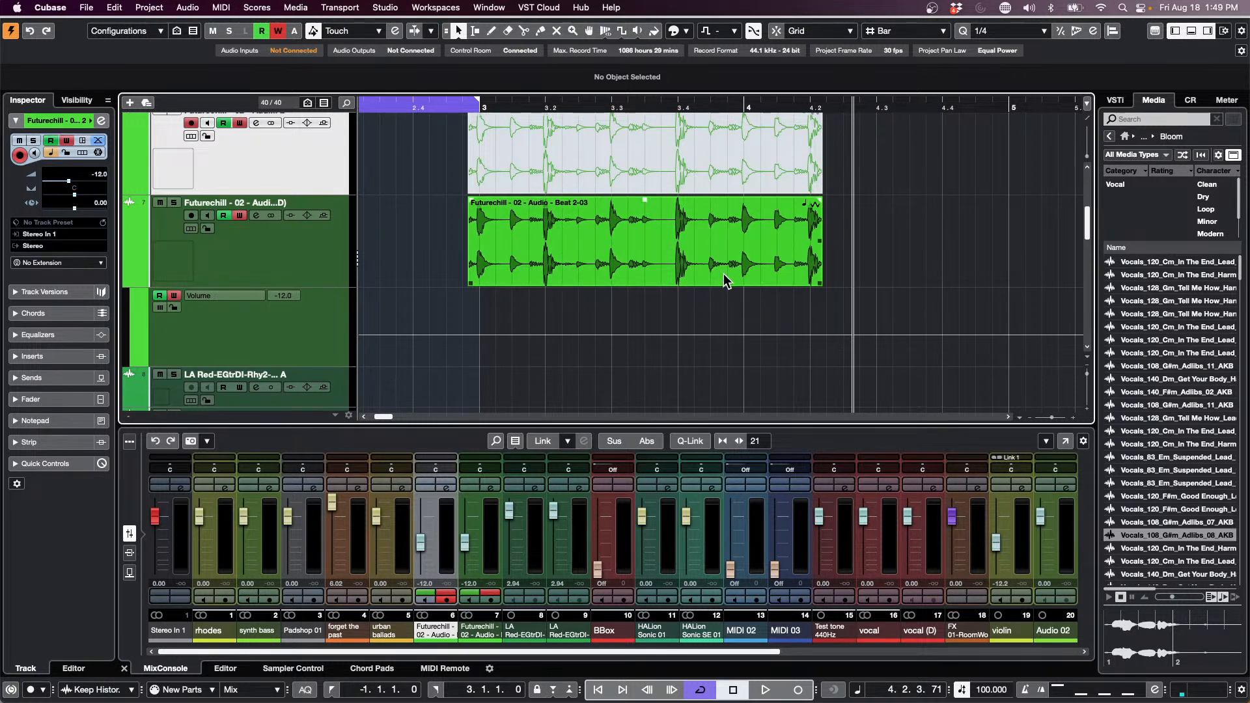
drag(711, 308, 737, 165)
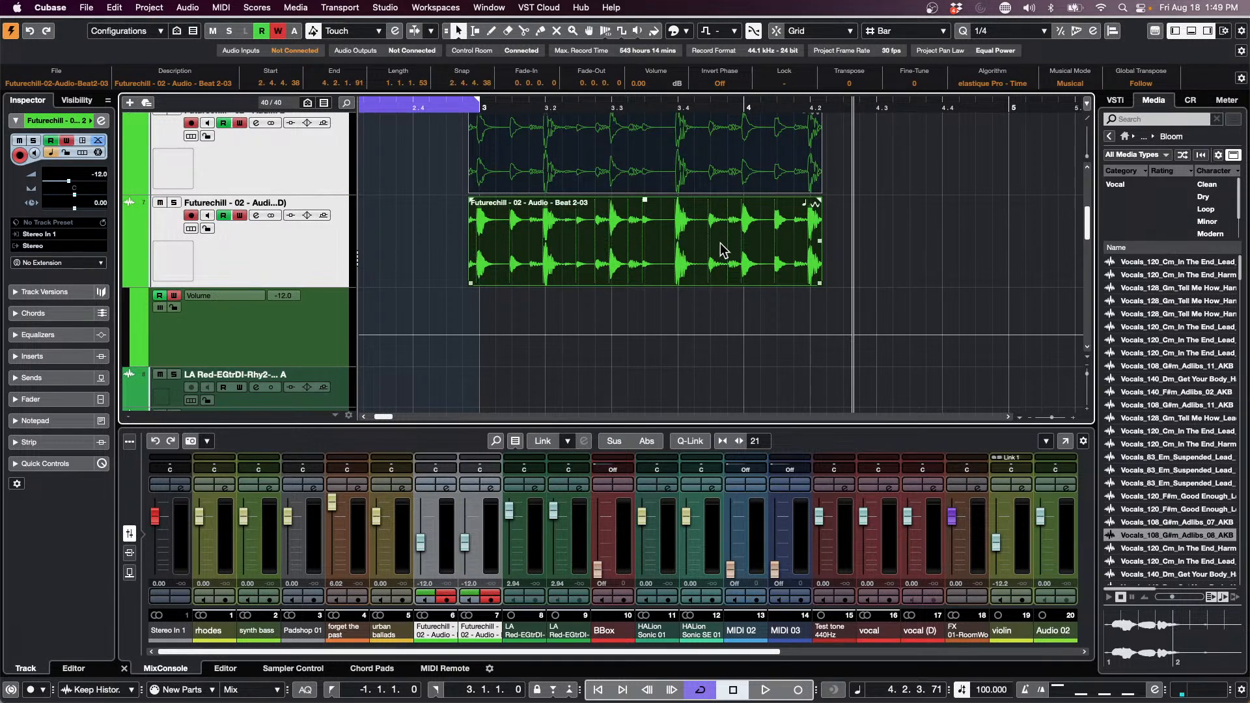
right_click(700, 263)
key(Escape)
click(969, 231)
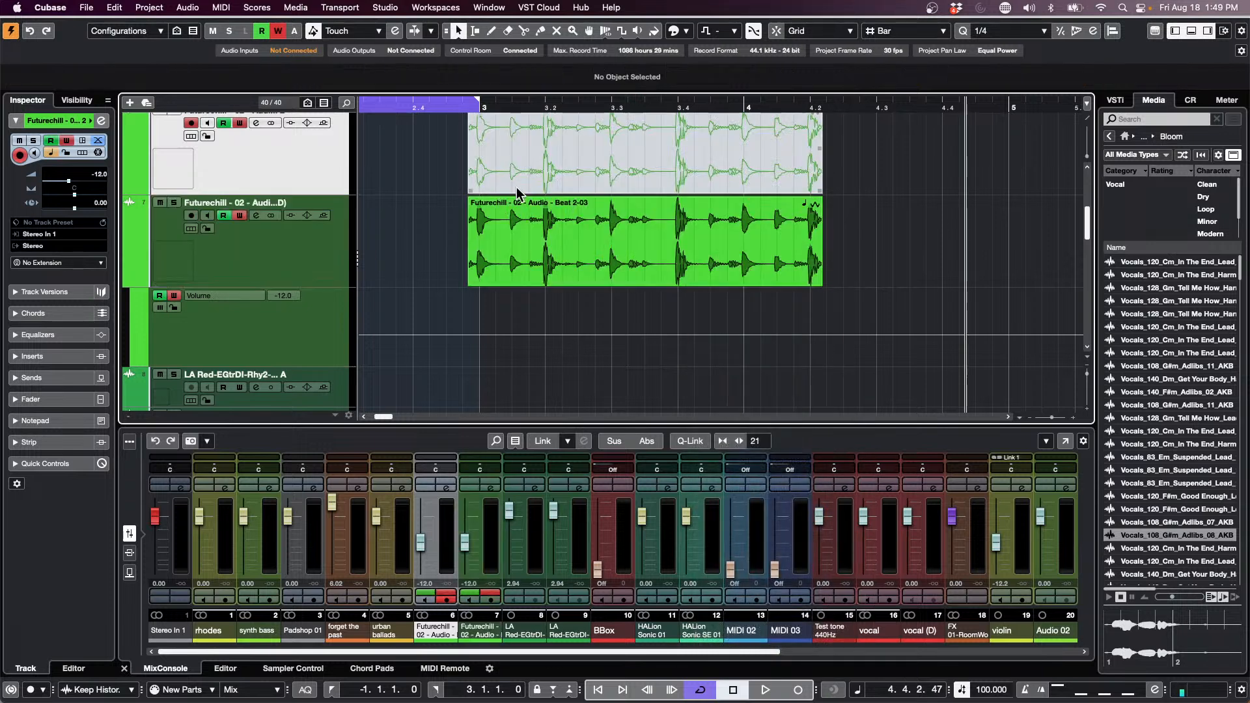
Turn off automation read and write on tracks 6 and 7.
click(240, 216)
click(244, 126)
click(223, 216)
click(223, 125)
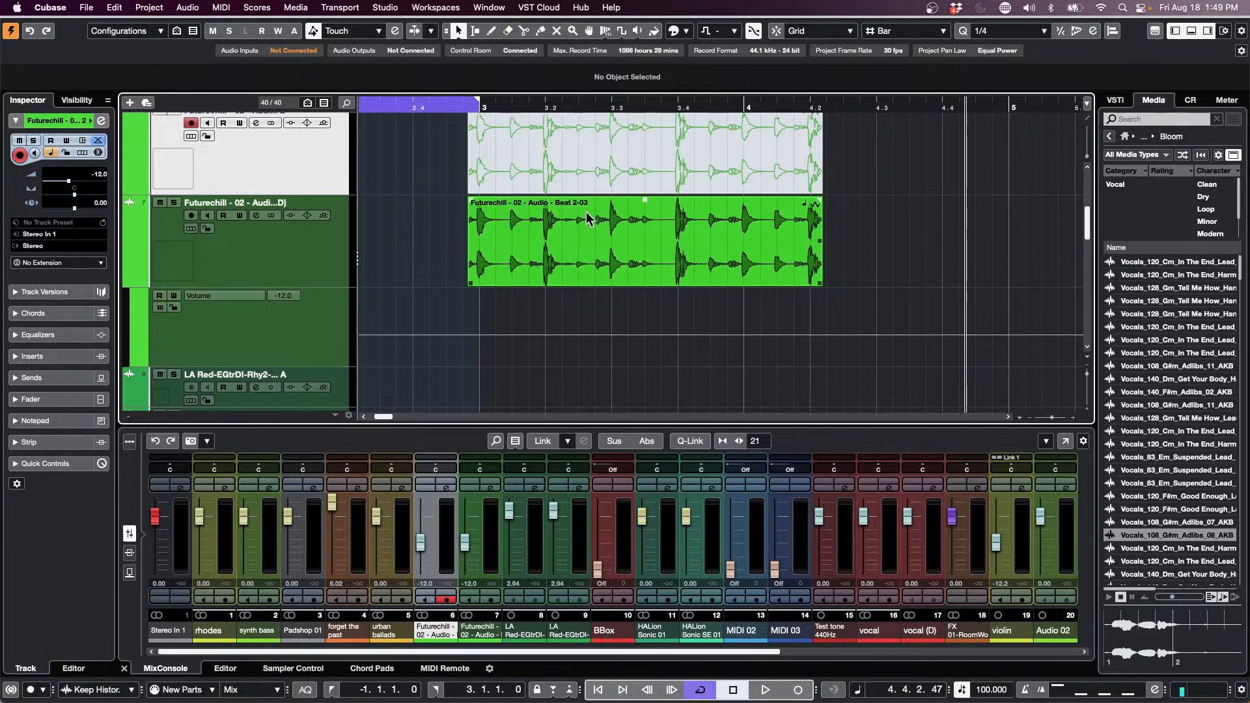
Trim both beat clips so they end at 4.1.2.10.
click(674, 260)
drag(854, 171, 771, 257)
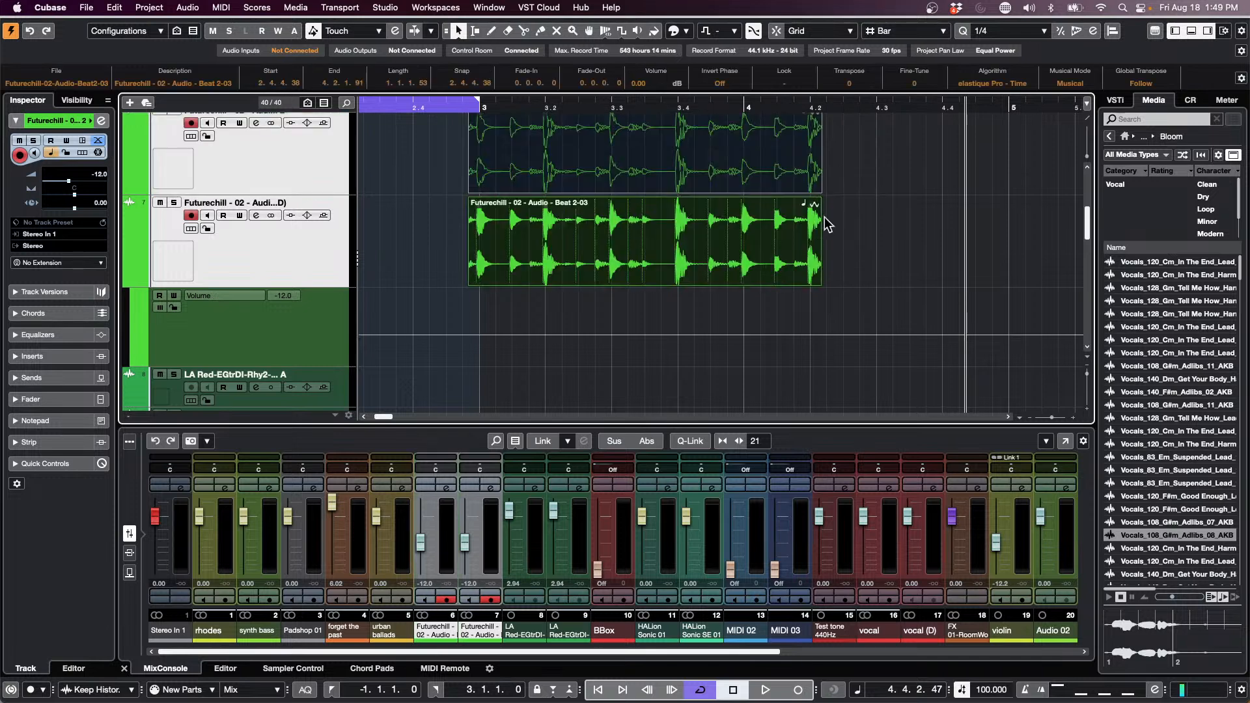
drag(821, 194, 760, 196)
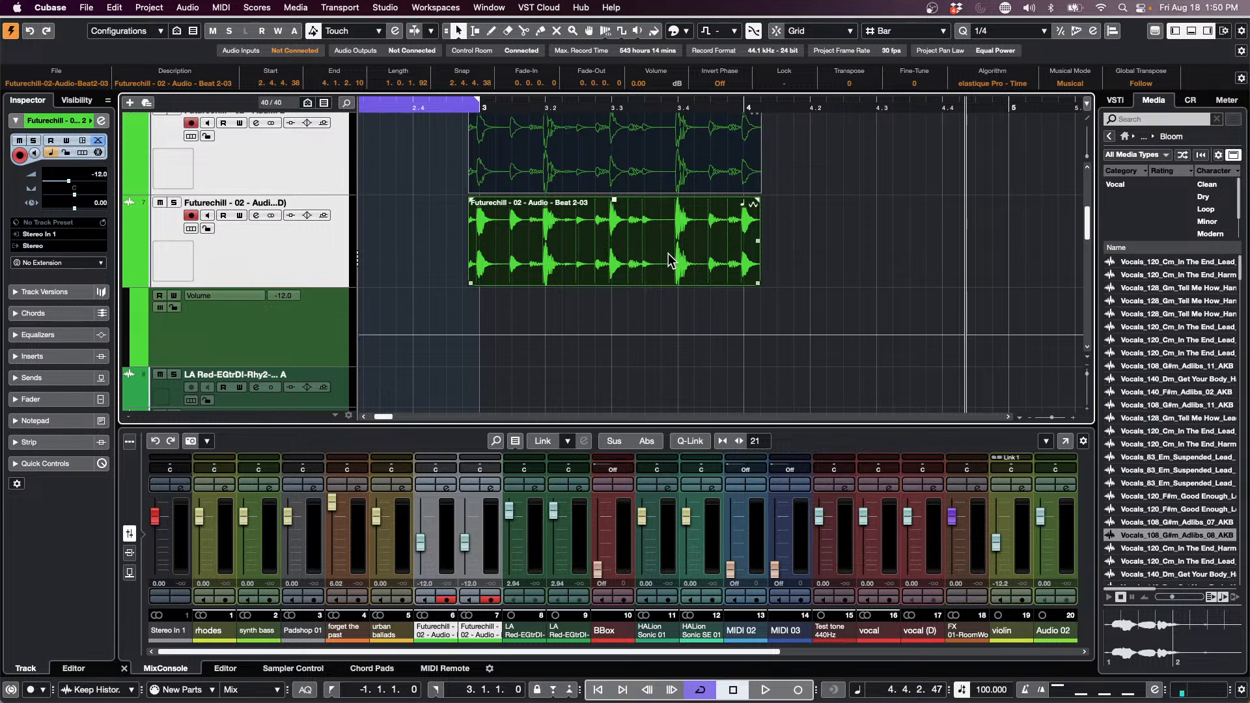
mouse_move(678, 254)
mouse_down()
mouse_move(649, 254)
mouse_move(678, 259)
mouse_up()
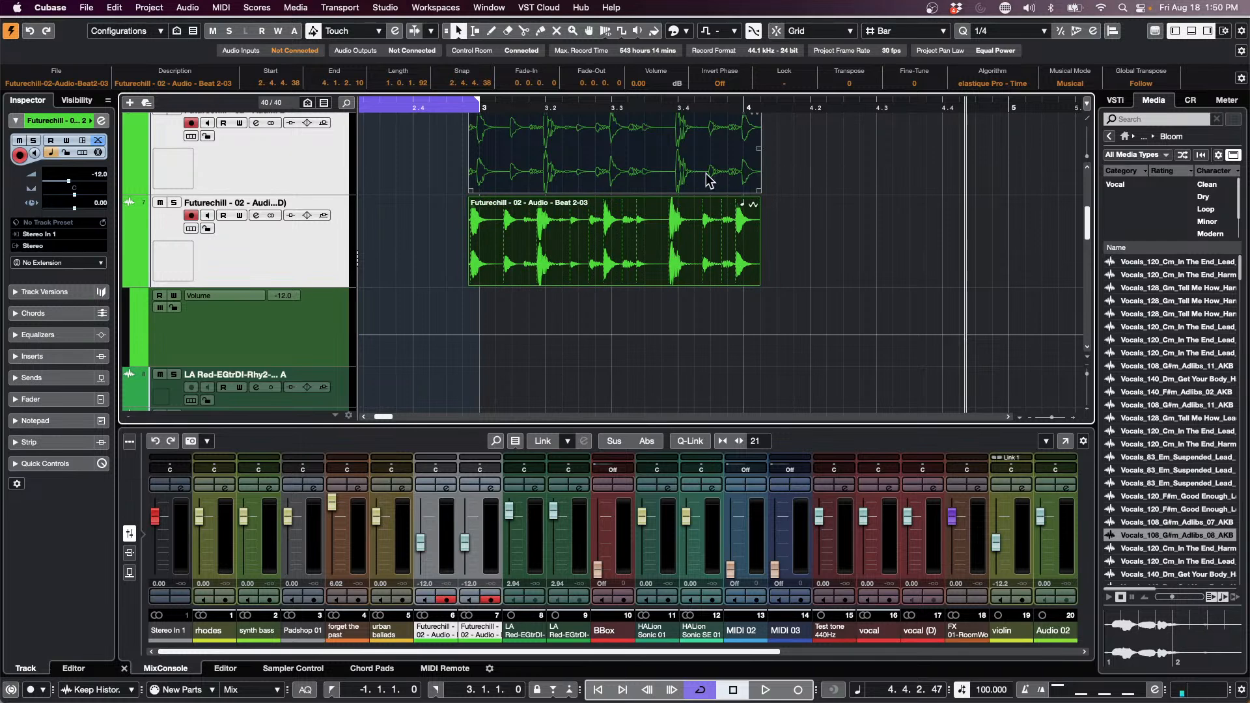
click(838, 183)
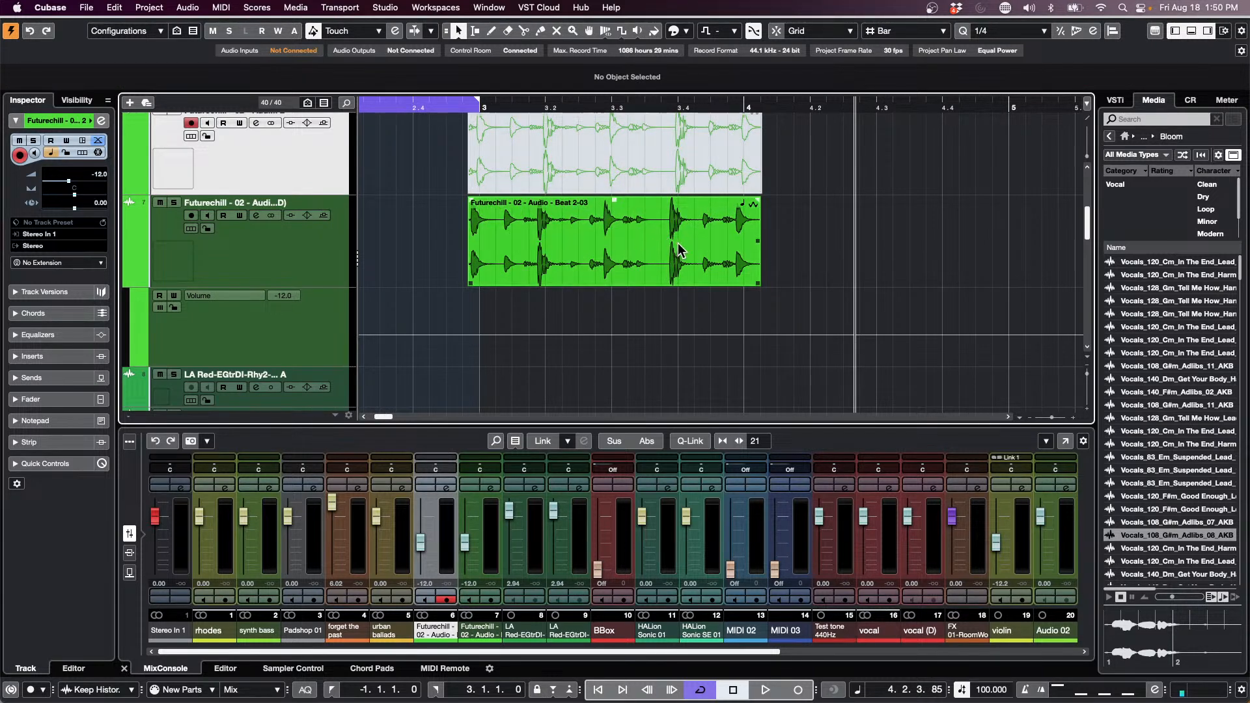
Try unmuting the upper beat clip, then undo it.
right_click(612, 214)
click(663, 213)
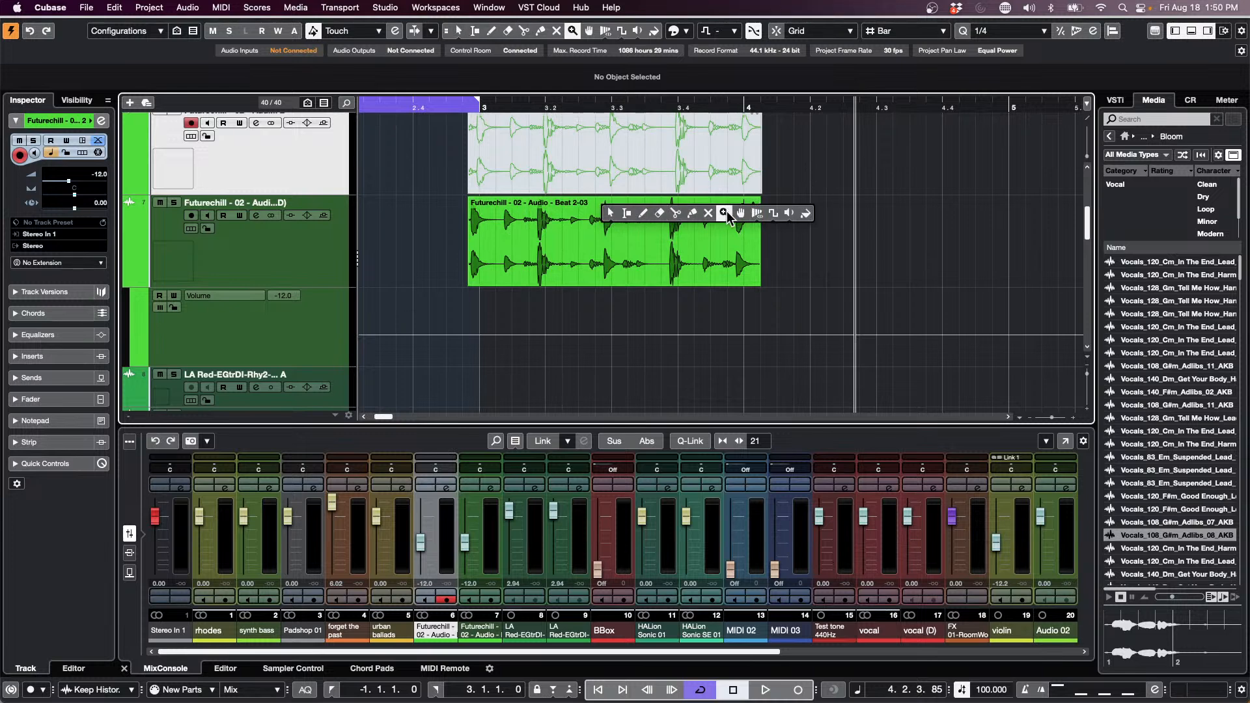
click(708, 213)
click(706, 172)
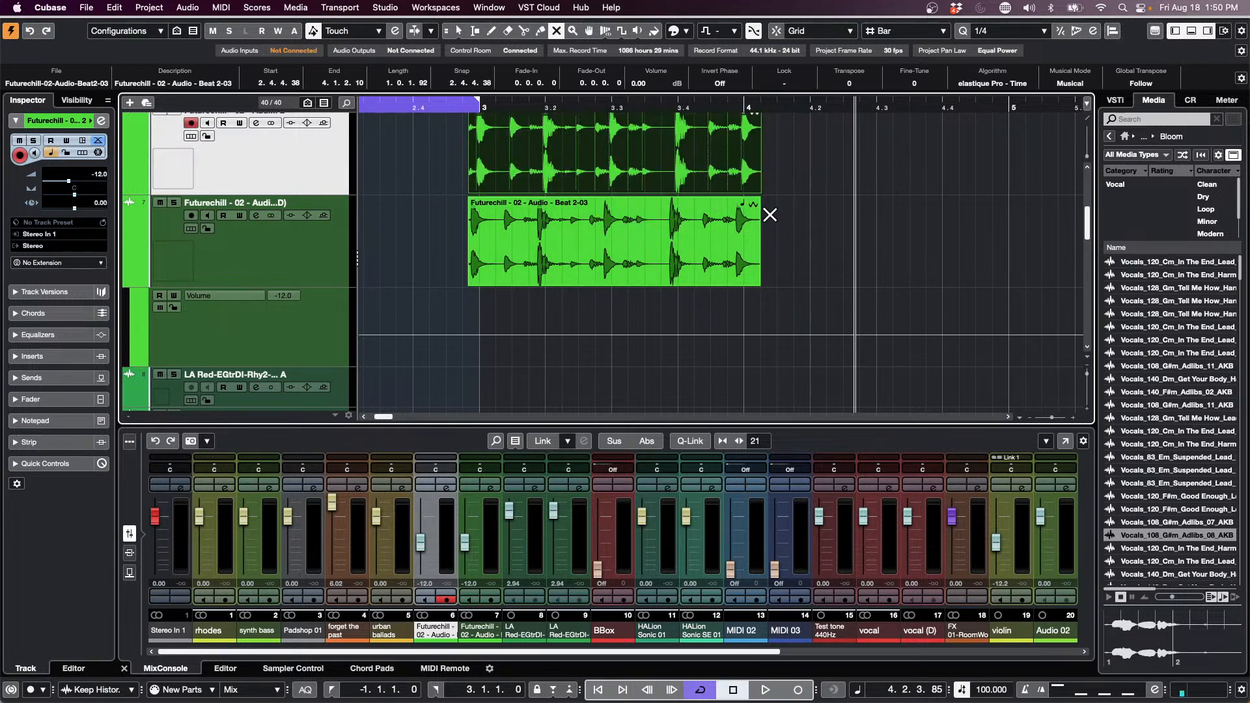
key(super+z)
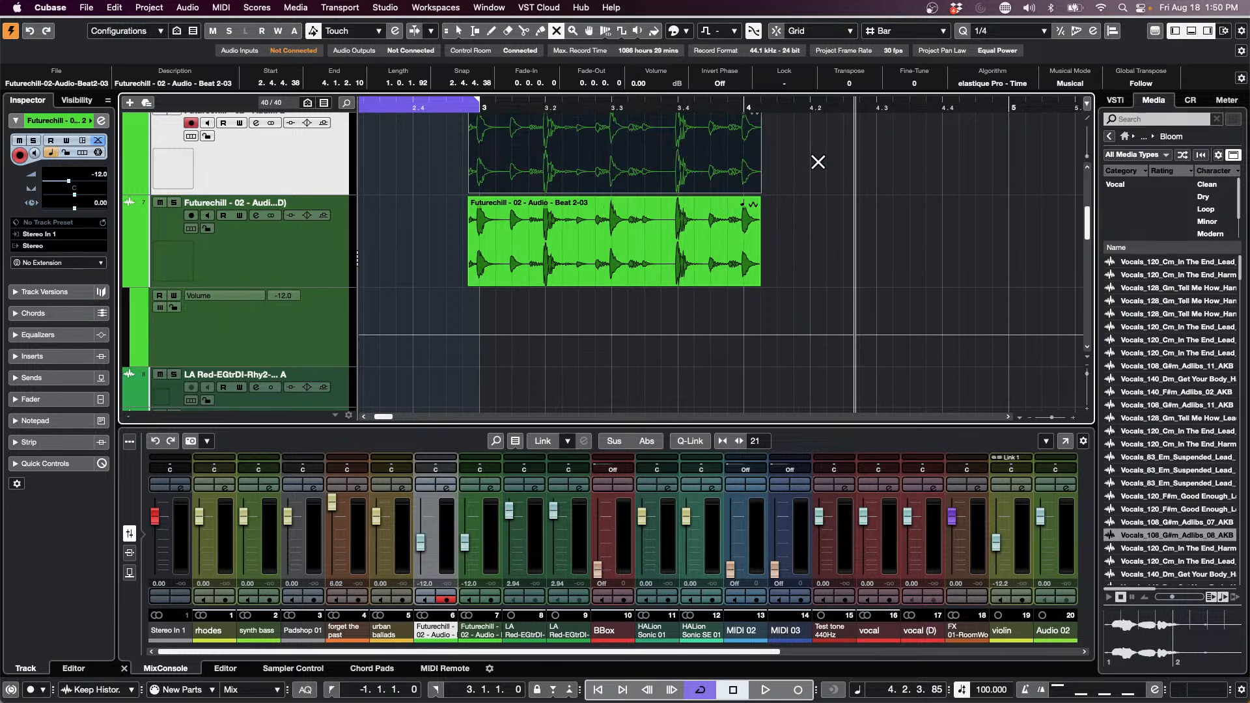
key(1)
click(587, 247)
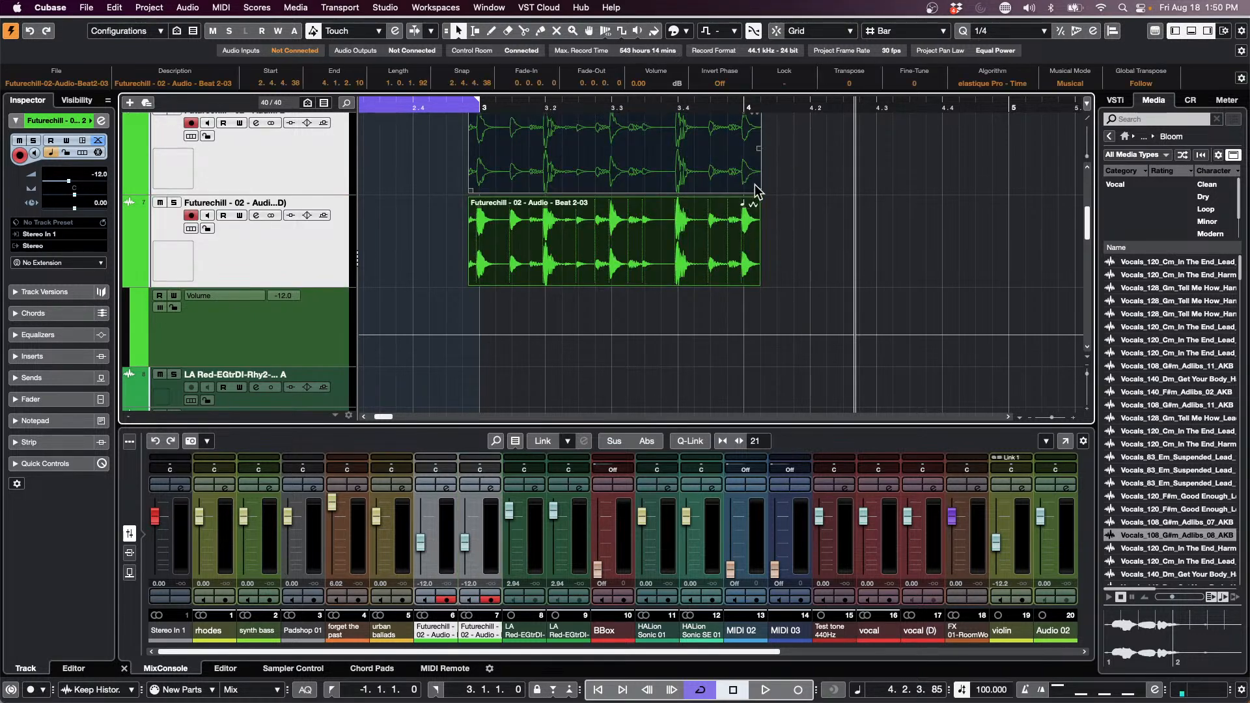
click(846, 205)
Unmute the upper beat clip and slide the lower clip's audio earlier.
right_click(845, 206)
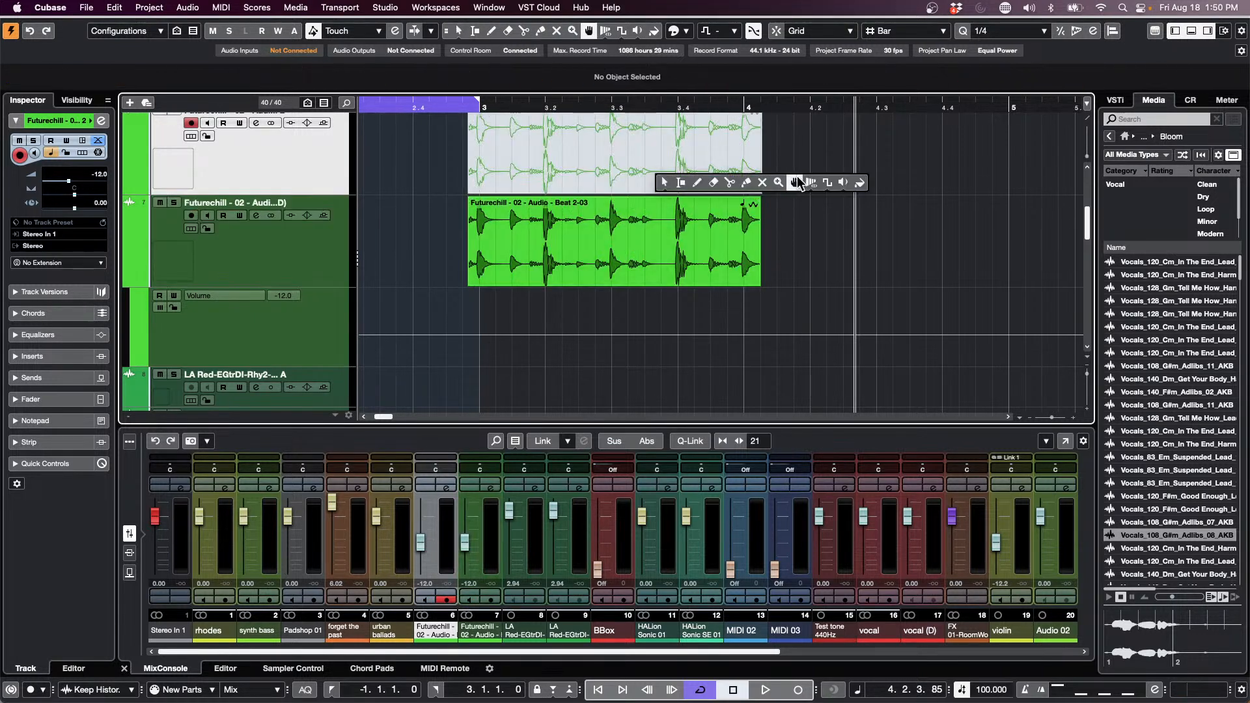
click(762, 183)
click(755, 181)
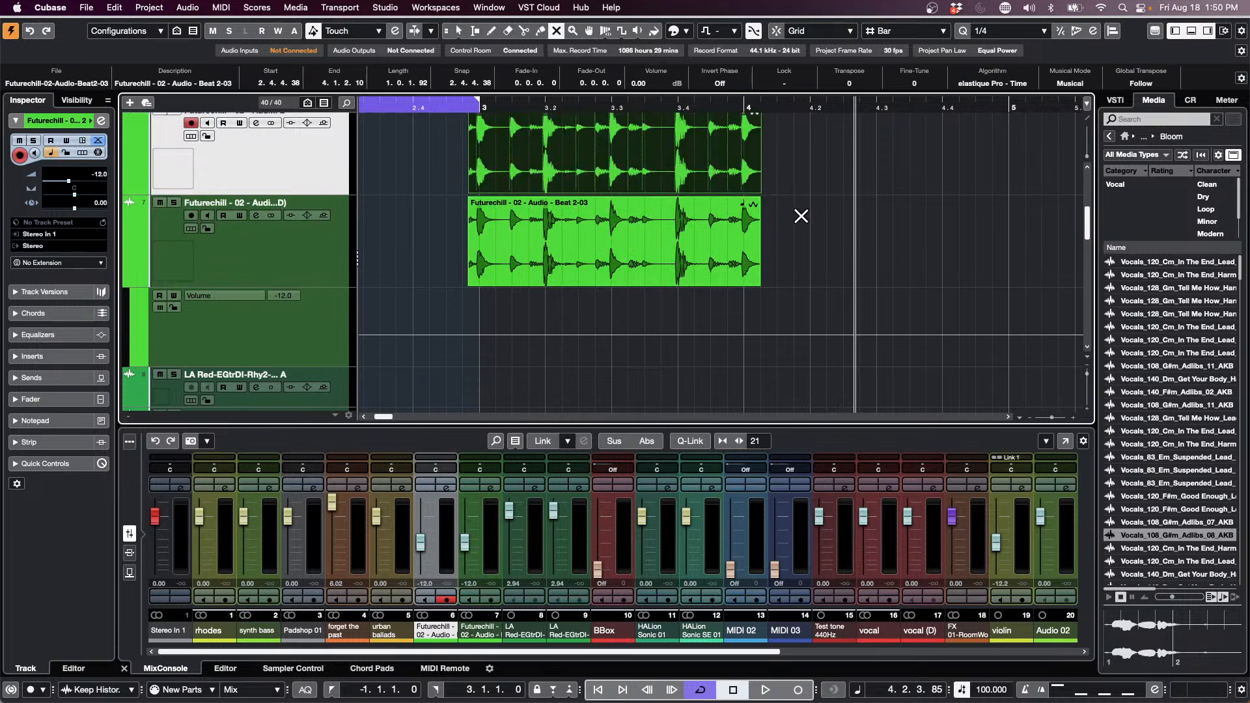
key(1)
click(725, 247)
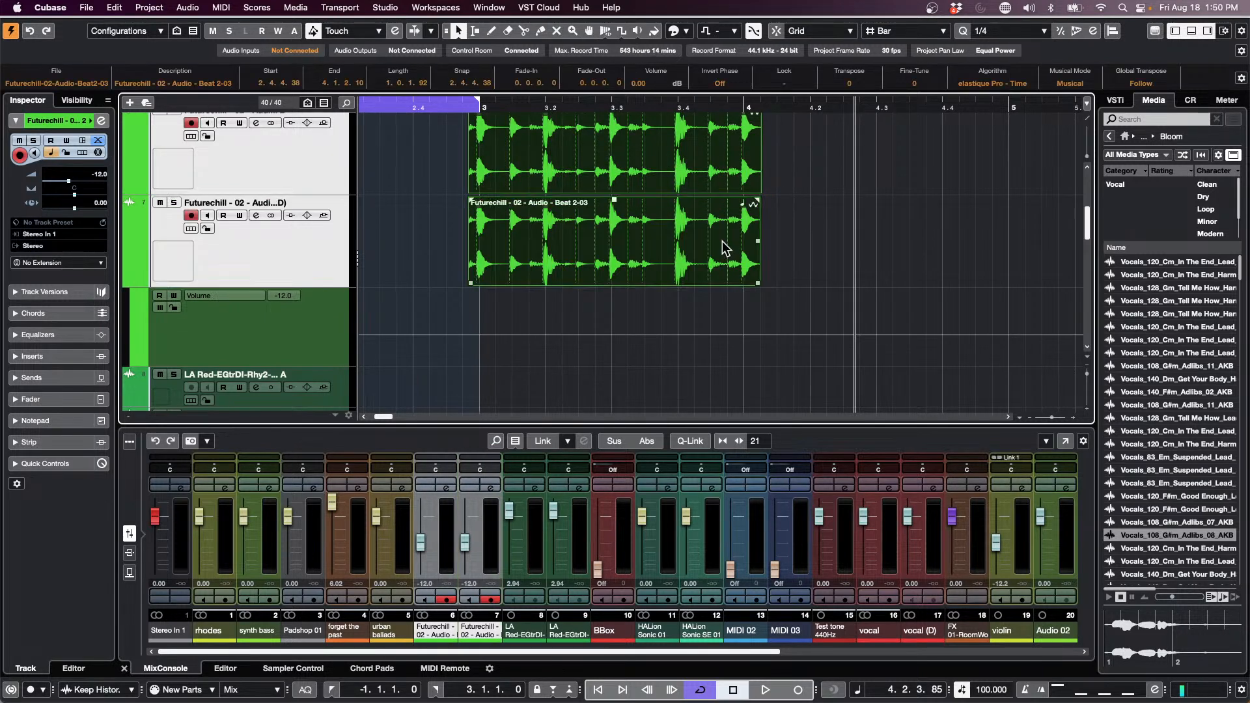
drag(727, 243, 709, 213)
Mute the lower beat clip; try sliding the upper clip's audio, then undo.
right_click(674, 179)
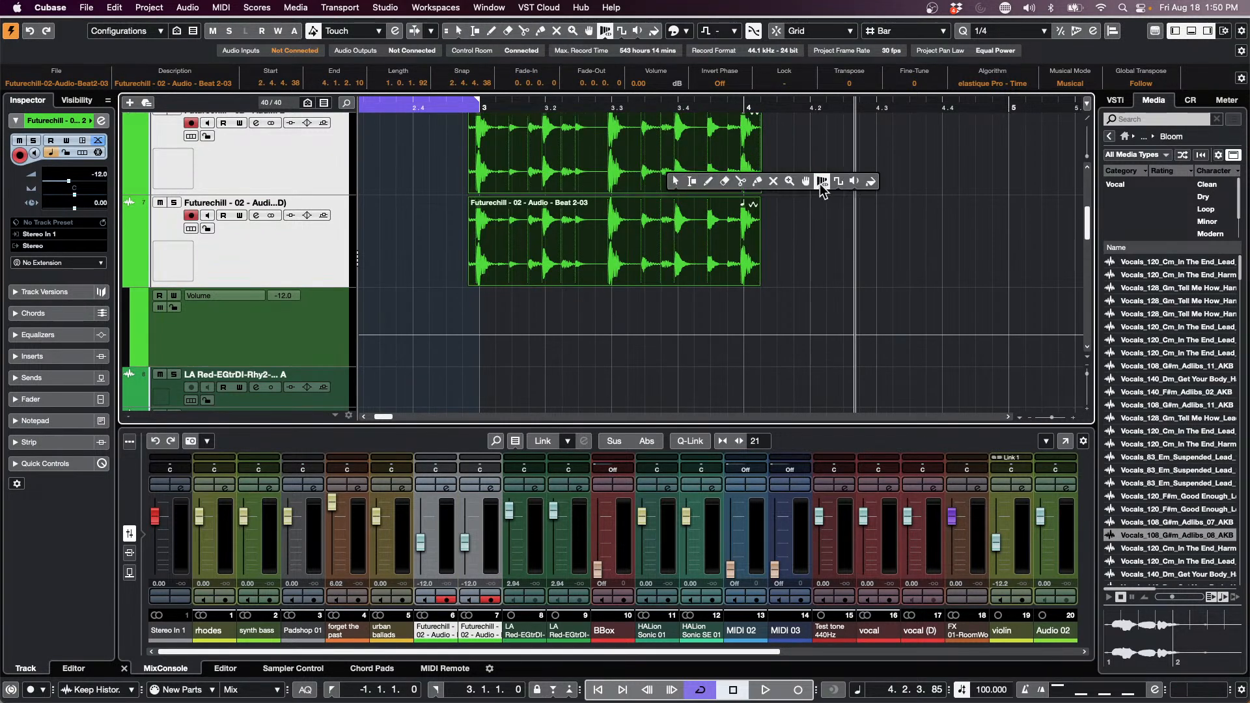
click(769, 181)
click(695, 264)
click(837, 251)
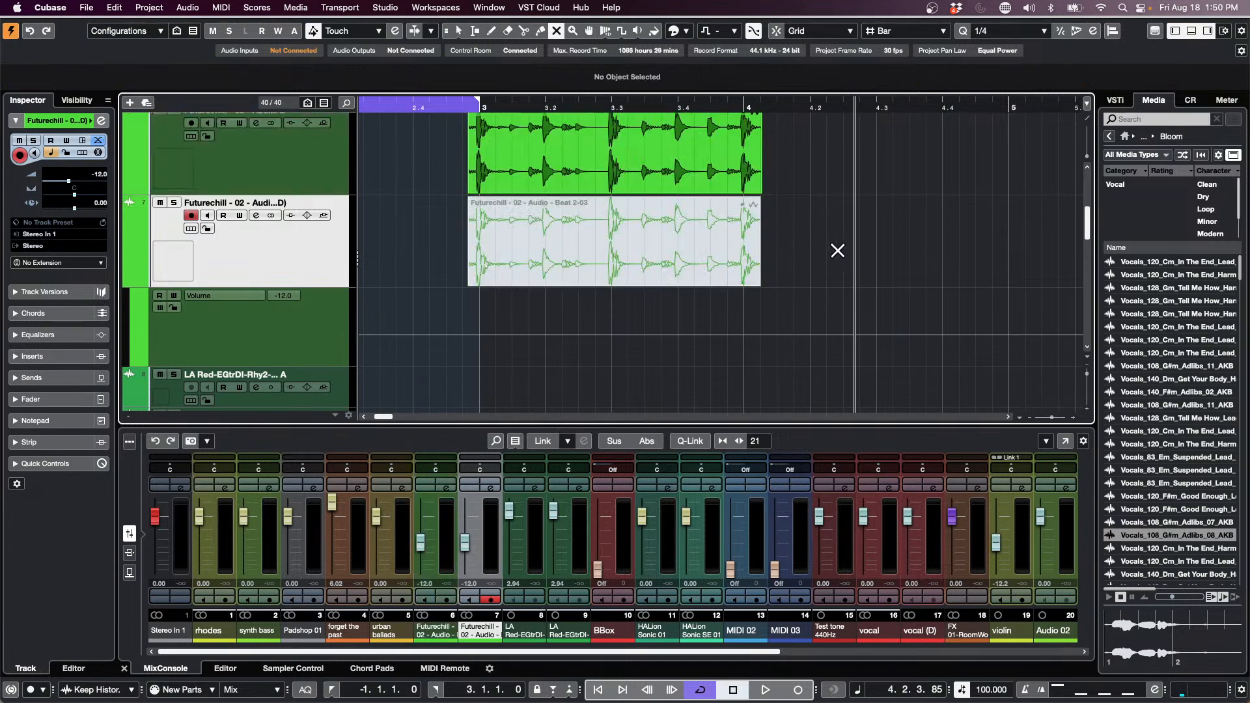
right_click(778, 224)
click(780, 225)
drag(808, 247, 590, 155)
drag(679, 162, 654, 174)
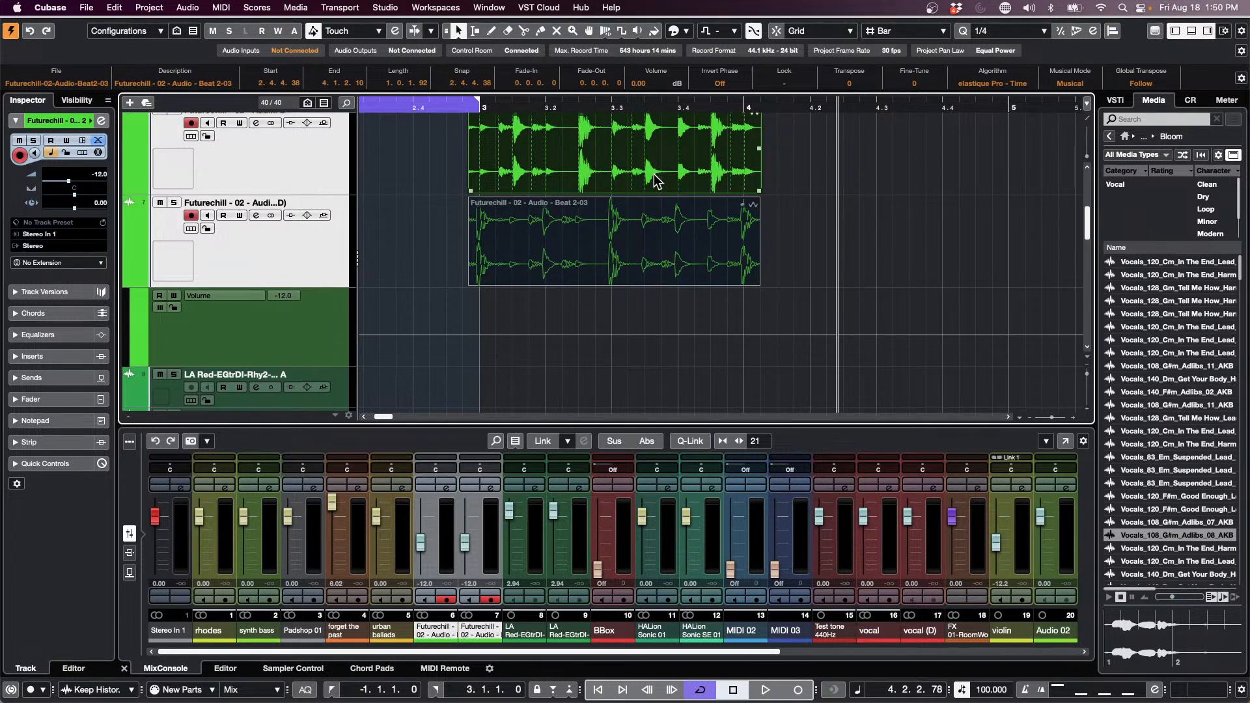
key(super+z)
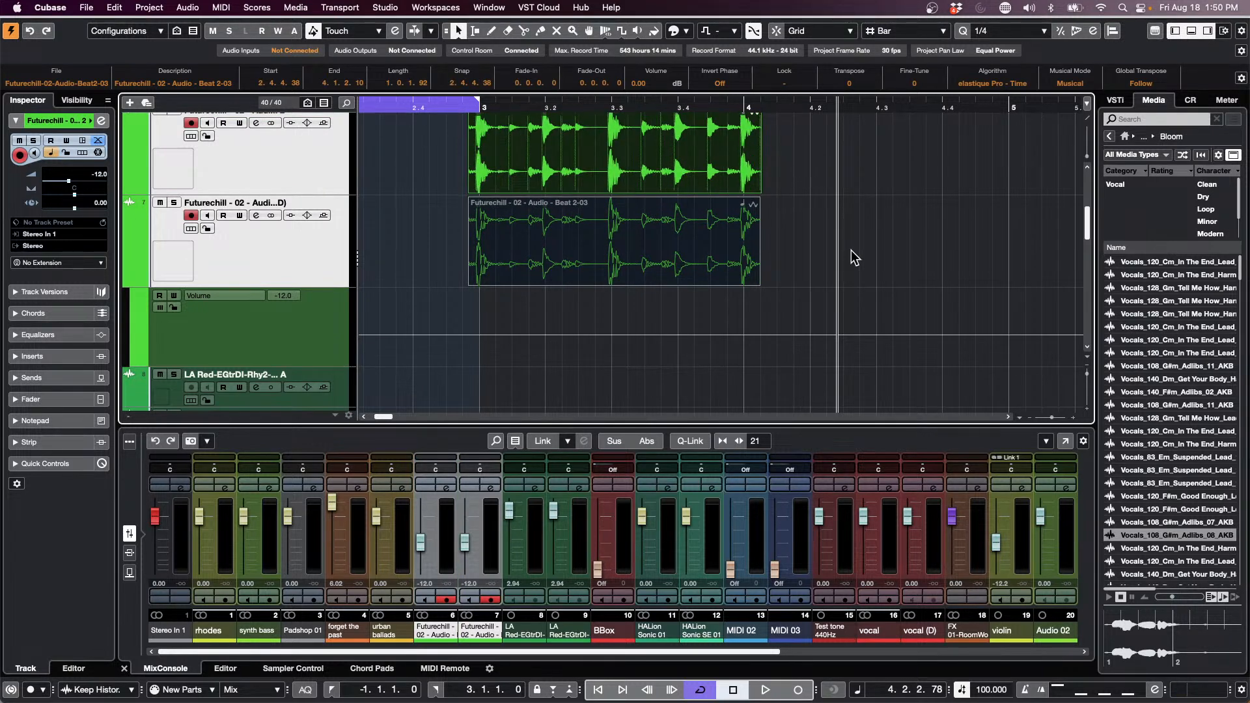
Unmute the lower beat clip so both clips play, then reselect and deselect them.
right_click(677, 238)
click(778, 239)
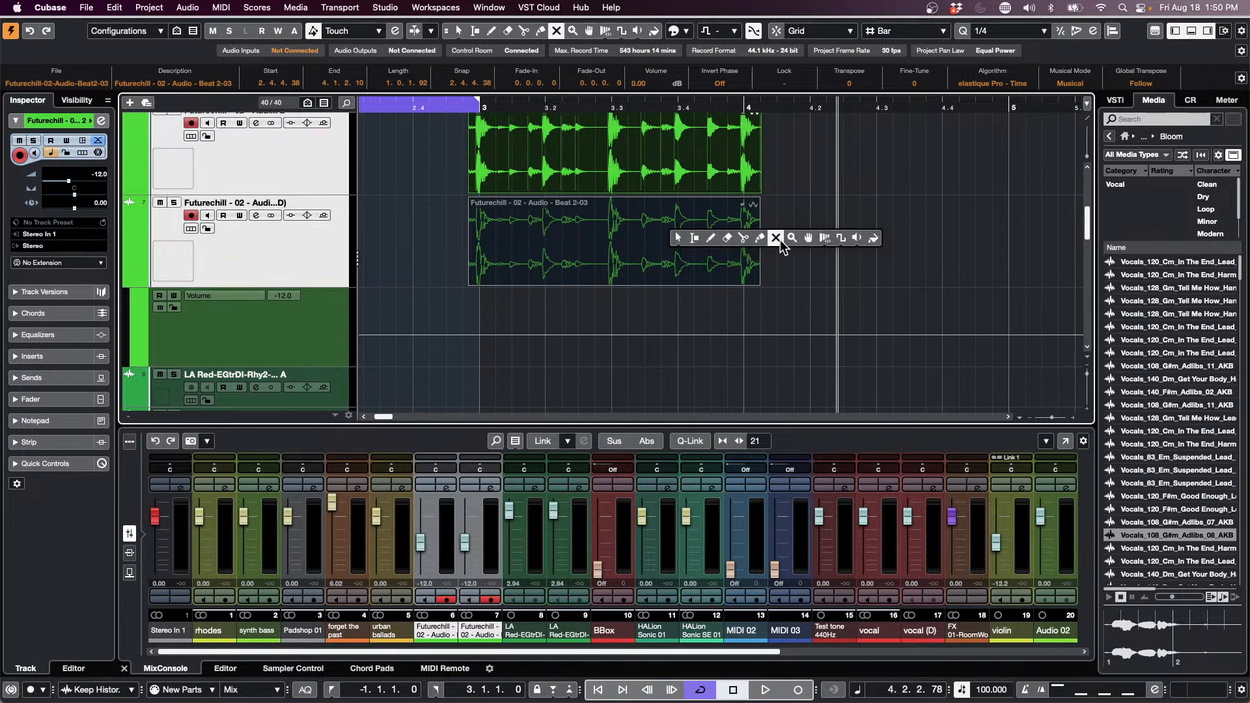
click(776, 238)
click(655, 246)
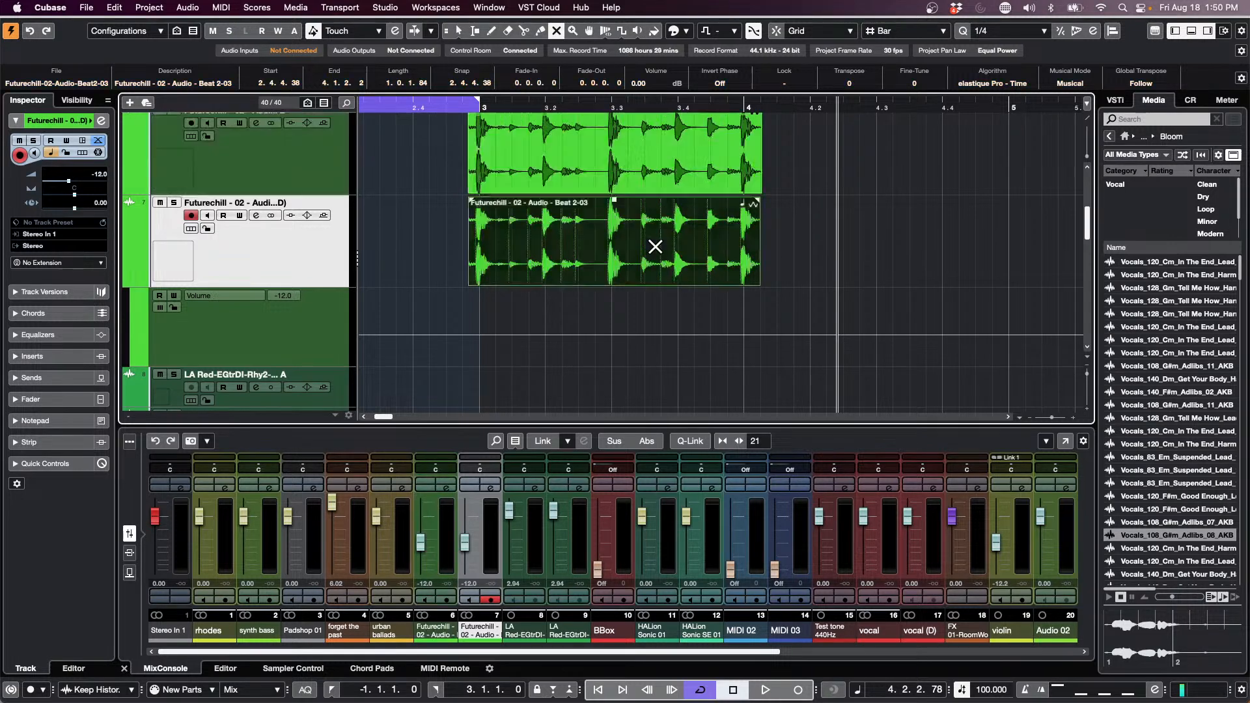
click(788, 246)
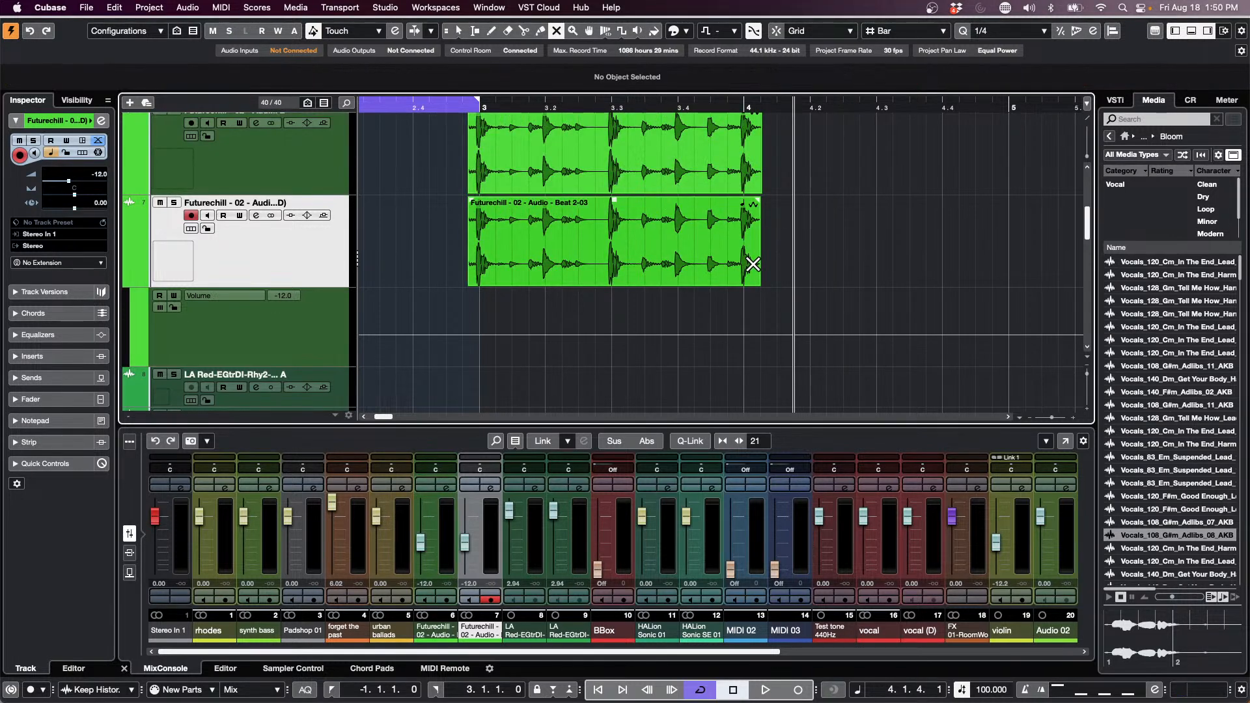
right_click(823, 233)
click(827, 235)
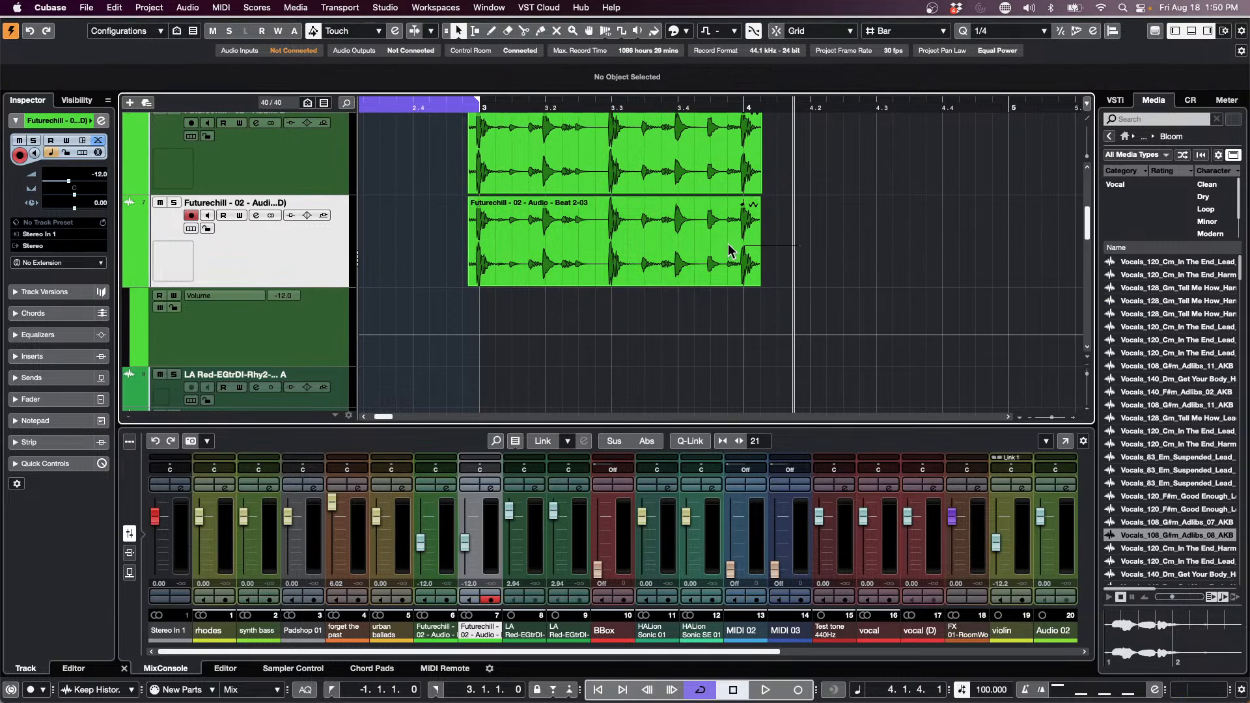
drag(781, 254, 648, 171)
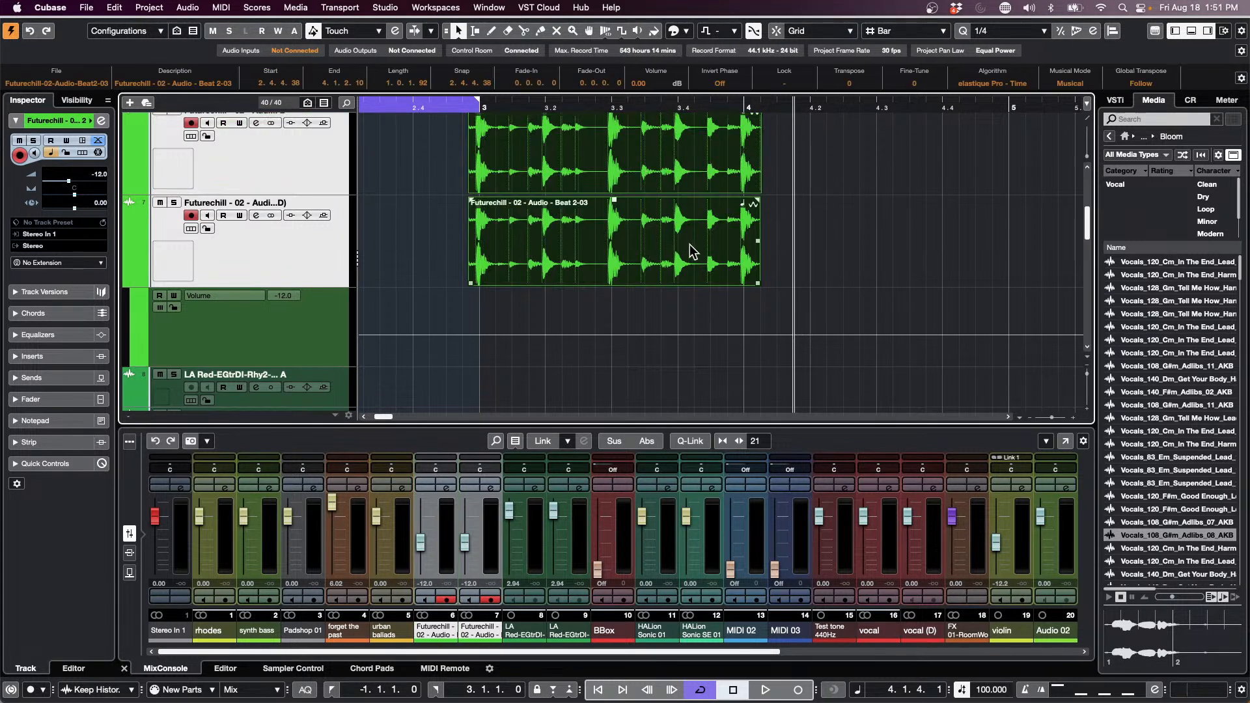
drag(674, 245, 618, 262)
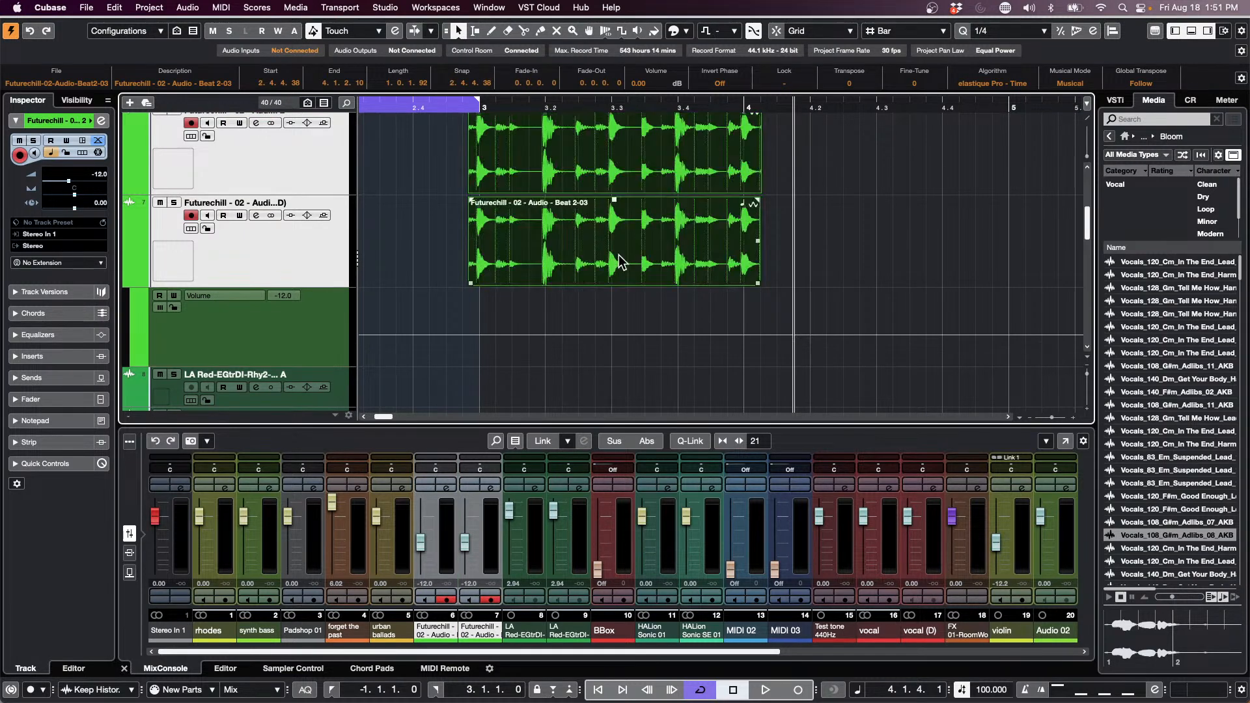
click(622, 261)
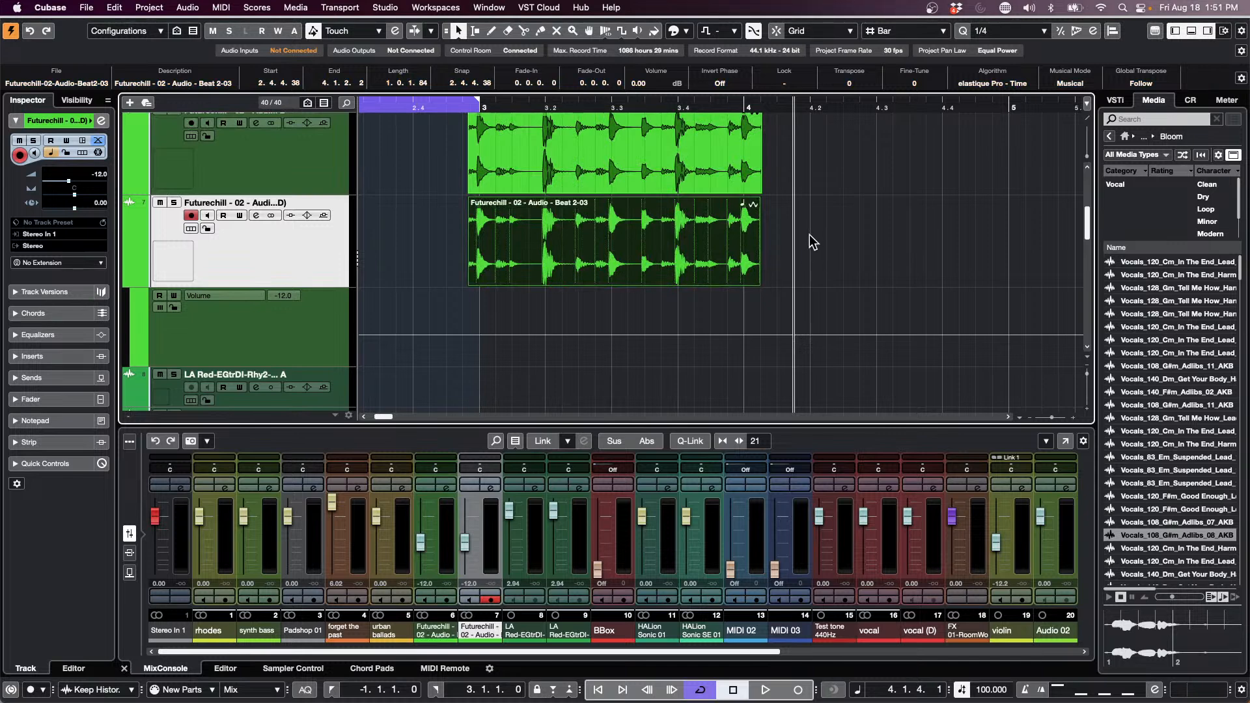
drag(806, 258, 622, 166)
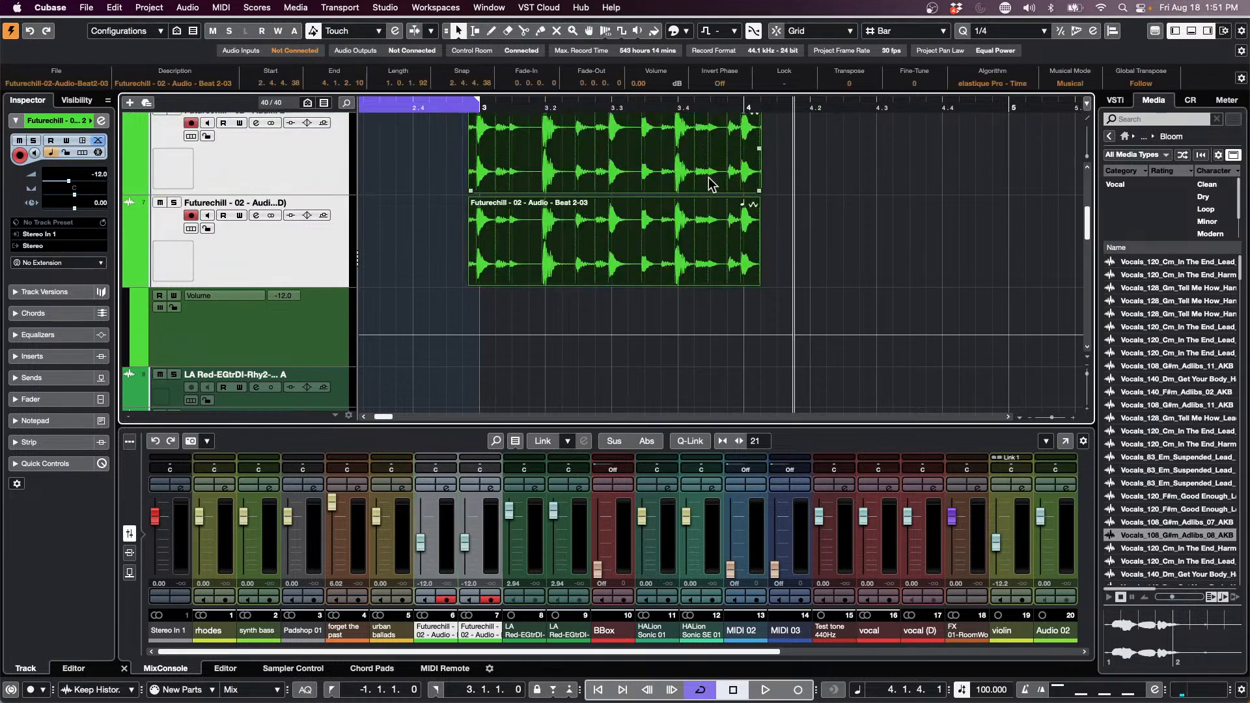
click(809, 235)
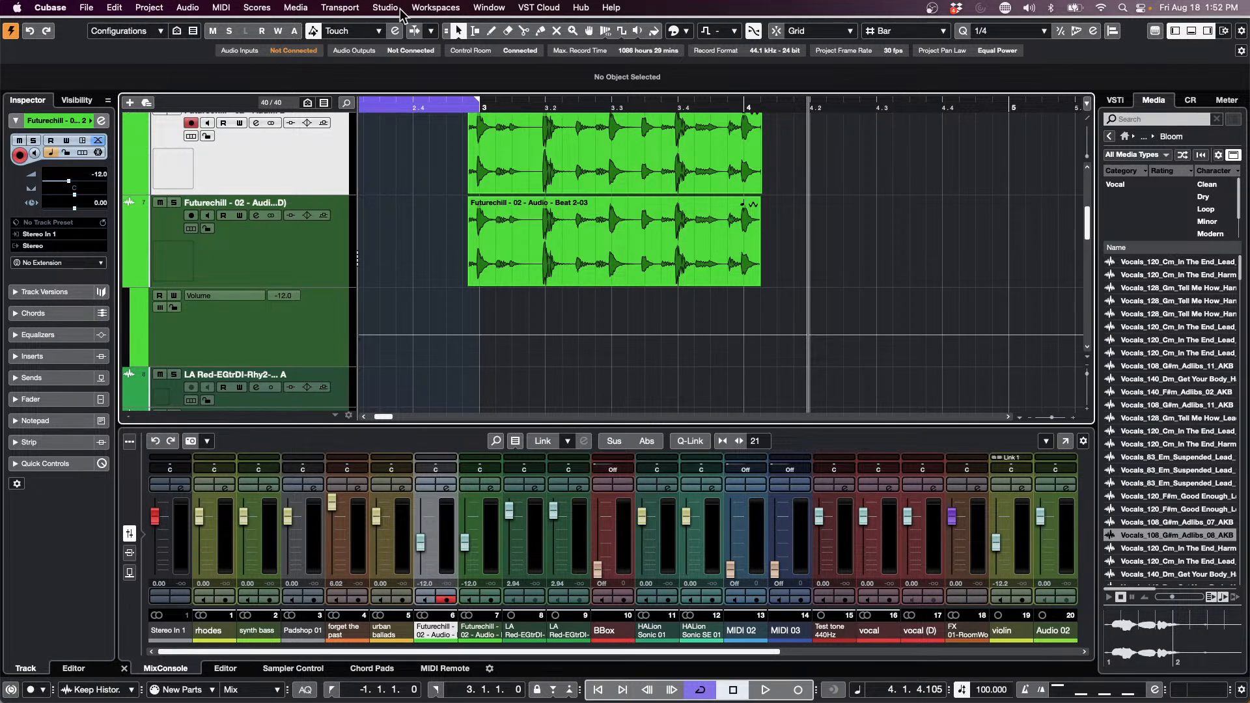
Start an Effect track via Add Track from the Futurechill - 02 track's context menu.
click(297, 7)
mouse_move(241, 13)
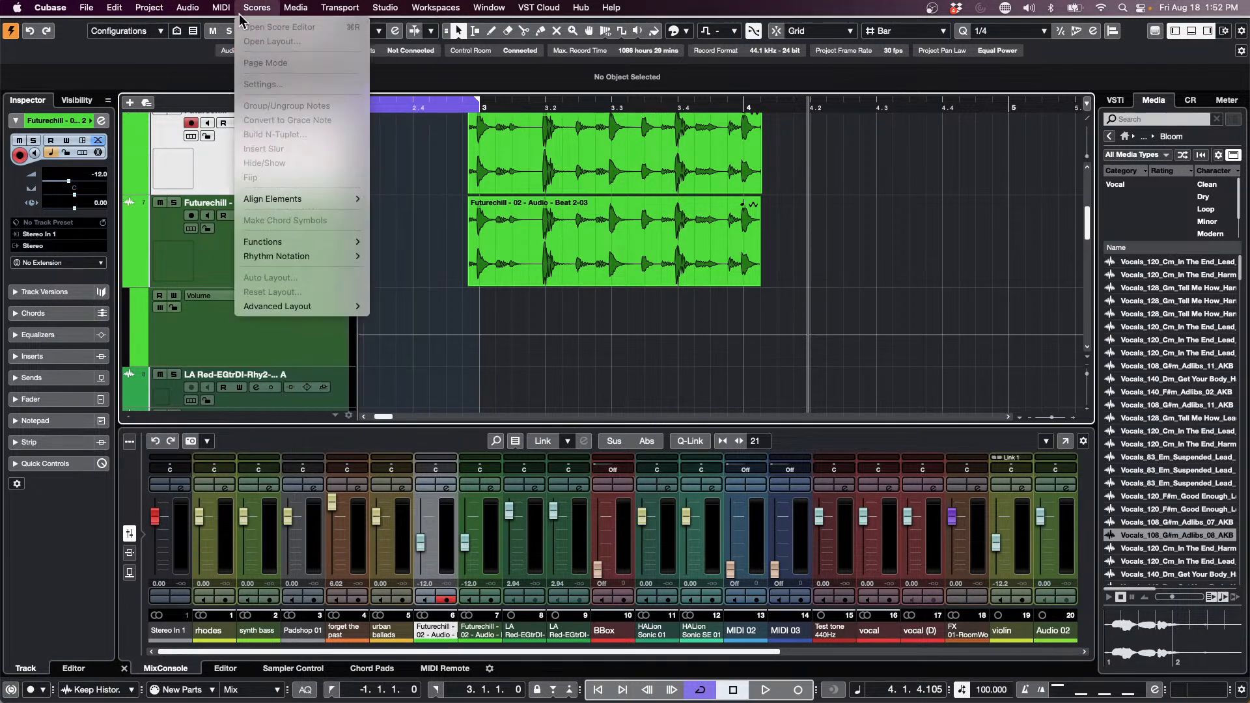
click(519, 369)
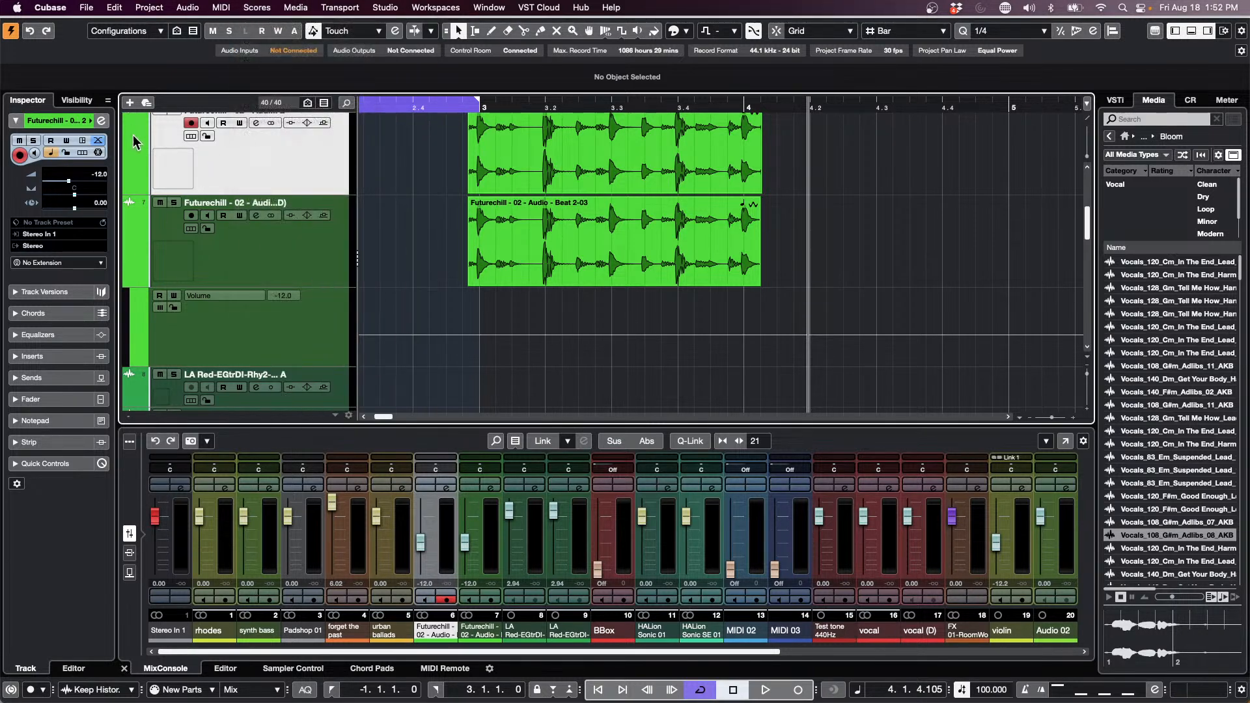
click(291, 245)
right_click(291, 245)
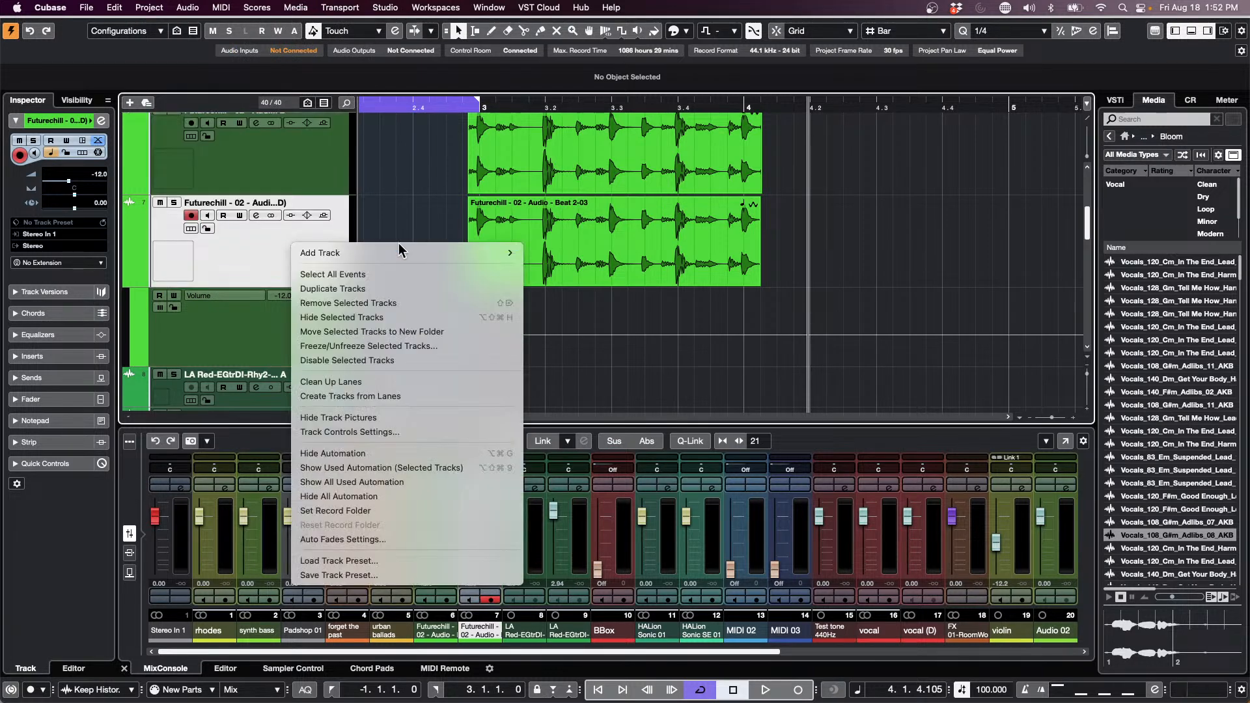
mouse_move(400, 246)
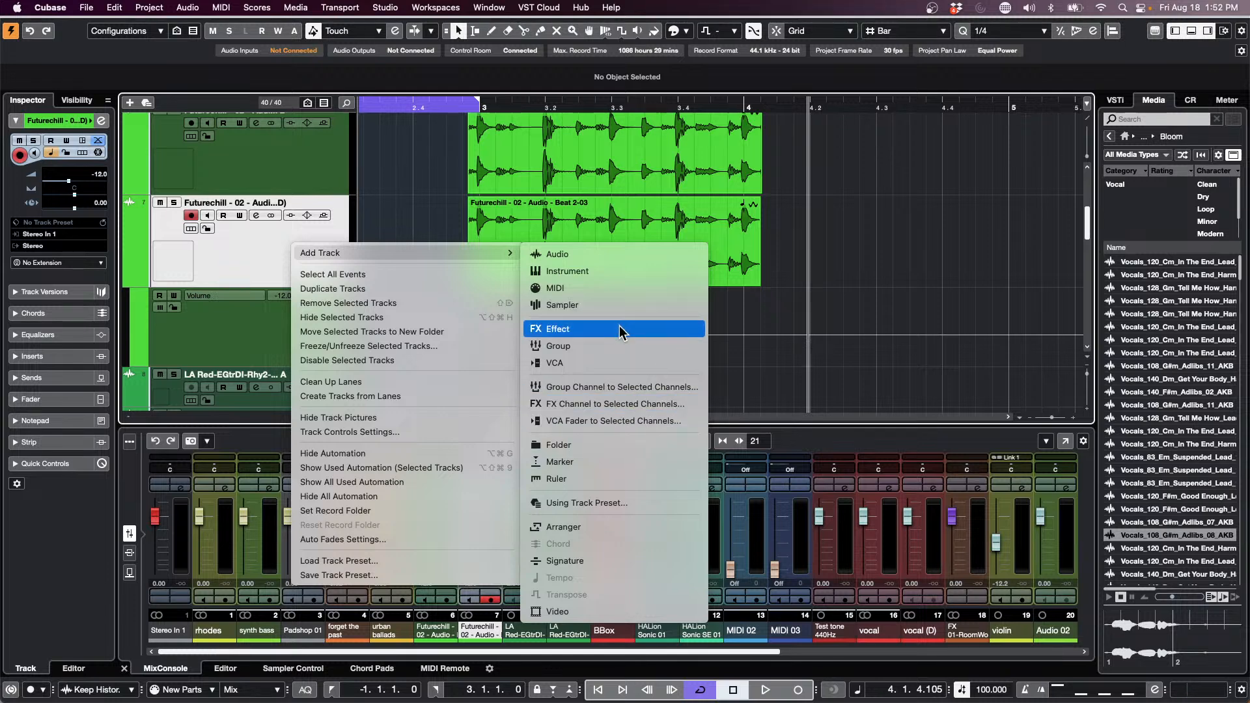
click(637, 188)
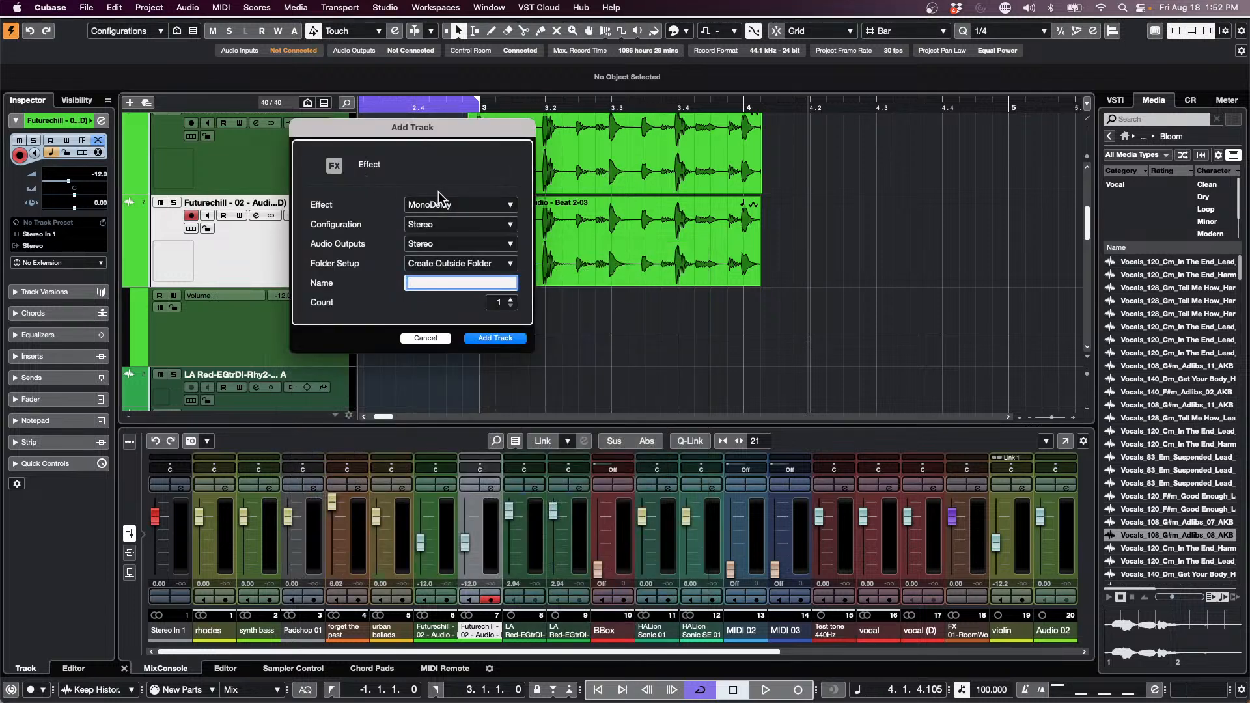
Search the effect plug-in list for 'Cubase', then clear the search.
click(458, 209)
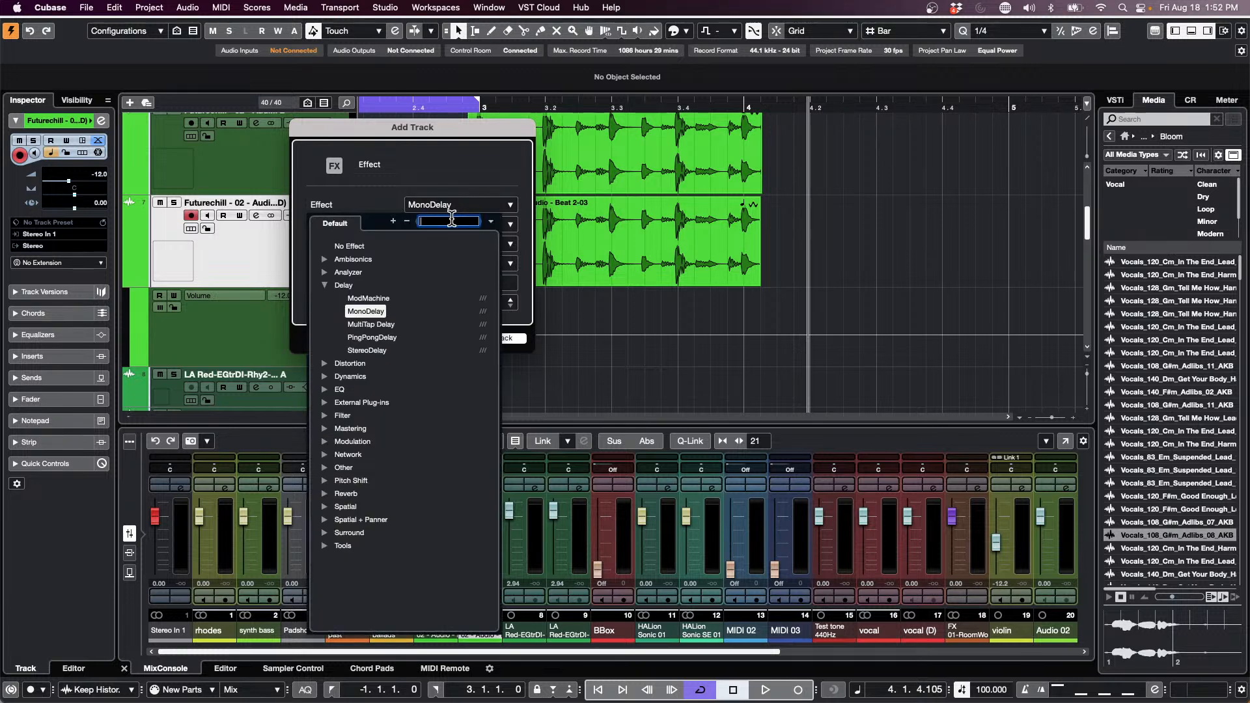
text(Cubase)
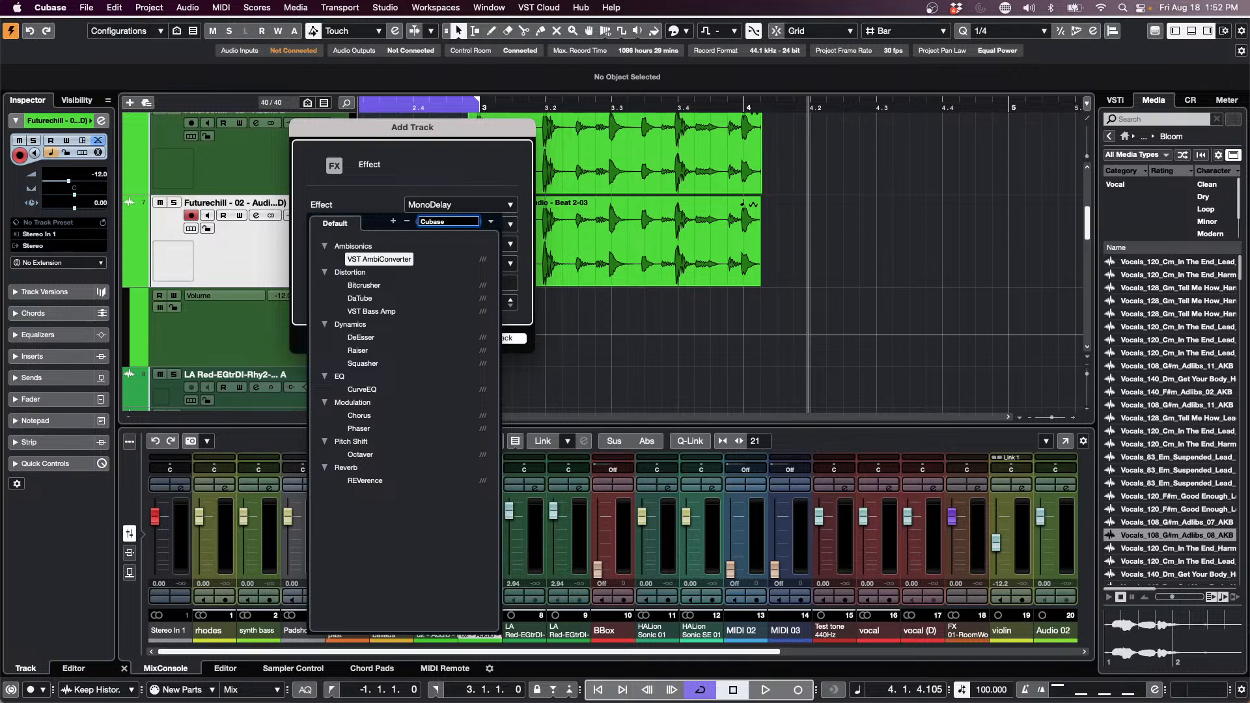
key(BackSpace)
key(BackSpace)
key(BackSpace)
key(BackSpace)
key(BackSpace)
key(BackSpace)
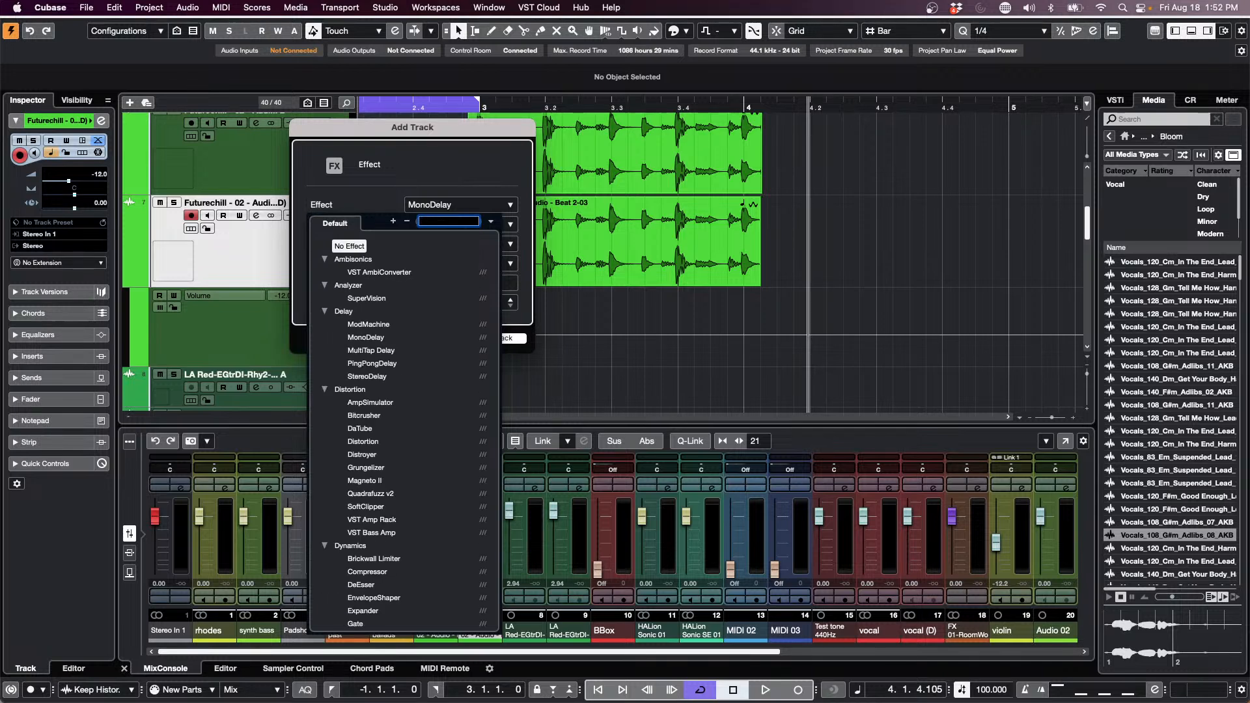
Close the plug-in browser with MonoDelay kept as the effect.
click(476, 166)
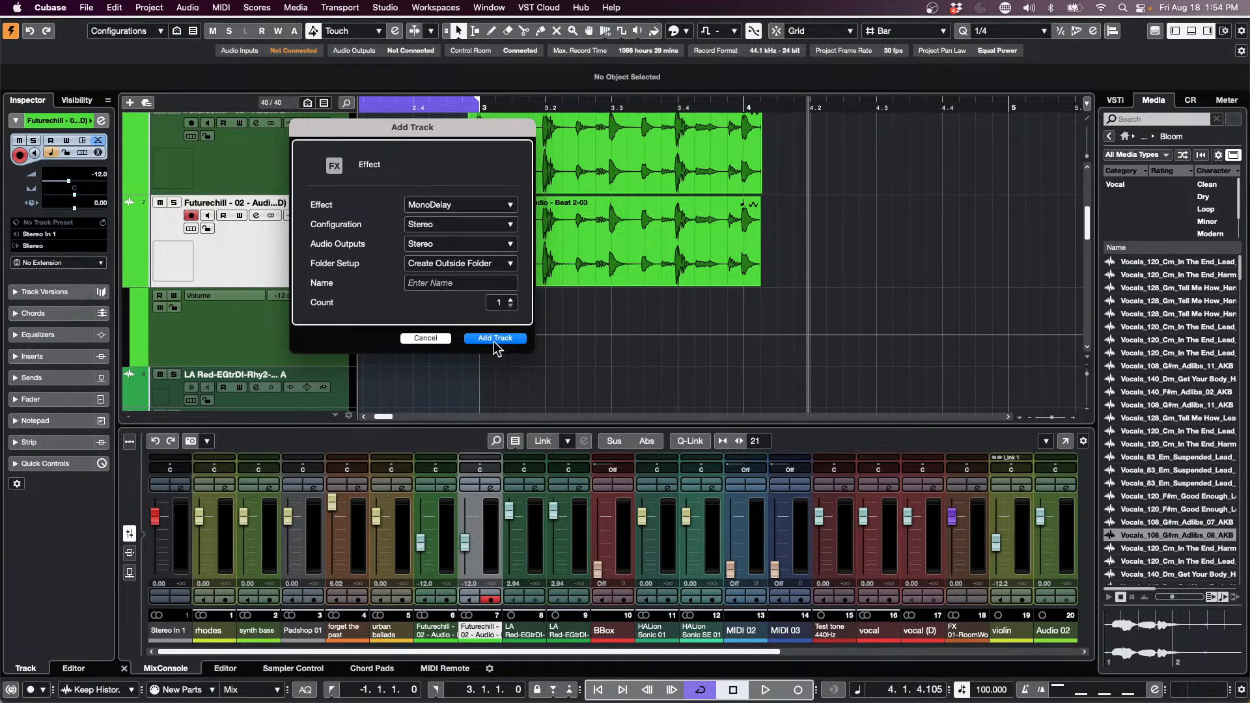
Cancel Add Track and browse File > Open to the Projects/Audio Quantize folder.
click(424, 339)
click(86, 8)
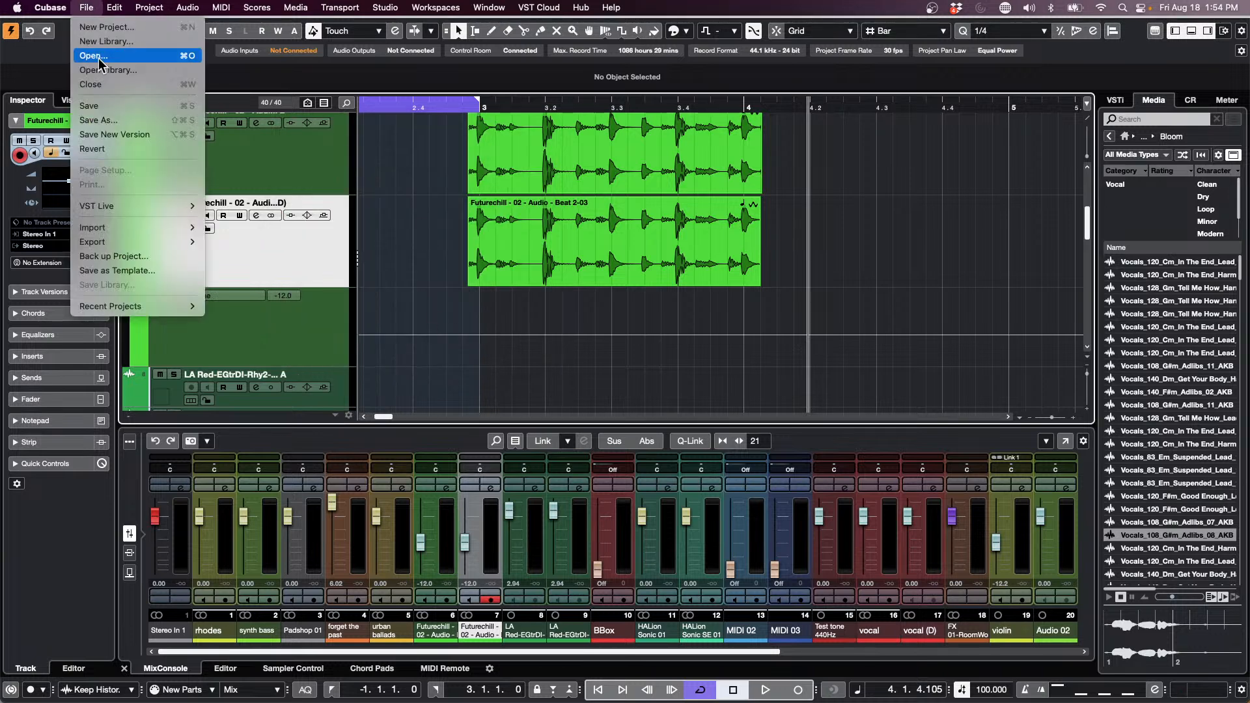
click(103, 53)
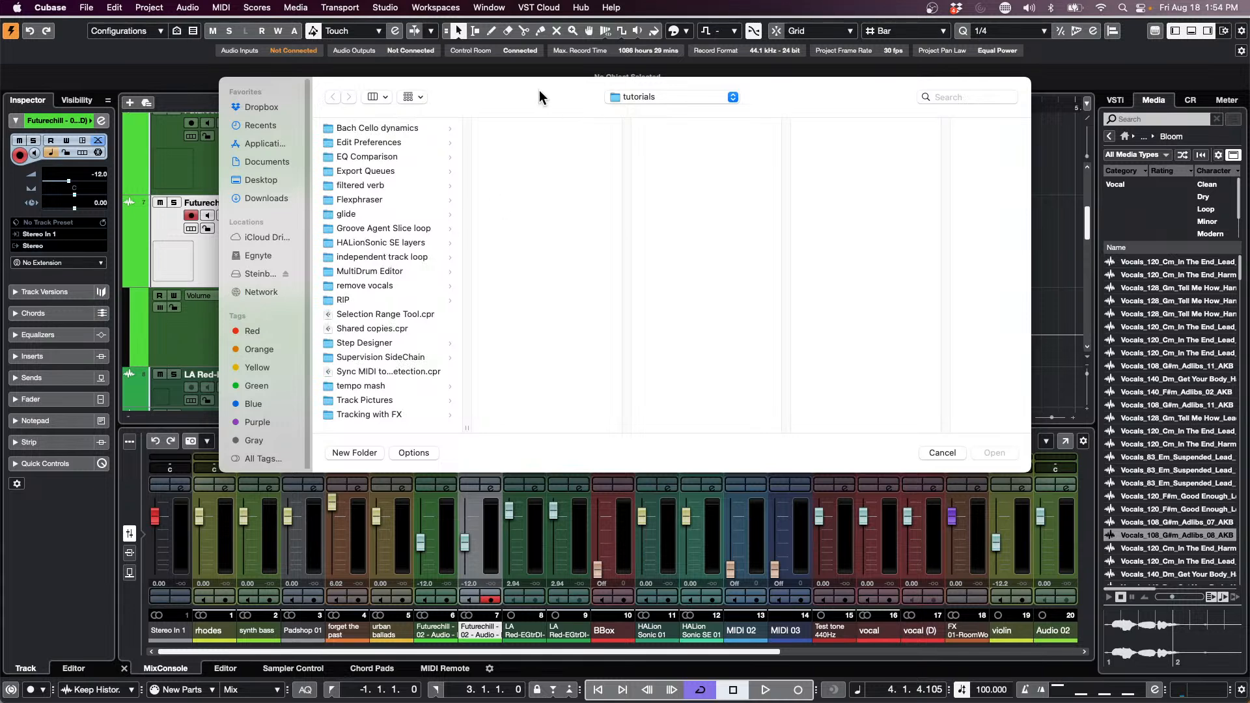
click(665, 96)
click(661, 114)
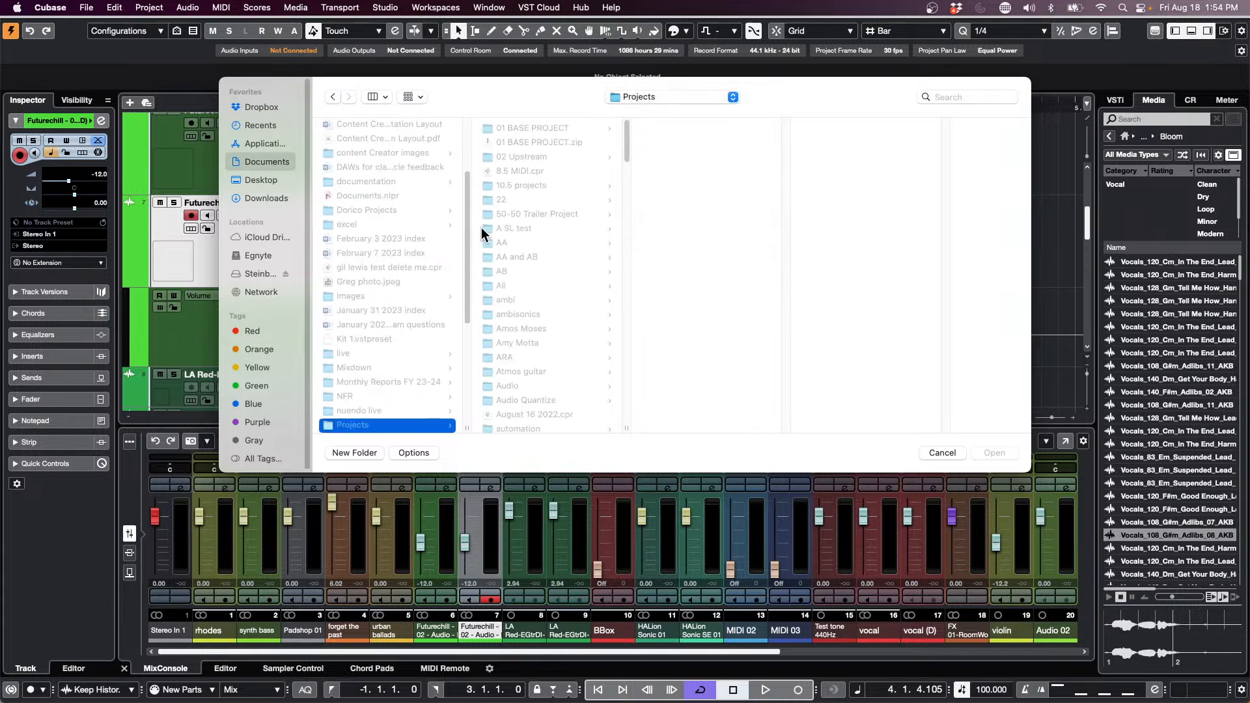
click(531, 232)
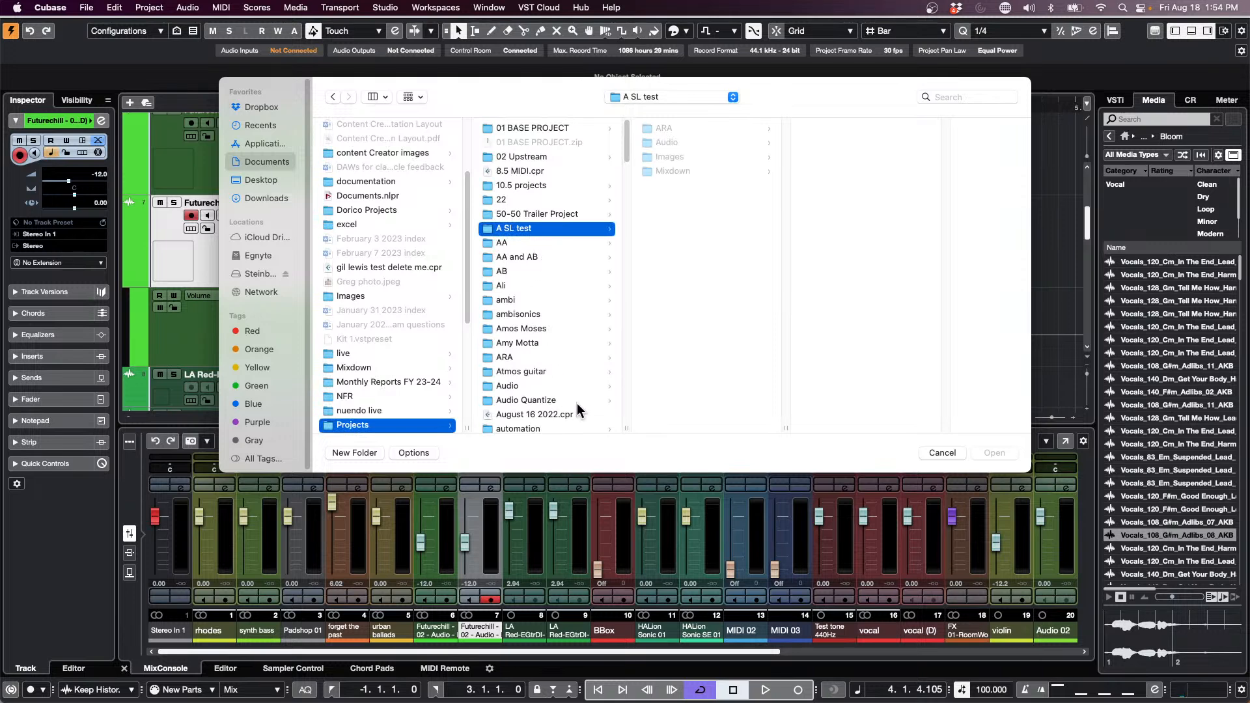
click(537, 399)
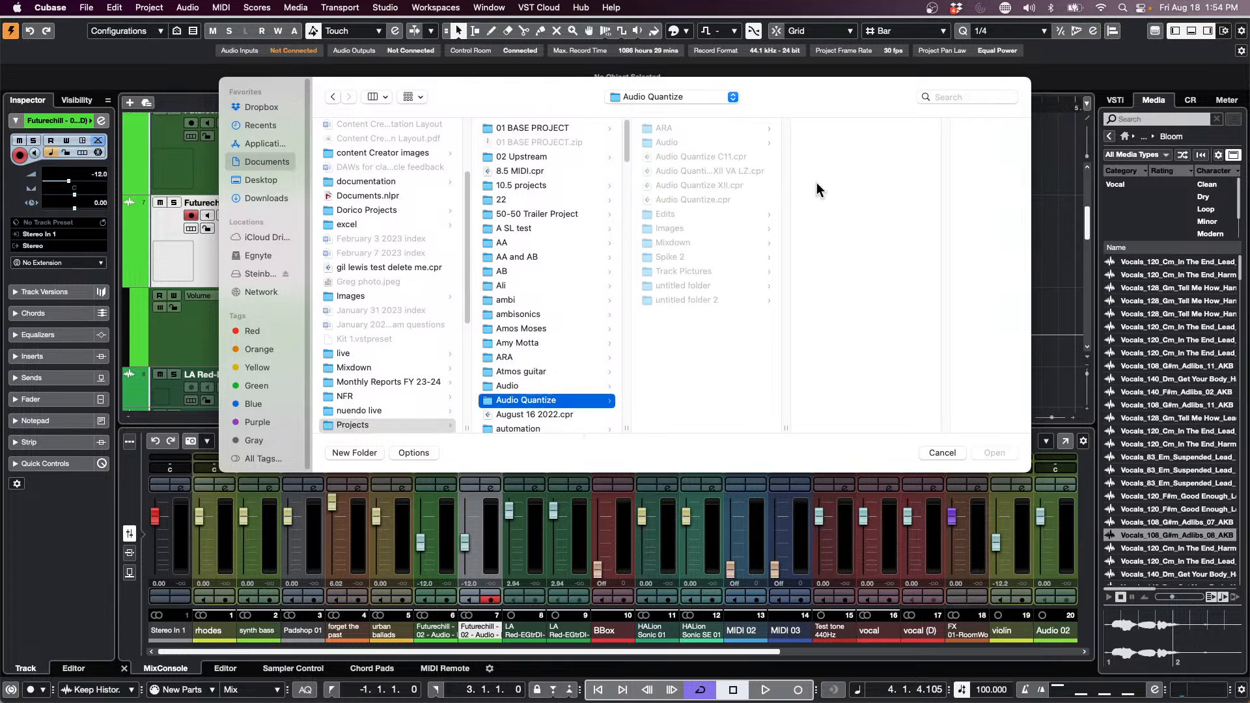
Open and activate Audio Quantize XII.cpr, shorten the cycle to bar 2, and select Bass.
click(712, 185)
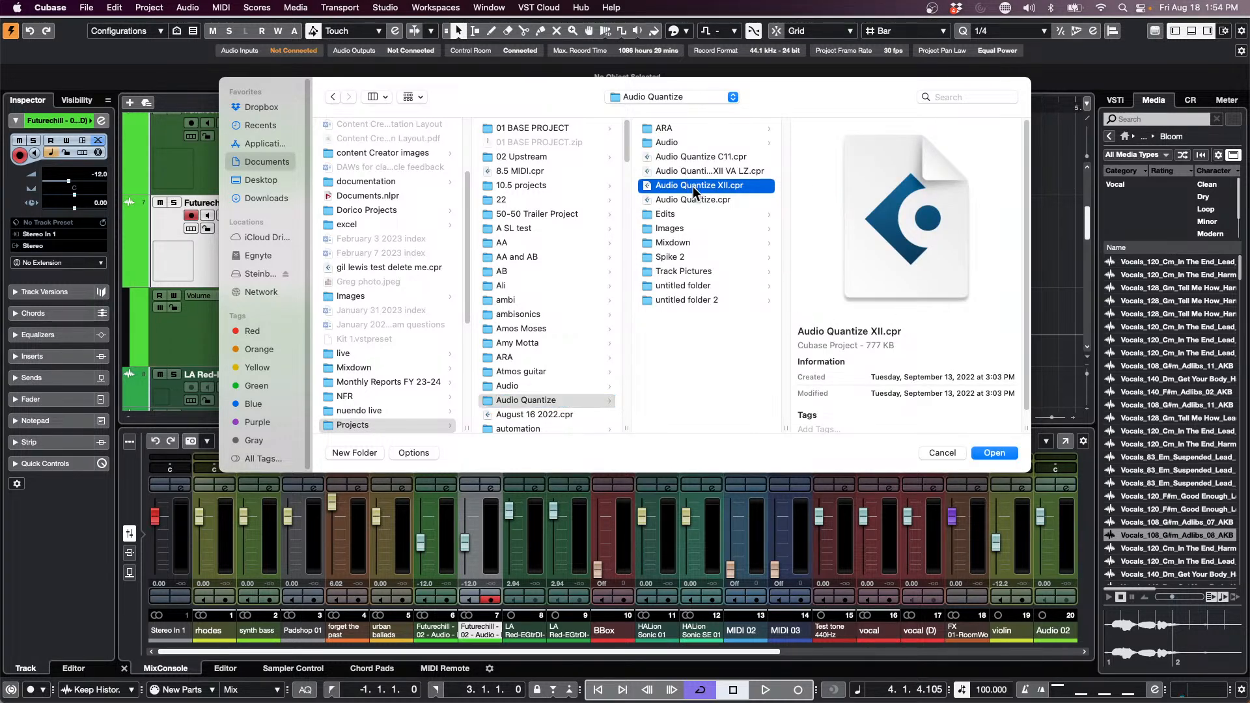
double_click(692, 186)
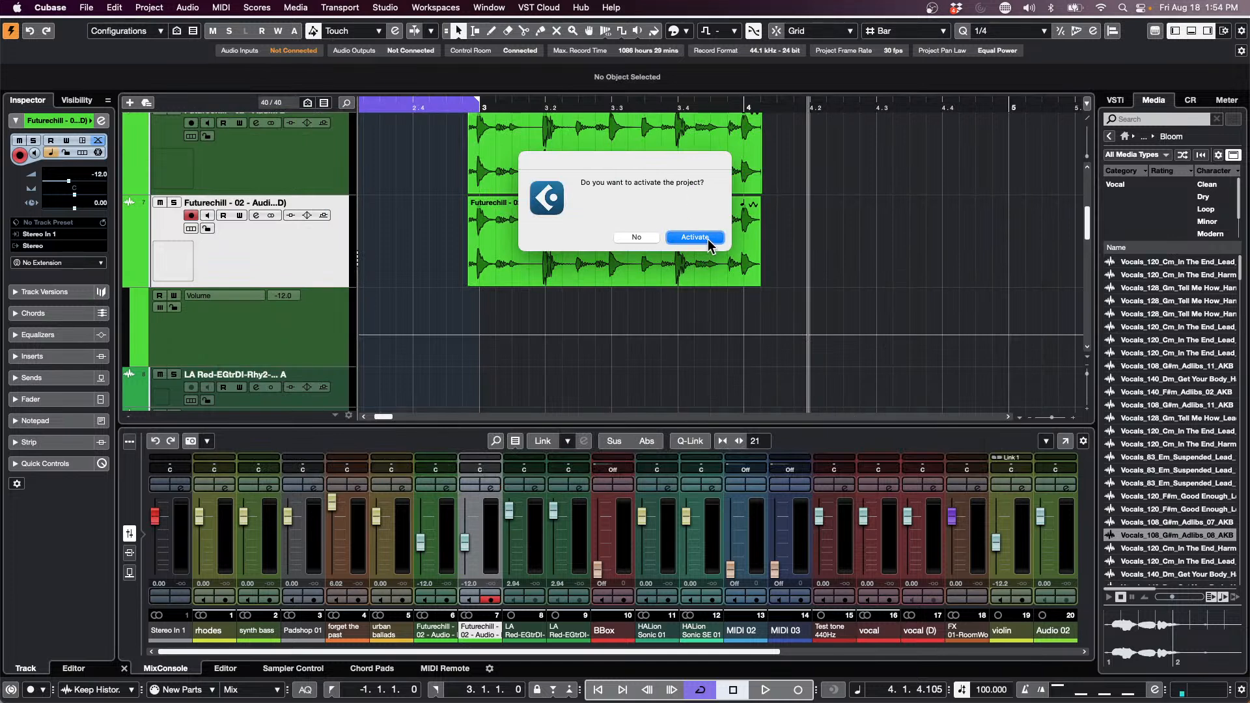
click(709, 239)
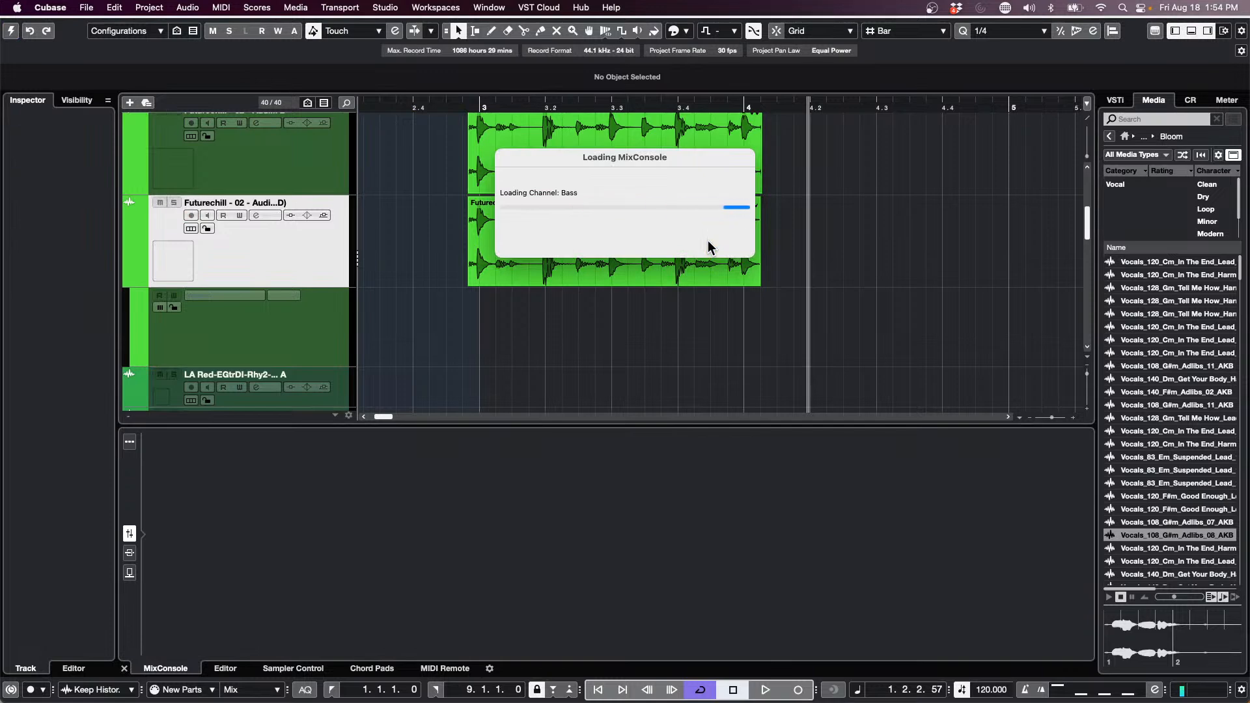
click(1034, 569)
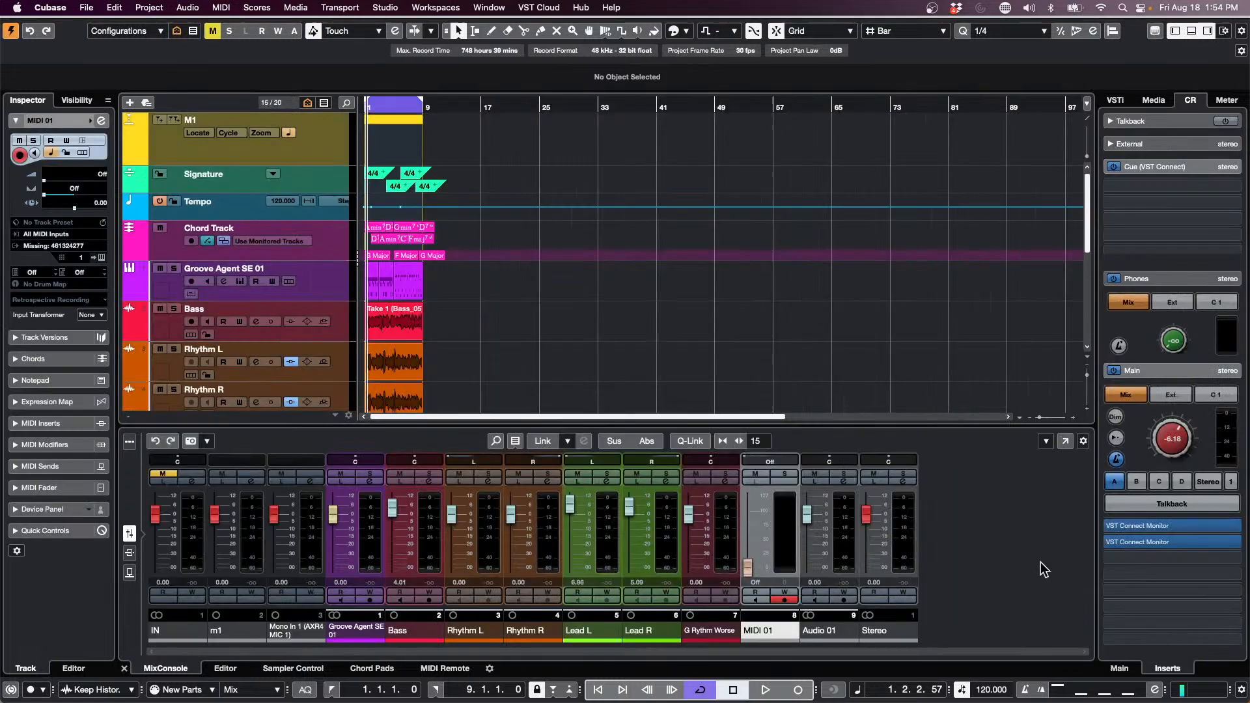
click(408, 107)
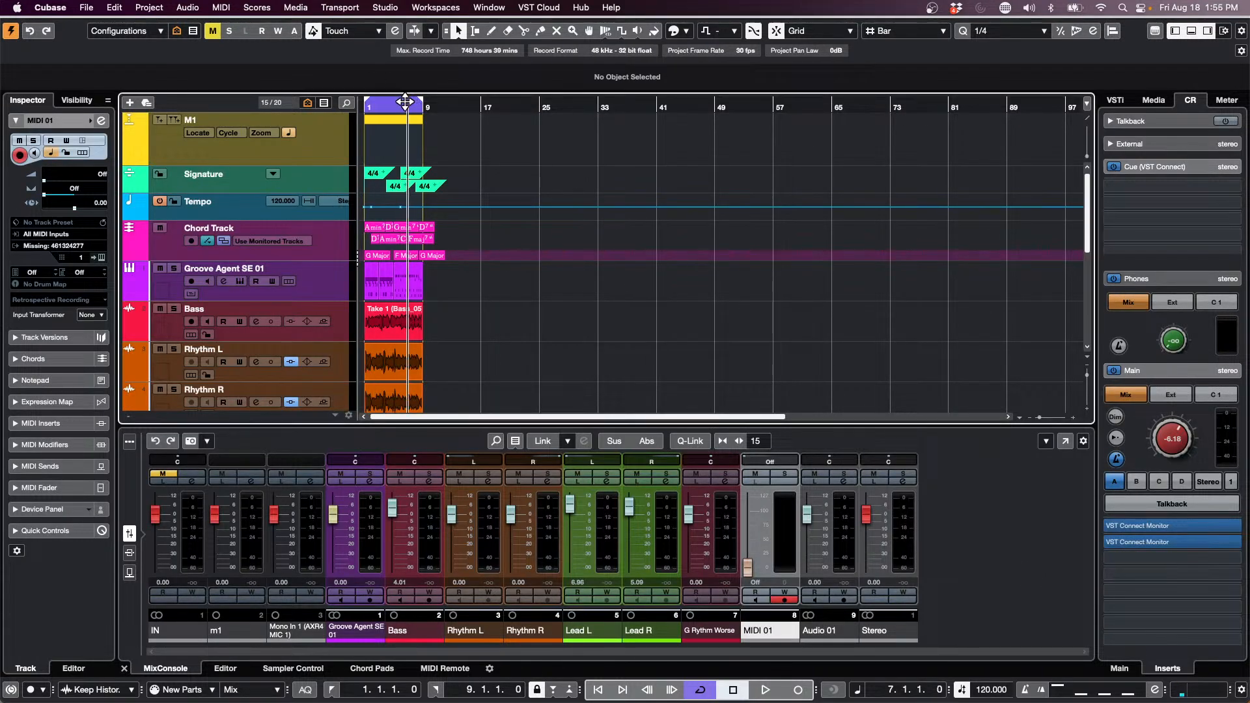
drag(422, 101, 372, 108)
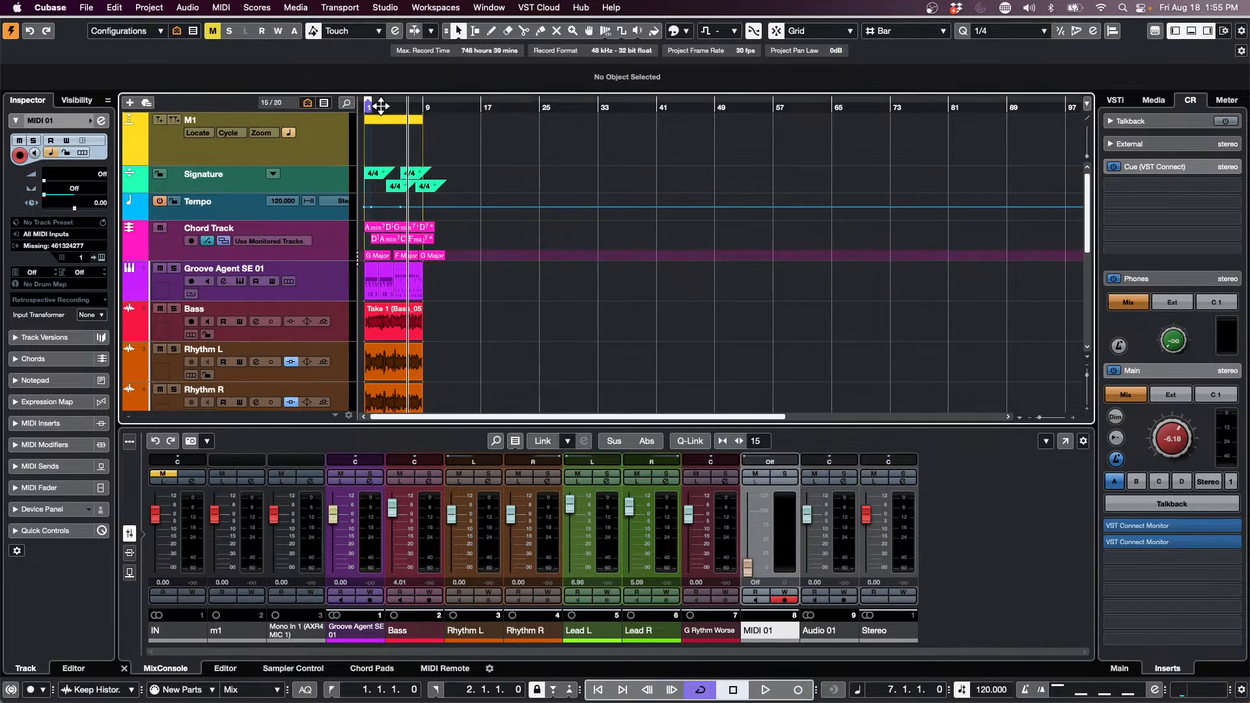
click(388, 323)
Set the cycle locators to bars 1–9 from the selected event and return to bar 1.
key(e)
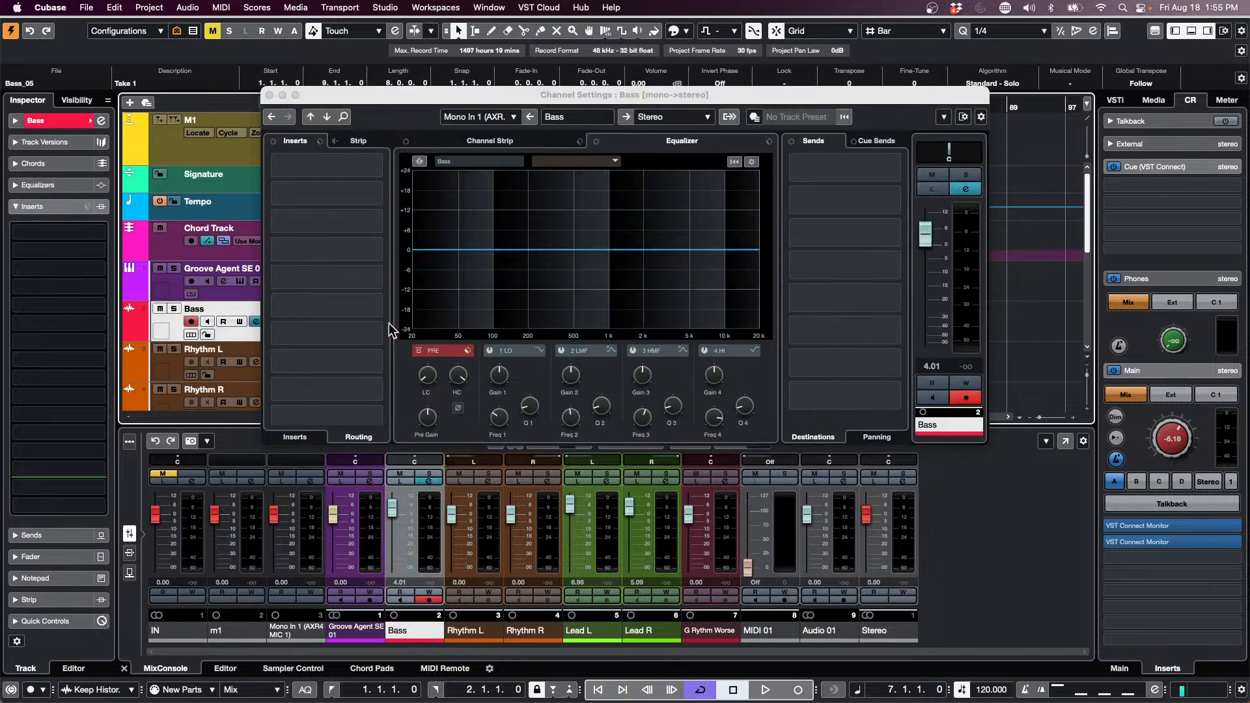
click(272, 95)
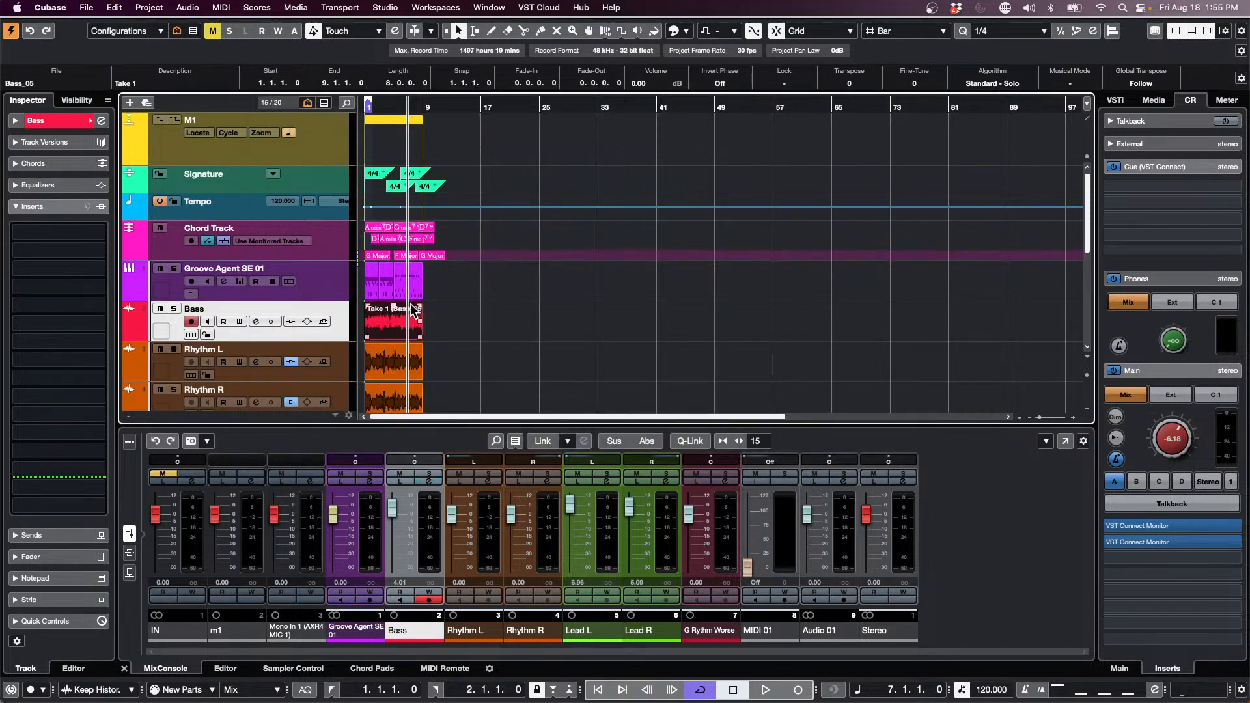
key(p)
drag(378, 108, 331, 145)
scroll(855, 245, down, 5)
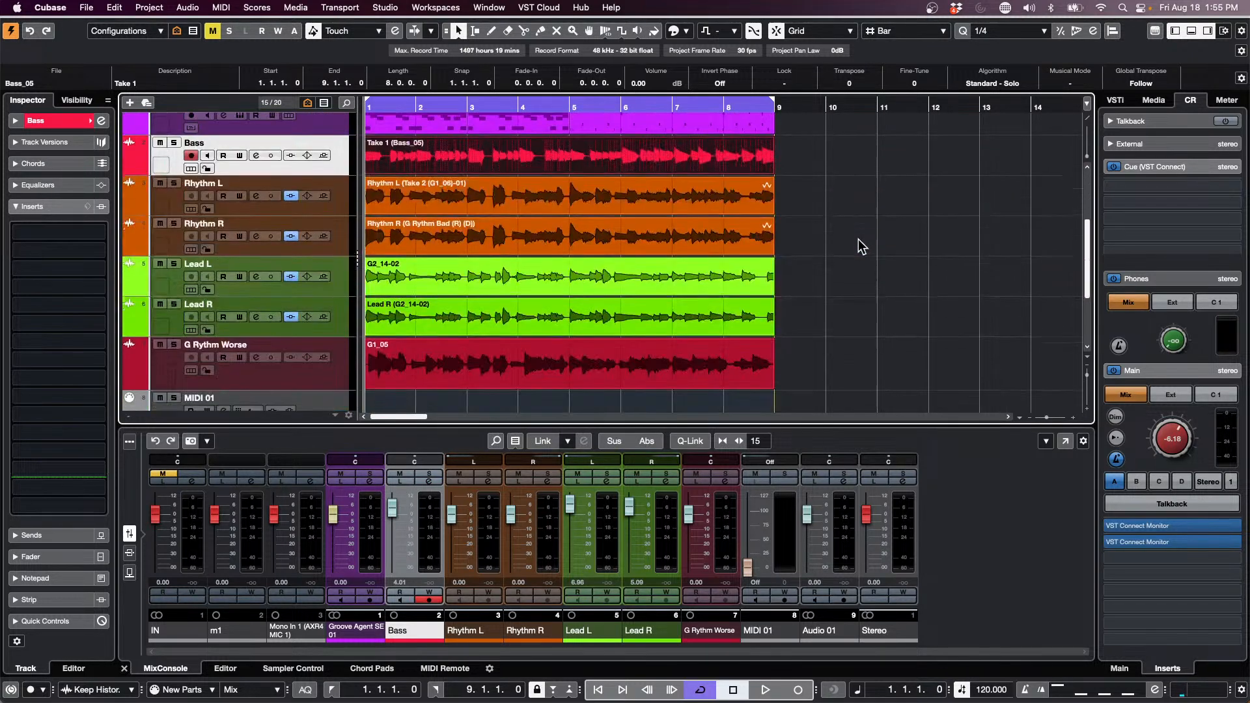
Start playback and solo the G Rythm Worse track.
key(space)
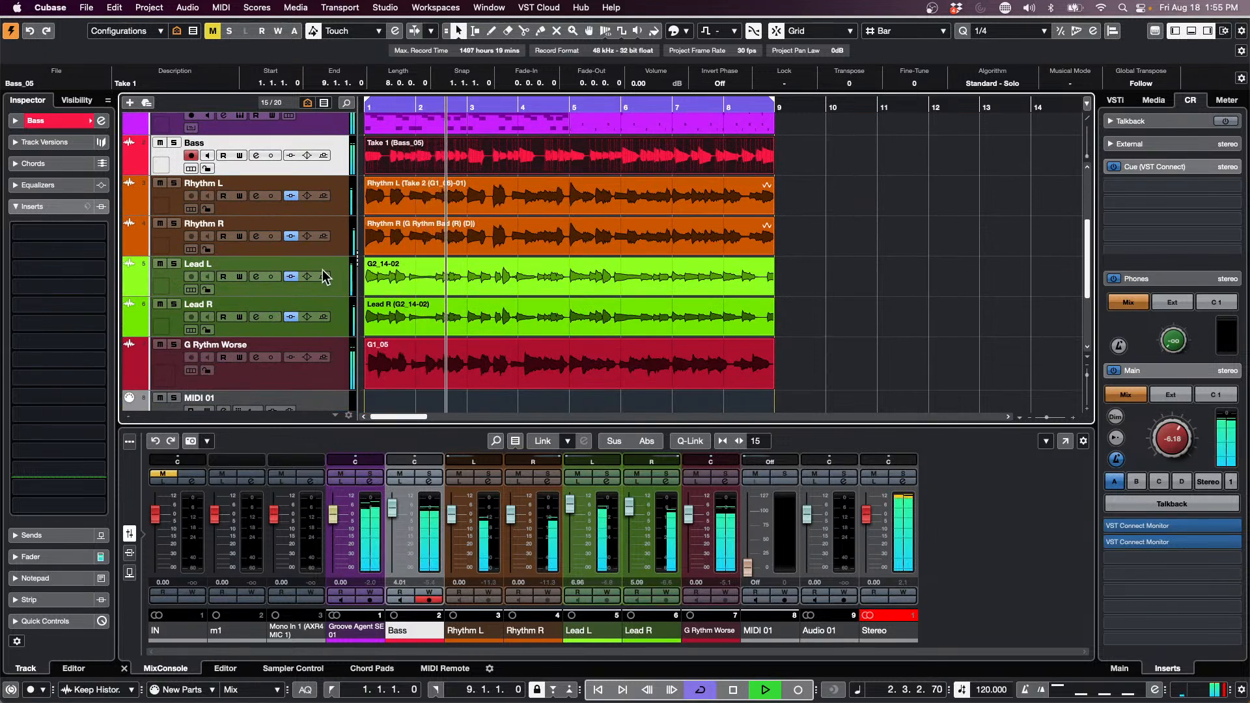
click(176, 345)
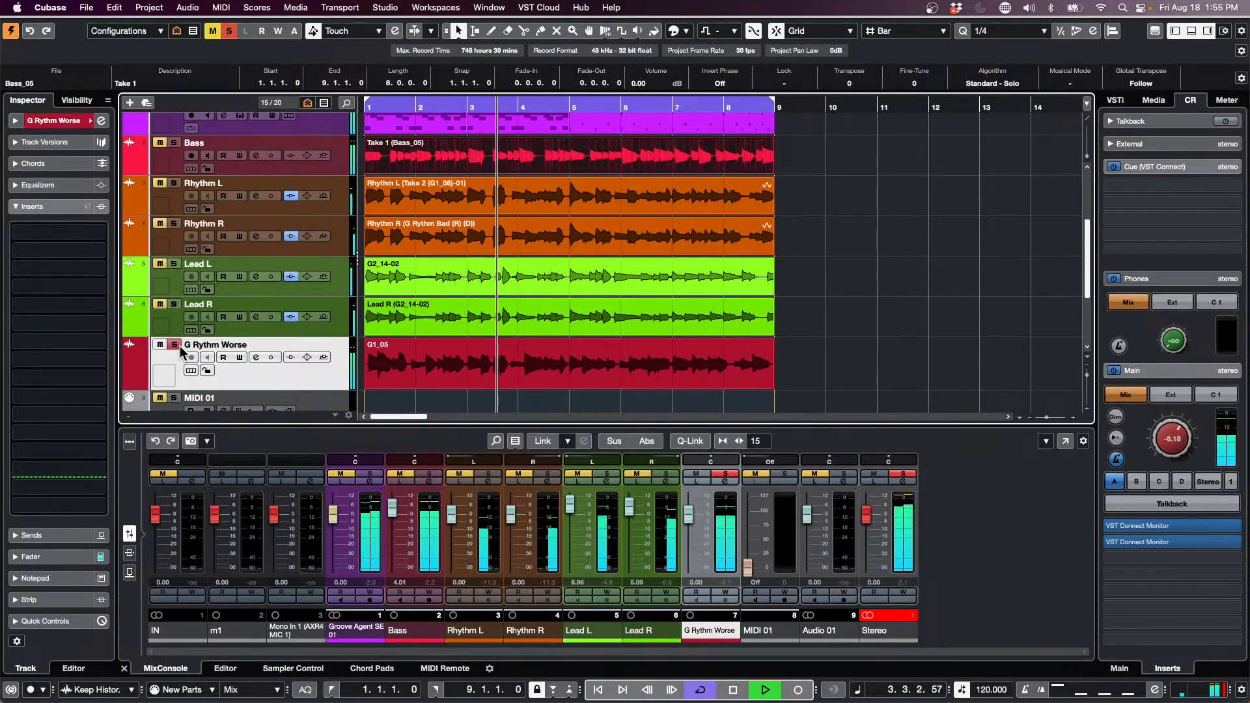
click(479, 335)
scroll(575, 334, down, 5)
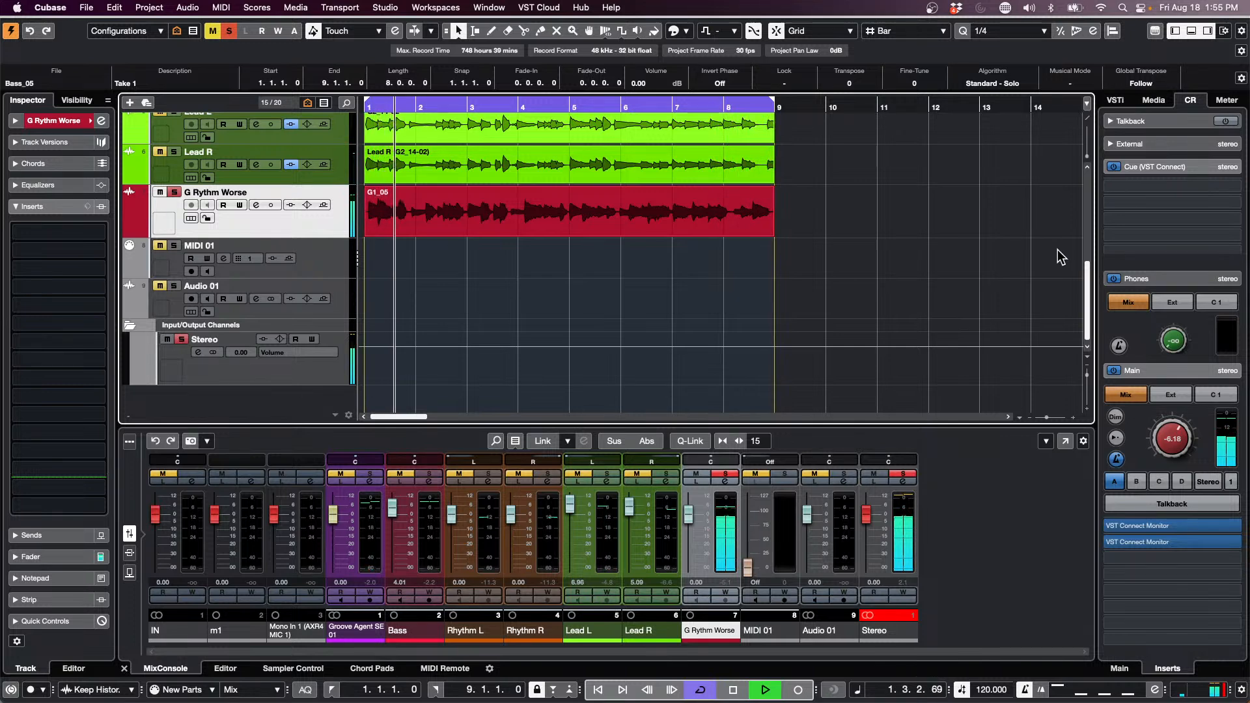
Stop playback, toggle Musical Mode on and off for G1_05, and move it back to bar 1.
click(524, 230)
key(space)
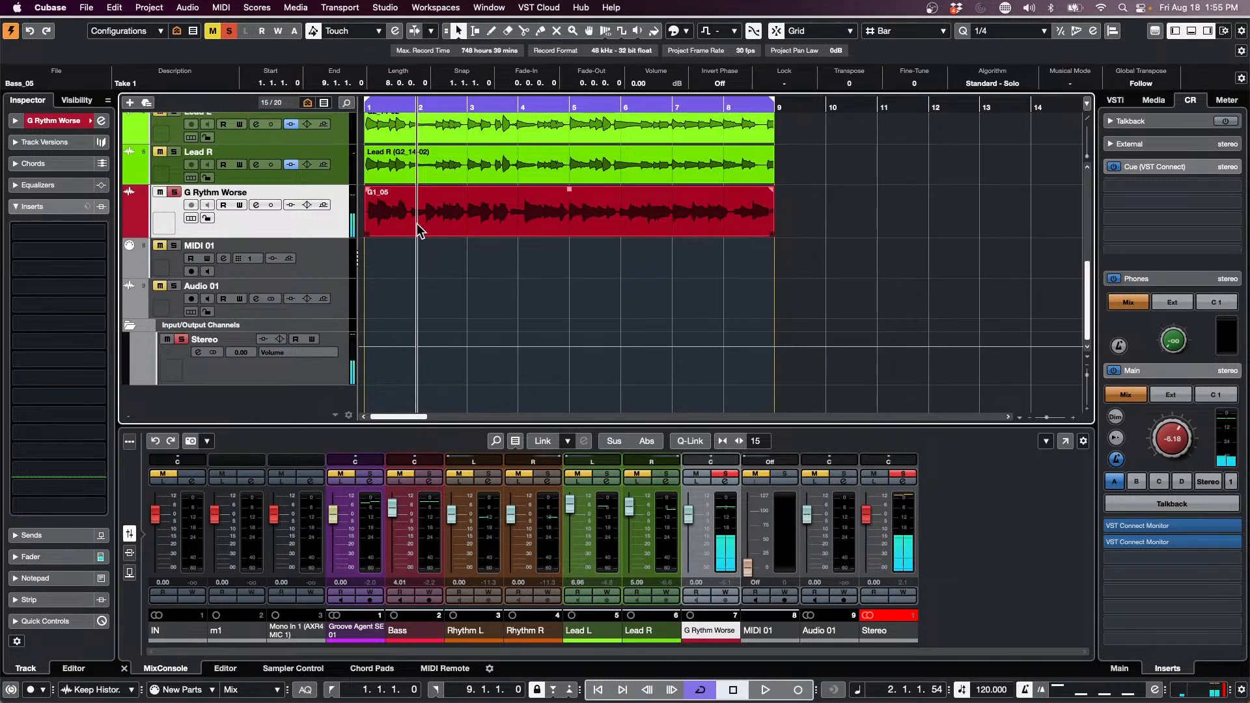
click(743, 203)
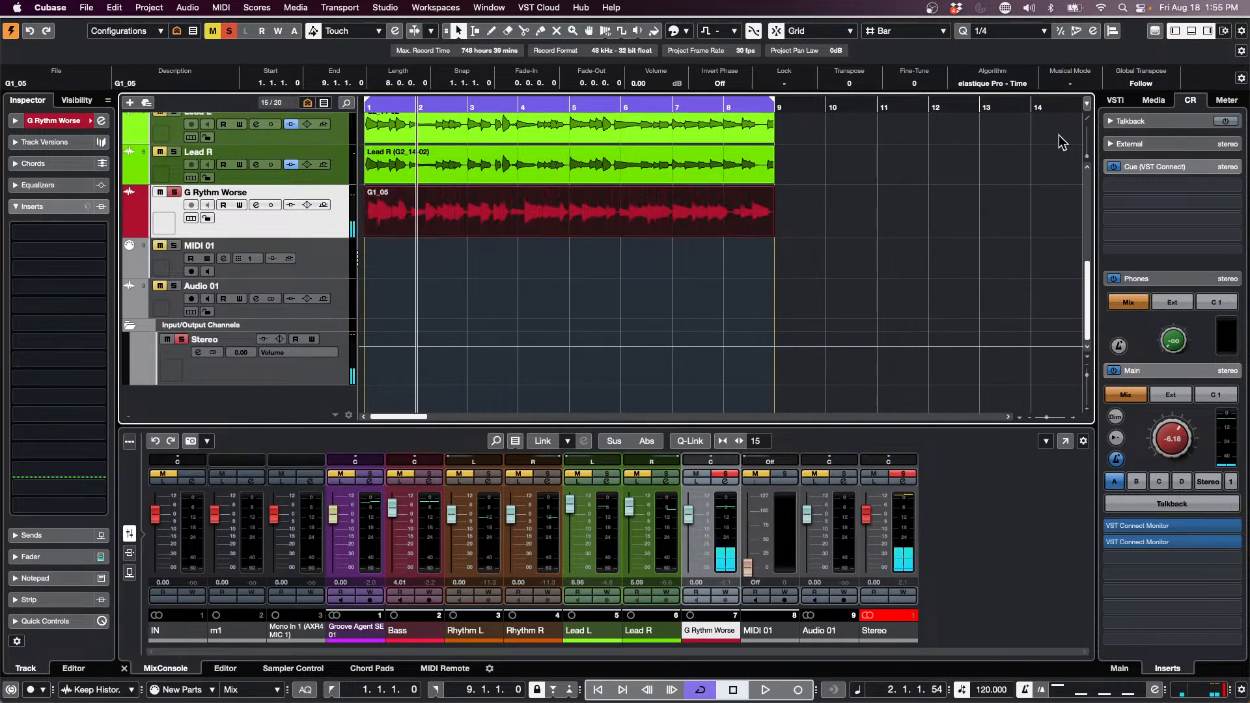
click(1071, 83)
click(1073, 85)
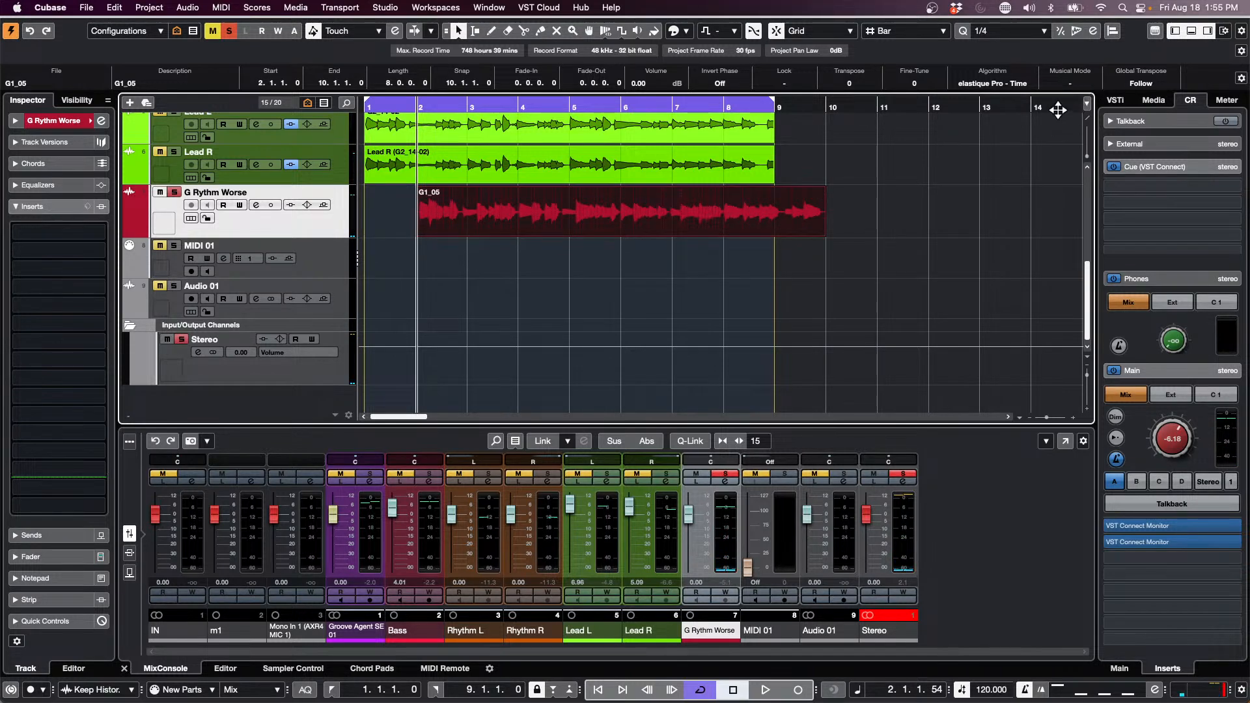
drag(657, 228, 553, 211)
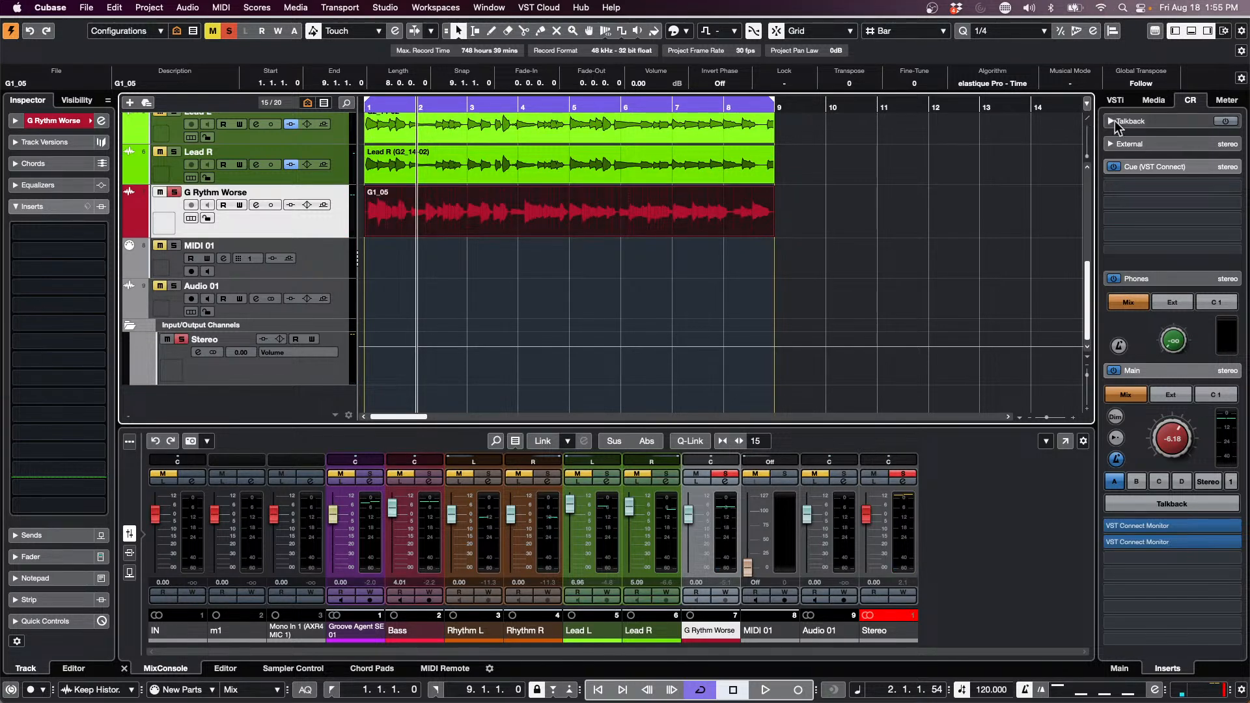
Quantize G Rythm Worse to a 1/8 grid with AudioWarp, audition it, then undo.
click(1093, 31)
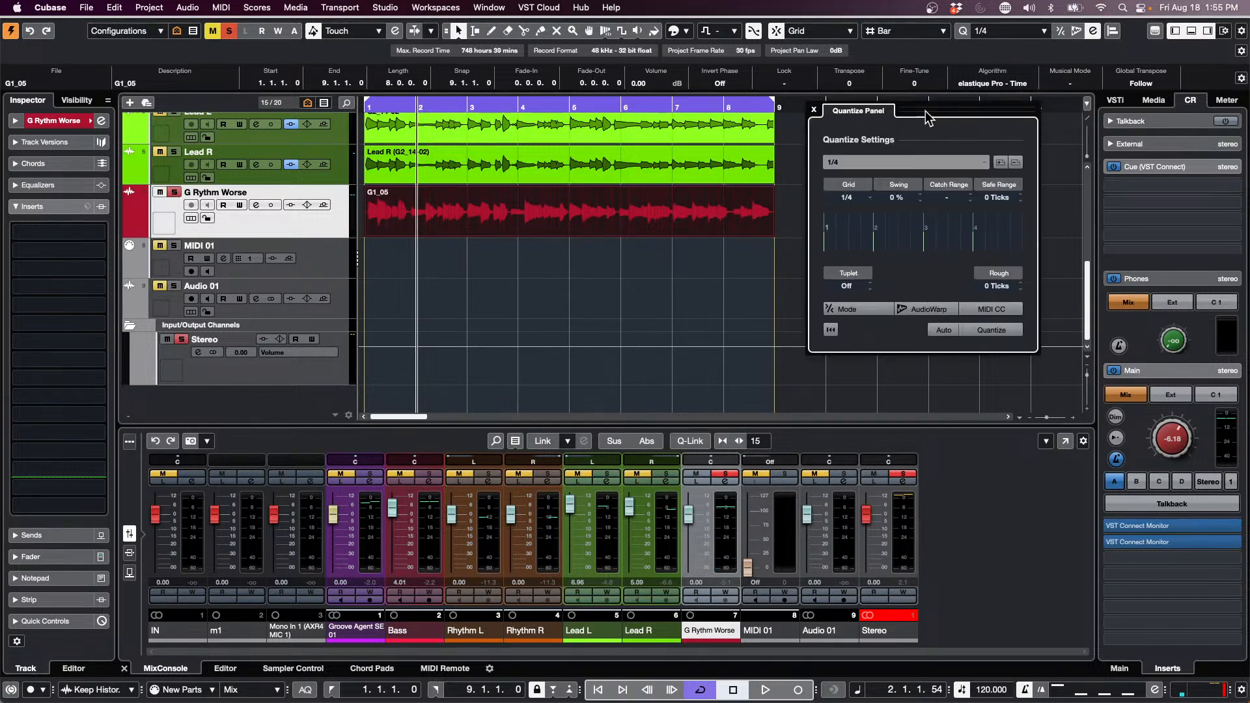
click(866, 161)
click(900, 177)
click(926, 309)
click(986, 332)
key(space)
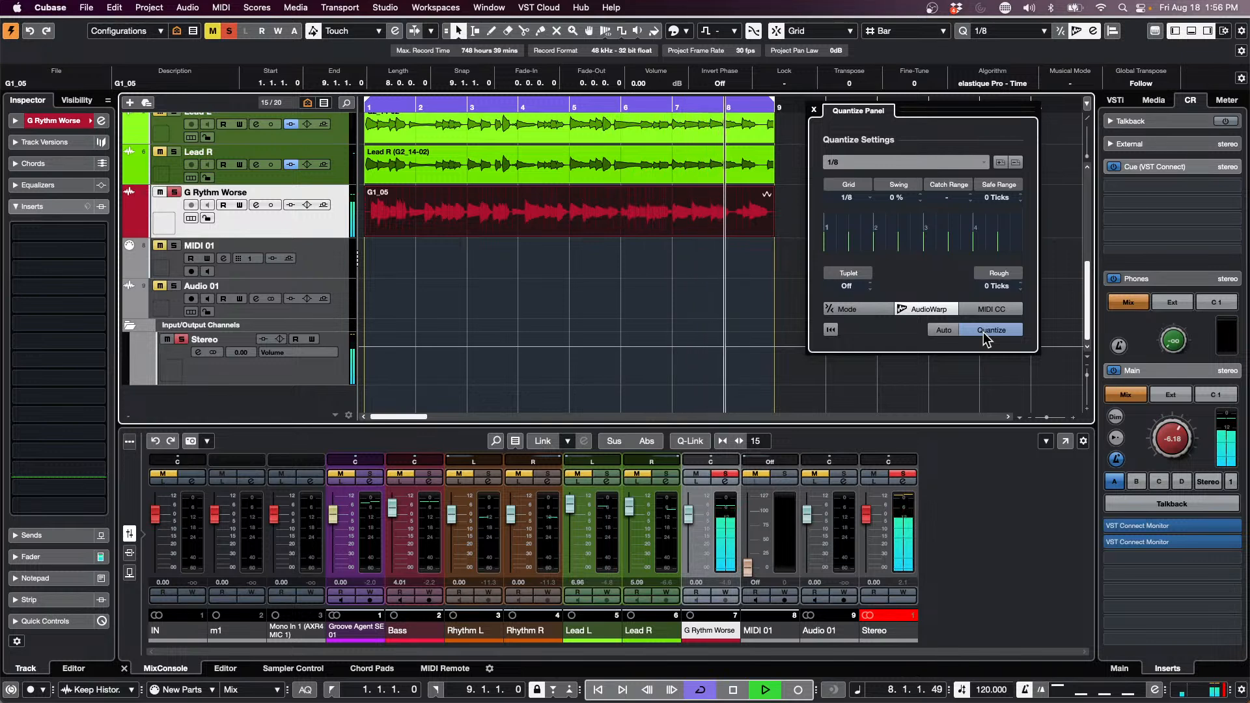
key(space)
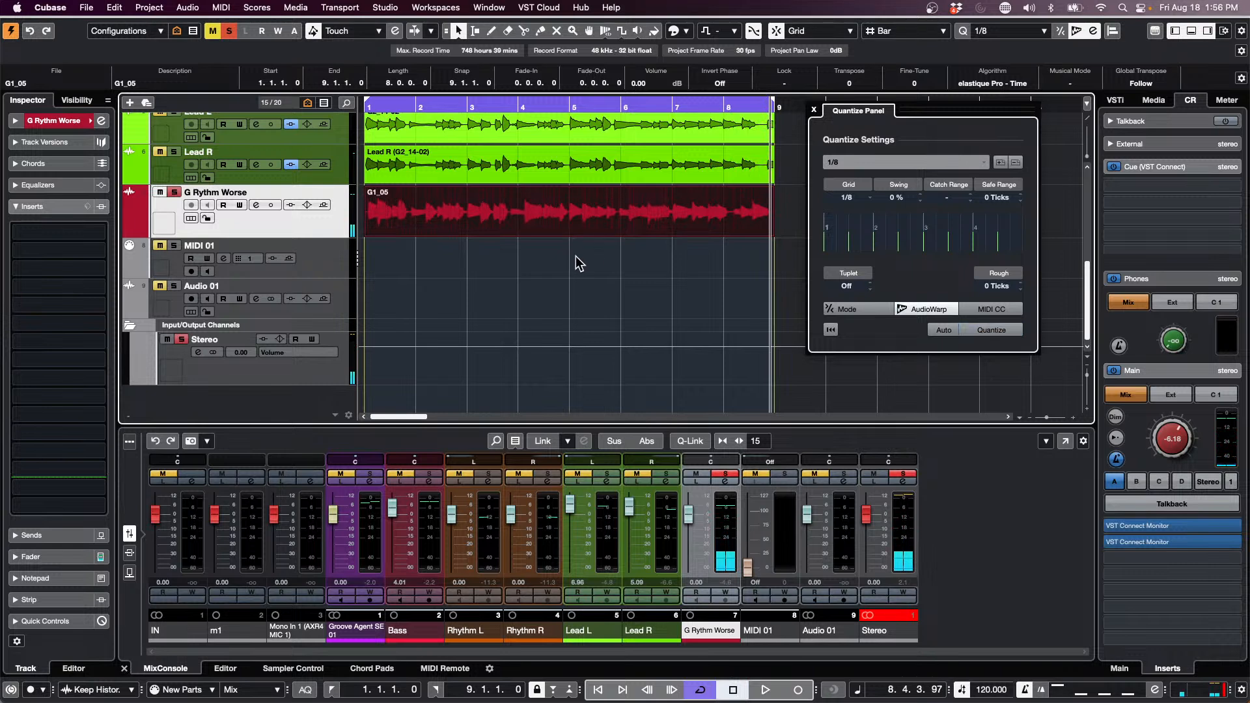
key(q)
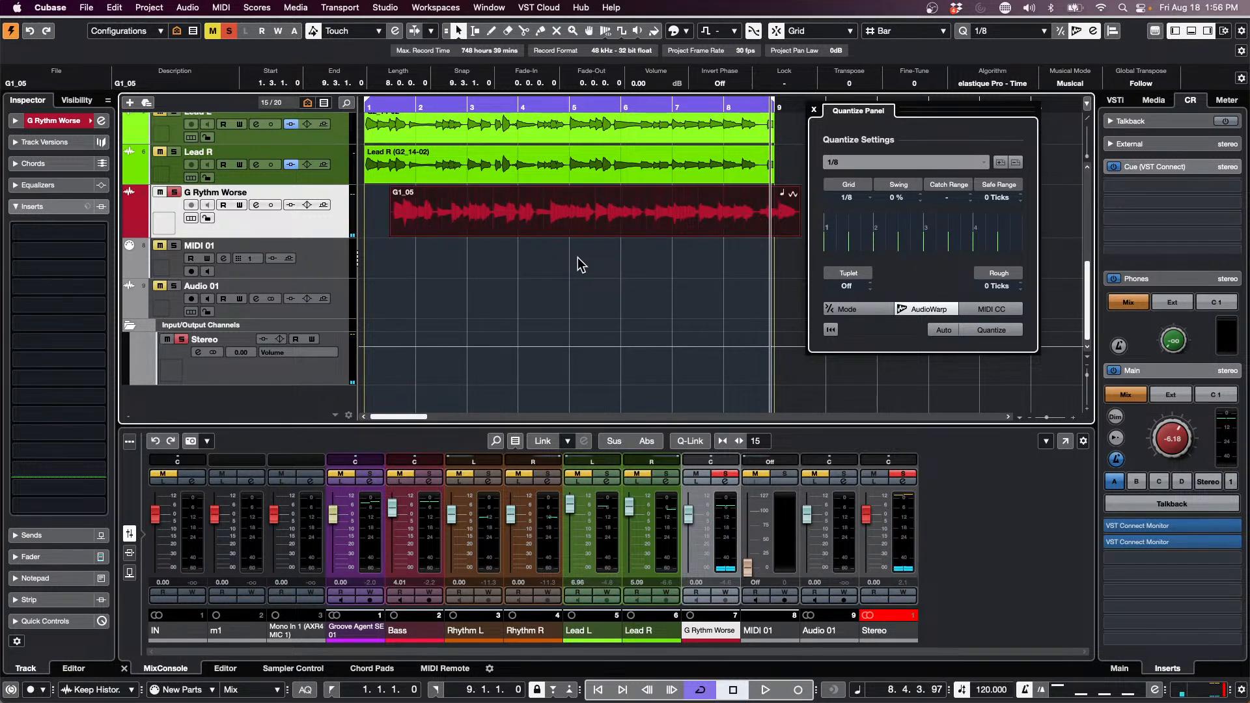
key(super+z)
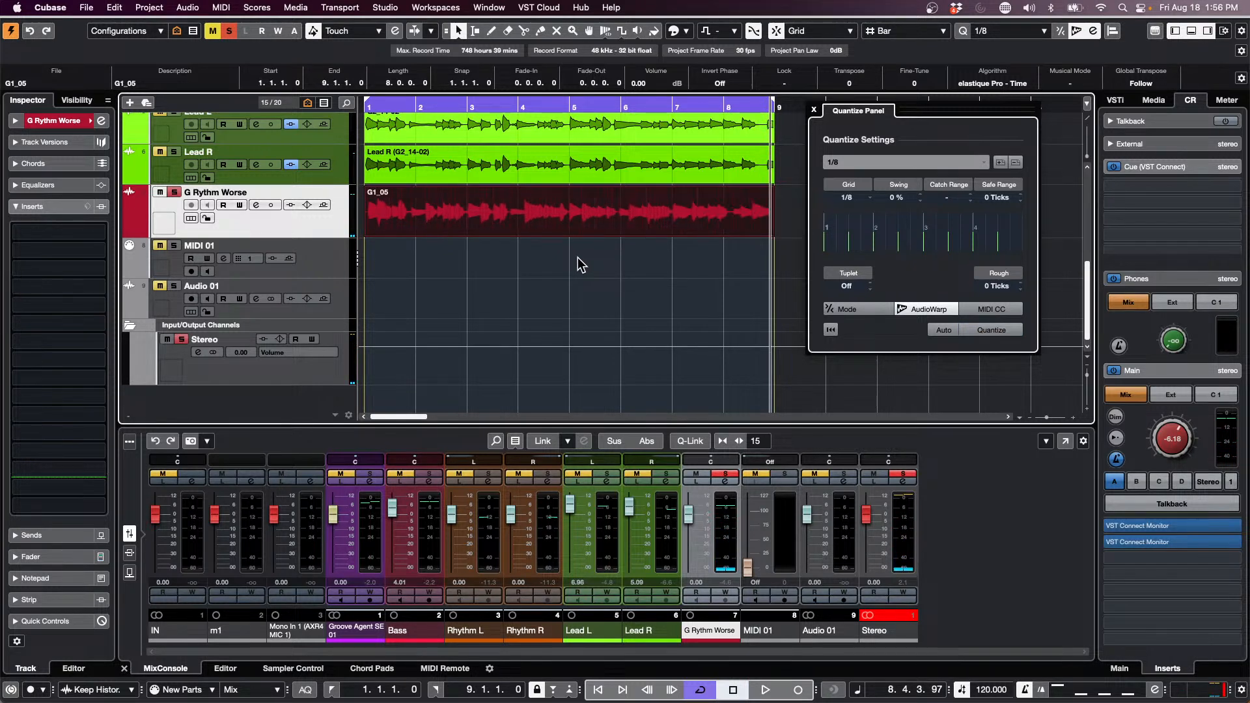
Close the Quantize Panel, make the G Rythm Worse track taller, and zoom in near bar 4.
click(814, 111)
drag(320, 236, 371, 273)
drag(542, 104, 544, 152)
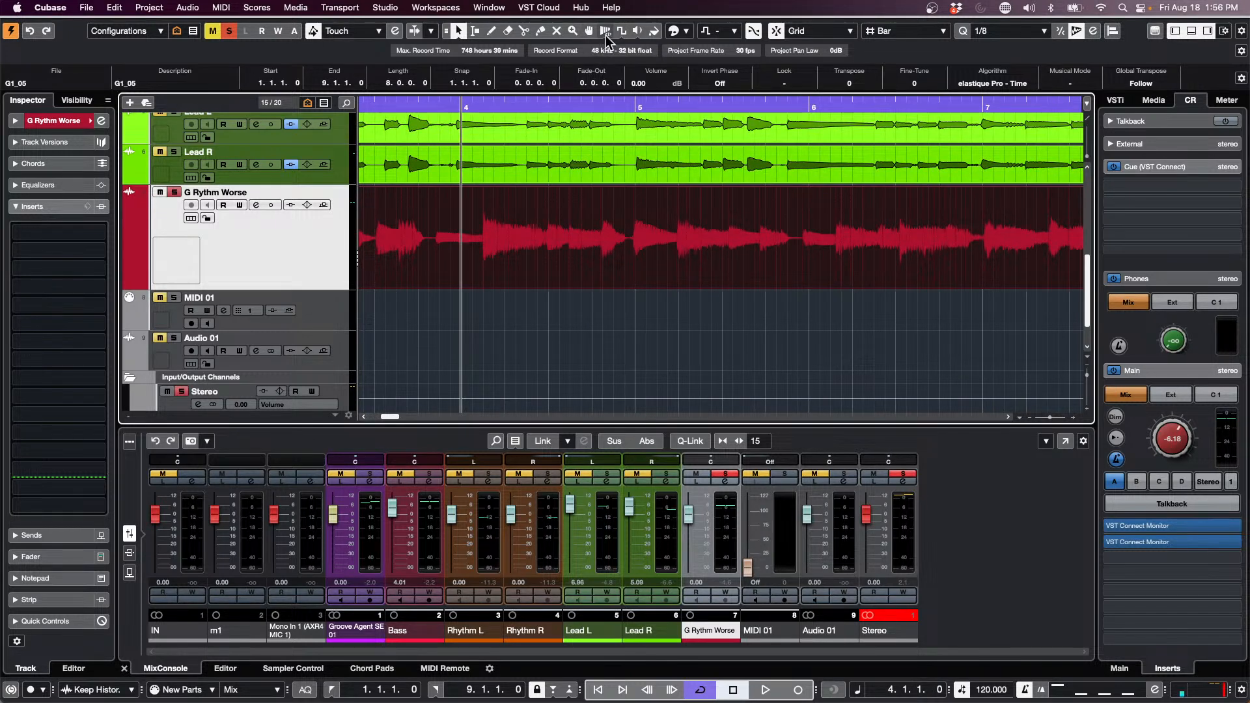
Switch the Time Warp tool to Free Warp and create warp markers from G1_05's hitpoints.
click(606, 37)
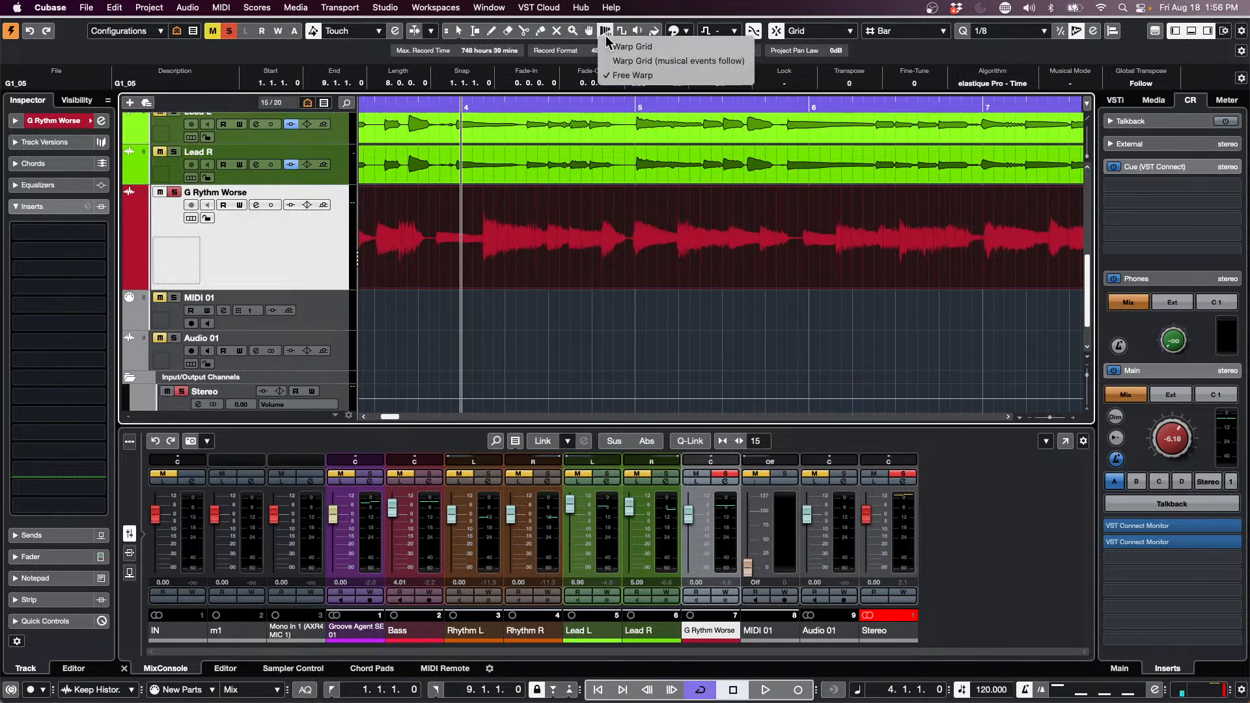
click(670, 76)
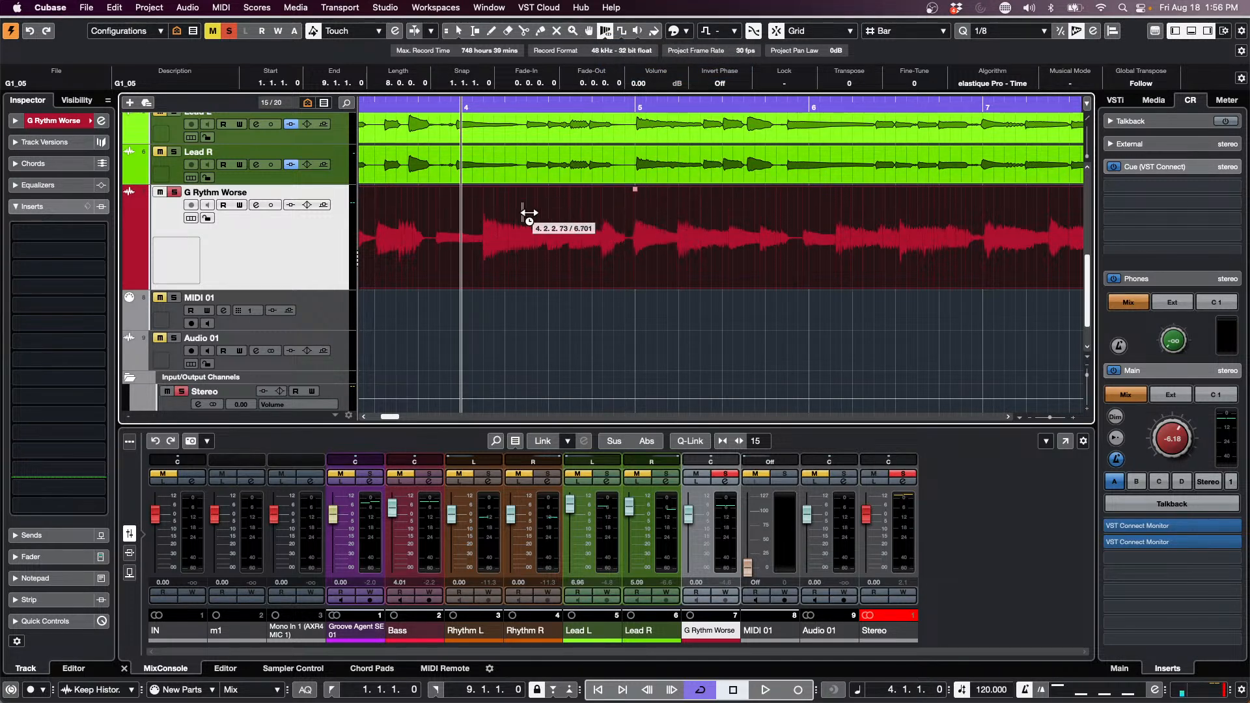
click(188, 7)
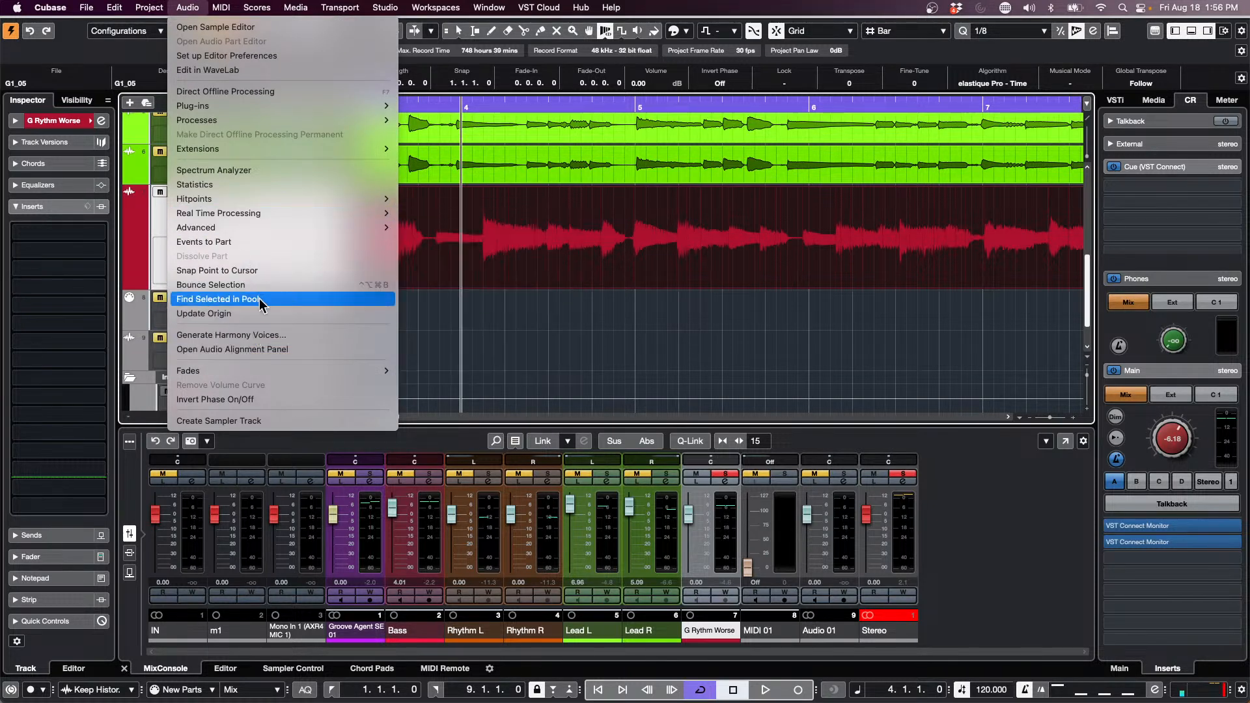
mouse_move(260, 229)
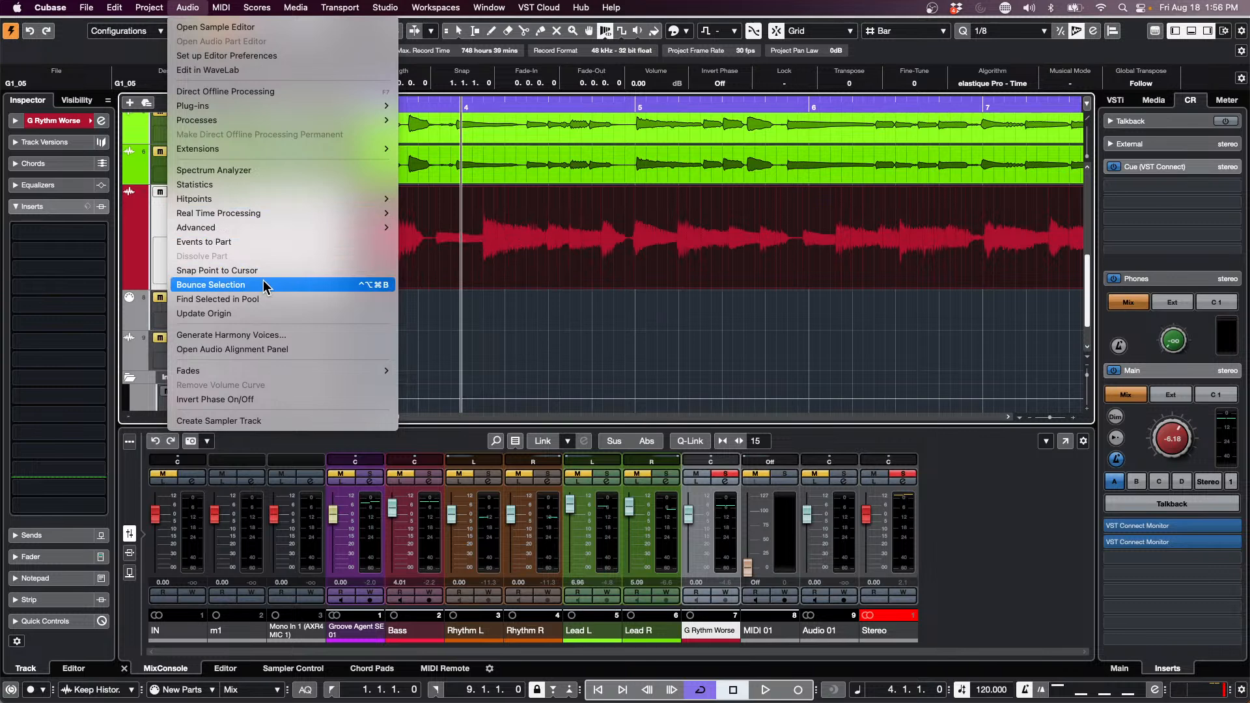
mouse_move(373, 213)
click(500, 215)
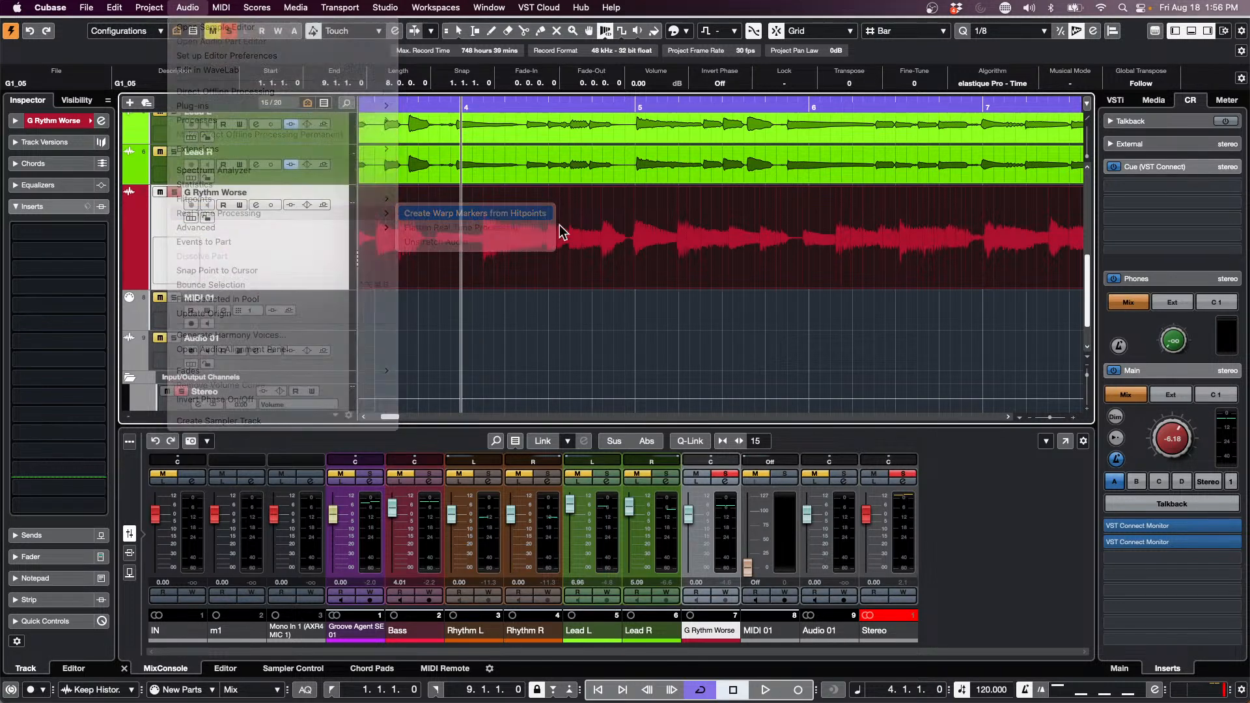
Zoom in at bar 5 and drag four G1_05 warp markers onto the grid, giving factors 0.80 and 1.20.
click(630, 107)
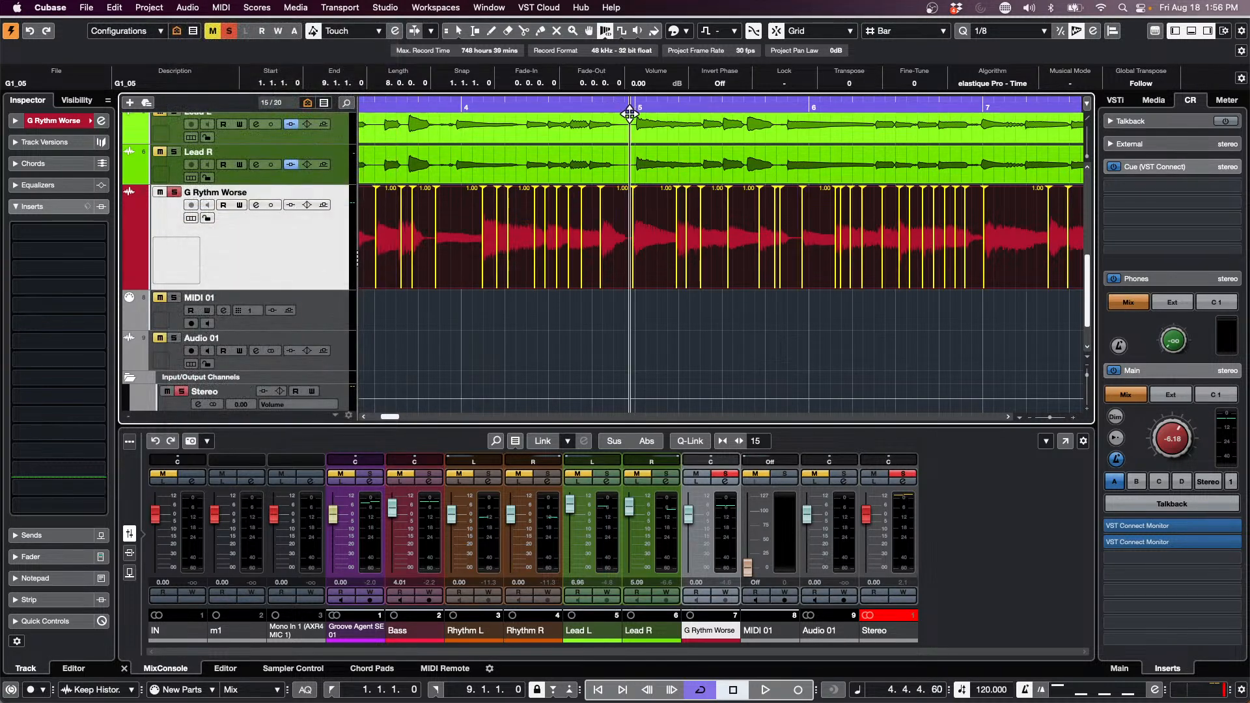
drag(630, 112, 636, 123)
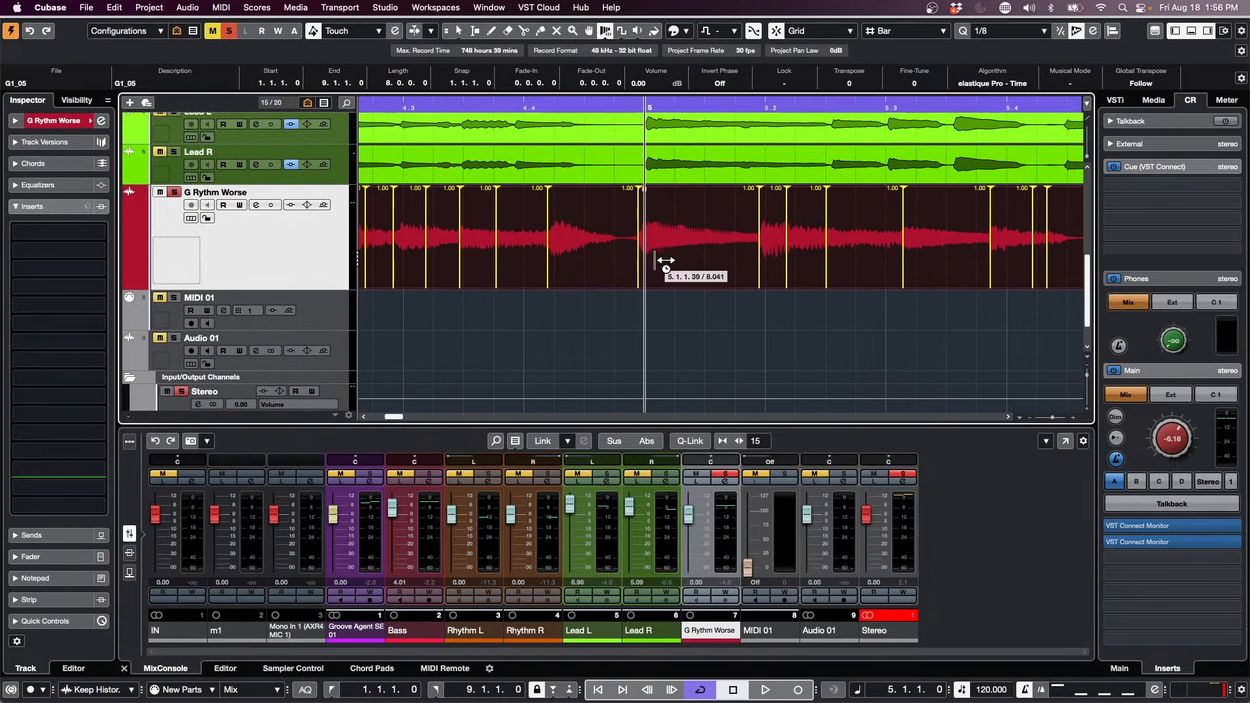
mouse_move(761, 271)
mouse_down()
mouse_move(746, 272)
mouse_move(772, 270)
mouse_up()
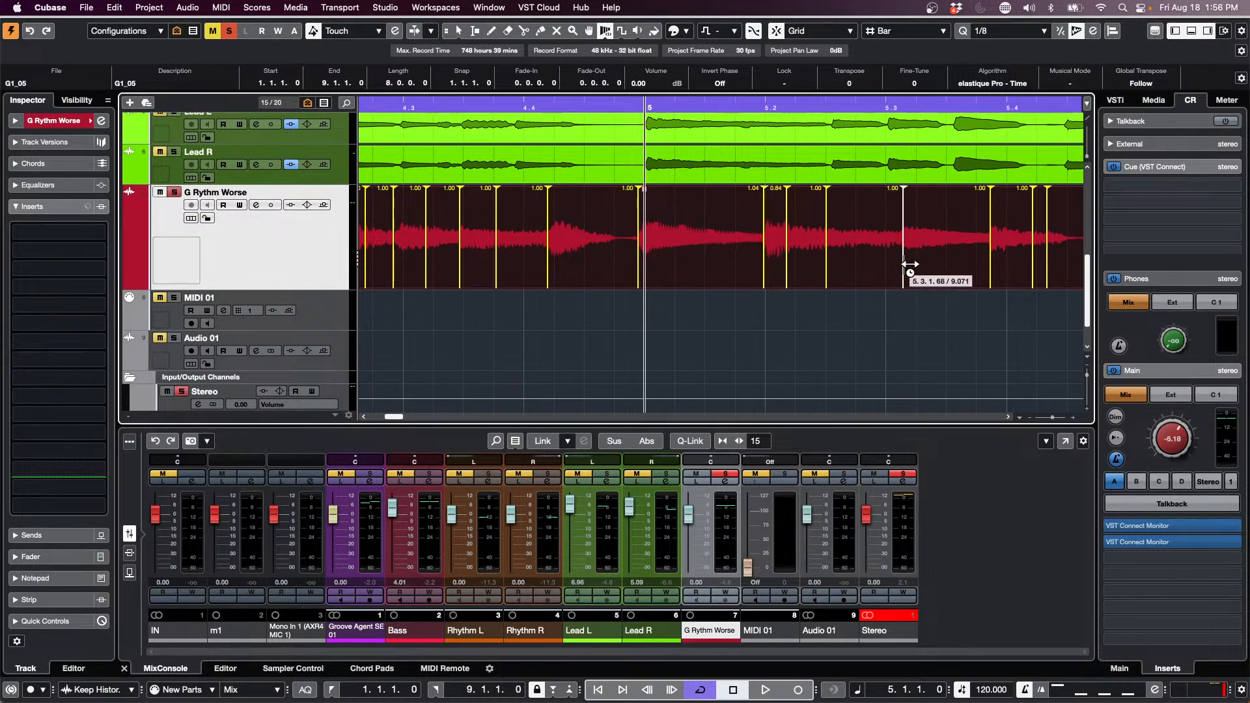
drag(911, 263, 903, 263)
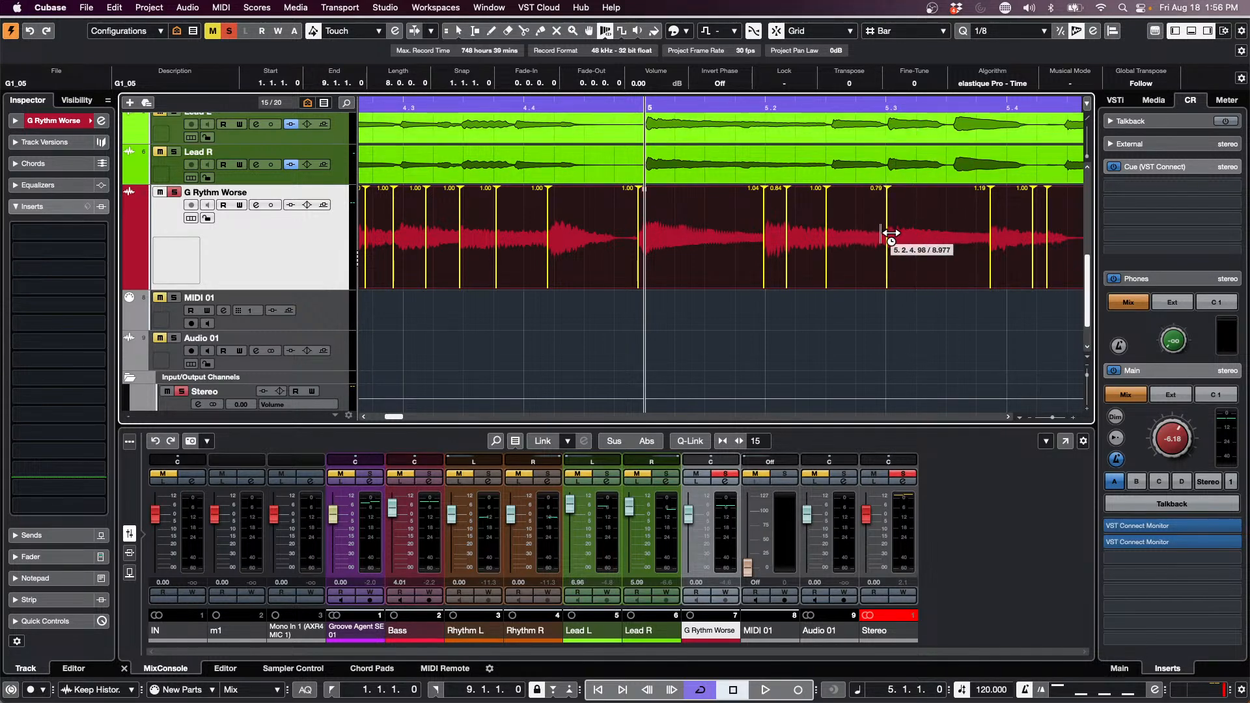
drag(830, 246, 837, 251)
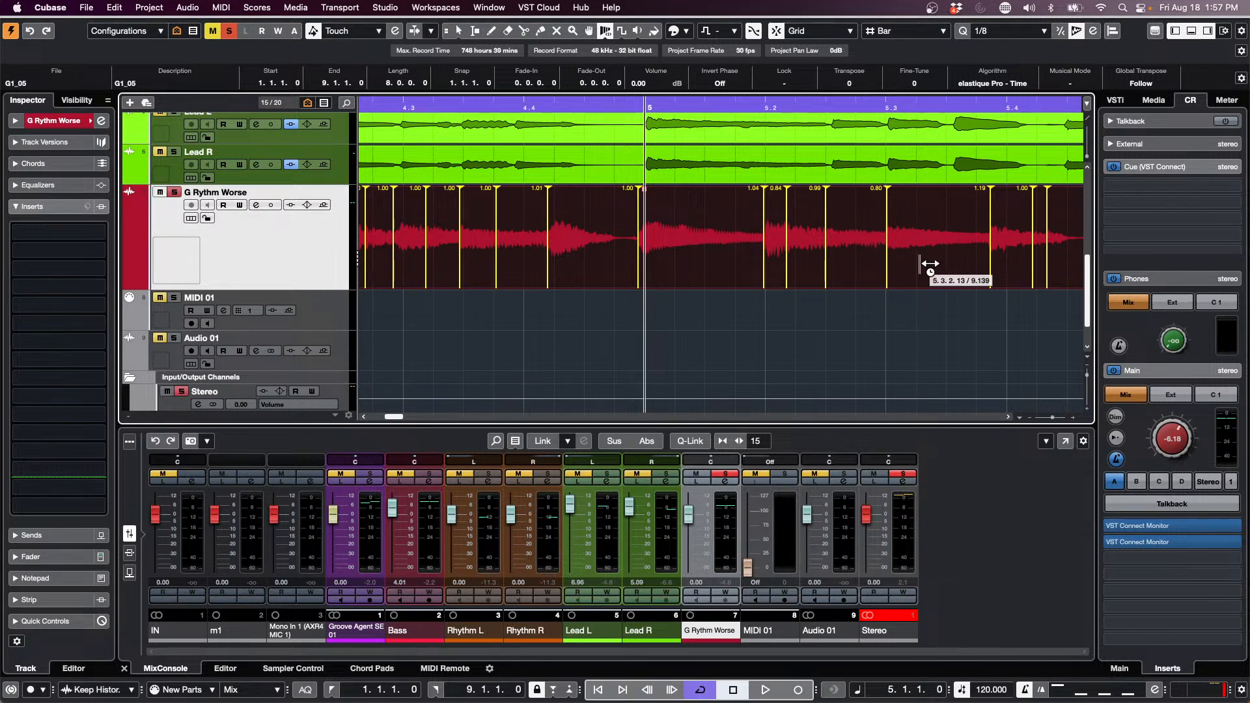
drag(890, 263, 887, 263)
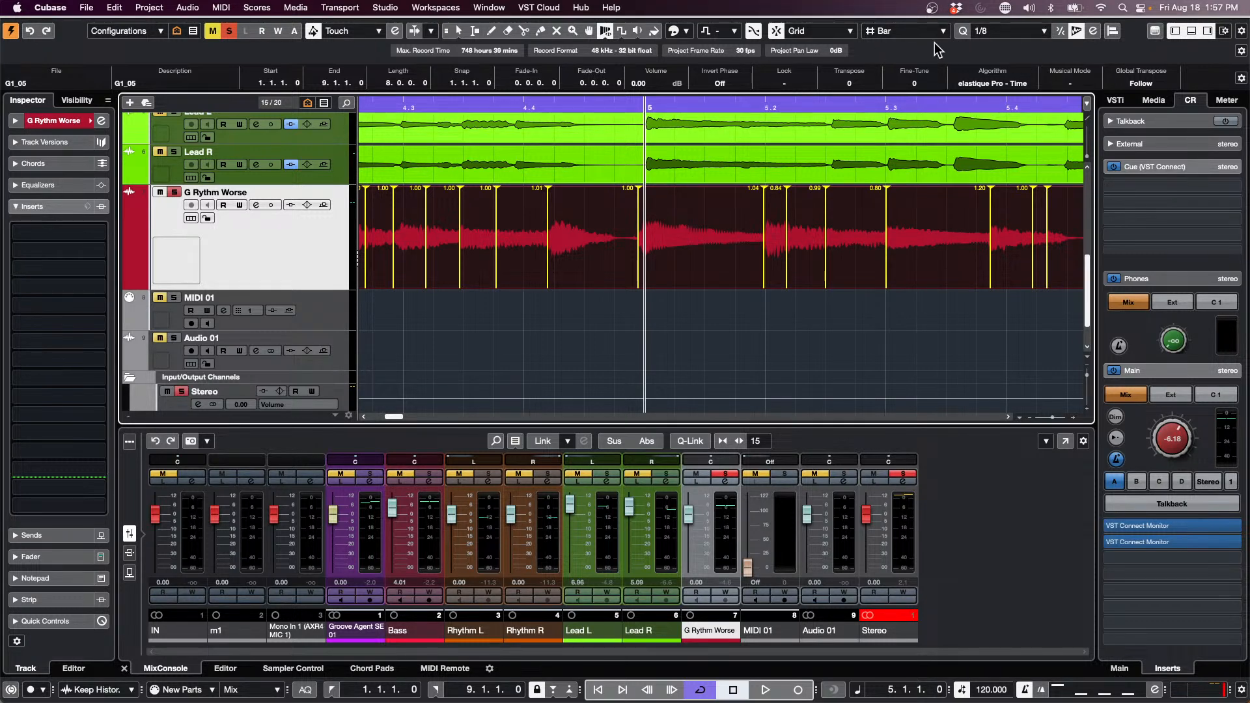
Keep Snap Type on Grid and change the Grid Type from Bar to Beat.
click(834, 33)
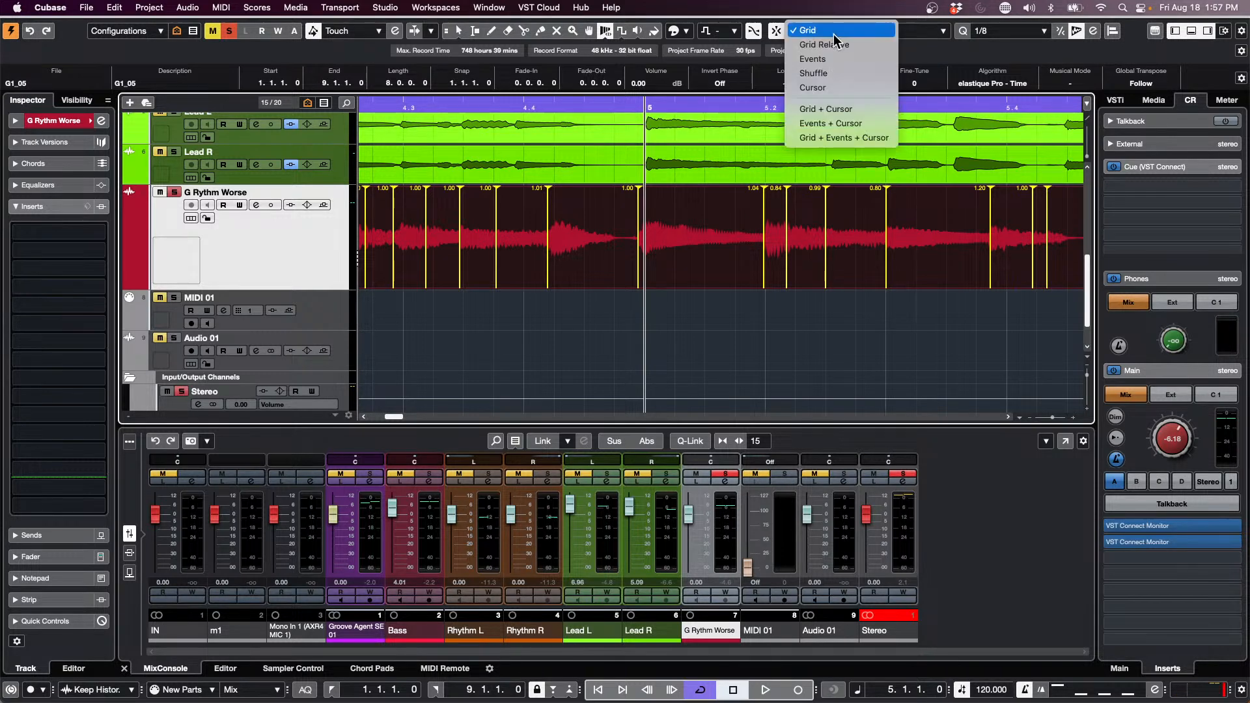
click(950, 56)
click(921, 33)
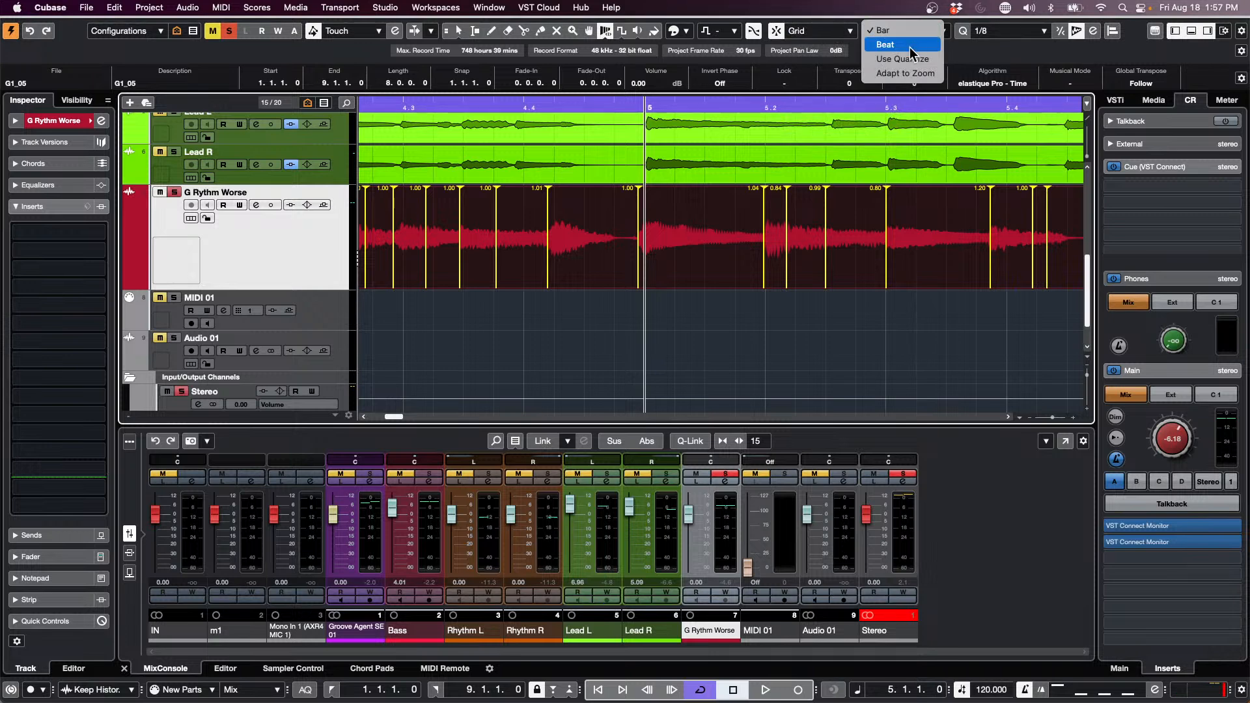
click(886, 45)
Drag the 0.80 and 1.04 warp markers onto the beat lines.
mouse_move(891, 245)
mouse_down()
mouse_move(918, 244)
mouse_move(866, 244)
mouse_move(907, 243)
mouse_move(887, 244)
mouse_up()
drag(774, 245, 786, 246)
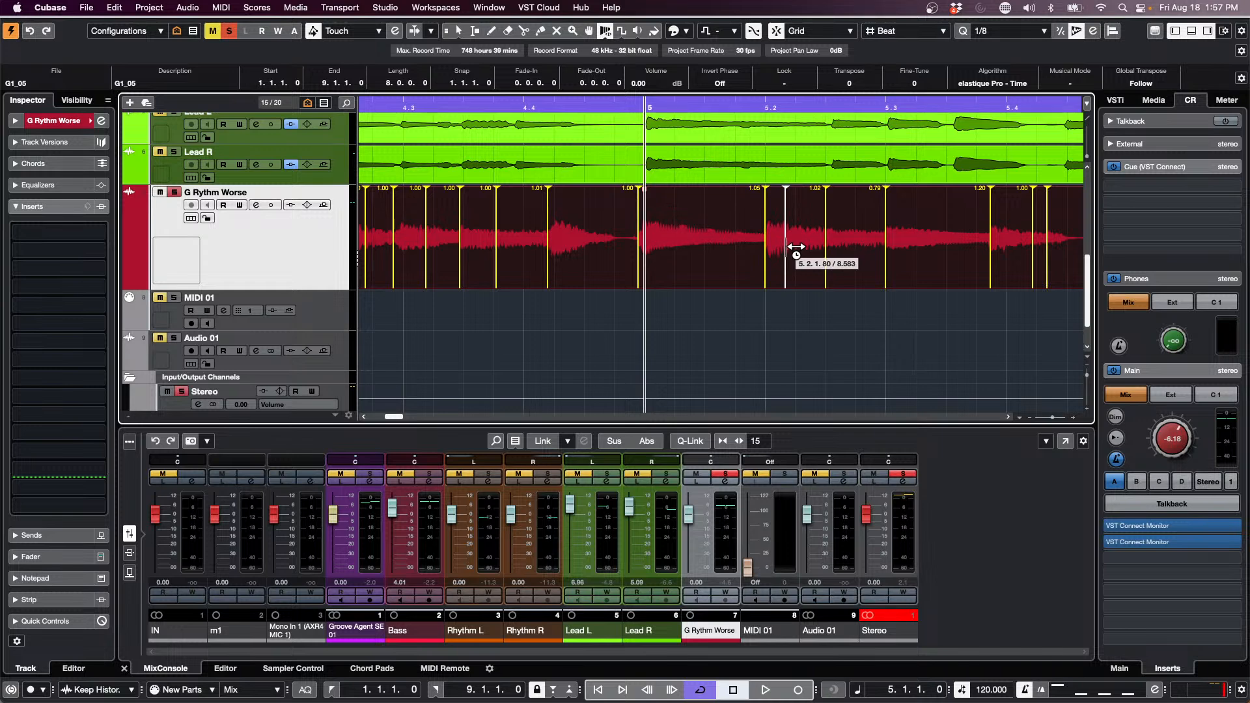
scroll(694, 228, up, 2)
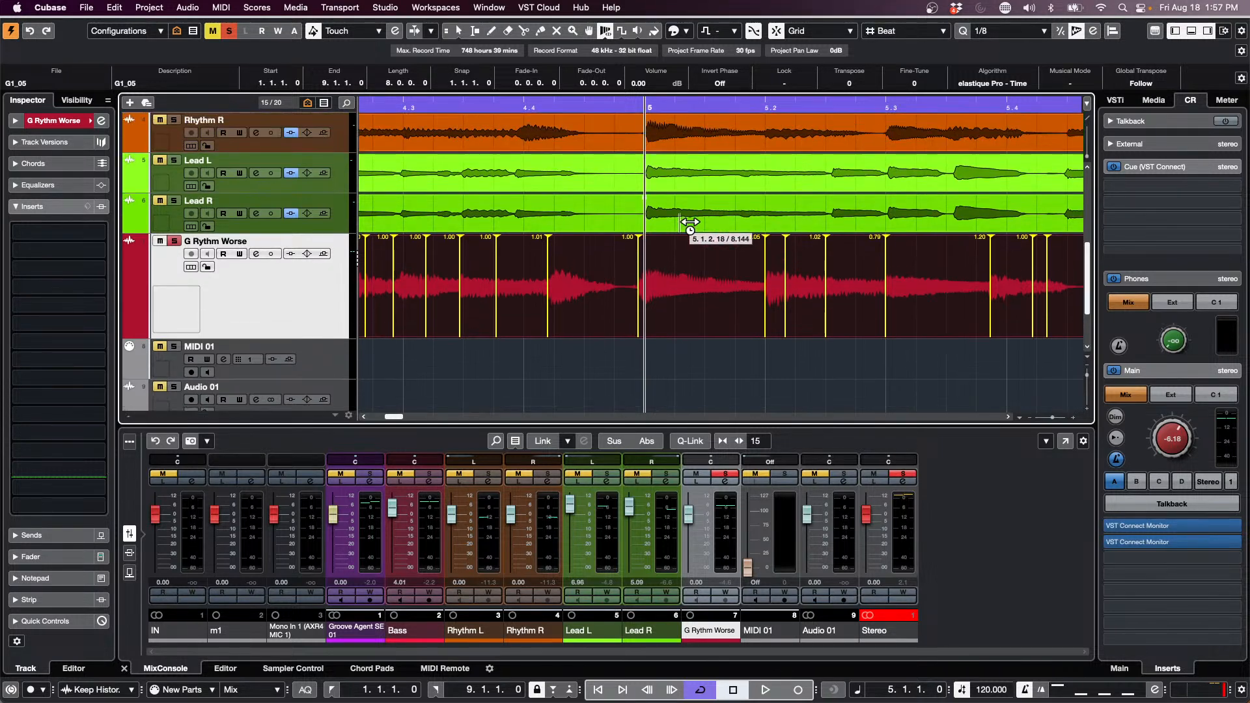
Create hitpoint warp markers on Lead L and Lead R, then drag two bar-5 lead markers into time.
scroll(680, 222, up, 1)
click(609, 197)
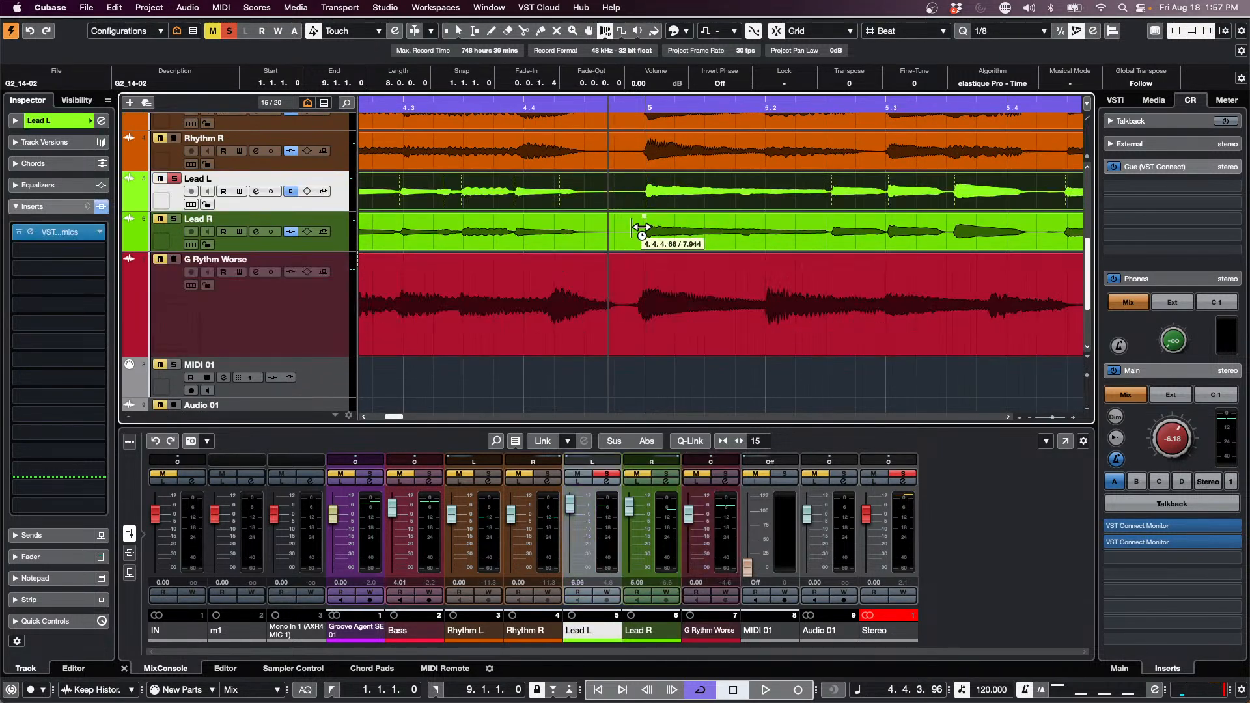
click(642, 228)
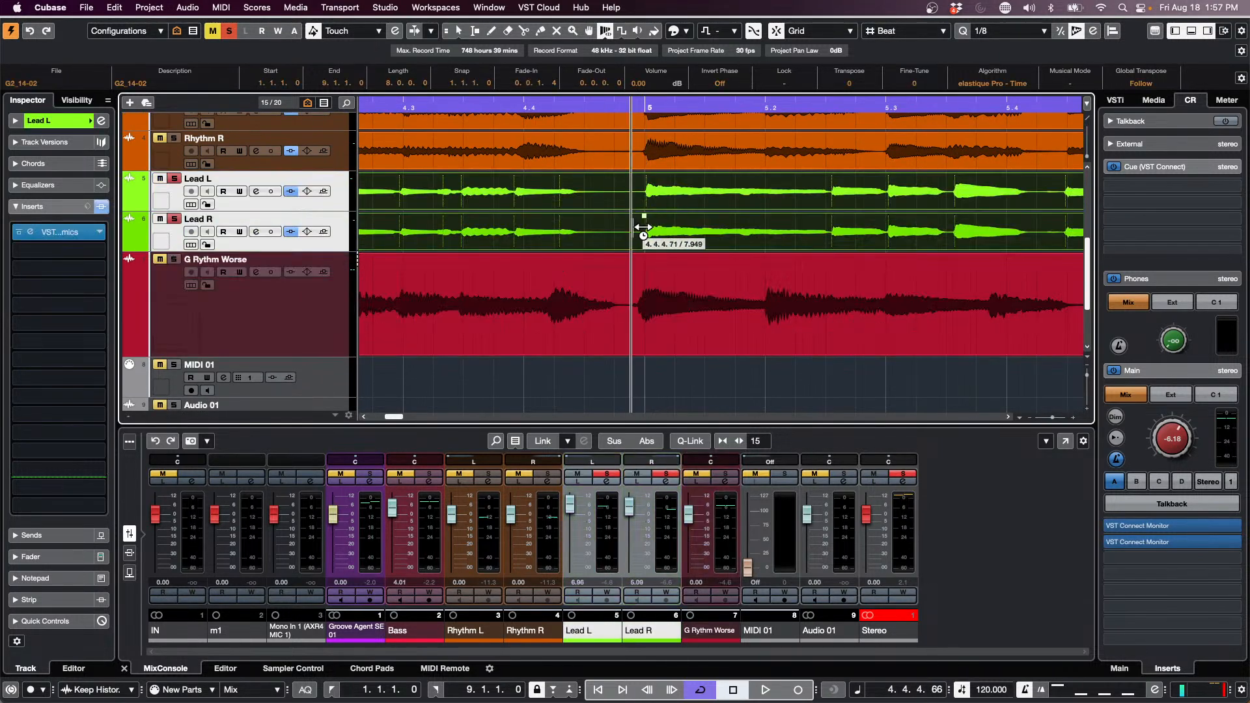
click(149, 7)
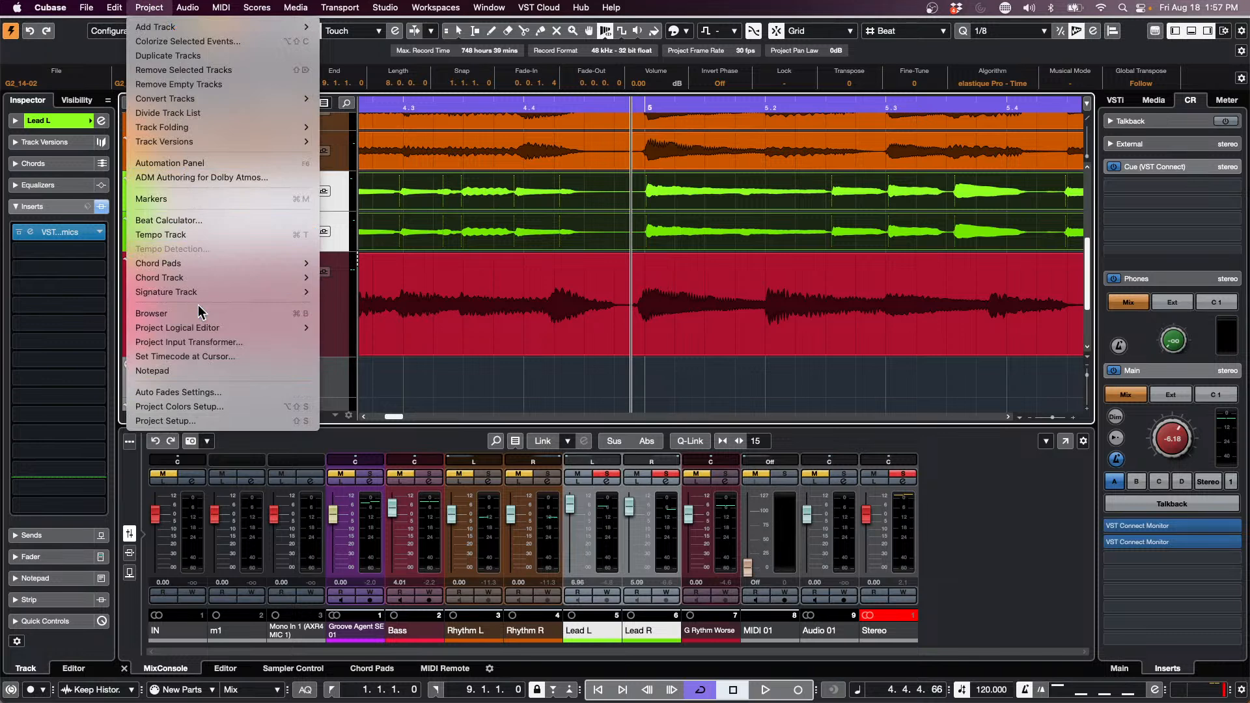
mouse_move(187, 8)
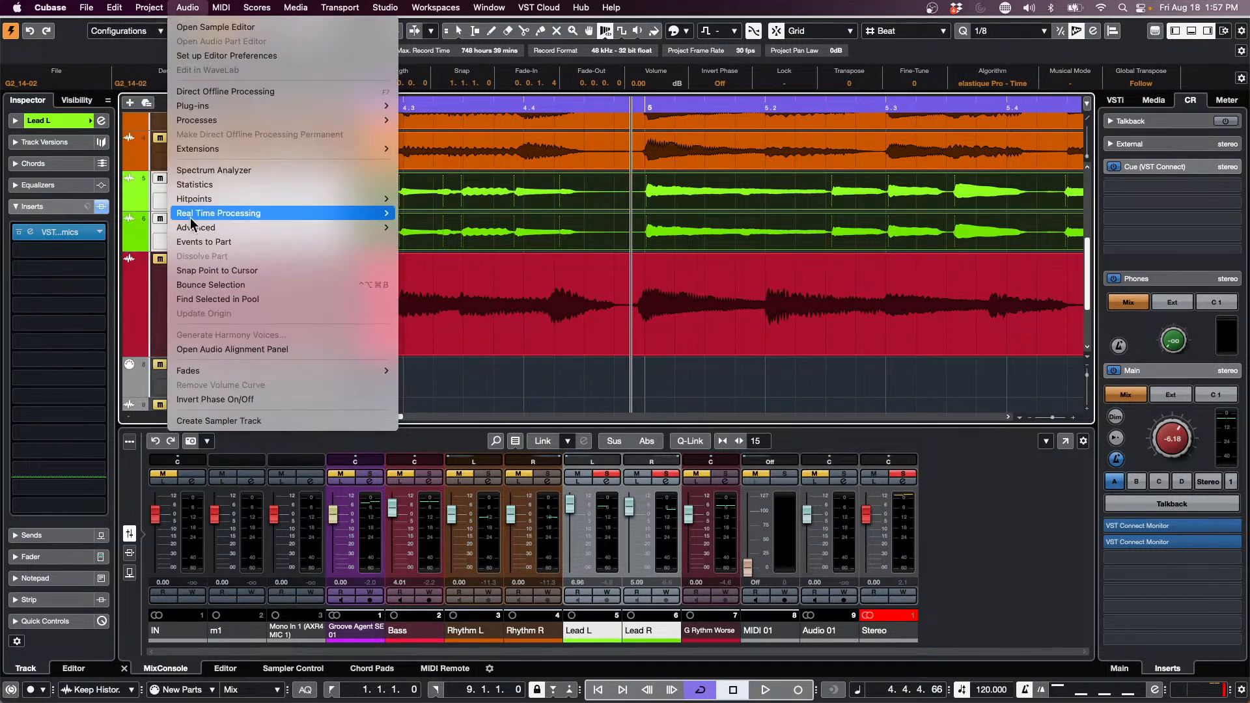
mouse_move(245, 215)
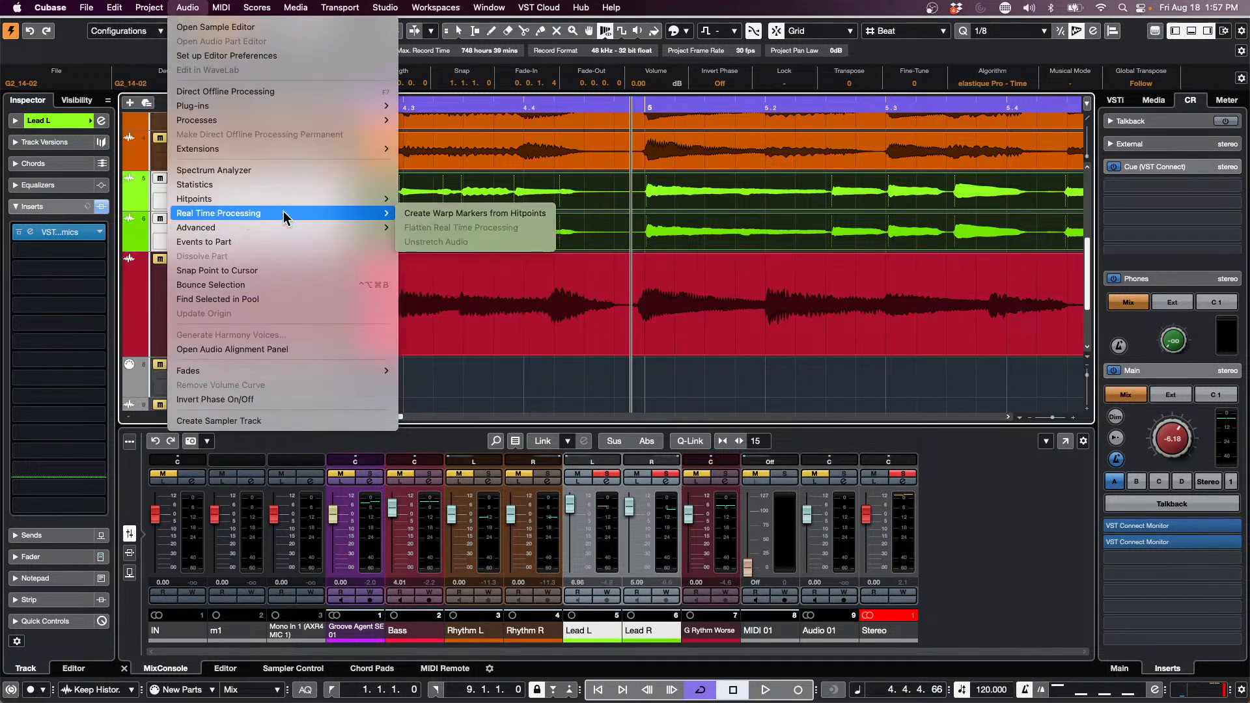
click(482, 214)
mouse_move(646, 232)
mouse_down()
mouse_move(660, 231)
mouse_move(609, 229)
mouse_move(657, 226)
mouse_up()
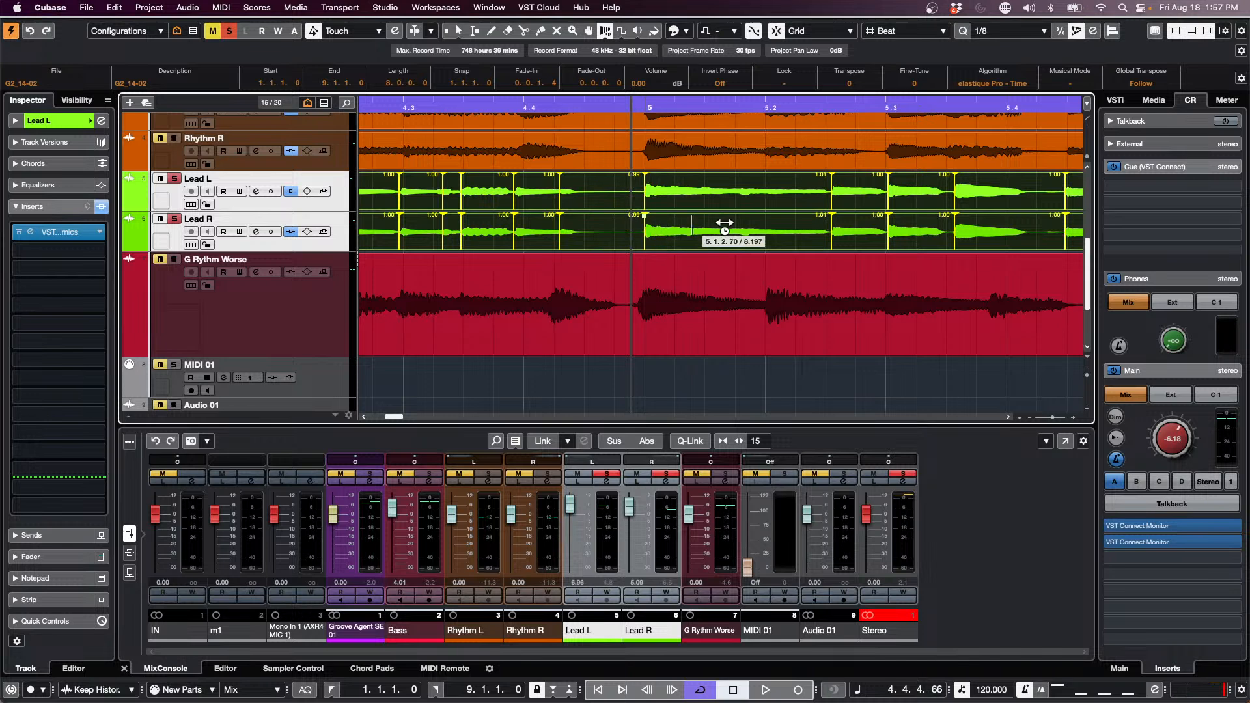
mouse_move(842, 228)
mouse_down()
mouse_move(778, 231)
mouse_move(839, 227)
mouse_up()
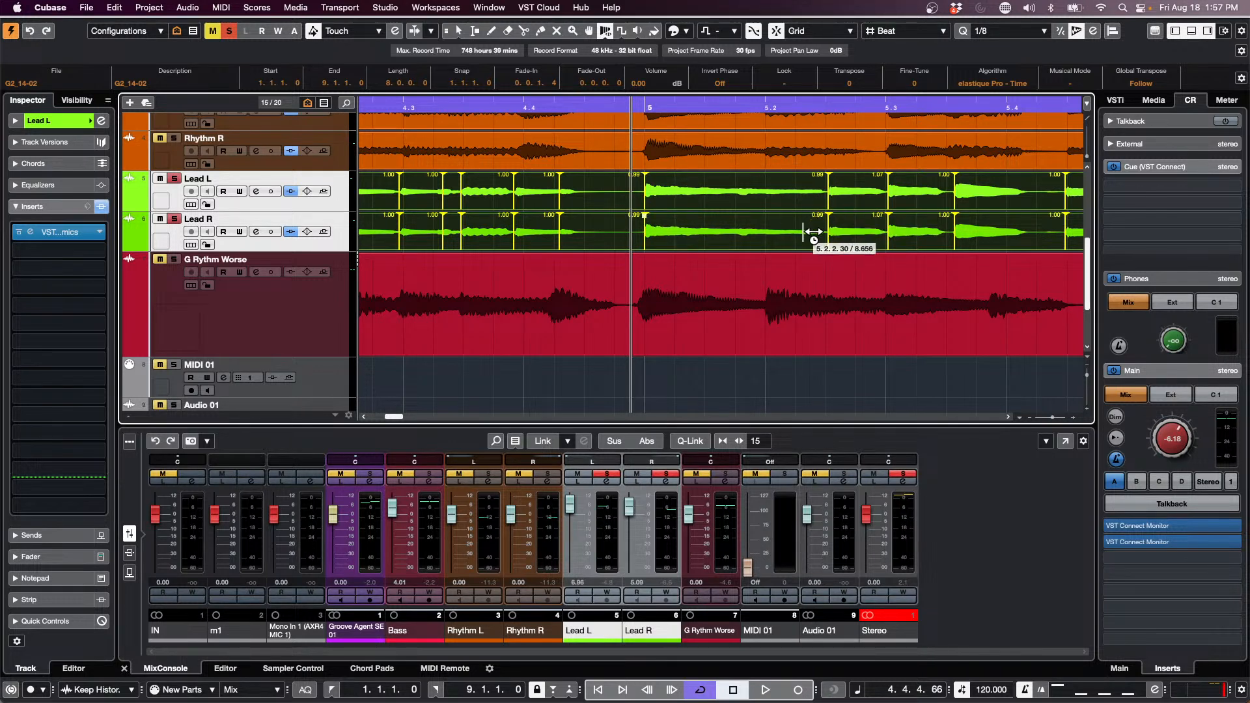
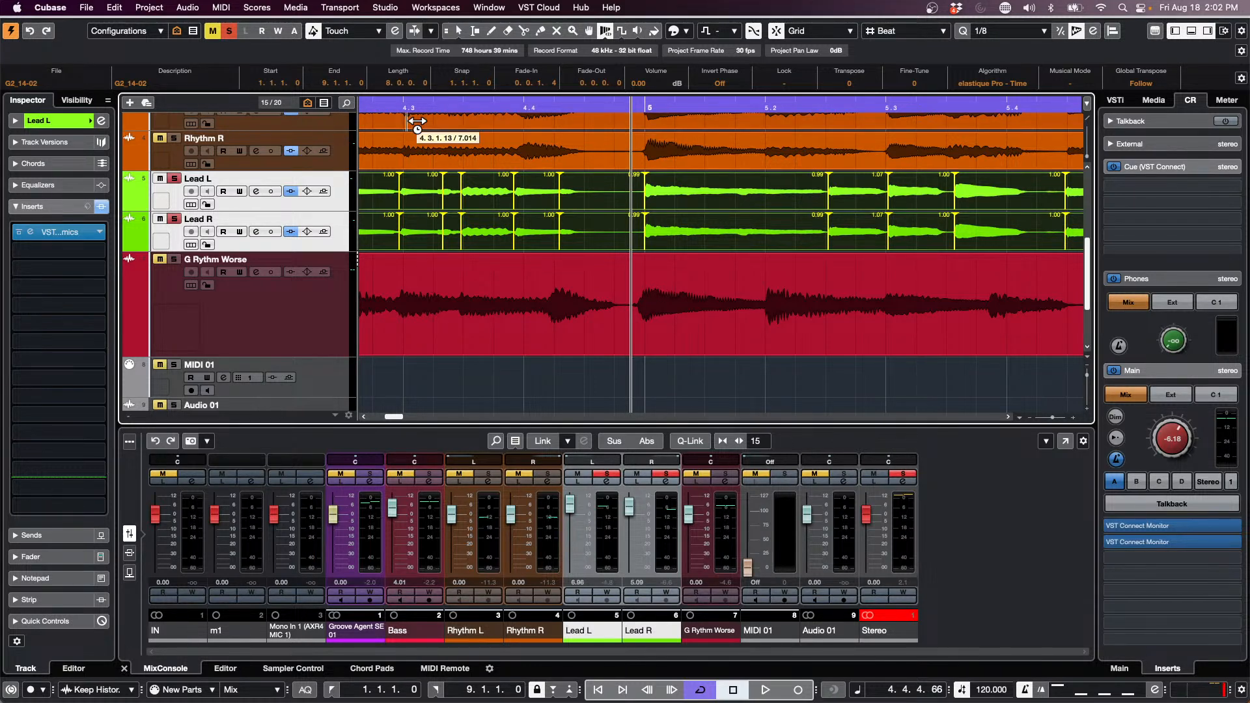
Send MIDI Reset from the MIDI menu several times to clear hanging notes.
click(222, 8)
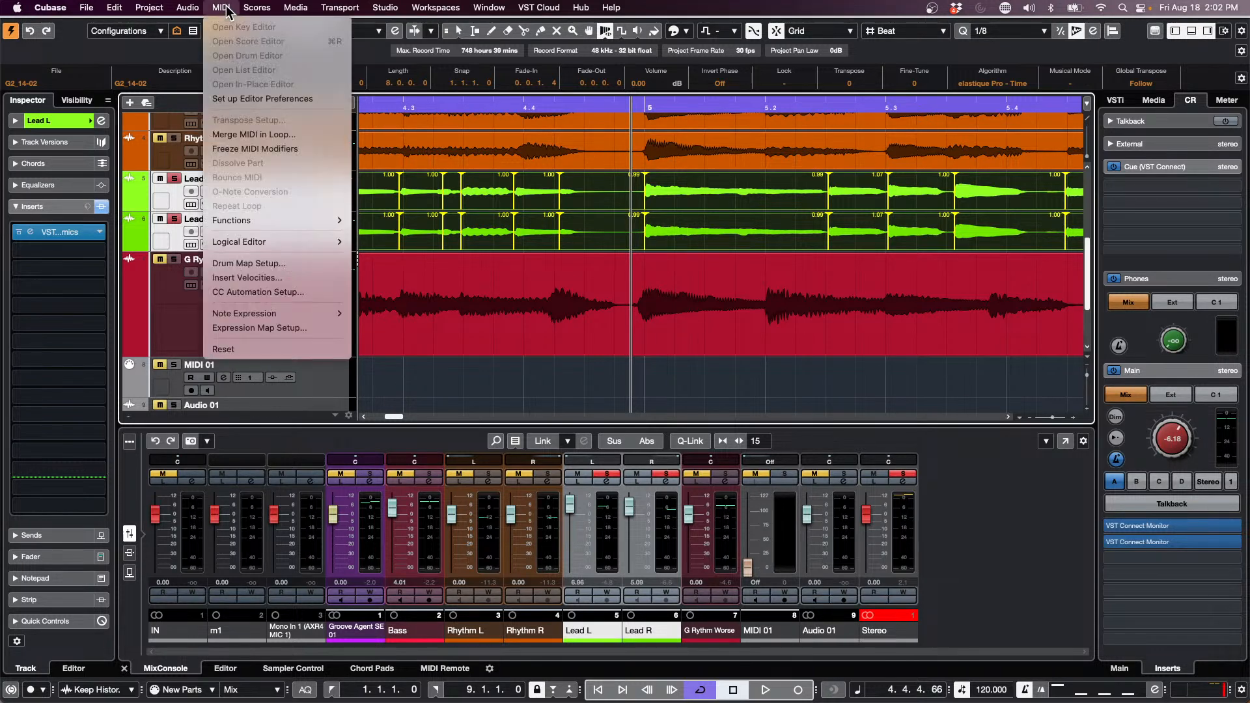
click(215, 348)
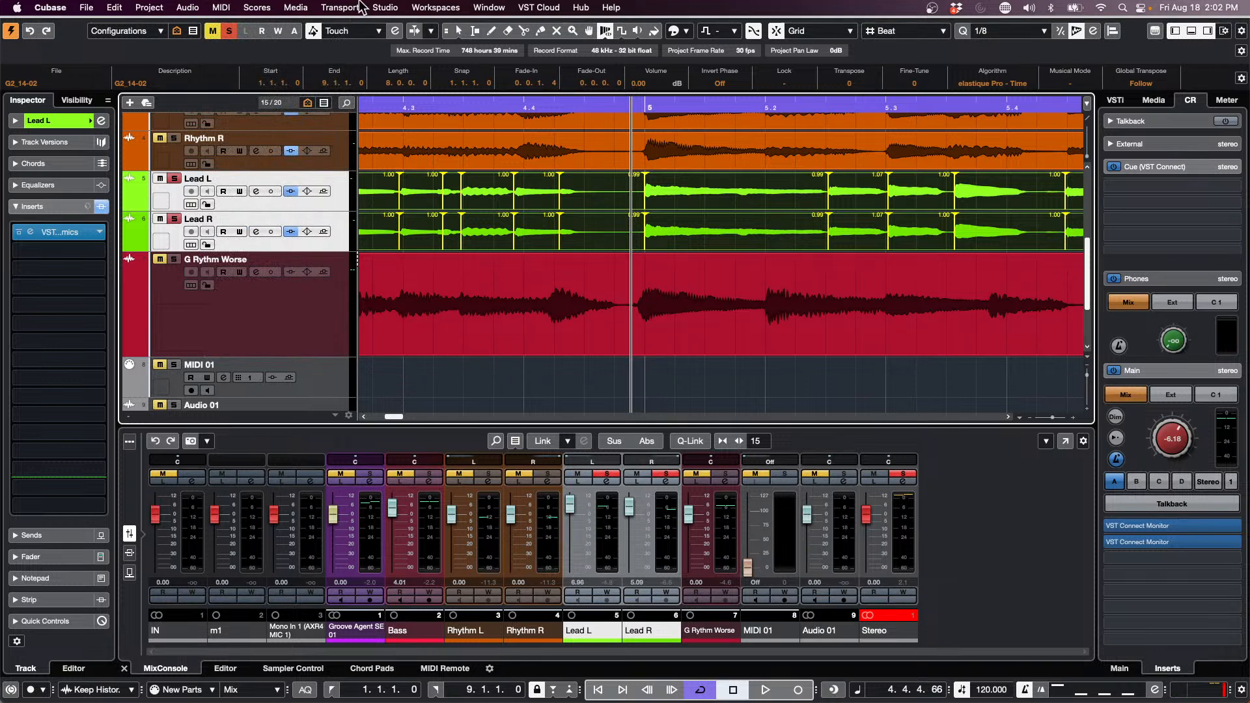
click(257, 8)
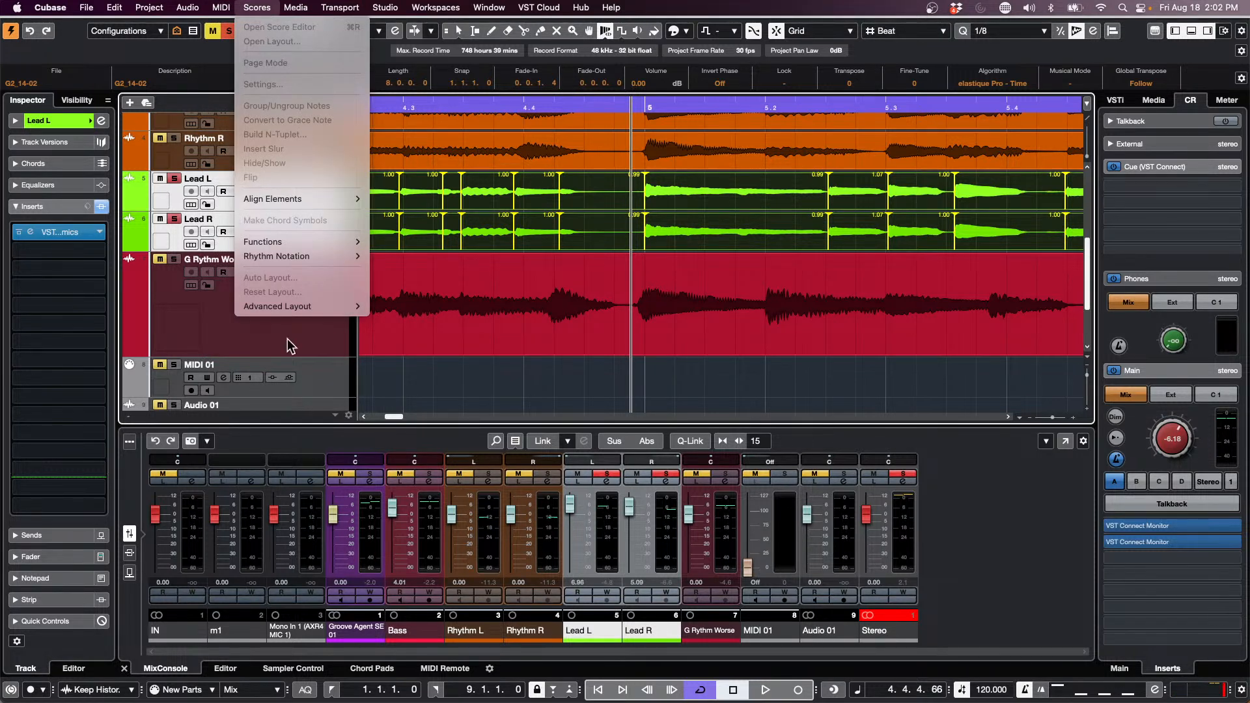
click(222, 8)
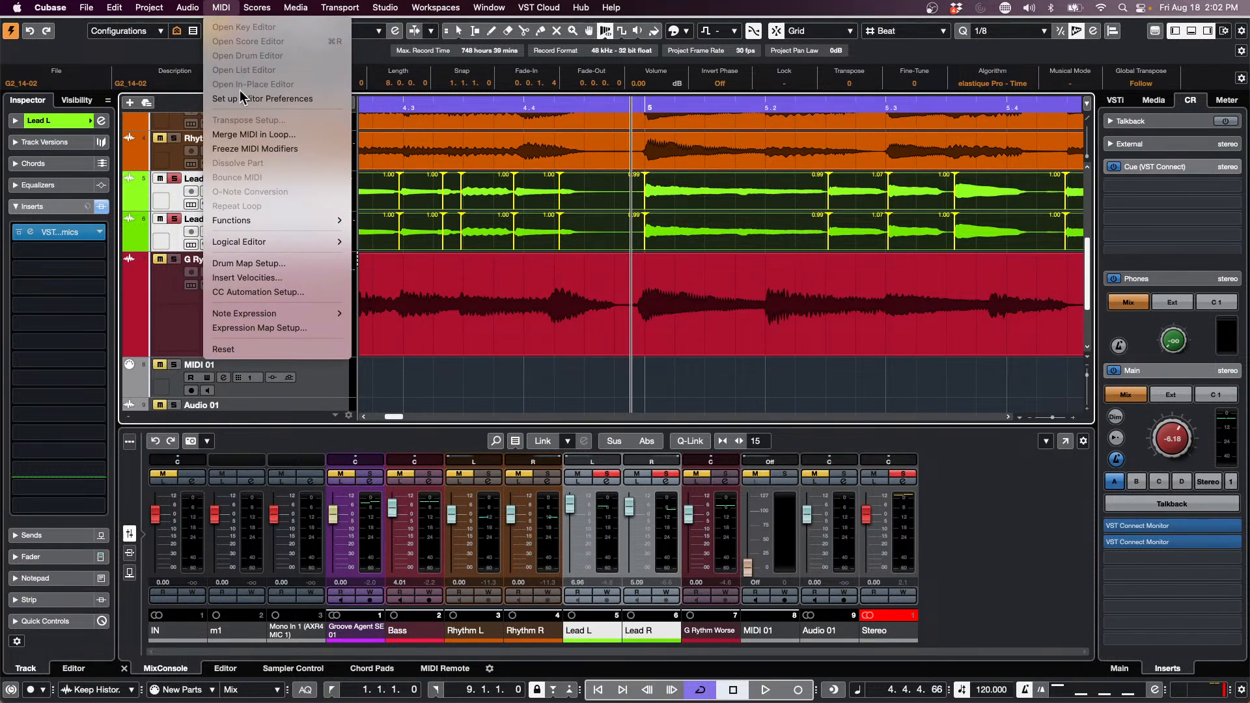
click(294, 348)
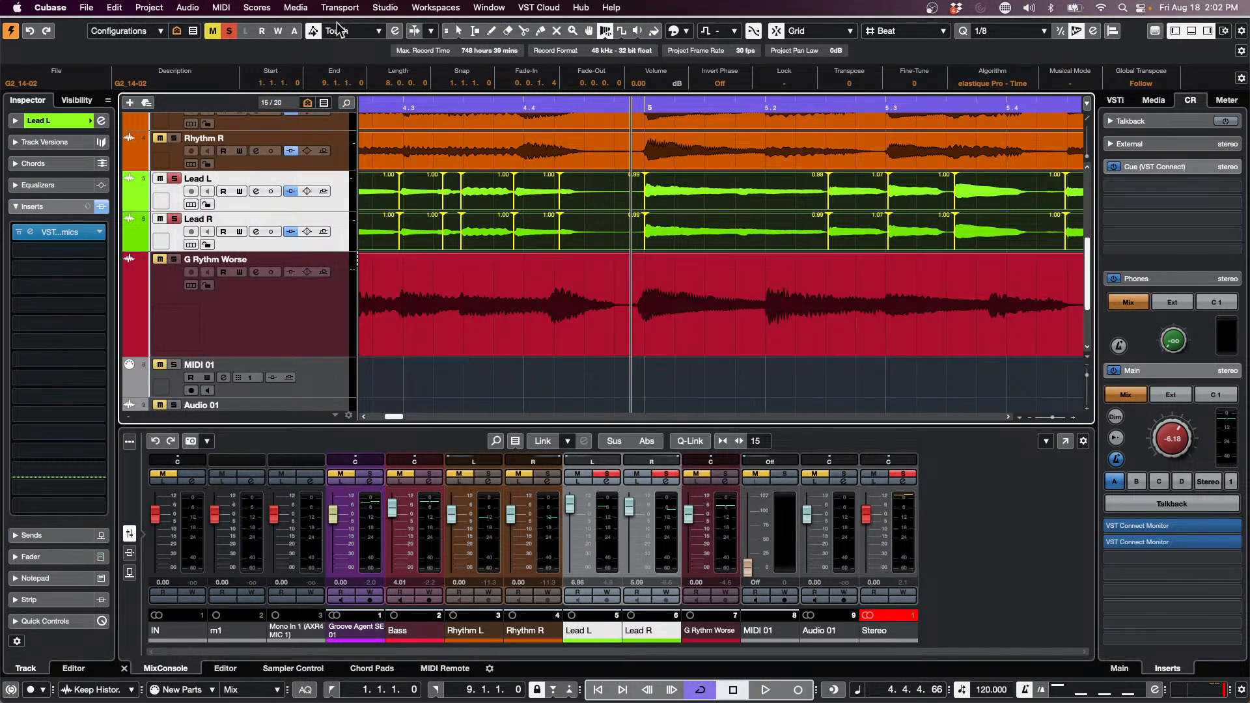
click(221, 8)
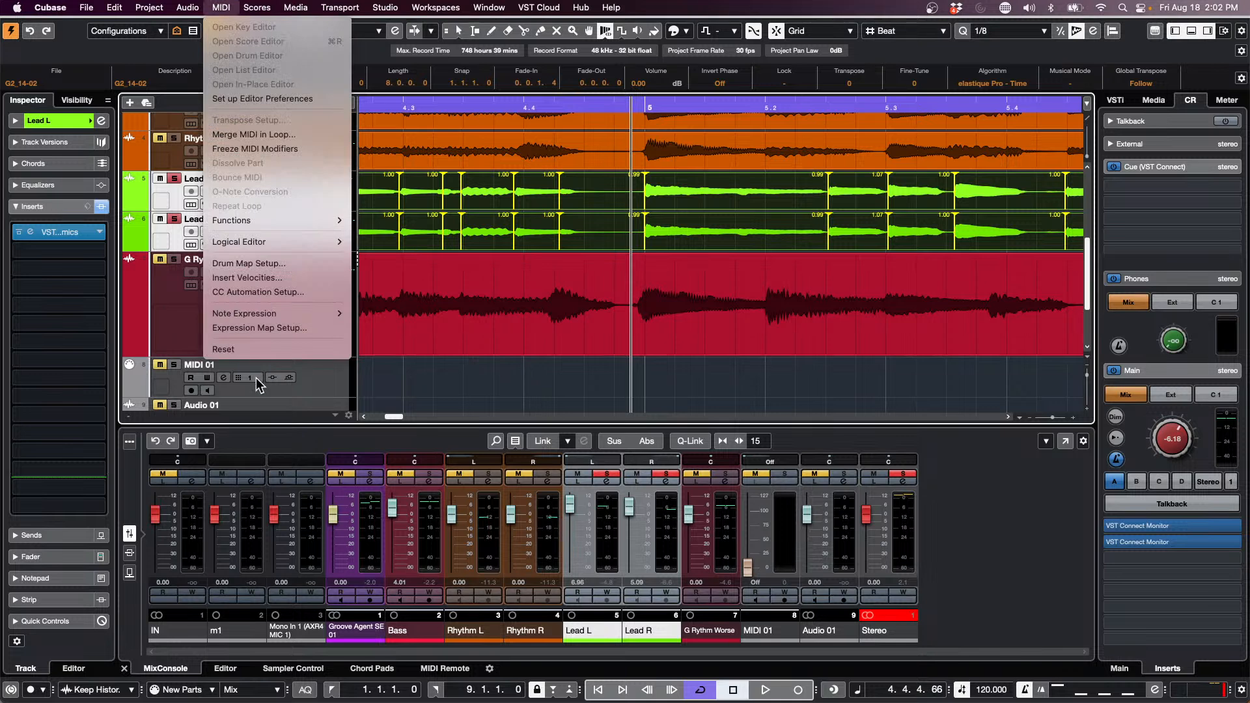
click(283, 350)
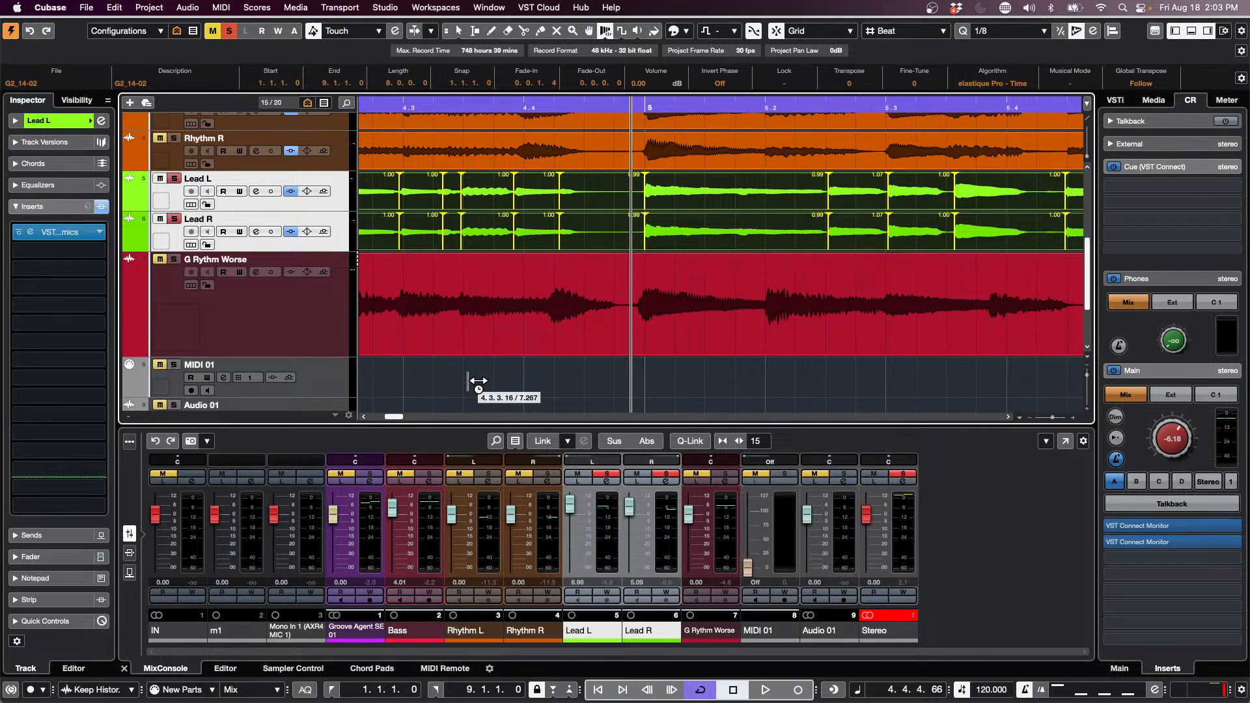
click(222, 7)
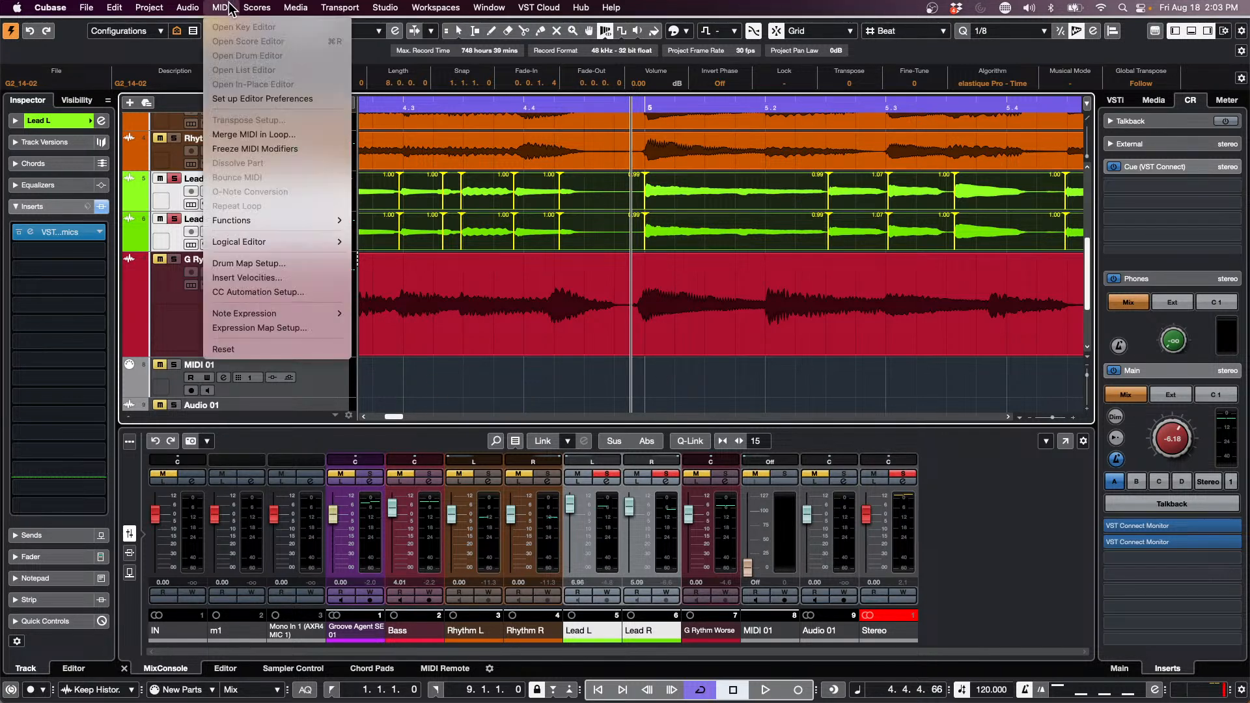
click(231, 348)
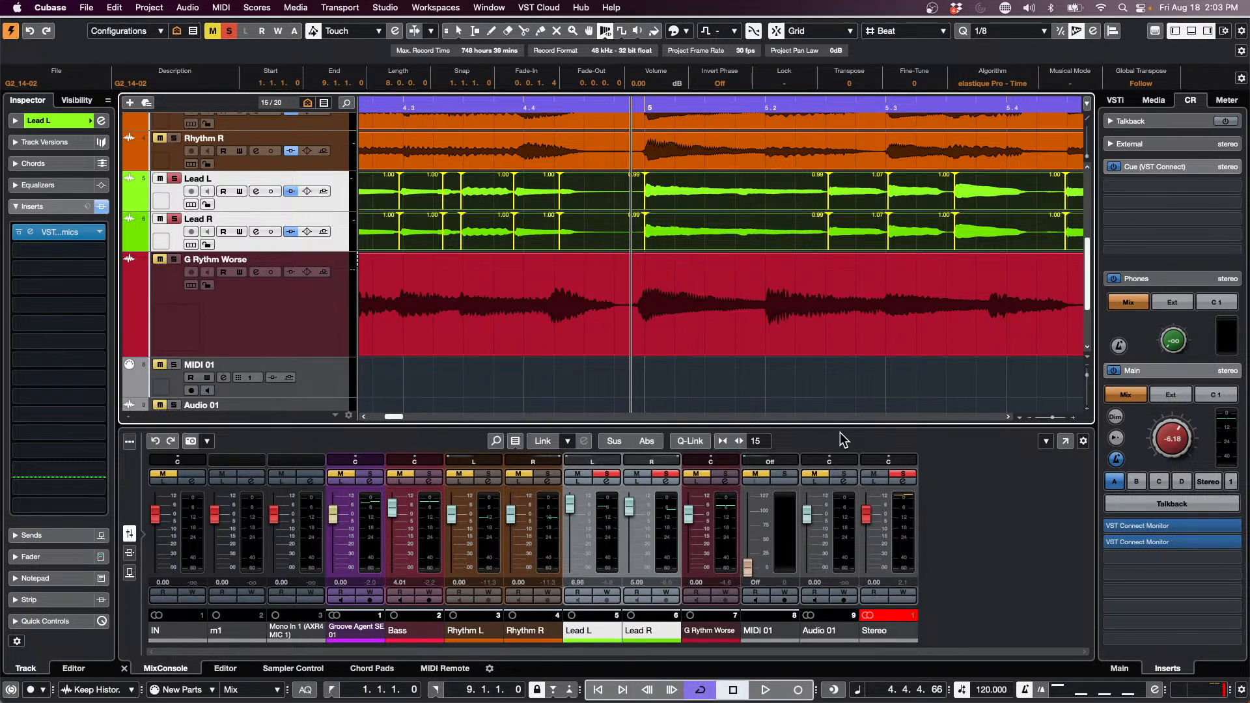
Zoom the arrangement out and choose Add Track > Instrument from the track list menu.
drag(459, 108, 414, 7)
scroll(335, 285, down, 5)
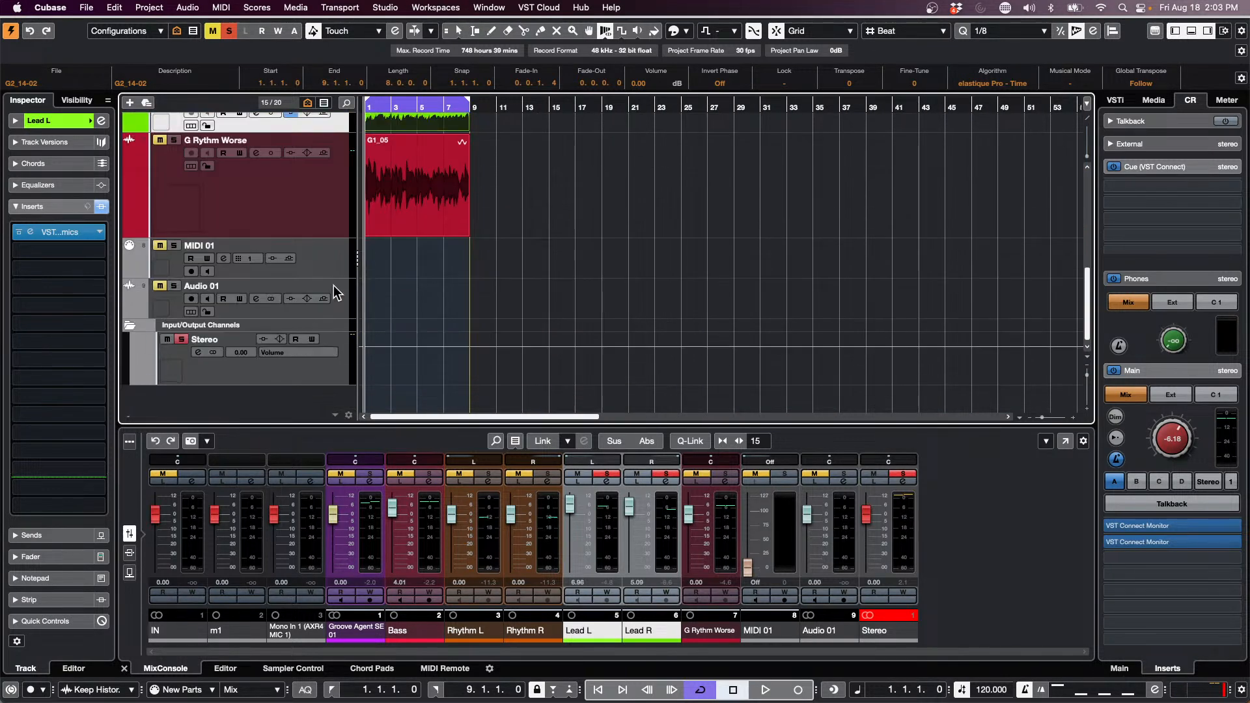
right_click(326, 253)
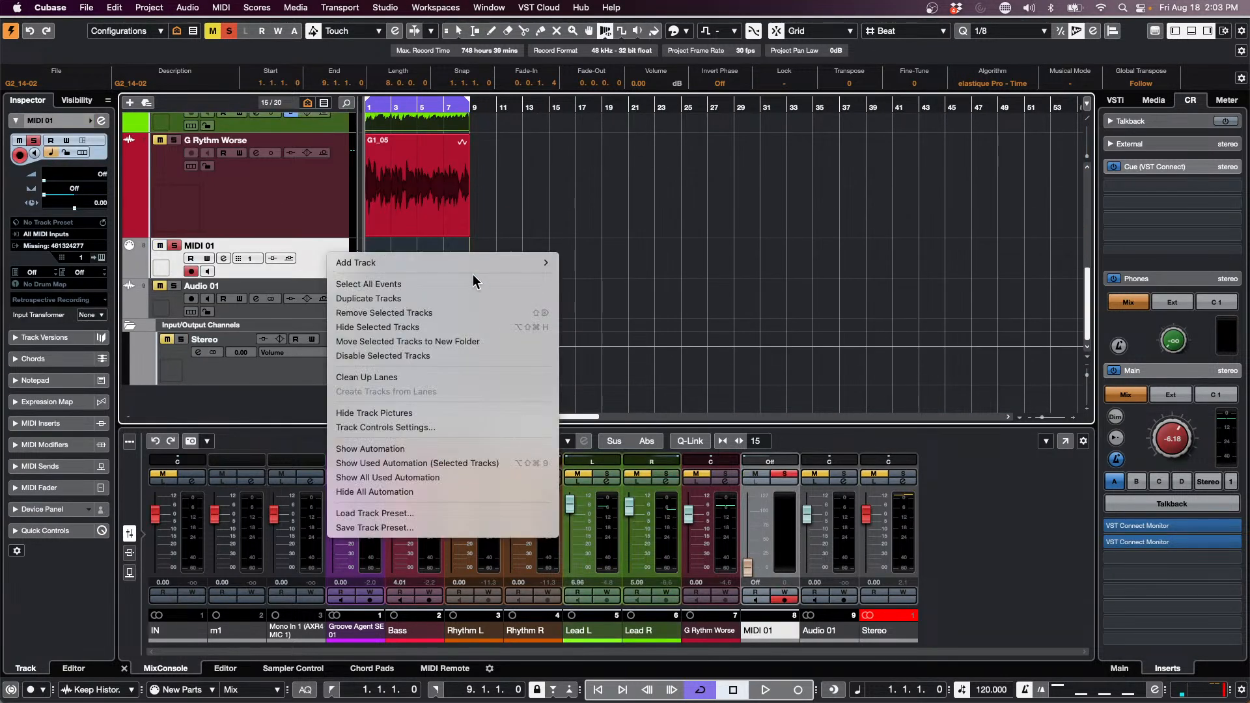
mouse_move(474, 258)
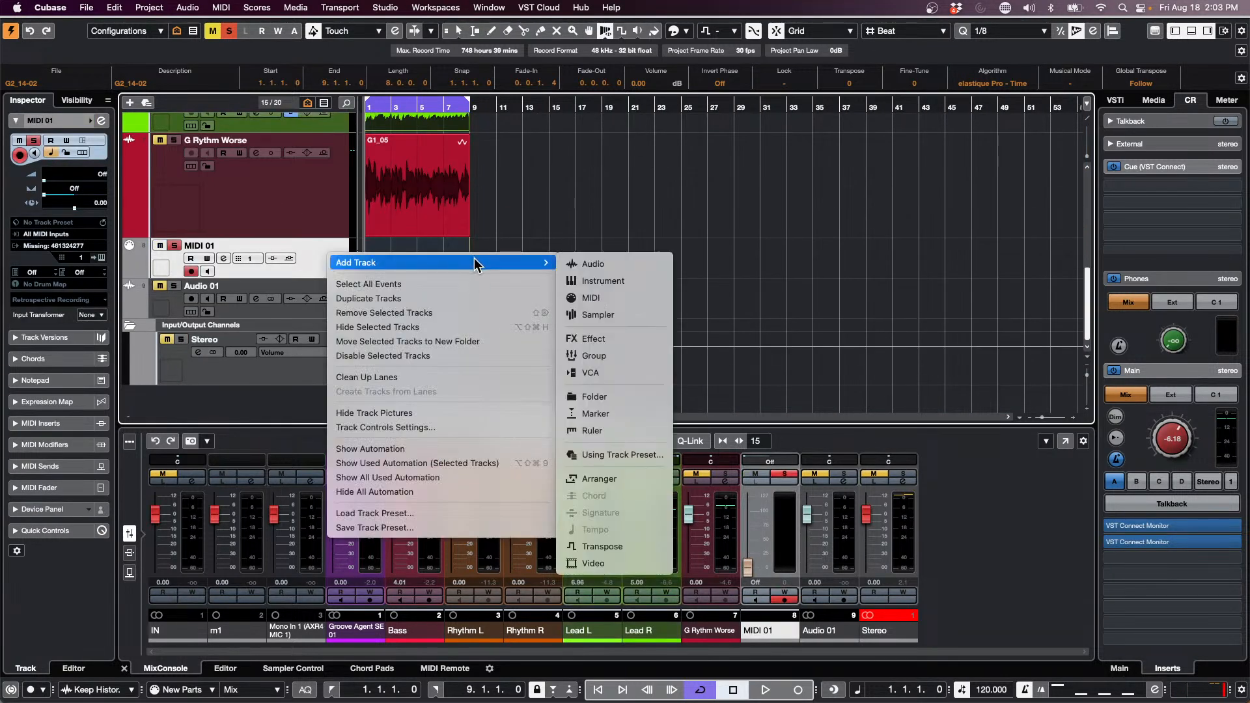
click(648, 287)
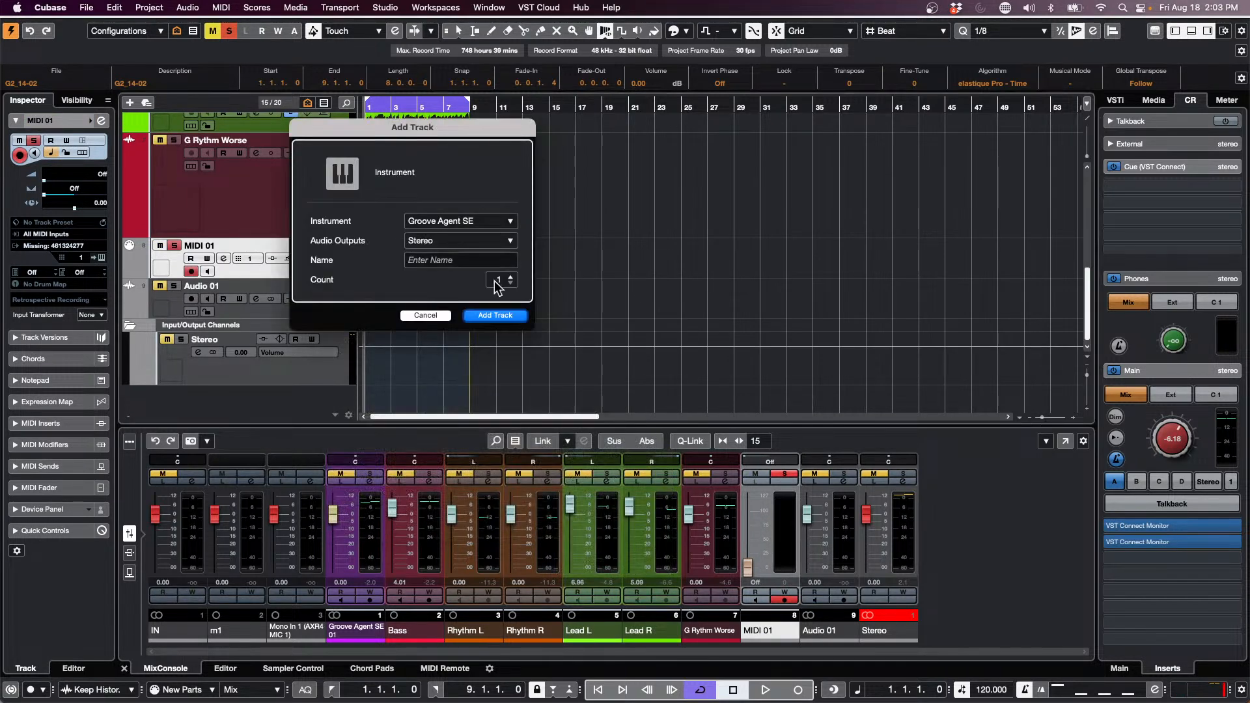
Create the Groove Agent SE track and load the Forget The Past kit.
click(508, 316)
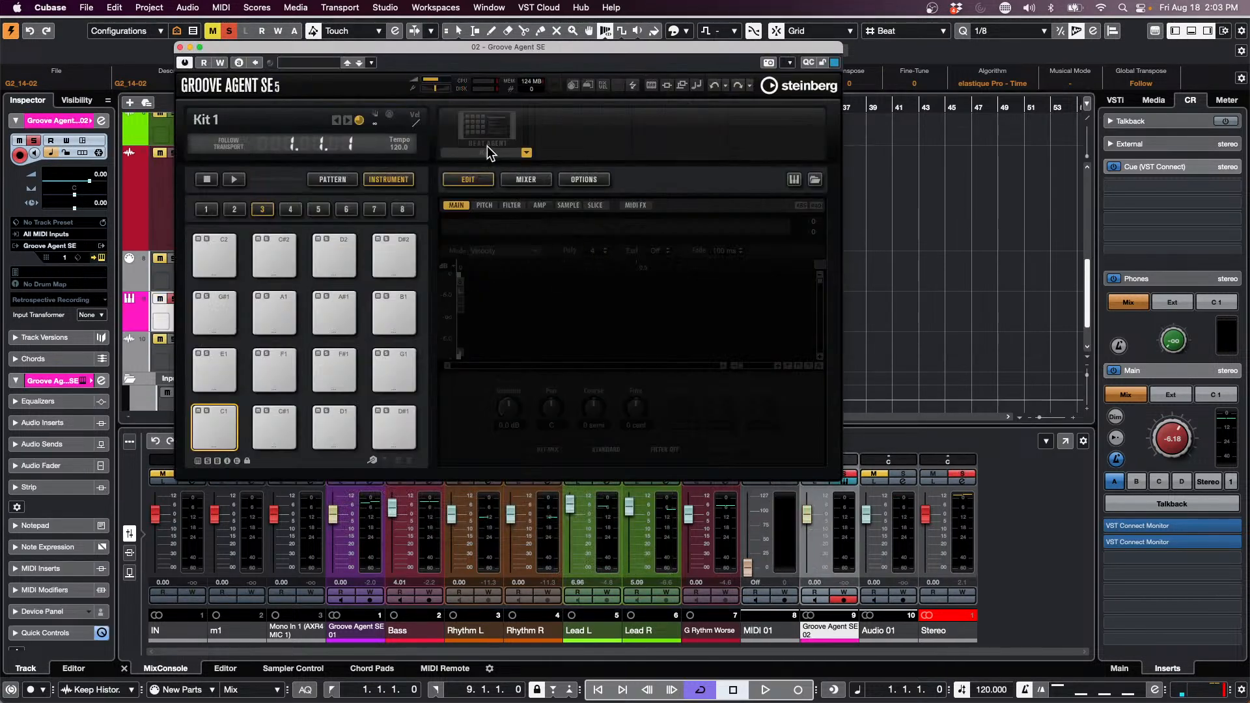
right_click(488, 150)
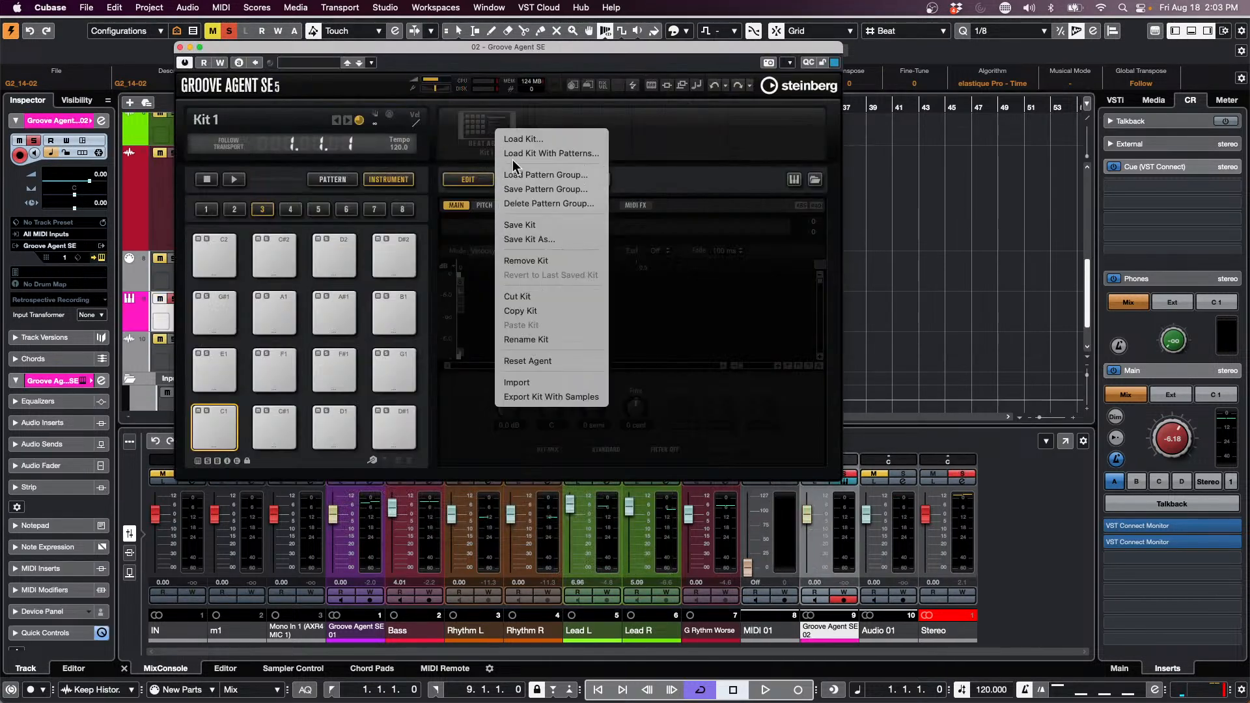
click(578, 154)
double_click(876, 534)
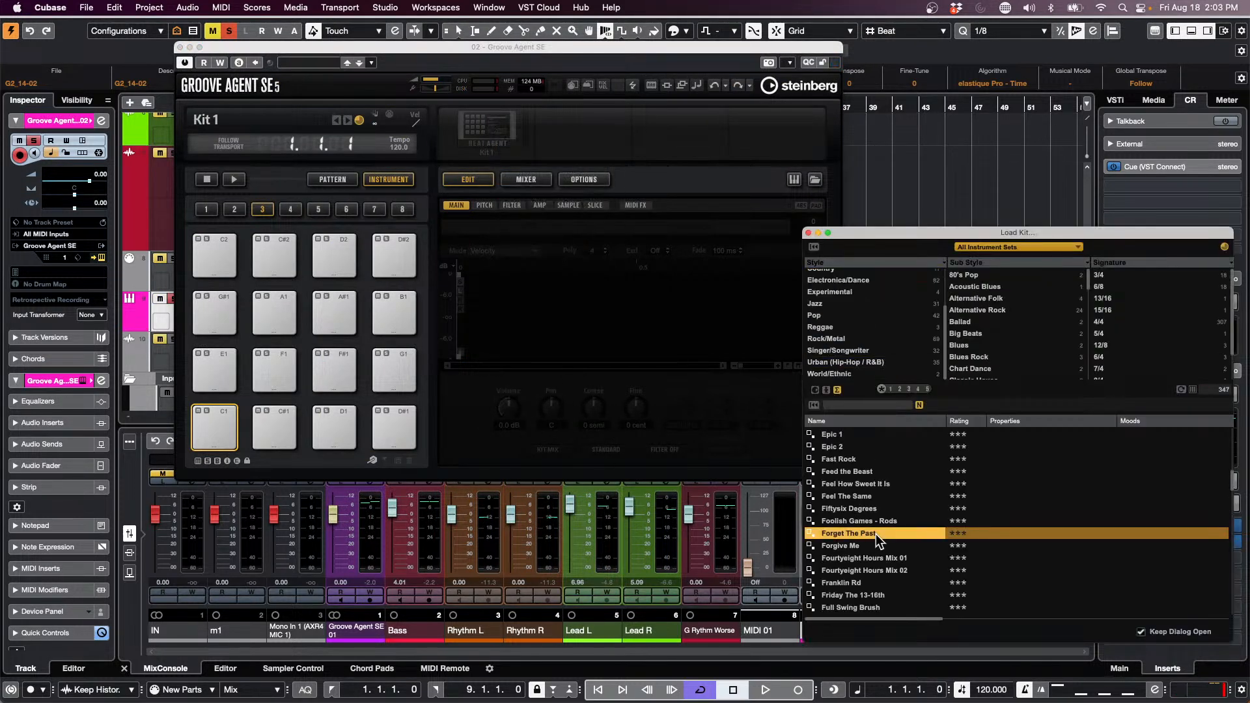
drag(338, 48, 845, 89)
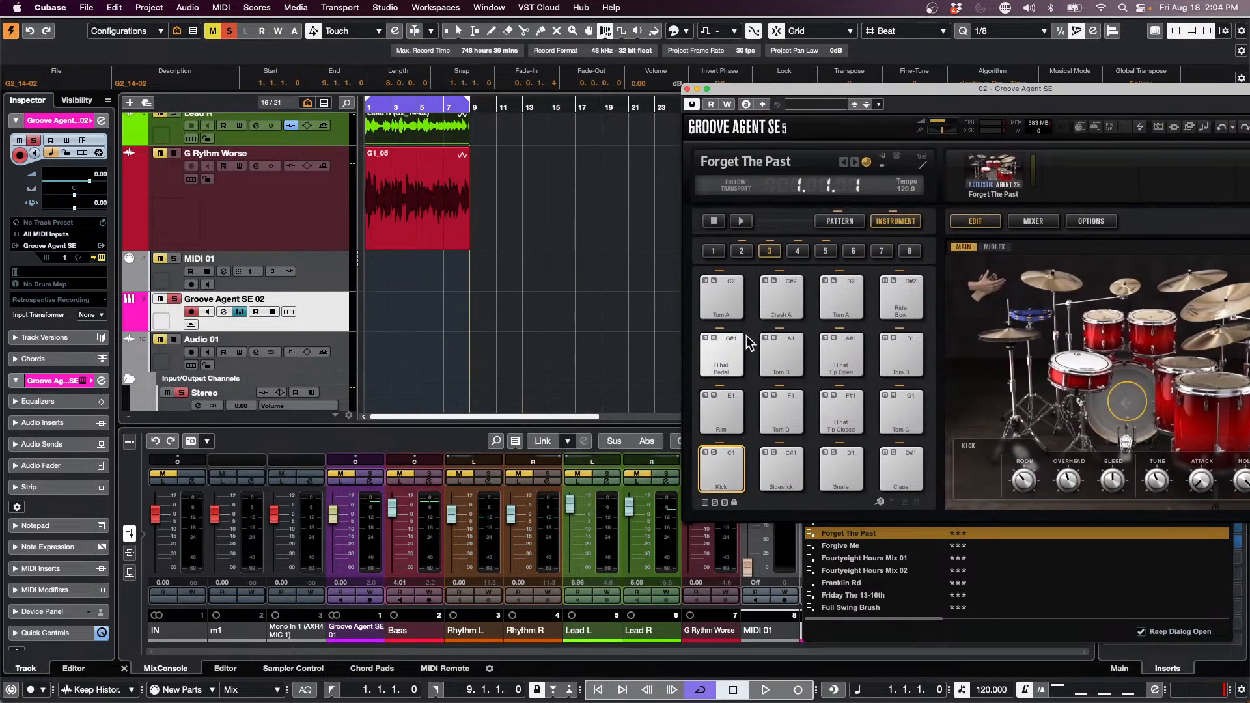
Drag the Main 1, Main 5 and Main 15 pattern pads onto the track as parts.
click(839, 222)
drag(729, 431, 455, 313)
drag(839, 409, 526, 303)
drag(778, 359, 591, 303)
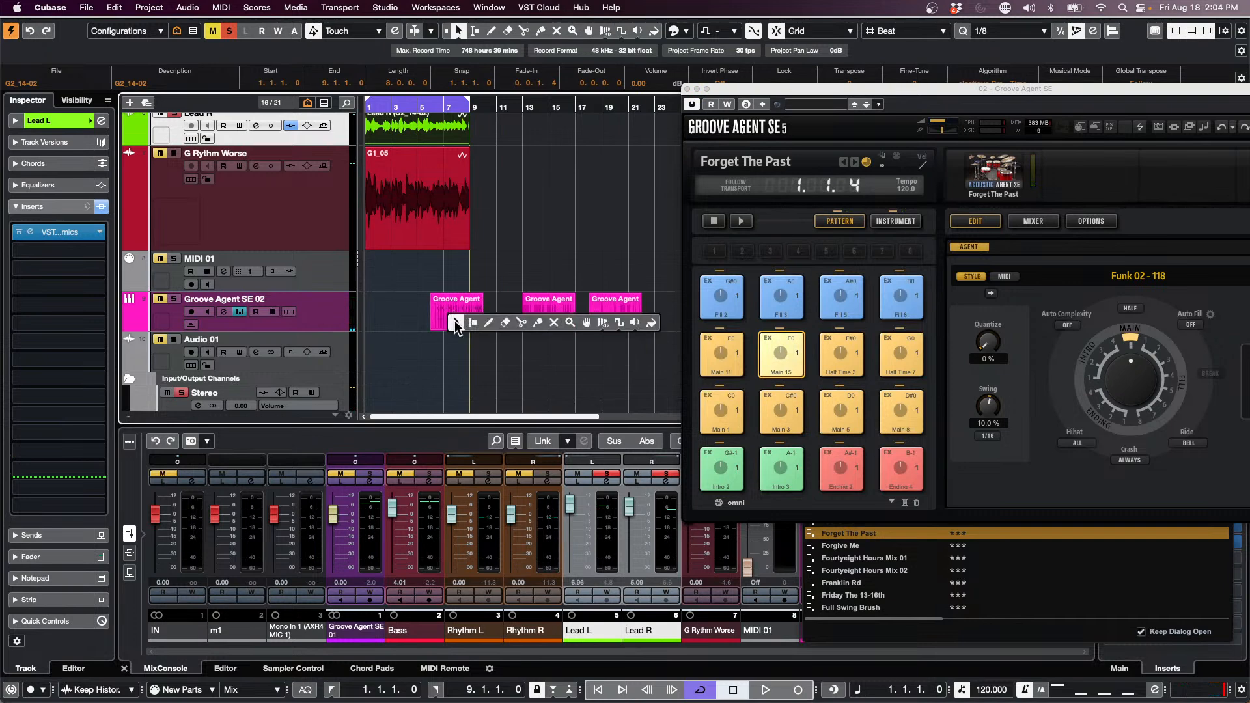
Open the pattern parts in the lower zone with the editor switched to Drum Editor.
double_click(453, 315)
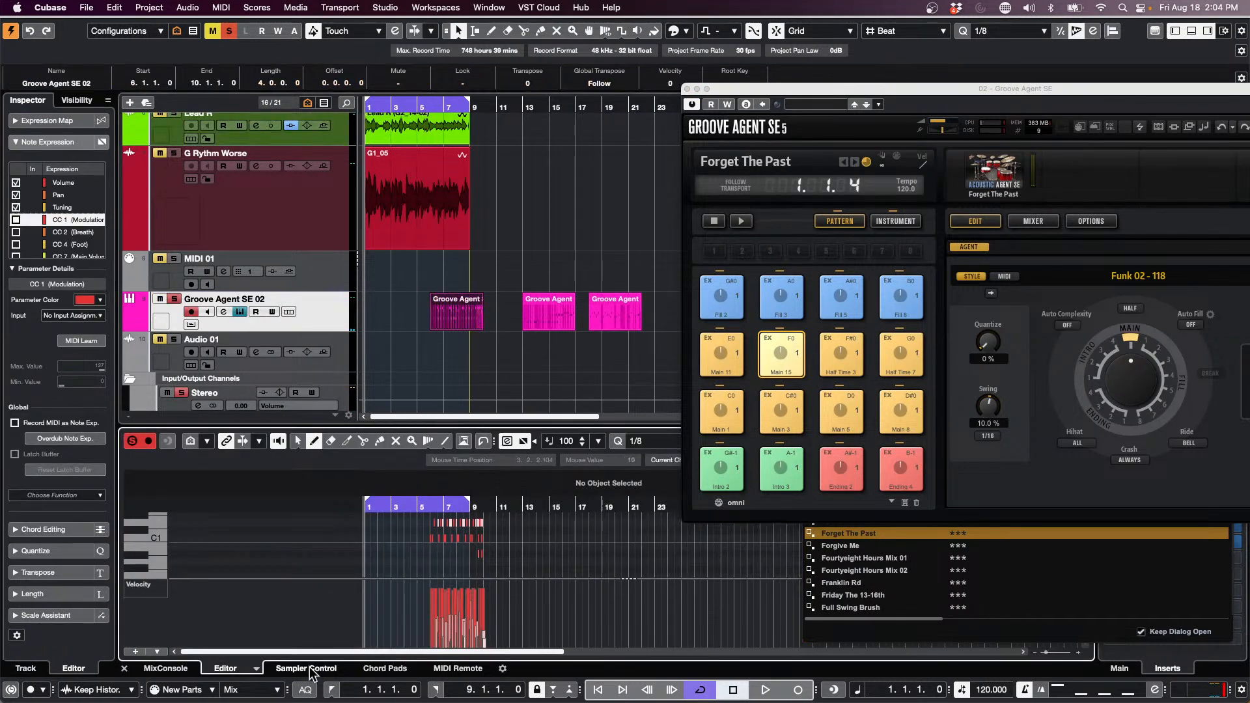
click(255, 669)
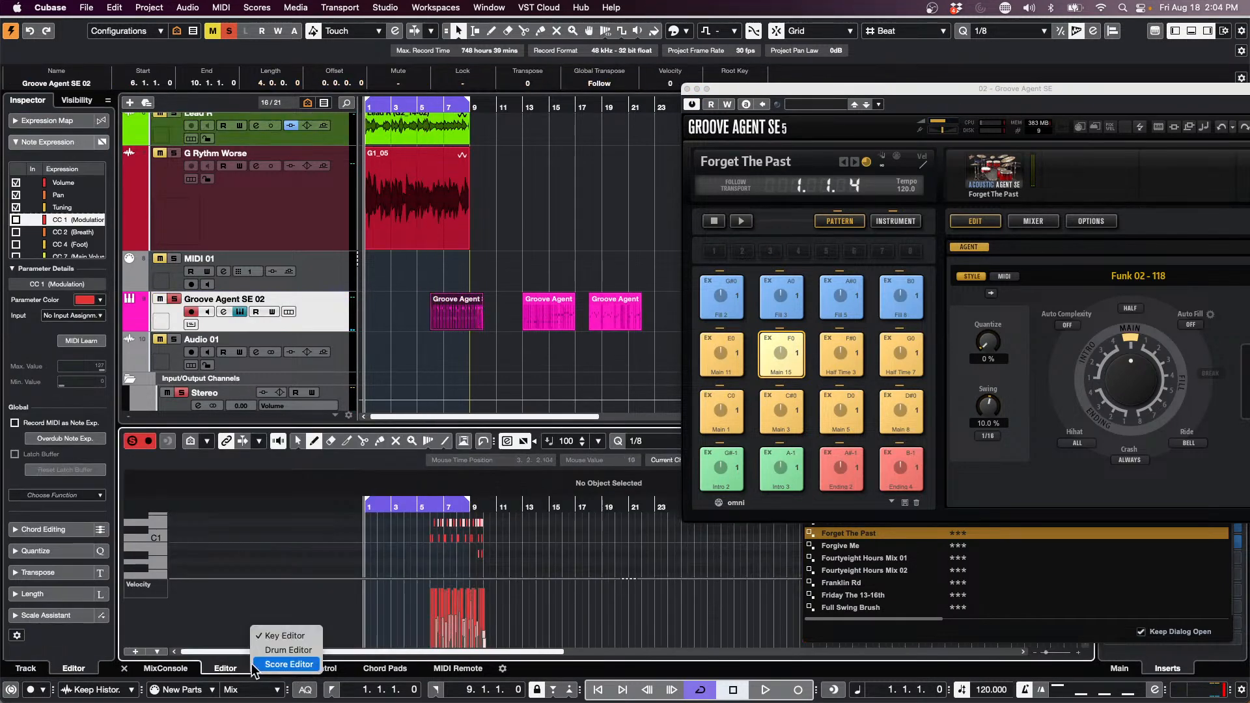
click(298, 647)
double_click(549, 318)
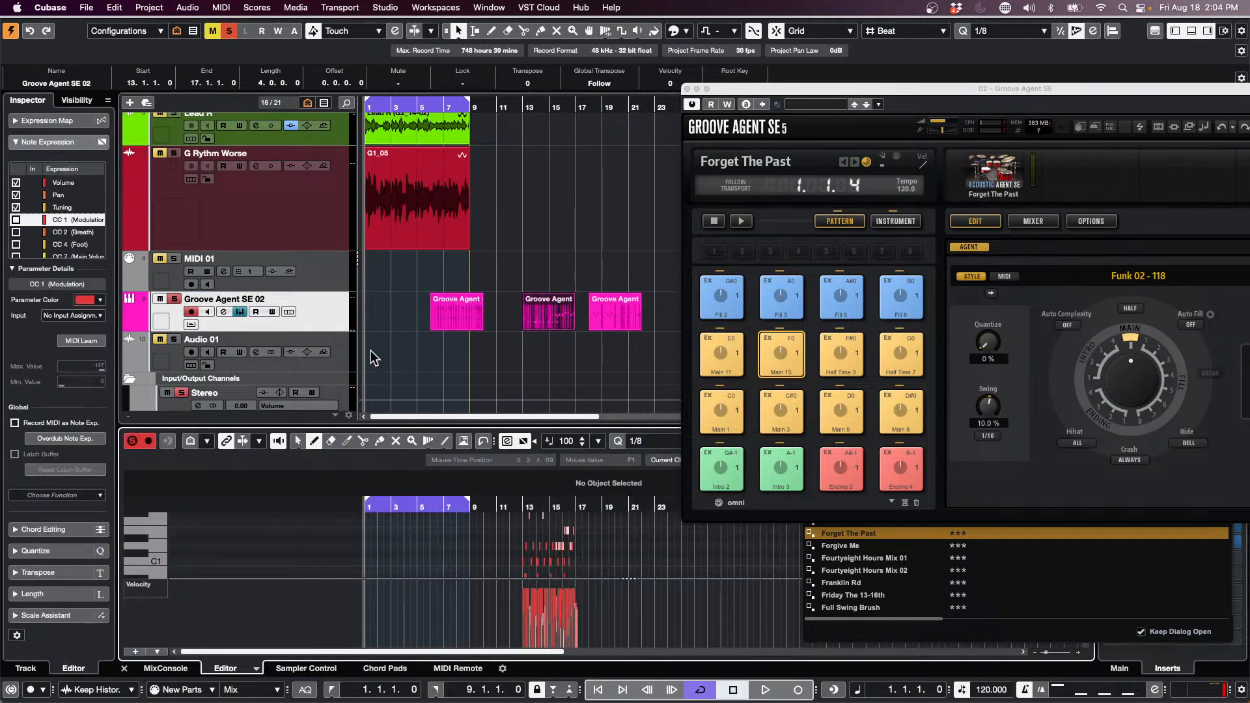
Use the Inspector's Drum Map menu to create a drum map from the instrument.
click(663, 313)
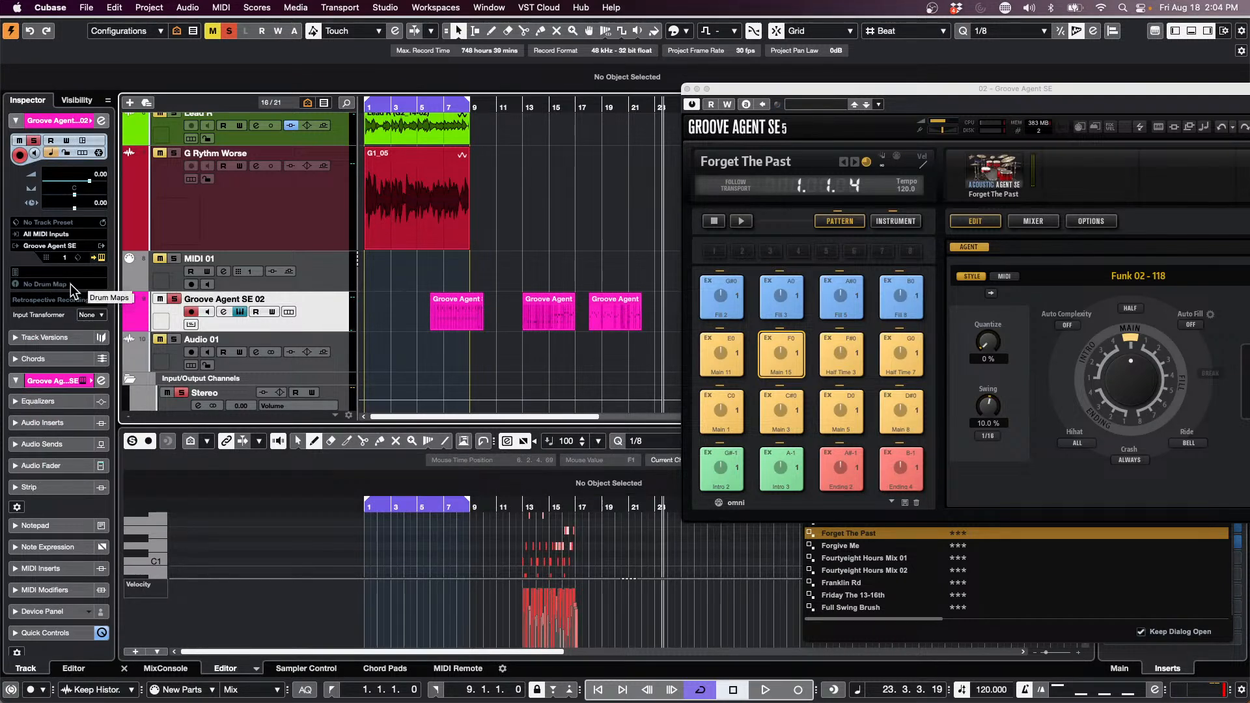
click(38, 287)
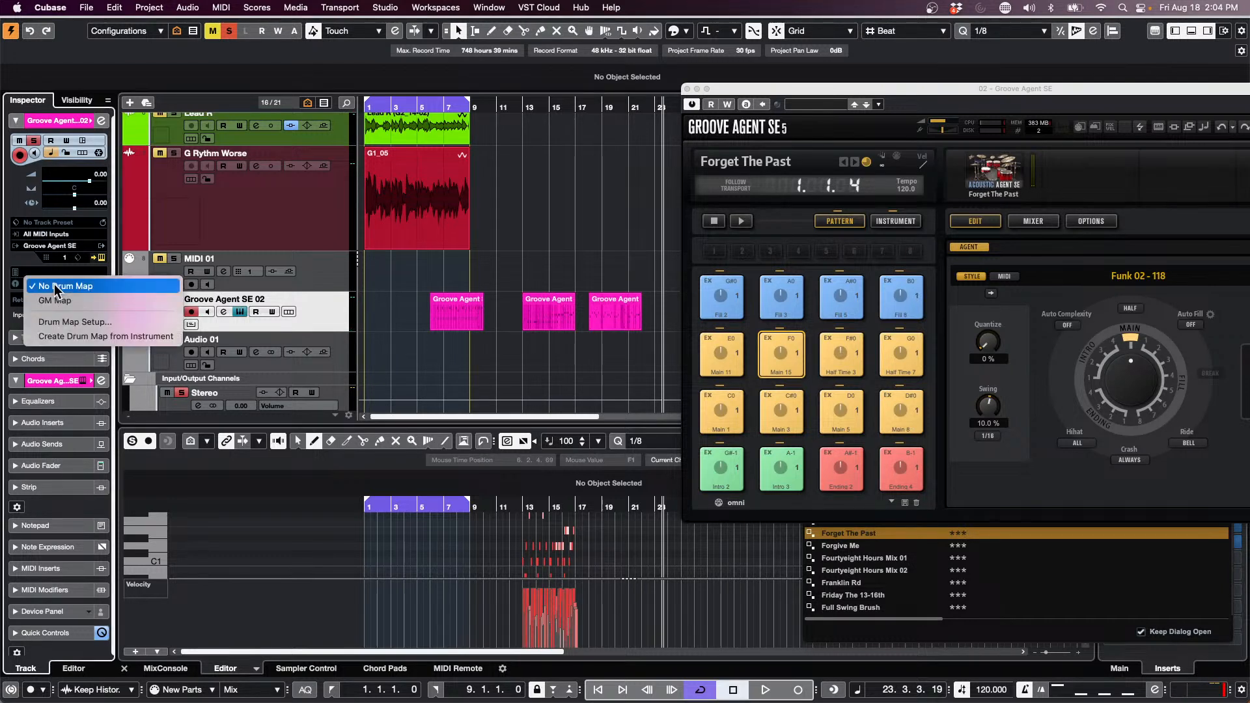
click(118, 337)
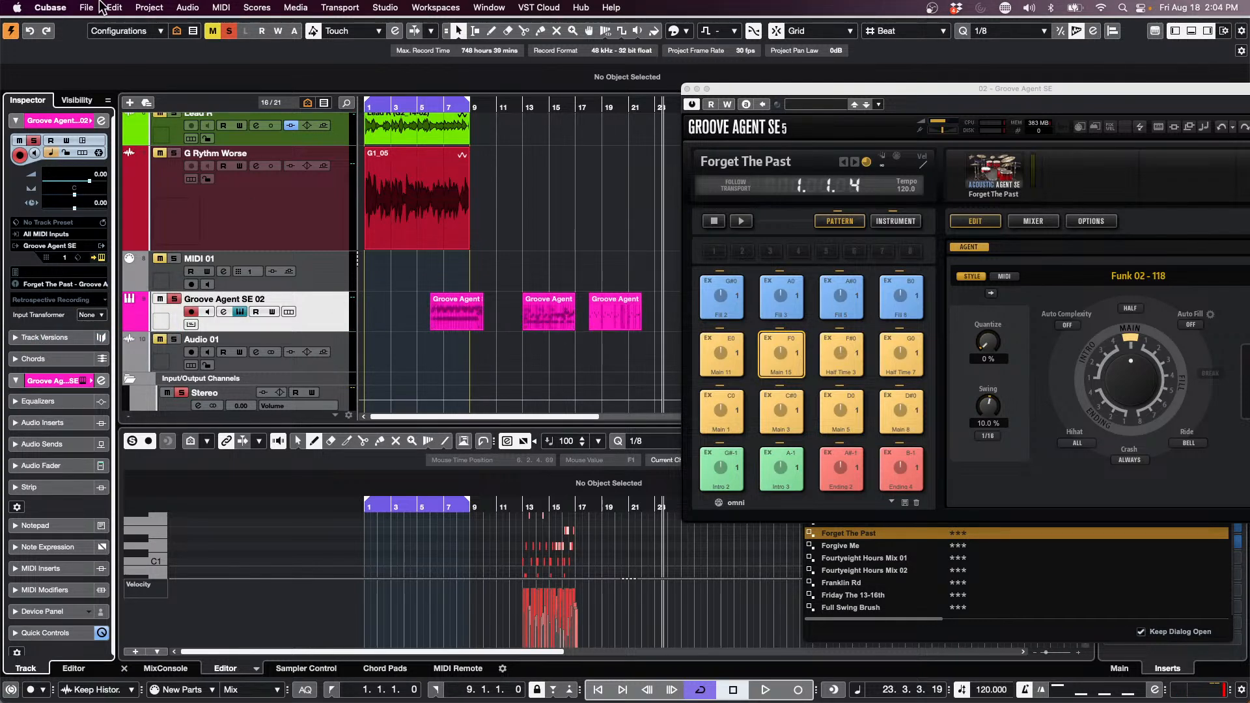
In Preferences > Editors, have drum-mapped tracks open in the Drum Editor and confirm.
click(50, 7)
click(68, 48)
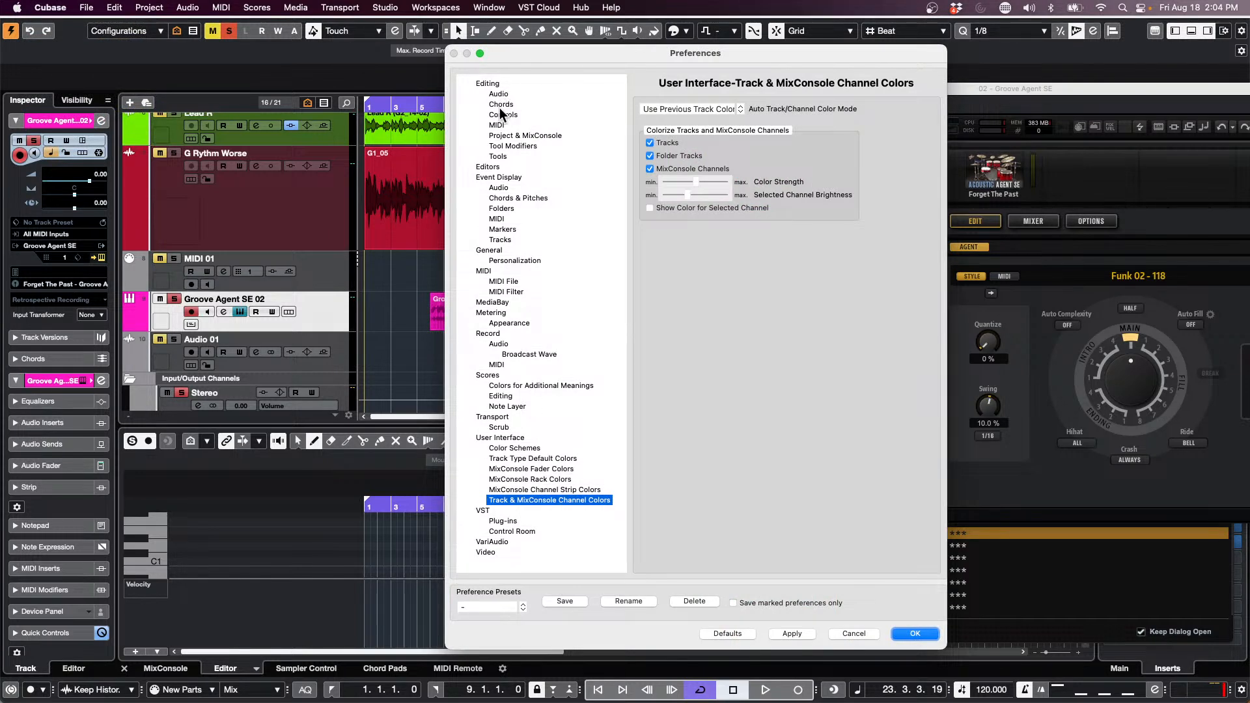
click(497, 124)
click(495, 85)
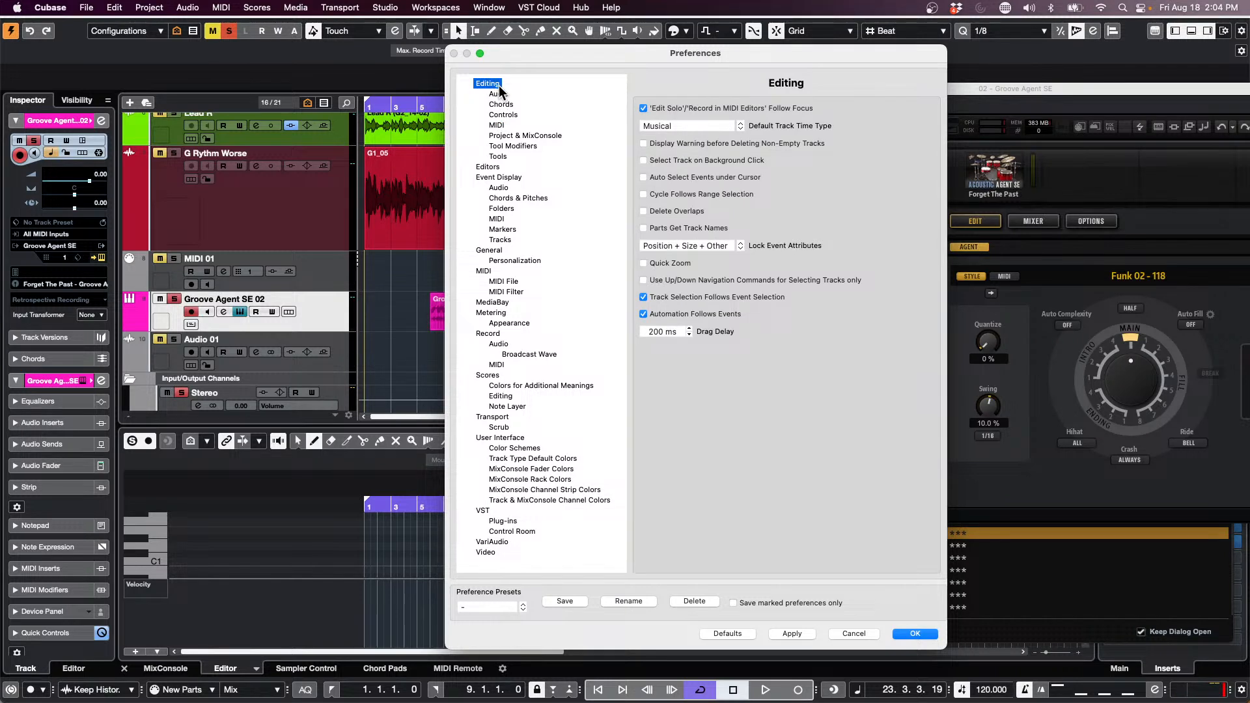
drag(653, 50, 450, 58)
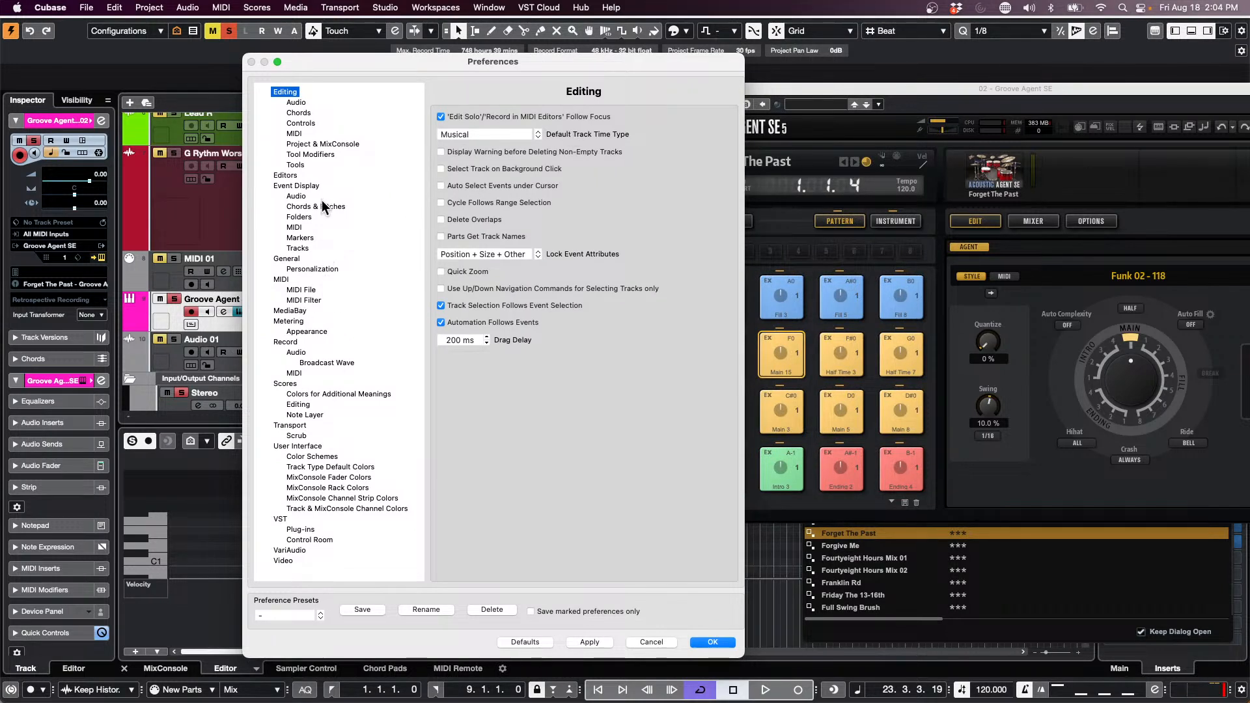
click(282, 175)
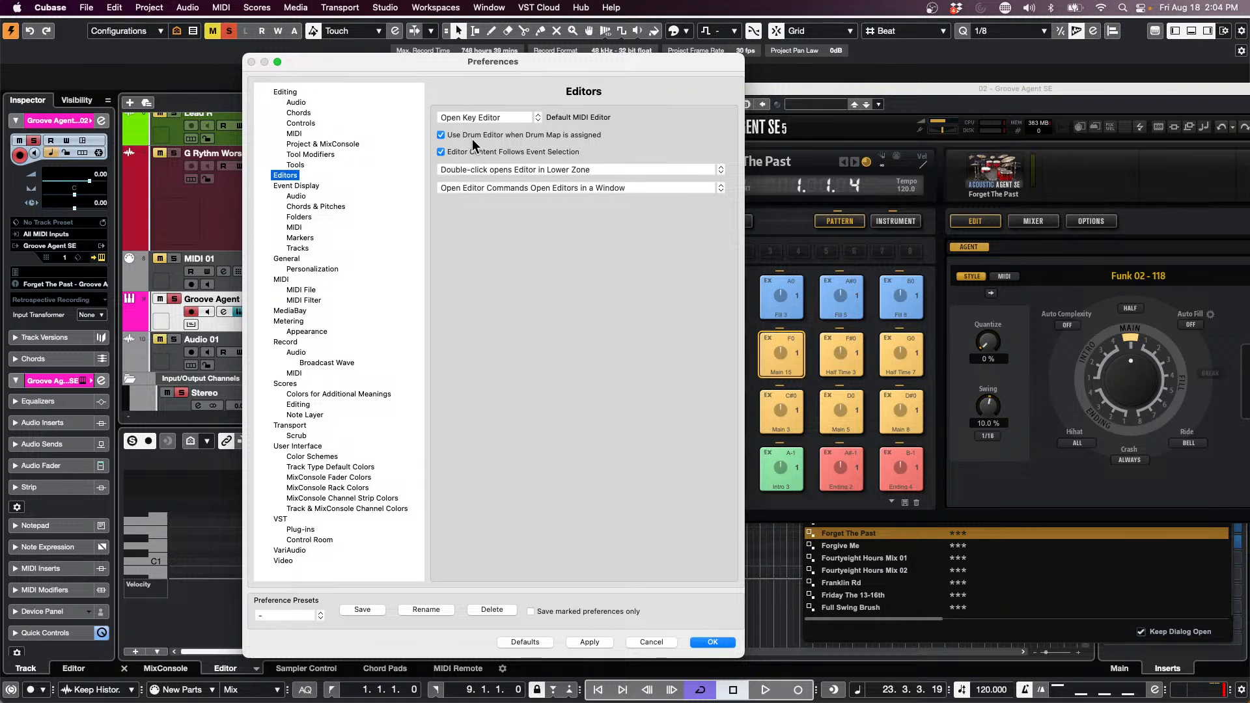
click(708, 644)
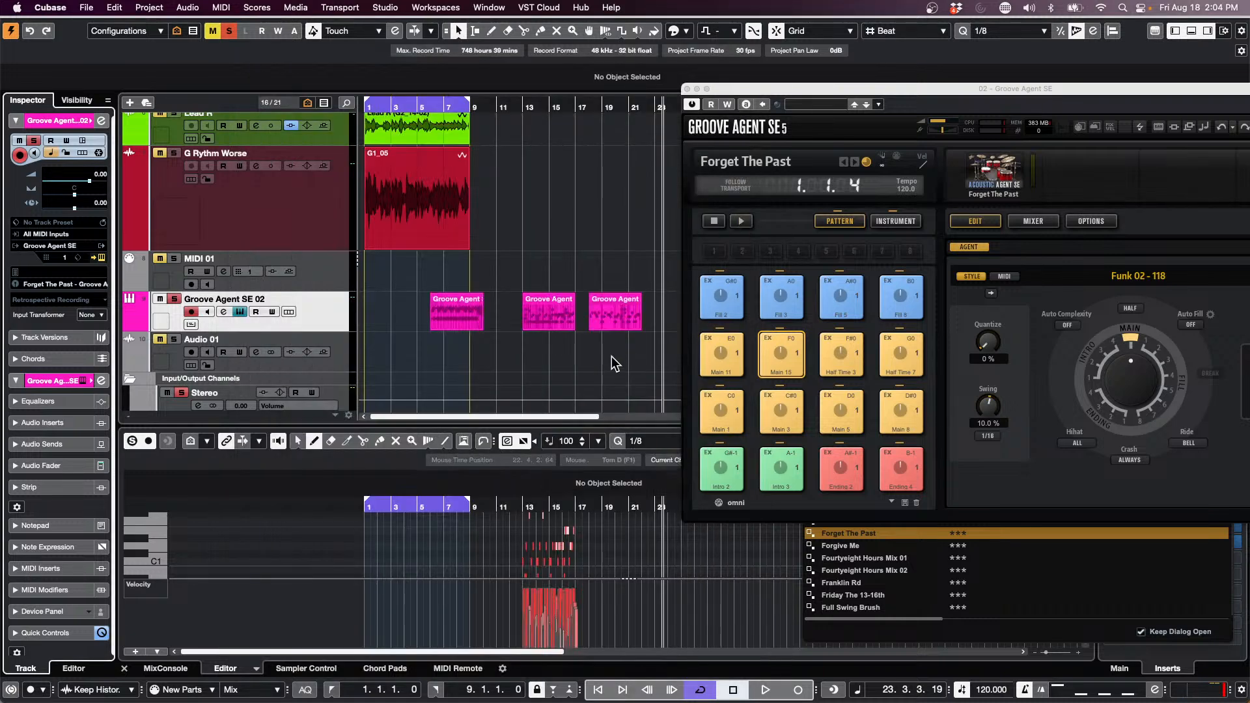
Open the parts' drum notes and check the track's Drum Map list without changing it.
click(454, 315)
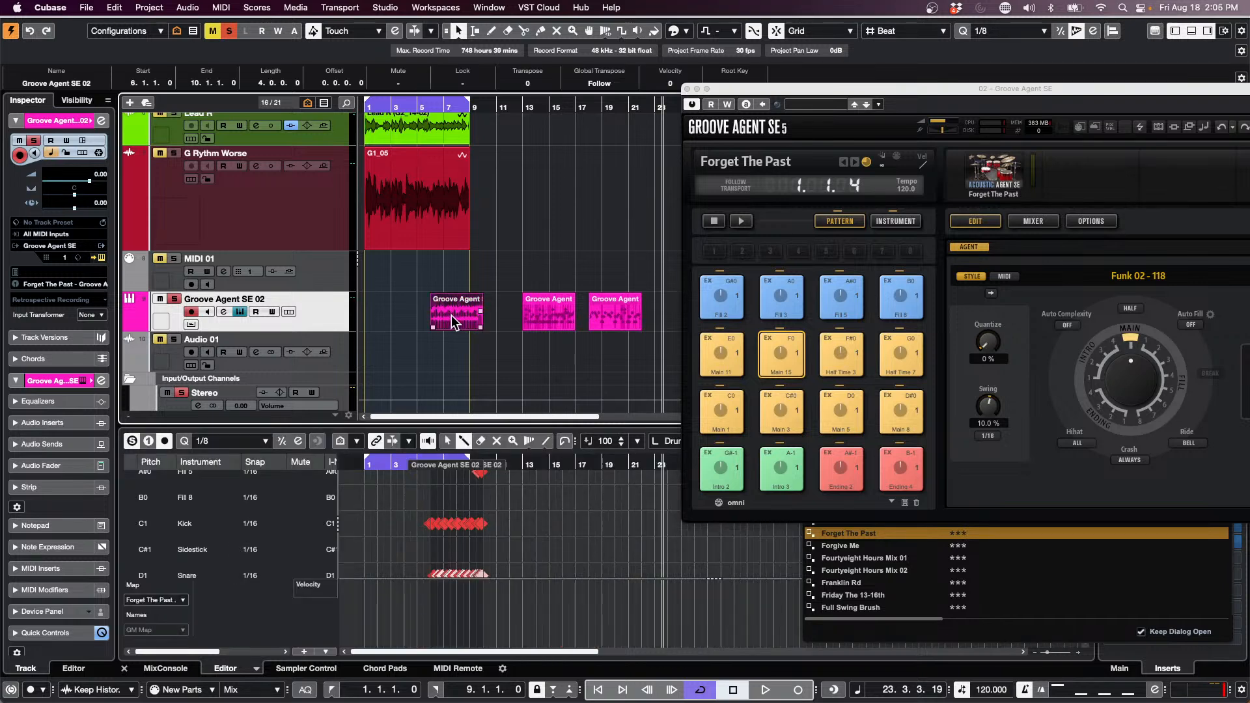
click(624, 310)
double_click(624, 310)
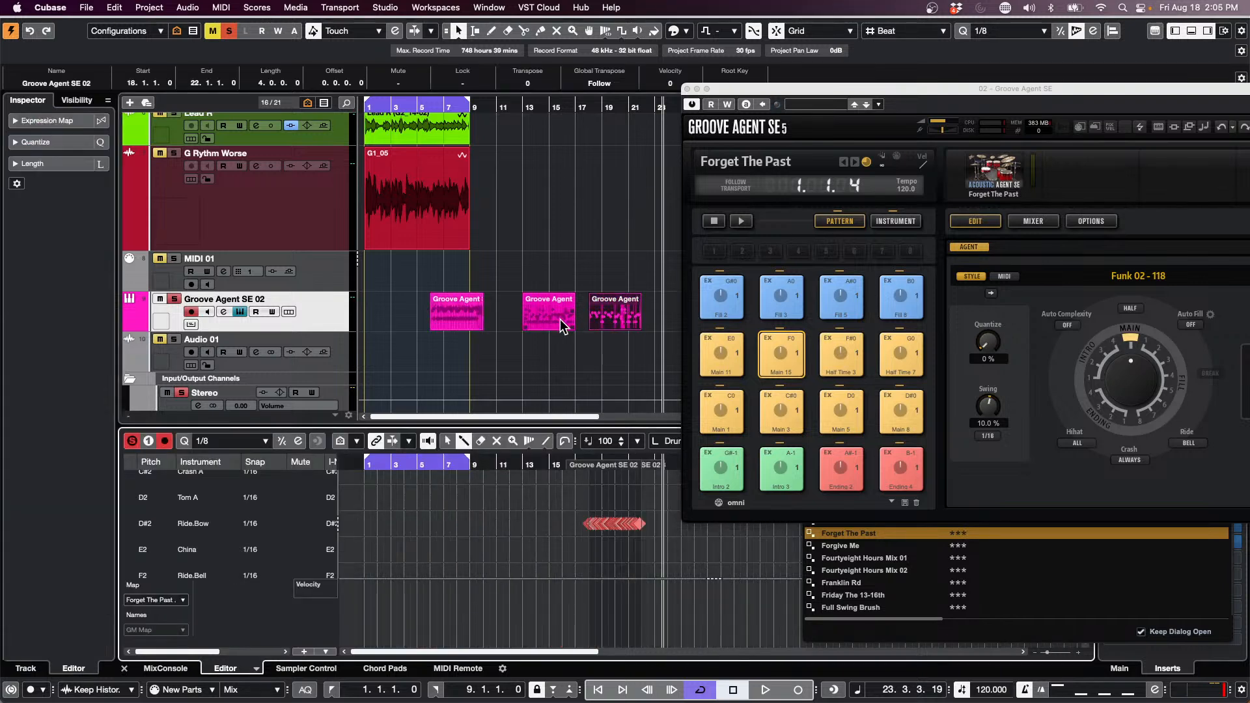
click(560, 319)
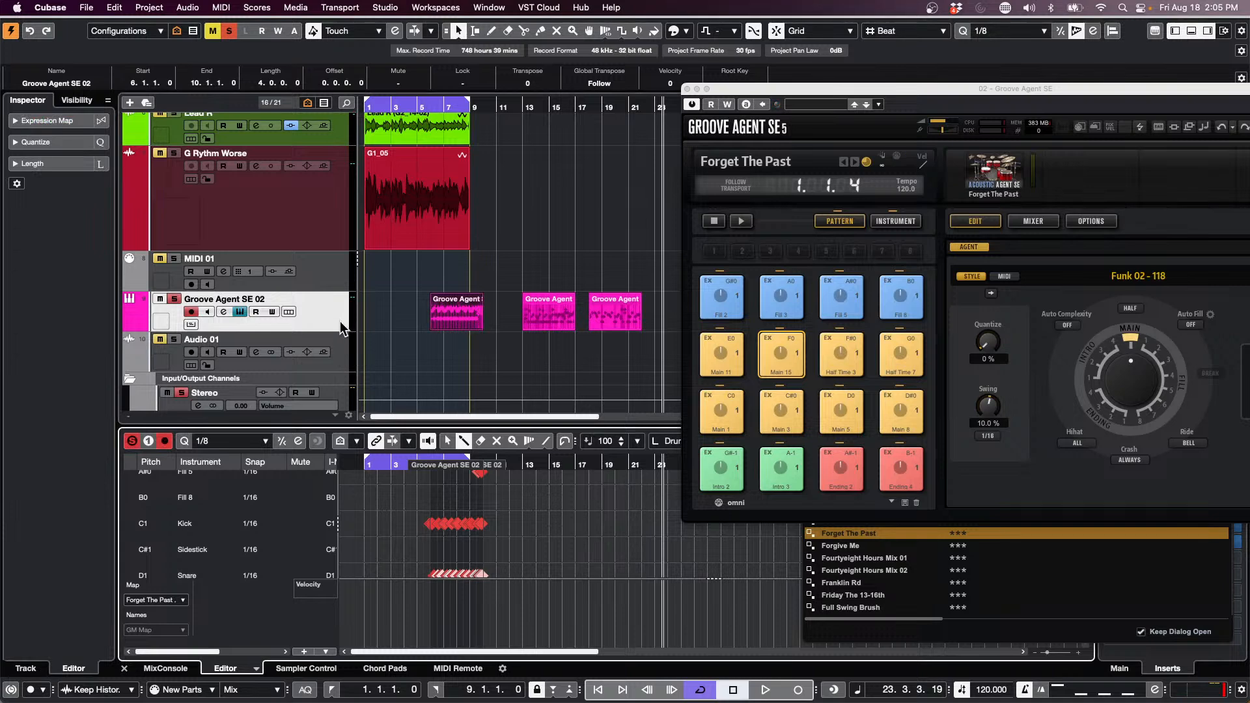
click(385, 311)
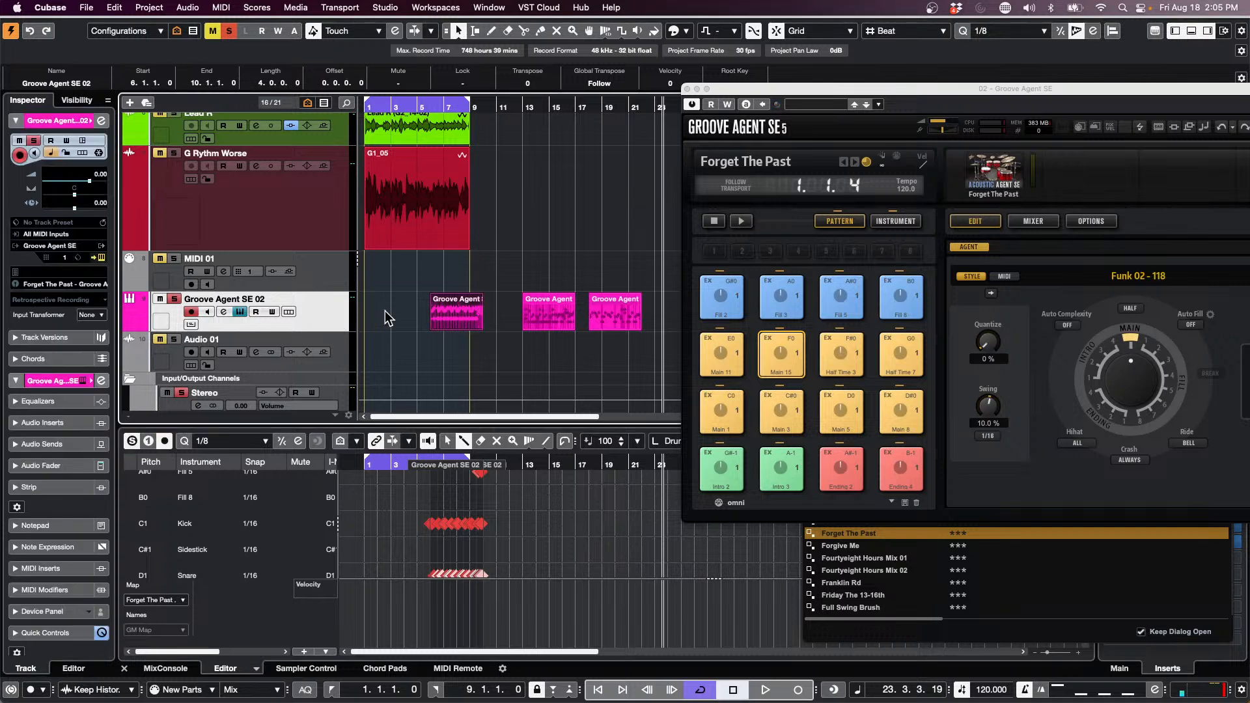
click(57, 285)
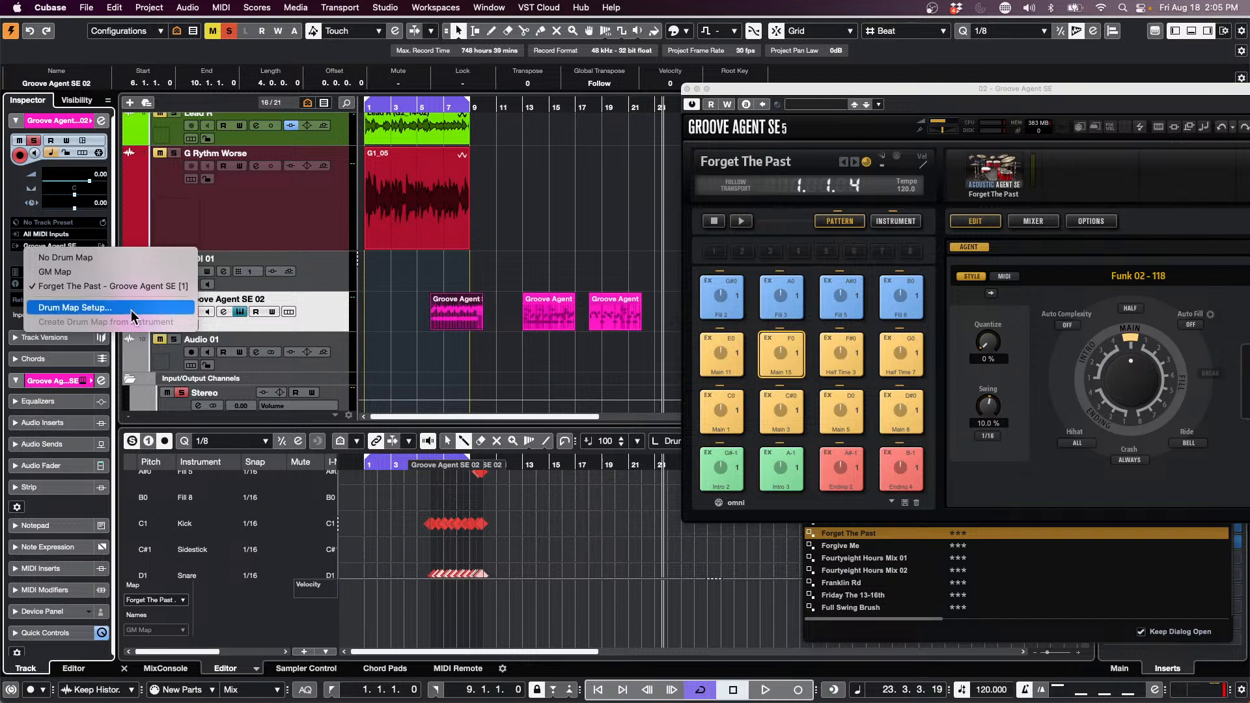
click(493, 259)
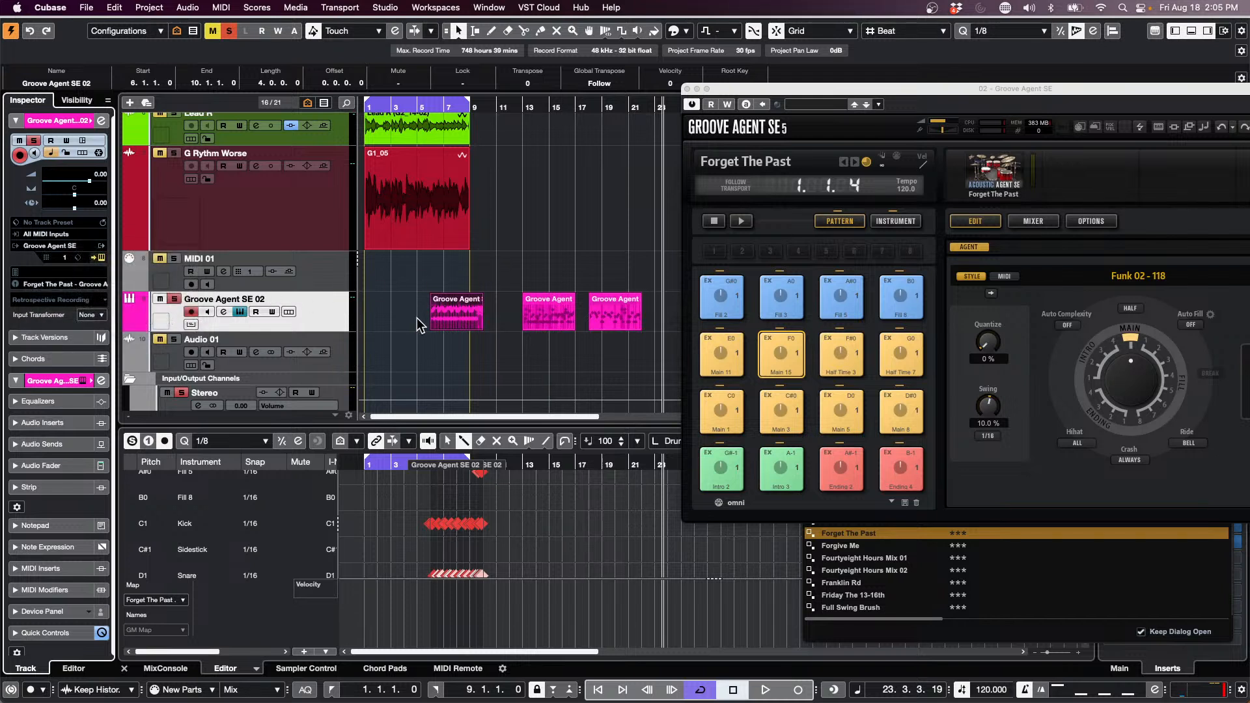
Step through the first, second and third parts' notes in the lower-zone Drum Editor.
double_click(449, 310)
click(554, 306)
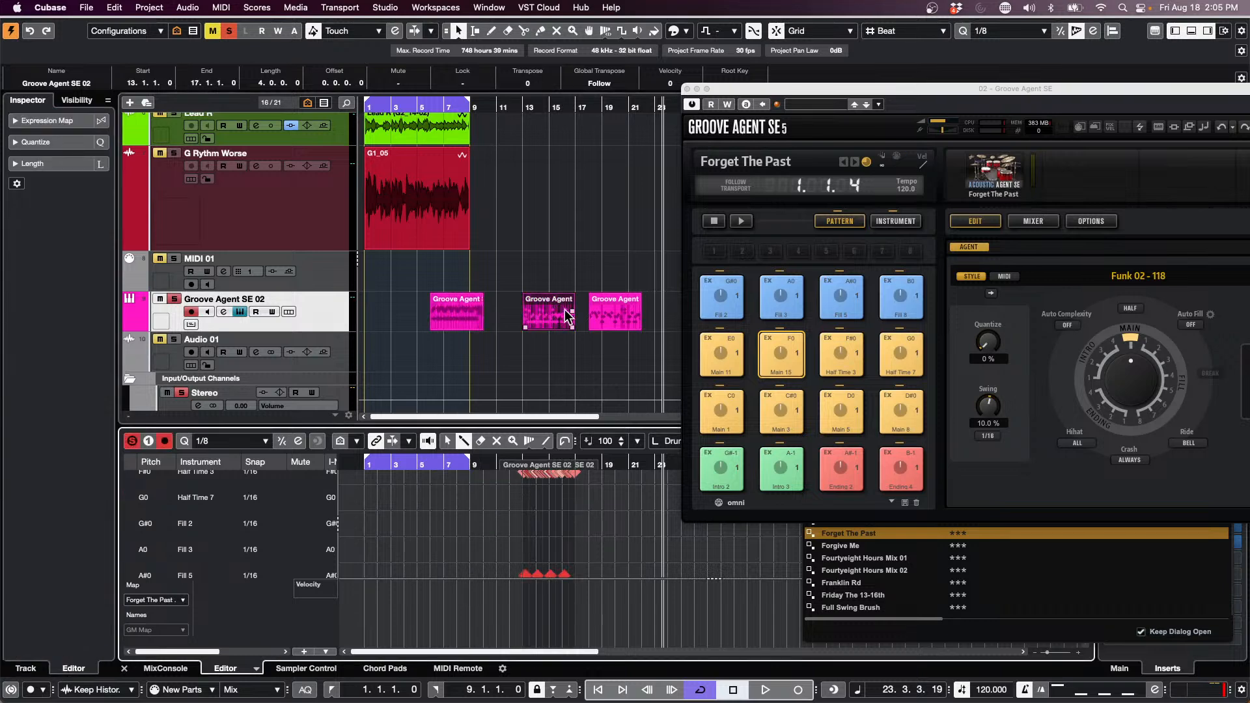
click(615, 309)
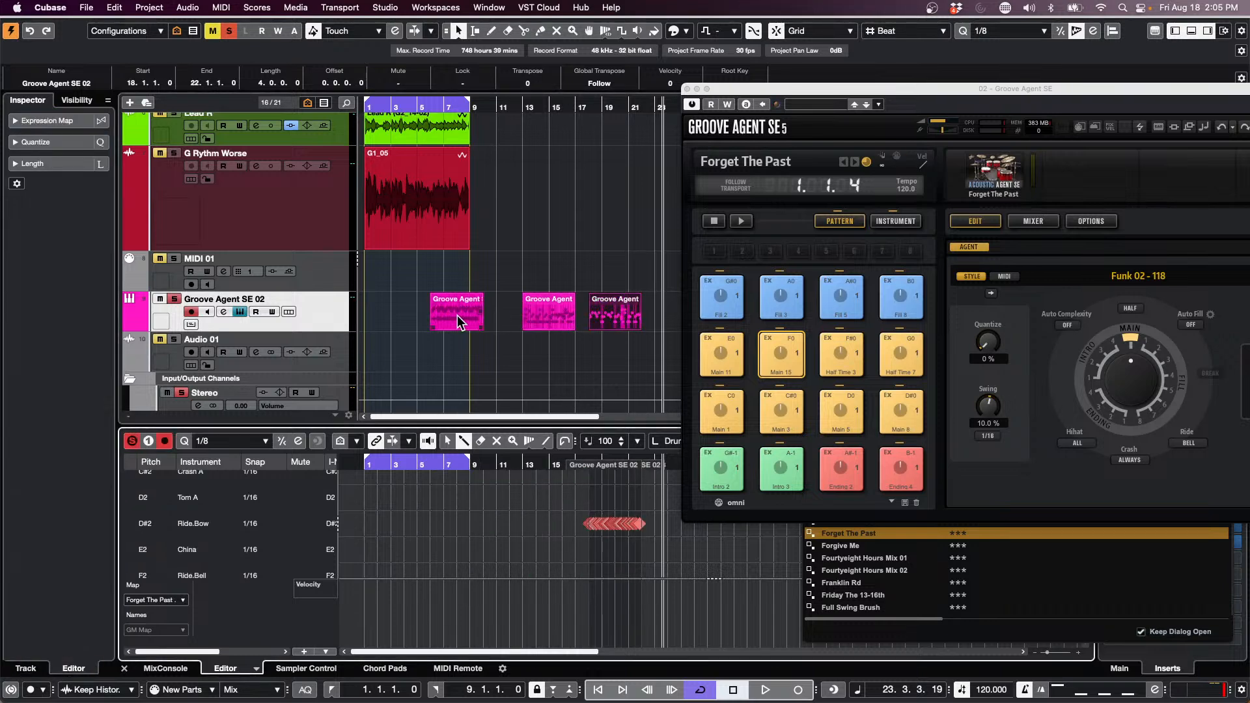
click(457, 315)
click(544, 317)
click(603, 314)
click(317, 317)
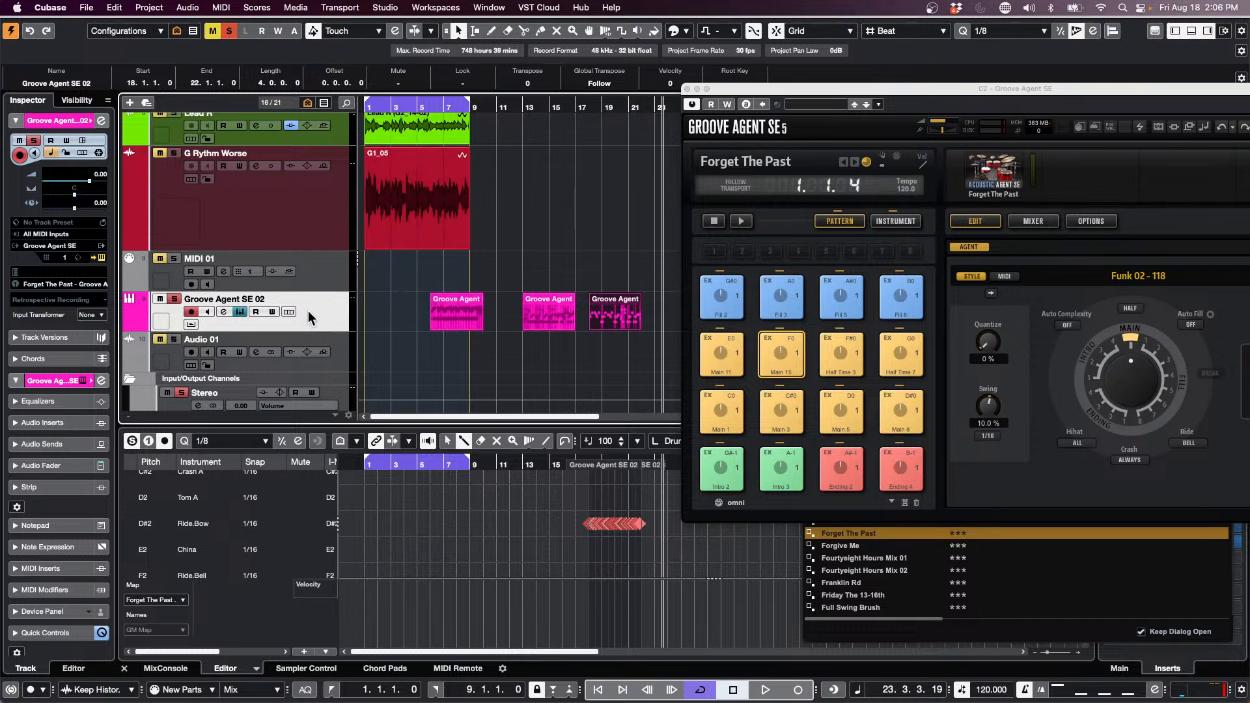
Draw a new empty part on the MIDI 01 track and open it for note editing.
key(8)
drag(415, 268, 638, 267)
right_click(491, 271)
click(493, 270)
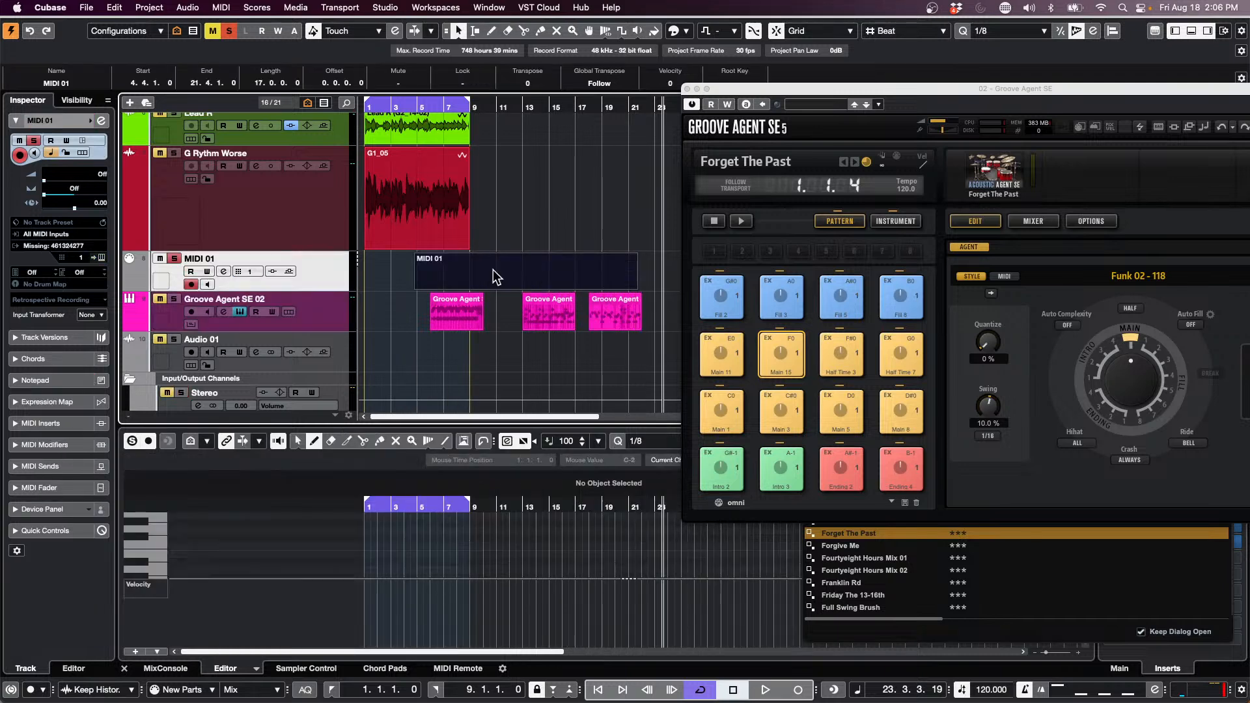
double_click(494, 276)
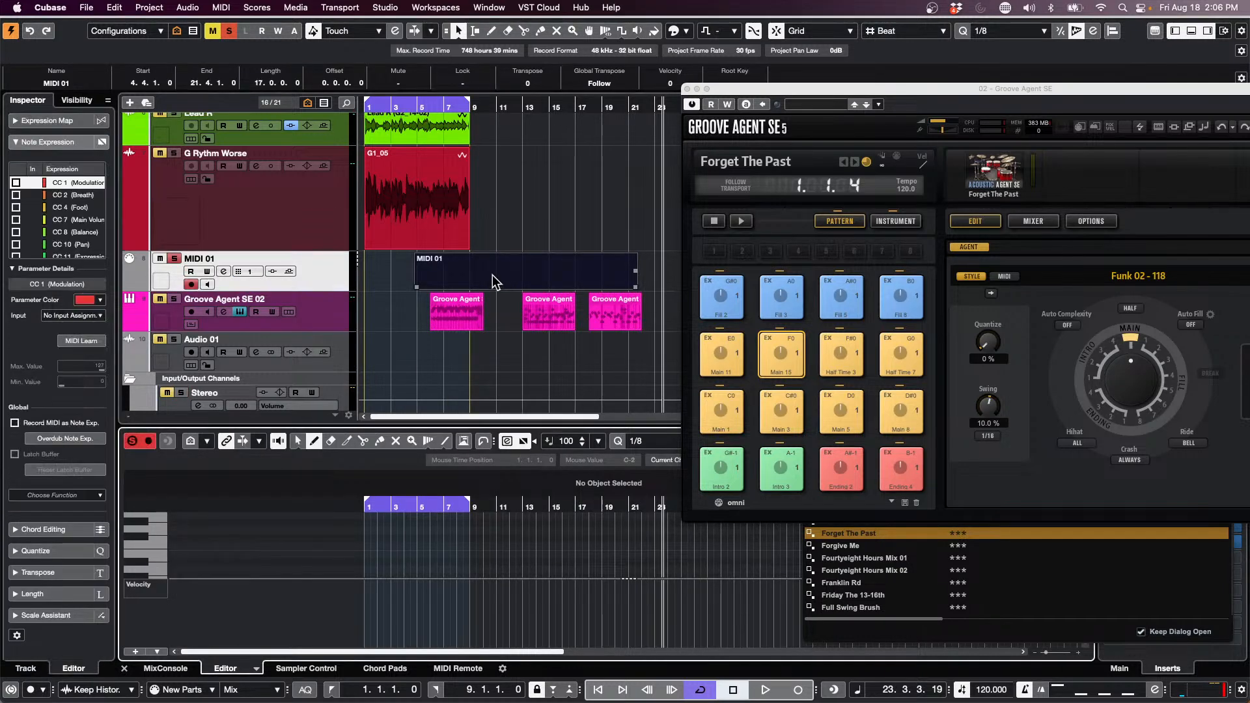
Paint a staircase run of notes with the Line tool, then close Groove Agent SE.
right_click(424, 555)
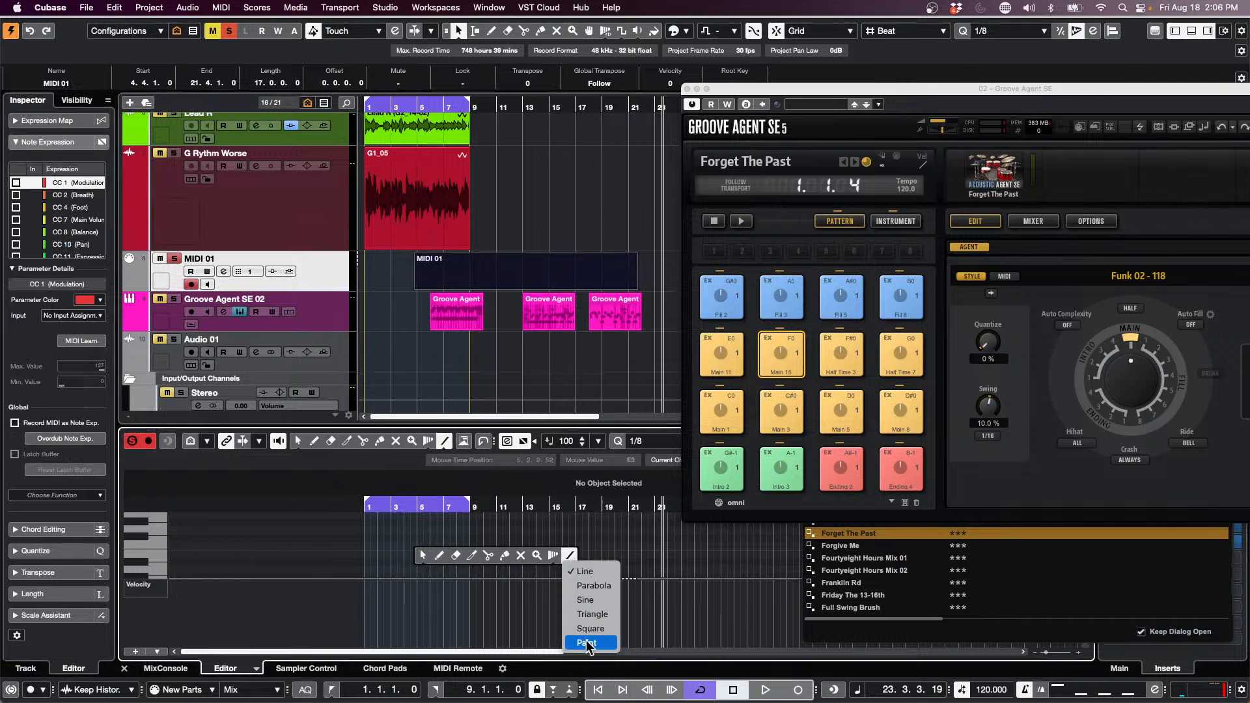
click(421, 555)
right_click(447, 541)
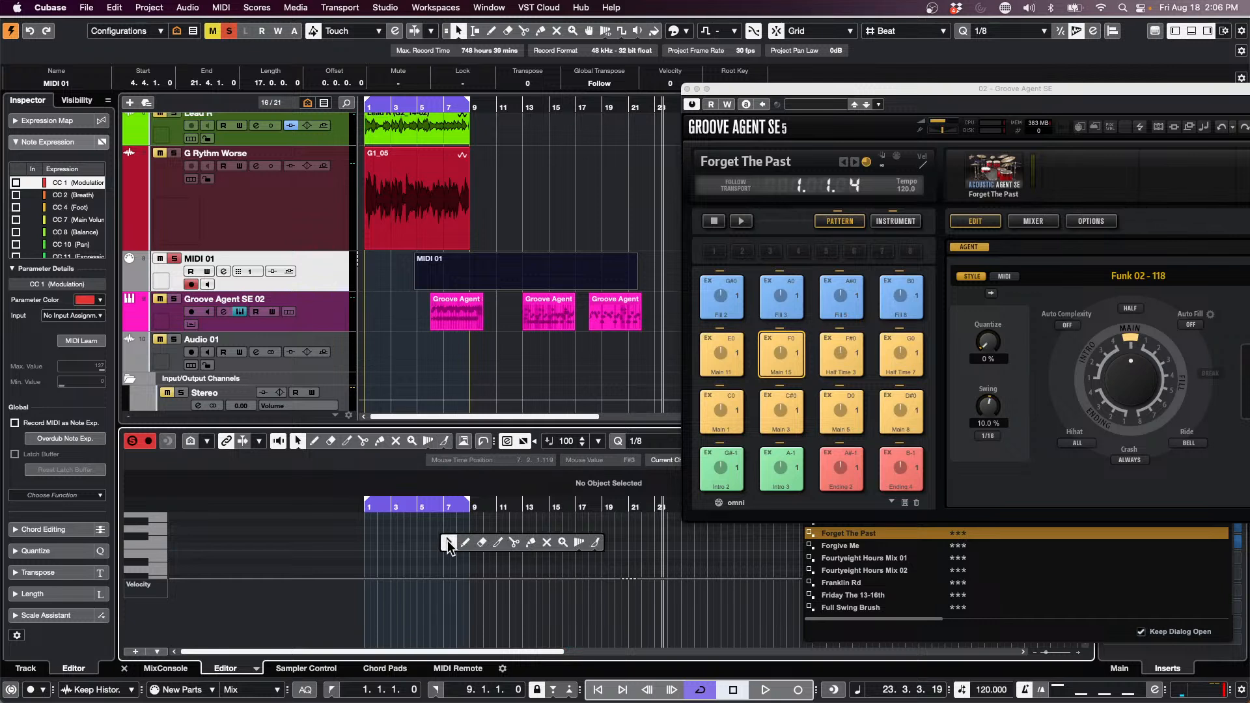
click(596, 541)
mouse_move(420, 530)
mouse_down()
mouse_move(560, 556)
mouse_move(603, 529)
mouse_up()
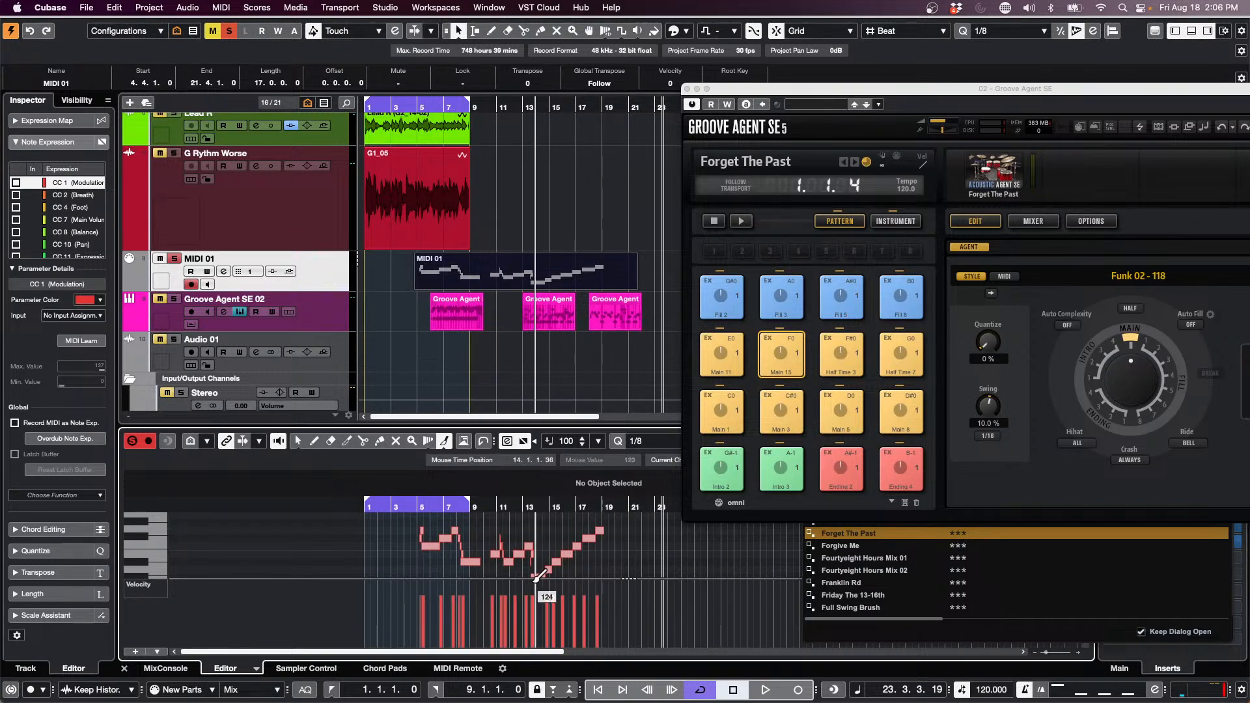
click(688, 89)
click(1047, 442)
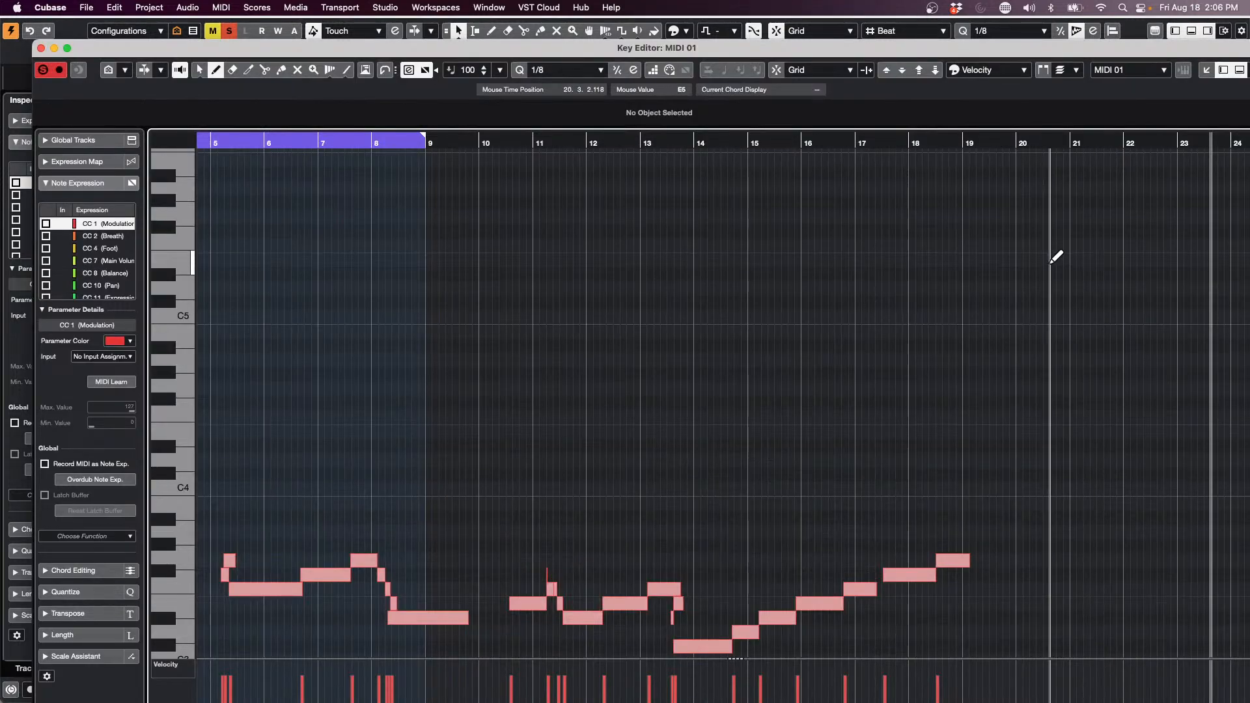
scroll(695, 407, down, 10)
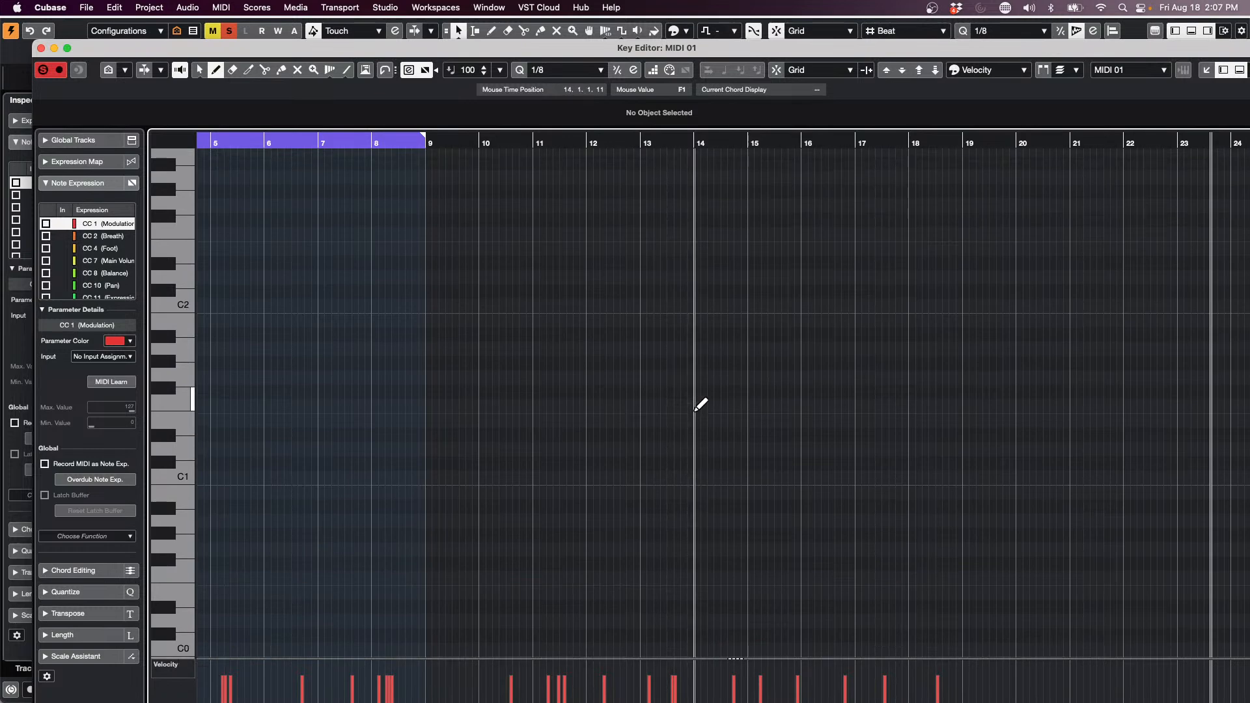
key(Return)
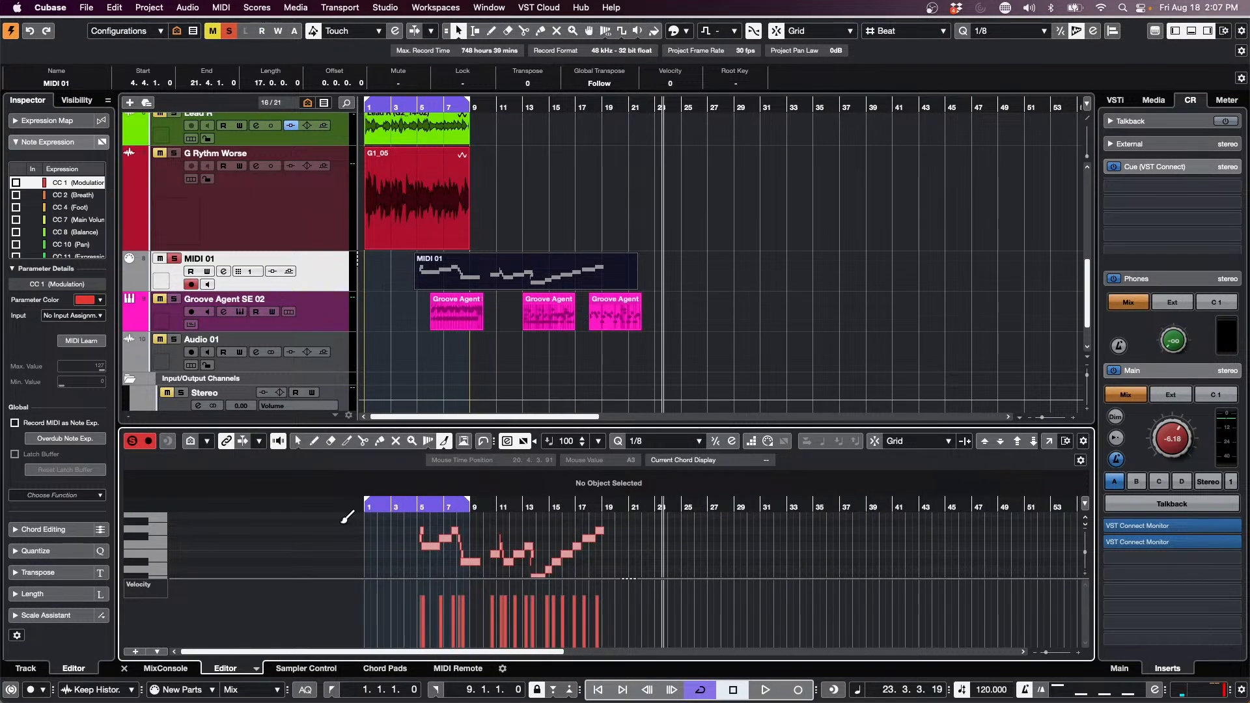
click(166, 669)
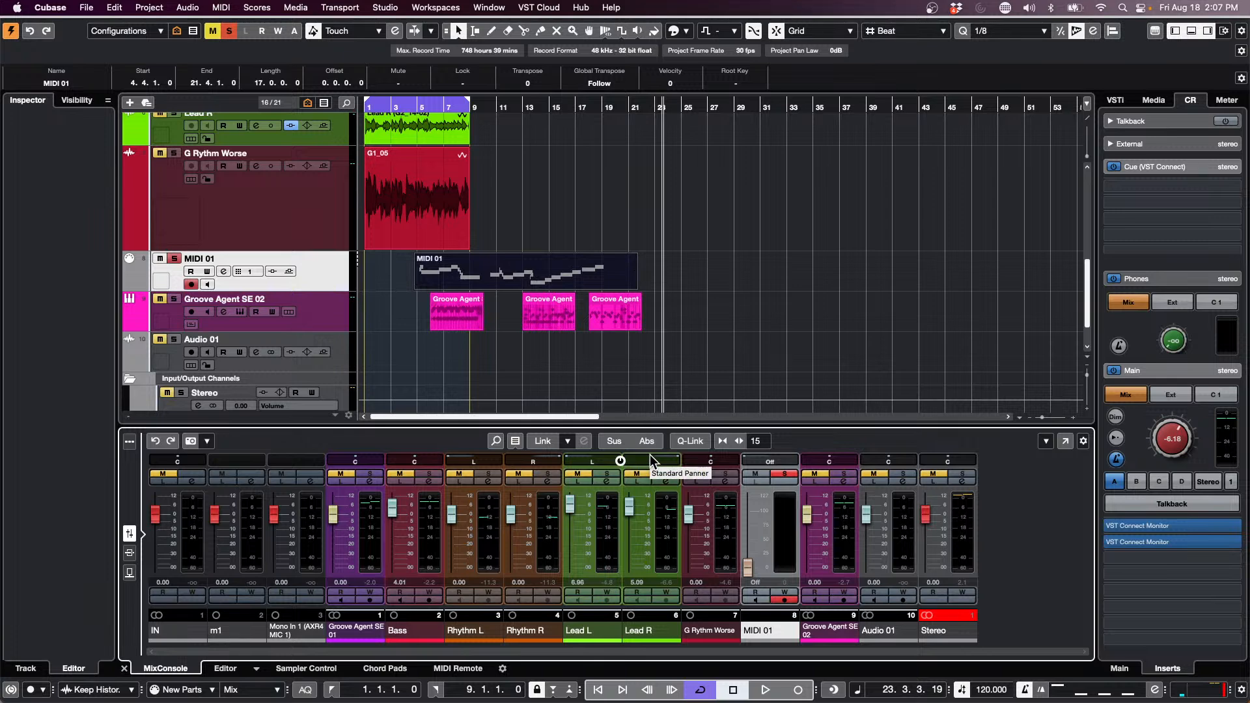
key(super+e)
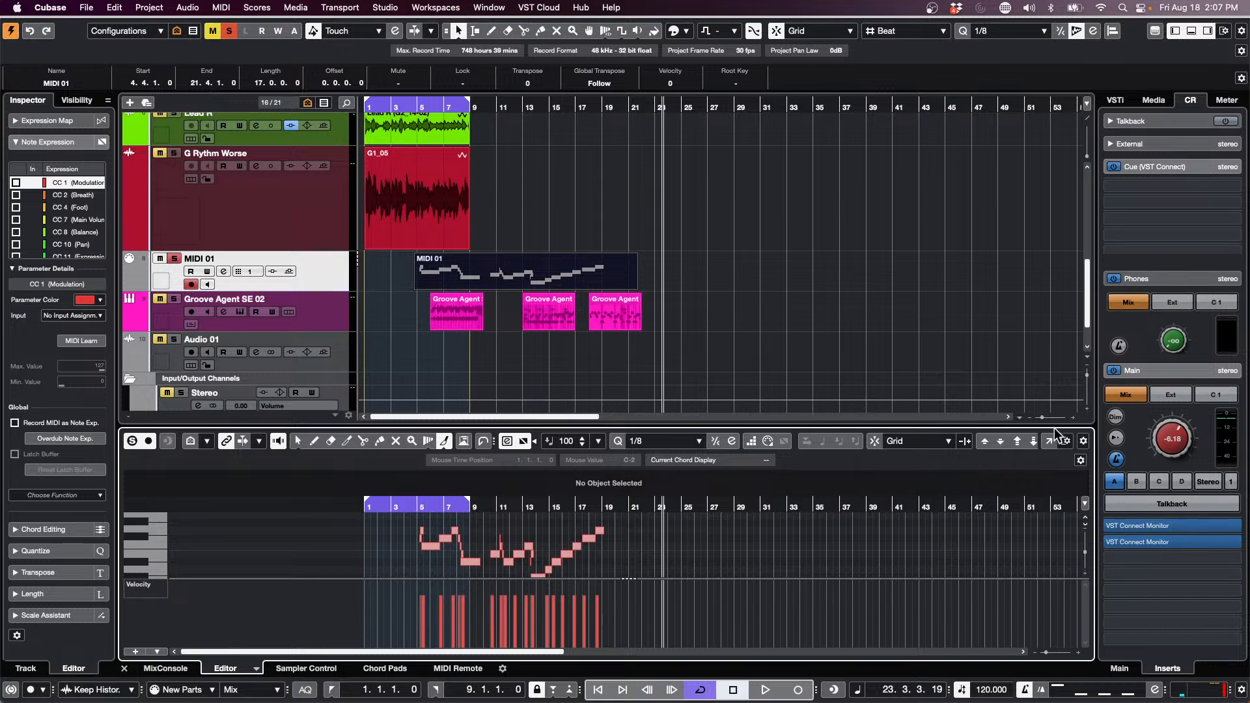
Set the Editors preference so double-click opens editors in a separate window, and apply.
click(50, 8)
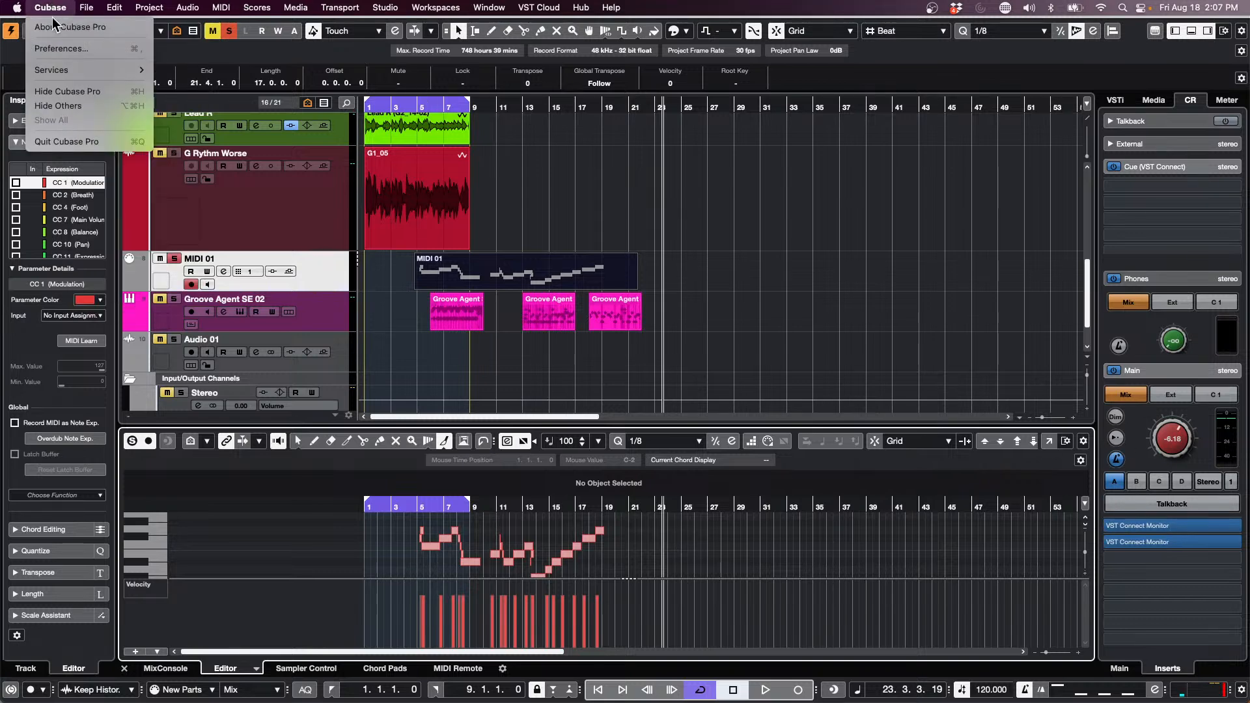
click(65, 49)
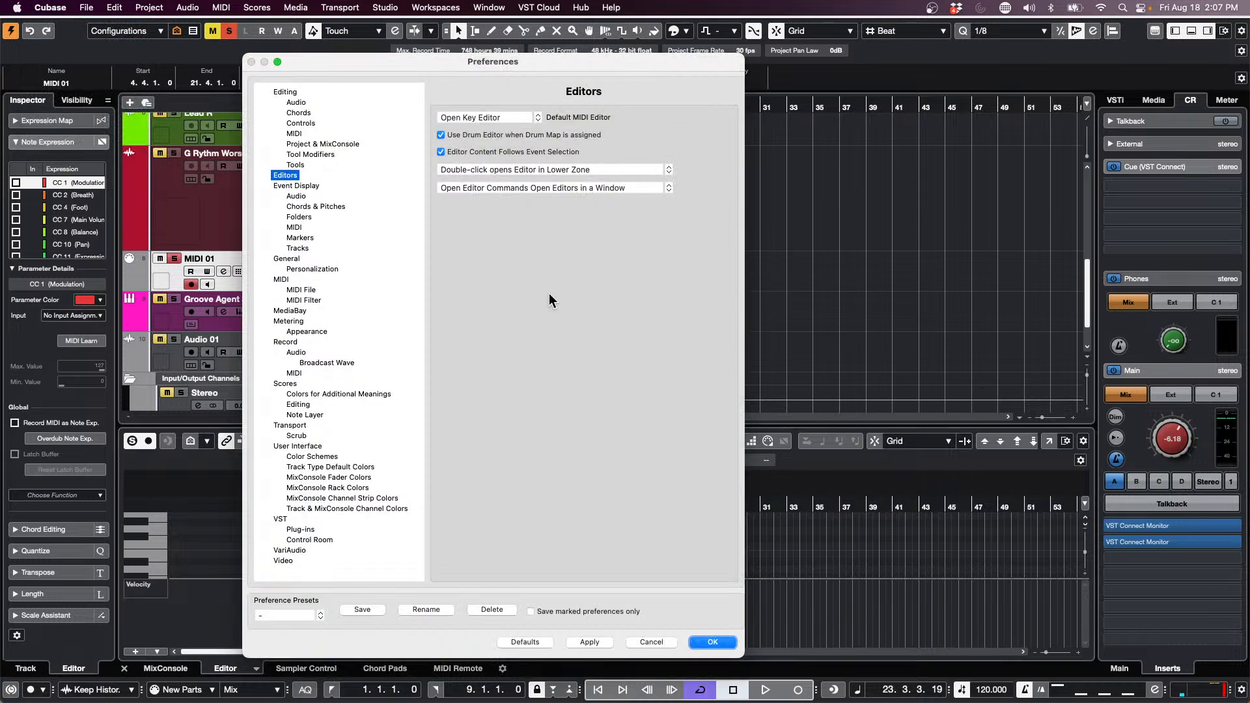
click(573, 170)
click(603, 155)
click(600, 645)
click(710, 641)
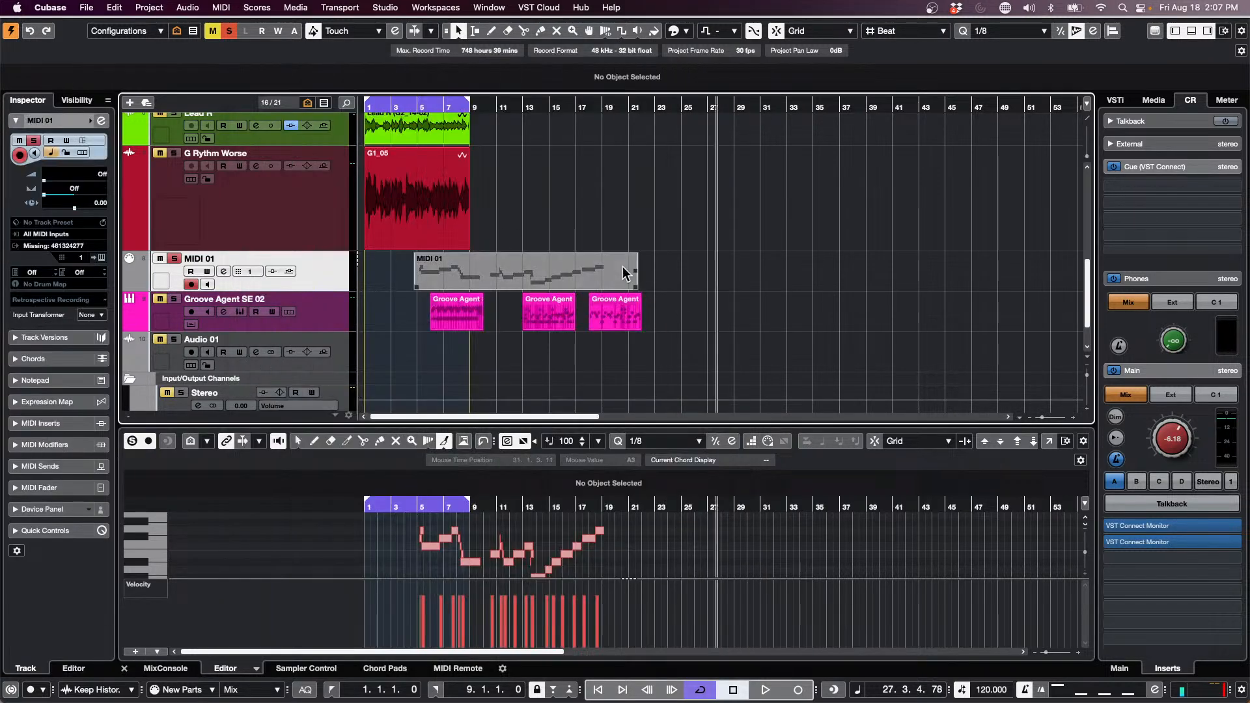
Open MIDI 01 in the separate Key Editor window, reposition it, and close it.
click(165, 669)
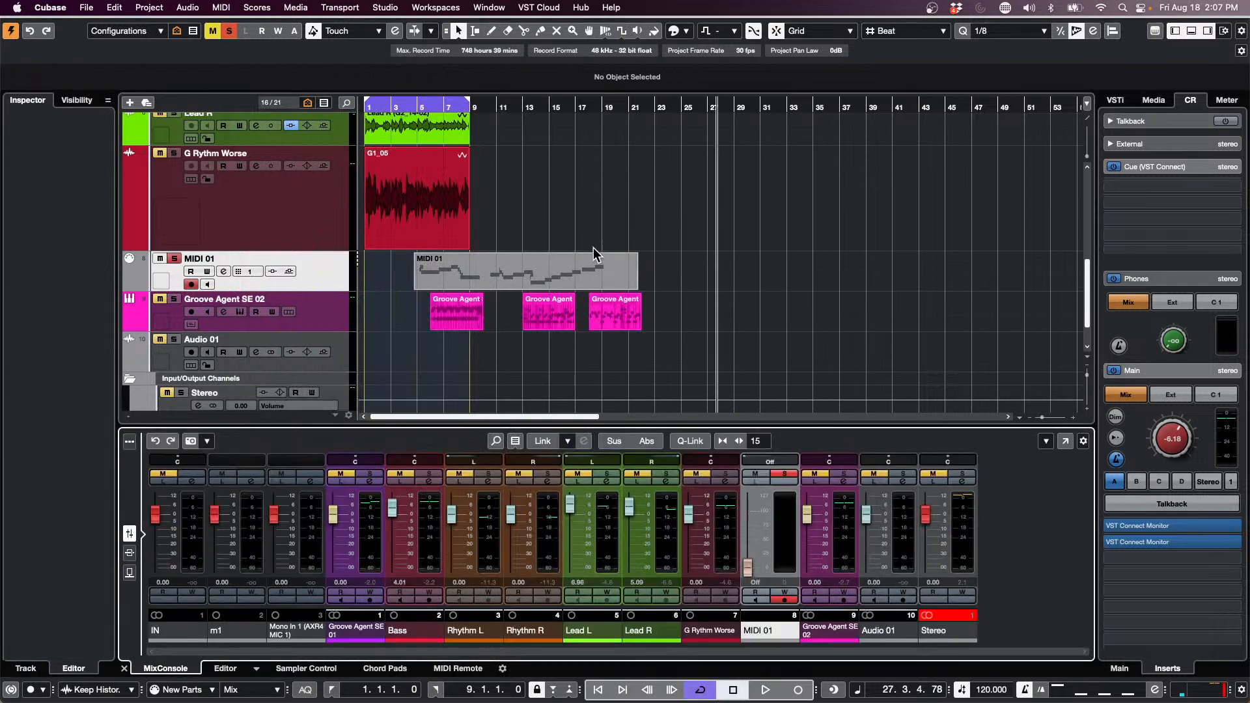
double_click(564, 278)
drag(557, 47, 446, 8)
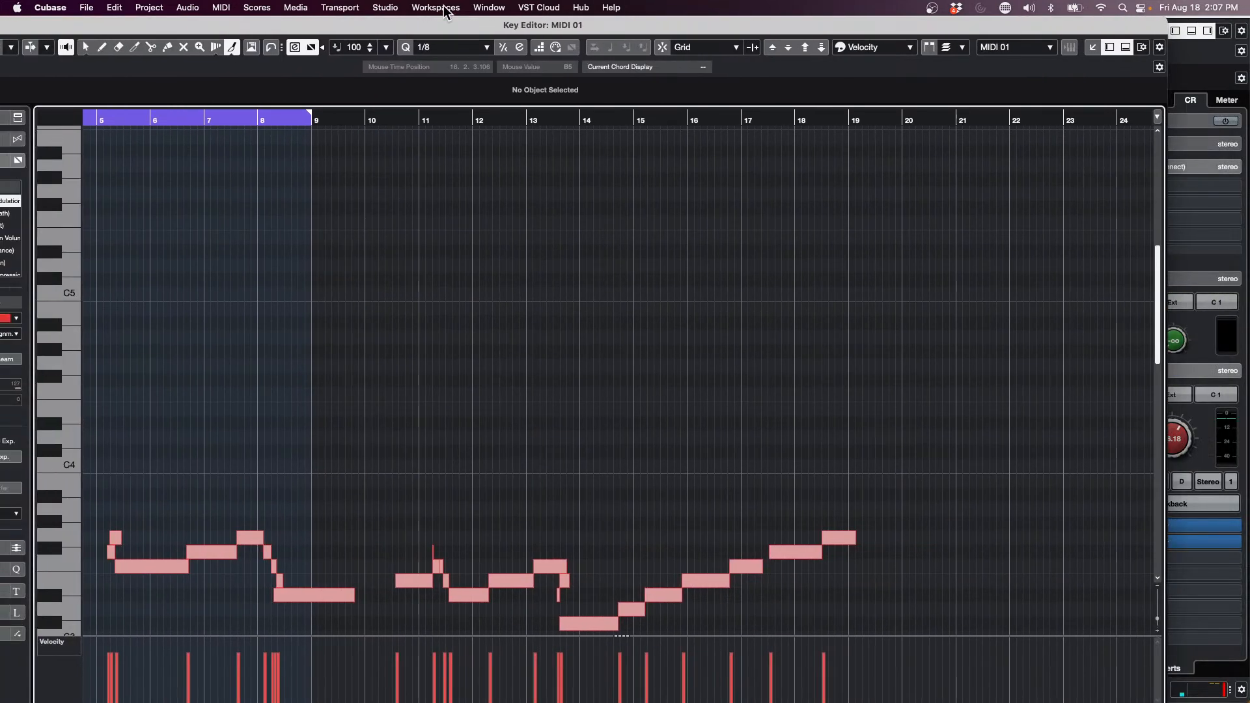
key(Return)
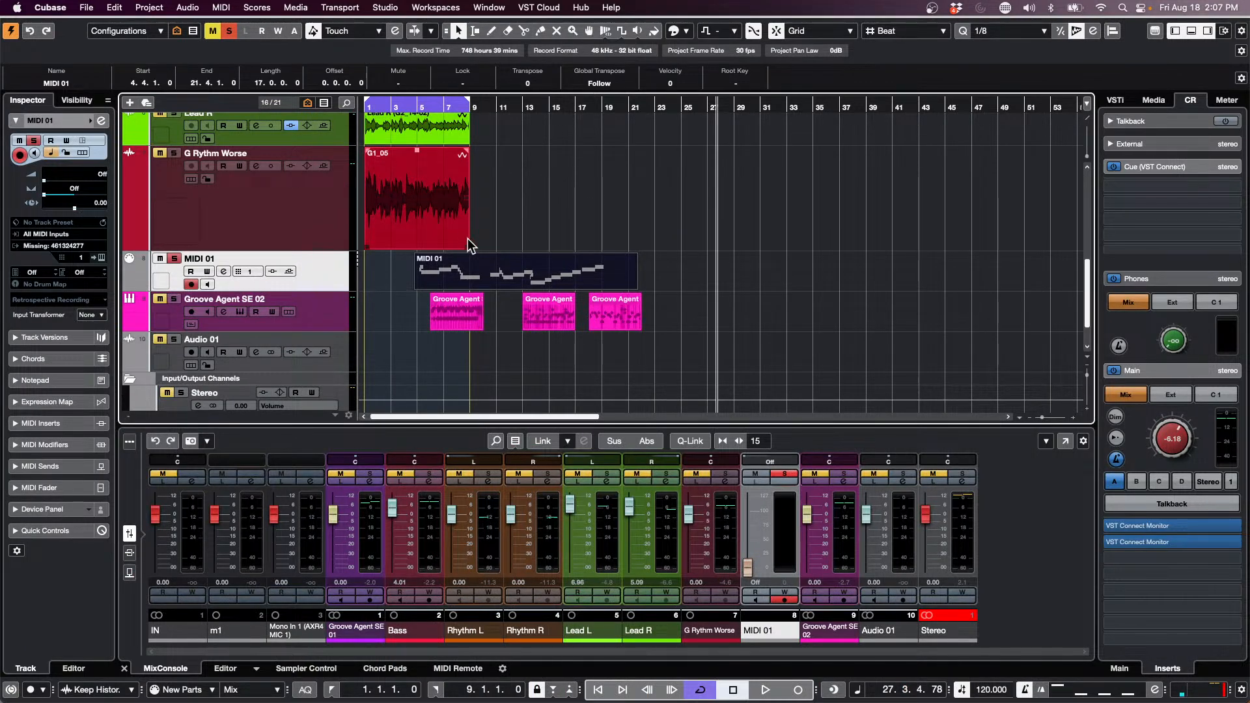
double_click(536, 279)
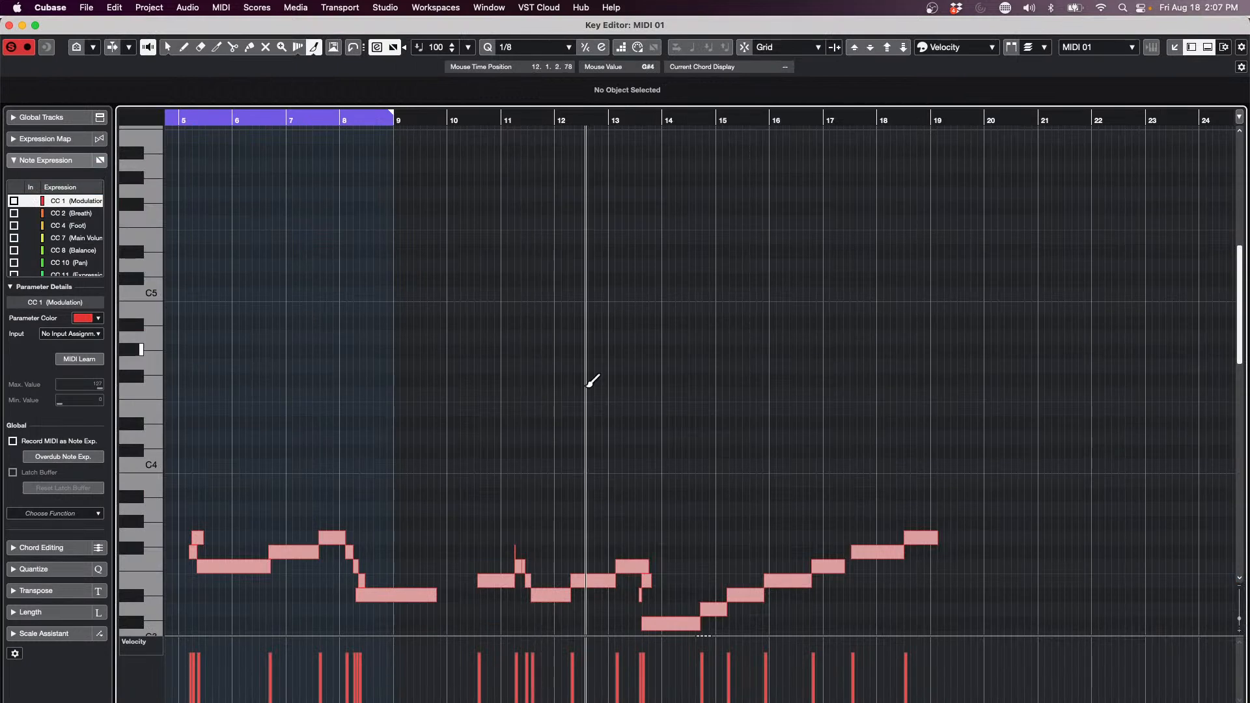
drag(1245, 28, 1162, 29)
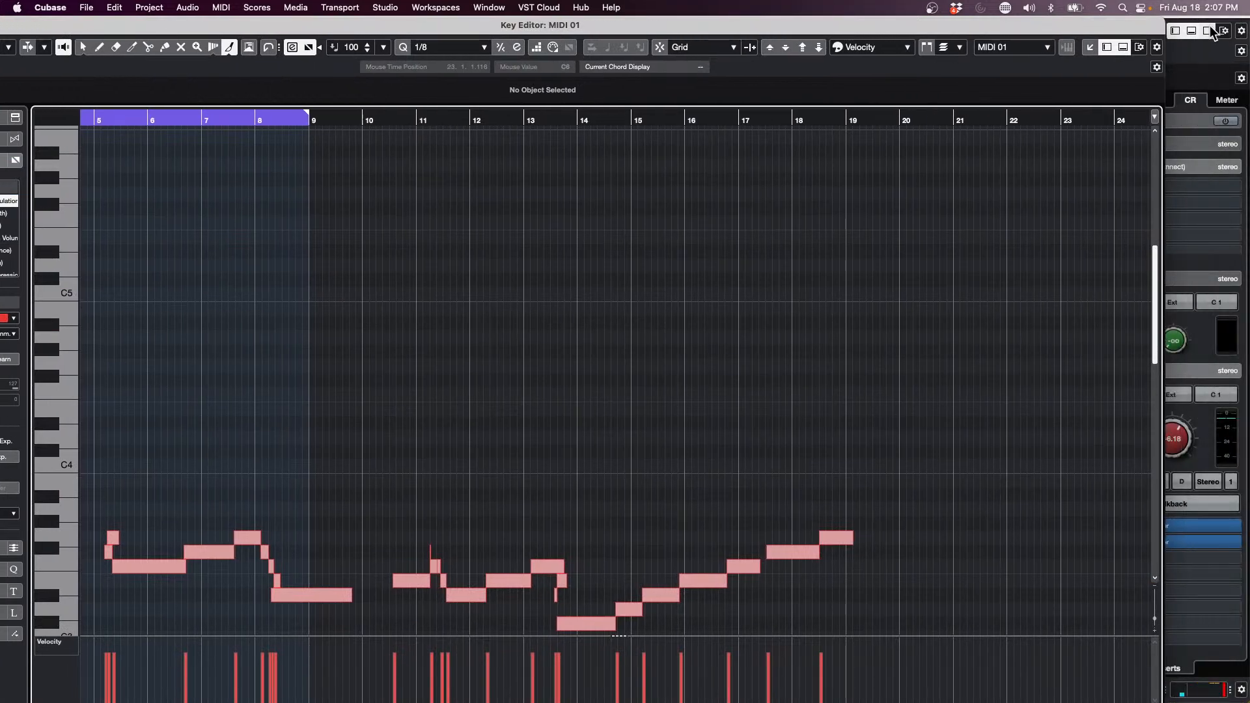
drag(112, 25, 258, 38)
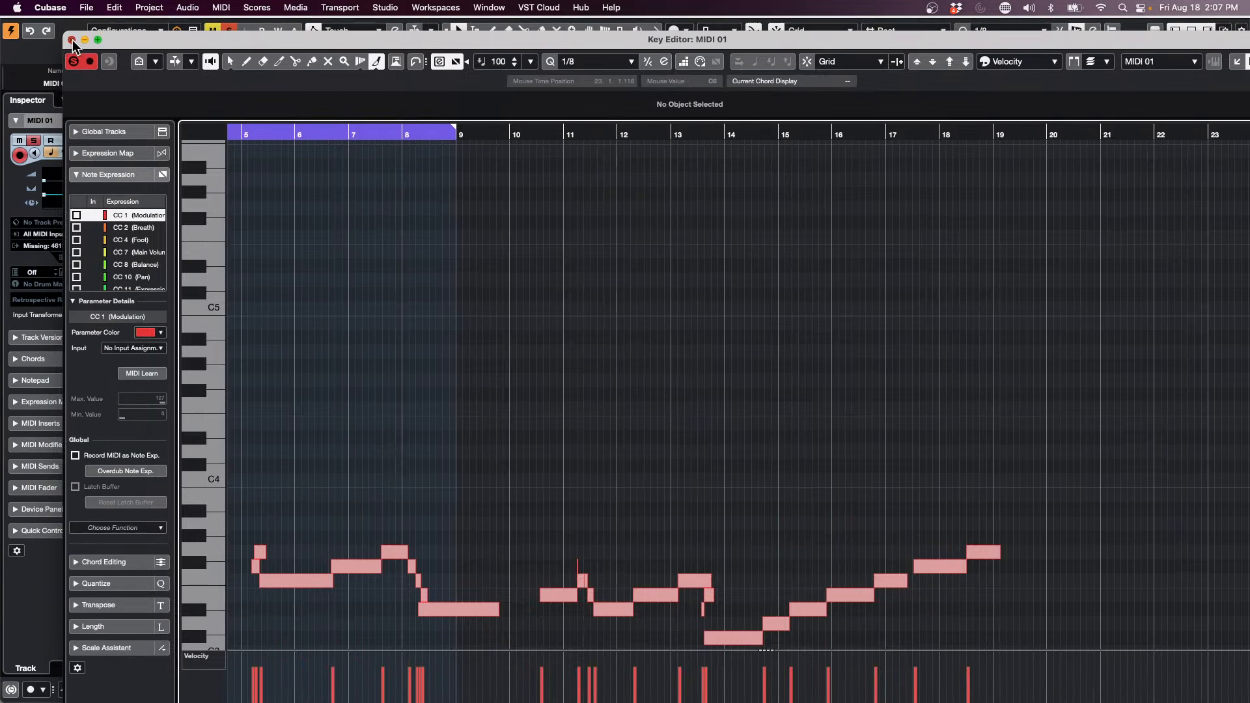
click(72, 41)
Switch the option back to 'Double-click opens Editor in Lower Zone', apply and confirm.
click(56, 9)
click(62, 49)
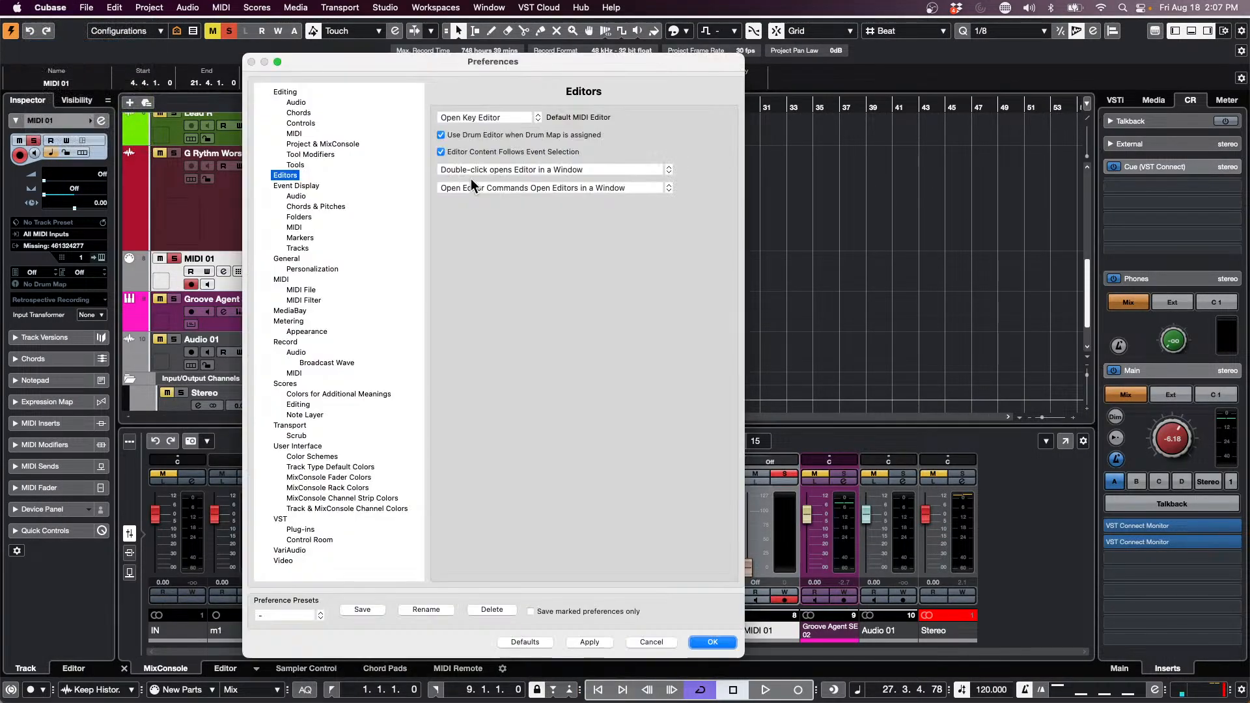
click(557, 170)
click(569, 187)
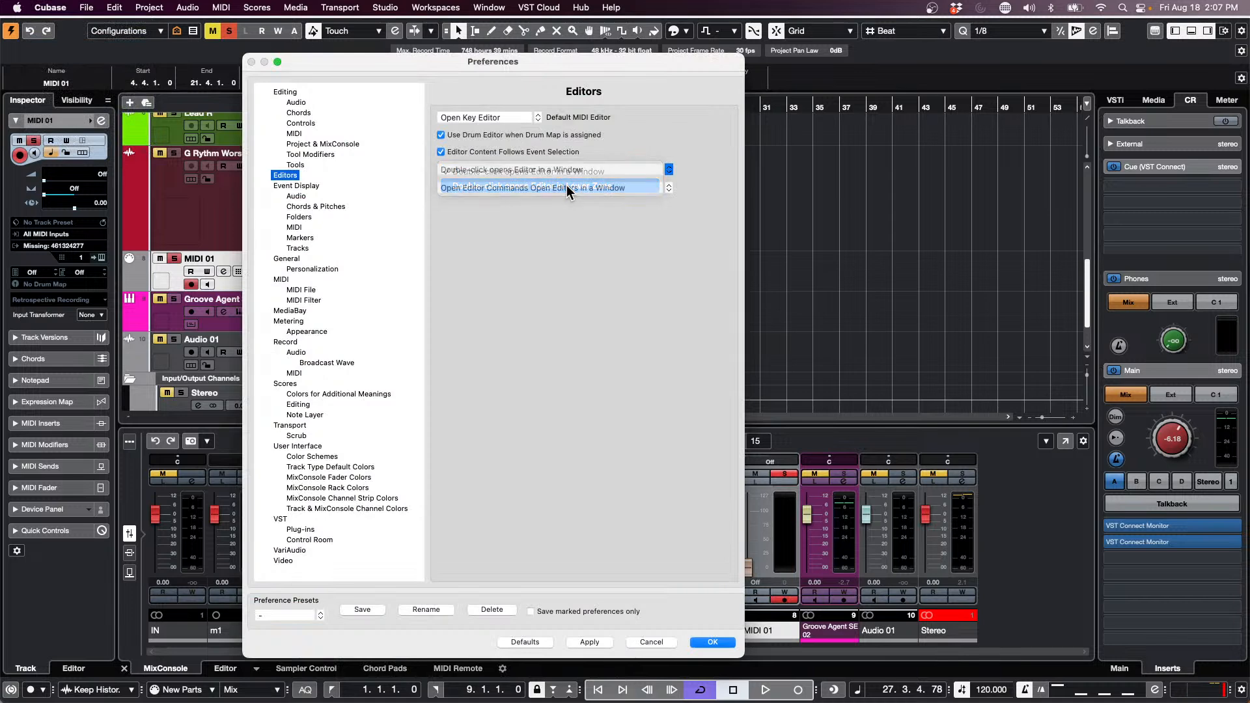
click(596, 643)
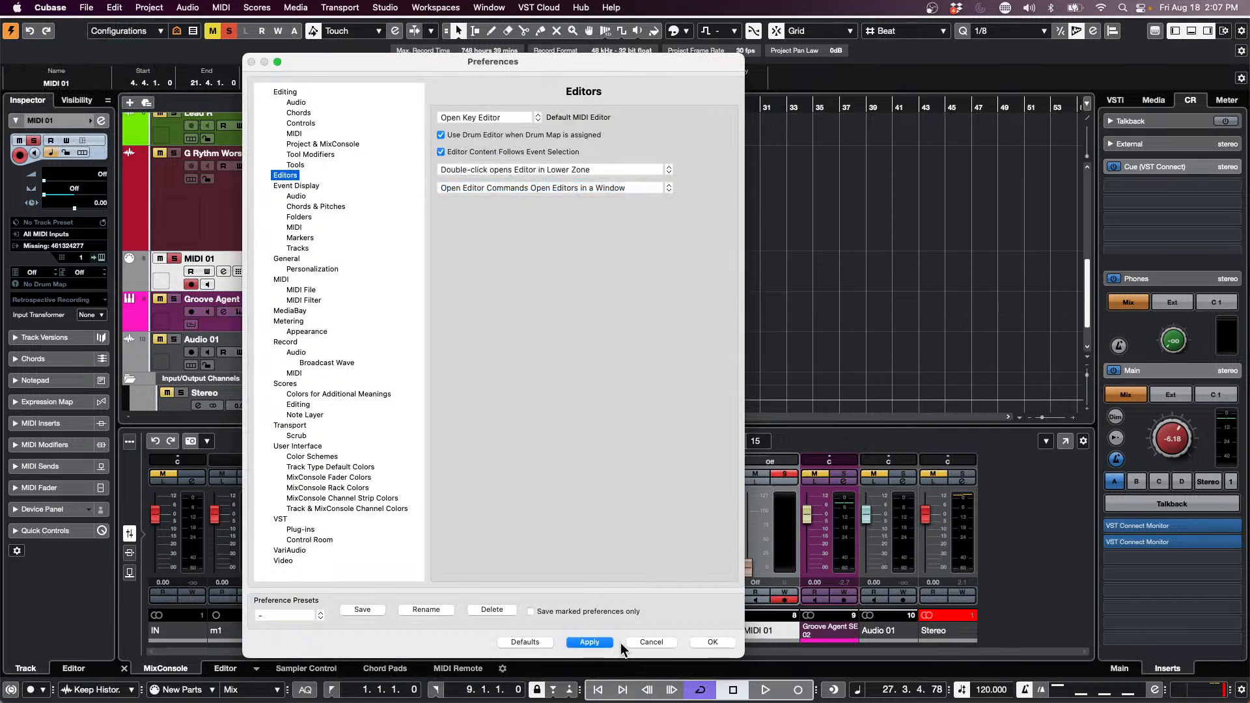
click(713, 642)
double_click(508, 273)
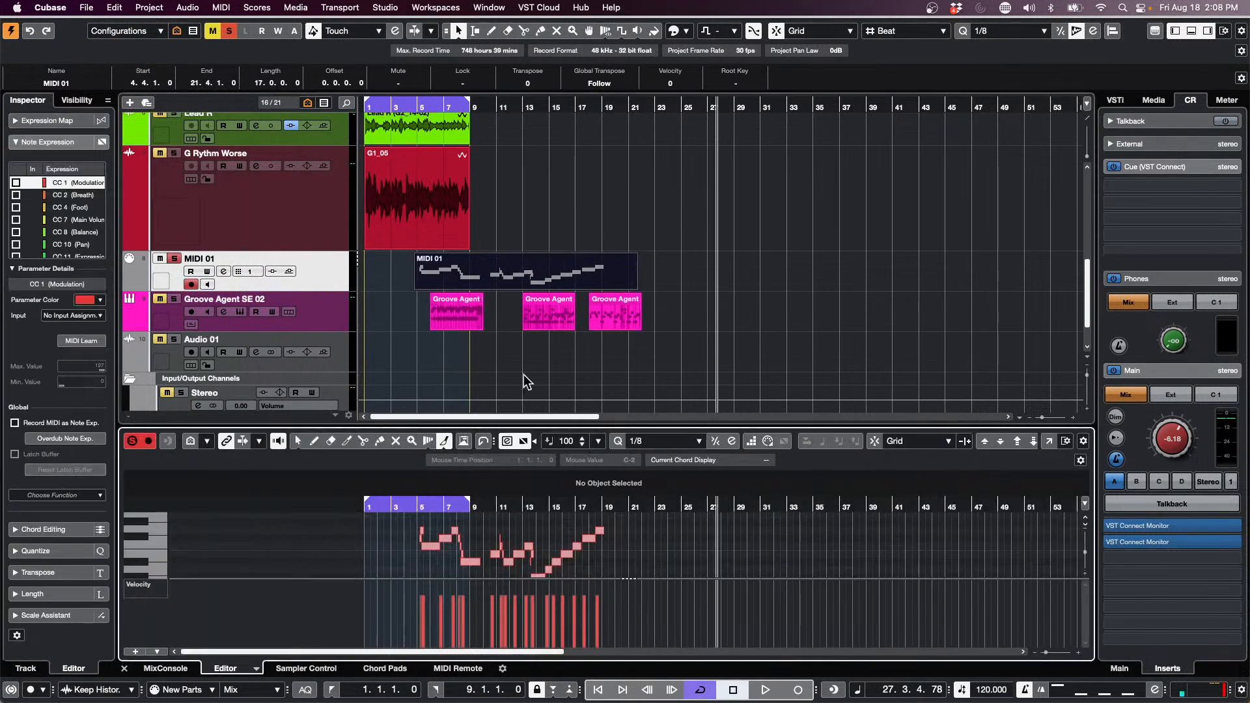
click(1047, 444)
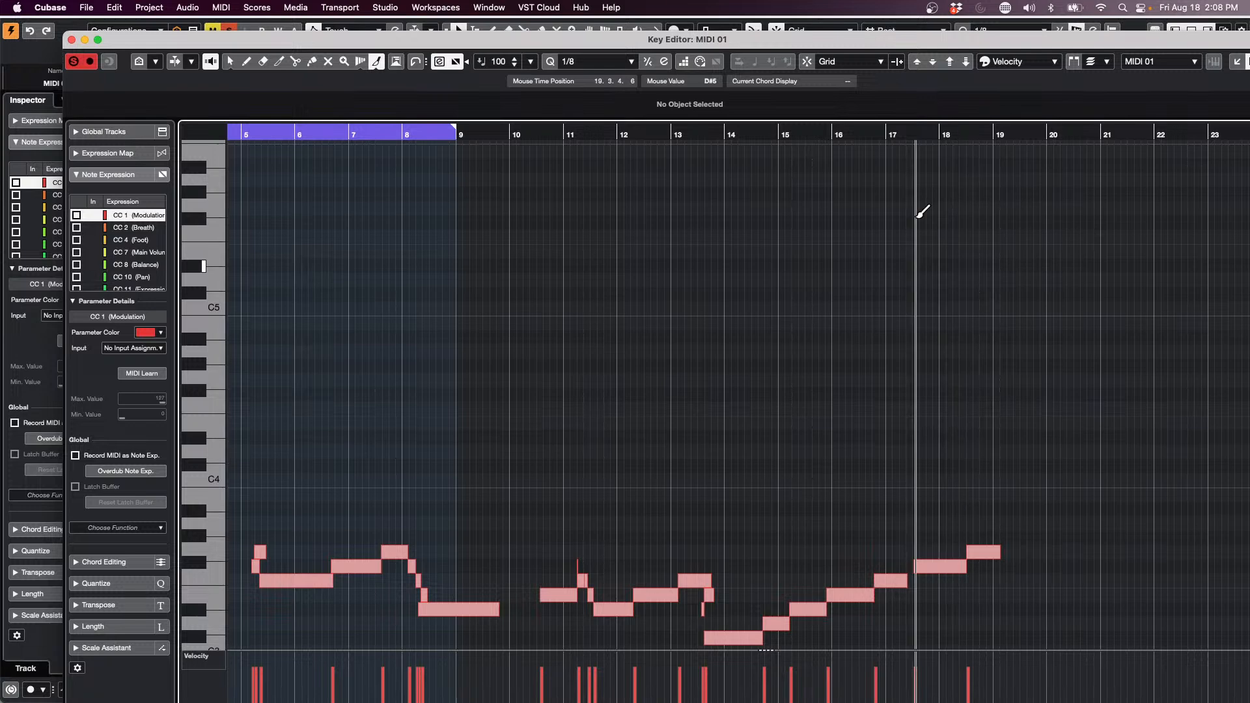
drag(126, 38, 822, 26)
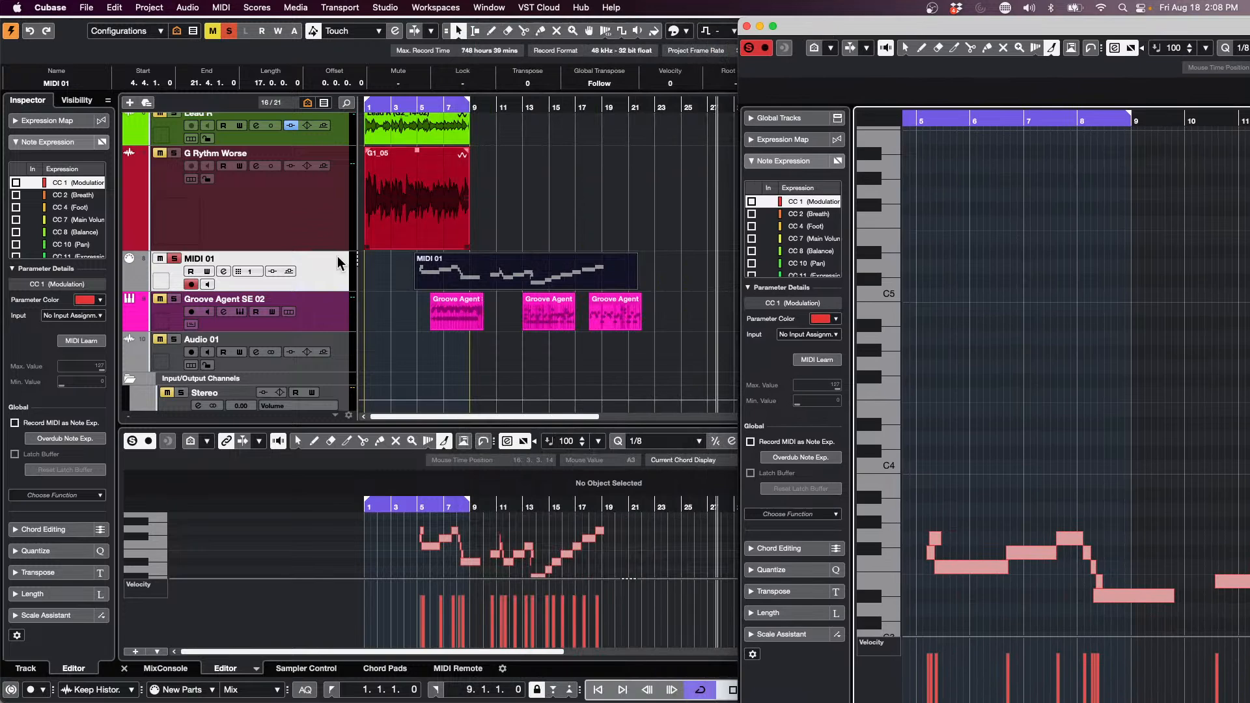
click(176, 670)
click(500, 8)
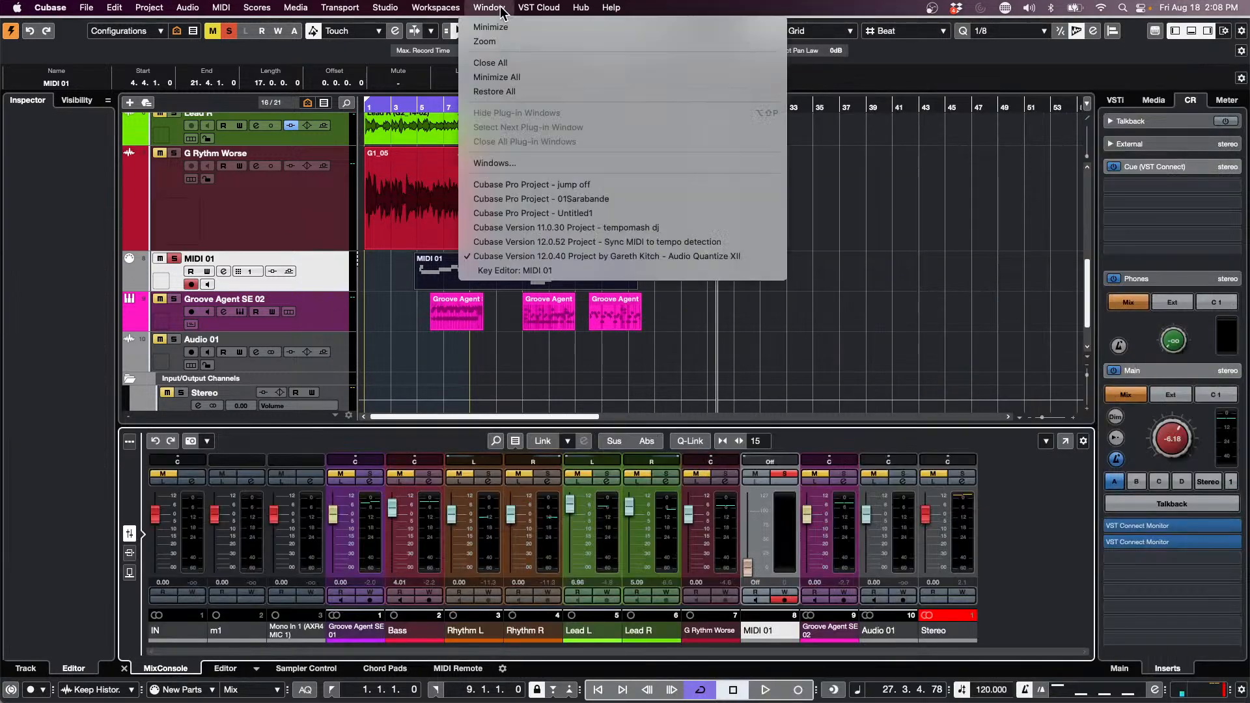
click(601, 268)
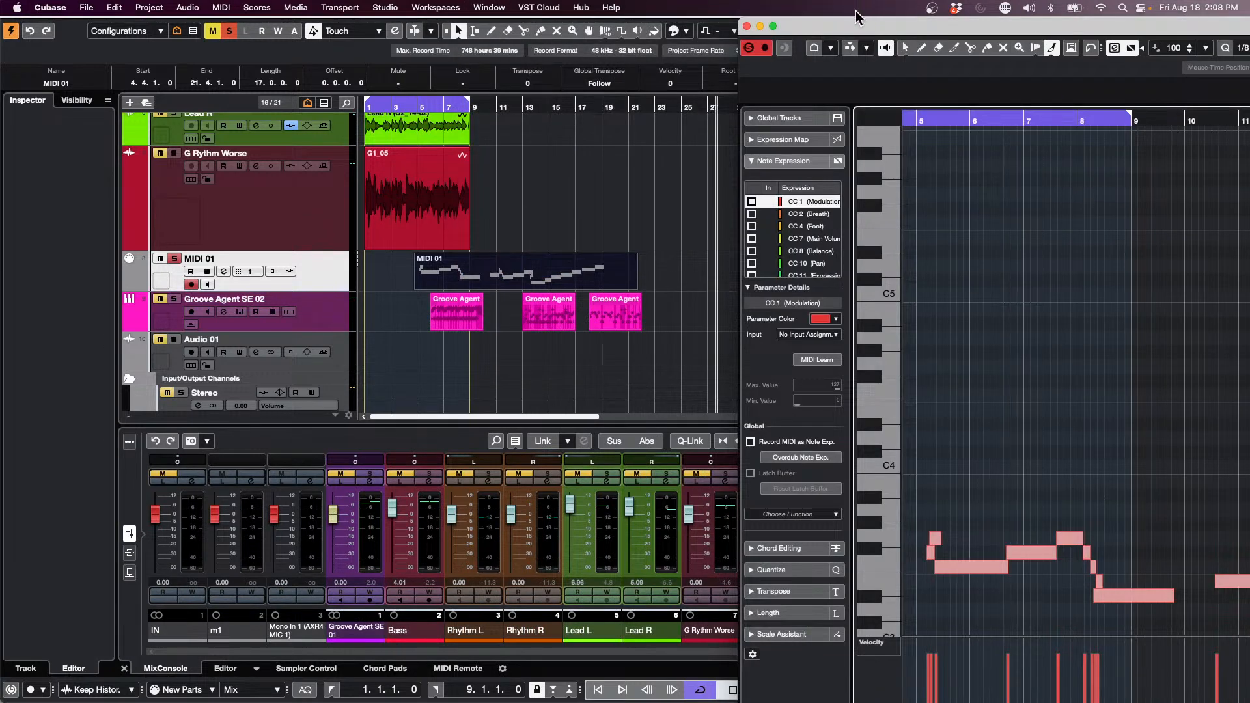
key(super+grave)
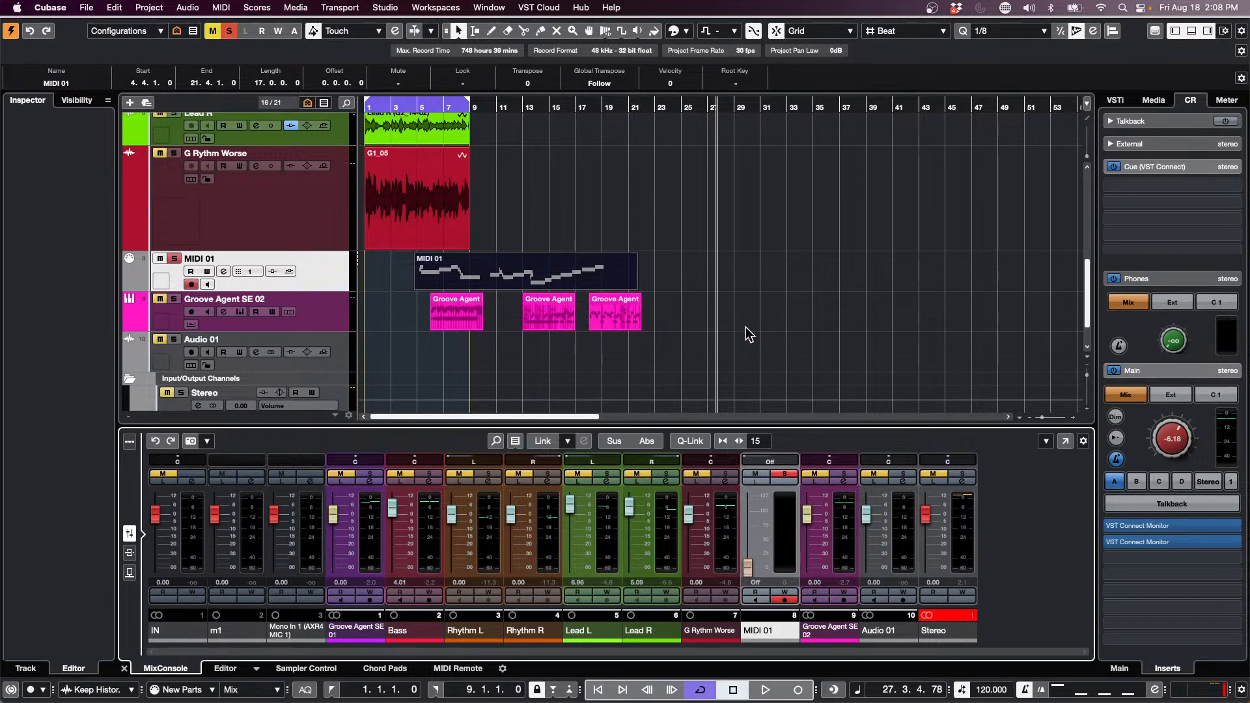
Open MIDI 01 in the lower-zone Key Editor, pop it out to a window, then close it.
double_click(515, 276)
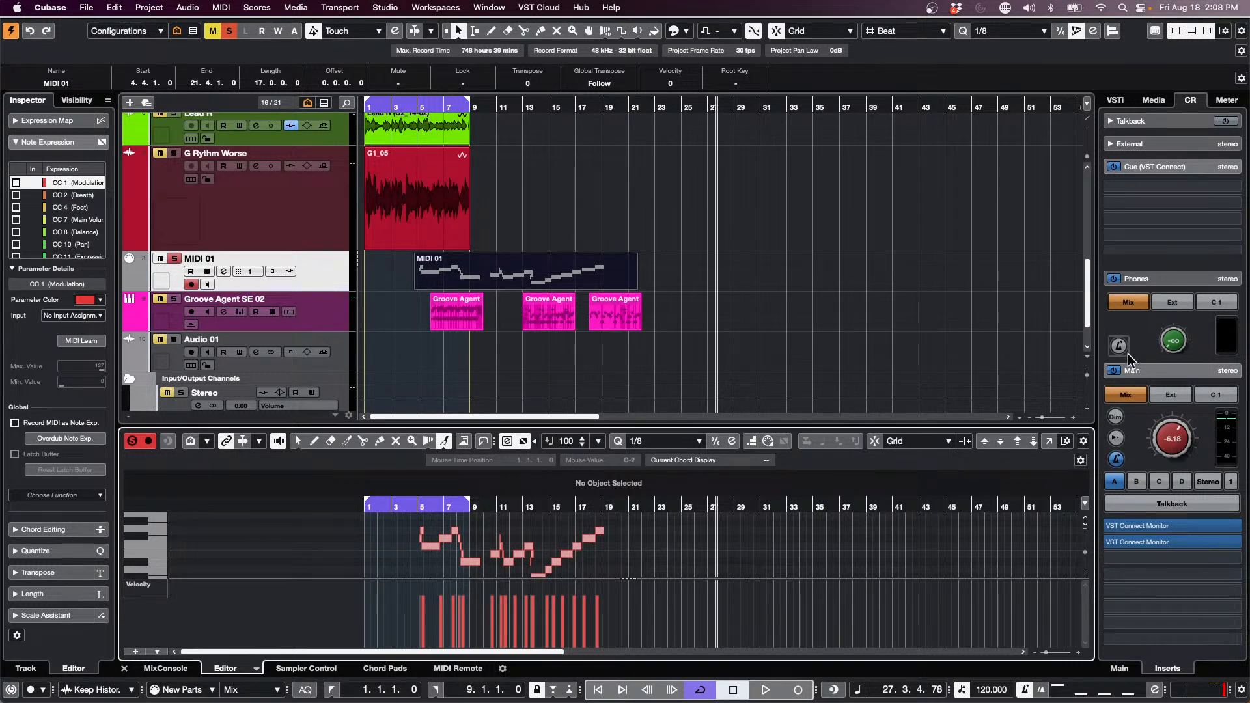
click(1049, 441)
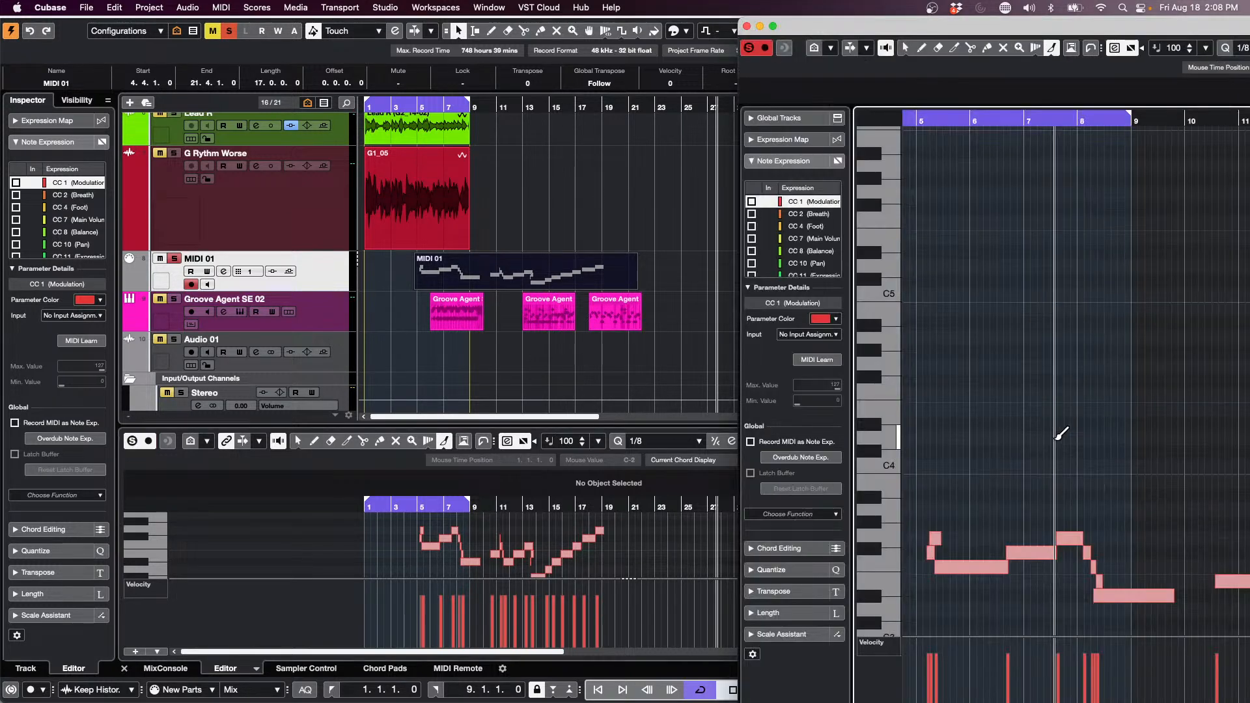
key(super+w)
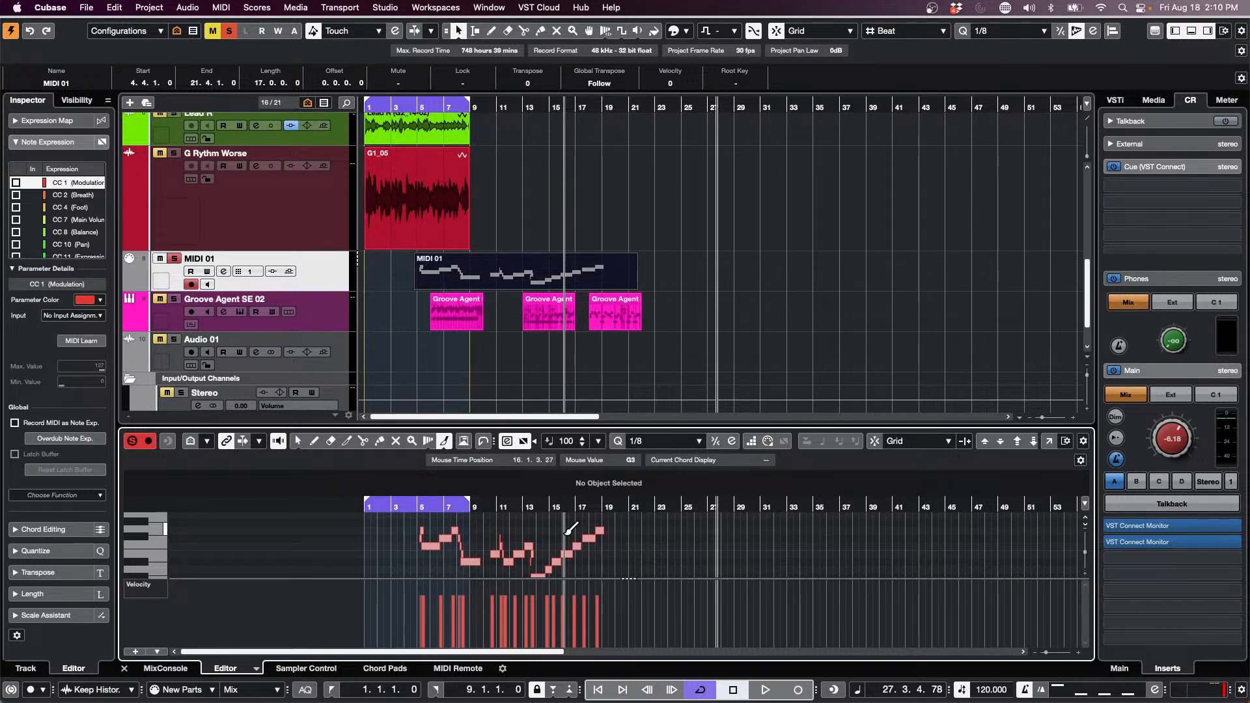
scroll(690, 306, up, 1)
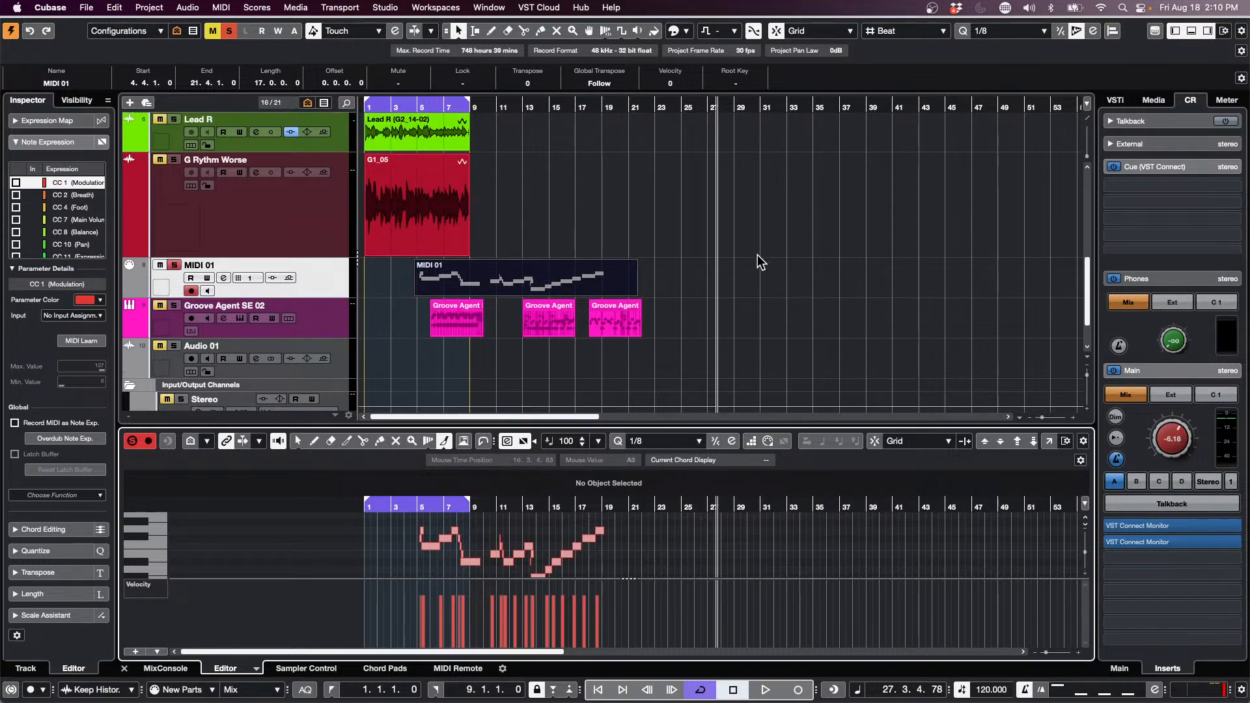
Open jump off.cpr from File > Recent Projects.
click(86, 7)
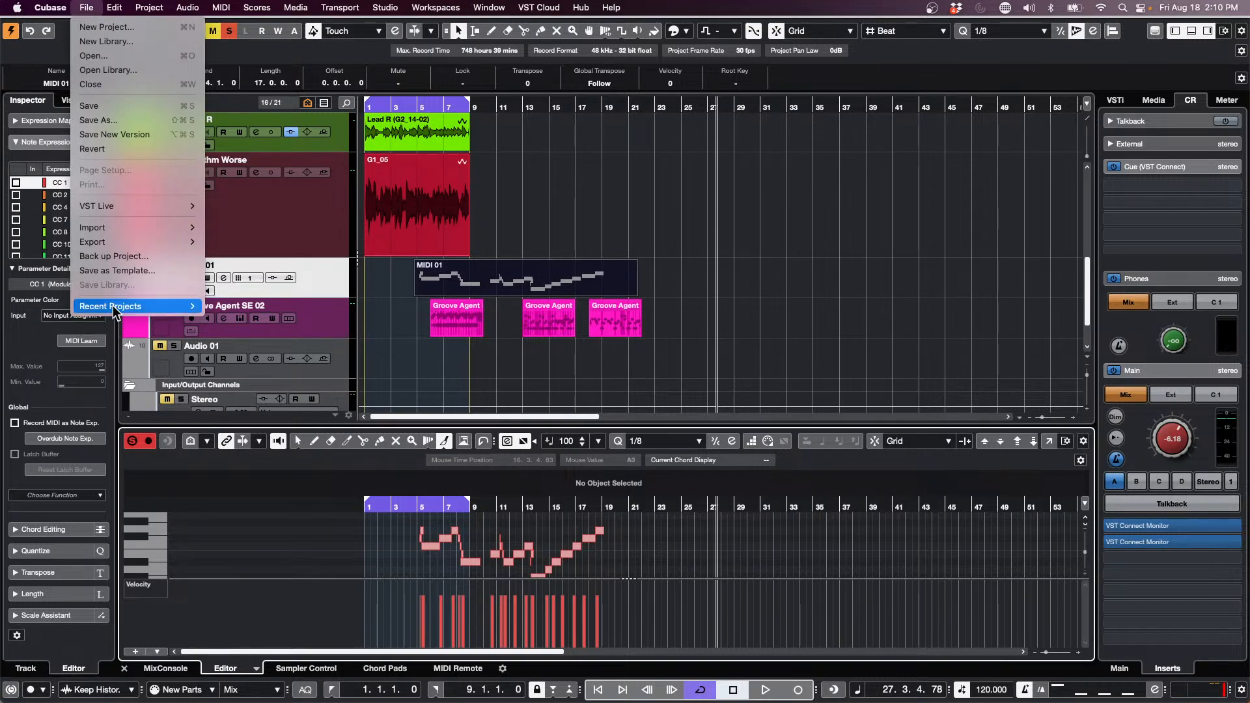
mouse_move(40, 7)
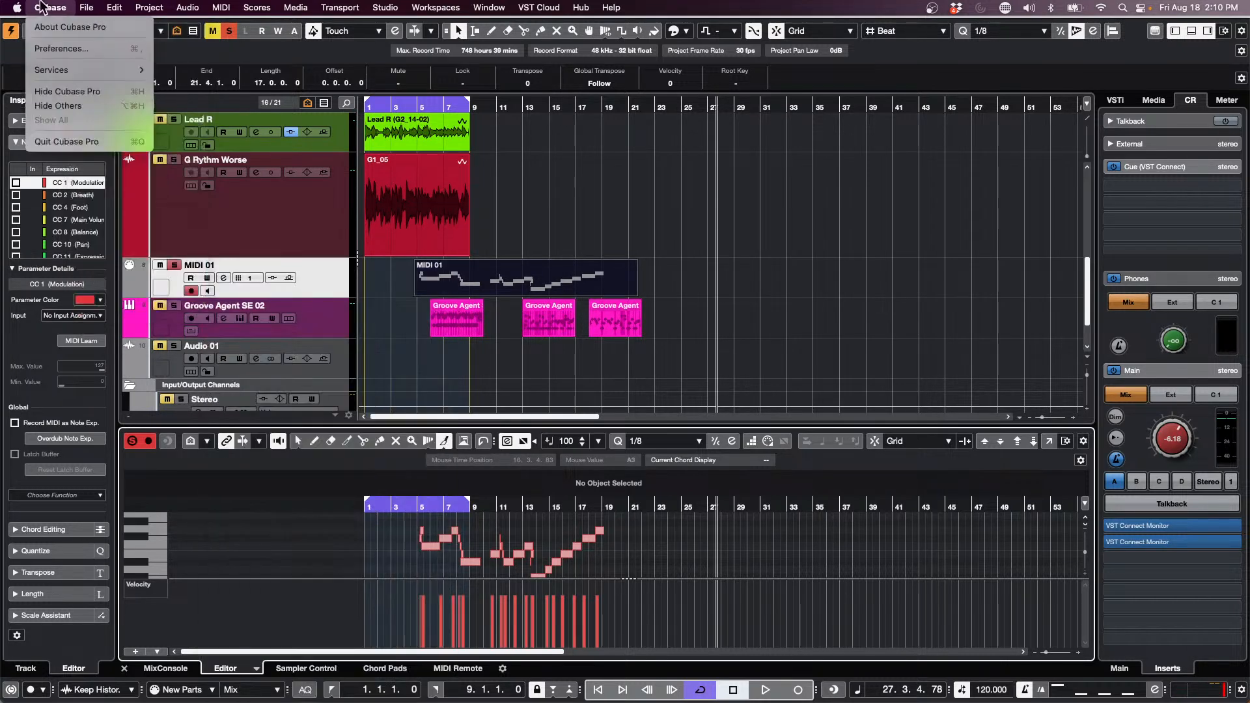
mouse_move(86, 7)
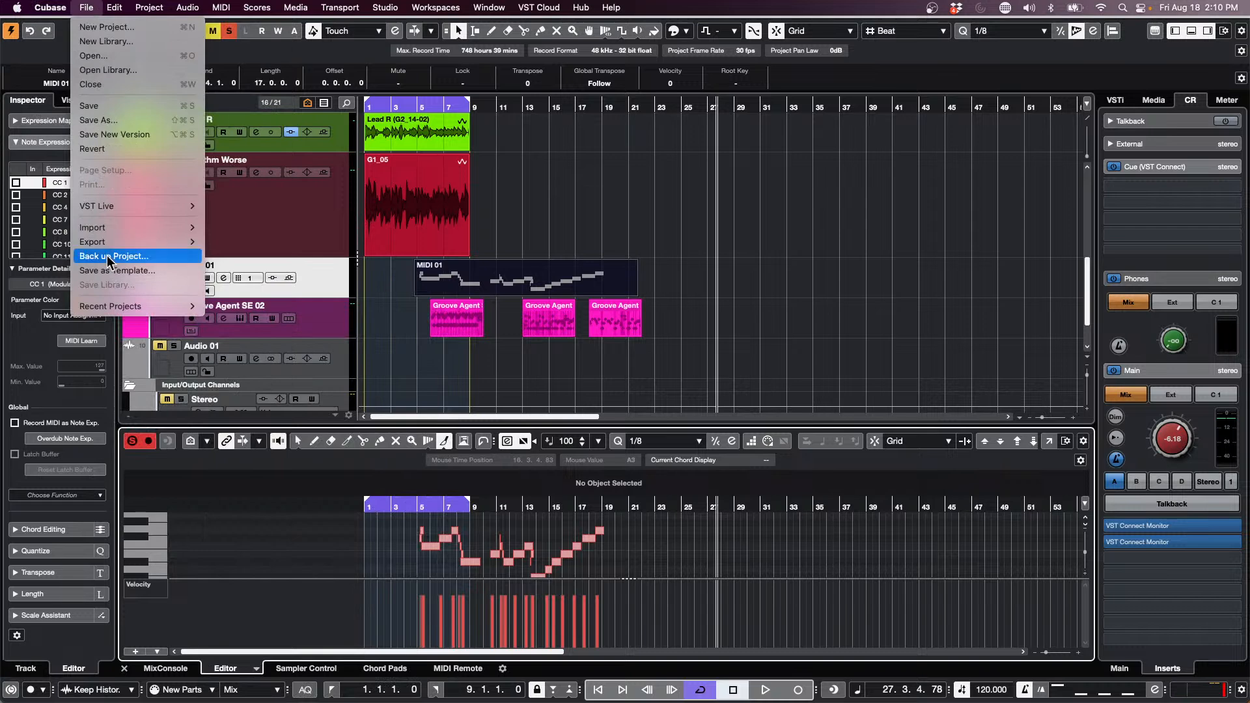
mouse_move(110, 308)
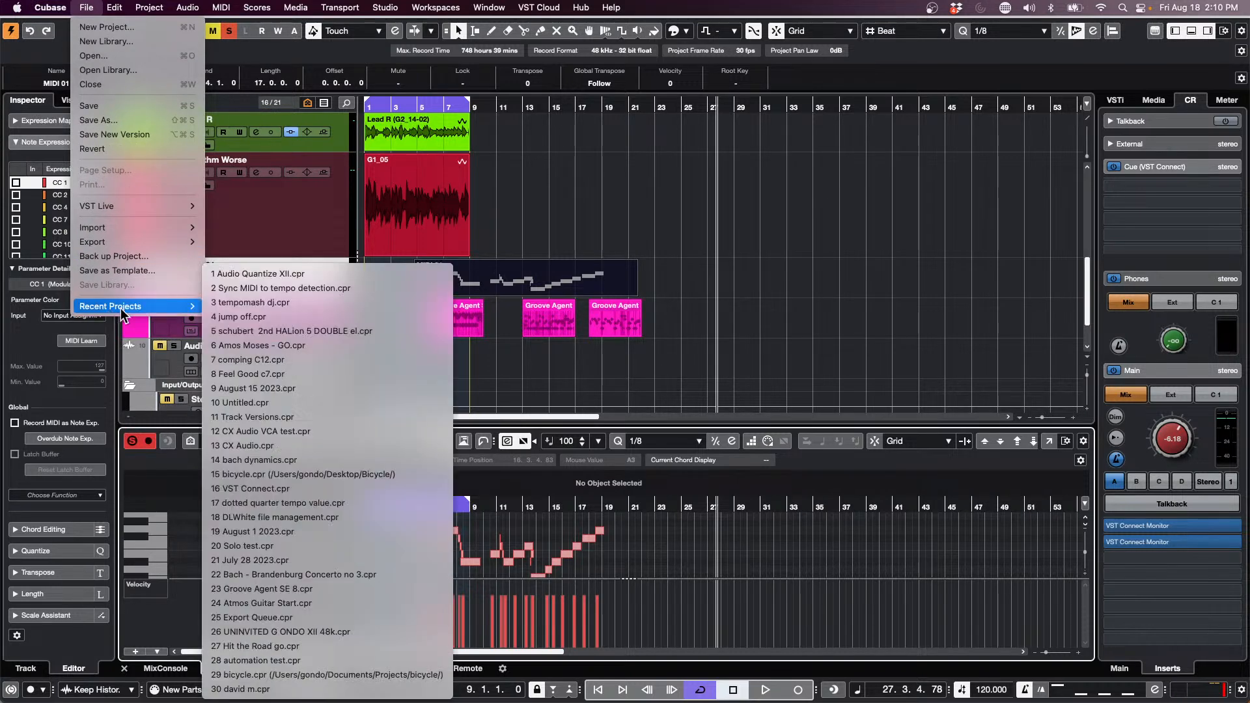
click(295, 317)
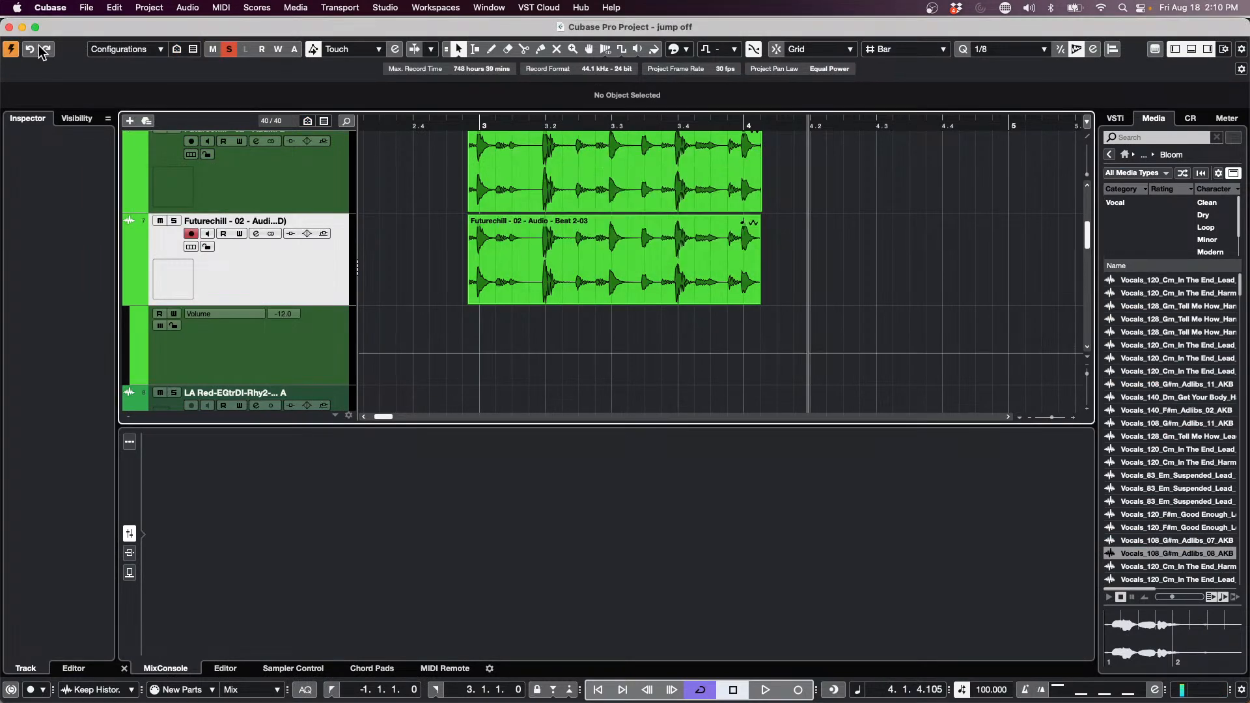
Select the Sampler Track and show its Sampler Control in the lower zone.
scroll(307, 207, down, 15)
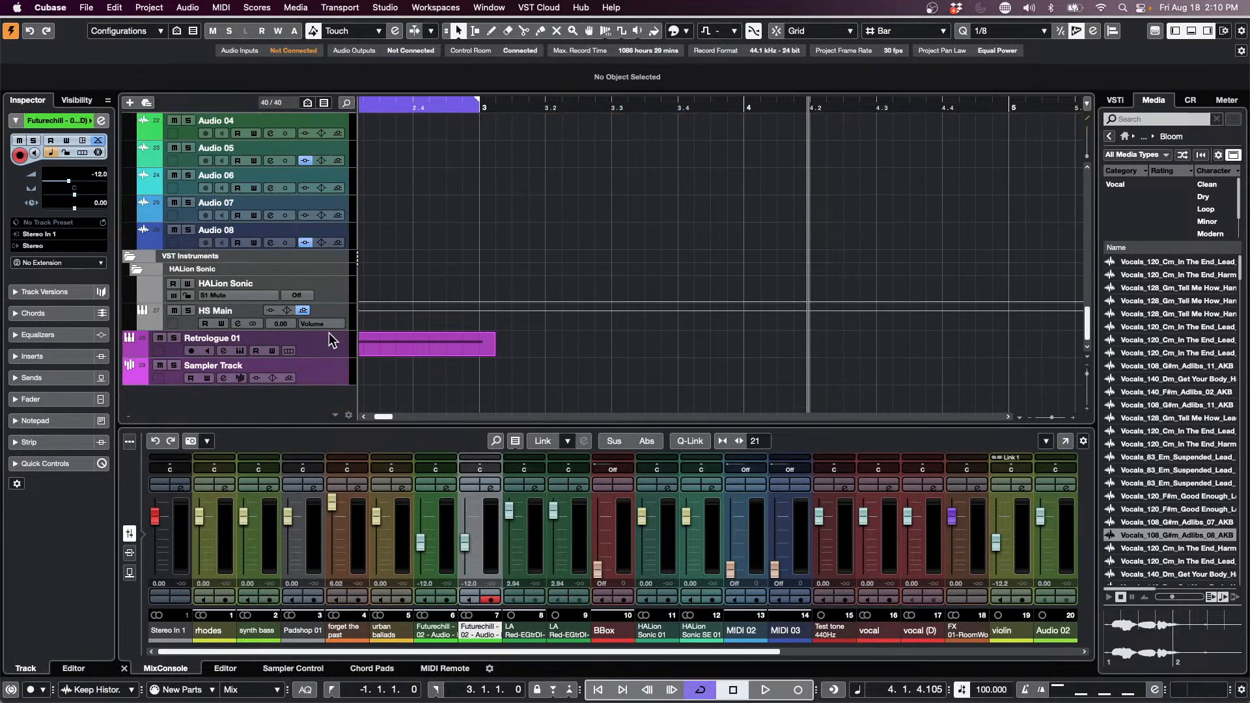
click(333, 371)
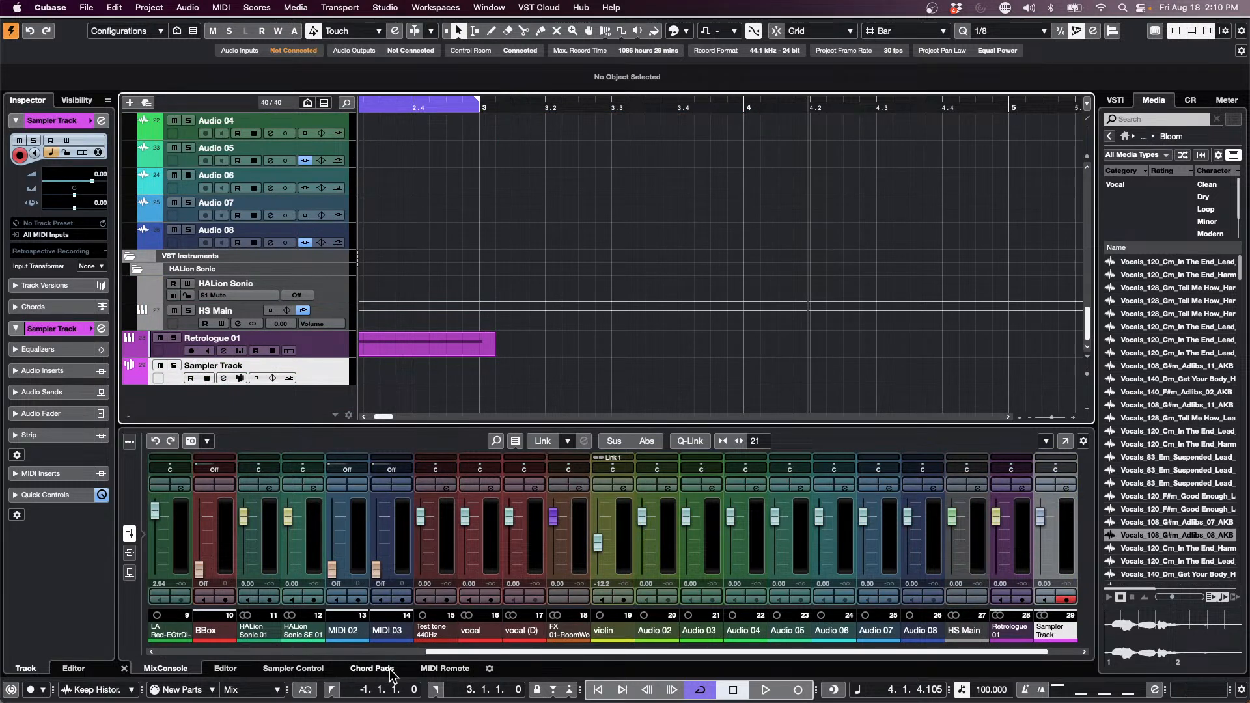
click(312, 669)
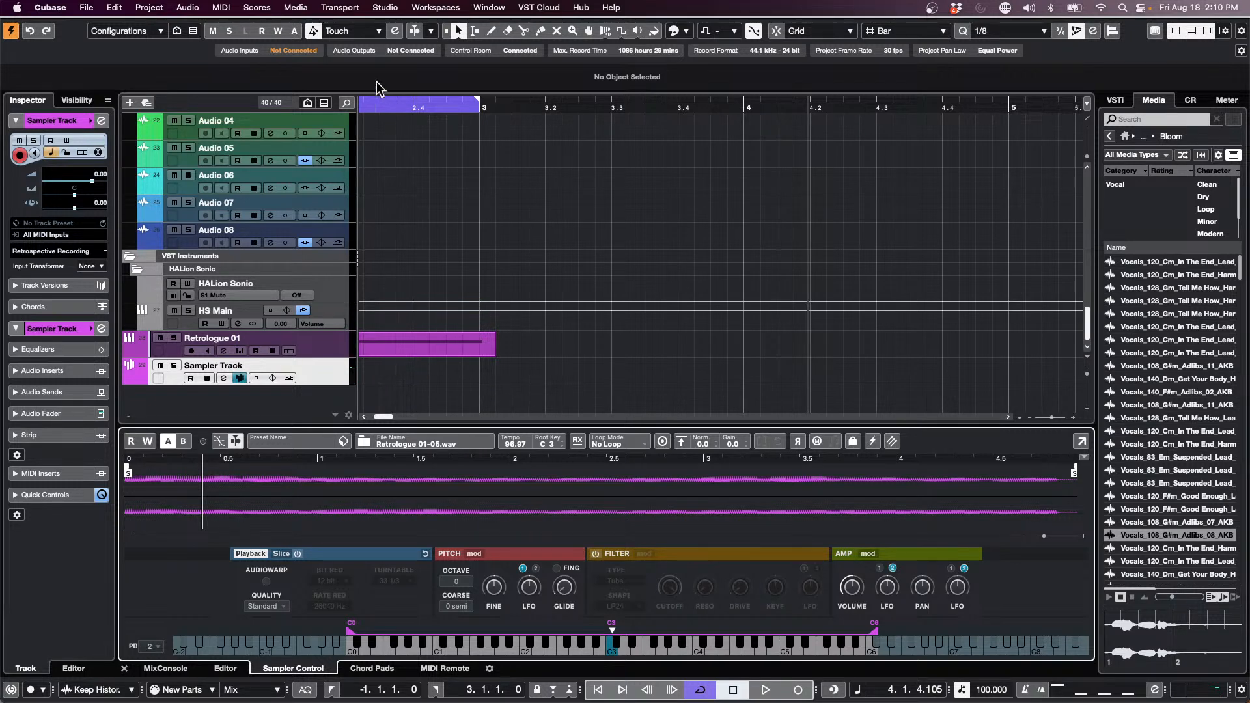
Solo the Sampler Track, record from just after bar 3, and open the new part.
click(496, 105)
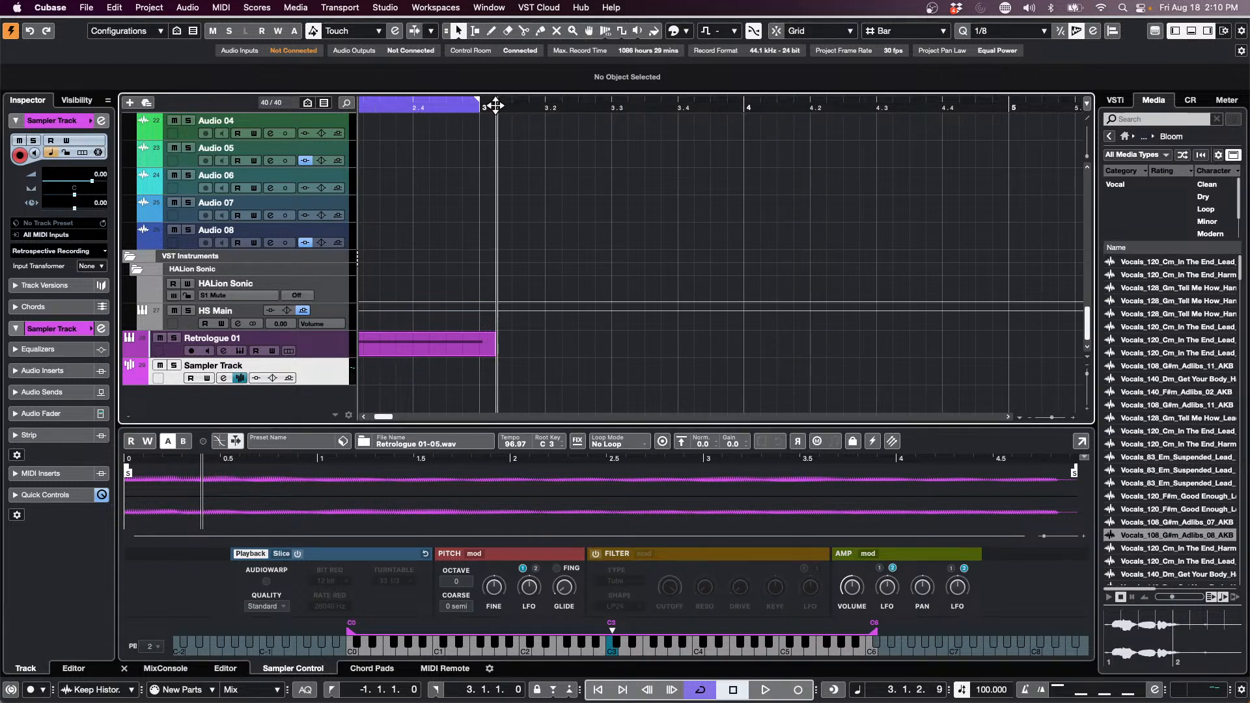
click(175, 366)
key(space)
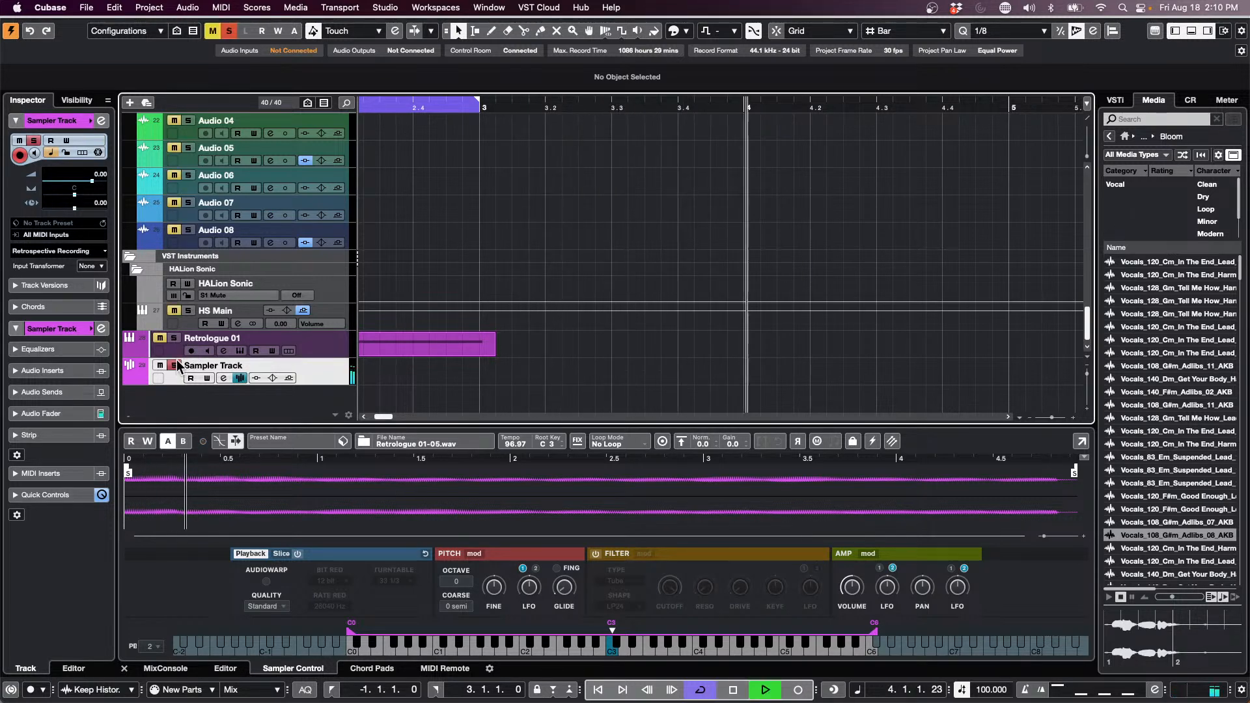
key(KP_Multiply)
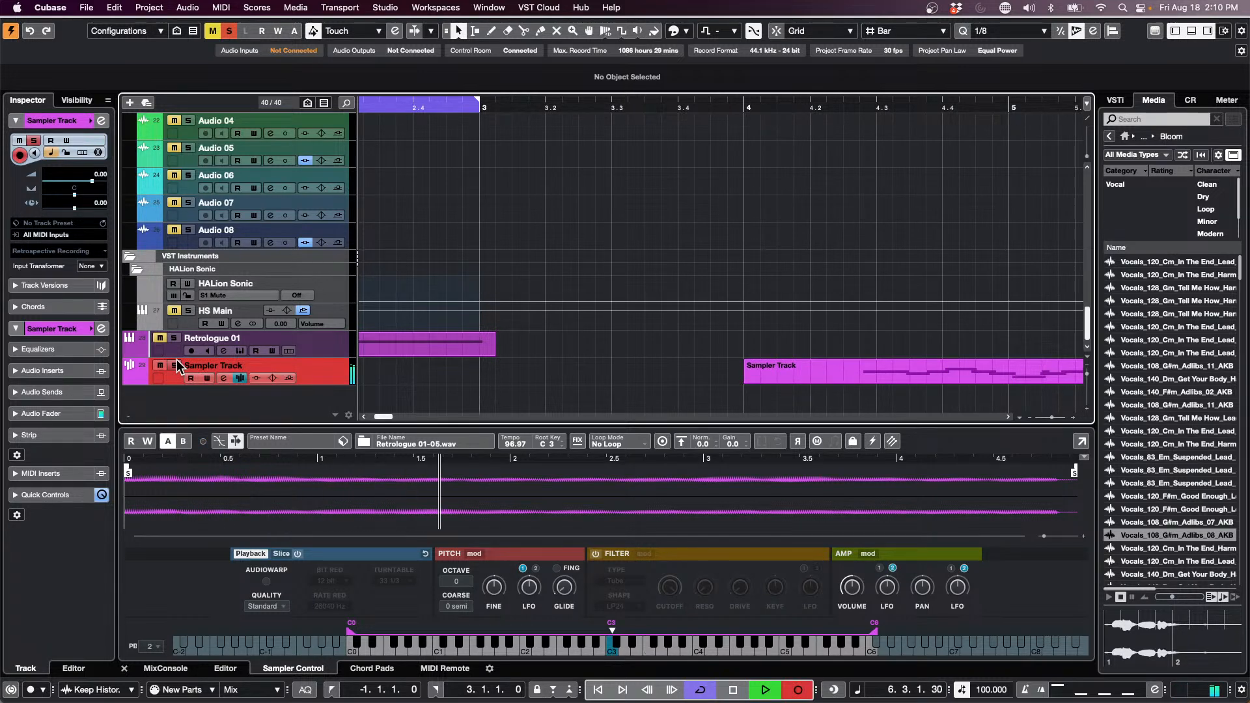
key(space)
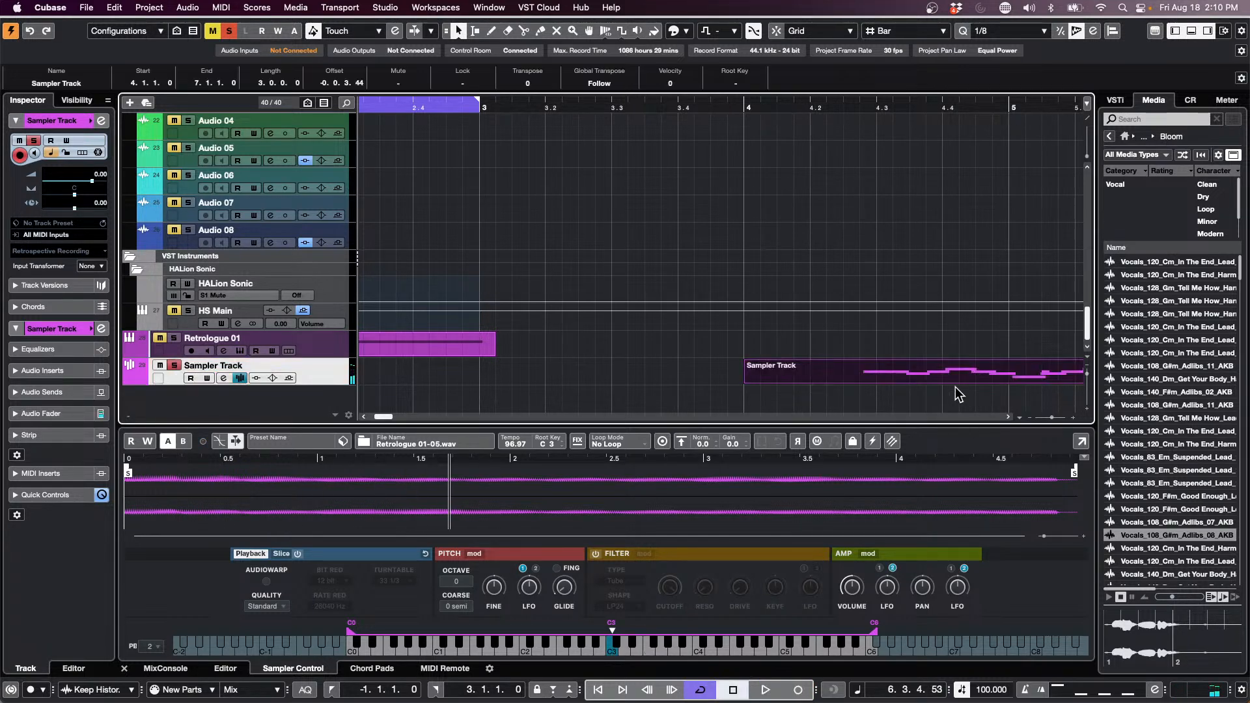
double_click(950, 380)
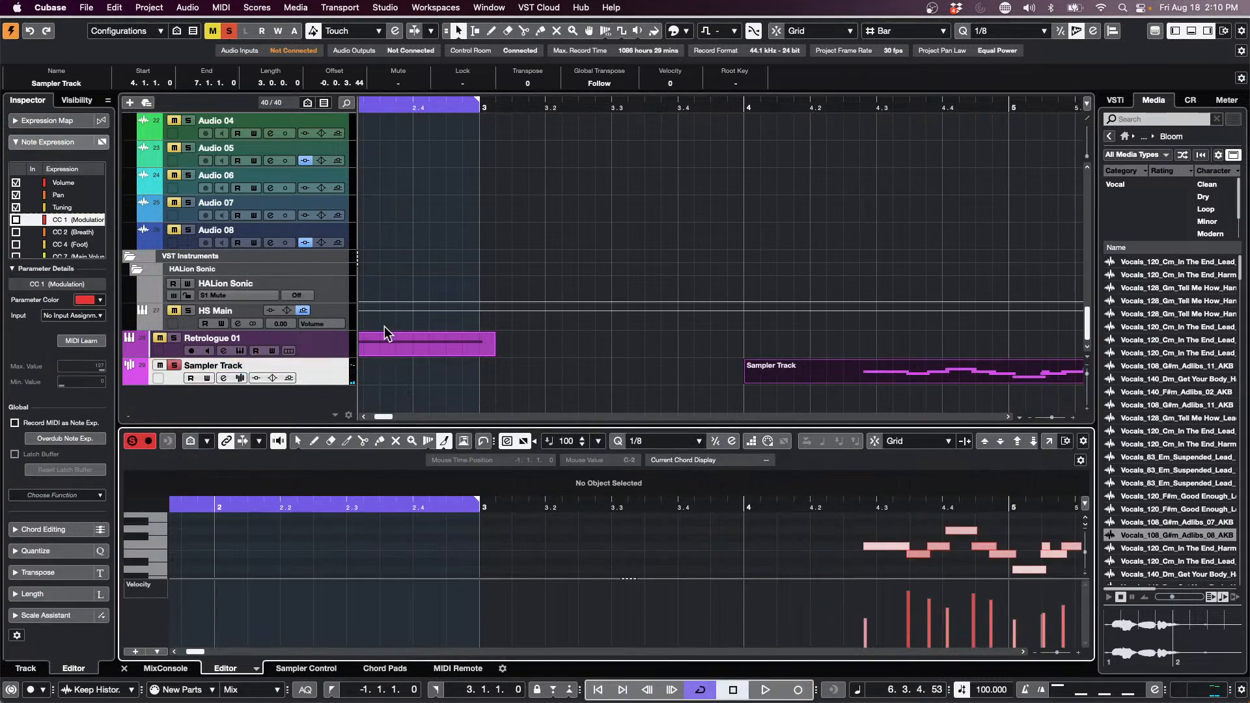
Replace the Key Editor in the lower zone with the Sampler Track's Sampler Control tab.
click(306, 669)
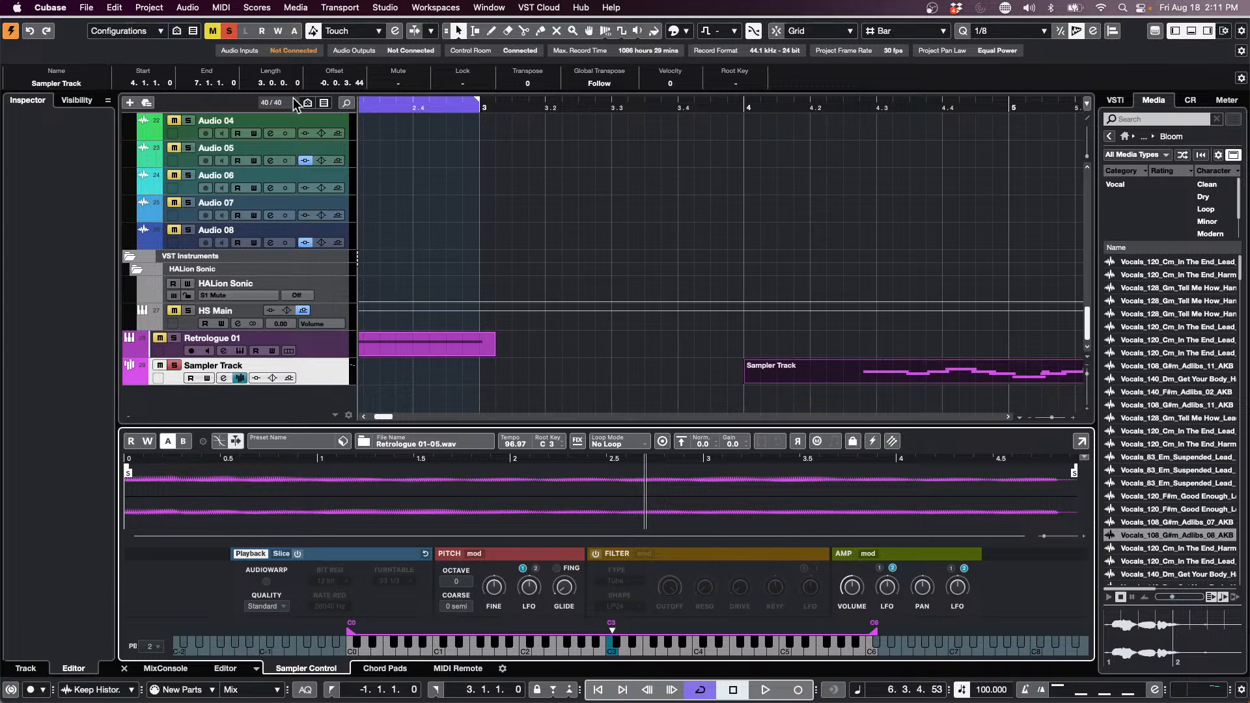
Bring up Studio Setup and the Steinberg UR24C audio interface's own settings panel.
click(500, 7)
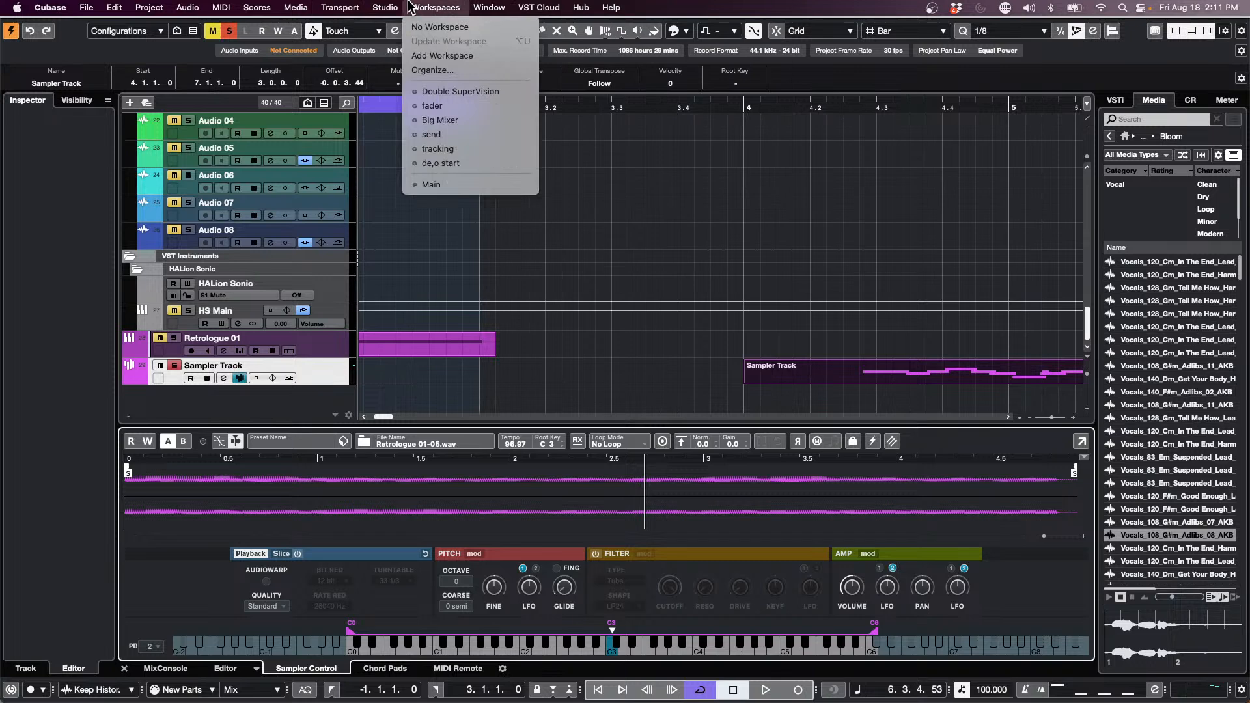
click(438, 285)
click(421, 200)
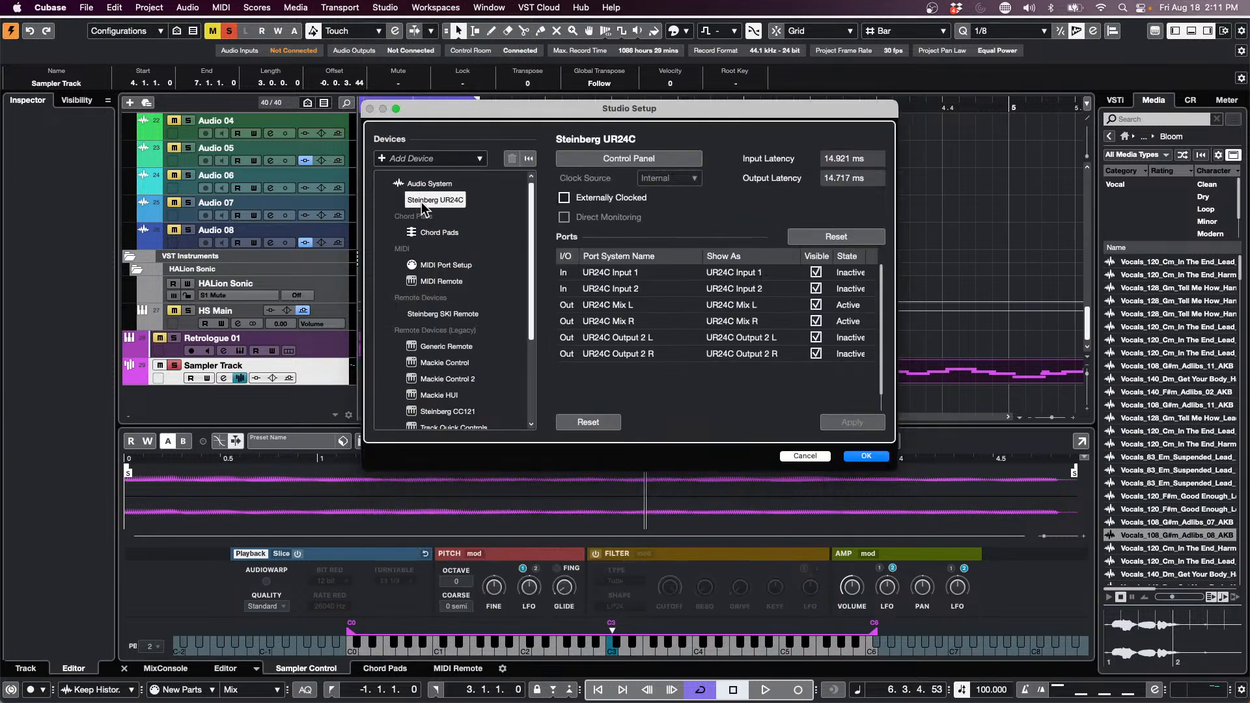
click(665, 159)
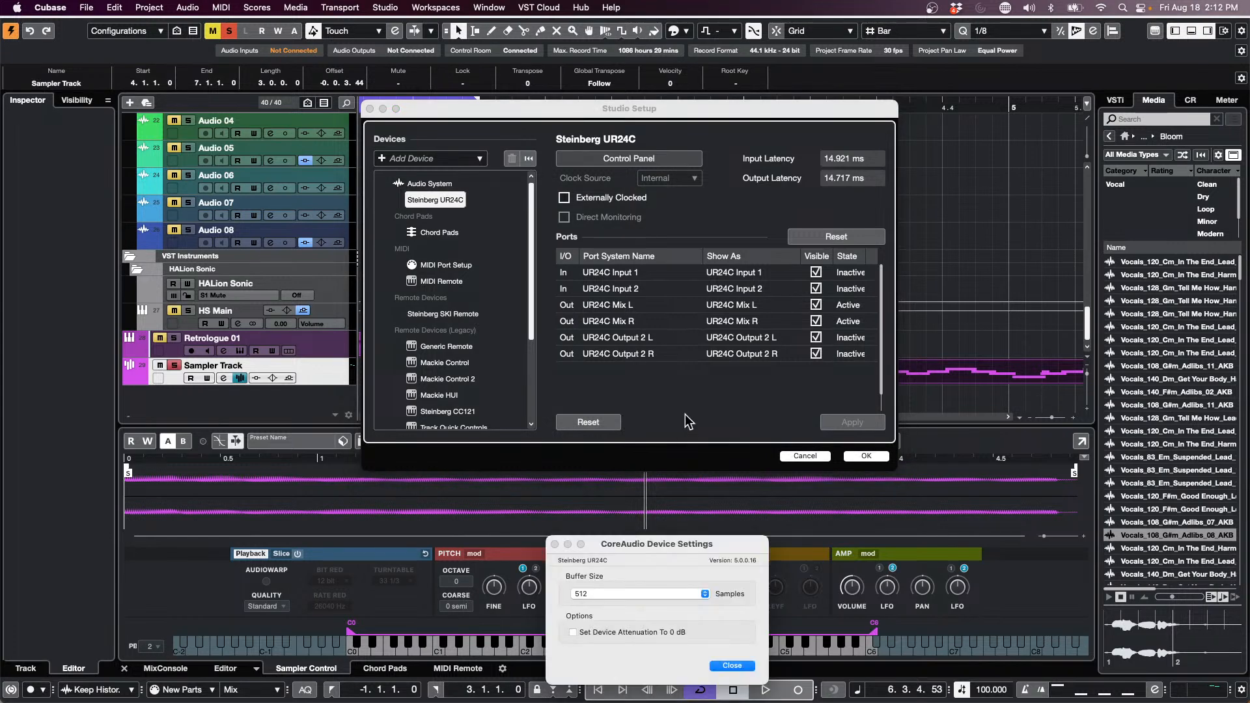
Leave the buffer at 512 samples, close Studio Setup, and bring up Project Setup with Shift+S.
drag(722, 542, 677, 232)
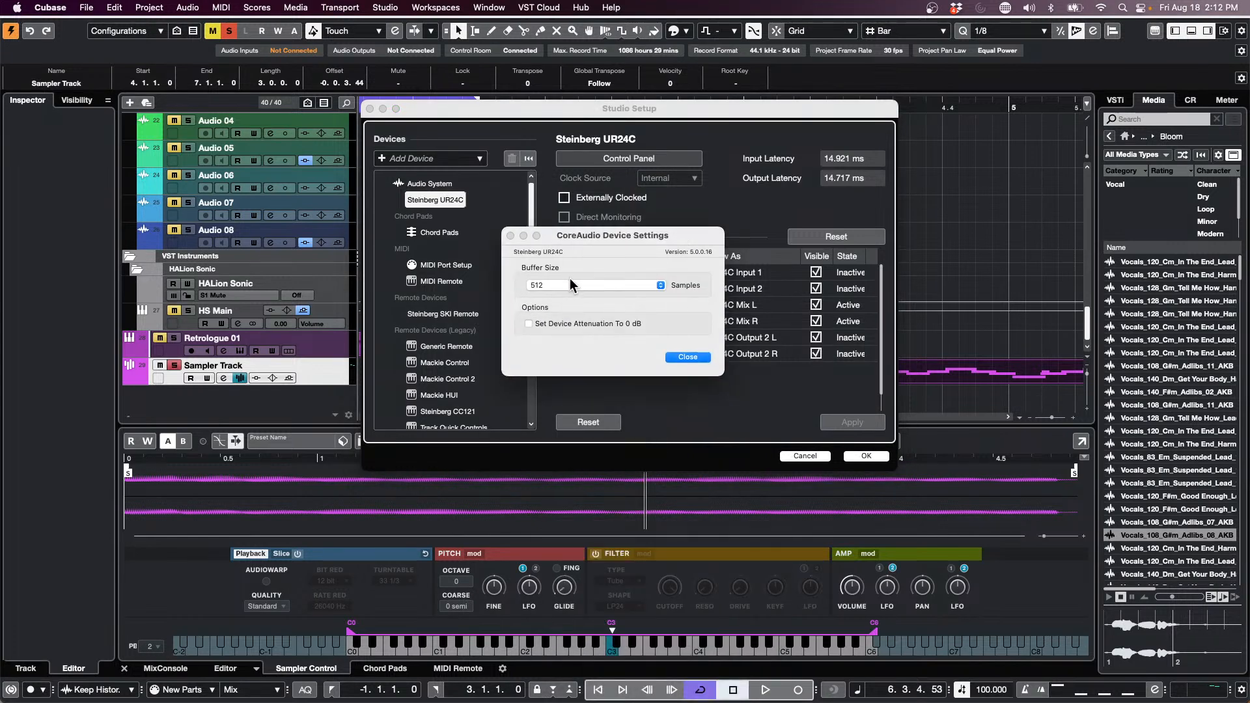
click(688, 356)
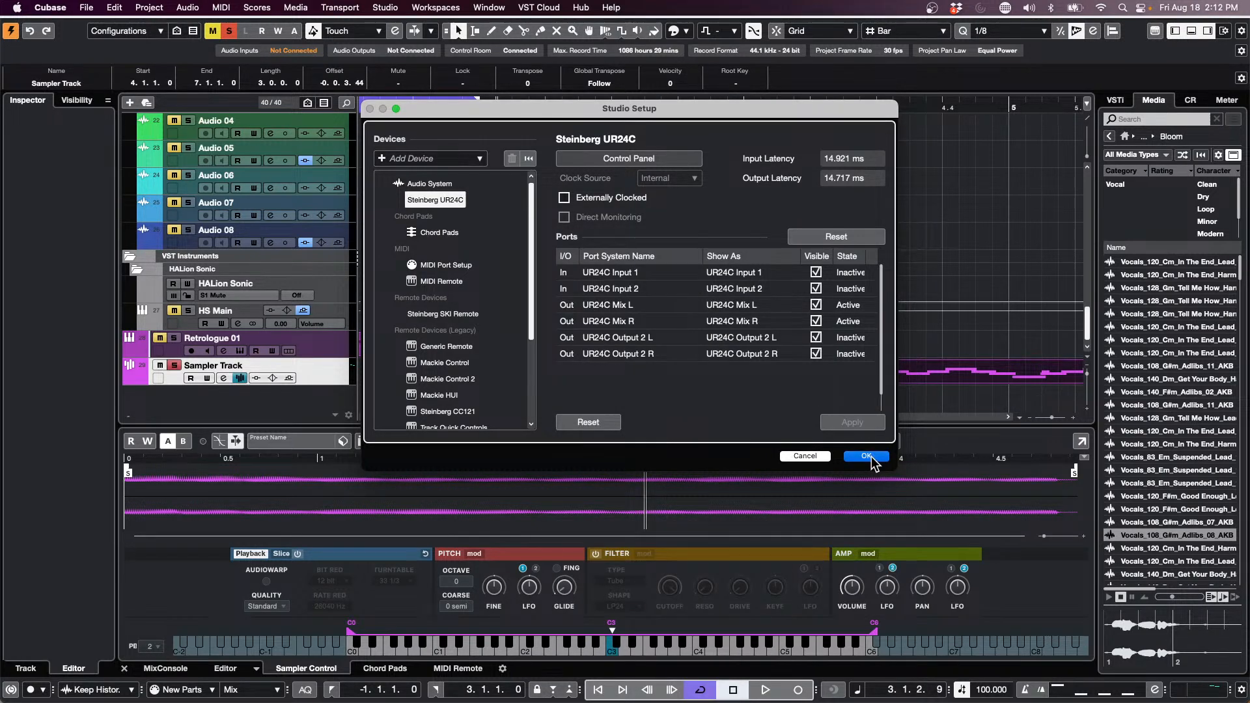
click(869, 456)
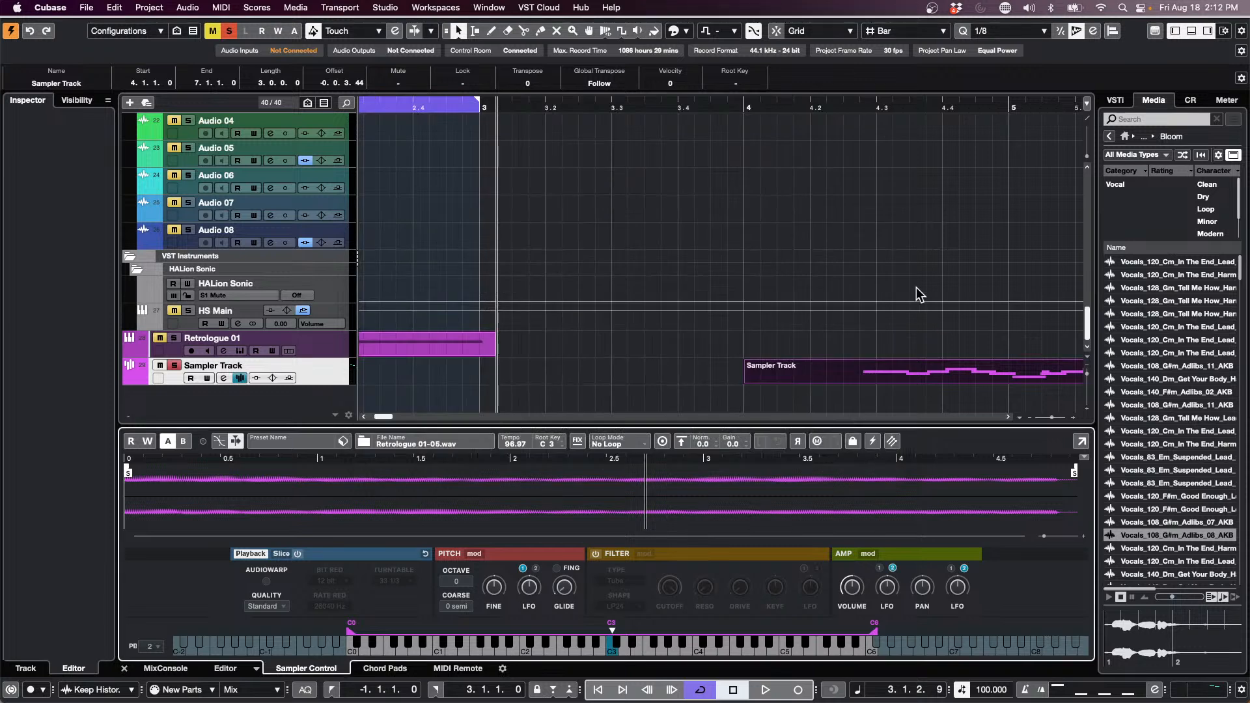
key(shift+s)
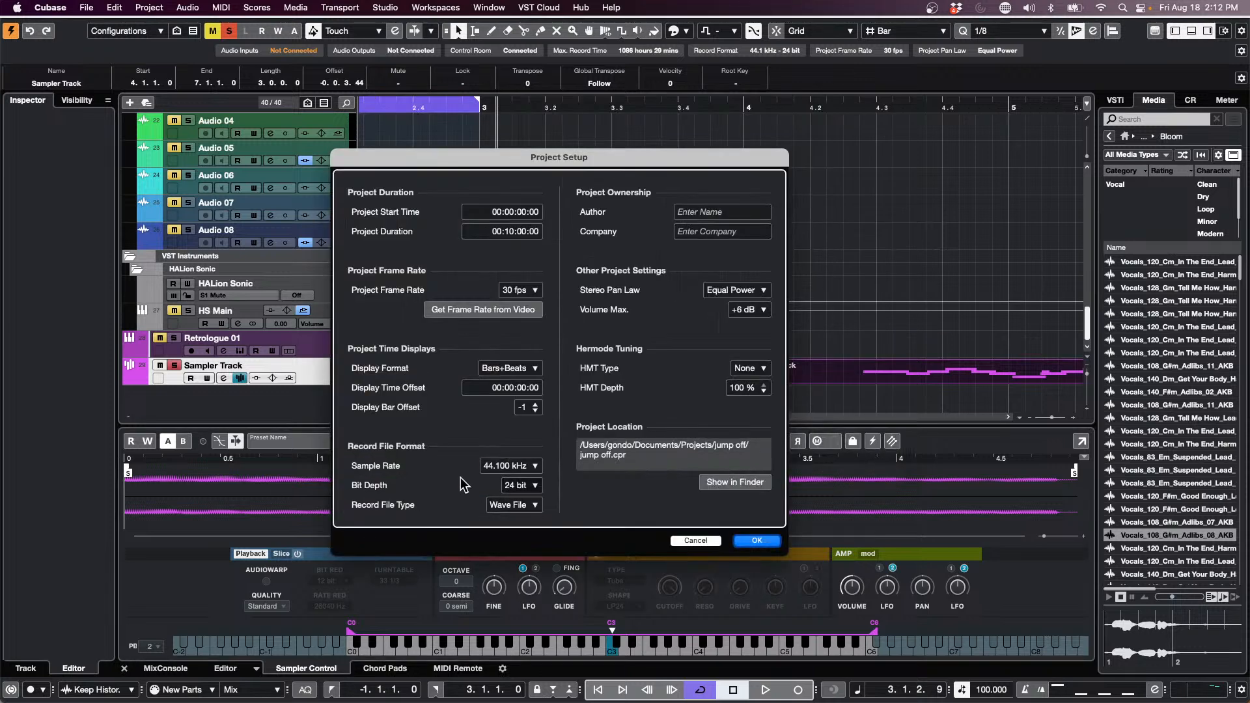
Switch the project to 48.000 kHz, declining conversion of audio files and musical-mode clips.
click(498, 468)
click(514, 479)
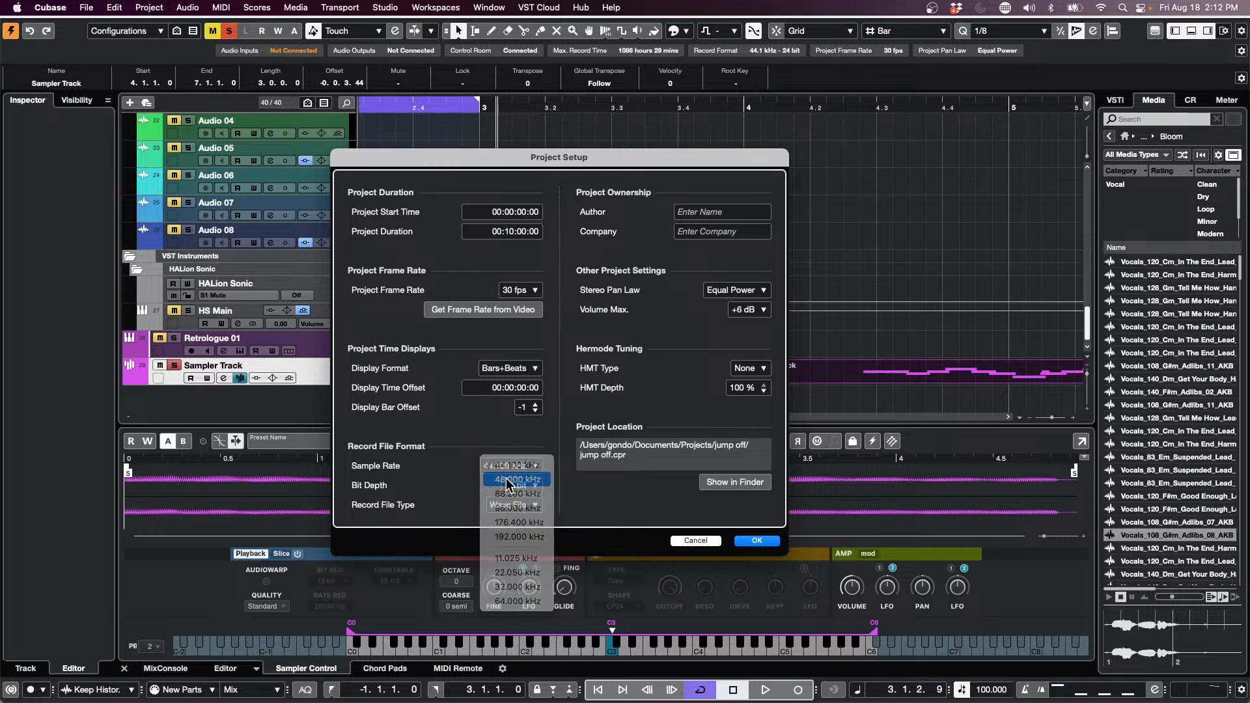
click(768, 541)
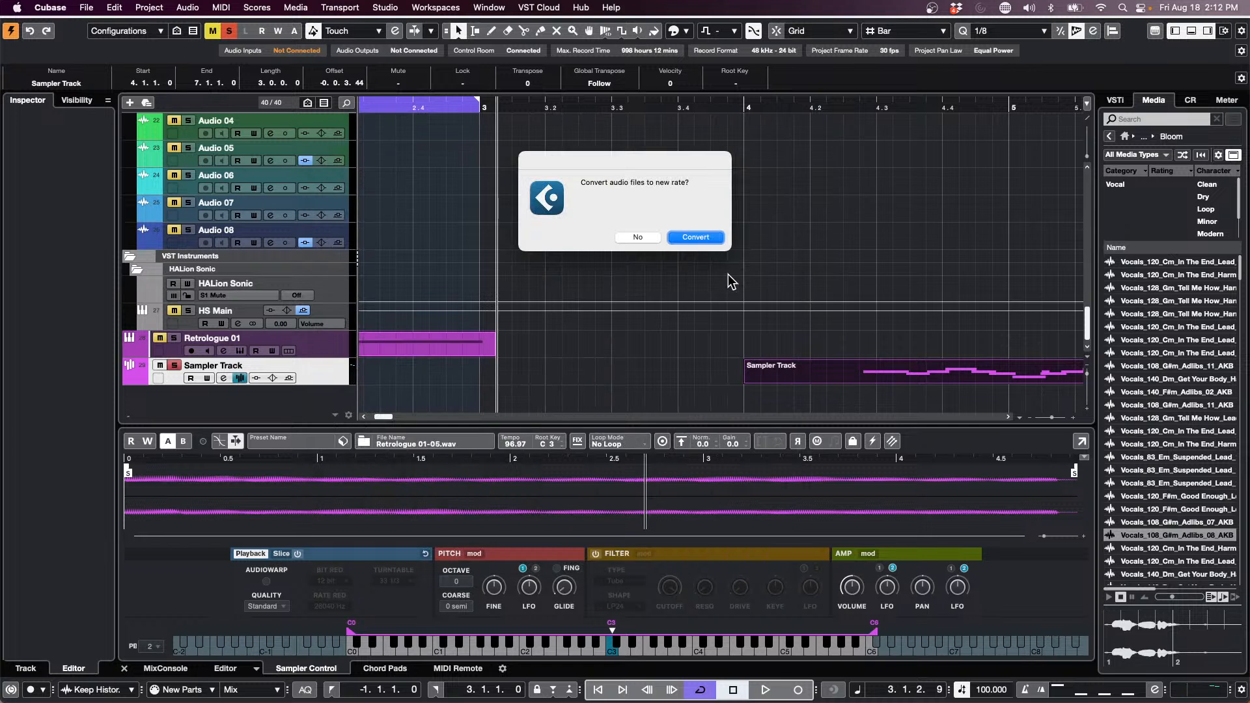
click(643, 236)
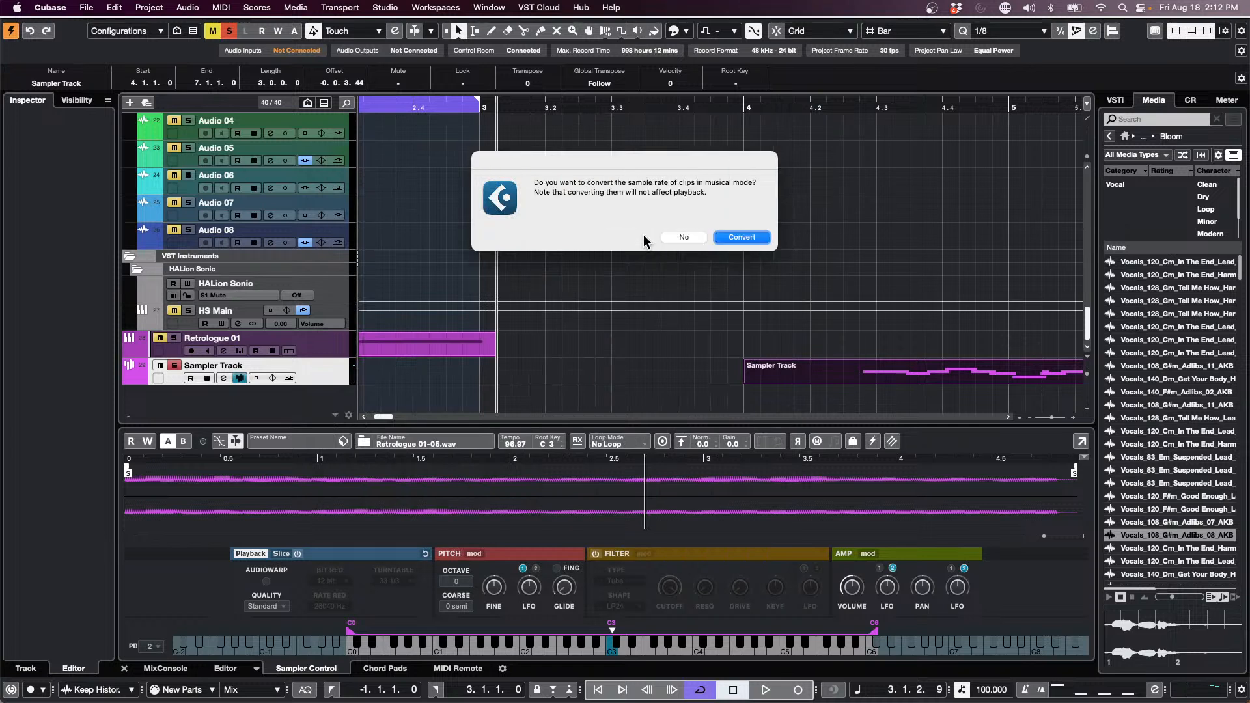
click(688, 237)
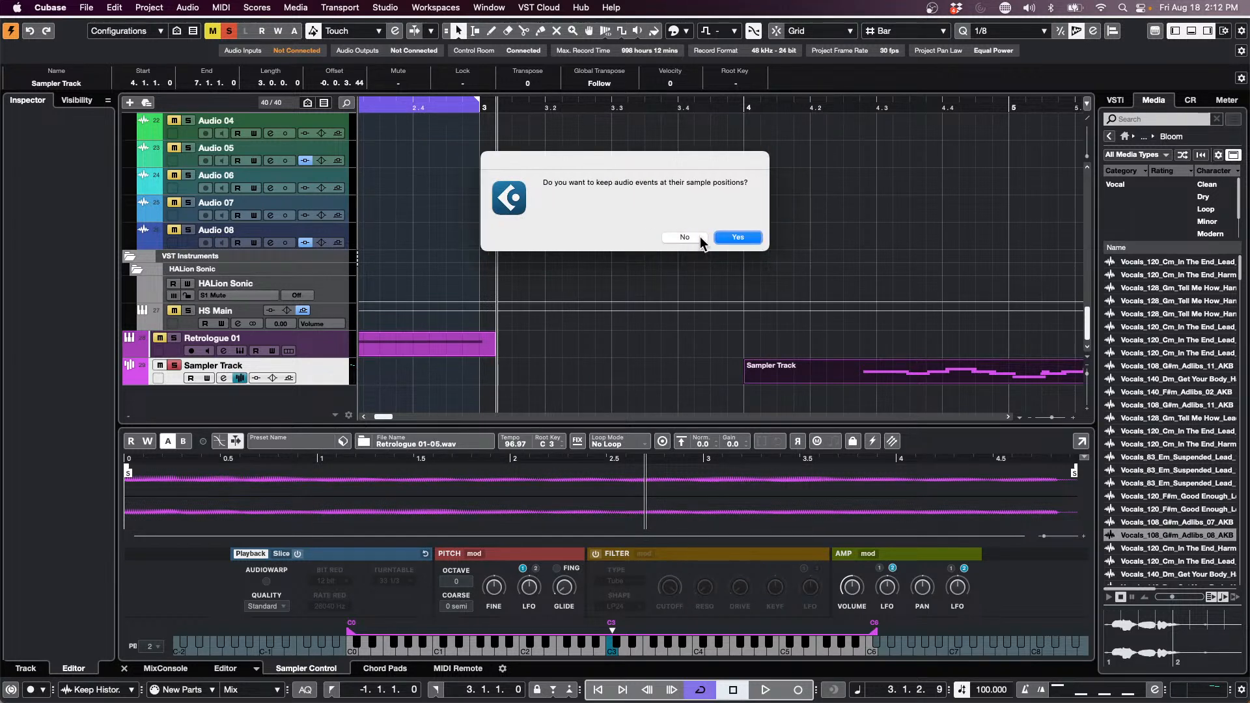
click(695, 239)
Bring up the ADM Authoring for Dolby Atmos window from the Project menu.
click(260, 7)
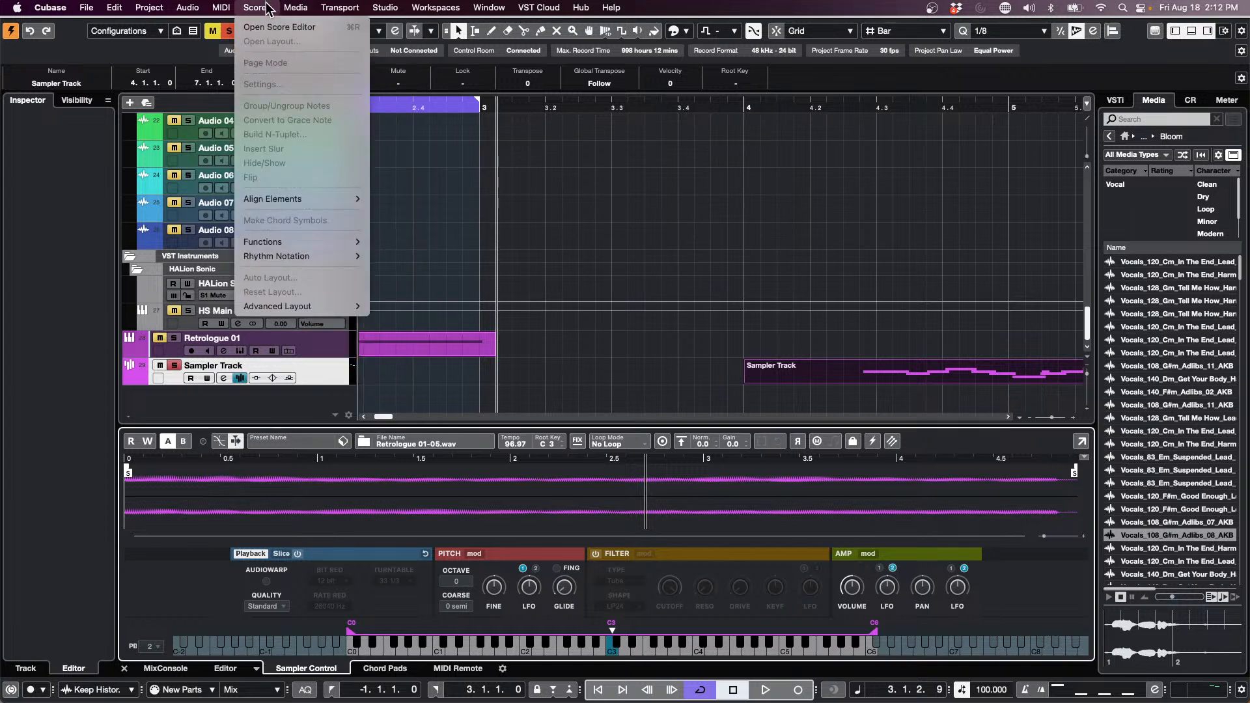
mouse_move(148, 7)
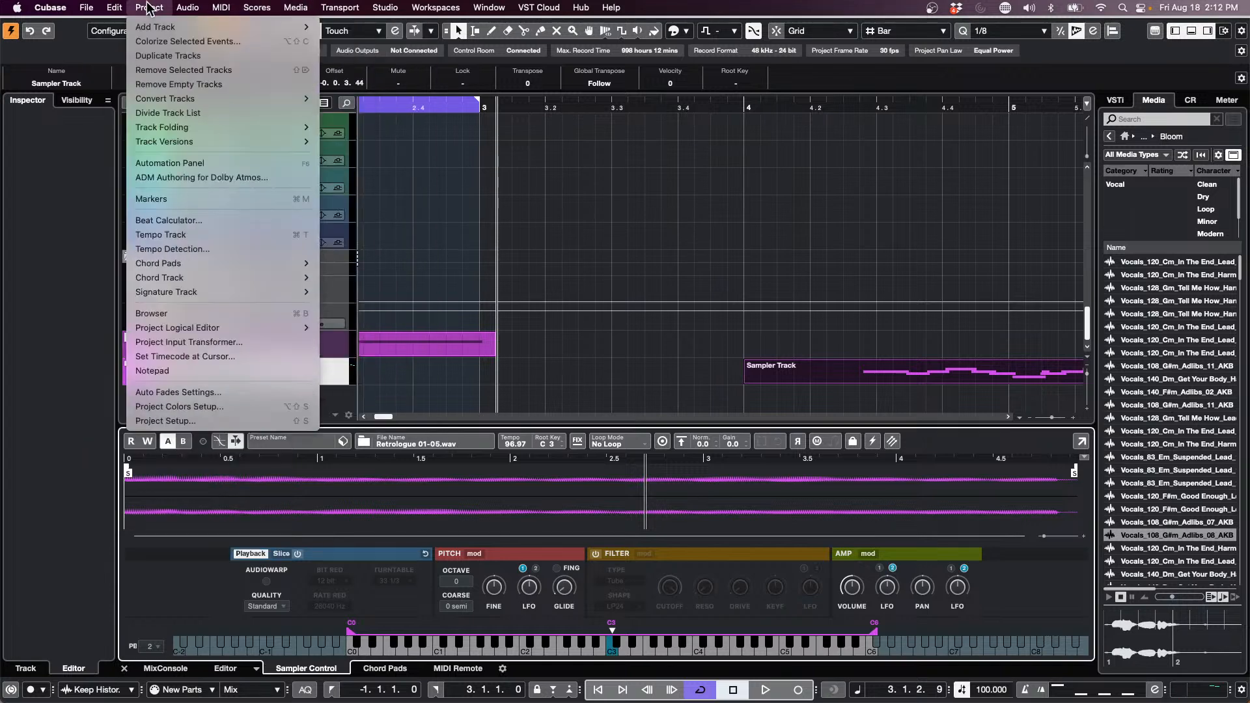
click(180, 177)
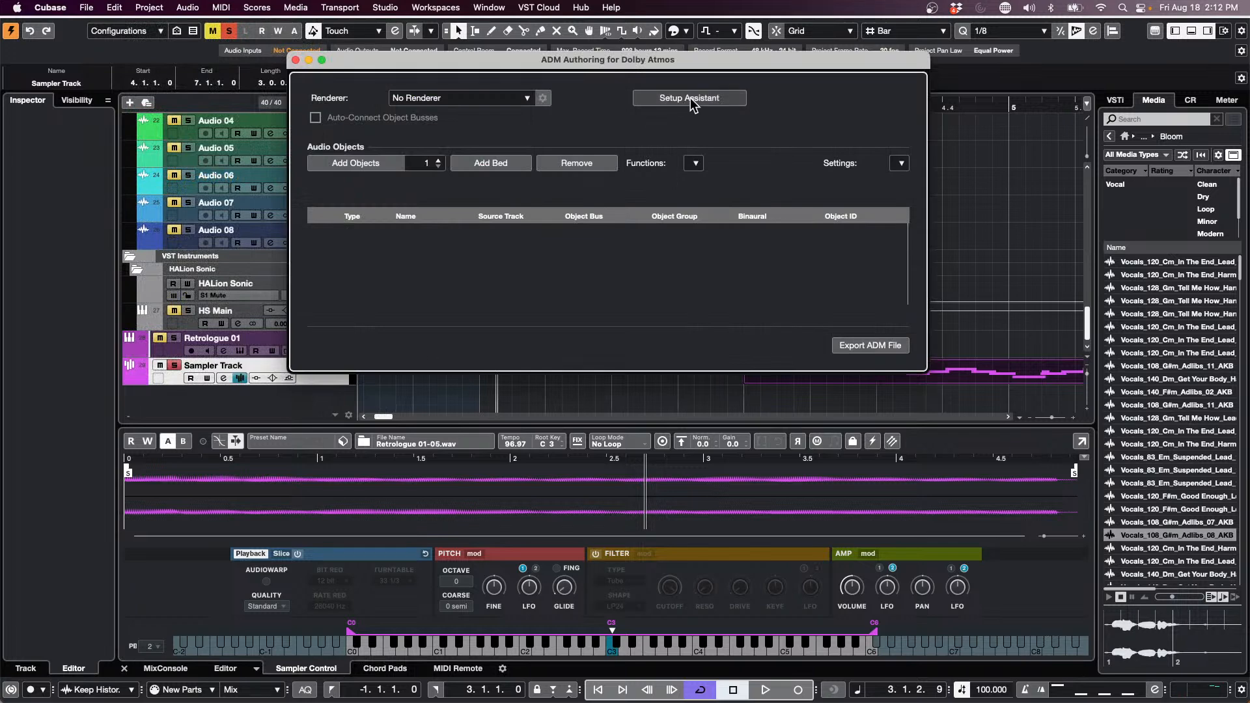
click(148, 7)
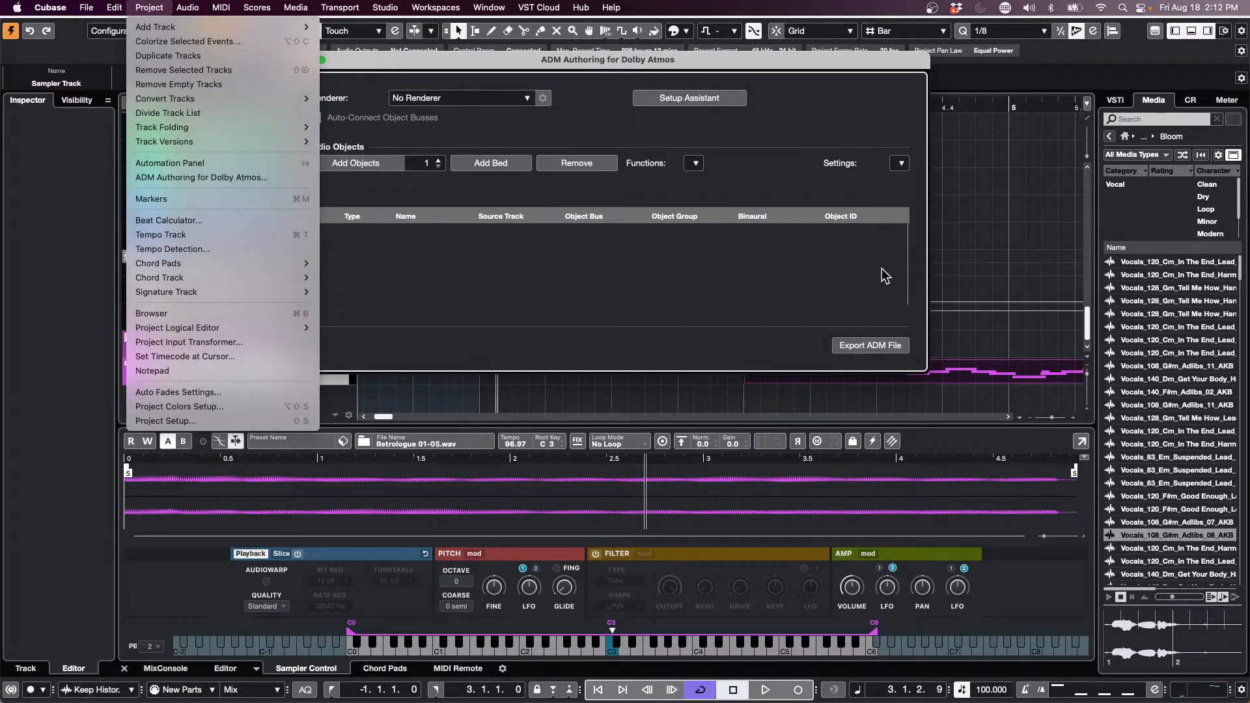
click(709, 122)
Run the Setup Assistant with main mix renderer, bed and routing all tracks to the bed.
click(692, 99)
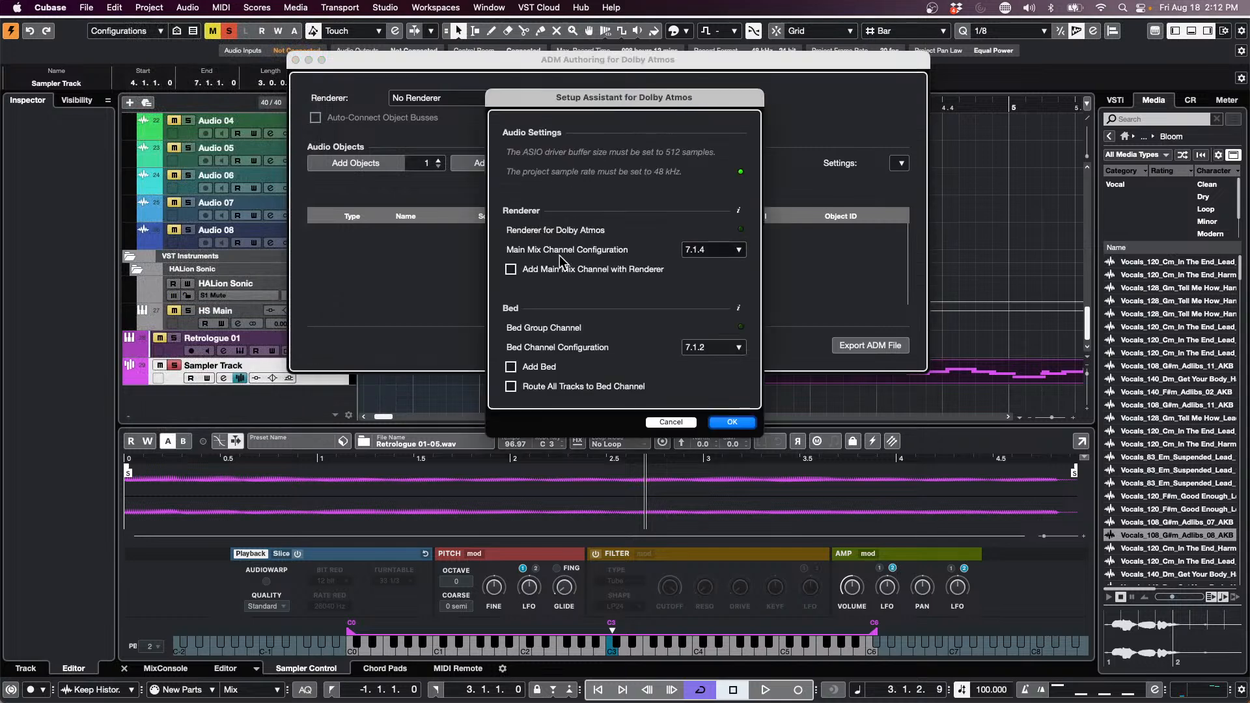
click(511, 270)
click(511, 368)
click(511, 386)
click(733, 422)
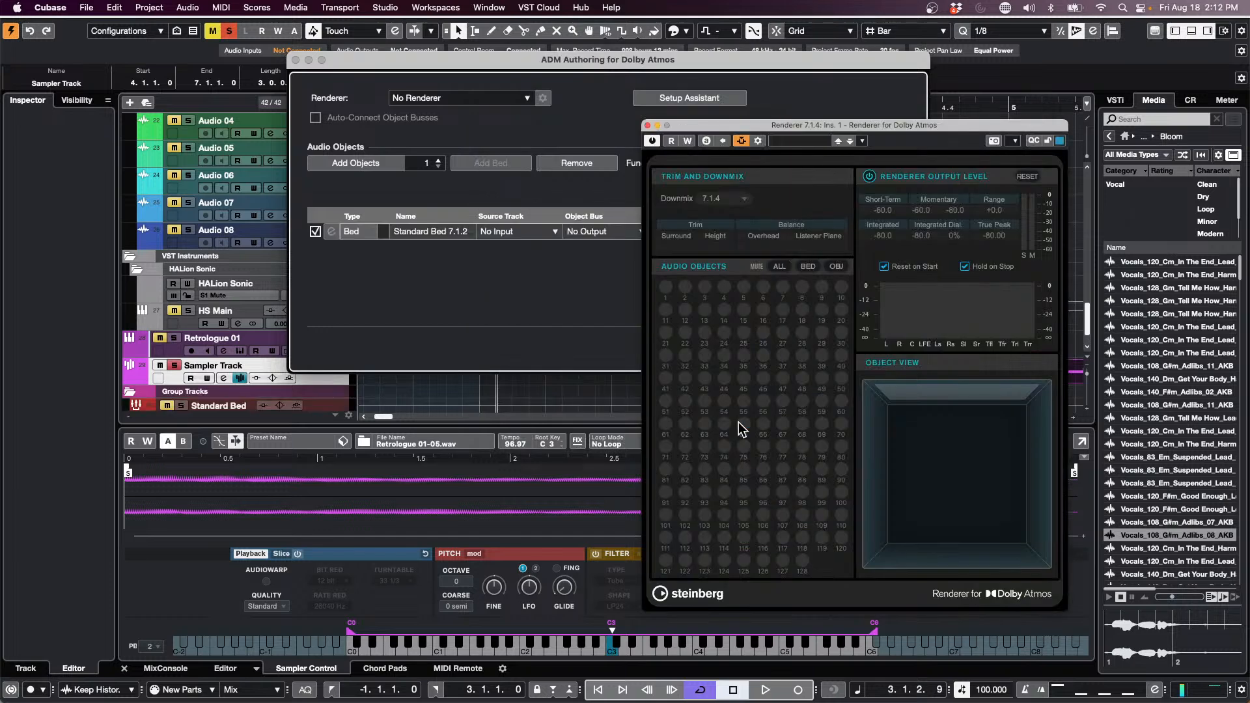
Set the renderer downmix to Binaural and close the ADM Authoring window.
click(723, 202)
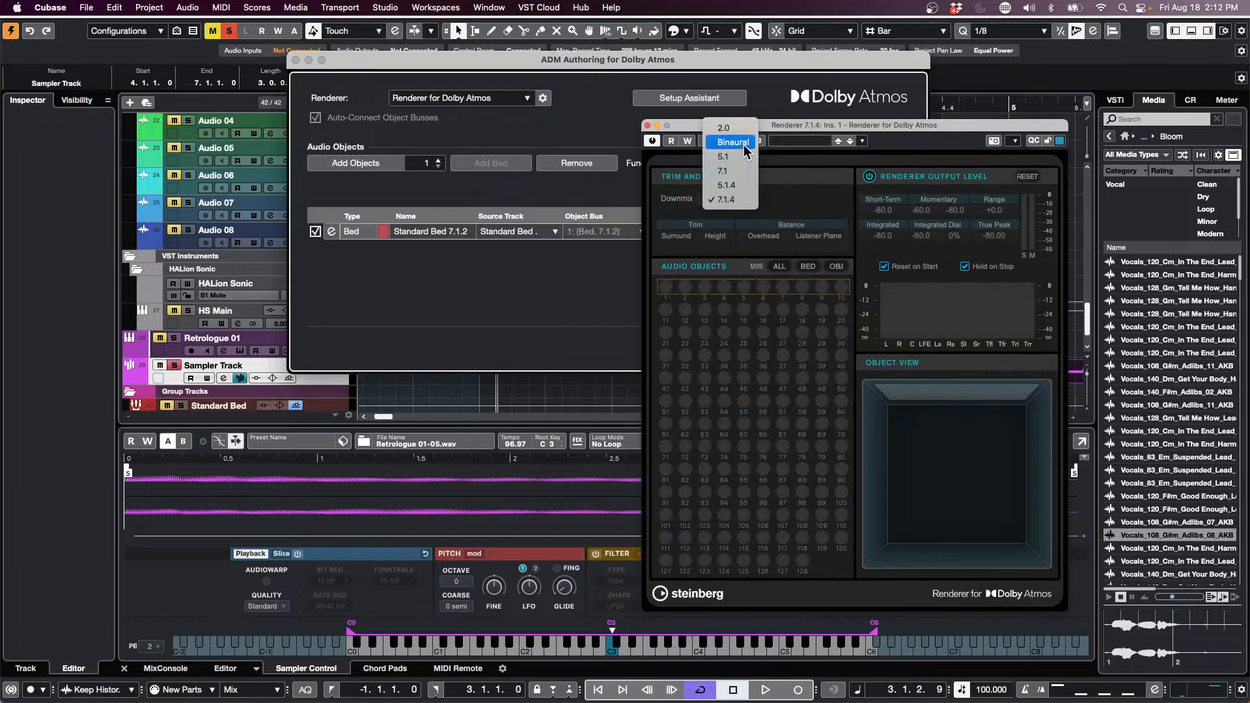
click(745, 147)
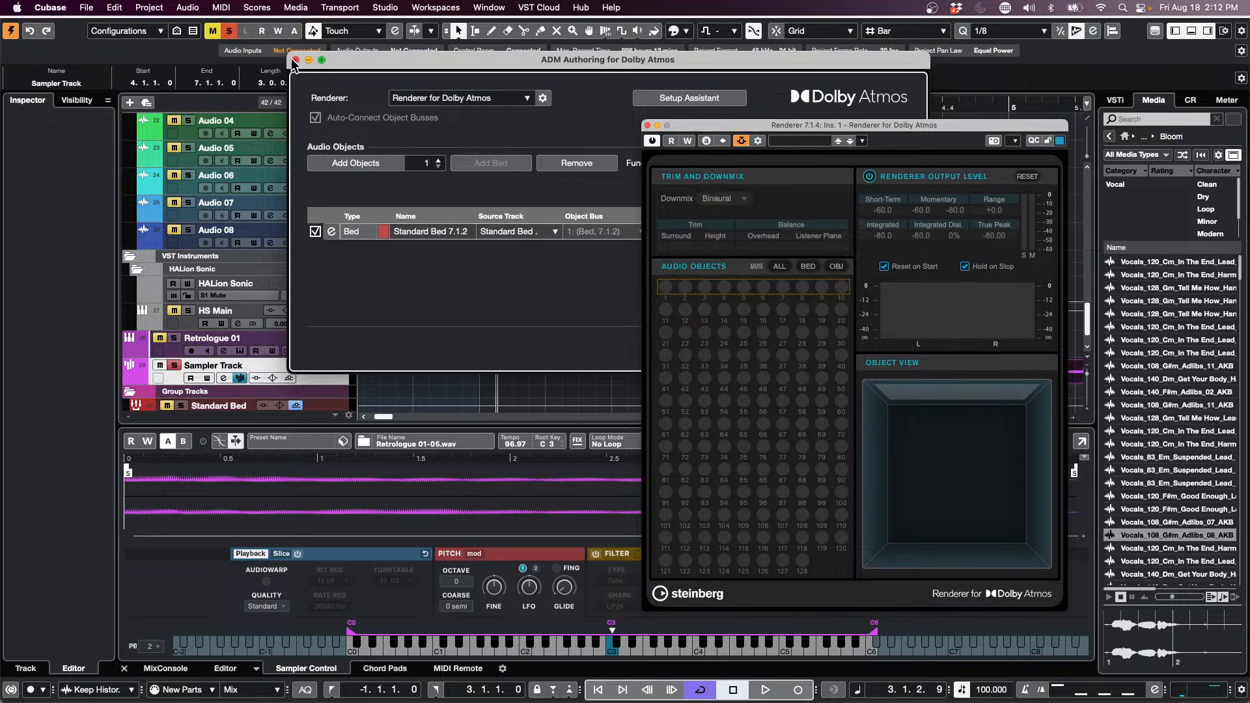
click(295, 60)
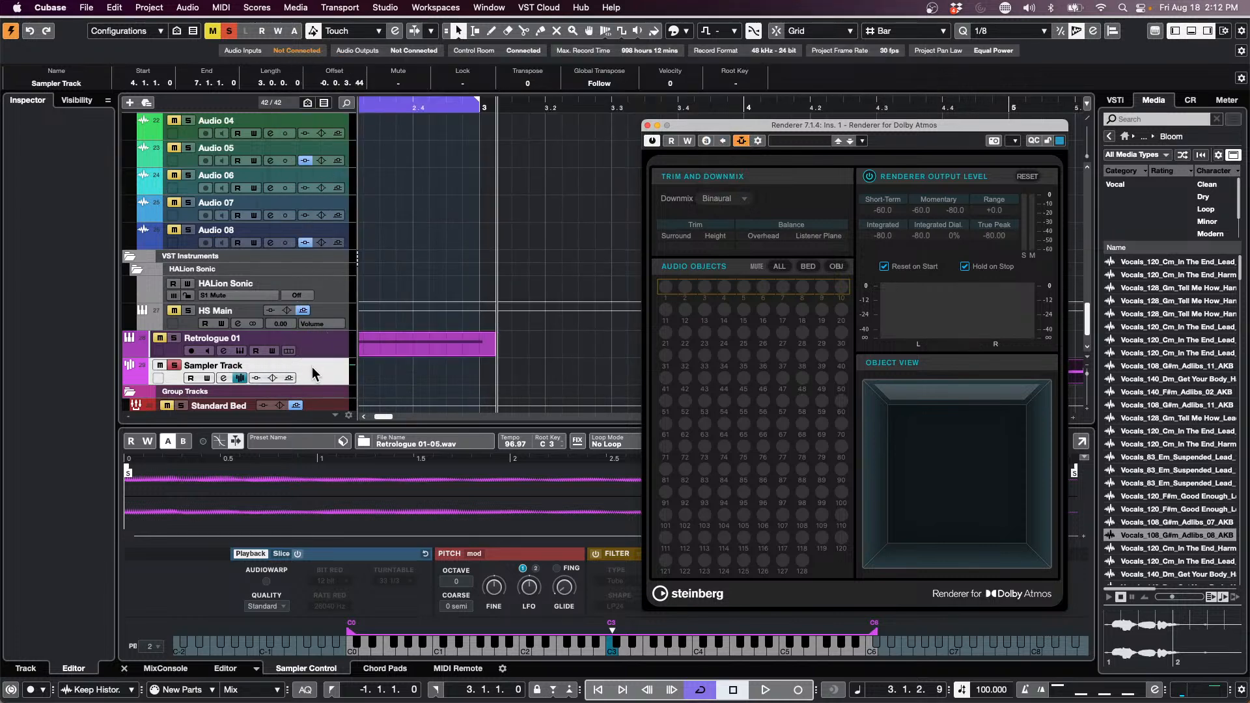
Add a stereo audio track from the Sampler Track's context menu, creating Audio 01.
scroll(330, 355, down, 2)
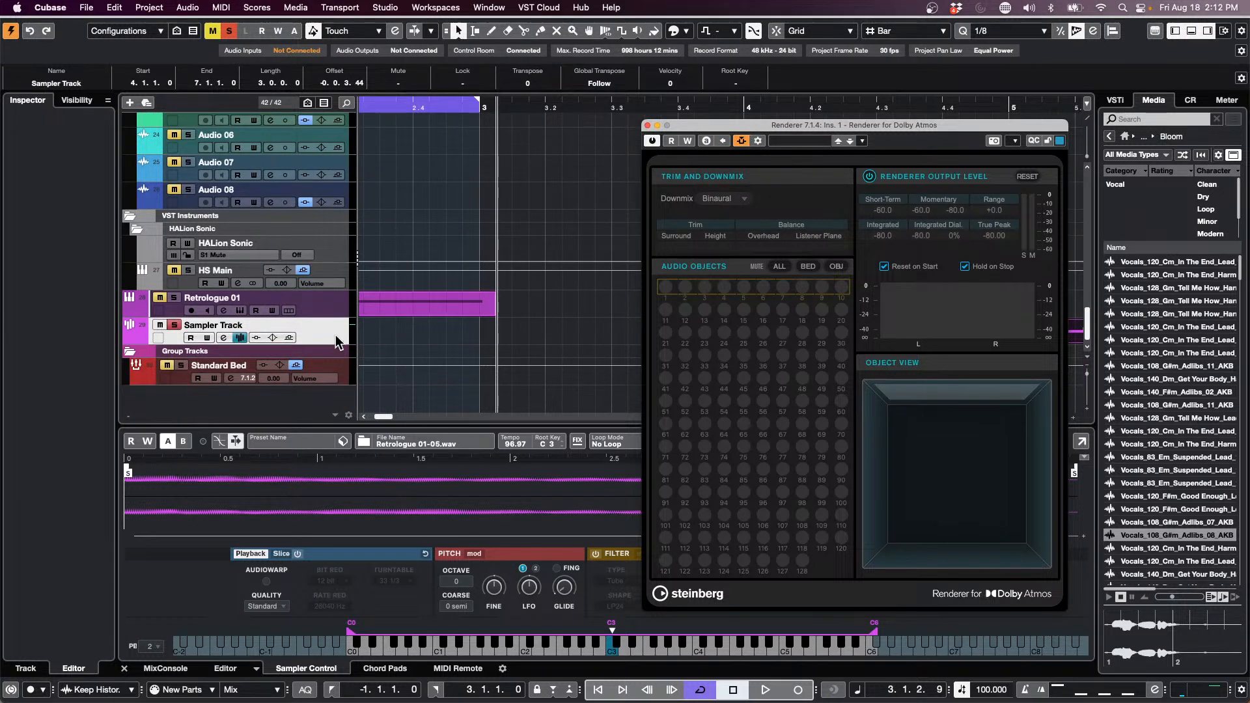
right_click(339, 345)
mouse_move(550, 342)
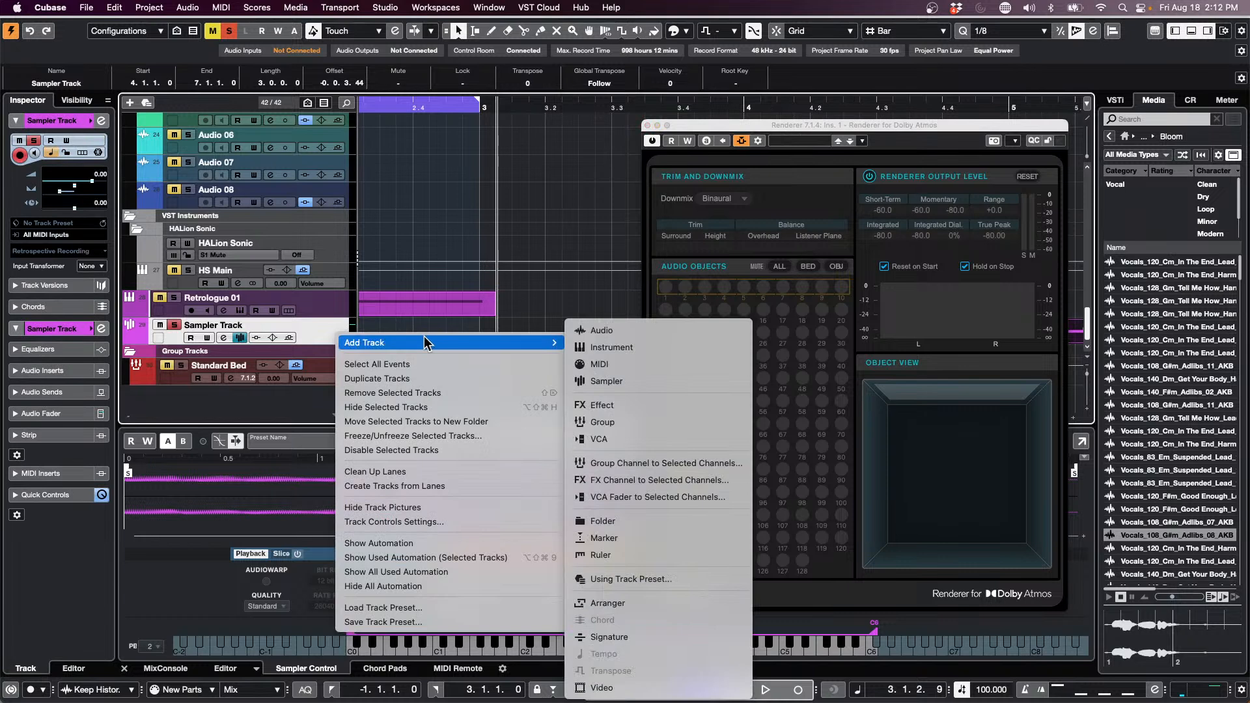
click(631, 330)
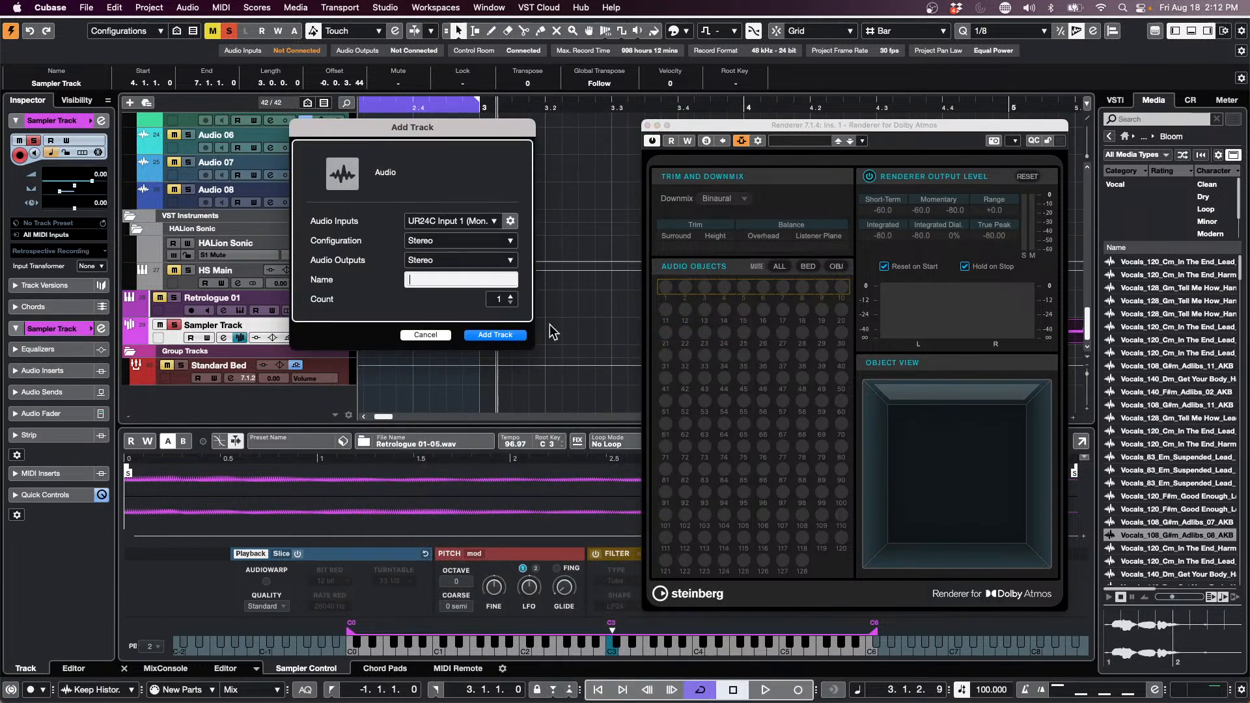
click(496, 335)
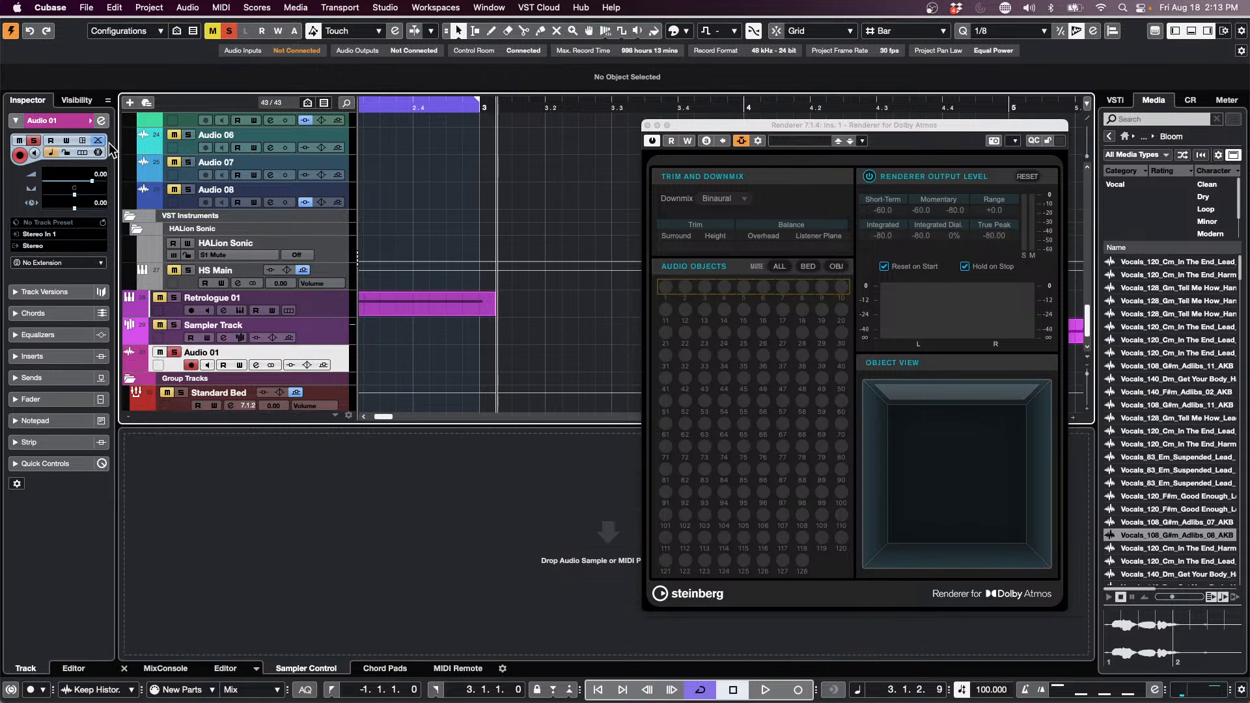
Inspect Audio 01's Channel Settings beside the Dolby Atmos renderer, close it, and show the File menu.
click(99, 119)
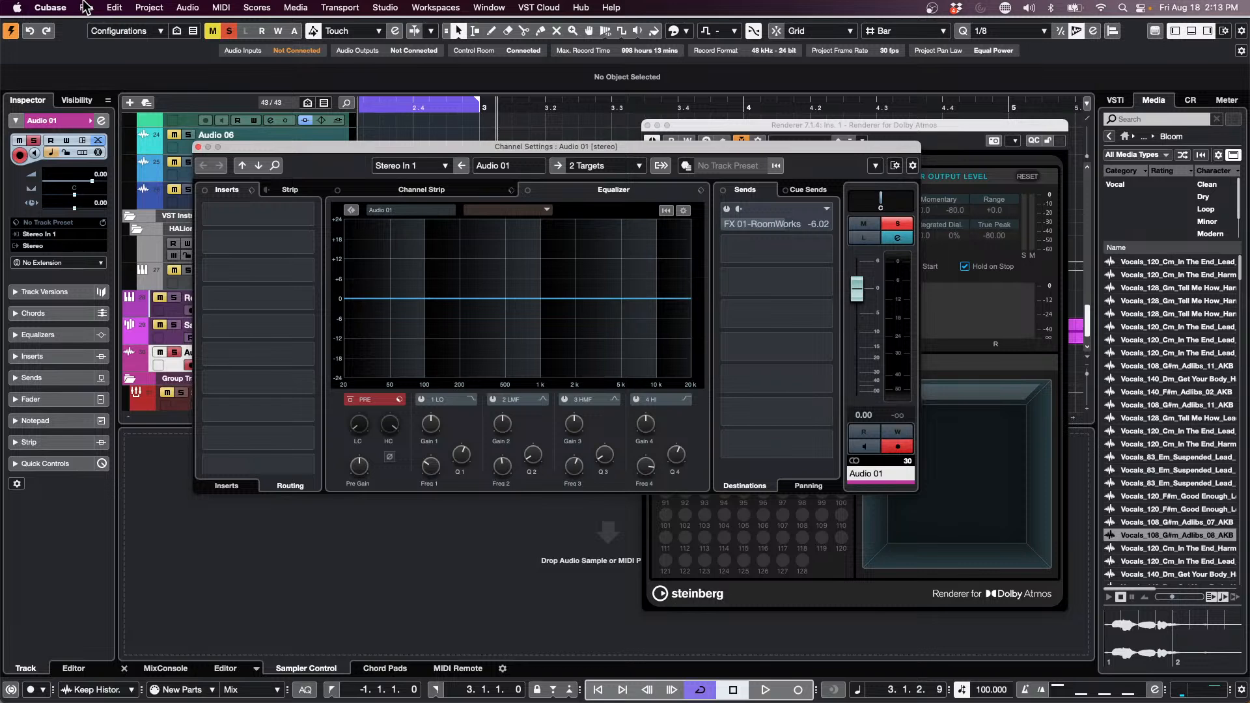
click(995, 494)
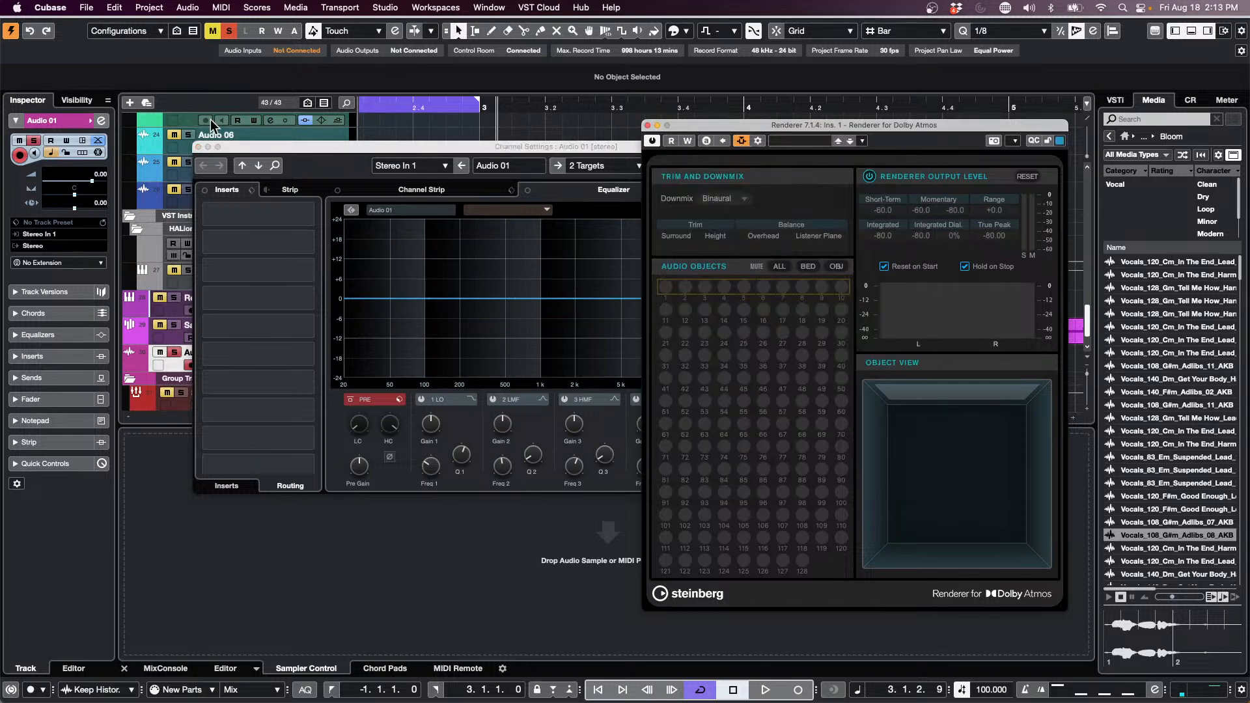
click(204, 154)
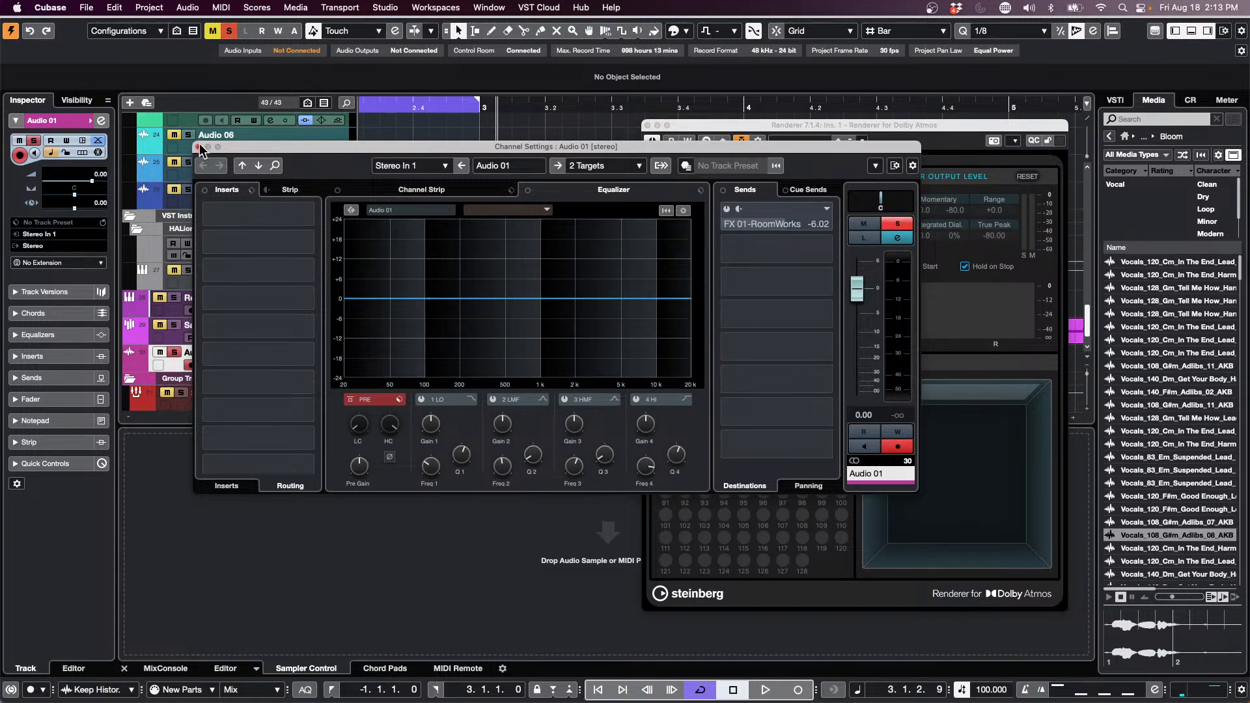
click(198, 148)
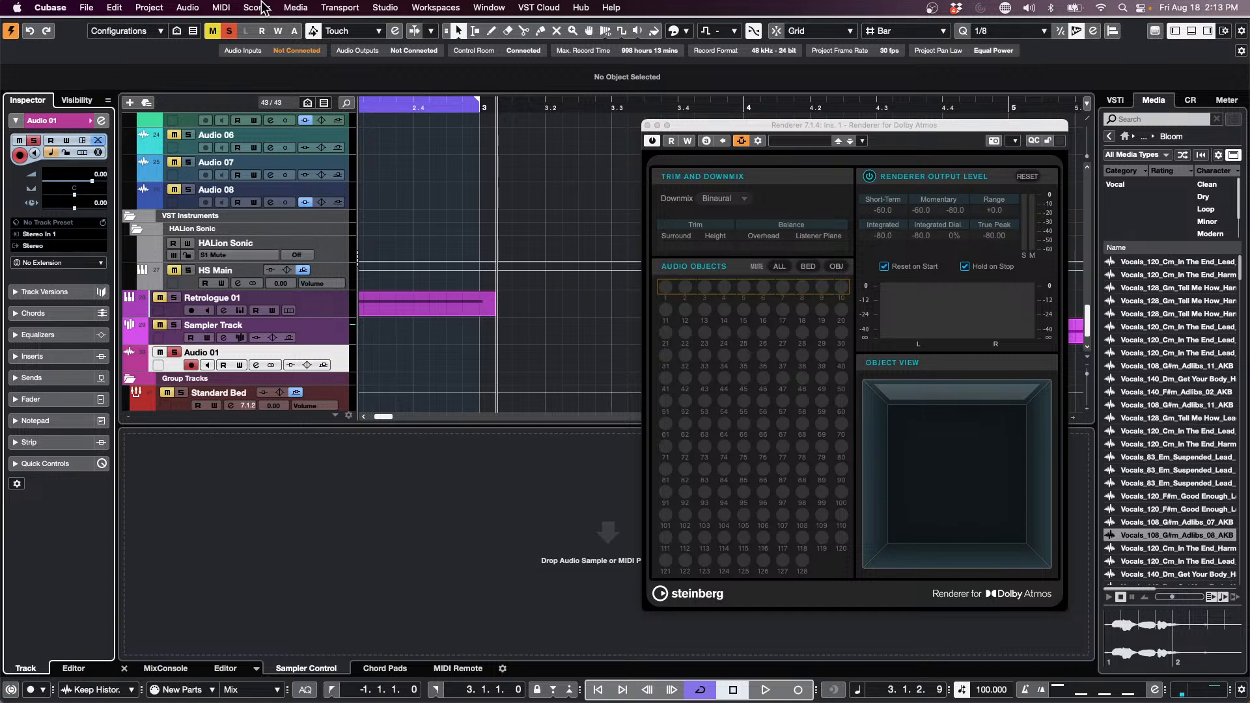
click(86, 7)
mouse_move(51, 7)
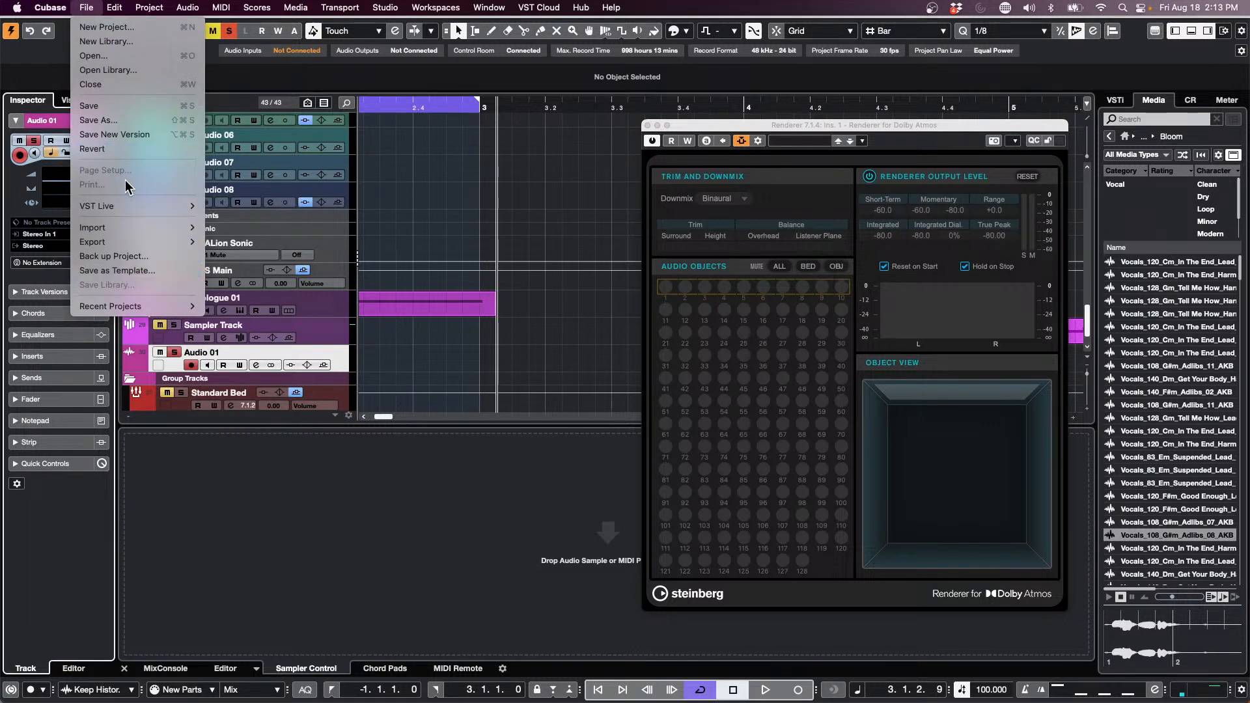
Revert to the last saved version, dismissing Missing Ports and deleting the newly created files.
click(121, 149)
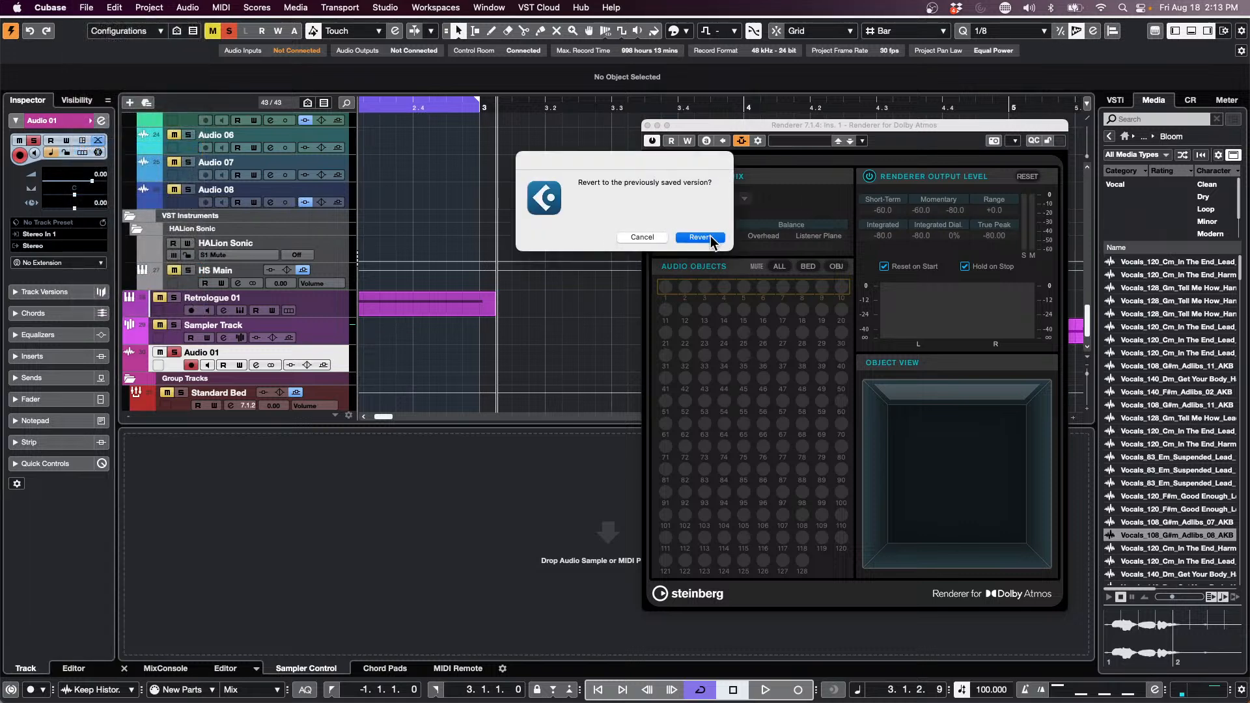
click(700, 237)
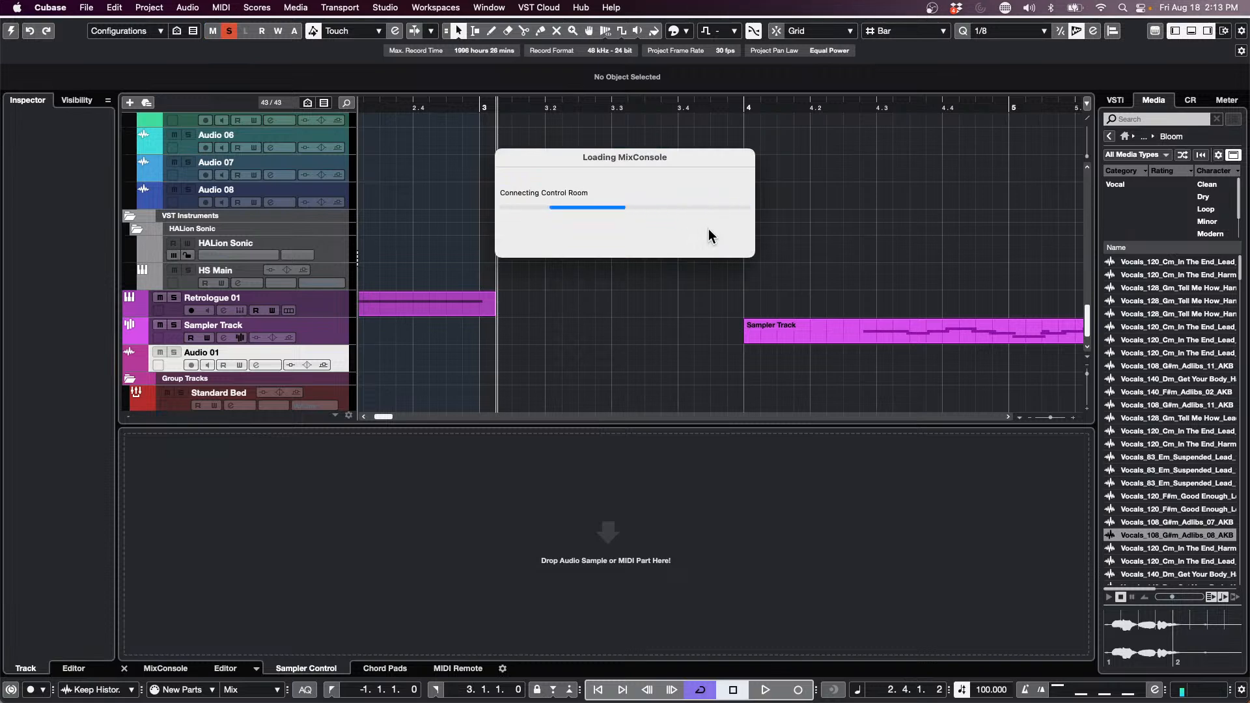
click(1032, 569)
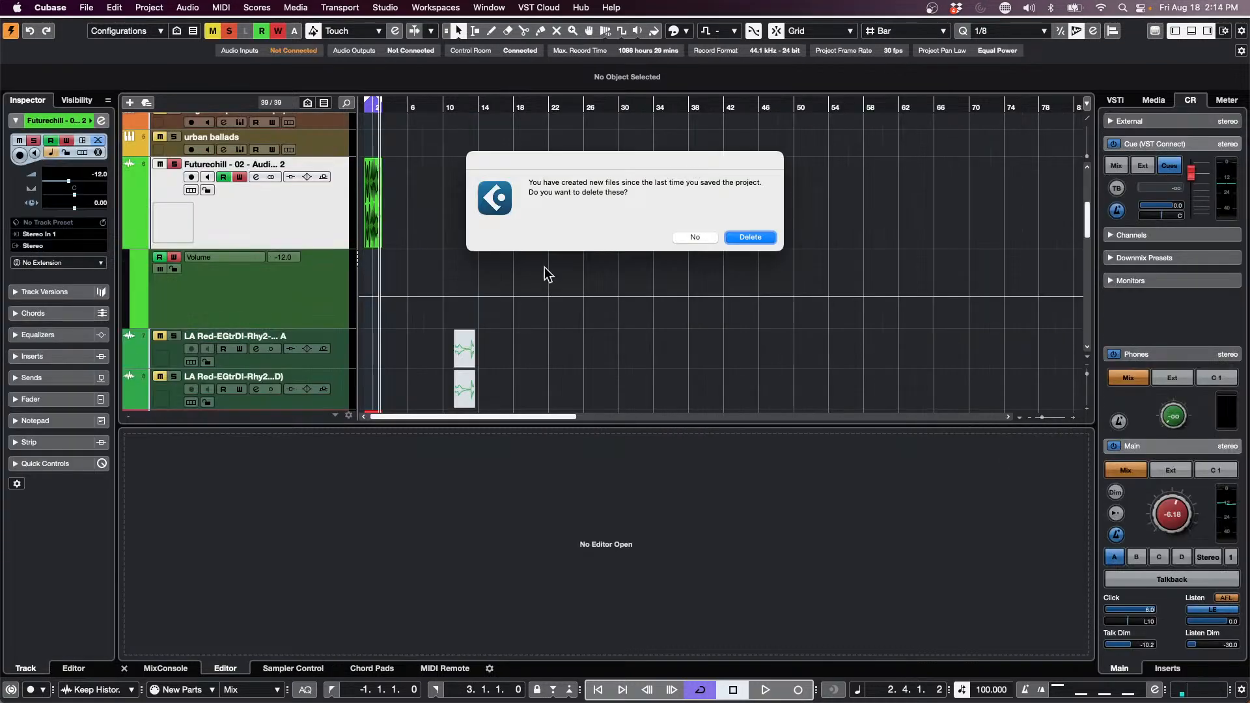
click(751, 238)
Move from the File menu over to the Cubase application menu.
click(95, 8)
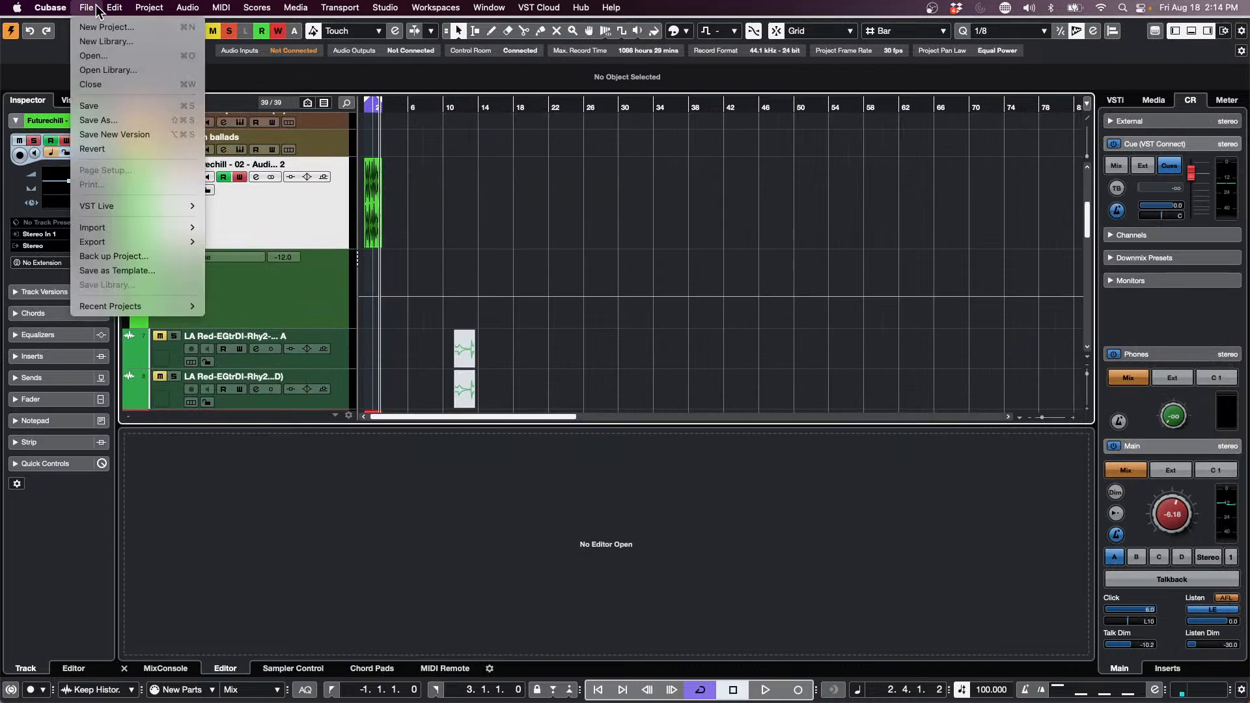
mouse_move(52, 6)
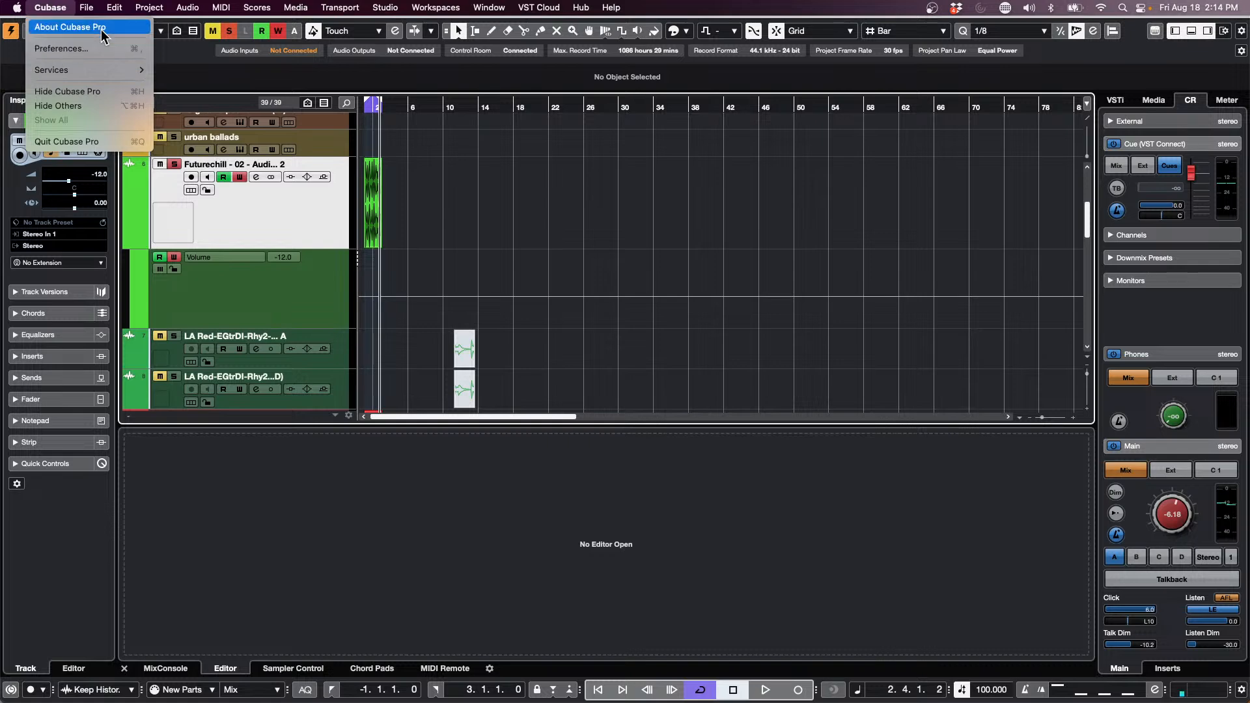
mouse_move(127, 9)
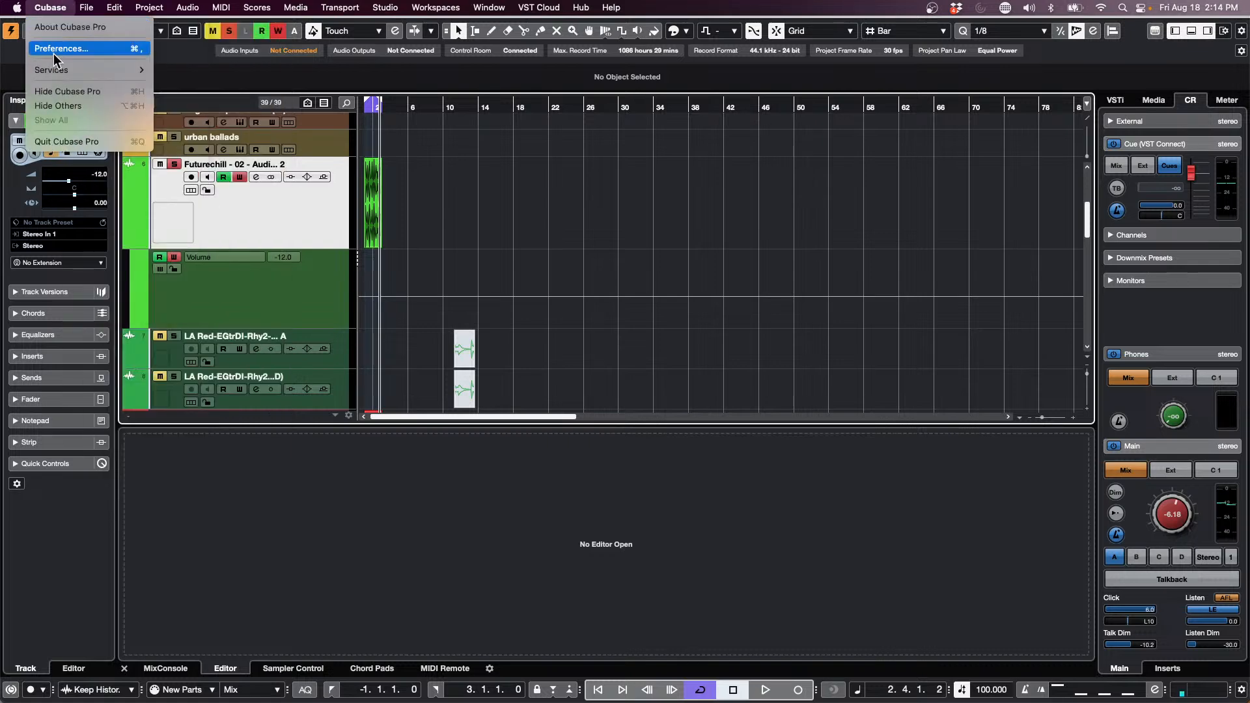
In Preferences, show the Color Schemes page and expand the Project Area Background entry.
click(53, 50)
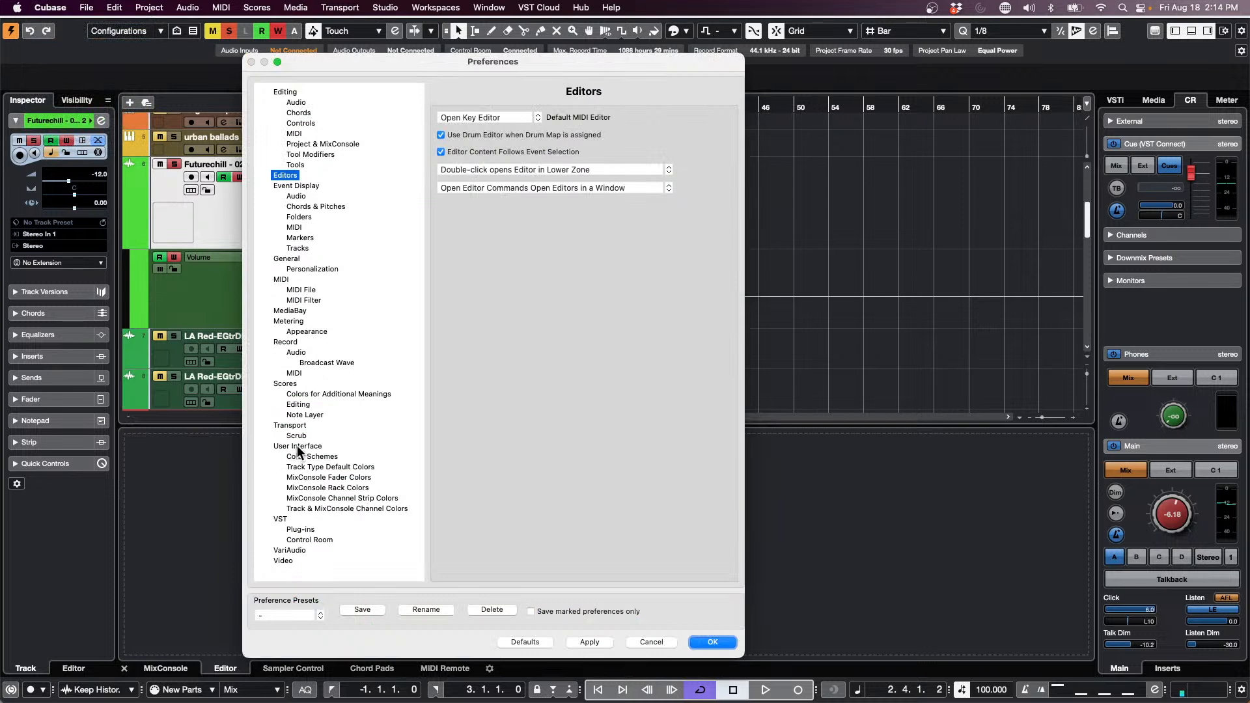
click(315, 456)
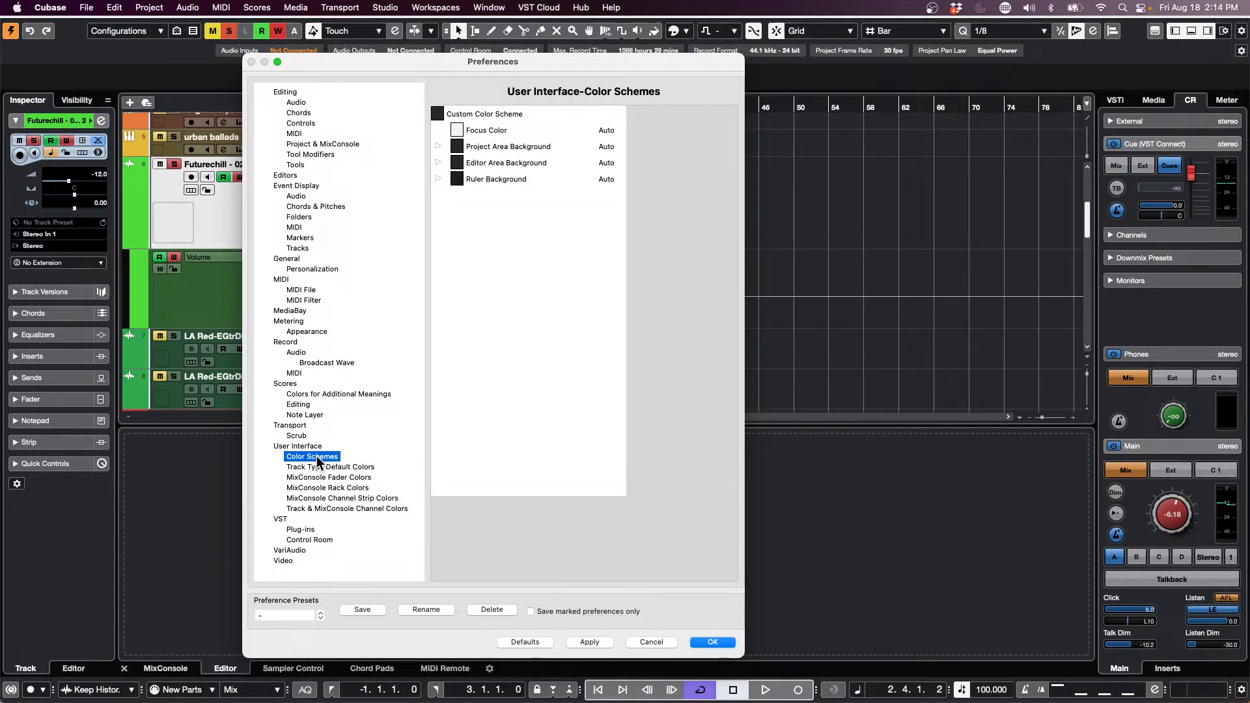
click(438, 130)
click(444, 146)
click(440, 163)
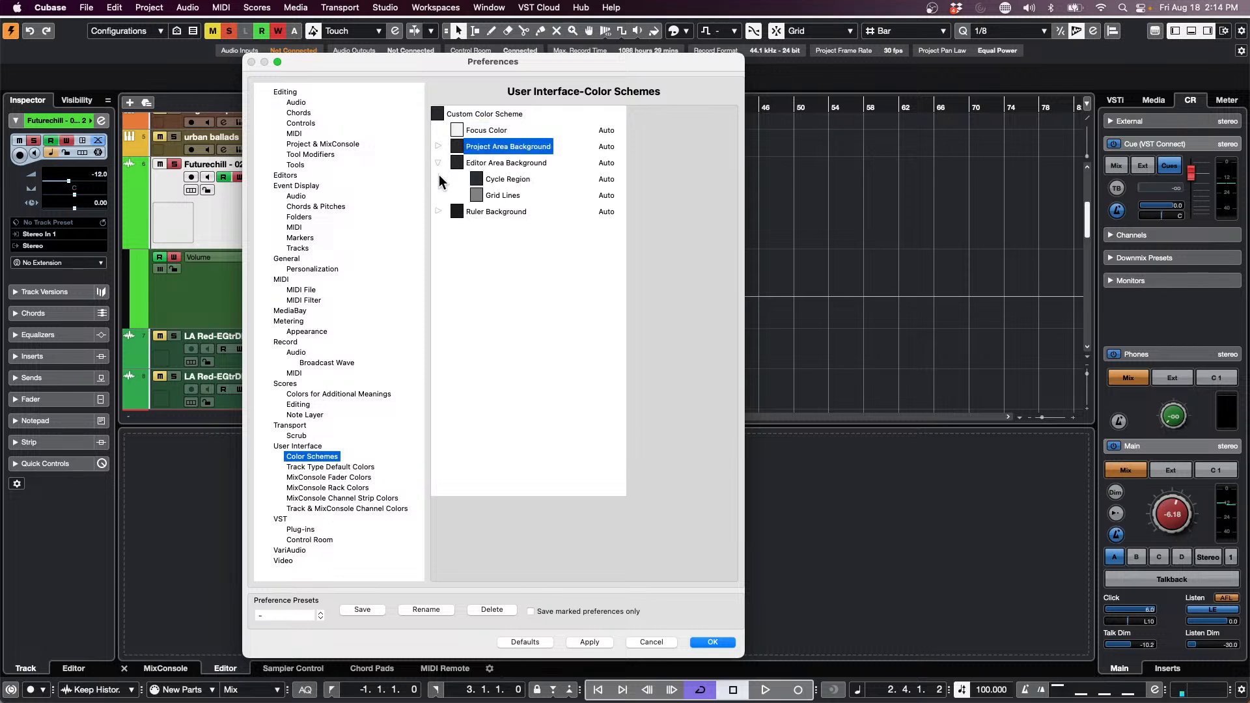
click(440, 211)
click(438, 146)
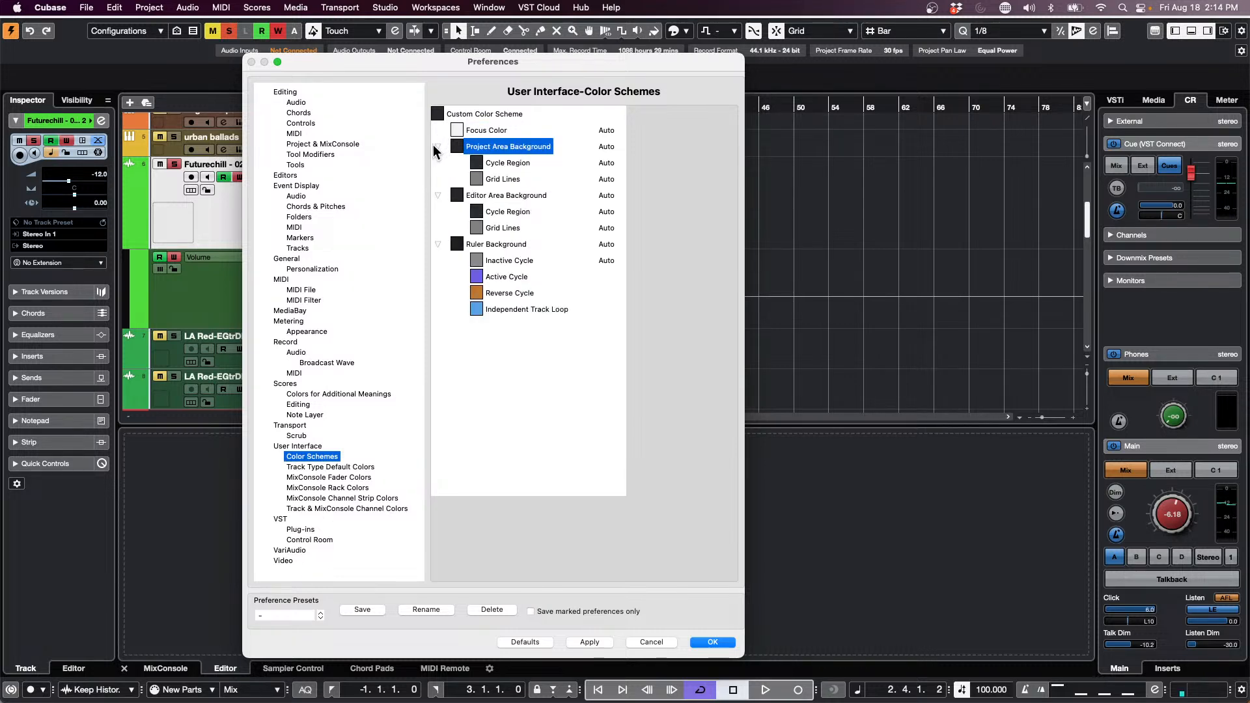
Set the Project Area Background to light blue, apply it, and close Preferences.
click(457, 146)
drag(486, 300, 487, 178)
click(589, 462)
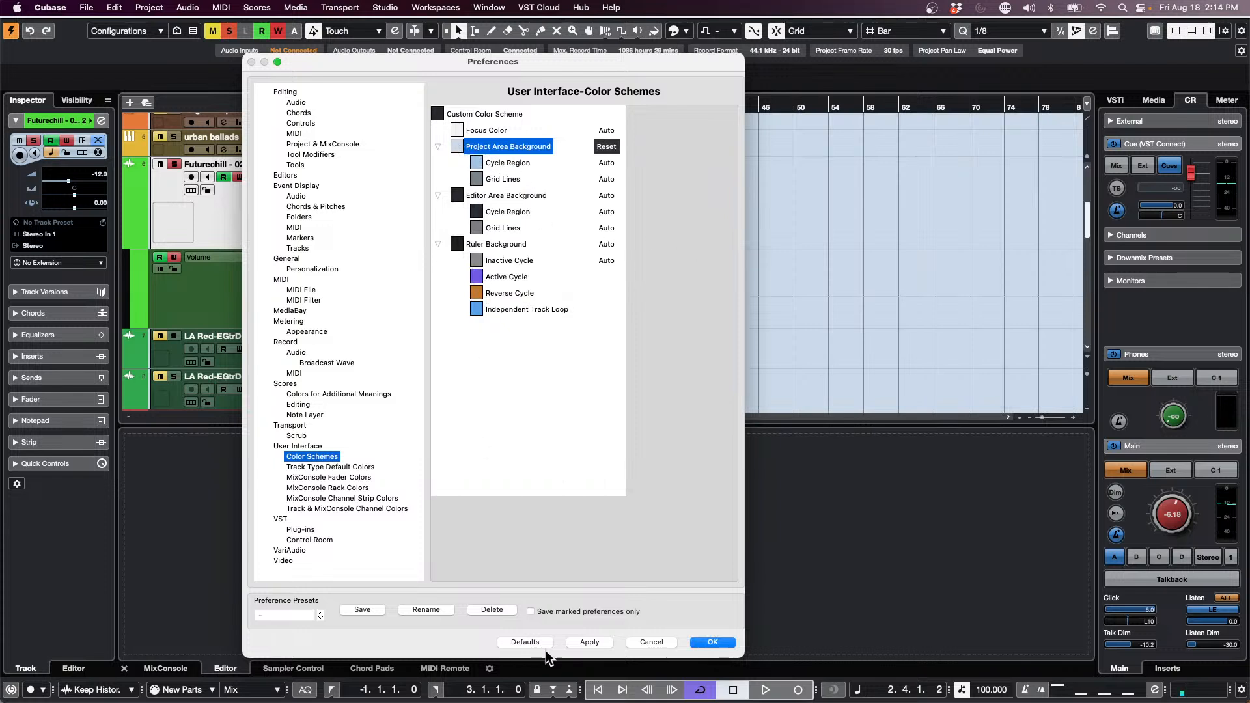
click(586, 644)
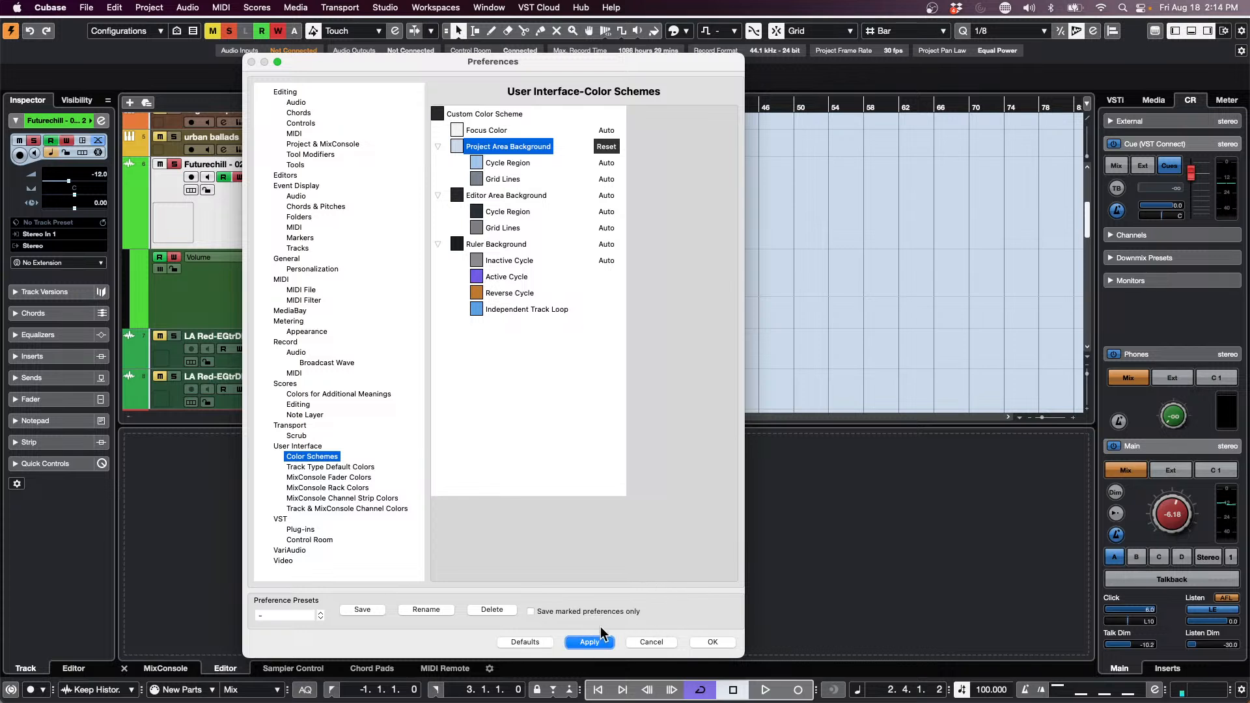
click(716, 641)
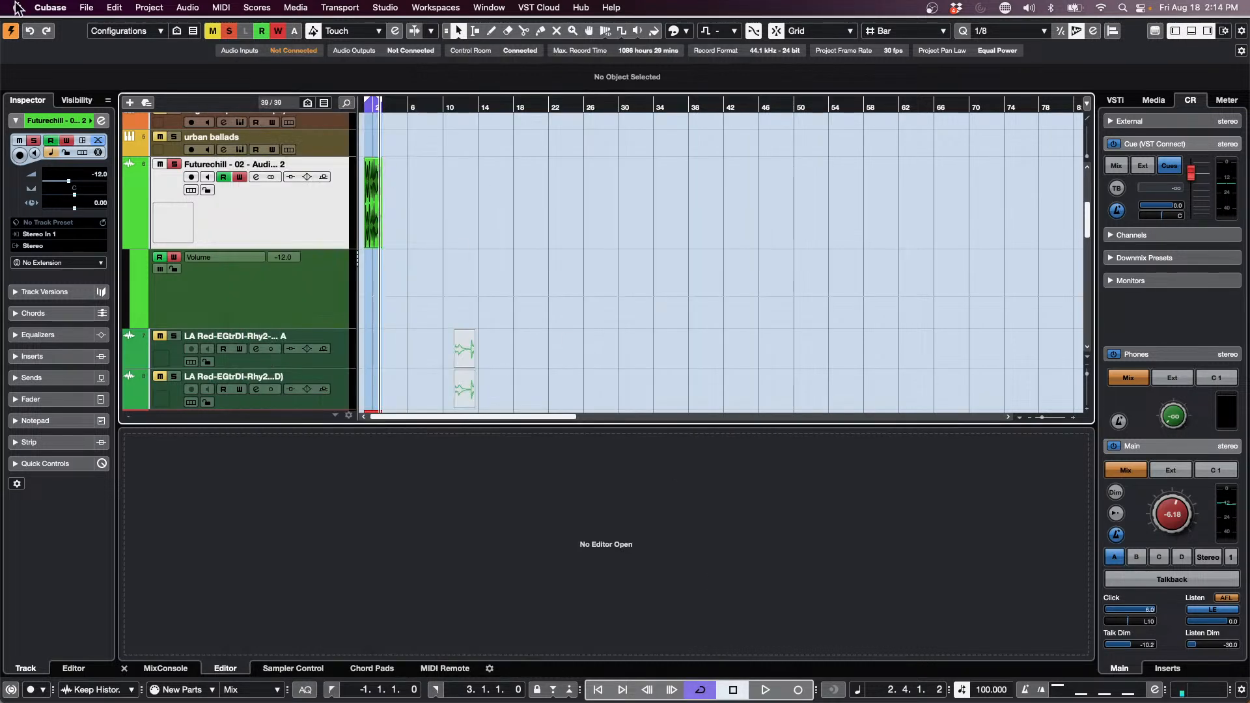
Reopen Preferences and restore and apply the default colour scheme.
click(86, 8)
mouse_move(63, 6)
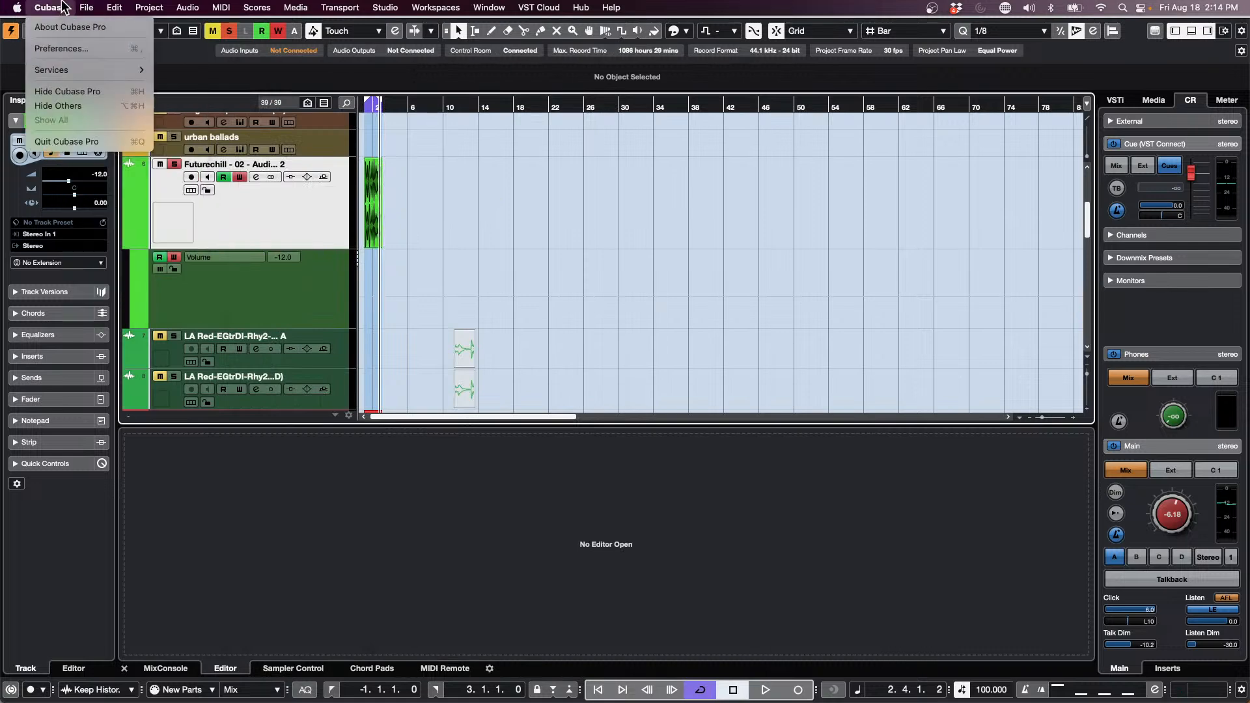
click(60, 48)
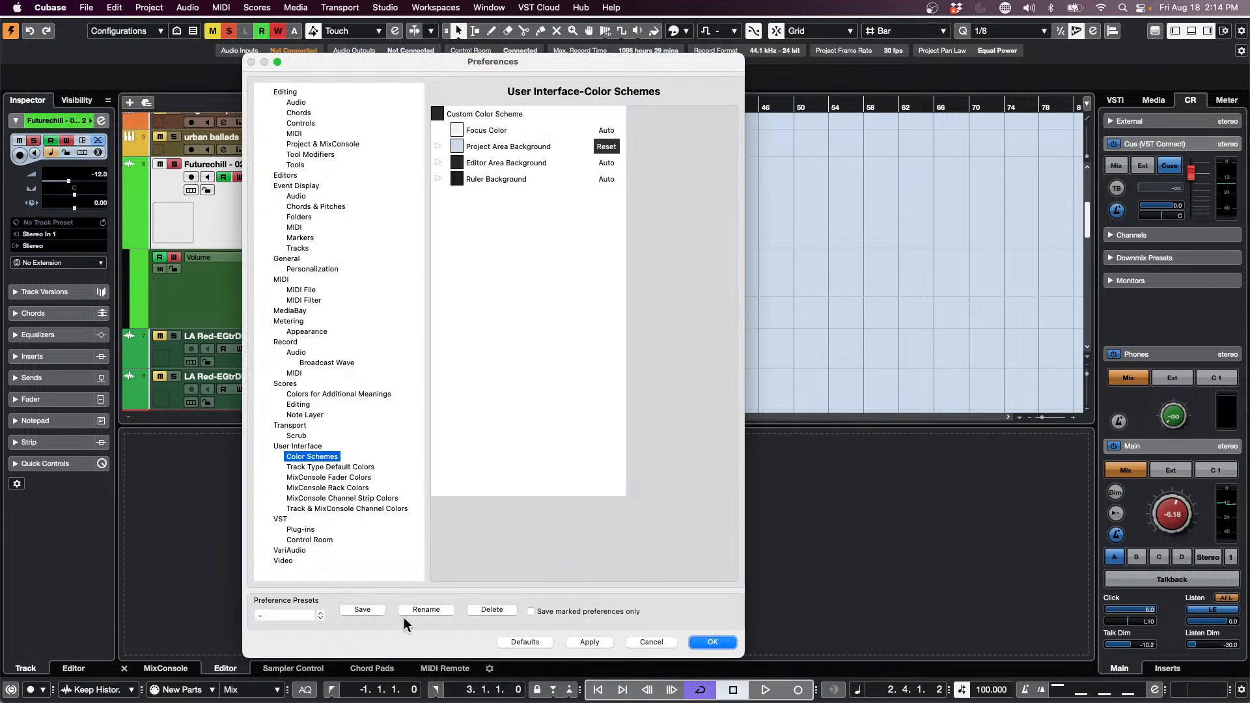
click(531, 641)
click(588, 644)
Confirm Preferences with OK, returning the project window to its default dark background.
click(714, 642)
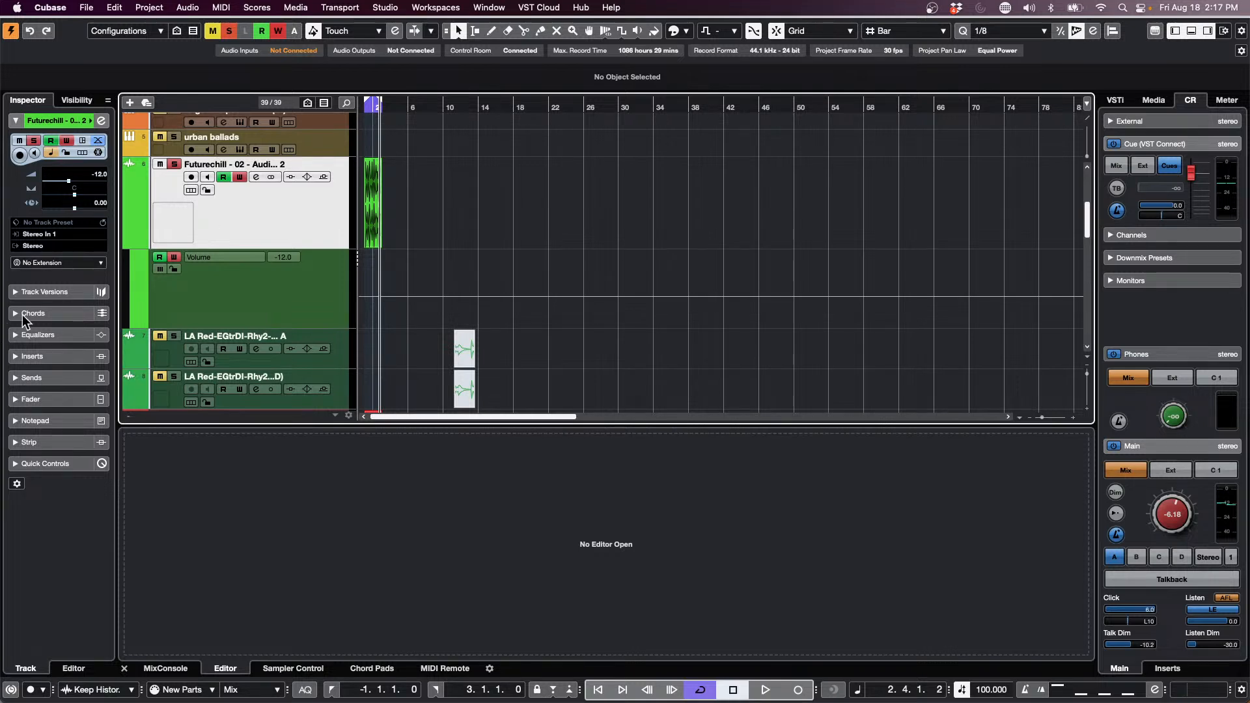
Show the track's Equalizers section, and expand then collapse its Chords section.
click(46, 332)
click(57, 313)
click(54, 314)
Toggle the track inspector and right zone repeatedly, leaving both visible.
click(1177, 31)
click(1172, 28)
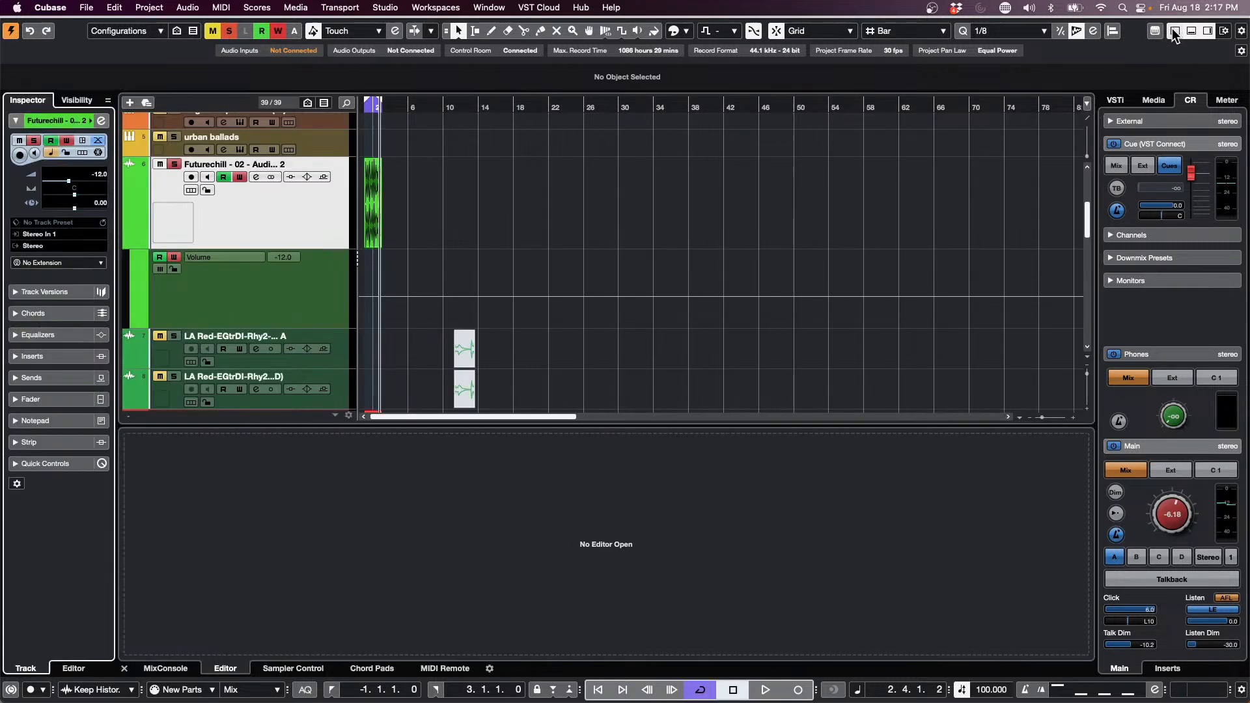
click(1208, 31)
click(1209, 30)
click(1209, 30)
click(1208, 31)
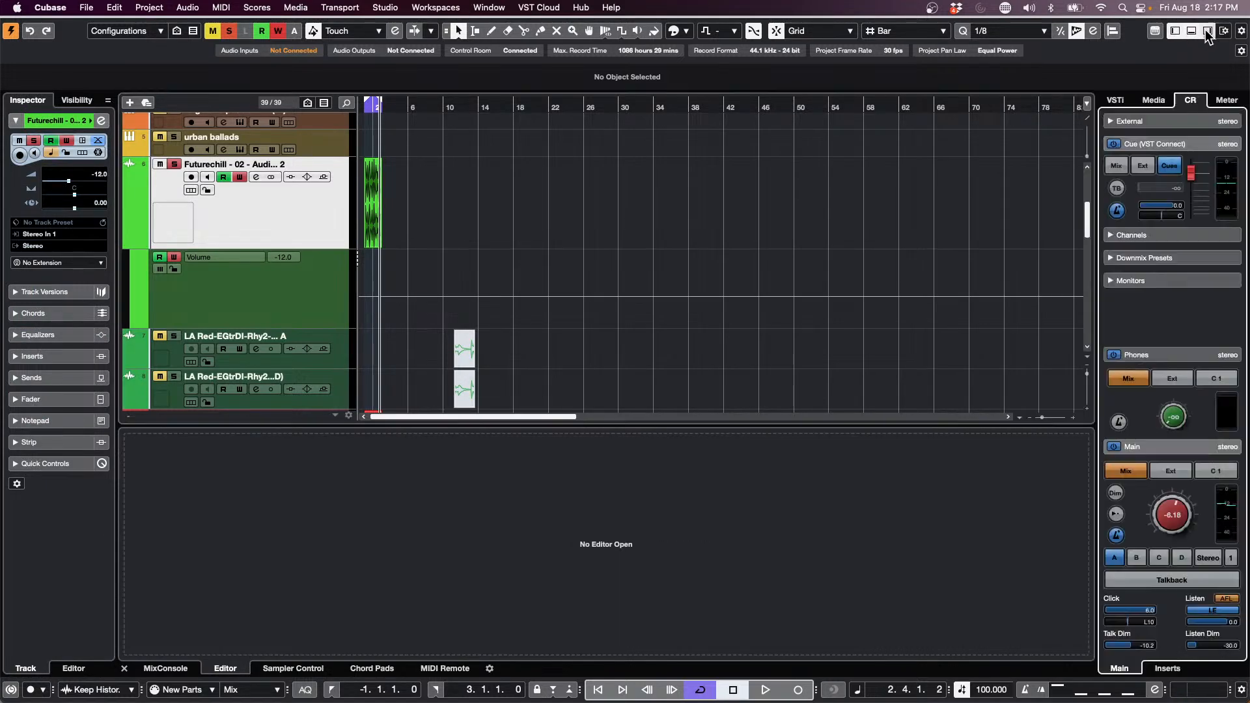
click(1175, 30)
click(1174, 31)
click(1175, 30)
click(1175, 30)
click(1174, 31)
click(1174, 30)
click(1174, 31)
click(1174, 30)
click(1175, 30)
click(1175, 30)
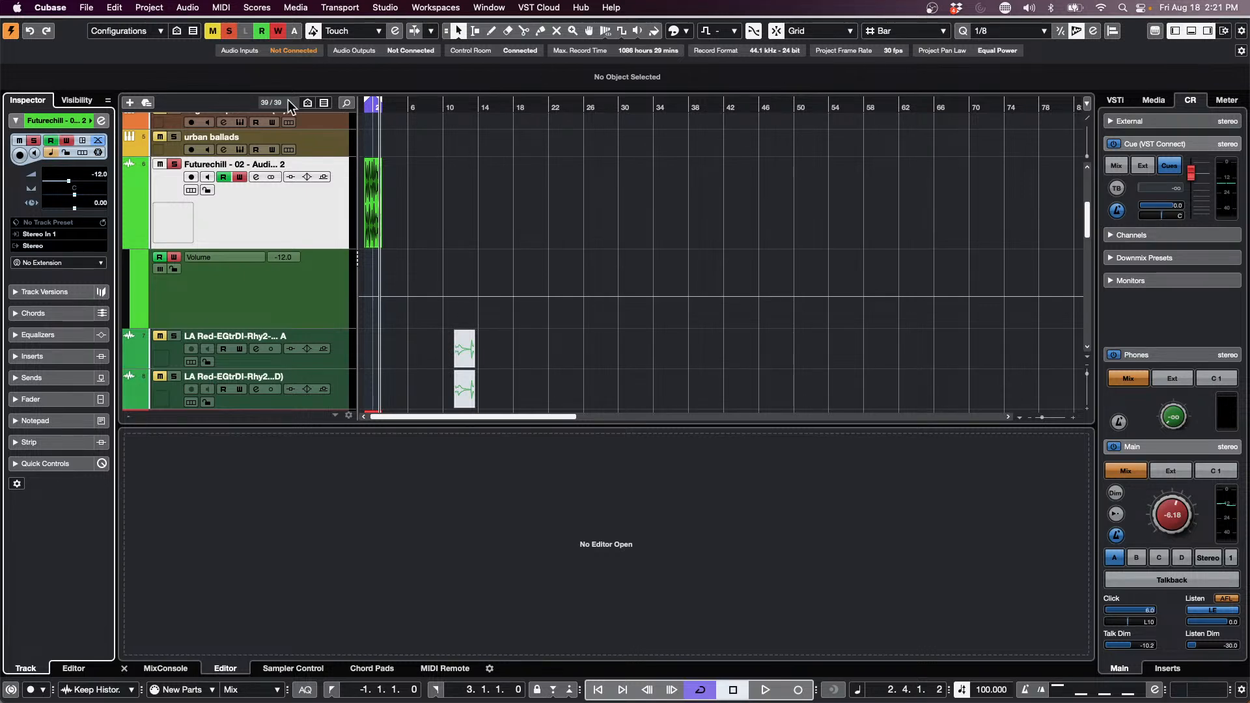
Zoom in on bars 1–3 around the Futurechill beat event and switch back to the Object Selection tool.
drag(368, 102, 361, 189)
right_click(573, 218)
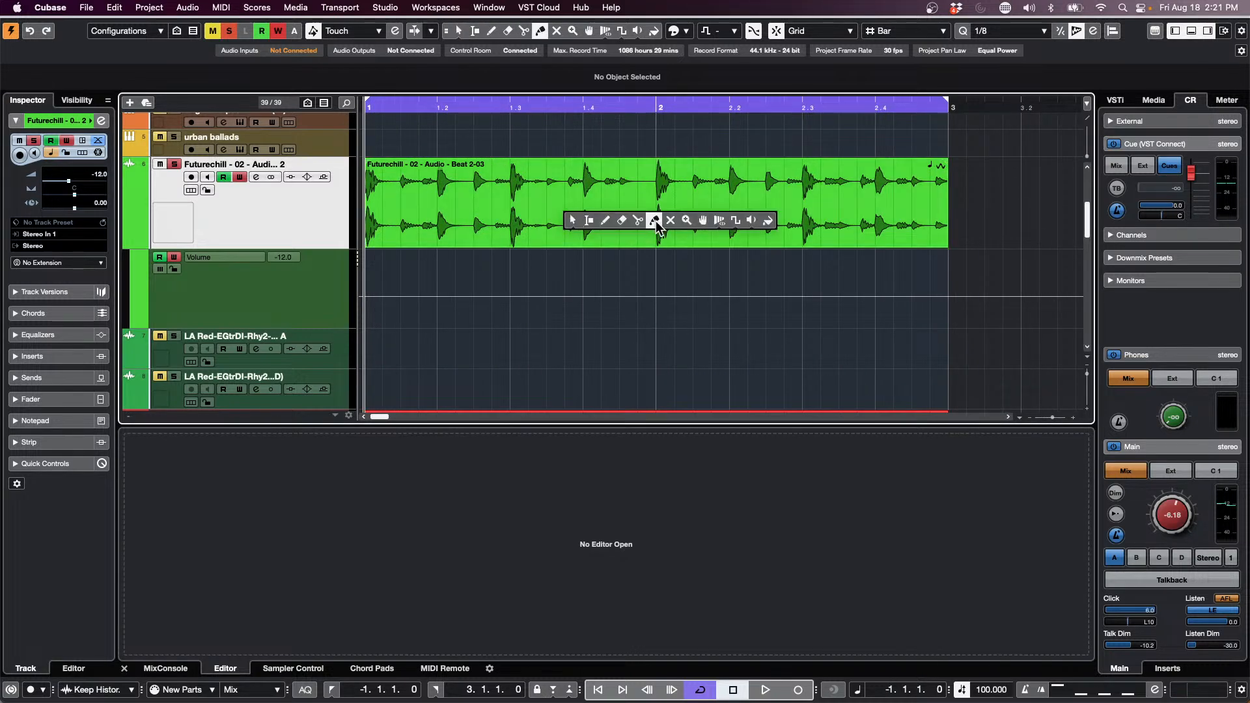
click(573, 220)
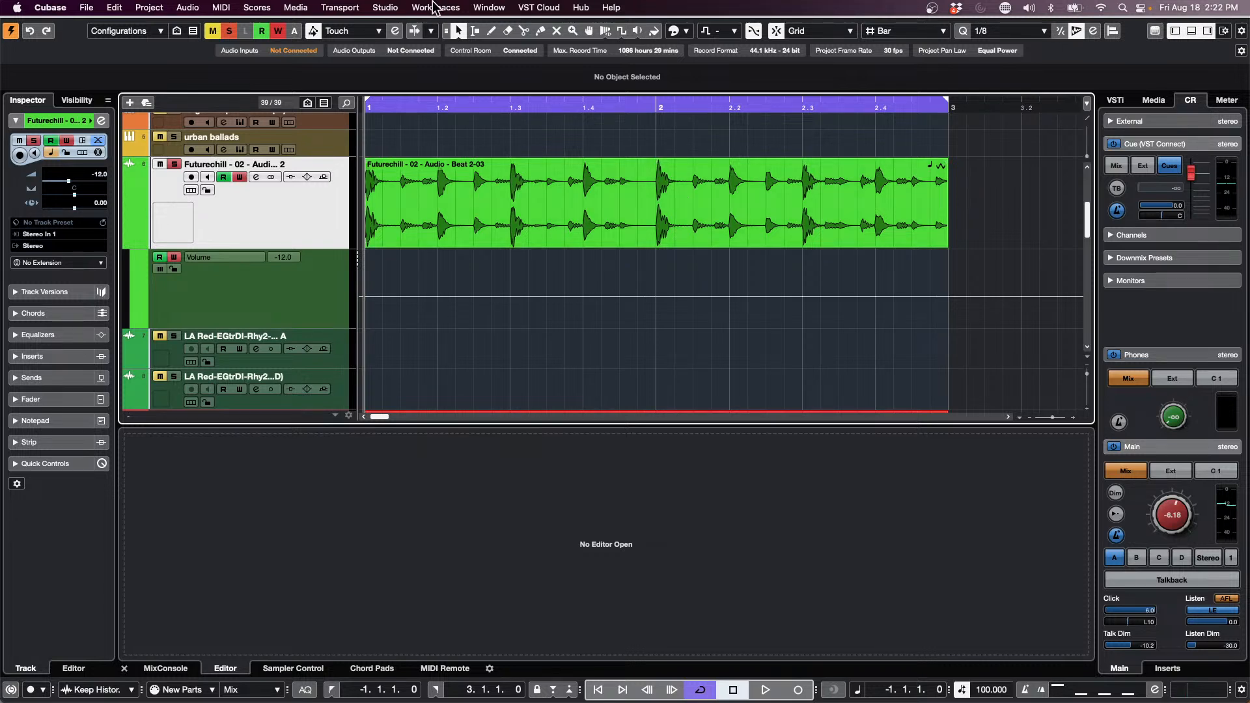
Look through the Transport and Audio menus without choosing anything.
click(353, 9)
mouse_move(355, 195)
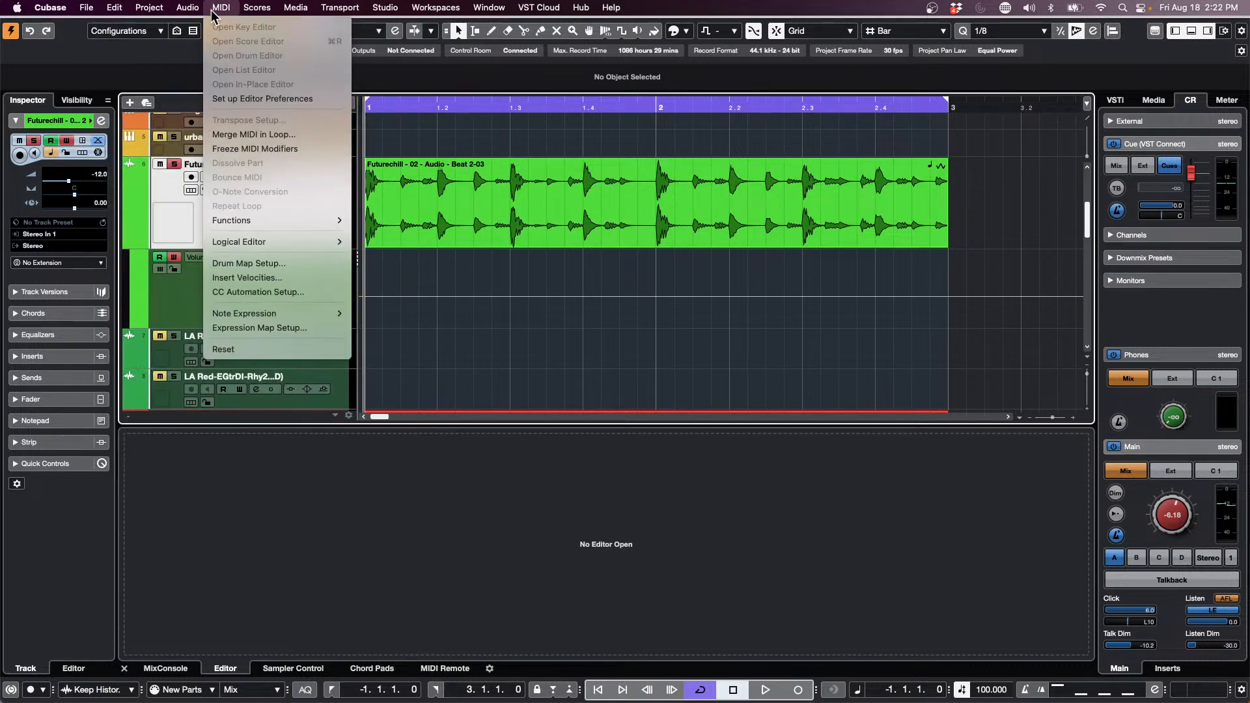
mouse_move(188, 8)
click(566, 307)
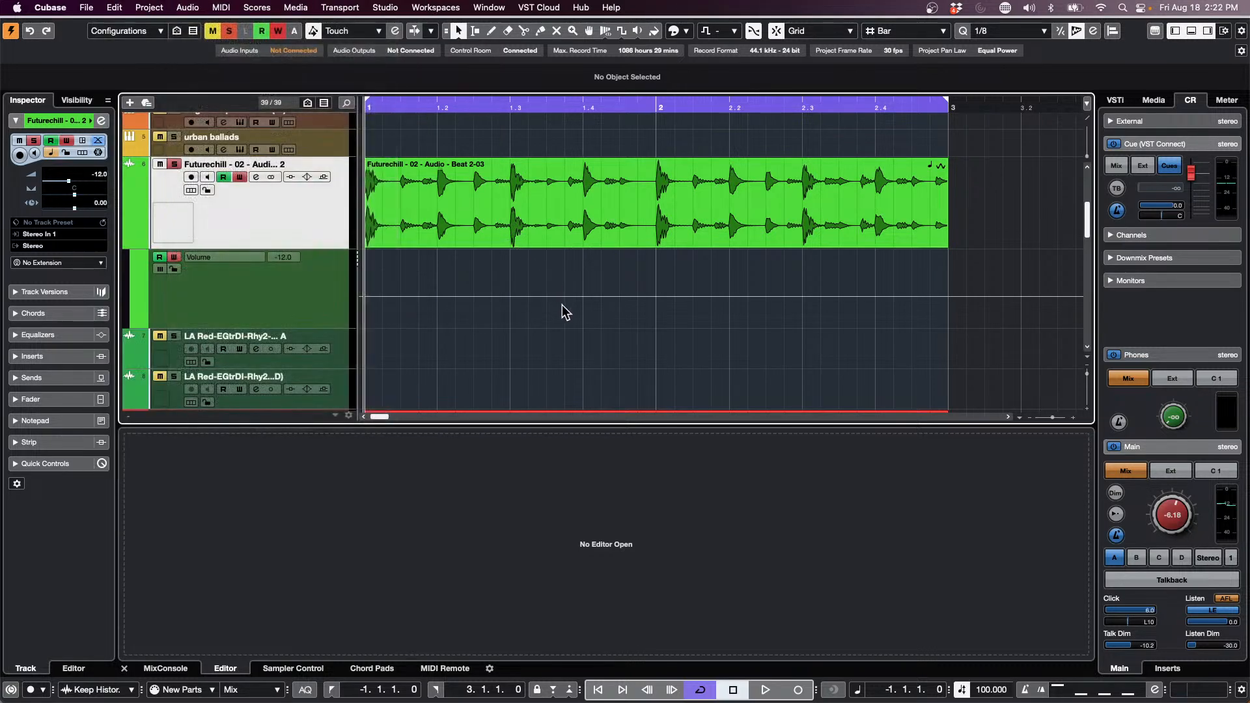
click(187, 7)
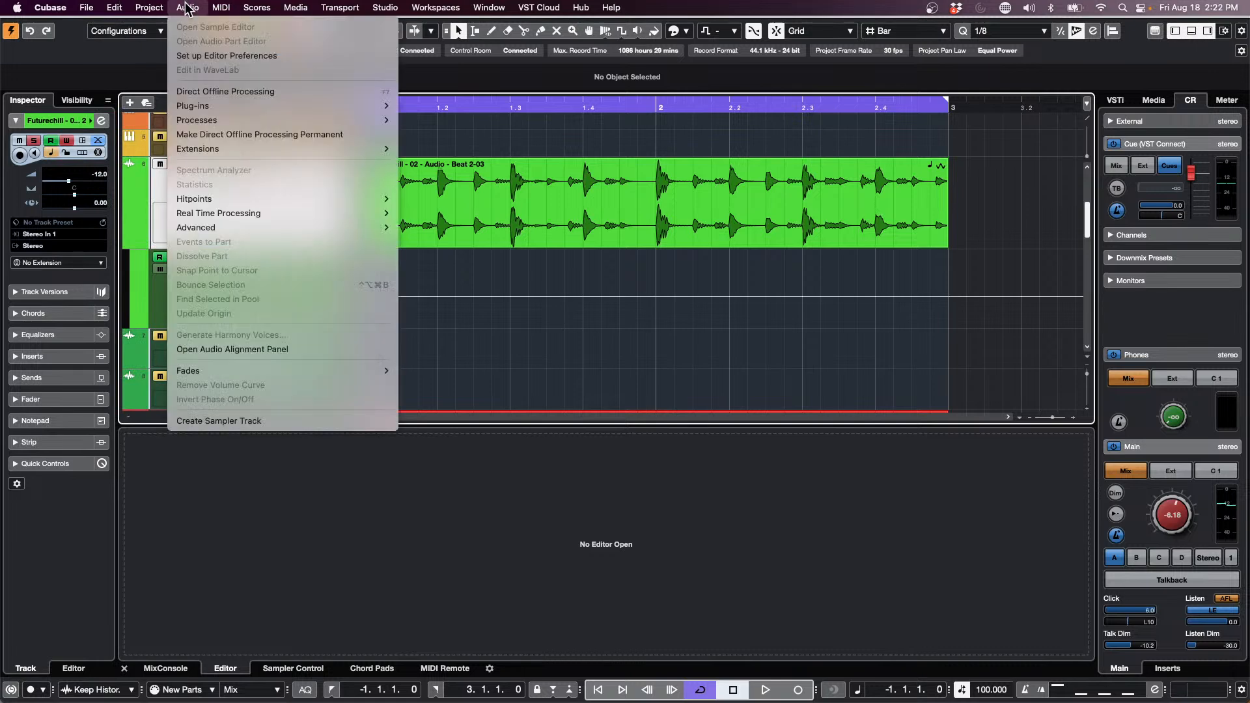
mouse_move(236, 198)
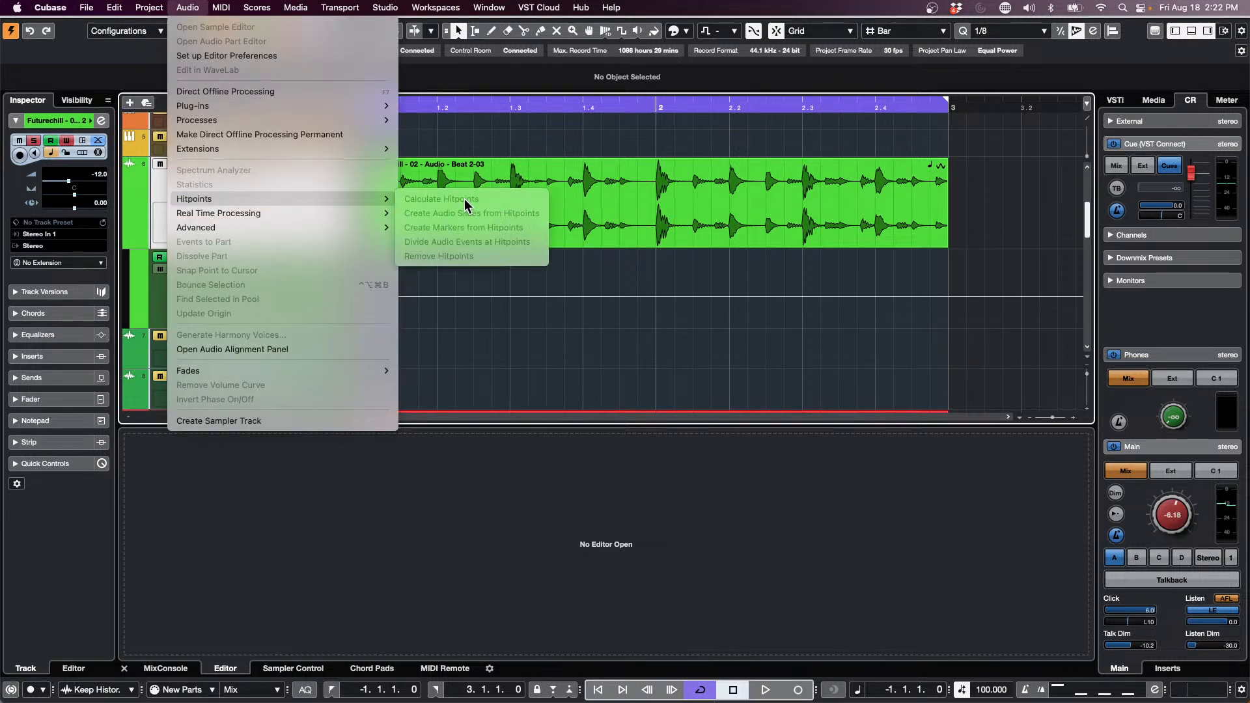
click(561, 239)
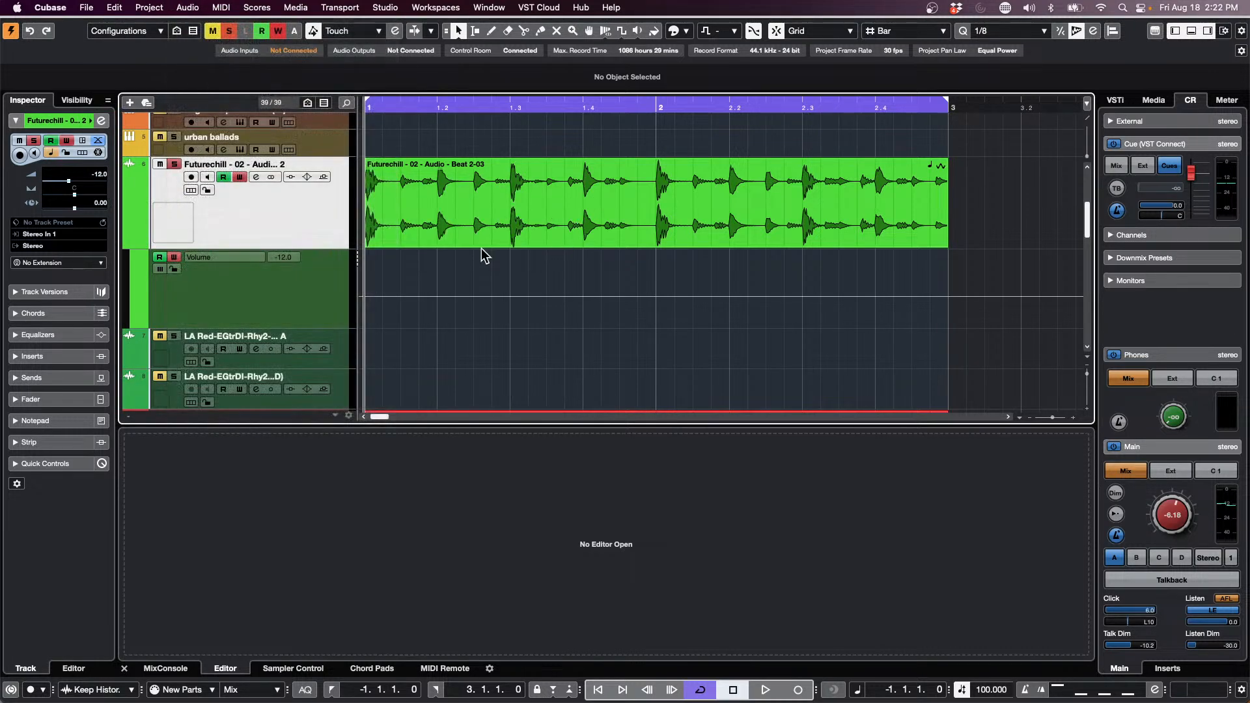
Open the Beat 2-03 event's waveform in the lower-zone Sample Editor.
double_click(622, 218)
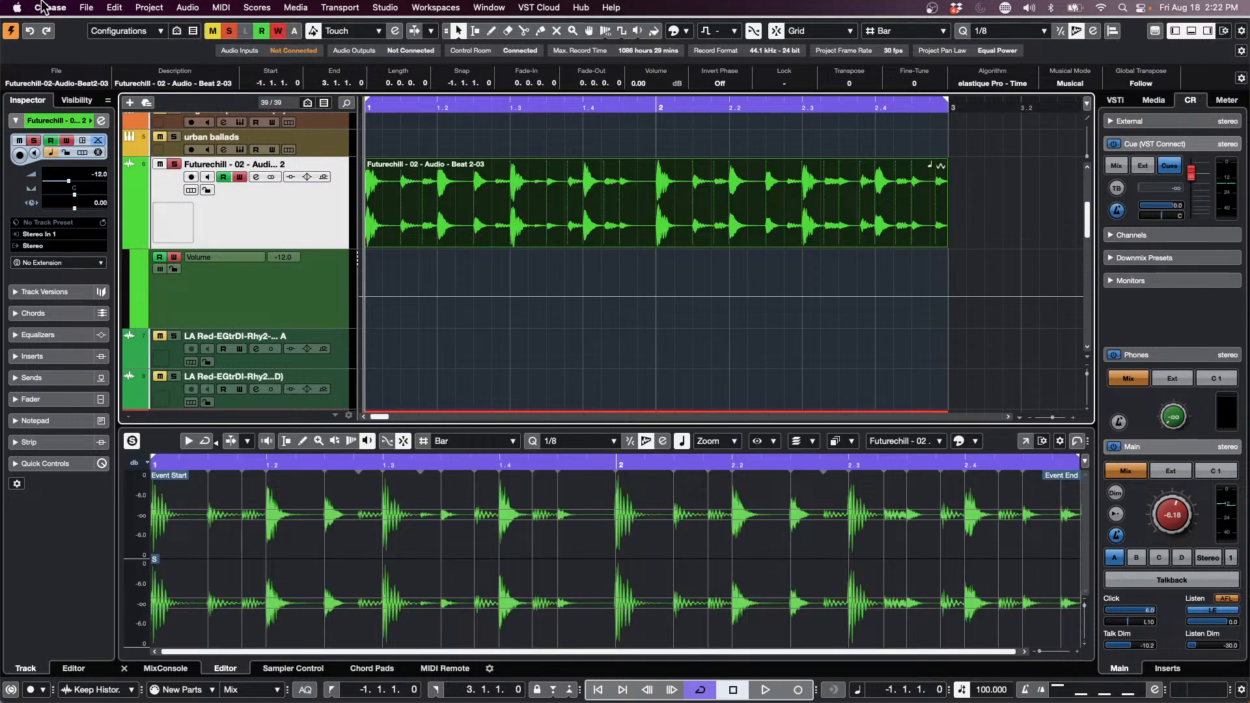
click(91, 8)
mouse_move(116, 8)
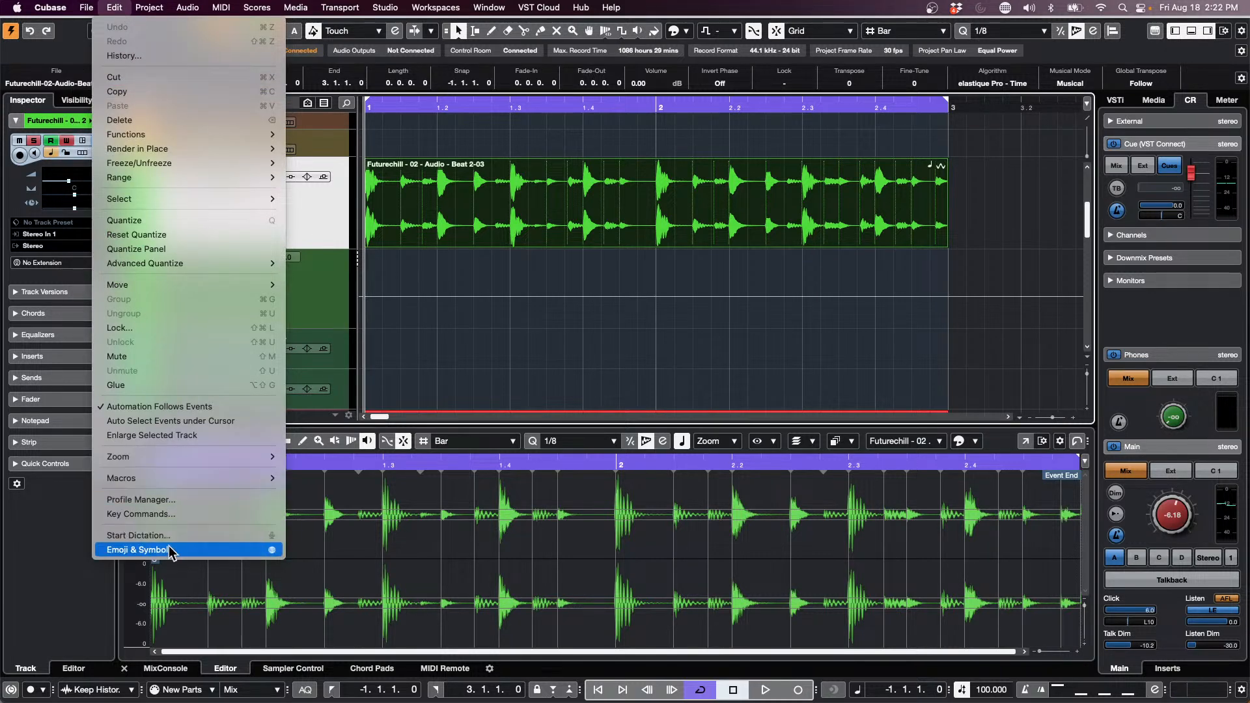
Open the Key Commands settings and search the command list for 'cycle'.
click(175, 513)
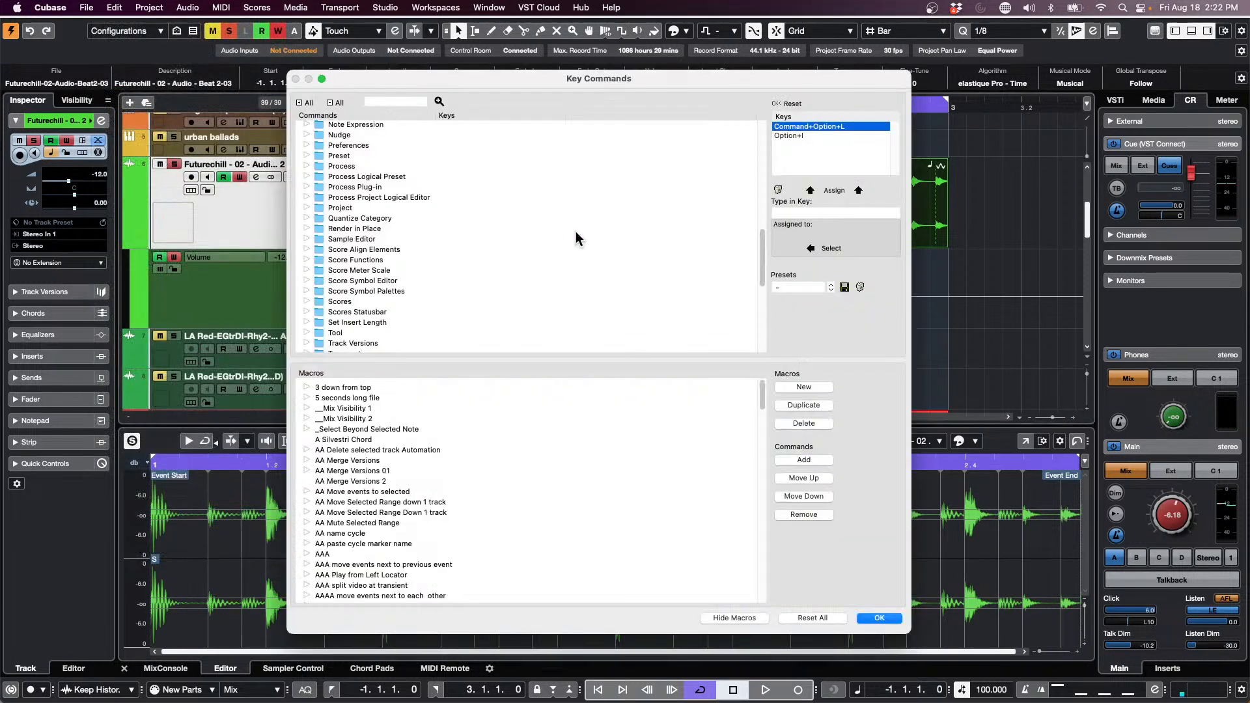
click(394, 103)
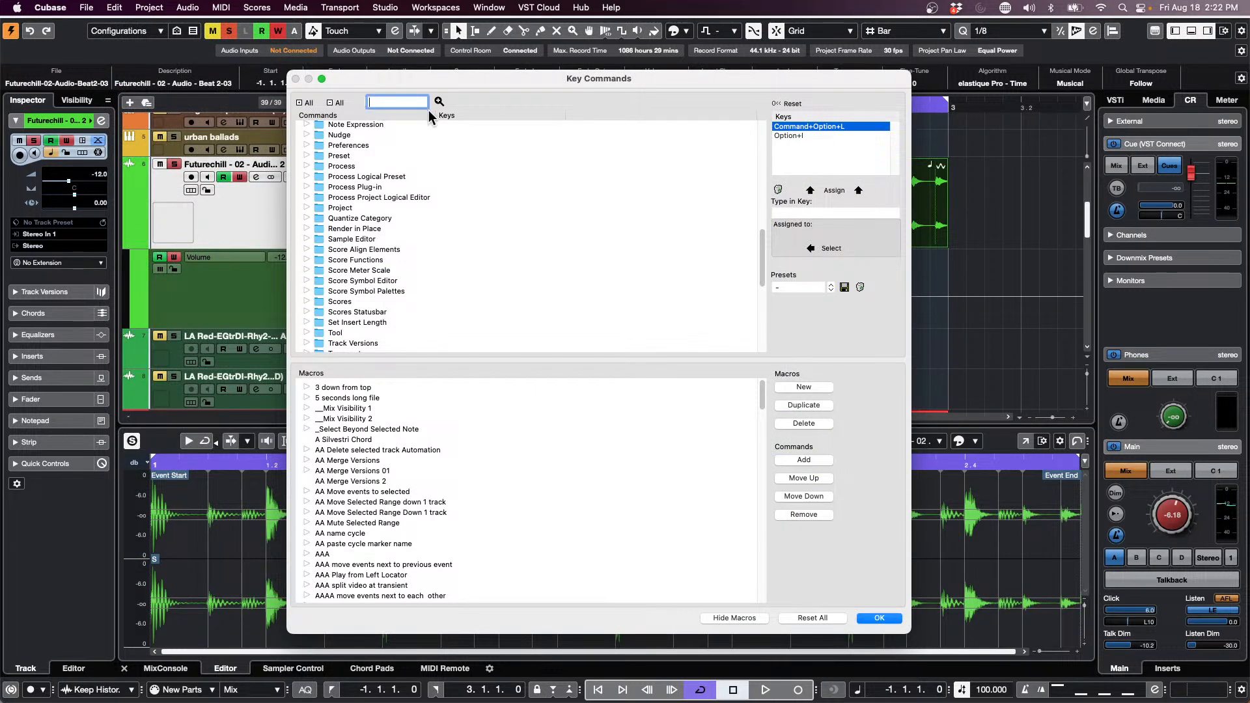
text(cy)
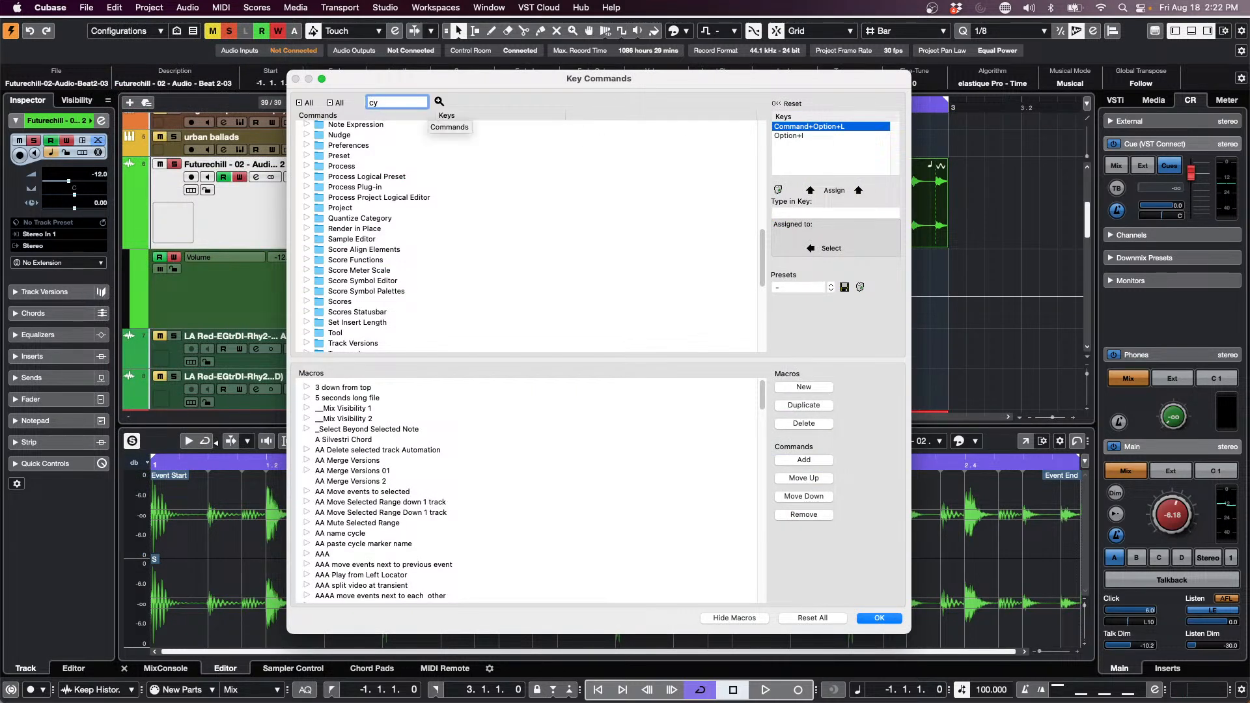
text(cle)
key(Return)
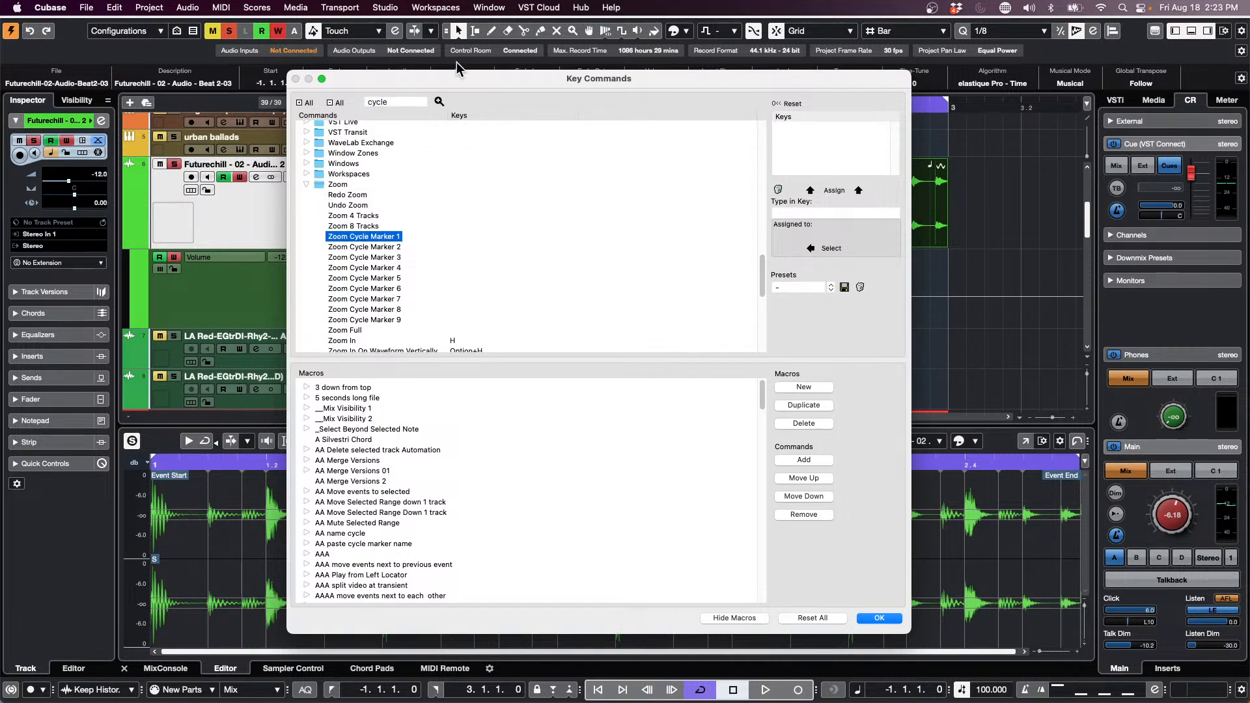
Step through the 'cycle' matches until the Skip range playback macro is selected.
click(439, 102)
click(439, 101)
click(438, 102)
click(439, 102)
click(438, 101)
click(439, 102)
click(439, 101)
click(439, 101)
scroll(423, 144, up, 7)
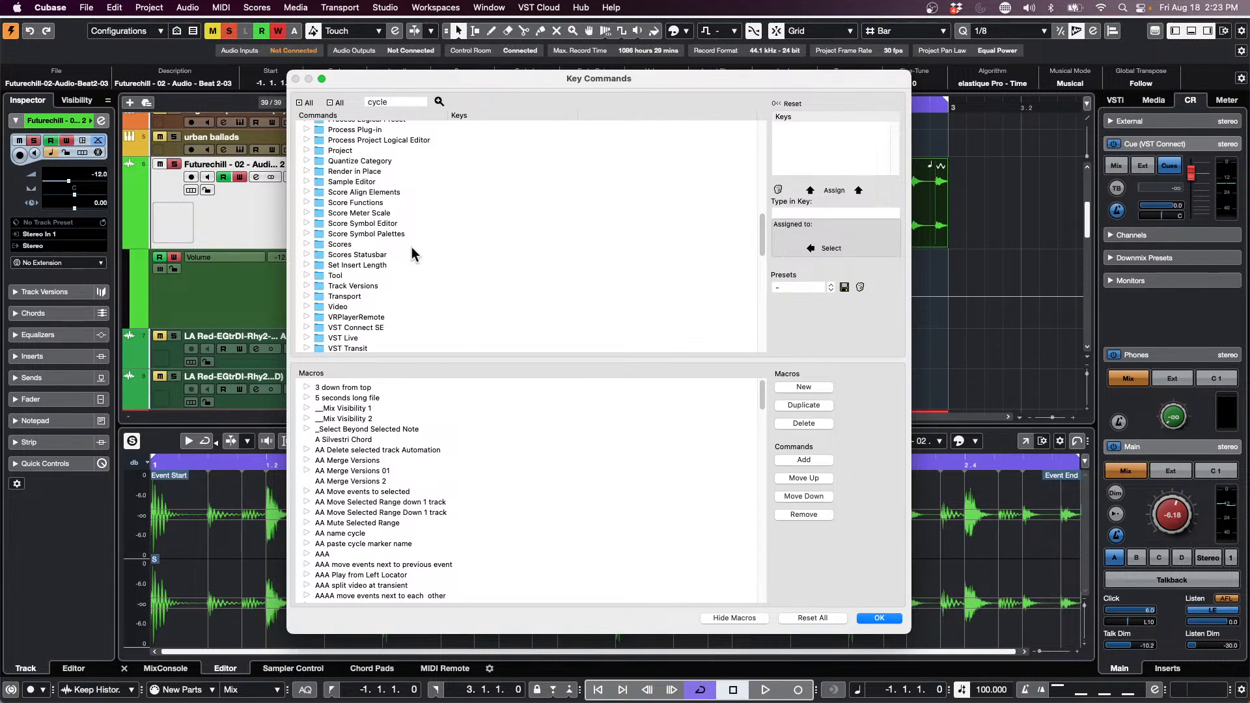
click(360, 276)
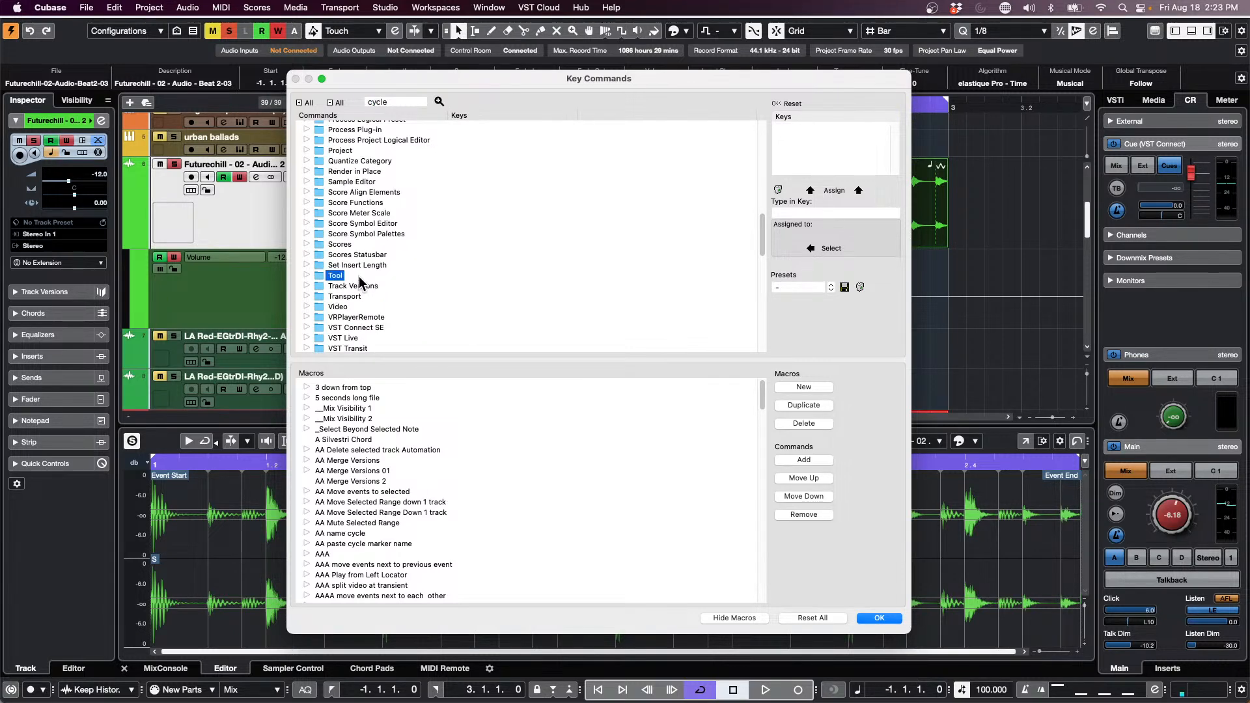
click(439, 102)
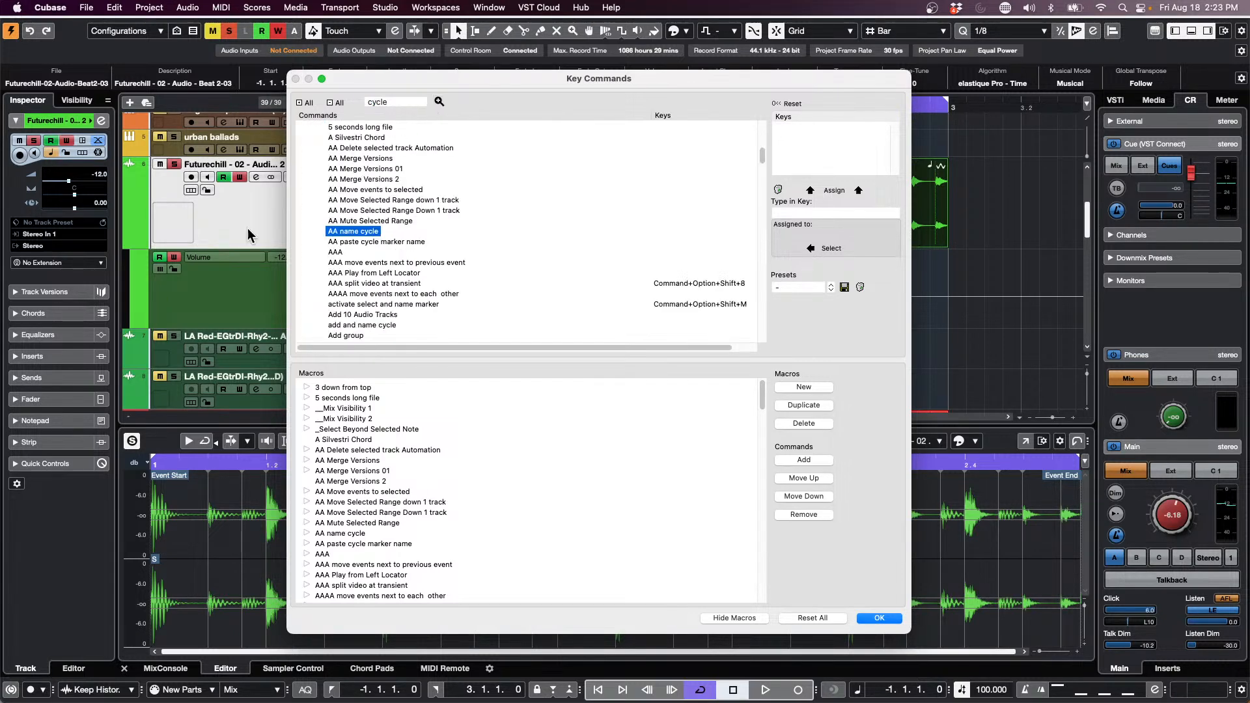
click(439, 103)
click(439, 102)
click(438, 102)
click(439, 103)
click(438, 102)
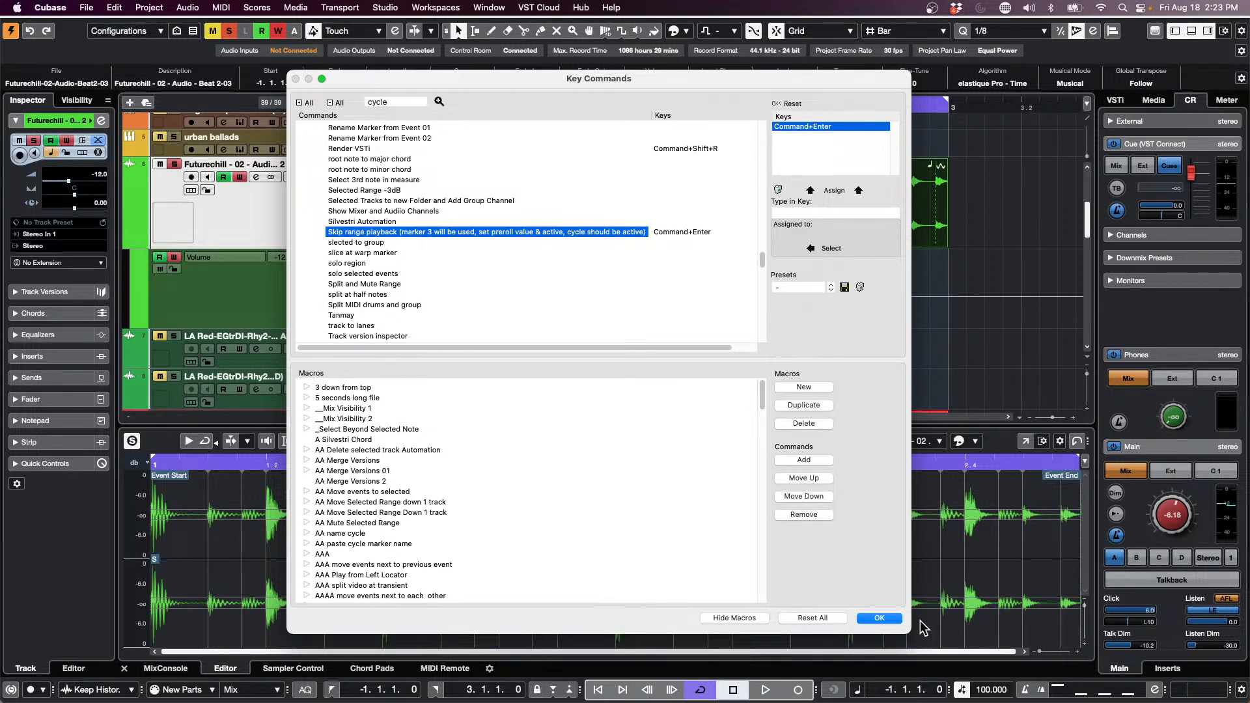
Confirm the Key Commands dialog with OK to get back to the project.
click(894, 618)
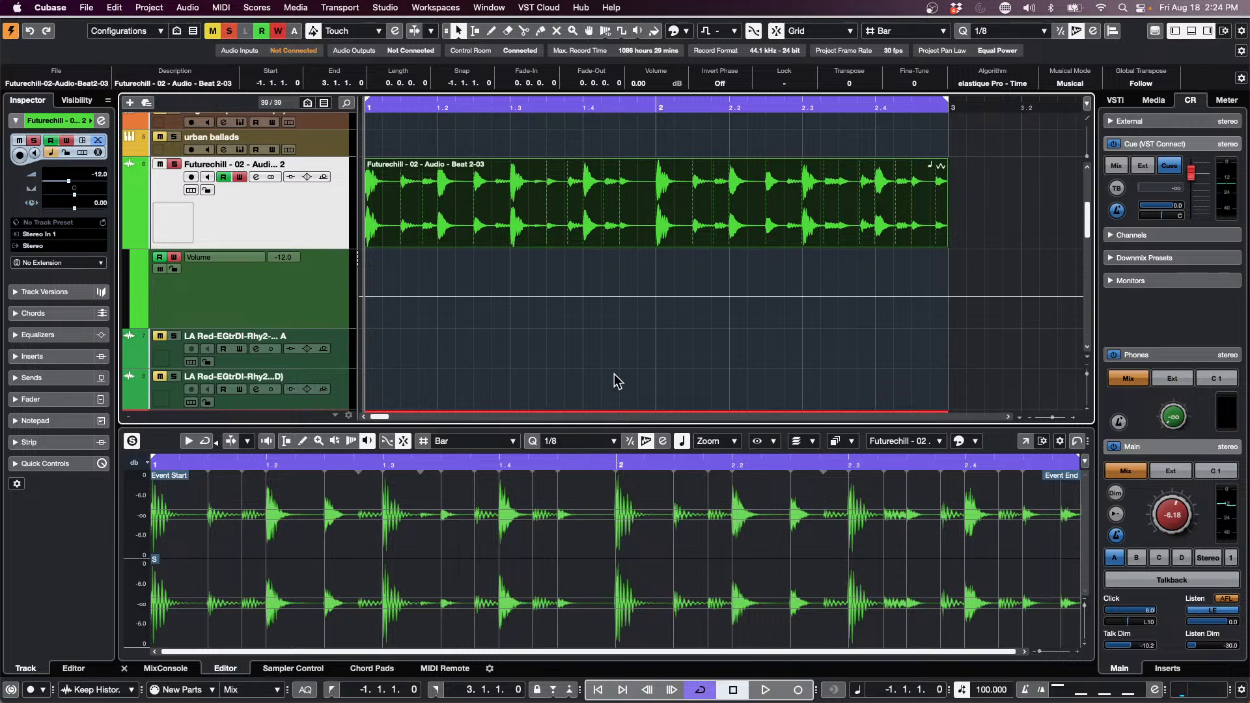
Add a Groove Agent SE instrument track via Add Track > Instrument and close its plugin window.
drag(432, 108, 431, 82)
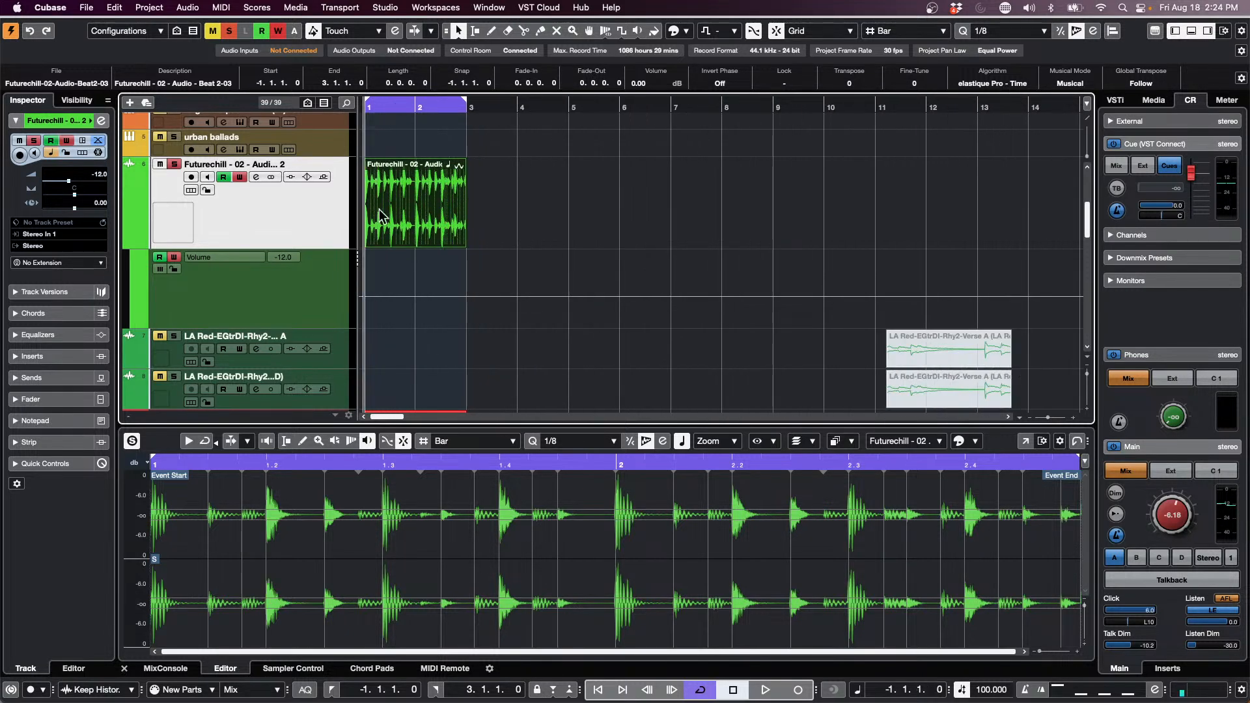
right_click(284, 227)
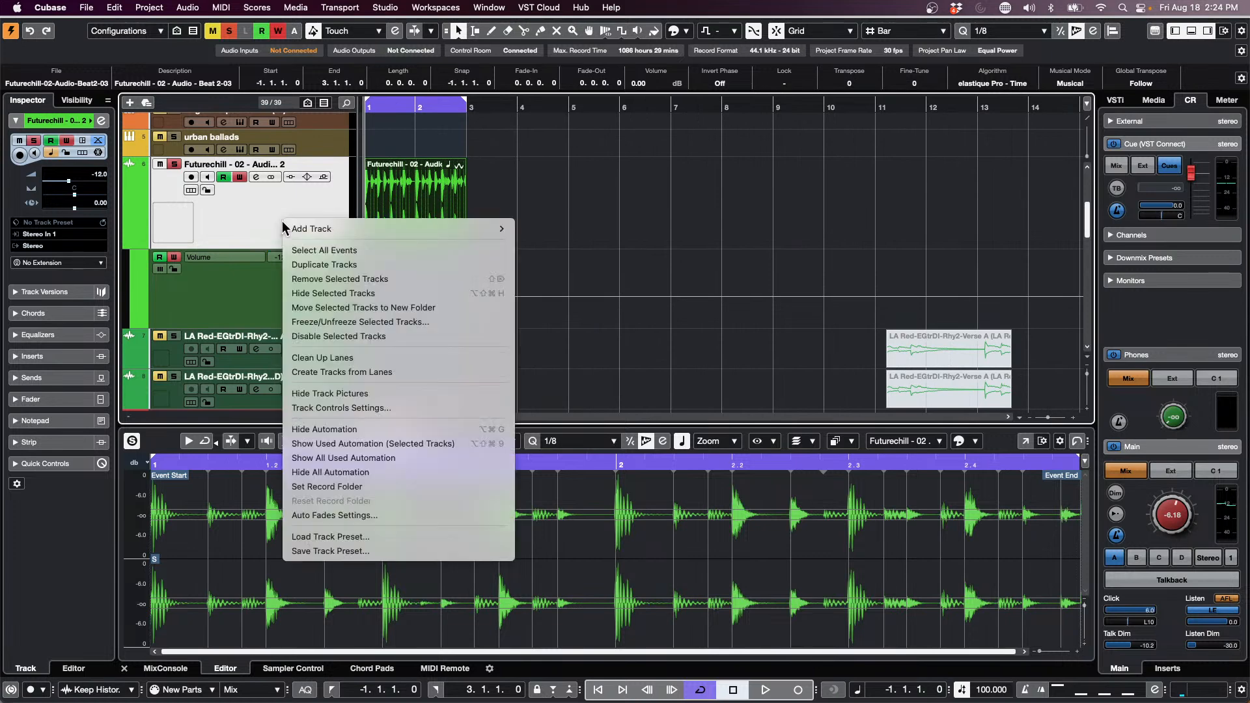
mouse_move(358, 231)
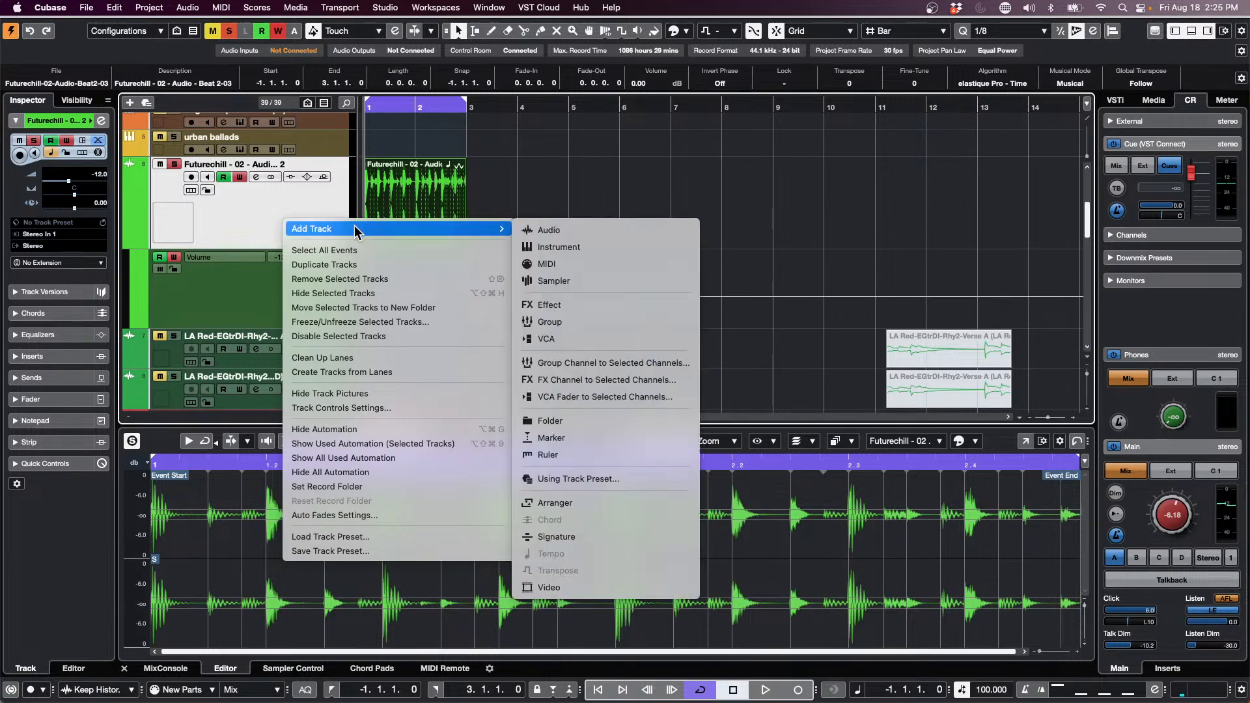
click(611, 249)
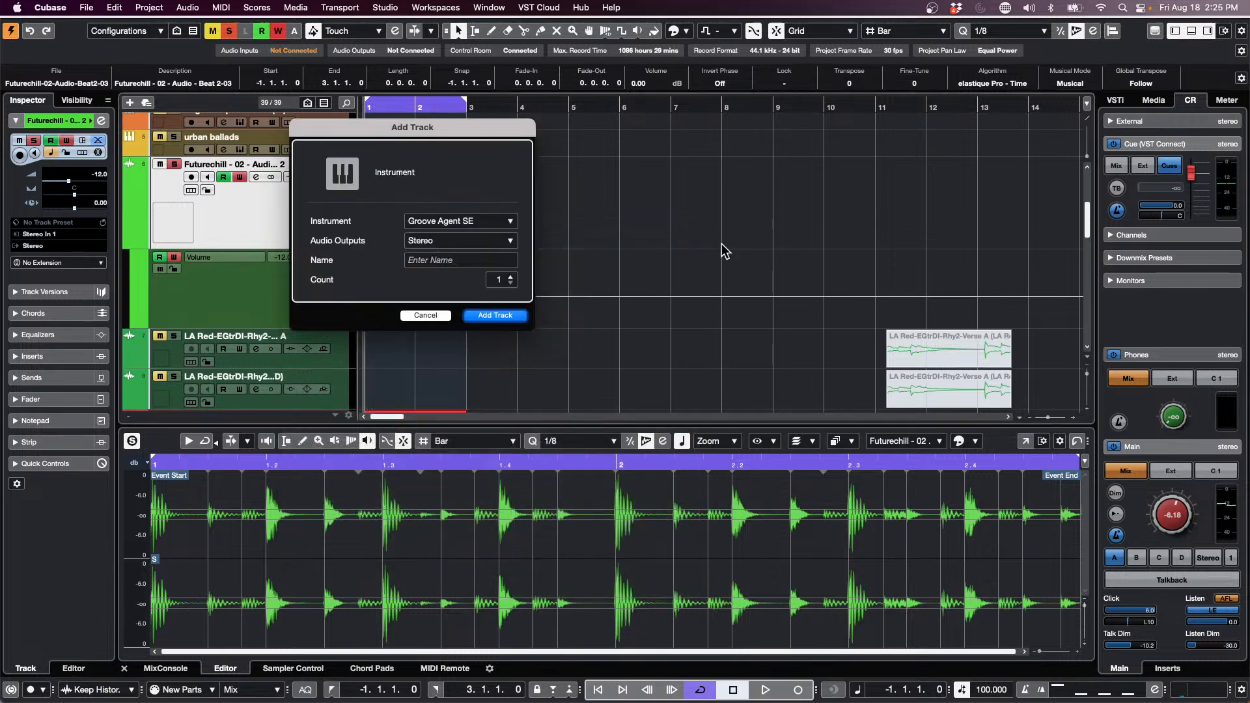
click(497, 315)
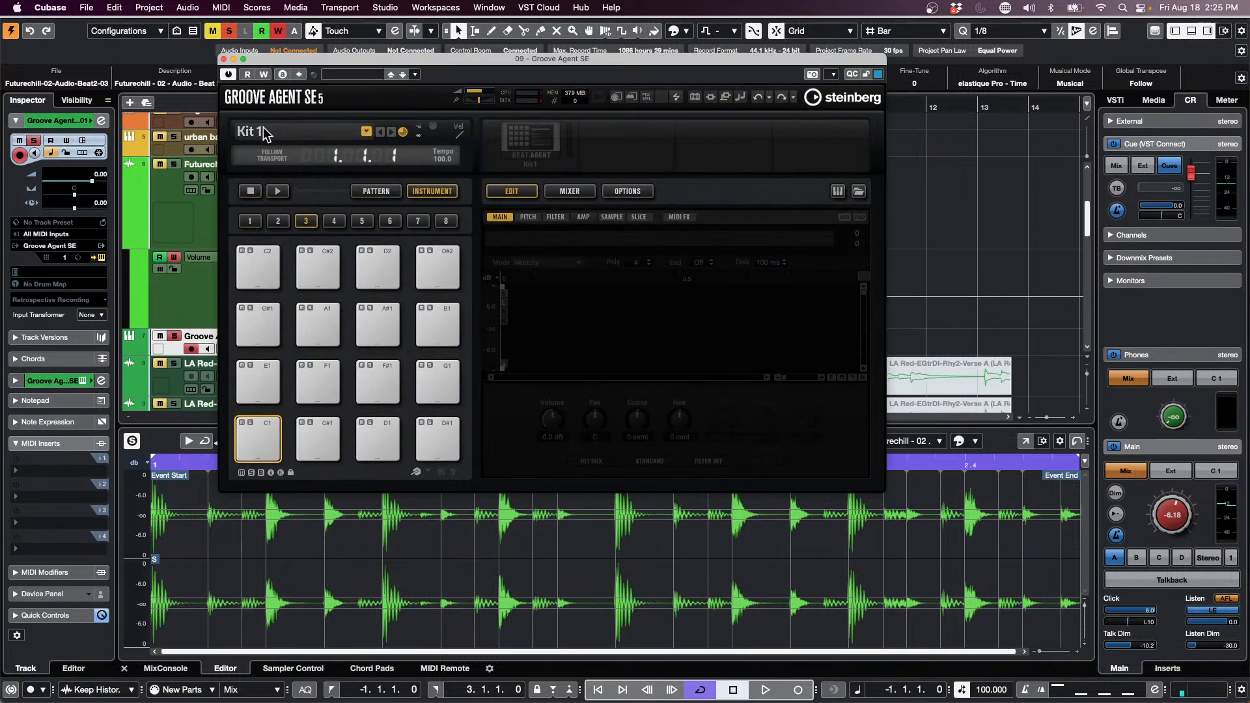
click(224, 60)
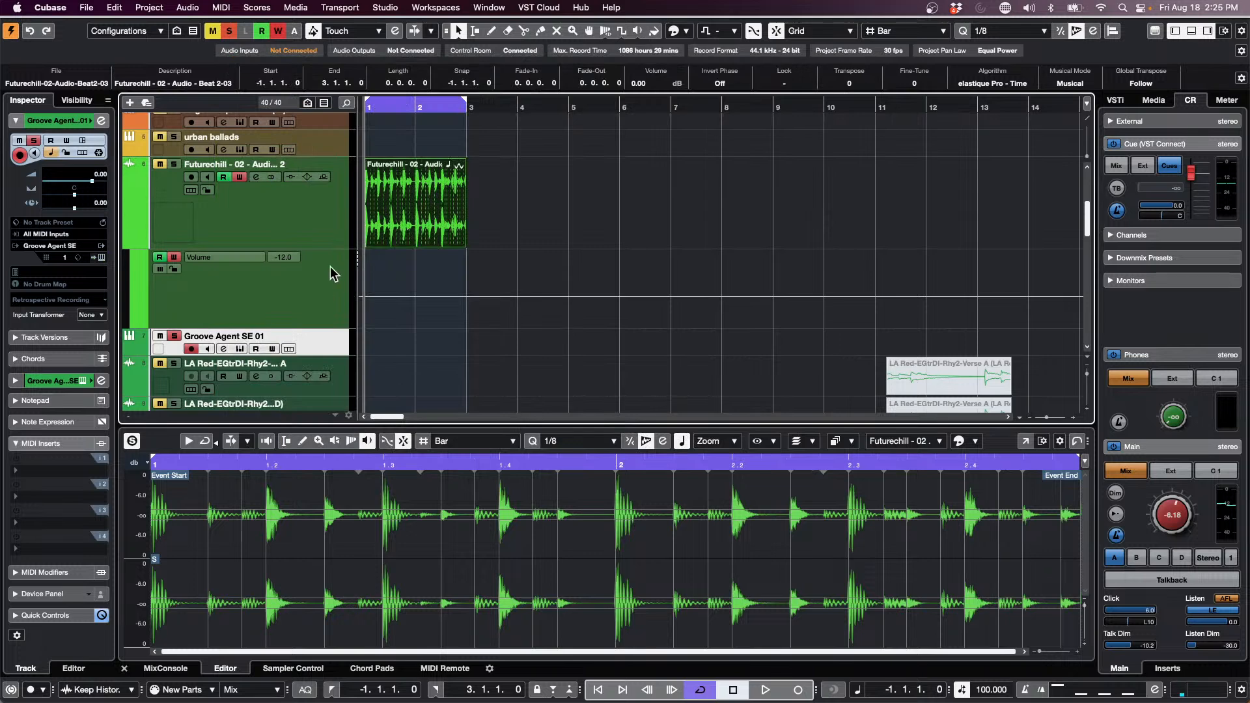
click(307, 275)
right_click(318, 209)
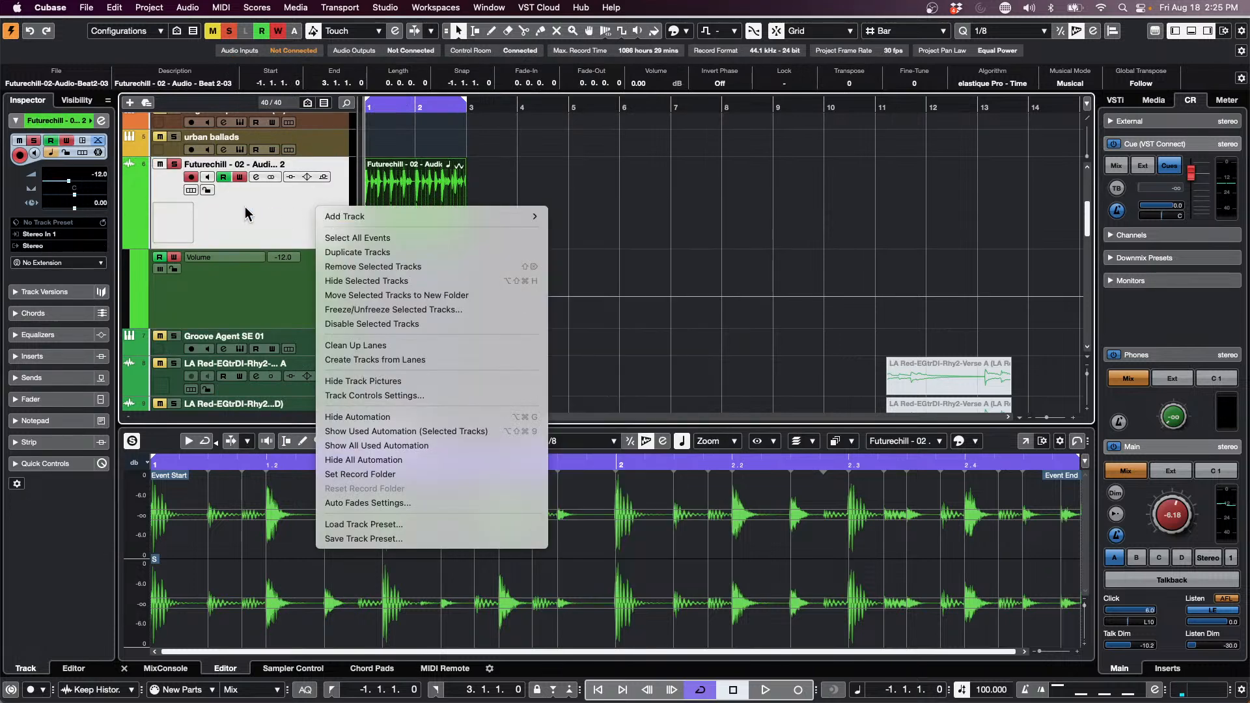
Hide the Futurechill volume lane and add a HALion Sonic instrument track.
click(249, 215)
click(129, 243)
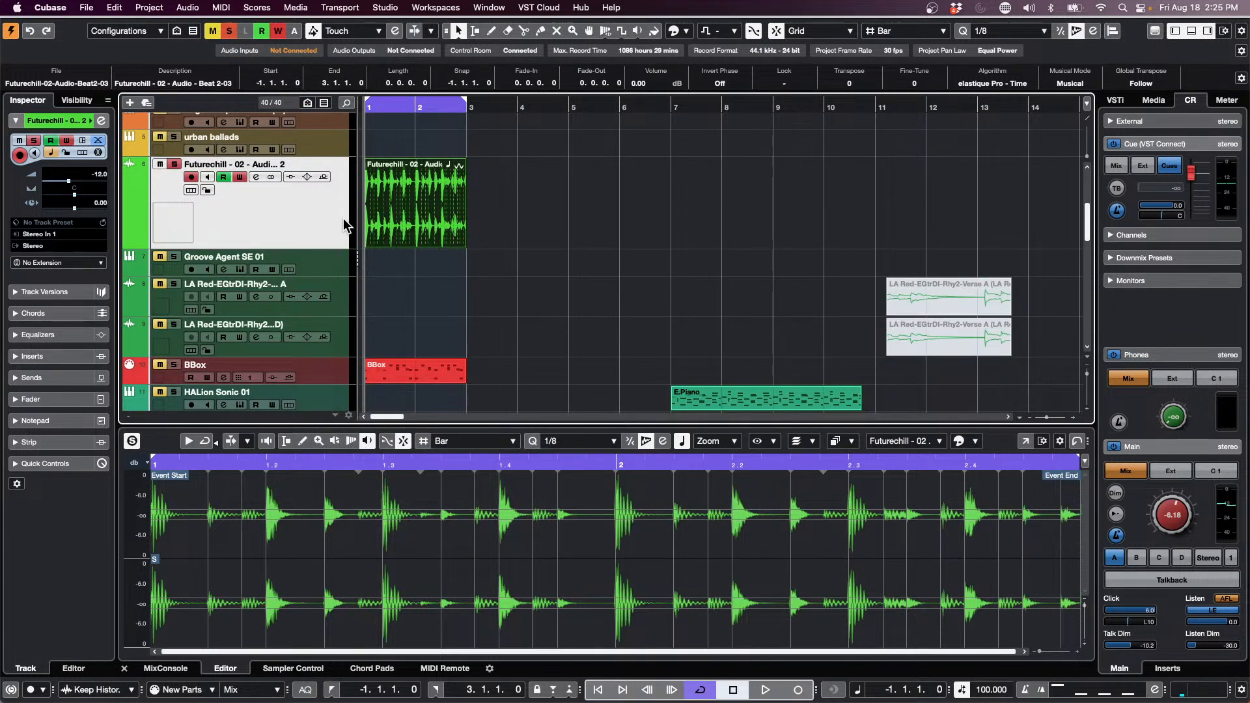
right_click(308, 223)
mouse_move(417, 231)
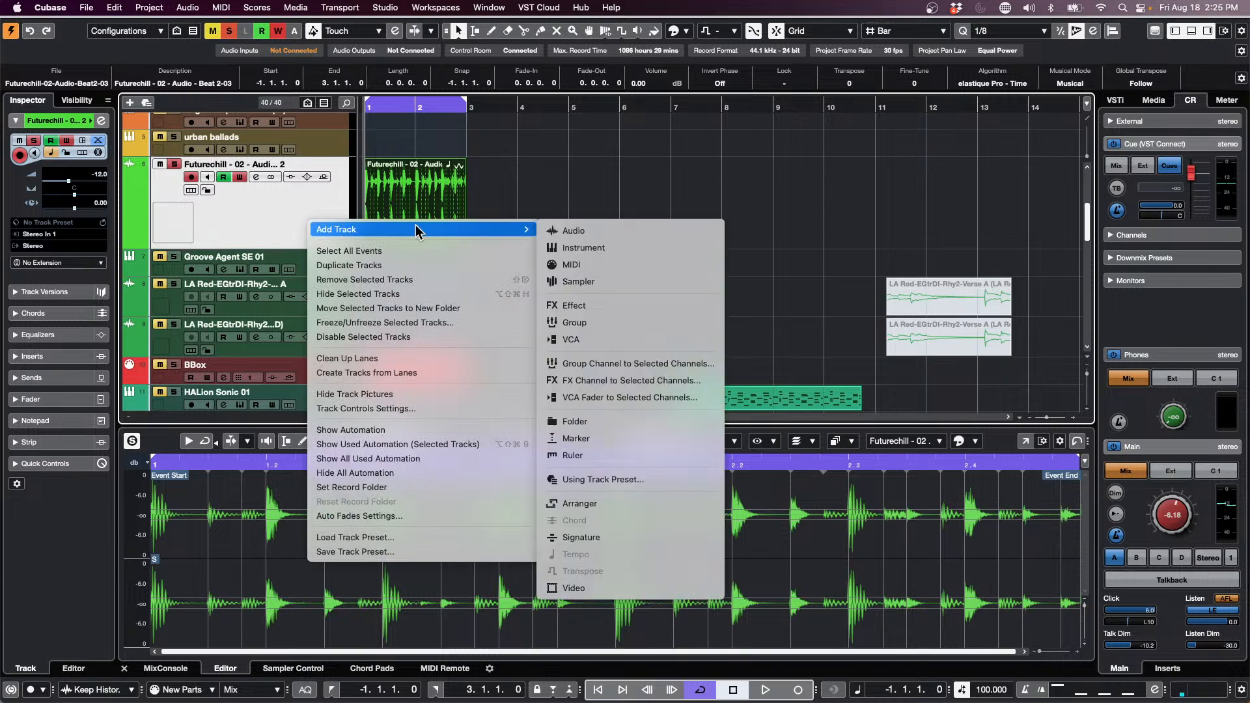
click(624, 248)
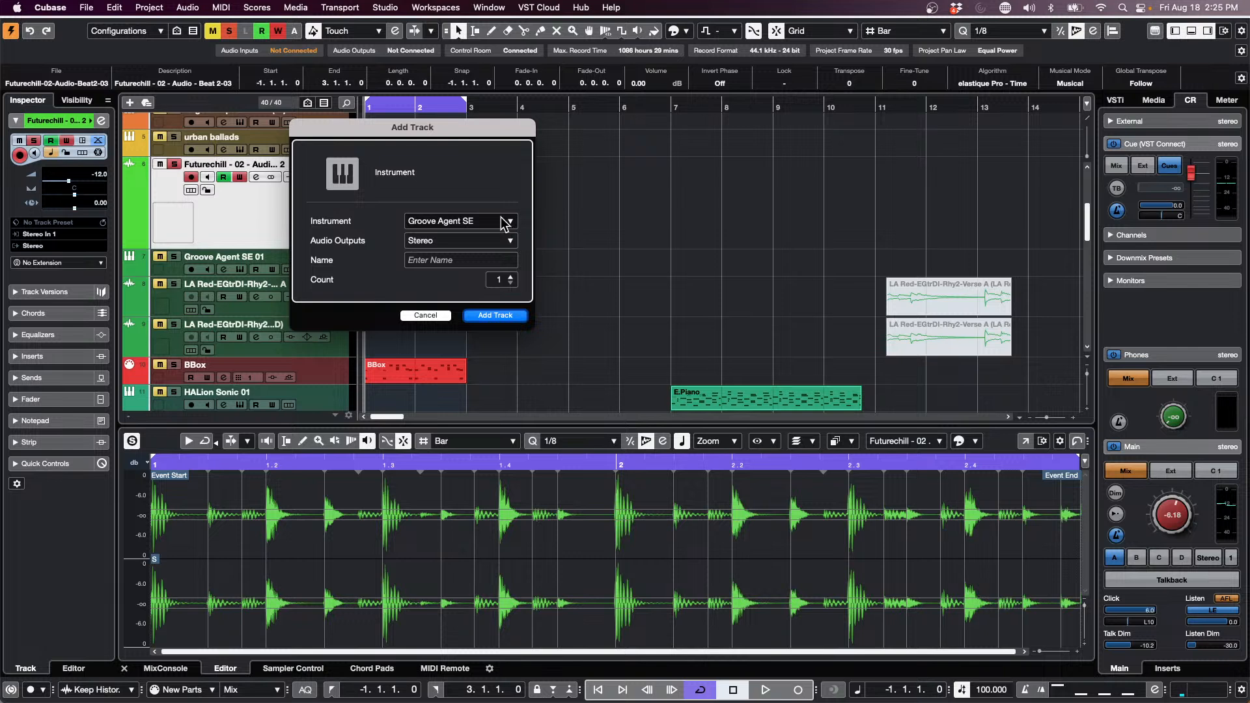
click(505, 222)
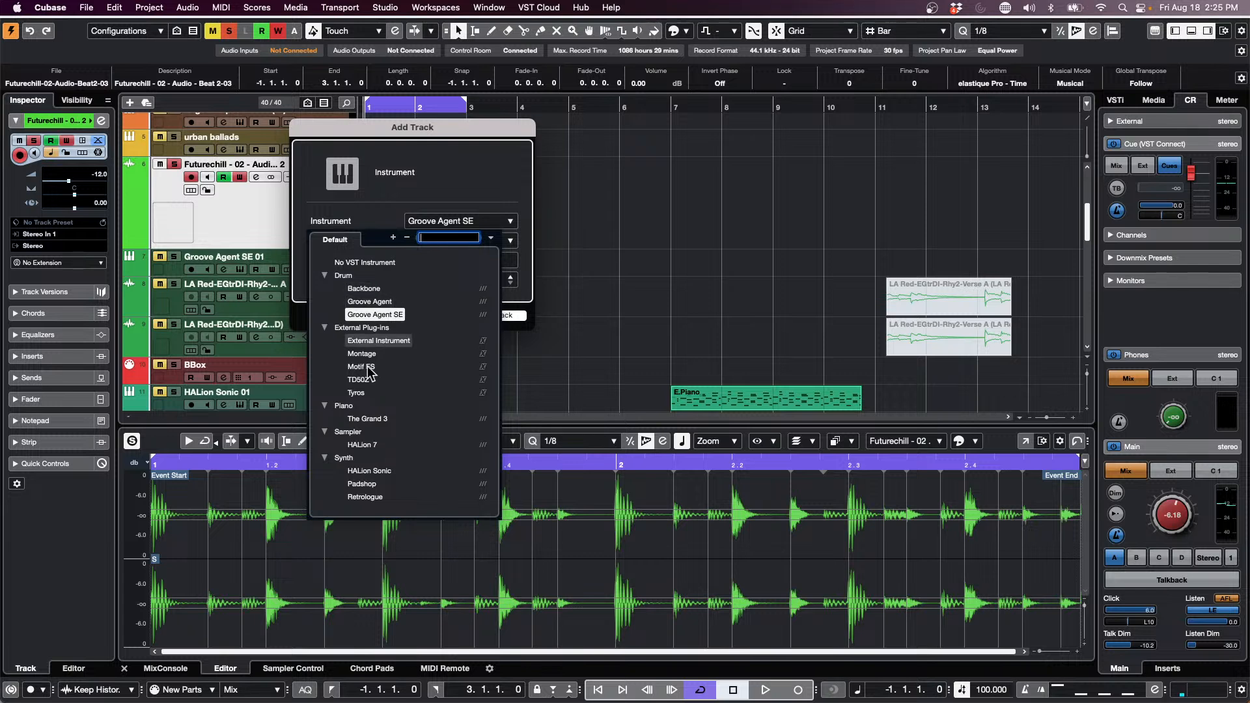
click(382, 471)
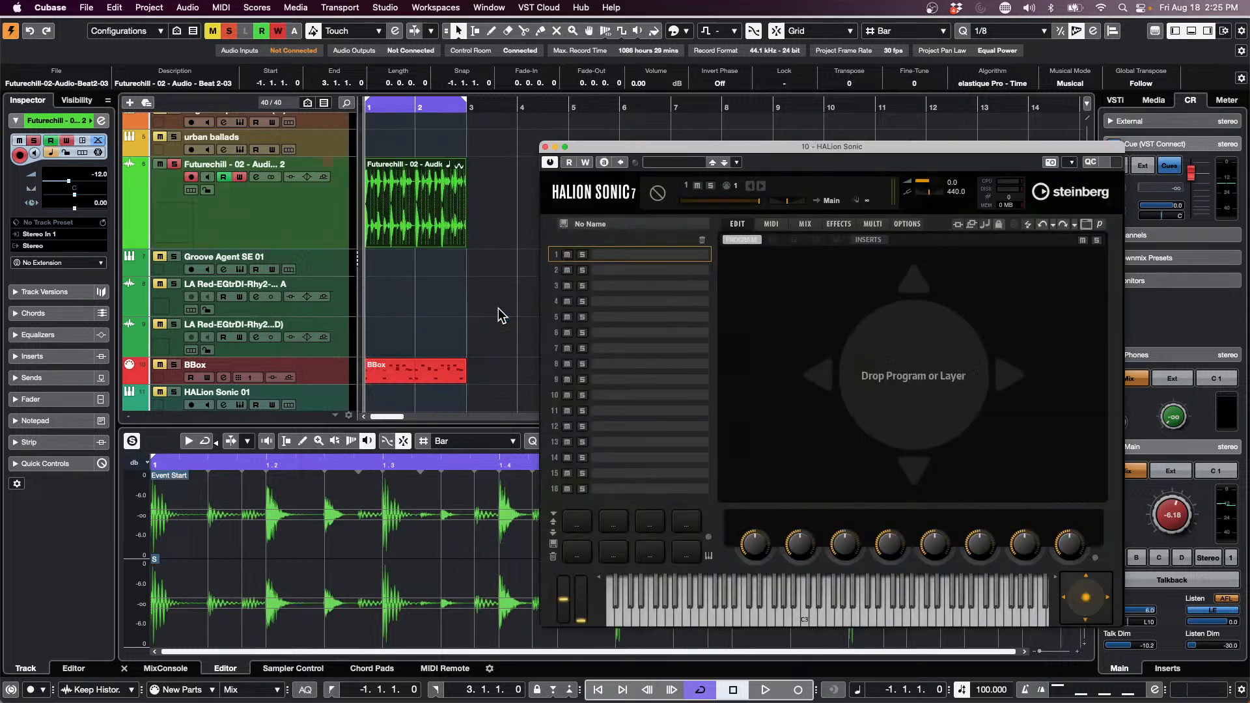
click(500, 315)
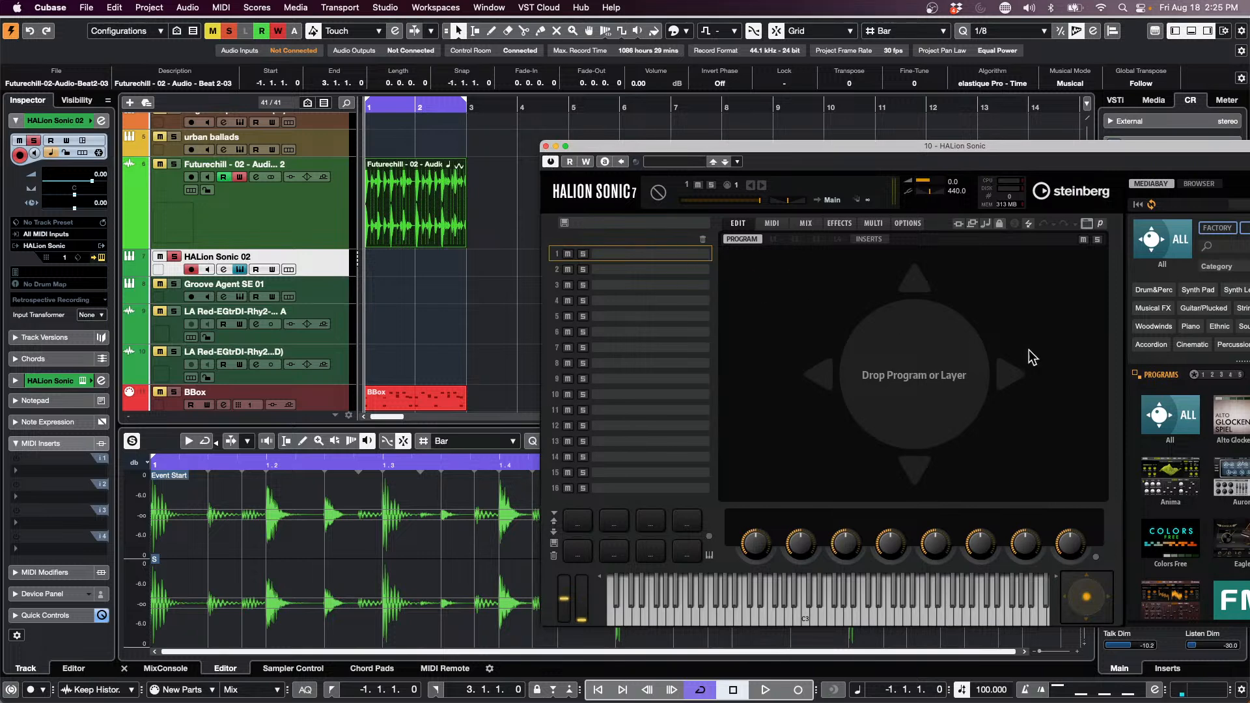
Search the sound library for 'silk roads' and load the Silk Roads program into slot 1.
double_click(1151, 147)
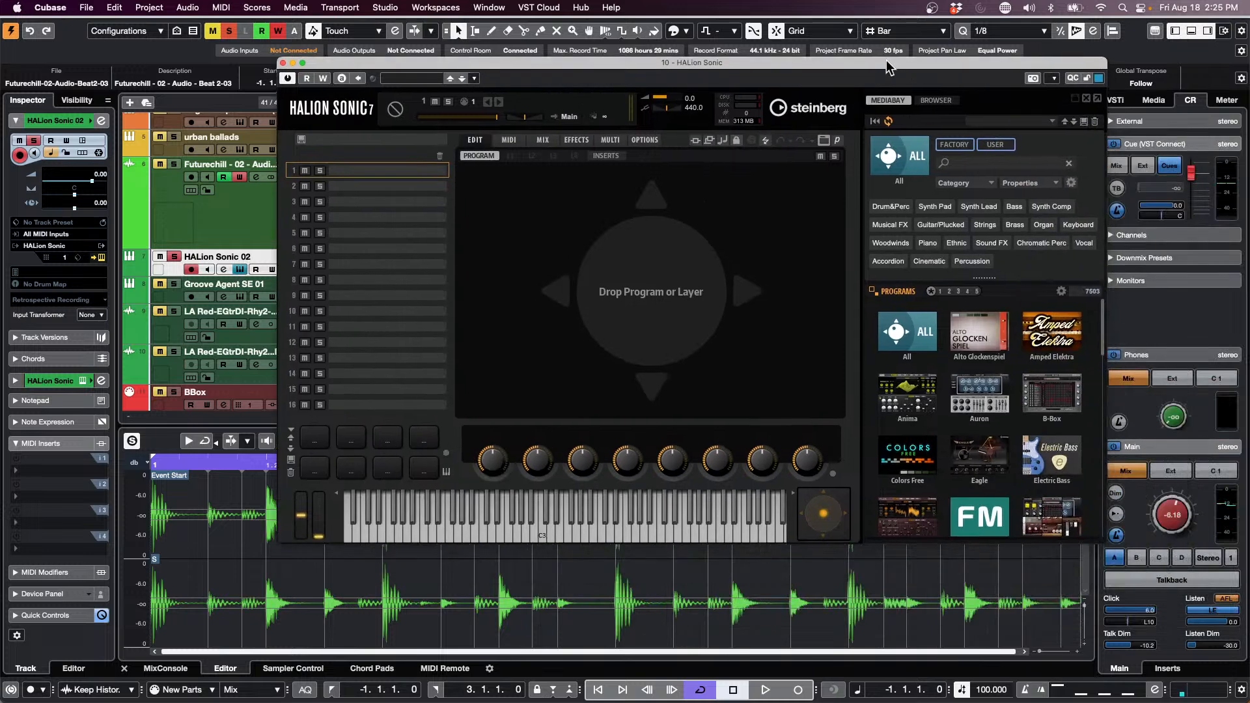
click(970, 163)
text(si)
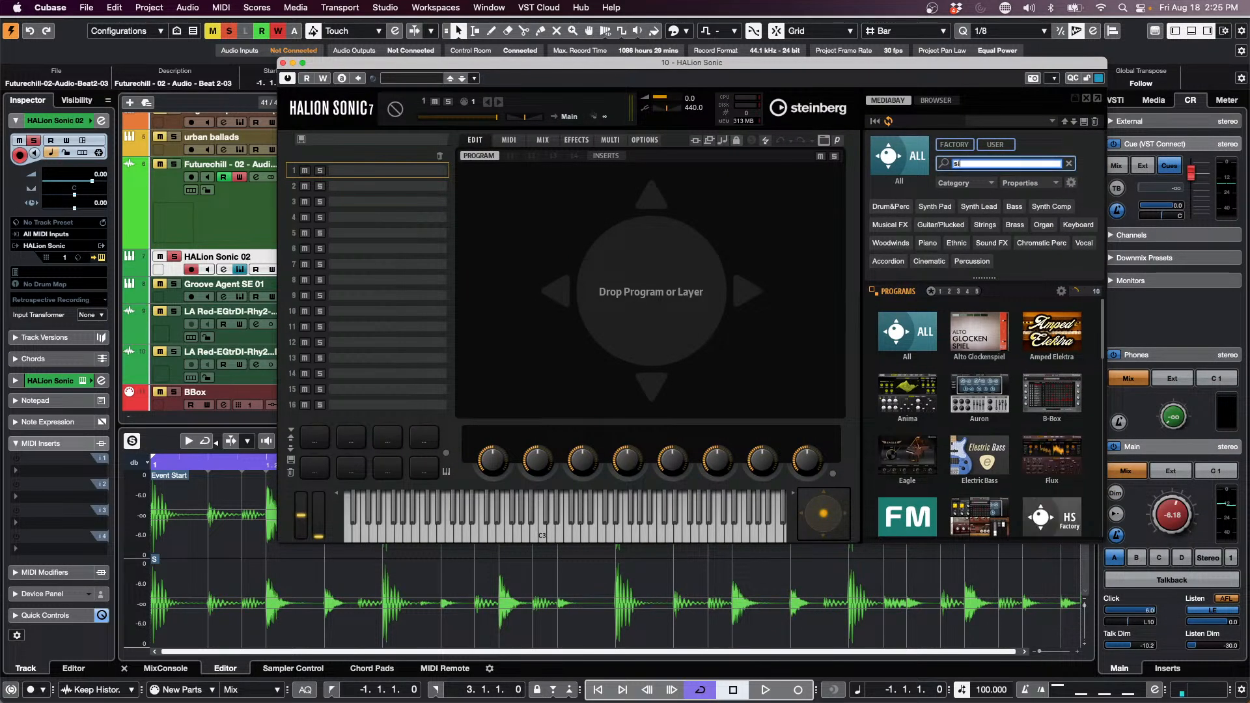
text(lk roads)
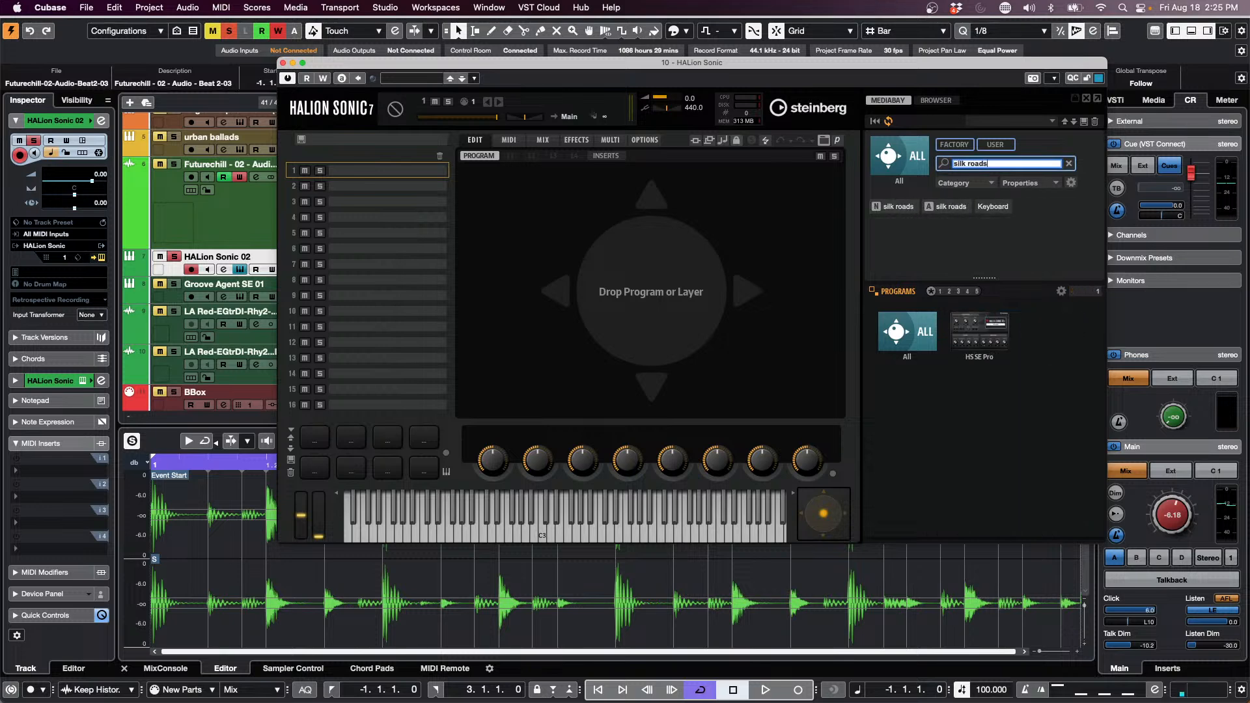
click(980, 334)
double_click(908, 320)
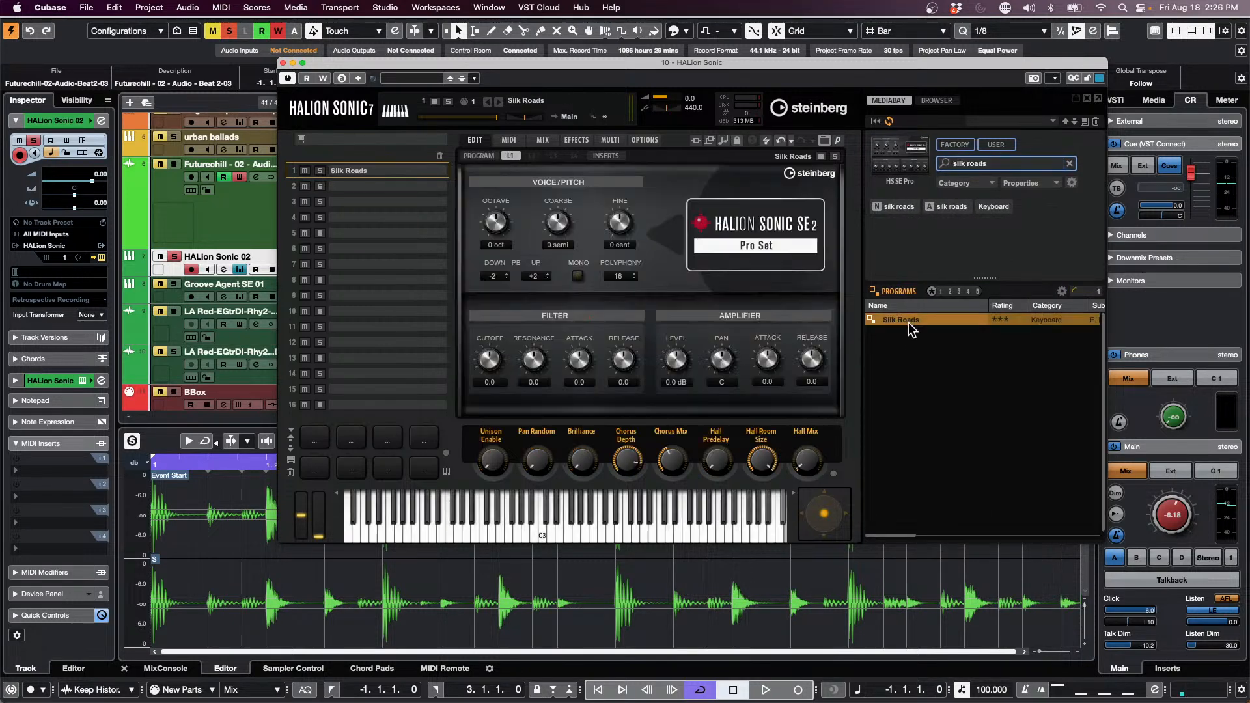
Draw an empty HALion Sonic 02 part from bar 2 to bar 8.
click(283, 63)
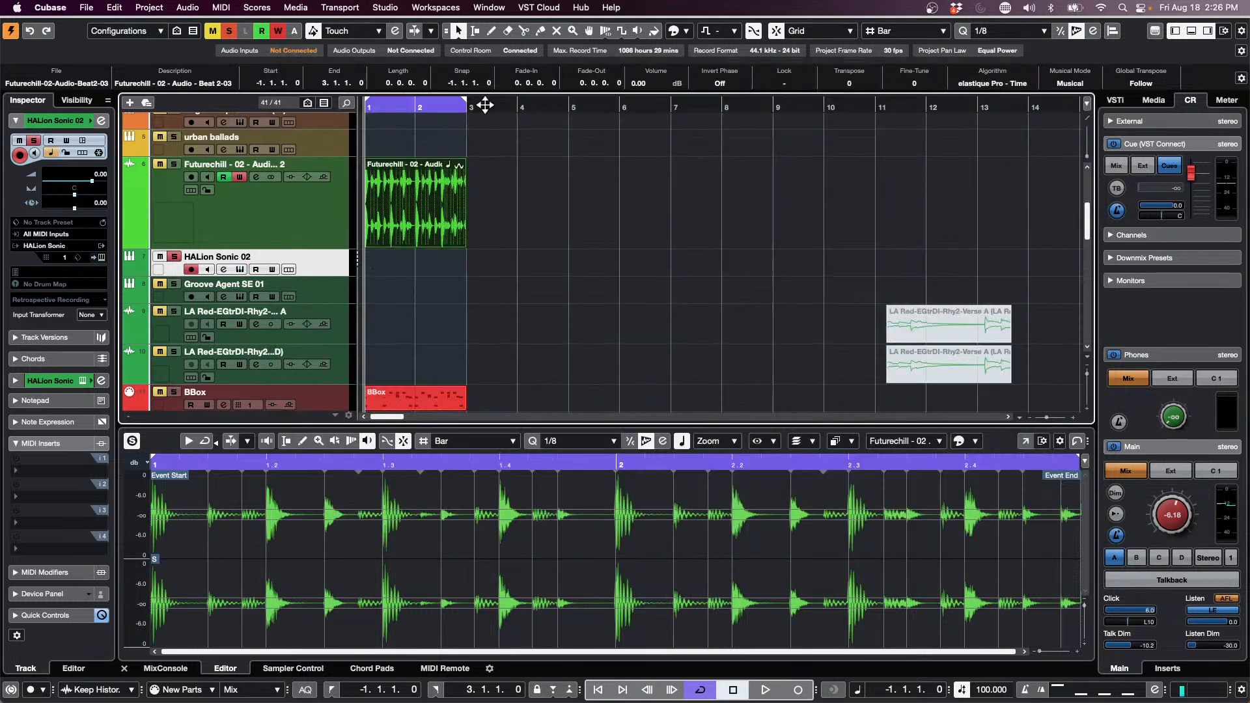
right_click(468, 276)
click(494, 276)
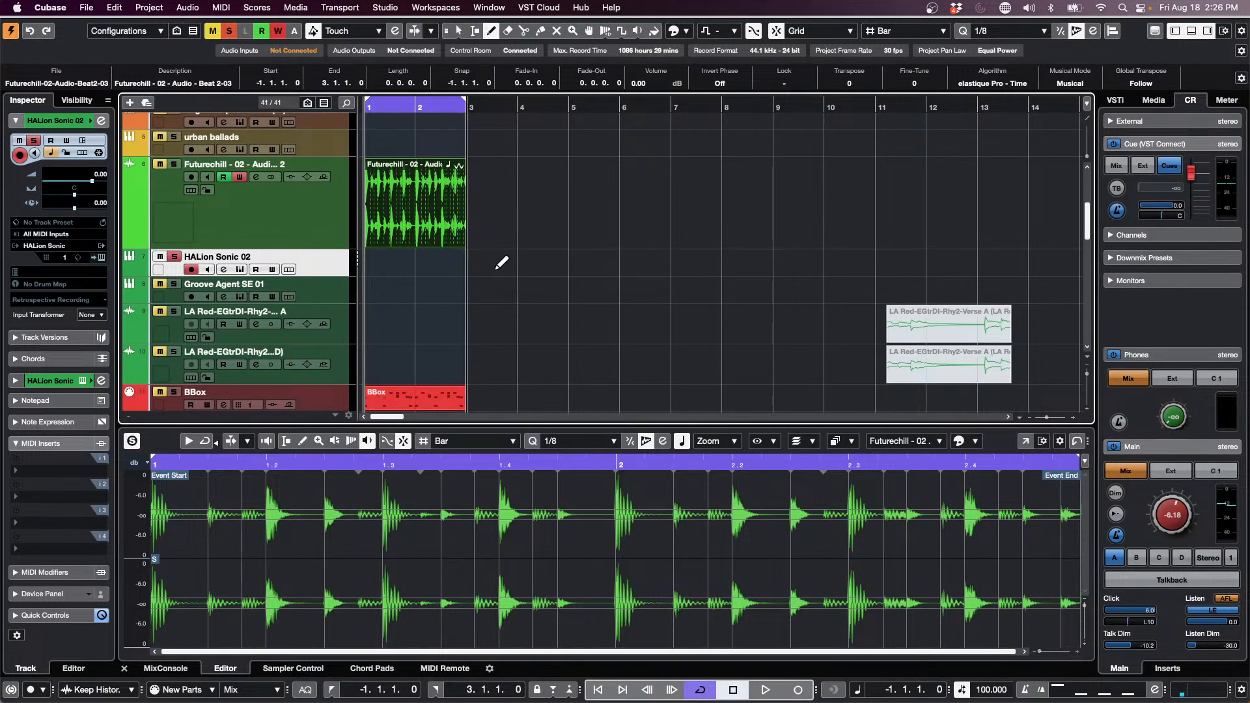
drag(456, 257, 720, 260)
key(1)
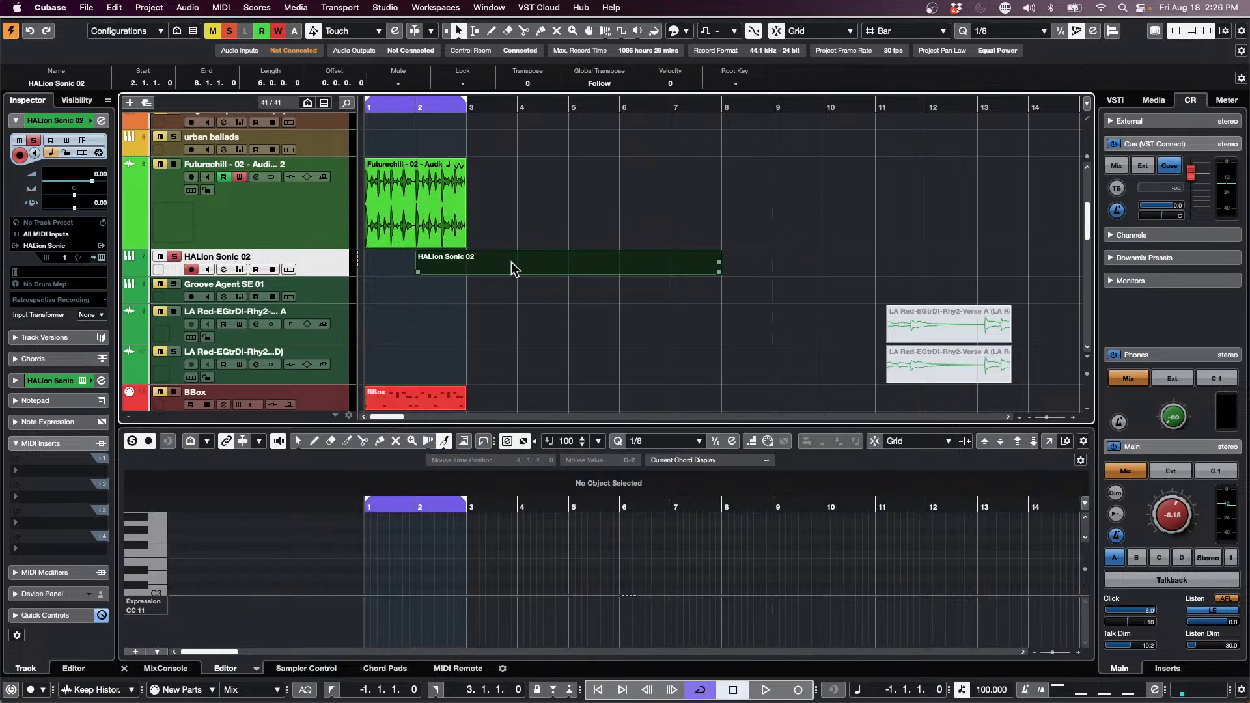
Edit the new part with quantize at 1/2 and step input starting at bar 2.
double_click(511, 264)
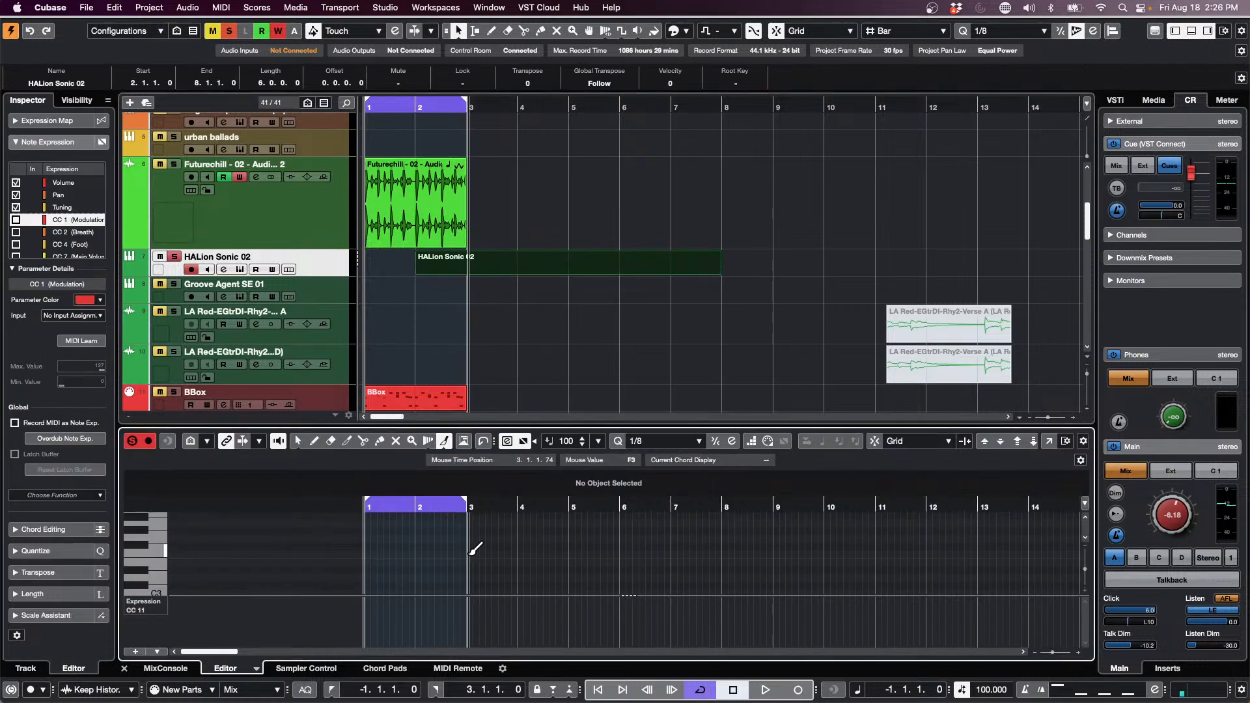
click(654, 445)
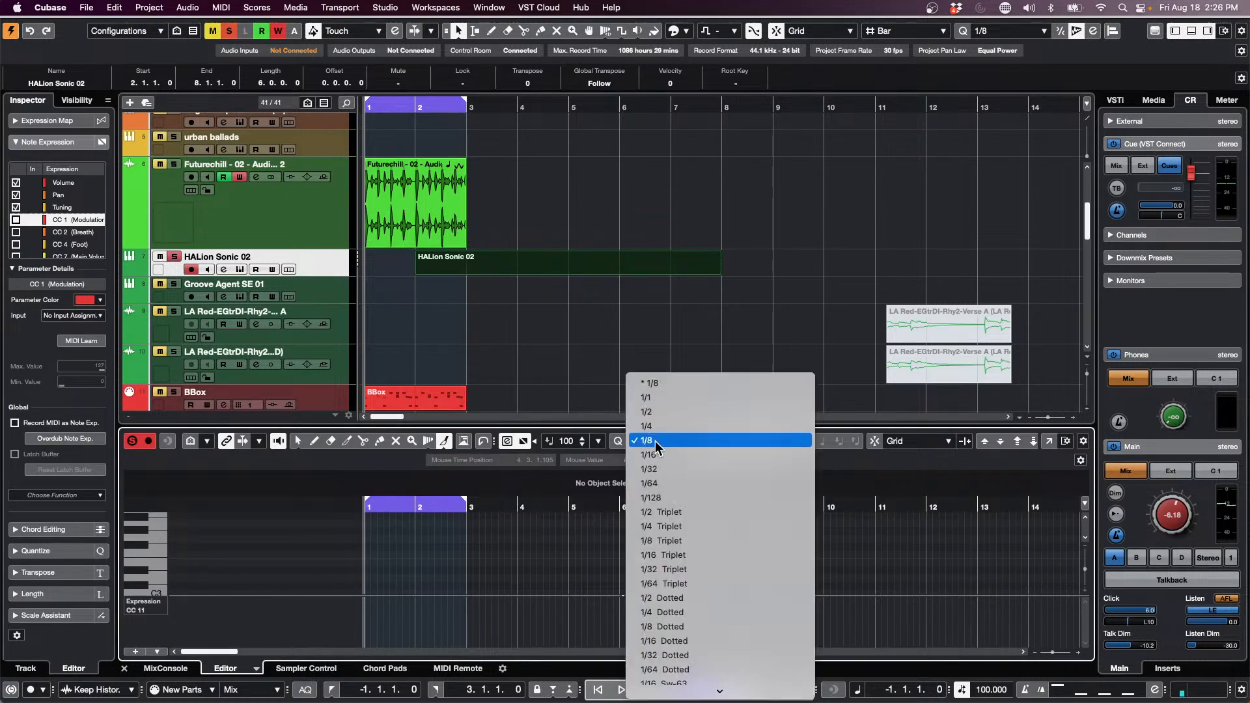
click(684, 413)
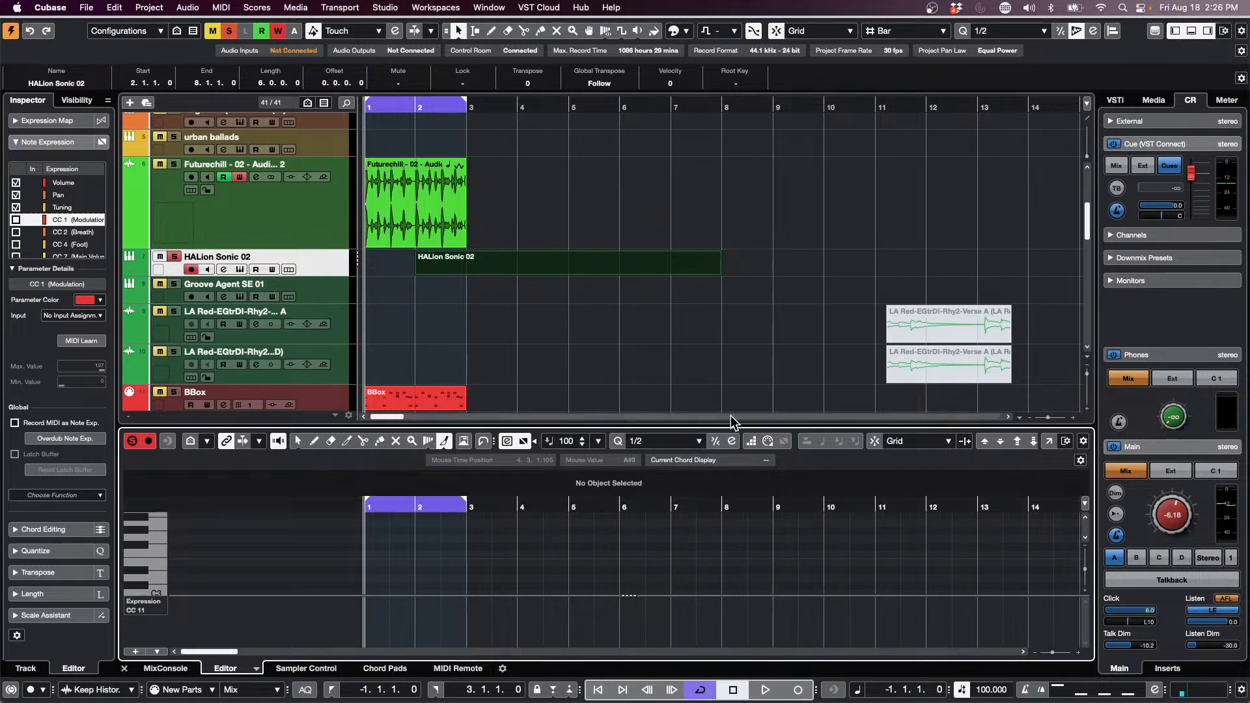
click(752, 440)
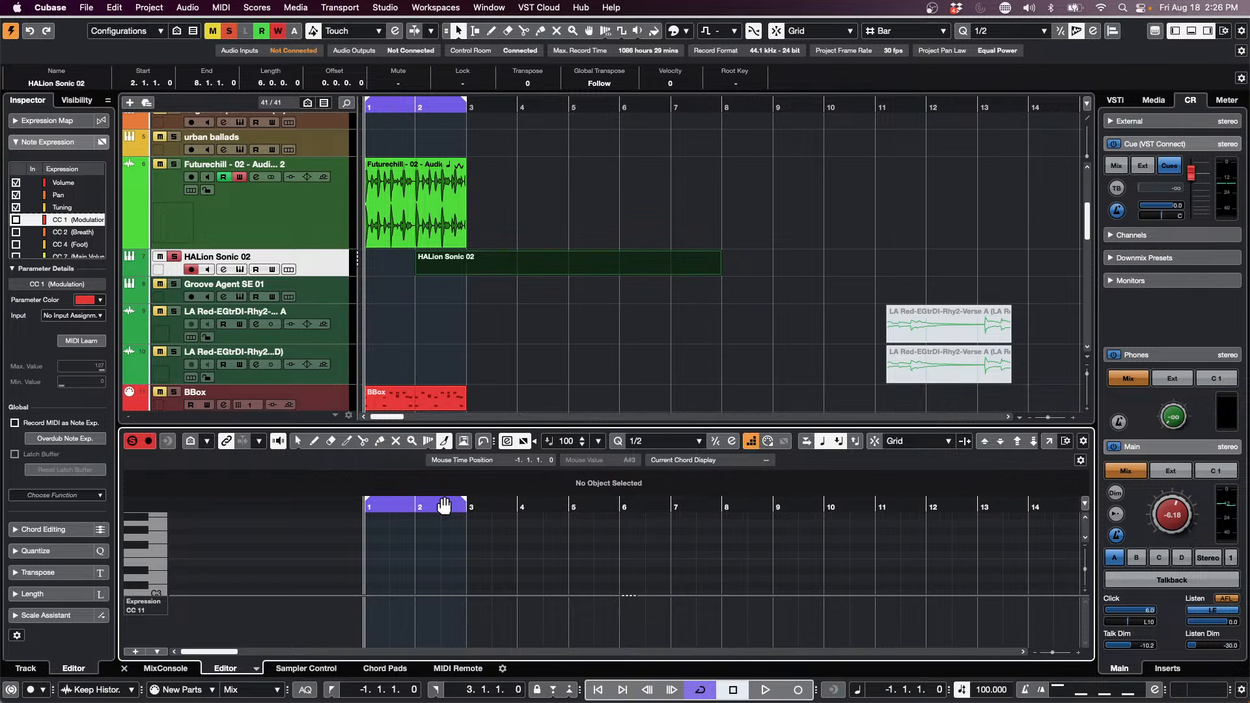
click(414, 552)
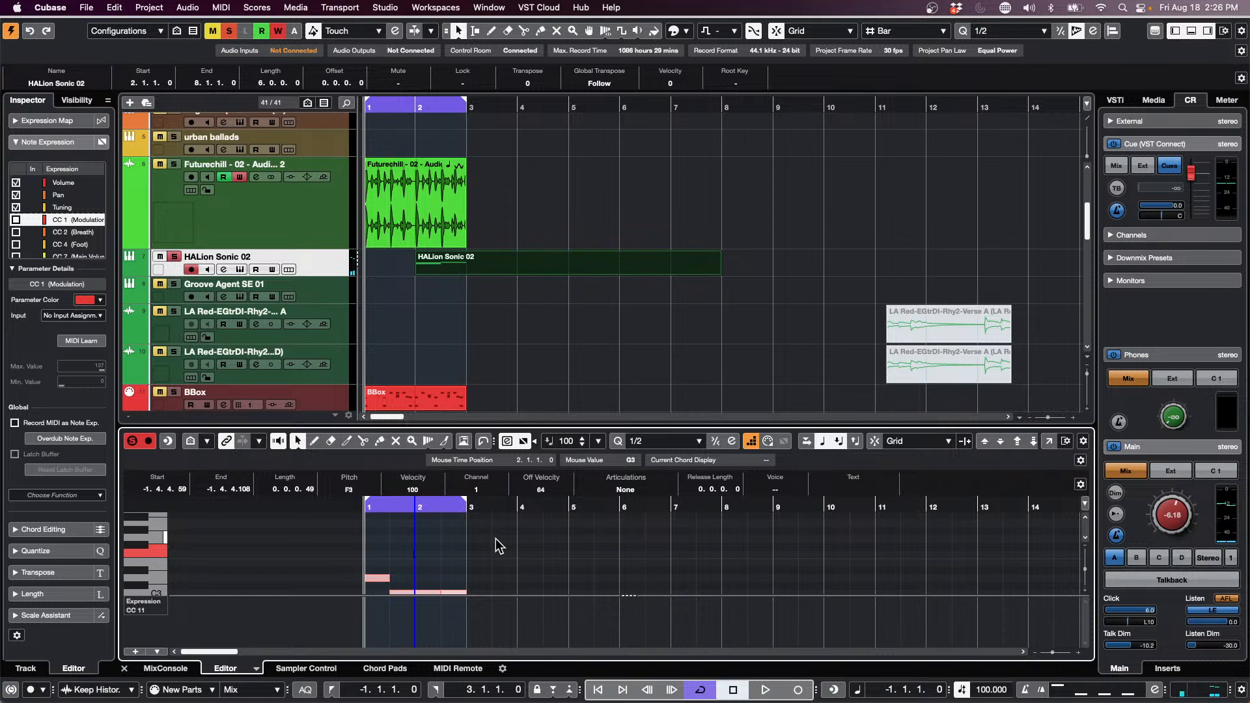
scroll(554, 547, down, 5)
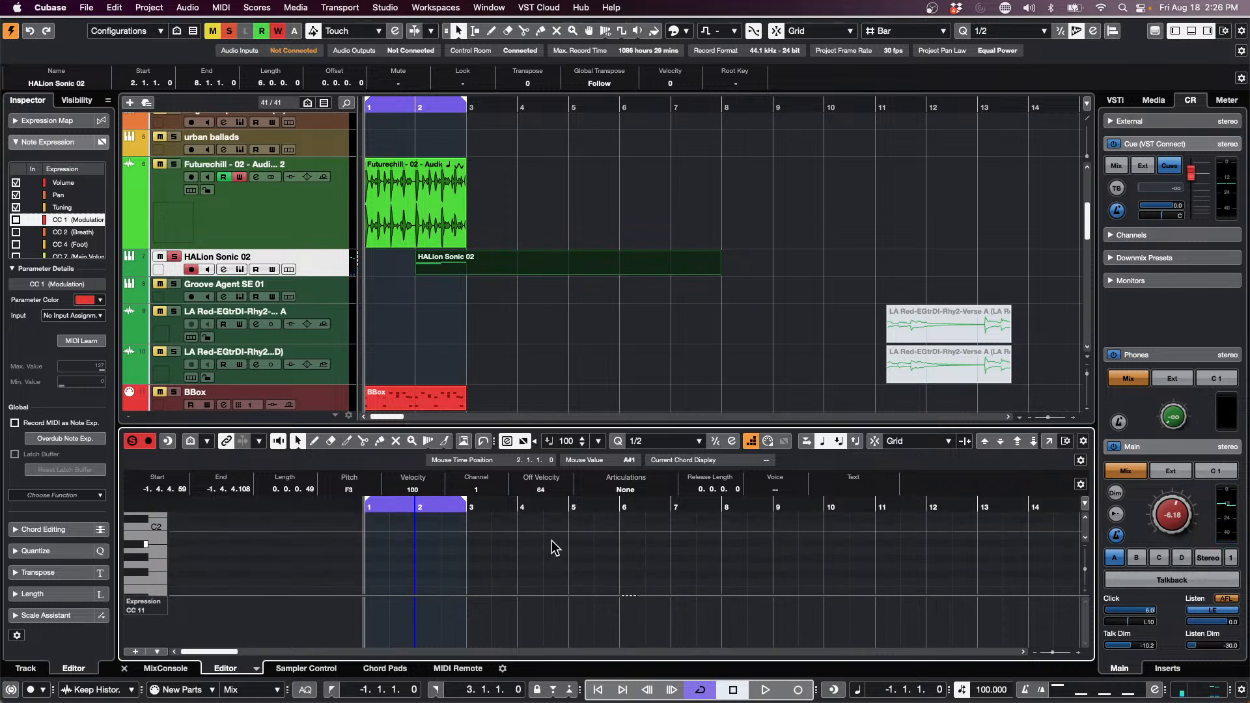
scroll(552, 547, up, 5)
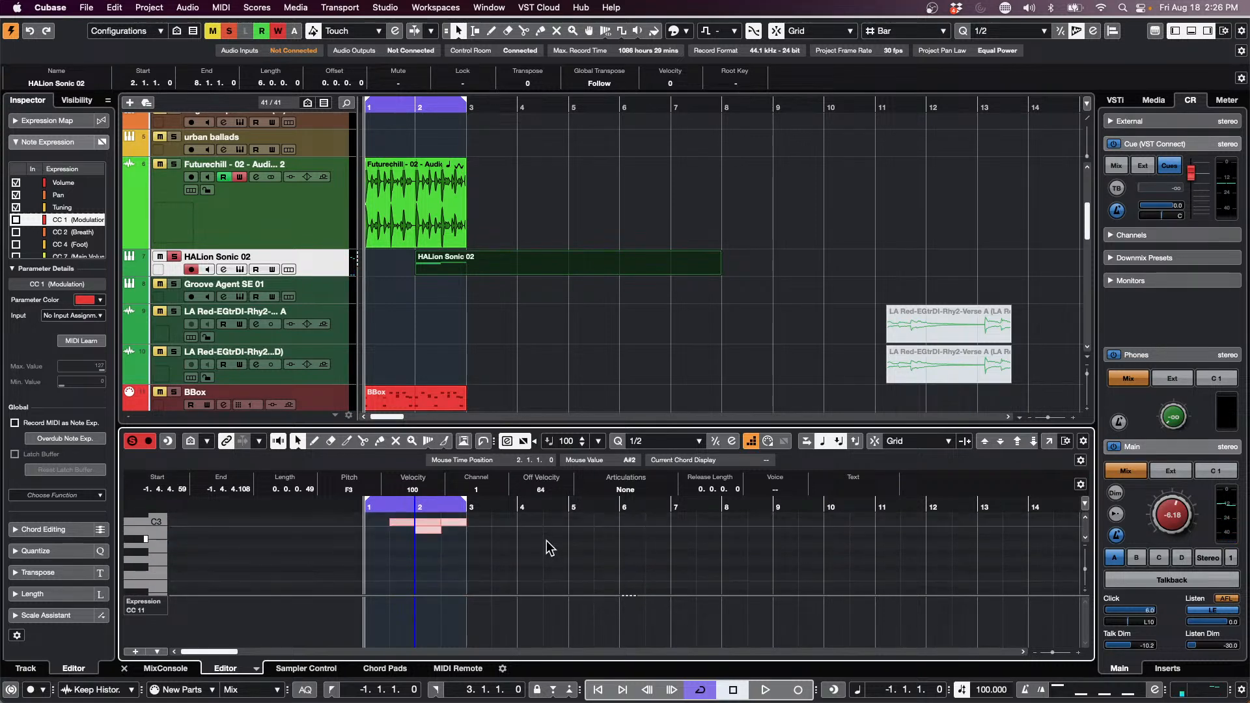
scroll(547, 547, up, 3)
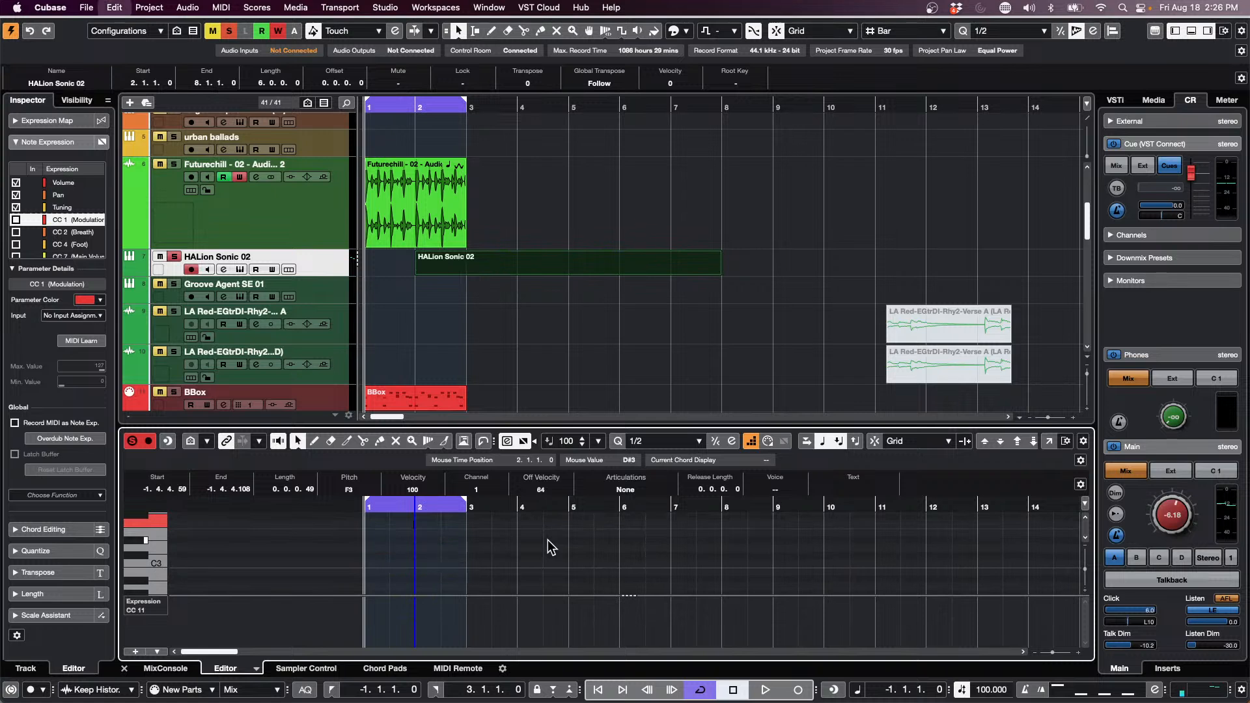
Turn cycle off with / and return focus to the project arrangement.
key(slash)
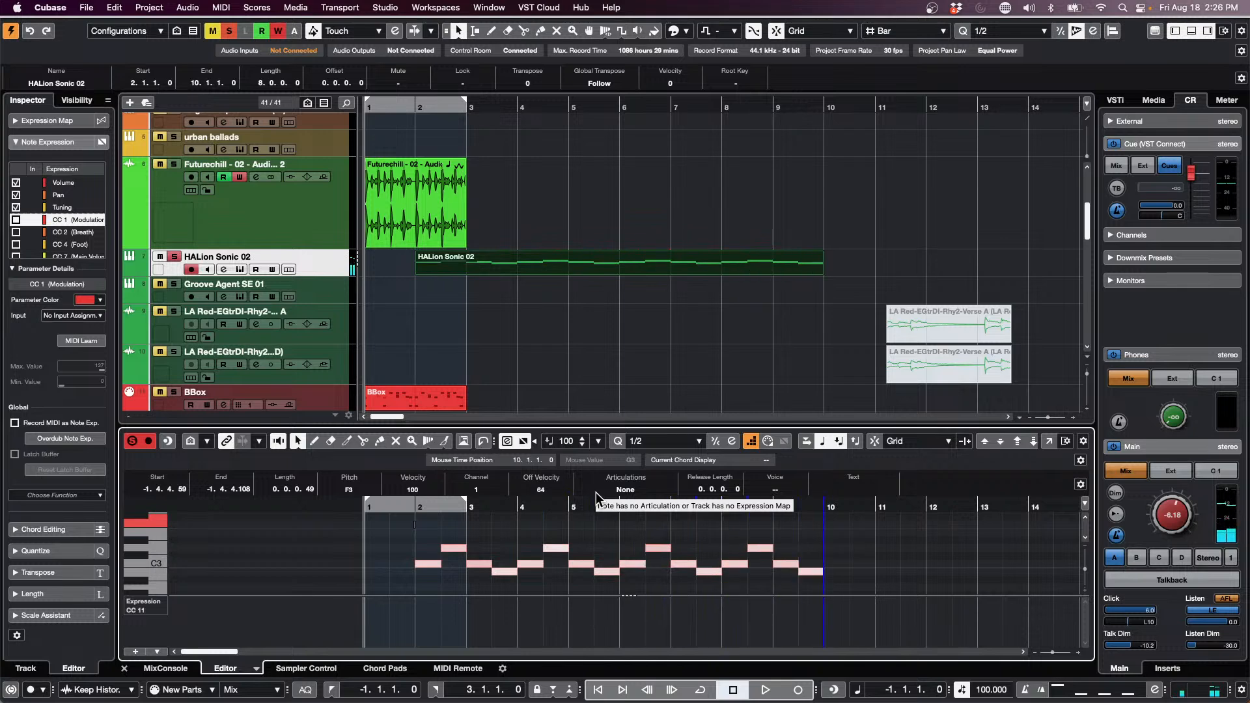
click(698, 345)
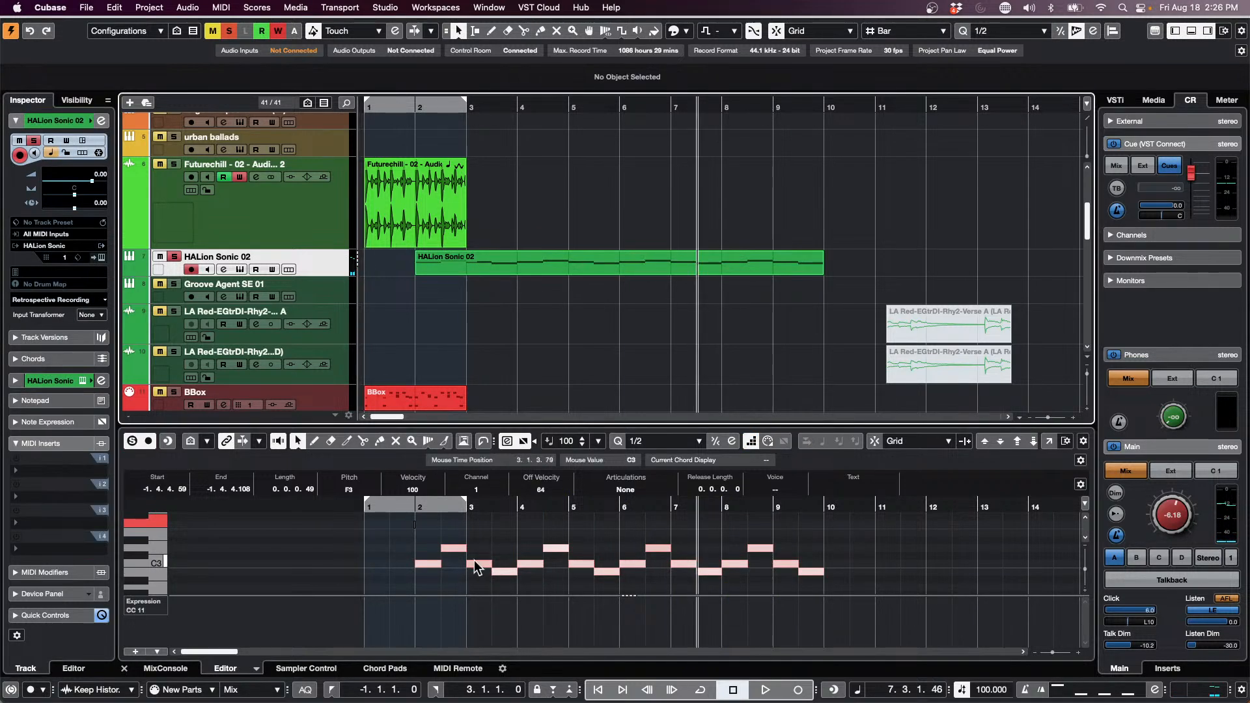
scroll(470, 328, down, 1)
Open the BBox drum part in a maximised Key Editor, zoom onto bars 1–2, then close it.
click(477, 373)
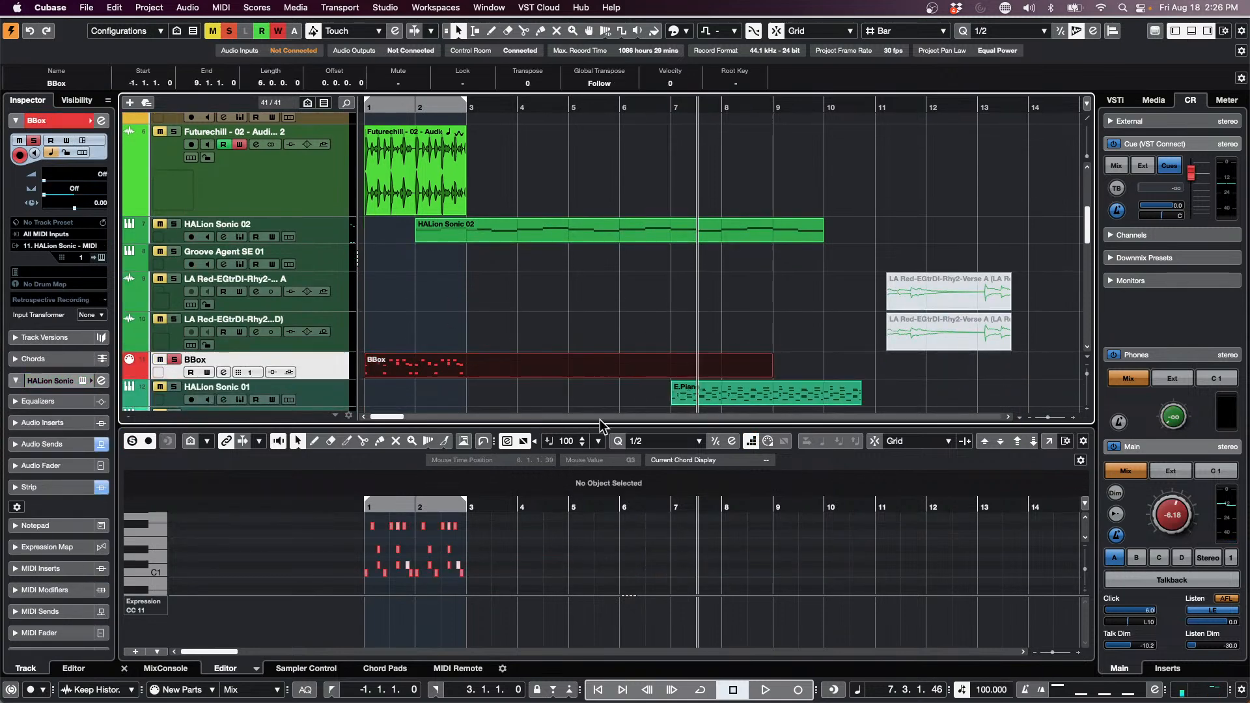
click(1049, 441)
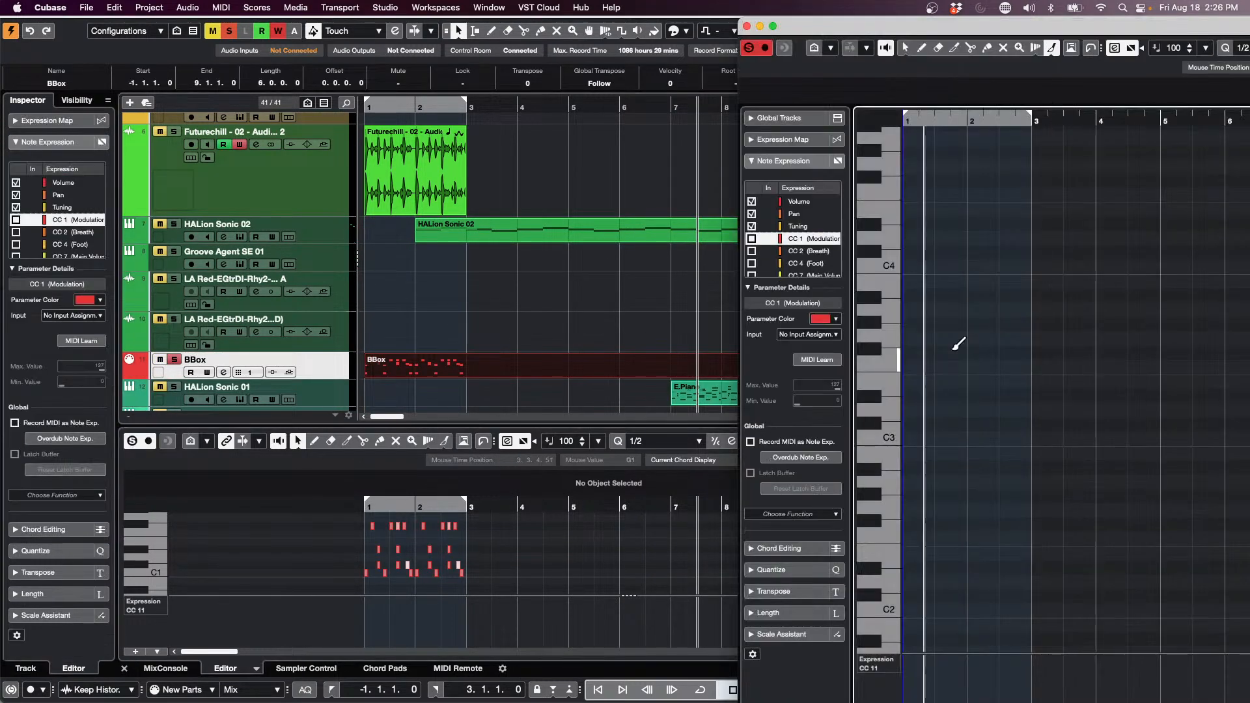
click(774, 26)
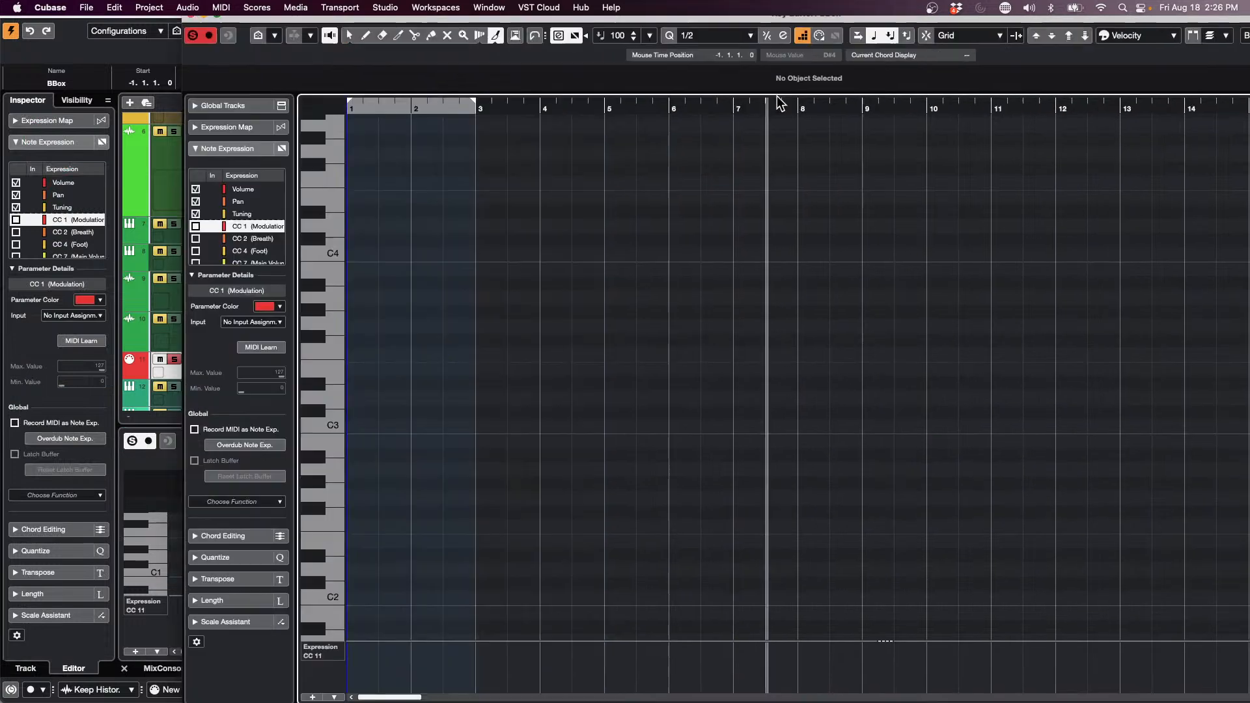
scroll(319, 251, down, 5)
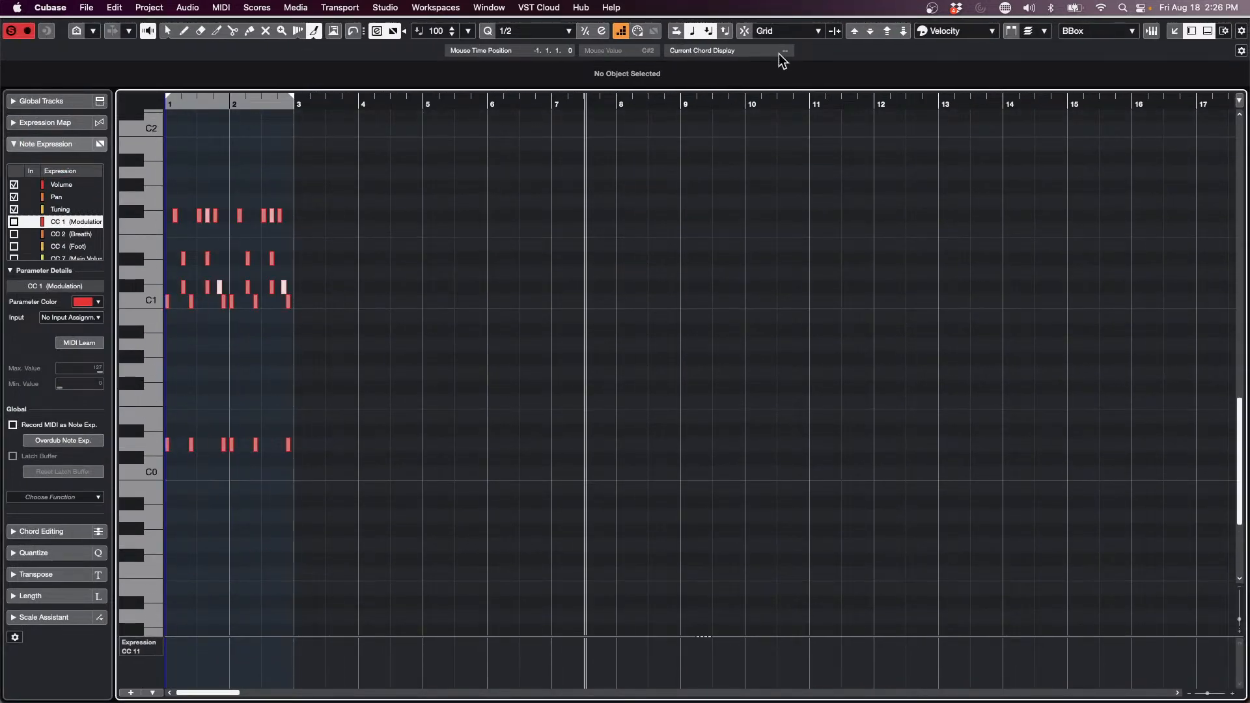
click(621, 31)
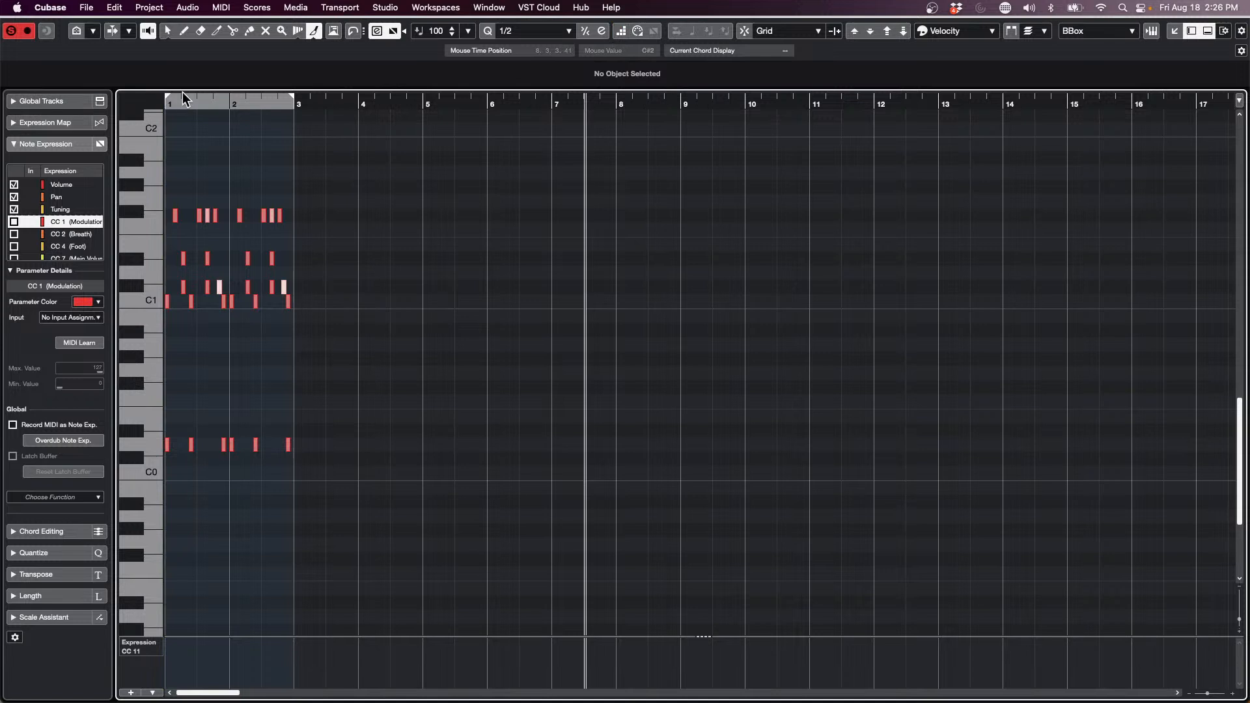
key(h)
key(h)
key(h)
key(h)
key(h)
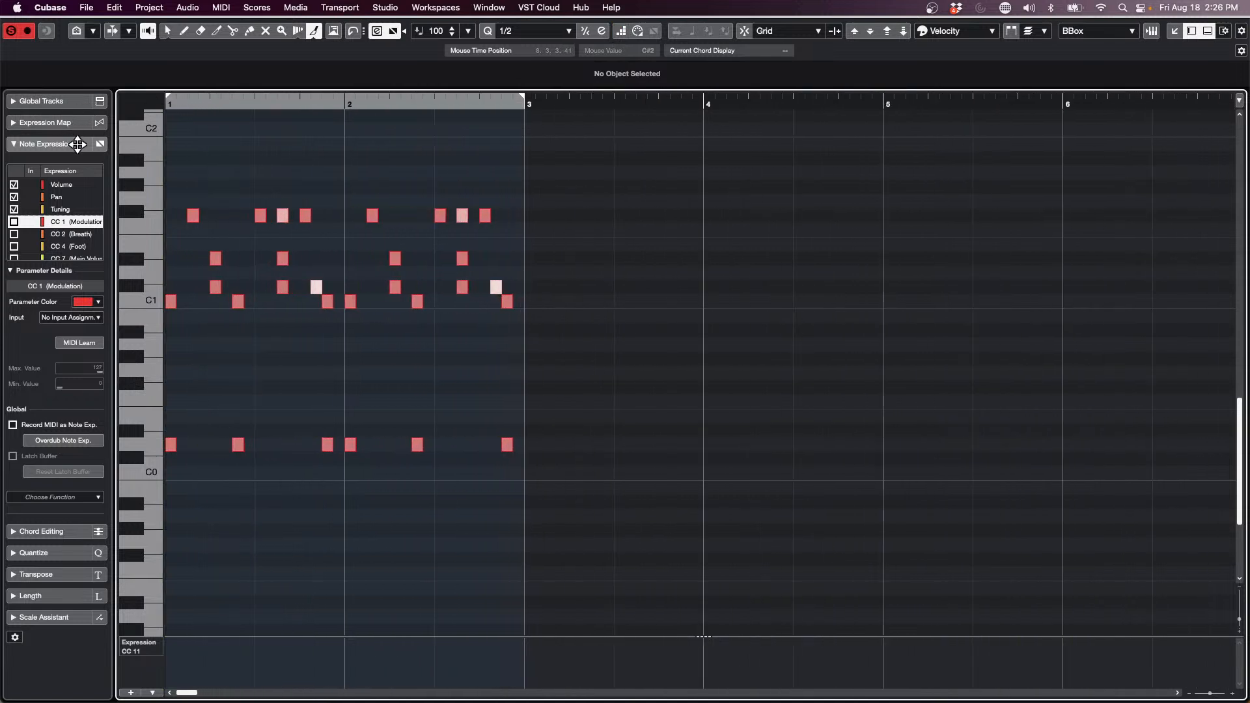
key(h)
key(h)
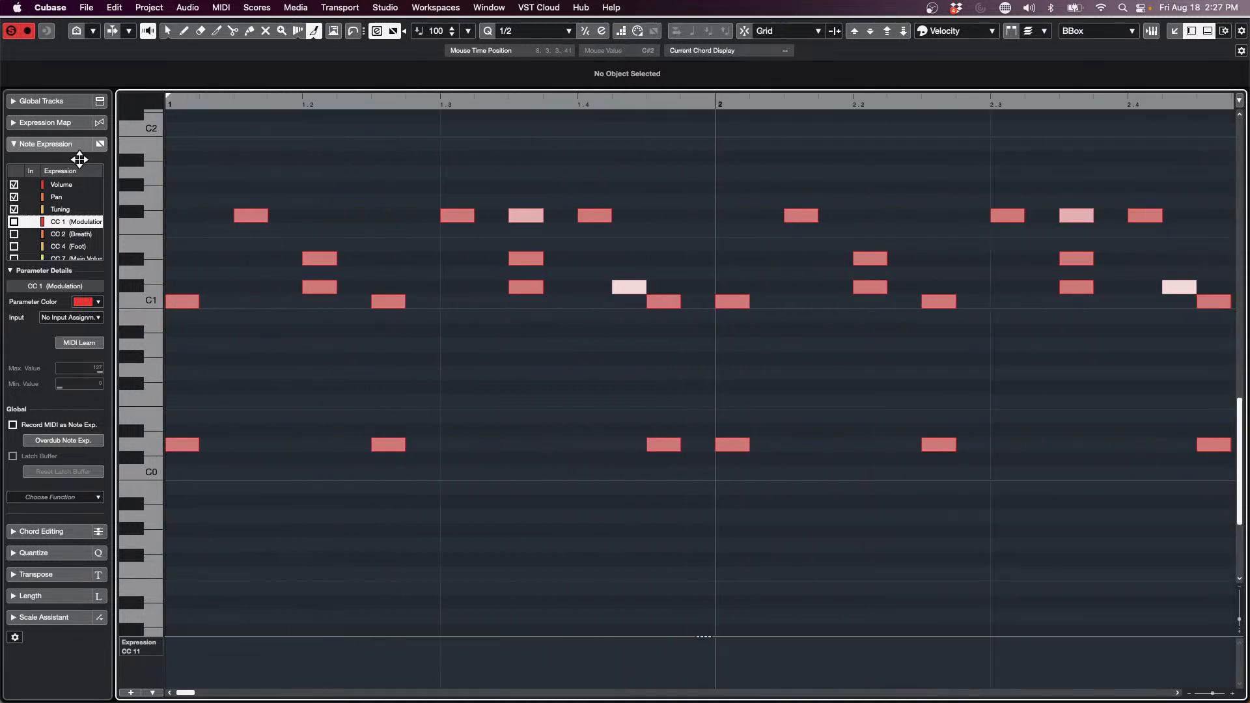
scroll(446, 240, up, 8)
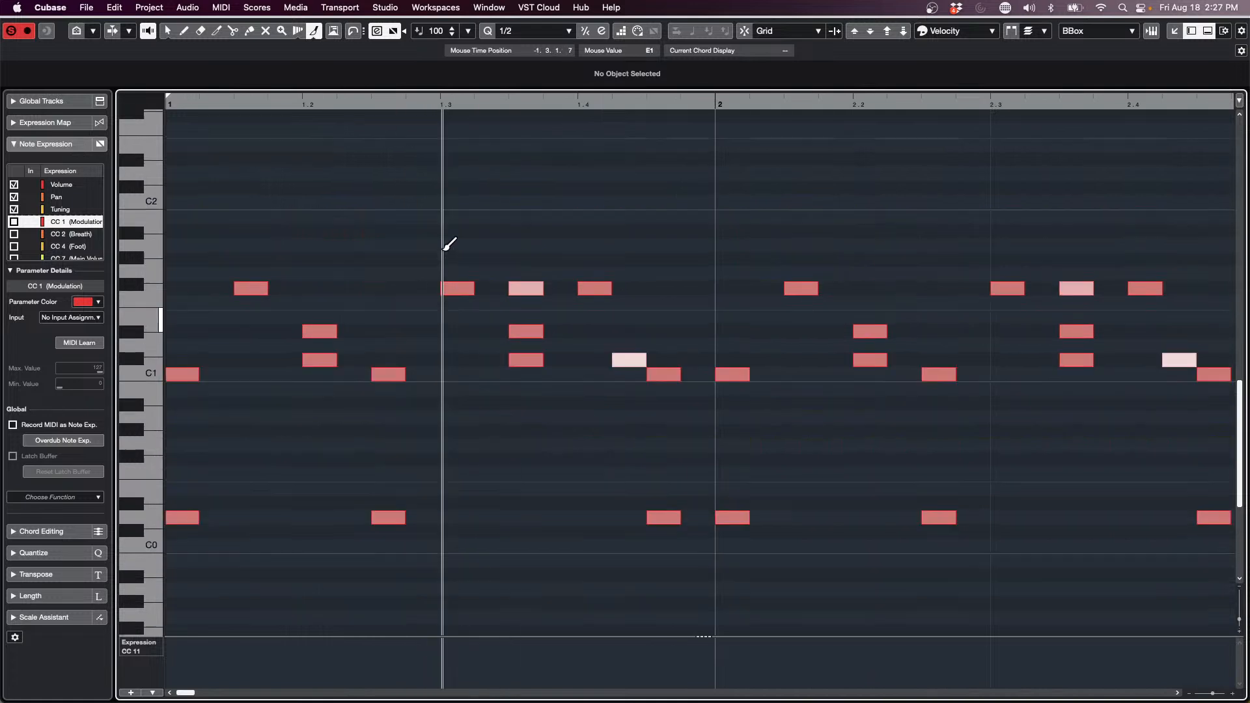
scroll(446, 243, down, 1)
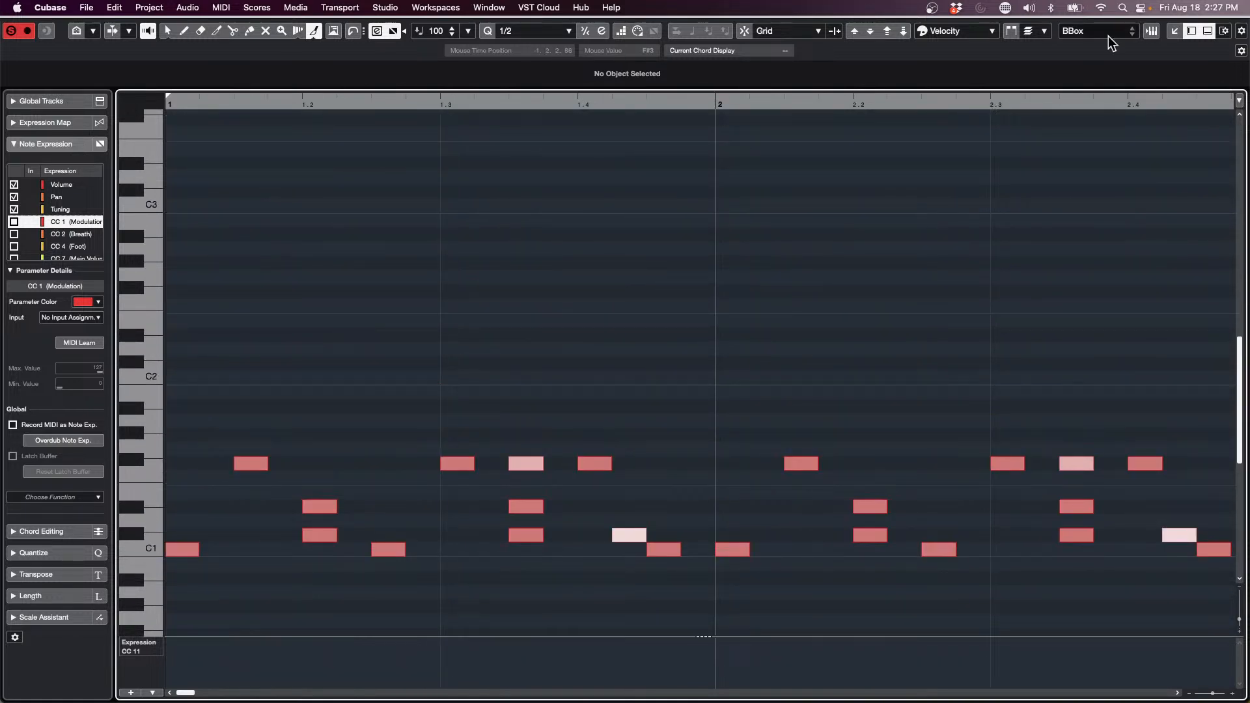
key(Return)
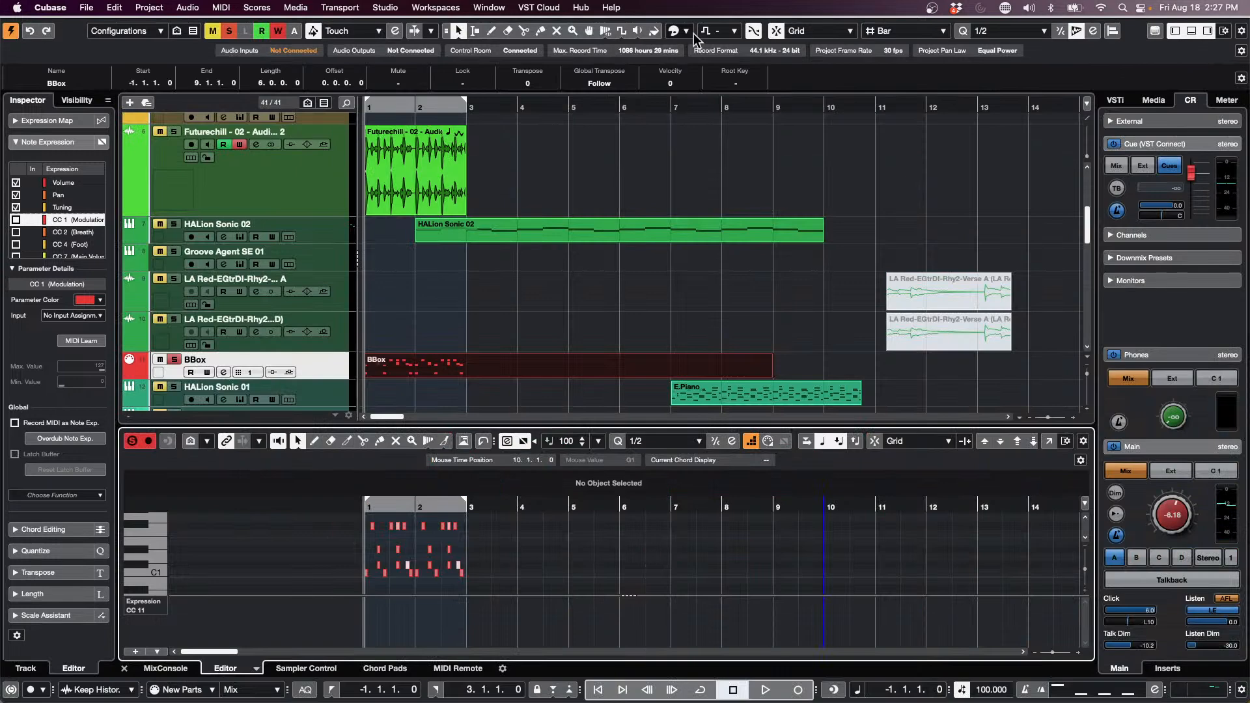
Open the HALion Sonic 02 part in a full-size Key Editor showing bars 2–6, step input off.
click(578, 231)
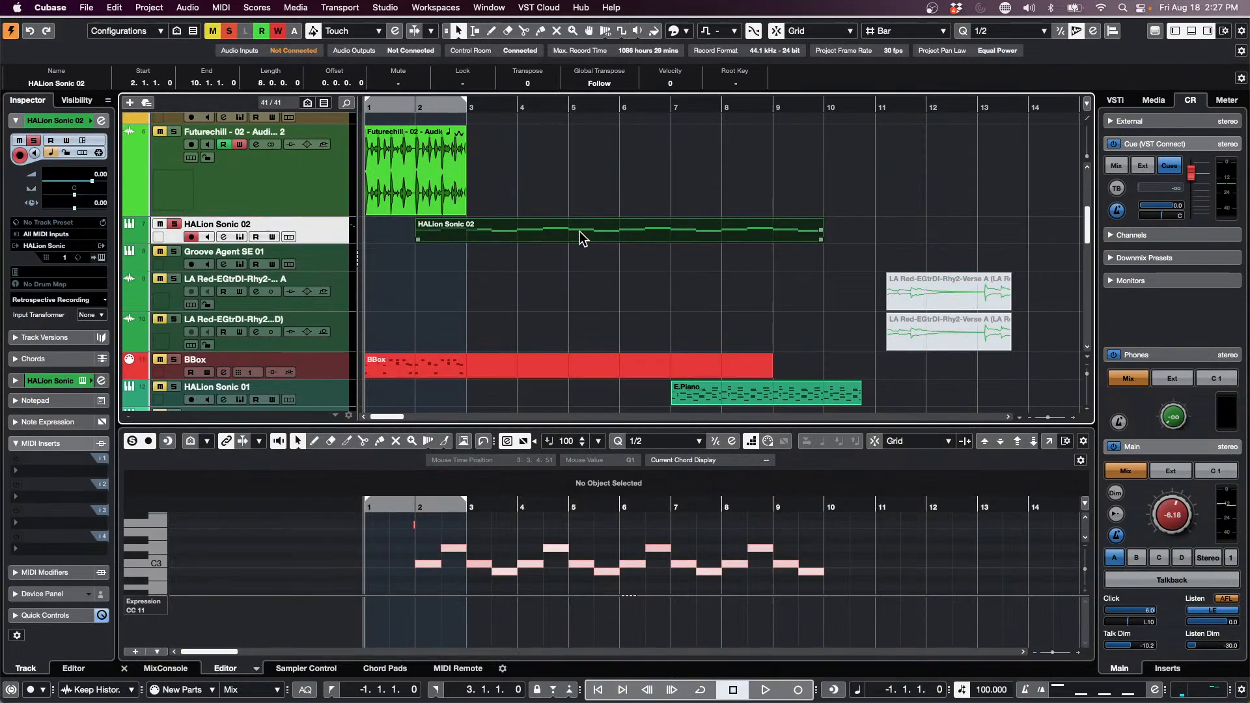
double_click(581, 231)
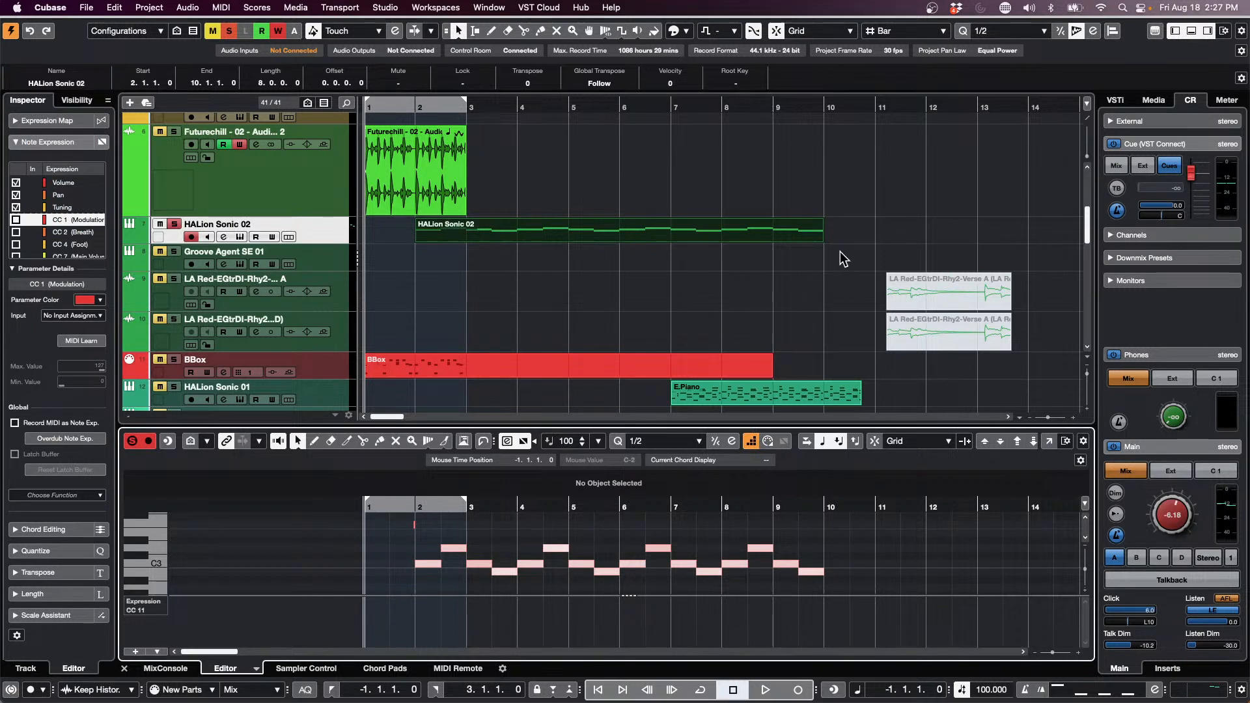
click(1049, 441)
scroll(499, 247, down, 4)
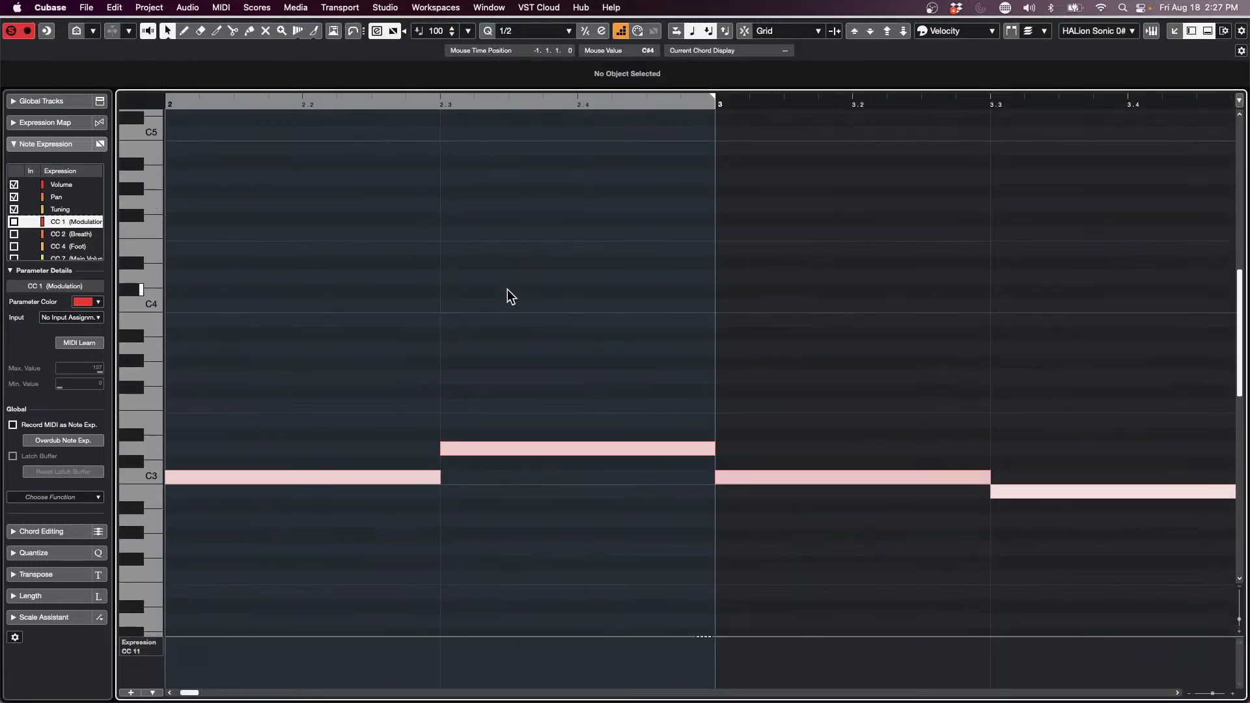
drag(343, 99, 358, 64)
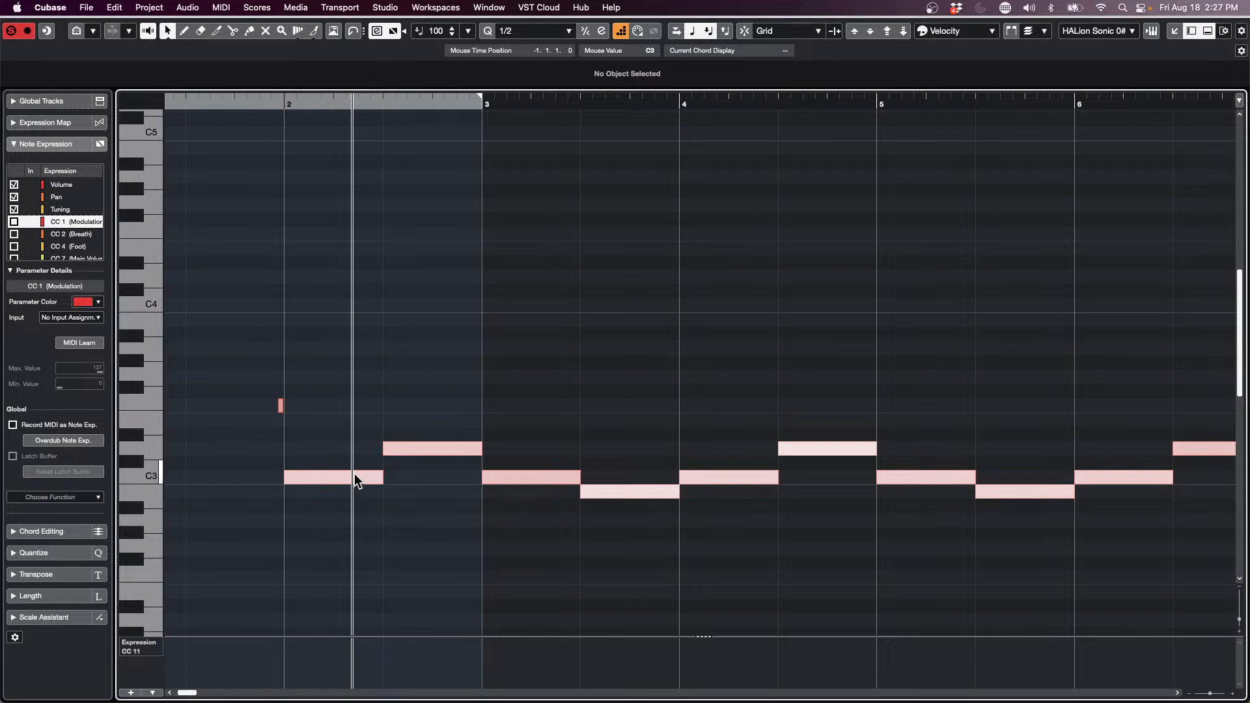
click(625, 493)
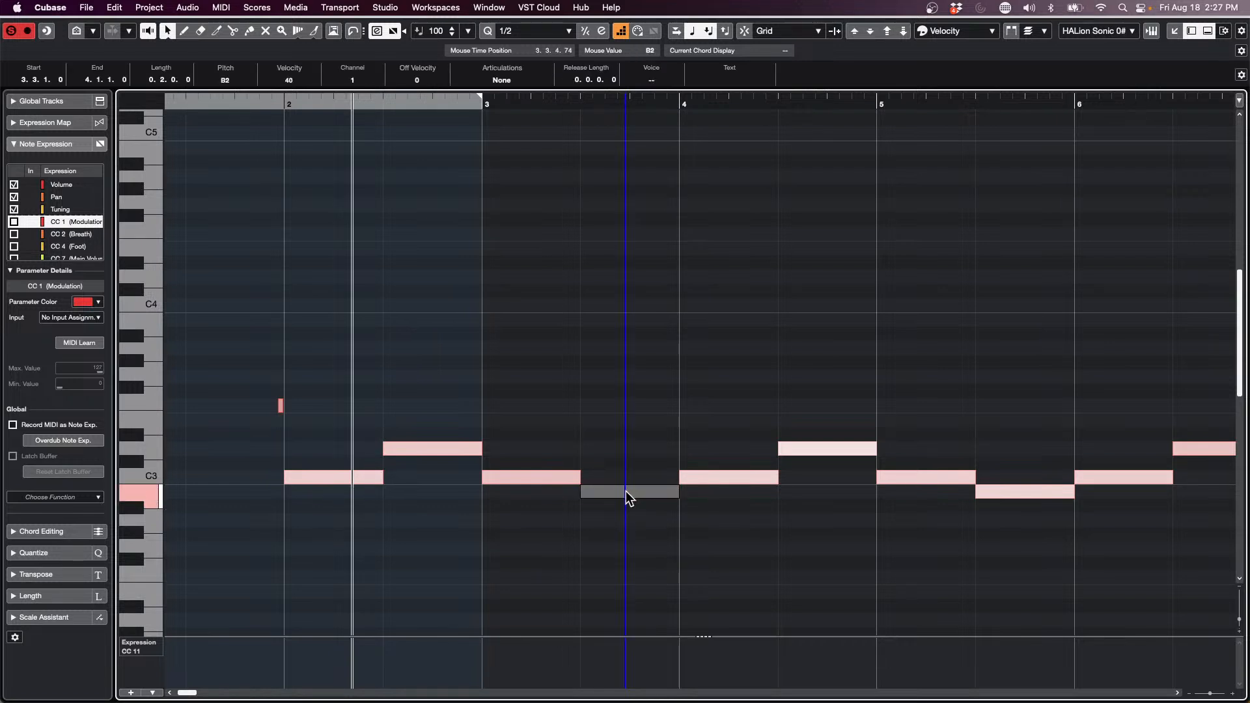
click(621, 32)
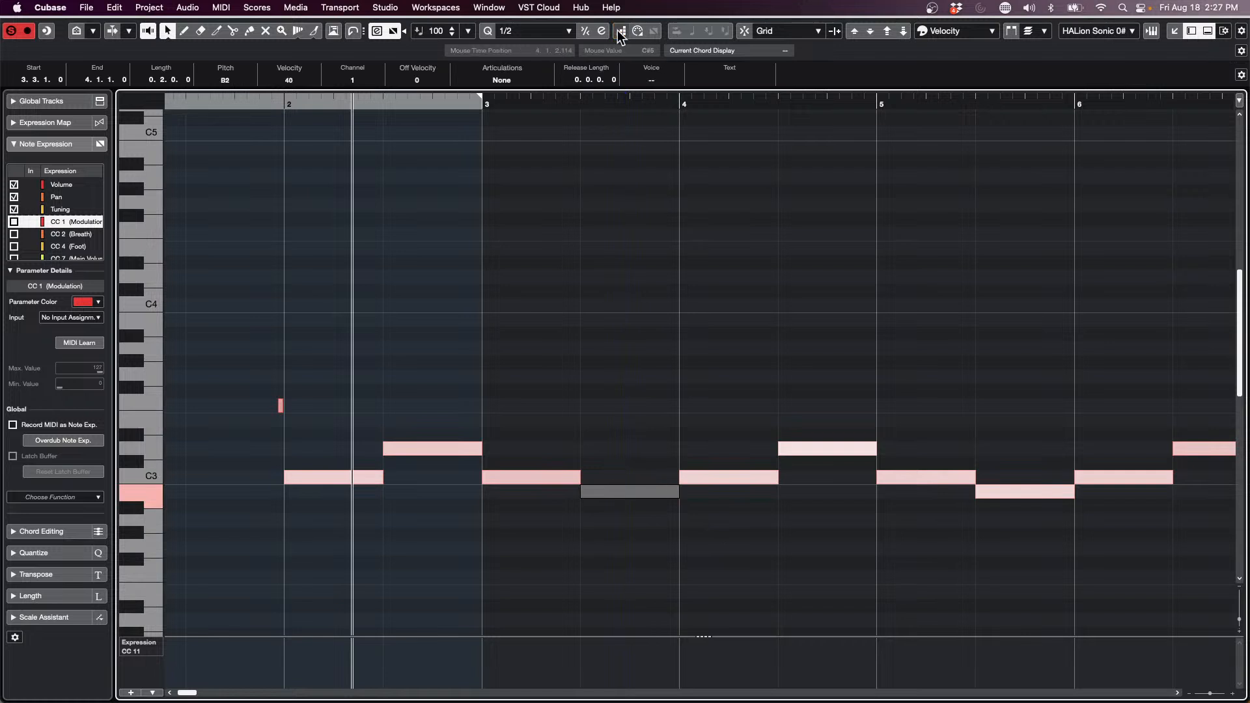
Draw a CC 1 Modulation curve from bar 3.3 to bar 4 and set locators to the B2 note.
click(158, 646)
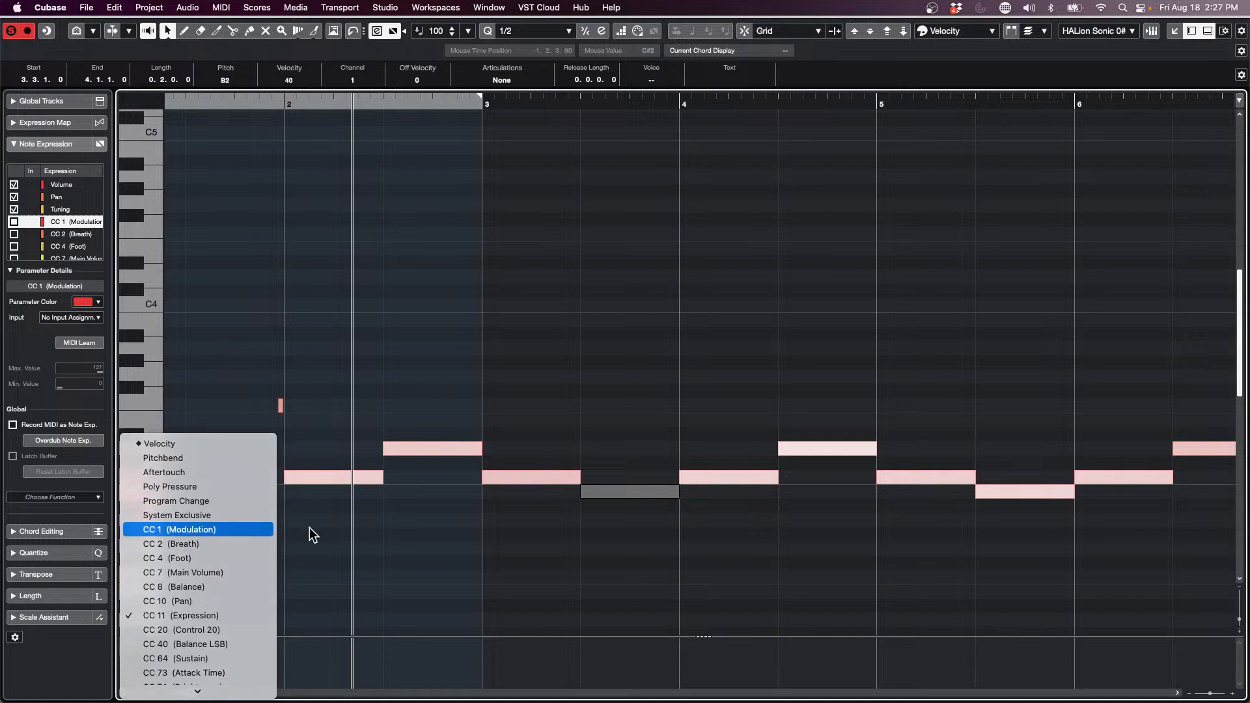
click(254, 530)
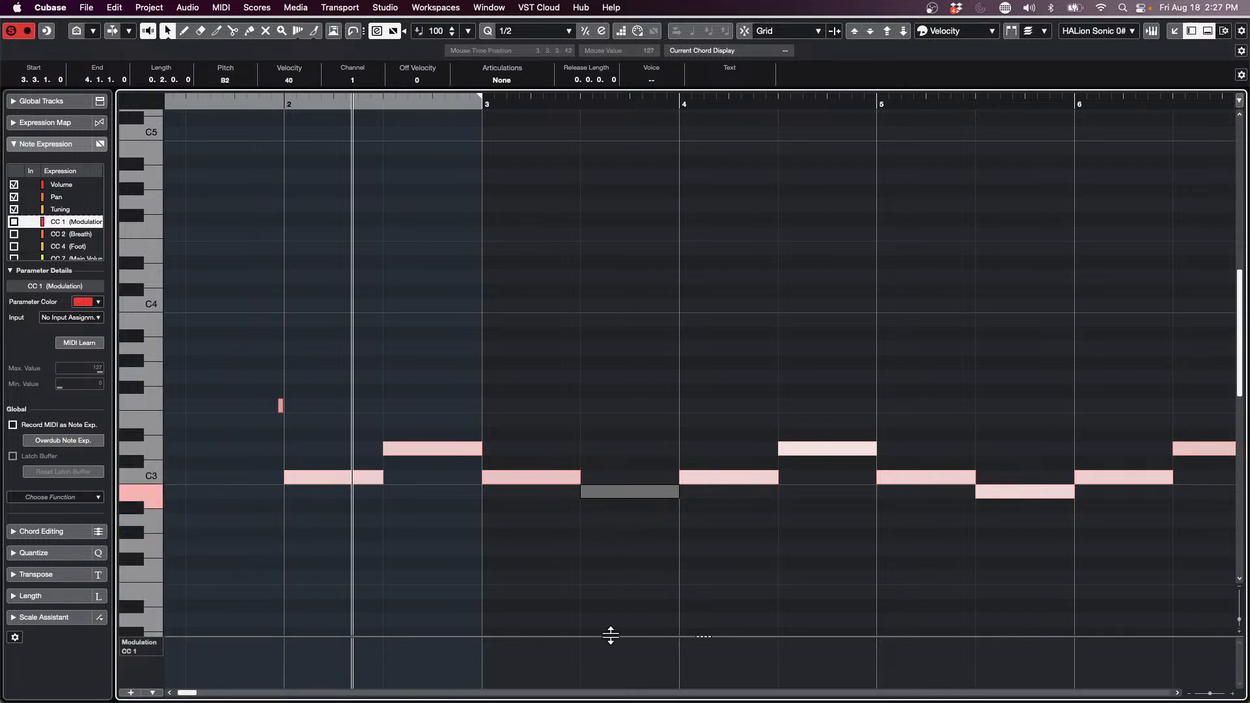
drag(611, 635, 614, 575)
right_click(586, 625)
click(611, 625)
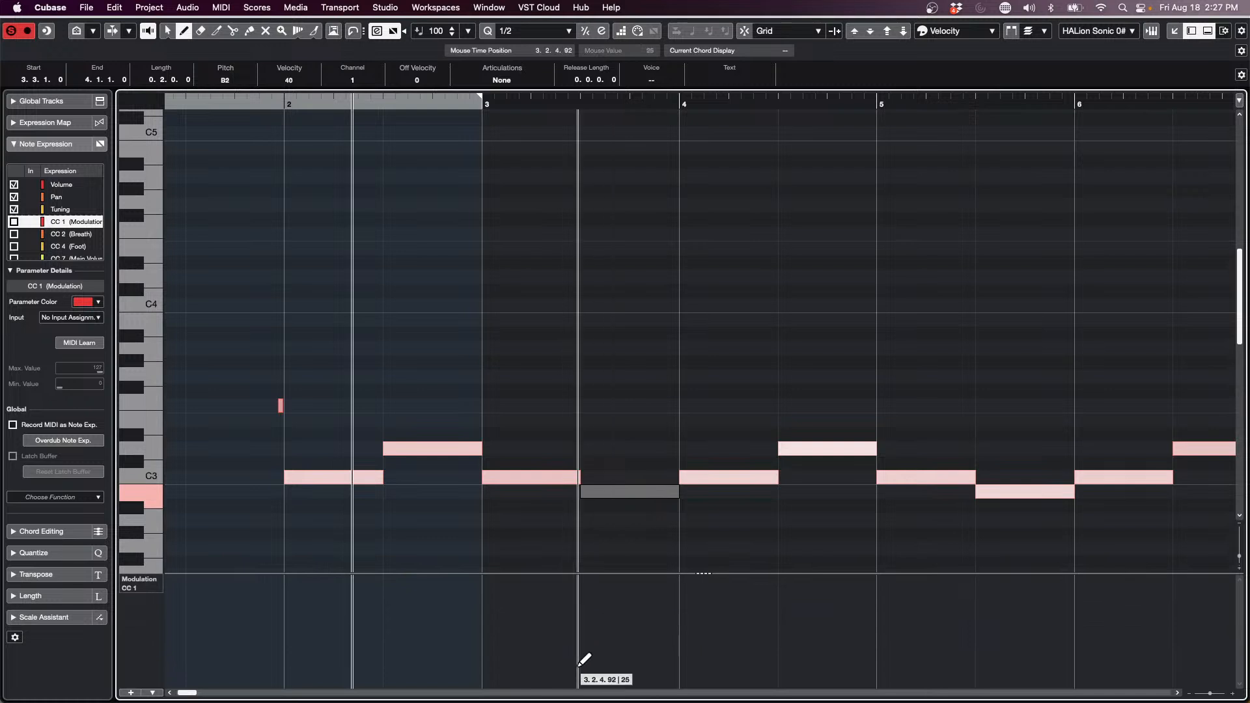
drag(590, 633, 682, 648)
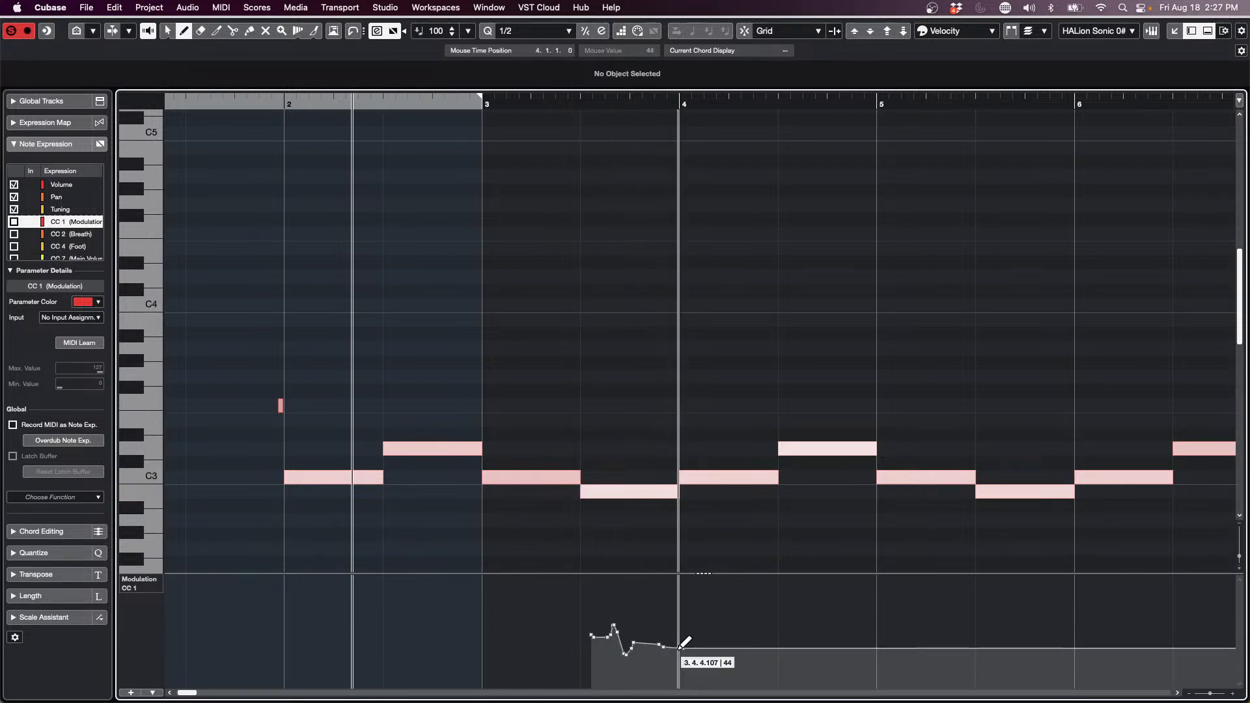
key(1)
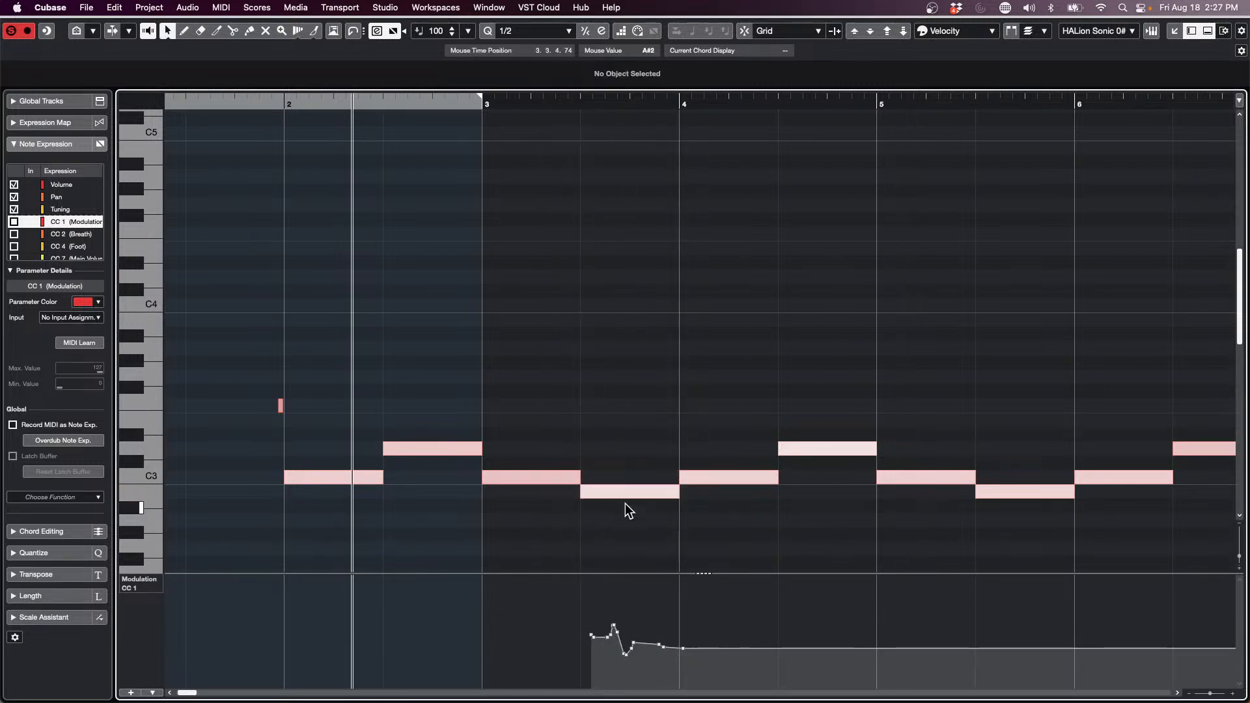
click(631, 493)
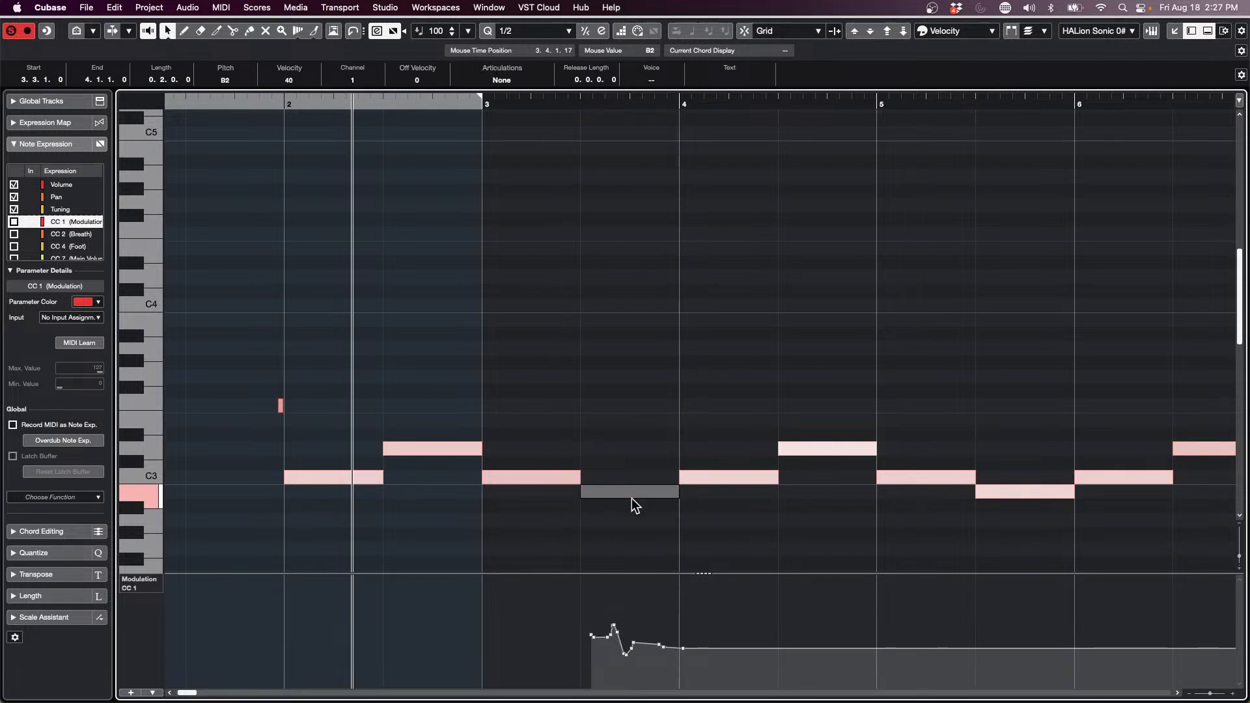
key(p)
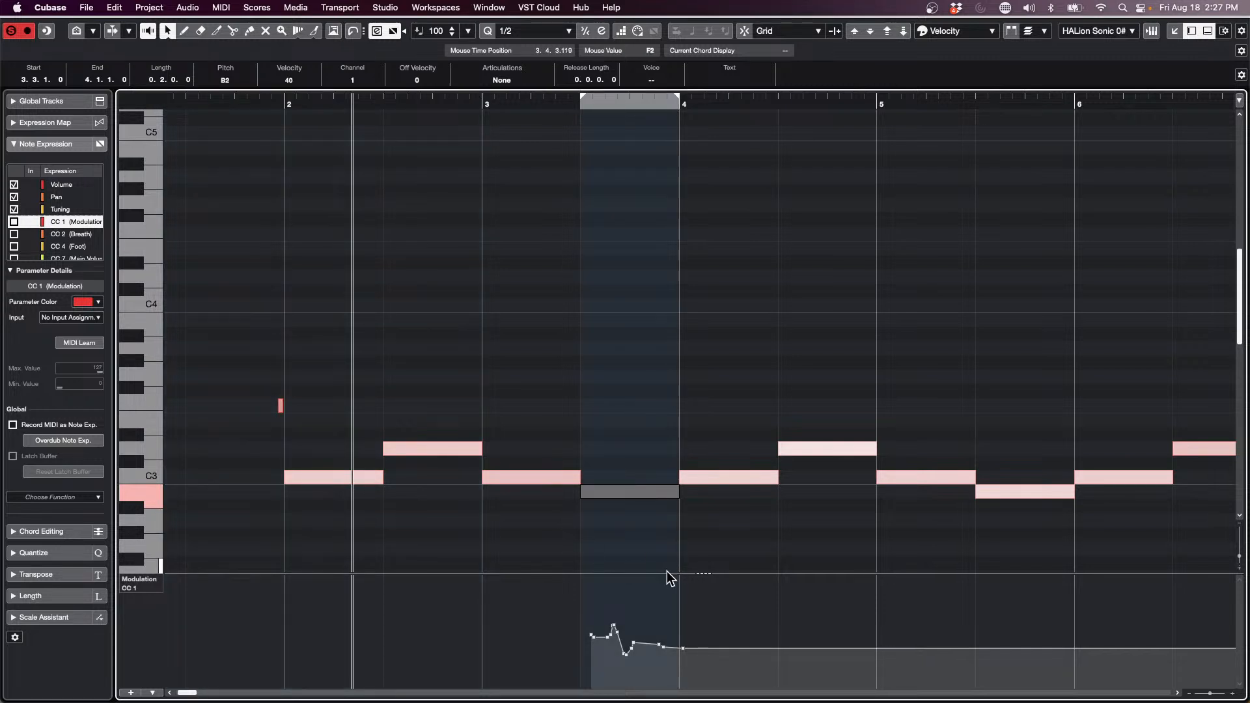
Open the Logical Editor setup window from the MIDI menu.
click(269, 7)
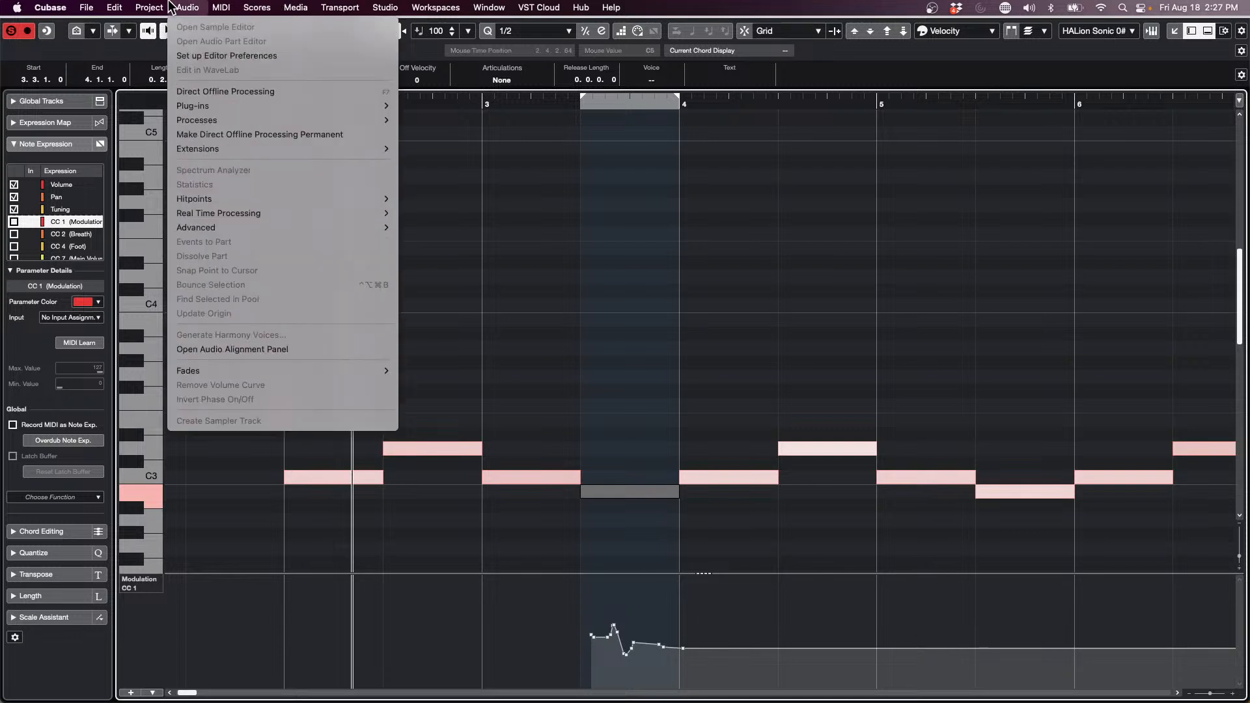
mouse_move(222, 7)
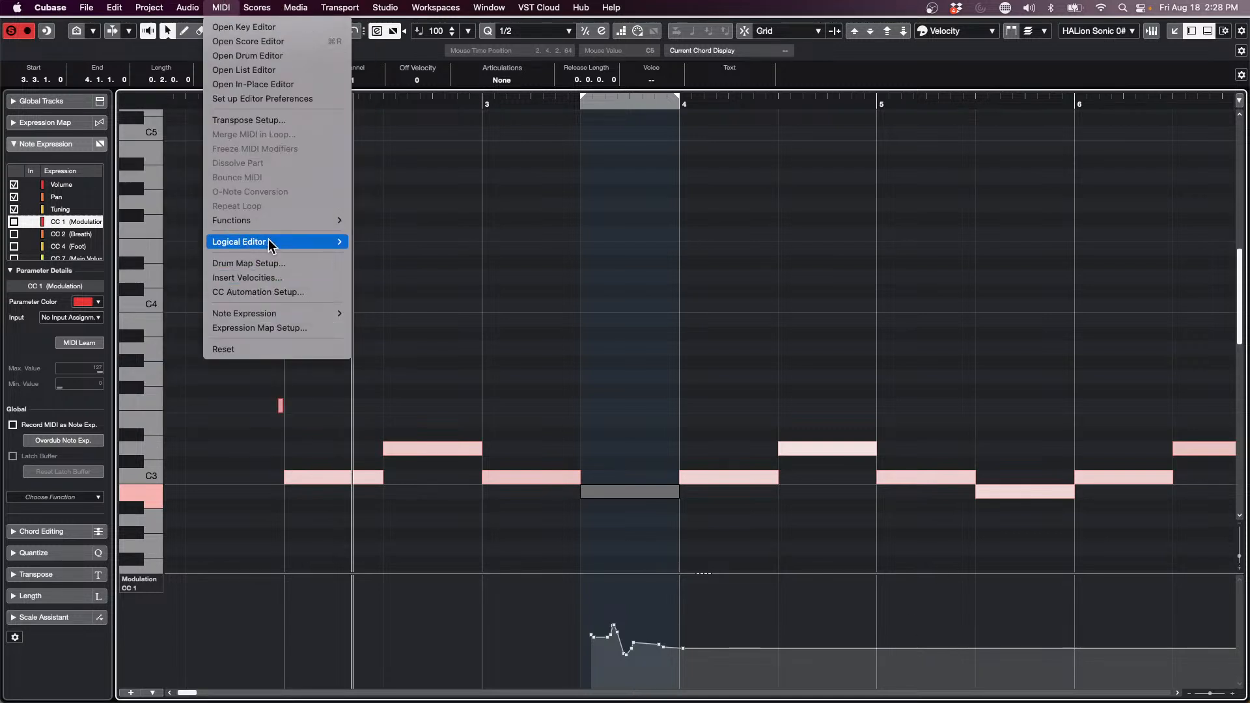
mouse_move(312, 241)
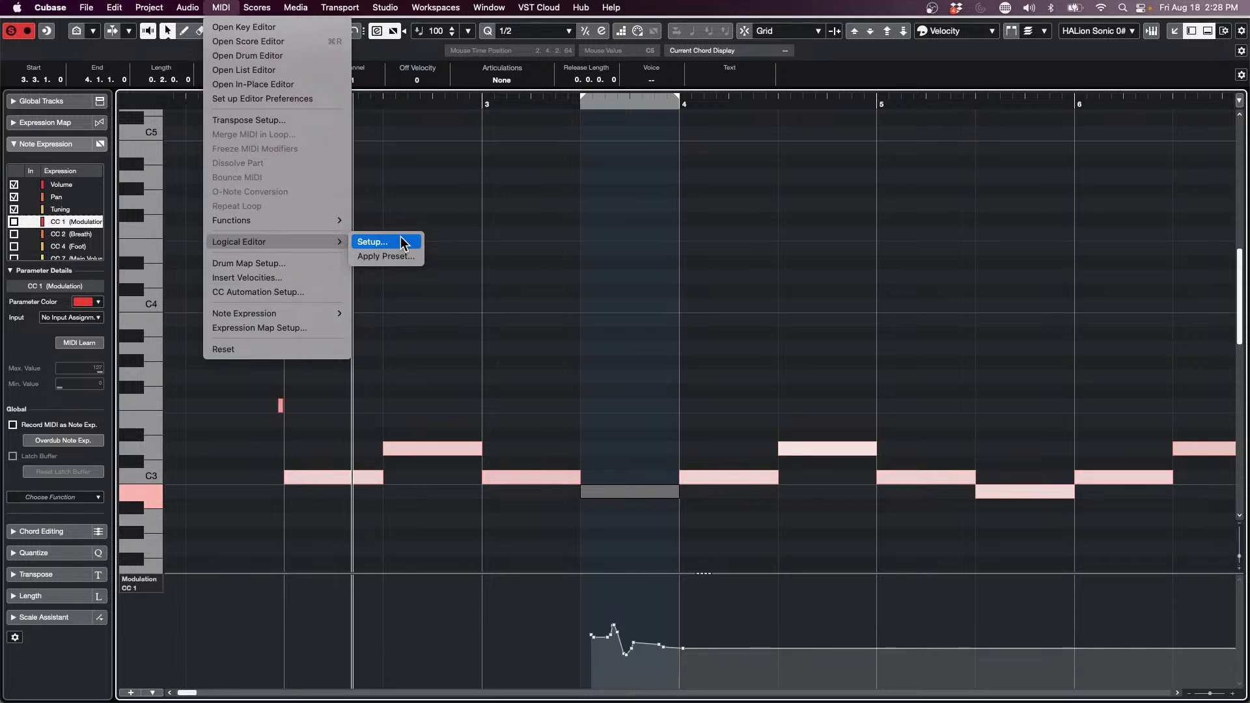
click(401, 247)
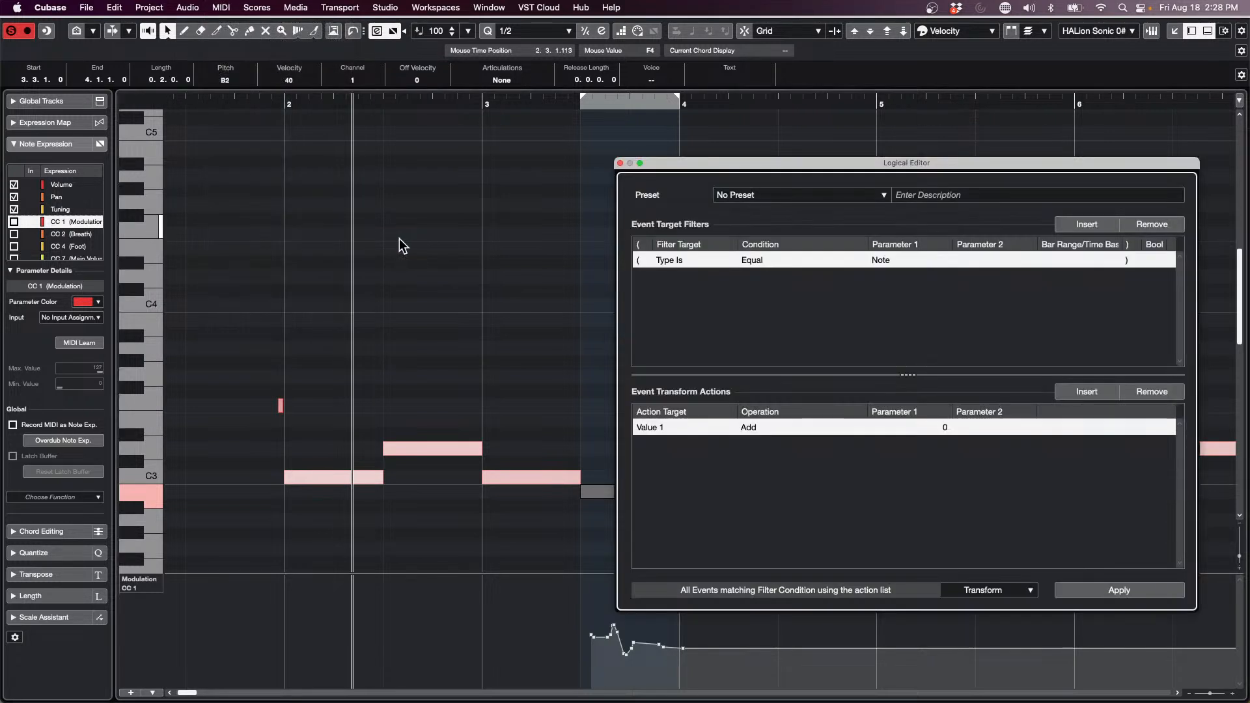
Browse the User and Factory Logical Editor presets without loading any of them.
click(759, 195)
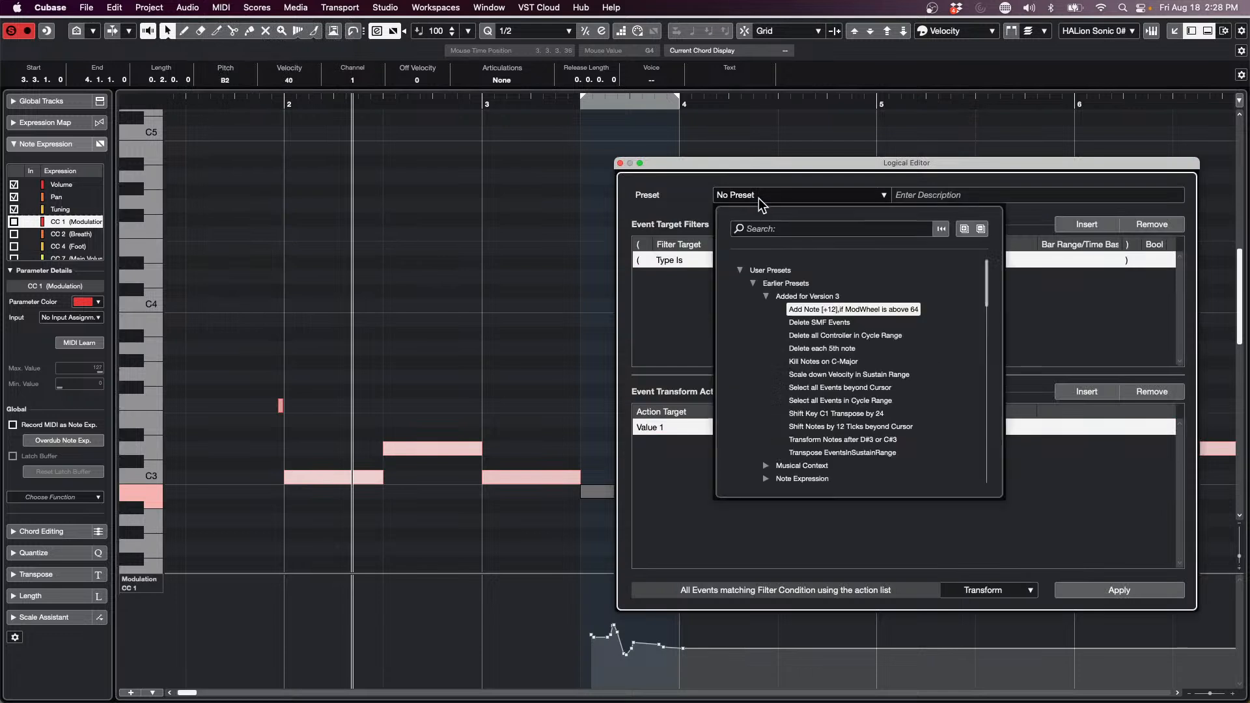
click(740, 270)
click(739, 297)
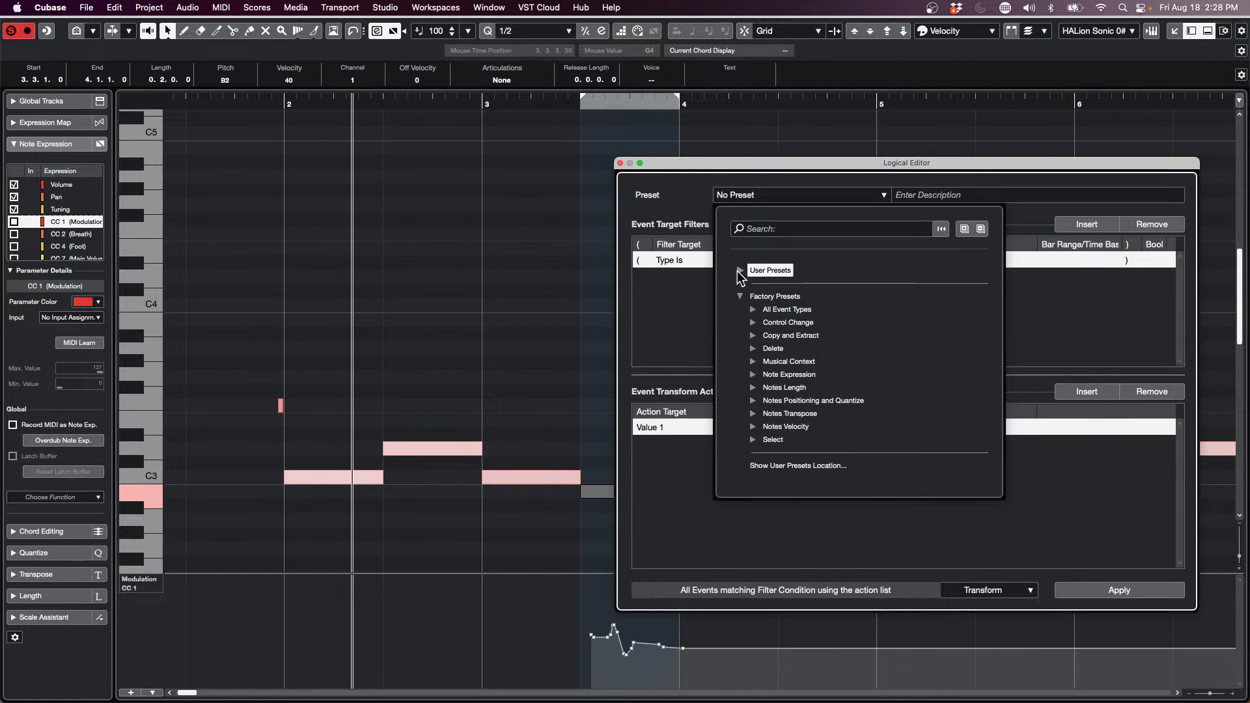
click(740, 269)
scroll(808, 355, down, 3)
scroll(807, 357, down, 5)
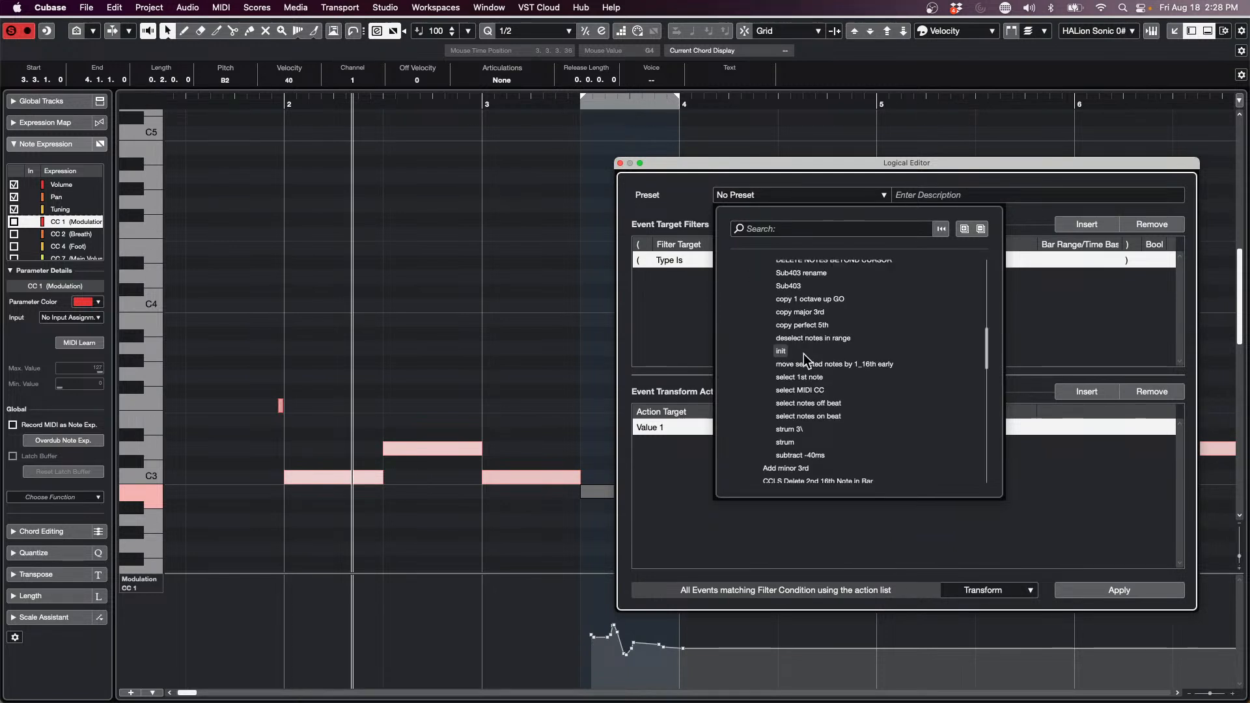
scroll(814, 345, up, 3)
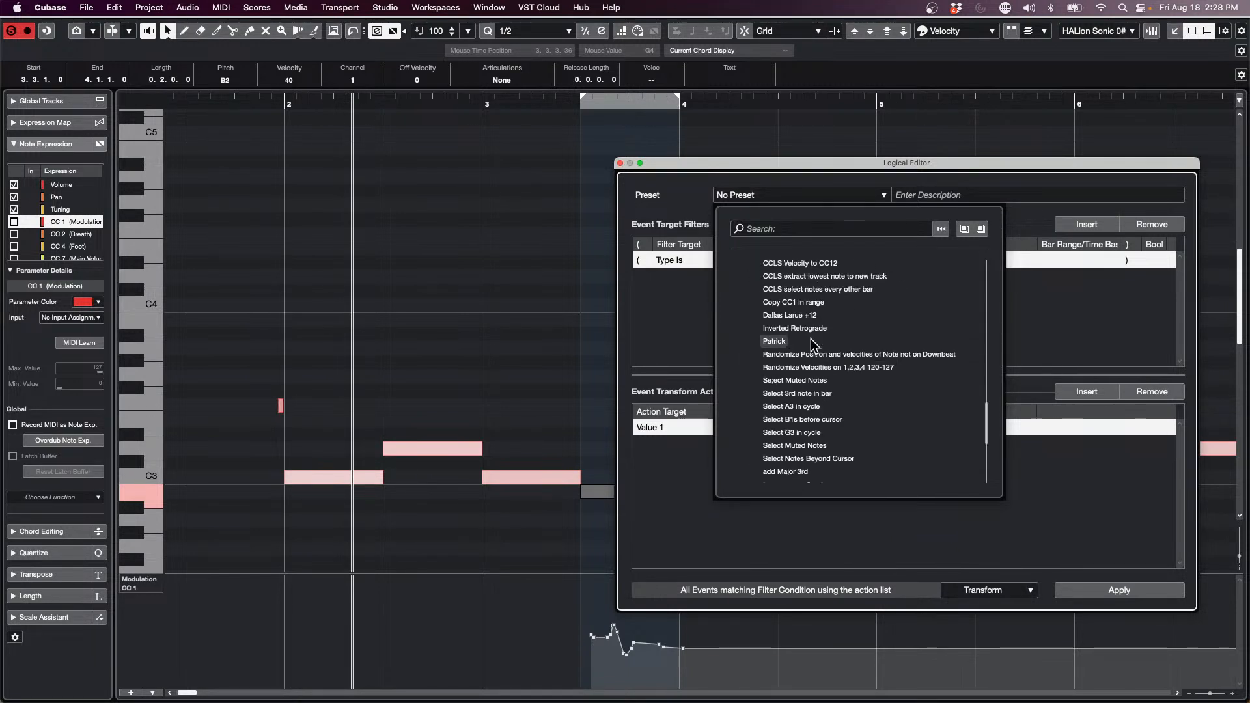
scroll(814, 345, up, 3)
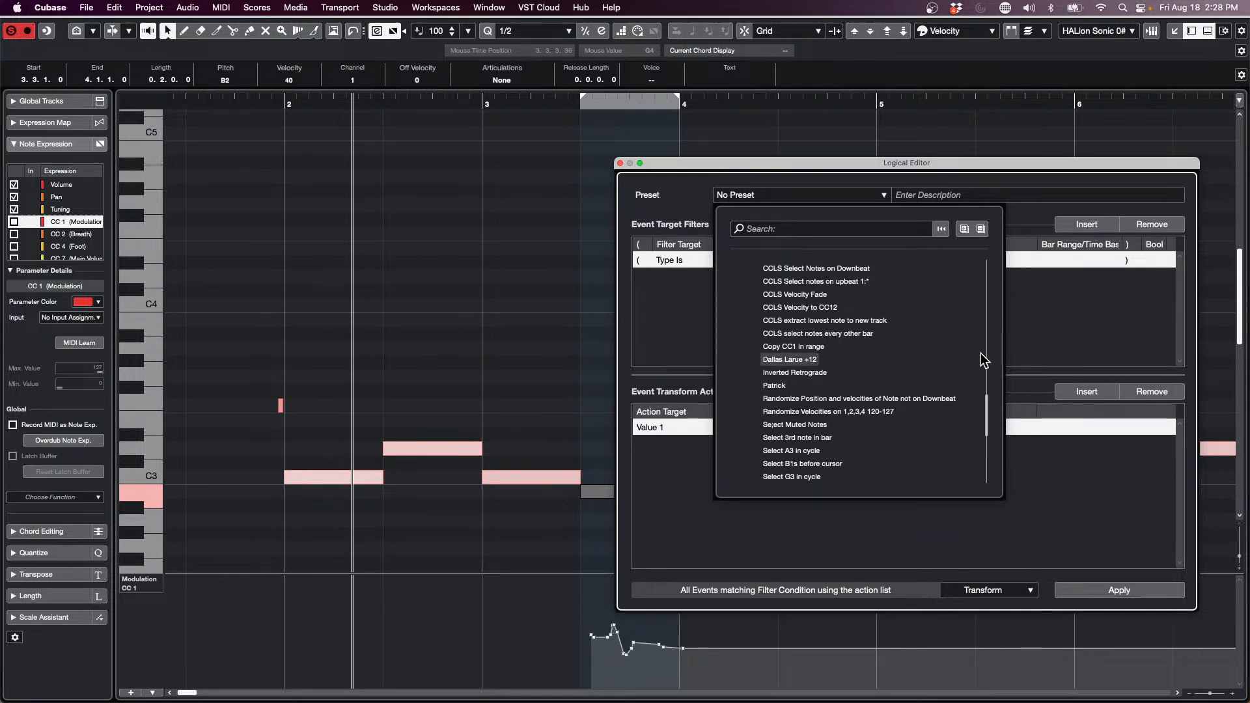
scroll(886, 364, up, 5)
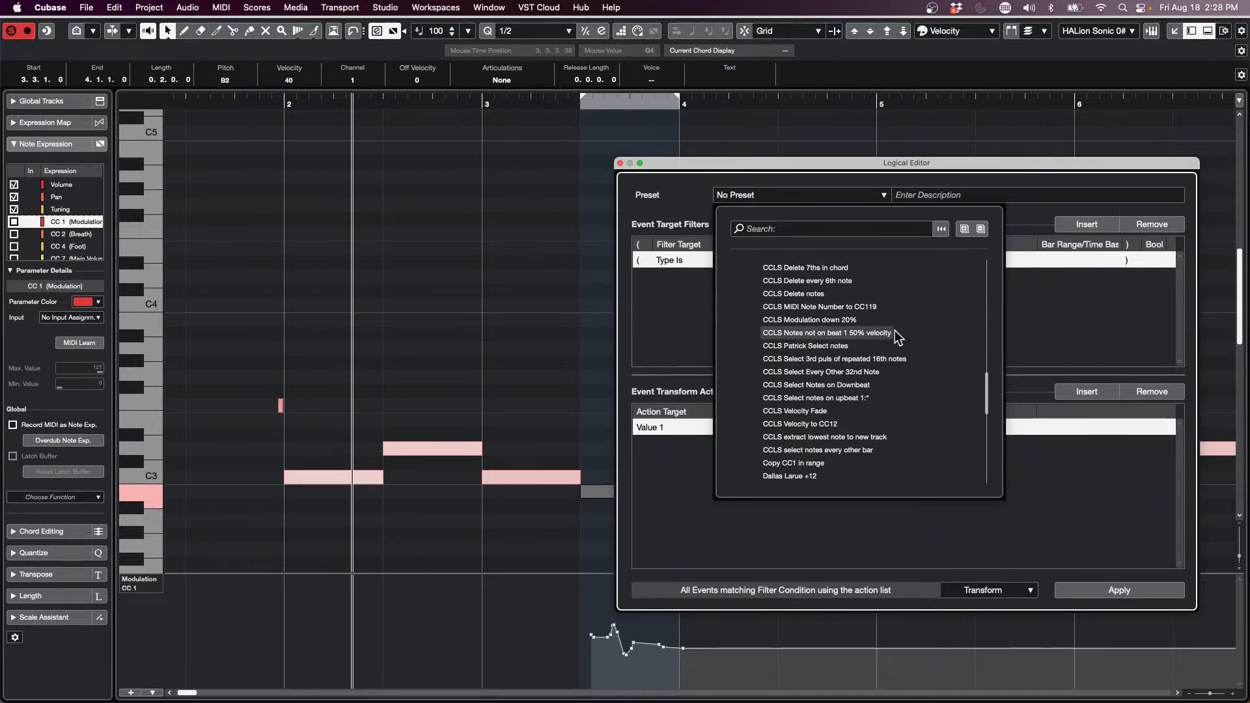
scroll(879, 360, down, 2)
scroll(880, 362, down, 2)
scroll(882, 368, down, 3)
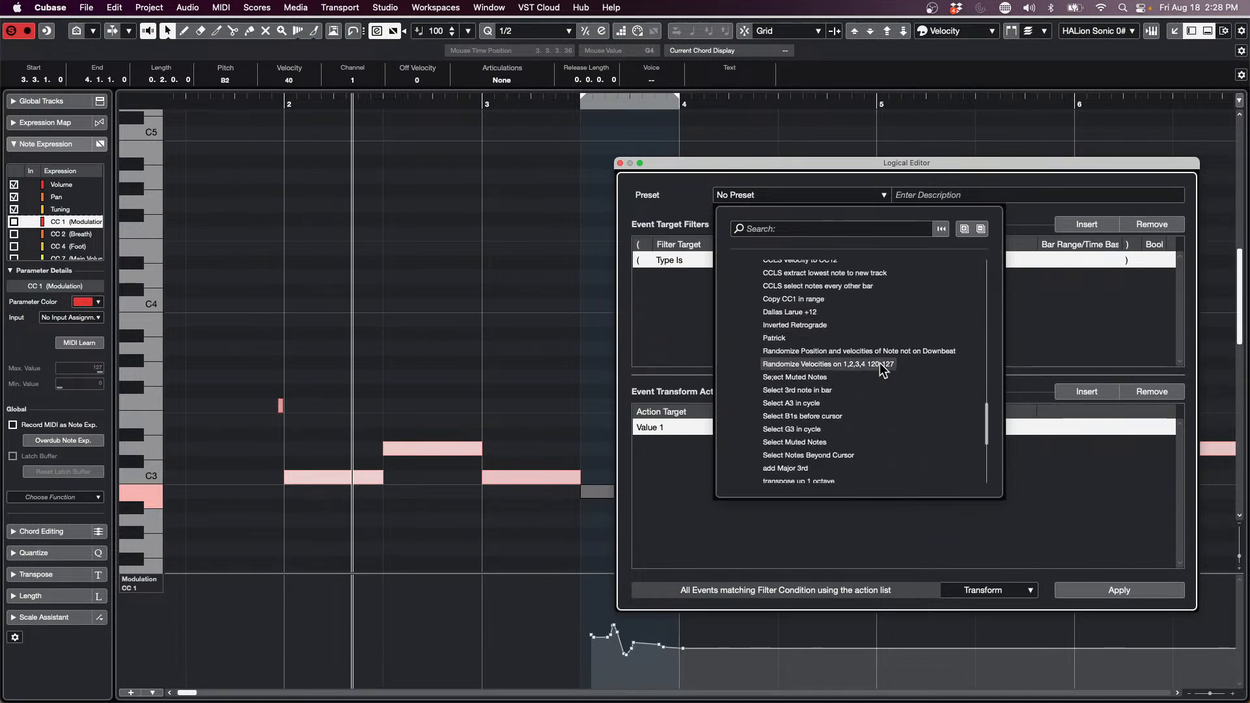
scroll(879, 381, down, 1)
scroll(879, 389, down, 1)
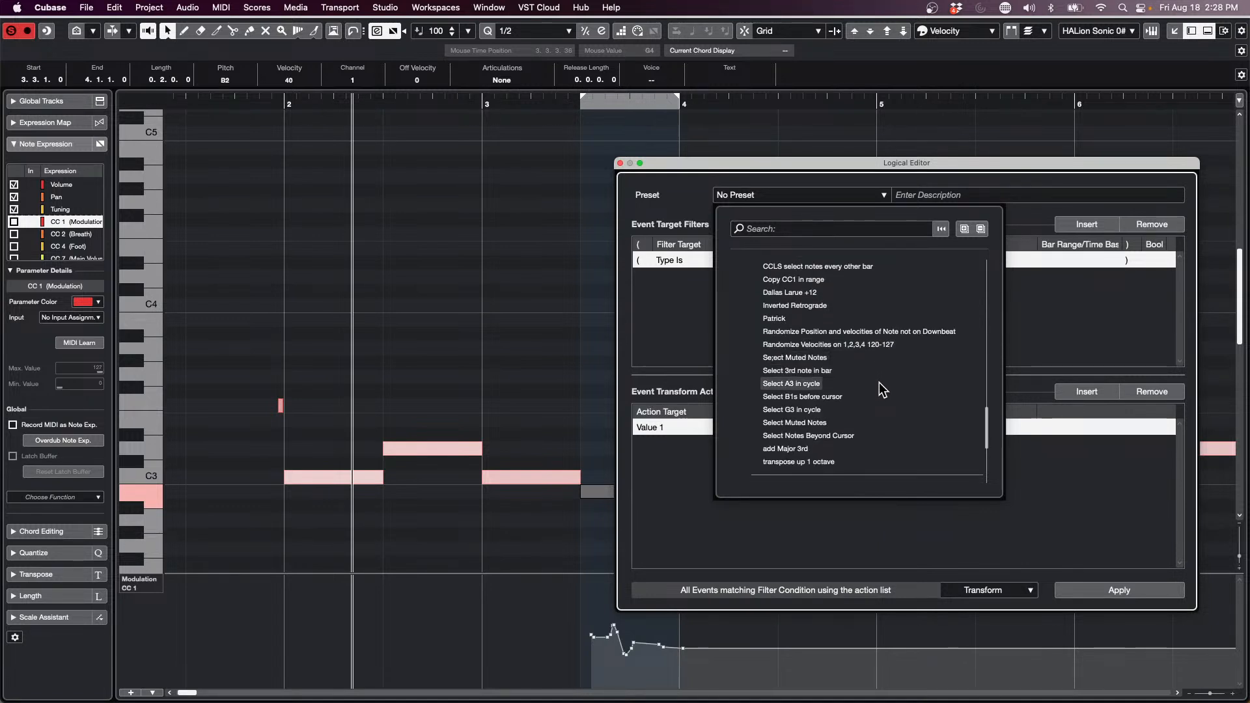
Set the Logical Editor function to Copy and the Type Is filter to Controller.
click(1040, 540)
click(999, 590)
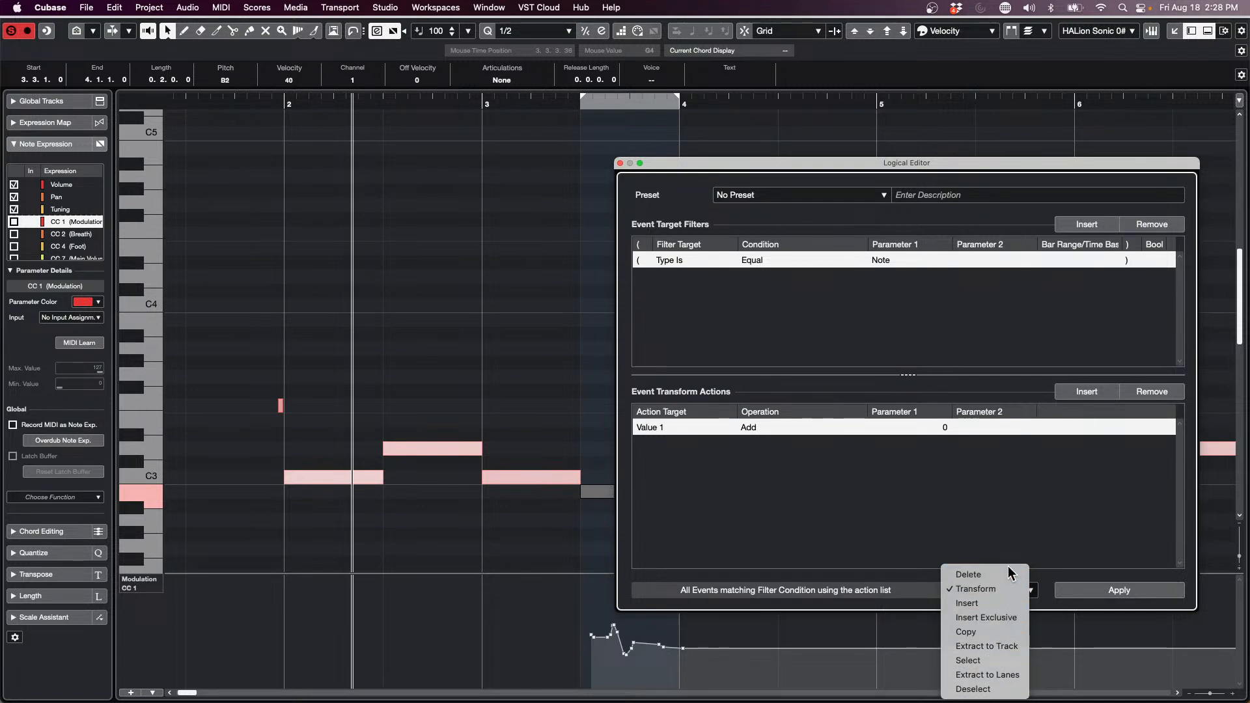
click(967, 631)
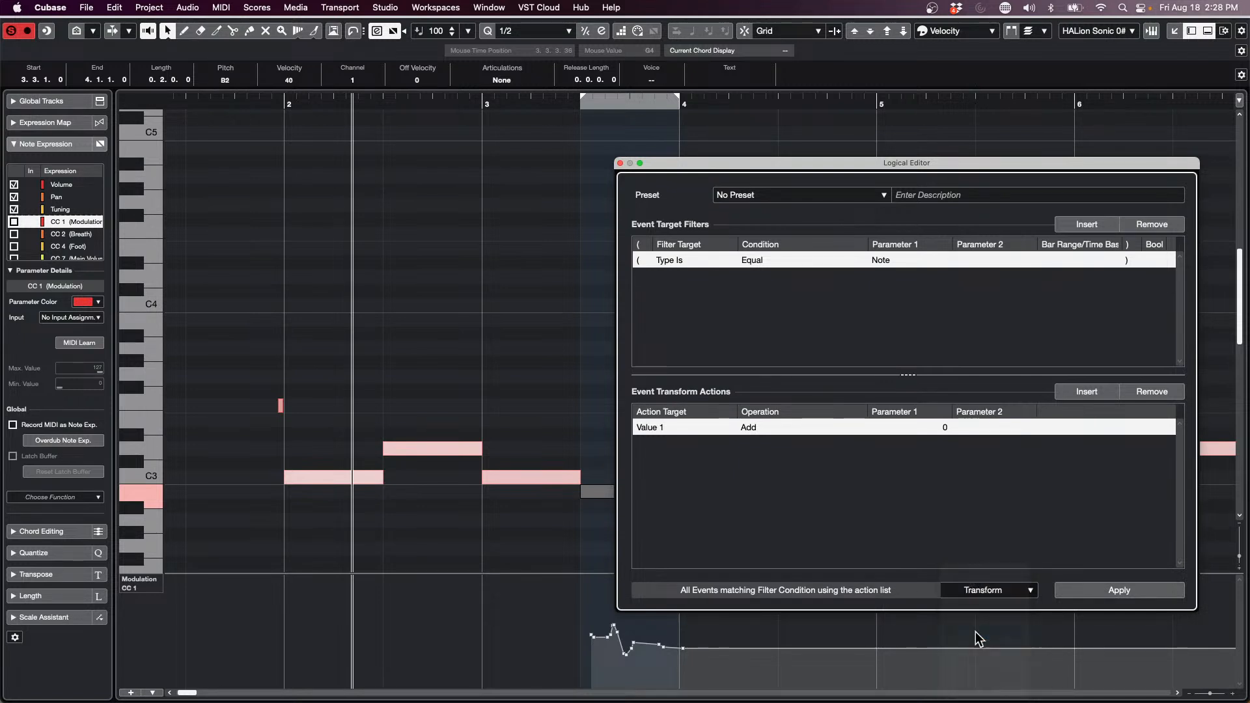
click(884, 261)
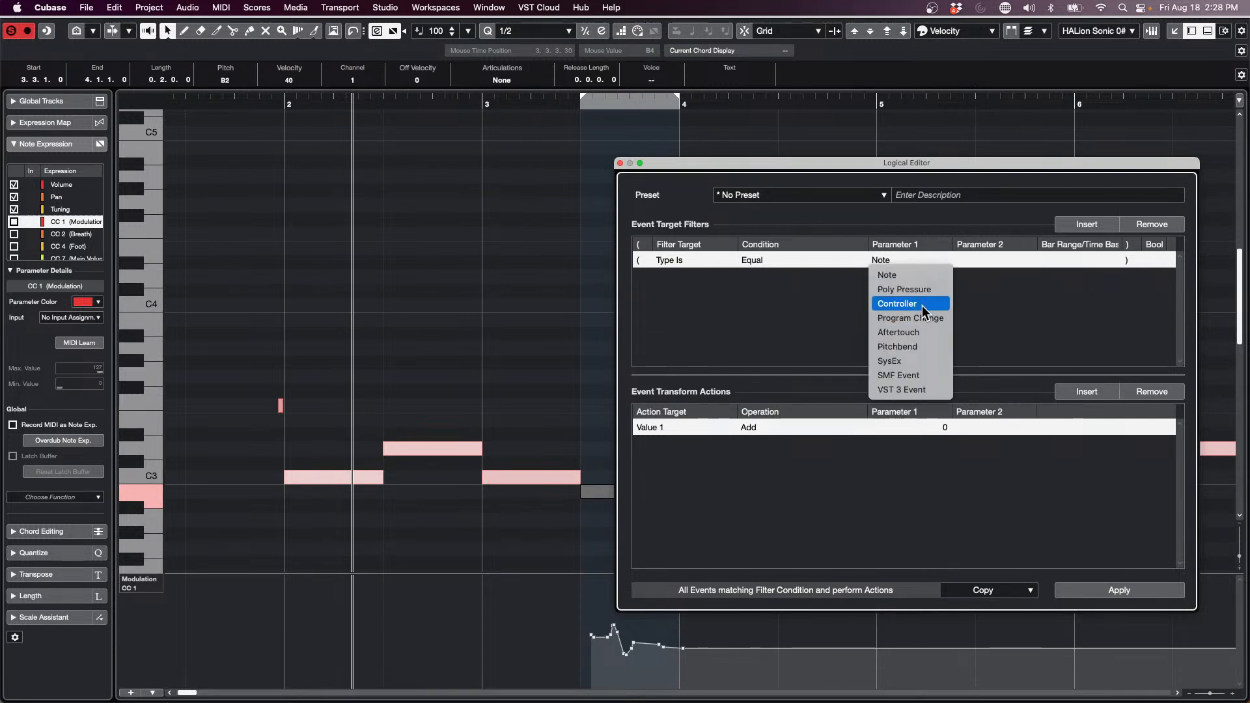
click(920, 304)
Add a second filter row for Position Inside Cycle and bring the whole editor into view.
click(1086, 224)
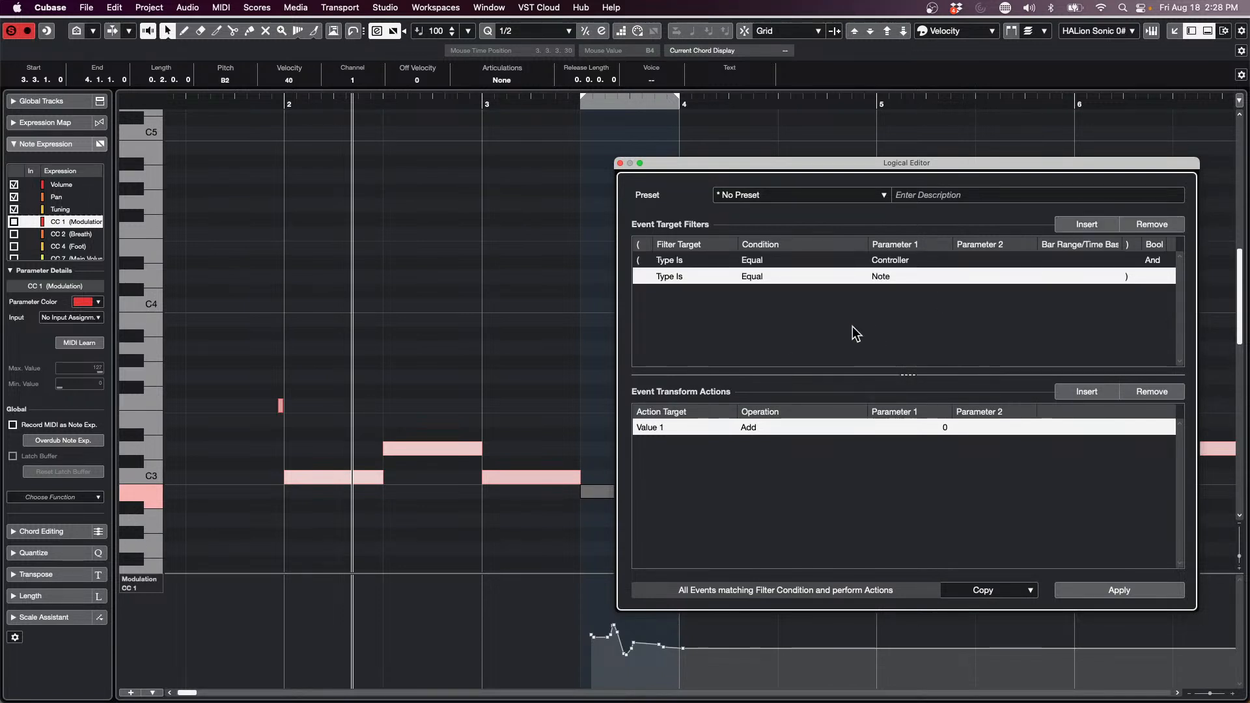
click(668, 278)
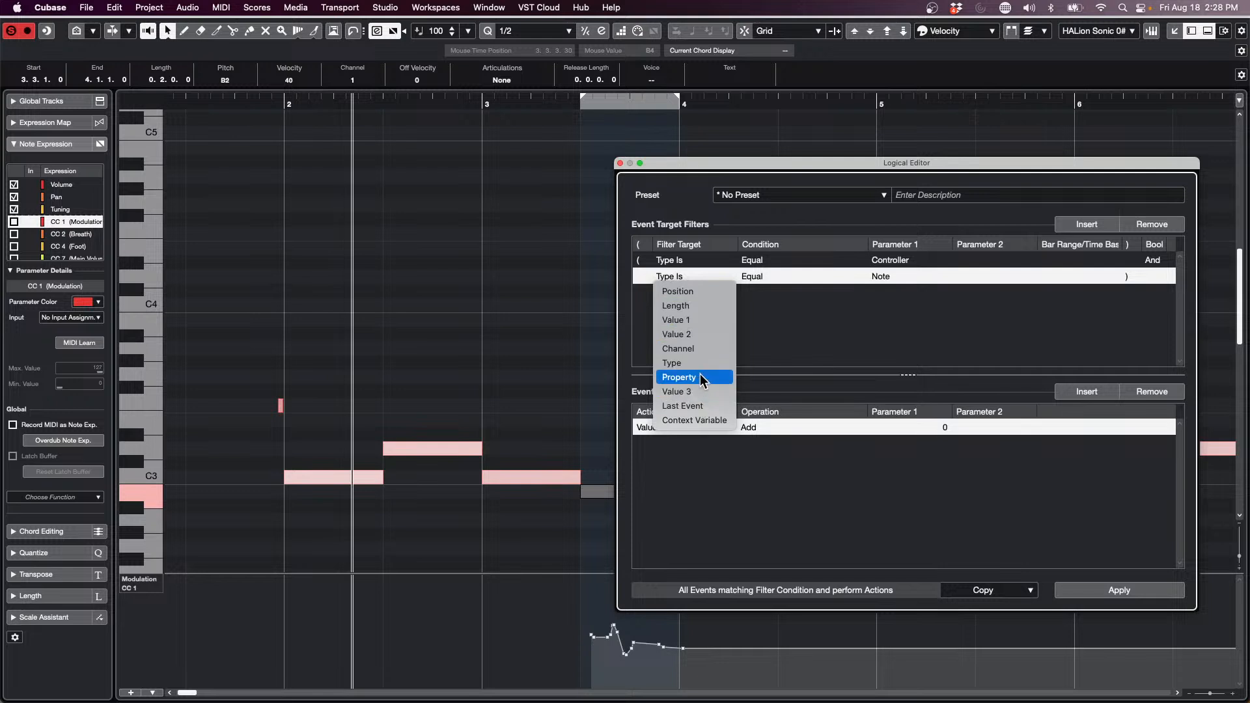
click(697, 291)
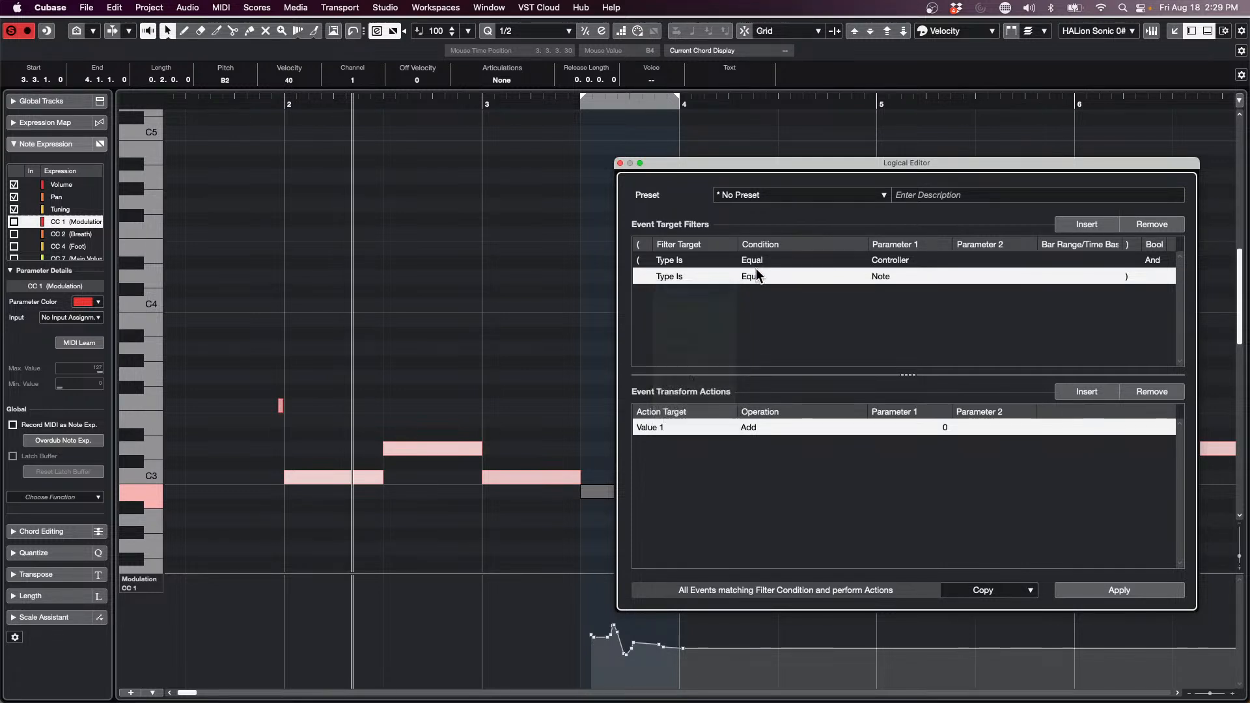
click(759, 276)
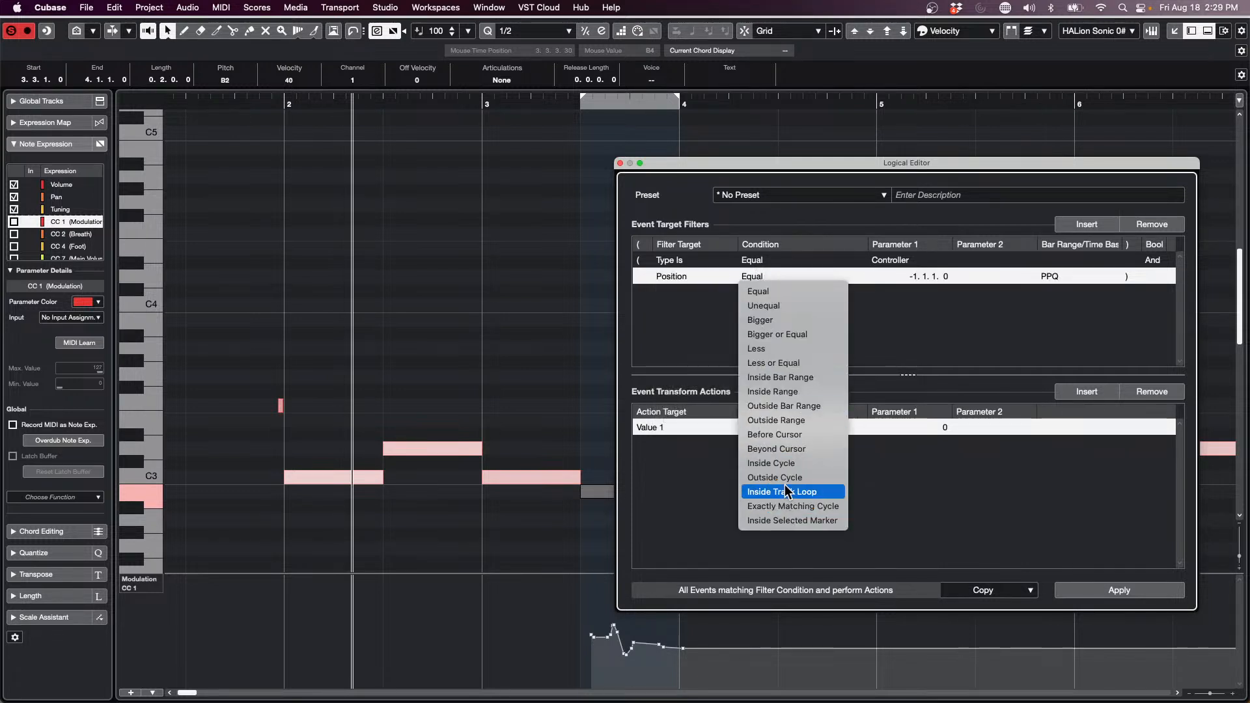
click(773, 463)
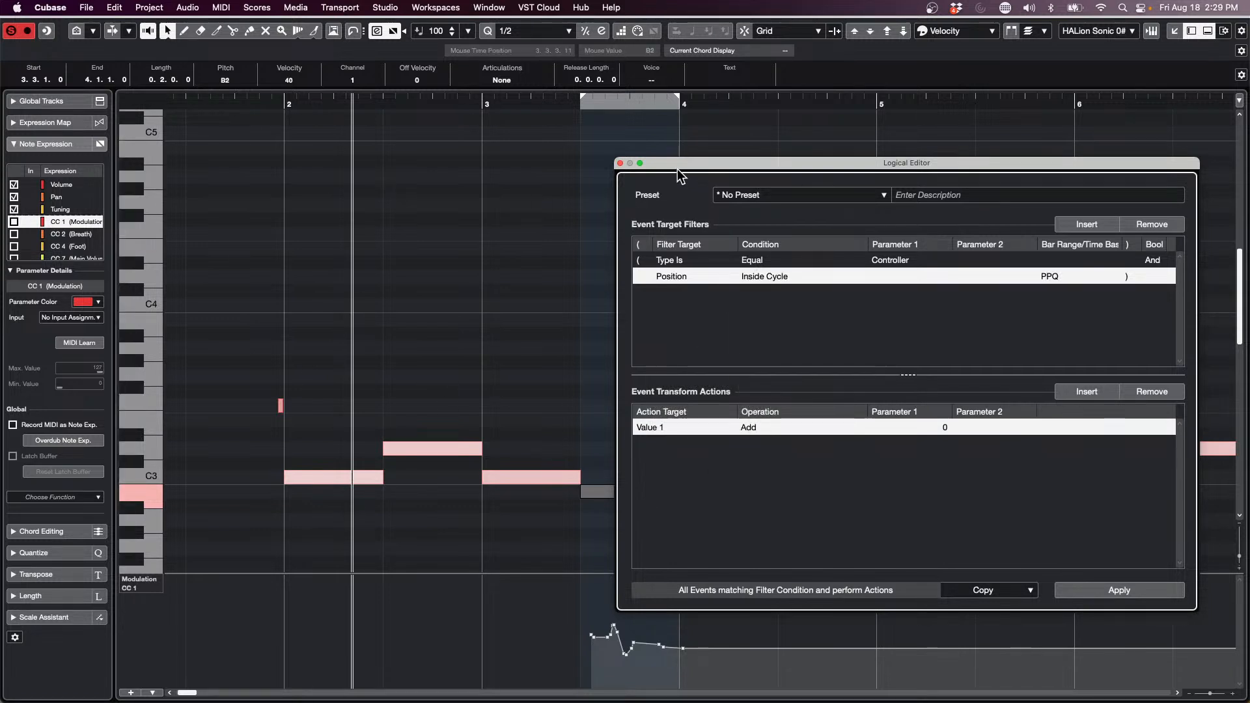
drag(791, 166, 106, 90)
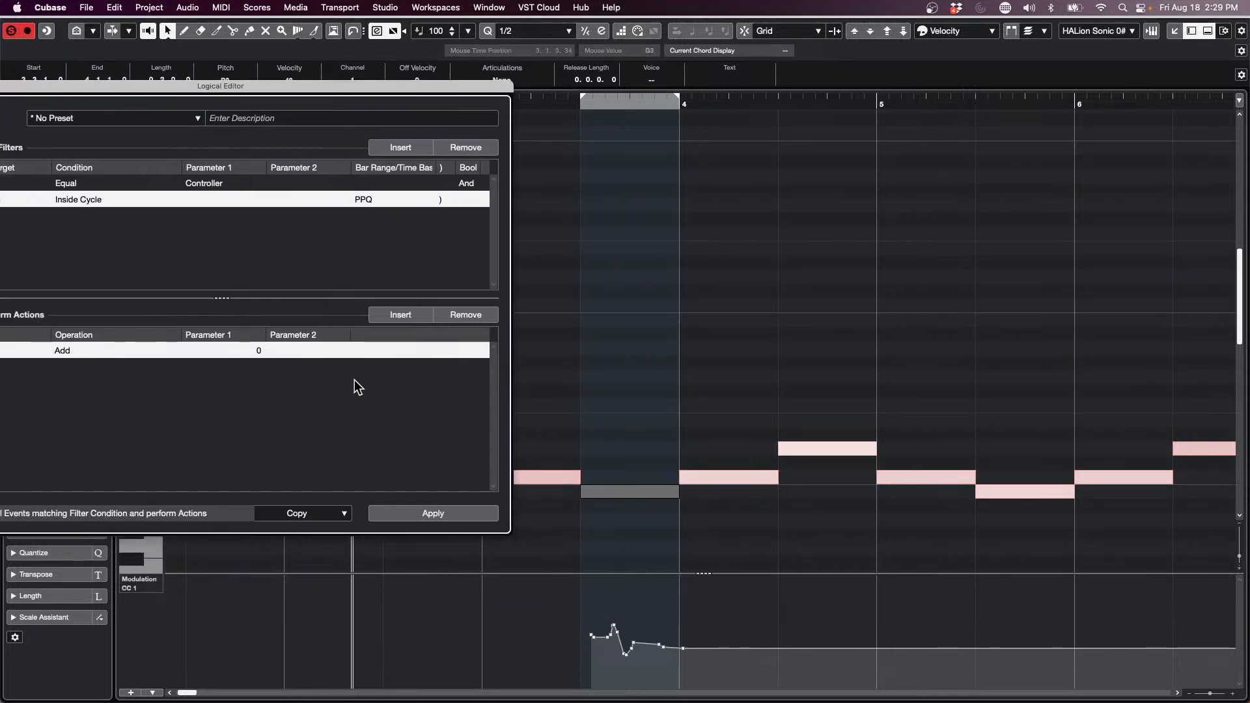
drag(286, 91, 493, 86)
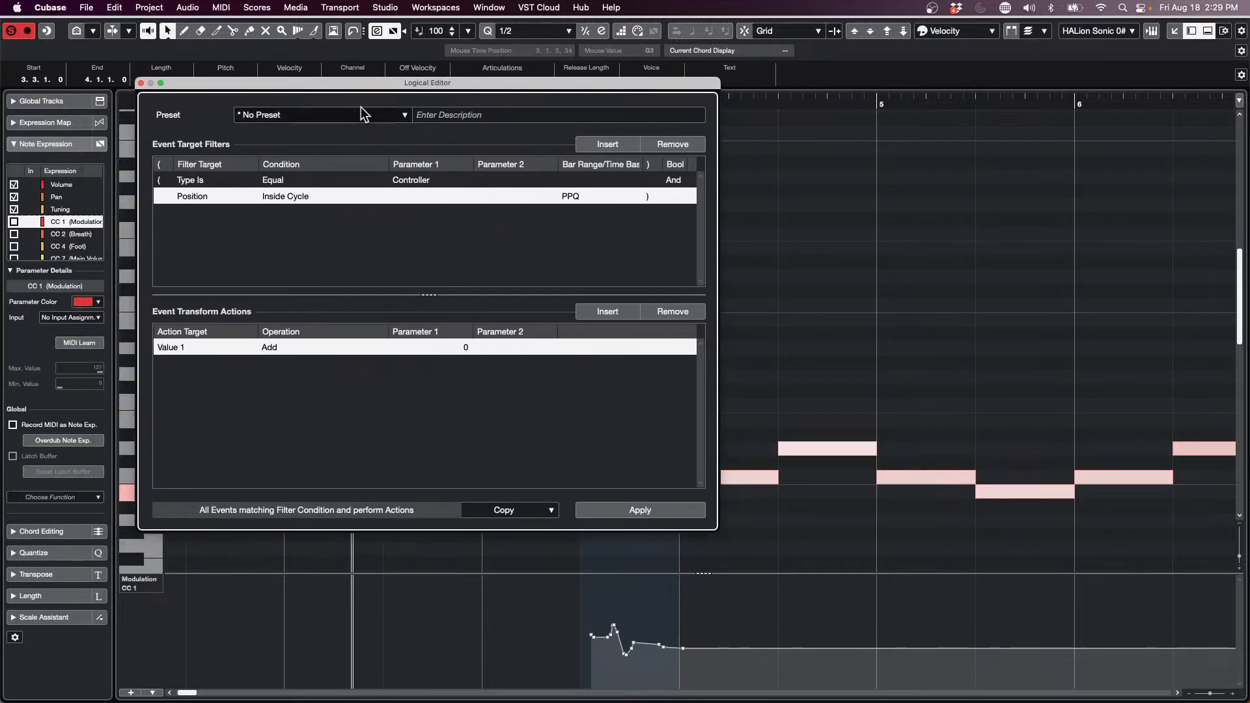
click(315, 117)
click(340, 147)
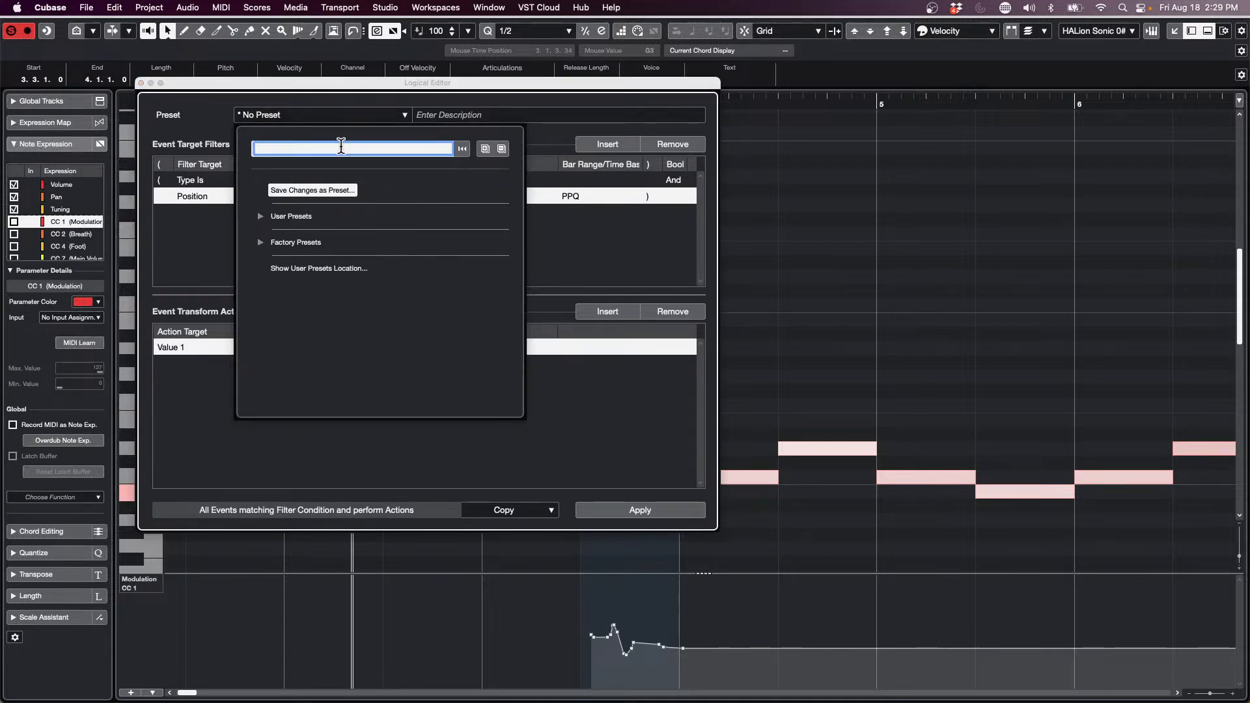
text(CCLS )
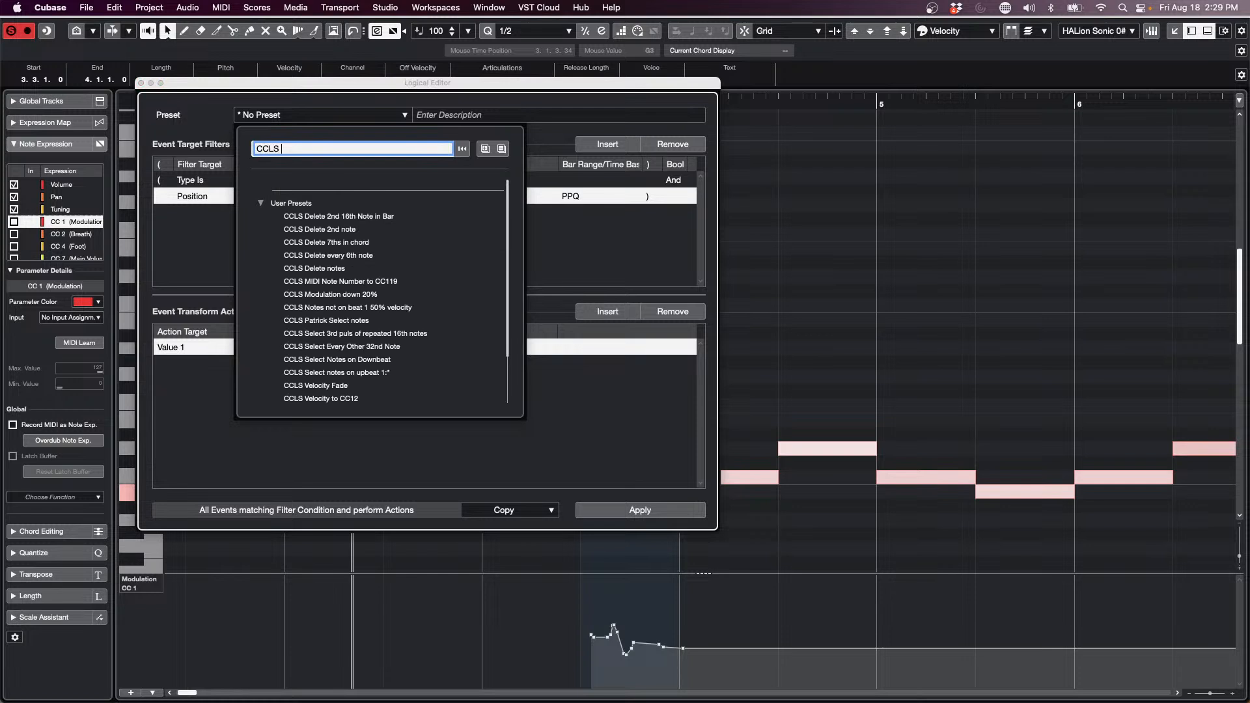
text(copy M)
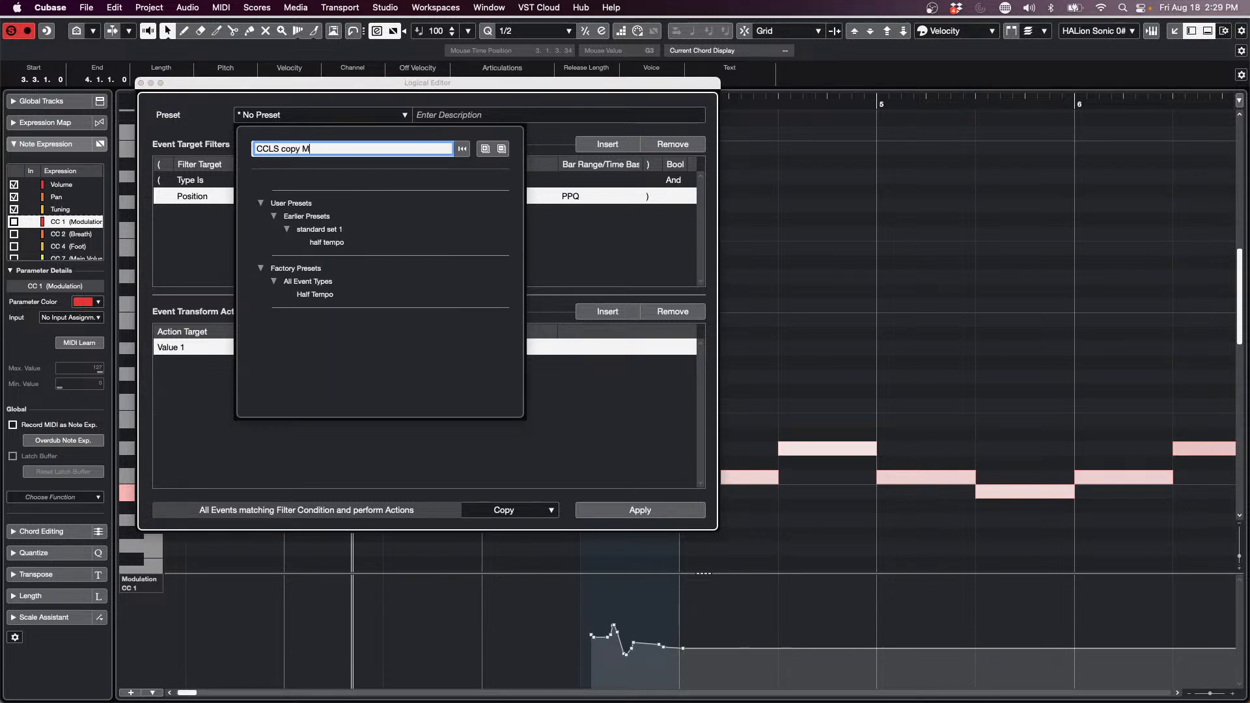
text(IDI CC in cycle)
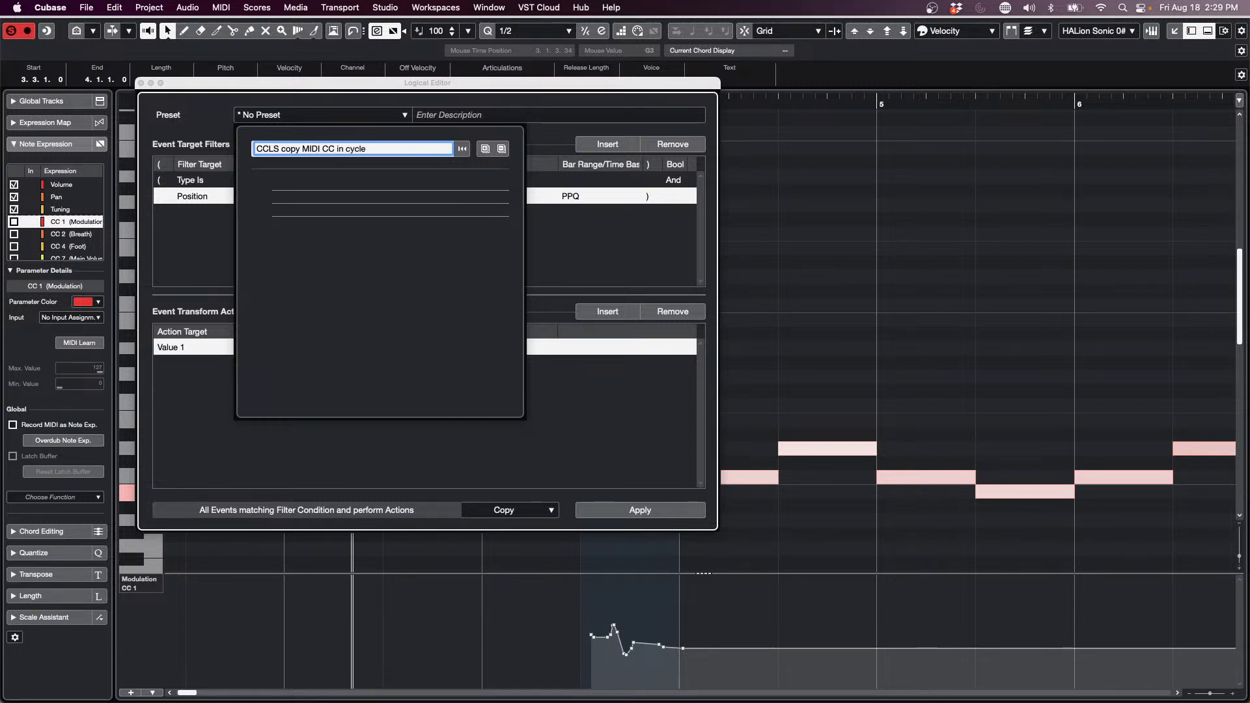
key(Return)
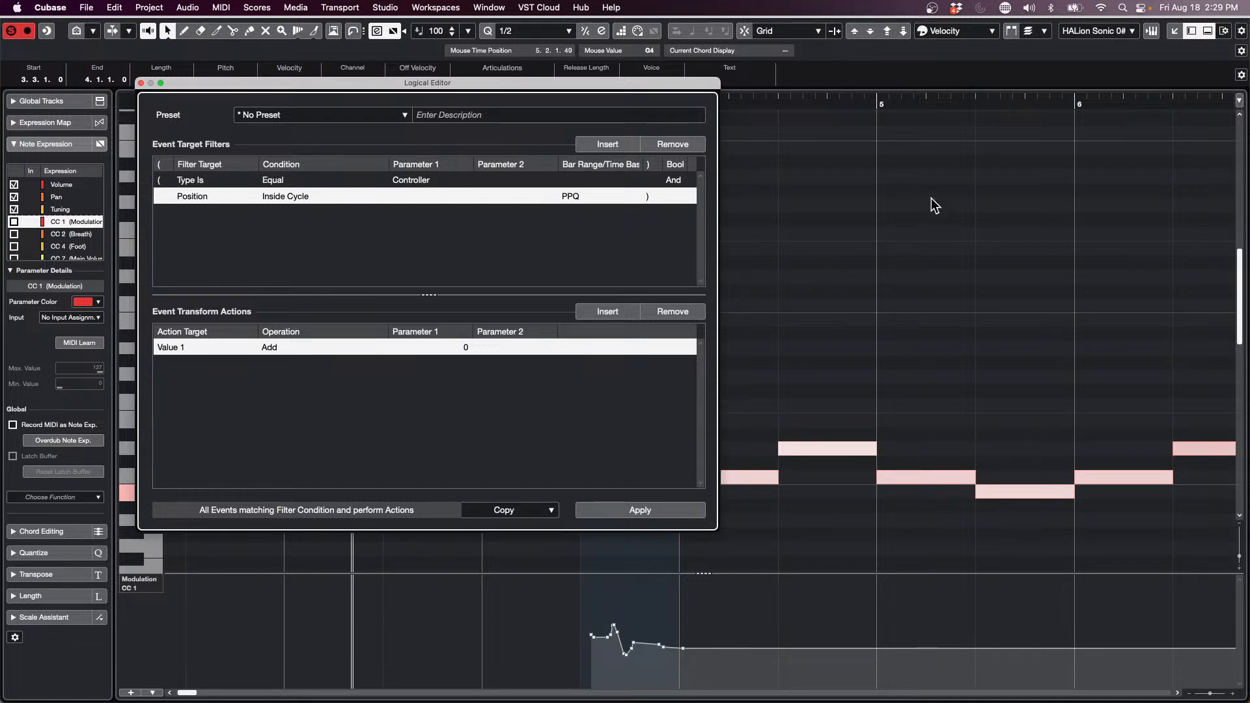
Set the cycle range to the note at bar 3.3, moving the Logical Editor aside.
click(1014, 491)
key(p)
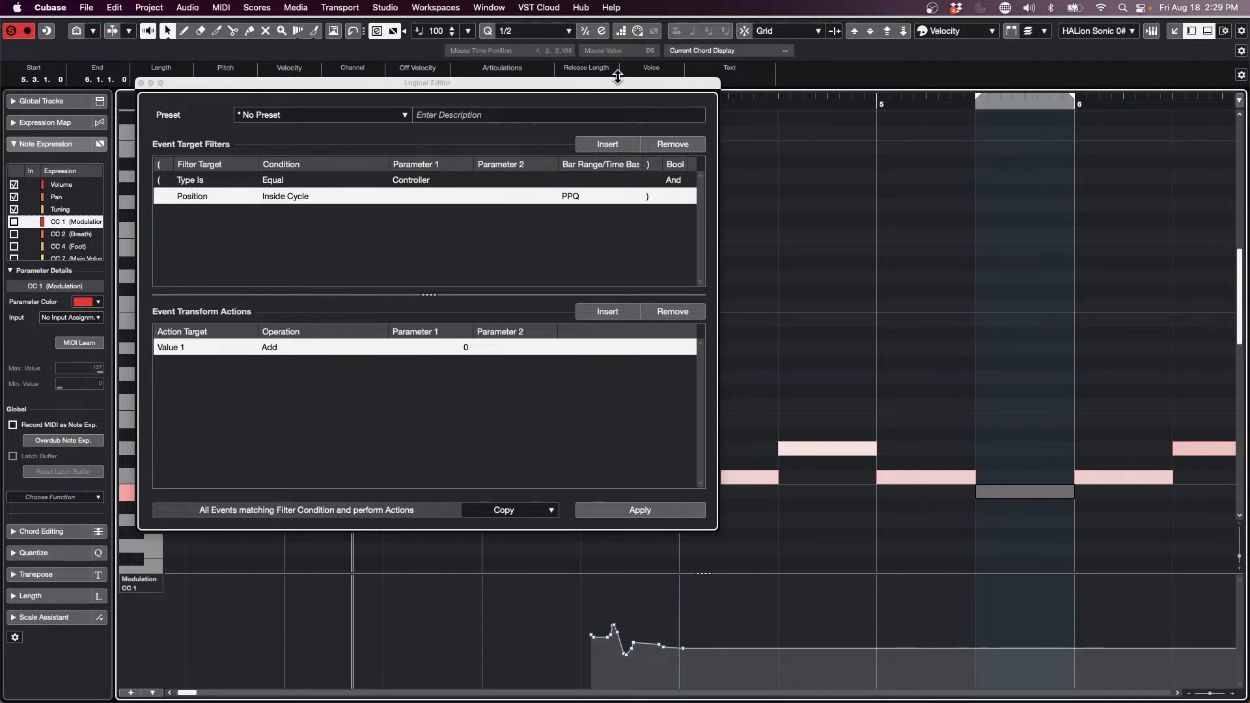
drag(617, 82, 352, 103)
click(615, 495)
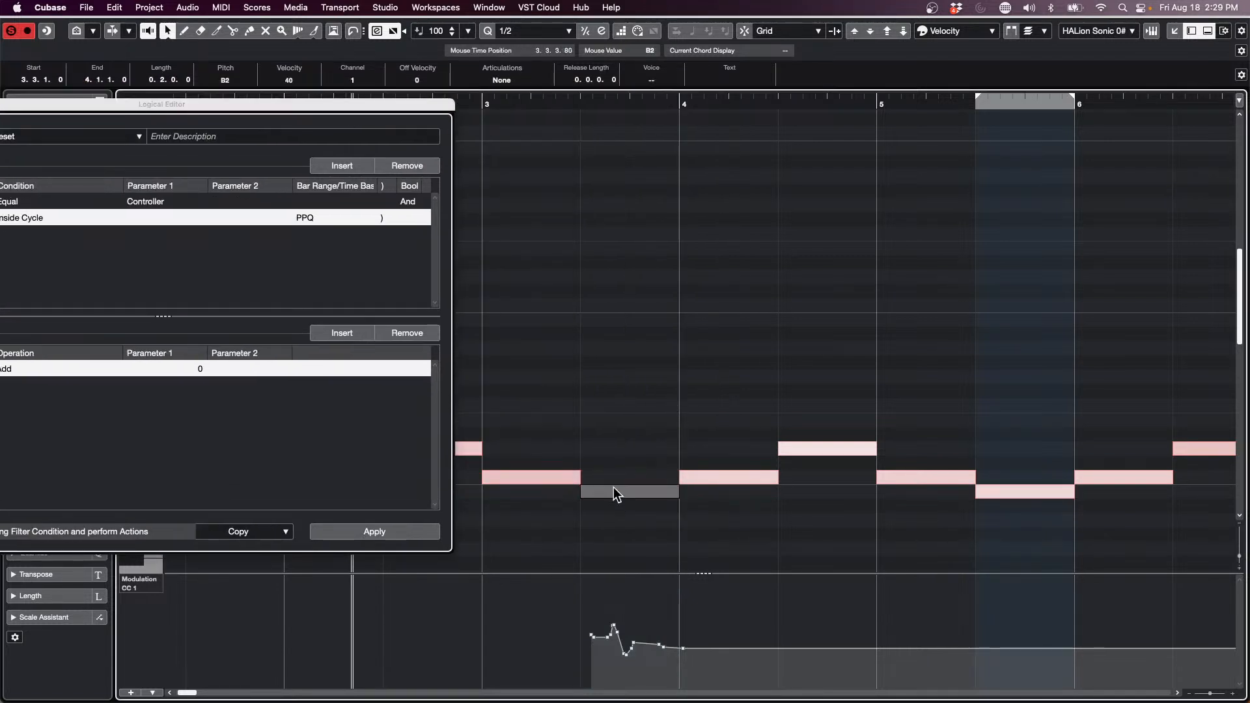
key(p)
Apply the controller-inside-cycle filter and place the Logical Editor beside the inspector.
click(374, 532)
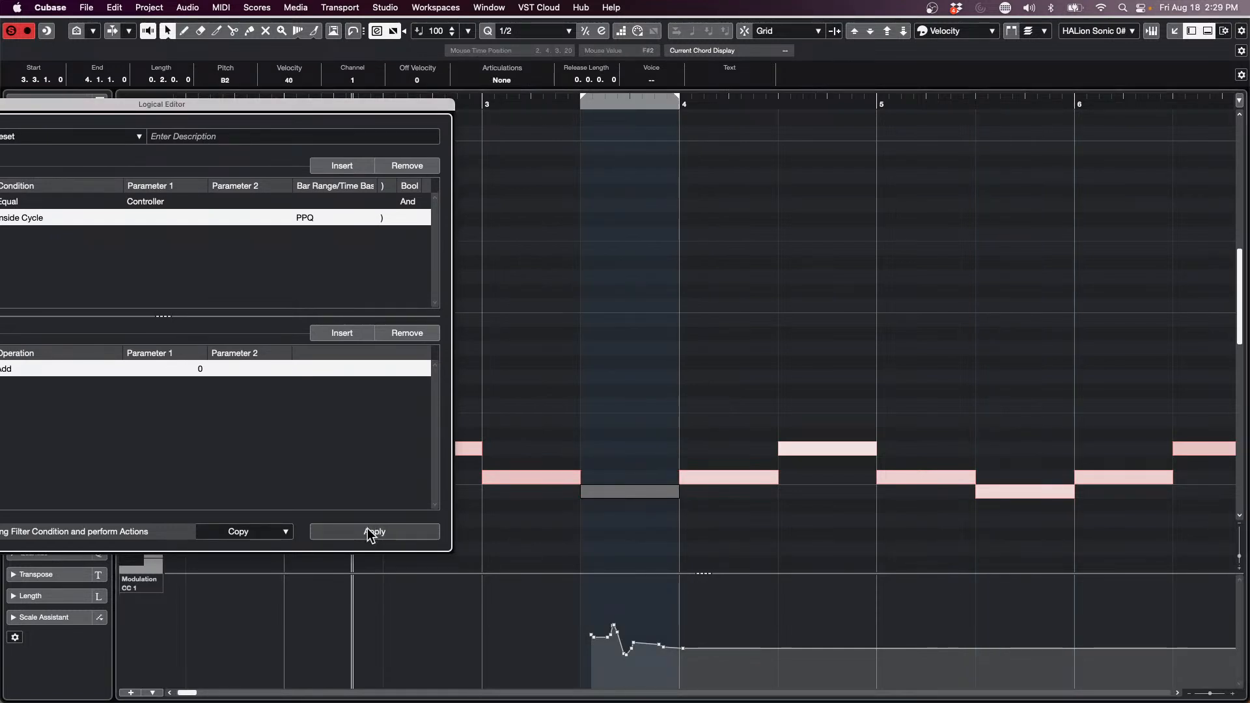
click(1013, 495)
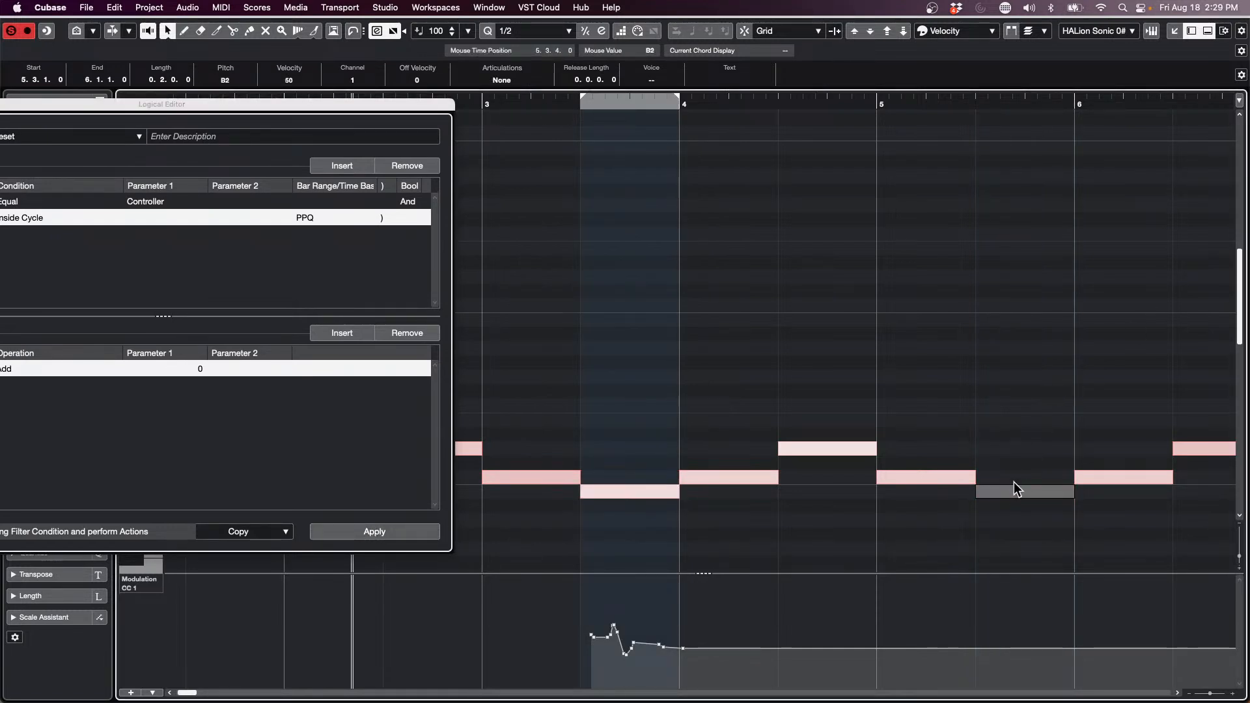
click(997, 306)
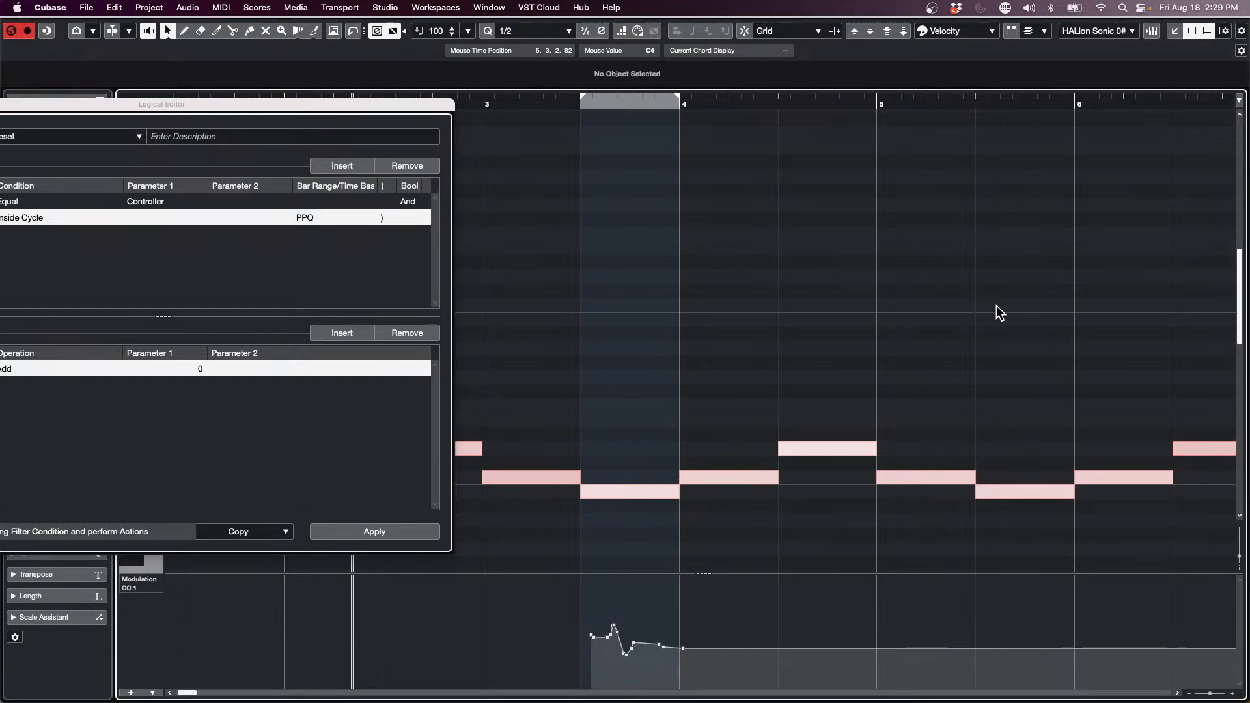
click(1025, 492)
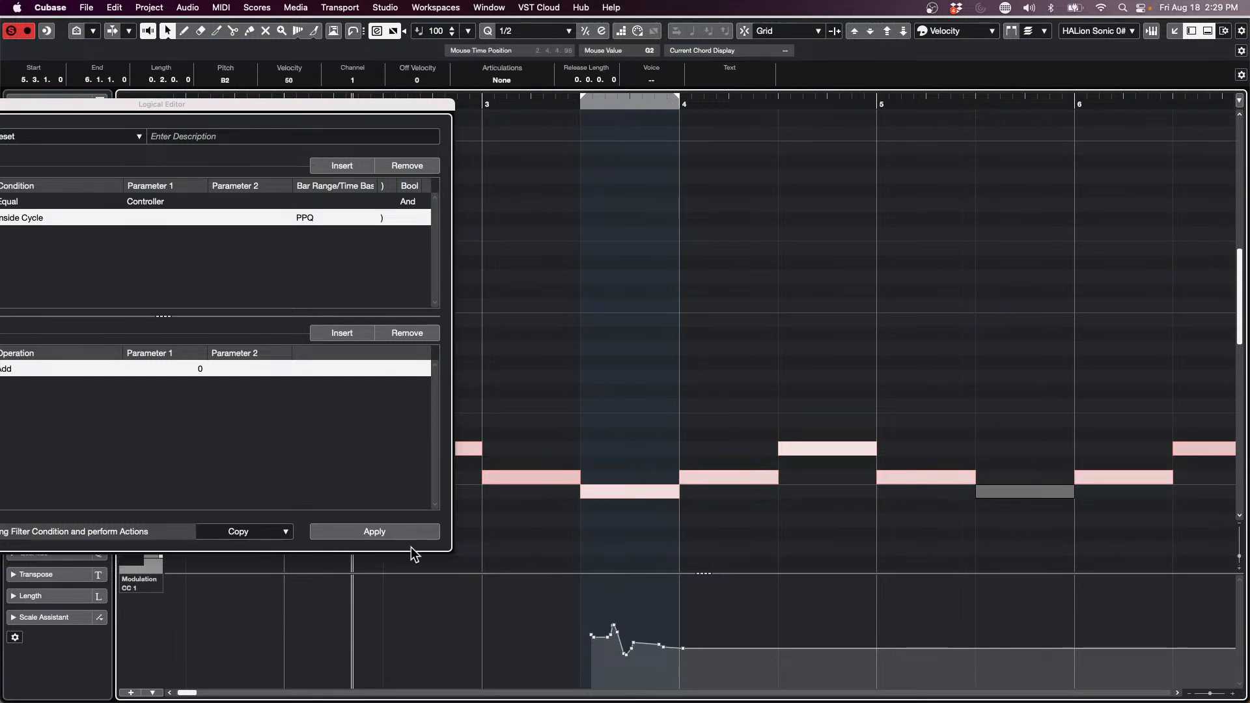
drag(354, 98, 638, 95)
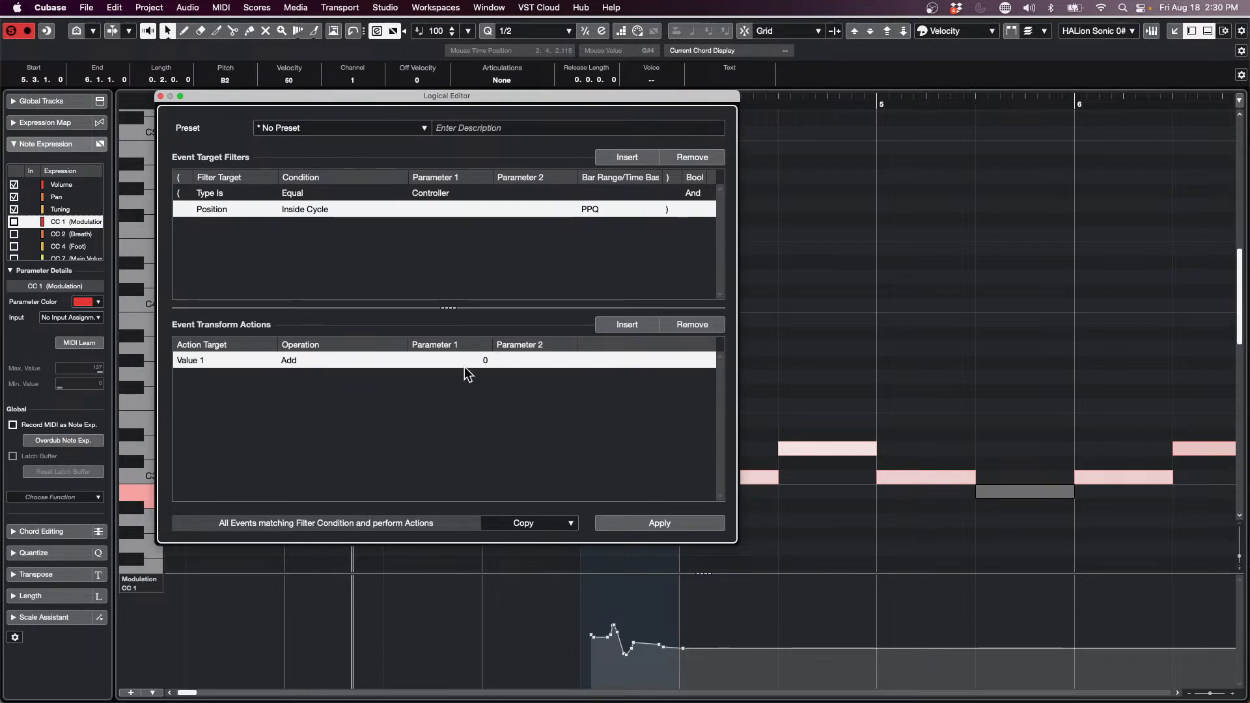
Remove the Add transform action and apply the filter with no transform.
click(679, 326)
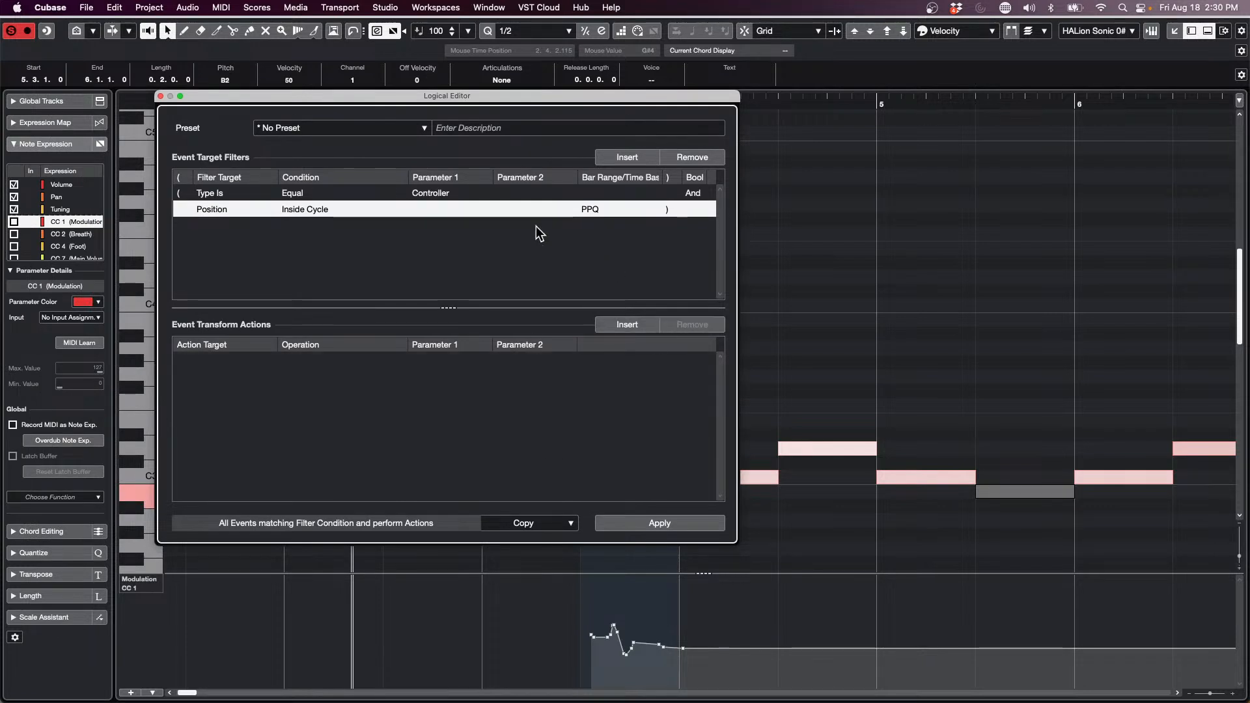
drag(517, 100, 254, 60)
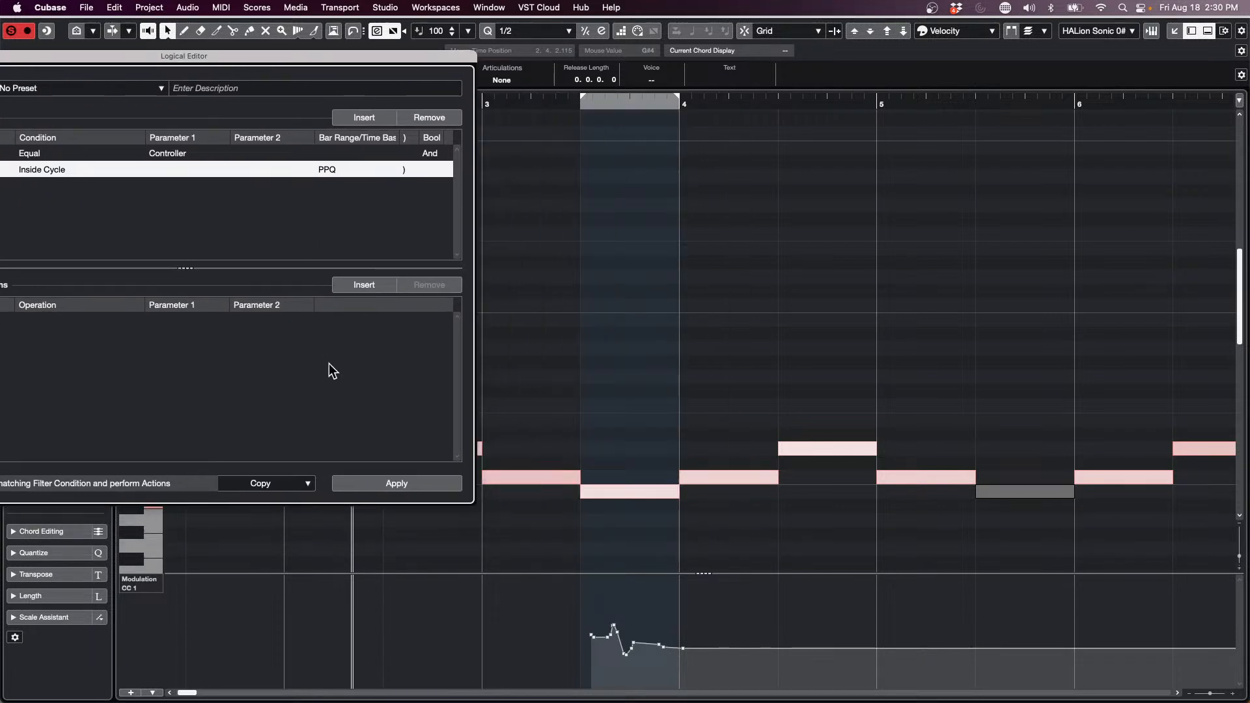
click(389, 482)
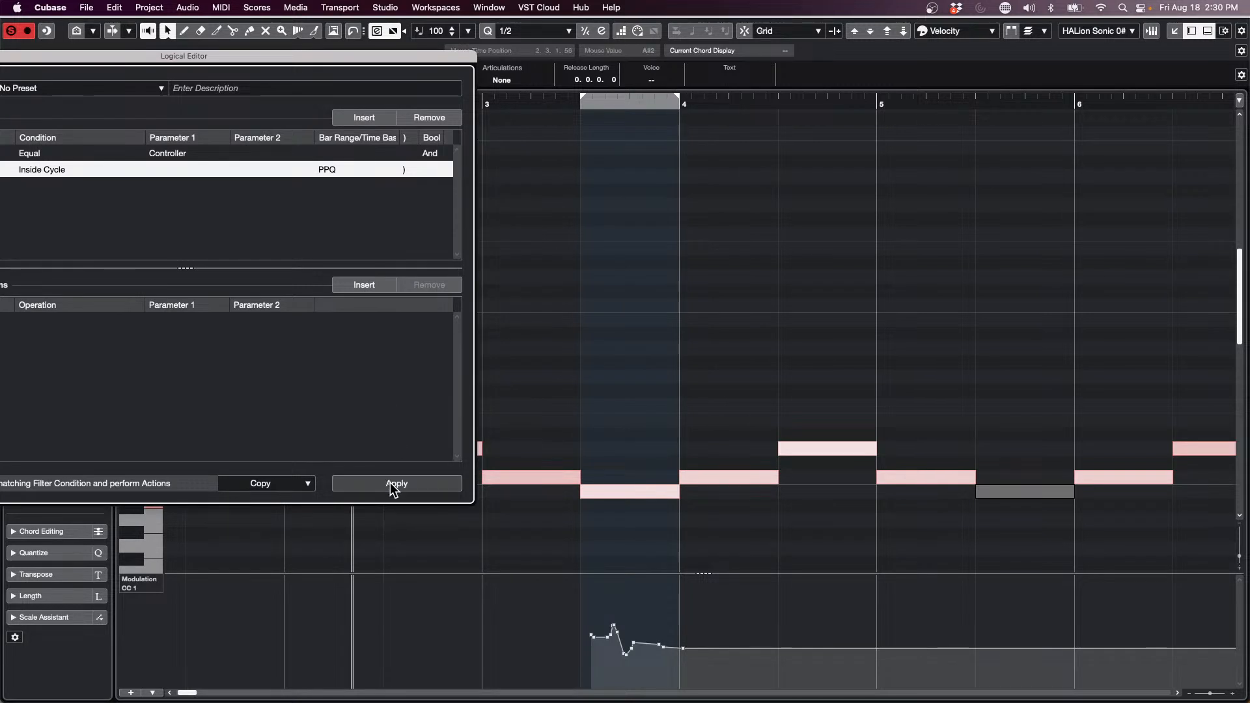
Set the cycle range onto the bar 3.3 note and bring the Logical Editor back into view.
click(1031, 490)
key(p)
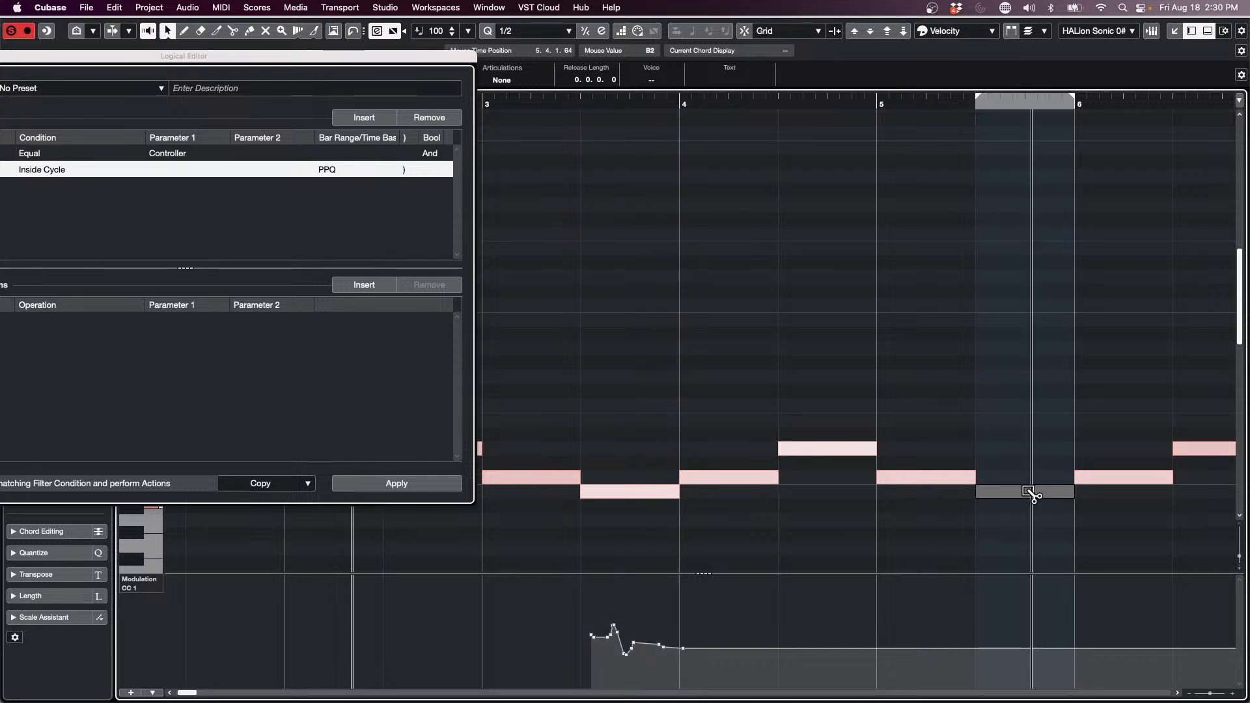
alt+click(1032, 492)
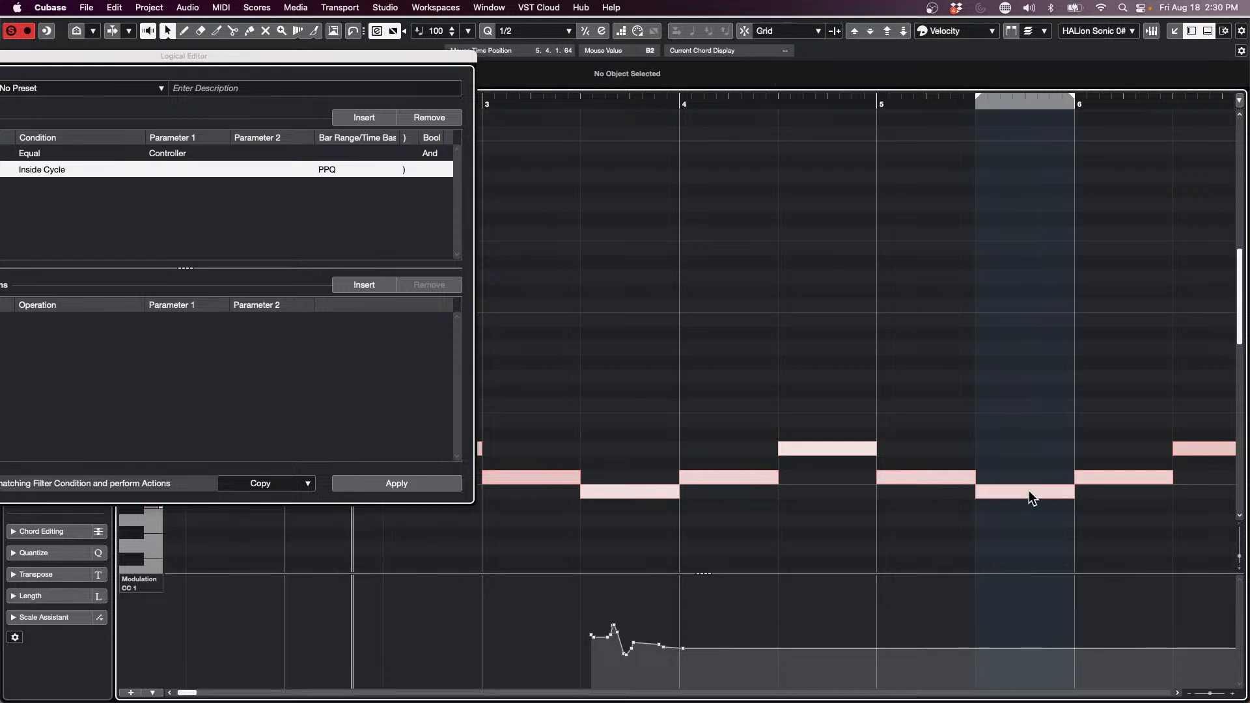
click(1021, 491)
click(1021, 470)
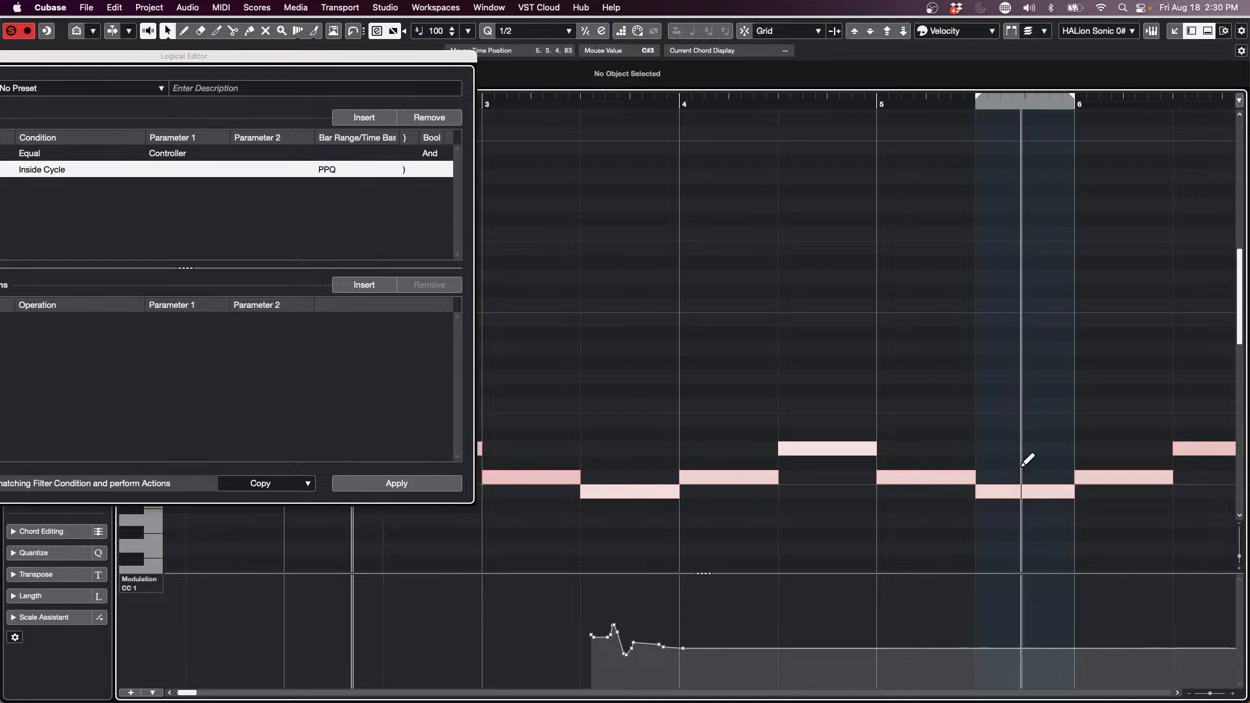
click(1015, 493)
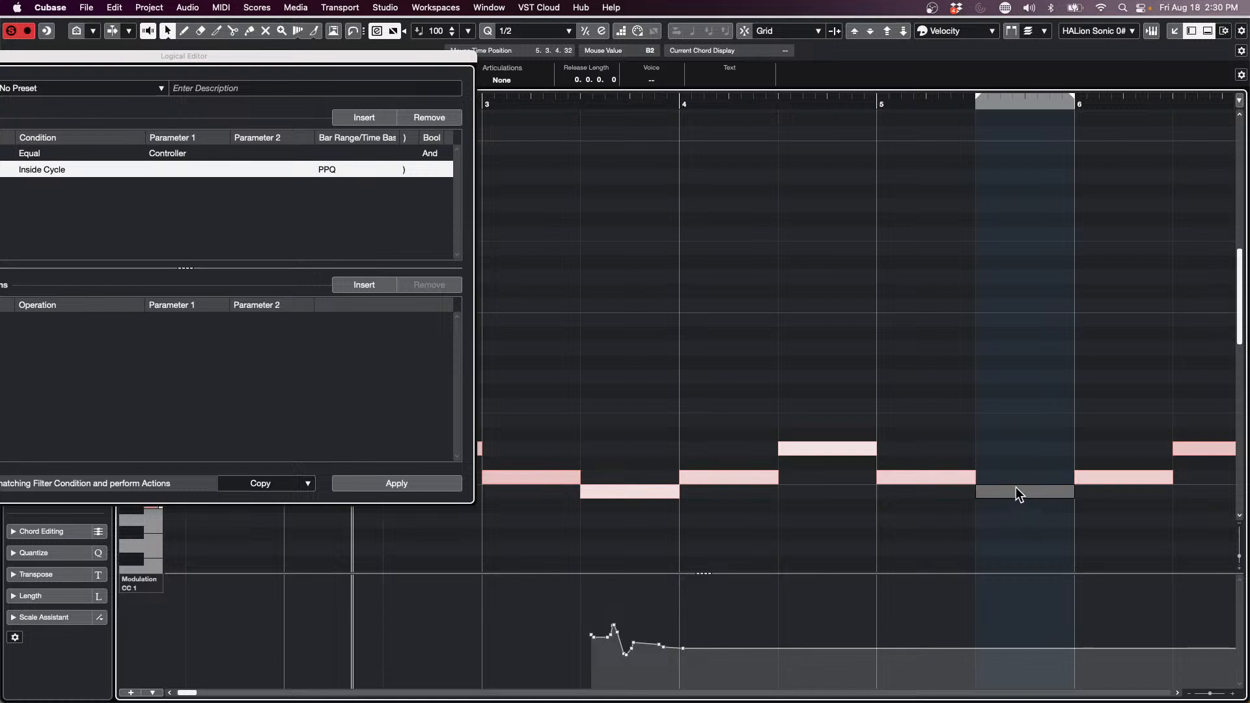
click(638, 492)
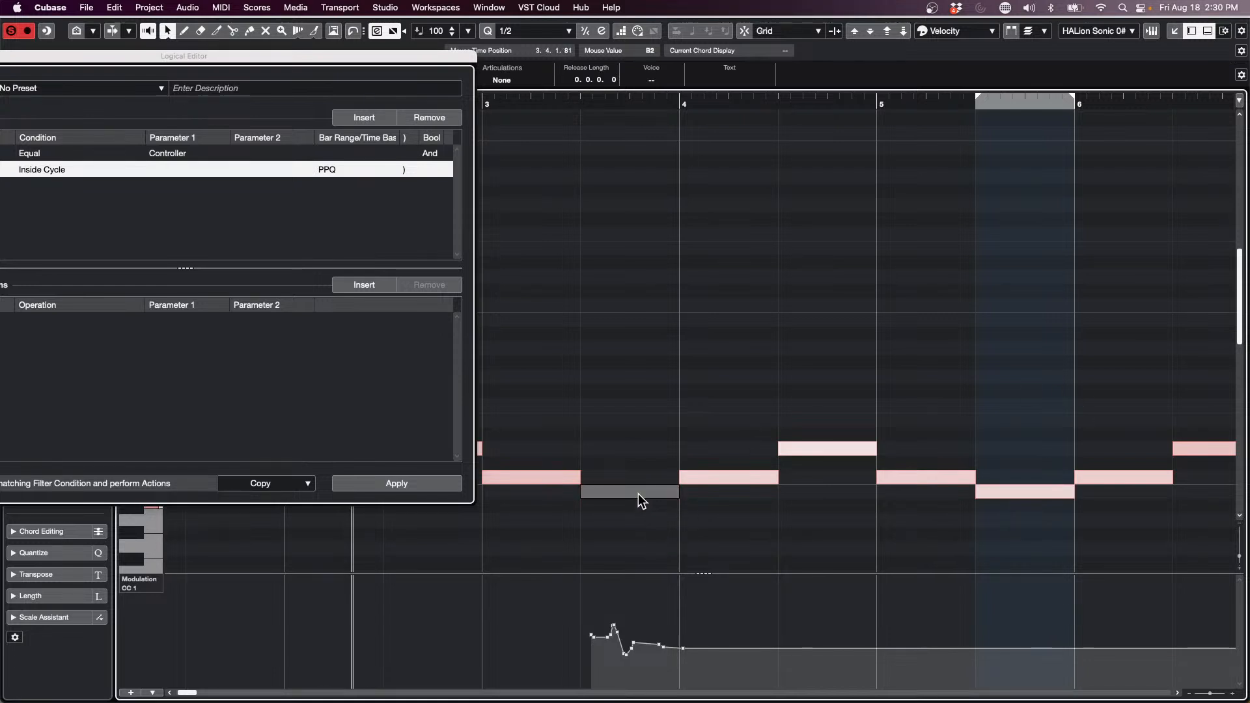
key(p)
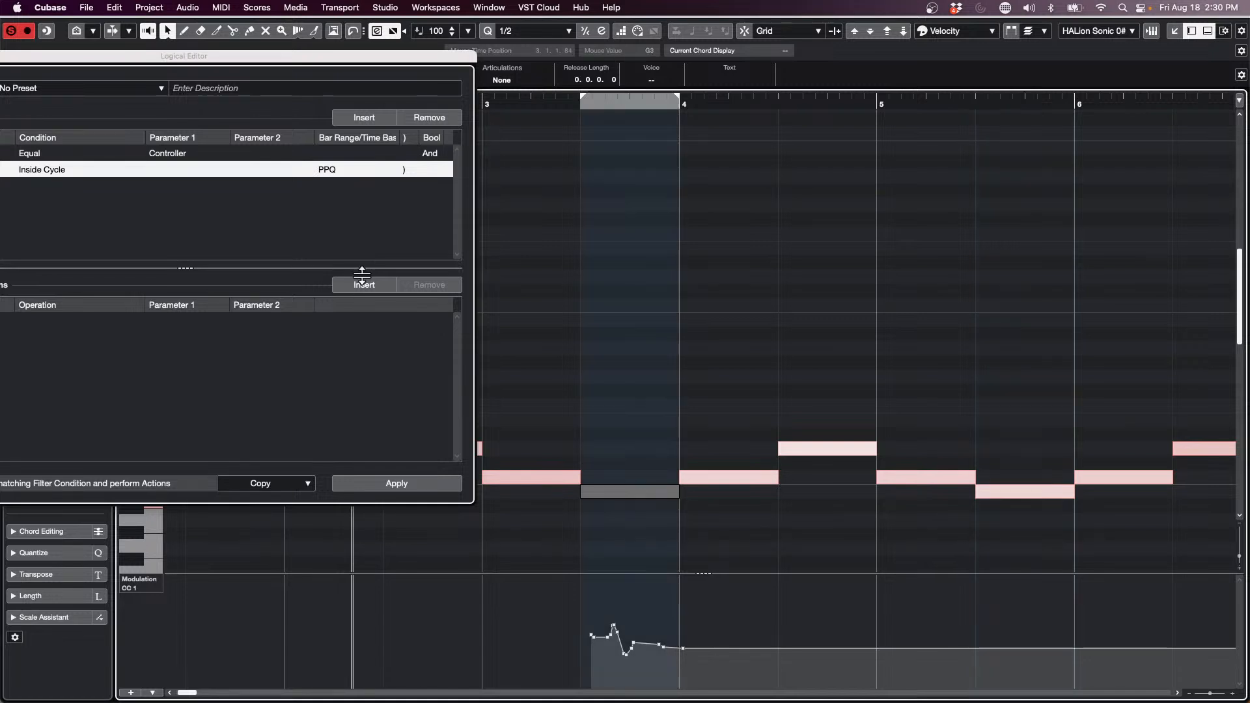
drag(186, 59, 350, 53)
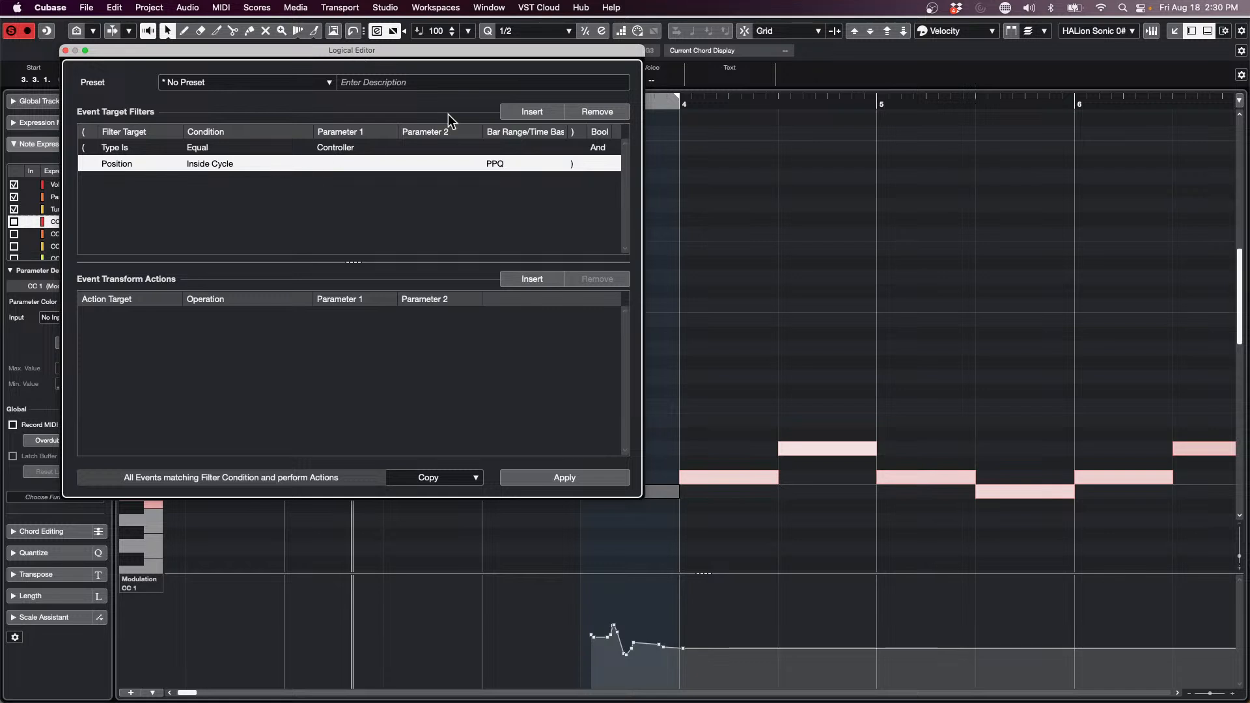
Make the second filter row Value 1 Equal to CC 1 (Modulation).
click(527, 110)
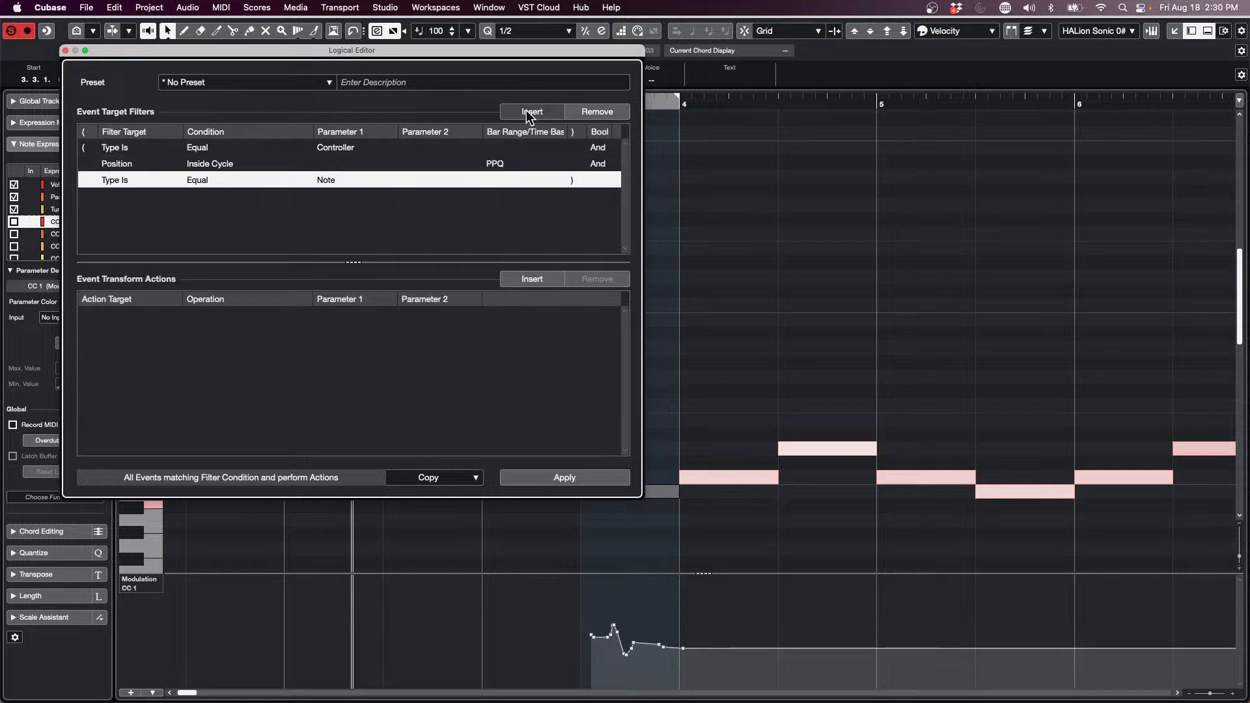
click(225, 163)
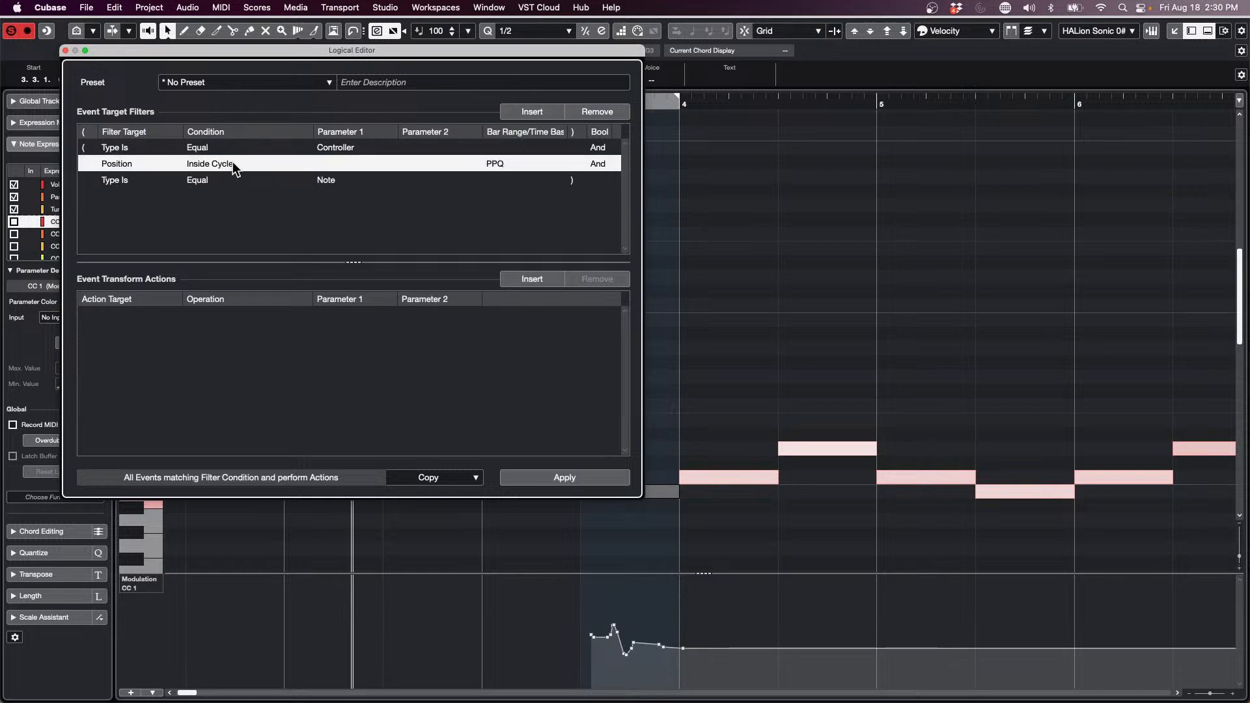
click(618, 114)
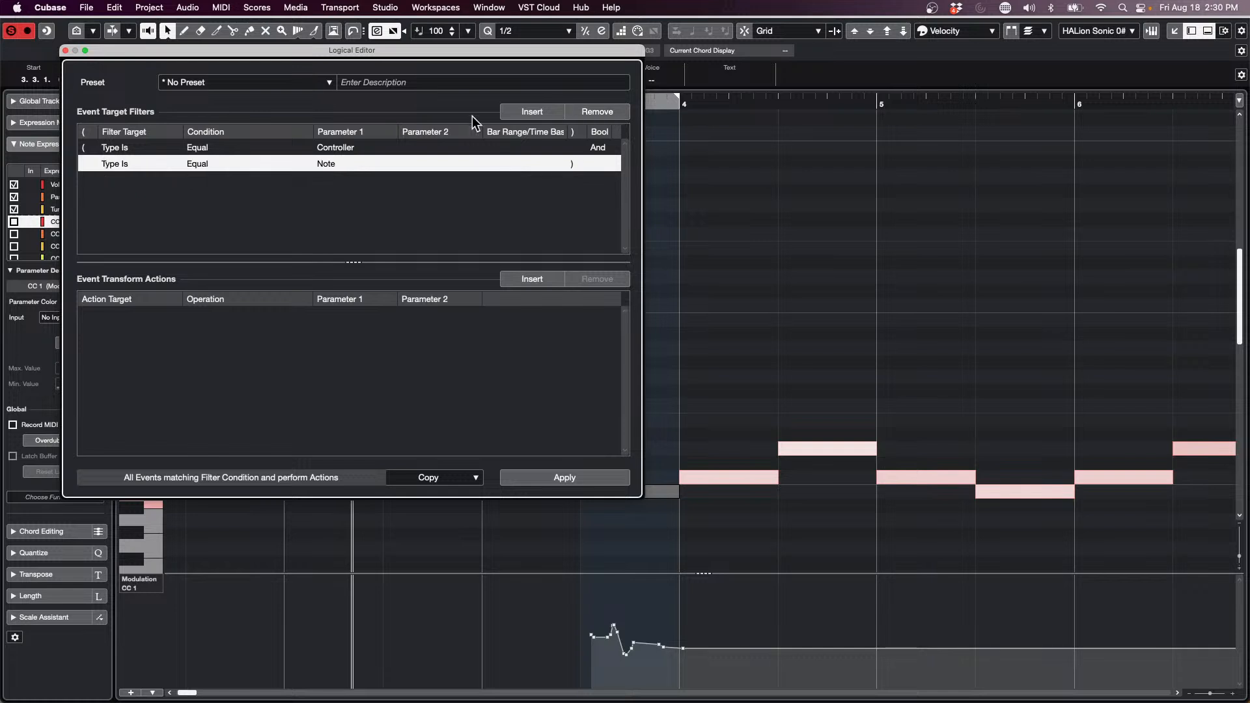
click(138, 164)
click(212, 157)
click(211, 164)
click(227, 182)
click(393, 164)
key(Up)
key(Return)
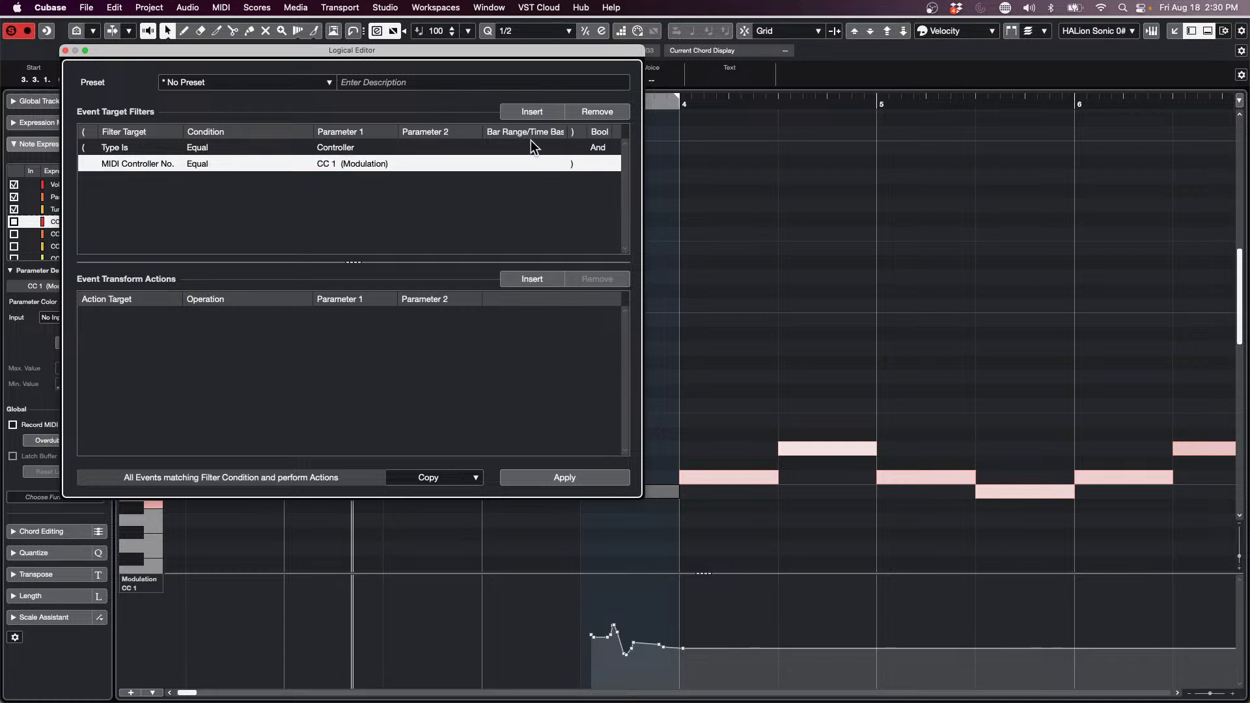
Add a third filter row for Position Inside Cycle.
click(534, 114)
click(139, 186)
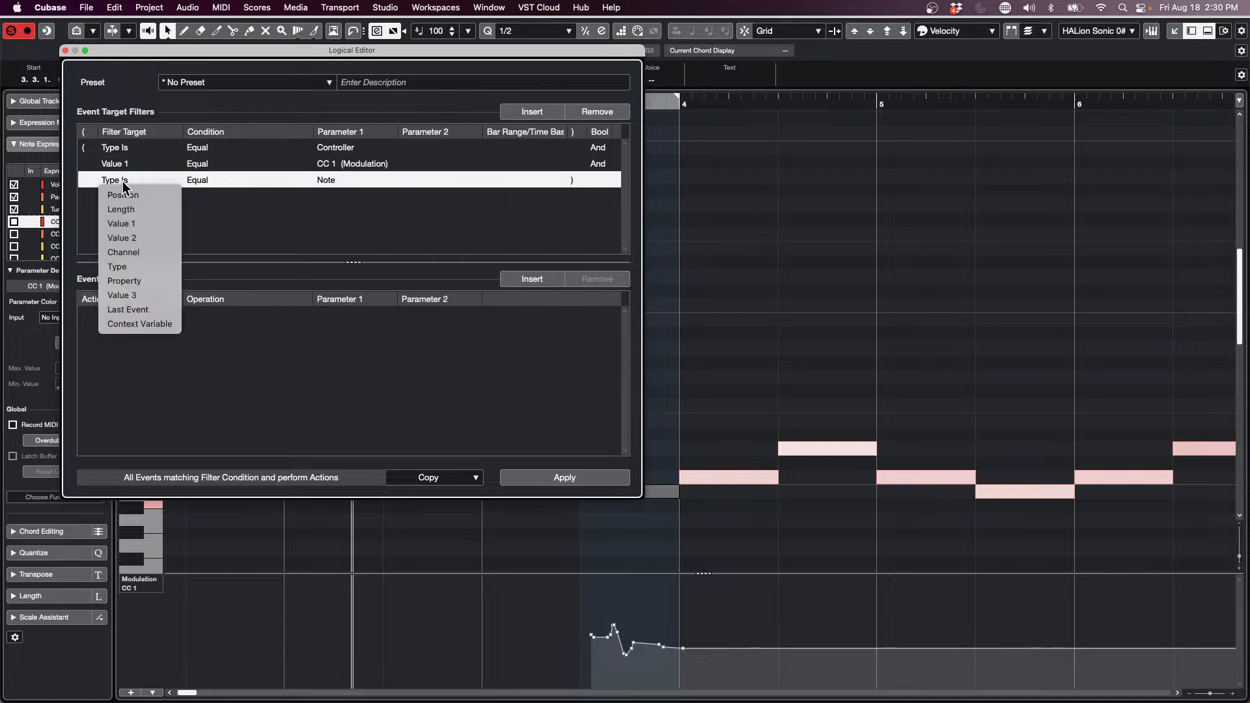
click(164, 197)
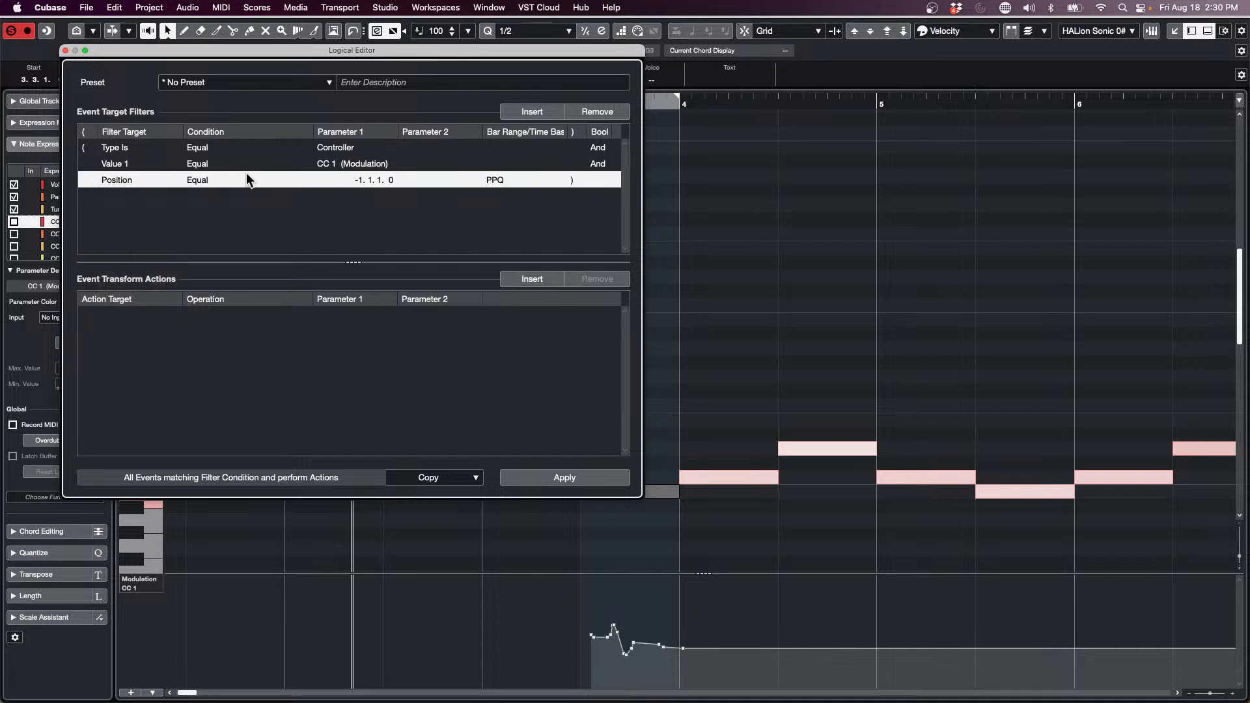
click(220, 178)
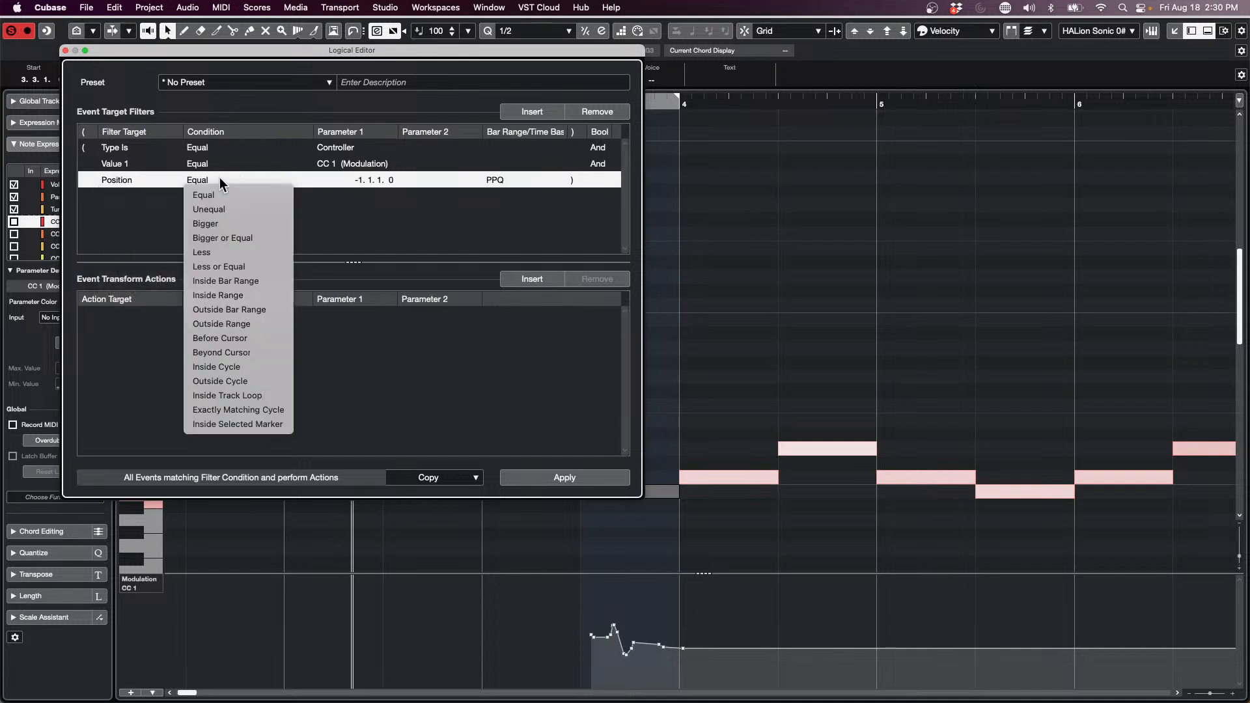
click(239, 368)
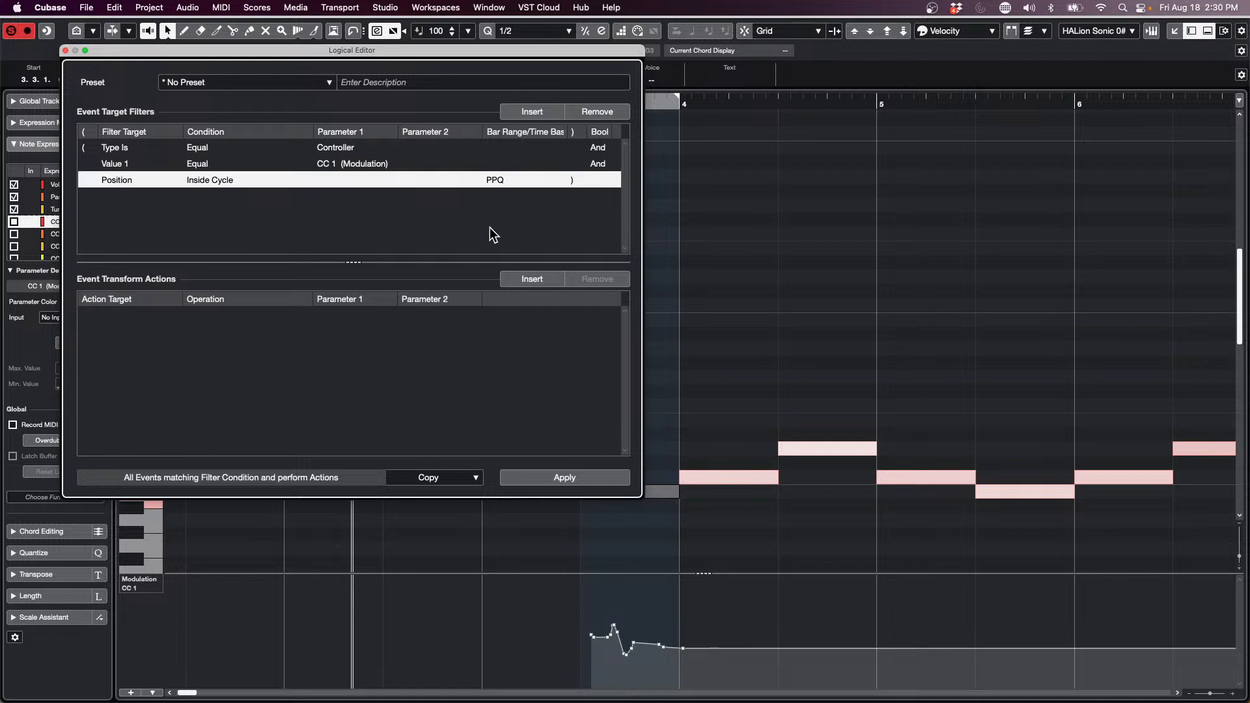
Apply the filter, then set the cycle range and project position to the bar 5.3 note.
click(569, 477)
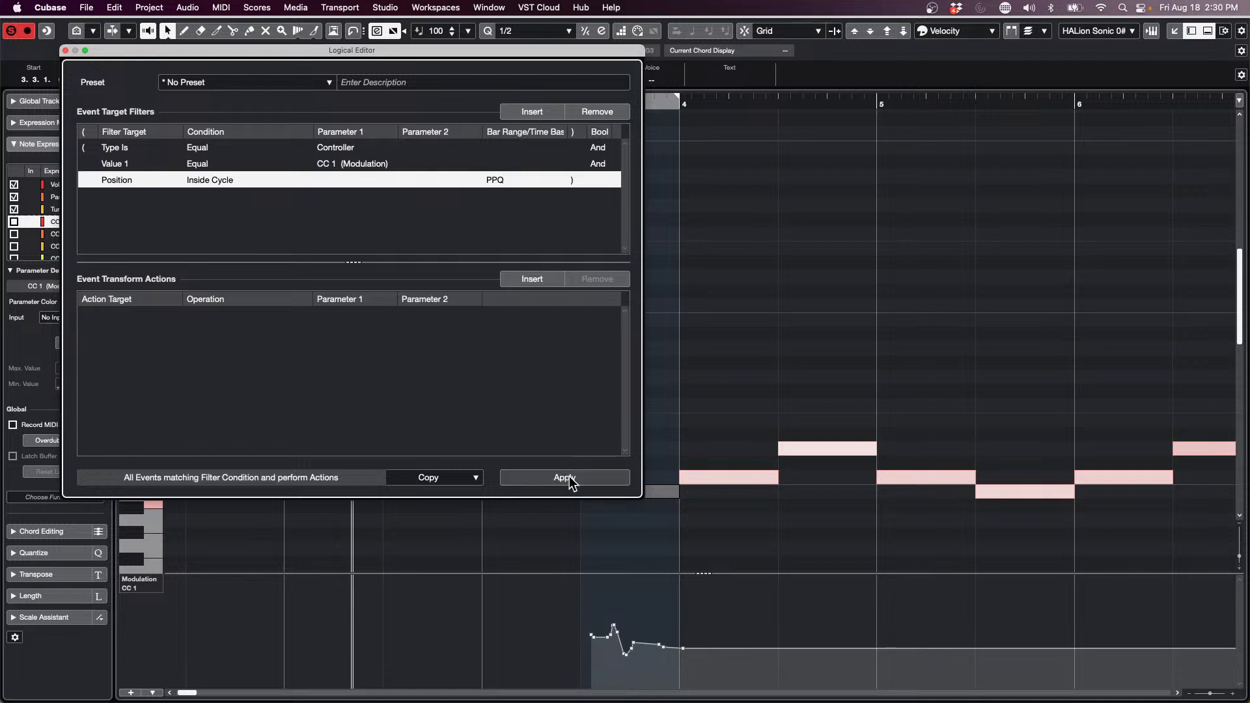
click(1029, 491)
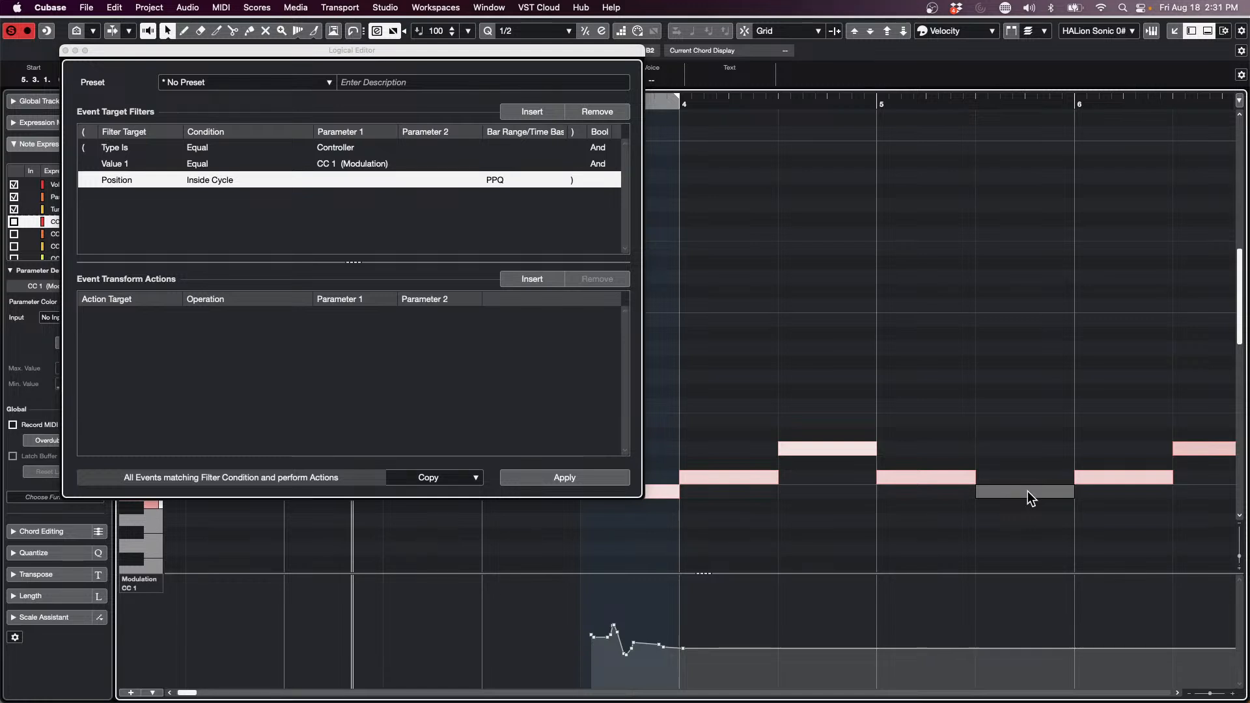
key(super+z)
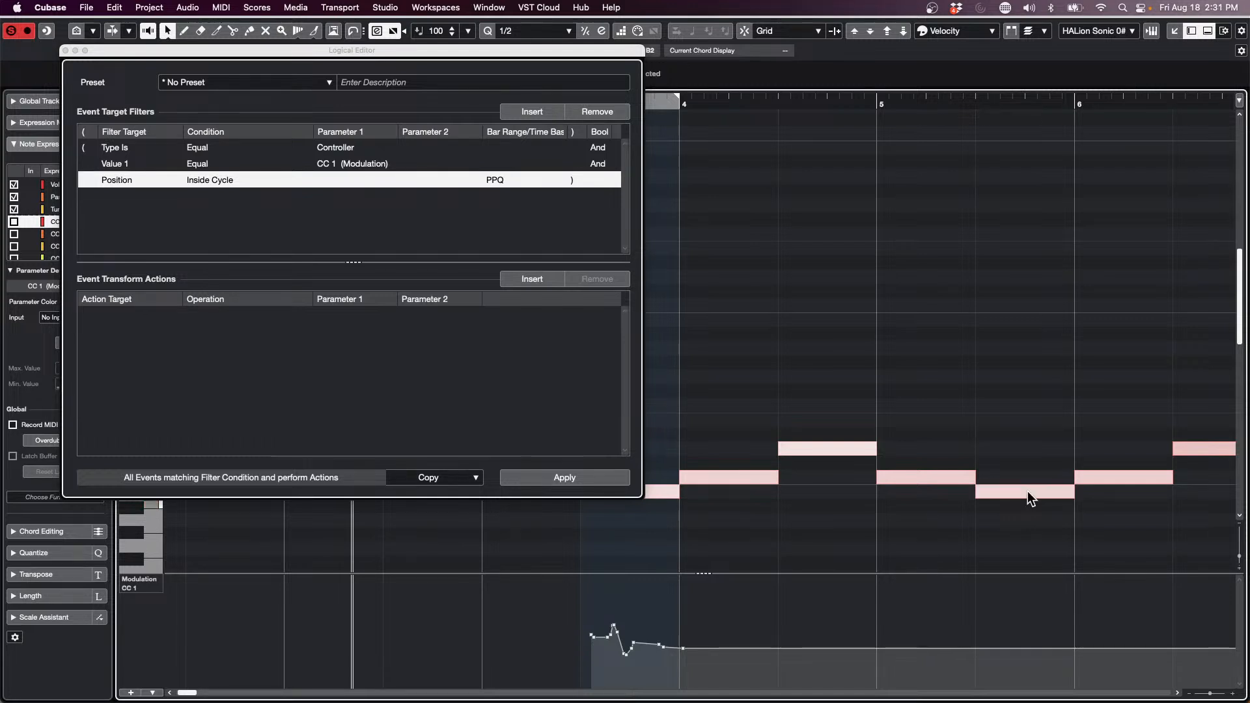
click(1025, 494)
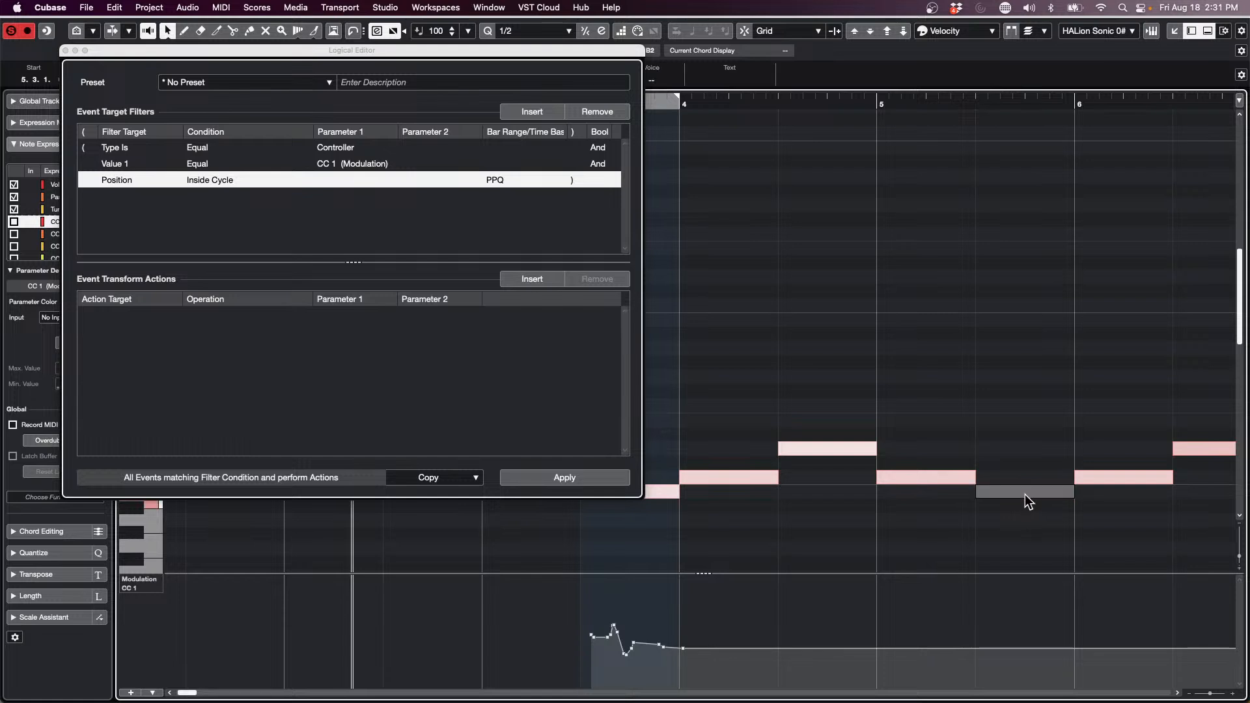
key(p)
key(l)
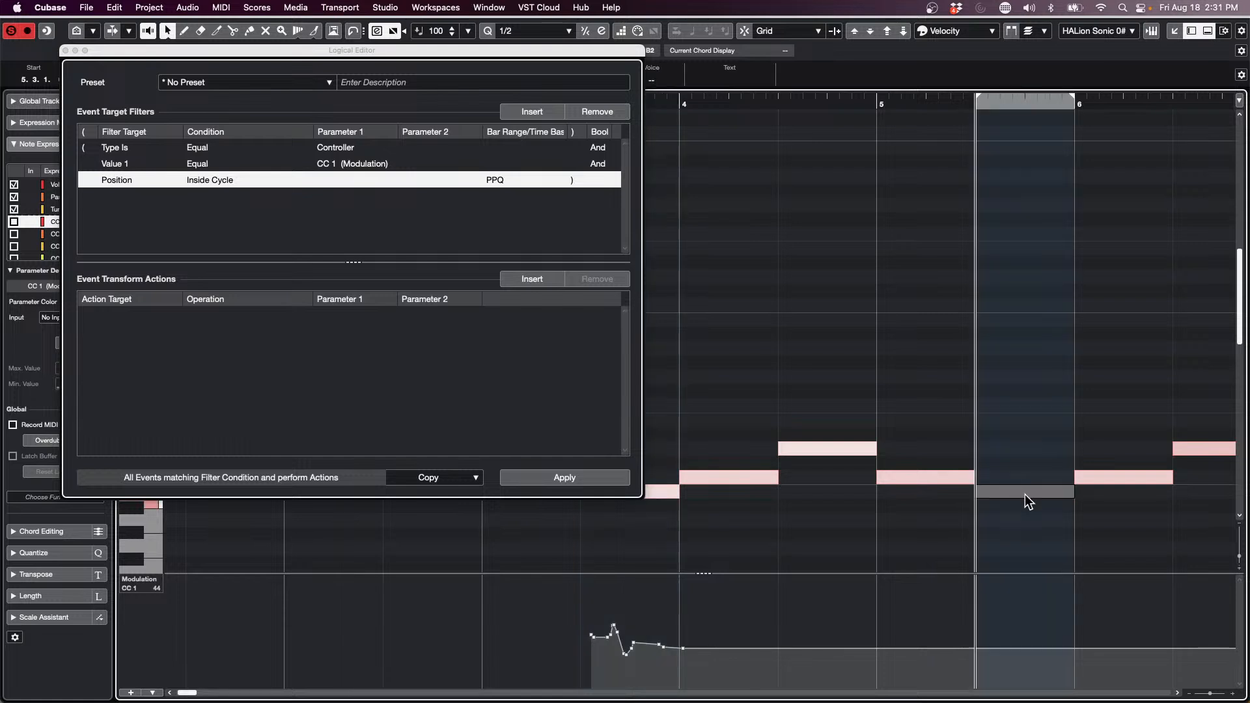
key(shift+super+a)
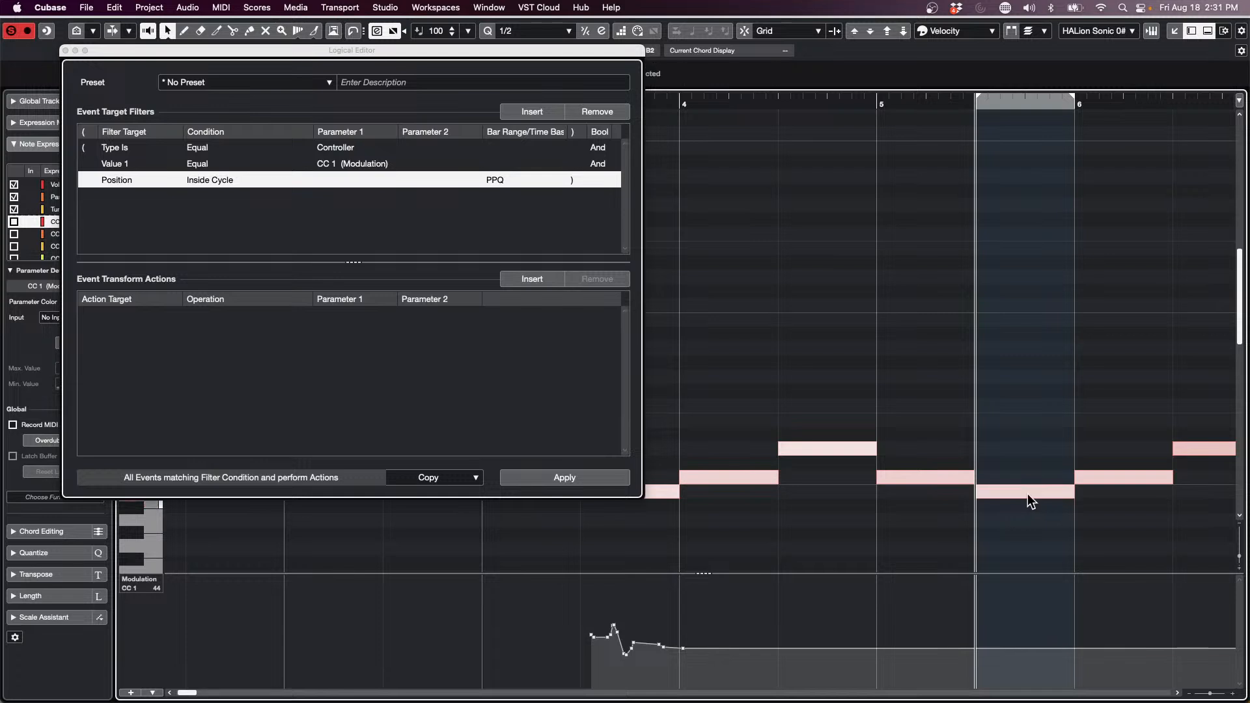
click(1026, 494)
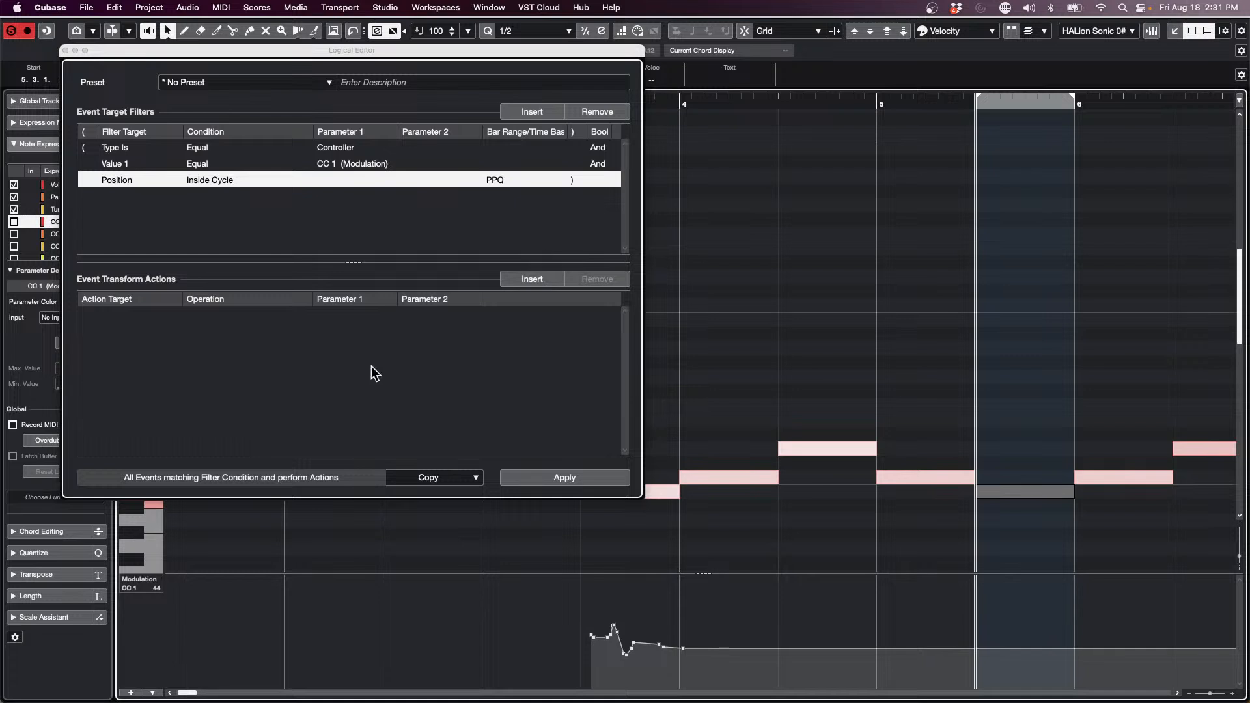
Switch the logical edit action from Copy to Select and apply it to the part.
click(460, 478)
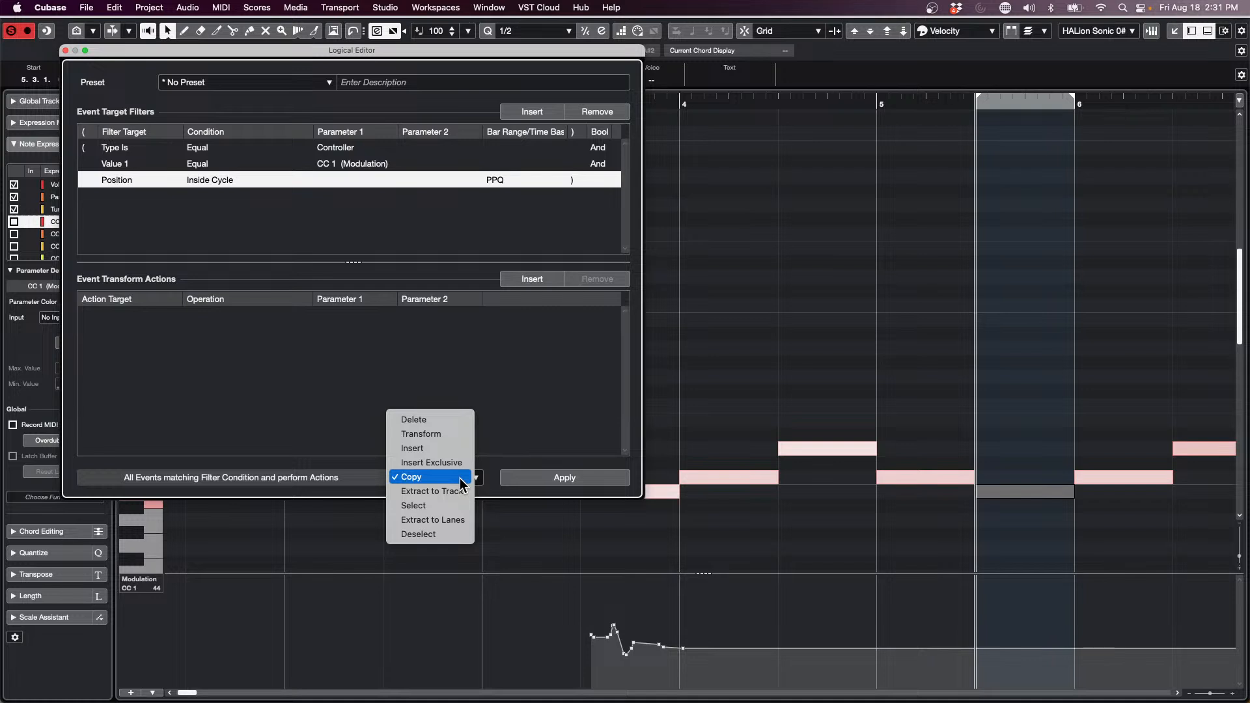
click(426, 508)
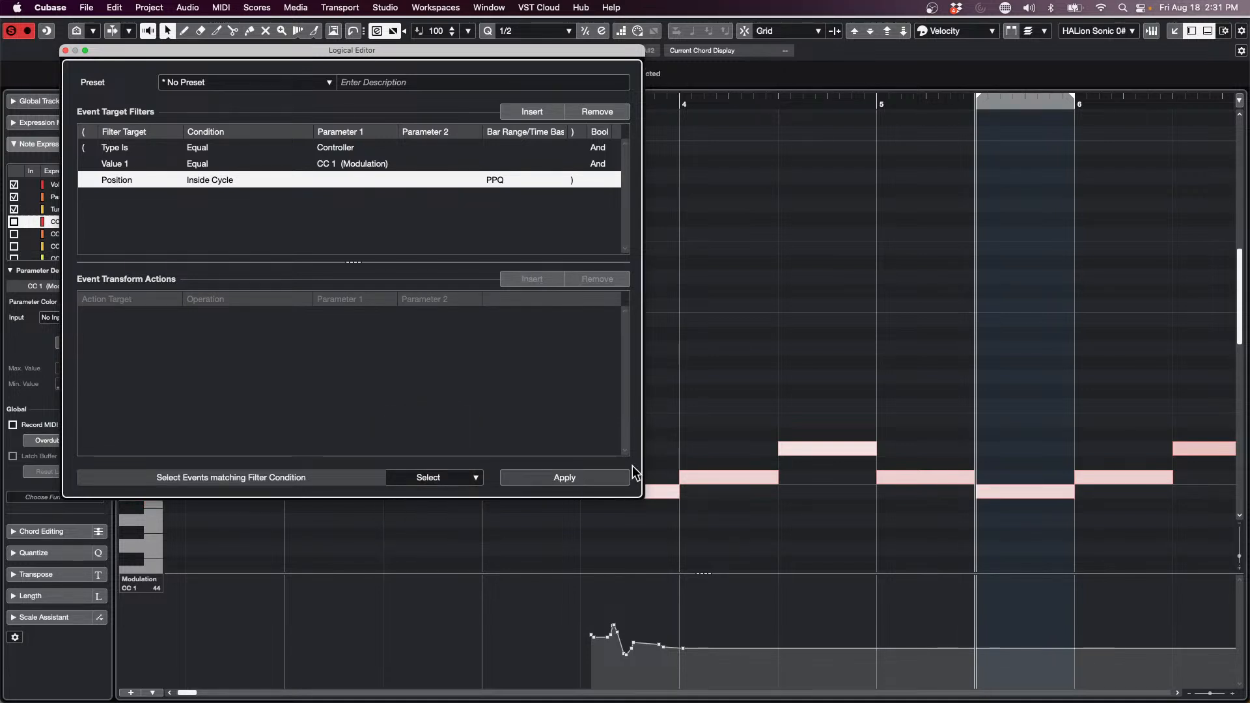
click(656, 494)
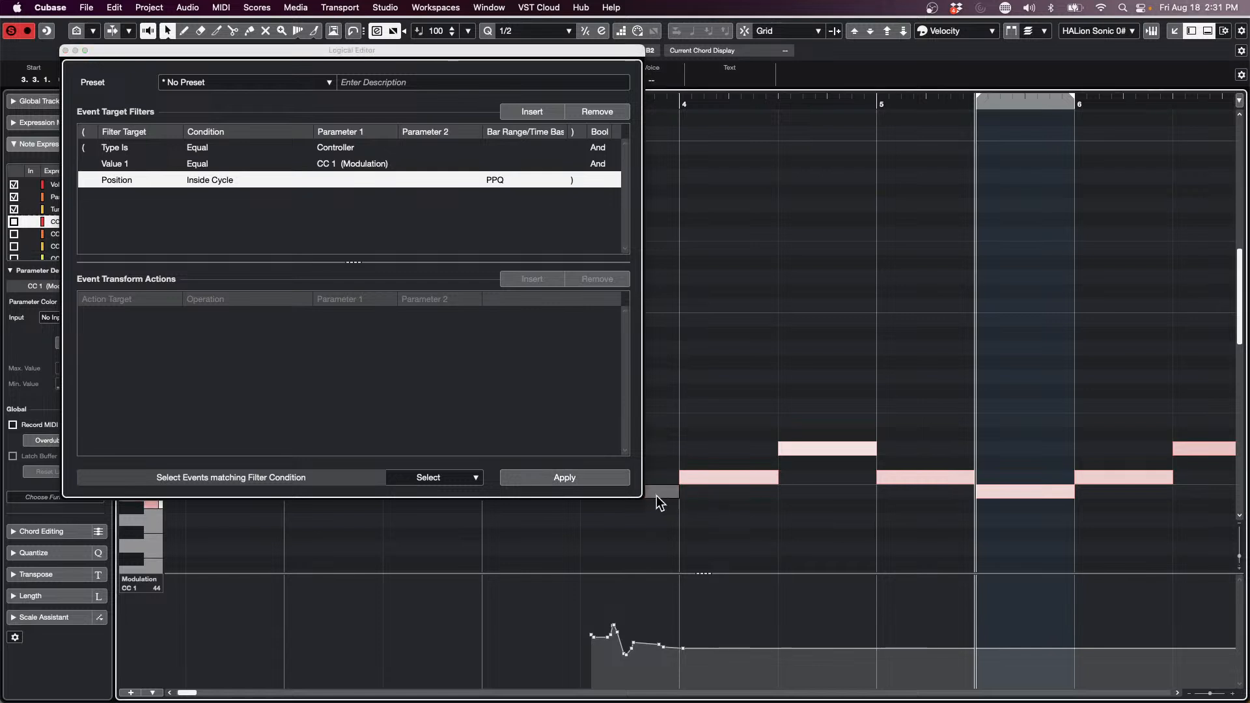
click(552, 478)
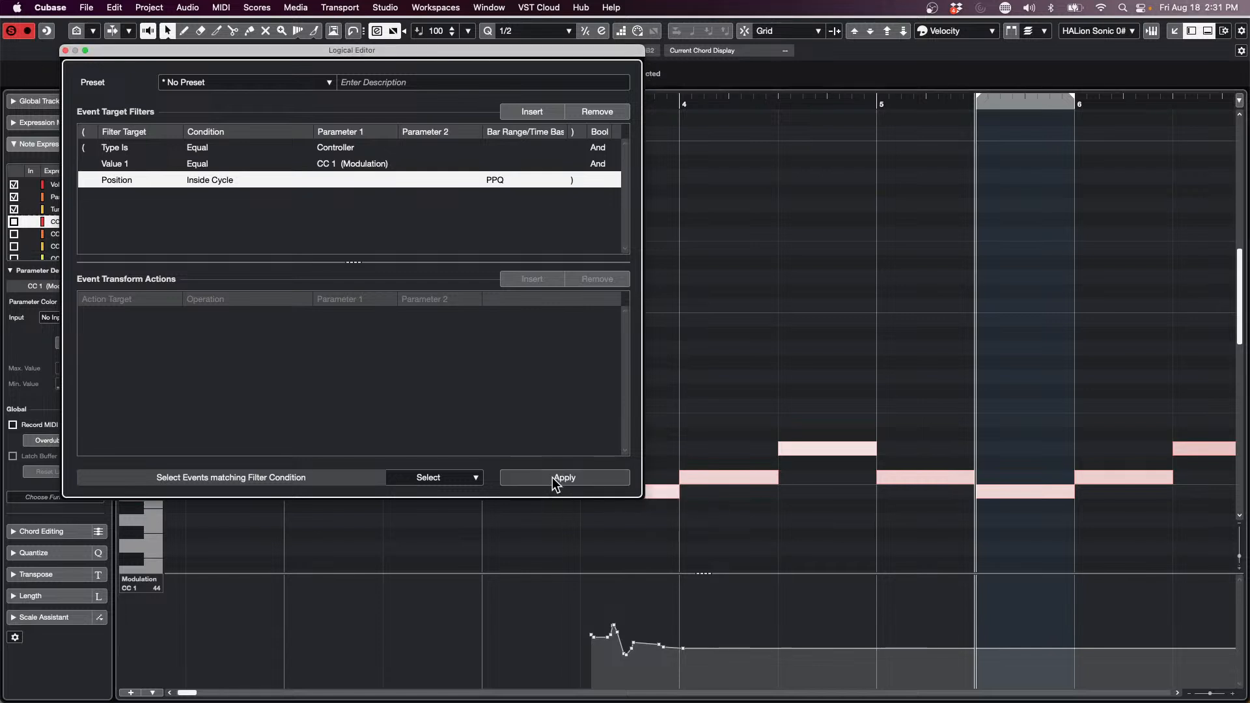
click(677, 608)
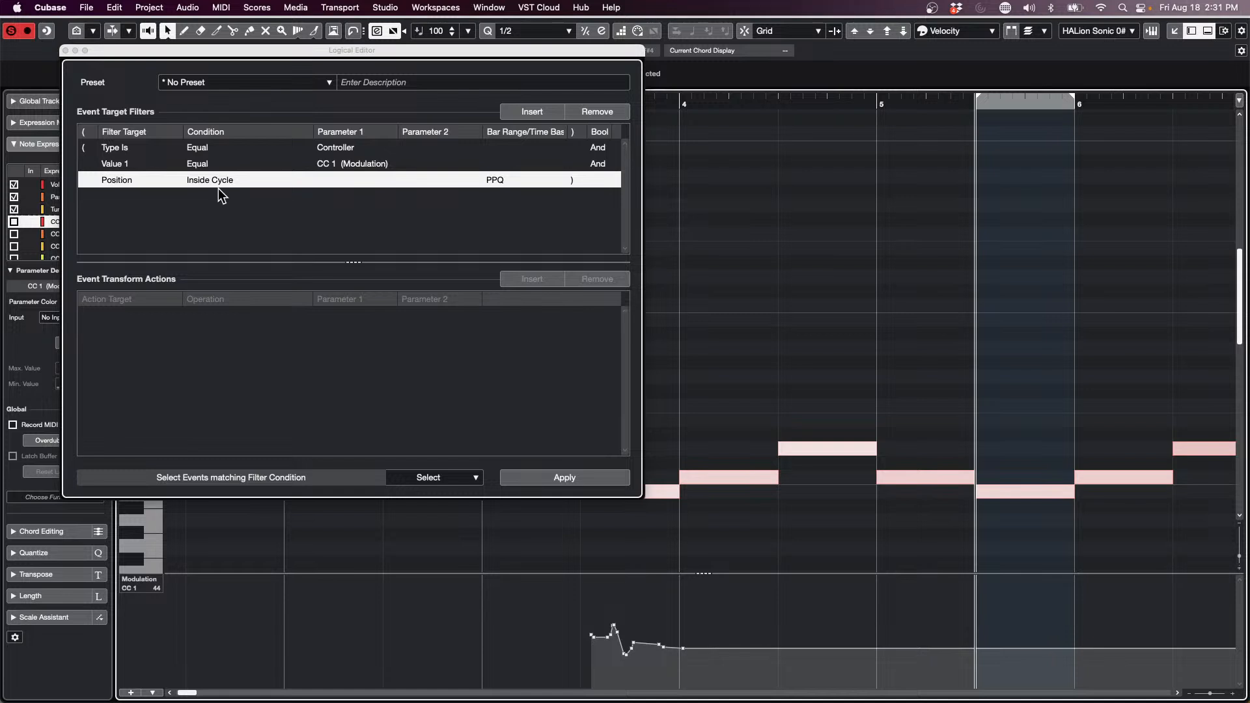
click(577, 473)
Set the cycle to the 3.3.1 note with P and select the CC1 events inside it.
click(664, 491)
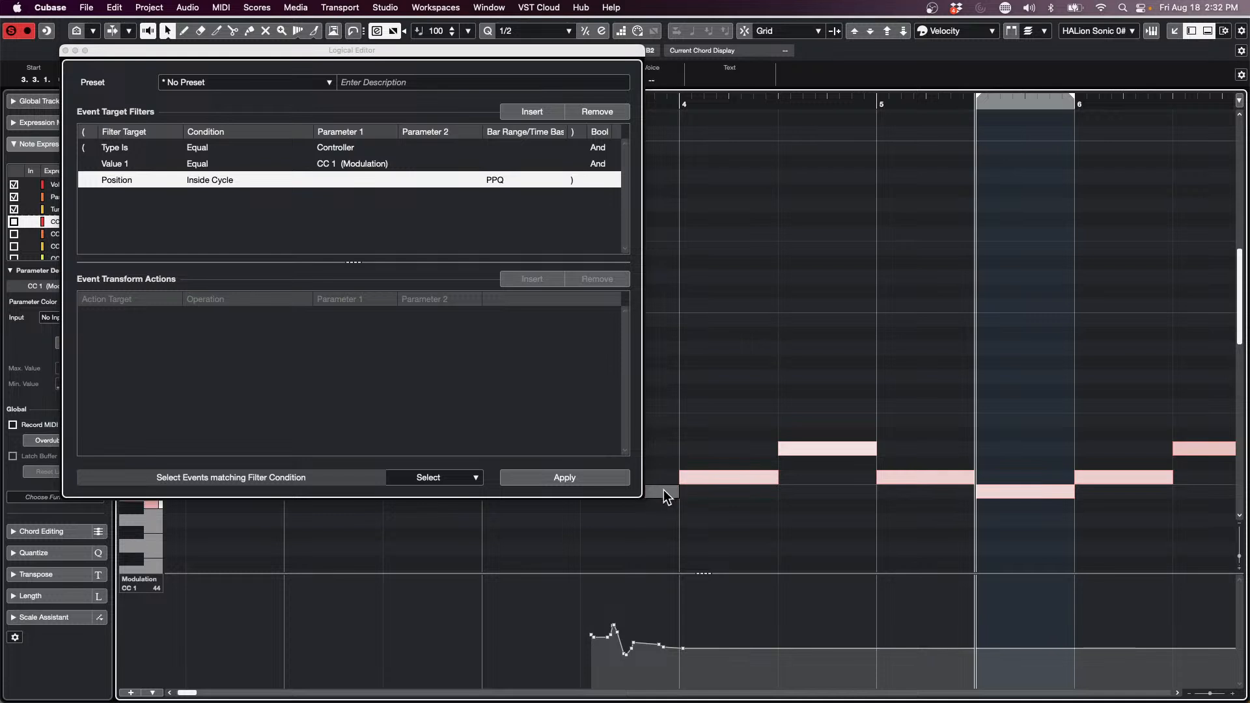
key(p)
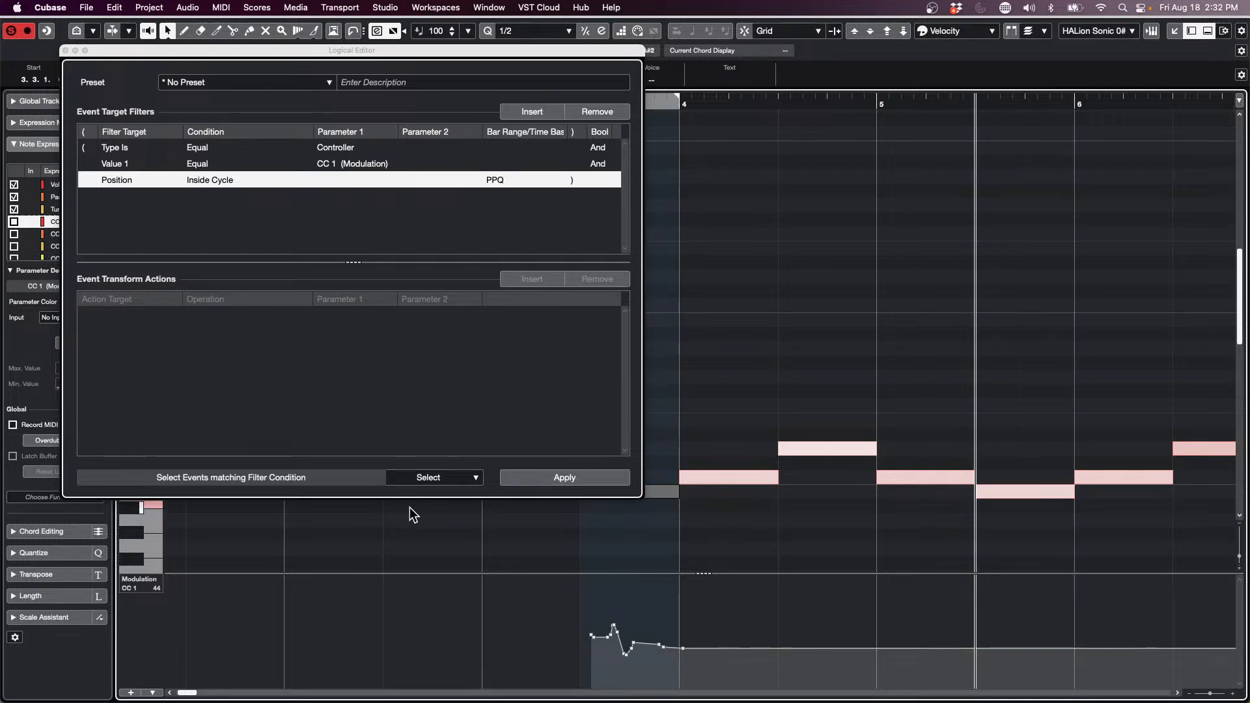
click(564, 477)
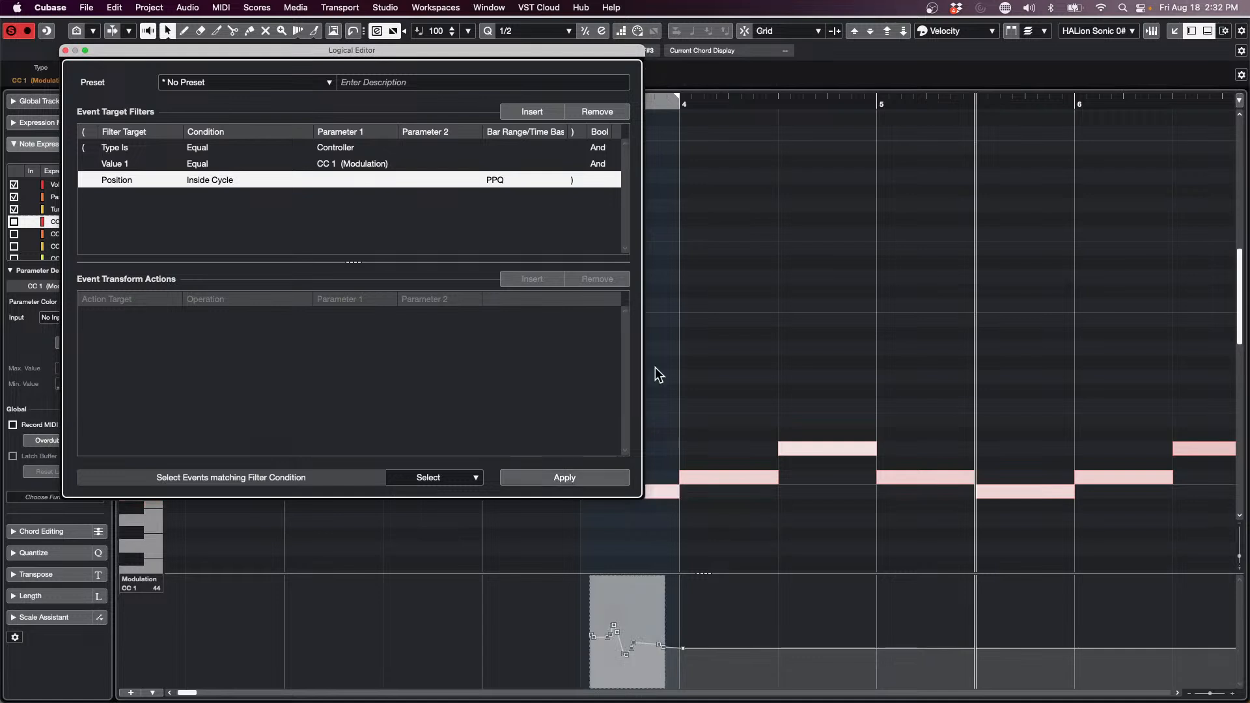
Search the Logical Editor presets for 'AA Select CC1 in range'.
click(213, 81)
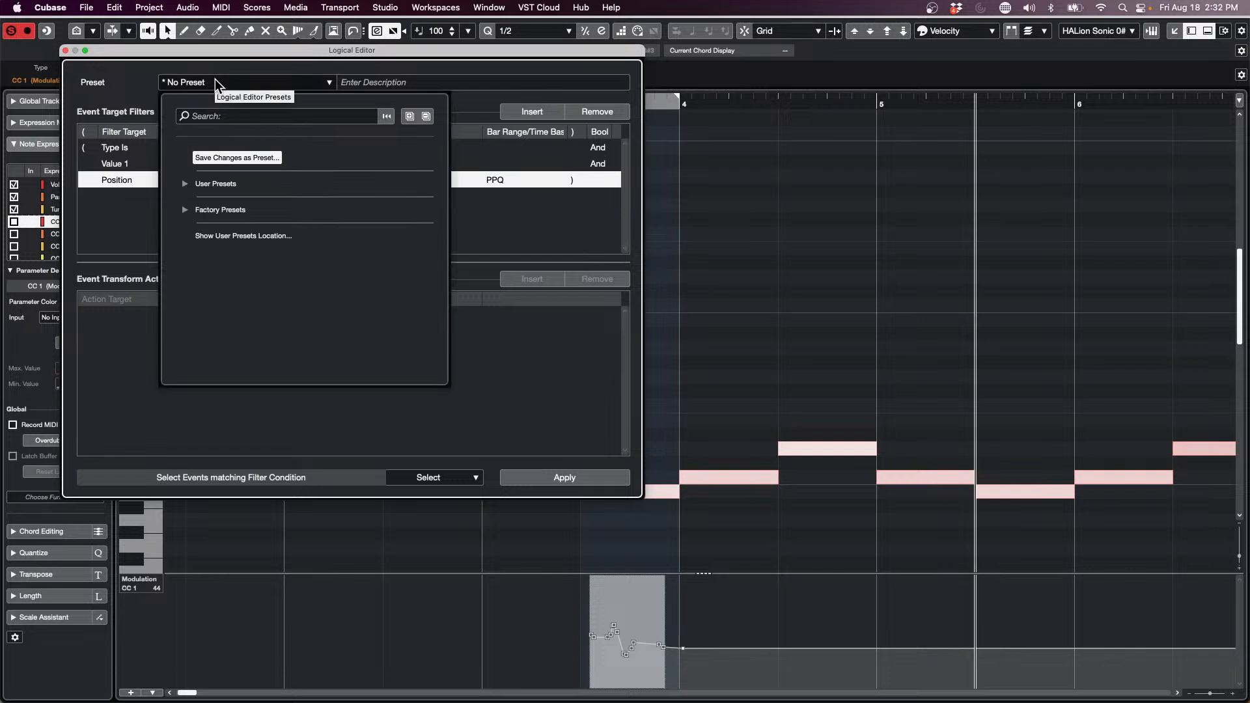
key(F2)
key(F2)
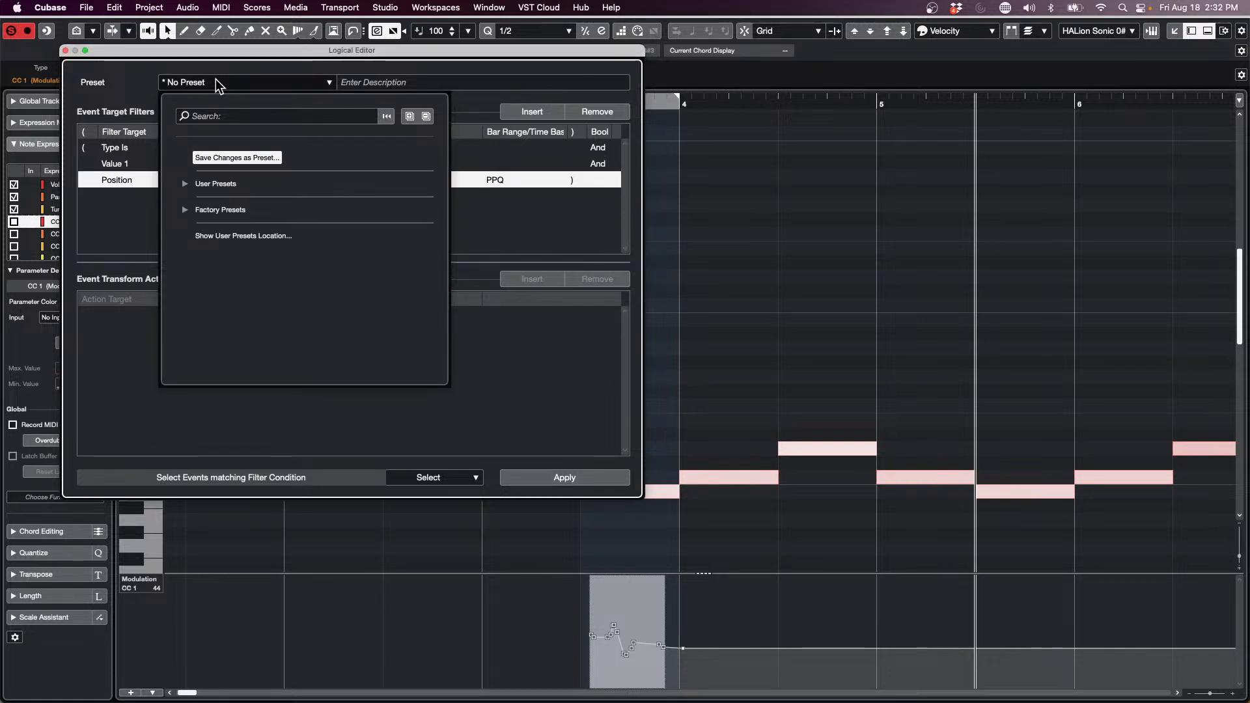
click(217, 119)
text(AA Selec)
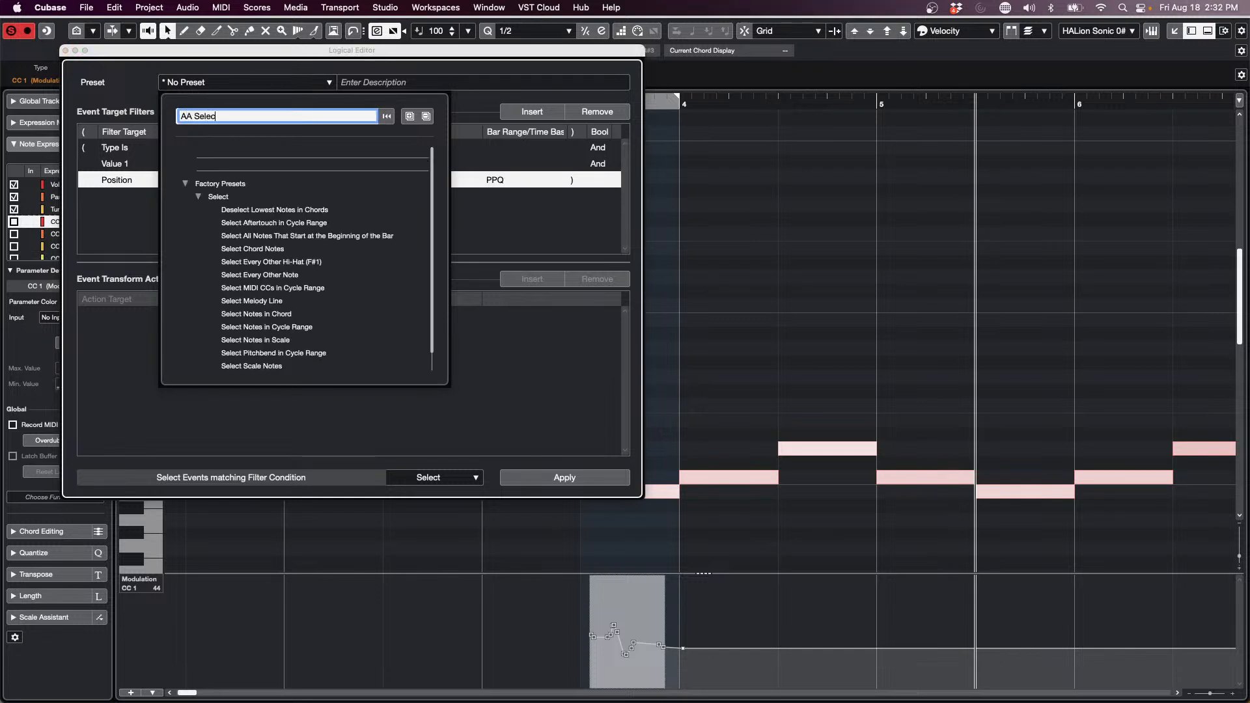
text(t CC)
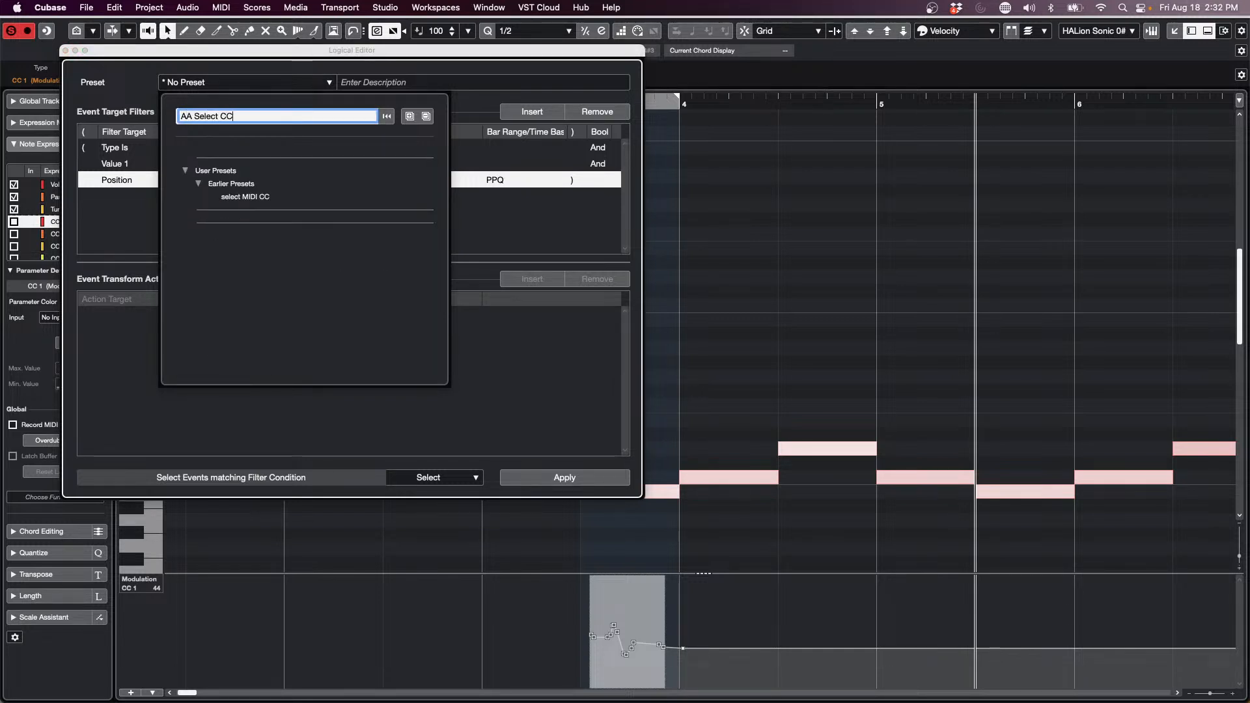
text(1 in range)
key(Return)
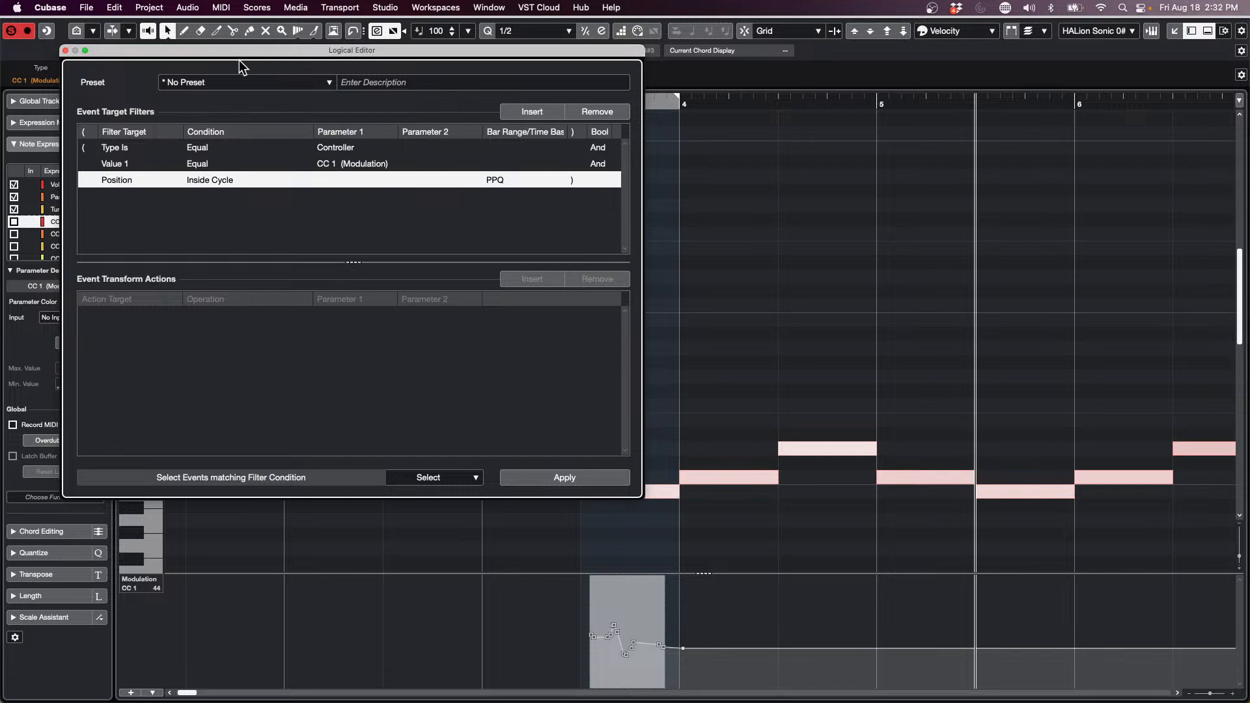
Save the current settings as a new preset named 'AA Select CC1 in lane'.
click(239, 81)
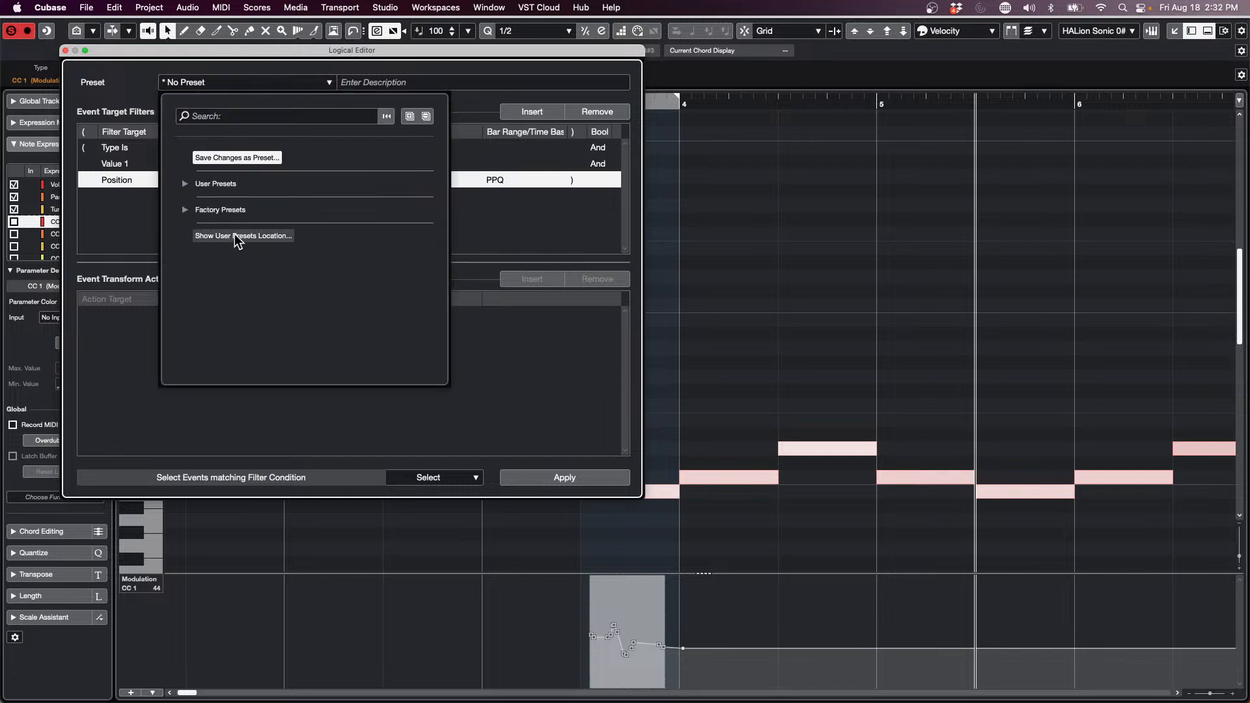
click(222, 161)
text(Sel)
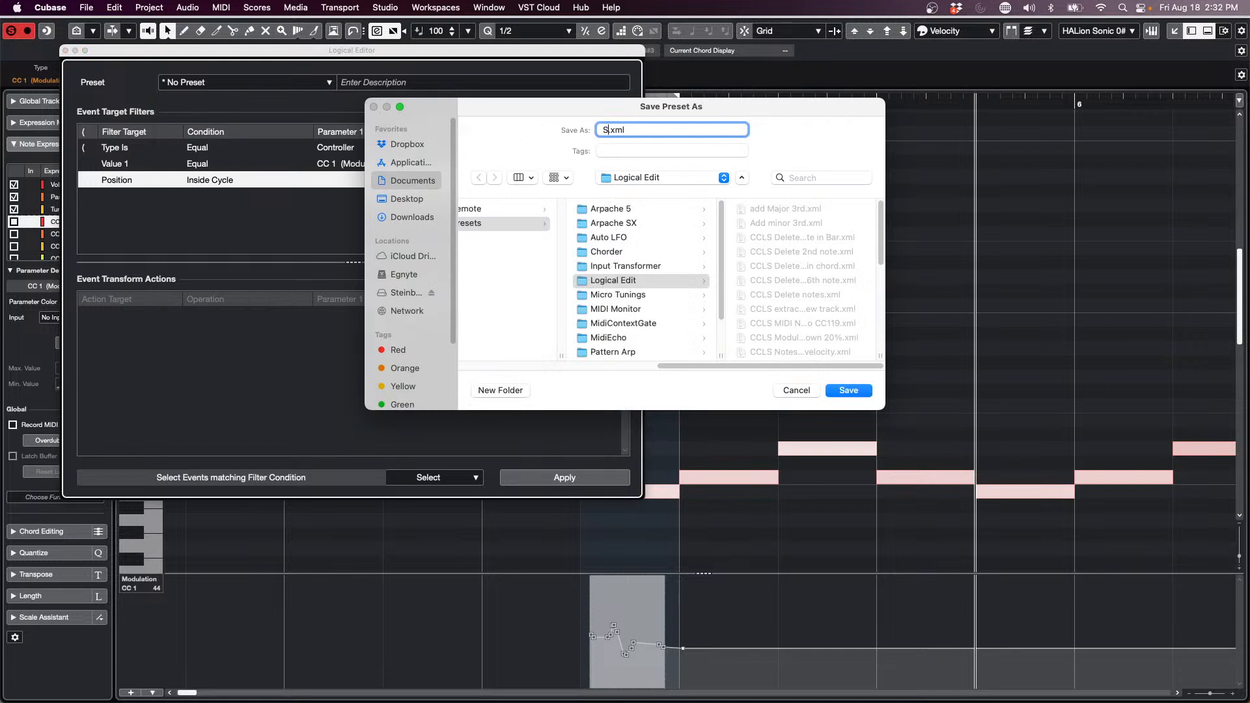
key(BackSpace)
key(BackSpace)
key(BackSpace)
text(AA Select CC1 in lane)
key(Return)
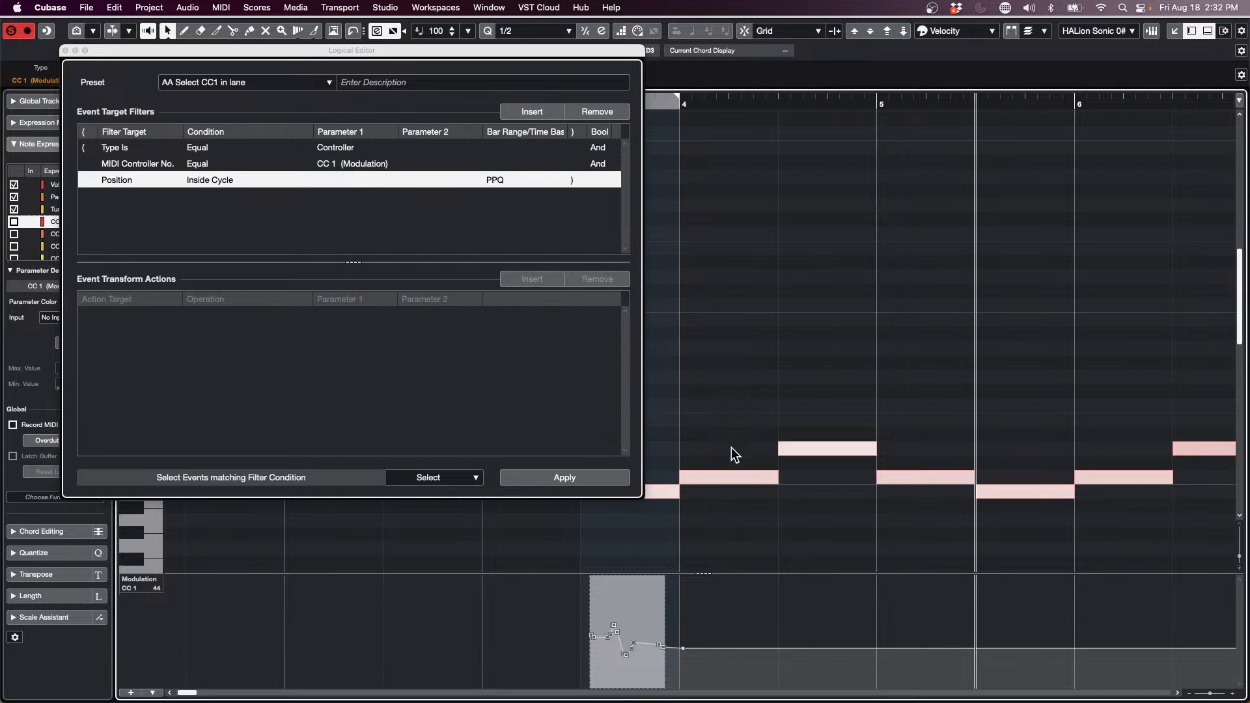
With the 3.3.1 note selected, close the Logical Editor and open the part in the List Editor.
click(658, 490)
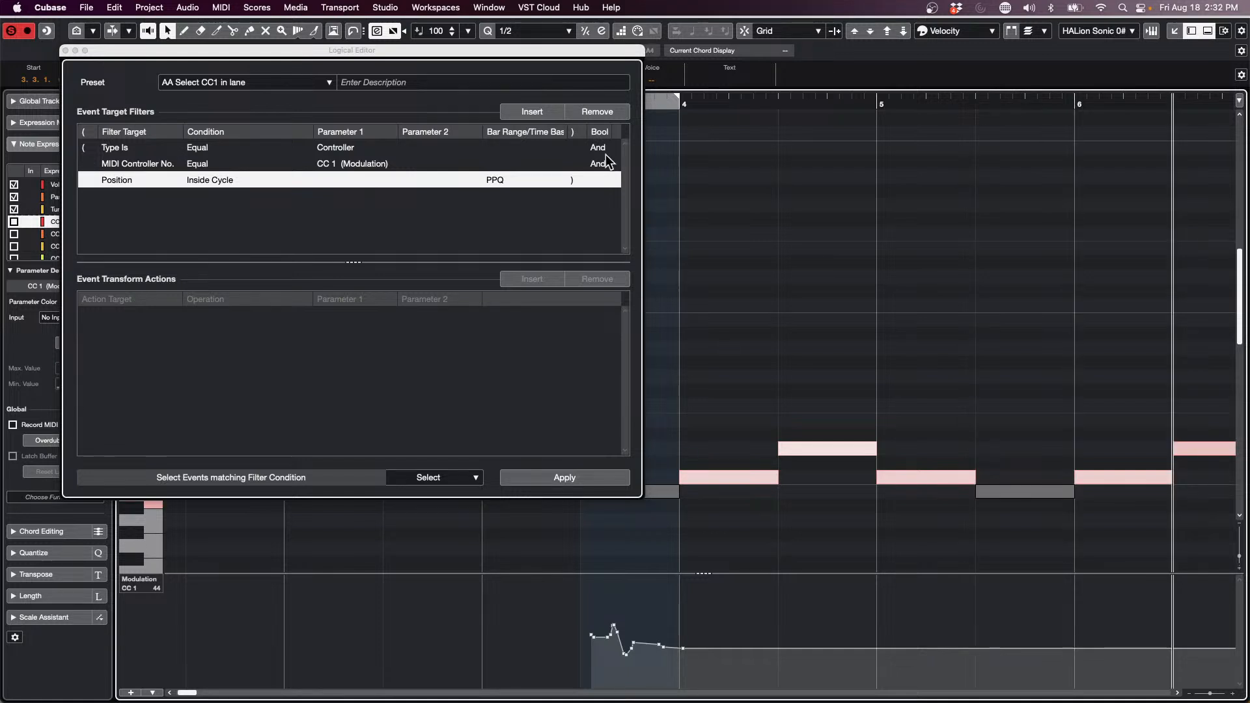
click(65, 51)
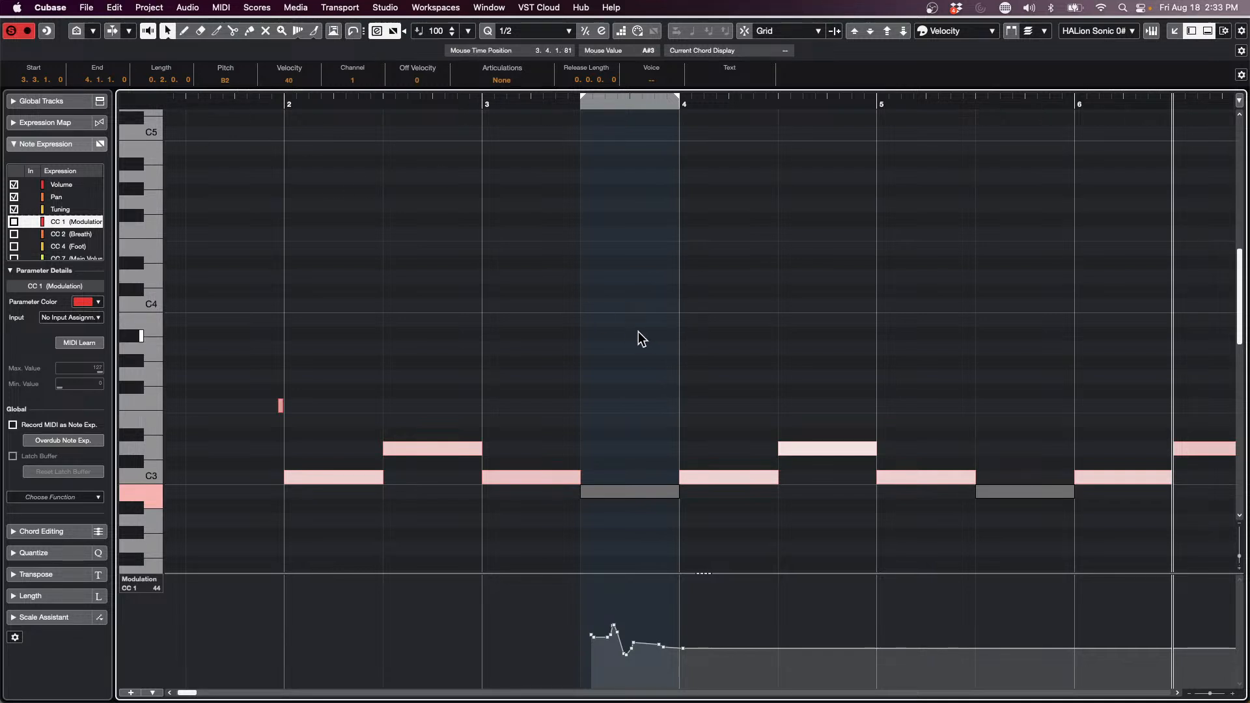
click(217, 7)
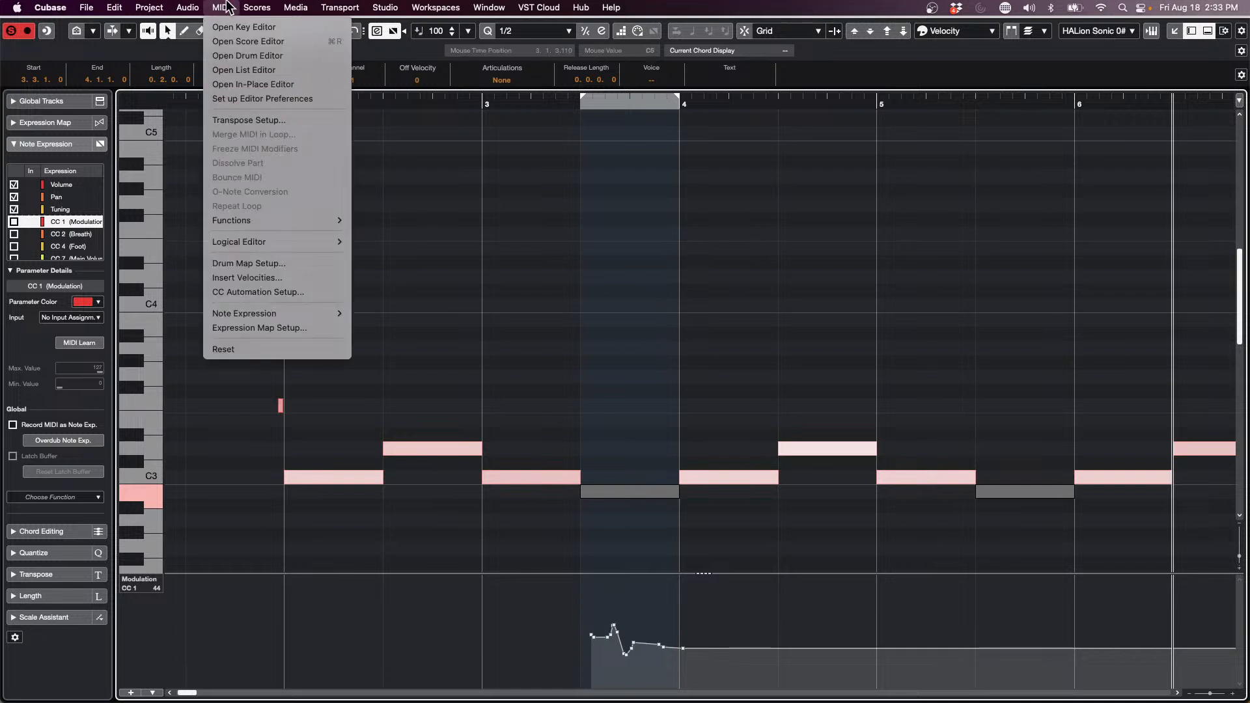
click(245, 70)
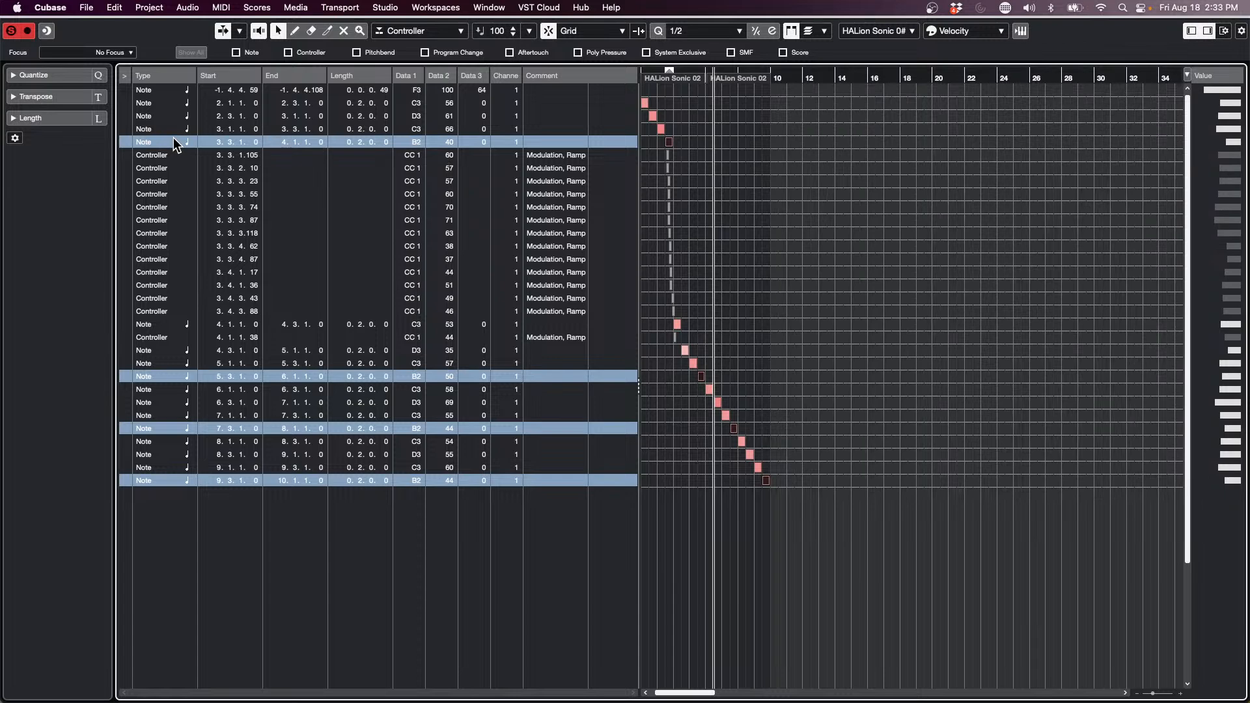
Set the List Editor focus to Event Types and Data 1, leaving only the four B2 notes.
click(131, 53)
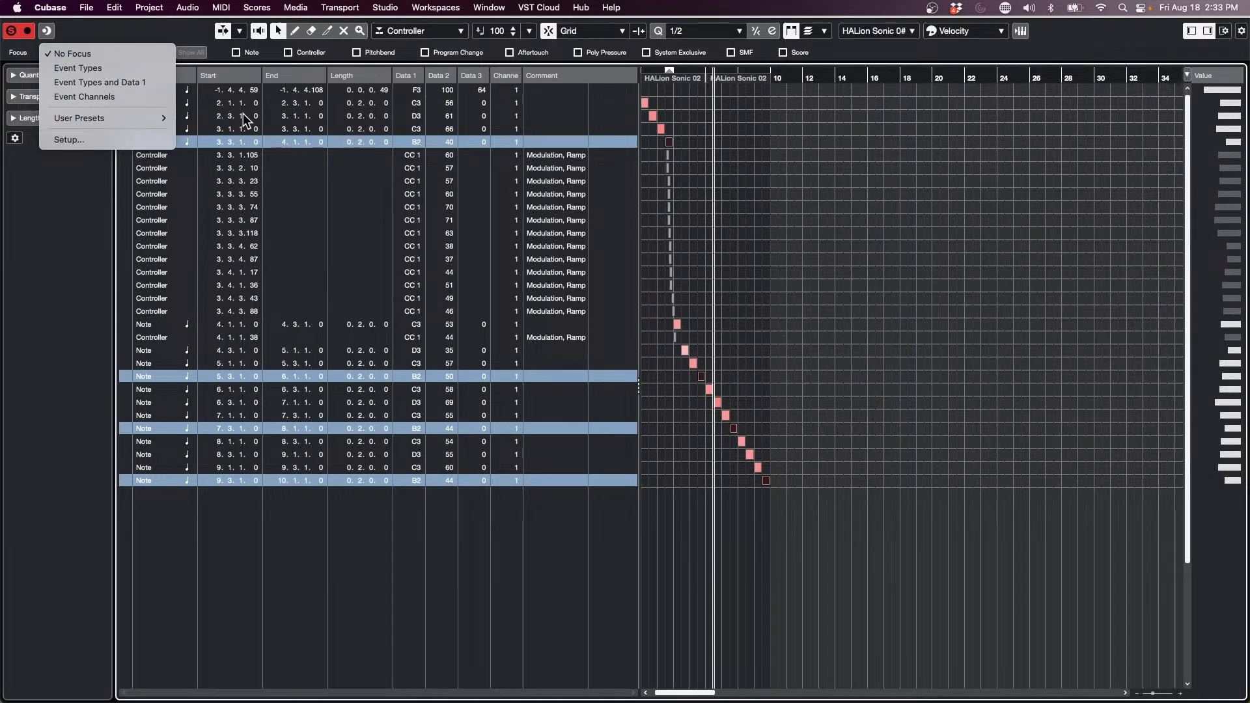
click(140, 83)
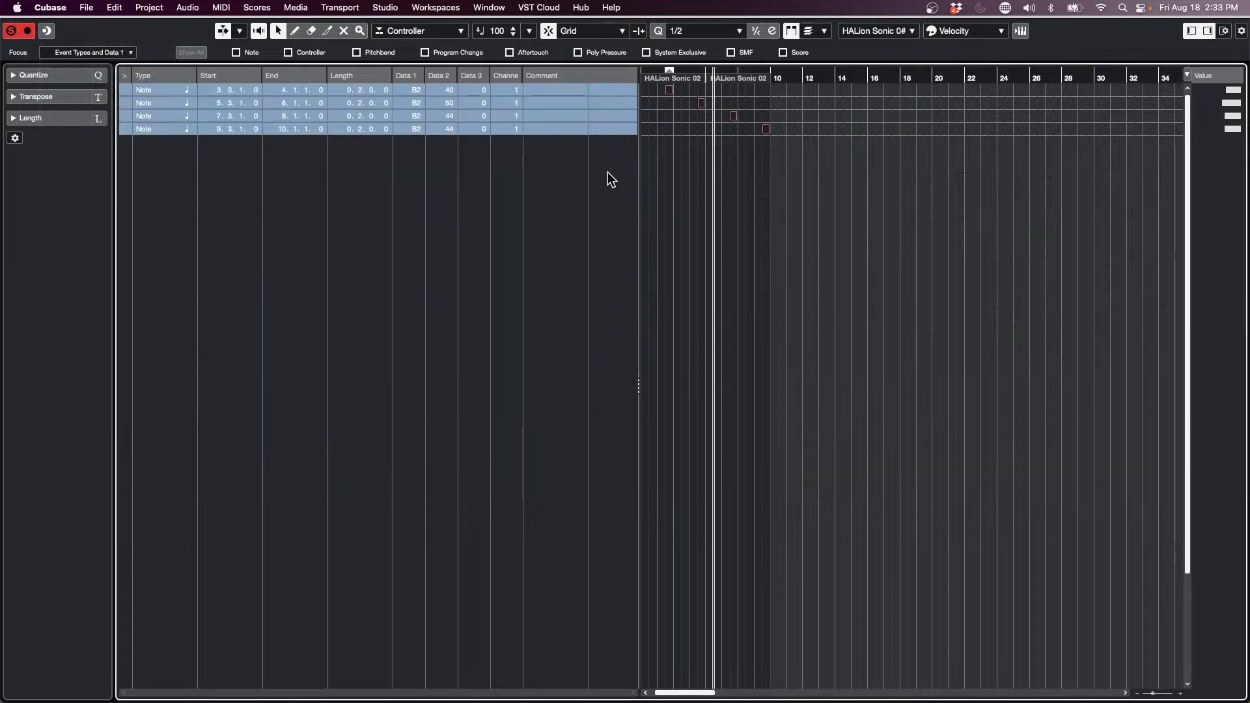
click(85, 10)
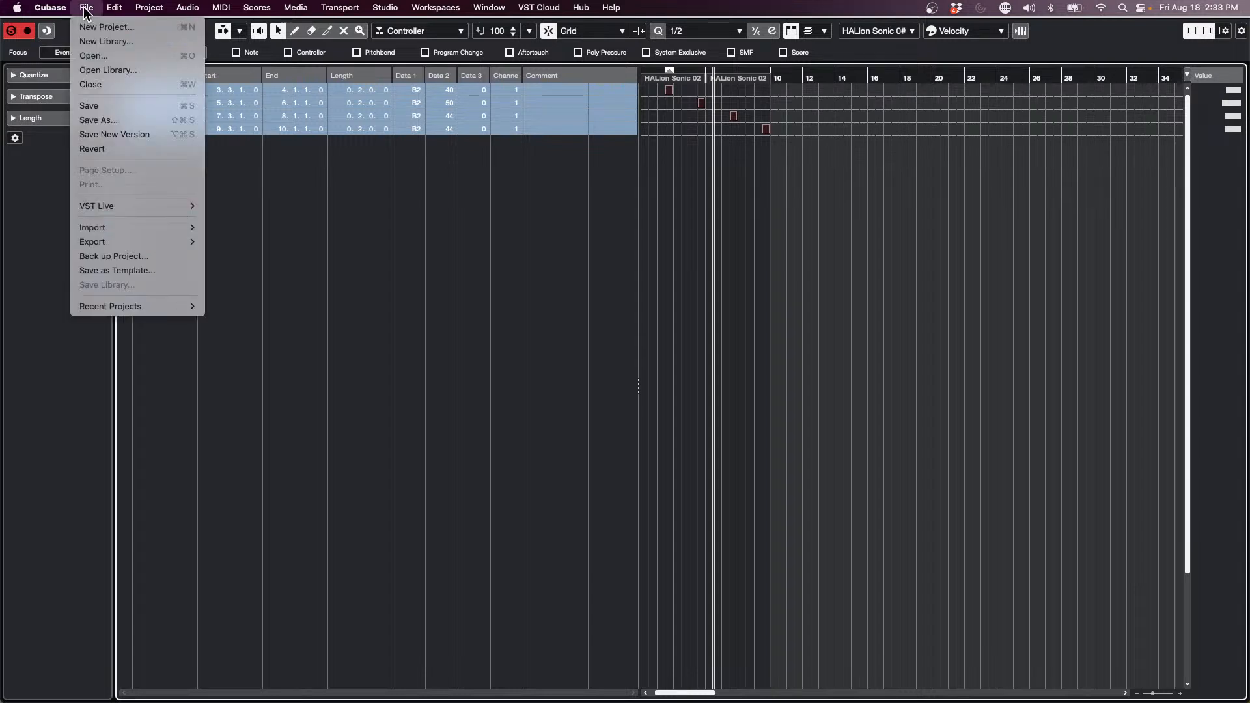
mouse_move(114, 8)
mouse_move(155, 475)
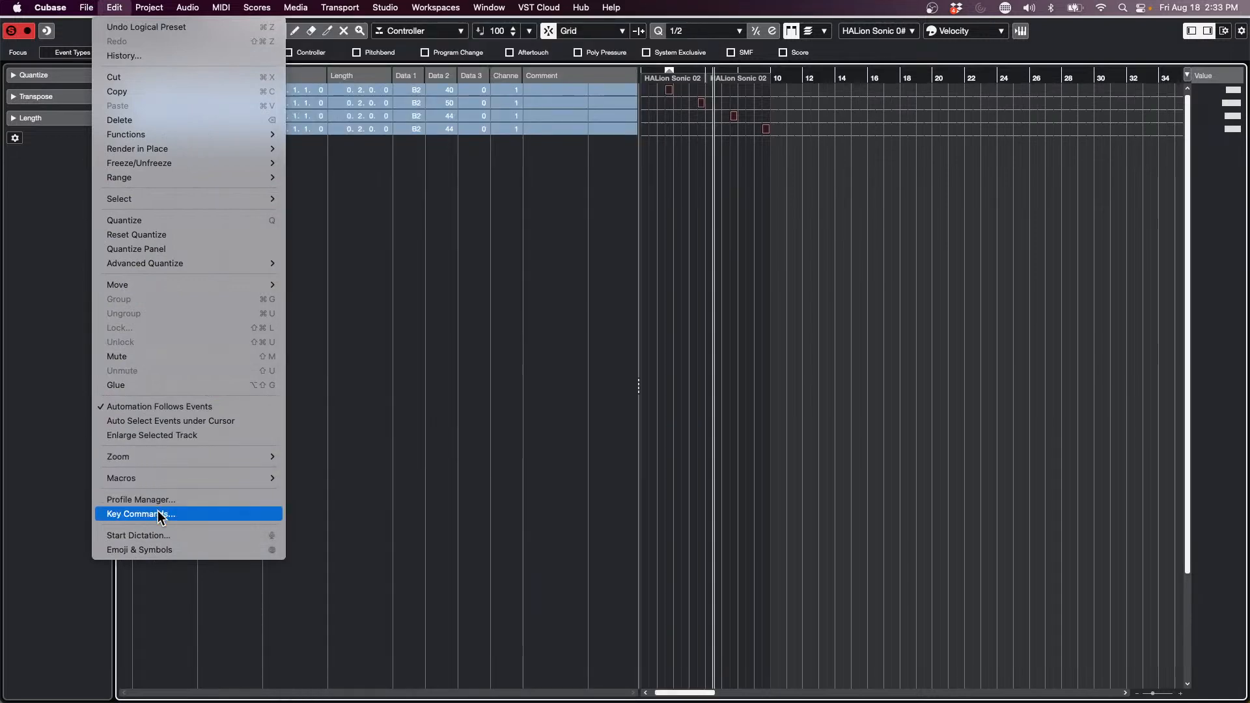
In Key Commands, add a new macro and rename it 'AA. CC data copy to range'.
click(159, 514)
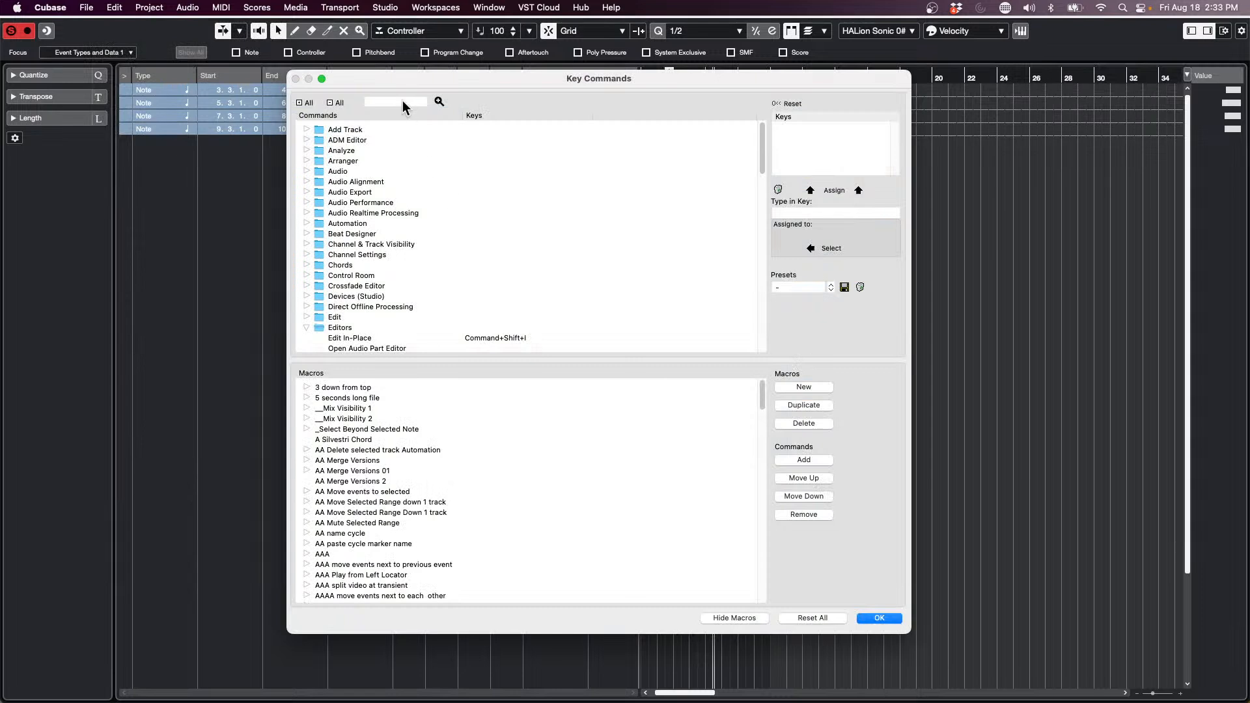
click(804, 387)
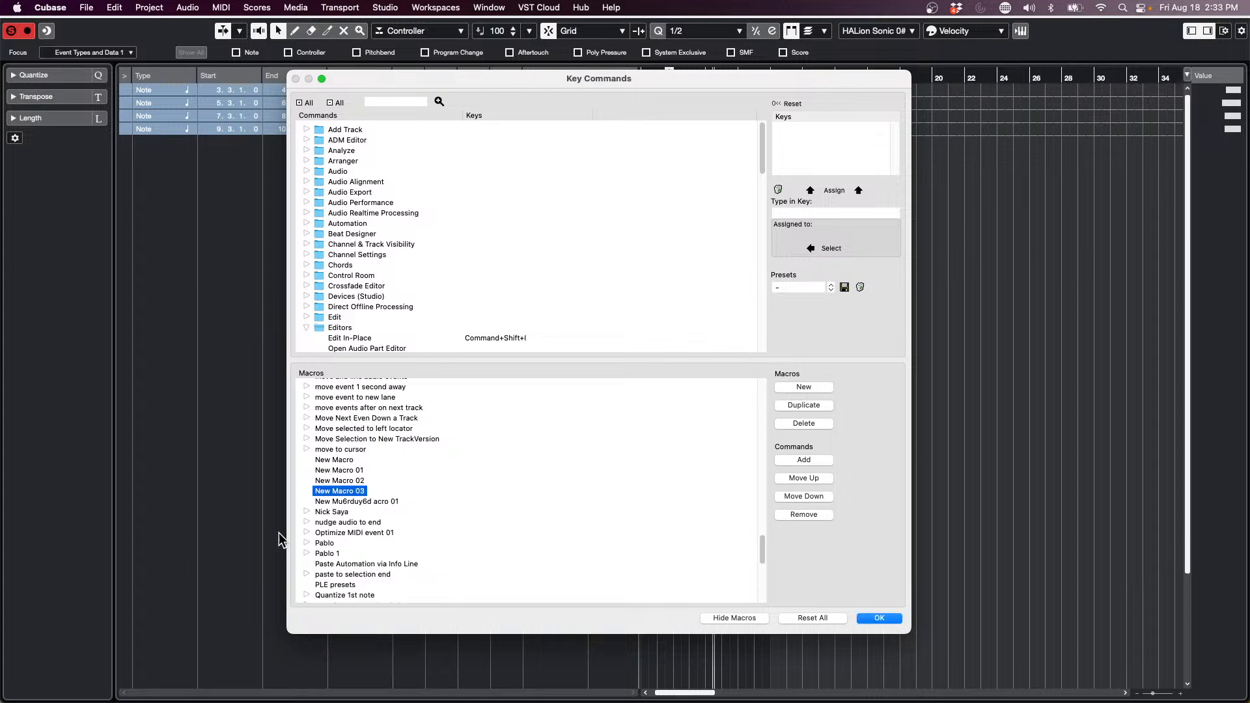
double_click(353, 492)
text(CC data copy to range)
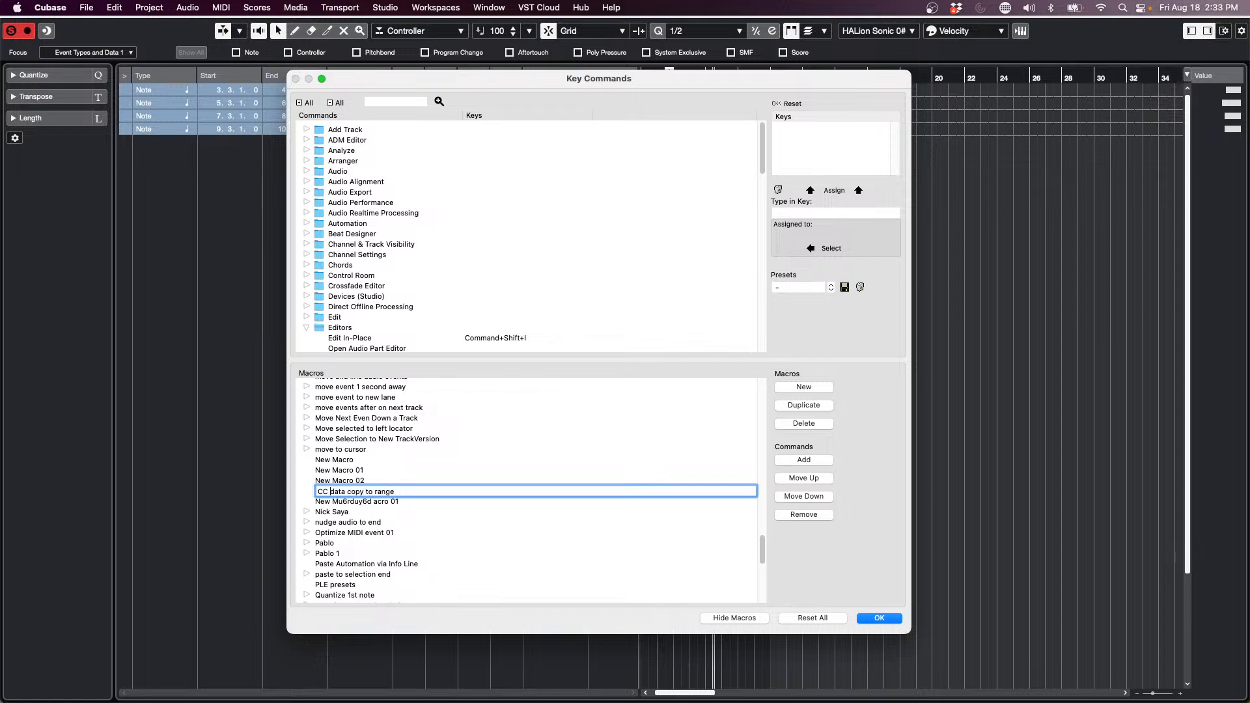
text(AA.)
triple_click(323, 491)
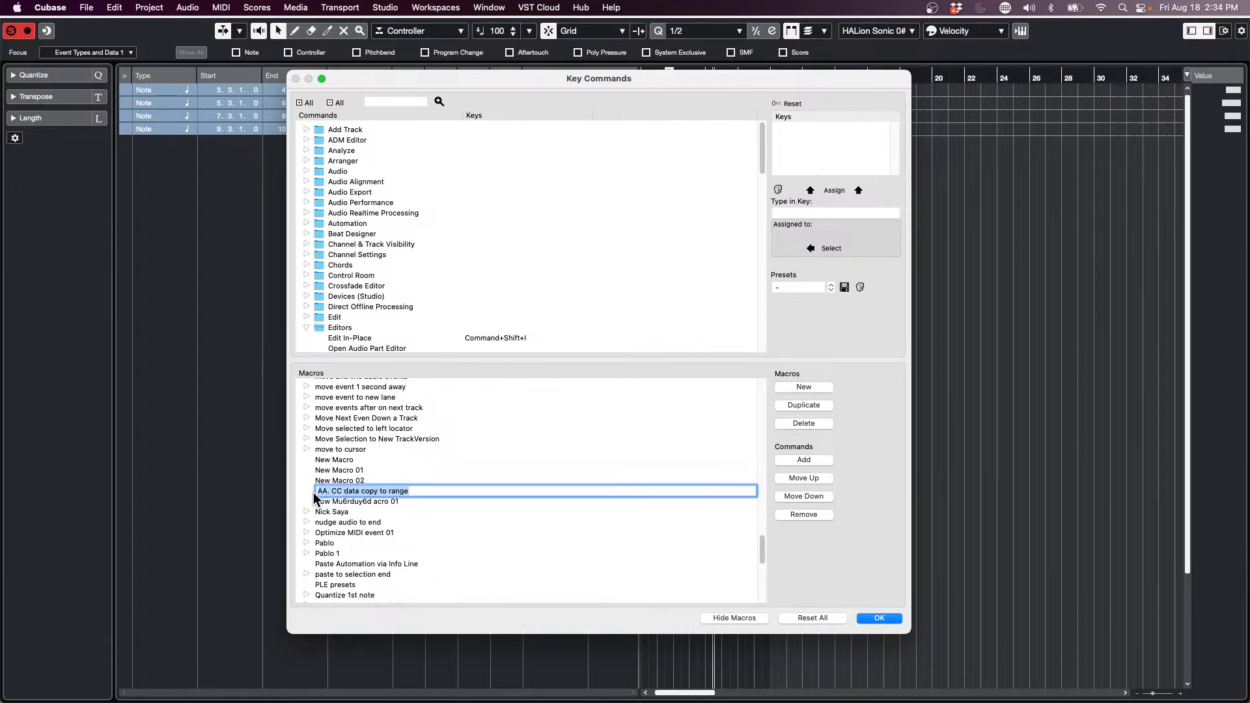
scroll(376, 244, down, 3)
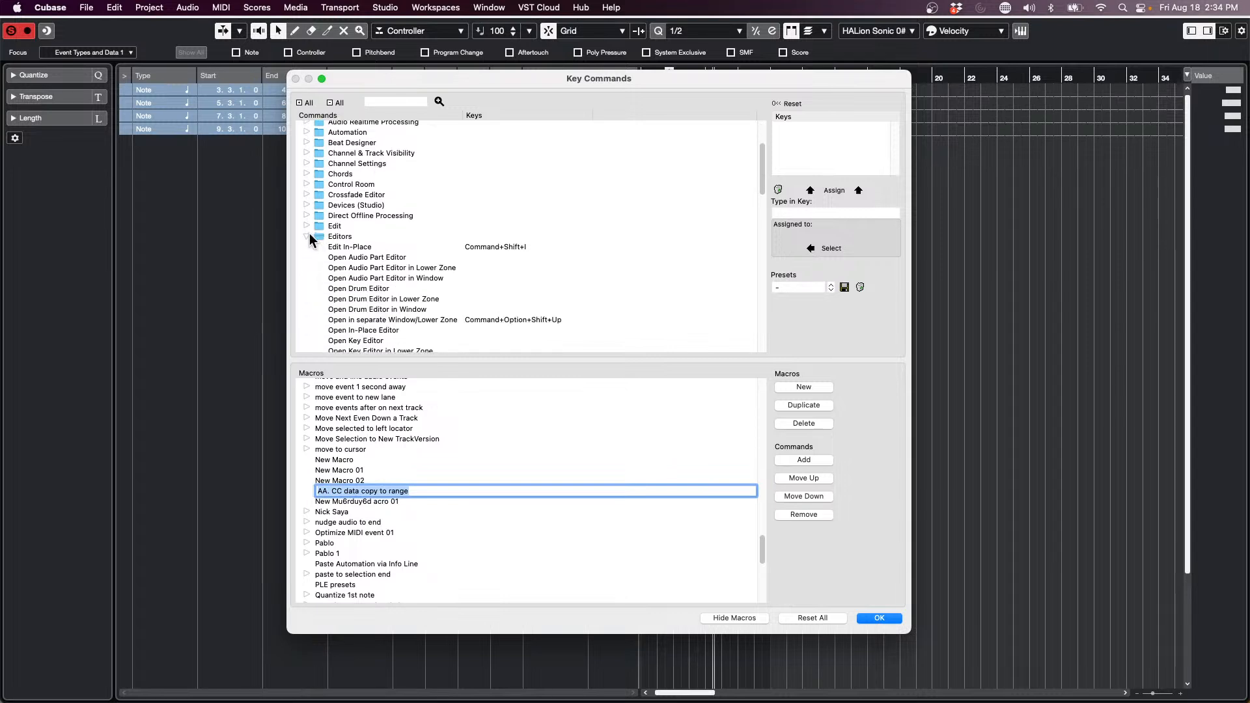
click(310, 233)
scroll(415, 247, down, 1)
scroll(414, 248, down, 15)
scroll(416, 245, up, 20)
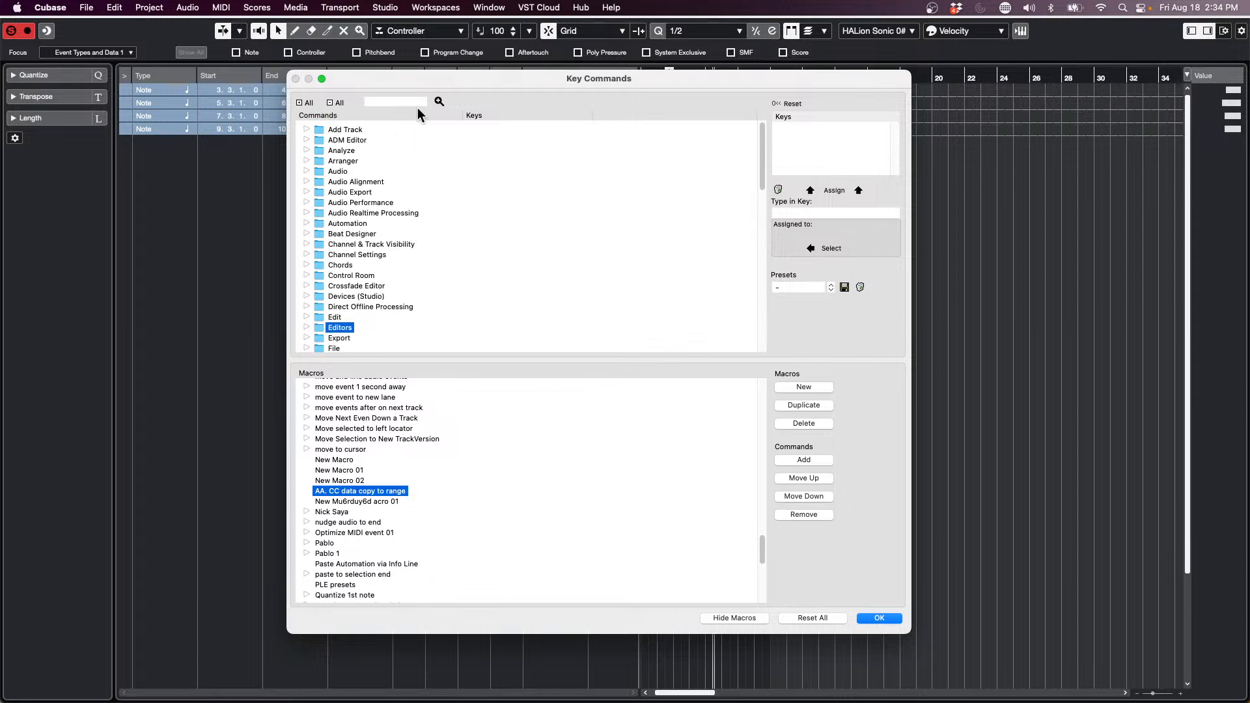
Add Enter Project Cursor Position, found by its Shift+P shortcut, to the macro.
click(397, 102)
click(832, 213)
key(shift+p)
click(829, 249)
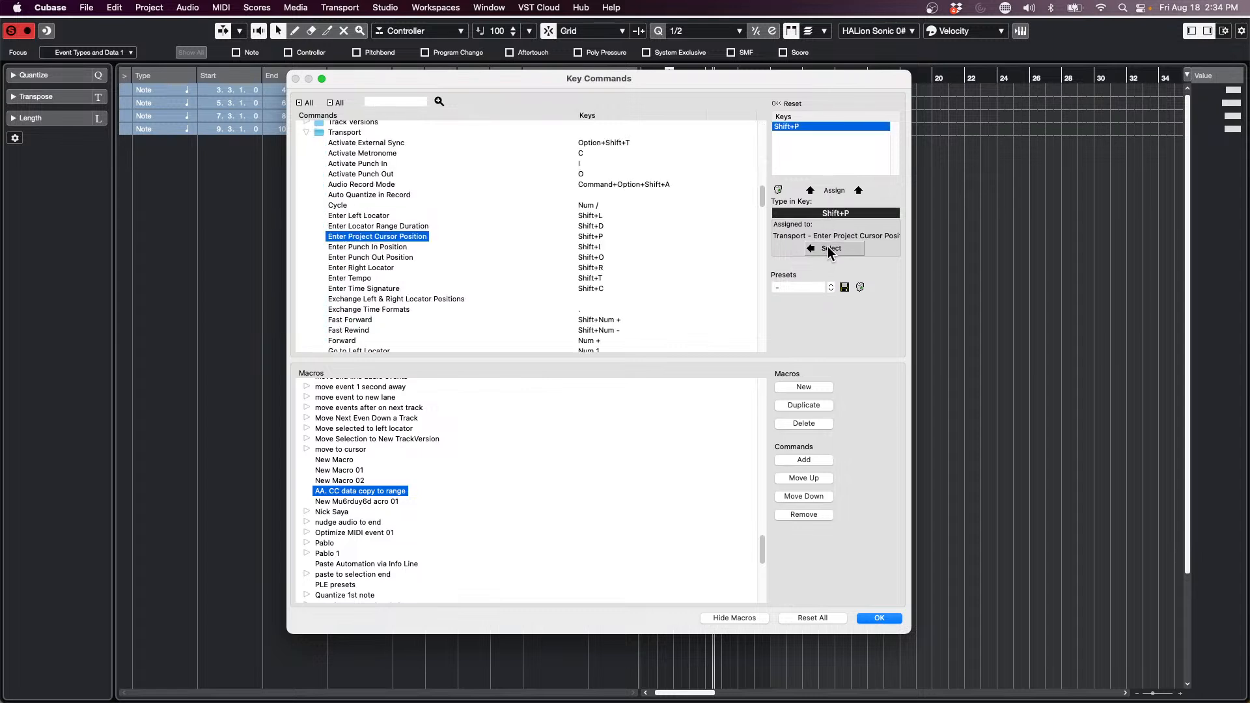
click(804, 459)
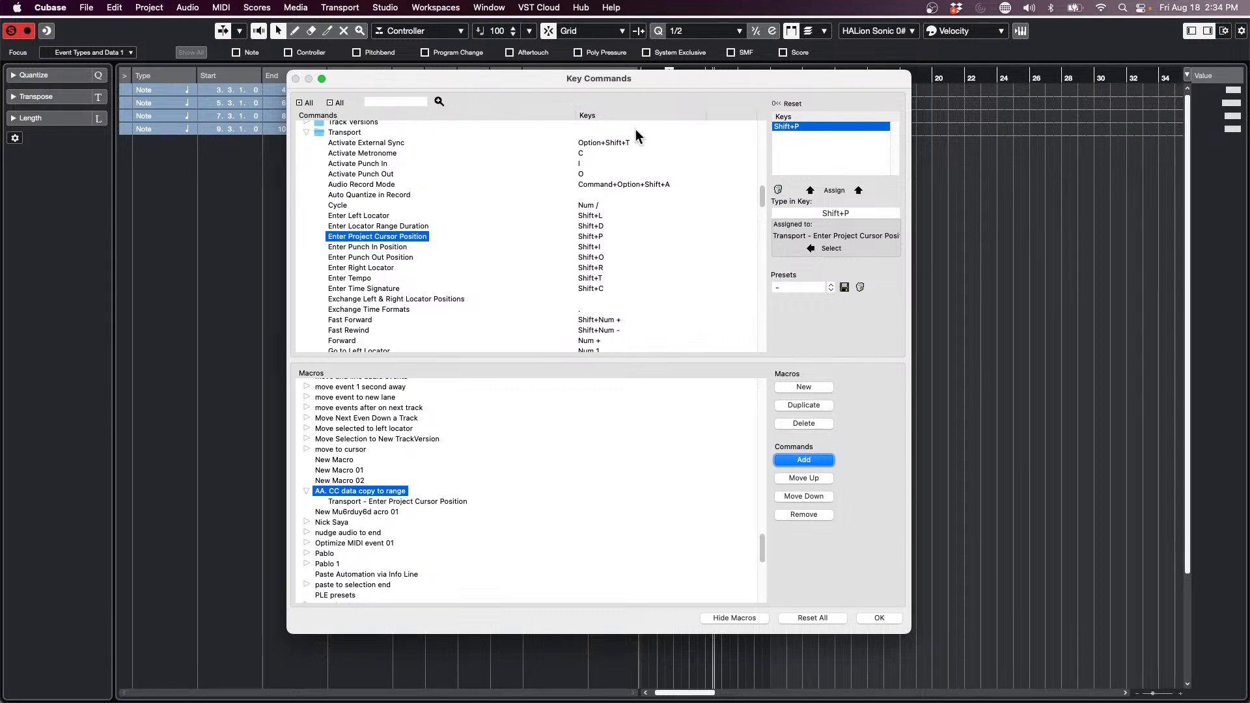
Add Locate Next Event (key N) to the macro and move it up to be the first step.
click(847, 215)
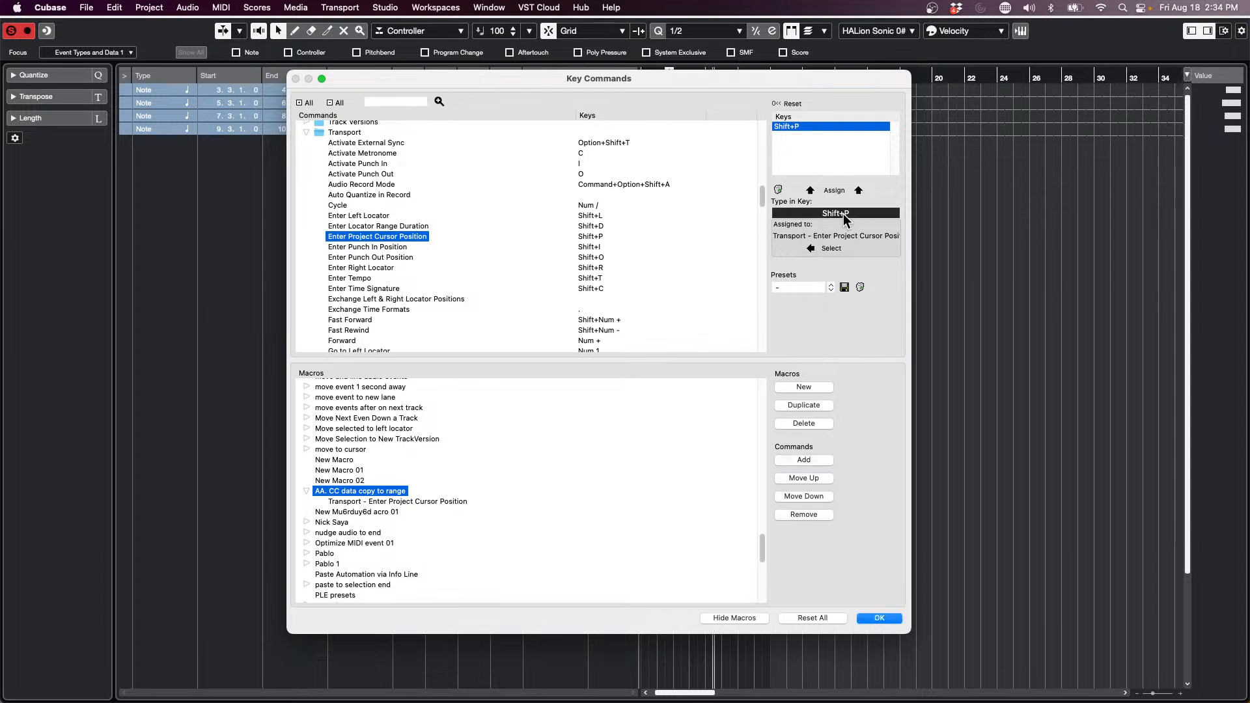
key(n)
click(836, 250)
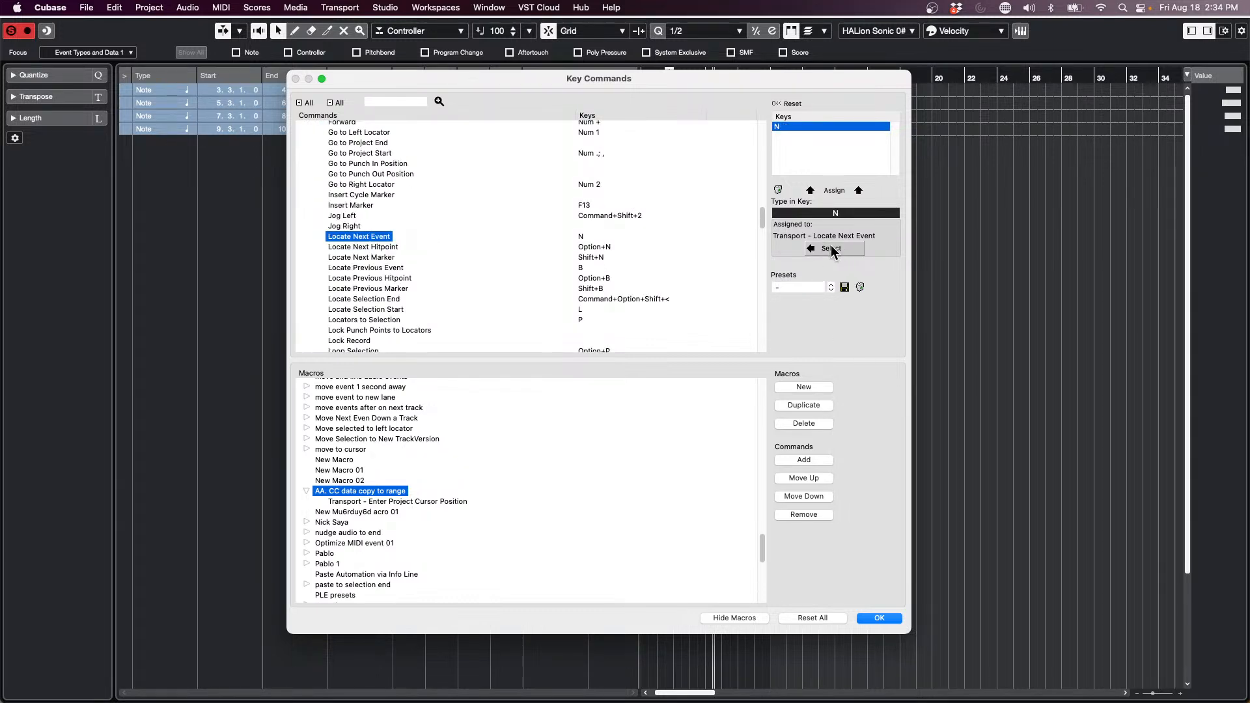
click(390, 103)
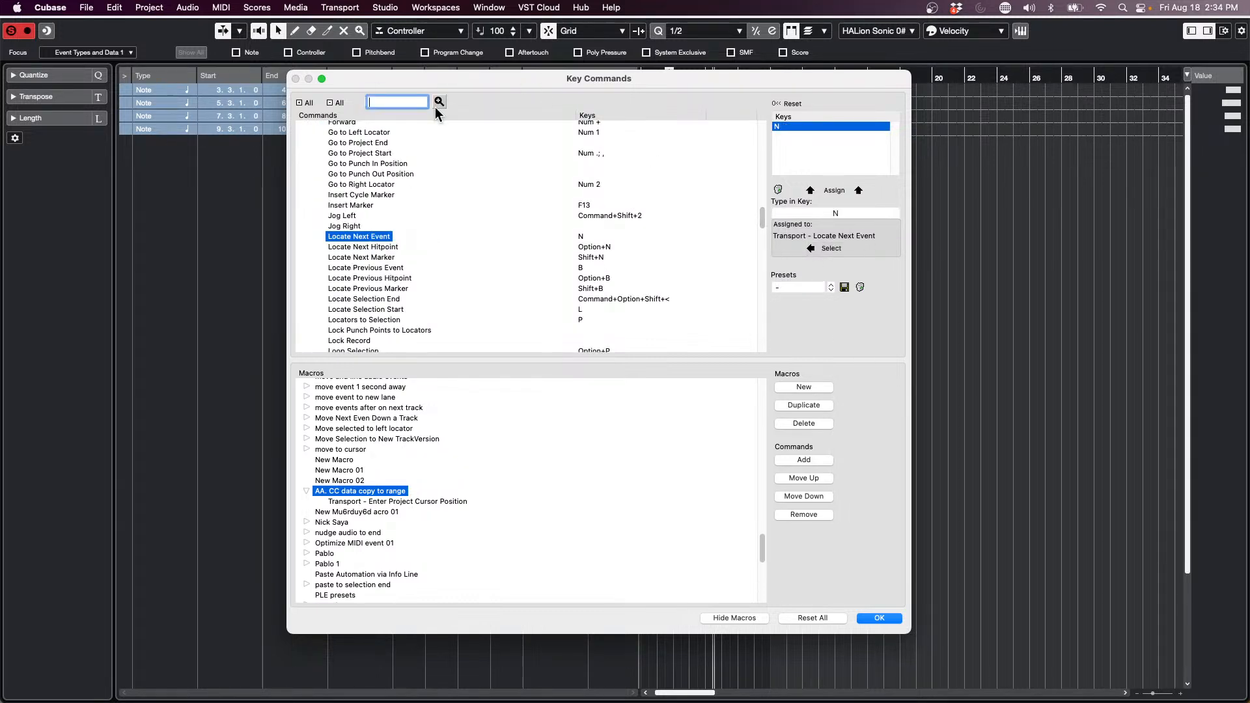
text(op)
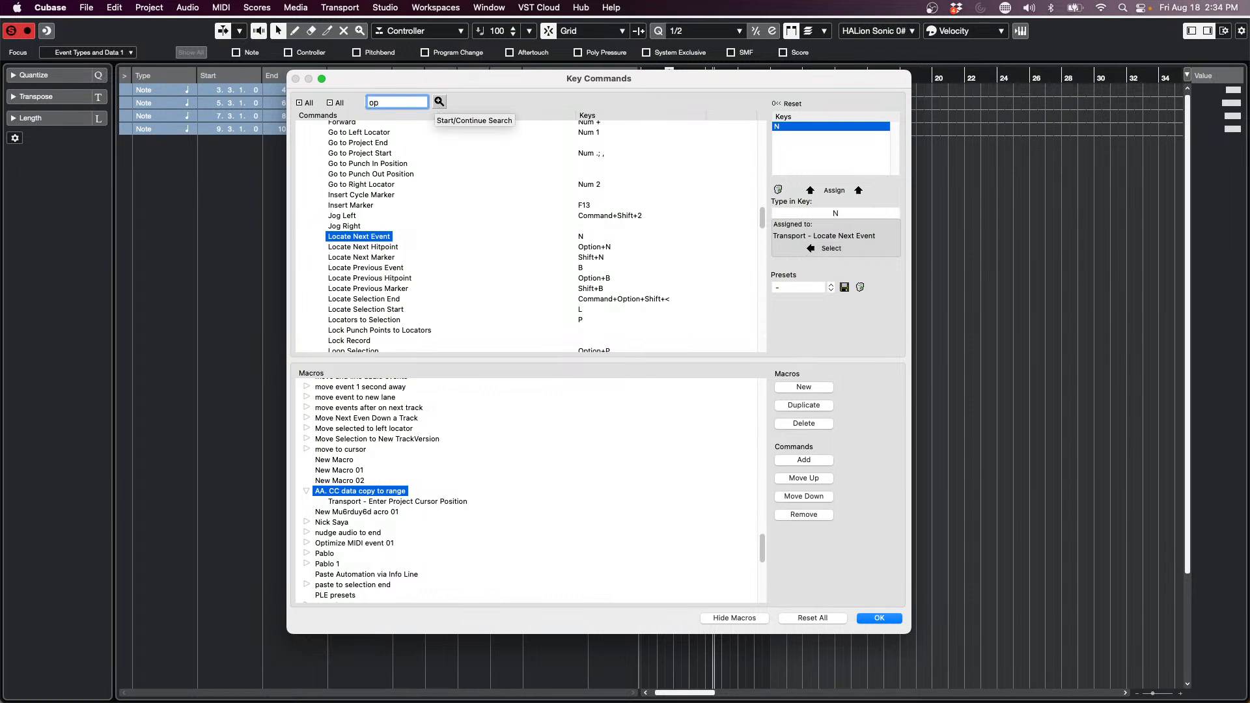
key(BackSpace)
key(BackSpace)
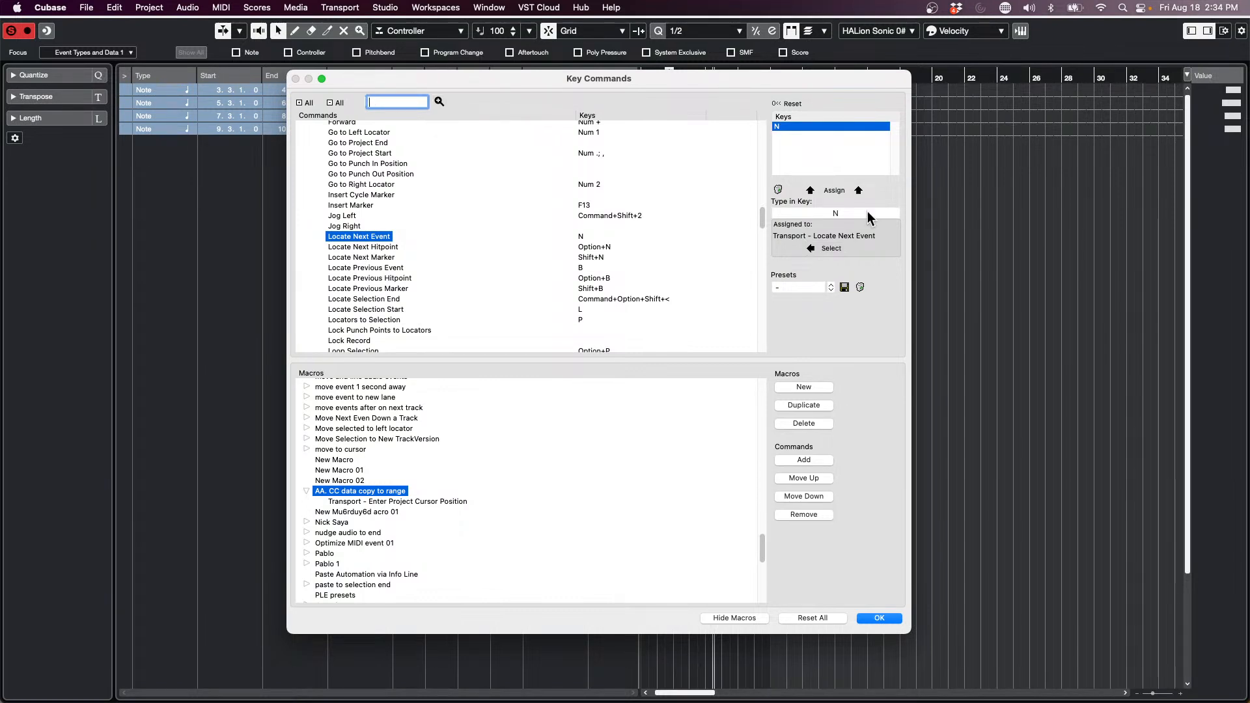
click(838, 250)
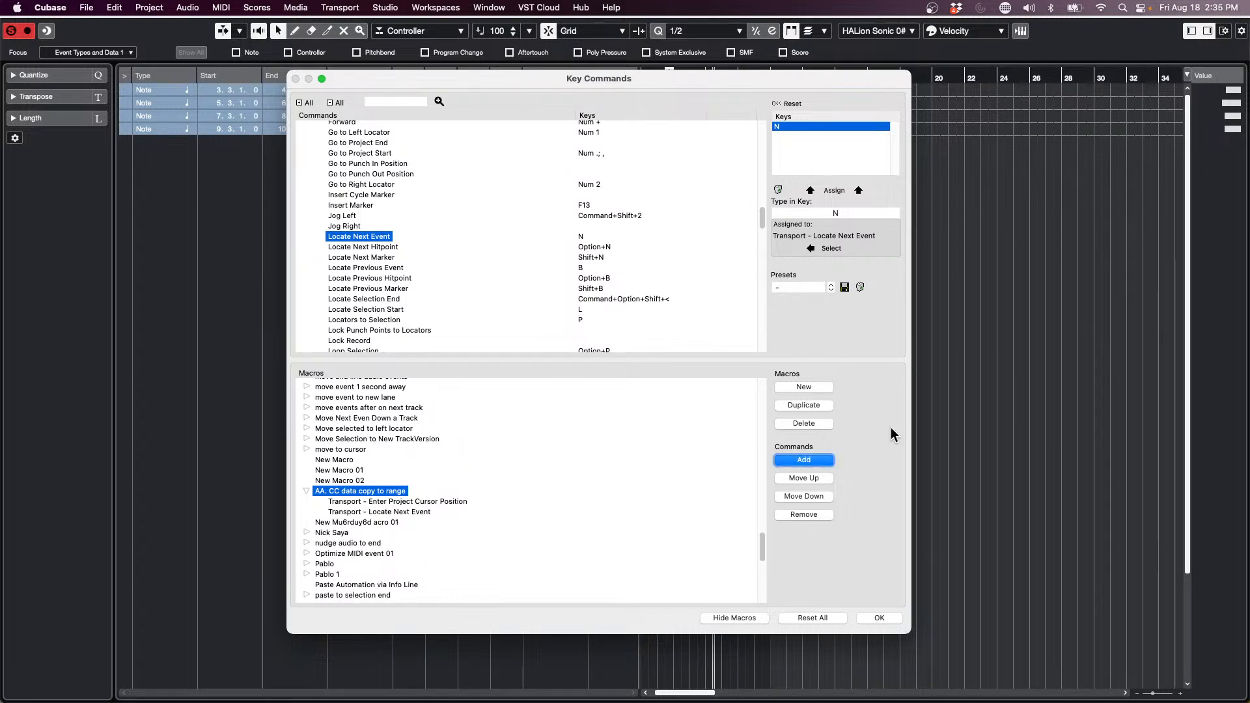
click(401, 101)
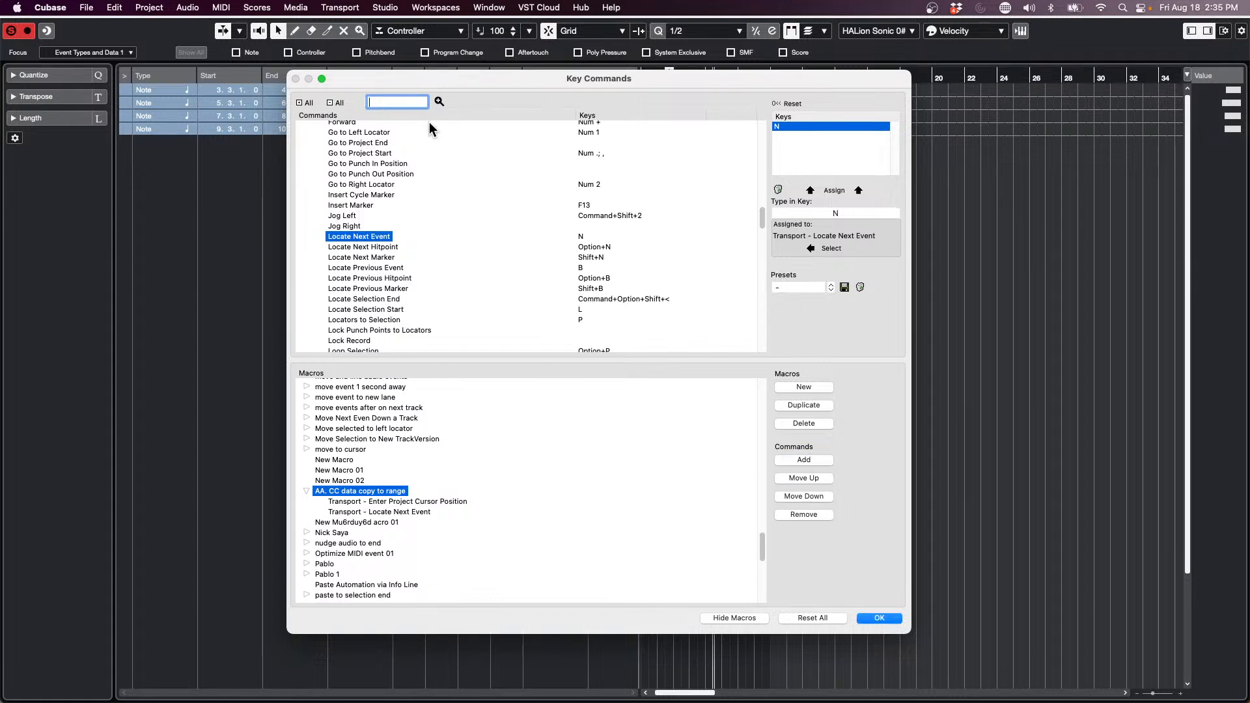
drag(759, 74, 1079, 203)
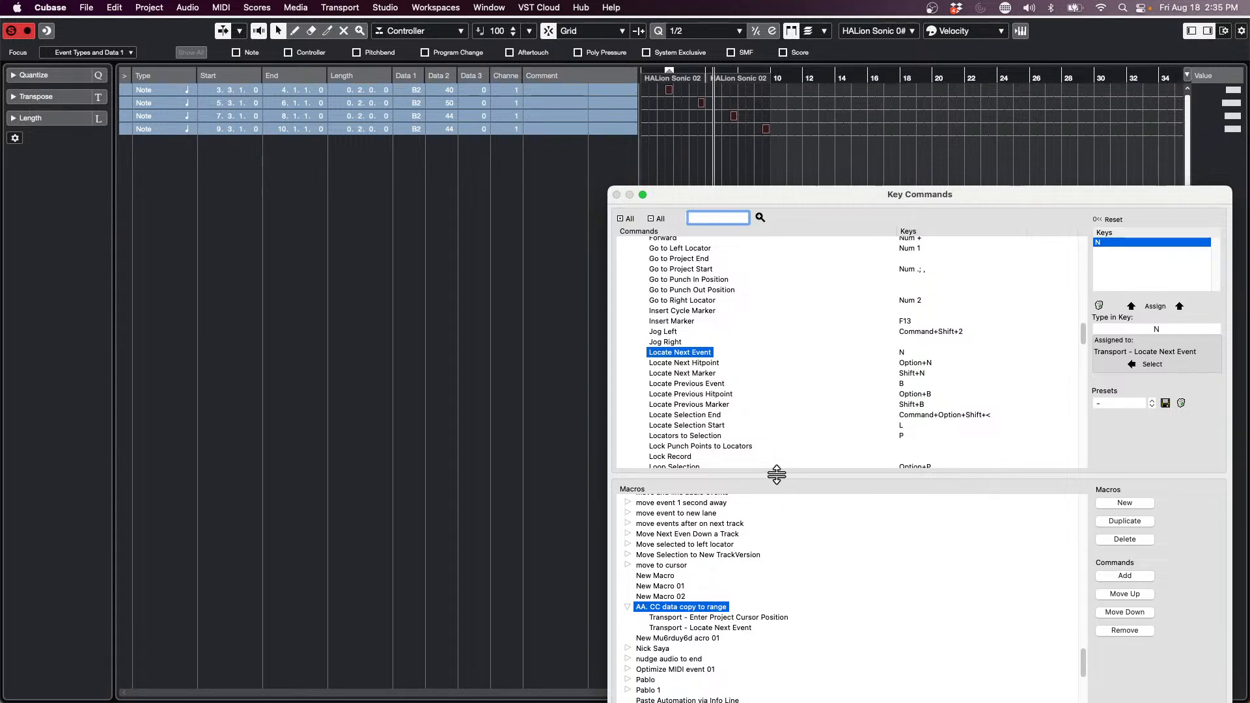
click(747, 629)
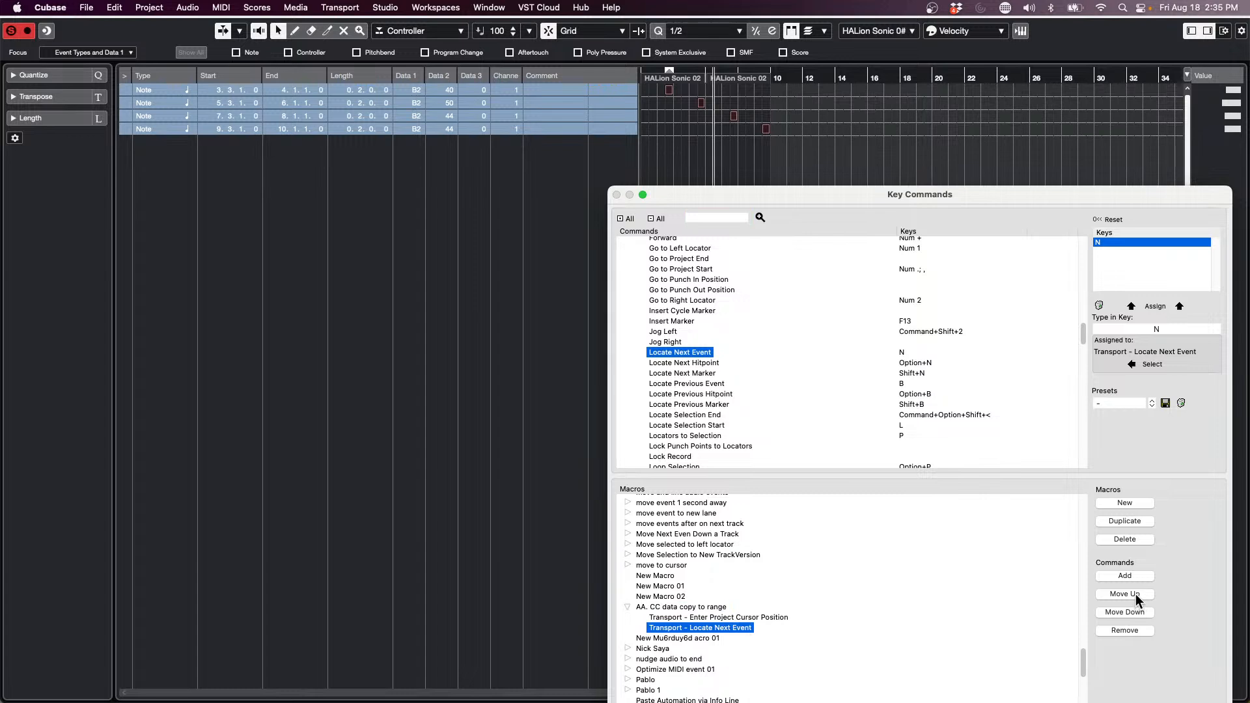
click(1135, 595)
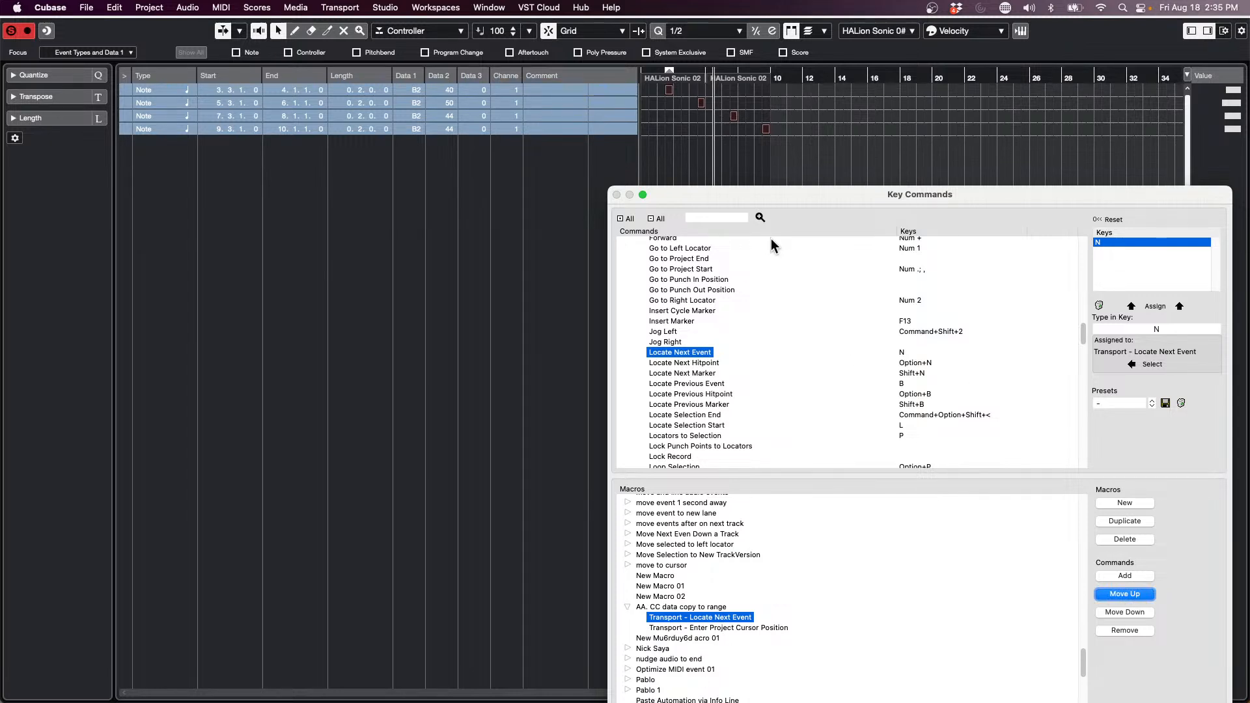
Find Edit - Paste by its Cmd+V shortcut, add it to the macro, and confirm with OK.
click(725, 218)
text(paste)
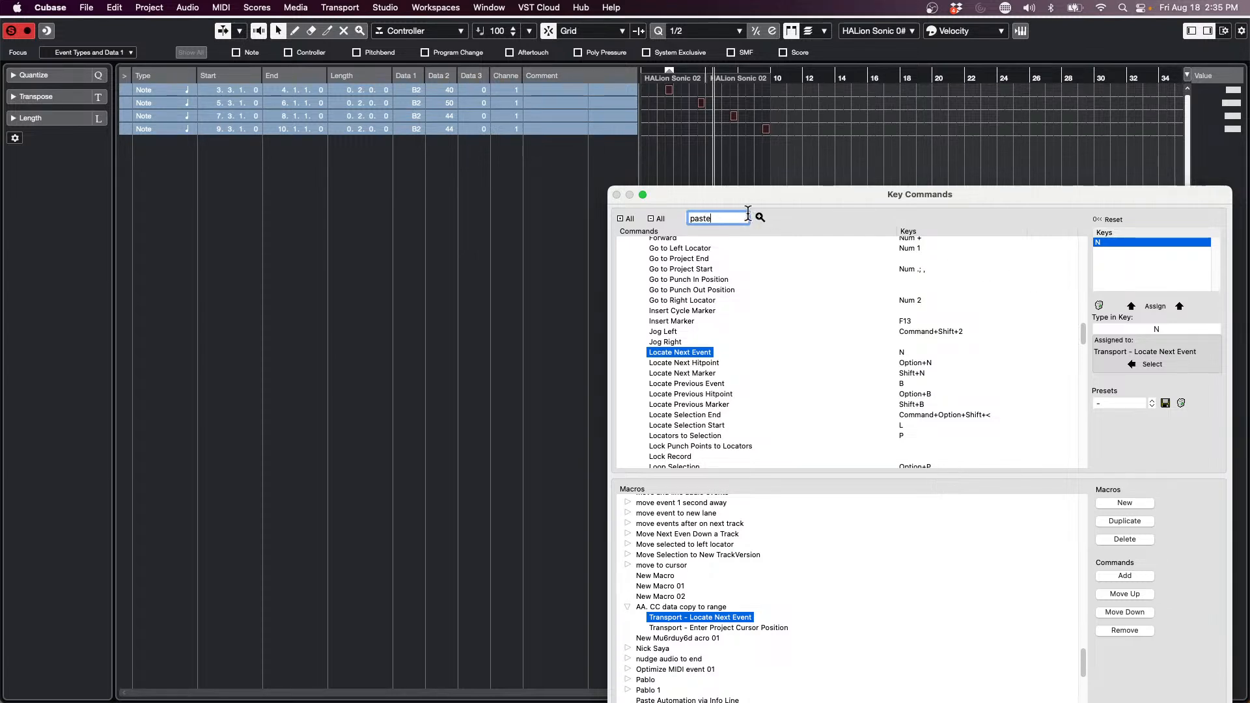
key(Return)
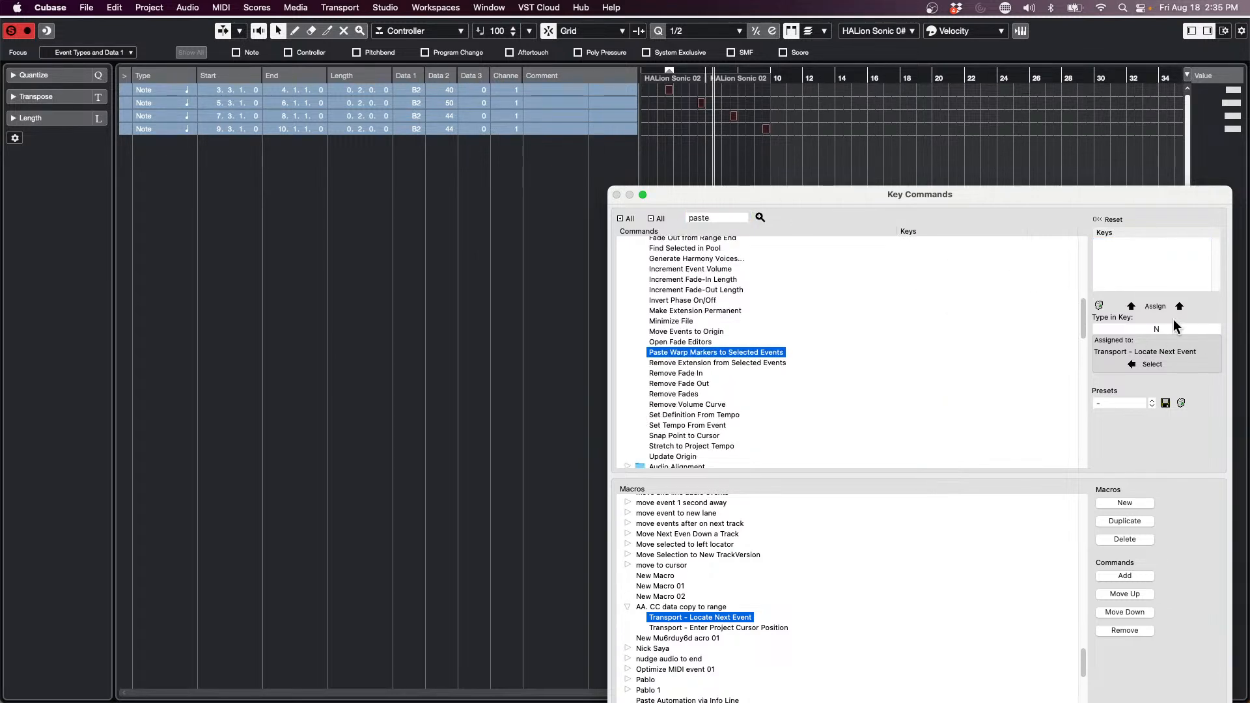
click(1172, 329)
key(super+n)
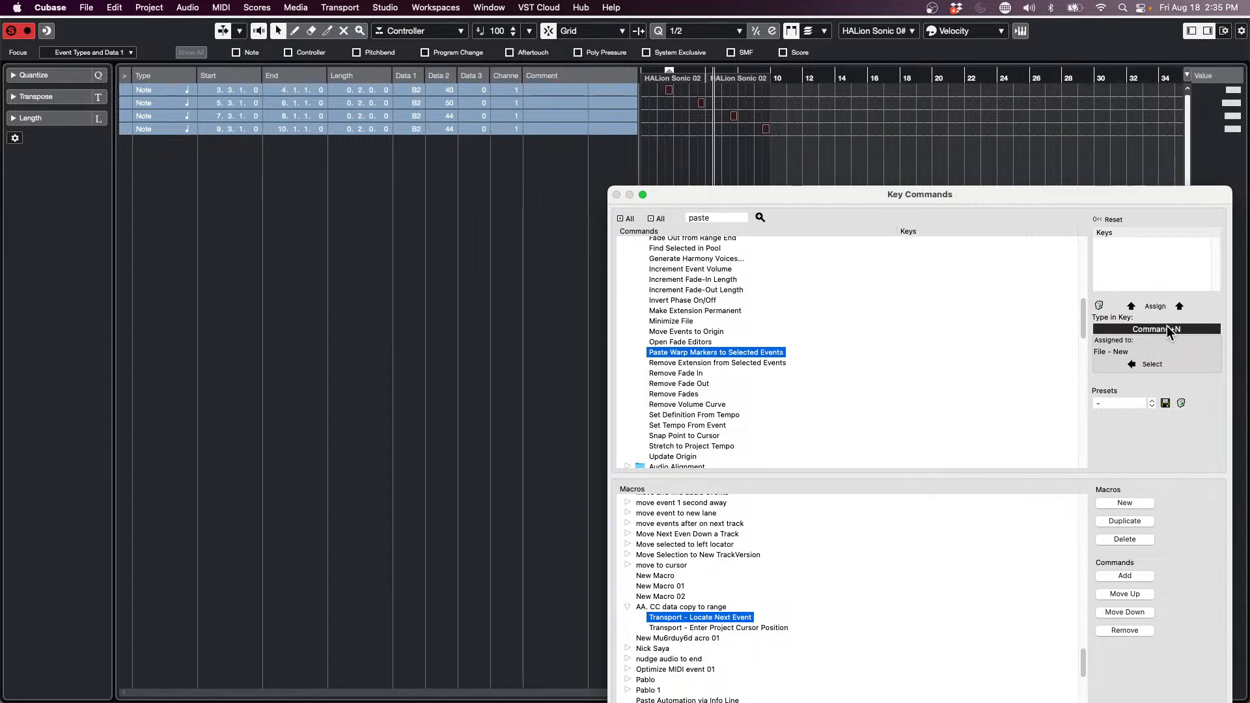
key(super+v)
click(1150, 365)
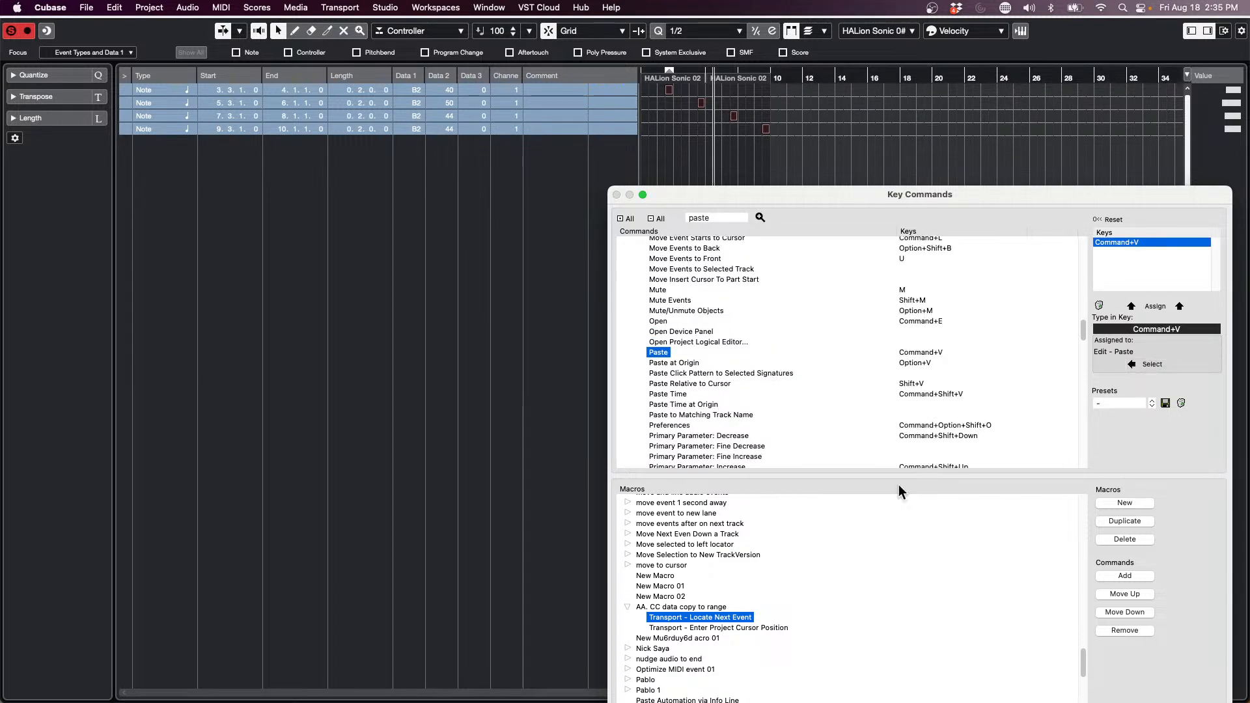
click(1141, 576)
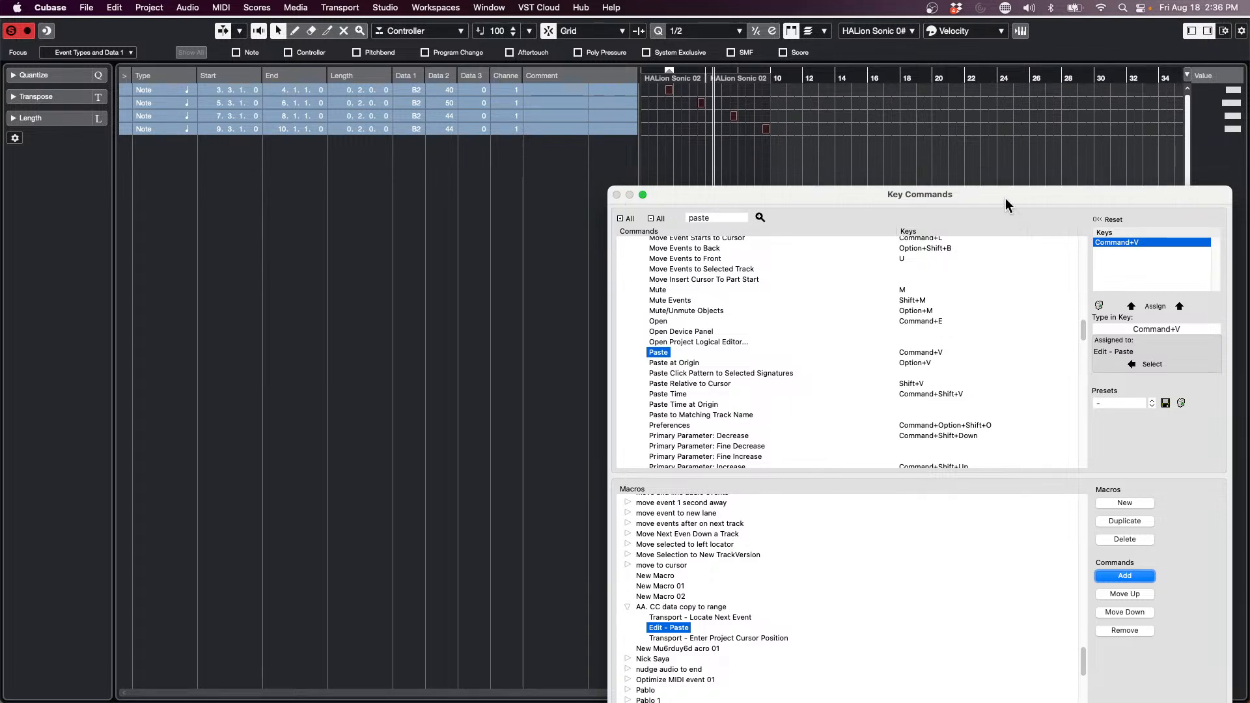
drag(1007, 198, 885, 112)
click(1077, 646)
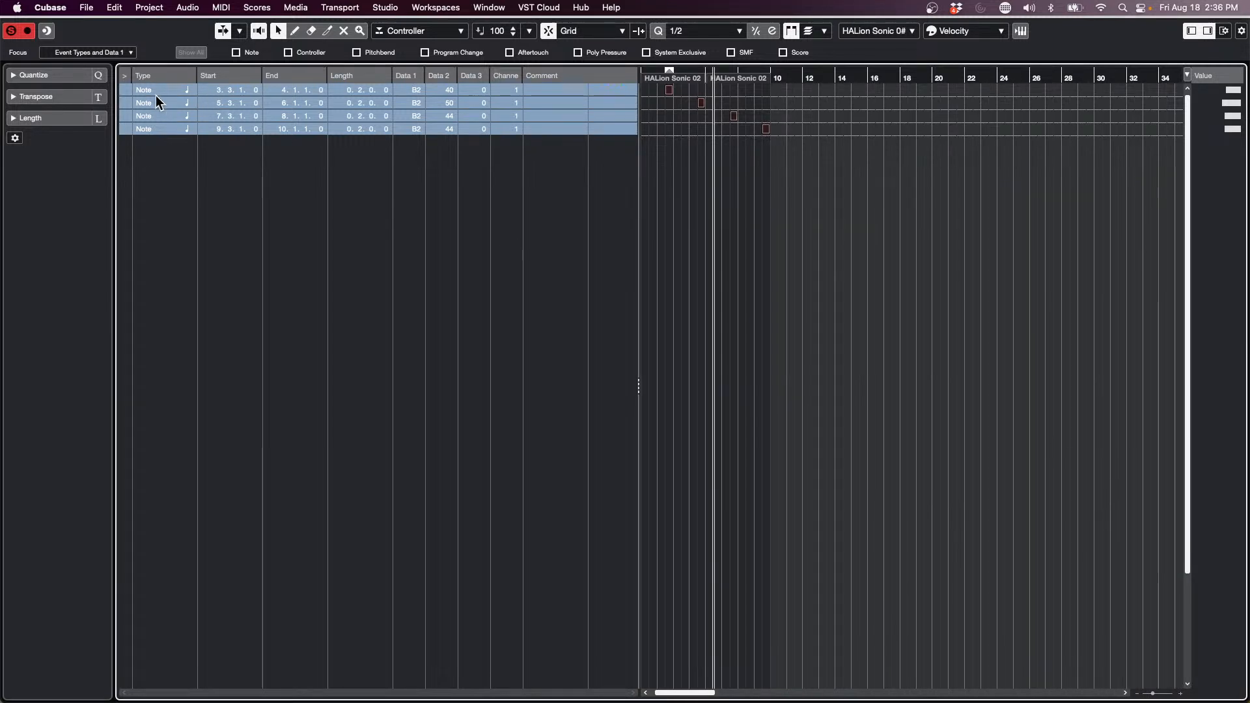
Select only the 5.3.1.0 note, open and close the Logical Editor setup, and step the cursor back to 5.3.
click(710, 193)
click(701, 103)
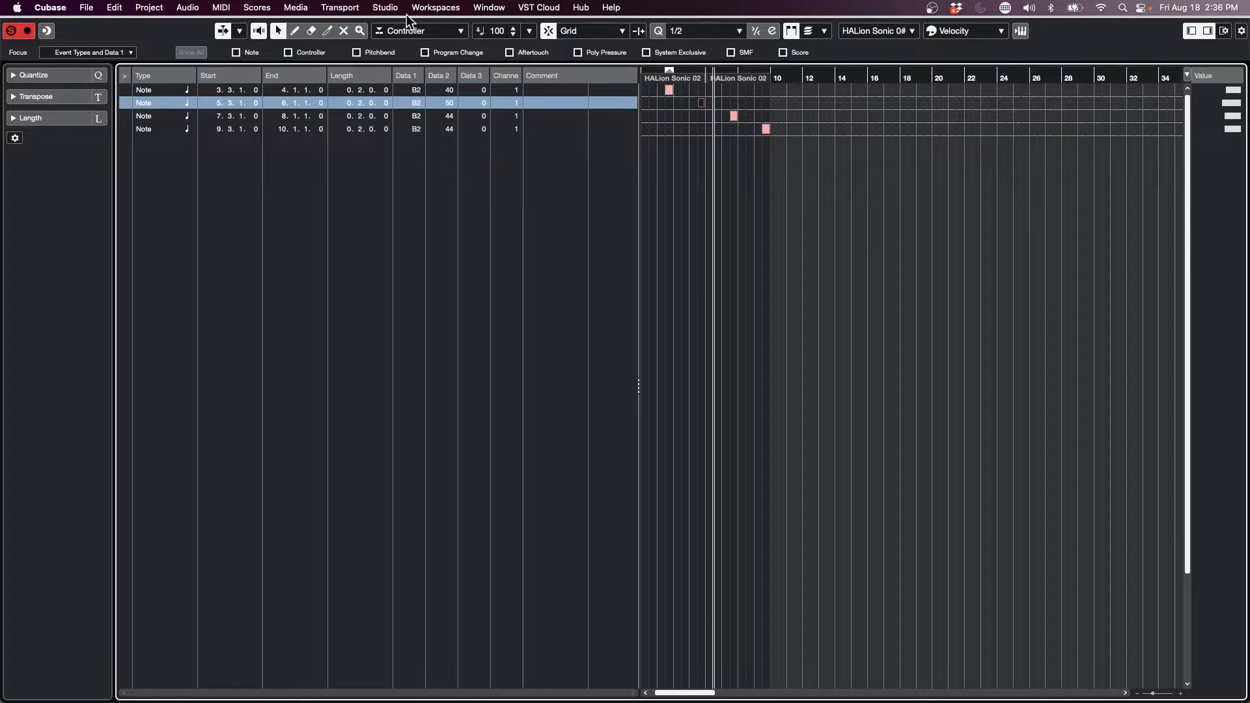
click(116, 8)
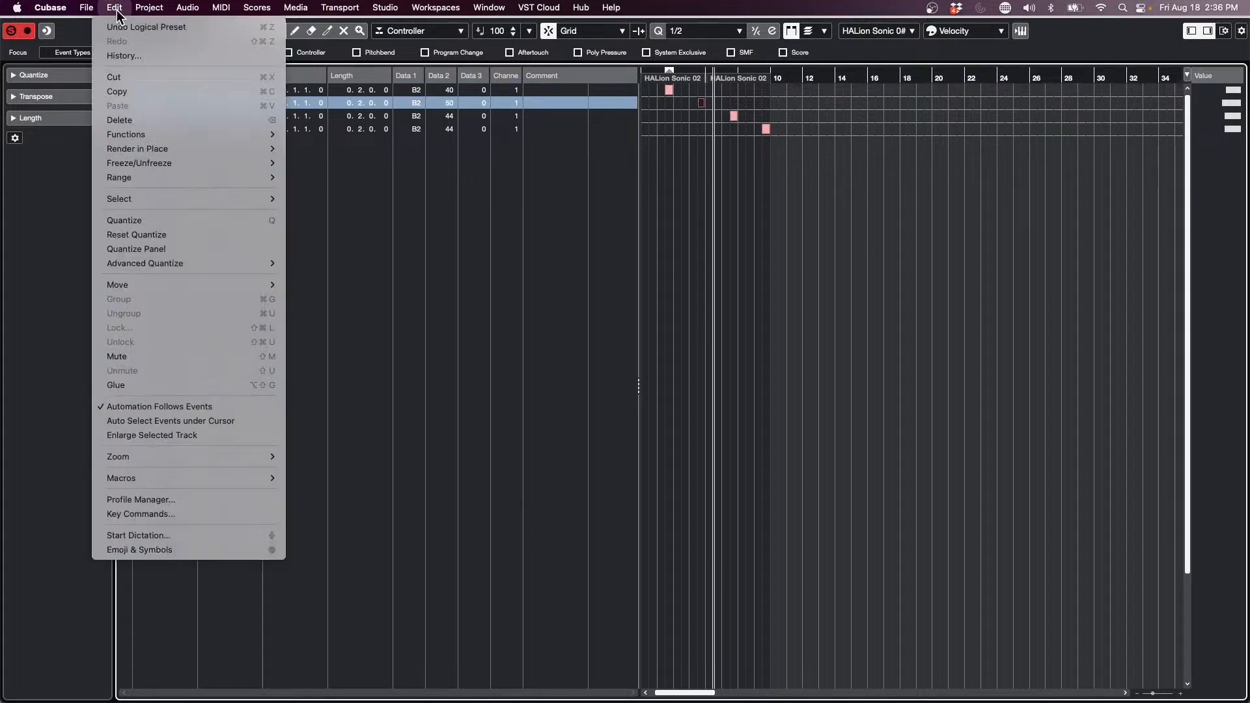
mouse_move(186, 12)
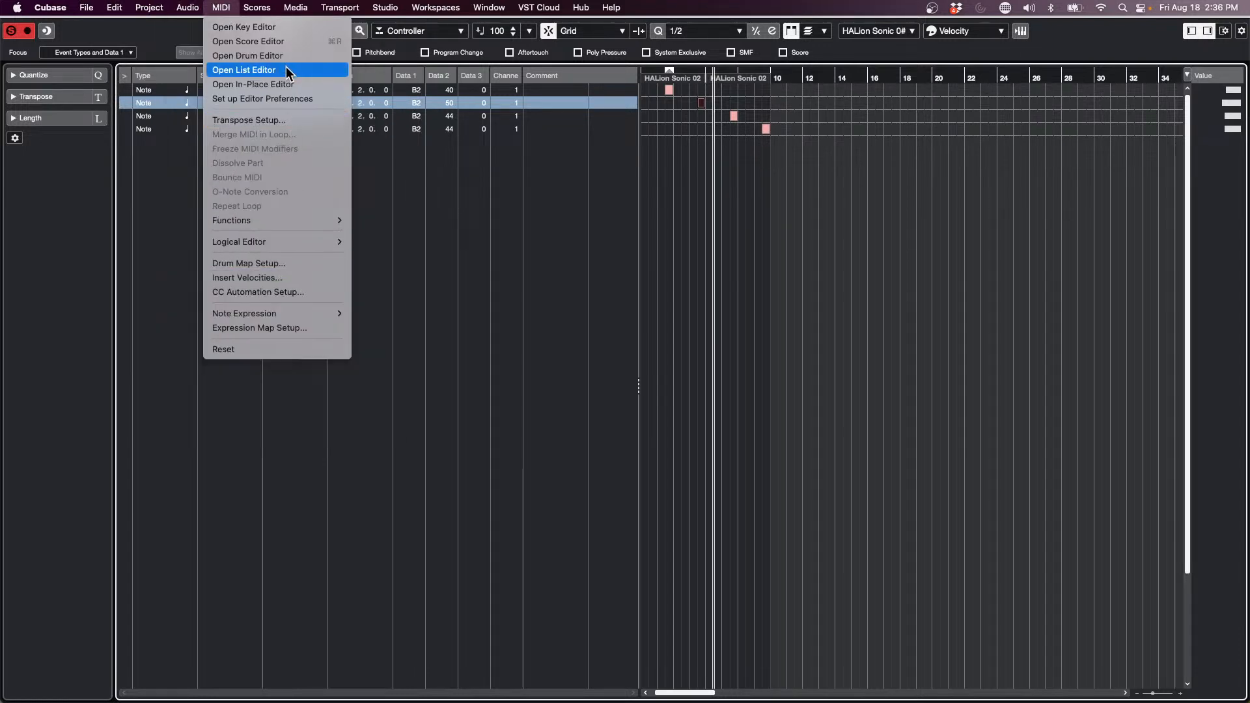
mouse_move(289, 241)
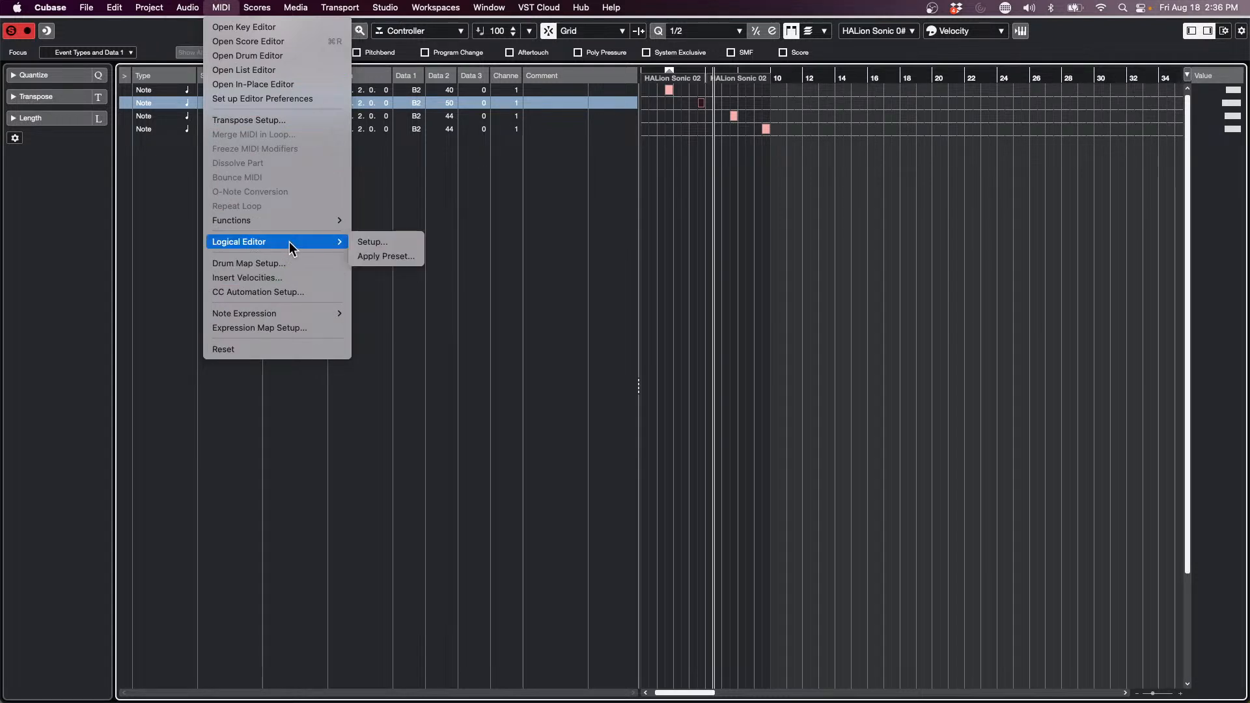
click(404, 242)
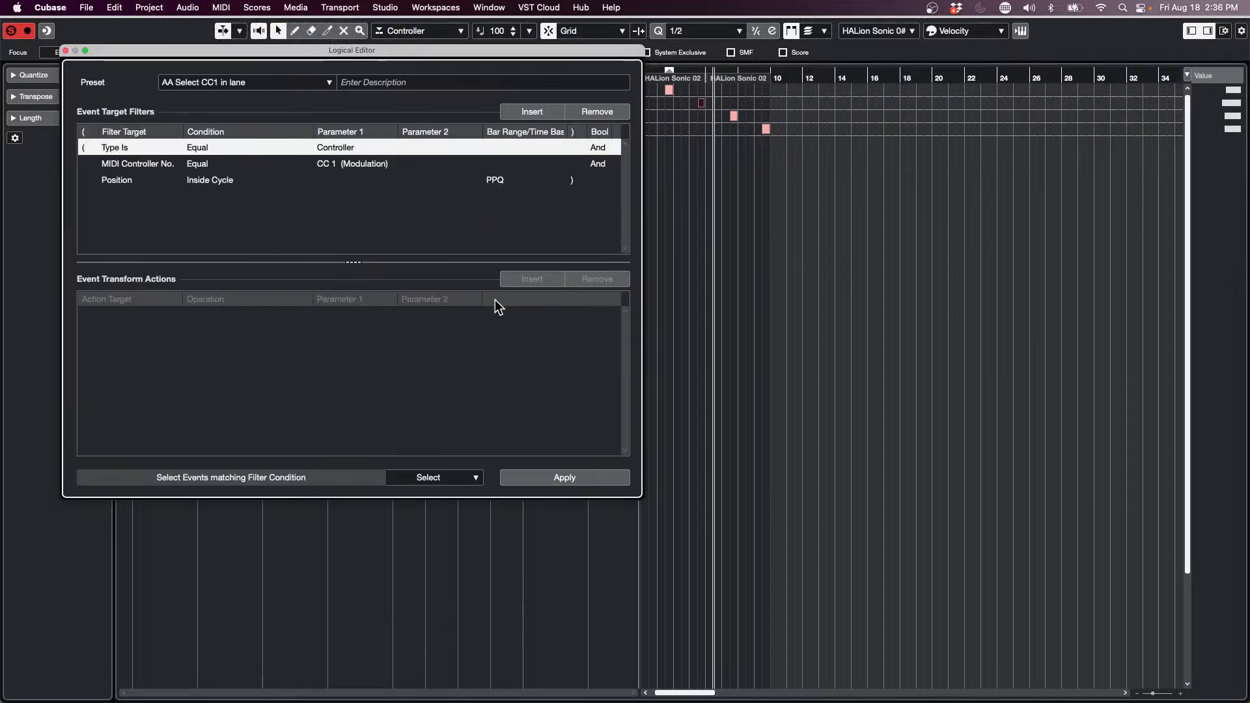
drag(299, 53, 737, 263)
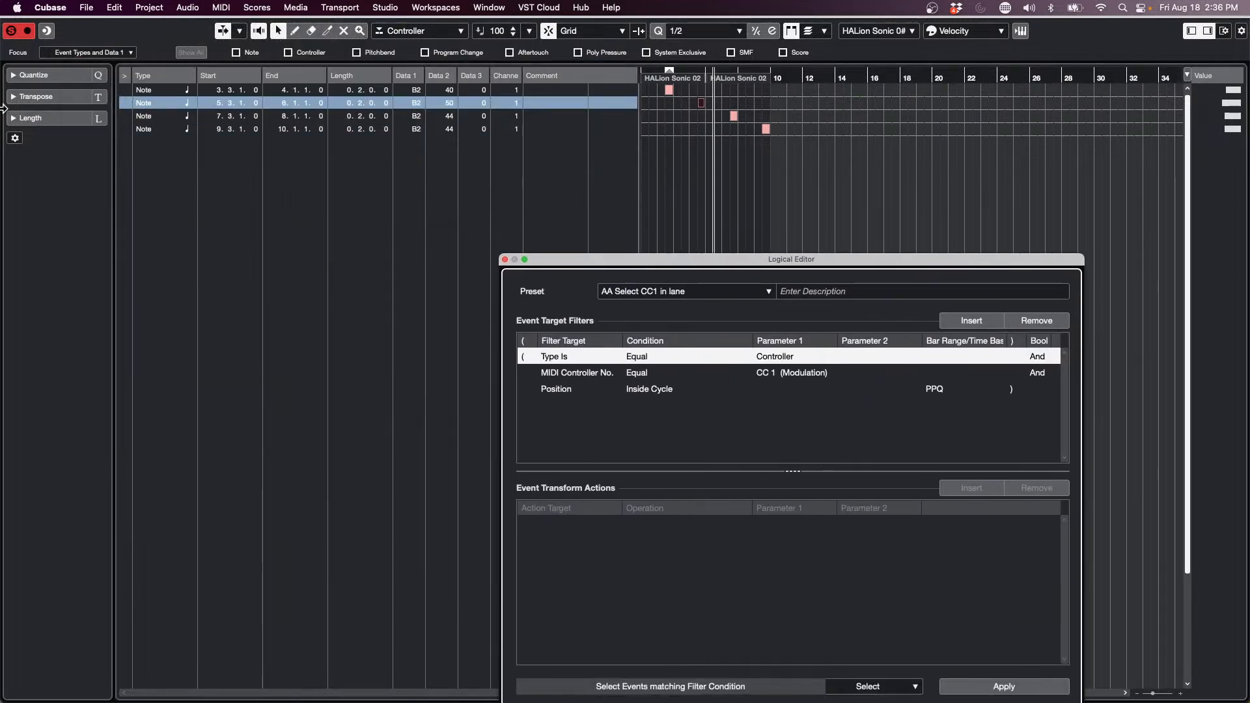
click(505, 259)
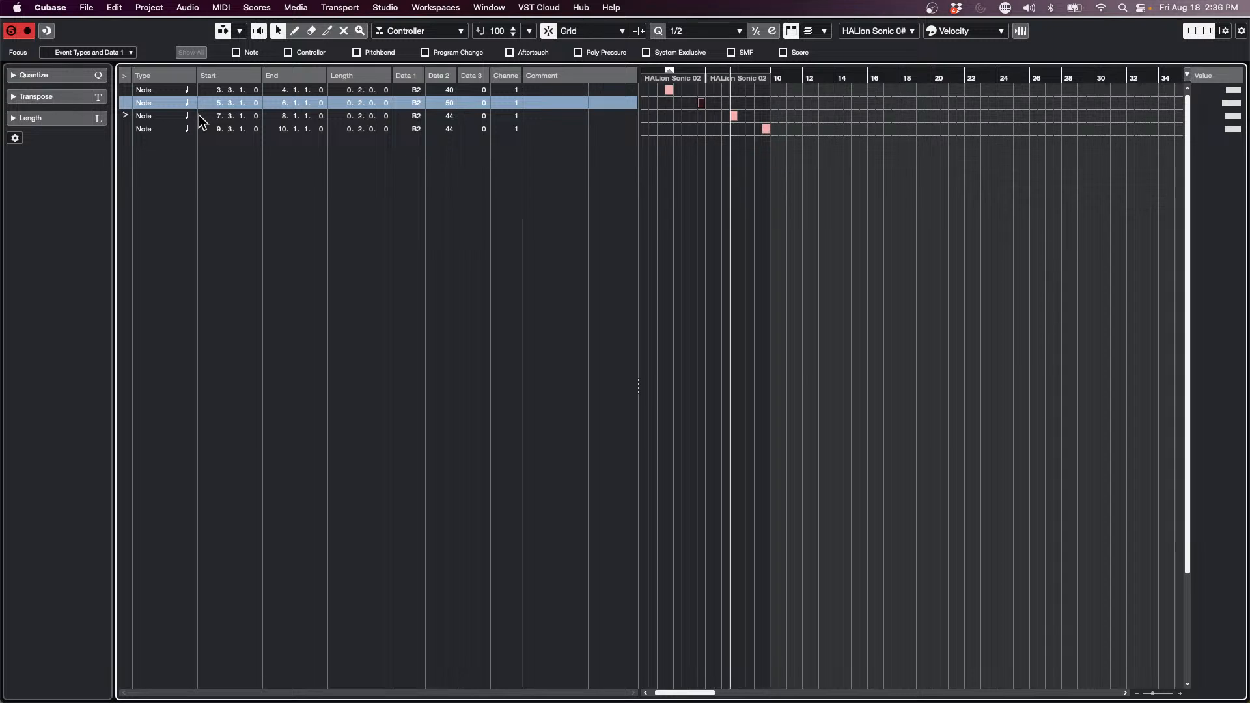
key(b)
key(b)
key(b)
key(b)
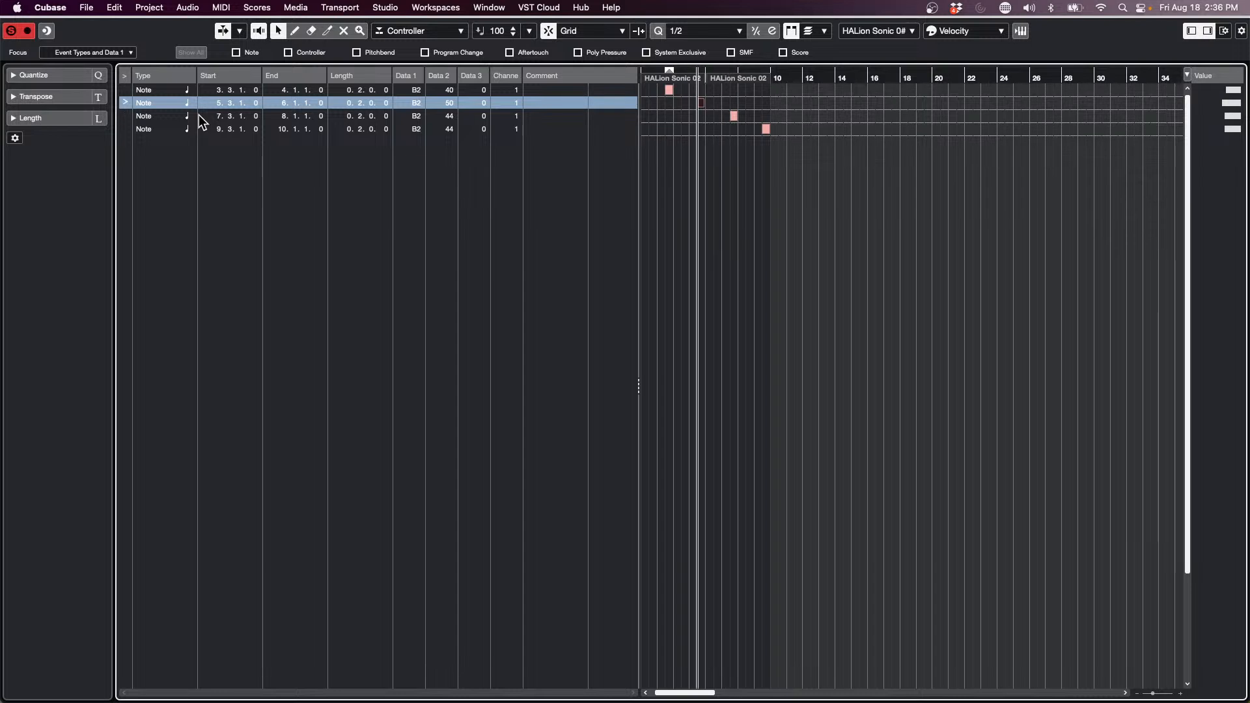
click(115, 8)
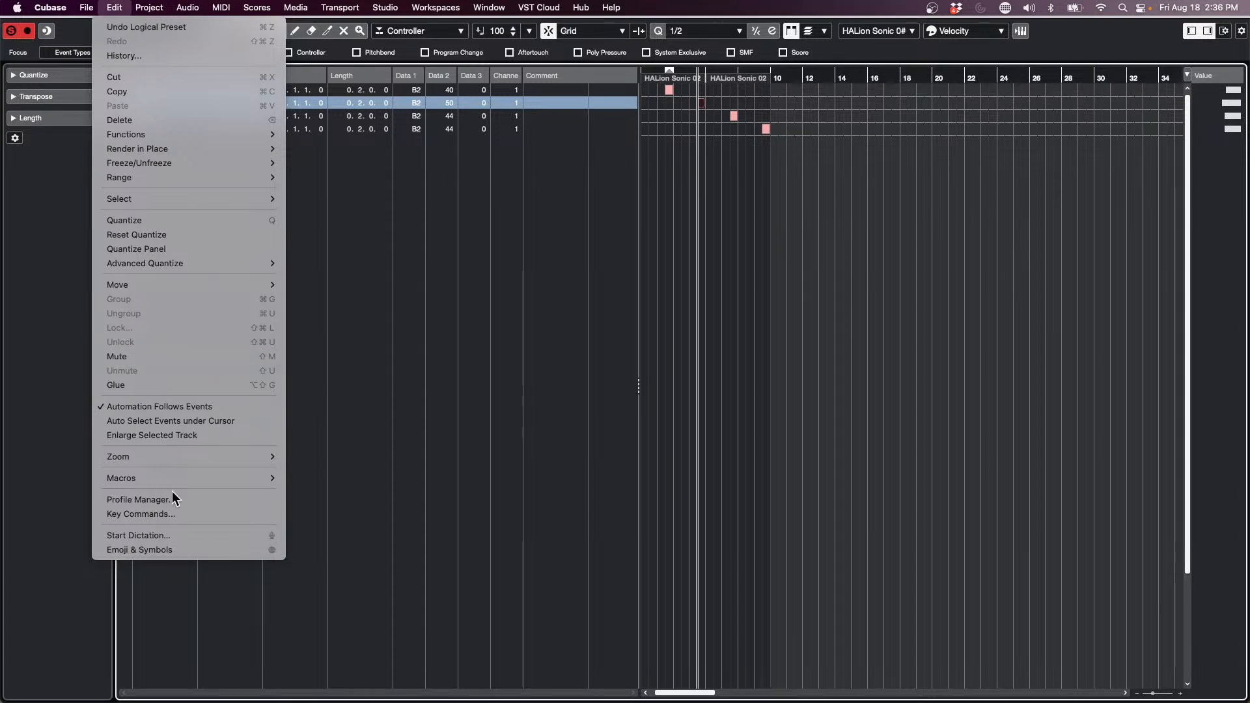
Insert another Locate Next Event (key N) into the expanded macro before Paste and confirm.
click(173, 513)
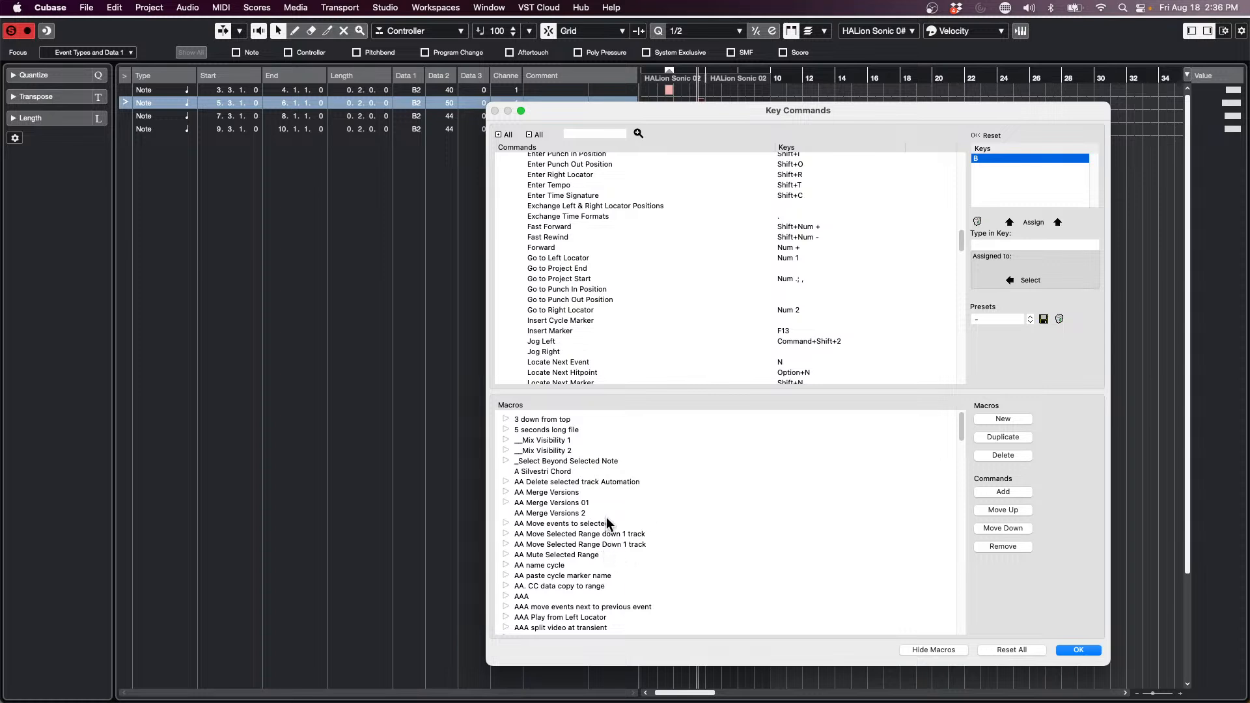
scroll(606, 520, down, 1)
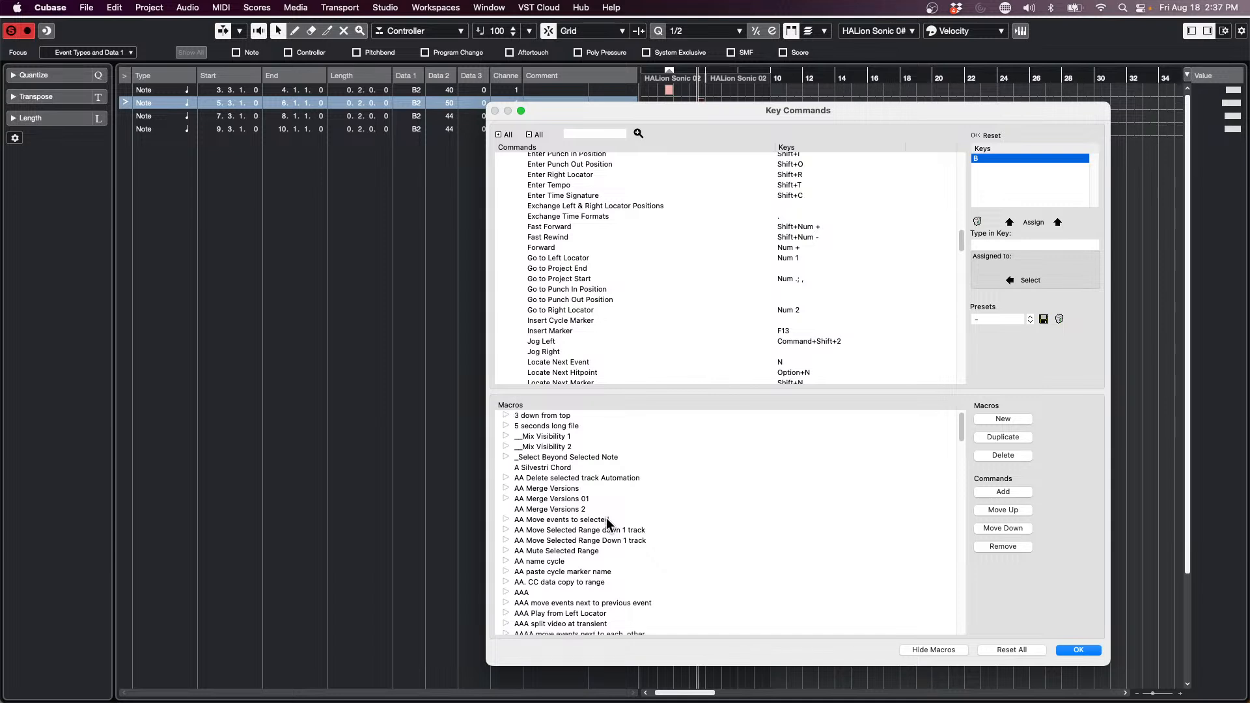
click(506, 582)
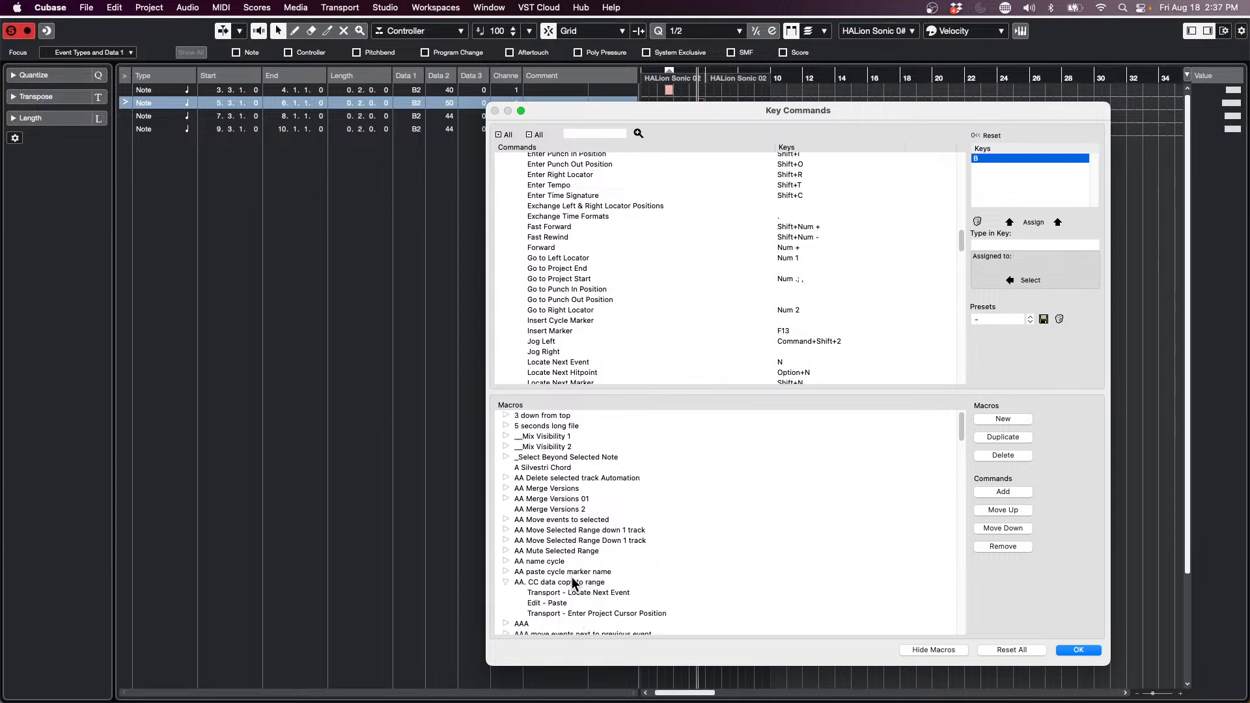
click(622, 593)
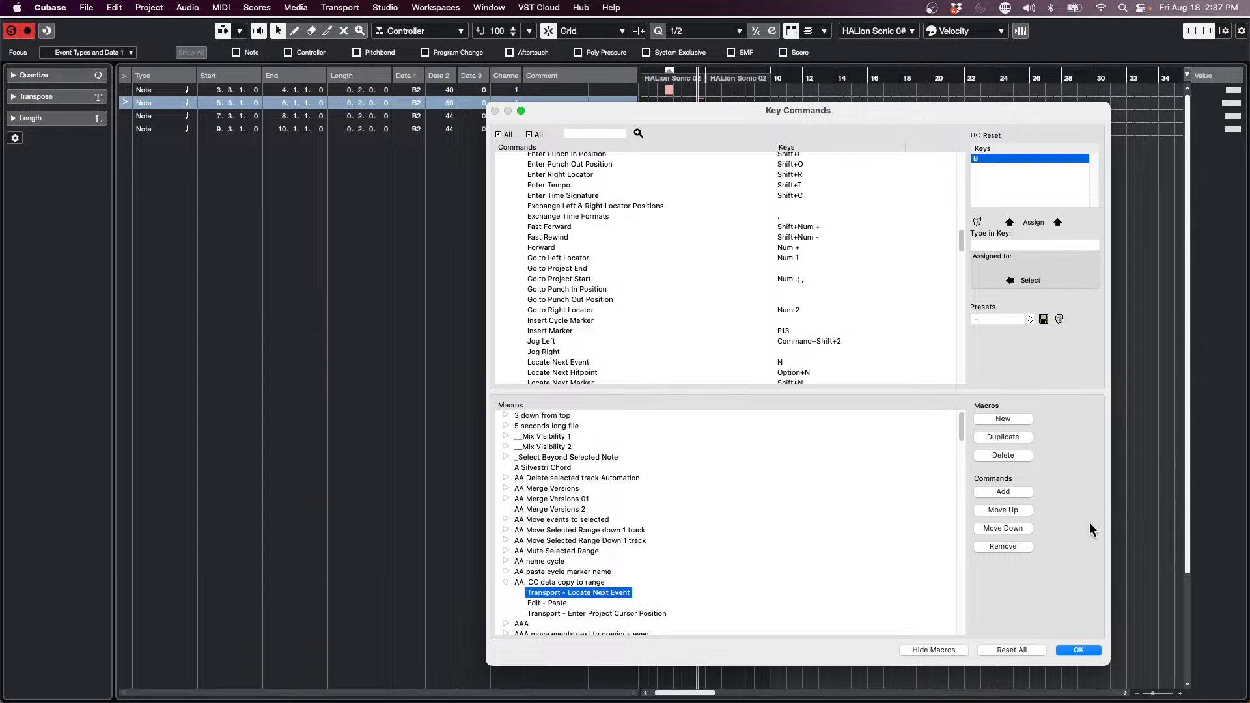
click(996, 437)
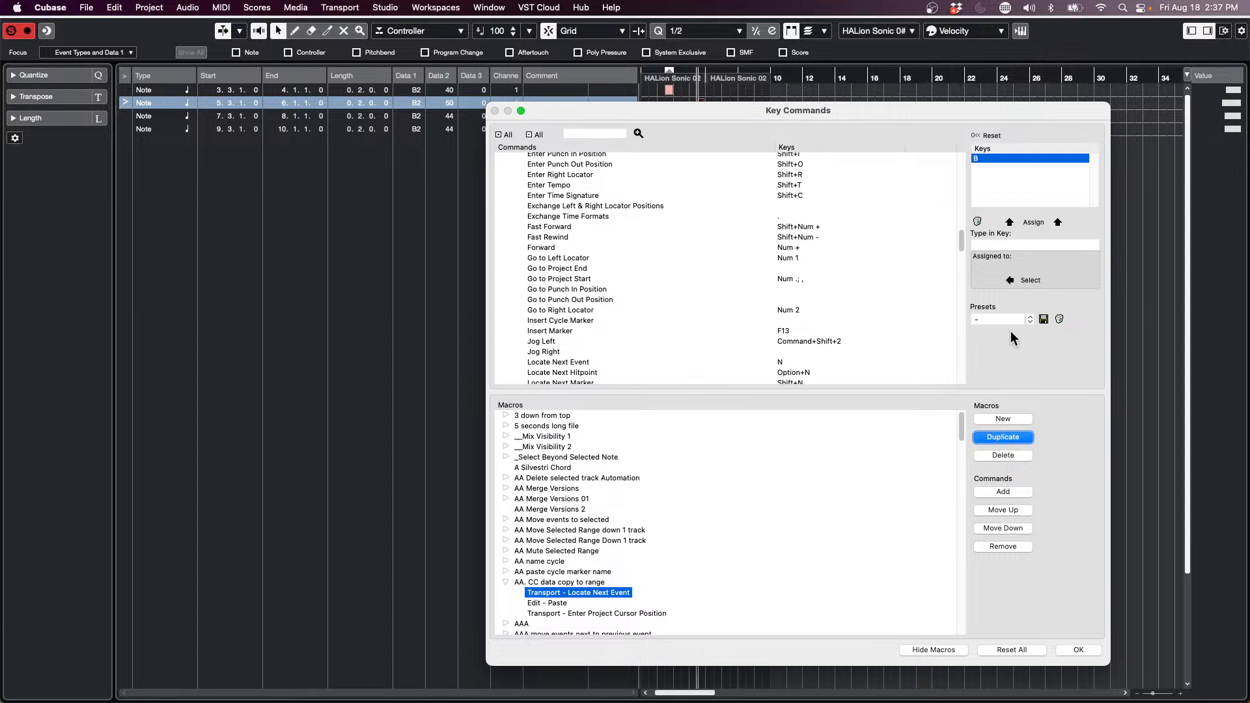
click(1021, 245)
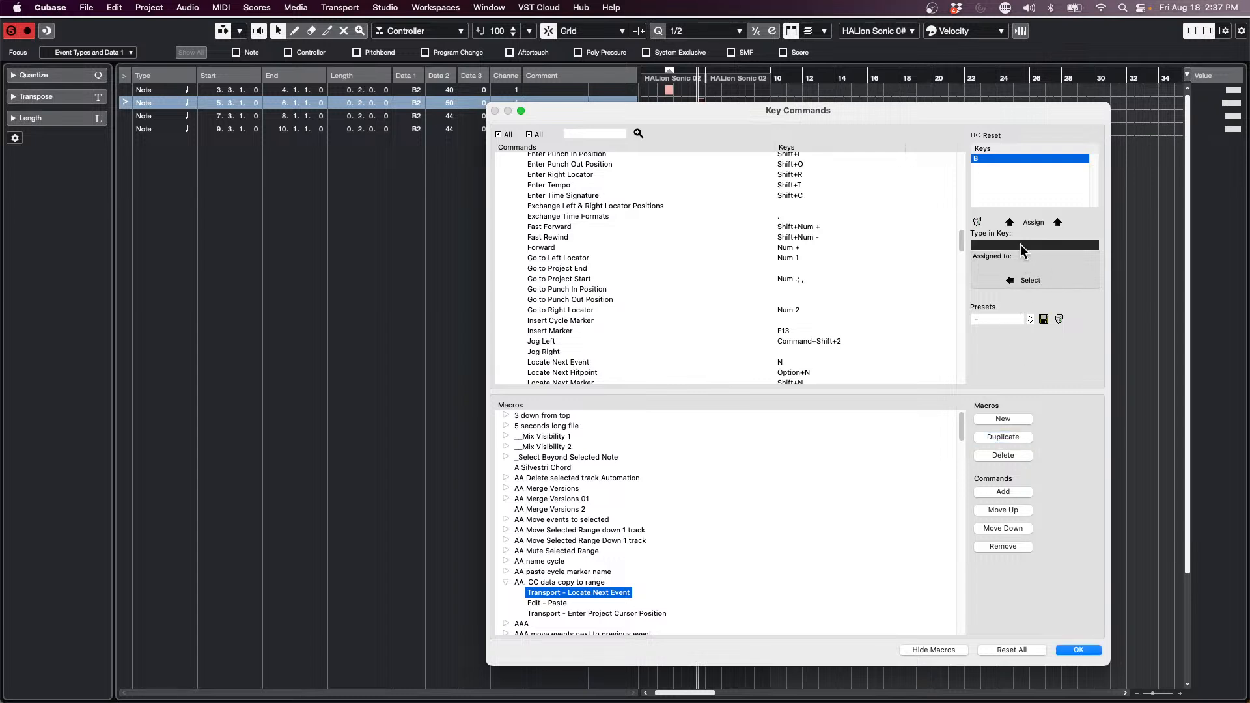
key(n)
click(1030, 283)
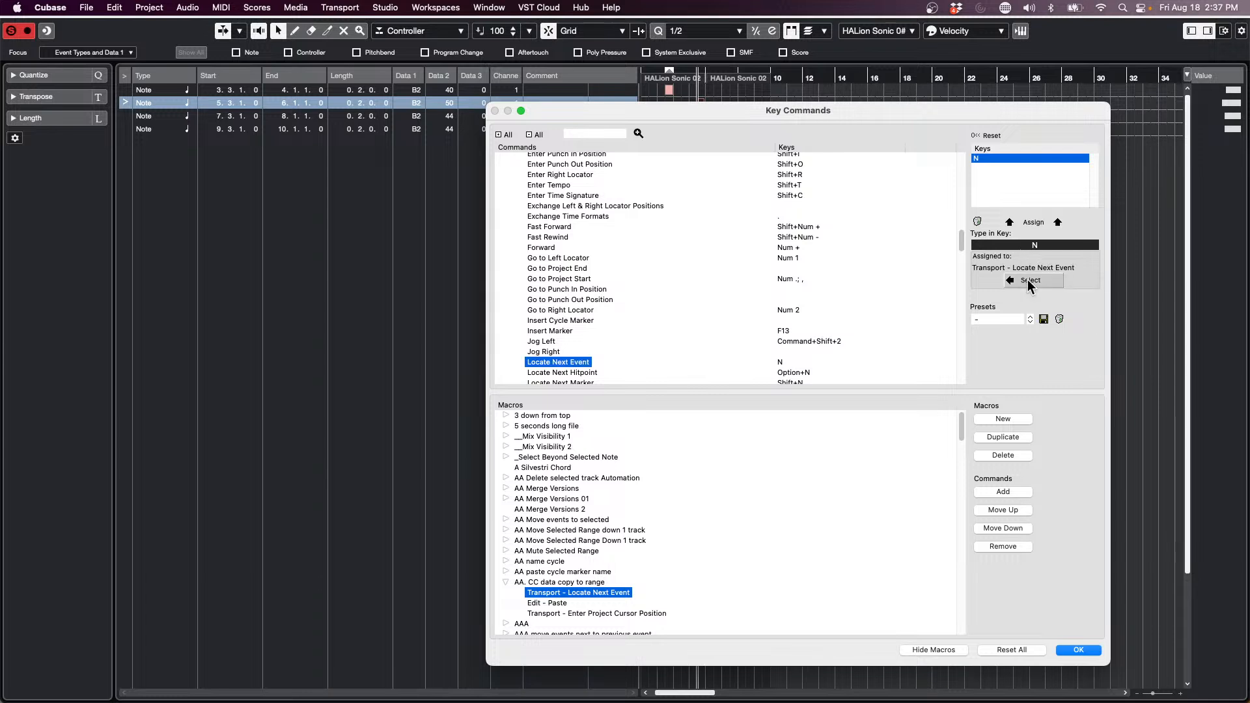
click(1017, 493)
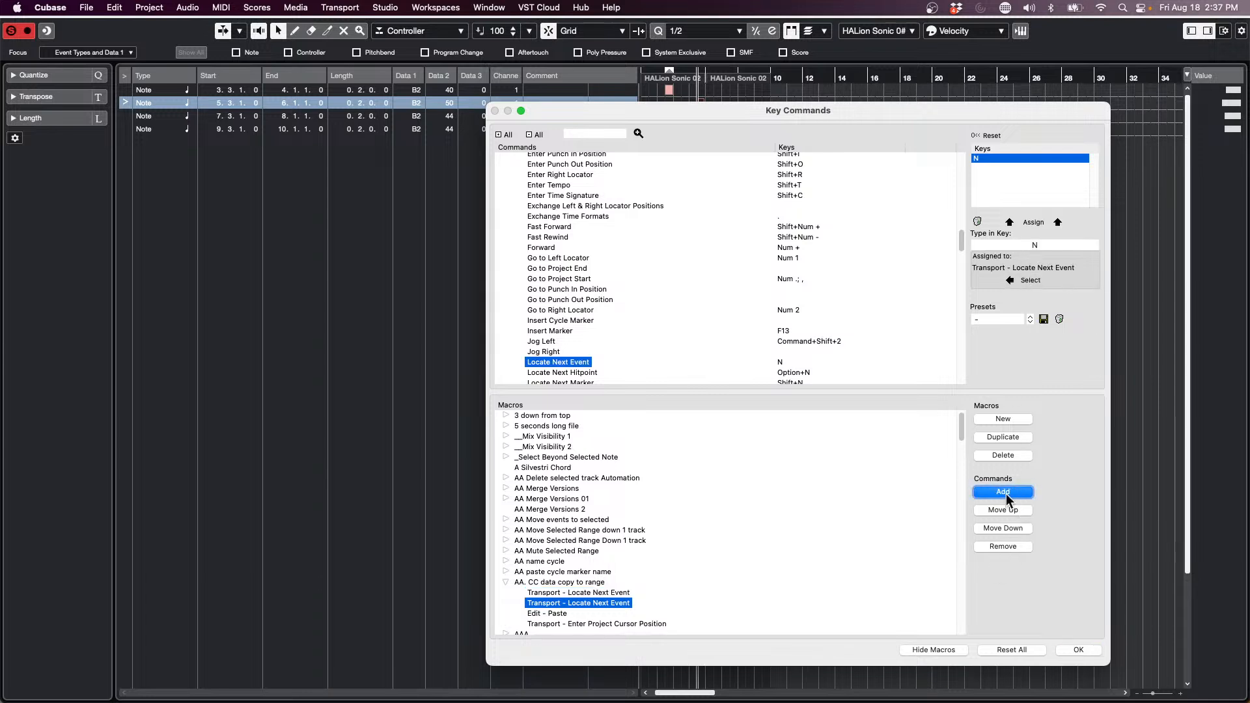
click(1080, 651)
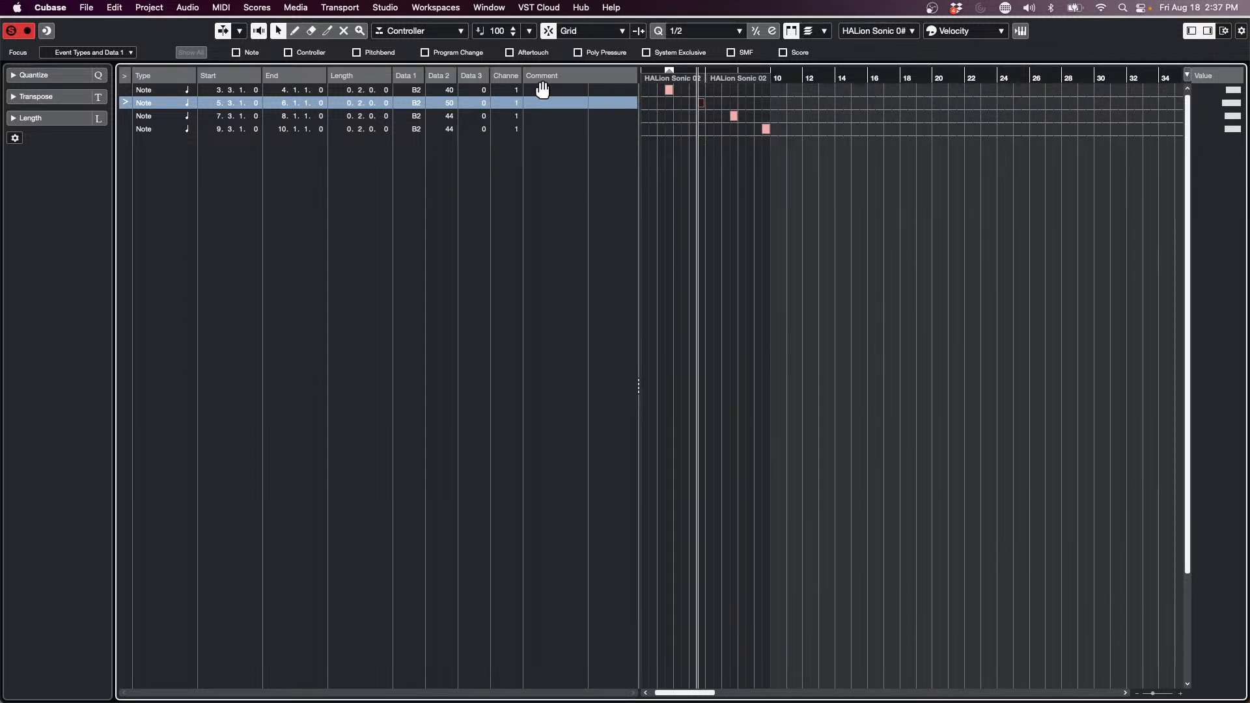
From the first note, run the AA. CC data copy to range macro three times.
click(670, 88)
click(119, 8)
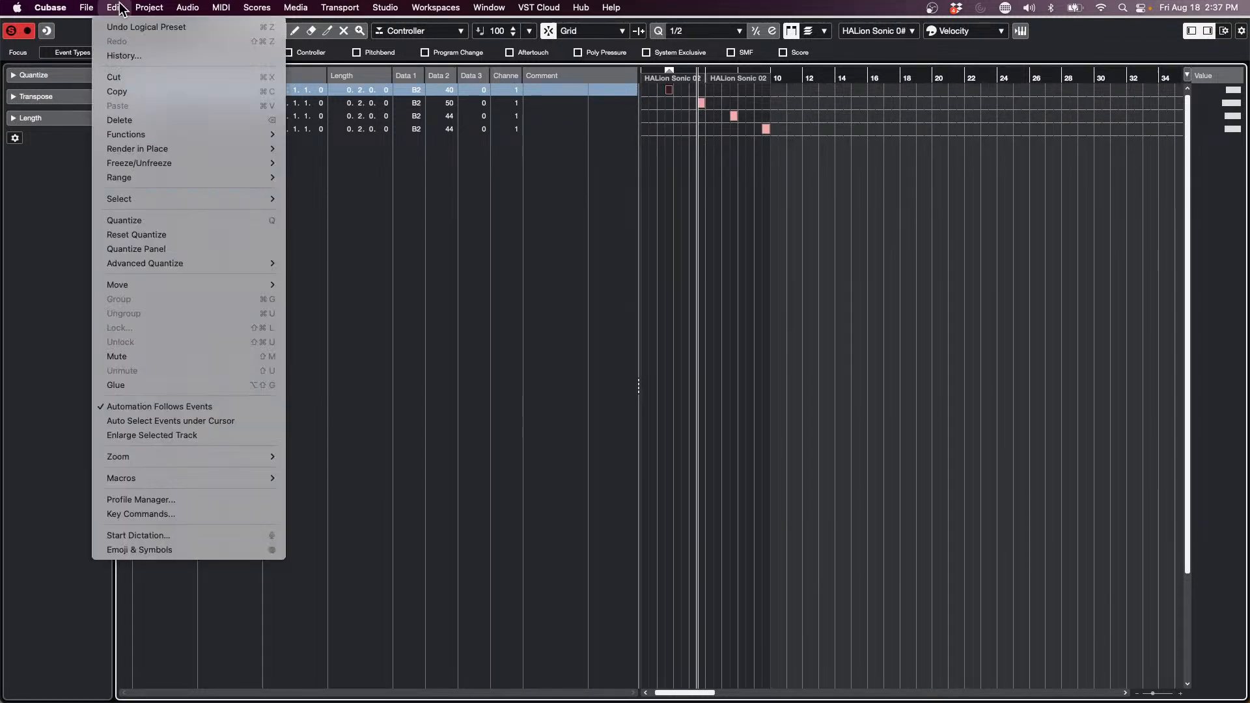
mouse_move(222, 480)
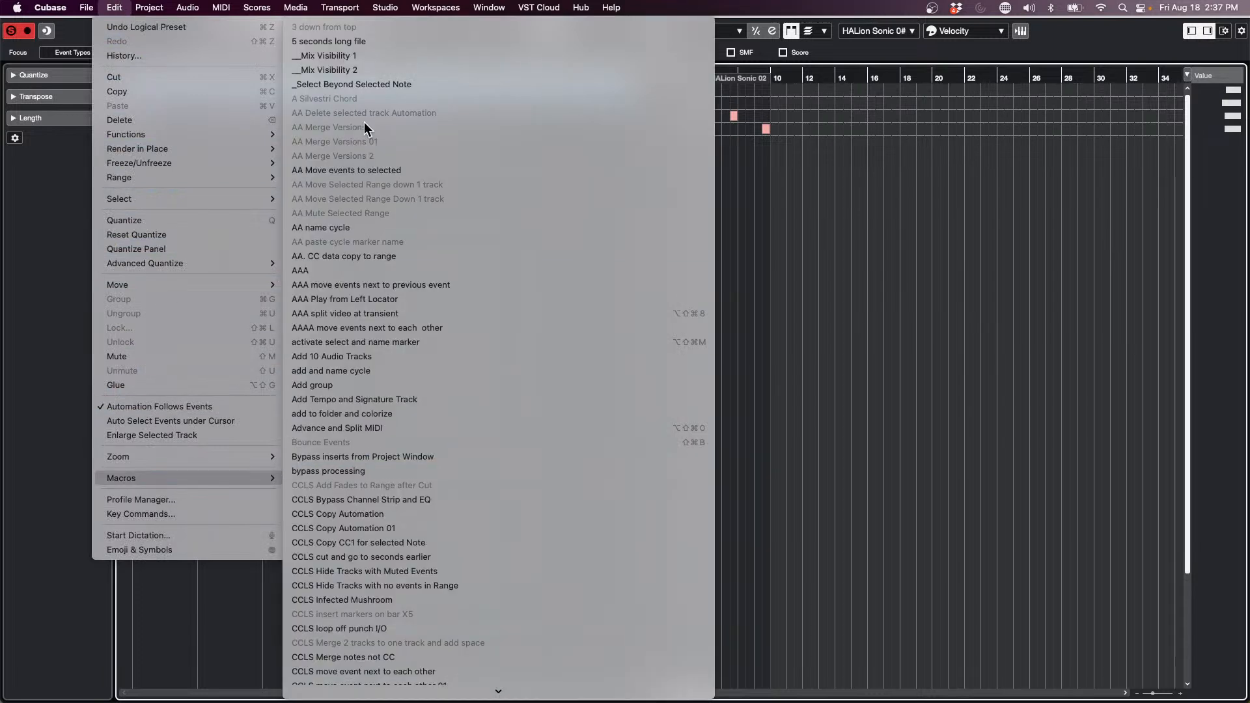
click(358, 257)
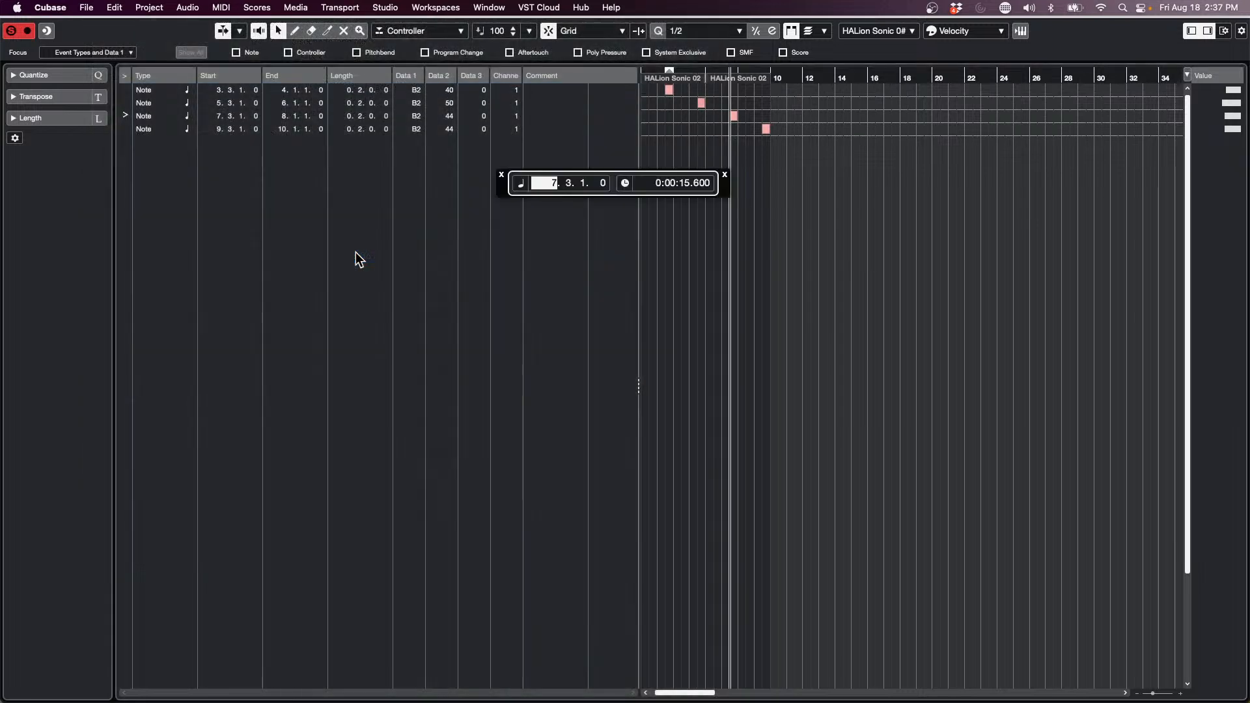
click(502, 174)
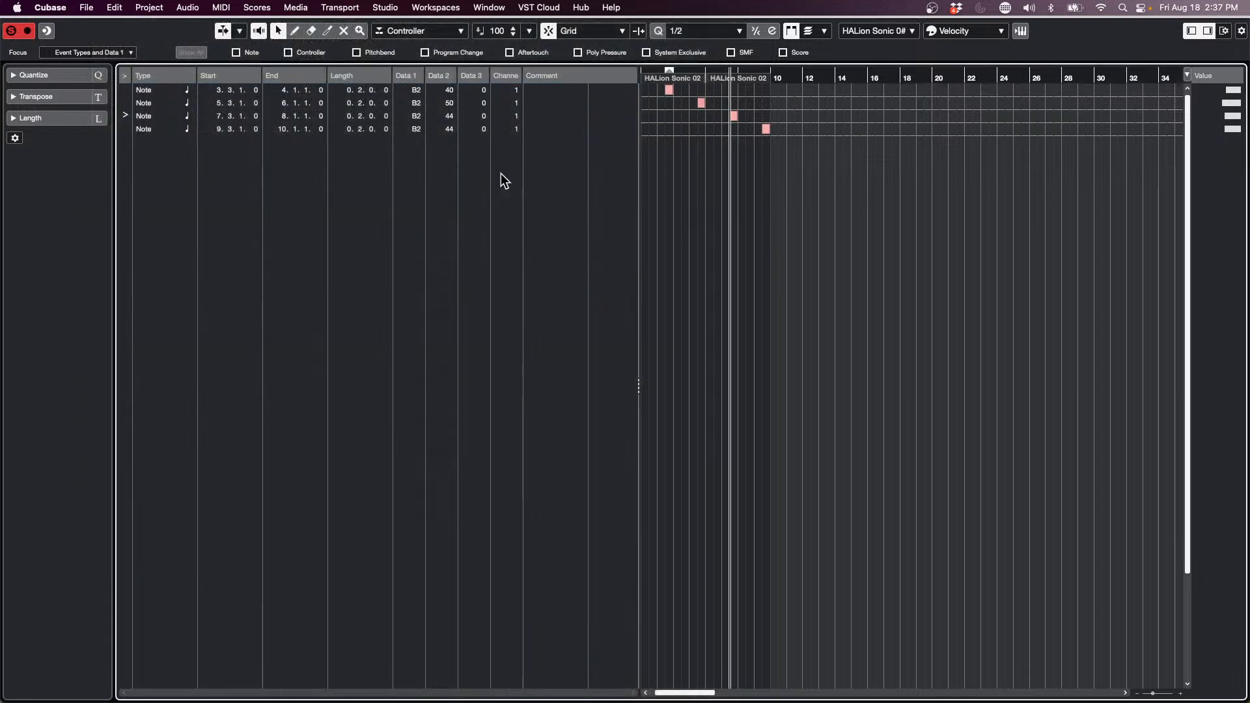
click(162, 8)
mouse_move(116, 8)
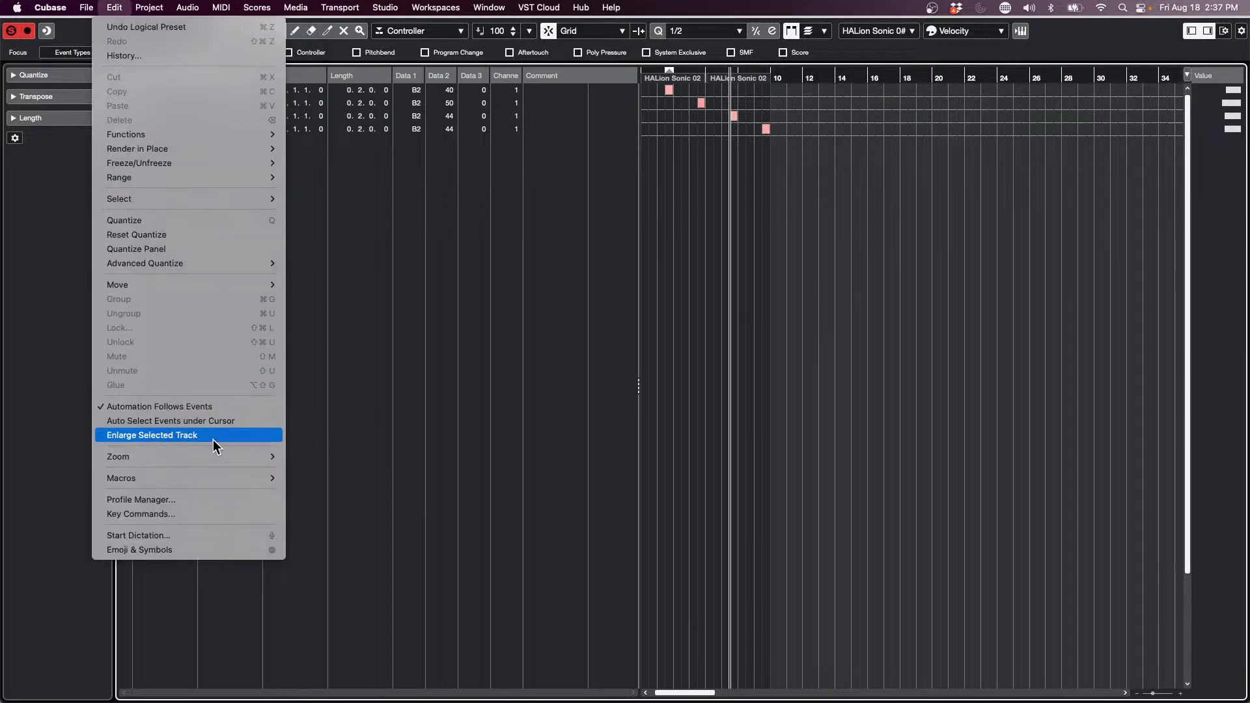
mouse_move(225, 478)
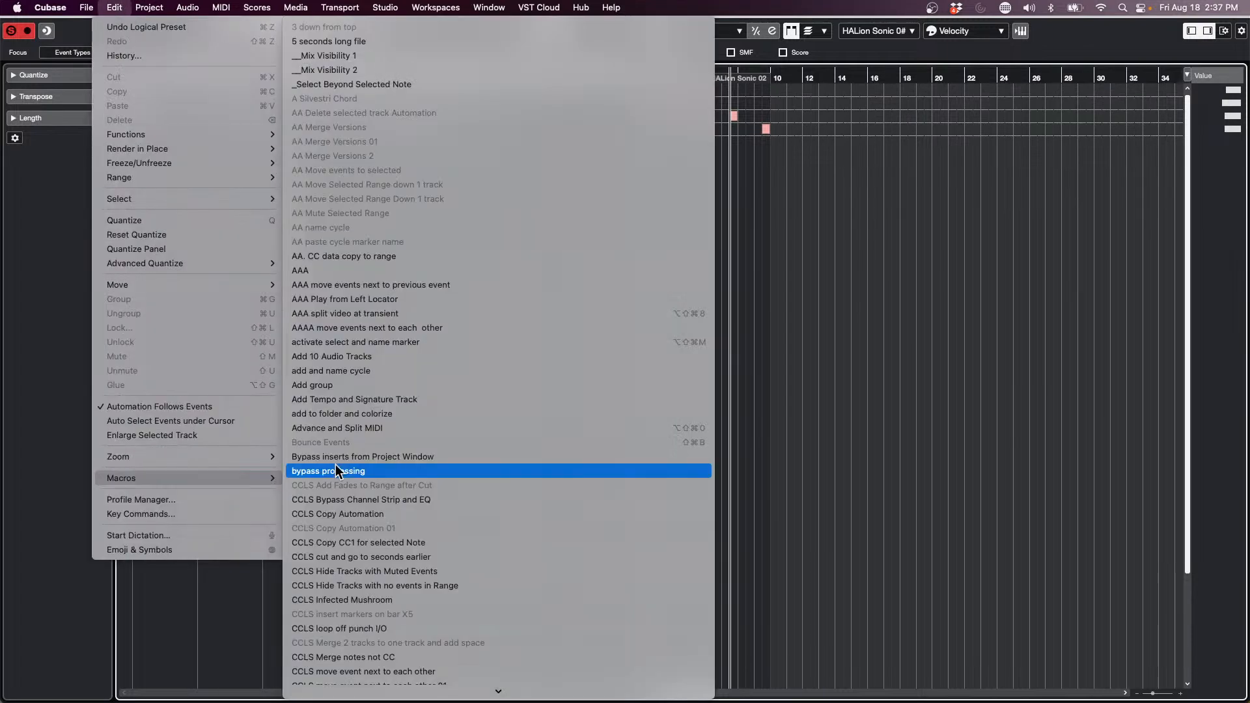
click(400, 257)
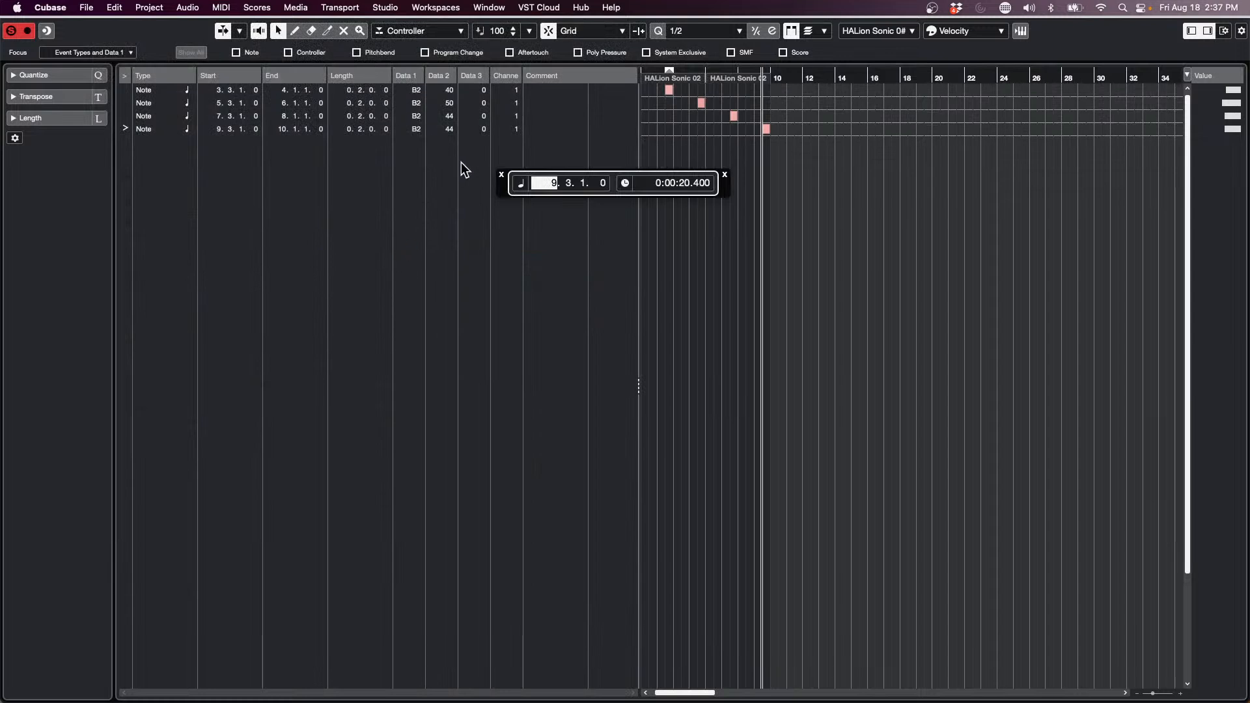
click(501, 175)
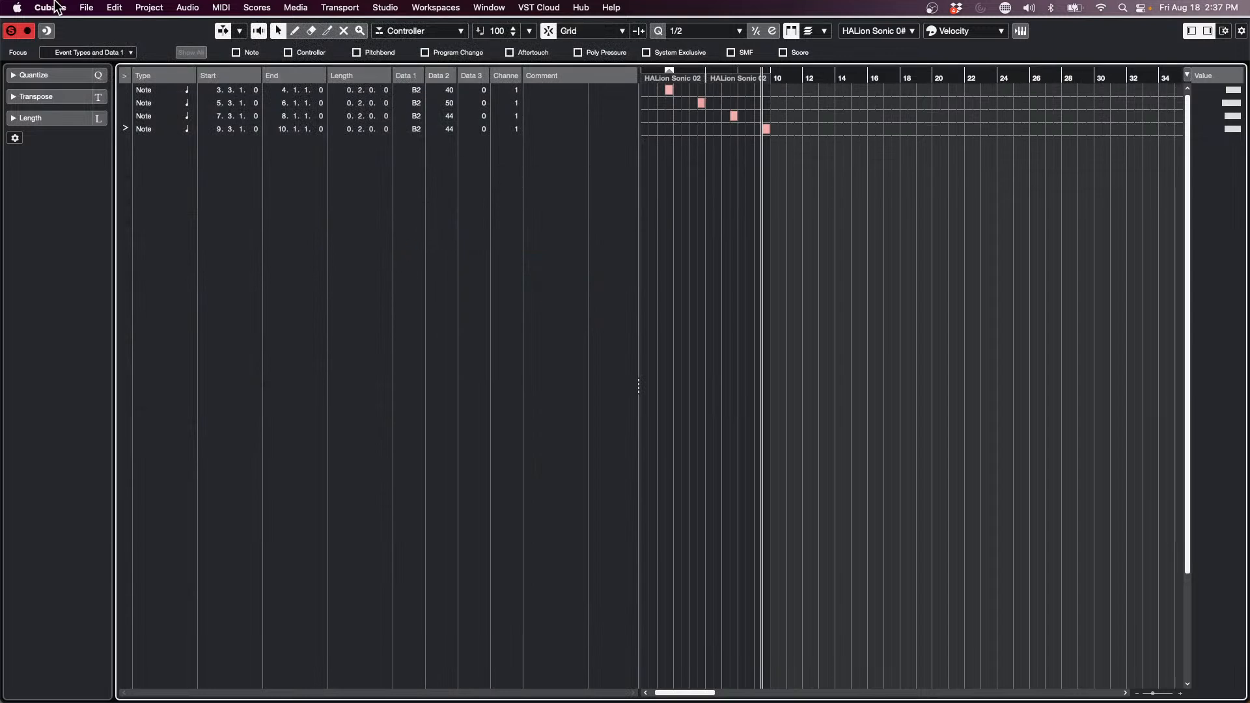
click(149, 9)
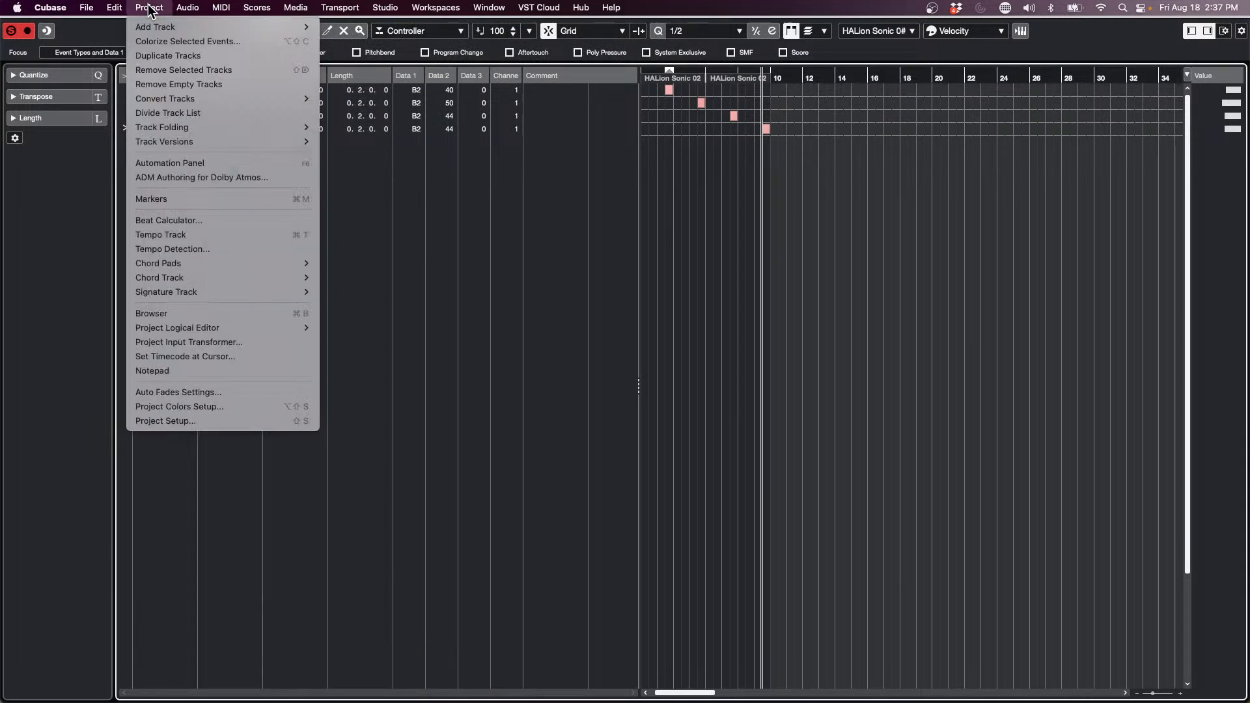
mouse_move(114, 9)
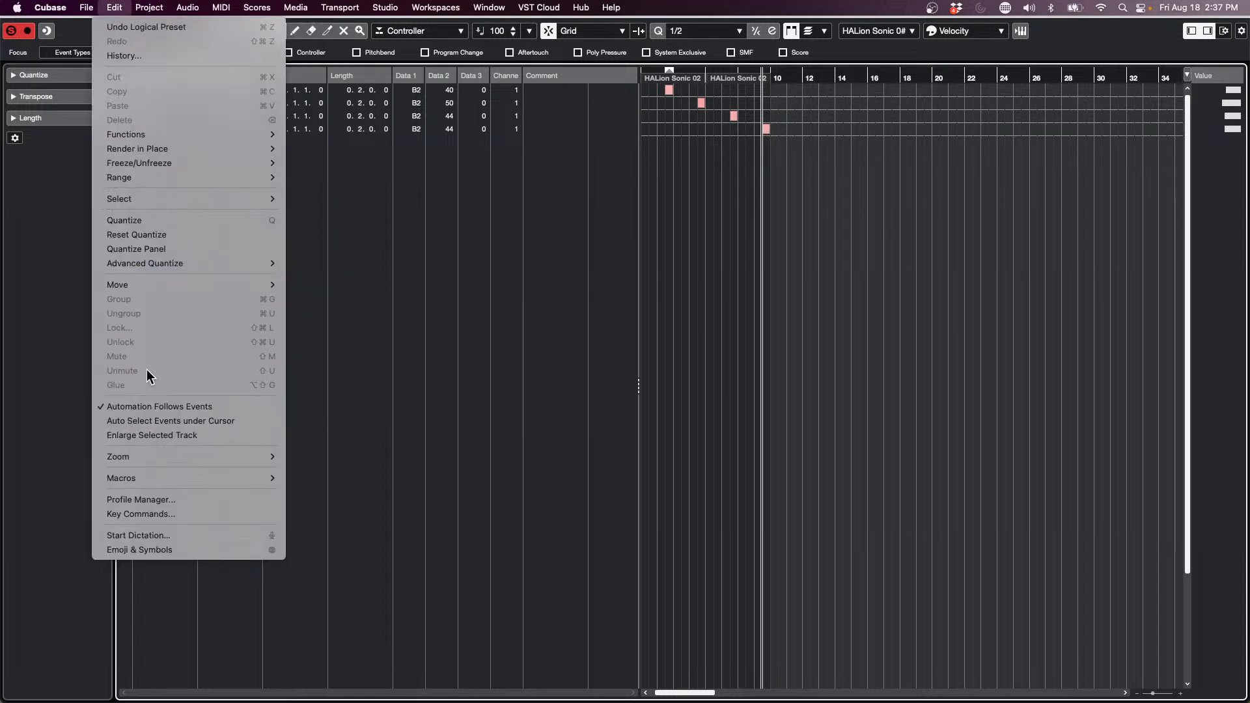
mouse_move(176, 479)
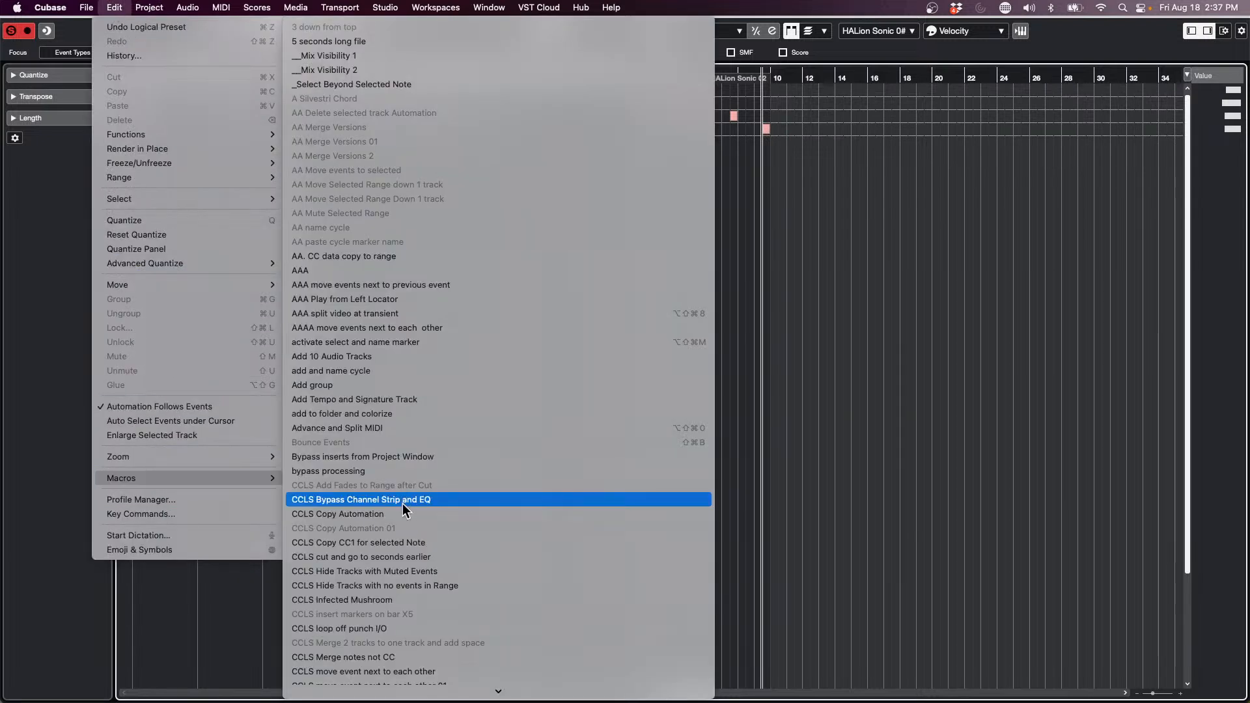
click(391, 256)
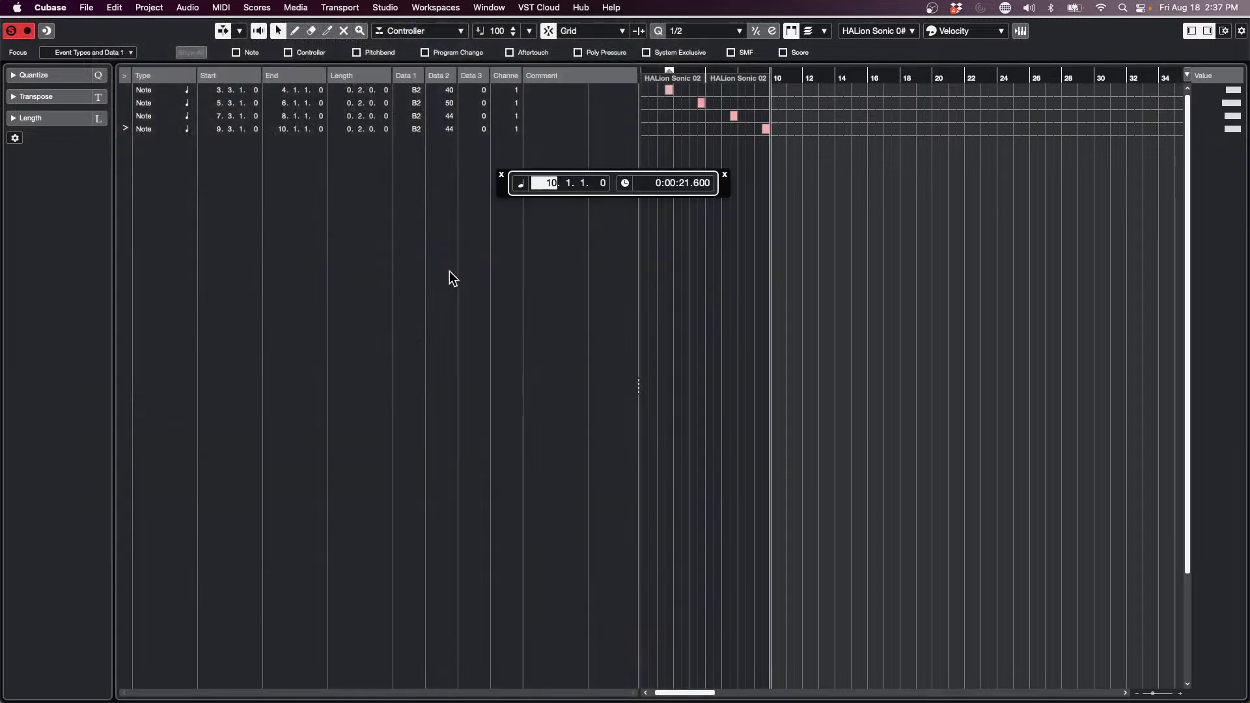
click(504, 179)
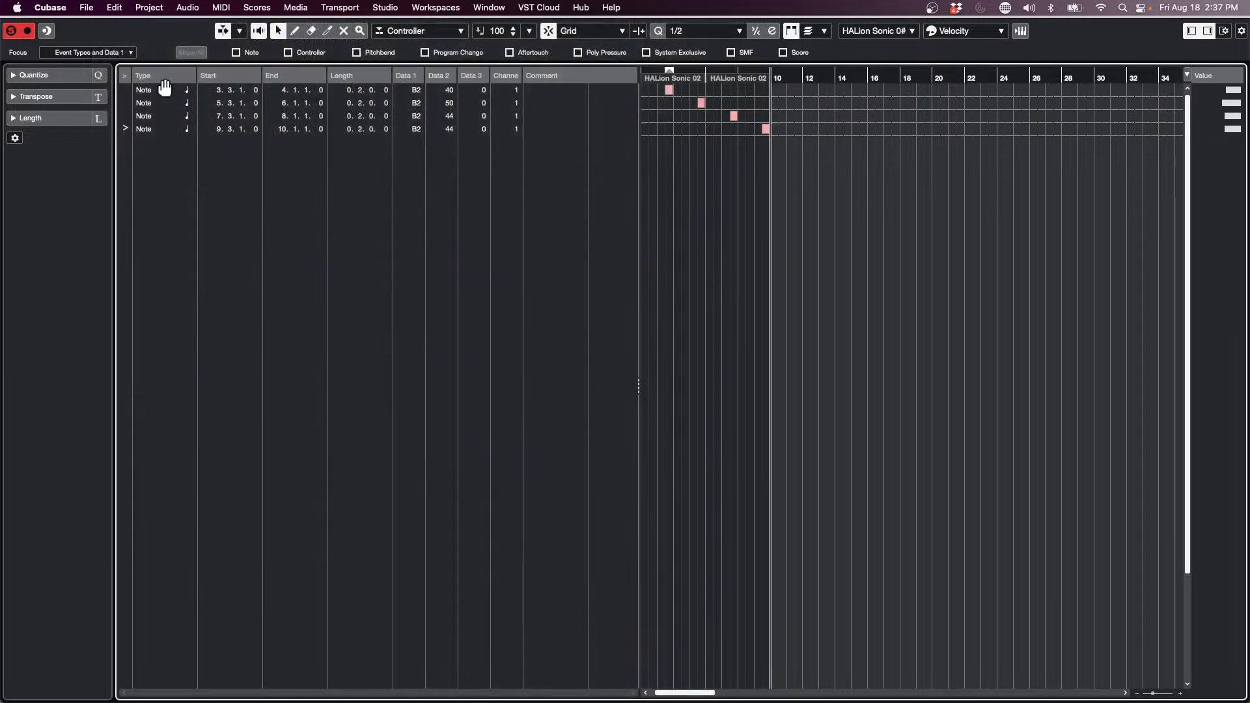
Set the List Editor focus to No Focus so every note and CC1 event shows.
click(84, 53)
click(98, 25)
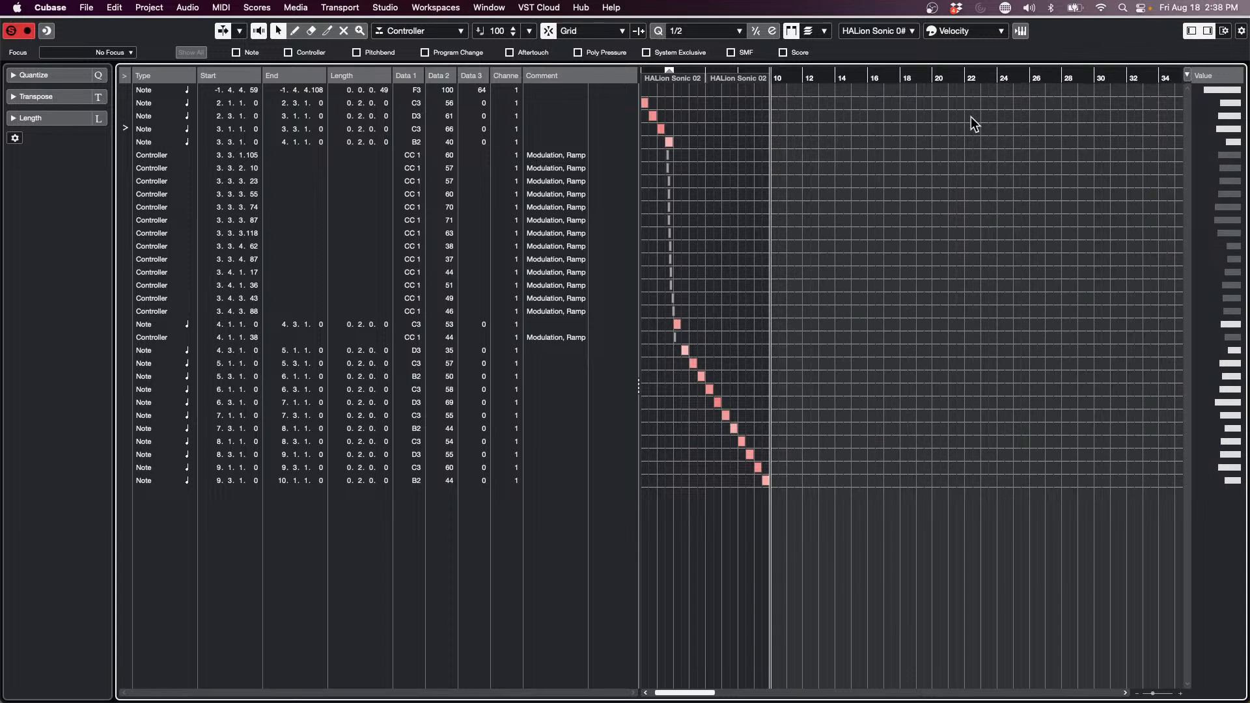
click(222, 7)
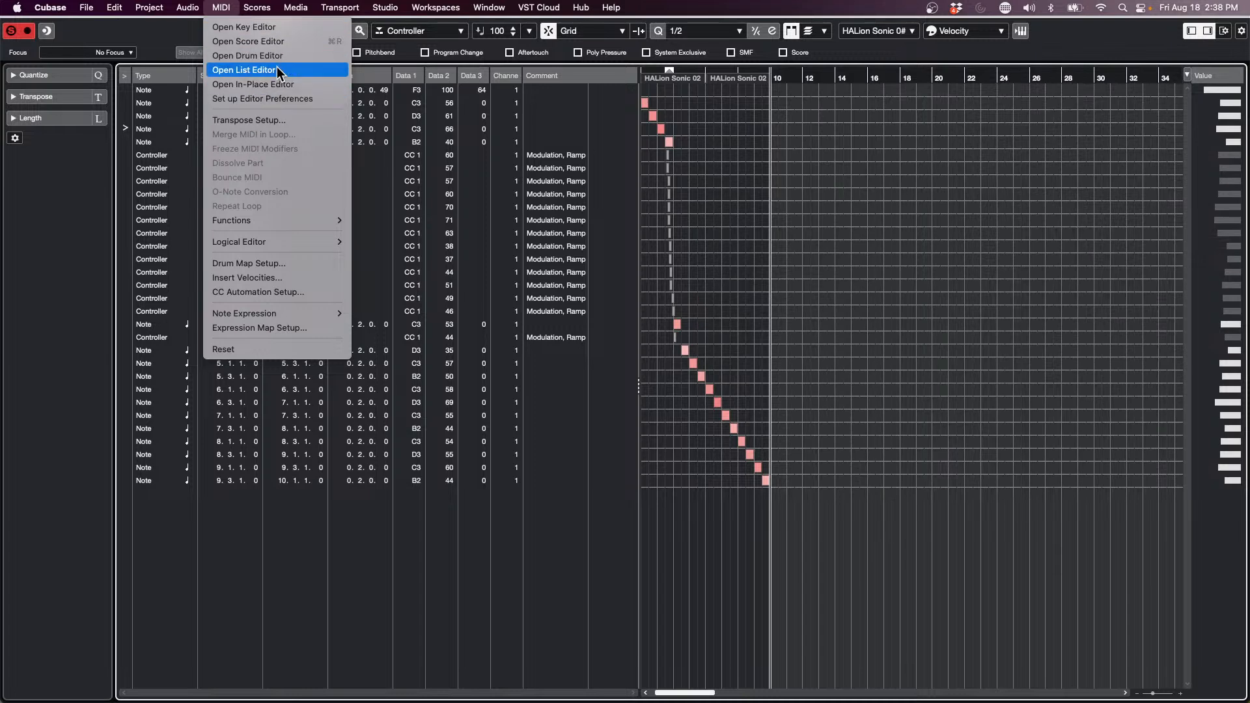
In the Key Editor, select the B2 note at bar 3 and show the MIDI menu's Logical Editor submenu.
click(238, 26)
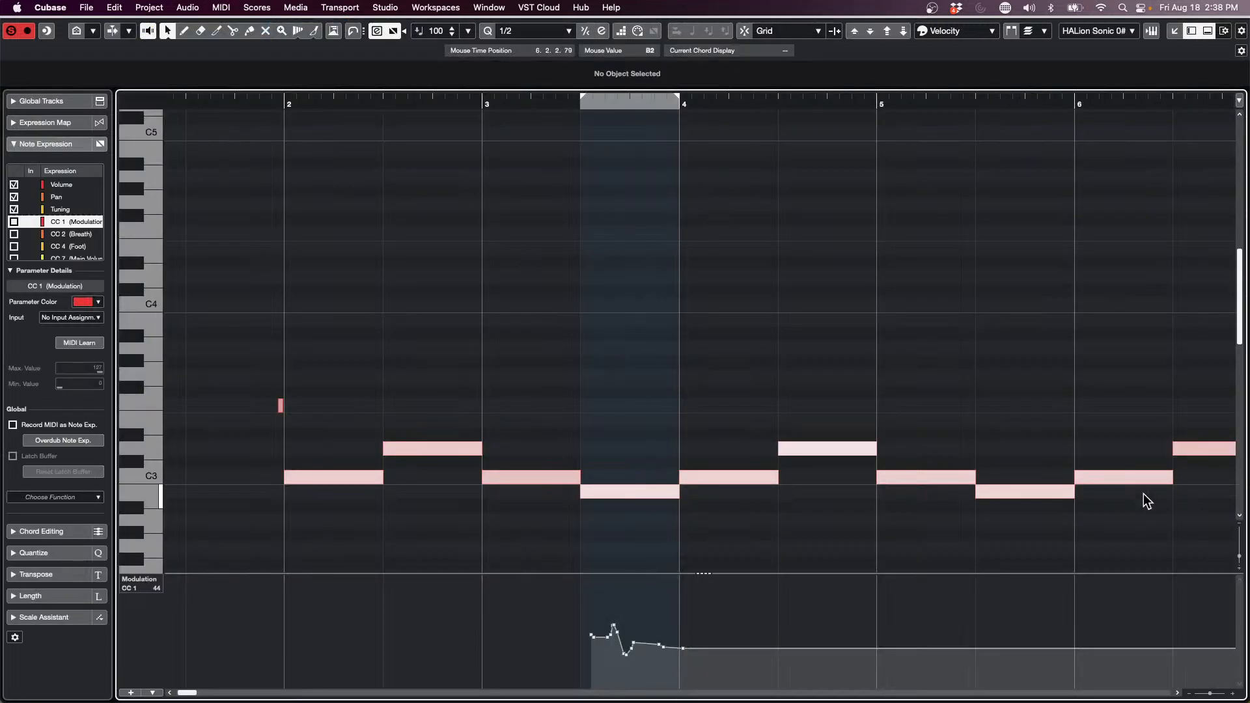
click(1018, 495)
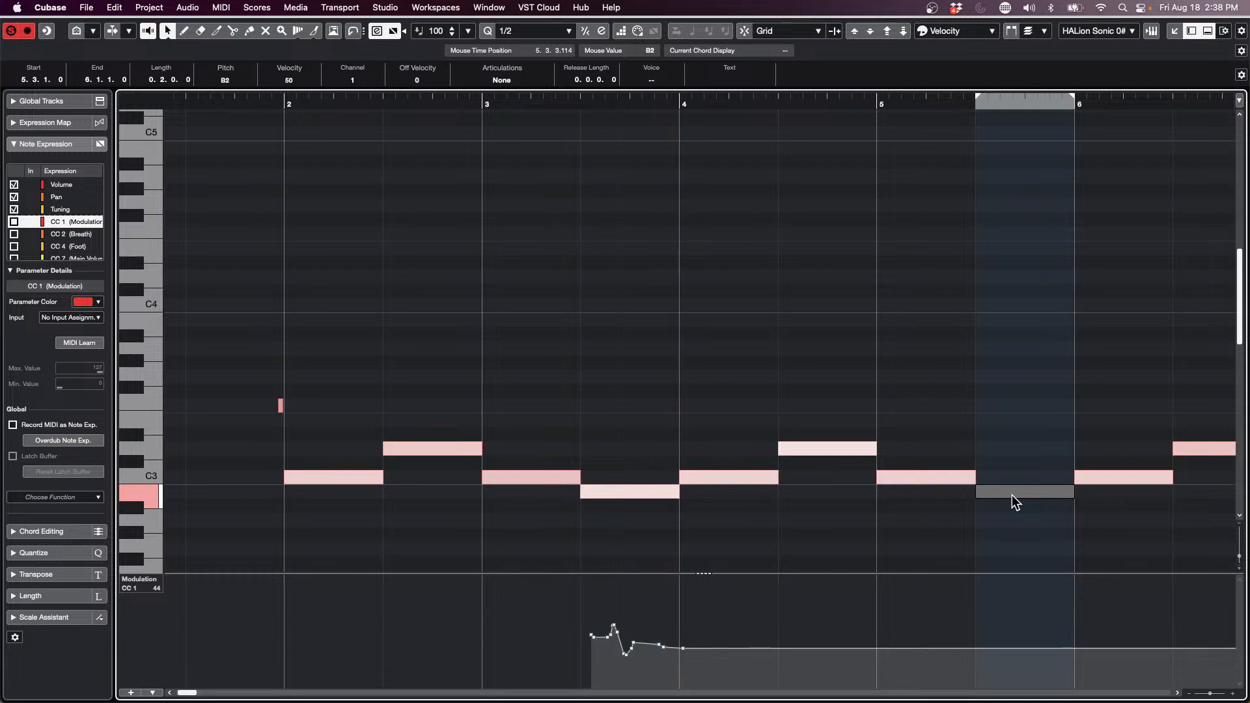
key(l)
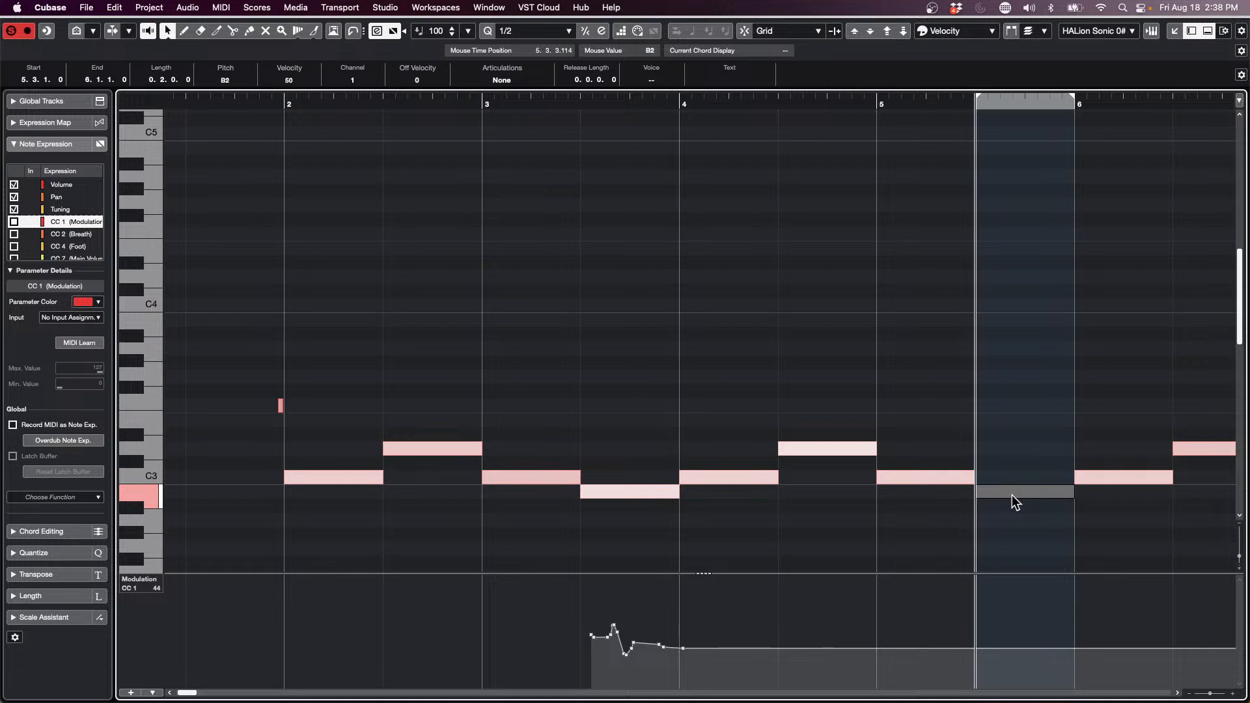
key(KP_Multiply)
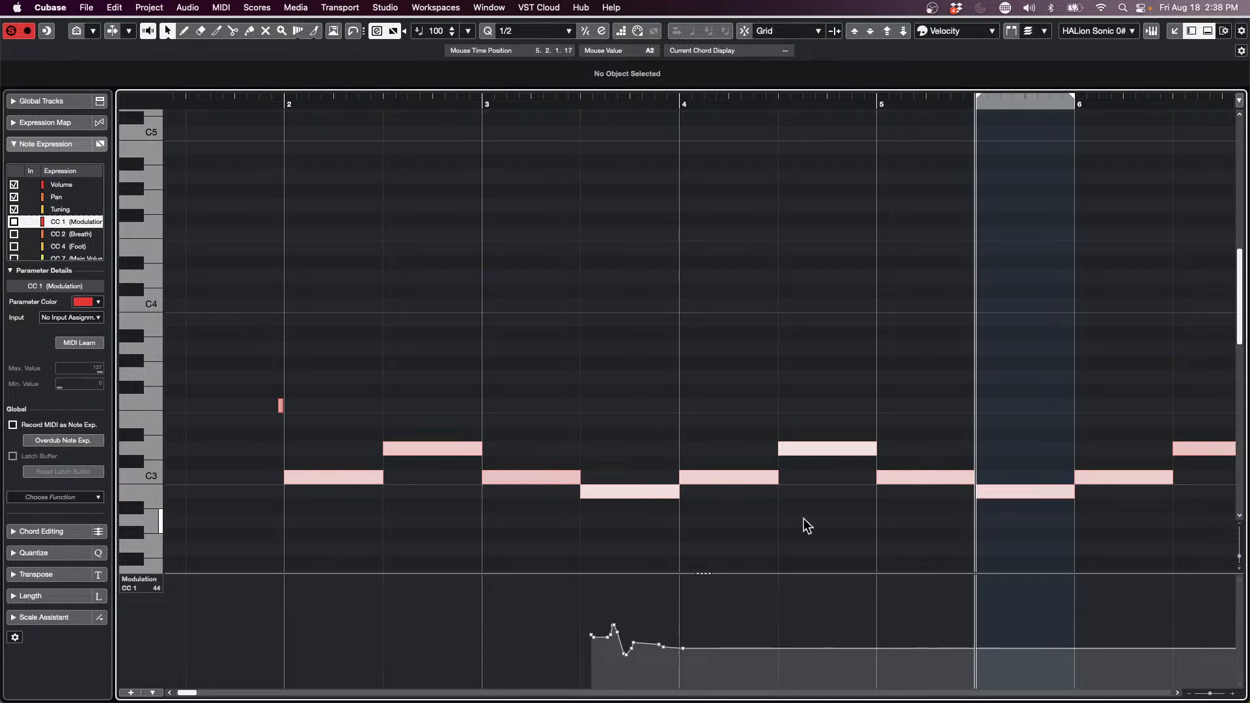
click(605, 492)
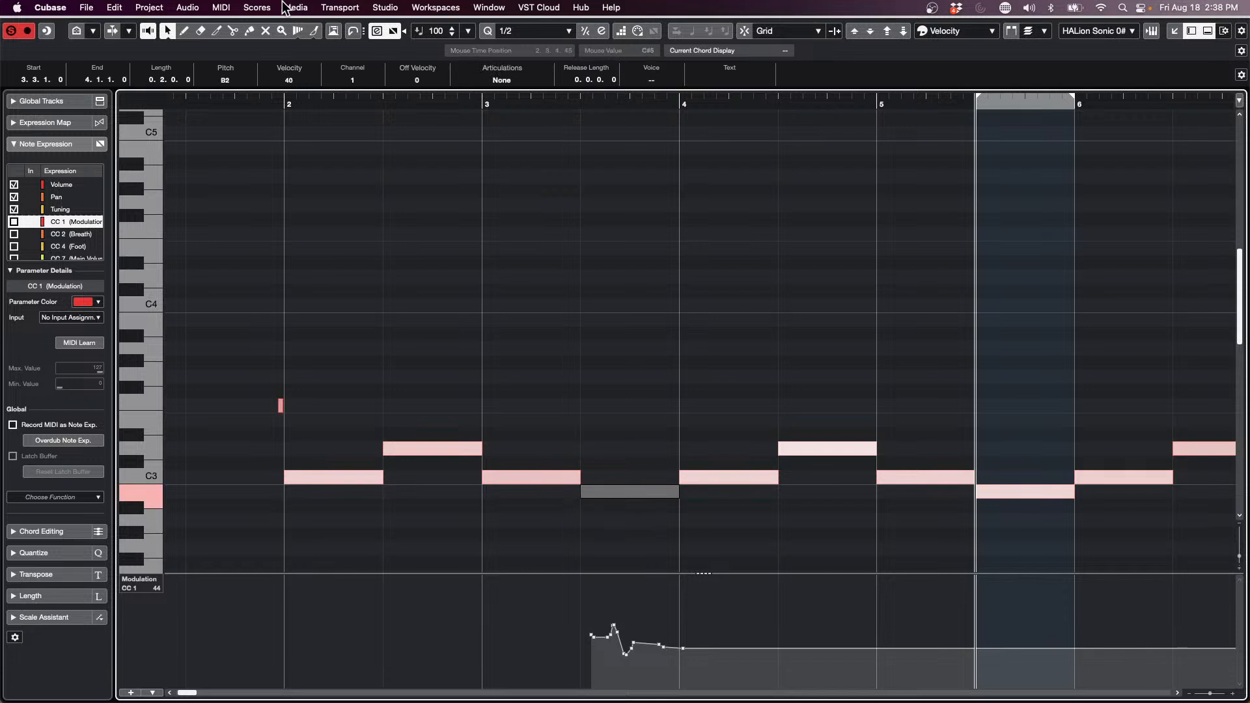
click(221, 8)
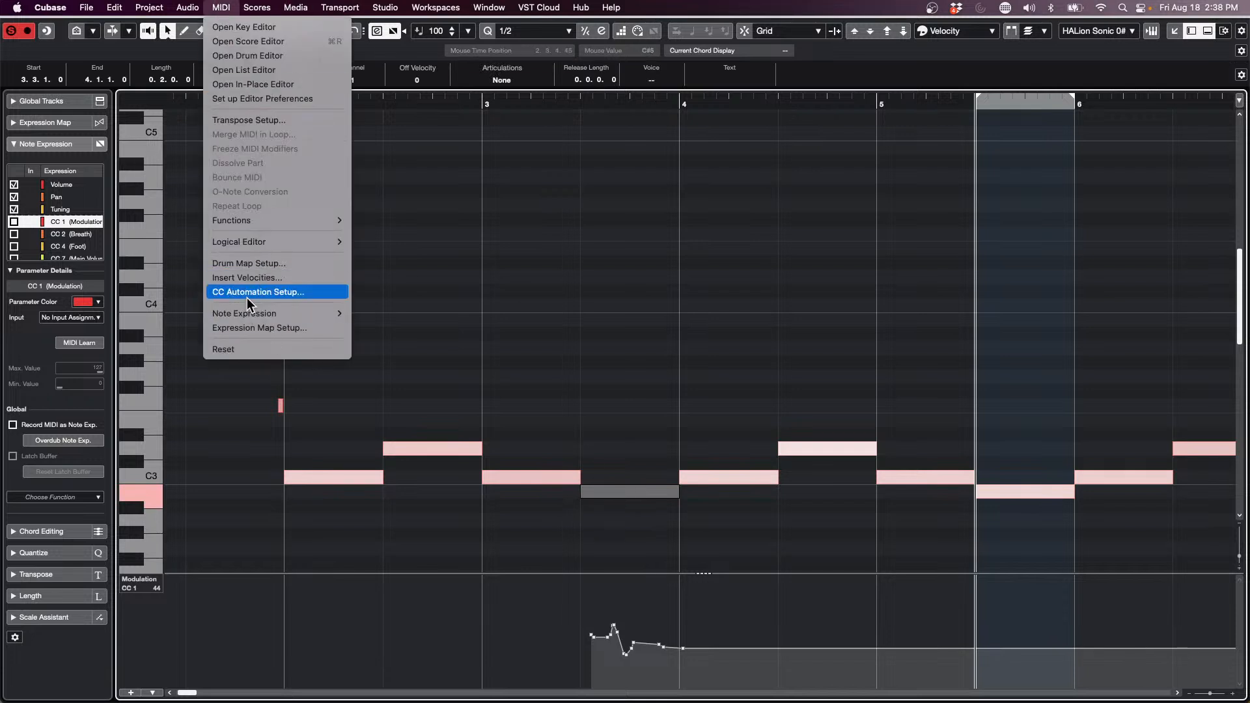
mouse_move(257, 242)
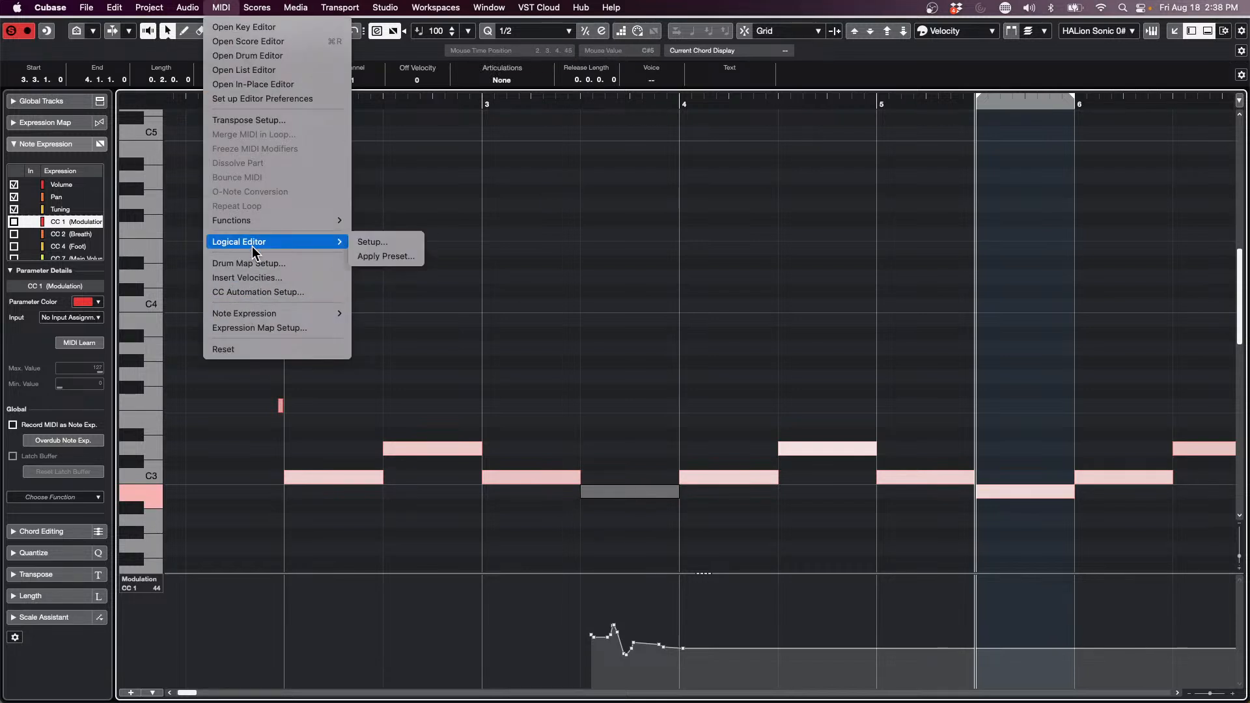
Open the Logical Editor setup, move it above the notes, and apply the AA Select CC1 in lane preset.
click(395, 242)
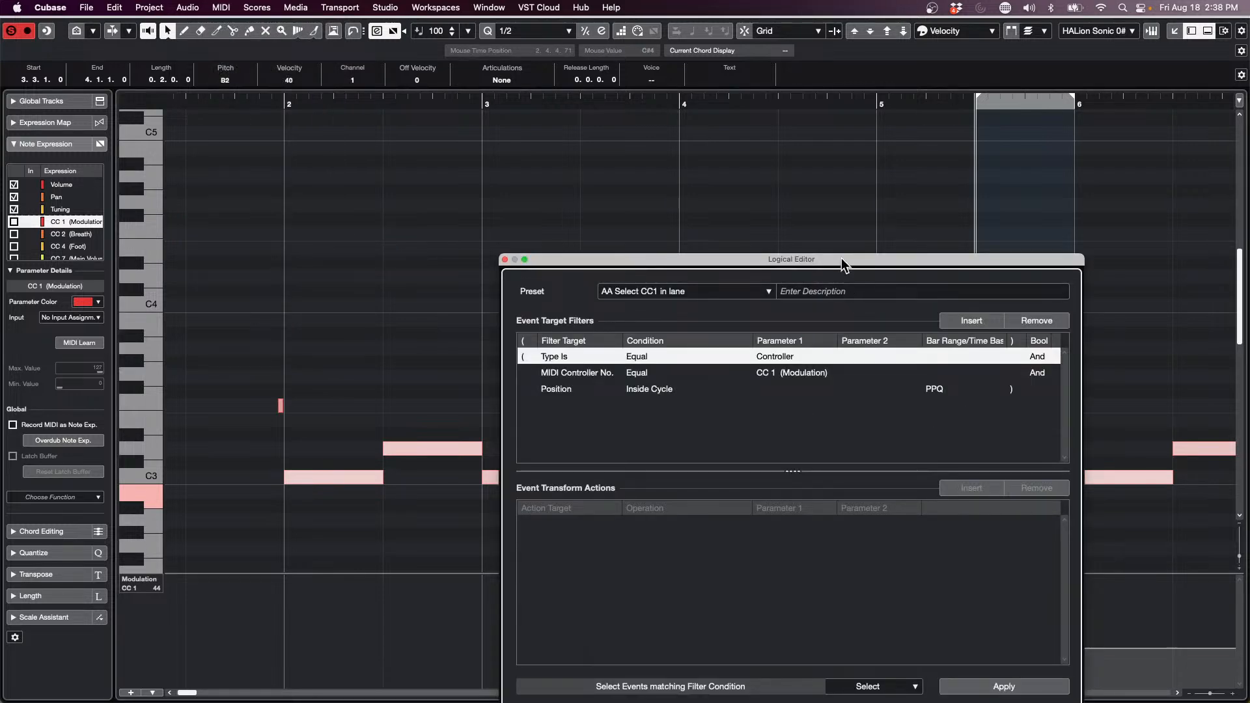
drag(842, 258, 699, 21)
click(861, 449)
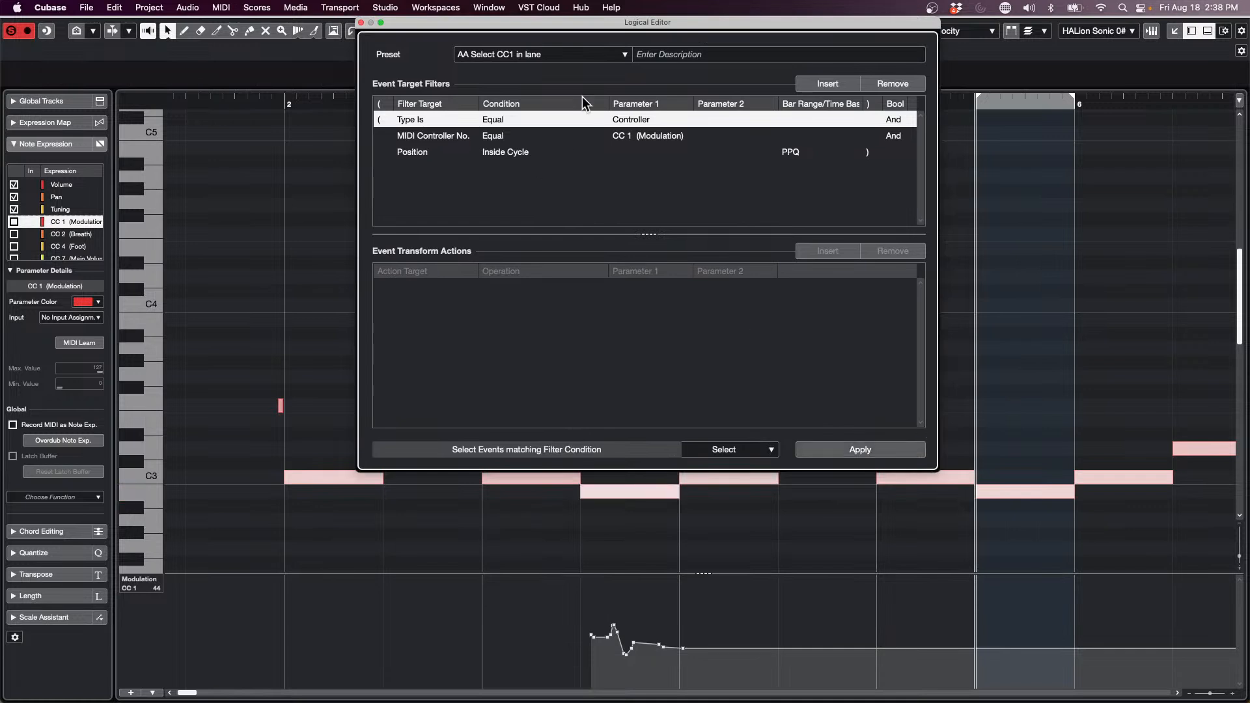
click(120, 6)
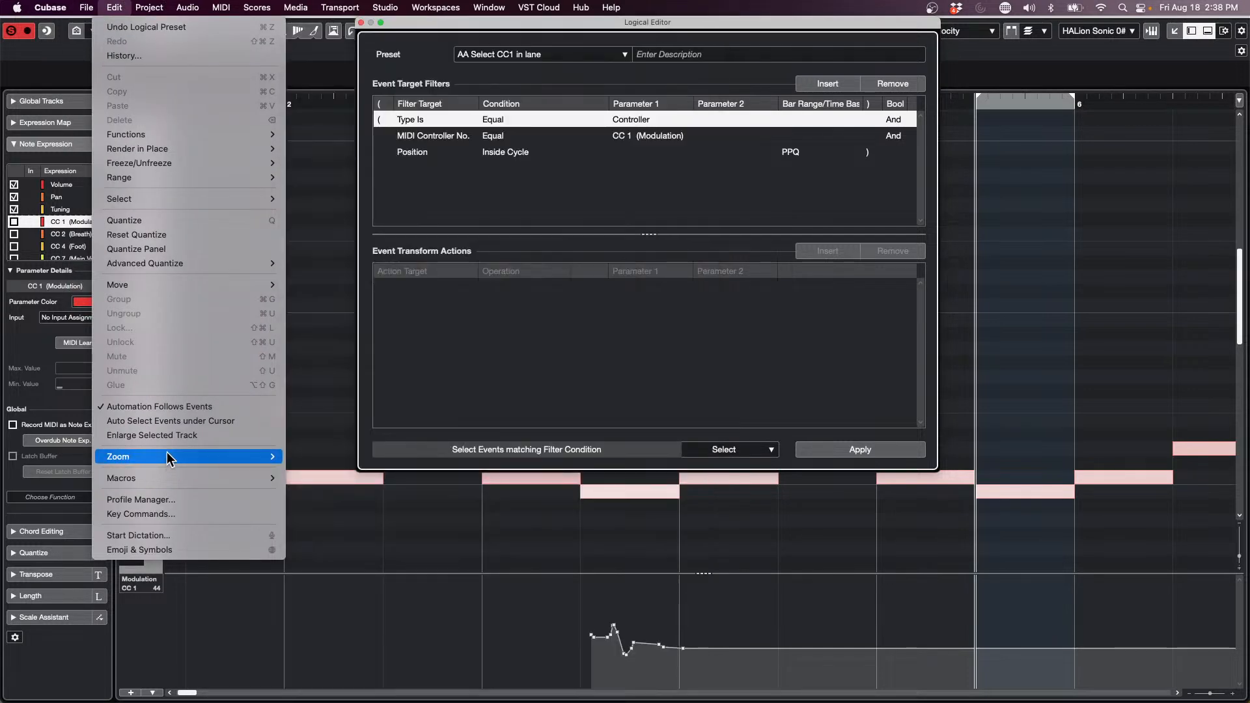
In Key Commands, add Edit - Copy to the AA. CC data copy to range macro and move it to the top.
click(175, 521)
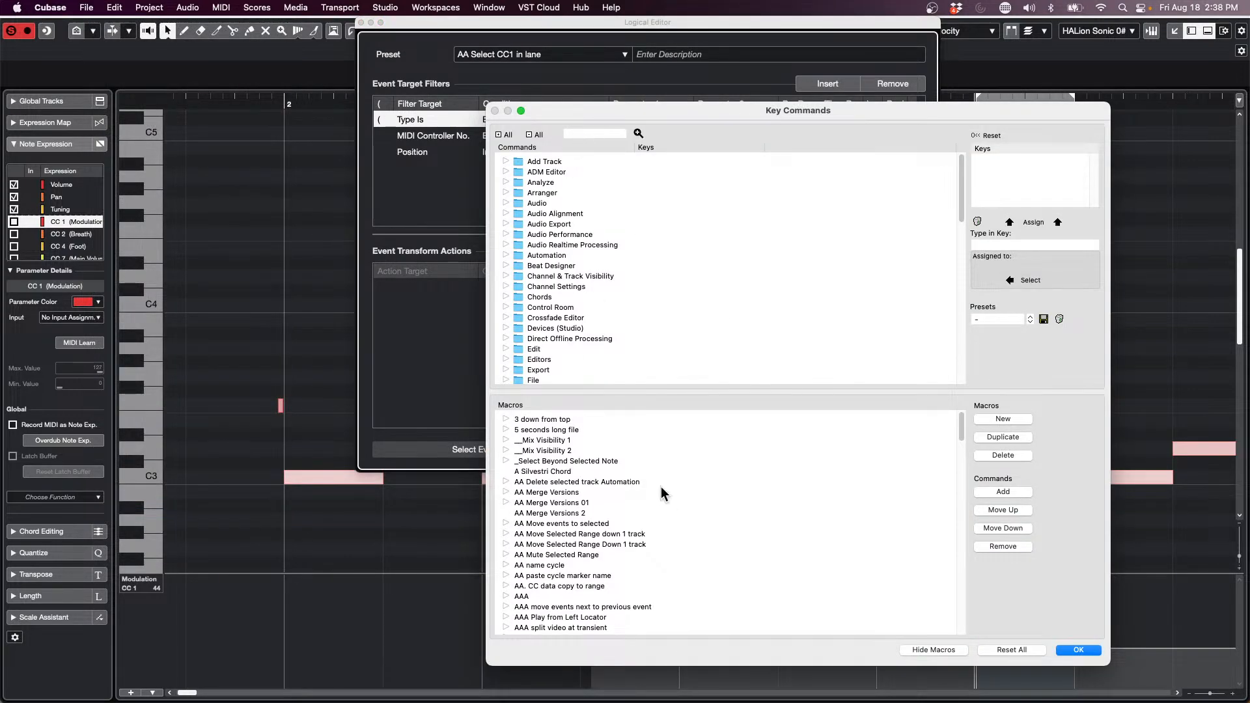
scroll(662, 491, down, 5)
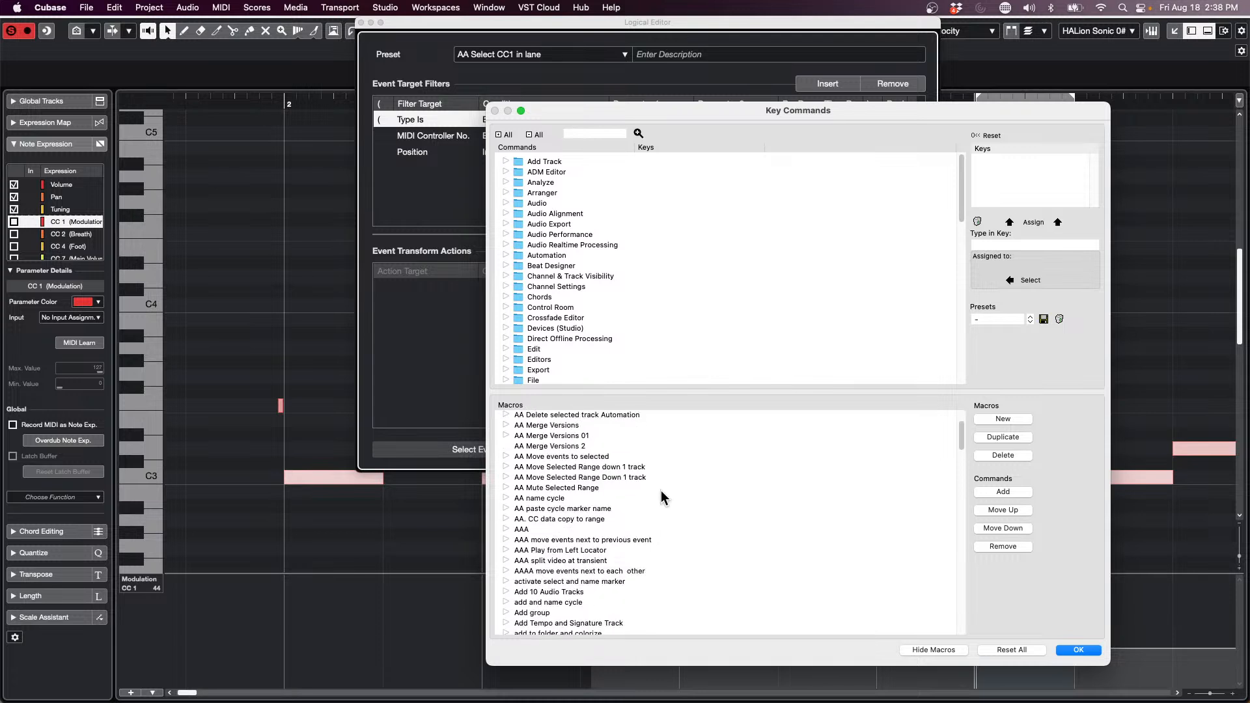
click(506, 519)
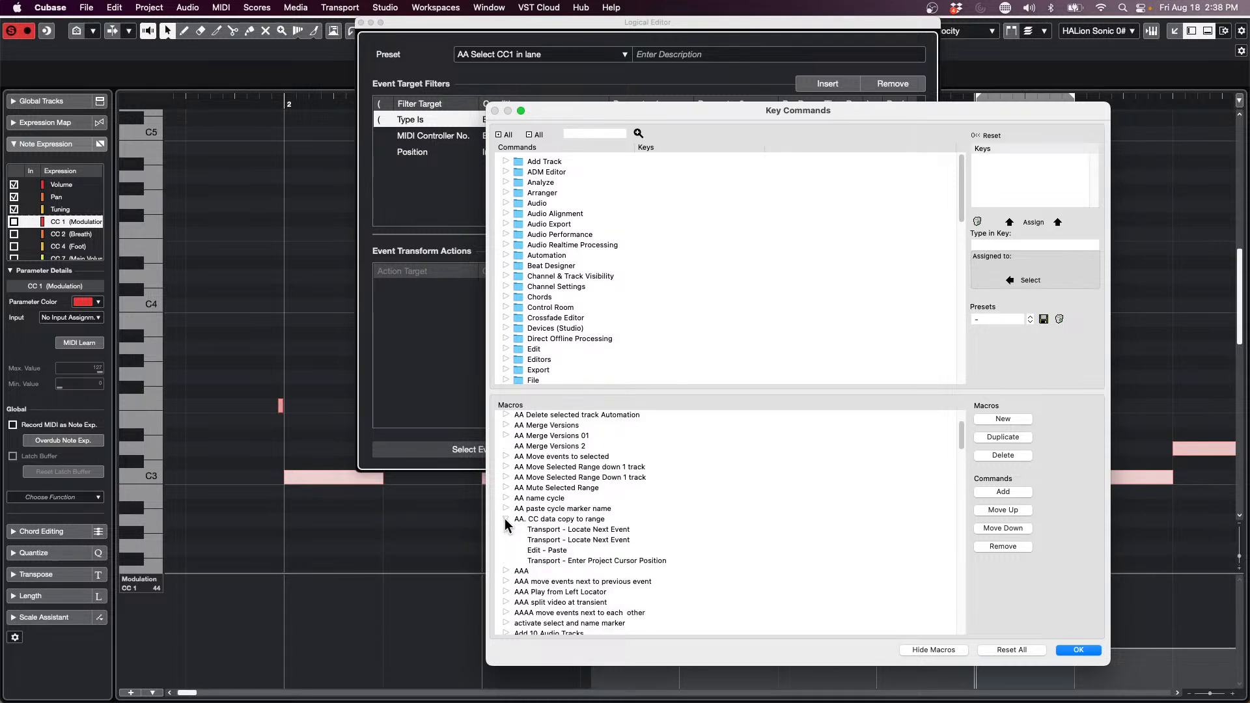
click(573, 519)
click(1034, 244)
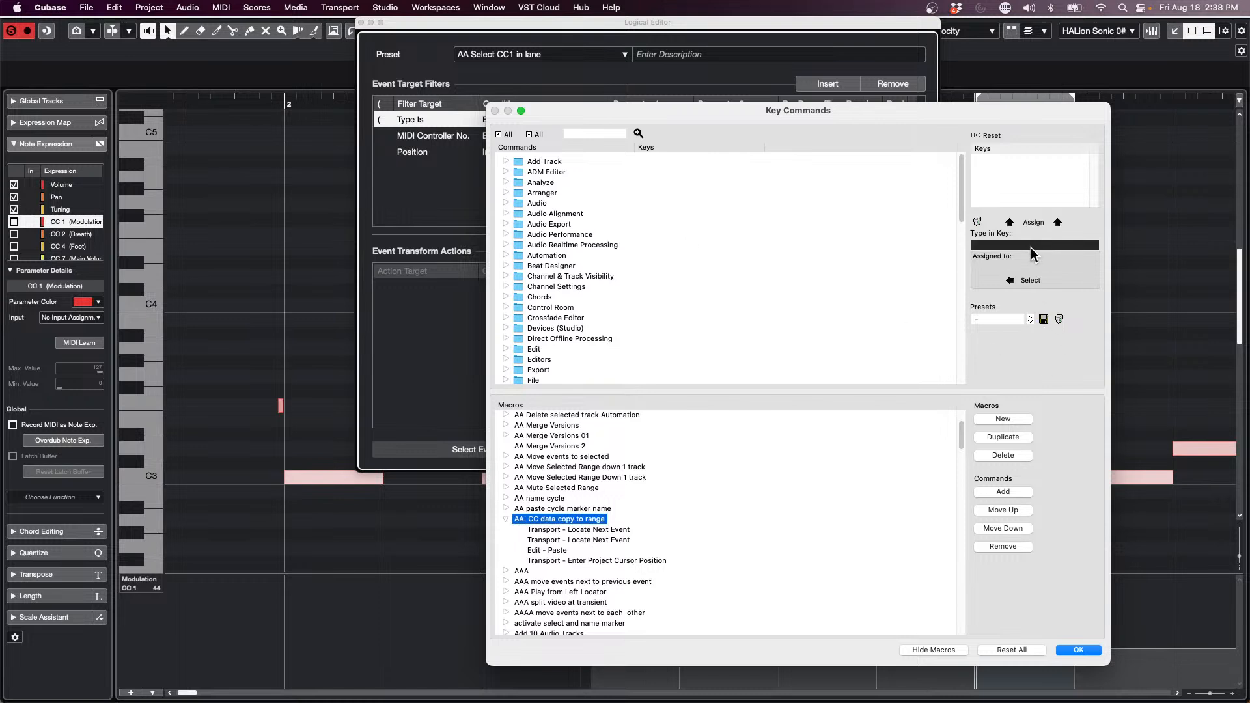
key(super+c)
click(1035, 282)
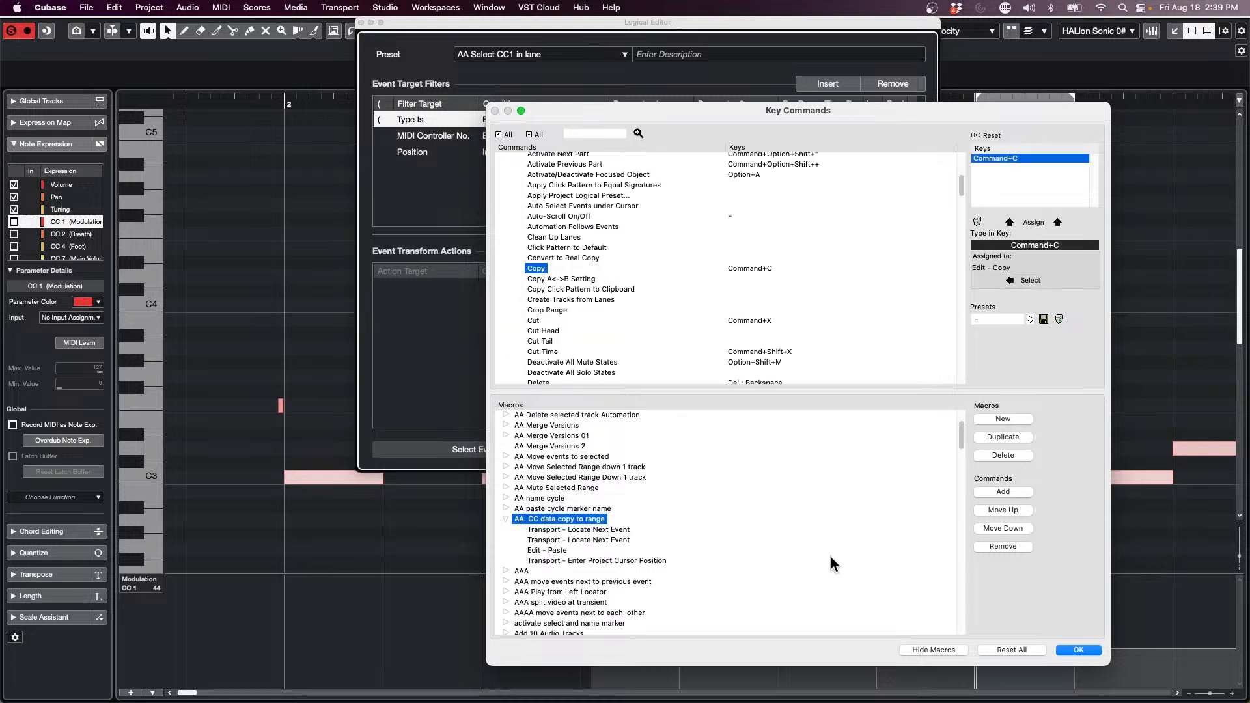
click(1013, 499)
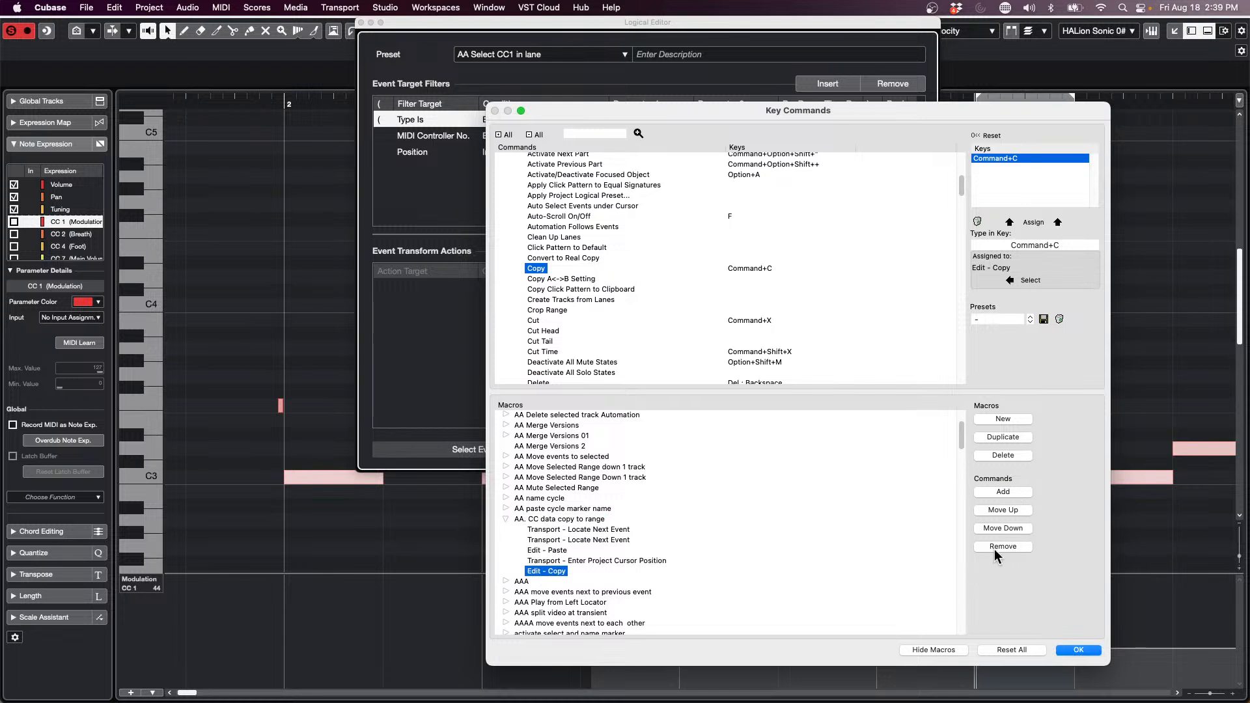
click(1026, 507)
click(1026, 506)
click(1026, 506)
click(1026, 507)
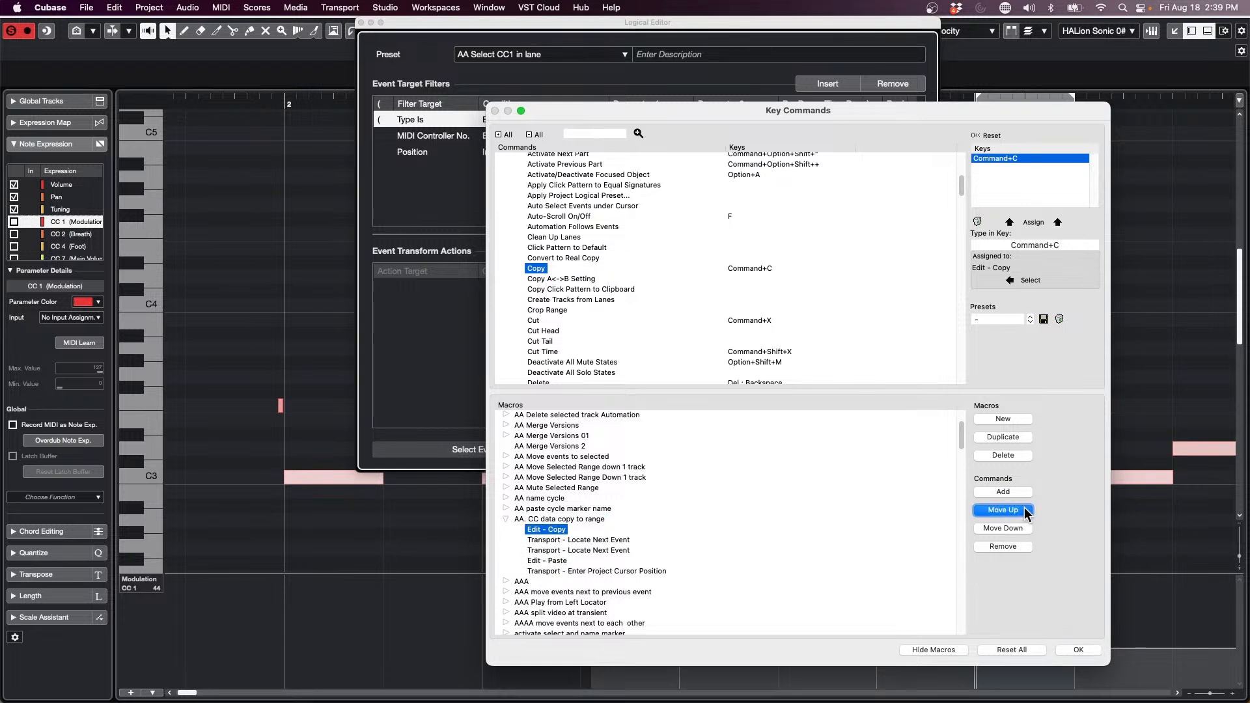
click(1085, 650)
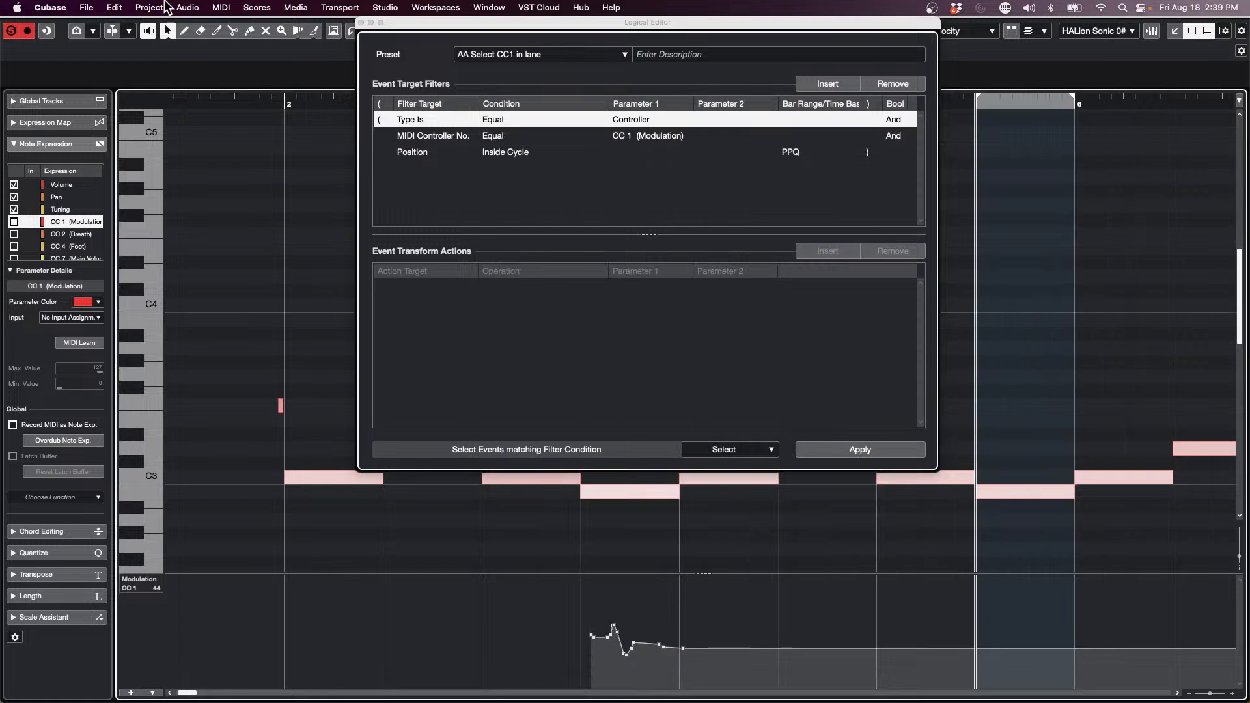
Run the CCLS Copy Automation macro from the Edit menu's Macros list.
click(149, 8)
mouse_move(112, 9)
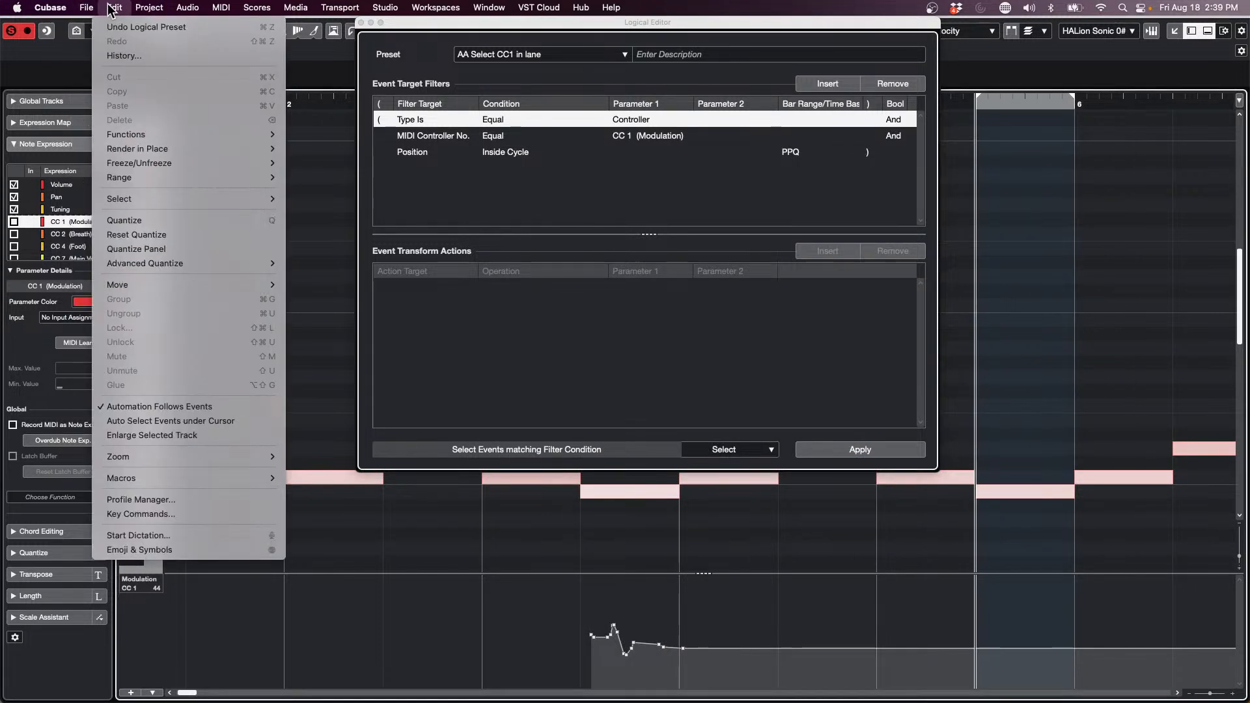
mouse_move(172, 479)
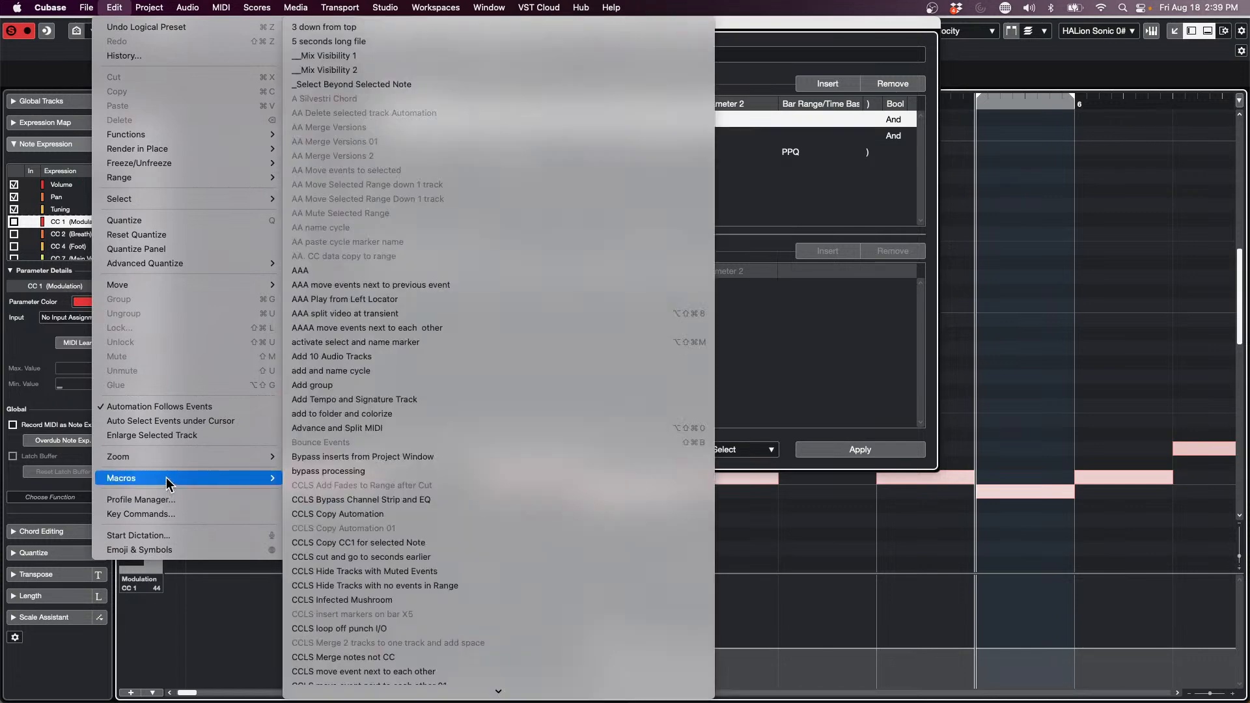
click(397, 515)
Select the C3 note at bar 5 and move the project cursor to its start.
click(902, 485)
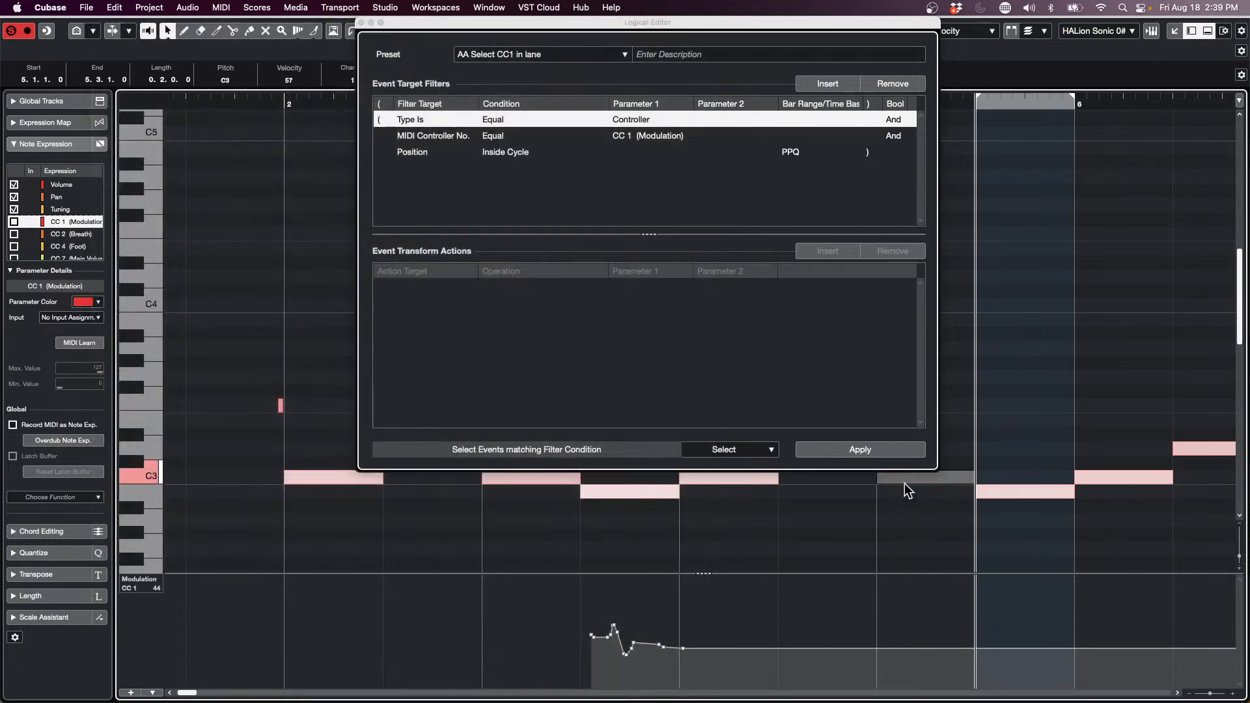
click(114, 8)
click(171, 421)
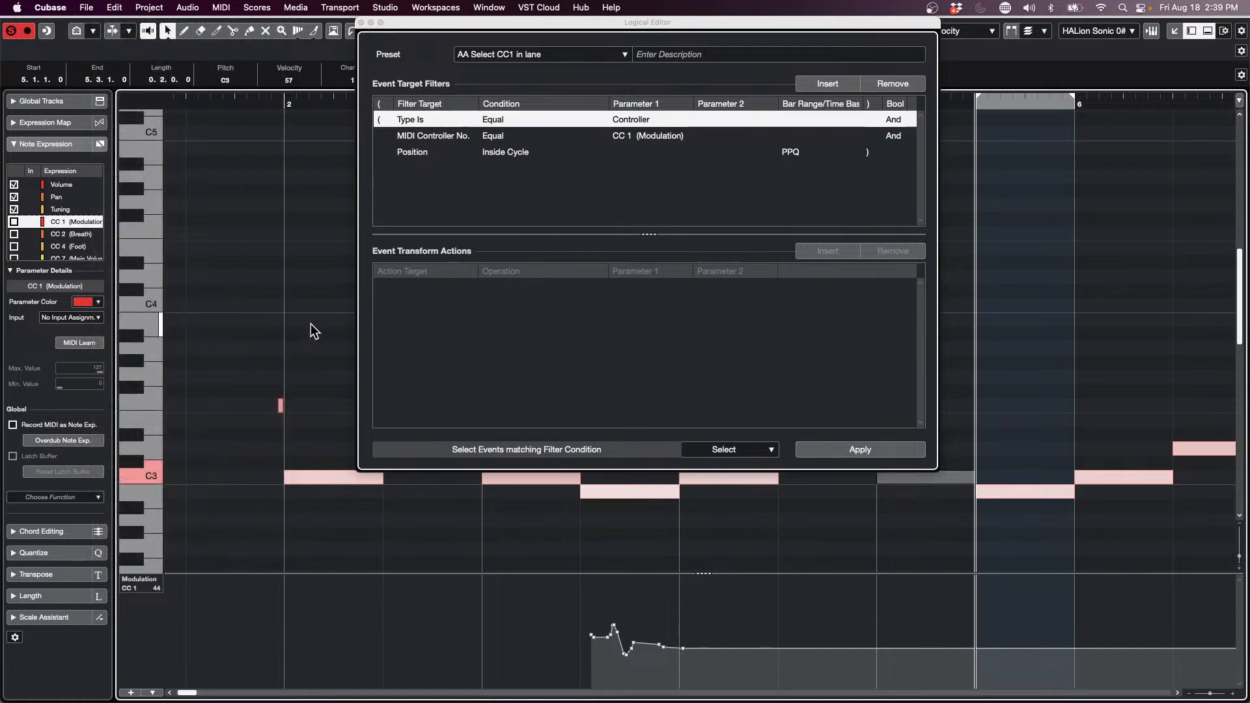
key(l)
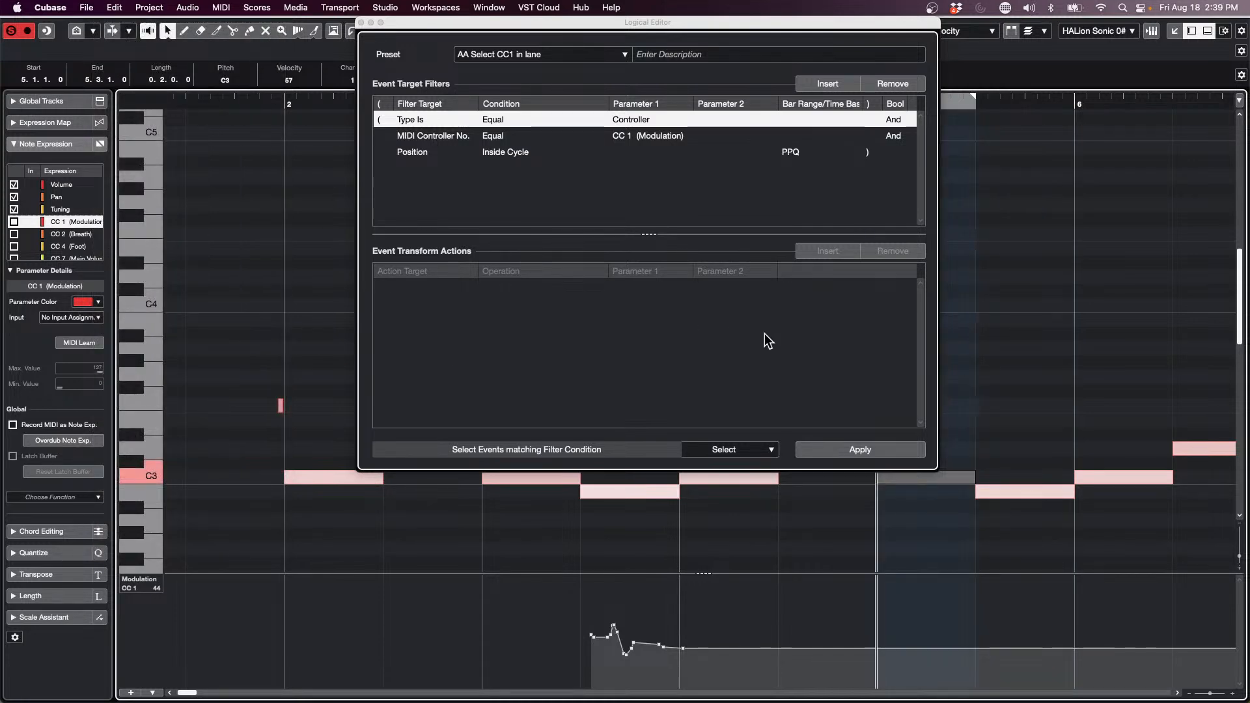
Run the AA. CC data copy to range macro, dismiss the position box, and close the Logical Editor.
click(115, 8)
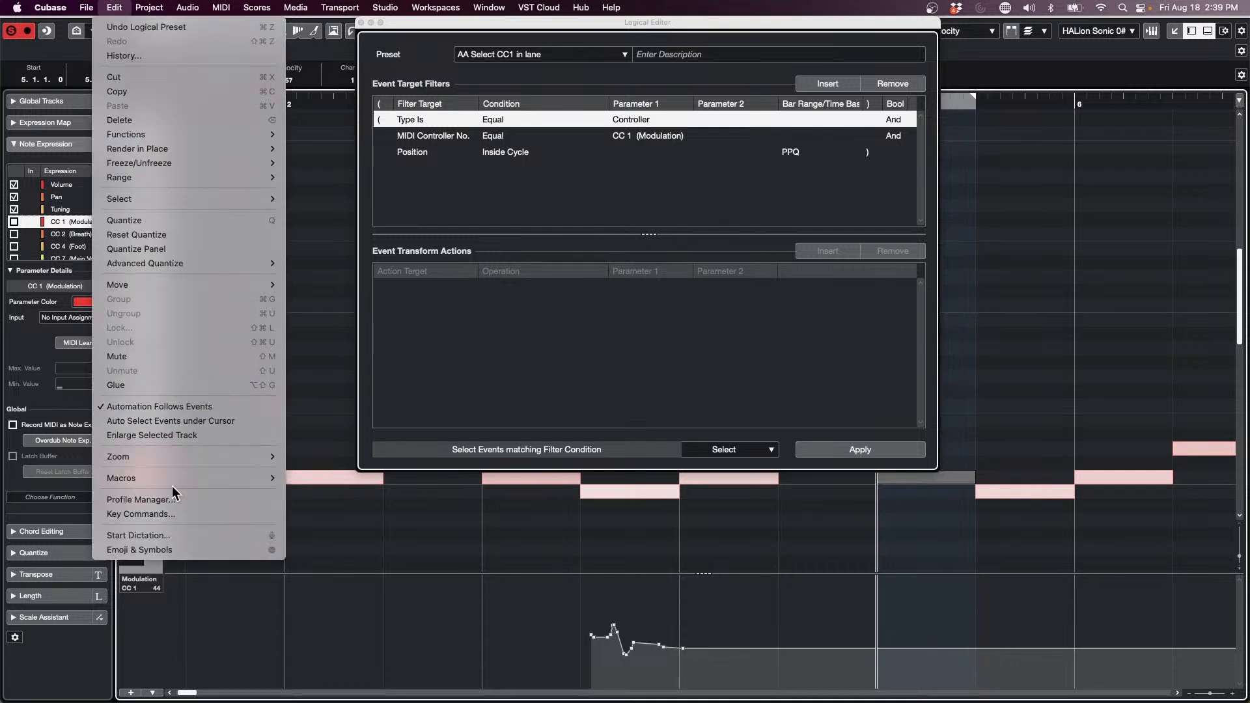
mouse_move(173, 478)
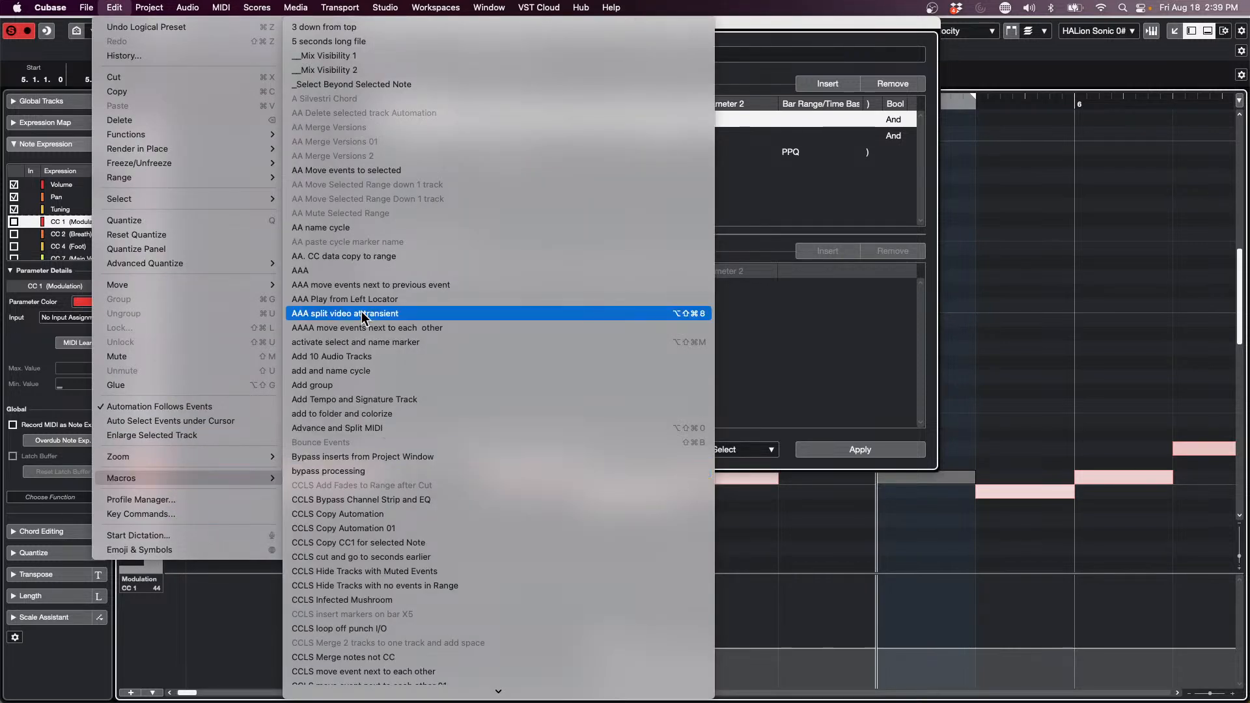
click(364, 260)
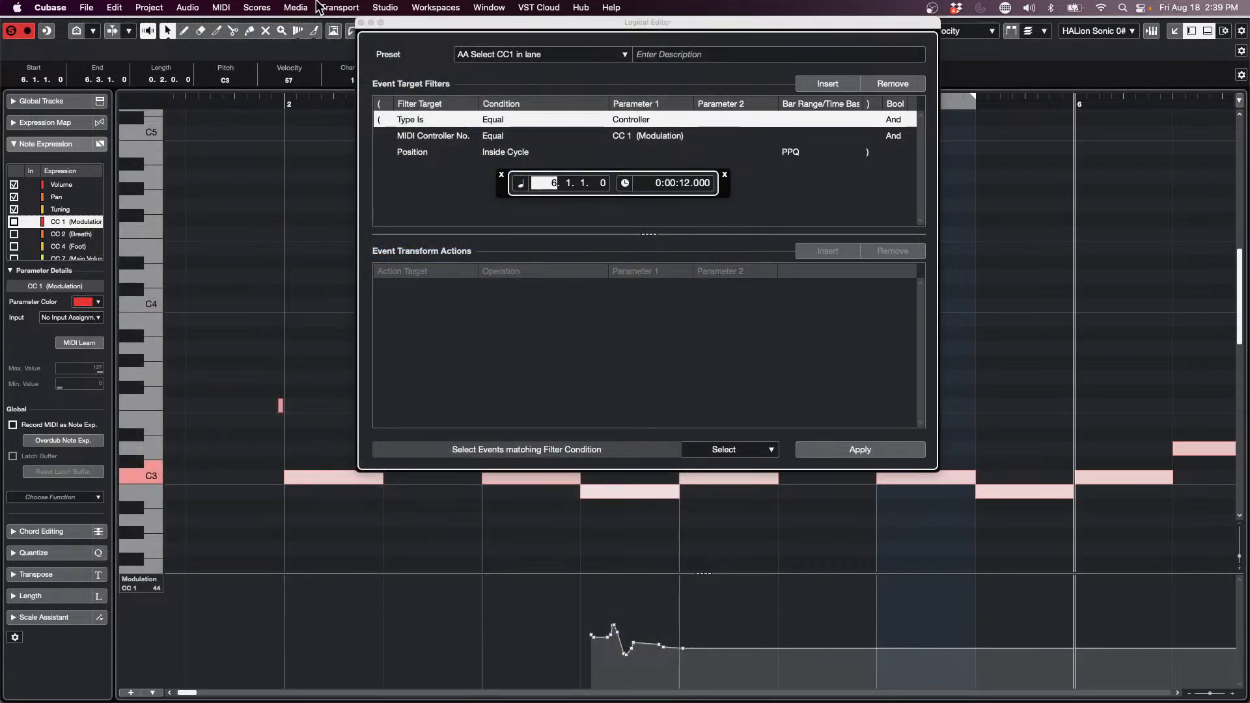
click(502, 175)
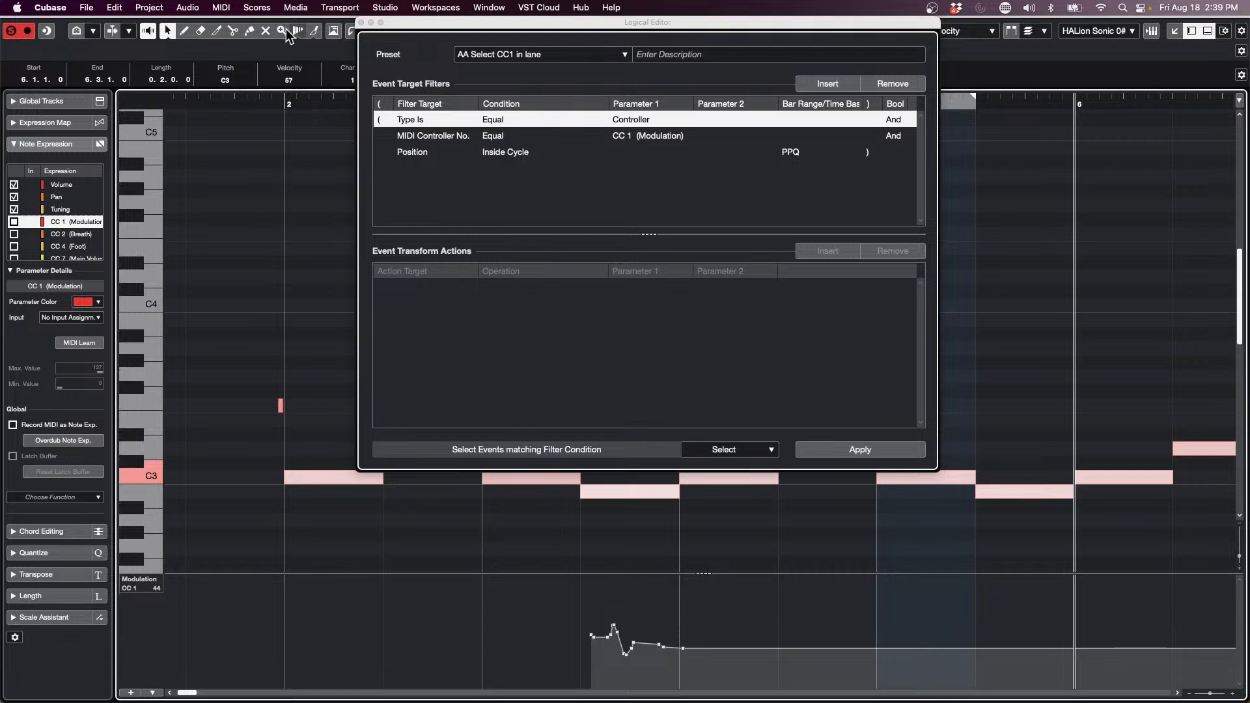
click(362, 23)
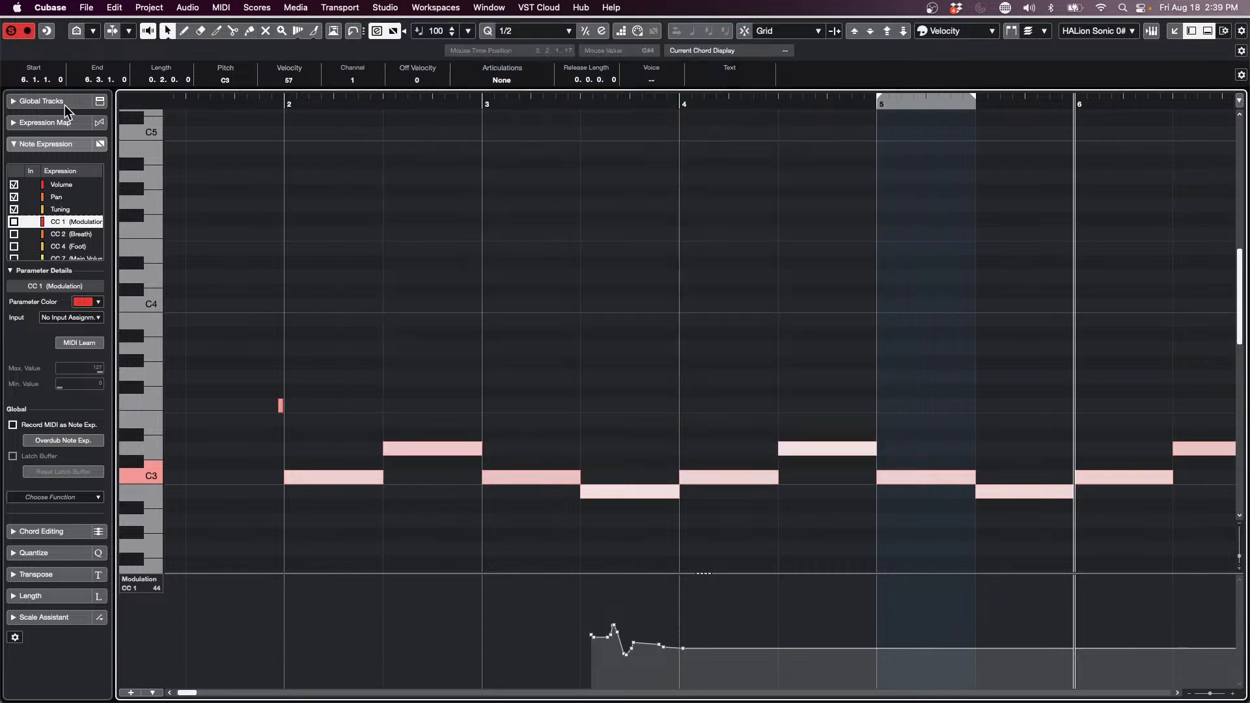
key(super+Tab)
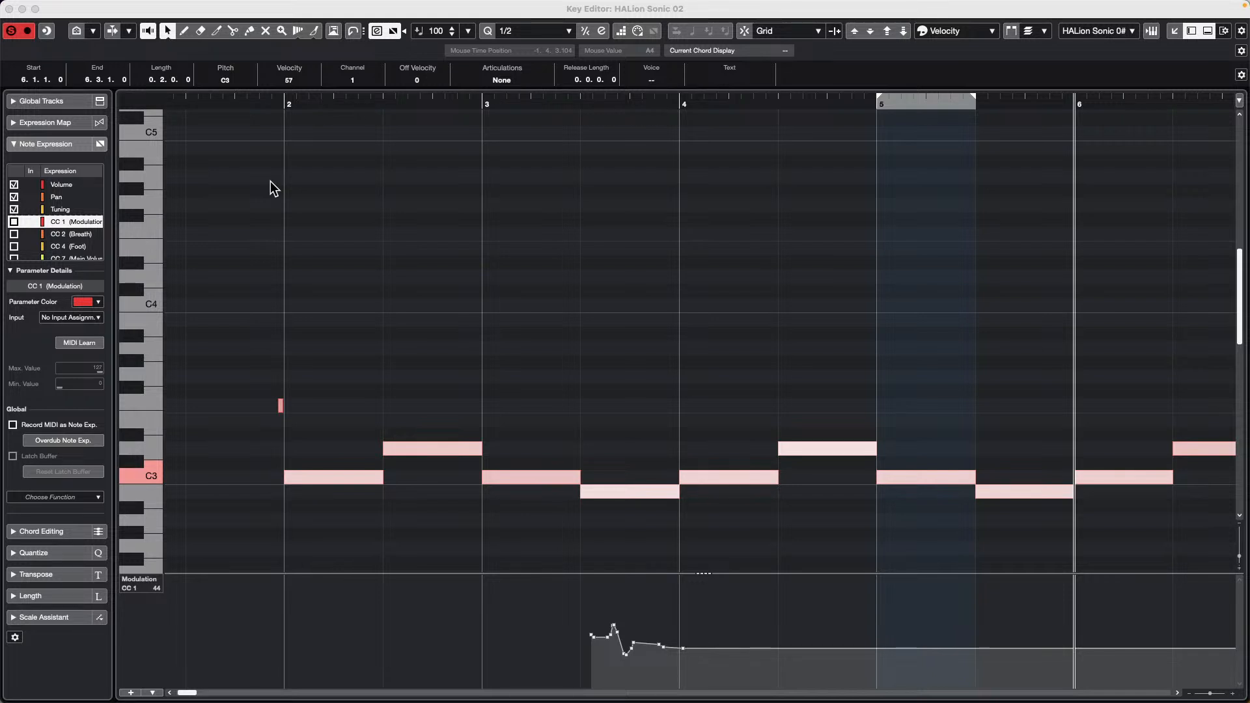
Close the Key and List editors and add a new HALion Sonic instrument track.
click(9, 9)
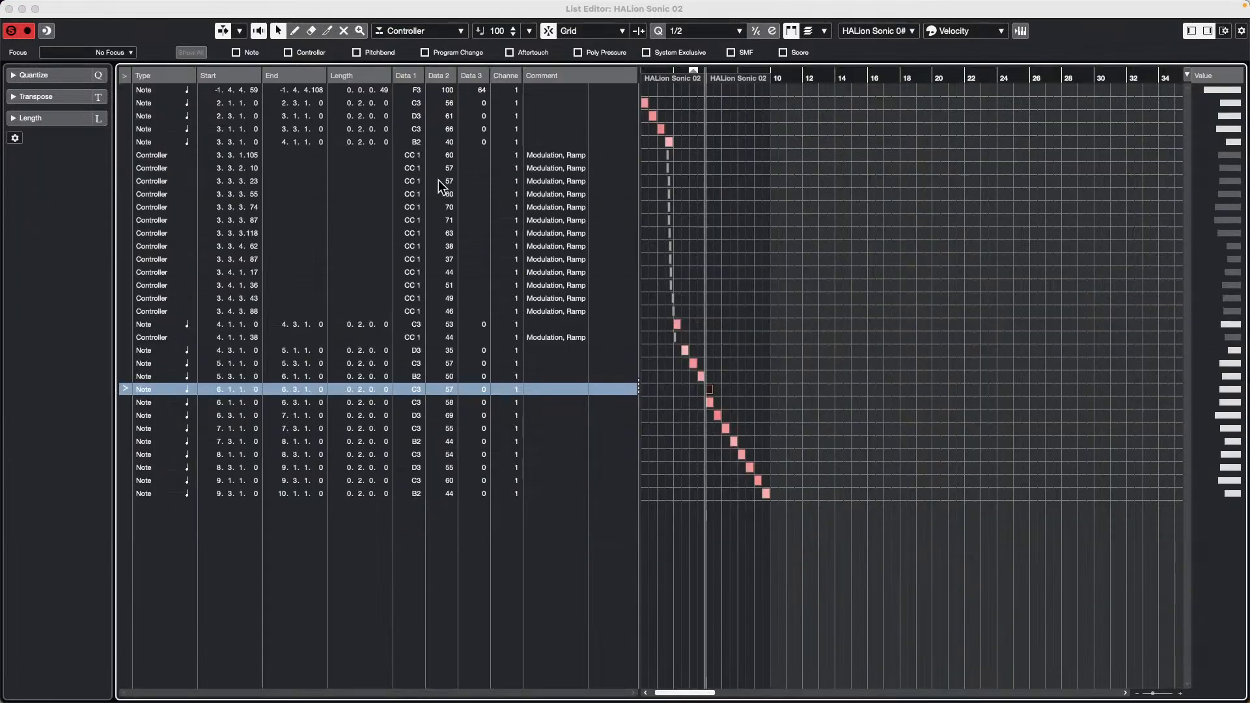
click(9, 9)
right_click(311, 293)
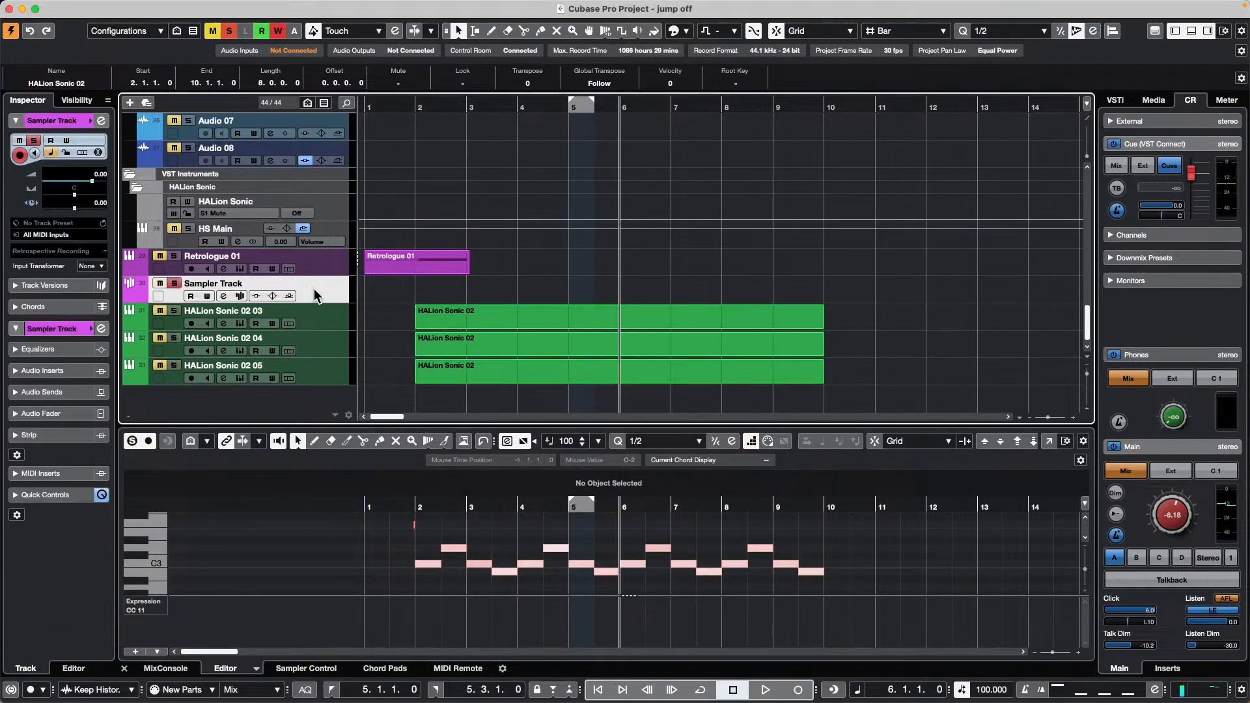
mouse_move(350, 298)
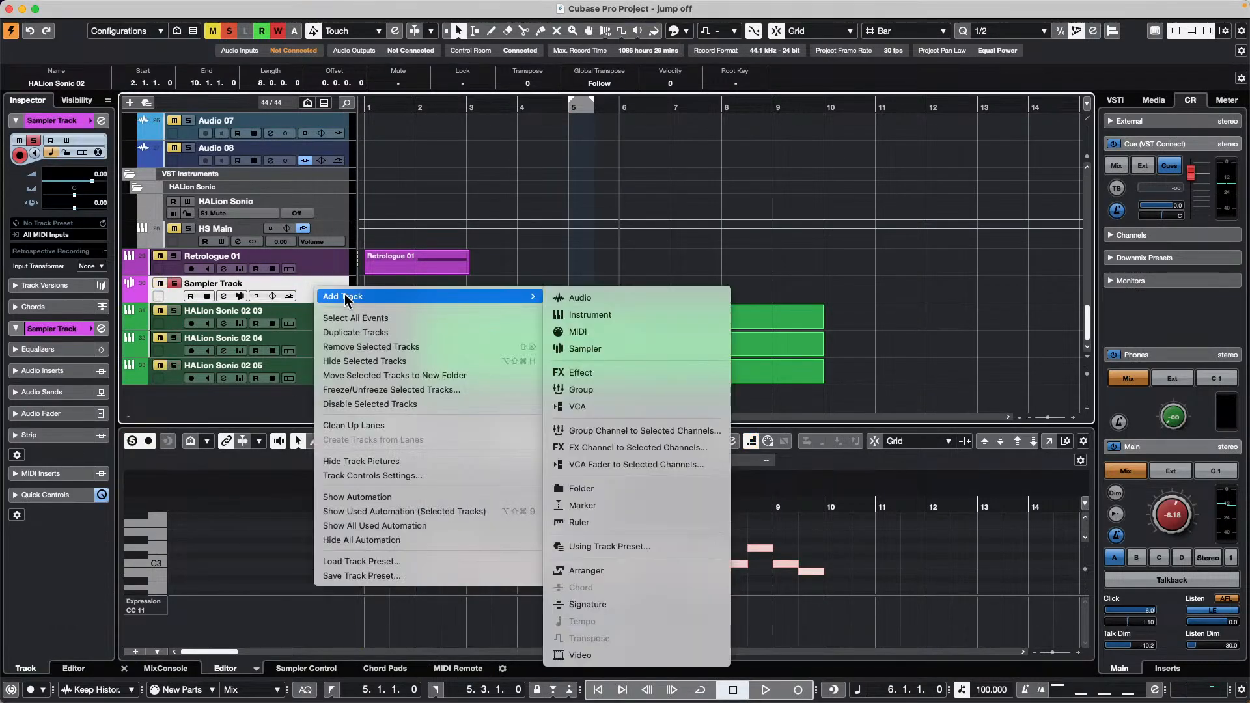
click(657, 321)
click(461, 221)
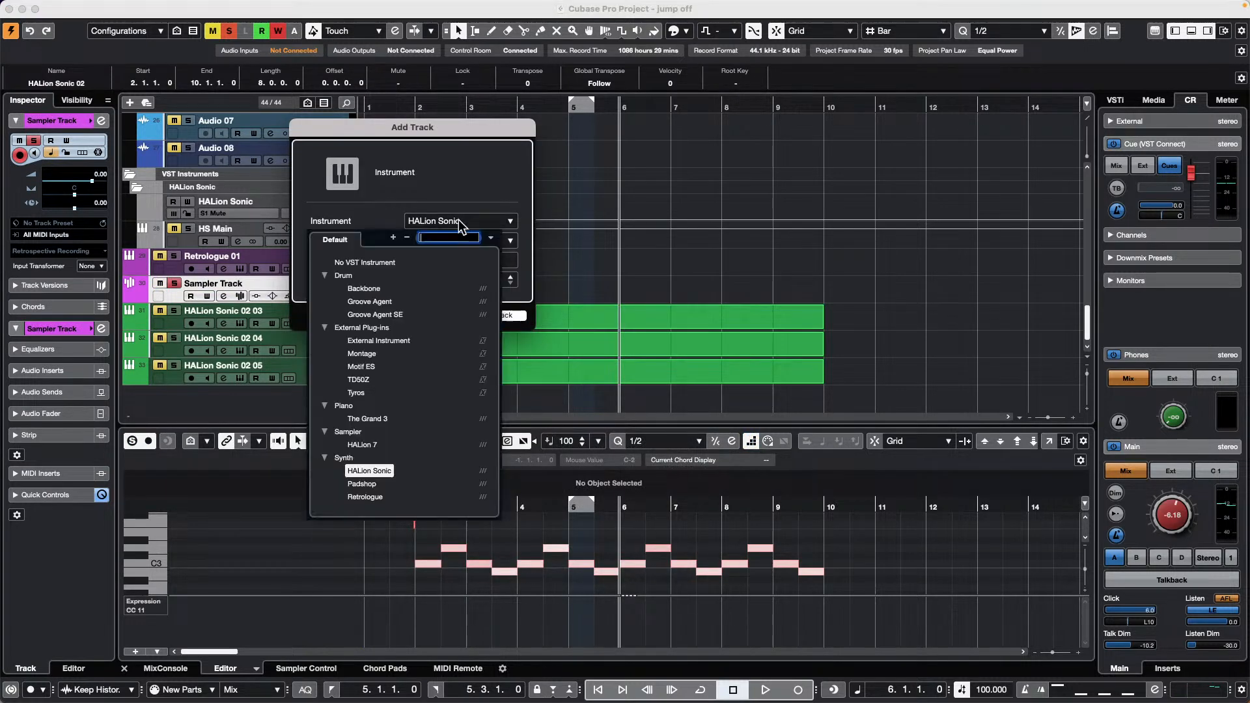
click(381, 471)
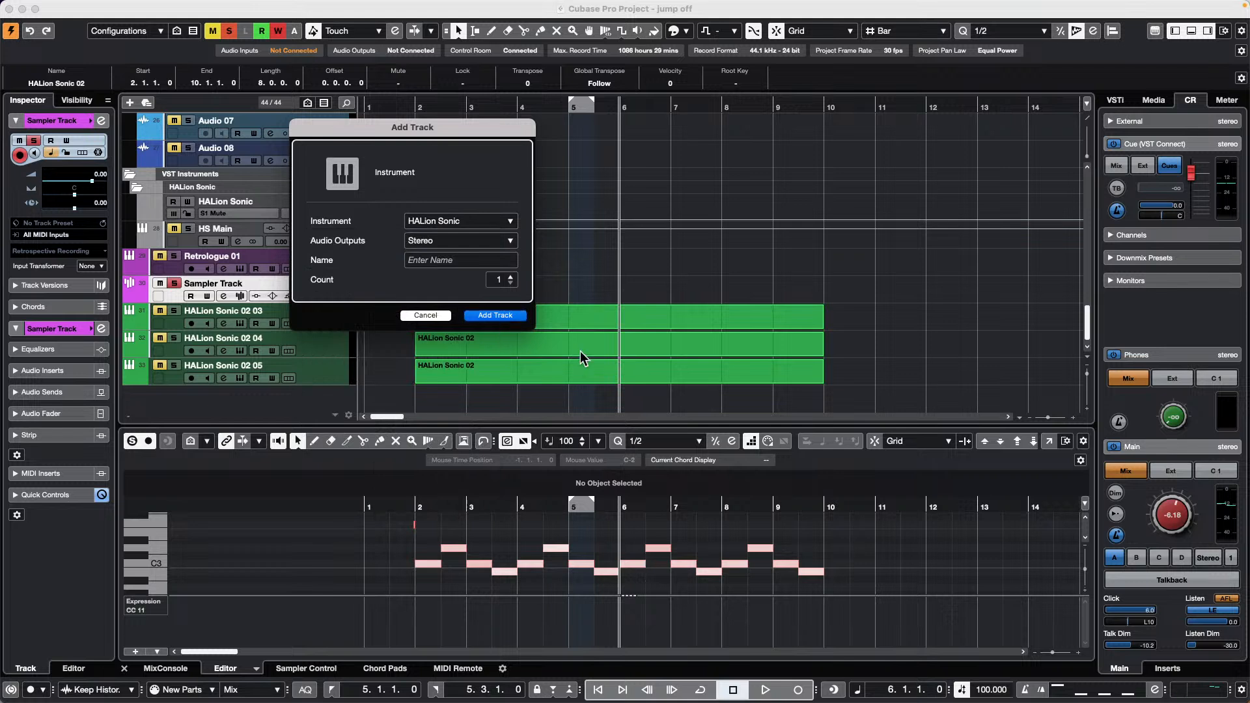
click(504, 317)
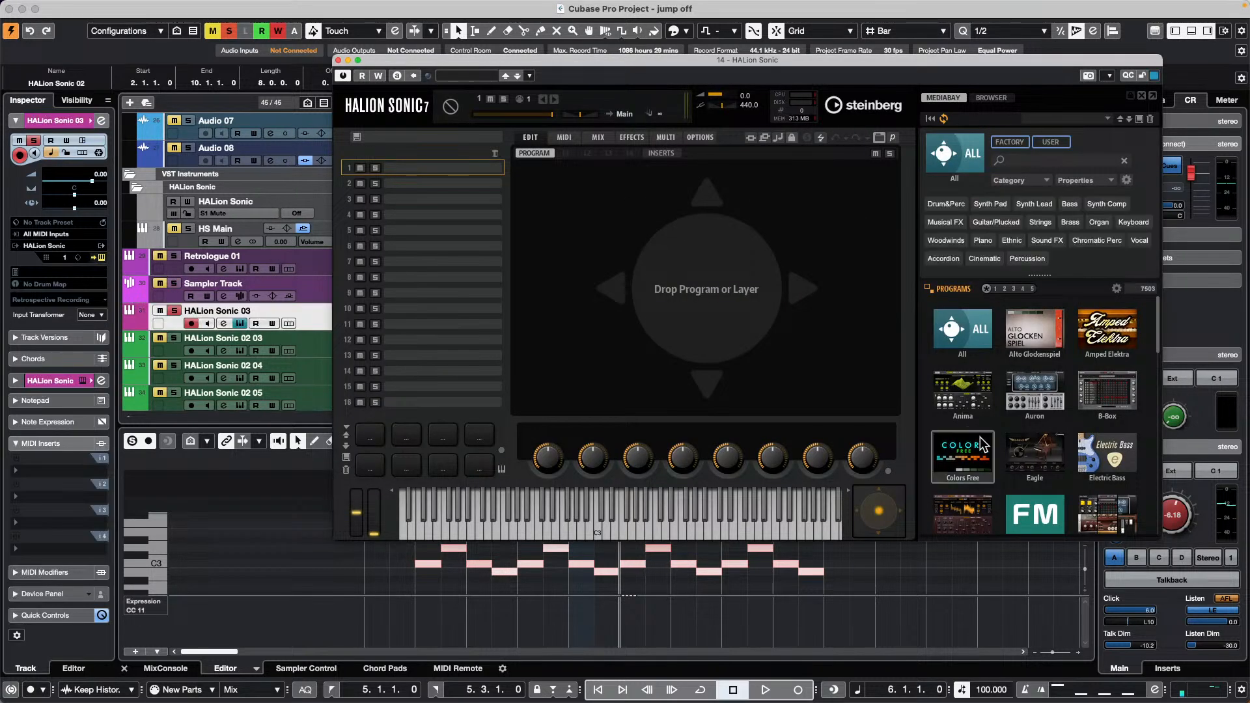
Filter the MediaBay to ICONICA and load Horns Standard into the first HALion Sonic slot.
scroll(1042, 417, down, 15)
scroll(1060, 423, up, 5)
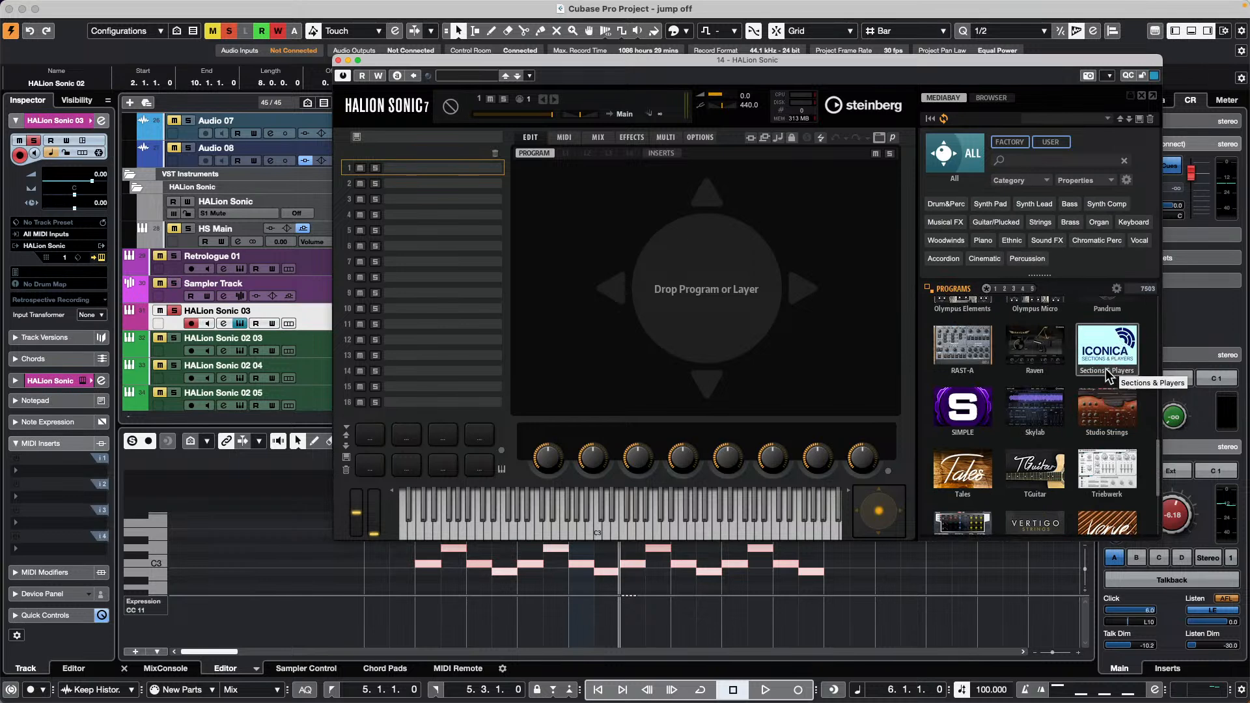
scroll(1110, 365, up, 3)
scroll(1110, 373, down, 1)
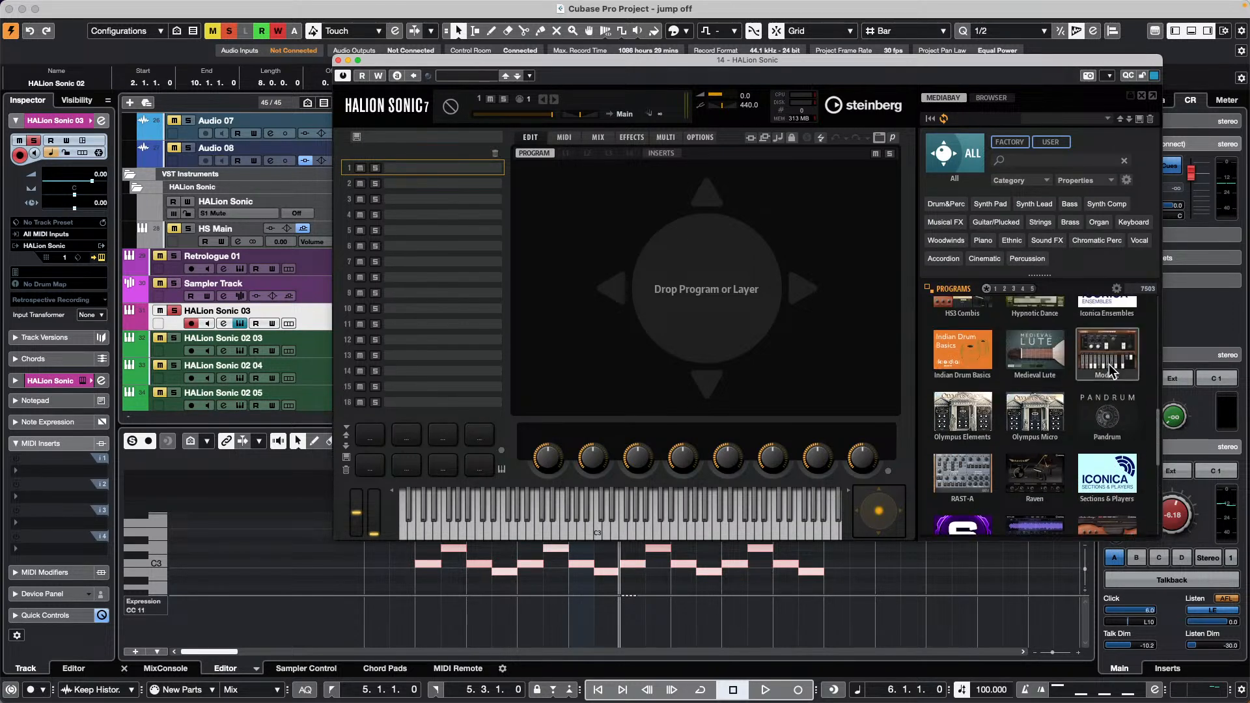
click(1107, 426)
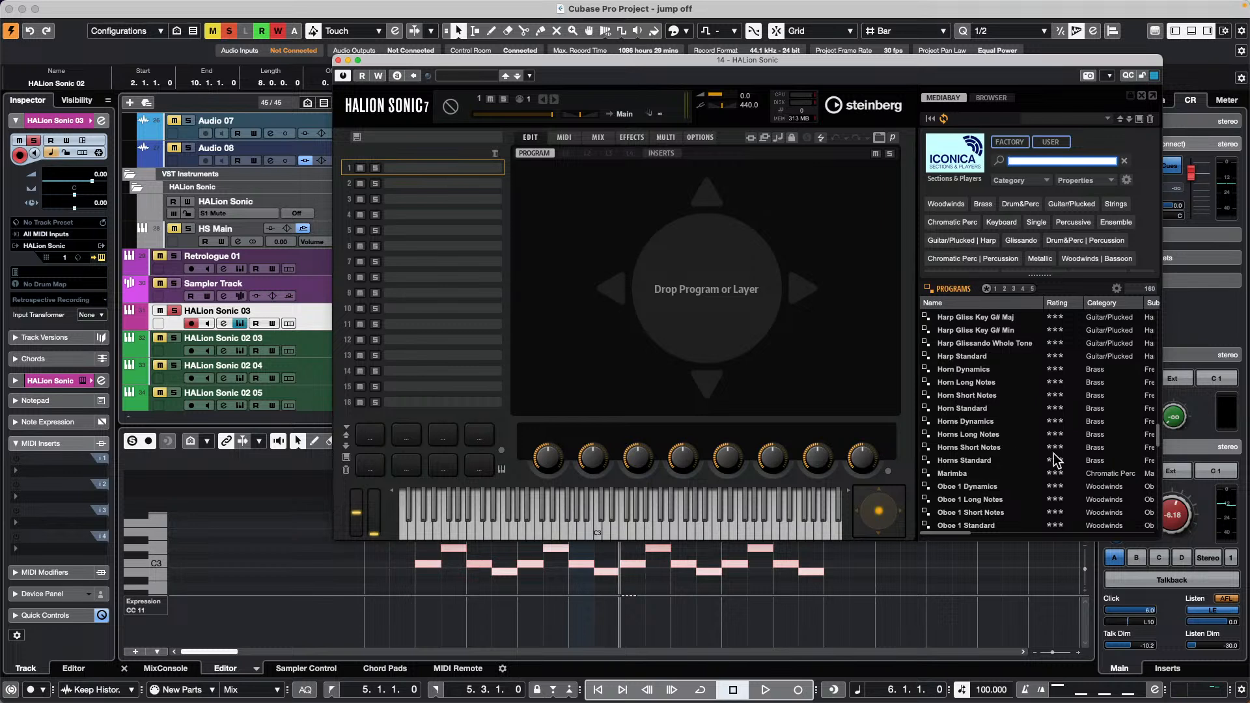
click(983, 462)
double_click(983, 464)
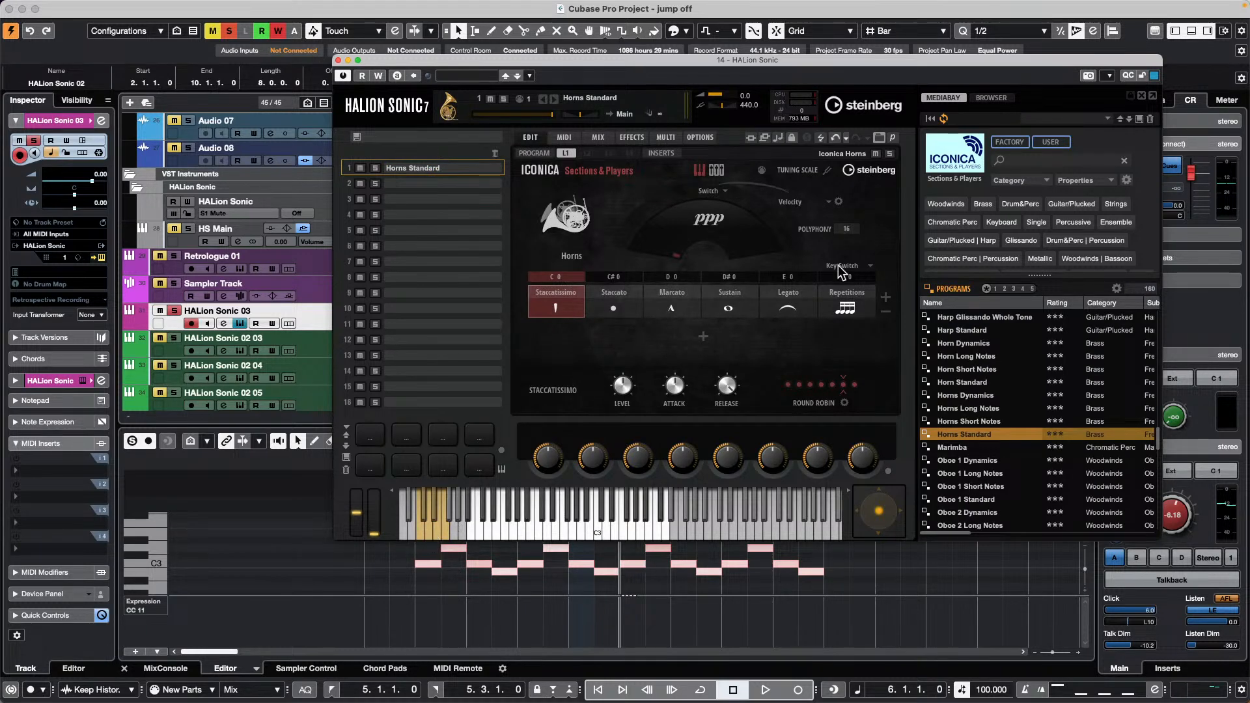
Play several notes on the on-screen keyboard to audition the horn sound.
click(587, 525)
click(562, 527)
click(616, 526)
click(661, 528)
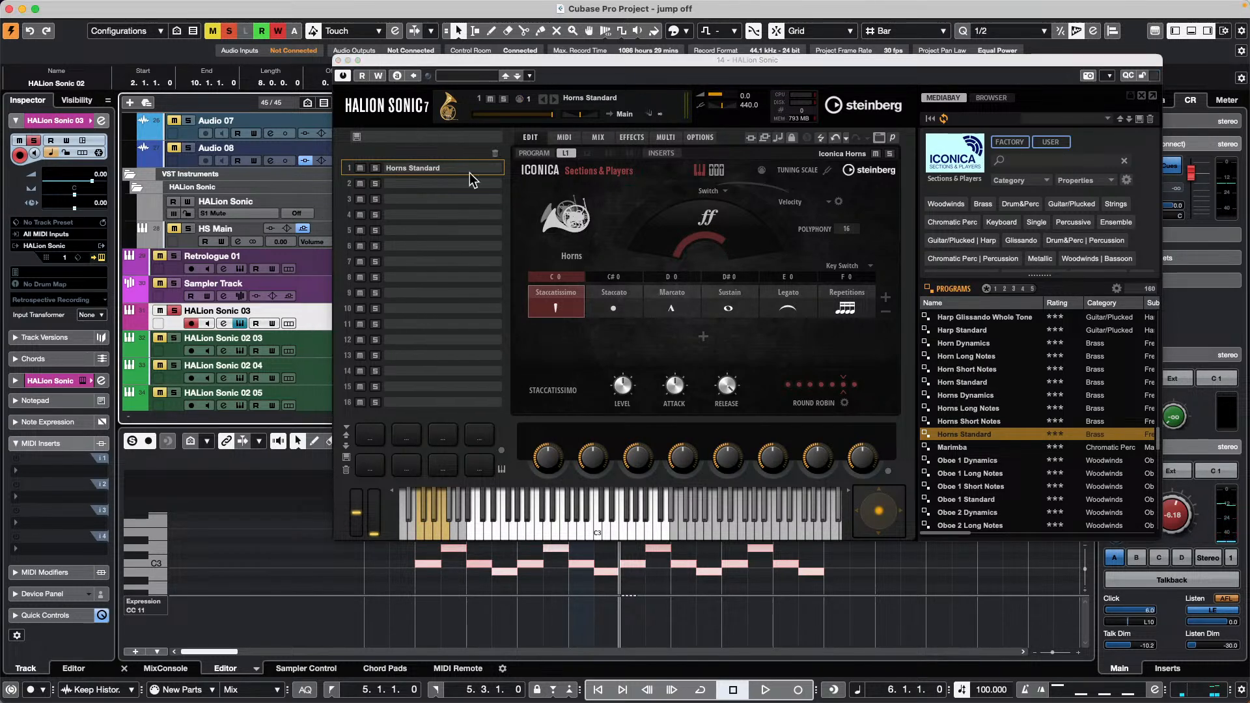
Draw an empty part on HALion Sonic 03 from bar 1 and open it in the lower editor.
drag(416, 60, 774, 103)
right_click(412, 308)
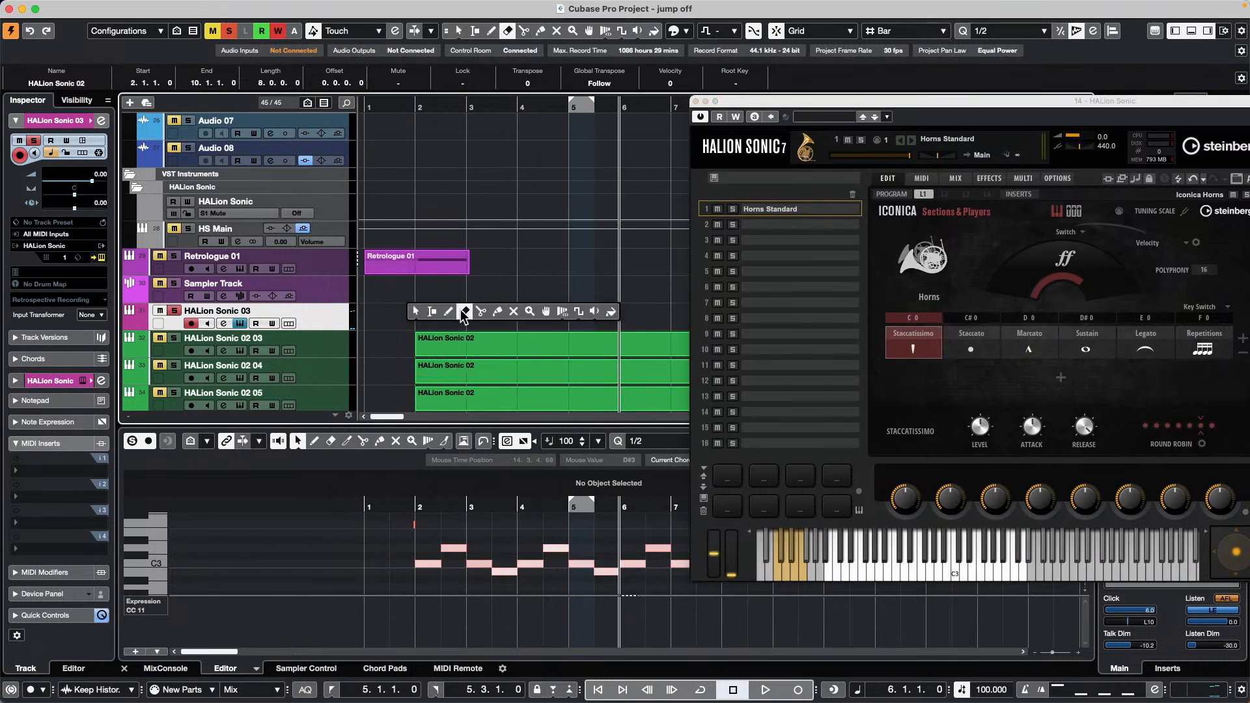
click(448, 312)
drag(377, 316, 558, 306)
key(1)
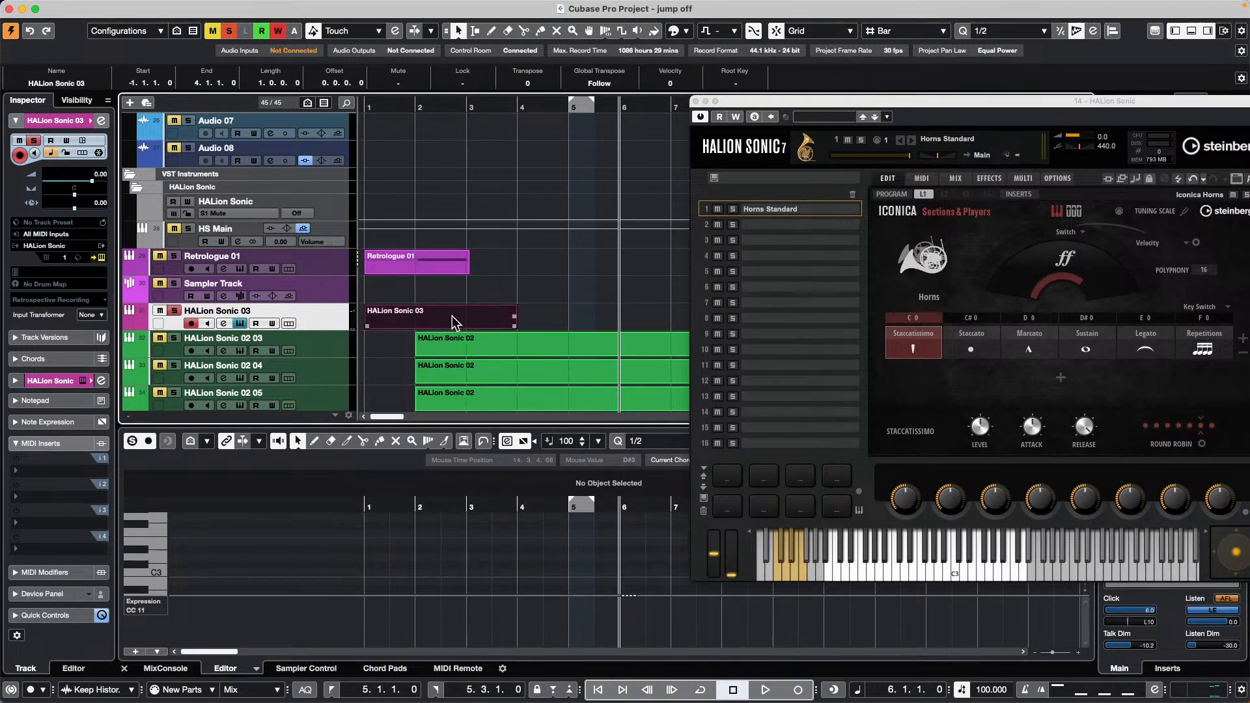
double_click(454, 317)
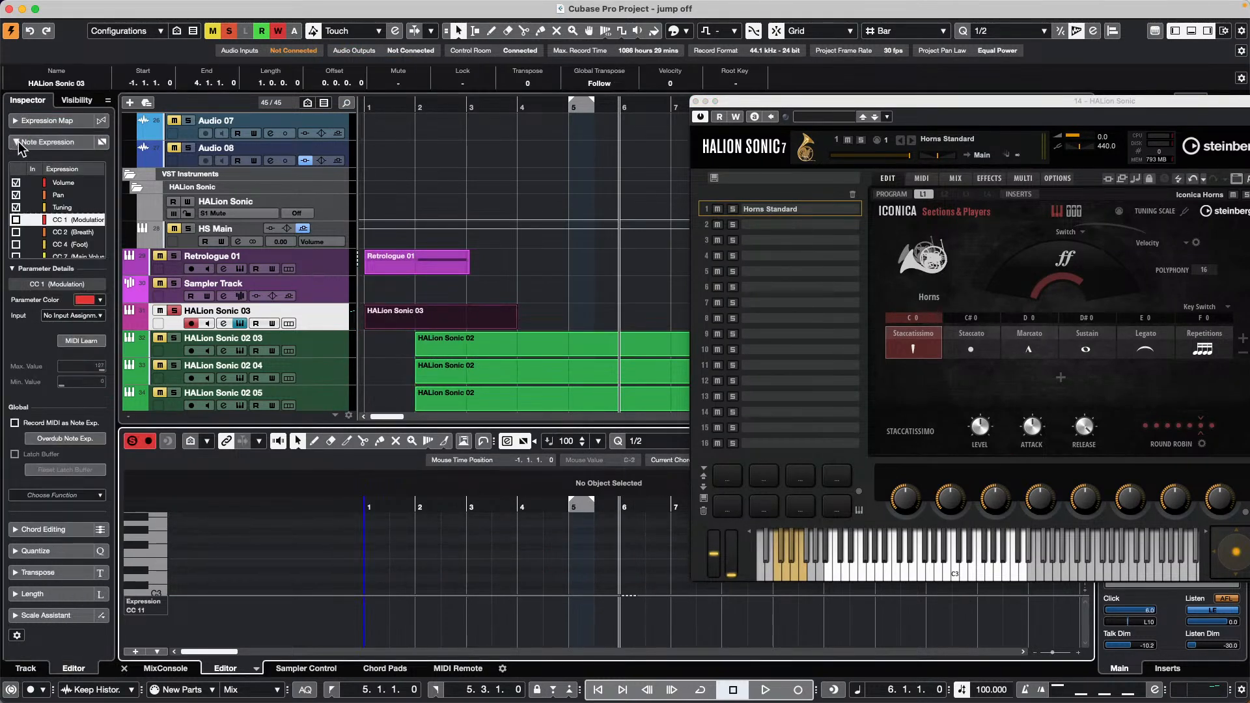
Import the instrument's key switches as an expression map from the Inspector's Expression Map section.
click(16, 121)
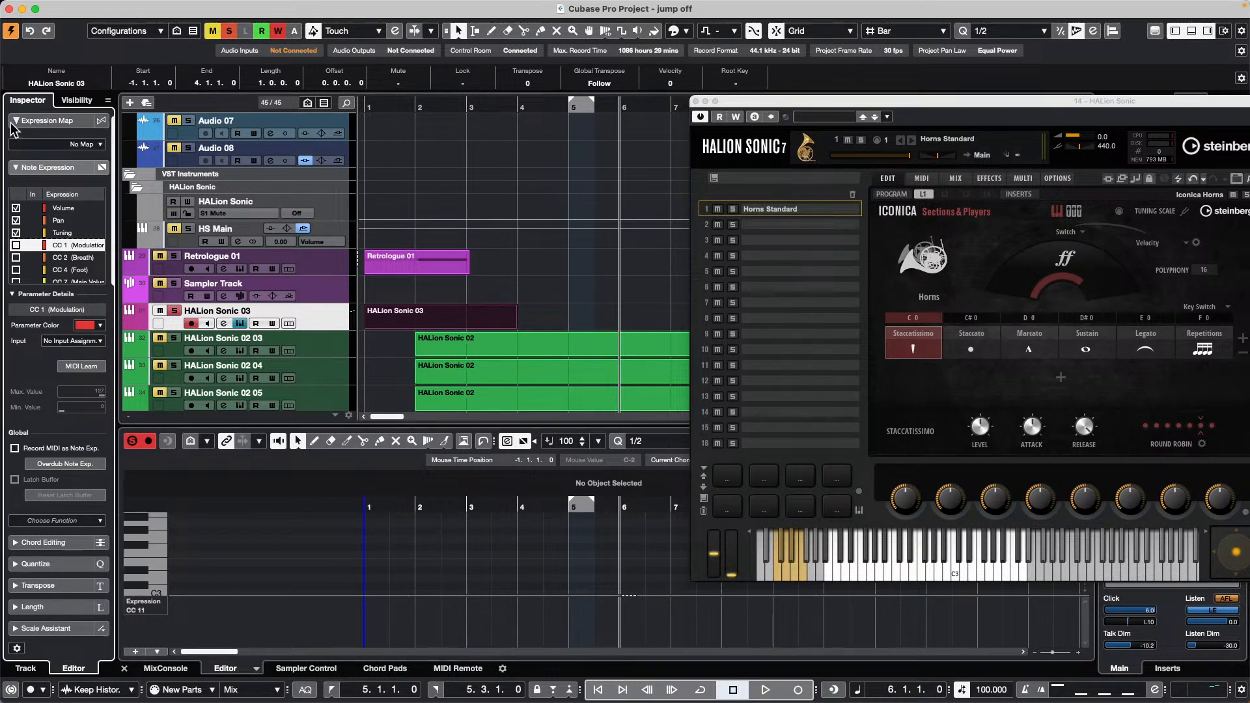
click(85, 145)
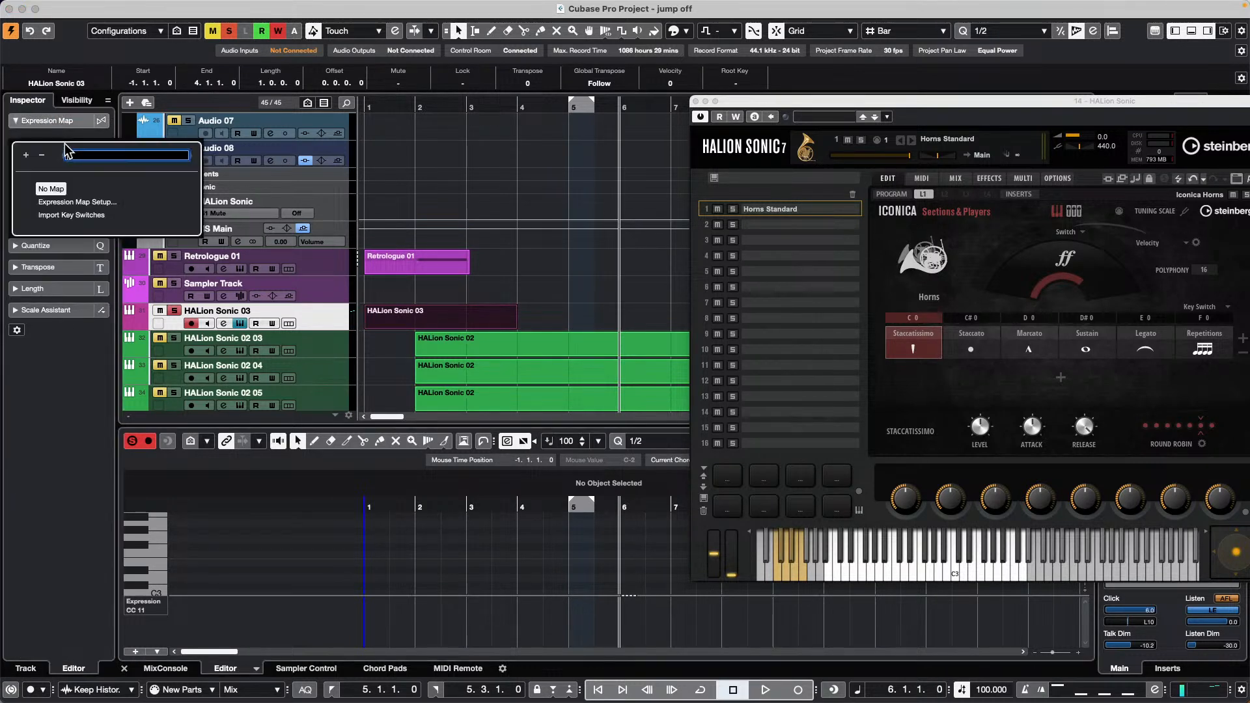
click(62, 216)
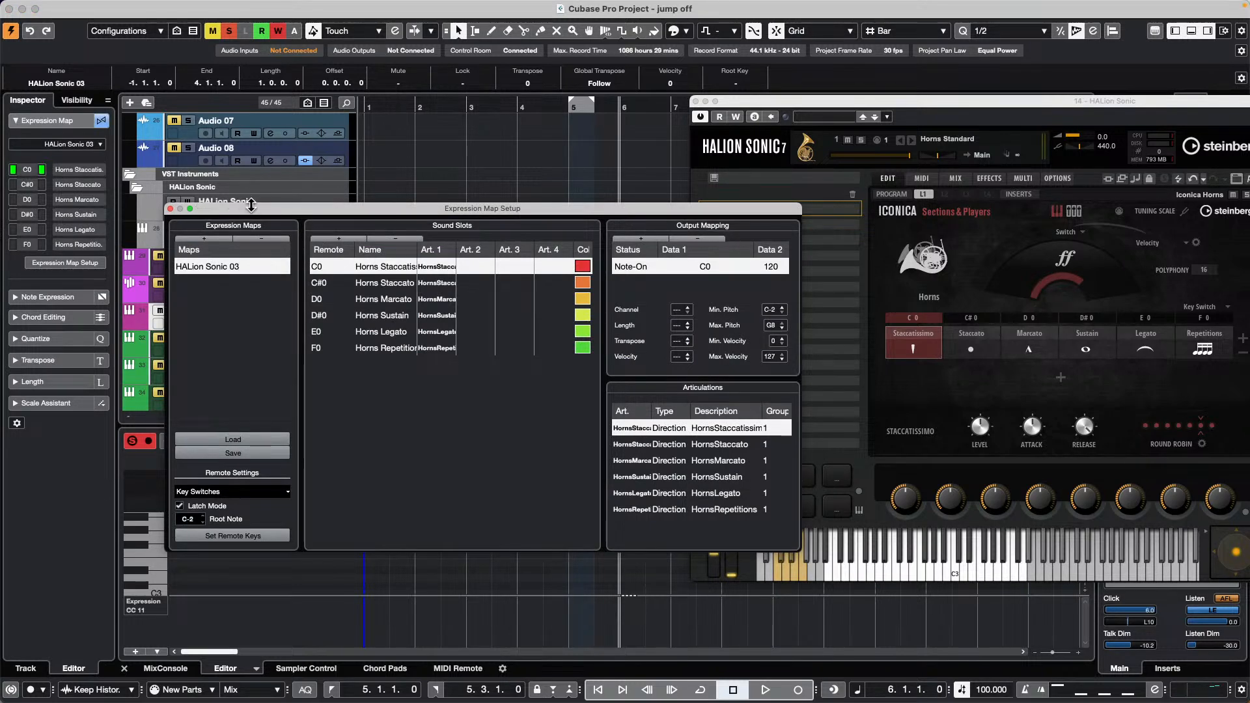
drag(252, 210, 612, 89)
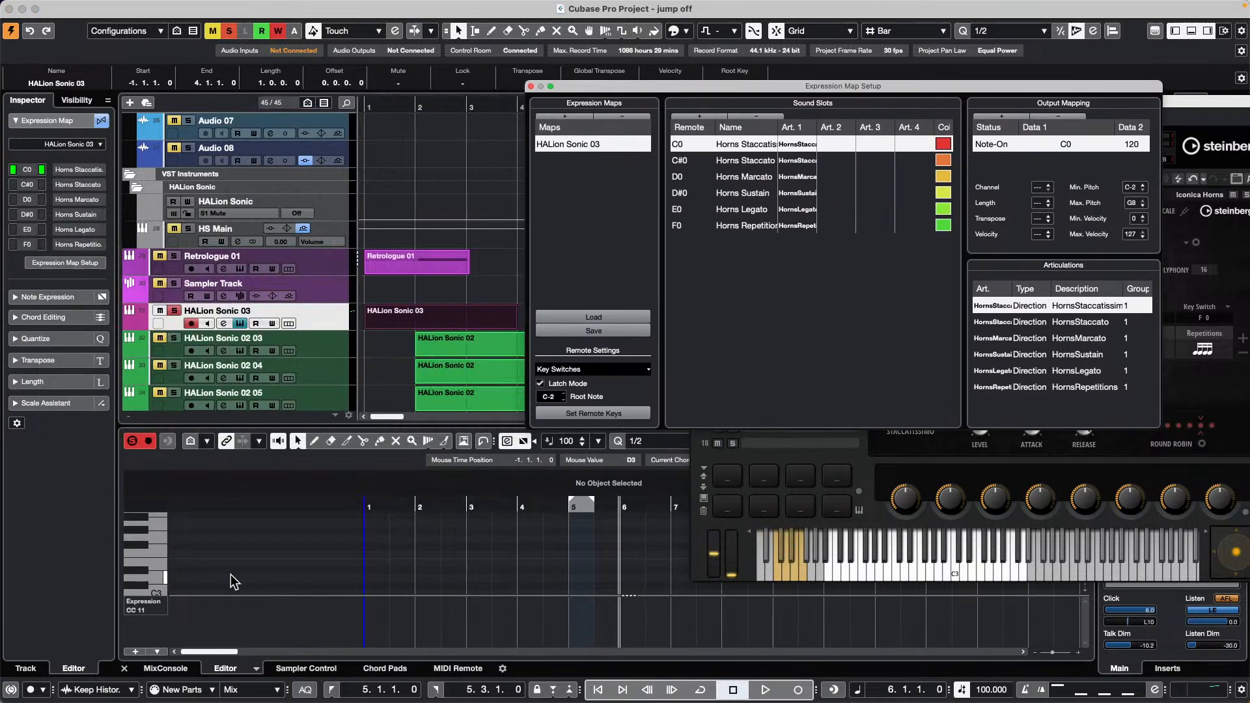
Show the Articulations controller lane and enlarge it to list all six horn articulations.
click(418, 317)
click(155, 609)
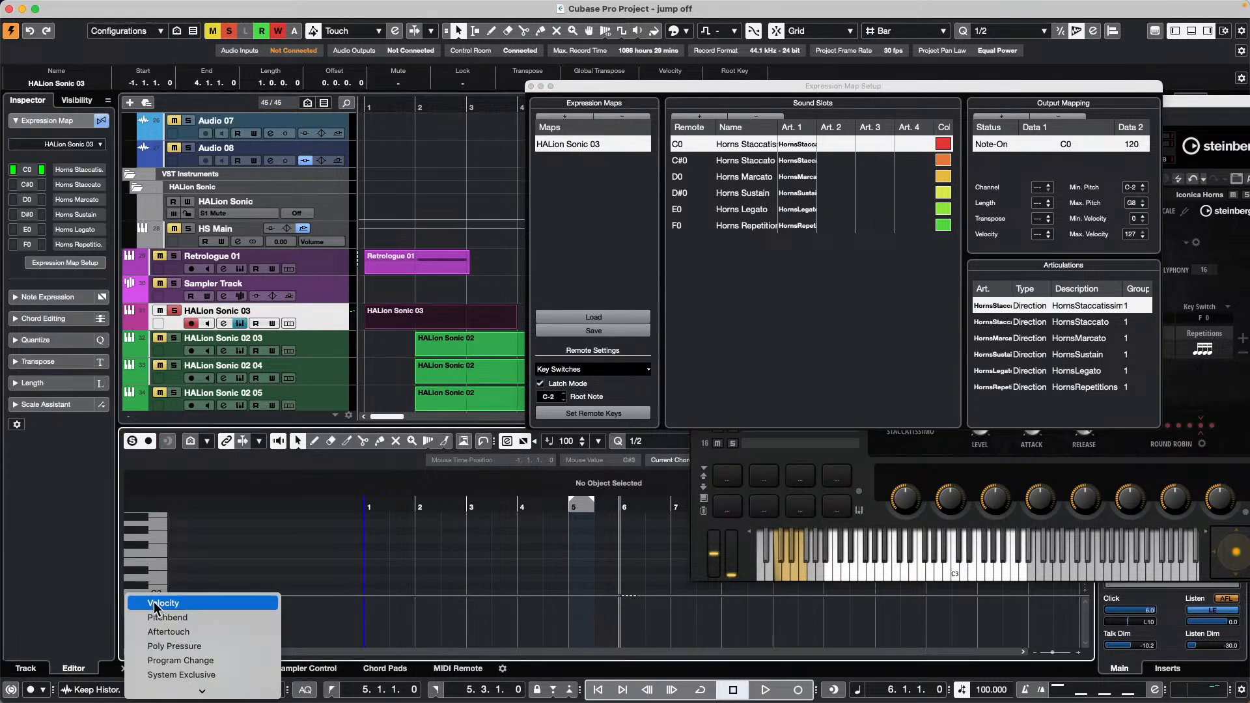
mouse_move(156, 701)
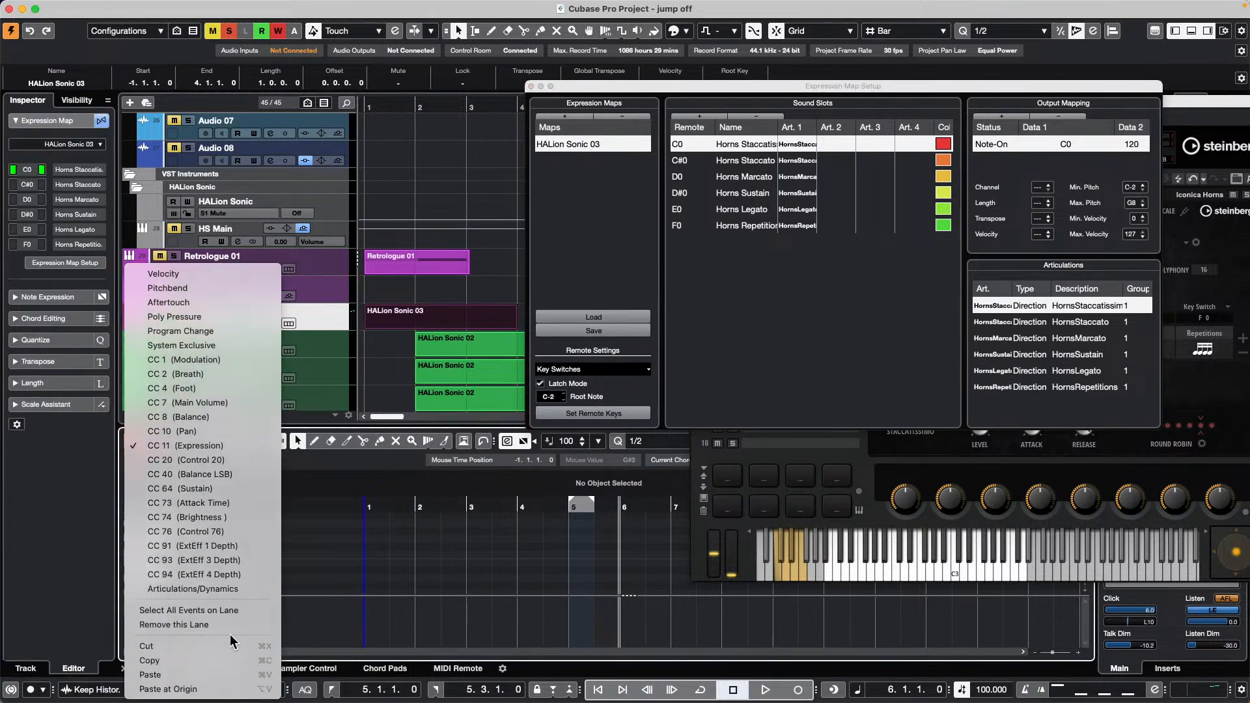
click(232, 589)
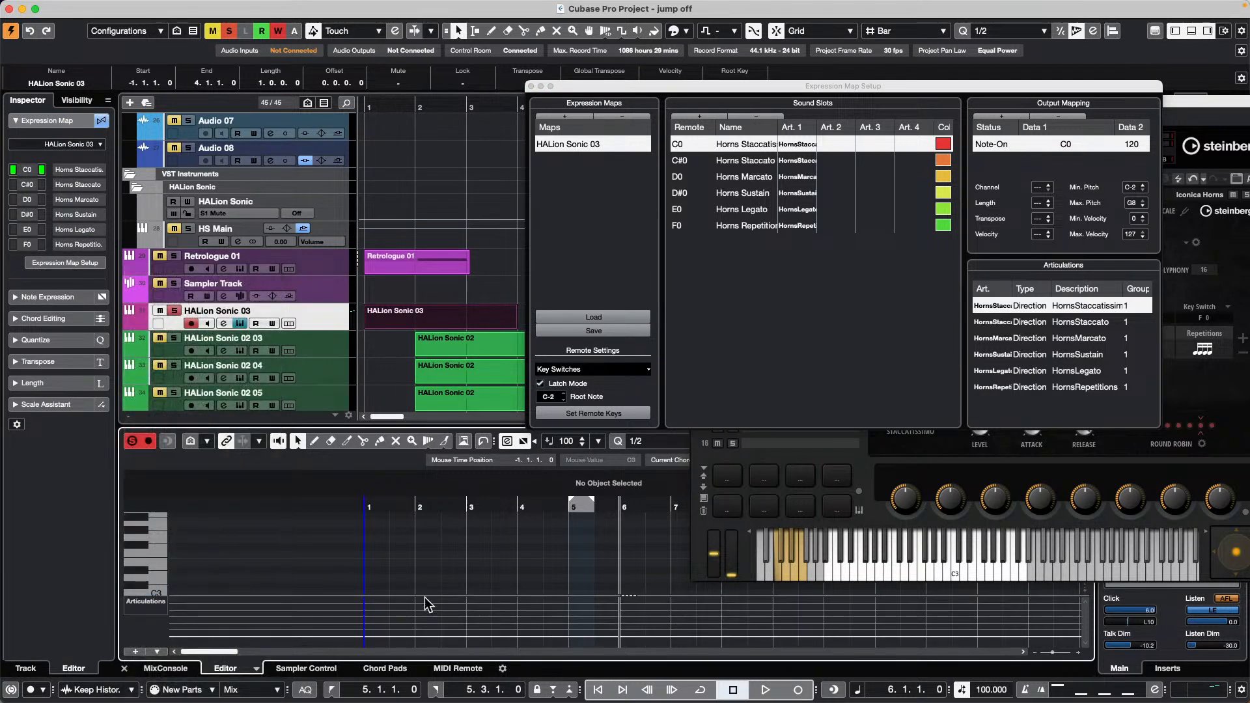
drag(420, 595, 419, 578)
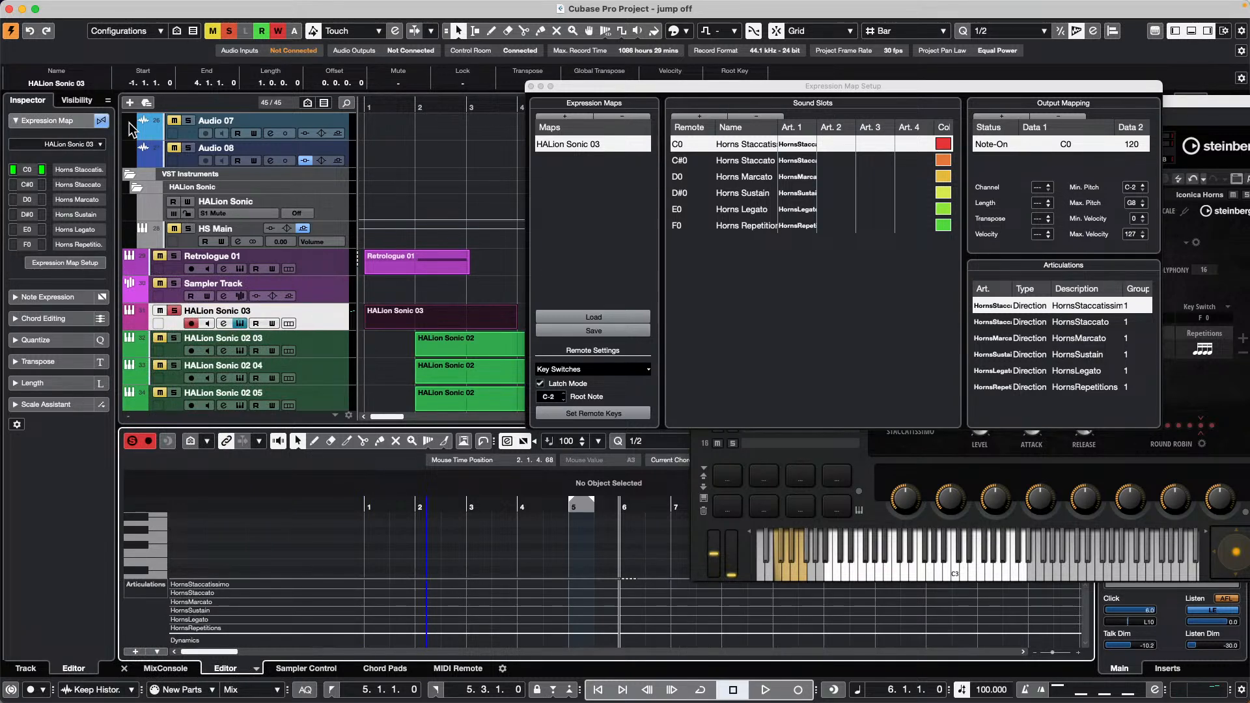
Check the Inspector's expression map list, then close the Expression Map Setup window.
click(92, 144)
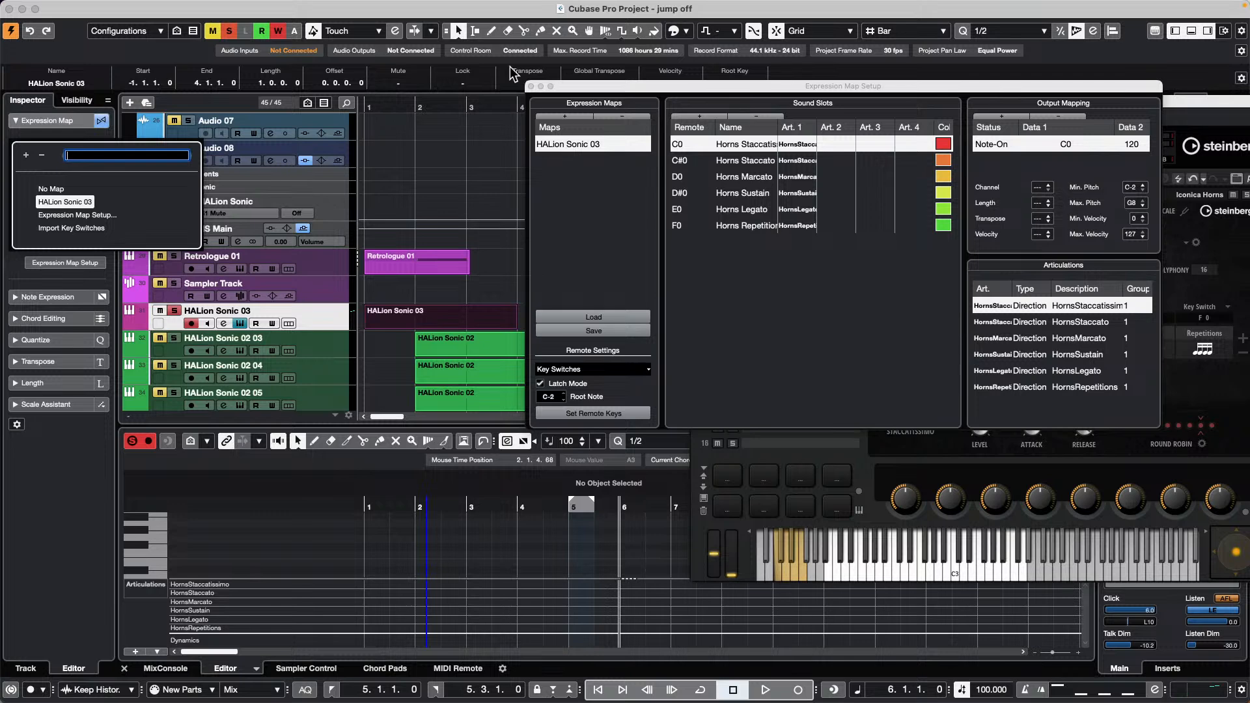
click(530, 86)
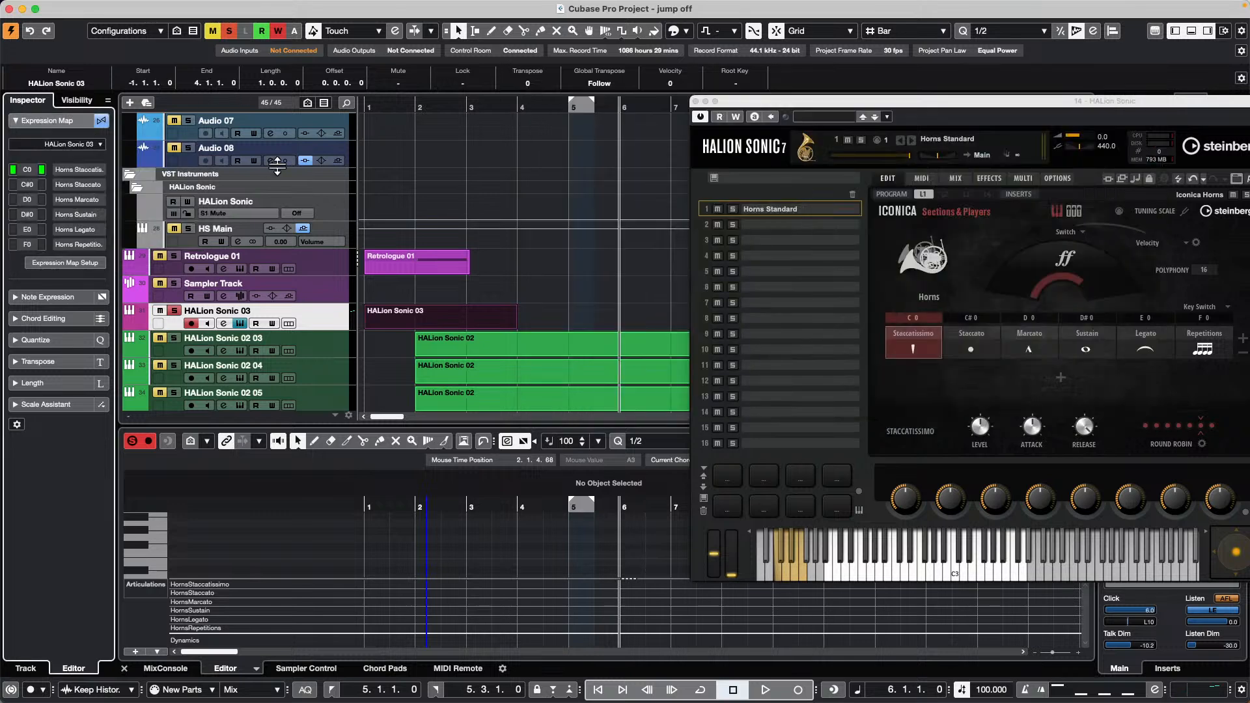
Close the HALion Sonic window and select the vocal track at the top of the list.
click(695, 101)
scroll(617, 228, up, 10)
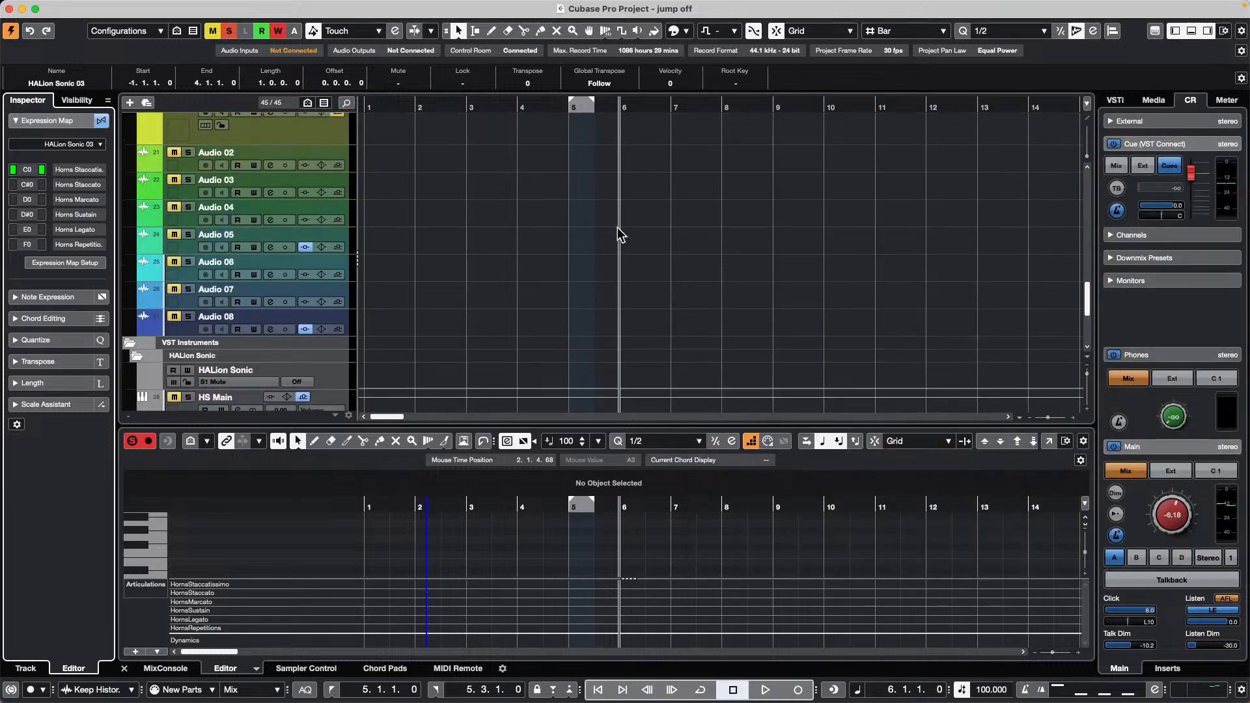
scroll(618, 231, up, 3)
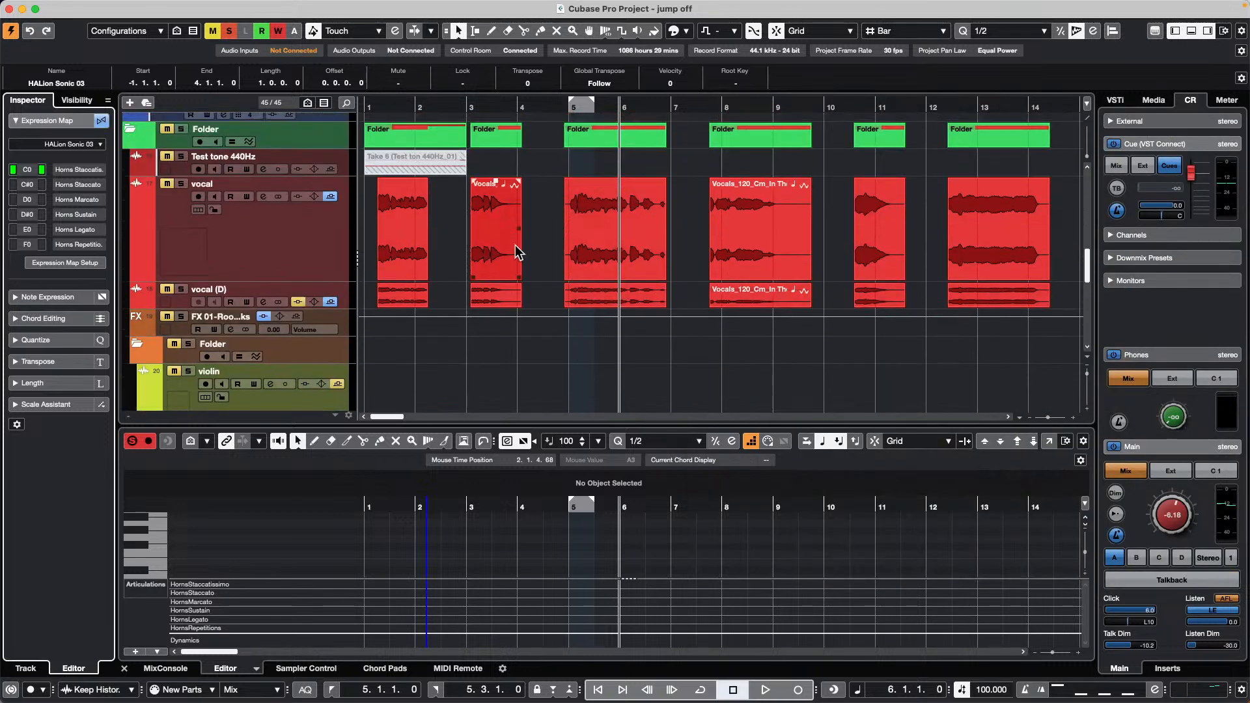
click(296, 241)
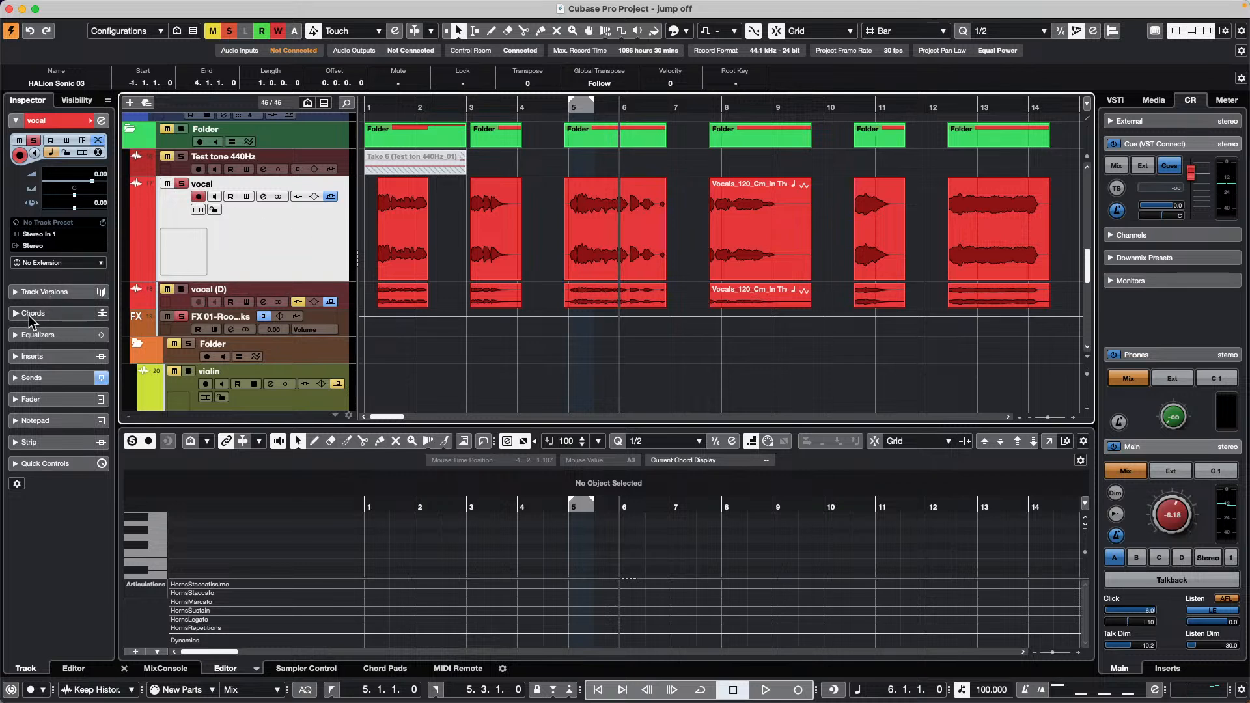
Expand the vocal track's Chords section and check Follow Chord Track, leaving it Off.
click(57, 313)
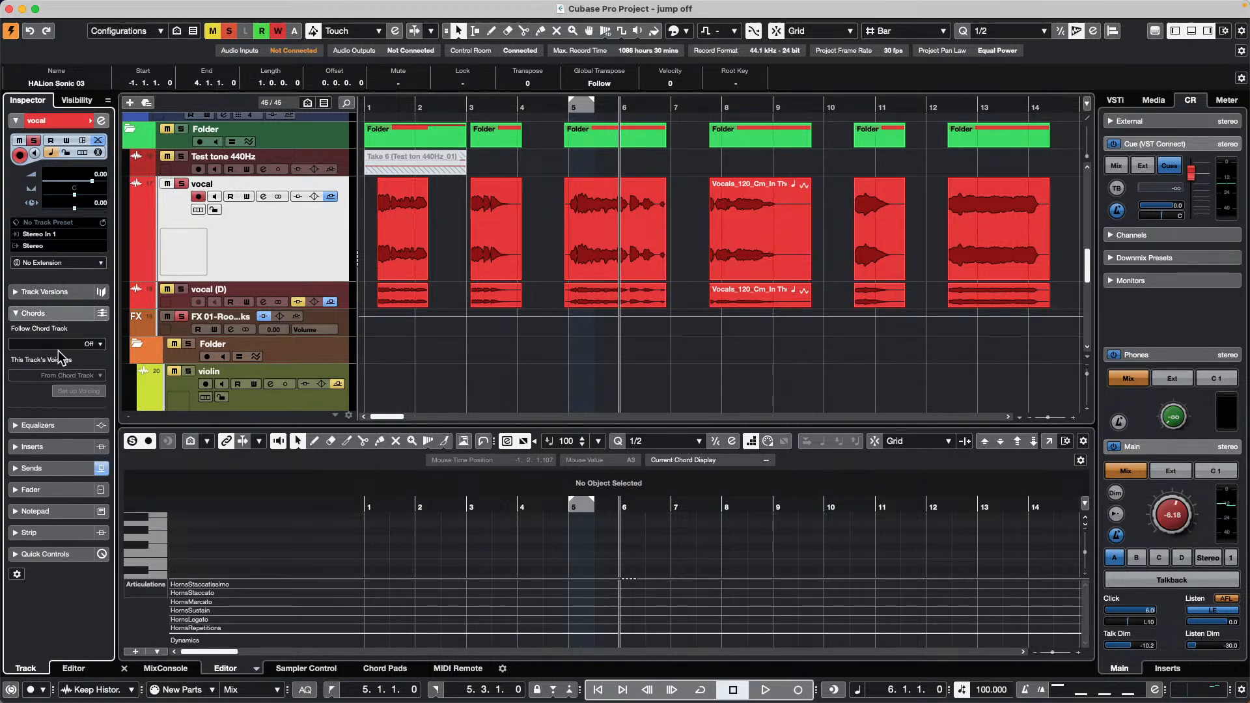
click(101, 343)
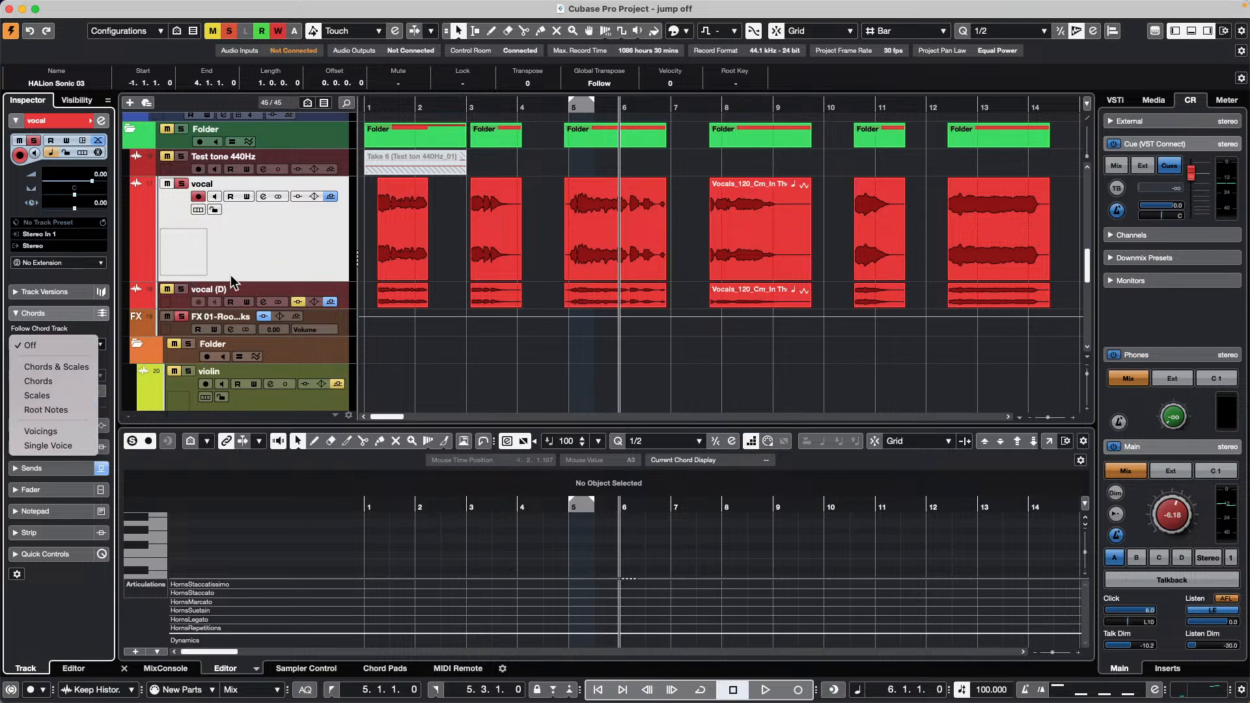
click(252, 269)
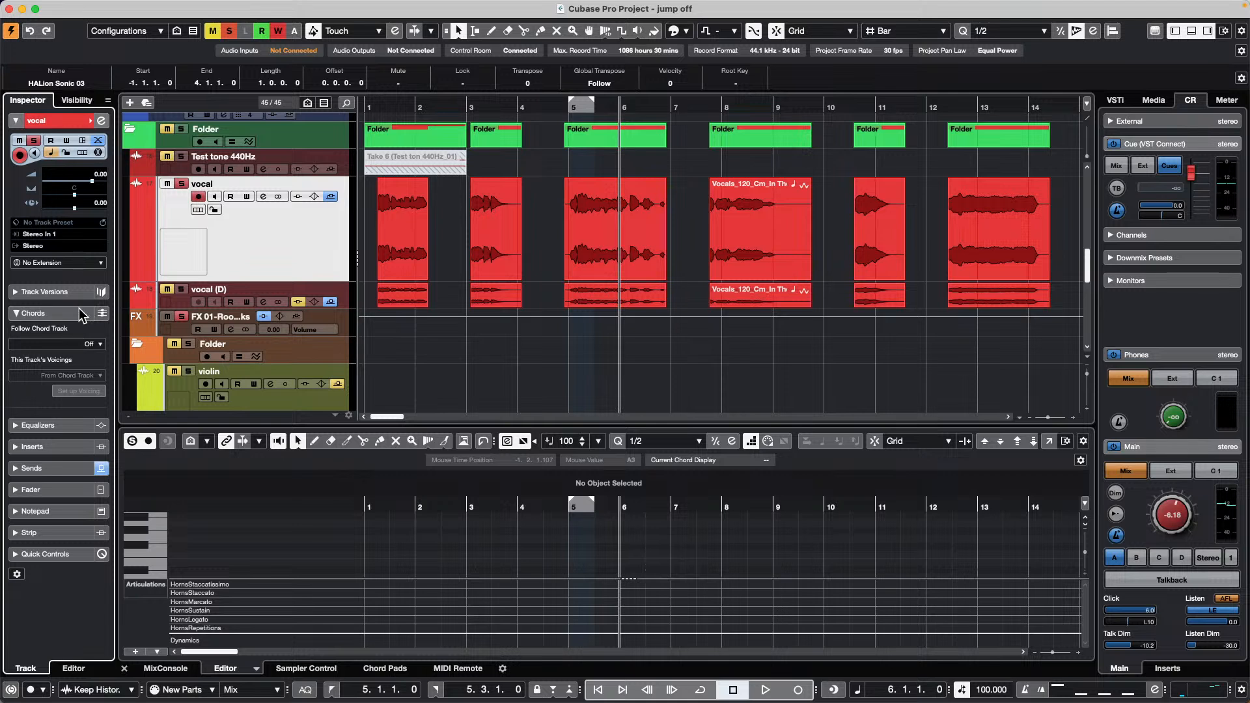
click(66, 312)
click(66, 311)
click(66, 312)
click(66, 311)
Select synth bass, enable its Write automation, and open its Retrologue 2 window with the Dark Fifth preset.
scroll(408, 296, up, 5)
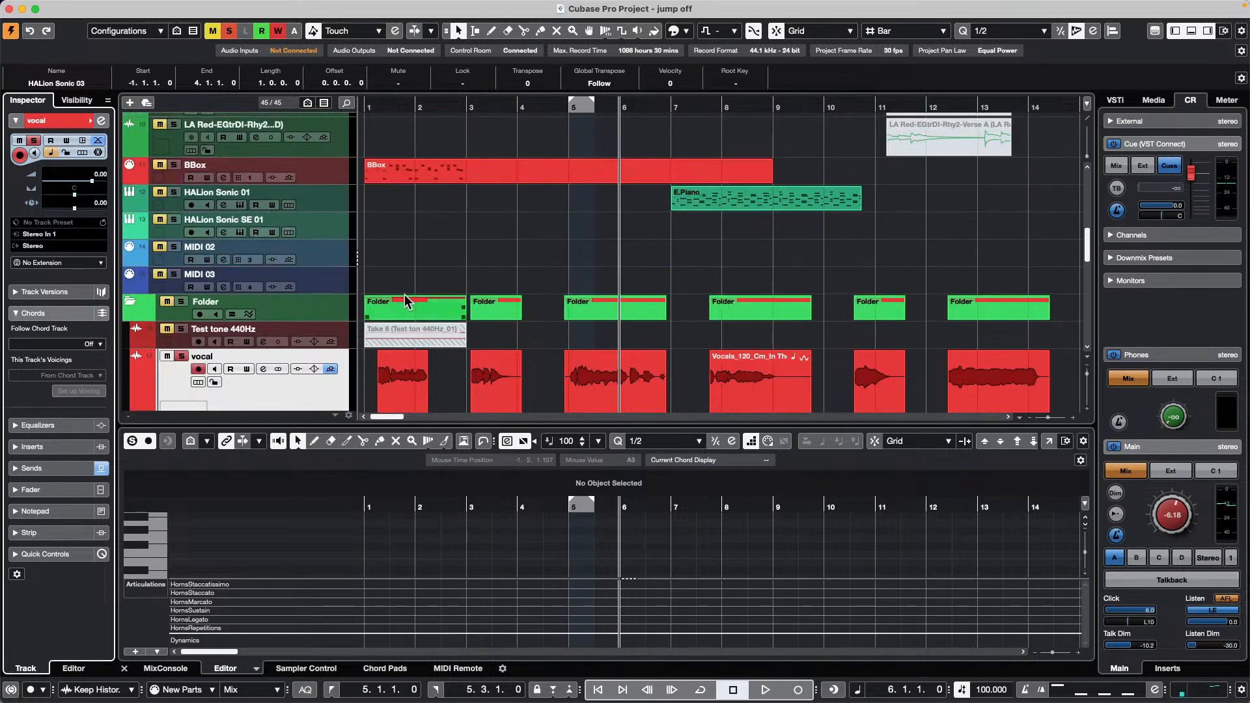
scroll(407, 294, up, 5)
scroll(393, 294, up, 1)
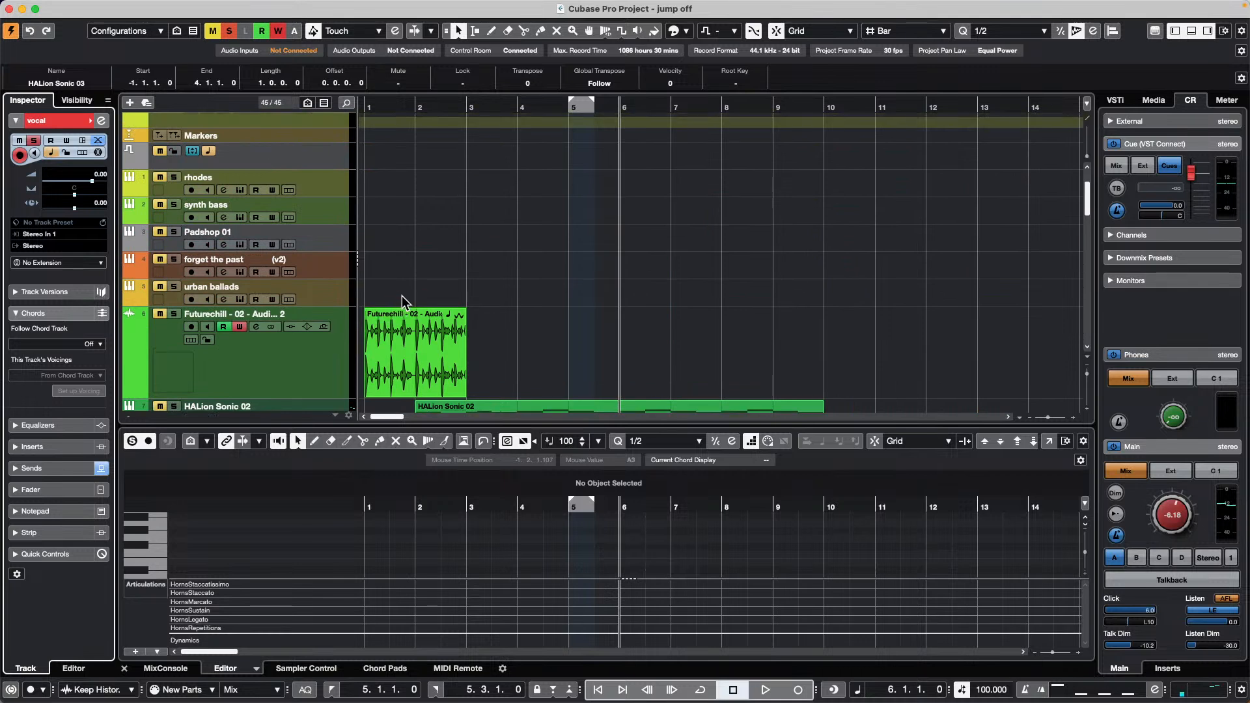
click(337, 215)
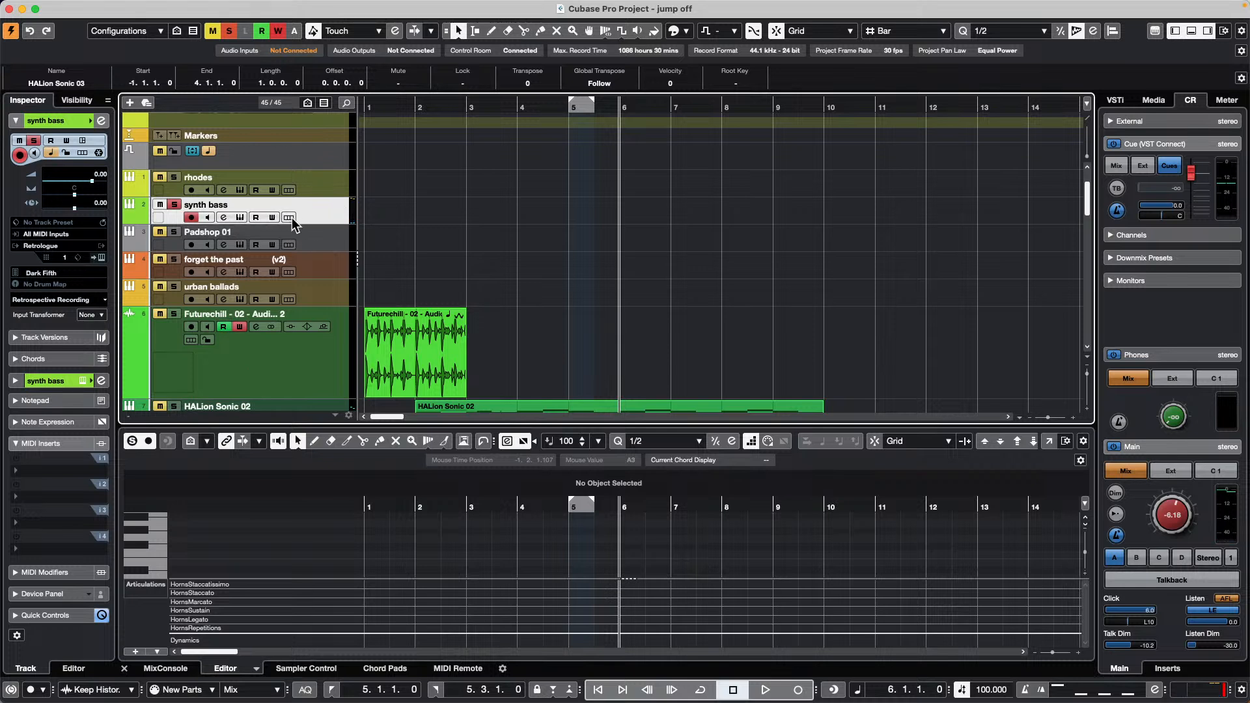
click(272, 217)
click(240, 218)
drag(929, 484, 656, 126)
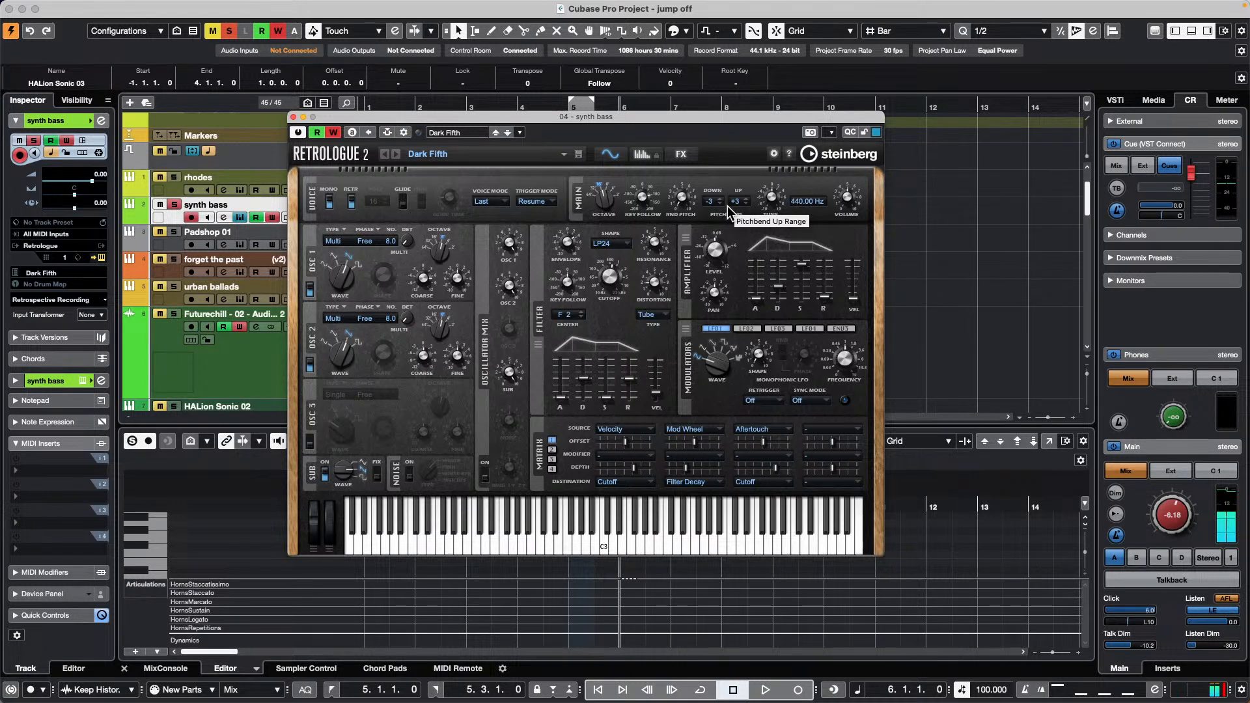
Set the controller lane to Pitchbend and turn on its semitone grid.
click(153, 586)
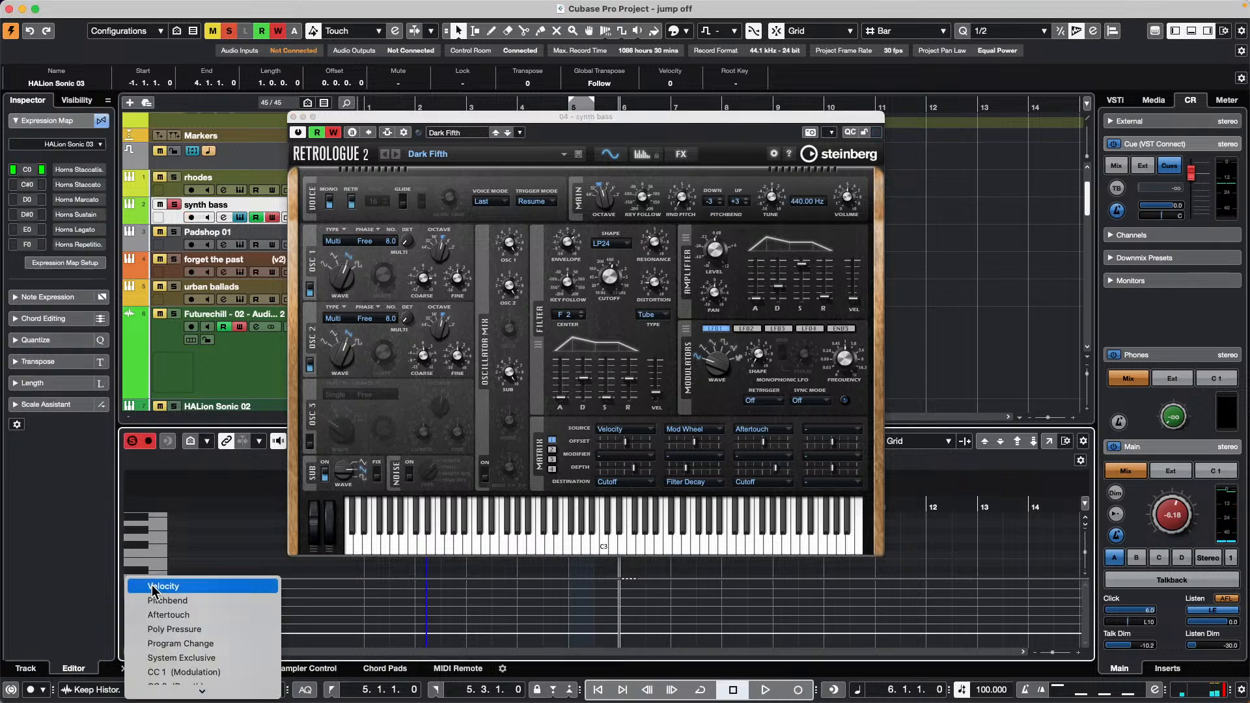
click(195, 601)
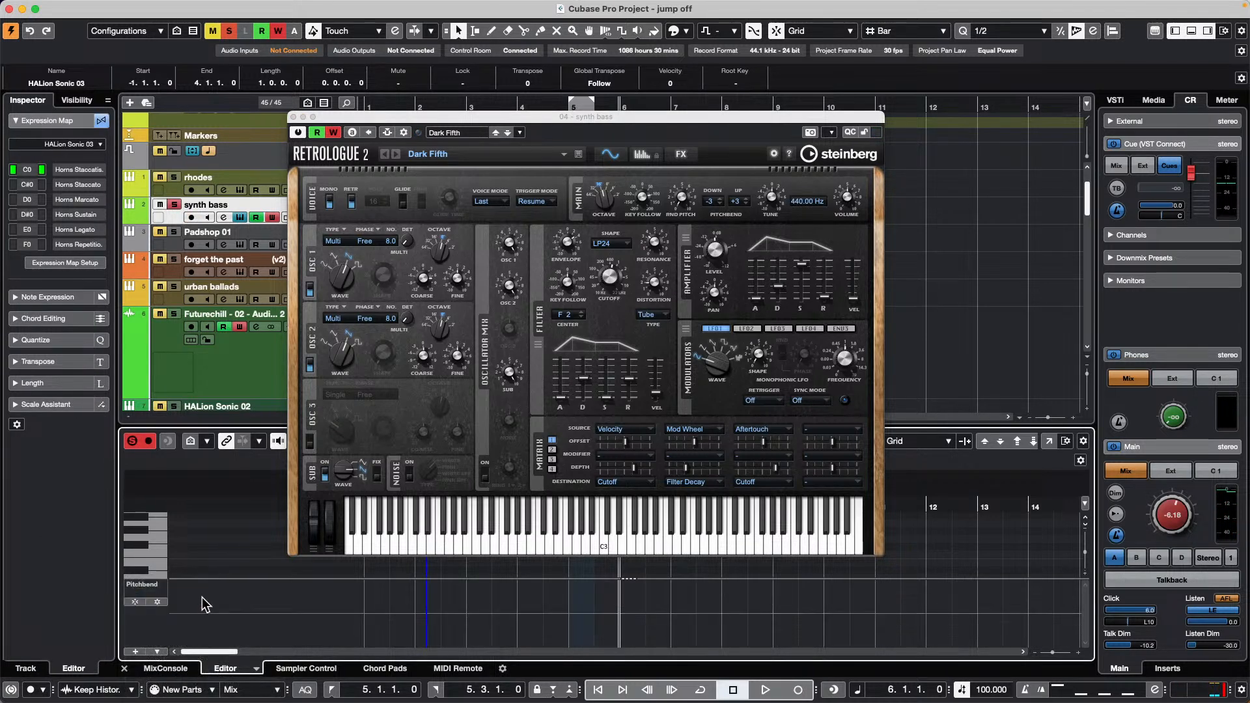
click(157, 602)
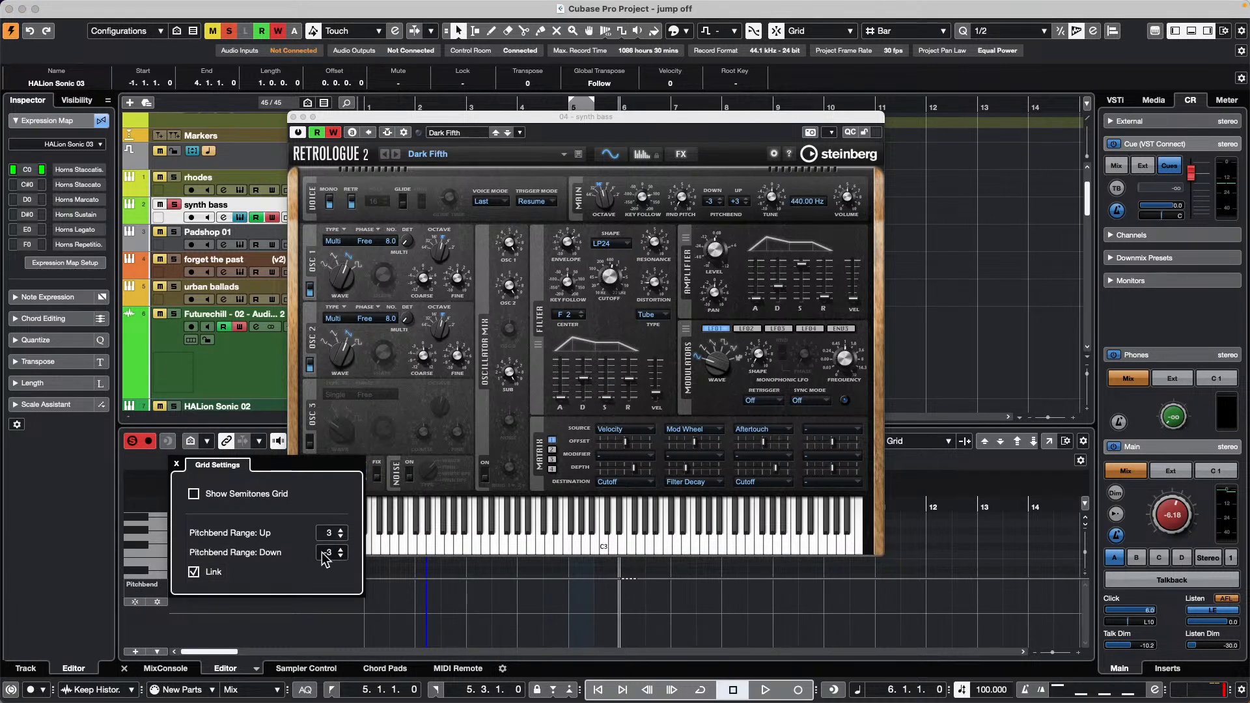
click(208, 420)
click(139, 609)
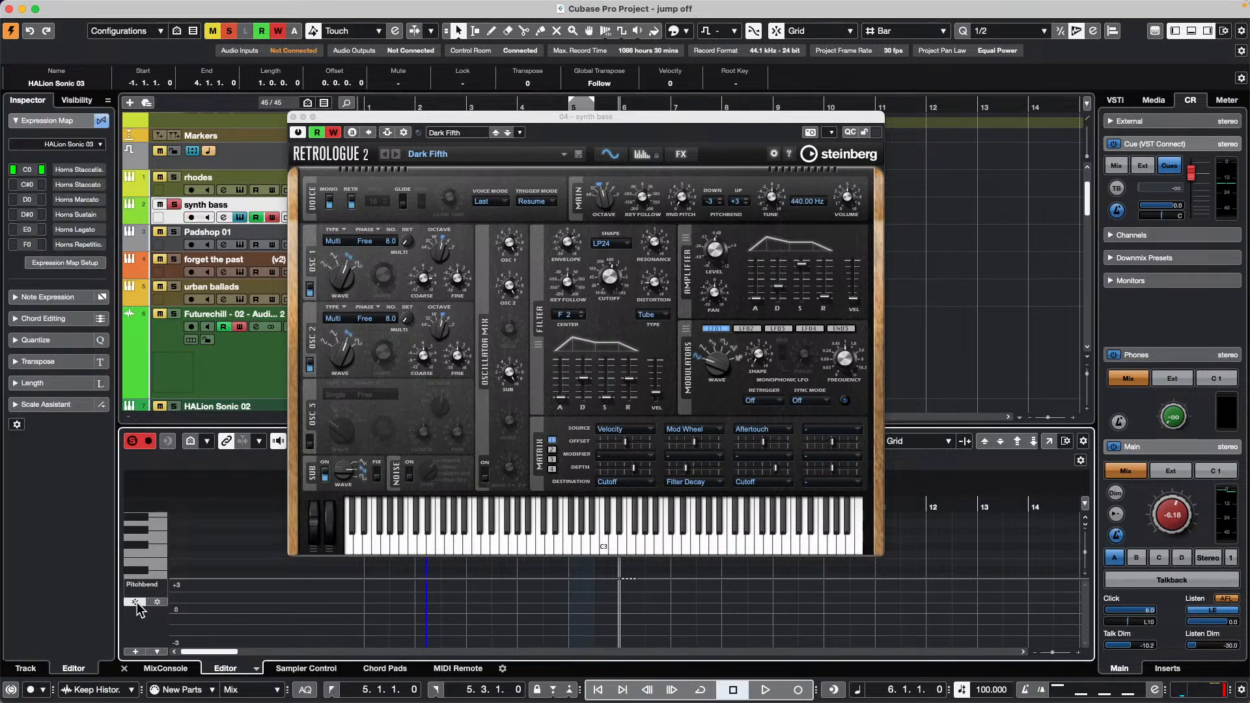
click(156, 602)
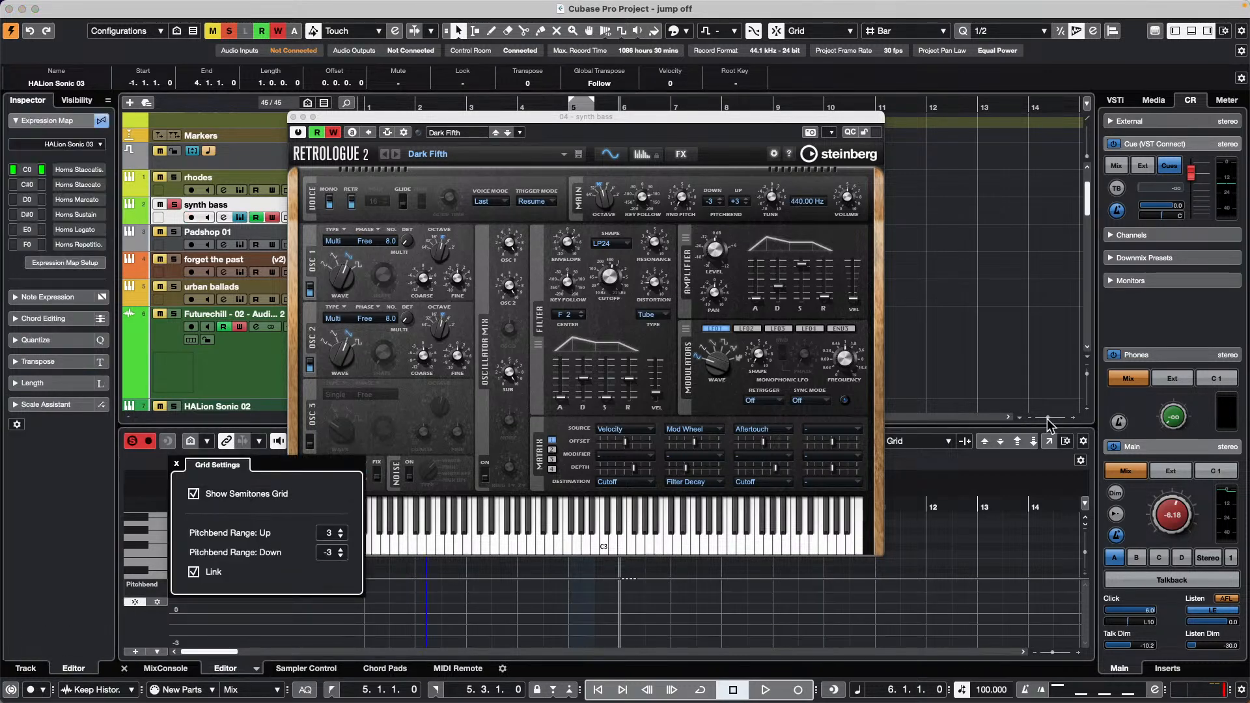
click(1216, 382)
Enlarge the Key Editor and the Pitchbend lane, and close the Retrologue window.
drag(968, 423, 970, 218)
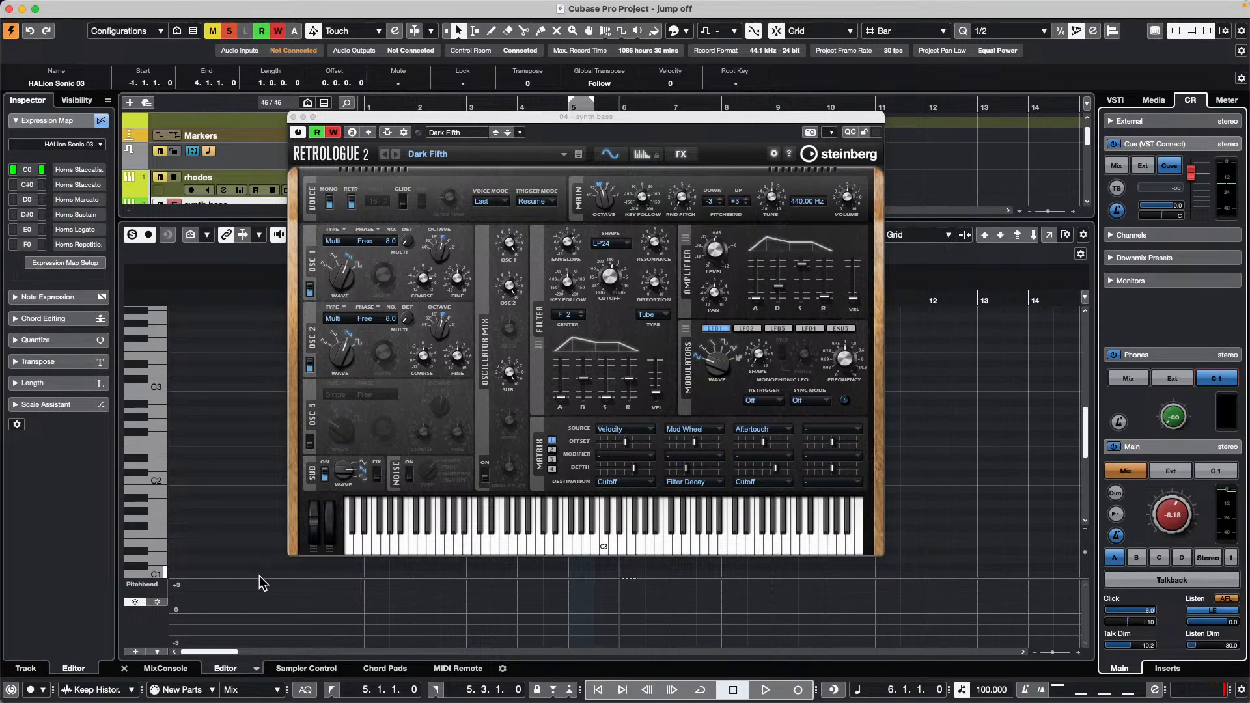
drag(259, 578, 252, 451)
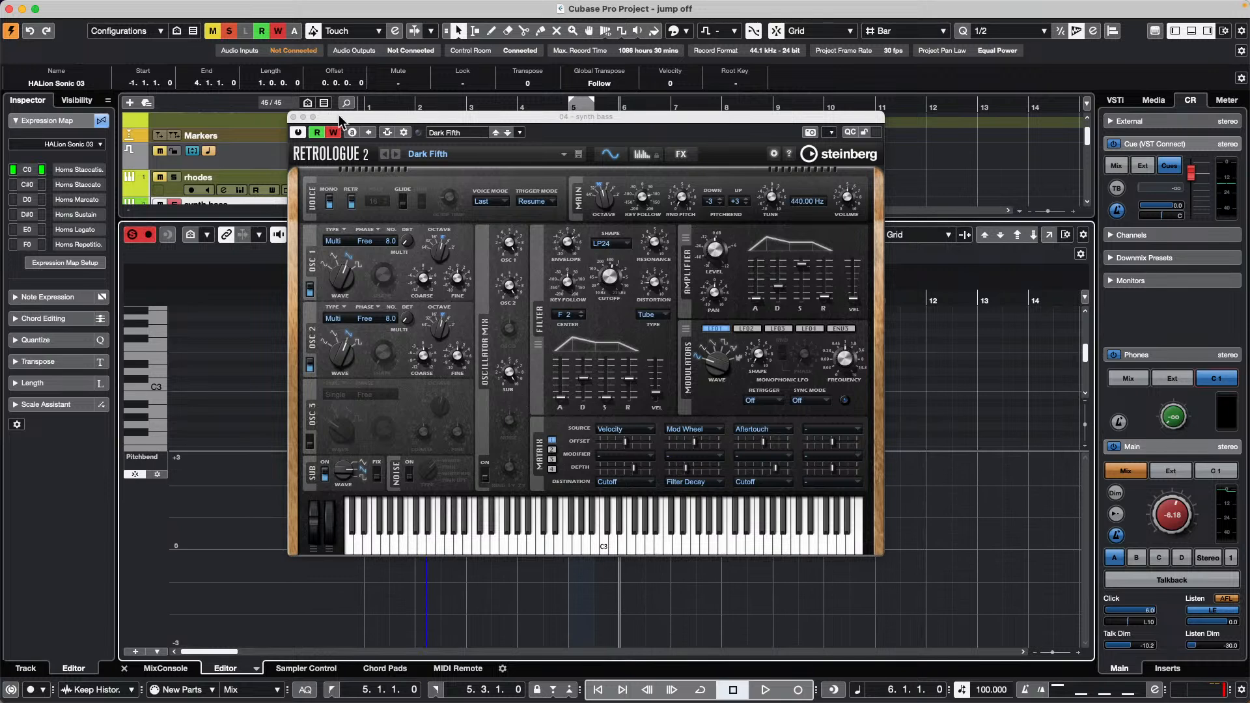
click(294, 116)
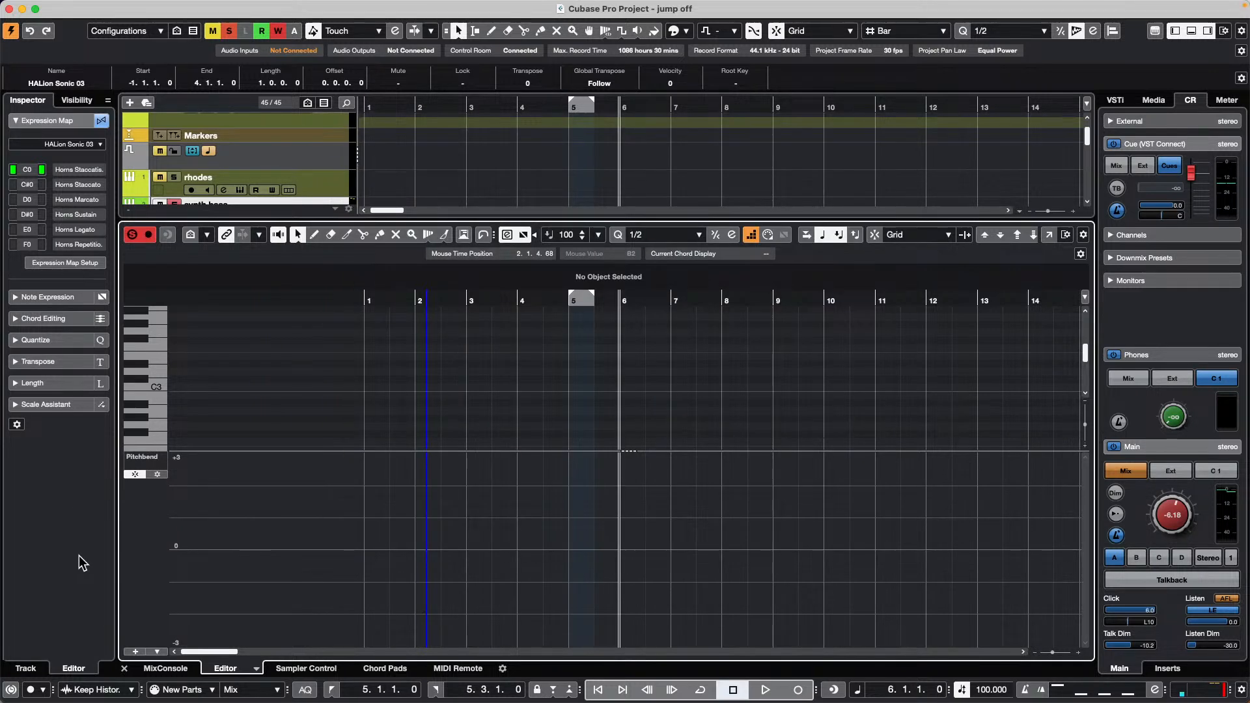
With the Draw tool, draw a C#3 note from bar 1 stretching to almost bar 5.
right_click(467, 519)
click(485, 515)
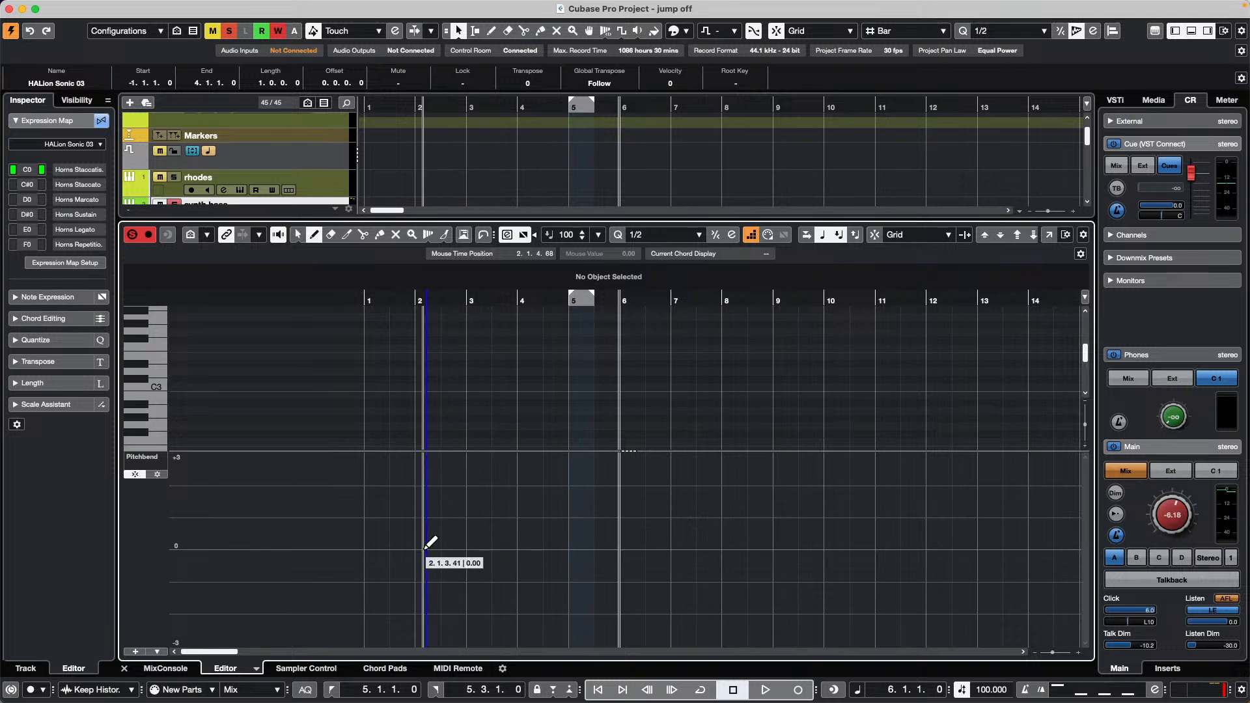
click(369, 379)
mouse_move(369, 379)
mouse_down()
mouse_move(594, 382)
mouse_move(562, 380)
mouse_up()
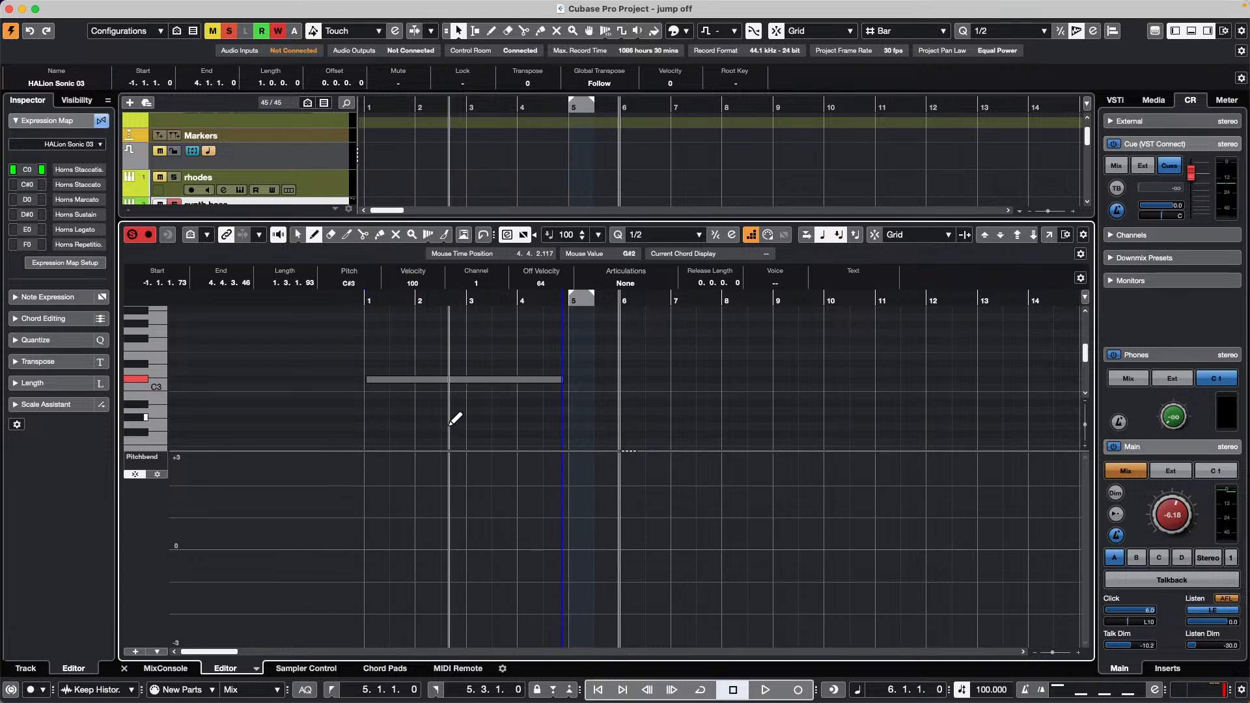
Draw a pitchbend curve rising to +2, dipping below zero after bar 3, and returning to 0 at bar 4.
mouse_move(364, 546)
mouse_down()
mouse_move(389, 514)
mouse_move(447, 519)
mouse_move(468, 485)
mouse_up()
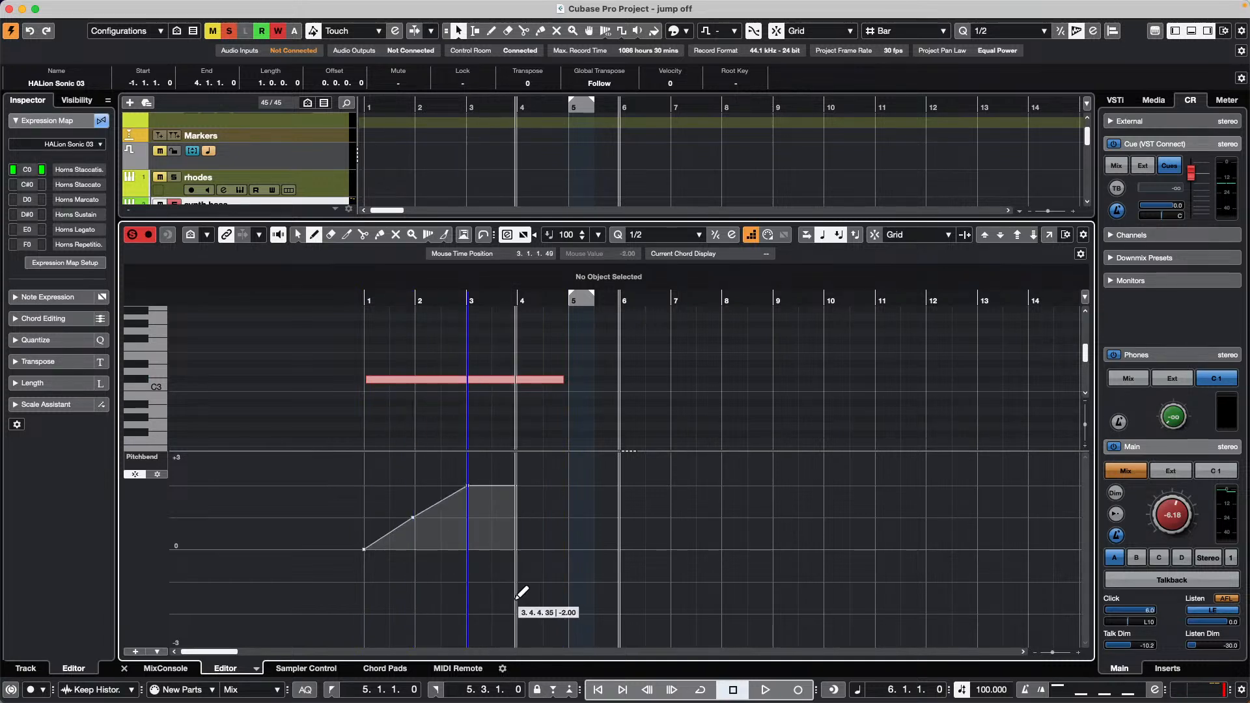
click(494, 582)
click(519, 551)
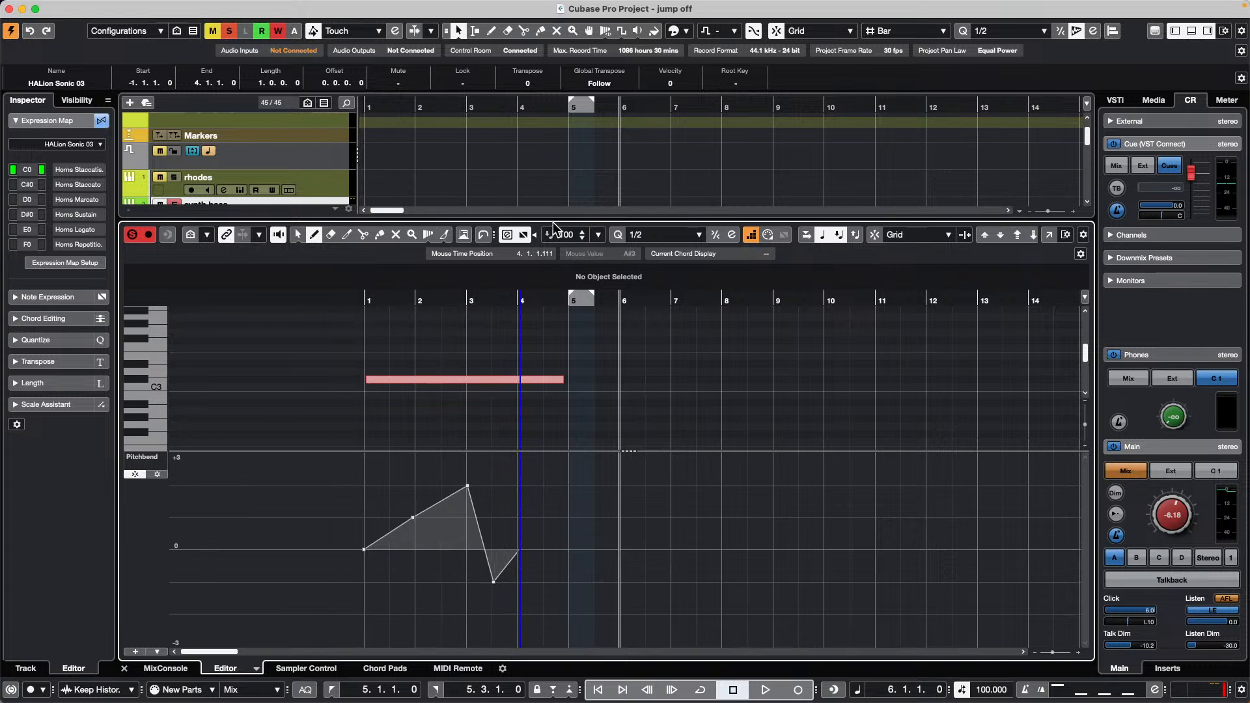
Check the Pitchbend lane's grid settings, then drag the lower zone divider down to show more tracks.
click(156, 474)
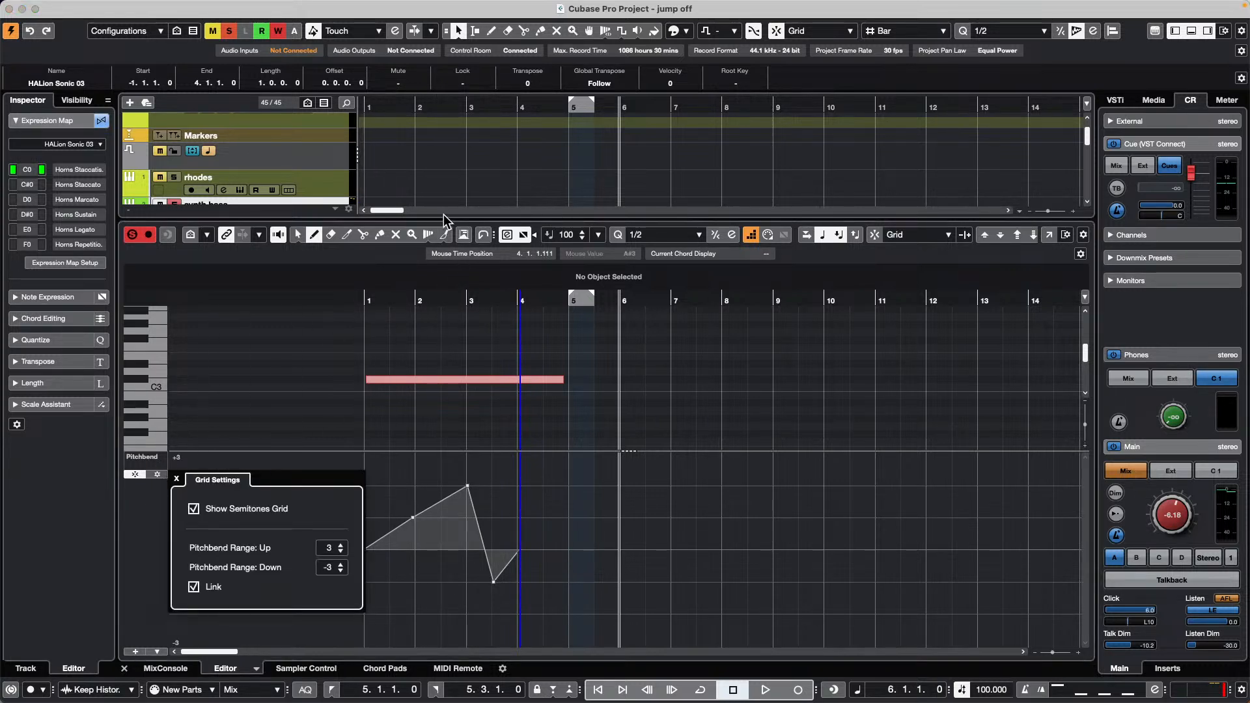
drag(448, 218, 447, 427)
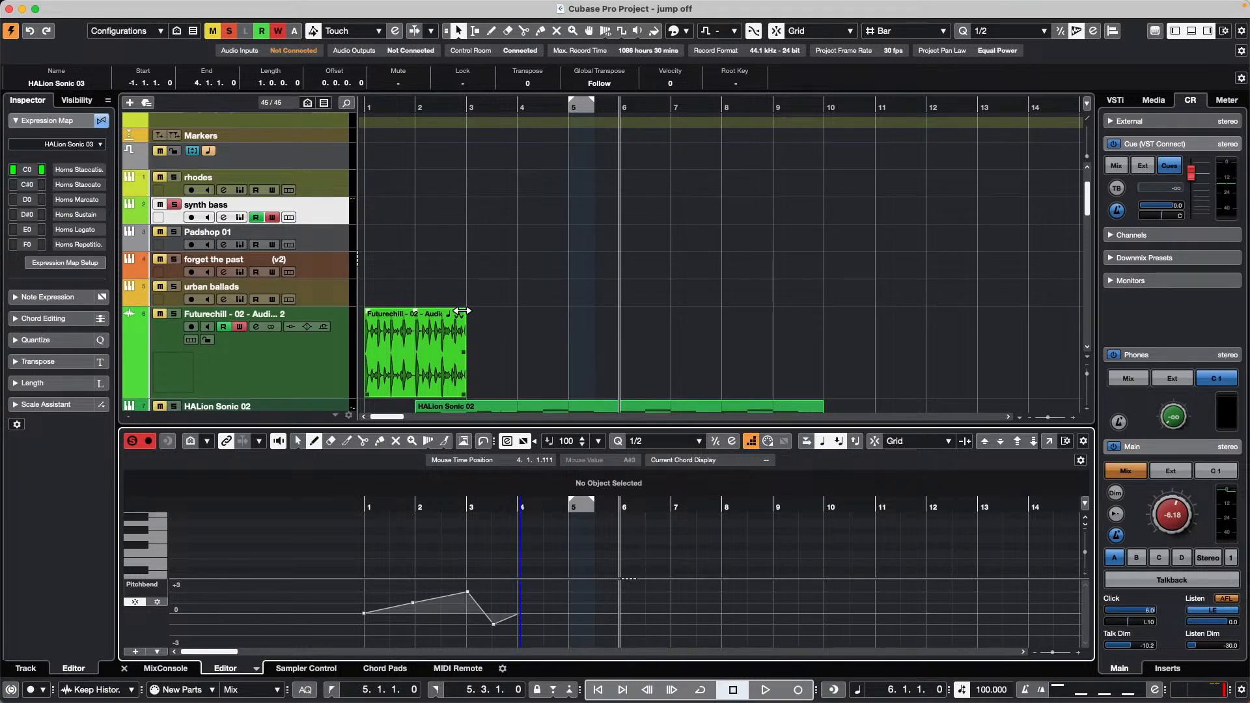
Switch off the orange Step Input button in the key editor toolbar.
click(755, 444)
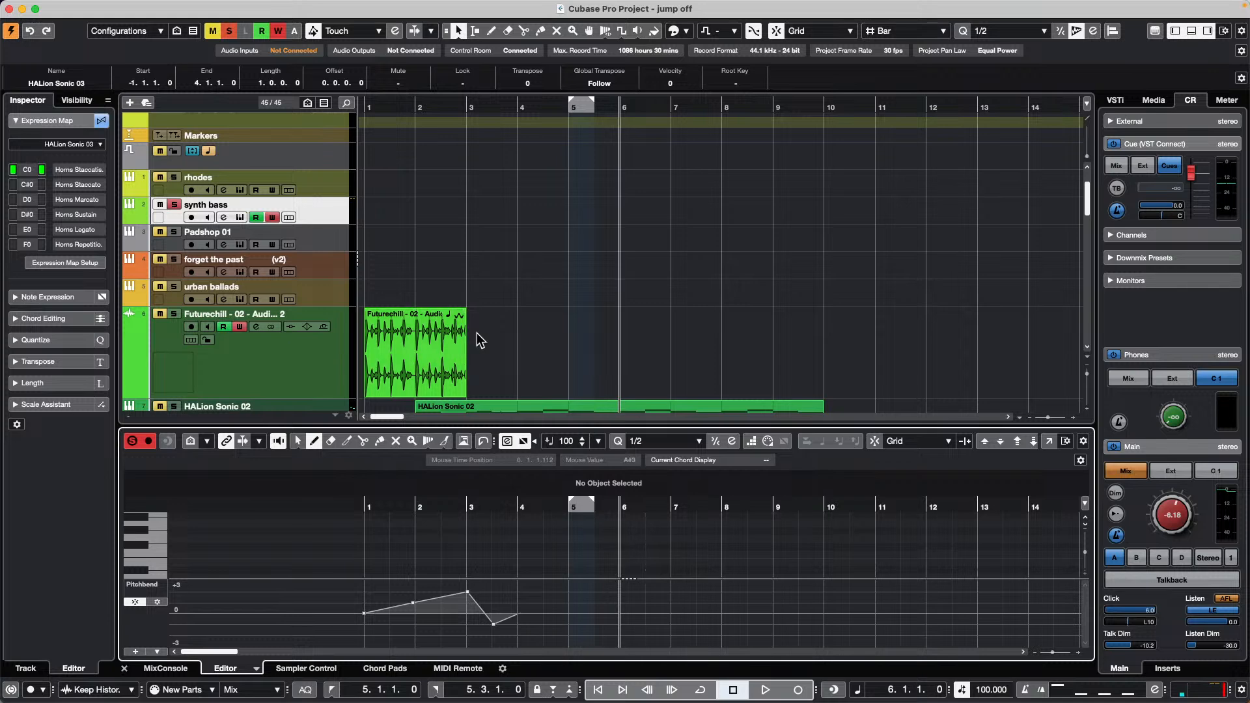
Bring up the Open Project dialog from the File menu.
click(87, 7)
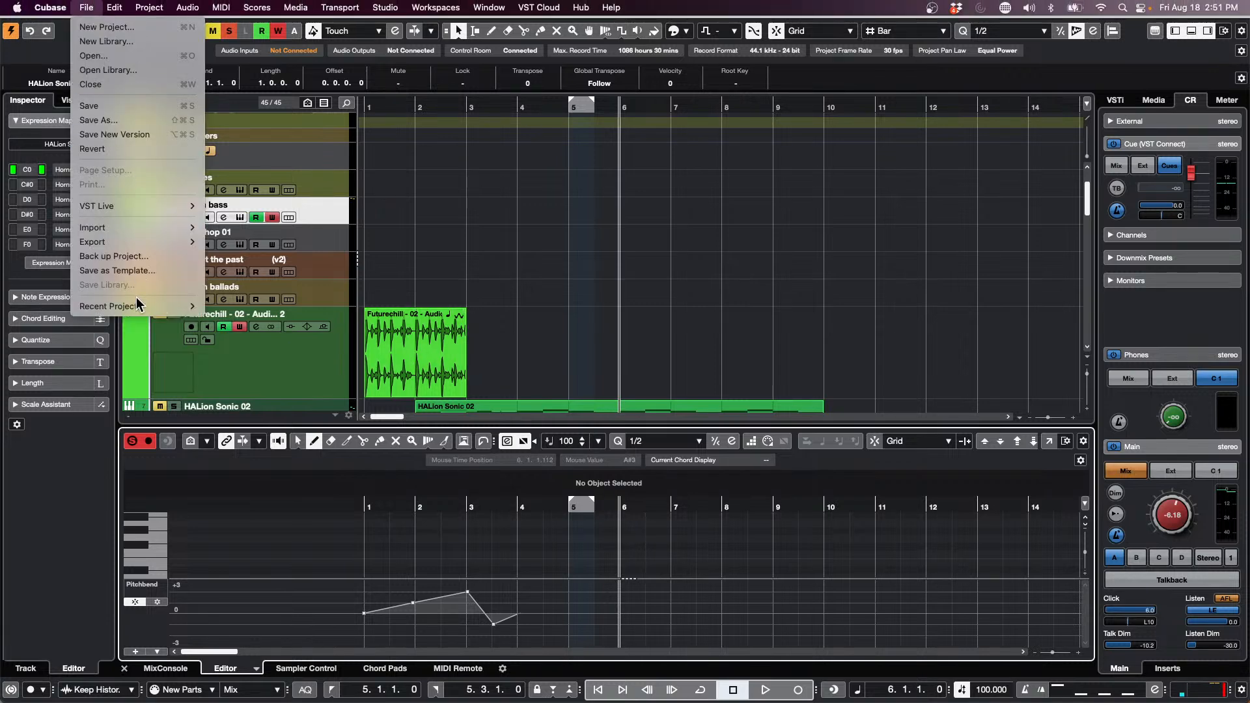
mouse_move(138, 305)
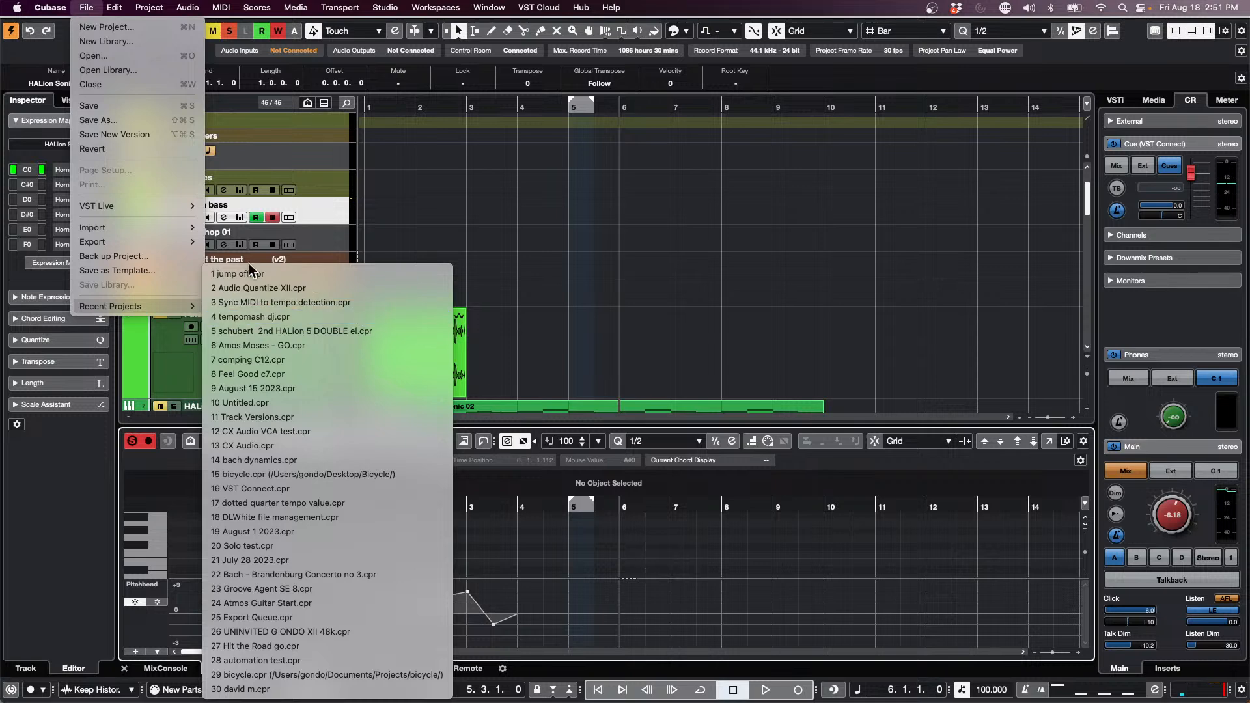
click(152, 57)
Browse to Projects > CX Audio and open CX Audio.cpr.
scroll(513, 306, down, 15)
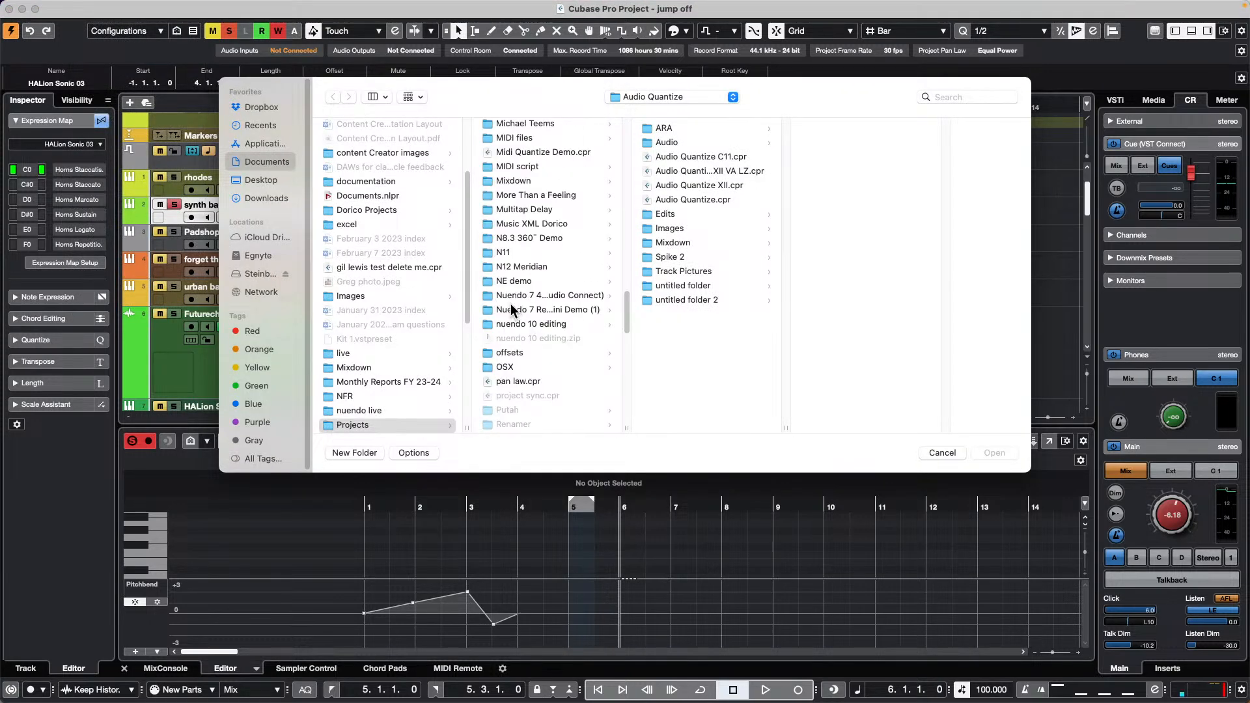
scroll(512, 305, down, 10)
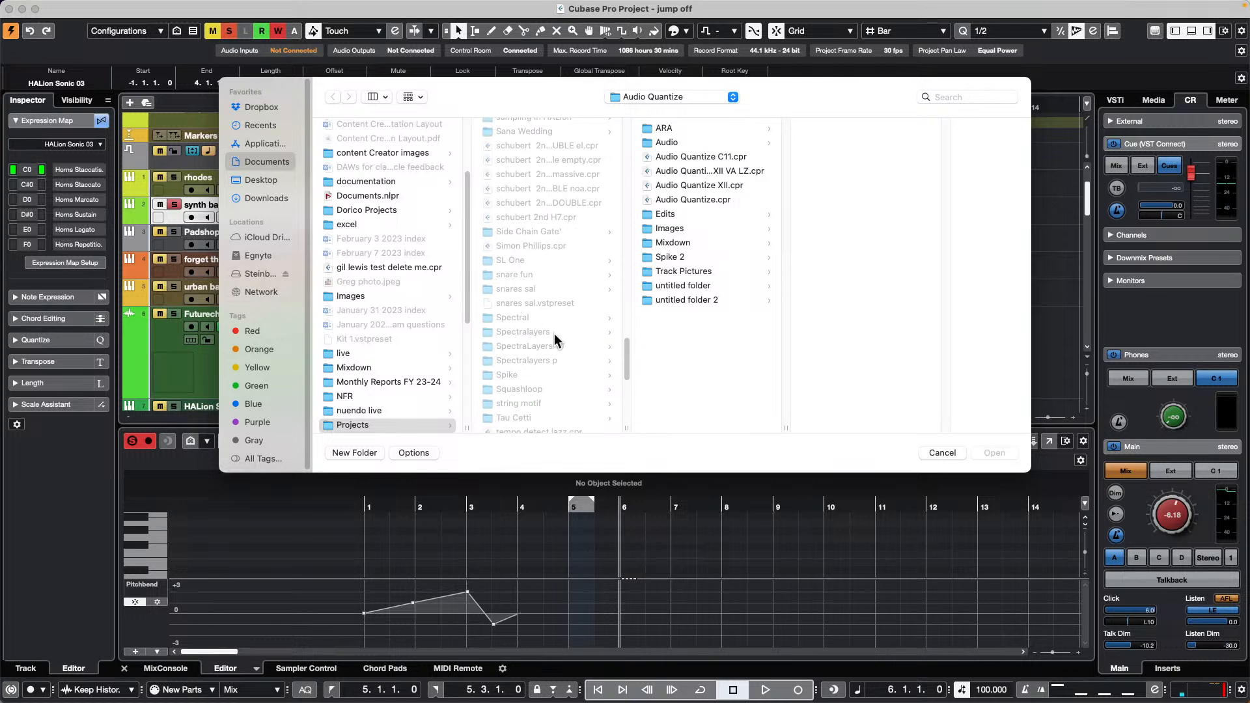
scroll(554, 342, down, 10)
scroll(555, 345, up, 15)
scroll(554, 343, up, 15)
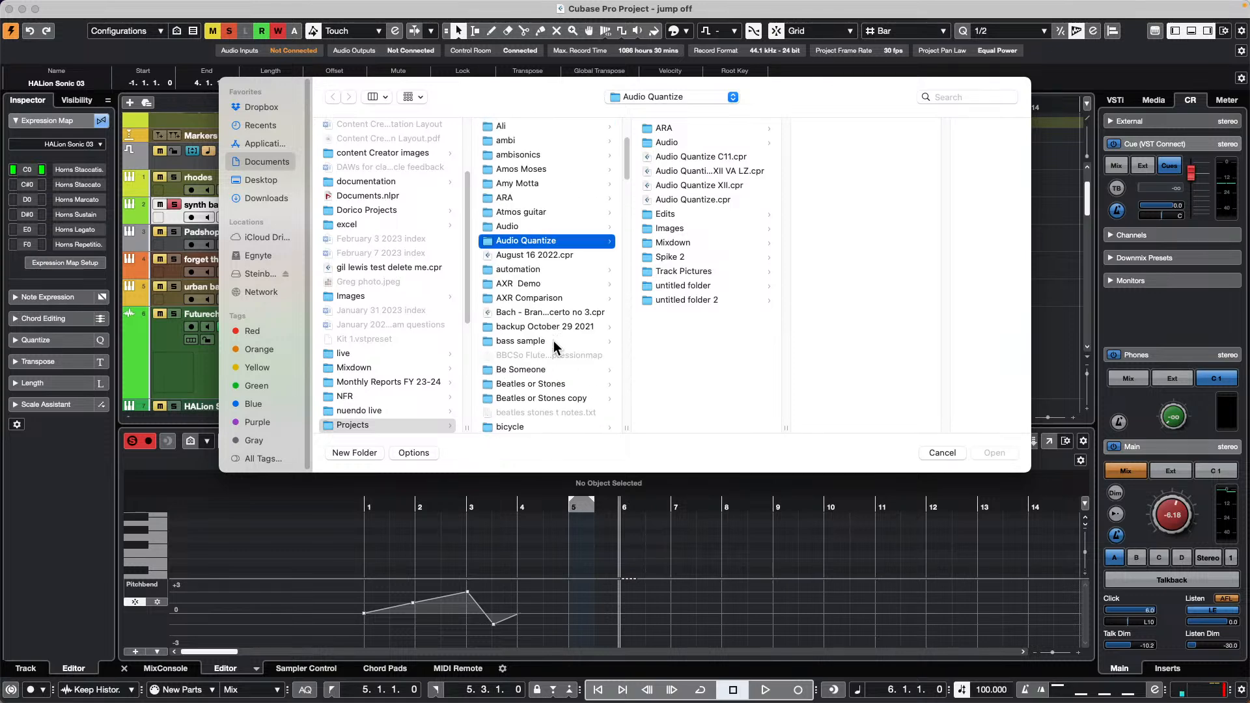
scroll(555, 342, up, 2)
scroll(553, 342, down, 10)
scroll(552, 348, down, 15)
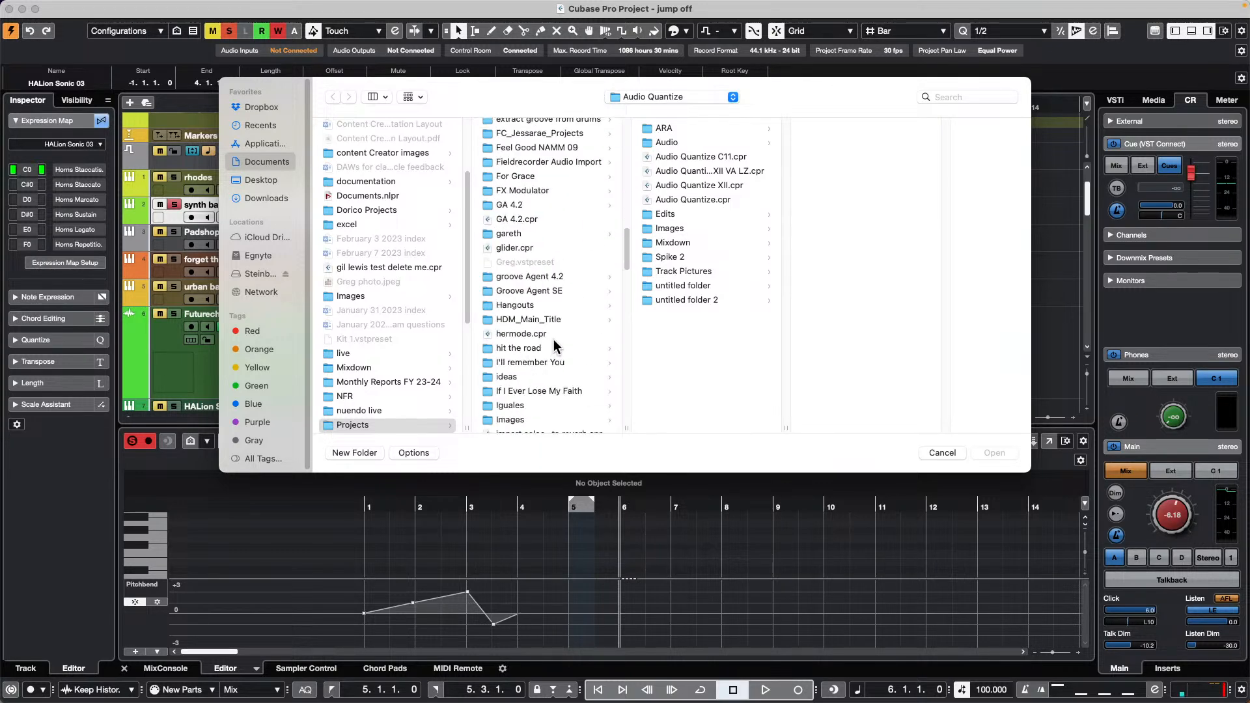
scroll(554, 347, up, 10)
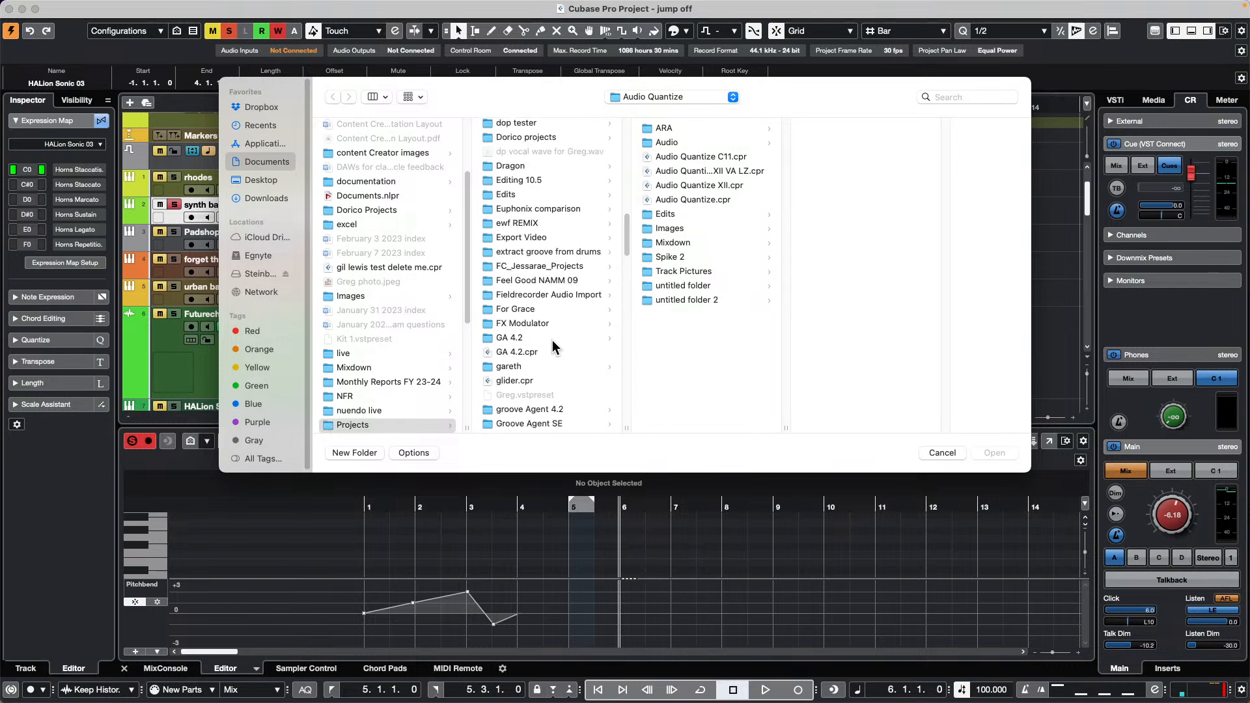
click(515, 260)
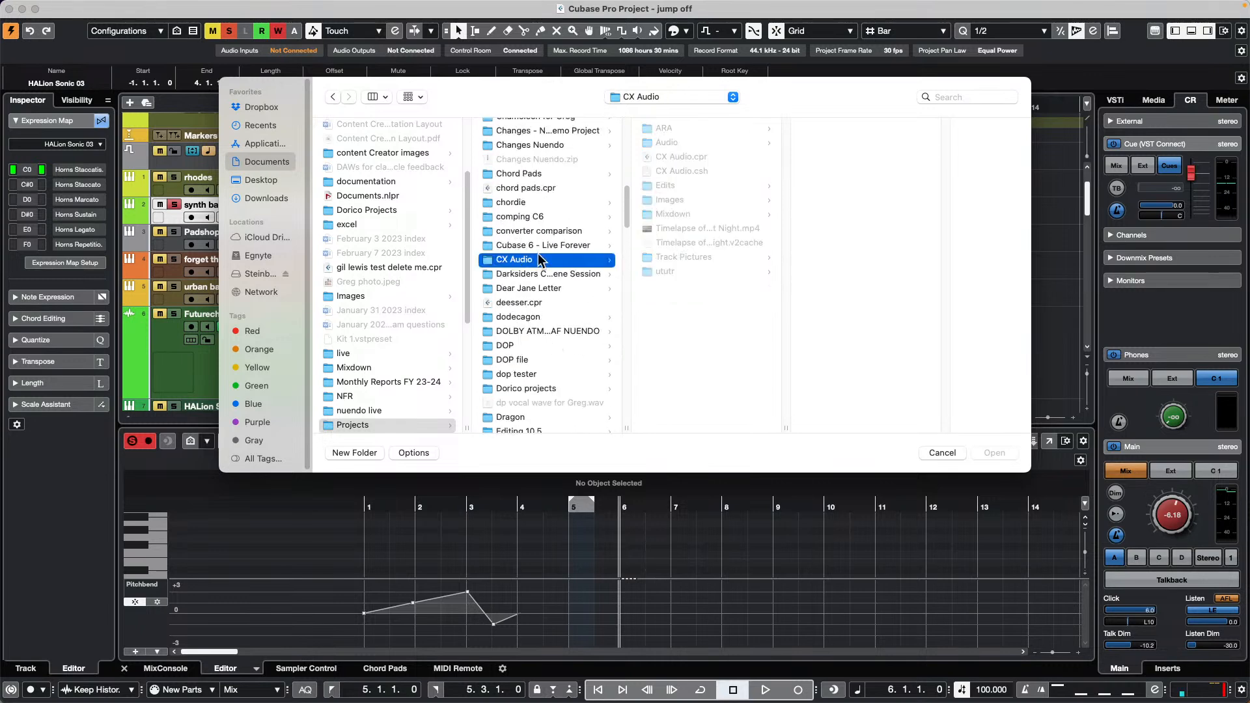
click(684, 157)
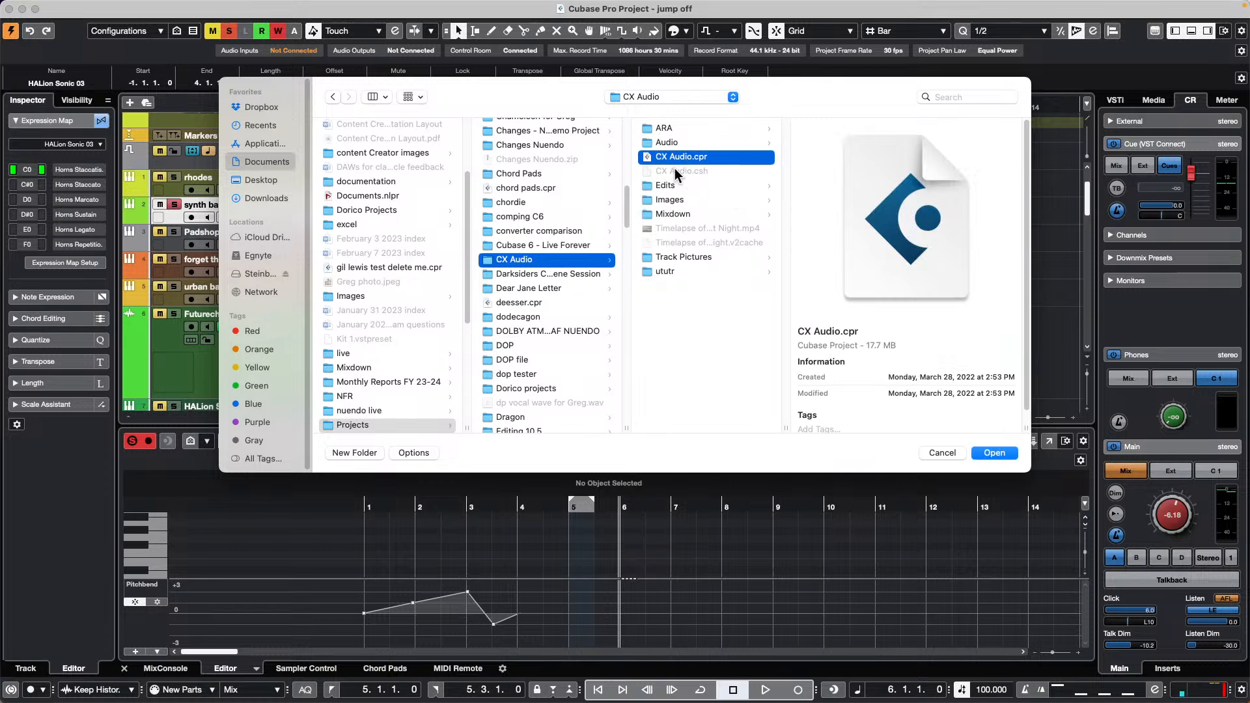
double_click(683, 155)
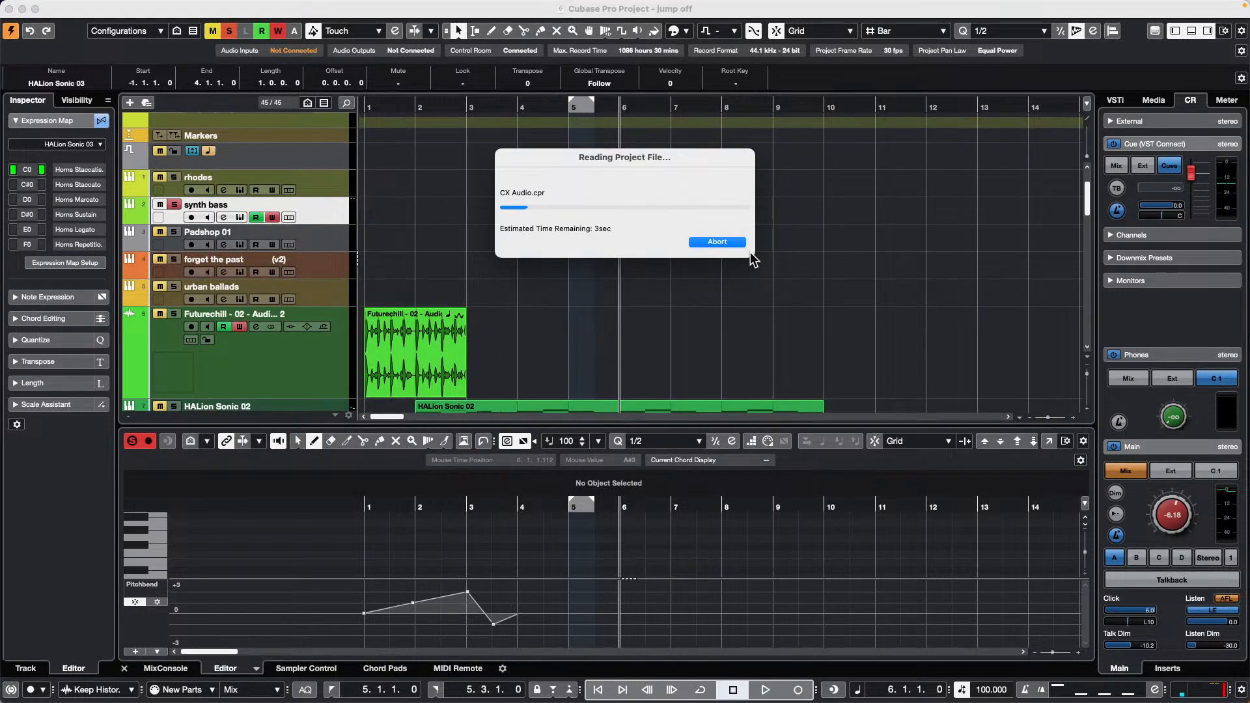
Activate the CX Audio project, accept the missing ports warning, and place the cursor near bar 20.
click(691, 238)
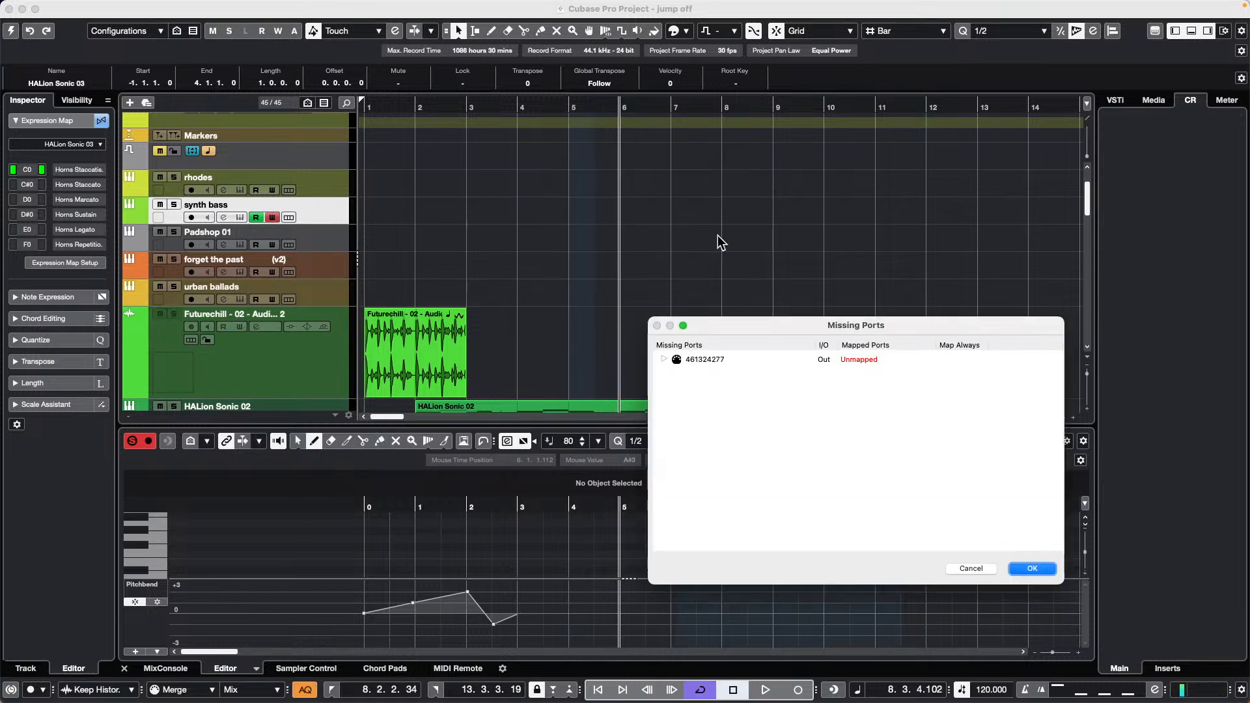
click(1032, 569)
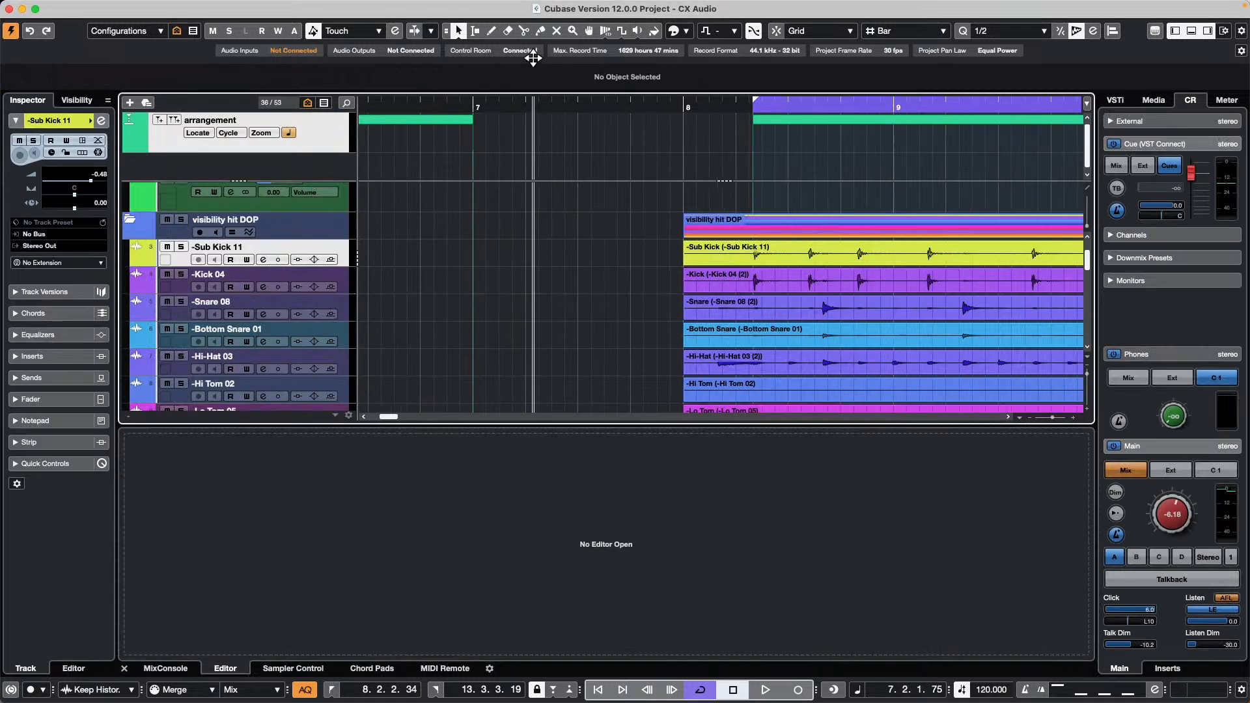
drag(533, 57, 549, 15)
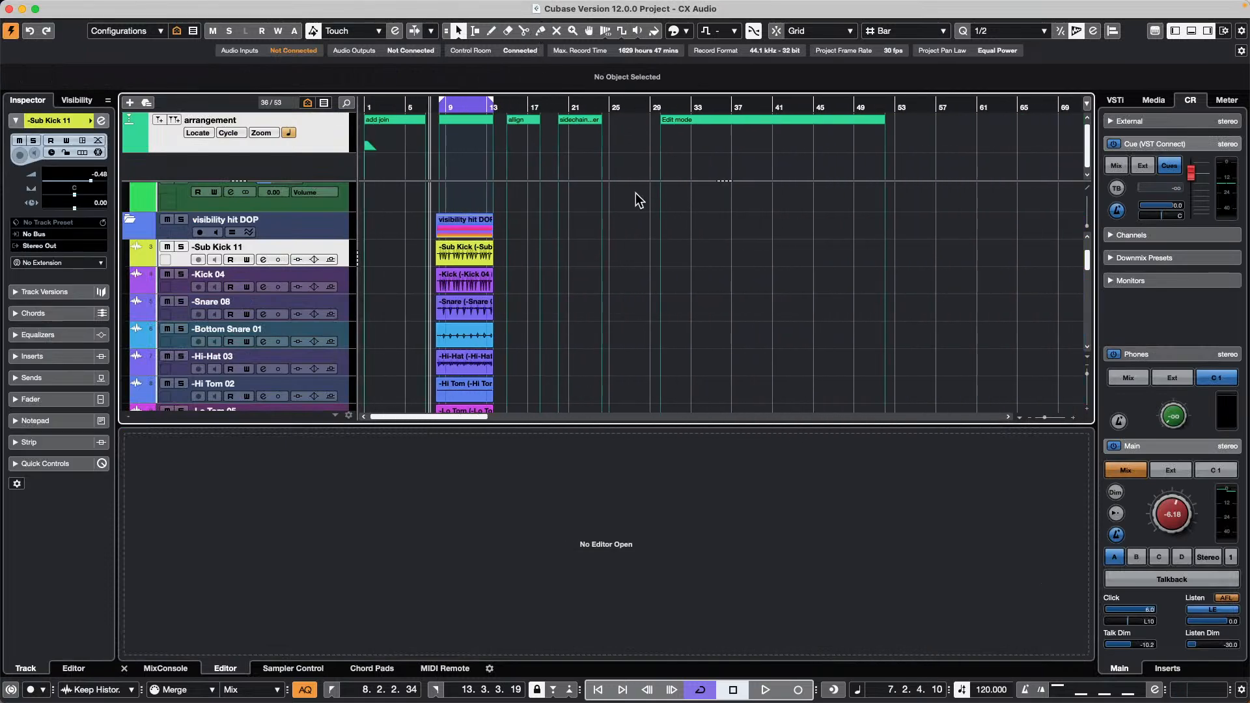
drag(567, 104, 595, 211)
scroll(596, 212, down, 10)
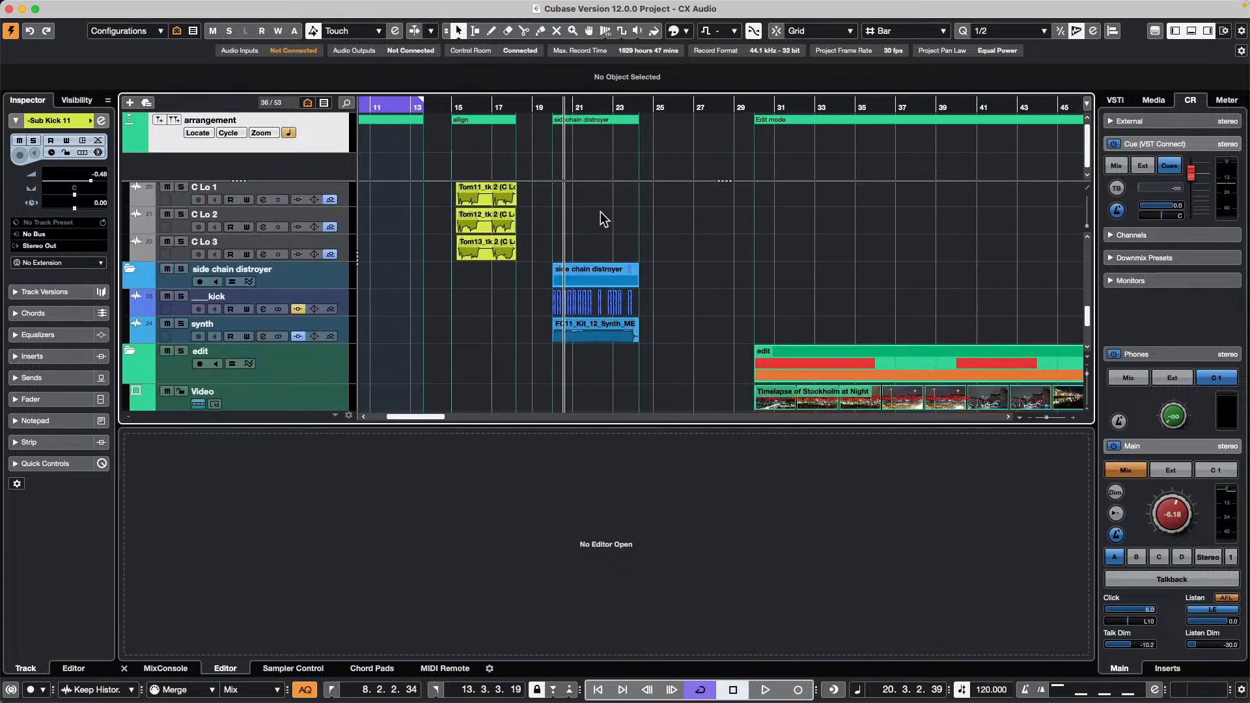
Lower the main monitoring level, zoom to bars 18–25, and play then stop that section.
drag(1168, 506, 1143, 515)
drag(550, 104, 551, 140)
drag(1189, 520, 1170, 519)
key(space)
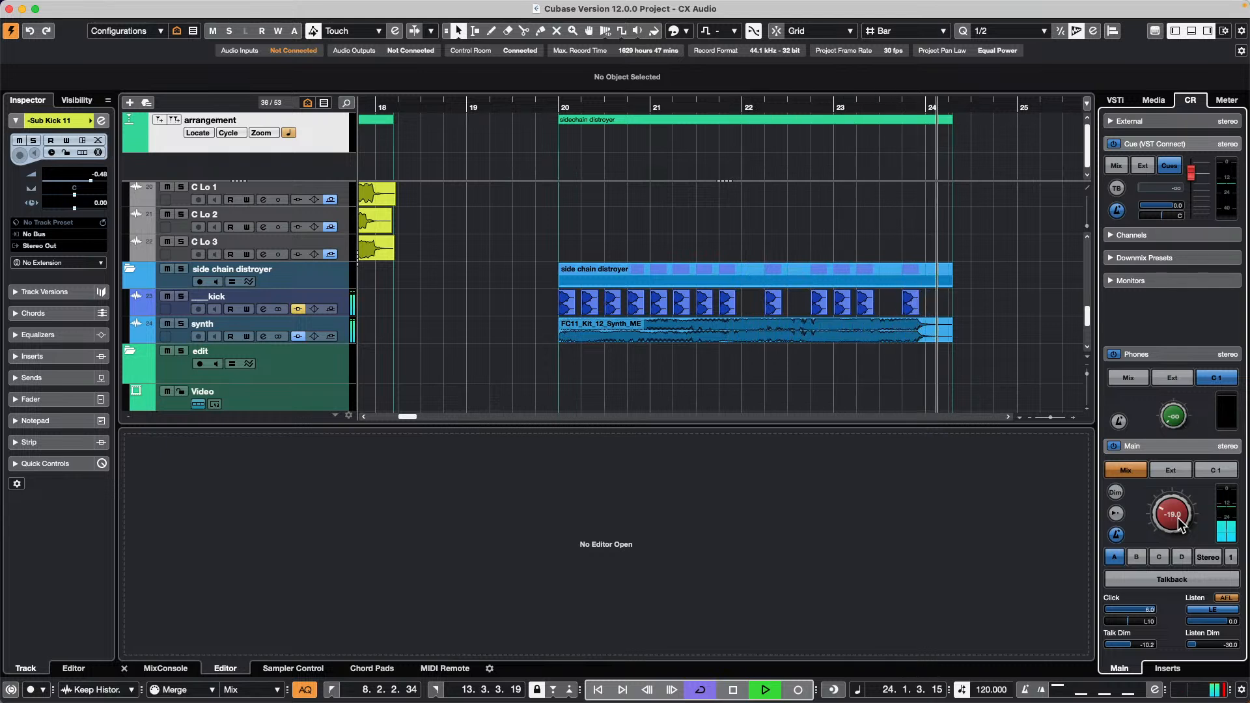
key(space)
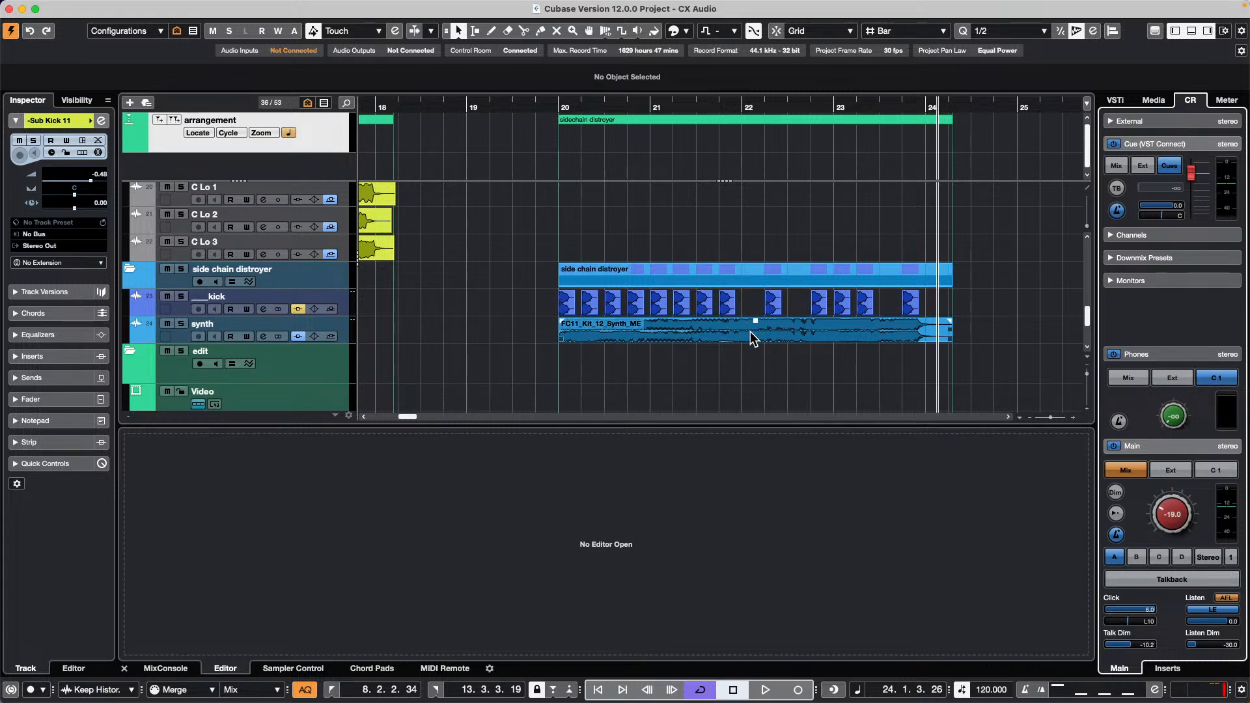
Open the synth track's Compressor insert and enable its side-chain input.
click(346, 327)
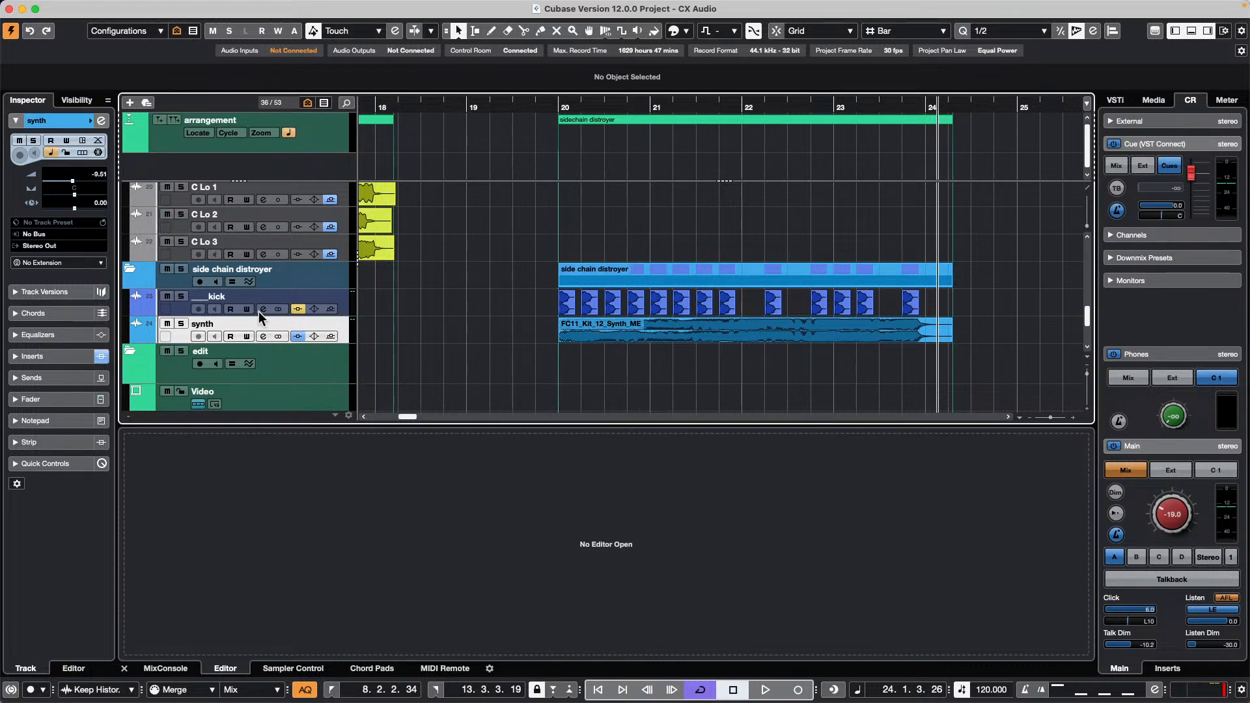
click(61, 358)
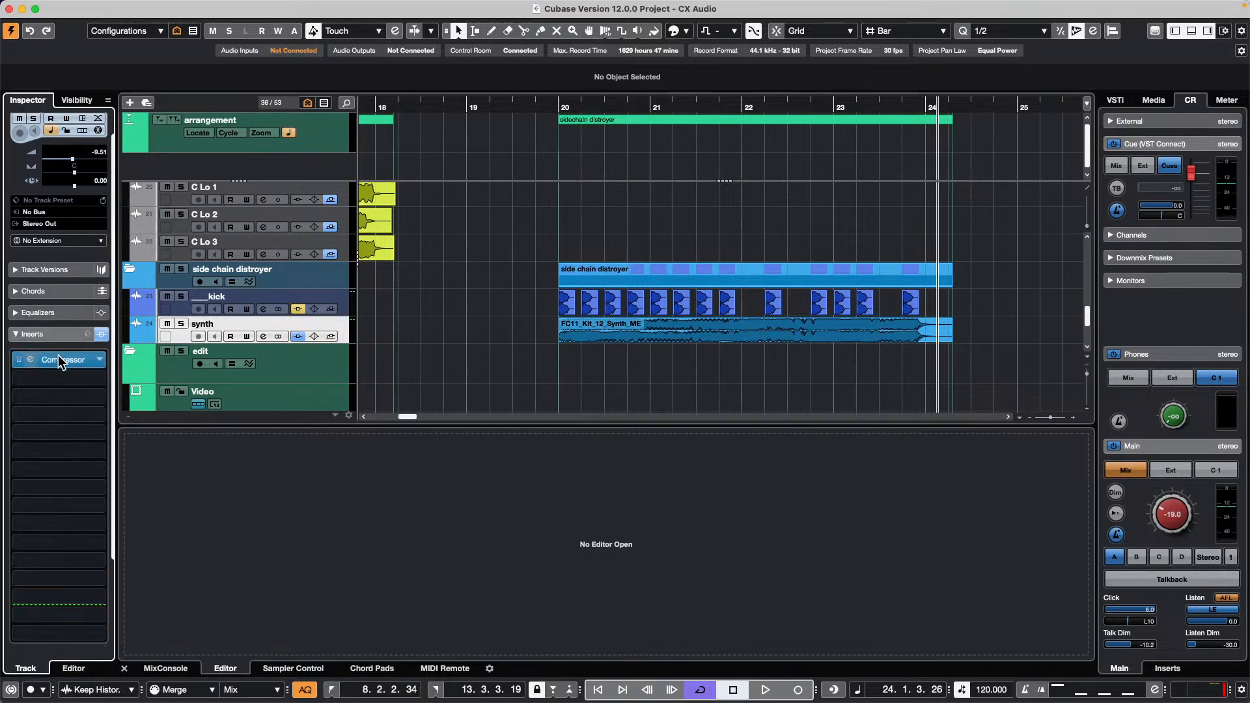
click(62, 360)
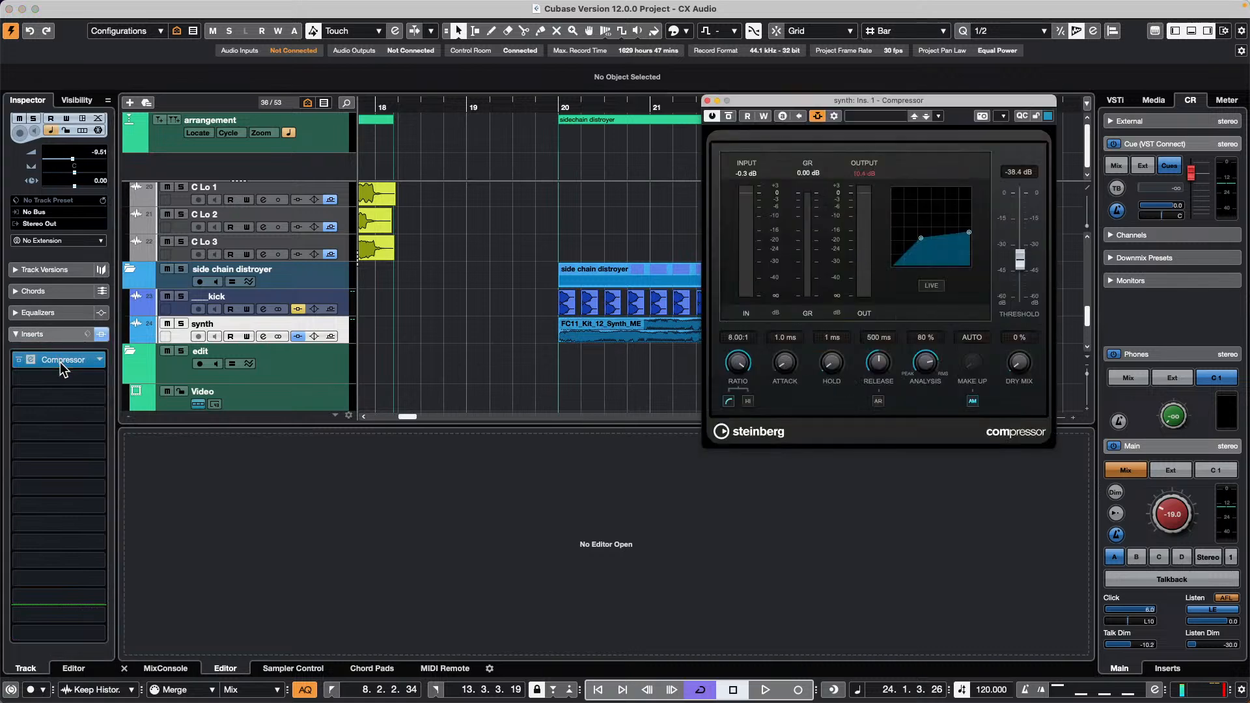
click(817, 117)
drag(869, 102, 896, 270)
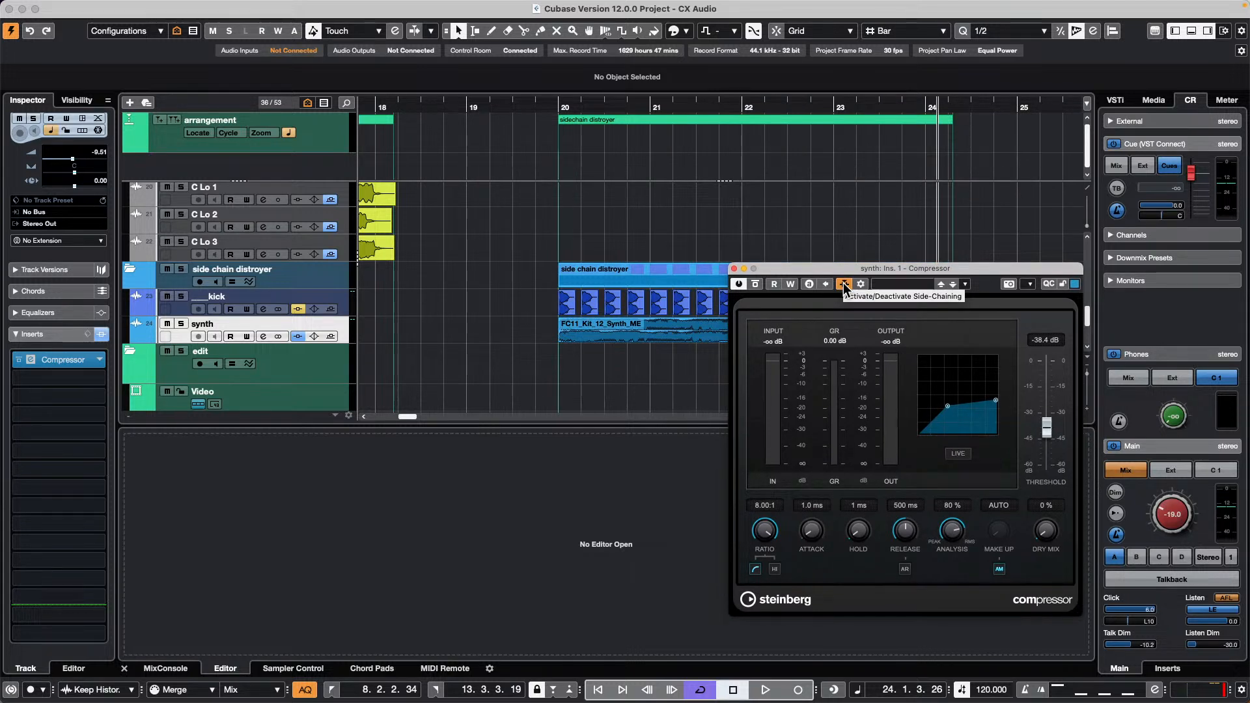
Add the kick track as the Compressor's side-chain source.
click(861, 284)
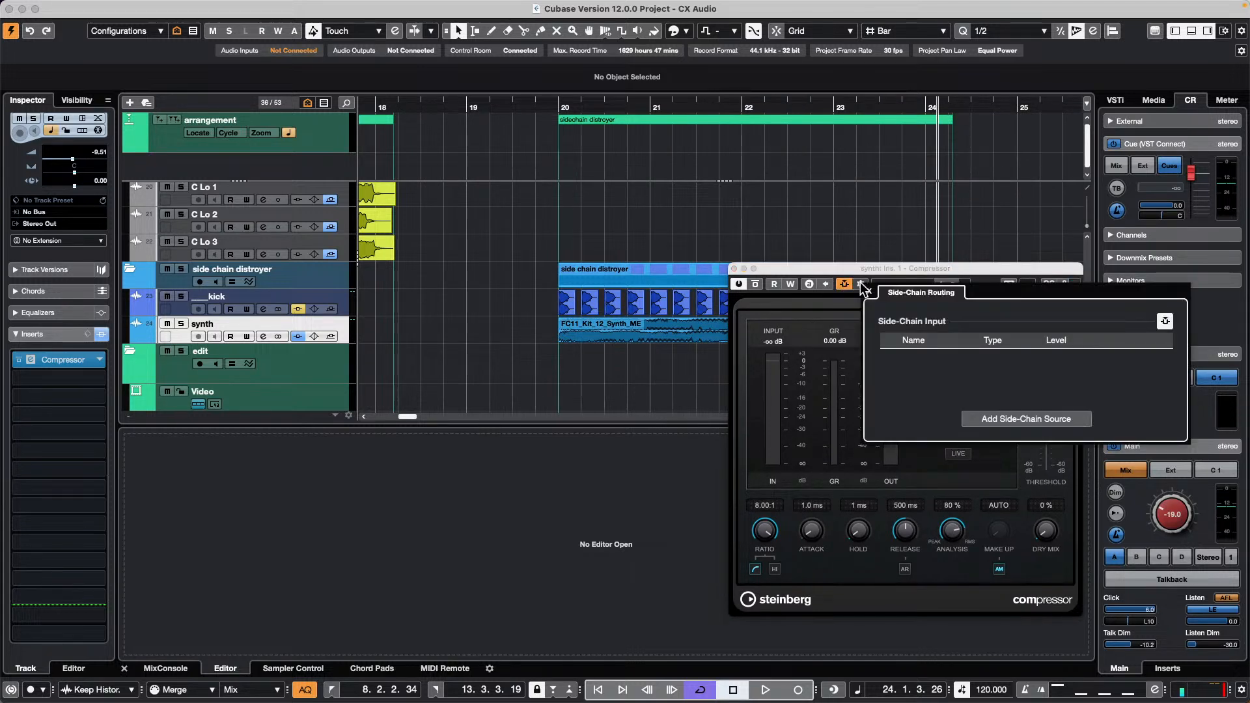
click(1026, 418)
scroll(1098, 552, down, 2)
scroll(1099, 547, down, 5)
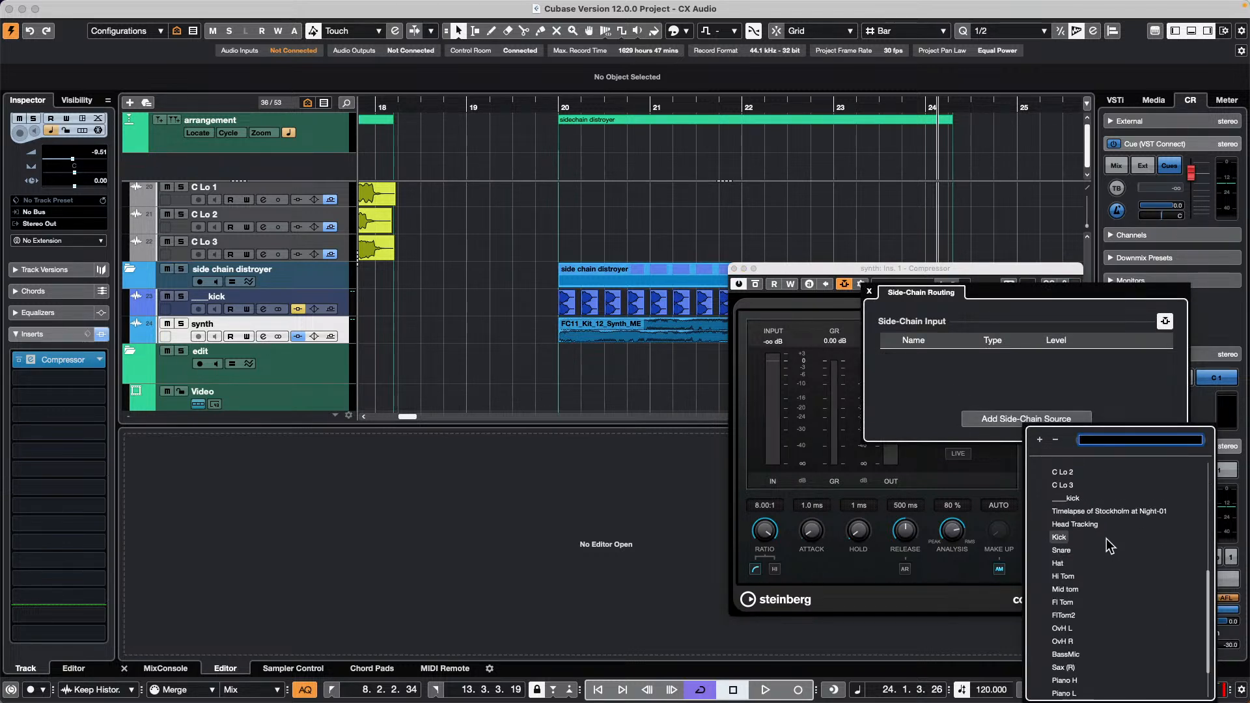
click(1074, 499)
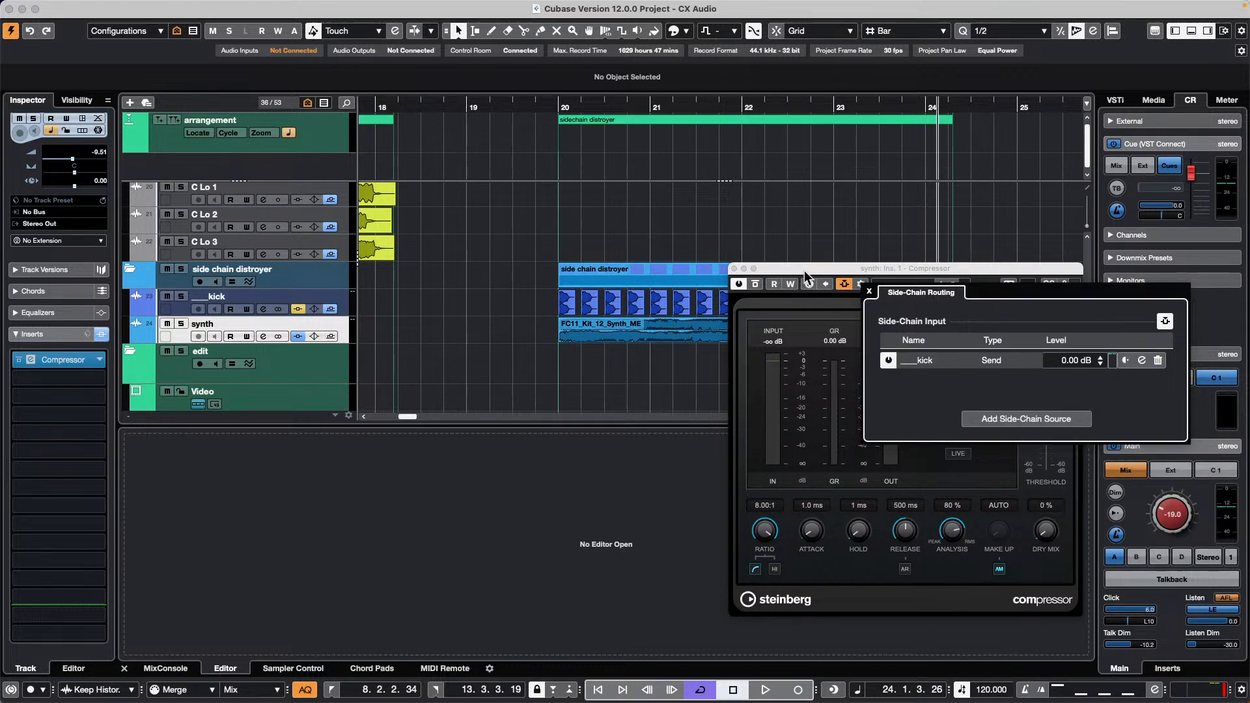
Play from near bar 20 to hear the side-chained synth, then stop.
drag(579, 105, 551, 104)
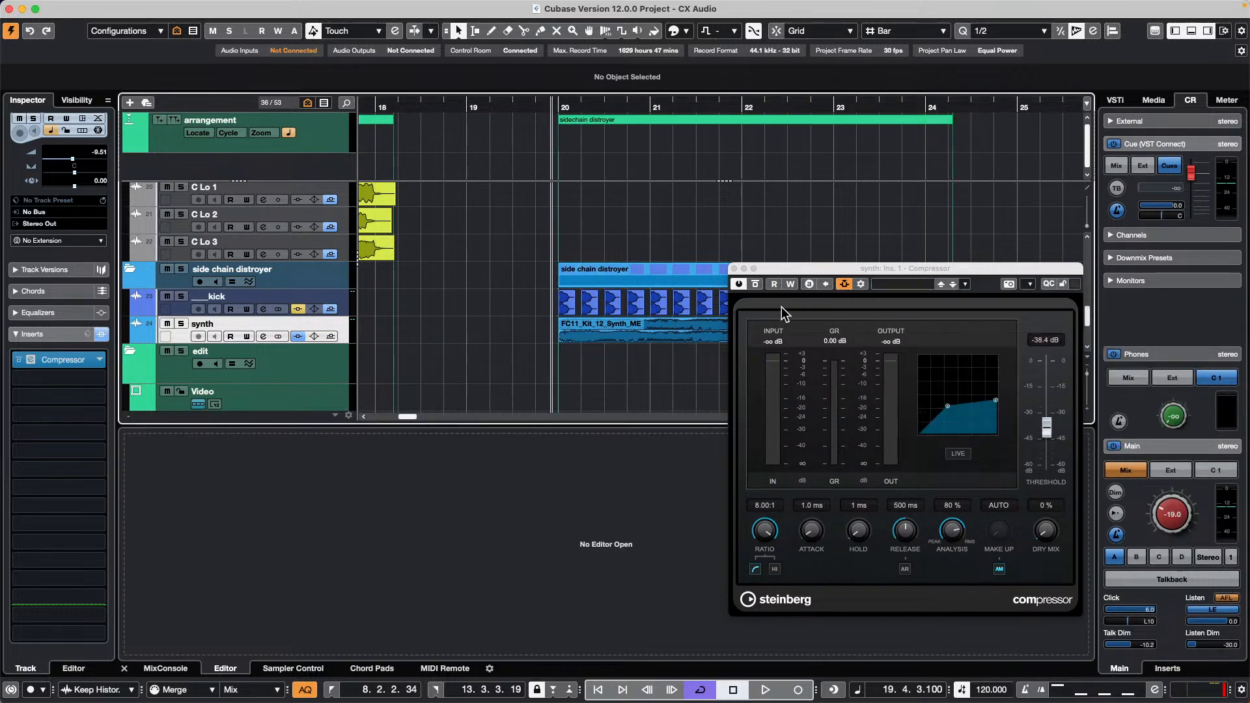
key(space)
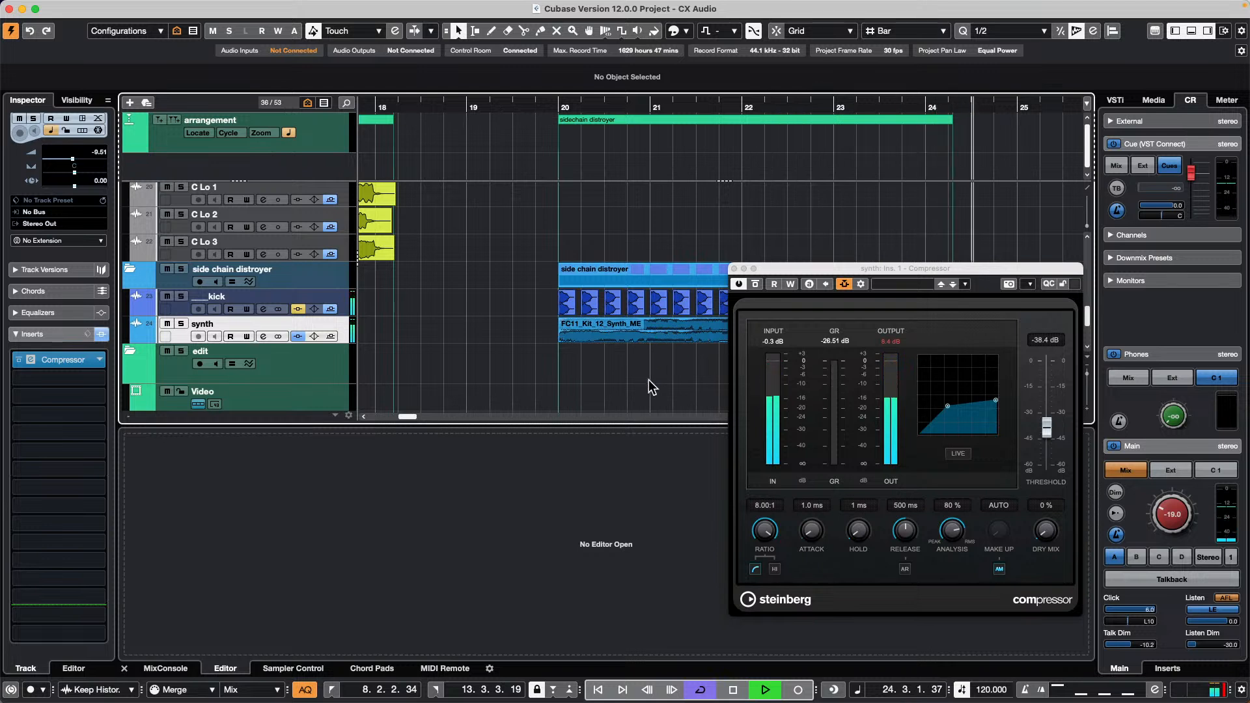
click(733, 268)
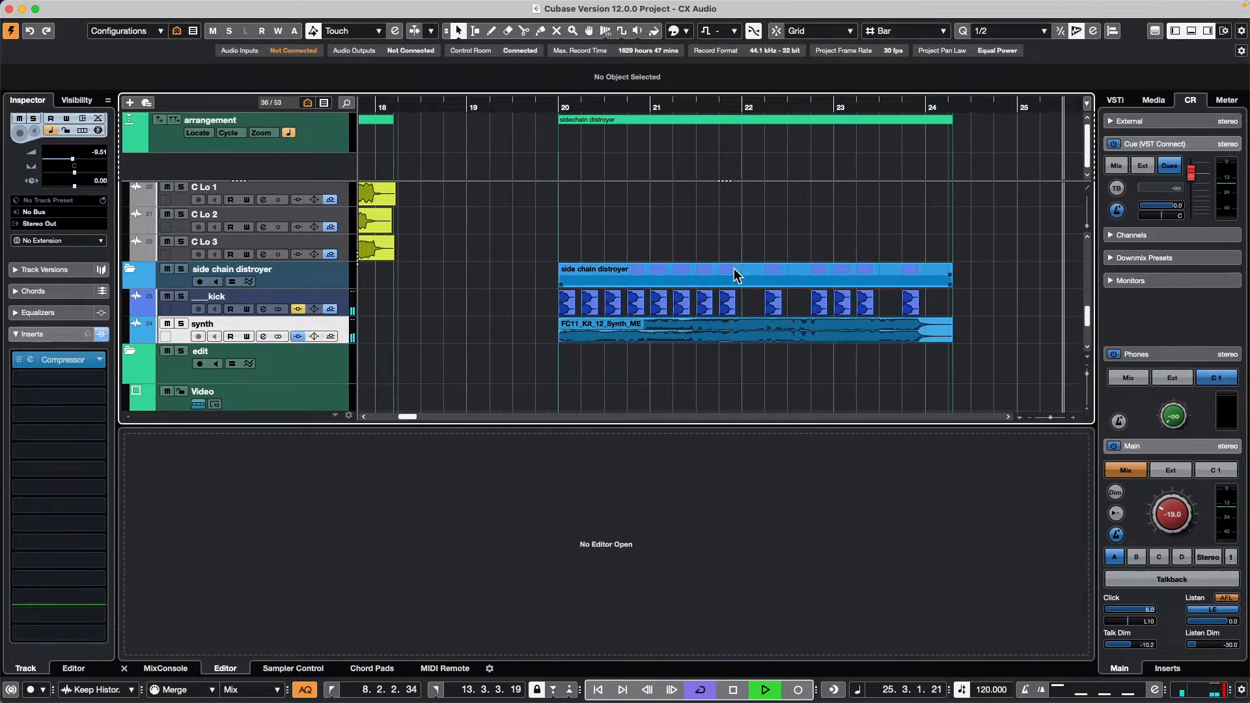
key(space)
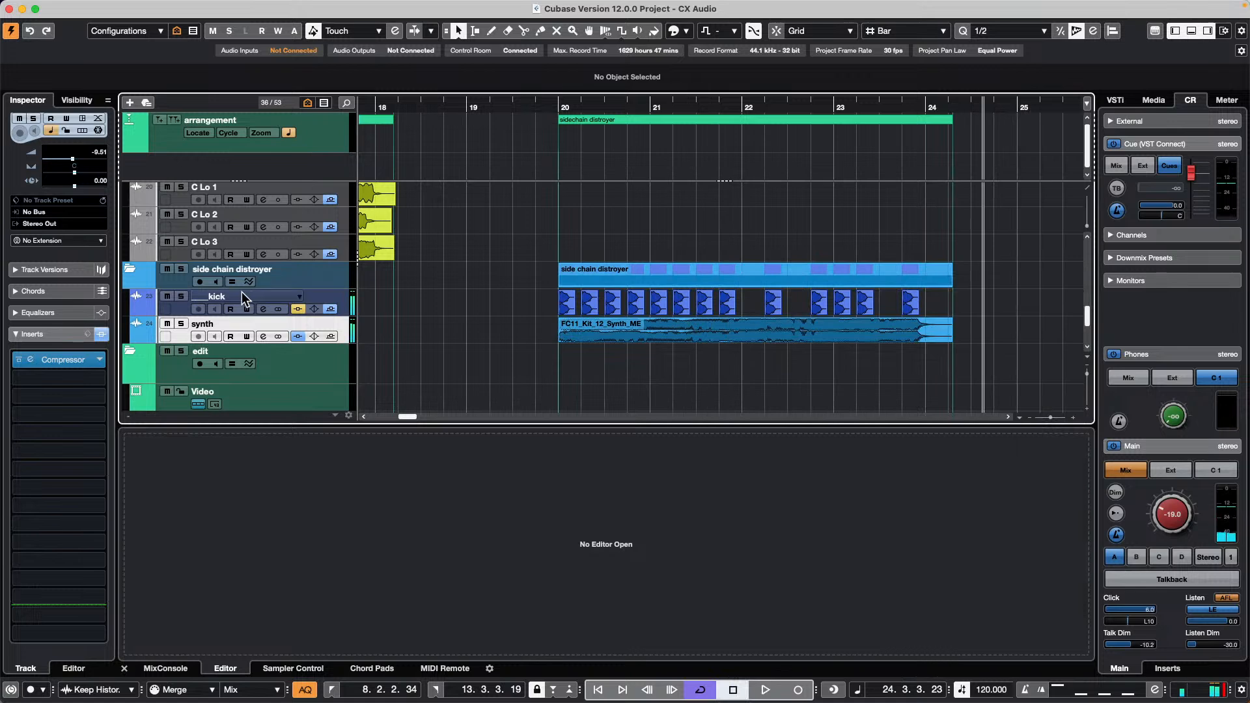
Reopen the Compressor and confirm the kick is listed in its side-chain routing.
click(64, 360)
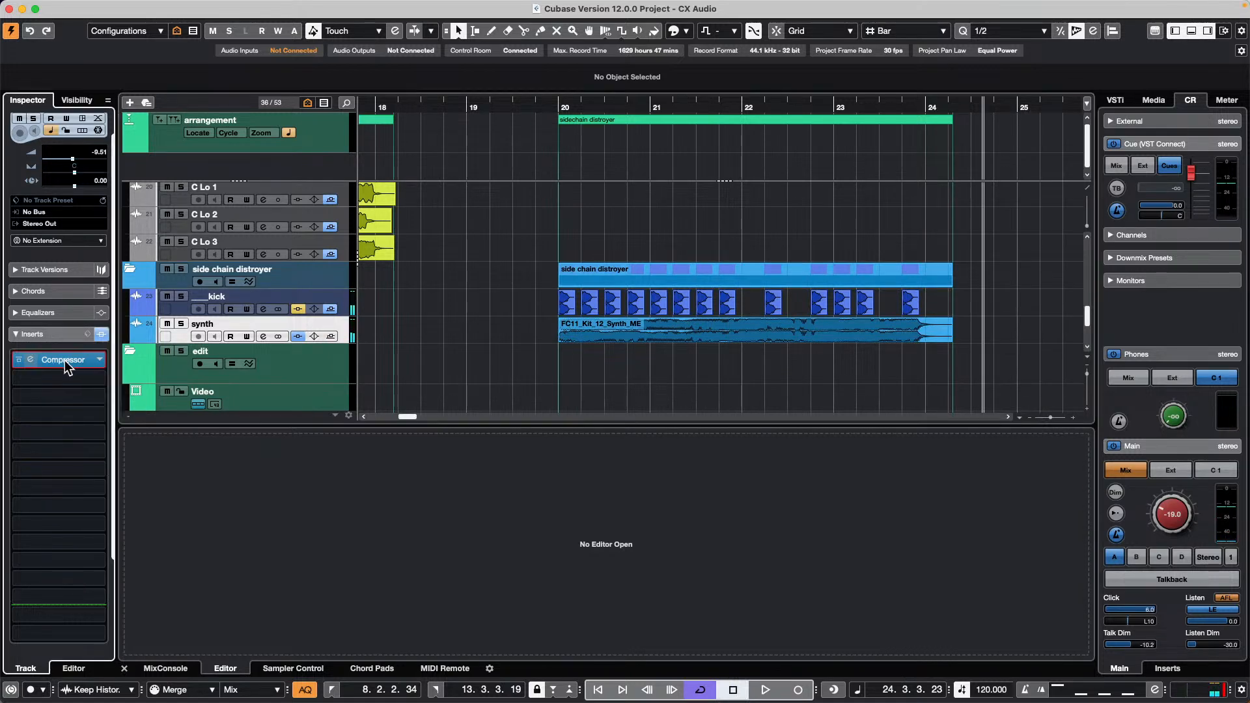
click(68, 361)
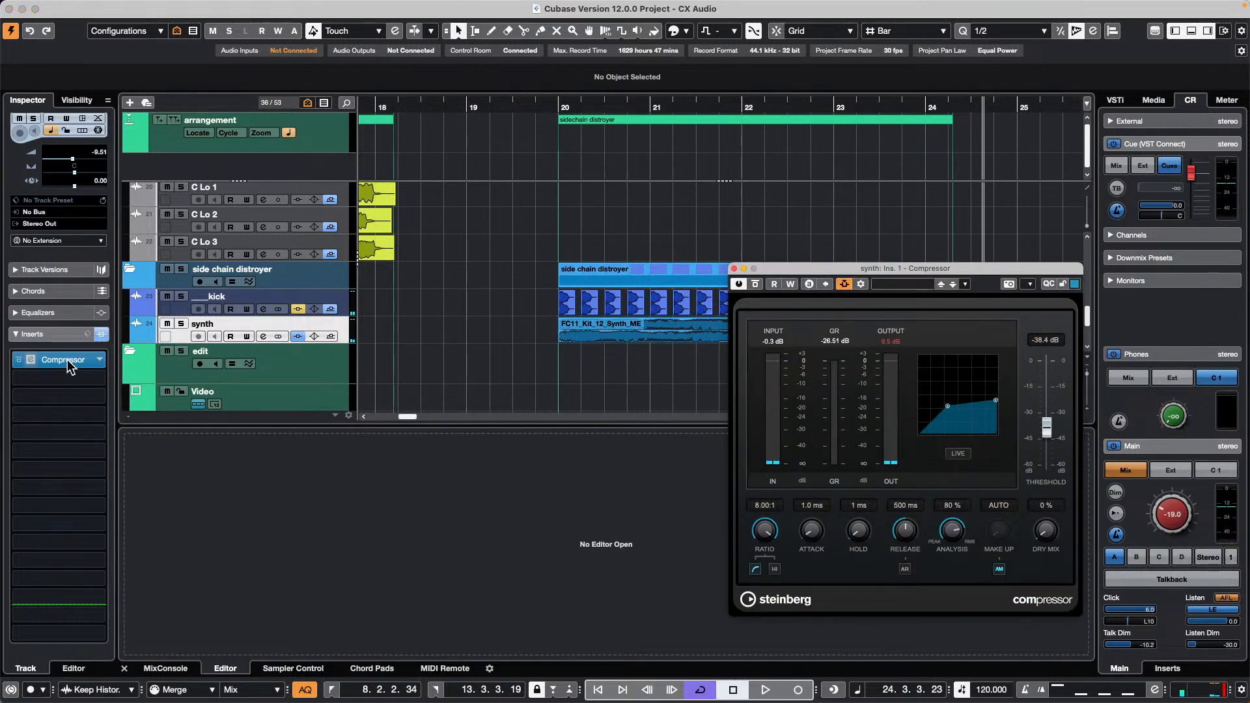
click(68, 361)
click(68, 361)
click(863, 285)
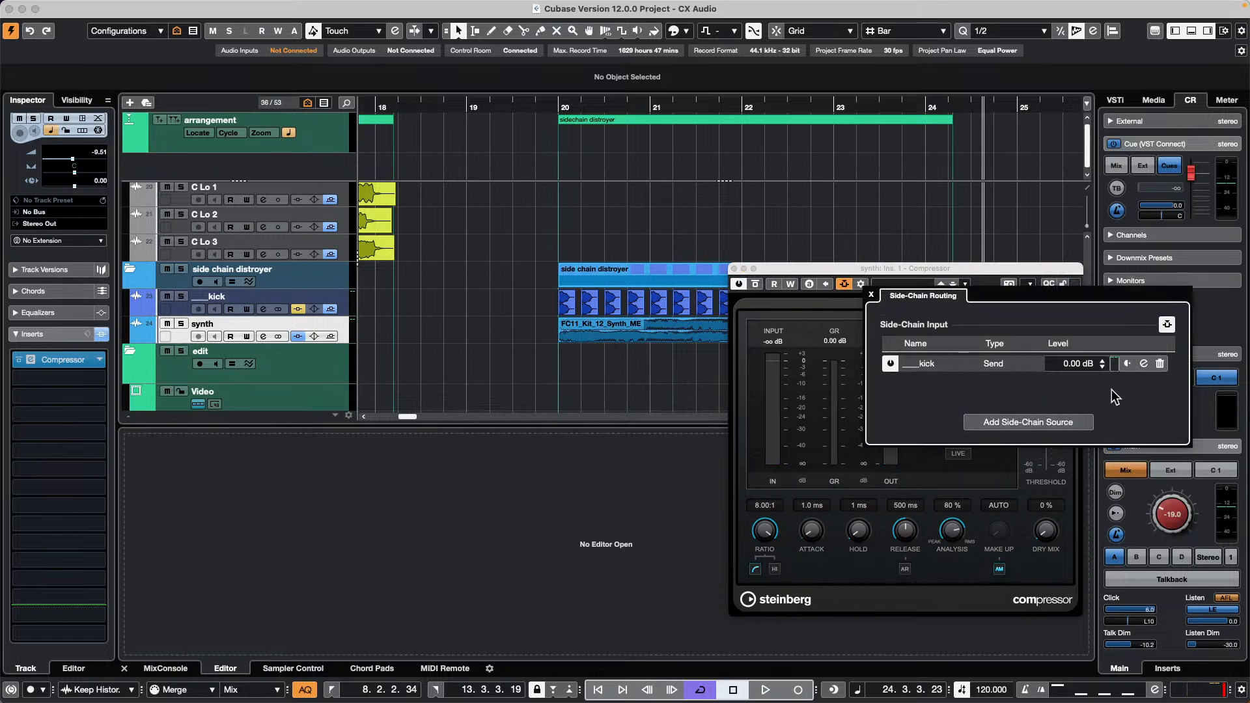
click(871, 294)
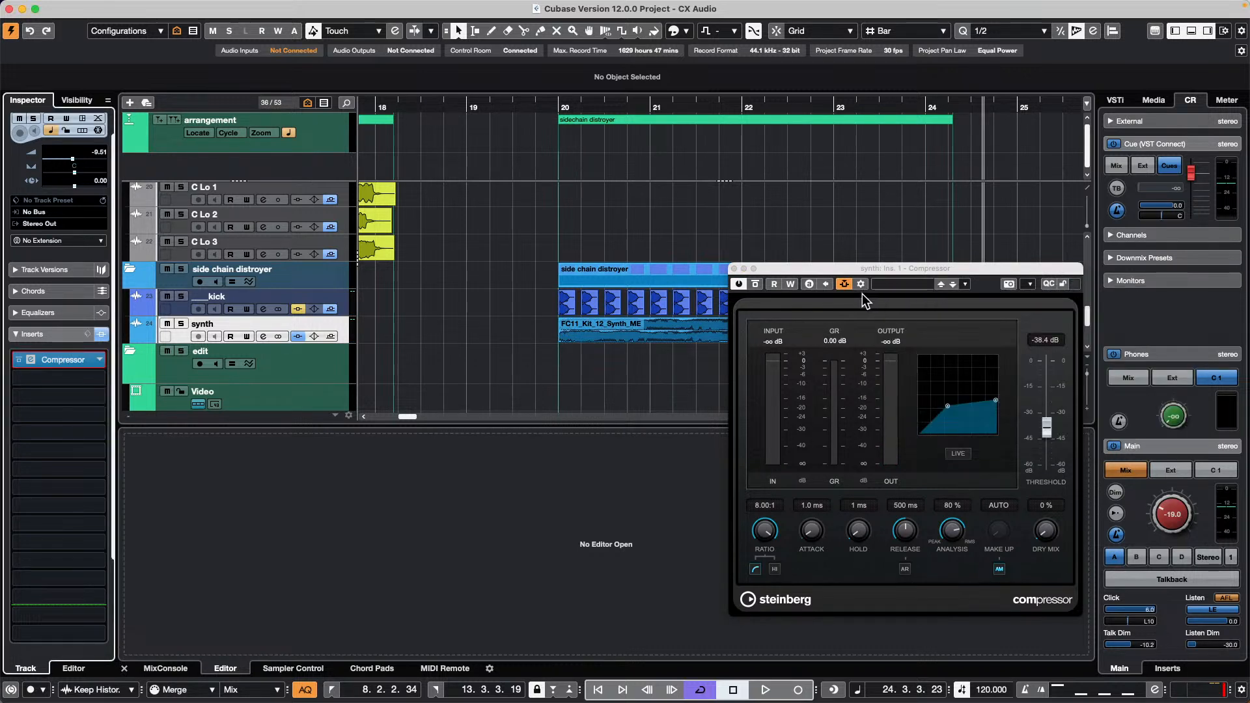
click(734, 268)
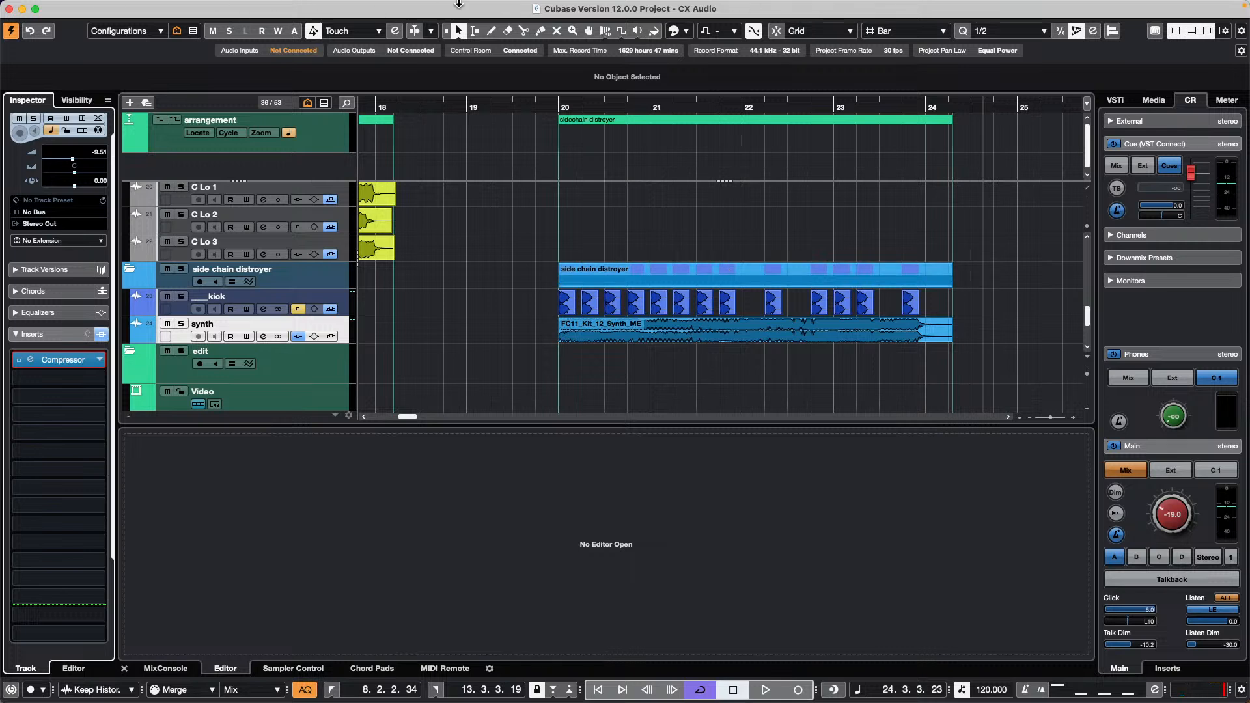
Open the Audio Connections window from the Studio menu.
click(439, 7)
mouse_move(385, 7)
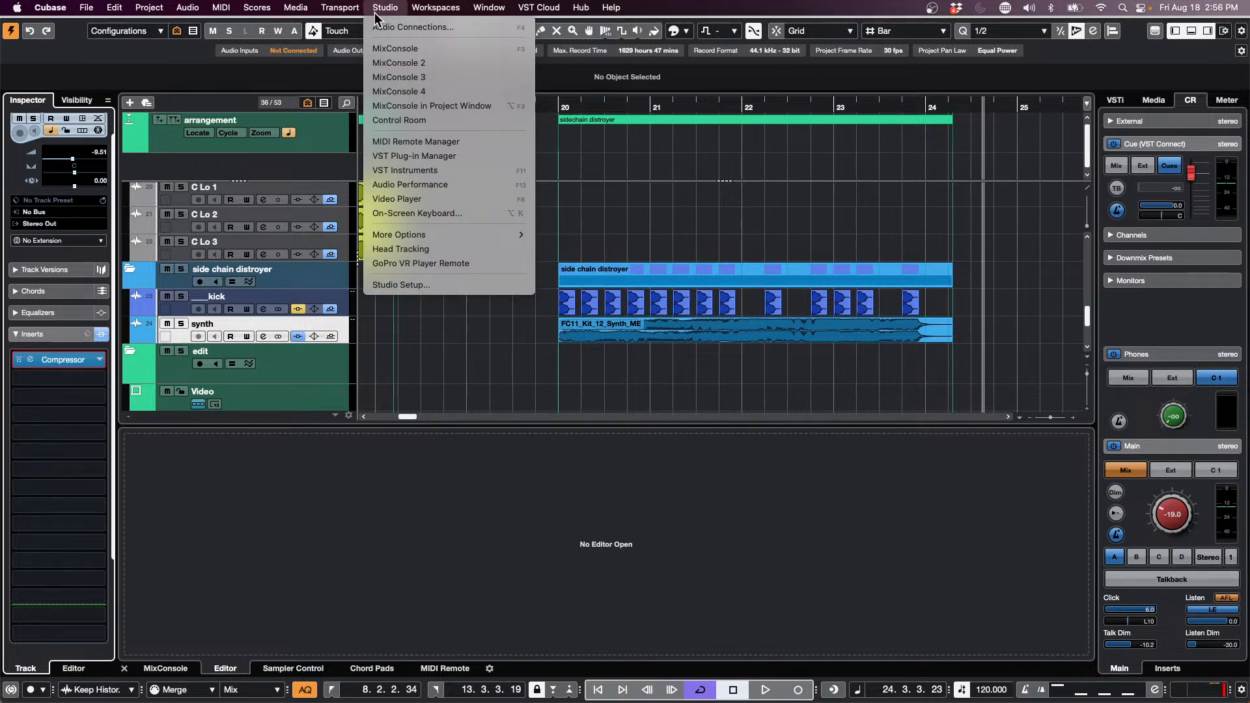
click(432, 31)
Review the External Instruments, Control Room, External FX, Group/FX, Outputs and Inputs connection tabs.
click(469, 188)
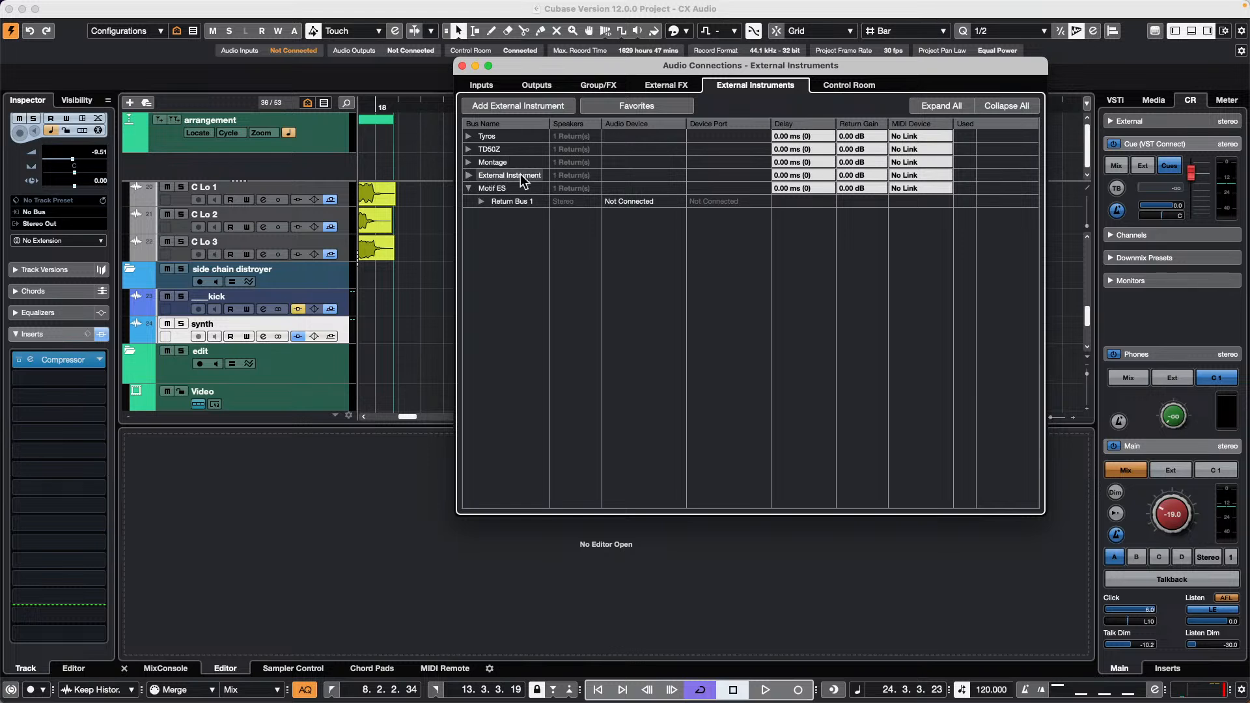
click(849, 85)
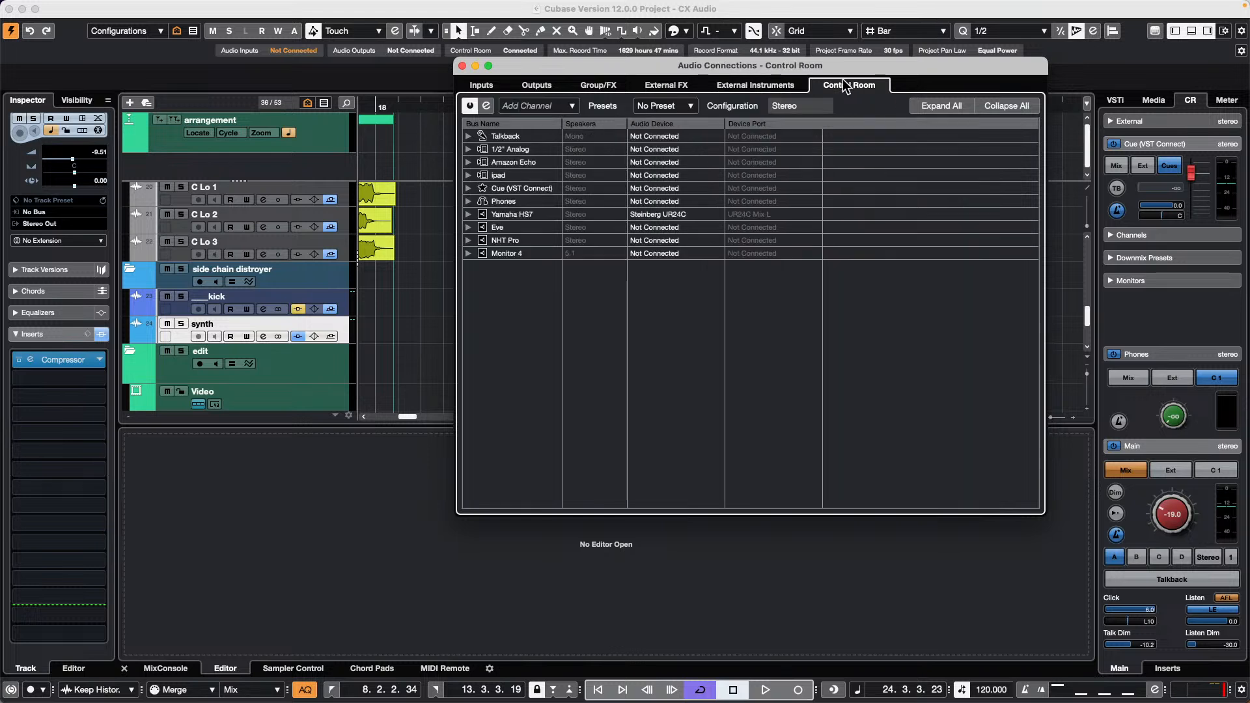
click(468, 215)
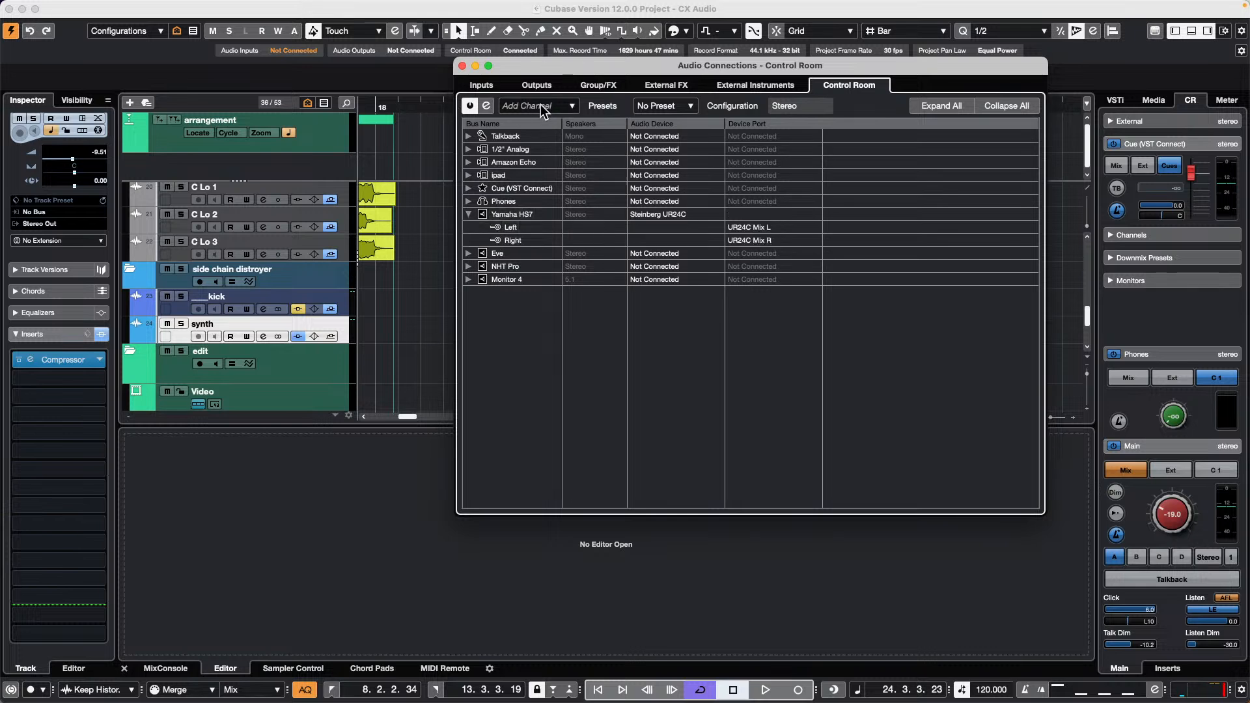
click(633, 87)
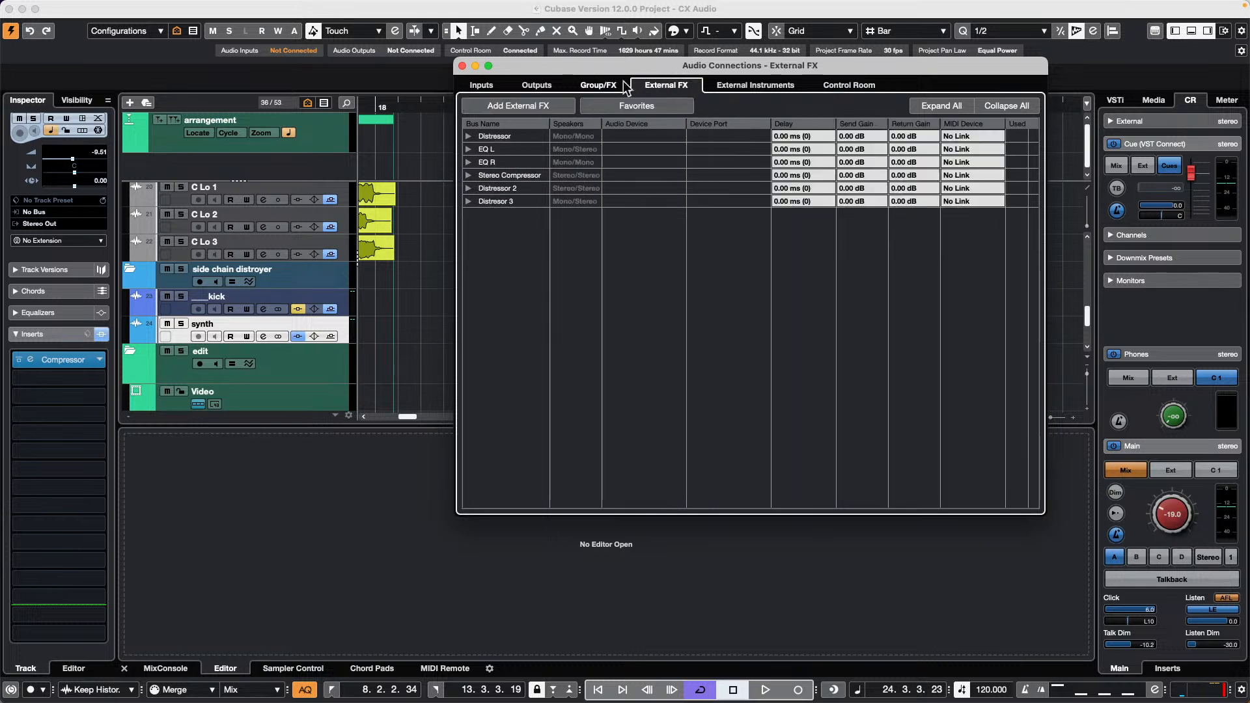
click(742, 85)
click(666, 85)
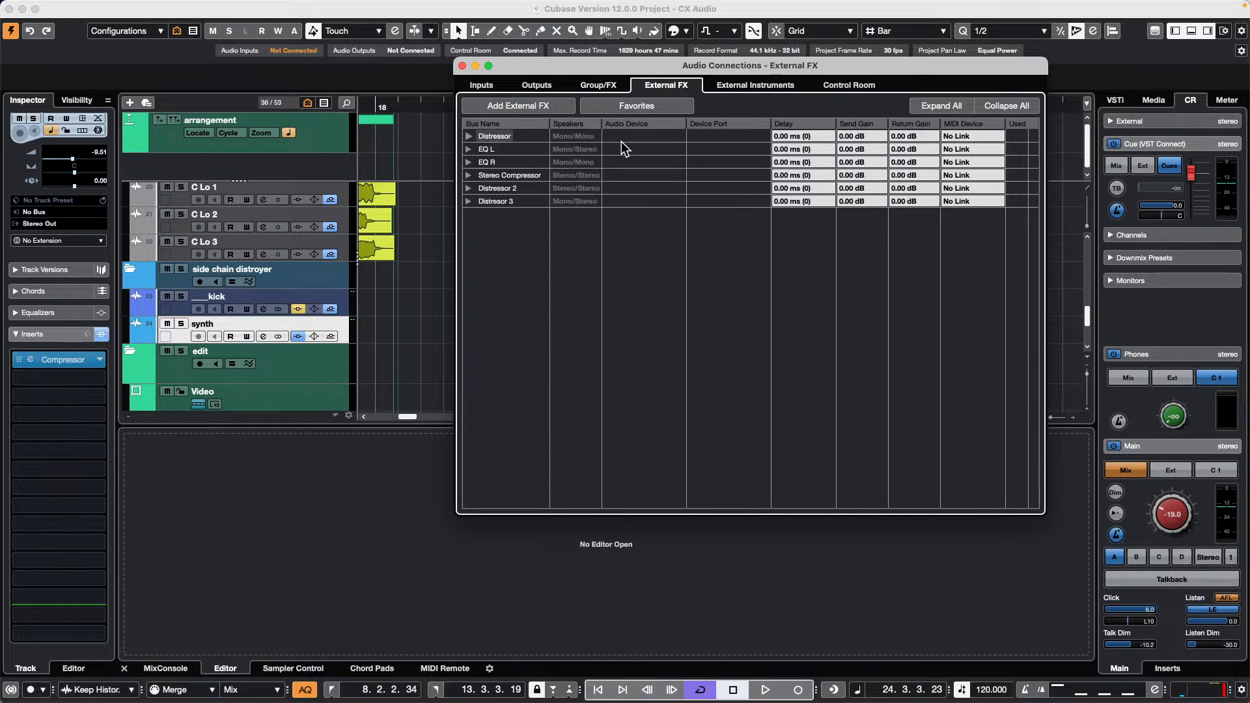
click(602, 84)
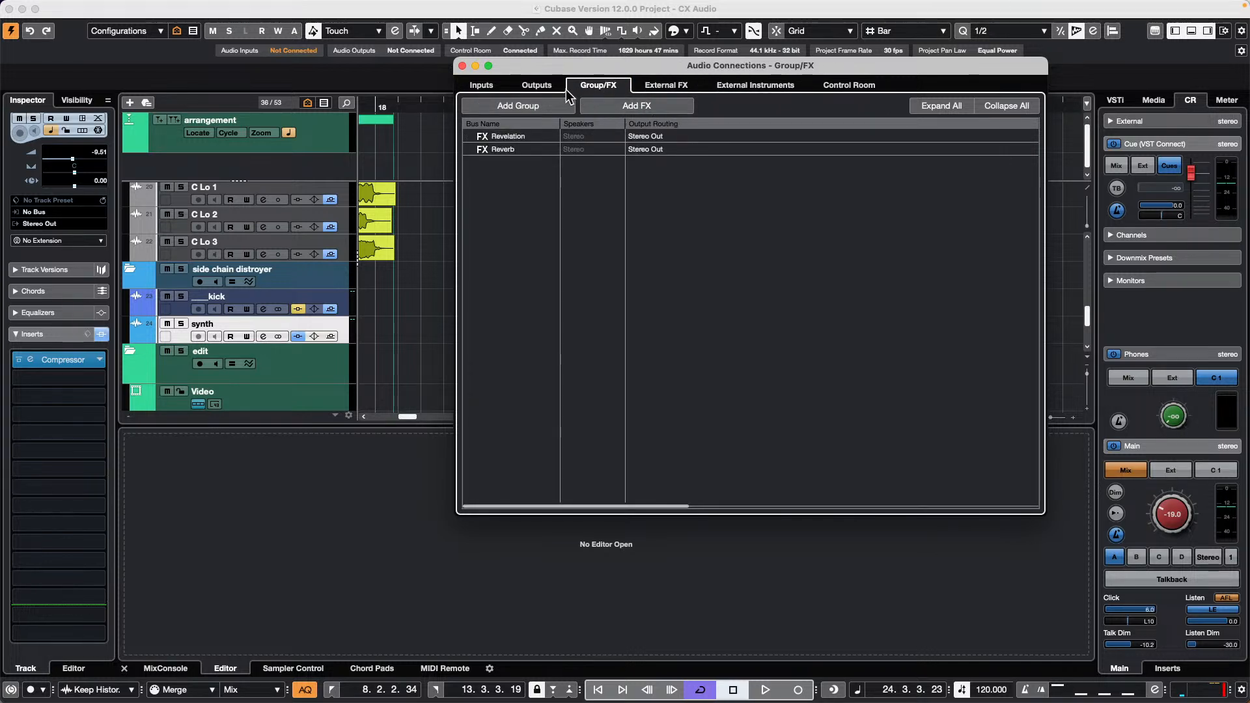
click(518, 85)
click(485, 86)
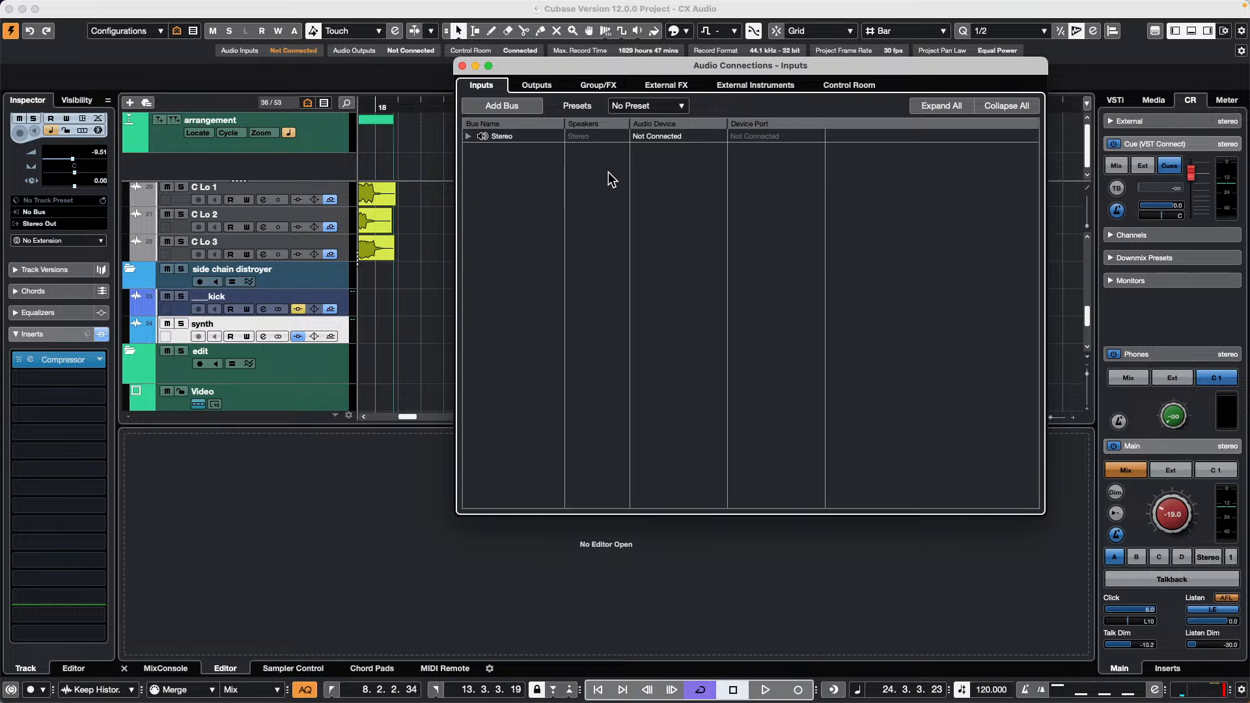
Leave the Stereo input and ambisonics output unconnected, then close the window.
click(662, 138)
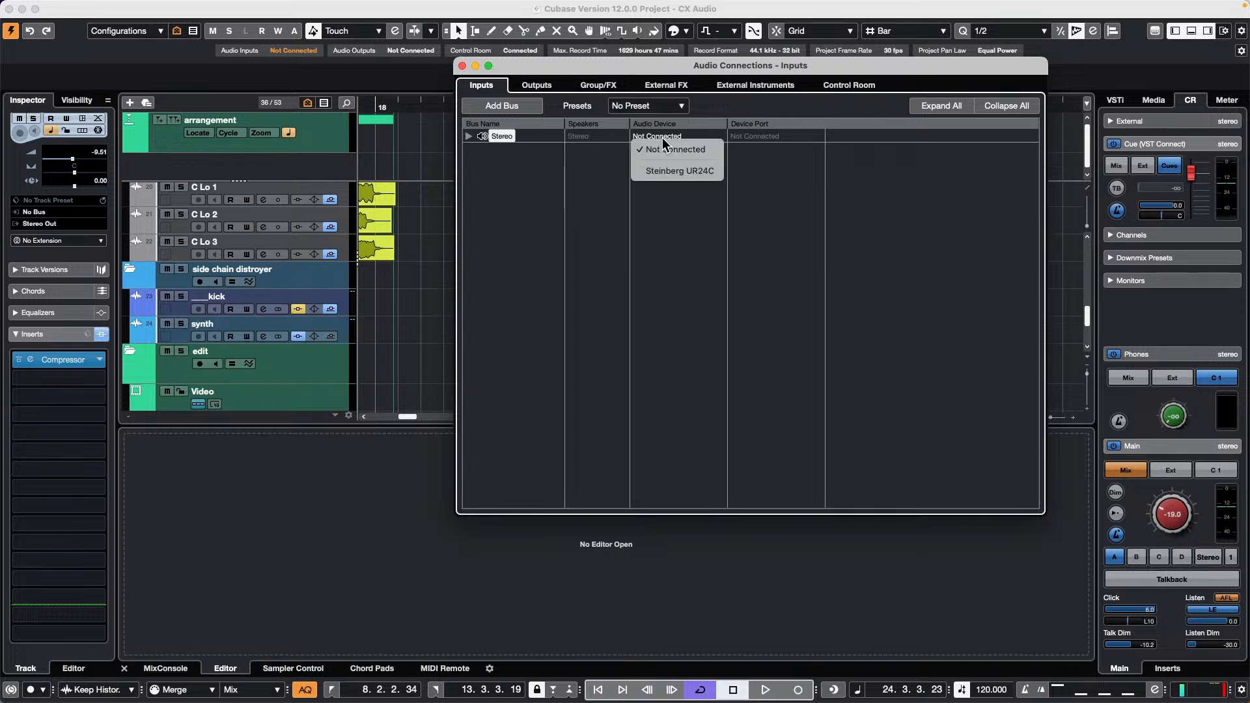
click(471, 151)
click(535, 85)
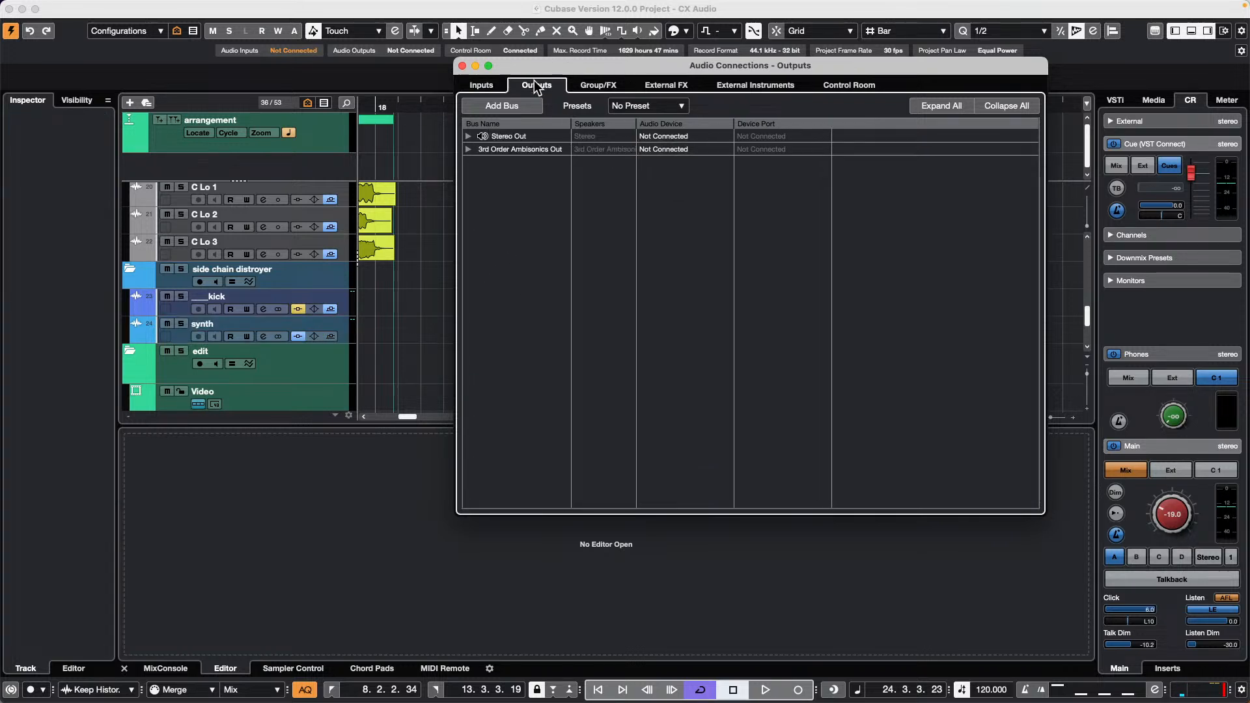
click(666, 150)
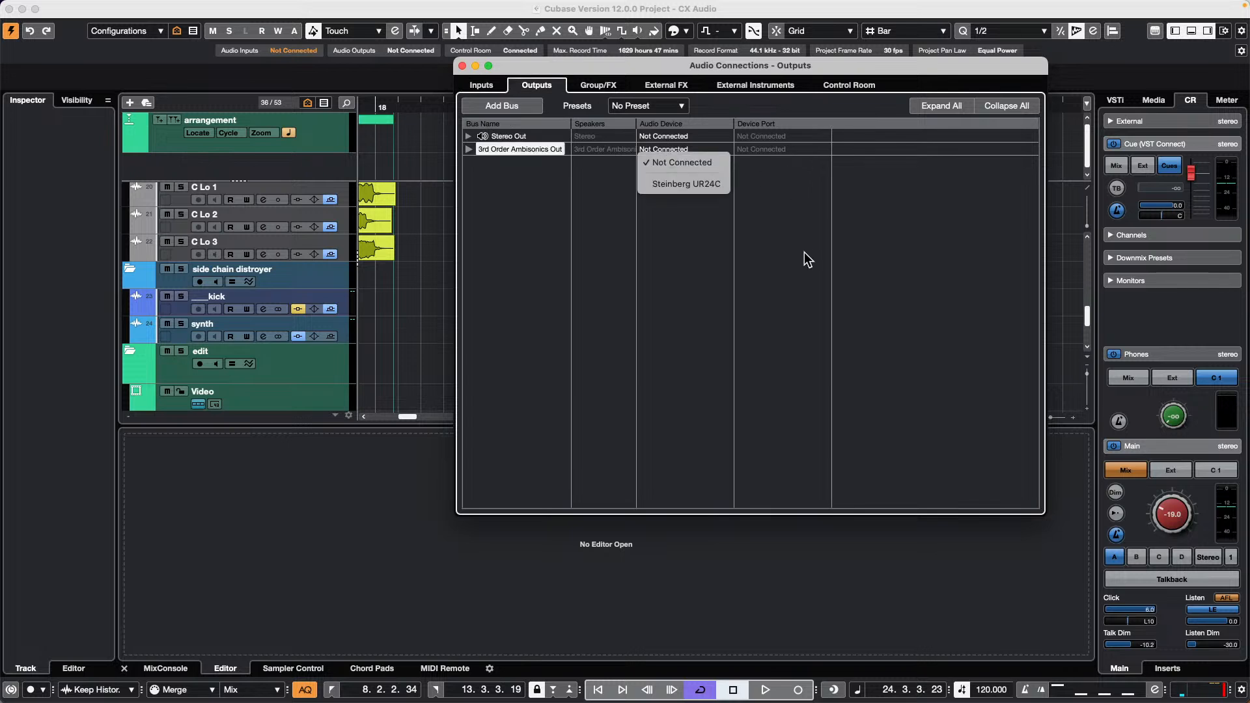
click(808, 234)
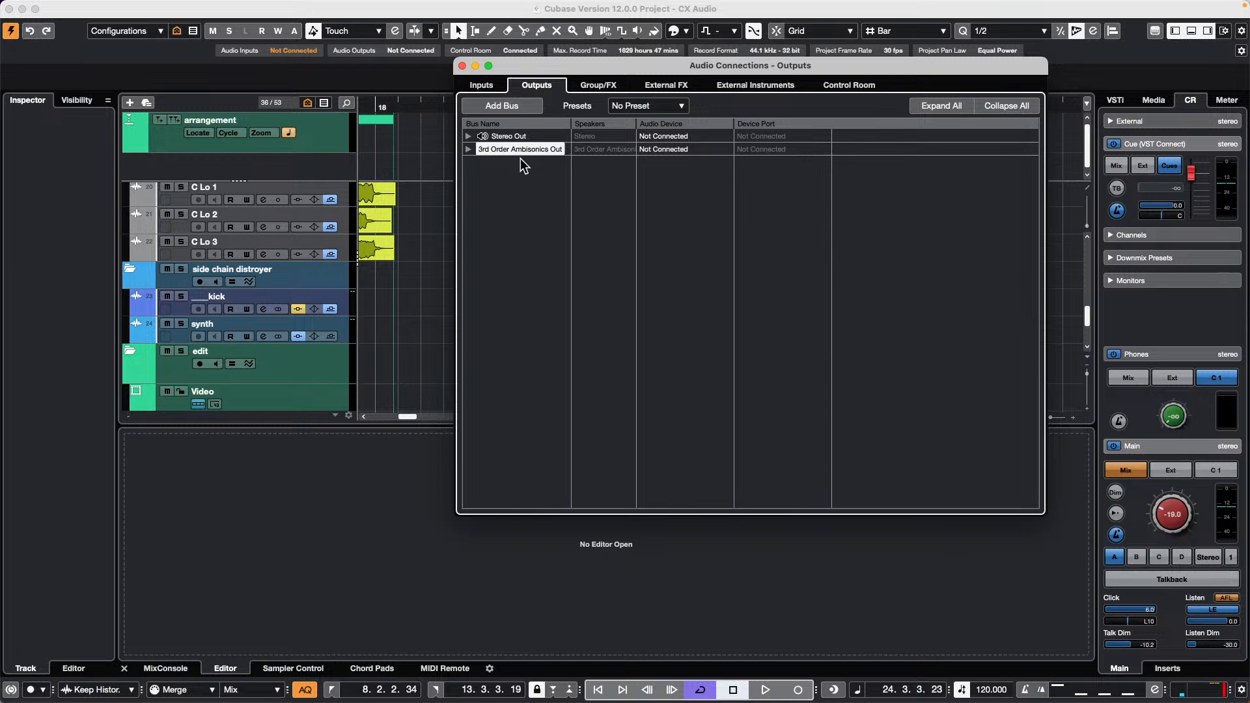
click(462, 65)
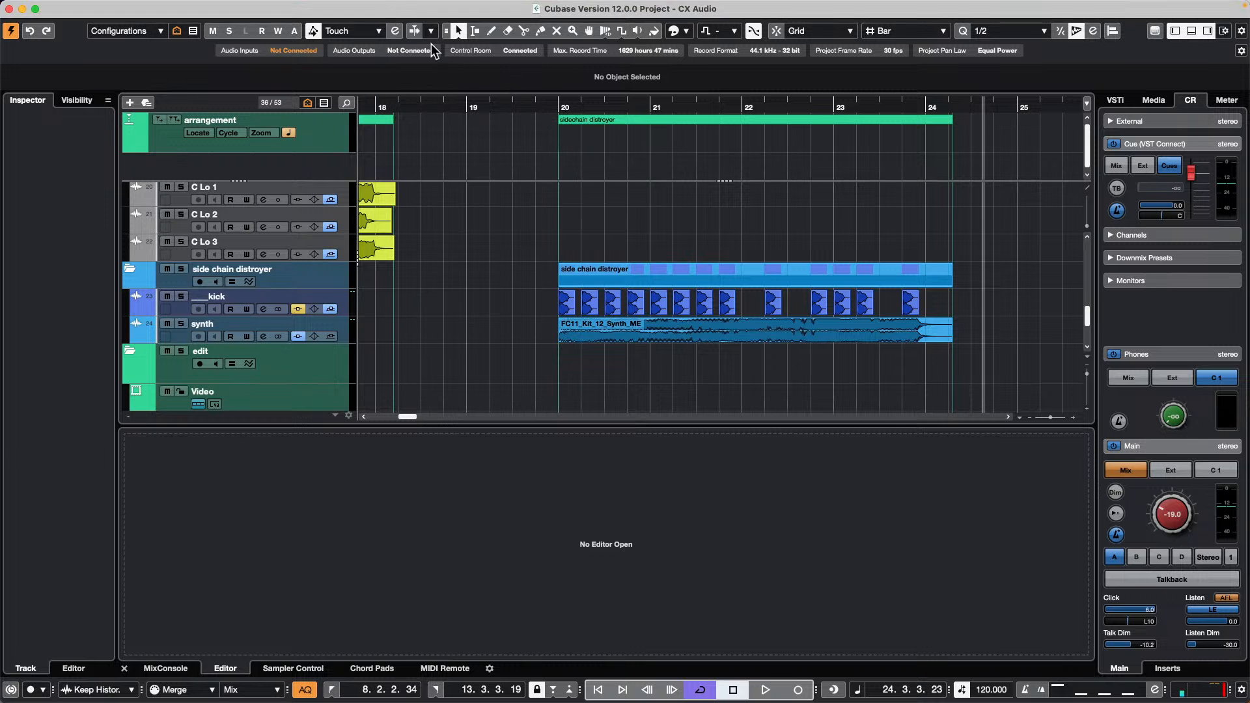
Show the MIDI Remote overview of the CHOISAUCE and Korg nanoKONTROL2 controllers.
click(390, 6)
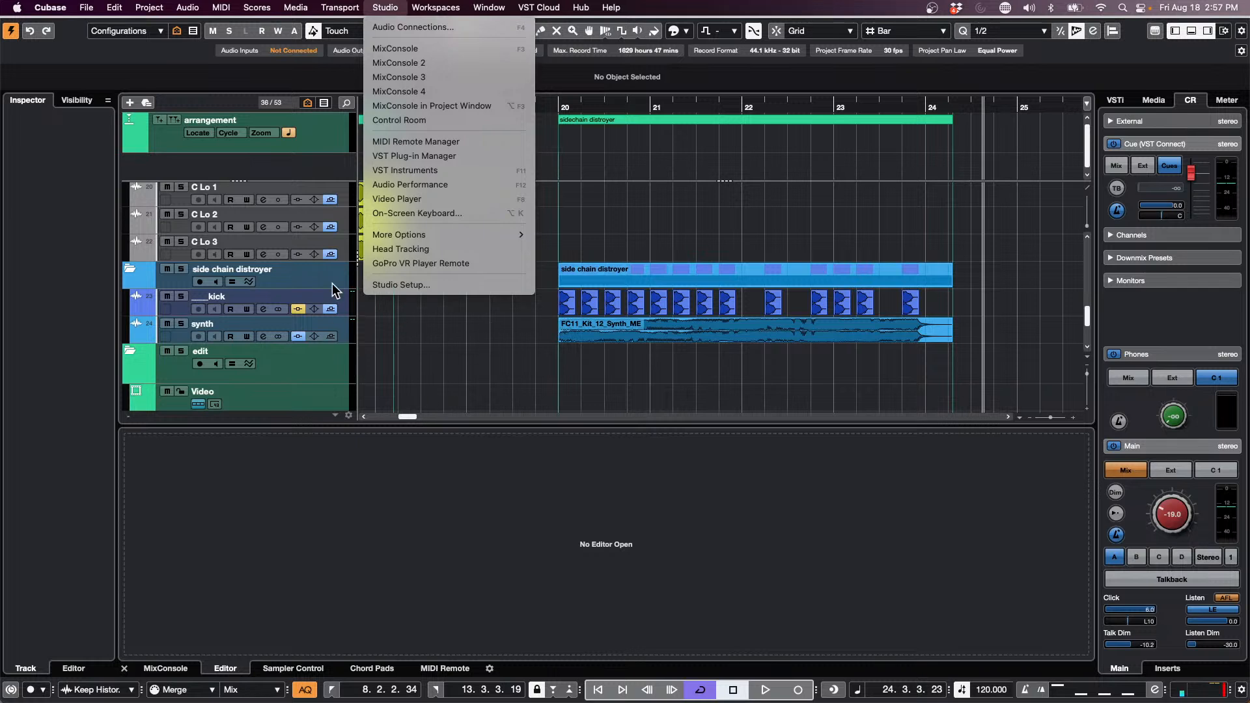
click(463, 353)
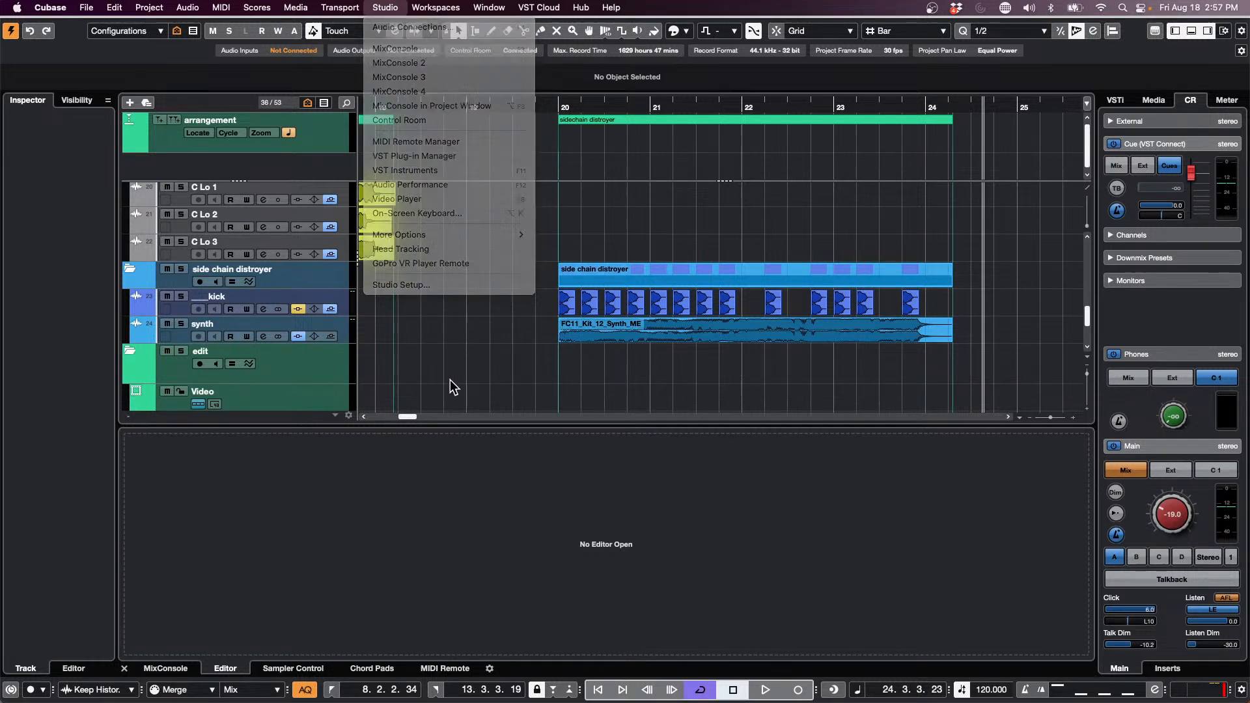
click(464, 670)
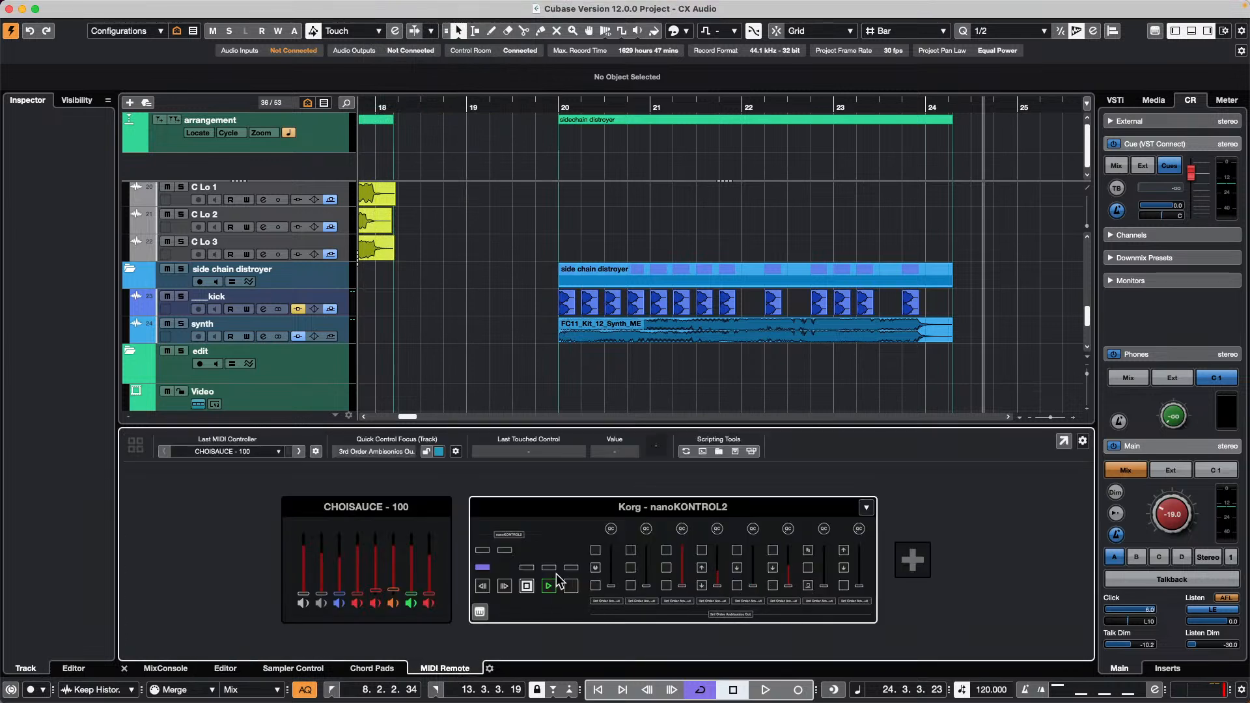
Open Studio > Studio Setup.
mouse_move(450, 3)
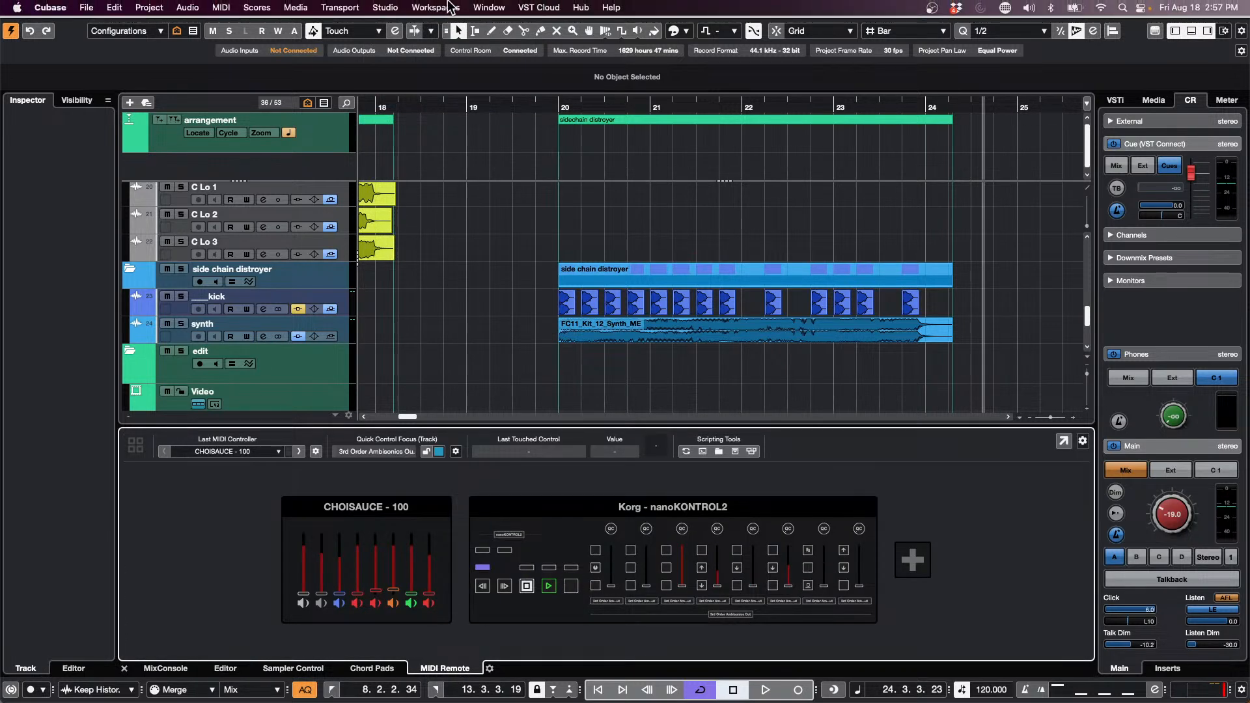
click(386, 8)
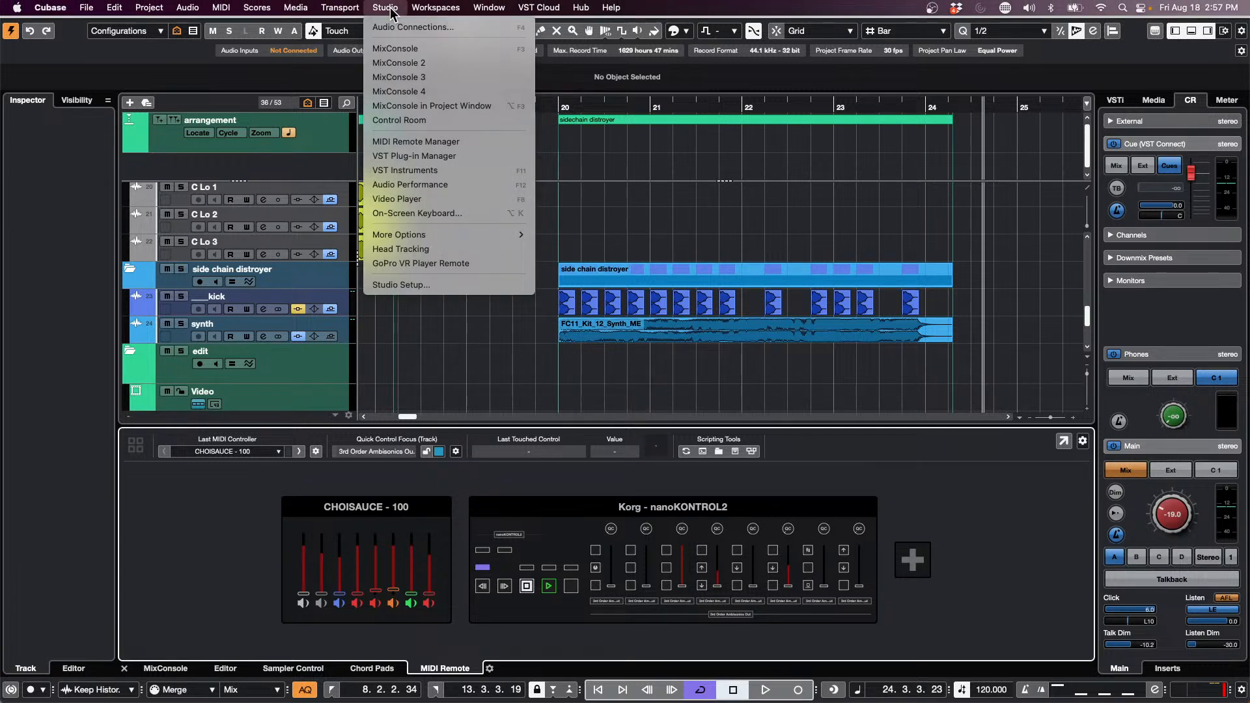
click(430, 285)
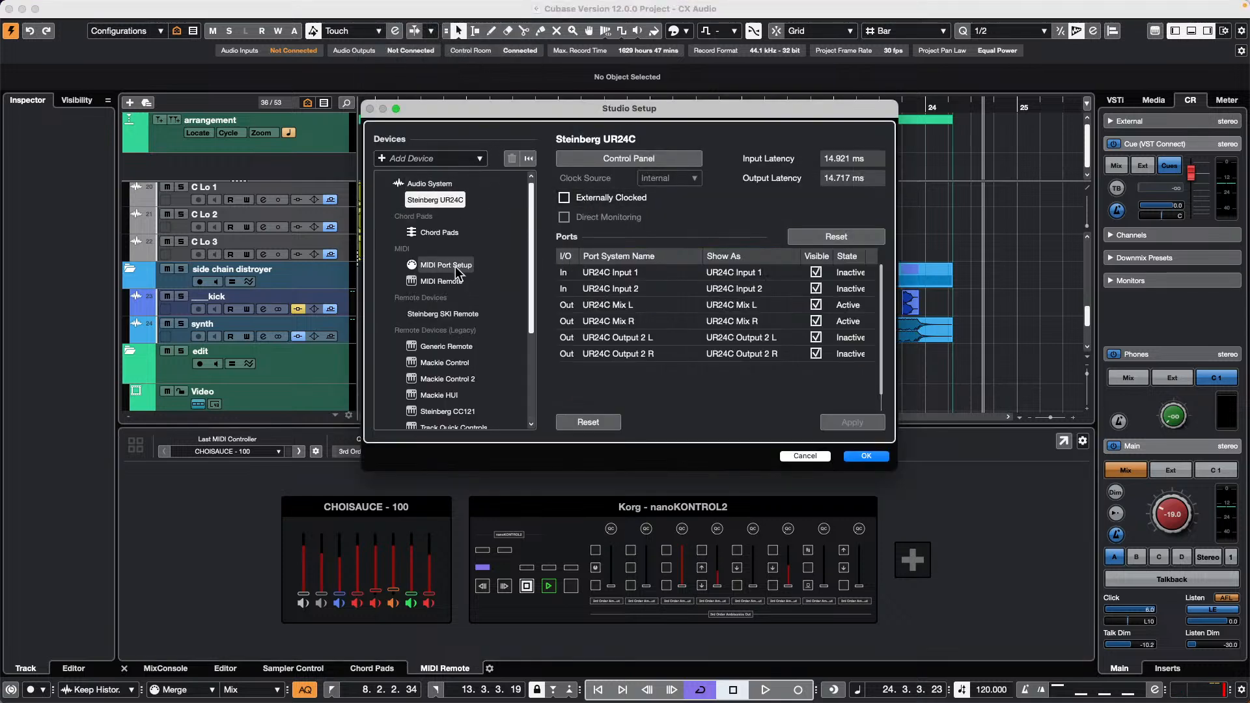
Select Generic Remote, keeping PANORAMA P4 MIDI in and out as its ports.
click(464, 350)
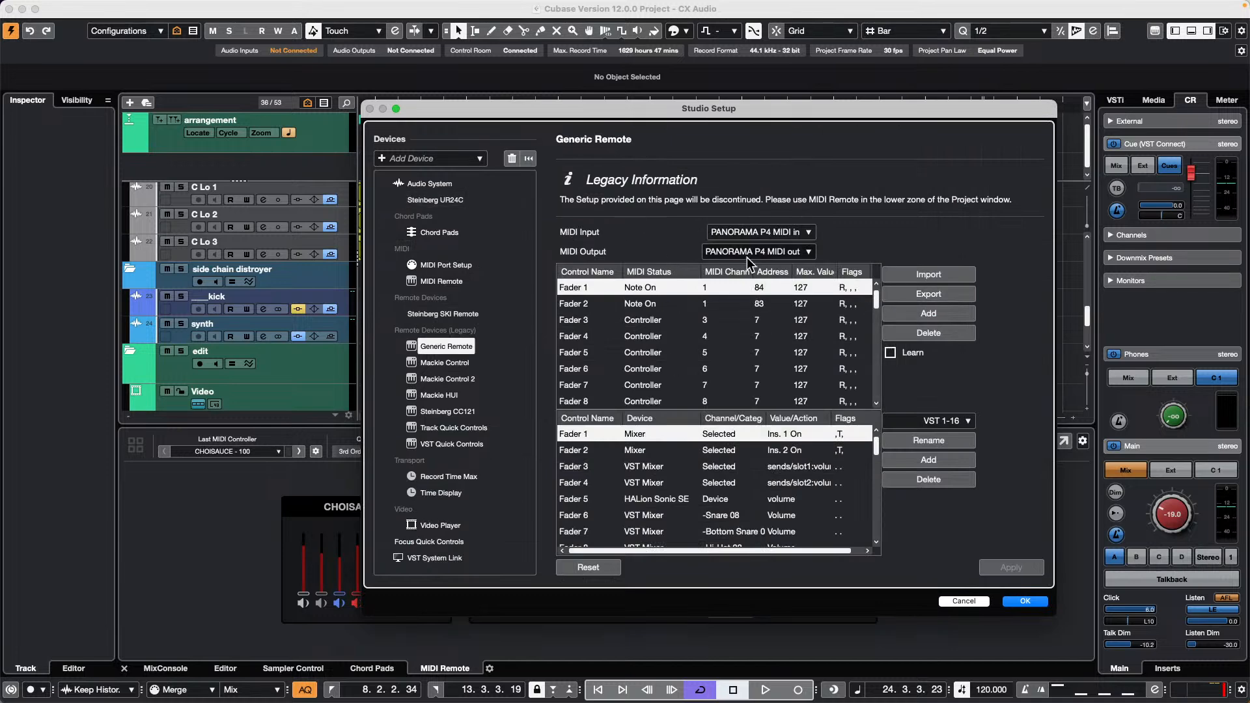
click(808, 233)
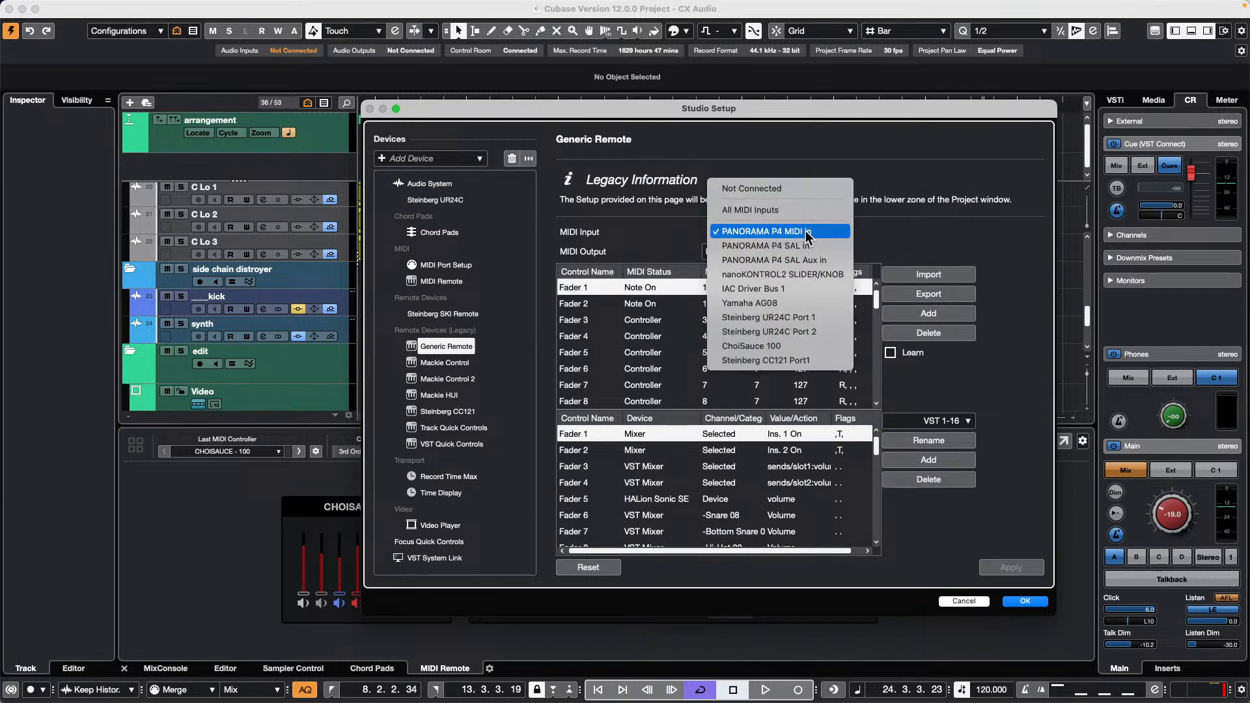
click(807, 233)
click(811, 254)
click(956, 251)
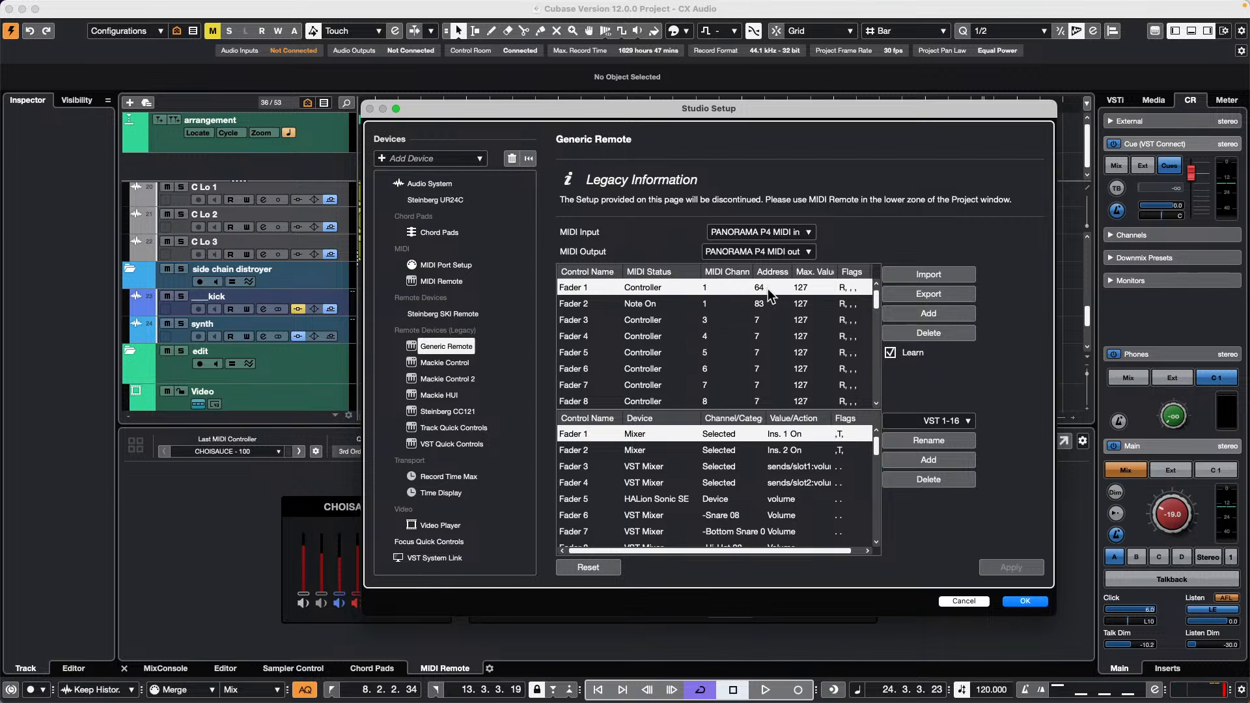
Map Fader 1 to Transport, category Device, action record, then apply and close.
click(639, 432)
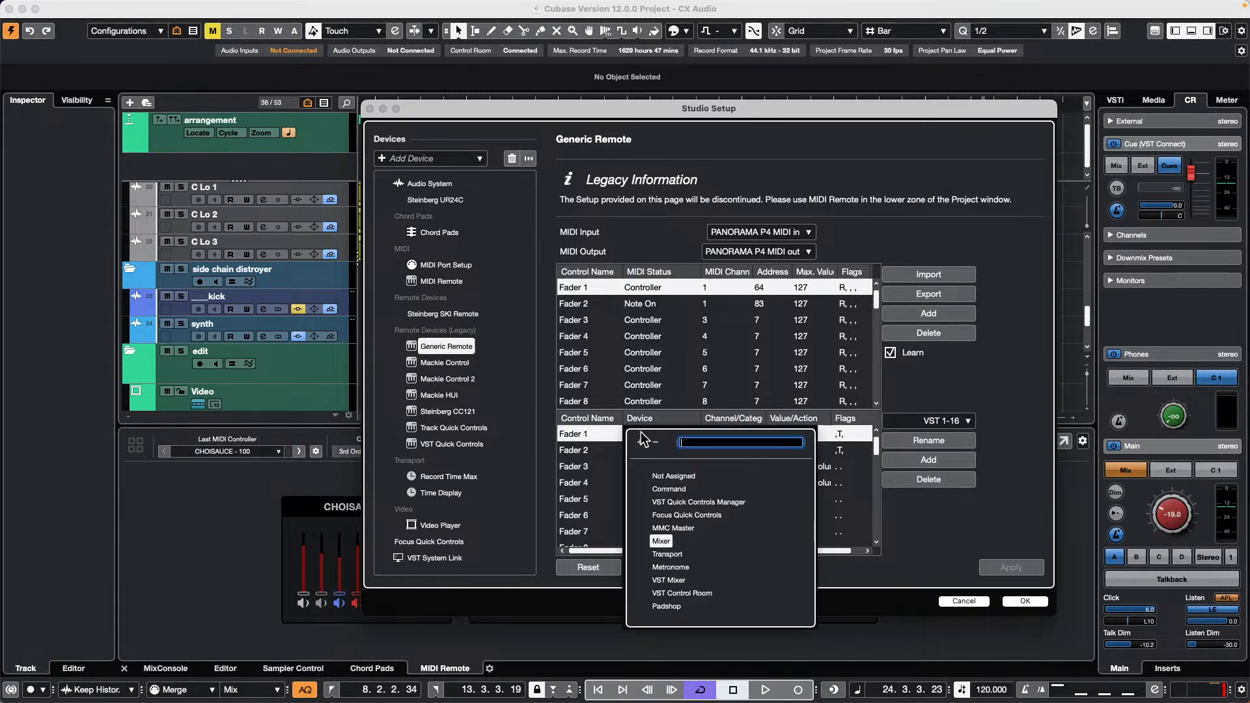
click(680, 556)
click(731, 438)
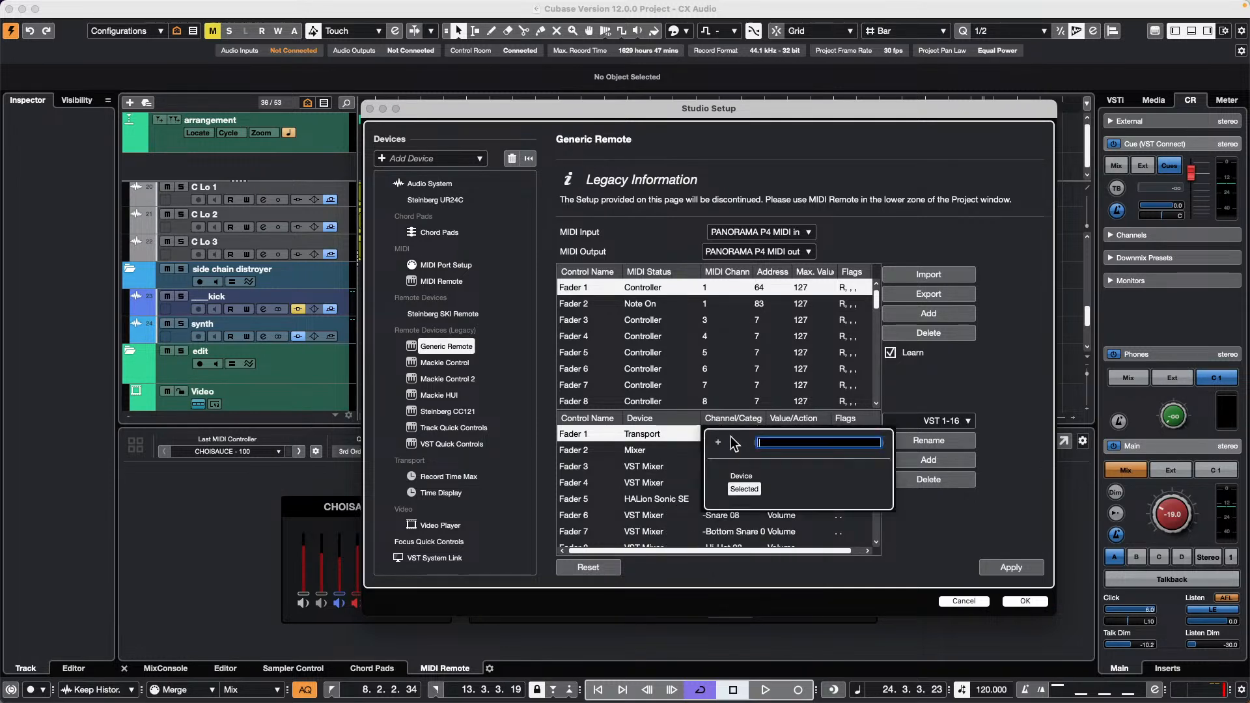
click(748, 474)
click(801, 434)
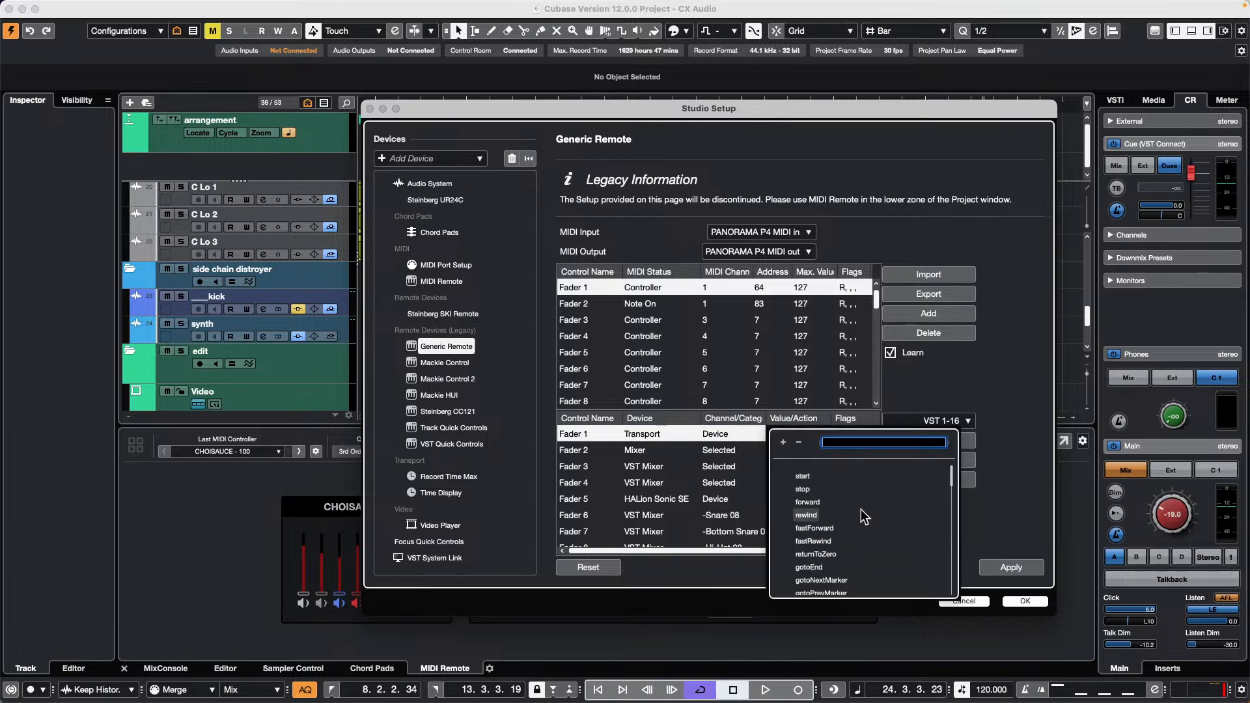
scroll(854, 521, down, 2)
click(806, 580)
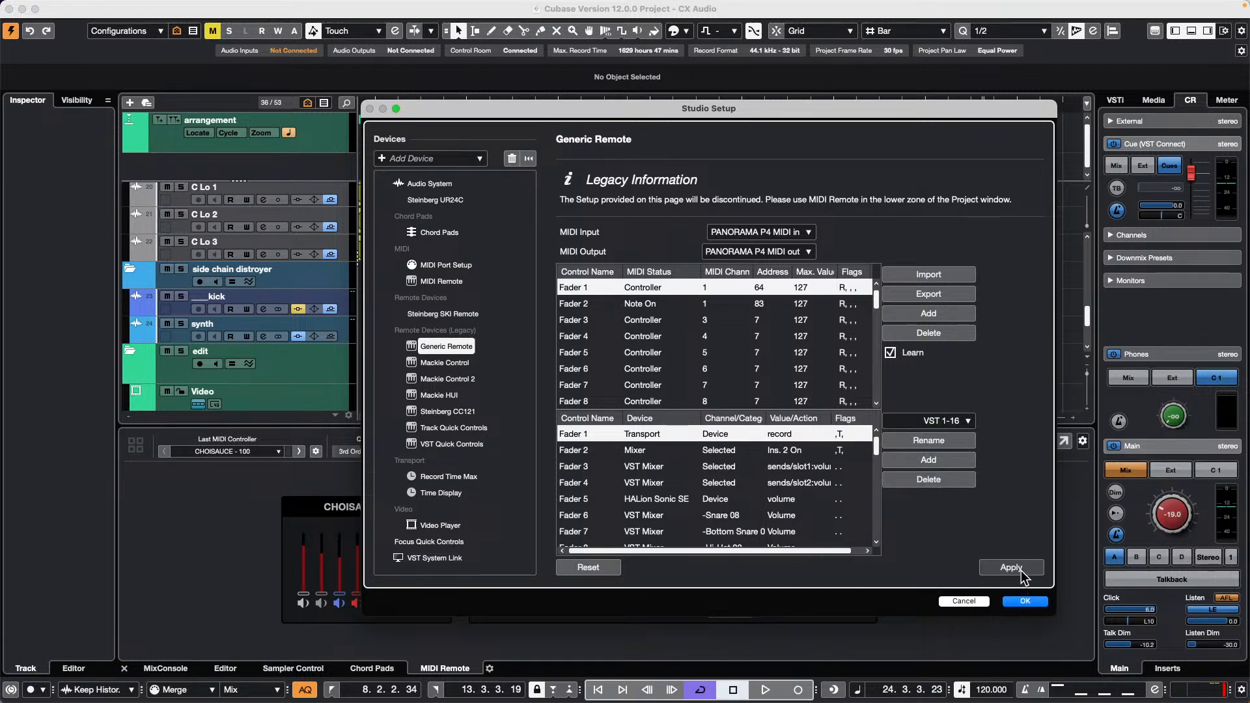
click(1037, 601)
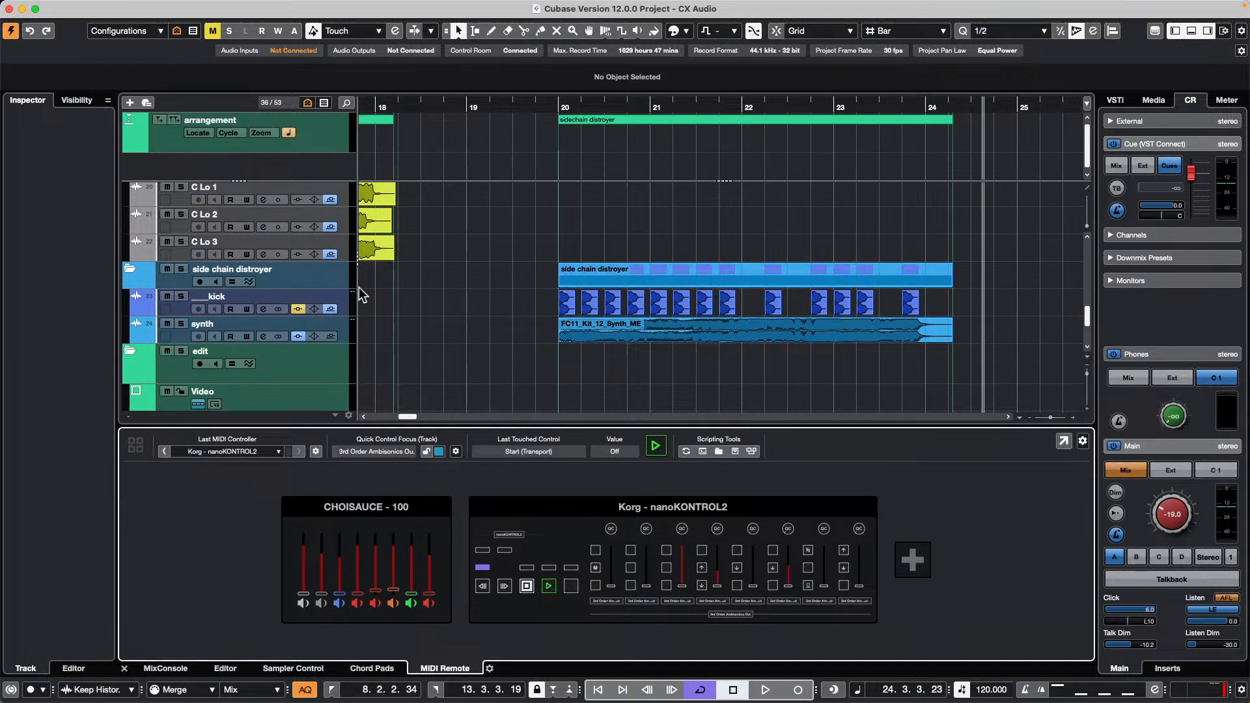
Route the synth track's output to Stereo in the Inspector.
click(334, 332)
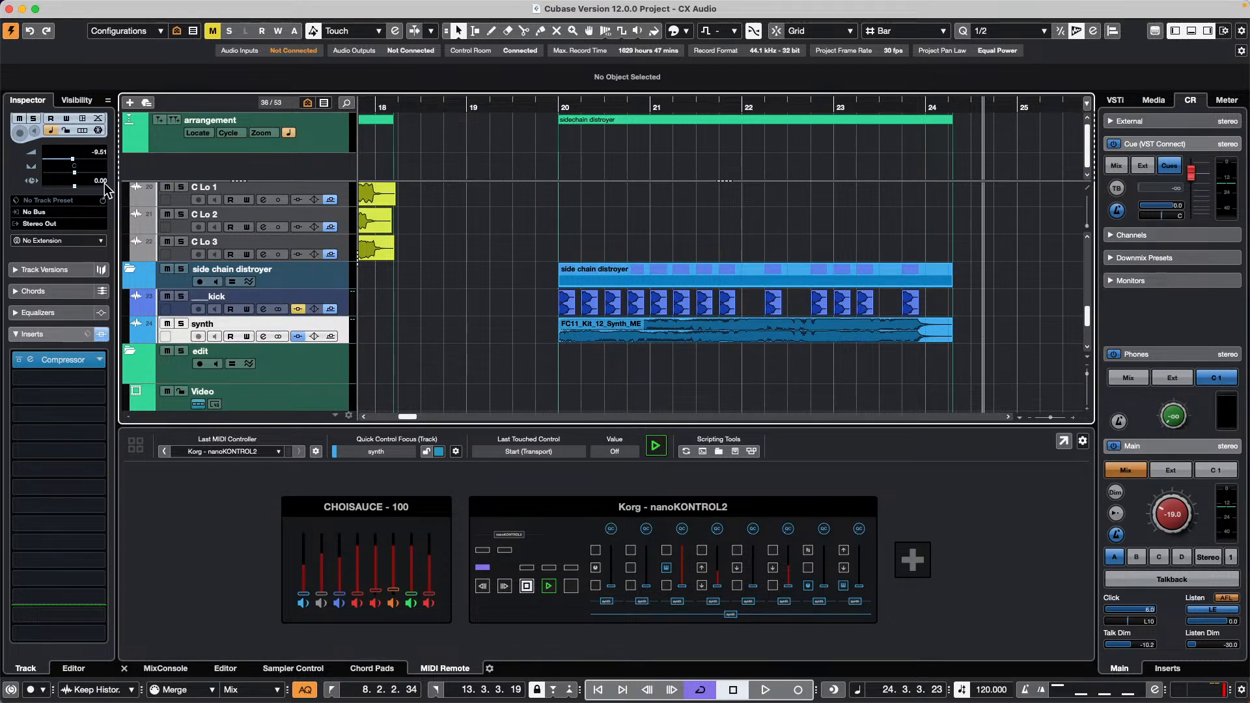
click(63, 213)
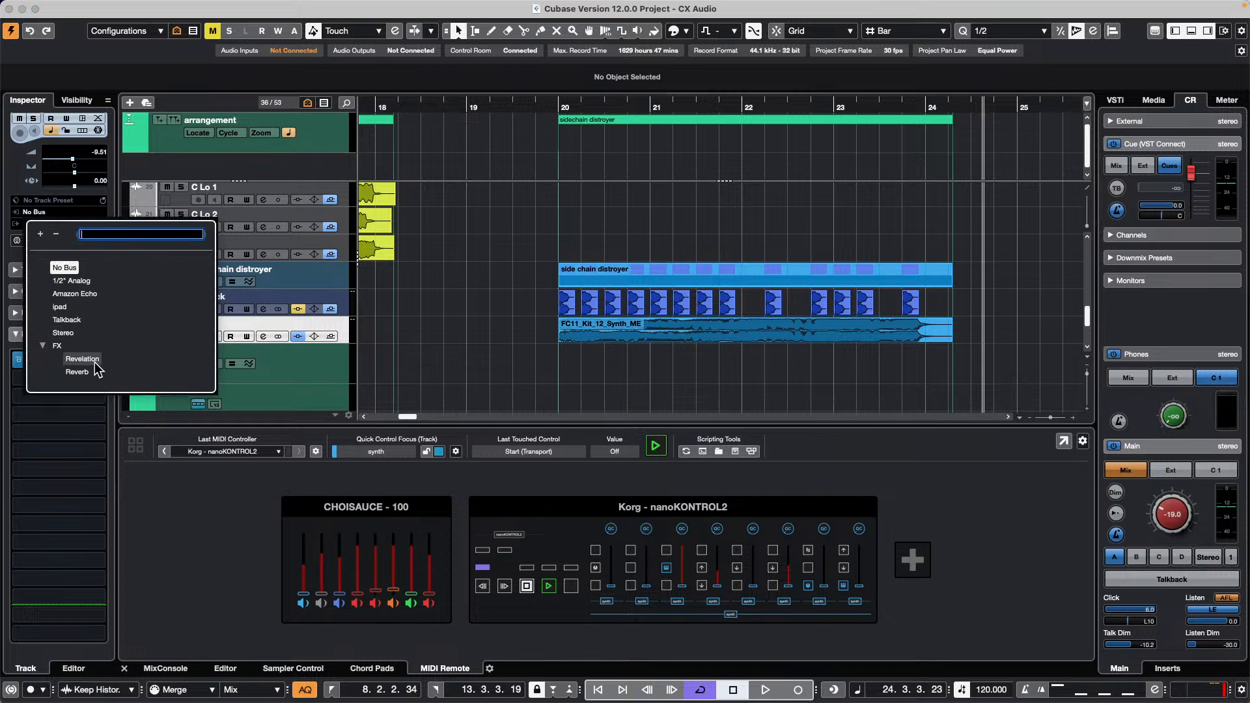
click(72, 332)
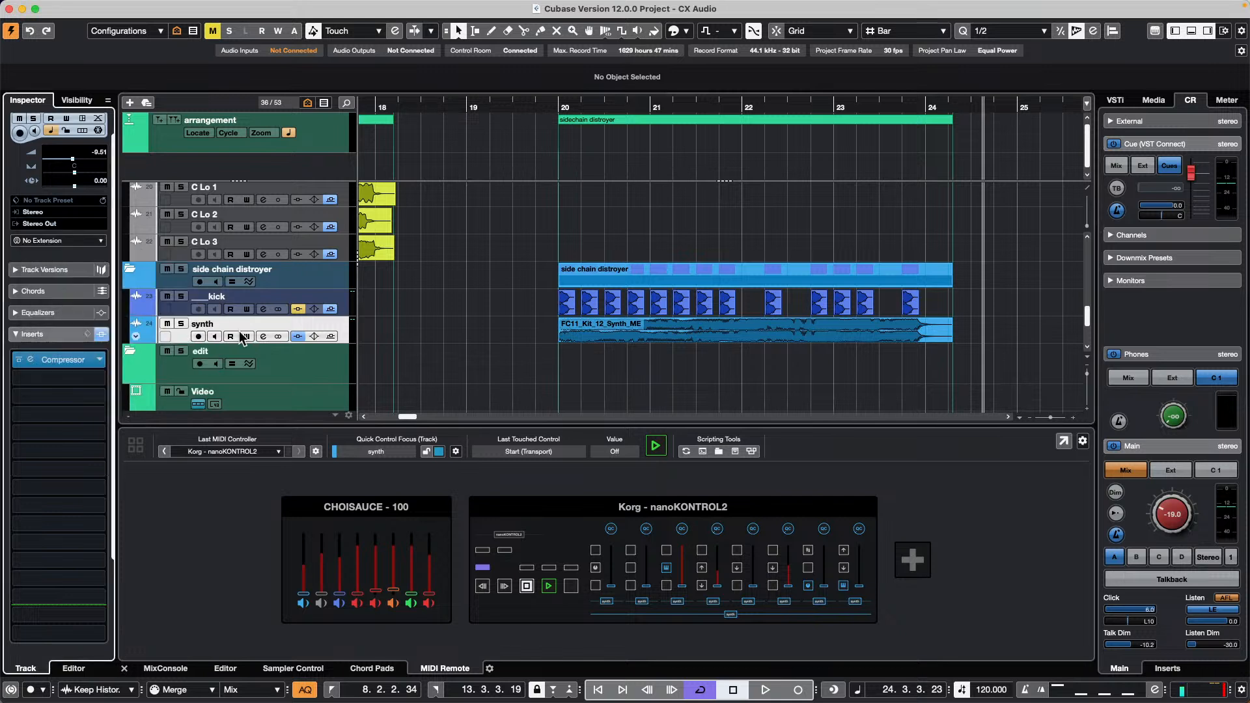
Record a new synth_03 take on the armed synth track, then stop.
key(KP_Multiply)
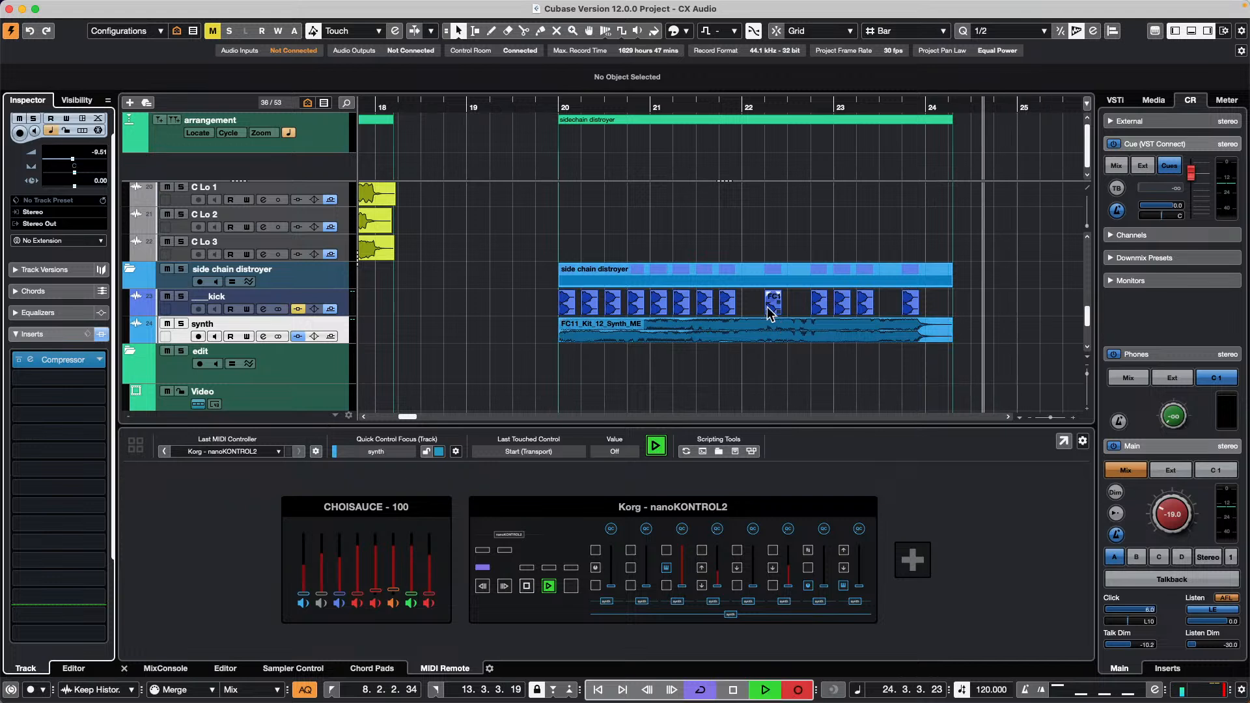
click(199, 337)
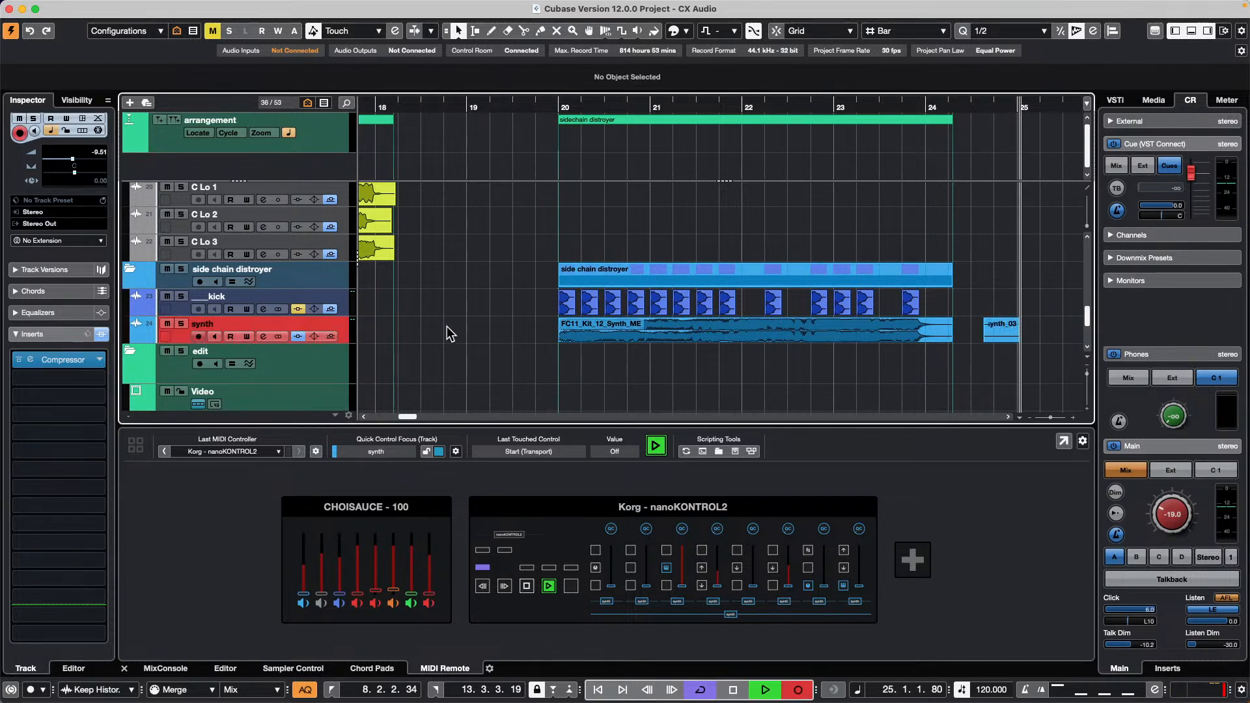
key(space)
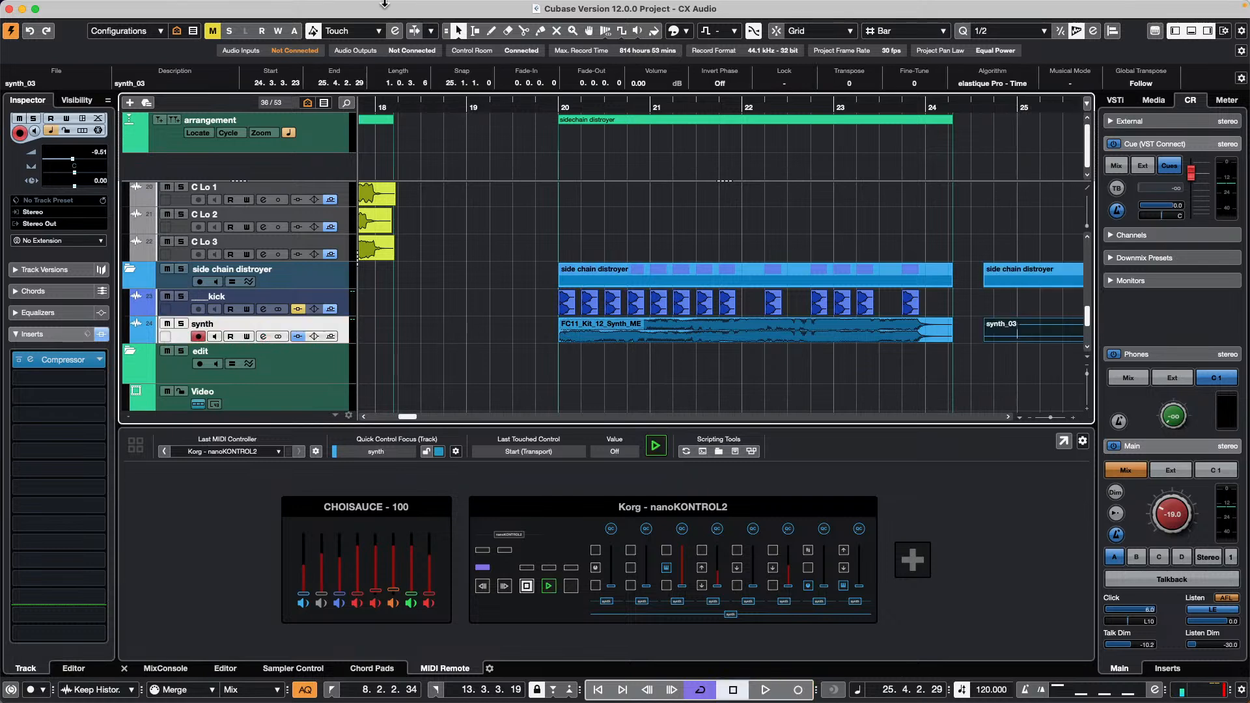
click(385, 7)
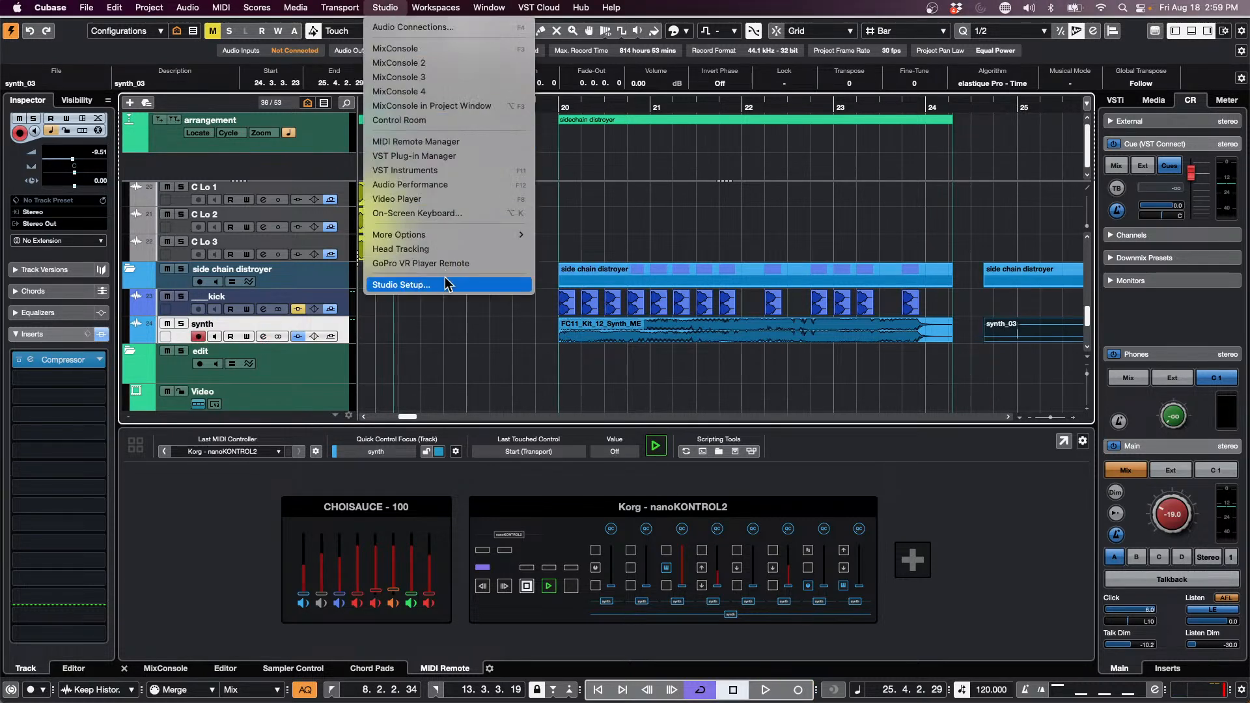
click(448, 285)
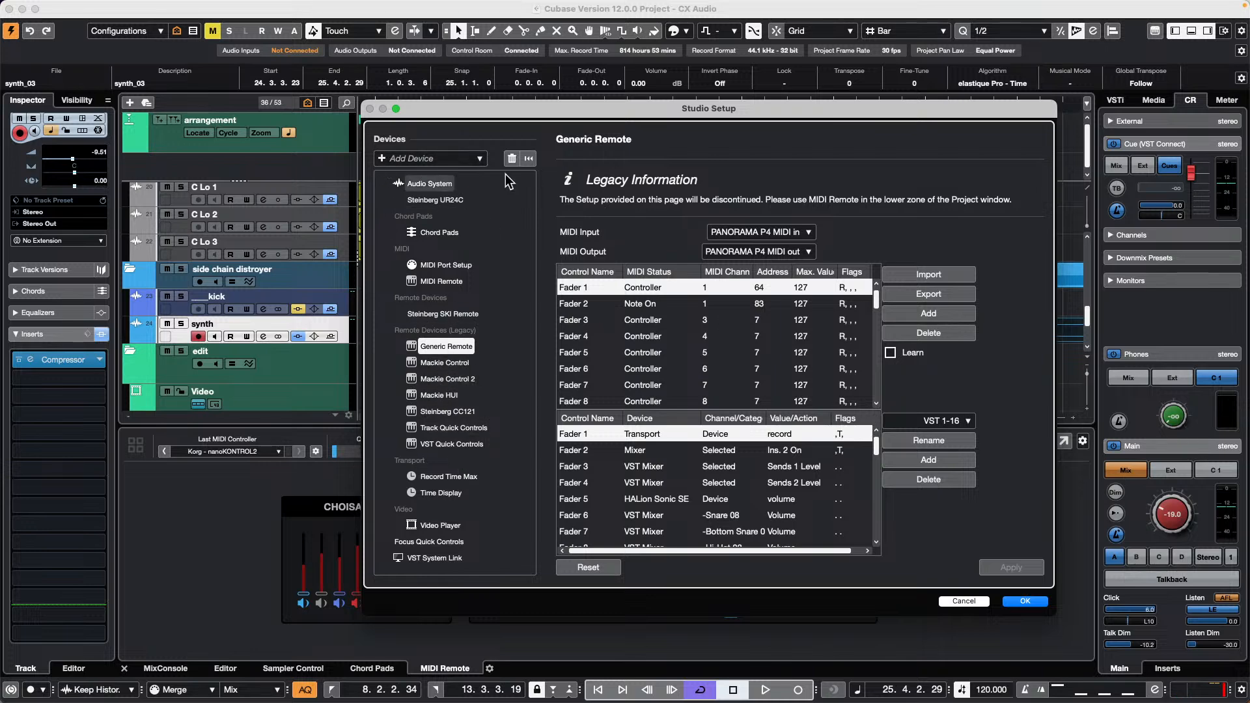
click(385, 159)
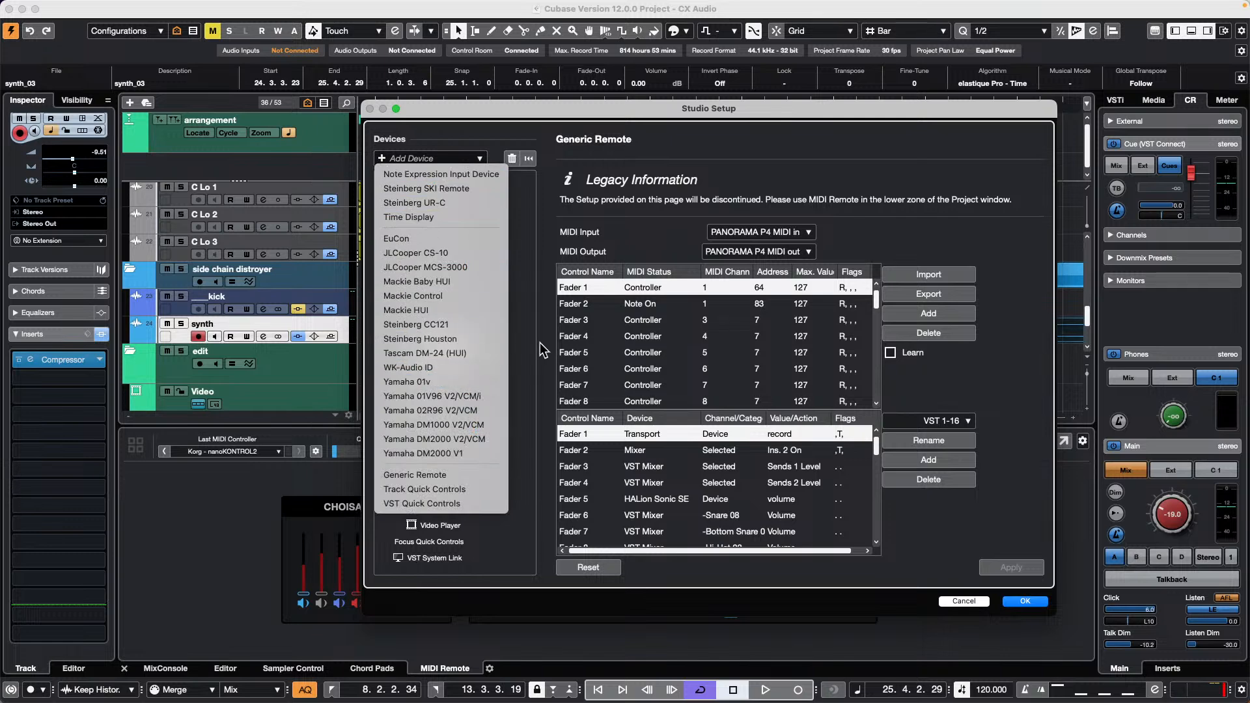
click(989, 392)
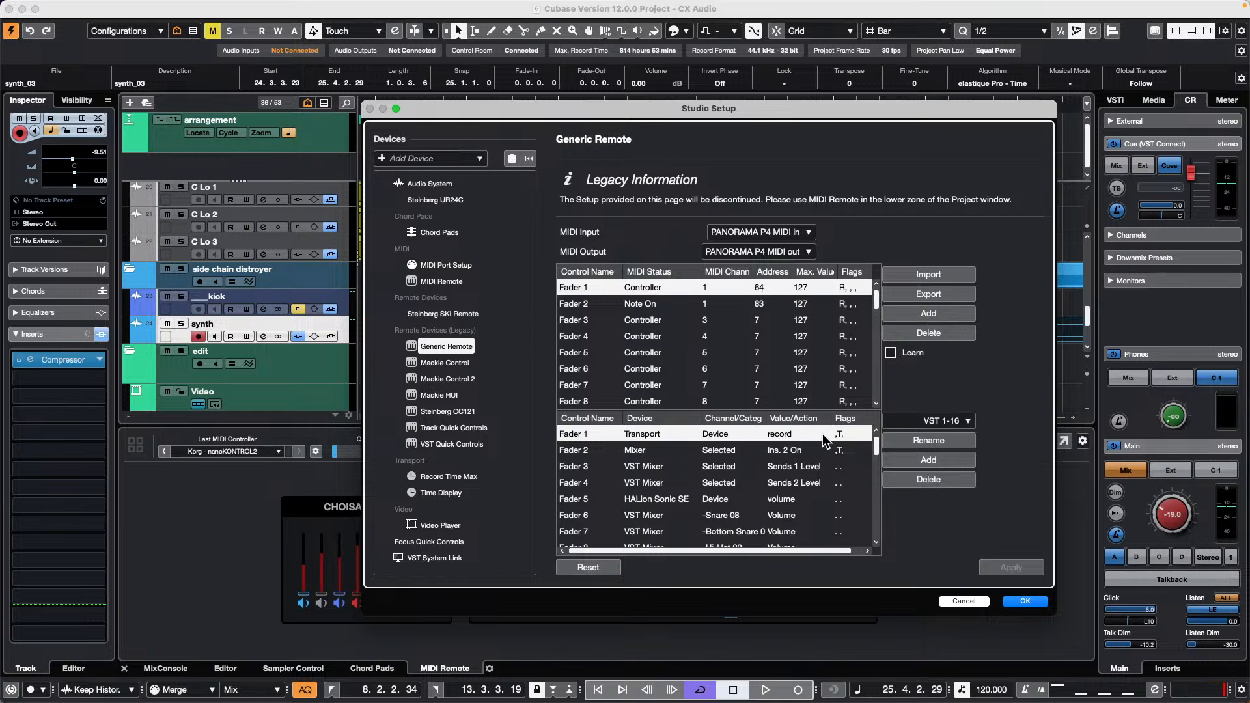
click(1022, 601)
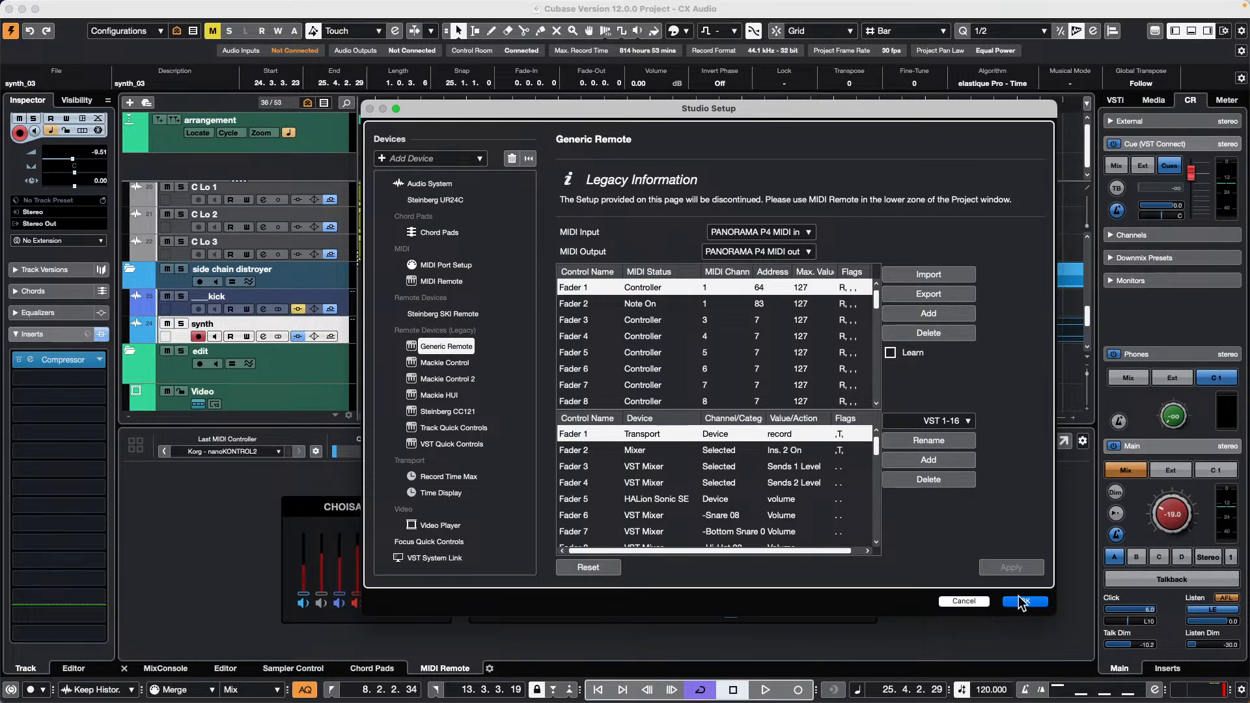
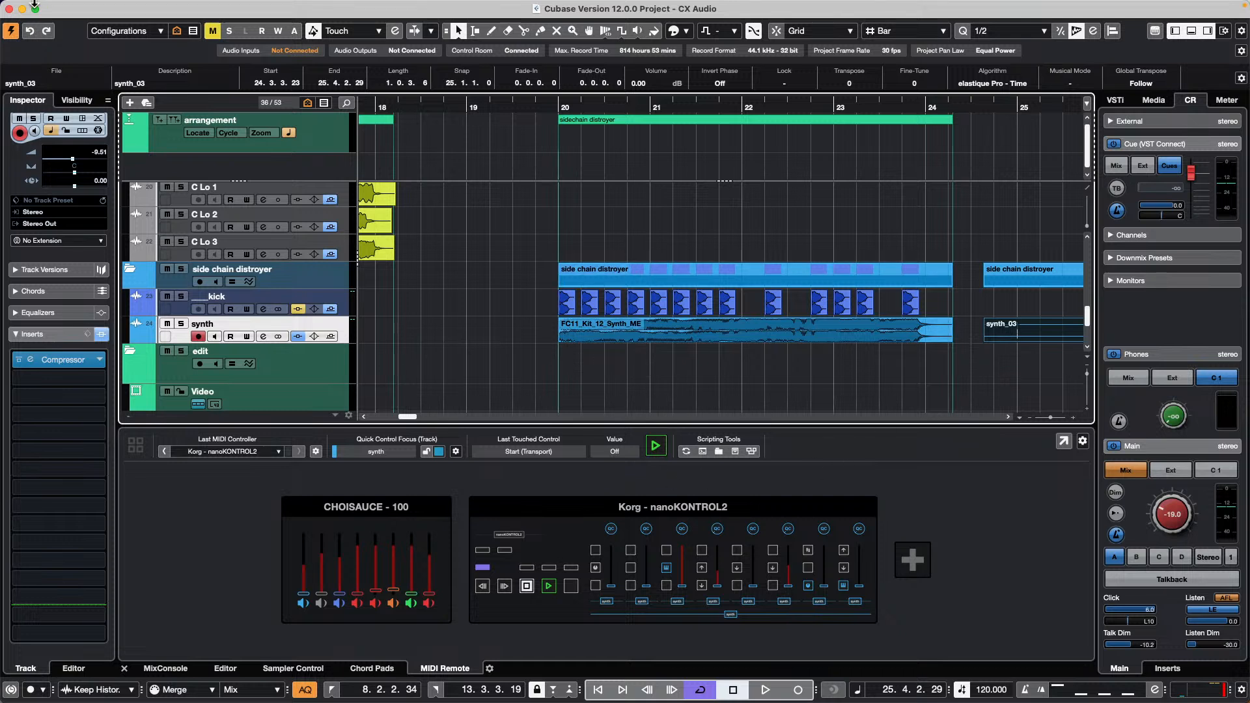
Open bicycle.cpr from File > Recent Projects and activate it.
mouse_move(37, 6)
click(86, 7)
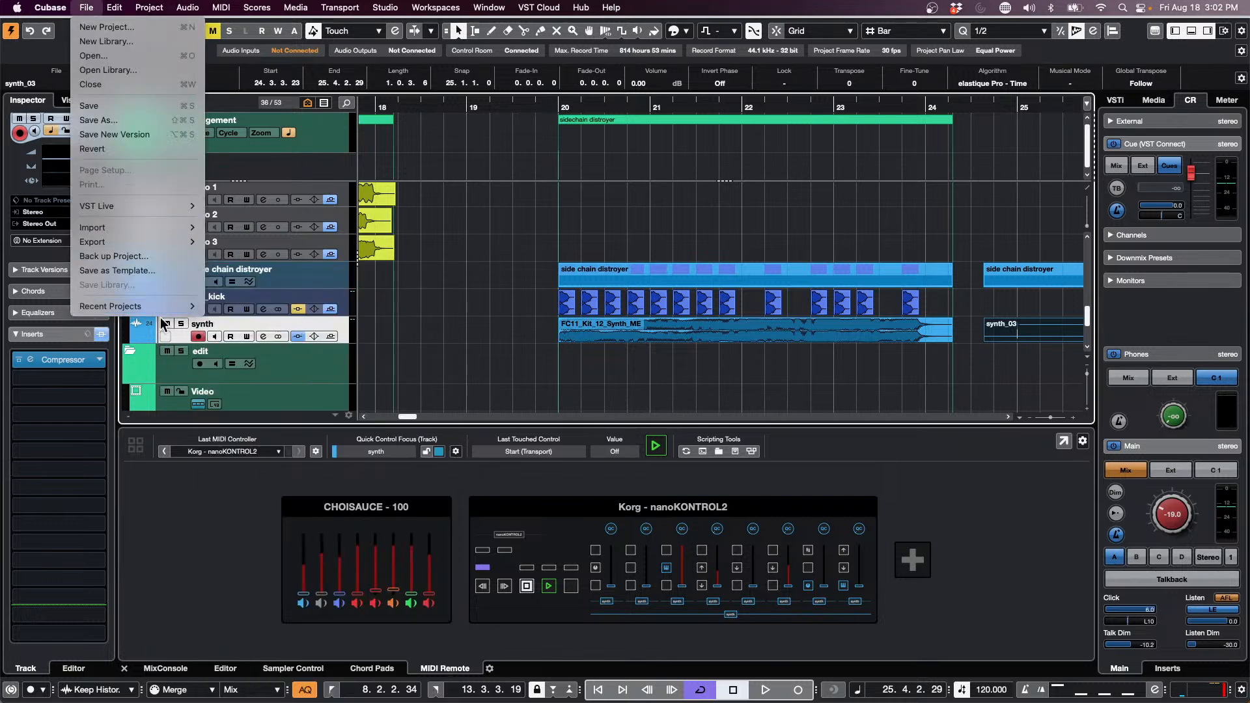
mouse_move(162, 305)
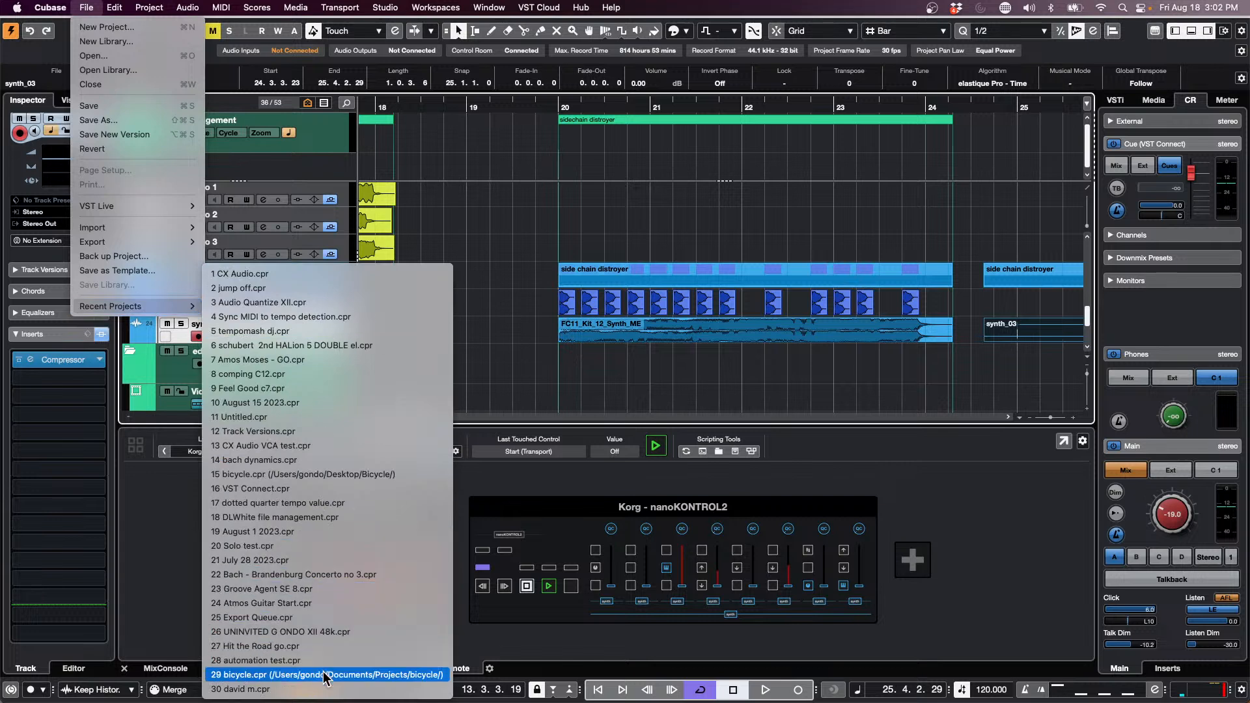
click(374, 677)
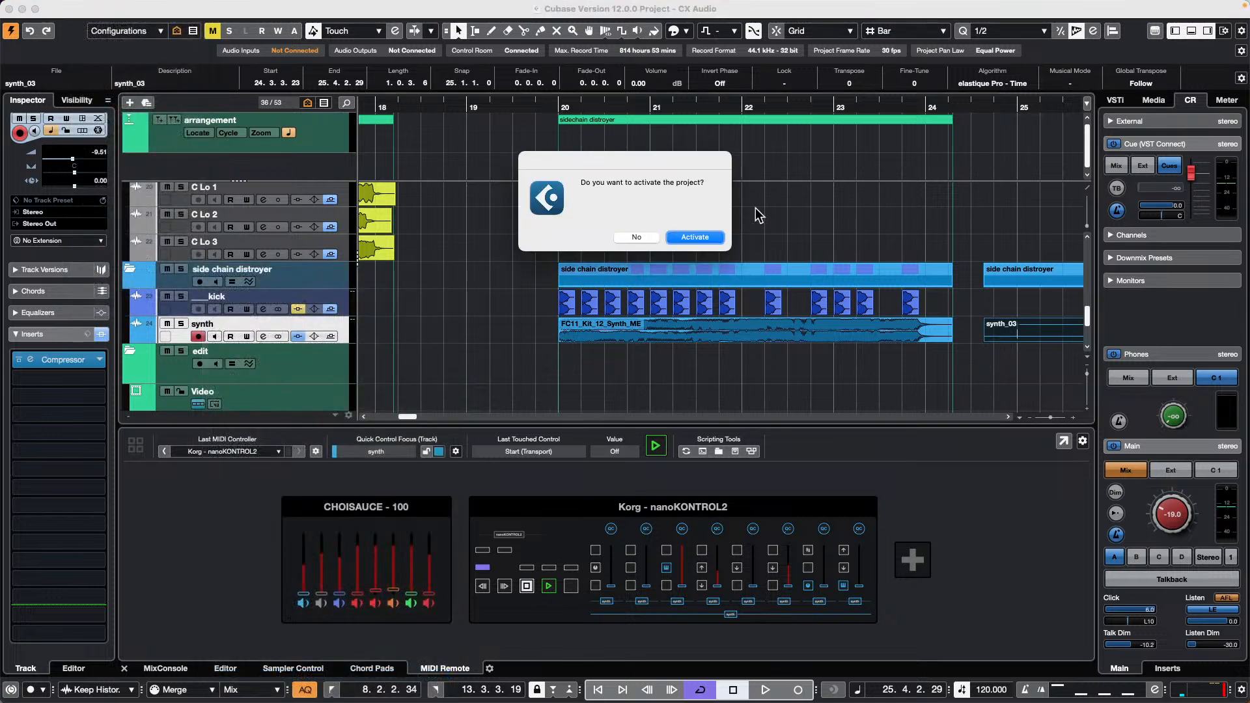
click(696, 237)
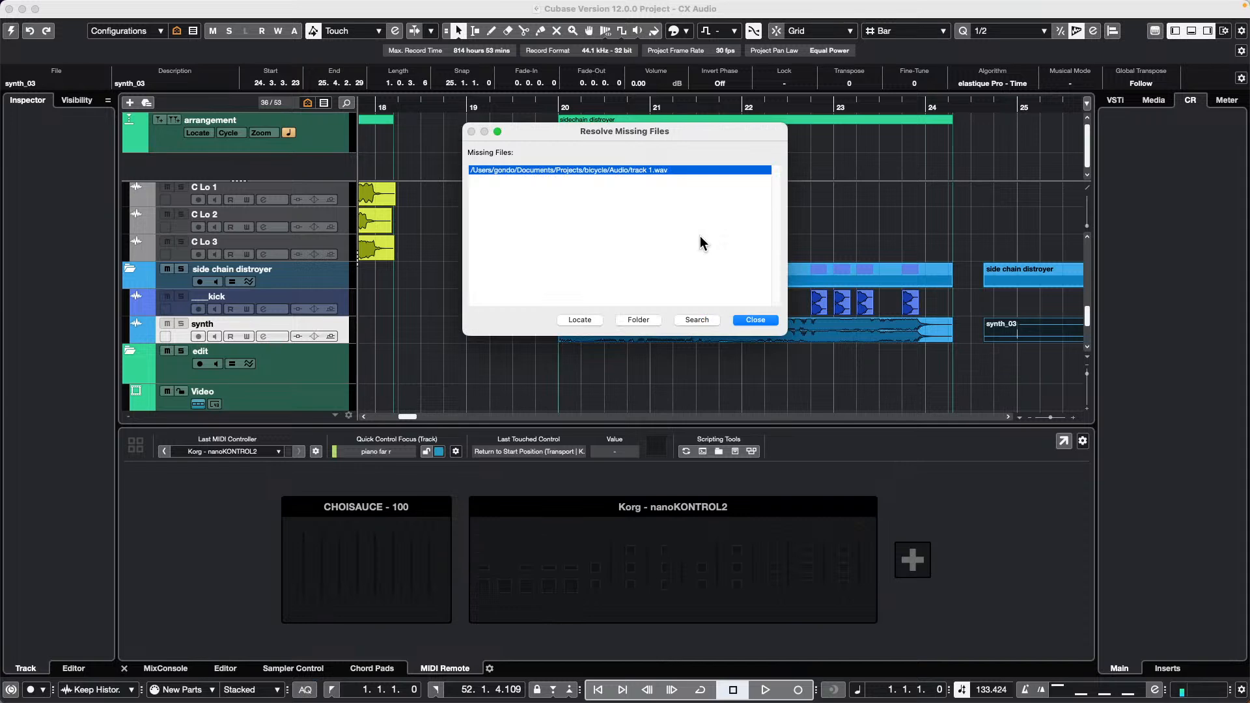
Dismiss the missing files warning and audition track 8, made taller, with monitoring raised to -5.46.
click(755, 319)
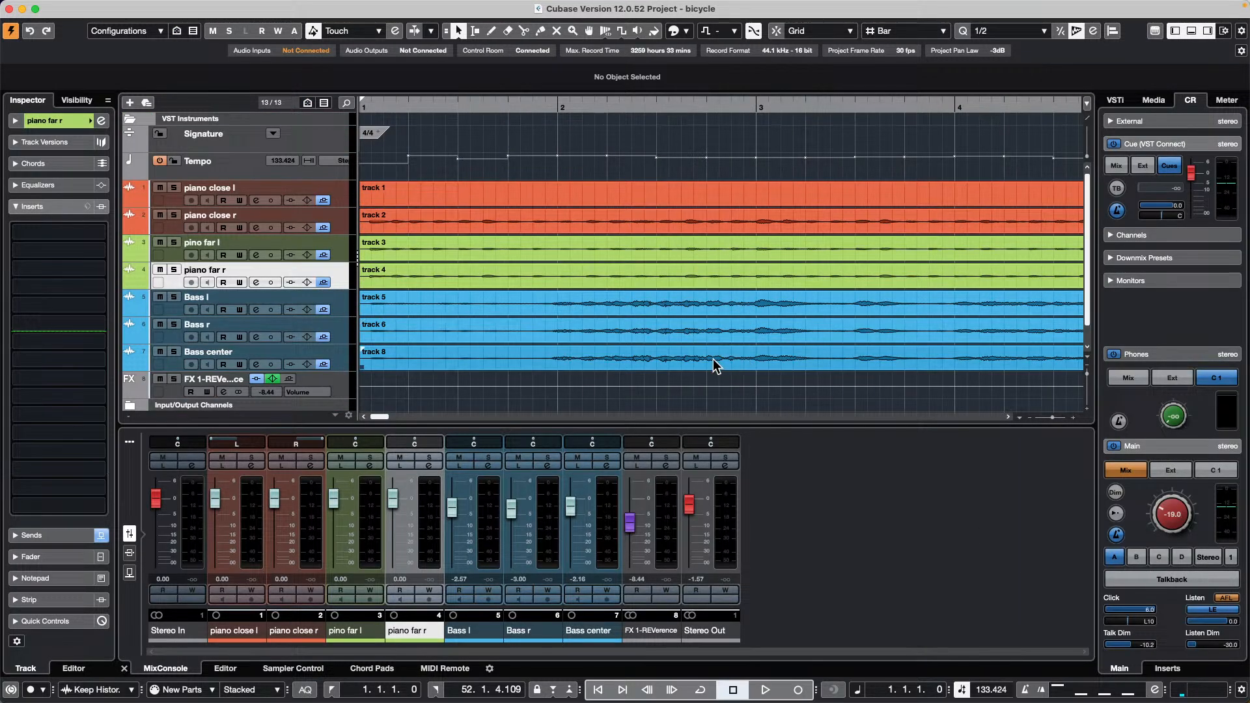
double_click(717, 366)
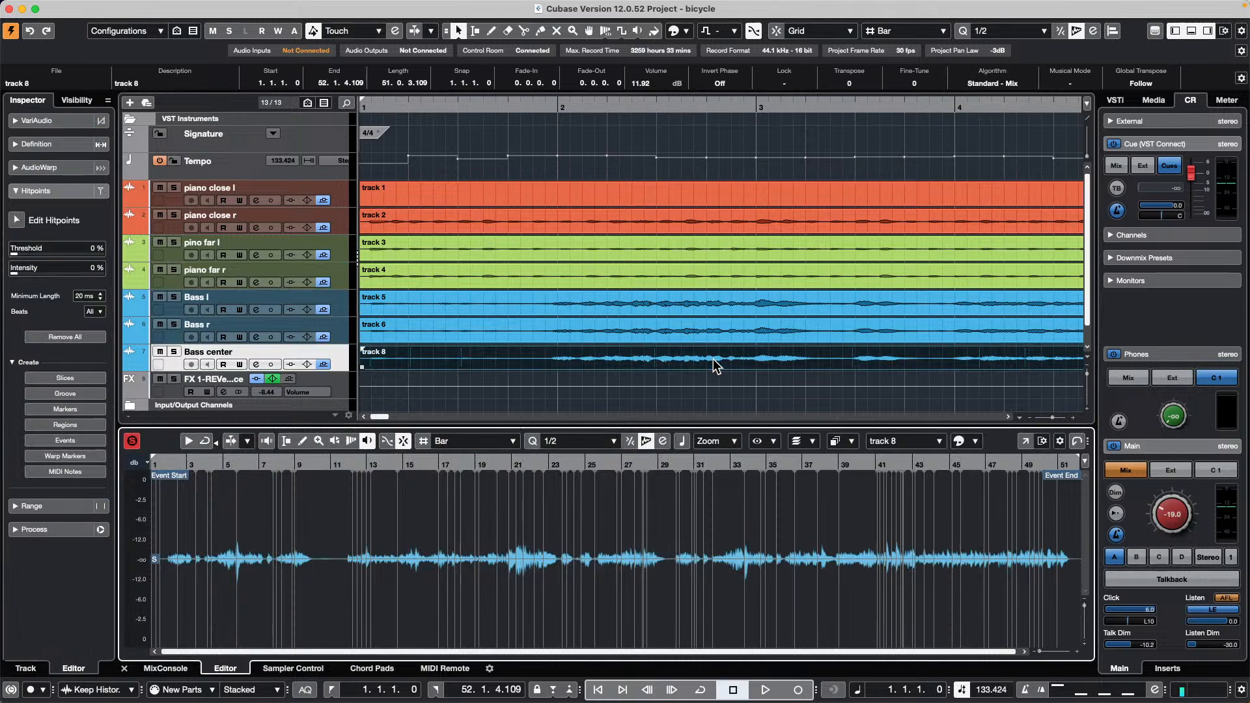
right_click(604, 364)
click(778, 357)
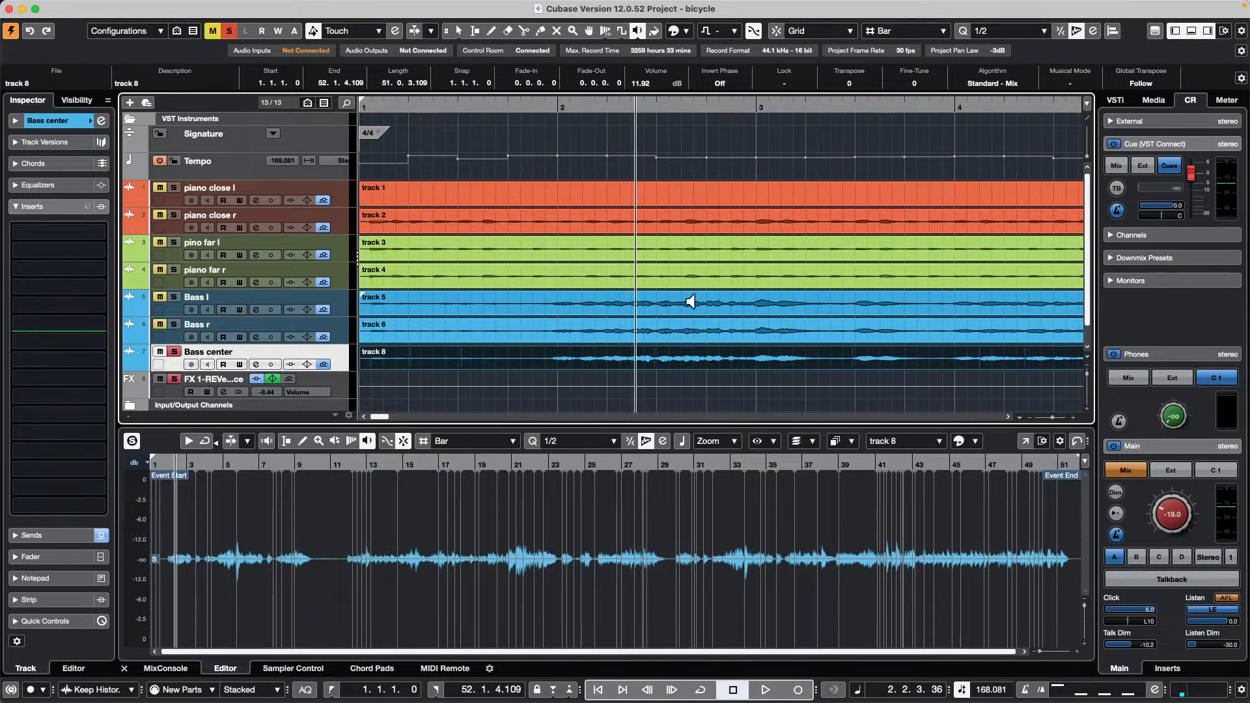
key(space)
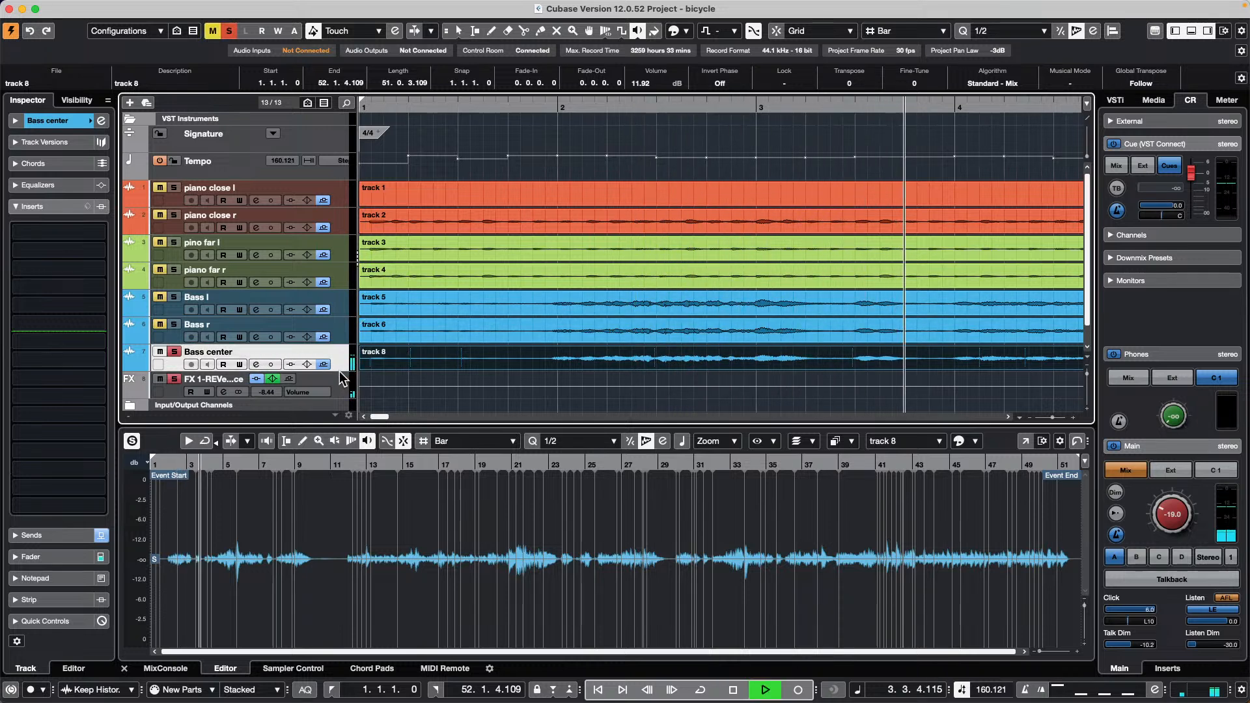
drag(355, 367, 355, 409)
drag(1173, 517, 1177, 480)
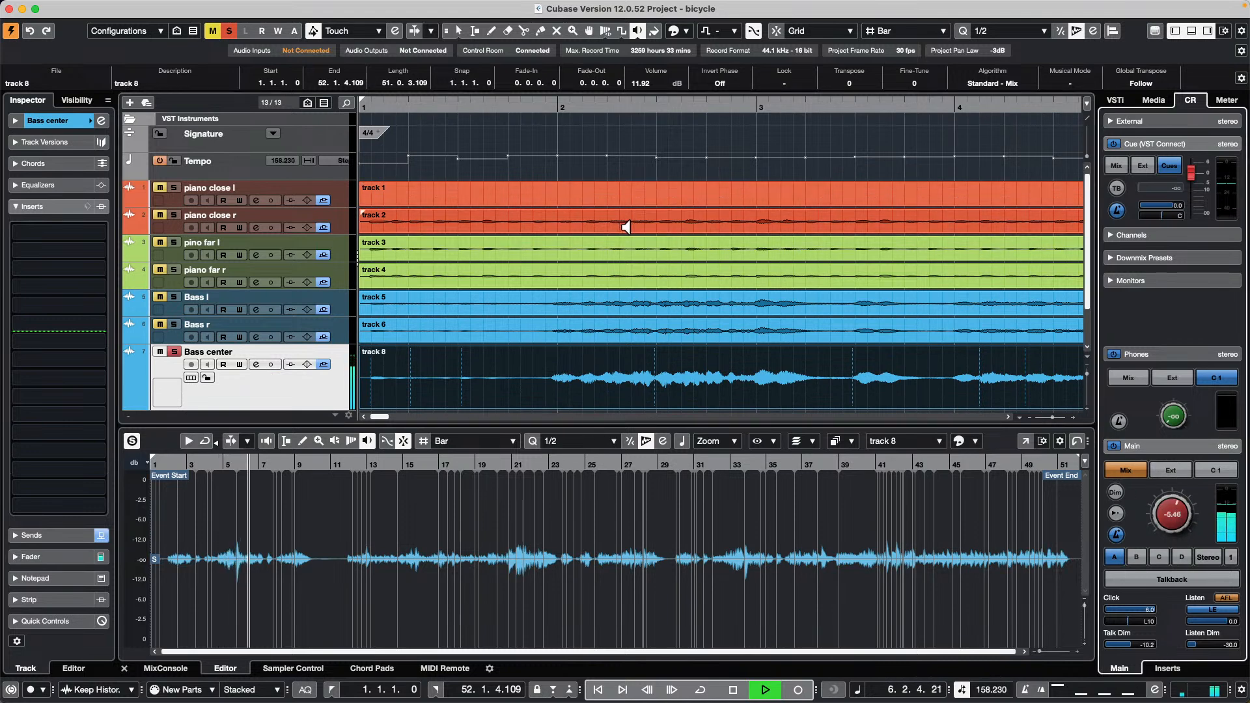
key(space)
Split the Bass center event at 5.3.4.35 and select its left part.
right_click(725, 366)
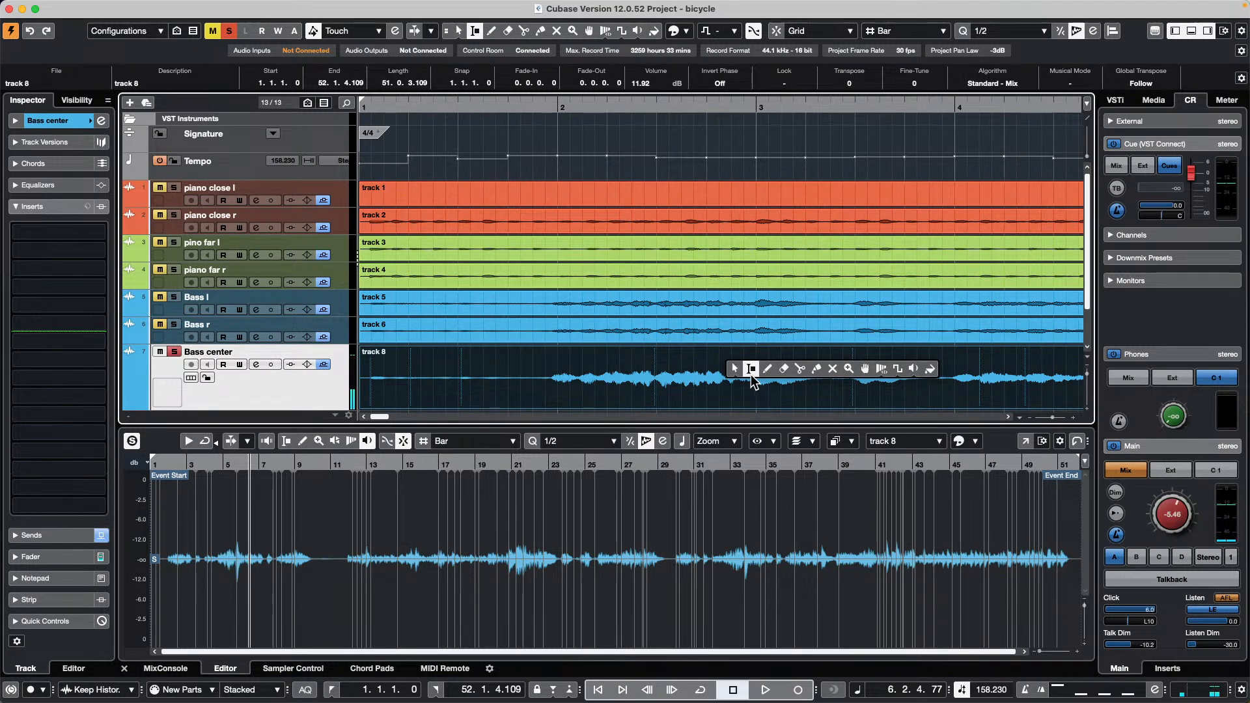
click(801, 368)
drag(668, 106, 675, 76)
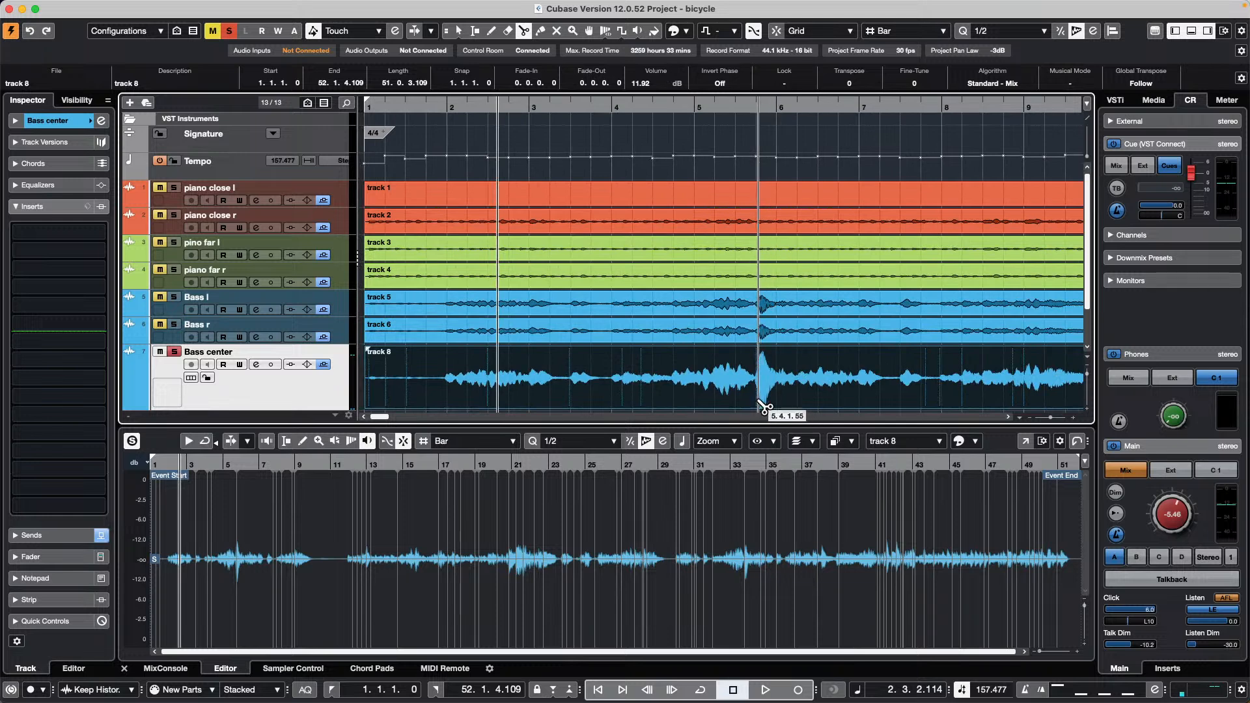
click(754, 378)
key(1)
click(703, 391)
Bounce the selected left part and replace the original event with it.
mouse_move(433, 3)
click(188, 7)
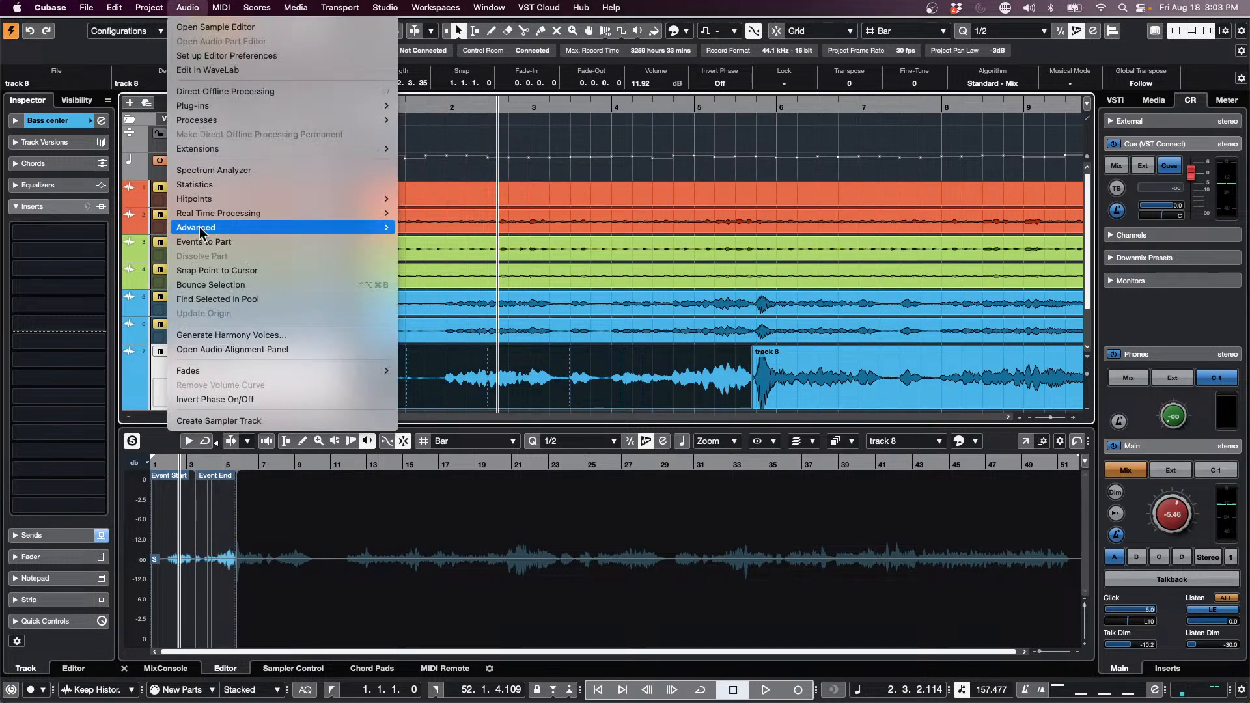
click(218, 291)
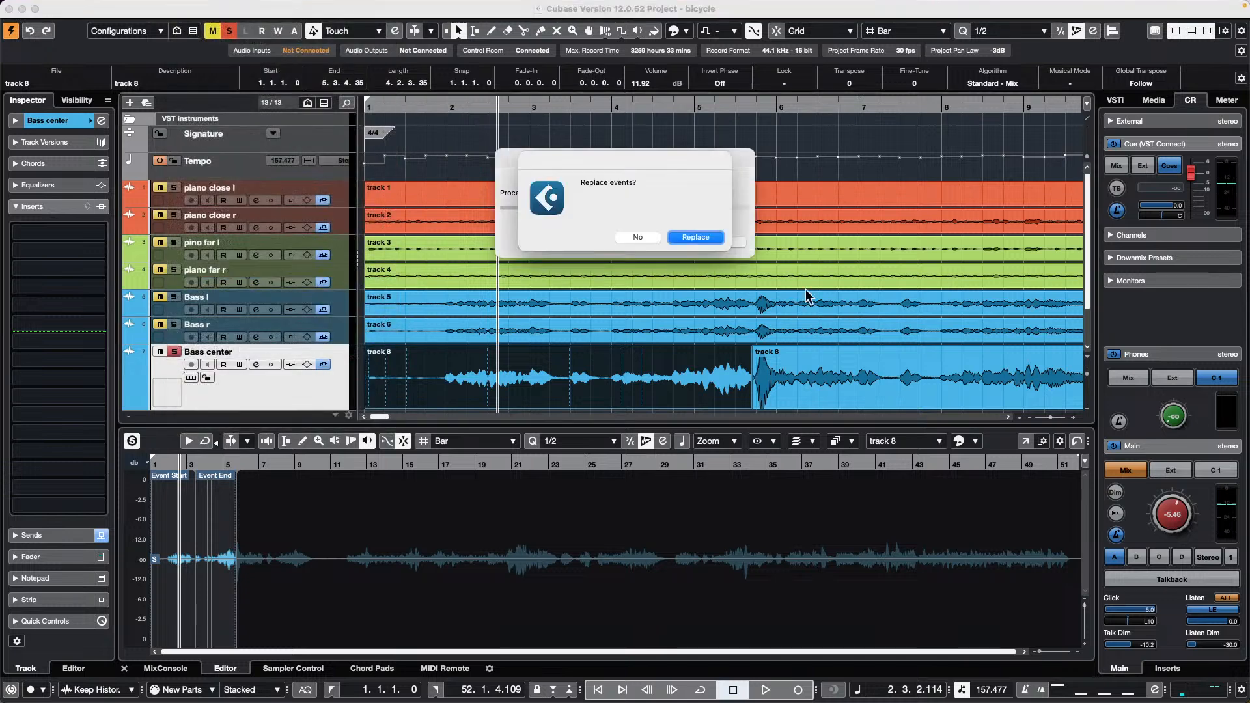
click(695, 237)
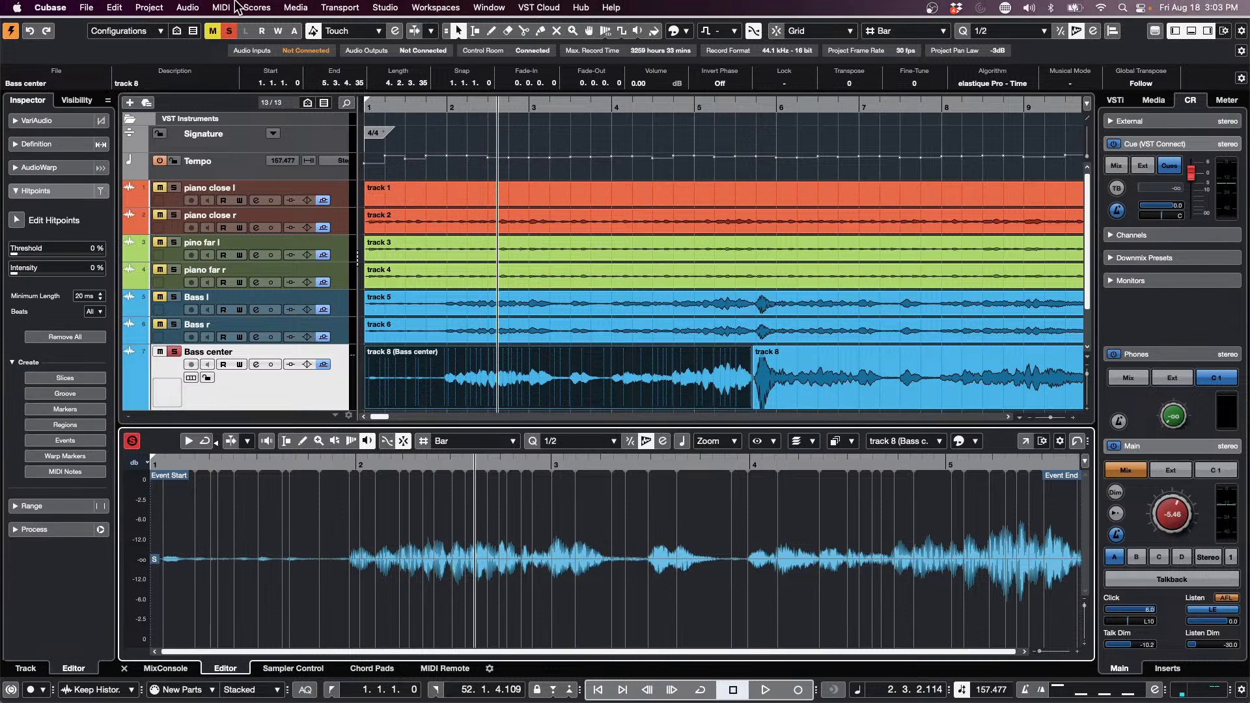
click(220, 7)
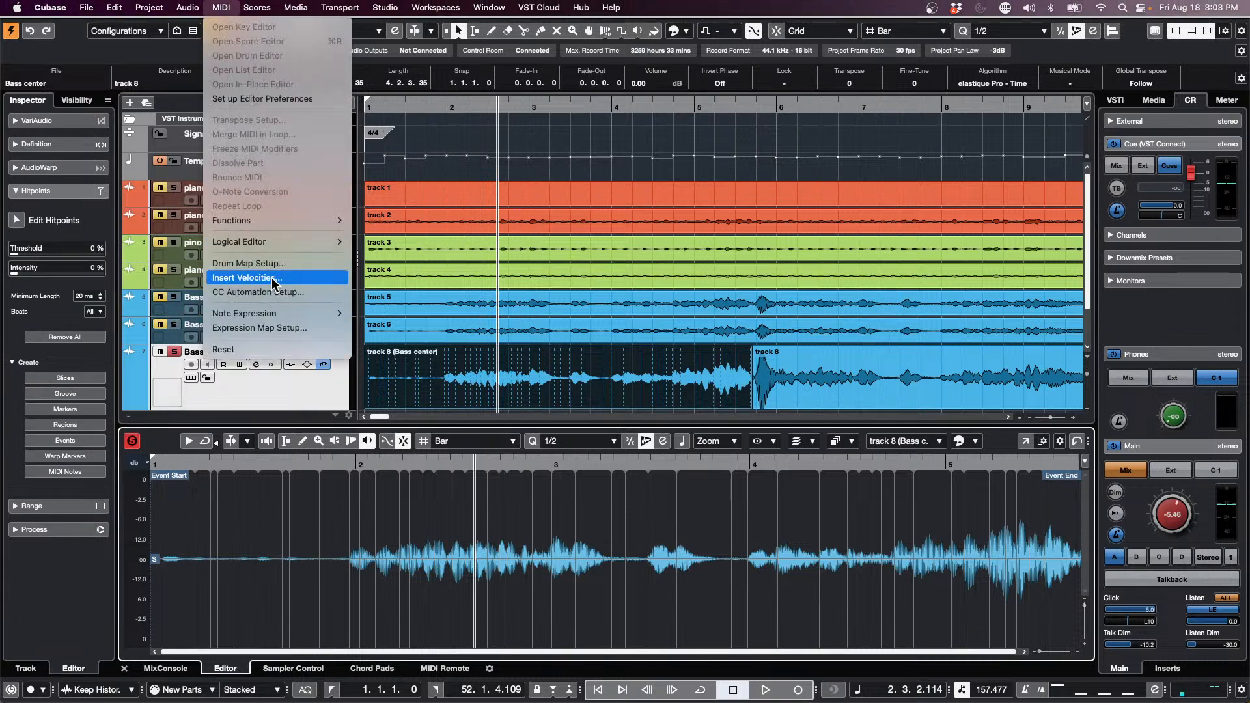
click(546, 389)
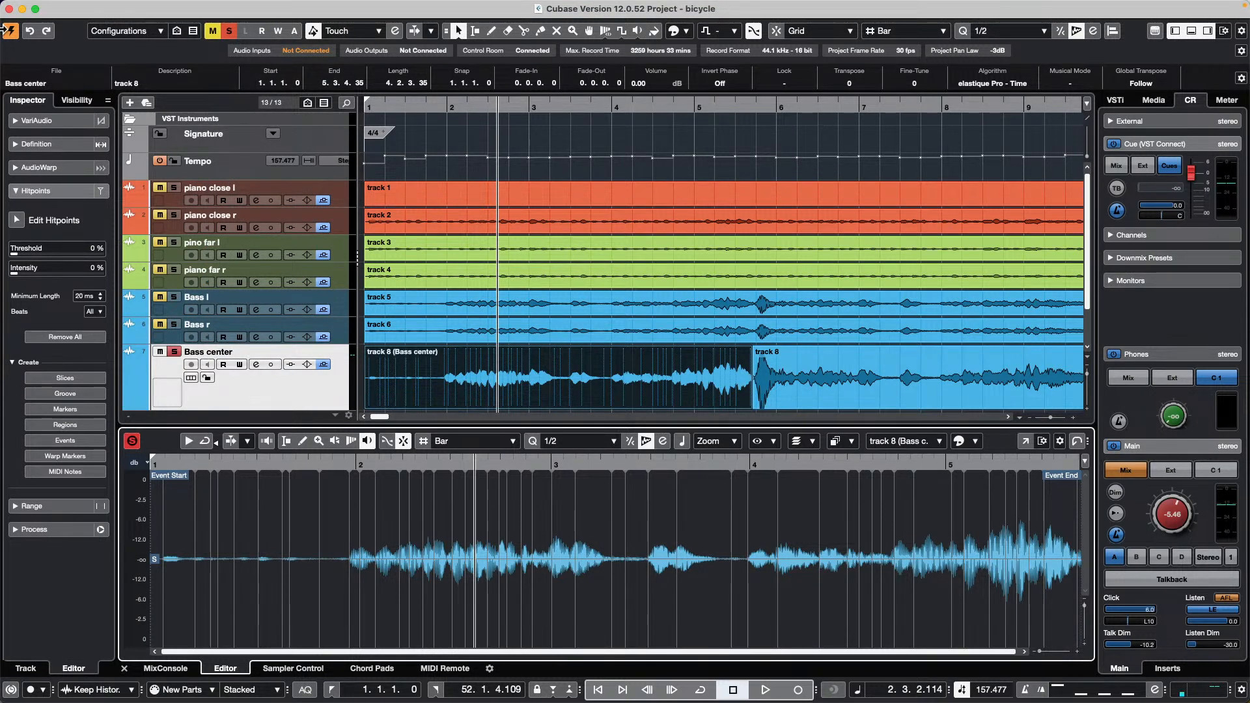
Analyse the bass audio with Edit VariAudio and play it back.
click(50, 121)
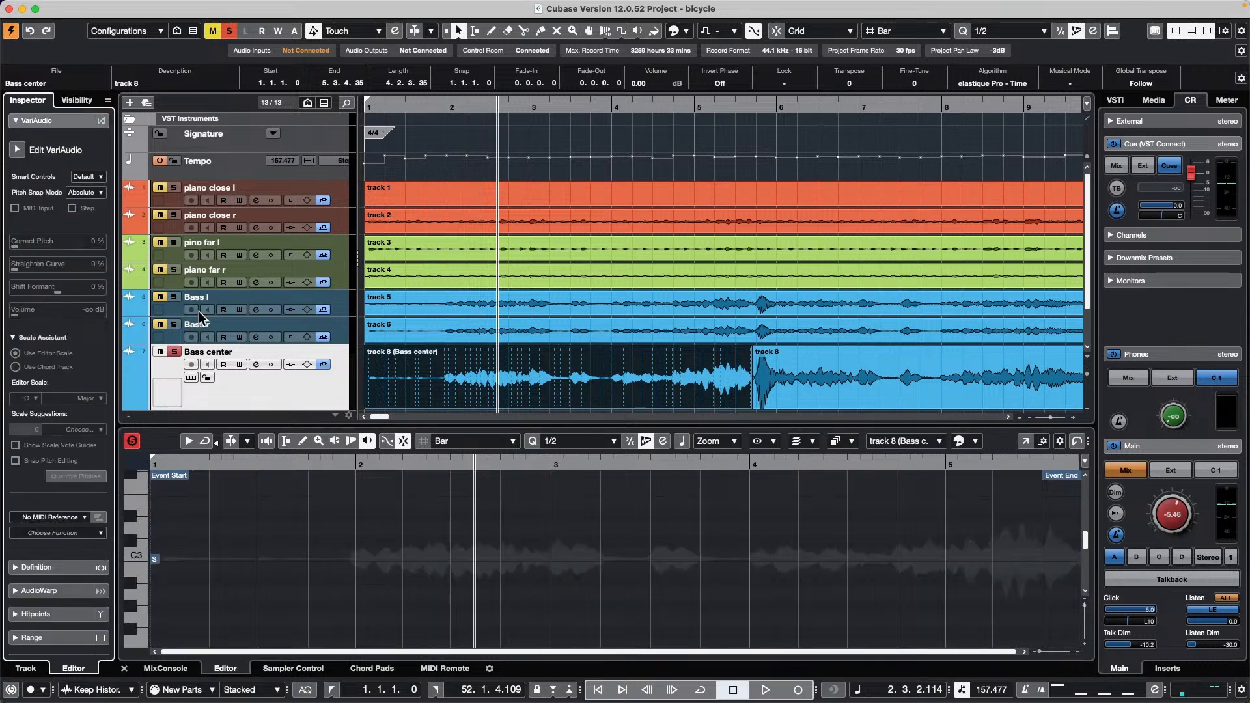
click(16, 151)
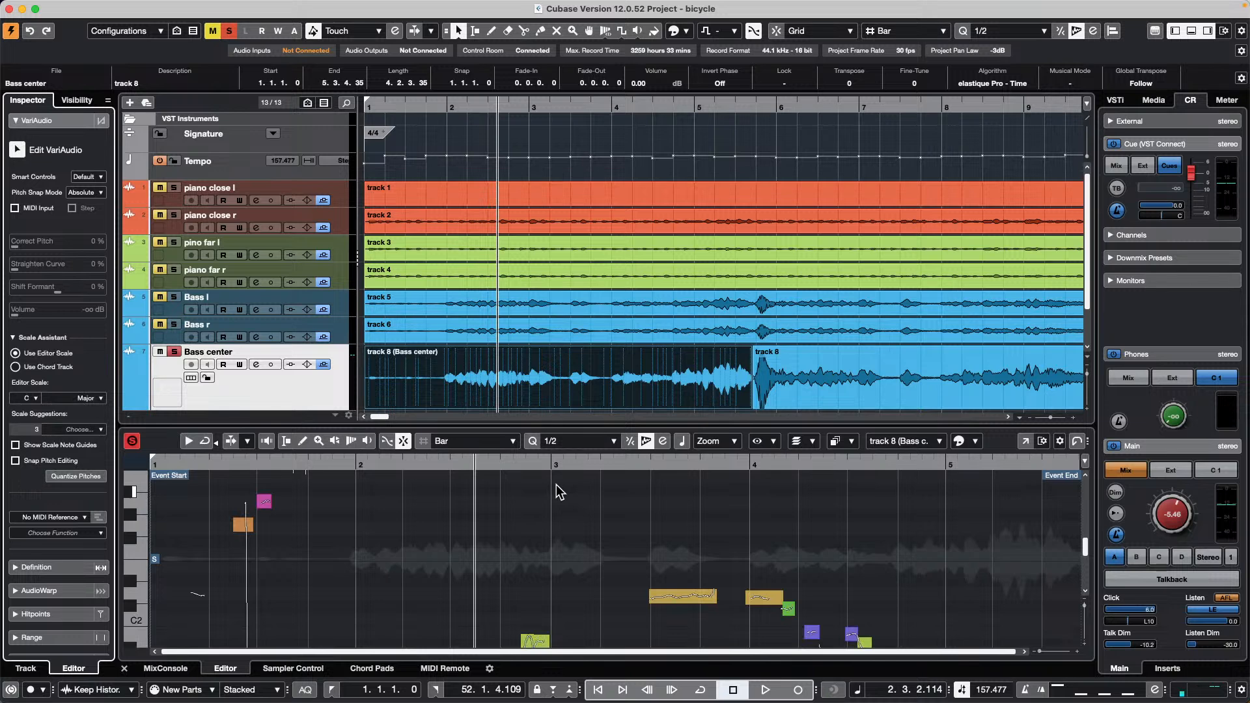
key(space)
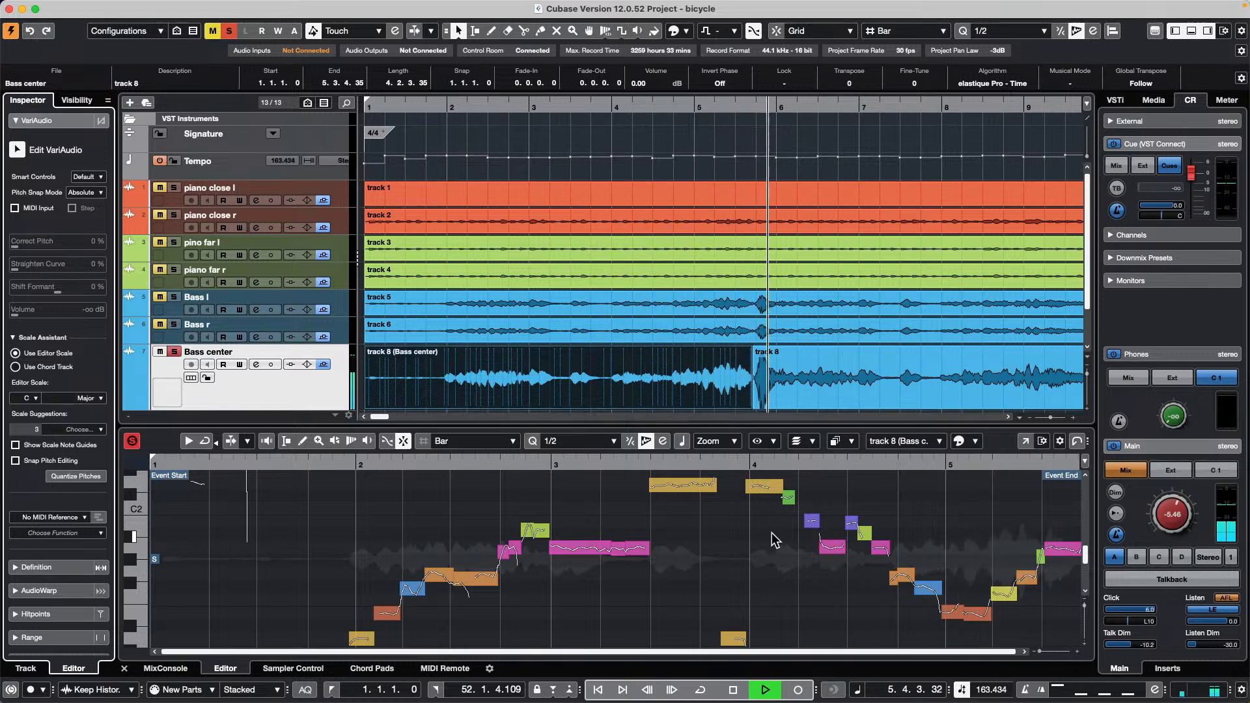
key(space)
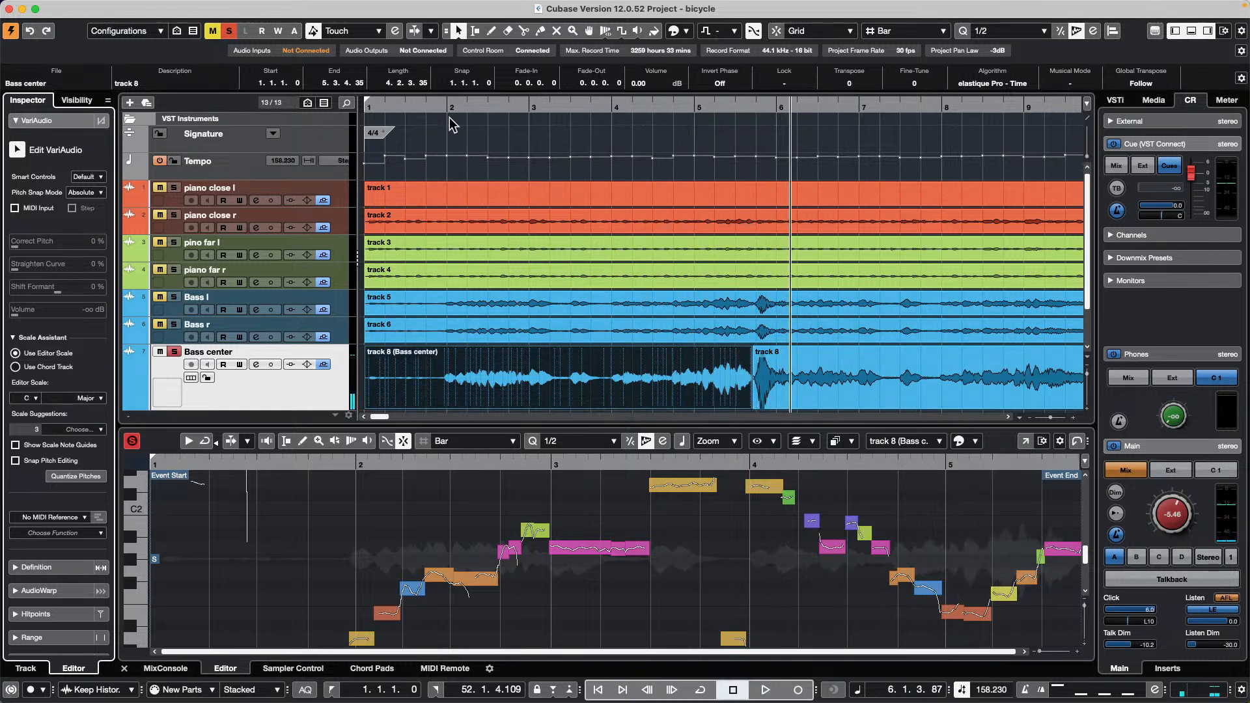
Extract MIDI from the bass audio to new track MIDI 01 and select that track.
click(90, 533)
click(103, 547)
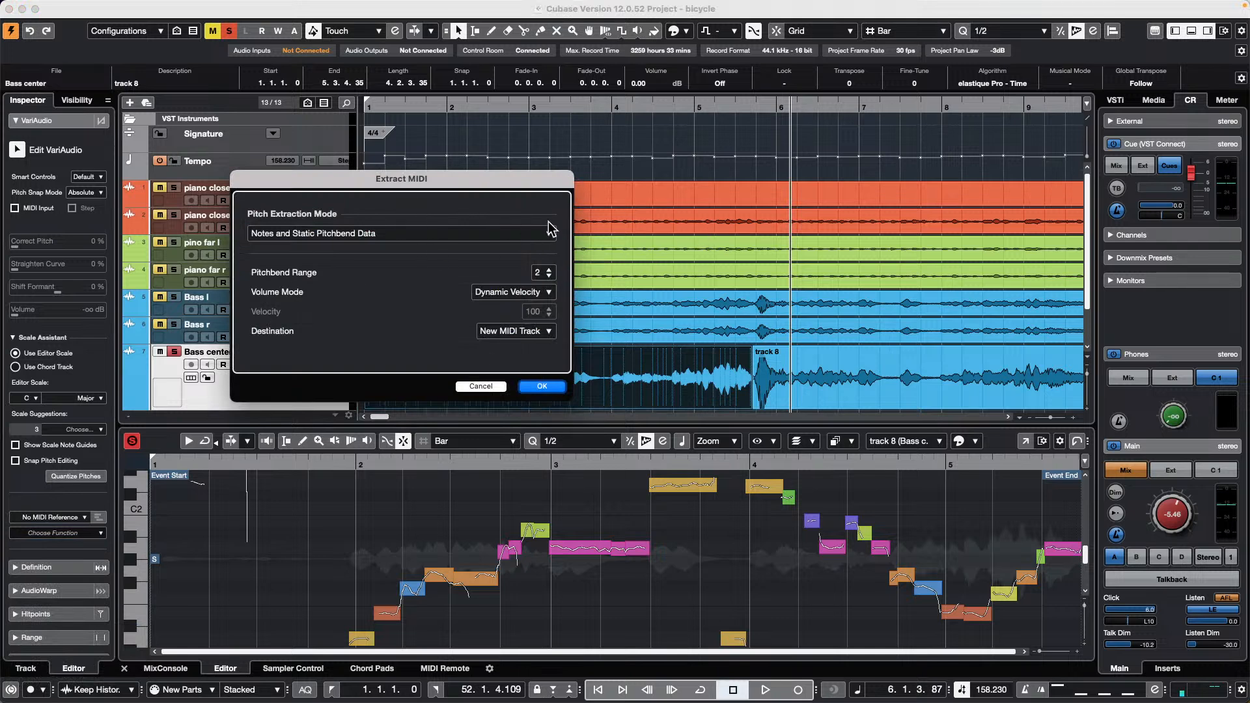
click(547, 388)
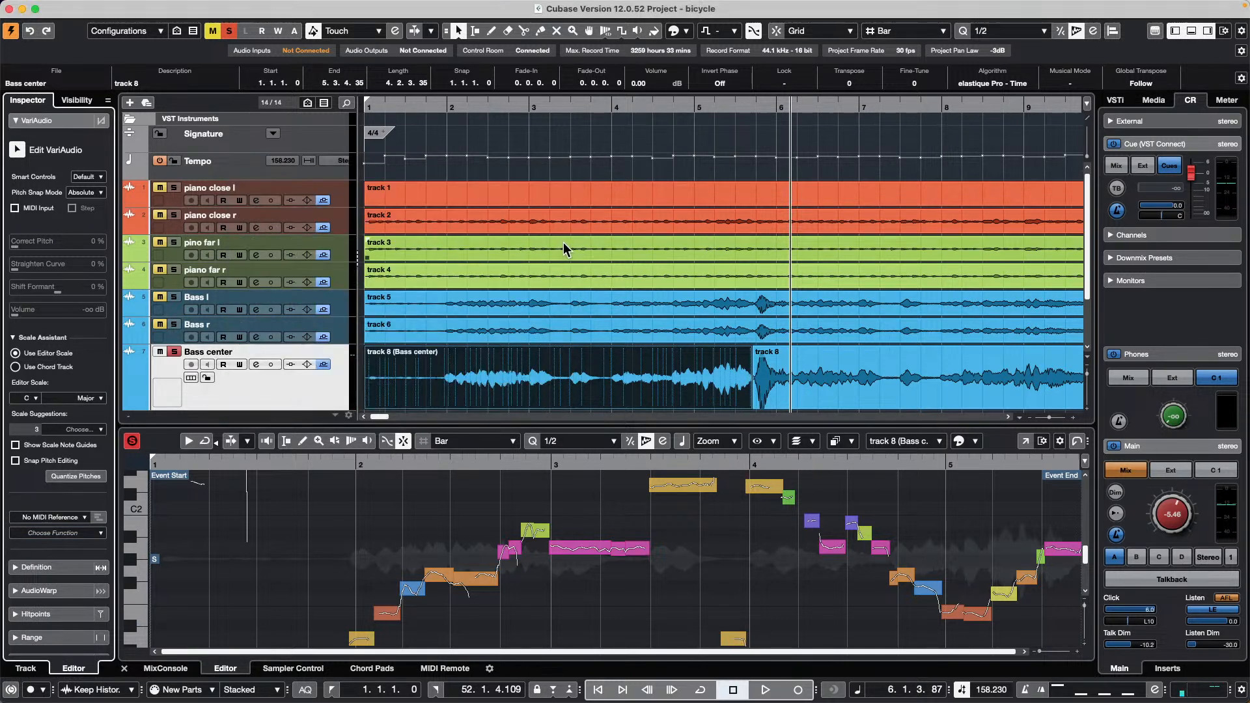
scroll(563, 242, down, 3)
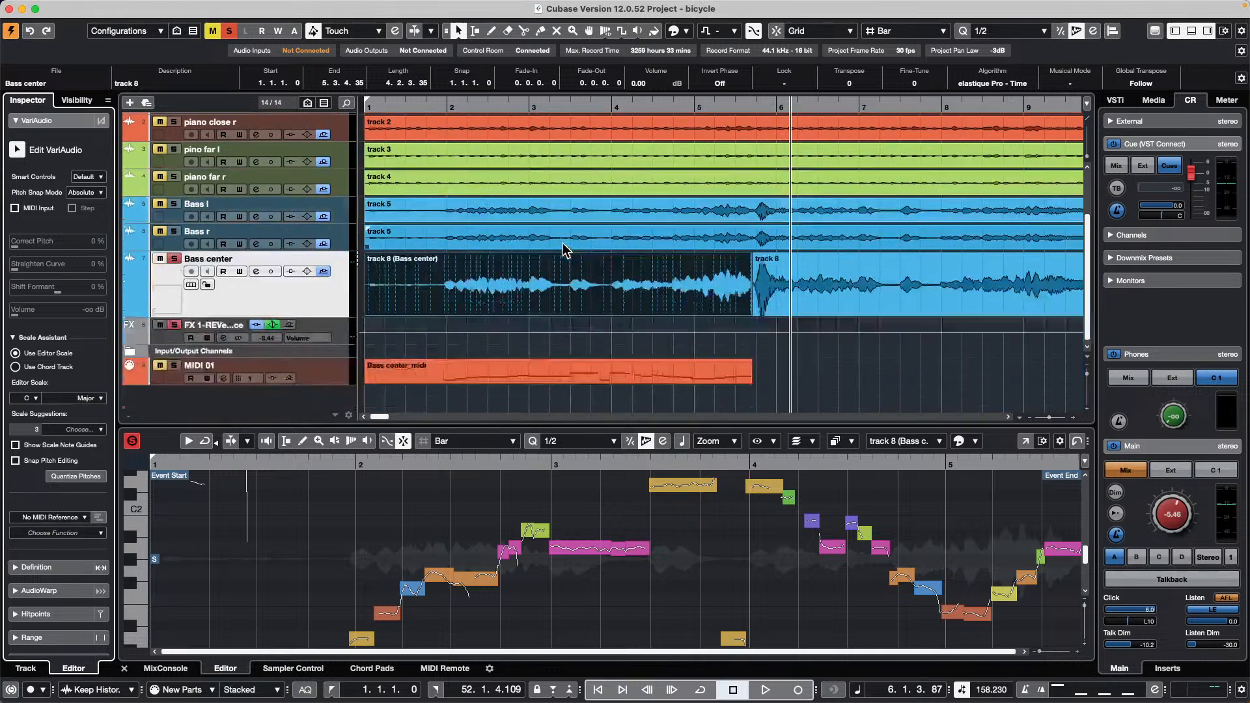
click(319, 364)
Add a new instrument track using HALion Sonic.
right_click(324, 376)
mouse_move(420, 389)
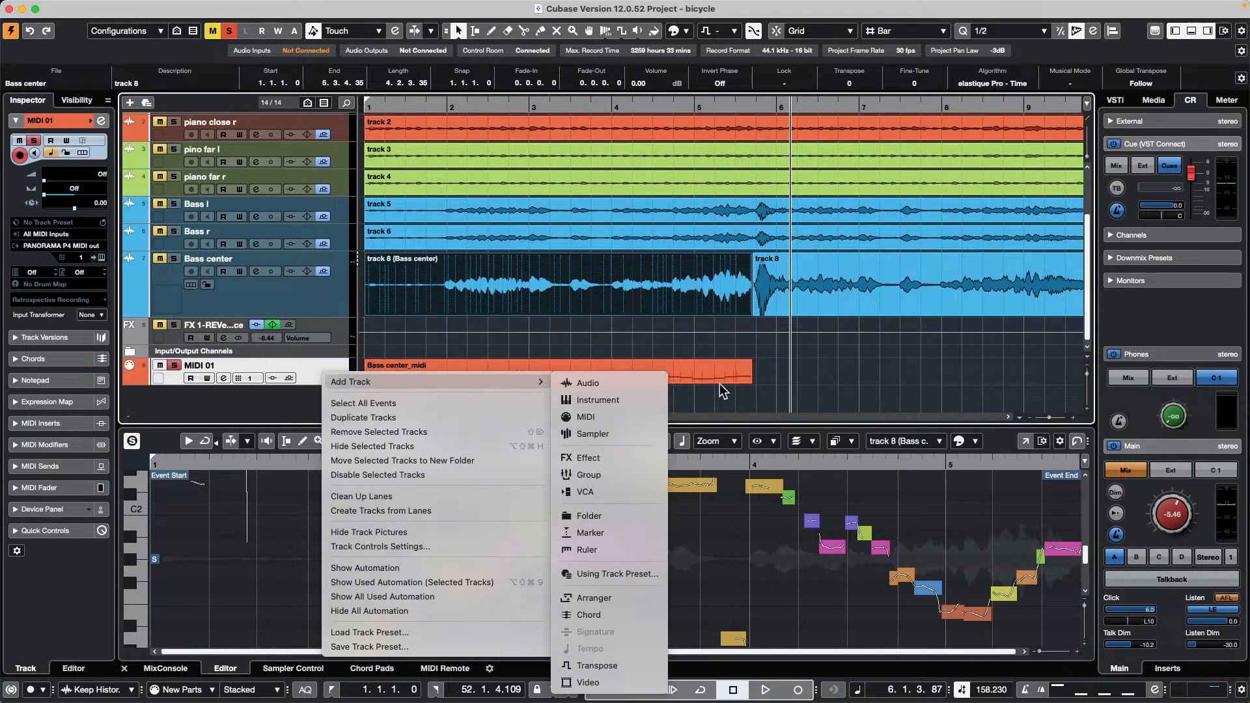
click(639, 400)
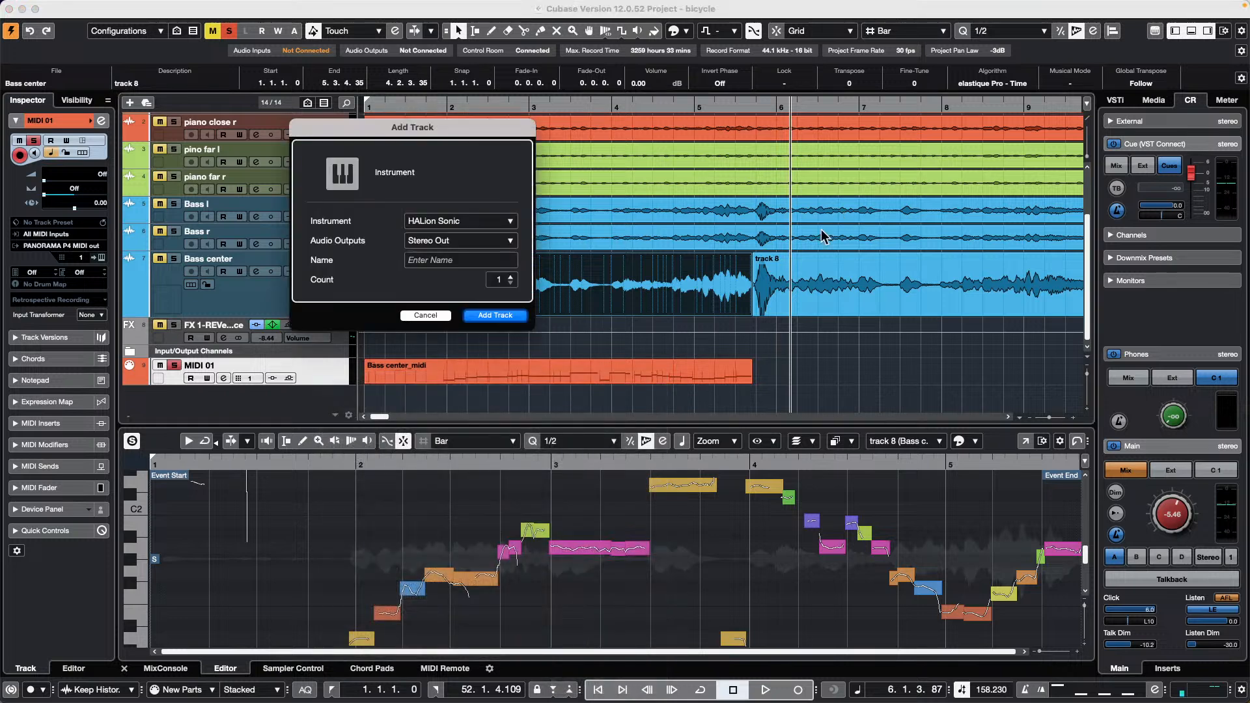
click(430, 221)
click(430, 221)
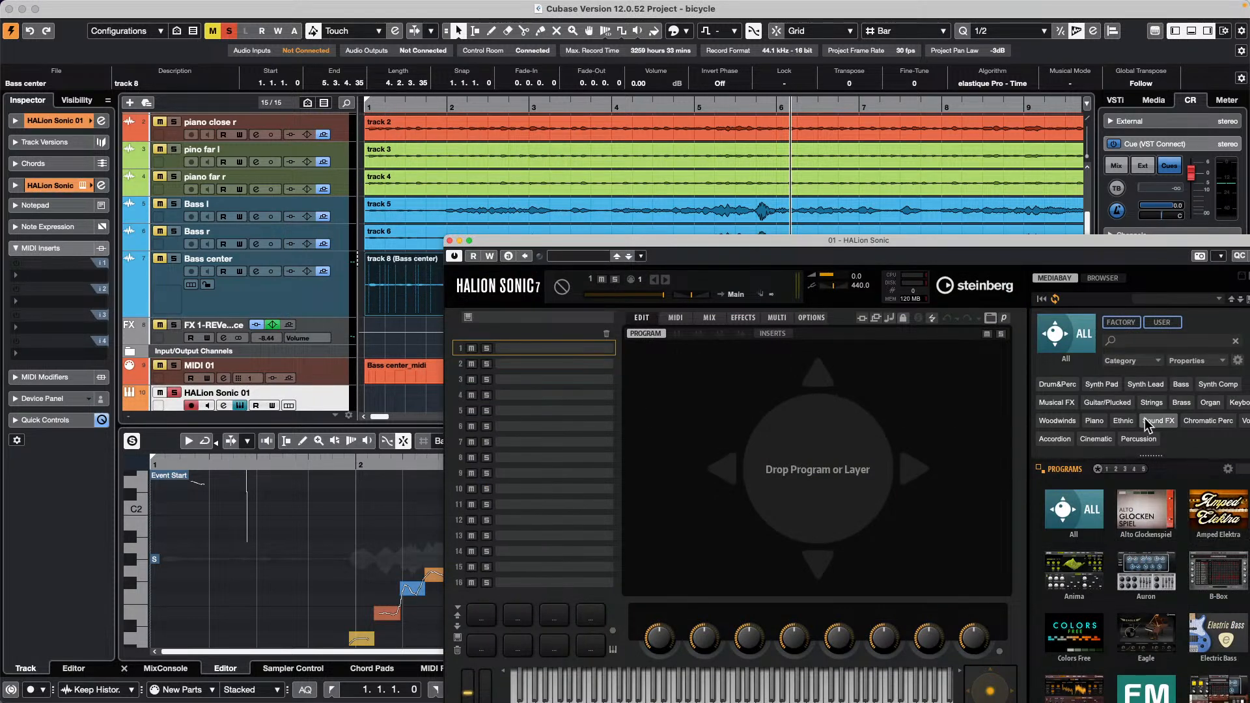
Load the ICONICA Sections & Players program Basses Short Notes into slot 1.
scroll(1159, 554, down, 10)
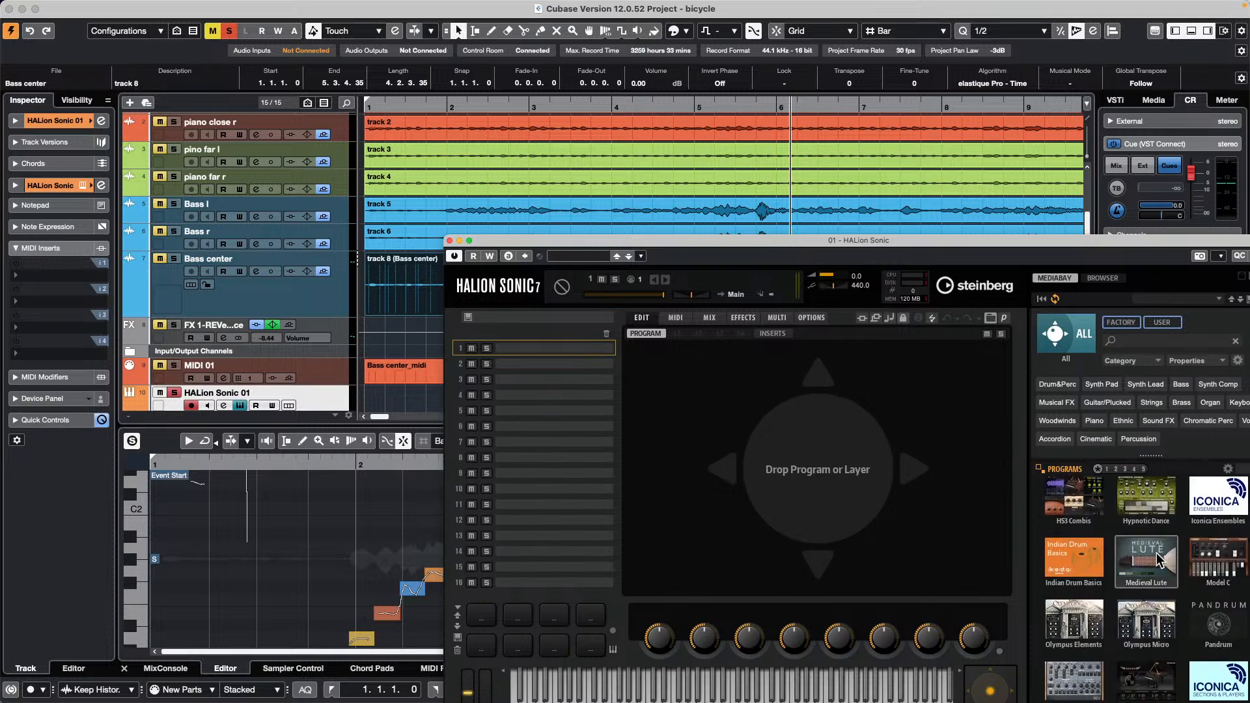
click(1218, 644)
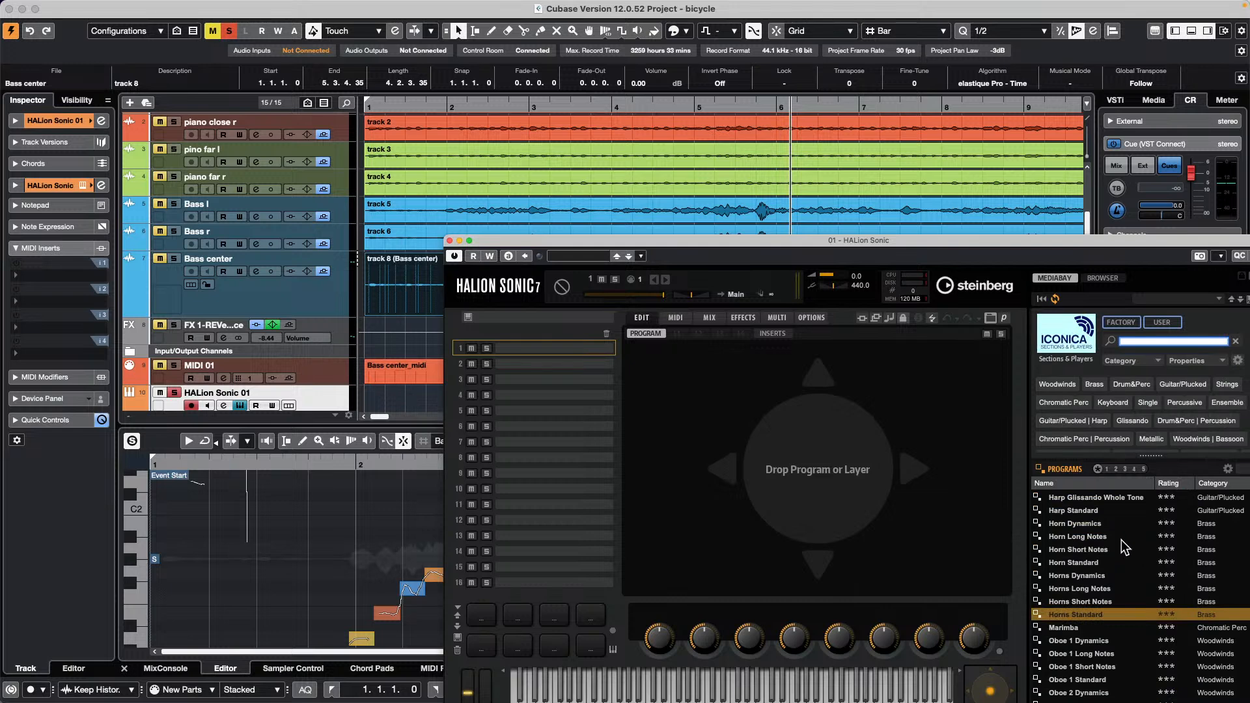
scroll(1122, 540, up, 8)
scroll(1123, 540, up, 10)
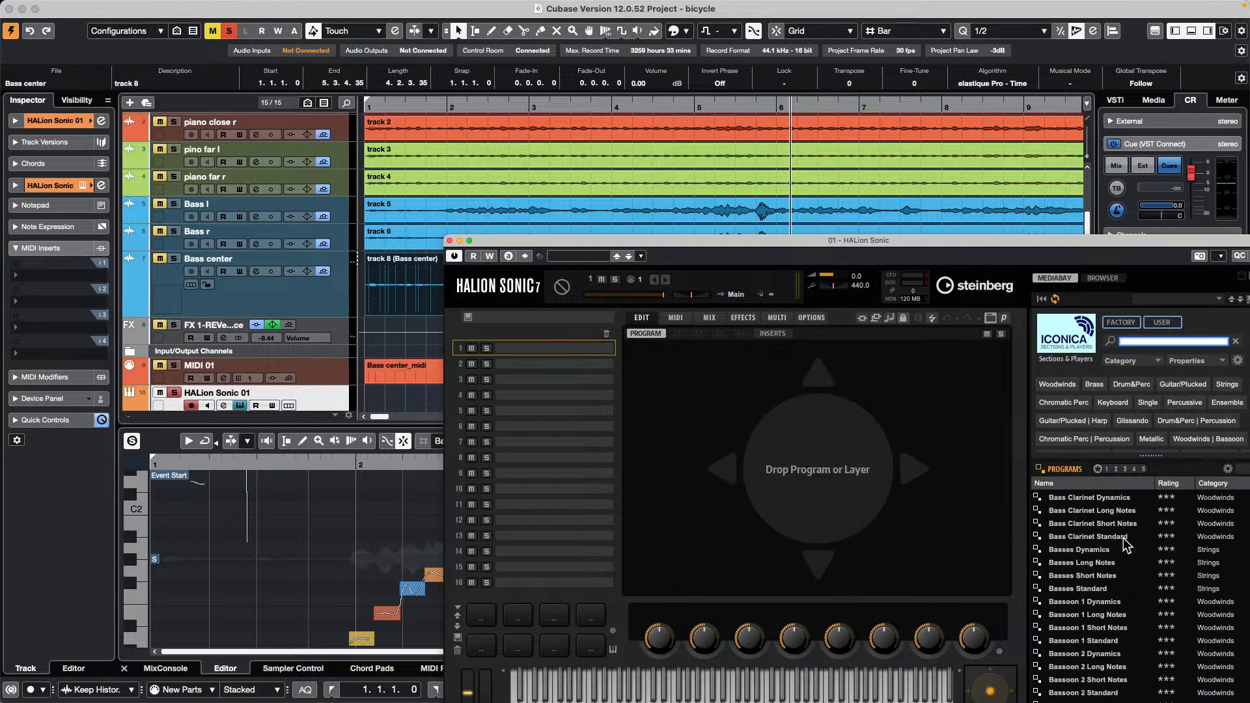
scroll(1125, 541, down, 5)
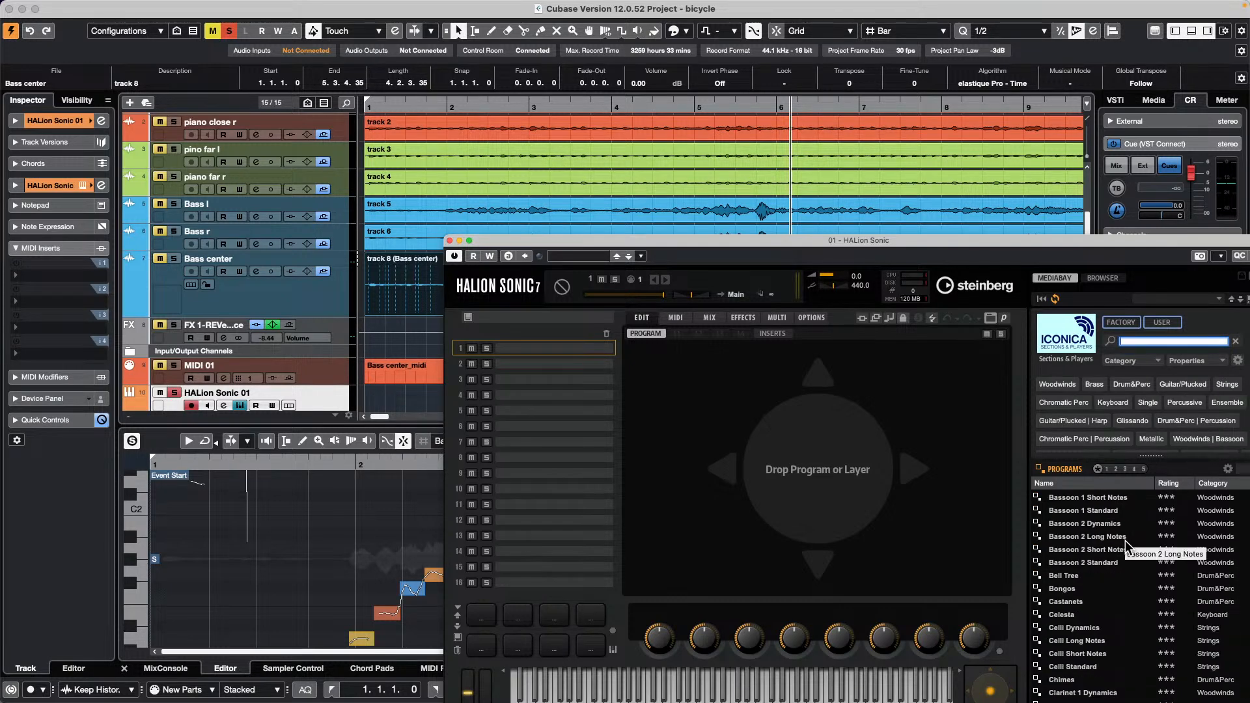
scroll(1122, 552, up, 5)
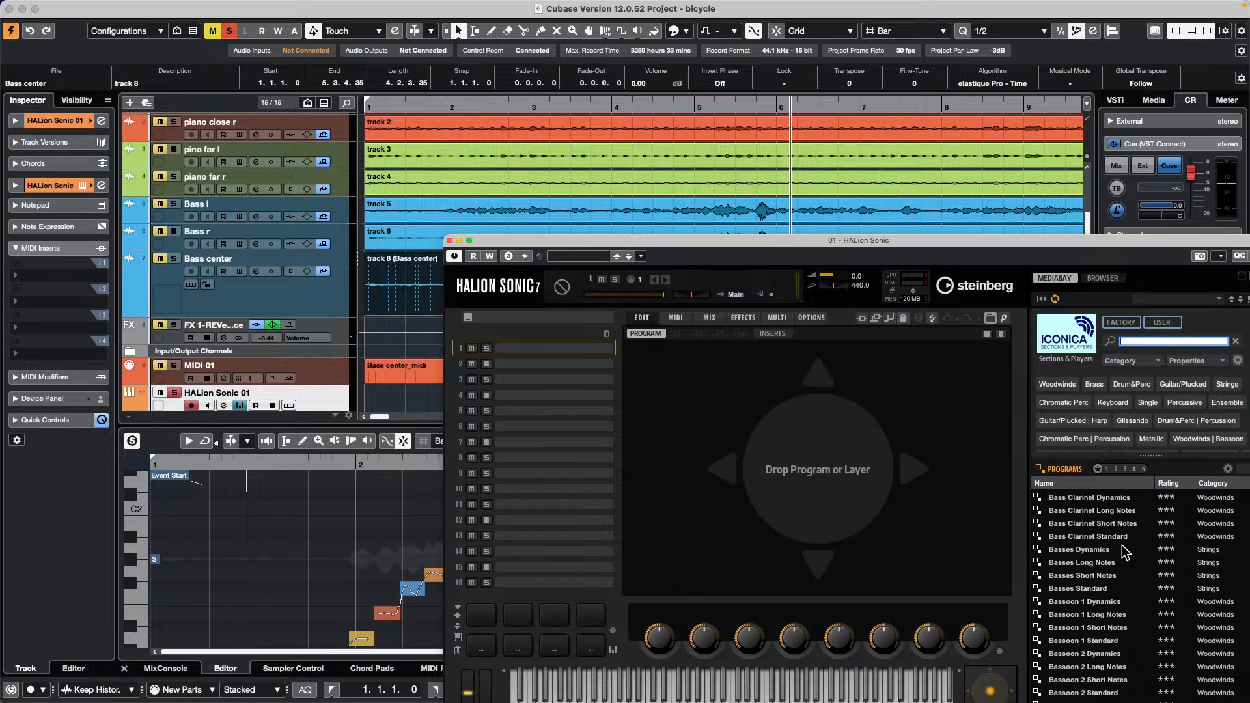
double_click(1087, 575)
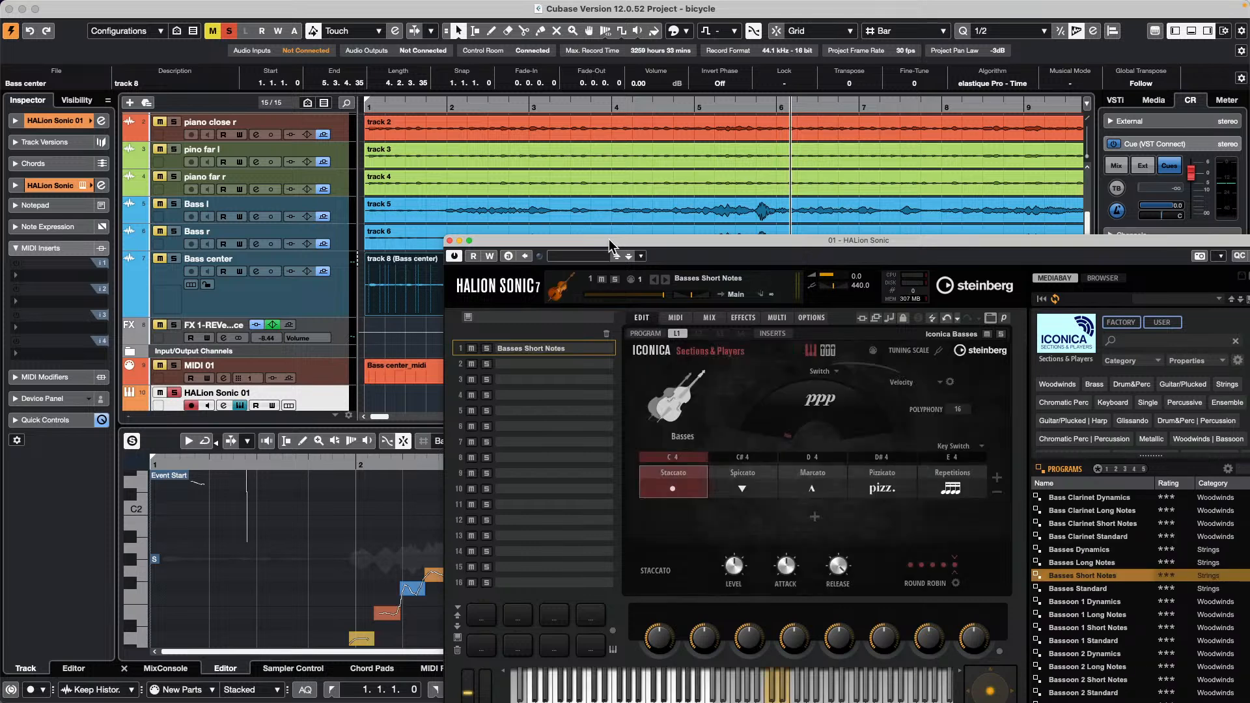
Move the Bass center_midi part onto HALion Sonic 01 and audition it.
drag(610, 245, 908, 188)
drag(391, 375, 397, 399)
key(space)
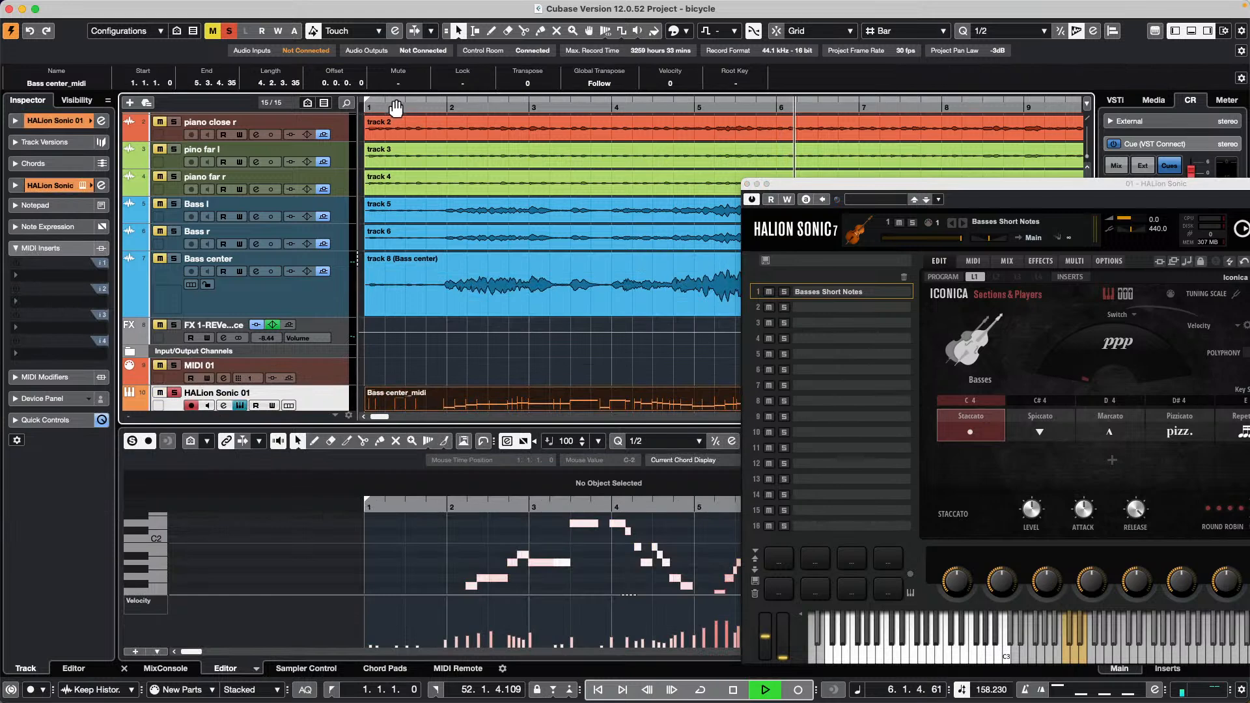
key(space)
Replay from just before bar 2, then open Bass center's audio in an enlarged pitch editor.
click(427, 107)
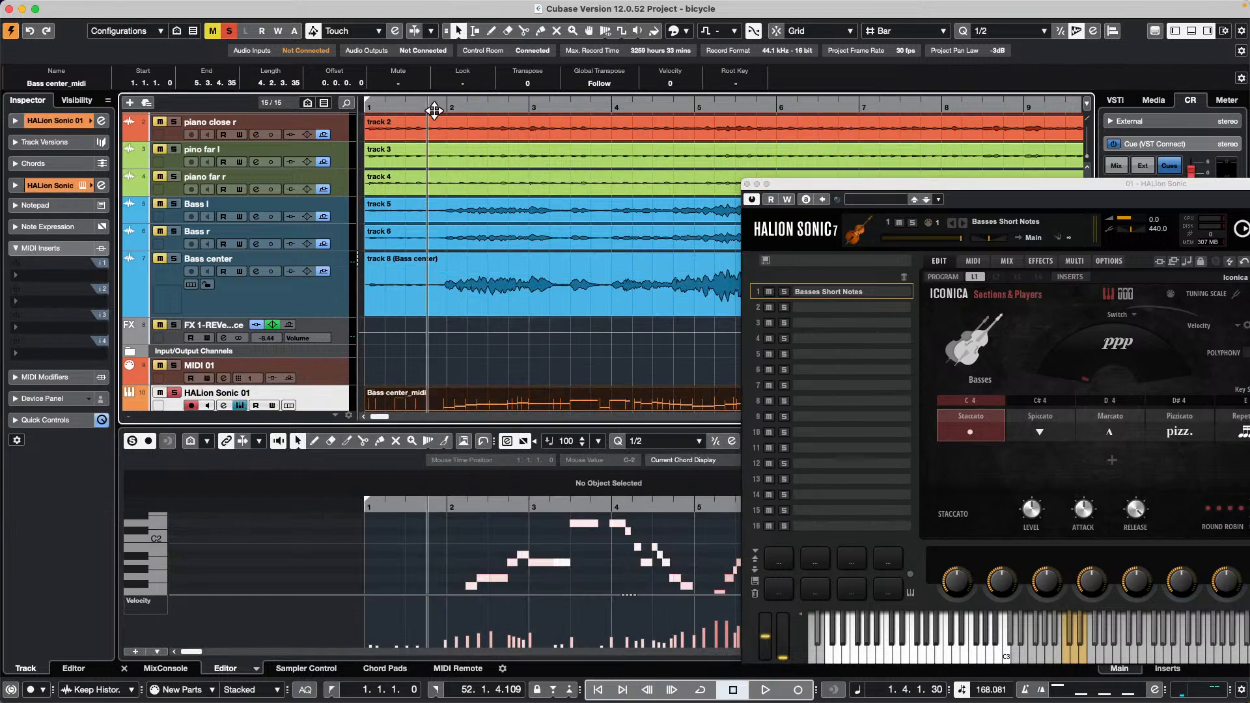
key(space)
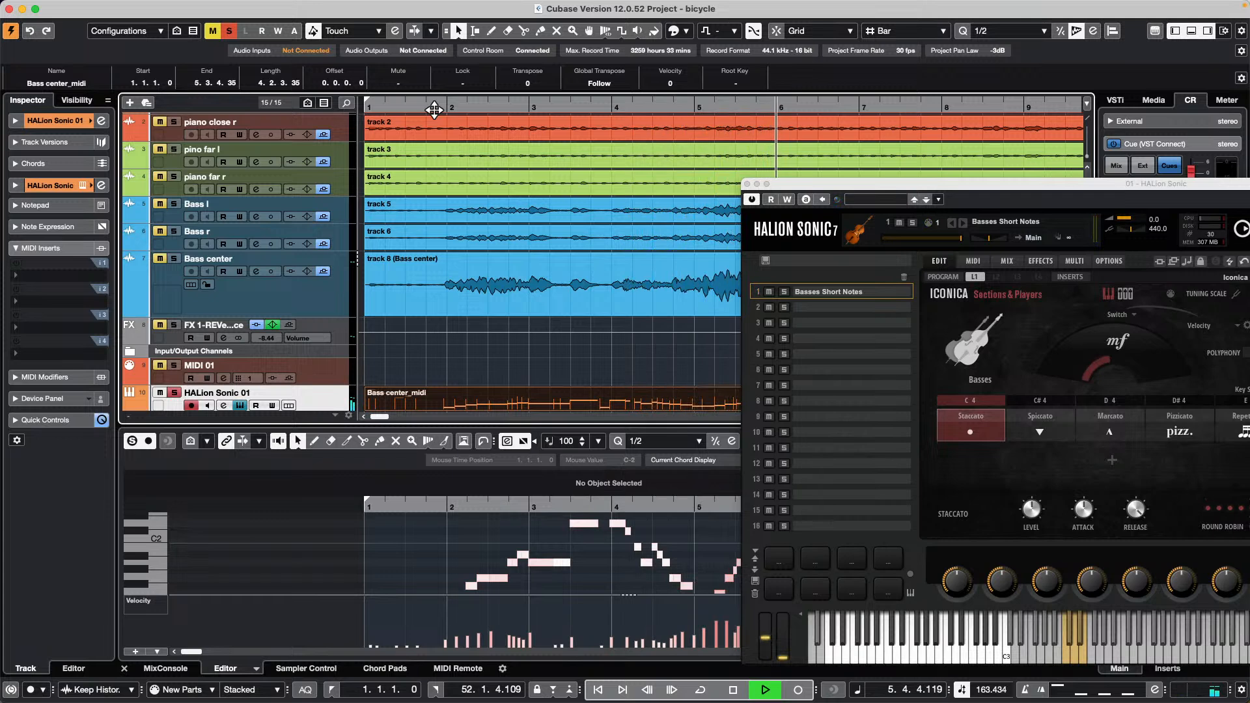
key(space)
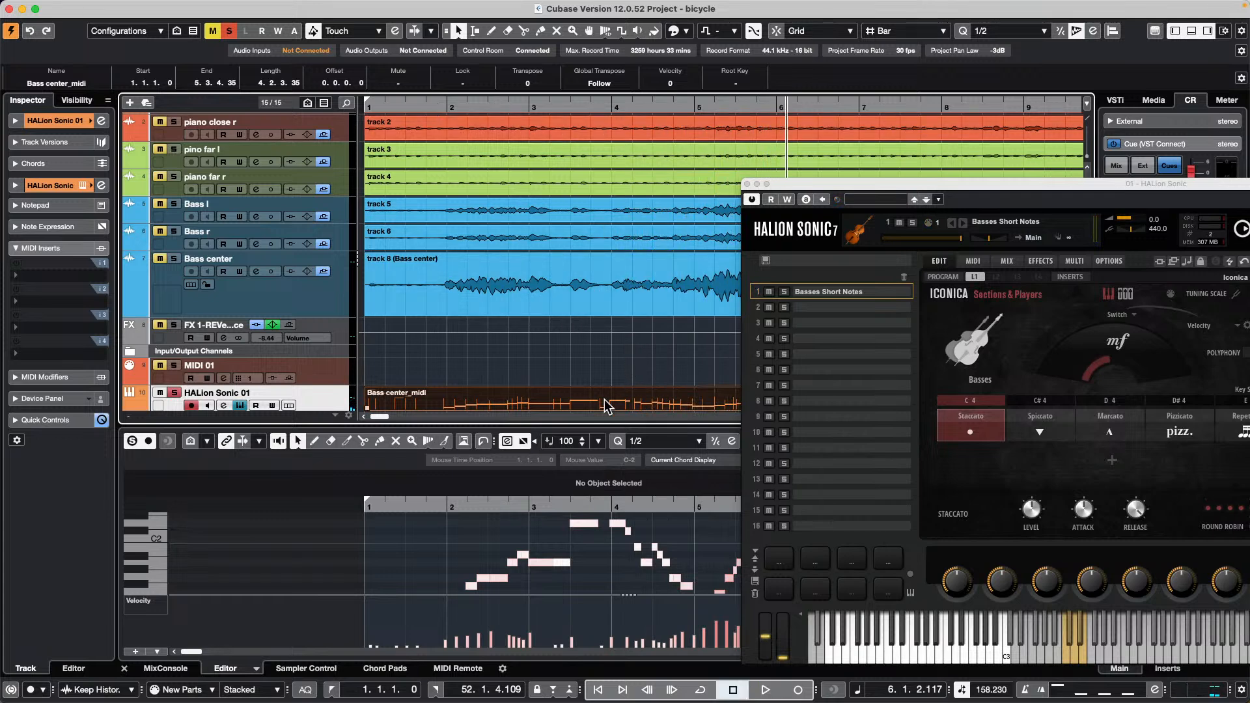
drag(610, 424, 610, 396)
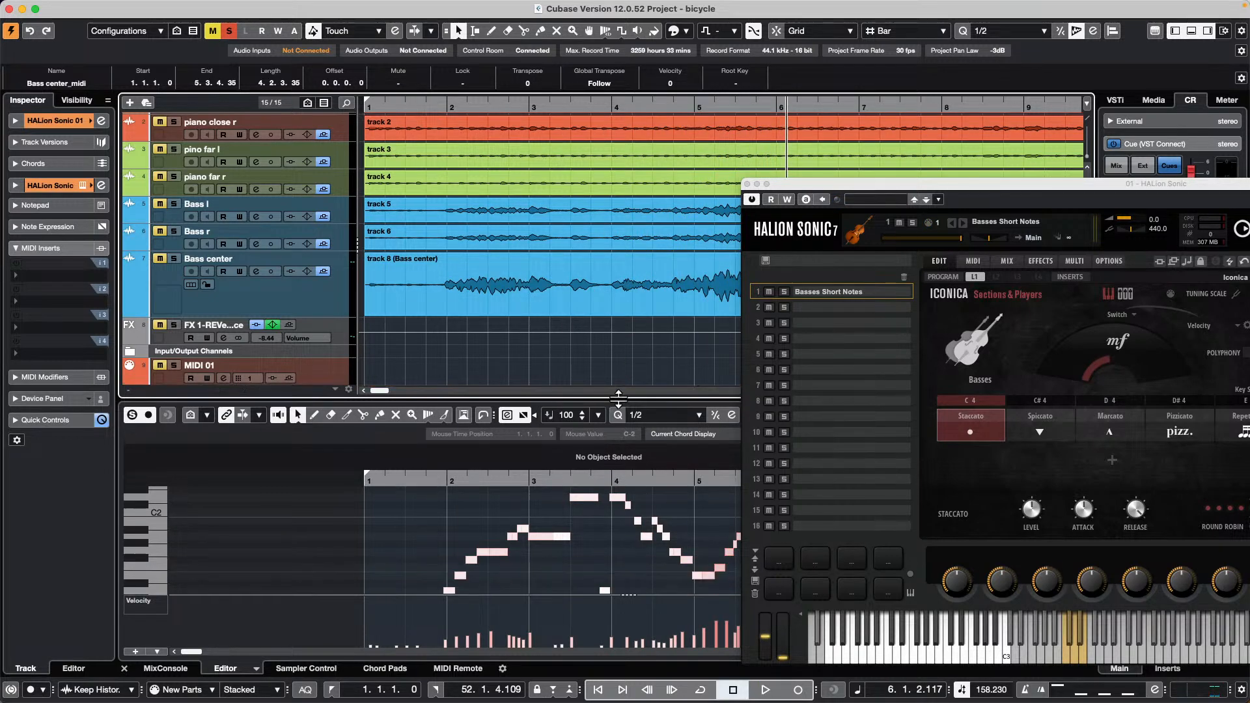
click(511, 289)
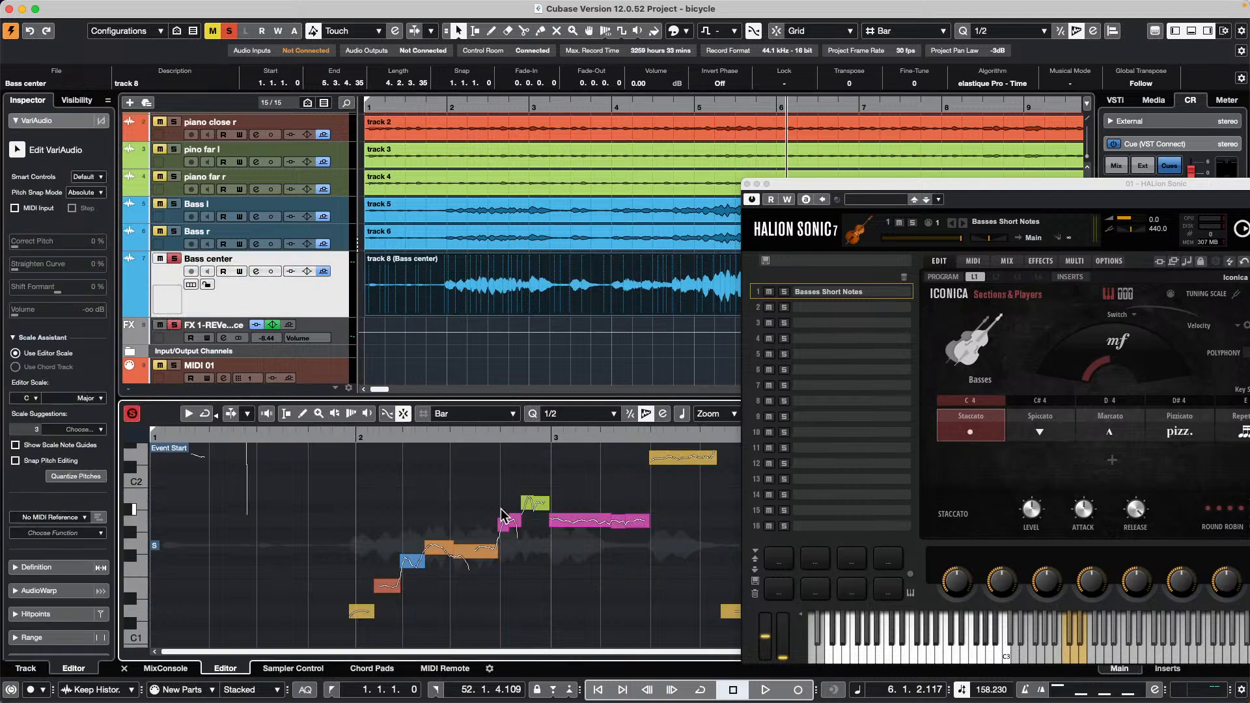
Deselect the VariAudio segments, play Bass center from bar 2, and close Choose Function unused.
right_click(416, 518)
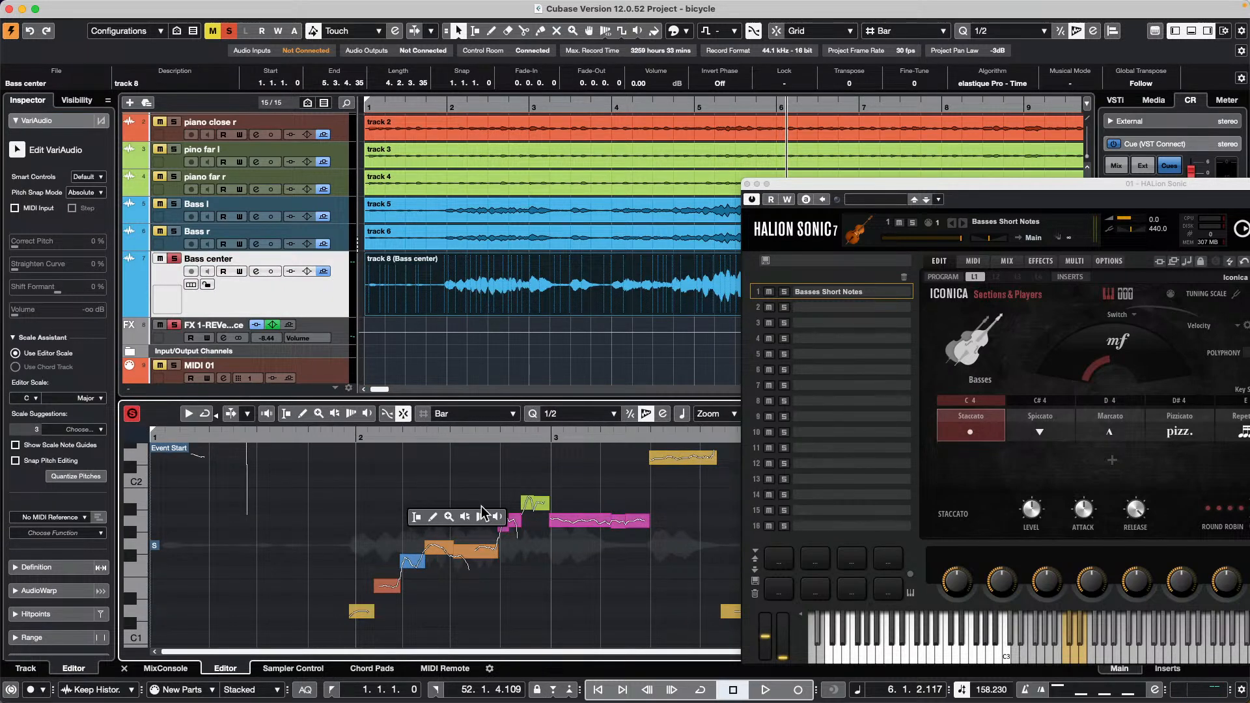
click(415, 518)
click(322, 442)
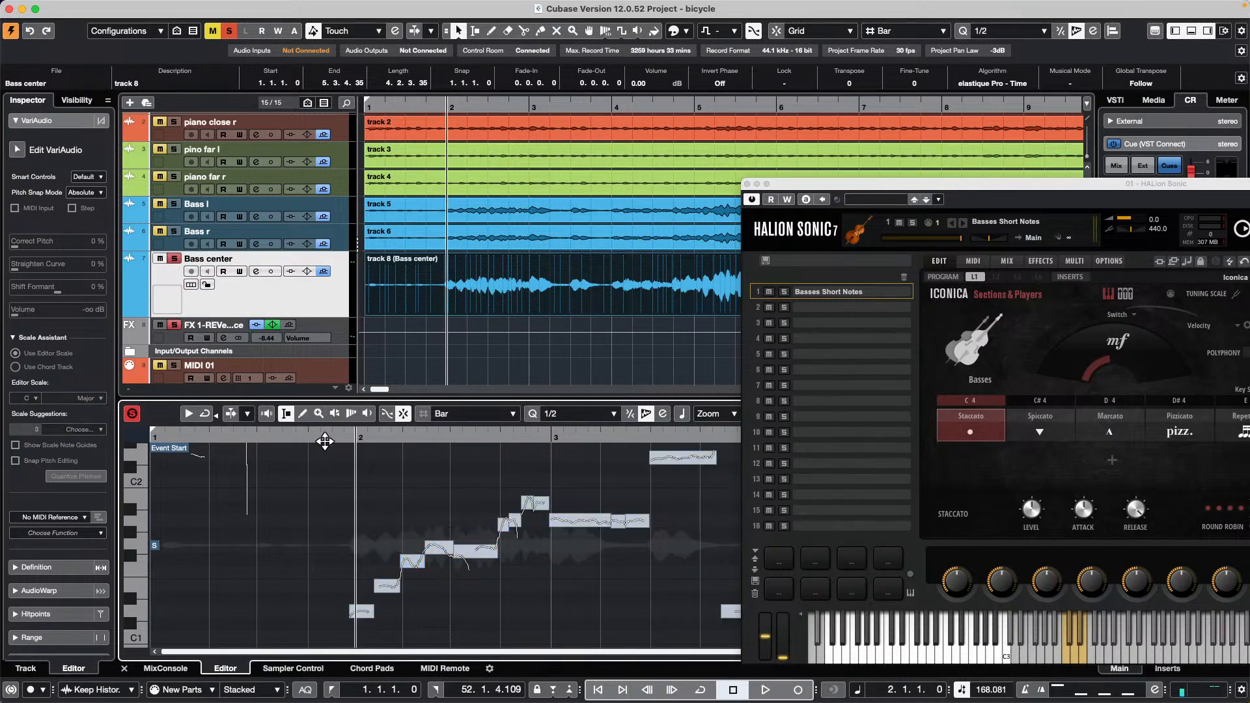
key(space)
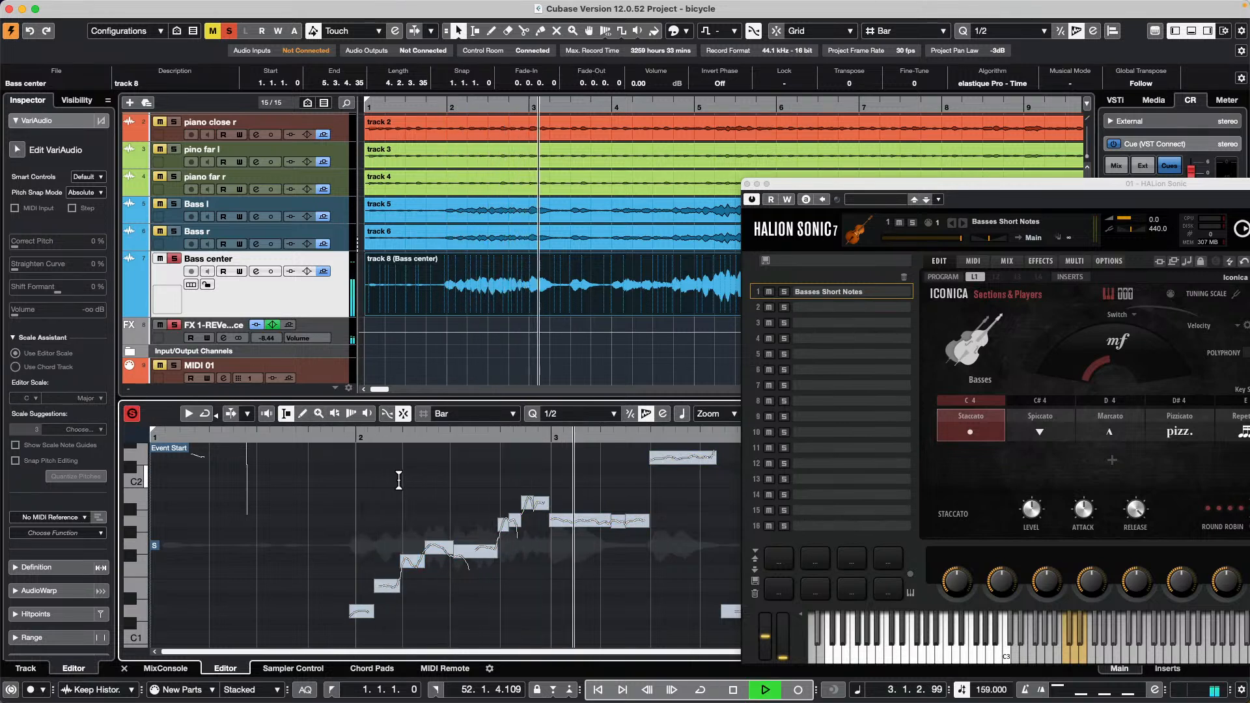
key(space)
scroll(572, 345, down, 2)
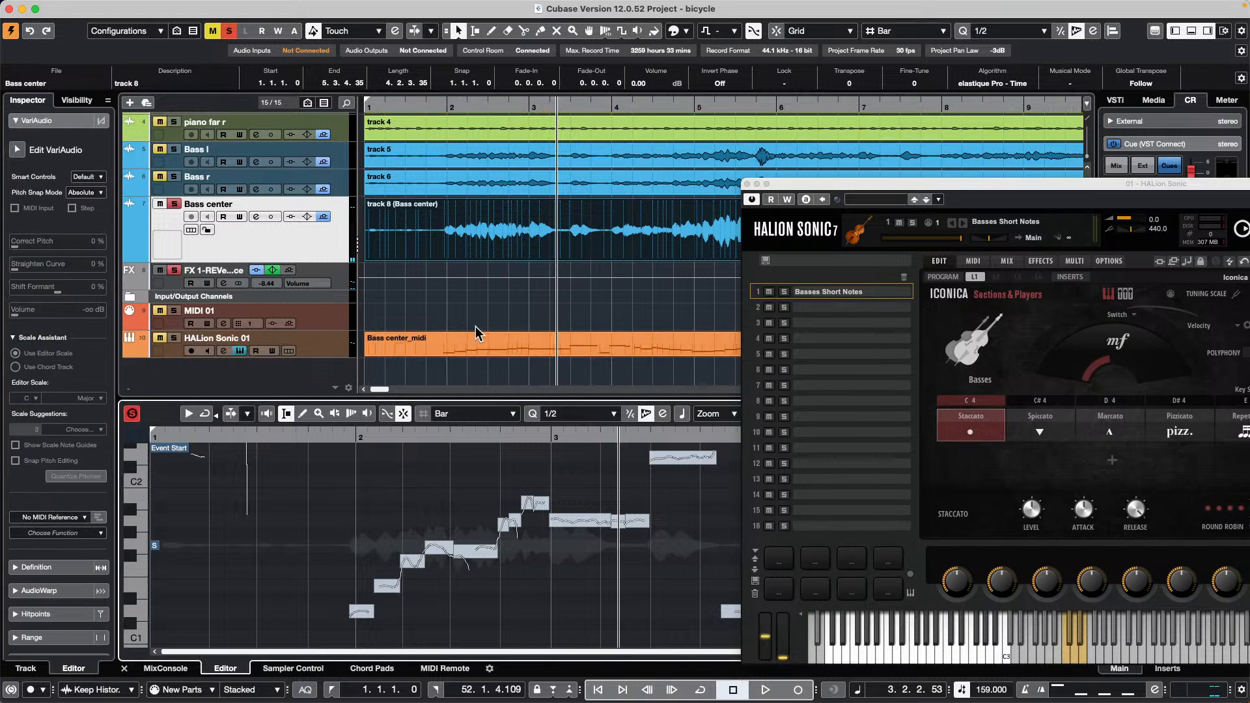
click(77, 534)
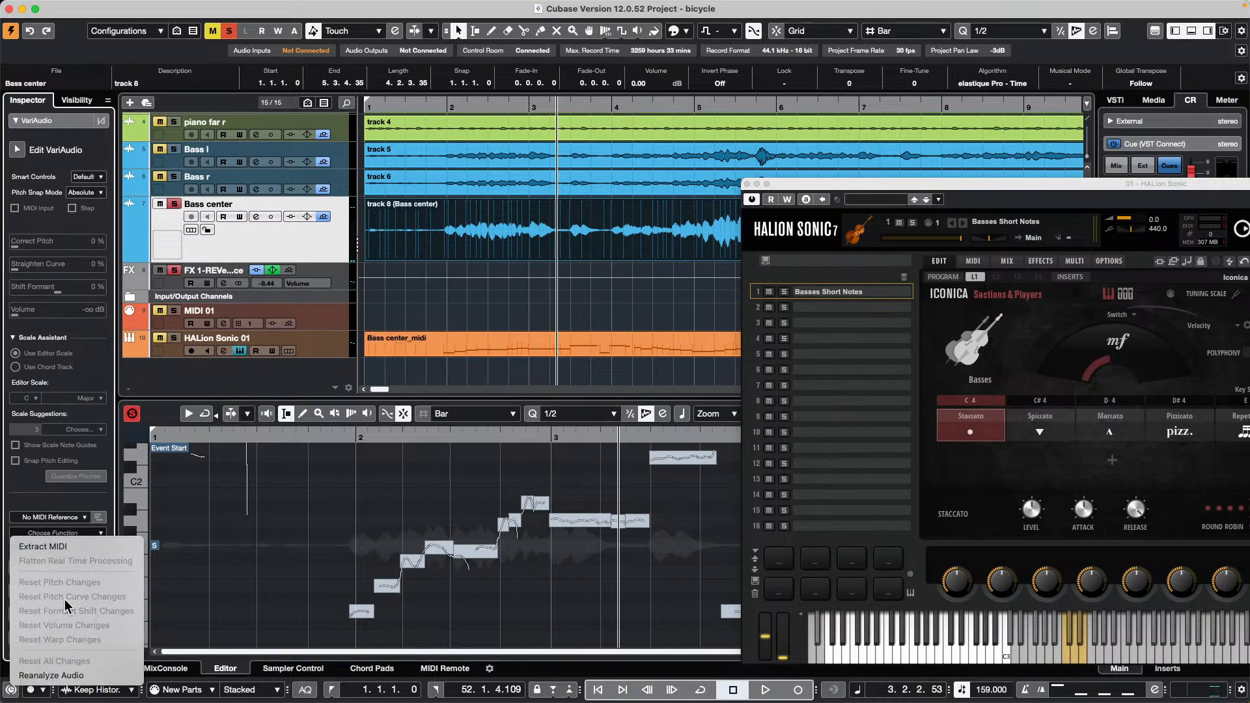
click(512, 297)
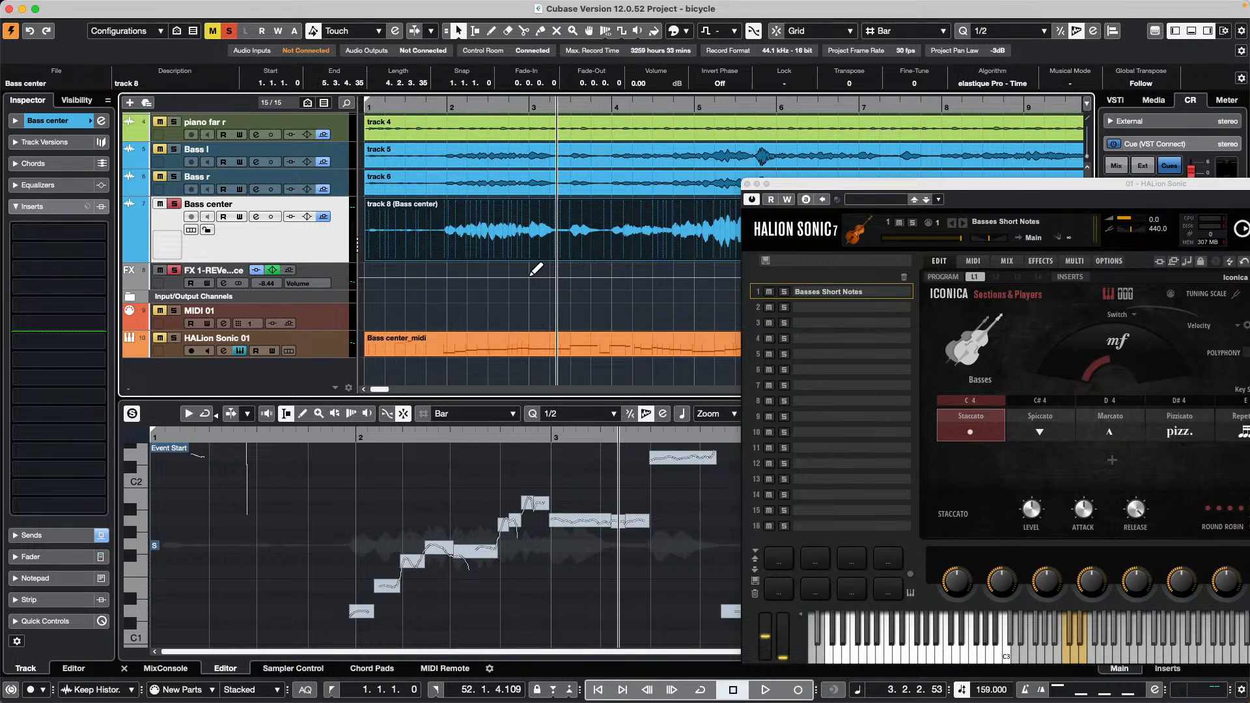
Load Modulation > Chorus into Bass center's first insert slot.
click(332, 346)
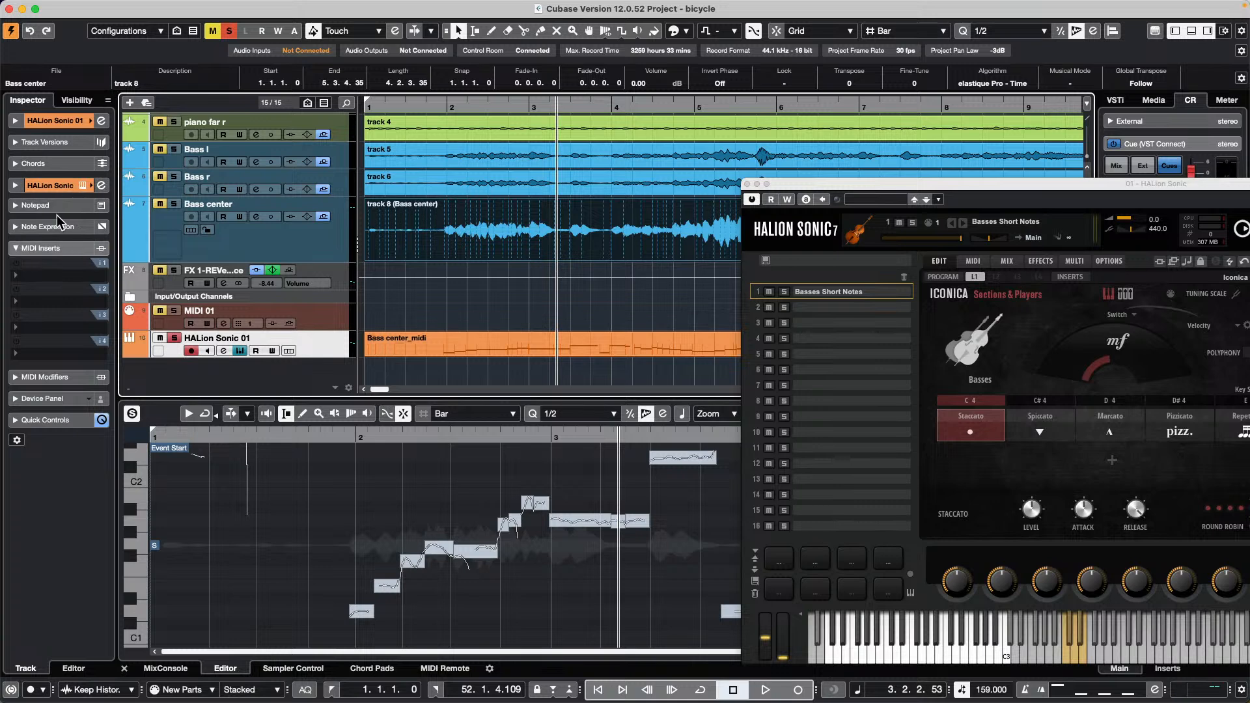
click(315, 243)
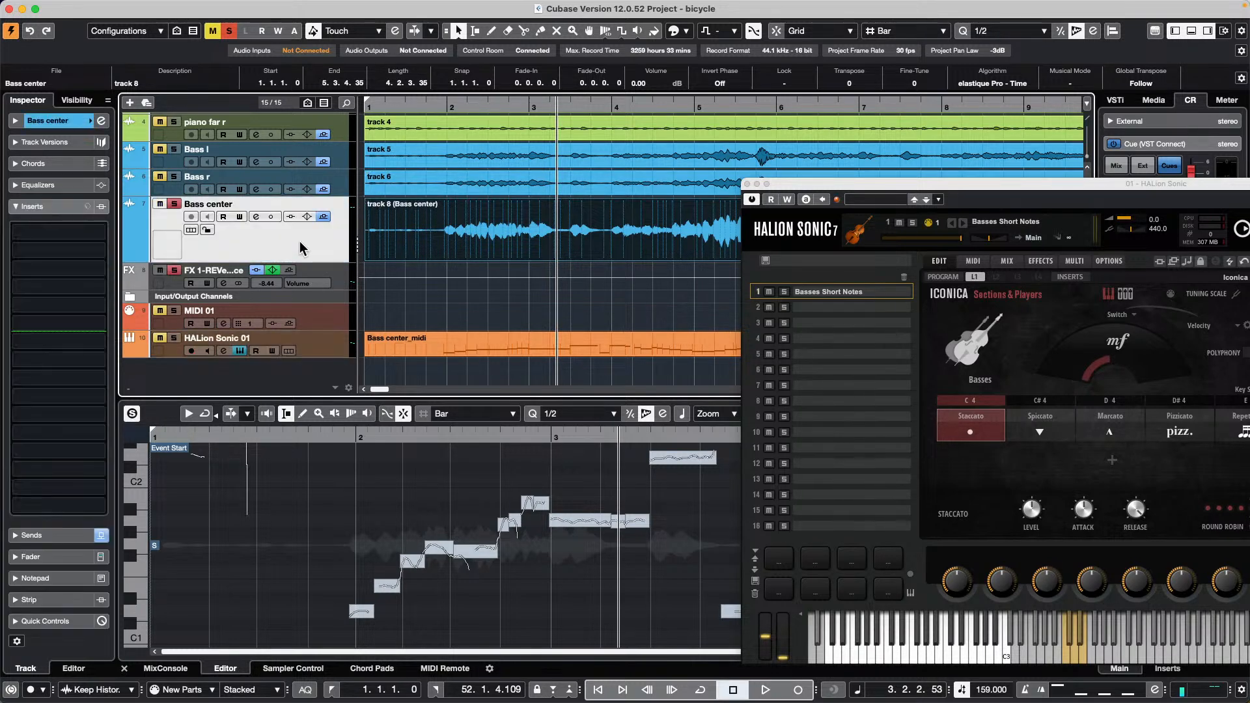
click(83, 232)
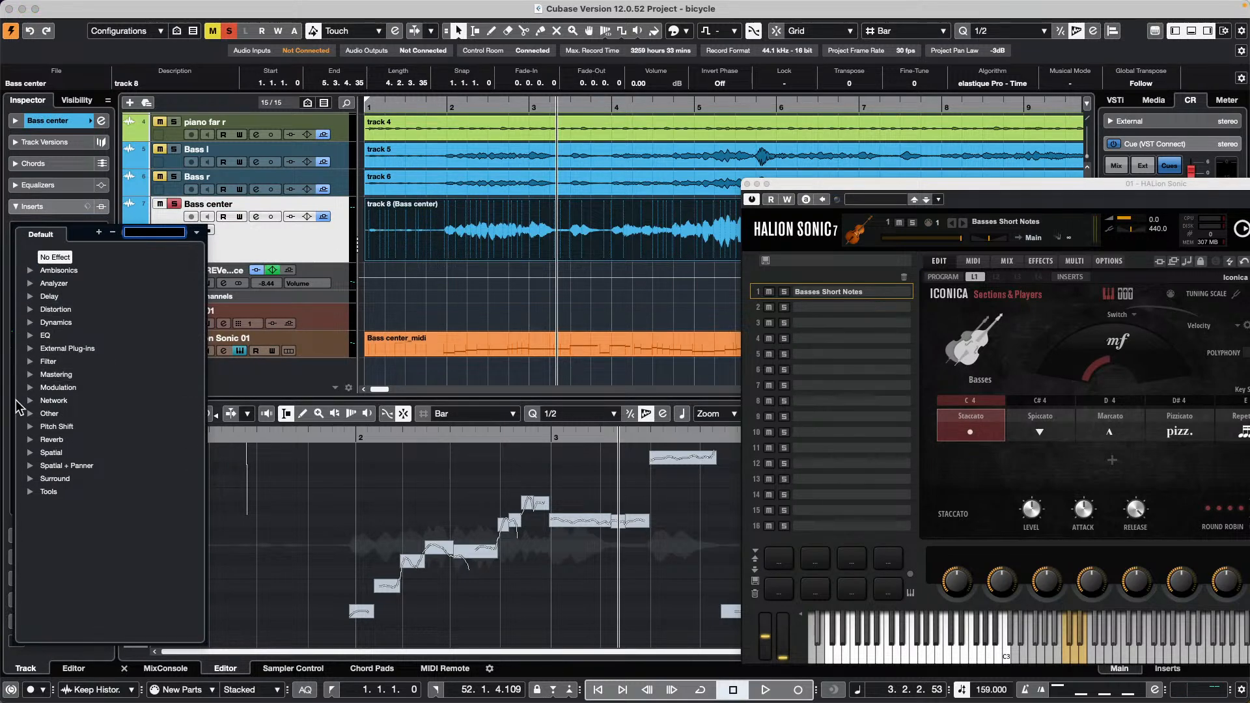
click(29, 388)
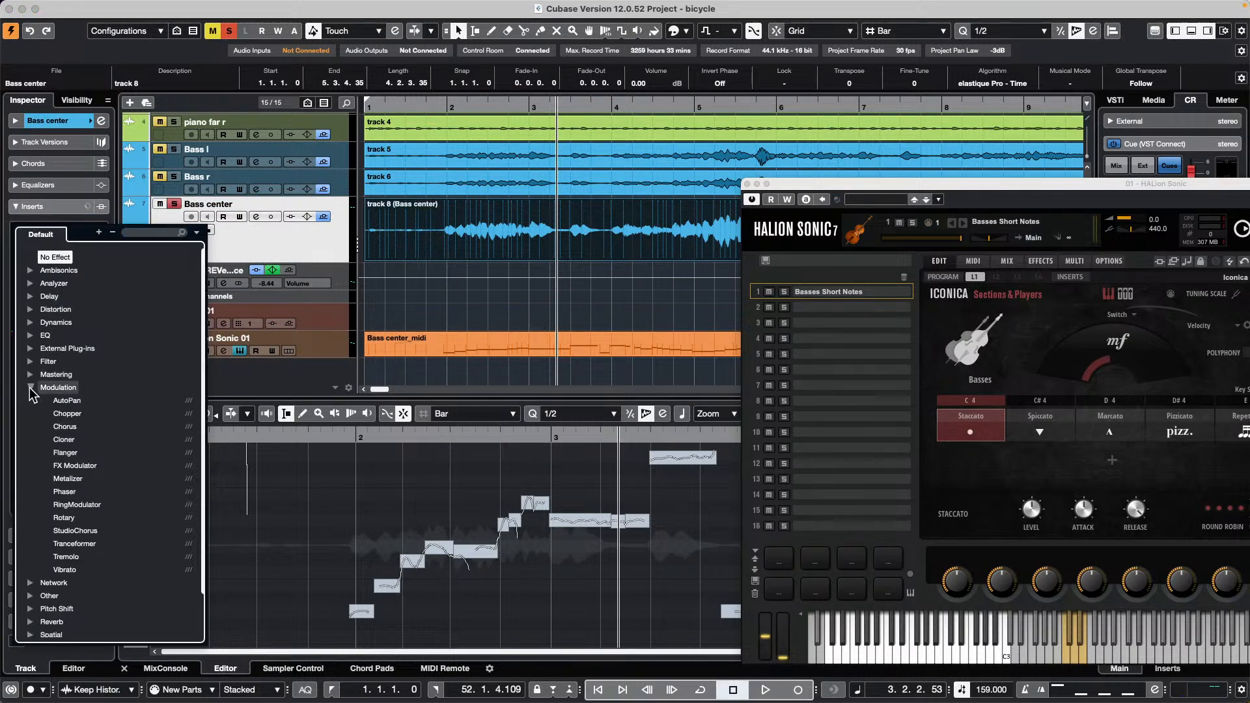
click(76, 427)
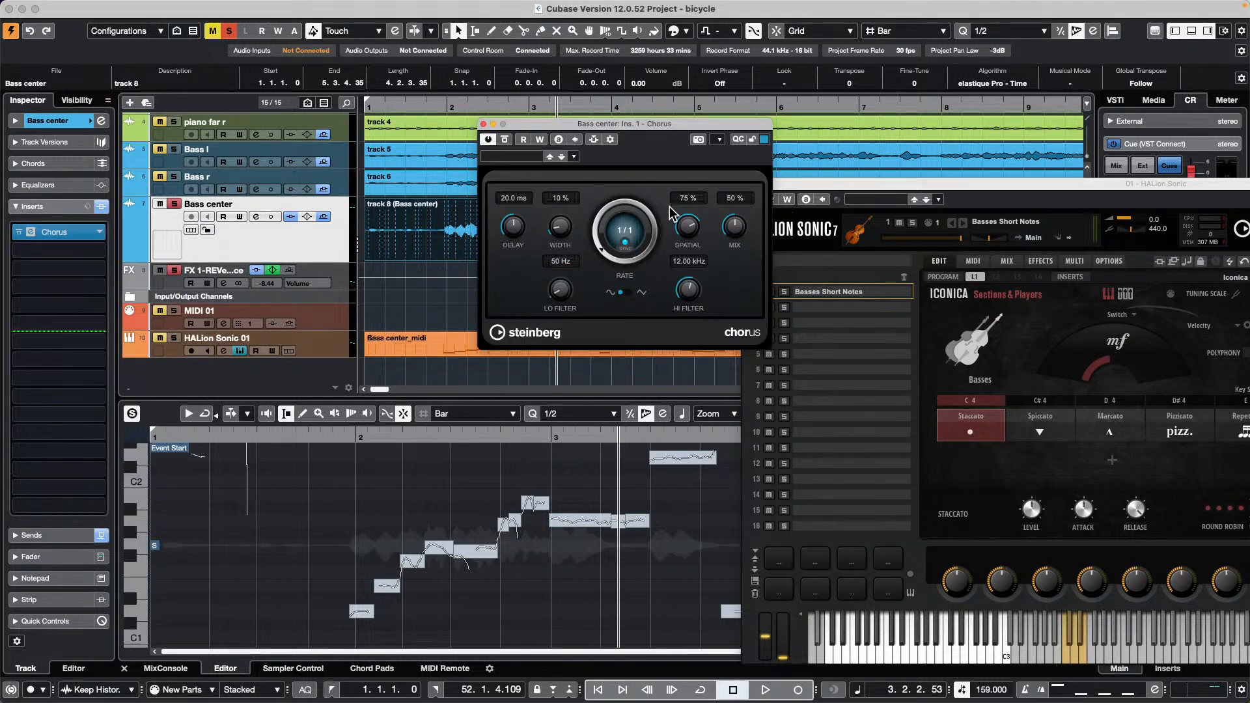
Audition the Chorus and set its rate to 1/16.
drag(603, 253, 598, 233)
key(space)
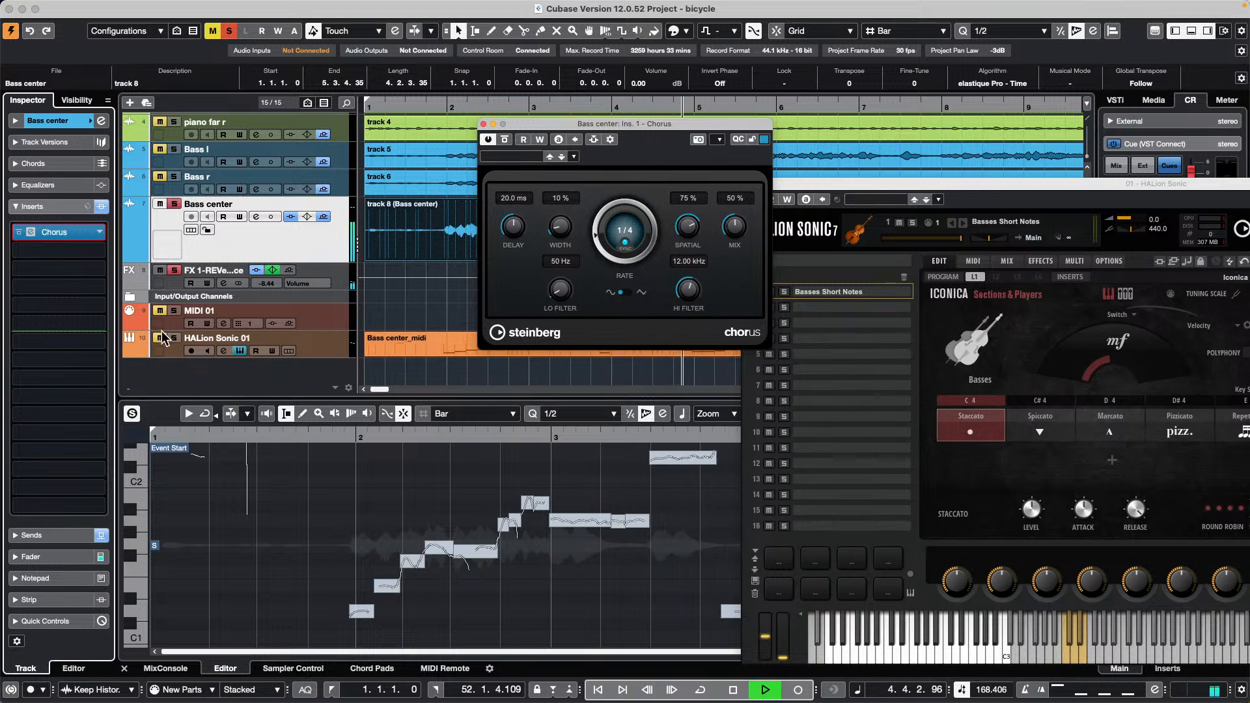
key(space)
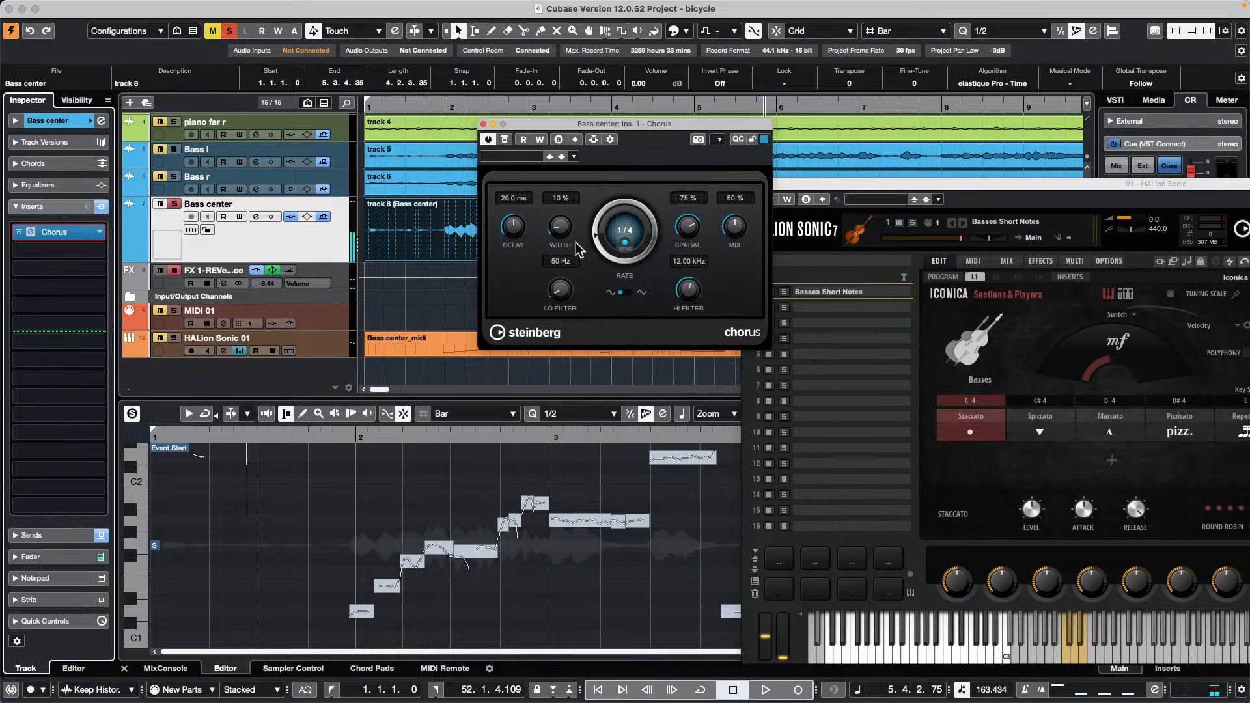
drag(601, 236, 600, 226)
Close the Chorus window and open jump off.cpr from Recent Projects.
click(482, 124)
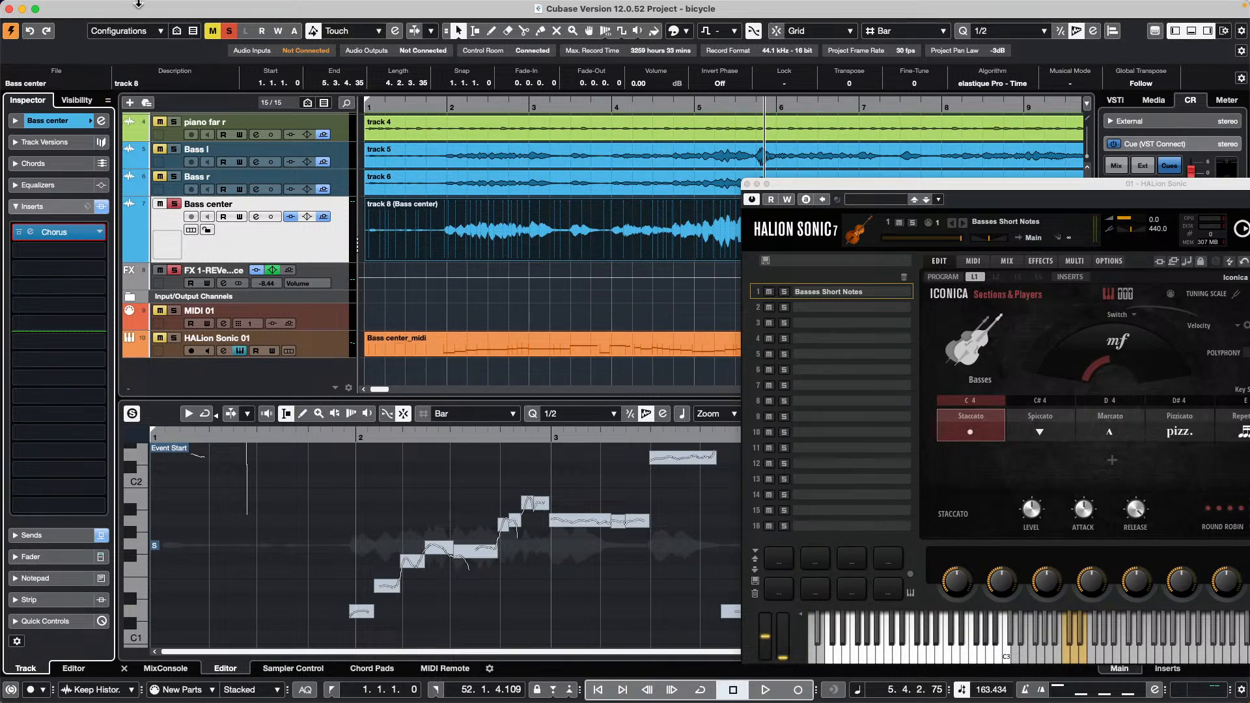
click(86, 8)
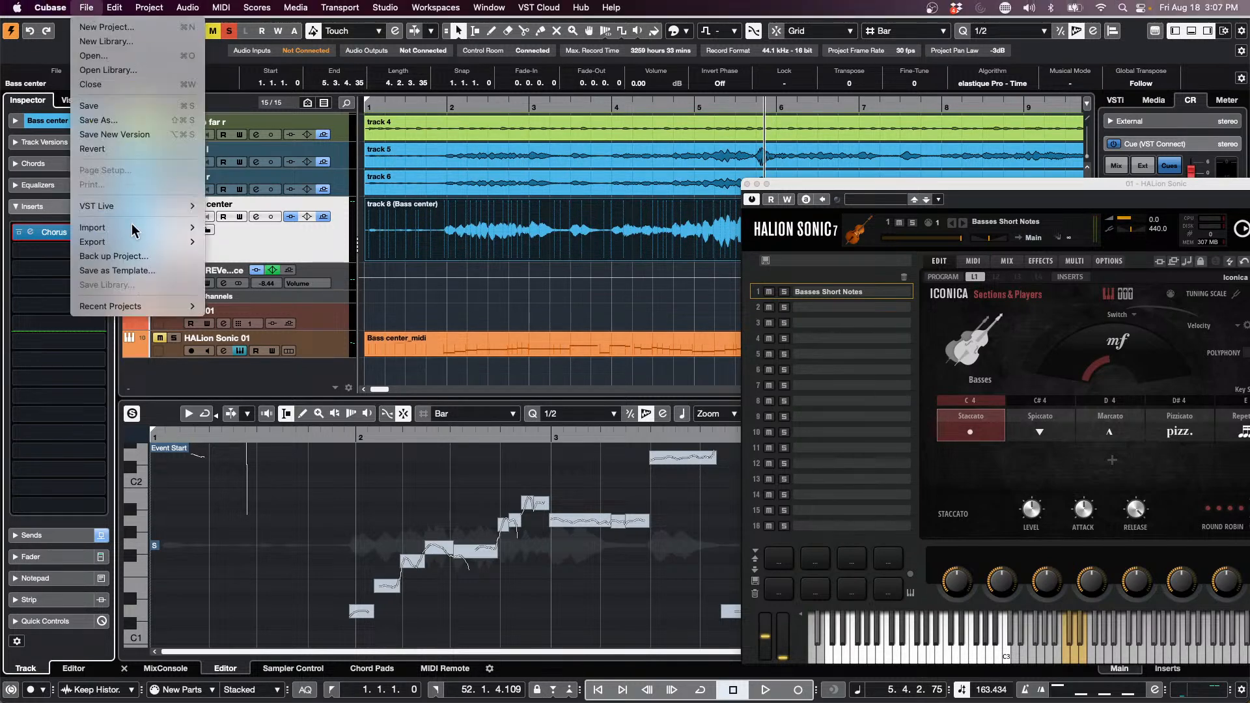
mouse_move(154, 307)
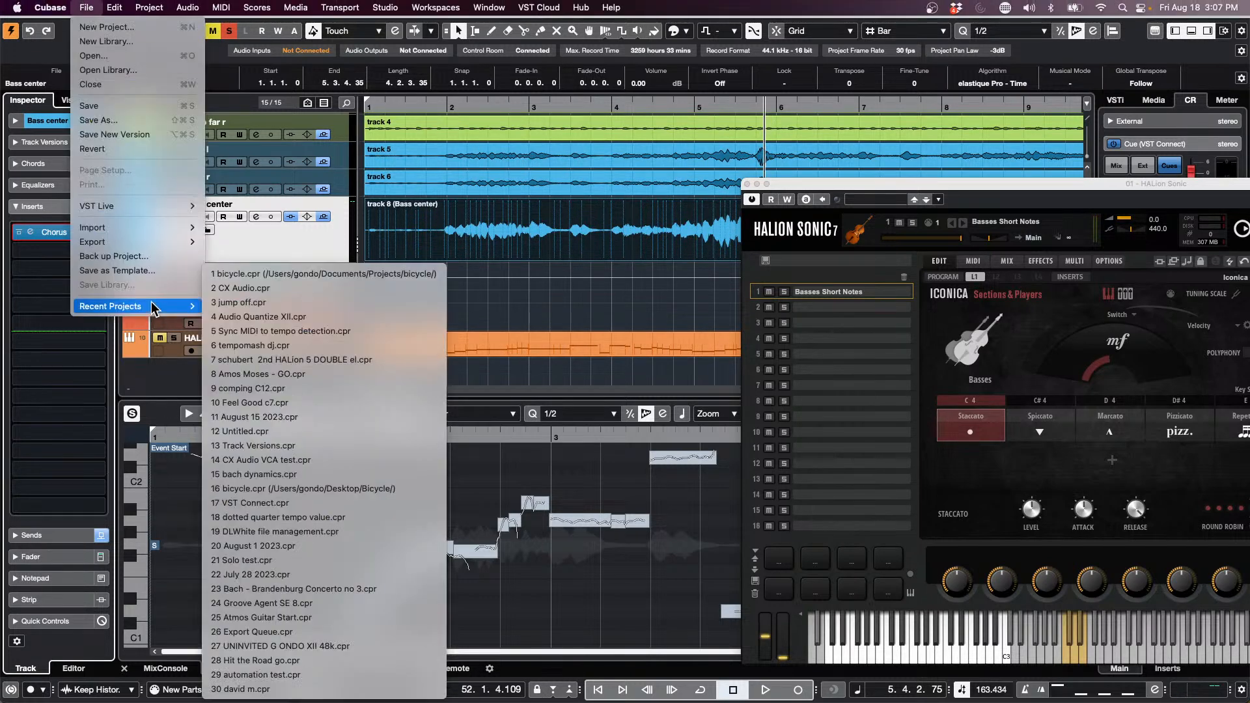
click(336, 303)
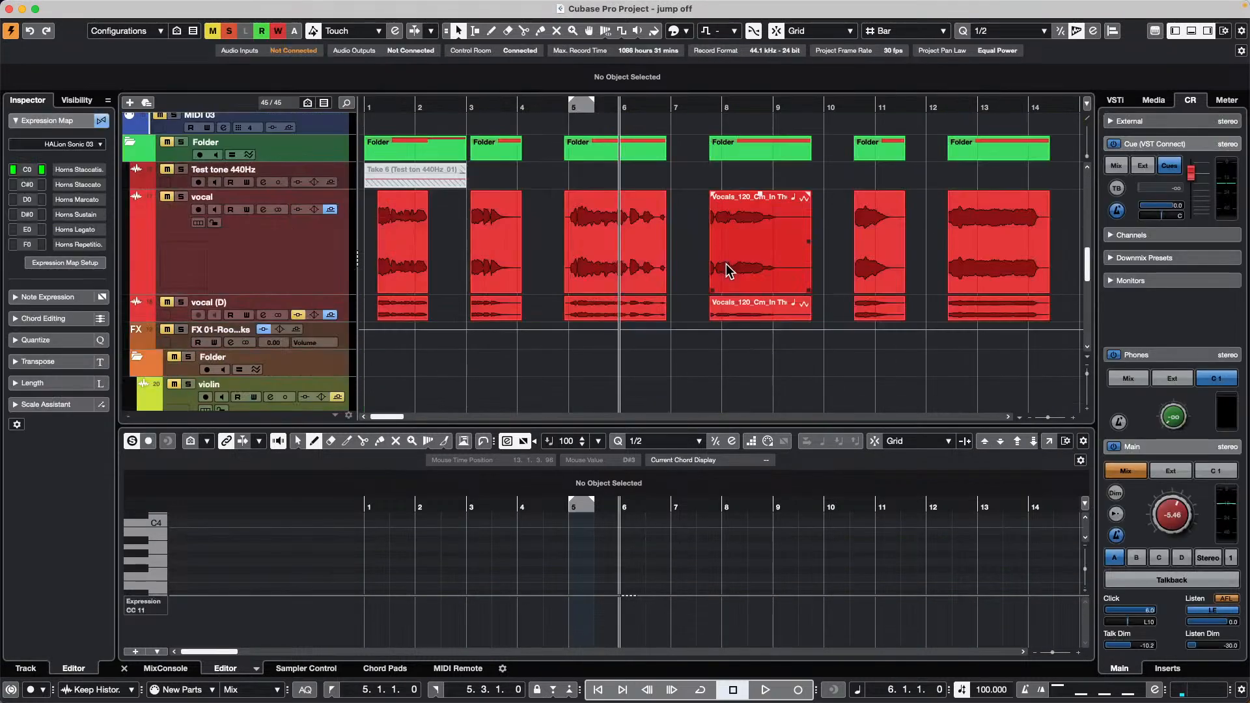
scroll(726, 260, down, 10)
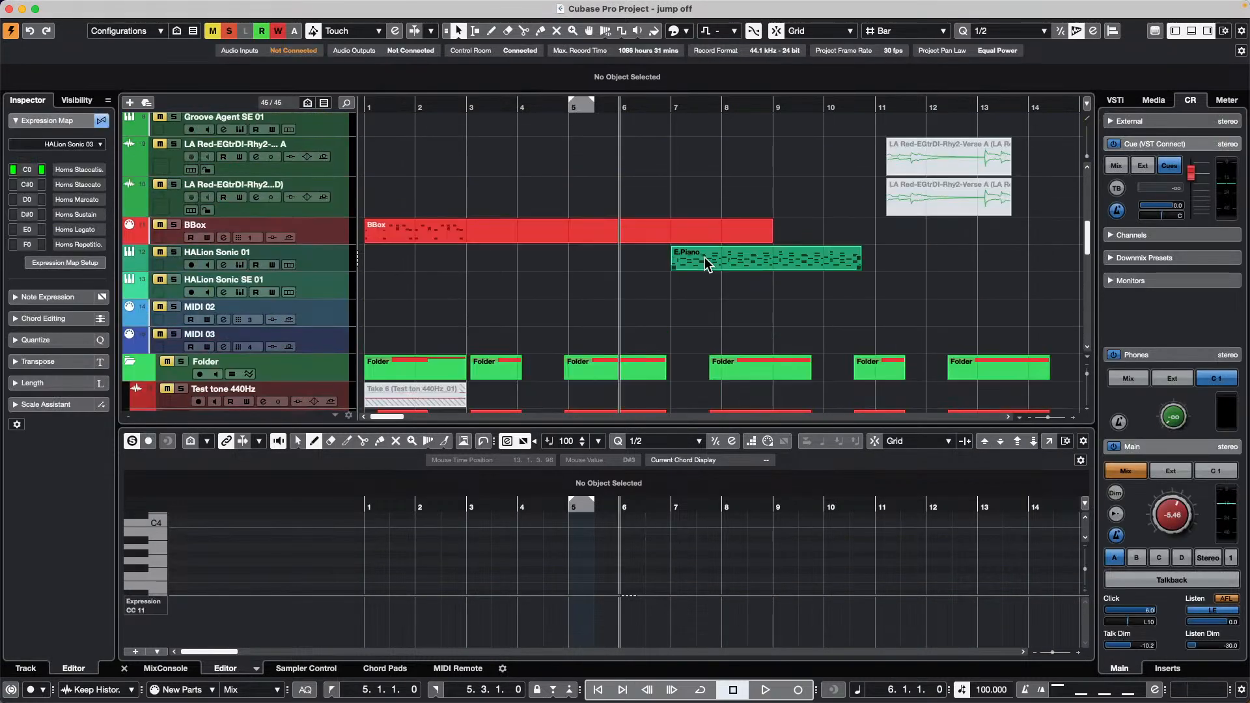
Open the E.Piano part in the Key Editor with an enlarged Velocity lane.
click(765, 267)
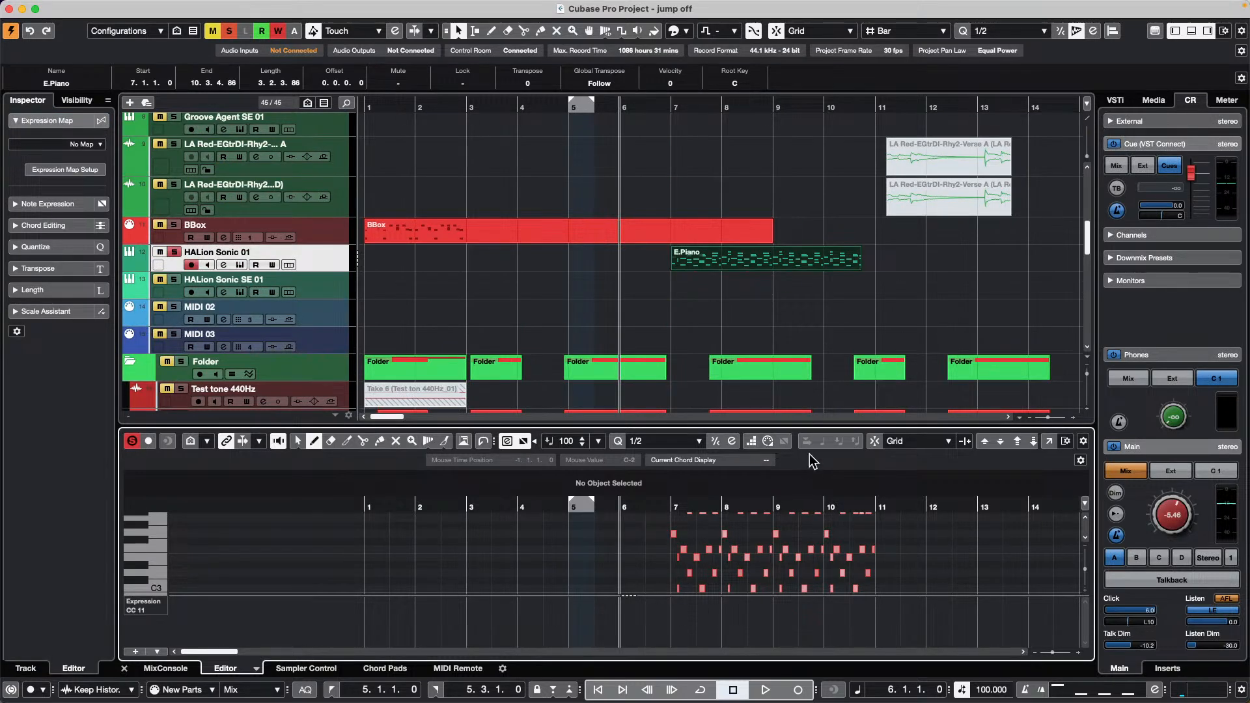
click(1049, 441)
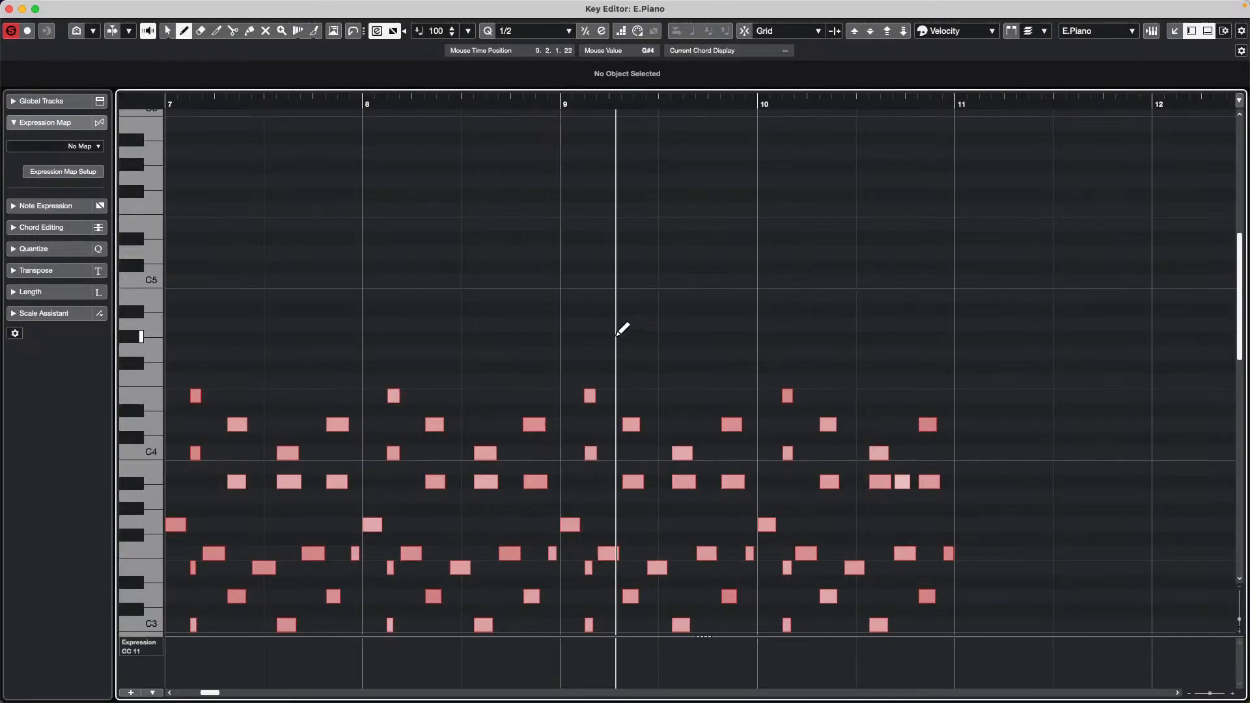
scroll(653, 328, down, 1)
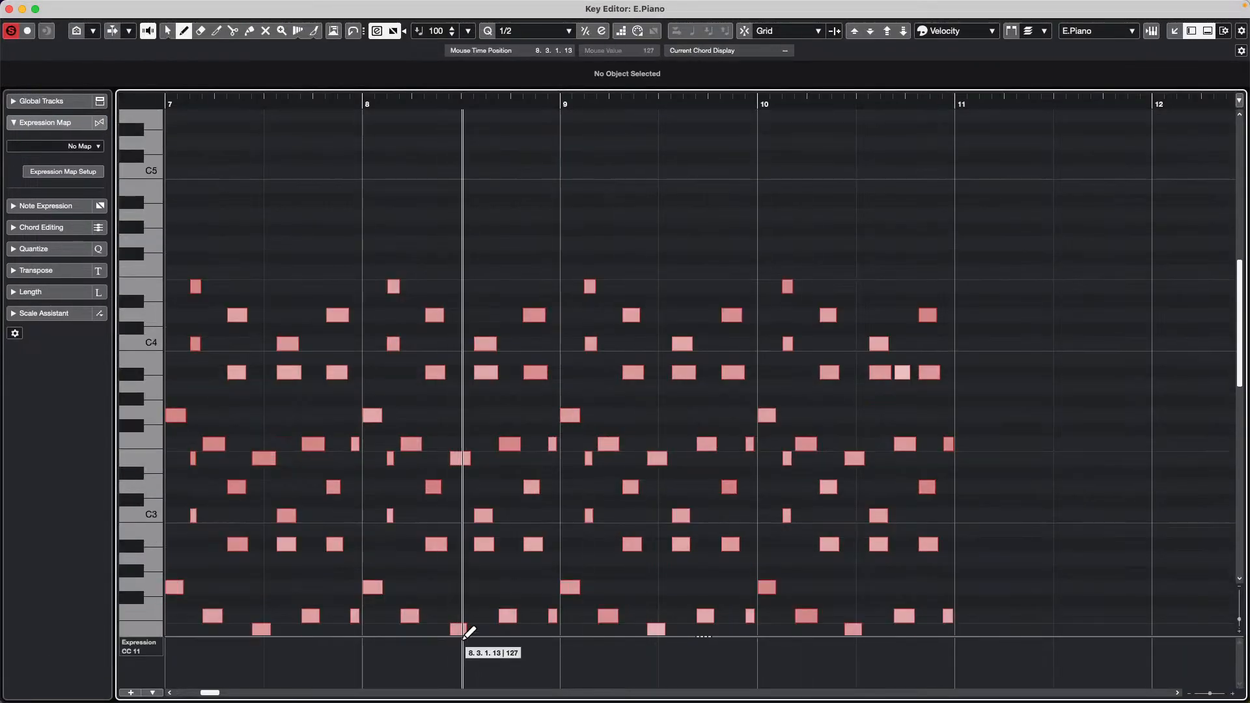
click(140, 646)
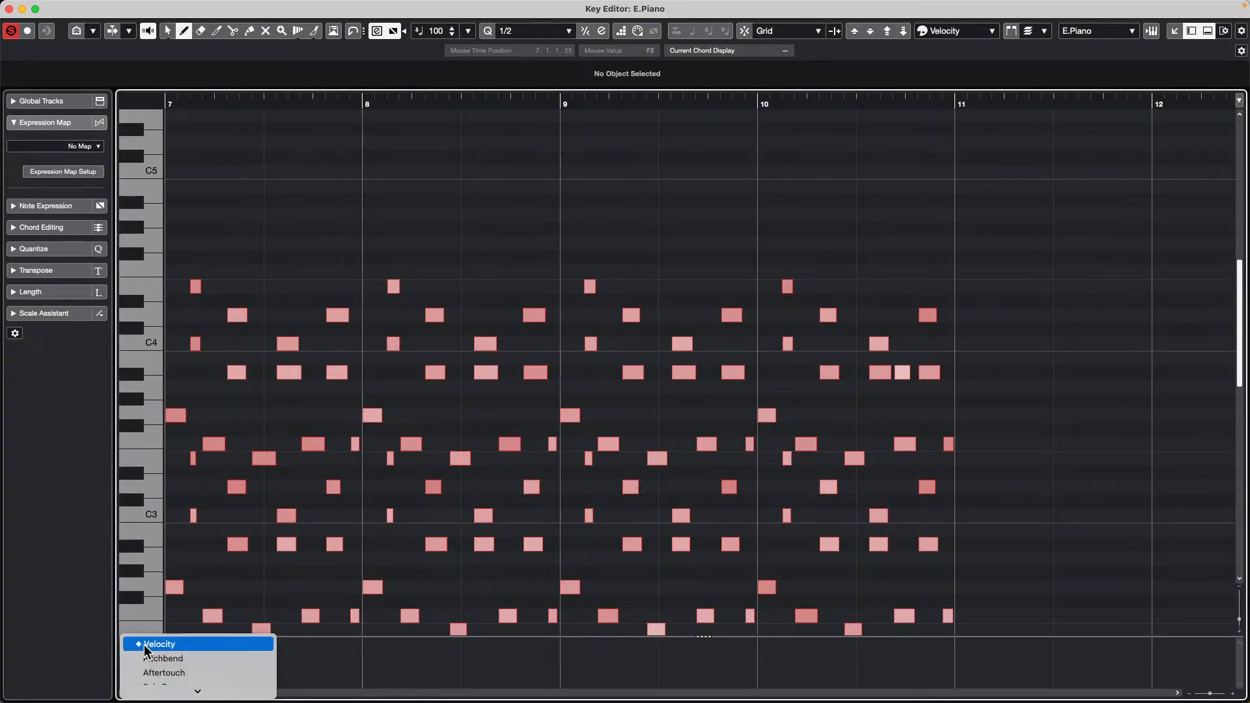
click(194, 646)
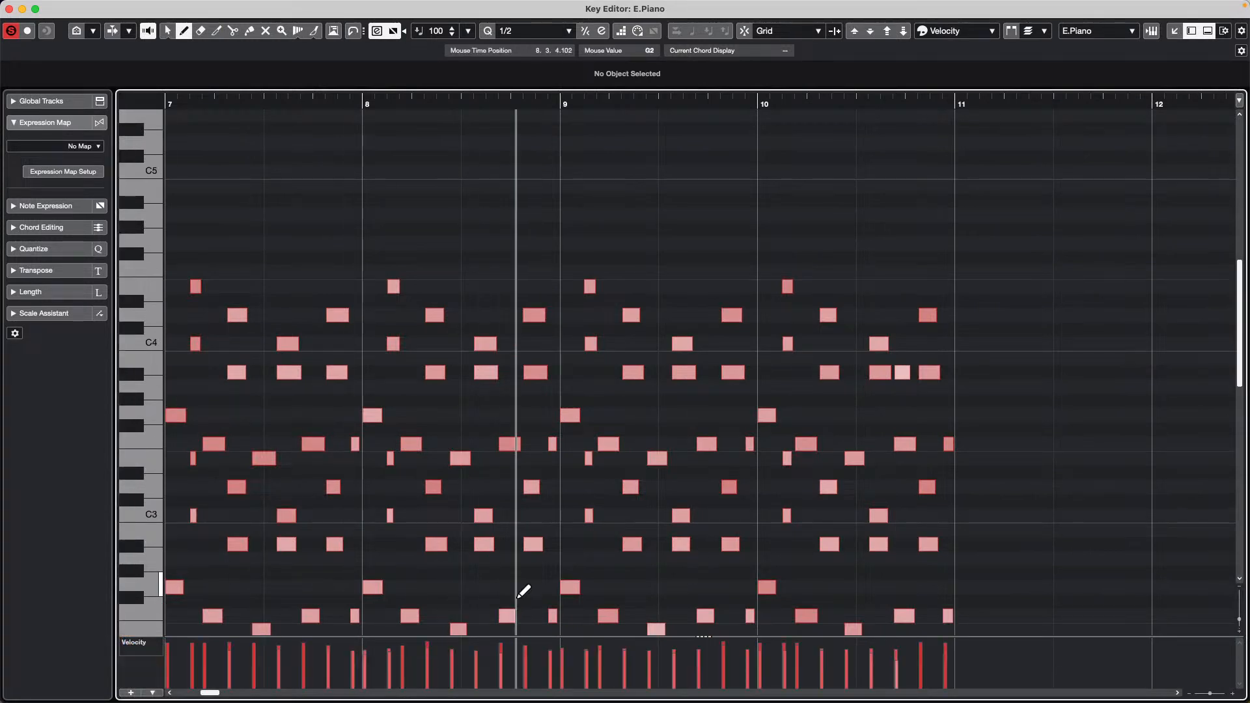
drag(549, 636, 569, 414)
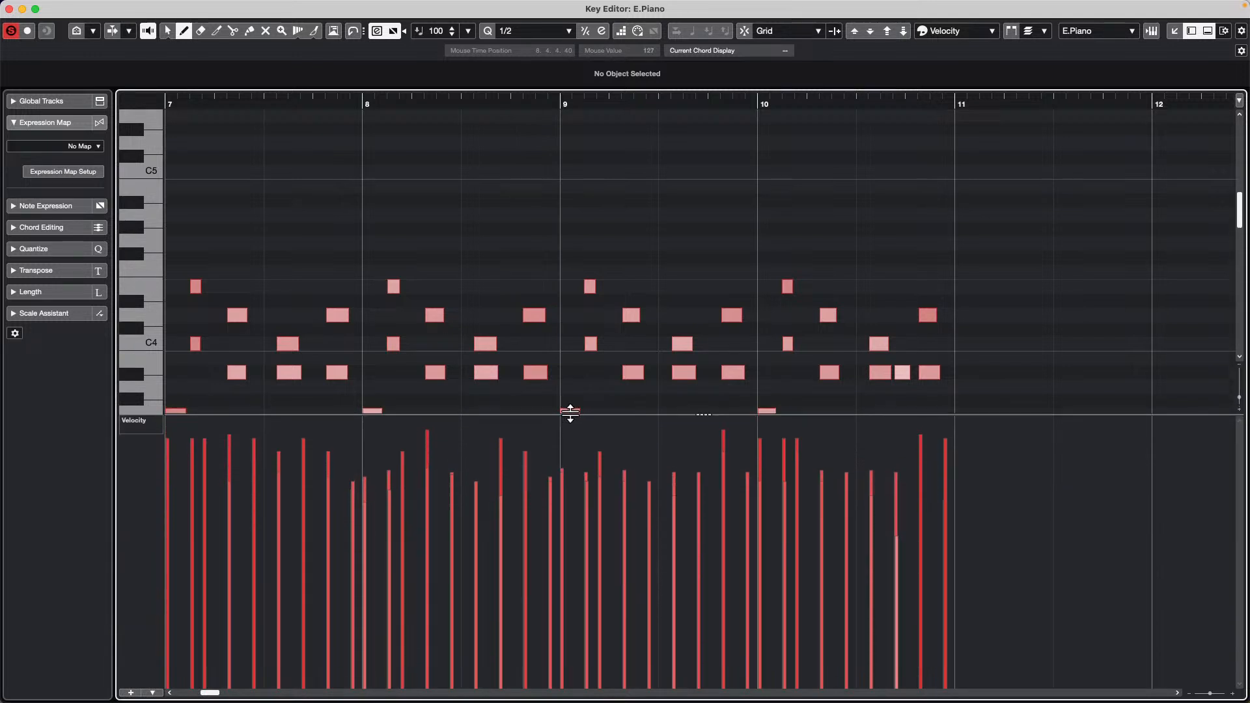
Draw melody notes from B4 and A#4 down through G#4 to G4 above the chords.
click(493, 187)
drag(594, 186, 598, 186)
drag(602, 187, 613, 187)
drag(625, 198, 642, 199)
drag(653, 189, 668, 189)
click(666, 196)
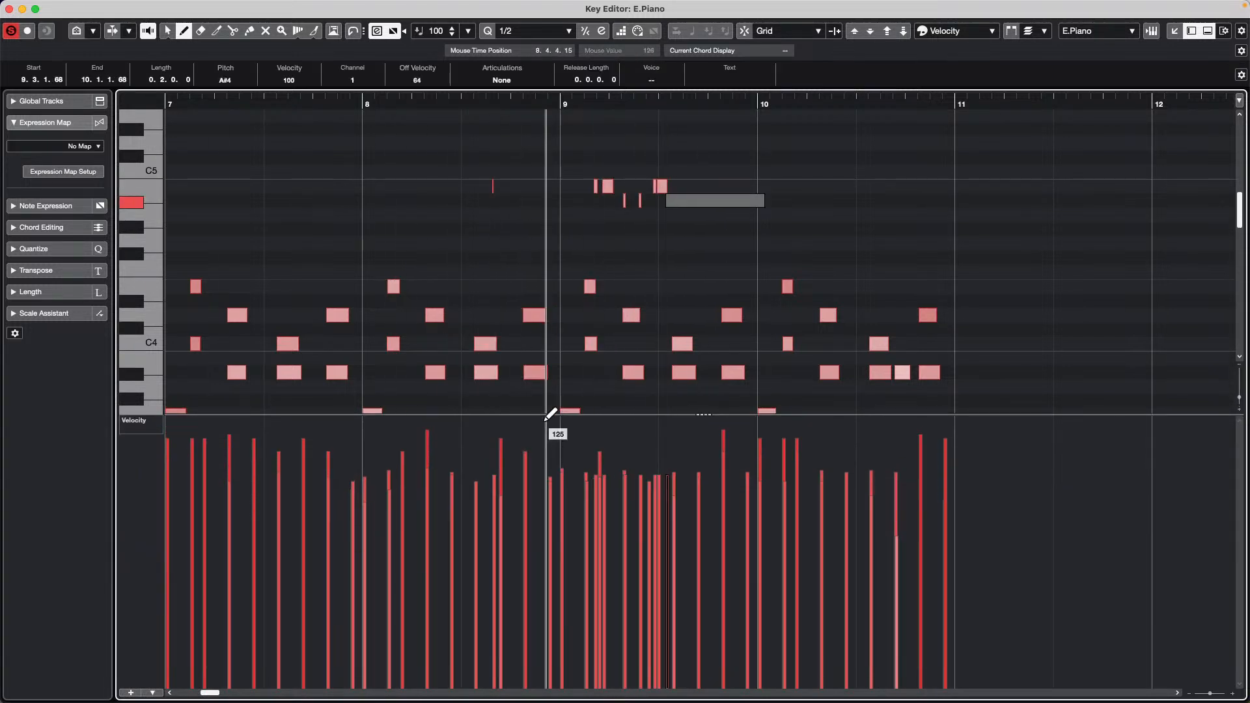
drag(726, 232, 742, 231)
drag(791, 216, 812, 202)
click(848, 233)
drag(824, 202, 860, 233)
drag(861, 238, 892, 238)
drag(488, 229, 494, 231)
drag(544, 240, 550, 240)
drag(607, 238, 613, 238)
click(593, 171)
Set the new melody notes' velocity to 20, then clear the selection.
key(1)
drag(438, 131, 962, 266)
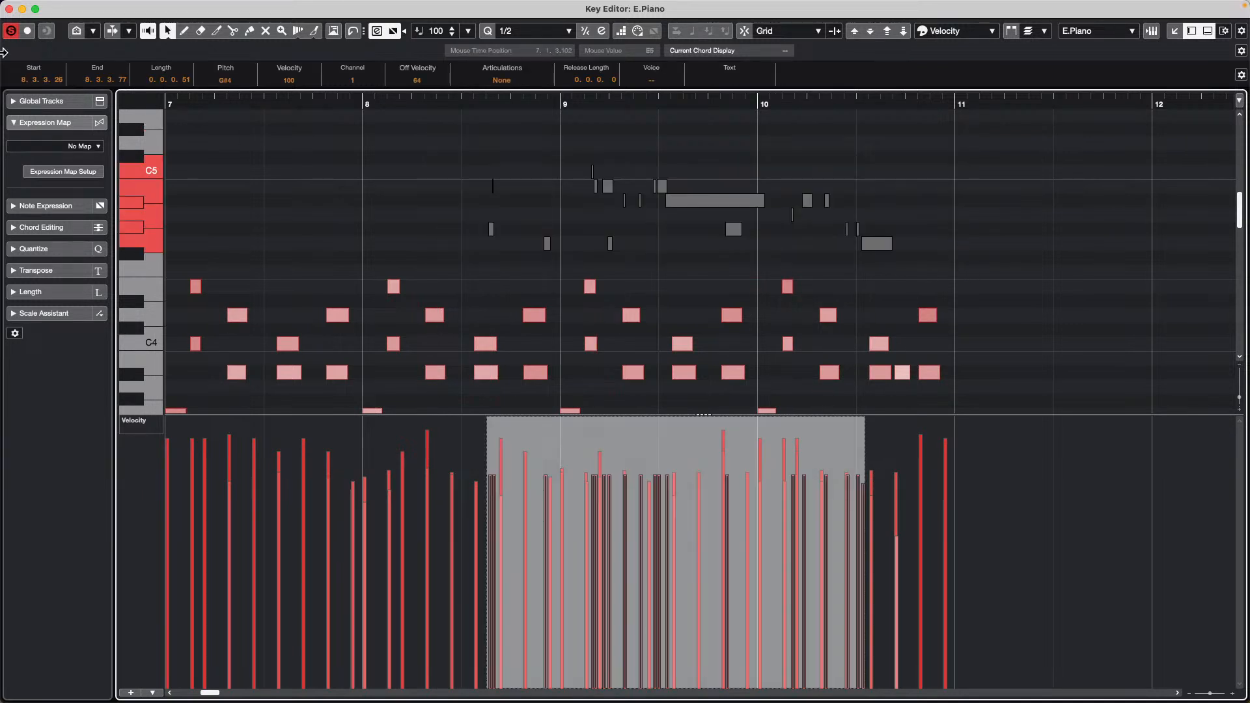
click(293, 80)
text(2)
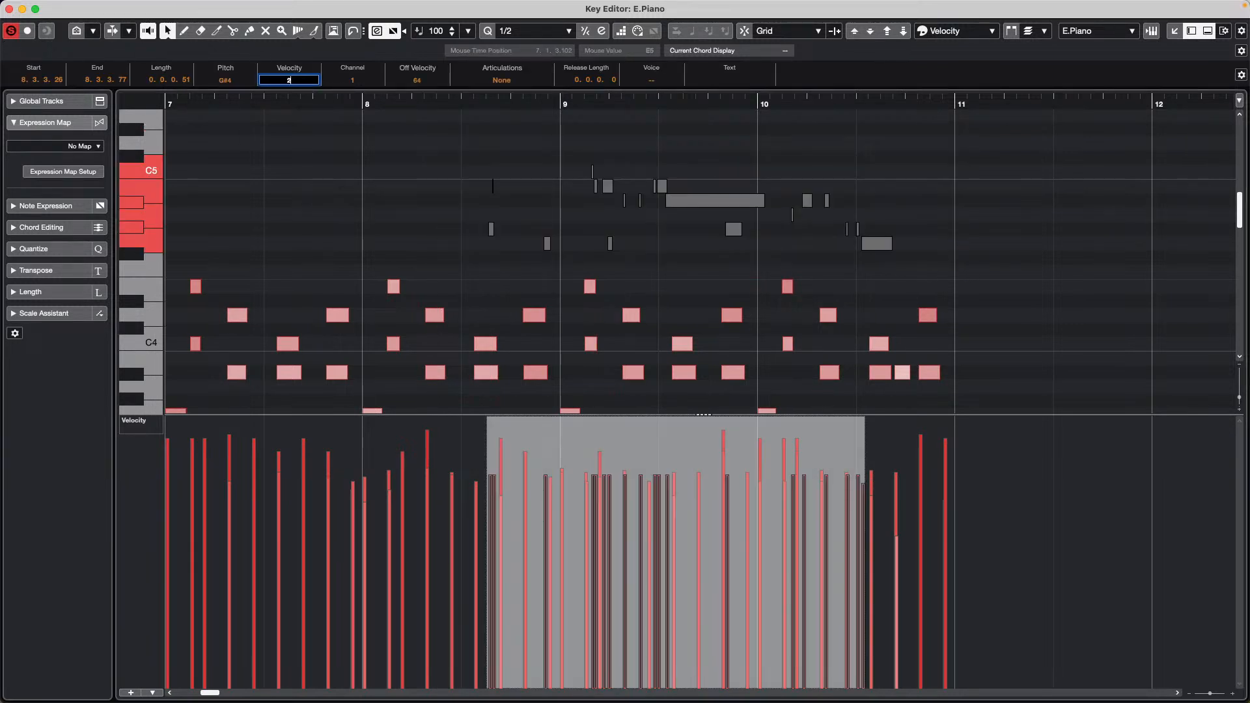
text(0)
key(Return)
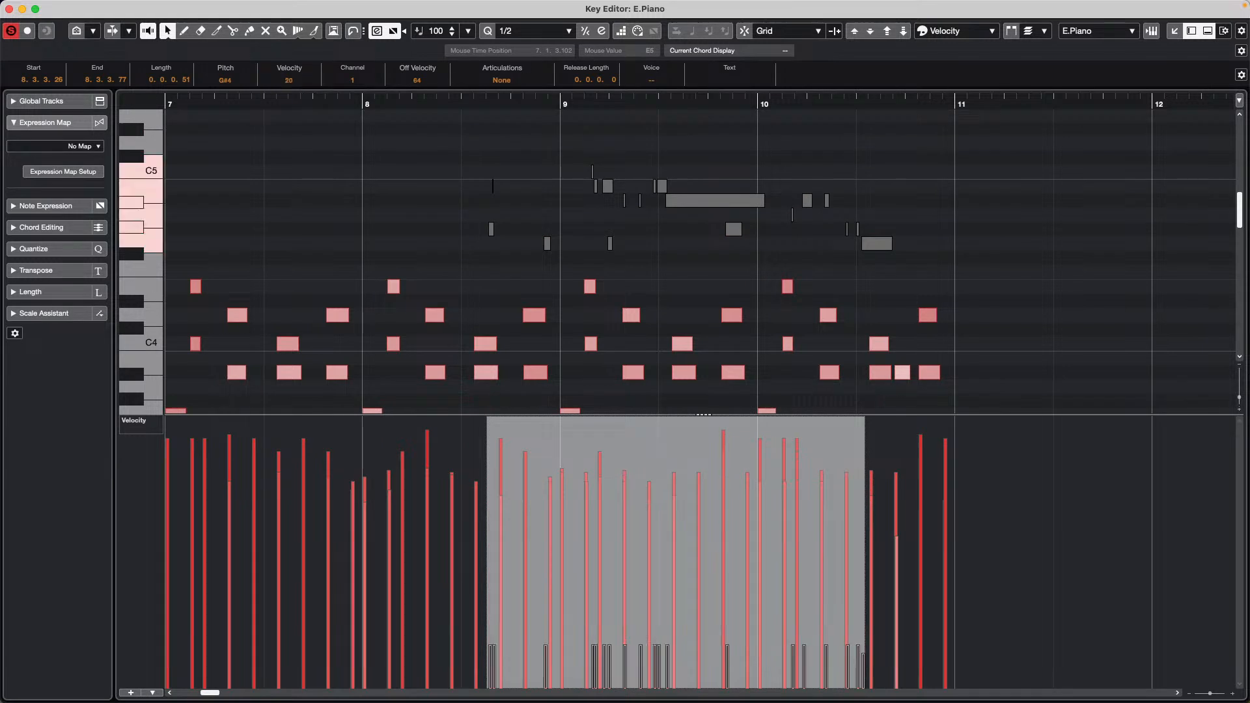
click(461, 193)
drag(353, 245, 910, 360)
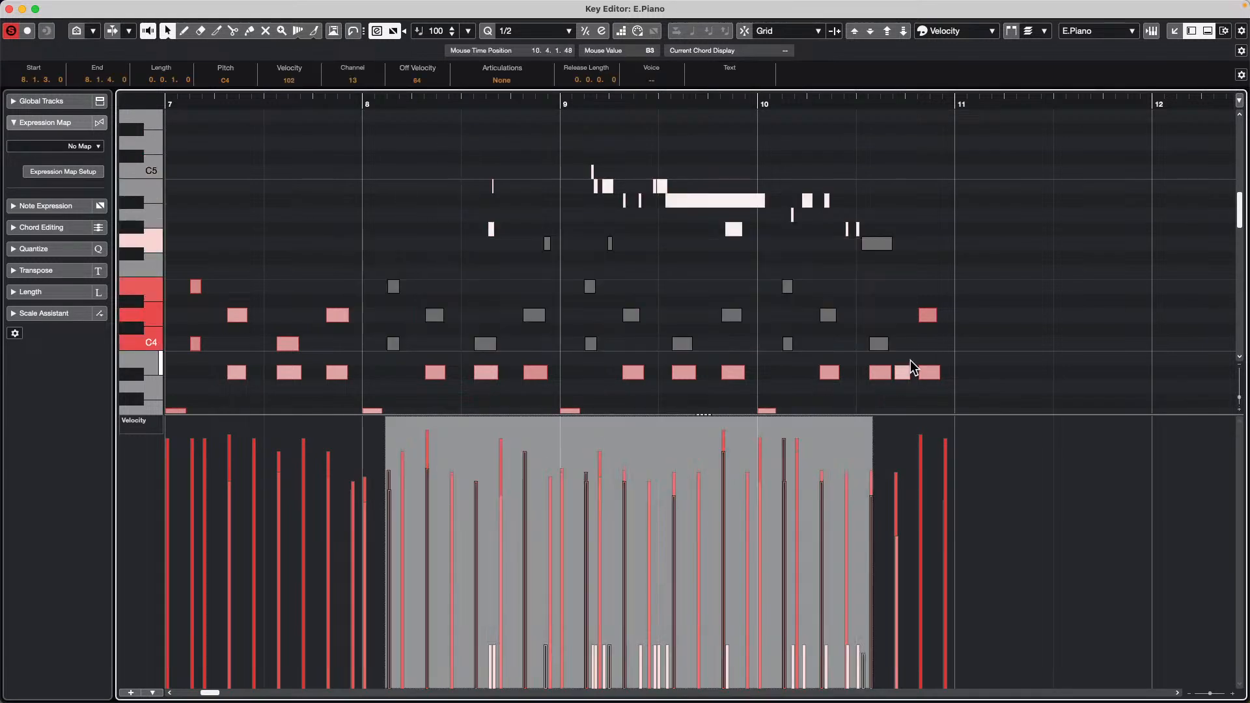
drag(438, 147, 866, 319)
click(684, 249)
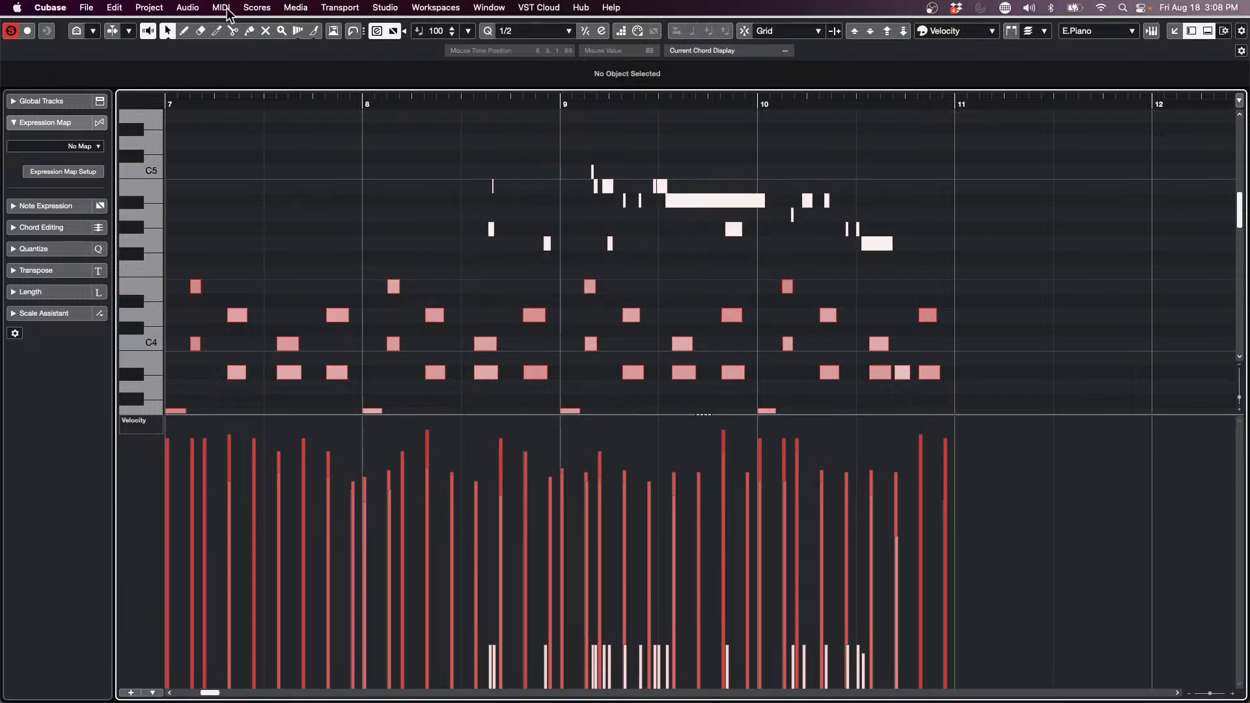
Open the Logical Editor setup and remove its three preset filter conditions.
click(221, 7)
mouse_move(295, 243)
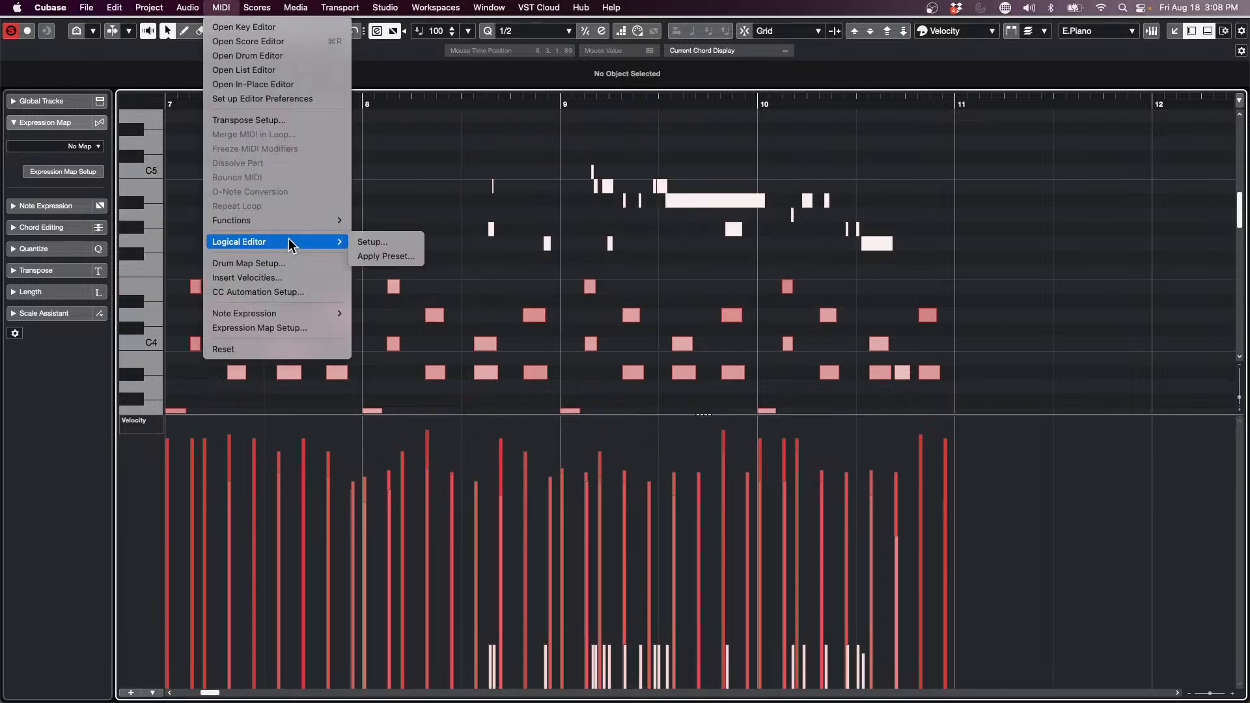
click(391, 244)
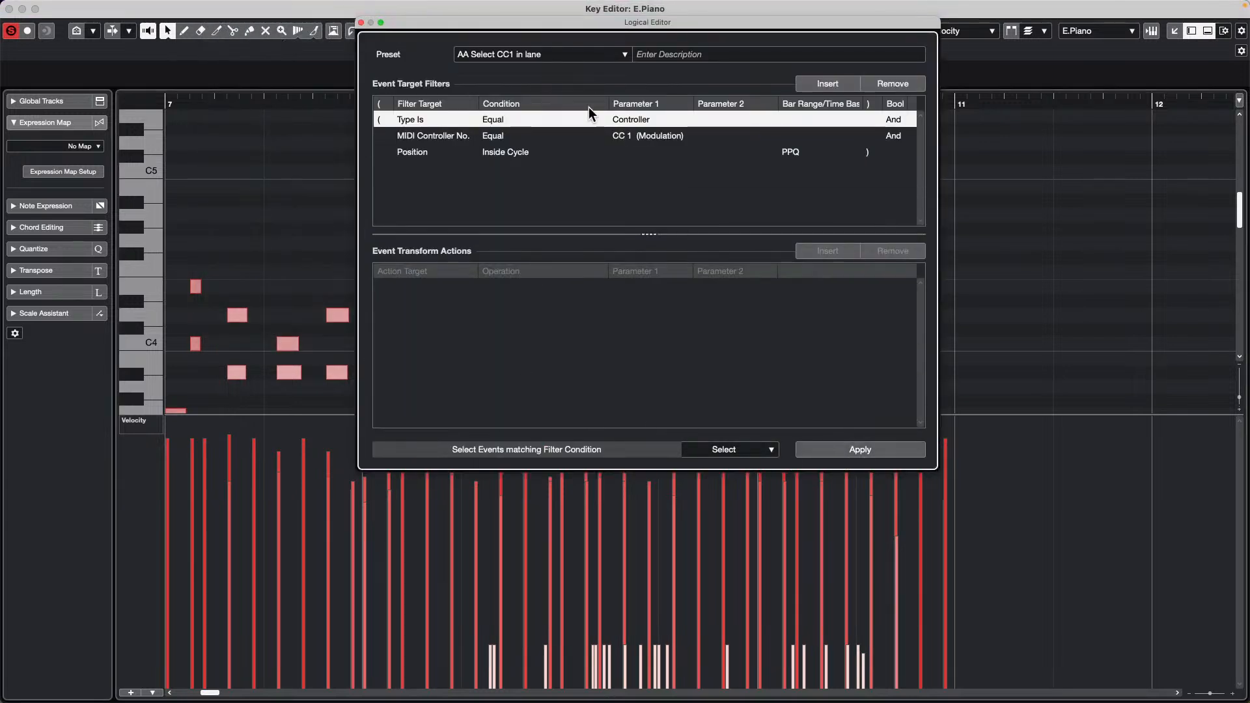
drag(595, 26, 637, 65)
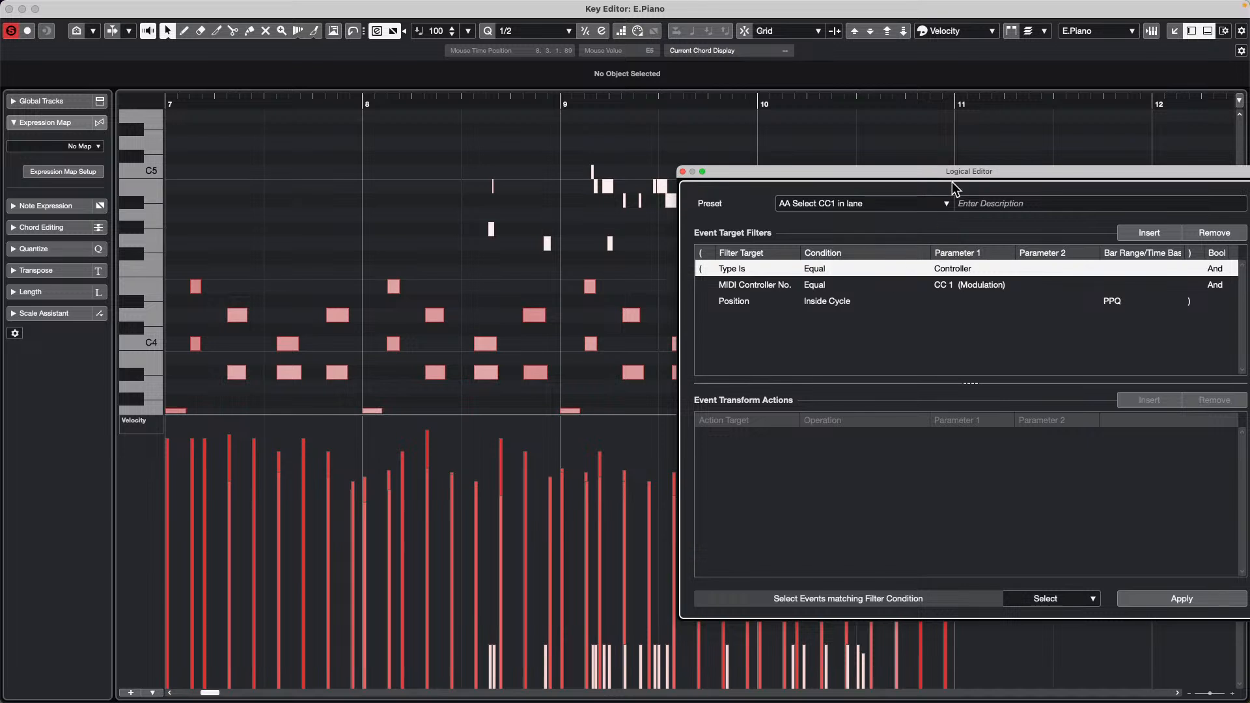
click(1214, 234)
click(1213, 235)
click(1211, 236)
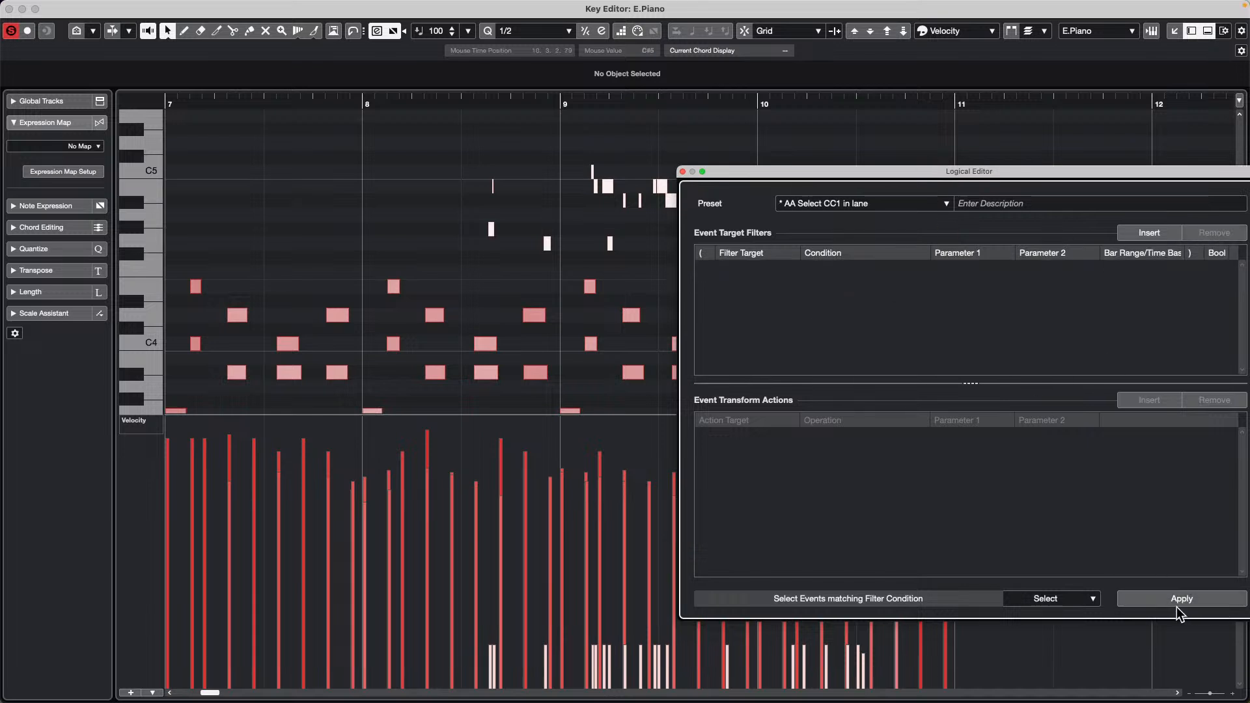
Add a Value 2 Less 30 filter condition and apply it.
click(1154, 233)
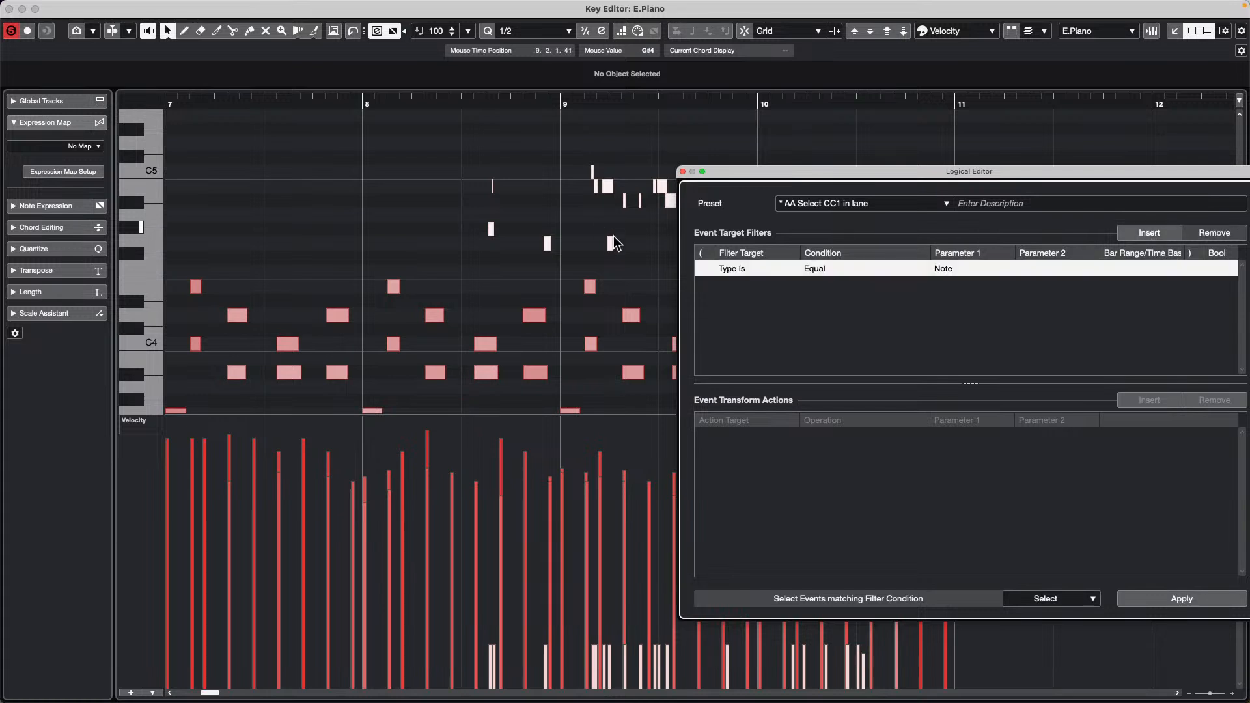
click(735, 269)
click(739, 326)
click(828, 267)
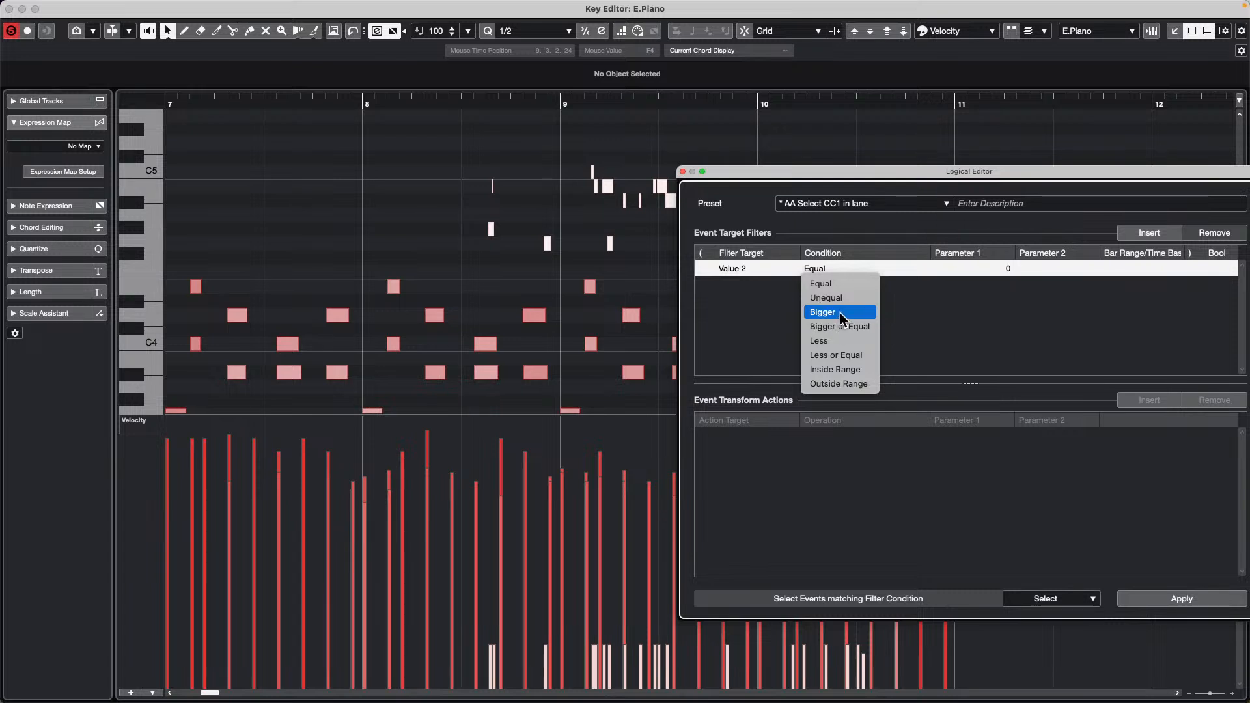
click(837, 341)
click(1011, 270)
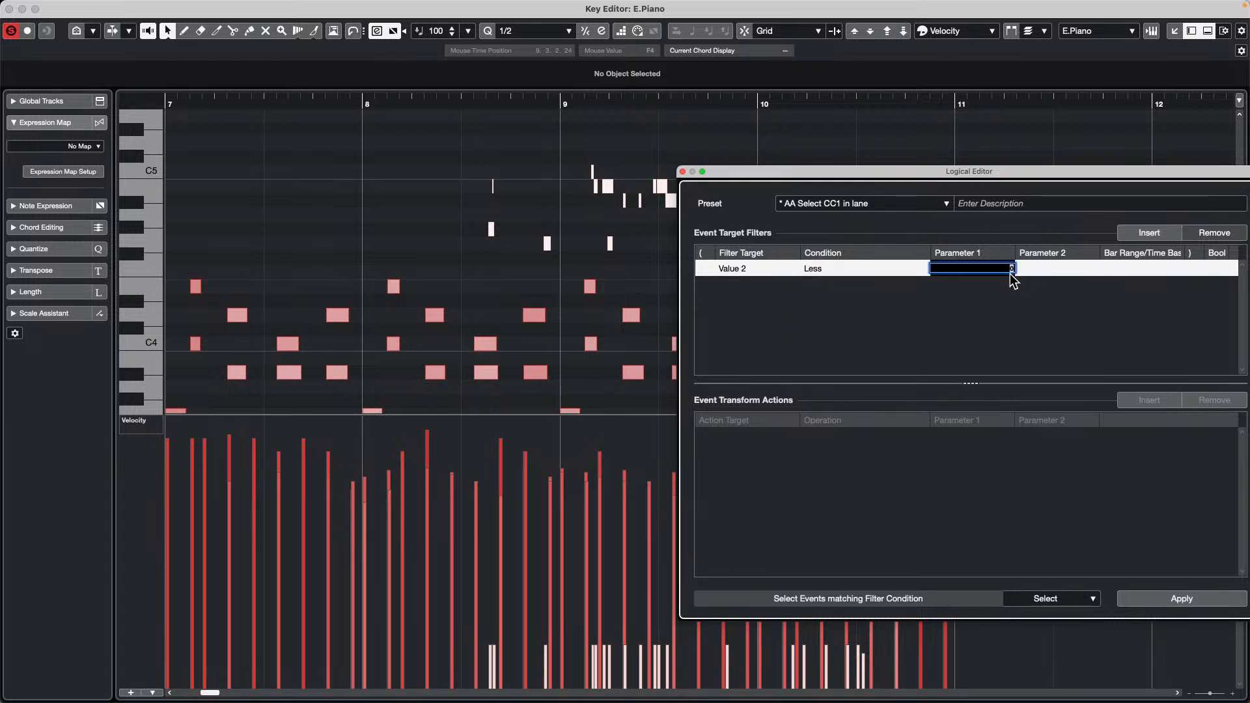
text(30)
key(Return)
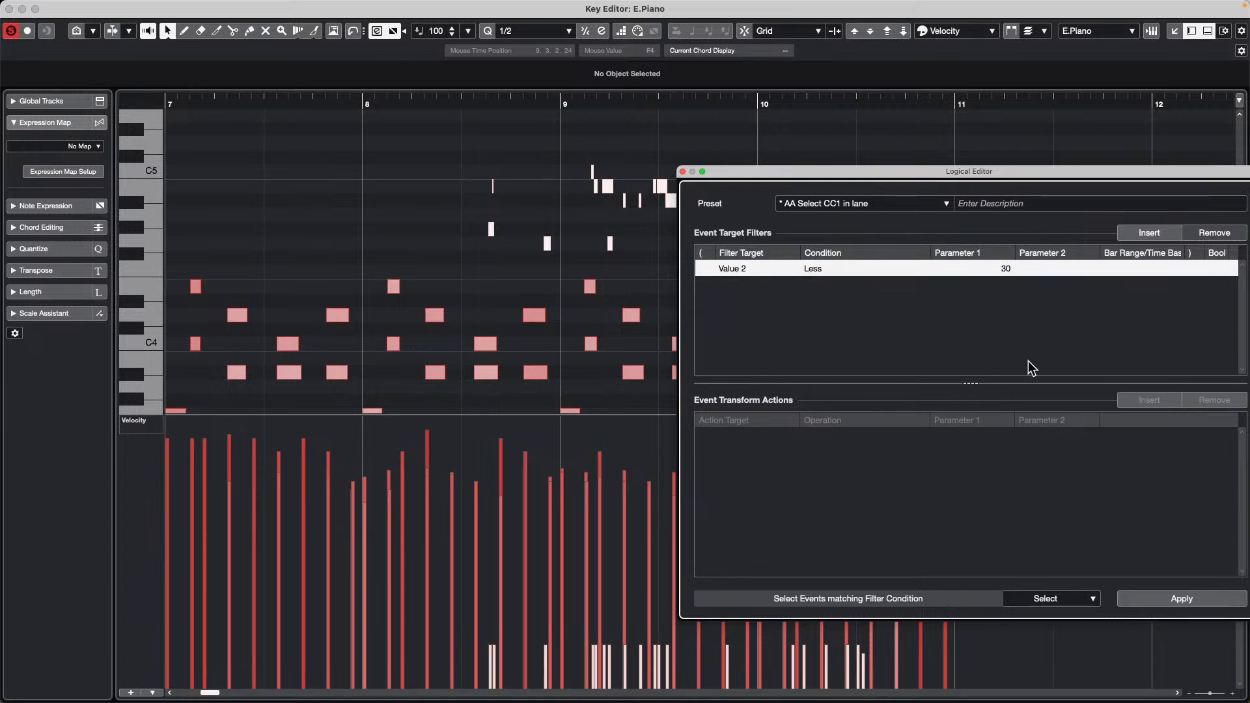
click(1209, 604)
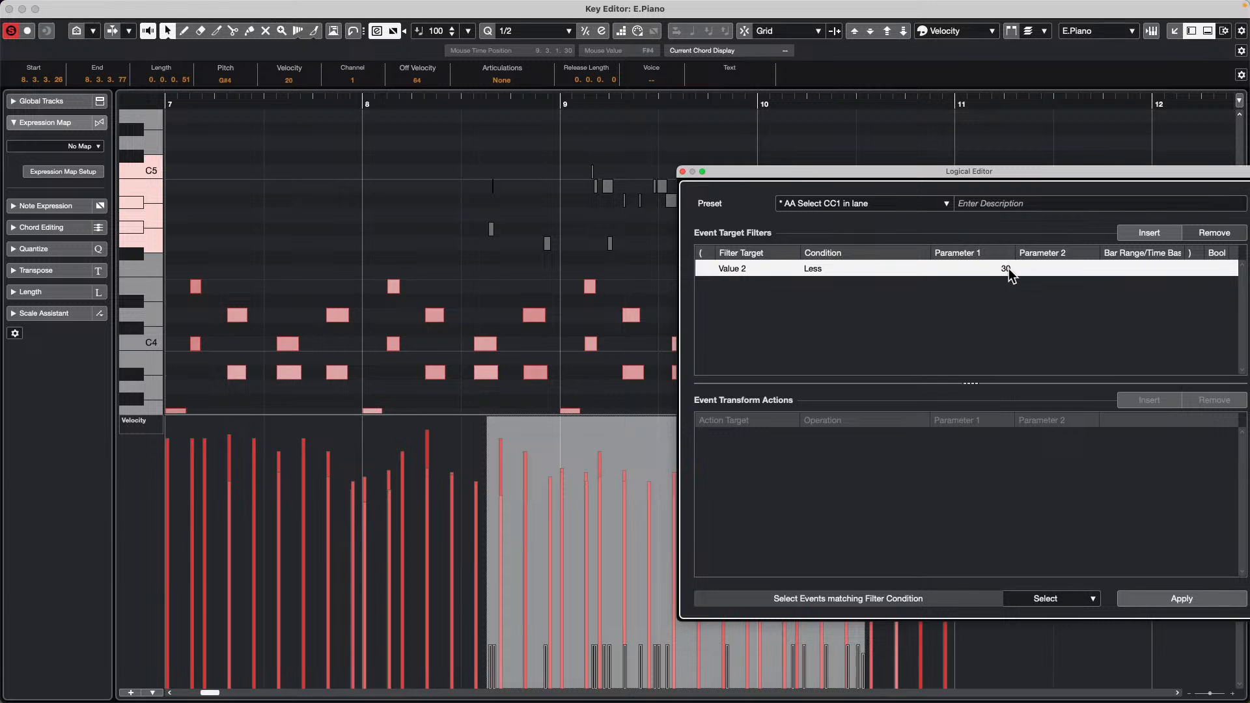
Clear the E.Piano note selection and open the Logical Editor from the MIDI menu.
click(424, 174)
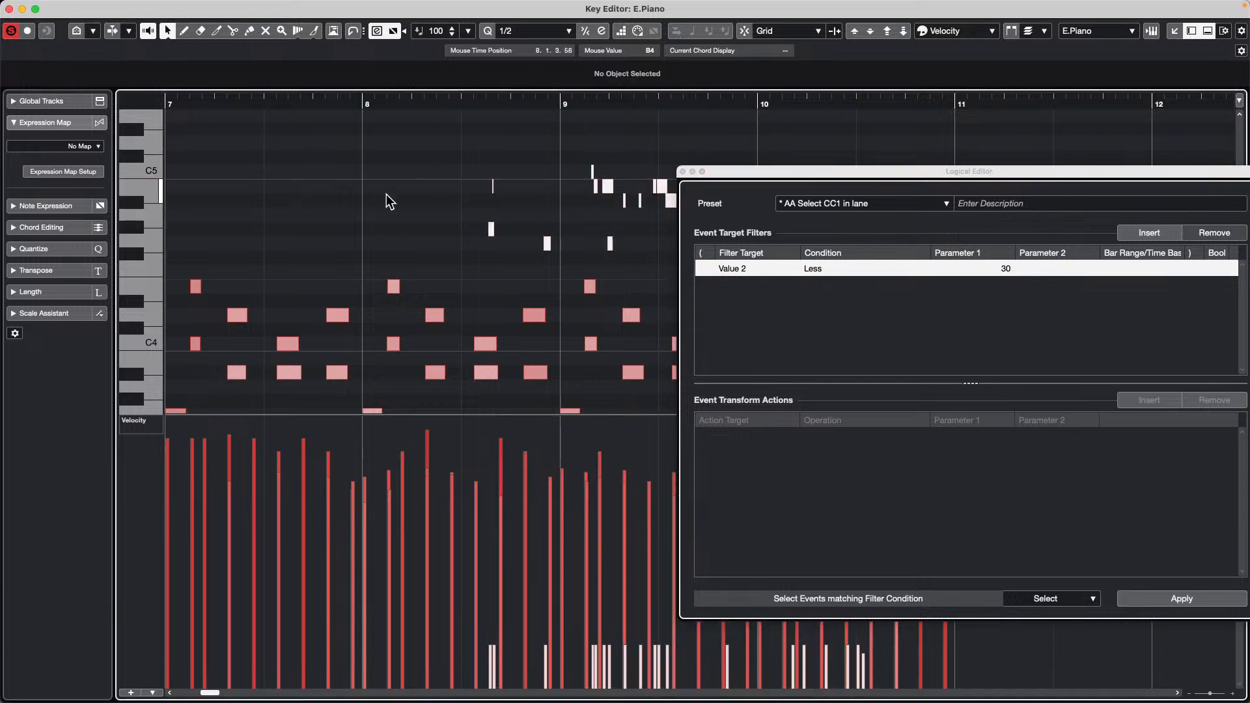
drag(354, 184, 678, 345)
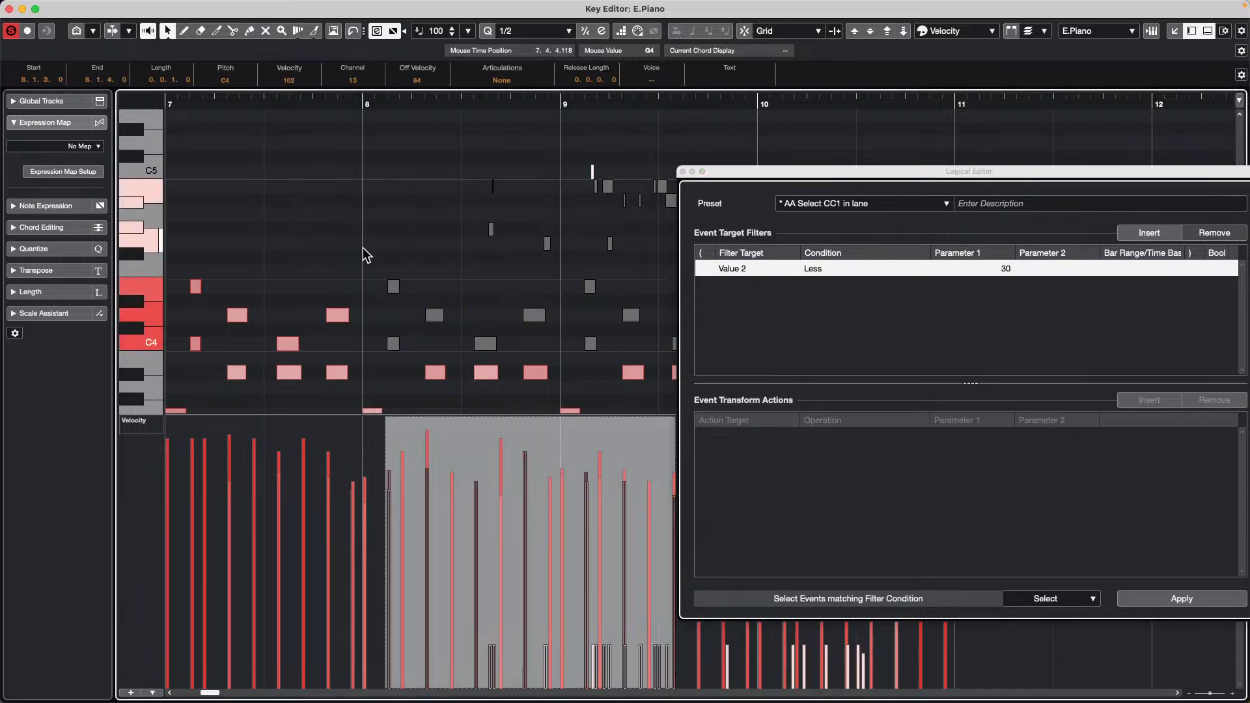
click(443, 259)
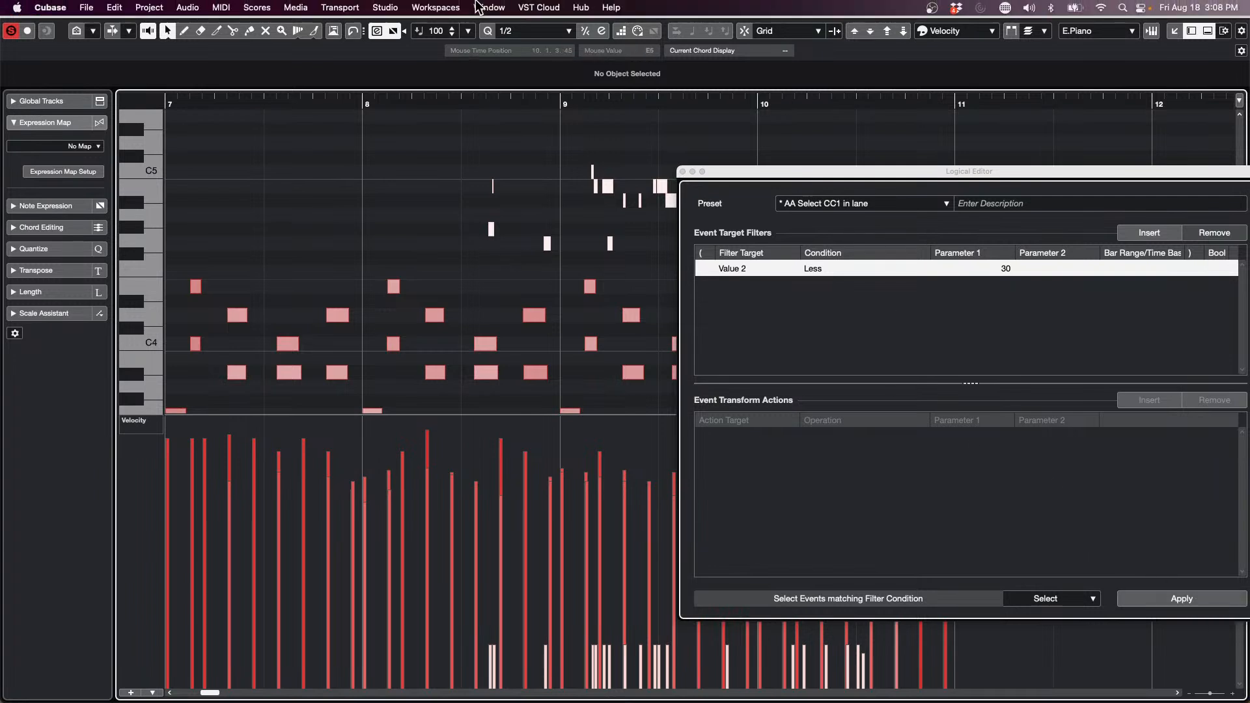
click(227, 7)
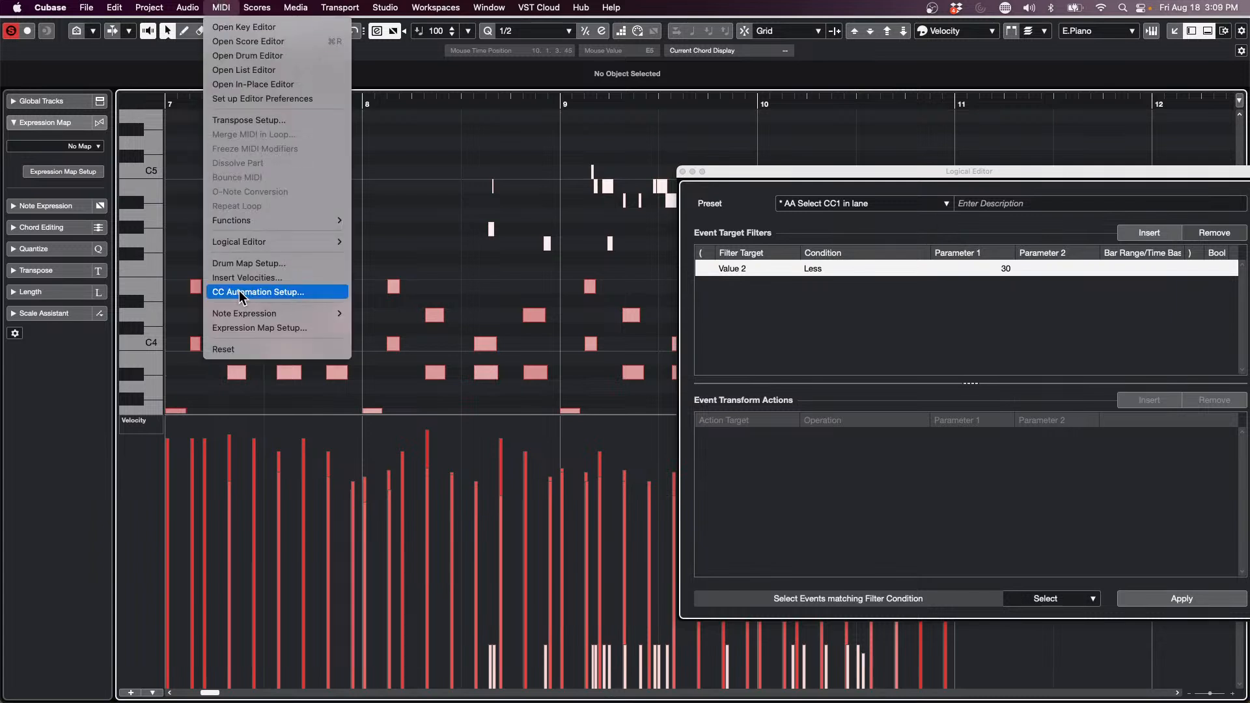
mouse_move(294, 243)
click(368, 243)
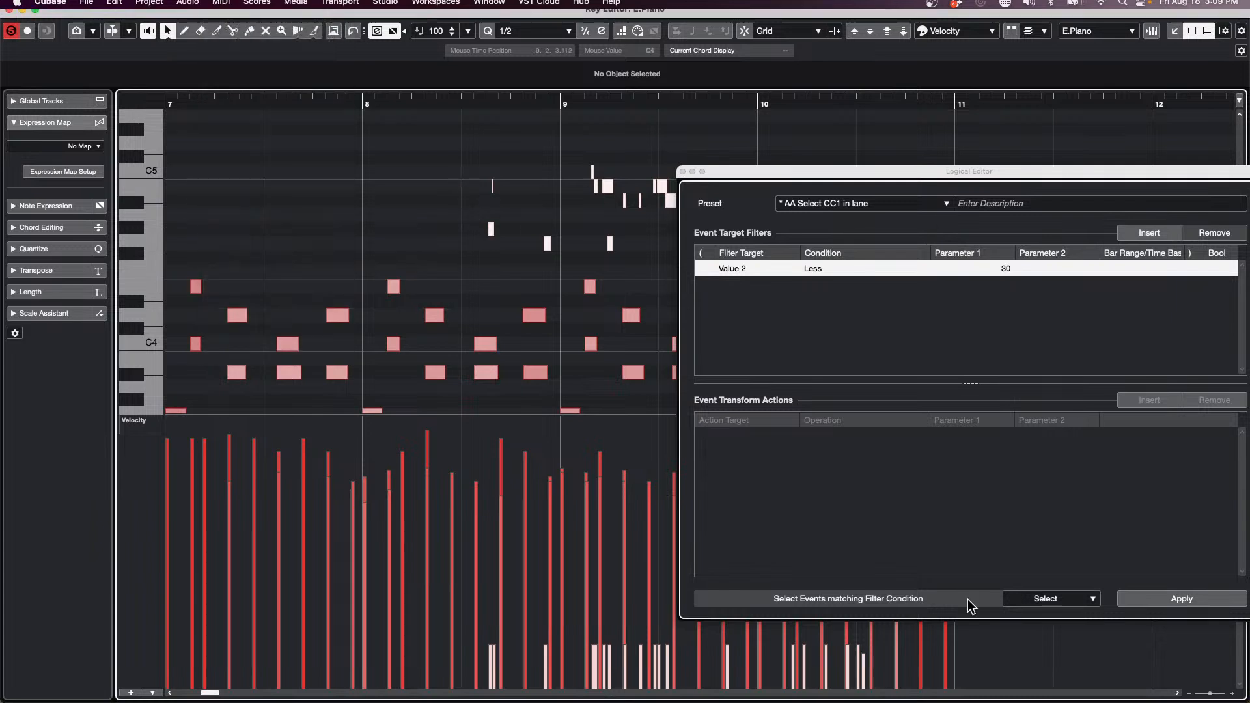
Twice select E.Piano notes below velocity 30, delete and restore them, then close the Logical Editor.
click(1183, 599)
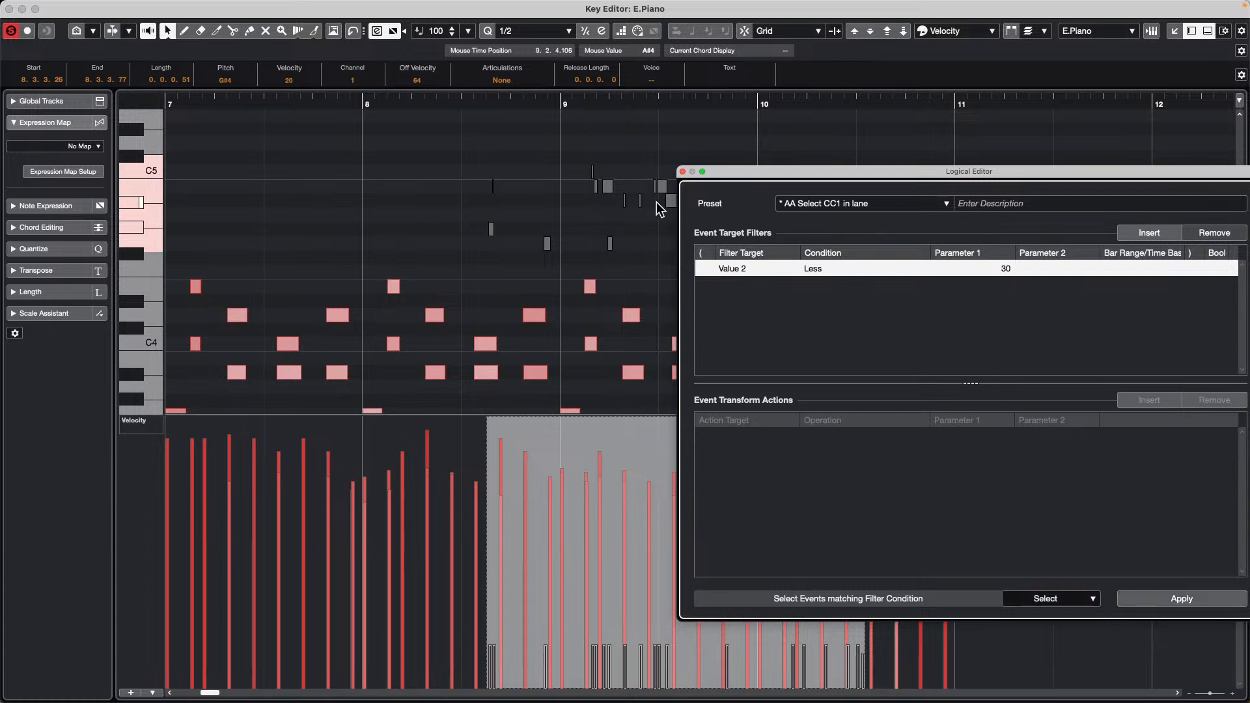
key(Delete)
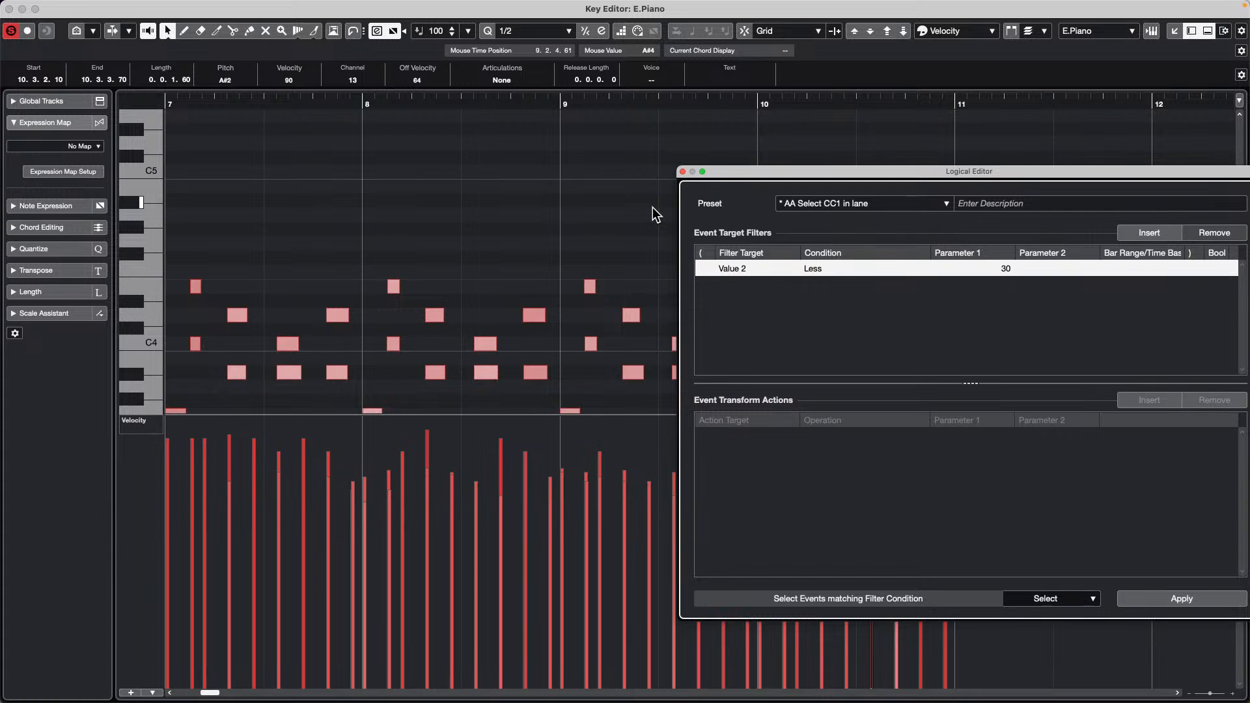
key(super+z)
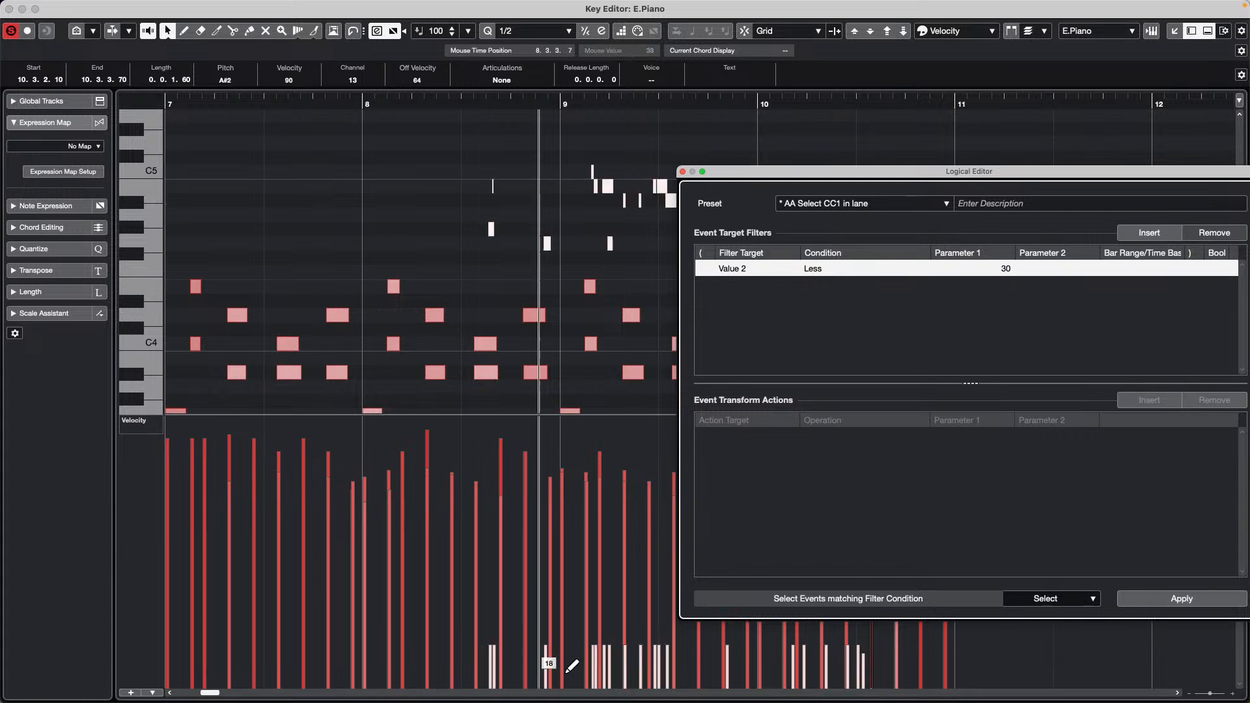
drag(734, 171, 743, 67)
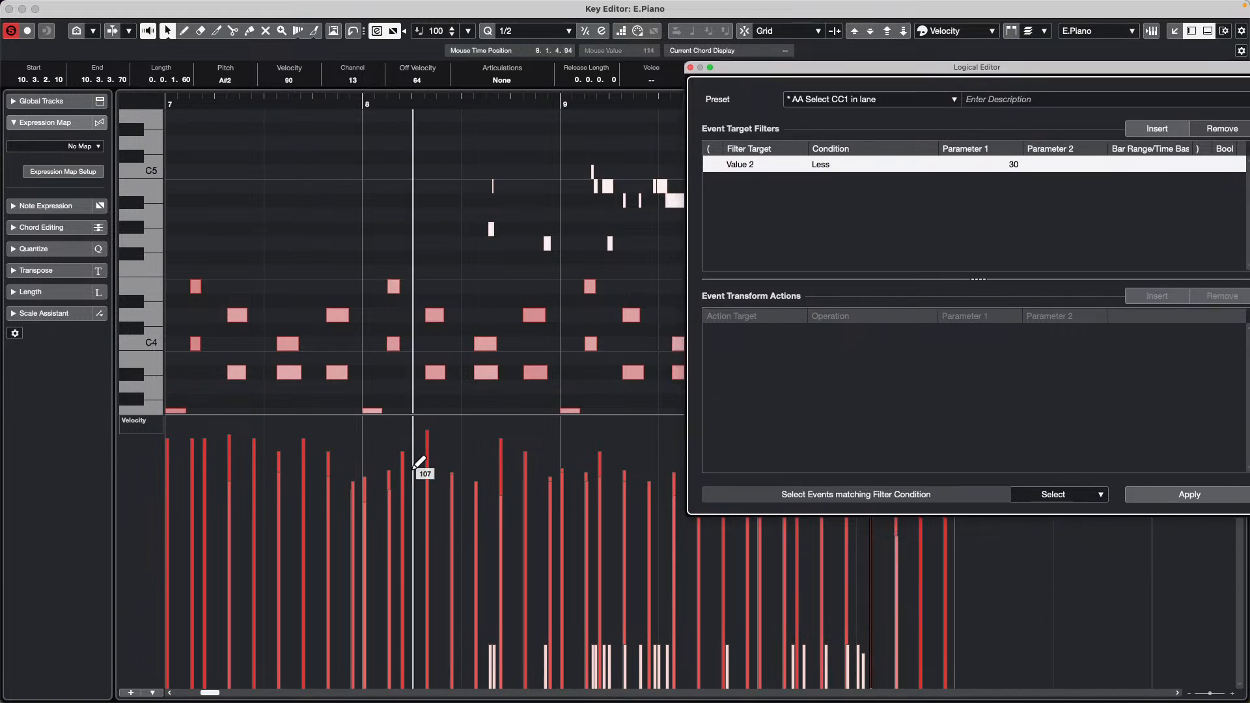
click(1213, 500)
key(Delete)
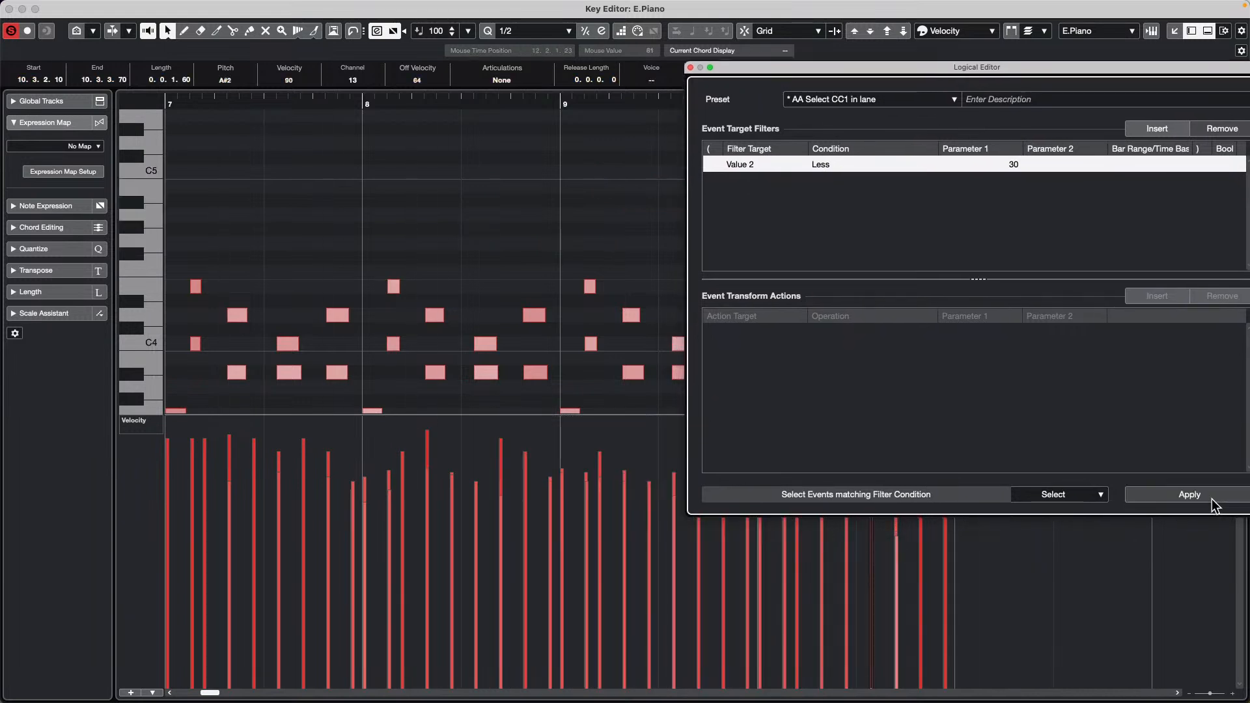
key(super+z)
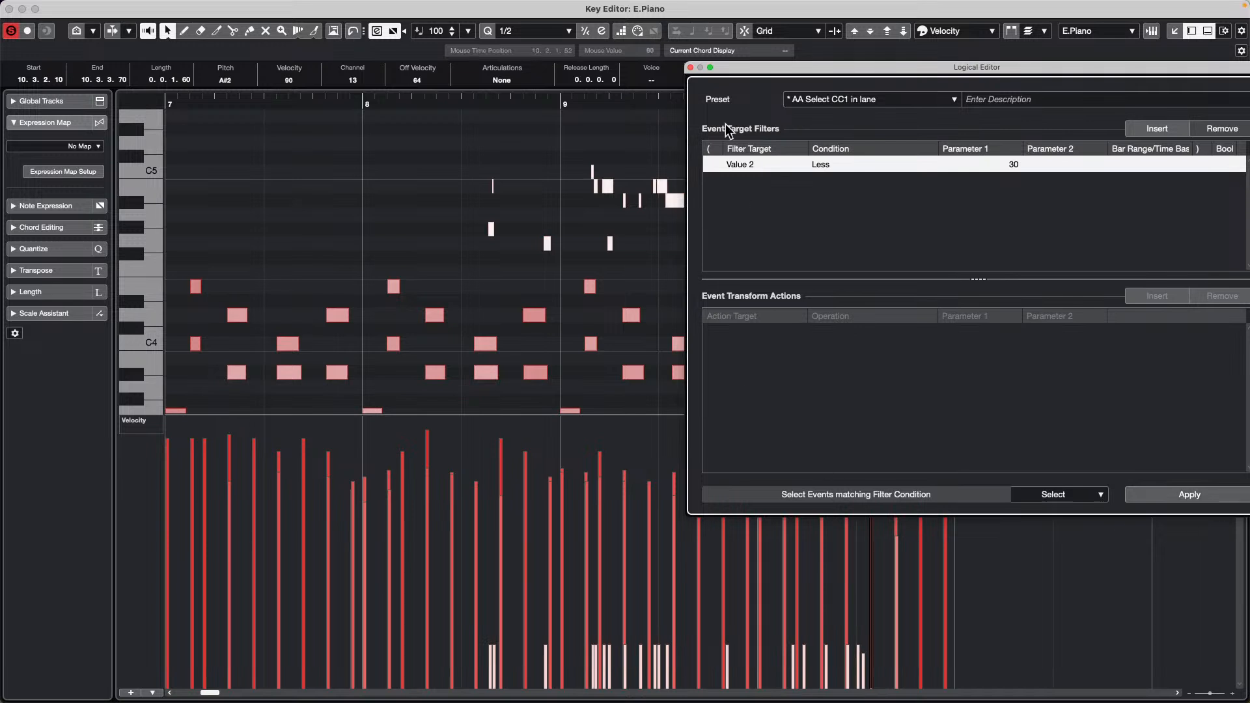
click(691, 67)
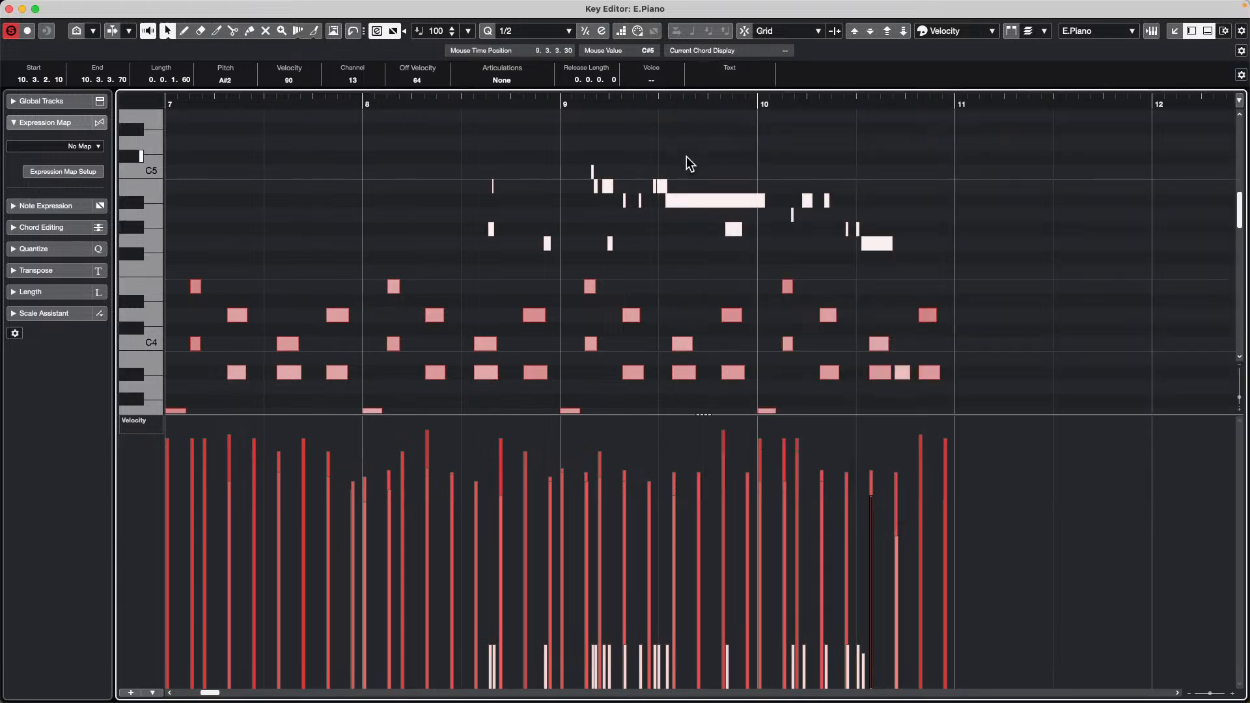
Undo and redo recent note edits, then enlarge the note grid down to C3 above the velocity lane.
key(super+z)
key(super+z)
key(super+z)
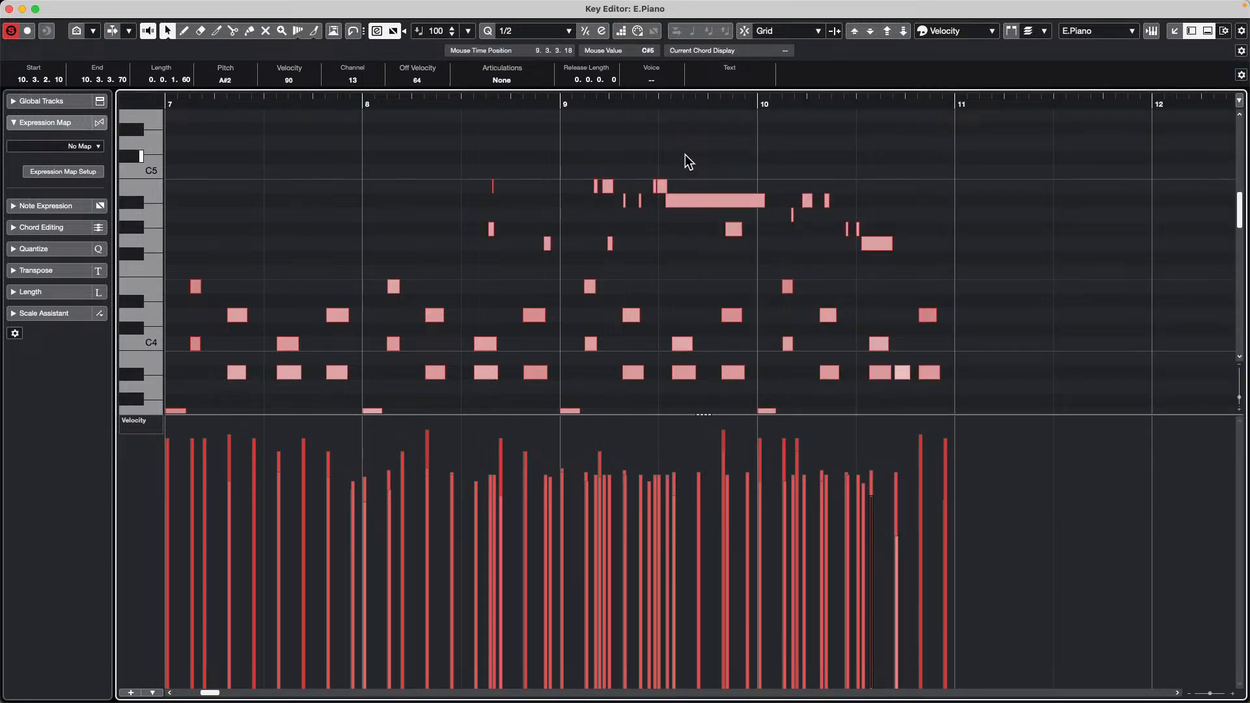
key(super+z)
key(super+z)
key(super+shift+z)
key(super+shift+z)
key(super+shift+z)
key(super+shift+z)
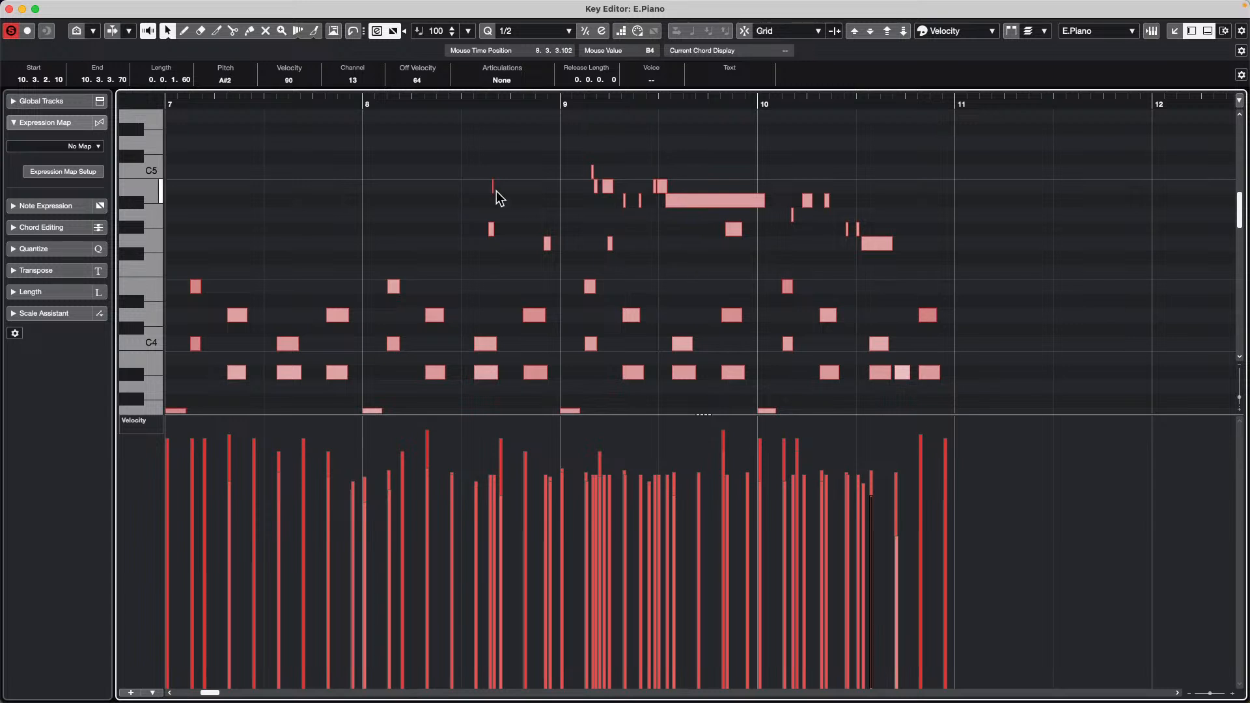
drag(546, 414, 544, 522)
click(510, 295)
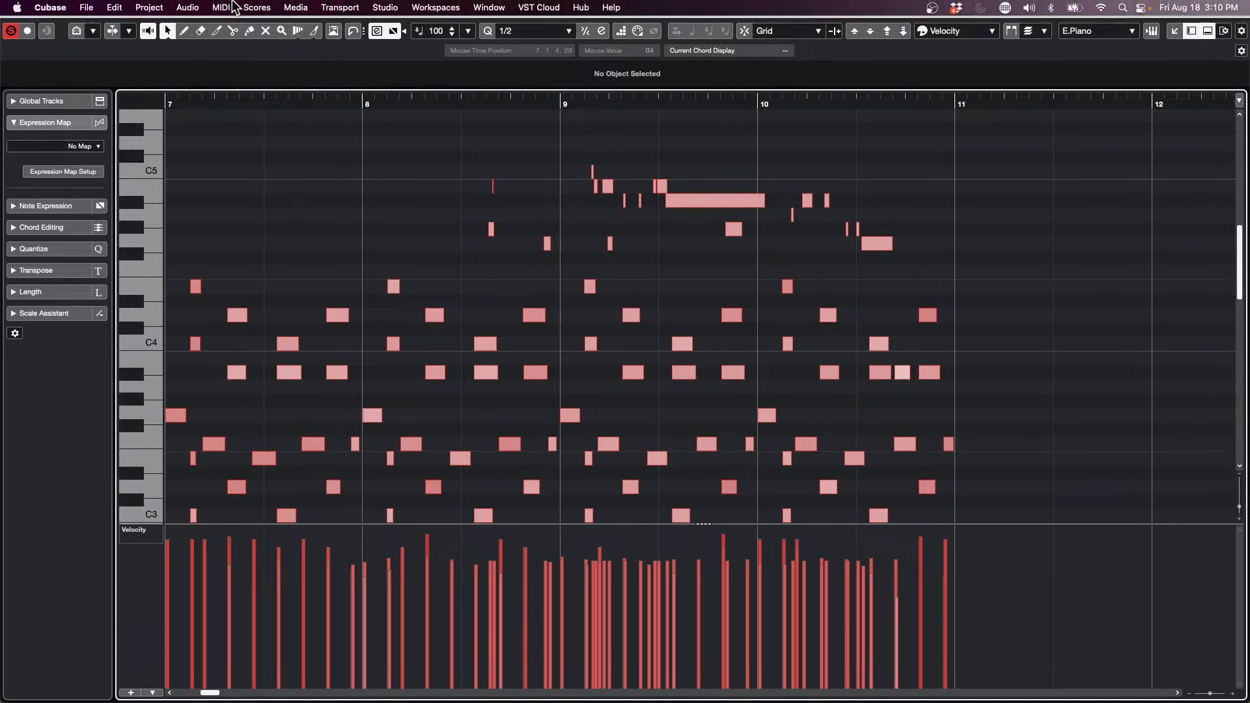
click(114, 7)
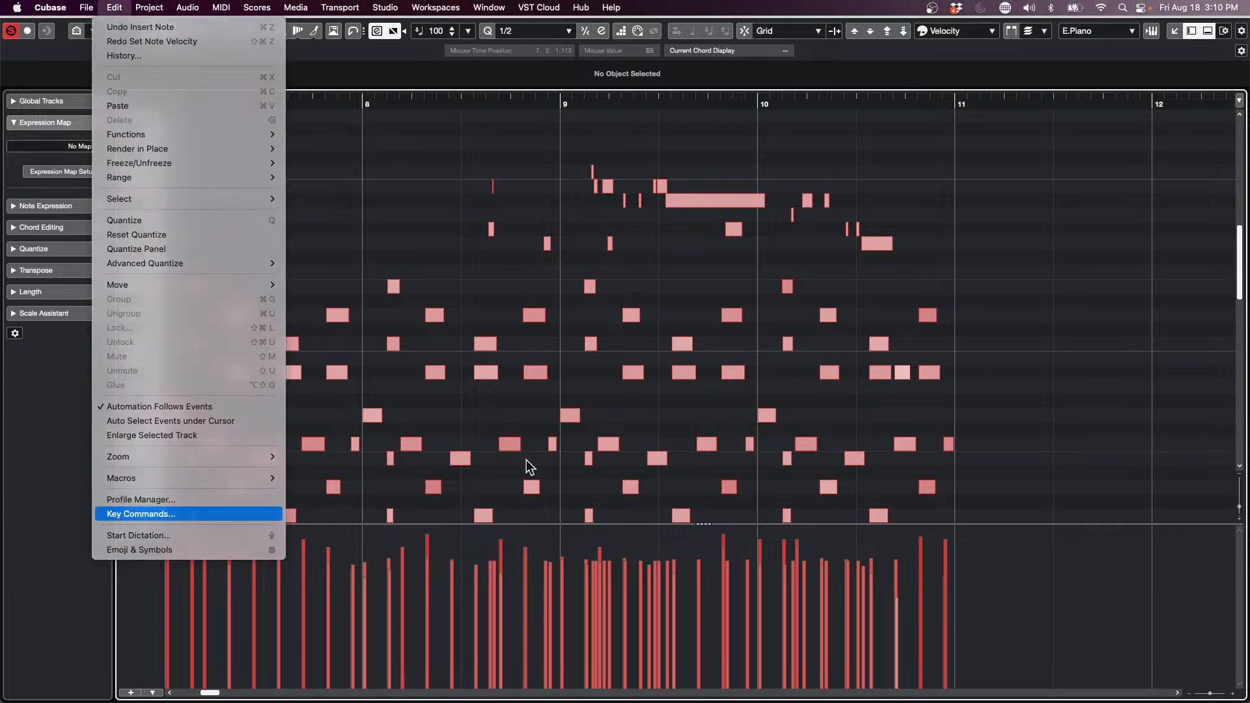
click(198, 516)
drag(653, 112, 341, 50)
click(747, 185)
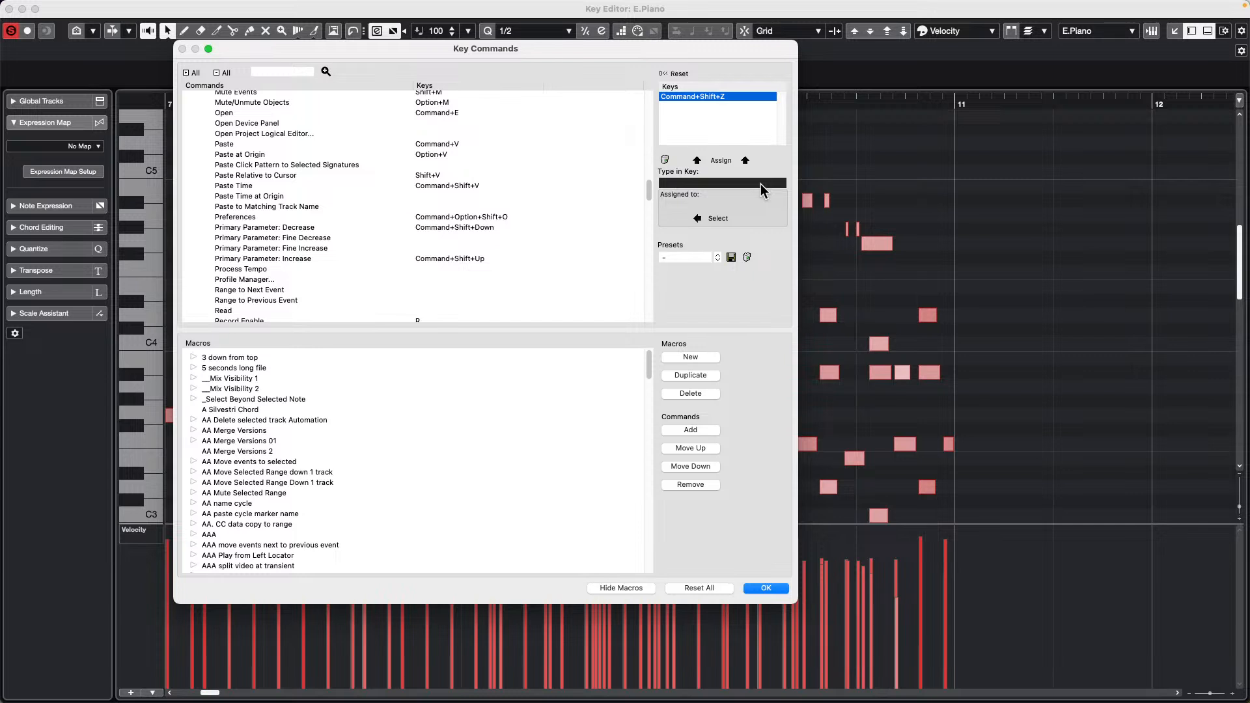
key(super+shift+v)
key(super+shift+y)
key(super+shift+r)
key(super+shift+j)
key(super+alt+shift+g)
key(super+alt+shift+d)
key(super+alt+shift+t)
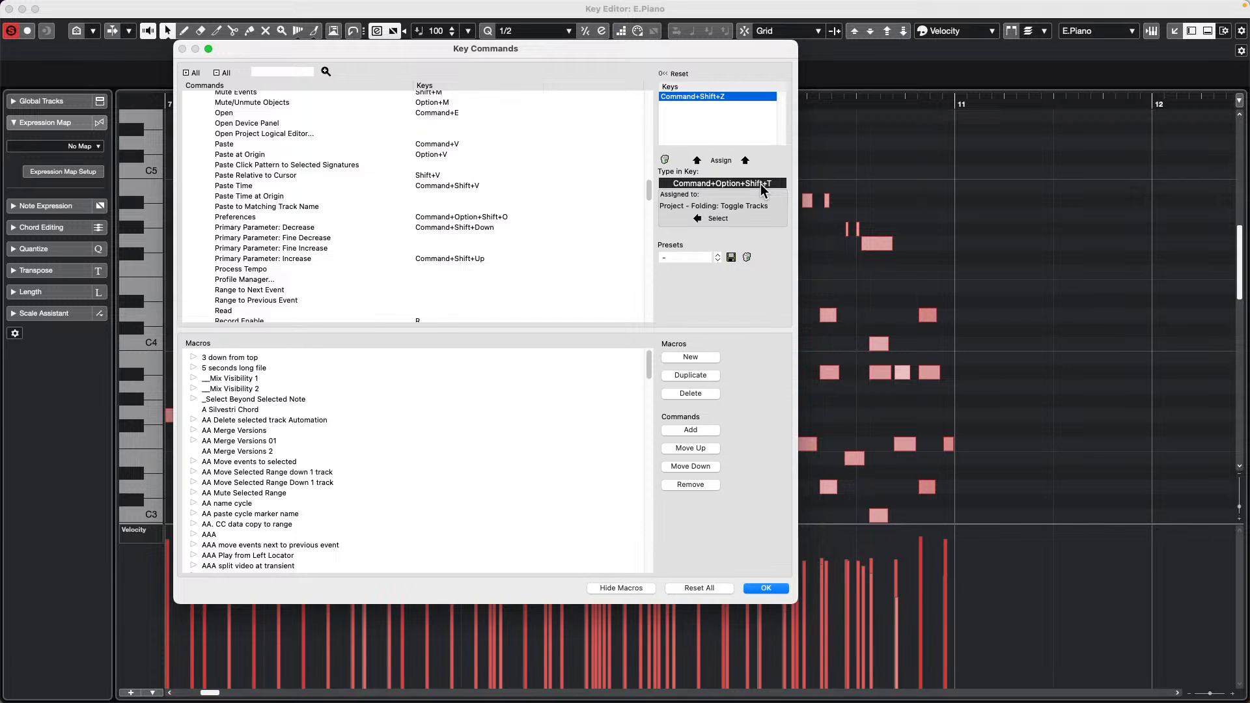
click(765, 589)
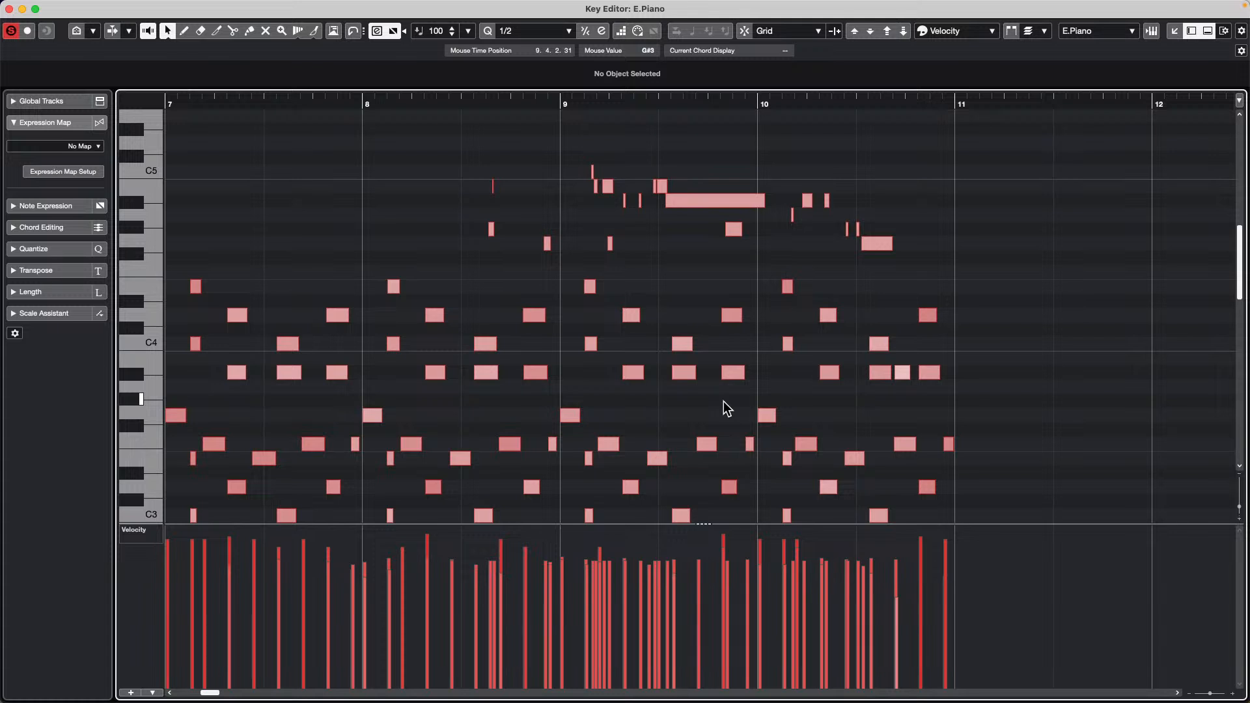
Close the E.Piano Key Editor, switch to the Object Selection tool, and show MIDI Remote.
click(9, 9)
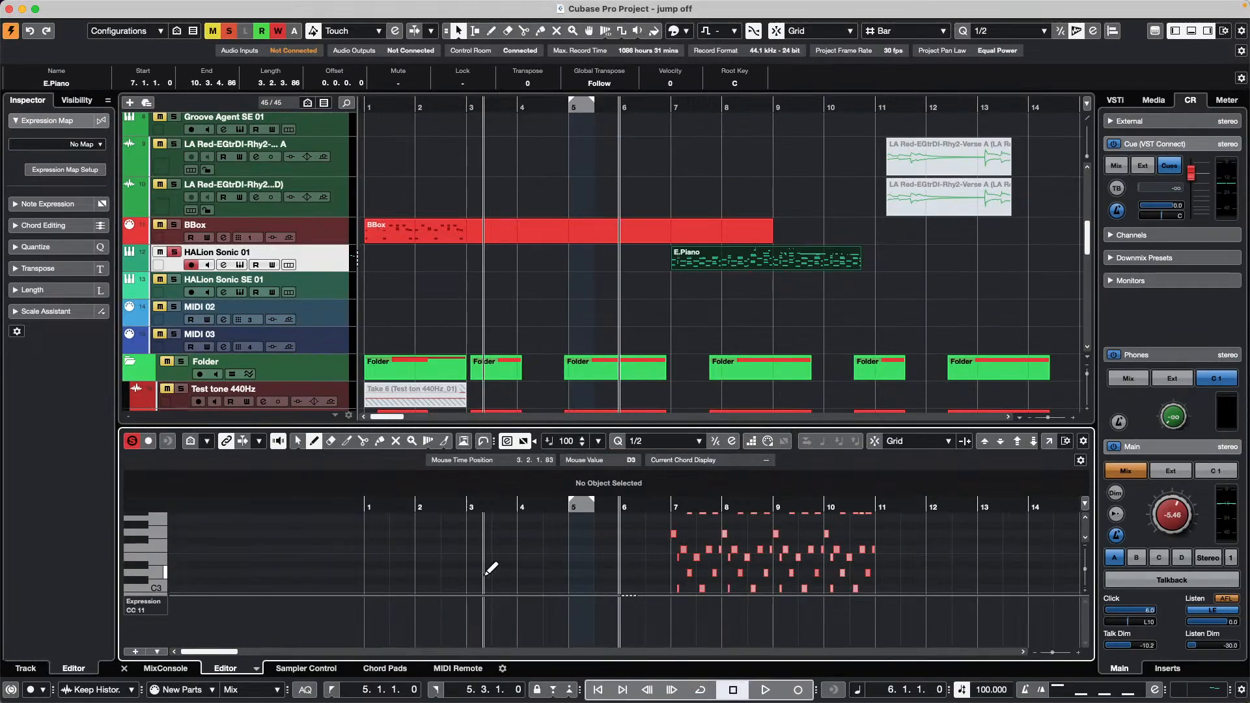
key(1)
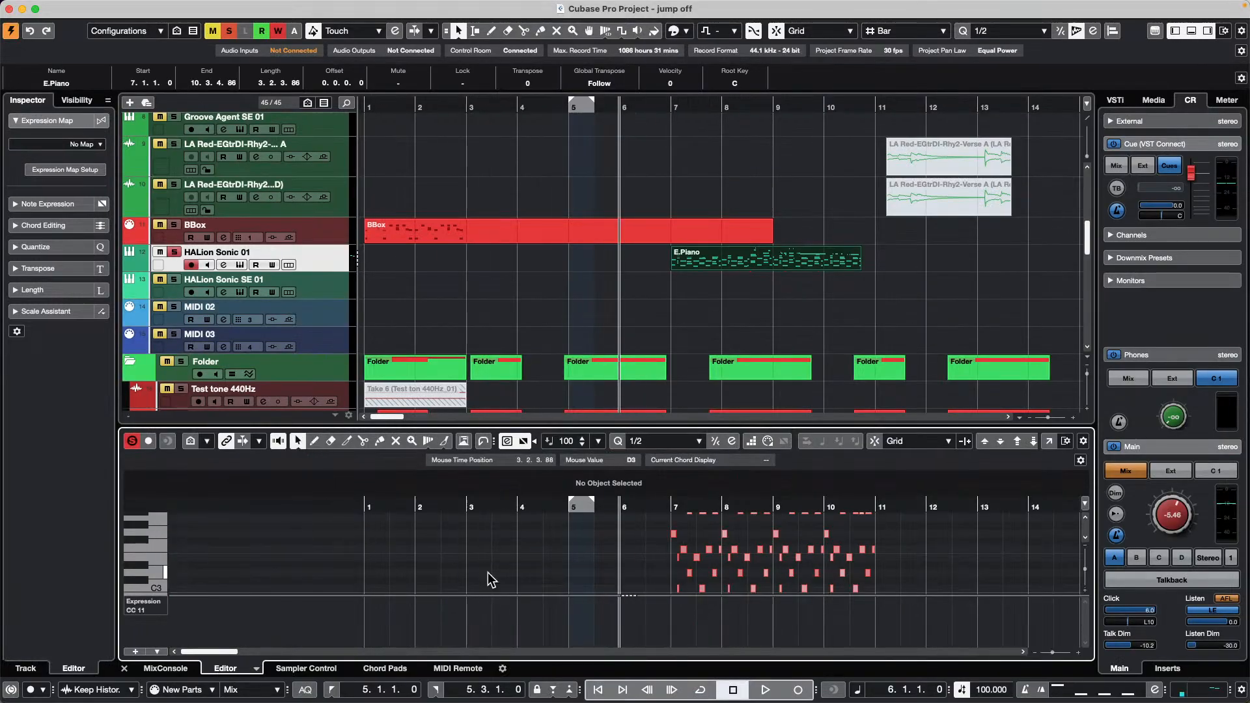
click(385, 668)
click(458, 668)
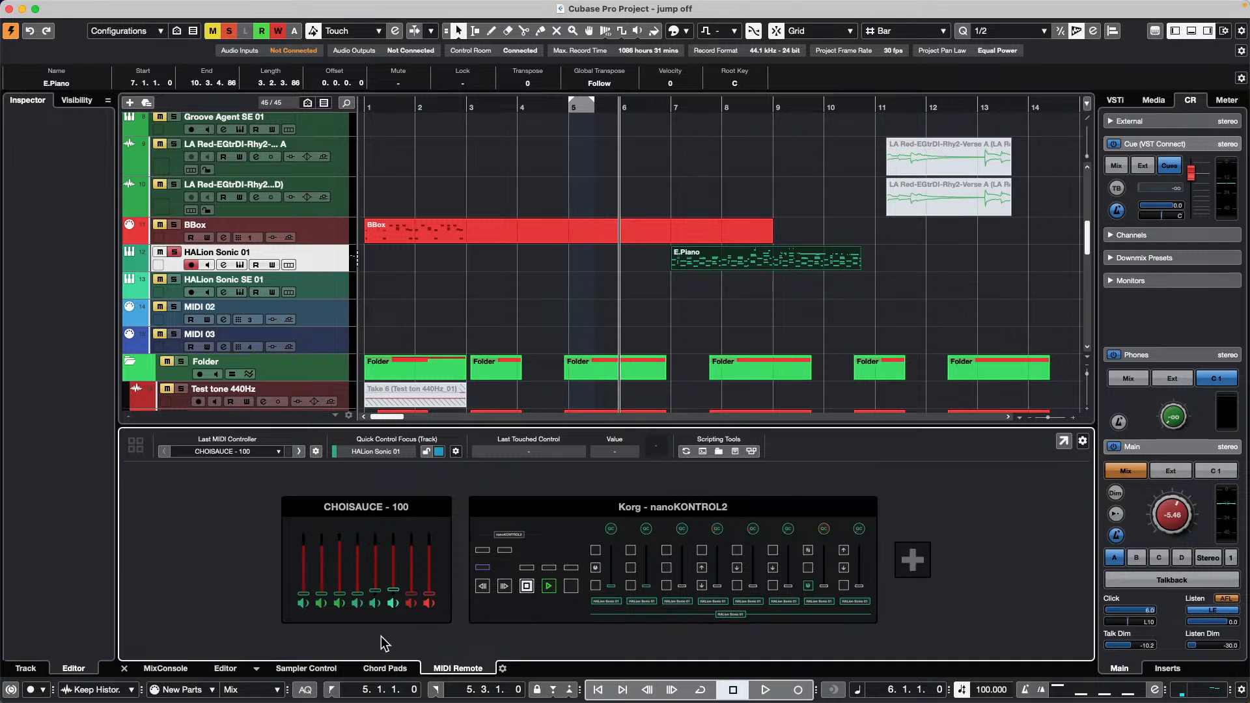
Show the MixConsole in the lower zone and lower the Stereo output fader to 0.73.
click(159, 669)
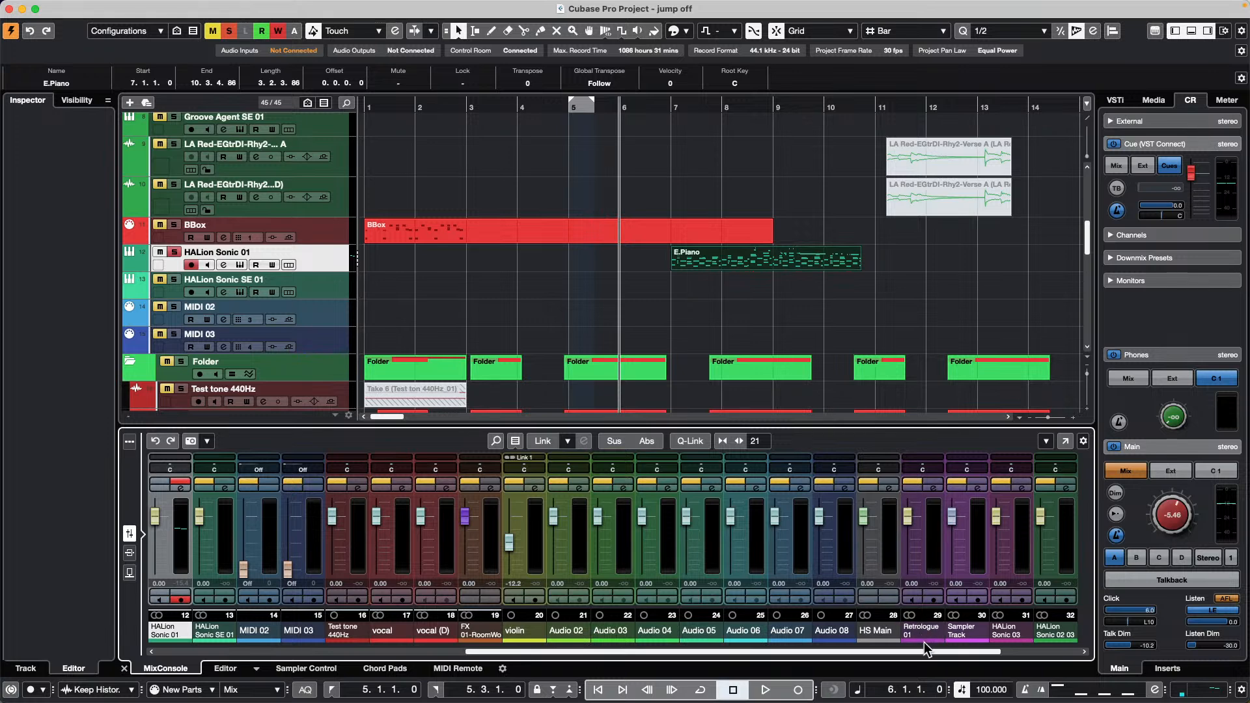
click(1067, 653)
mouse_move(1040, 513)
mouse_down()
mouse_move(1050, 530)
mouse_move(1039, 517)
mouse_up()
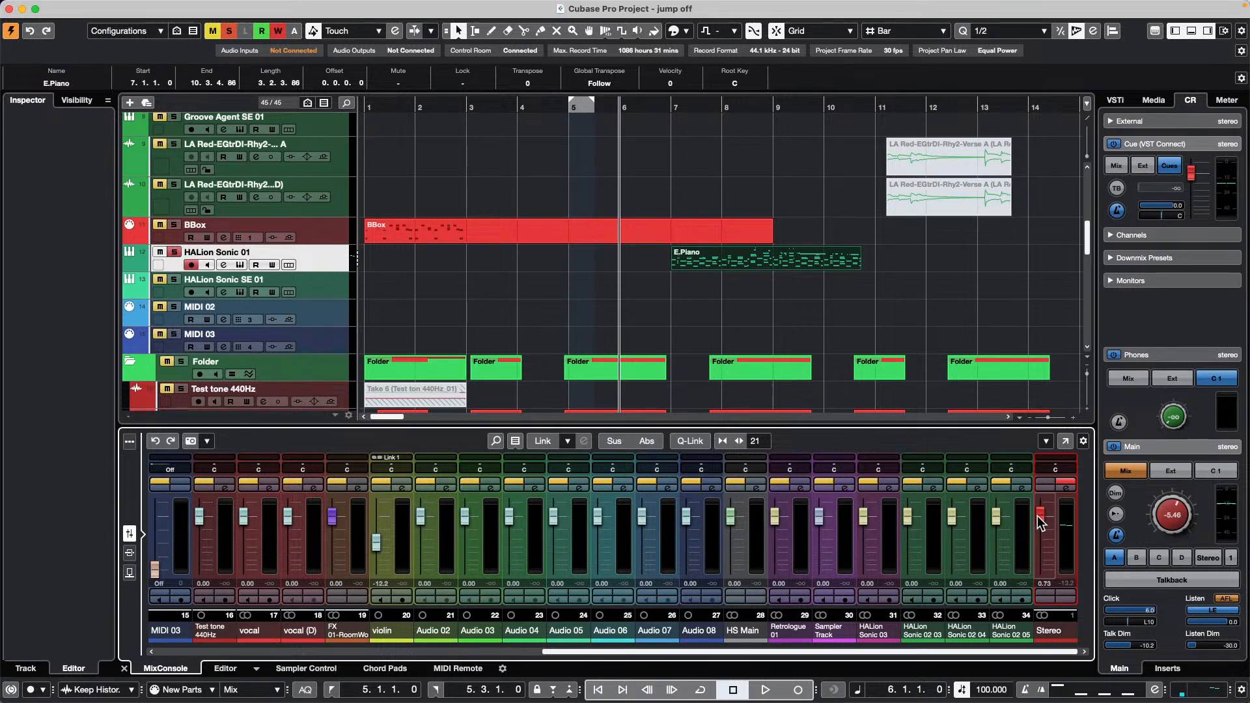
click(385, 7)
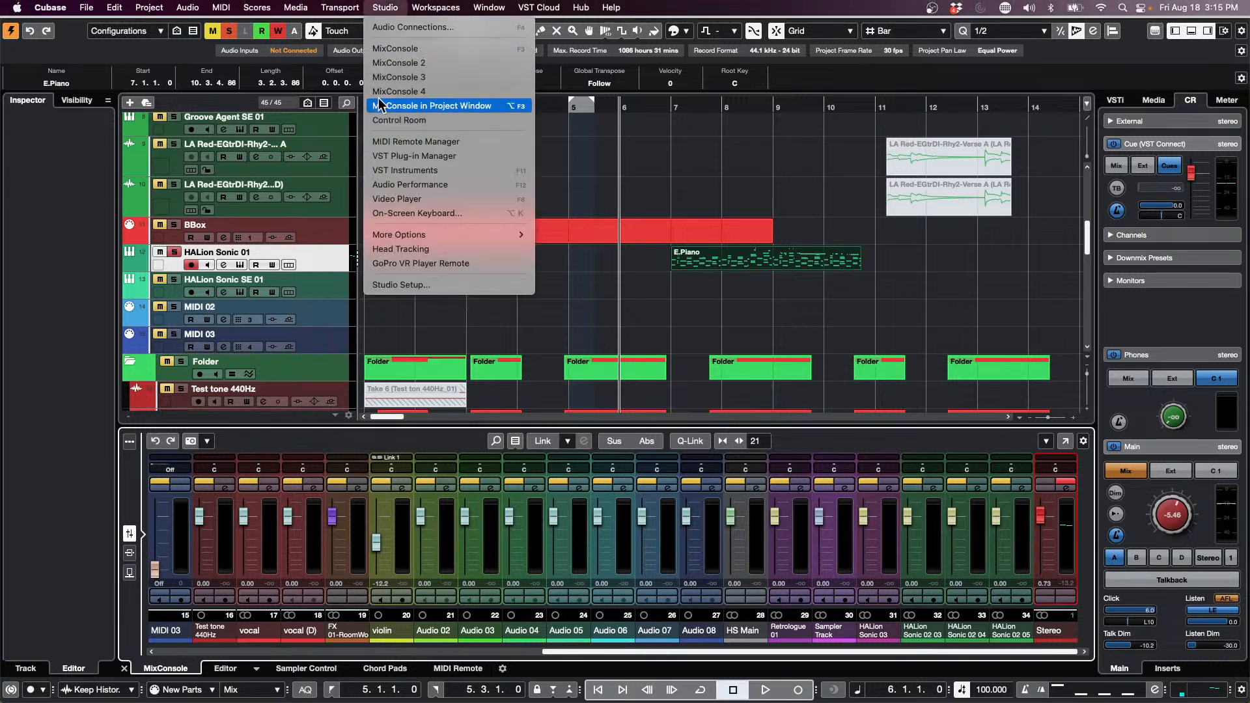
click(423, 285)
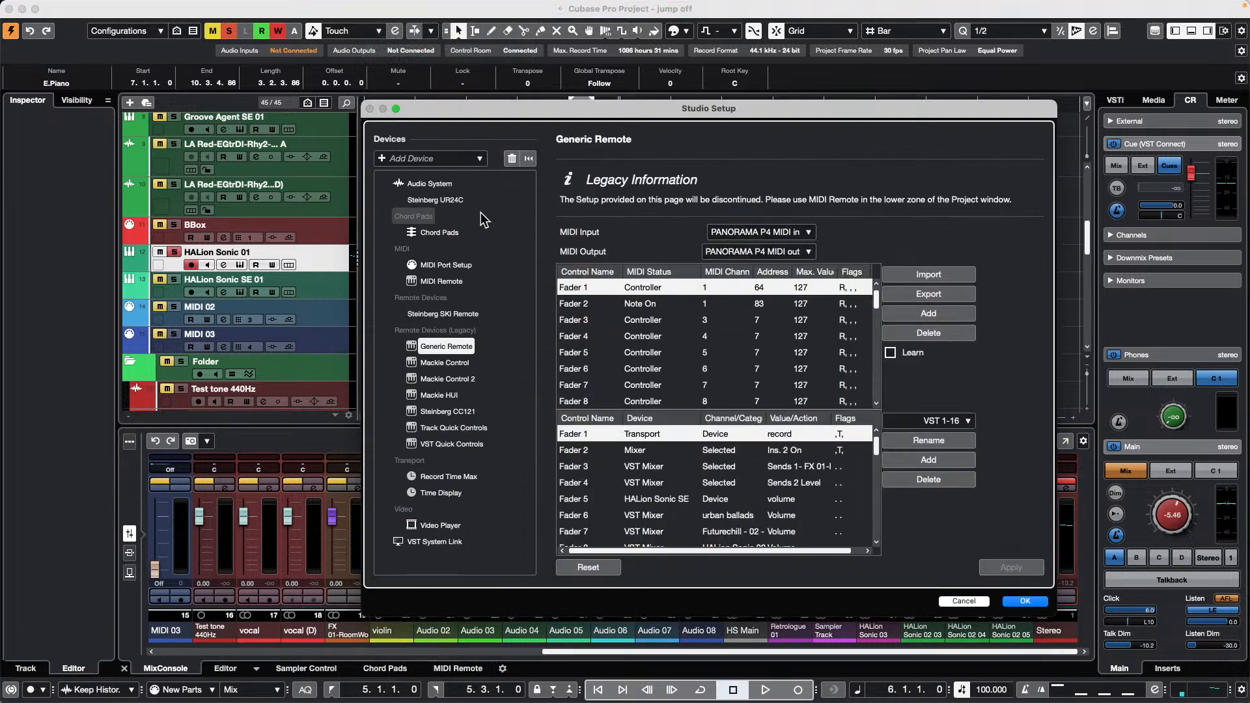
click(426, 184)
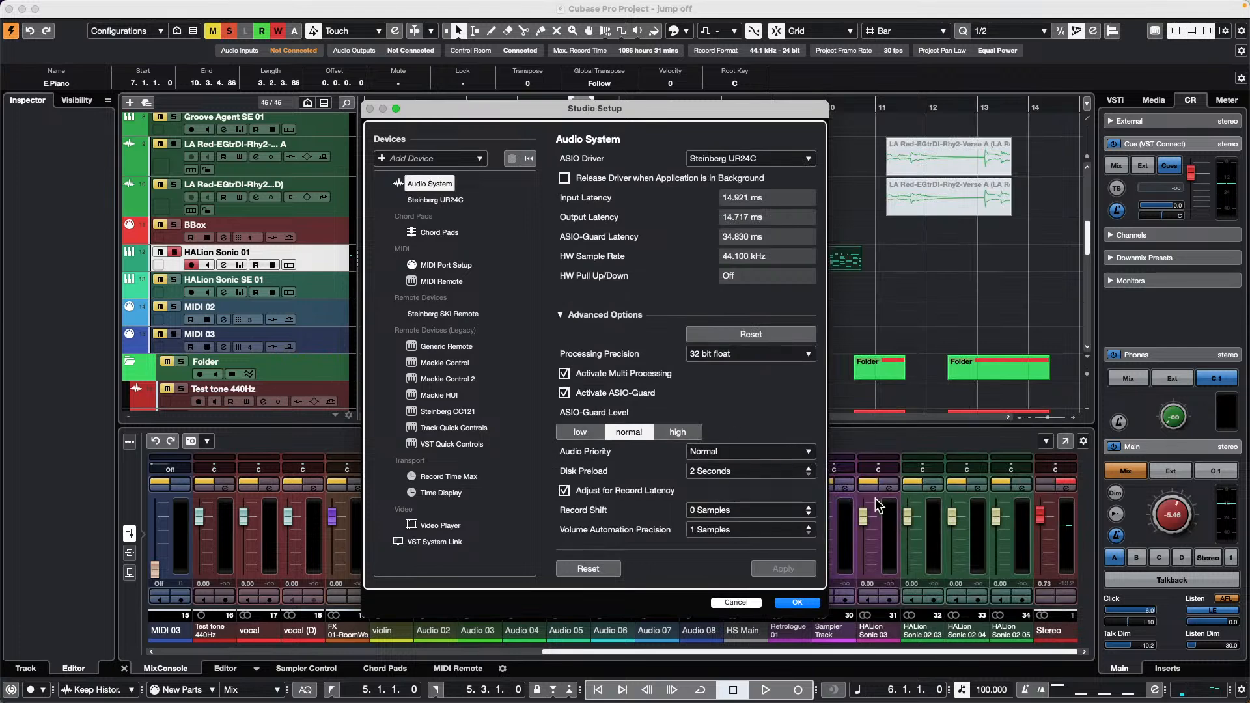
click(772, 357)
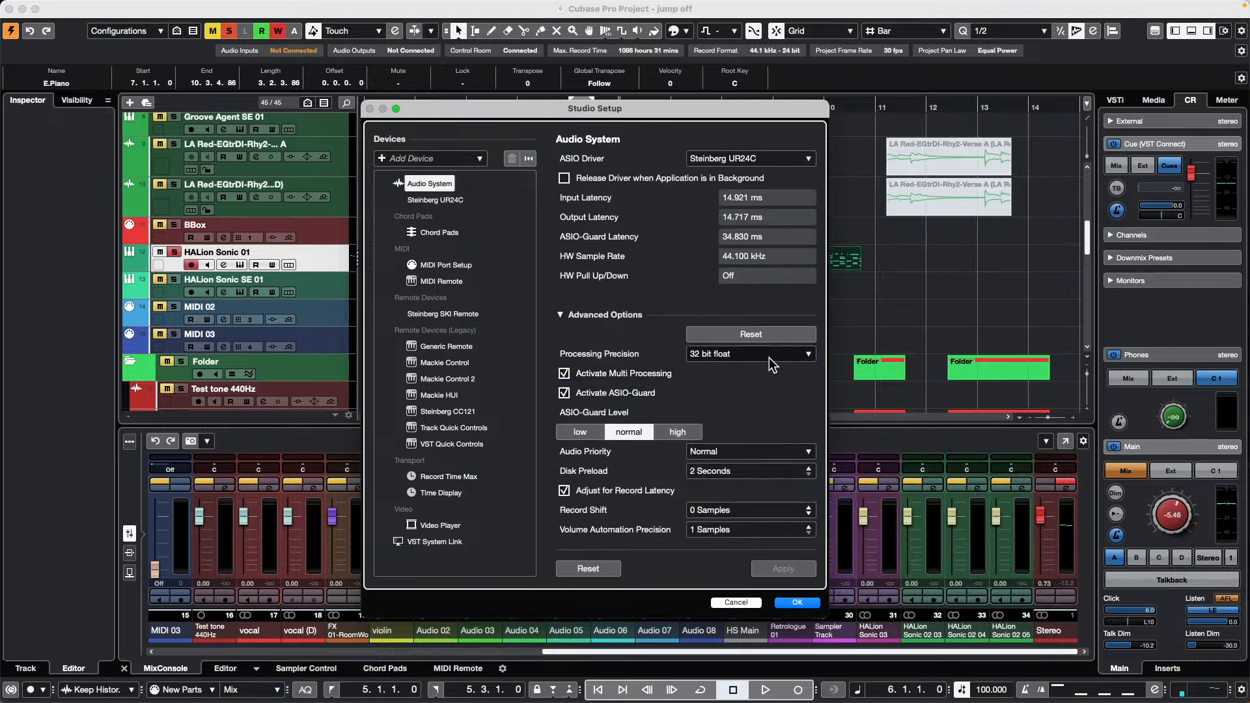
click(803, 393)
click(797, 602)
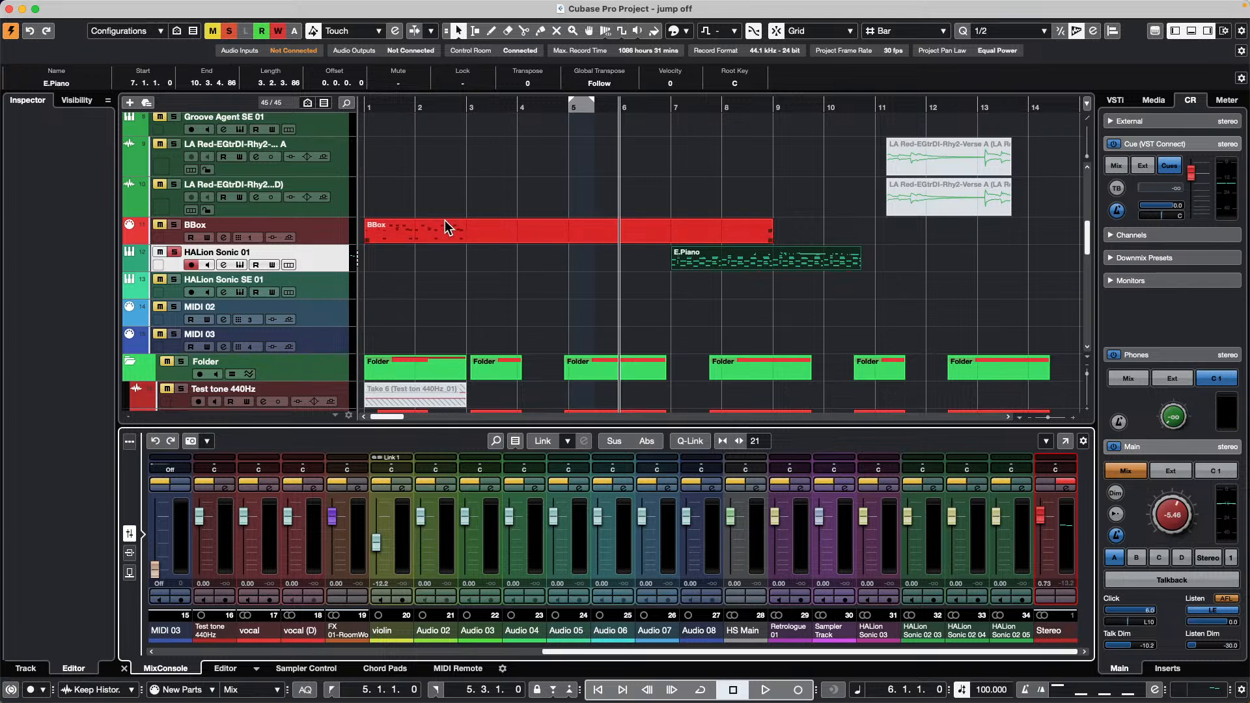
scroll(274, 221, up, 1)
scroll(274, 222, up, 10)
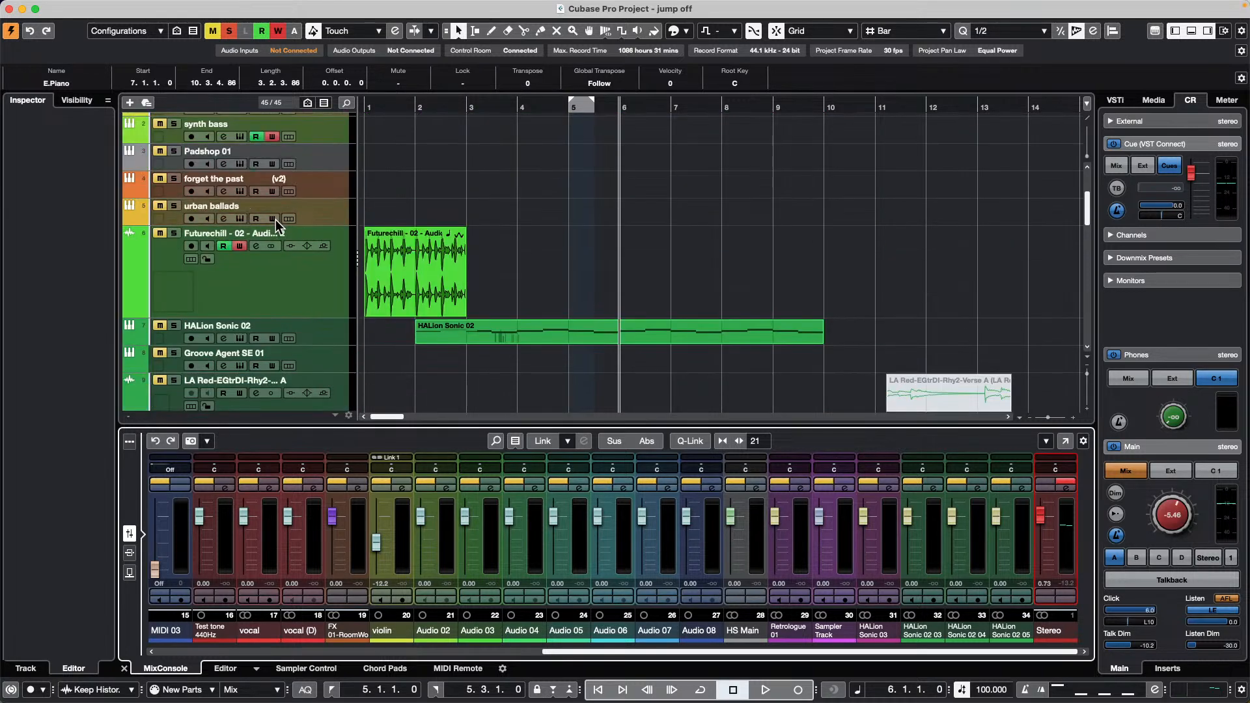
scroll(335, 178, up, 2)
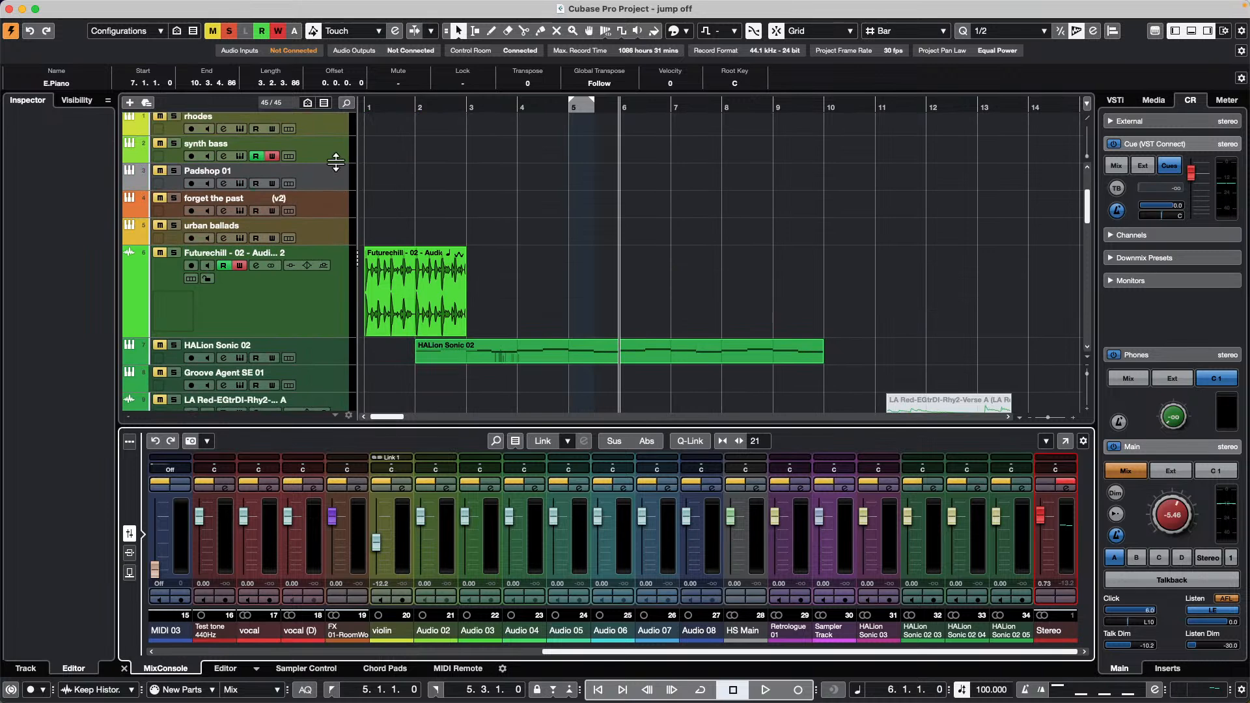
Load Arpache 5 into the synth bass track's first MIDI insert and centre its panel.
click(334, 161)
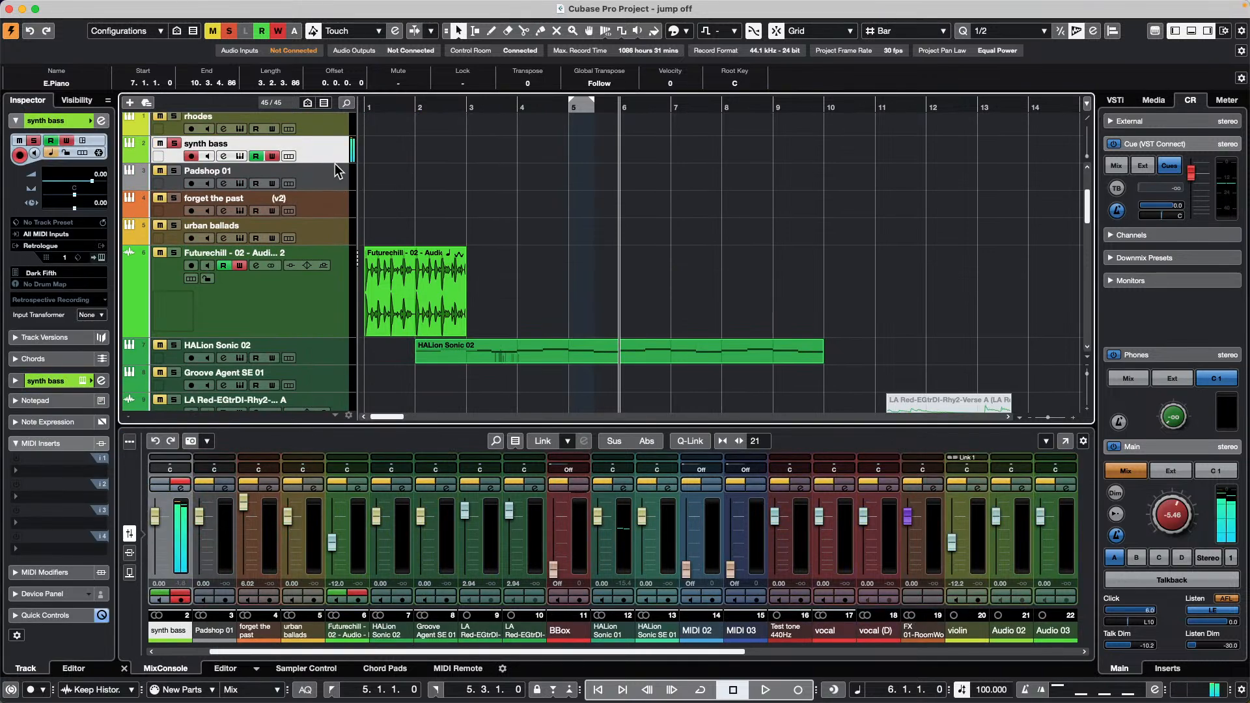
click(77, 471)
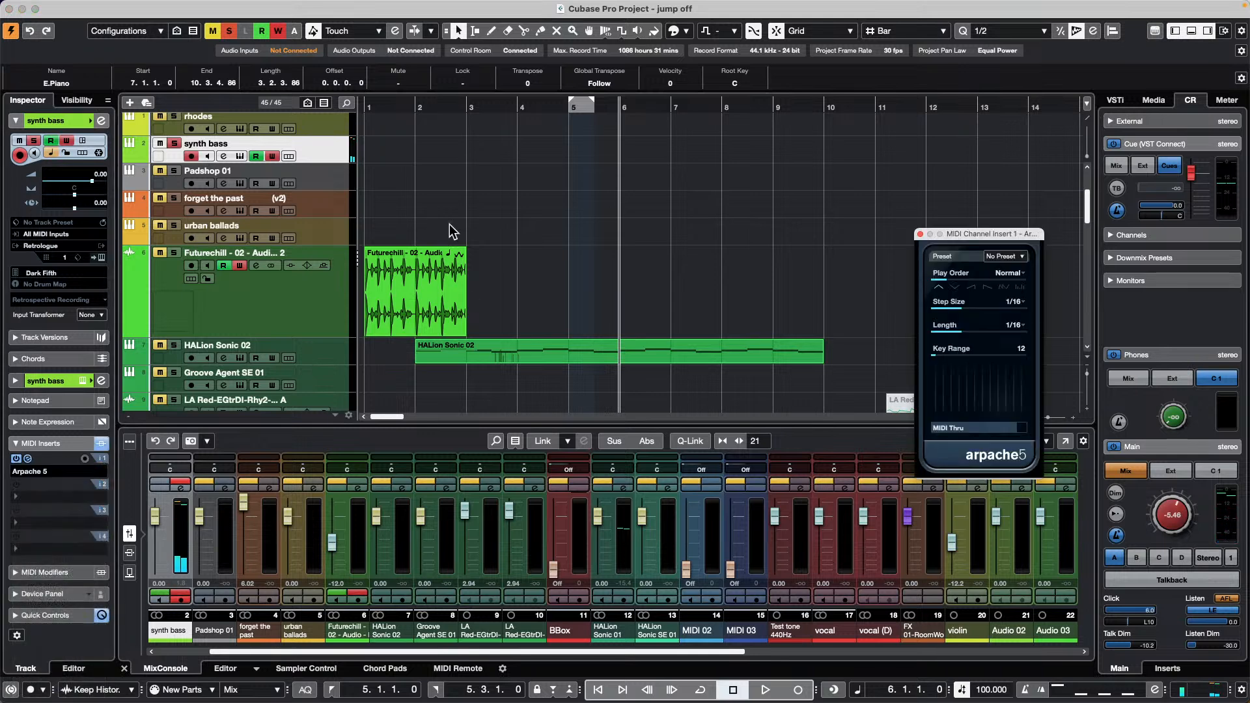
drag(962, 232, 478, 153)
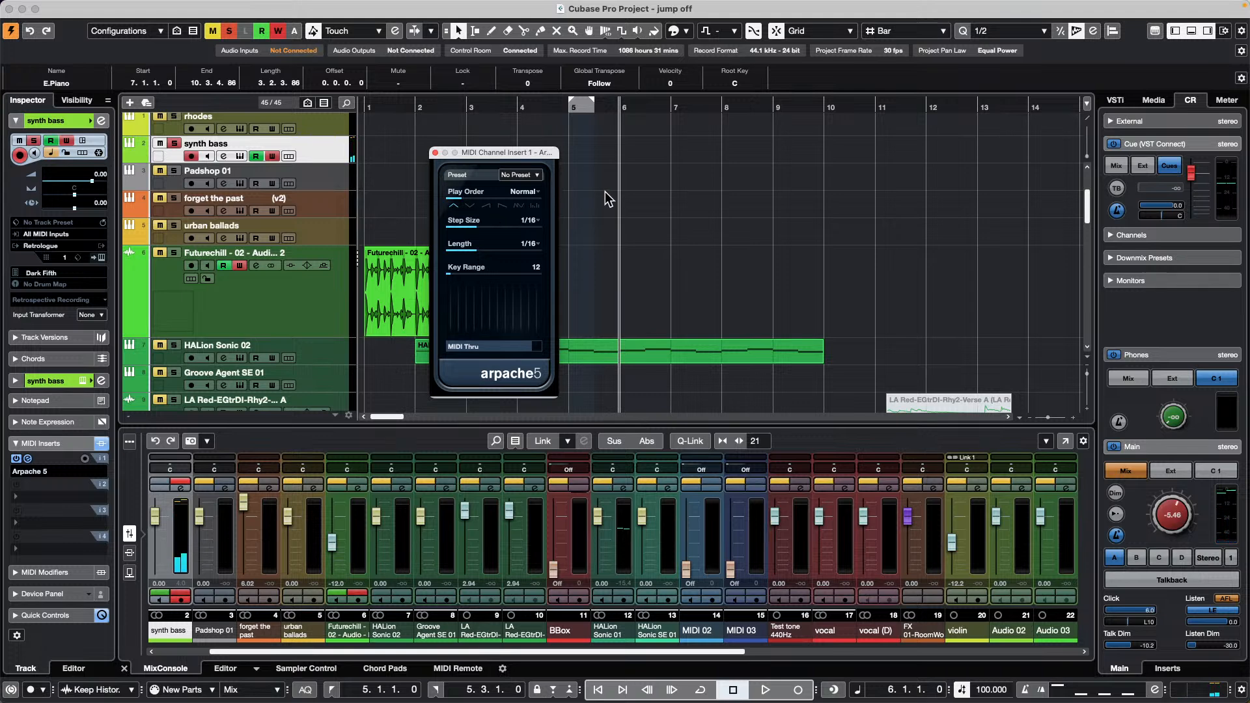
click(539, 174)
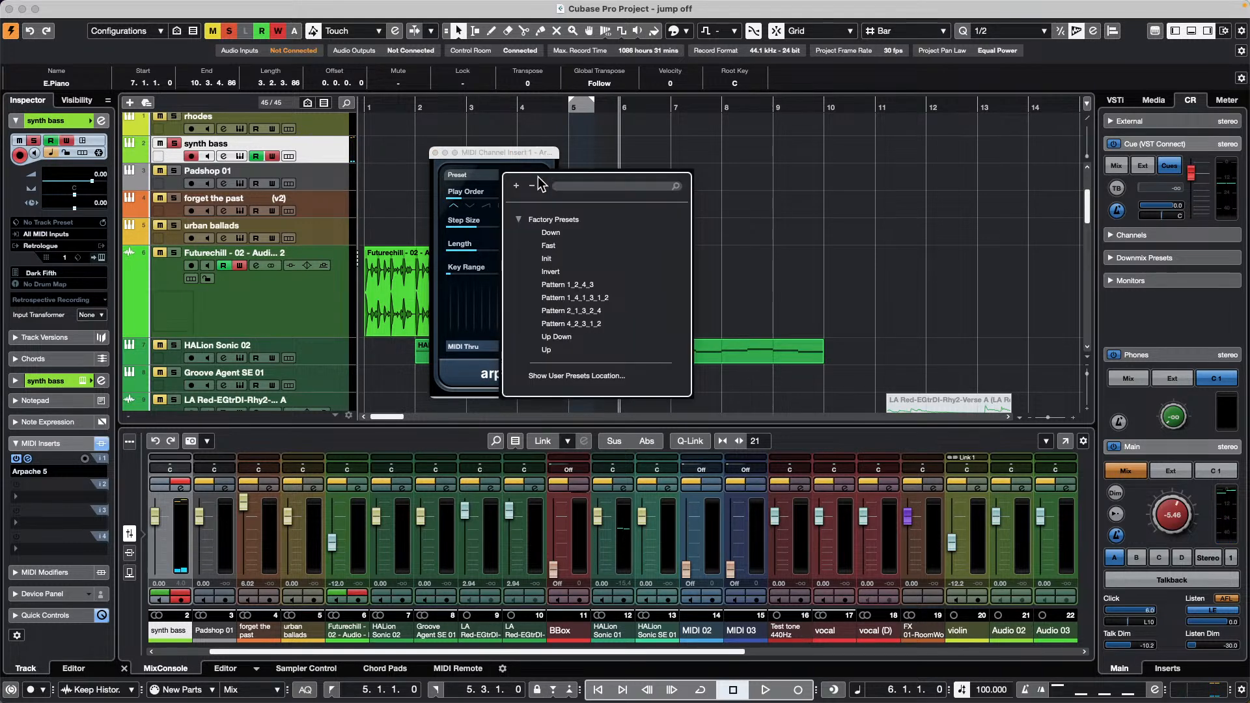
click(599, 156)
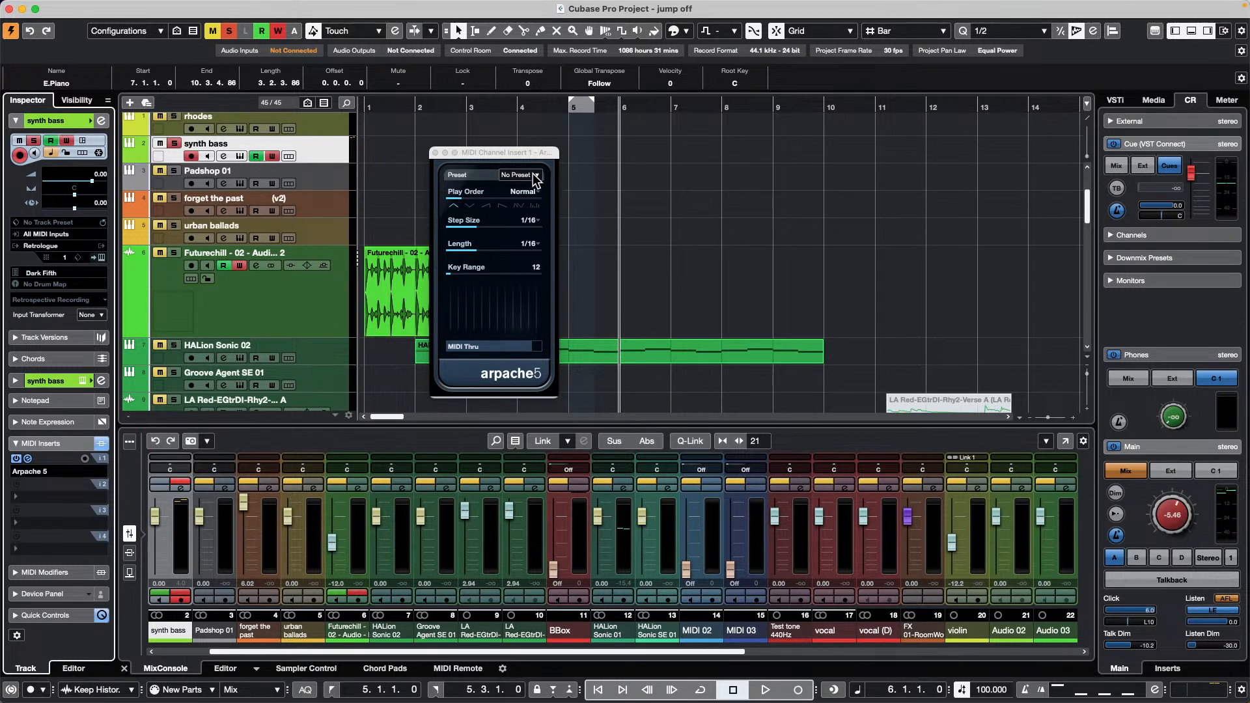
click(64, 493)
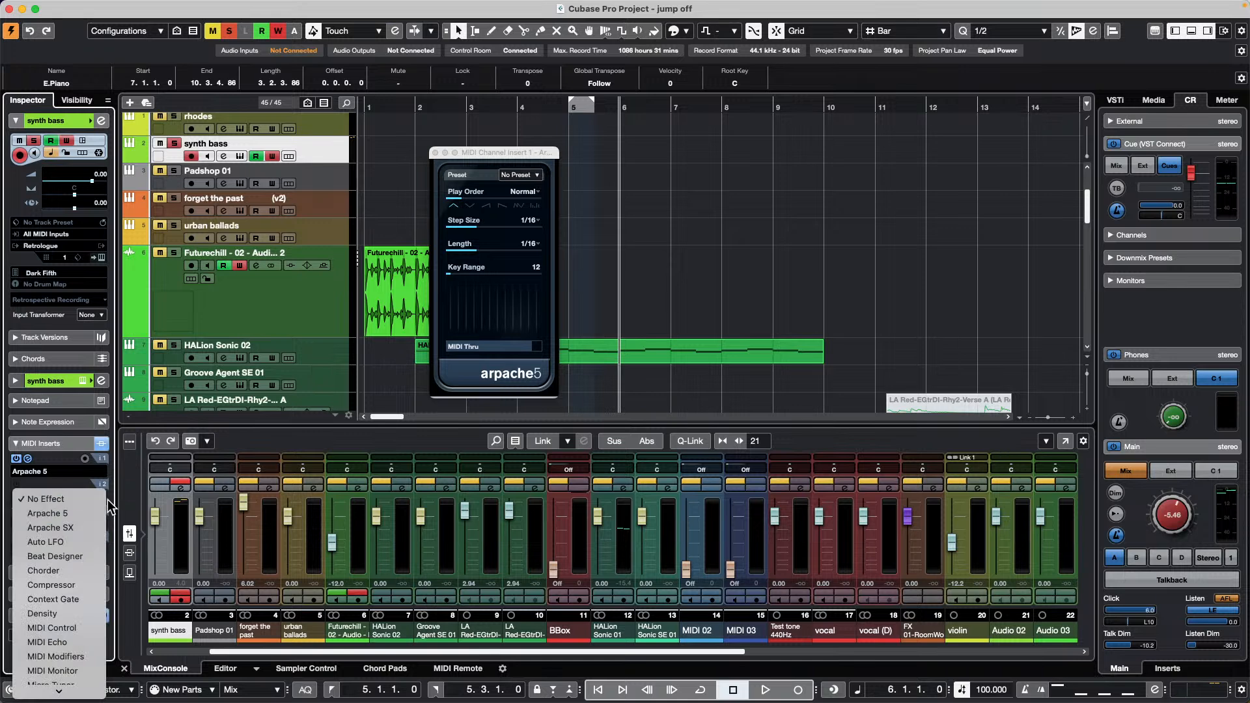
key(Return)
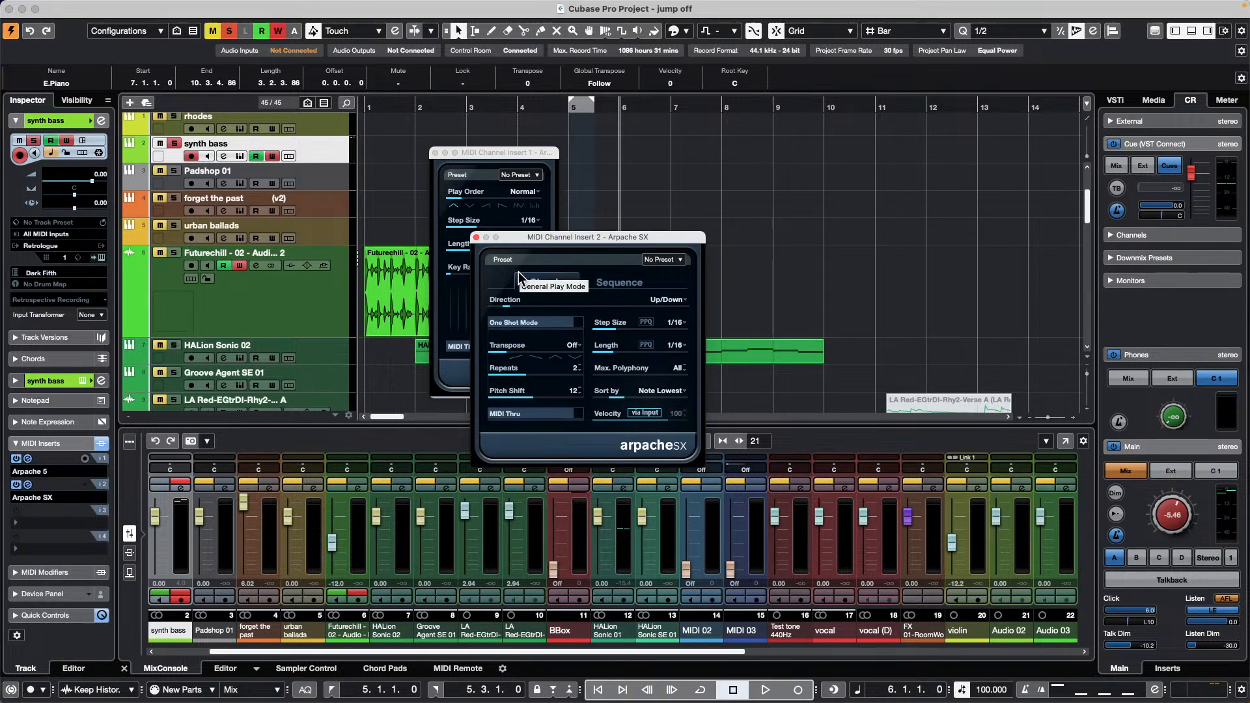
drag(604, 237, 759, 159)
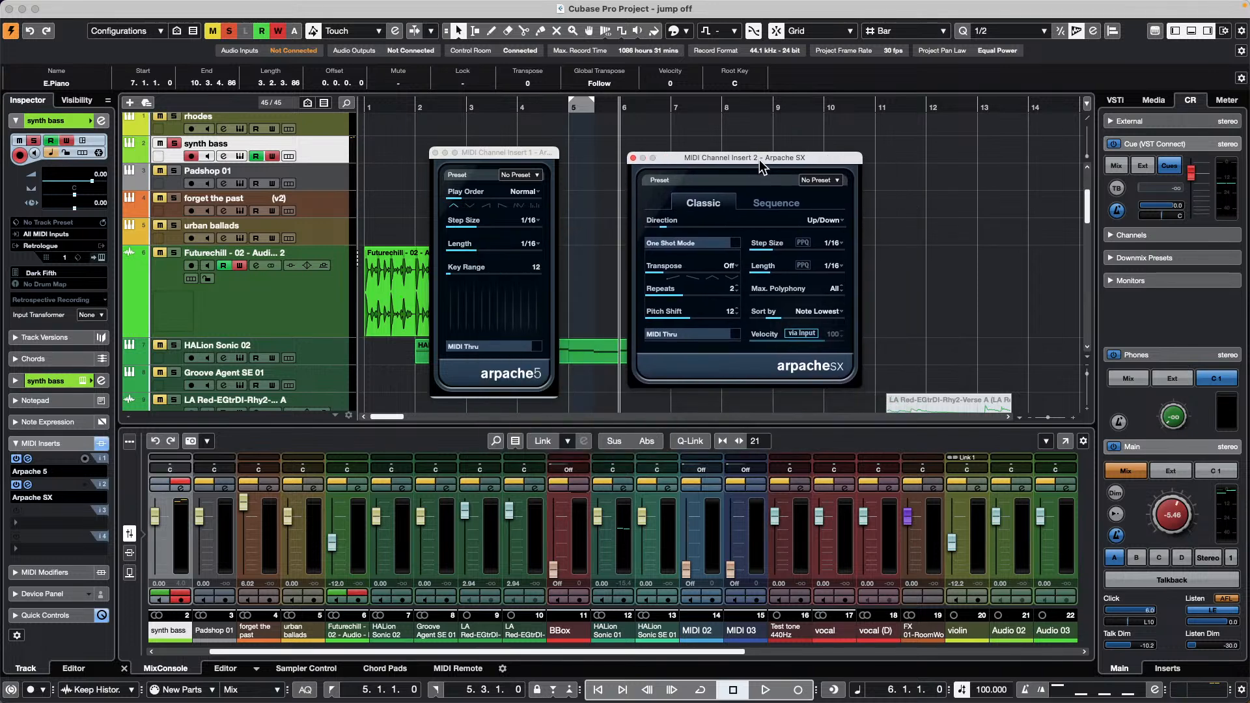
click(63, 525)
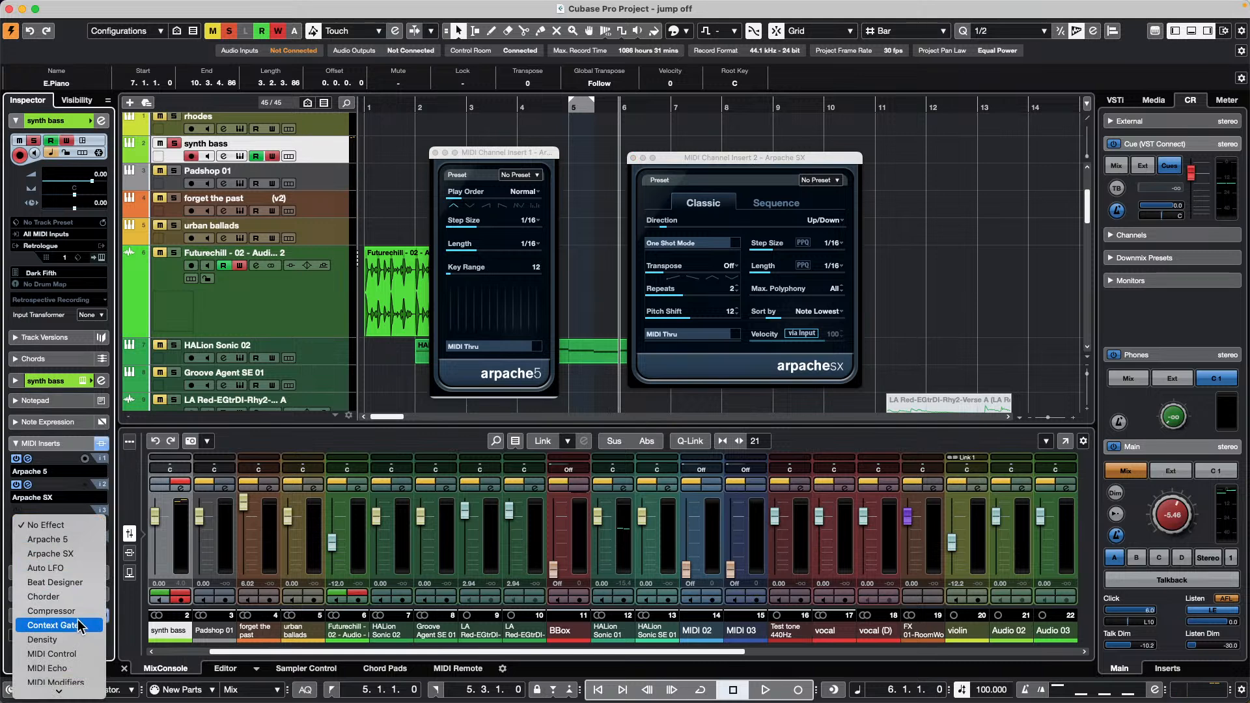
click(85, 598)
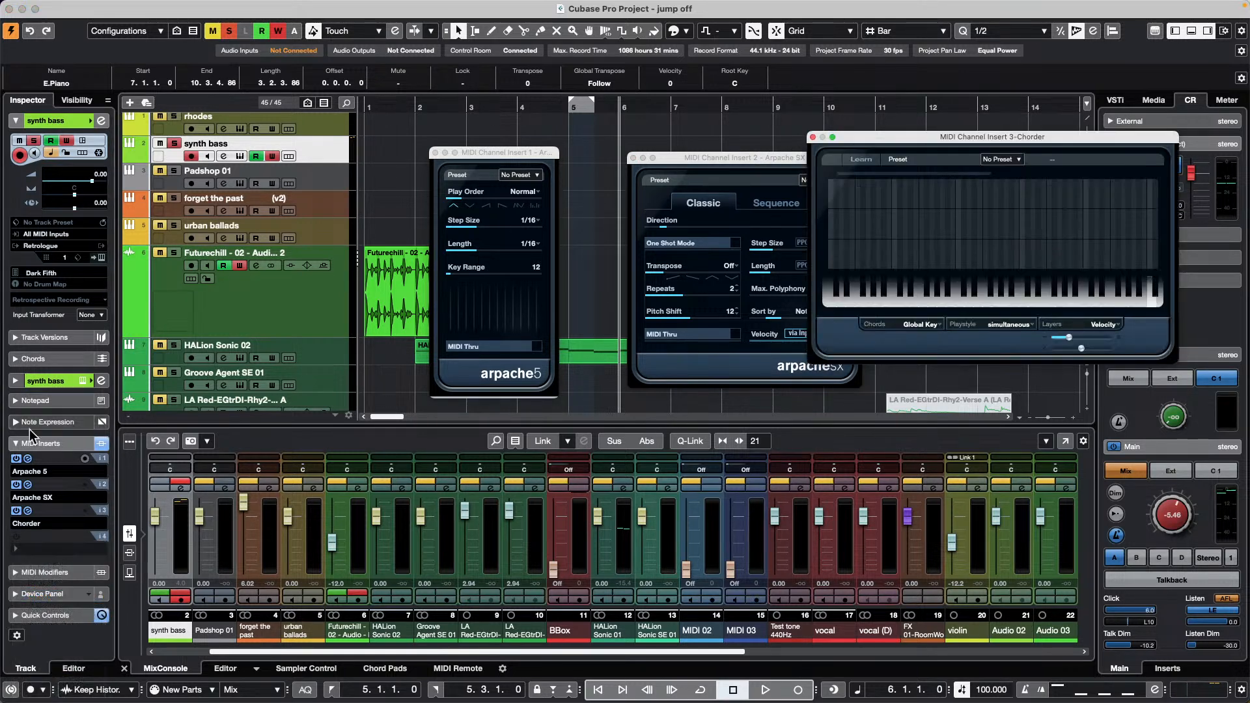
click(77, 546)
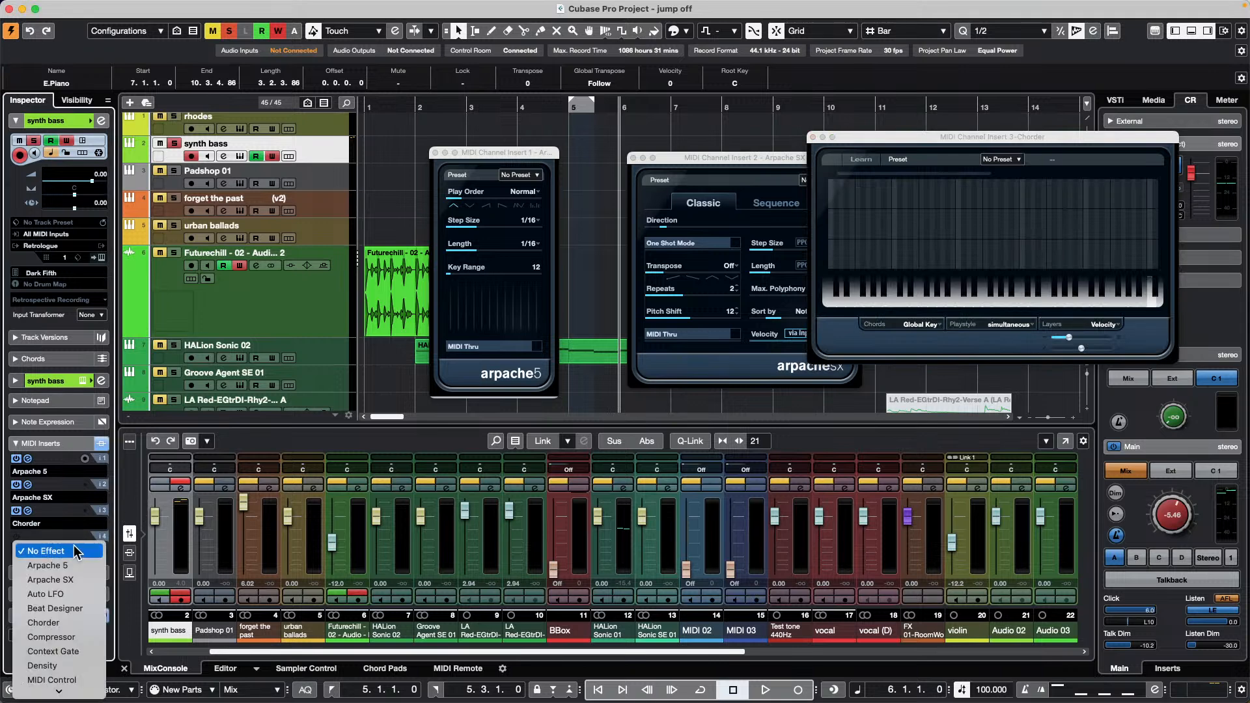
click(63, 522)
click(62, 523)
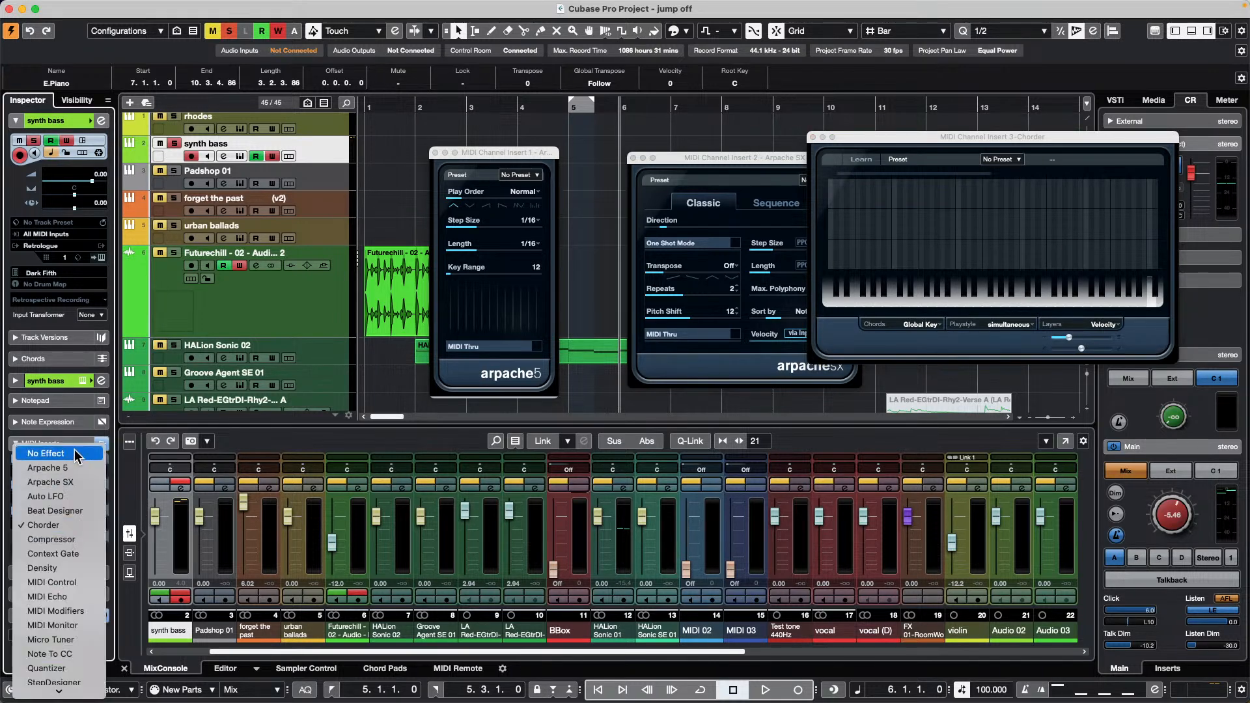
click(75, 452)
click(58, 498)
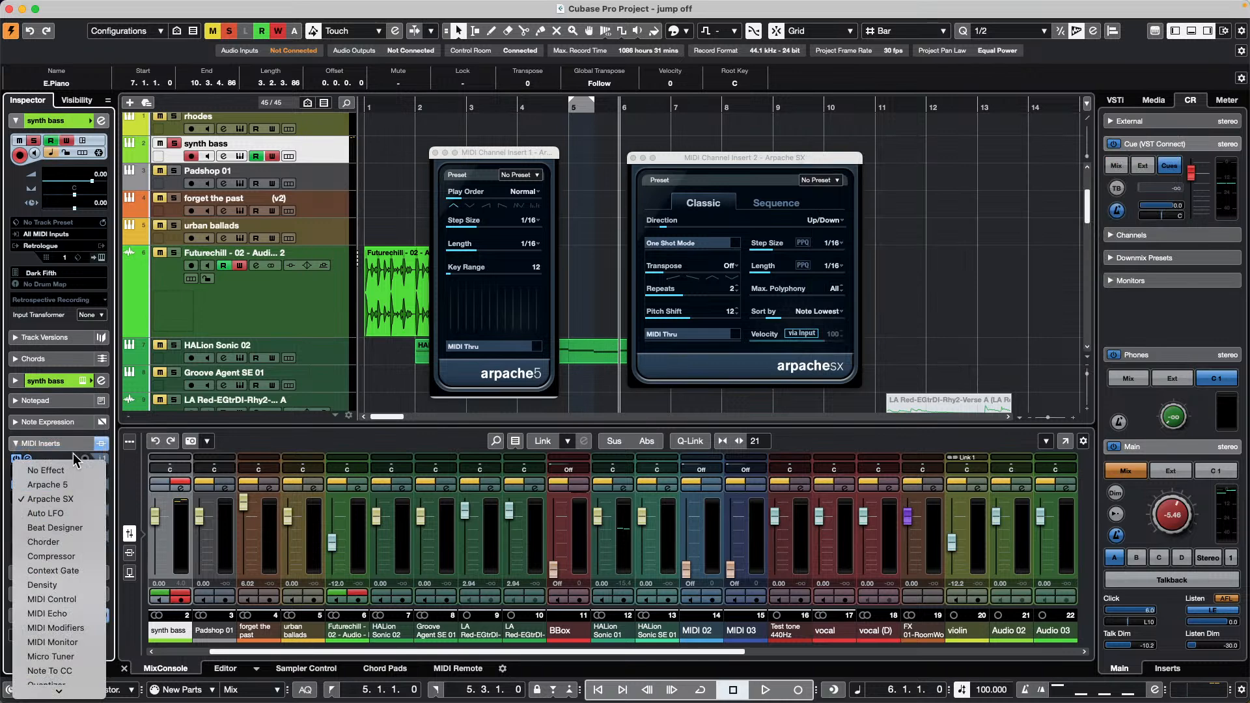
click(69, 469)
click(66, 466)
Set the synth bass track's first MIDI insert to No Effect, removing Arpache 5.
click(66, 460)
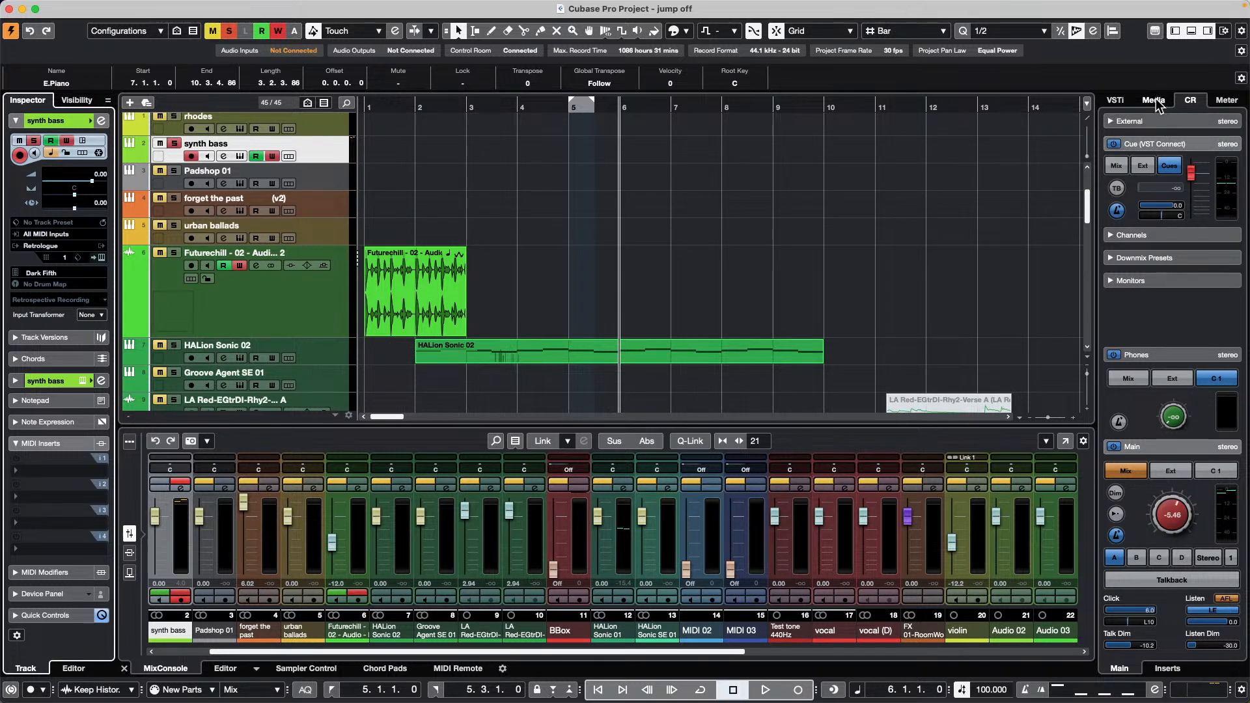
Begin adding an instrument track beside Futurechill with Groove Agent SE as its instrument.
right_click(303, 294)
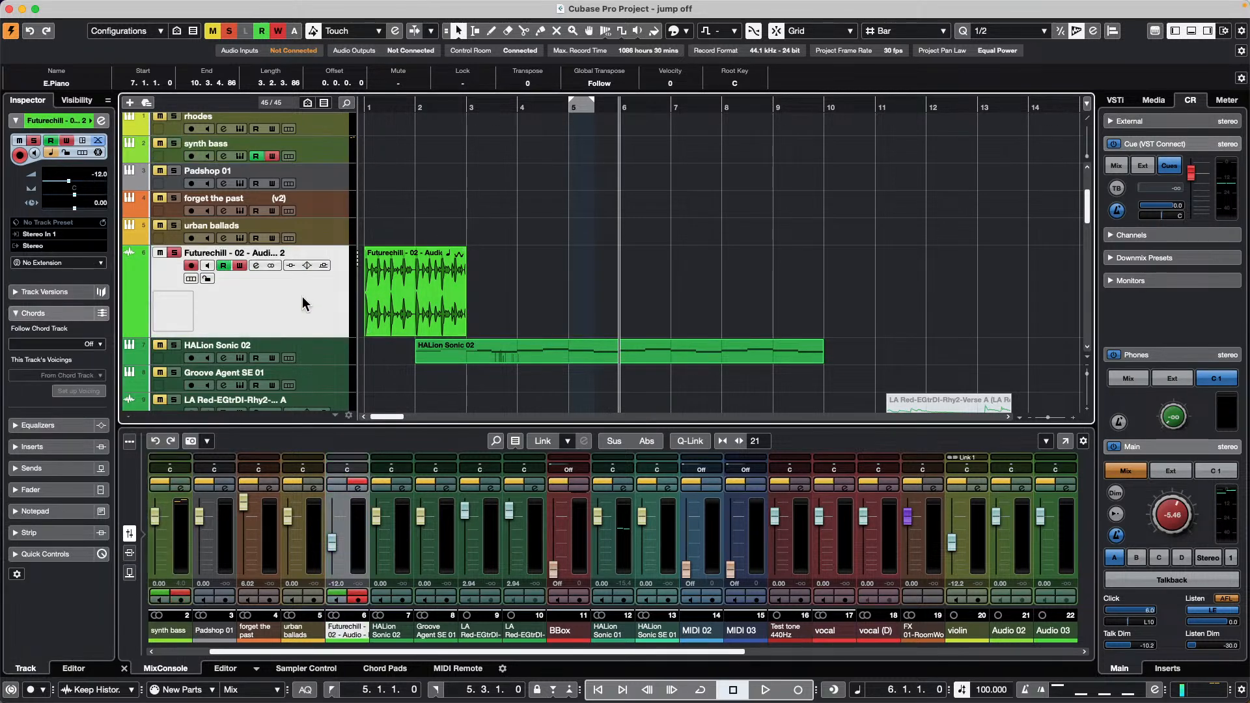
mouse_move(456, 304)
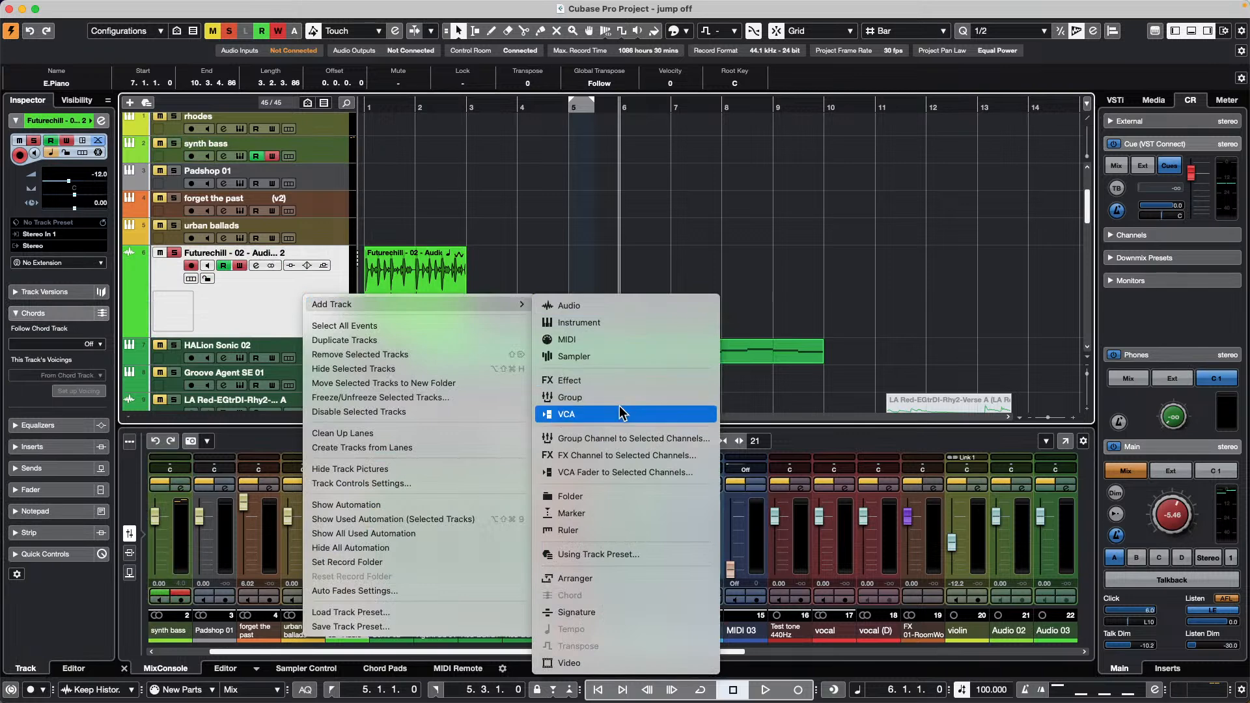
click(636, 323)
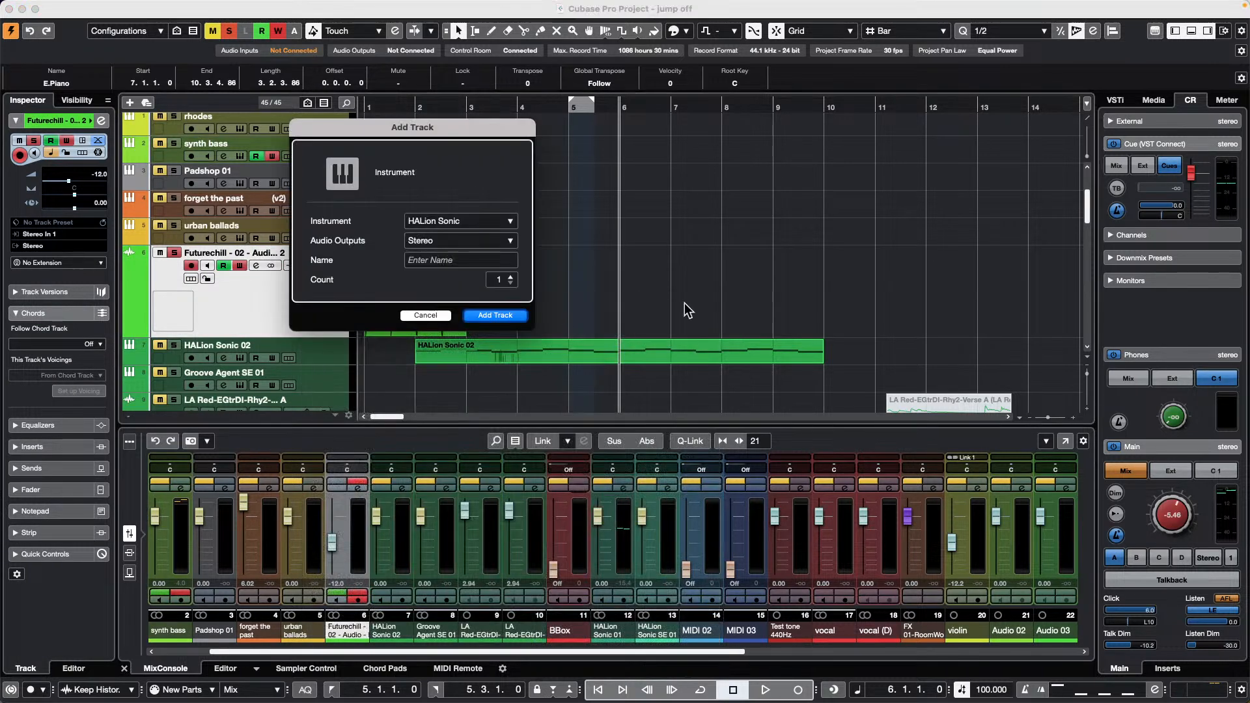
click(461, 221)
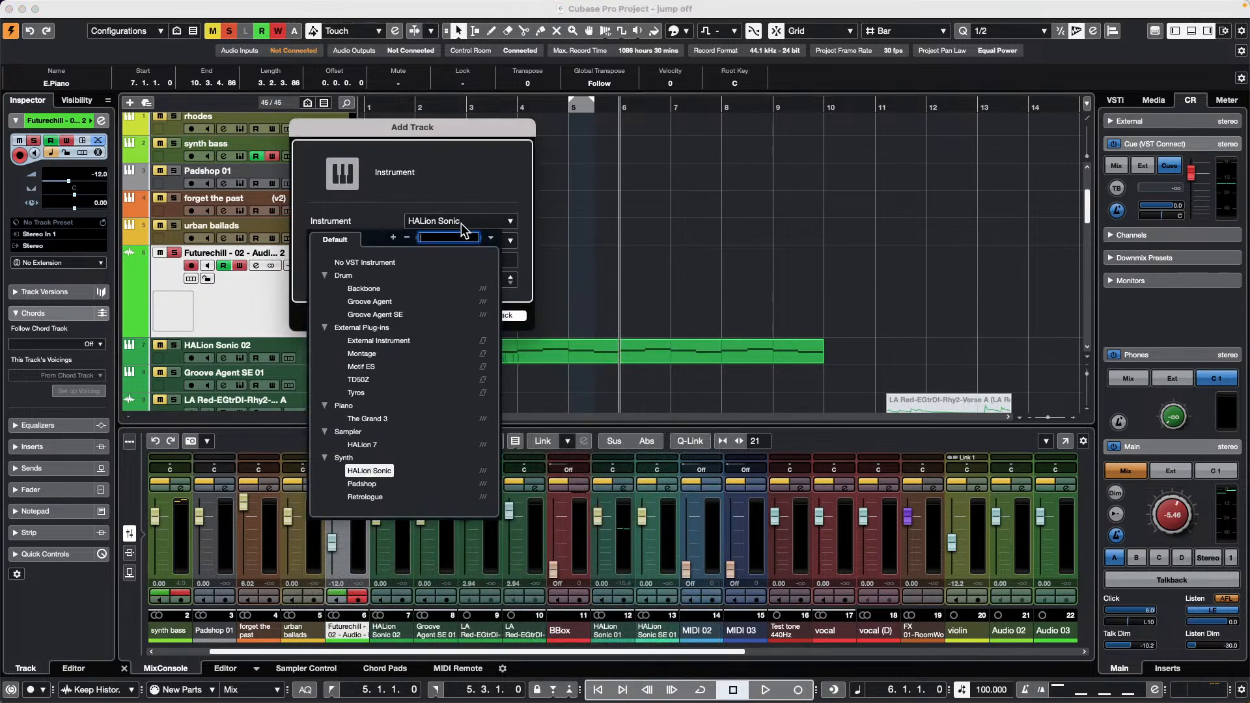
click(389, 314)
Create the Groove Agent SE 02 track, load the Futurechill beat onto pad C1, solo and audition it.
click(504, 315)
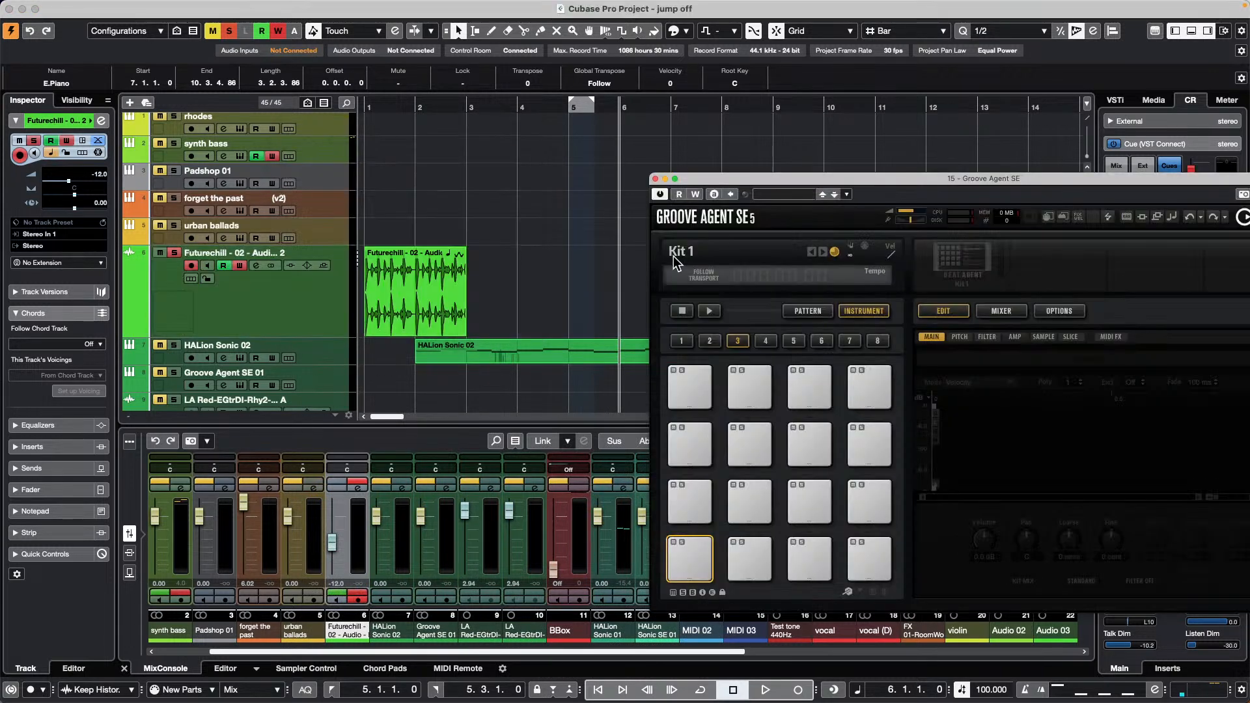
drag(396, 292, 701, 558)
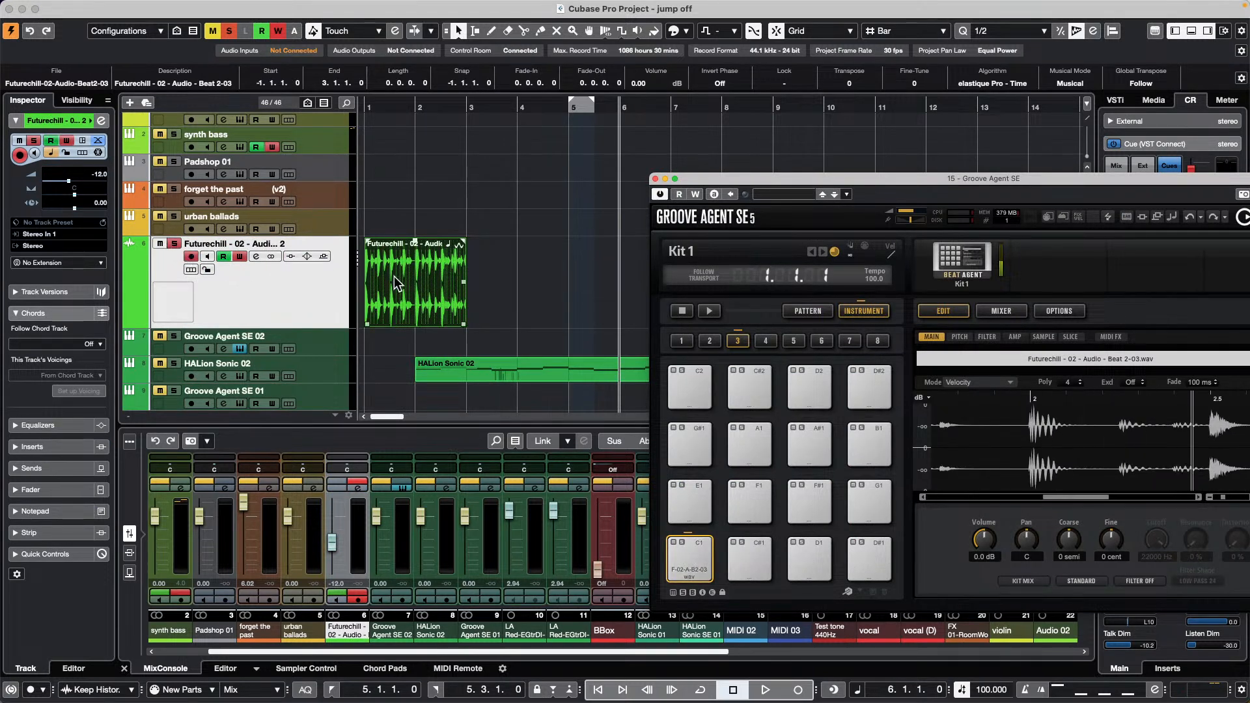
click(174, 336)
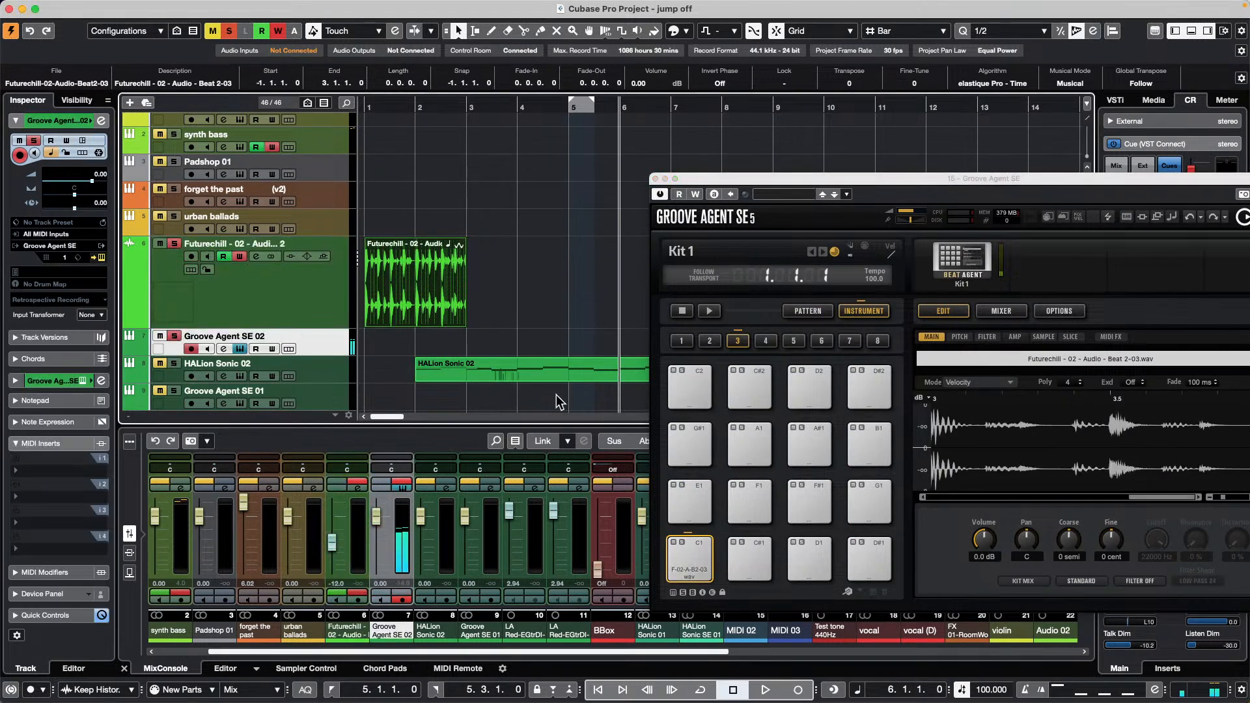
click(695, 564)
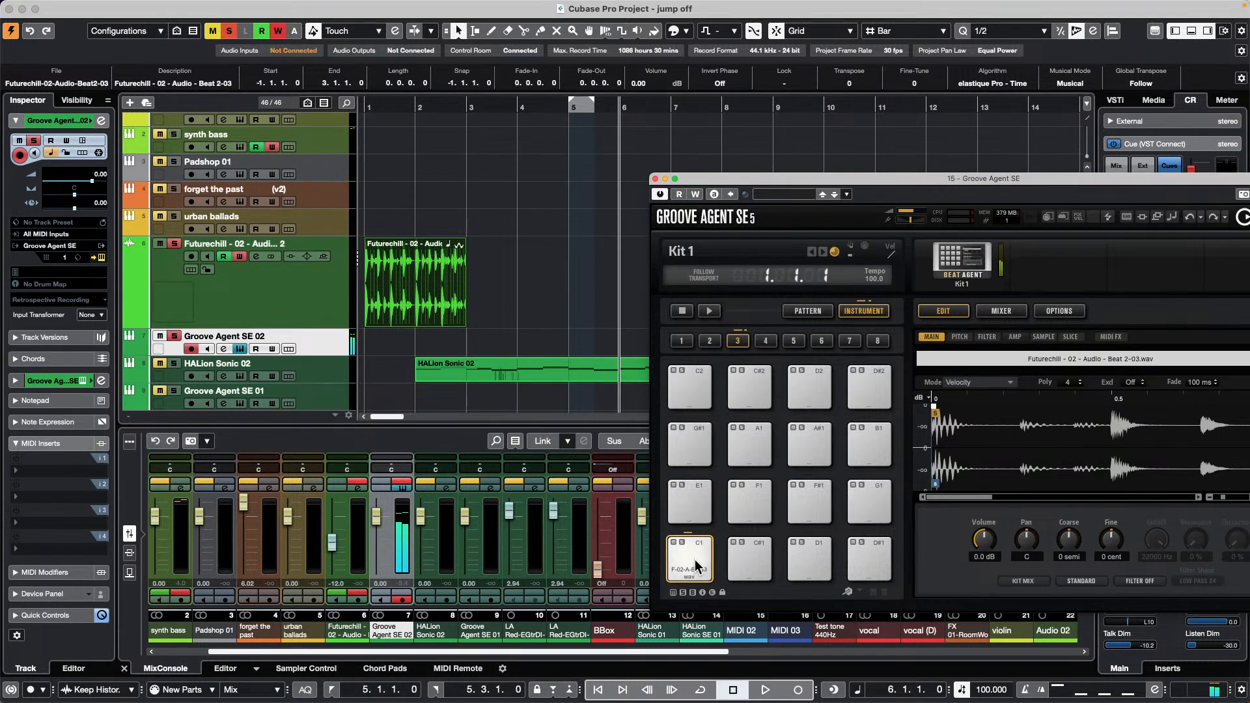
Reposition the Groove Agent SE panel and look through the kit options list without changing anything.
drag(943, 182, 622, 33)
click(642, 104)
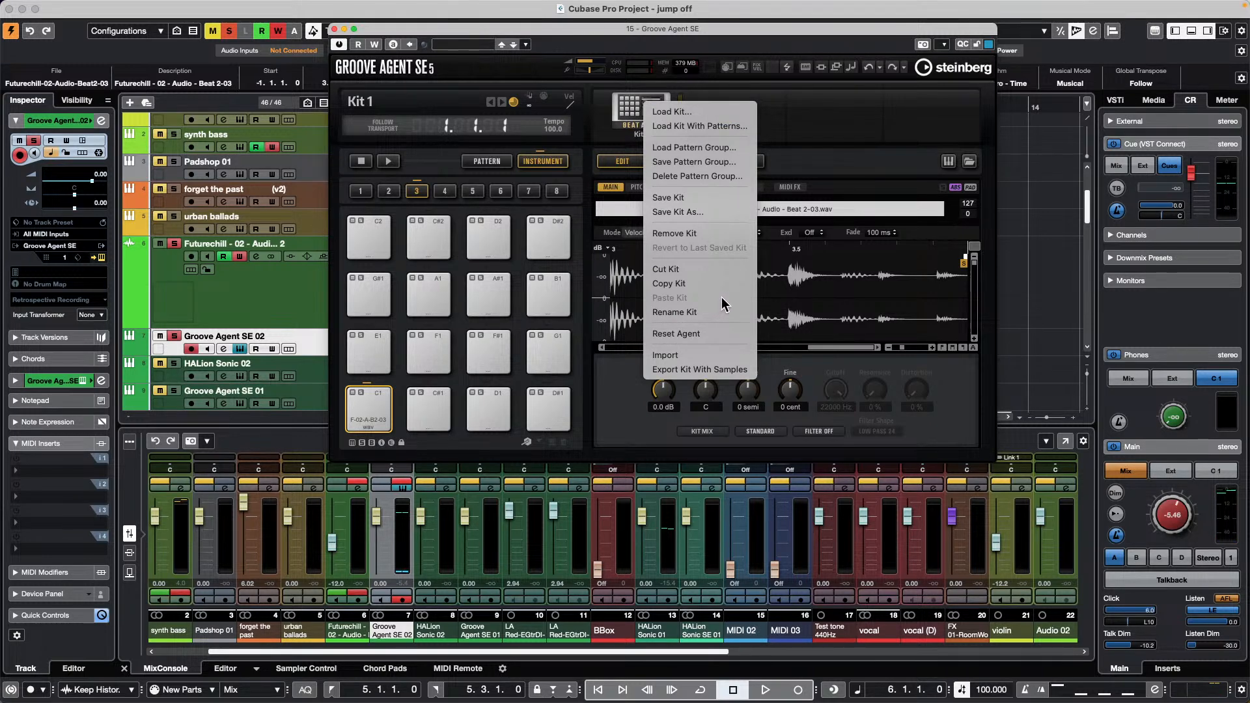
click(573, 116)
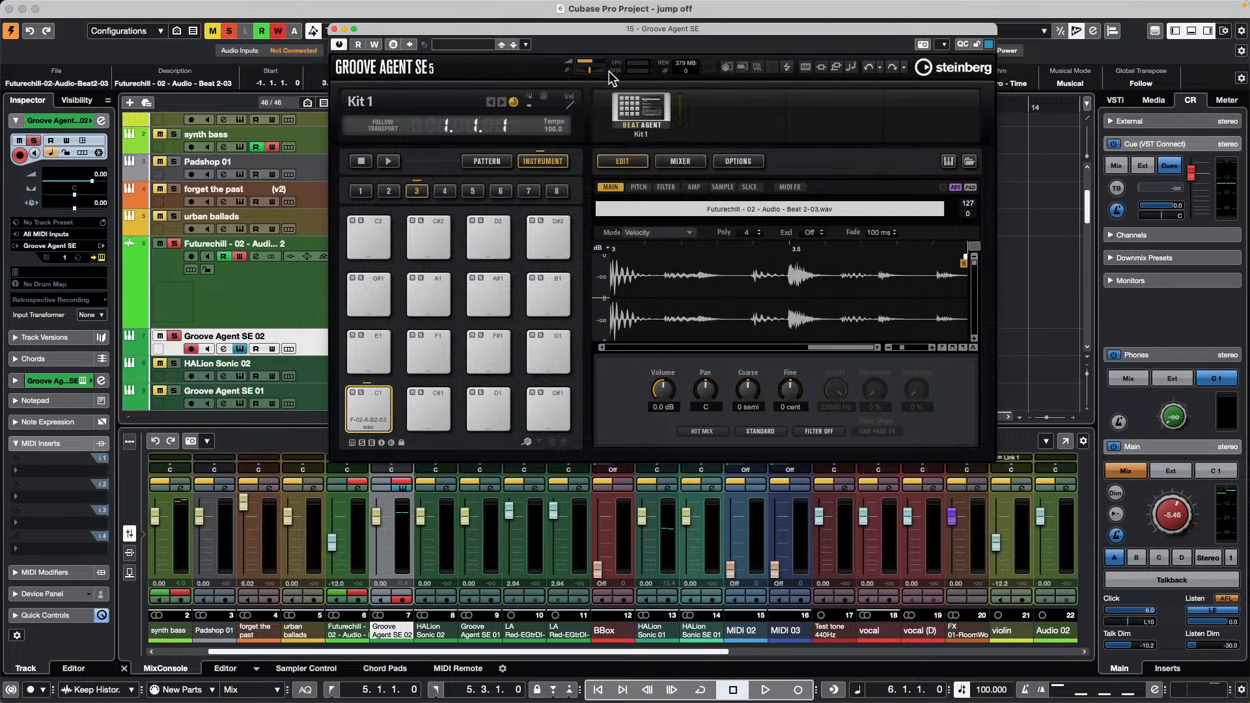
click(644, 115)
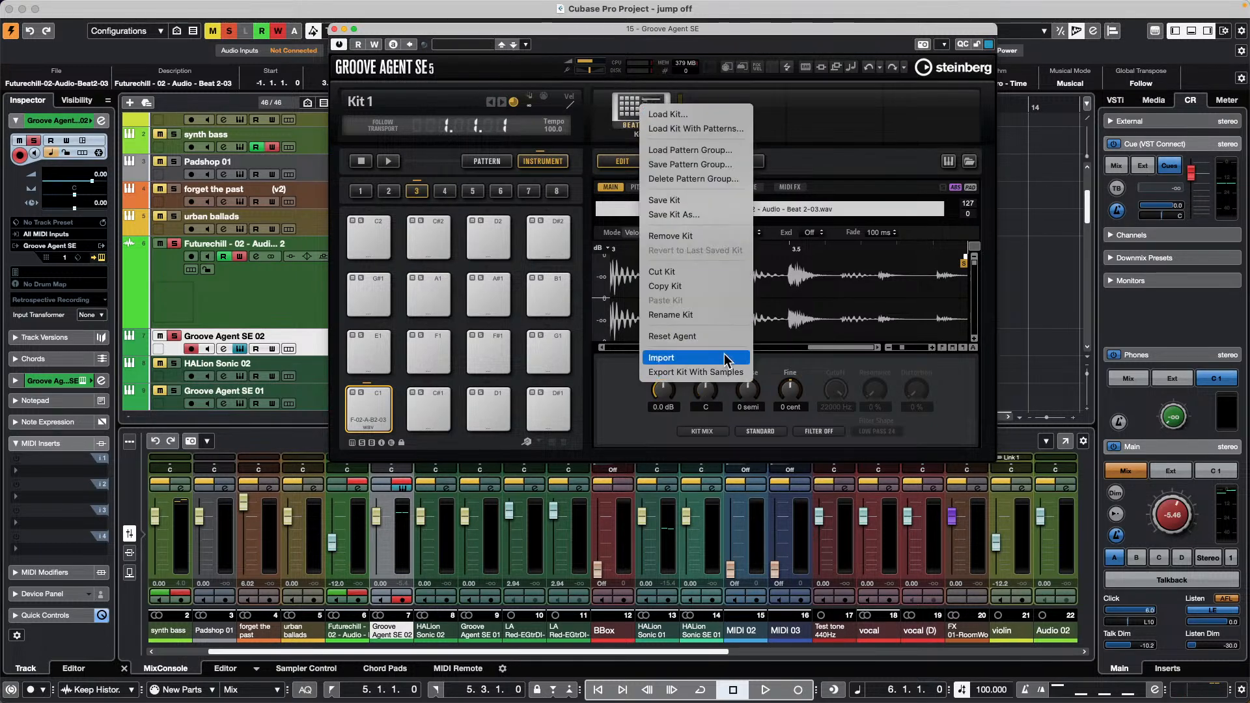
click(476, 76)
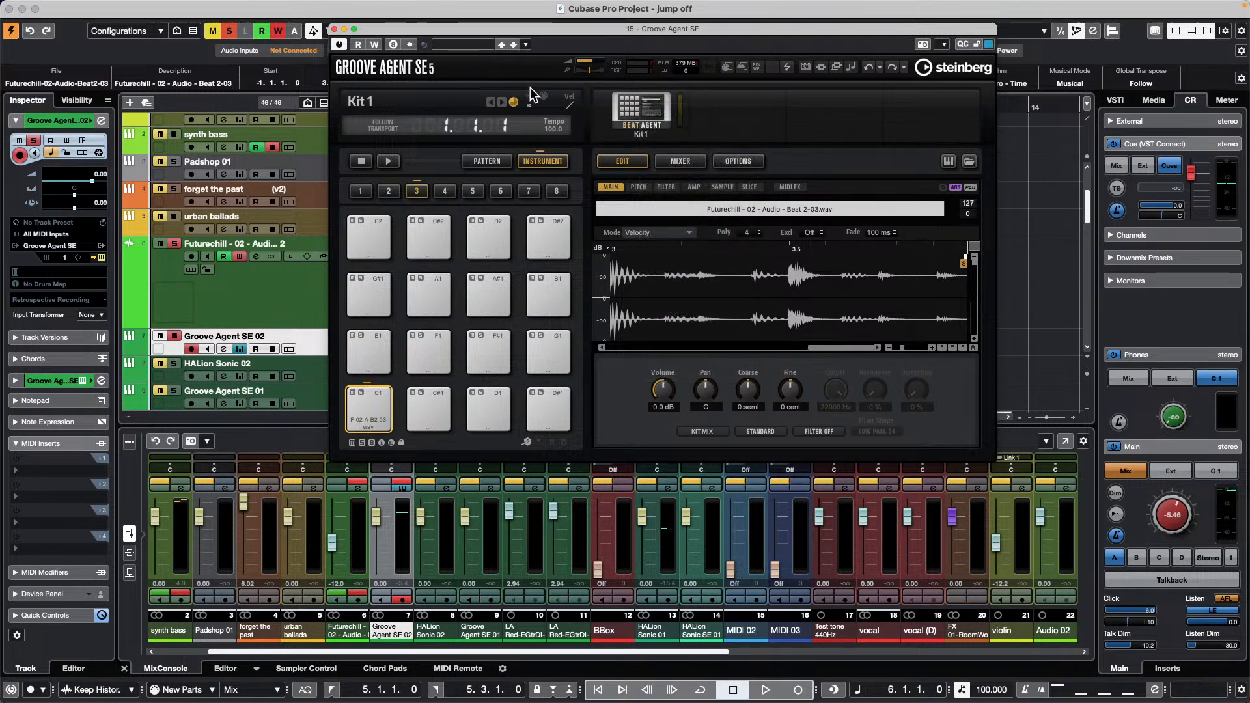
Save the Groove Agent SE kit as a user preset under a personal name, then close its window.
click(524, 45)
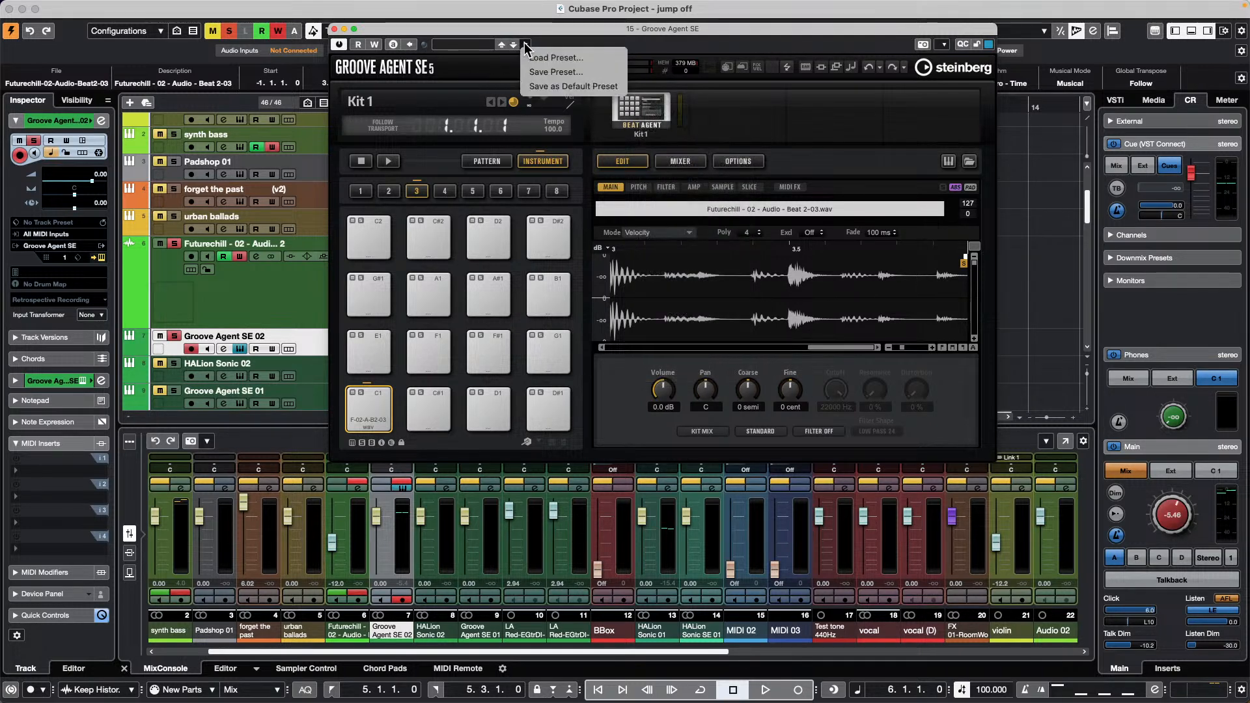
click(583, 64)
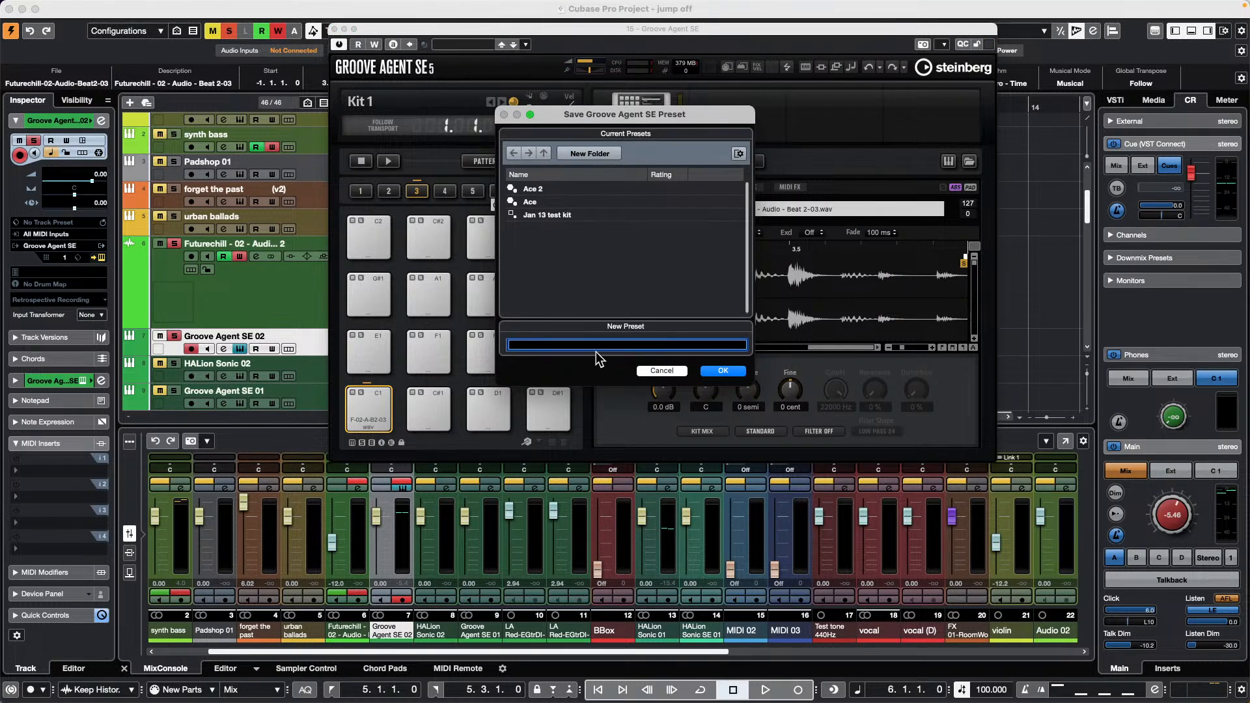
text(Gurjot Singh)
click(722, 371)
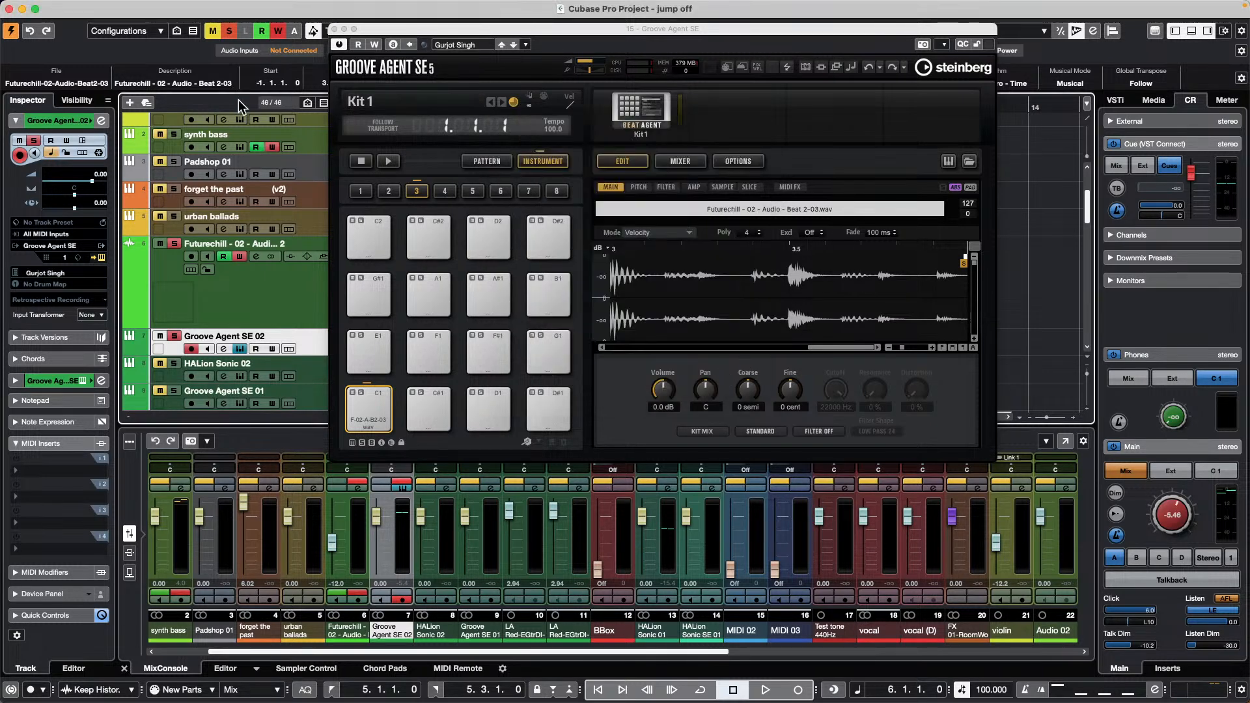
click(334, 30)
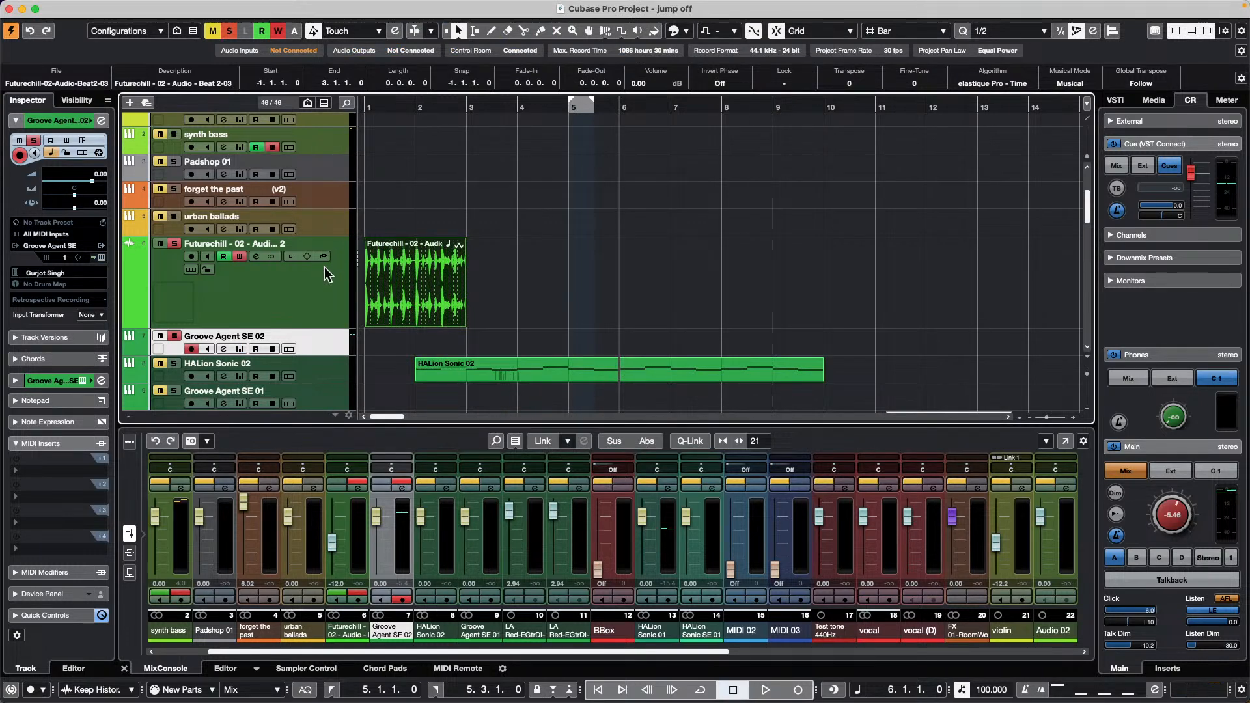
Add a Groove Agent SE 03 instrument track above the Futurechill audio track.
click(330, 293)
right_click(330, 213)
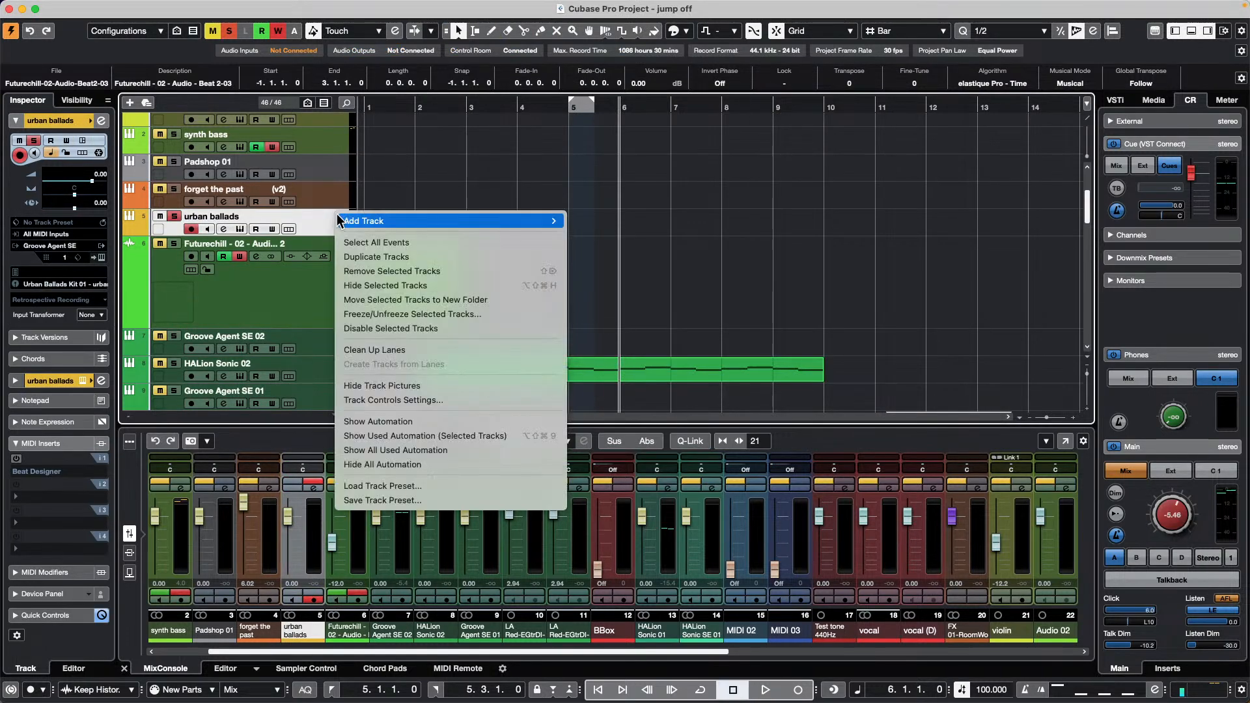
mouse_move(482, 220)
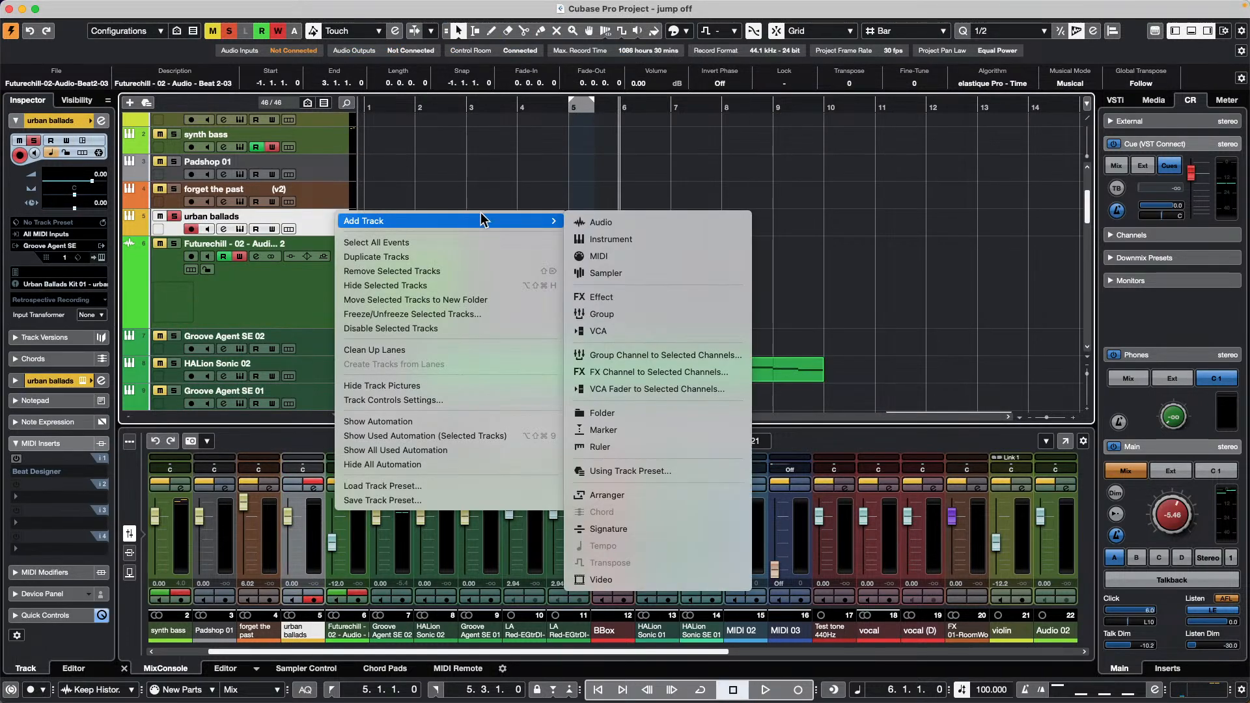
click(606, 239)
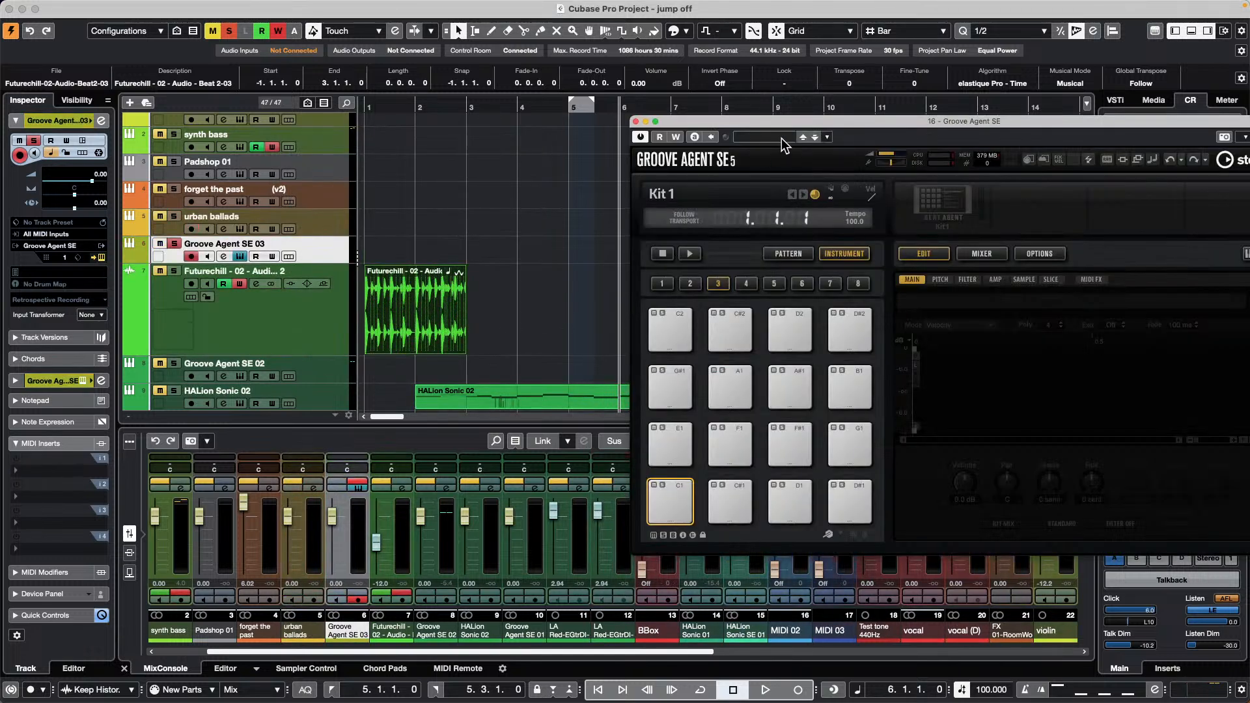
Browse the Groove Agent SE 03 kit presets, then close the instrument window.
click(781, 138)
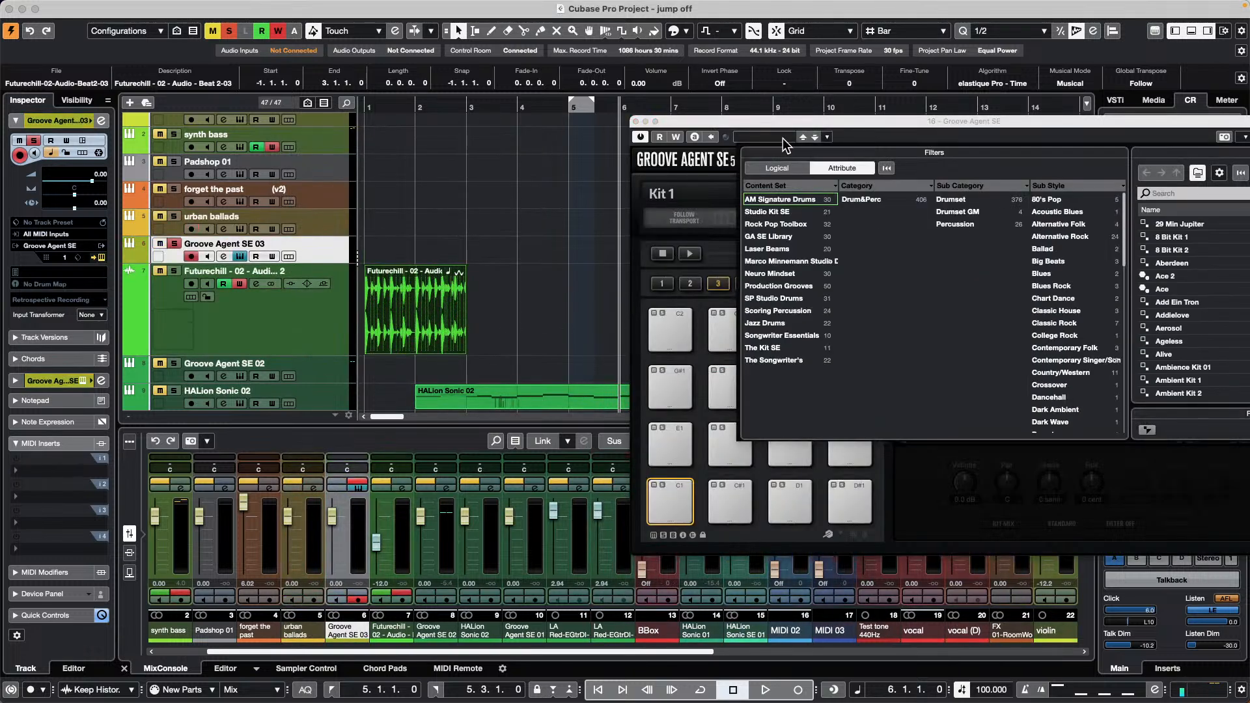
drag(908, 127, 592, 89)
click(472, 102)
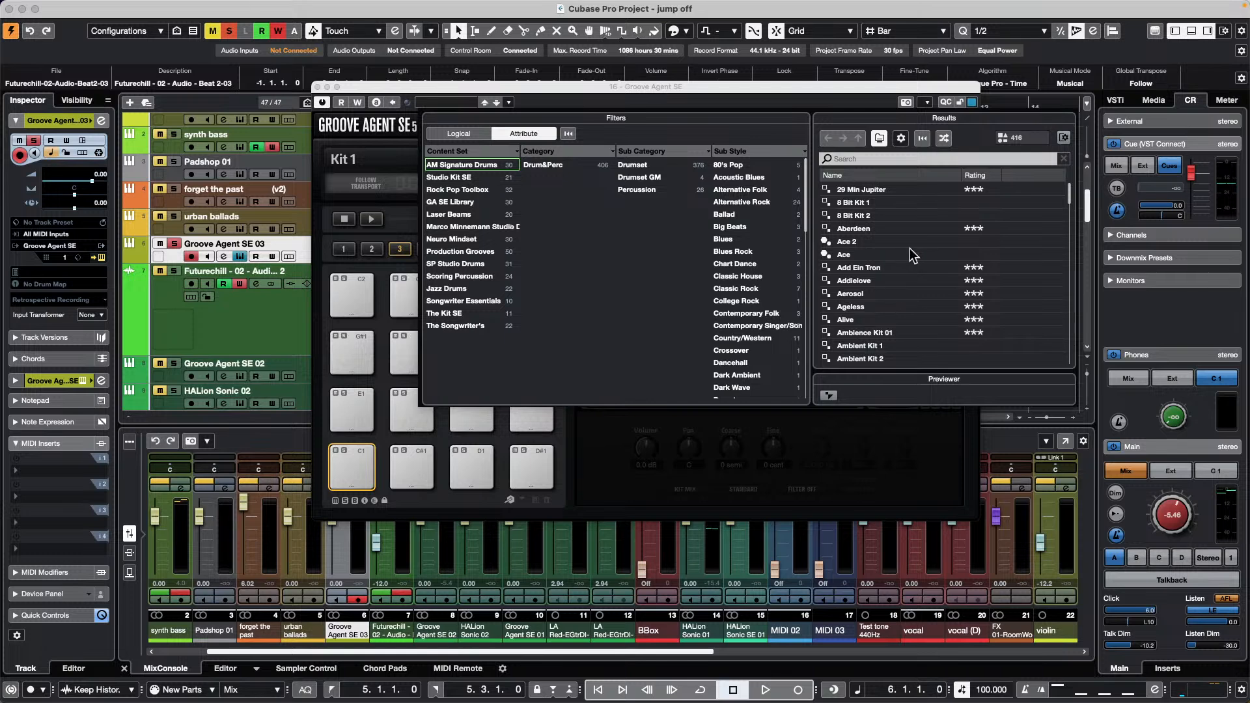
scroll(904, 263, down, 10)
scroll(907, 268, down, 10)
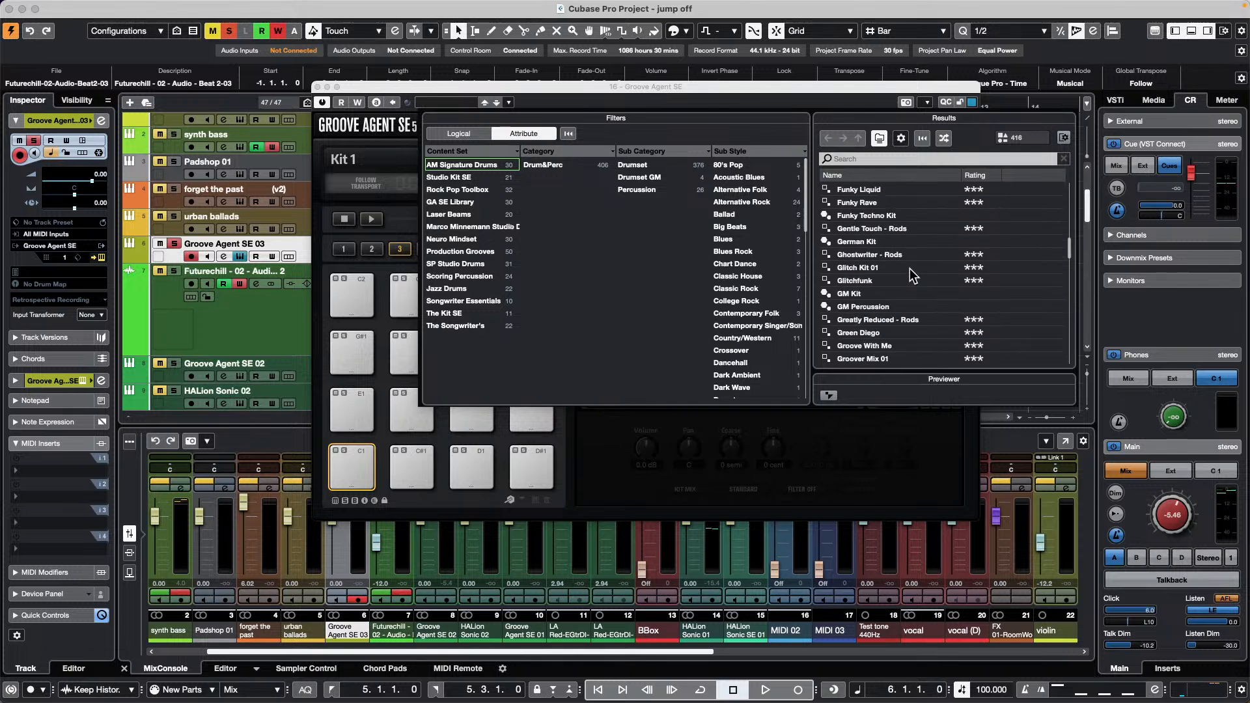
scroll(909, 268, down, 2)
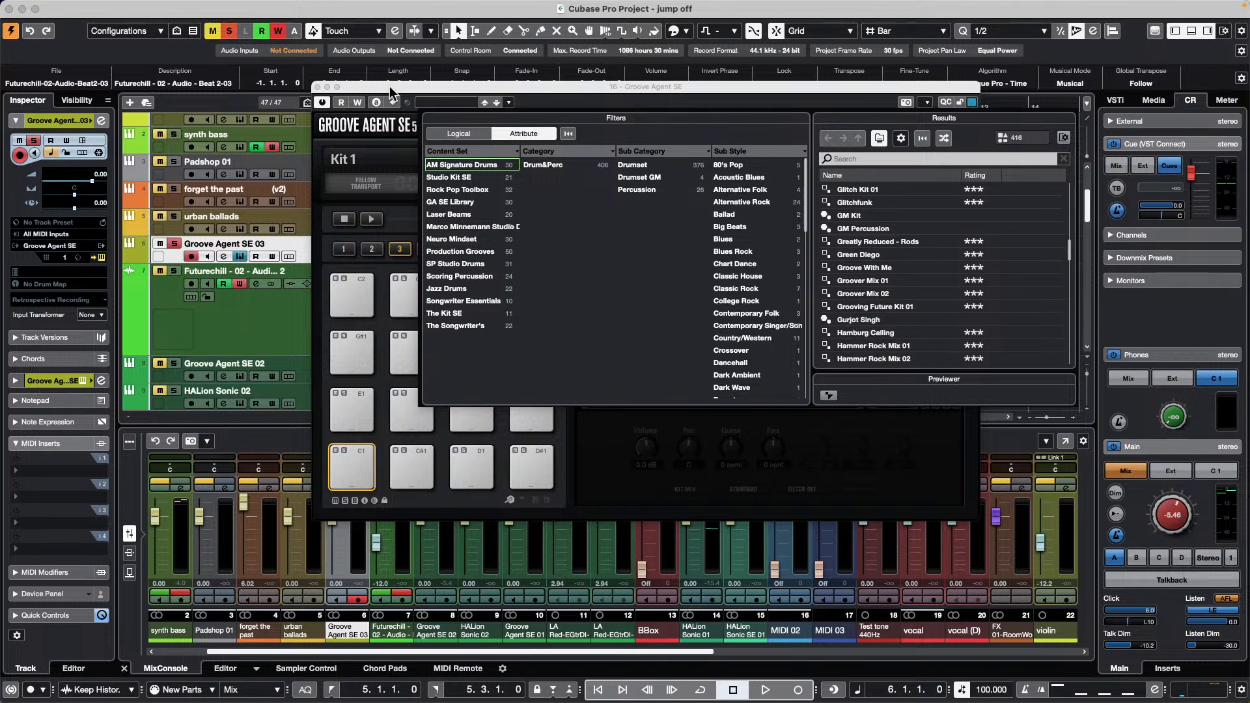
click(318, 87)
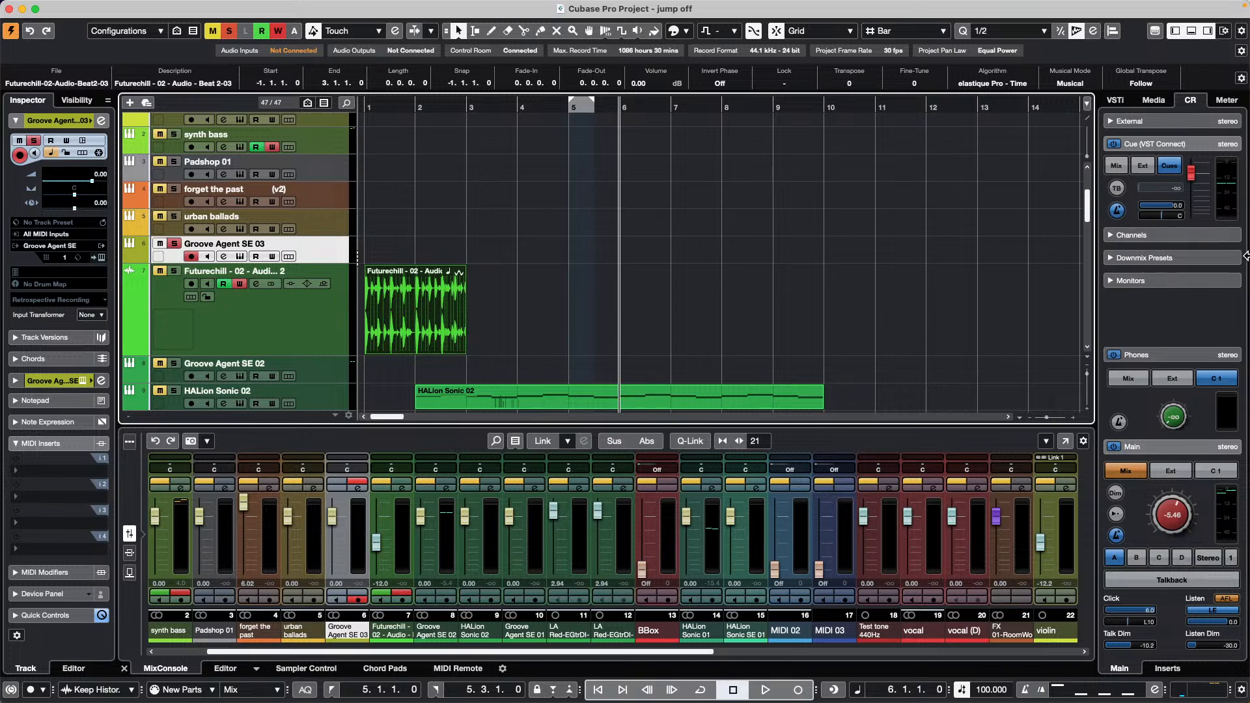
Browse the Loops & Samples libraries in the Media tab, then return to the home categories.
click(1154, 100)
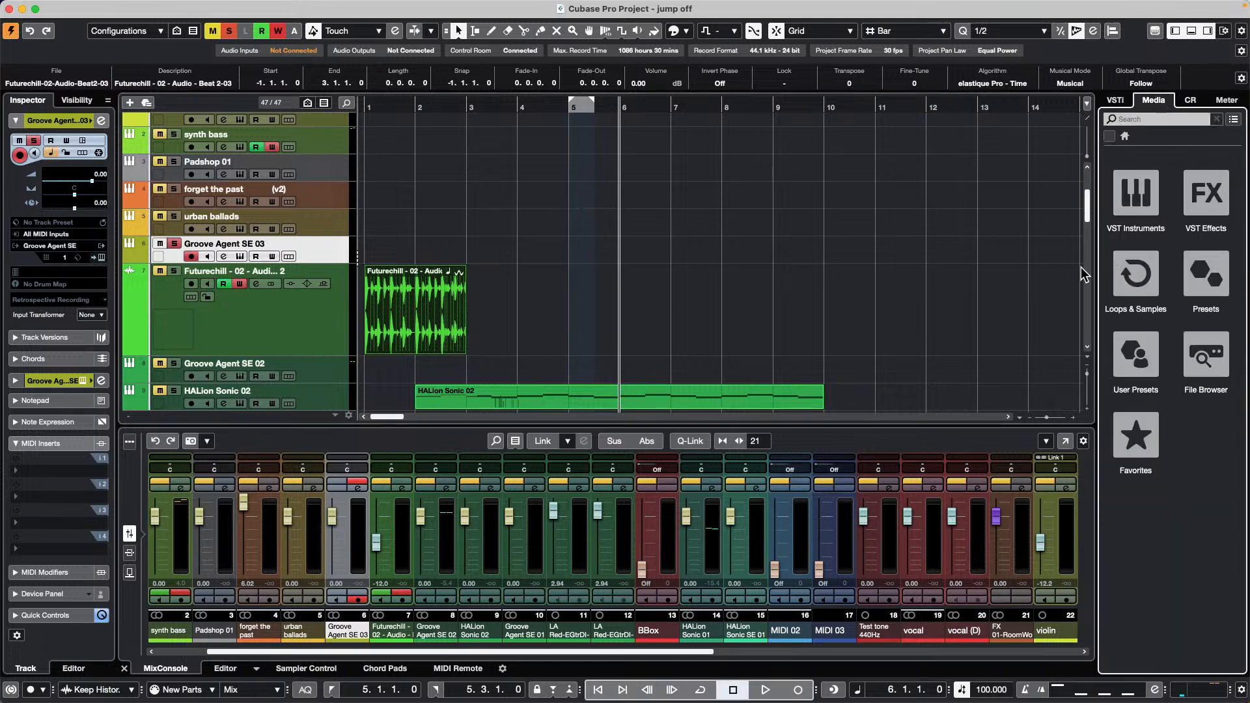
click(1134, 273)
scroll(1168, 412, down, 10)
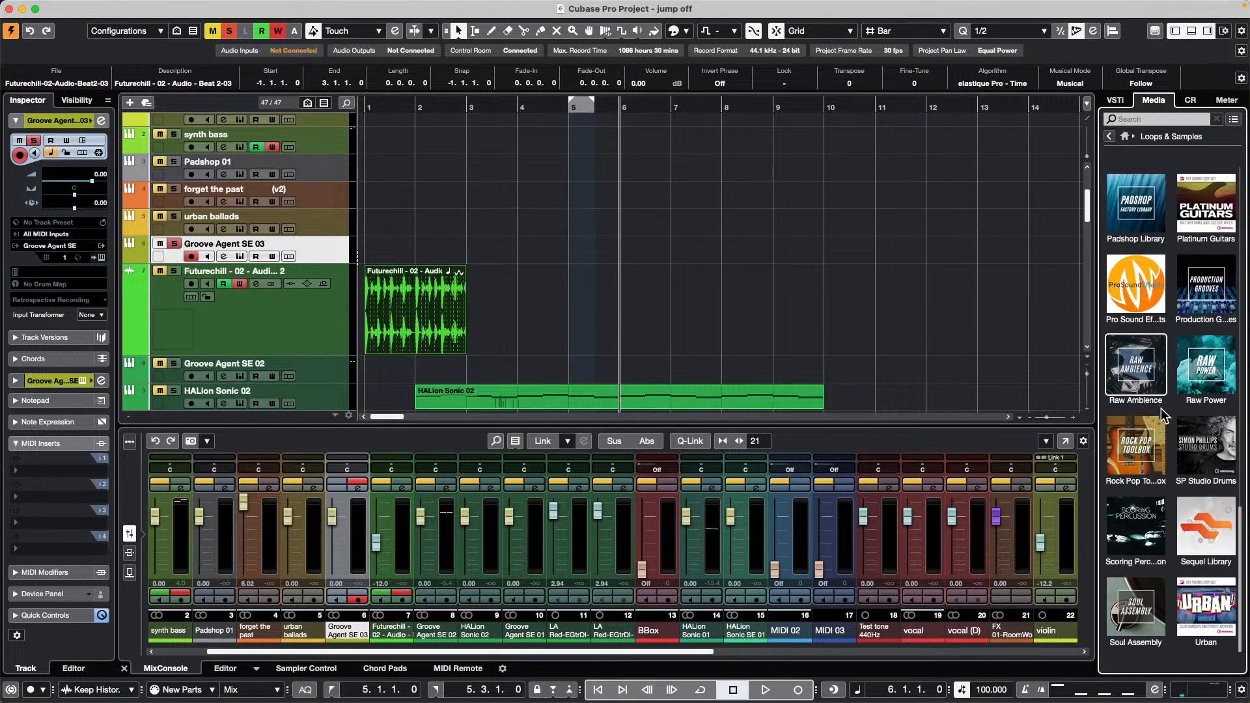
scroll(1168, 412, up, 5)
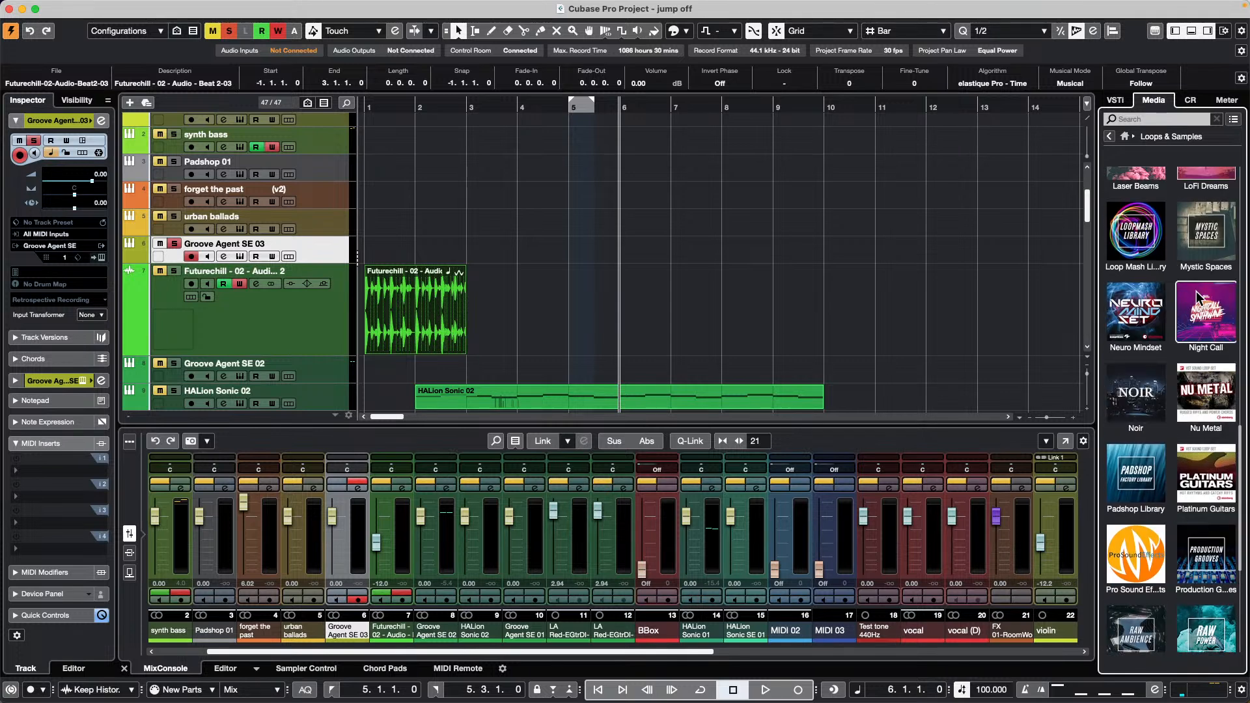
scroll(1195, 299, down, 4)
scroll(1189, 424, up, 3)
scroll(1189, 423, down, 3)
scroll(1190, 424, down, 1)
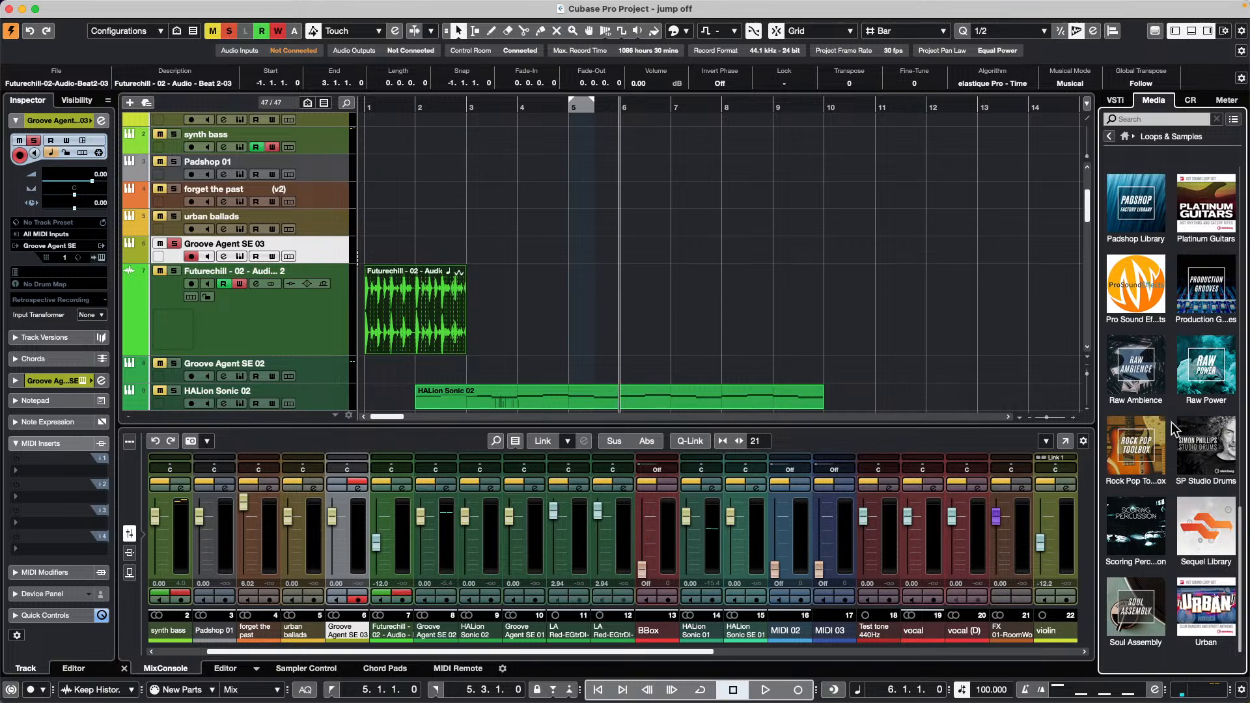
click(1110, 138)
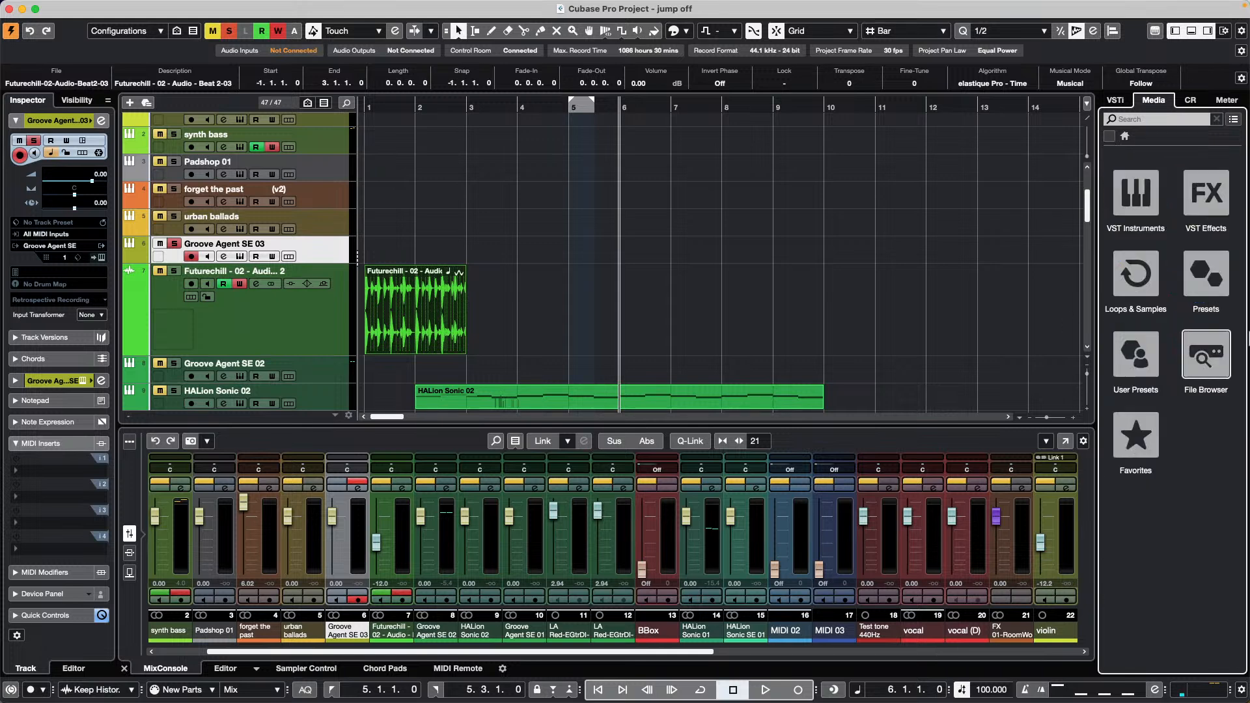
Add the Desktop audio folder to the MediaBay favorites from the File Browser.
click(1207, 369)
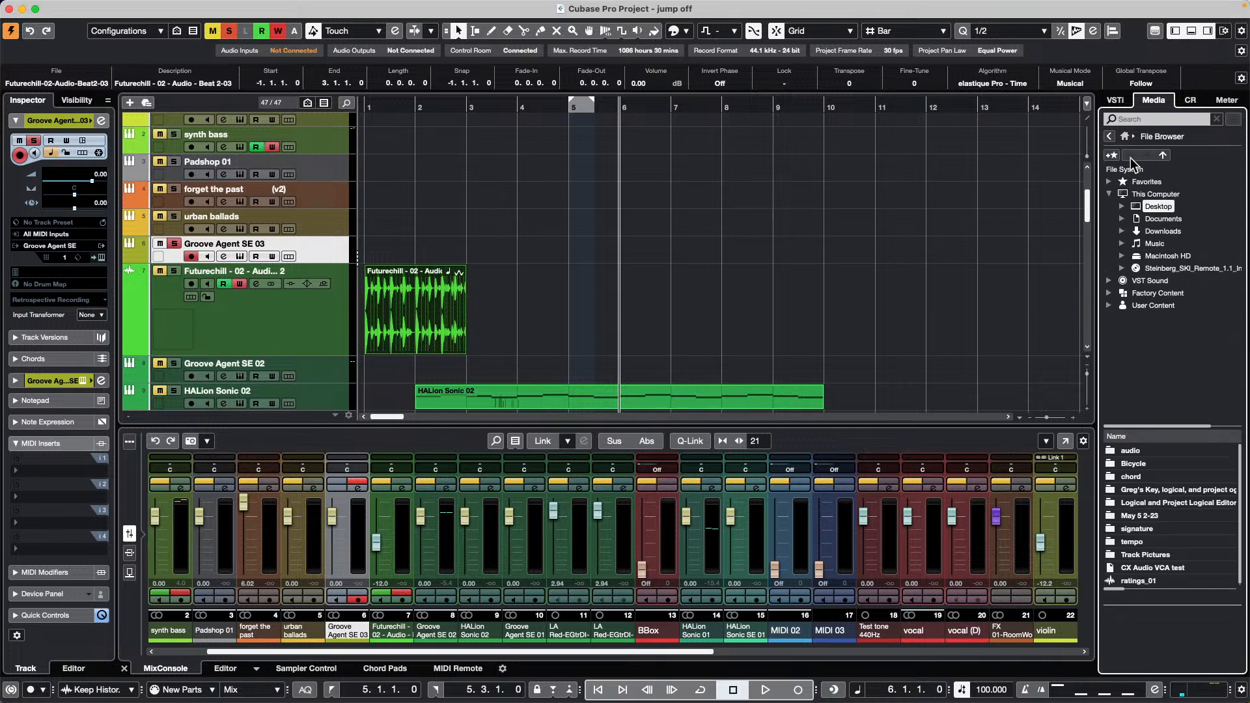
click(1109, 137)
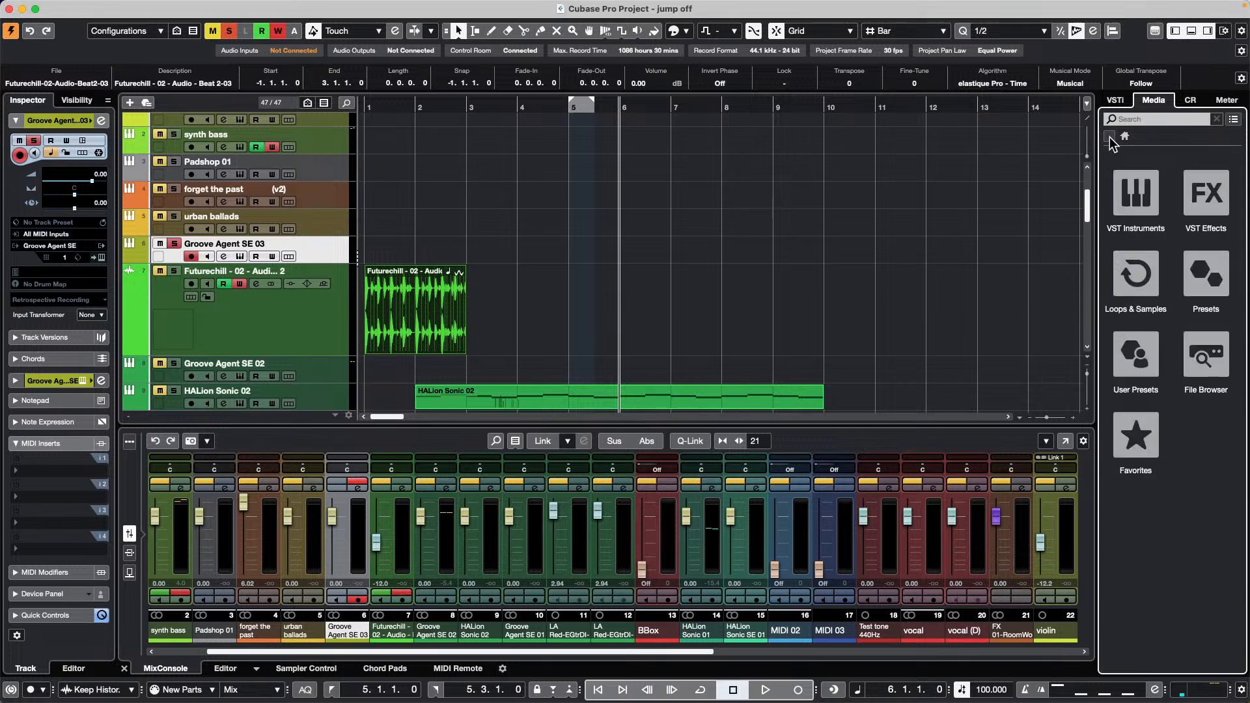
click(1206, 357)
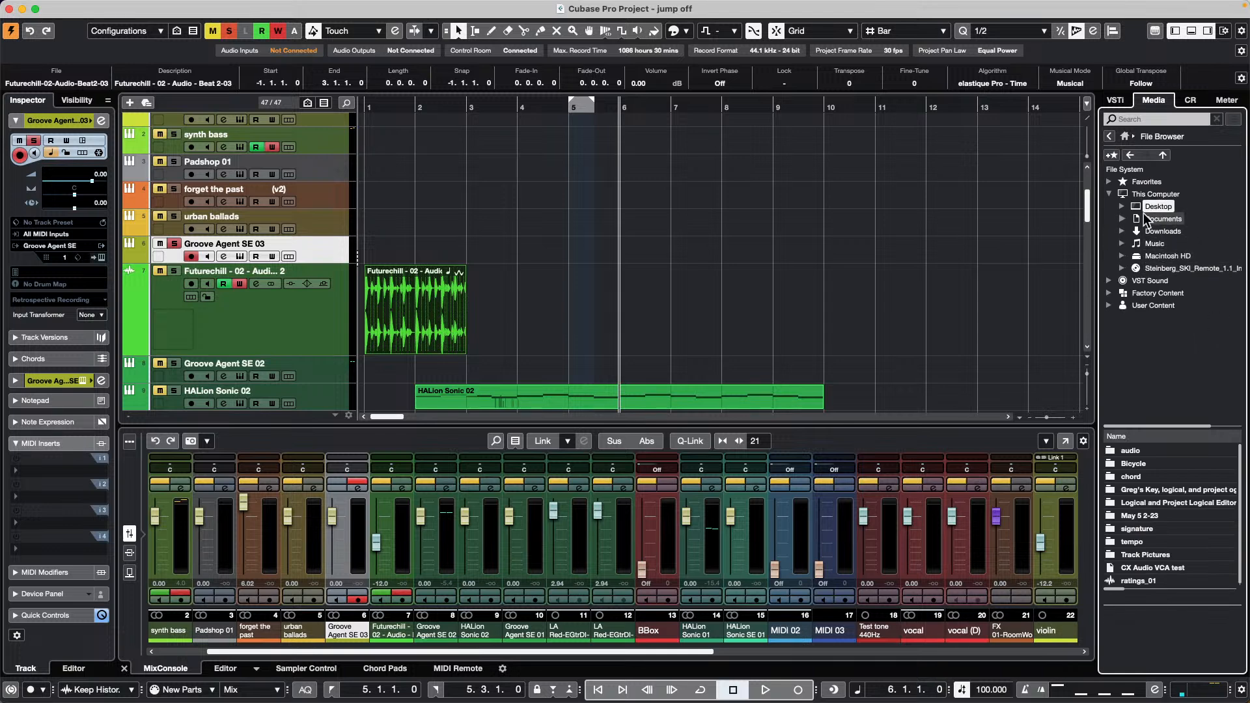
click(1122, 206)
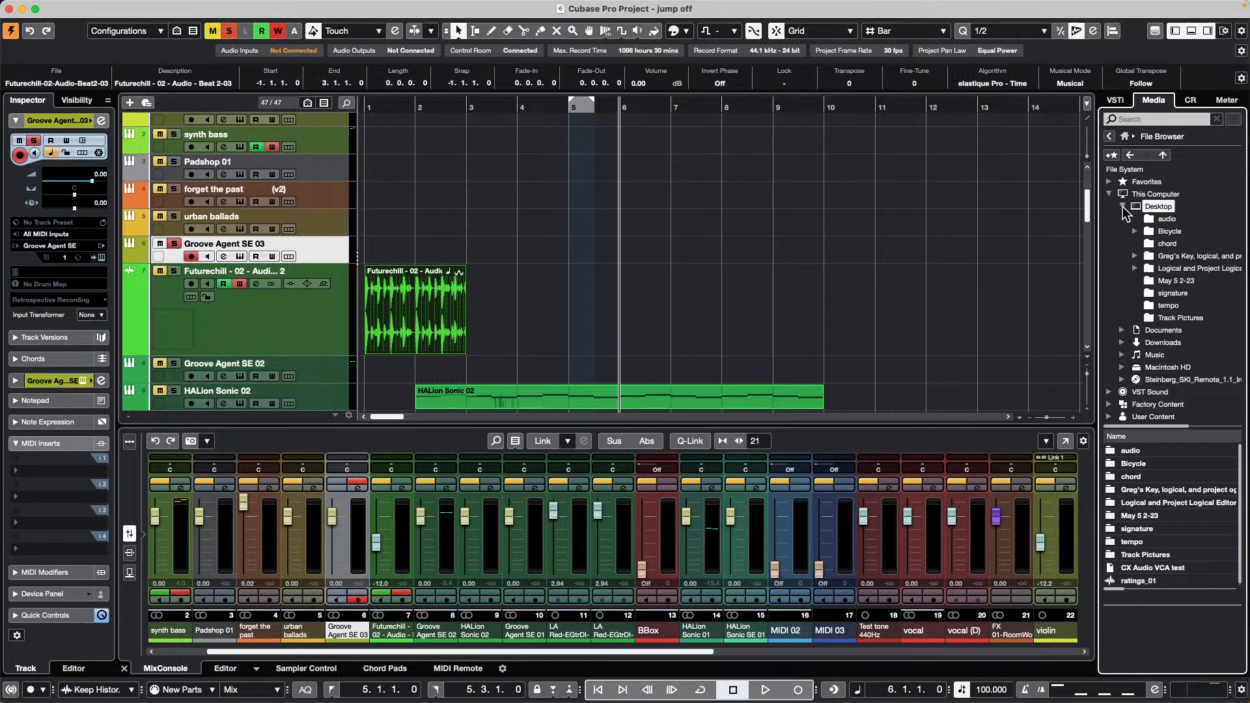
click(1168, 219)
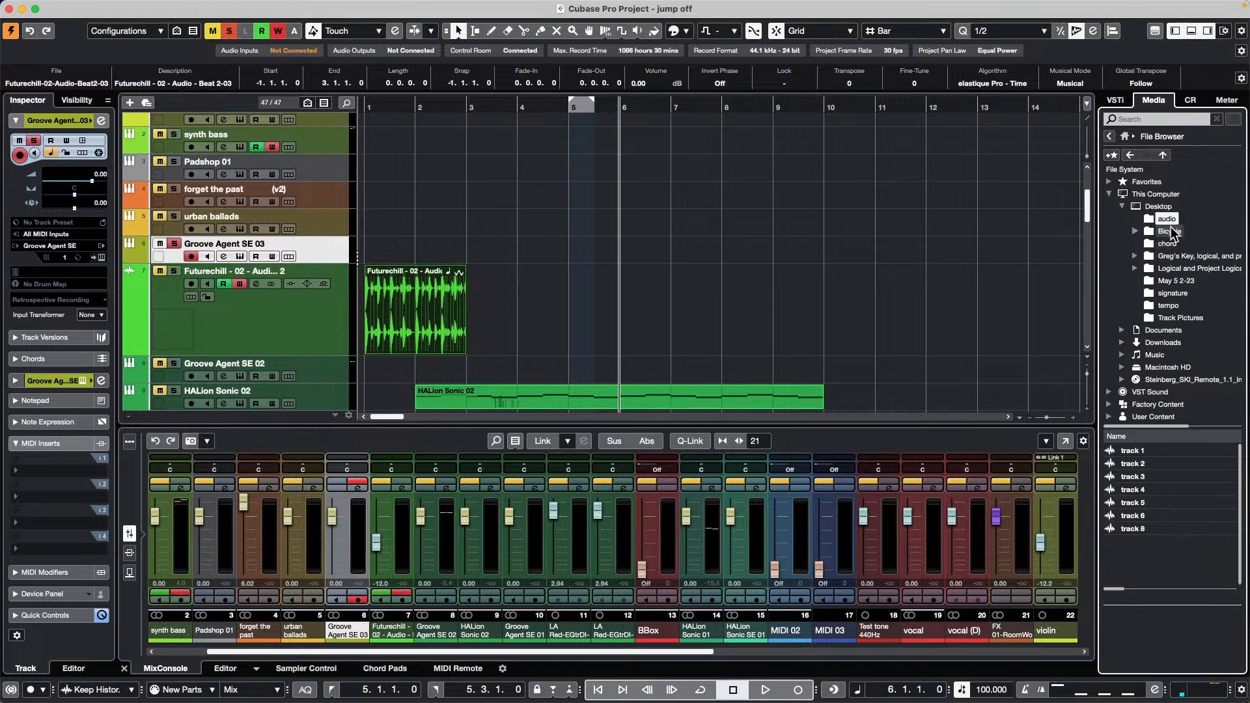
right_click(1168, 219)
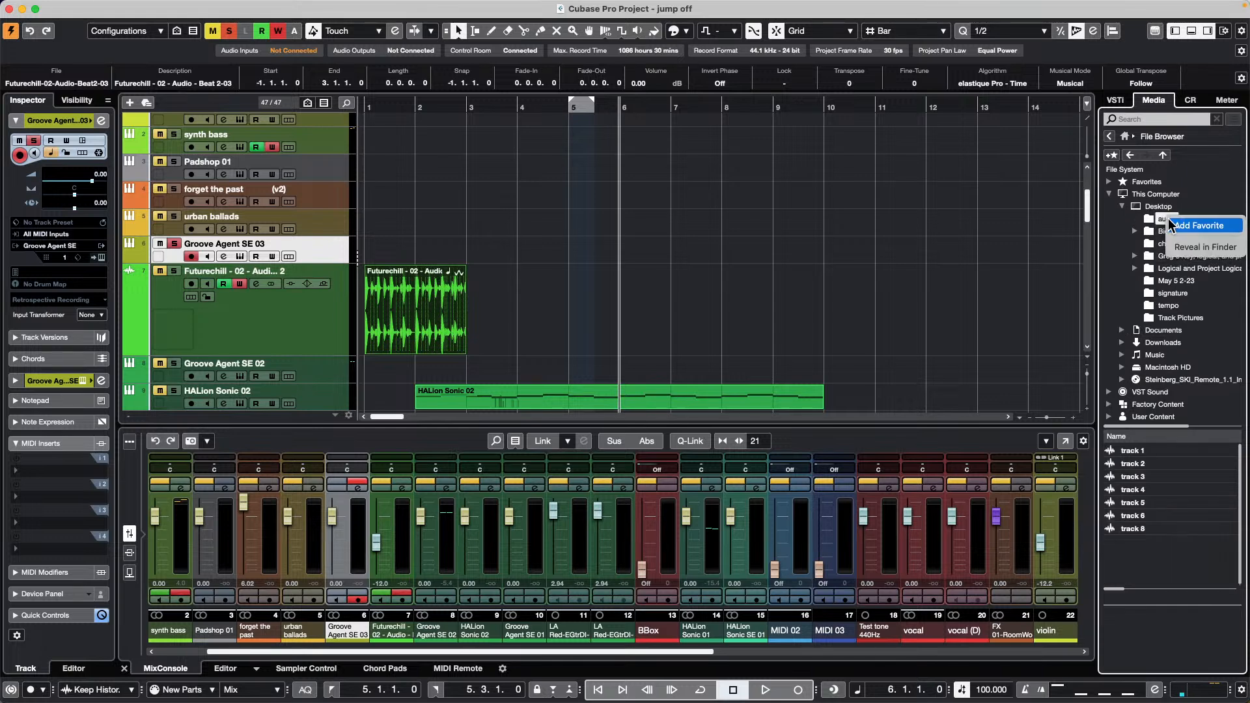
click(1193, 224)
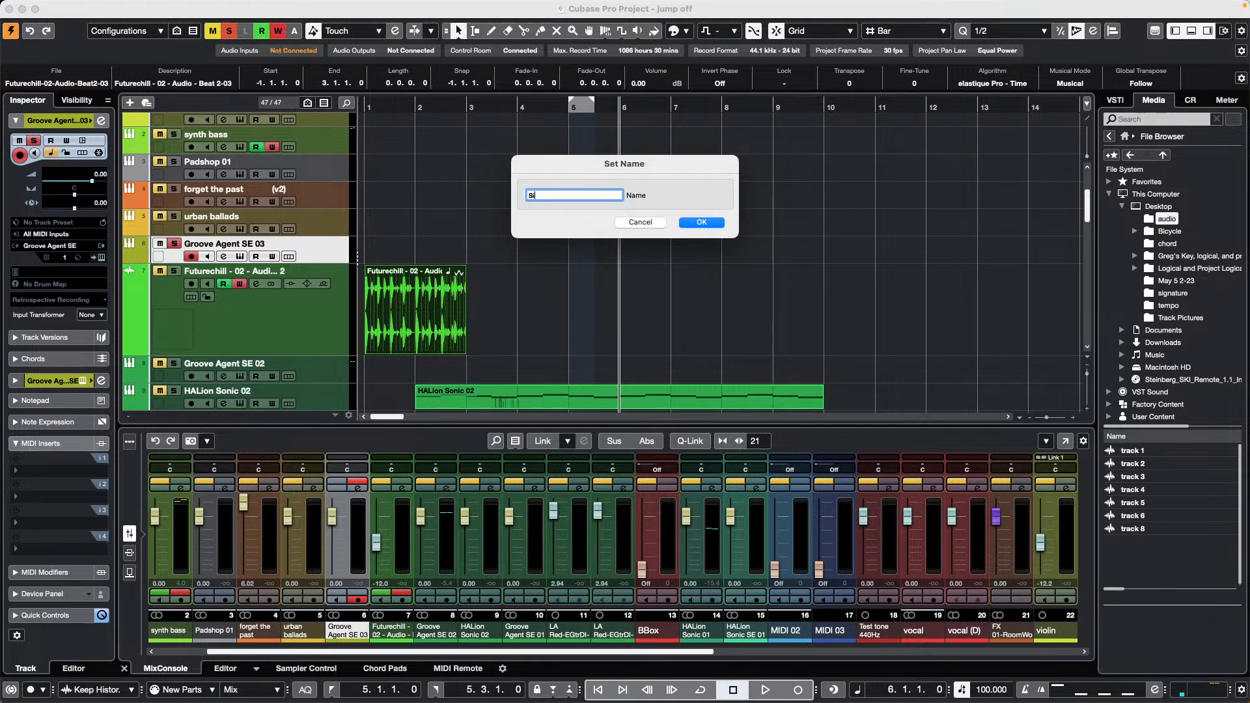
key(Return)
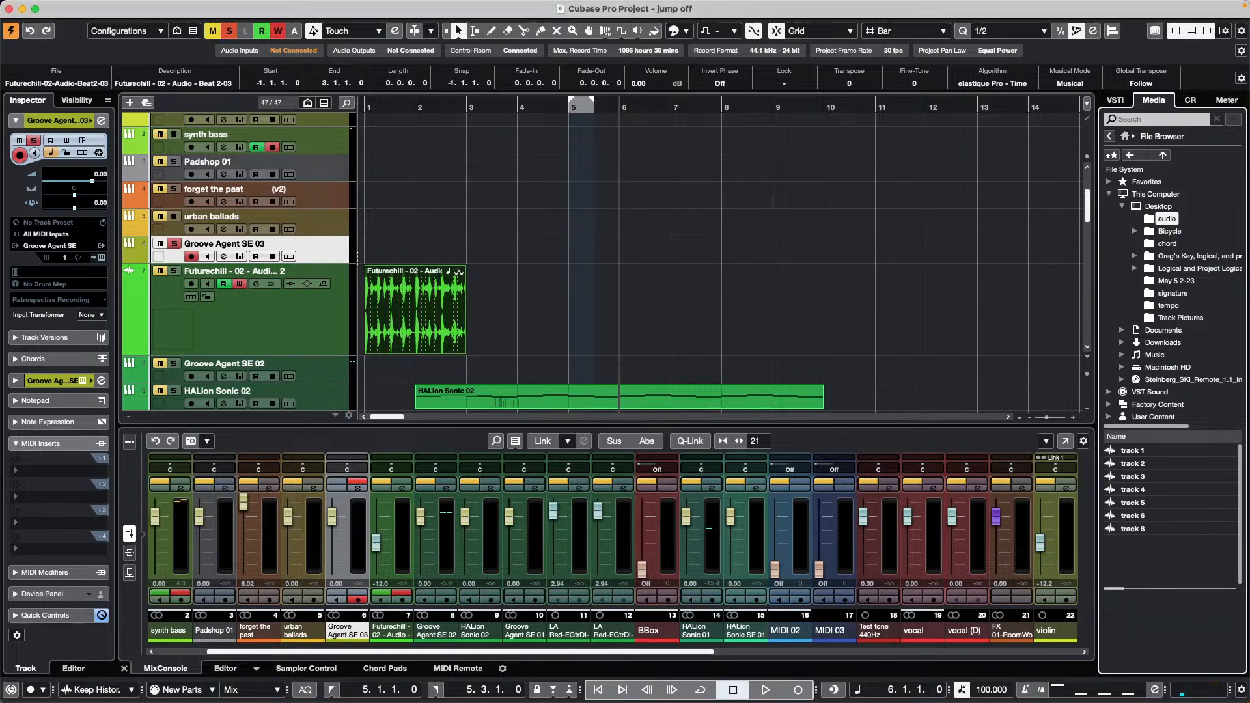
Open the new favorite folder from Favorites, then go back to the Favorites overview.
click(1125, 136)
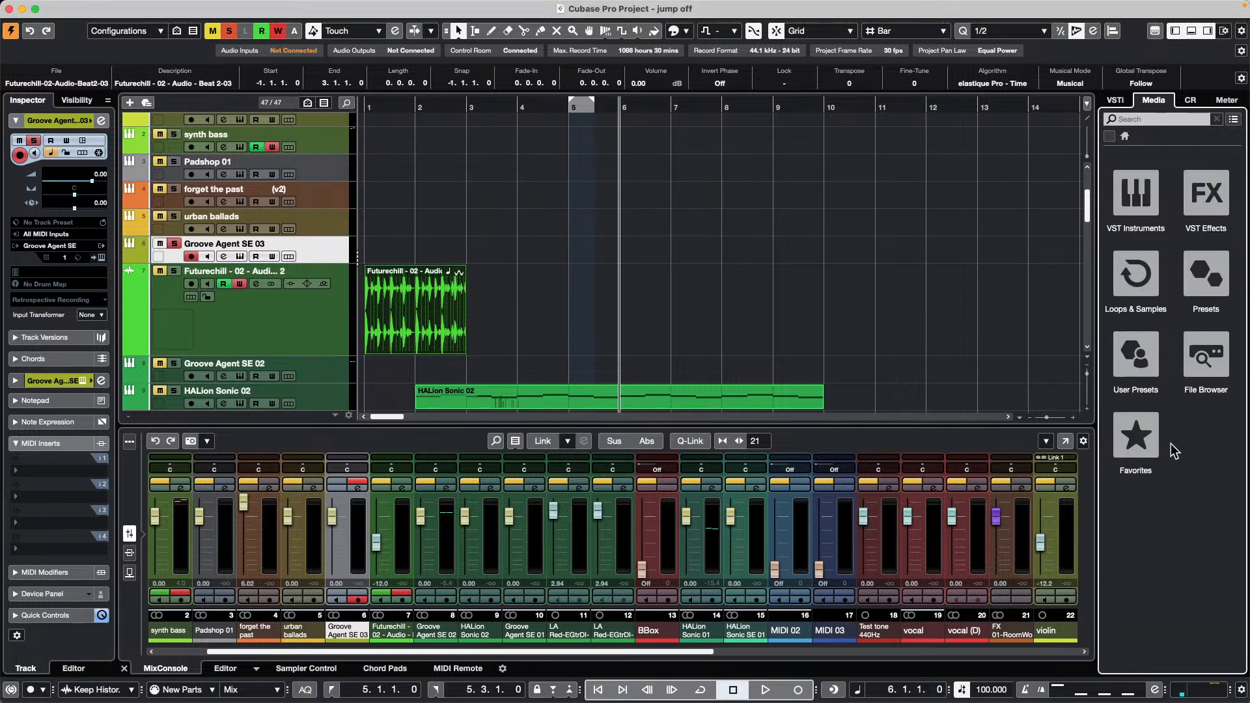
click(1156, 446)
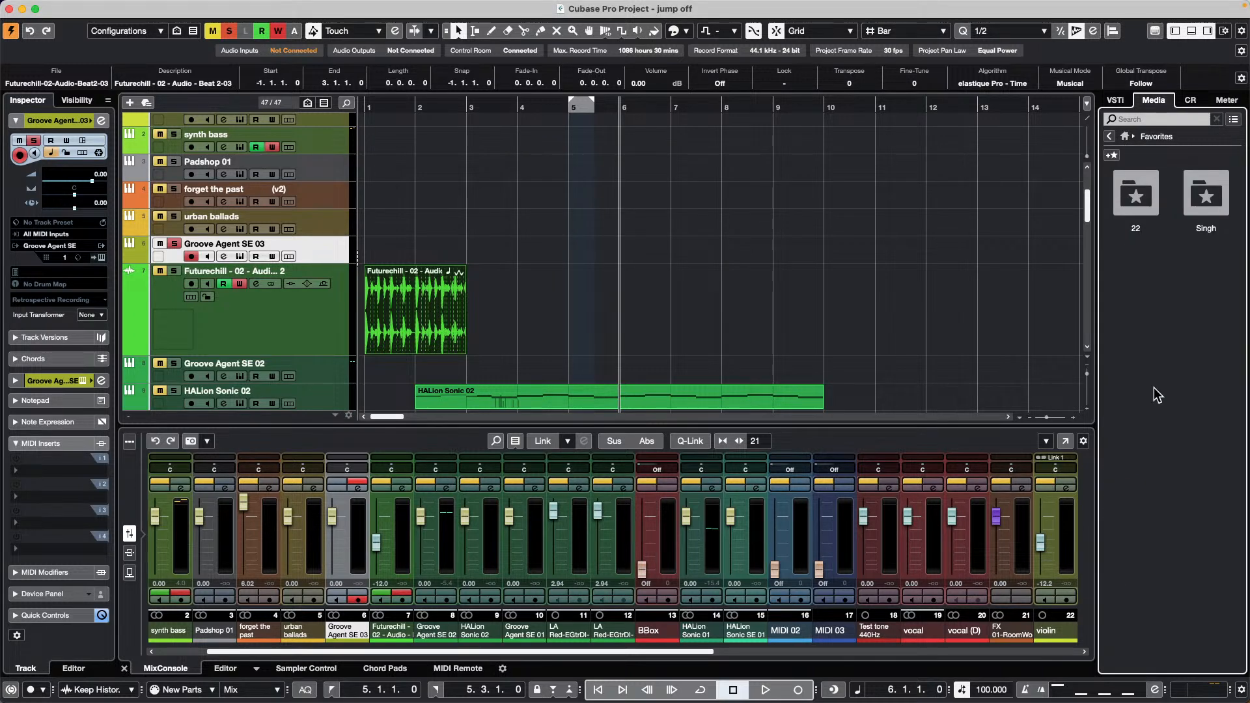
click(1208, 195)
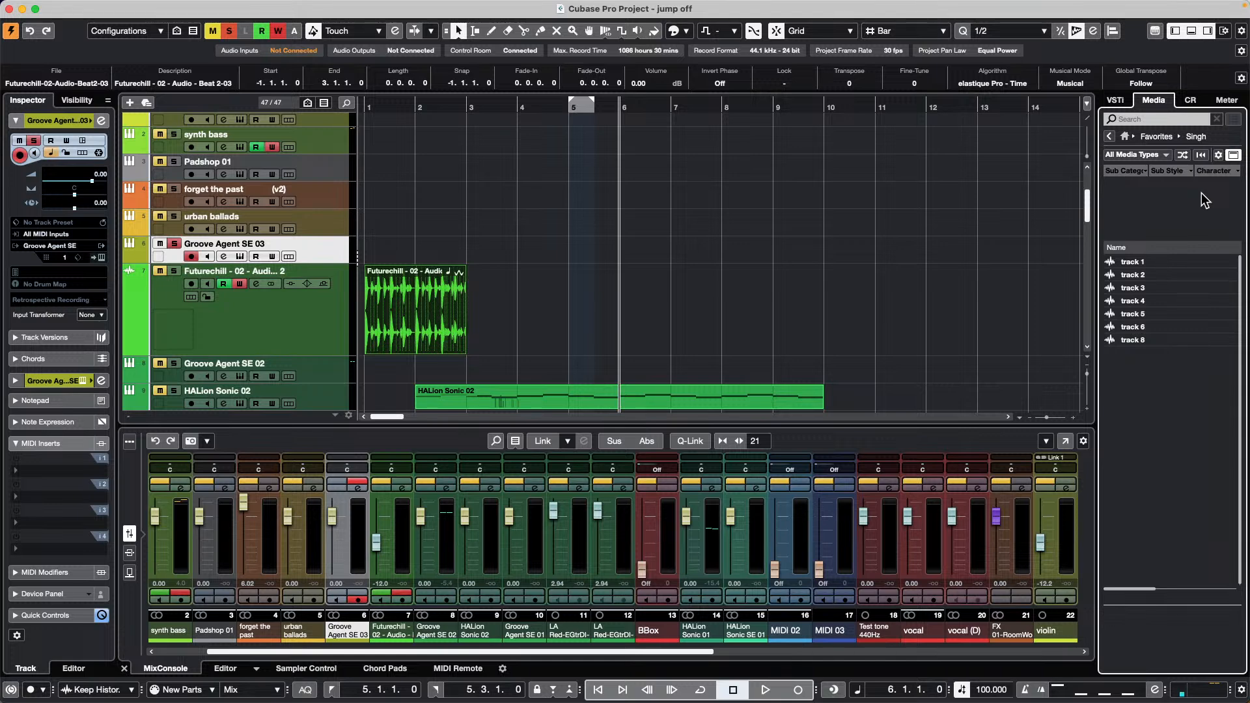
click(1111, 136)
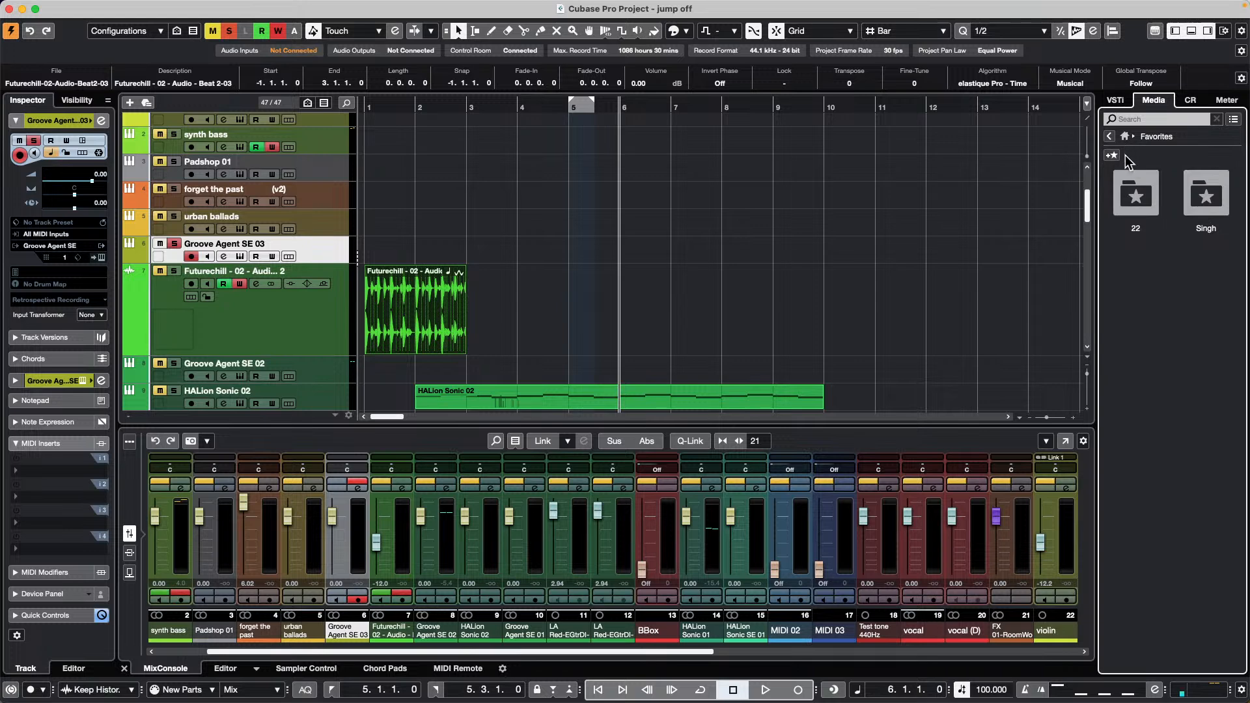
Go from the Media home page into Loops & Samples and scroll through the library tiles.
click(1124, 136)
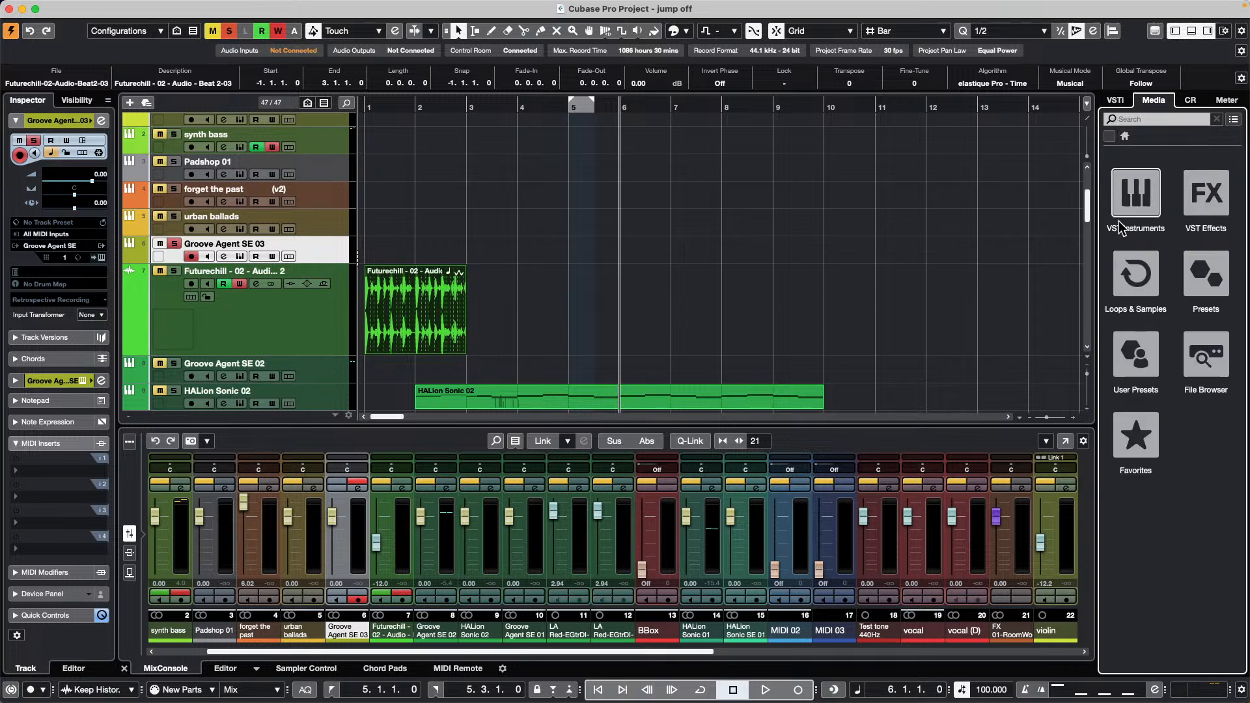
click(1134, 277)
scroll(1164, 369, down, 10)
scroll(1163, 369, up, 10)
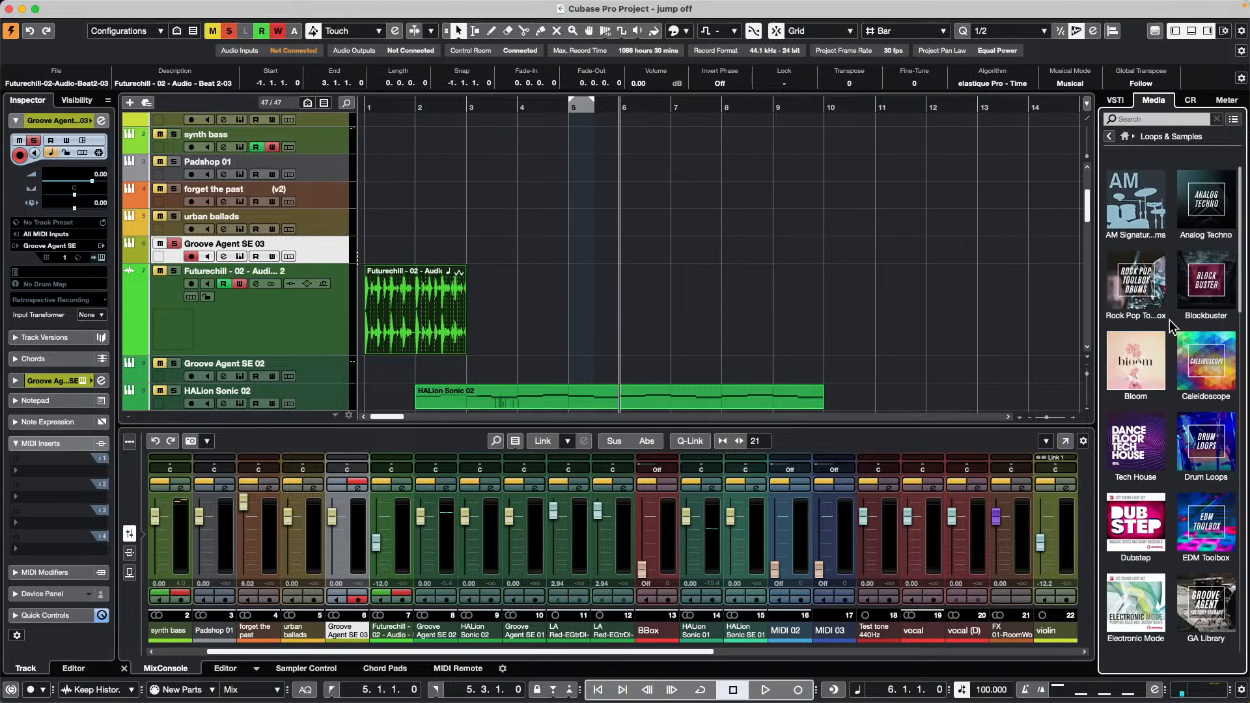
scroll(1172, 329, down, 10)
scroll(1184, 317, up, 10)
scroll(1189, 317, down, 15)
scroll(1184, 319, up, 15)
Delete the three HALion Sonic 02 parts on tracks 03 to 05.
scroll(758, 218, down, 10)
scroll(763, 218, down, 4)
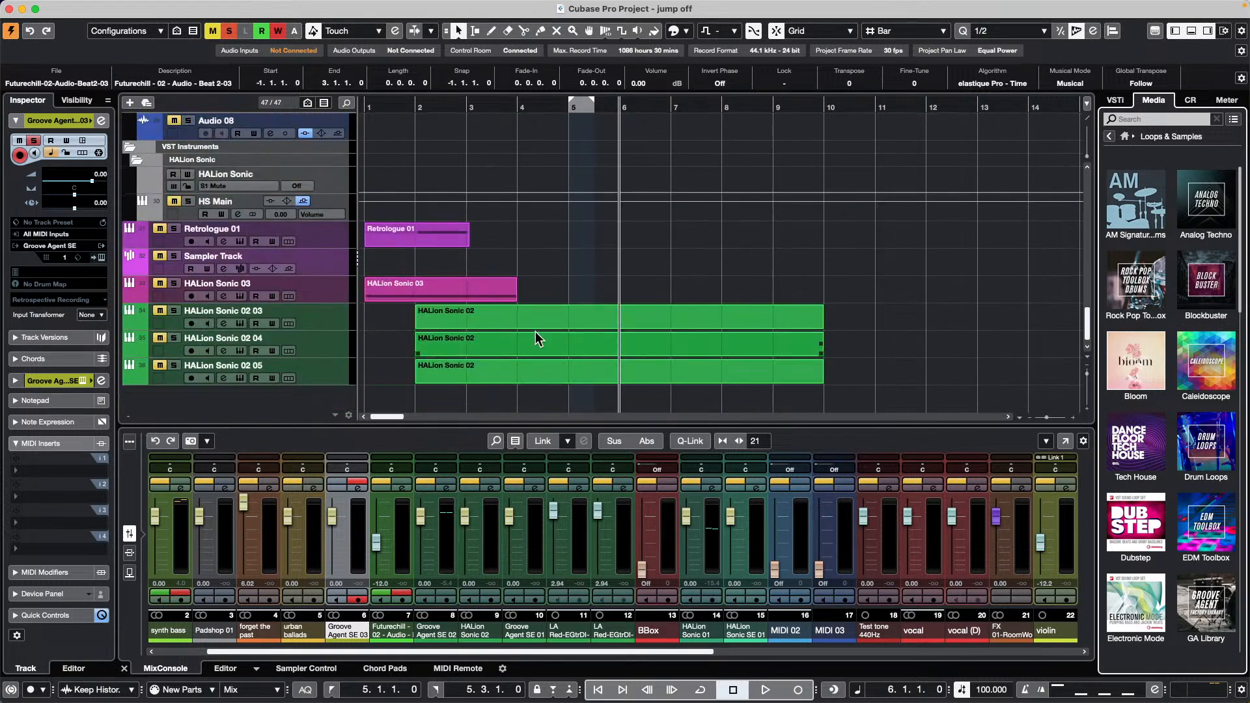
click(338, 293)
click(720, 315)
drag(861, 311, 600, 371)
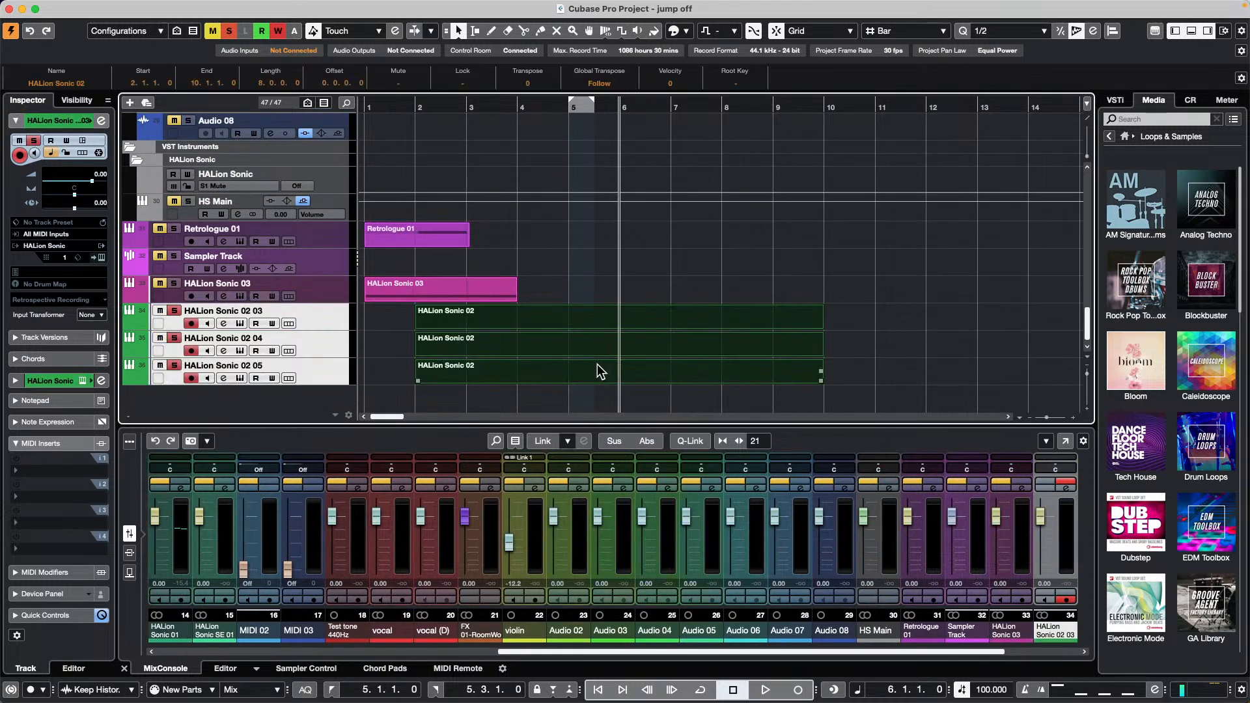
key(Delete)
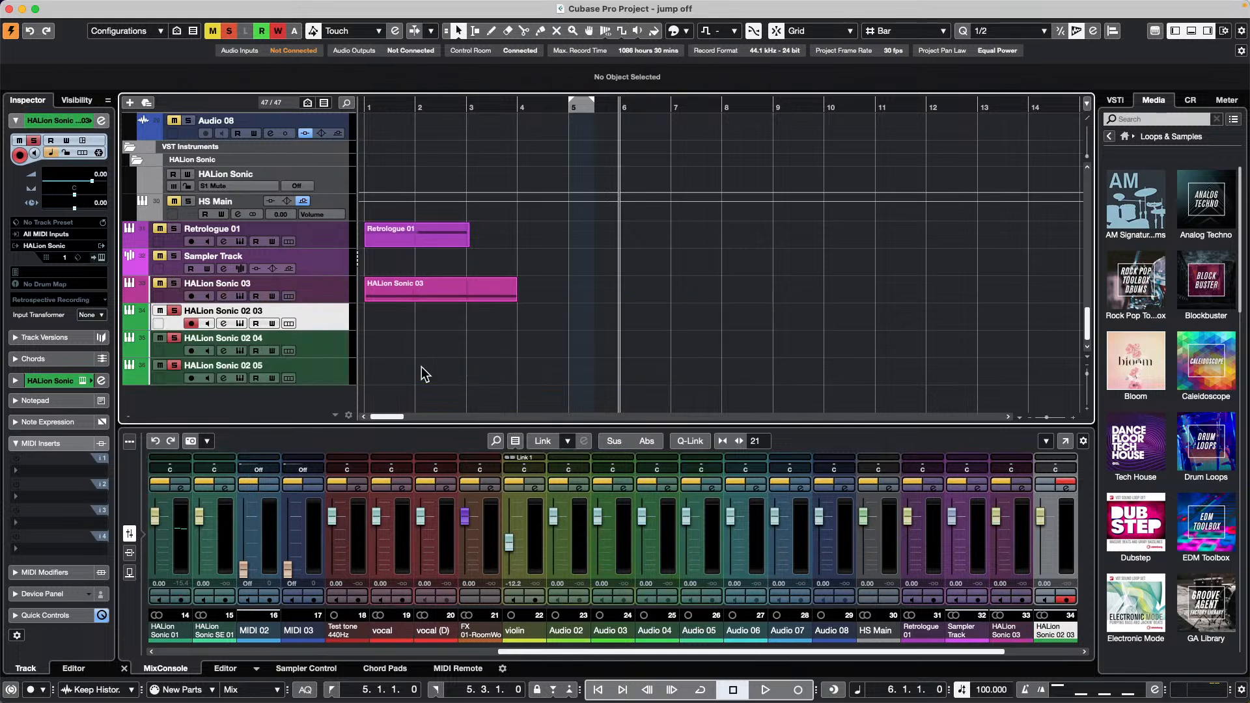
Remove the HALion Sonic 02 03, 04 and 05 tracks with Remove Selected Tracks.
shift+click(337, 374)
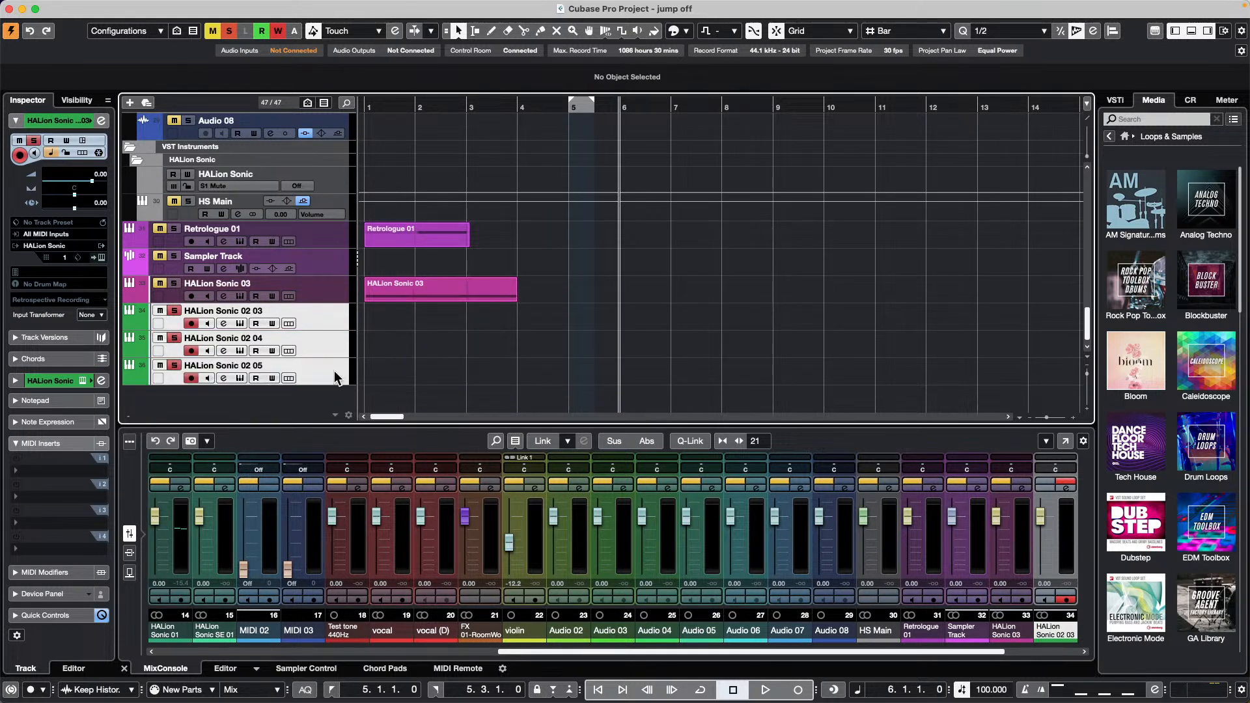
right_click(328, 317)
mouse_move(440, 326)
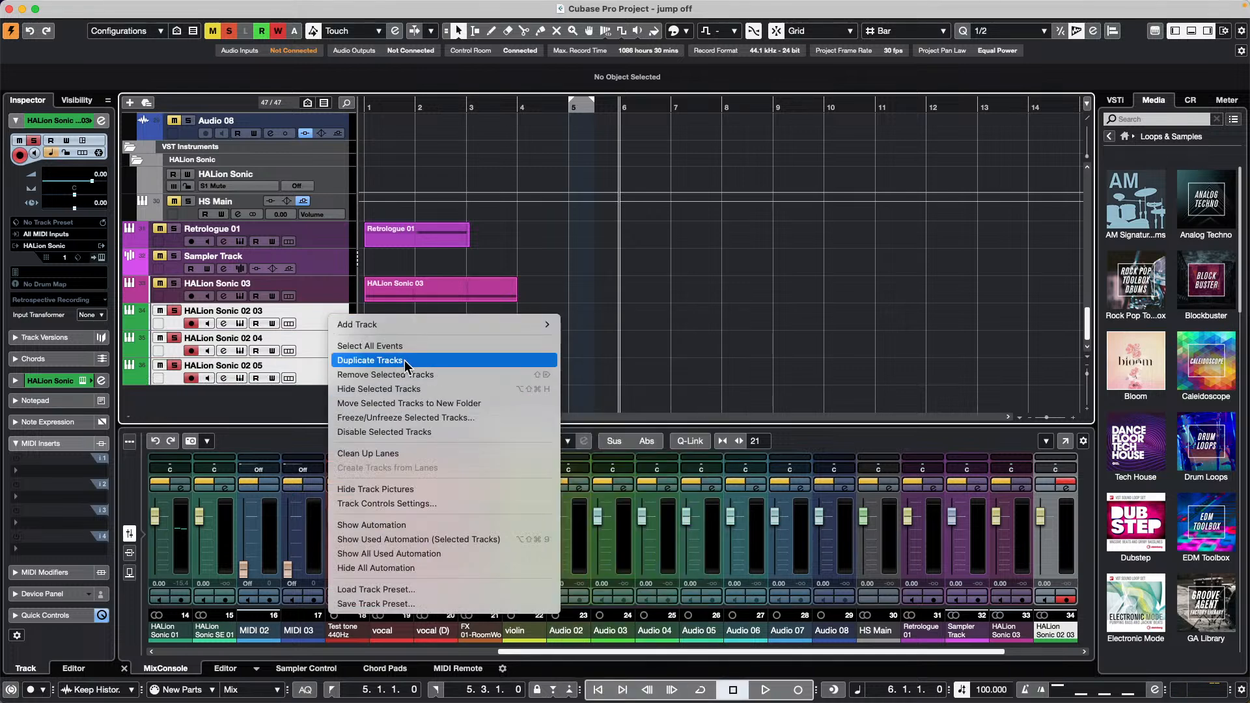
click(434, 378)
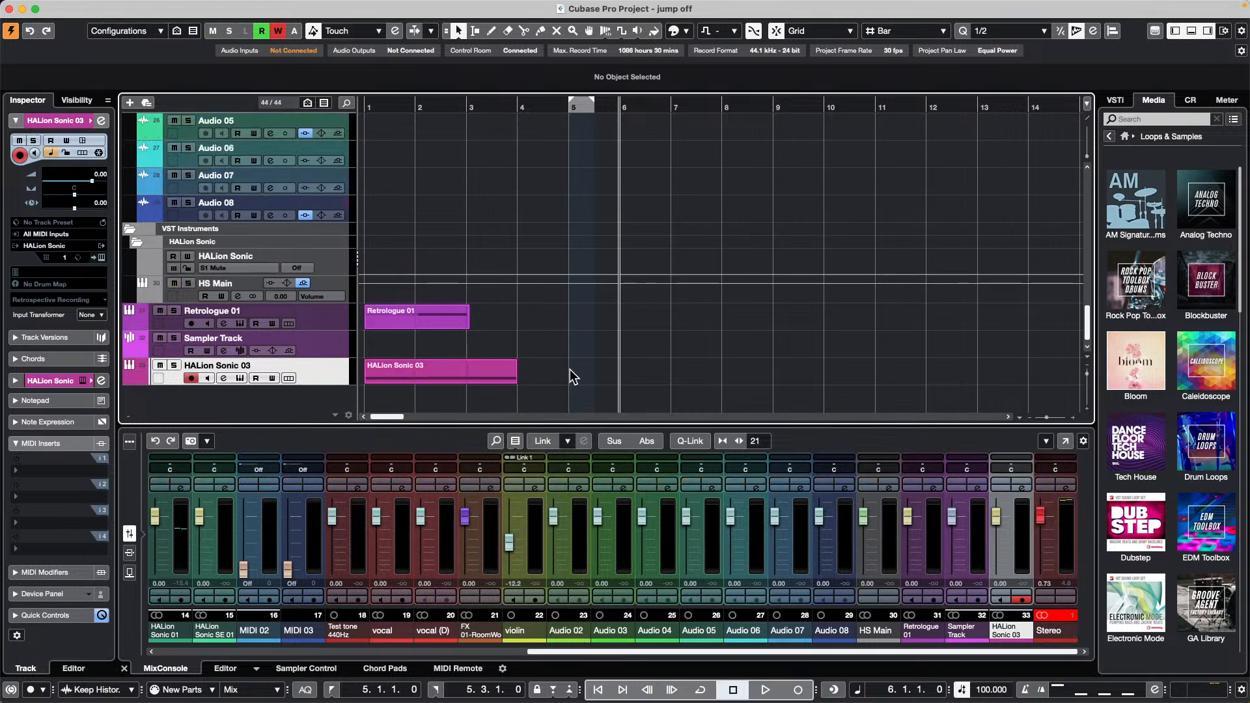
Show Sampler Control, then solo and play the HALion Sonic 03 track.
click(326, 663)
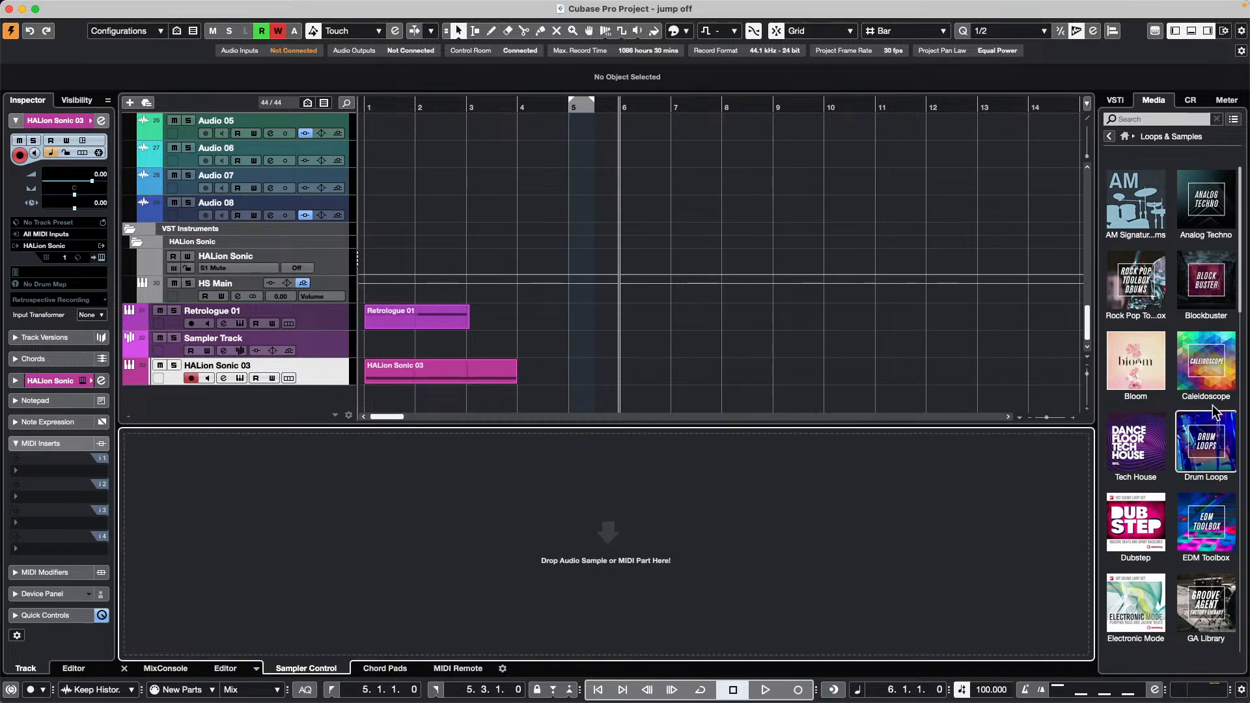
click(500, 364)
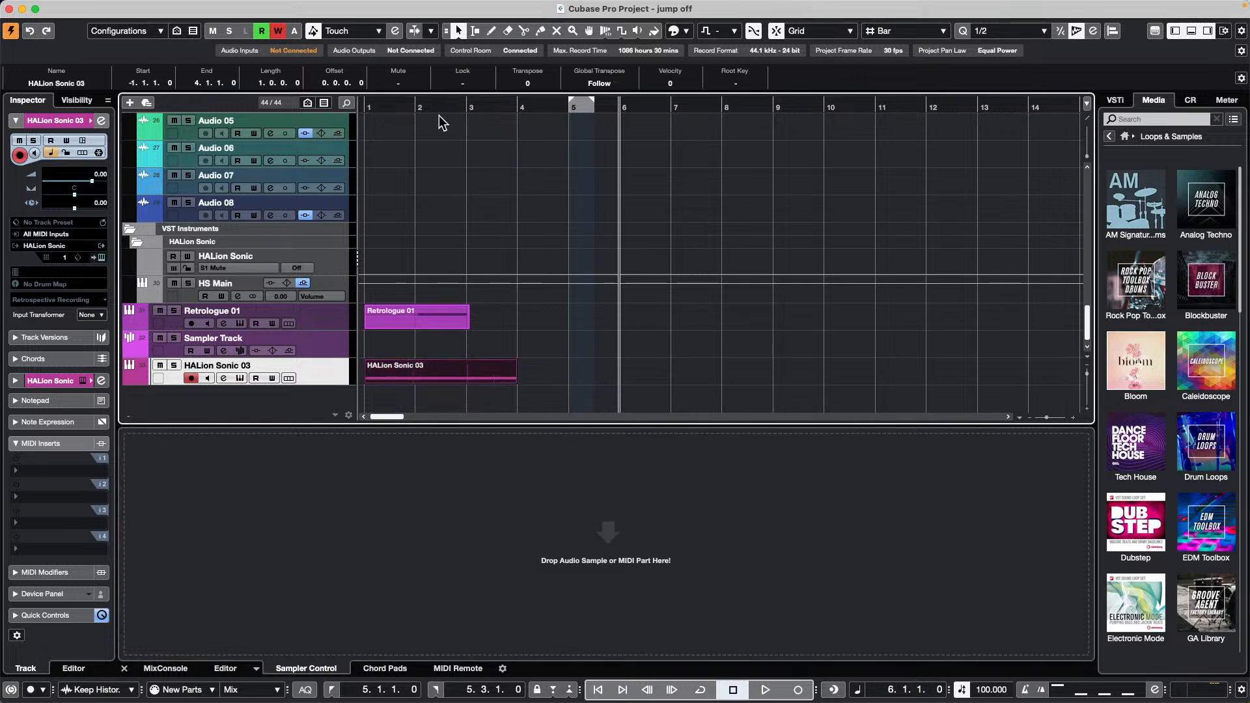
click(174, 365)
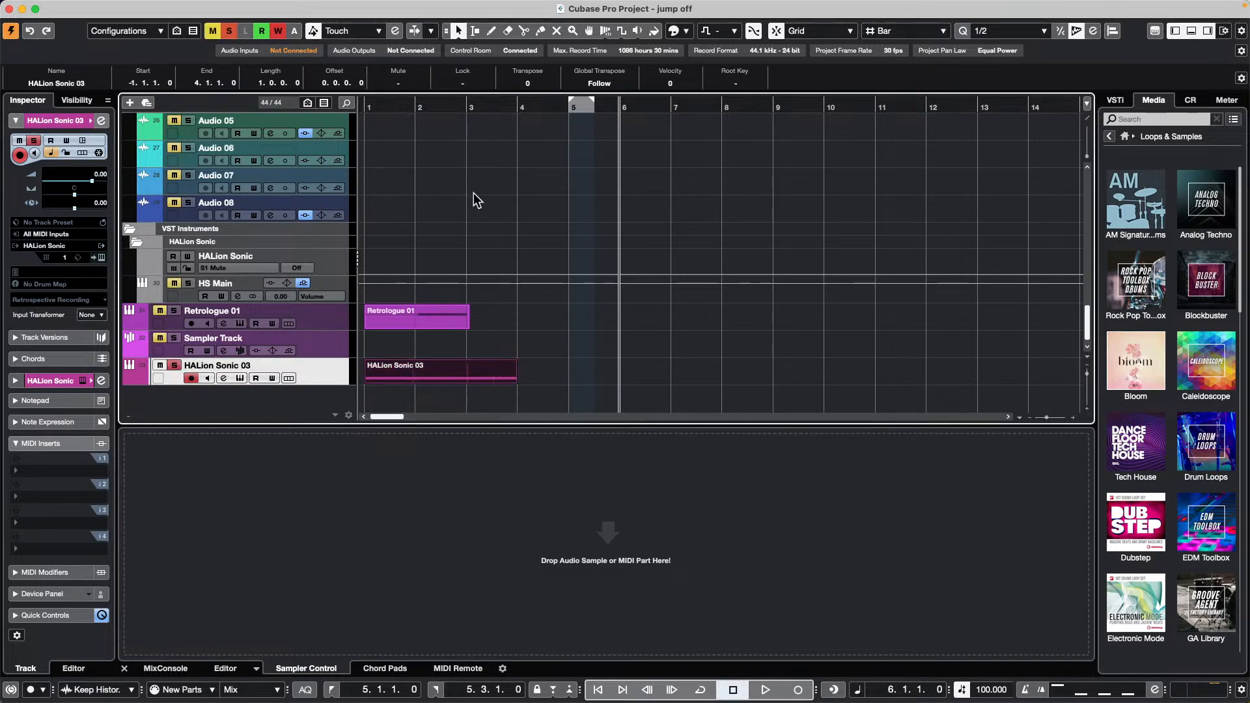
key(space)
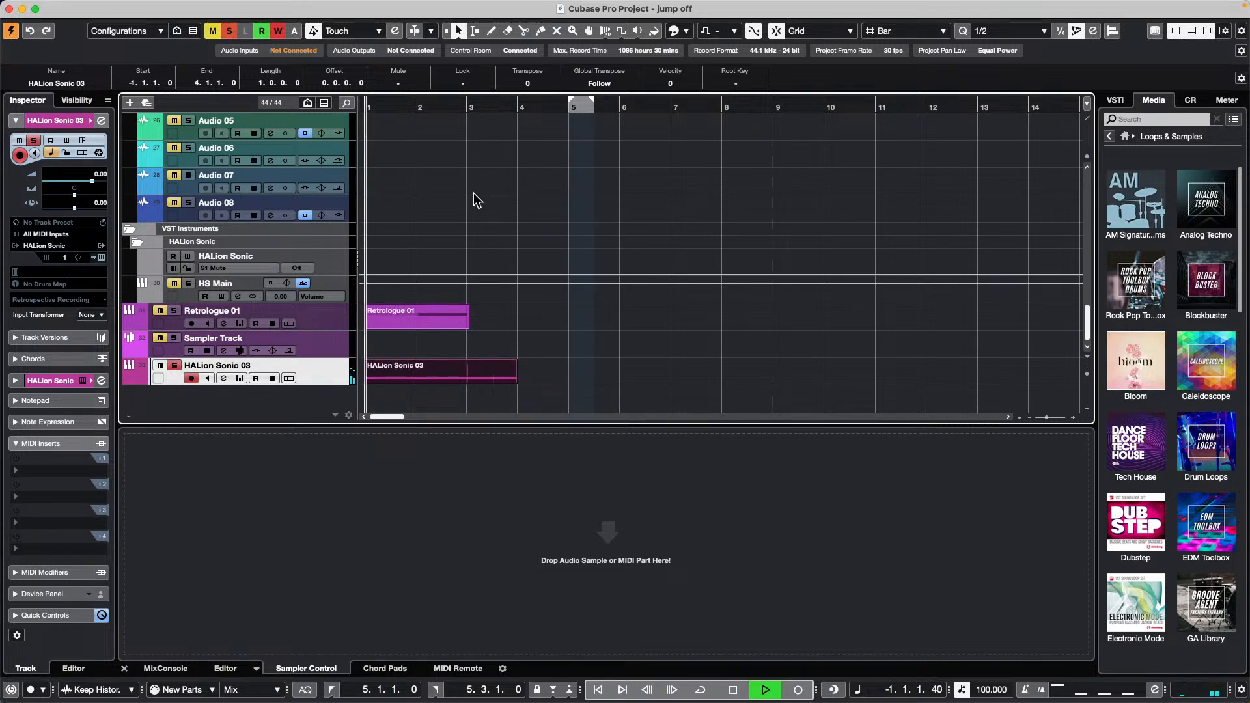
key(space)
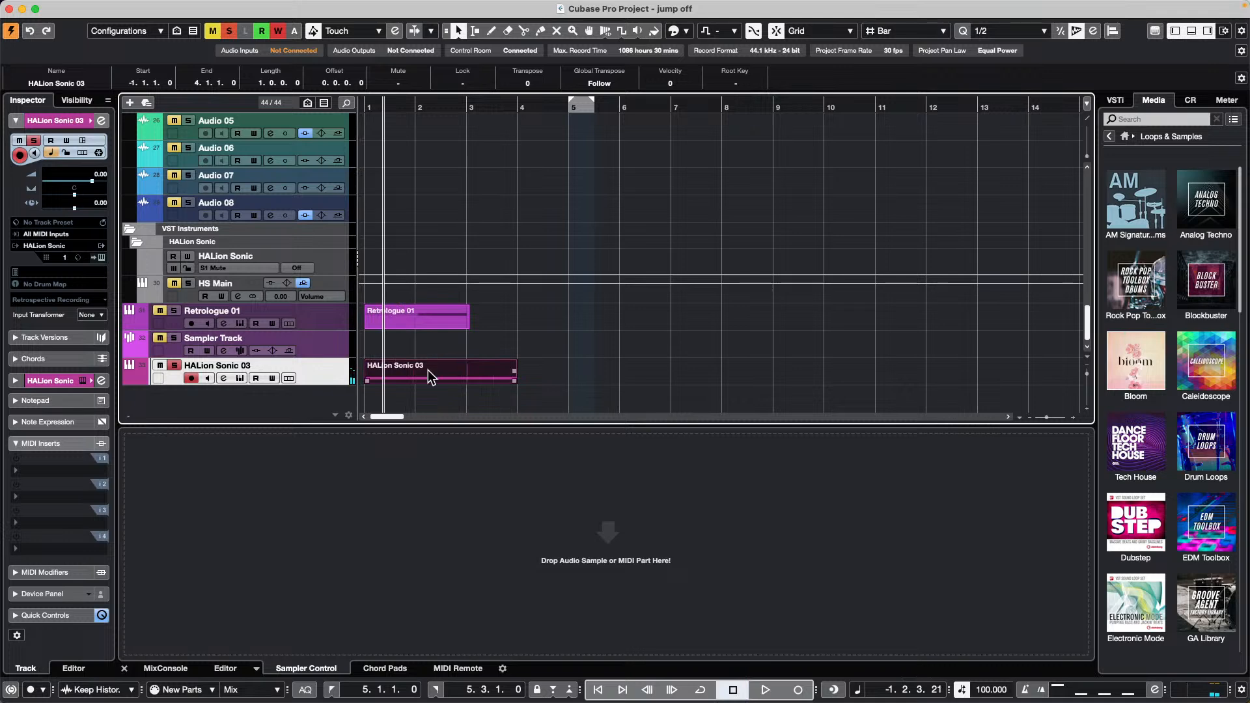
Remove the Sampler Track and HALion Sonic 03 tracks with Remove Selected Tracks.
click(177, 316)
click(332, 349)
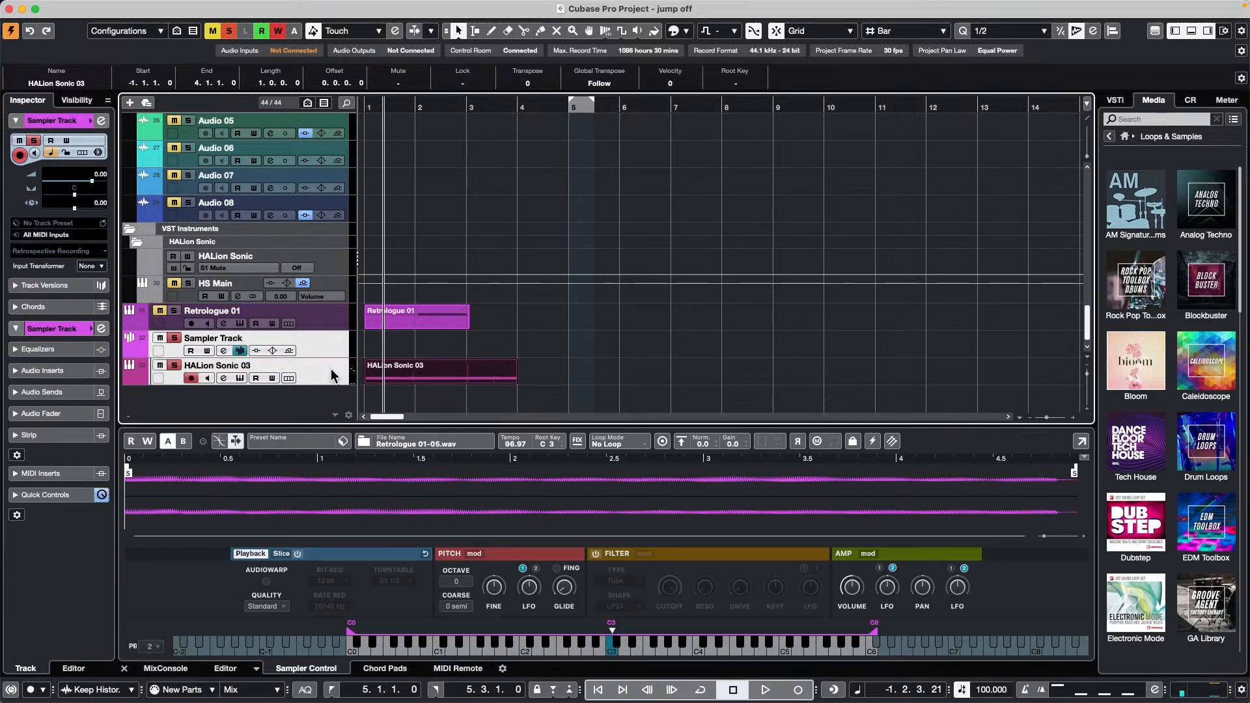
right_click(332, 370)
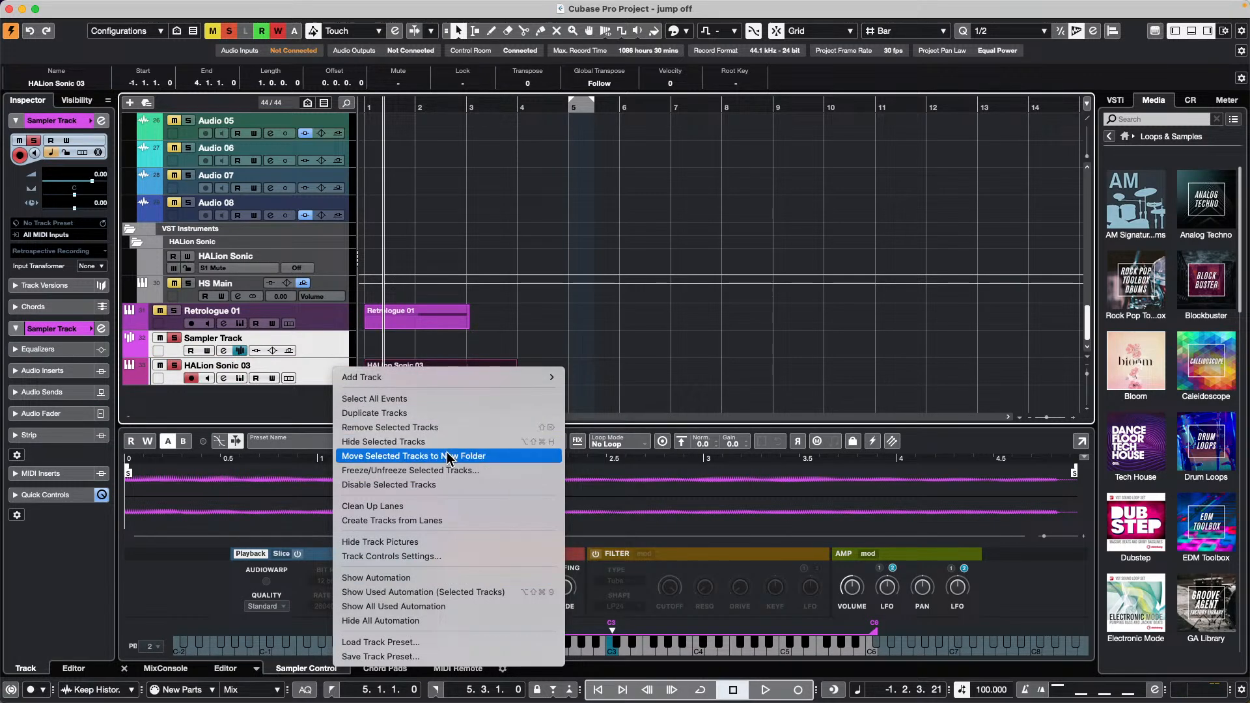
click(464, 430)
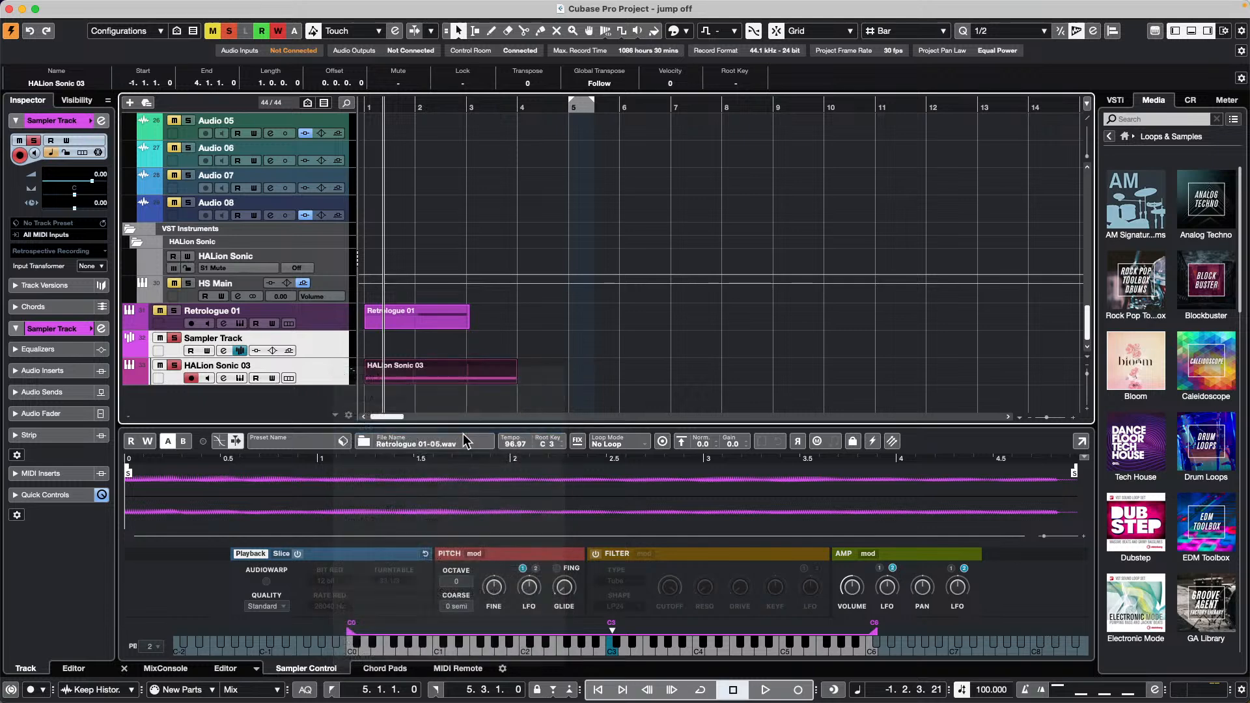
Solo the Retrologue 01 track and play its part.
key(space)
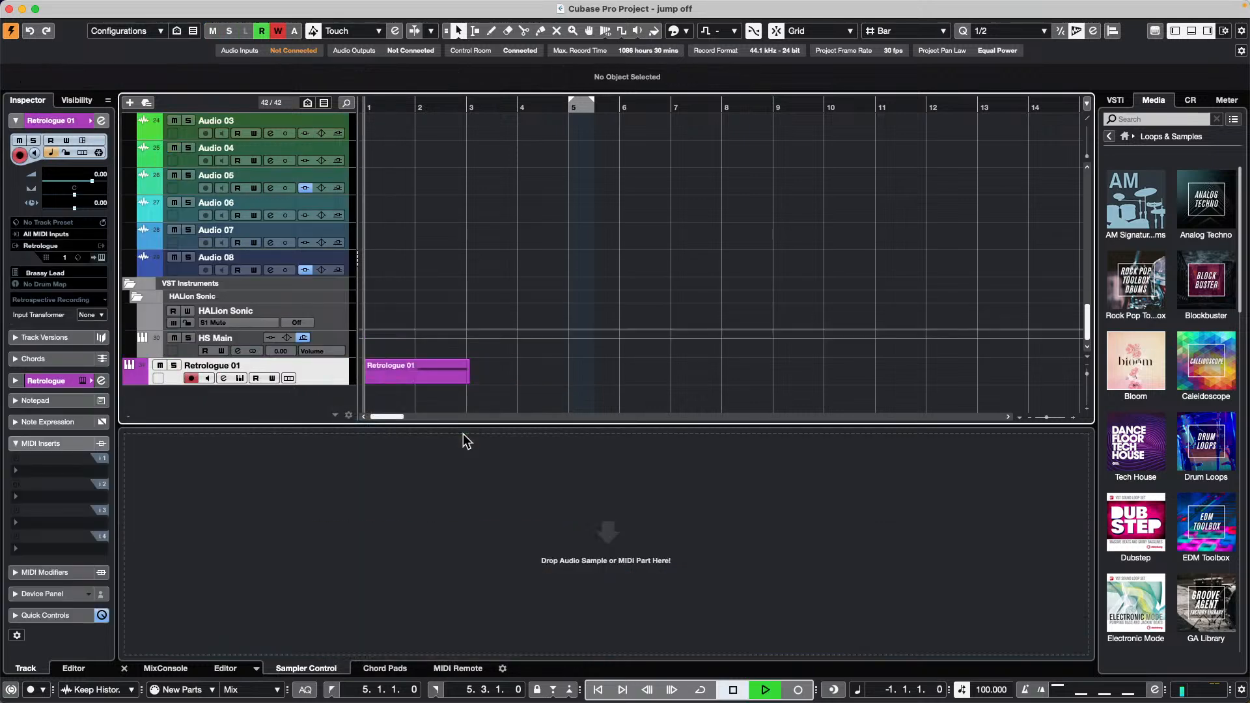
key(space)
click(173, 365)
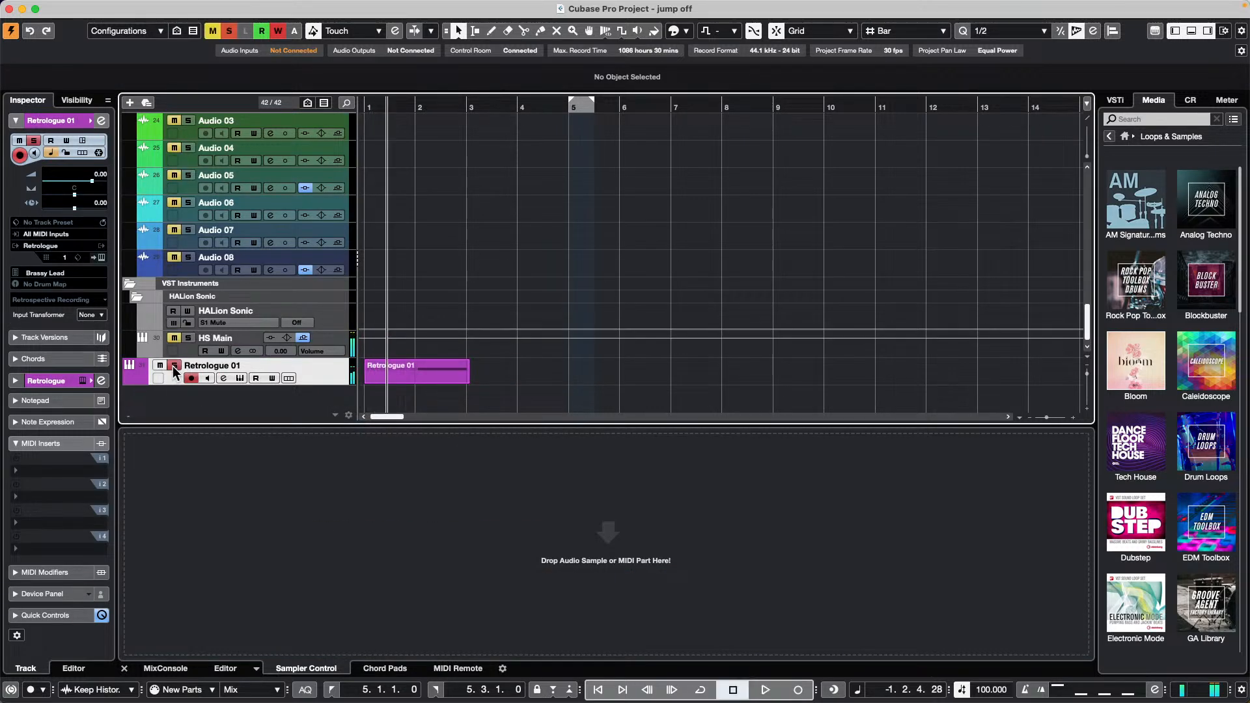
key(space)
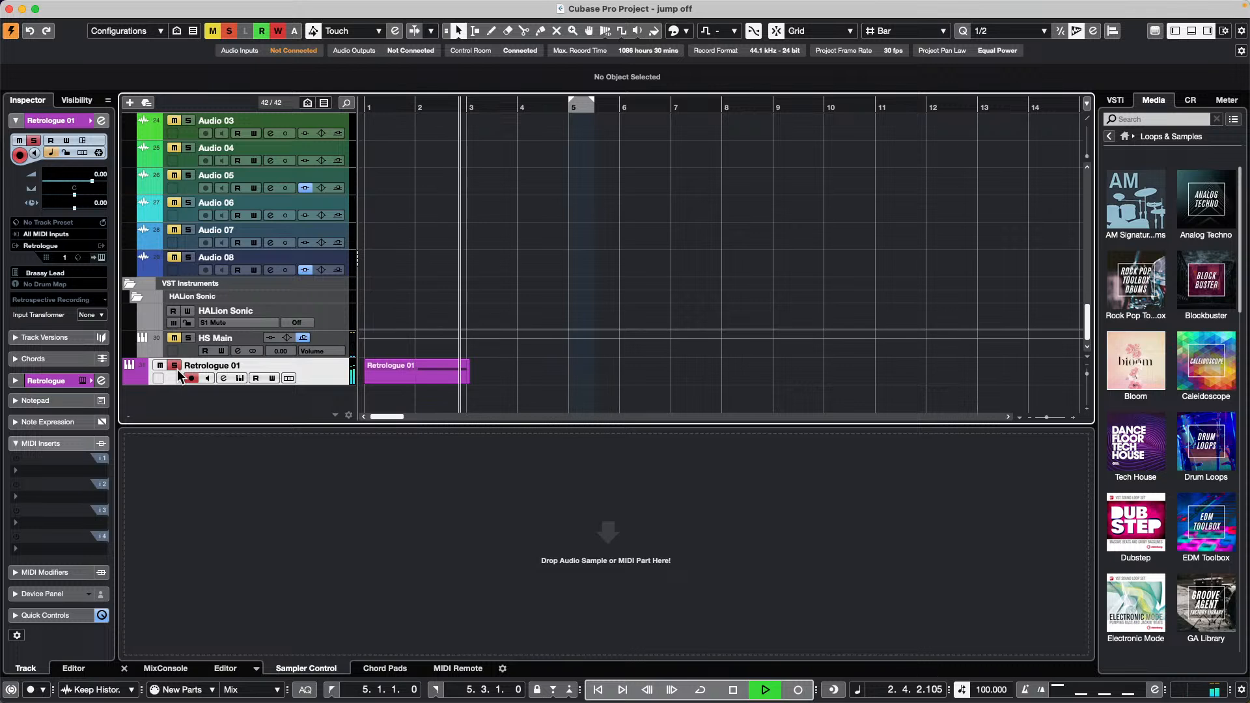
key(space)
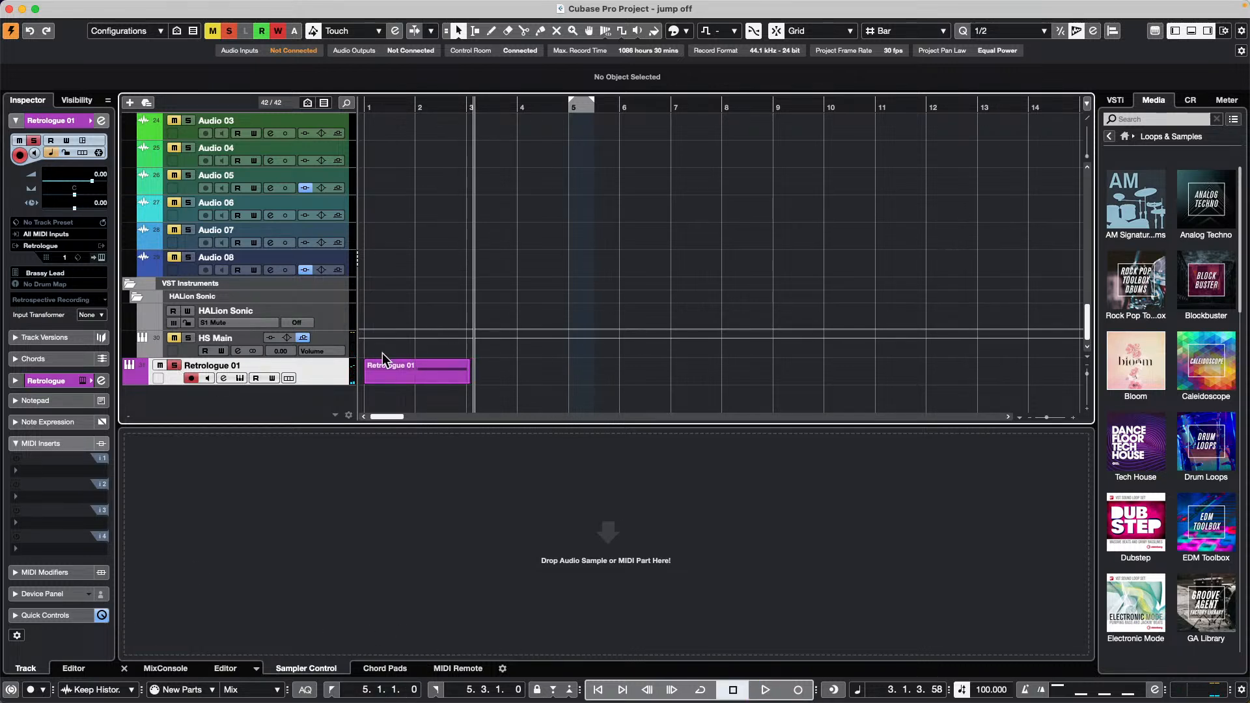
Drag the Retrologue 01 part into Sampler Control and turn on AudioWarp.
drag(421, 372, 530, 525)
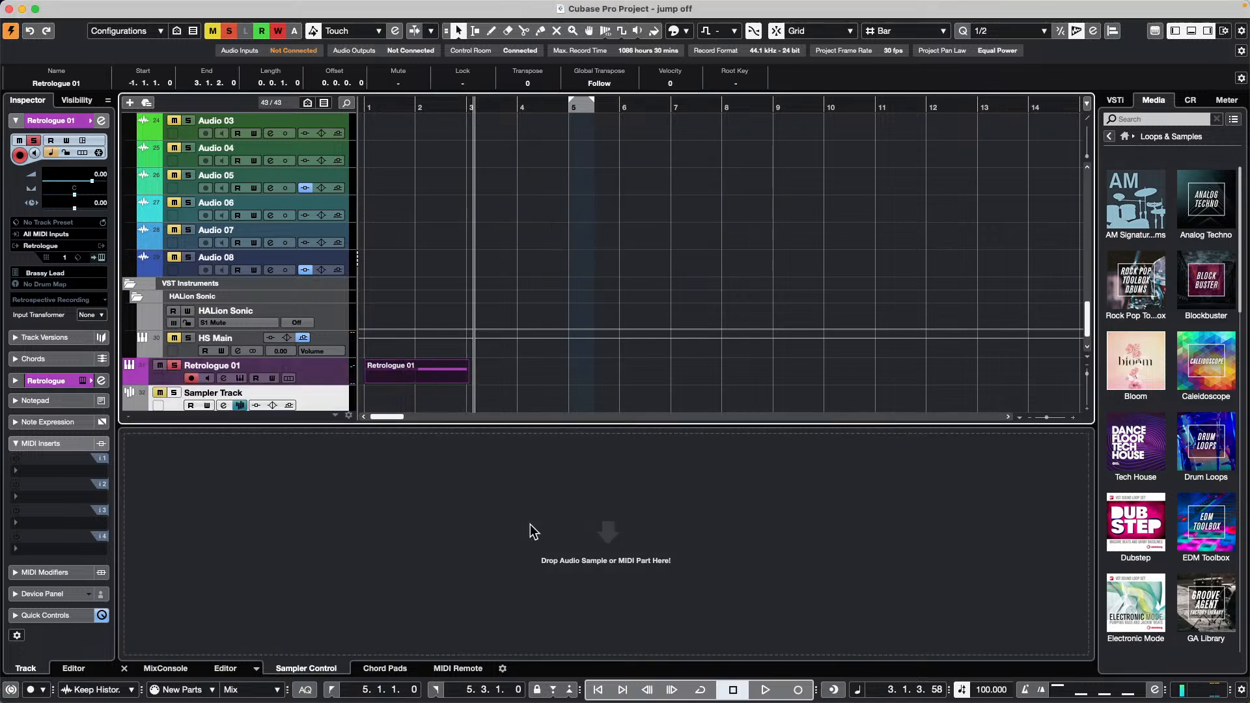
scroll(291, 318, down, 1)
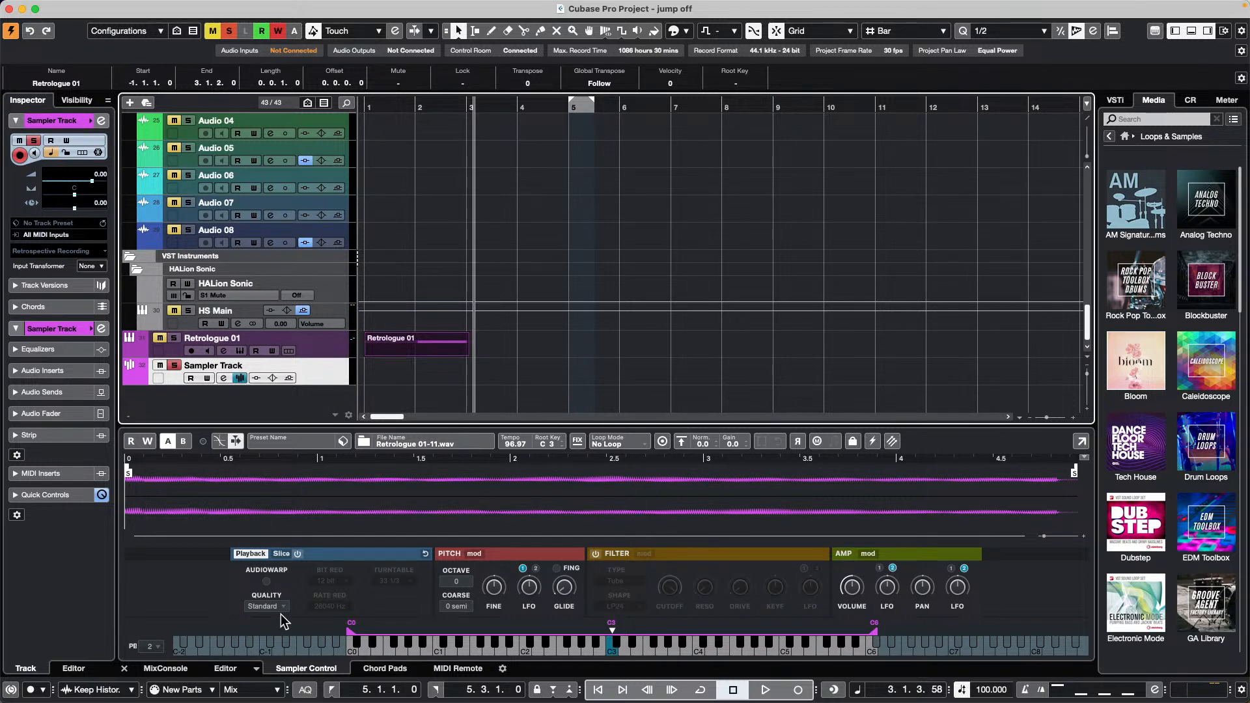
click(266, 582)
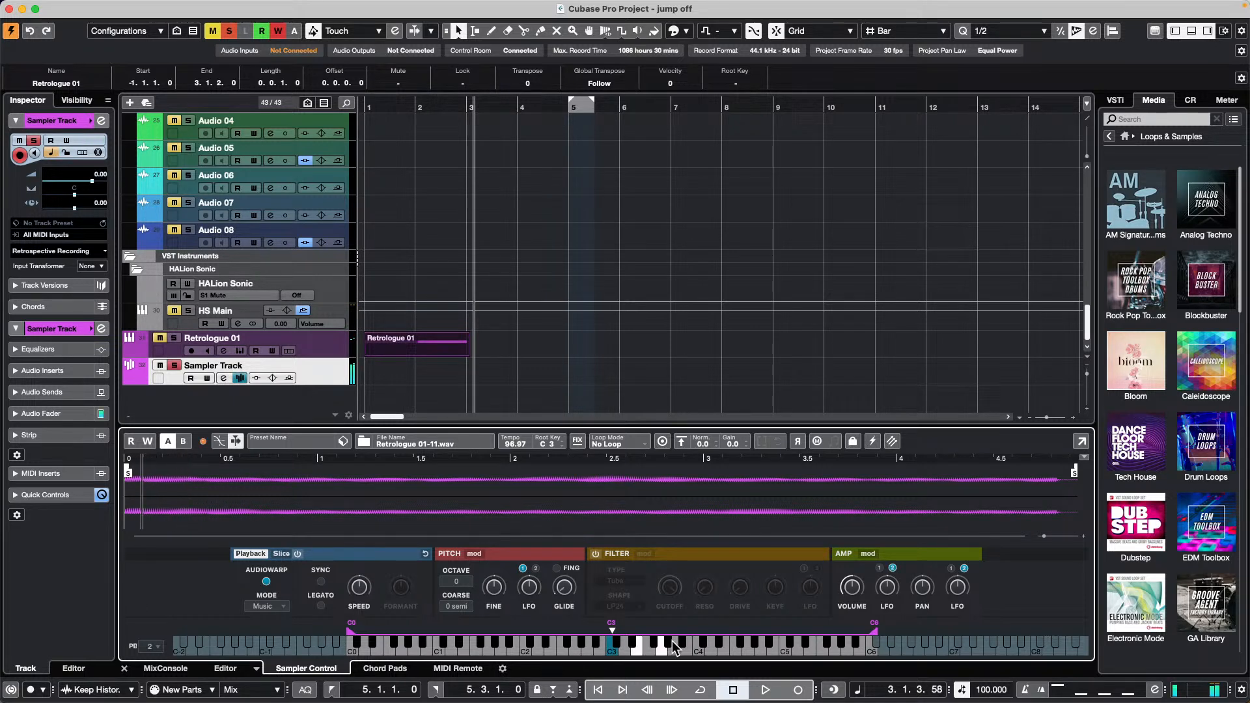
Preview Tech_House_Synth_Loop_09 in the Tech House loop collection.
click(1136, 450)
click(1168, 463)
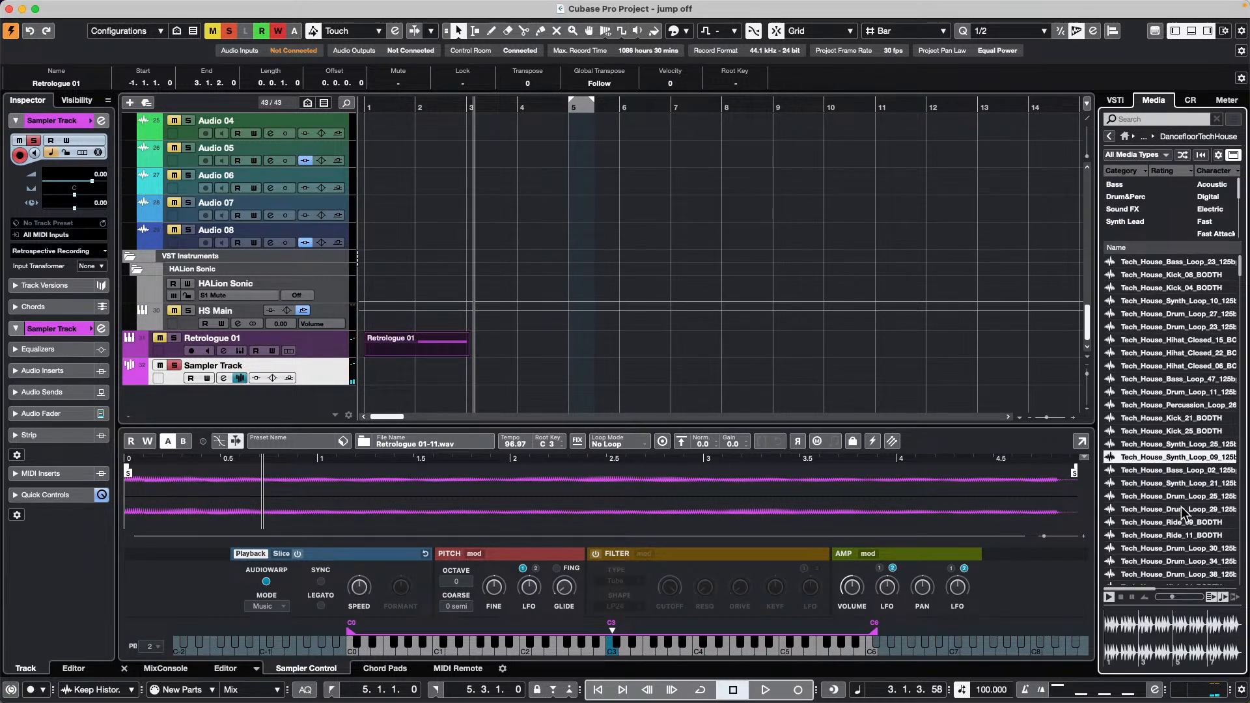
click(1108, 136)
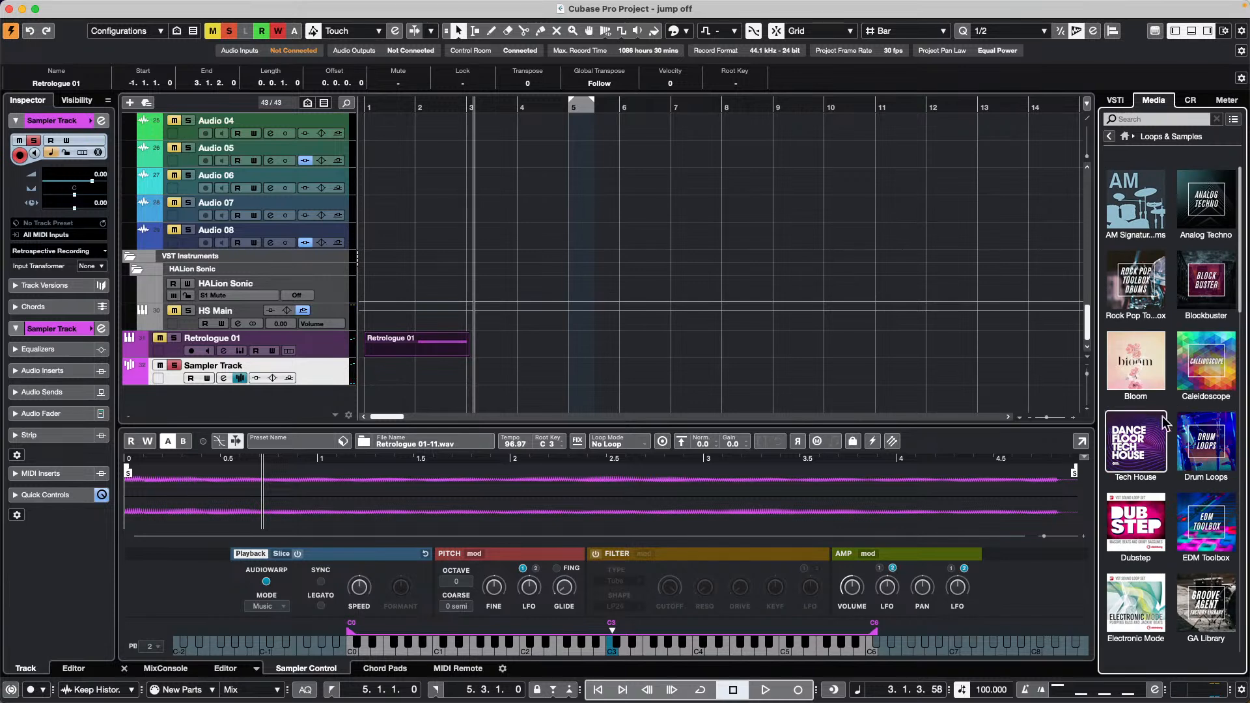
Filter the Dubstep collection to Bass and audition several bass samples, from Subba Fat to Scubasub.
click(1137, 507)
scroll(1165, 386, down, 4)
click(1165, 391)
click(1119, 185)
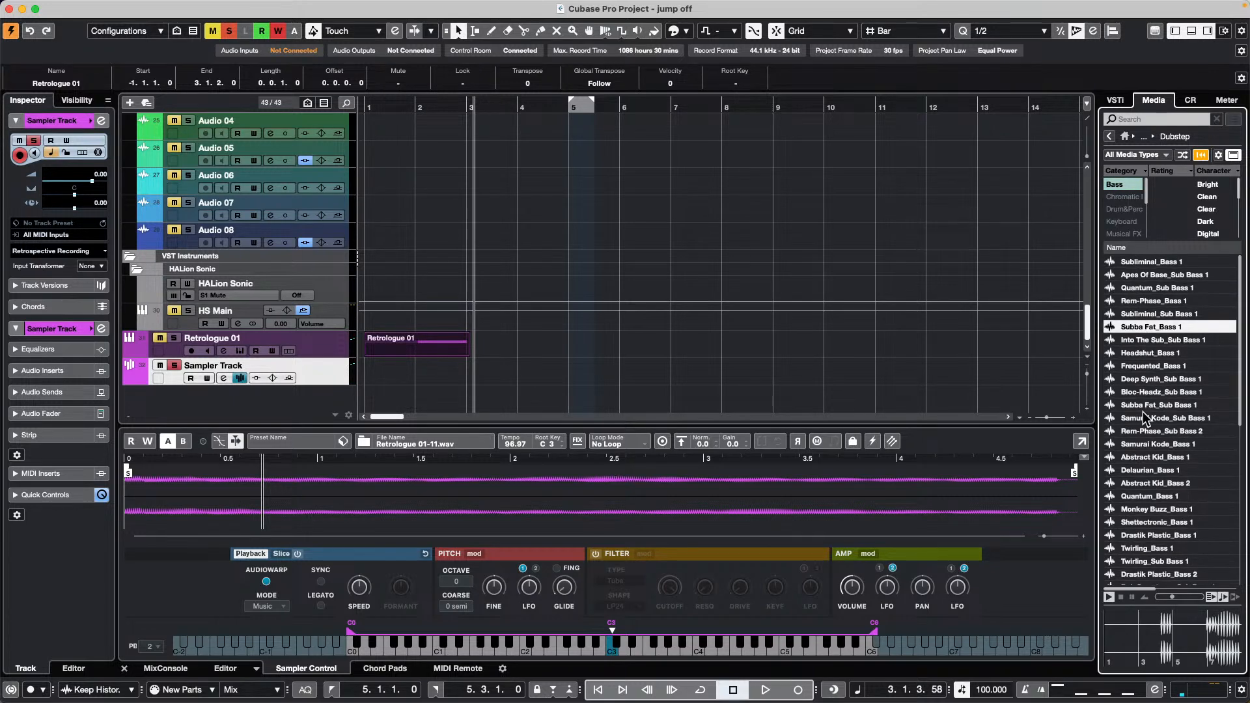
click(1144, 444)
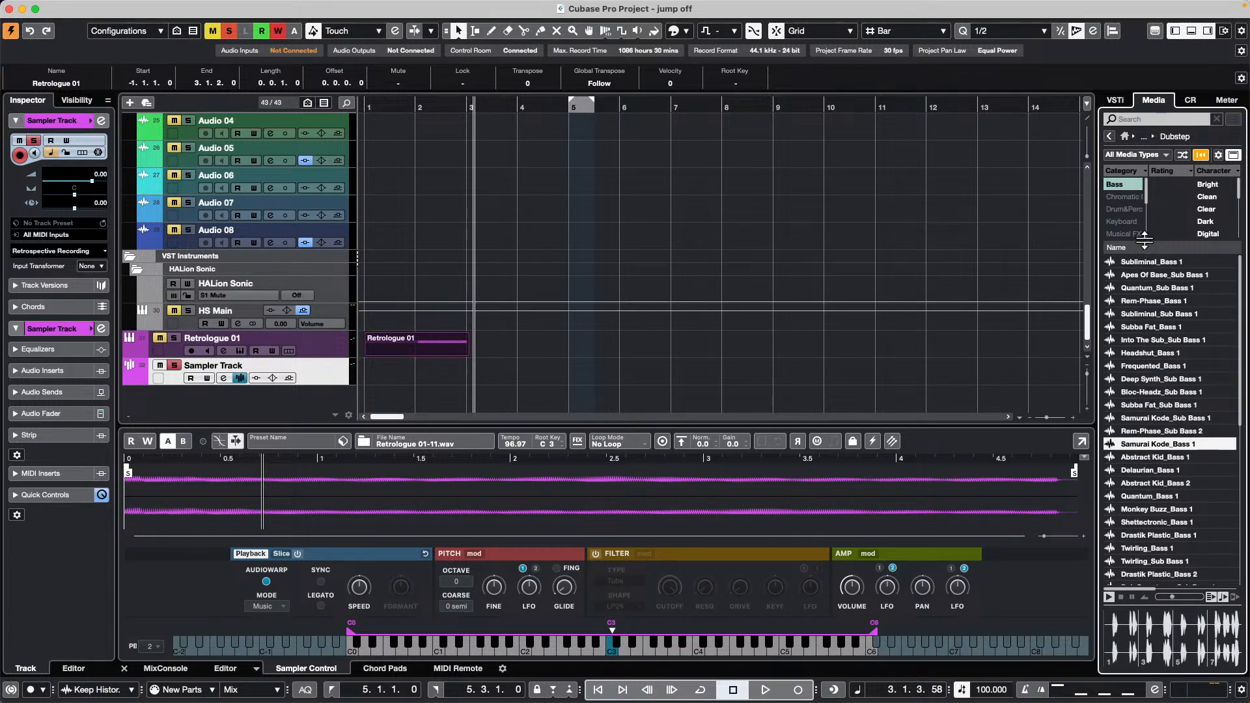
scroll(1160, 391, down, 8)
click(1157, 423)
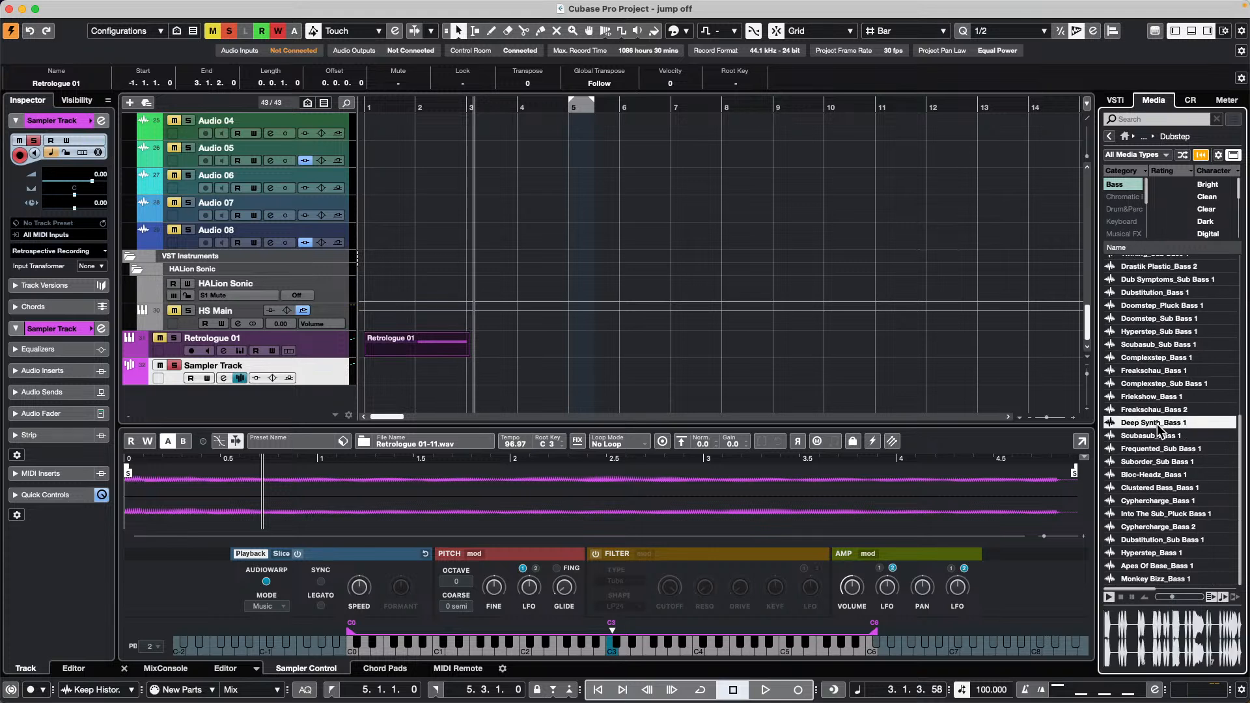
click(1118, 596)
click(1159, 487)
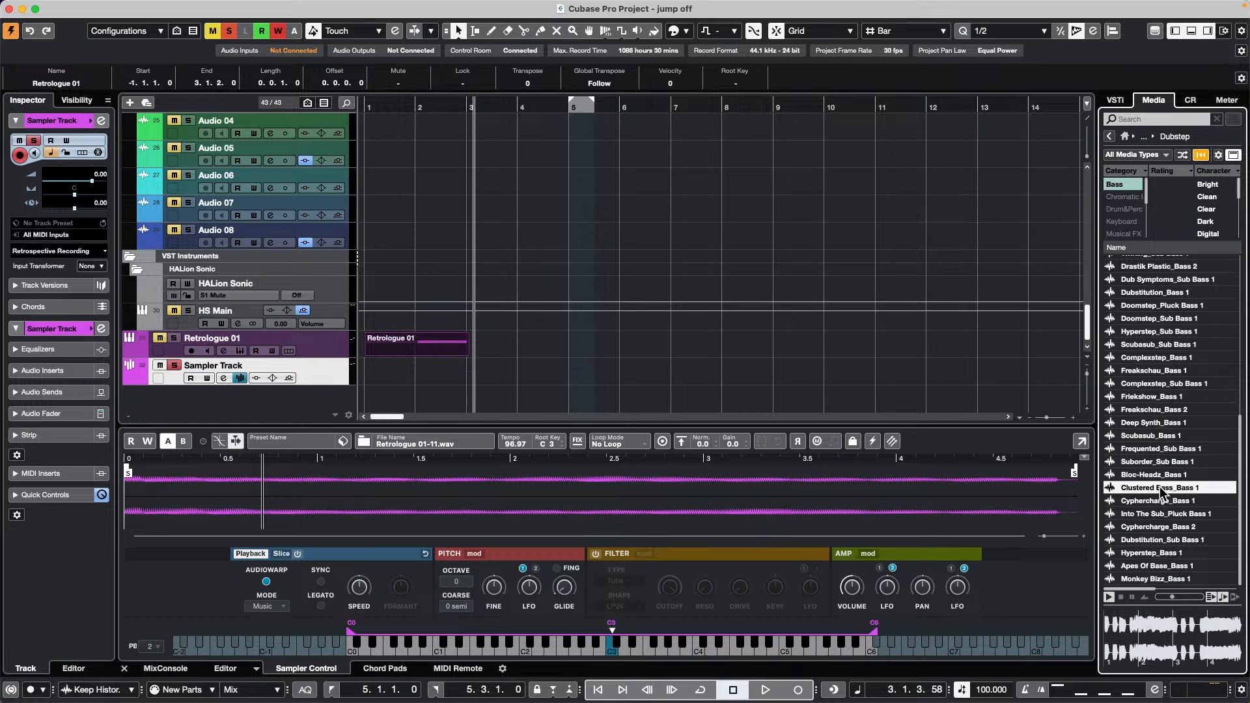
click(1152, 527)
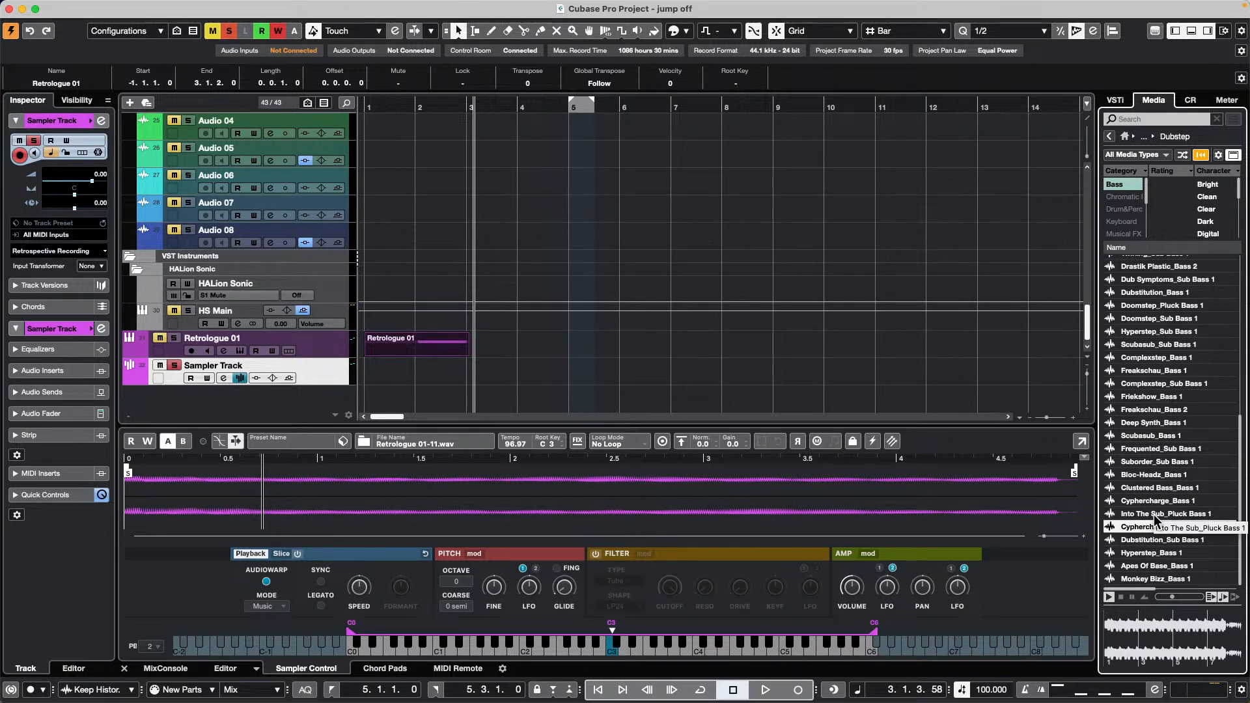
click(1156, 436)
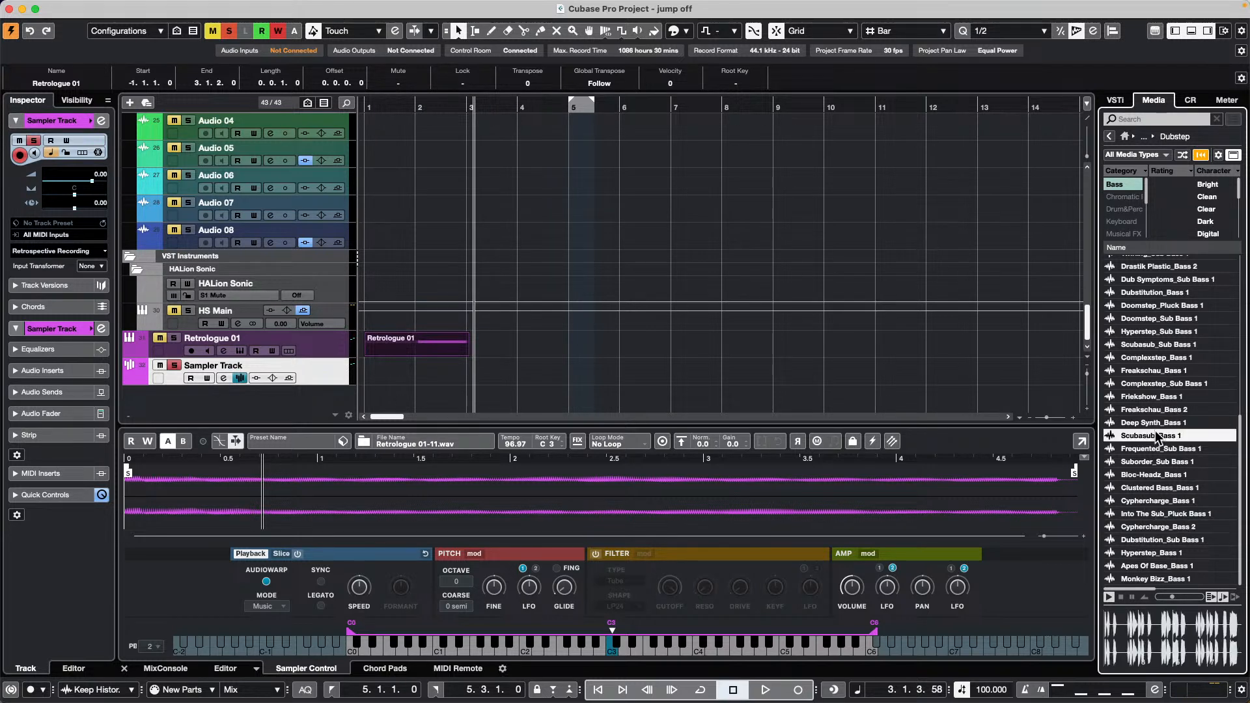
scroll(1147, 403, up, 2)
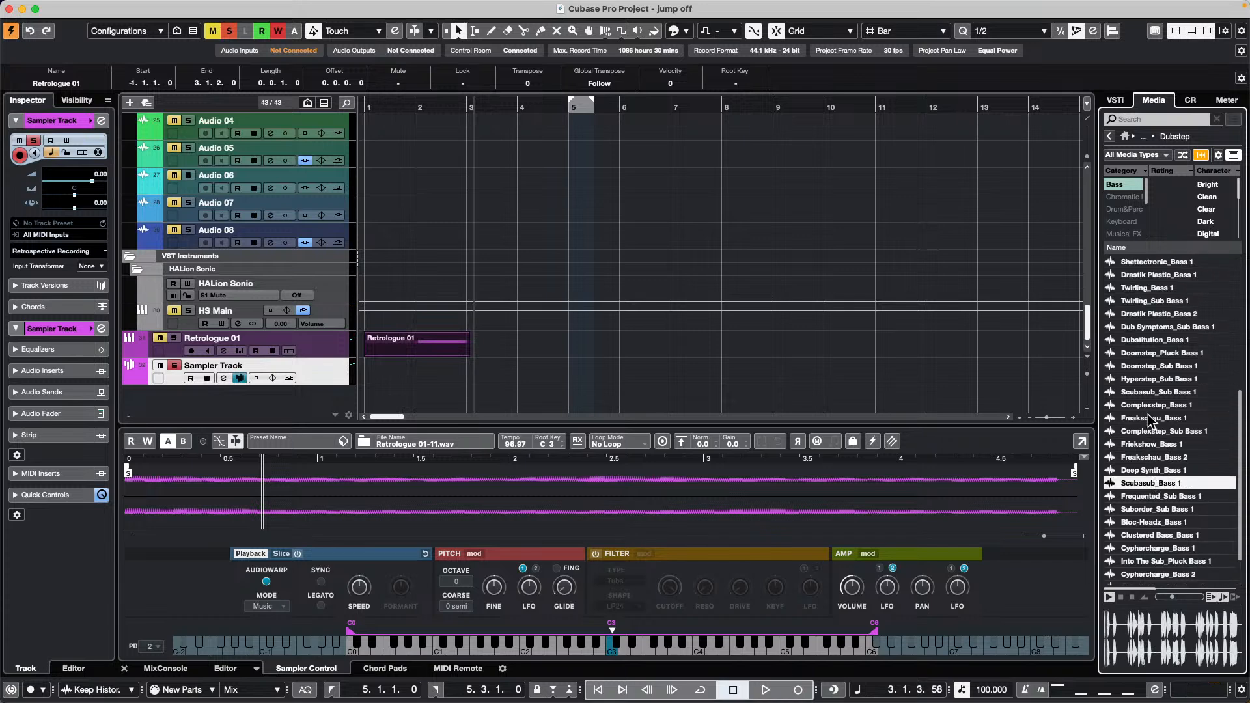
scroll(1147, 413, up, 3)
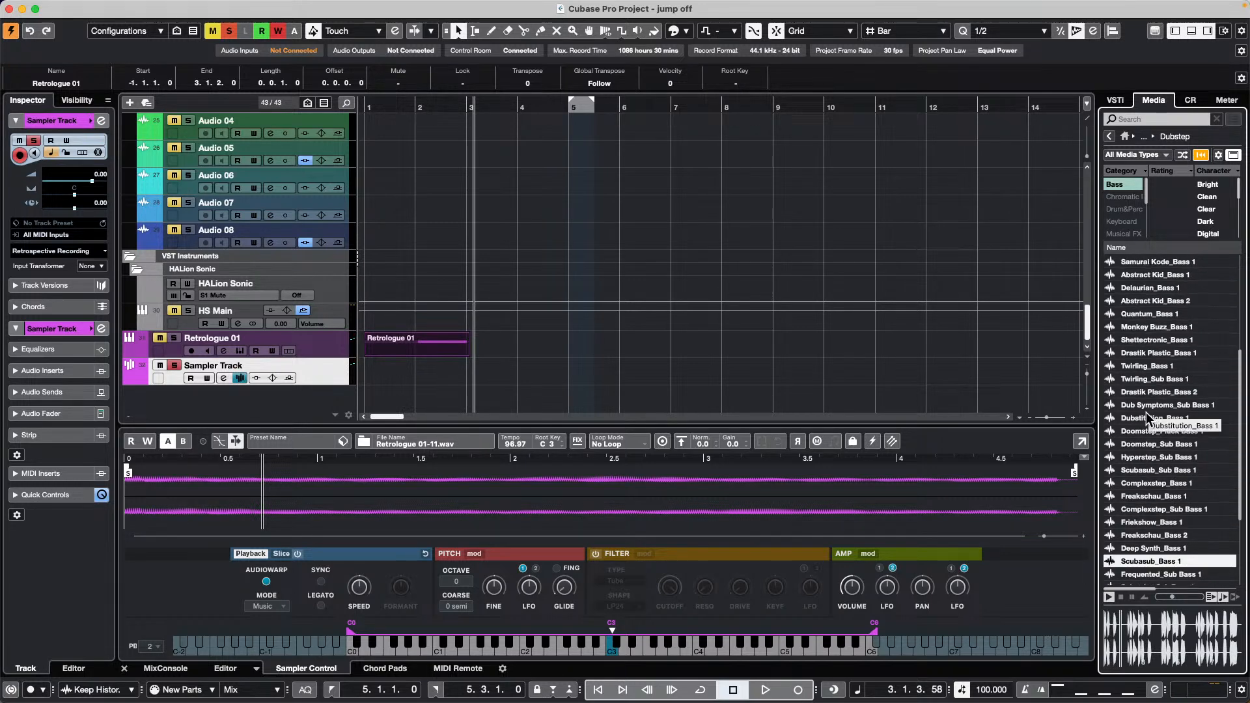
Clear the Bass filter, search Soul Assembly for 'motown' and preview Motown - Bass B 02.
click(1112, 185)
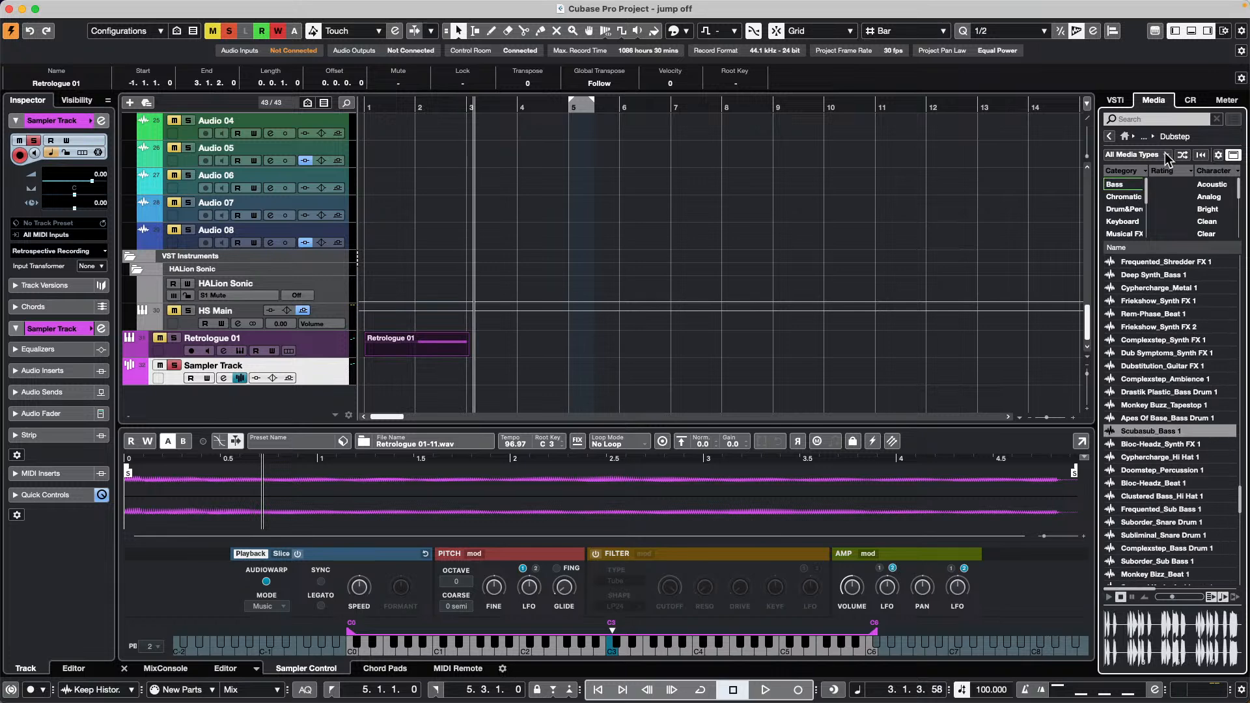
click(1126, 136)
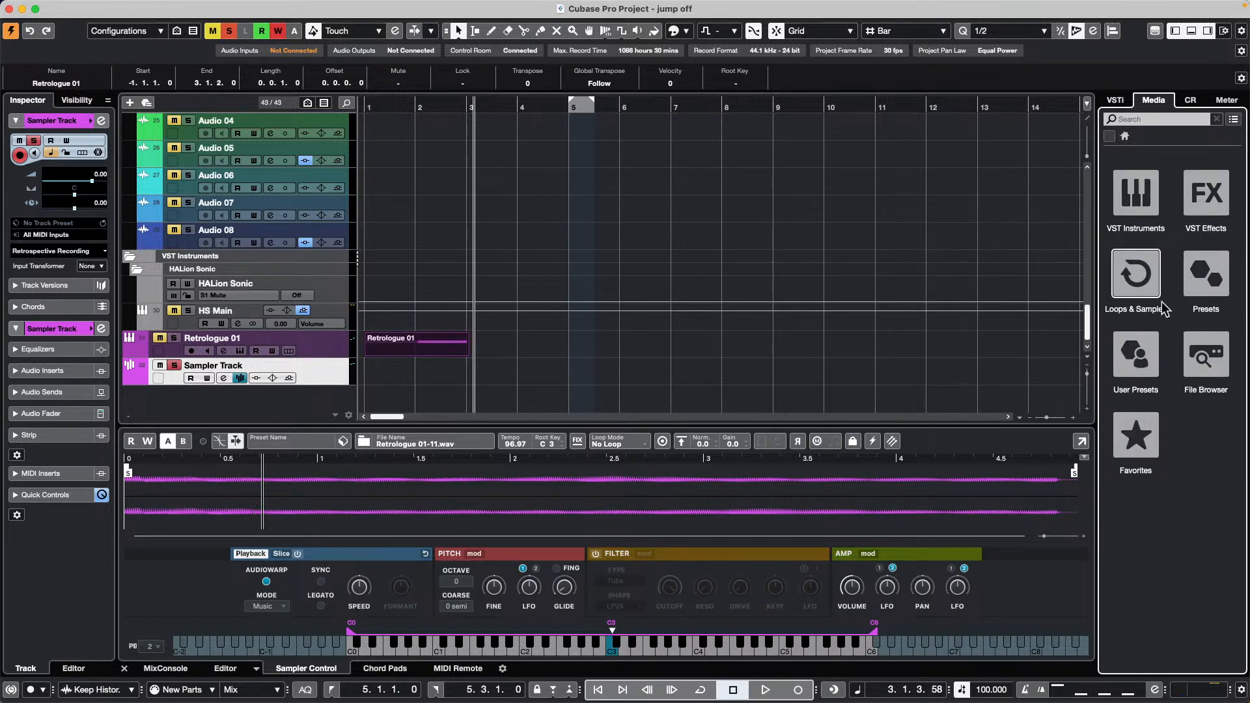
click(1136, 274)
scroll(1175, 398, down, 10)
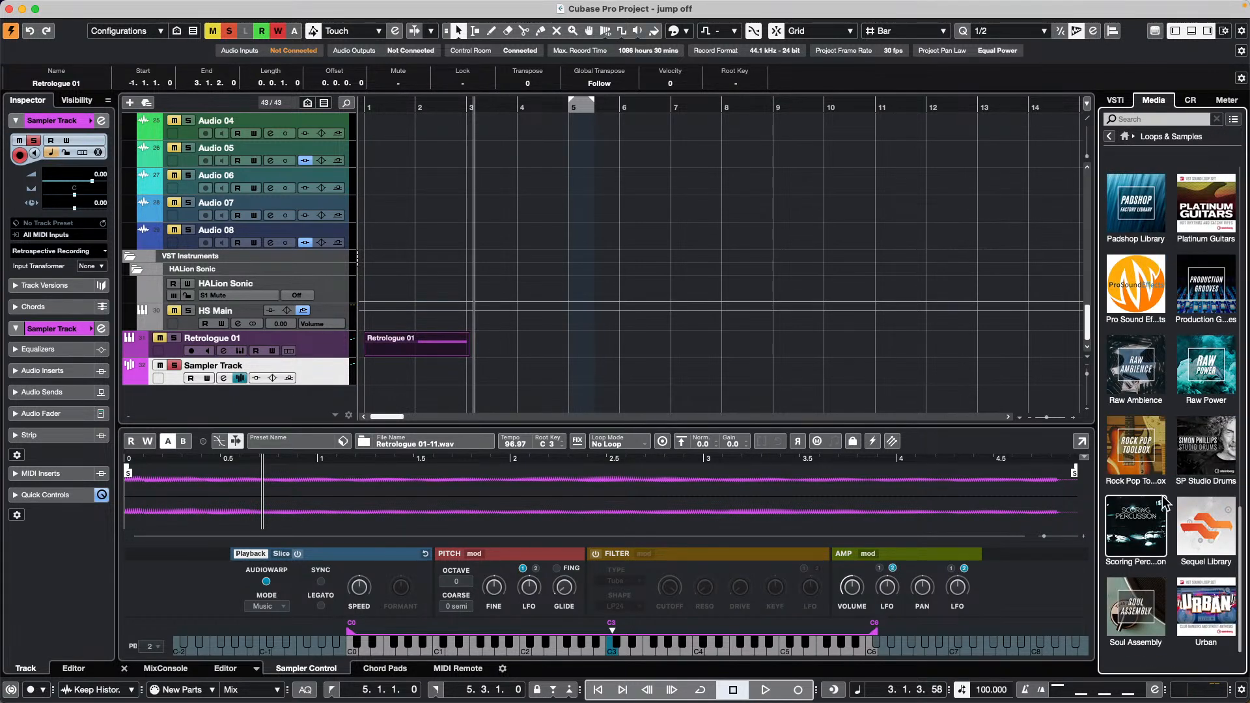
click(1136, 607)
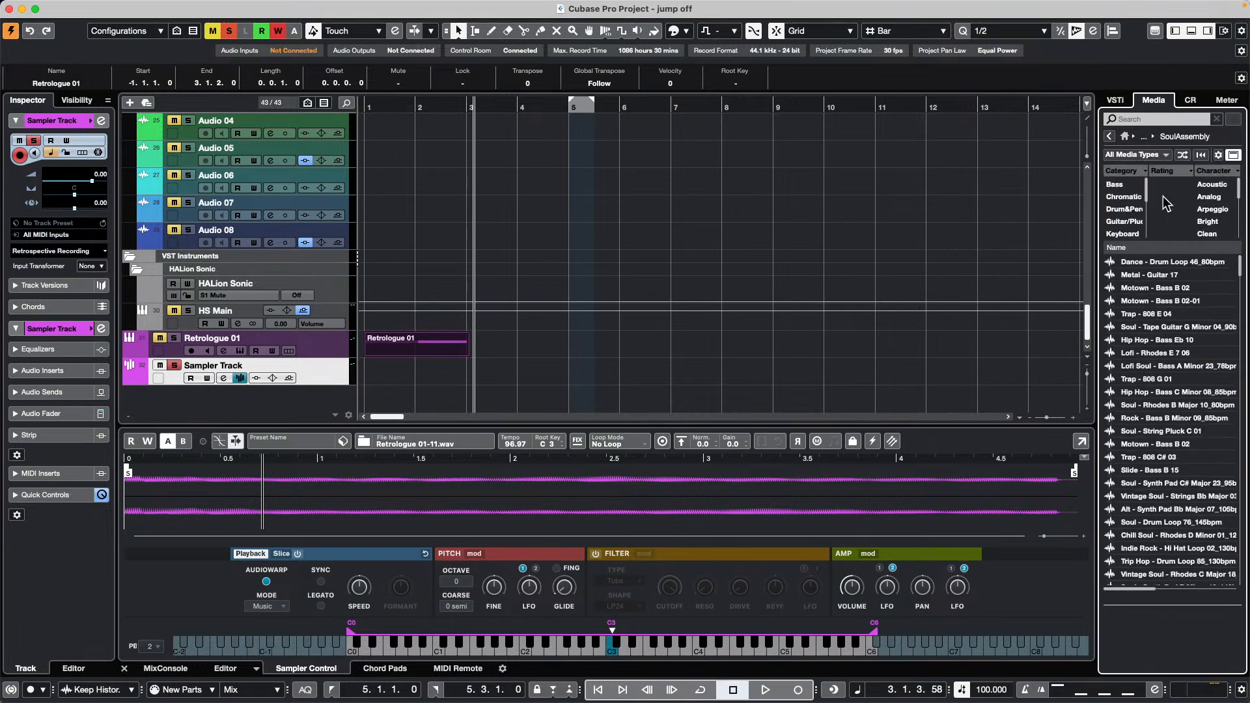
click(1153, 118)
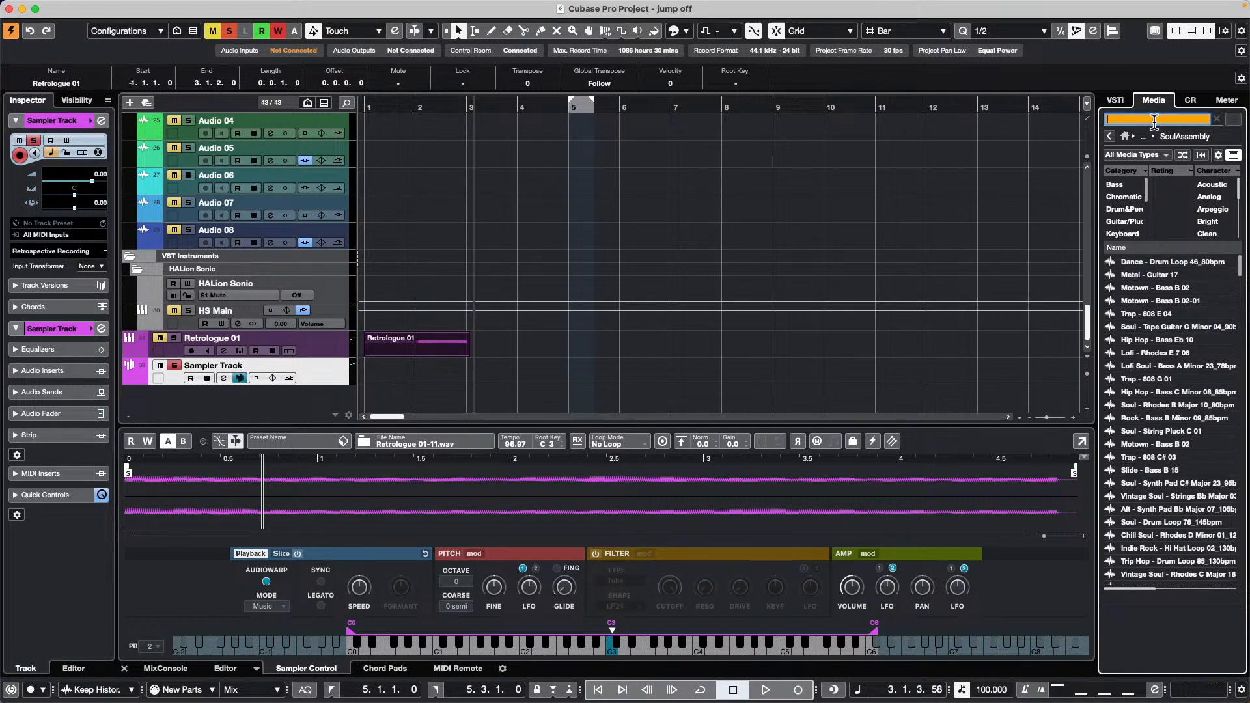
text(moto)
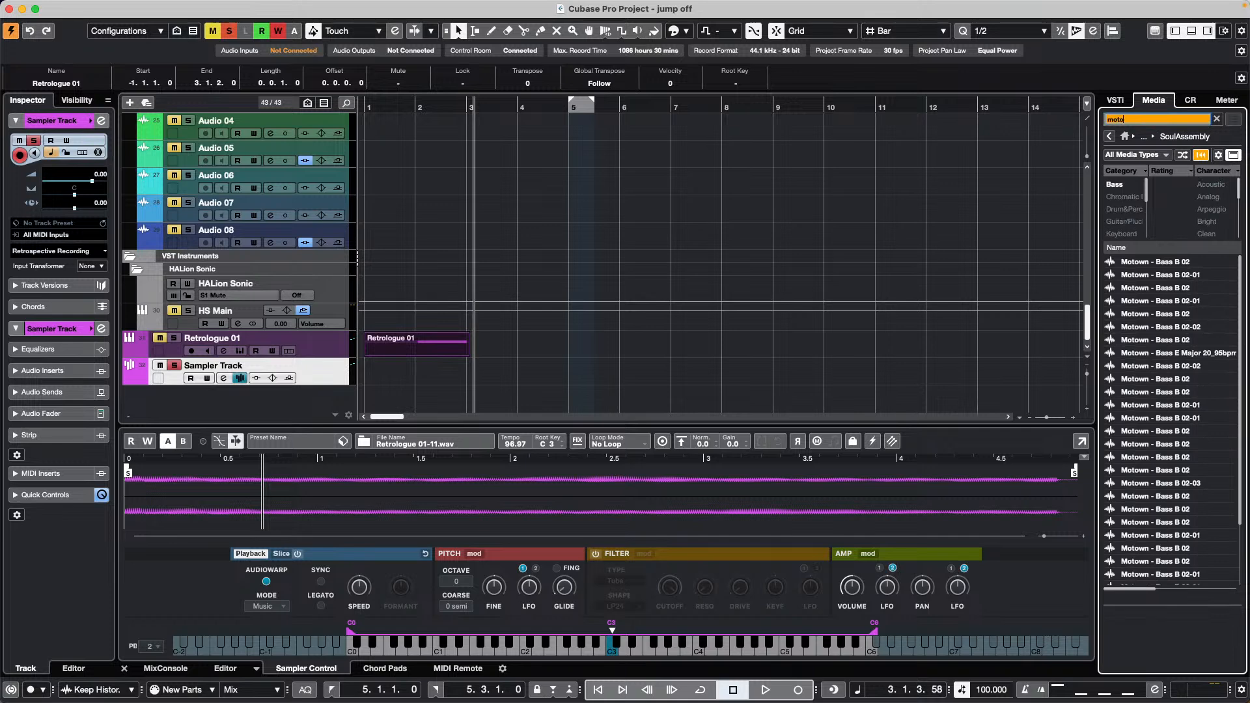
text(wn)
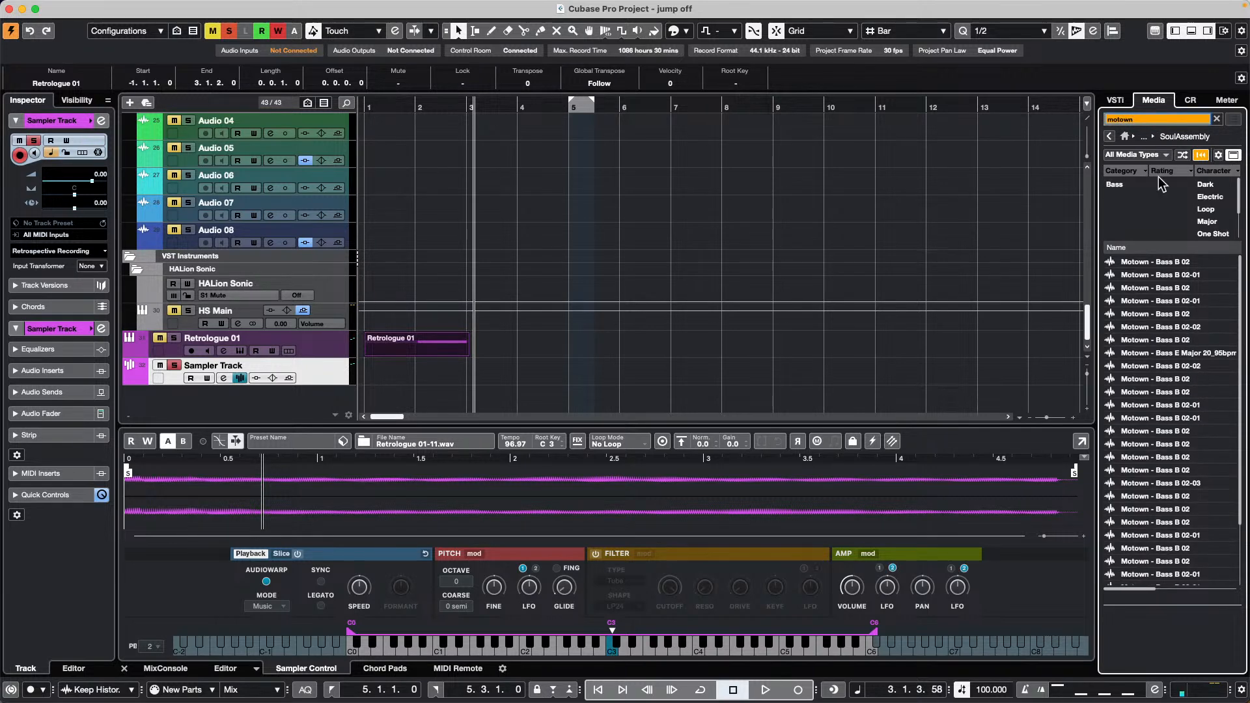
click(1182, 264)
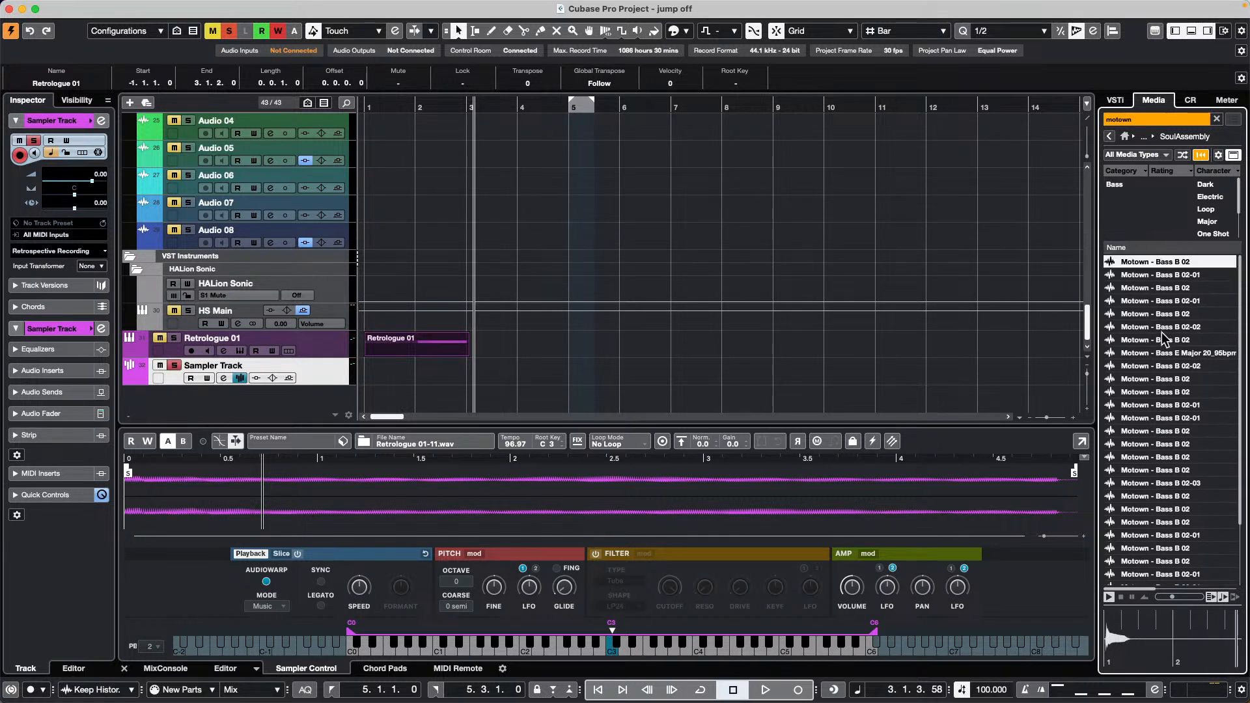
Create a sampler track from Motown - Bass B 02 and move its sample start slightly later.
right_click(1153, 264)
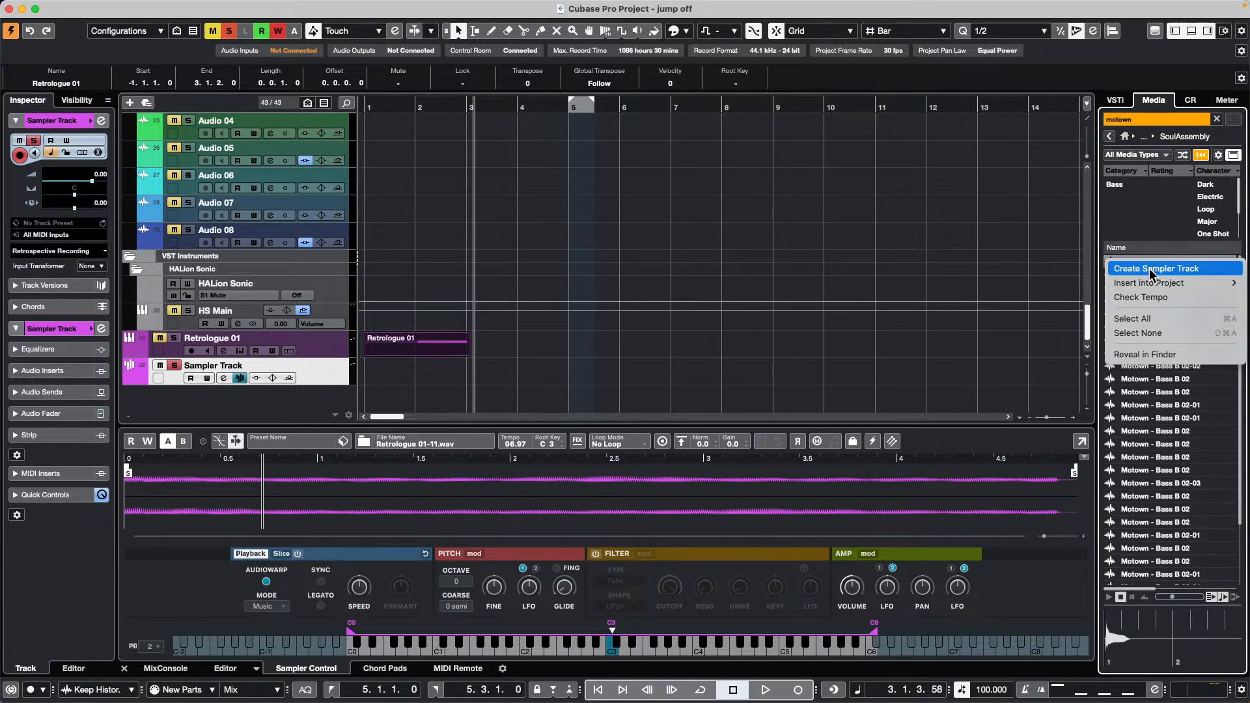
click(1151, 270)
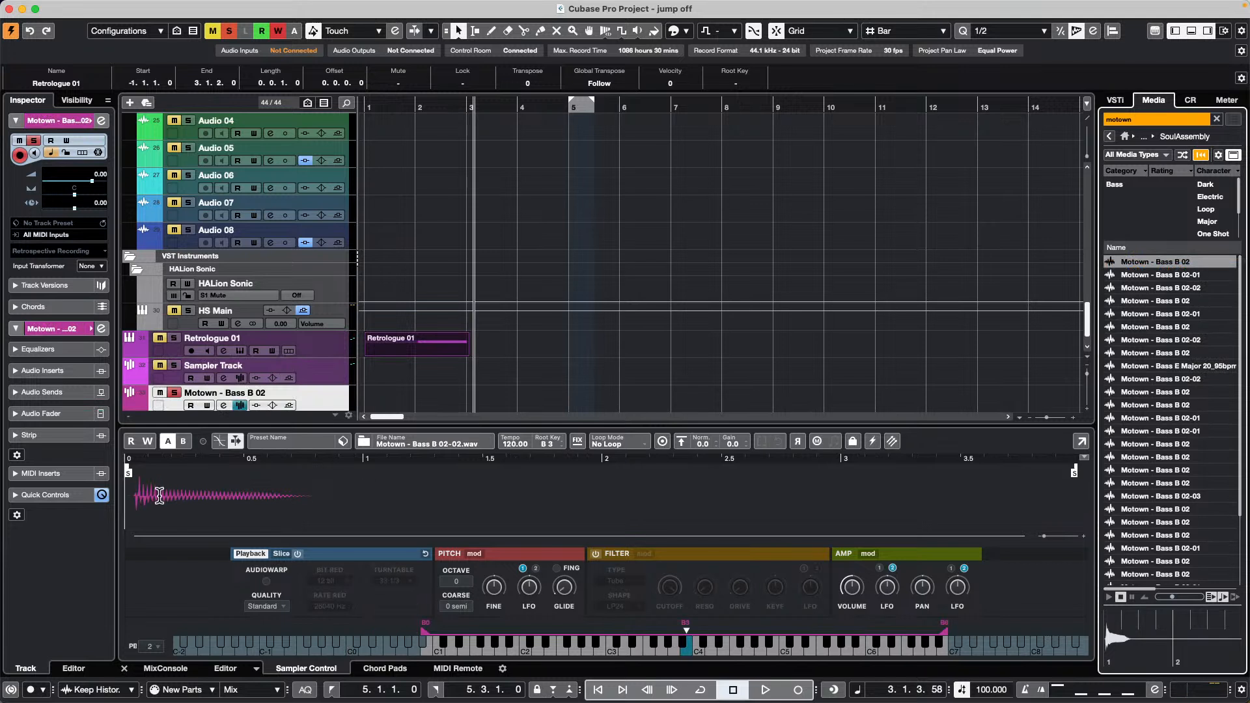
drag(127, 471, 138, 473)
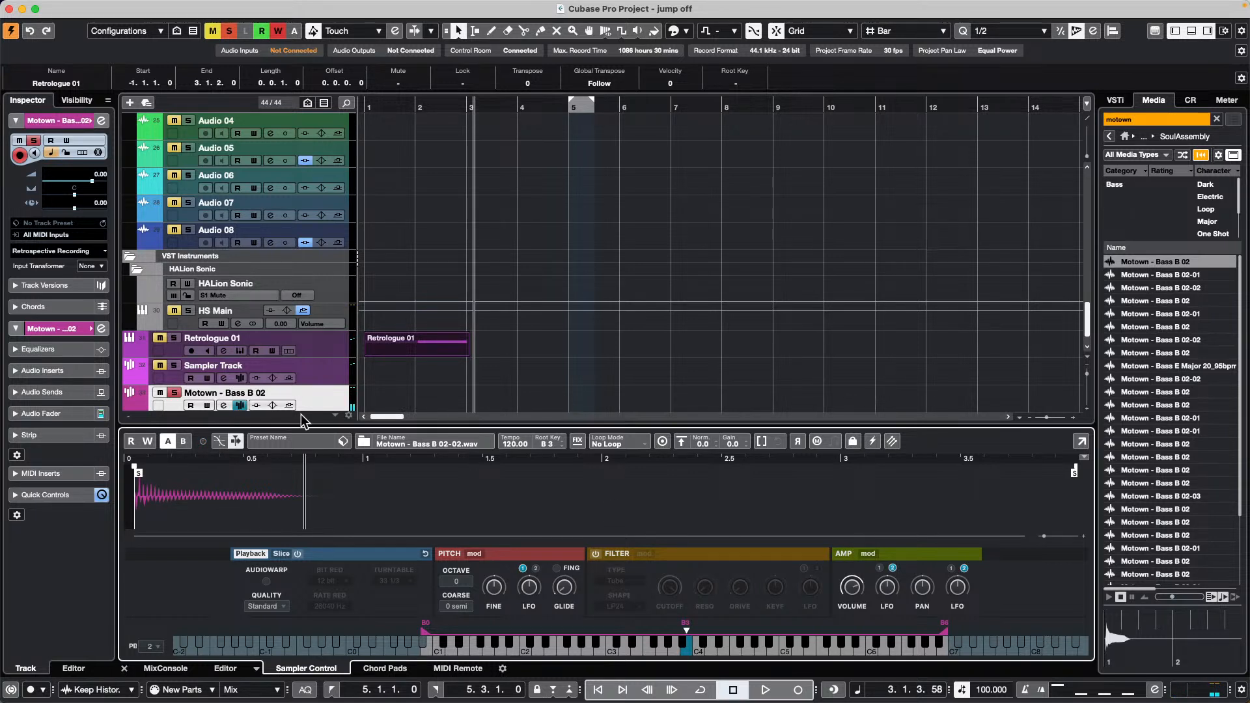
Record a bass part on the Motown track spanning bars 3 to 7.
scroll(372, 352, down, 2)
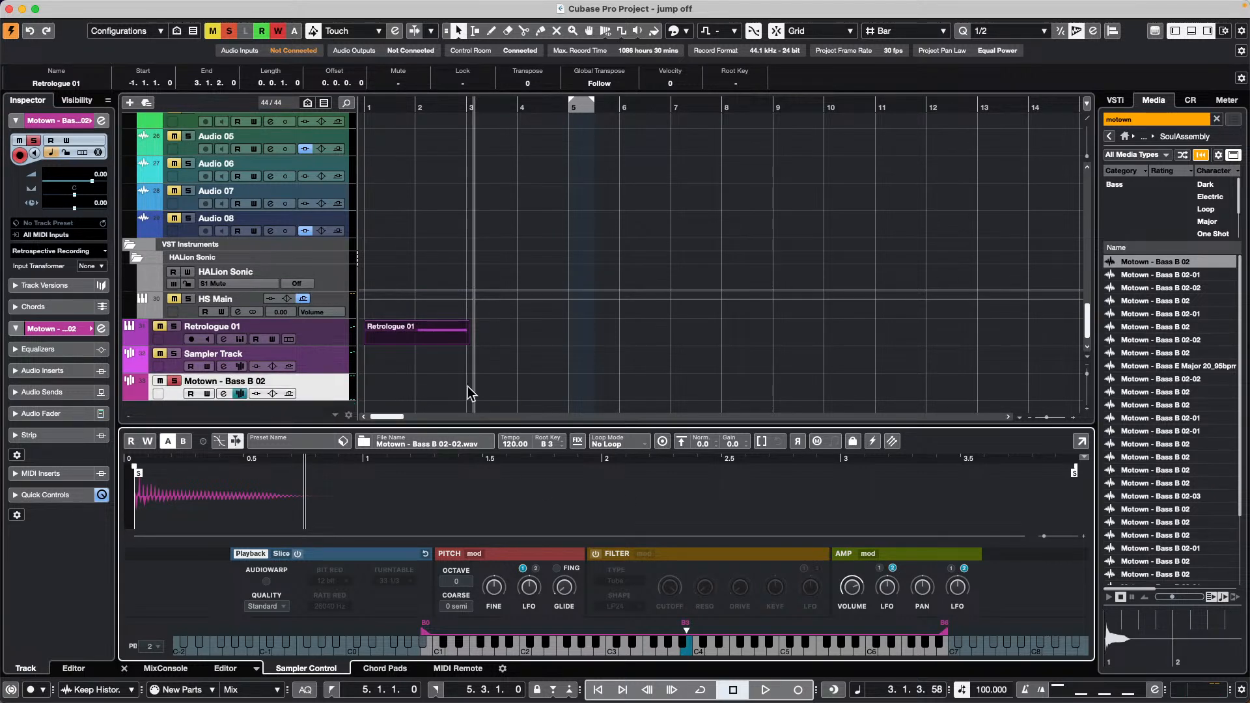
click(795, 690)
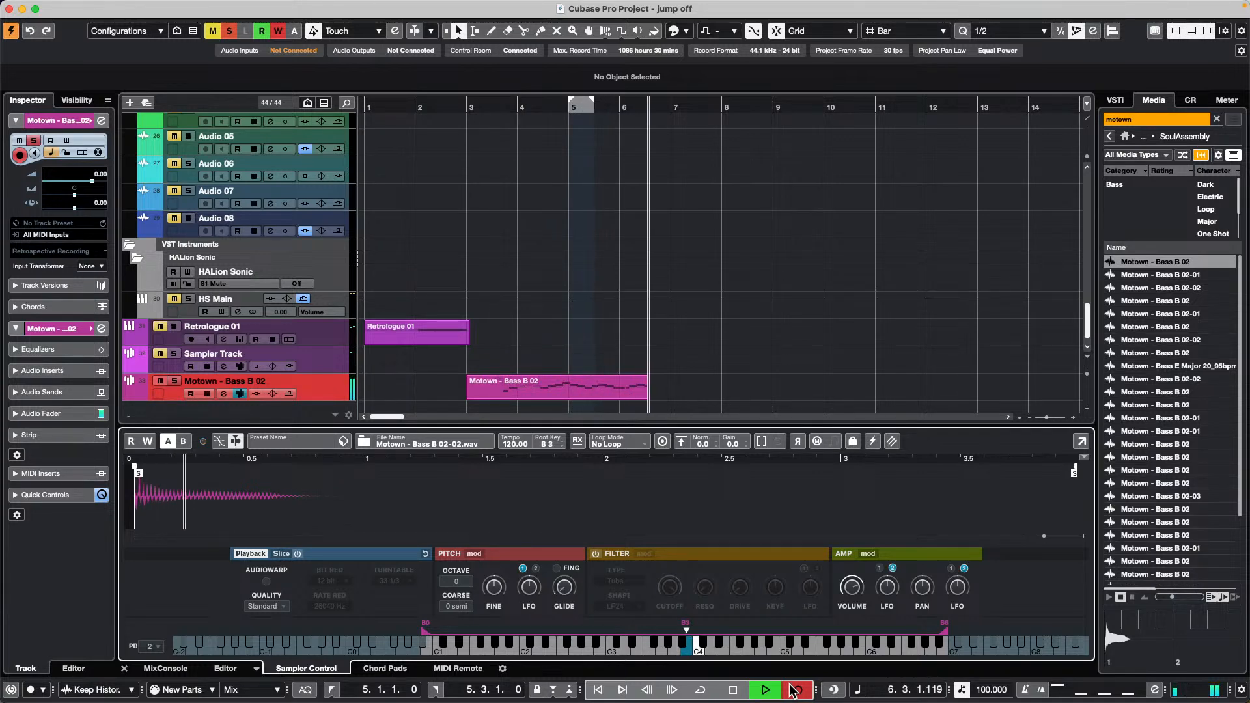
click(793, 690)
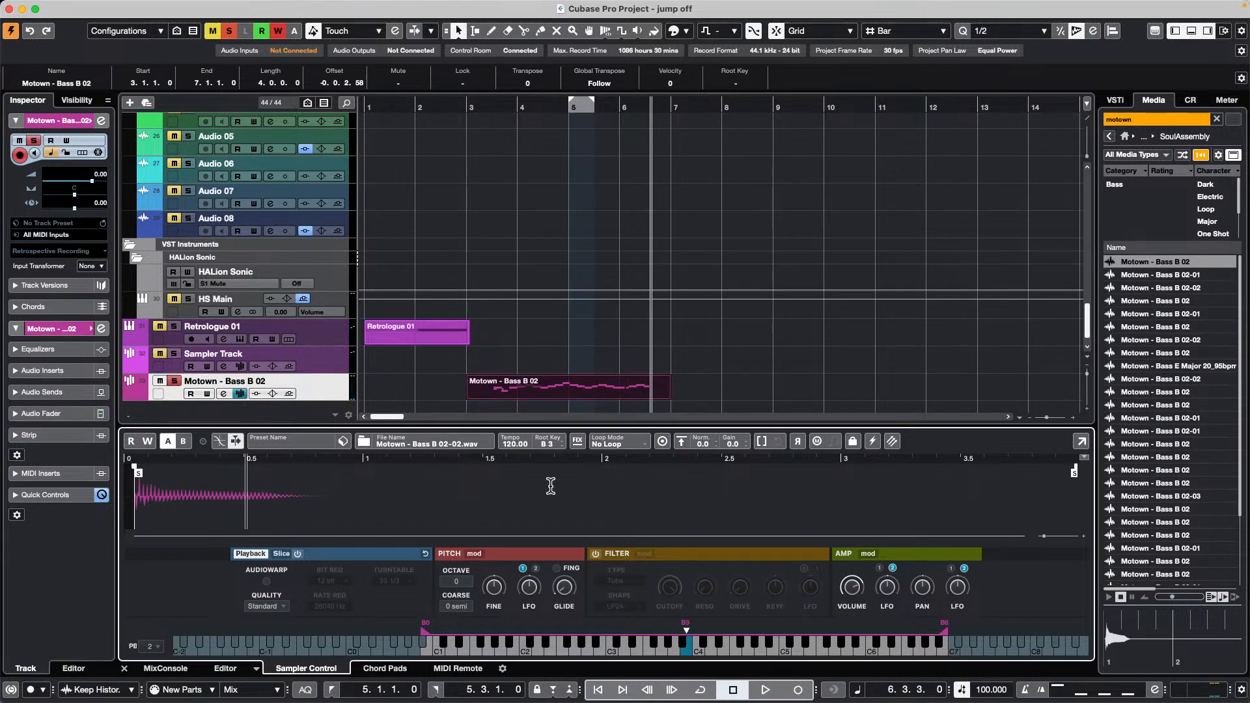
click(337, 359)
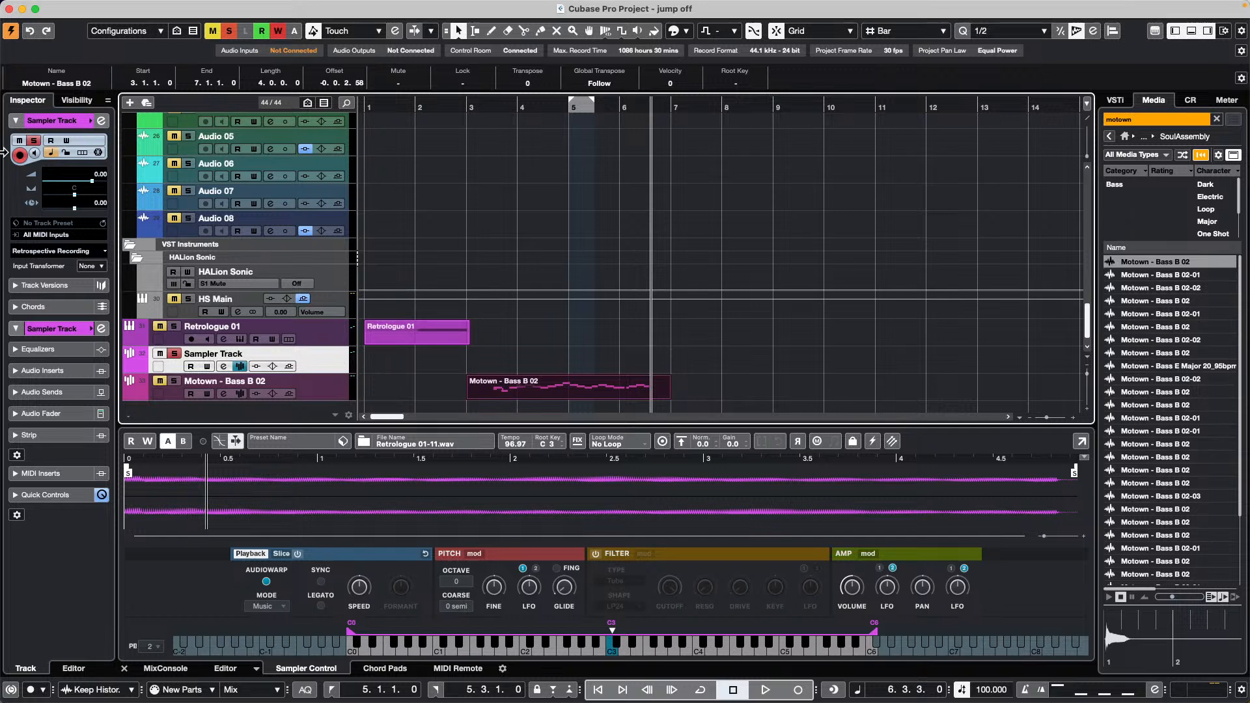
Open and activate comping C12 from Recent Projects, skip the missing file, and zoom to bars 1–17.
mouse_move(41, 5)
click(86, 8)
mouse_move(189, 306)
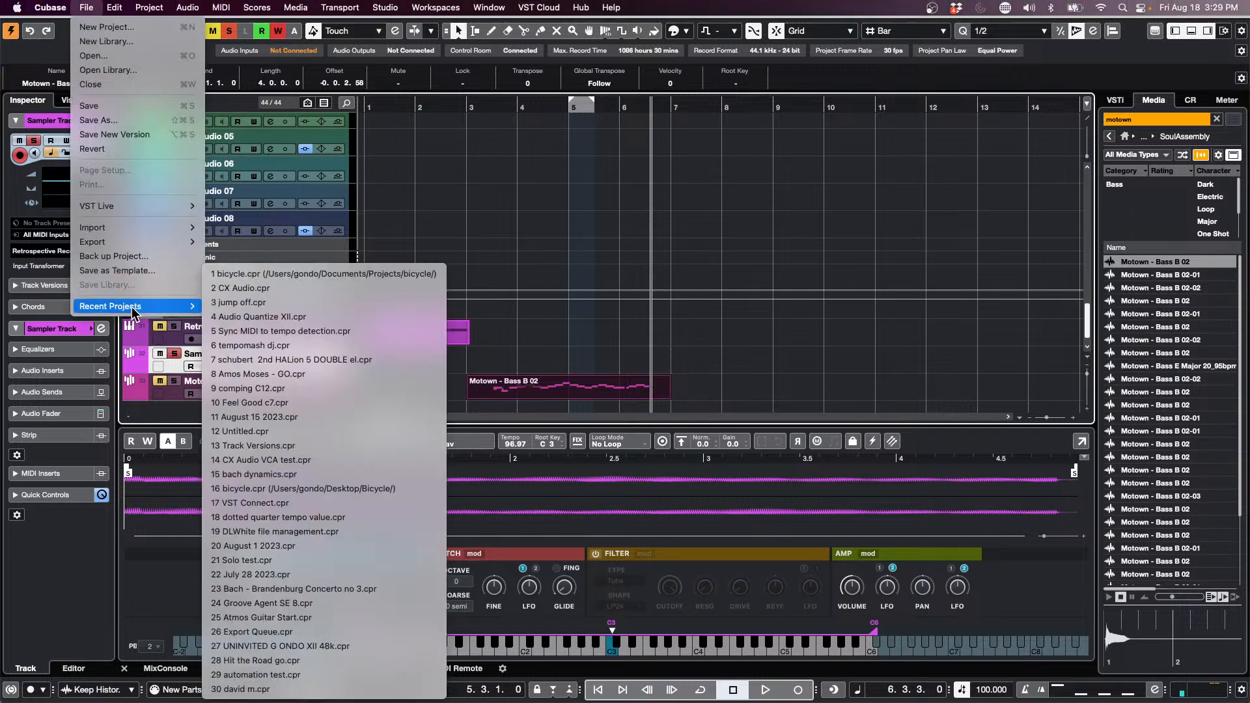
click(365, 300)
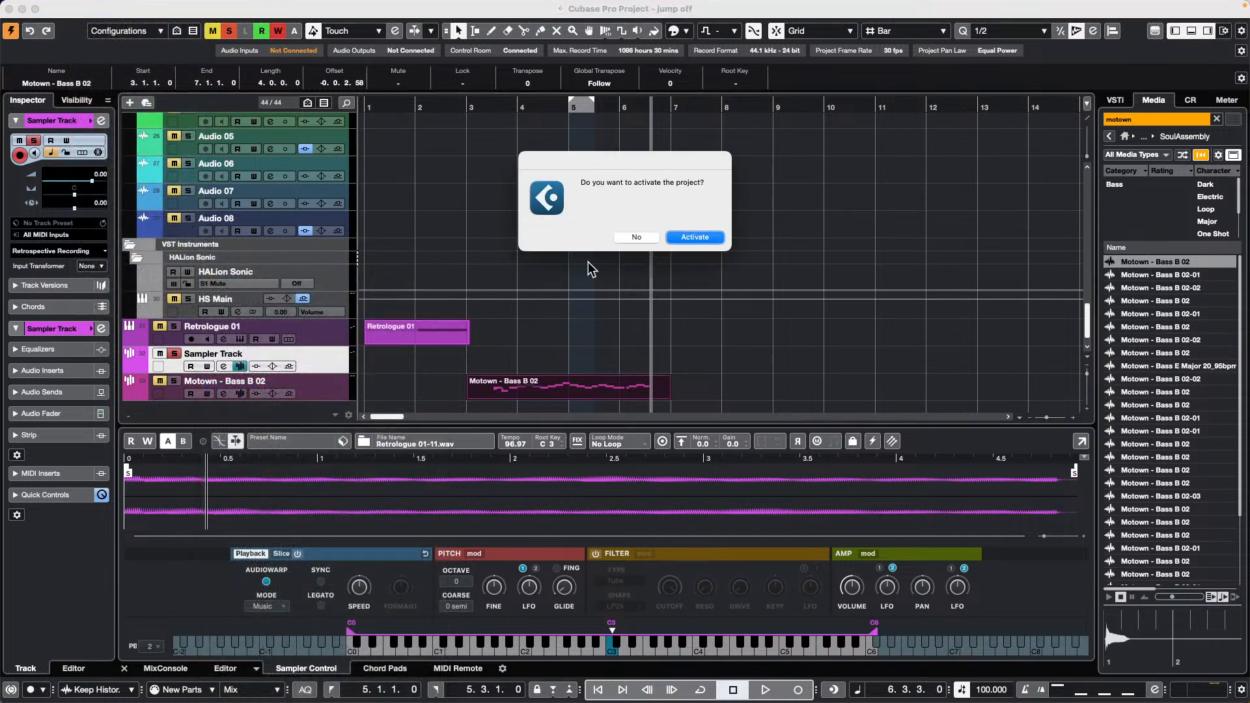
click(696, 234)
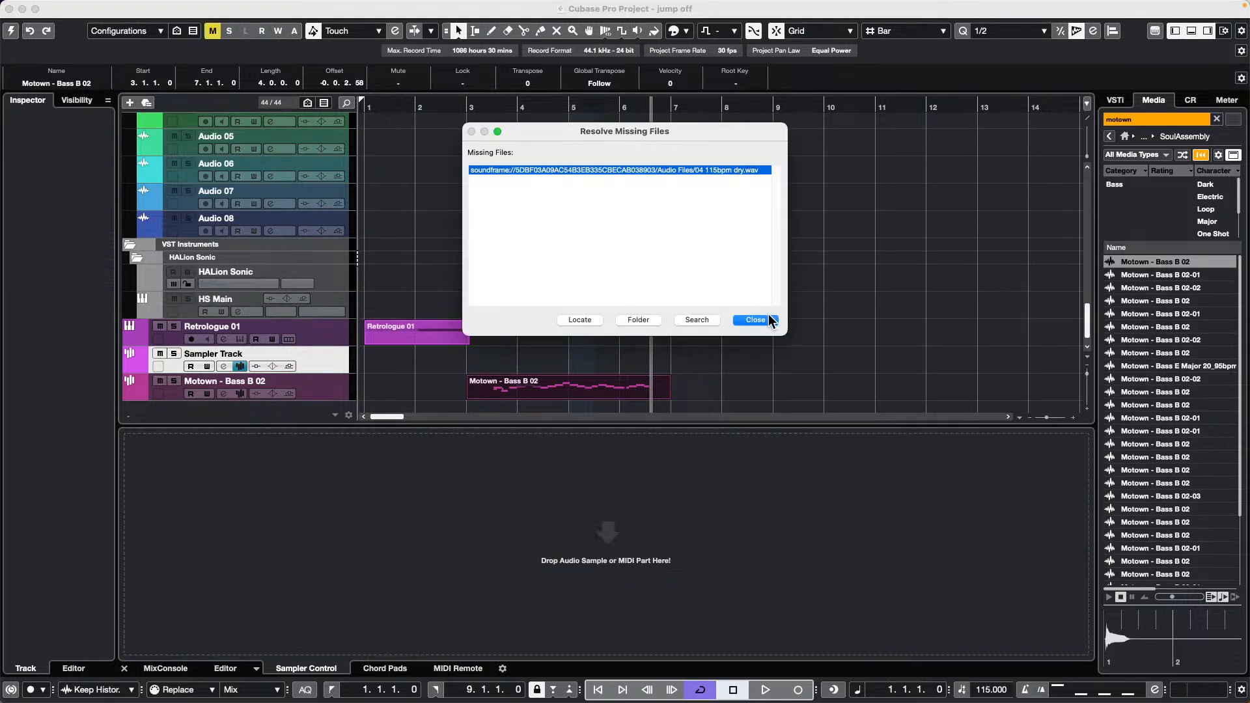
click(768, 318)
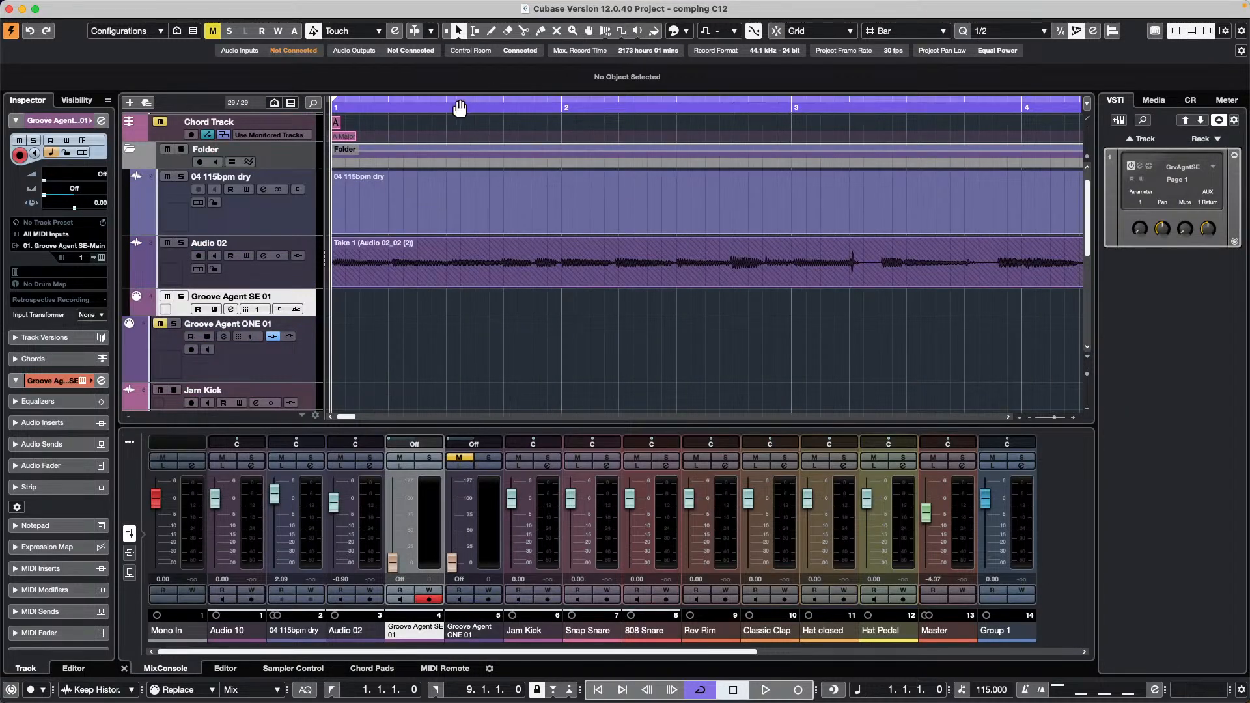
drag(459, 108, 467, 82)
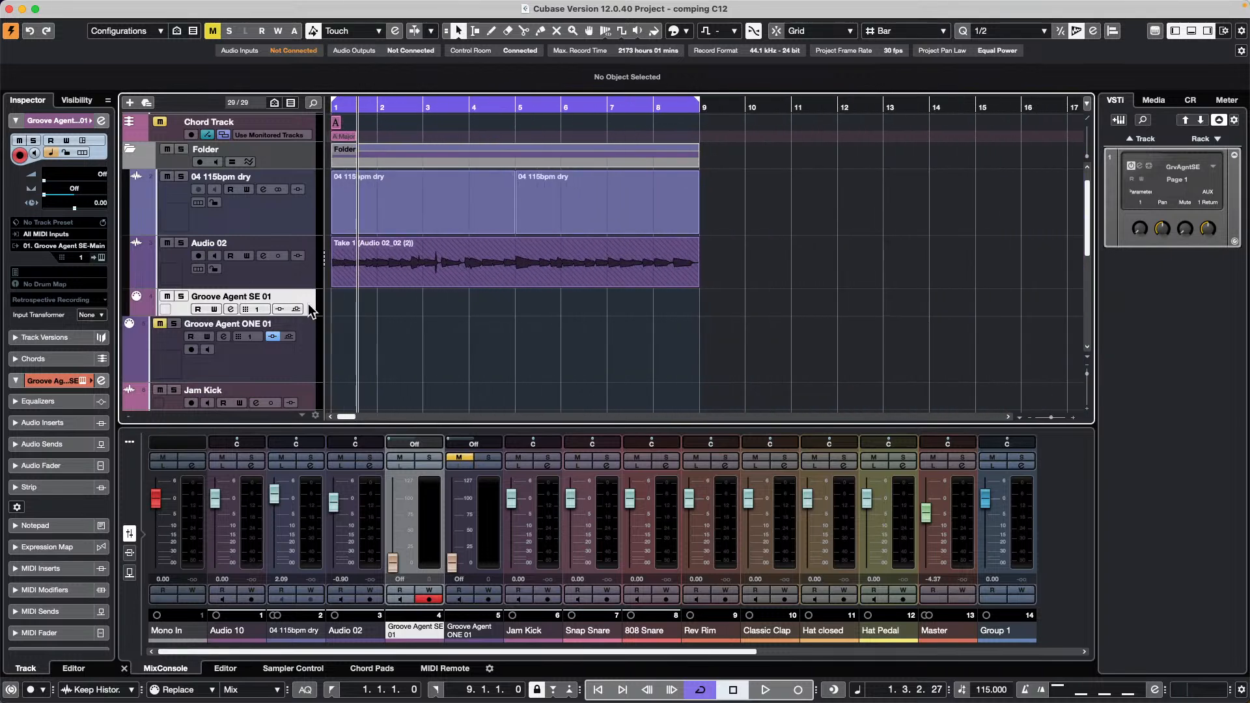
Add a new audio track named 'voc' below Audio 02.
click(307, 284)
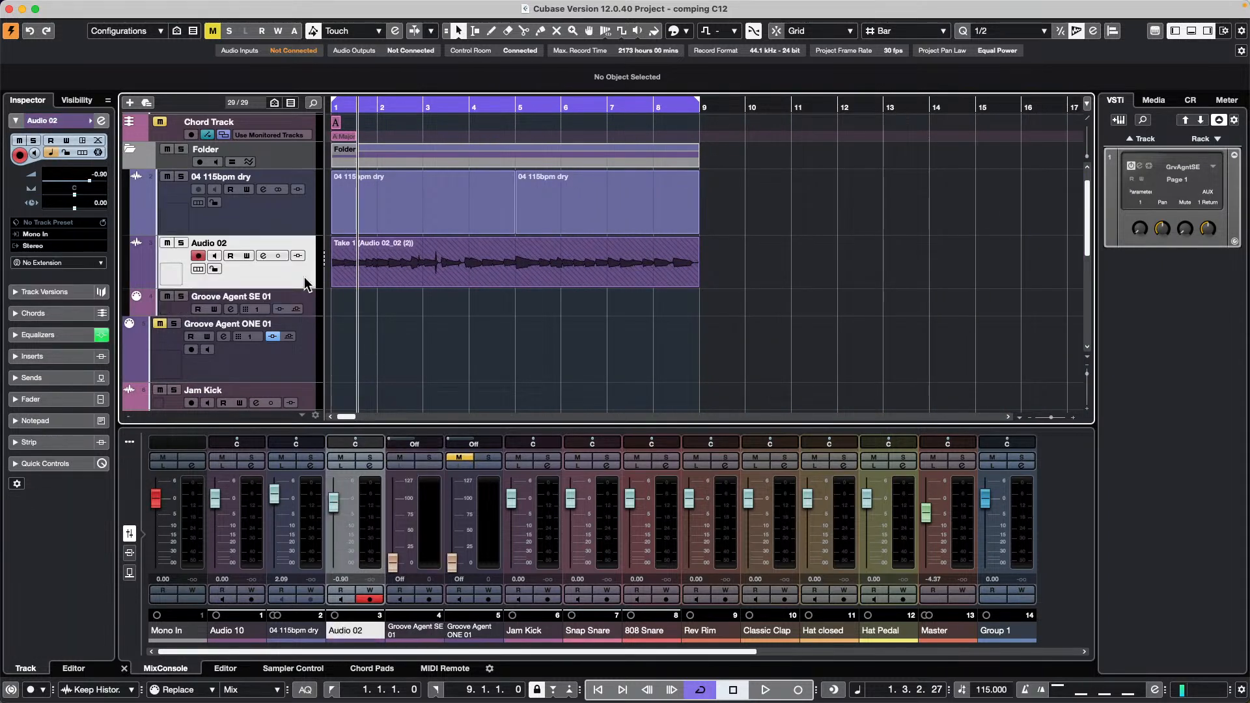
right_click(306, 278)
mouse_move(378, 285)
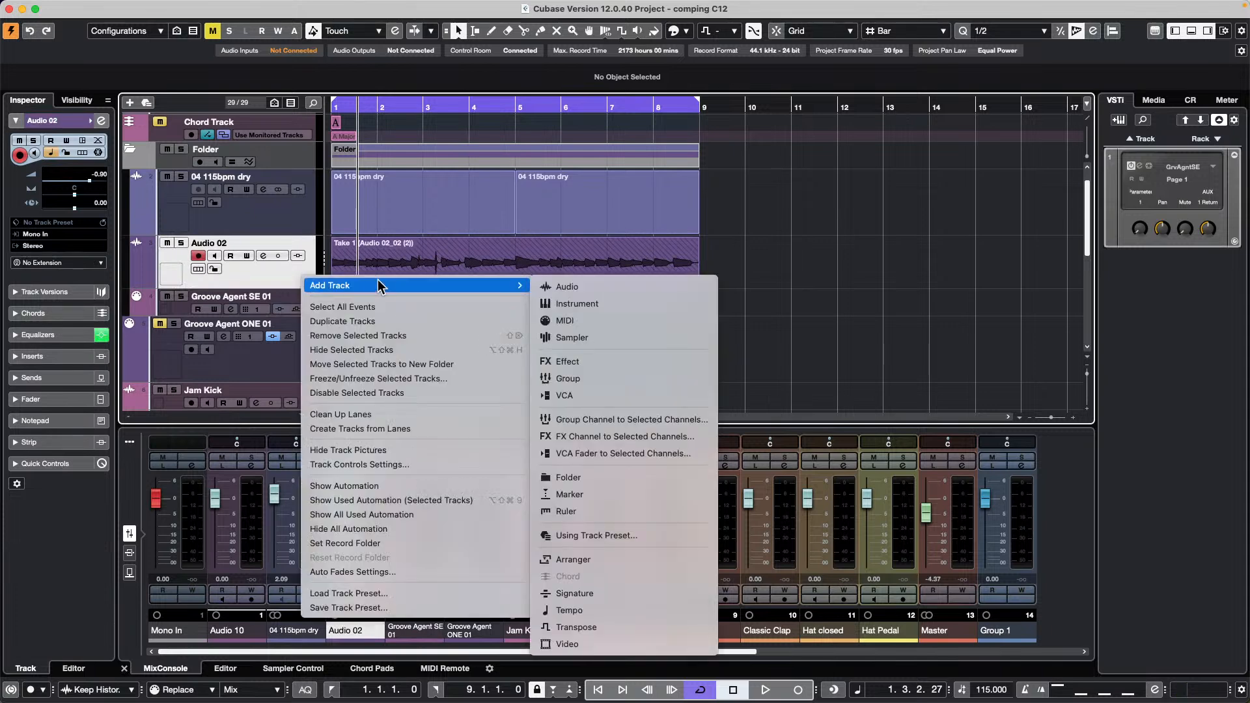
click(577, 287)
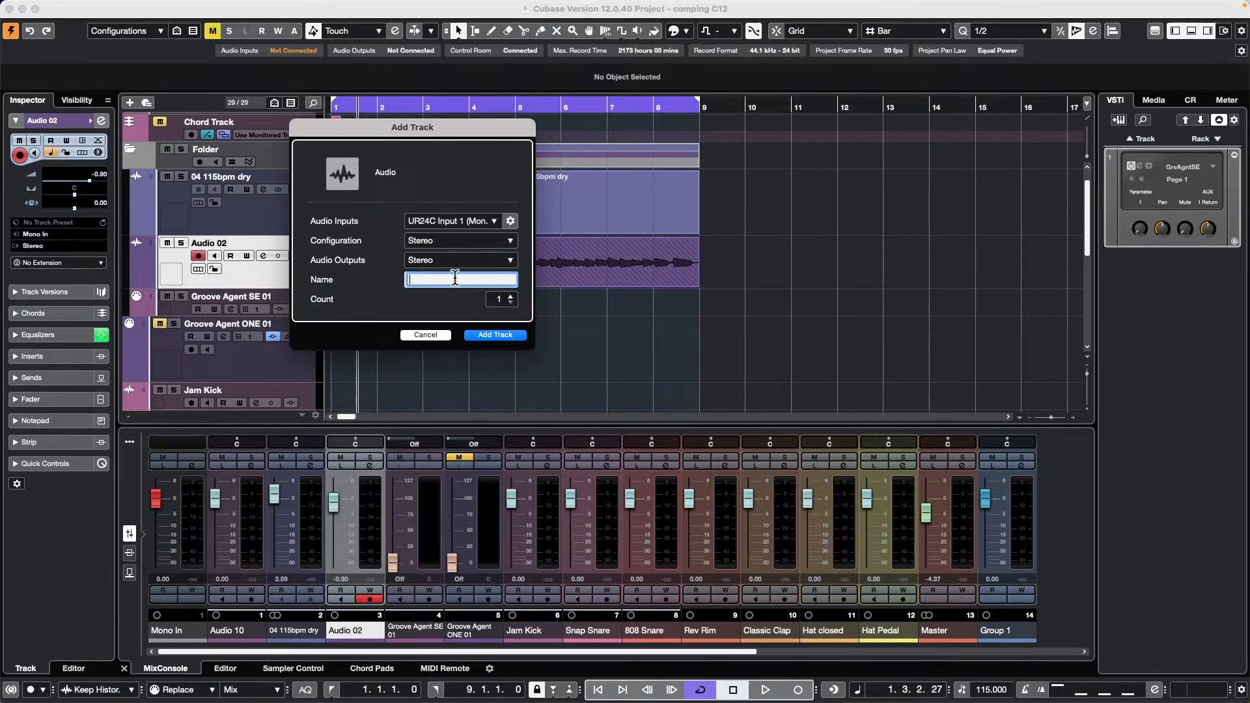
text(voc)
key(Return)
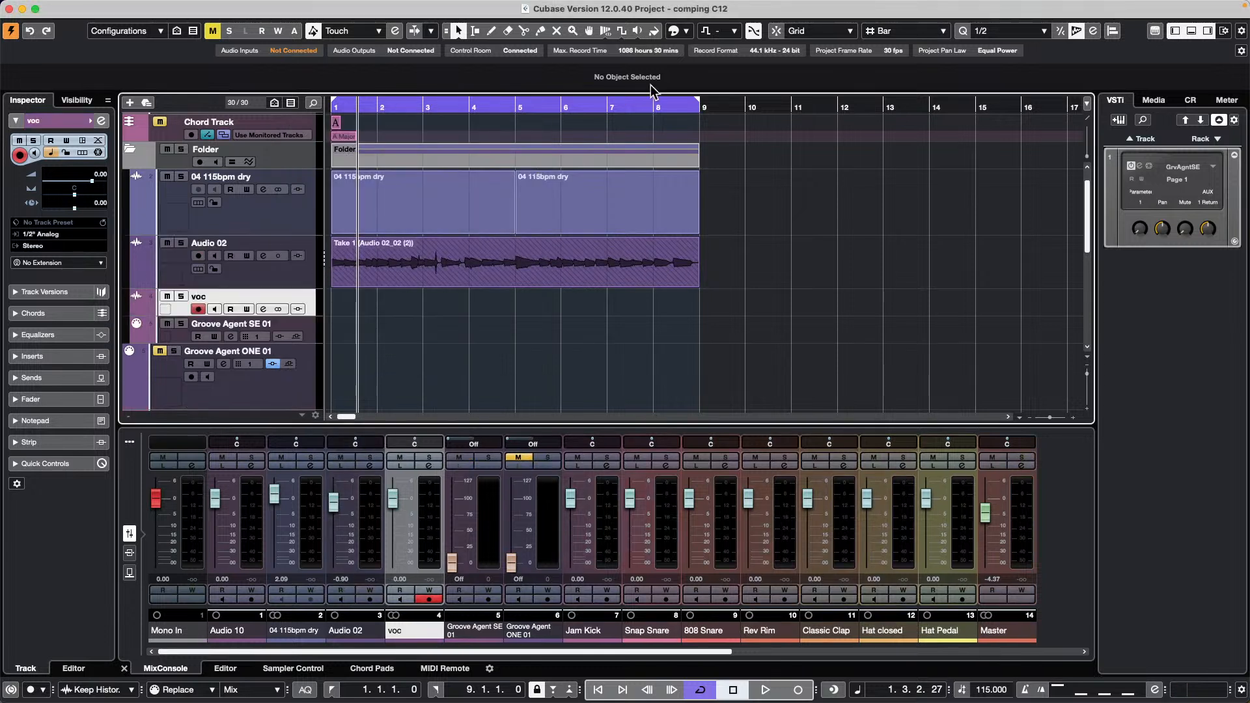
Shorten the cycle to end at bar 4 and start recording on voc from the project start.
drag(702, 98, 473, 122)
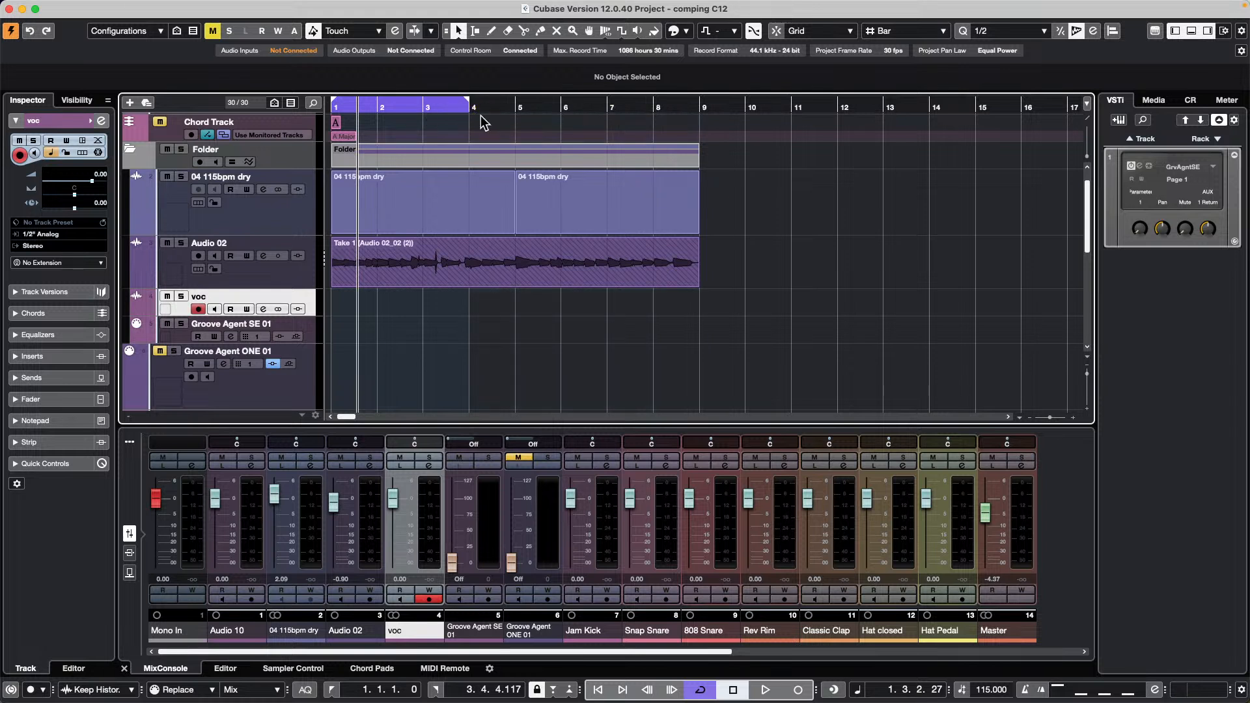
key(period)
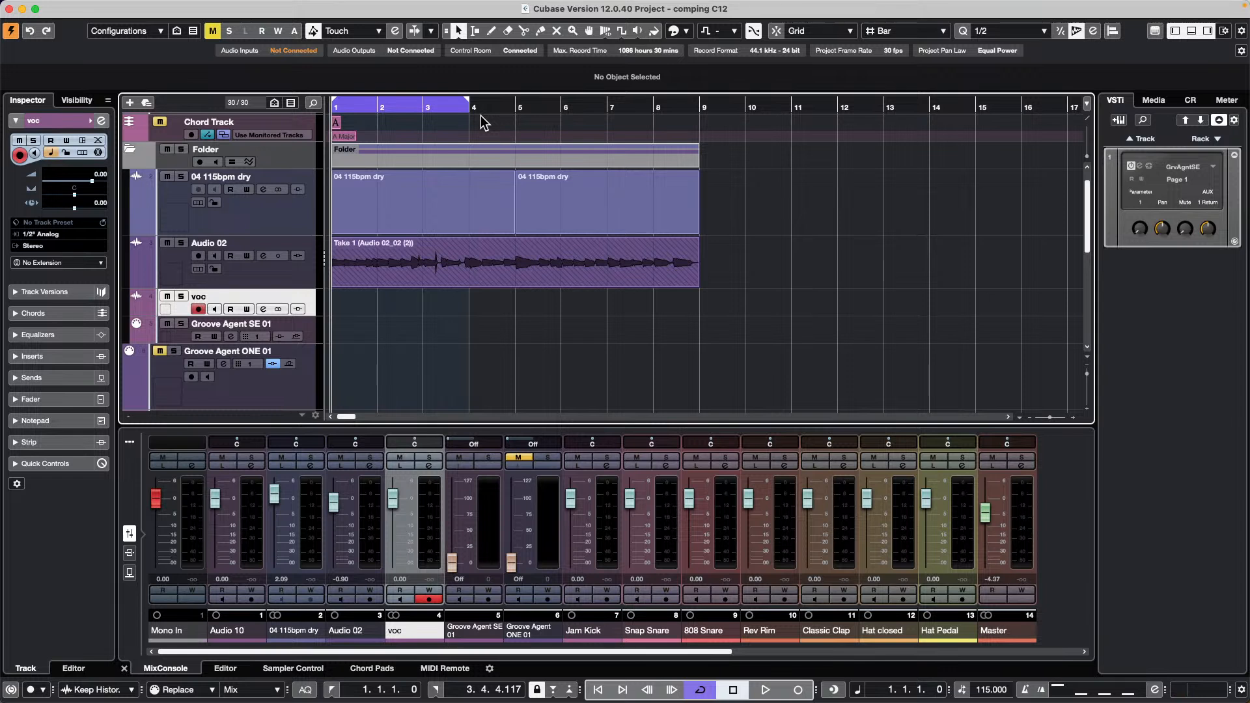
key(KP_Multiply)
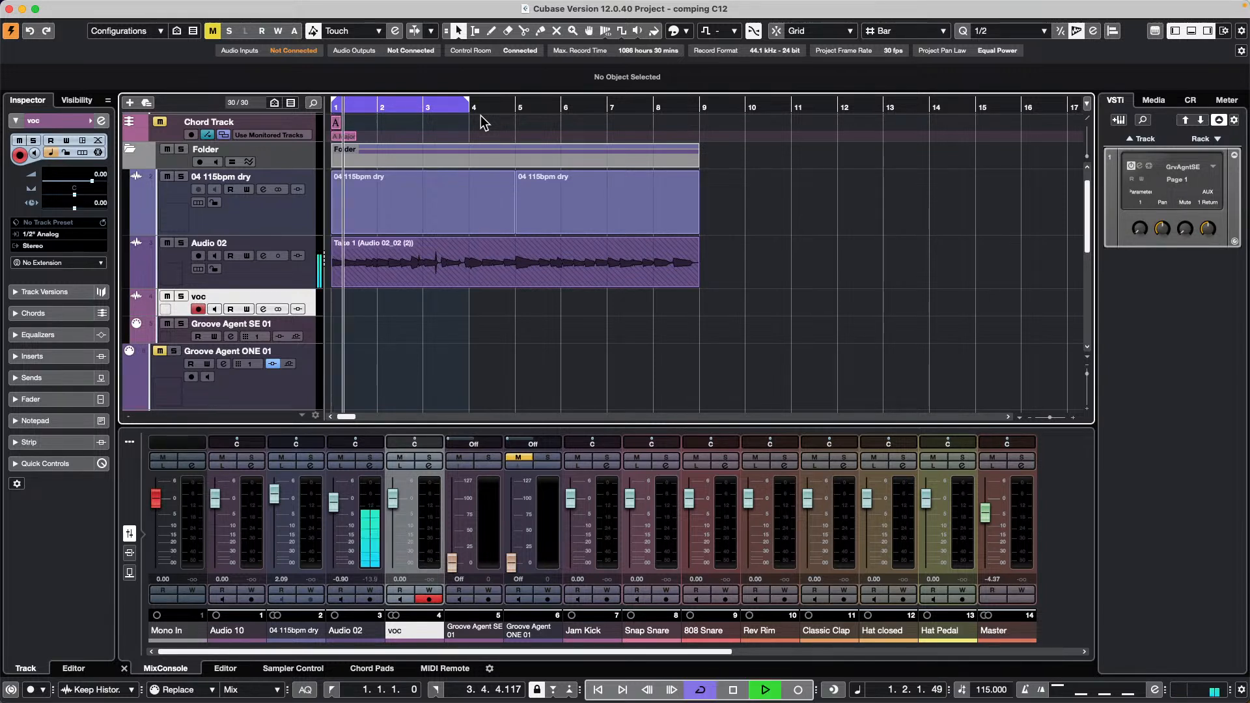
Mute Audio 02, finish the first voc take, and cycle-record further takes on a taller voc track.
click(167, 242)
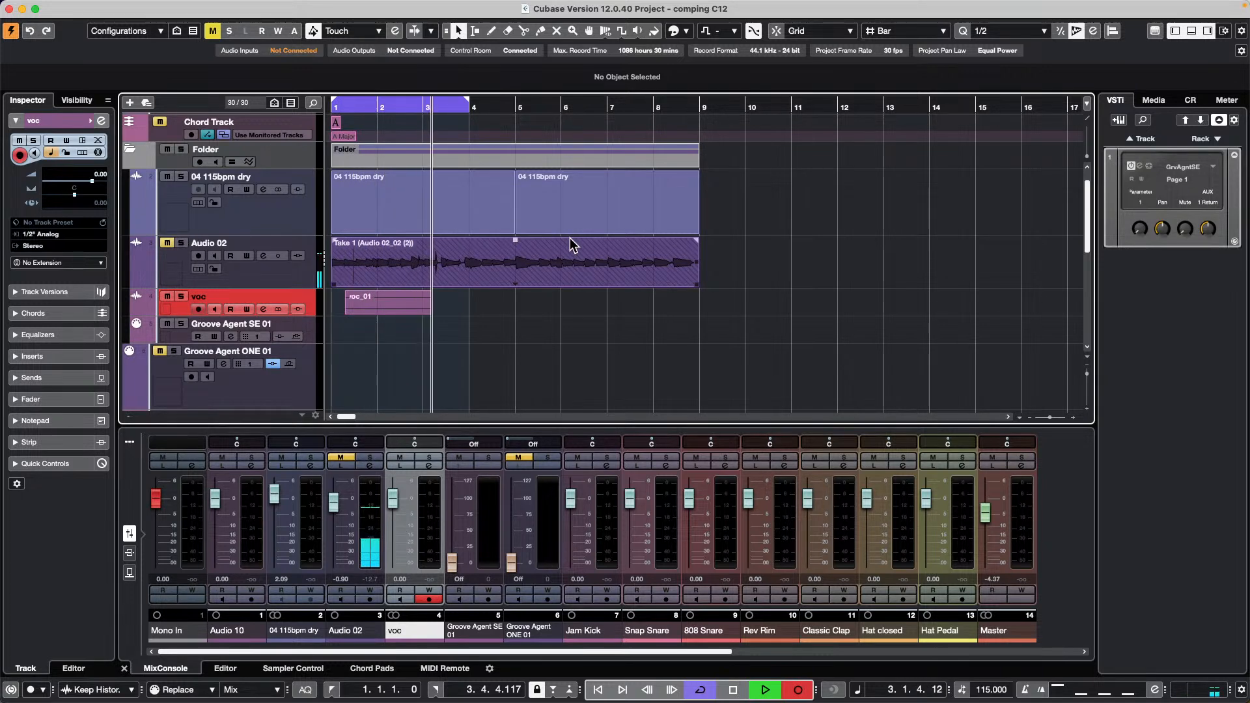
key(KP_0)
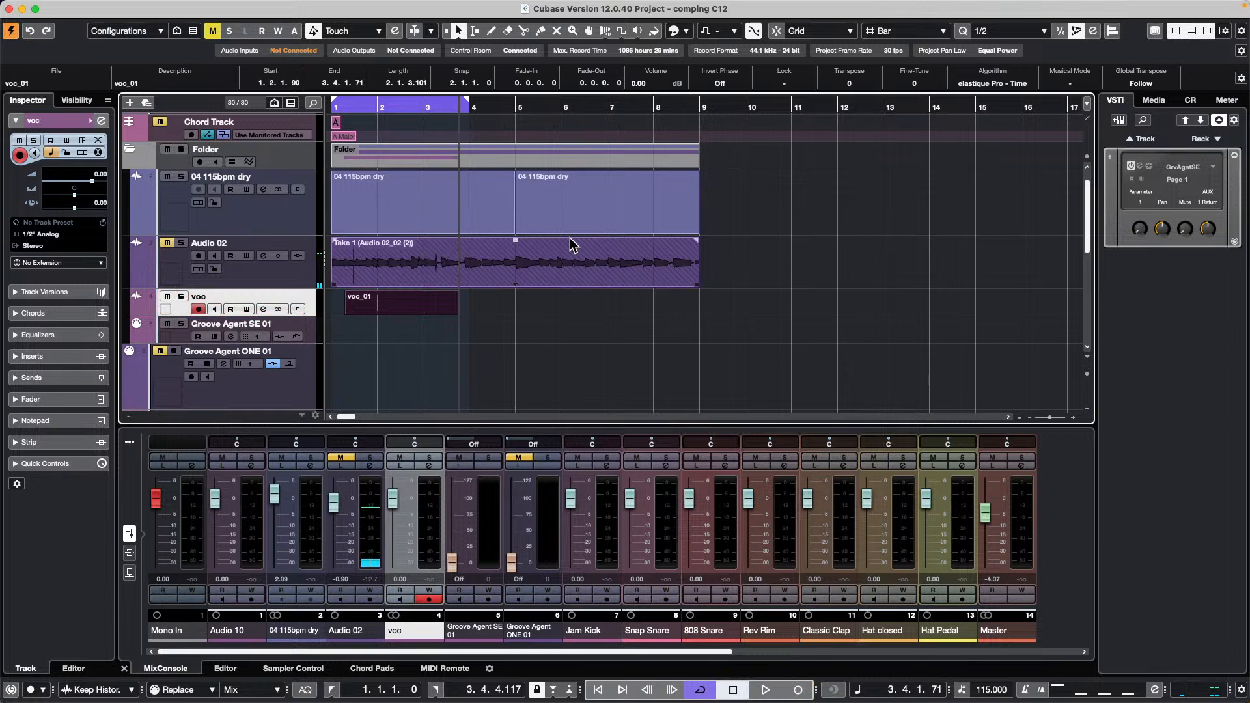
key(KP_0)
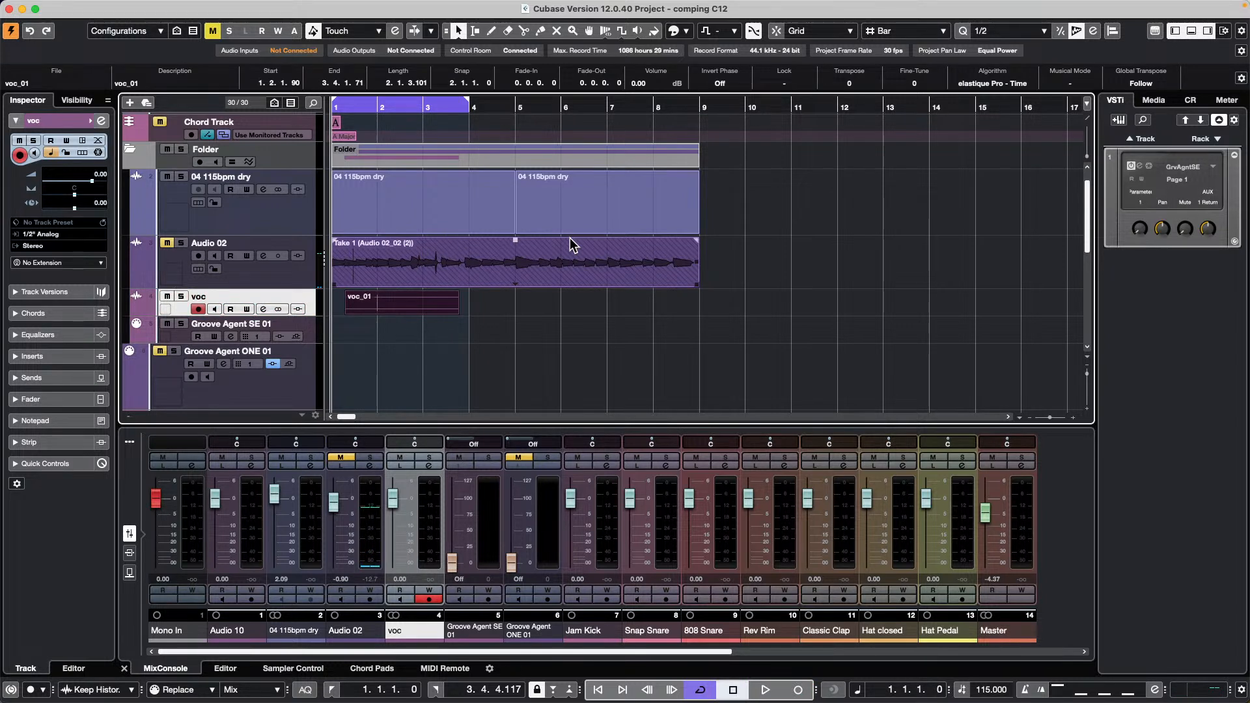
key(KP_Multiply)
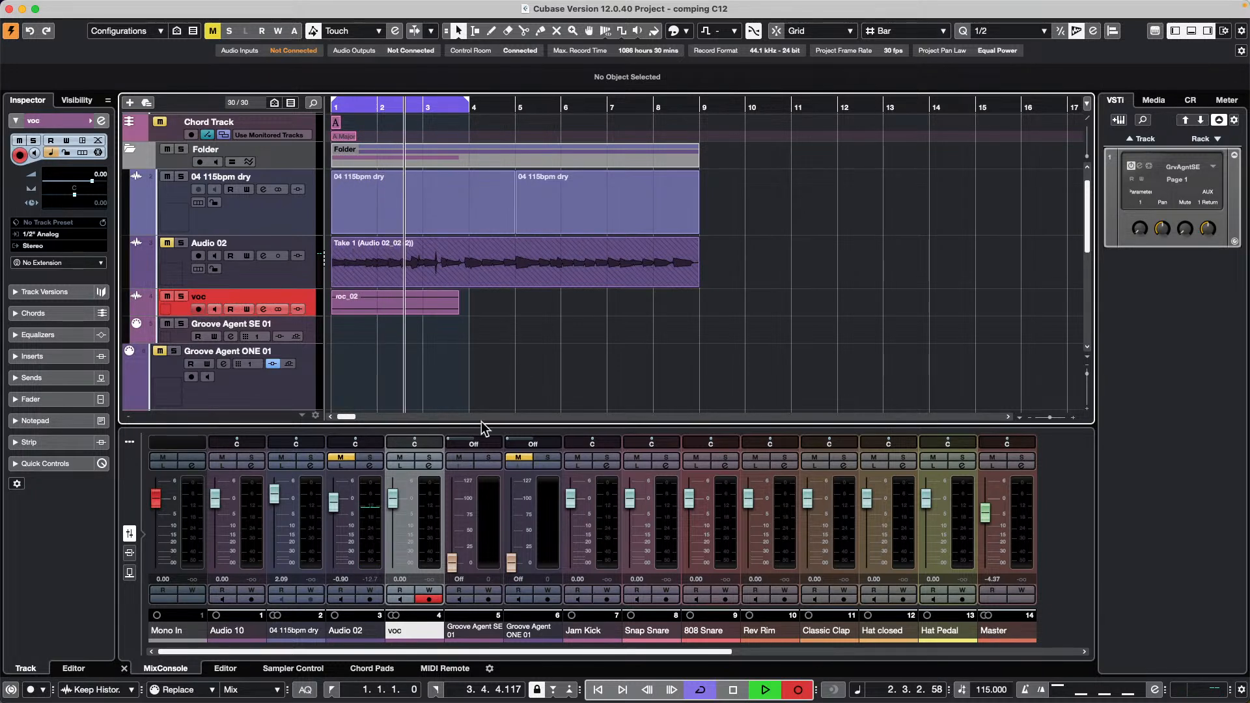
drag(298, 314, 300, 355)
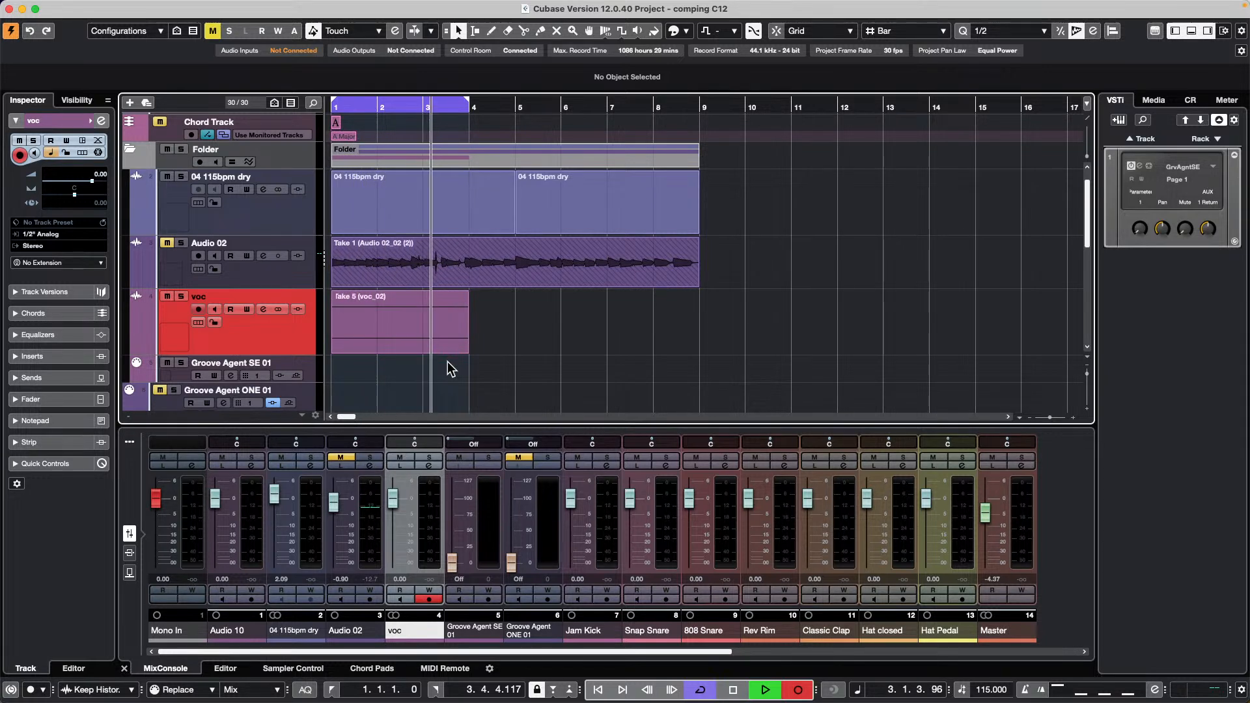
key(space)
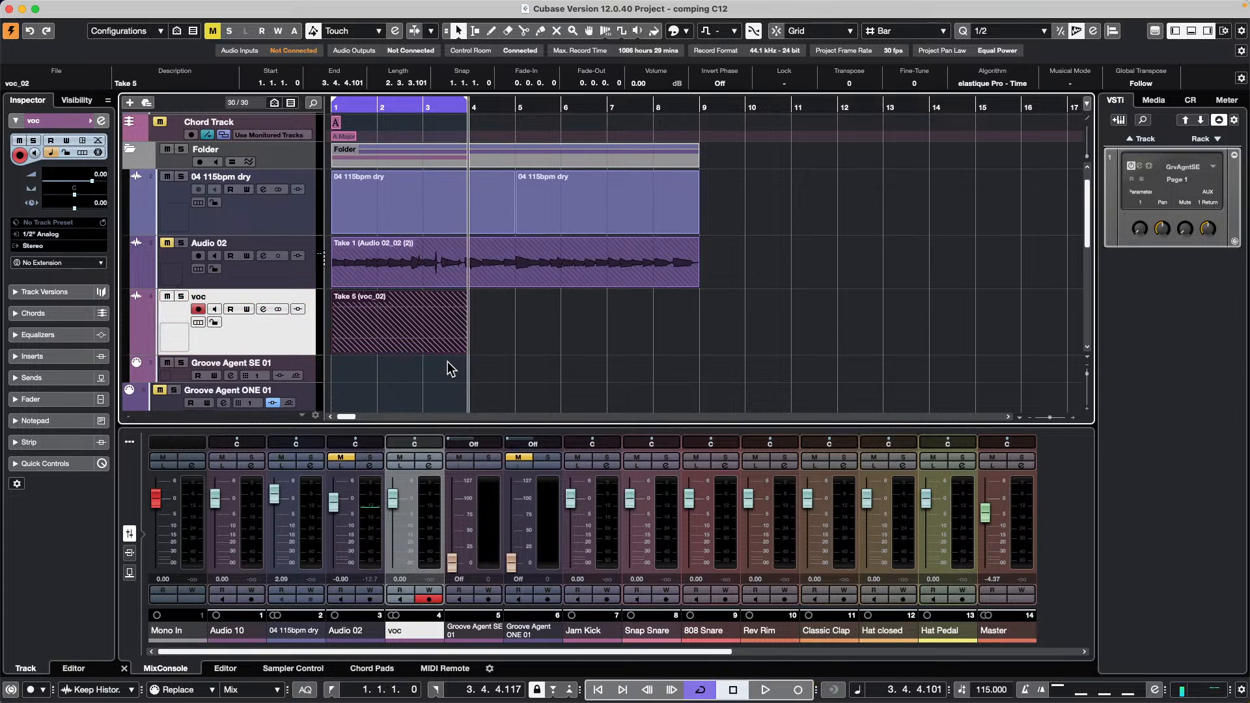
Record two more voc takes from the project start, then select and deselect the voc_03 clip.
key(period)
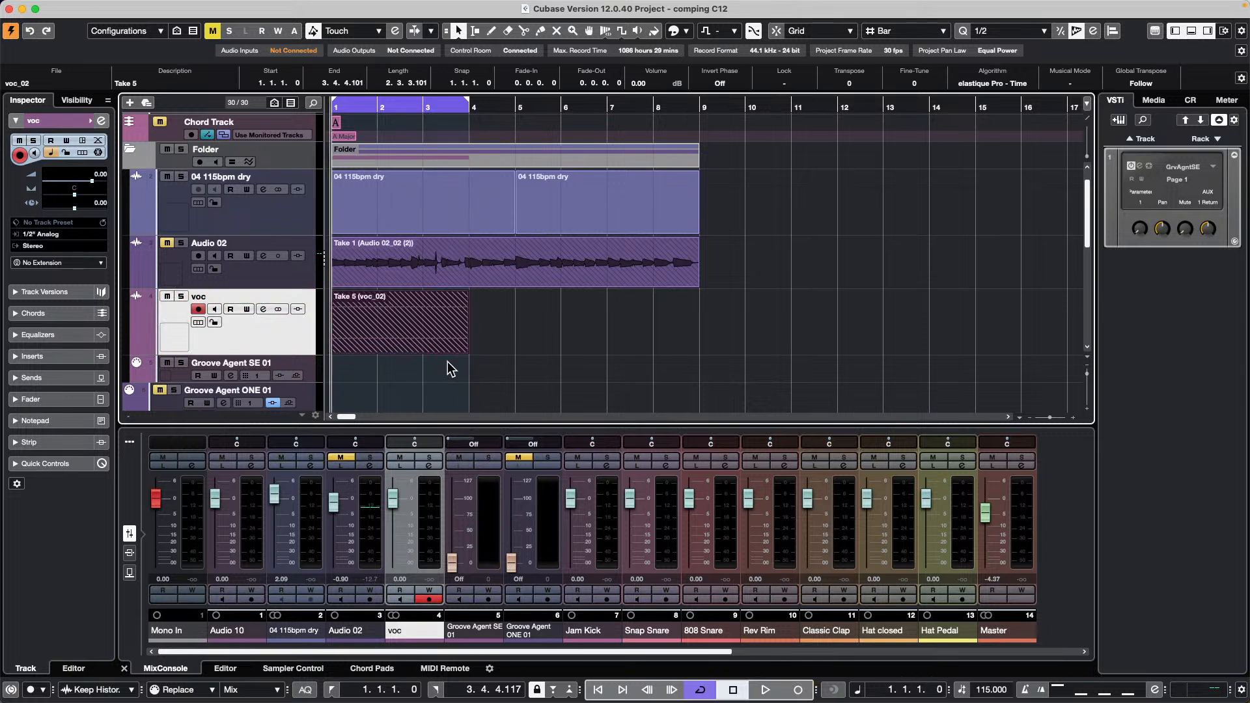
key(KP_Multiply)
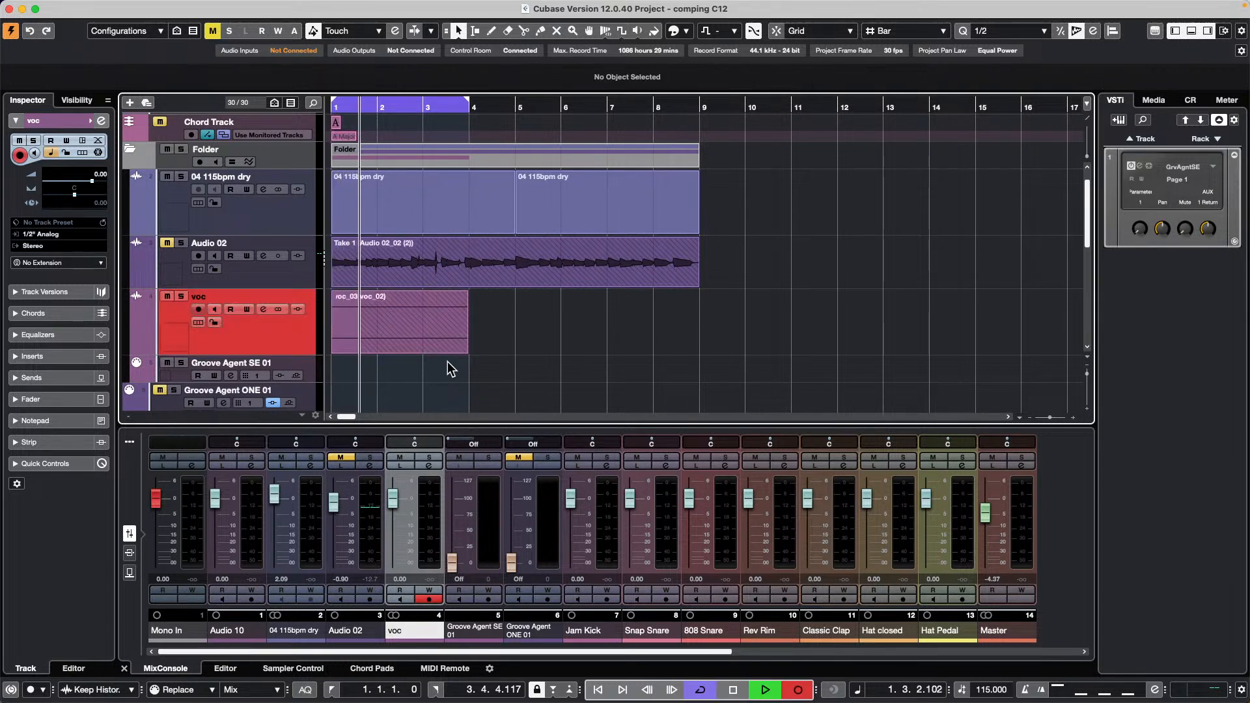
key(KP_0)
key(KP_Multiply)
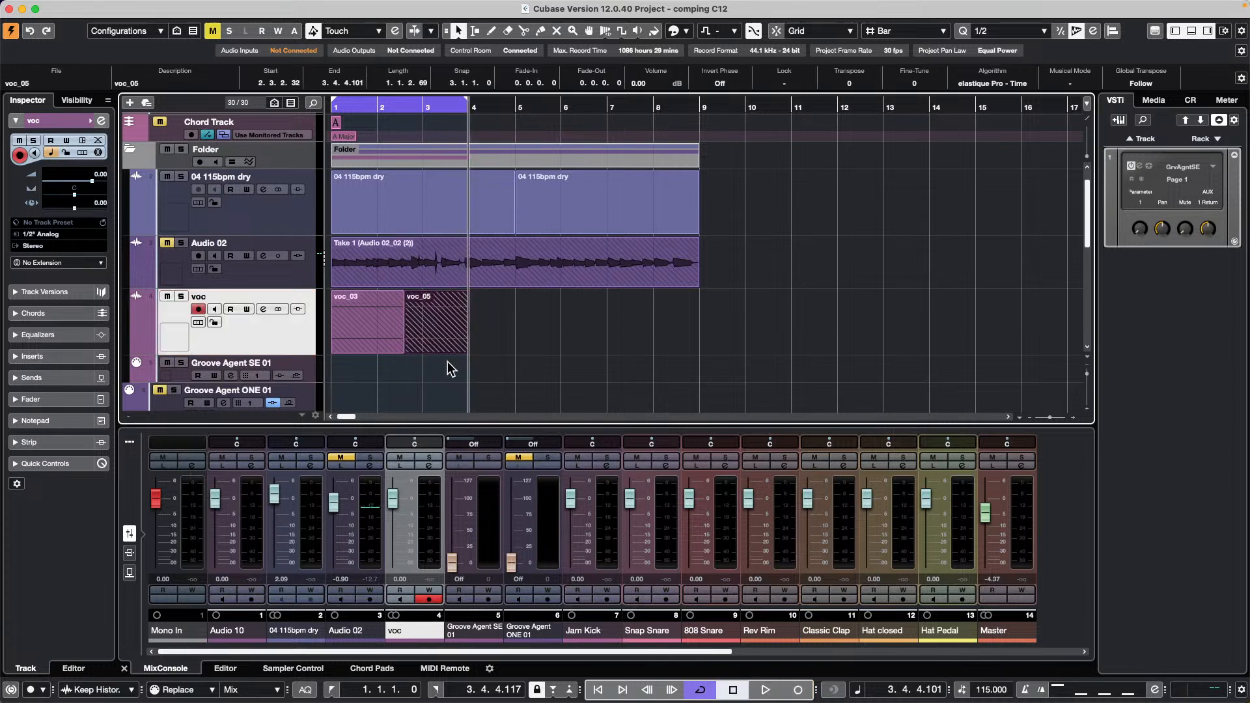
click(361, 332)
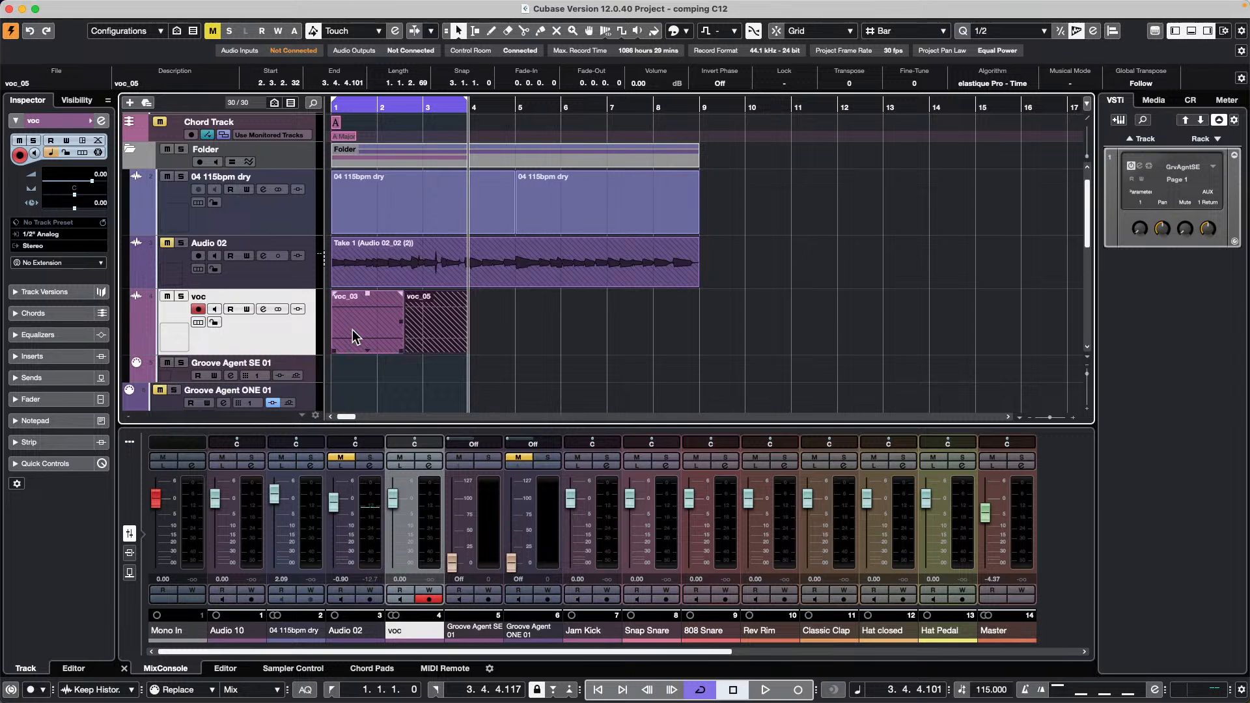
click(517, 352)
Show the voc track's take lanes, then Audio 02's volume automation and its six take lanes.
click(198, 322)
scroll(651, 256, down, 8)
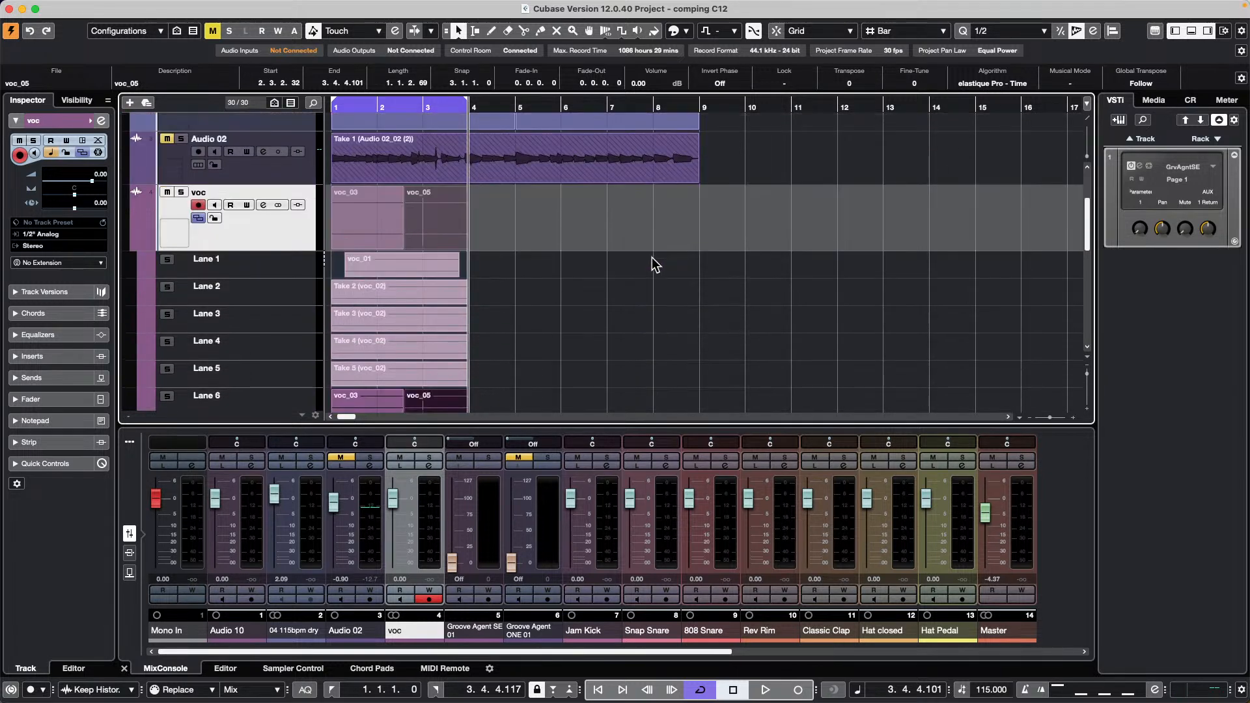
scroll(653, 258, up, 3)
scroll(653, 258, up, 1)
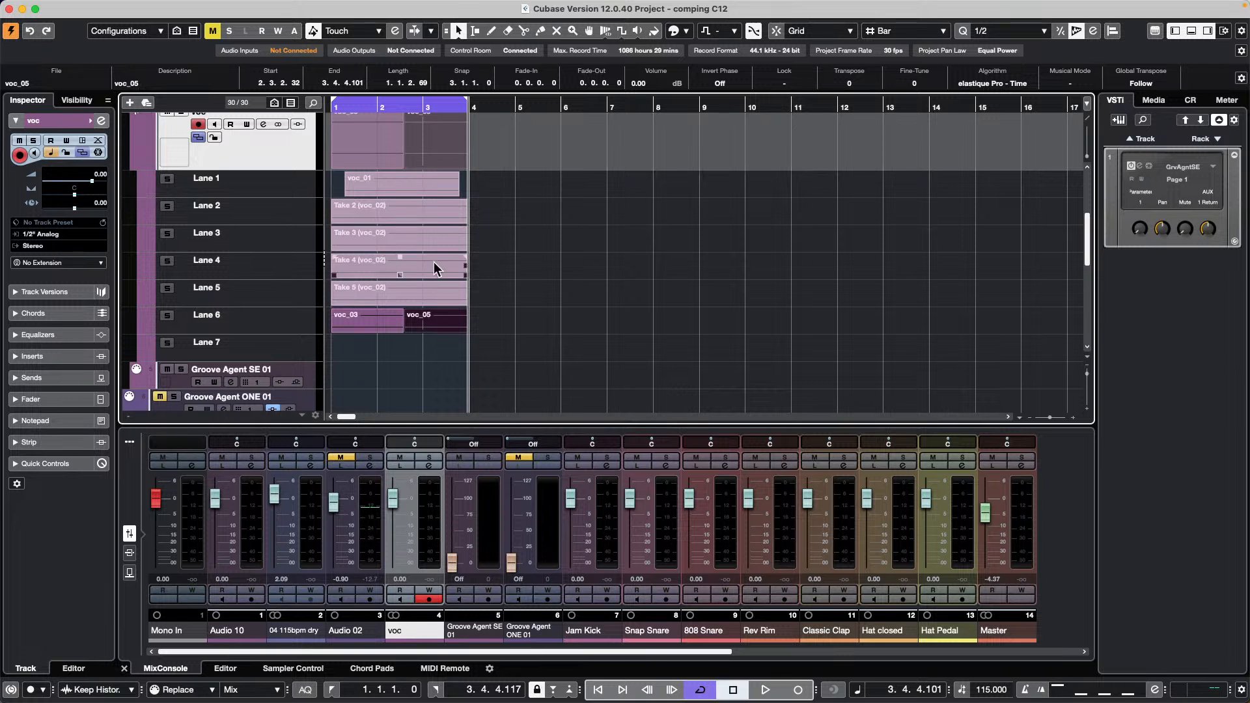
scroll(510, 246, up, 3)
scroll(511, 246, up, 1)
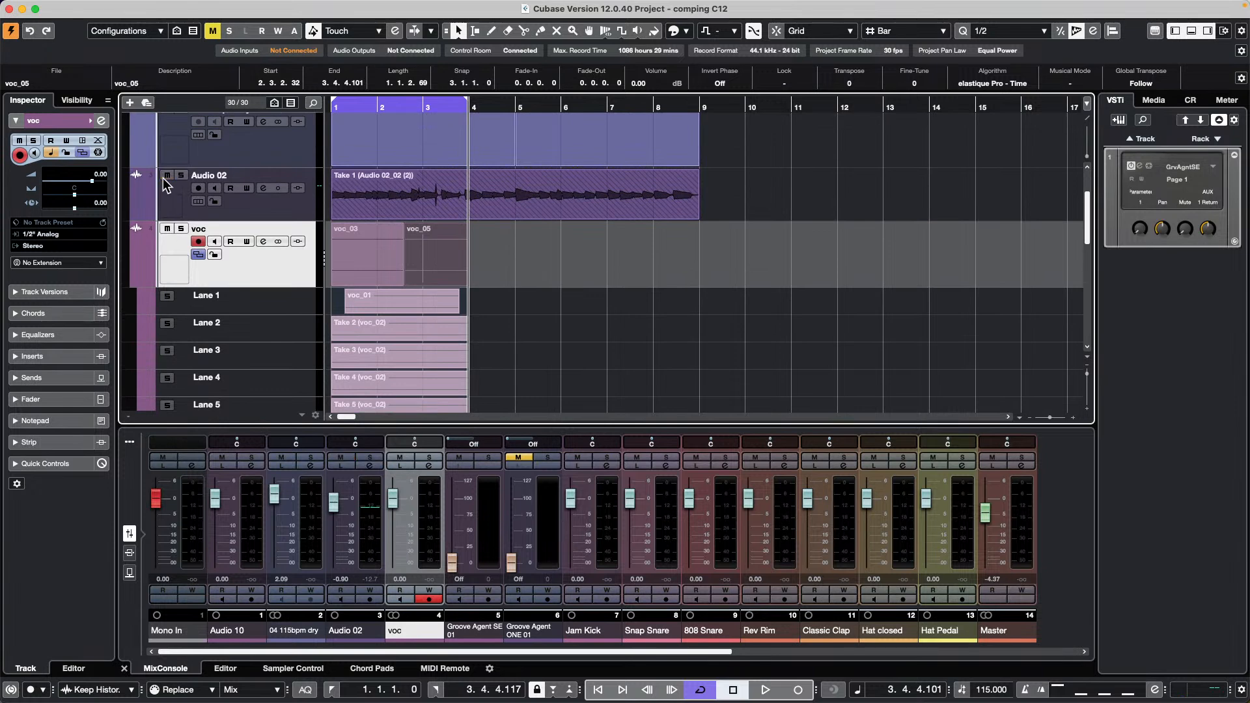
click(136, 217)
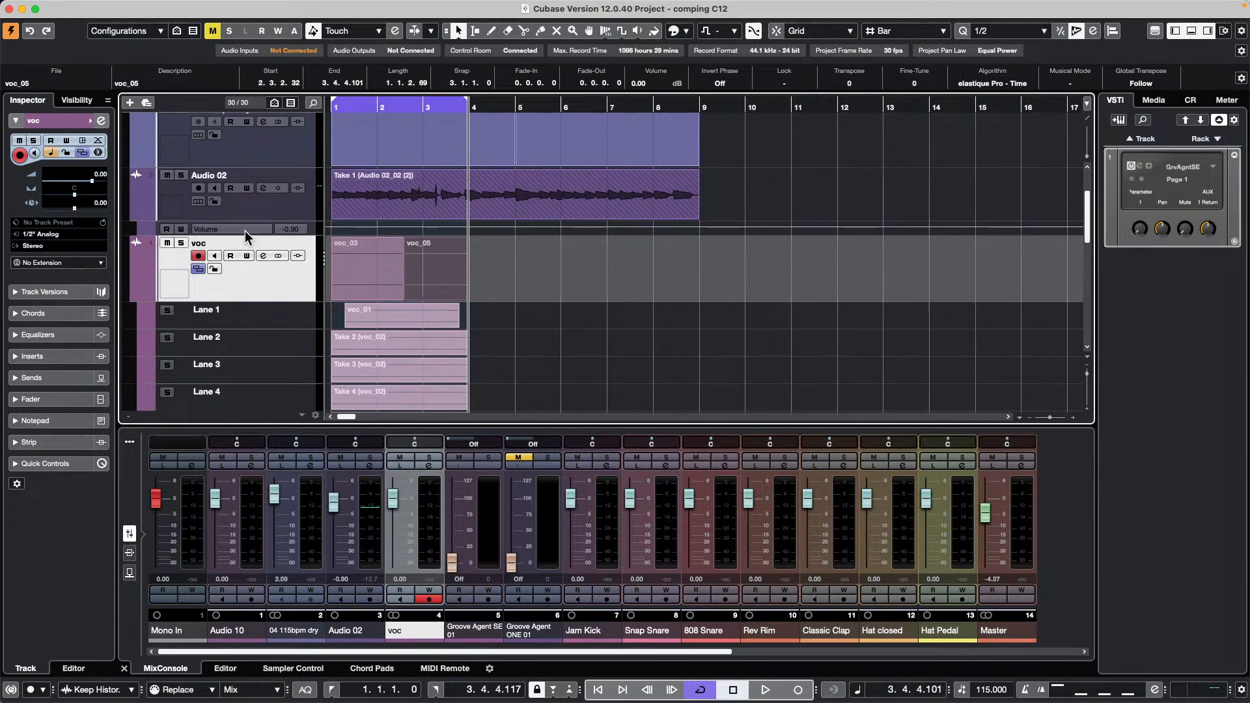
click(200, 203)
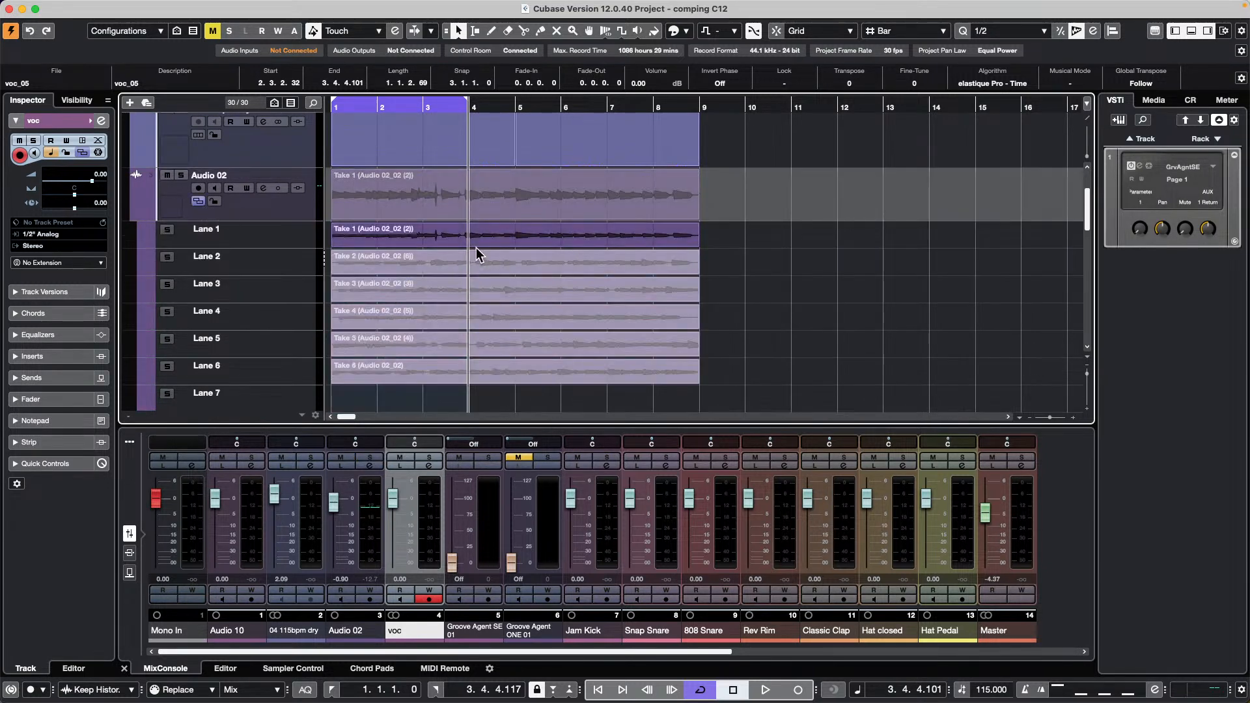
Set the loop range to Take 1 of Audio 02 and play back the takes.
click(534, 234)
key(p)
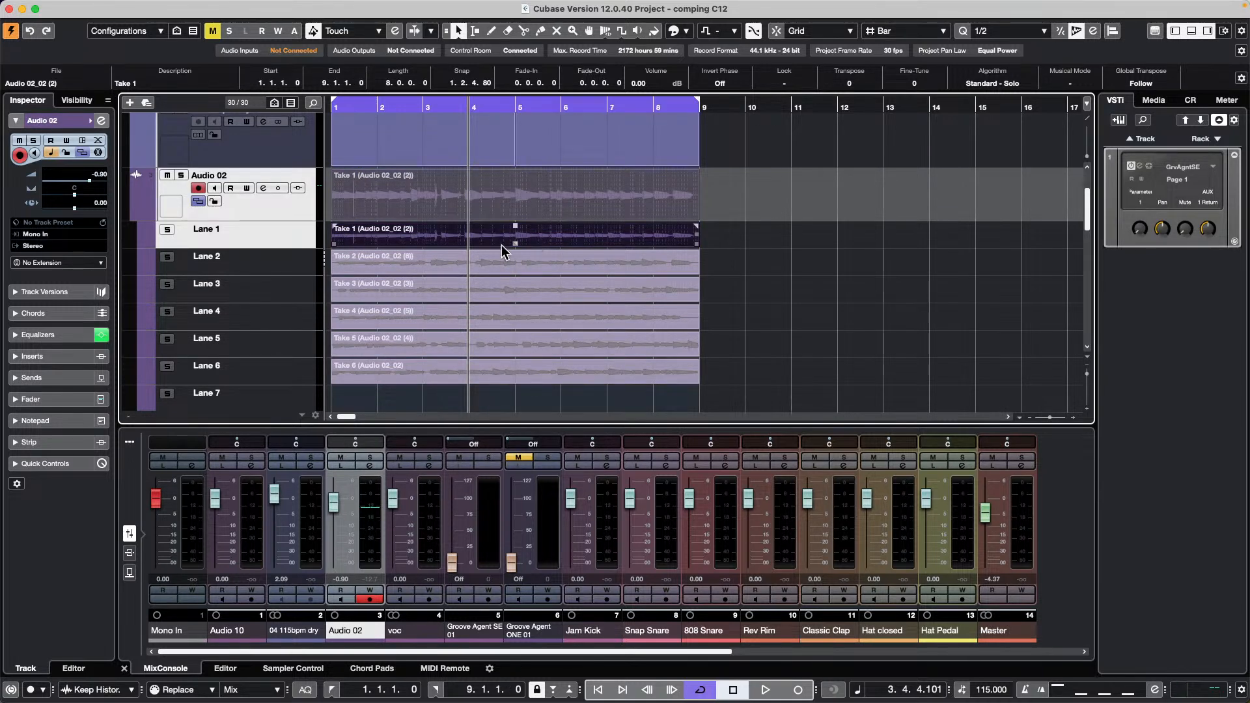
key(space)
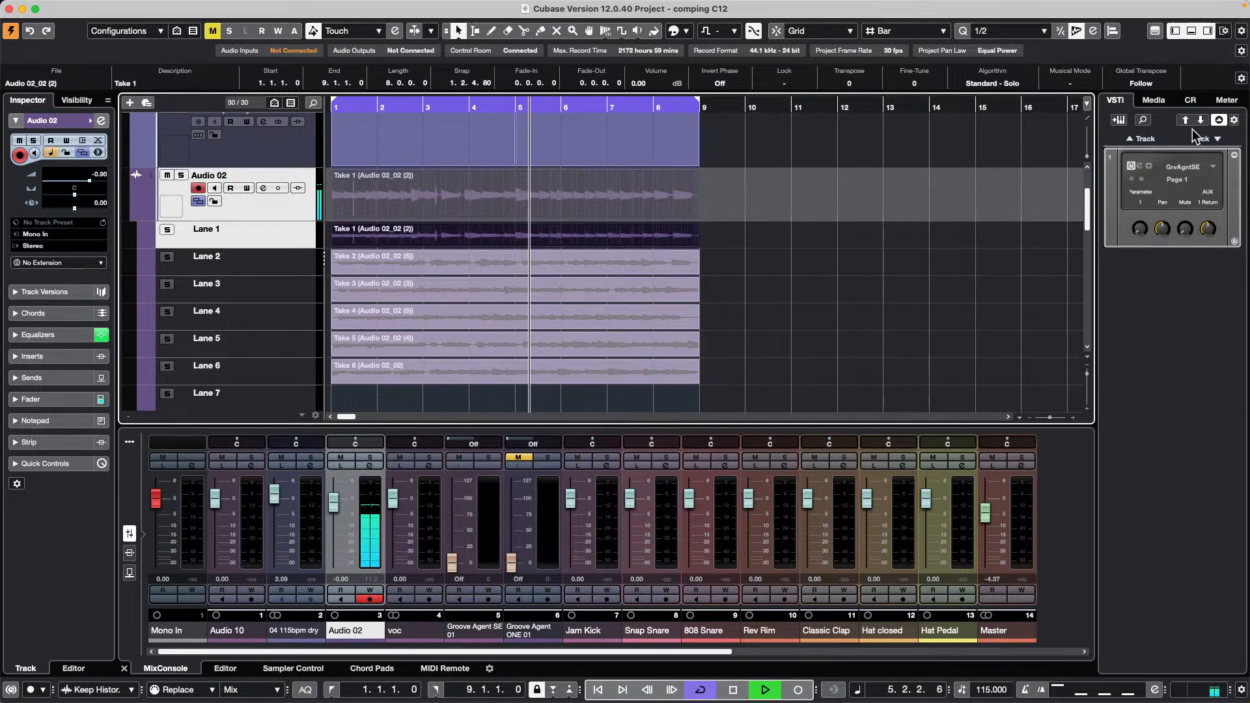
click(1191, 99)
scroll(1172, 499, up, 3)
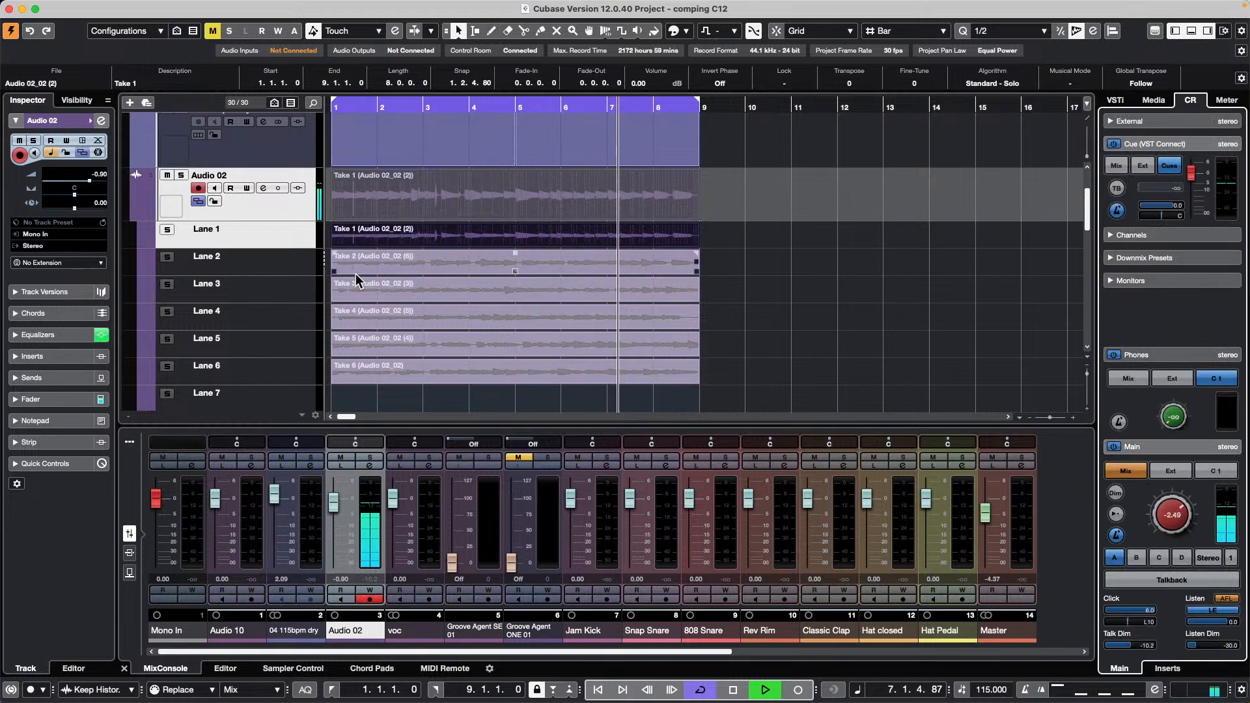
With the Comp tool, comp Take 2's opening, then use Take 5 around bars 3.4–4.7.
right_click(381, 264)
click(510, 263)
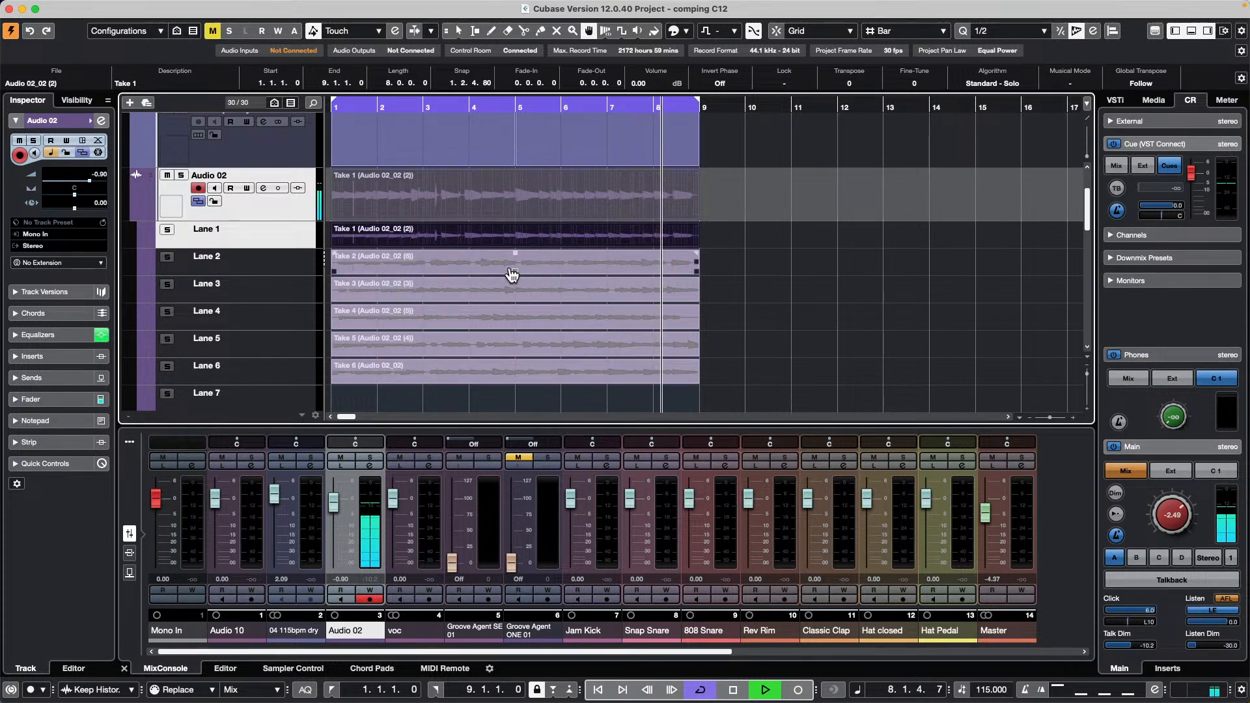
drag(393, 271, 323, 268)
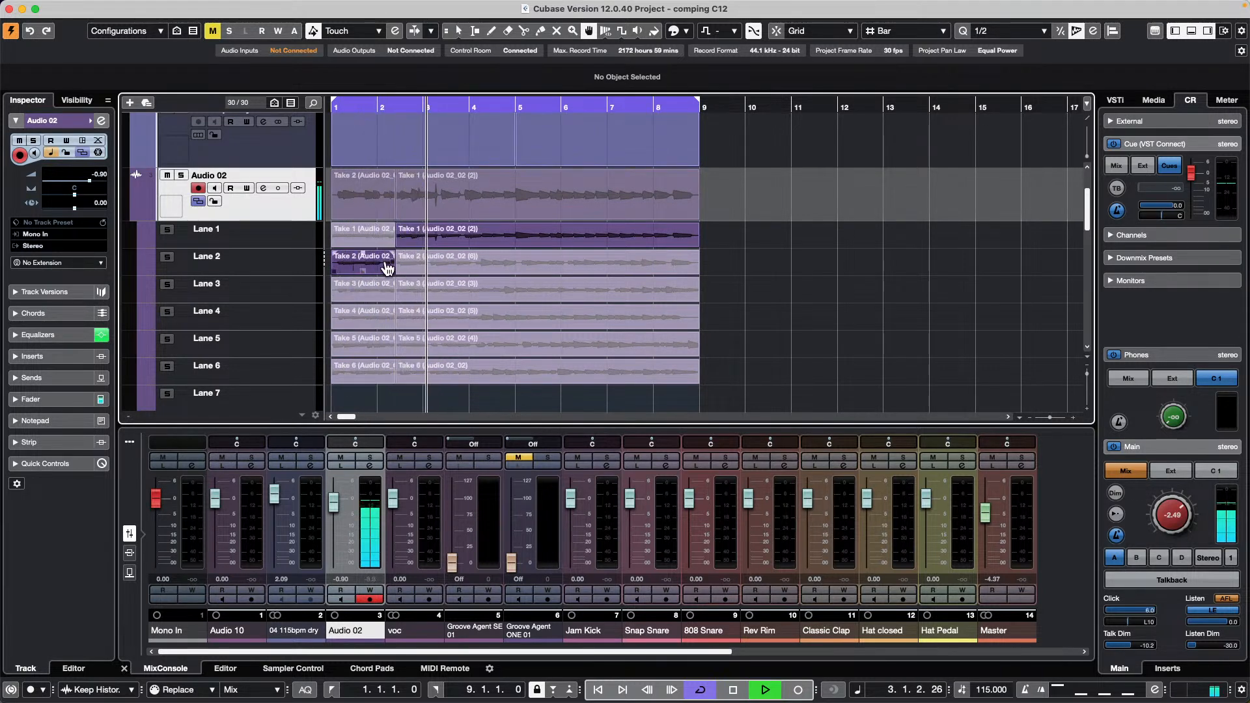
drag(441, 295, 511, 290)
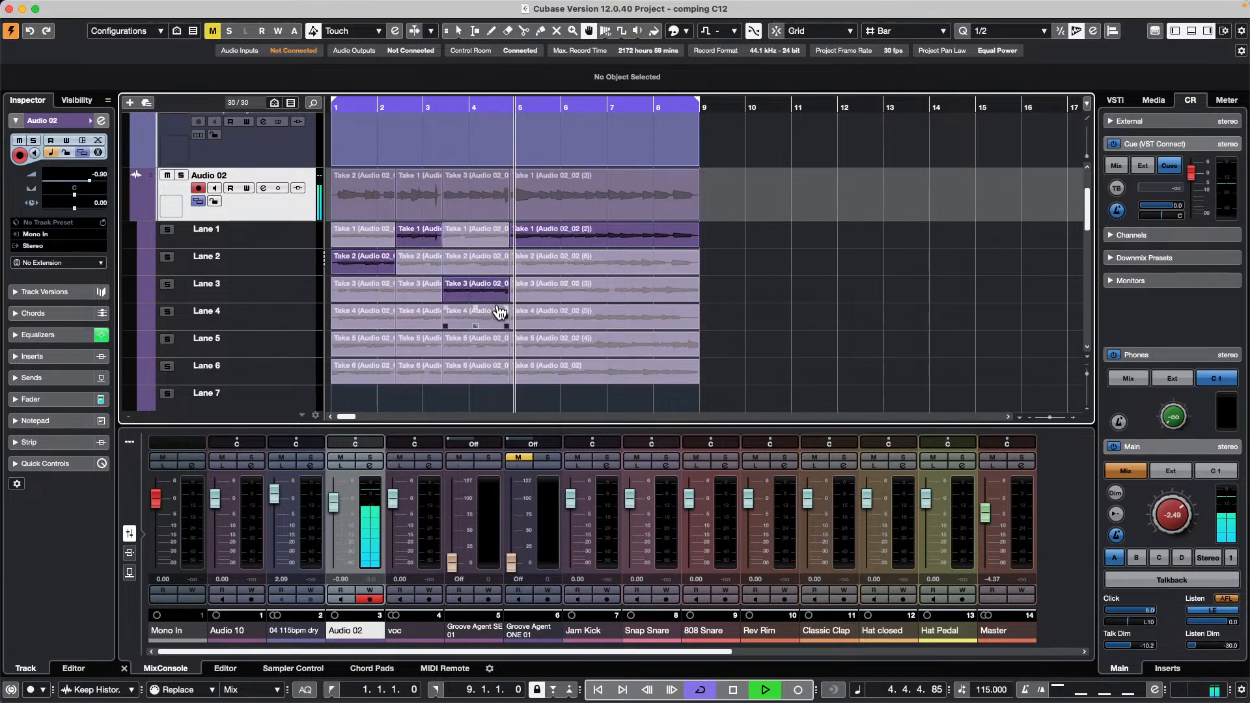
key(space)
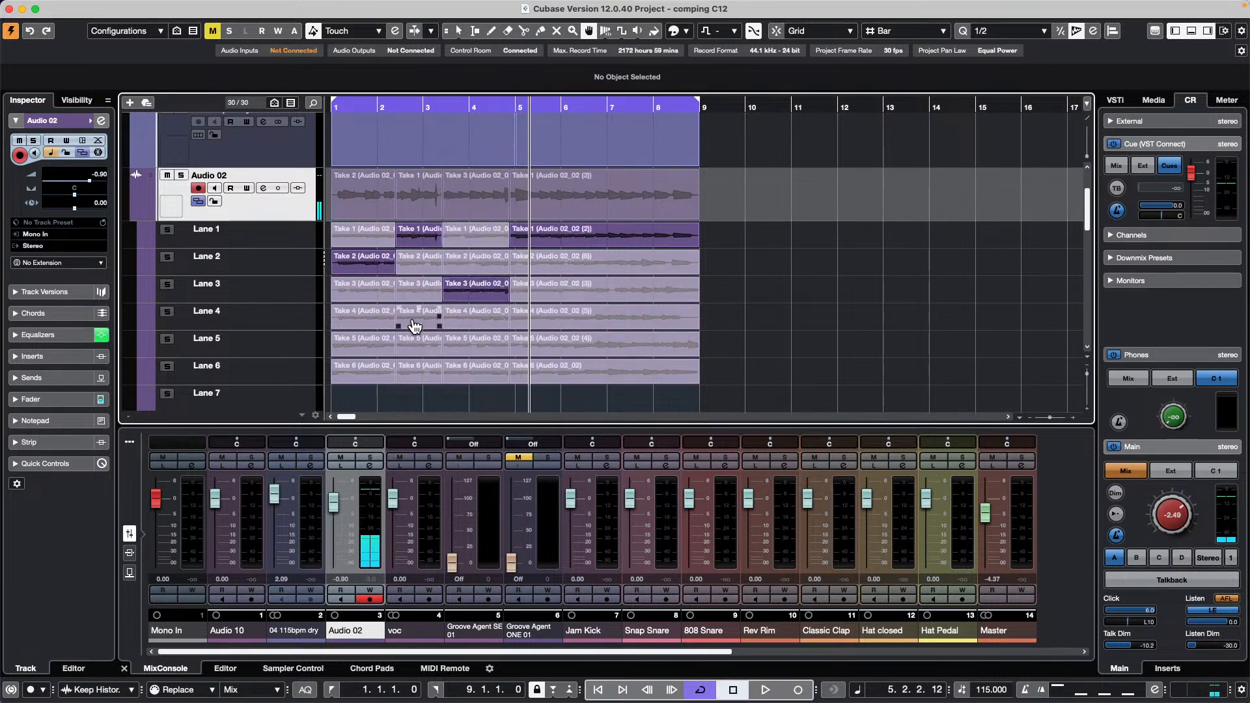
super+click(454, 318)
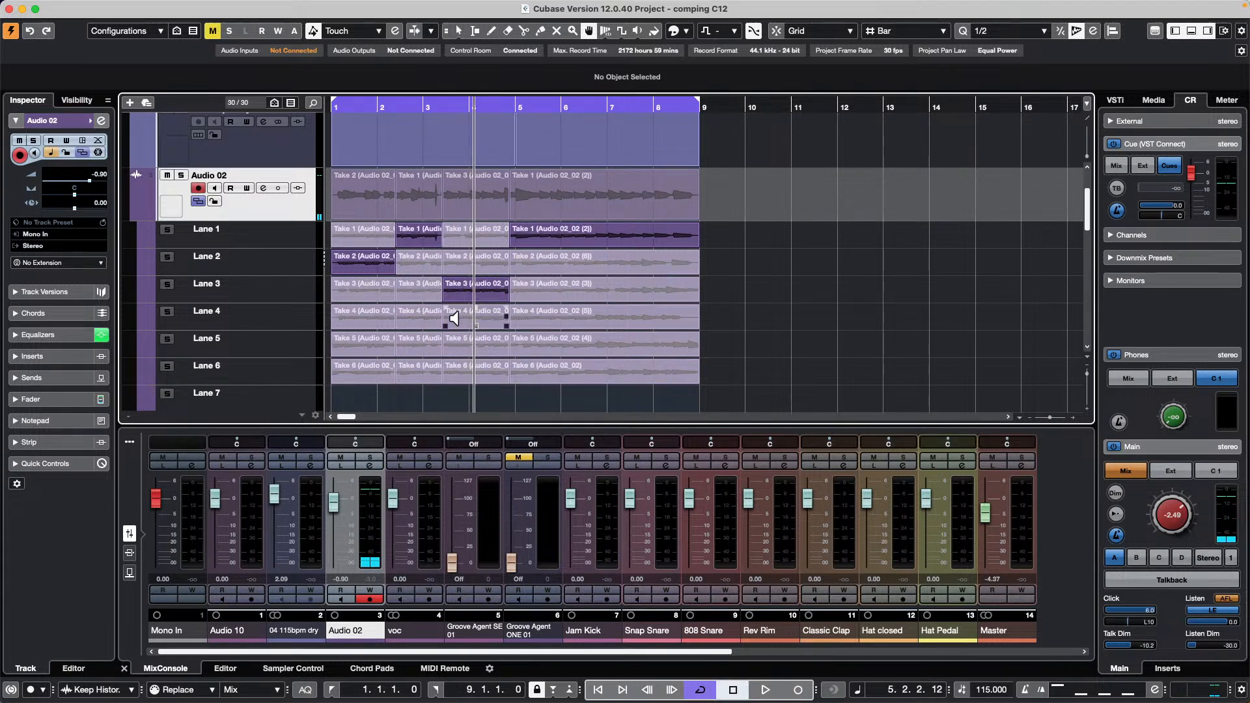
super+click(451, 337)
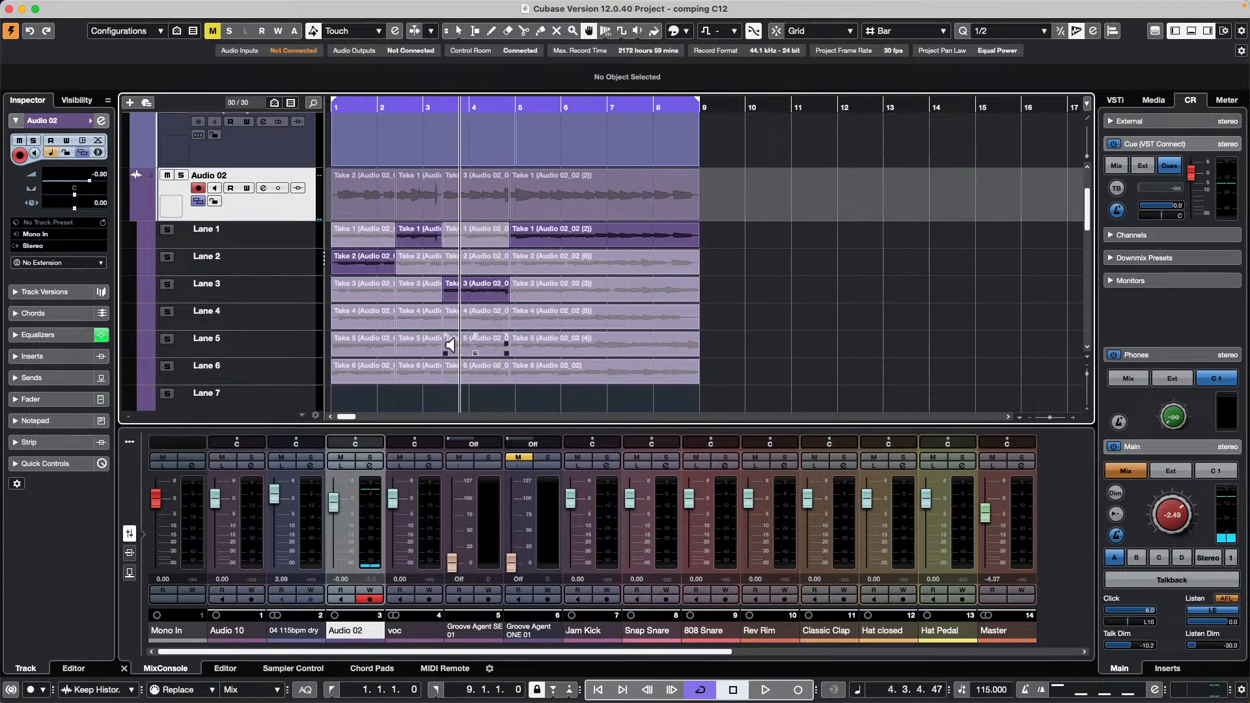
click(481, 349)
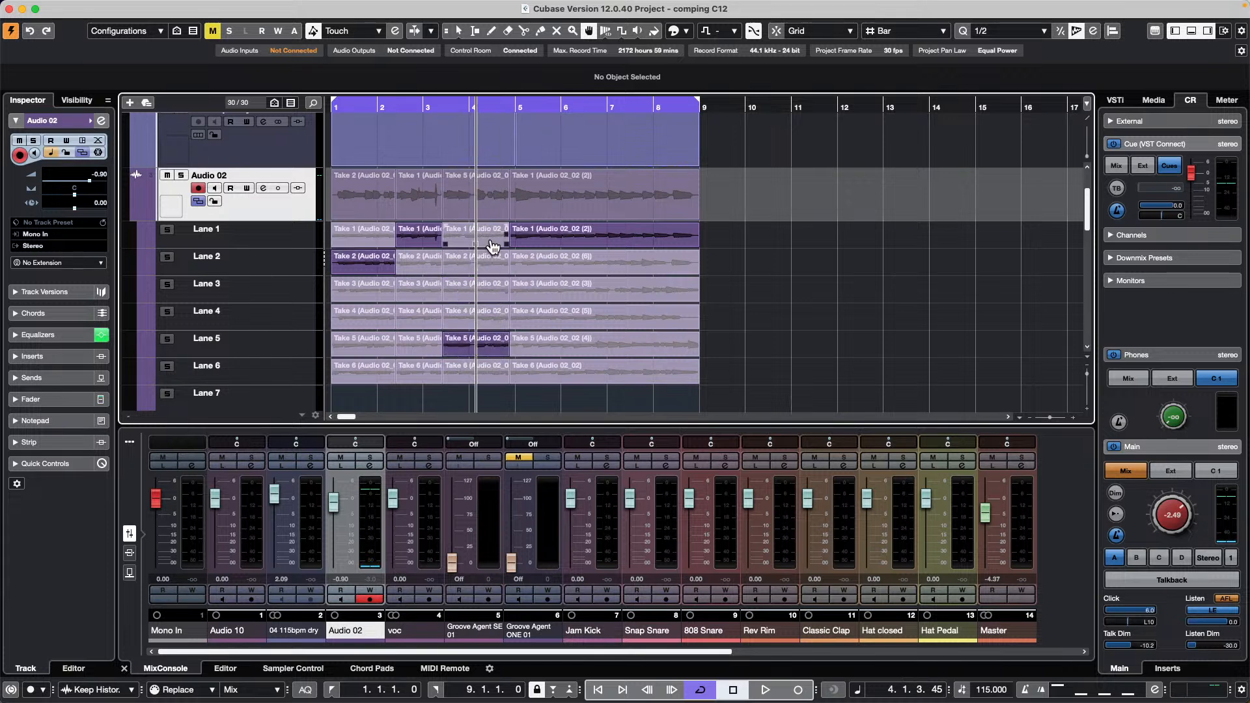
key(space)
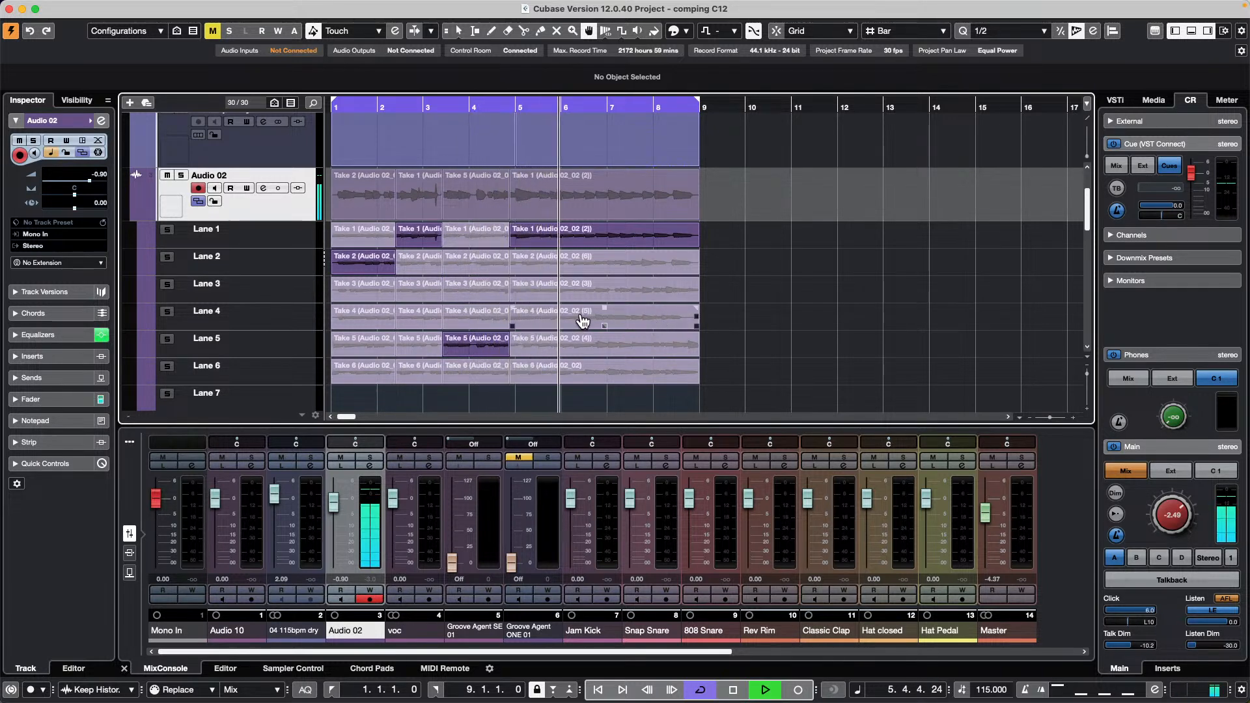
Comp Take 4 at bars 6.5–7.5 and Take 3 at 7.5–8.5, nudge the 3.5 boundary, and collapse the lanes.
drag(578, 321, 633, 315)
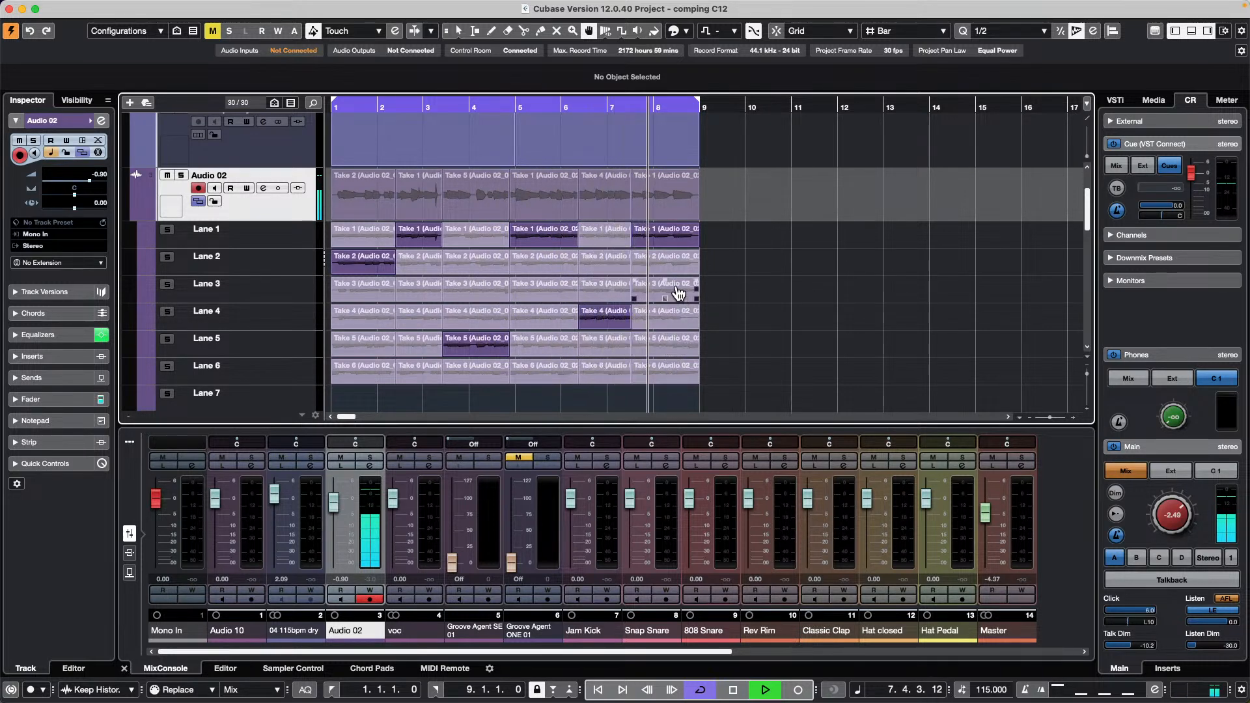
drag(679, 287, 633, 289)
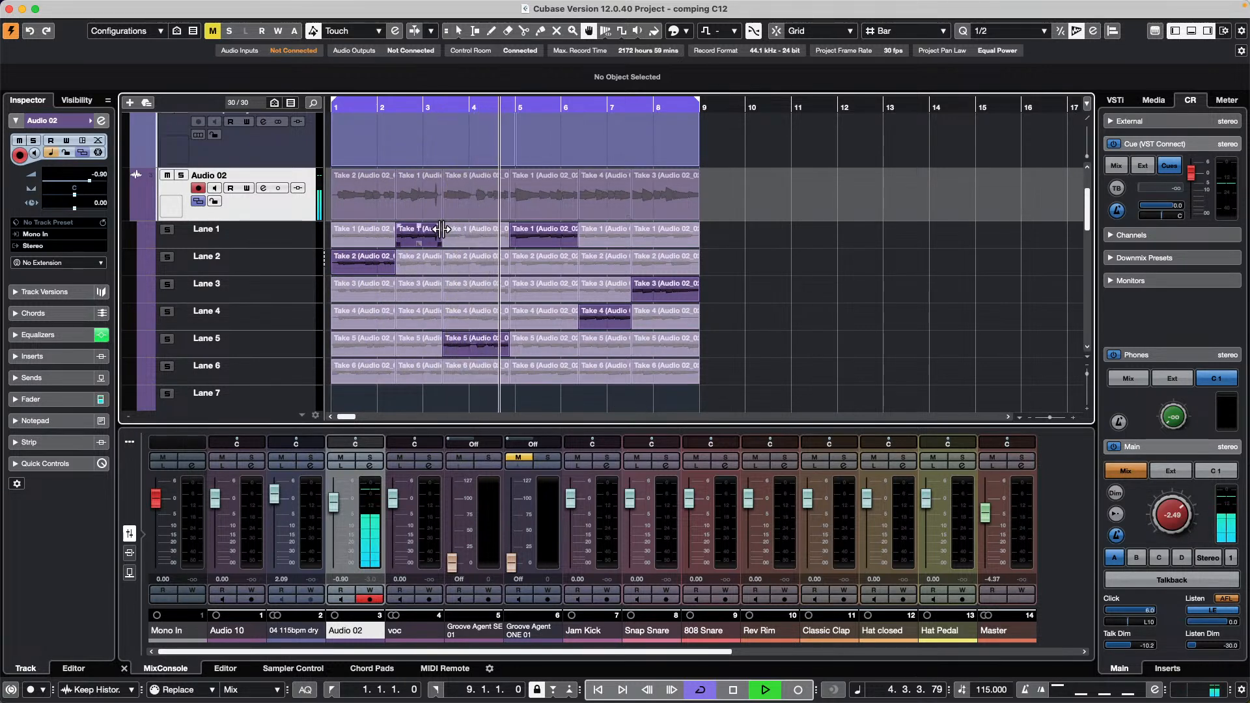
drag(443, 228, 454, 229)
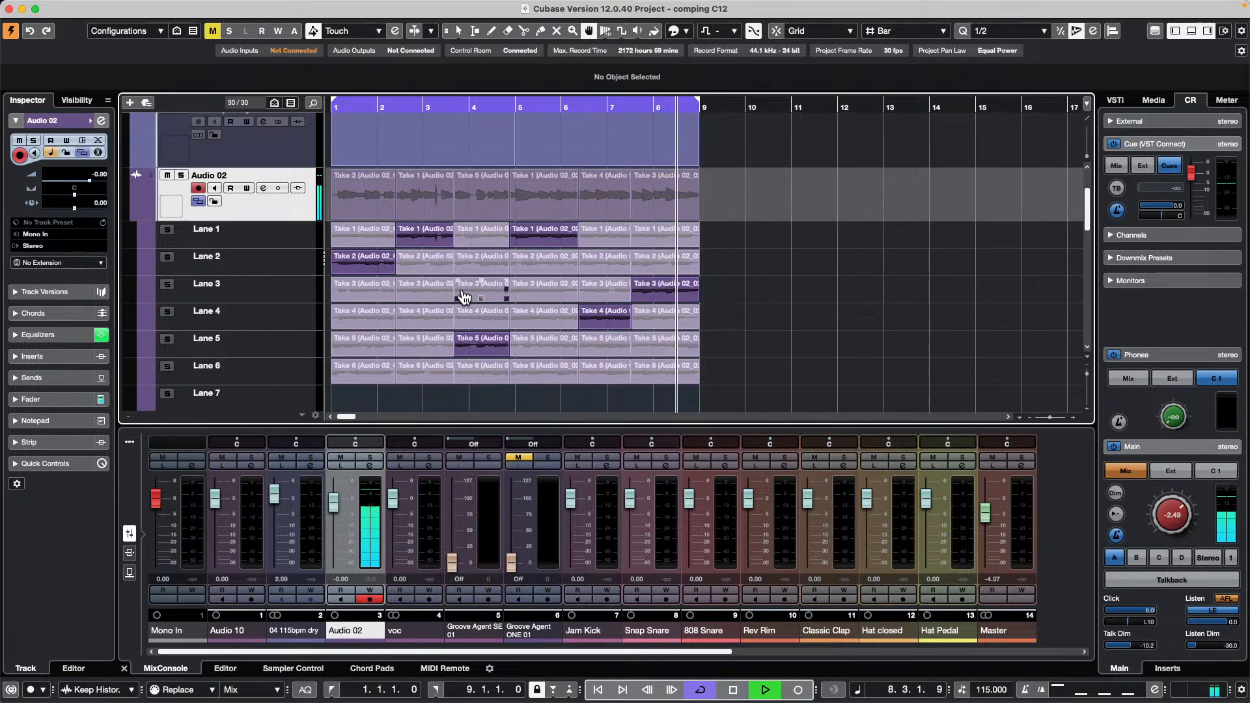
key(space)
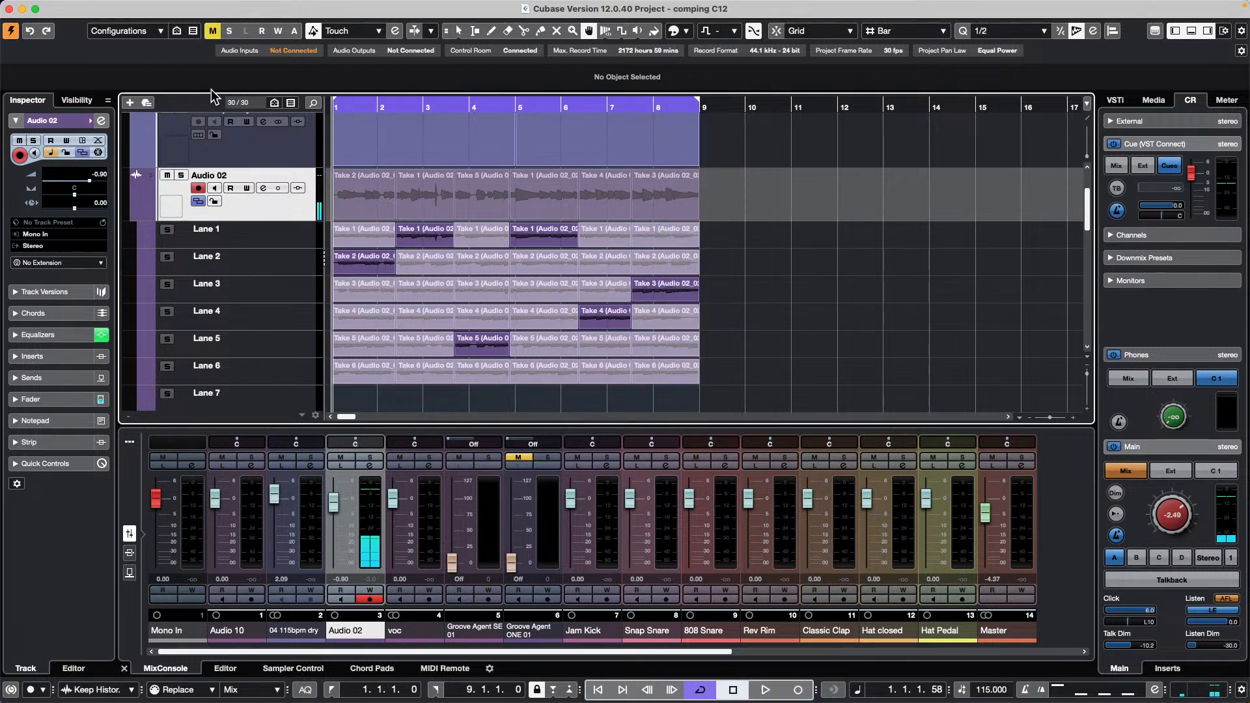
click(196, 201)
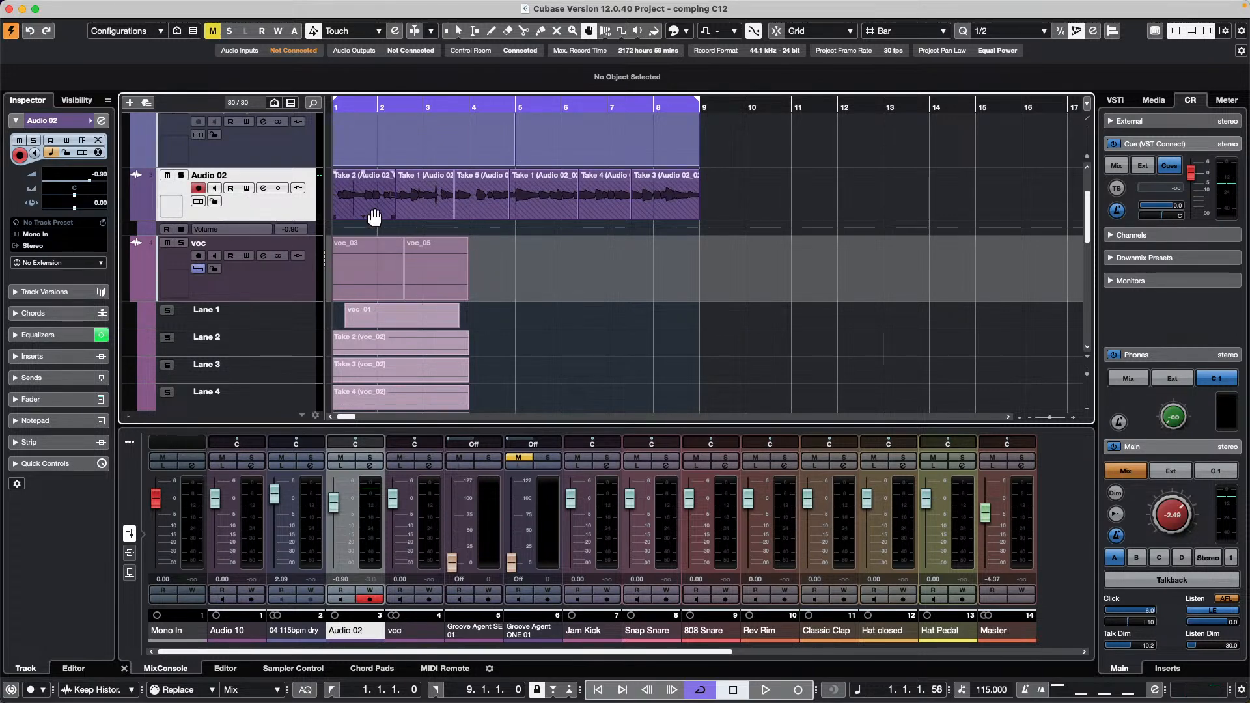
right_click(561, 200)
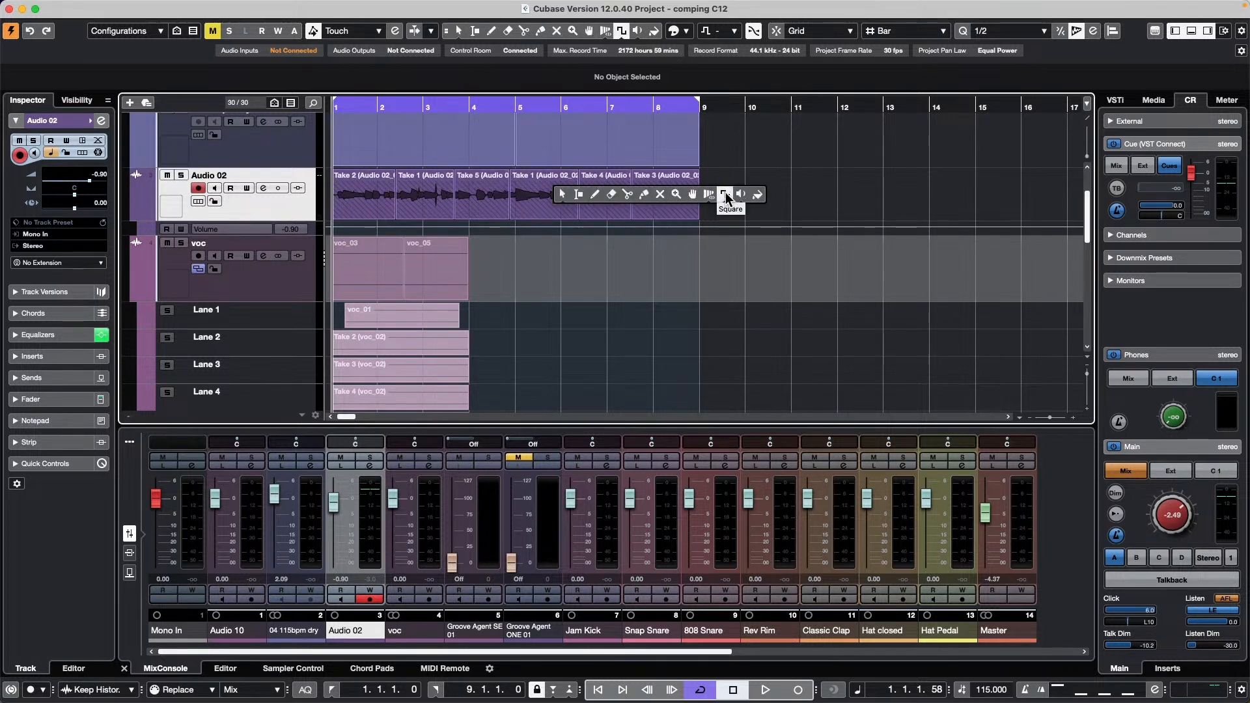
click(932, 250)
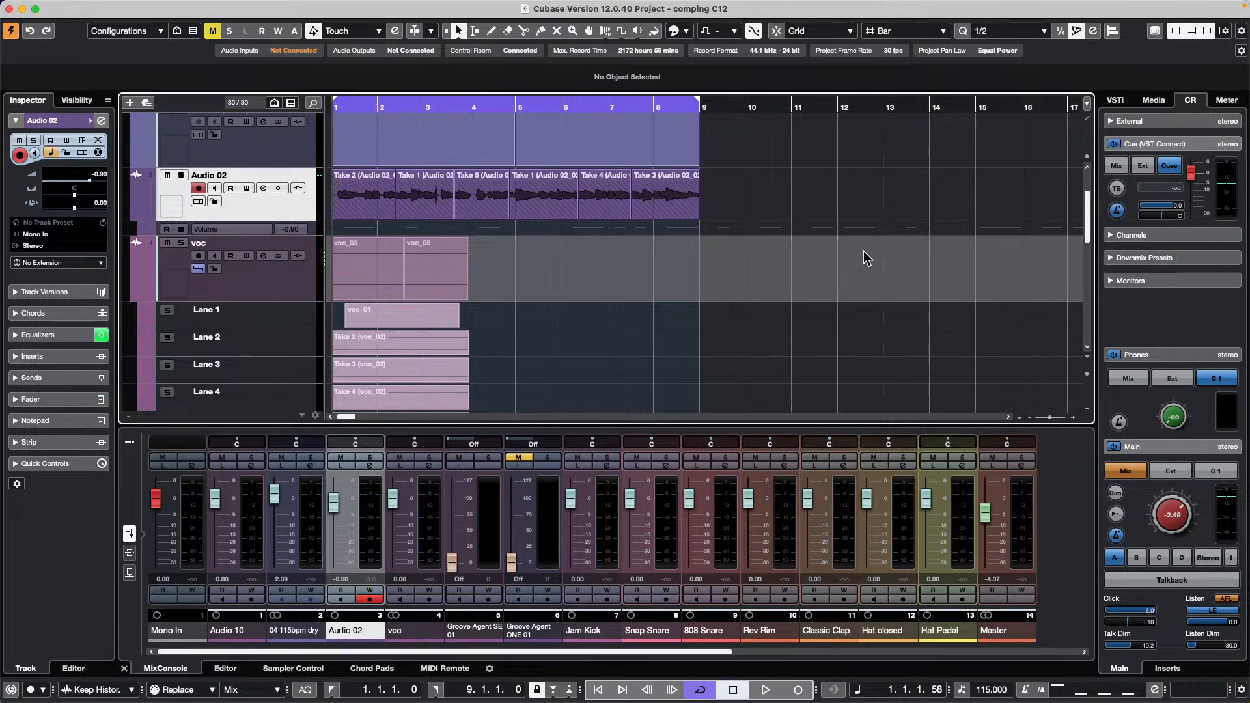
click(375, 9)
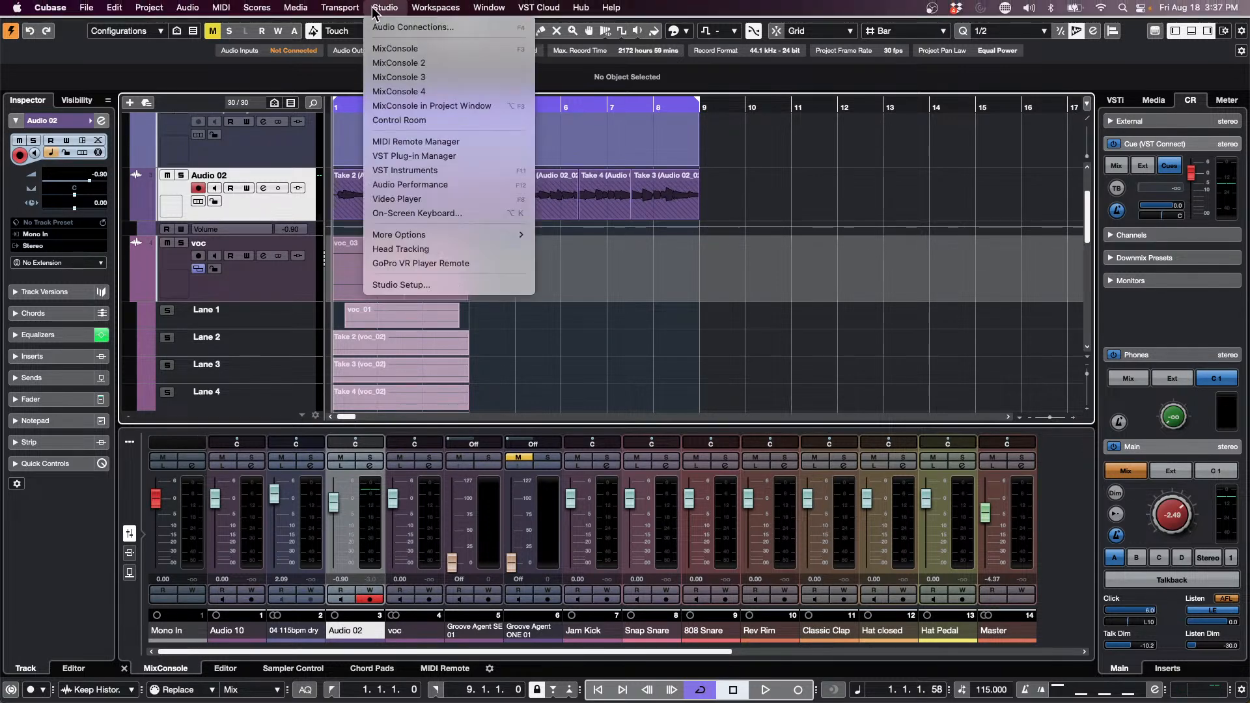
click(441, 289)
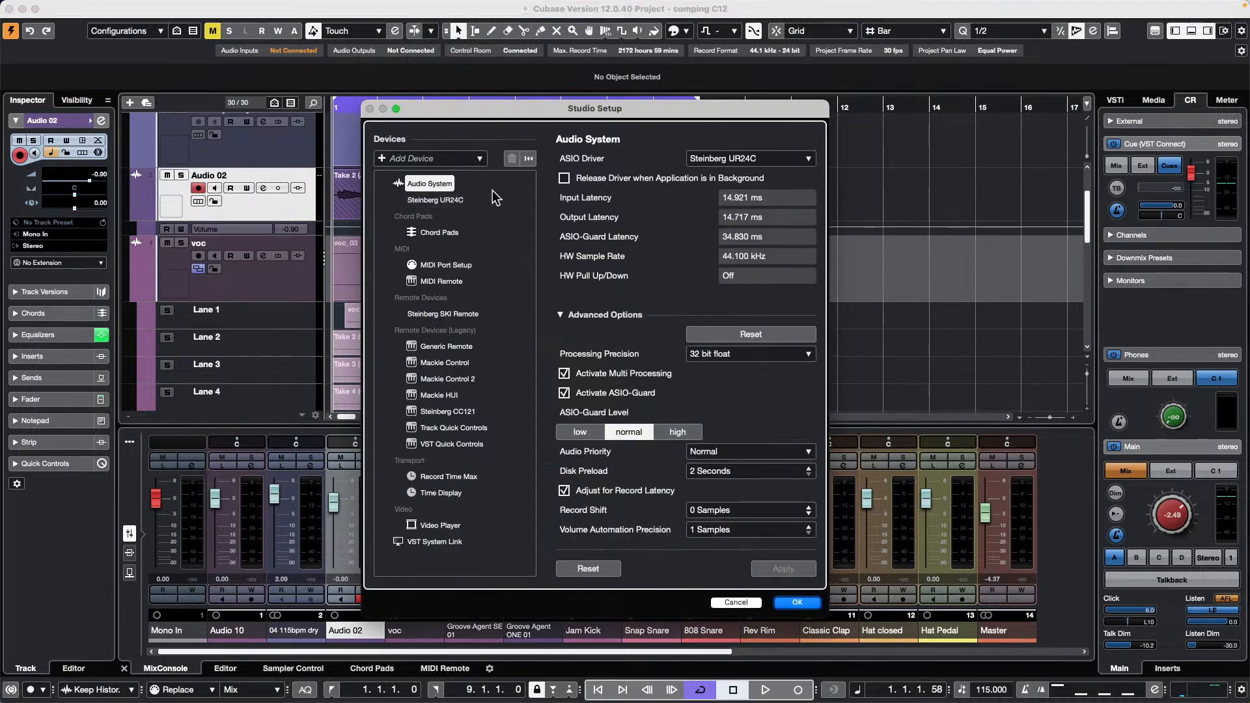
click(449, 363)
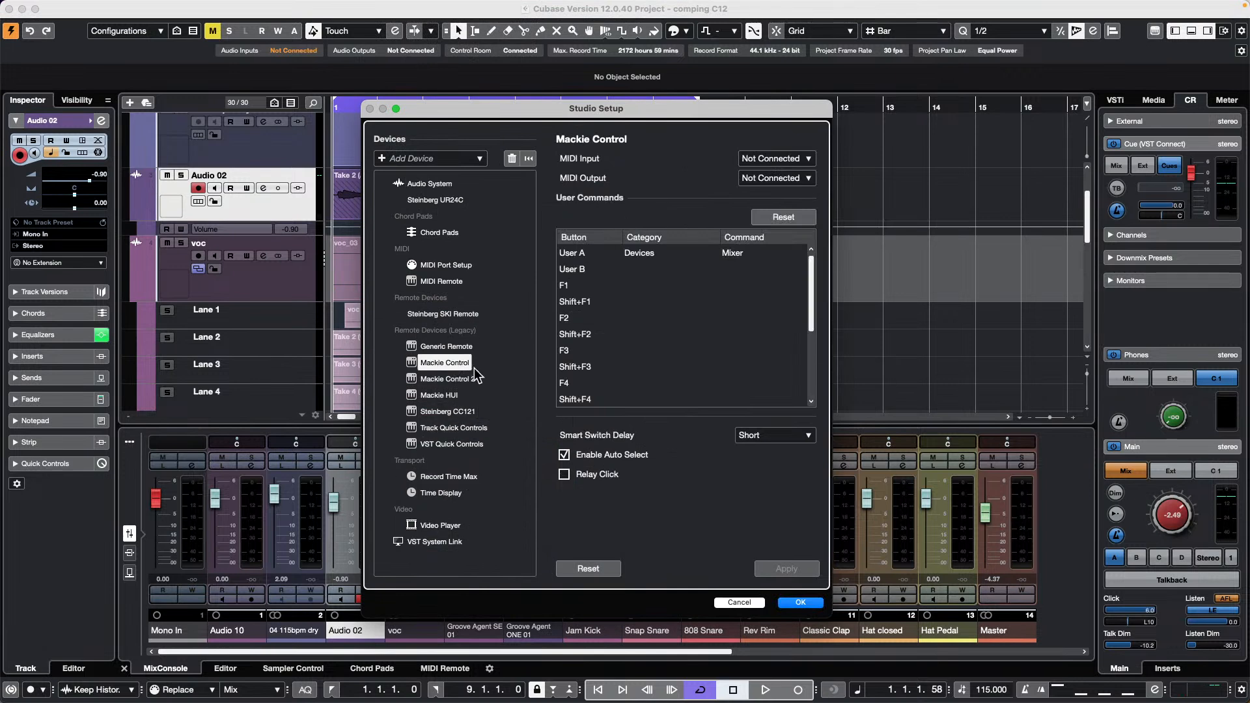
click(451, 381)
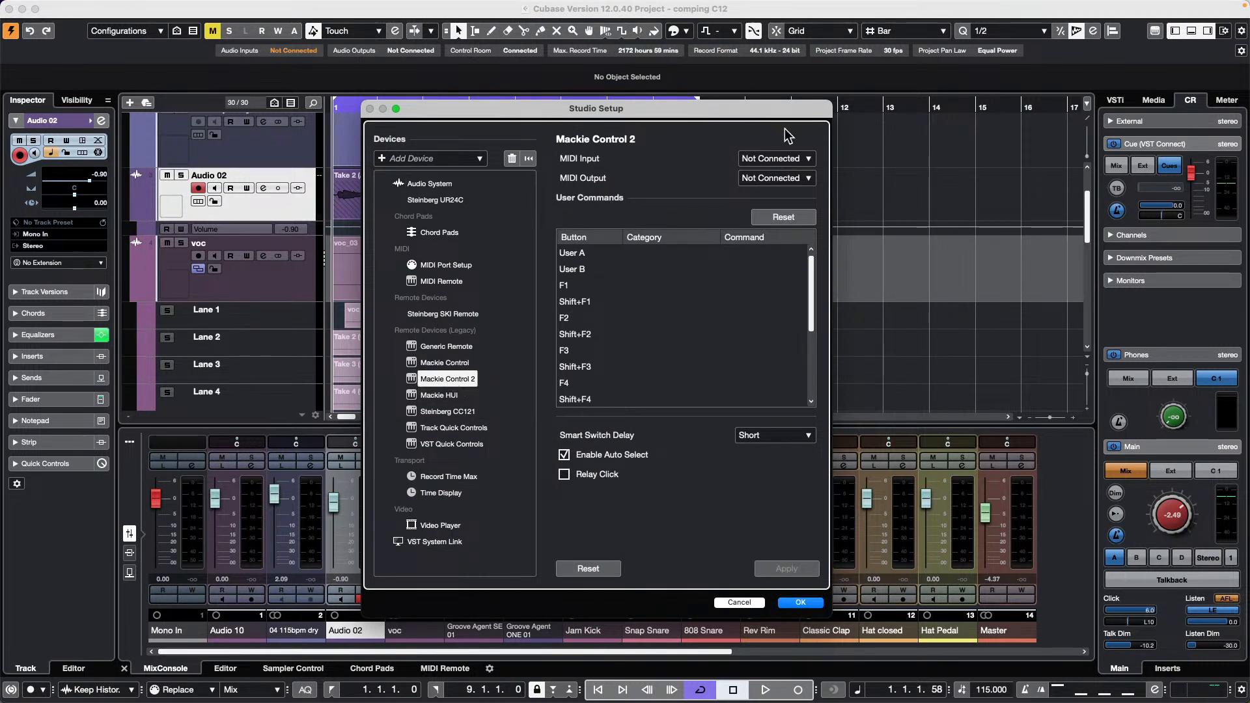
click(788, 159)
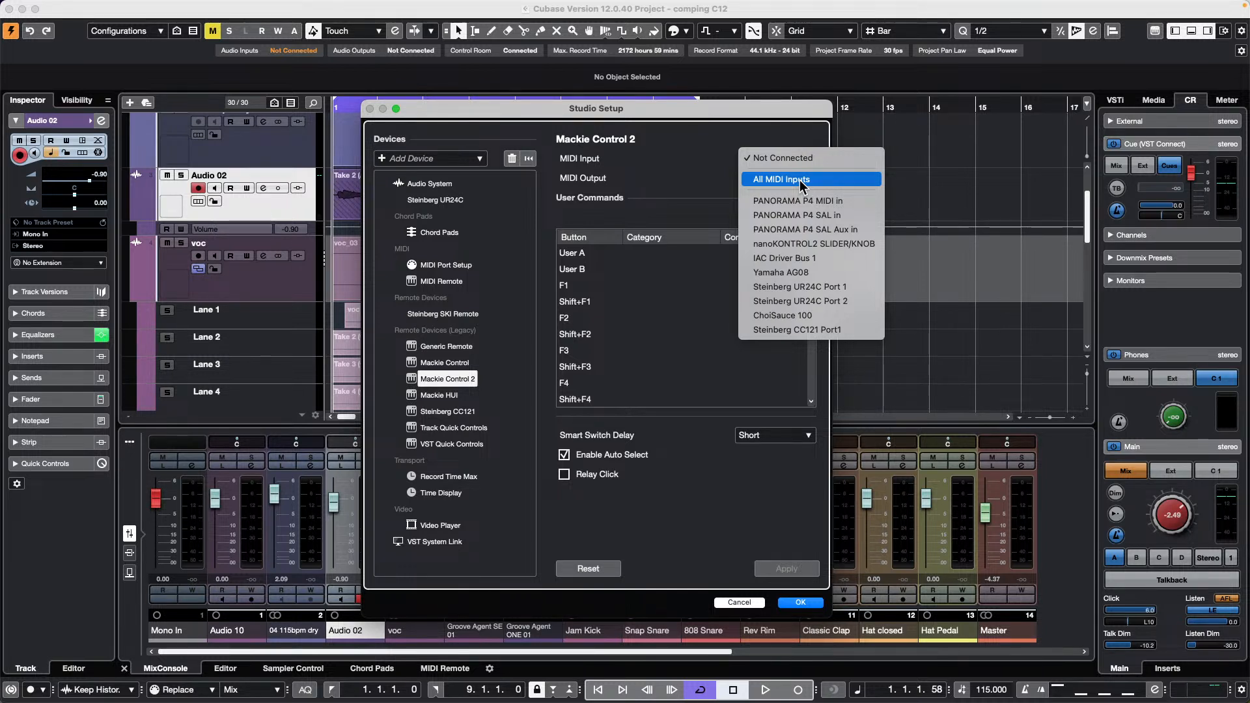
click(682, 217)
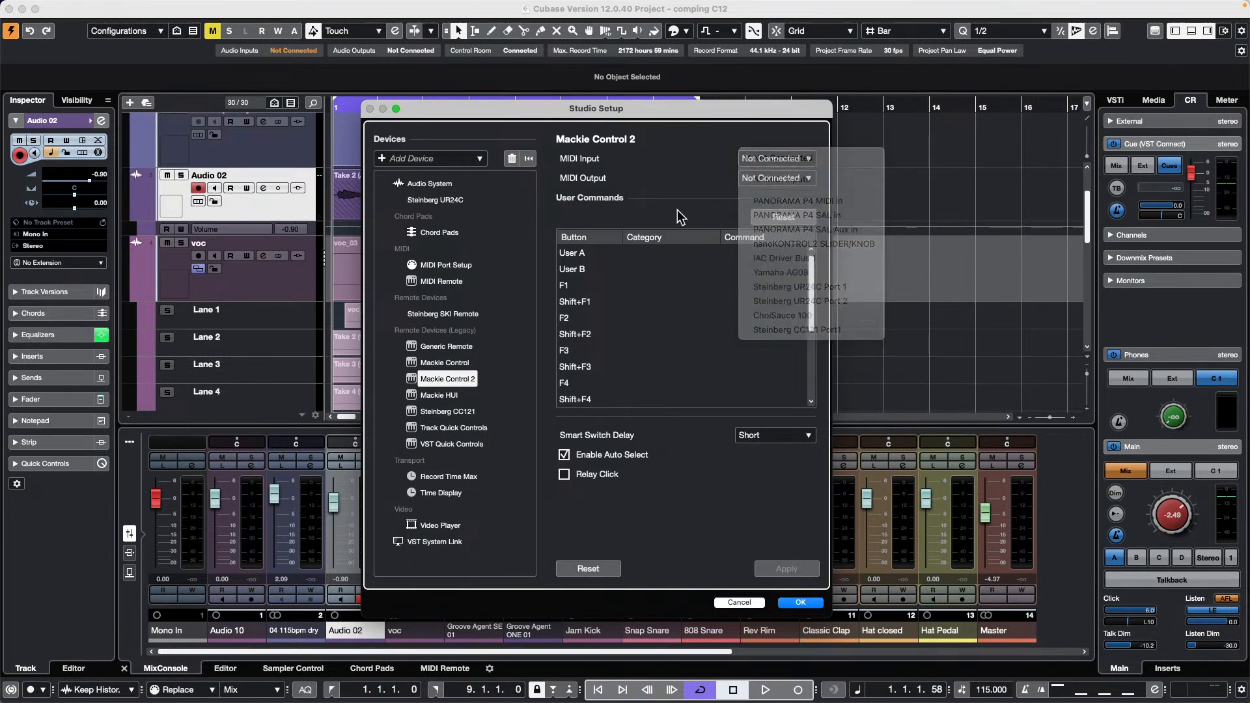
In MIDI Port Setup, untick 'In All MIDI Inputs' for Steinberg CC121 Port1 and confirm with OK.
click(801, 602)
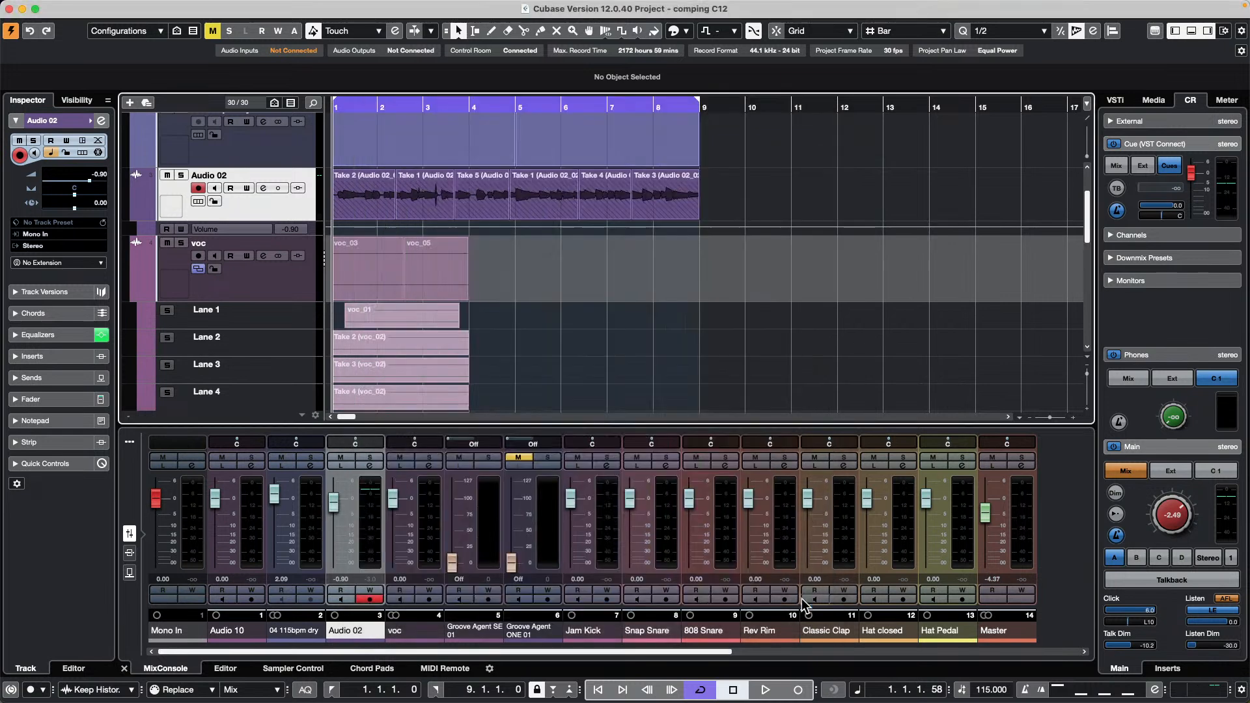
click(386, 7)
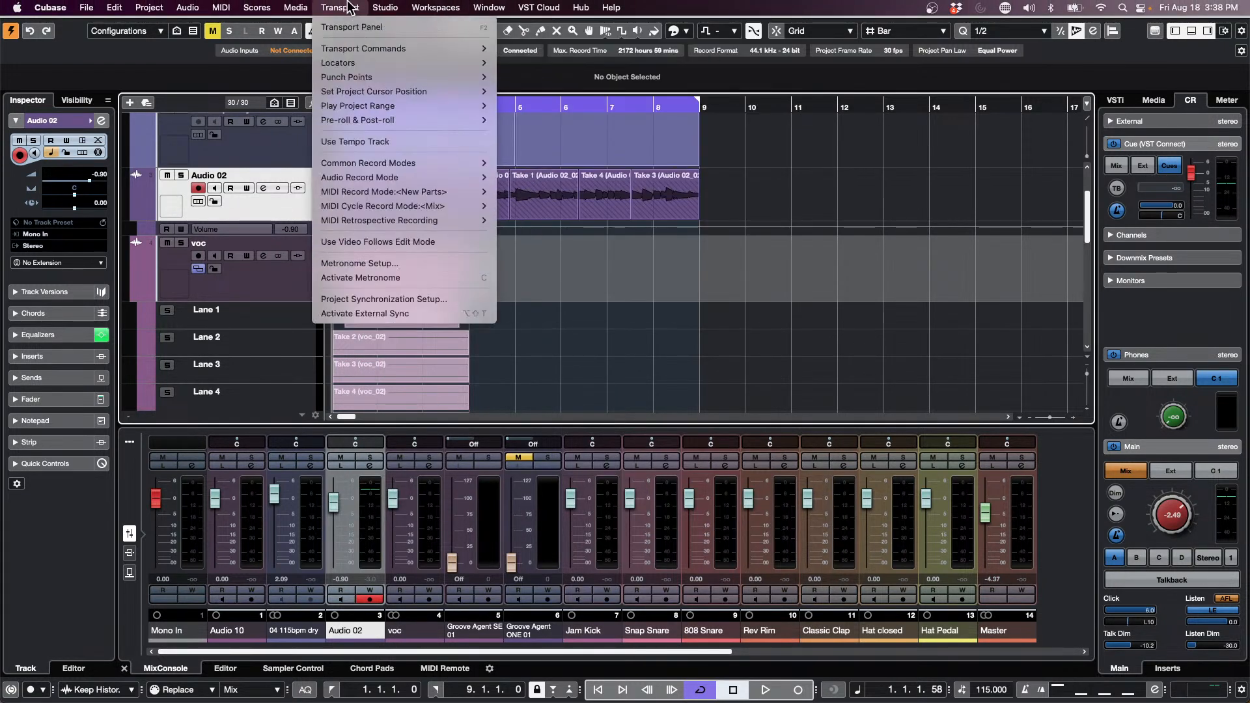
mouse_move(377, 6)
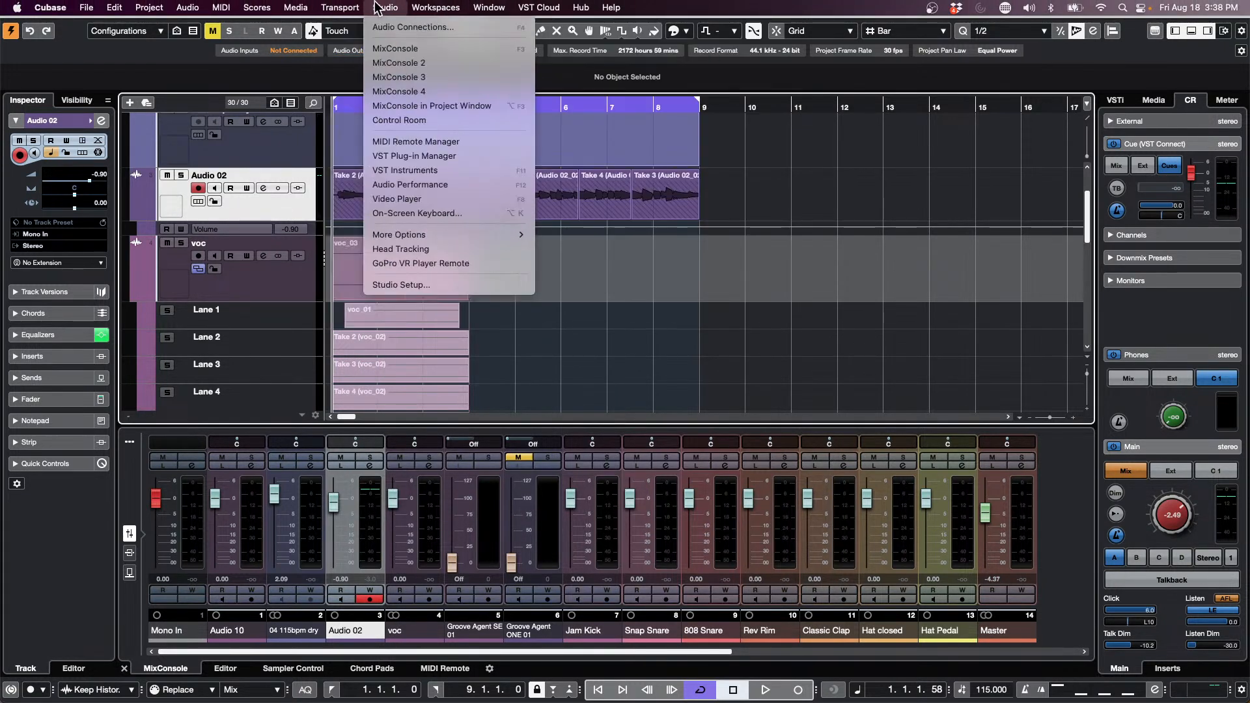
click(419, 287)
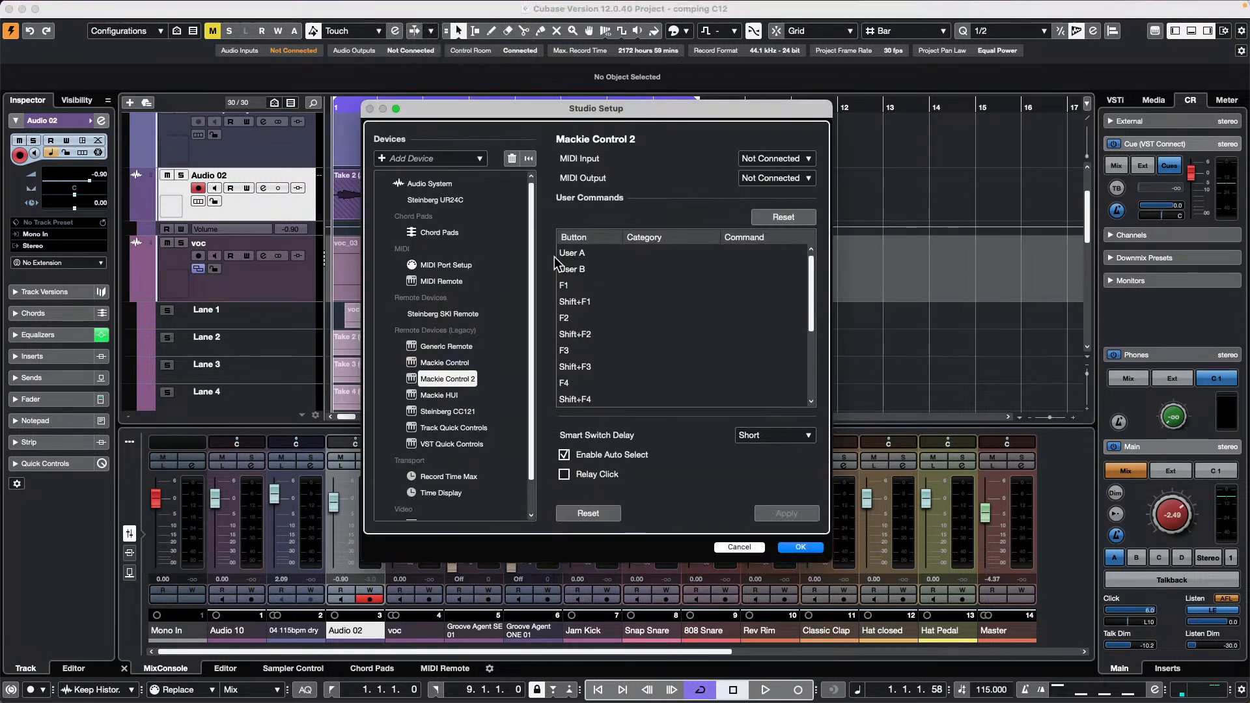
click(459, 268)
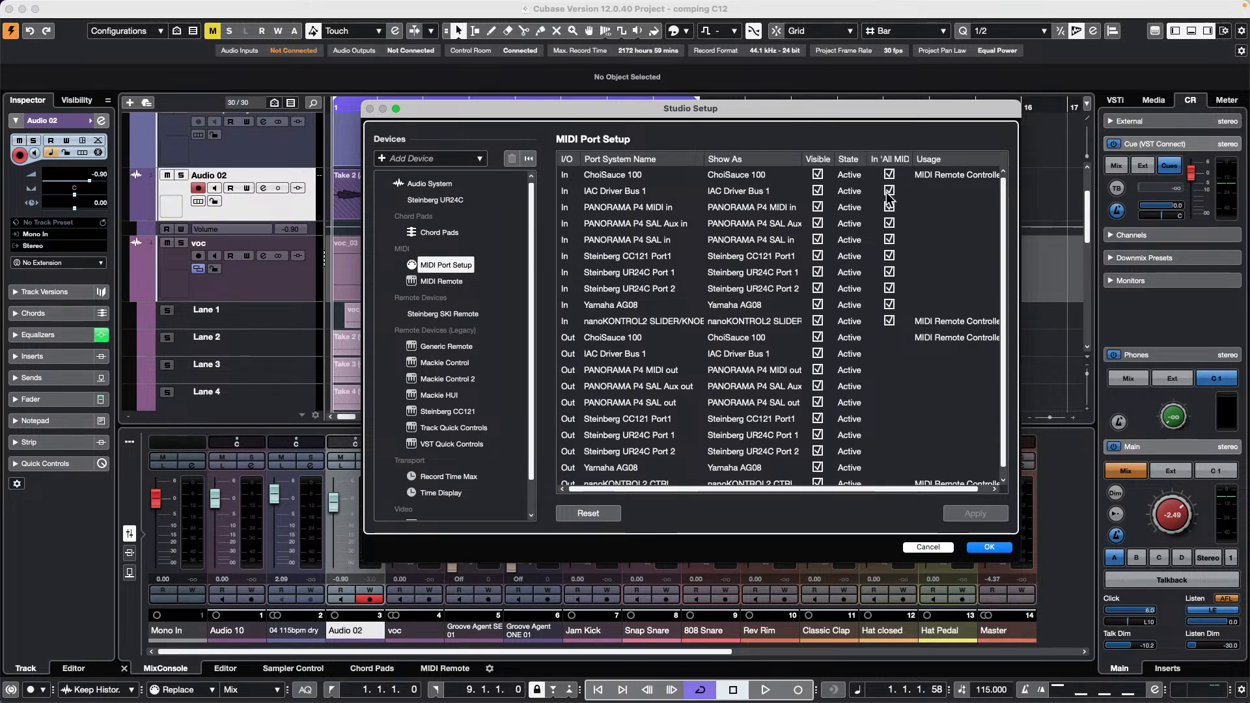
click(889, 256)
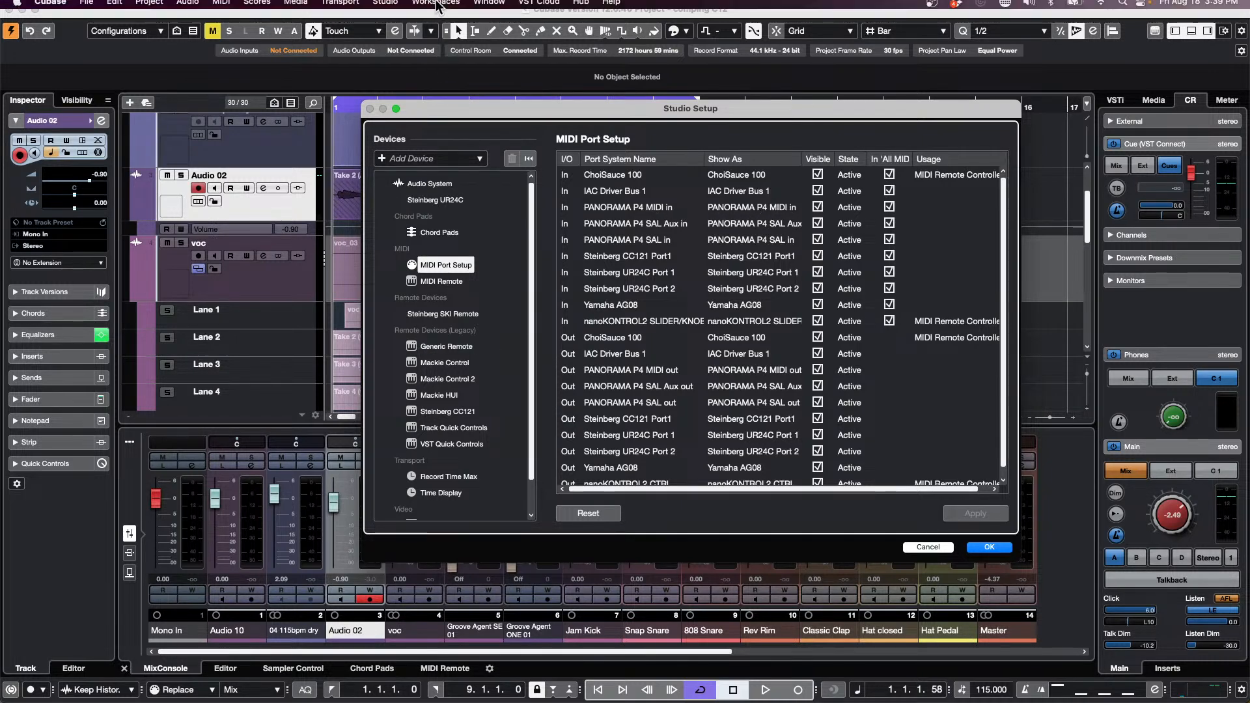
click(385, 8)
click(356, 389)
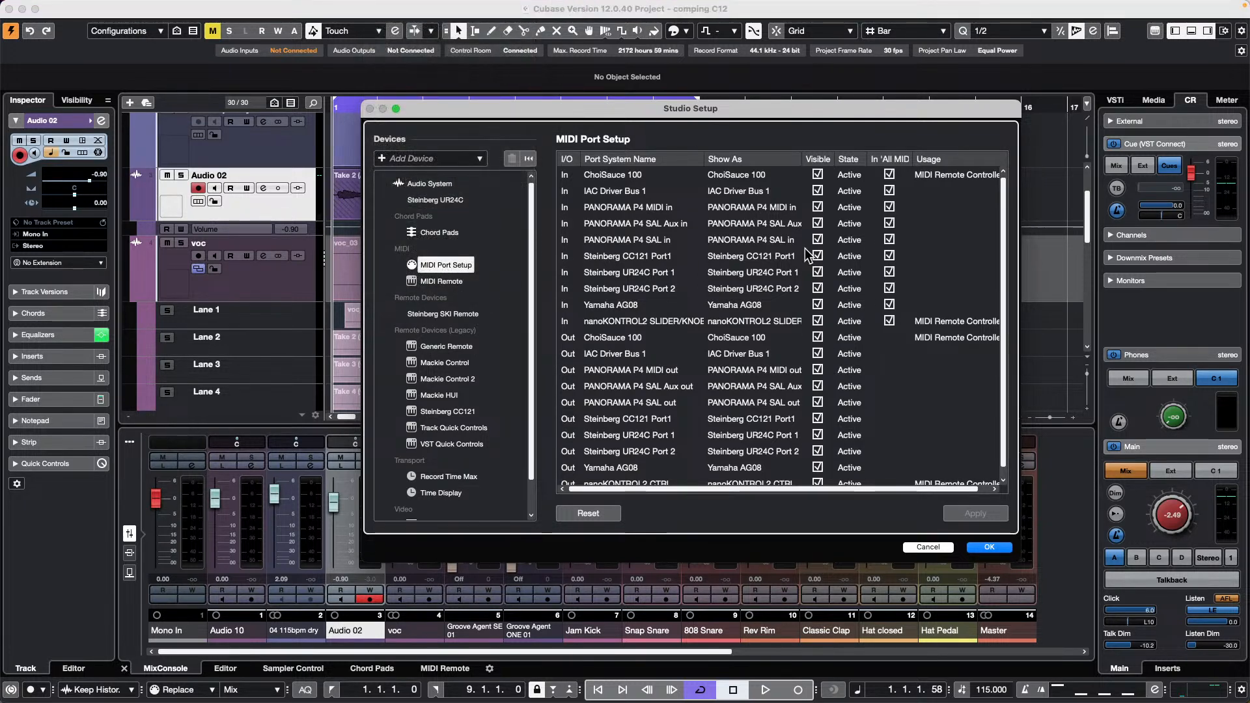
click(989, 548)
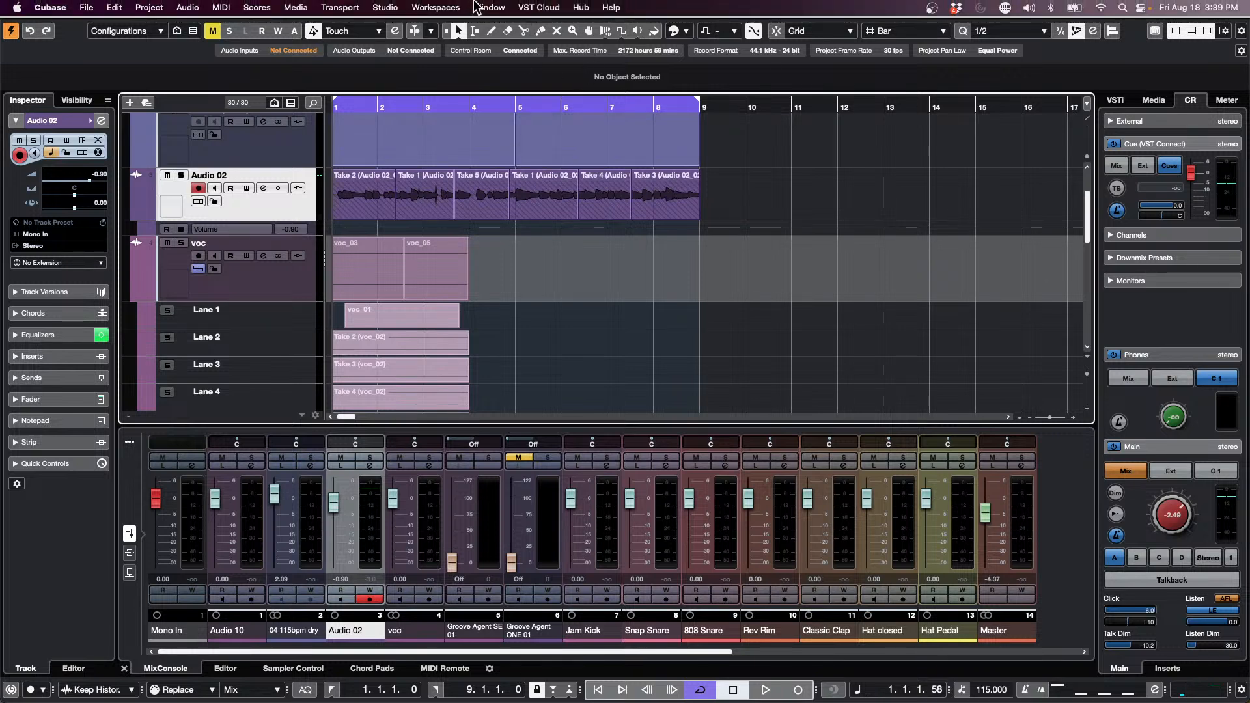
Add a HALion Sonic instrument track and move its plugin window up and to the left.
click(485, 7)
mouse_move(435, 7)
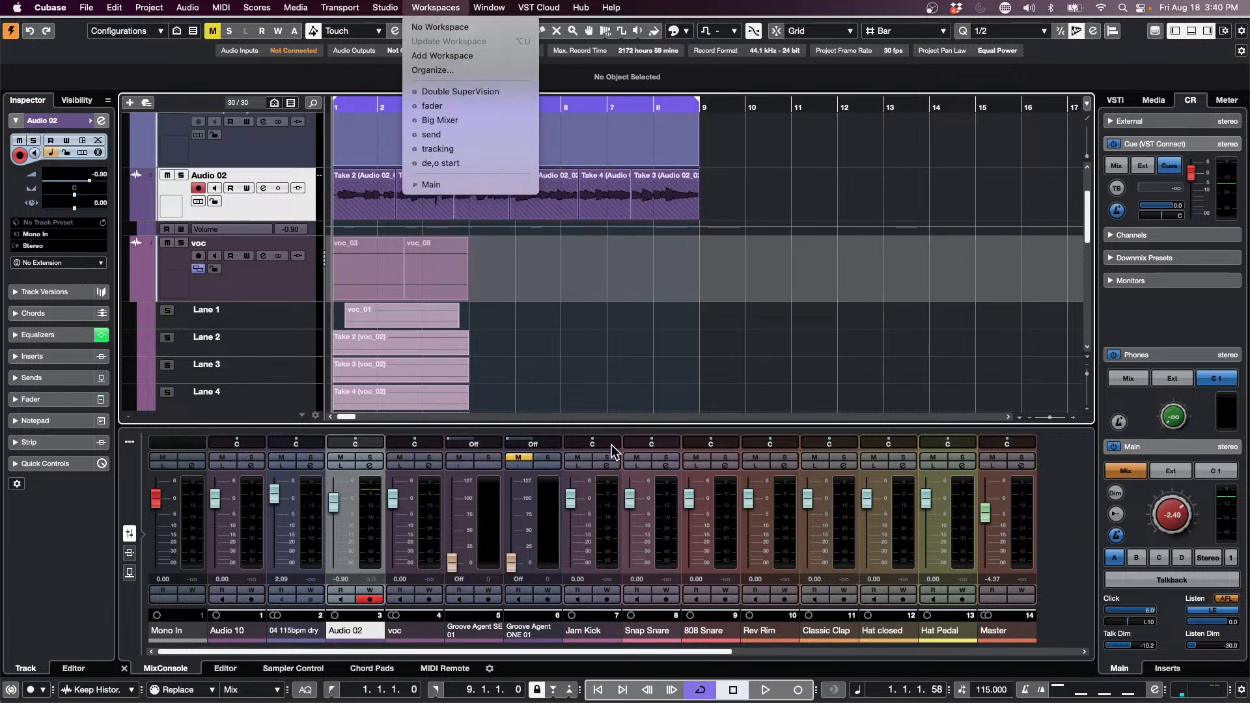
click(306, 211)
right_click(287, 209)
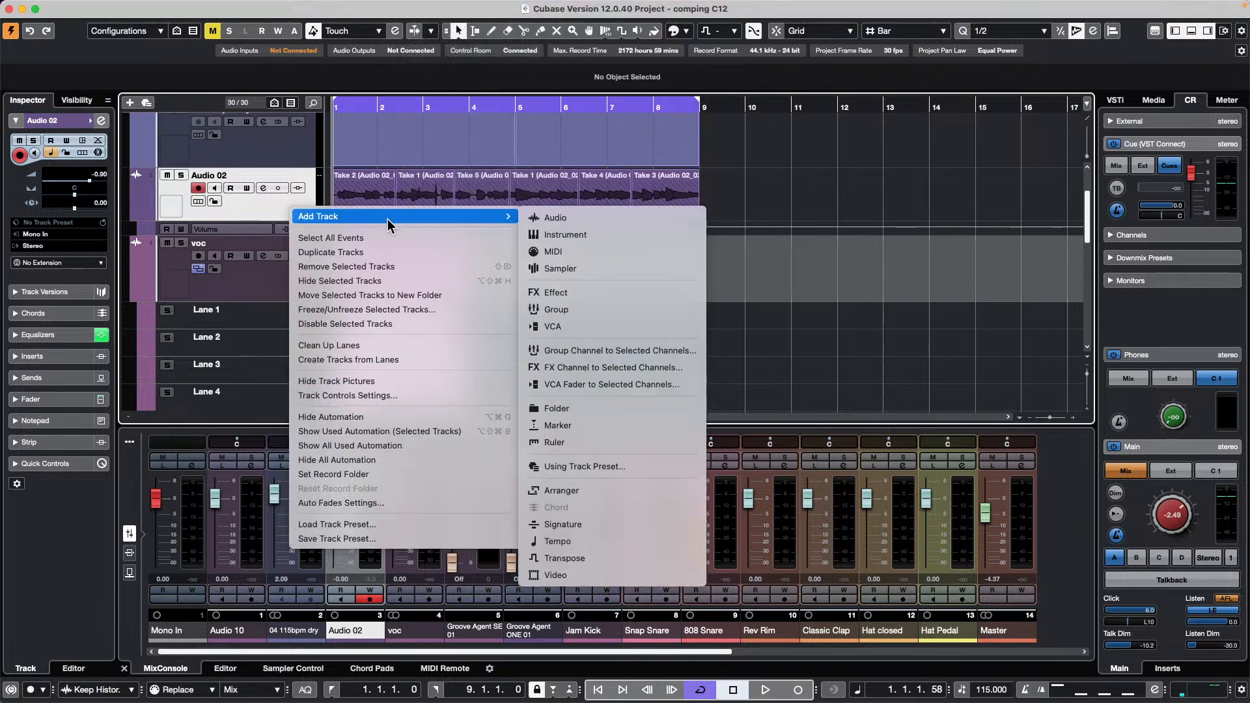
mouse_move(482, 217)
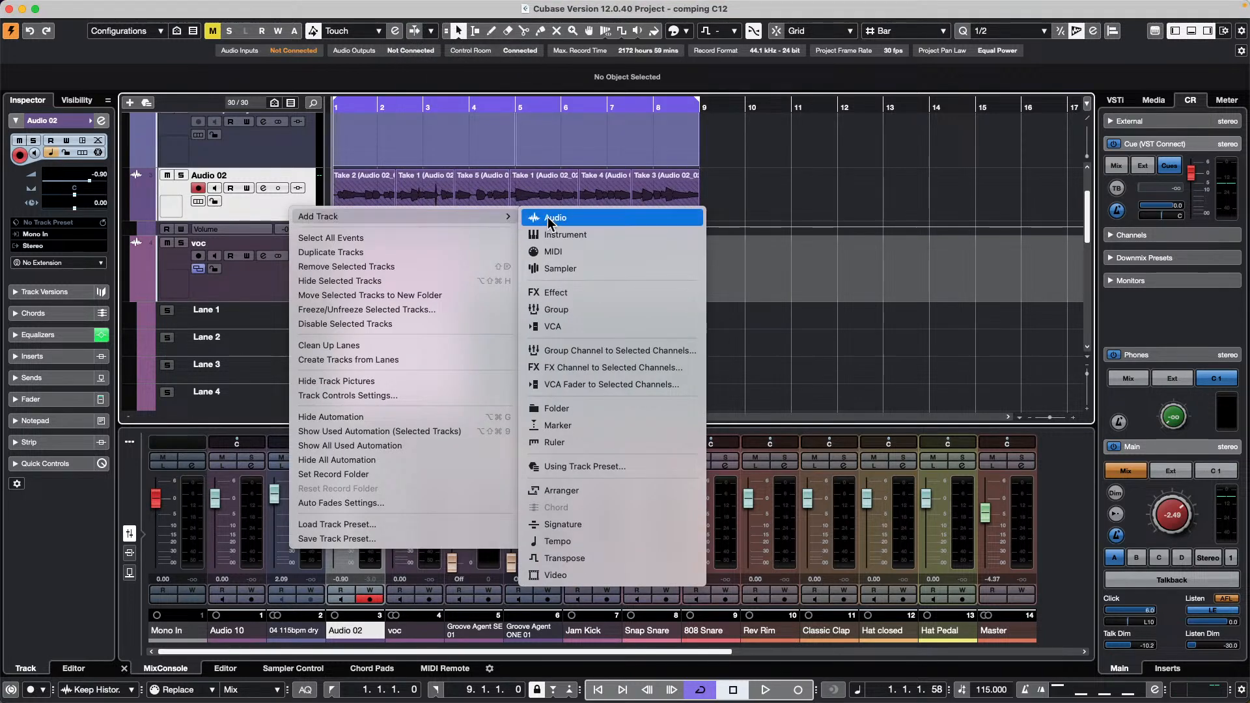
click(606, 241)
click(469, 221)
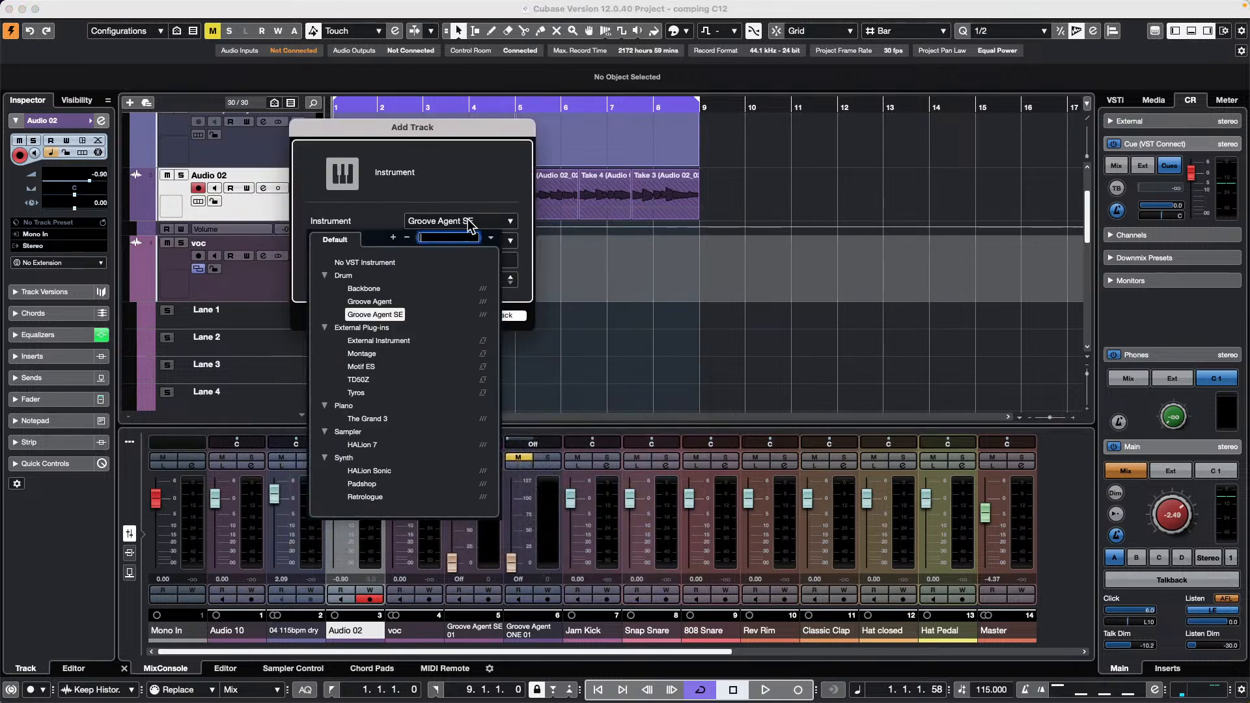
click(443, 471)
click(497, 315)
drag(904, 181, 561, 73)
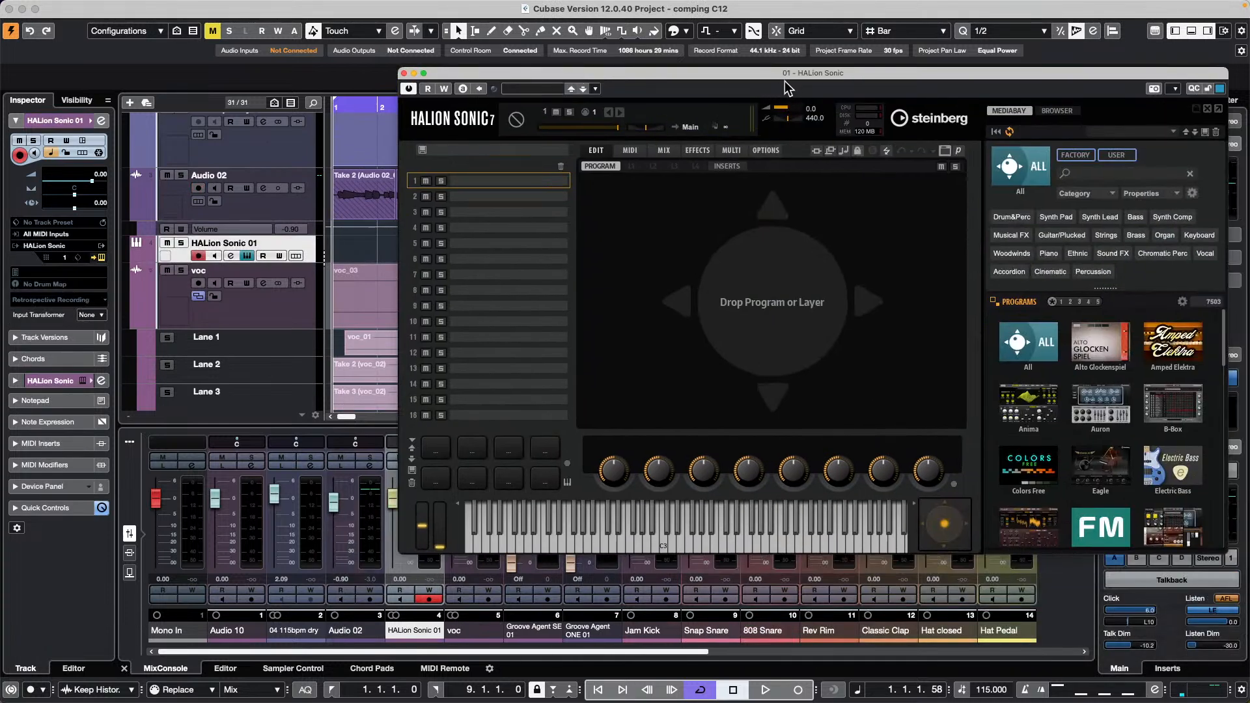
Filter HALion Sonic's MediaBay to Model C and load the Solid Rock program into slot 1.
drag(789, 76, 565, 19)
scroll(905, 331, down, 3)
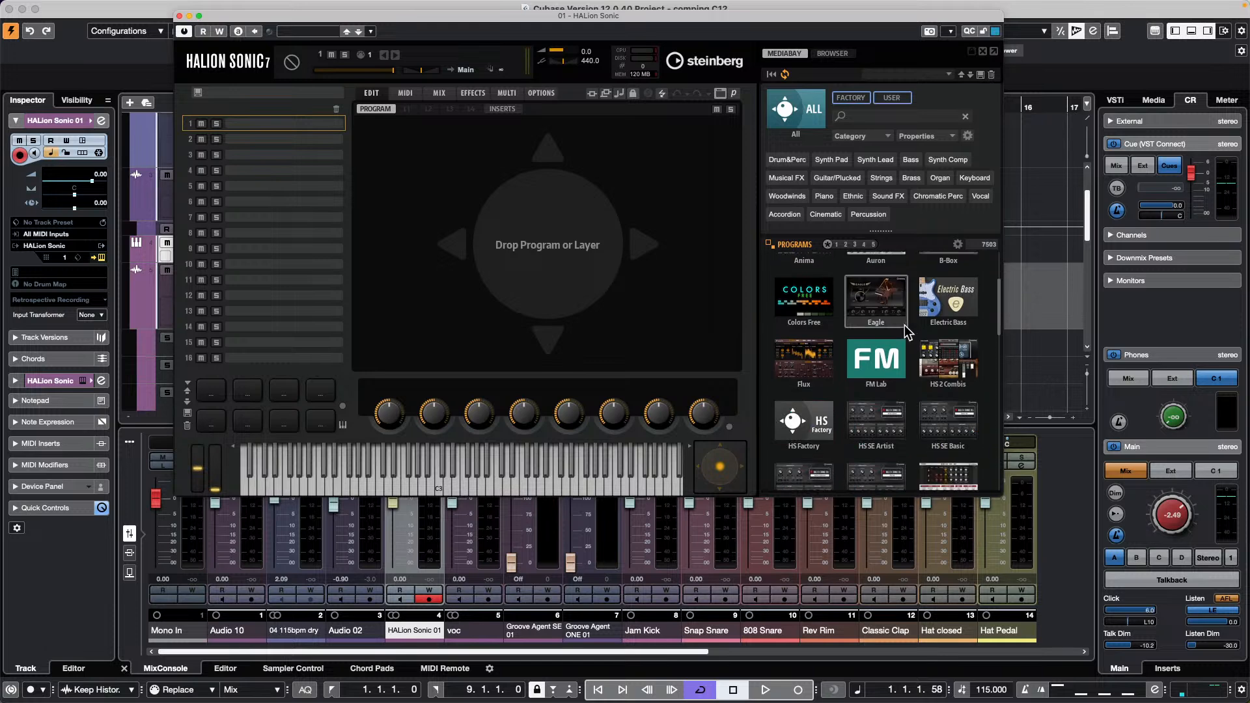
scroll(928, 333, down, 3)
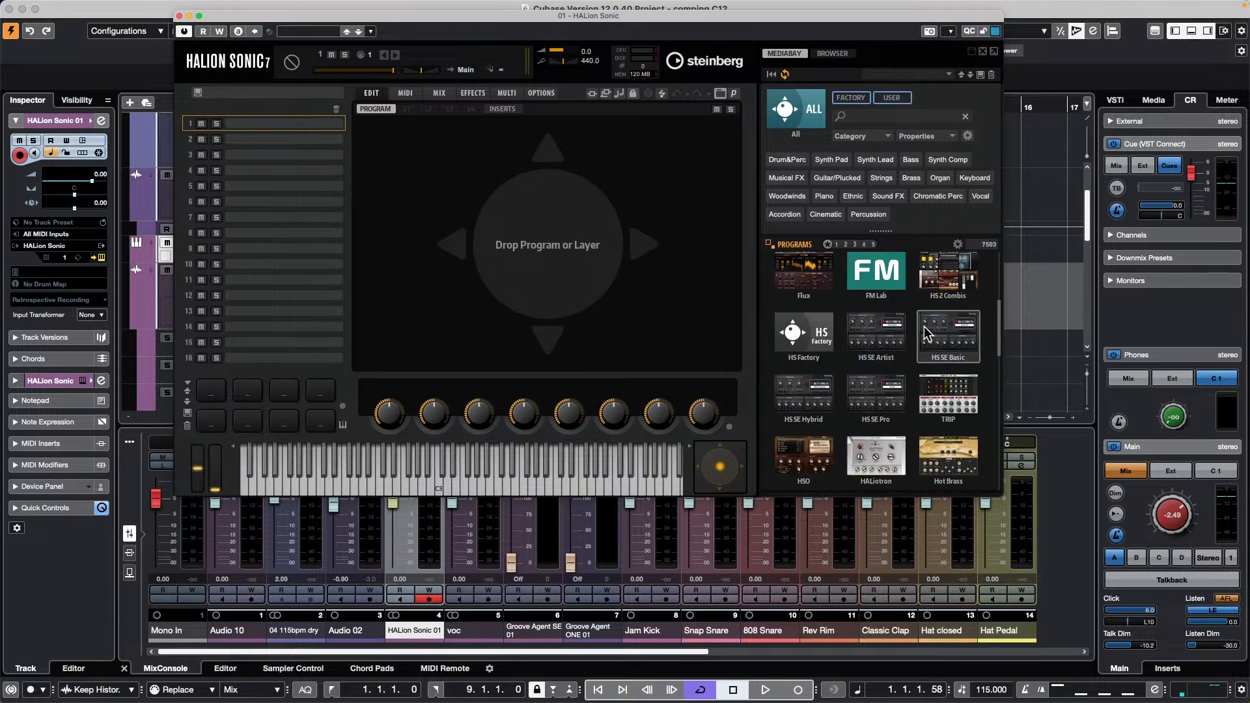
scroll(927, 332, down, 3)
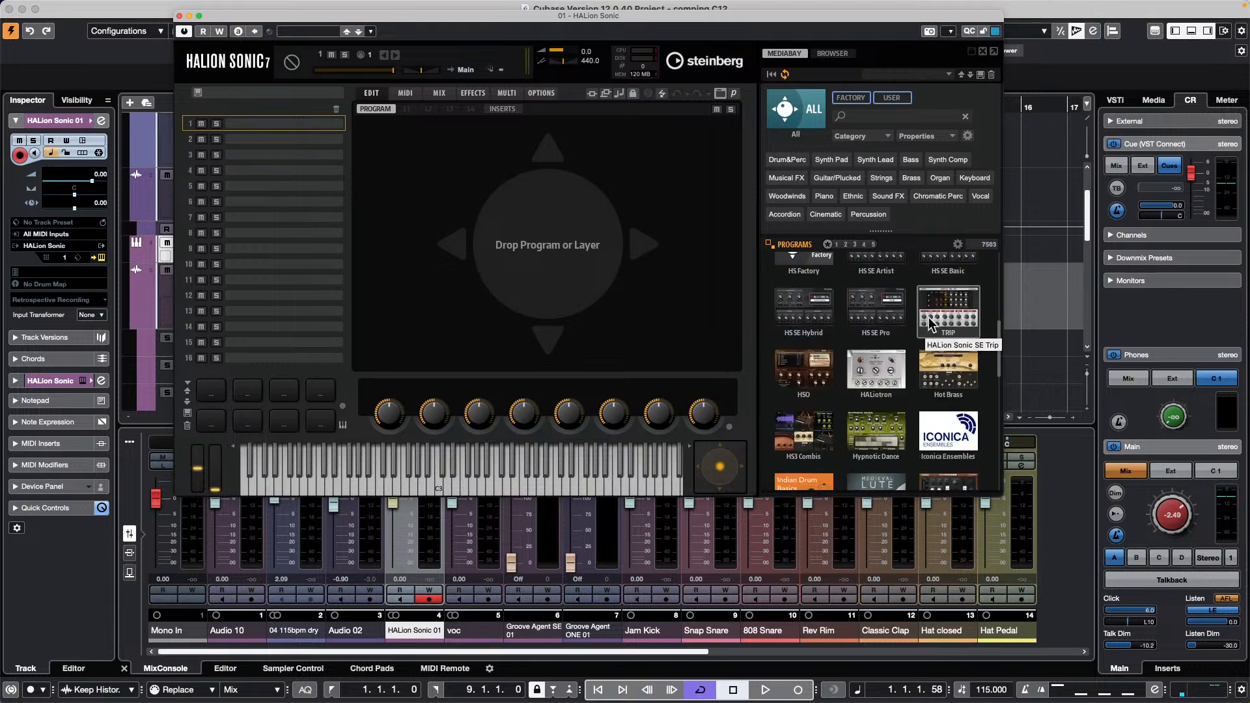
scroll(931, 322, down, 2)
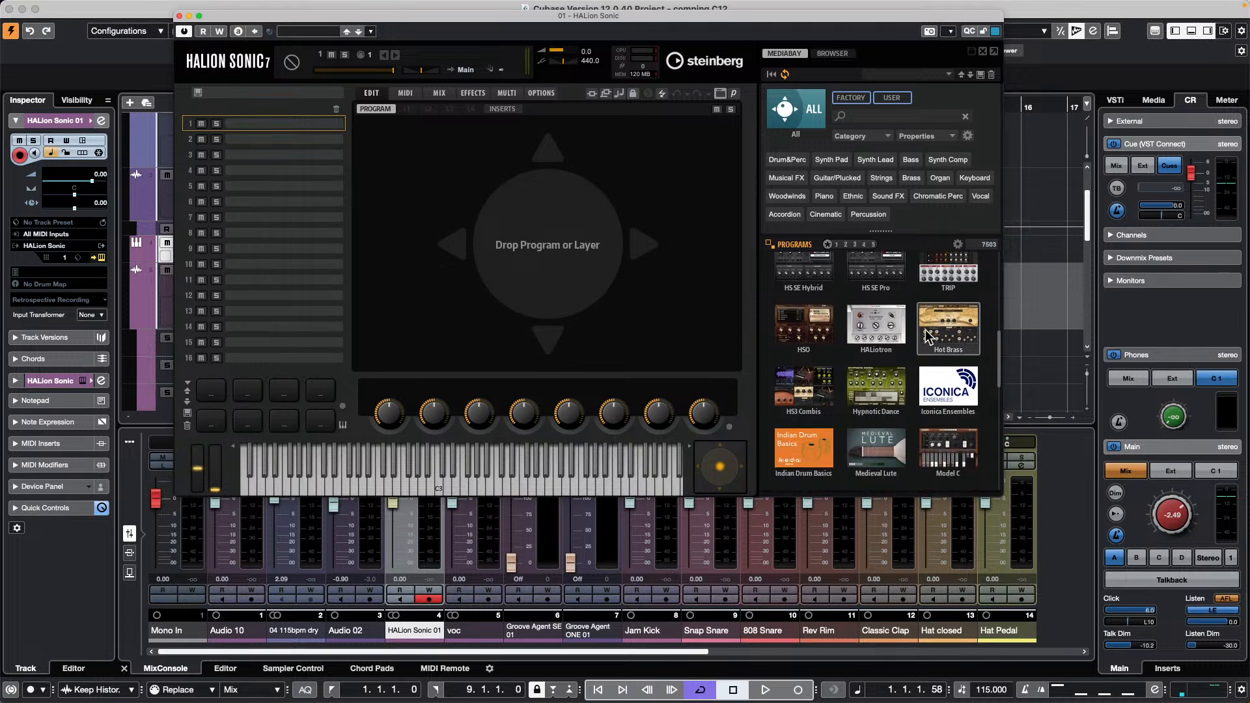
click(971, 458)
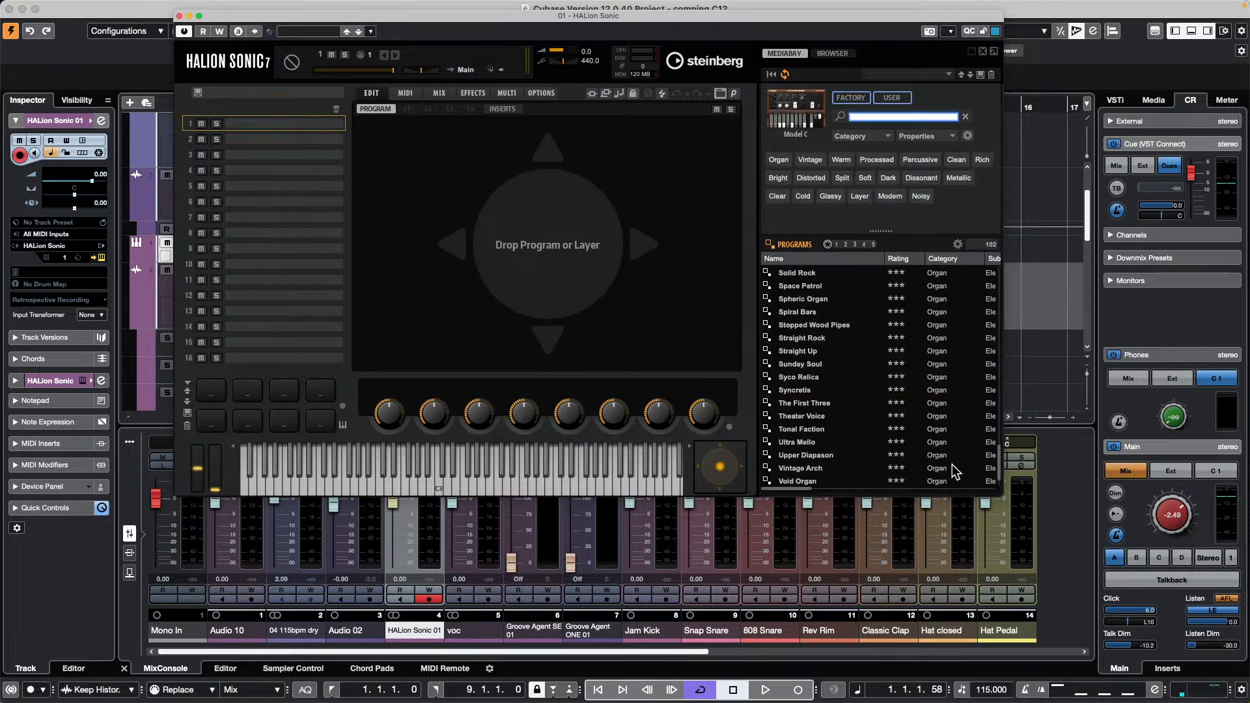
double_click(826, 273)
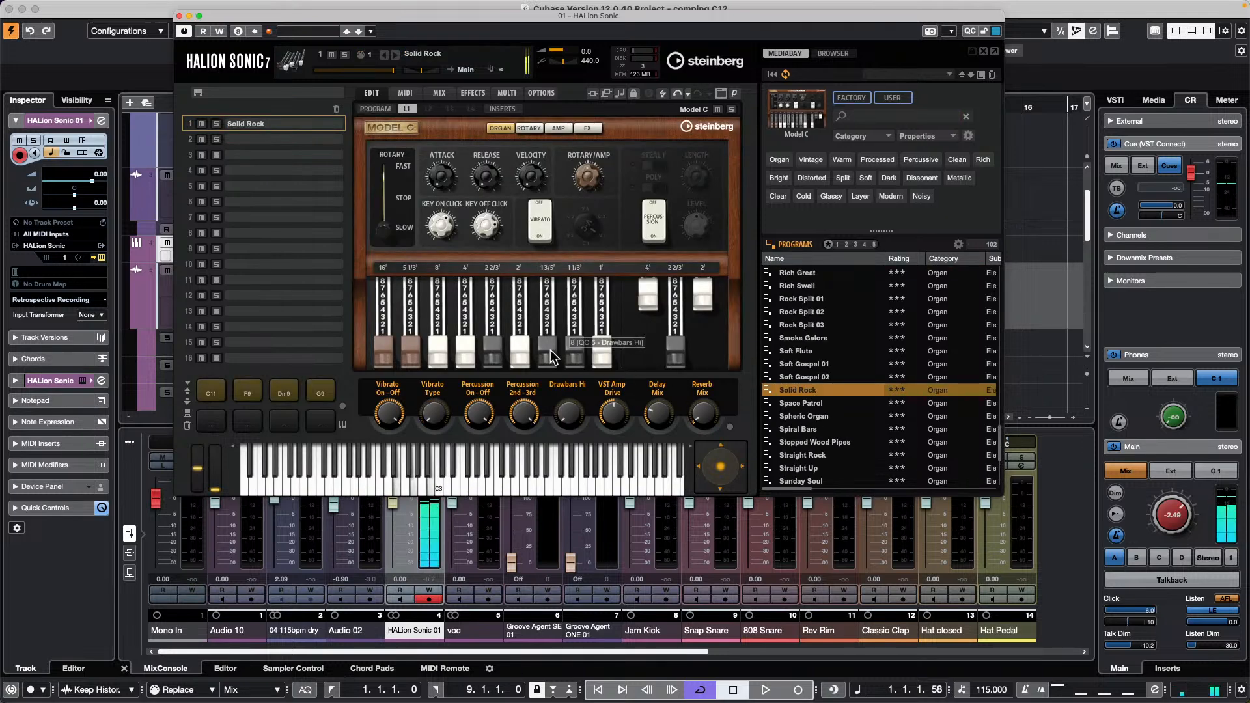
Load the All Even organ program and browse its rotary, amp and effects pages.
scroll(823, 380, up, 20)
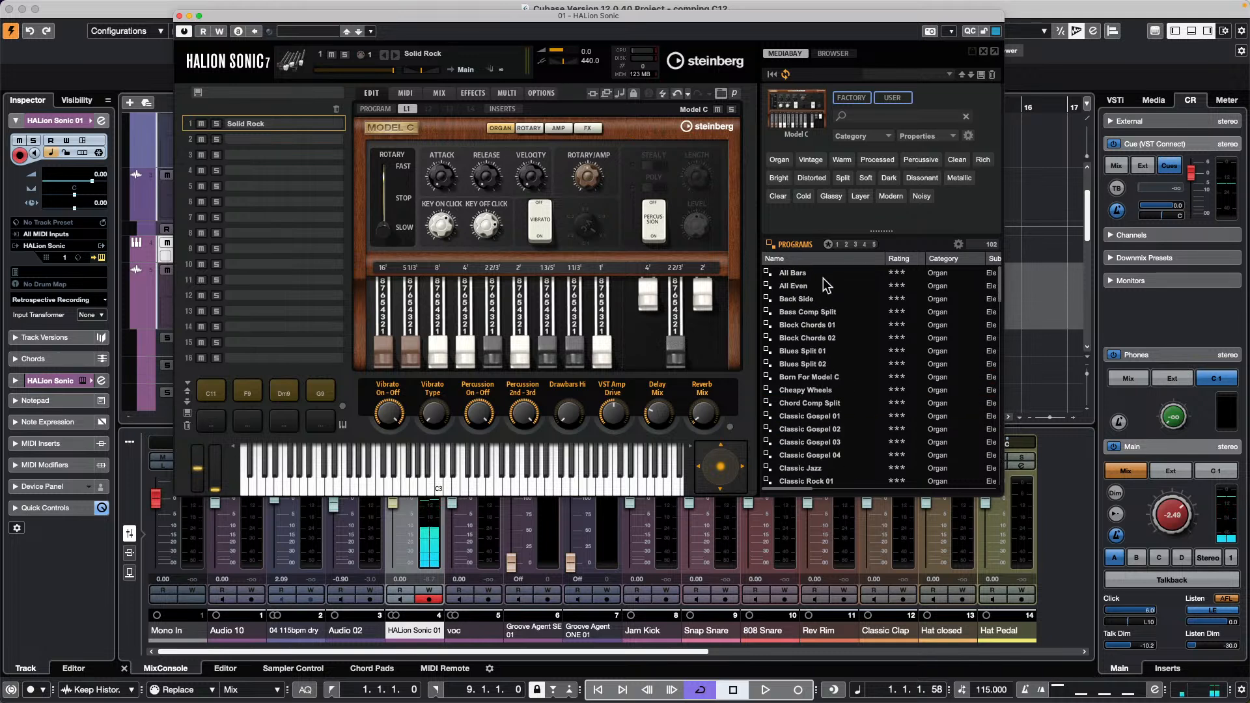
click(814, 287)
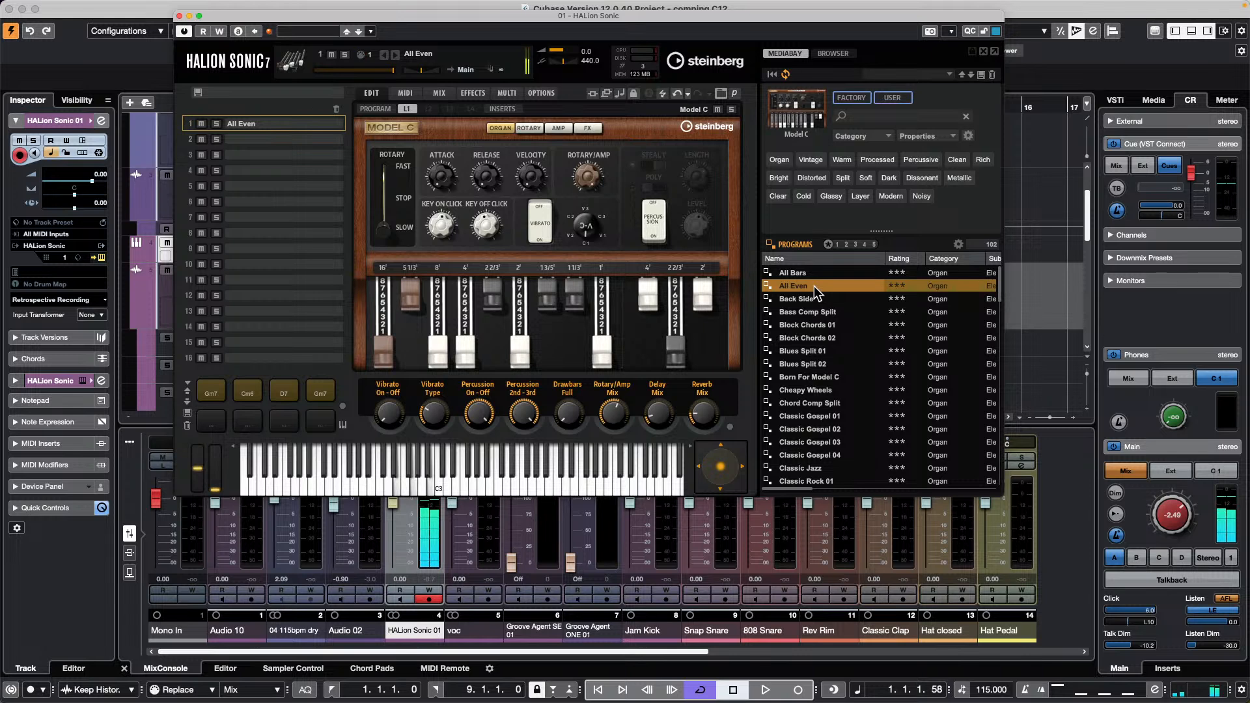
click(532, 126)
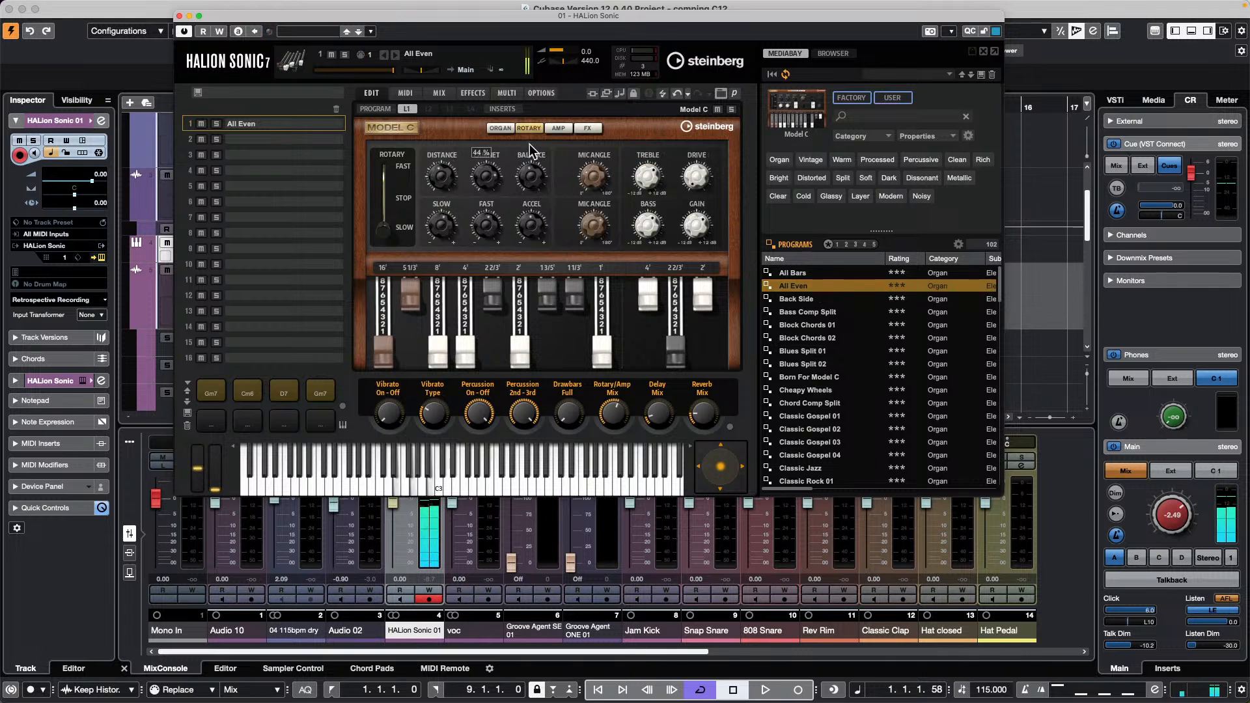
click(567, 130)
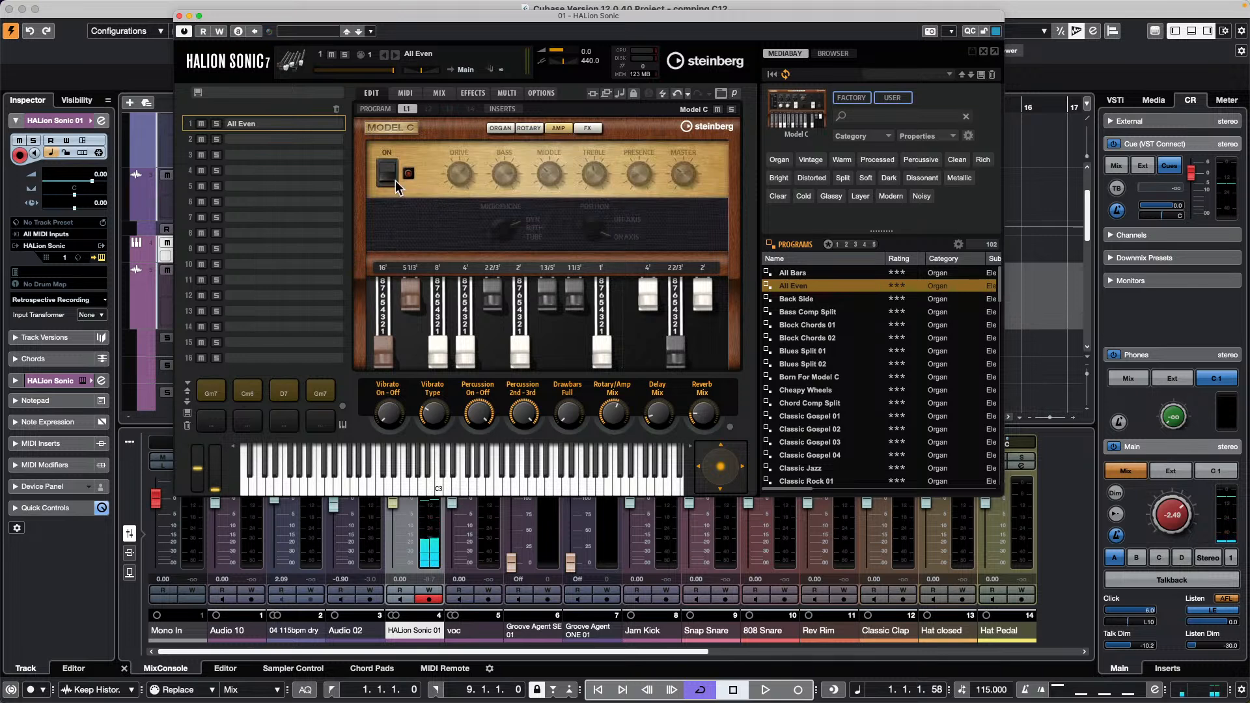
click(588, 129)
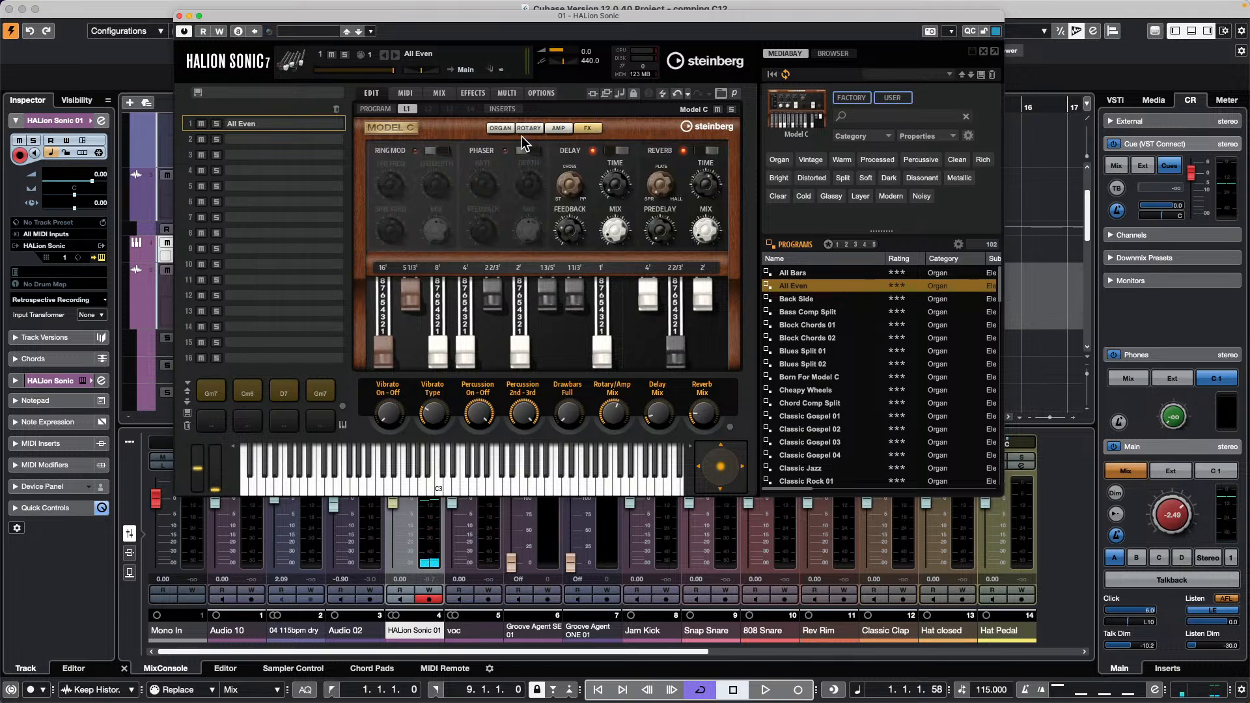
click(499, 128)
After trying Blues Split 02, load Classic Jazz, pull the 1 1/3' and 1 3/5' drawbars, set rotary Fast.
double_click(814, 360)
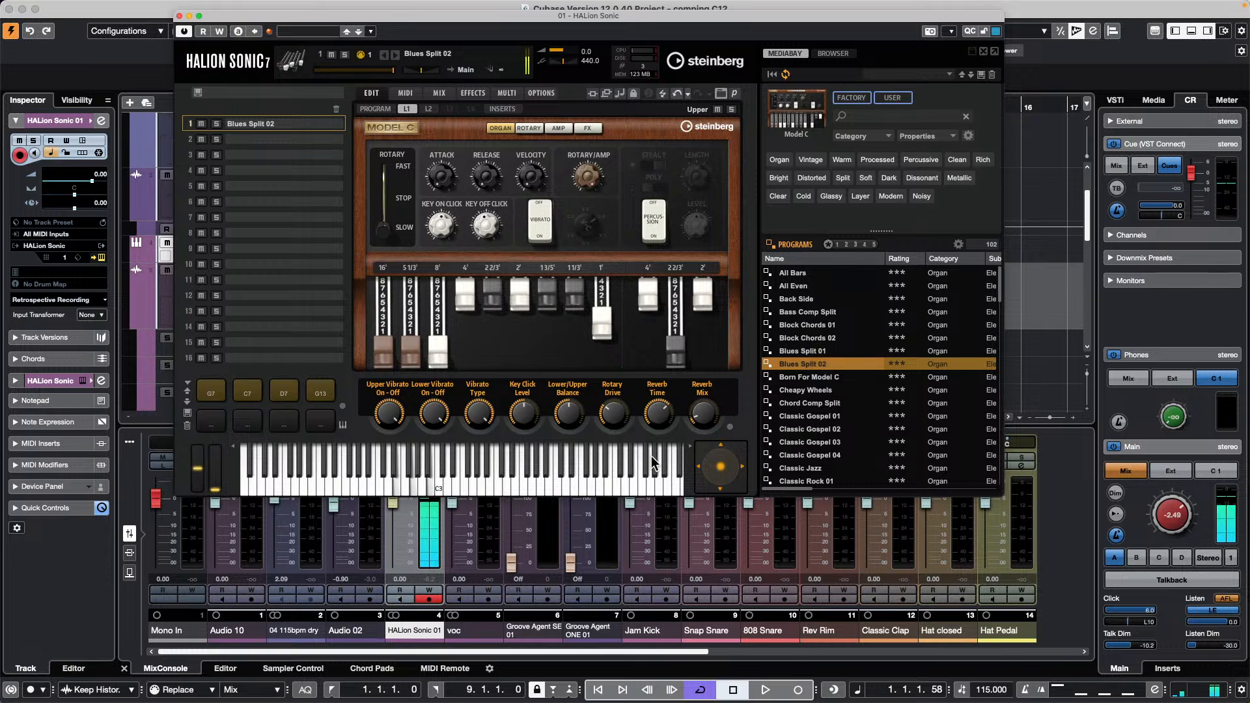
click(821, 471)
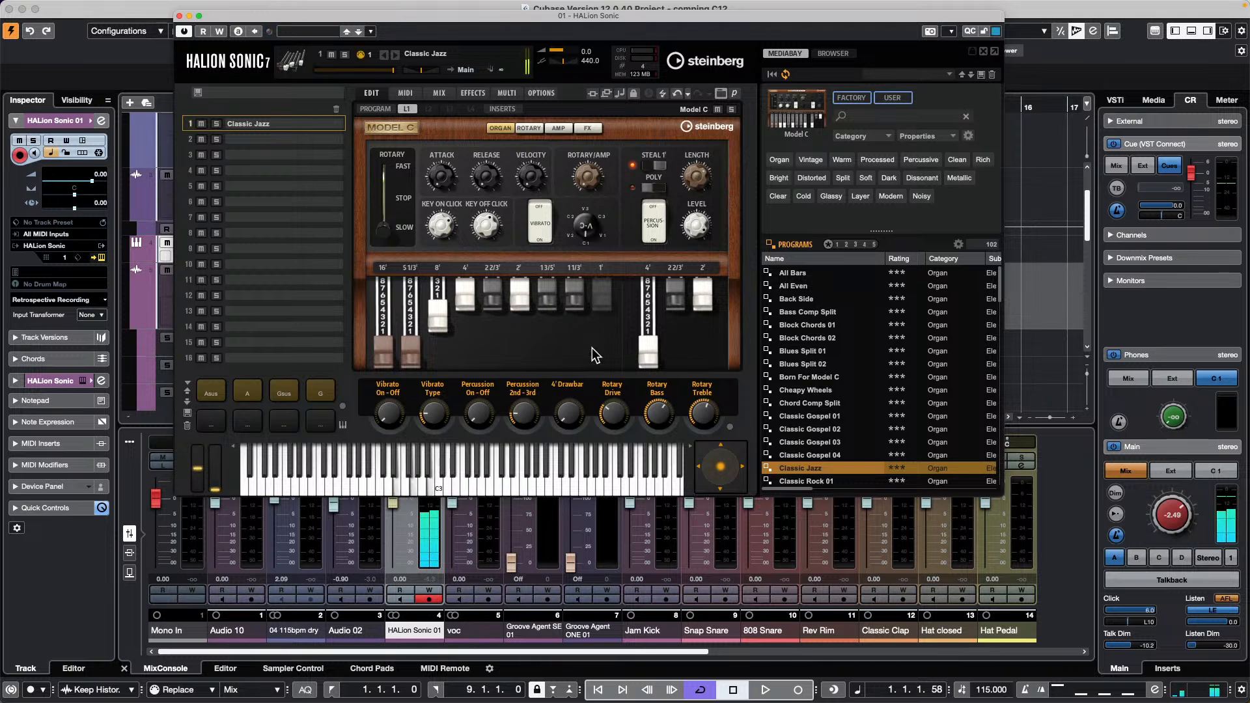
drag(573, 305, 579, 362)
drag(546, 296, 545, 323)
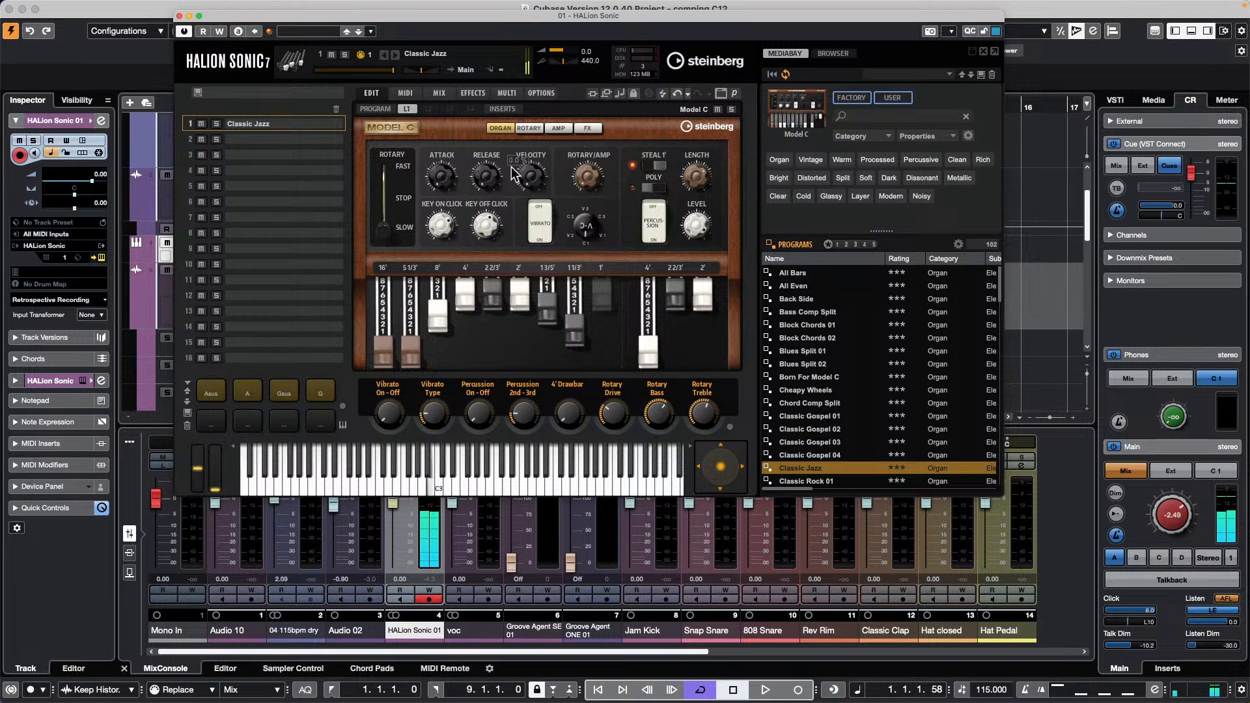
drag(383, 227, 388, 117)
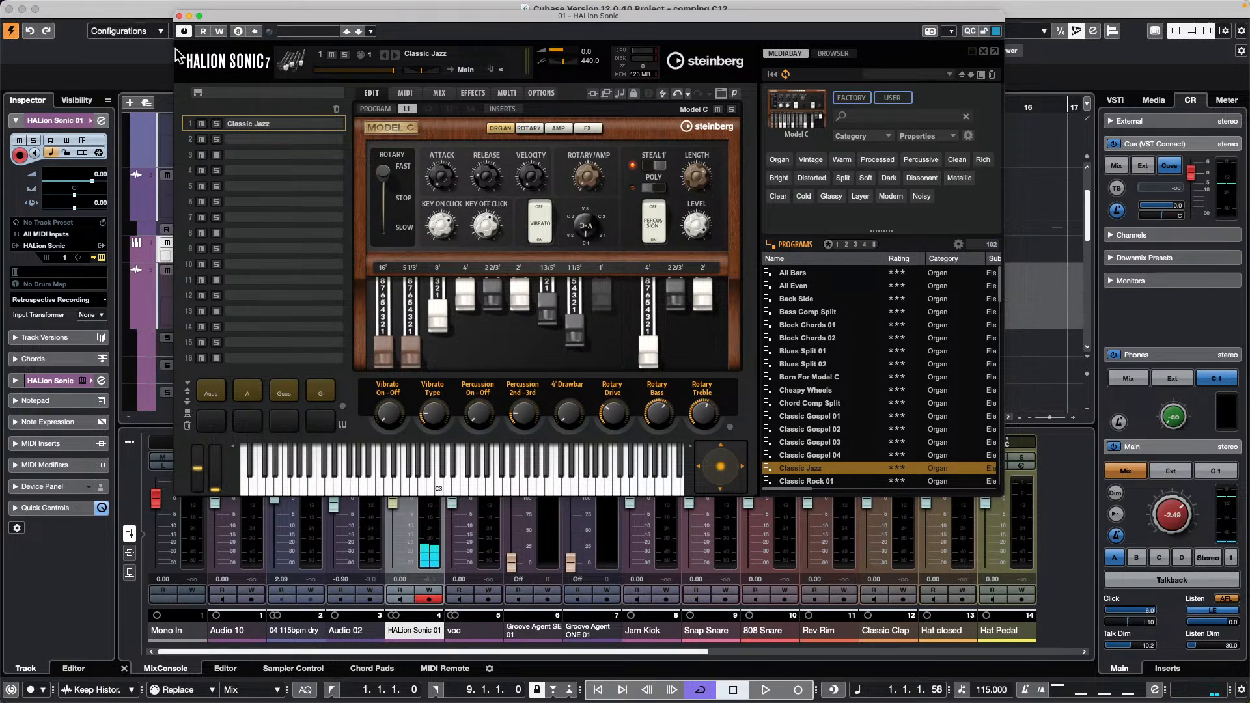
Close the HALion Sonic 7 plugin window to return to the project.
click(180, 16)
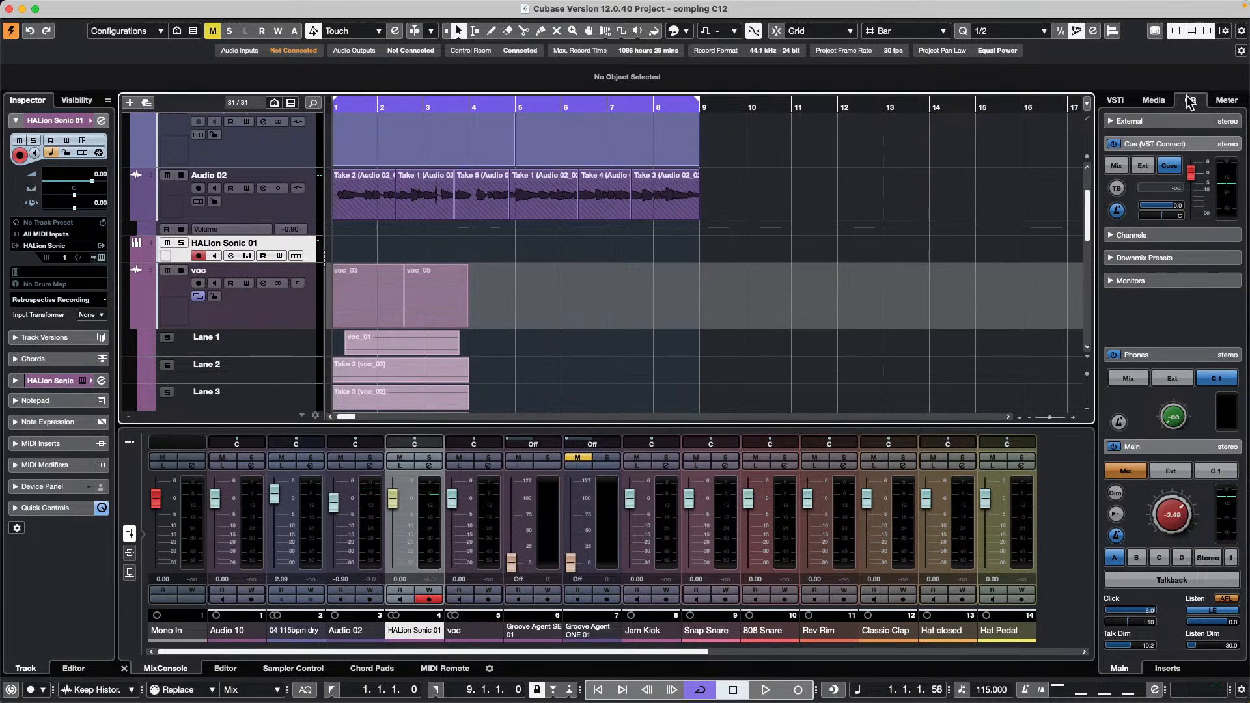
Open the Media panel's file browser and search for 'acc'.
click(1228, 101)
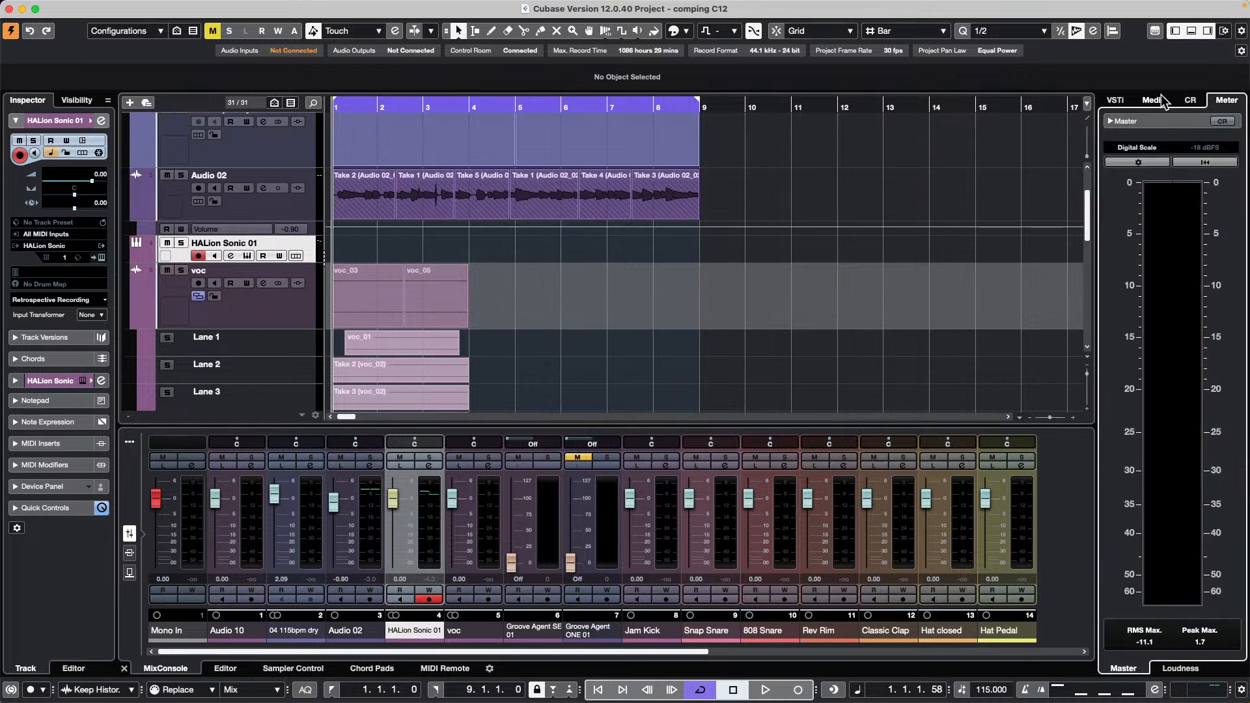
click(1158, 101)
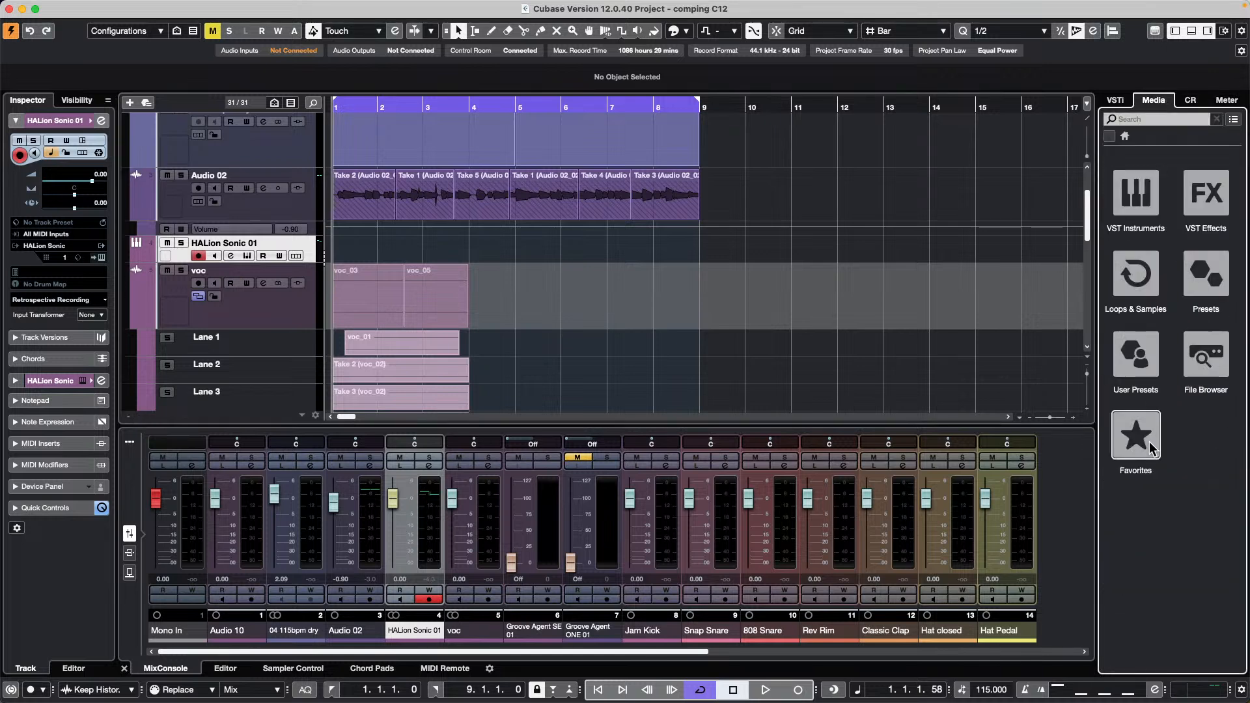
click(1205, 361)
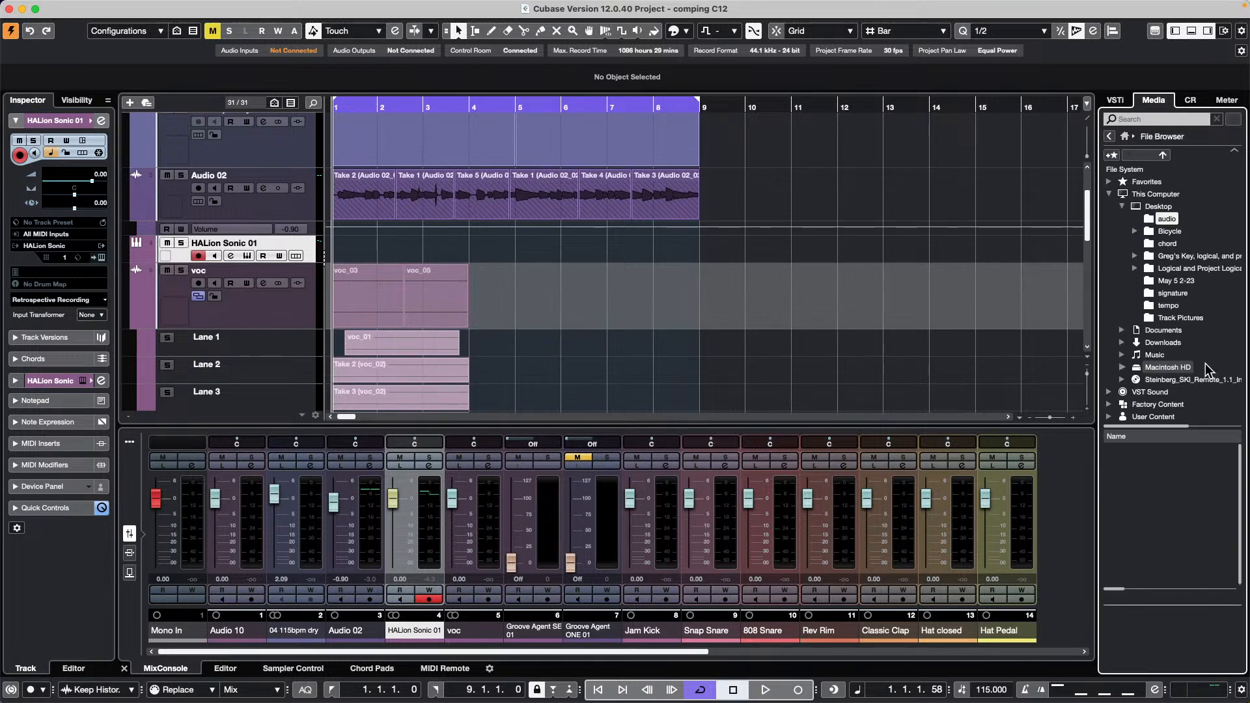
click(1150, 120)
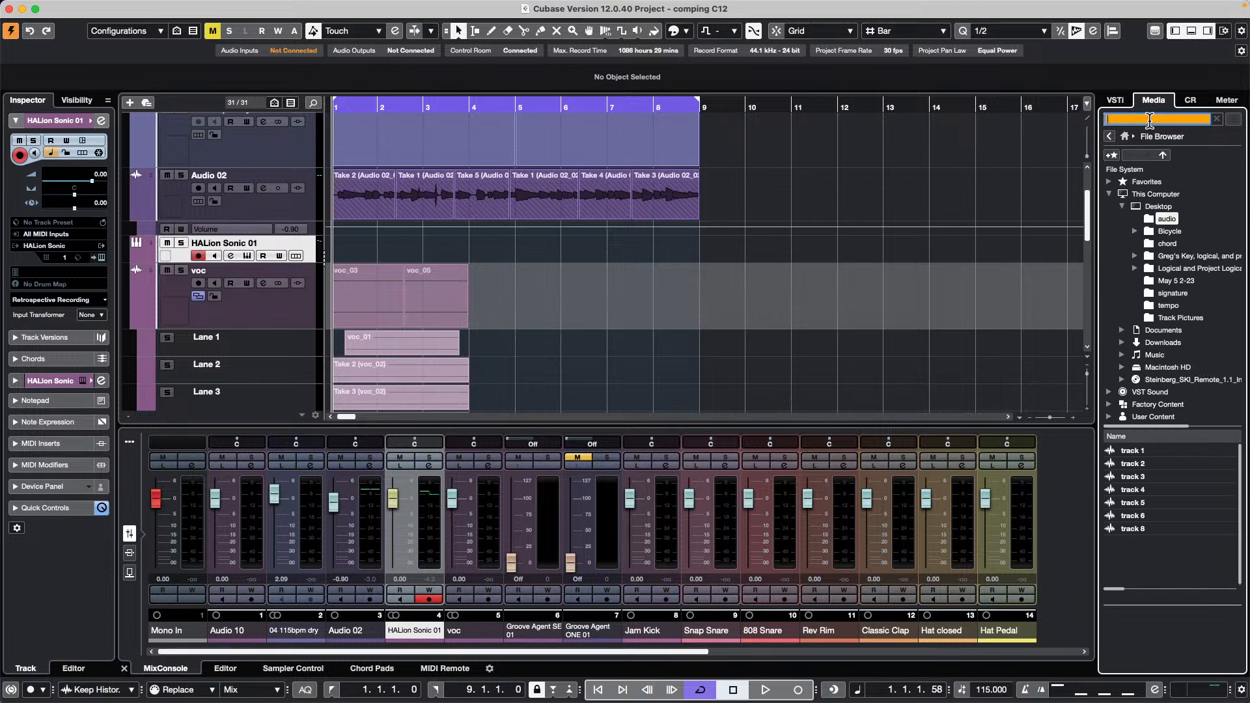
text(hg)
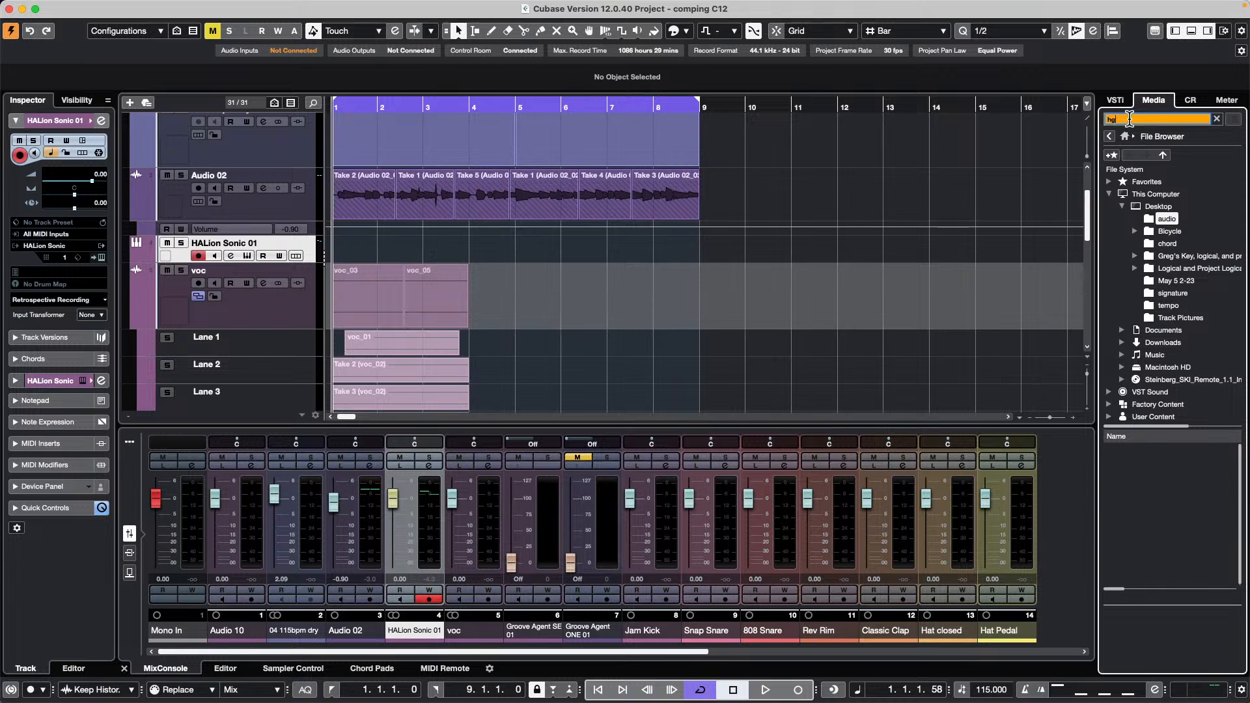
key(BackSpace)
key(BackSpace)
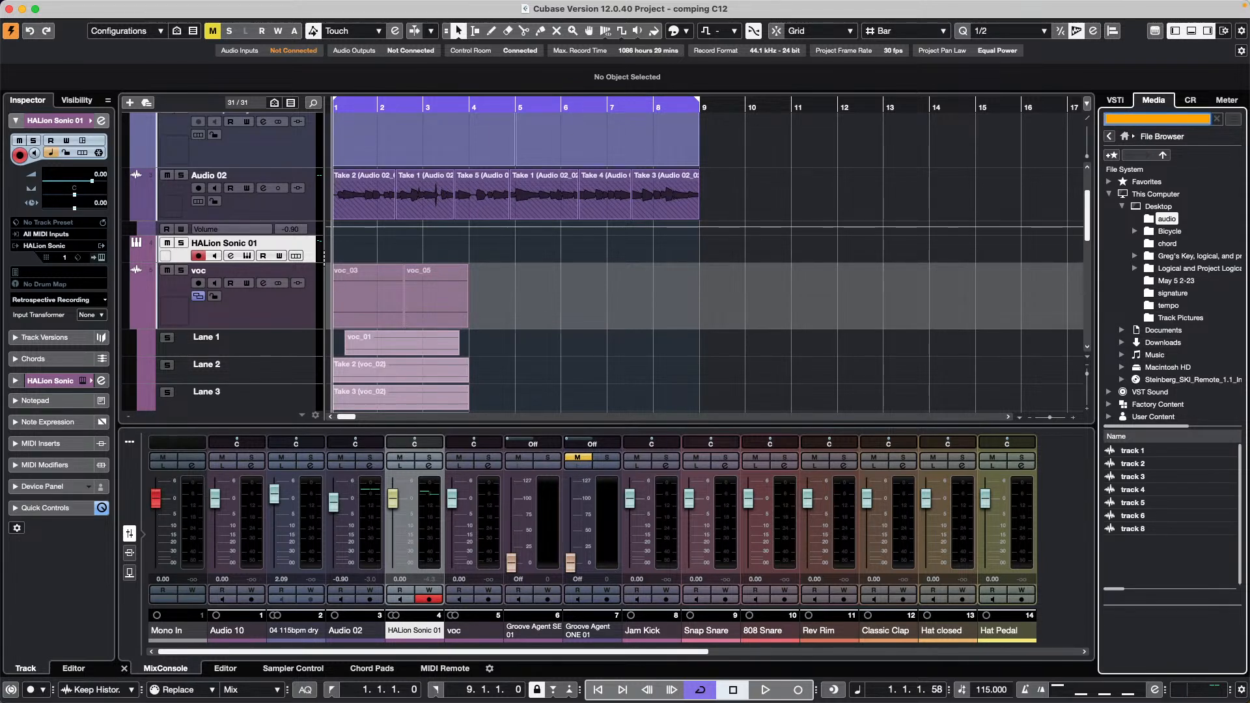
text(accordian)
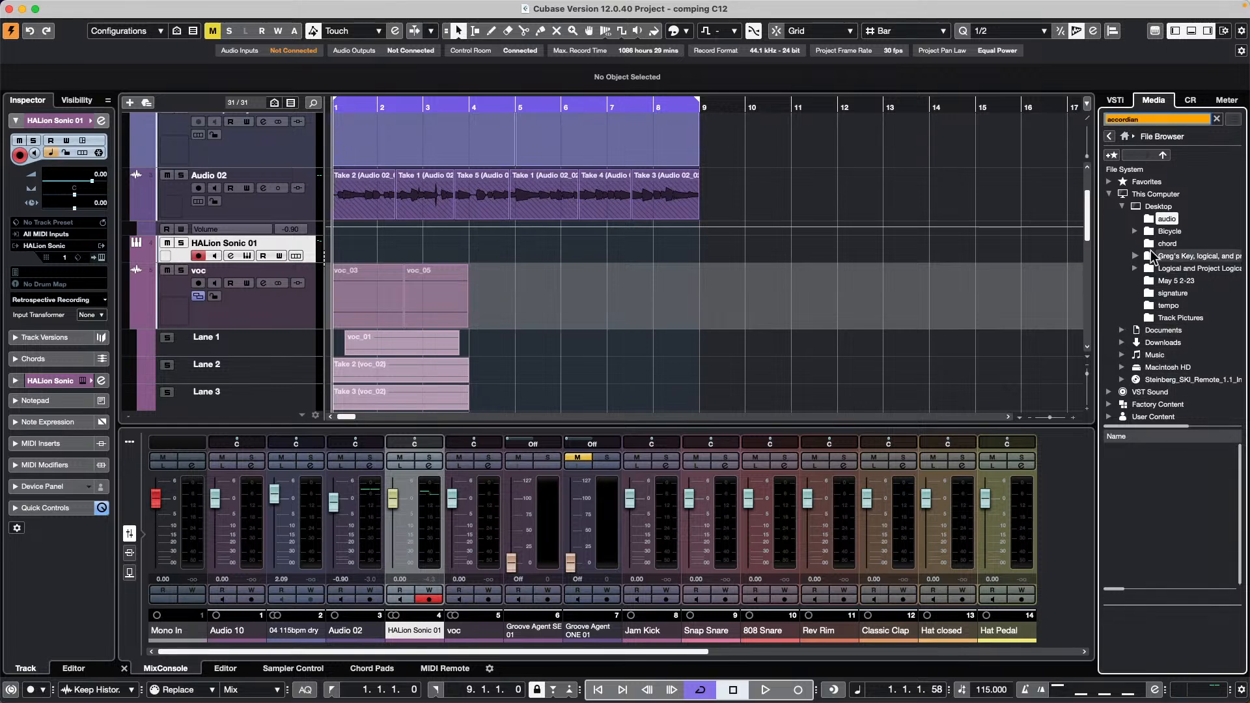
Return to Media home, open a Favorites track folder, and clear the stray search text.
click(1109, 136)
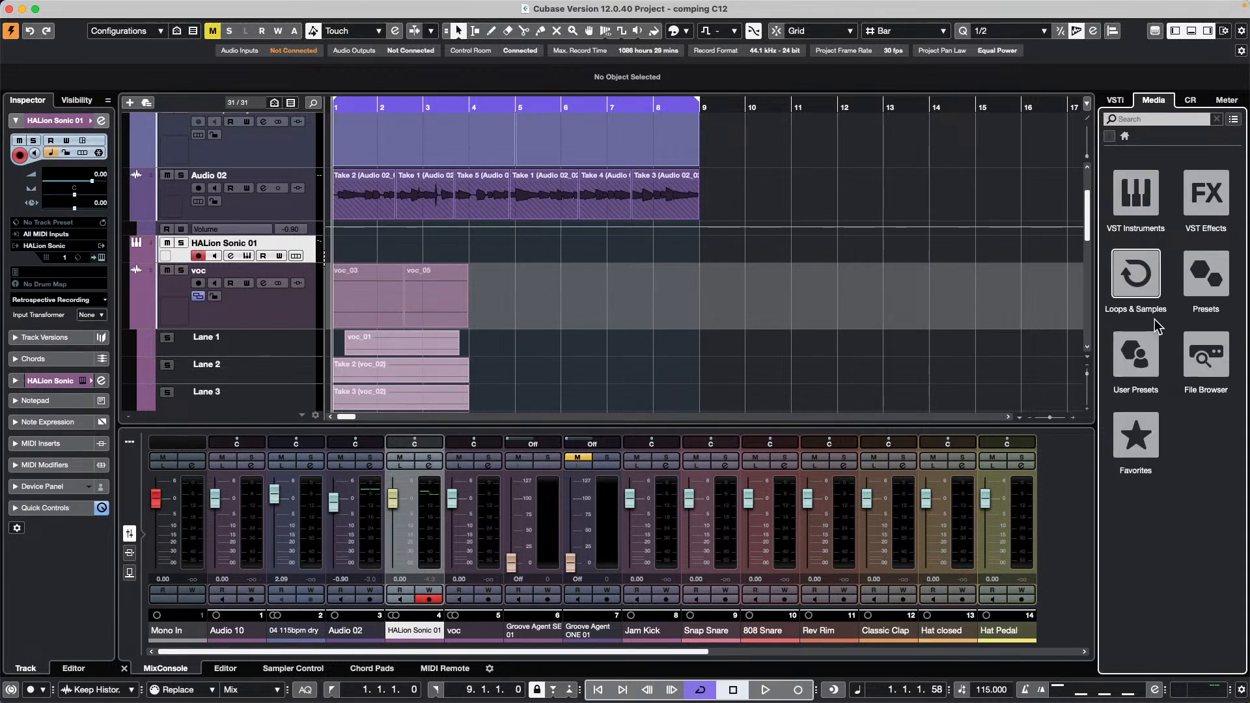
click(1152, 425)
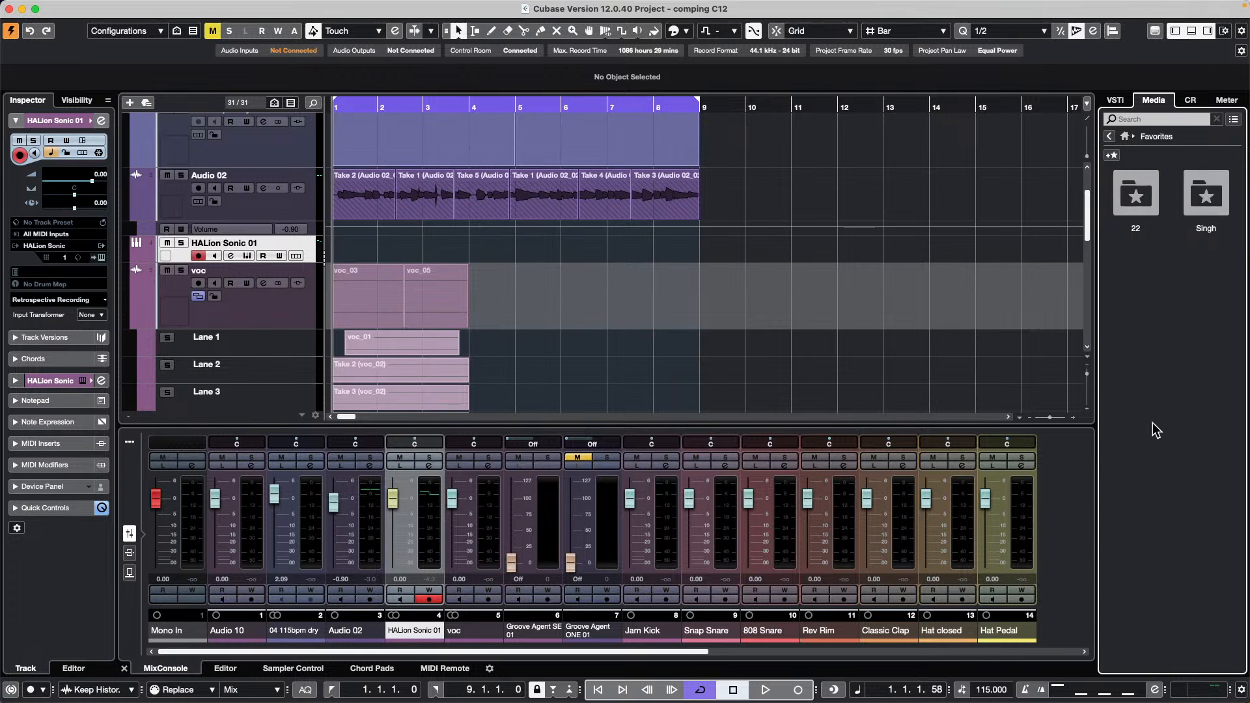
click(1215, 193)
click(1143, 120)
text(qwr)
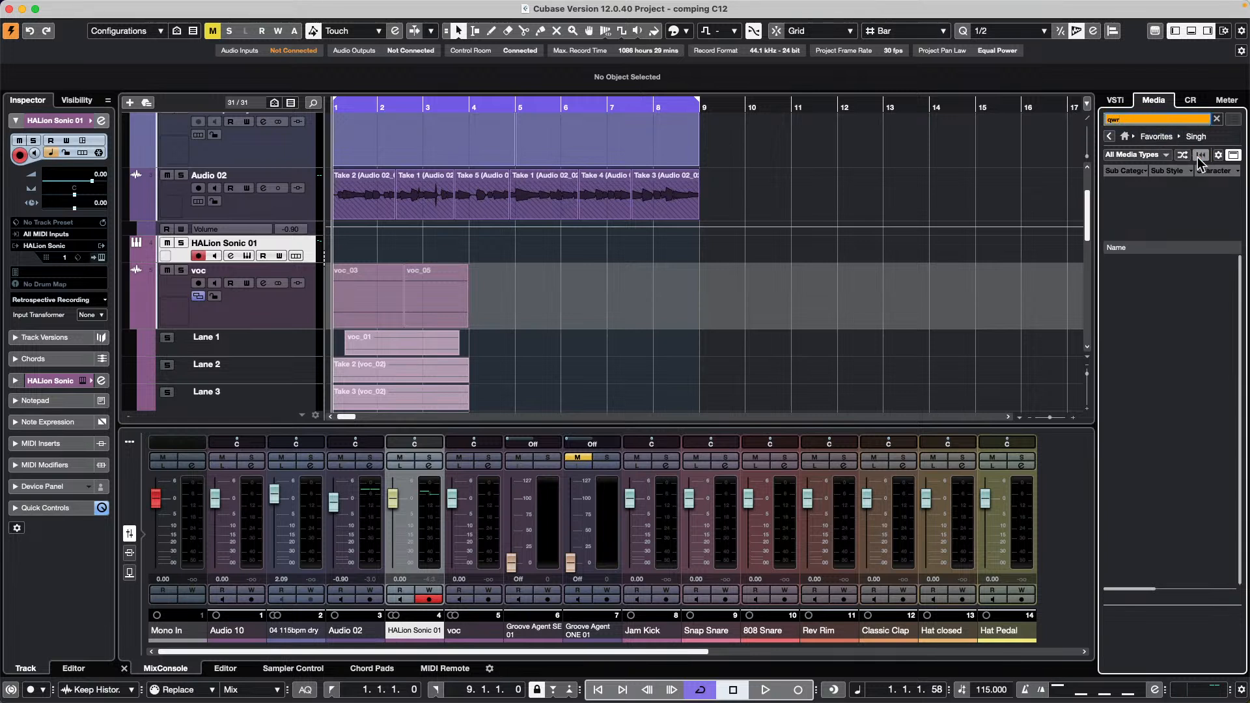
key(BackSpace)
key(BackSpace)
key(BackSpace)
Go back up to Favorites and open the Singh folder to list track 1 through track 8.
click(1111, 136)
double_click(1207, 192)
click(1138, 119)
right_click(1138, 119)
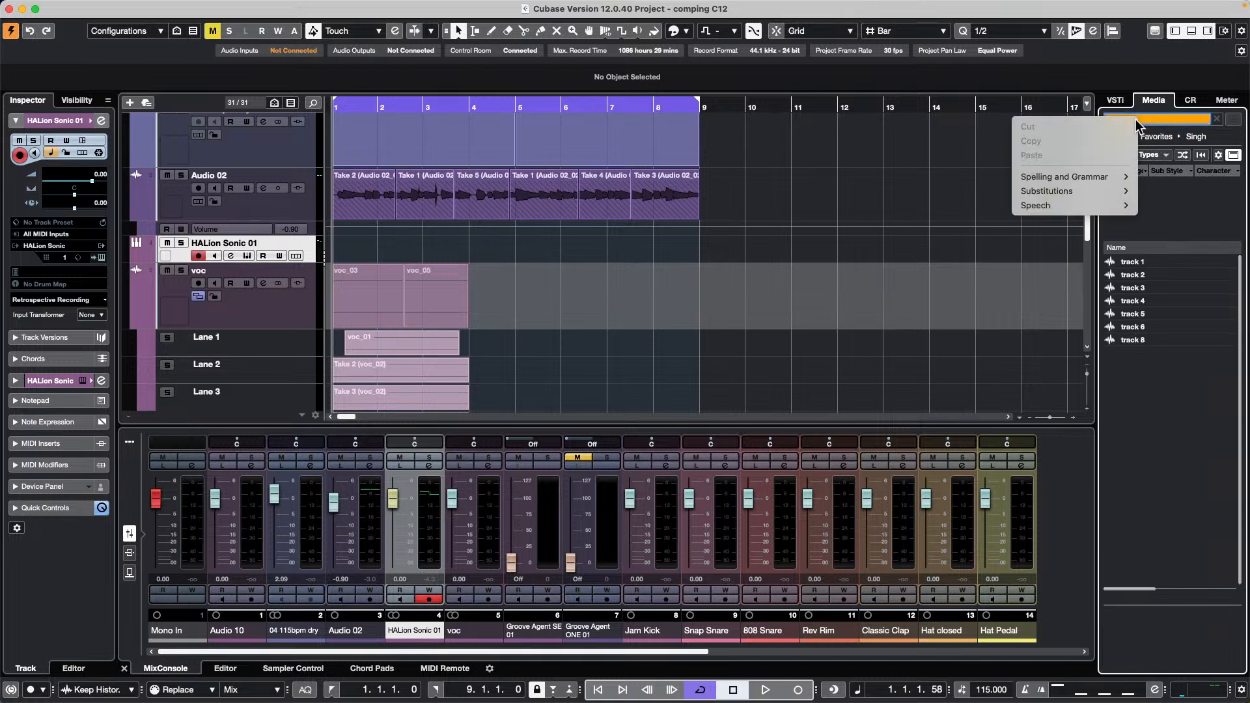
click(1206, 323)
mouse_move(420, 6)
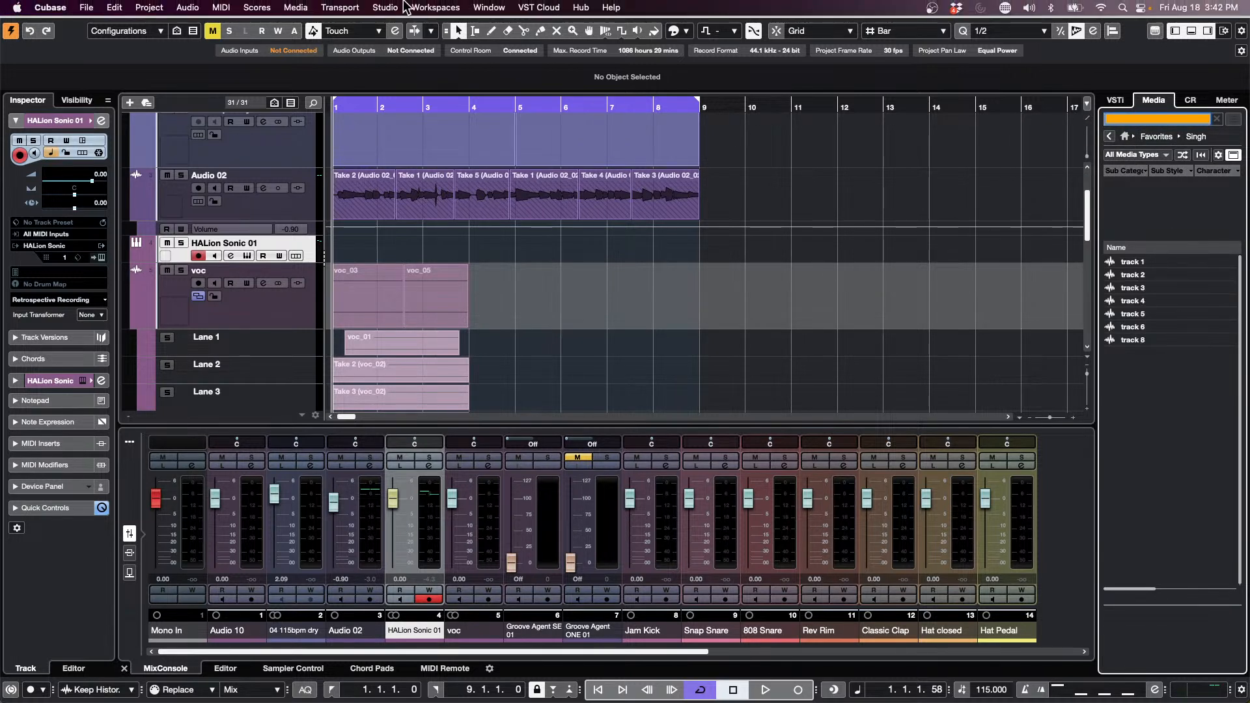
click(394, 8)
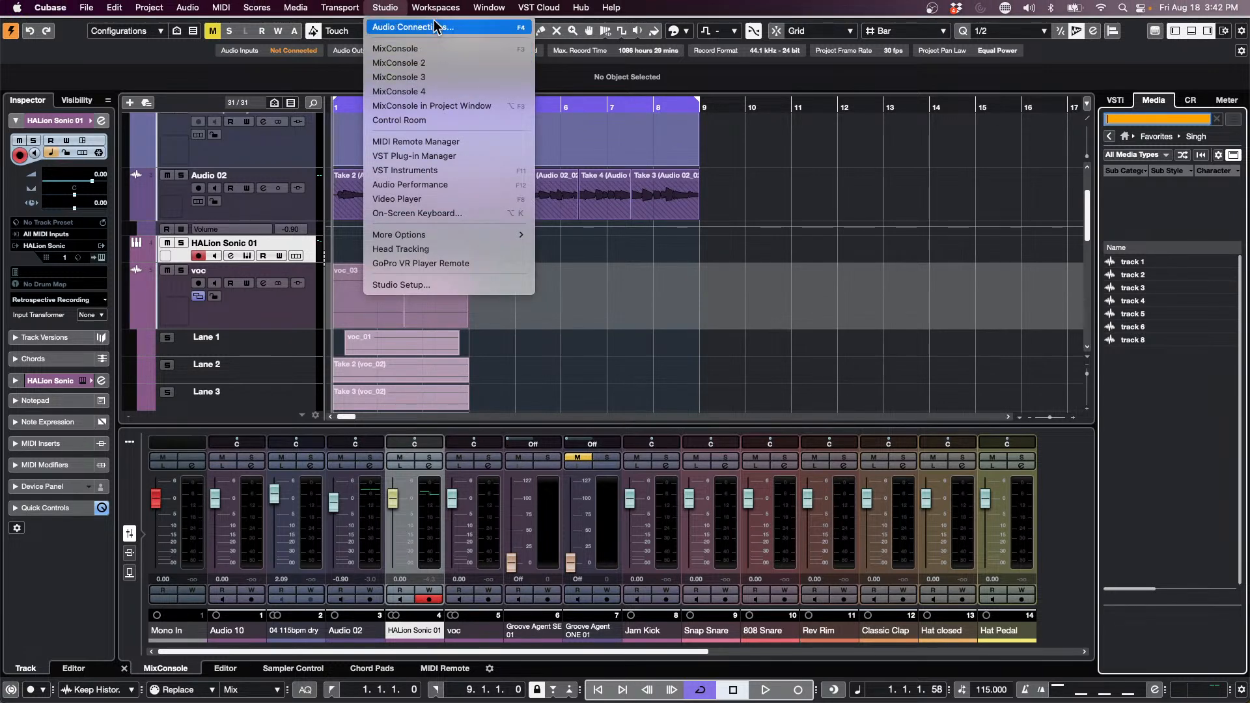
mouse_move(256, 8)
mouse_move(296, 7)
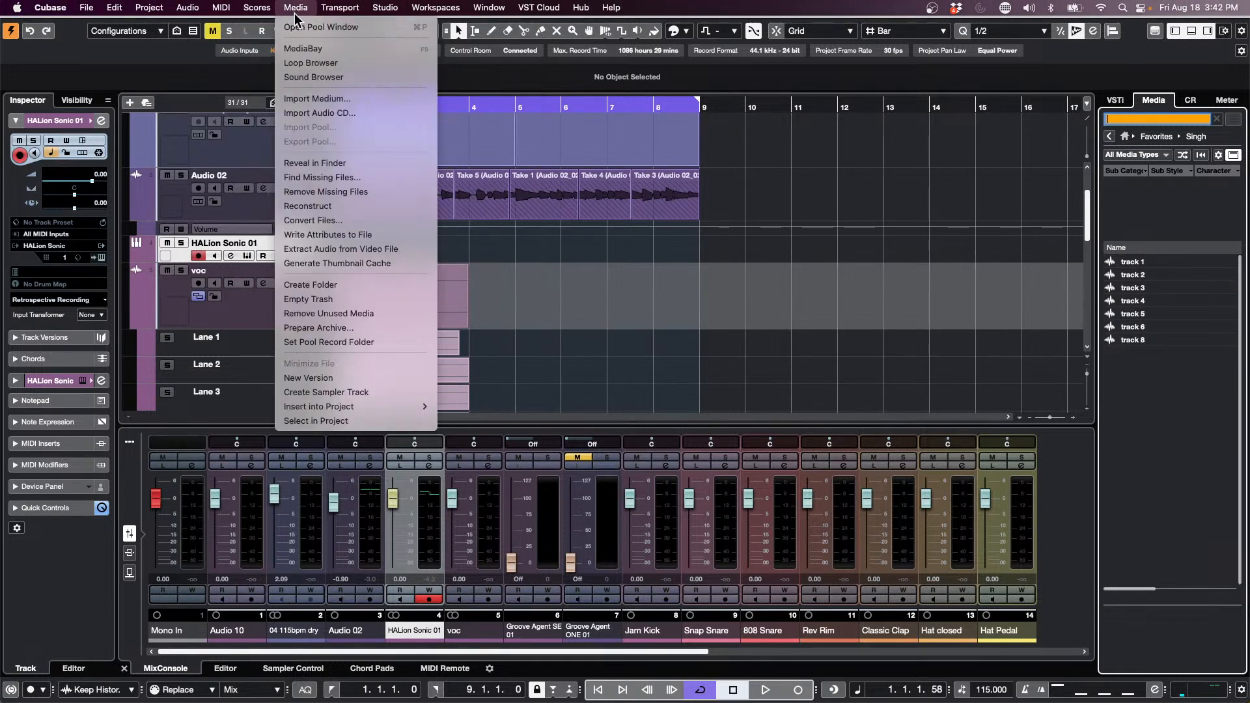
click(314, 52)
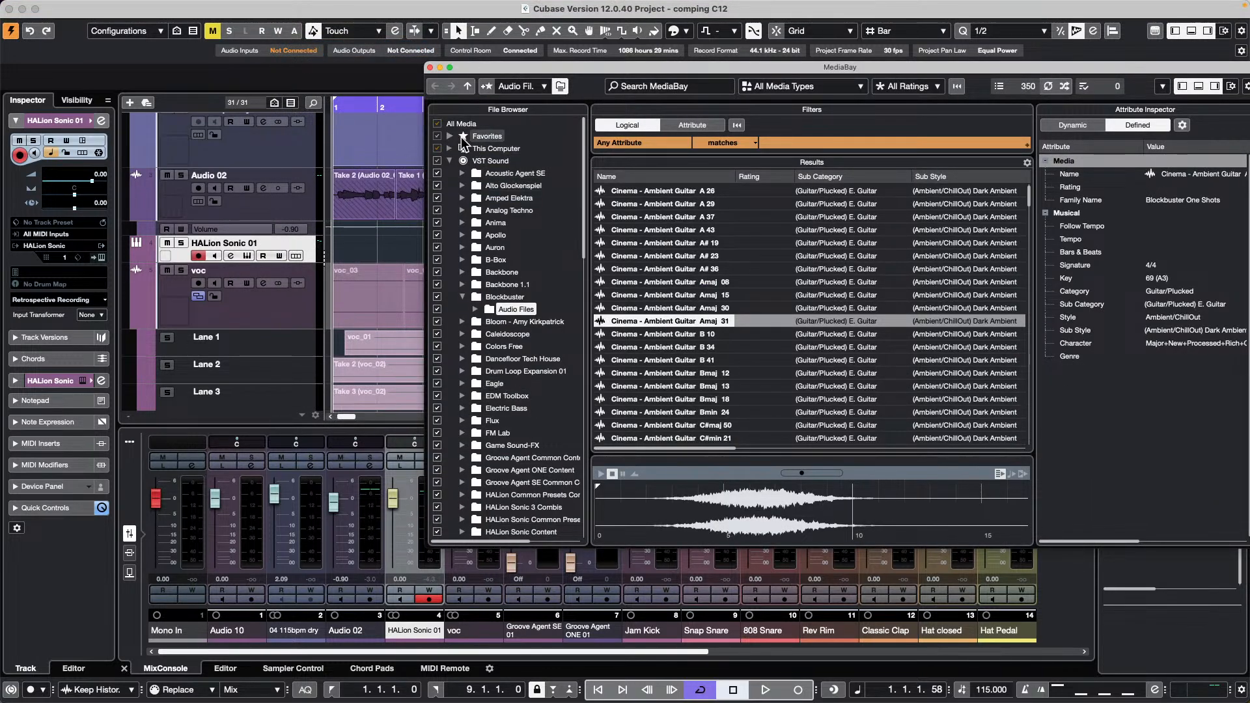
click(449, 147)
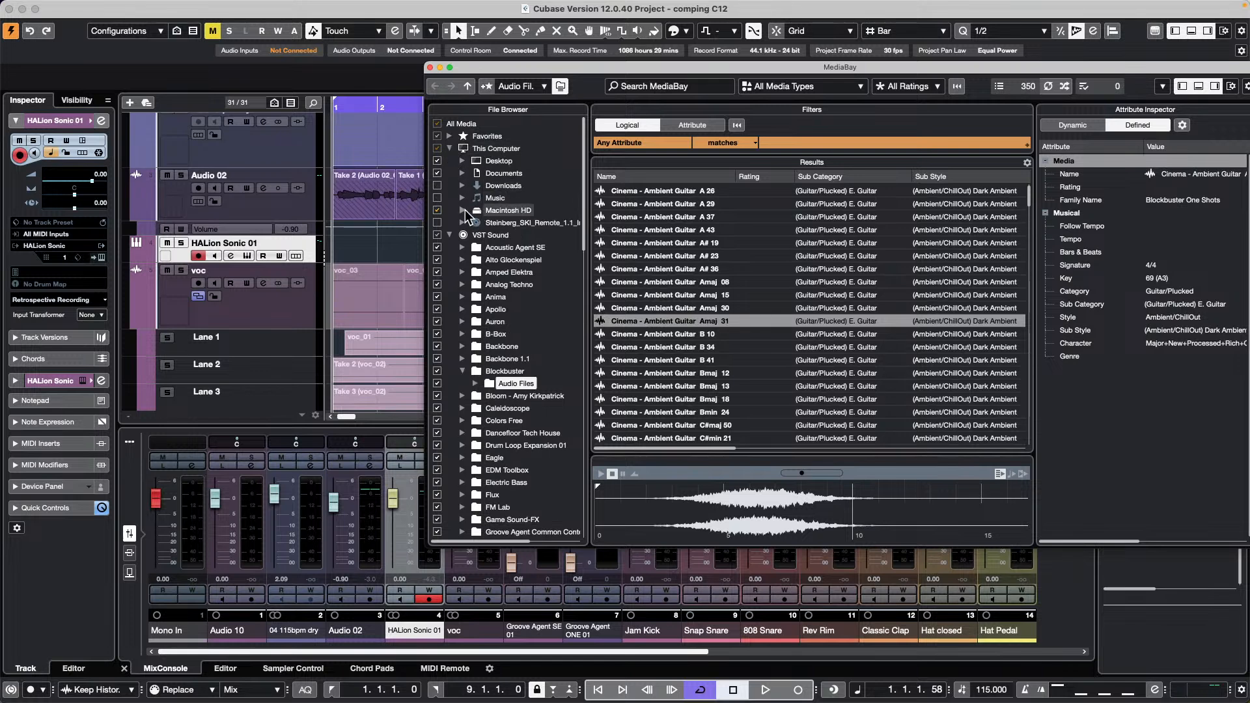
click(462, 210)
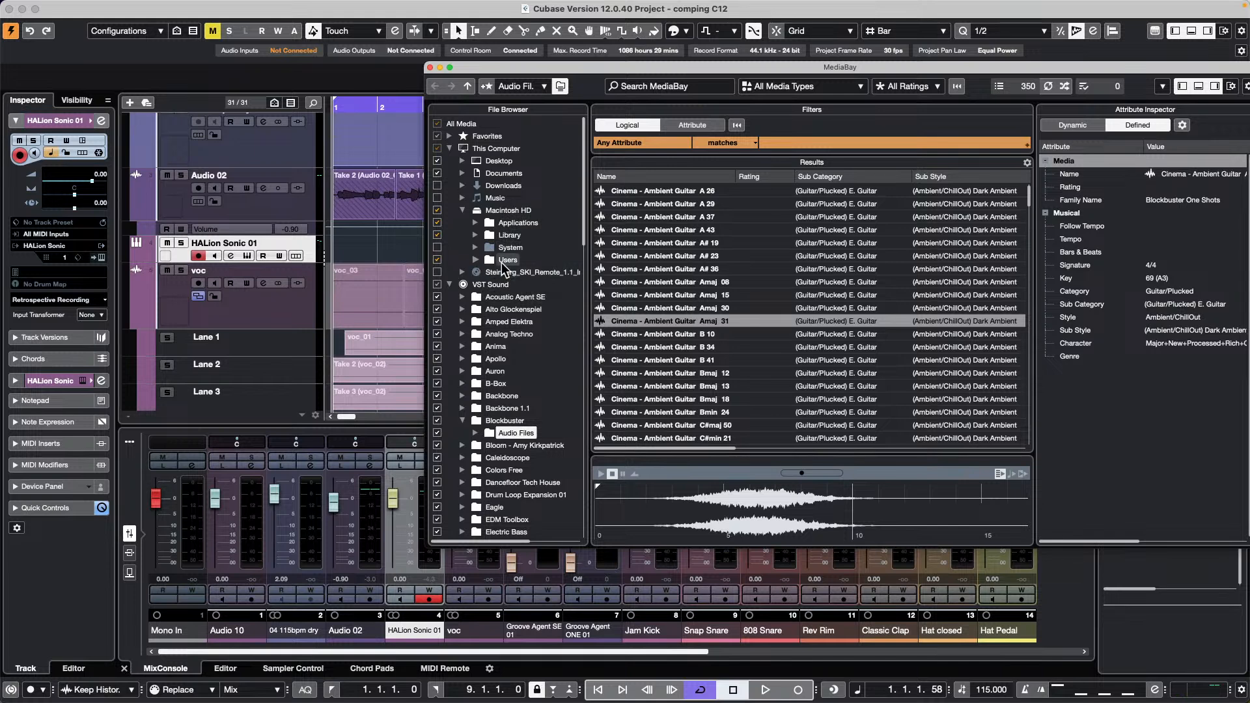
right_click(499, 345)
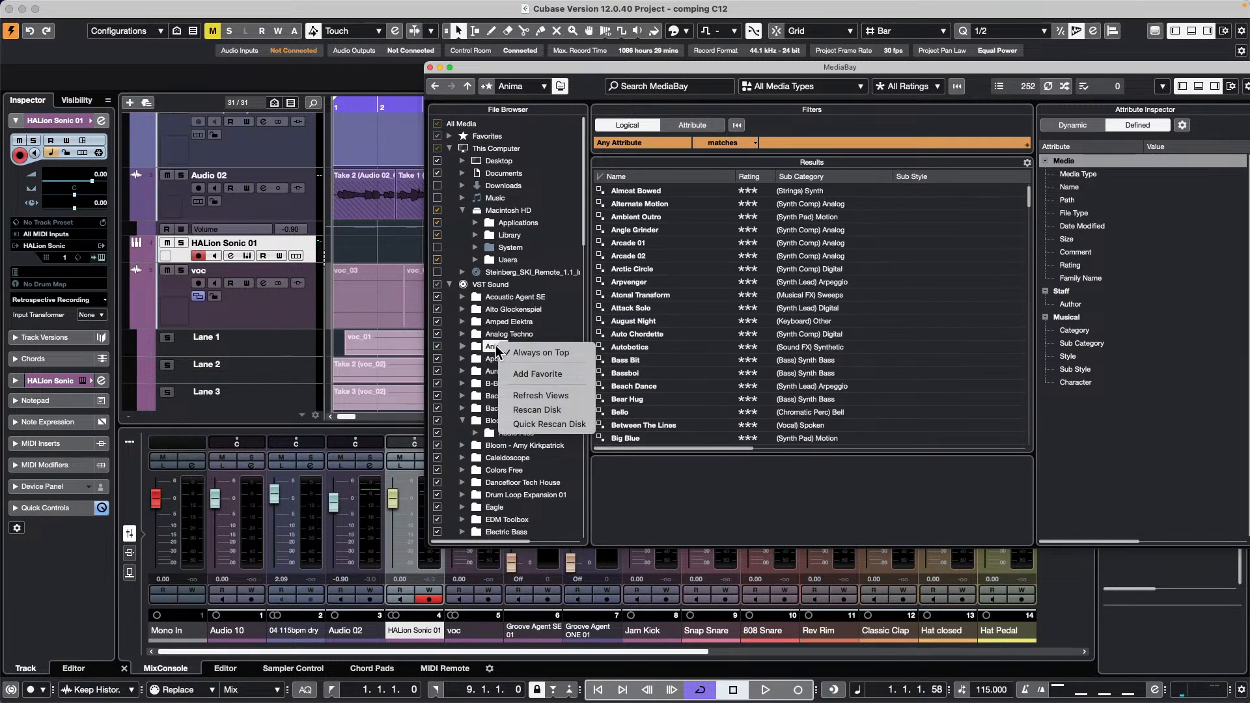
click(563, 411)
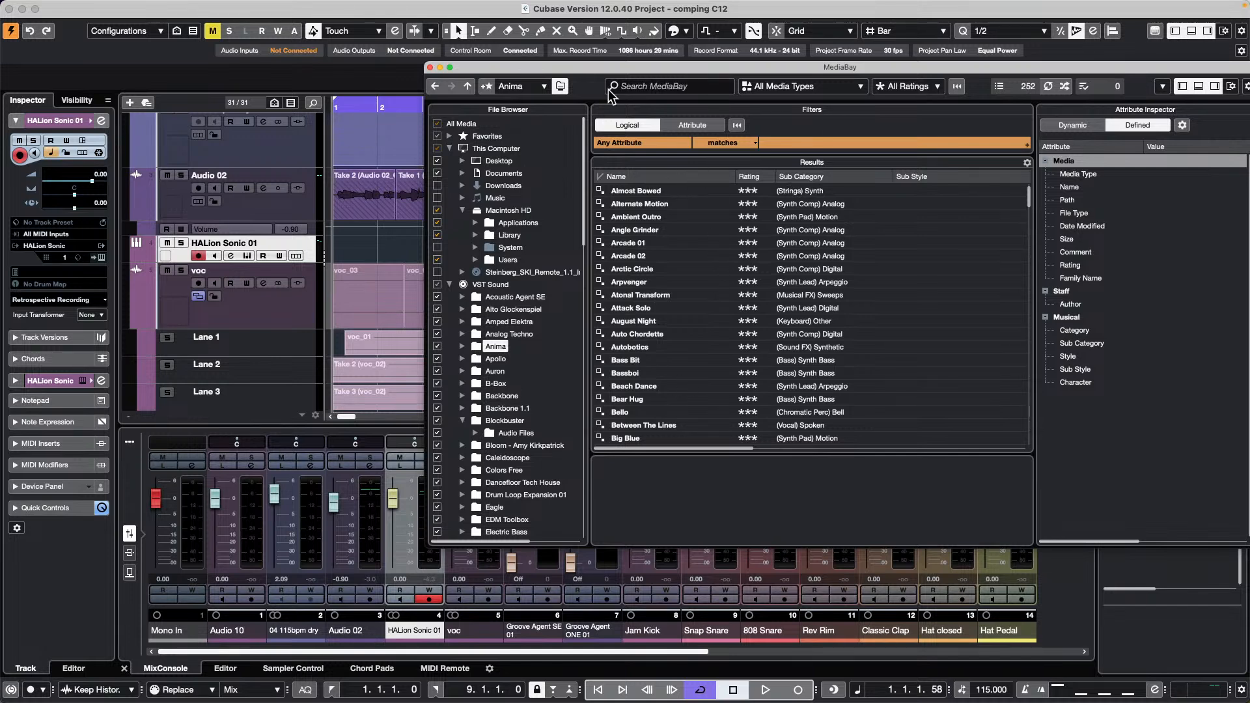
click(711, 86)
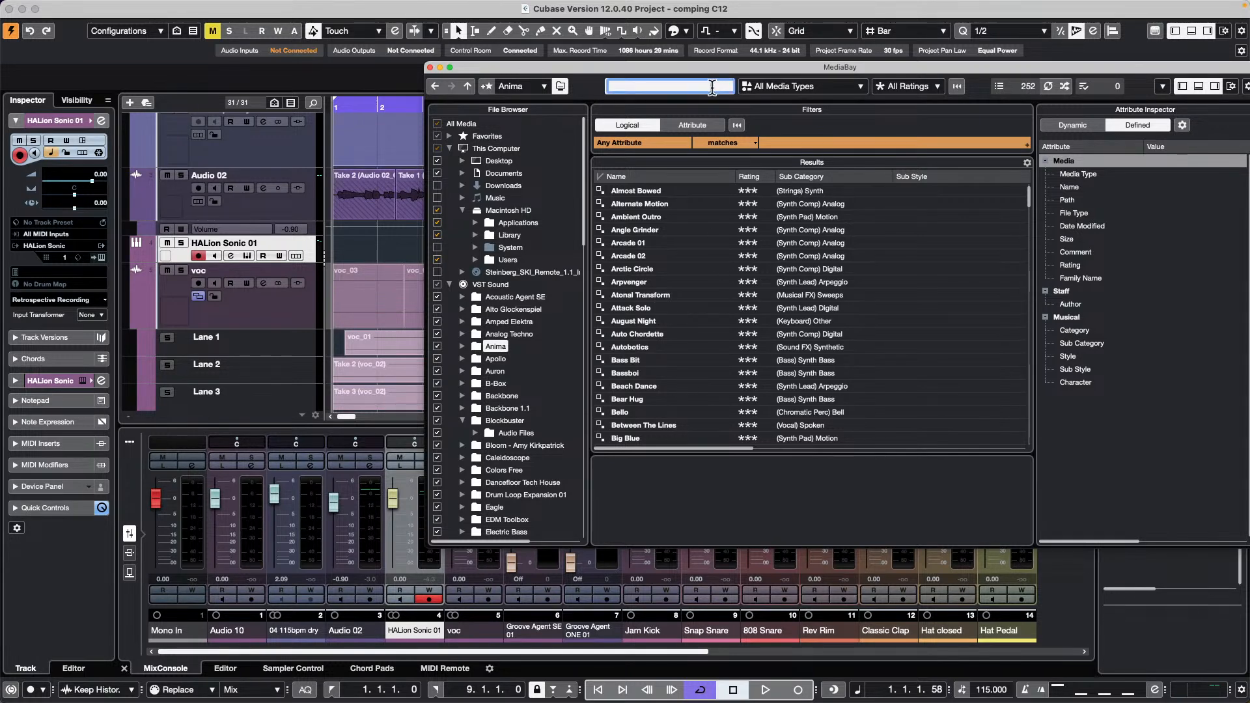
click(689, 231)
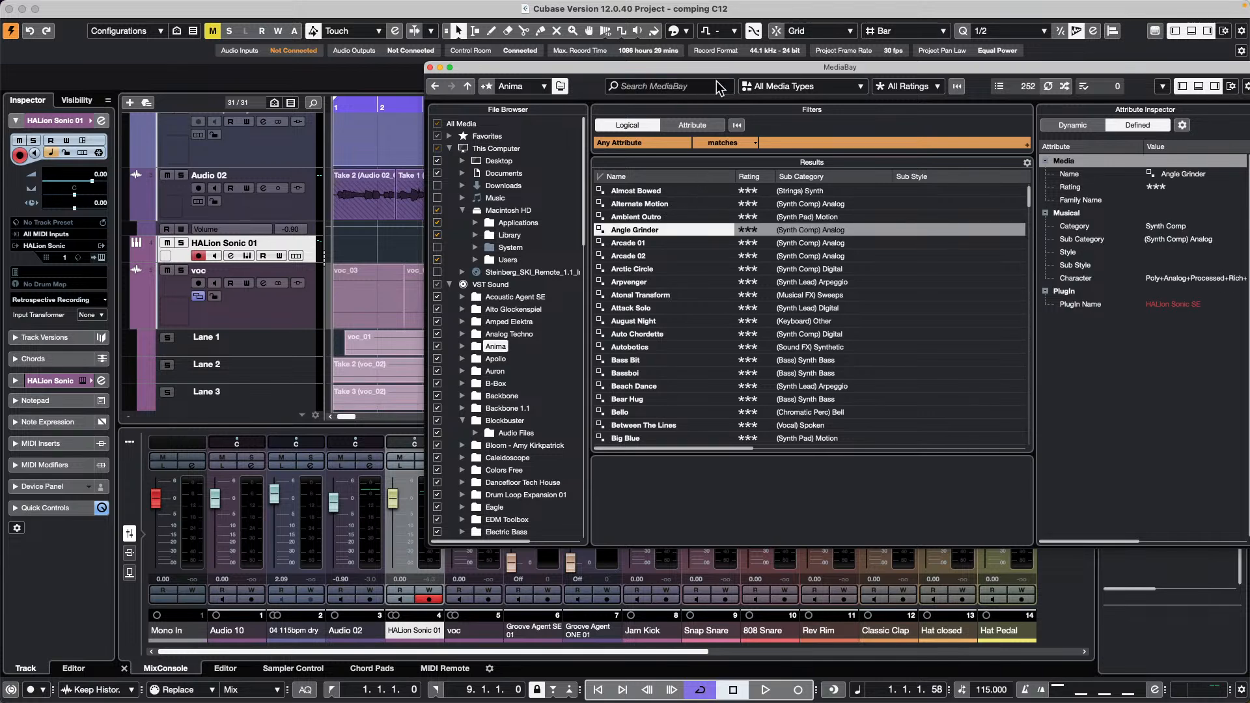
click(788, 86)
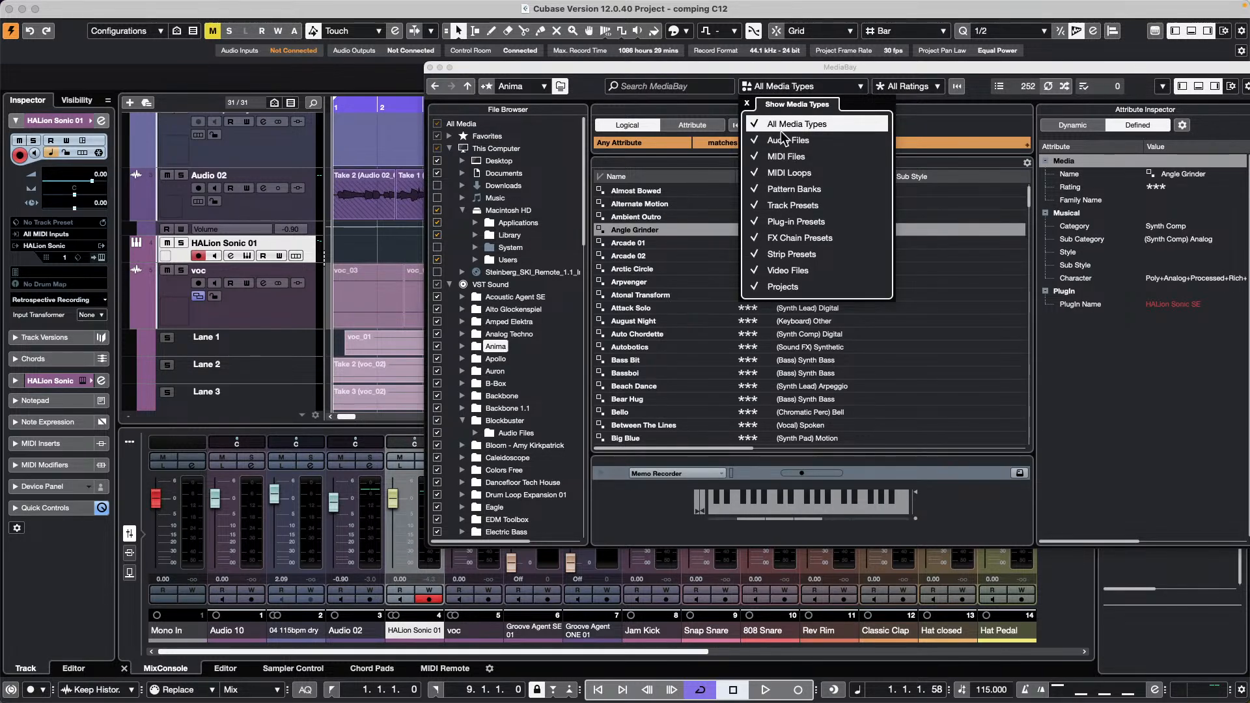
click(759, 140)
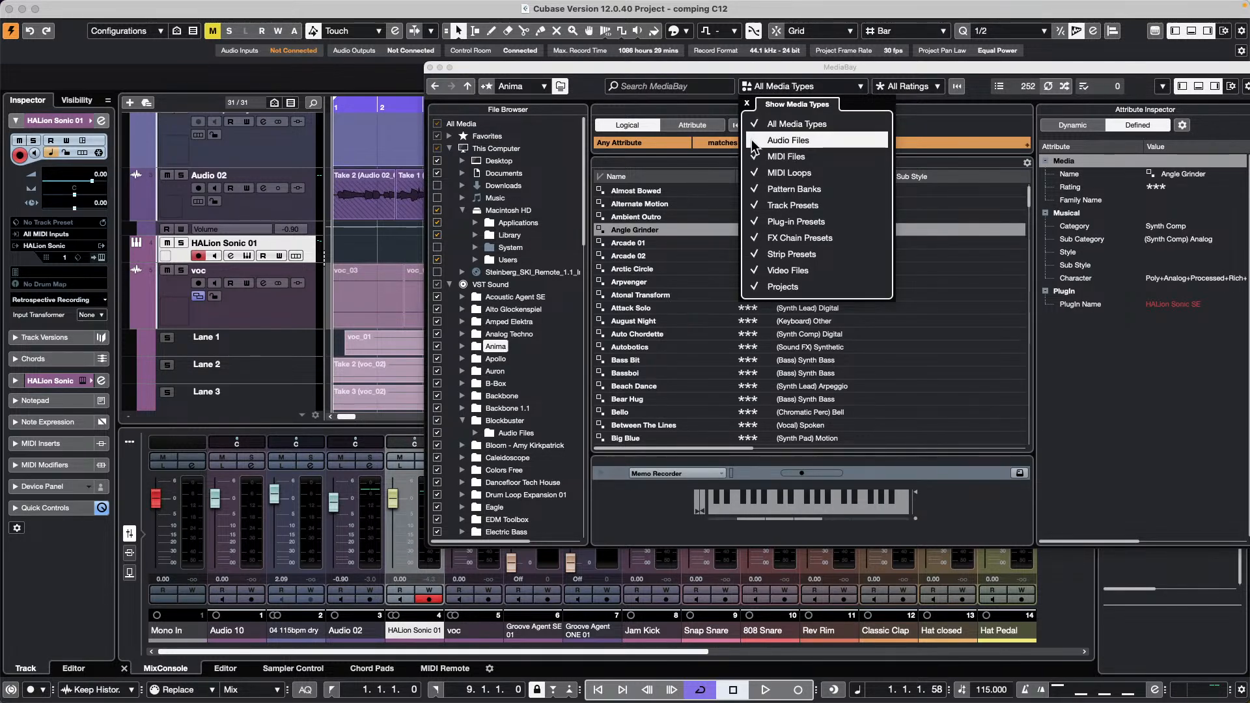
click(938, 300)
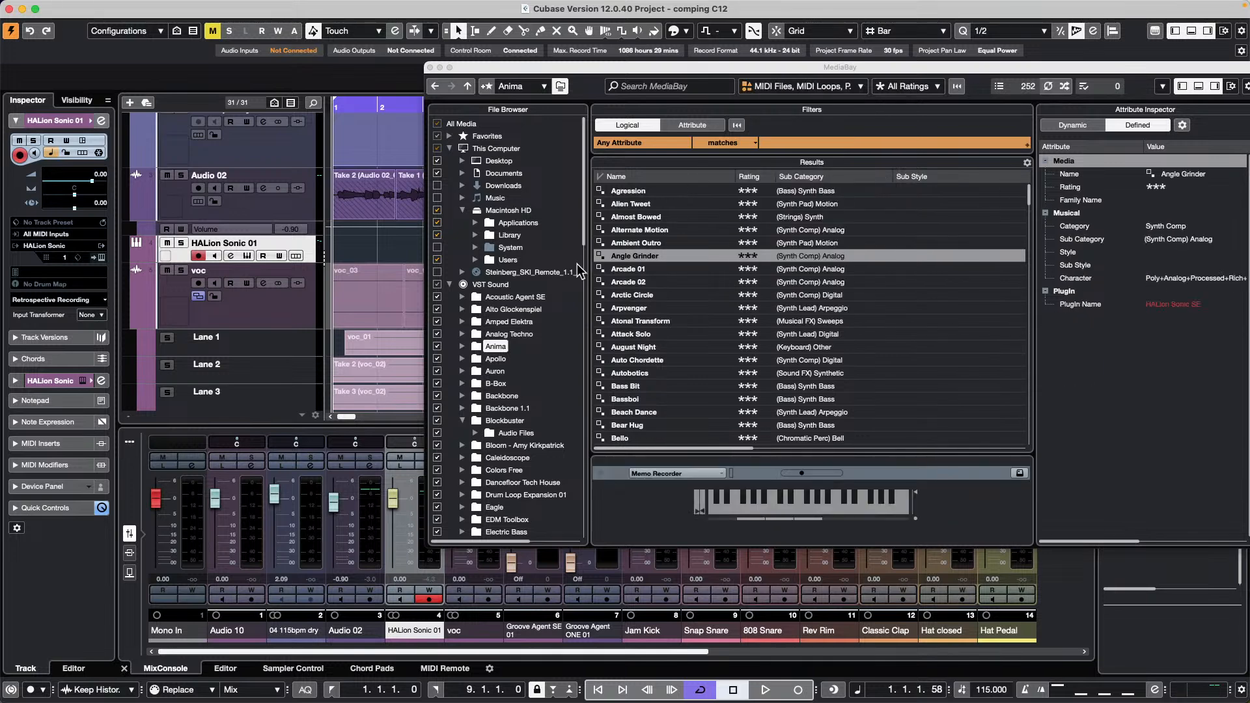
click(816, 86)
click(762, 125)
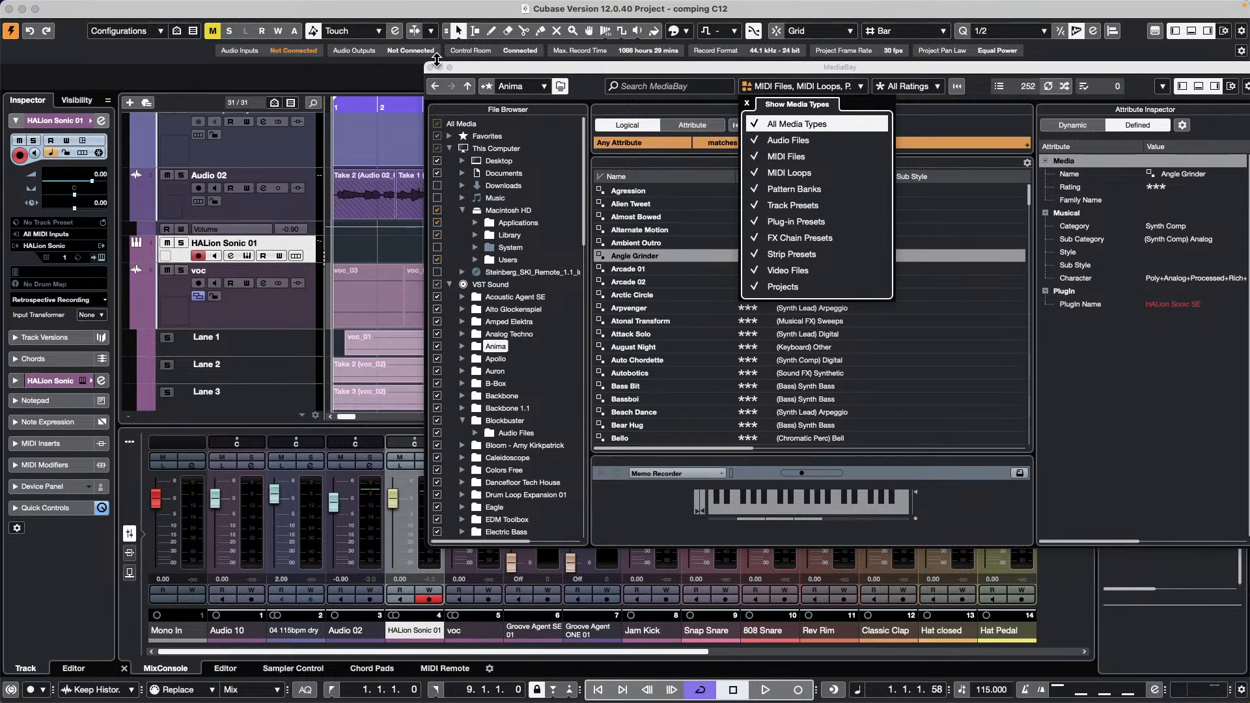
click(431, 67)
click(431, 68)
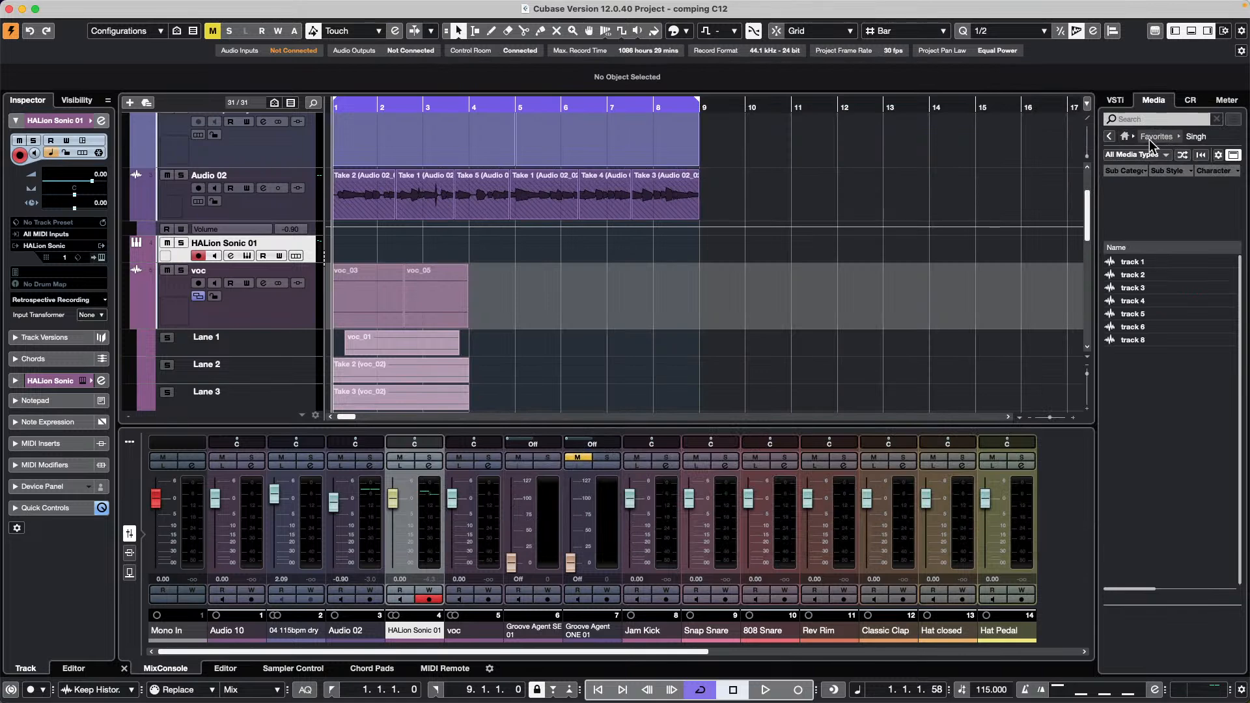
From Media home, open the File Browser, show all items and delete the 'September 20' search text.
click(1114, 137)
click(1113, 137)
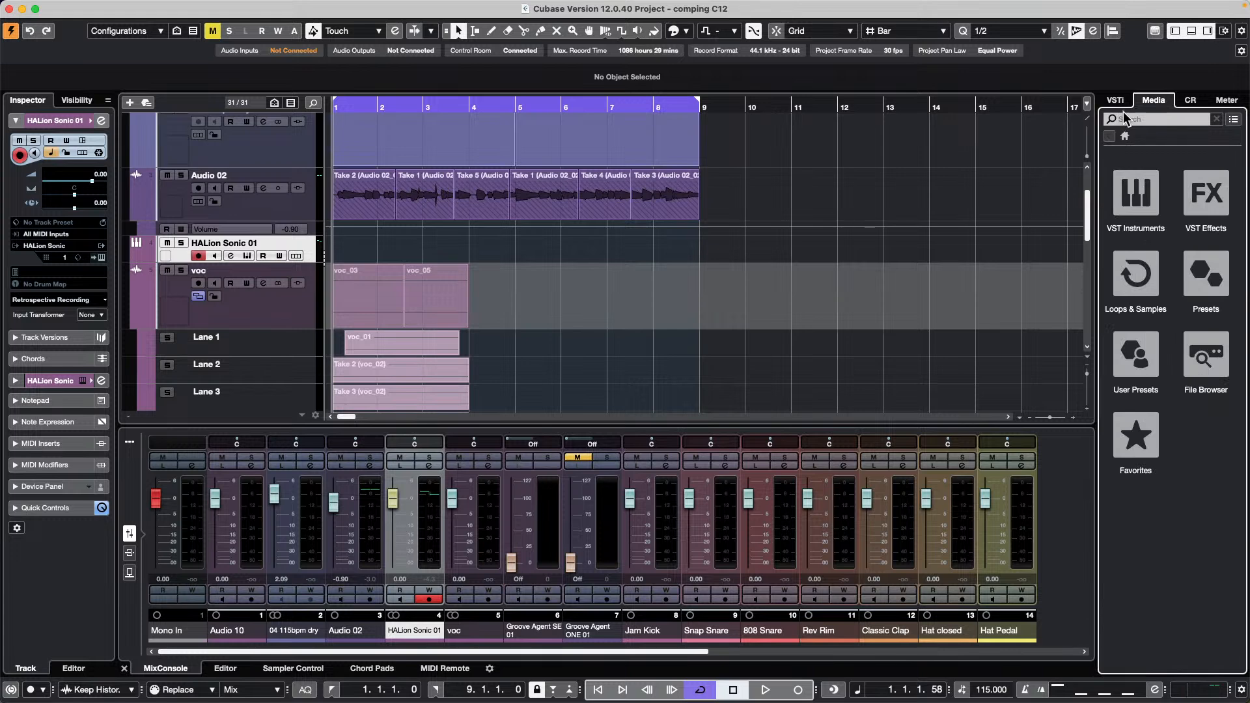
click(1233, 119)
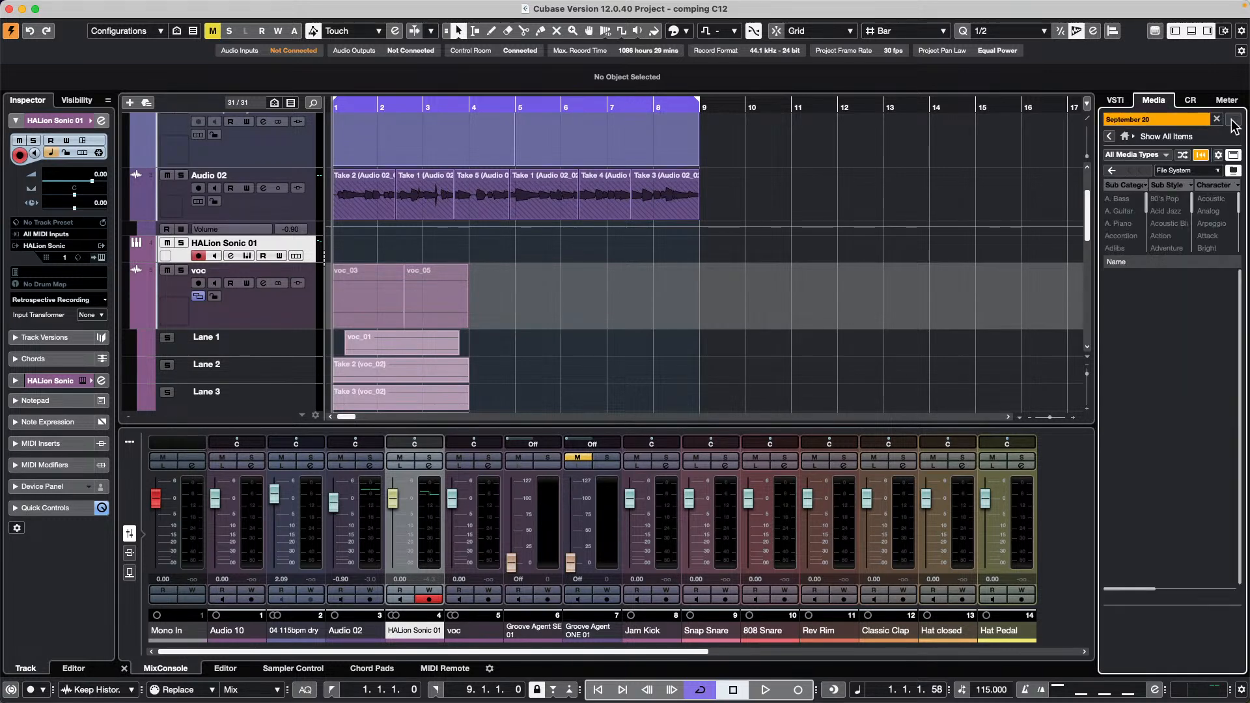
click(1149, 135)
click(1162, 121)
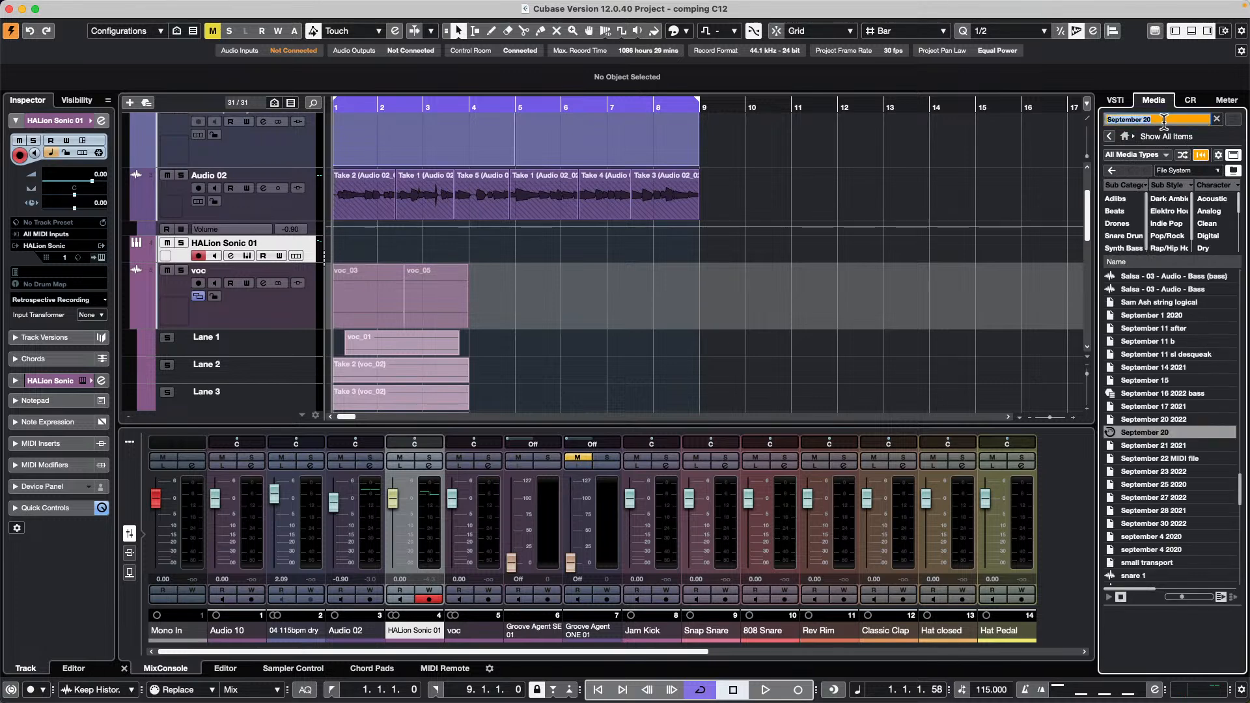
key(BackSpace)
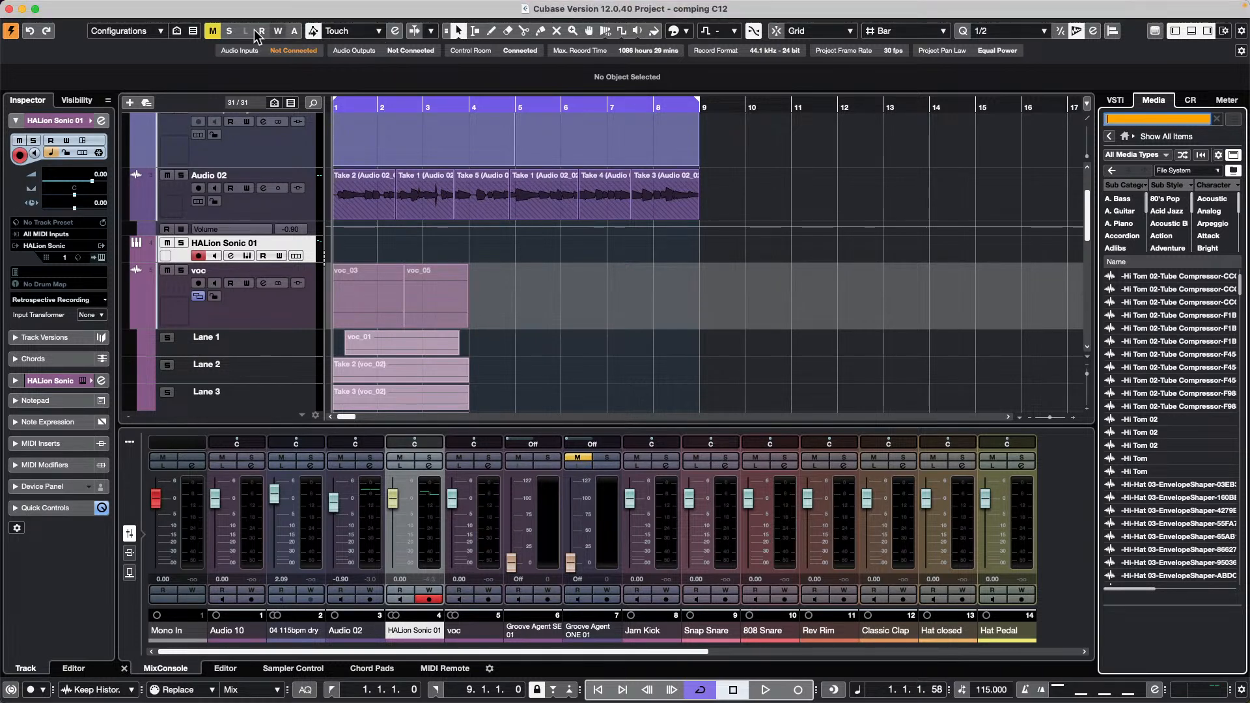
Bring up the Open Project dialog at the Documents Projects folder.
click(86, 7)
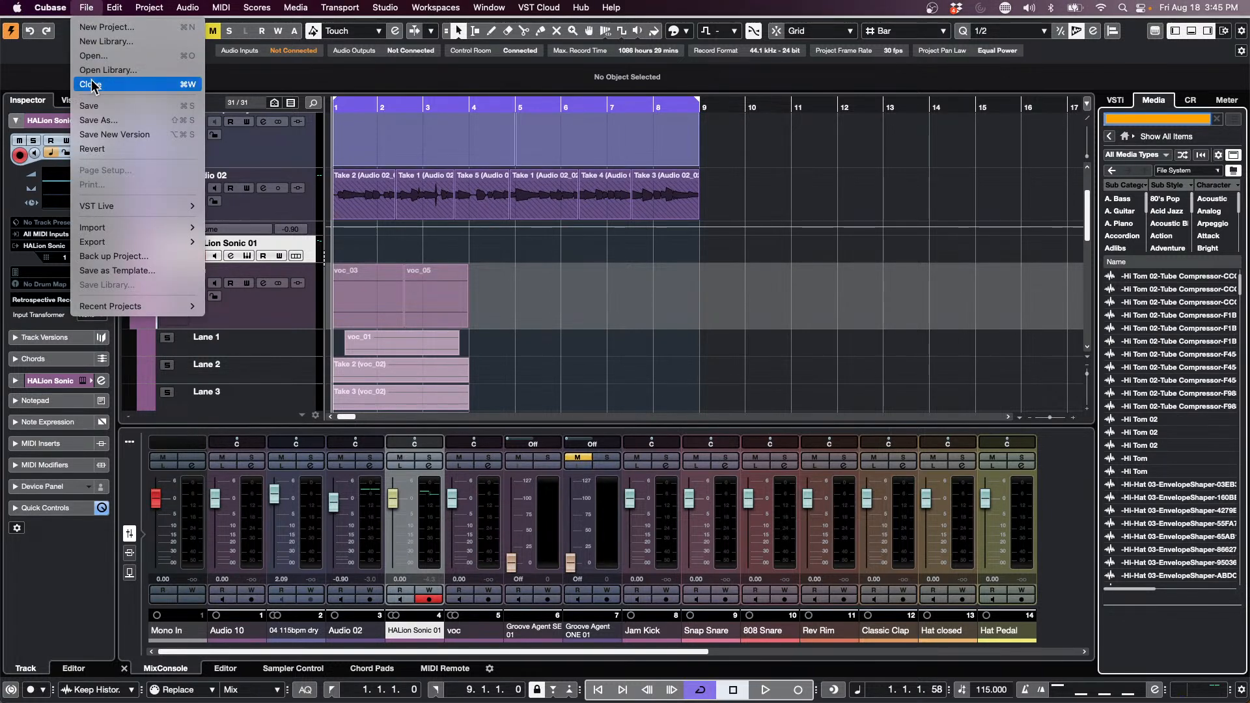
mouse_move(133, 309)
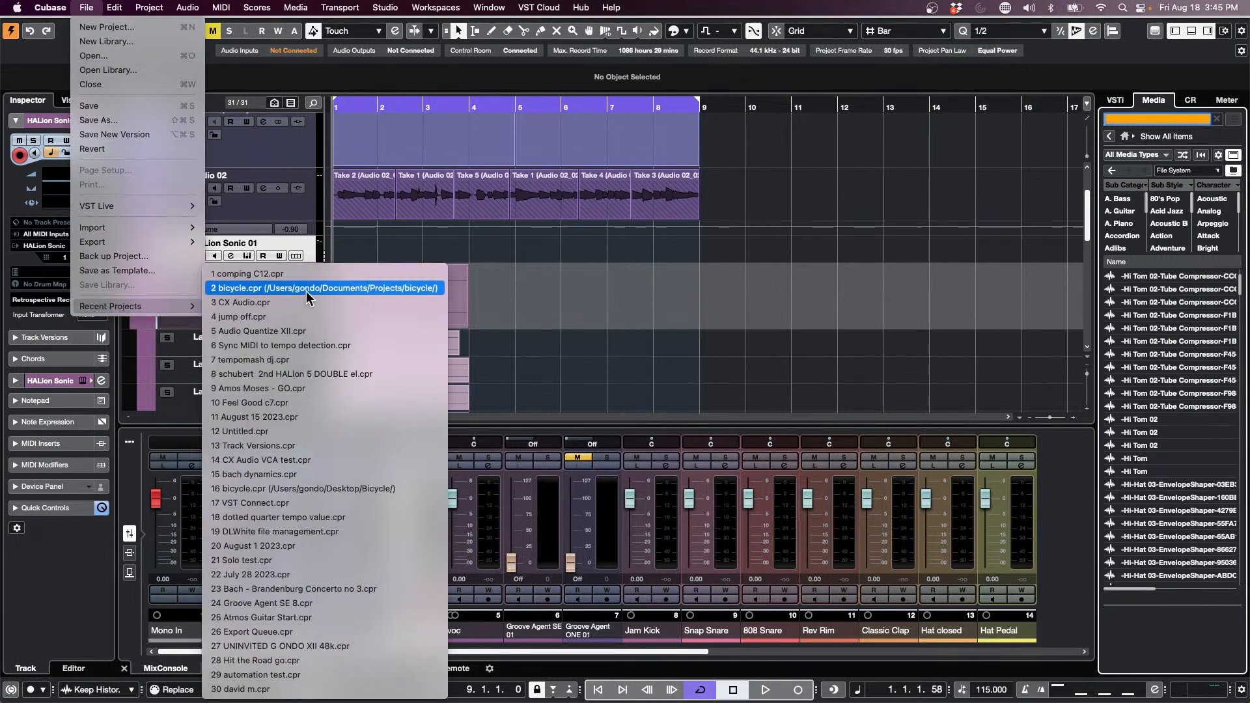
click(93, 55)
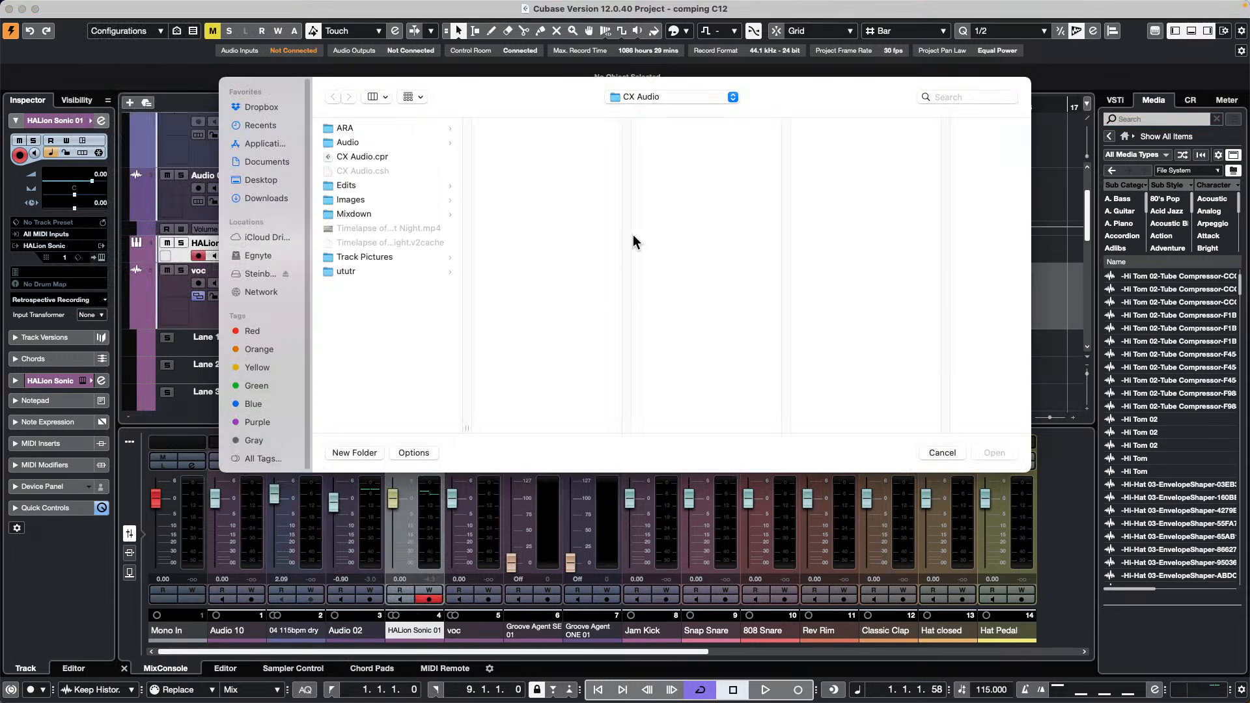
click(675, 93)
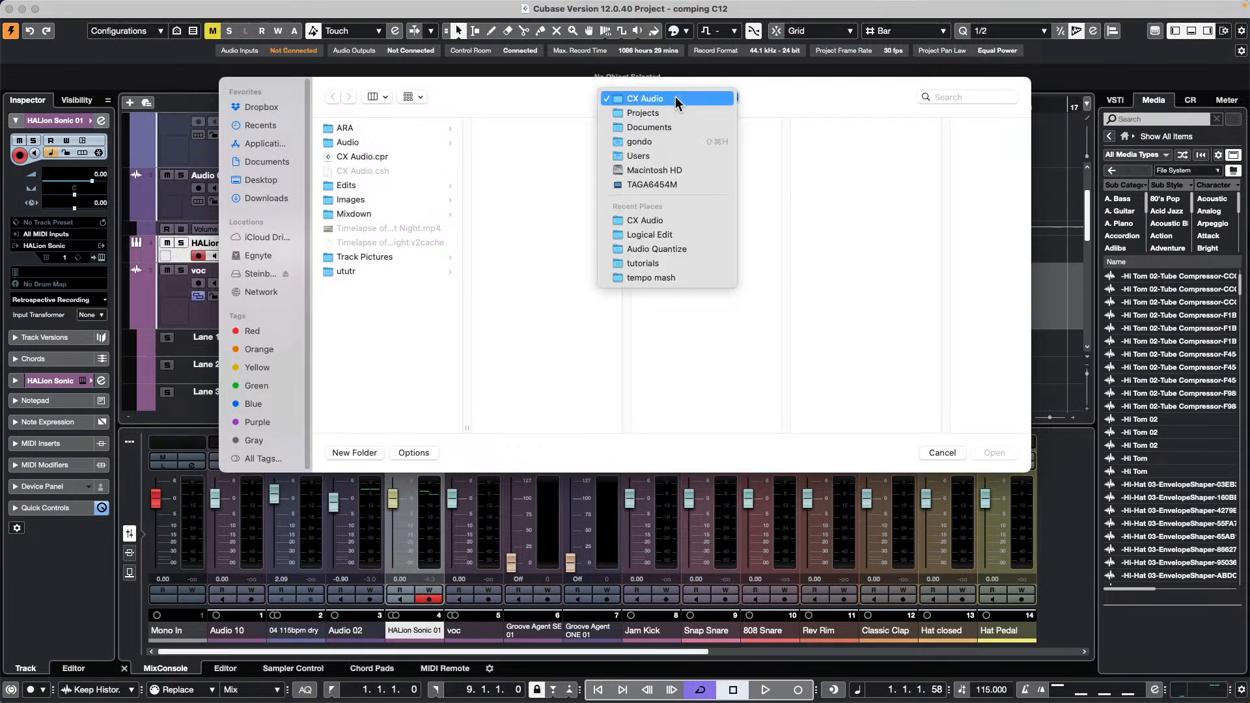
click(674, 113)
Open independent loop.cpr from the tutorials › independent track loop folder.
scroll(531, 260, down, 20)
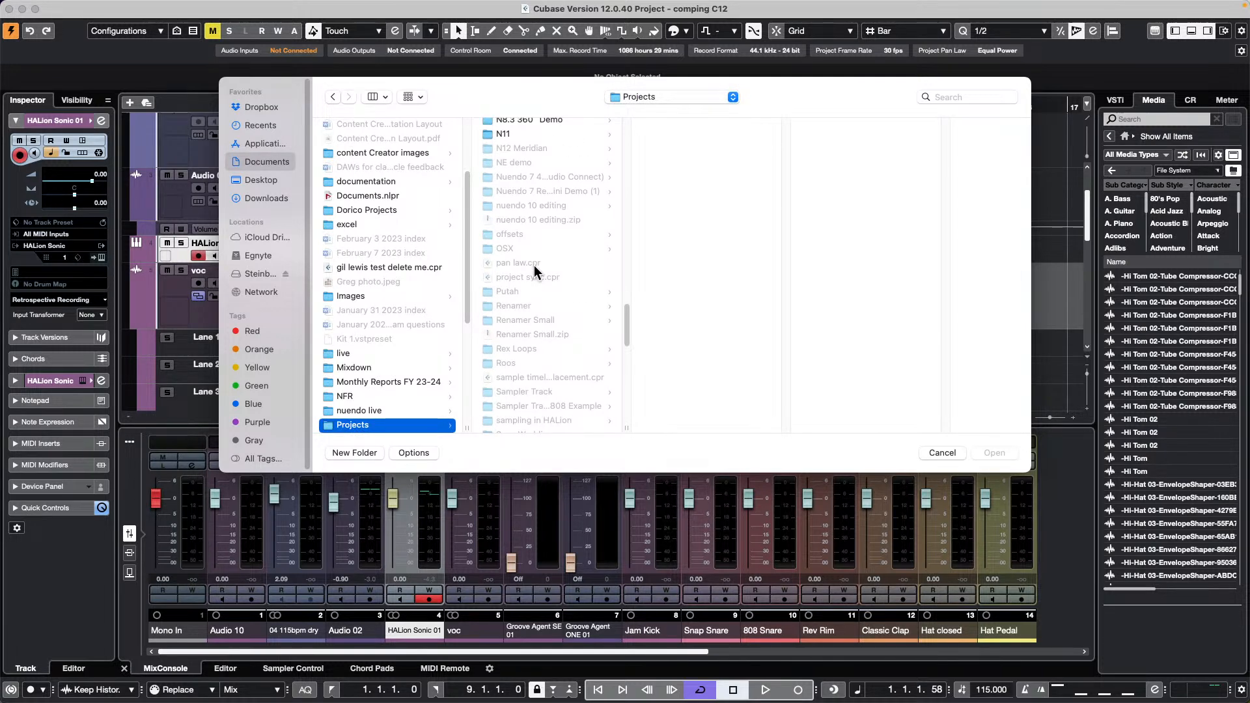
scroll(533, 269, down, 10)
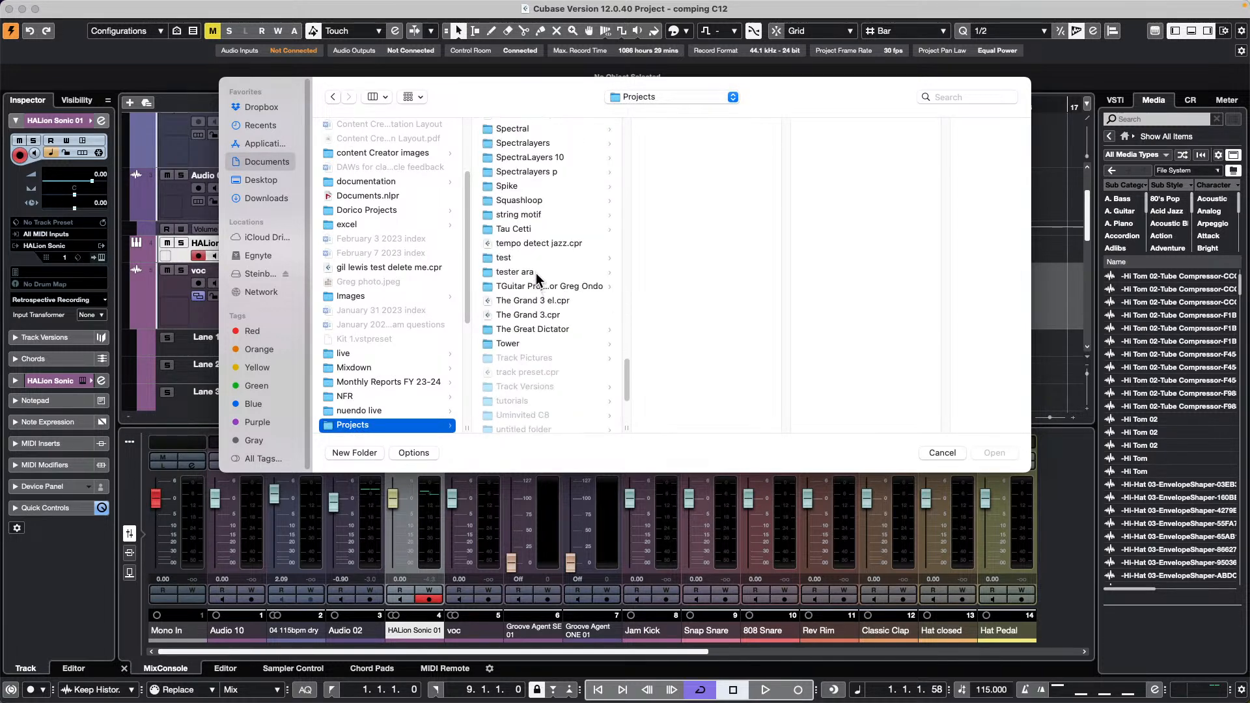
scroll(547, 323, down, 6)
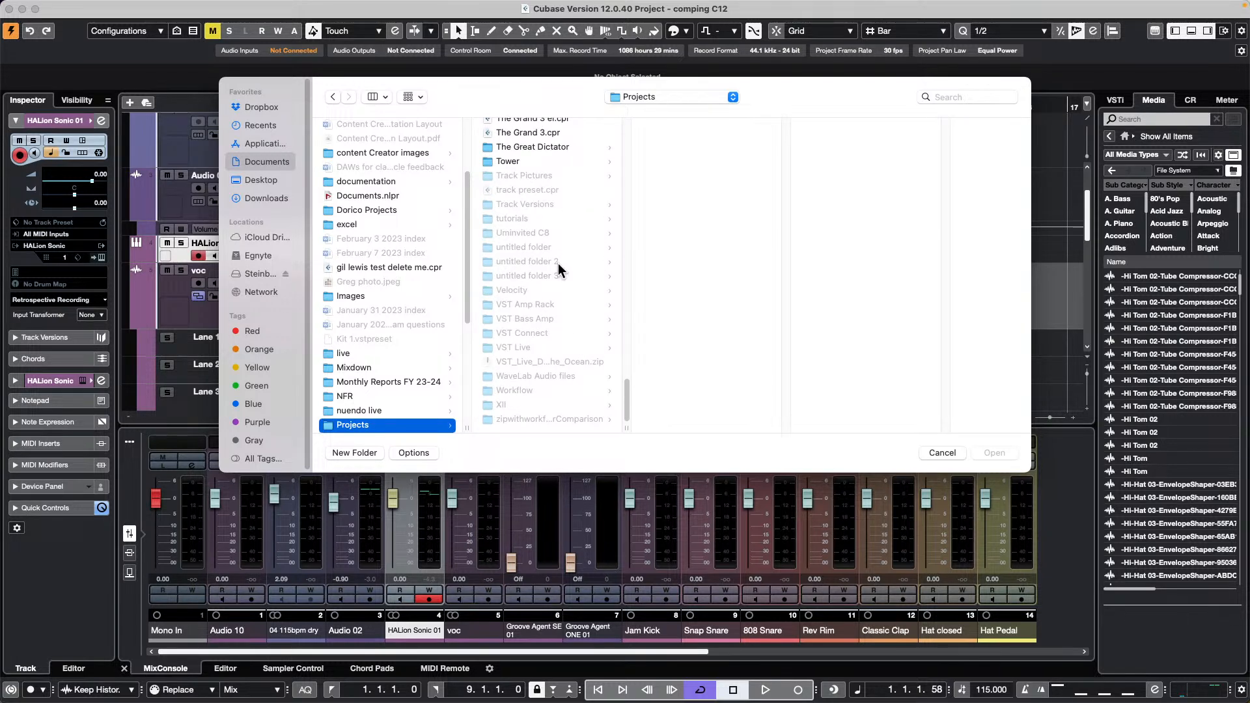
click(515, 219)
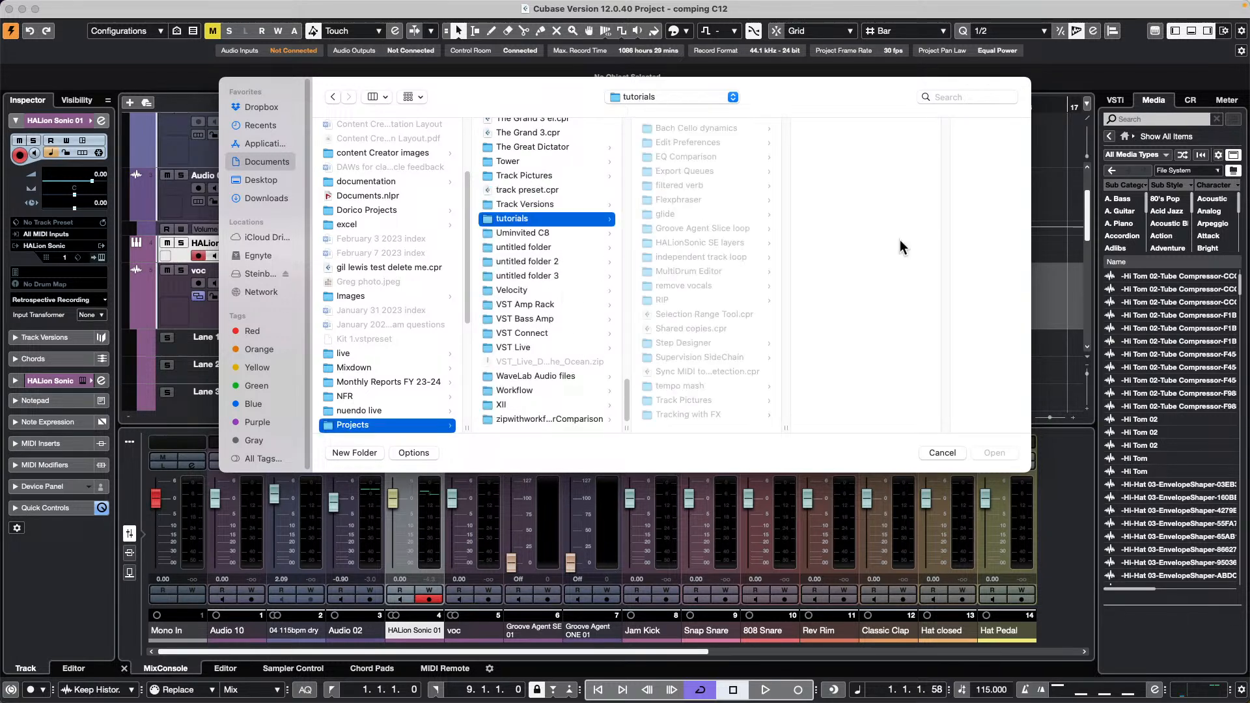
click(710, 271)
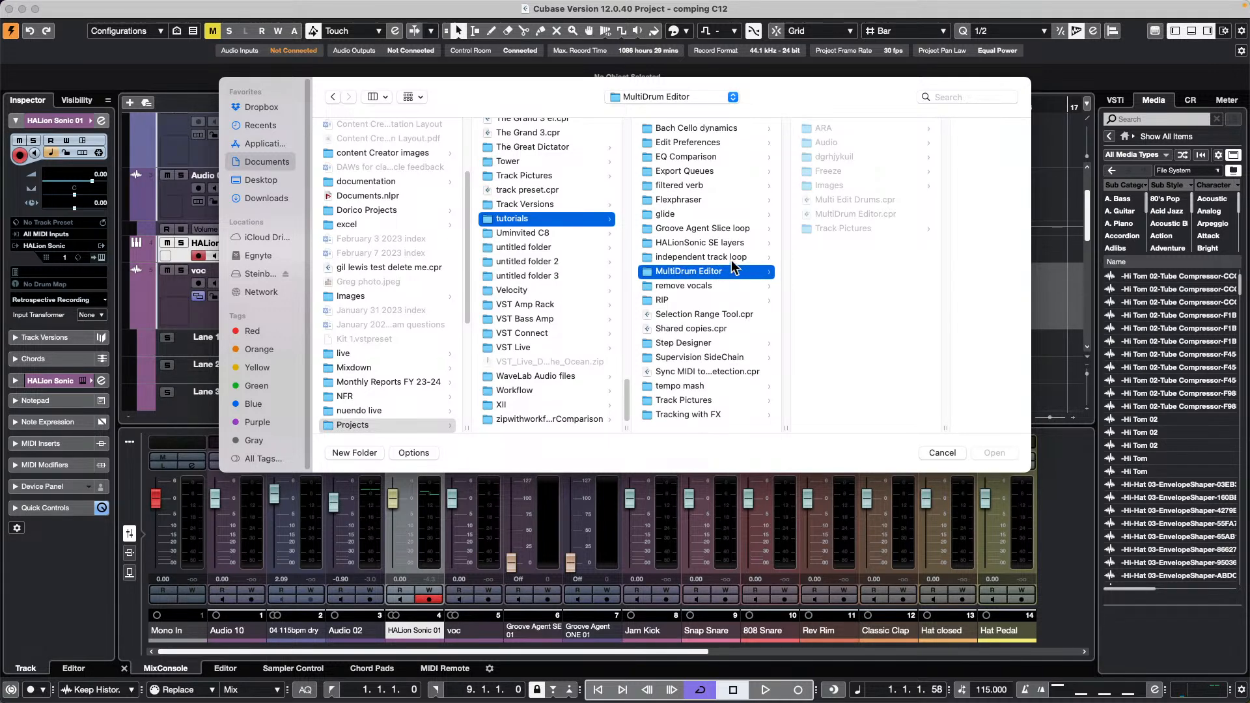
click(709, 256)
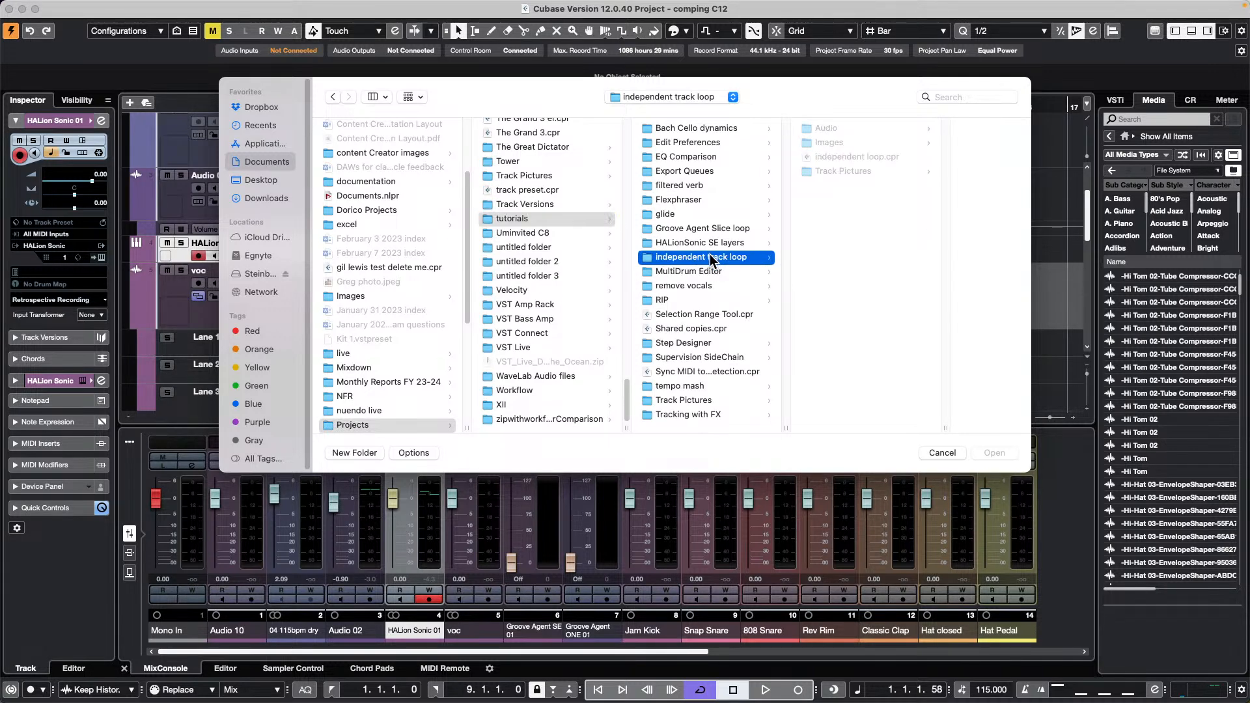
double_click(857, 155)
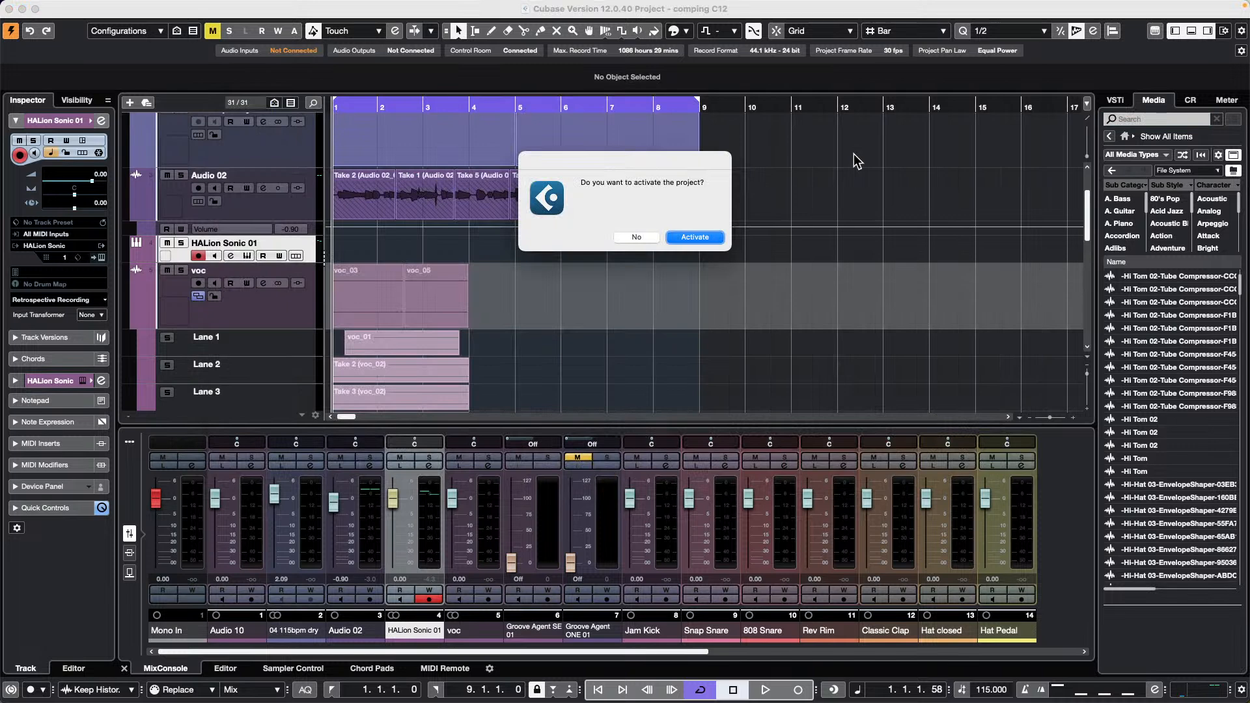
Activate the project, zoom out, play, and open the Groove Agent SE 03 part in the Drum Editor.
click(719, 238)
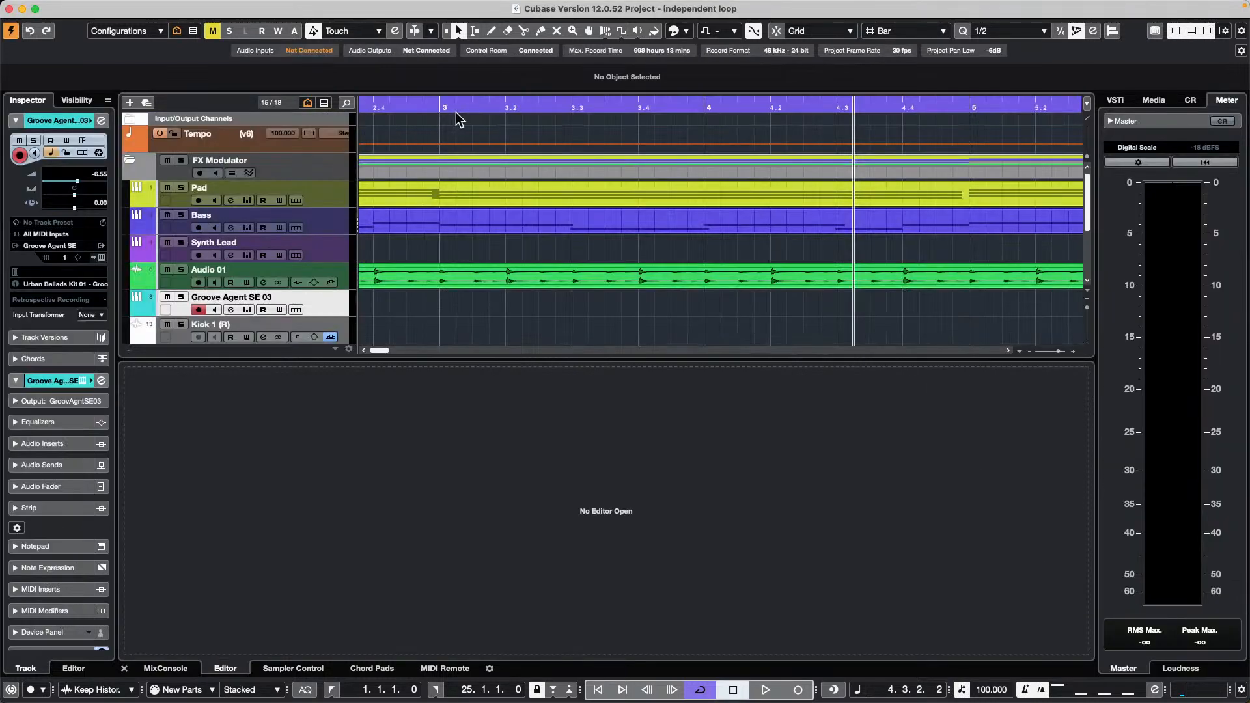
drag(447, 106, 346, 83)
key(space)
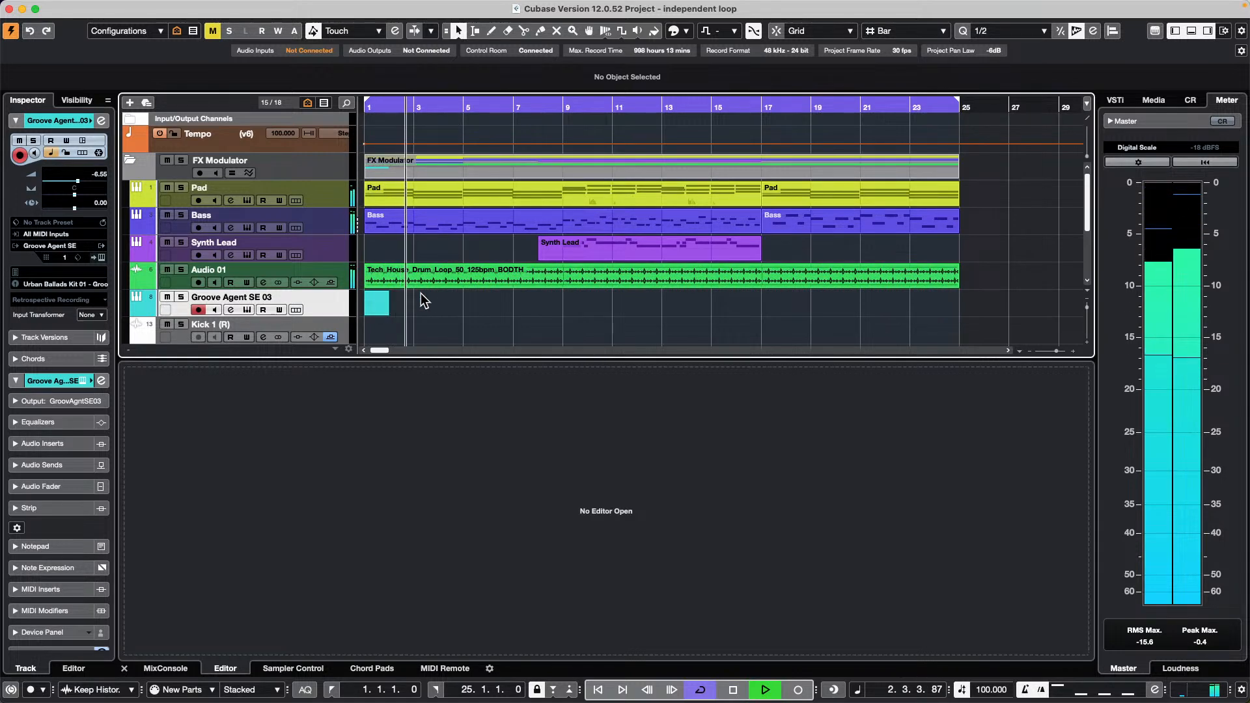
double_click(377, 305)
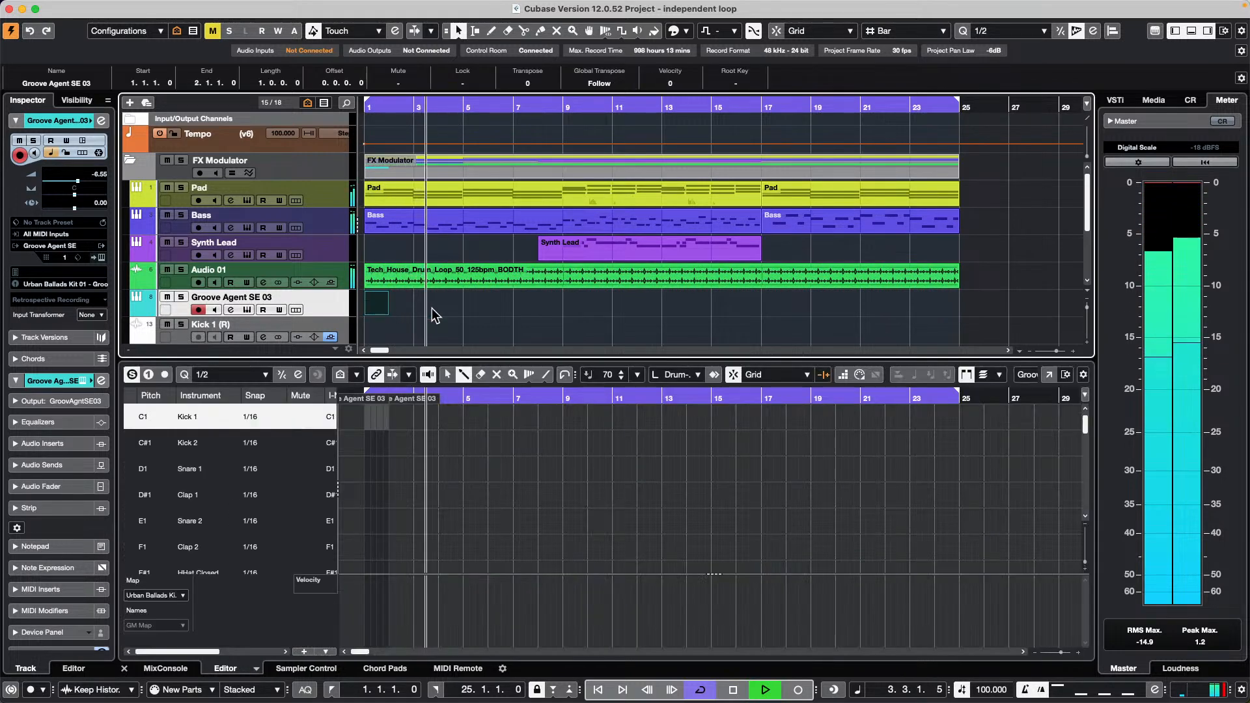
Audition the arrangement from about bar 3 and from bar 7, then stop playback.
key(space)
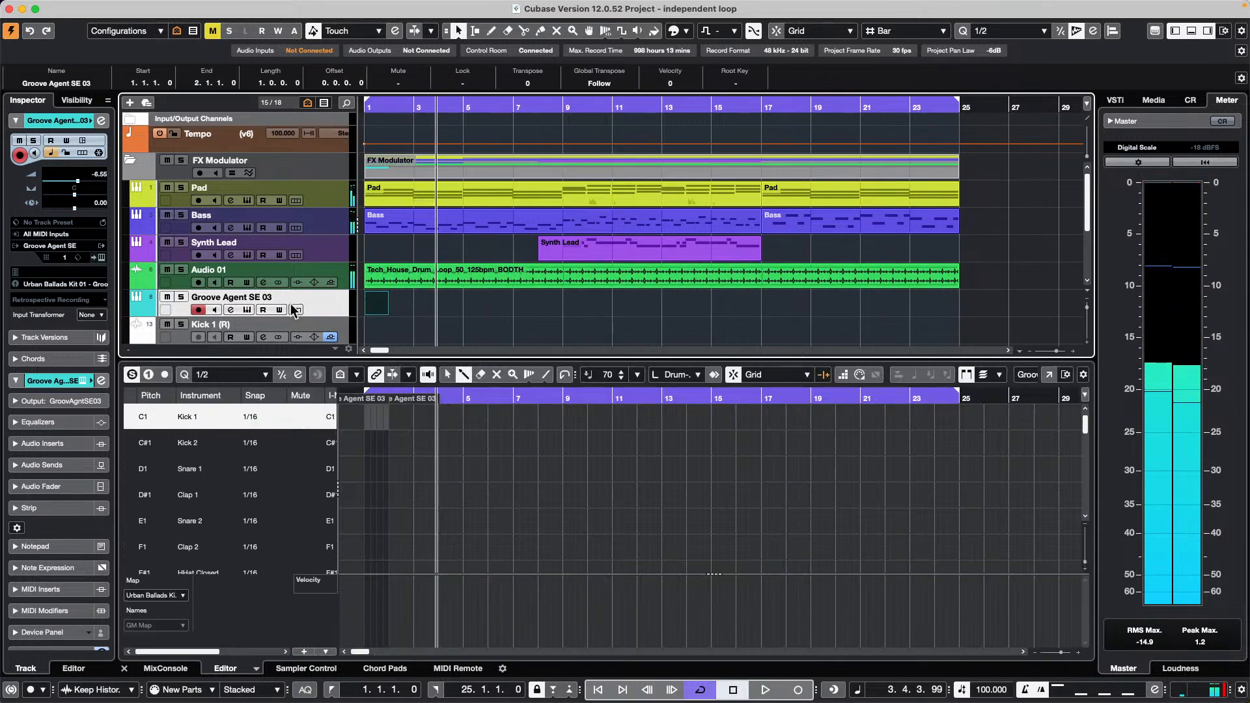
click(390, 103)
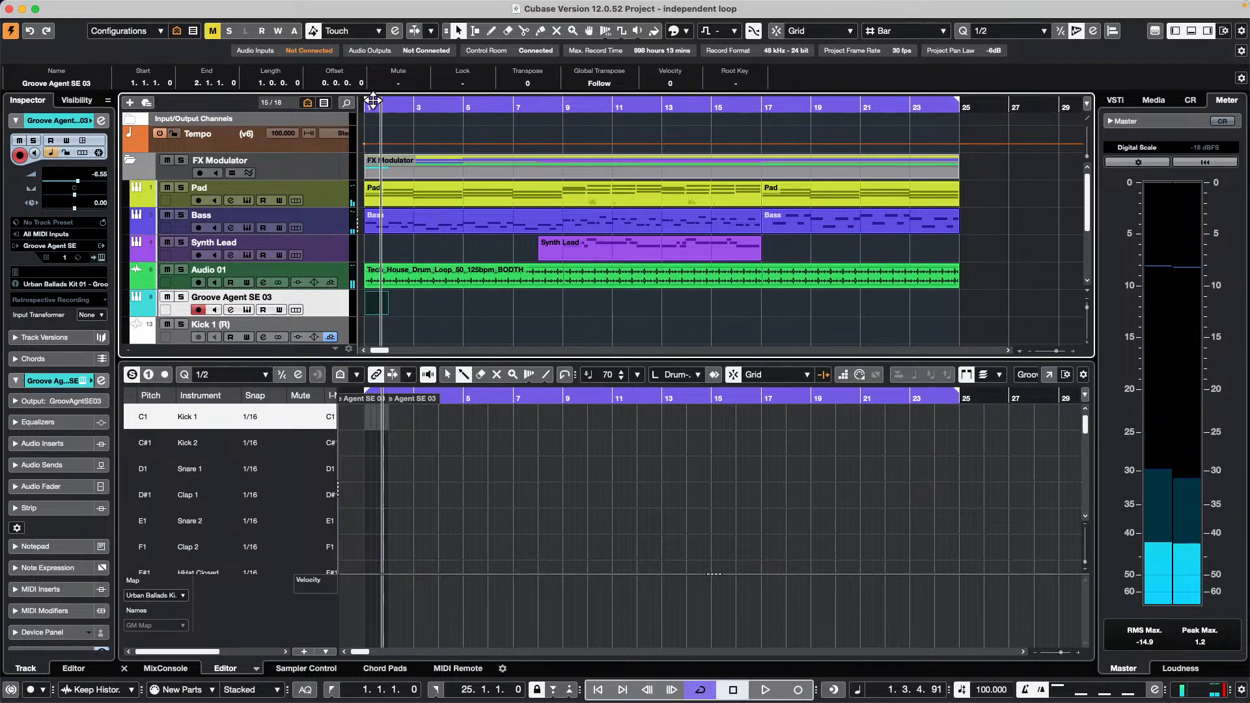
key(Home)
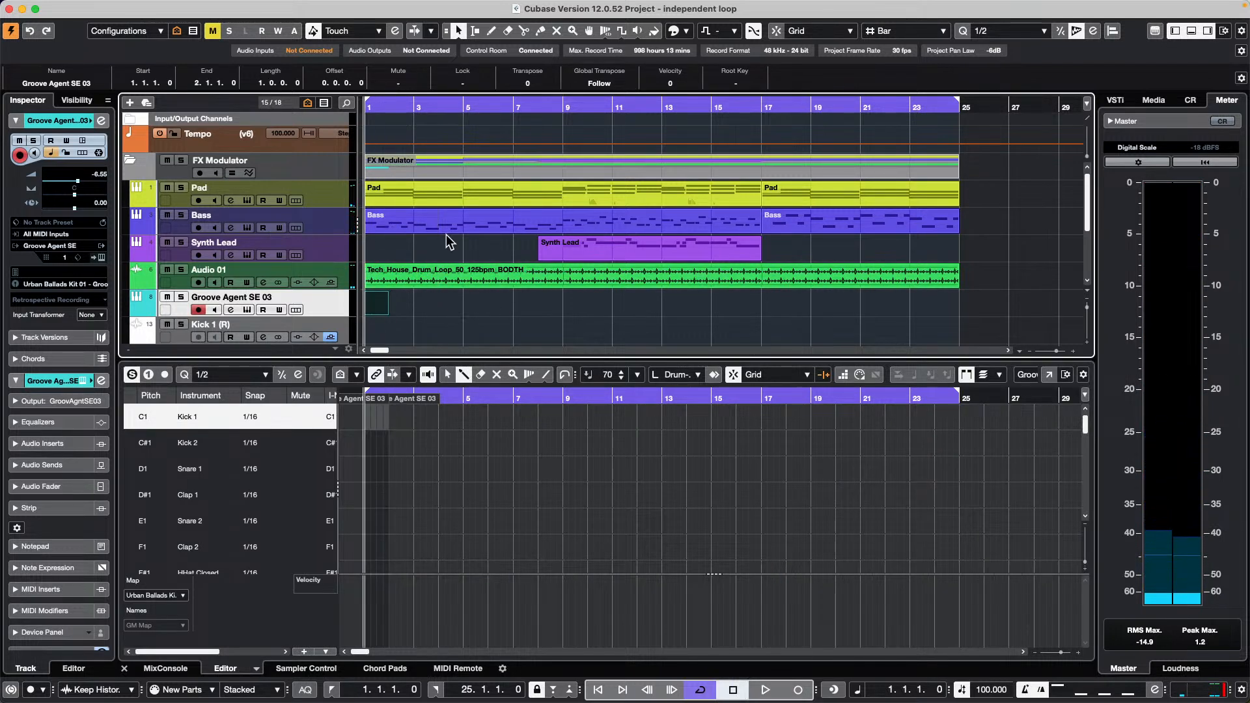
click(426, 105)
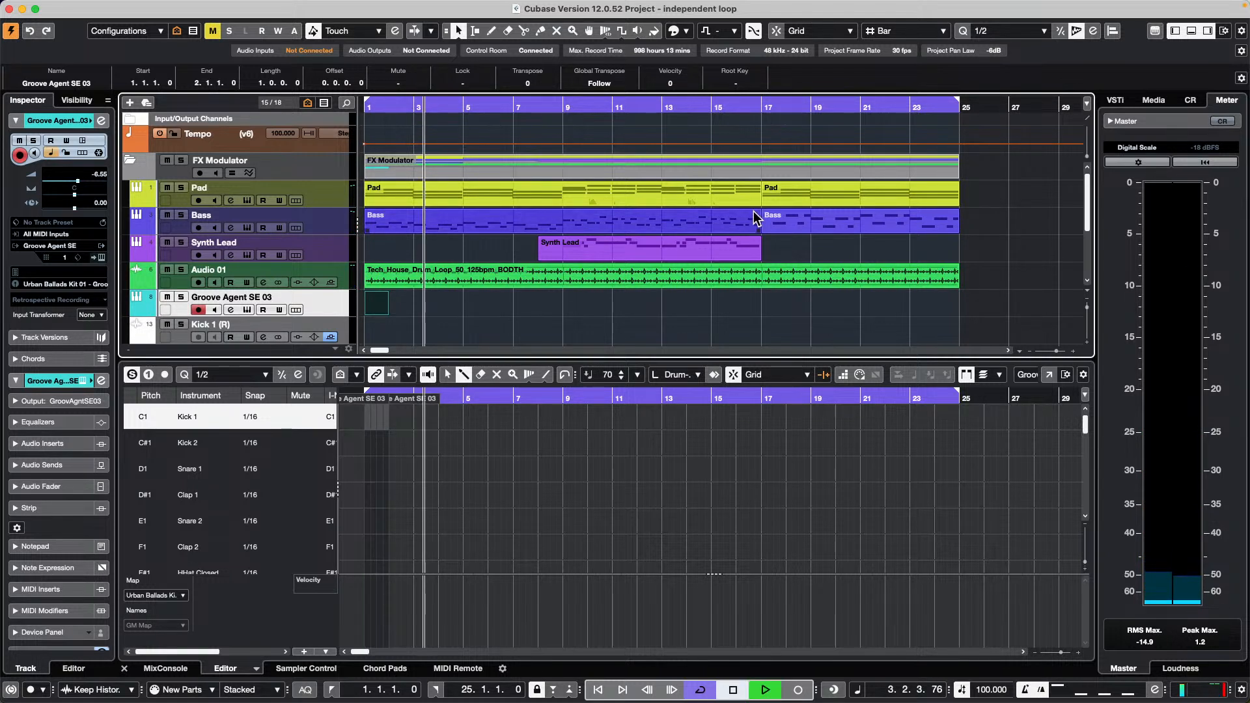
key(space)
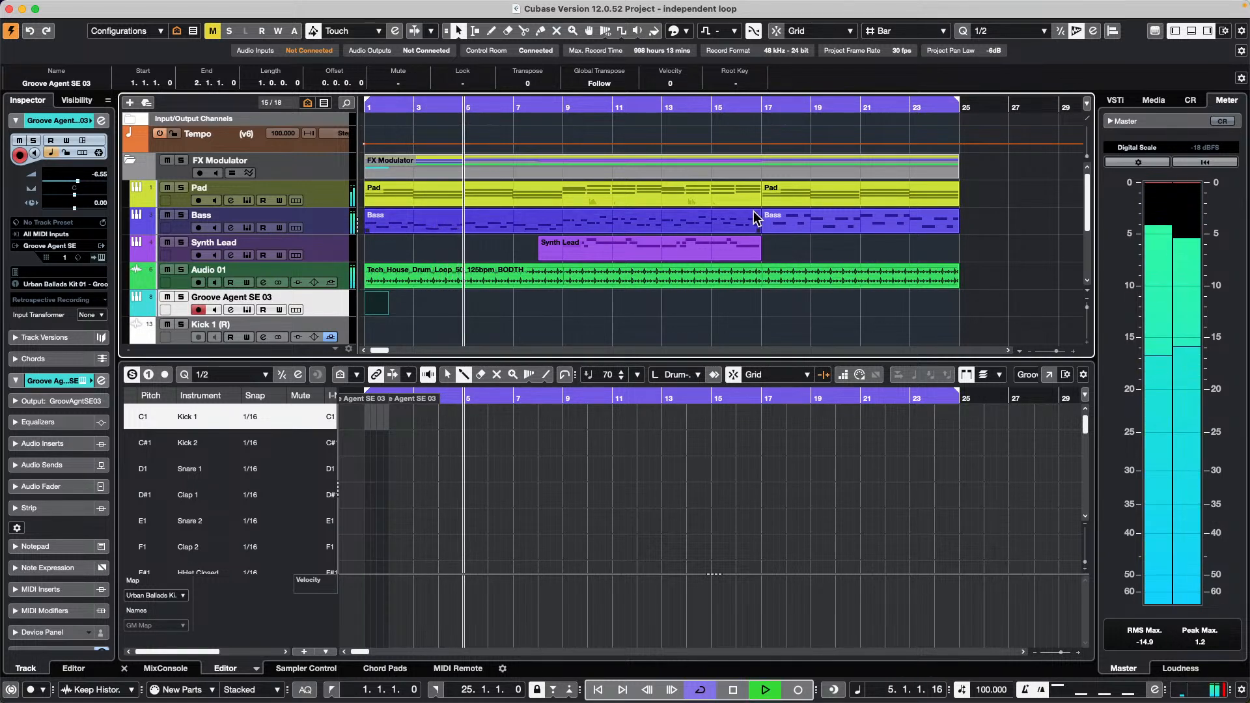
key(space)
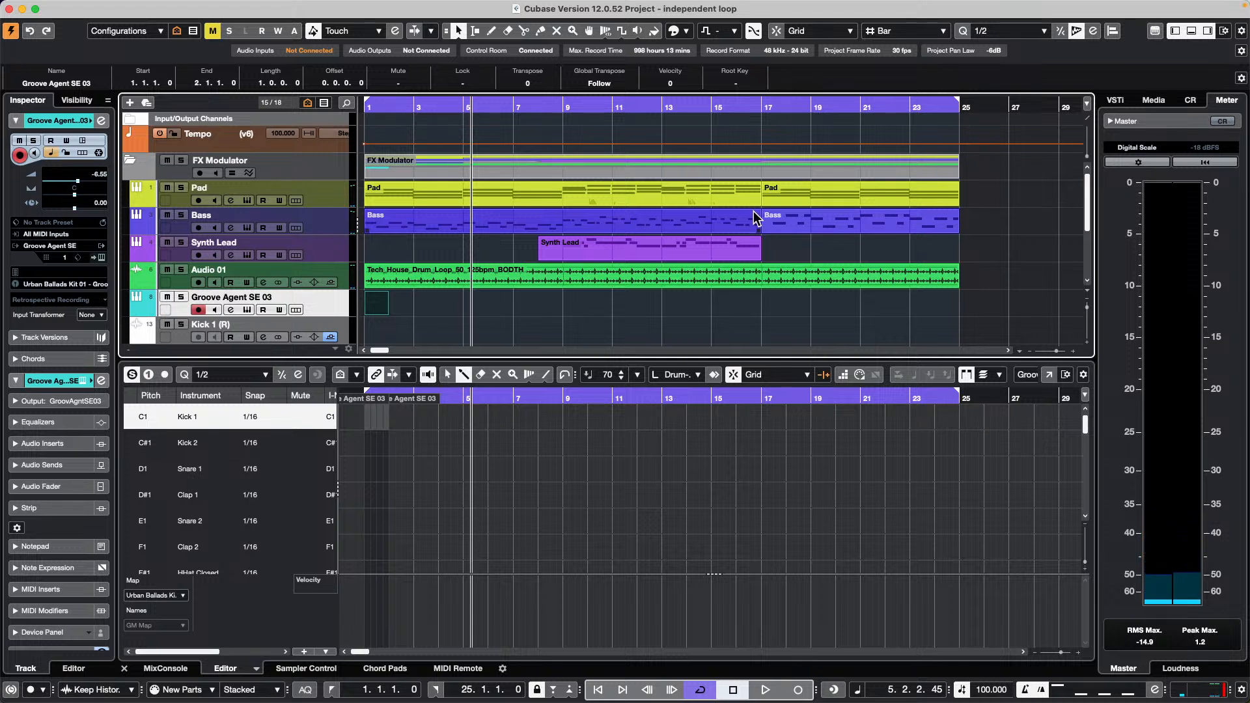
click(516, 105)
key(space)
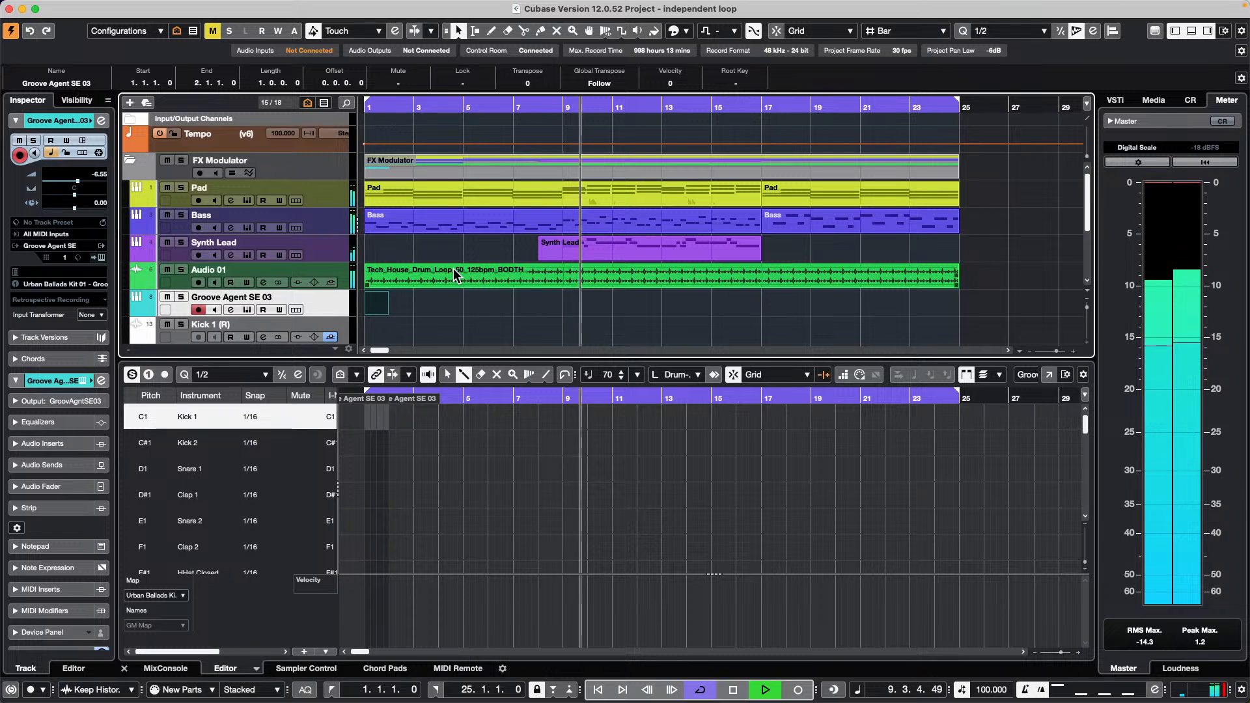
key(space)
Add Independent Track Loop to the drum editor toolbar via Set up Toolbar and switch it on.
click(1084, 374)
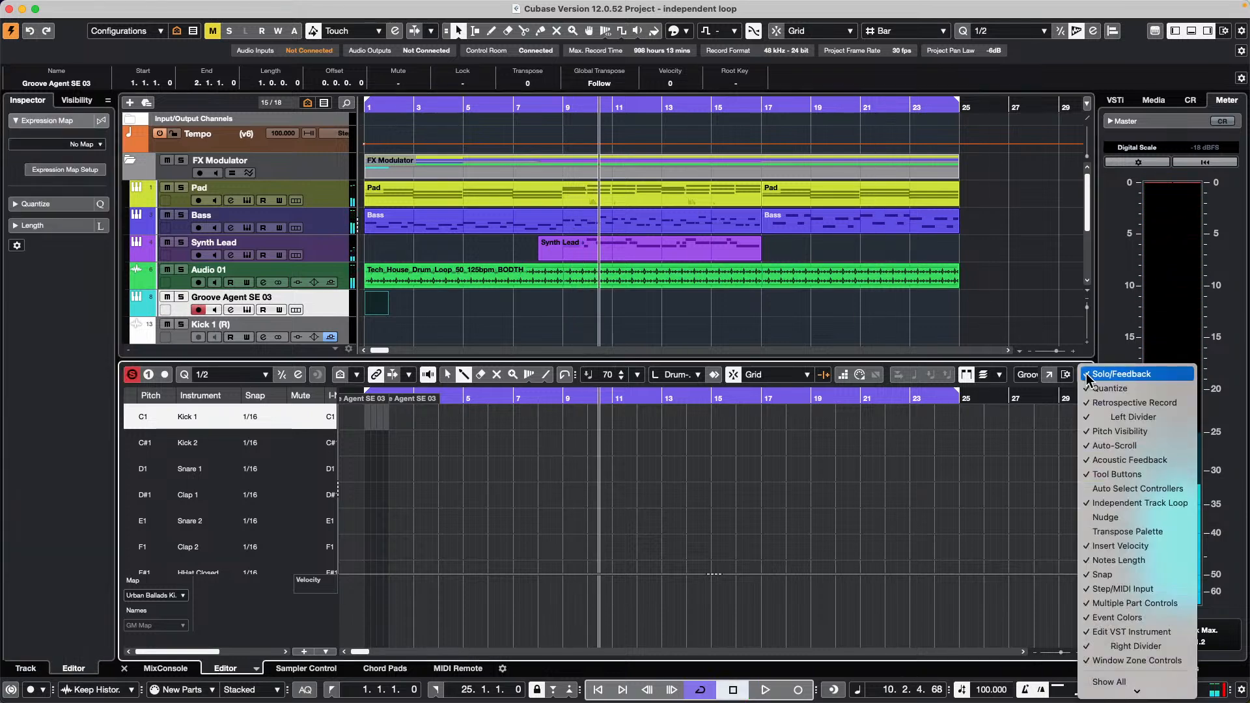
click(1096, 381)
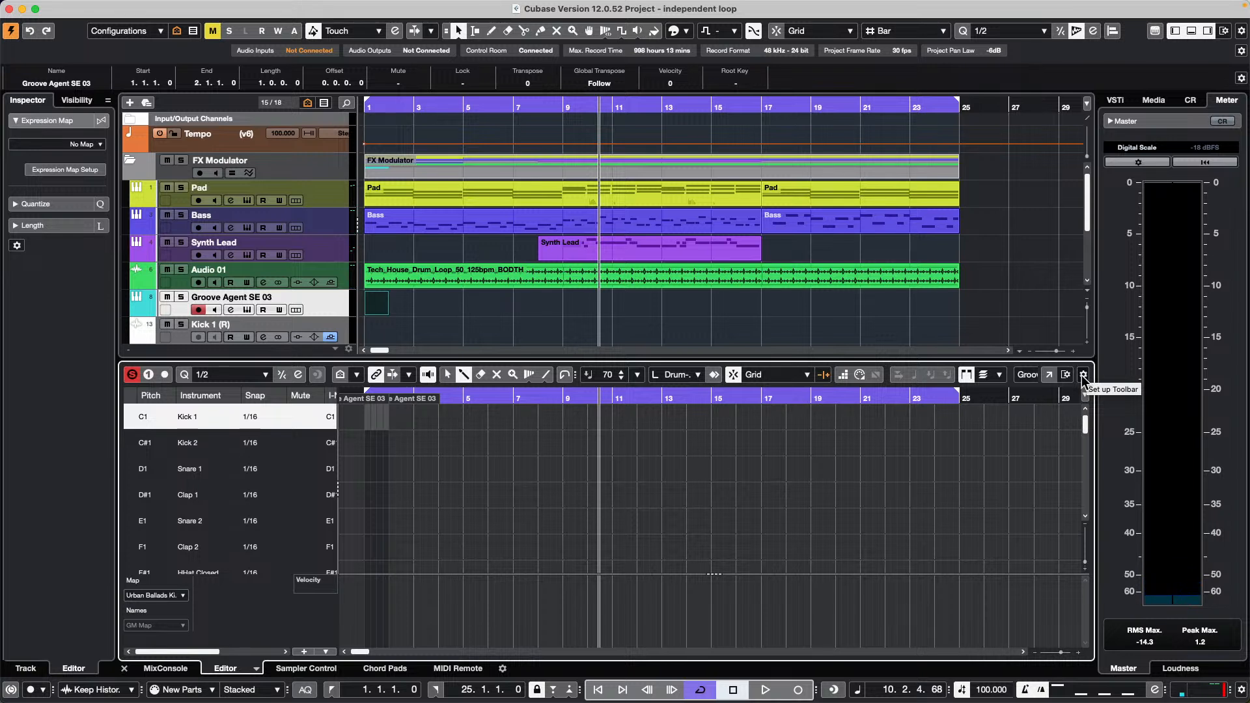
click(1083, 375)
scroll(1107, 540, down, 2)
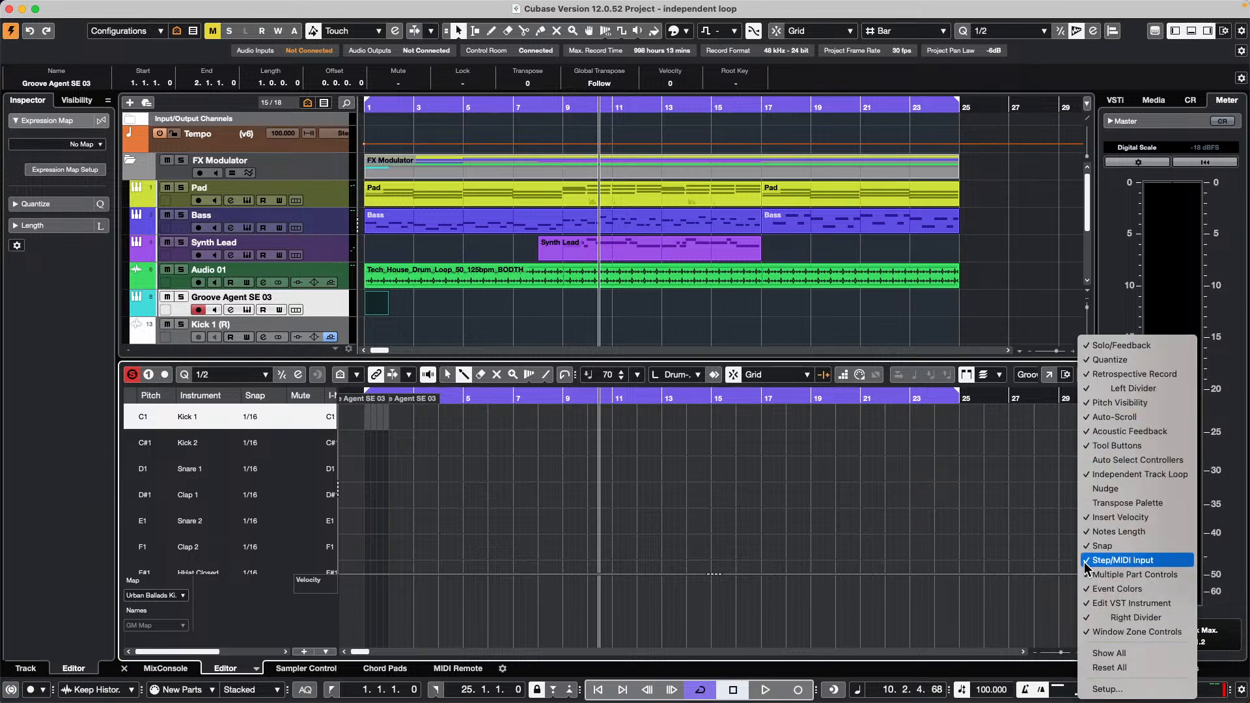
click(1146, 481)
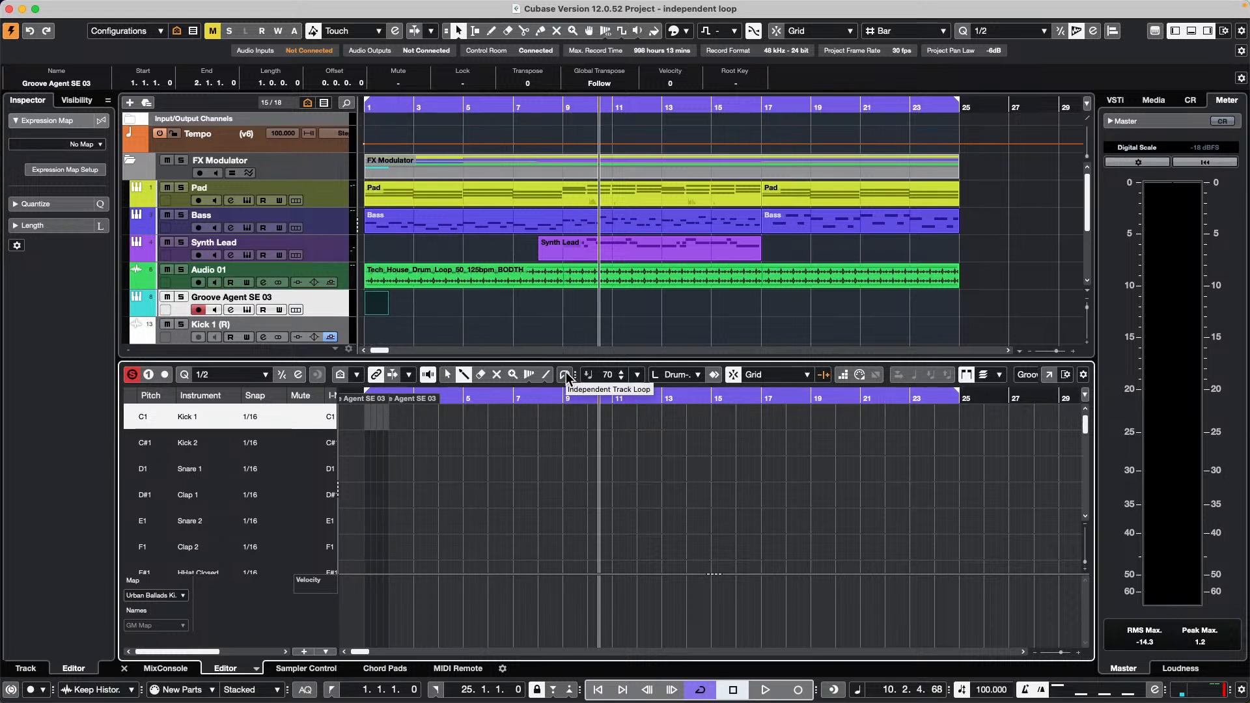
click(565, 375)
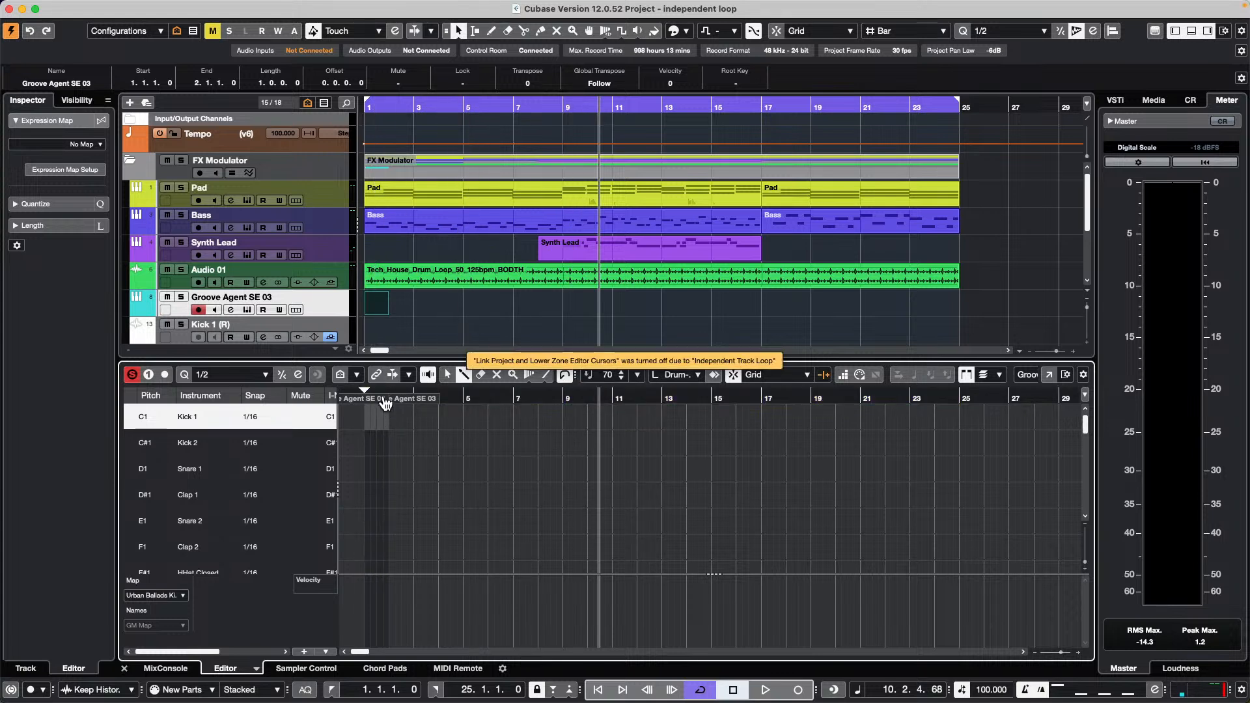
Zoom in on the one-bar part, start looping playback, and turn off editor solo.
drag(460, 398, 323, 441)
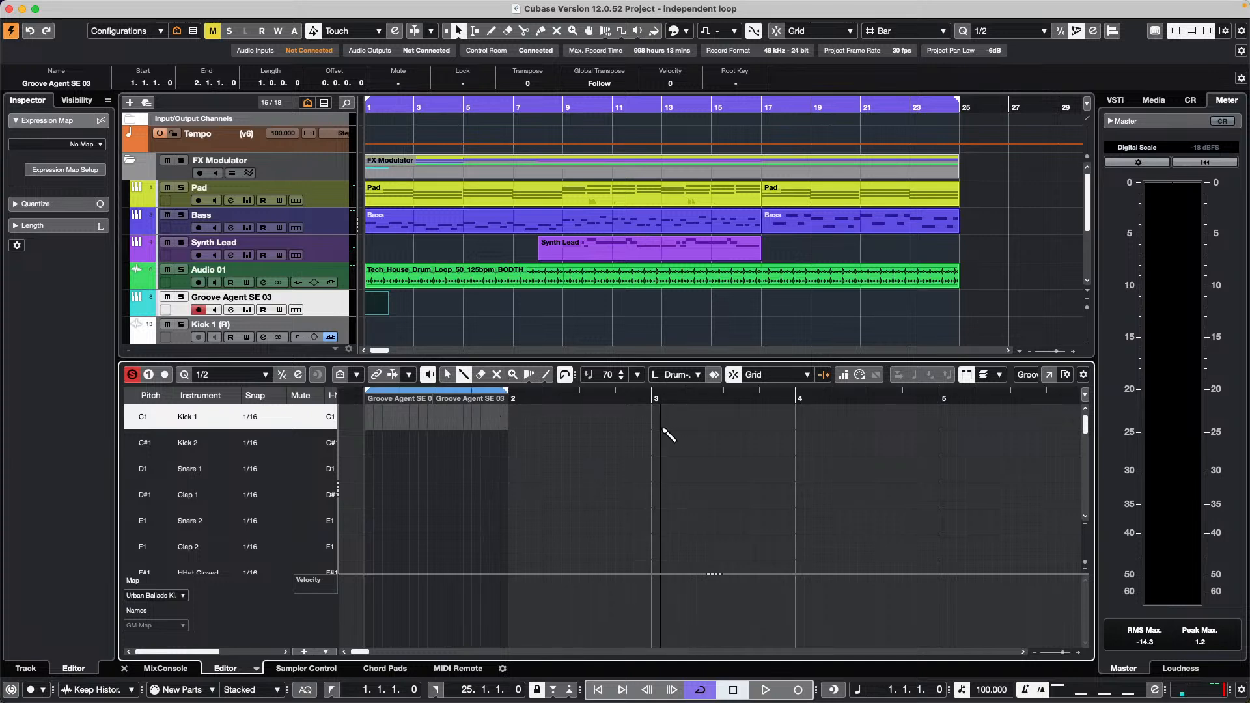
key(space)
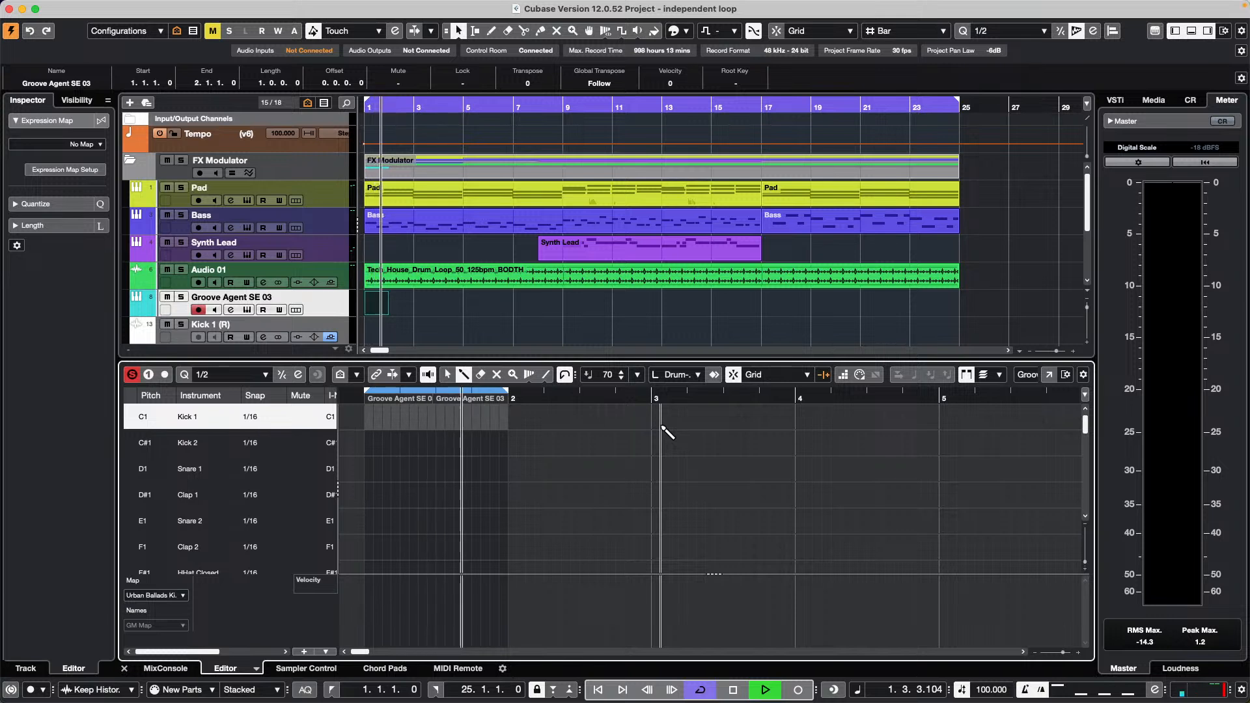
click(131, 375)
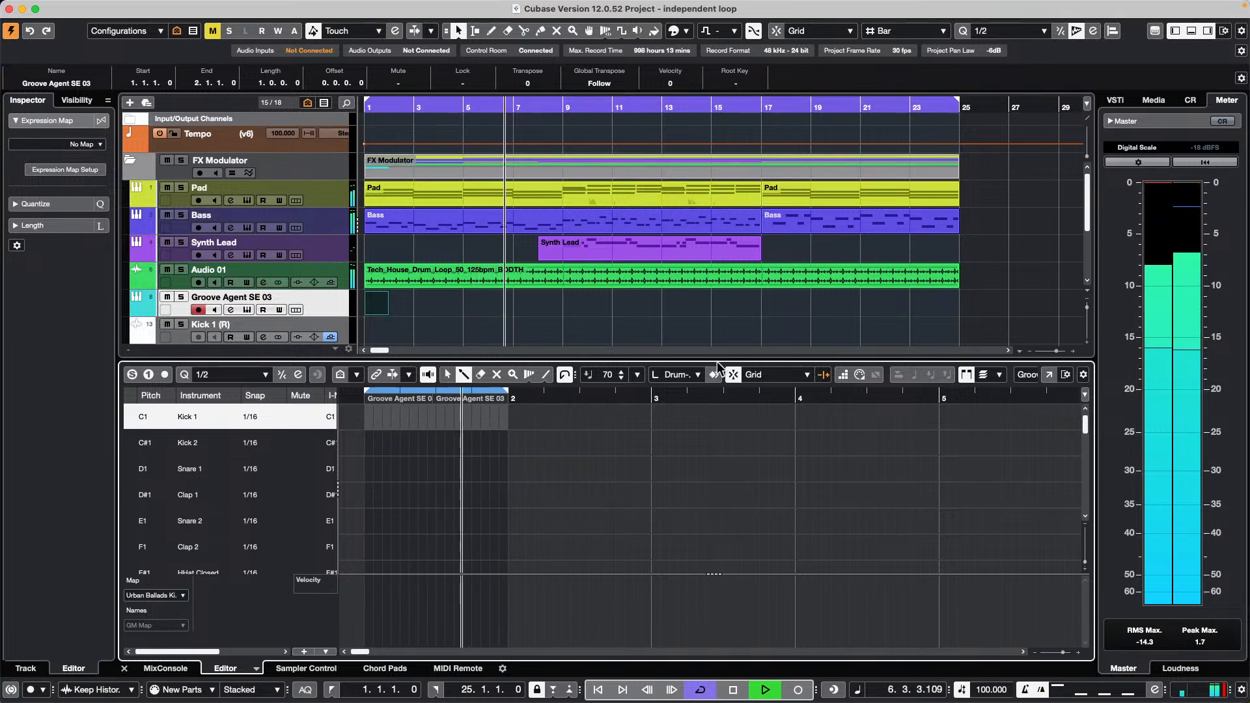
Add three Kick 1 hits plus two stacked Clap 1 and Snare 2 hits.
click(366, 417)
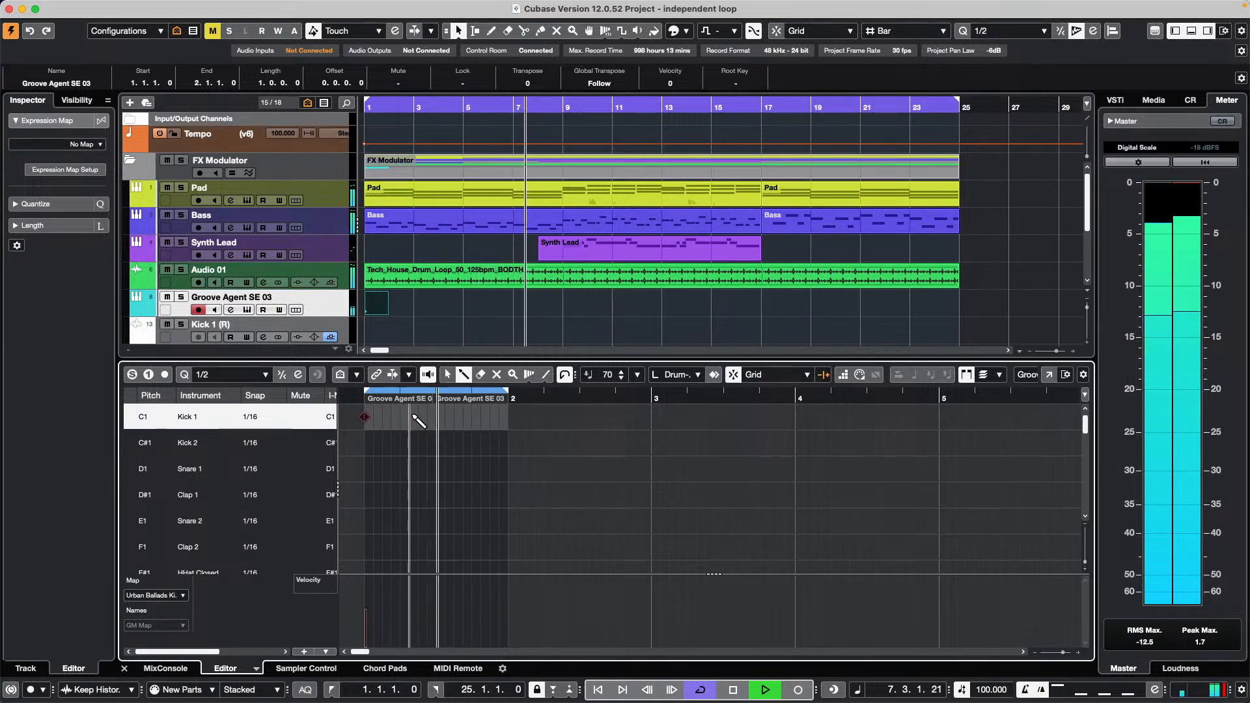
click(435, 417)
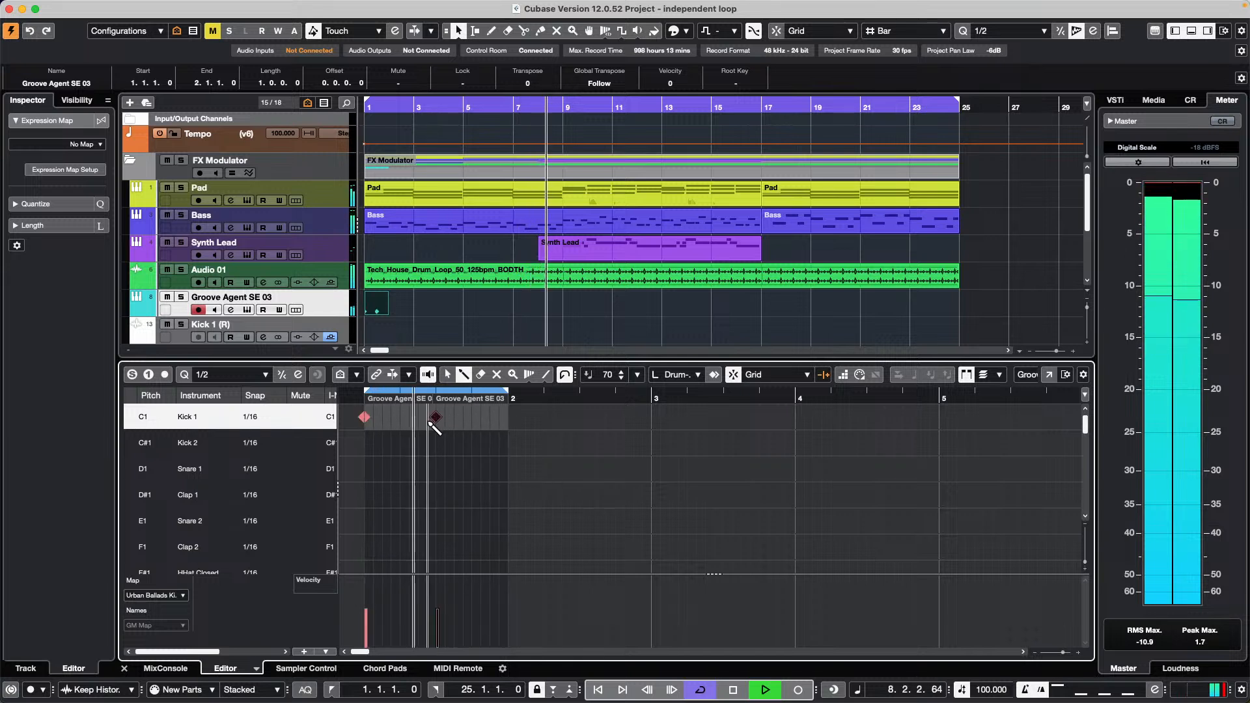
click(418, 417)
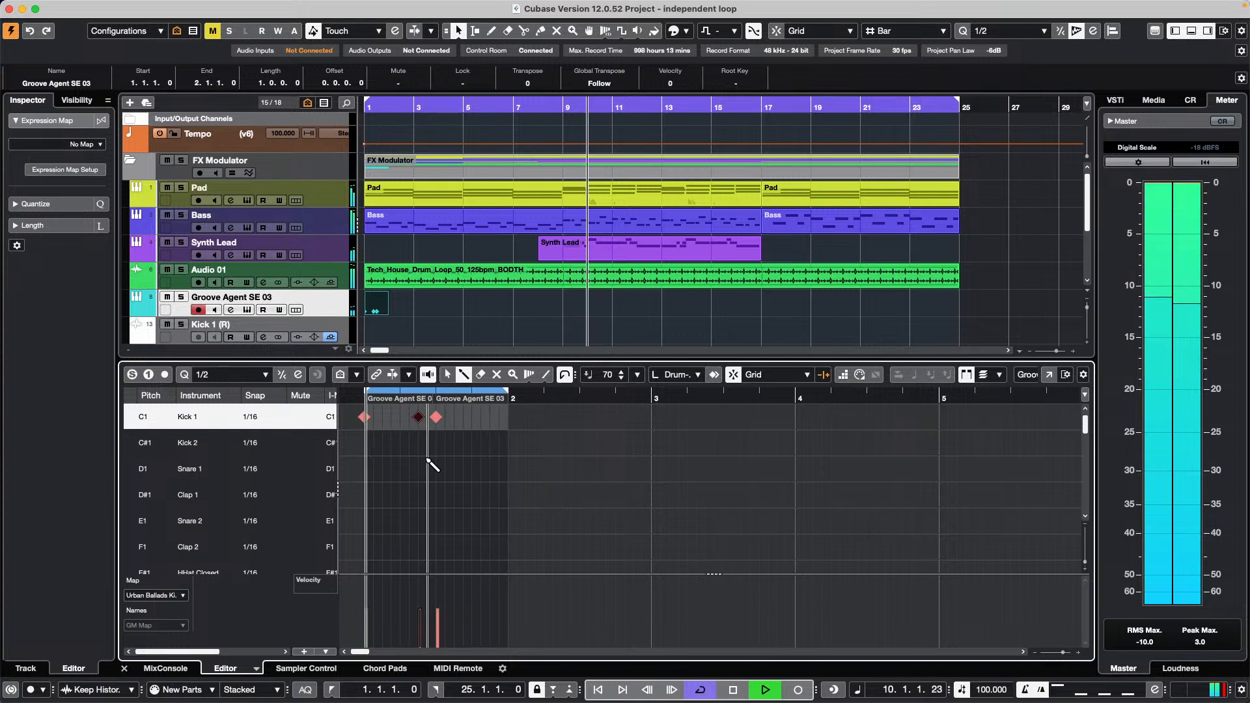
click(399, 494)
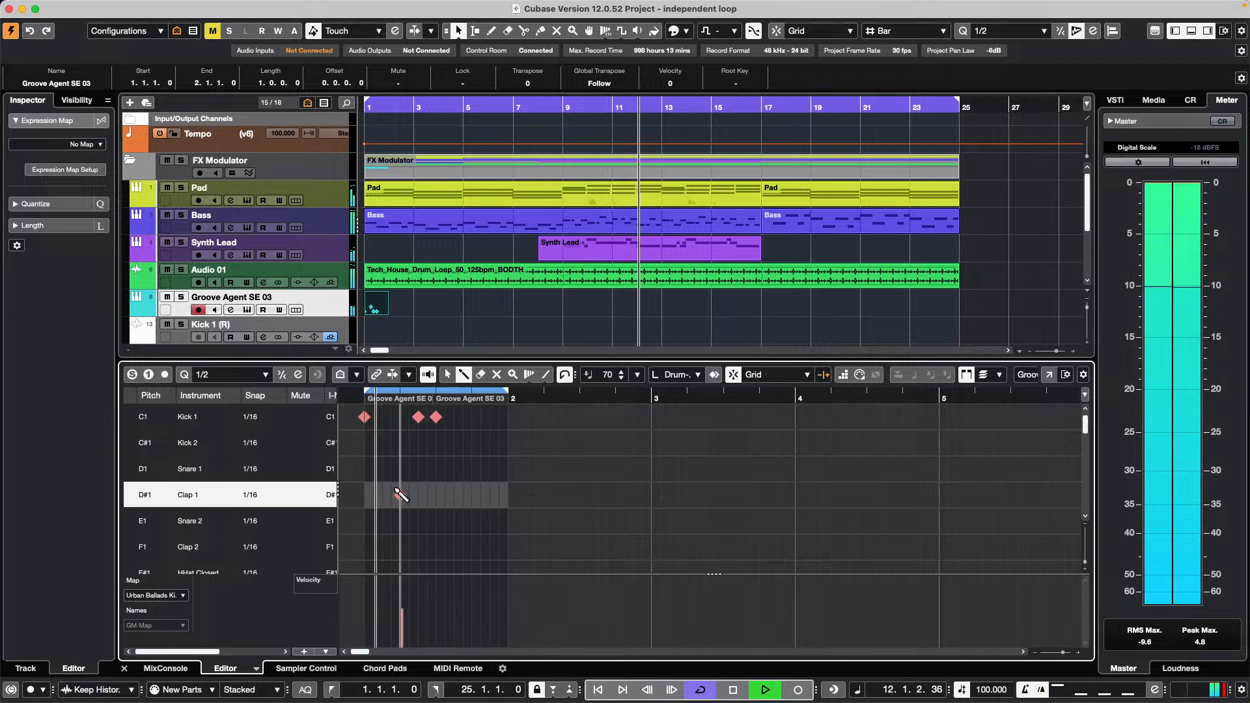
click(399, 521)
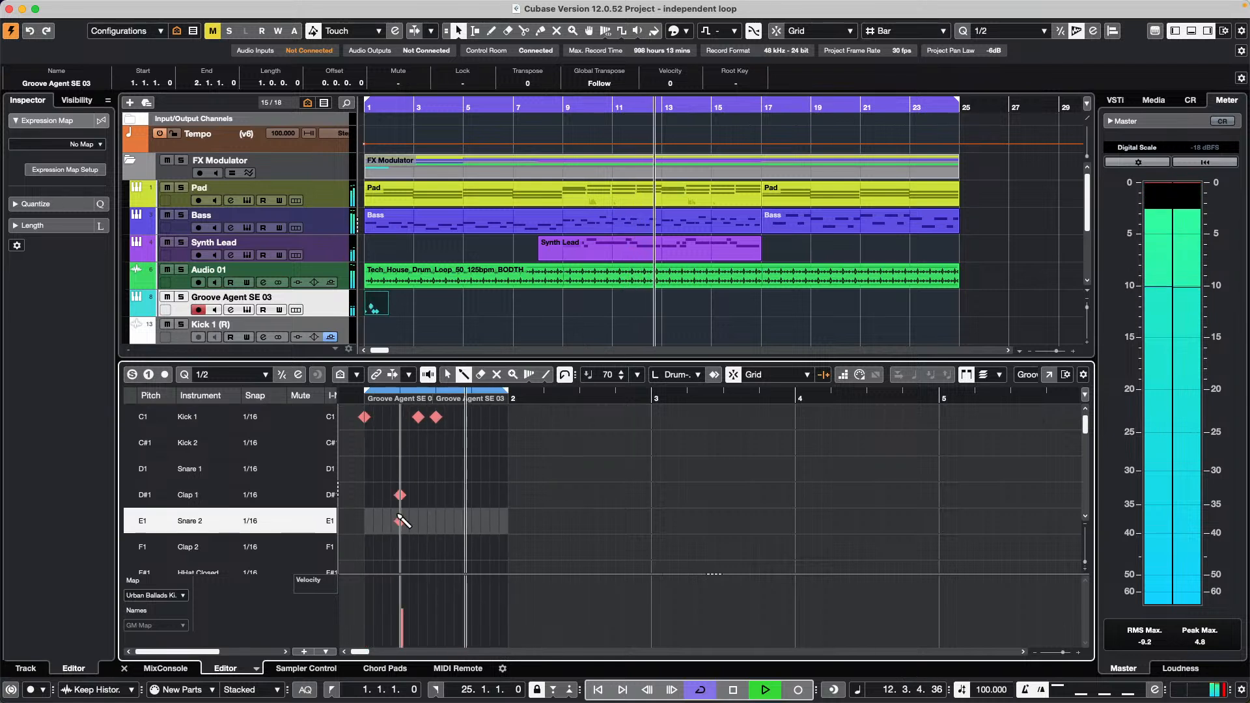
click(471, 495)
click(472, 521)
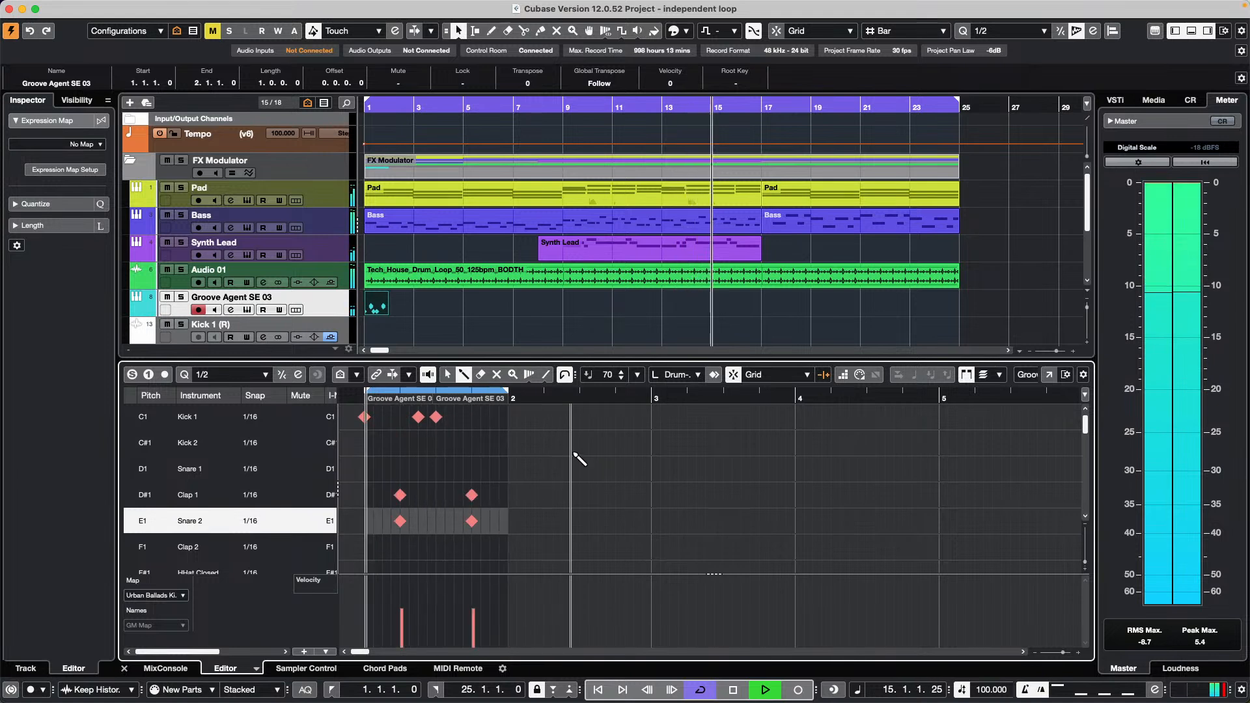
Paint closed hi-hats across the bar and add three Bongo 1 and three Bongo 2 hits.
scroll(576, 459, down, 4)
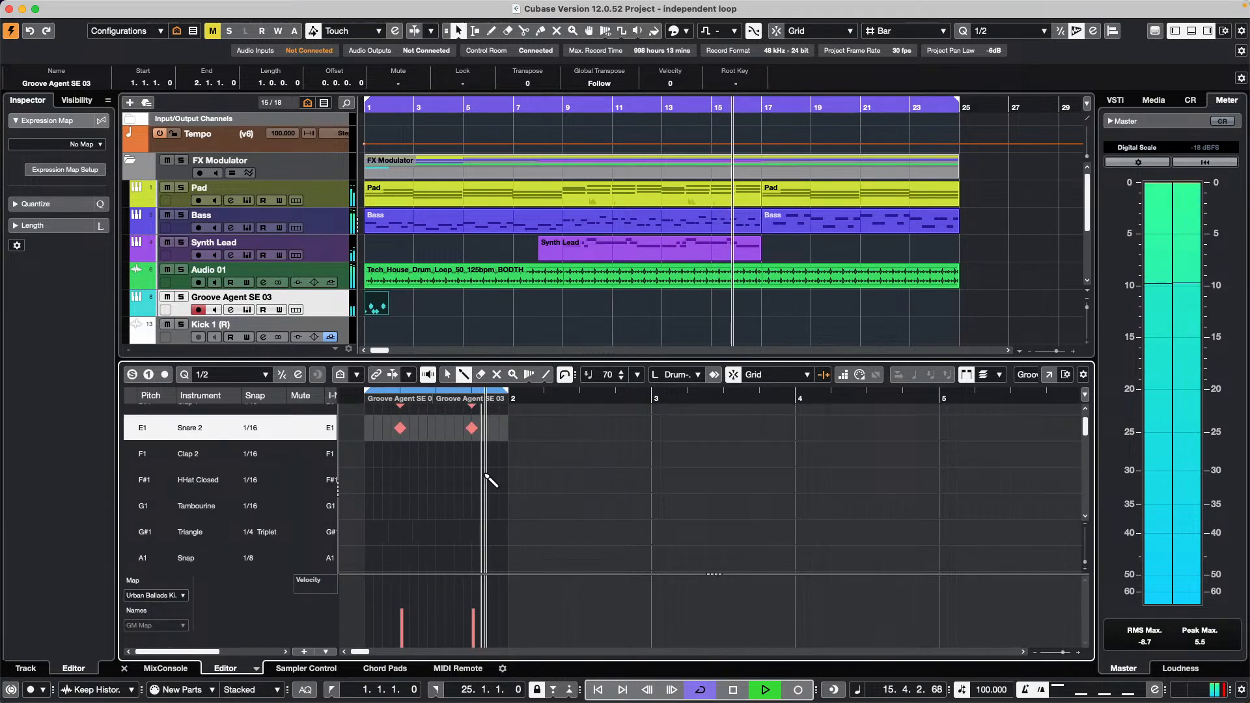
drag(363, 480, 505, 494)
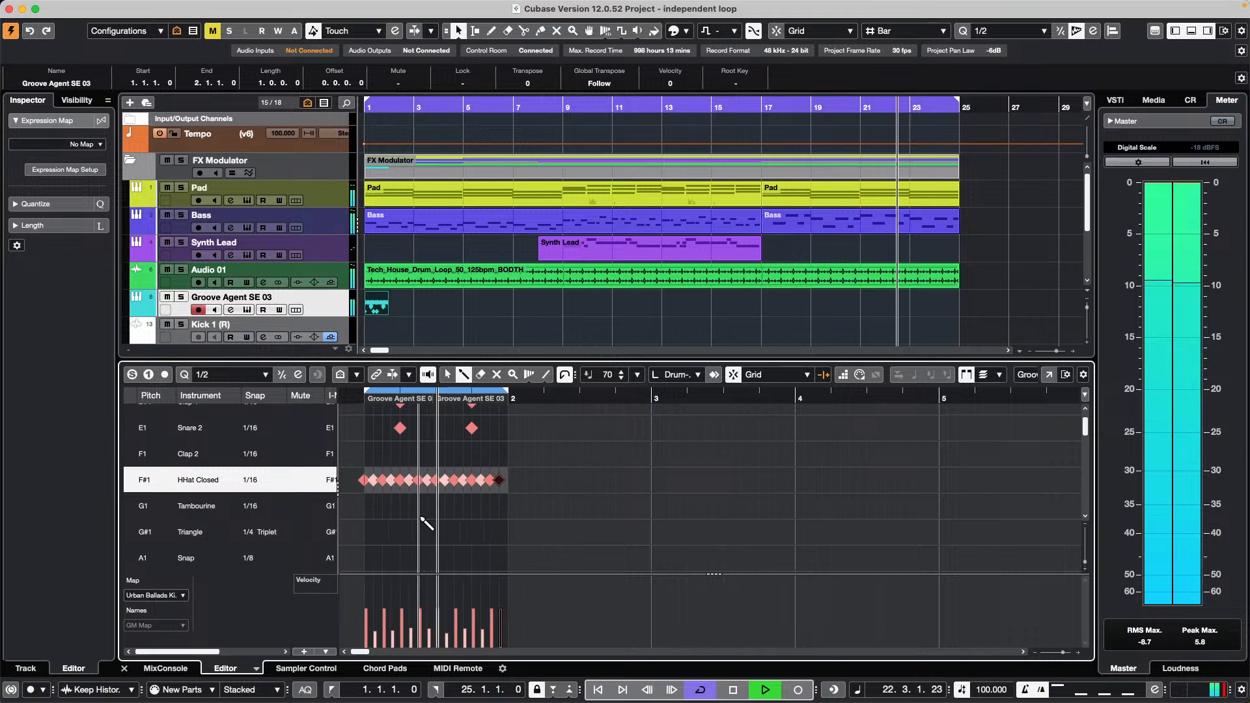
scroll(456, 521, down, 1)
scroll(456, 521, down, 2)
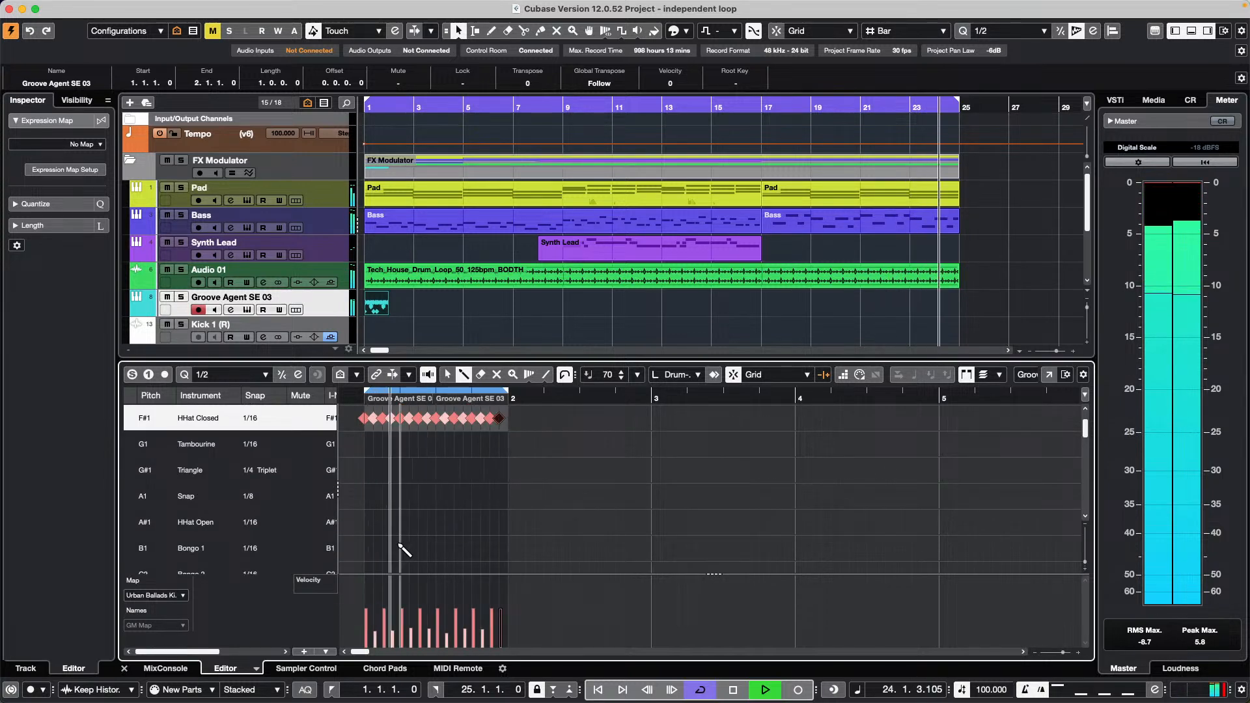
click(410, 548)
click(418, 549)
click(464, 548)
click(436, 571)
click(444, 571)
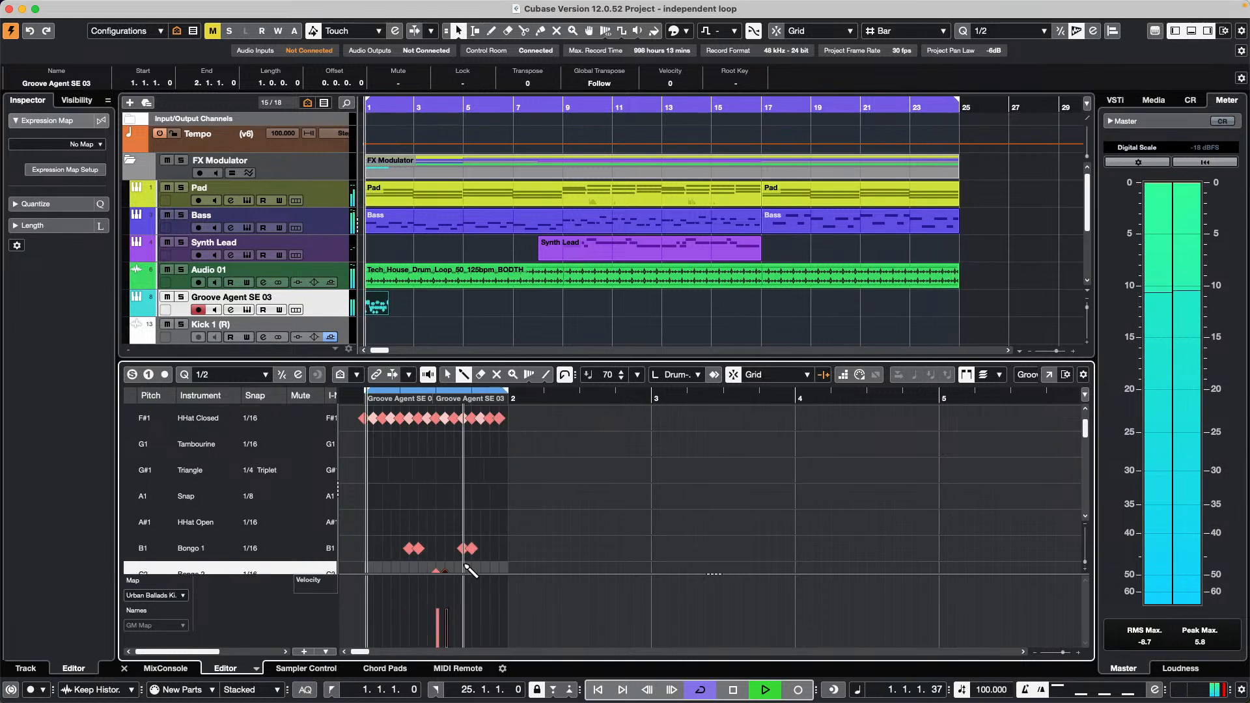
click(392, 571)
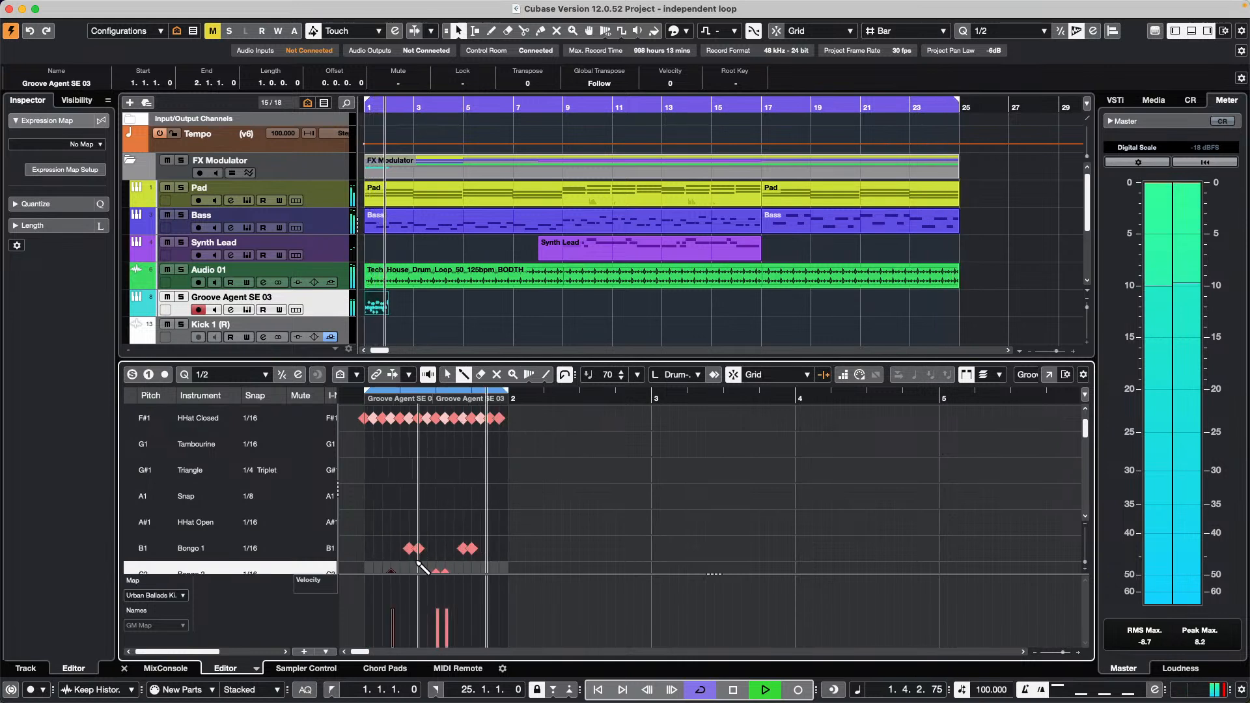
Add one more Bongo 1 hit and draw varied velocities for two Bongo 2 notes.
scroll(560, 495, down, 2)
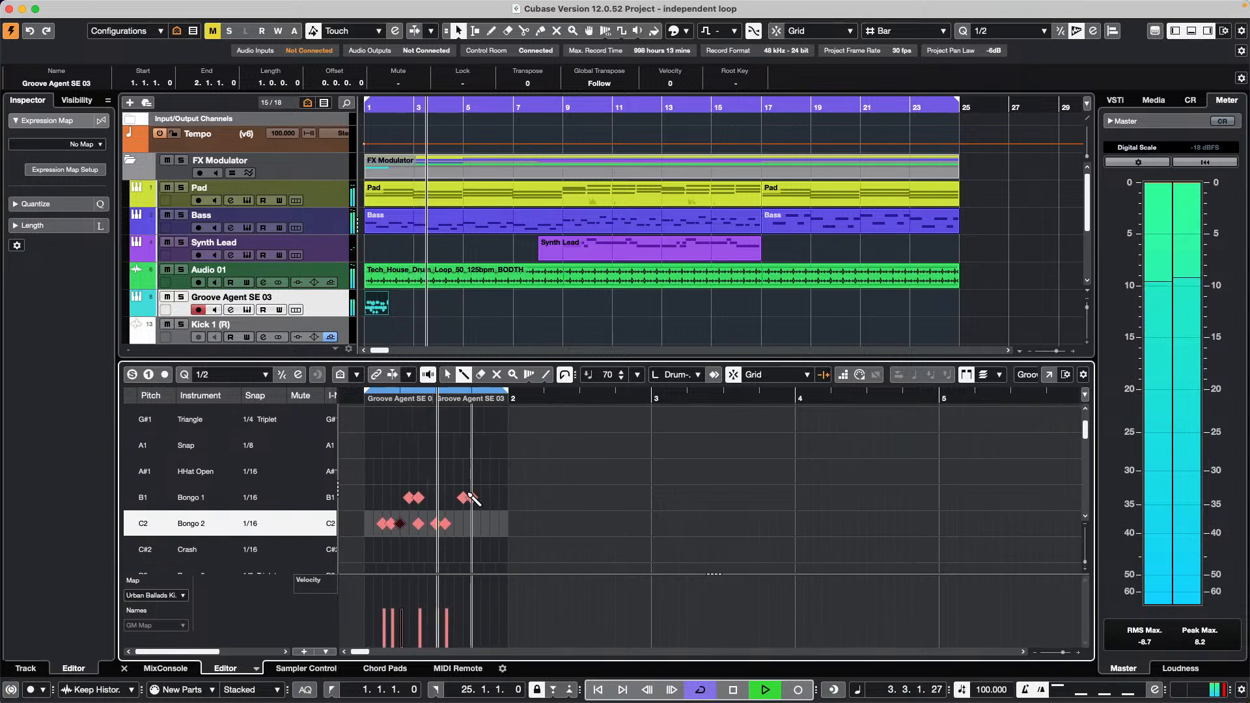
click(471, 498)
click(195, 503)
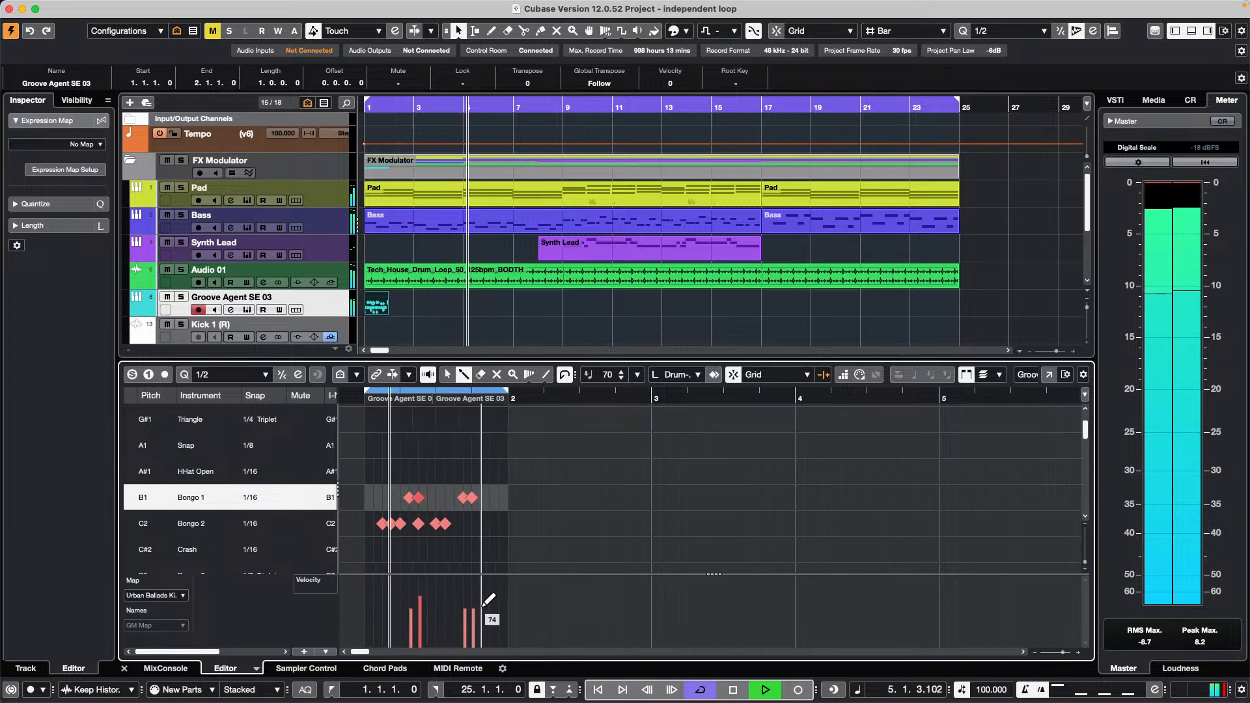
click(203, 523)
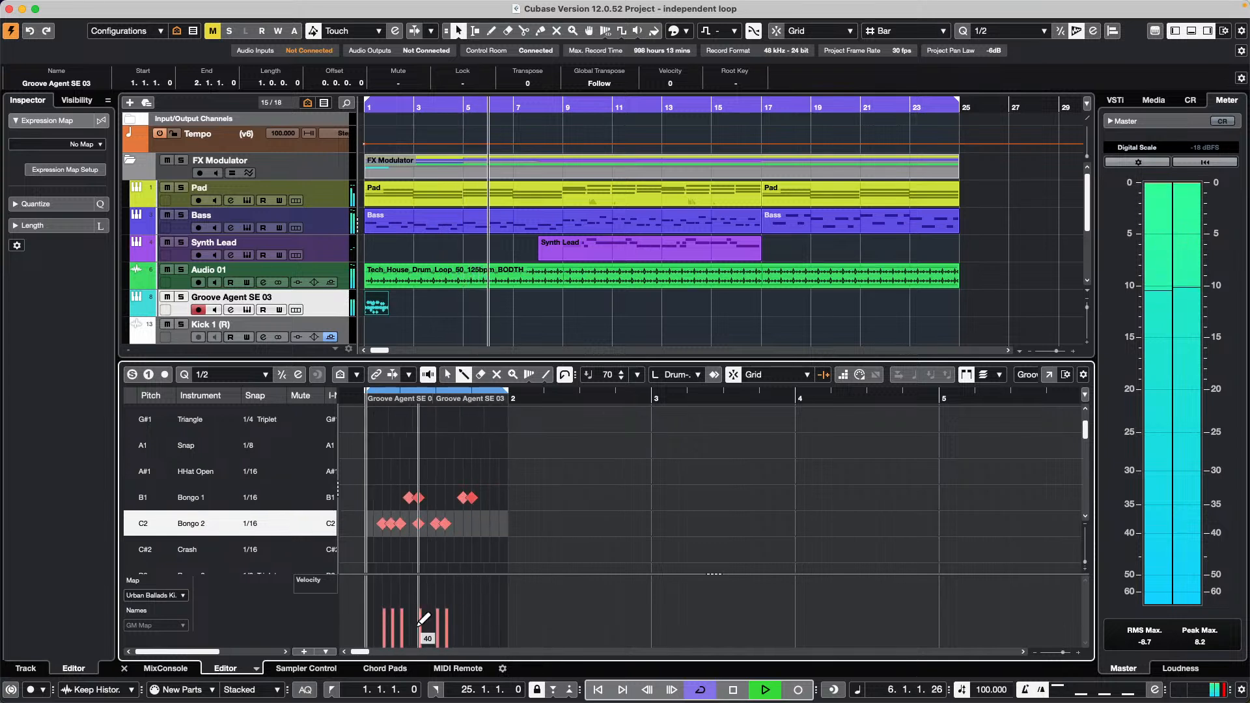
mouse_move(420, 631)
mouse_down()
mouse_move(461, 609)
mouse_move(473, 580)
mouse_up()
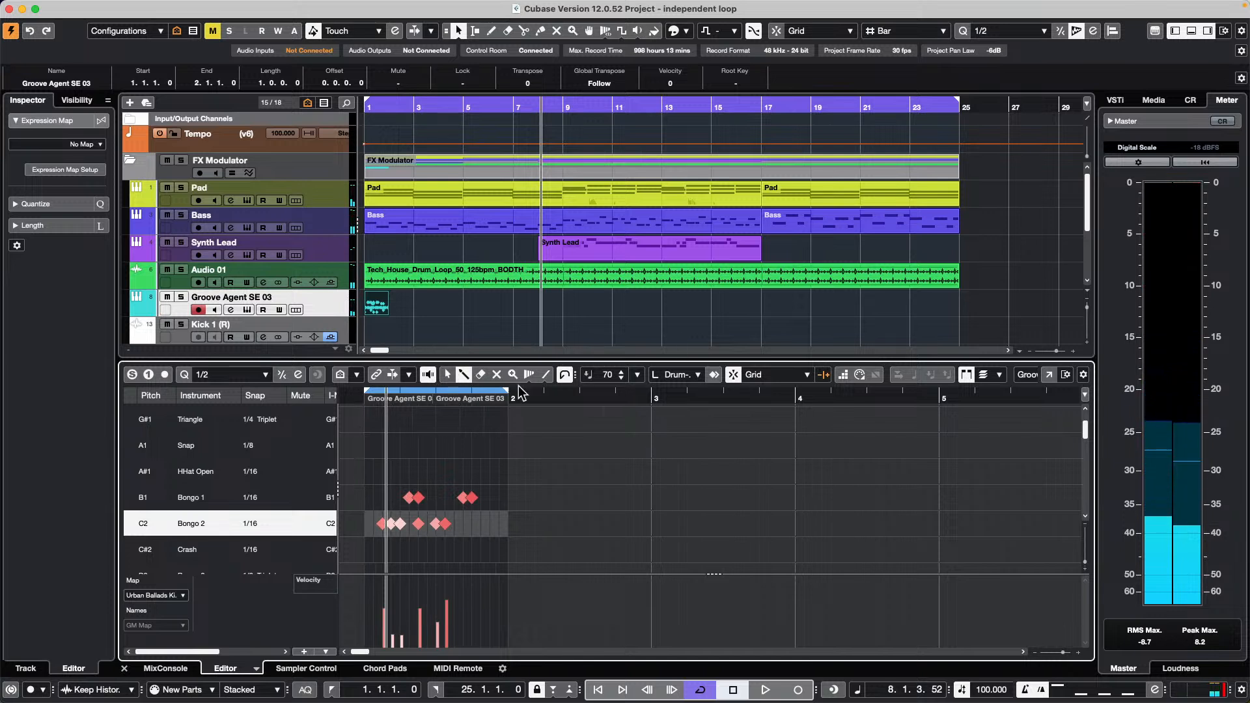
Audition the loop with Control Room Main at -9.38, then stop and disable Independent Track Loop.
key(space)
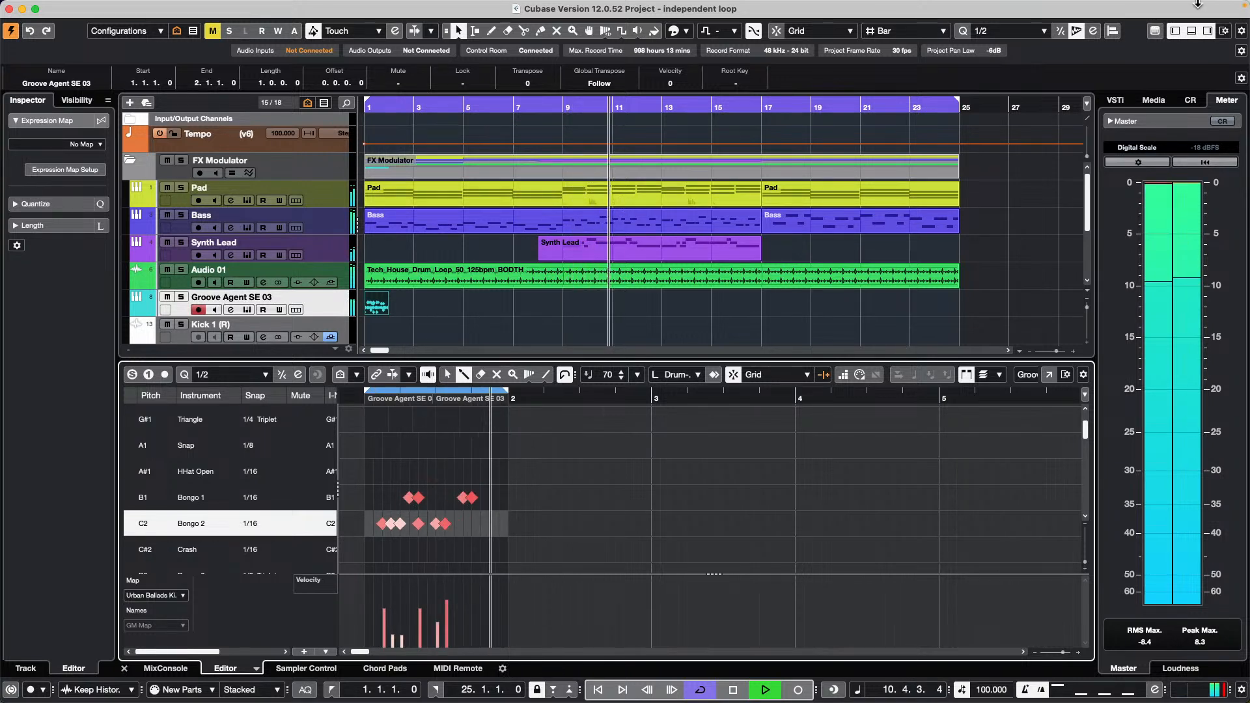
click(1190, 99)
drag(1174, 516, 1174, 530)
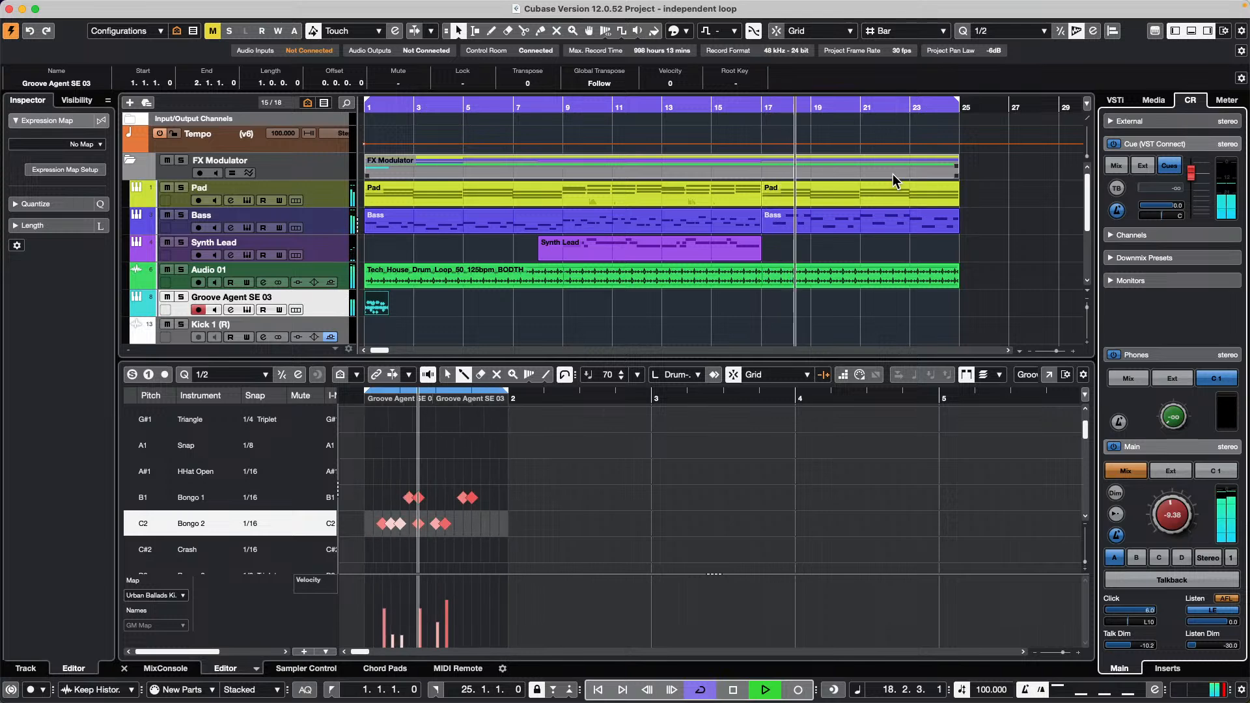
key(space)
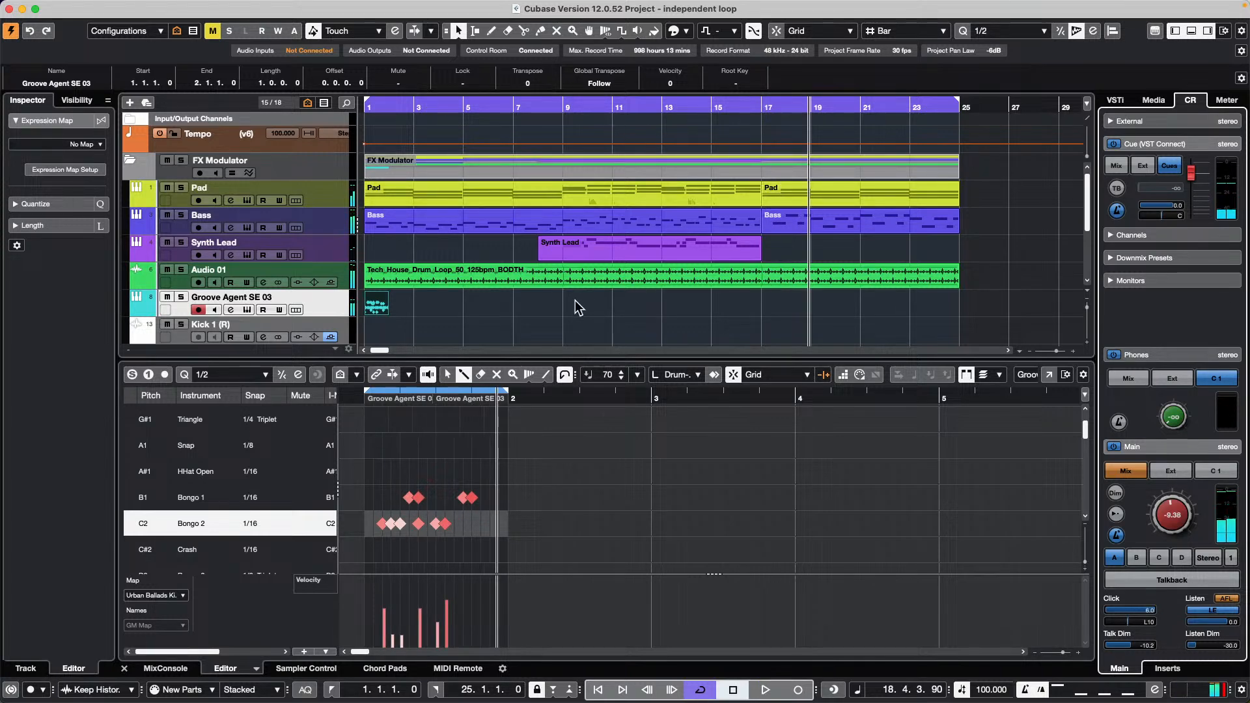
click(470, 325)
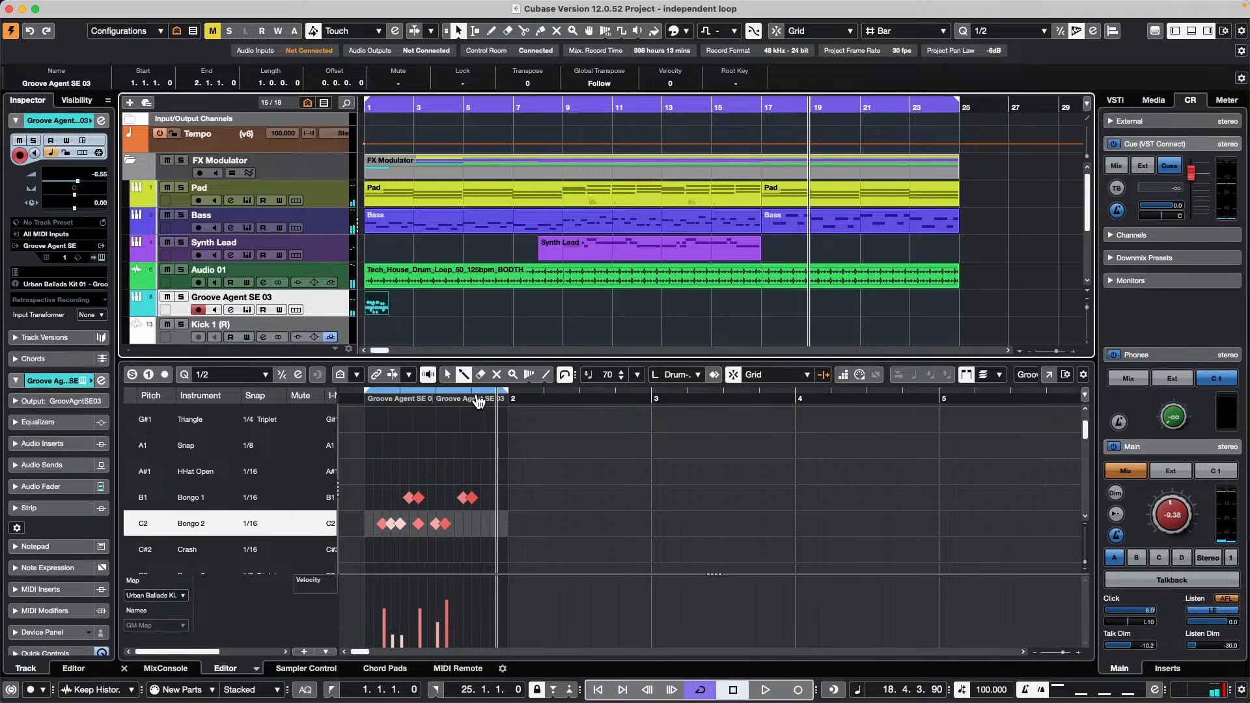
click(567, 376)
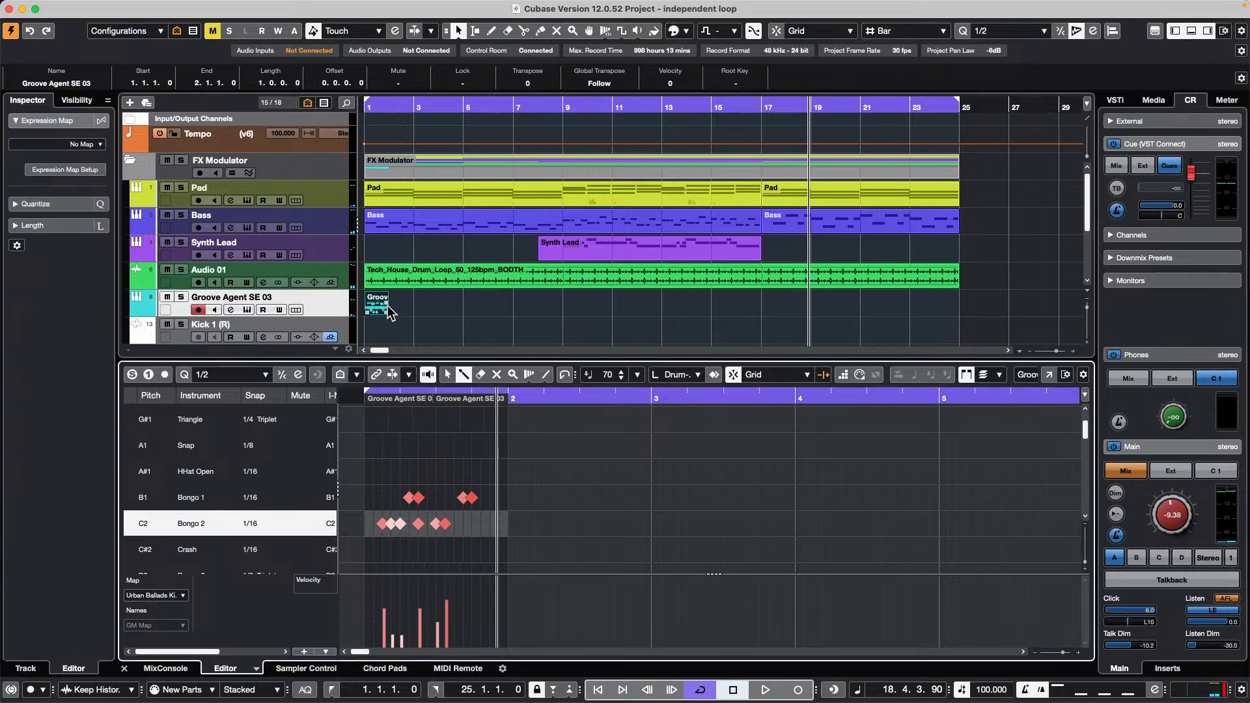
Repeat the one-bar drum part 23 times through bar 24 and play it back.
drag(388, 313, 946, 324)
key(space)
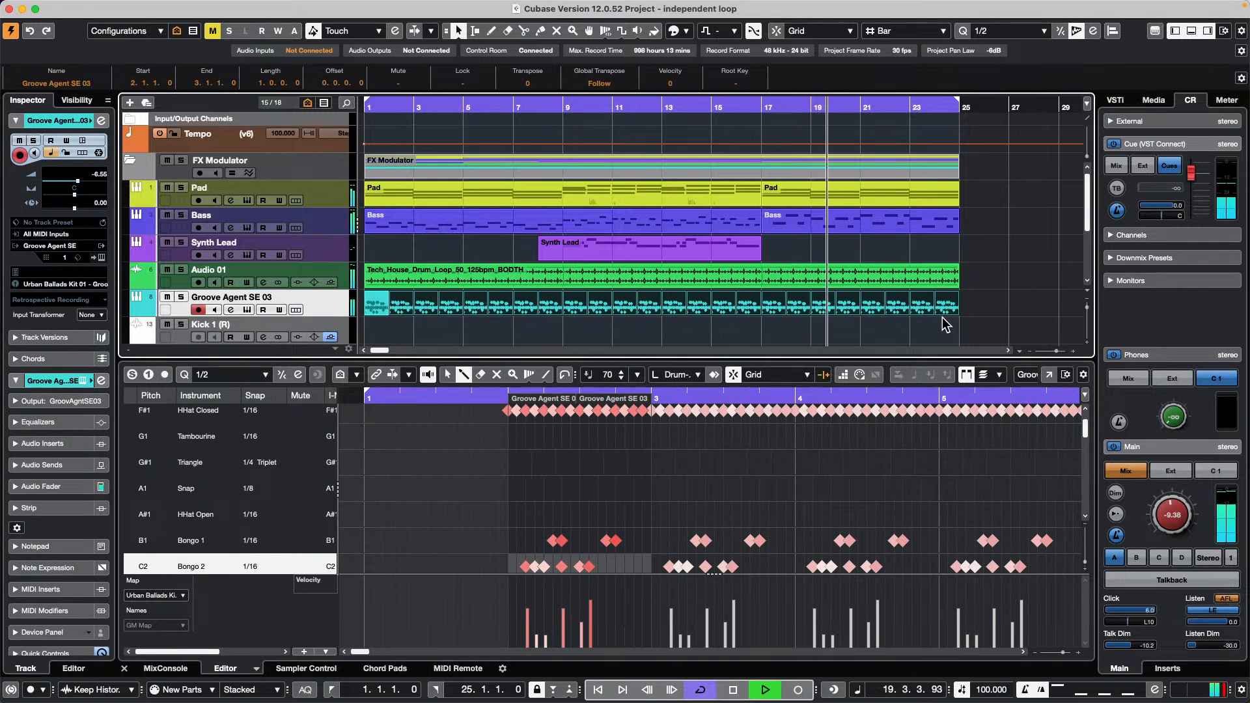
click(733, 690)
click(1082, 376)
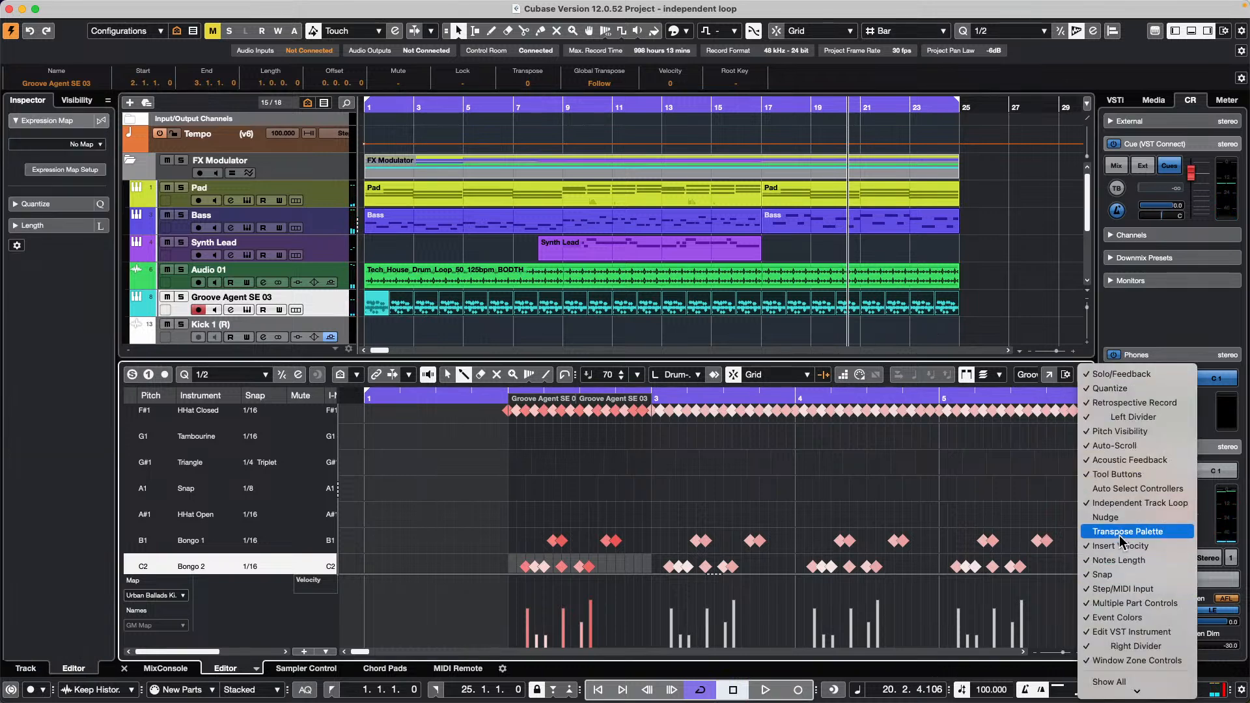
click(897, 498)
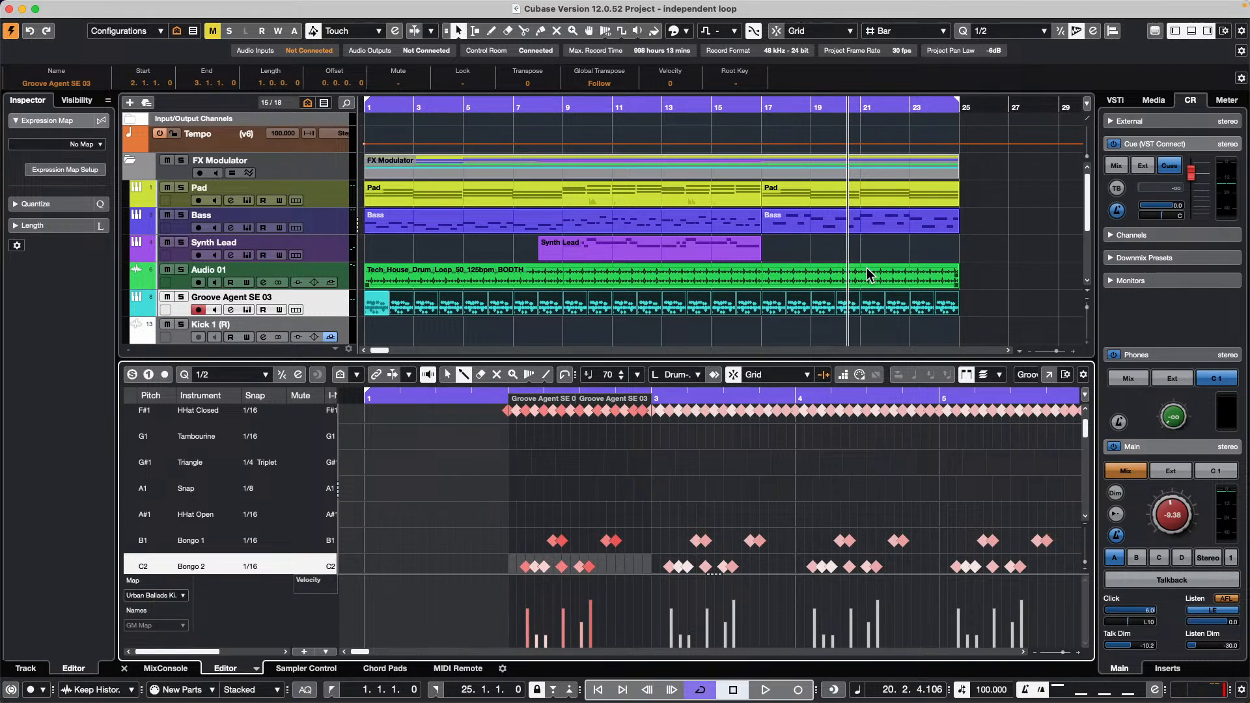
Add a Note Expression Input Device in Studio > Studio Setup.
mouse_move(404, 2)
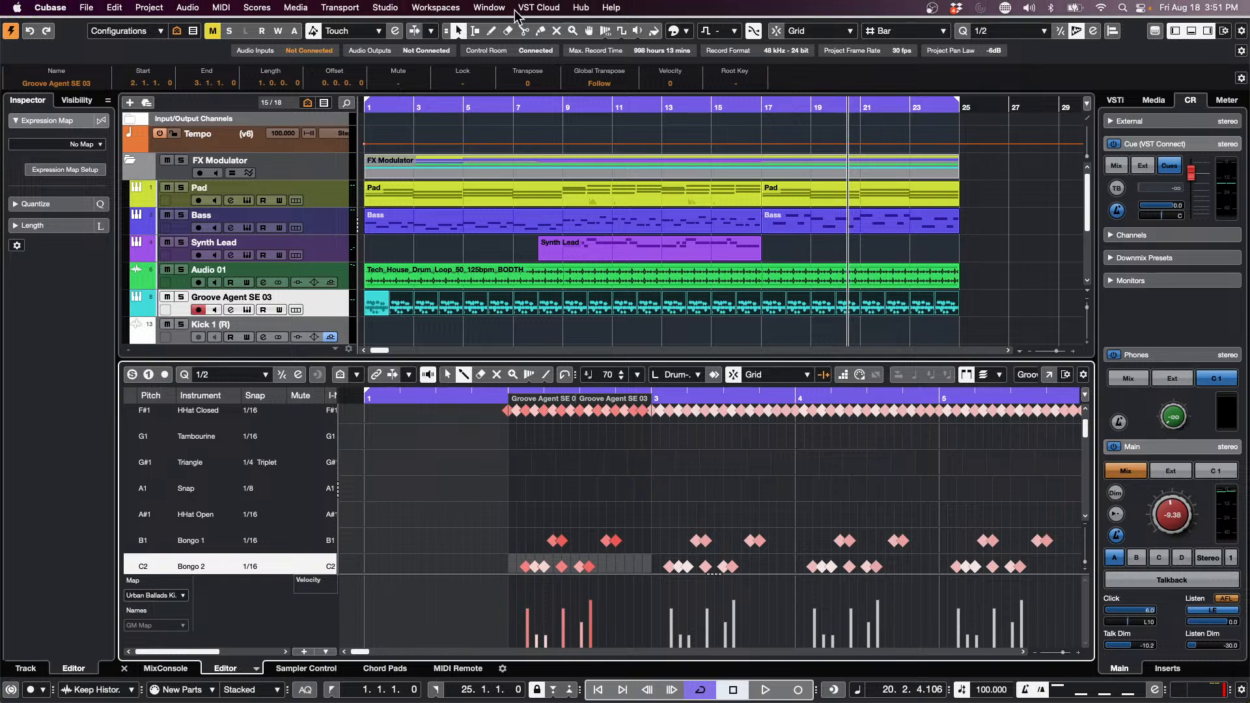
click(391, 8)
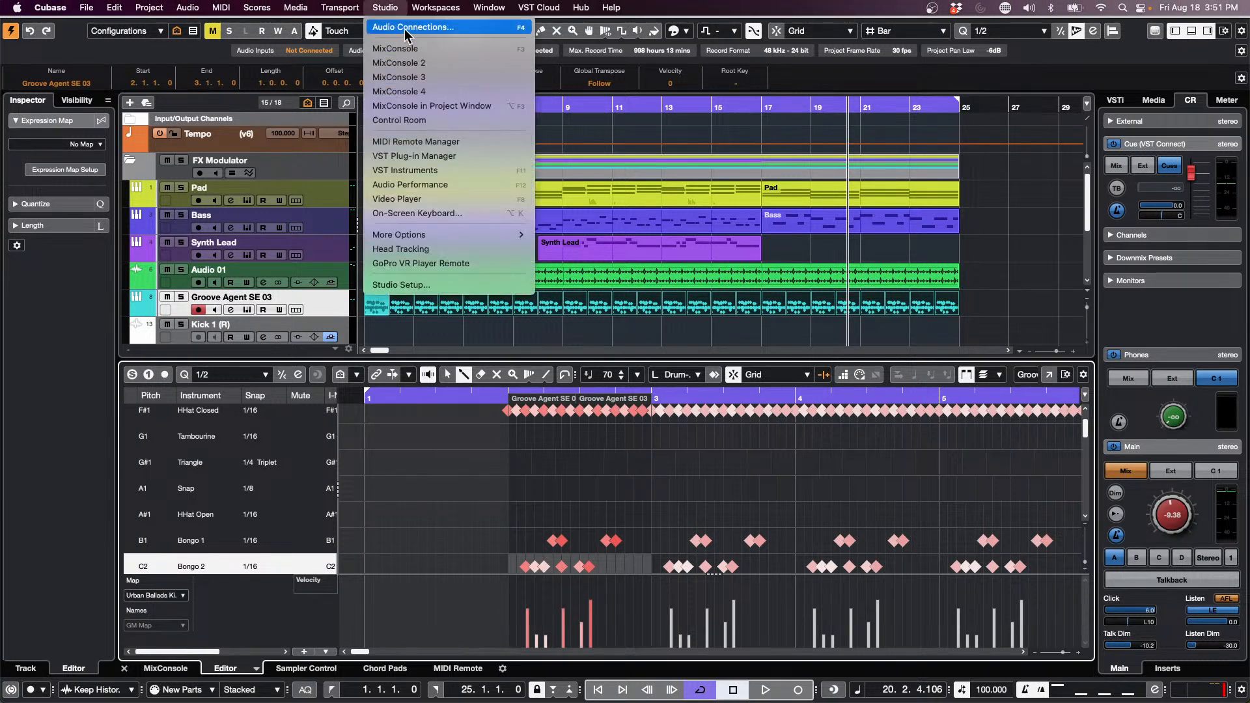
click(435, 286)
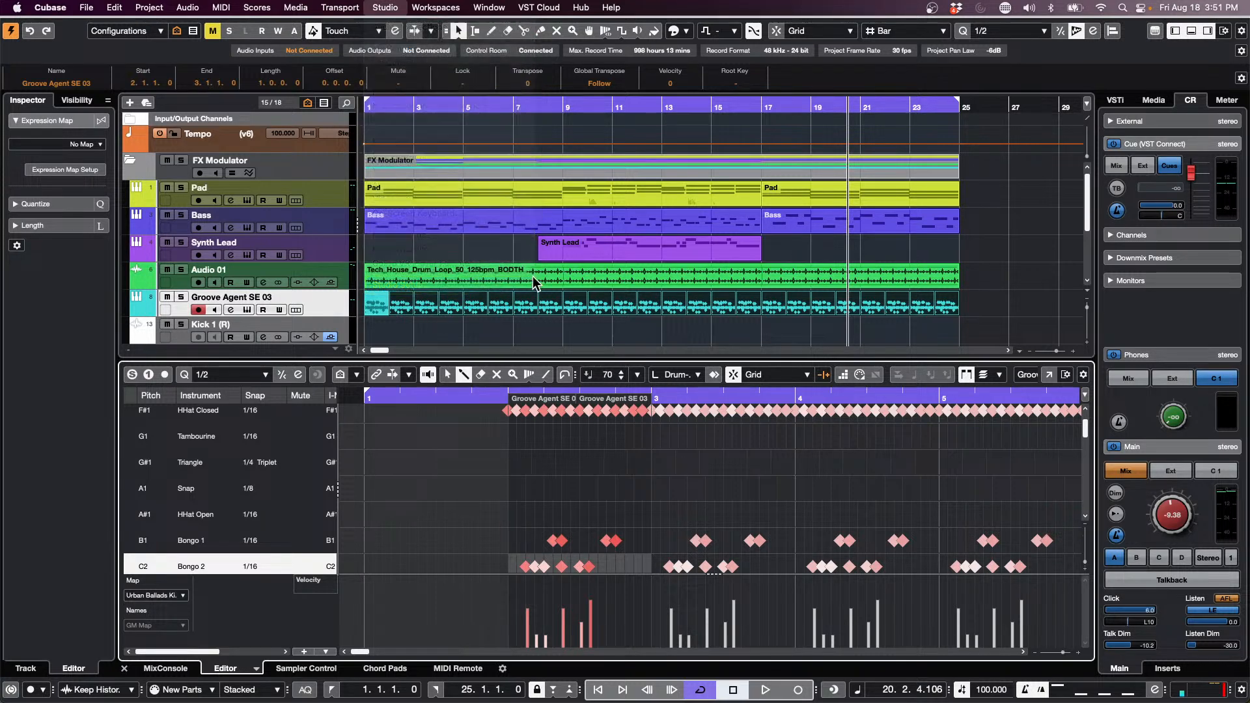
click(387, 161)
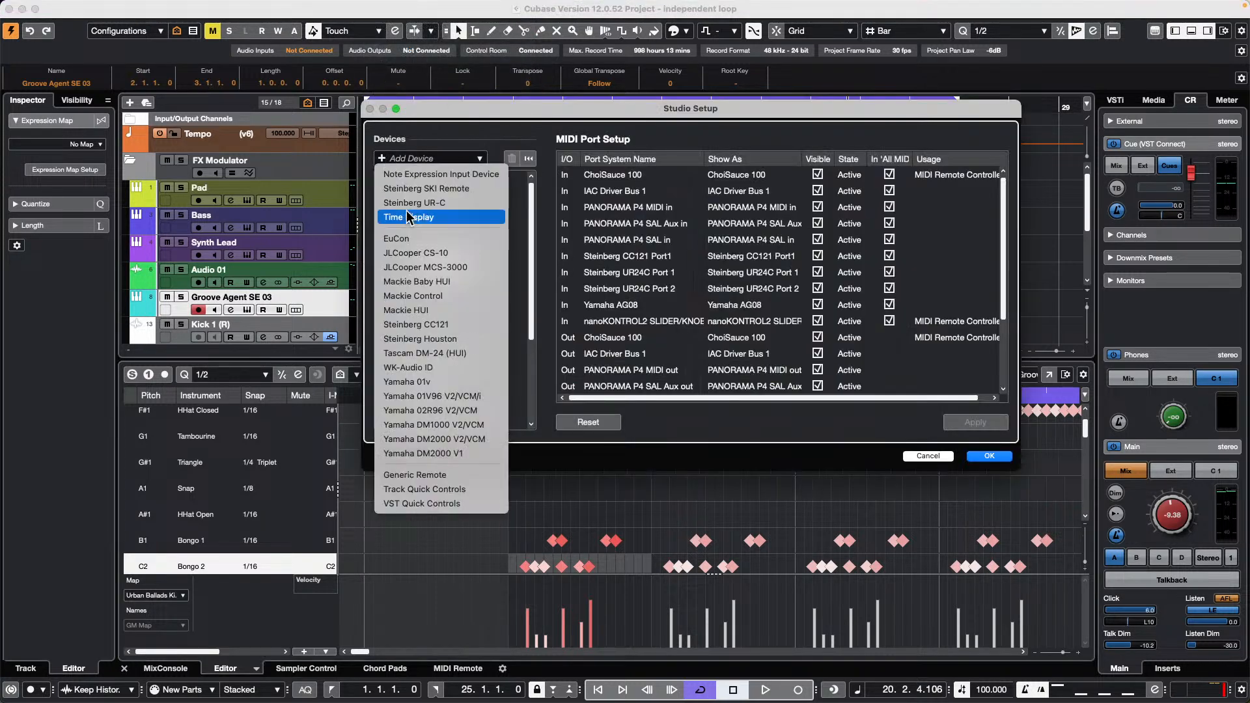
click(465, 174)
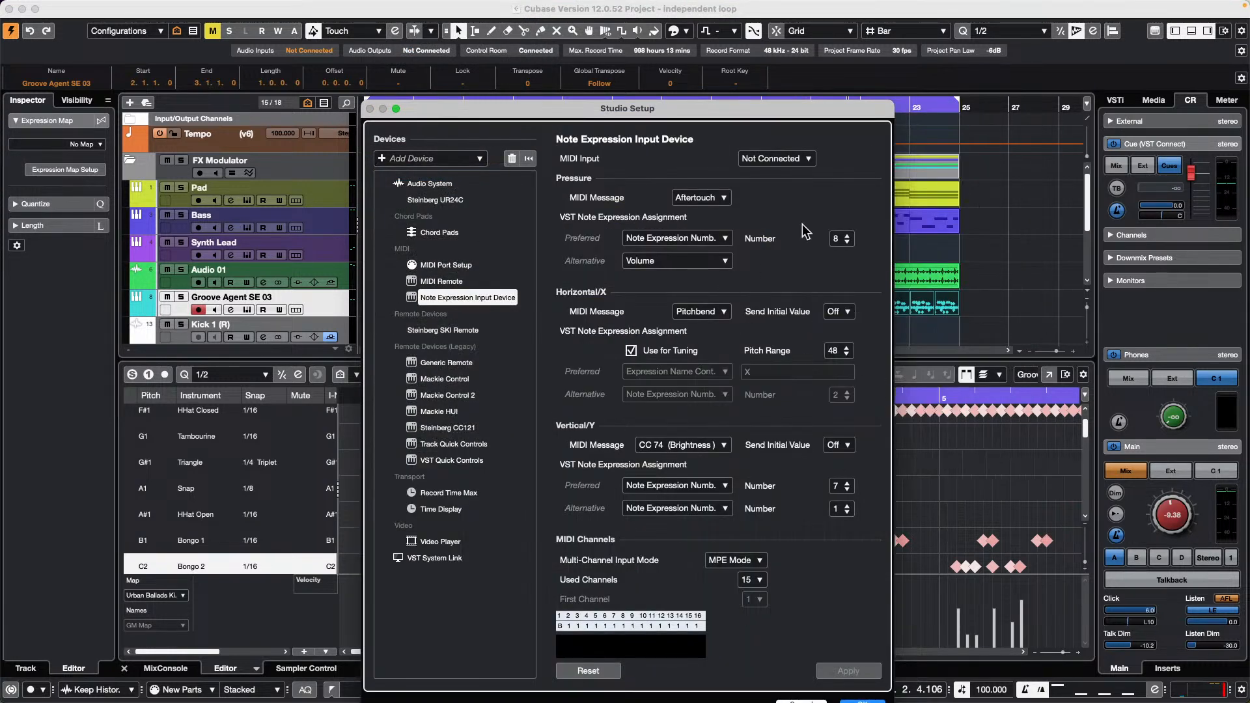
Keep its MIDI input Not Connected and Aftertouch as pressure message, then confirm with OK.
click(808, 160)
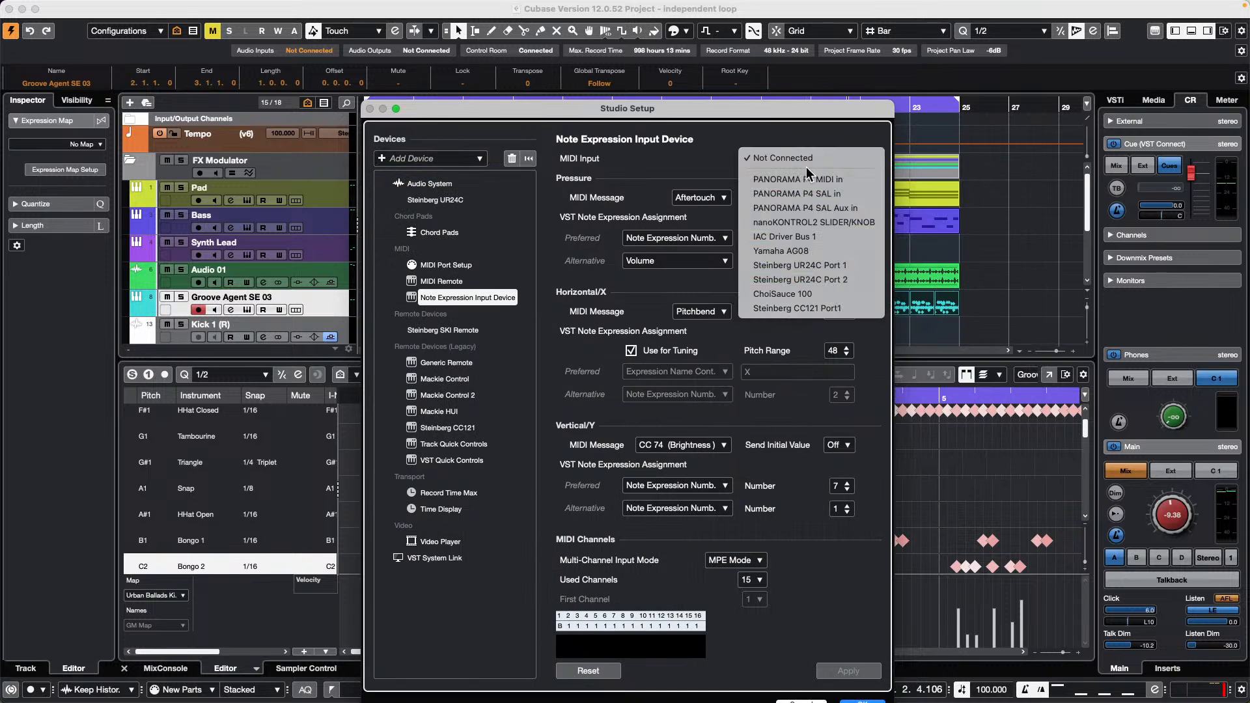
click(694, 166)
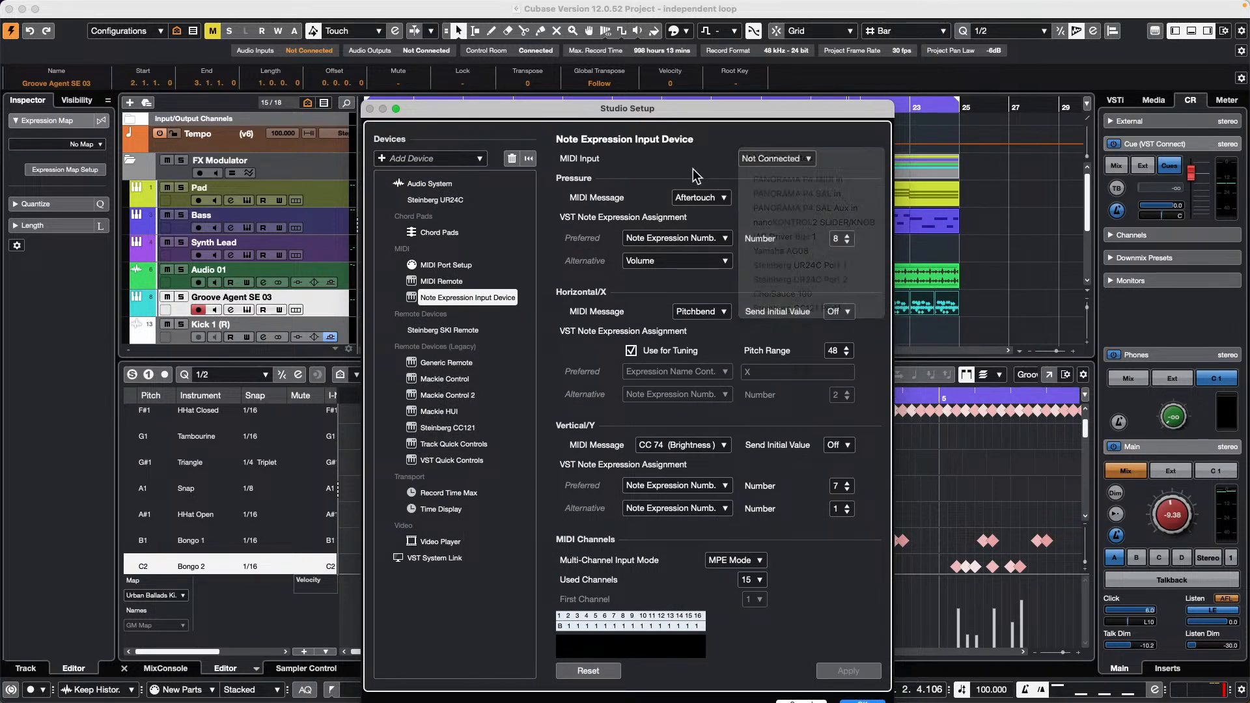
click(729, 201)
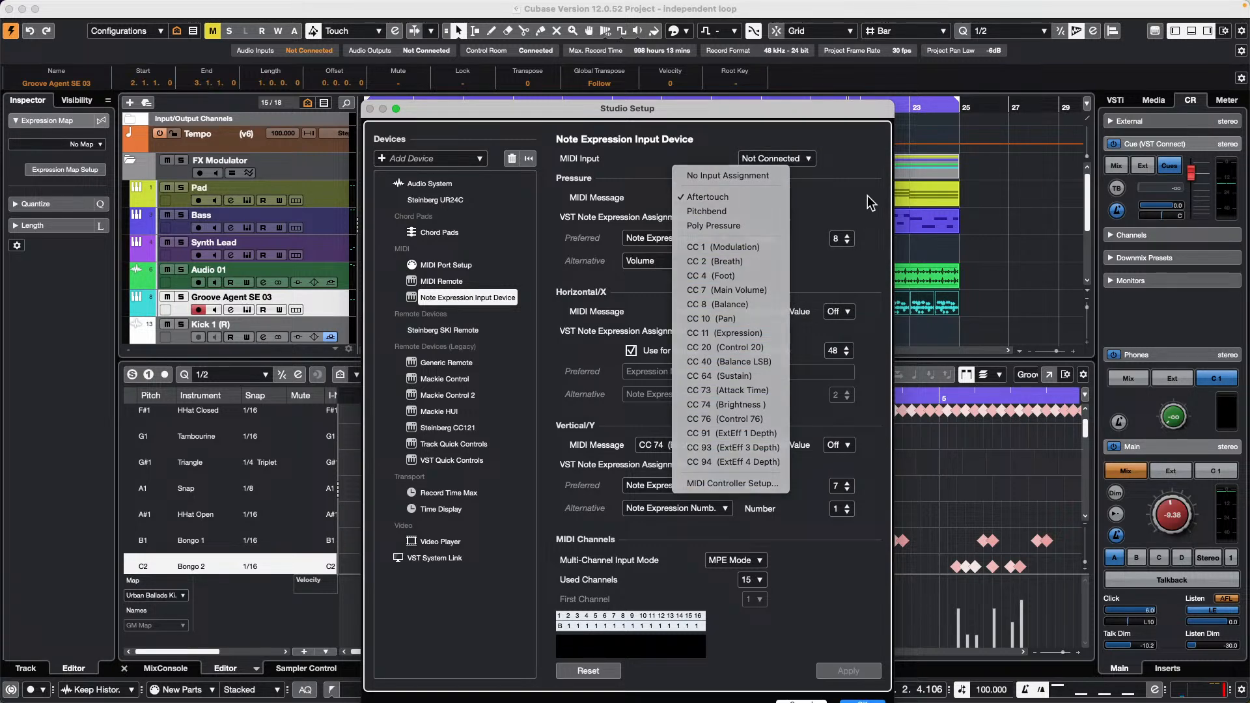
click(867, 195)
click(718, 199)
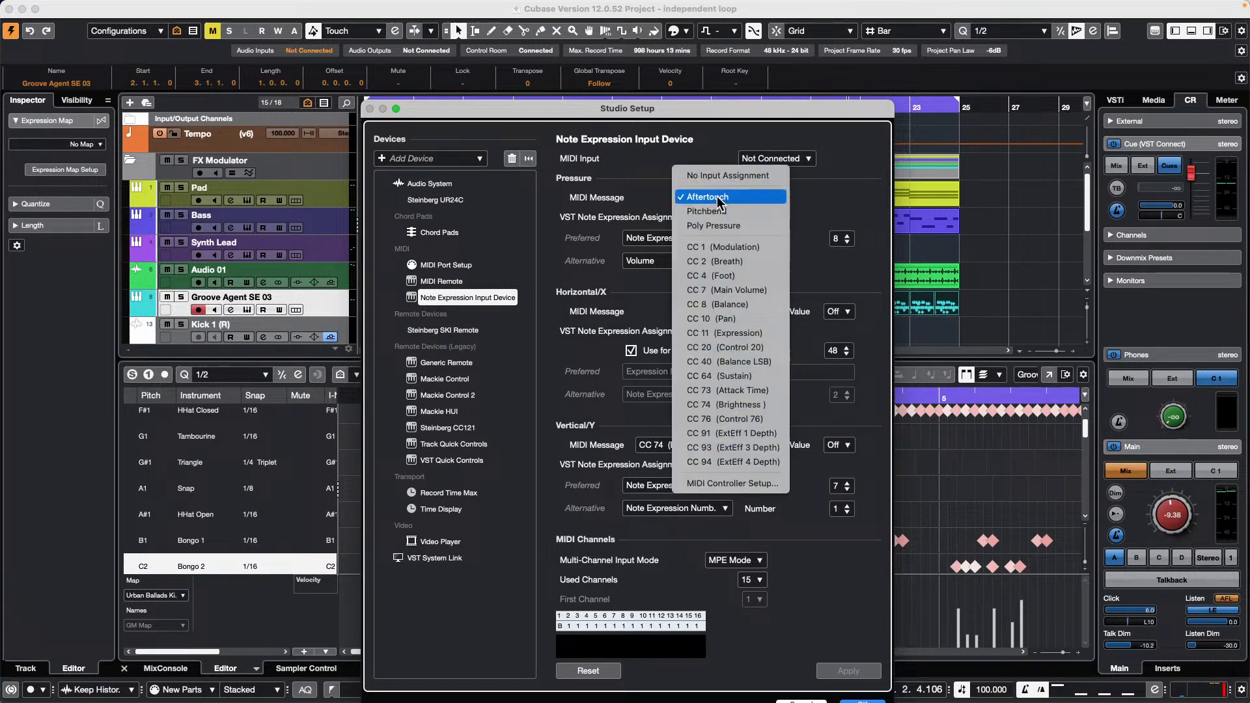
click(661, 163)
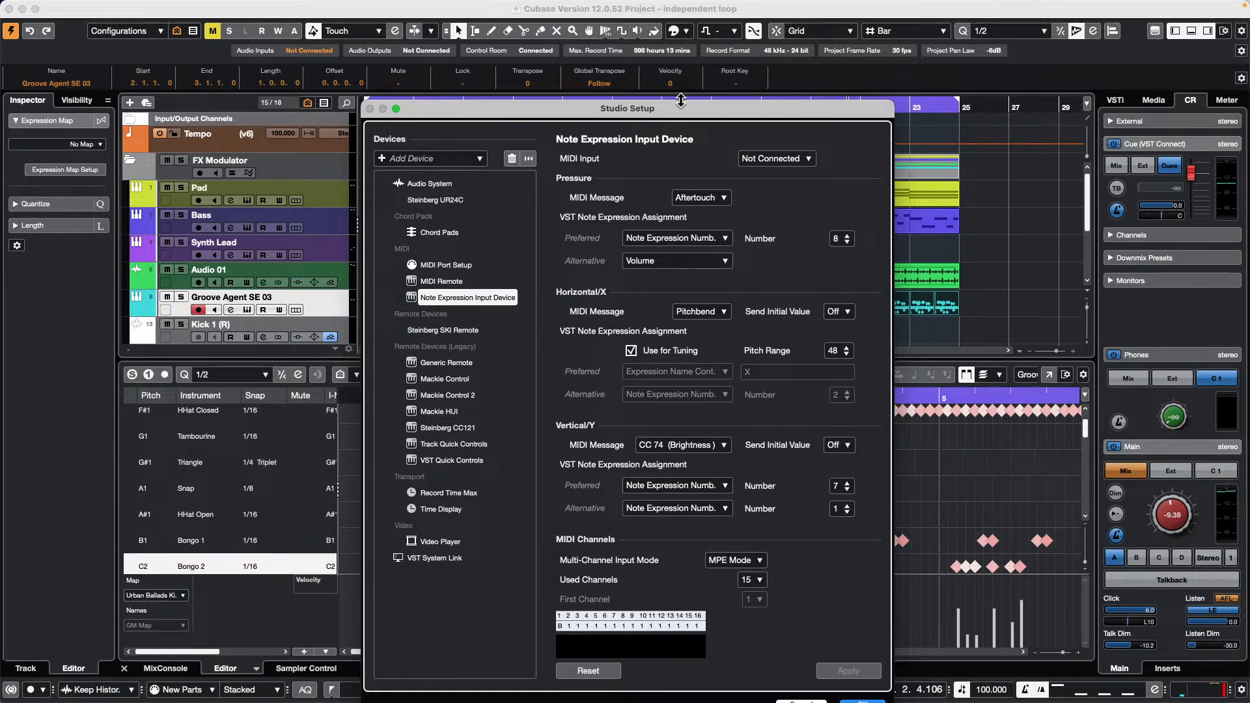
drag(689, 111, 709, 50)
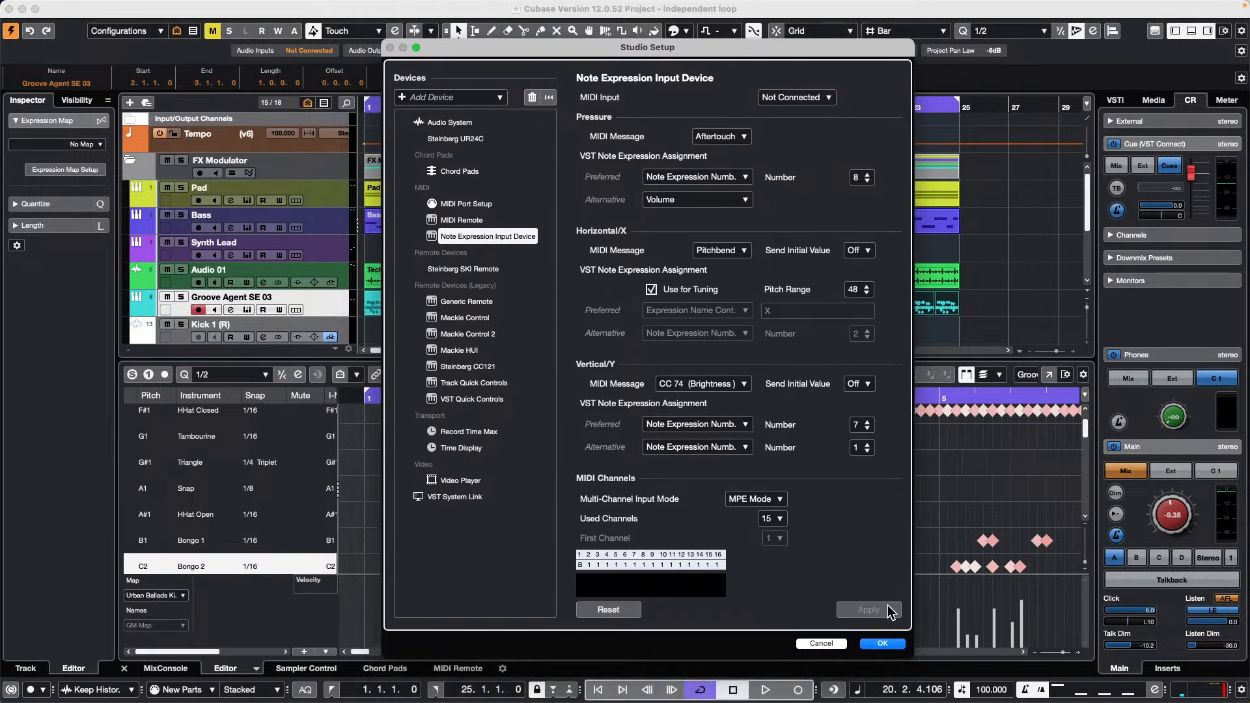
click(884, 644)
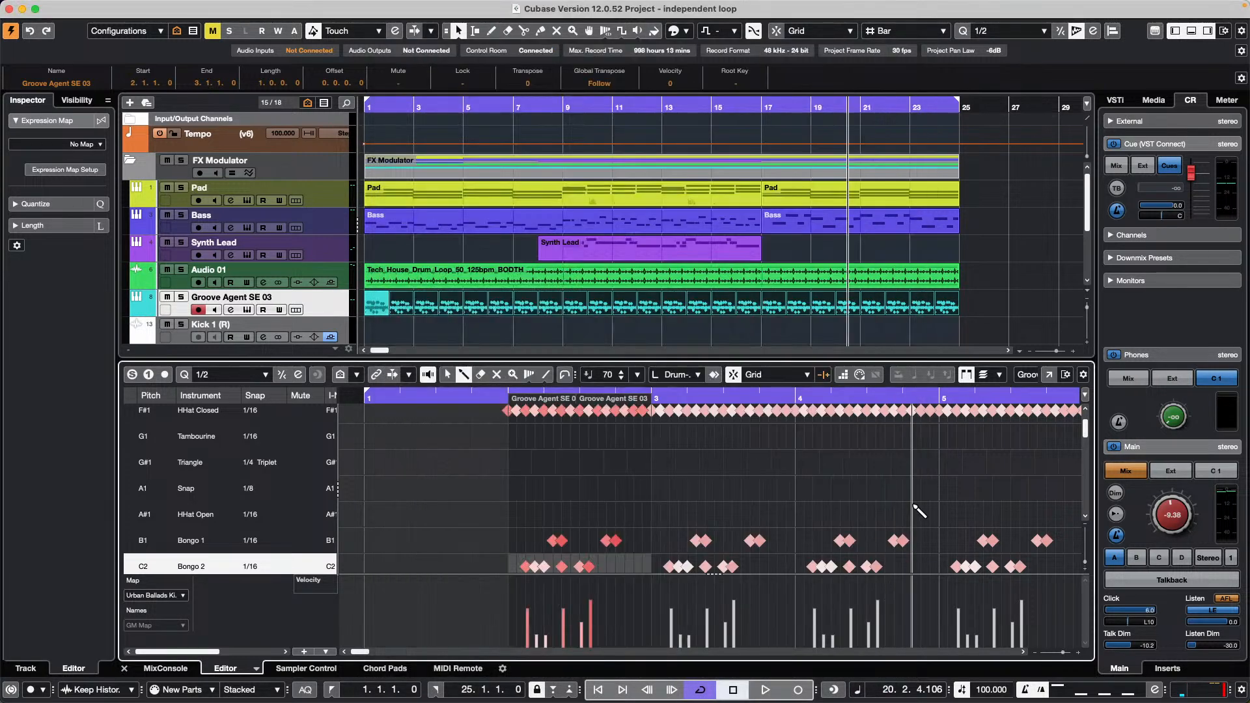
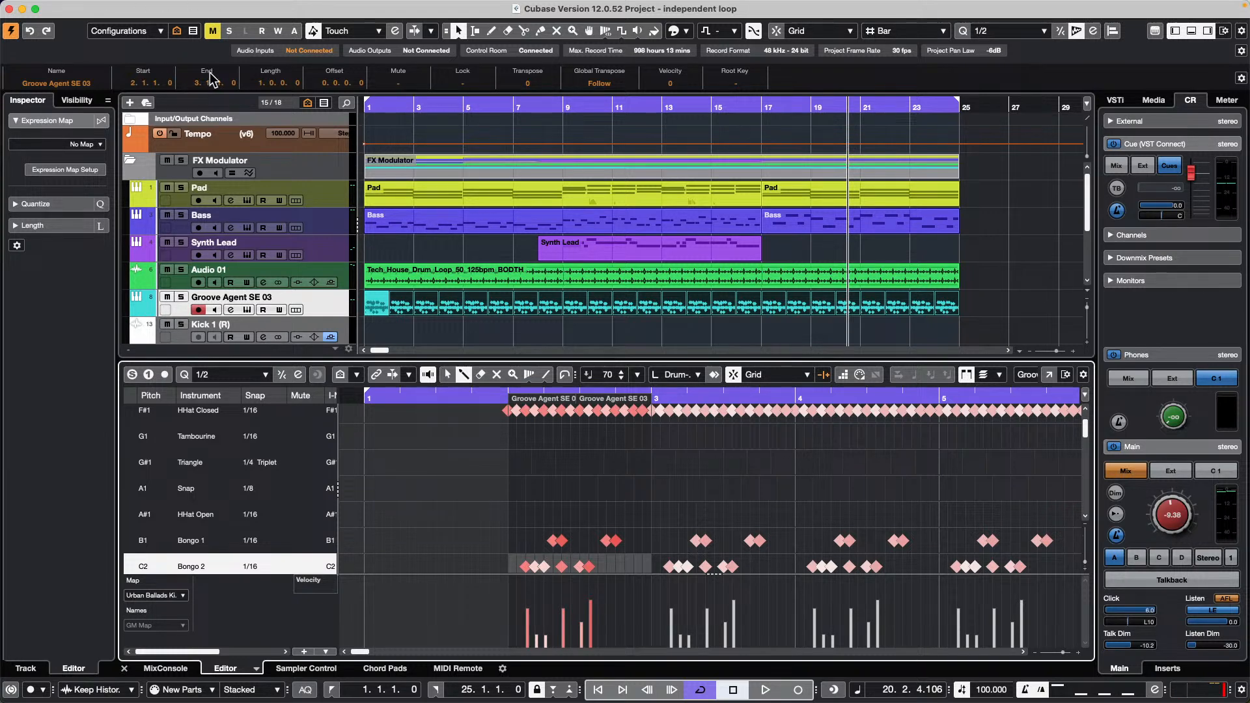
Select the Bass track and open its part so the lower Key Editor shows the Bass notes.
click(397, 8)
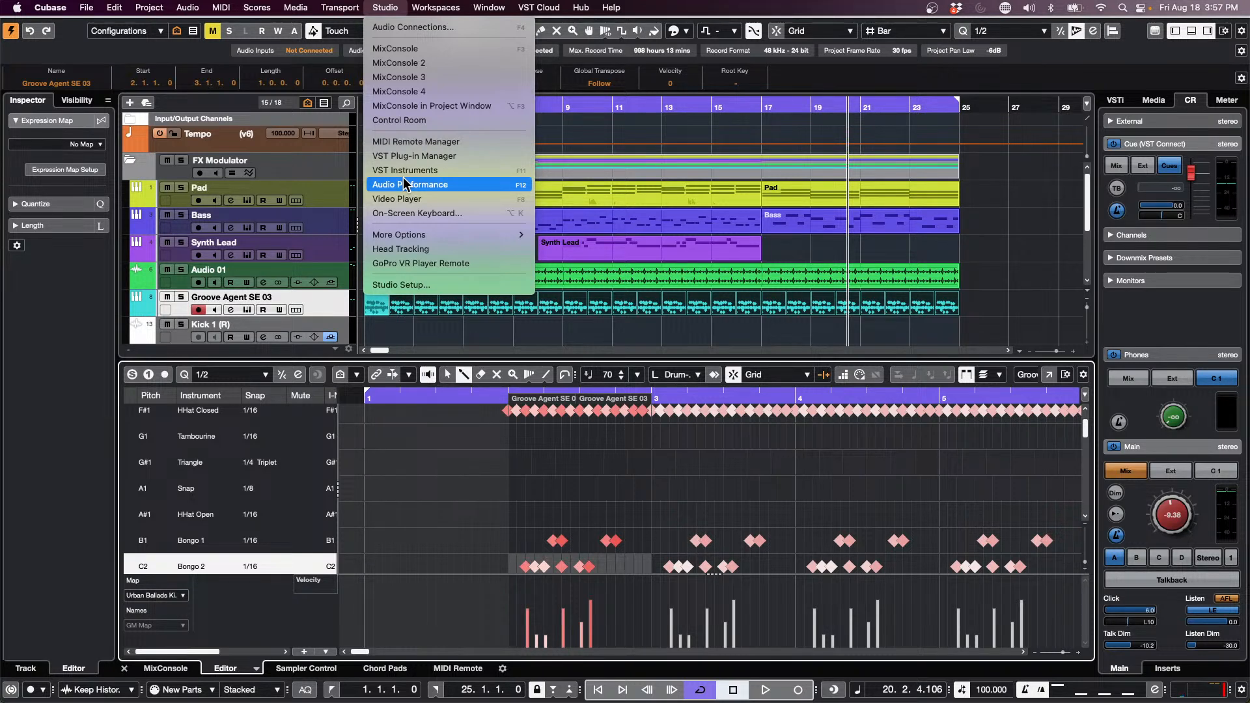
click(541, 258)
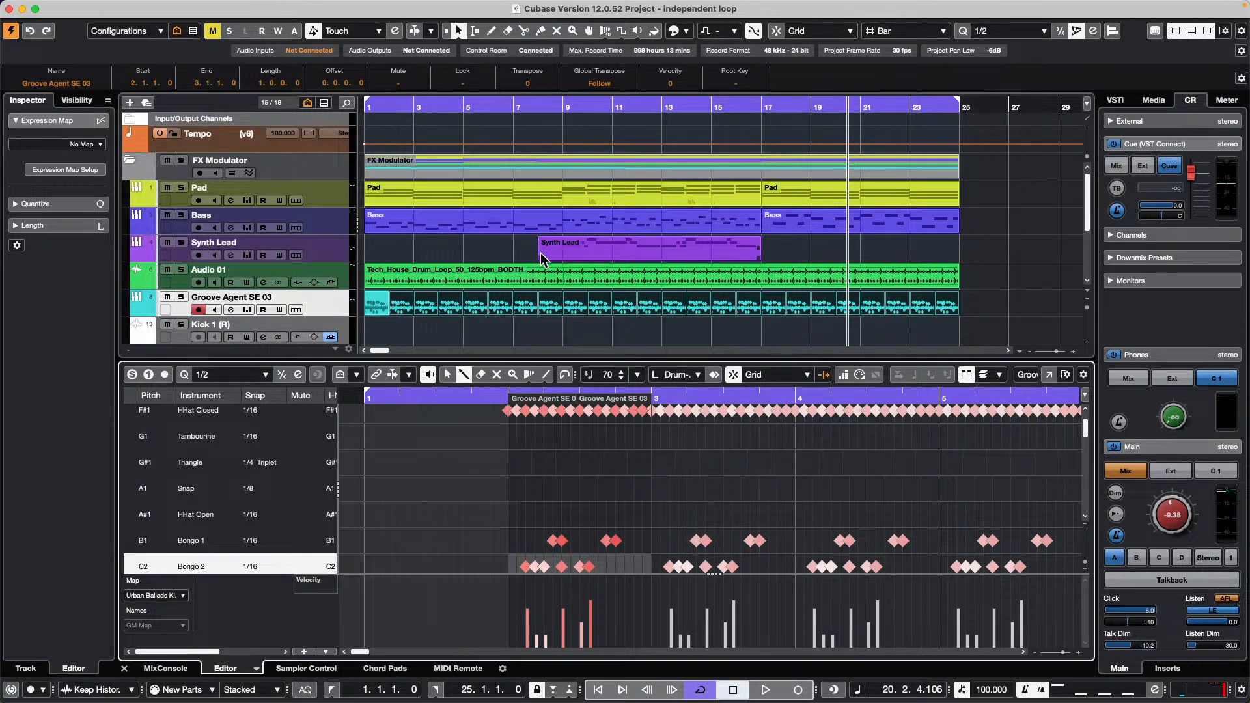
click(526, 232)
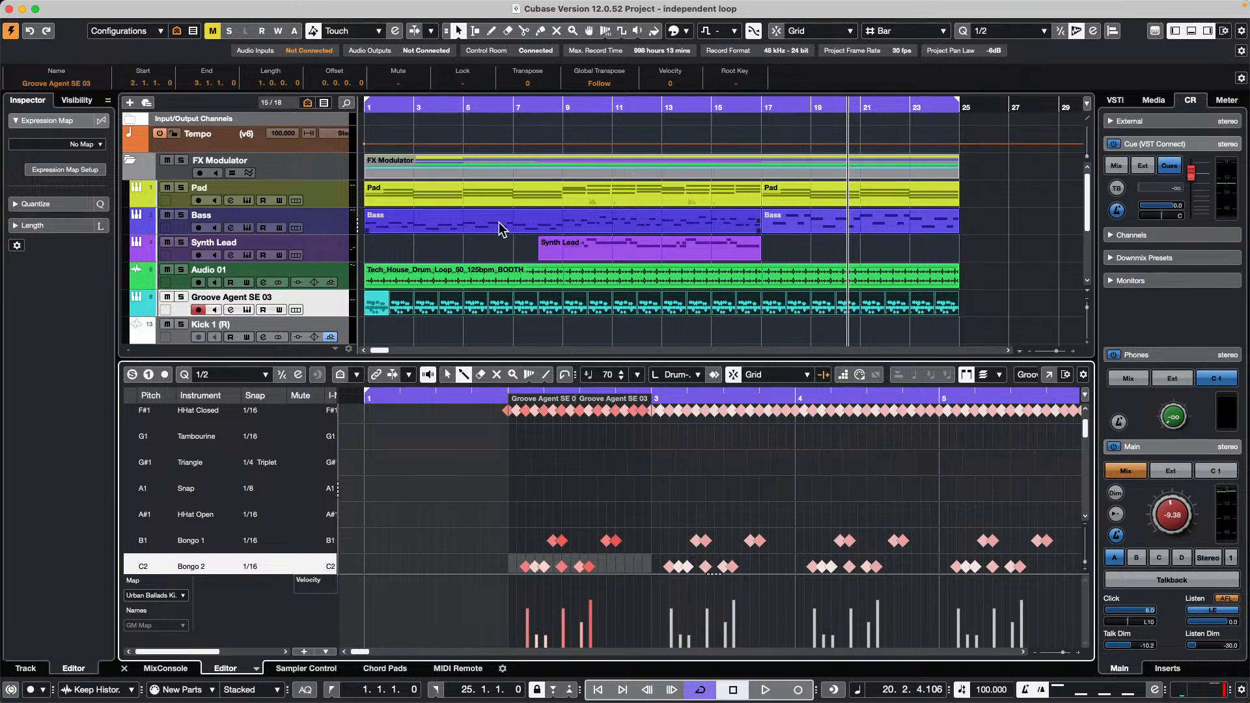
click(412, 273)
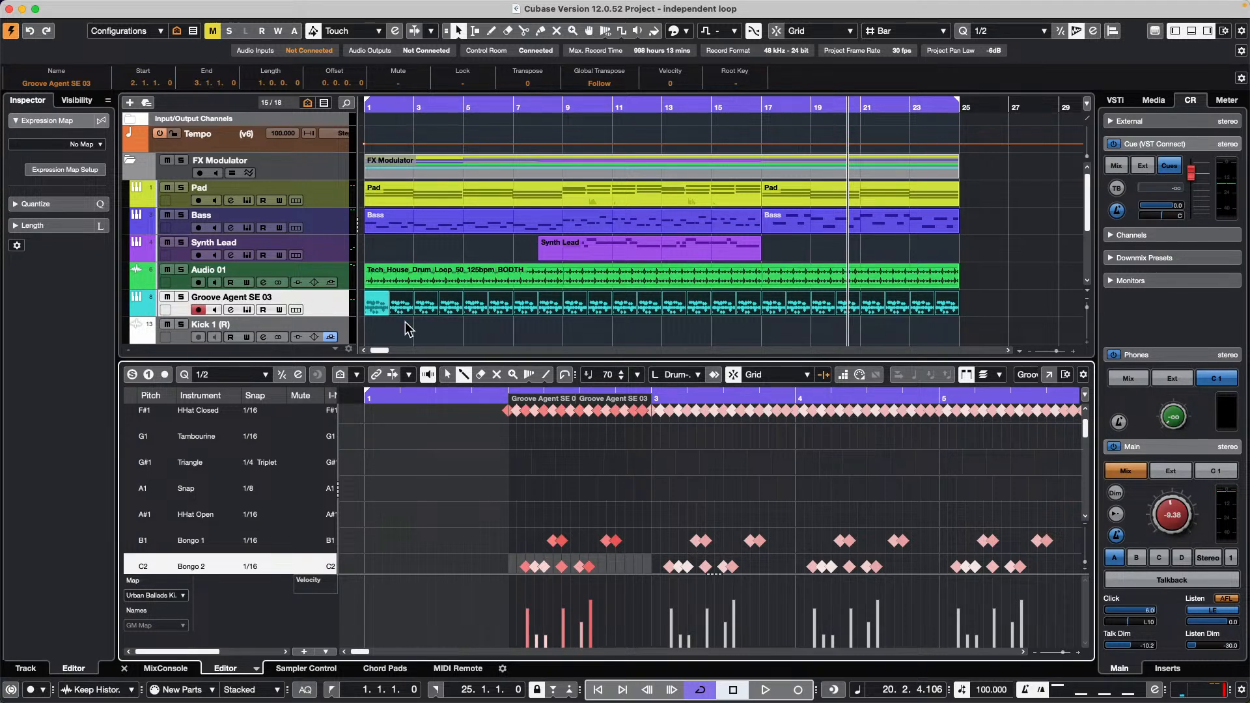
click(374, 225)
click(325, 226)
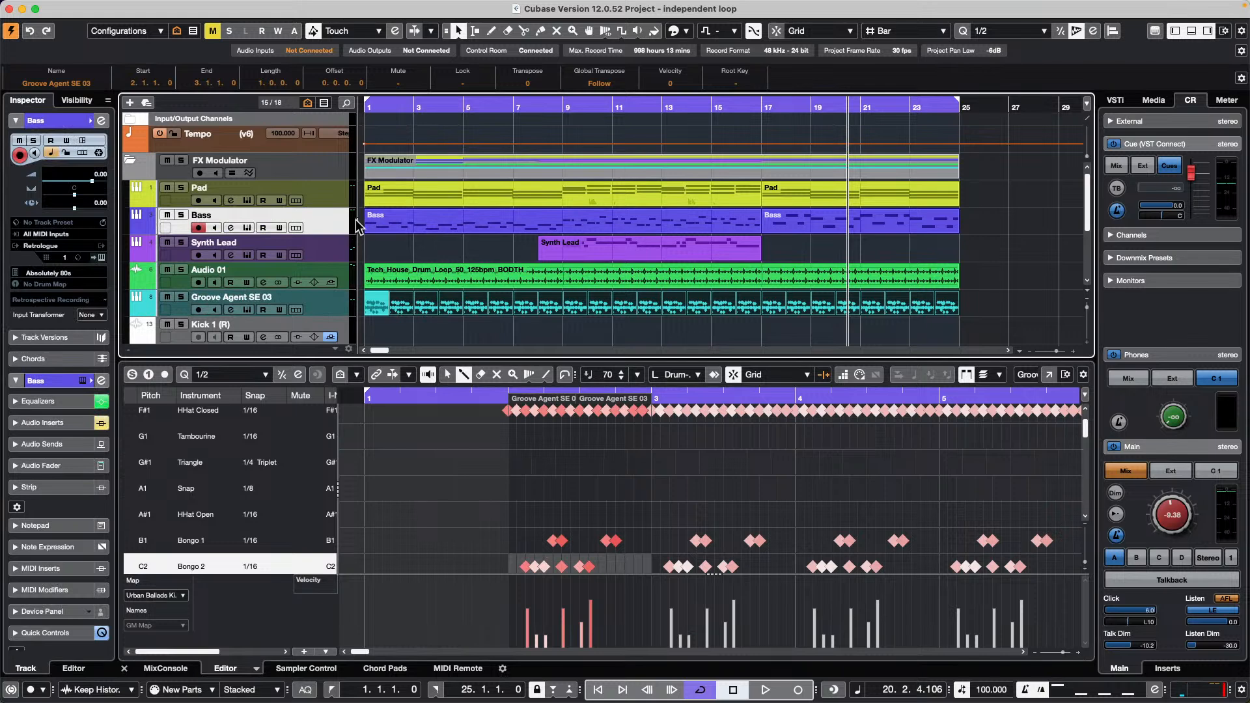
click(553, 282)
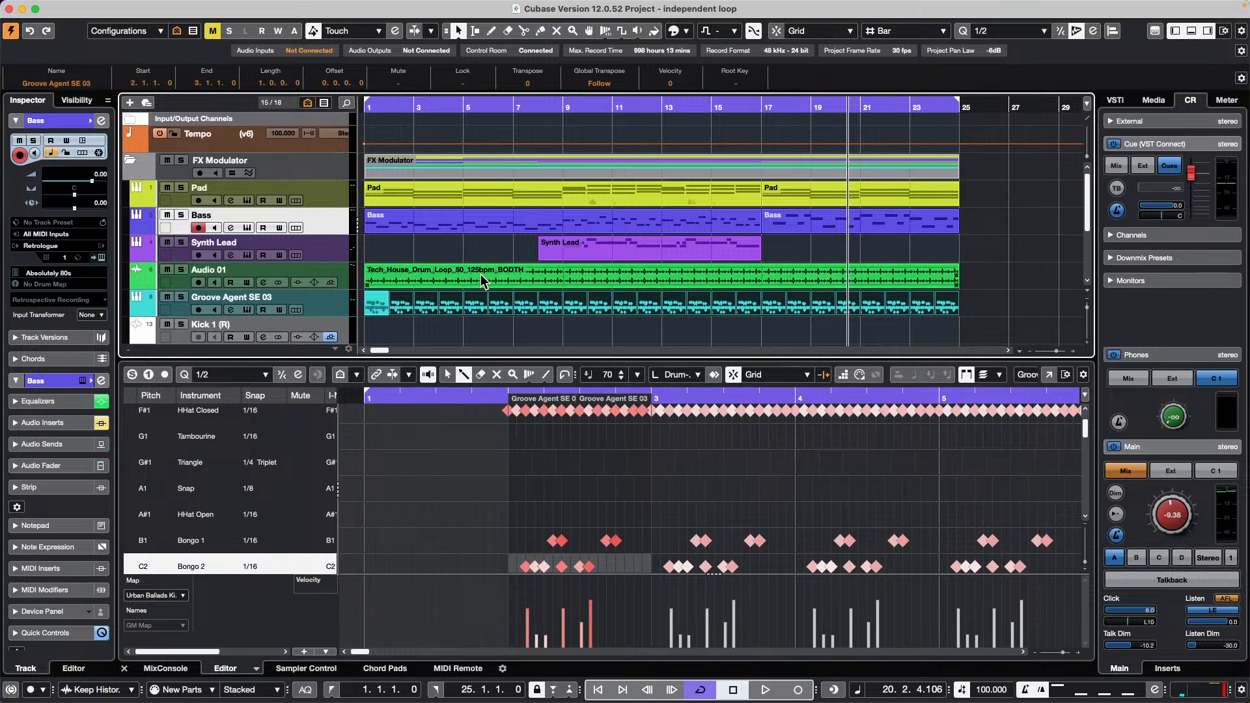
click(503, 222)
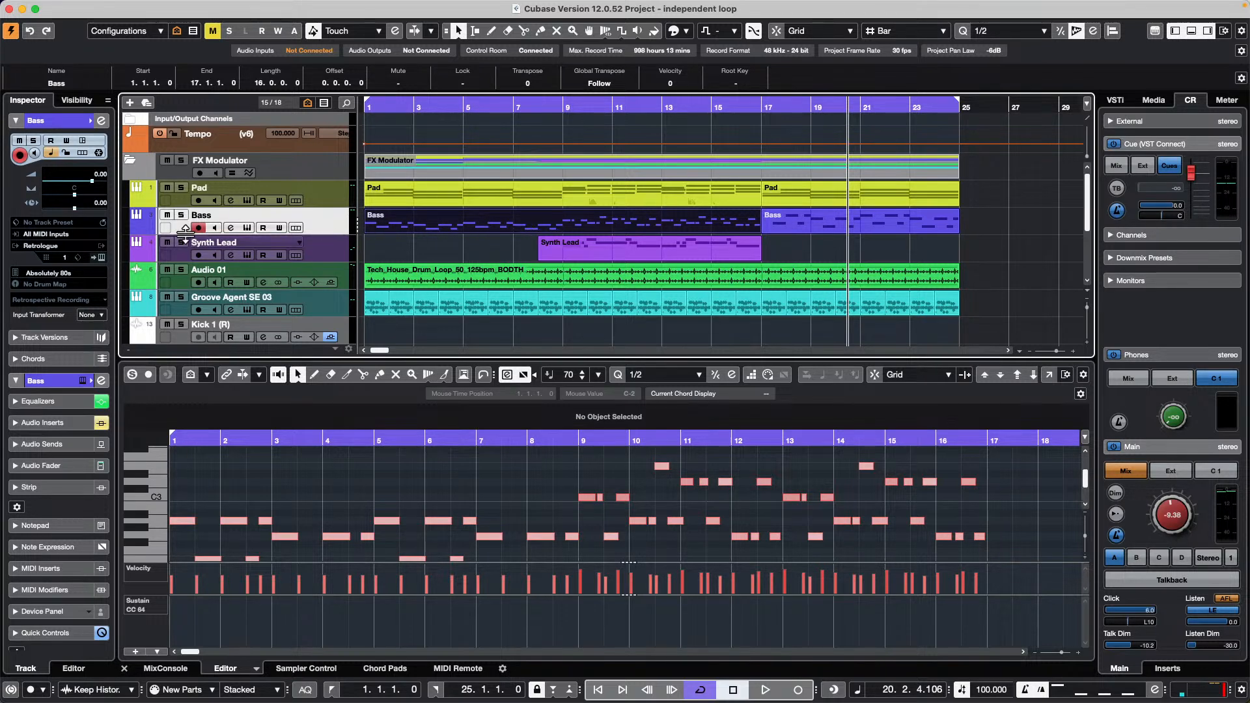
Add a new MIDI track, MIDI 02, below the Bass track.
right_click(329, 224)
mouse_move(337, 231)
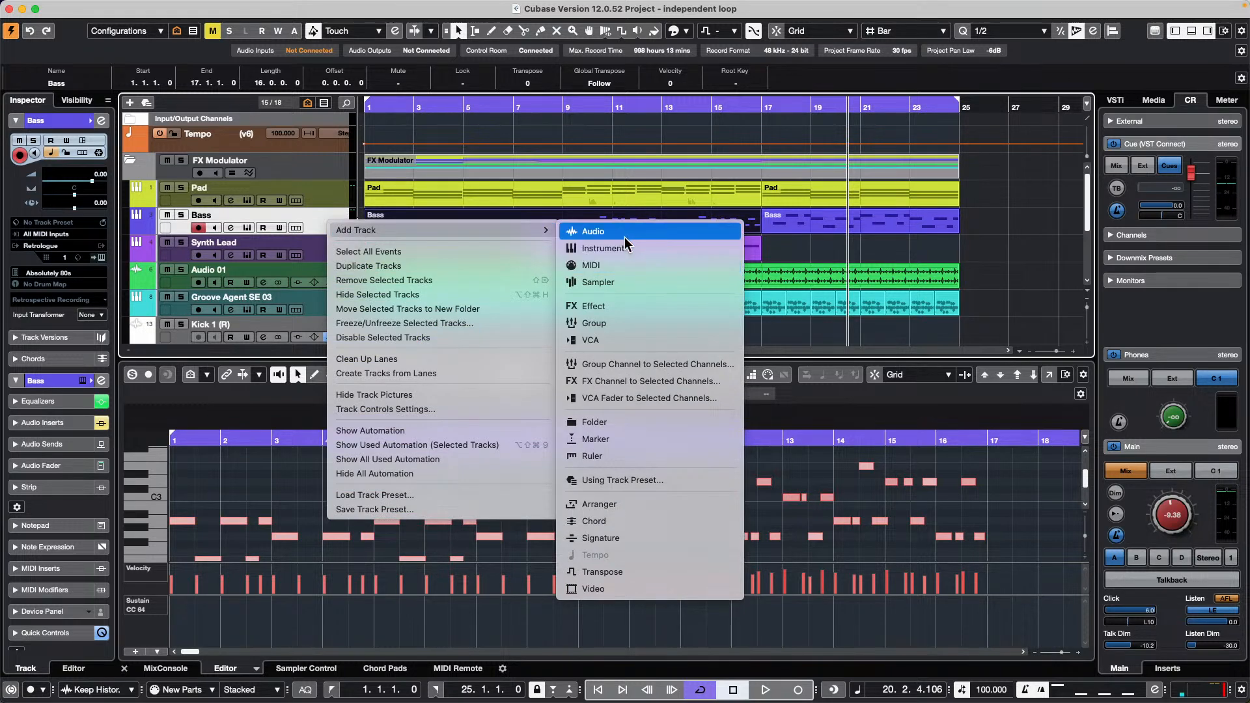
click(623, 265)
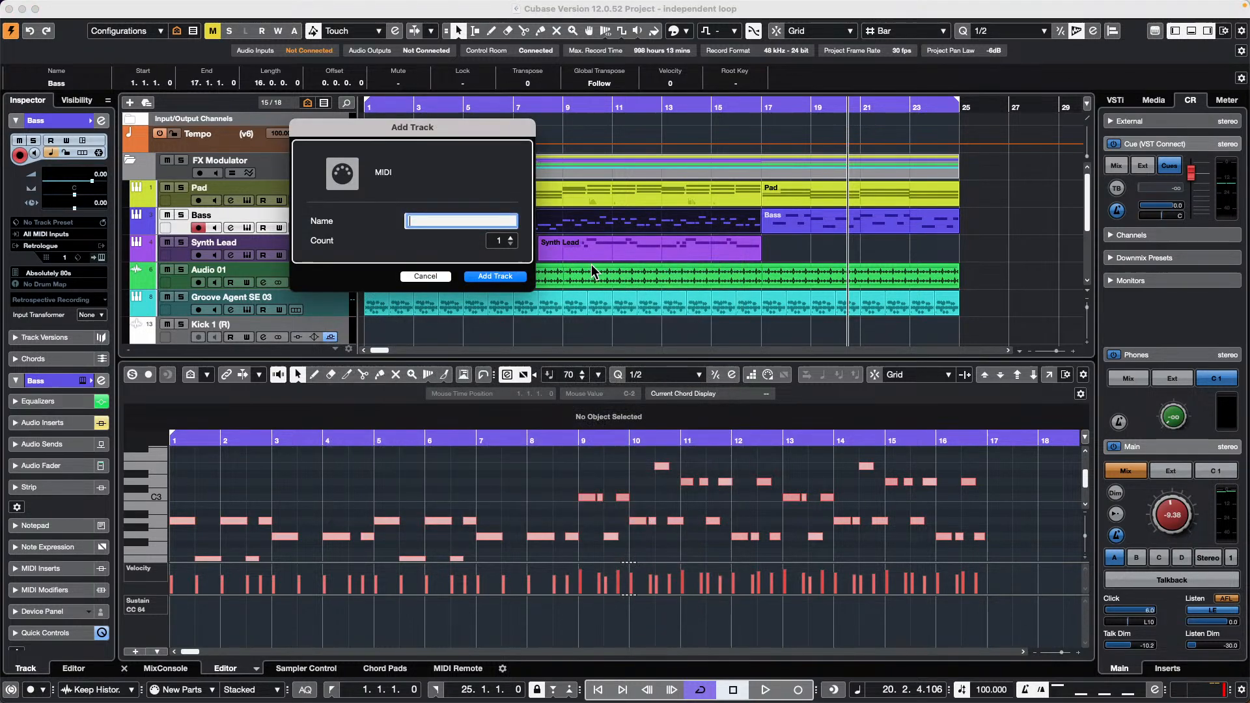
click(496, 276)
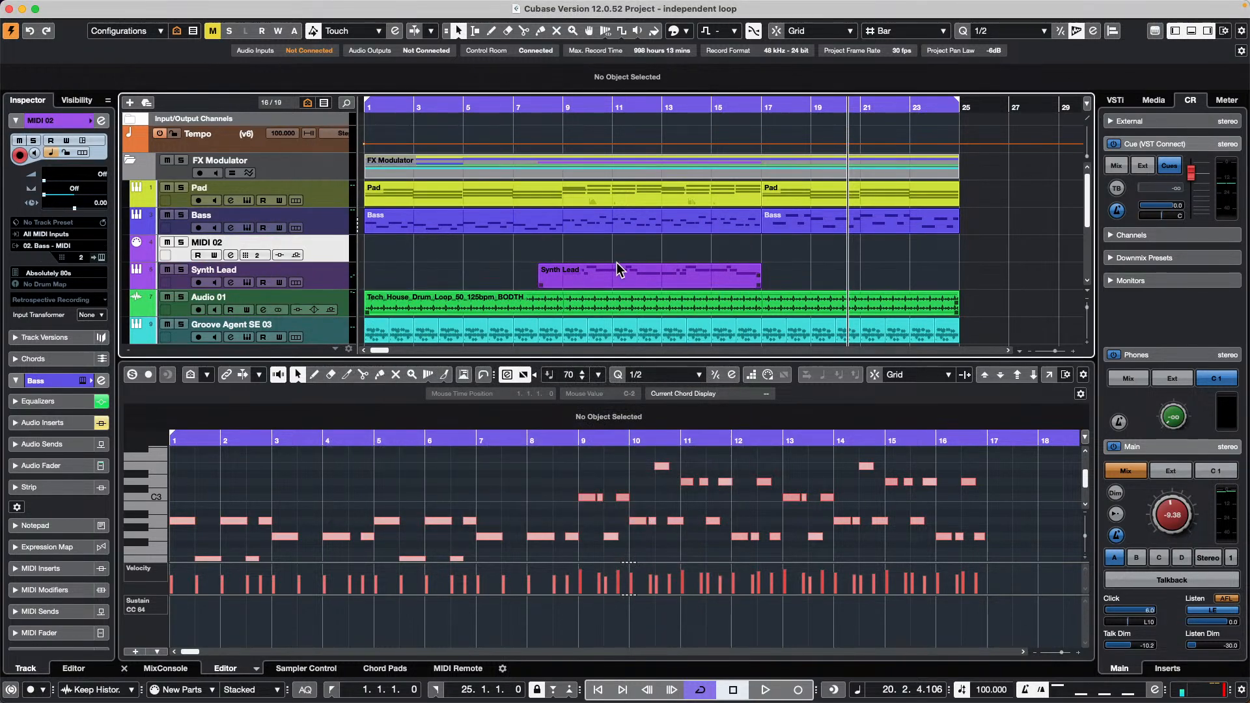
Check that MIDI 02's output stays routed to 02. Bass - MIDI, and select the track.
click(66, 246)
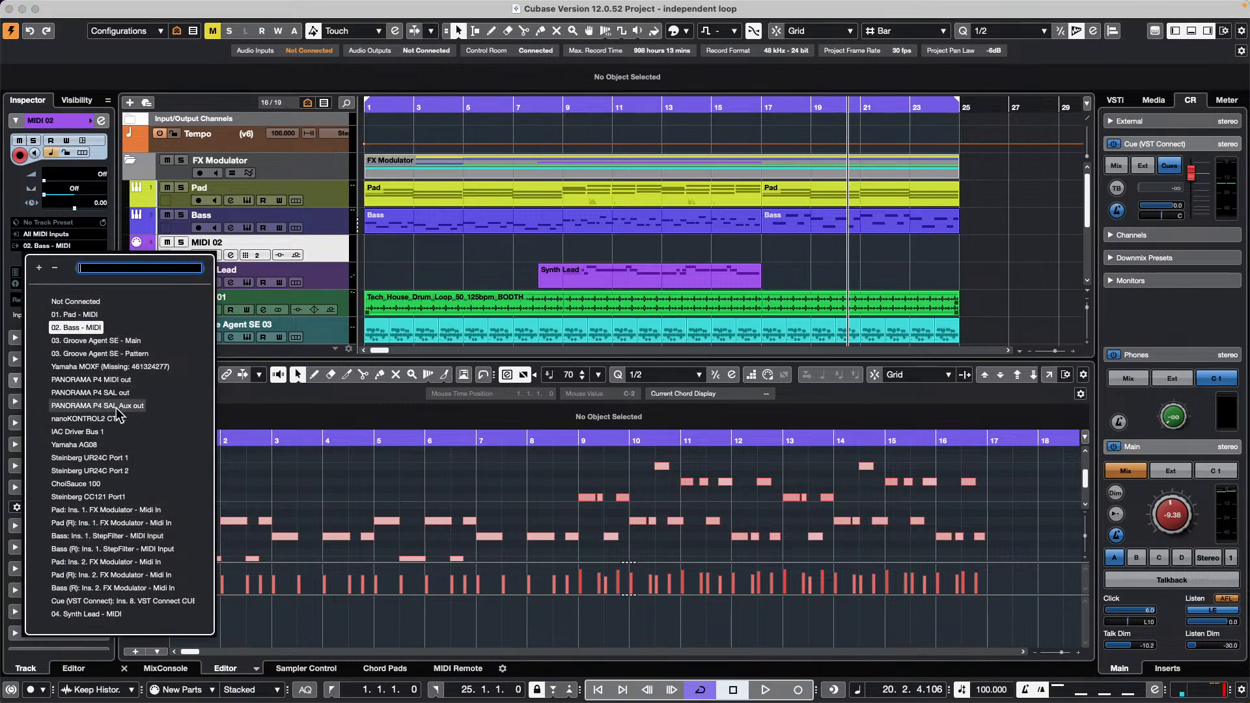
click(323, 249)
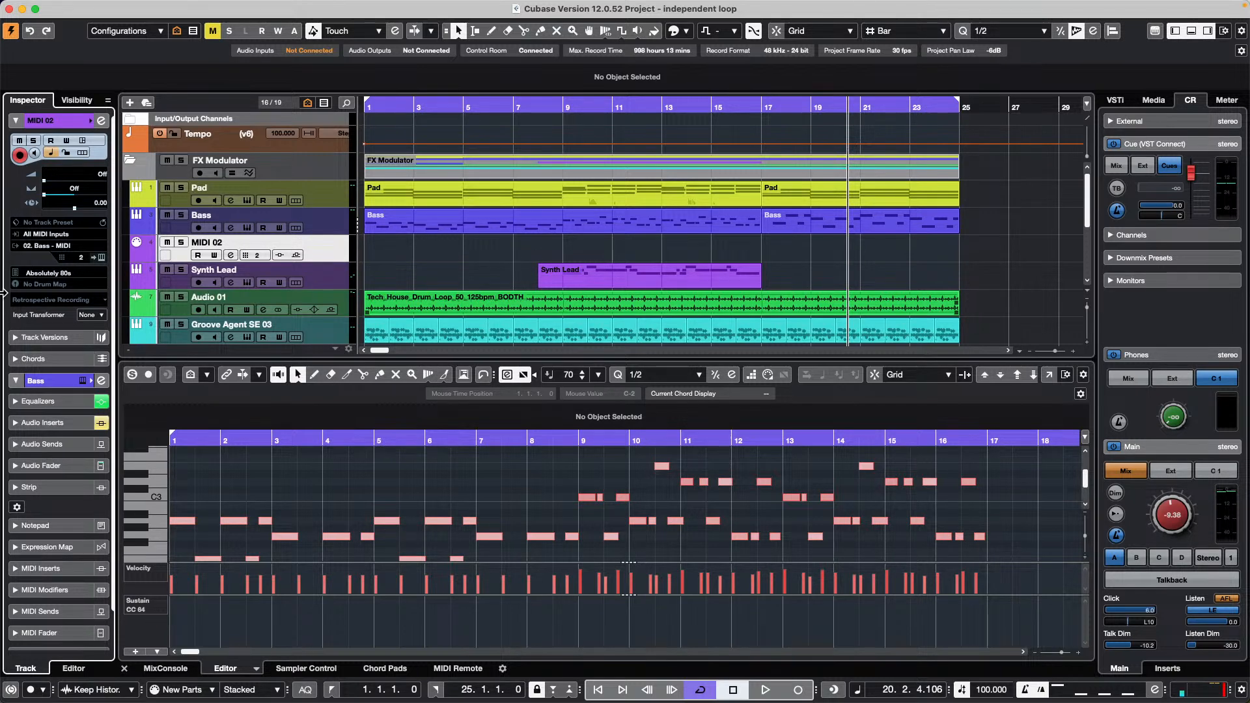
click(335, 256)
click(72, 247)
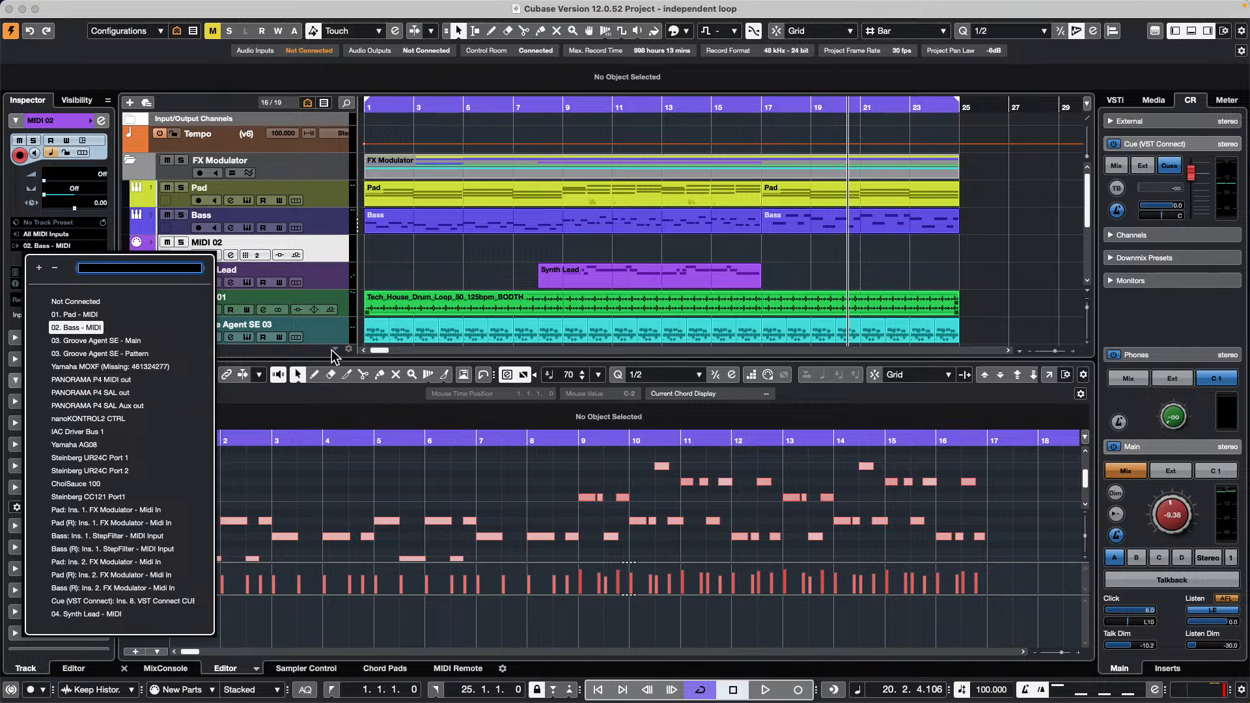
click(397, 250)
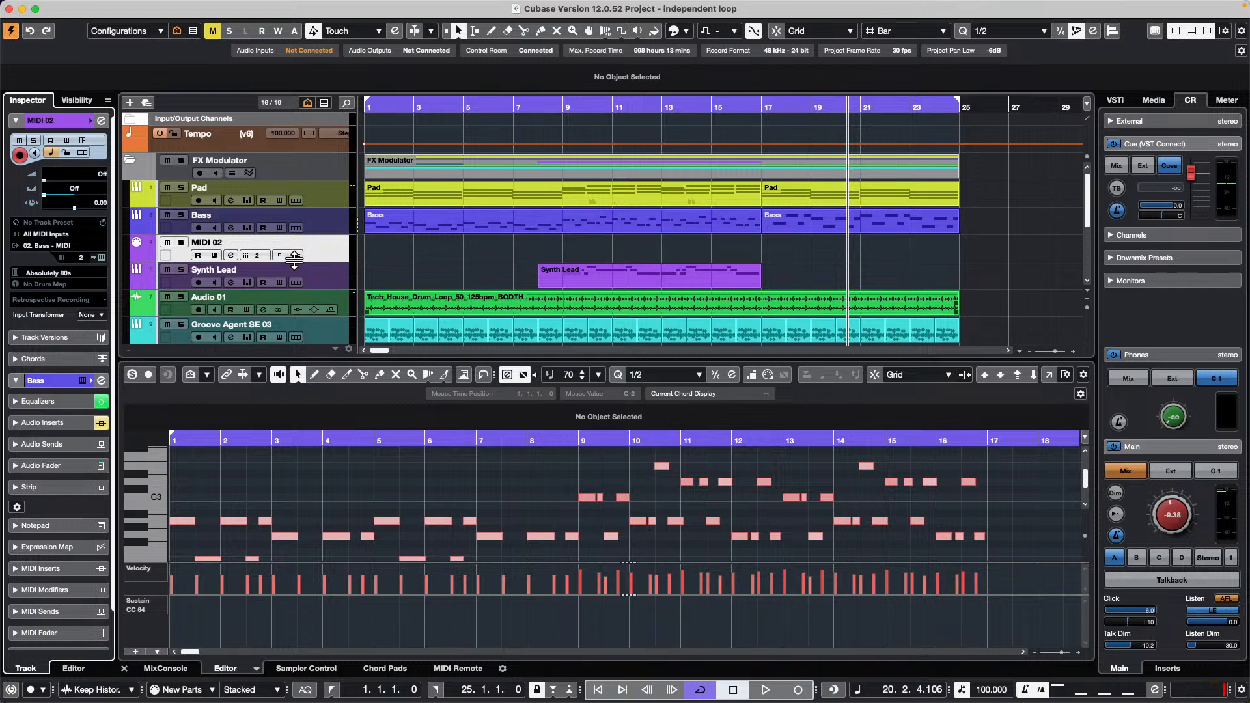
click(82, 258)
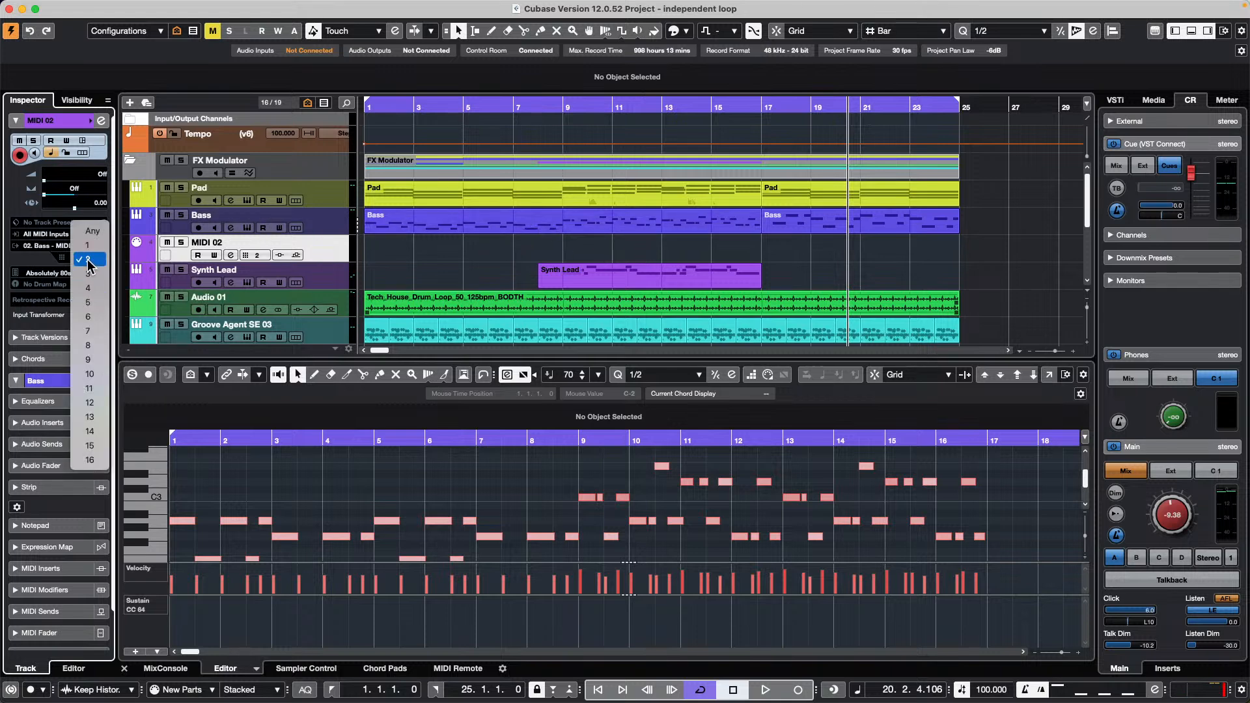
click(88, 260)
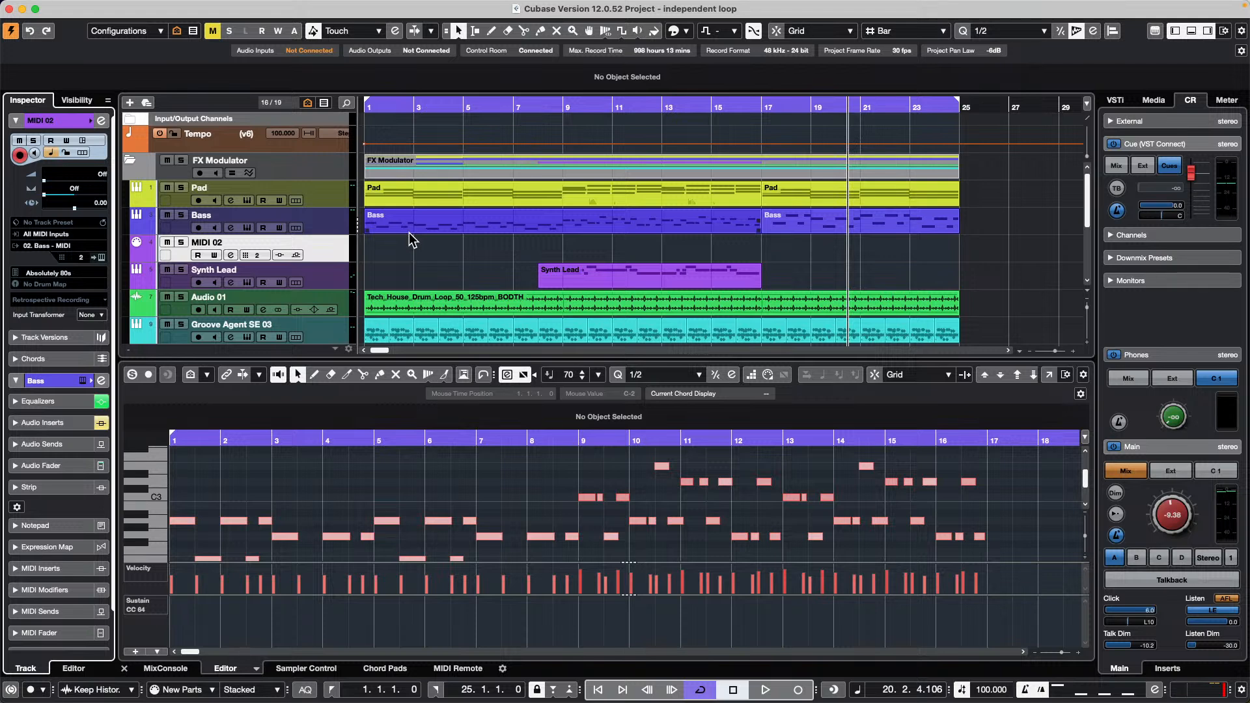
Add an instrument track using the Montage external plug-in.
right_click(330, 247)
mouse_move(383, 256)
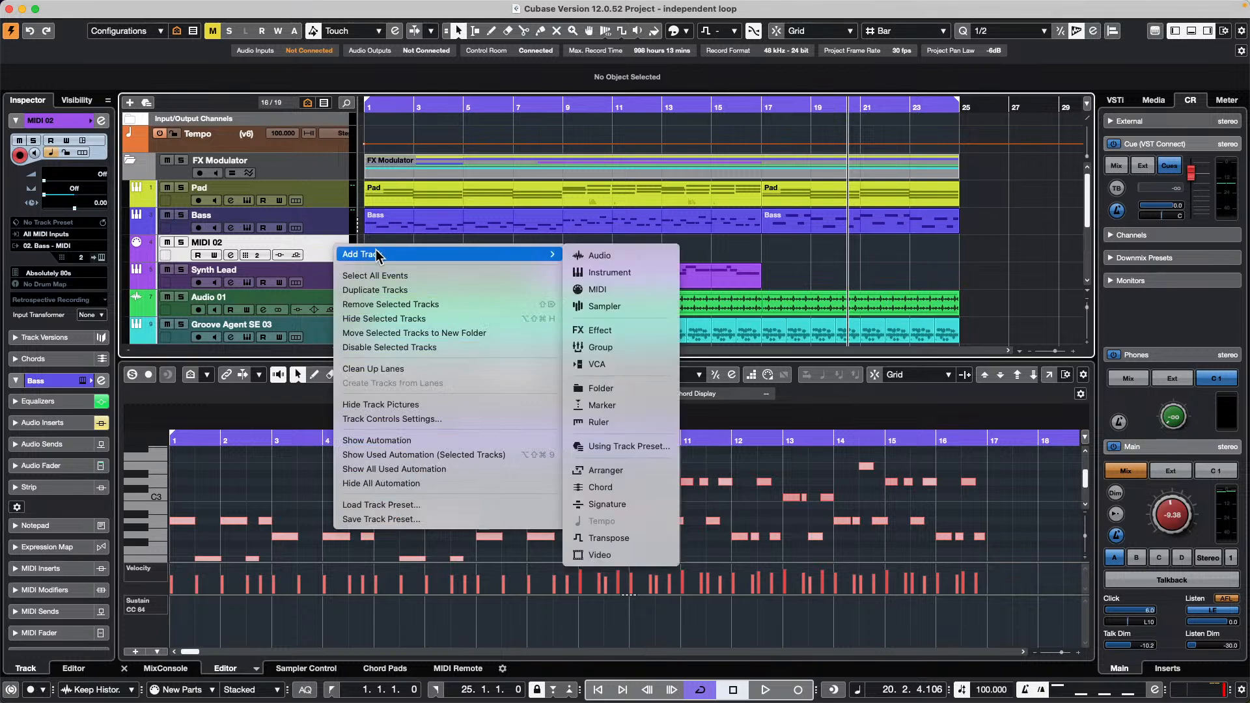
click(603, 274)
click(483, 220)
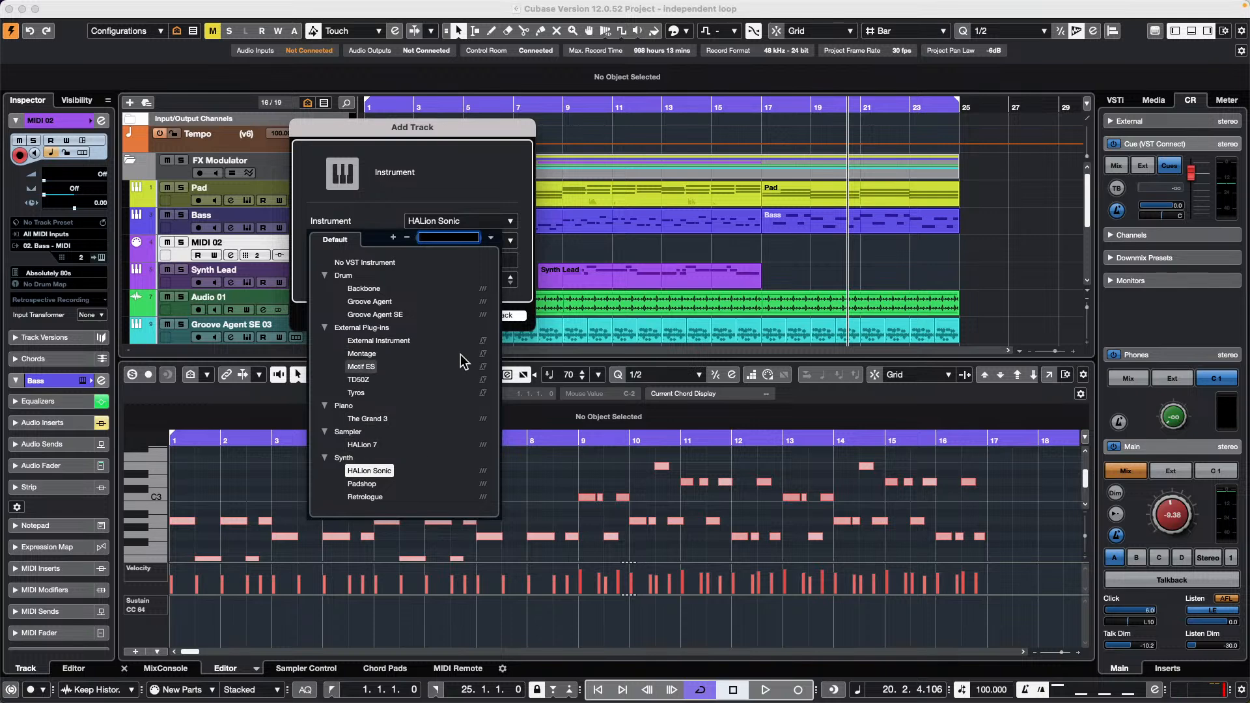
click(346, 329)
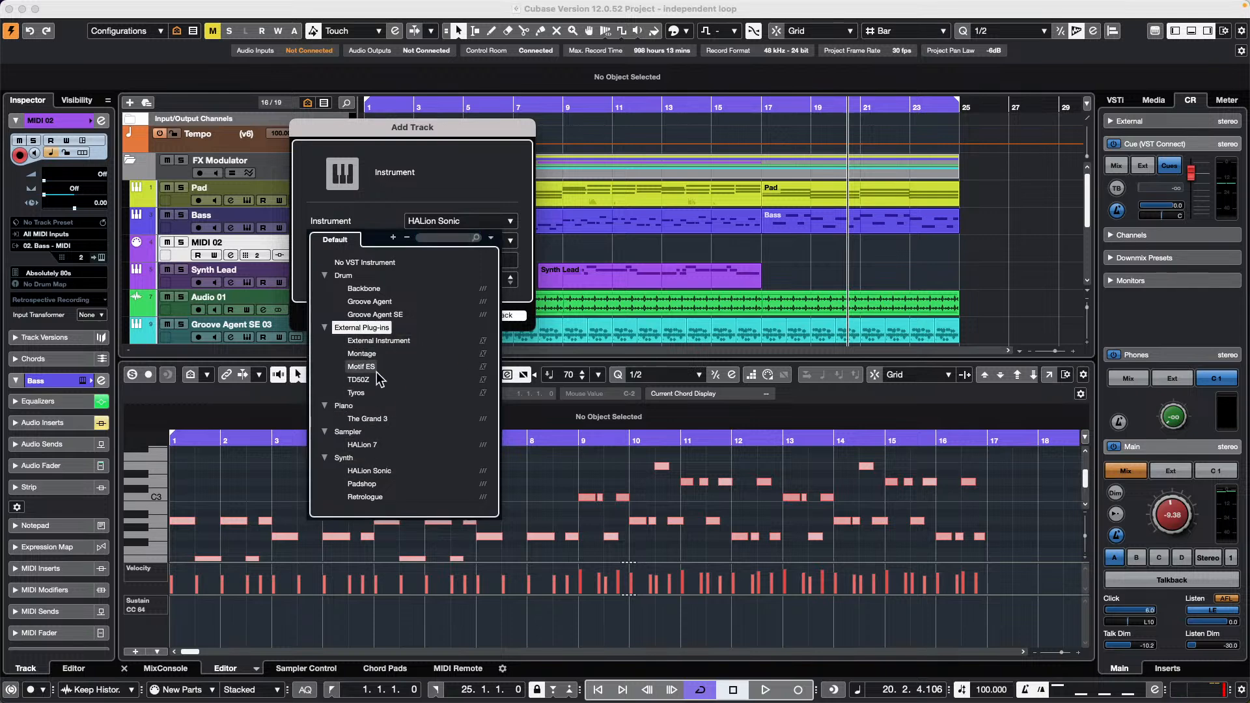
click(362, 354)
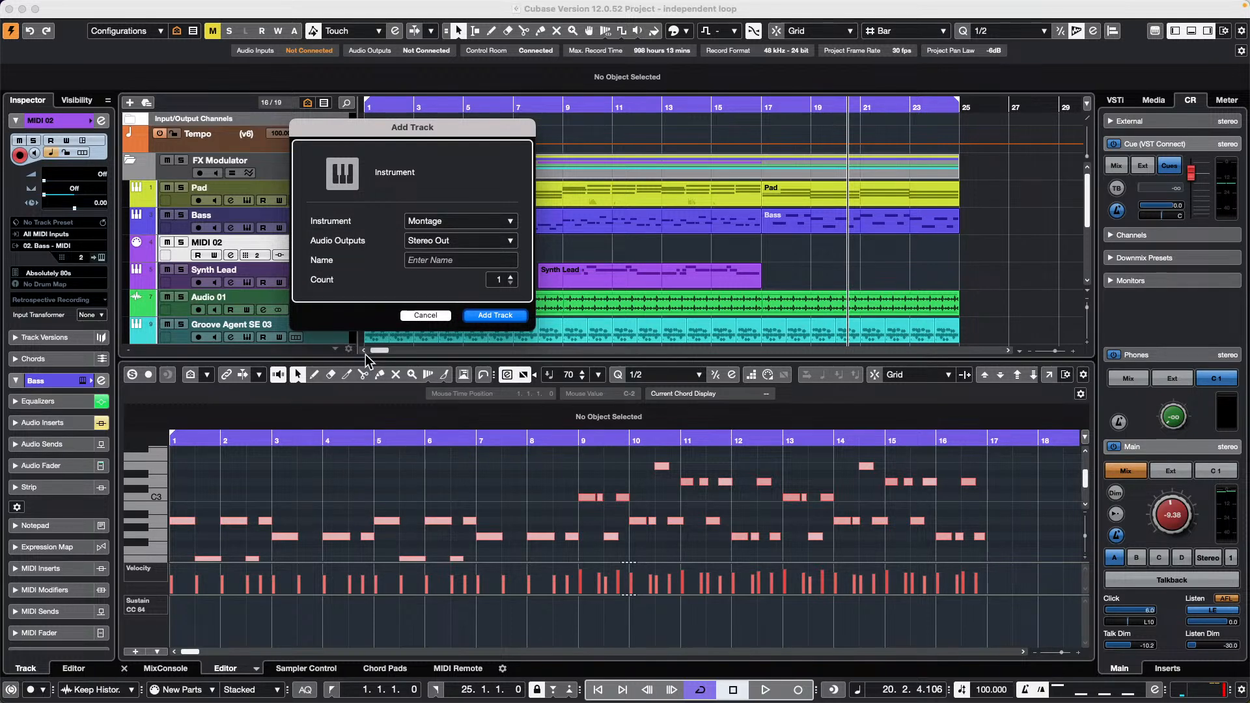
click(500, 316)
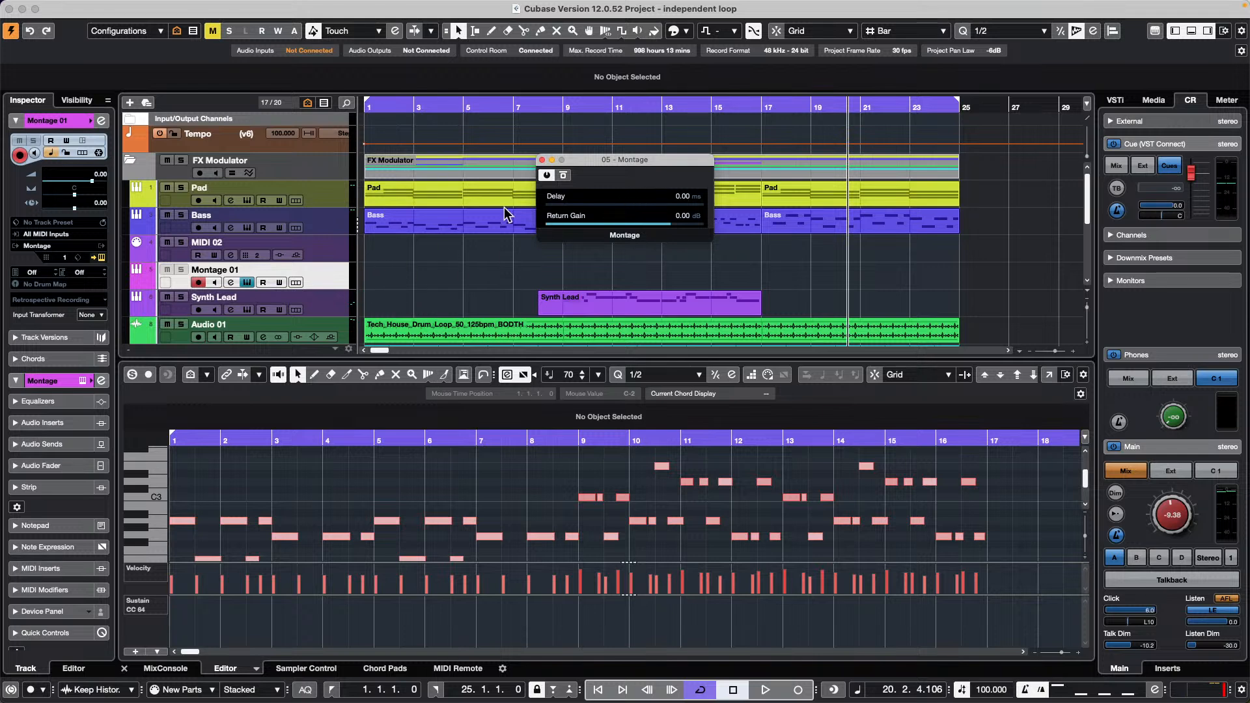
Add a new Audio 02 track with record arming off and input monitoring on.
right_click(328, 274)
mouse_move(547, 282)
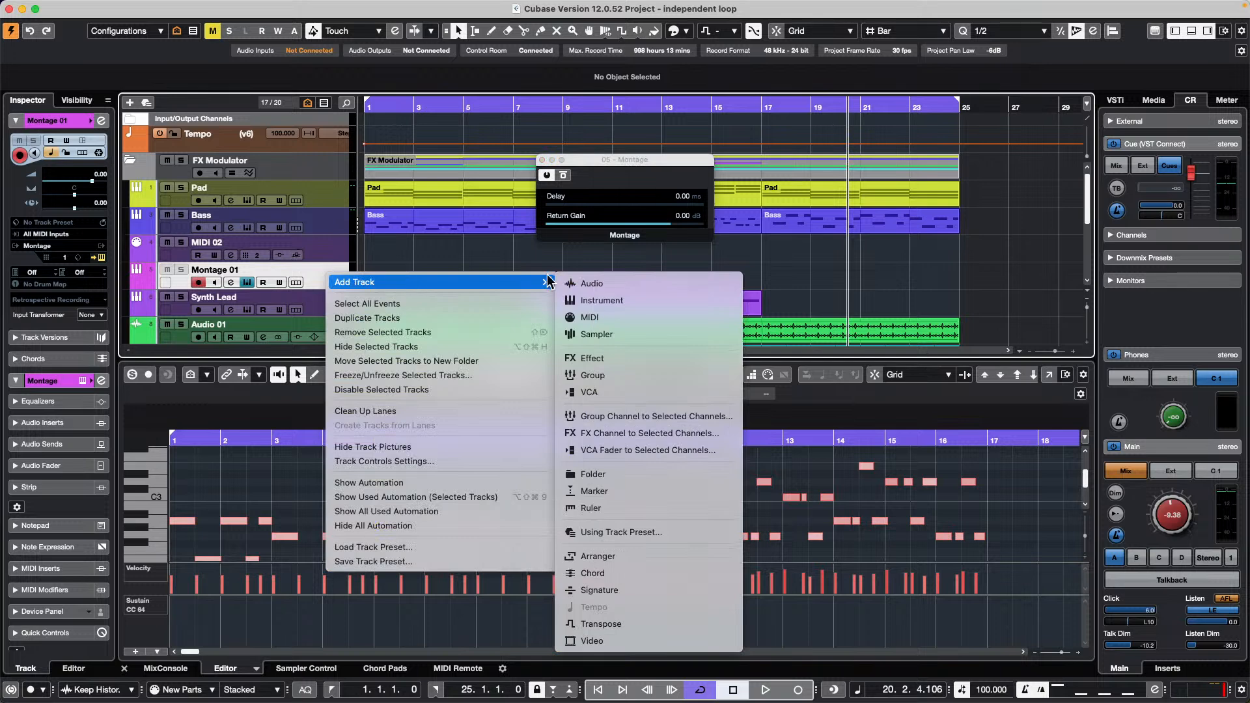
click(621, 284)
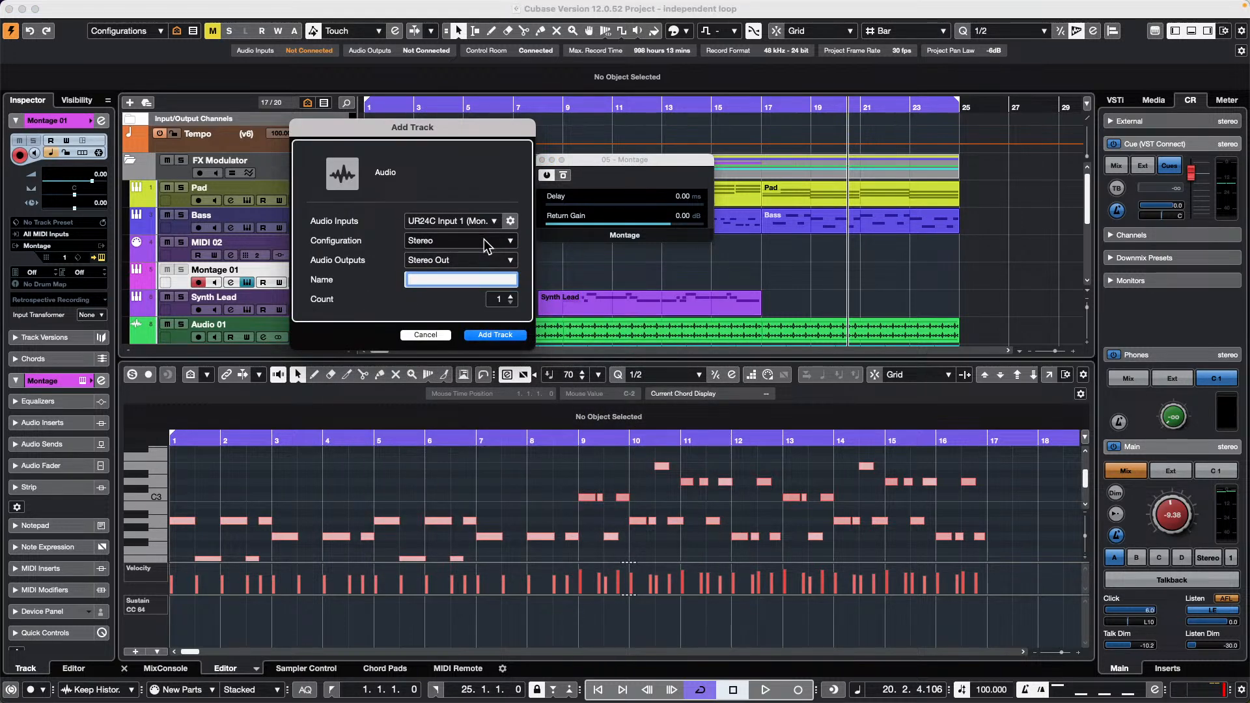
click(495, 335)
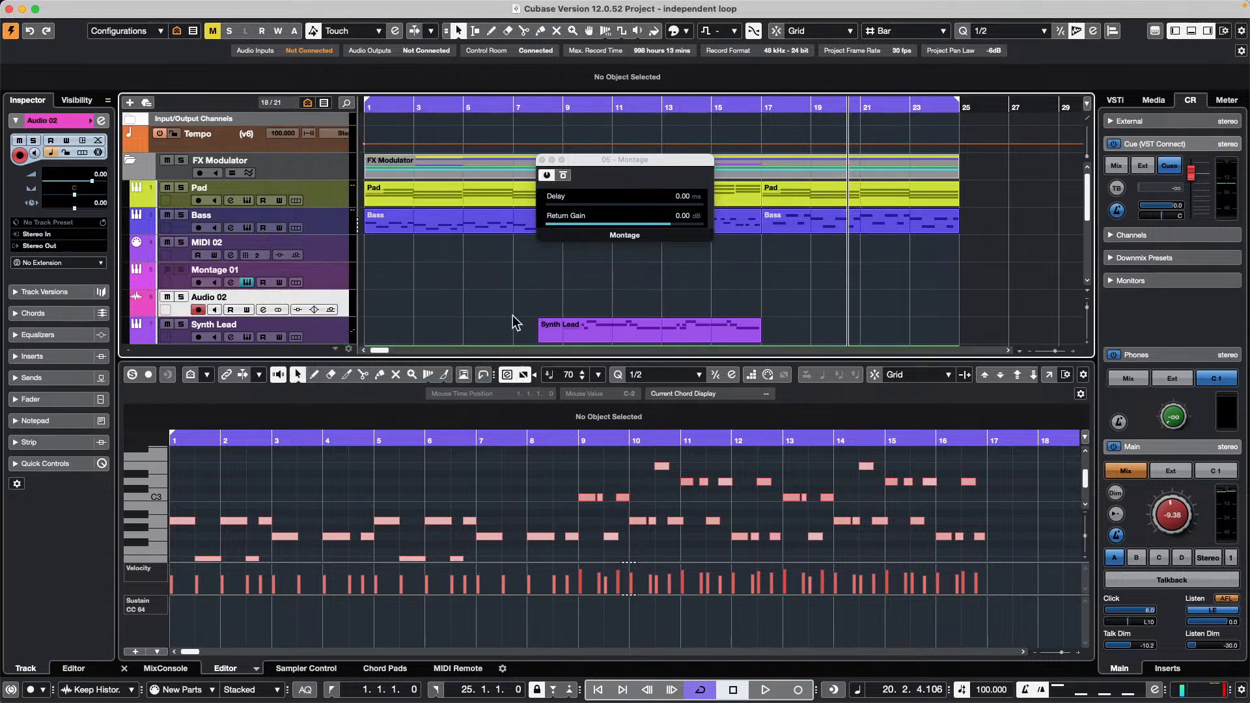
click(198, 310)
click(214, 310)
Bring up the External Instruments page of the Audio Connections window.
click(385, 7)
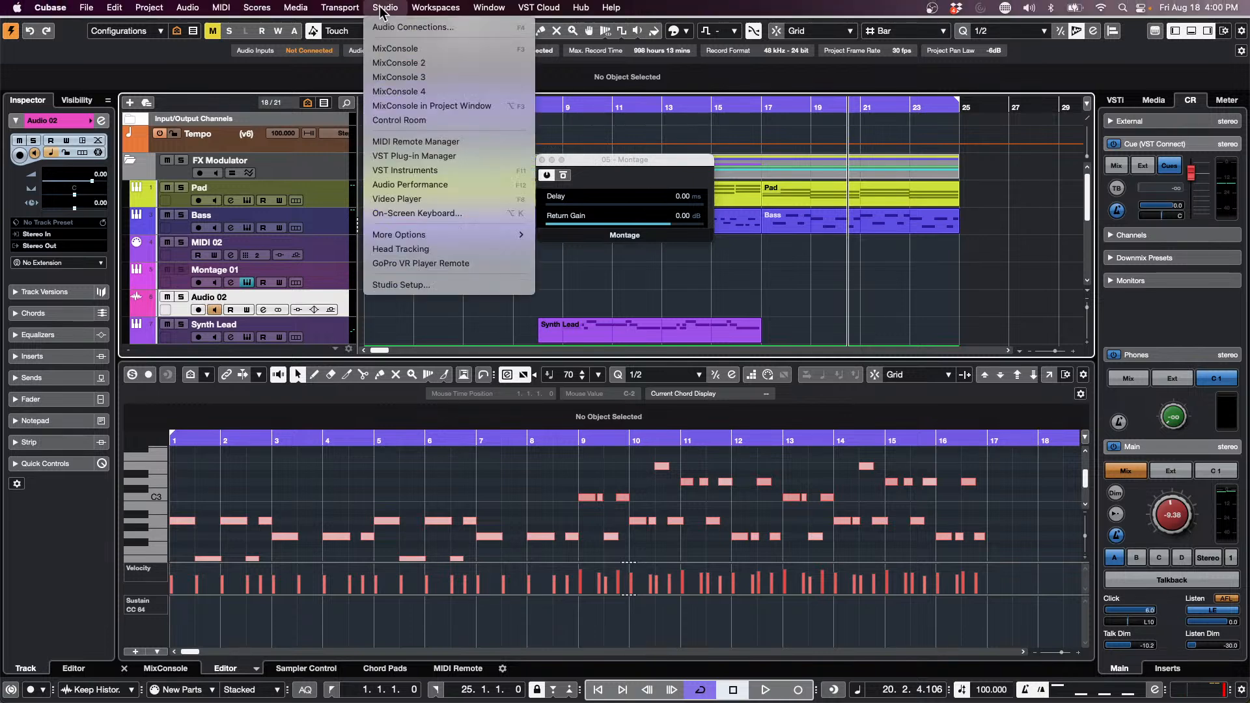
click(389, 28)
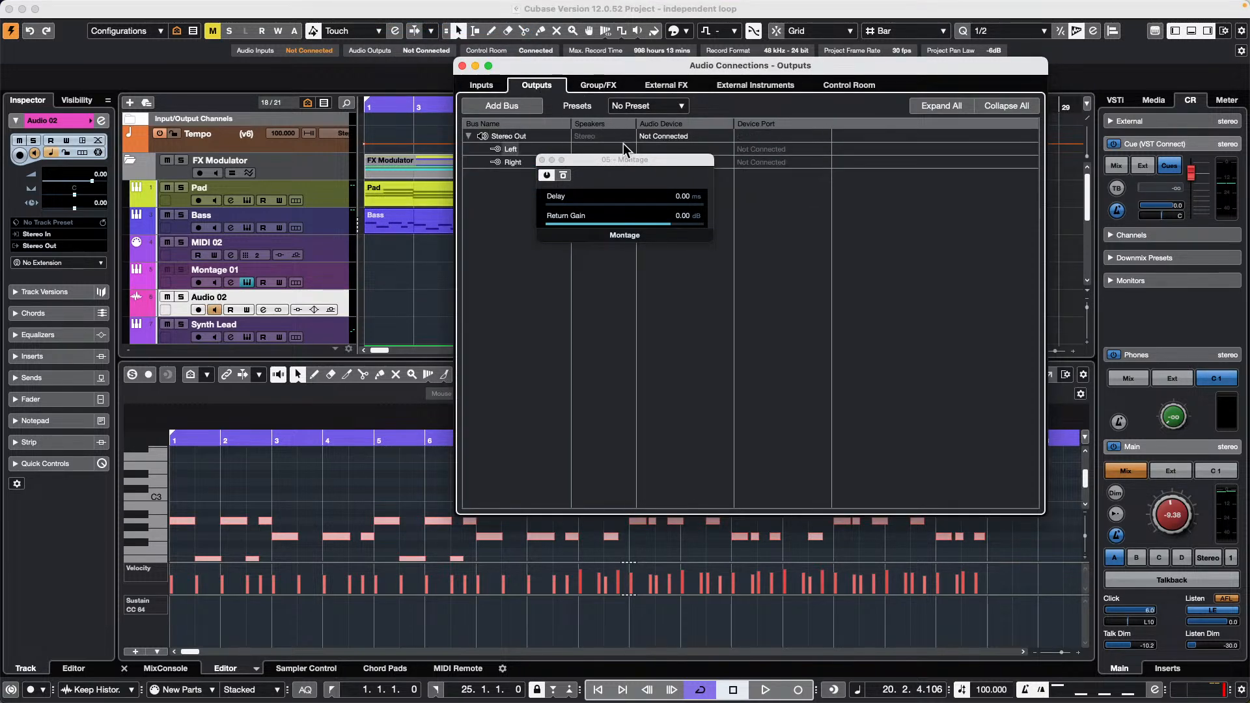
click(665, 85)
click(741, 83)
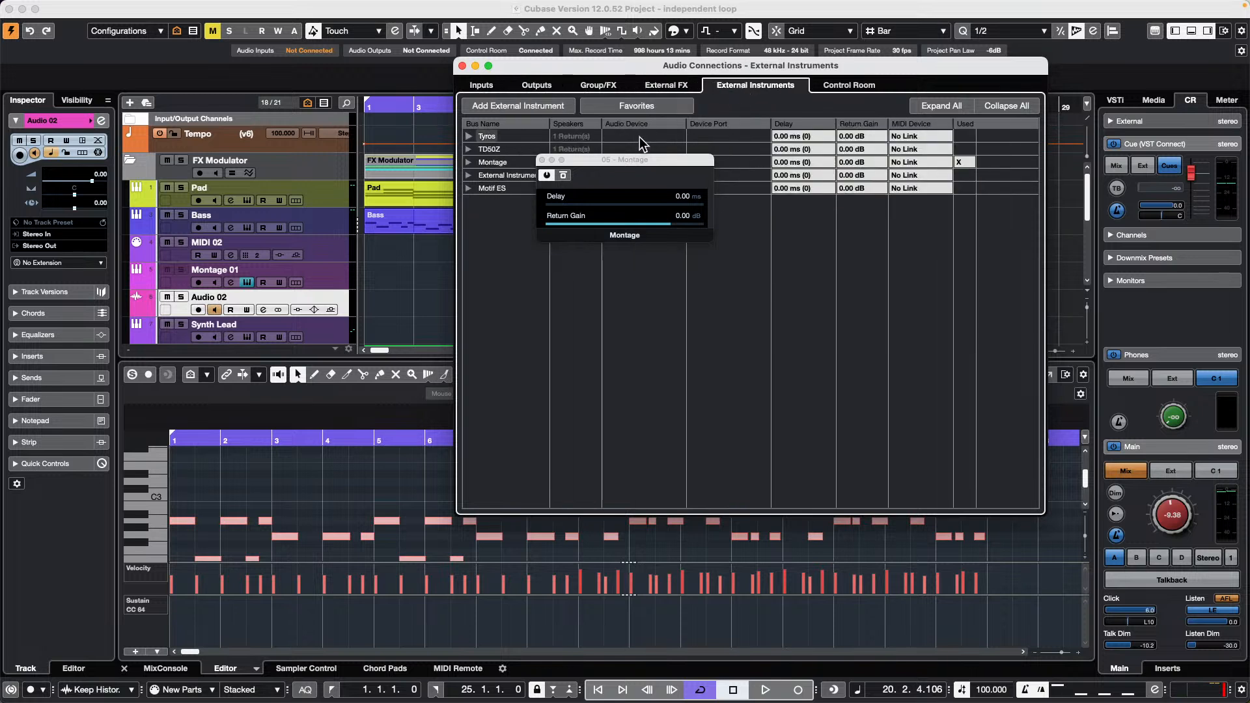
drag(638, 162, 640, 311)
Expand Montage's Return Bus 1, check the Left channel's device port options, then close the window.
click(492, 164)
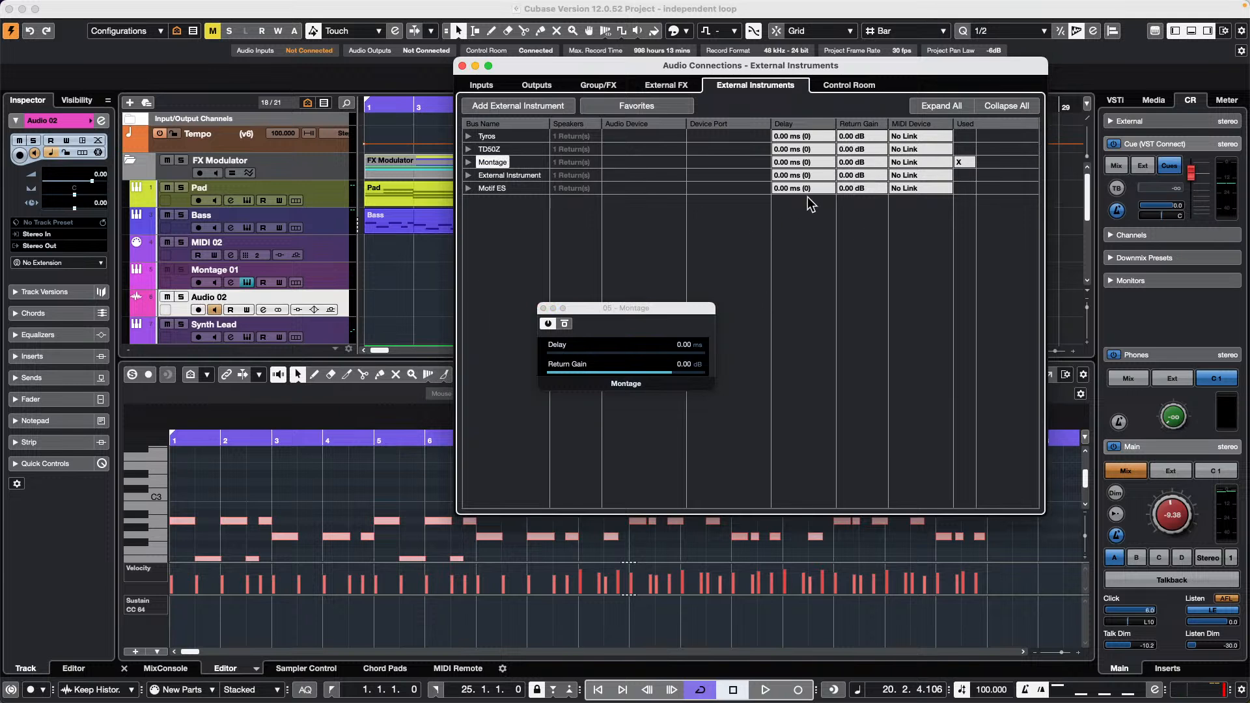
click(467, 162)
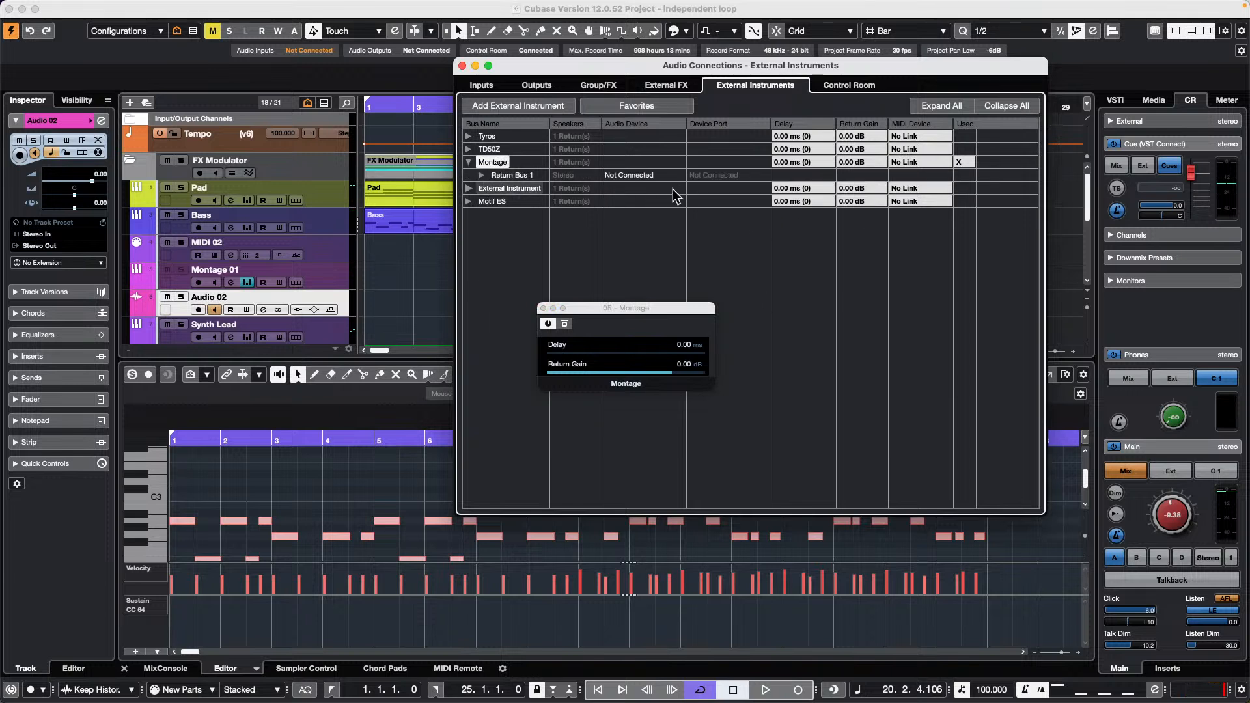
click(482, 175)
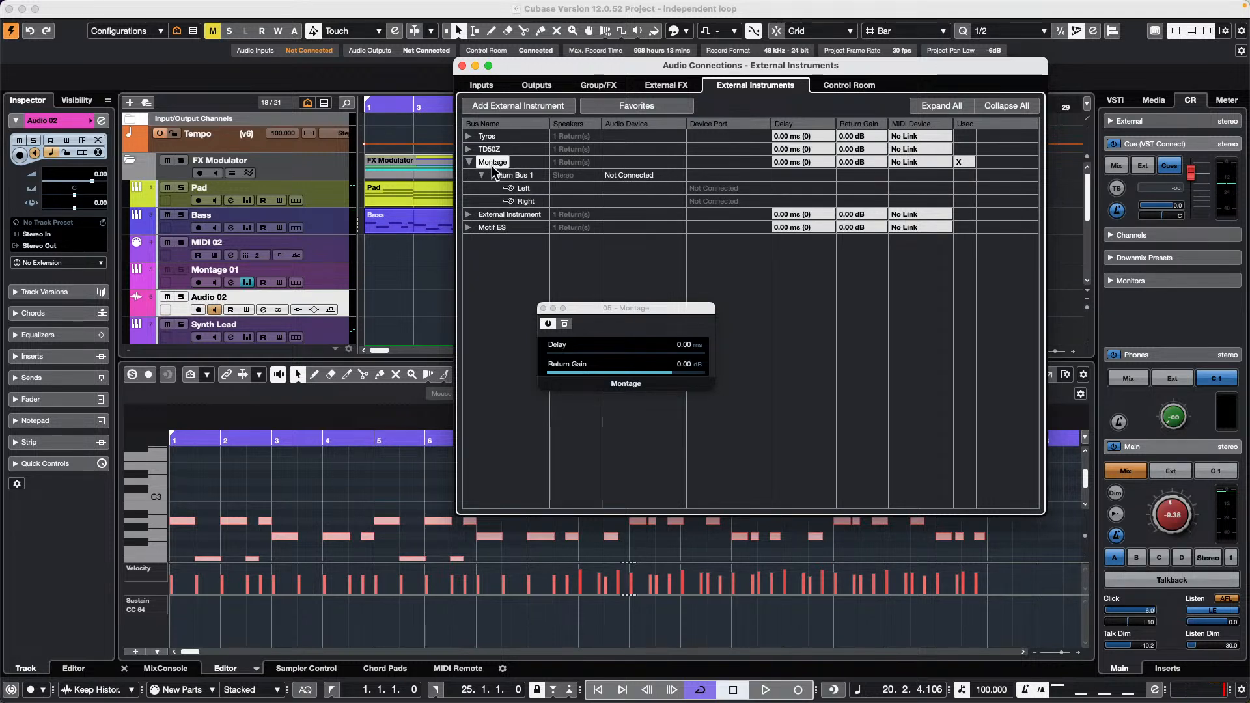
click(742, 190)
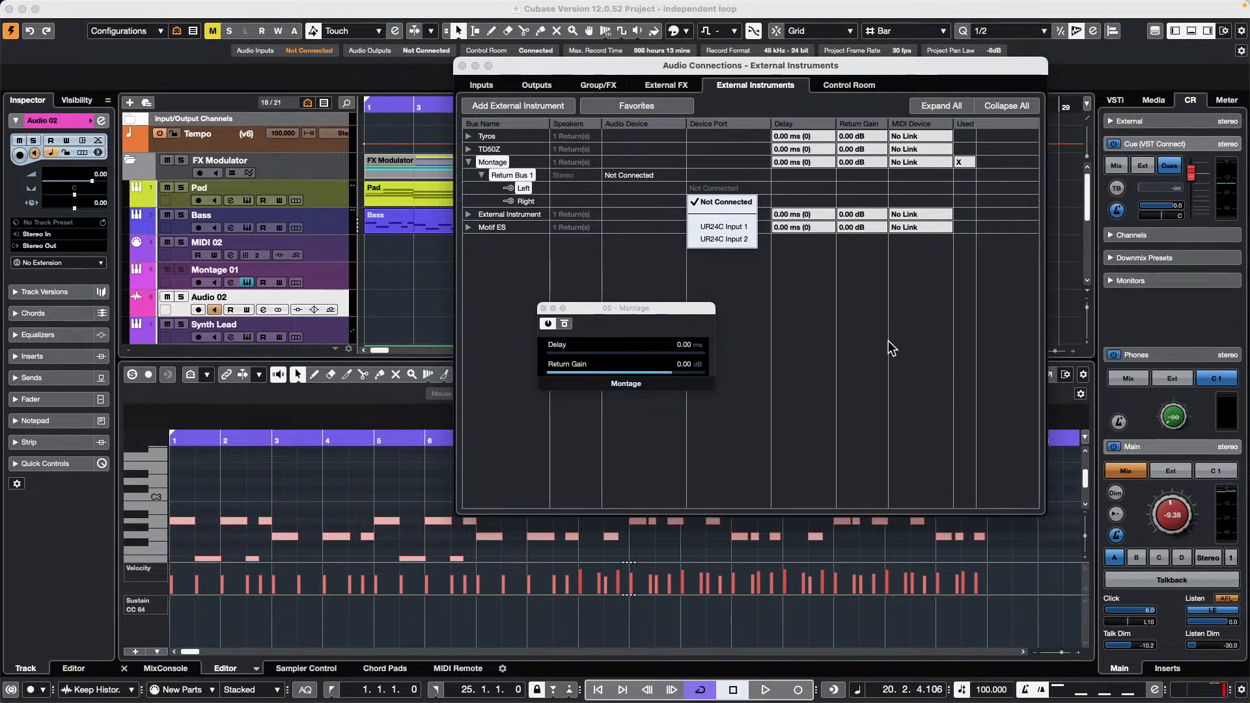
click(462, 66)
click(462, 66)
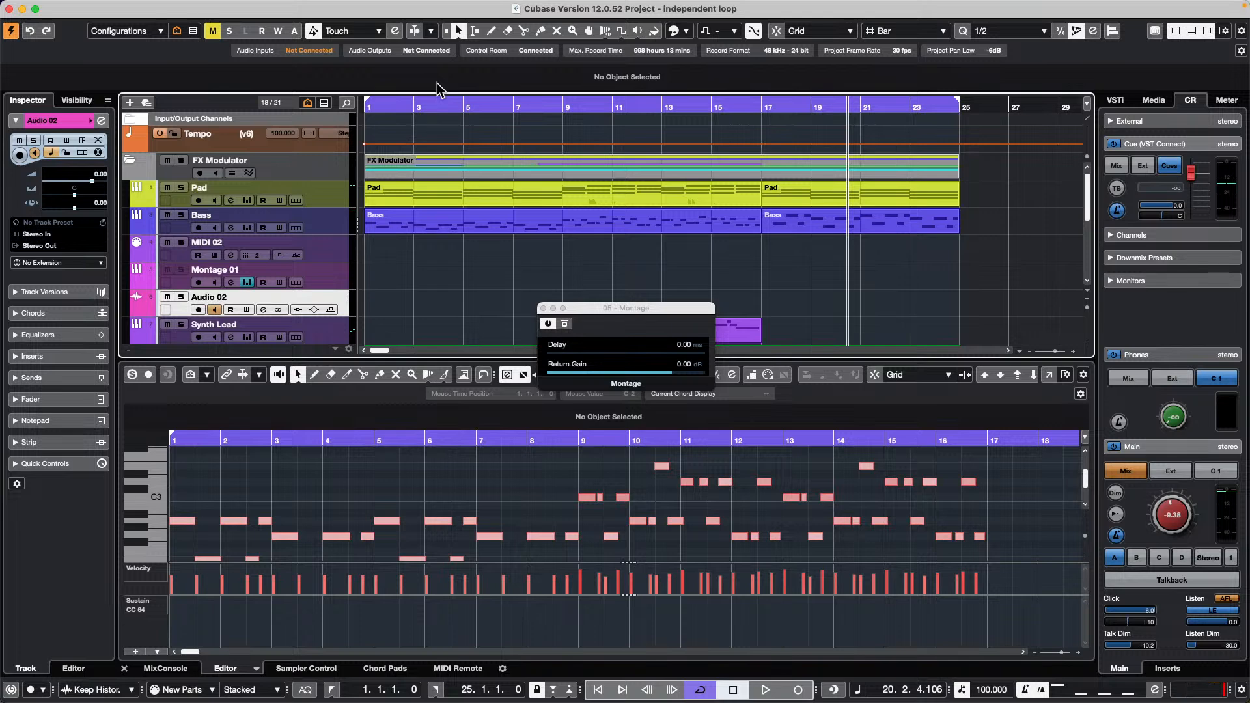
Open and activate the recent project 'Amos Moses - GO', dismiss missing ports, and zoom out to bar 1.
click(86, 8)
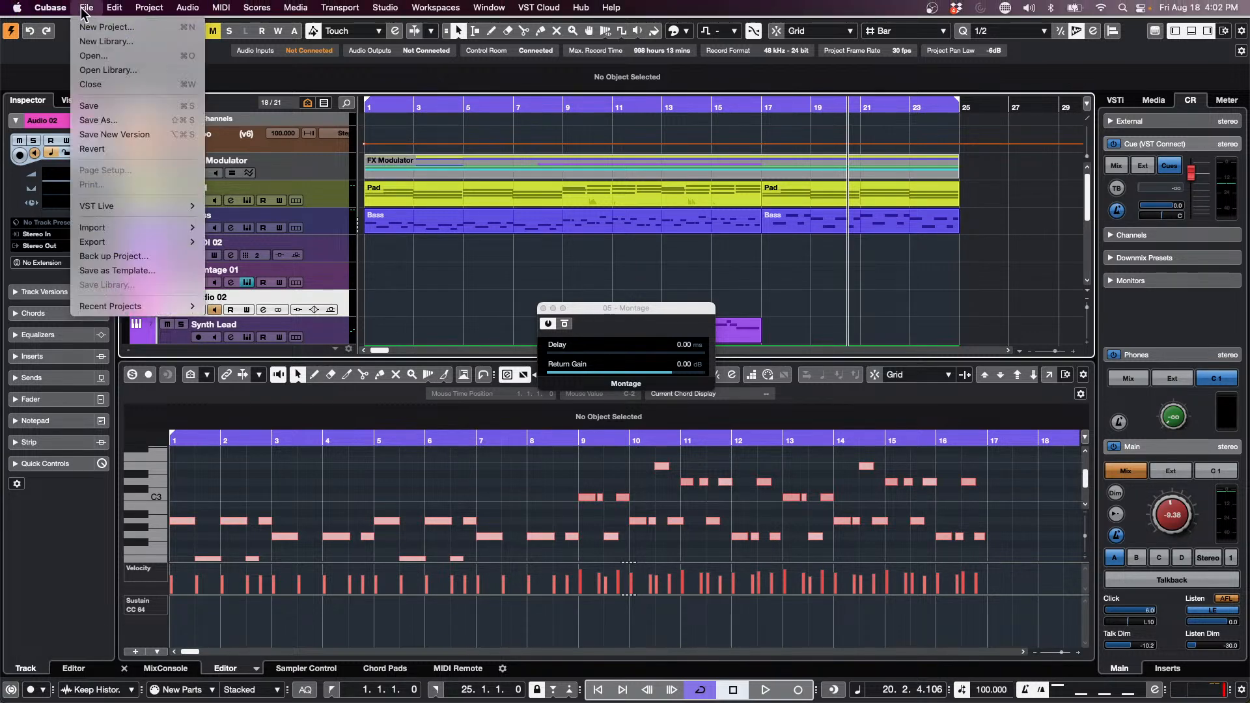
mouse_move(124, 306)
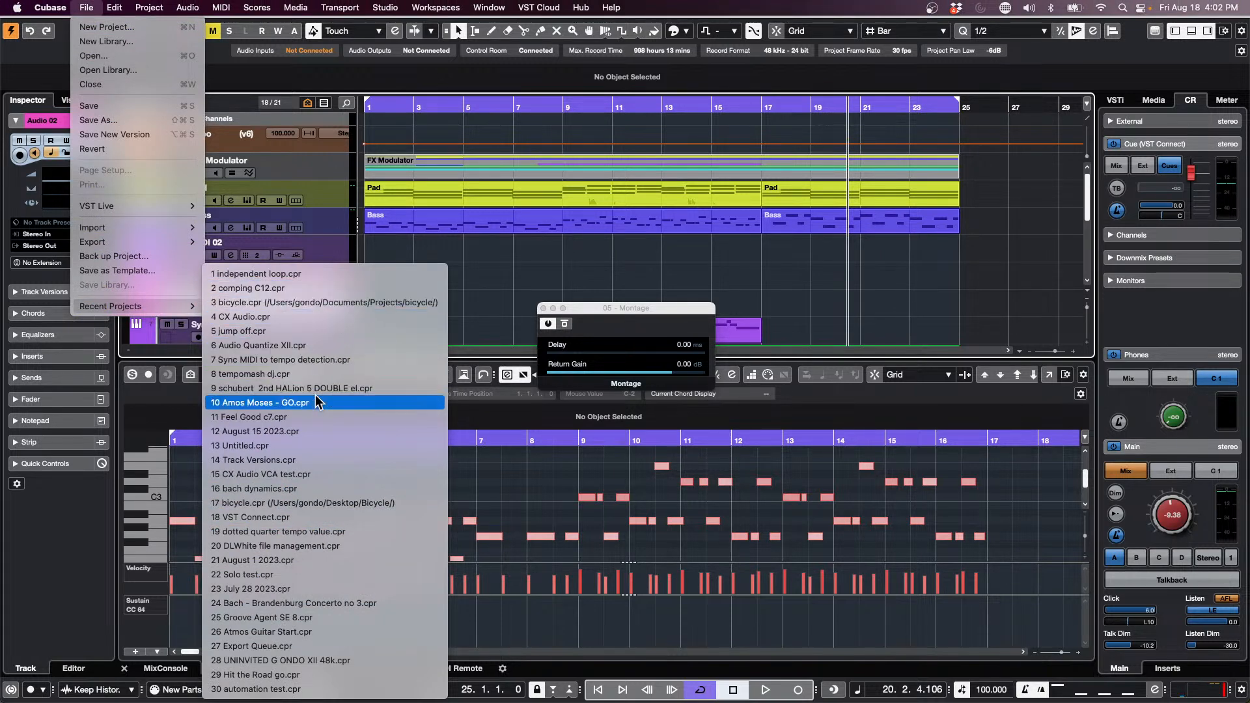
click(317, 401)
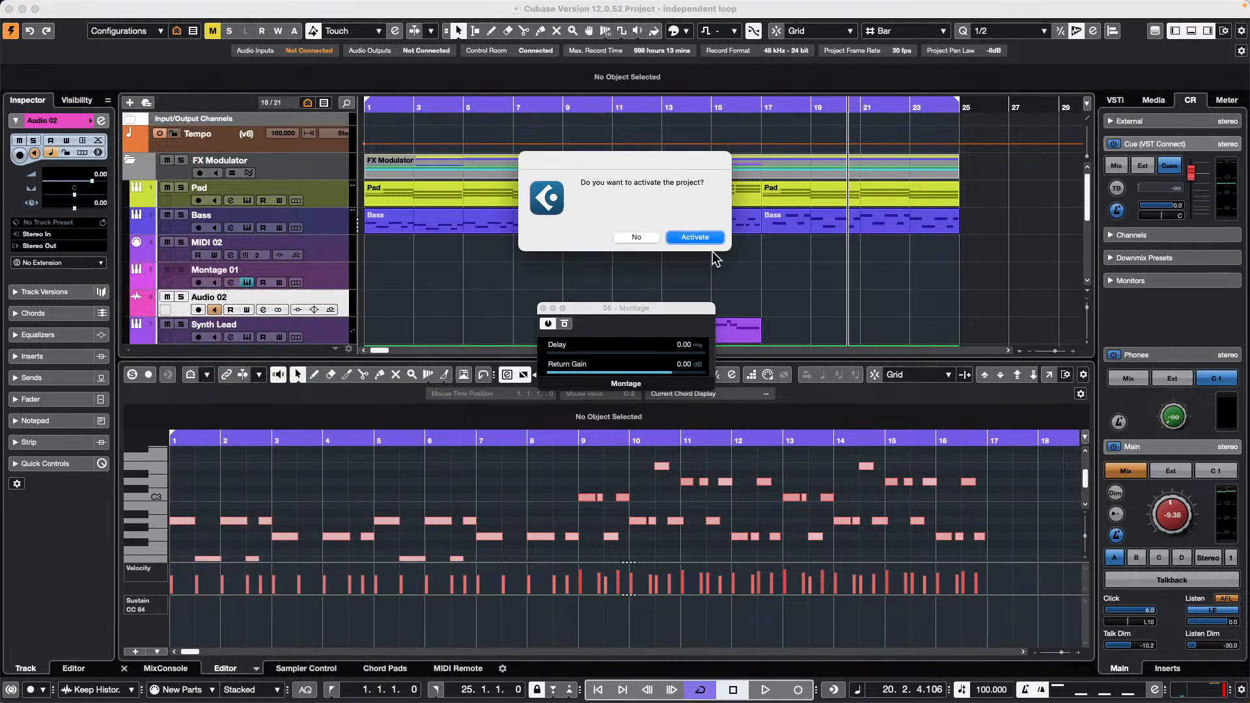
click(704, 236)
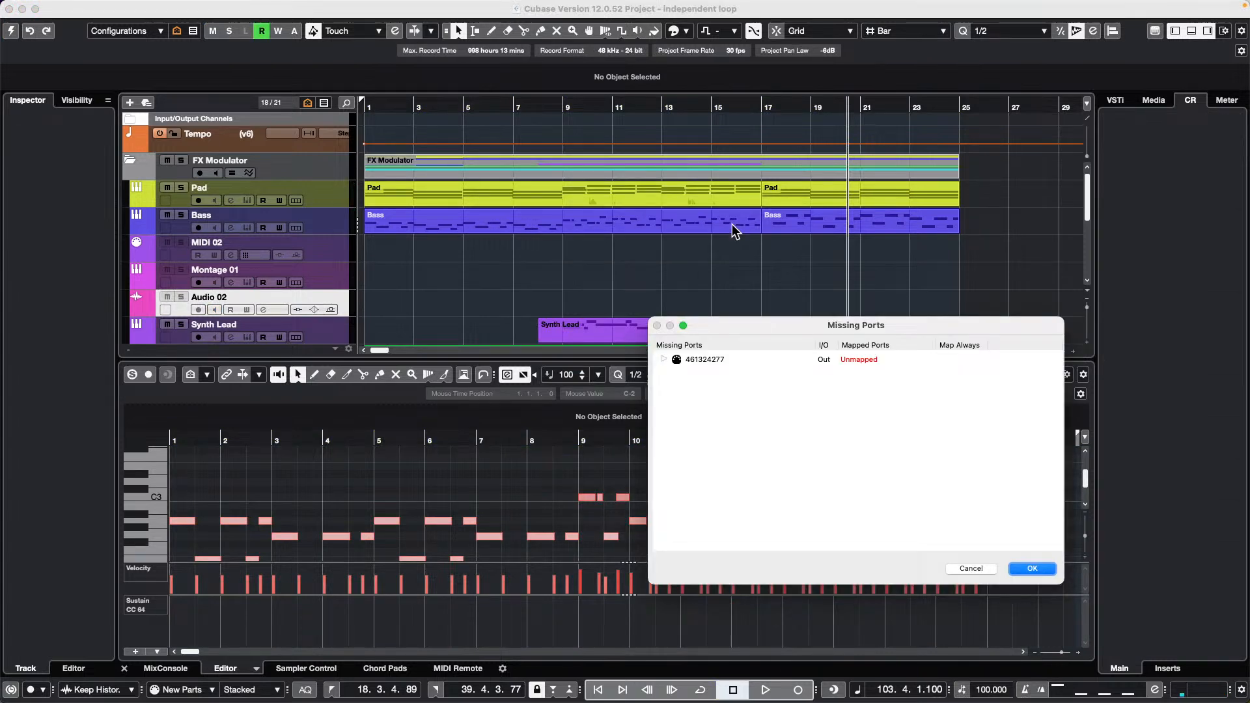
key(Return)
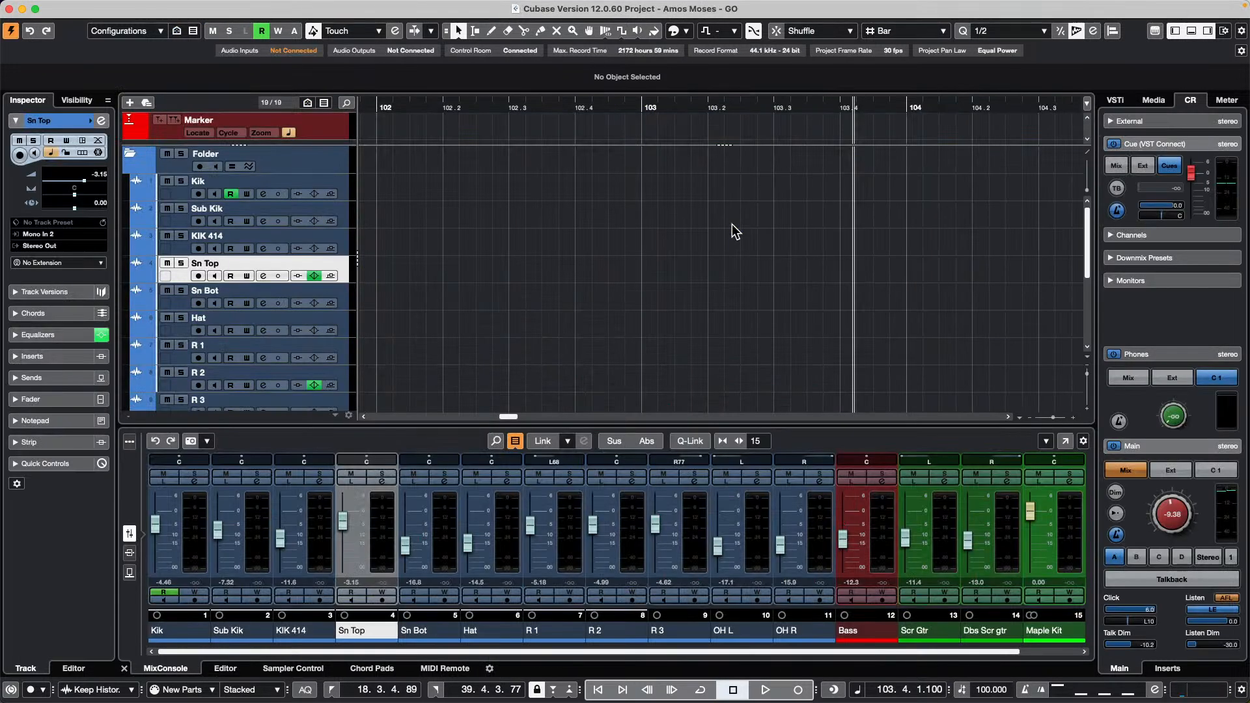
drag(492, 106, 5, 18)
Solo the Scr Gtr and Dbs Scr gtr tracks and start playback.
scroll(653, 213, down, 5)
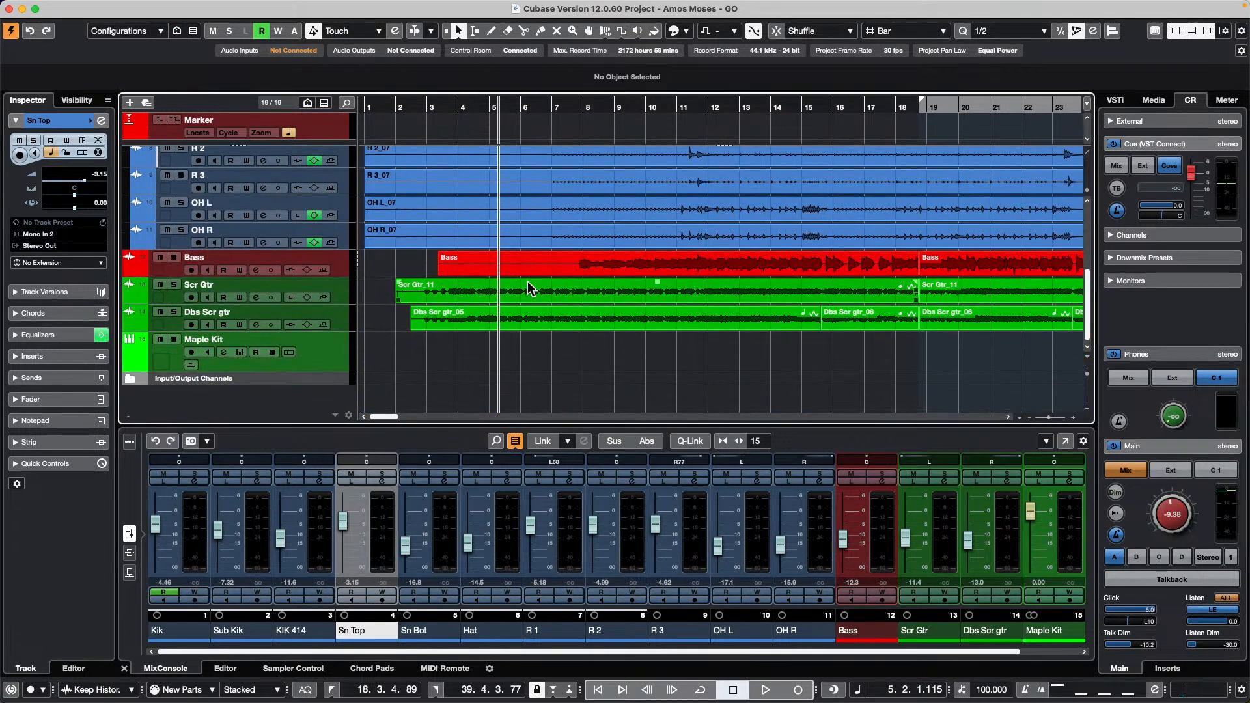
click(340, 292)
click(174, 284)
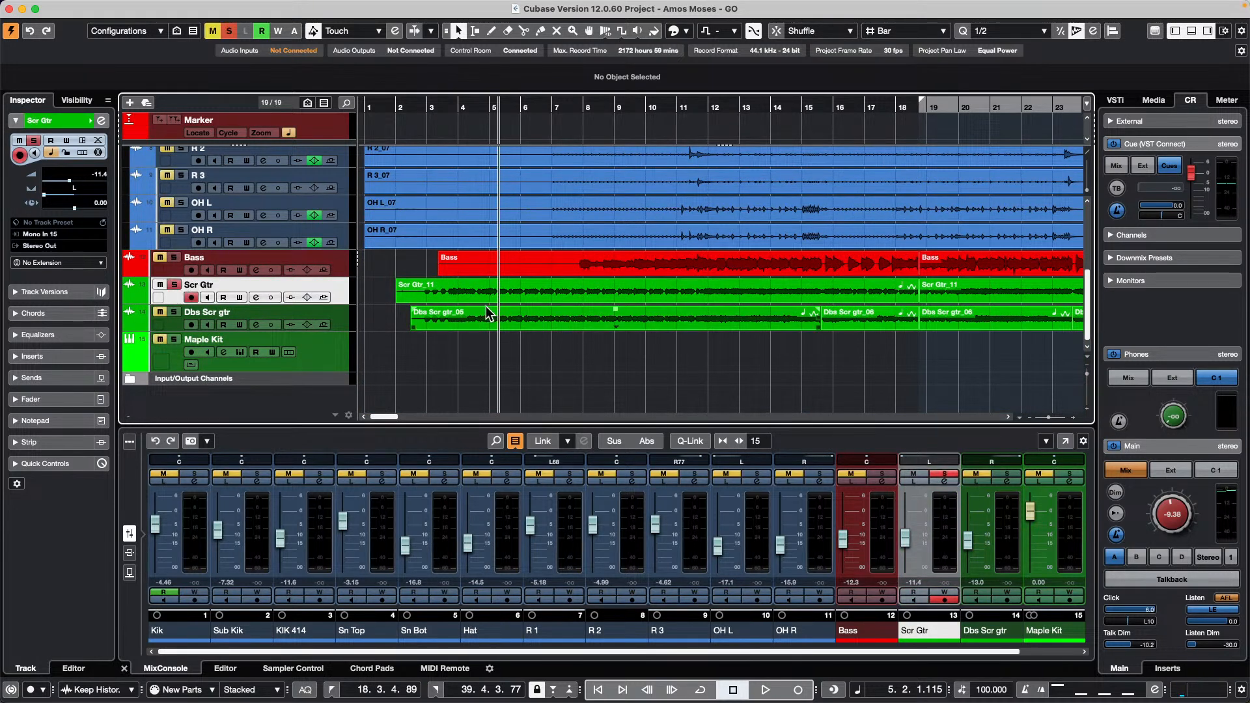
click(174, 312)
key(space)
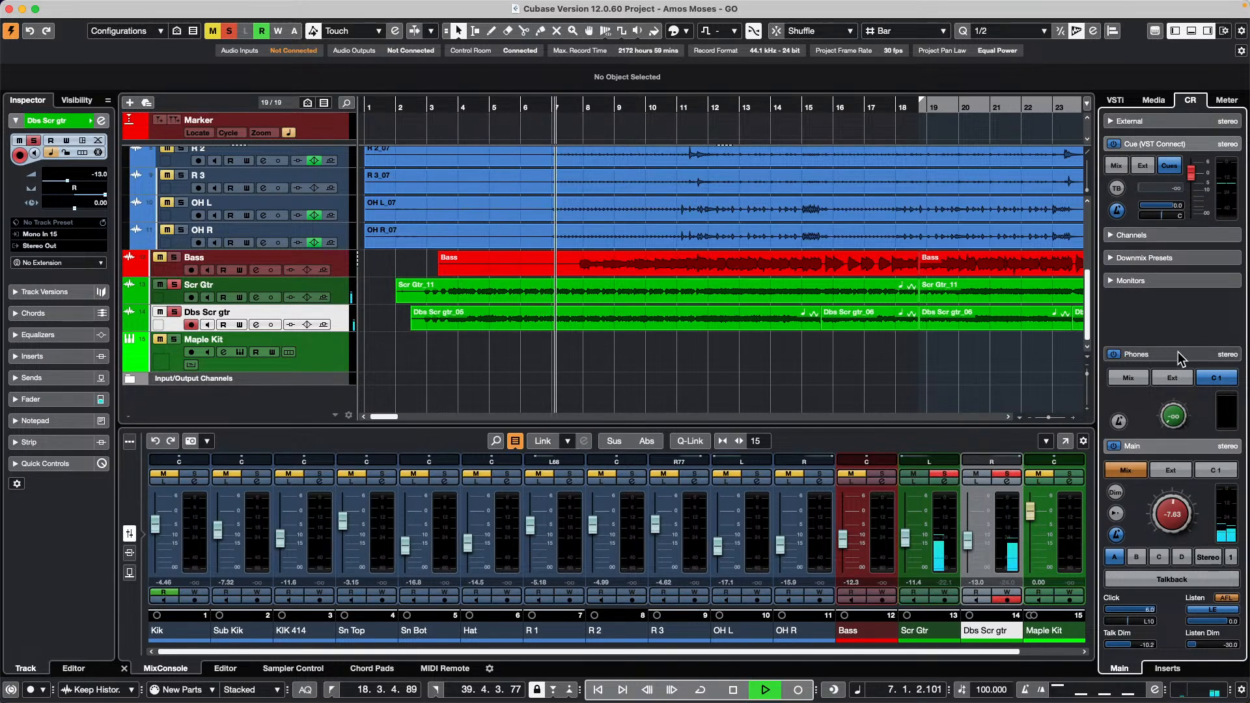
Compare the guitars in Mono and Stereo downmix, re-panning Scr Gtr hard left and Dbs Scr gtr hard right.
click(1192, 255)
click(1180, 228)
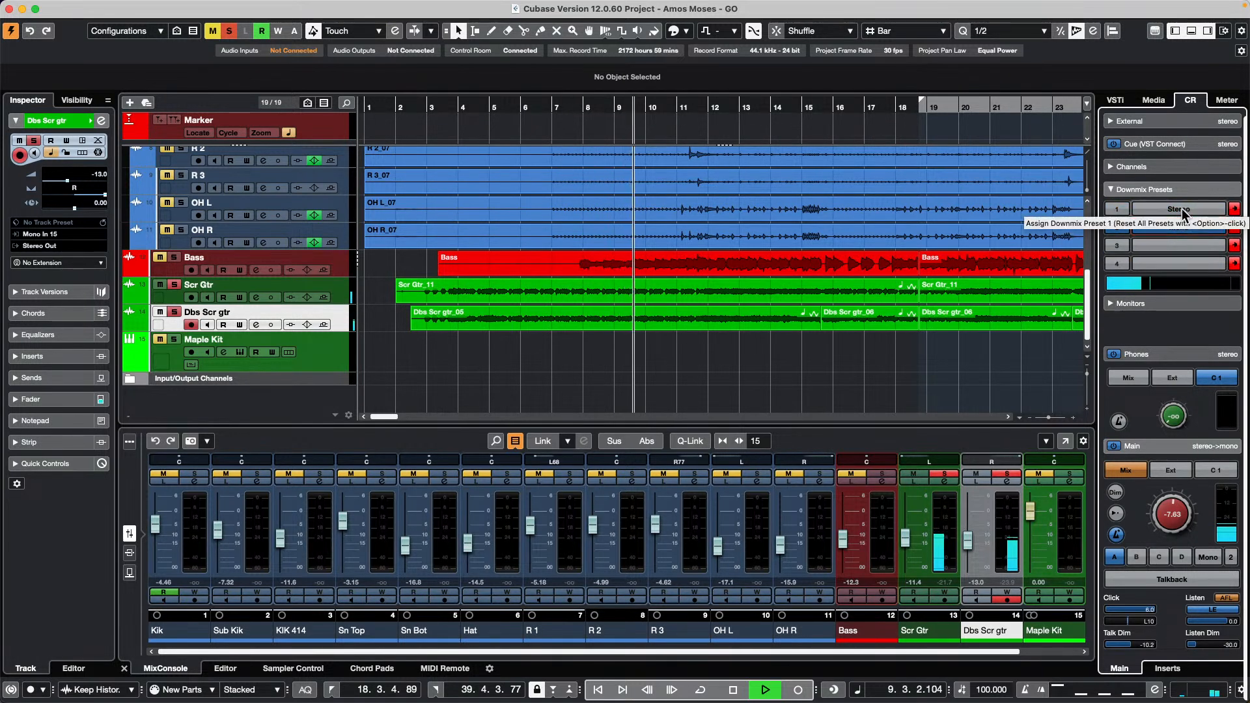
click(1181, 208)
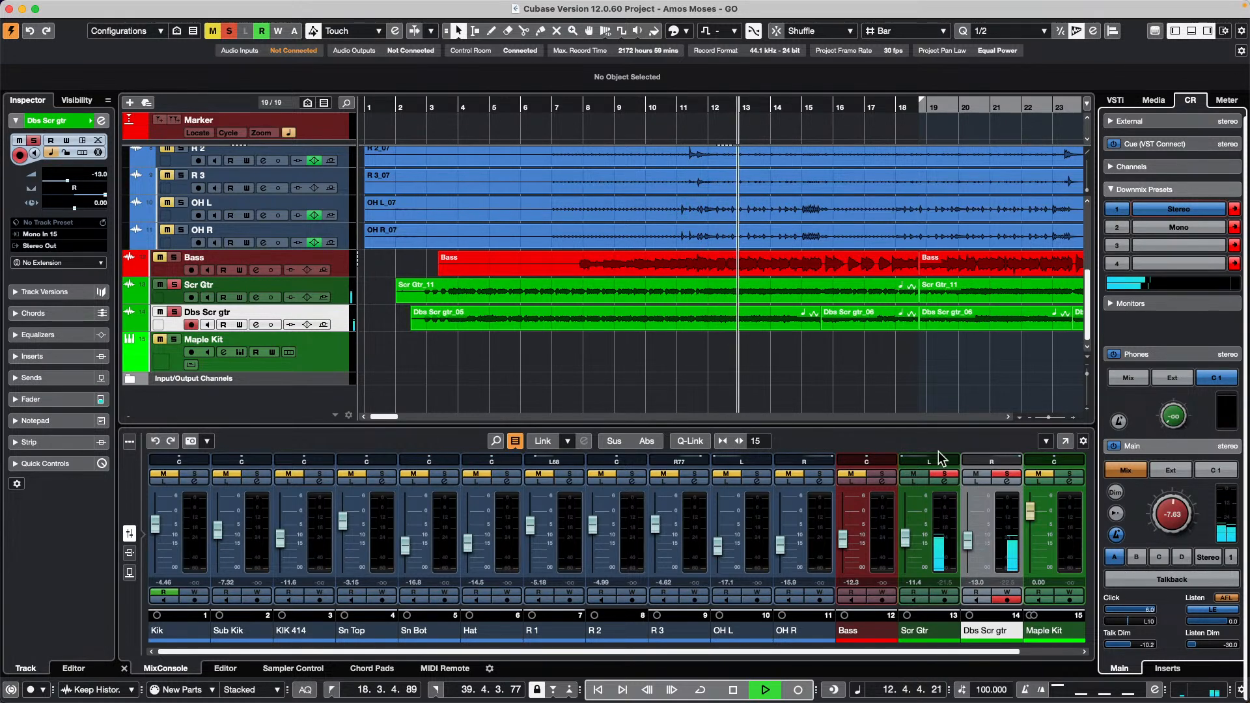
drag(1005, 460, 935, 467)
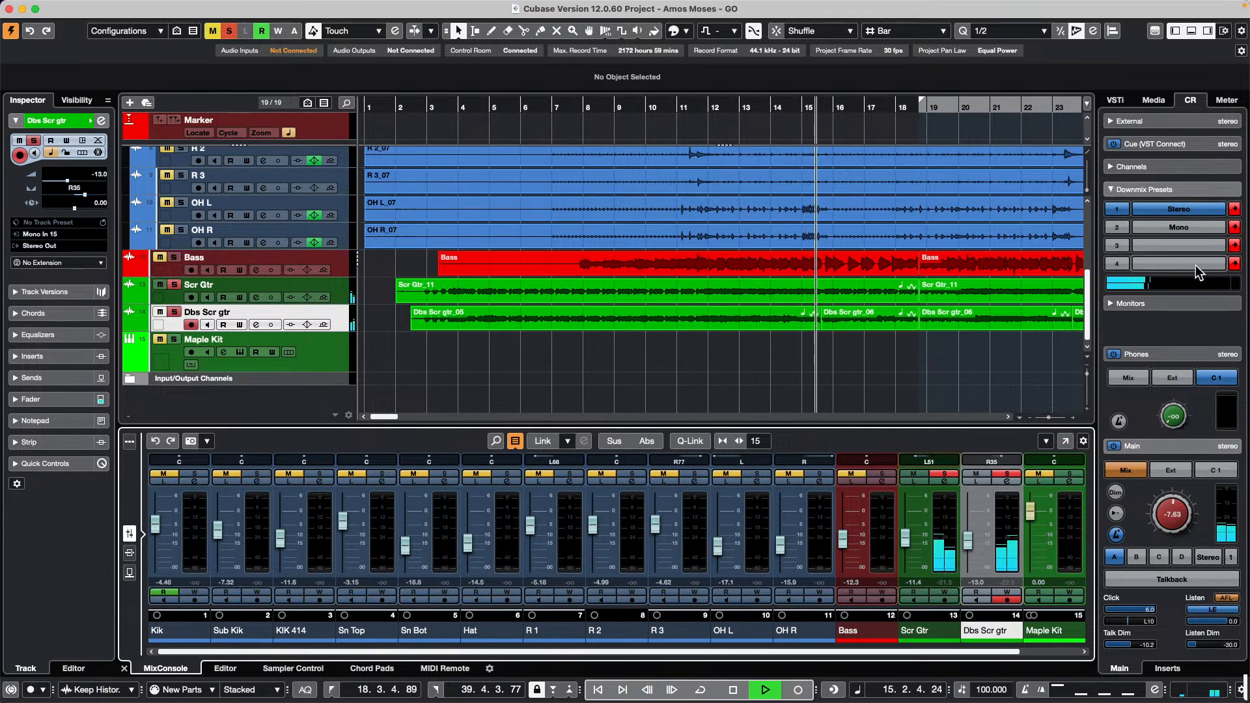
click(1198, 225)
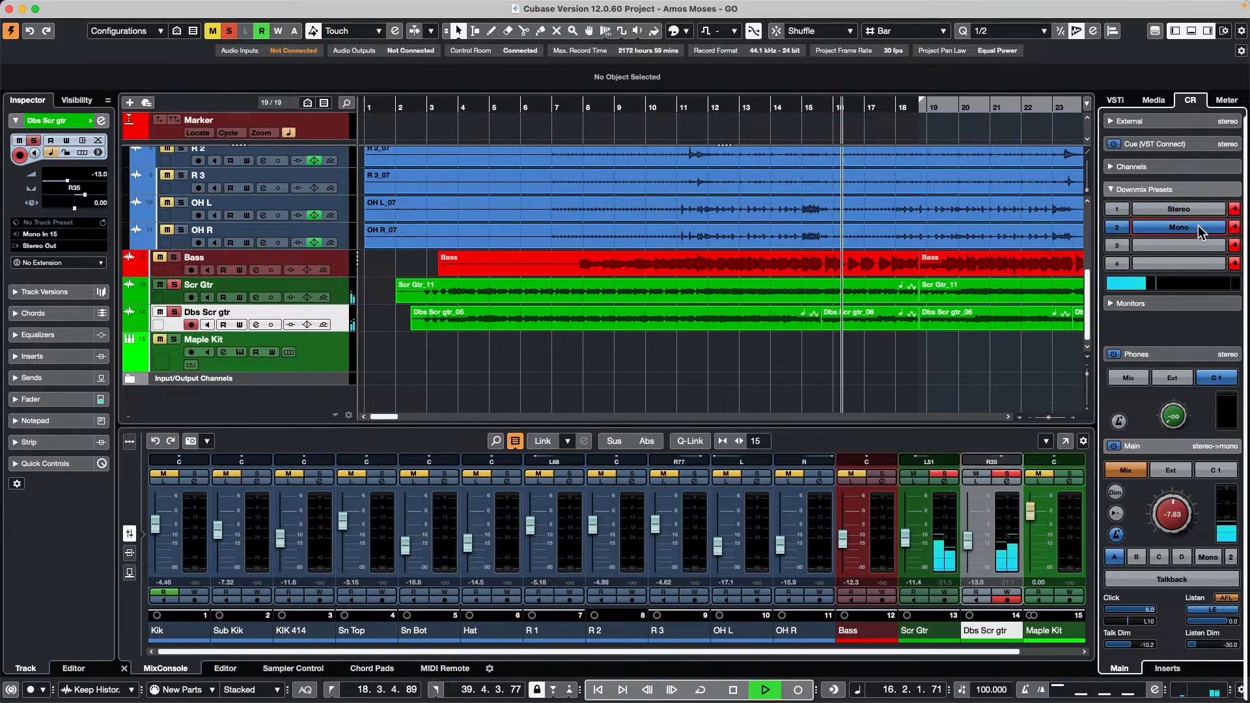
drag(924, 462, 904, 462)
drag(1012, 465, 1042, 465)
click(1202, 211)
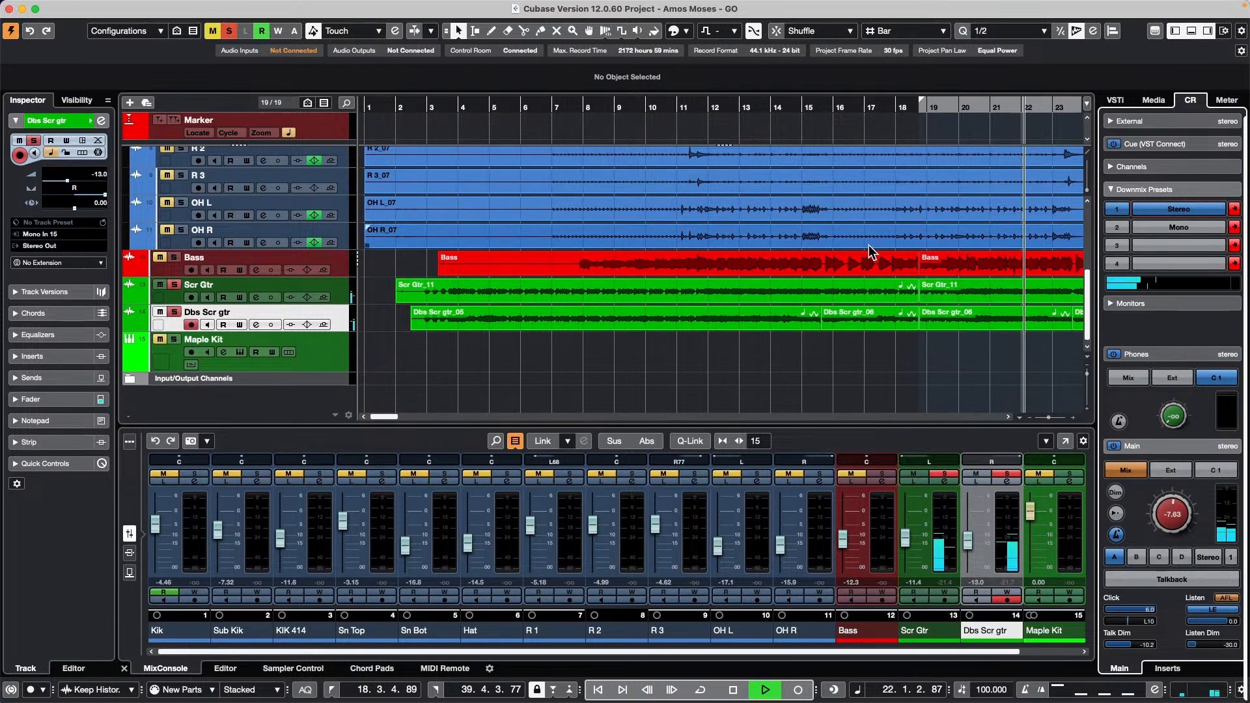
Clear all solos, compare the full mix in mono, stop playback, and leave monitoring in Stereo.
click(229, 32)
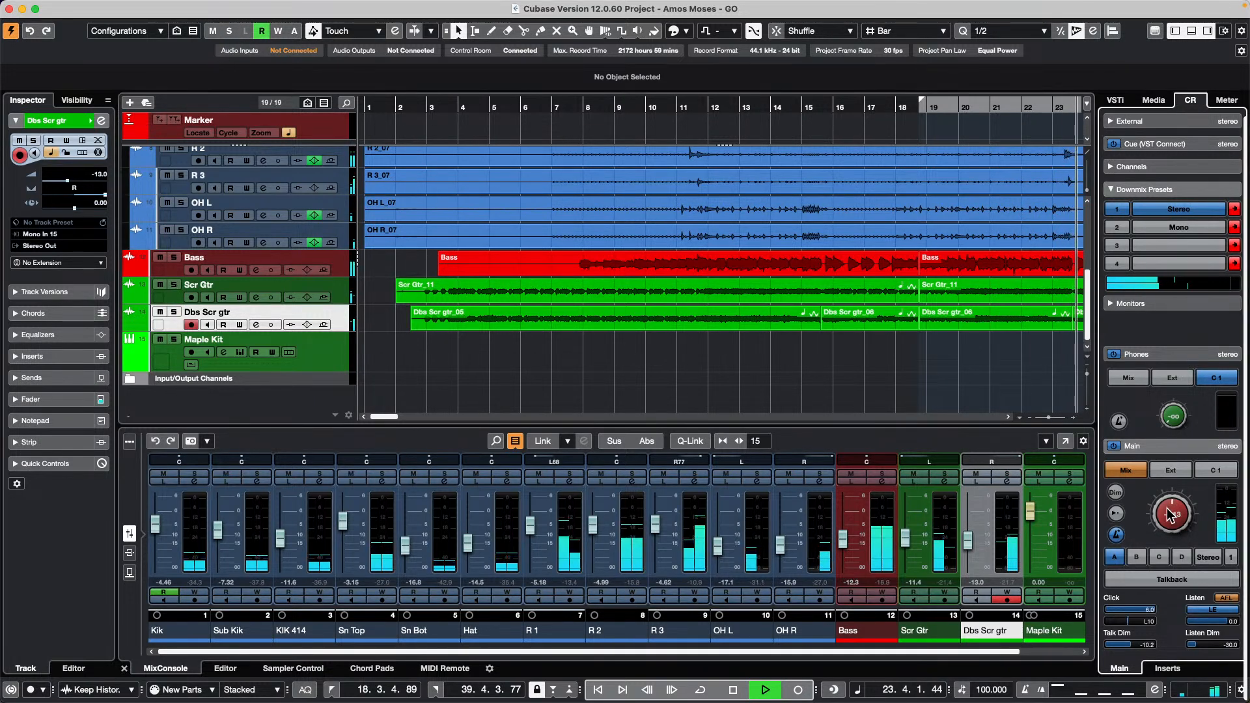
click(1179, 229)
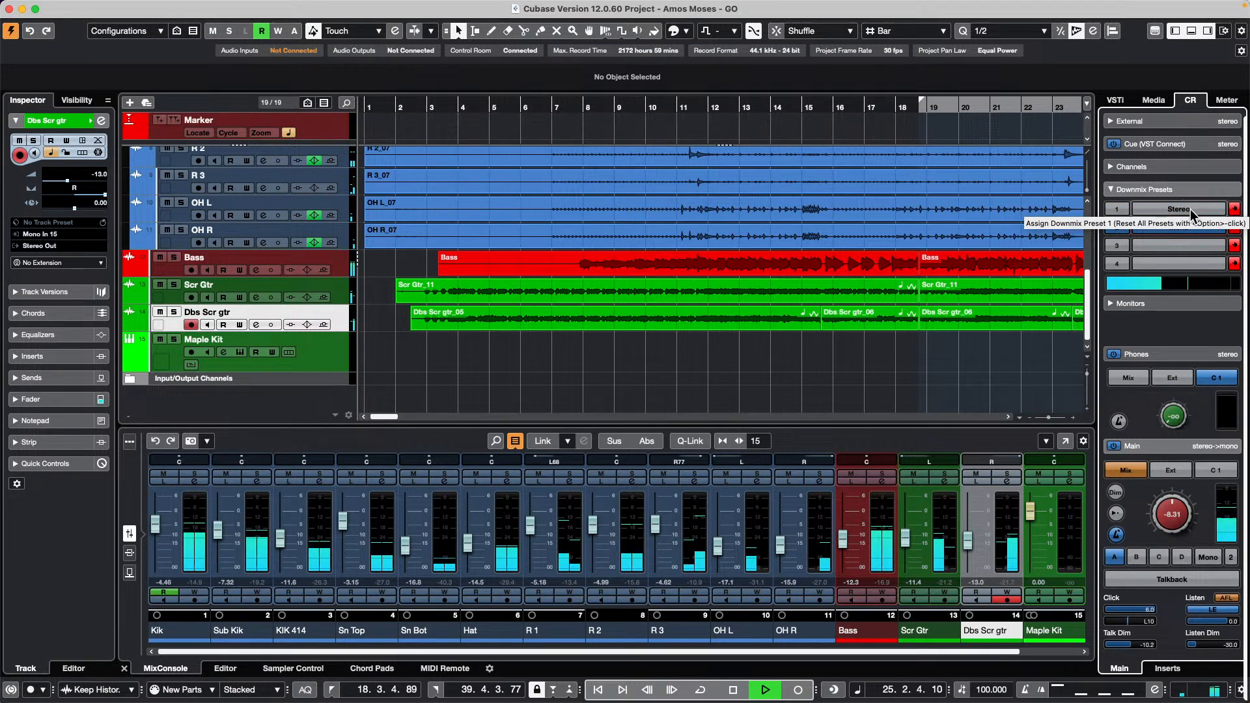
key(space)
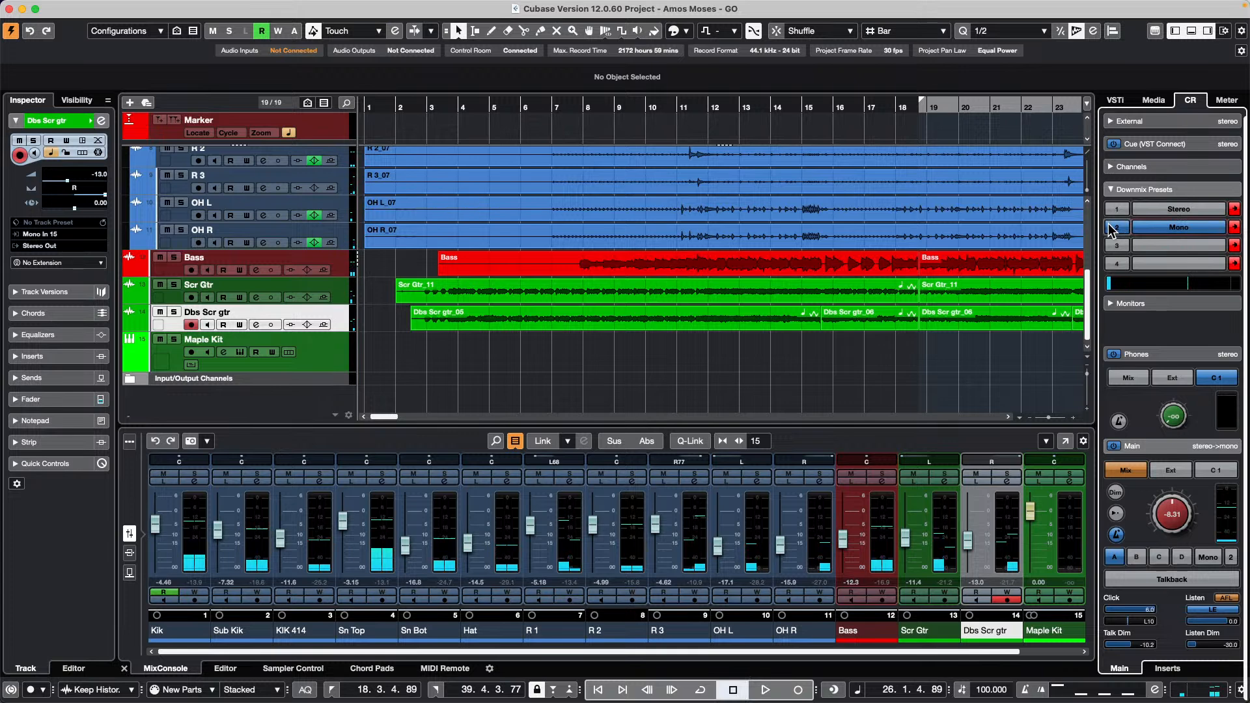
click(1114, 227)
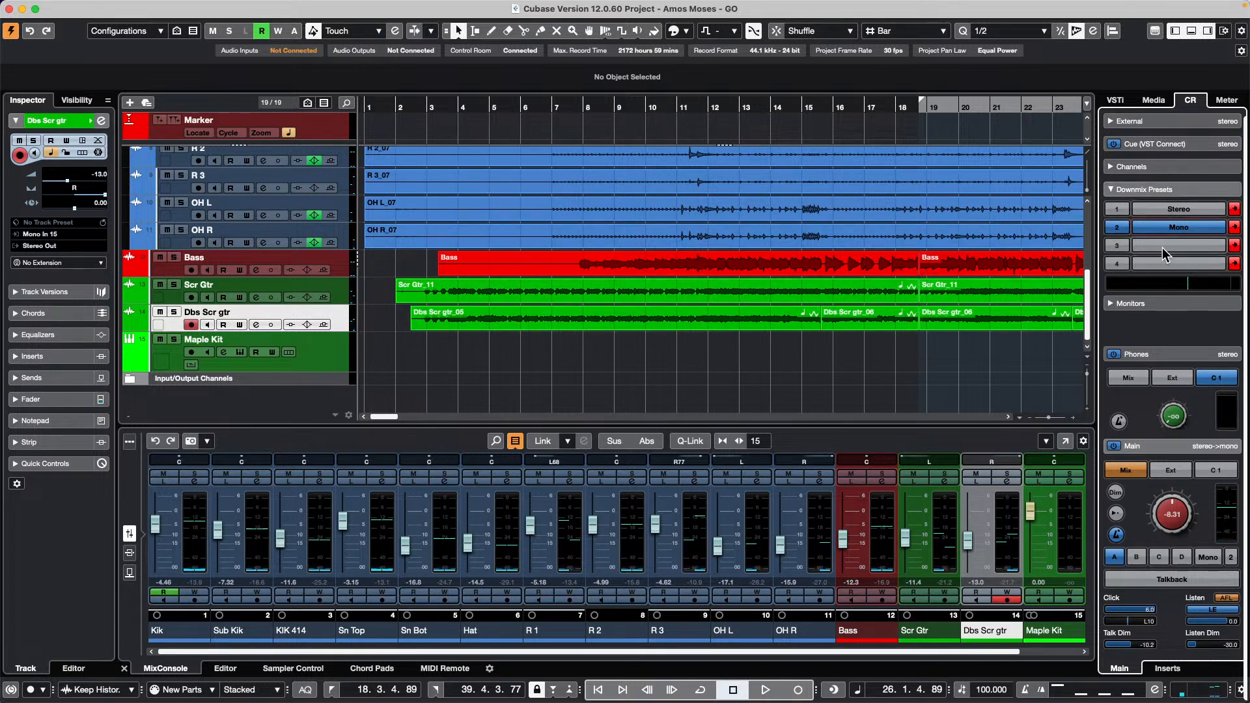
click(1185, 207)
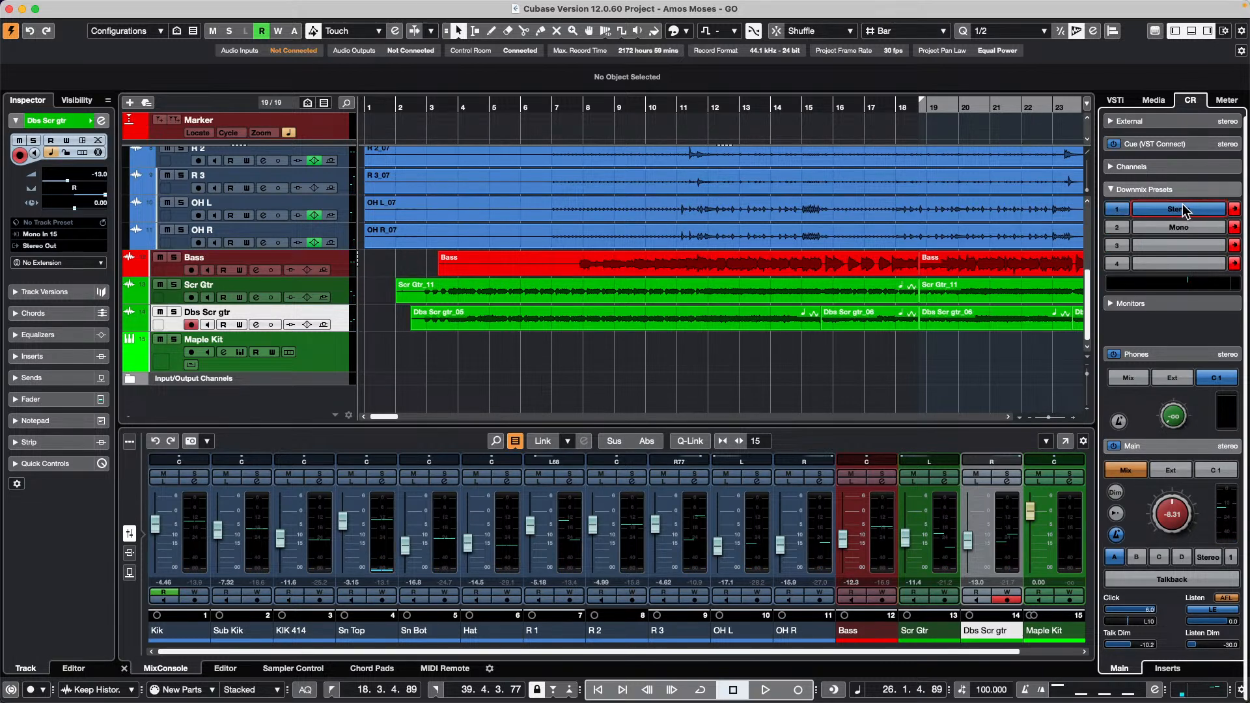
click(1194, 224)
click(1188, 211)
Add an instrument track with HALion Sonic as its instrument.
right_click(331, 353)
mouse_move(374, 353)
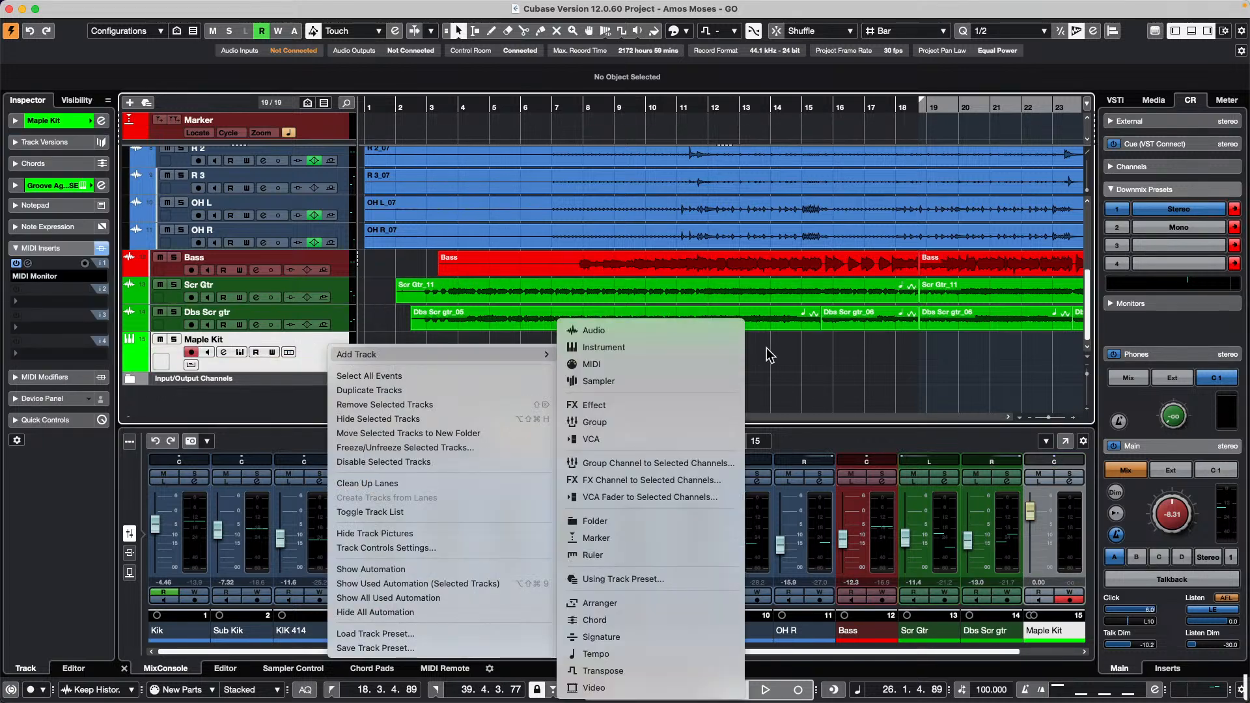
click(646, 346)
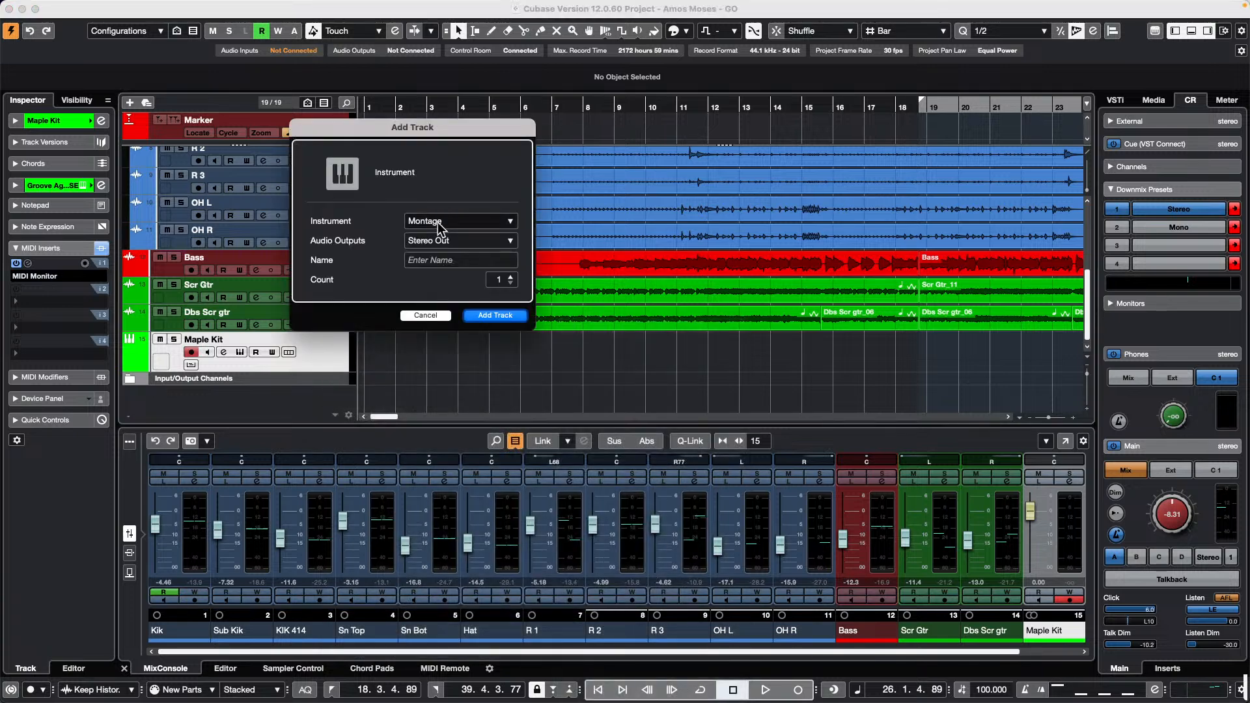
click(437, 223)
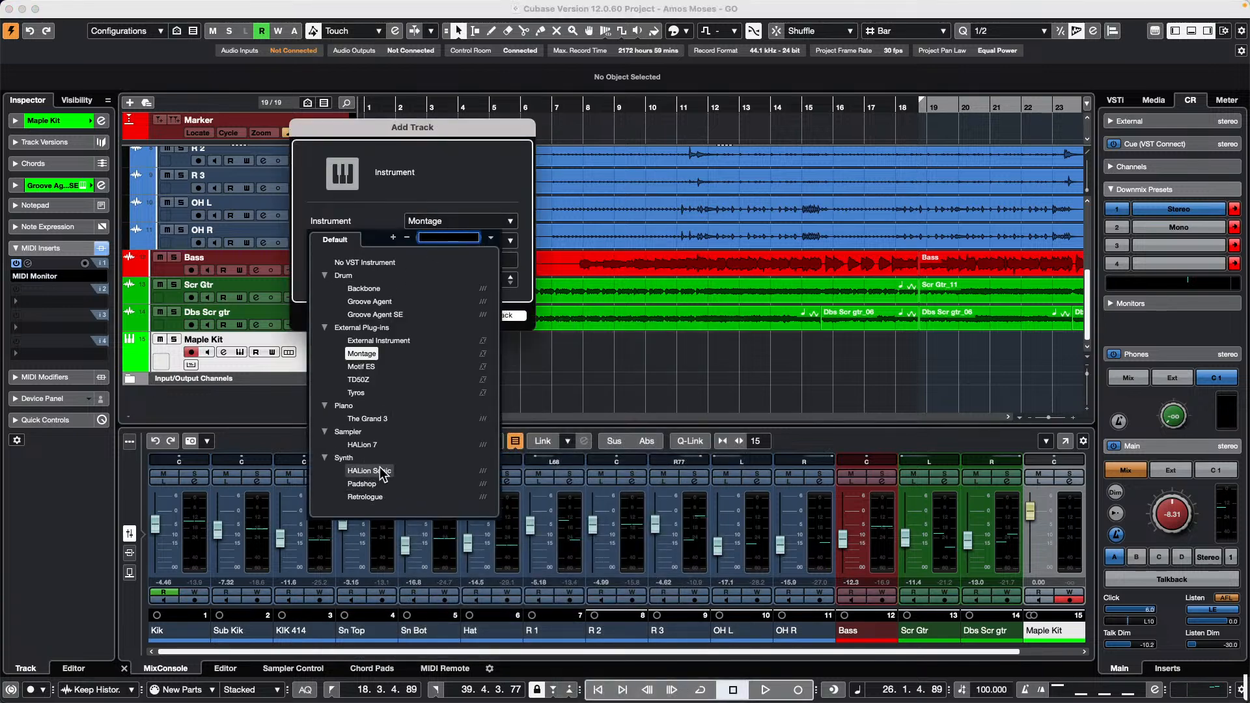
click(369, 471)
click(495, 316)
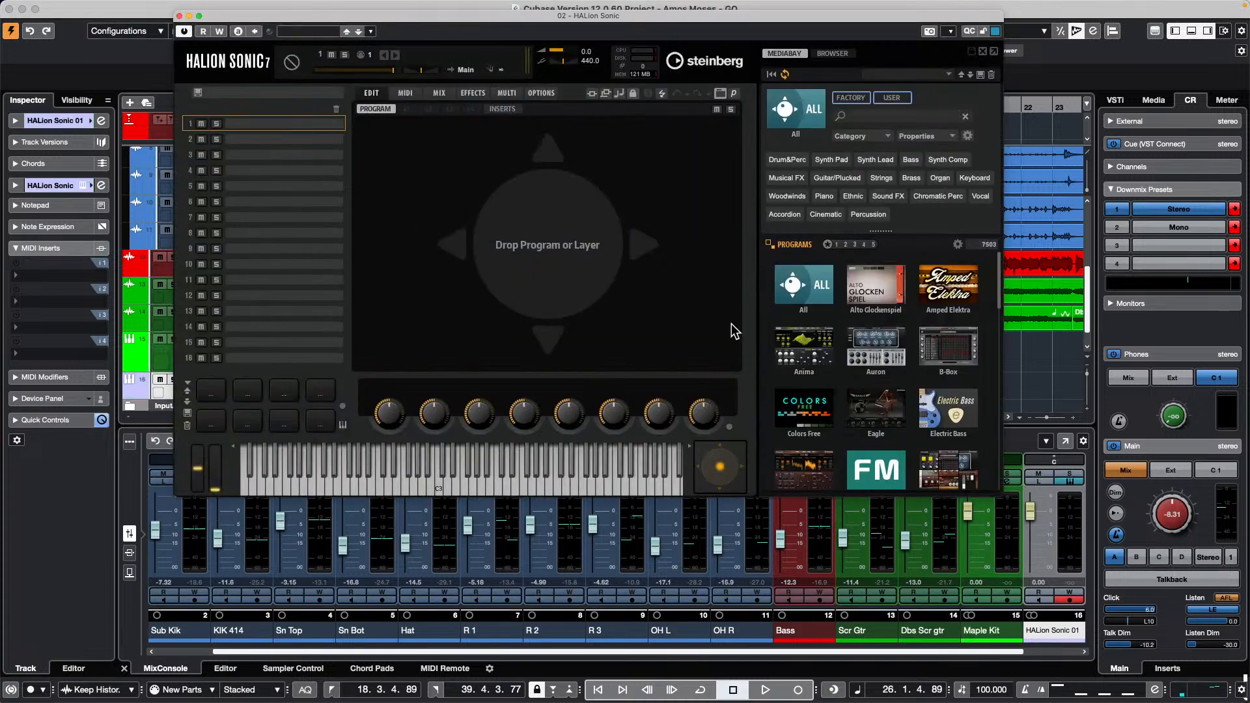
Load the Model C organ program Classic Jazz in HALion Sonic and audition a couple of notes.
scroll(950, 364, down, 5)
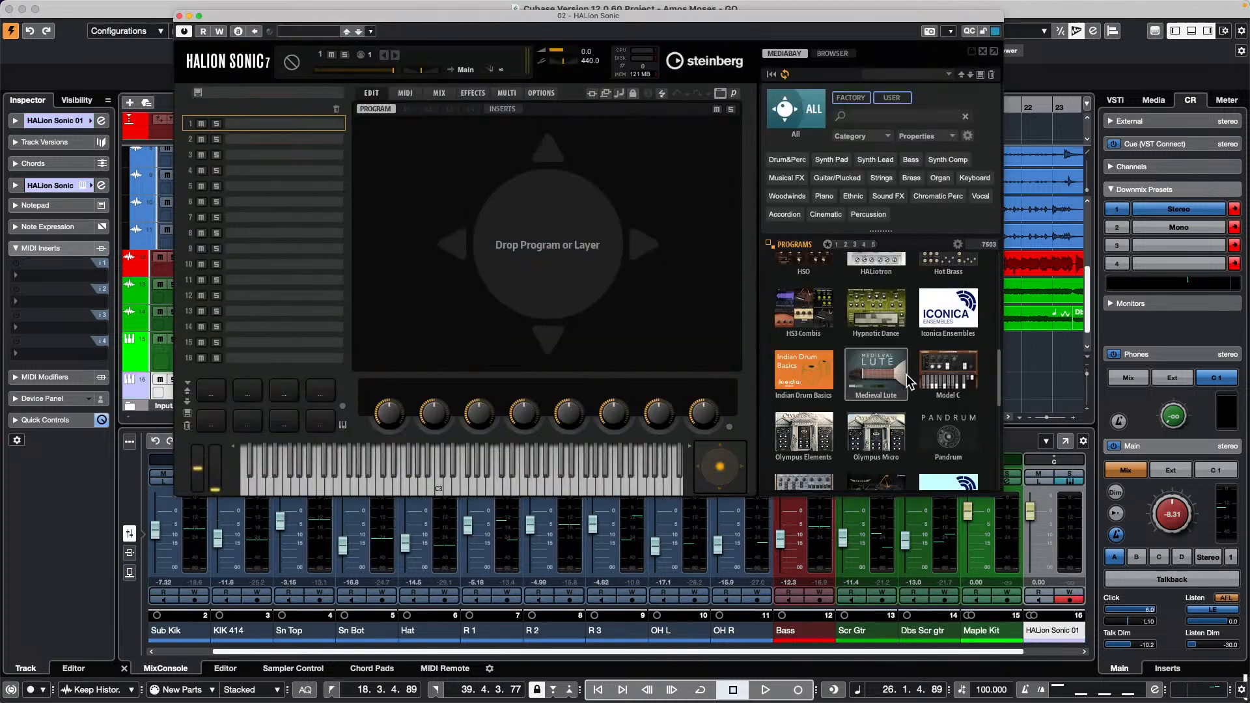
click(948, 373)
double_click(818, 391)
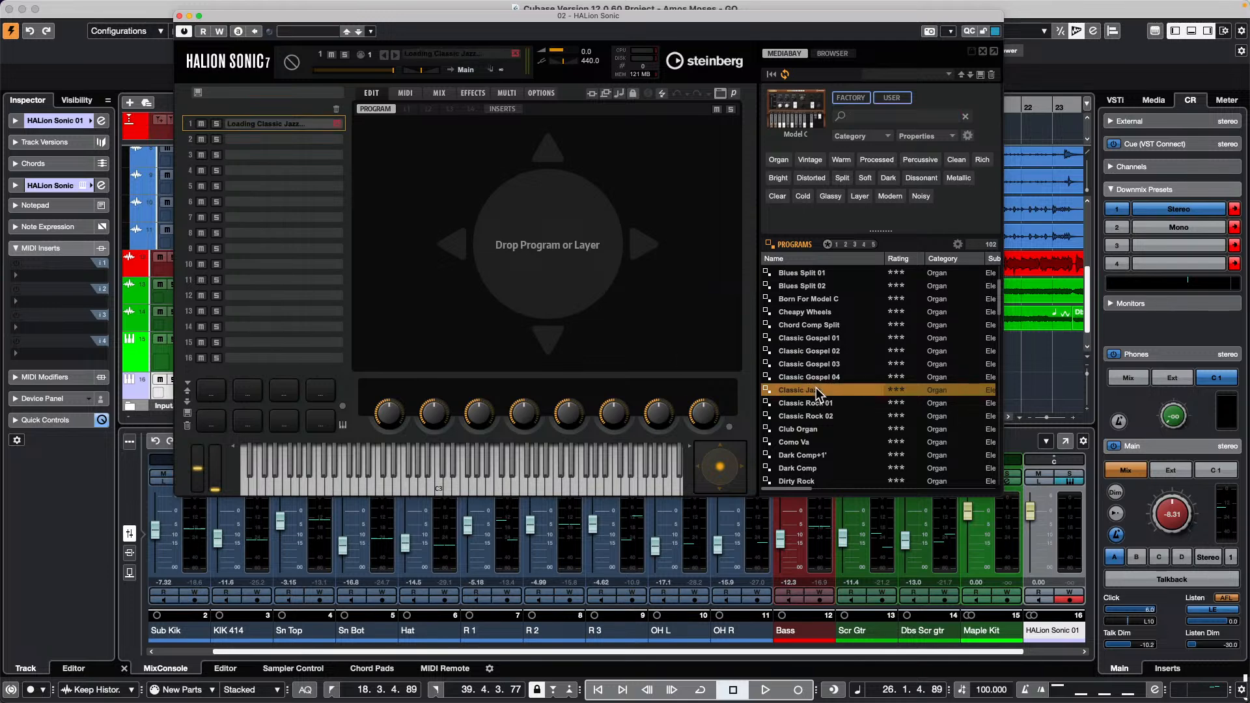
click(541, 473)
click(486, 478)
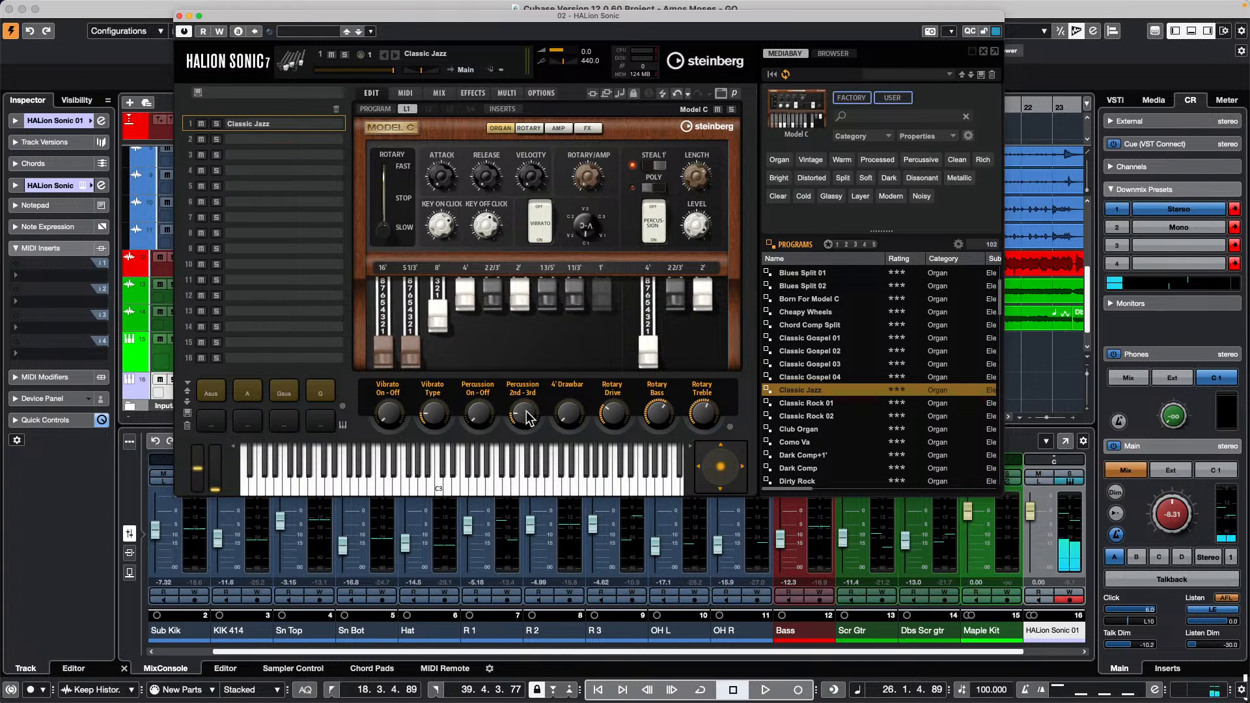
Make a brief test recording with * and stop it.
key(KP_Multiply)
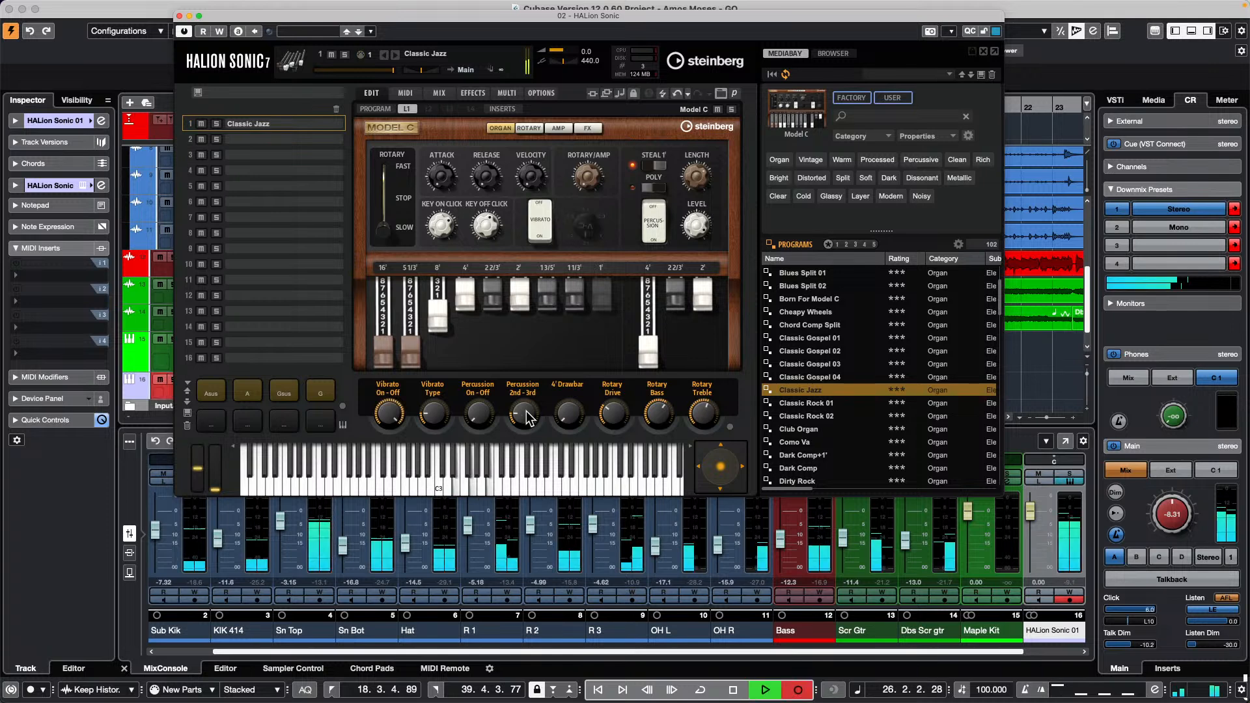
key(space)
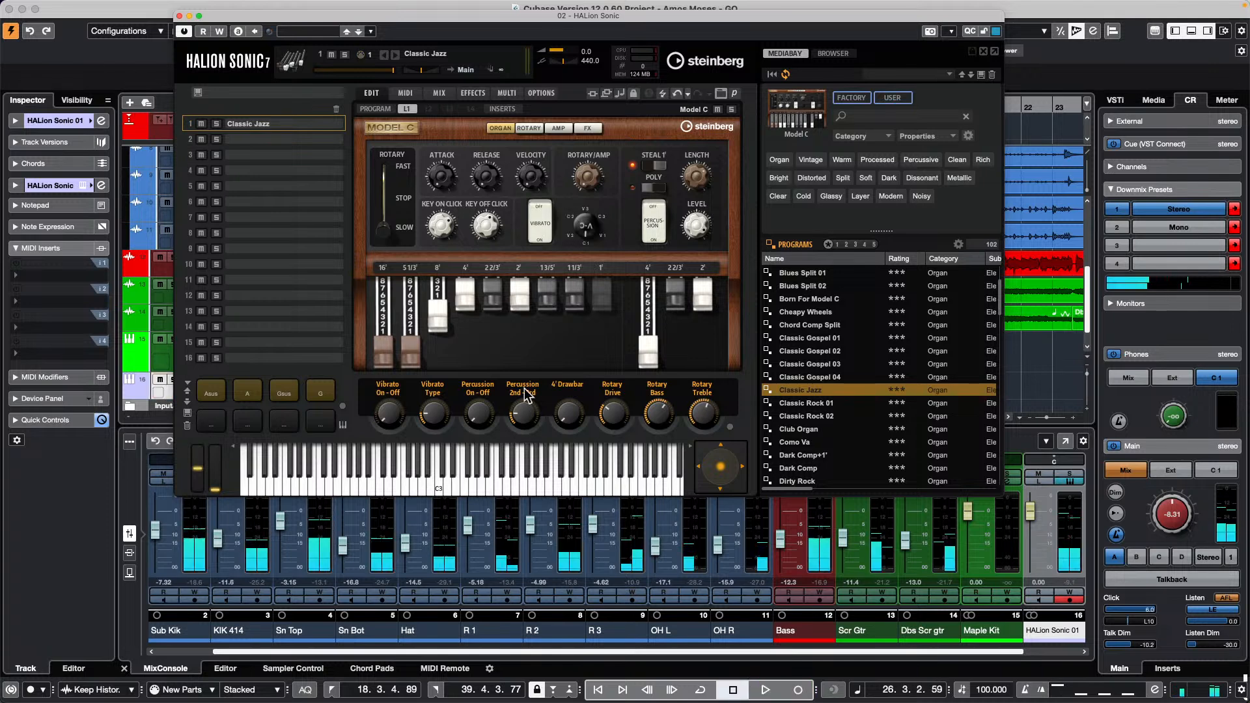
click(396, 8)
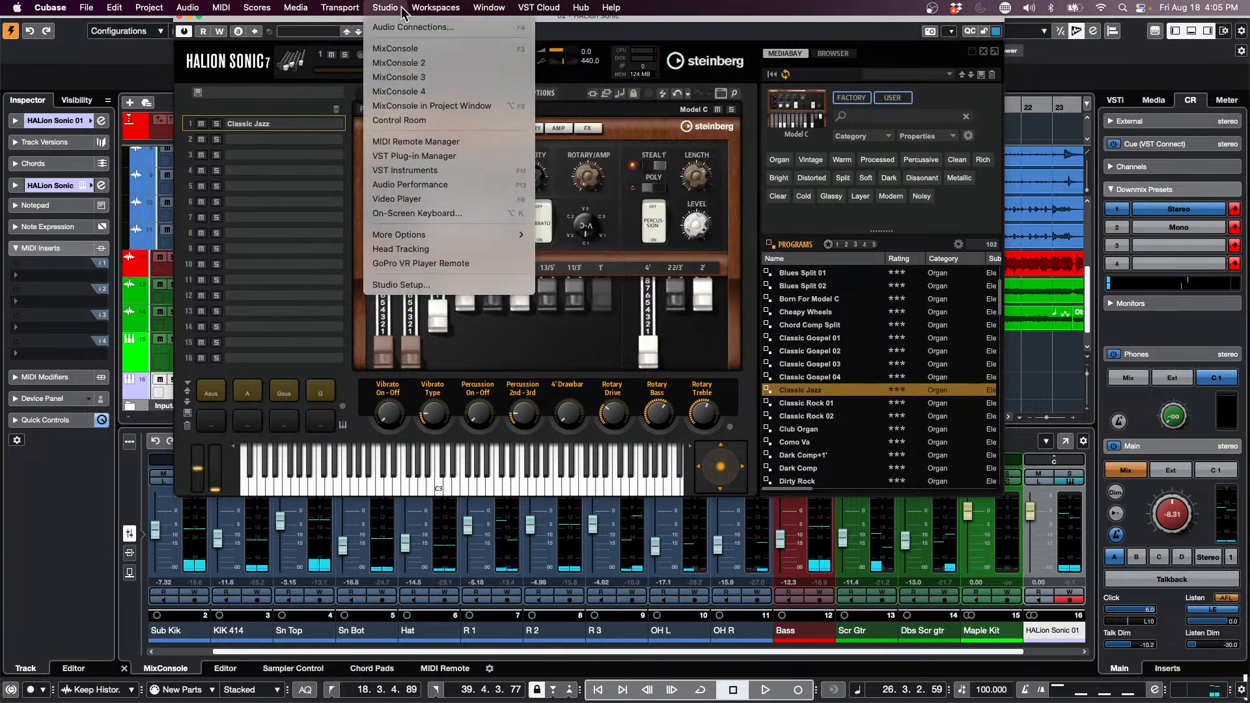
In Studio Setup, set the Generic Remote's Fader 1 address to 68, then apply and close.
click(441, 287)
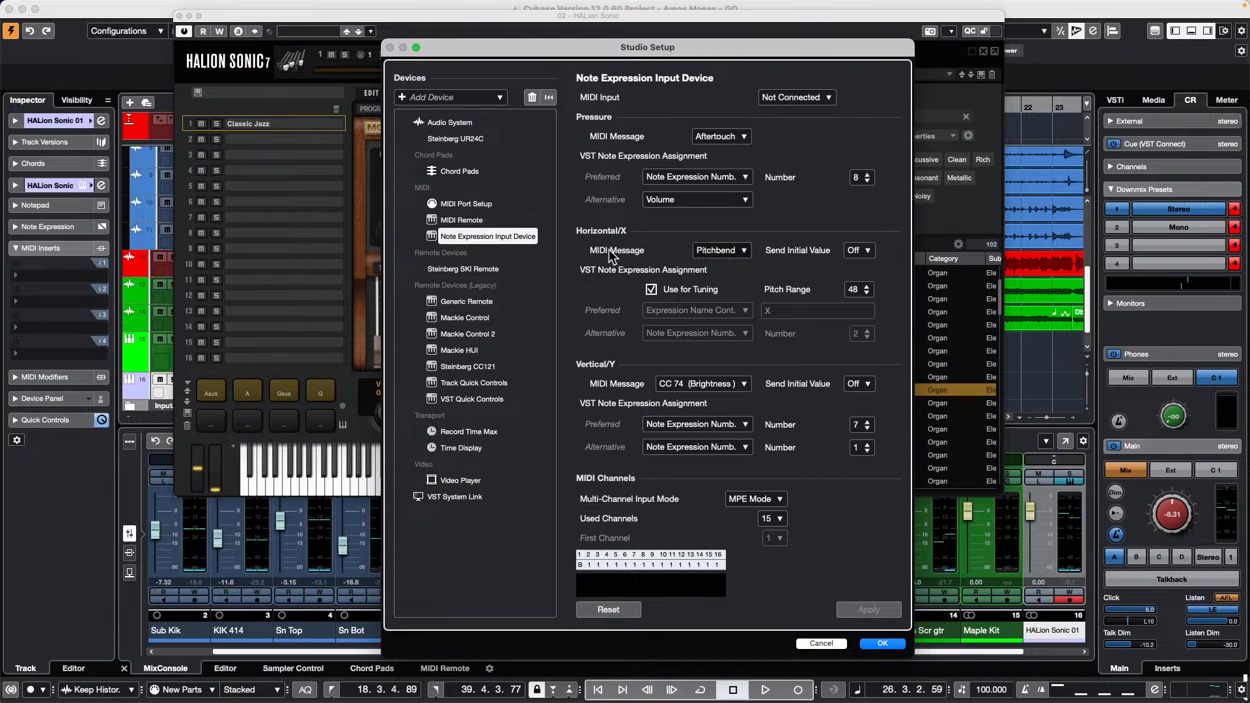
click(460, 302)
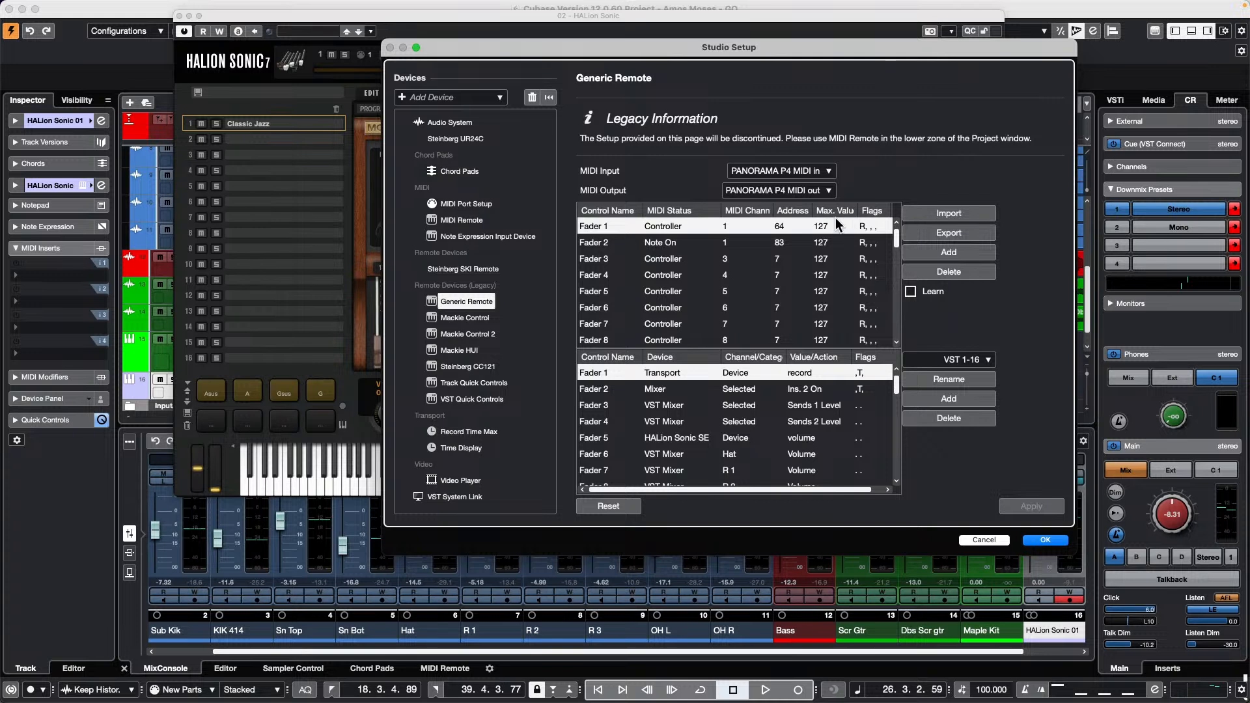
double_click(785, 227)
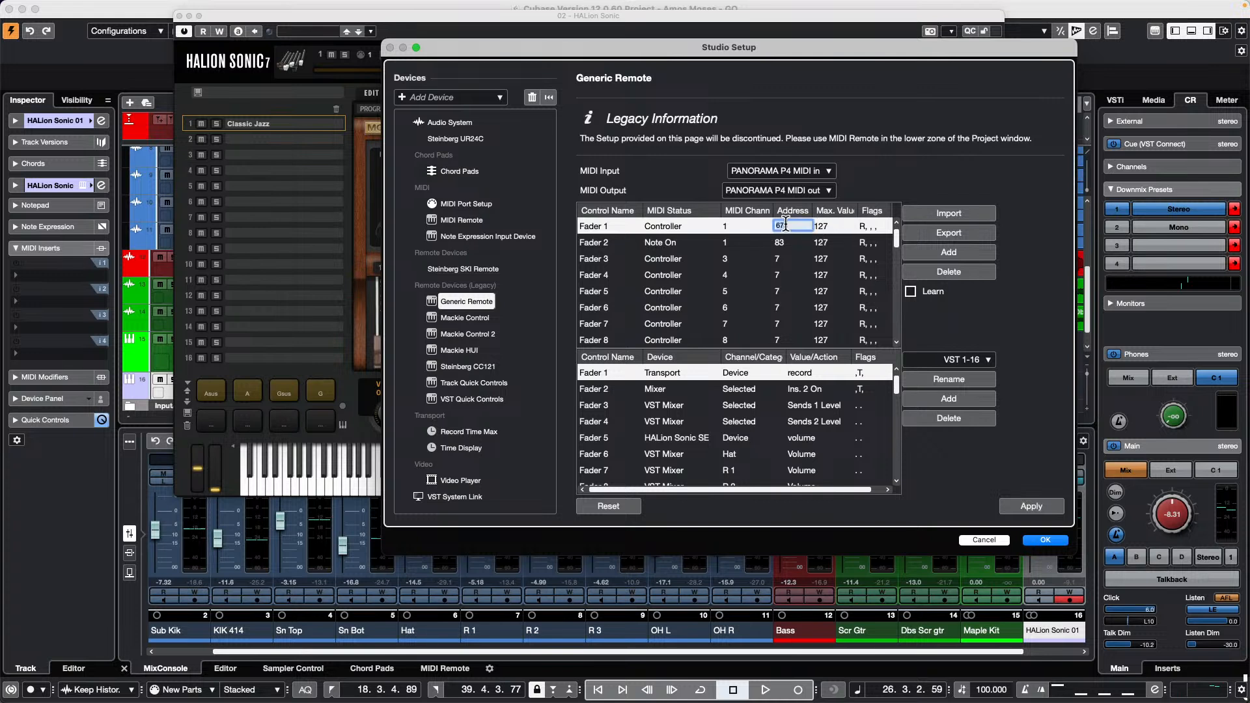
key(Return)
click(1031, 507)
click(1046, 541)
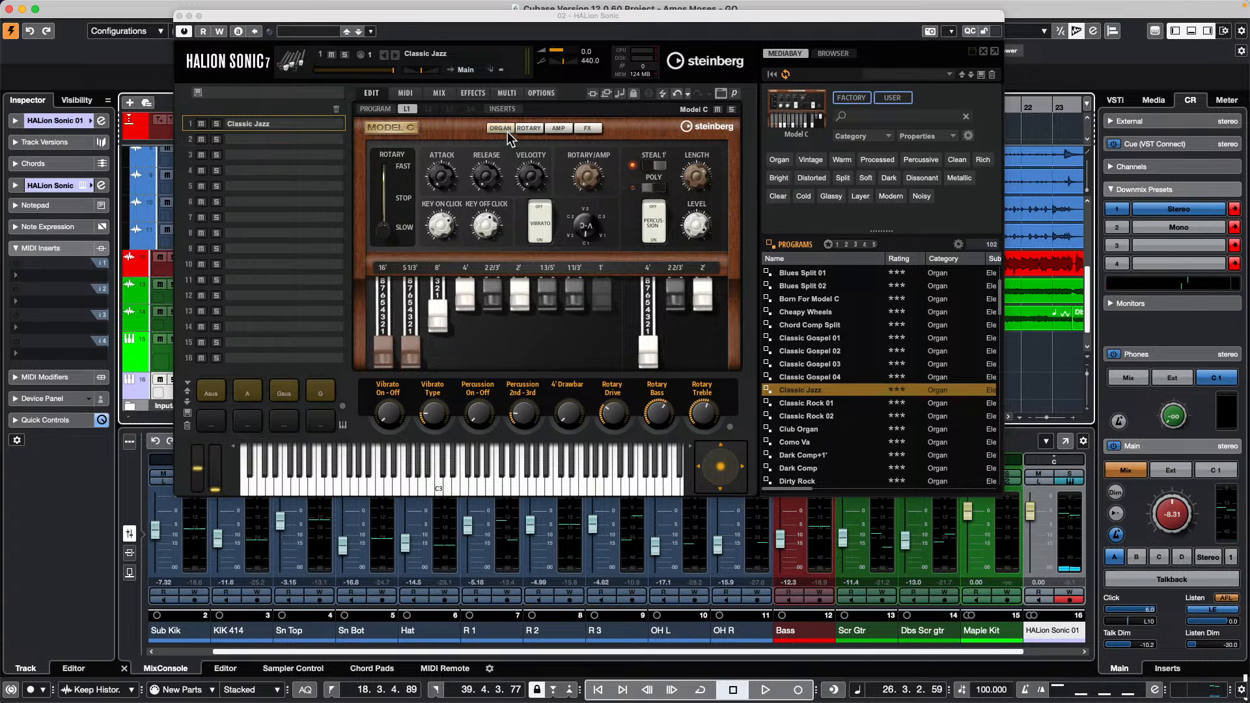
click(530, 129)
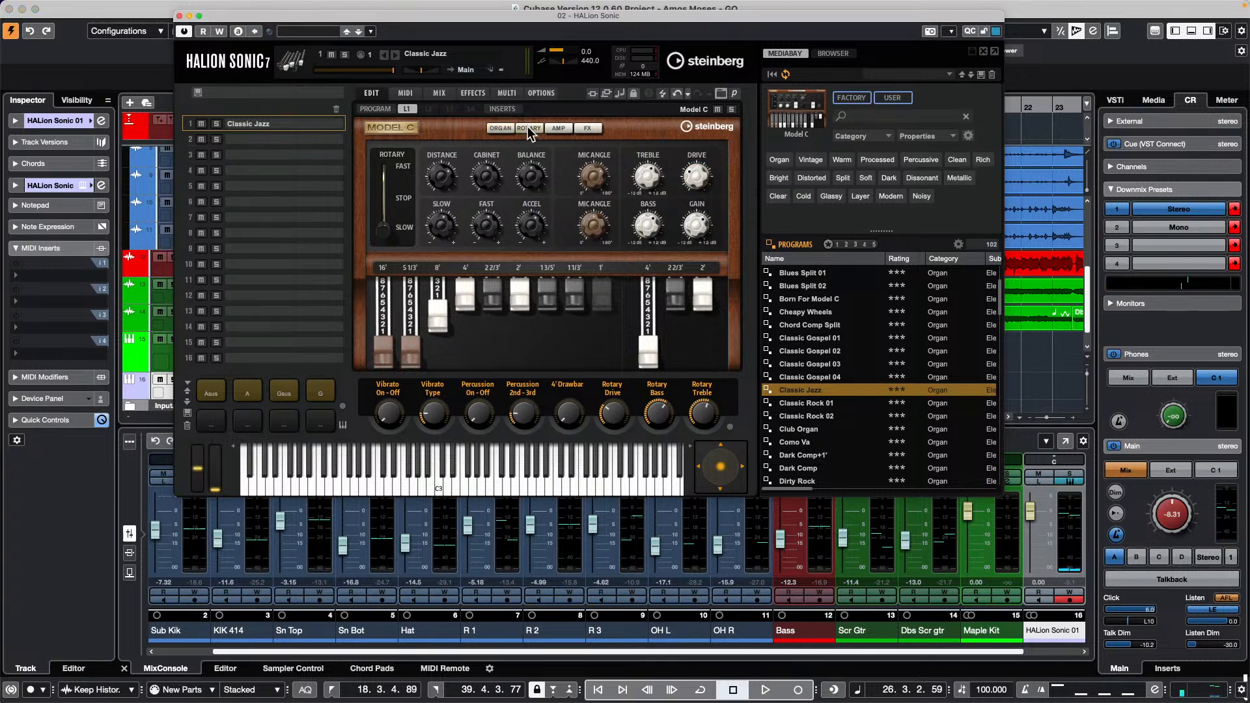
click(562, 129)
click(582, 129)
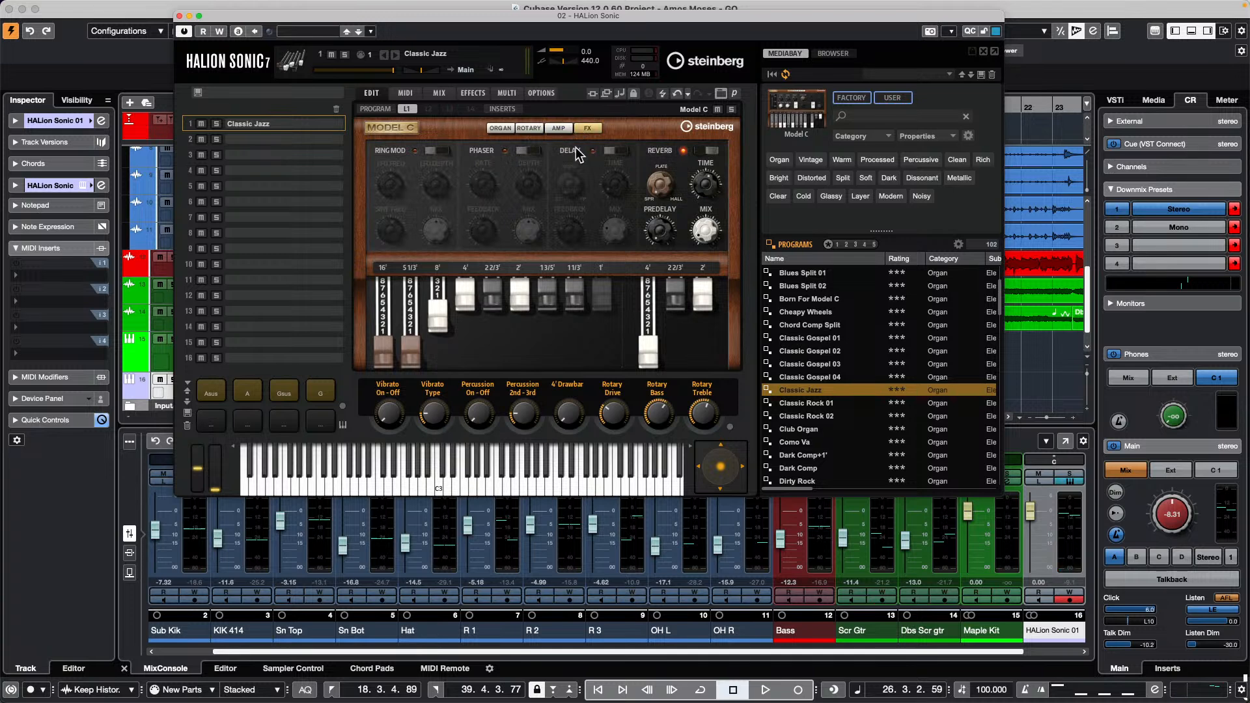
click(500, 128)
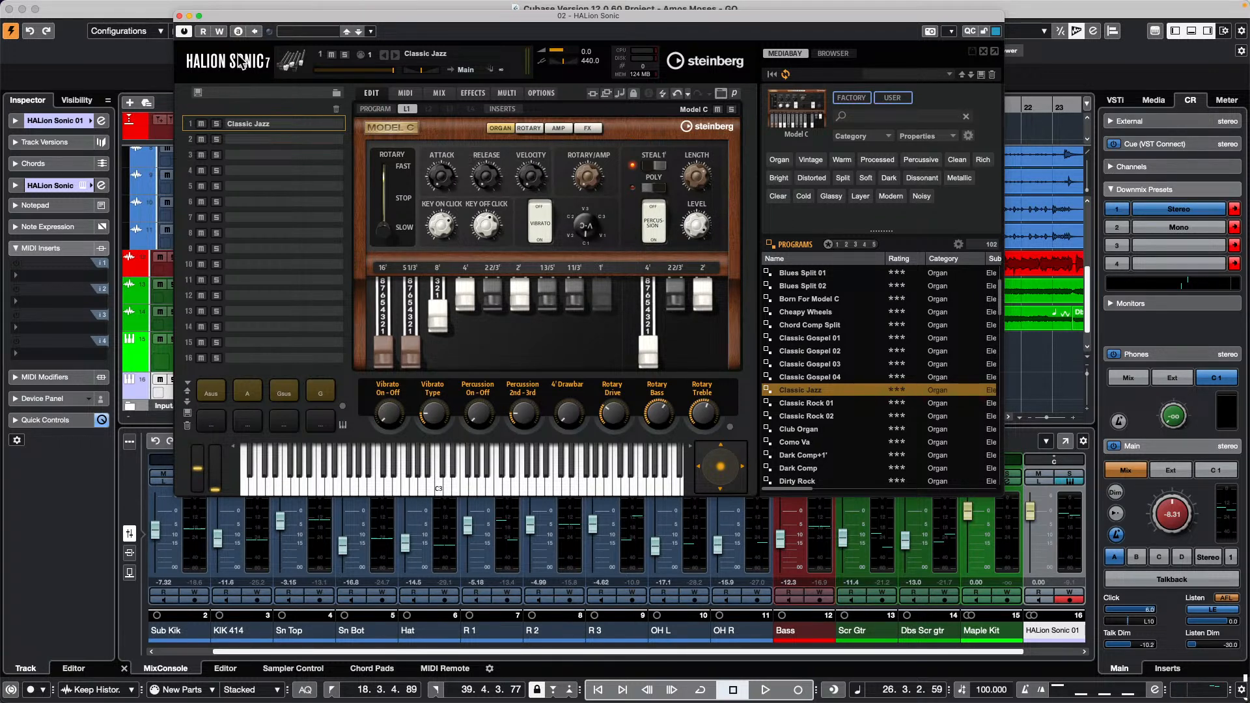
Solo HALion Sonic 01 and record a MIDI part spanning bars 28 to 34.
drag(247, 21, 538, 39)
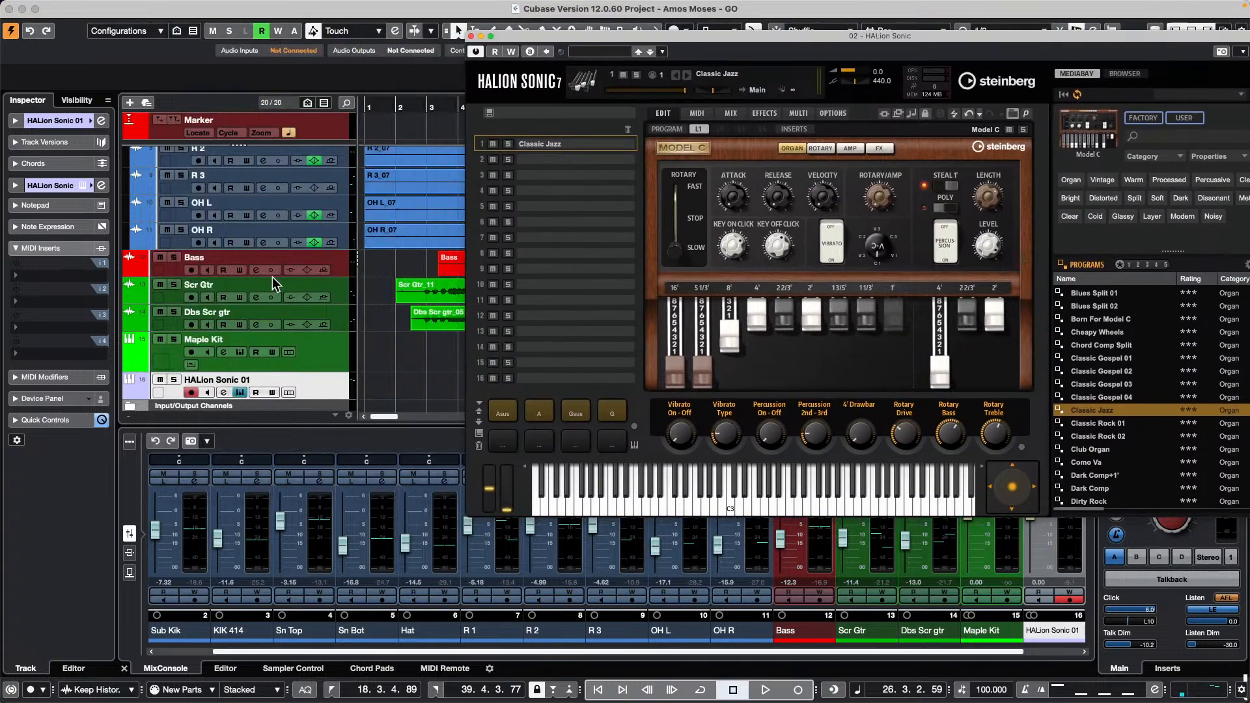
click(174, 380)
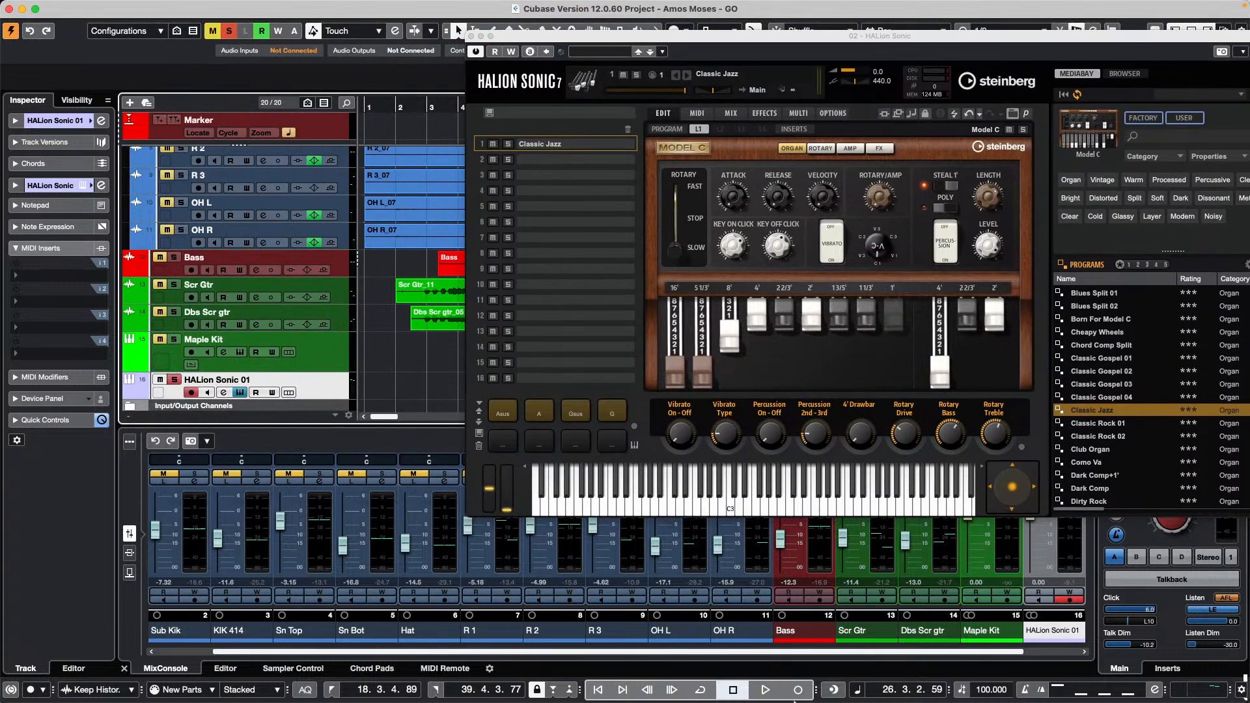
click(769, 693)
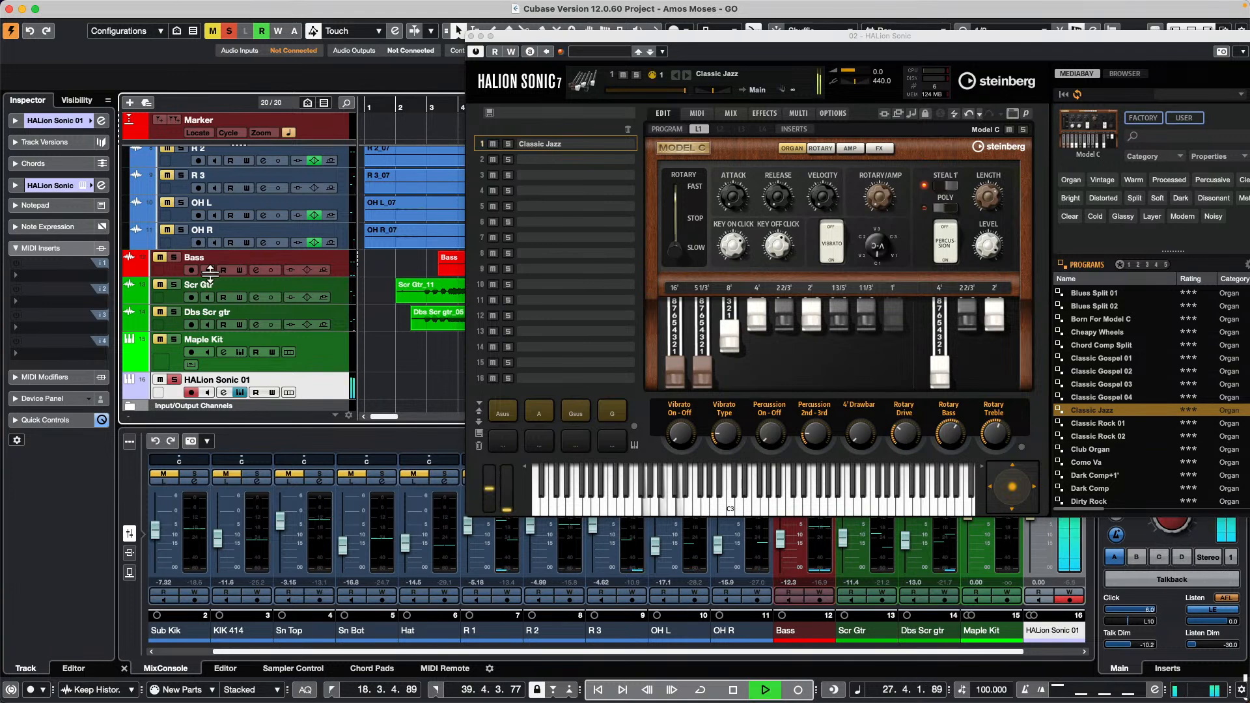
click(797, 690)
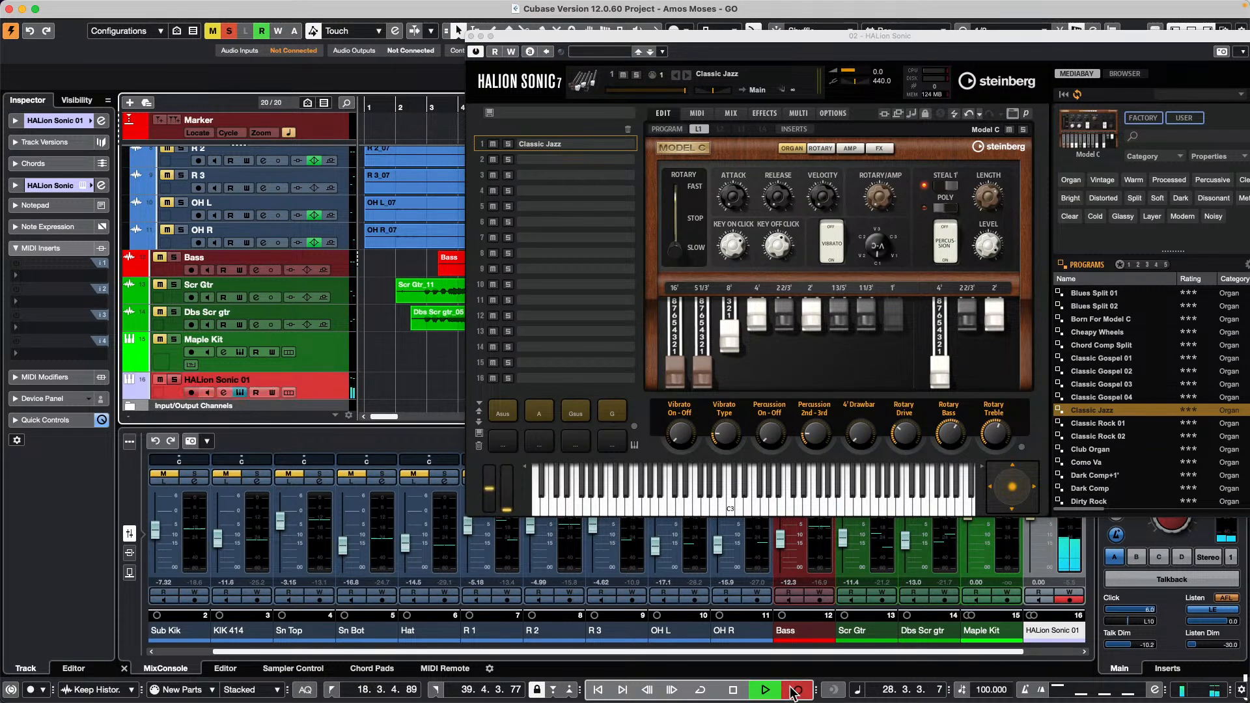
drag(545, 50, 441, 510)
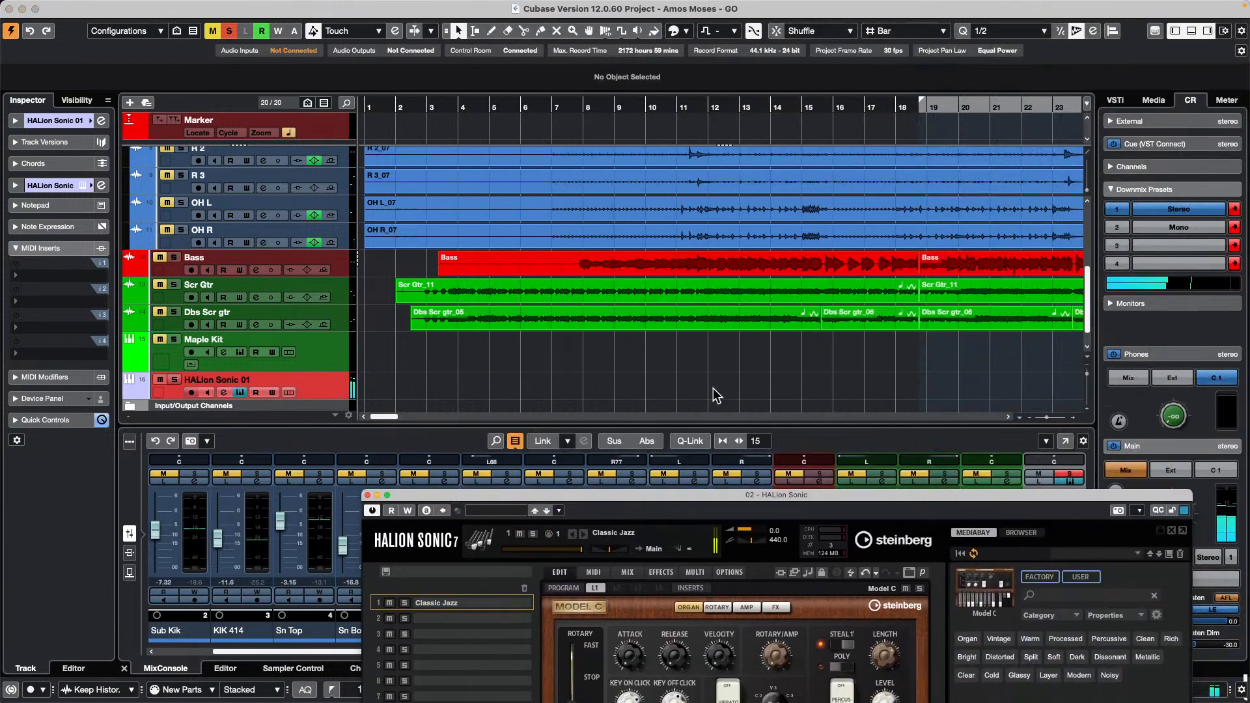
key(g)
key(g)
key(g)
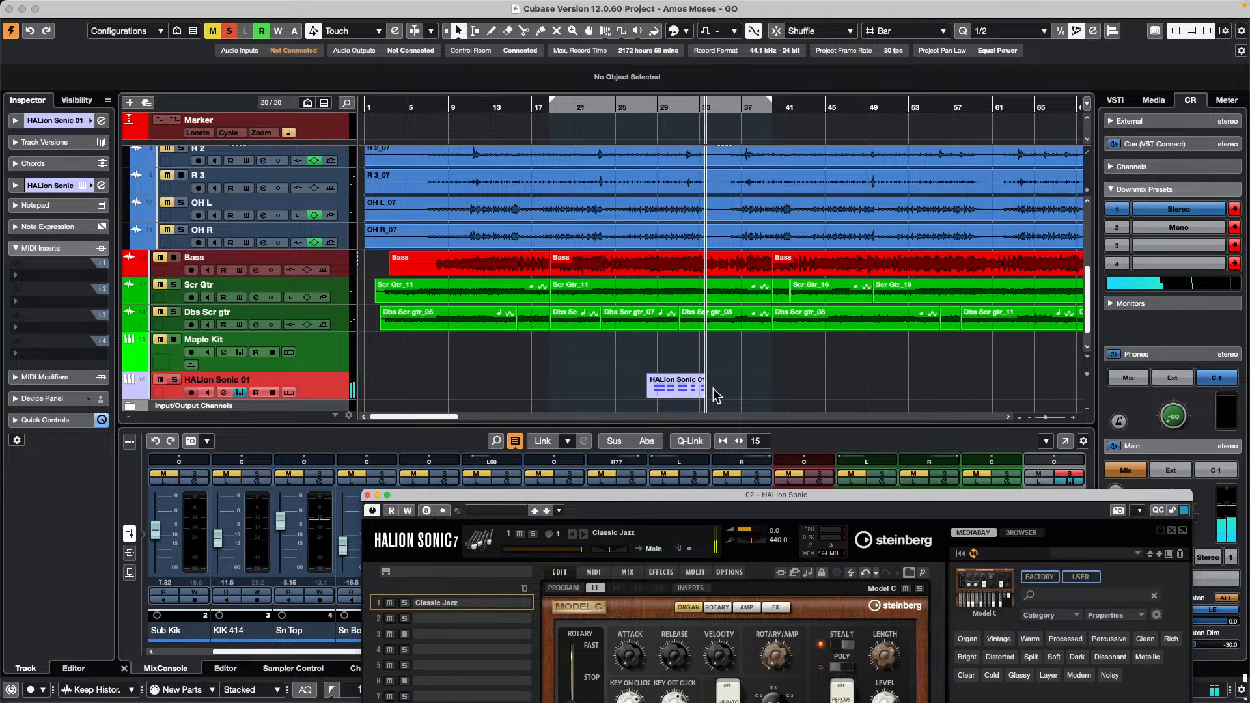
key(space)
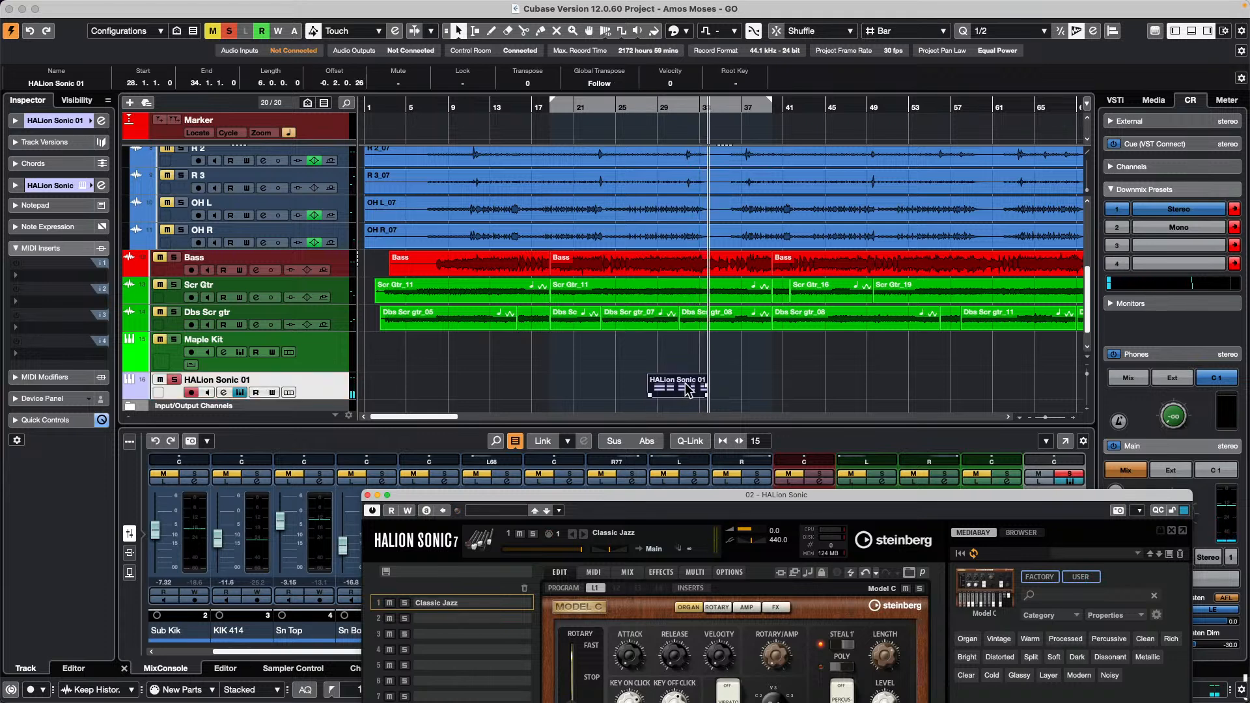
click(689, 389)
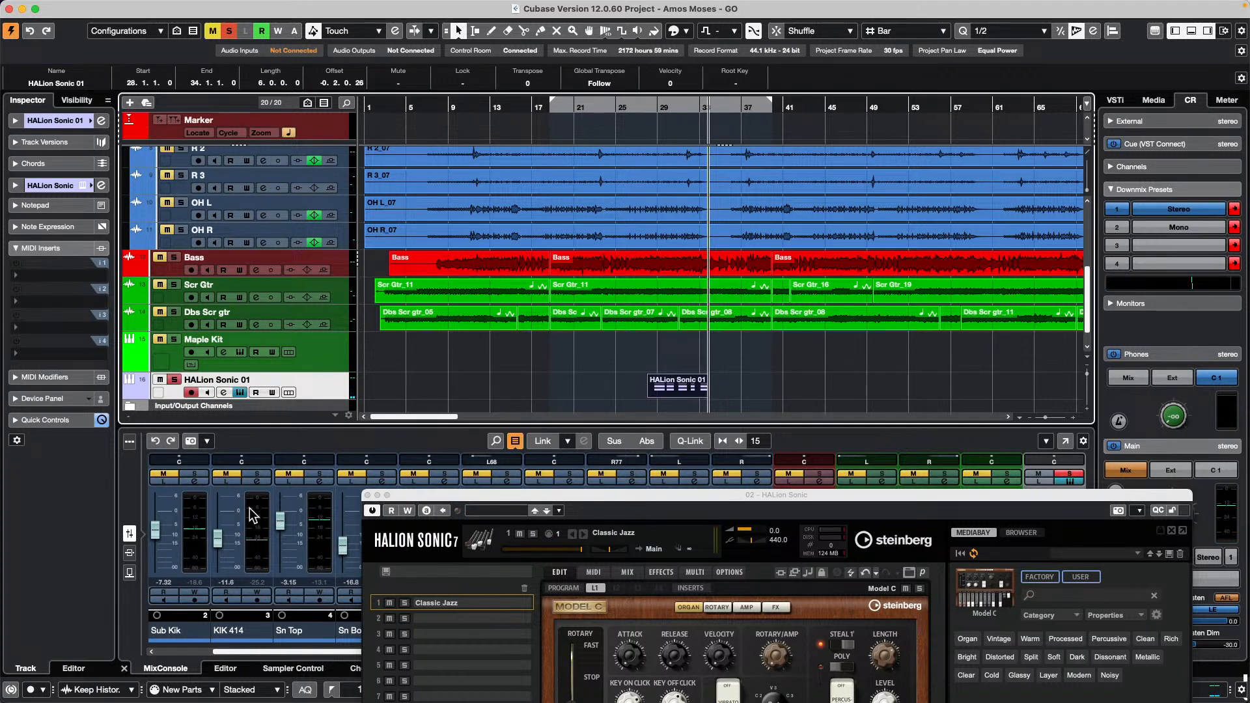
drag(423, 500, 665, 594)
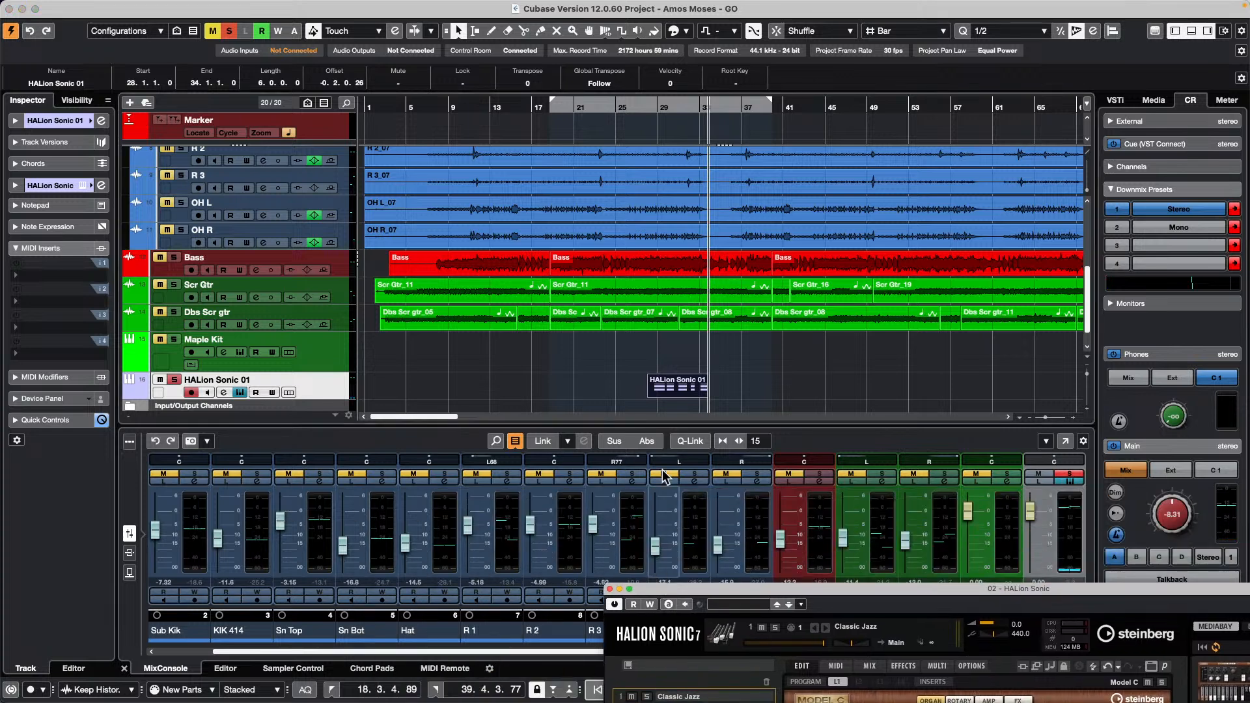
Open the recorded part in a Key Editor window and draw CC64 sustain events around bars 28–30.
double_click(671, 391)
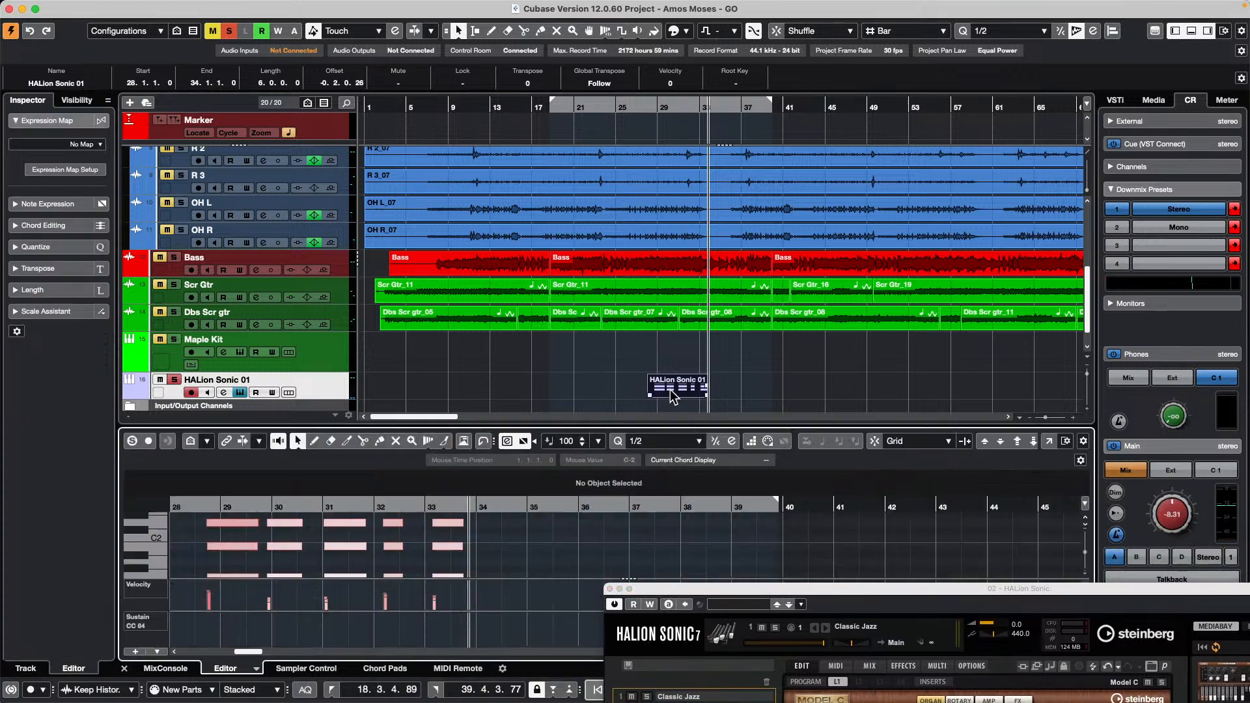
click(1050, 441)
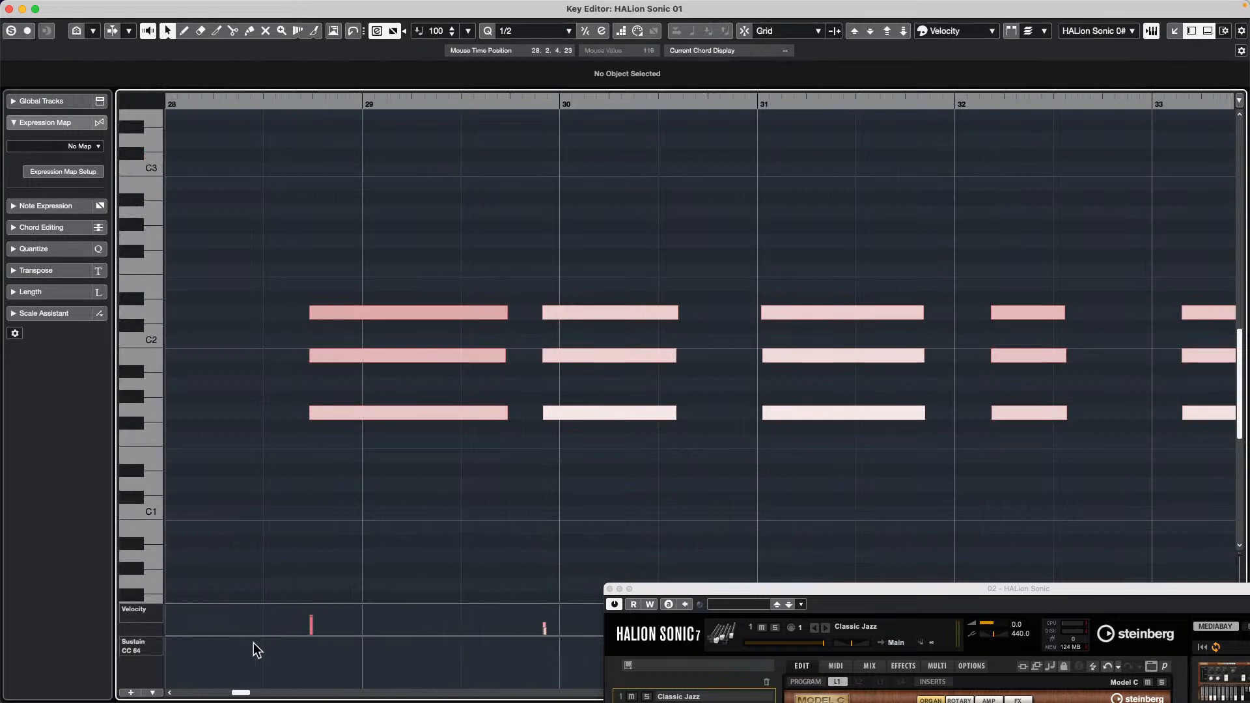
key(8)
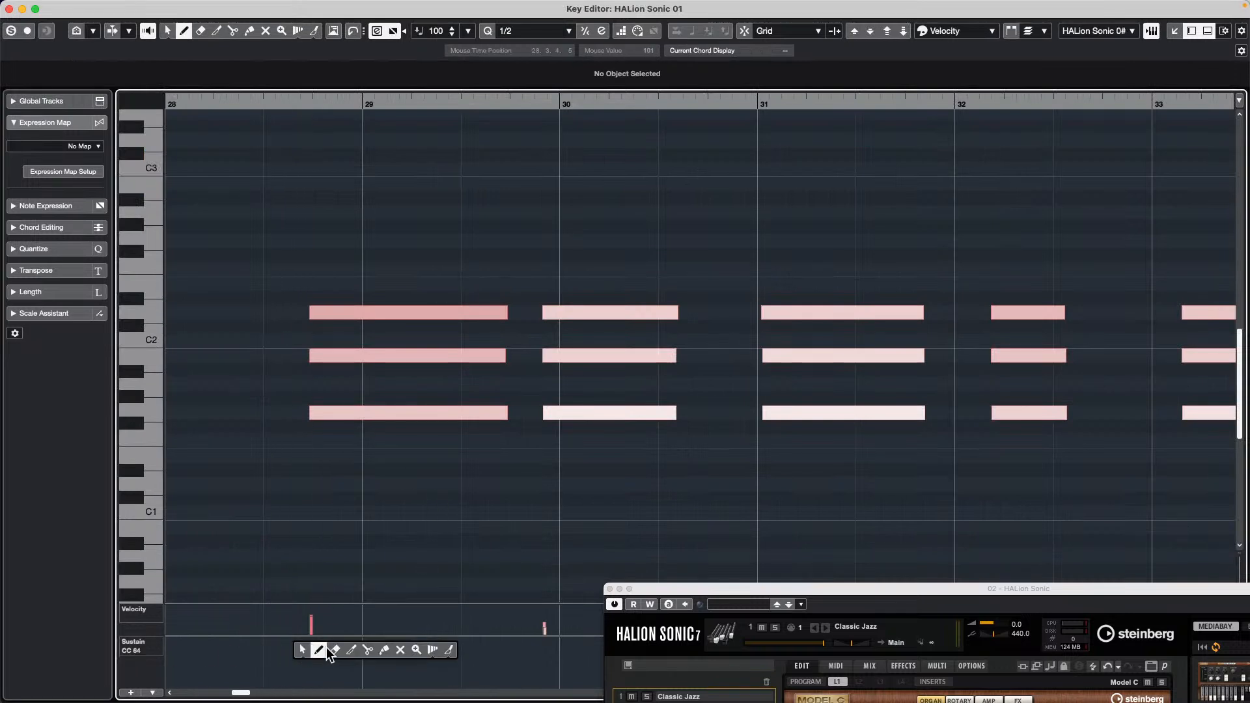
click(279, 639)
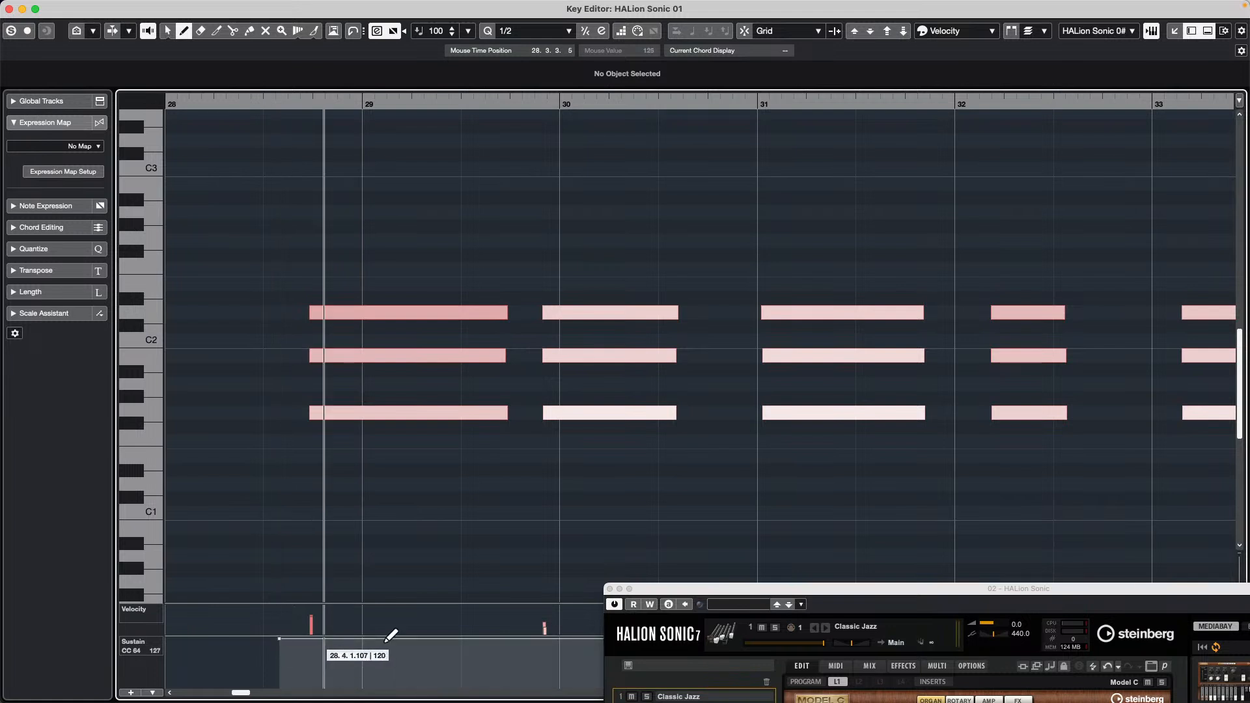
click(538, 651)
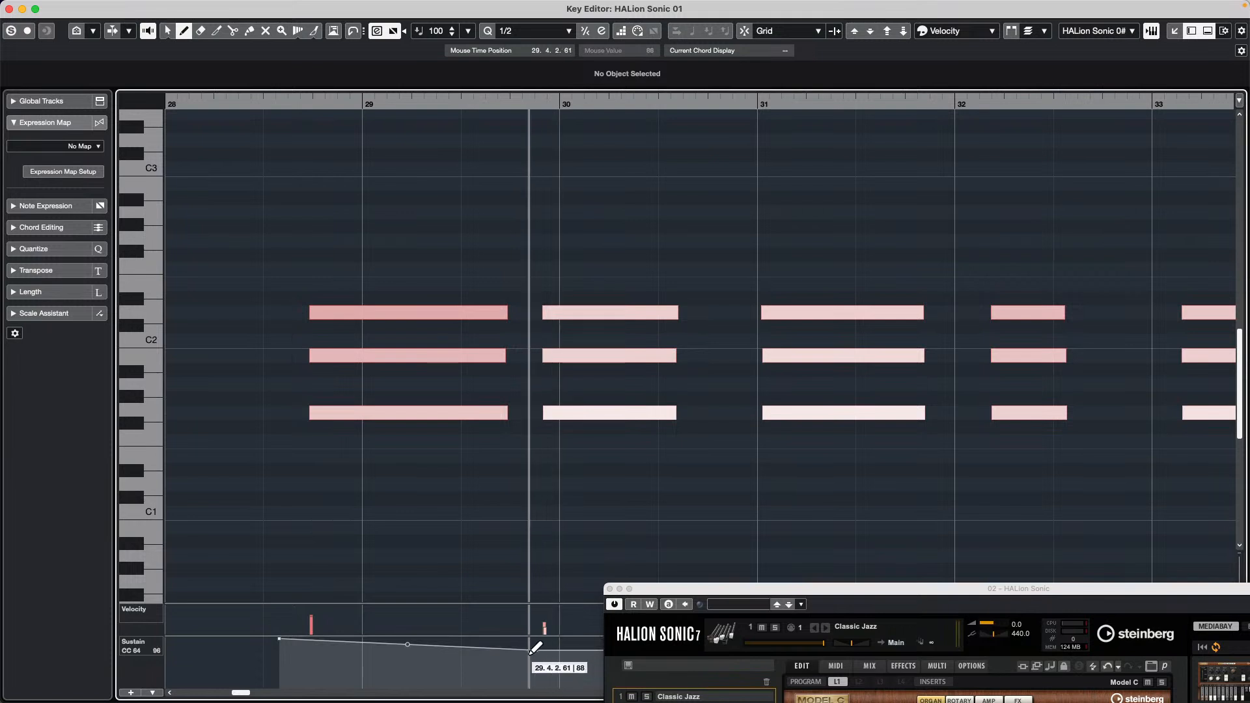
right_click(521, 655)
click(539, 655)
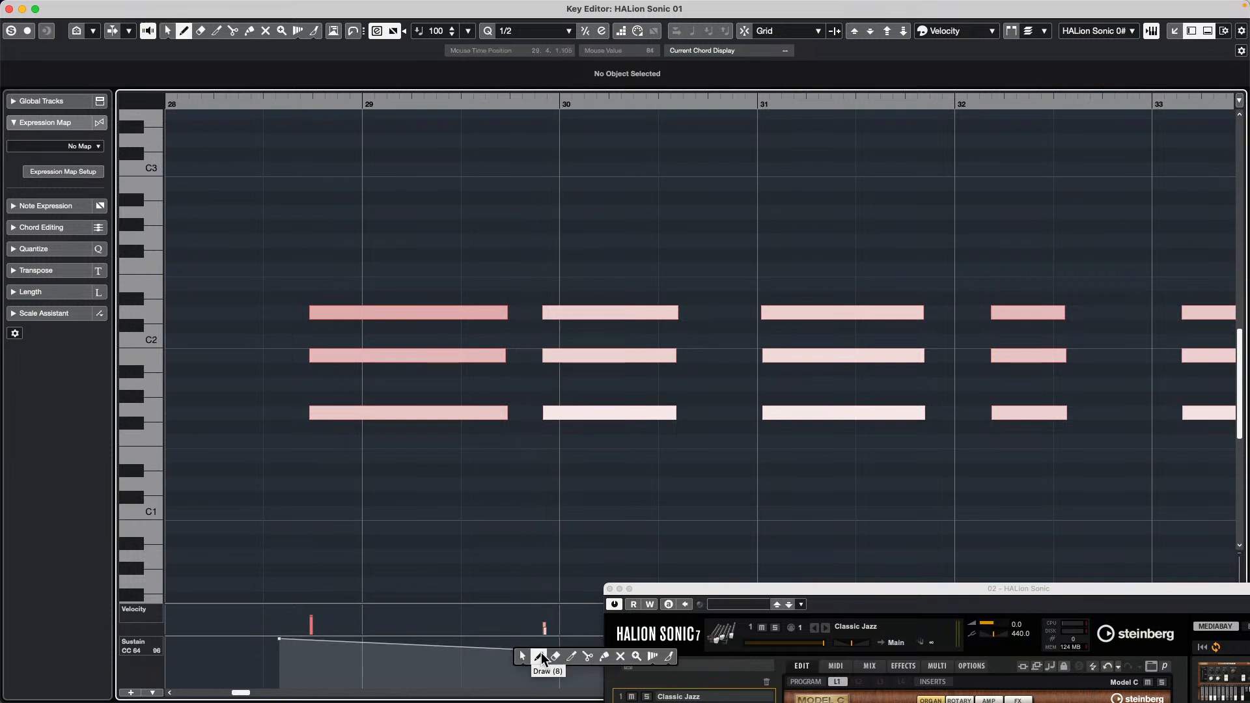
drag(540, 653, 526, 688)
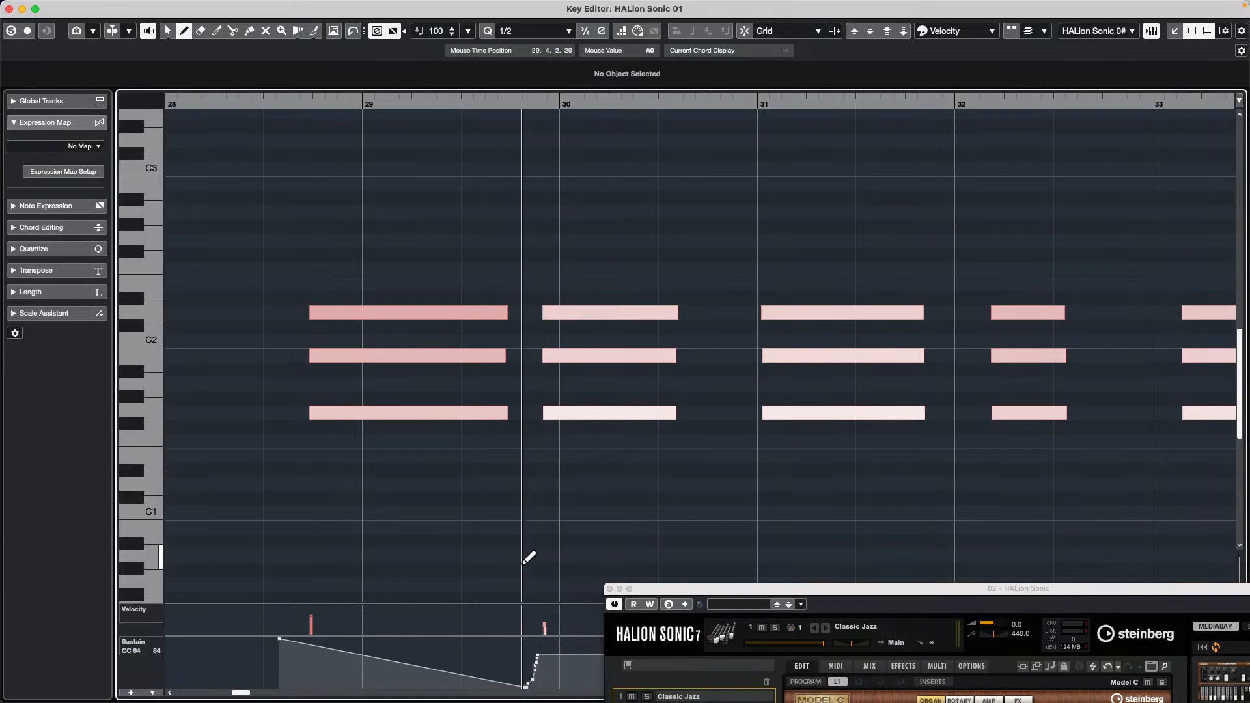
Undo both sustain lane edits so CC64 returns to a flat 127.
drag(668, 589, 804, 403)
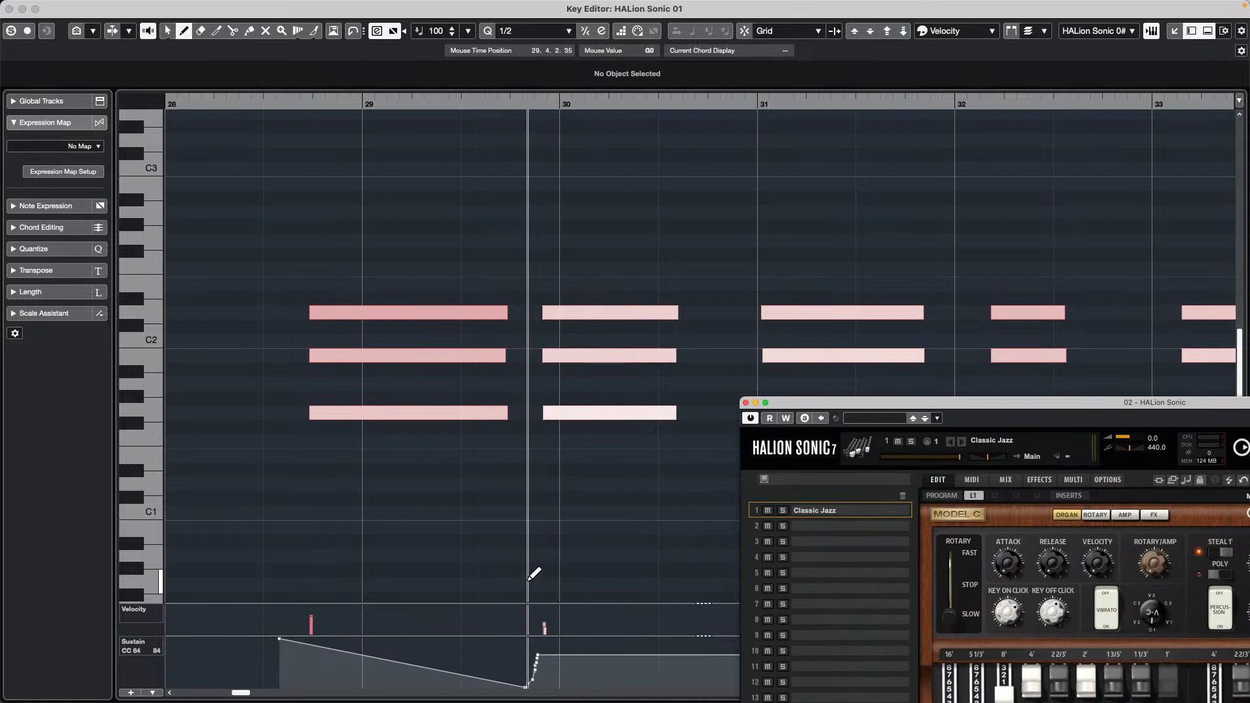
right_click(458, 630)
click(458, 630)
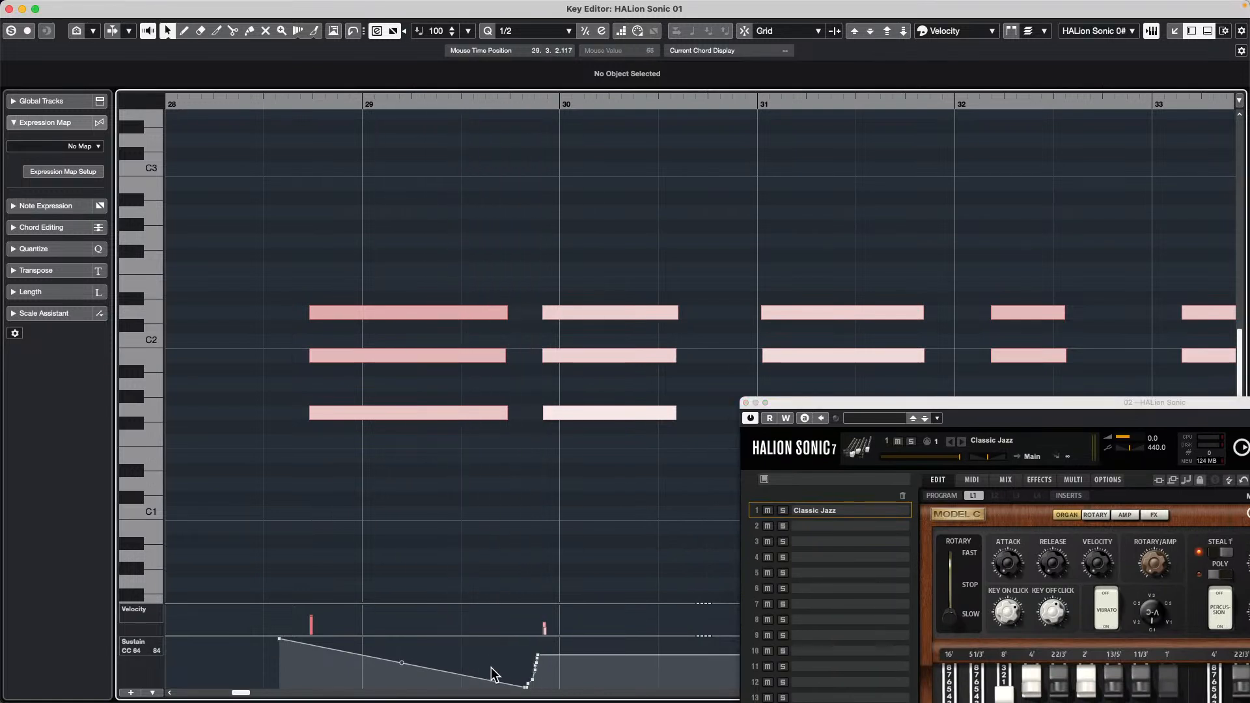
right_click(429, 663)
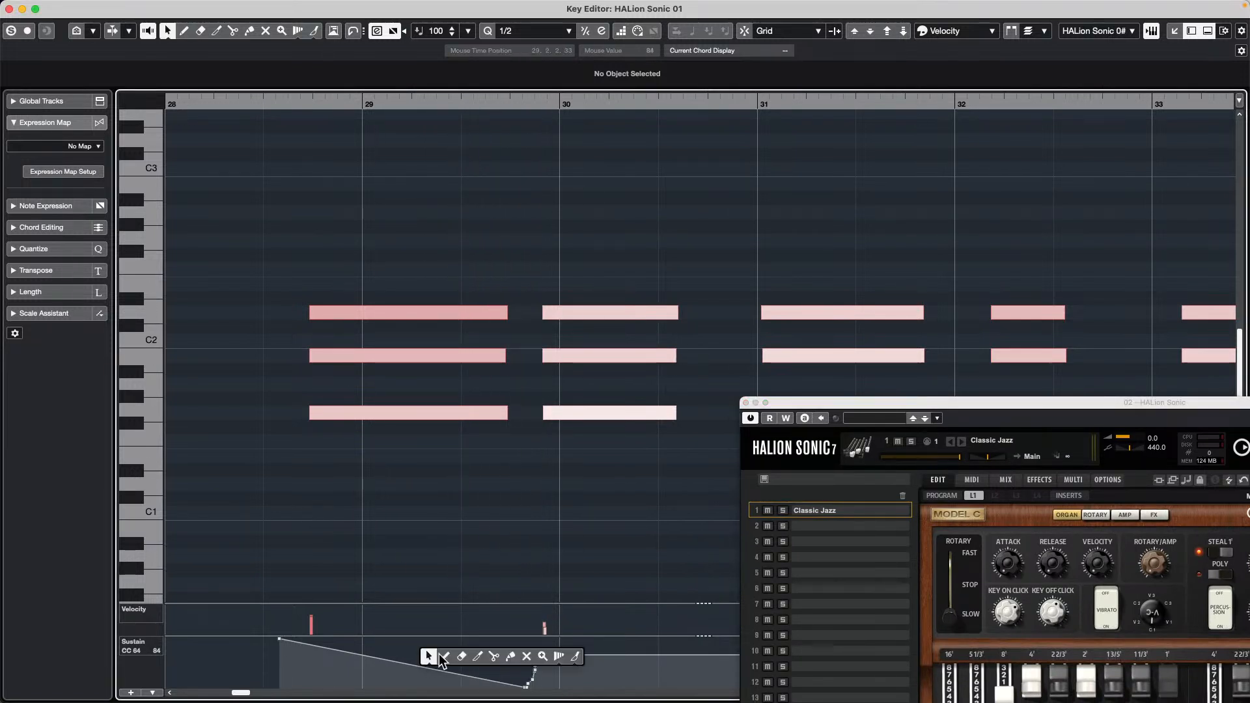
click(569, 571)
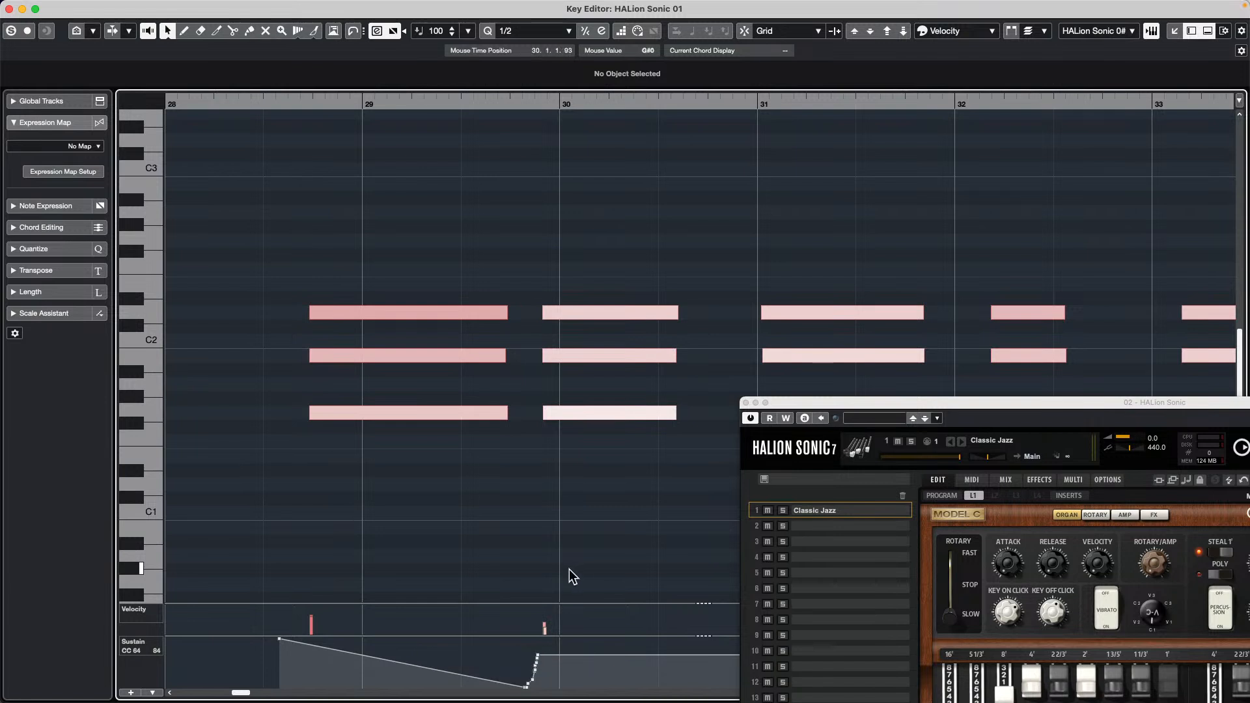
key(super+z)
key(super+z)
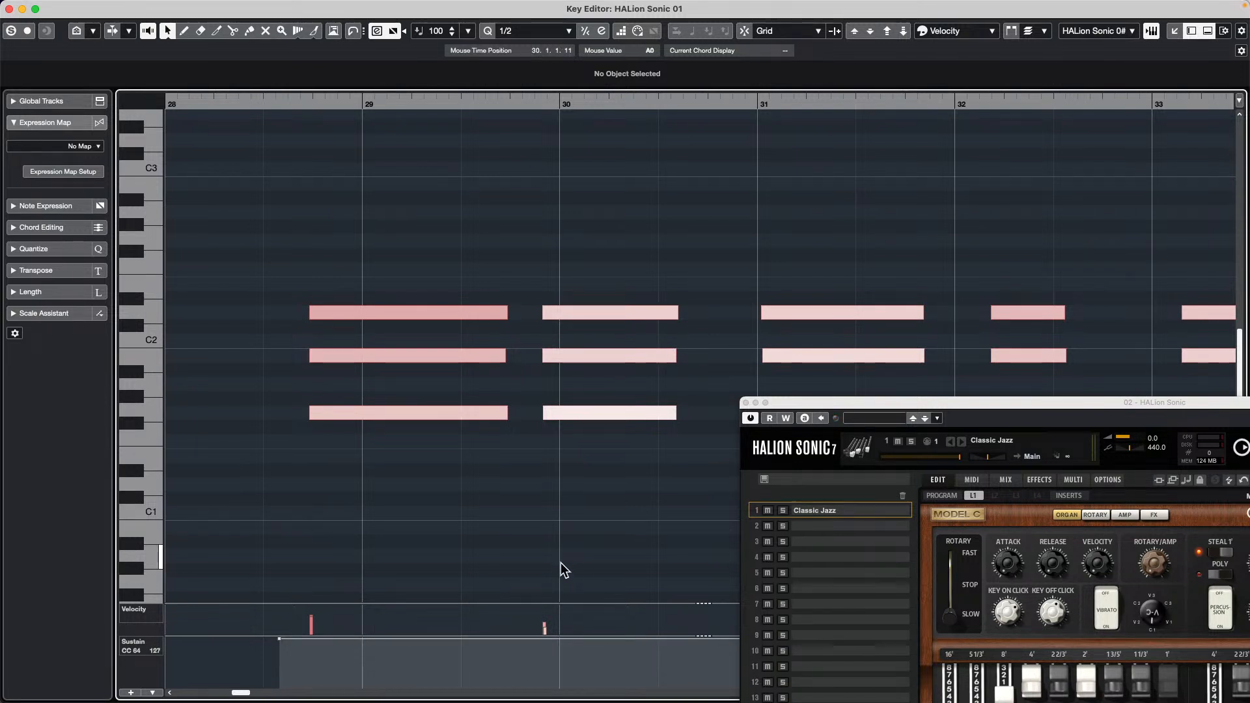
Draw a straight sustain line under the first chords with the Line tool, then zoom out to the whole part.
right_click(304, 662)
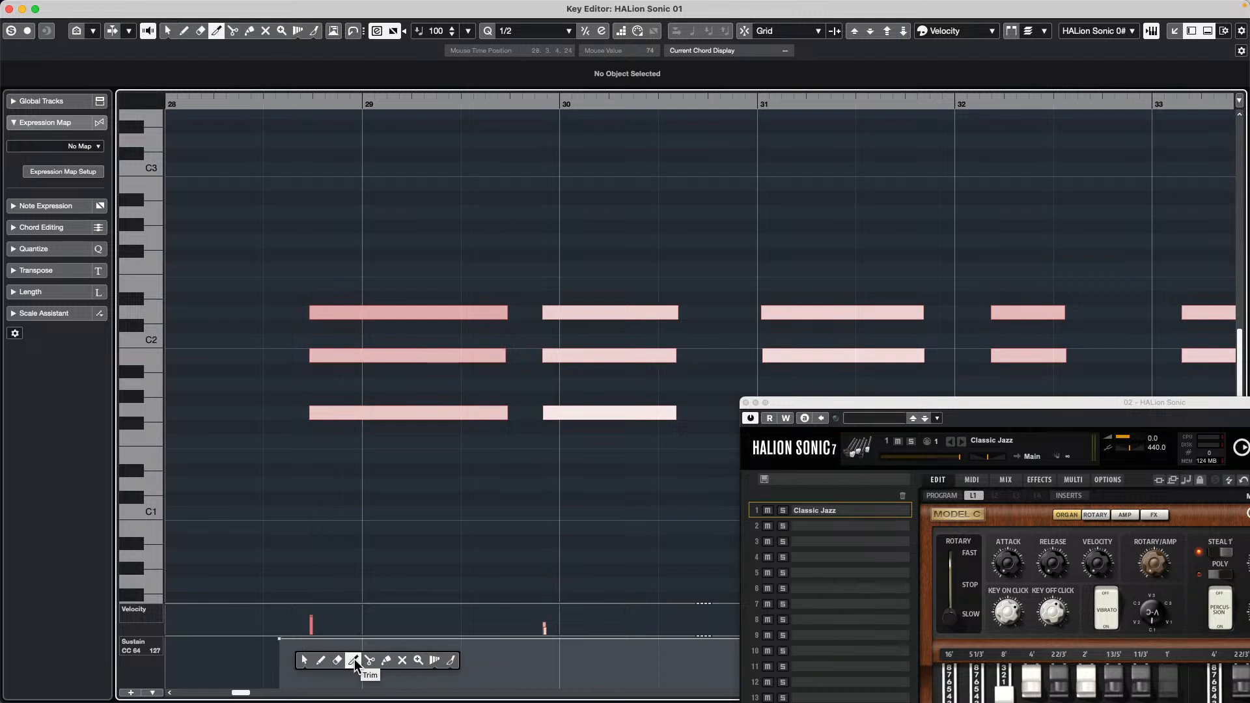
mouse_move(457, 664)
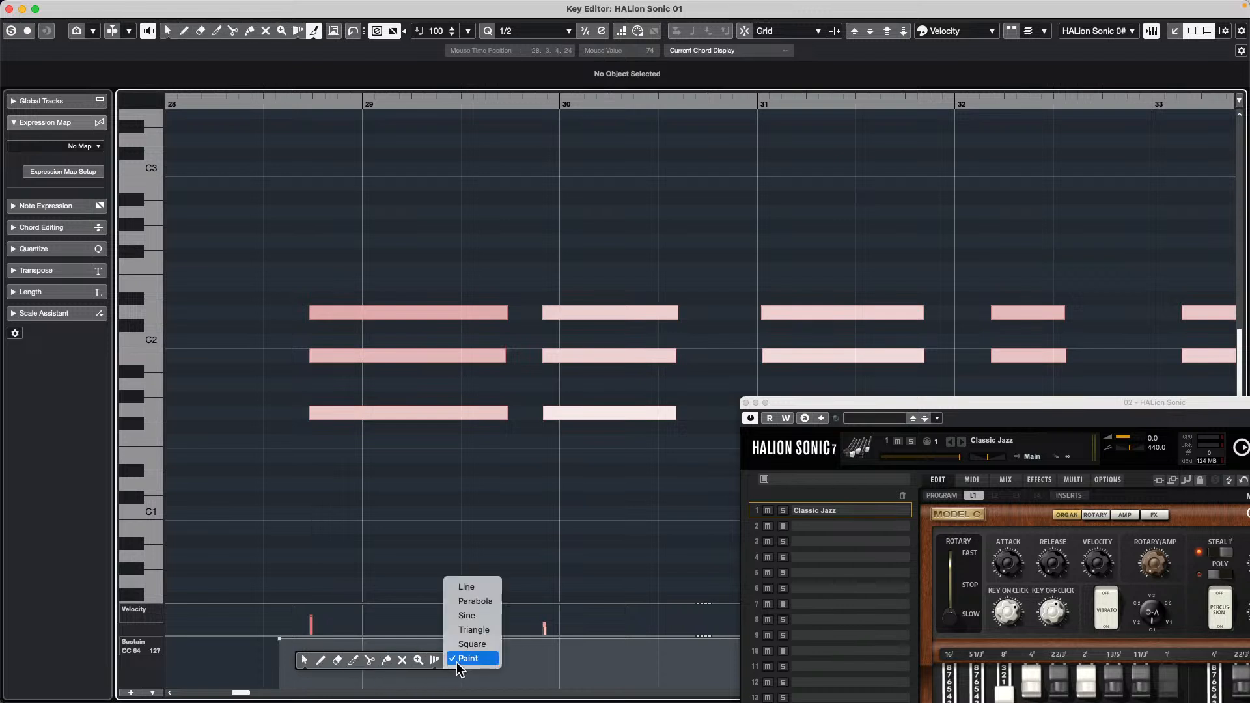
click(477, 586)
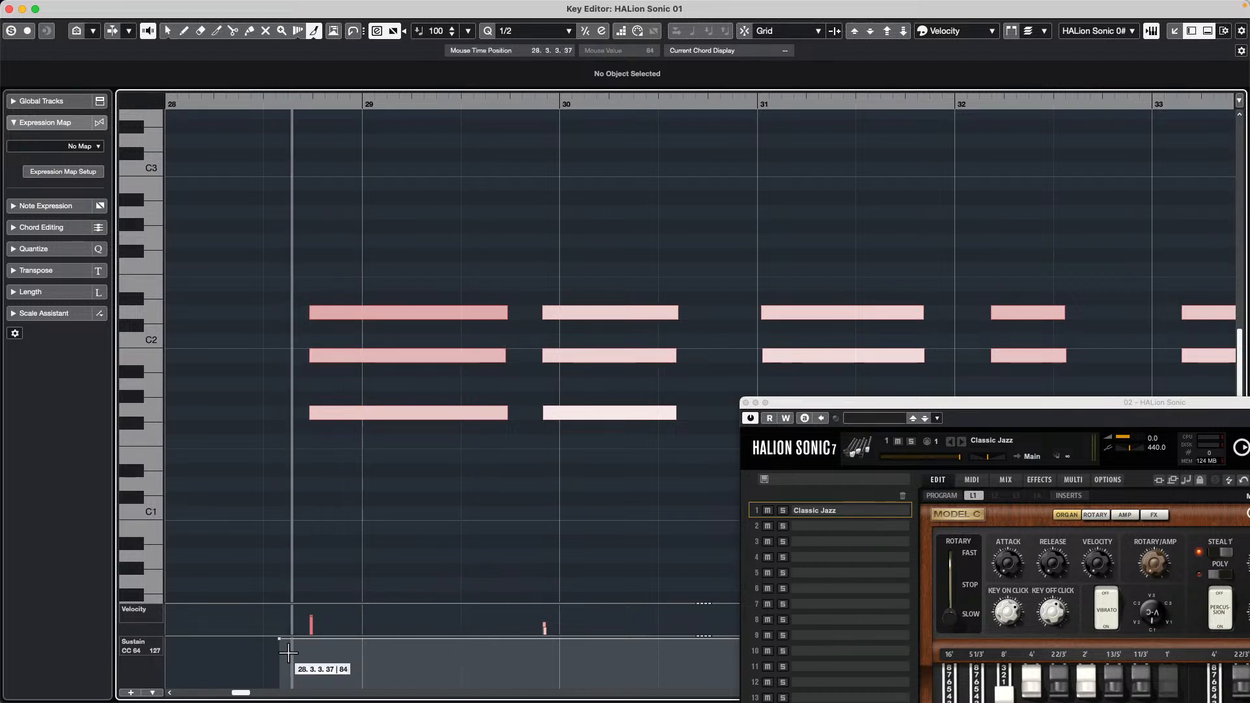
drag(288, 641, 508, 637)
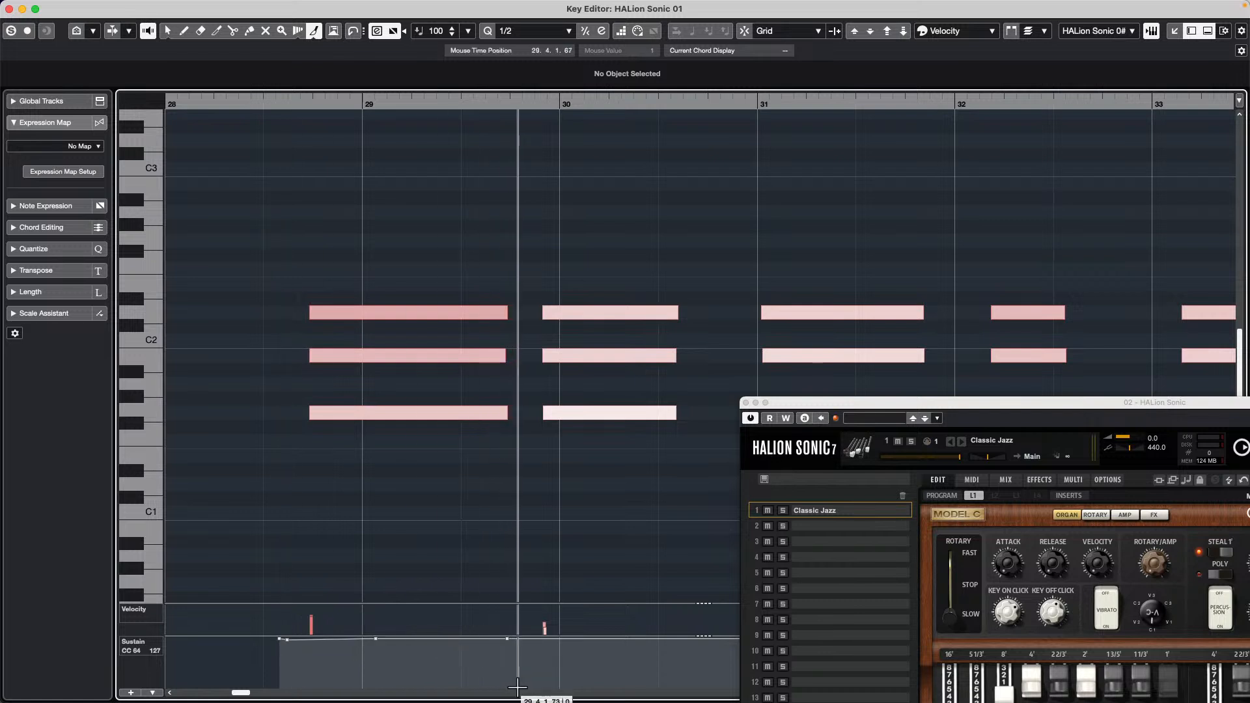
click(510, 694)
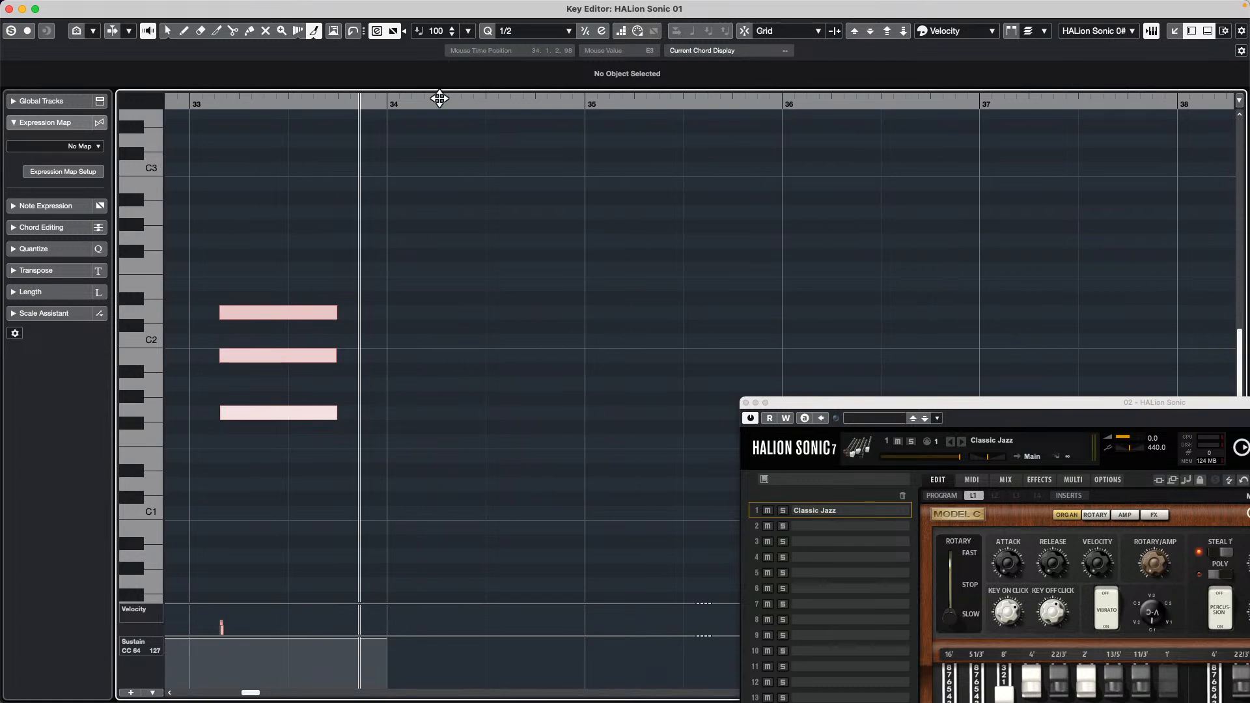
drag(438, 100, 382, 67)
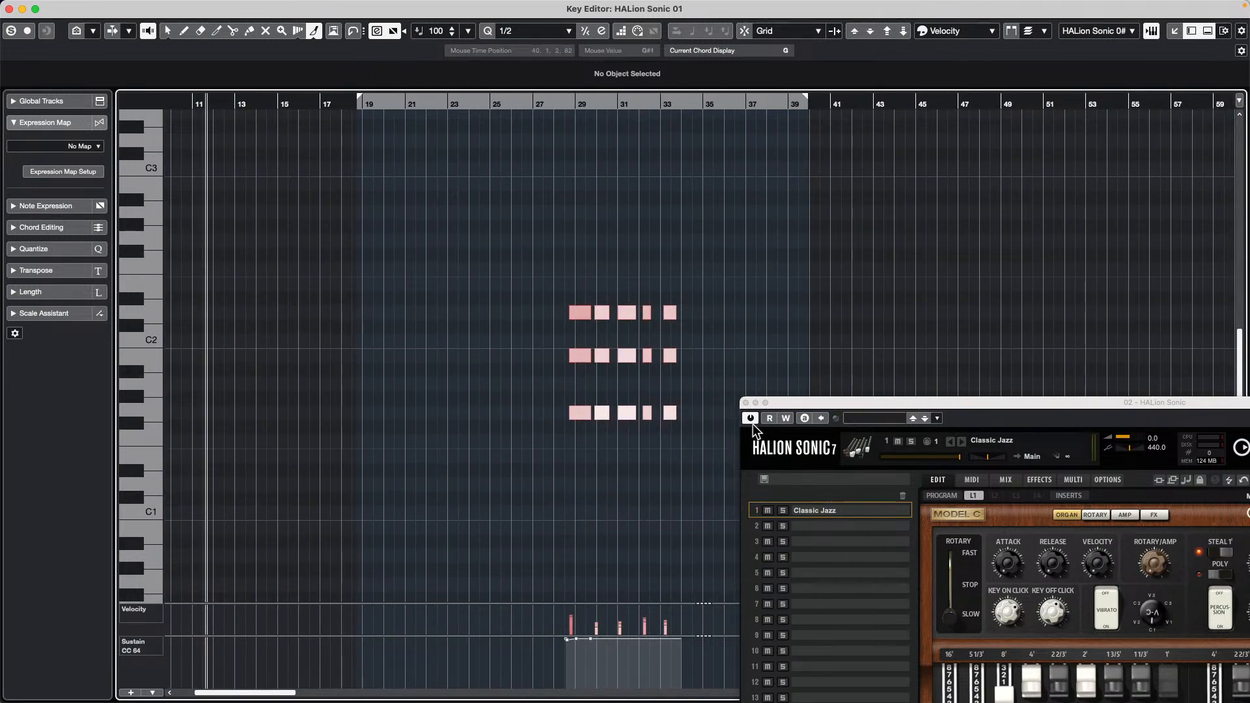
Zoom to bars 26–34 and drop the sustain to zero just before bar 30.
drag(853, 402, 1068, 305)
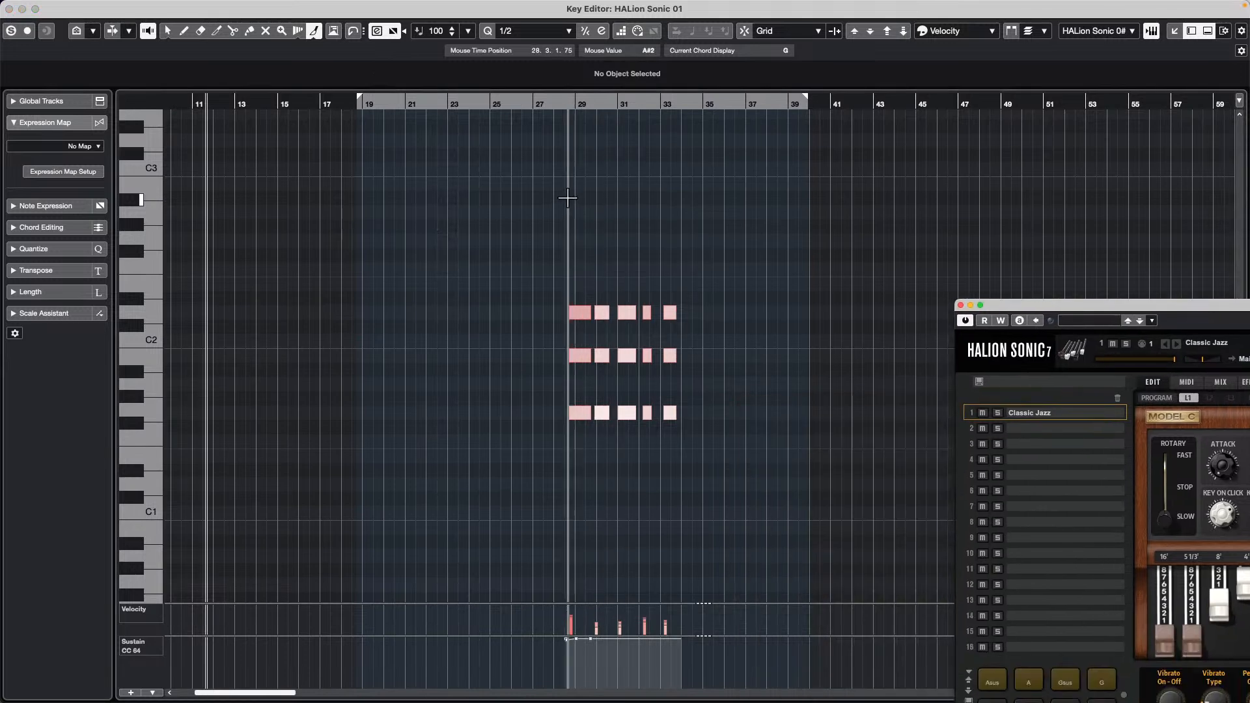
drag(569, 107, 565, 145)
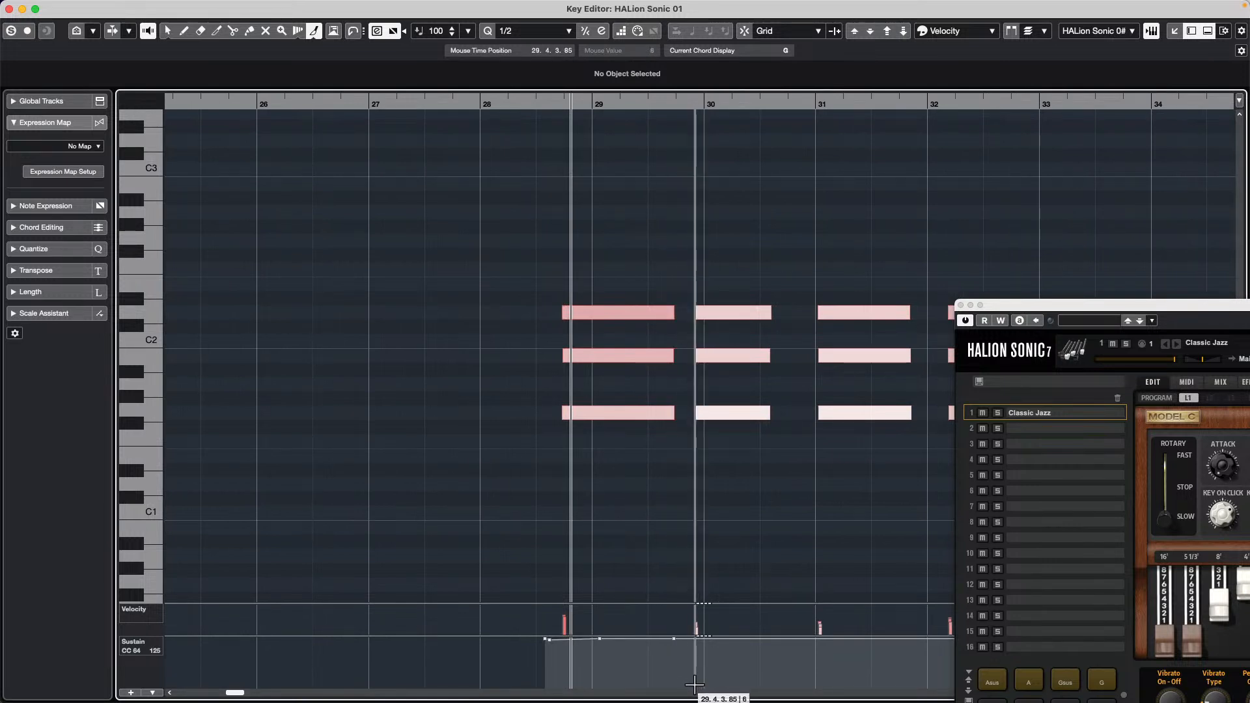
drag(694, 687, 706, 688)
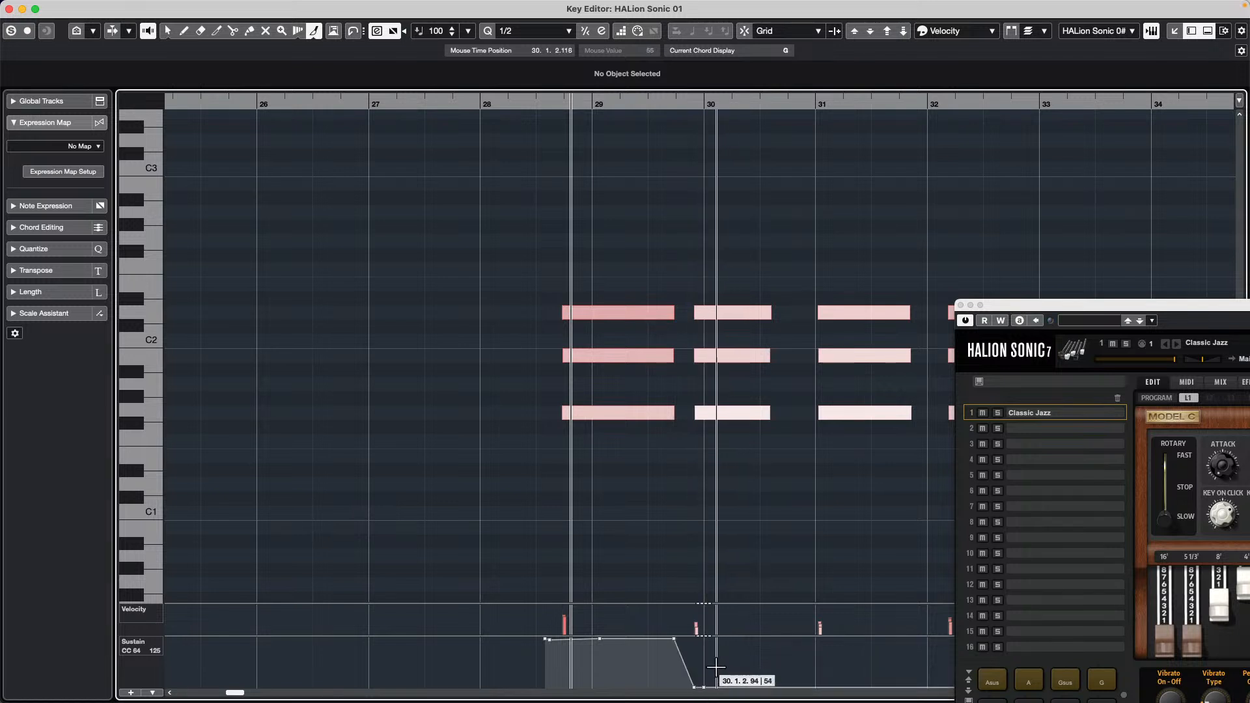
right_click(677, 650)
drag(673, 646, 688, 646)
With the Line tool, raise sustain back to full after bar 30 and draw the release after bar 31.
right_click(725, 647)
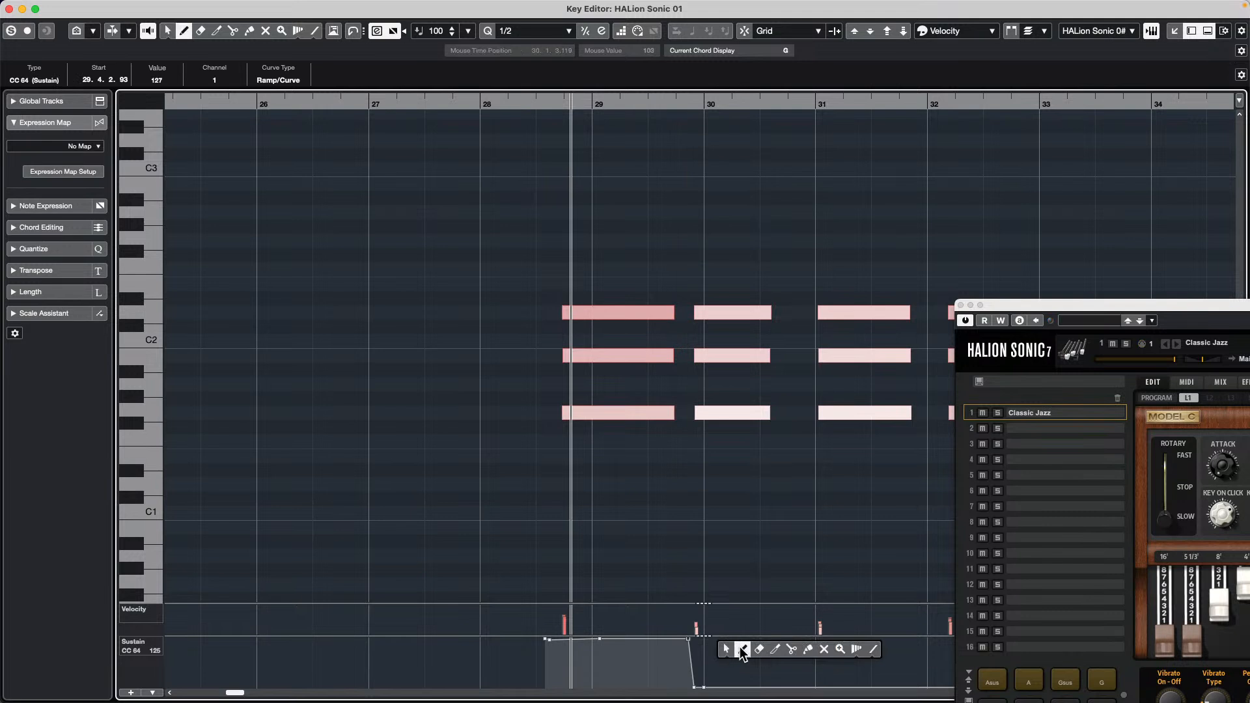
click(873, 649)
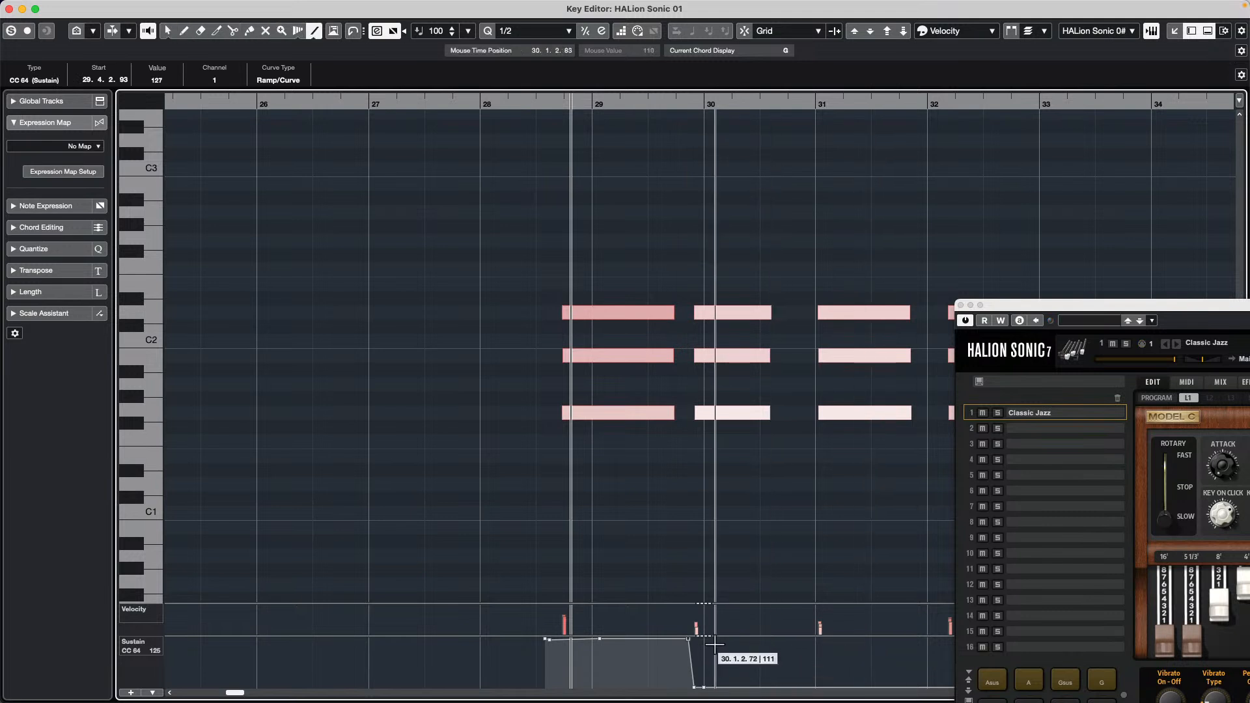
drag(704, 639, 785, 640)
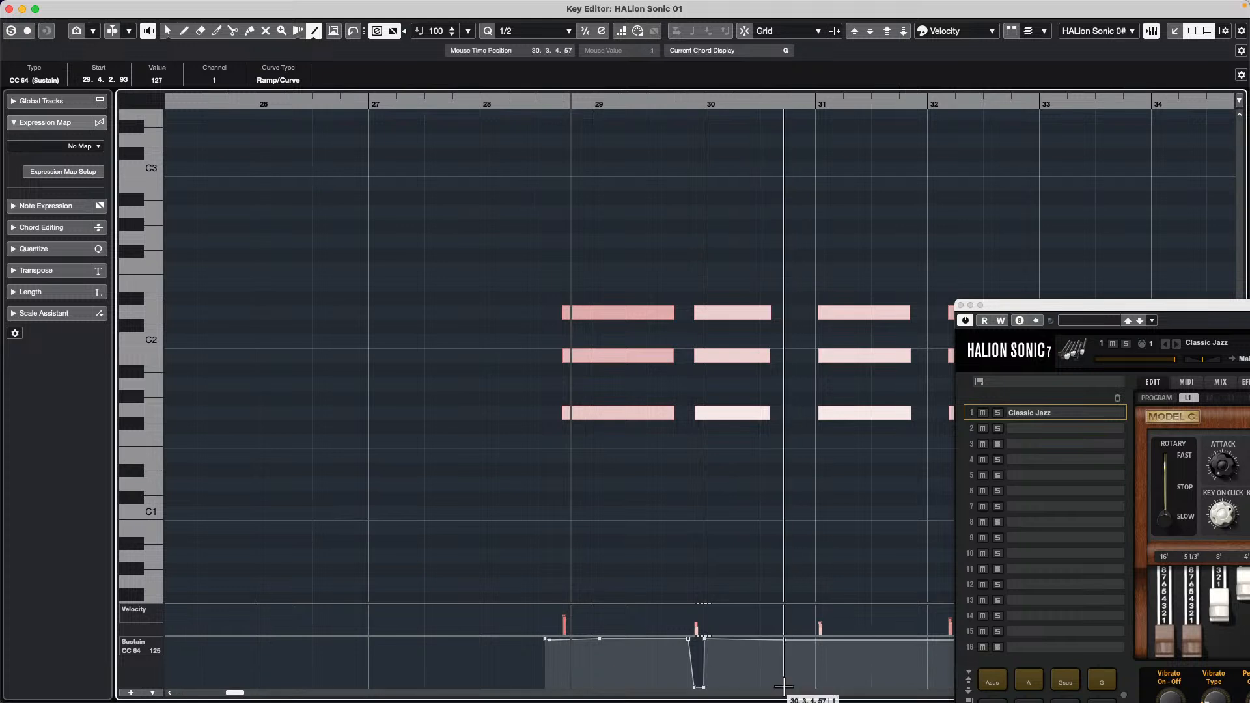
mouse_move(784, 687)
mouse_down()
mouse_move(814, 686)
mouse_move(798, 635)
mouse_up()
key(1)
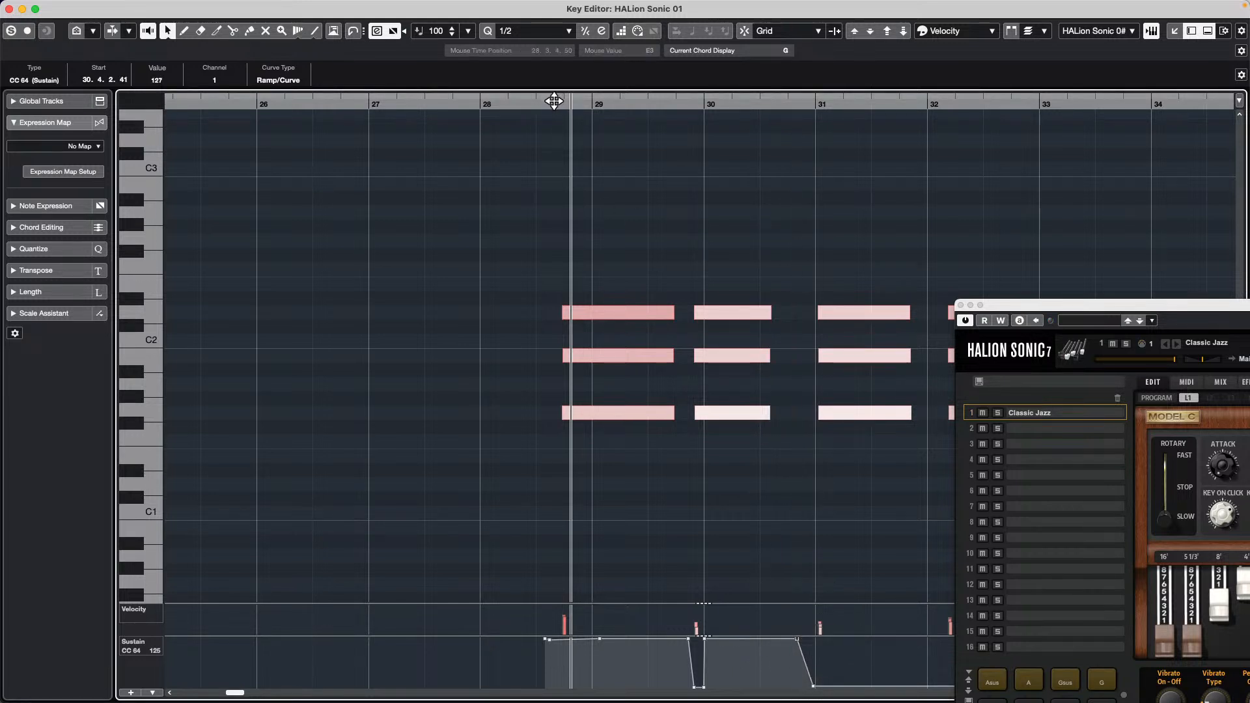
drag(553, 100, 563, 121)
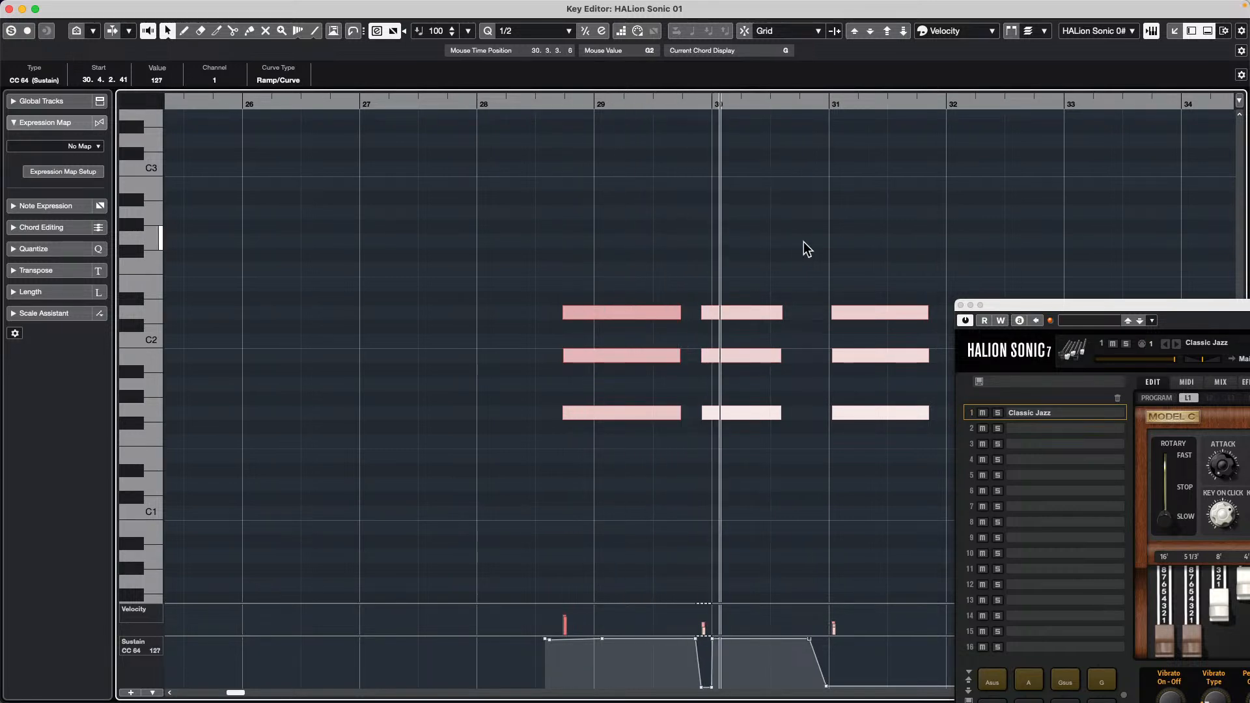
drag(1130, 307, 384, 26)
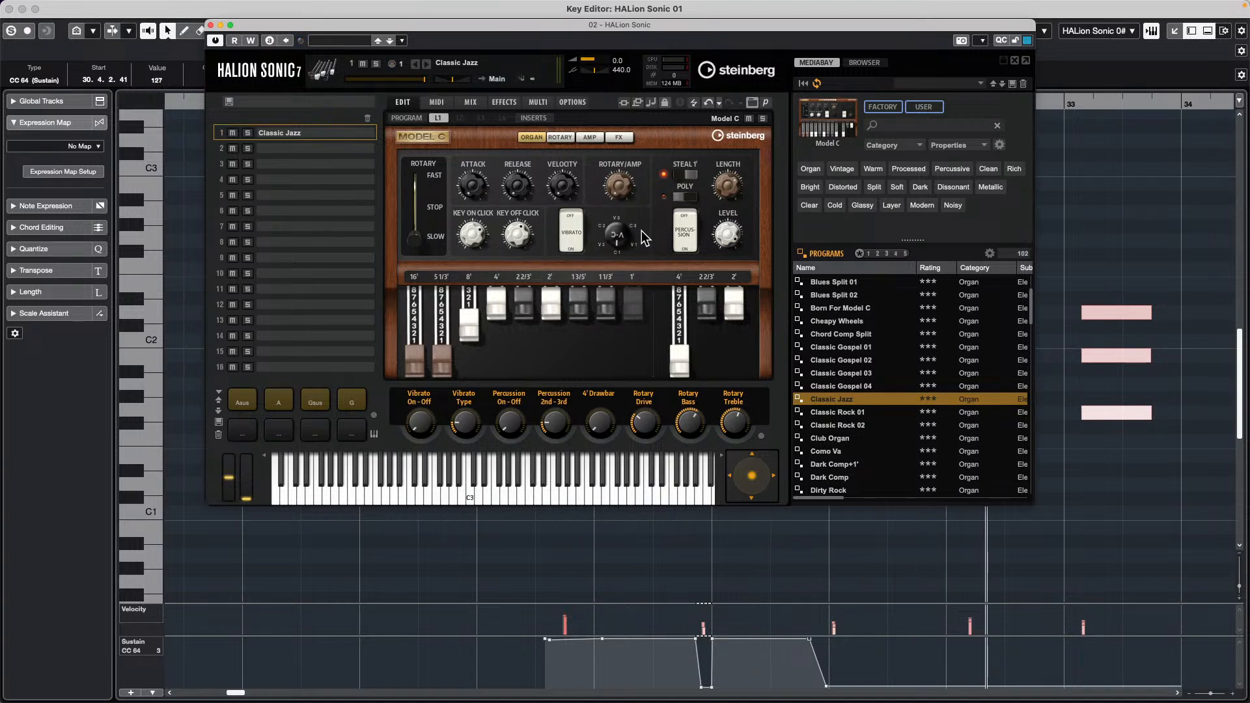
Delete the Generic Remote device in Studio Setup and confirm with OK.
mouse_move(319, 7)
click(396, 7)
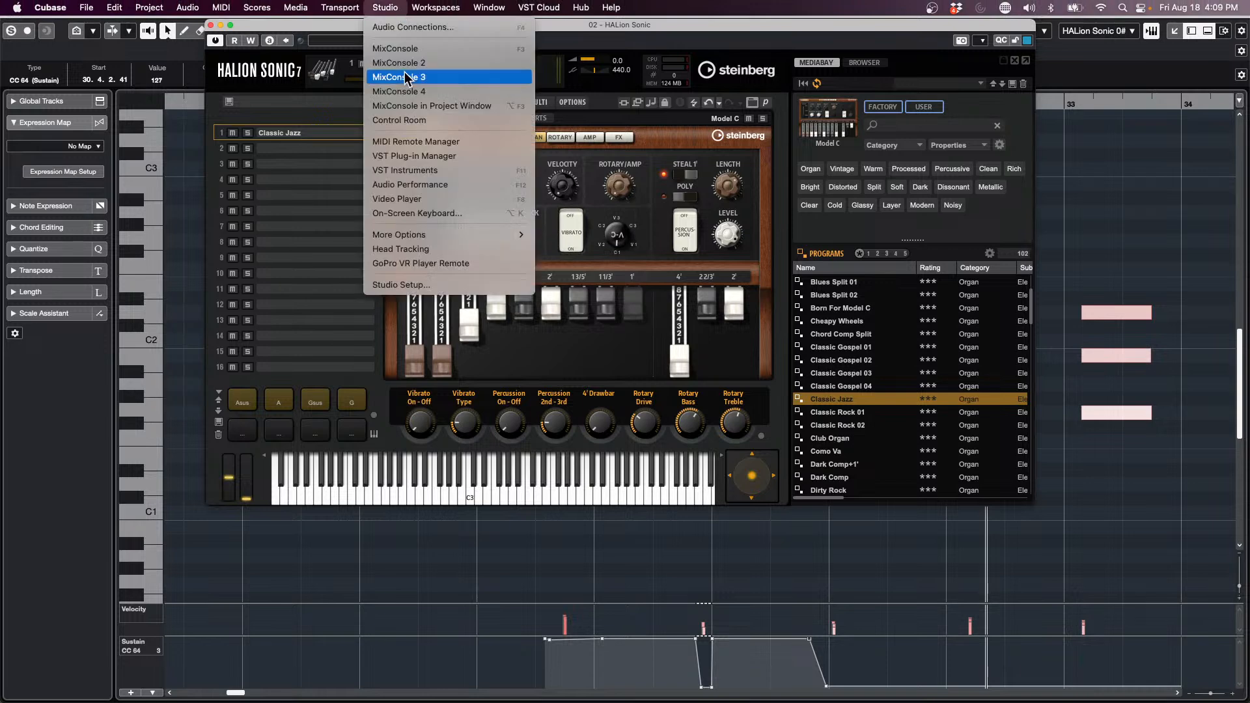
click(430, 286)
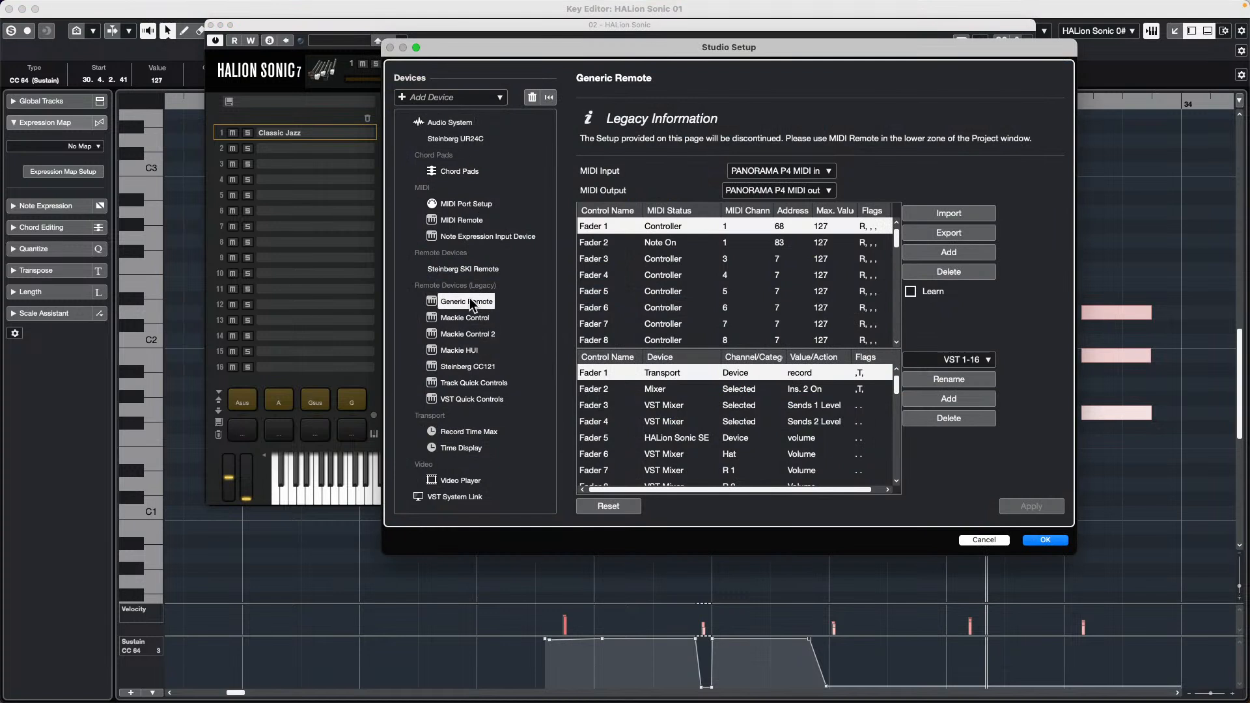
click(529, 99)
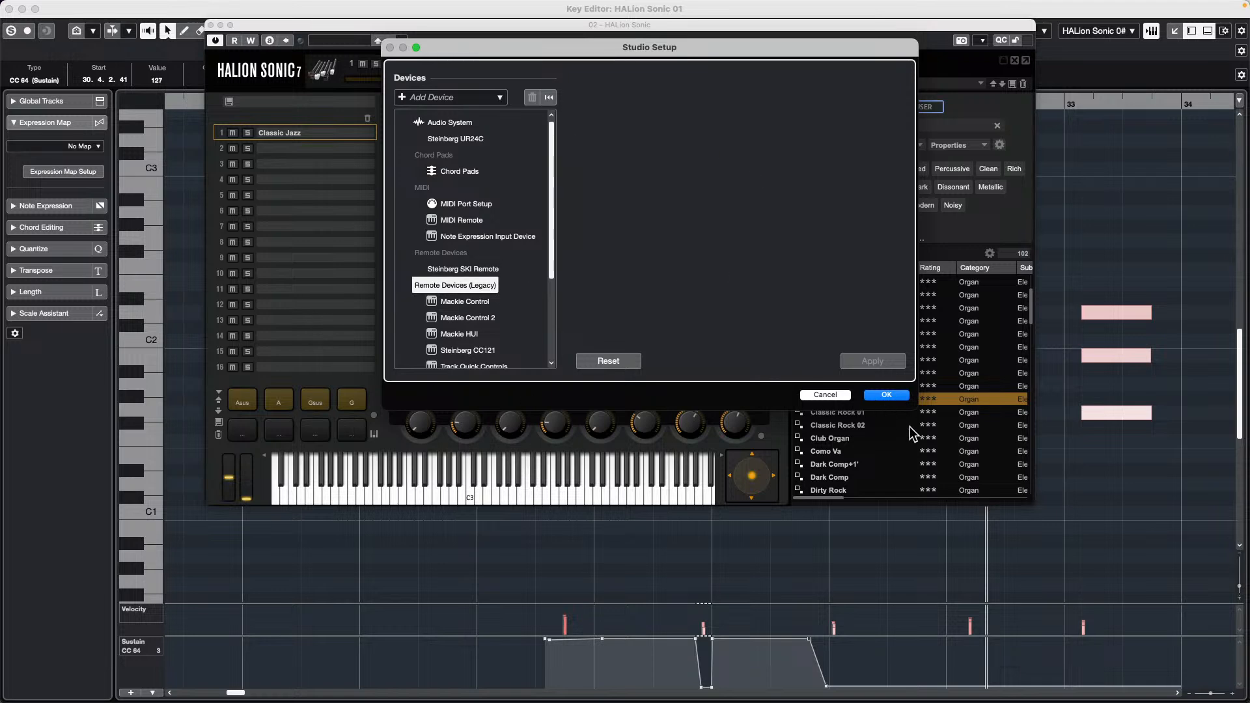
click(893, 394)
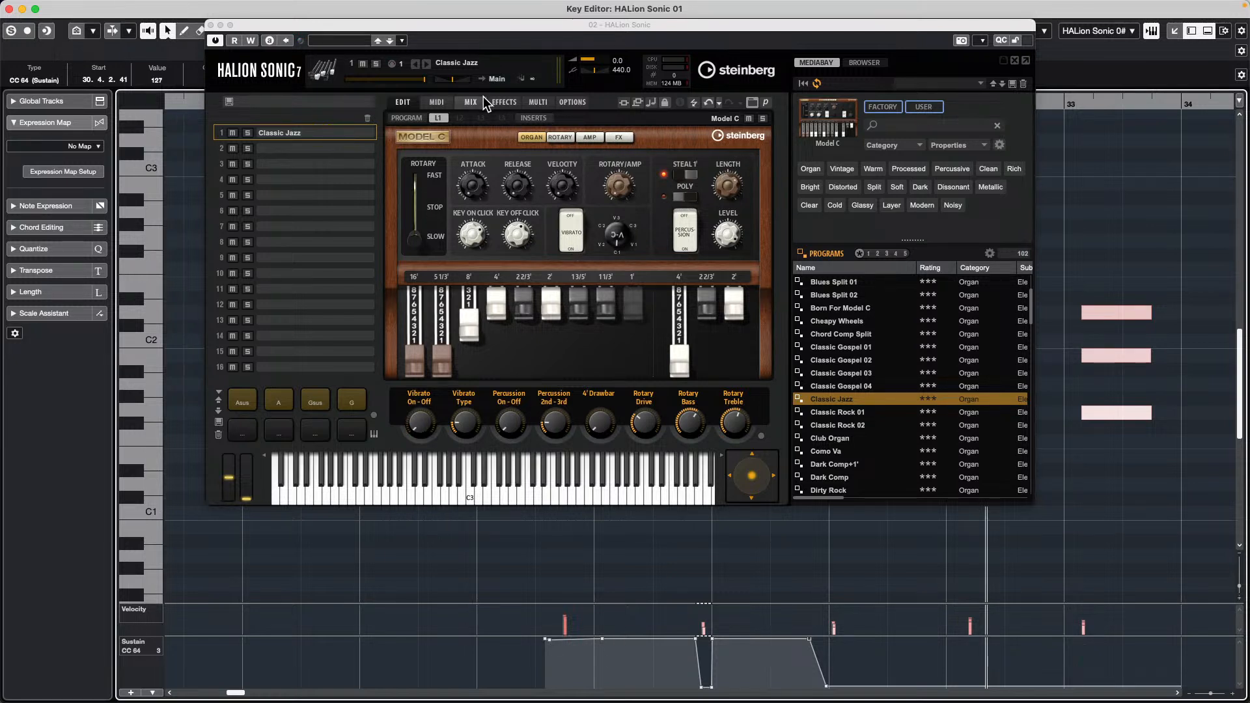
Browse the Model C organ's ROTARY, AMP and FX pages, then show the Classic Jazz PROGRAM page.
click(561, 137)
click(565, 135)
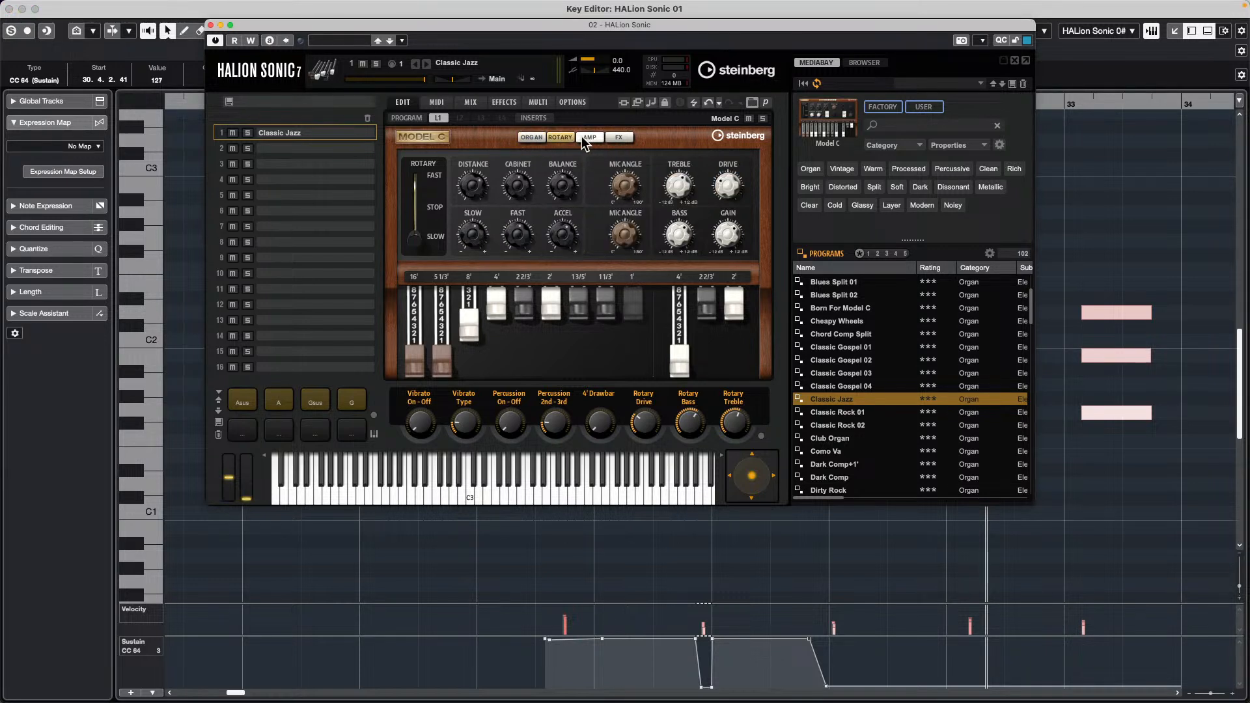
click(585, 137)
click(621, 138)
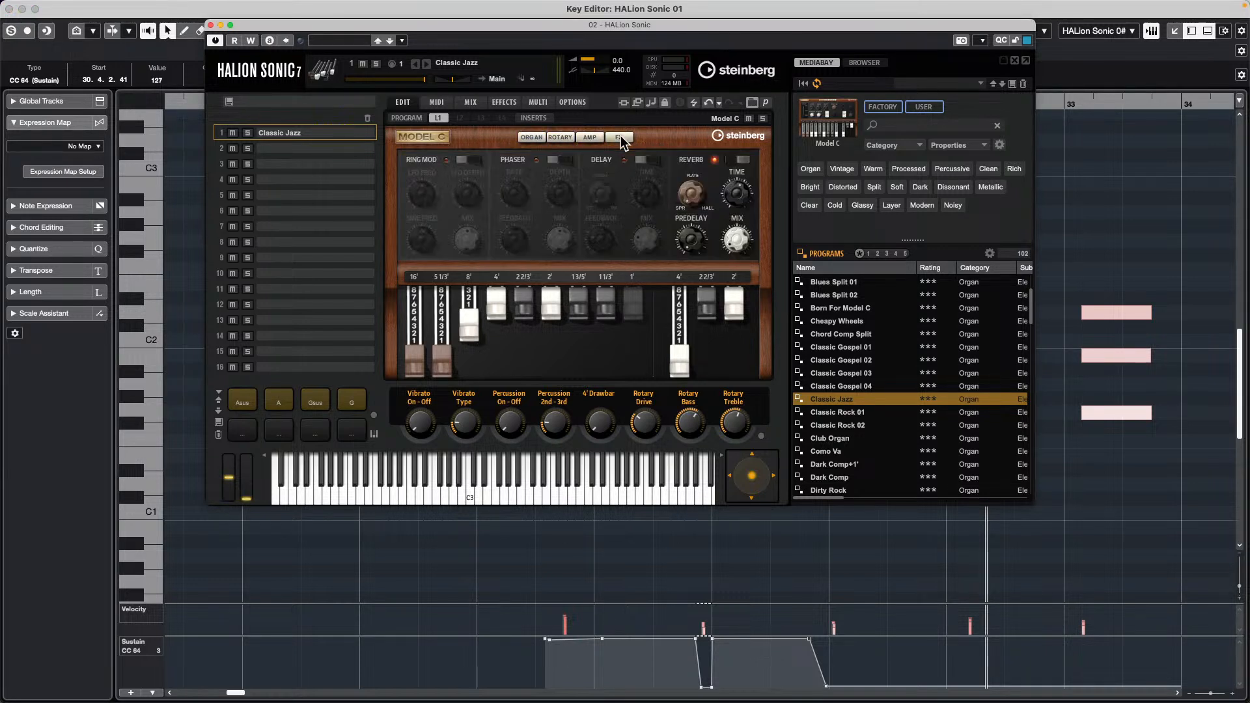
click(415, 119)
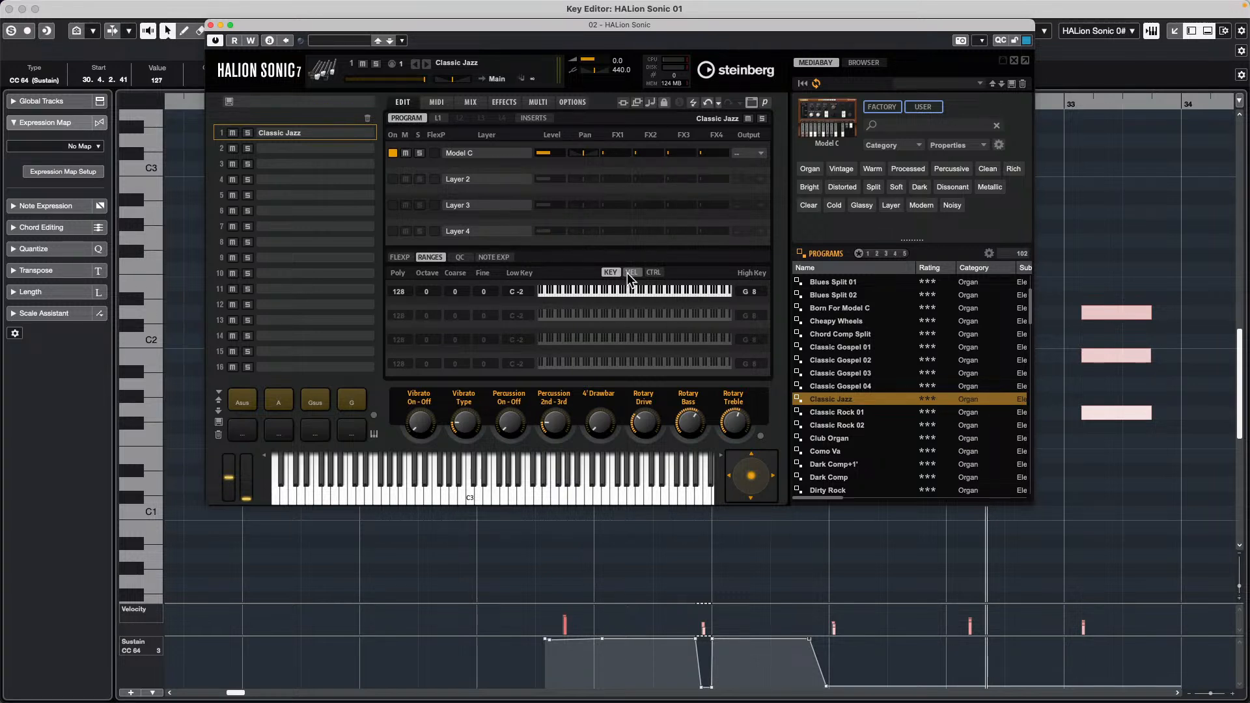
Browse HALion Sonic's insert, layer, FlexPhraser, quick control and note expression pages.
click(533, 118)
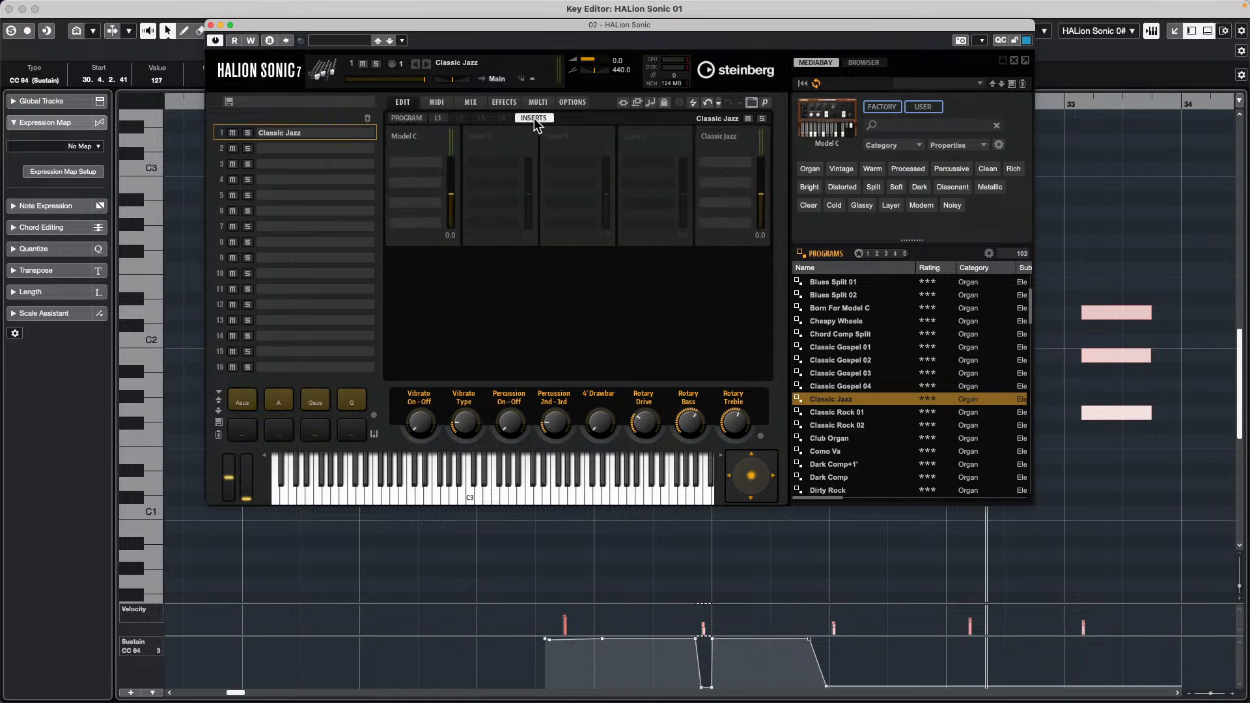
click(437, 117)
click(413, 119)
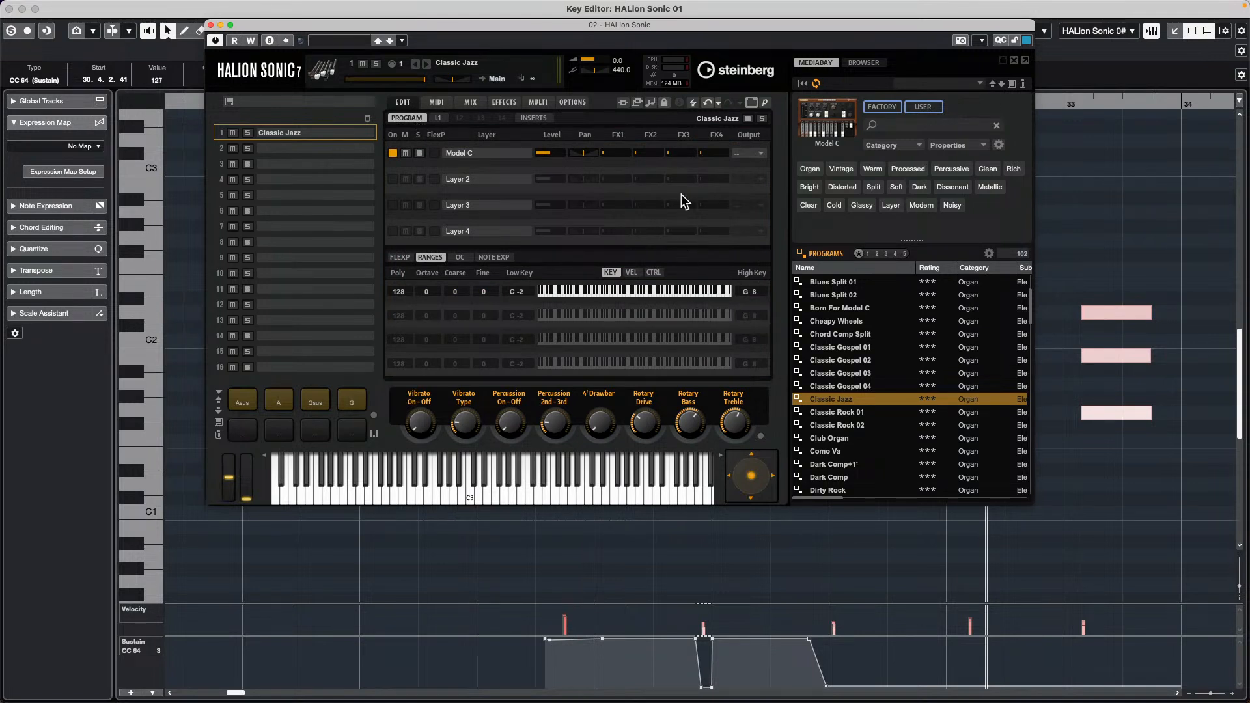
click(397, 257)
click(459, 257)
click(503, 257)
click(460, 257)
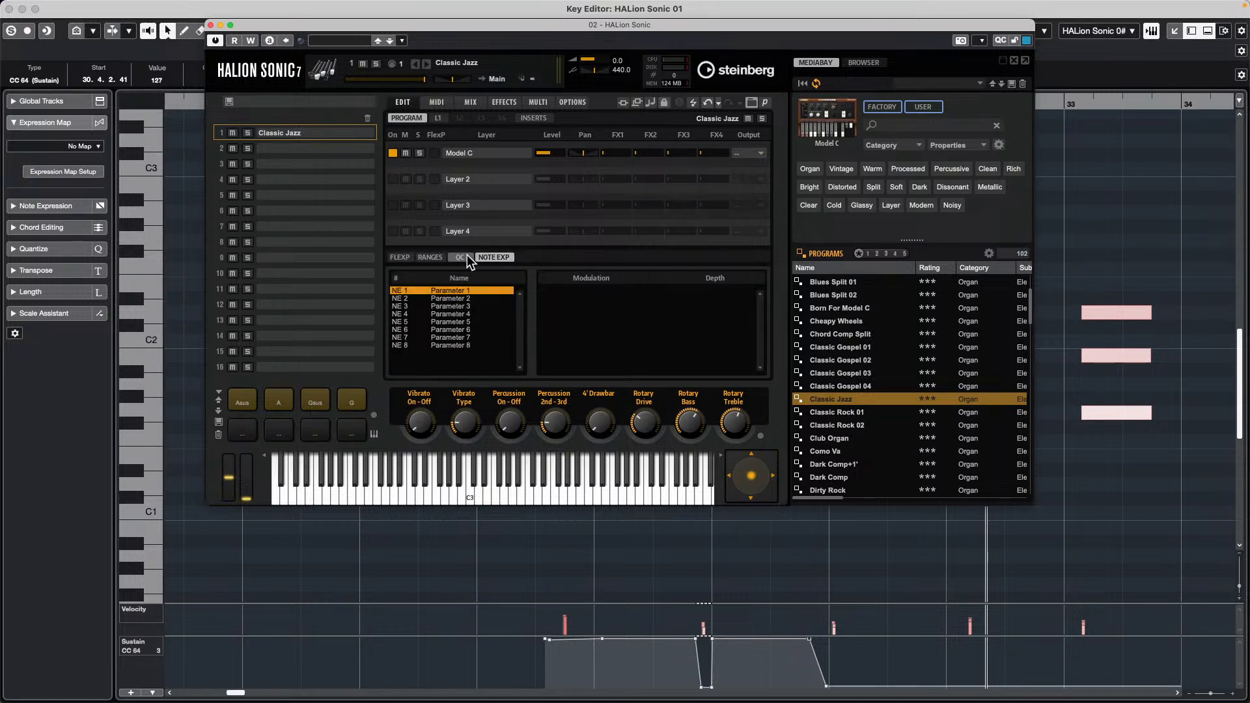
click(494, 257)
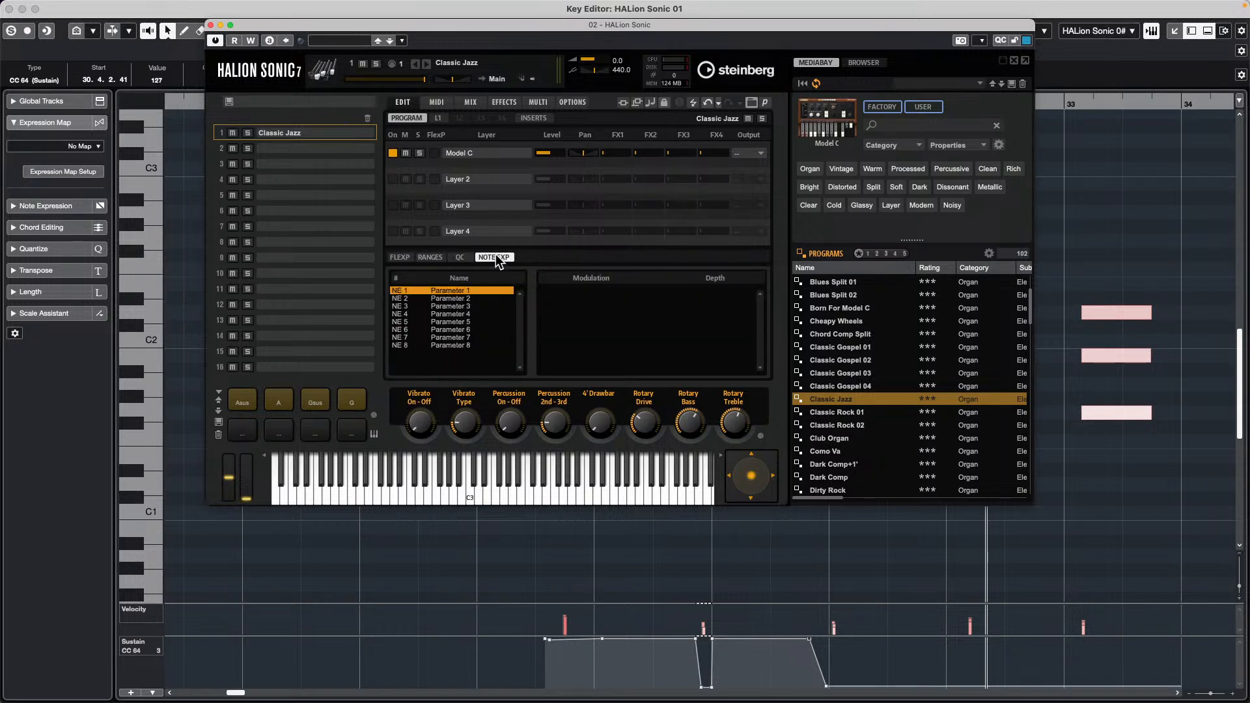
click(461, 258)
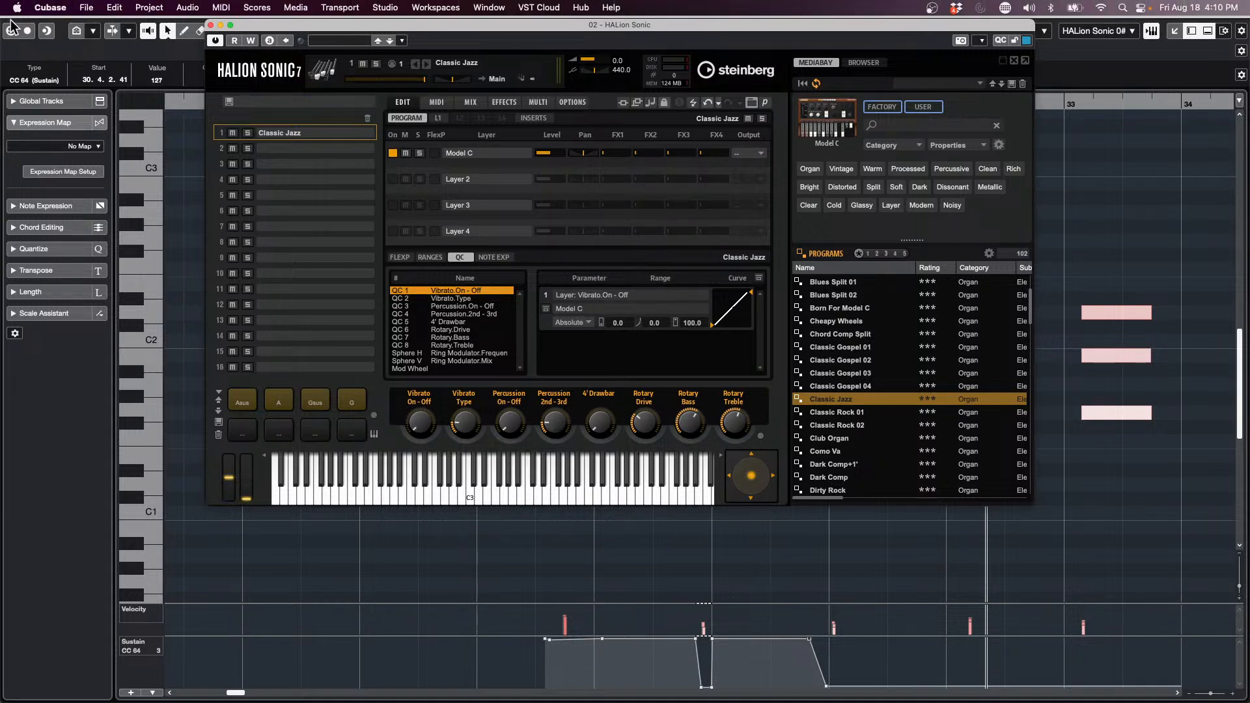
Close HALion Sonic and the Key Editor, then select the HALion Sonic 01 track.
click(212, 24)
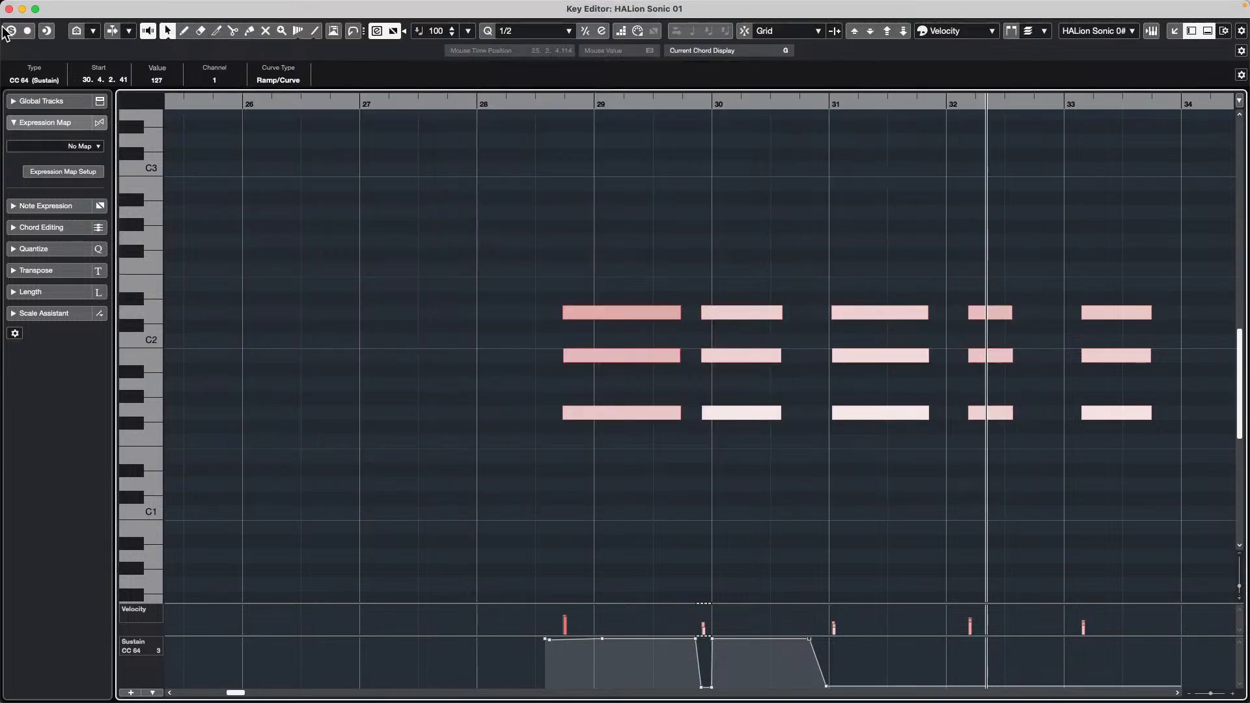
click(9, 9)
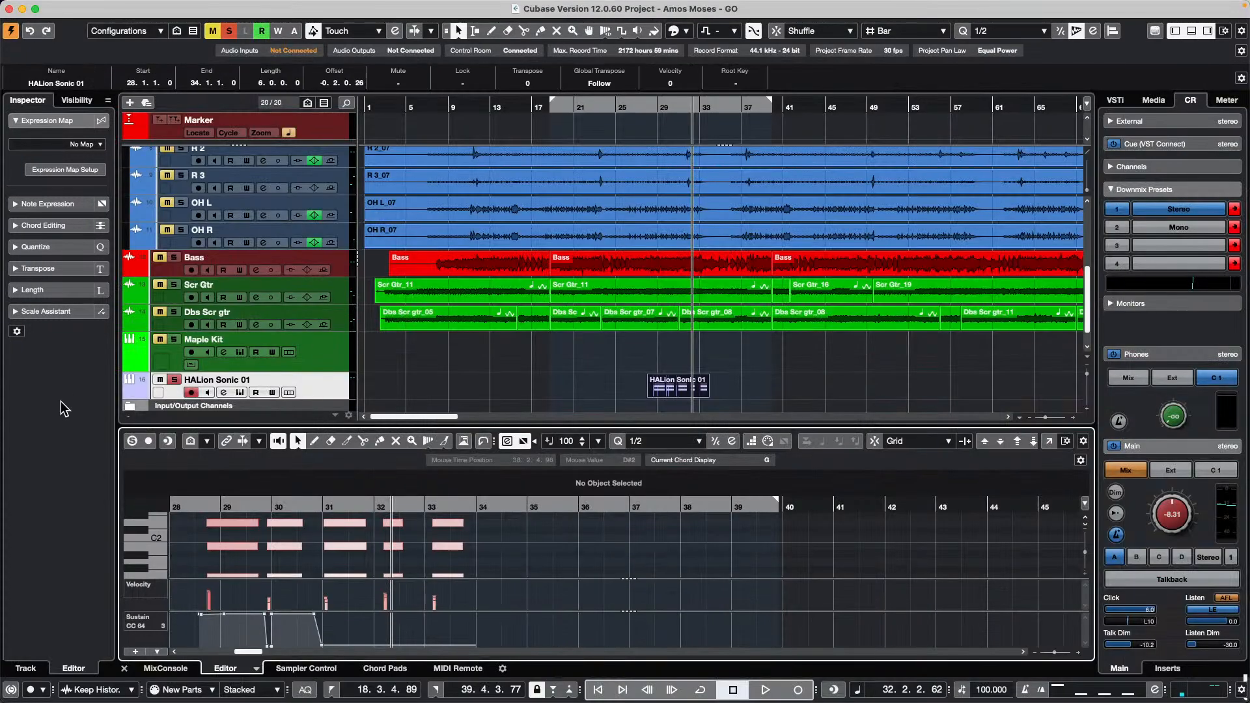
click(316, 396)
click(52, 263)
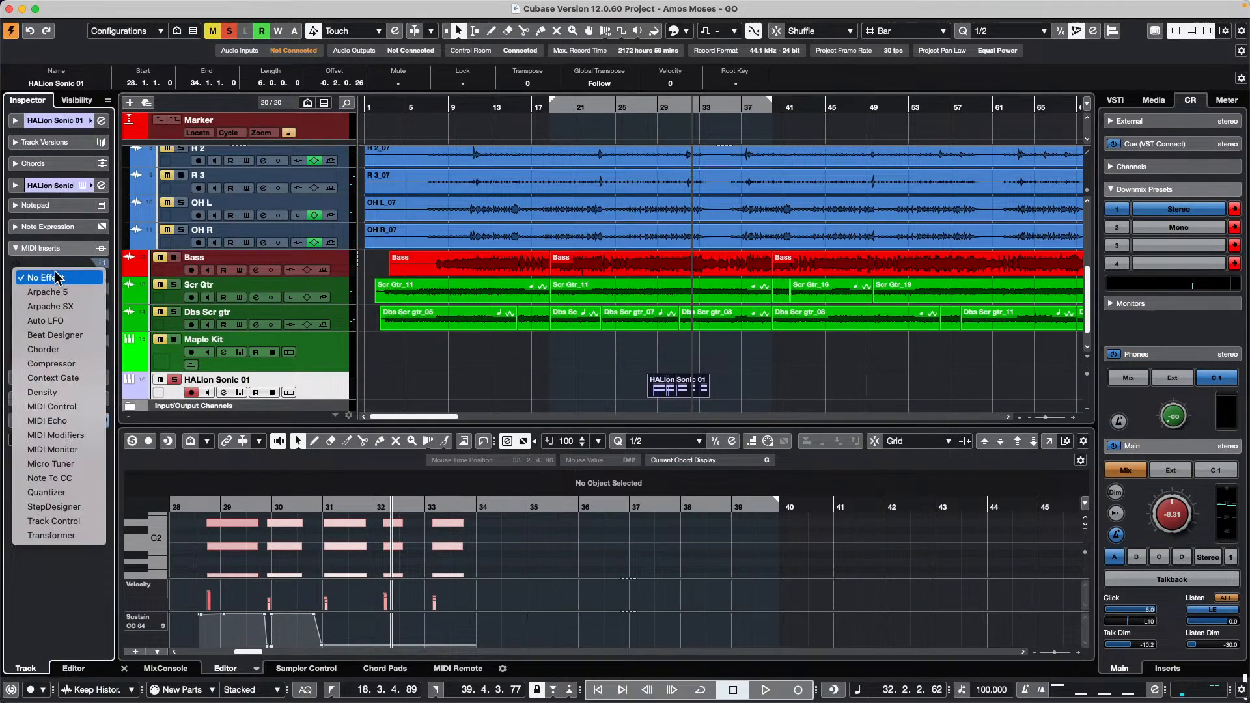
click(52, 449)
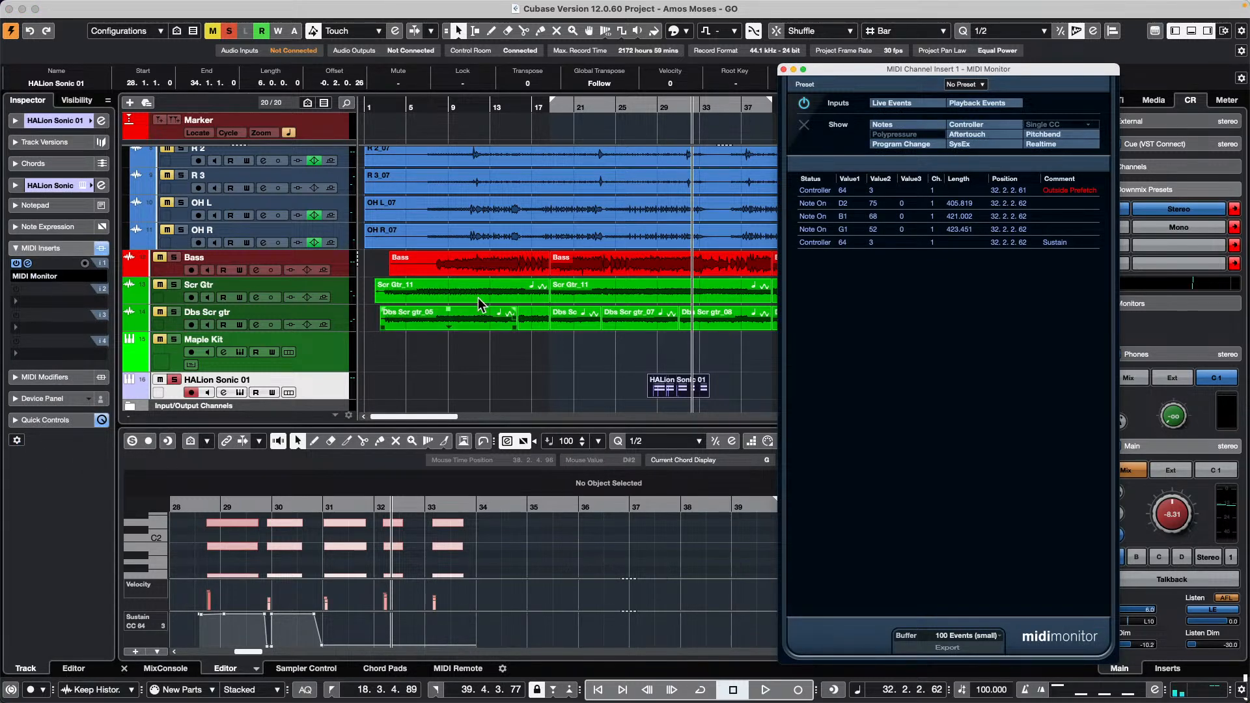
click(333, 388)
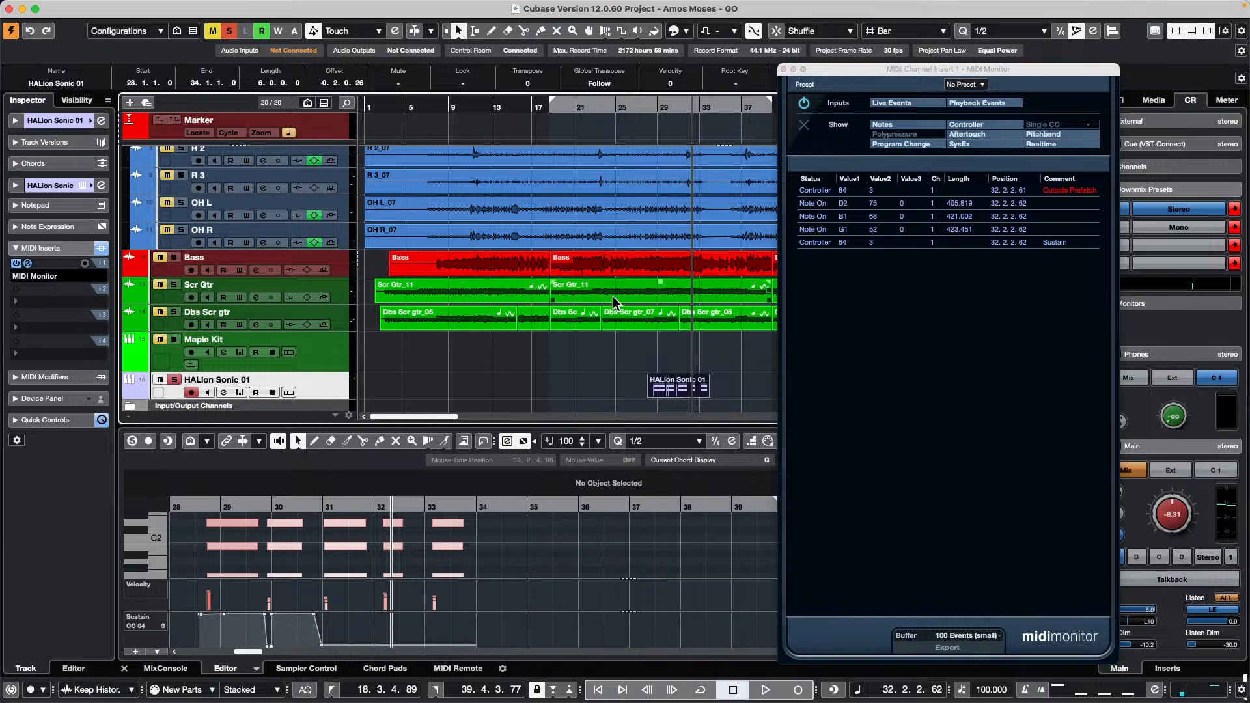
click(807, 106)
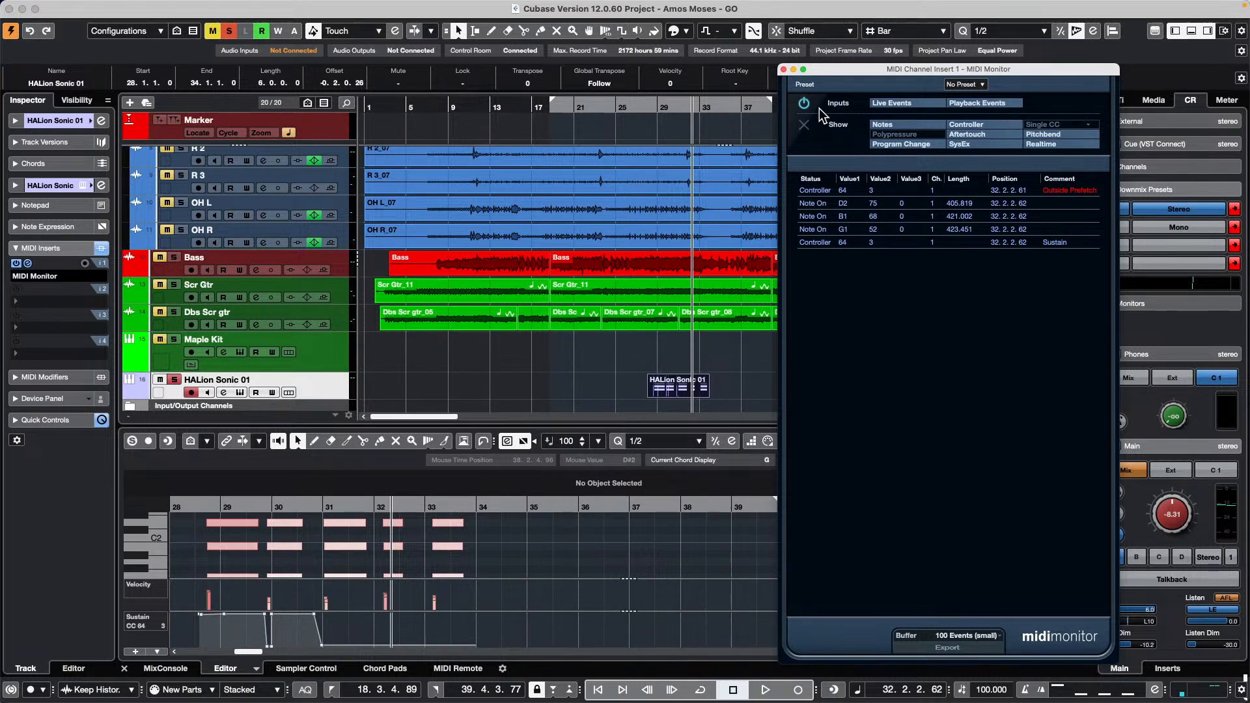
click(980, 85)
click(1003, 142)
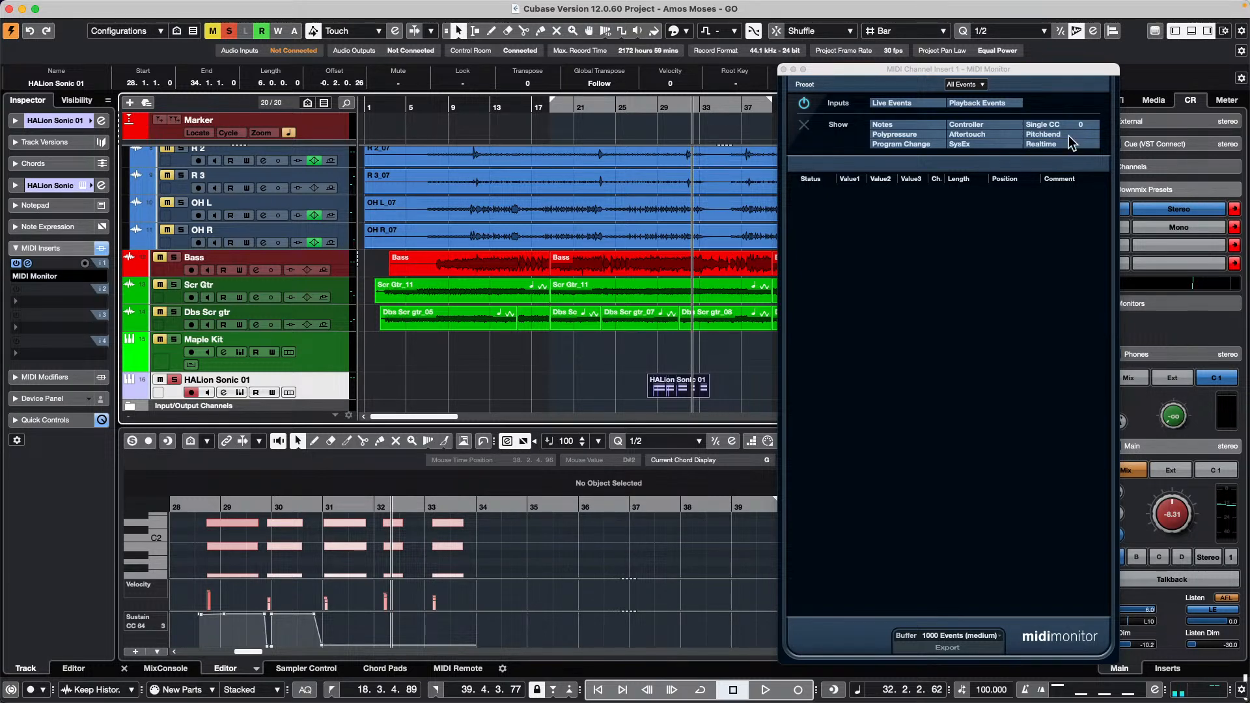
drag(955, 73, 772, 38)
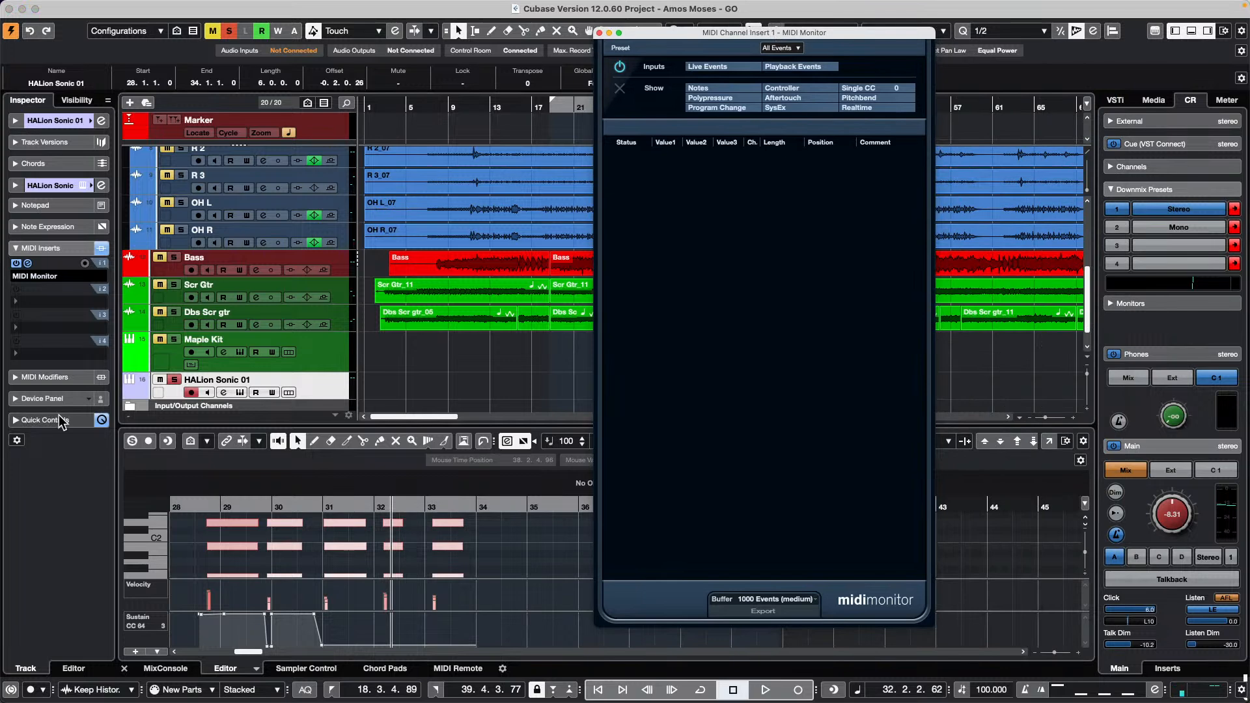
click(58, 276)
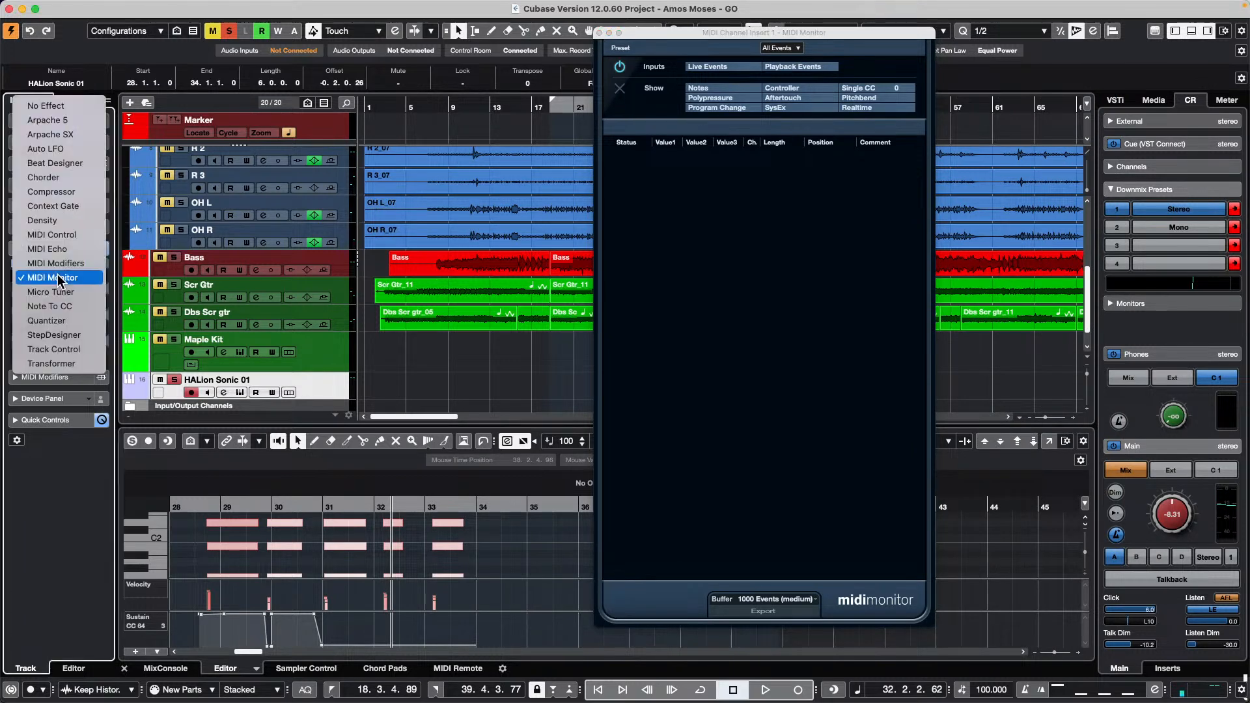
click(54, 107)
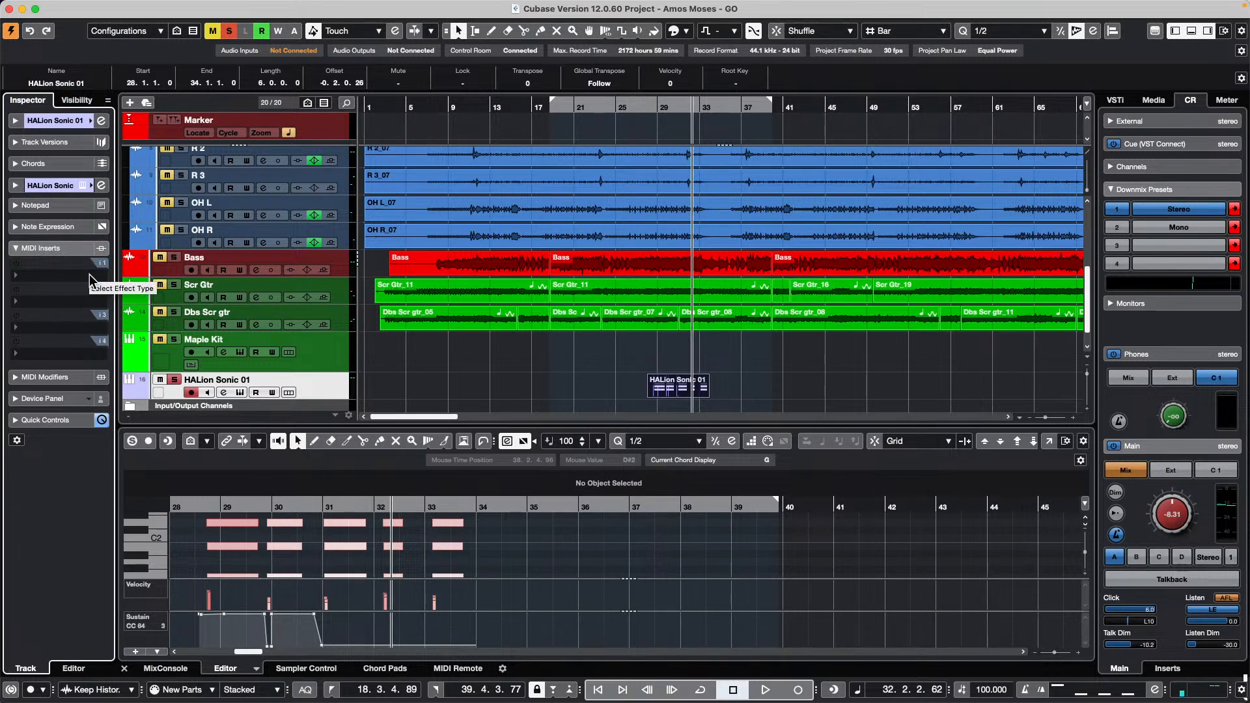
Set HALion Sonic 01's MIDI input to PANORAMA P4 MIDI In and expand its MIDI Inserts.
click(63, 120)
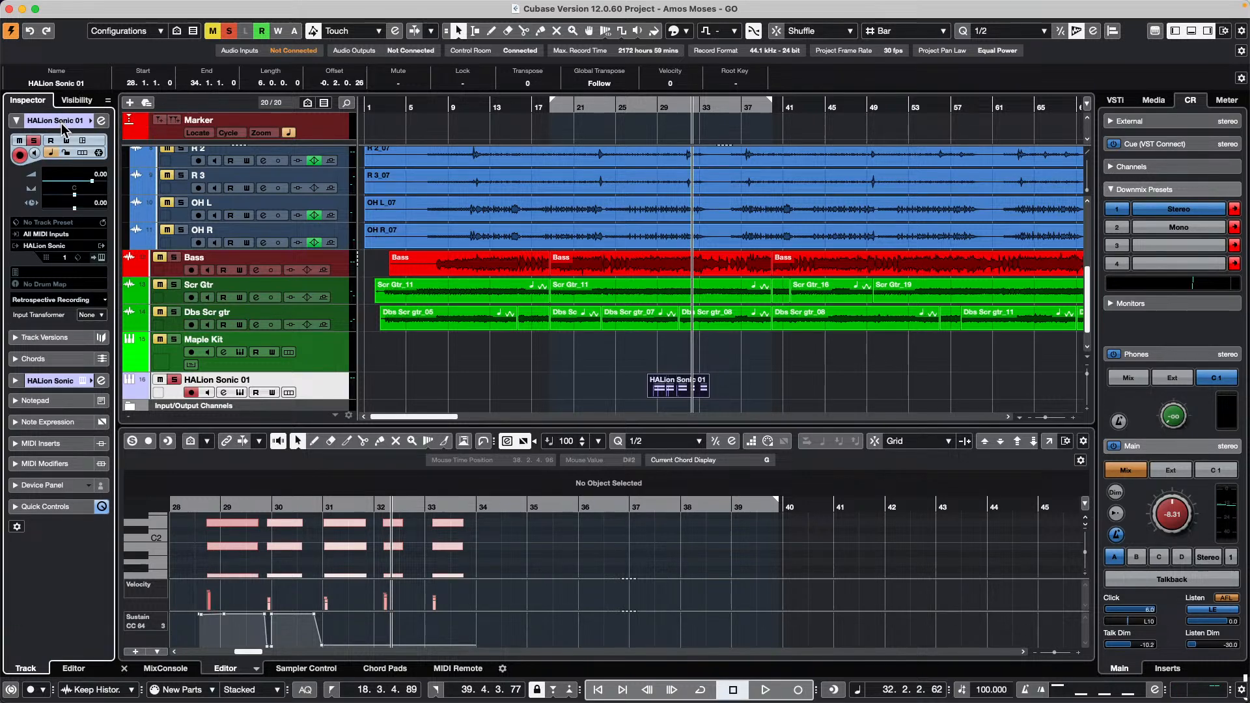
click(73, 234)
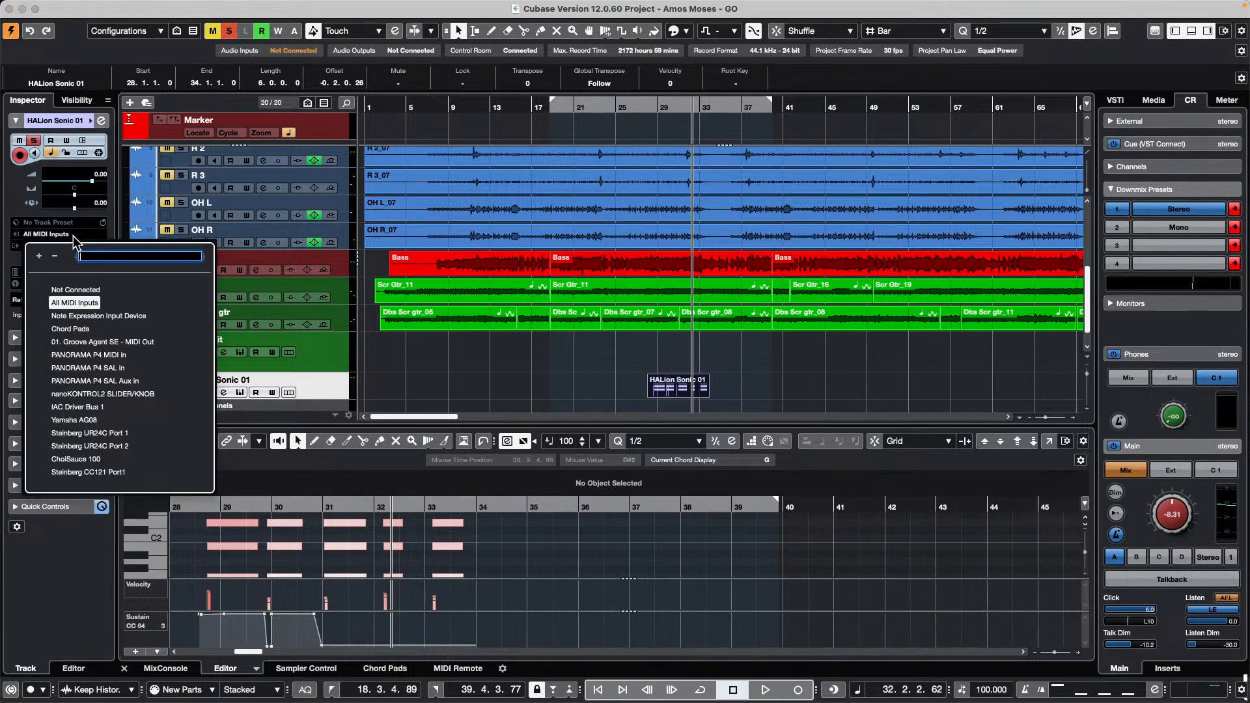
click(118, 358)
click(437, 357)
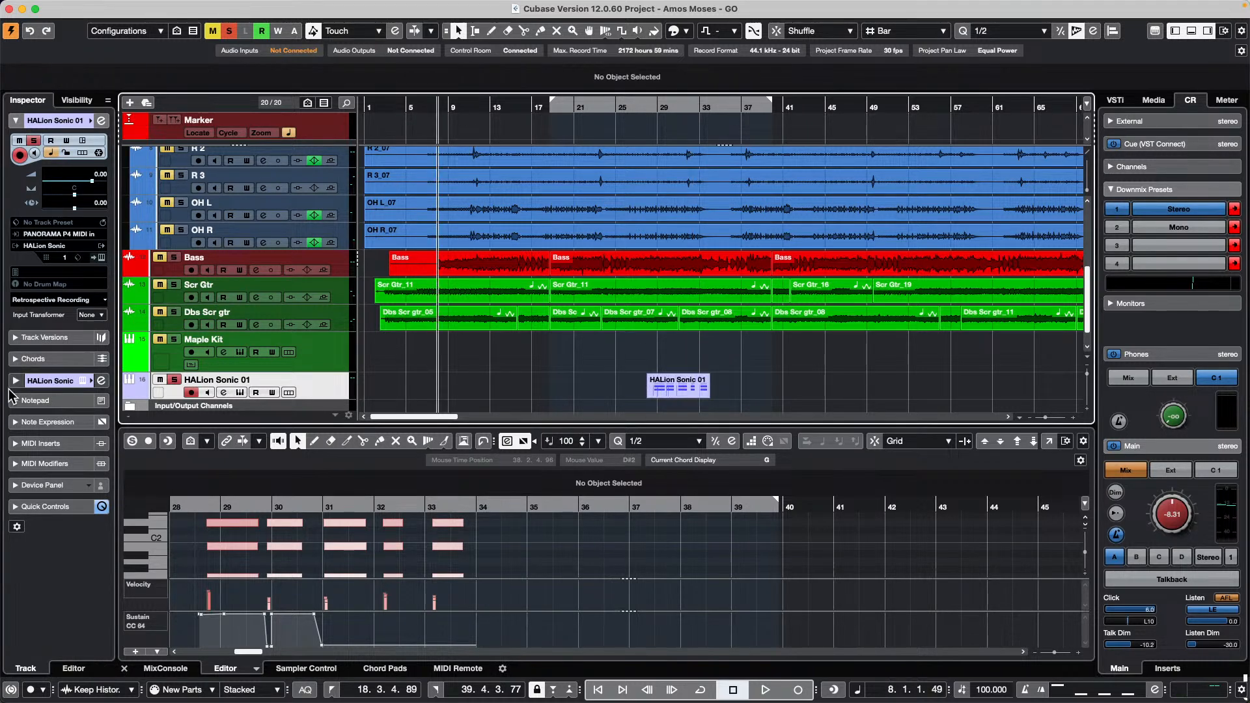
click(67, 448)
click(68, 476)
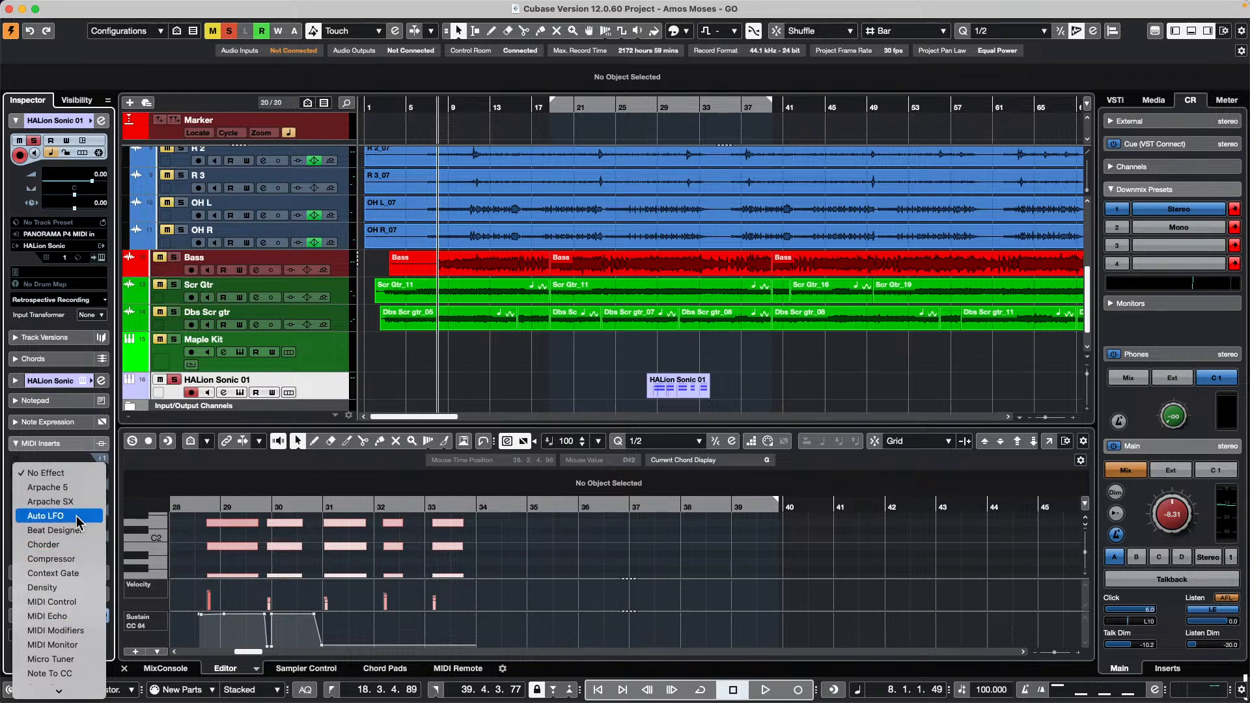
Insert MIDI Monitor on HALion Sonic 01, open its event list, and open the HALion Sonic instrument.
click(74, 645)
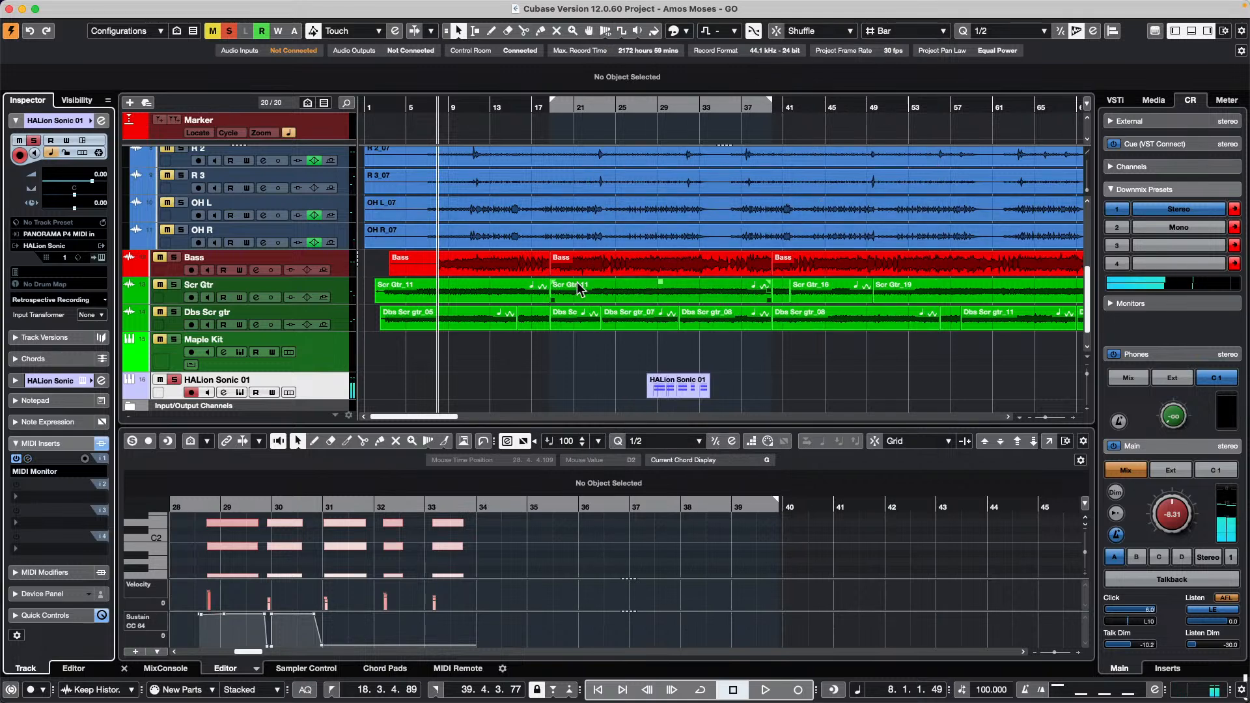
click(27, 459)
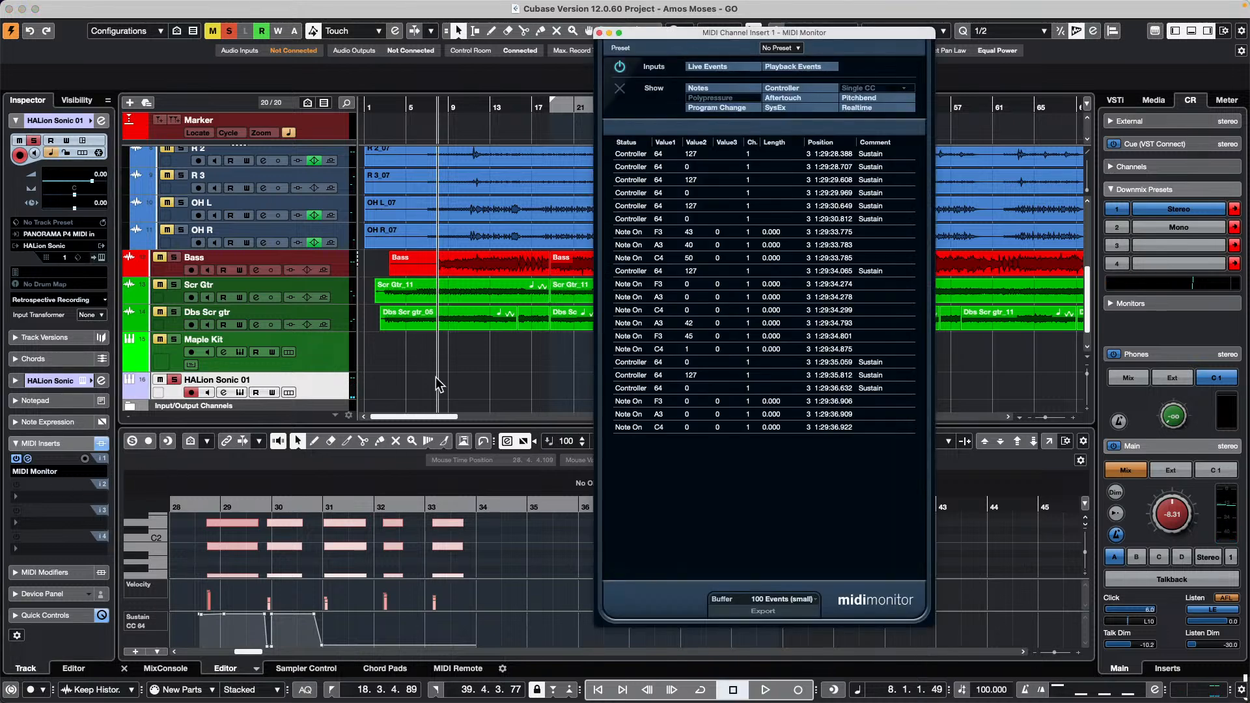
click(241, 392)
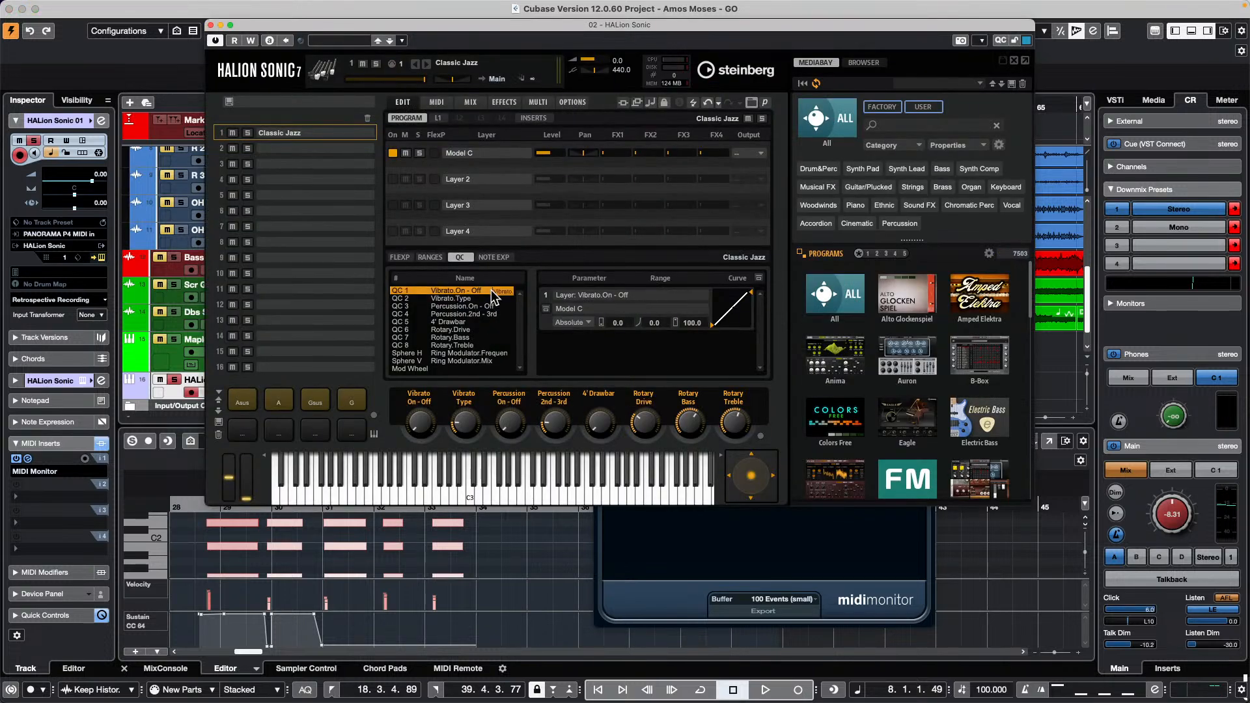
double_click(458, 291)
click(411, 290)
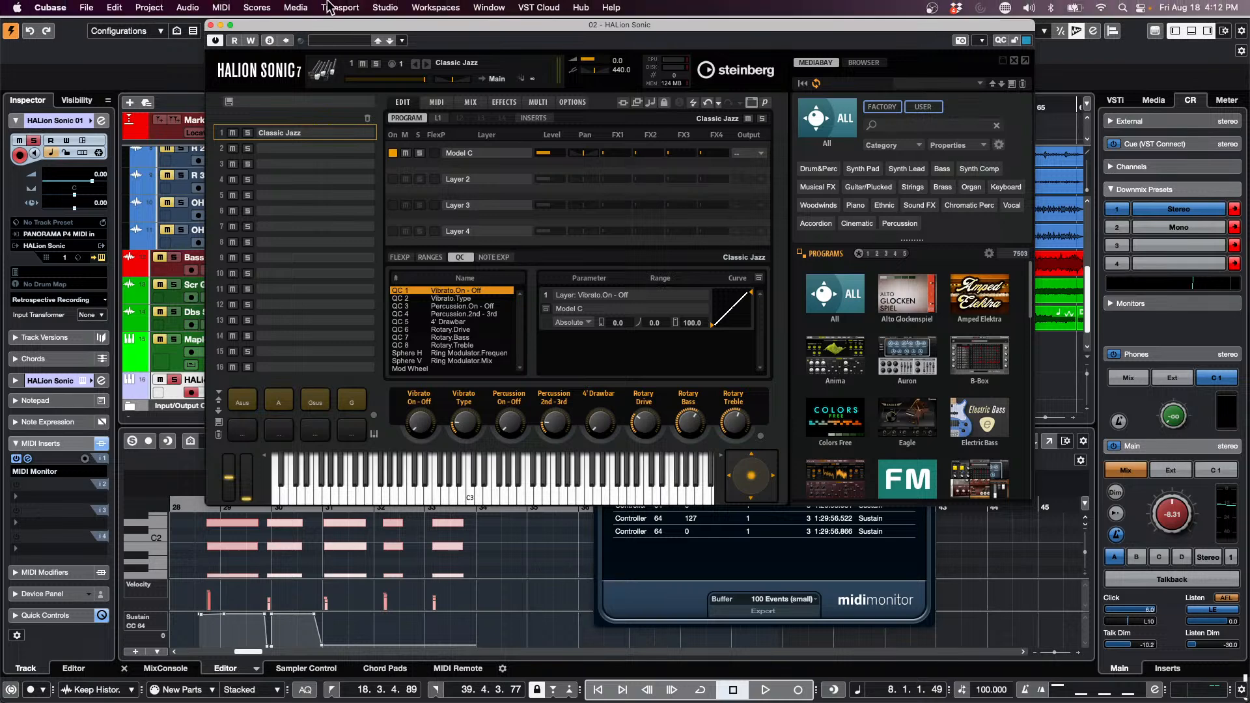
click(385, 7)
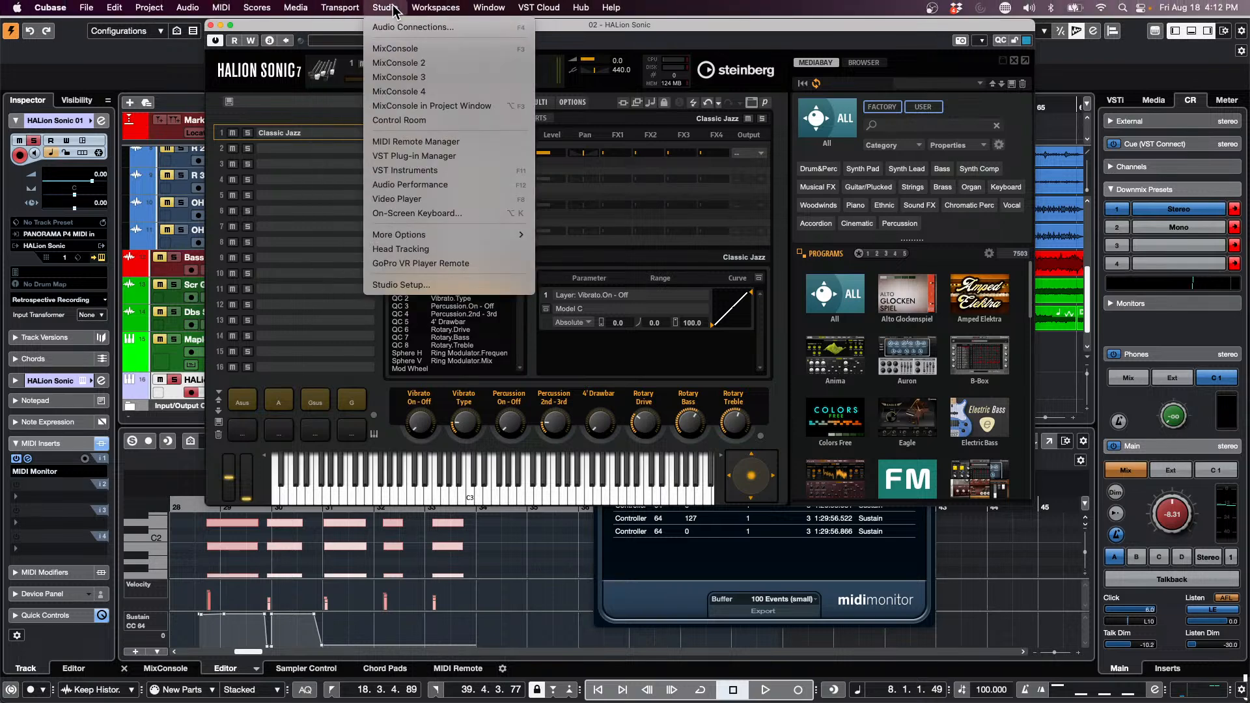
click(432, 285)
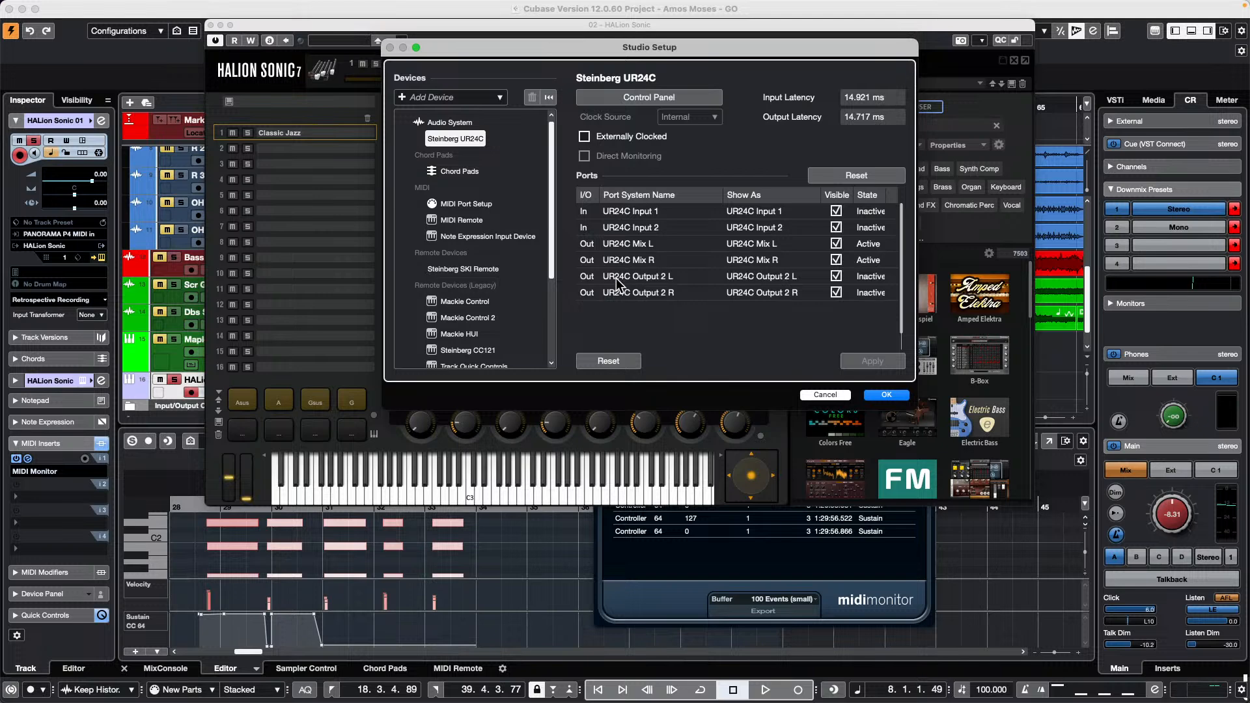
scroll(489, 325, down, 5)
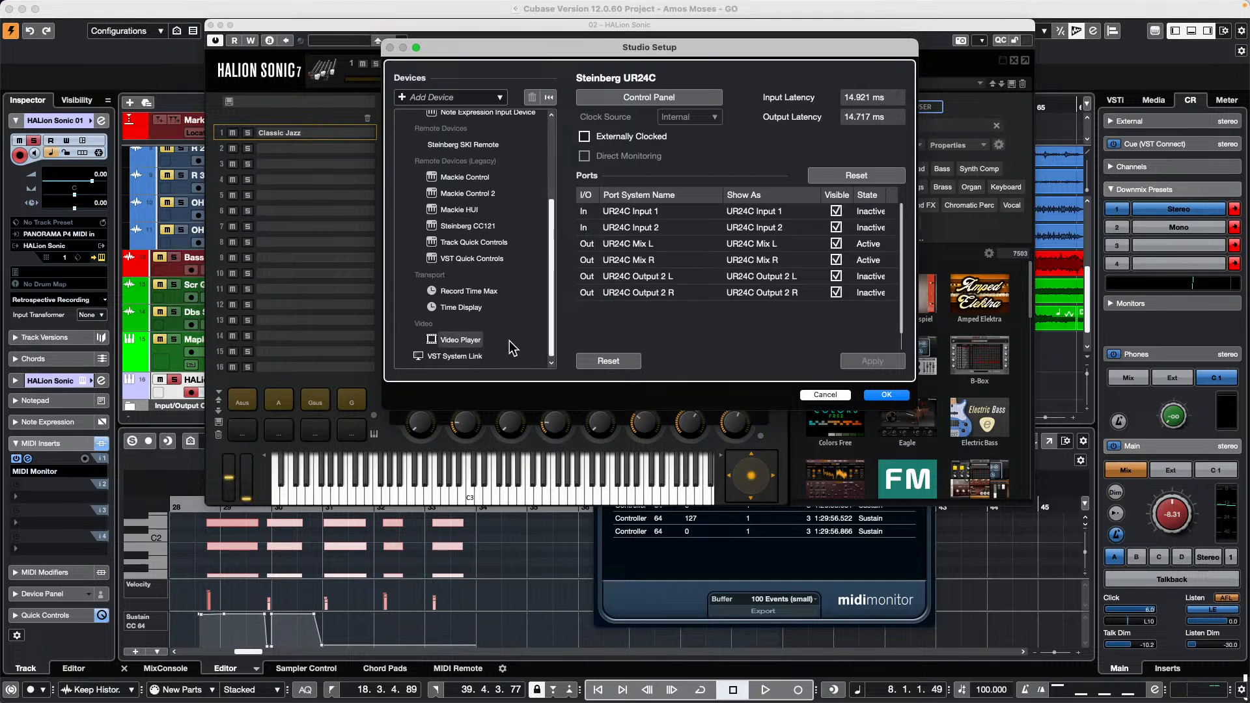
click(495, 258)
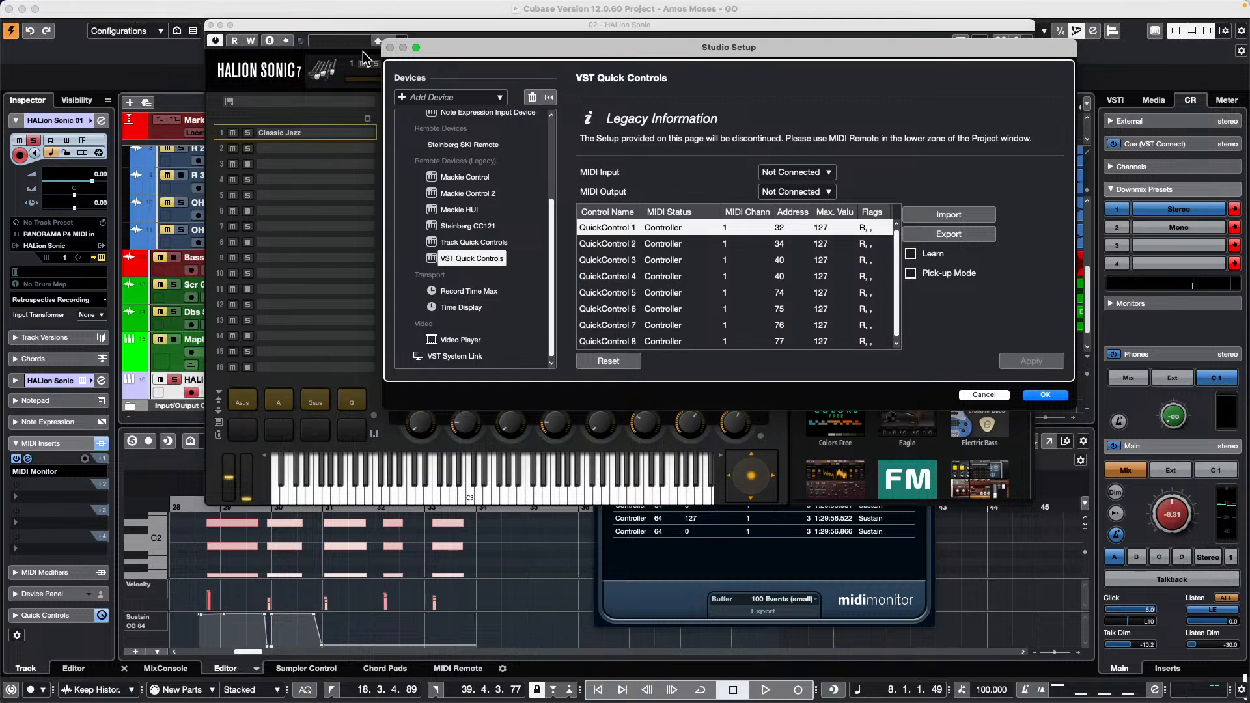
click(1047, 396)
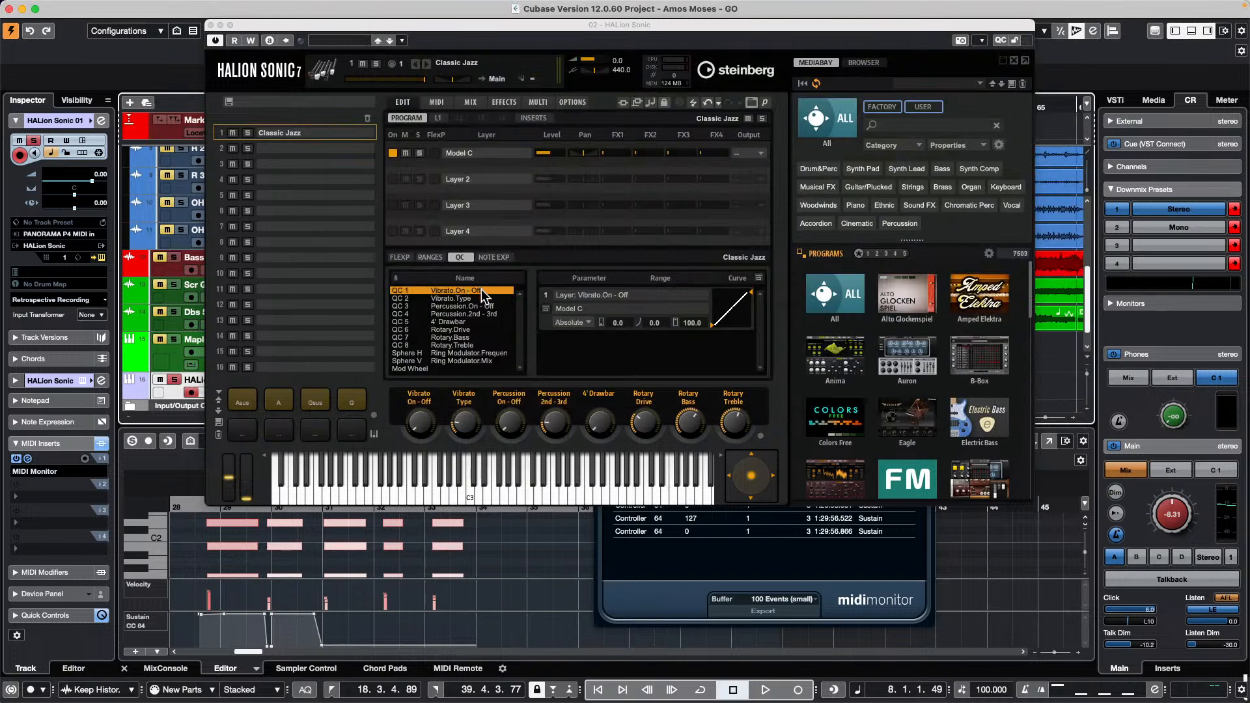
Keep the QC 1 name, expand the Inspector's eight Quick Controls, and open the L1 Model C layer.
double_click(481, 291)
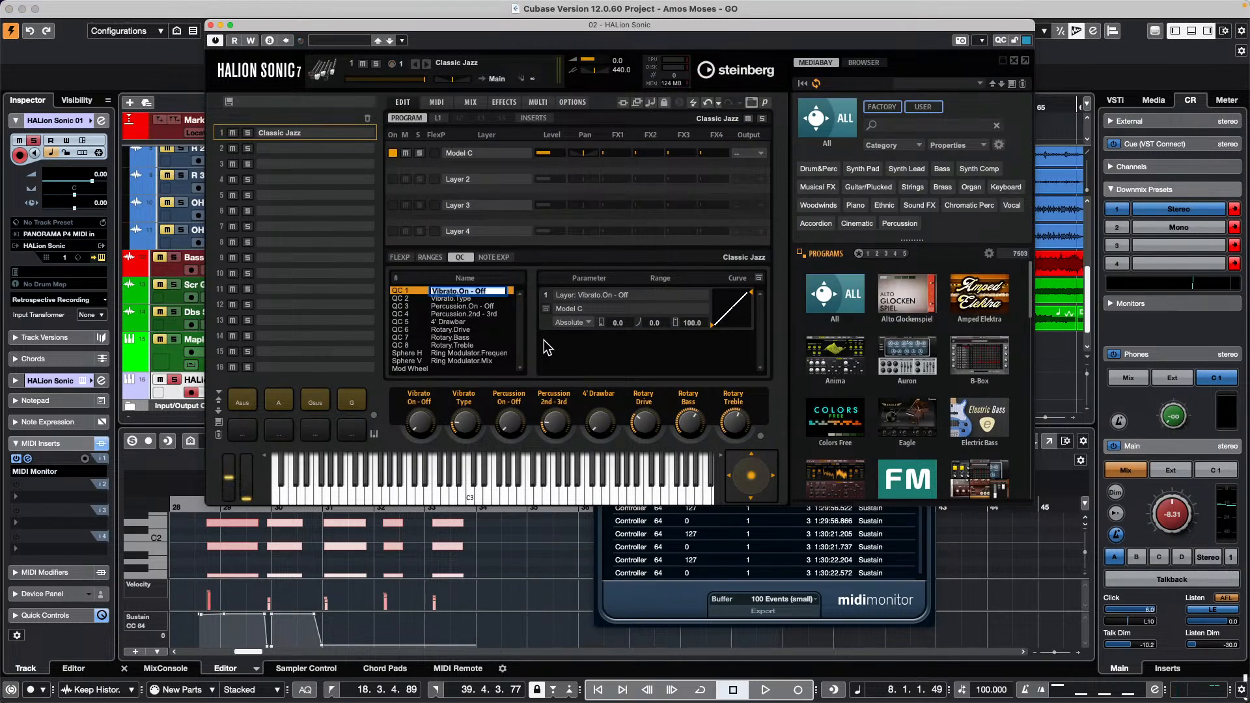
click(586, 353)
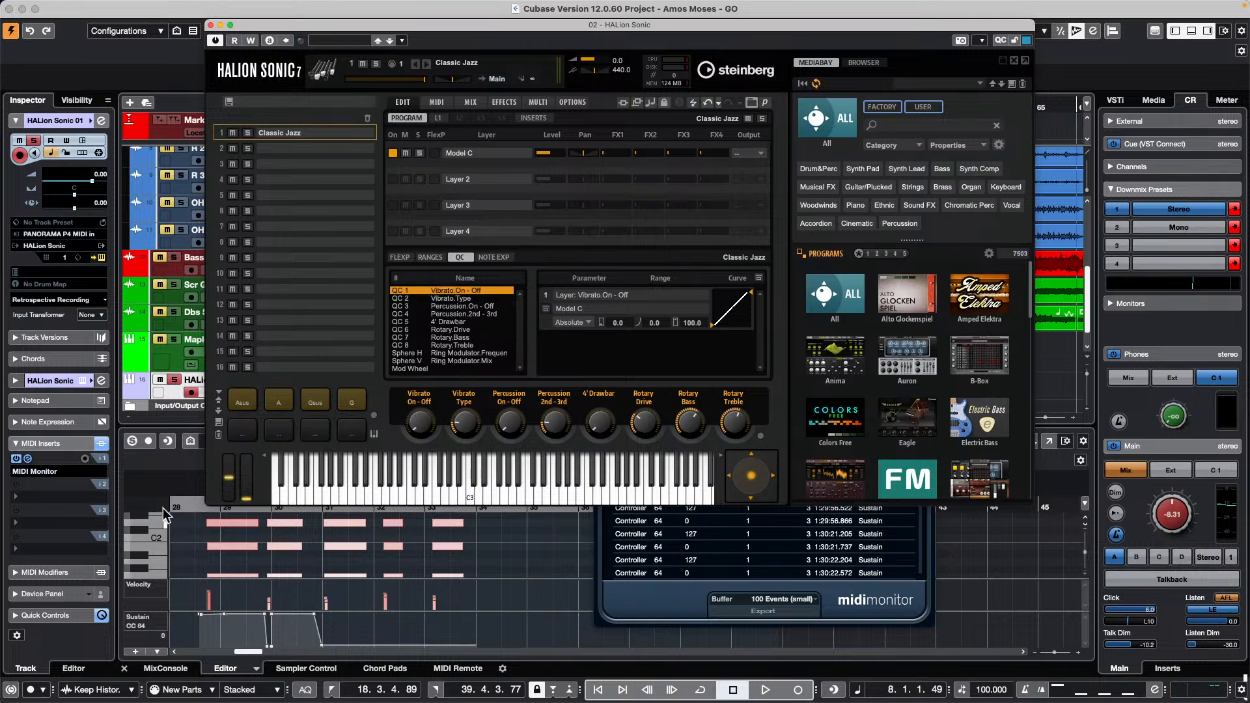
click(21, 615)
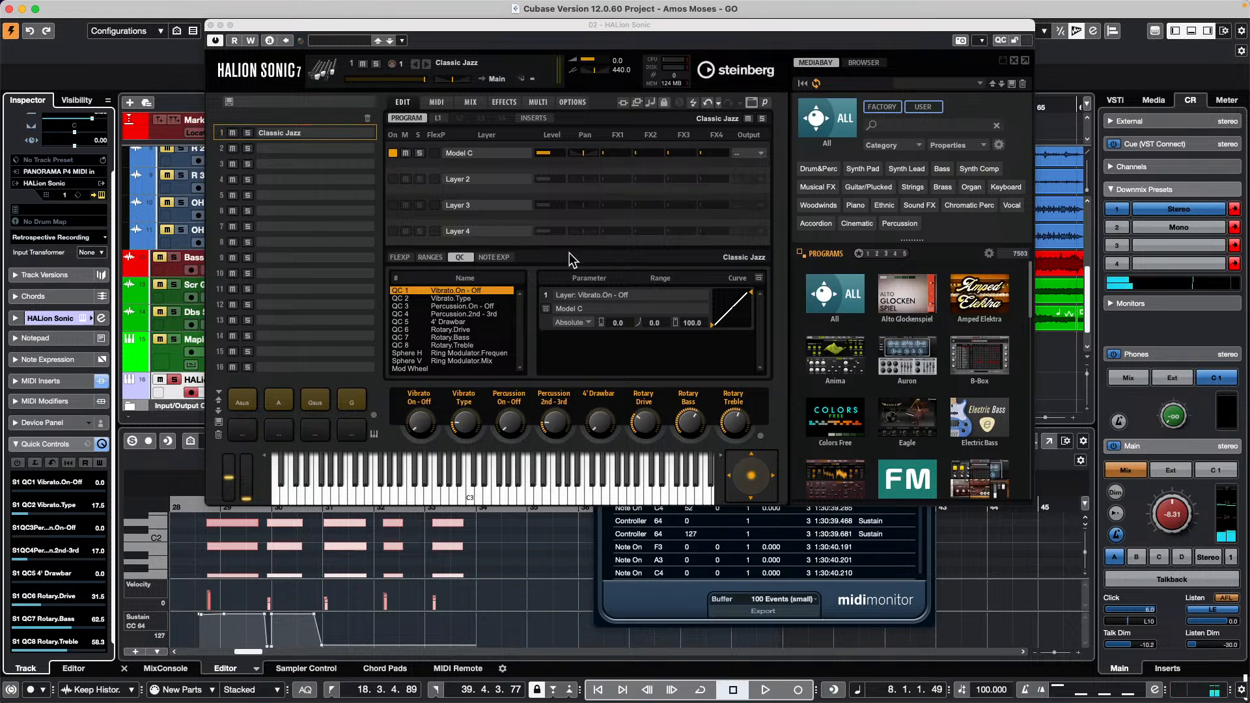
click(438, 118)
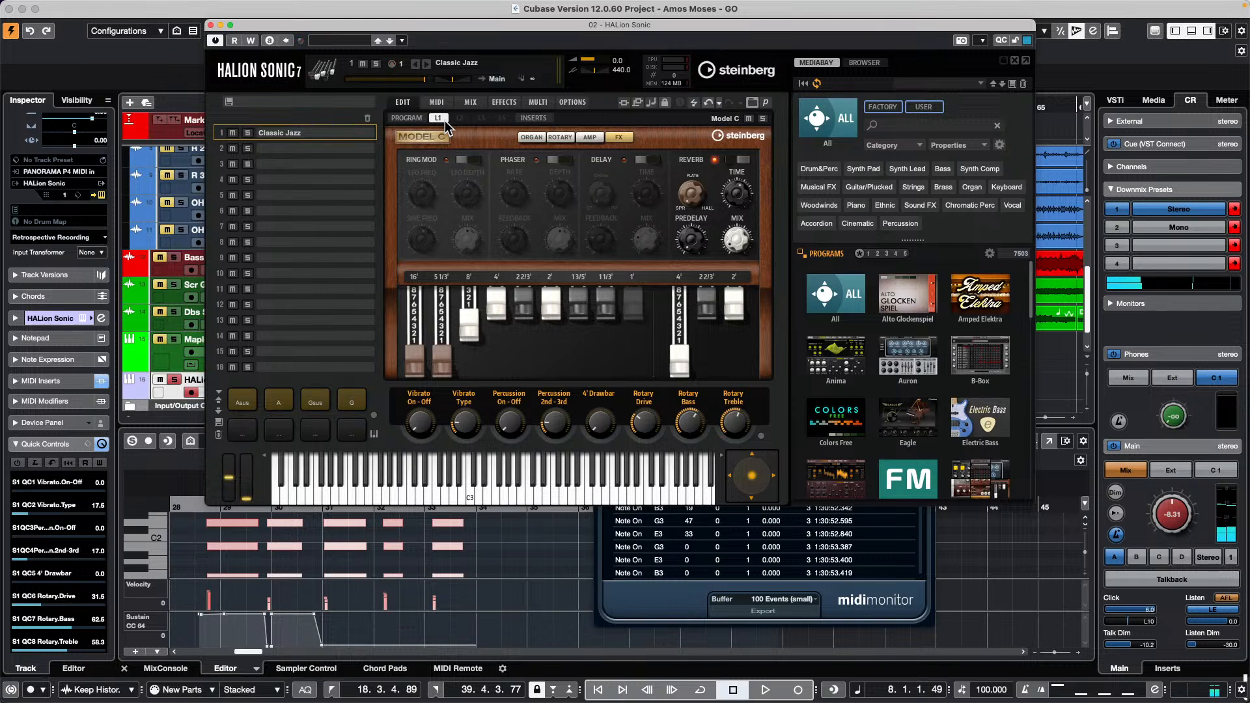
View the Model C rotary speaker settings, then go back to the Classic Jazz program layers and quick controls.
click(552, 138)
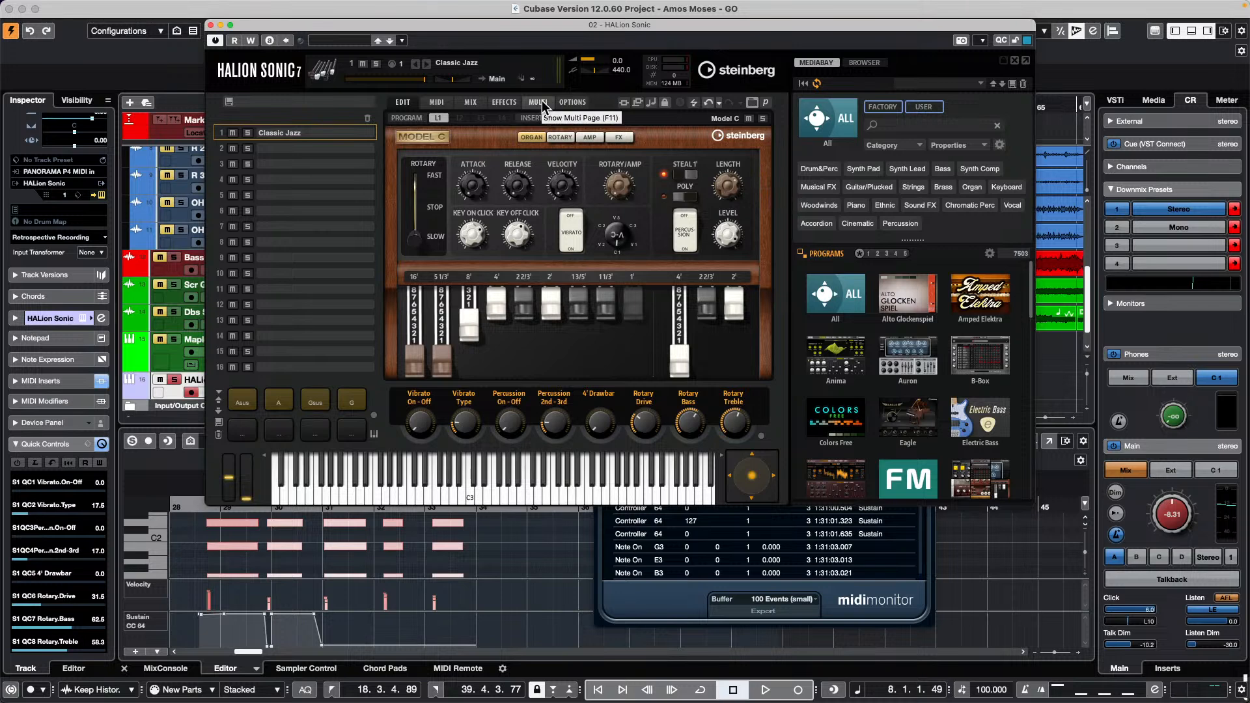
click(411, 118)
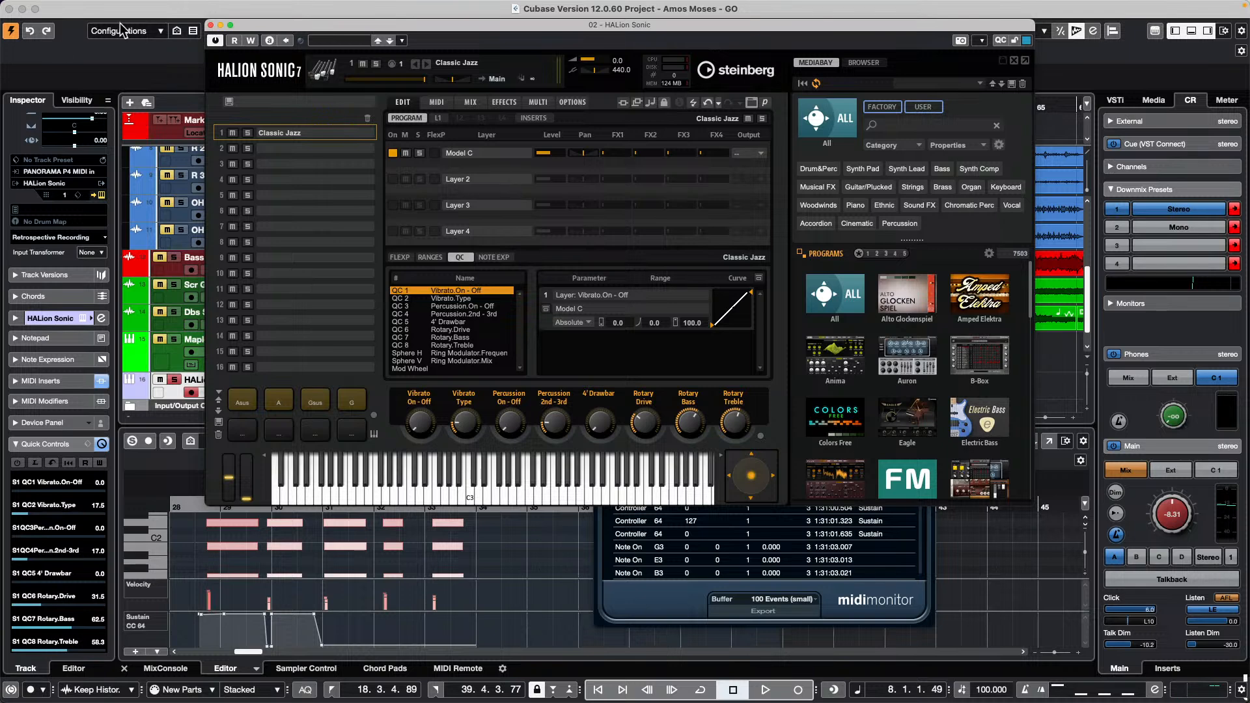
Close HALion Sonic and run VariAudio pitch analysis on the Bass audio event.
click(210, 25)
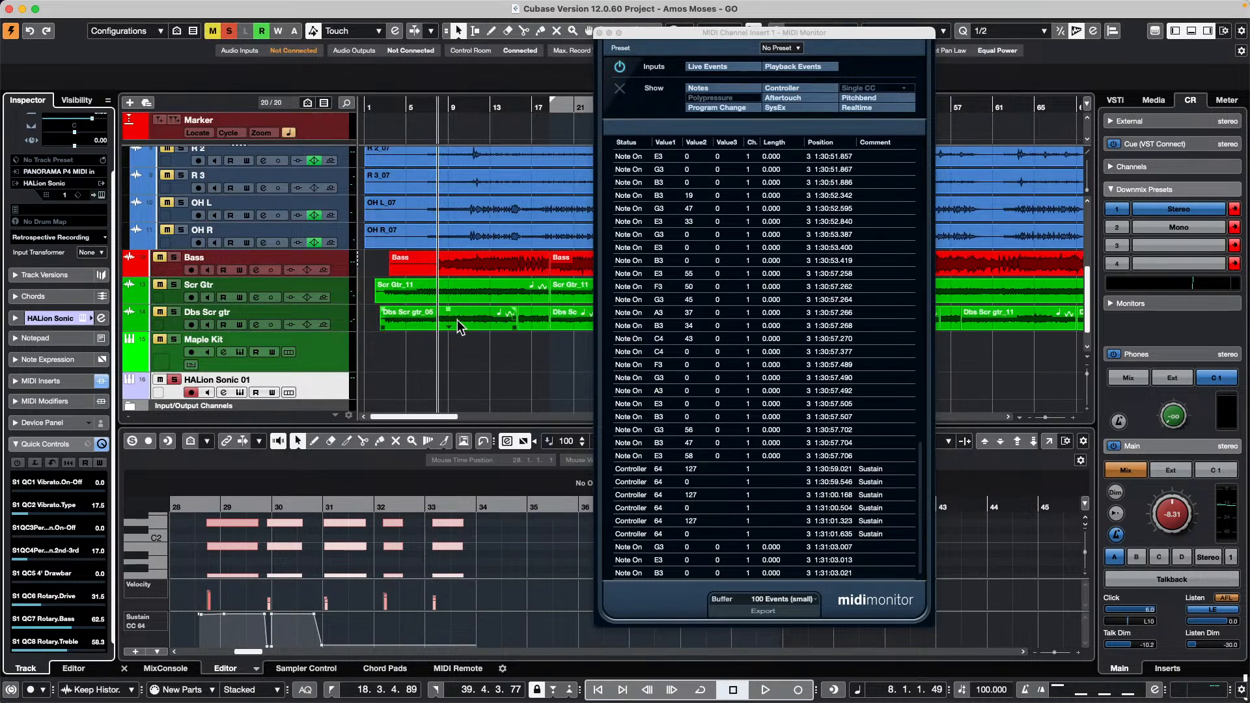
click(510, 269)
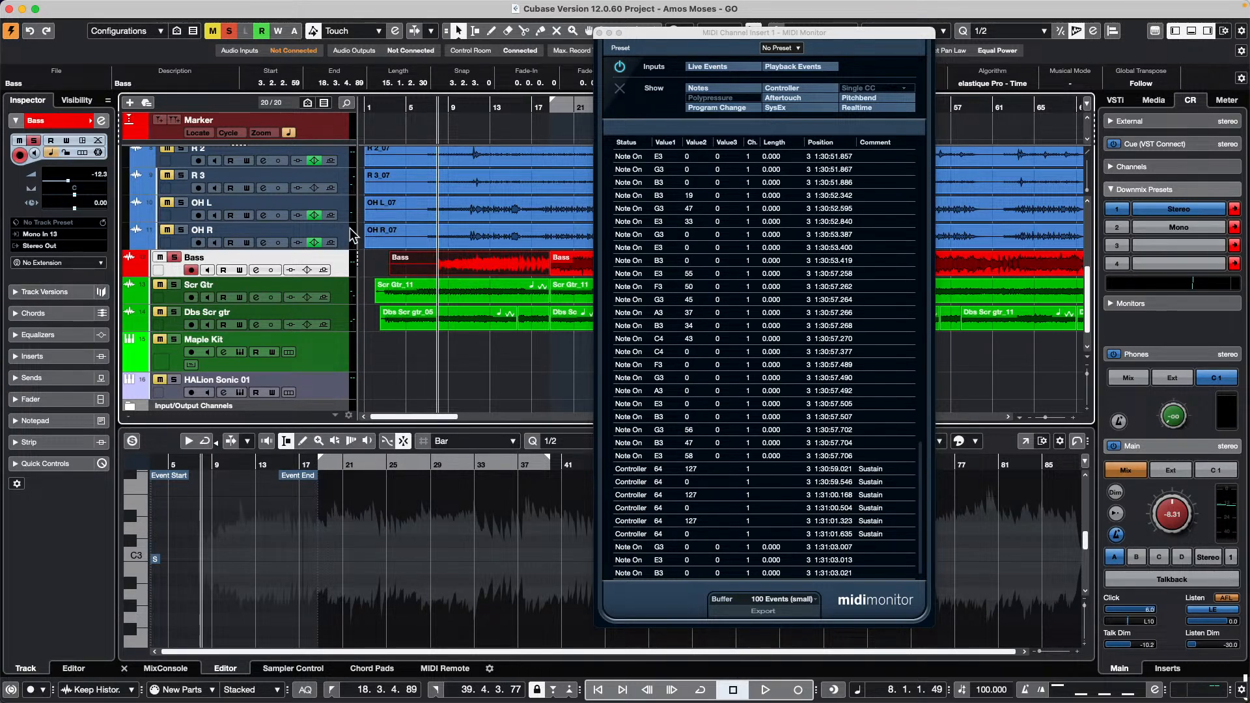
double_click(493, 267)
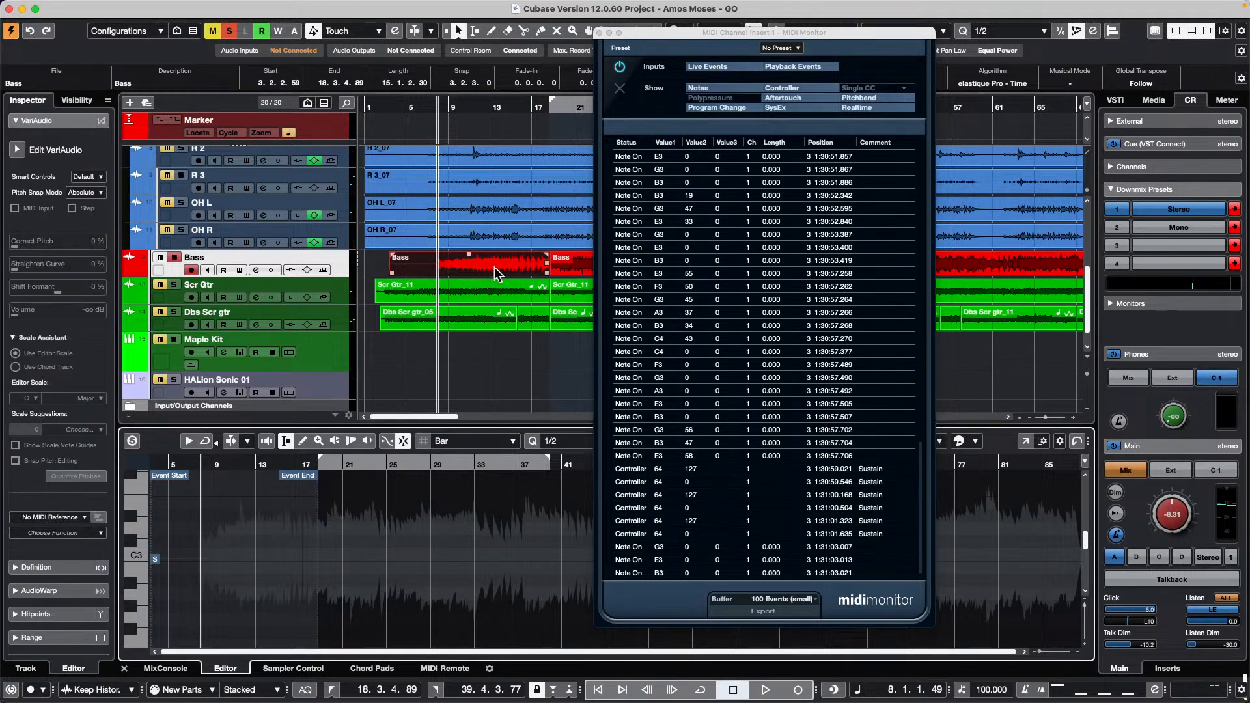
click(17, 151)
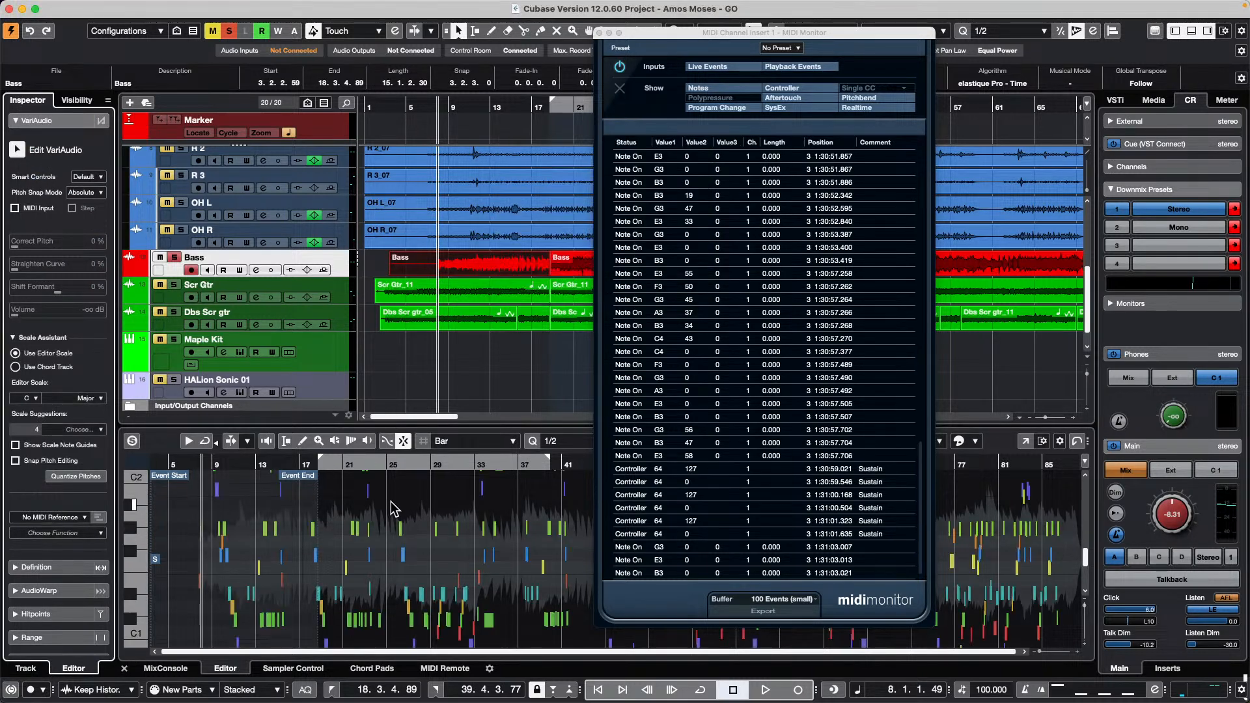
Duplicate the Bass track as Bass (D), select its event, and zoom the editor around bar 28.
right_click(343, 264)
mouse_move(455, 268)
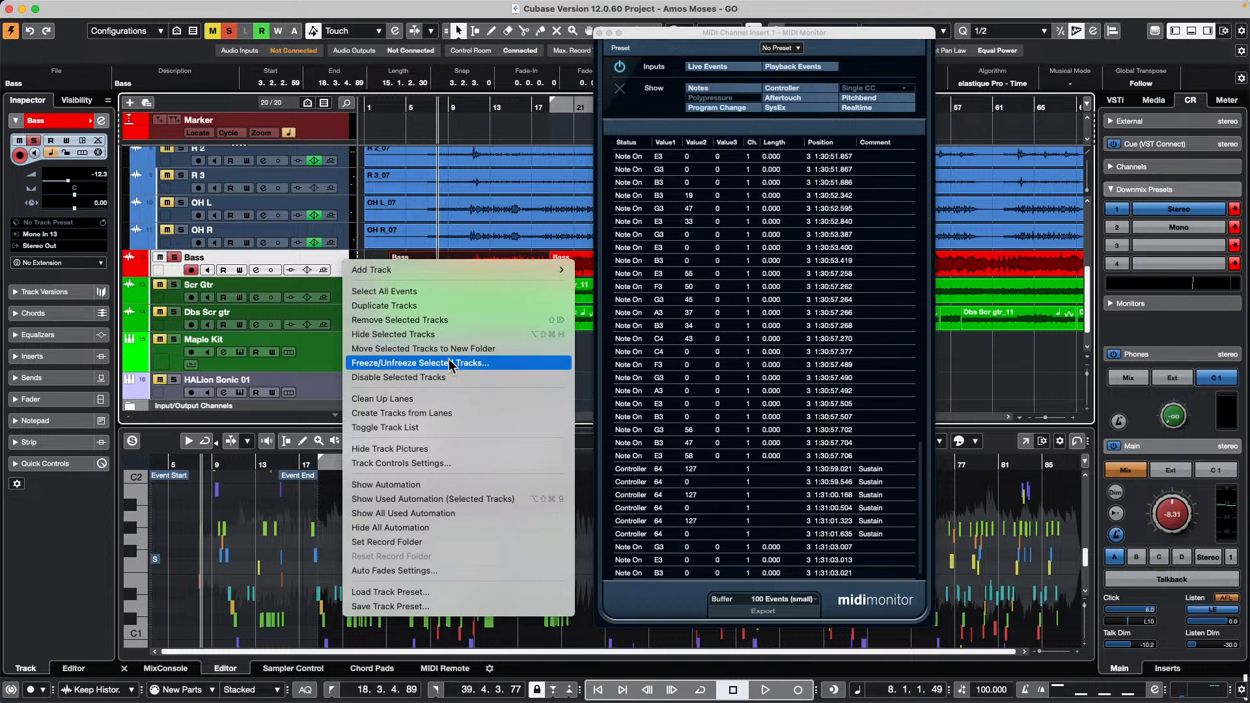
click(474, 306)
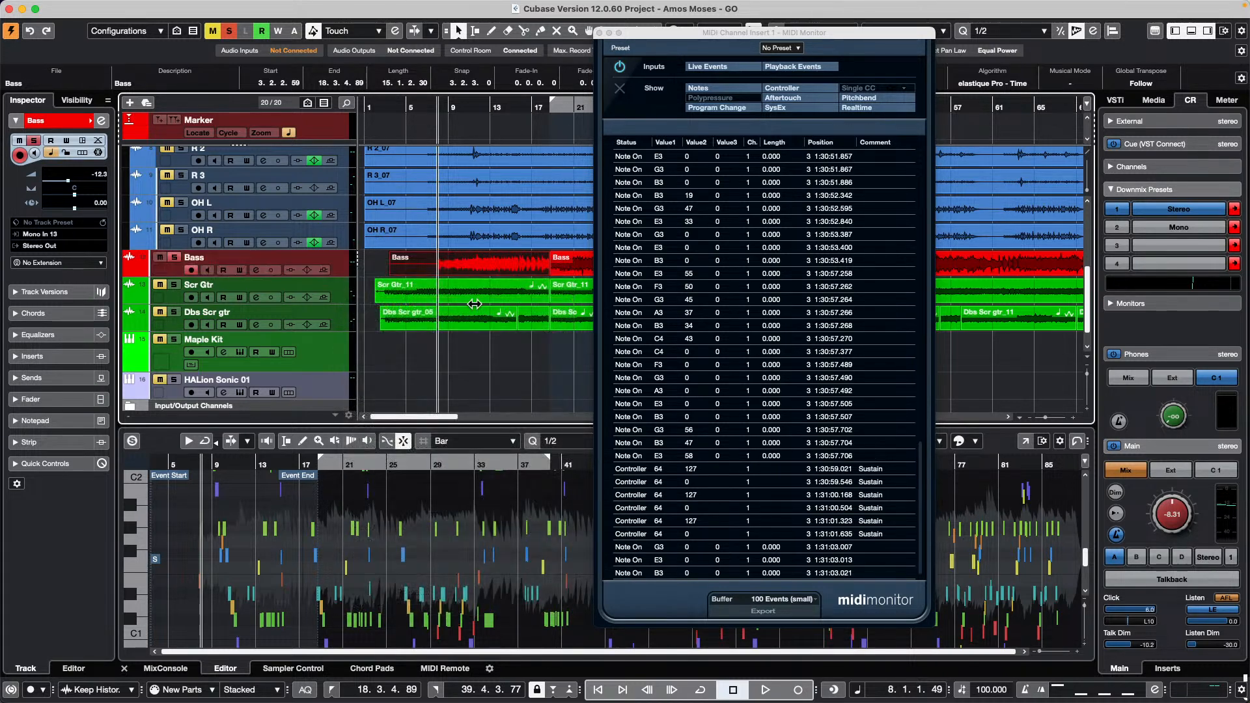
click(467, 292)
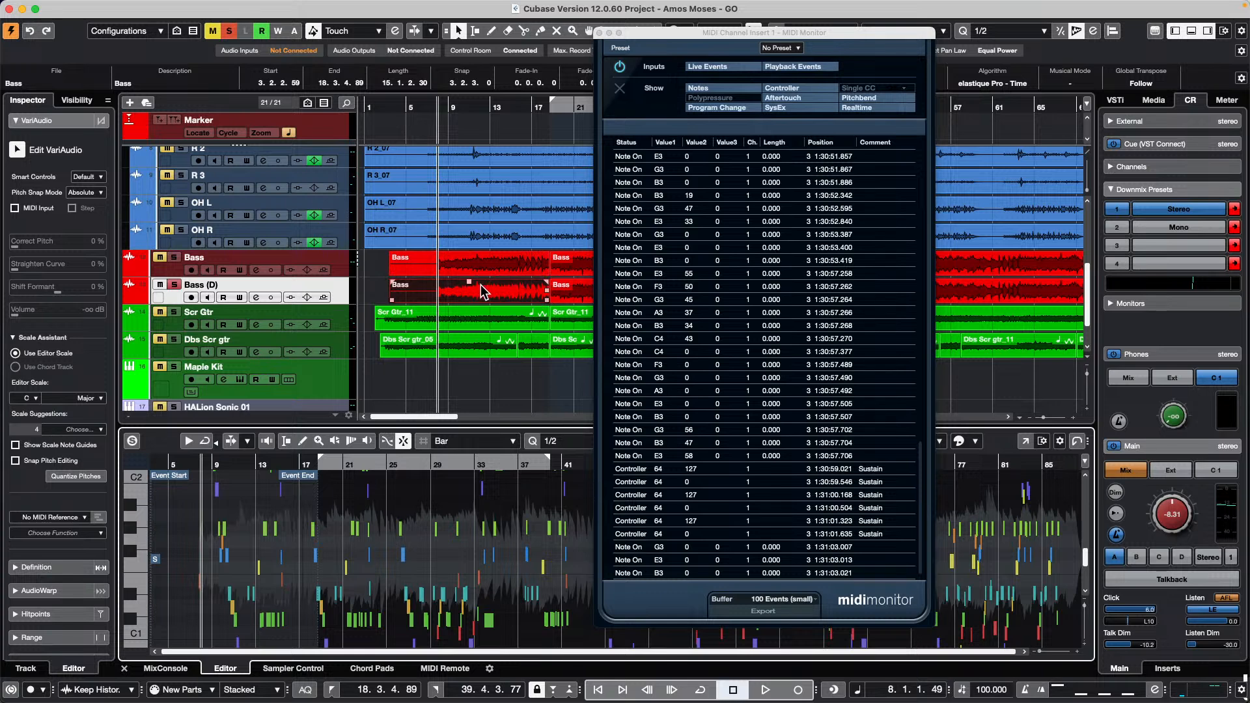
drag(423, 464, 419, 481)
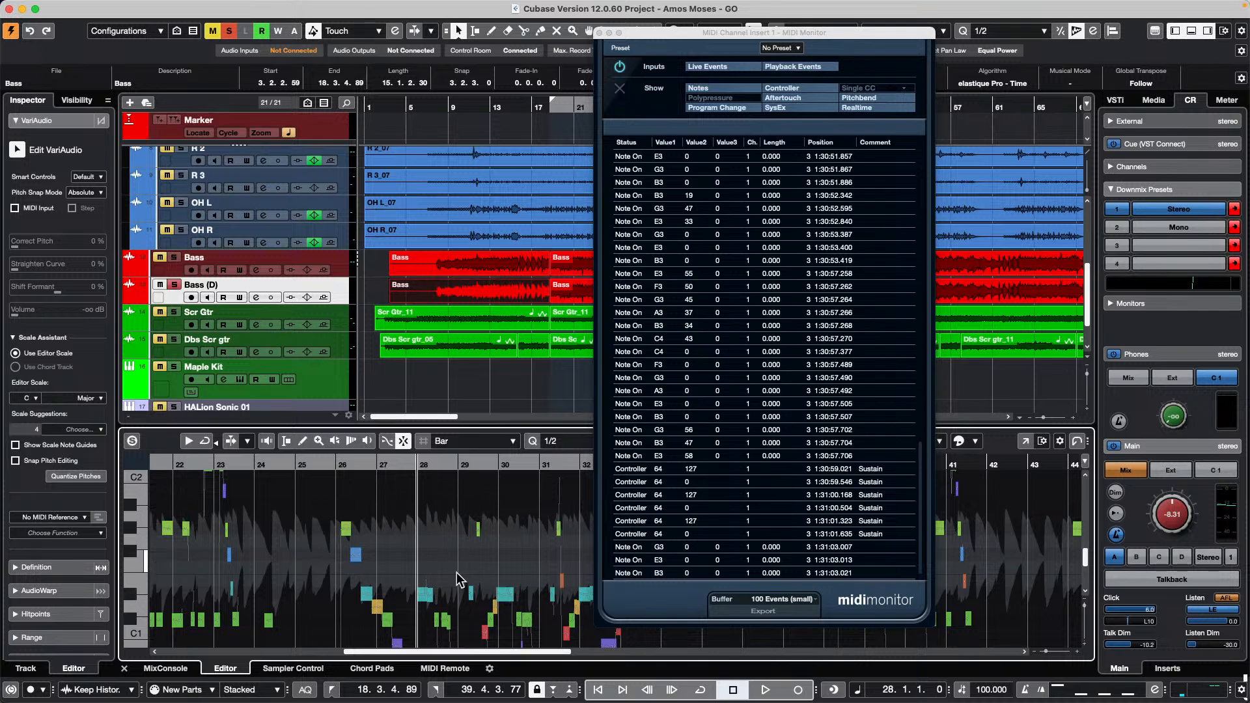
Close the MIDI Monitor window.
click(599, 33)
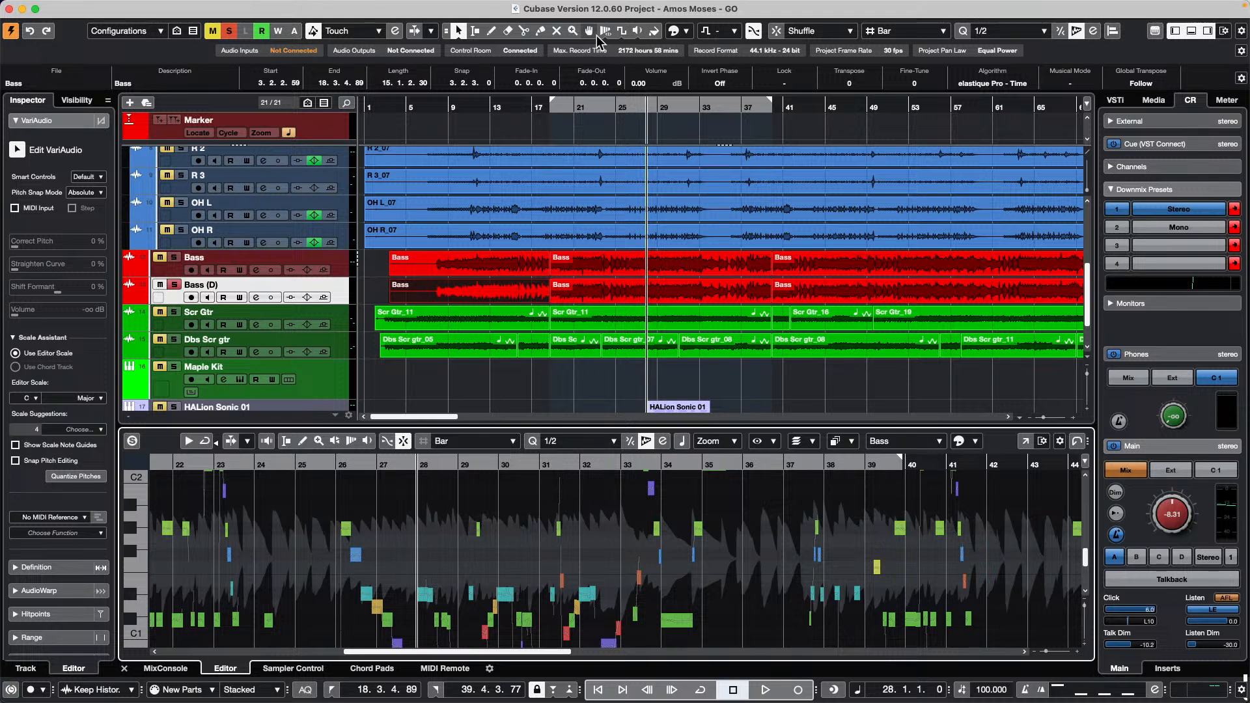
In the MixConsole, open Stereo Out's Channel Settings and list the EQ plug-ins for insert 1.
click(165, 668)
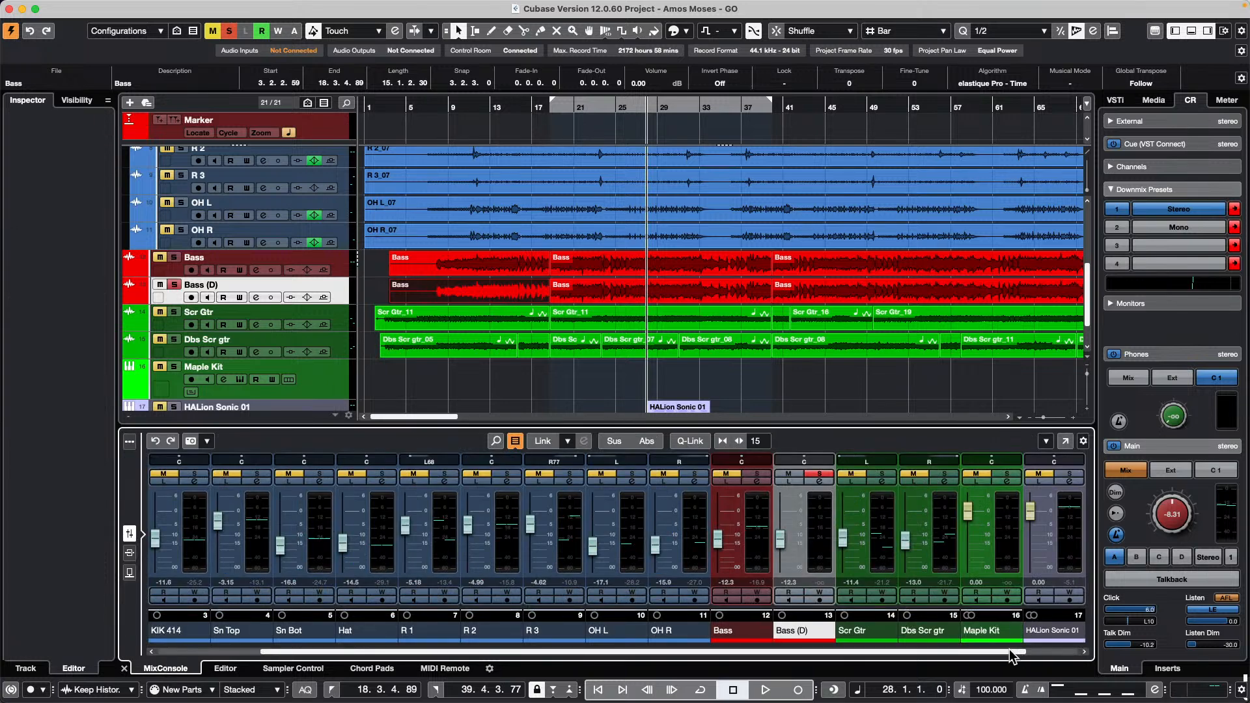
scroll(1013, 655, right, 1)
click(1071, 483)
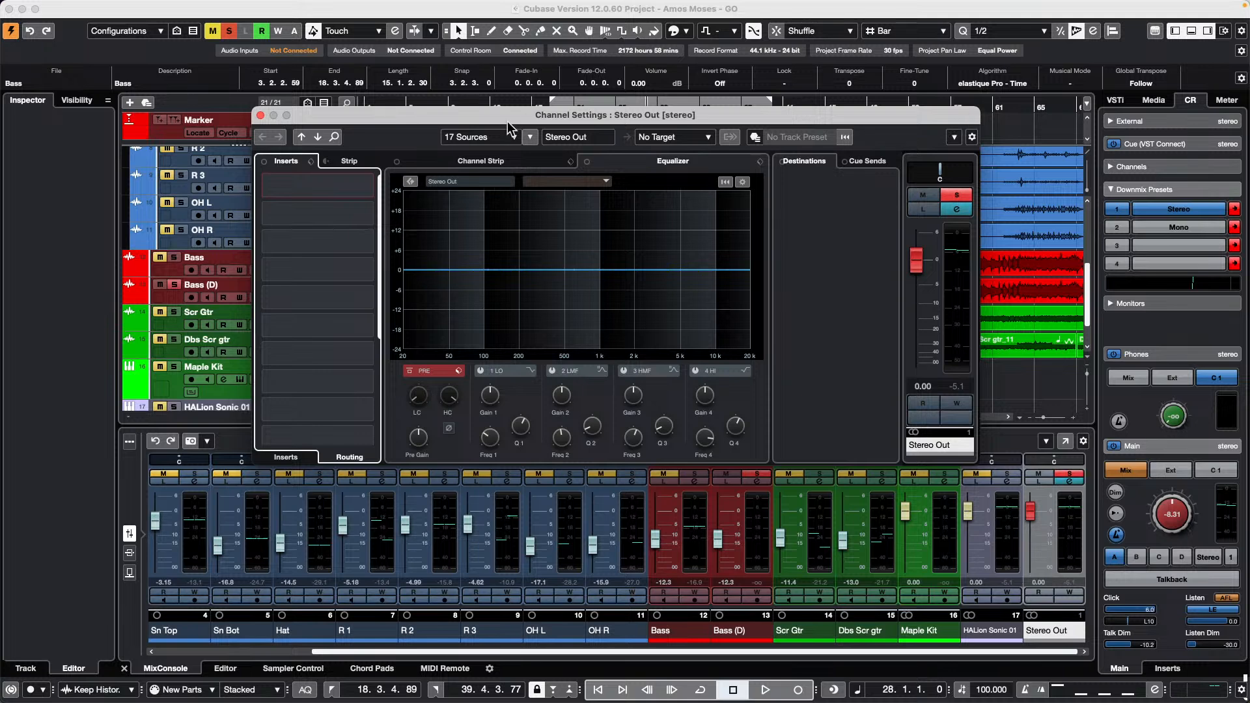
click(260, 115)
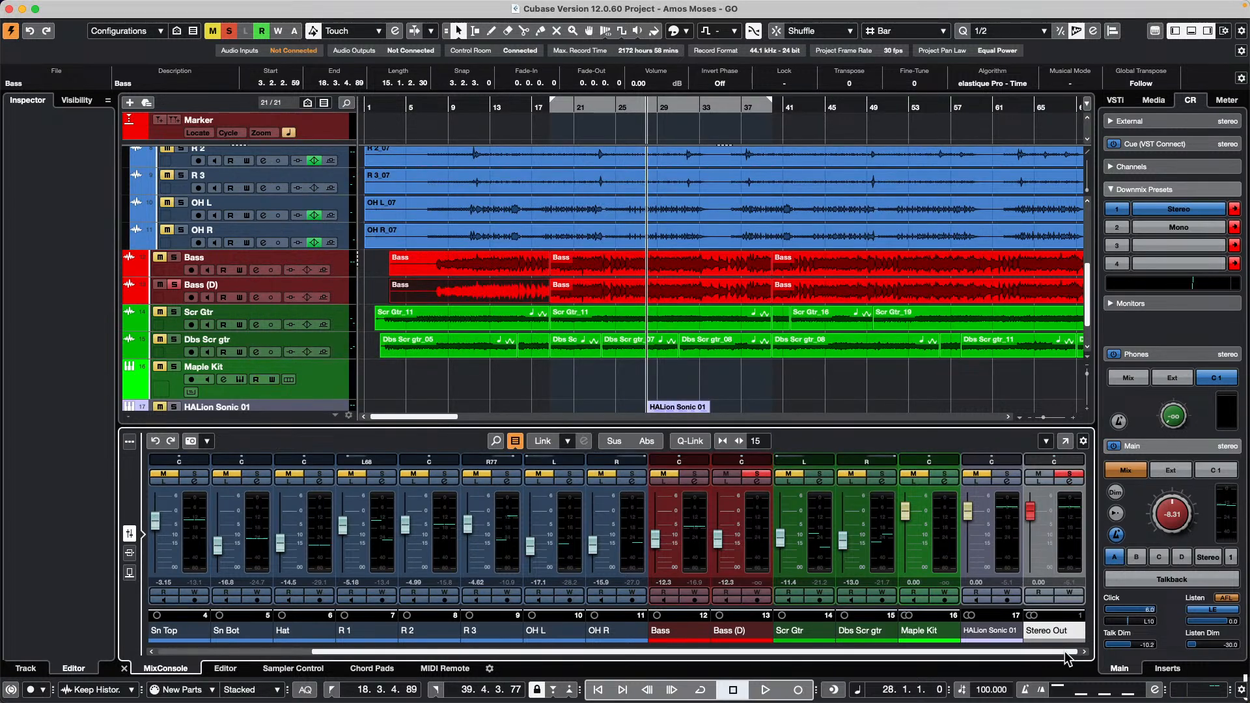
click(1070, 482)
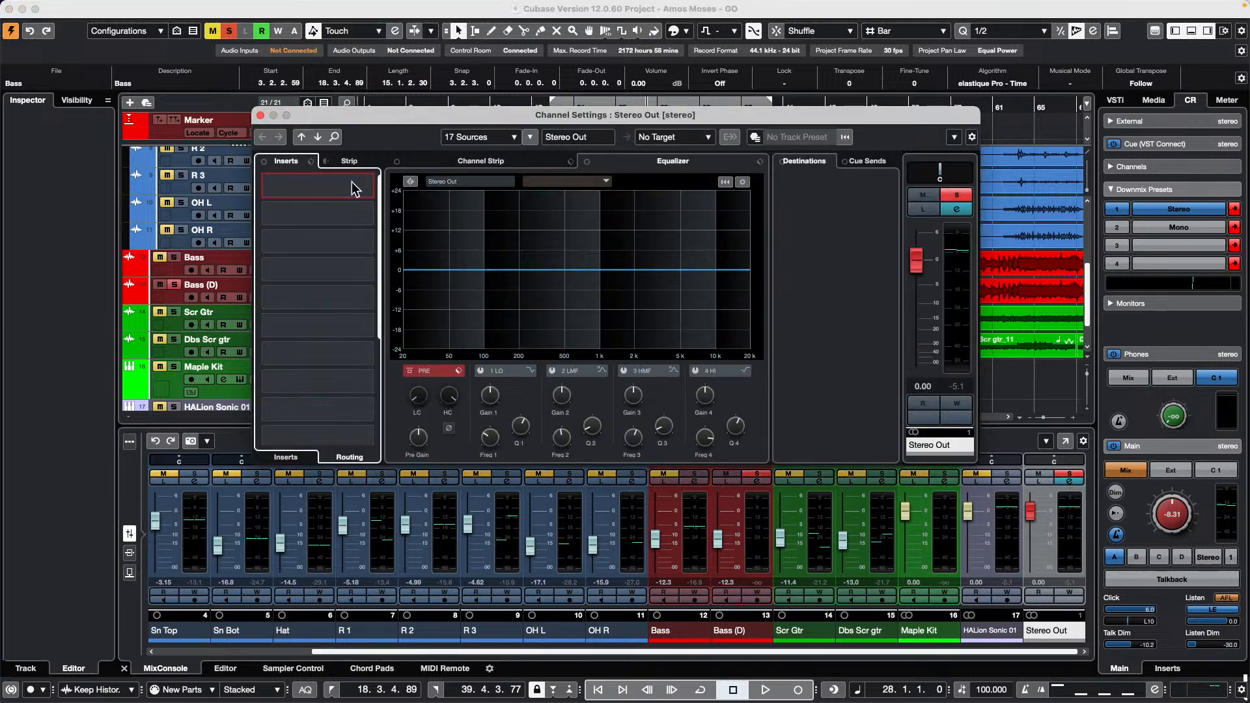
click(285, 457)
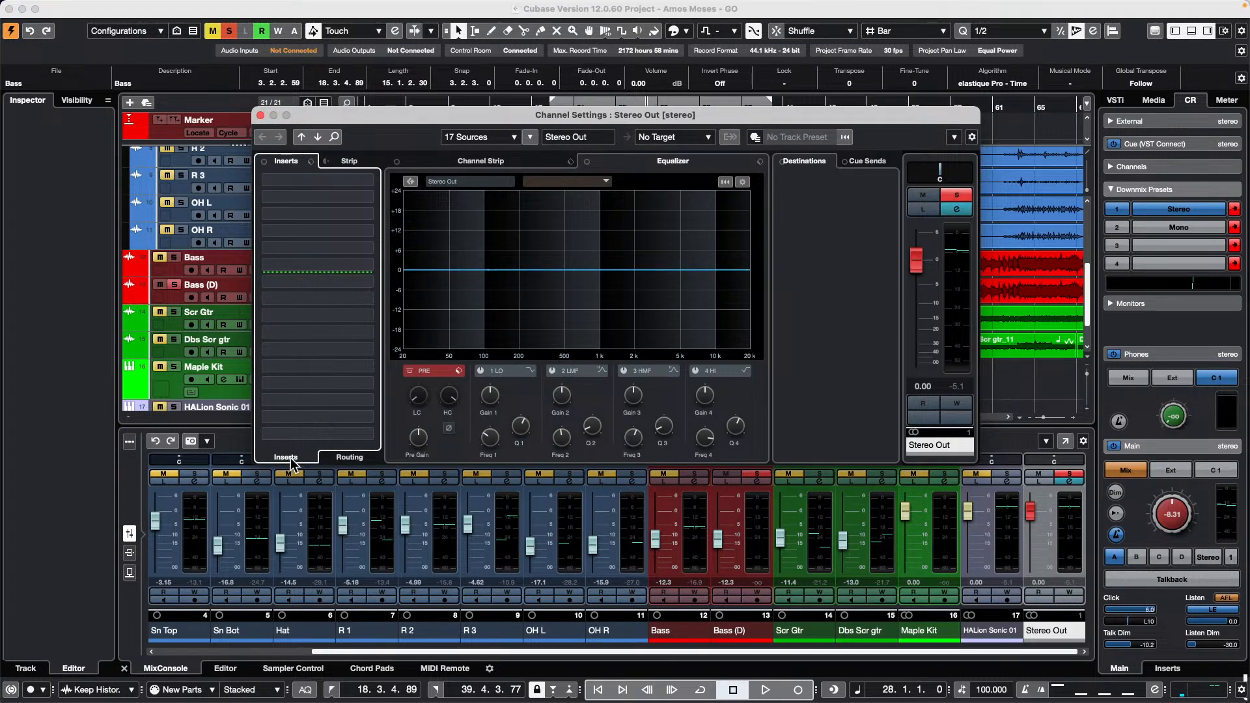
click(365, 181)
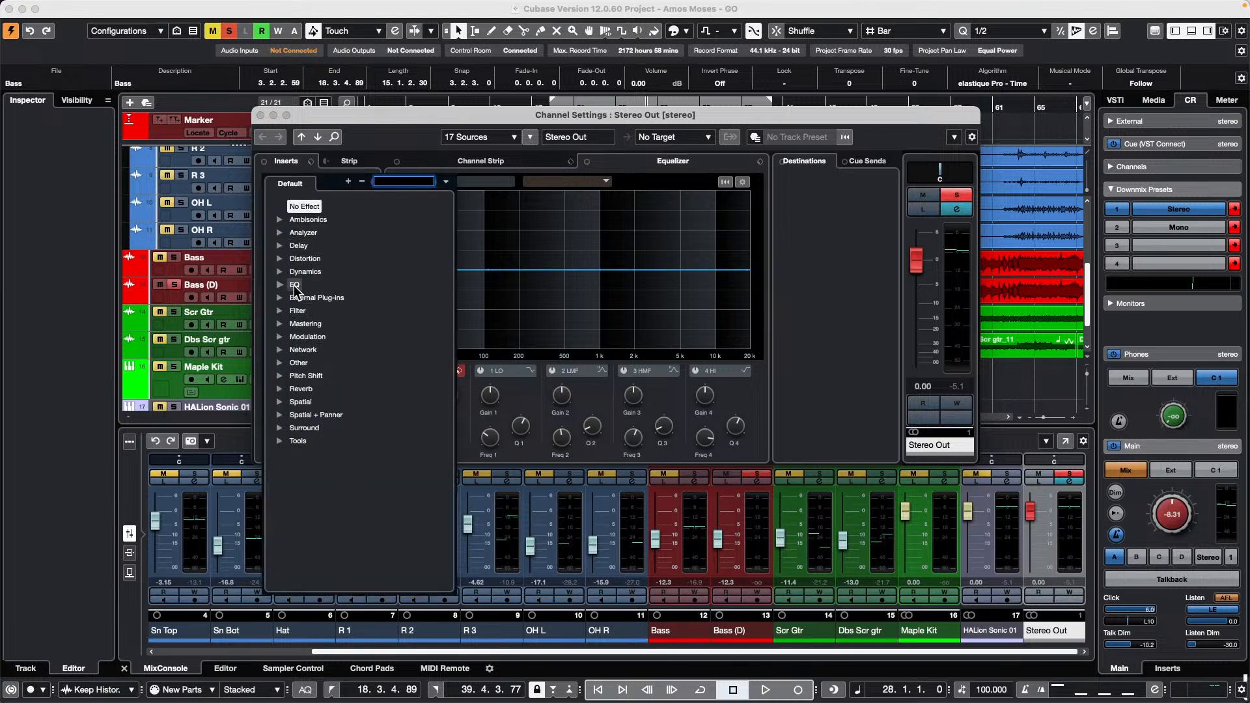
click(294, 285)
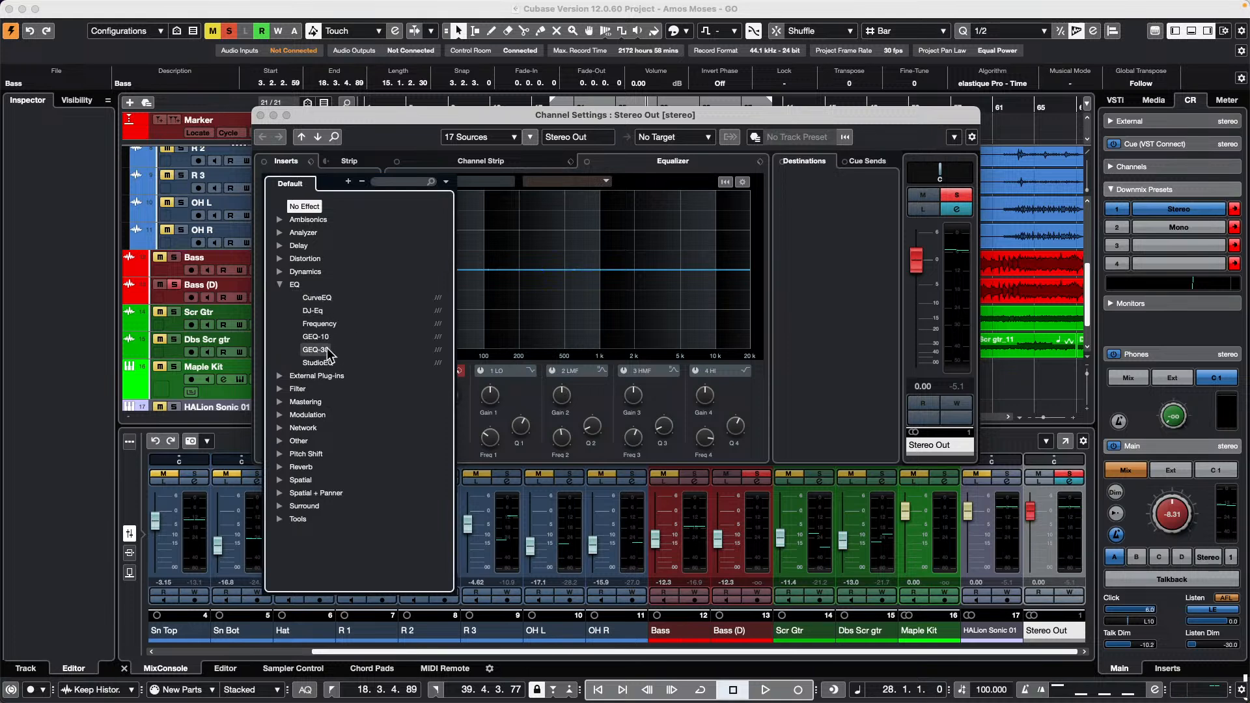
Load Frequency into Stereo Out insert 1 and boost band 4 to 539 Hz, +2.7 dB.
click(331, 323)
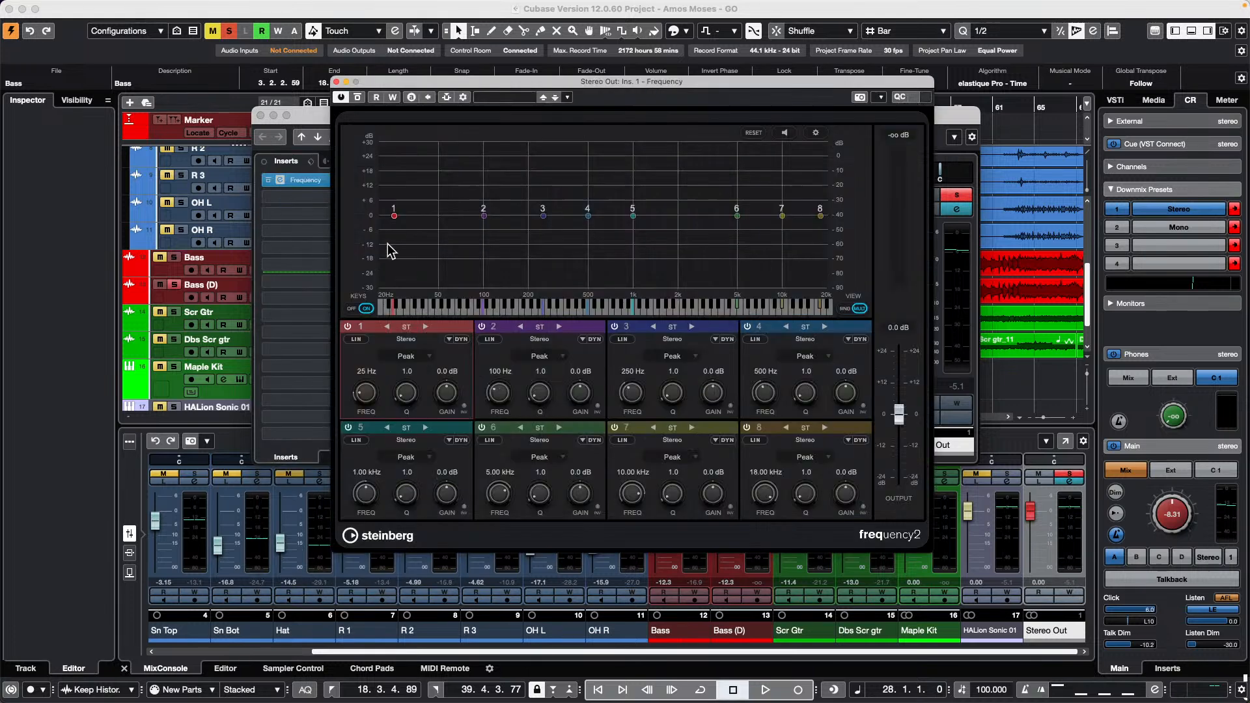
drag(587, 215, 632, 226)
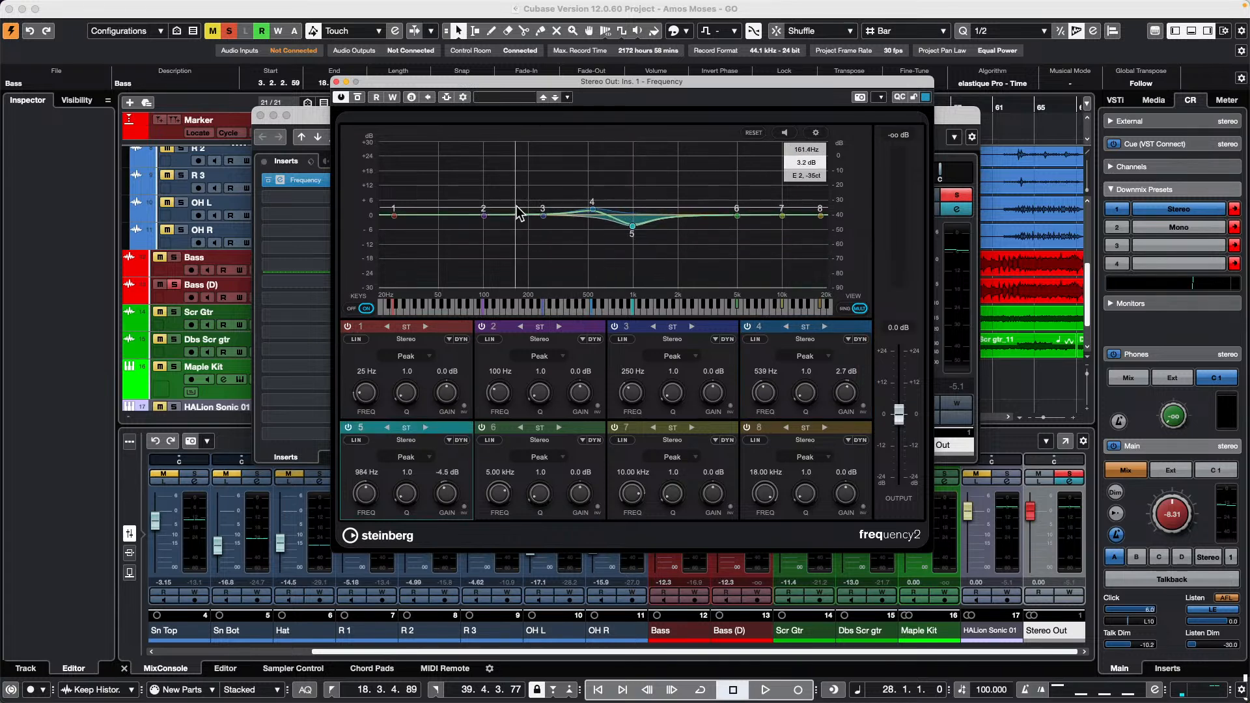
click(308, 198)
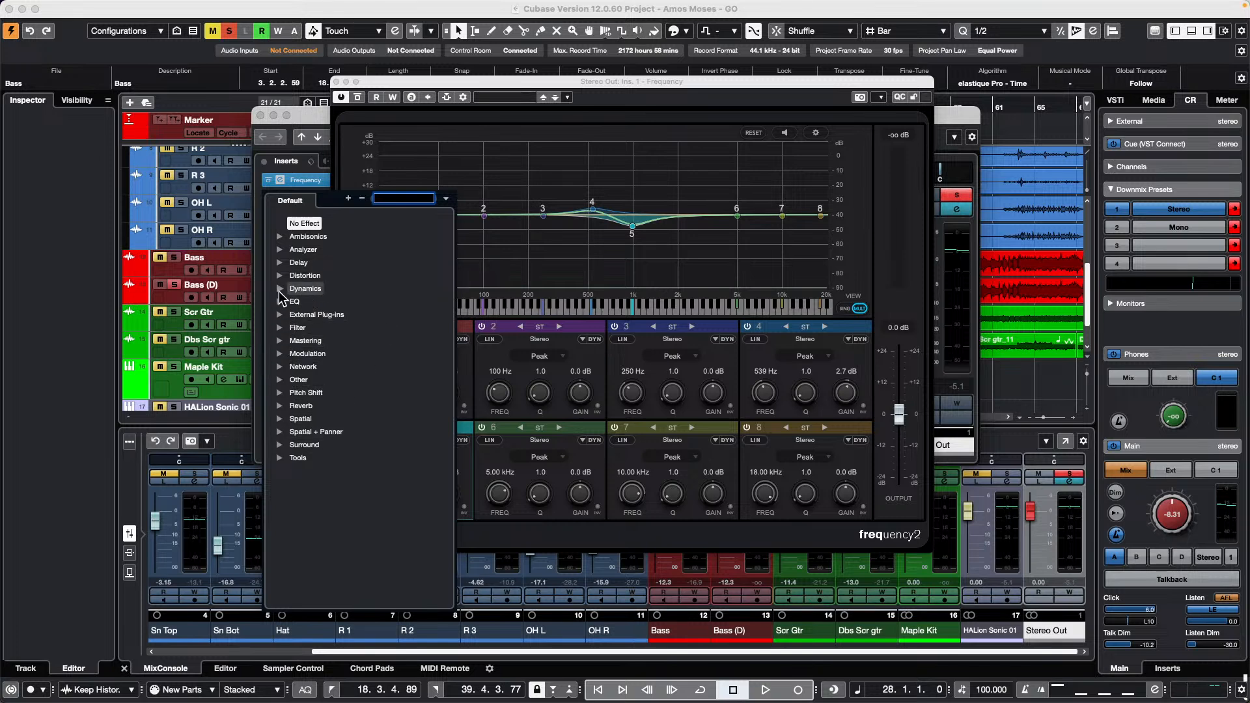
click(237, 364)
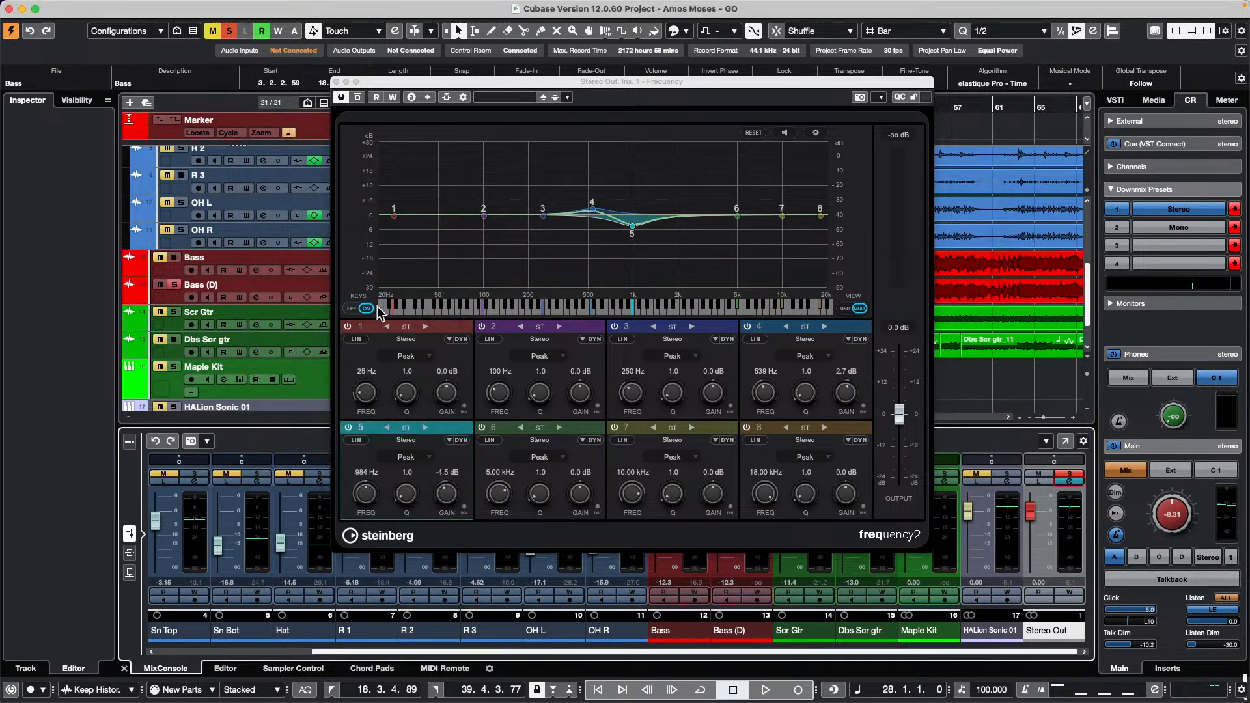
click(1041, 482)
click(1044, 483)
drag(479, 82, 556, 8)
Load Dynamics > MultibandCompressor into Stereo Out insert 2.
click(1070, 482)
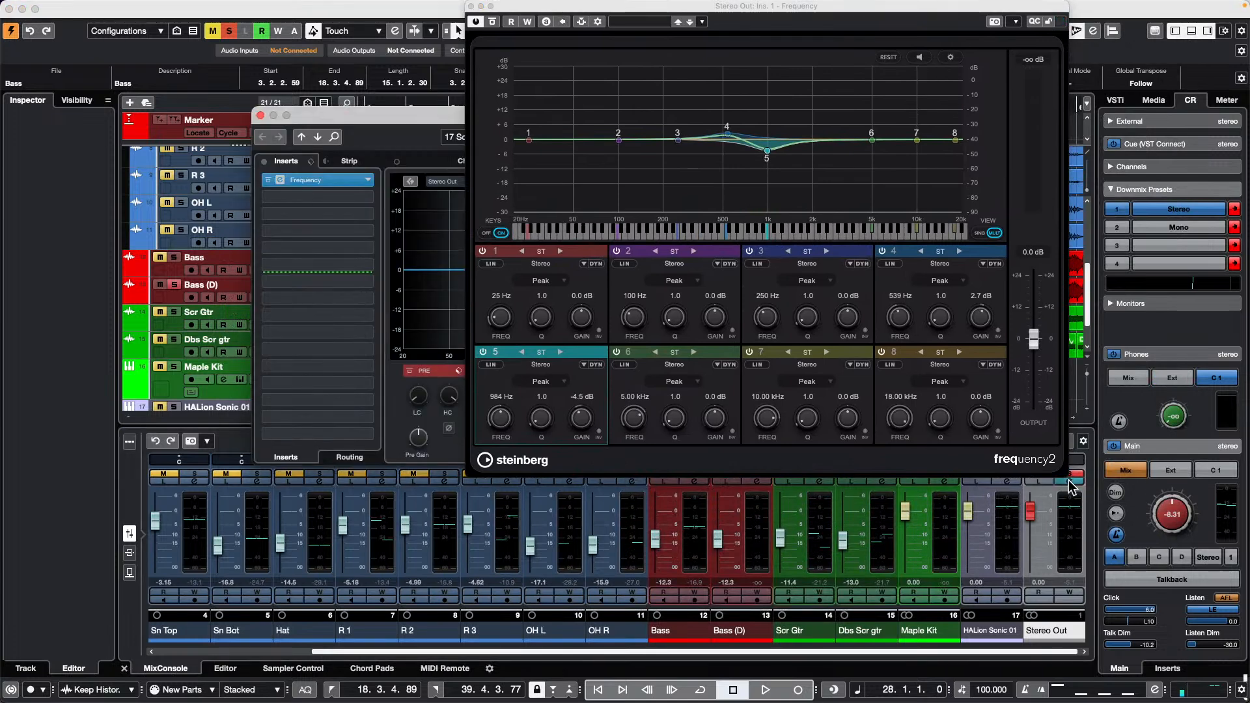
click(365, 198)
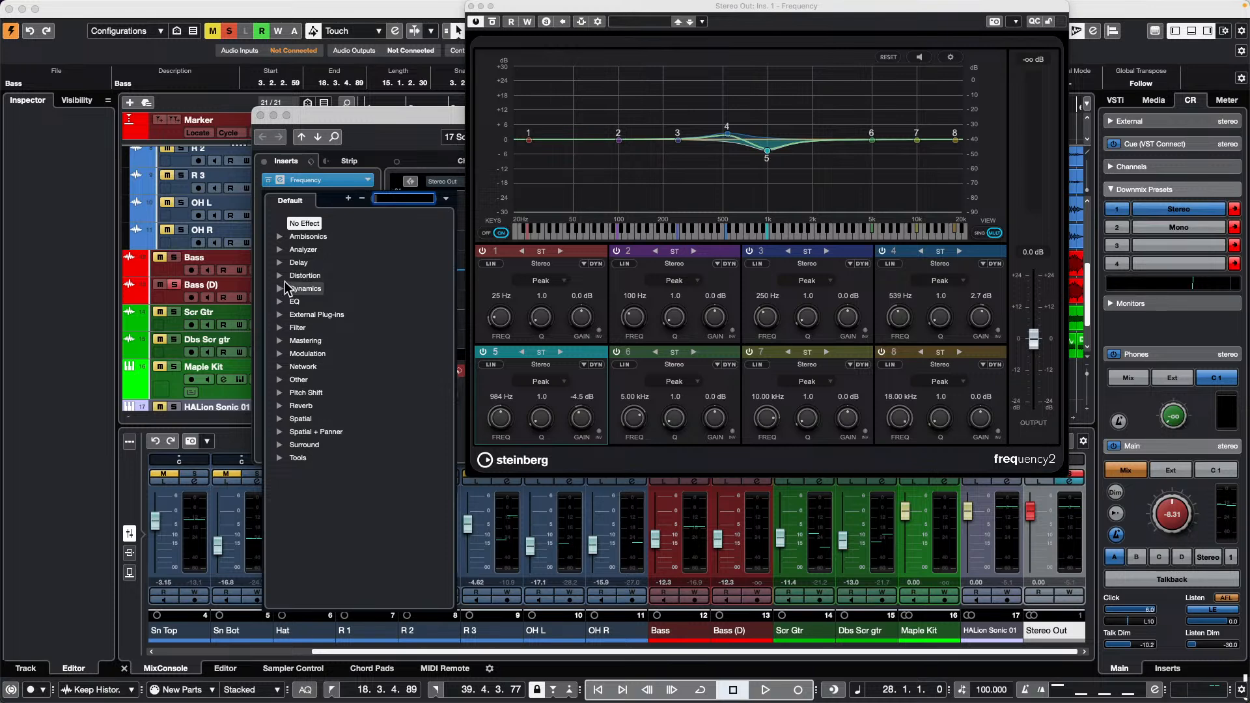
click(282, 289)
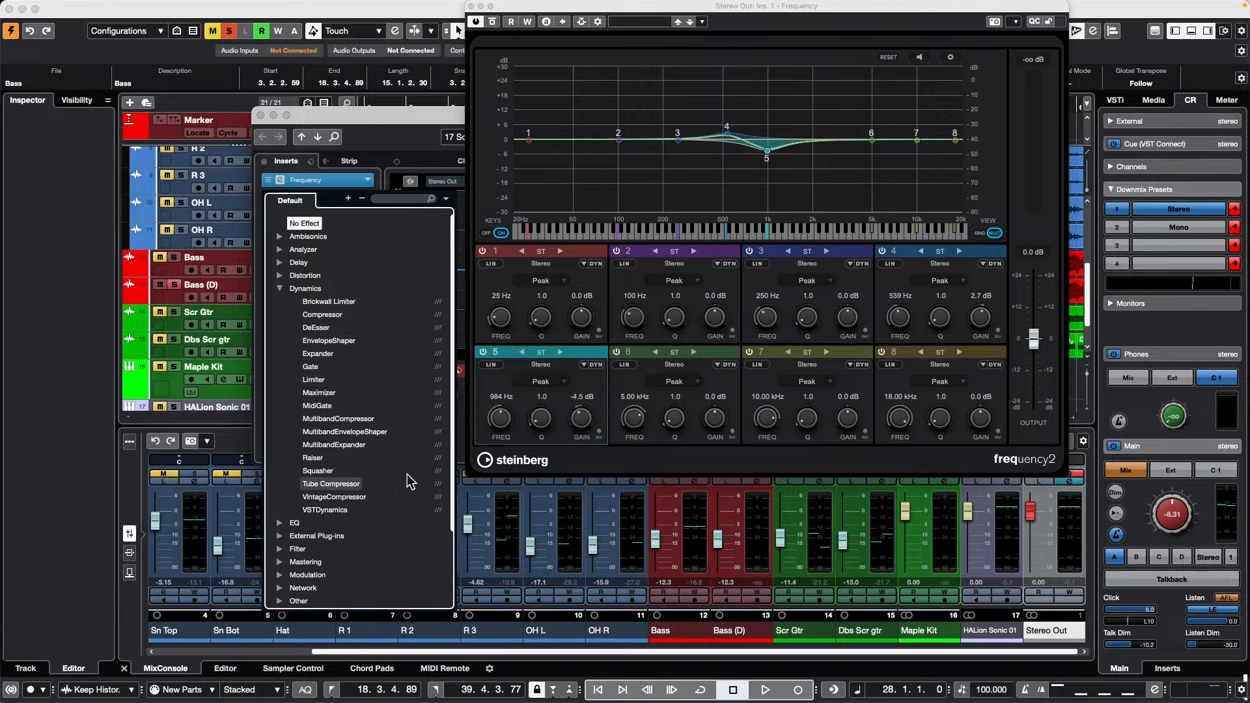
click(358, 419)
drag(316, 235, 816, 218)
Load Dynamics > Maximizer into Stereo Out insert 3.
click(362, 214)
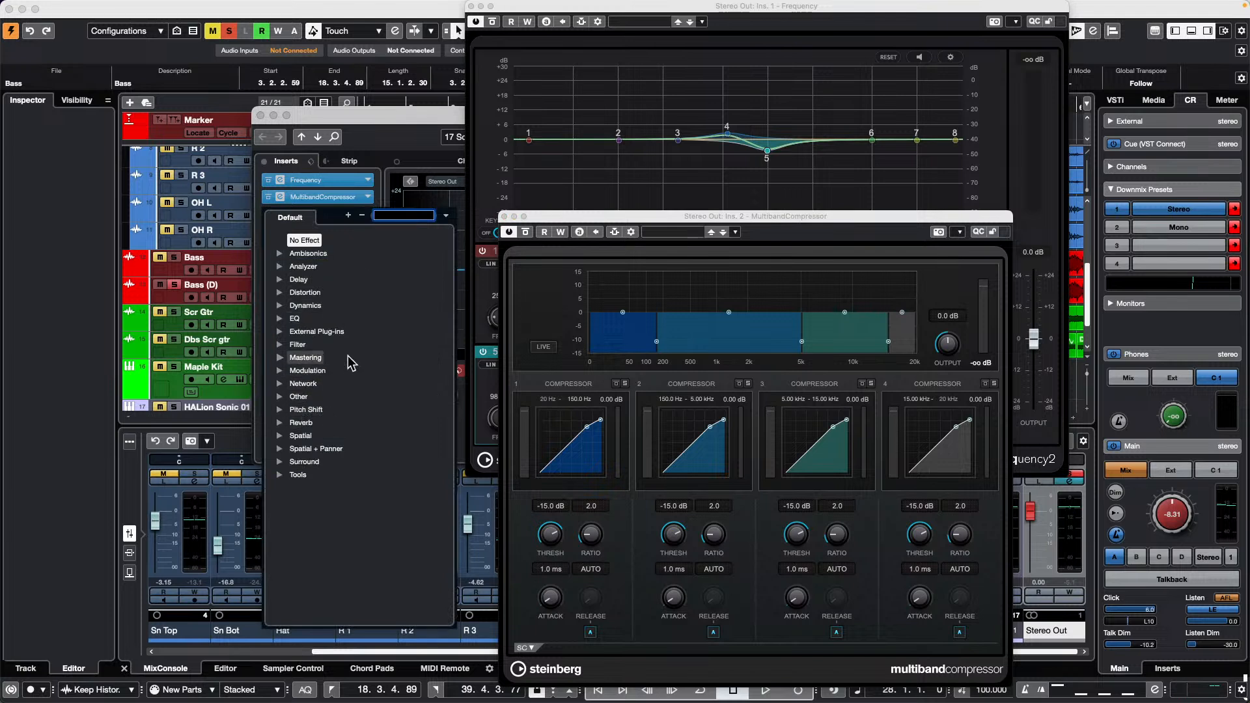
click(280, 306)
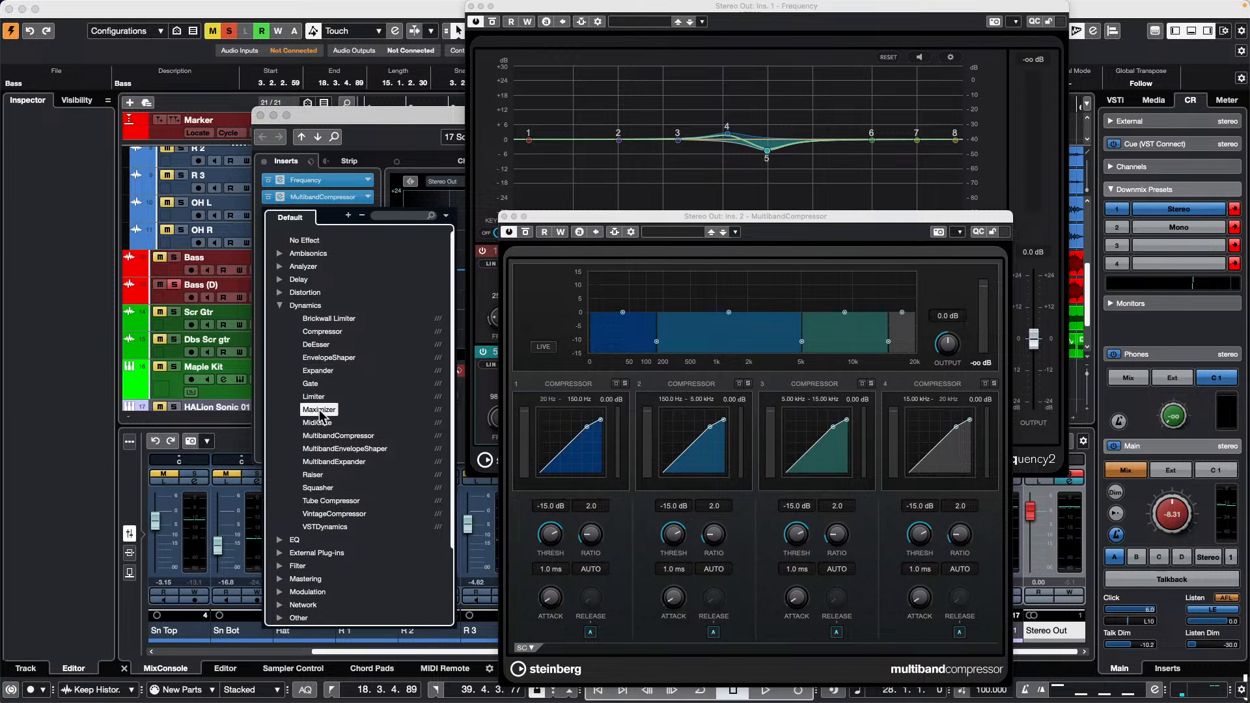
click(319, 409)
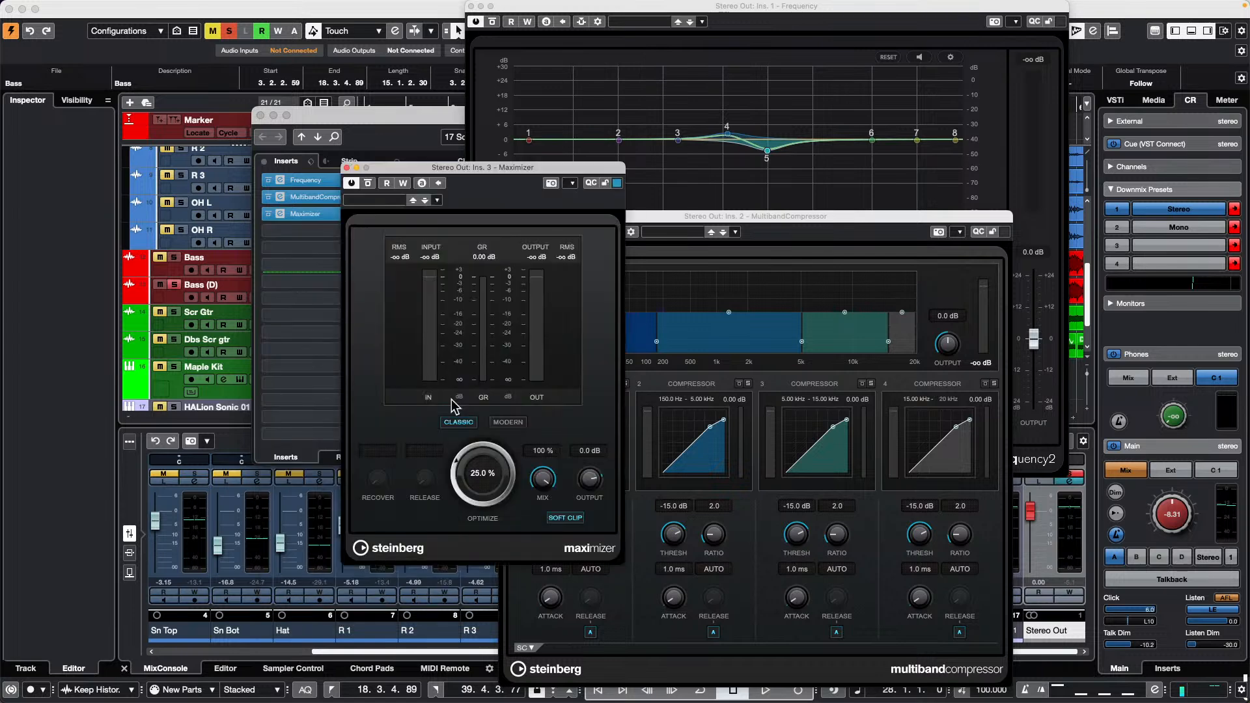
Load Dynamics > Limiter into insert 4 and close its window.
click(318, 230)
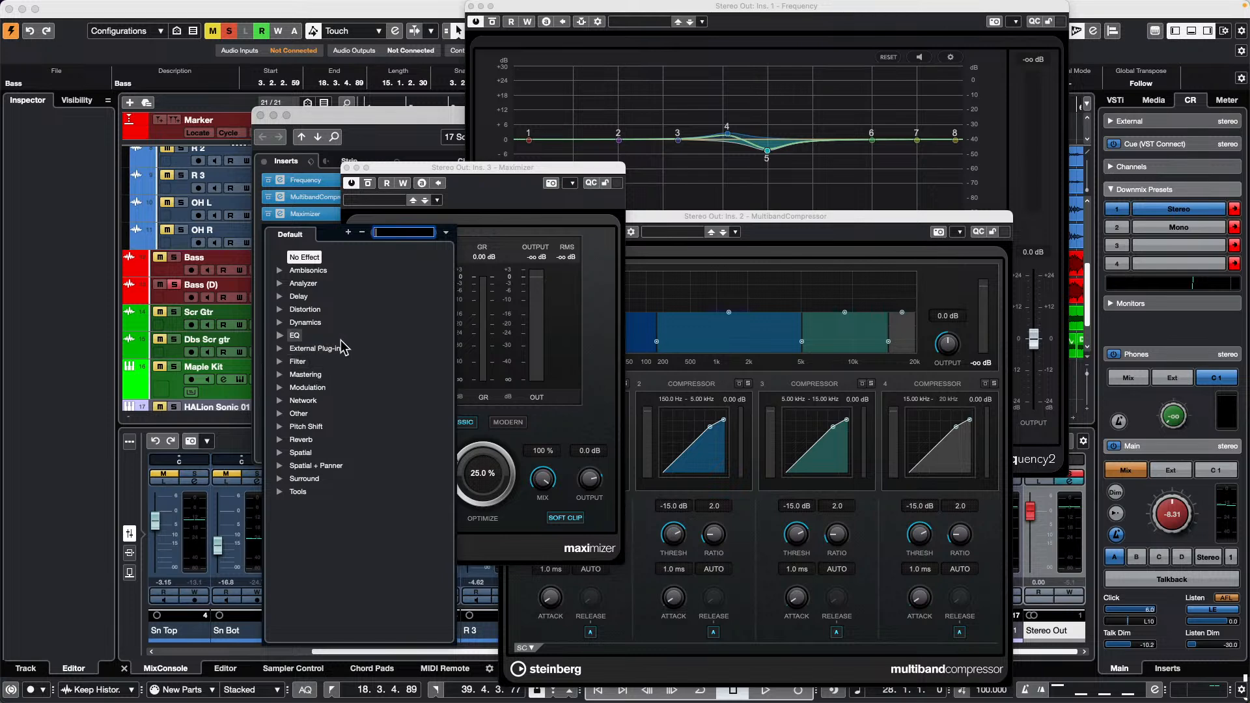
click(280, 323)
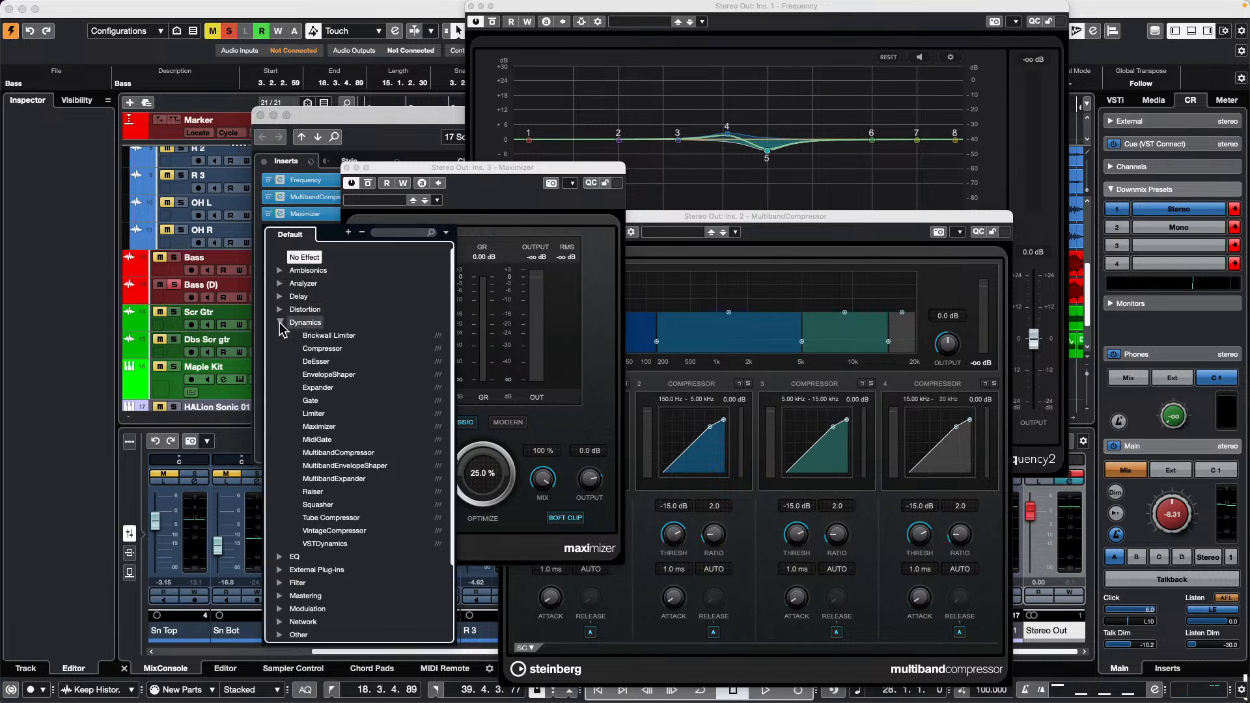
click(321, 419)
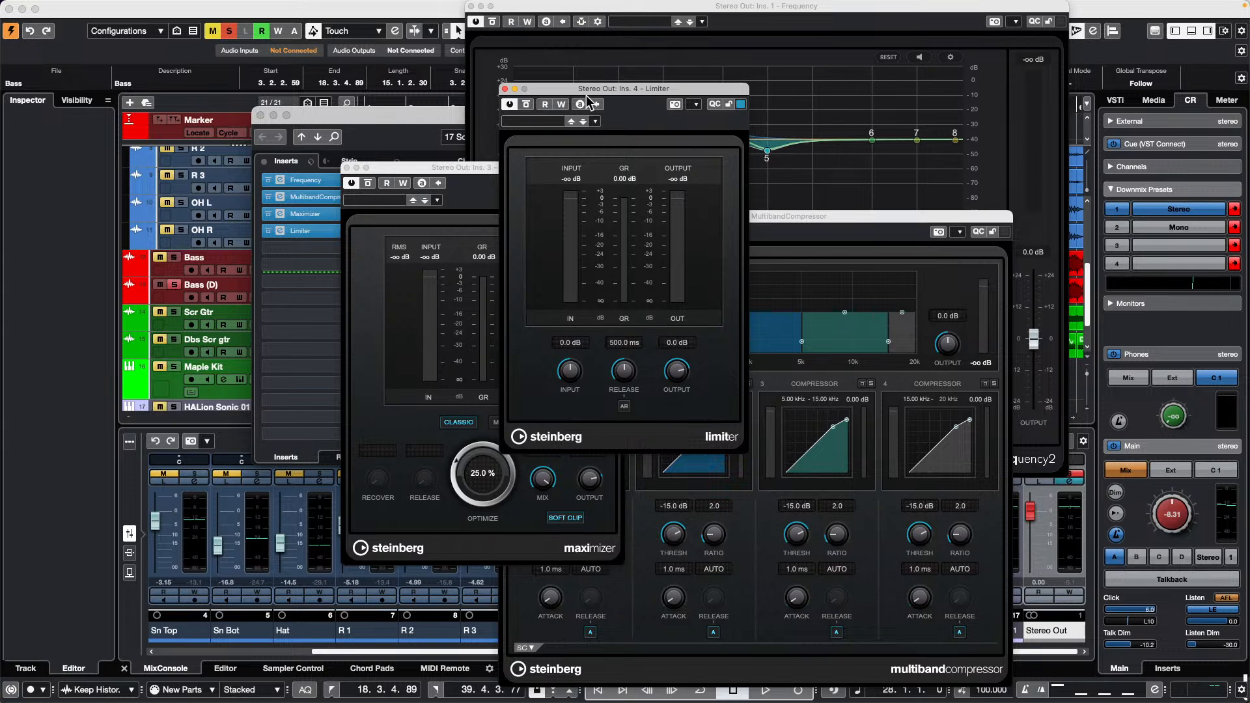
click(505, 89)
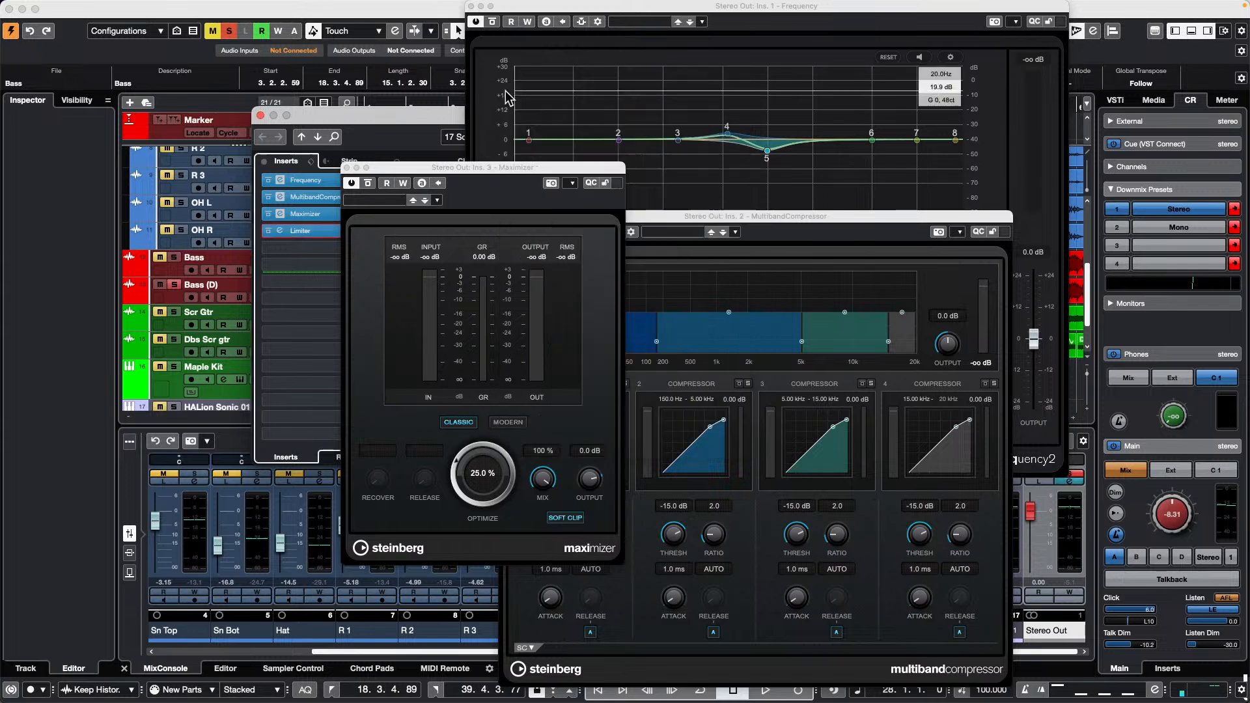
Close the Maximizer, MultibandCompressor, Frequency and Stereo Out Channel Settings windows, then select Maple Kit.
click(347, 169)
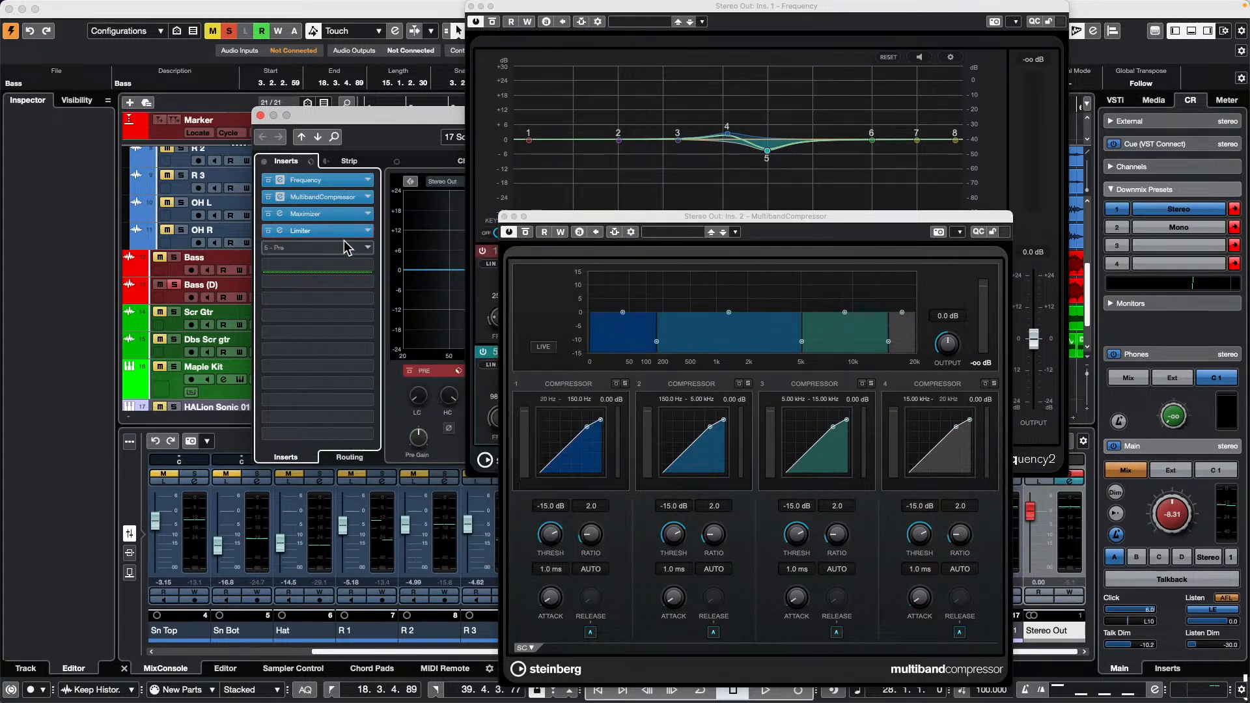
click(207, 225)
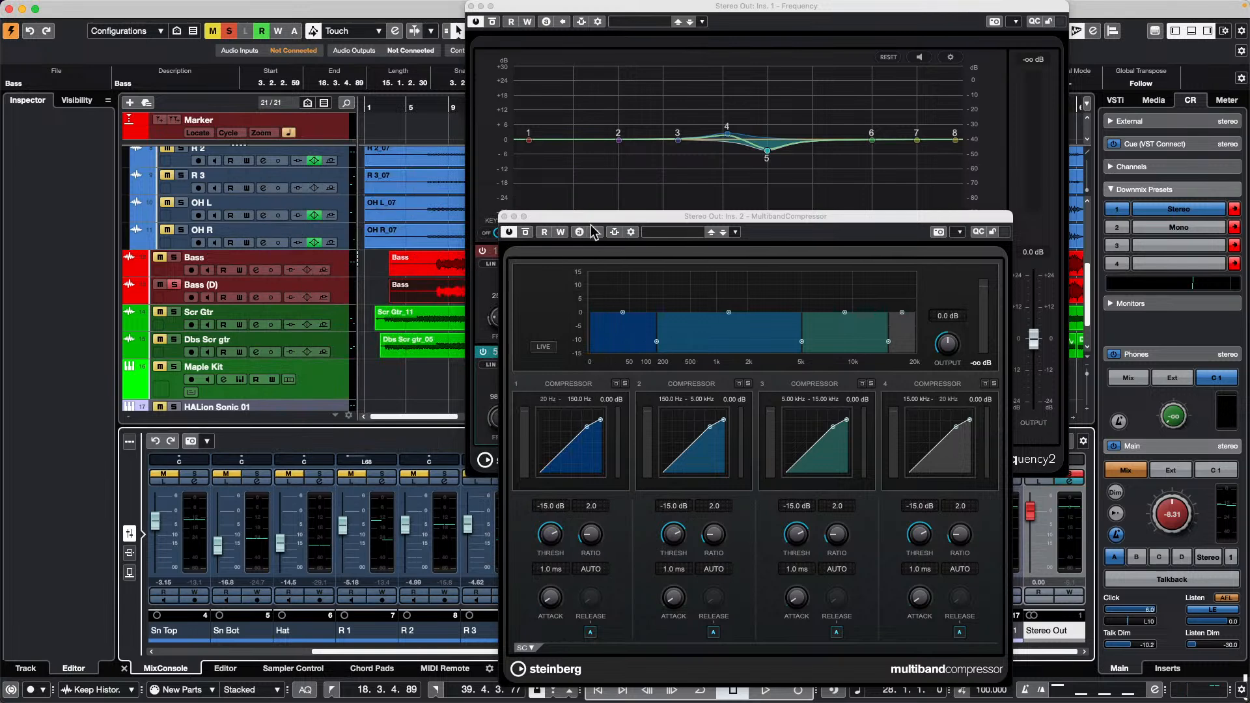
click(504, 217)
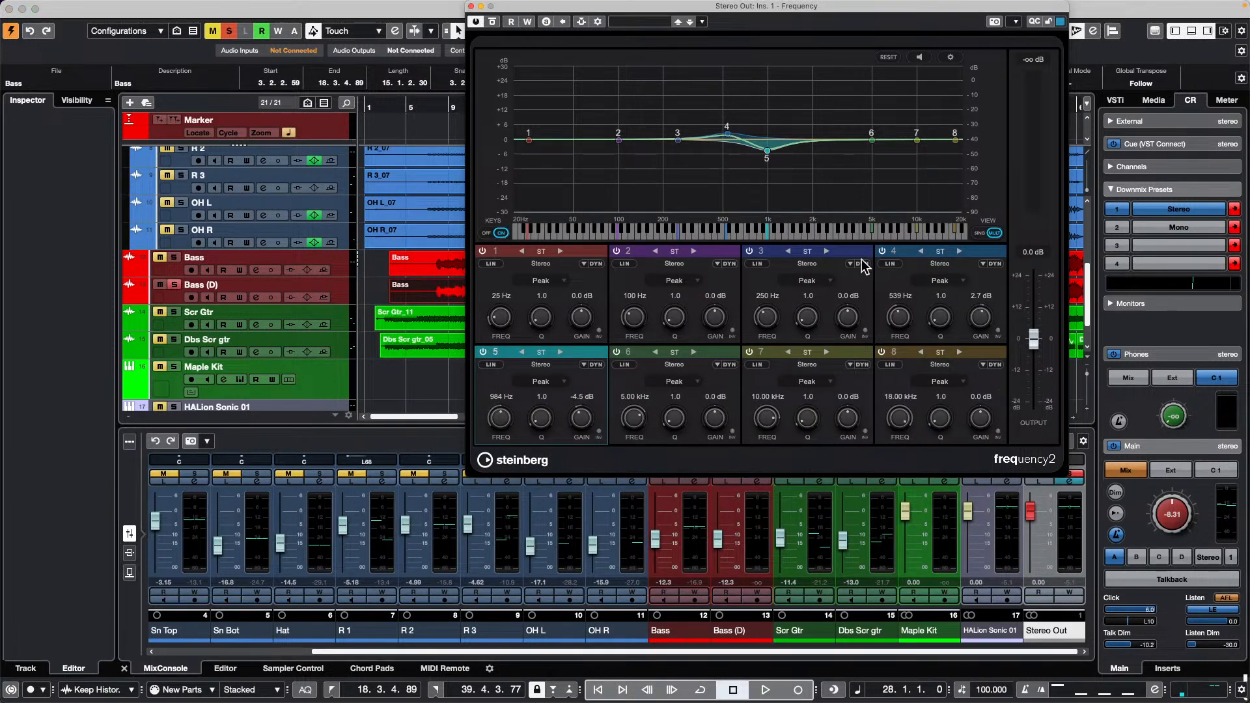
click(471, 7)
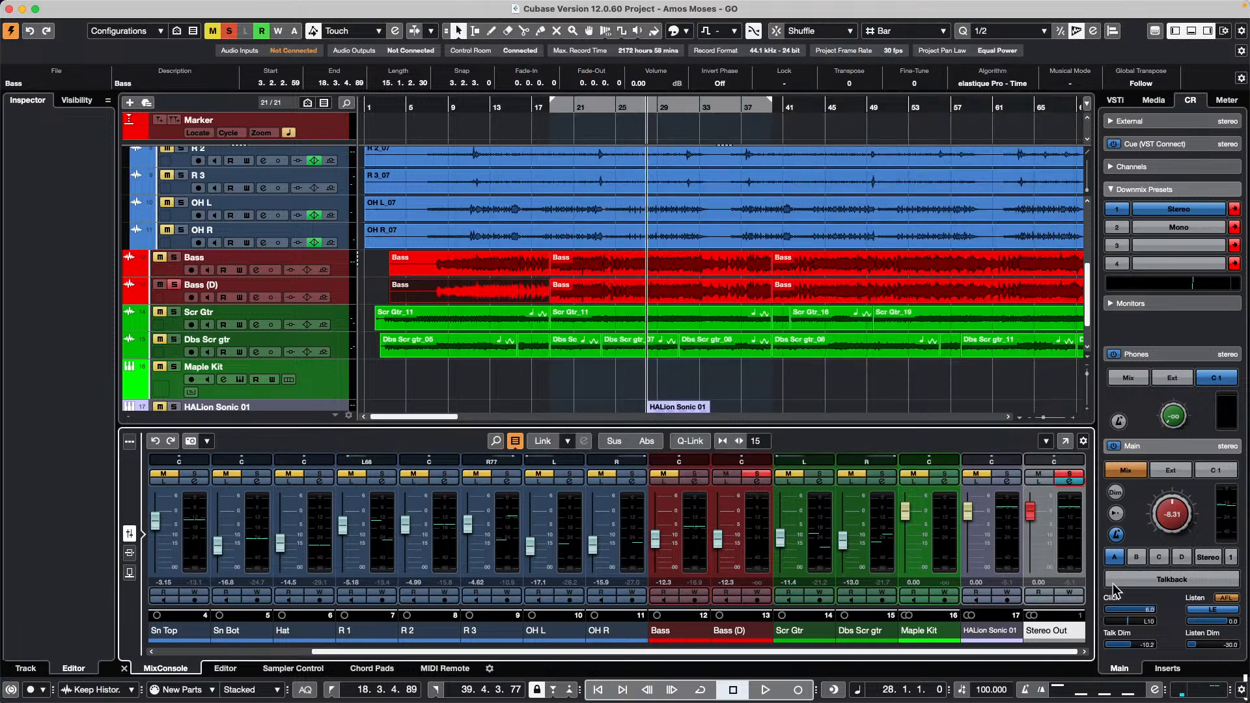
click(1070, 483)
click(261, 115)
click(338, 387)
Add an instrument track using HALion Sonic, creating HALion Sonic 02.
right_click(336, 389)
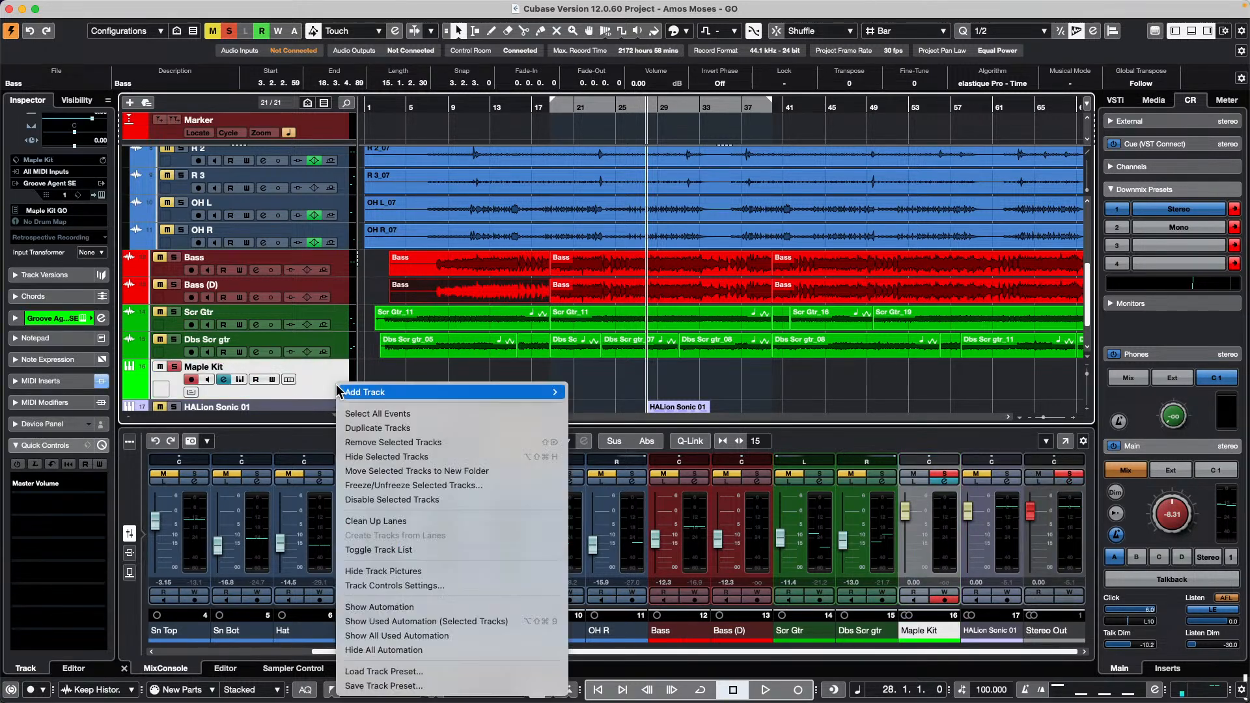
mouse_move(446, 391)
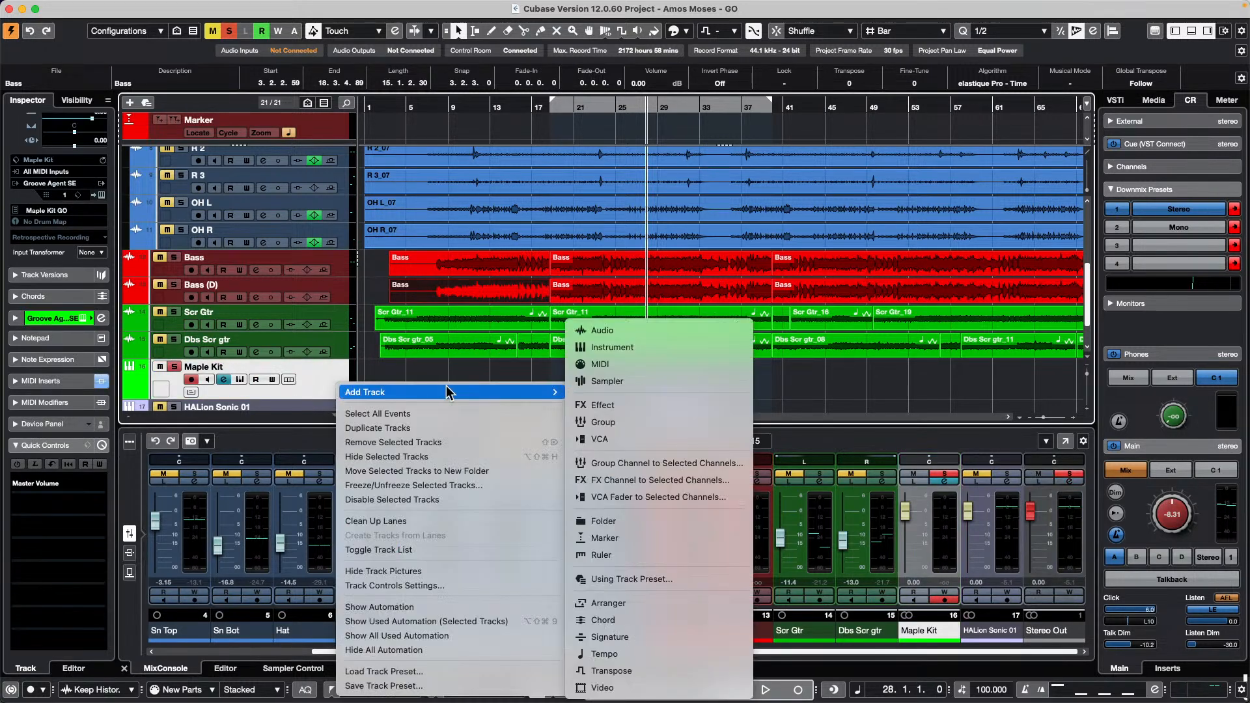
click(674, 349)
click(475, 221)
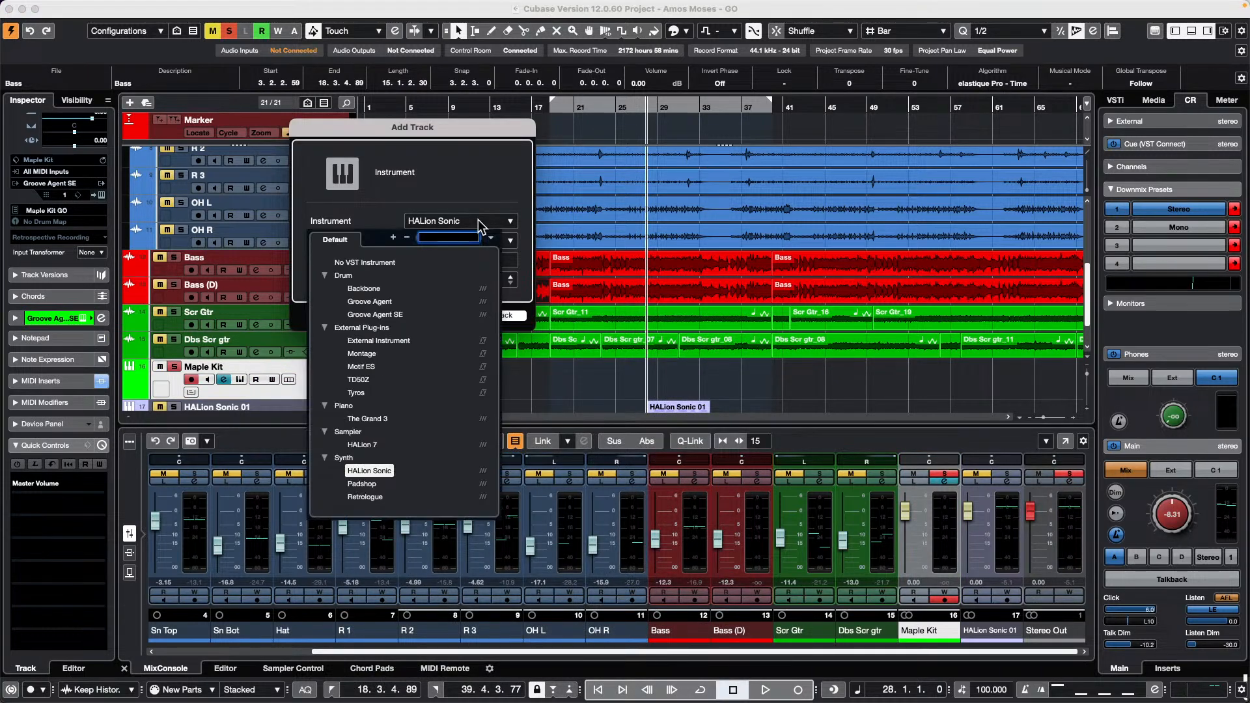
click(388, 471)
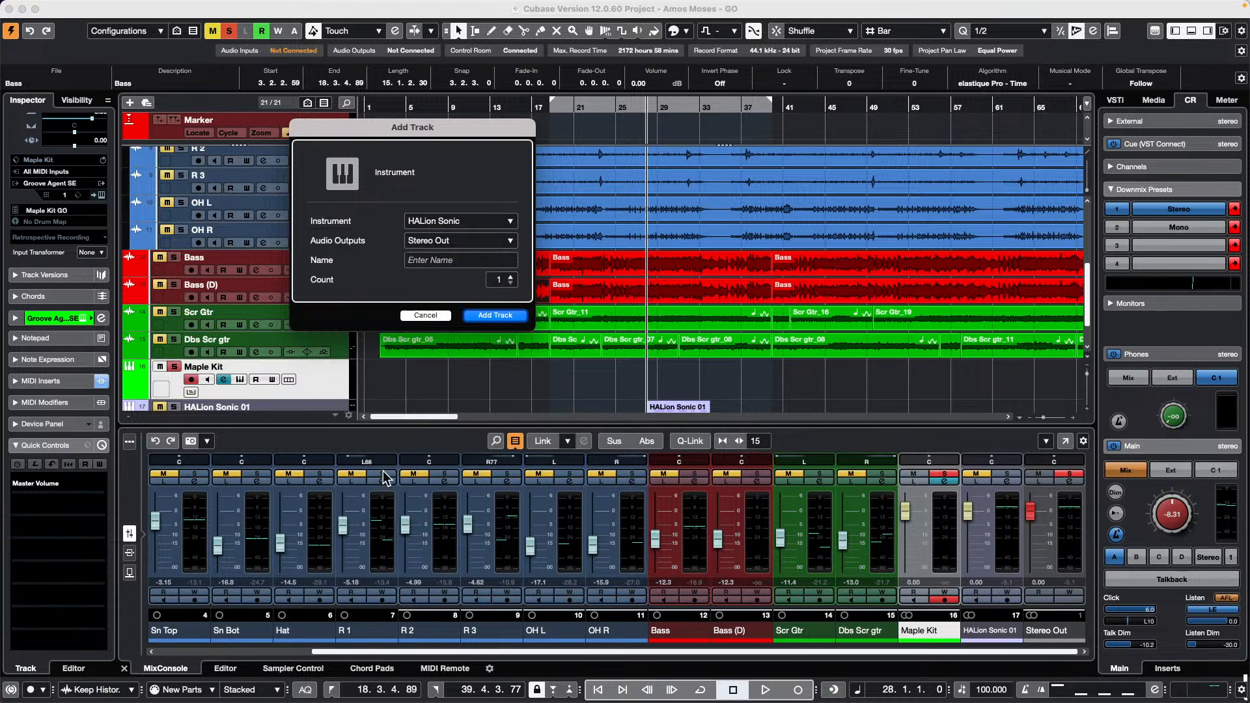
click(500, 318)
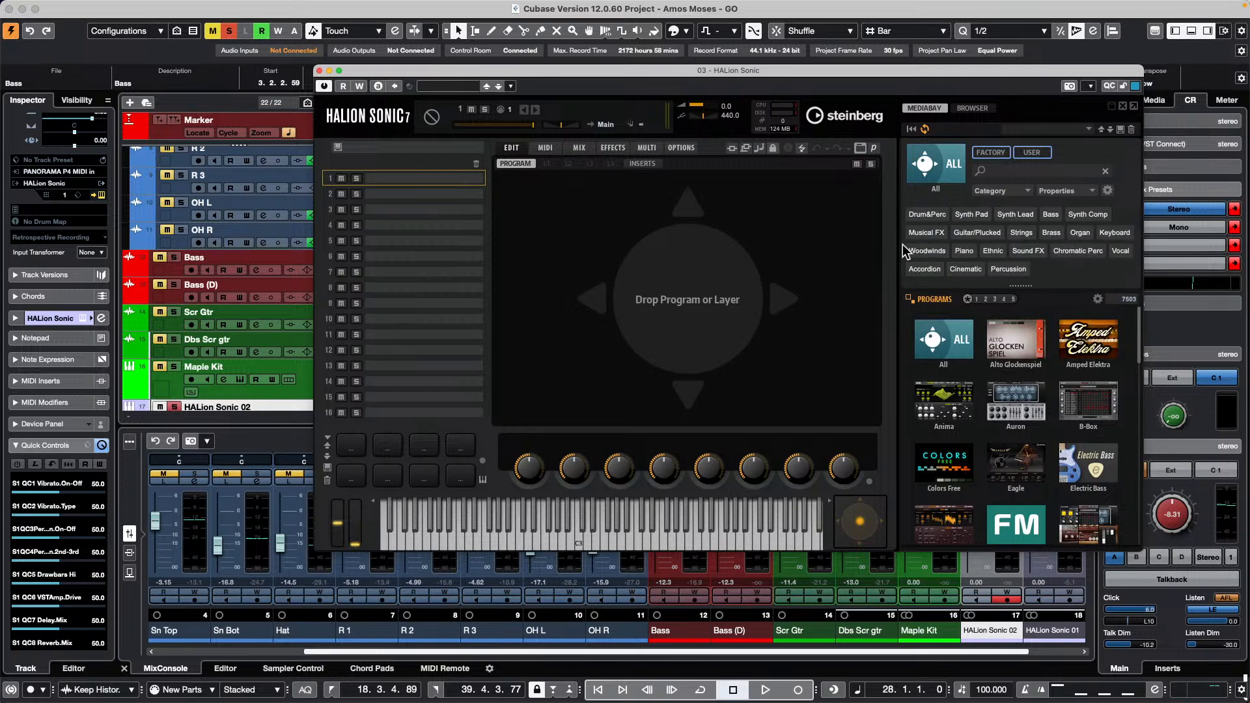
Filter to Organ in HS SE Pro, load Prog Rock Organ, and close the HALion Sonic window.
click(1083, 233)
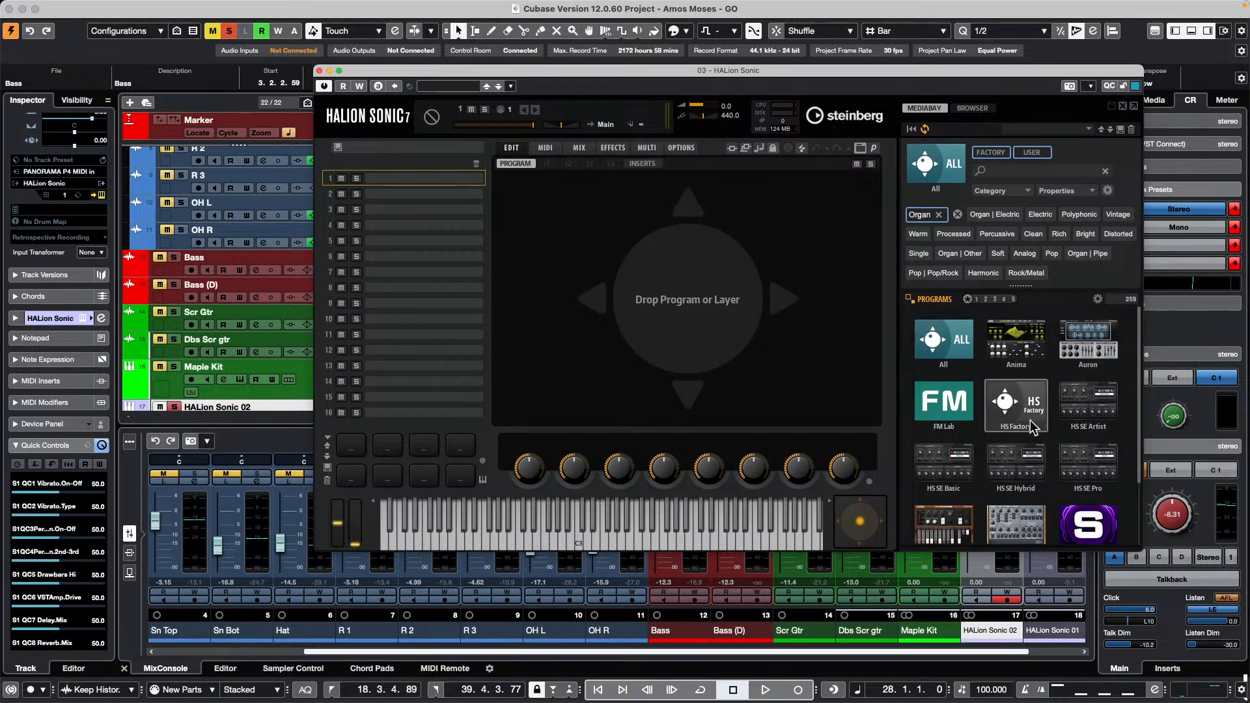
click(1095, 450)
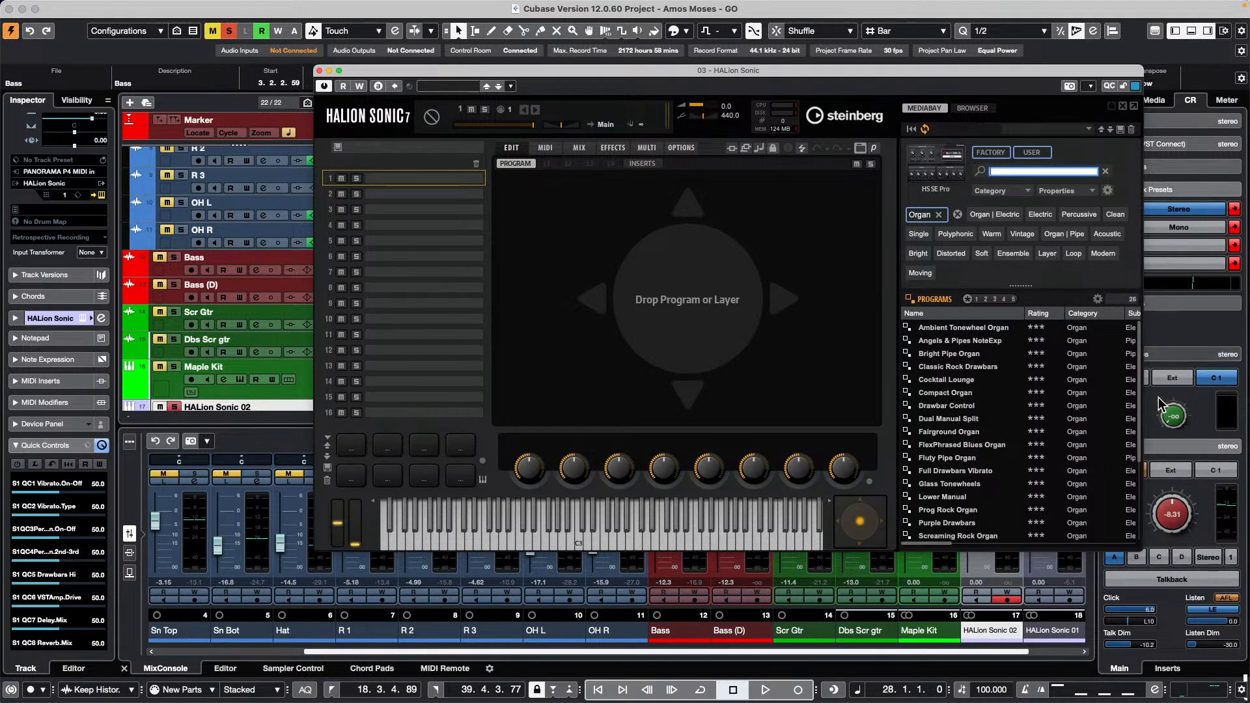
double_click(976, 407)
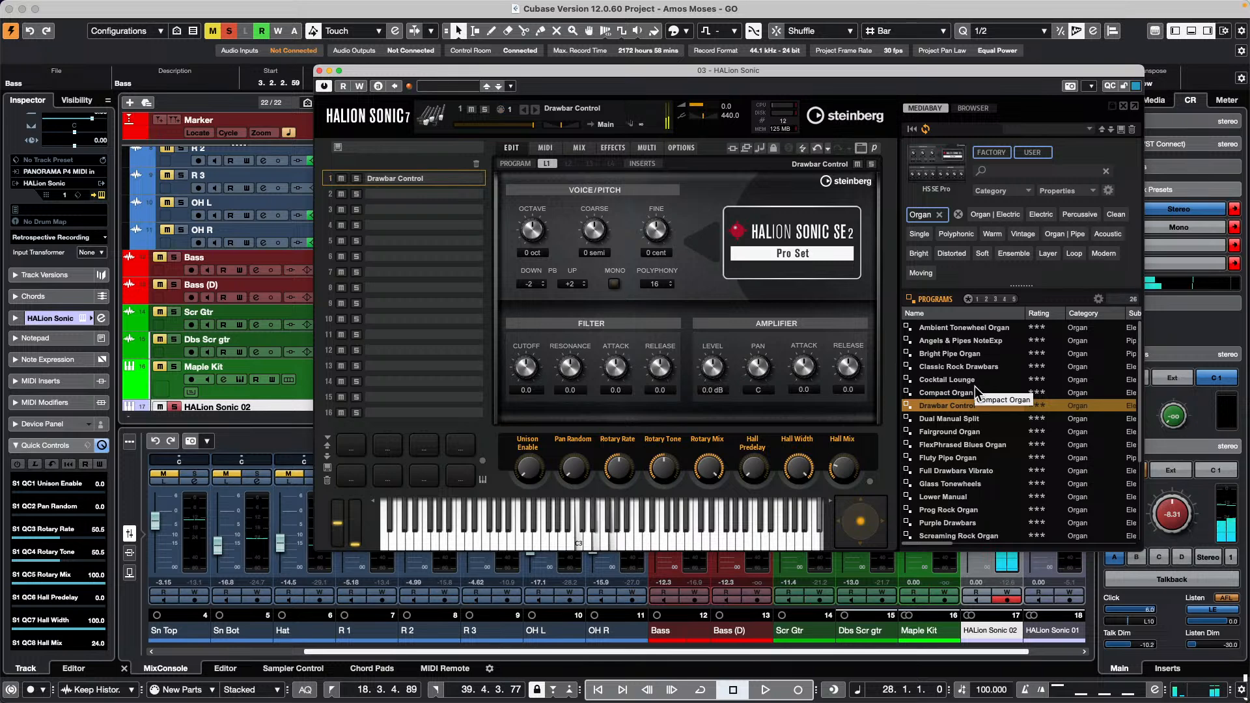
click(955, 510)
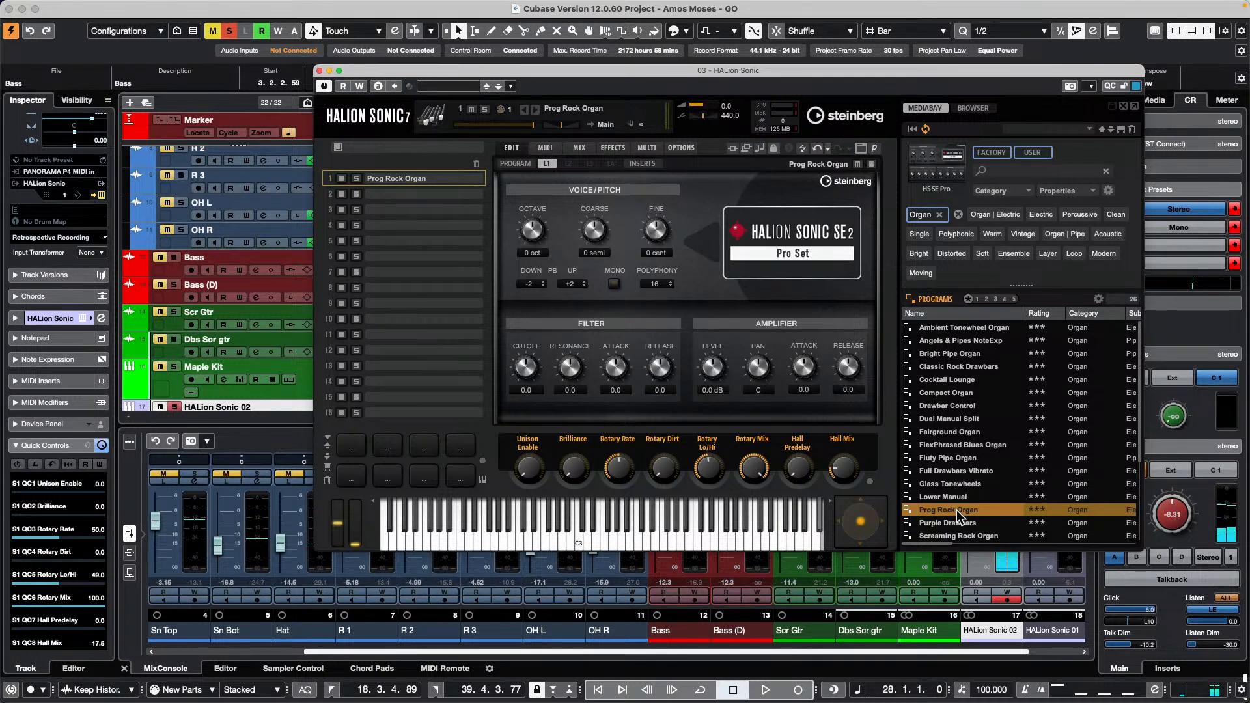
click(319, 70)
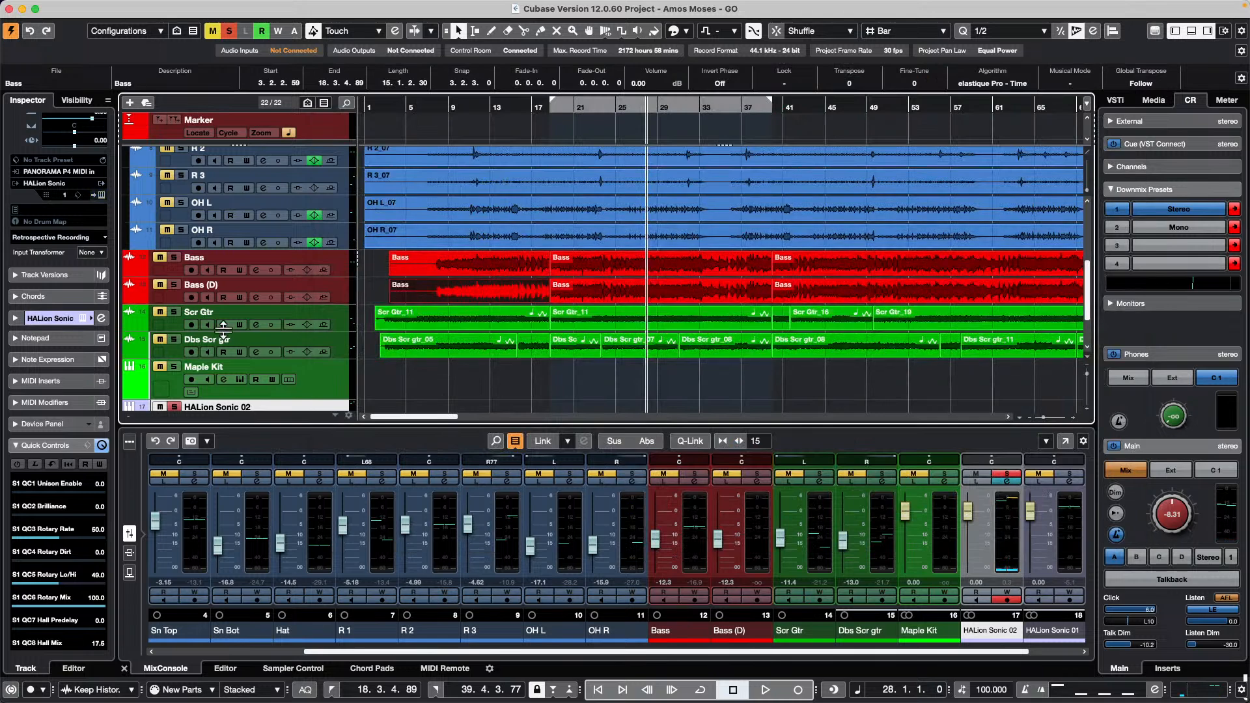
scroll(239, 335, down, 3)
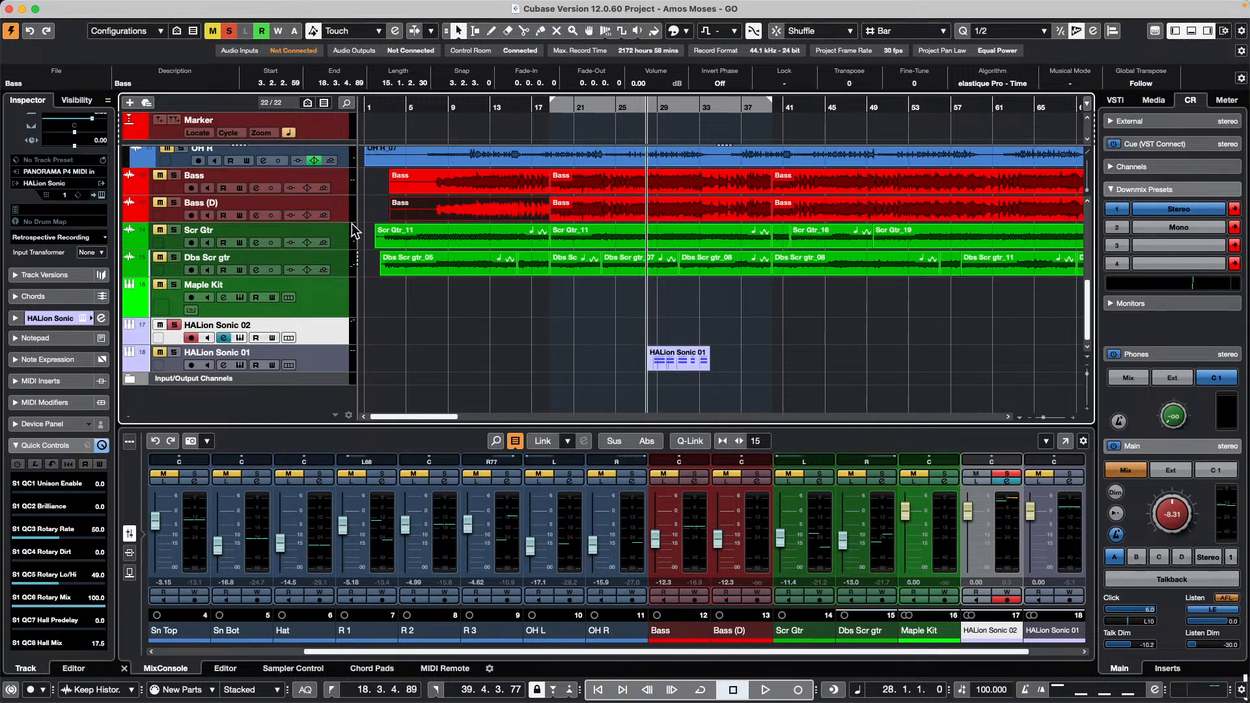
scroll(484, 268, up, 5)
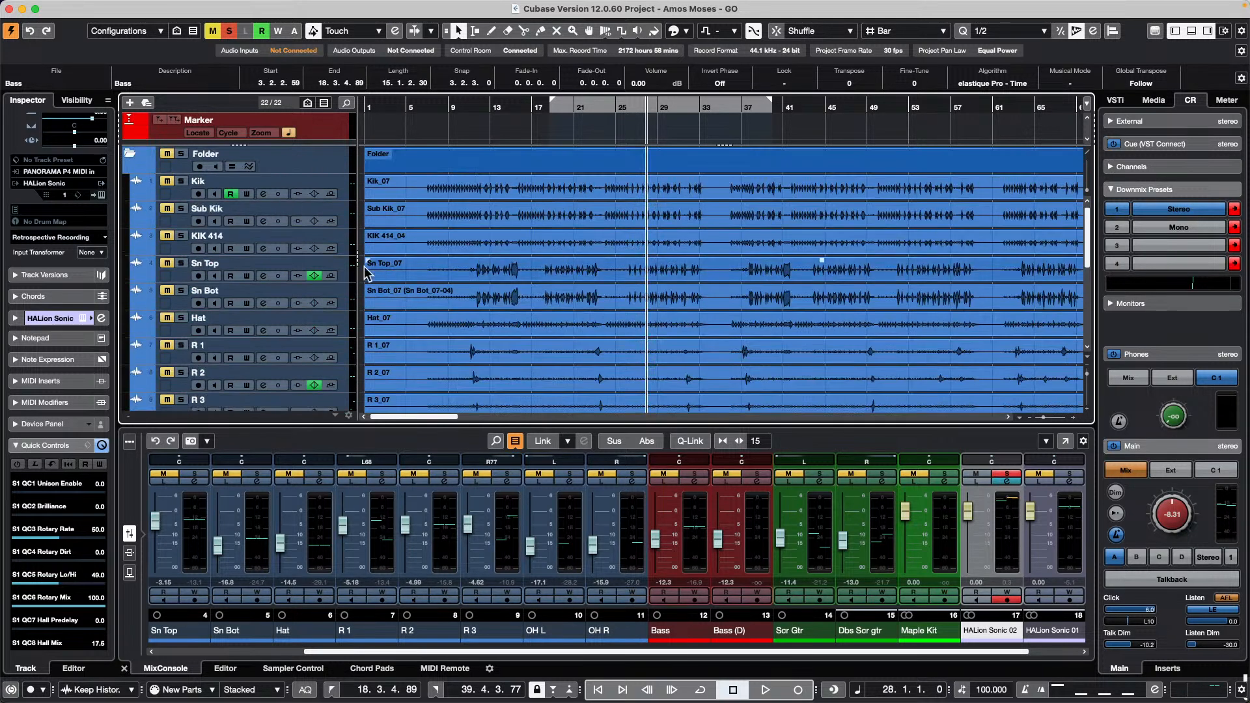
Preview loops in Loops & Samples > Drum Loops and drag 092.3 drums in as a track below KIK 414.
click(1154, 101)
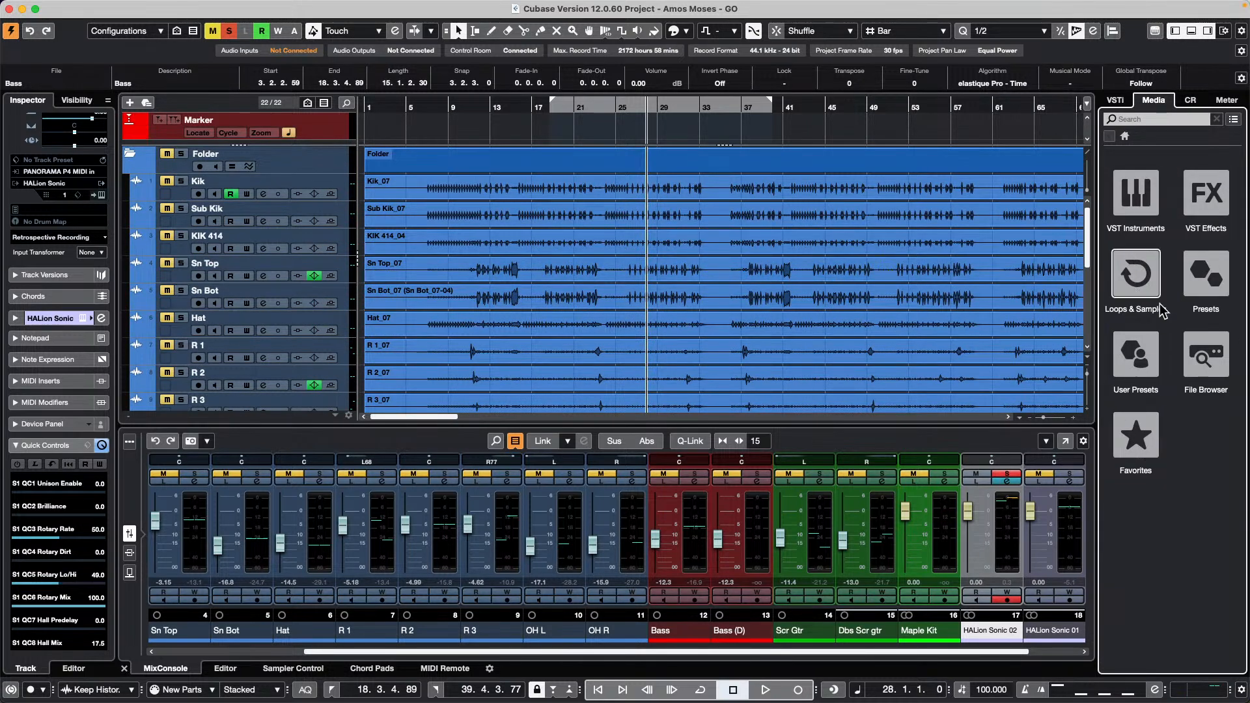
click(1156, 269)
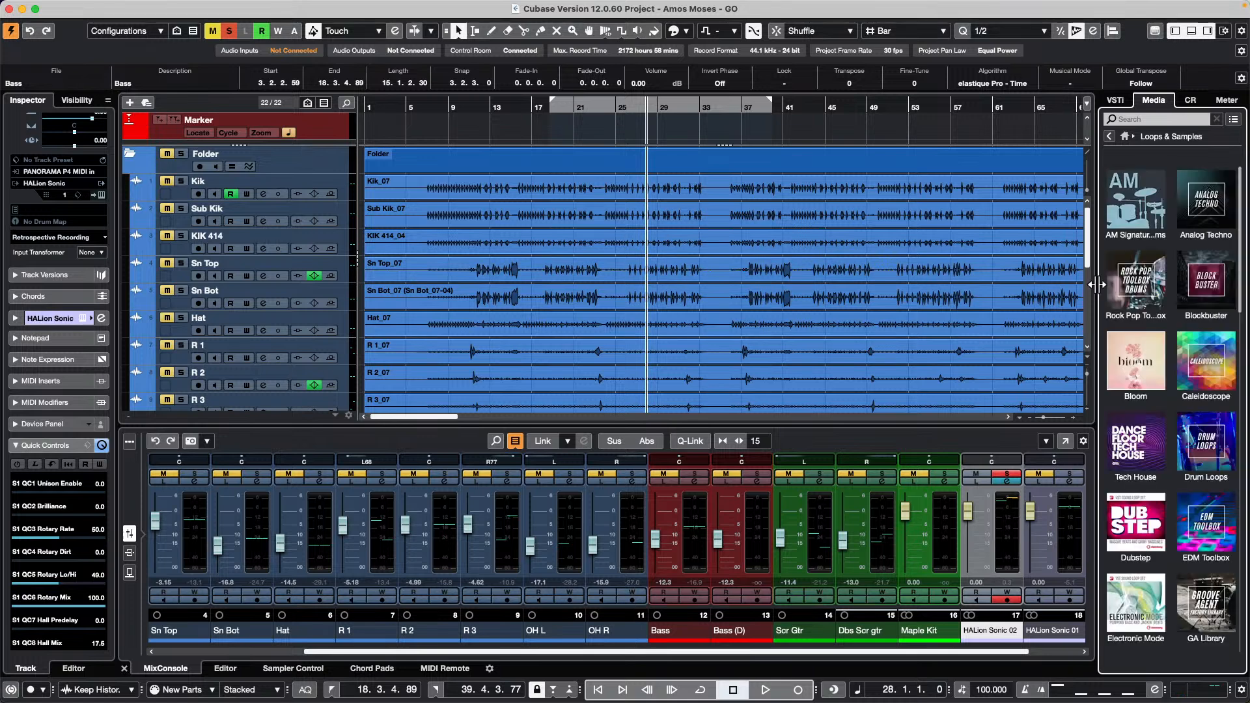
click(1210, 442)
click(1163, 344)
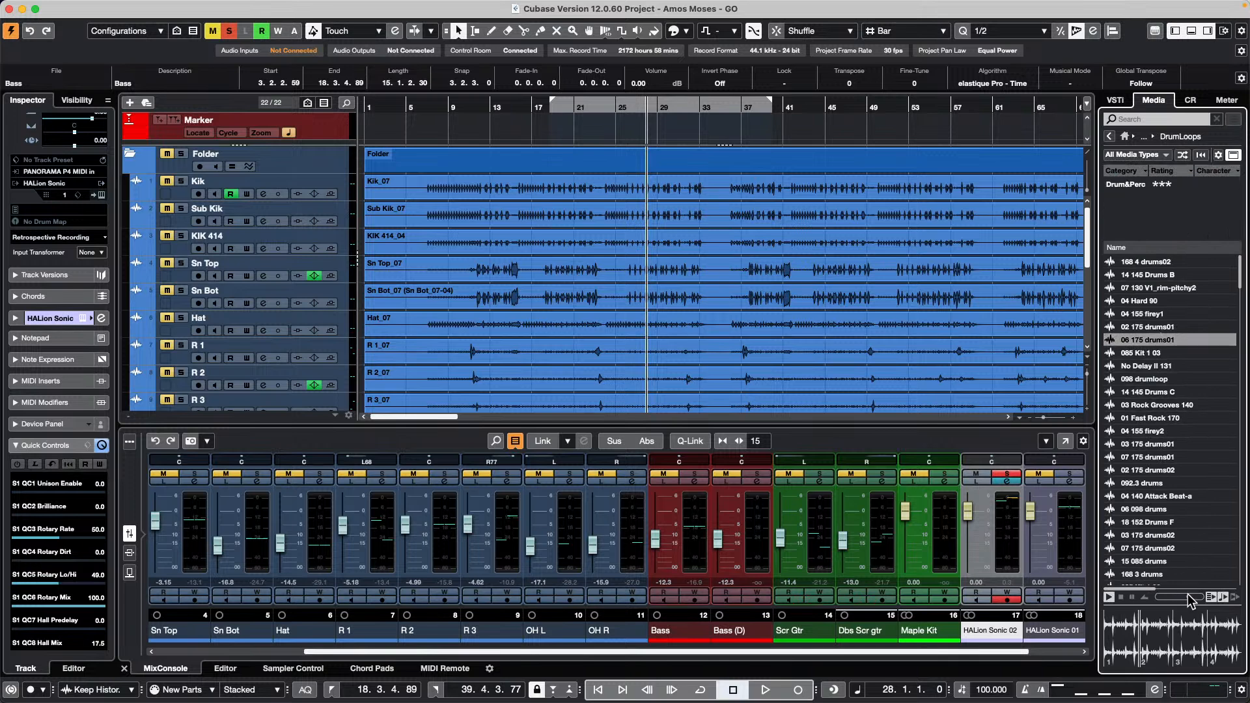
click(1146, 487)
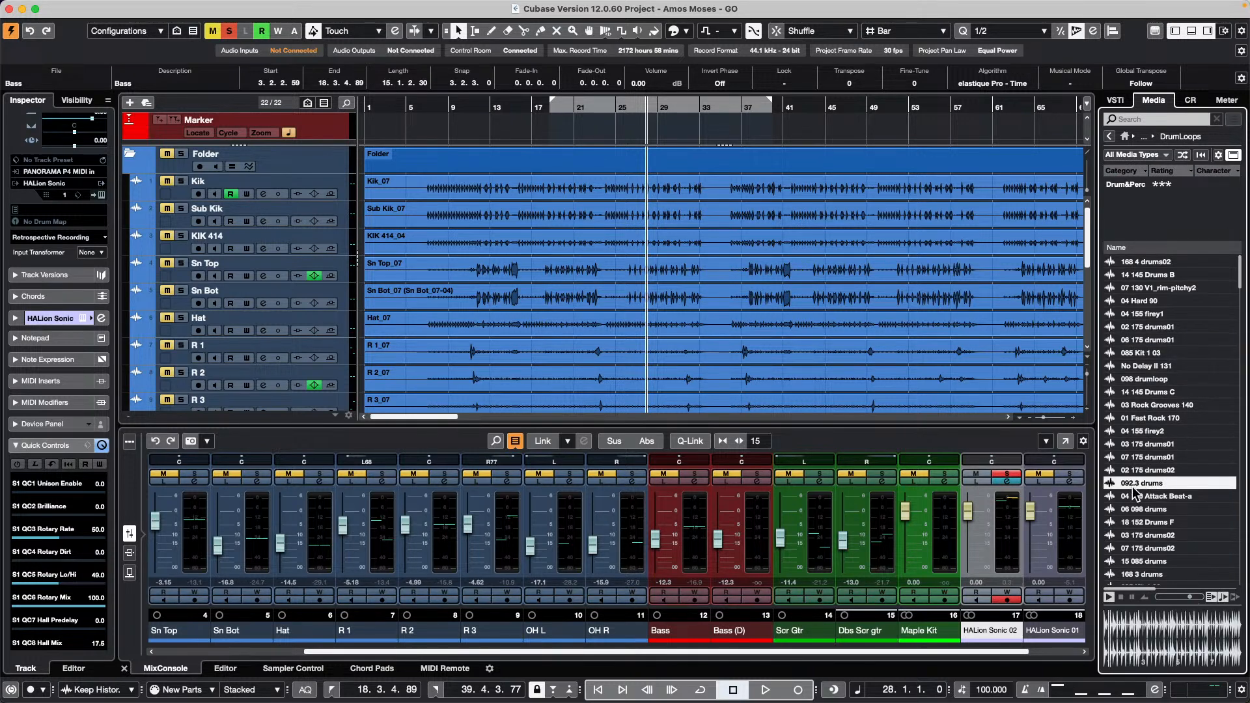
drag(1141, 487, 311, 260)
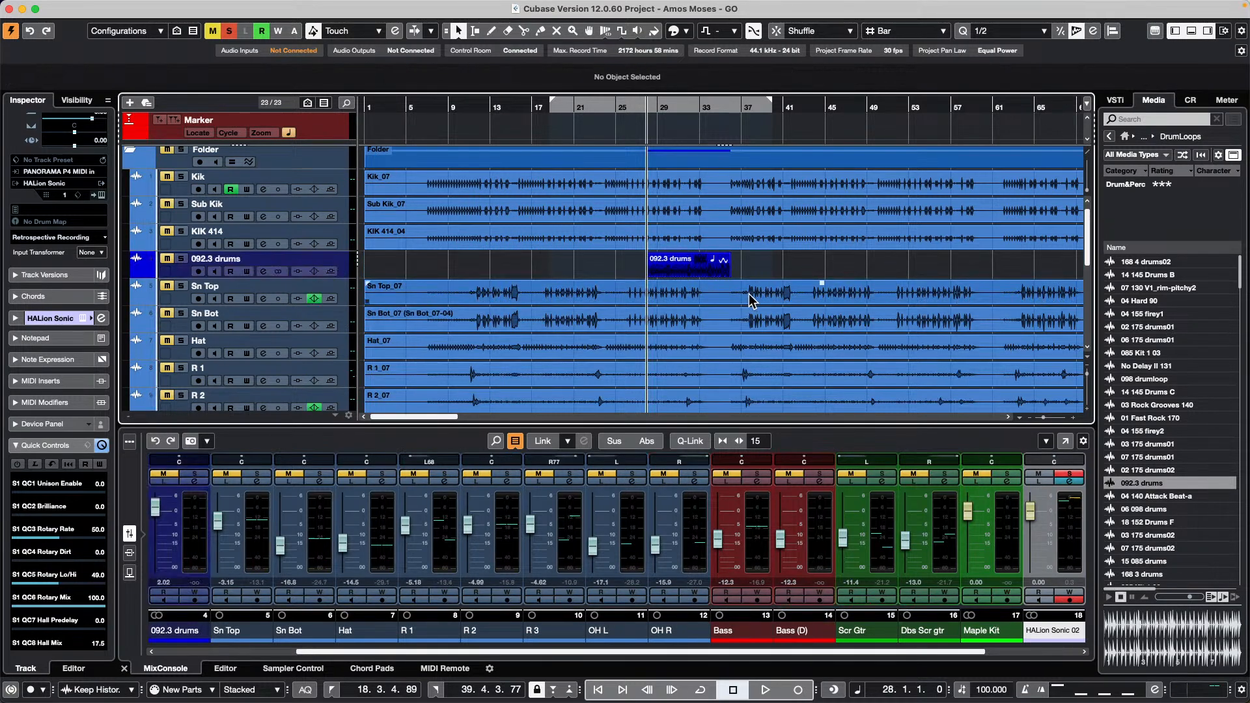
Add the 07 175 drums02 and 02 175 drums02 loops as tracks around bar 11.
click(477, 106)
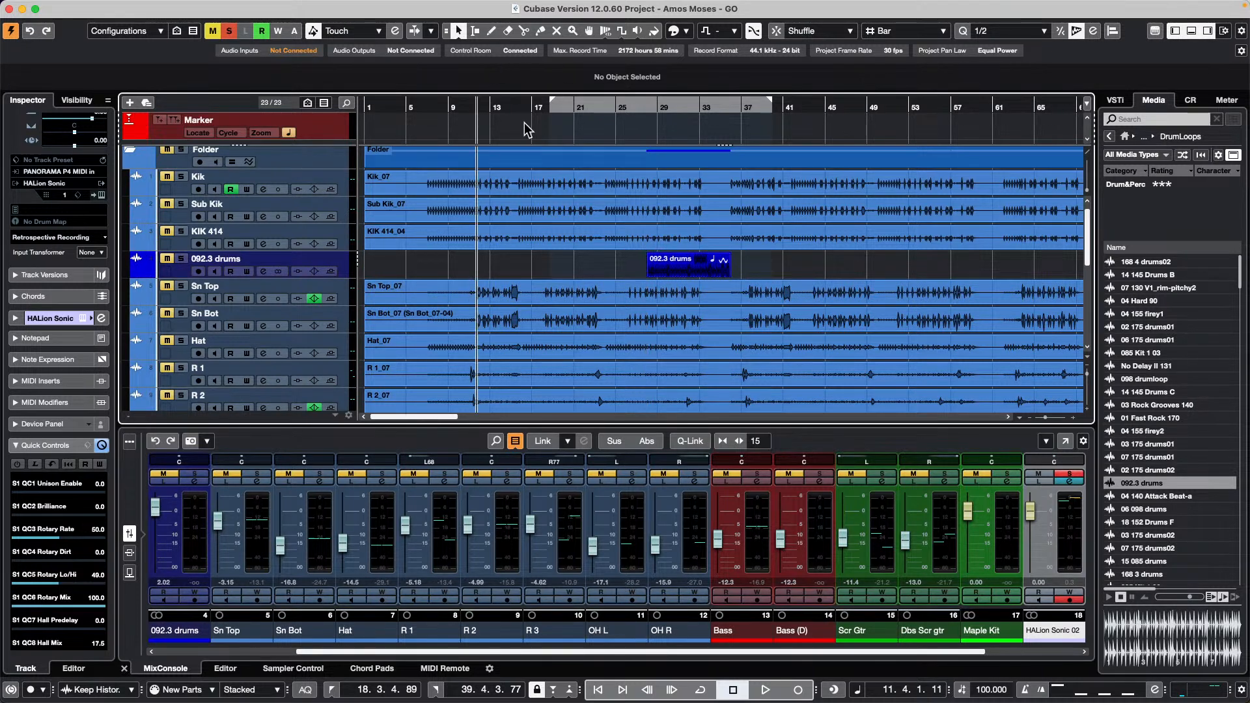
drag(1174, 550, 549, 246)
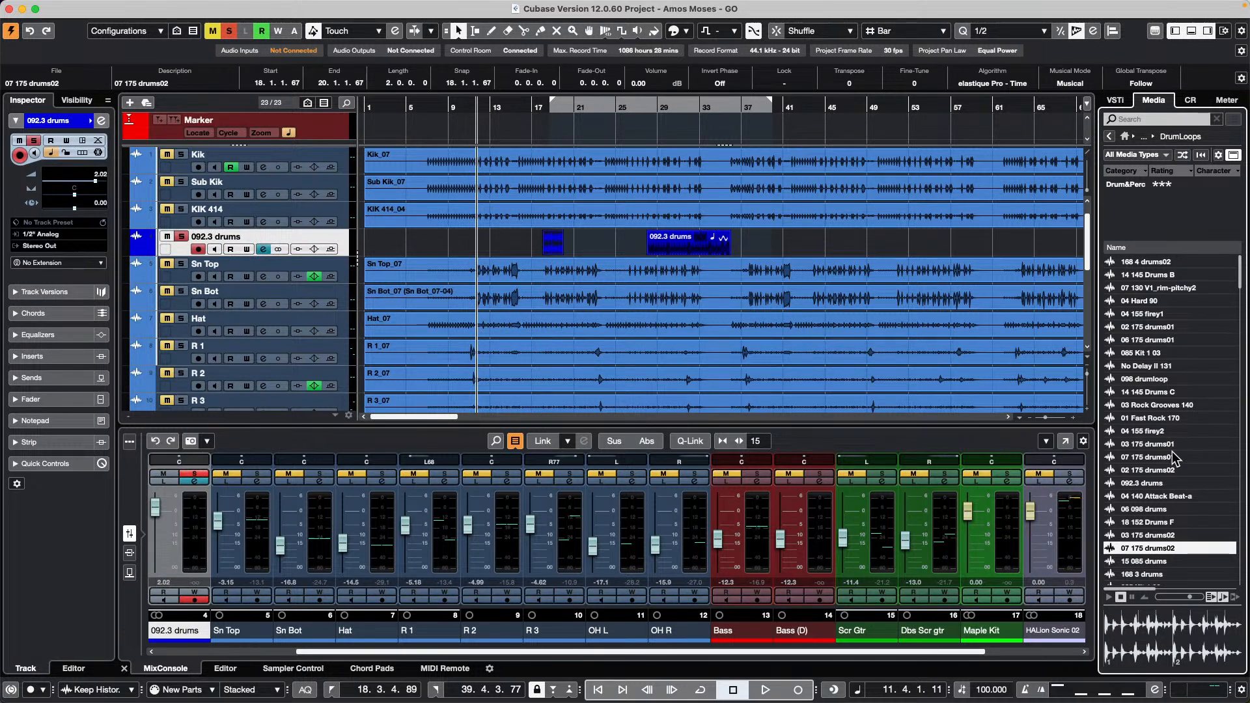
click(1168, 472)
drag(1168, 474, 278, 264)
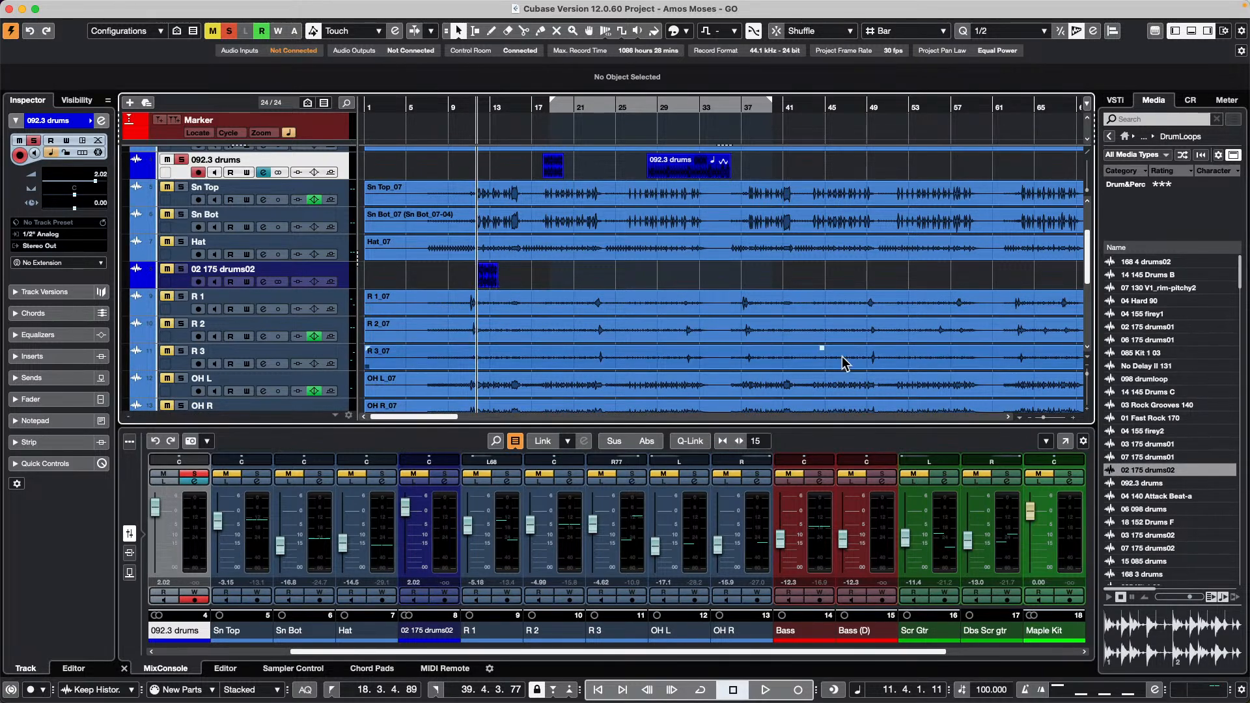
Add 18 152 Drums F, 02 175 drums02 again, and 098 drumloop below Maple Kit as tracks.
scroll(844, 346, down, 5)
scroll(845, 347, down, 3)
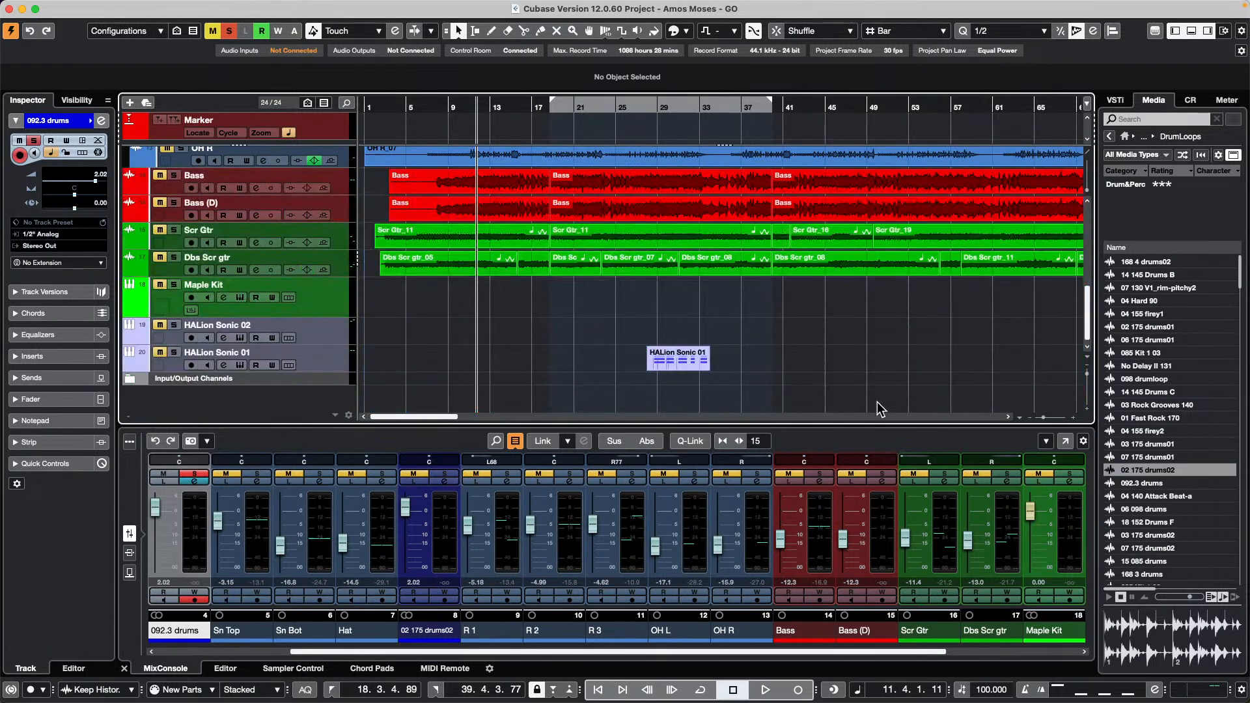
click(1147, 521)
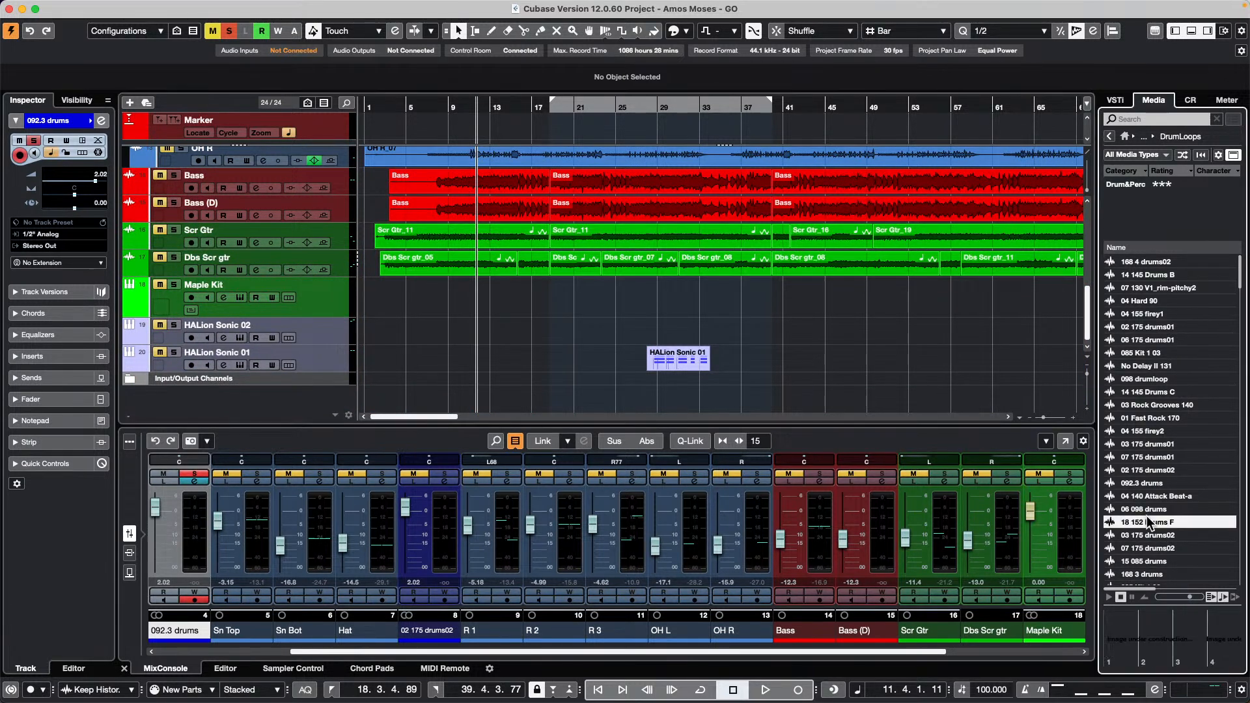
double_click(1147, 517)
scroll(535, 350, down, 1)
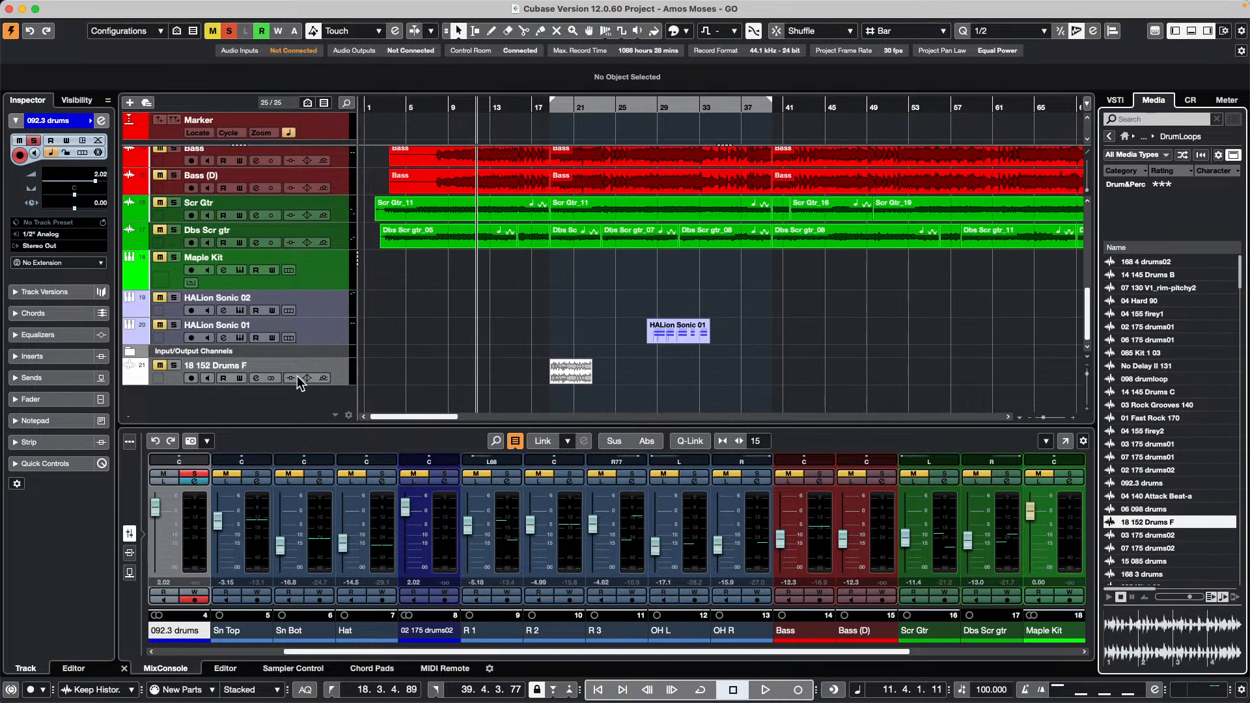
drag(1152, 469, 288, 307)
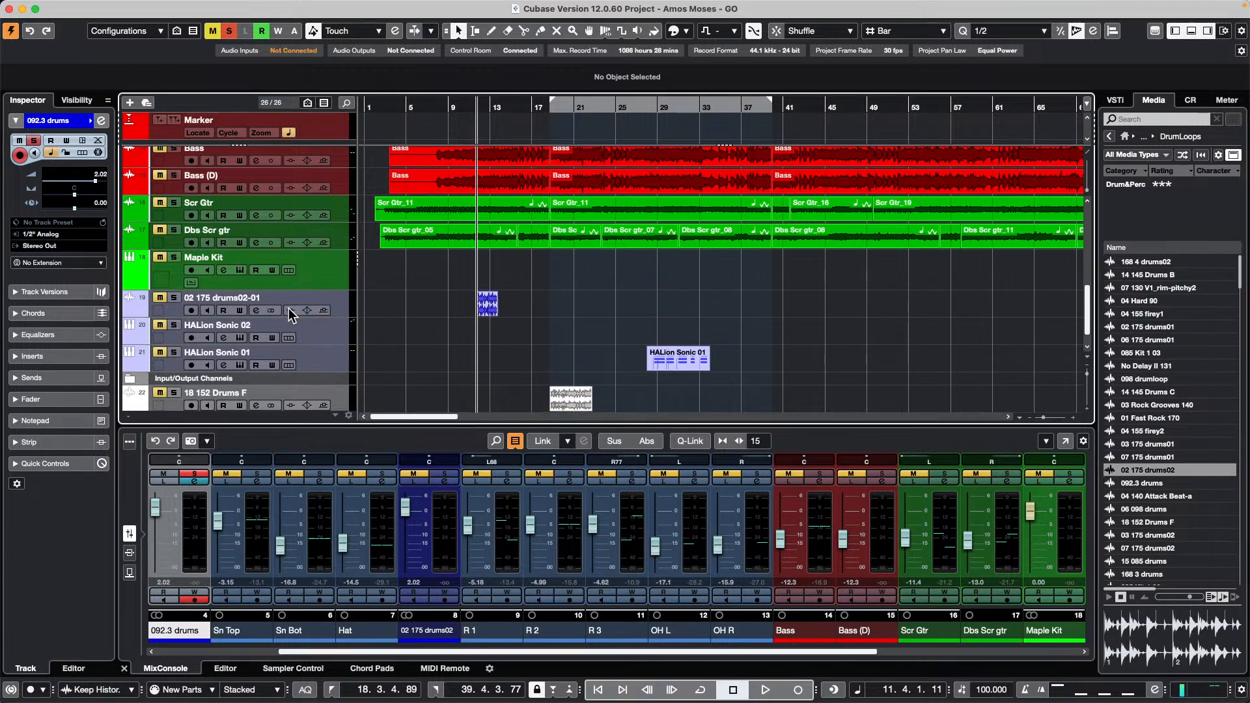
drag(1172, 379, 318, 258)
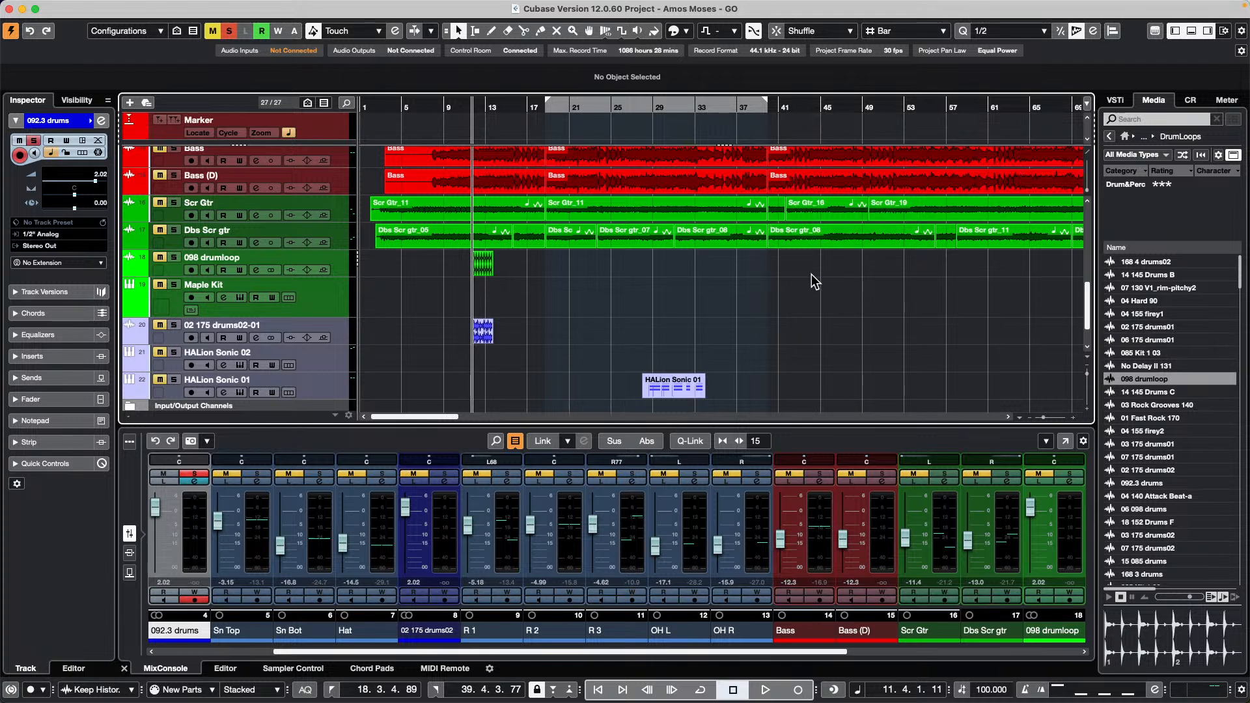
Zoom in on the ruler from bar 10 and scroll down to the drumloop tracks.
scroll(811, 274, up, 5)
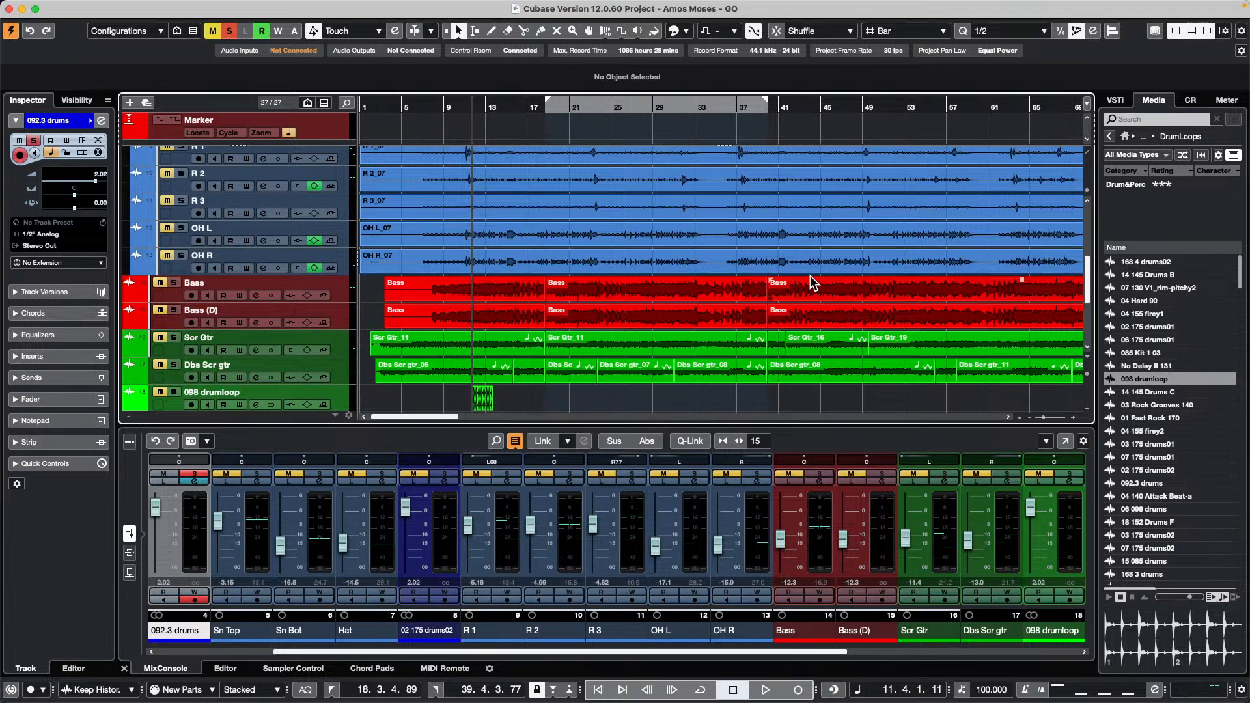
click(459, 106)
drag(459, 107, 460, 133)
scroll(728, 364, down, 2)
Make the 098 drumloop track taller, zoom to bars 11–15, and trim the event's end.
scroll(728, 364, down, 3)
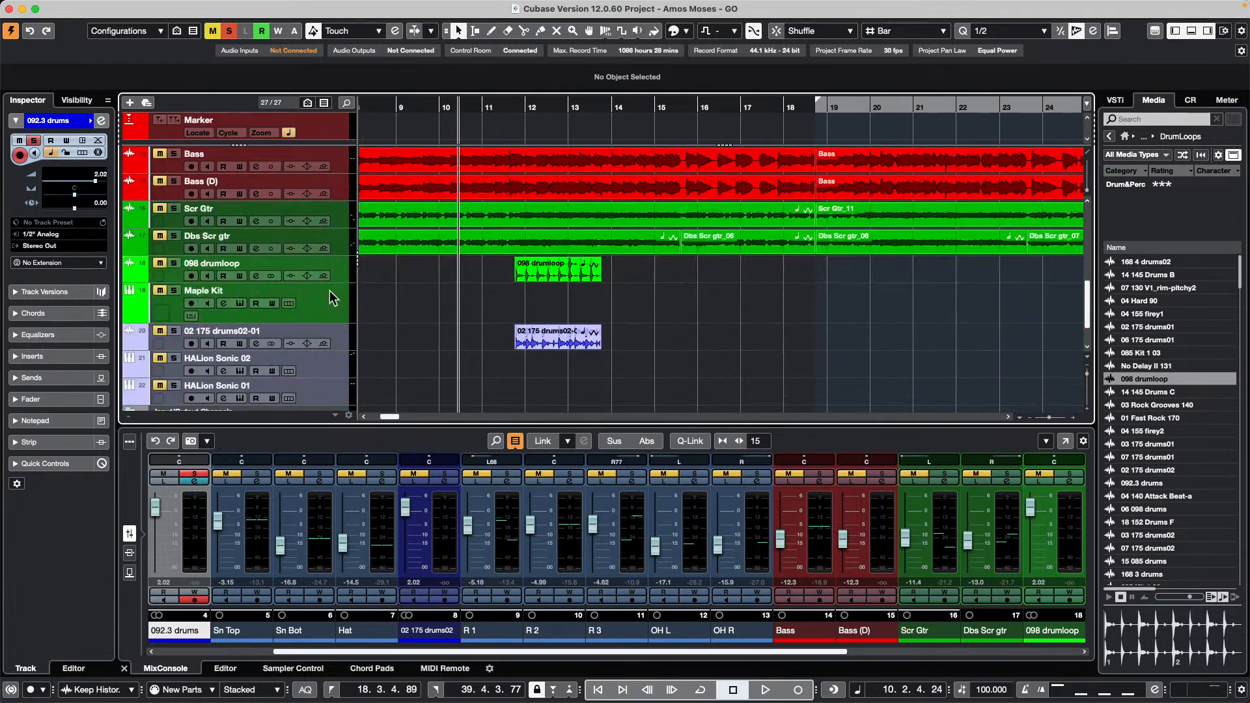
drag(327, 280, 328, 348)
drag(520, 112, 519, 135)
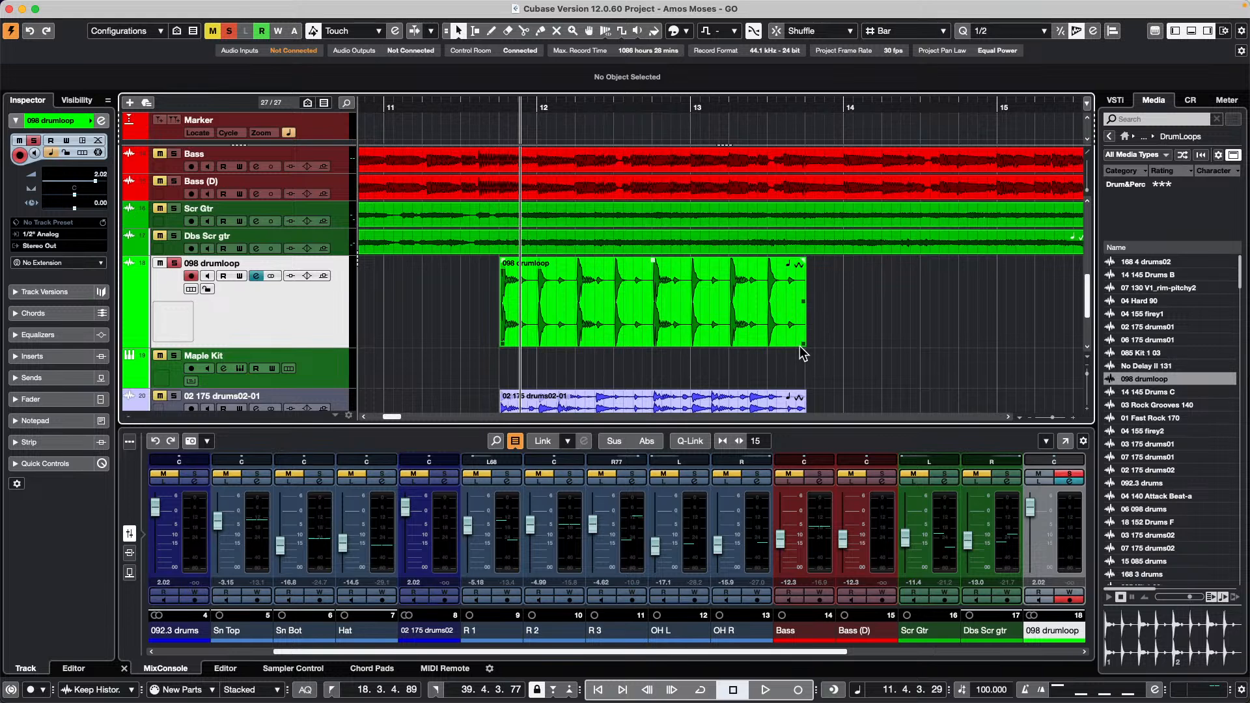
drag(803, 346, 588, 311)
click(635, 177)
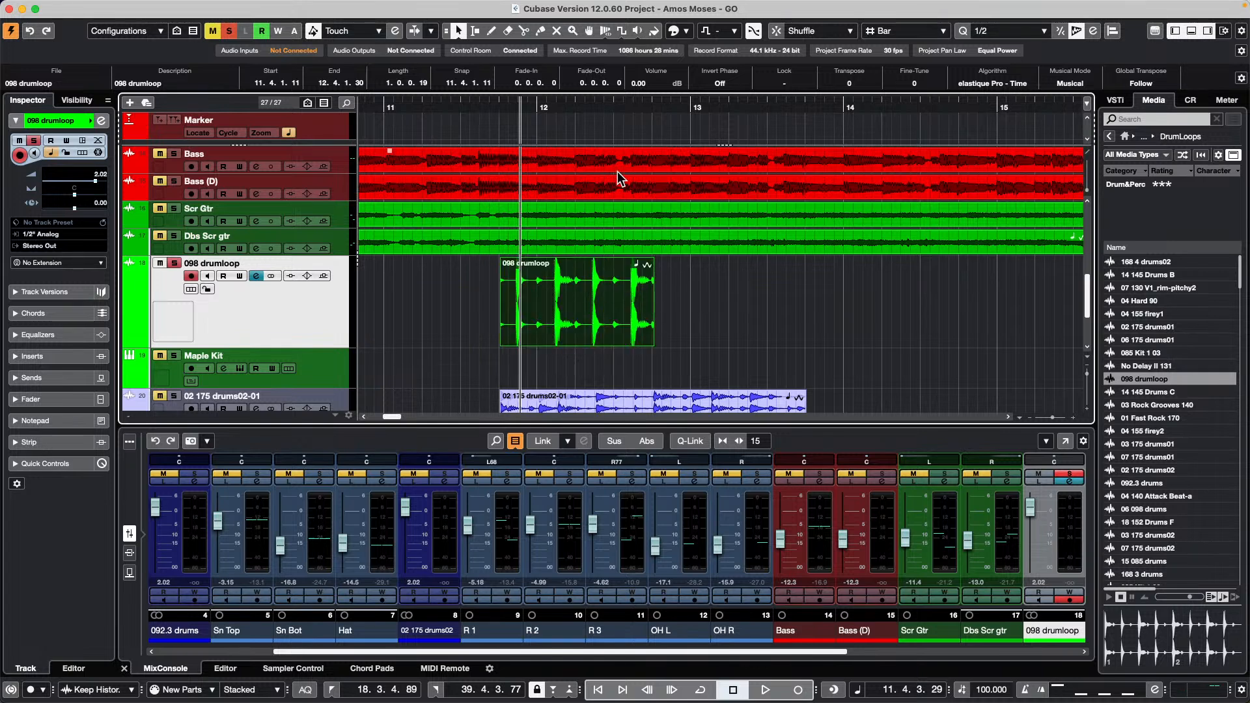
Zoom further around bar 12, shift the 098 drumloop event earlier, and slip its audio.
click(517, 112)
drag(508, 107, 502, 123)
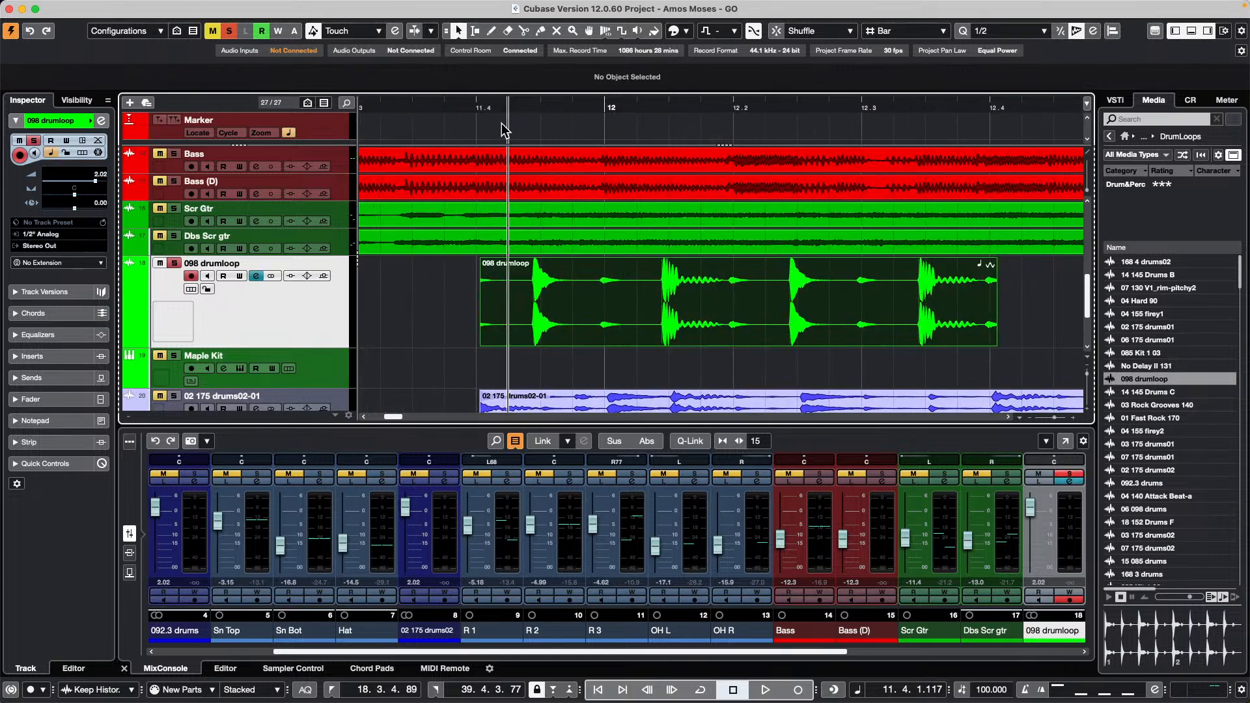
drag(753, 305, 722, 309)
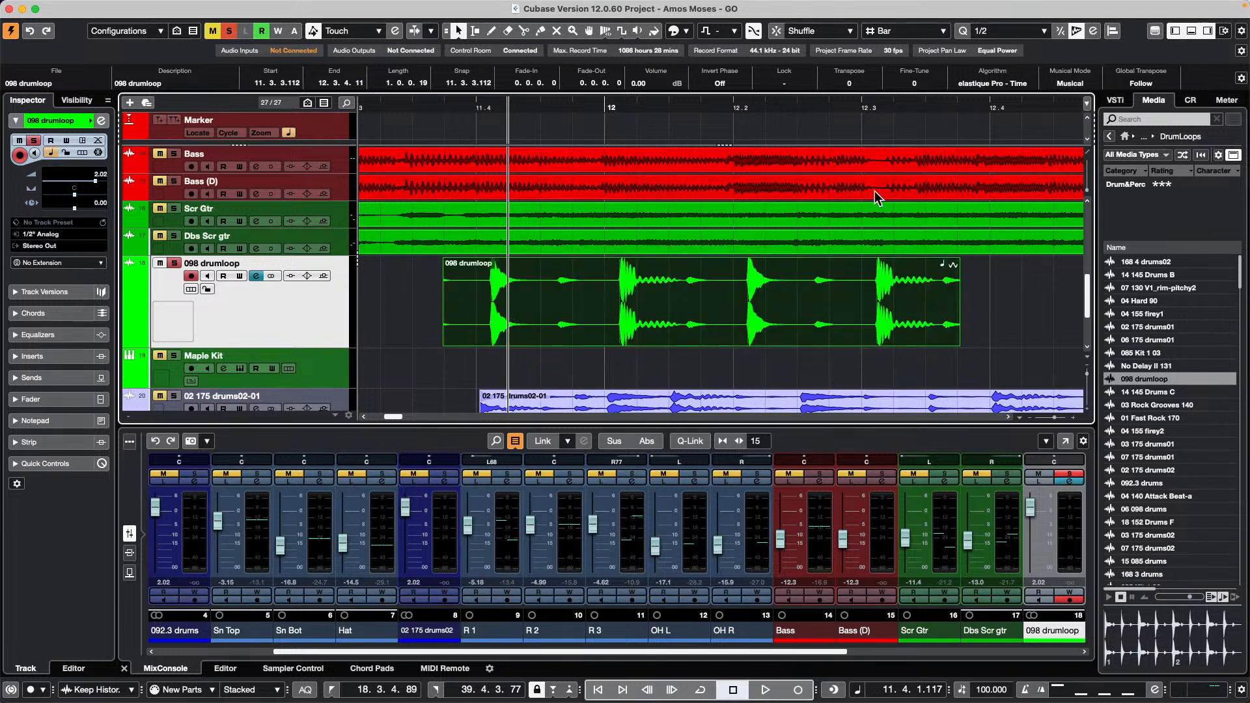
mouse_move(812, 314)
mouse_down()
mouse_move(635, 315)
mouse_move(815, 316)
mouse_up()
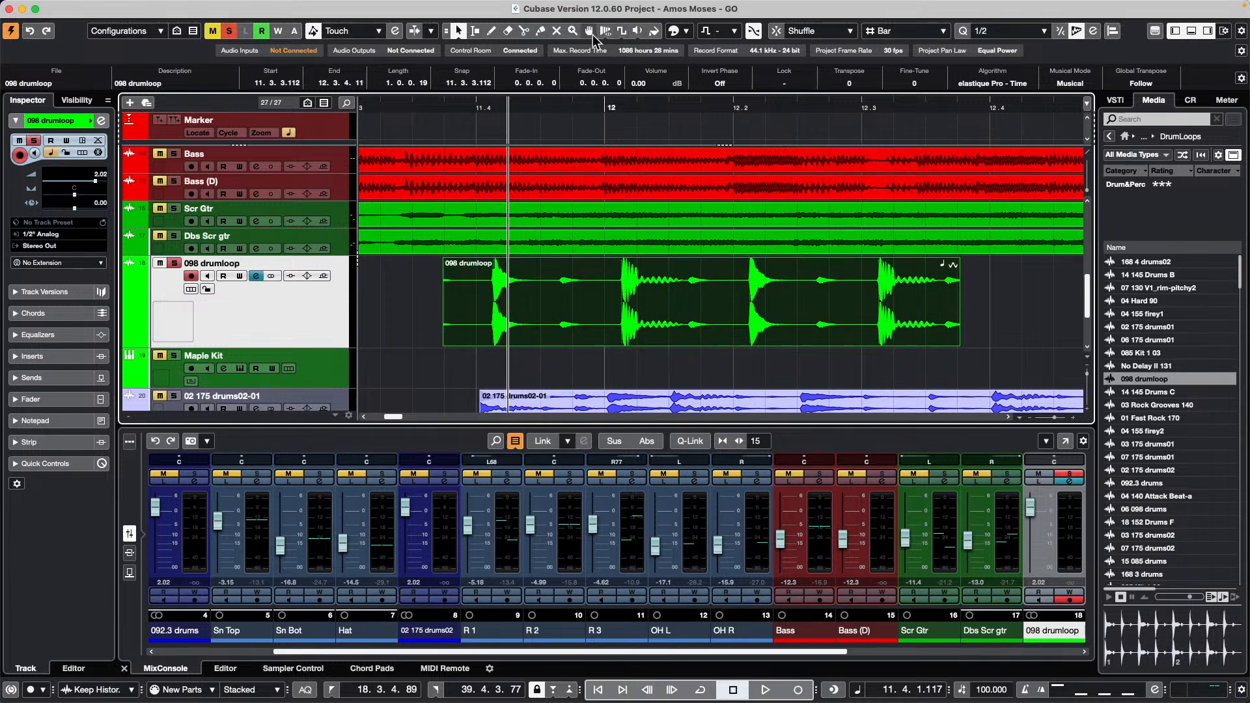
Choose the Free Warp tool and add warp markers on the five drum hits.
click(607, 33)
click(606, 32)
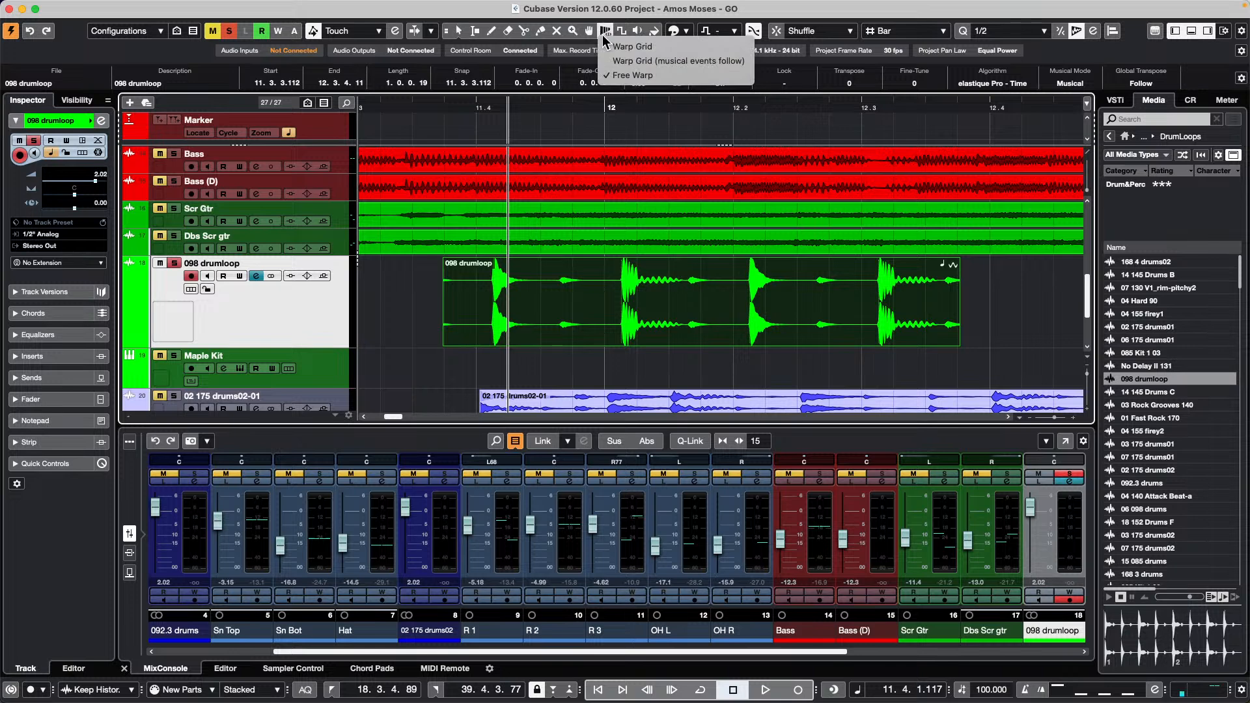
click(641, 76)
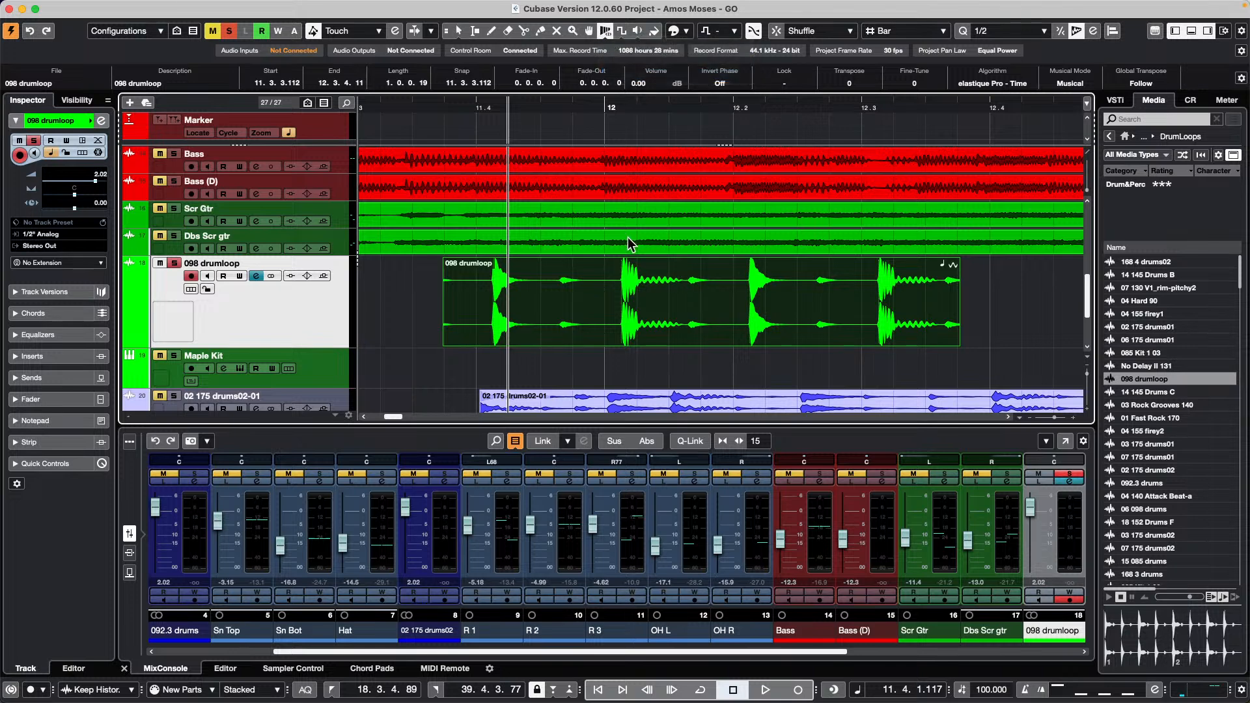
click(624, 295)
click(561, 294)
click(691, 296)
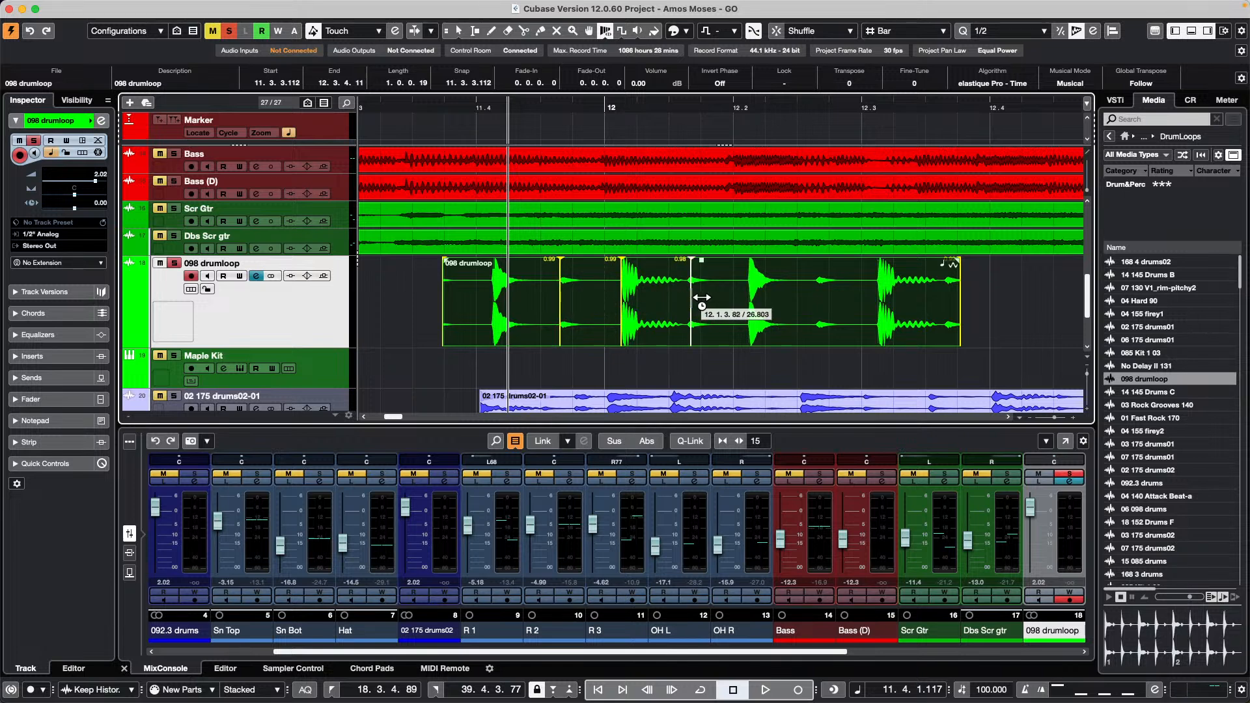
click(752, 297)
click(820, 299)
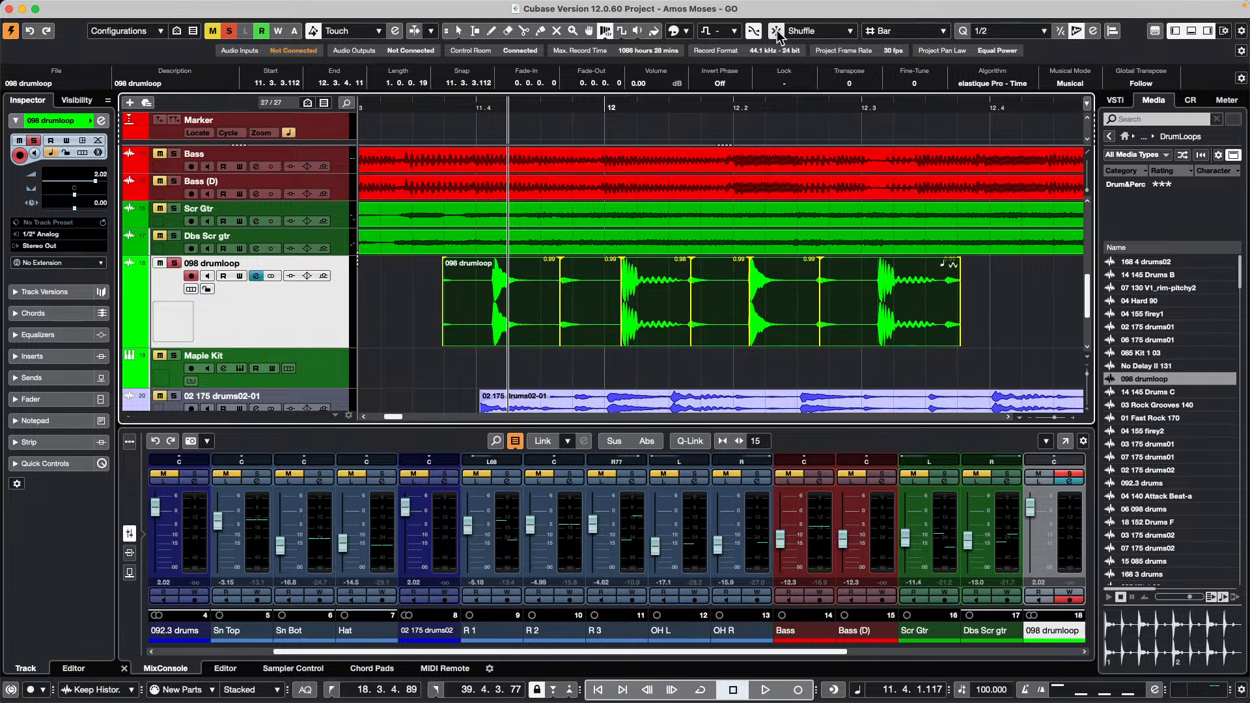
Set Snap to Grid with beat resolution and drag the warp markers toward the beats.
click(921, 31)
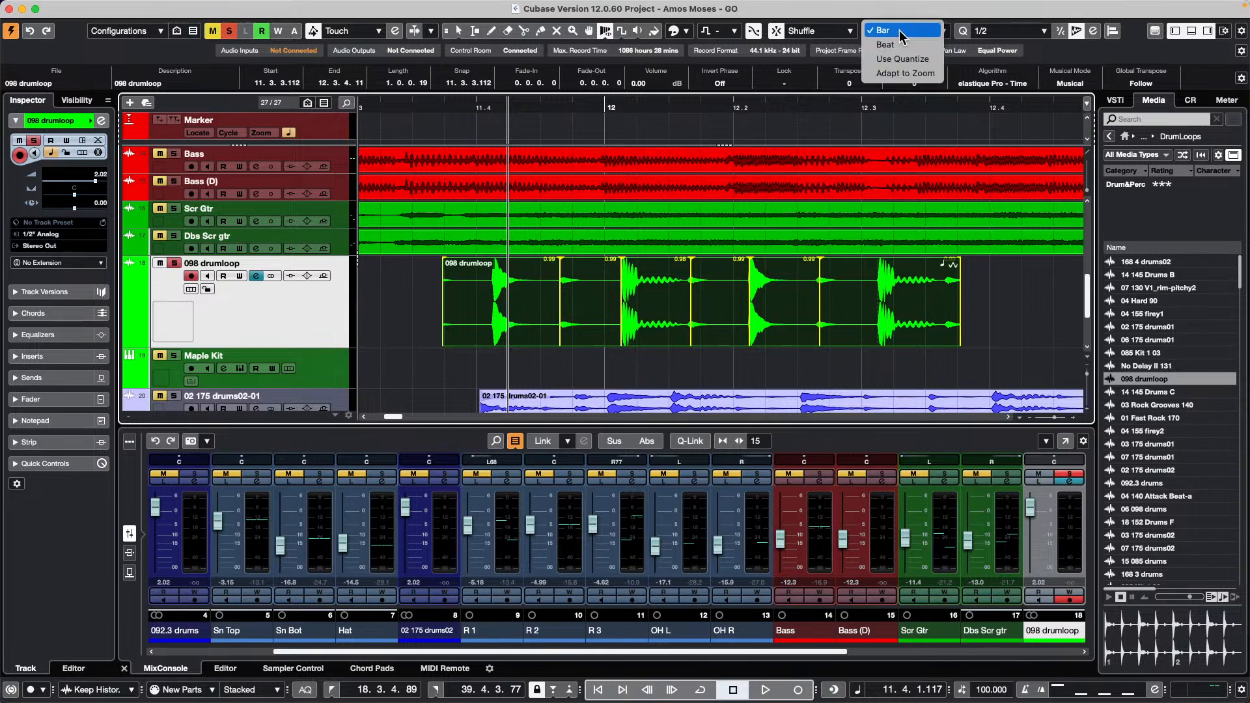
click(803, 36)
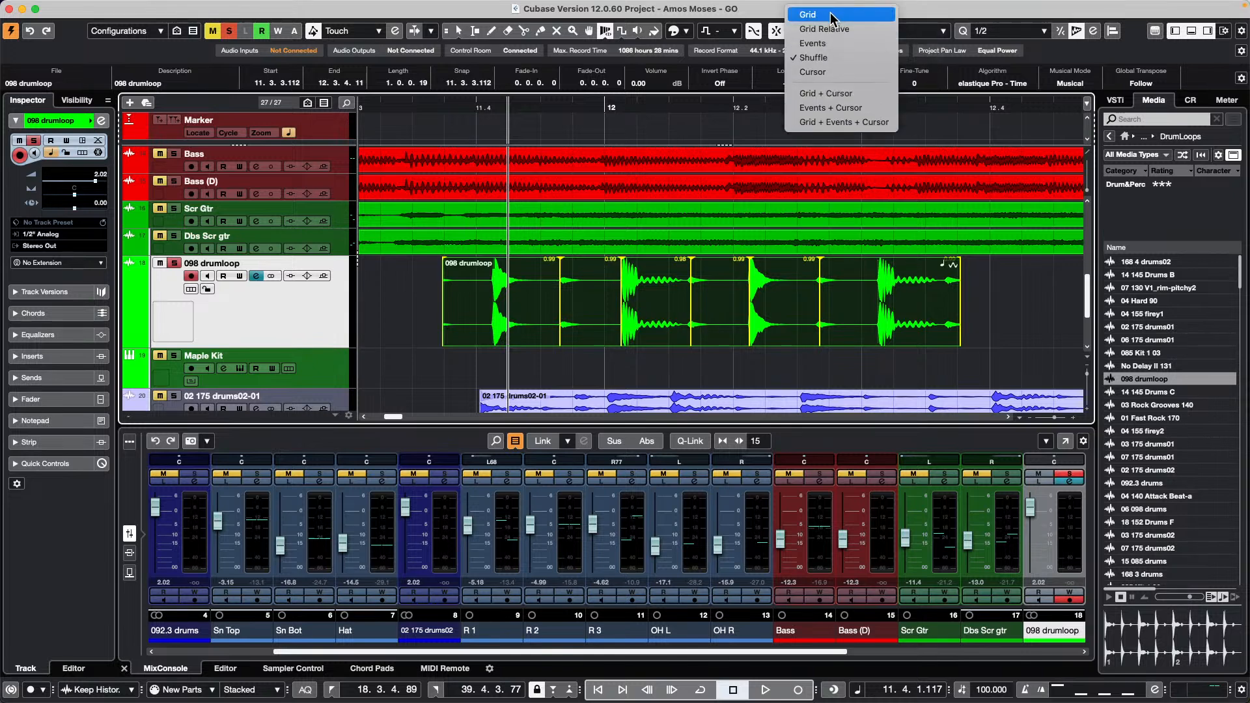
click(846, 13)
click(909, 33)
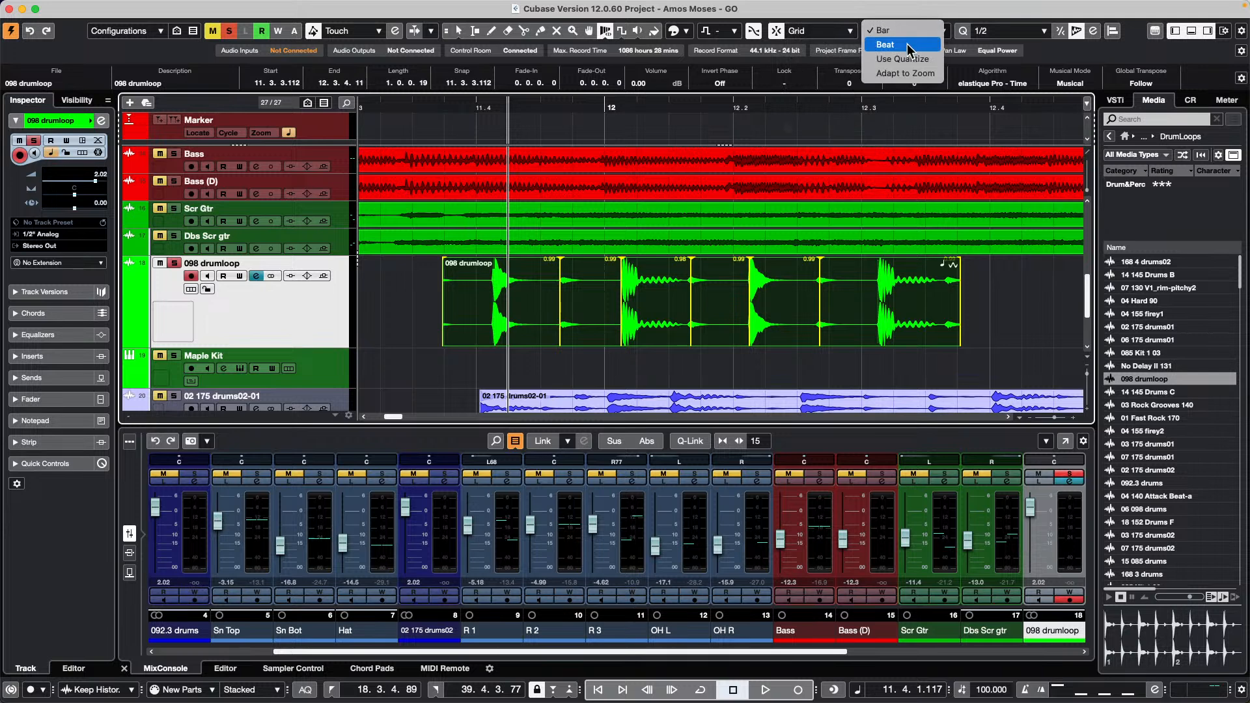
click(682, 316)
mouse_move(630, 311)
mouse_down()
mouse_move(602, 314)
mouse_move(642, 315)
mouse_move(614, 315)
mouse_up()
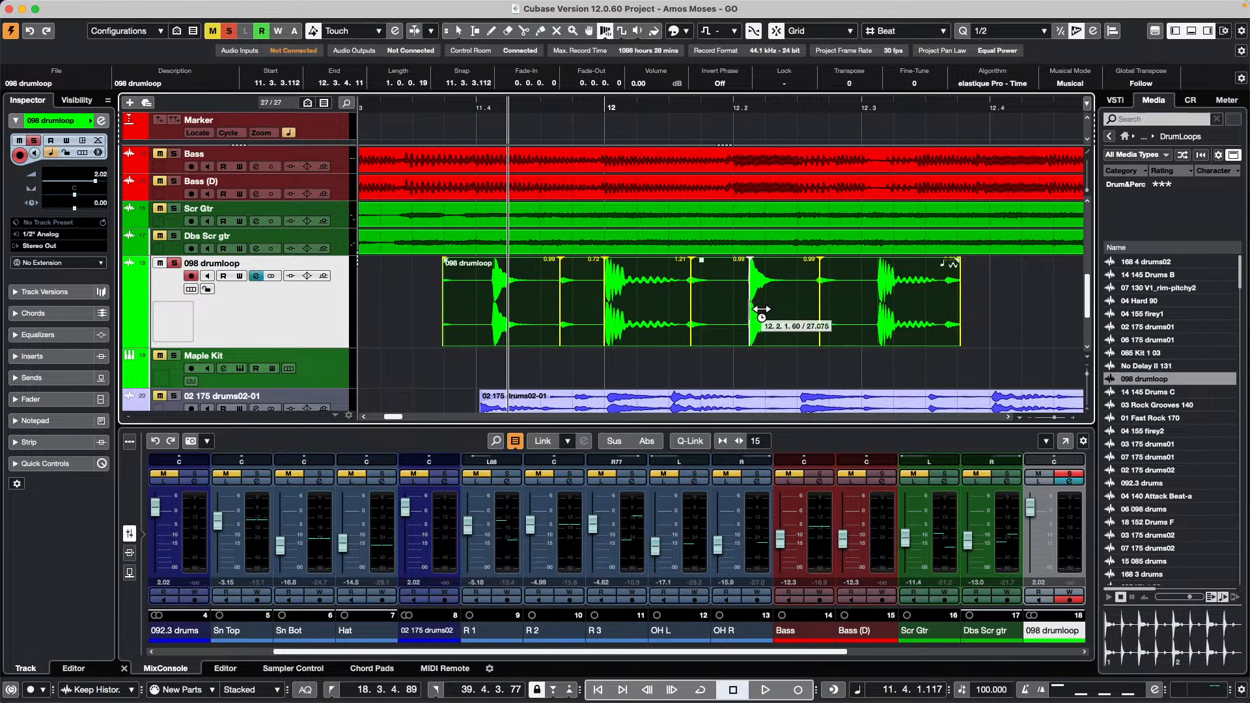
drag(752, 311, 764, 311)
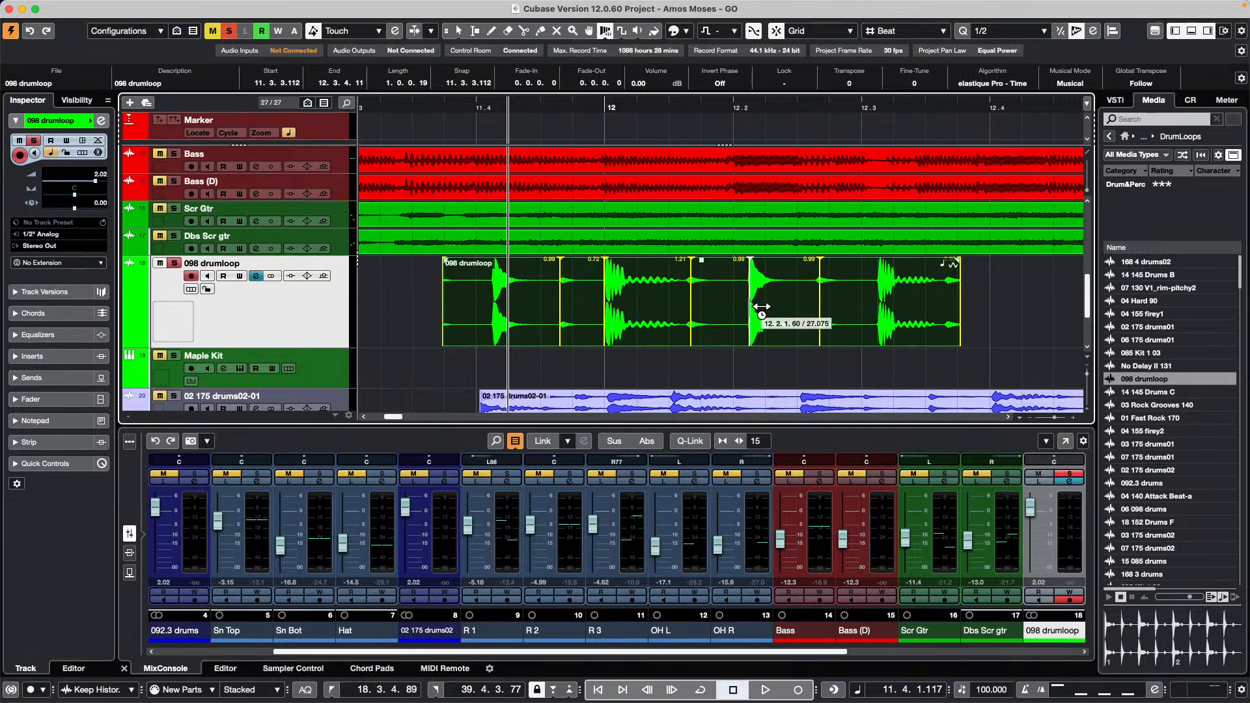
mouse_move(760, 306)
mouse_down()
mouse_move(729, 305)
mouse_move(745, 306)
mouse_up()
Switch the grid to Use Quantize at 1/8 and snap the warp marker onto an eighth-note line.
click(903, 30)
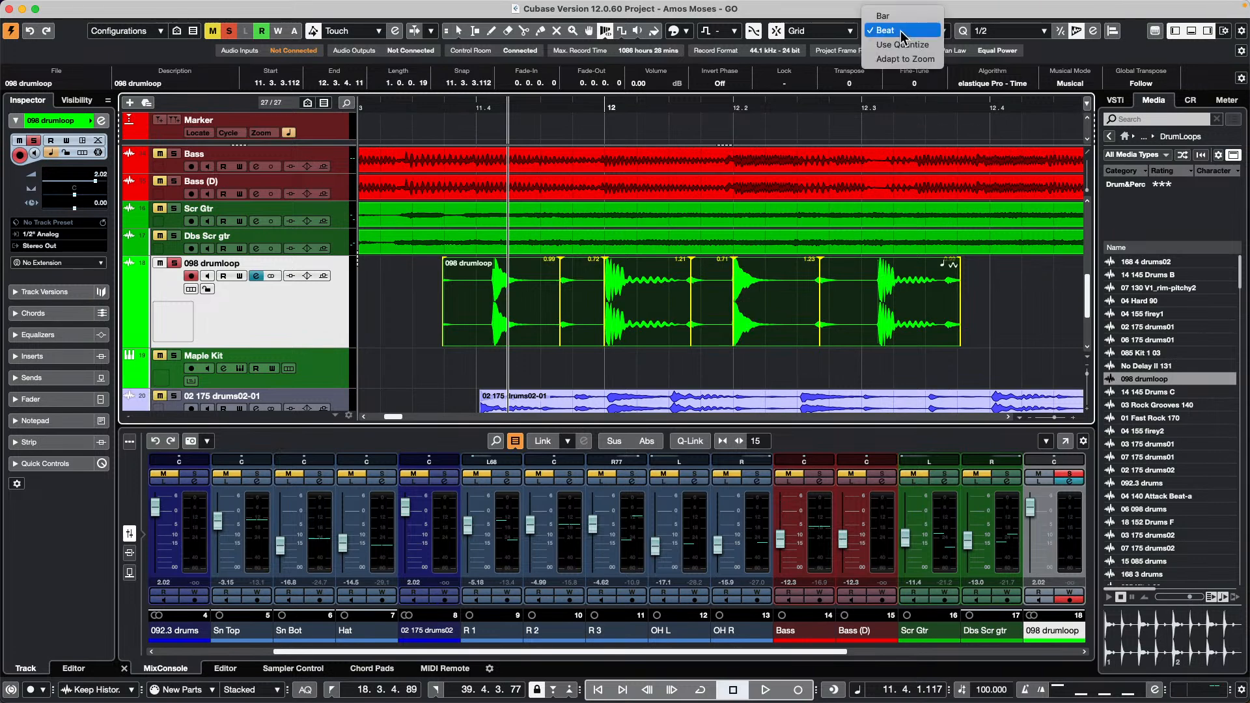
click(902, 44)
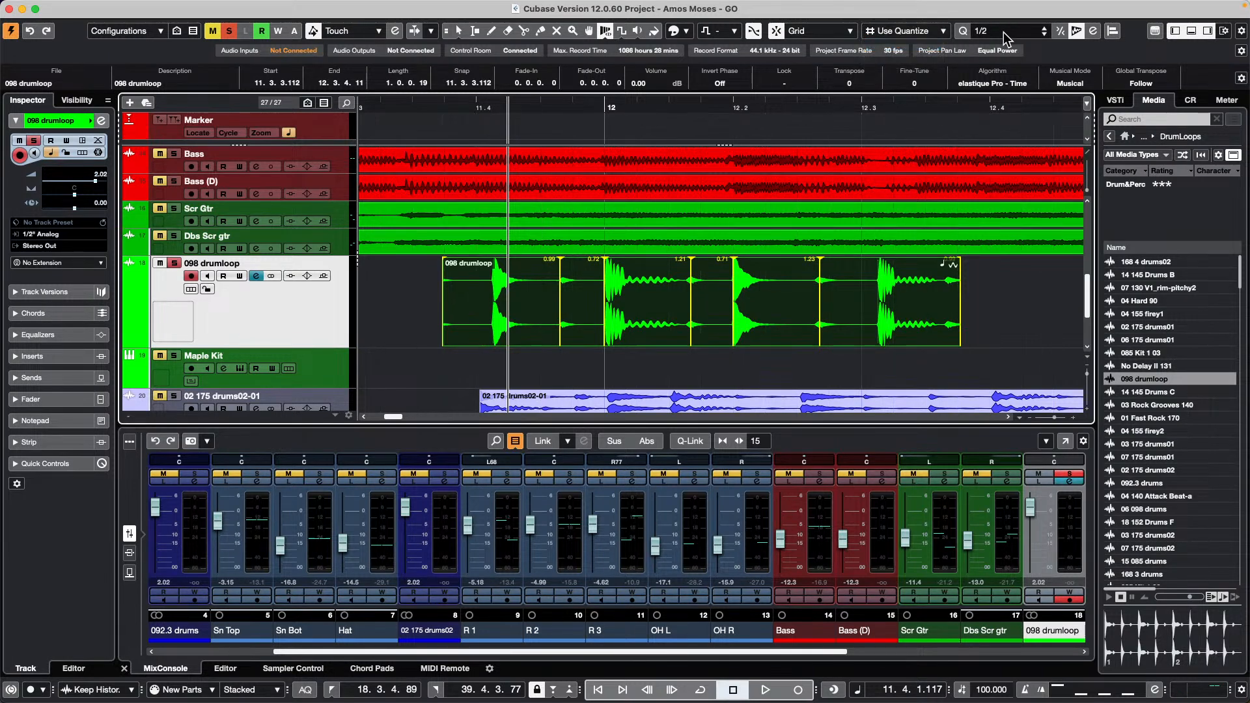
click(1009, 31)
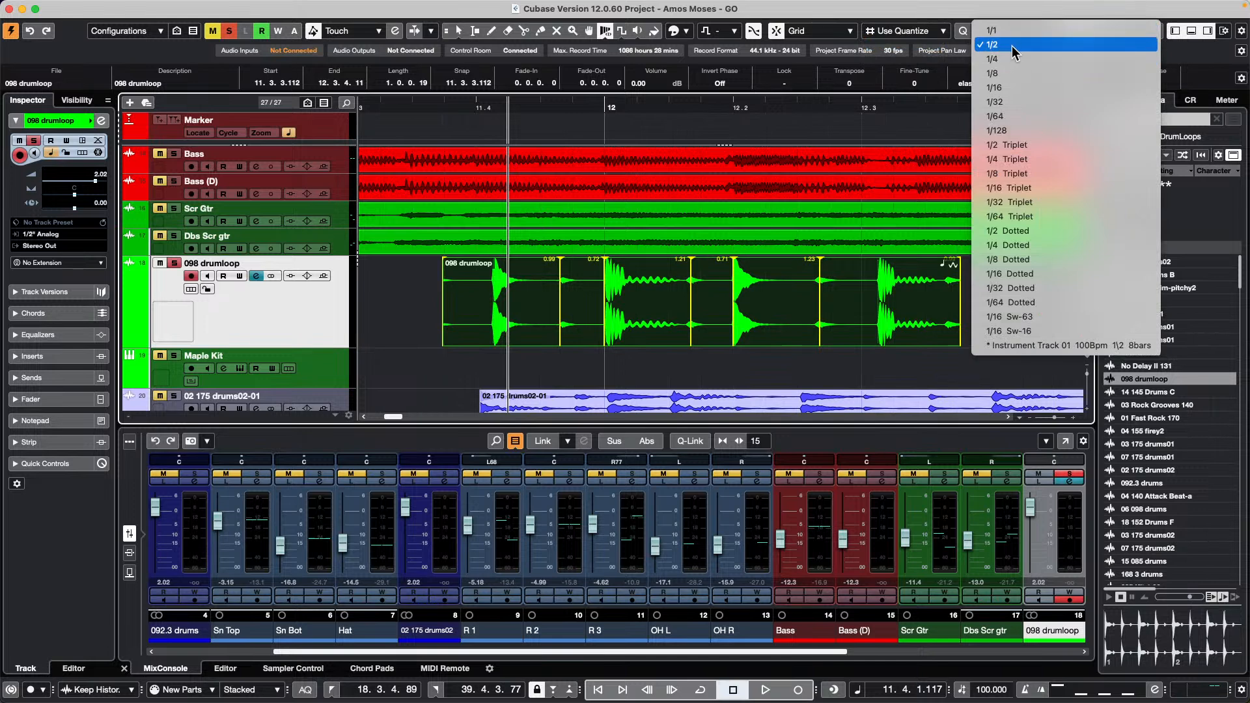
click(1008, 74)
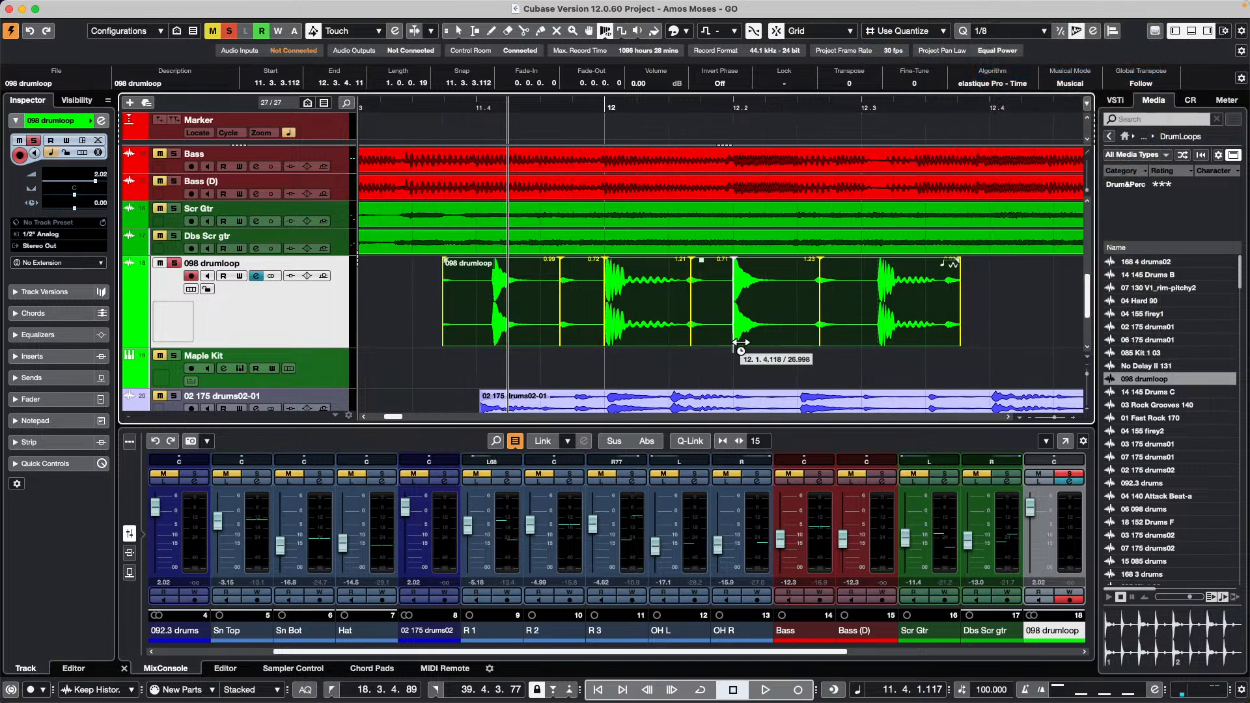
mouse_move(747, 303)
mouse_down()
mouse_move(767, 301)
mouse_move(734, 303)
mouse_up()
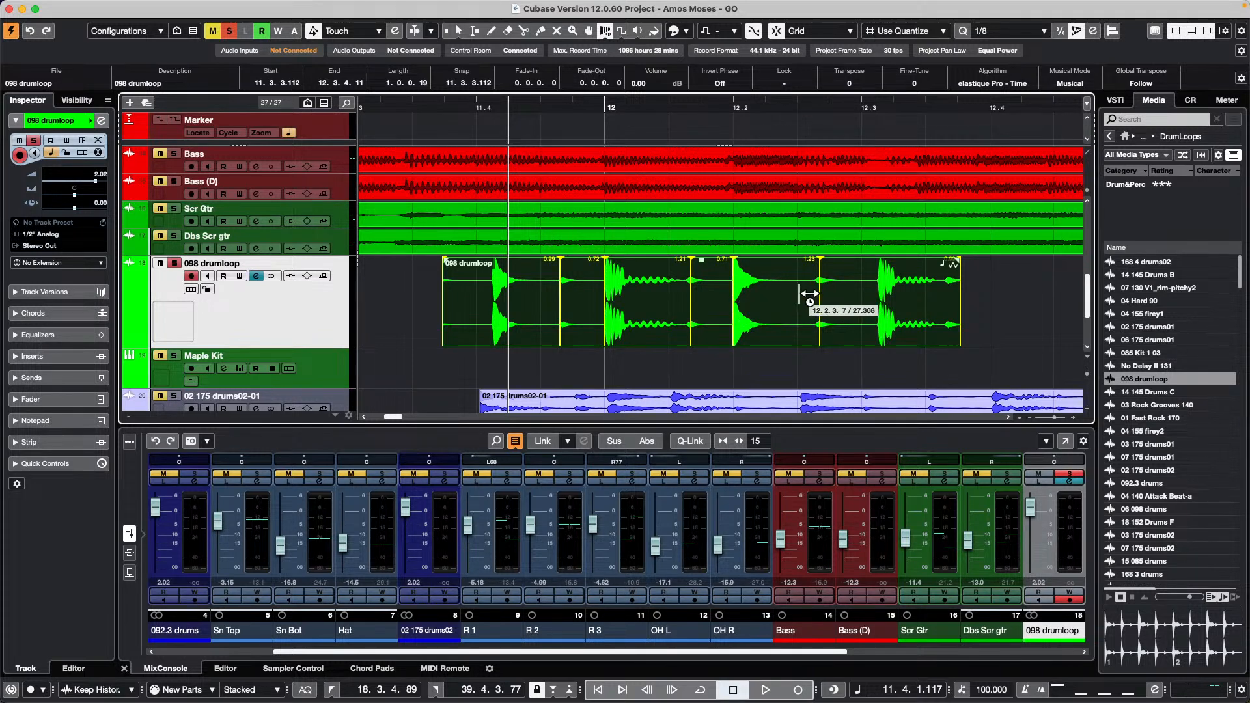